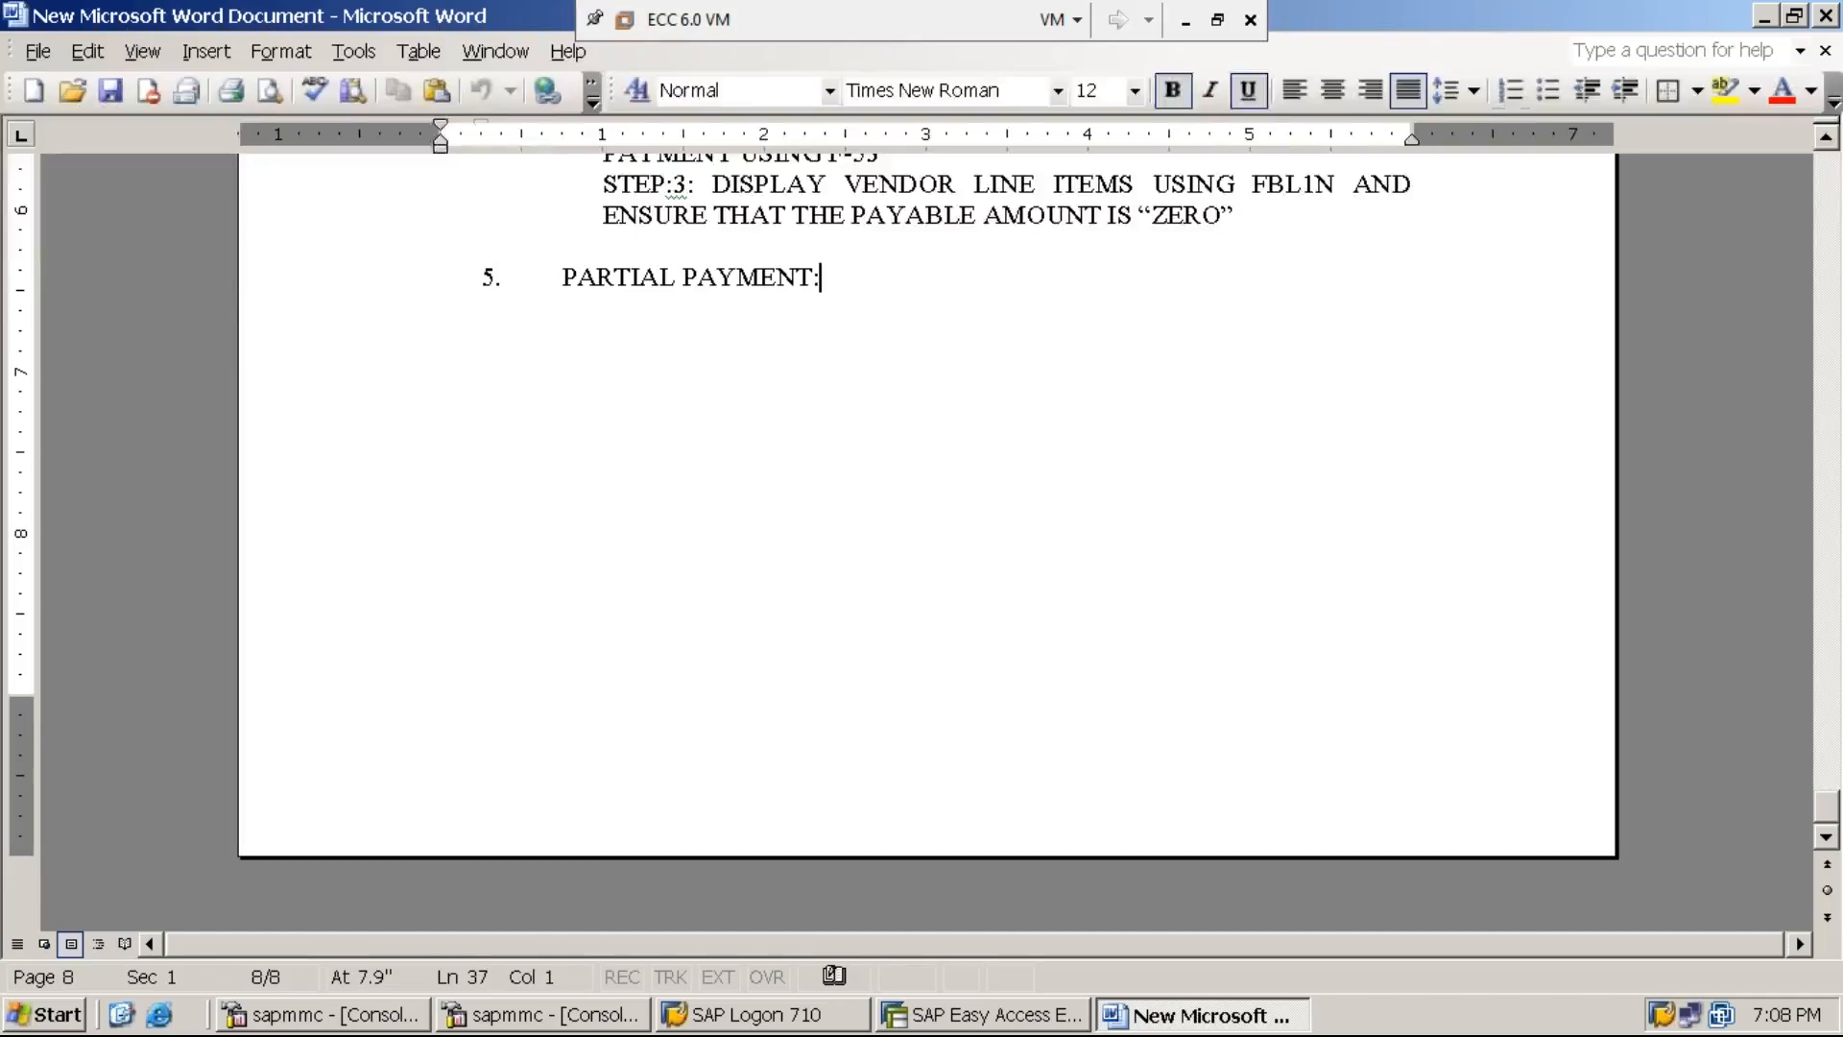
Add an "ILLUSTRATION:" line, without numbering, one blank line below the item 5 heading "PARTIAL PAYMENT:".
click(891, 287)
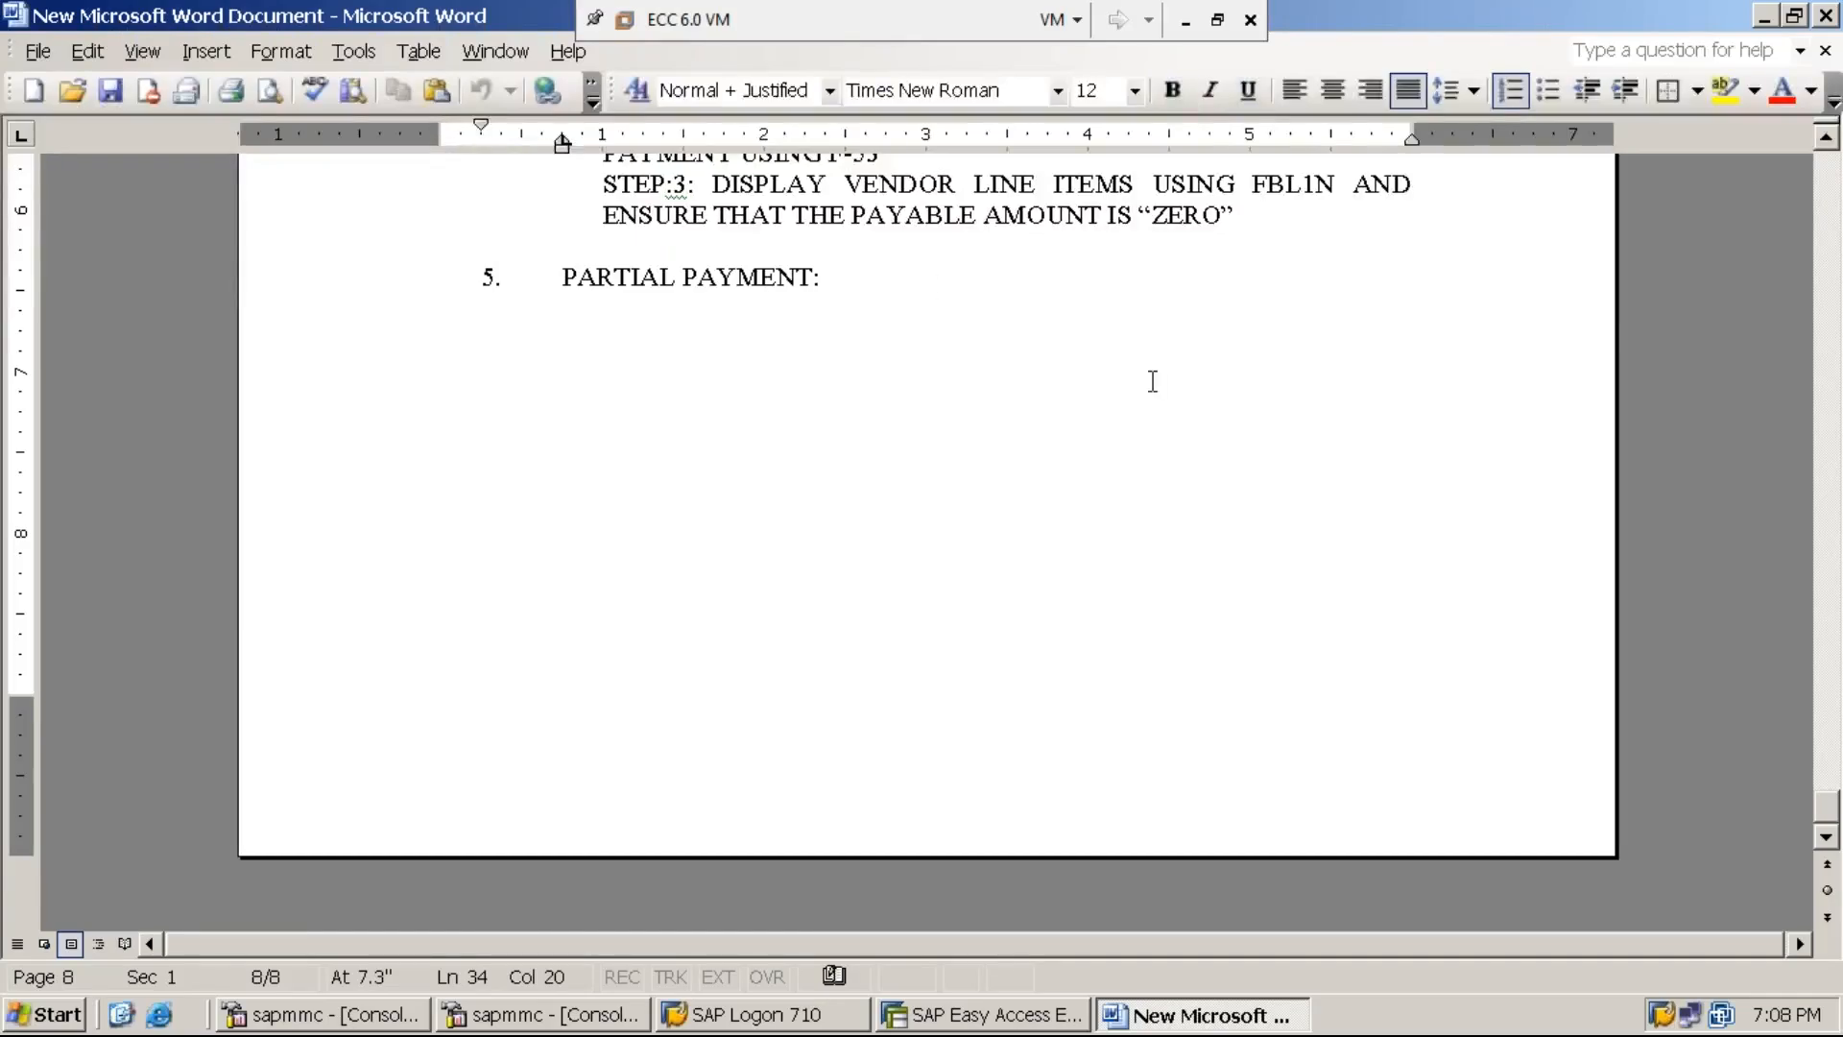
click(1185, 28)
click(891, 1025)
click(1834, 192)
click(1833, 192)
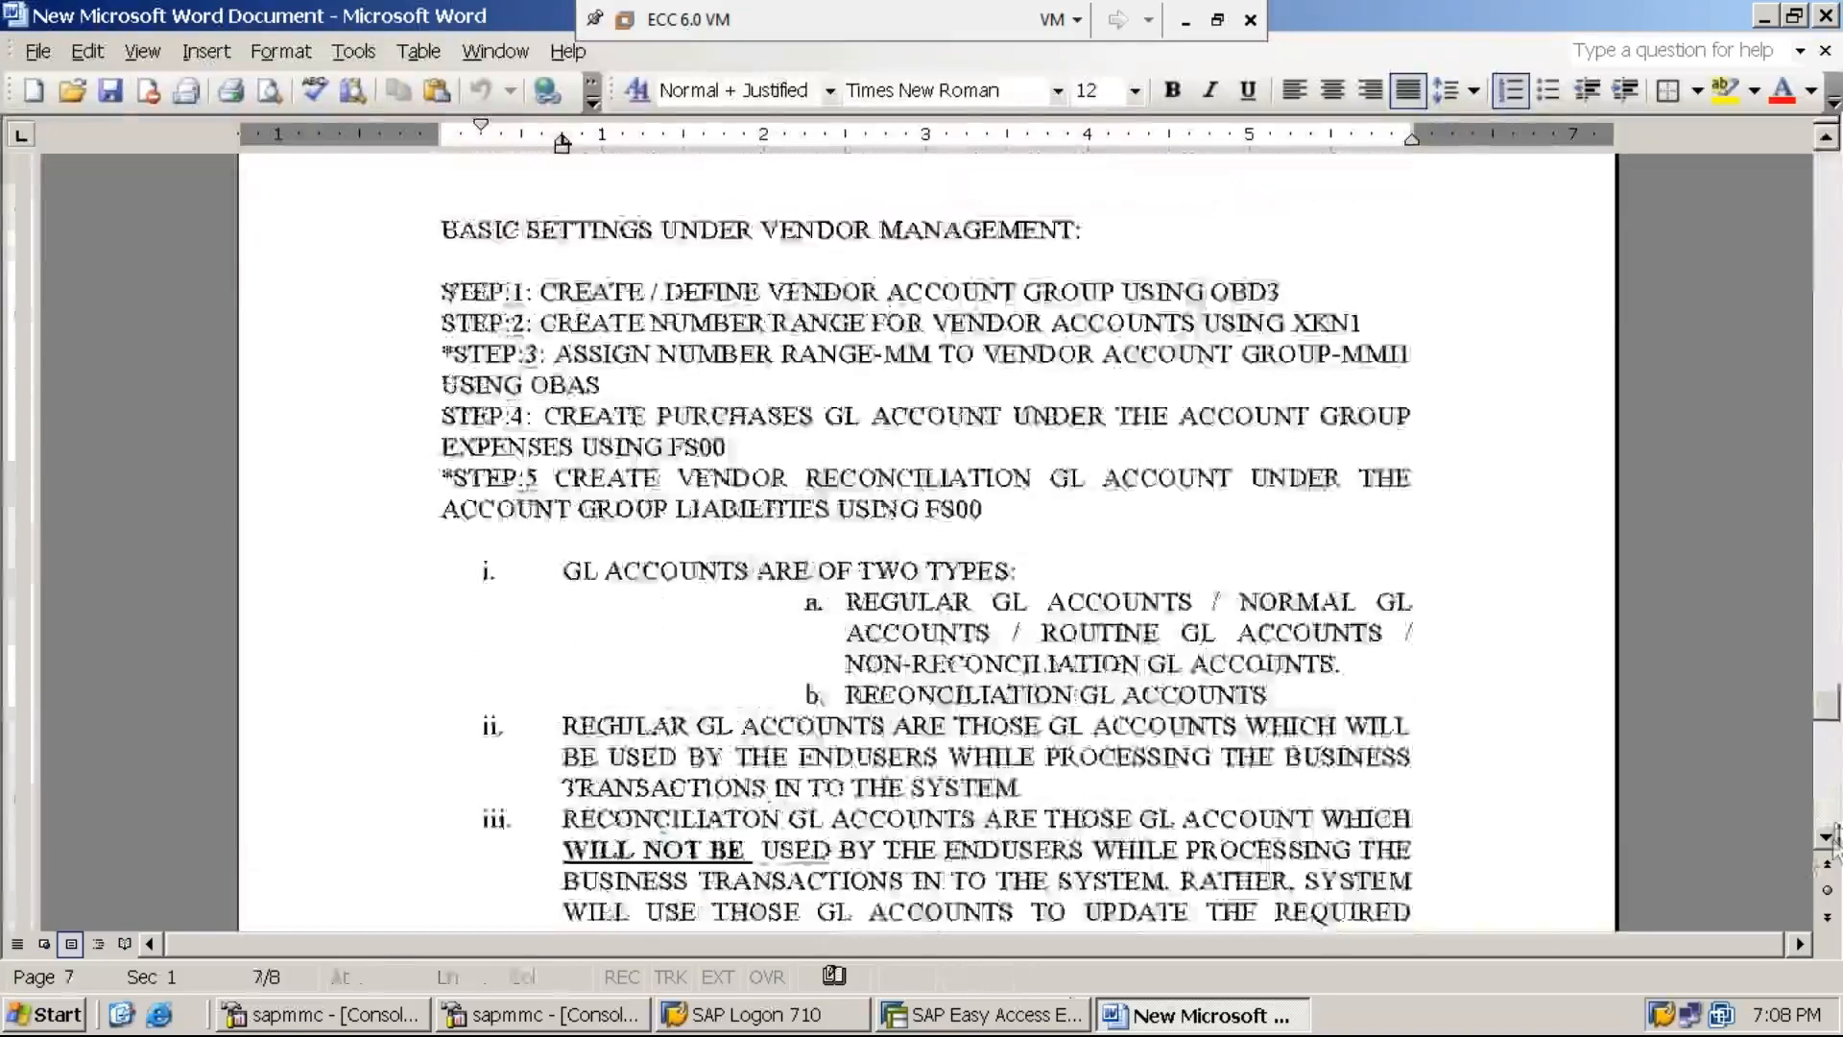
drag(1826, 839, 1827, 839)
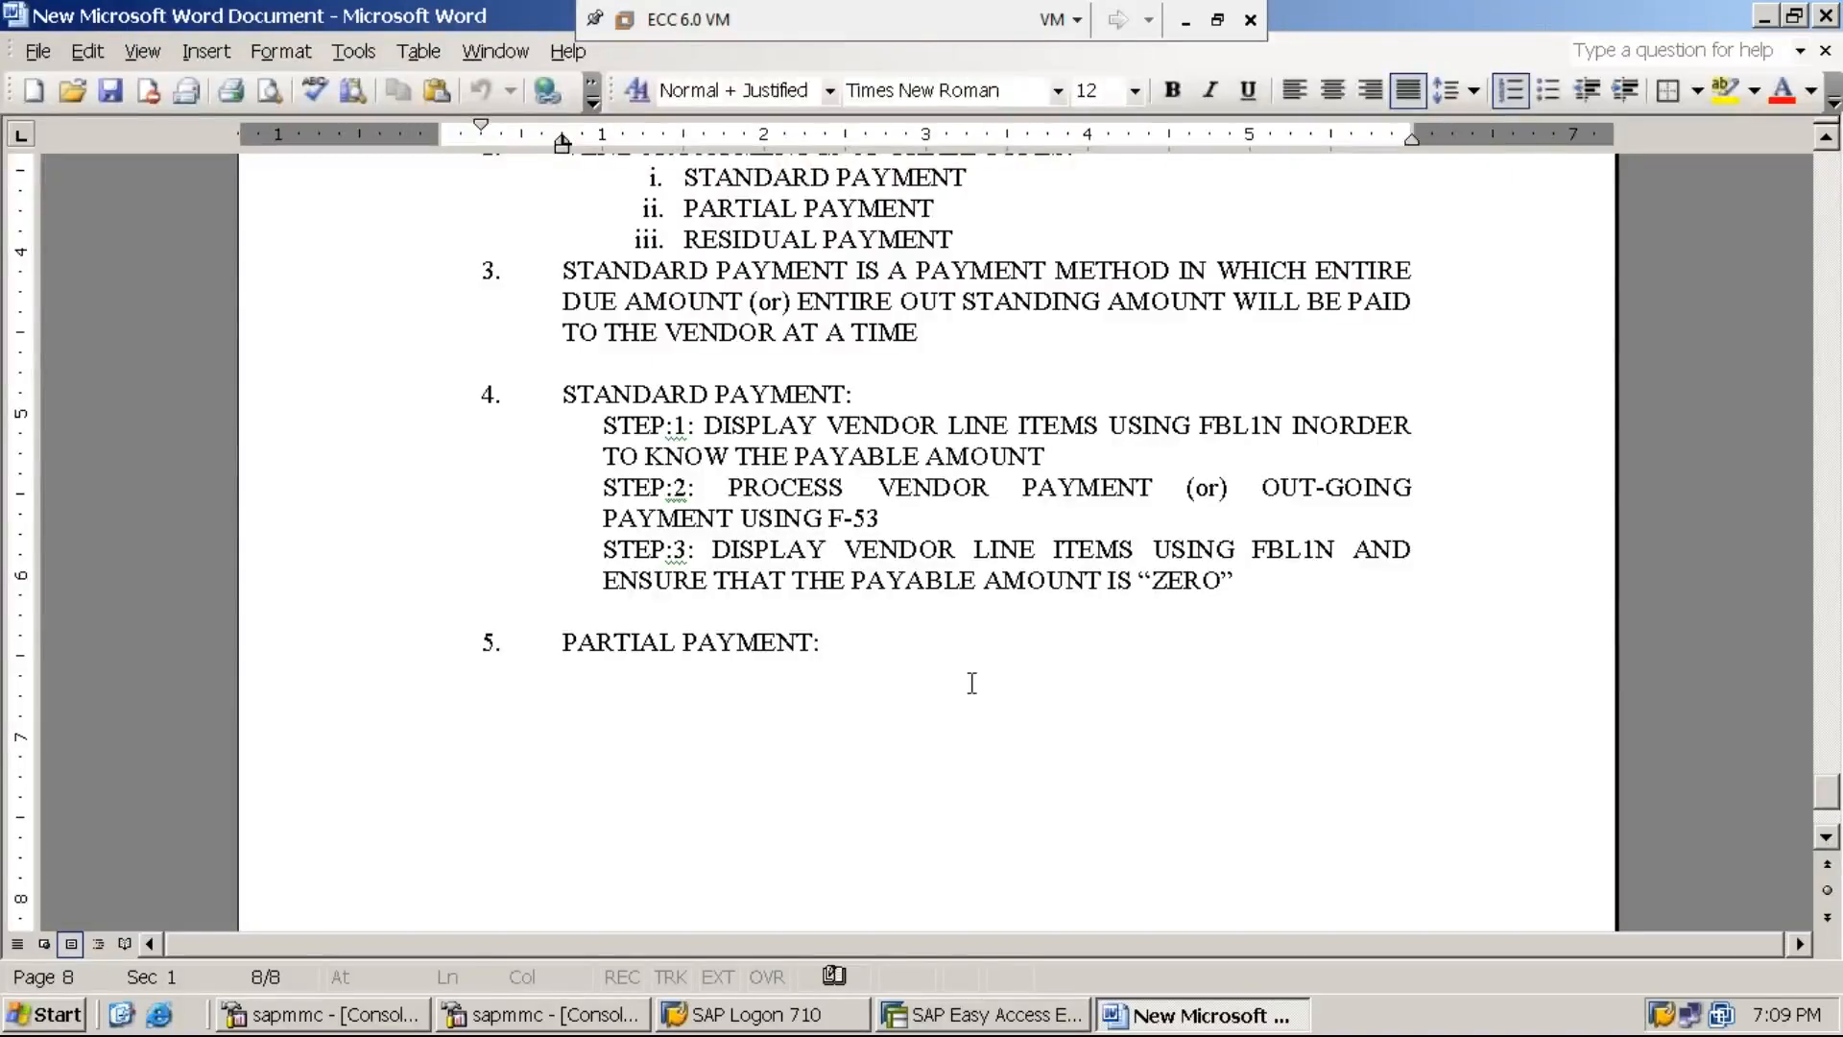
key(Return)
key(BackSpace)
key(Tab)
key(Return)
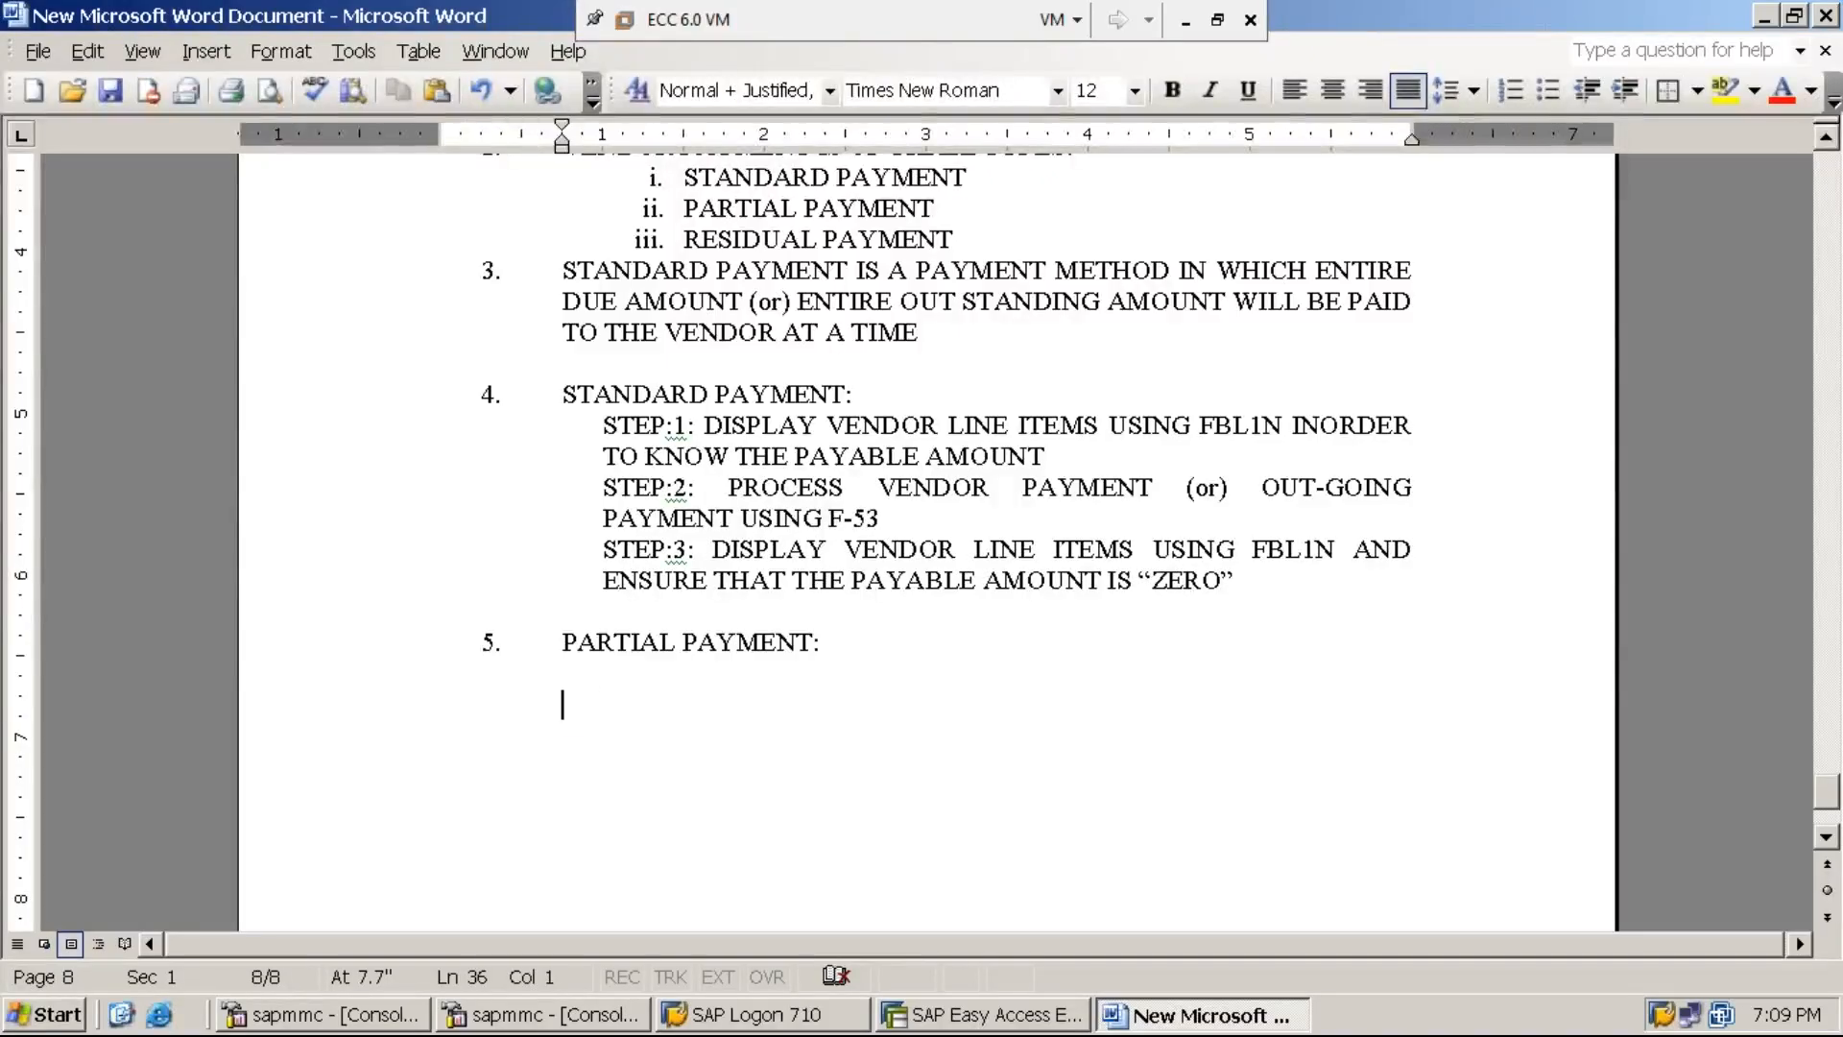
text(ILLU)
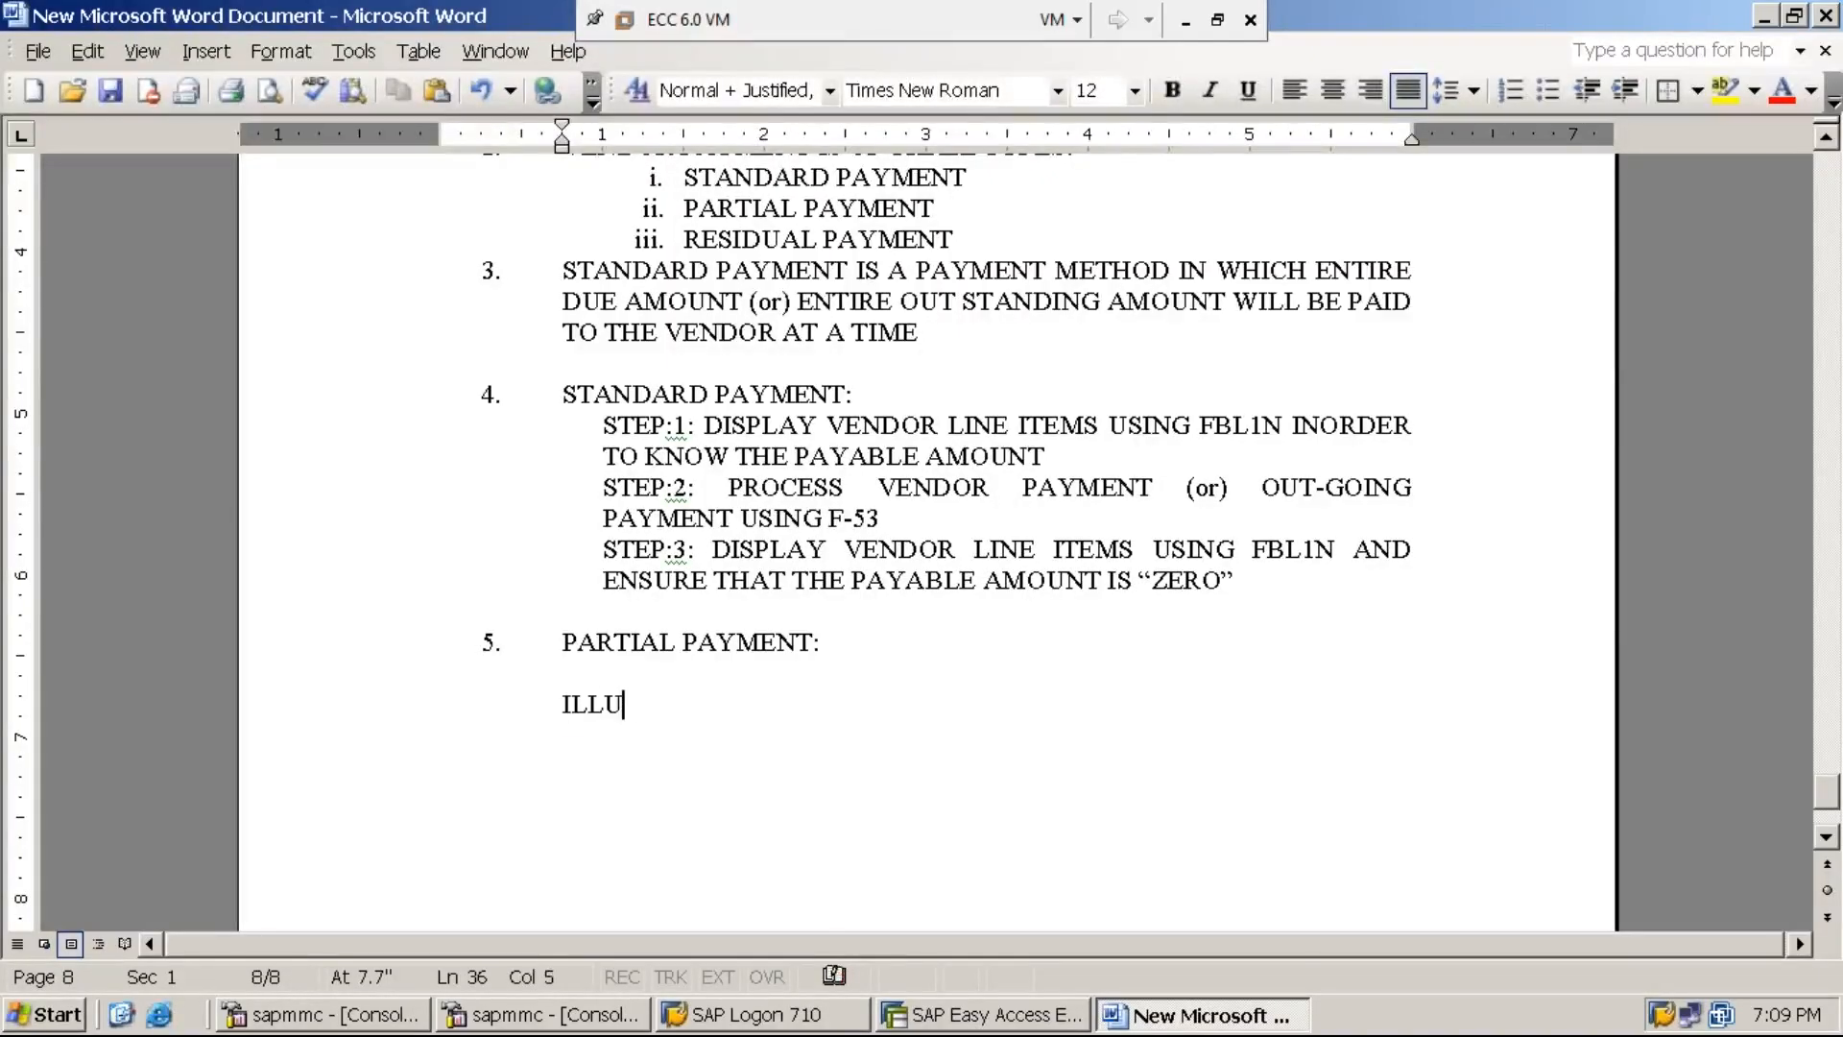
text(STRA)
text(TION:)
key(Return)
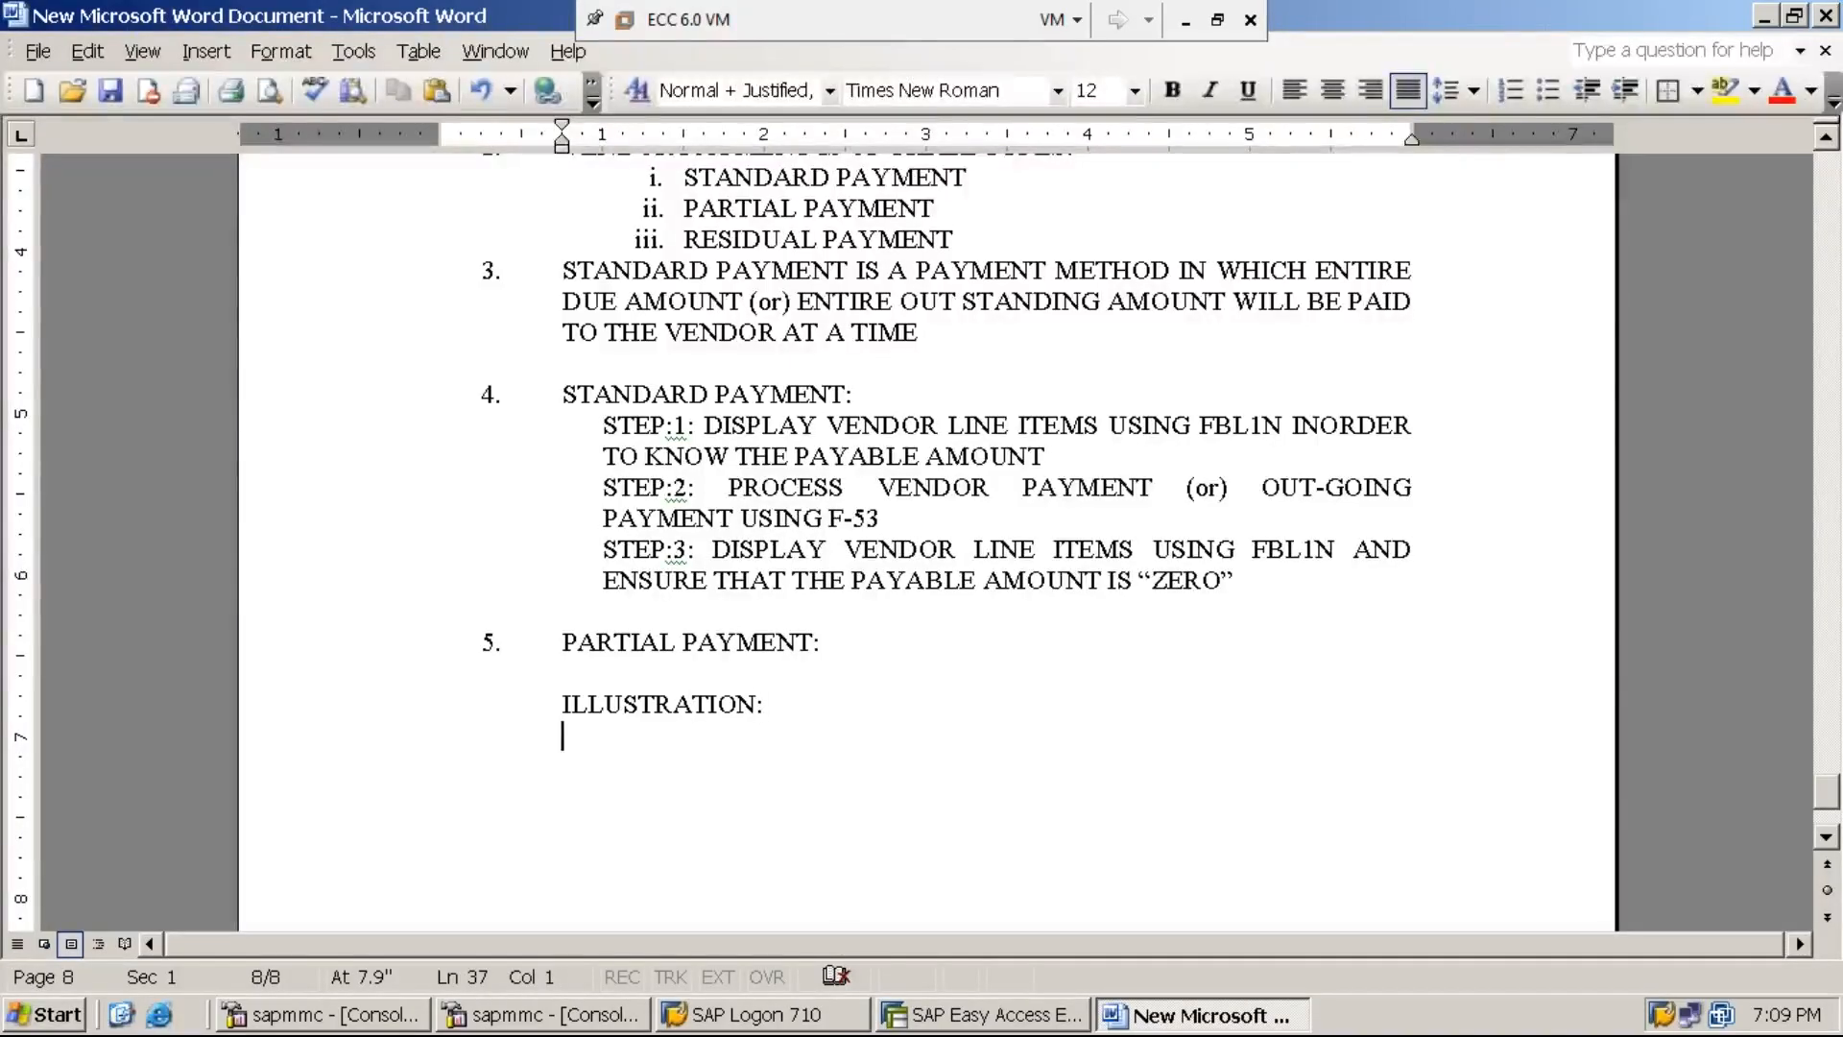
Write "ASSUME THAT PURCHASED GOODS/MATERIAL WORTH RS.40,000 FROM THE VENDOR." under the ILLUSTRATION line.
text(ASSUME )
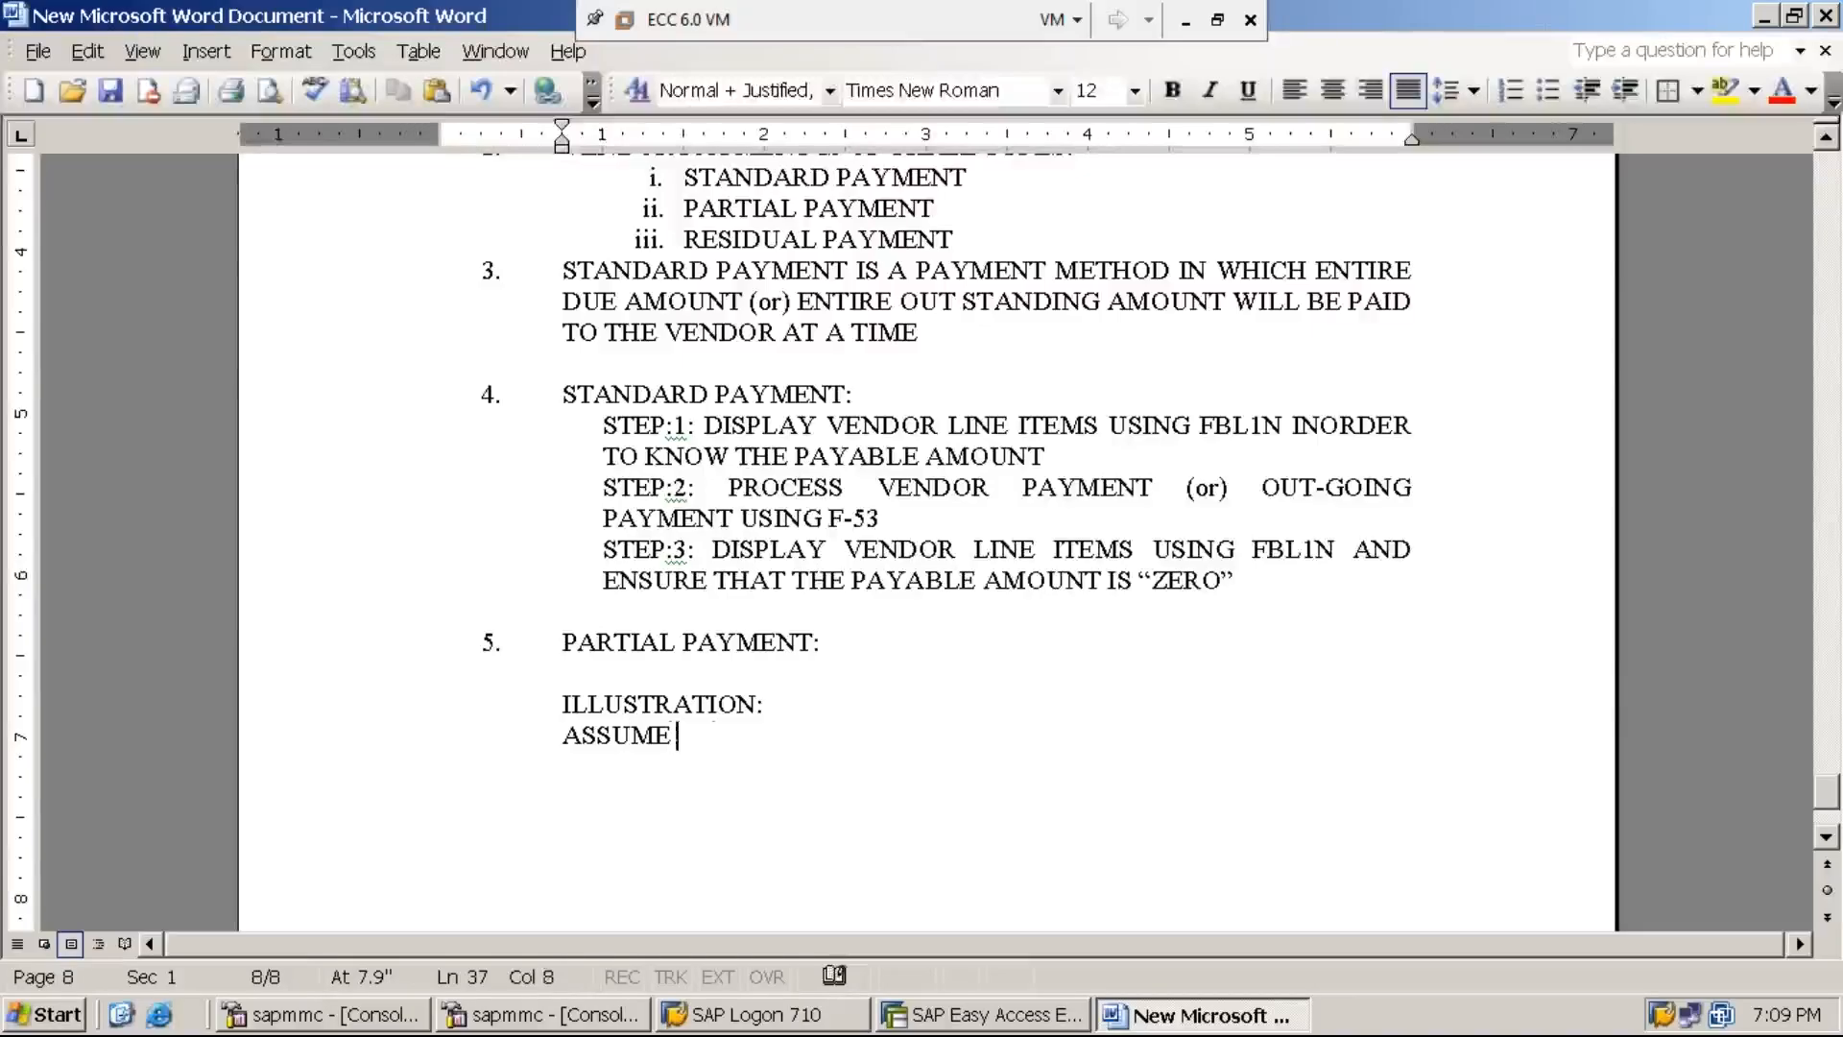
text(THAT P)
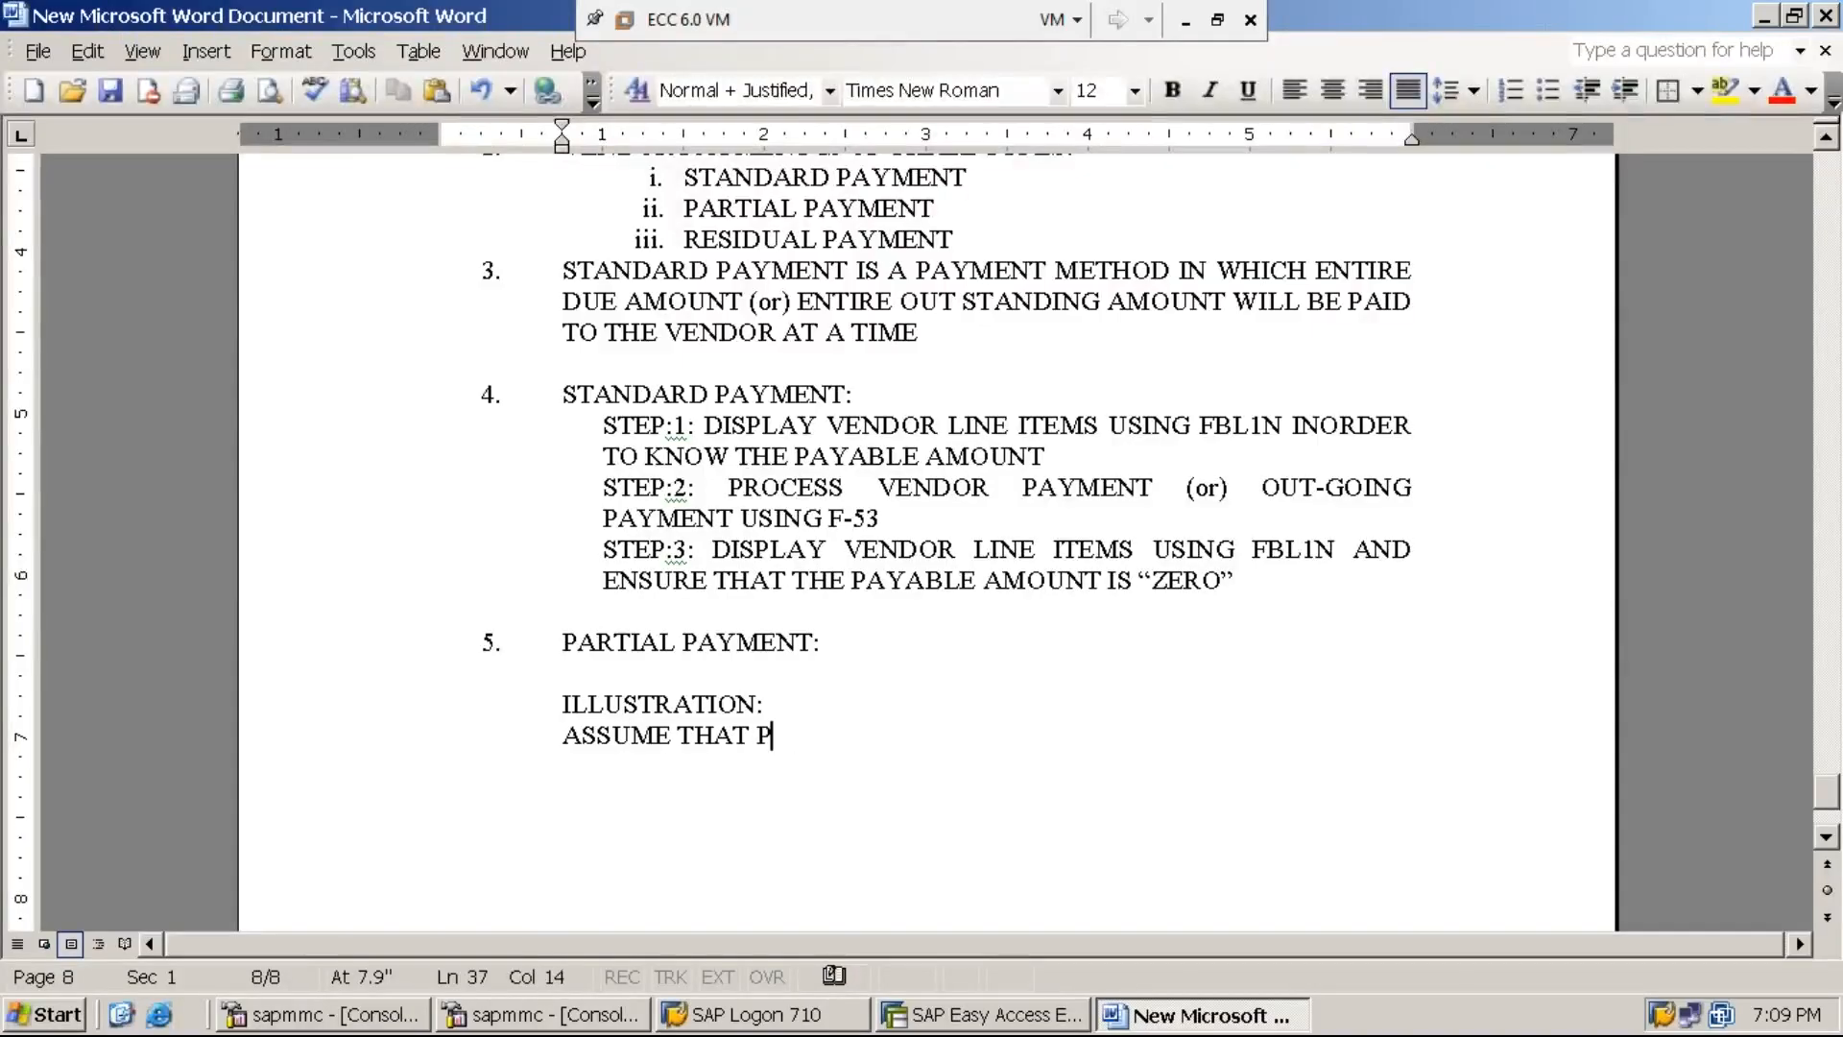
text(URCHASED GOODS/)
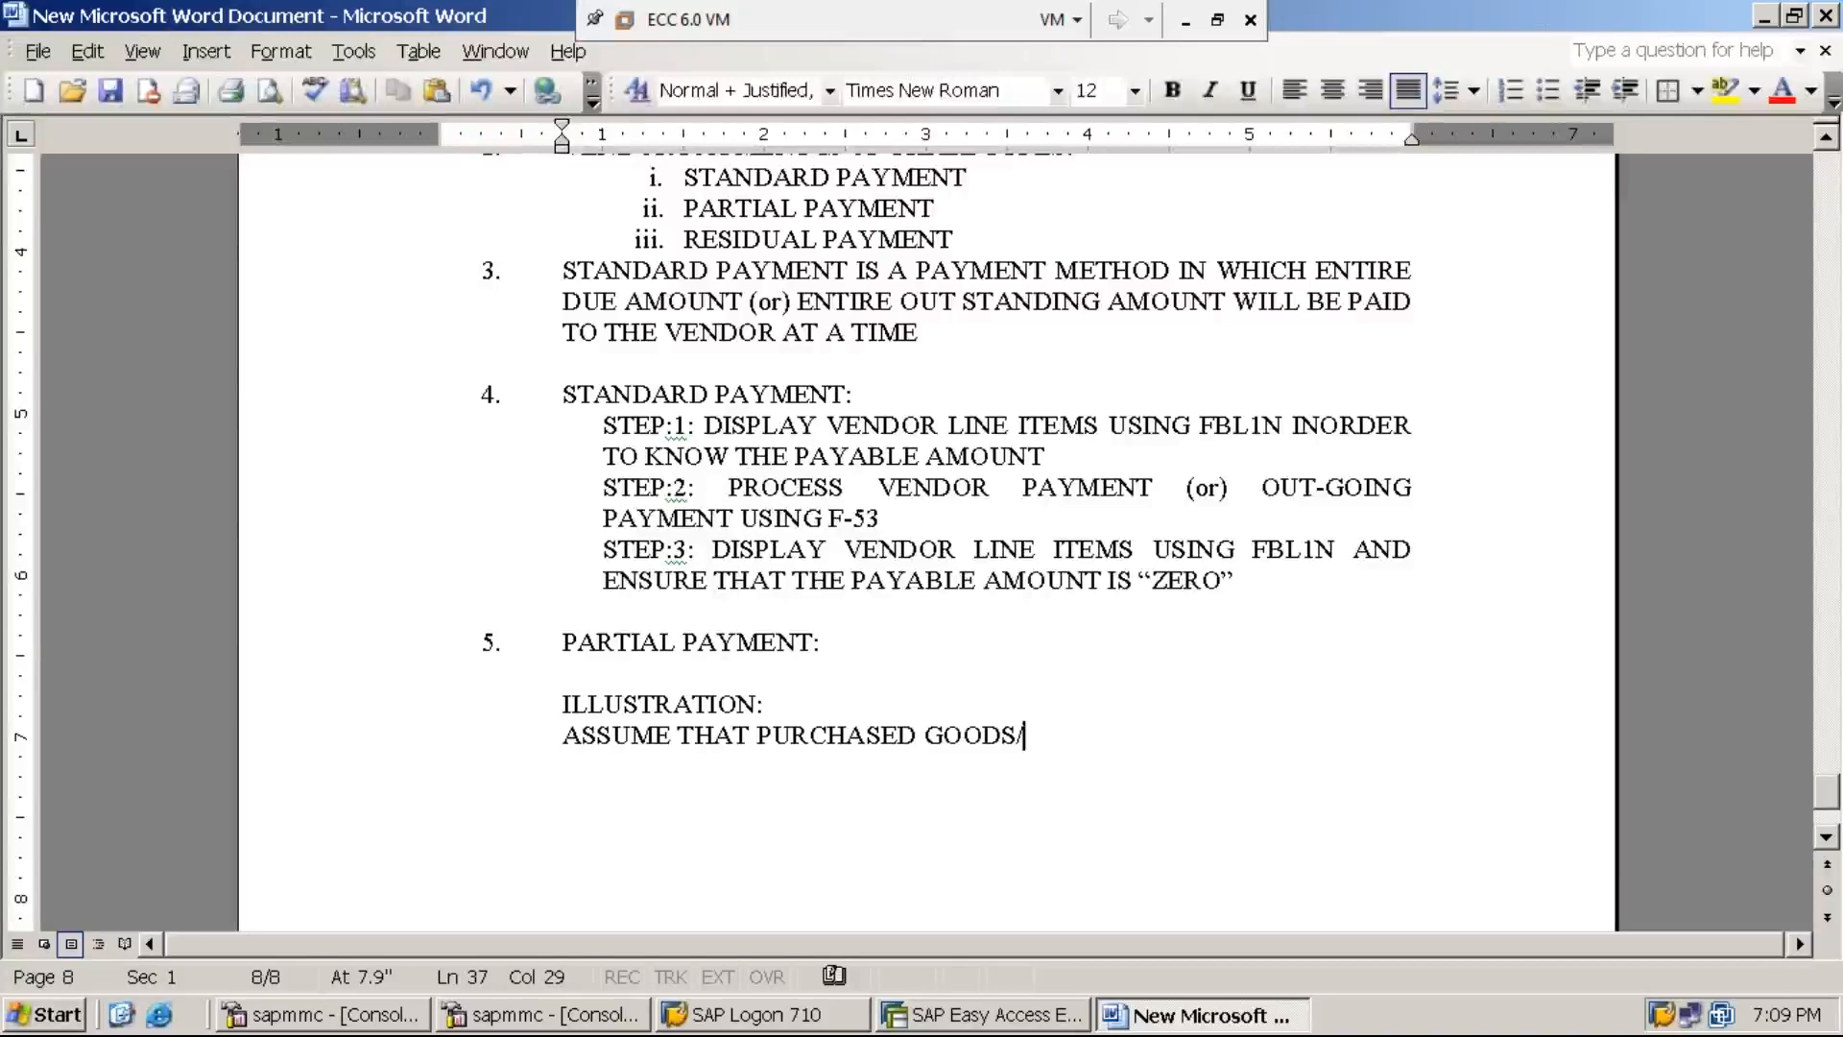
text(MATERIAL )
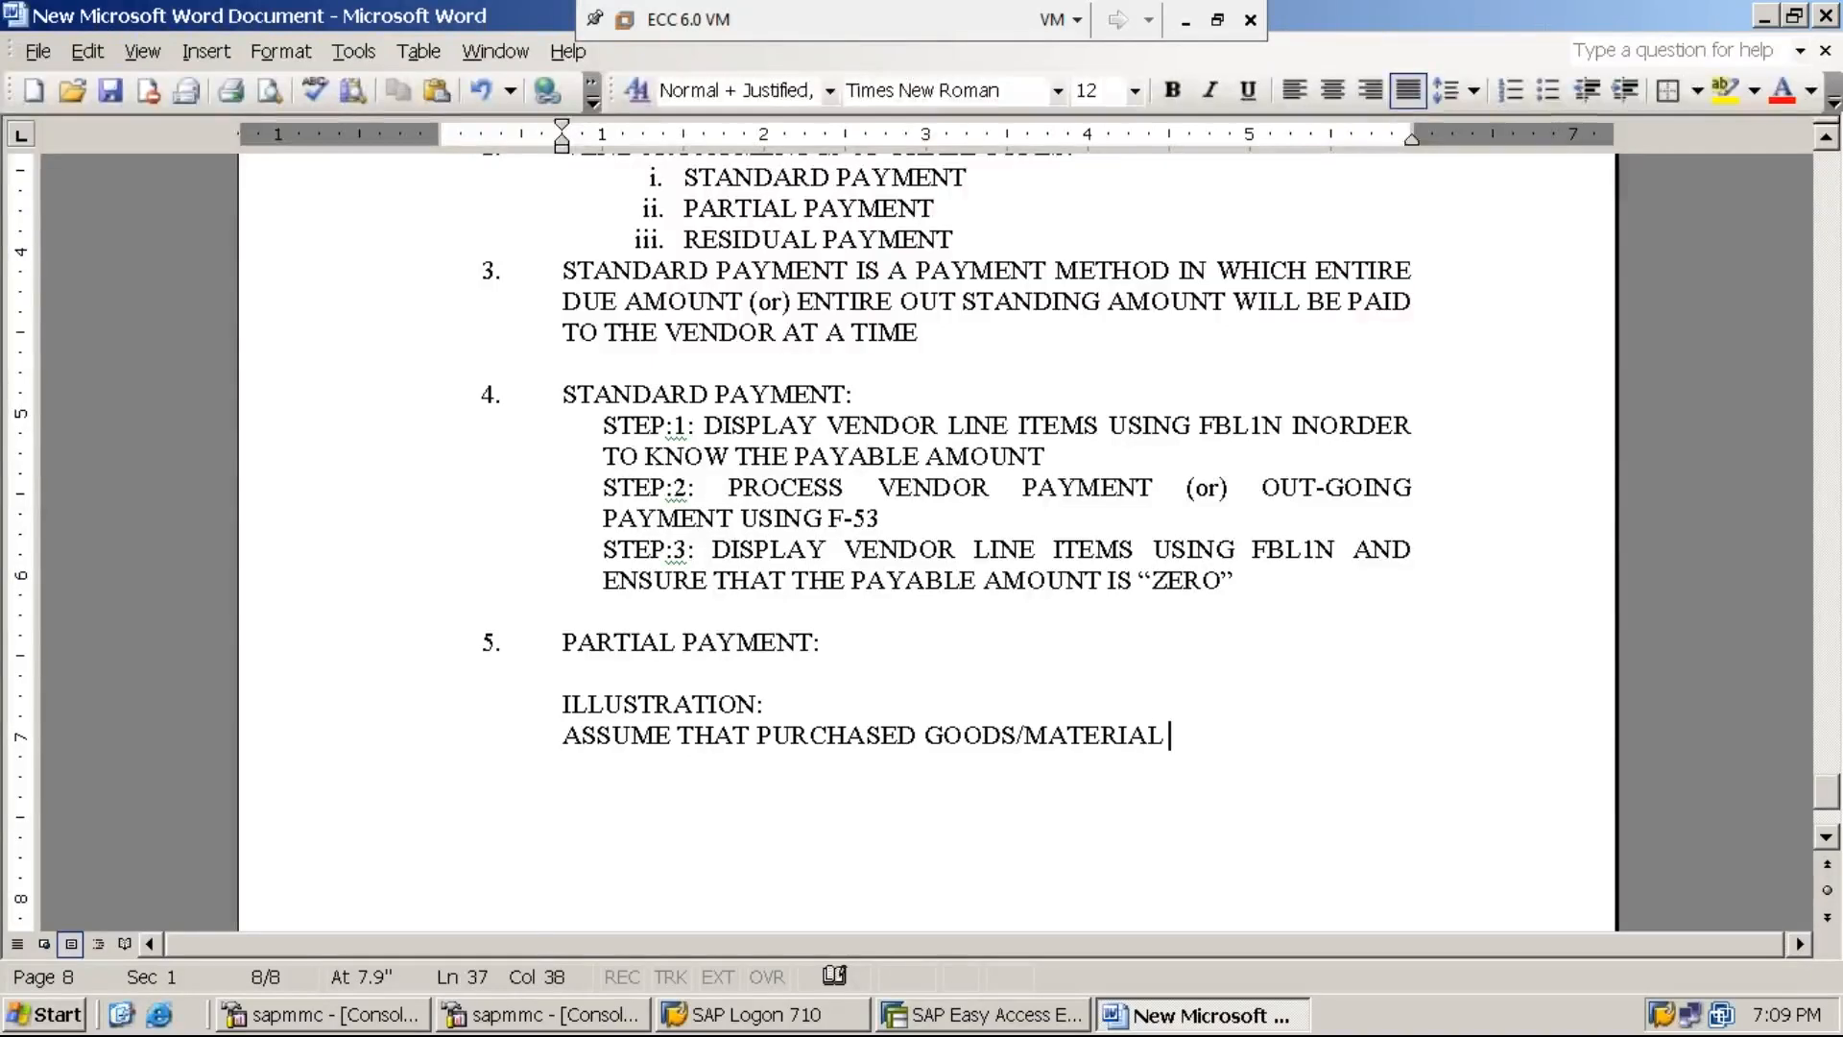
text(WORTH)
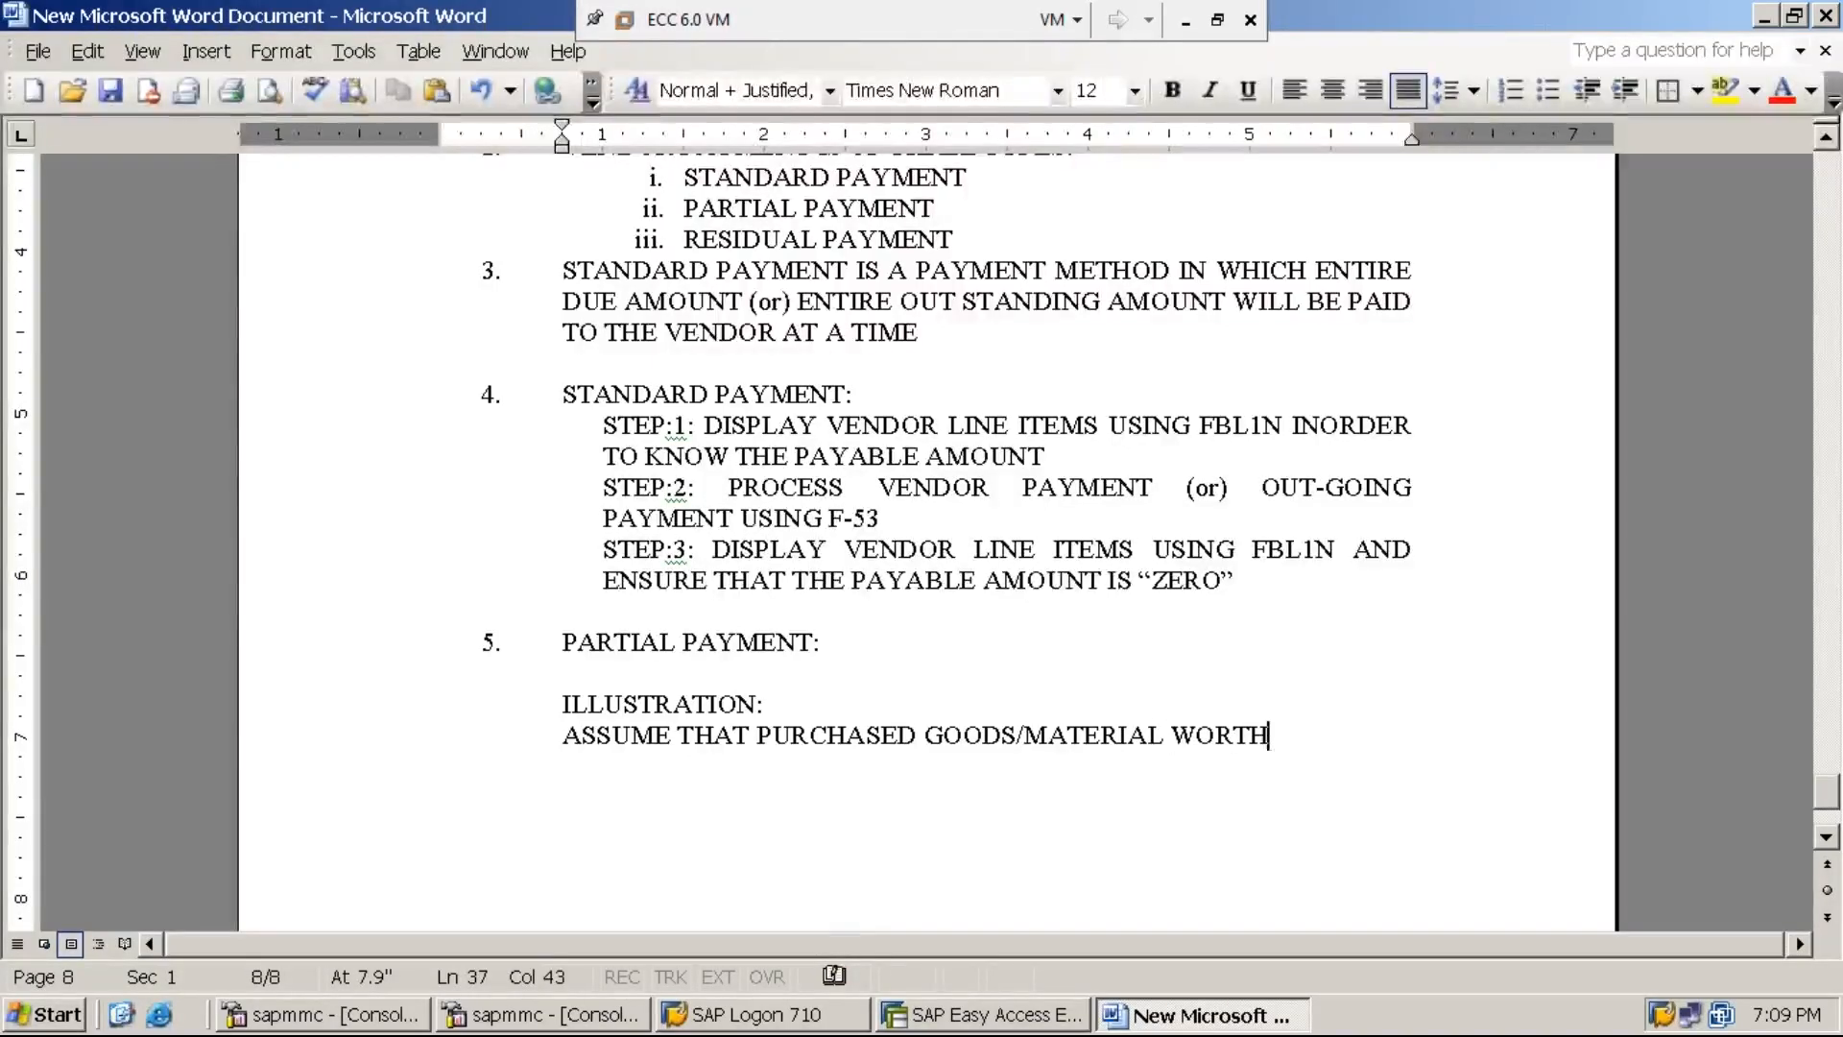
text( RS.)
text(40,00)
text(0 FROM T)
text(HE VENDO)
text(R)
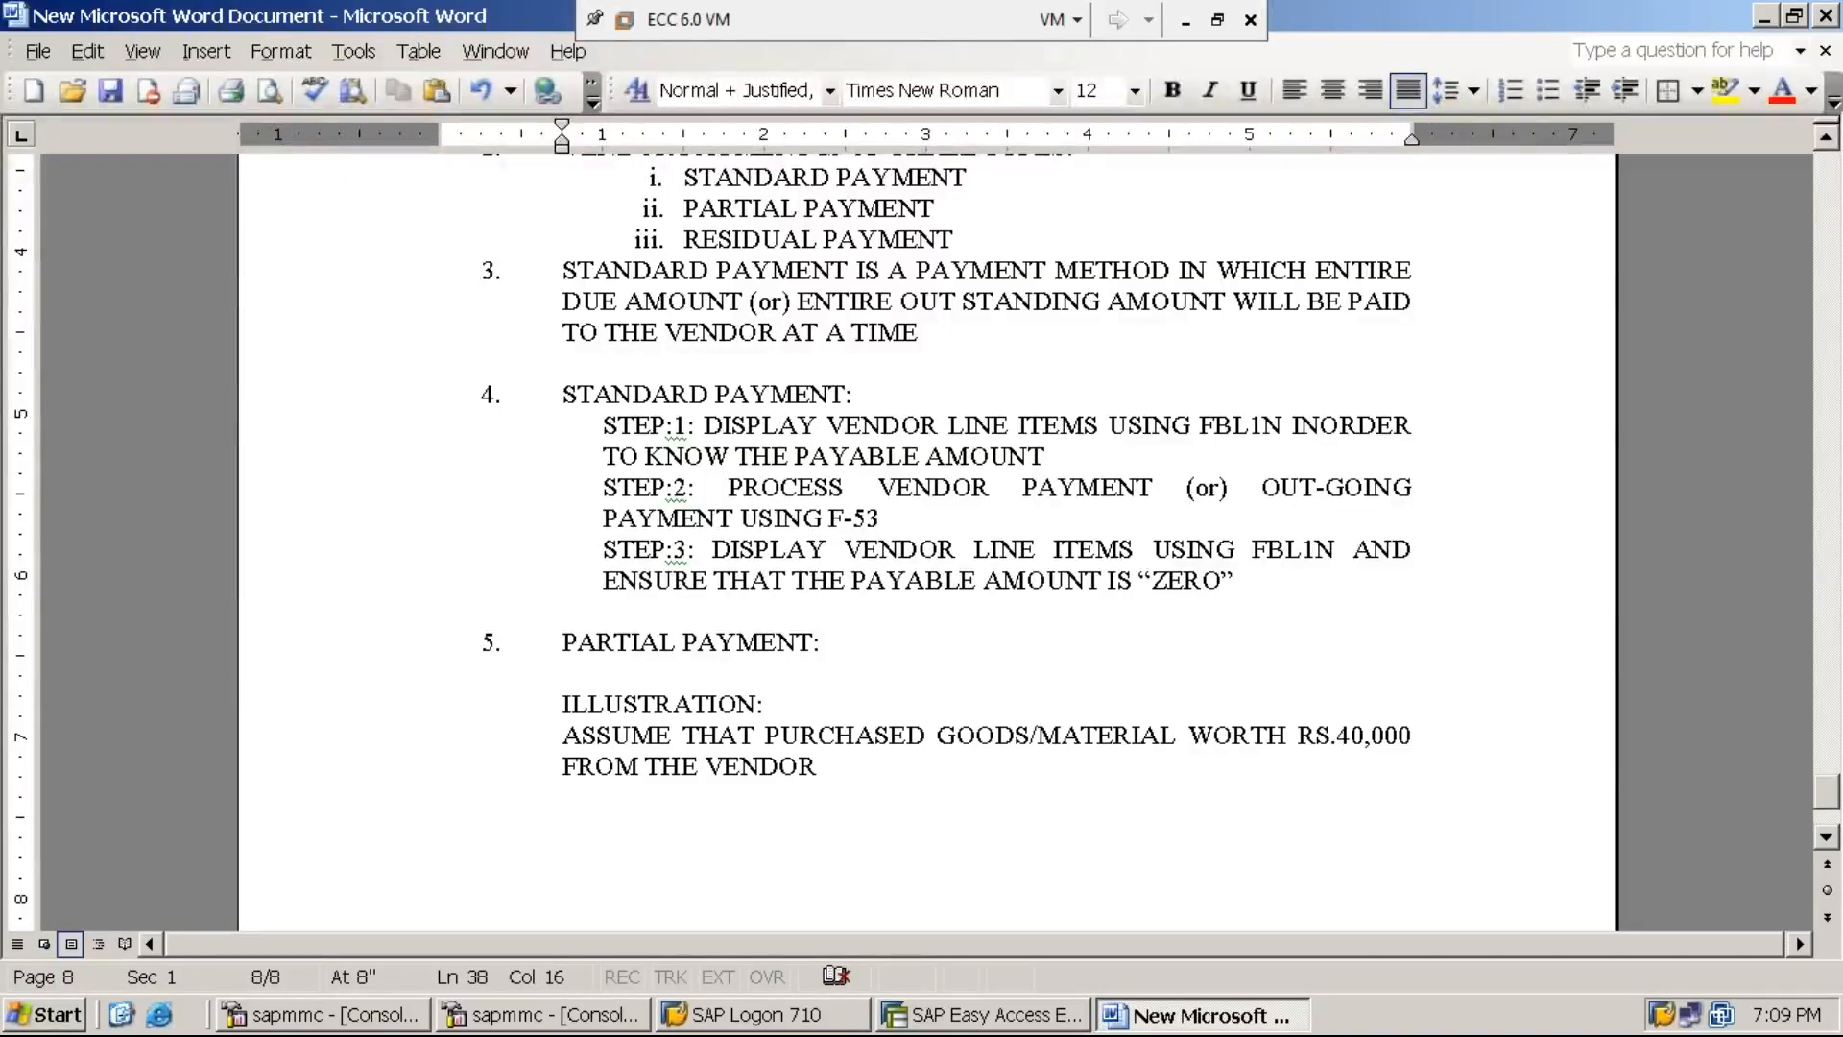
text(.)
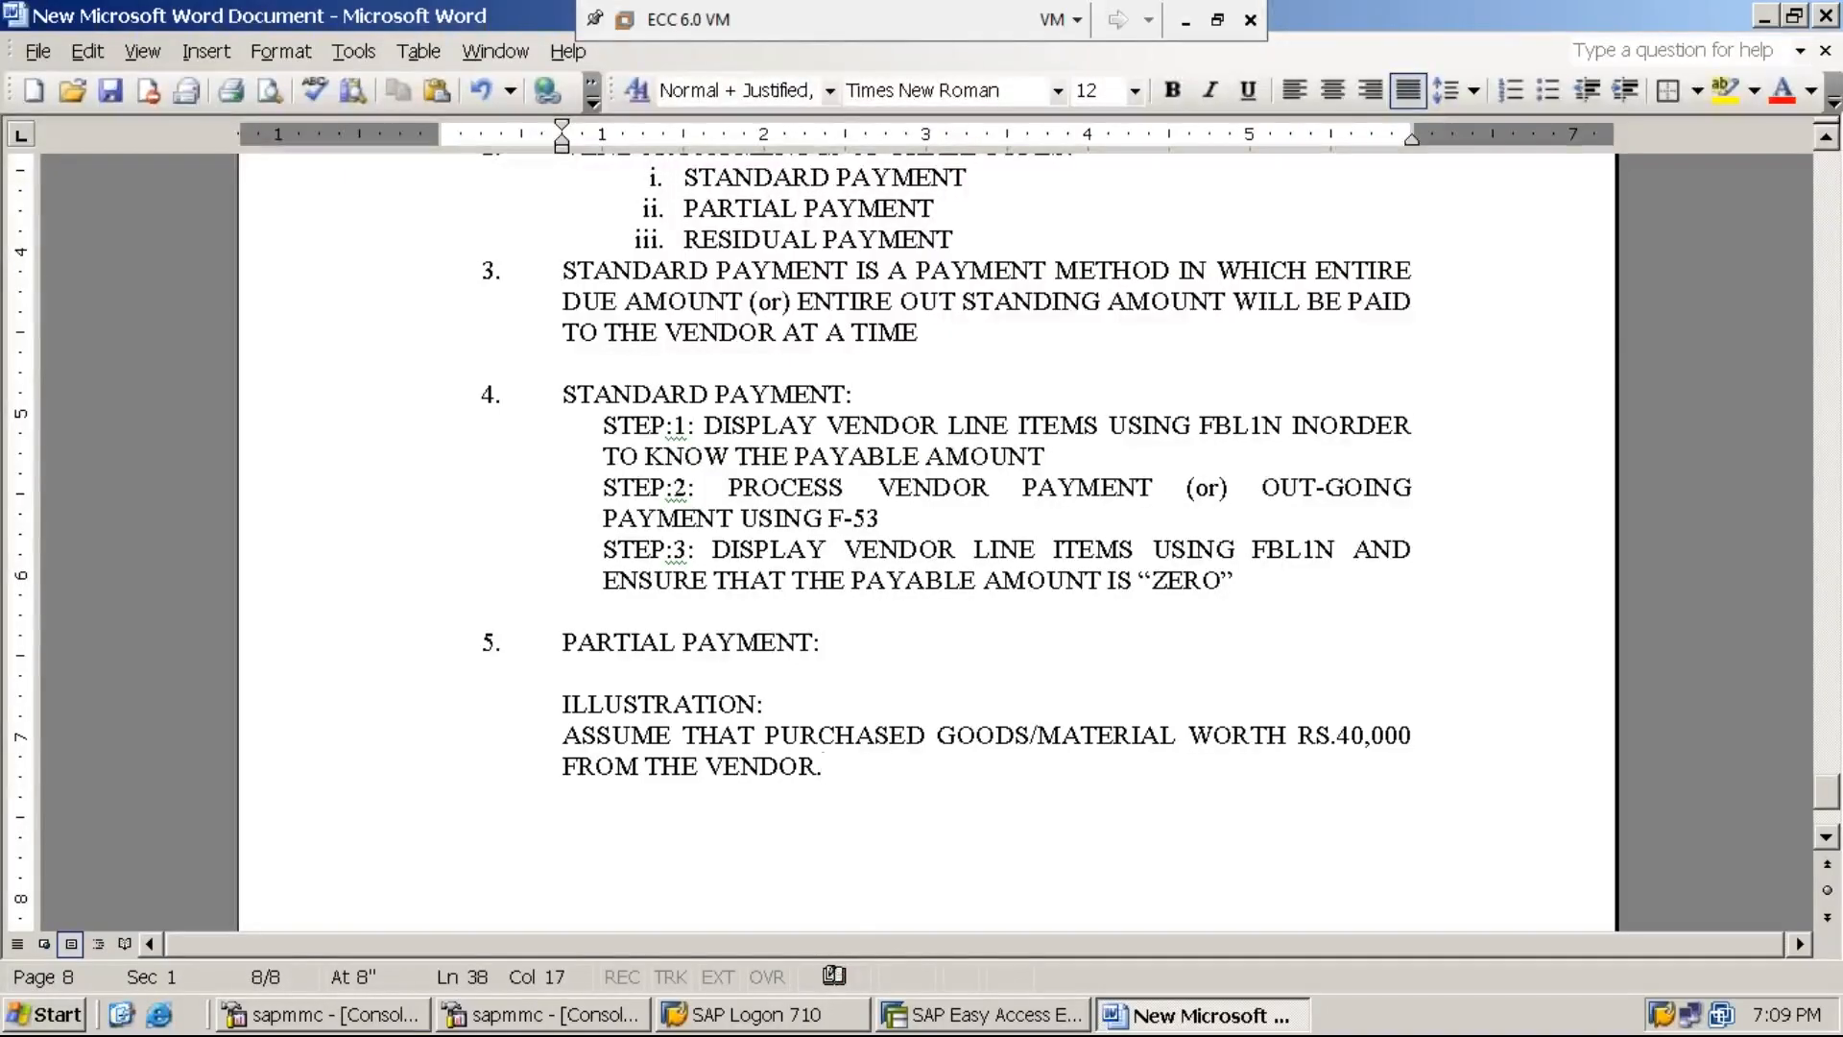
Start a new paragraph, one blank line below the purchase sentence, reading "AMOUNT PAID TO THE VENDOR".
key(Return)
key(Return)
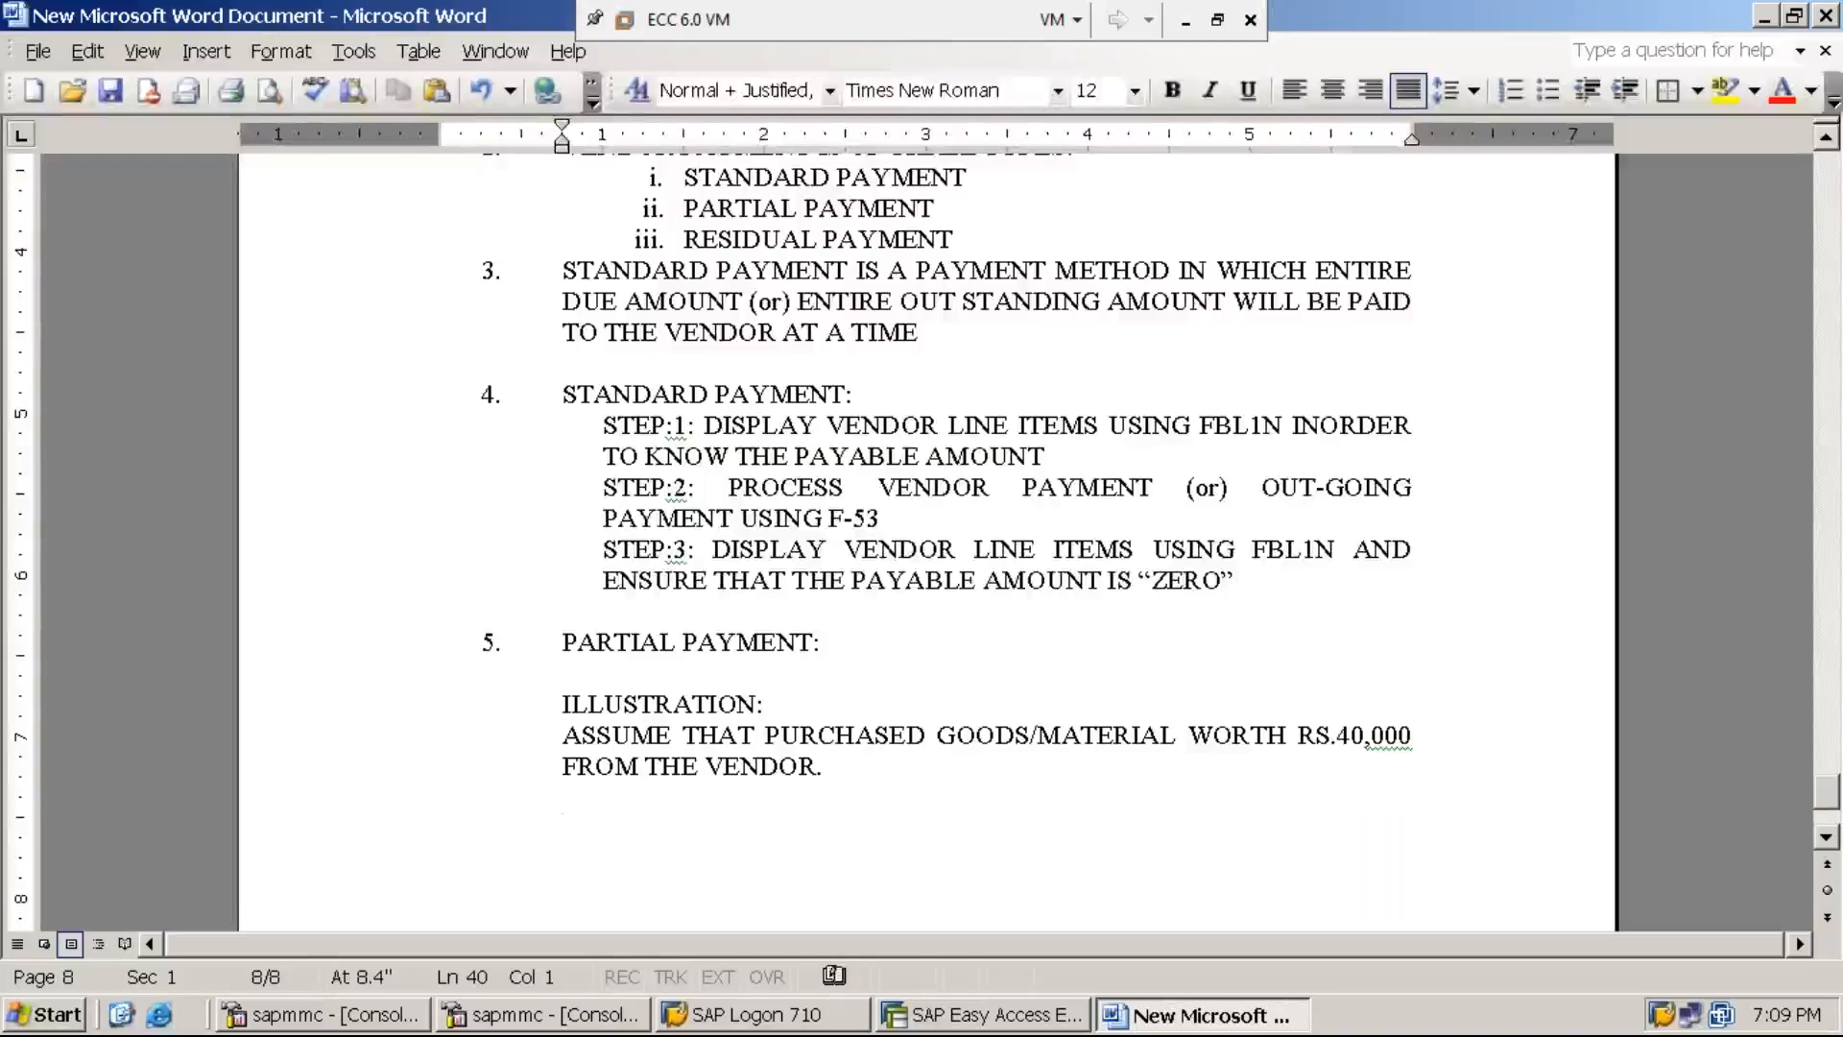
text(AMOUNT PAID TO THE VENDOR)
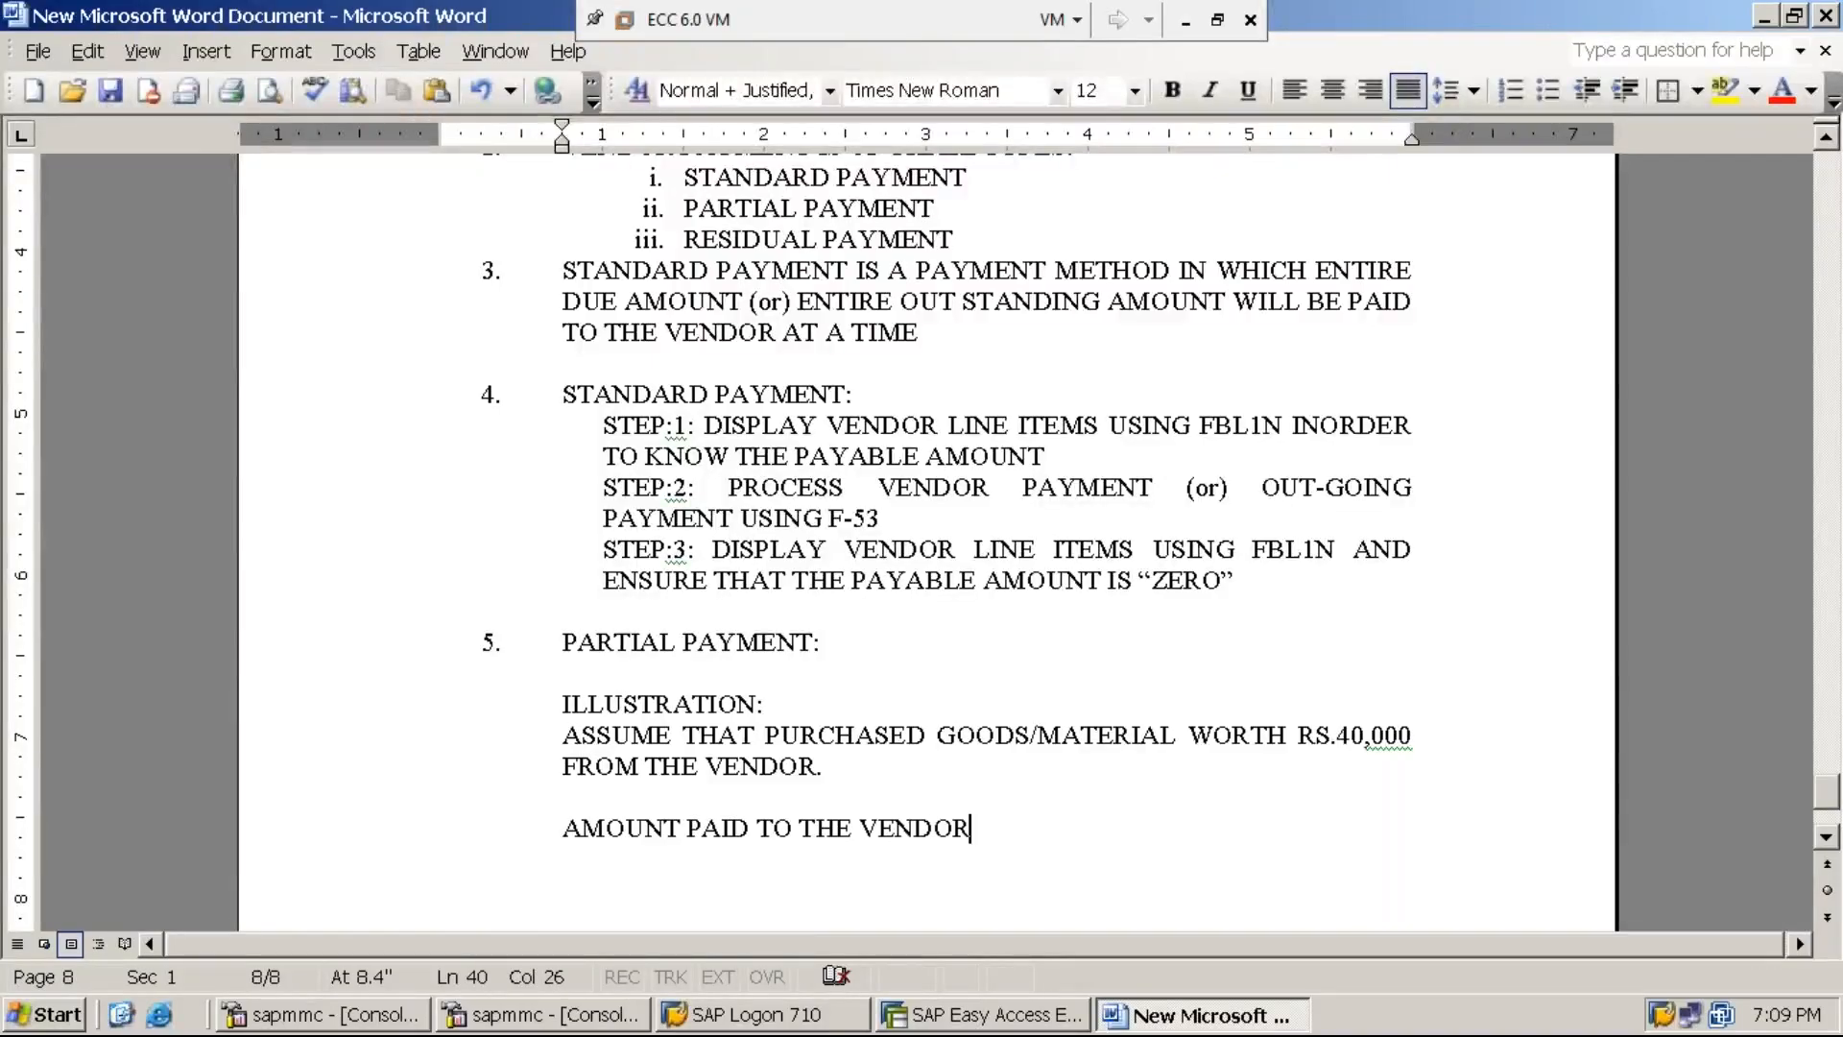
Replace the full stop ending the purchase sentence with the purchase date "ON 26.06.2019".
click(835, 763)
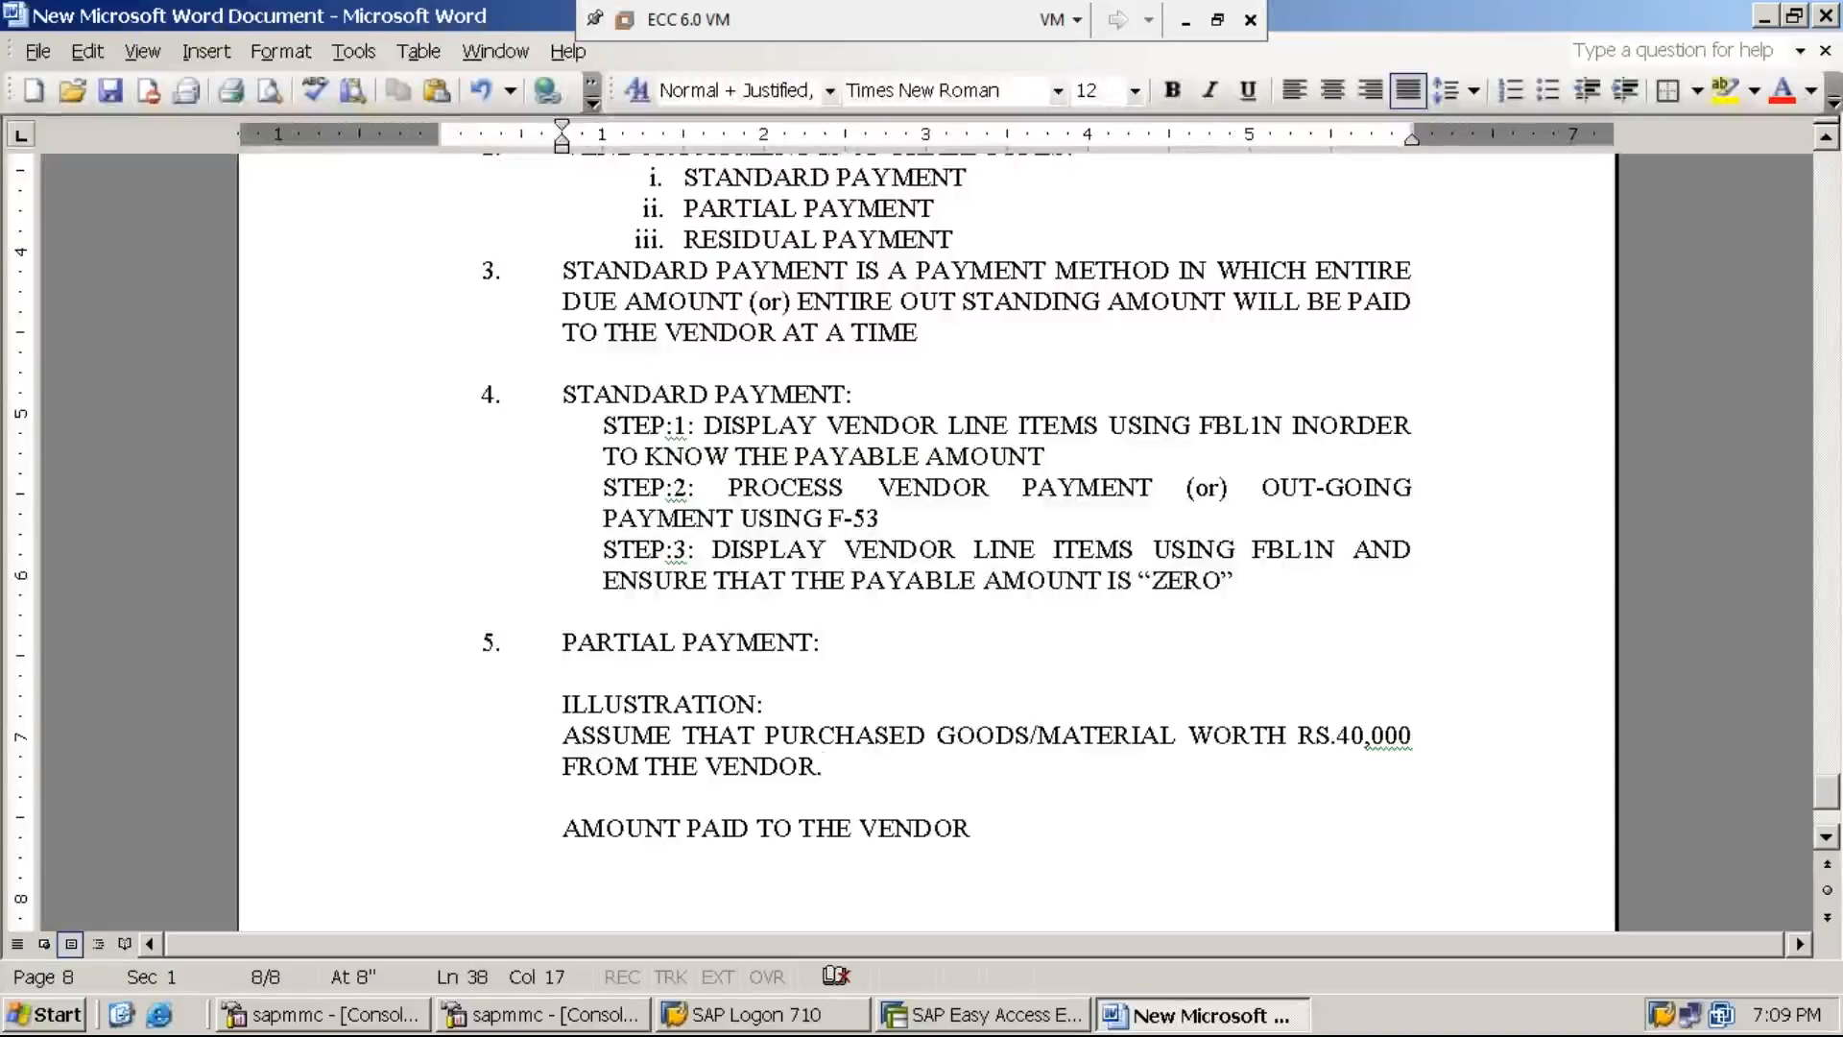
key(BackSpace)
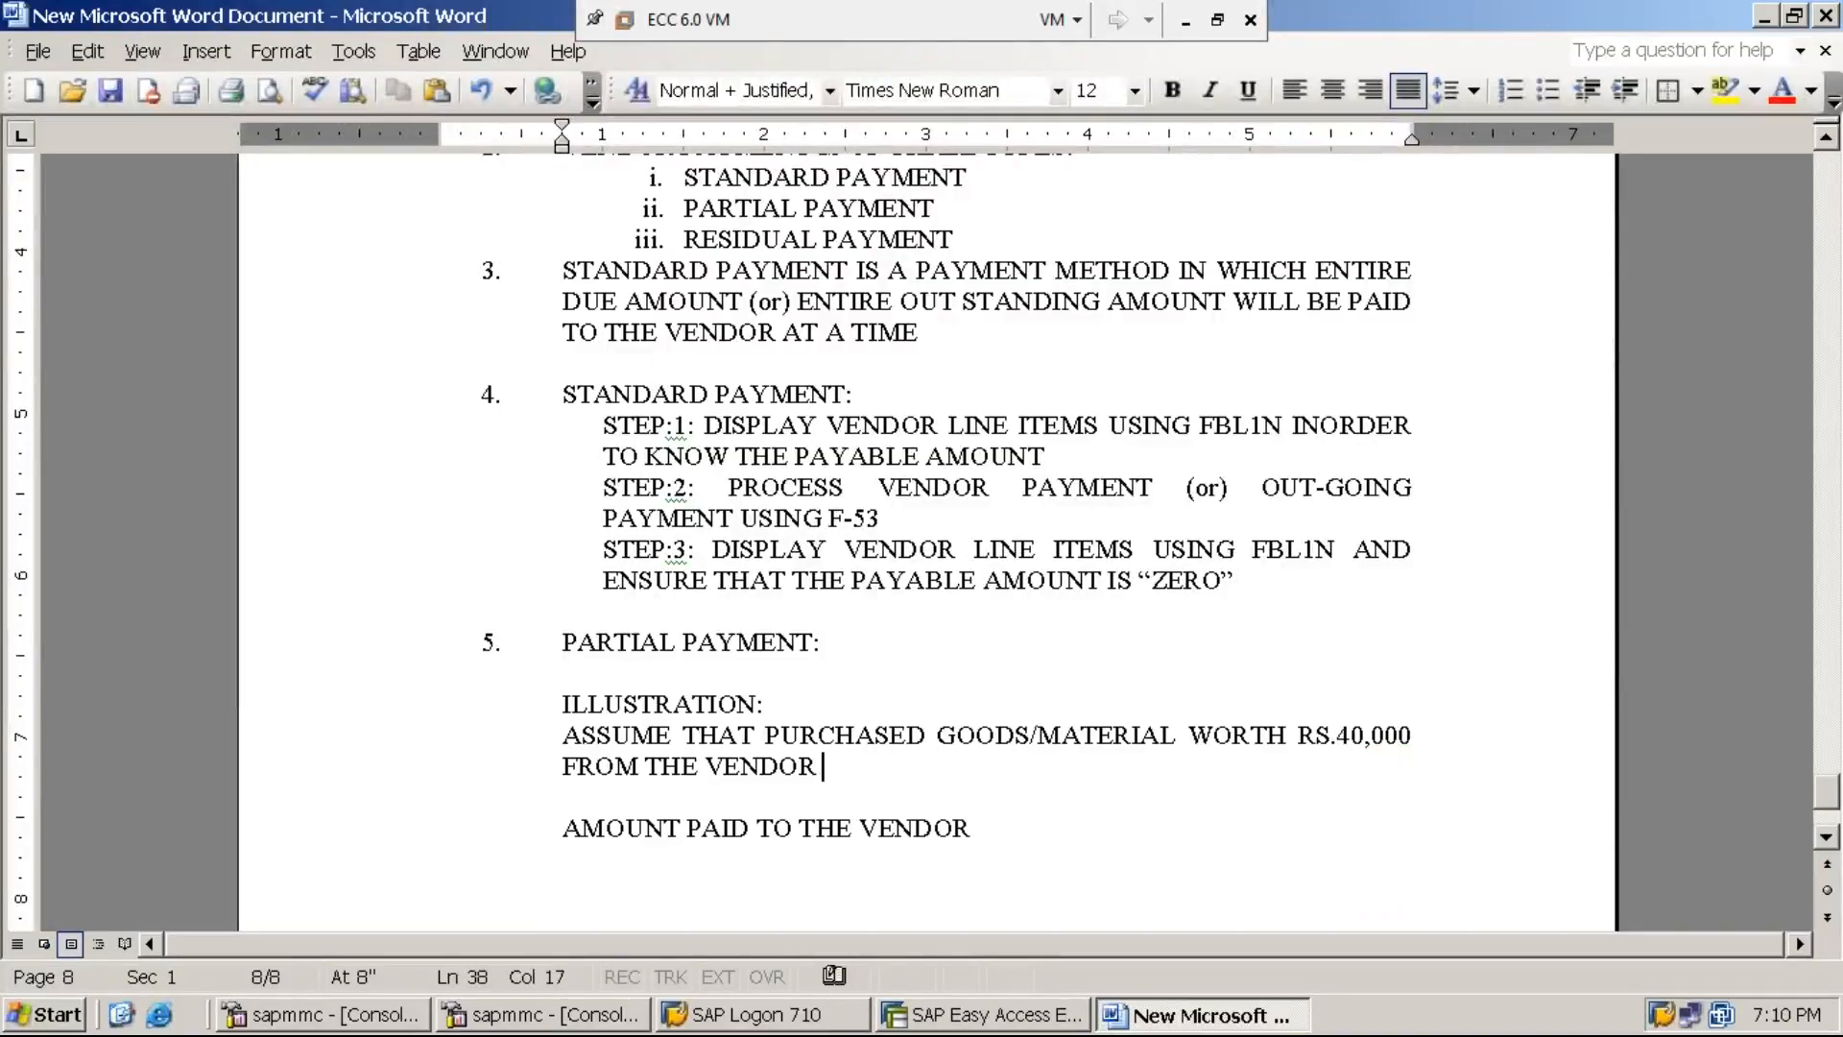
text(ON )
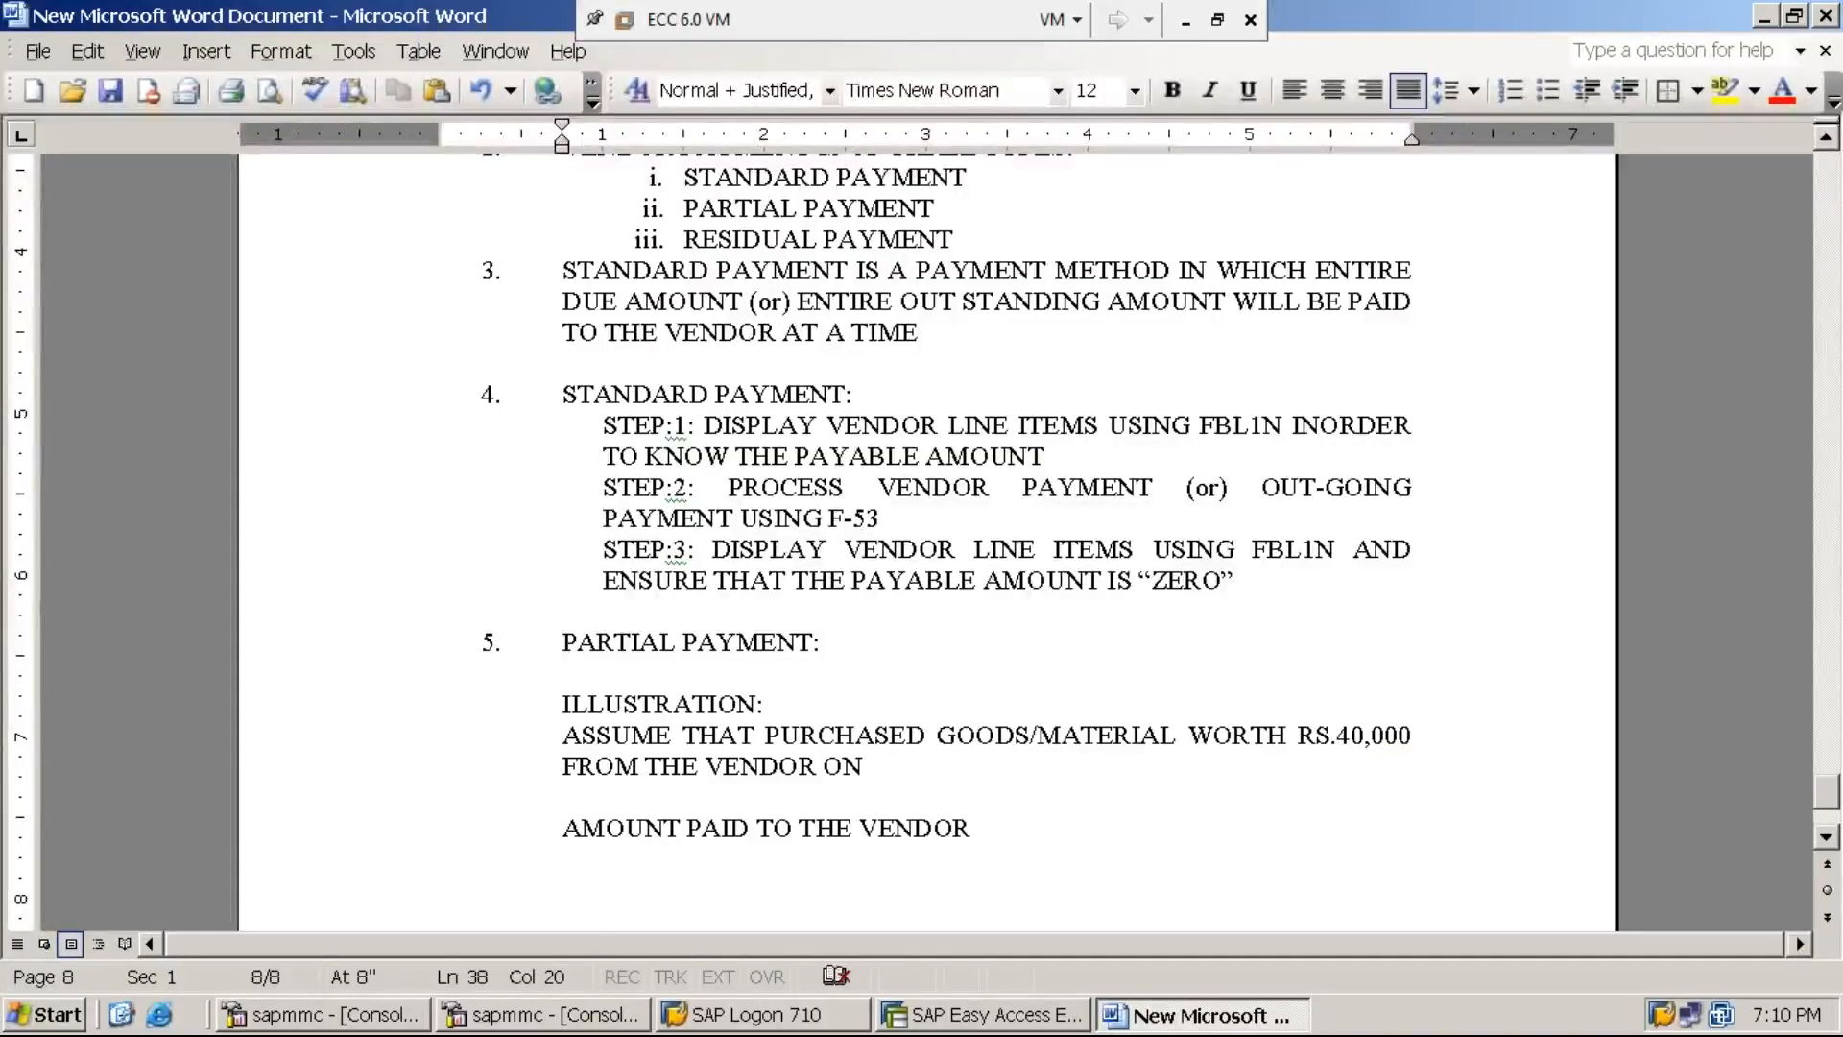
text(26)
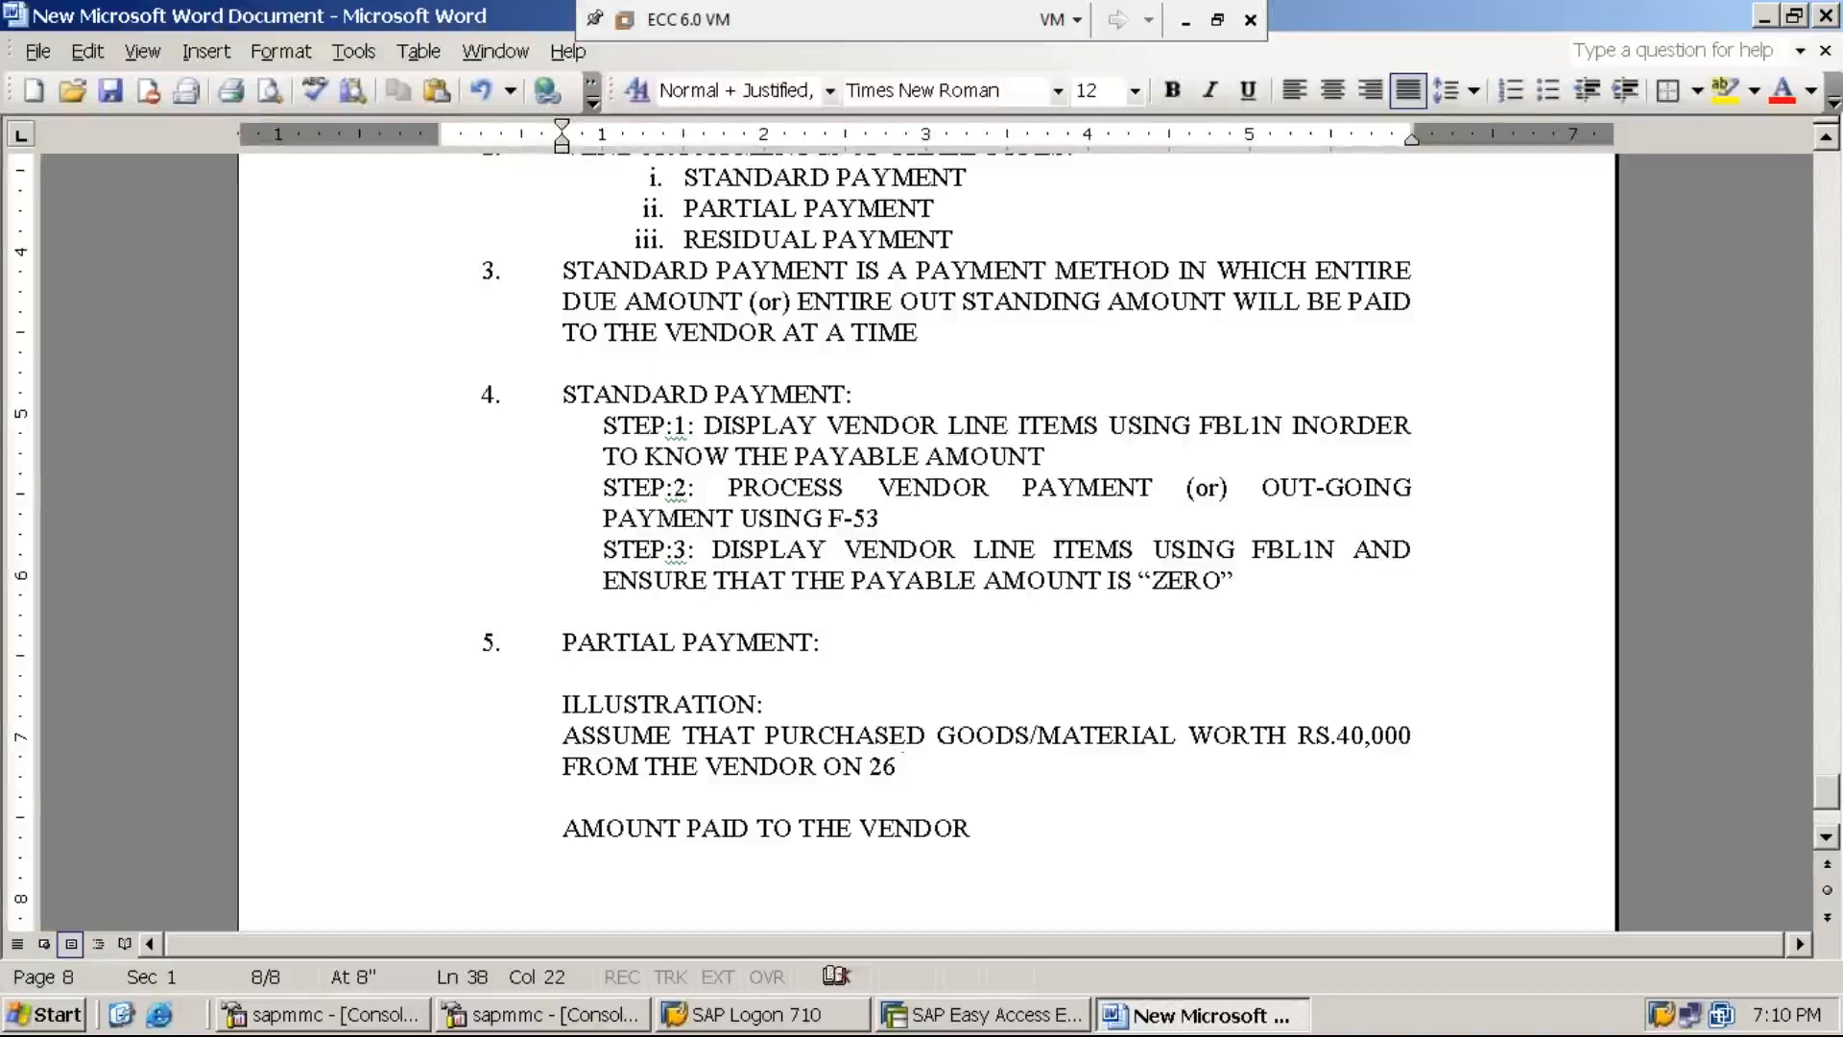
text(.06)
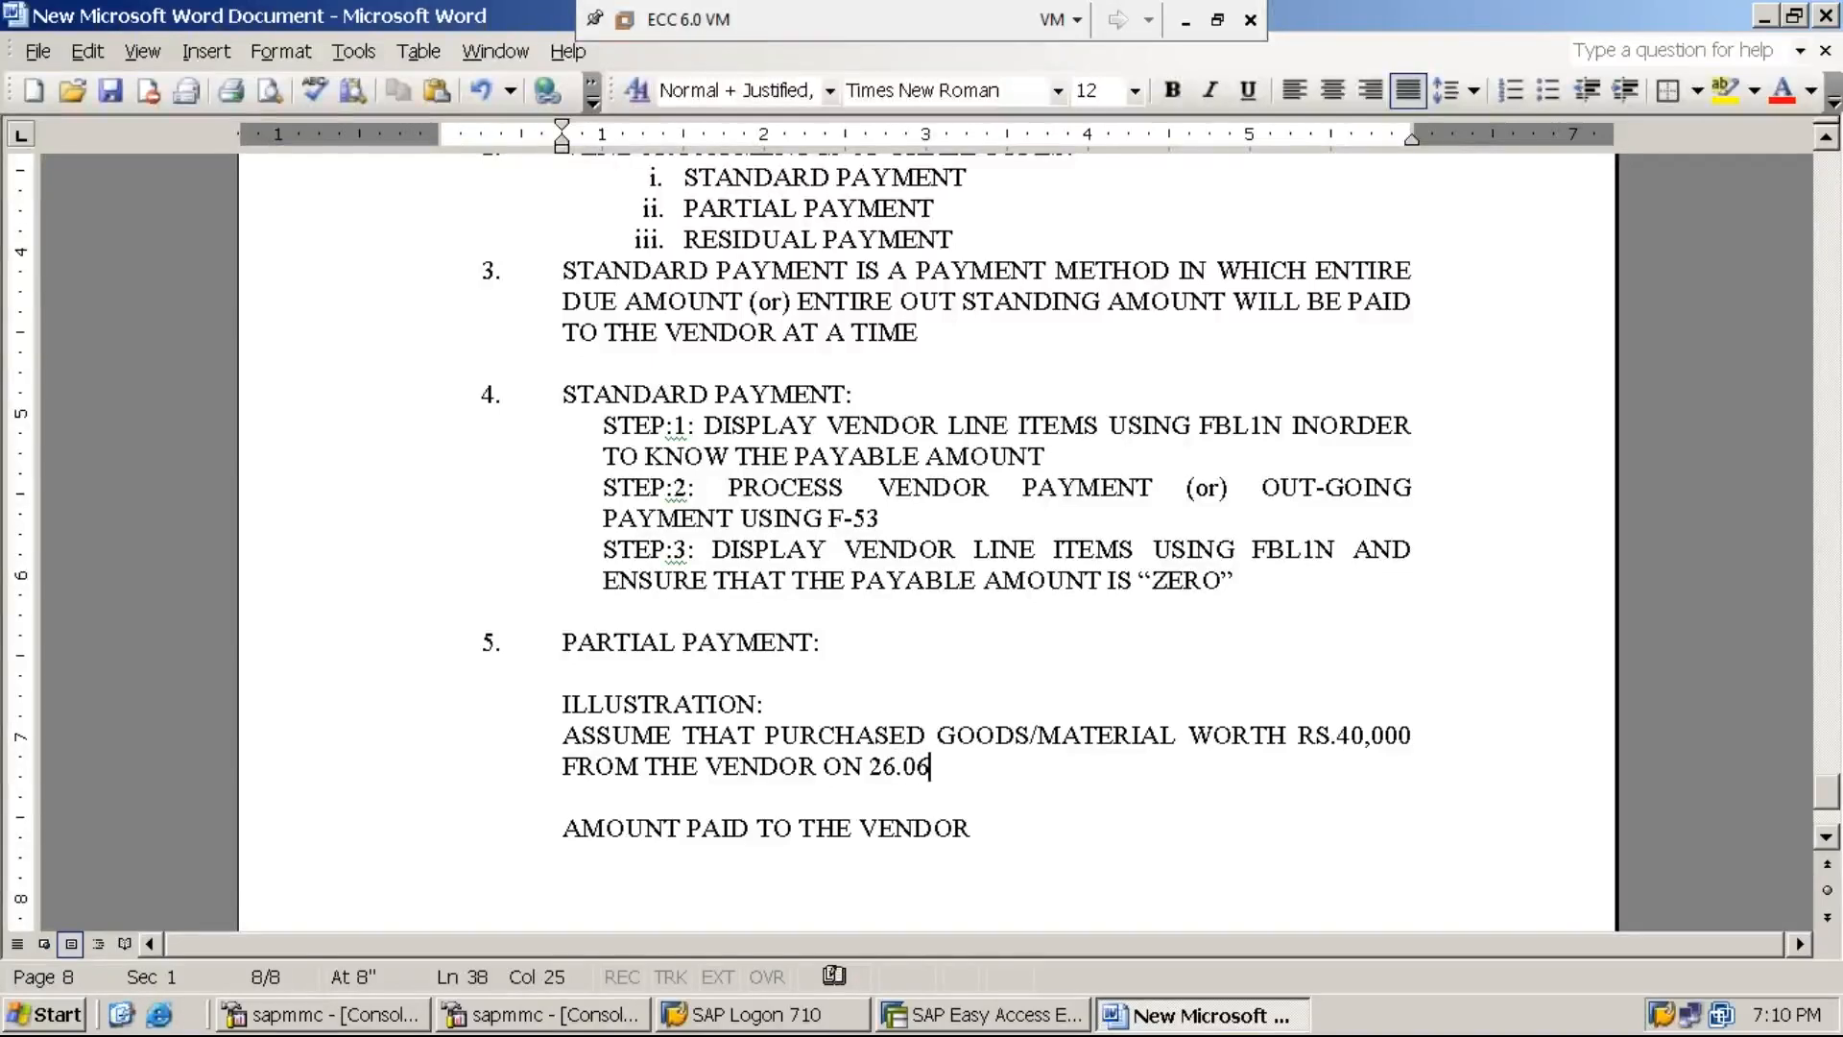
text(.2019)
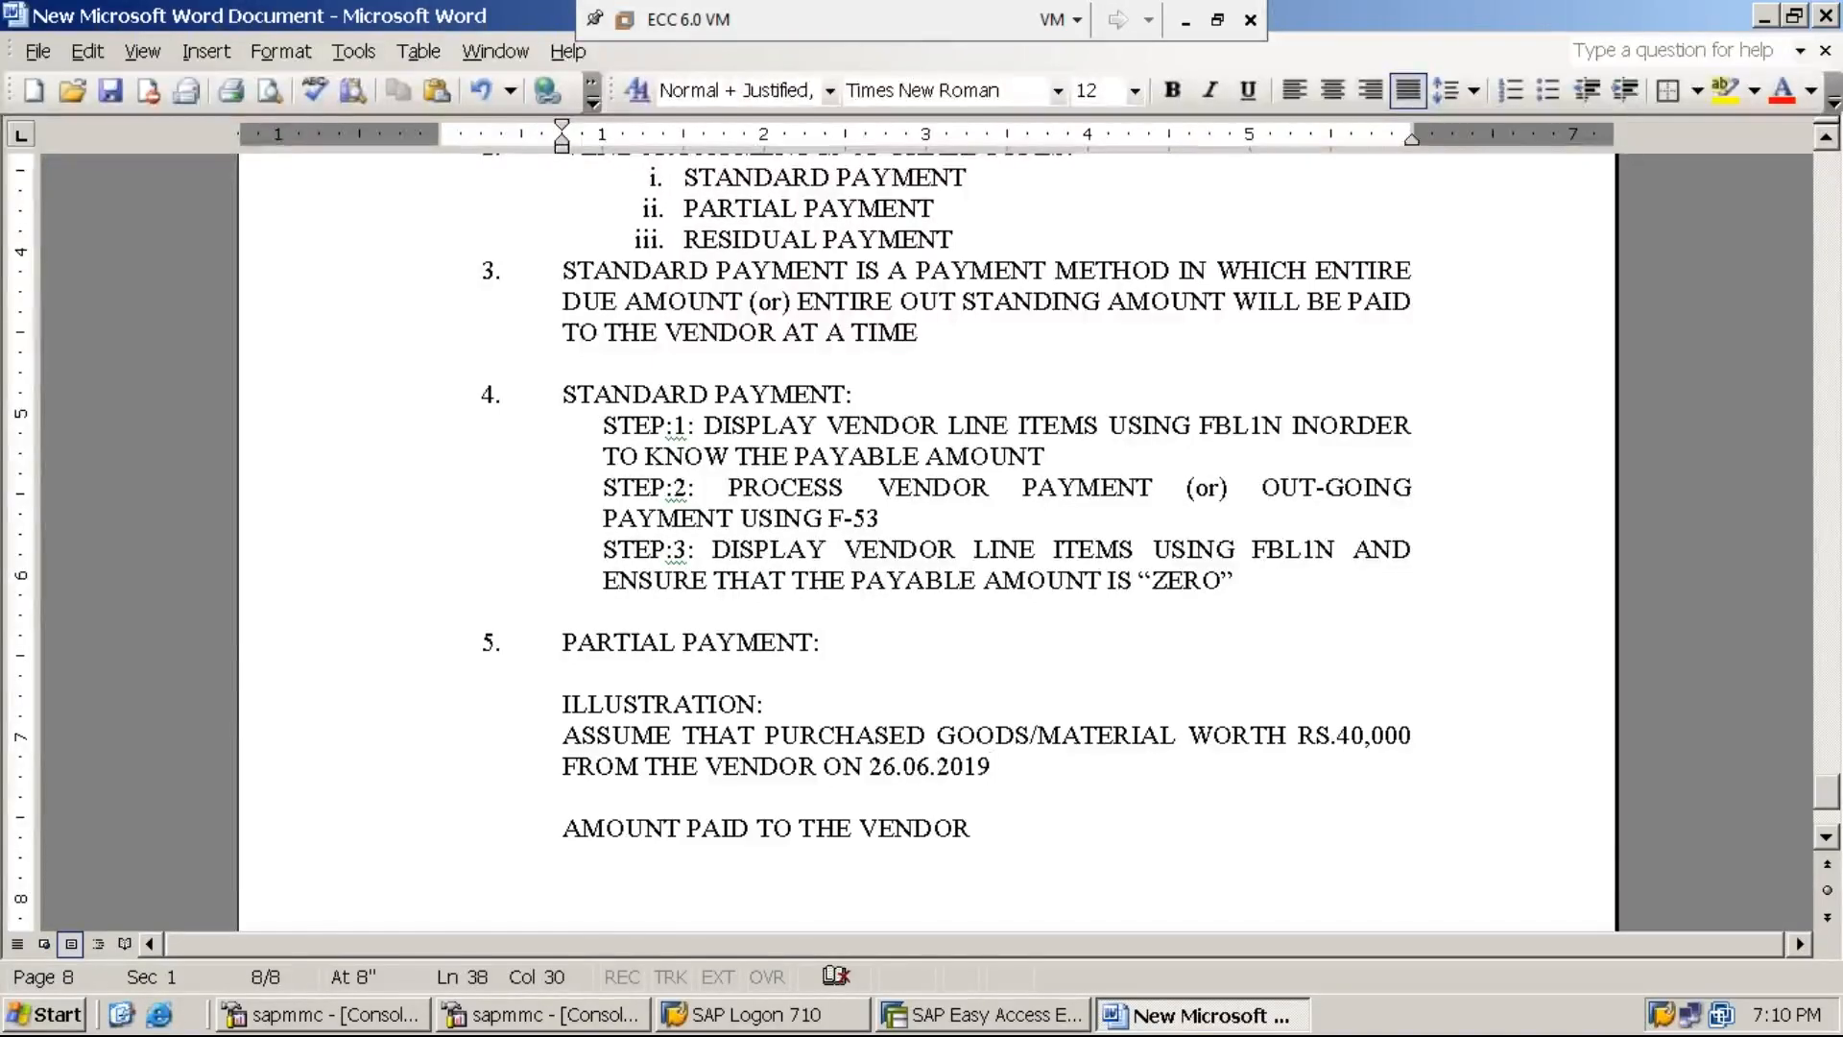
Complete the line "AMOUNT PAID TO THE VENDOR" with "OF RS.4,000/- ON 27.06.2019".
click(970, 827)
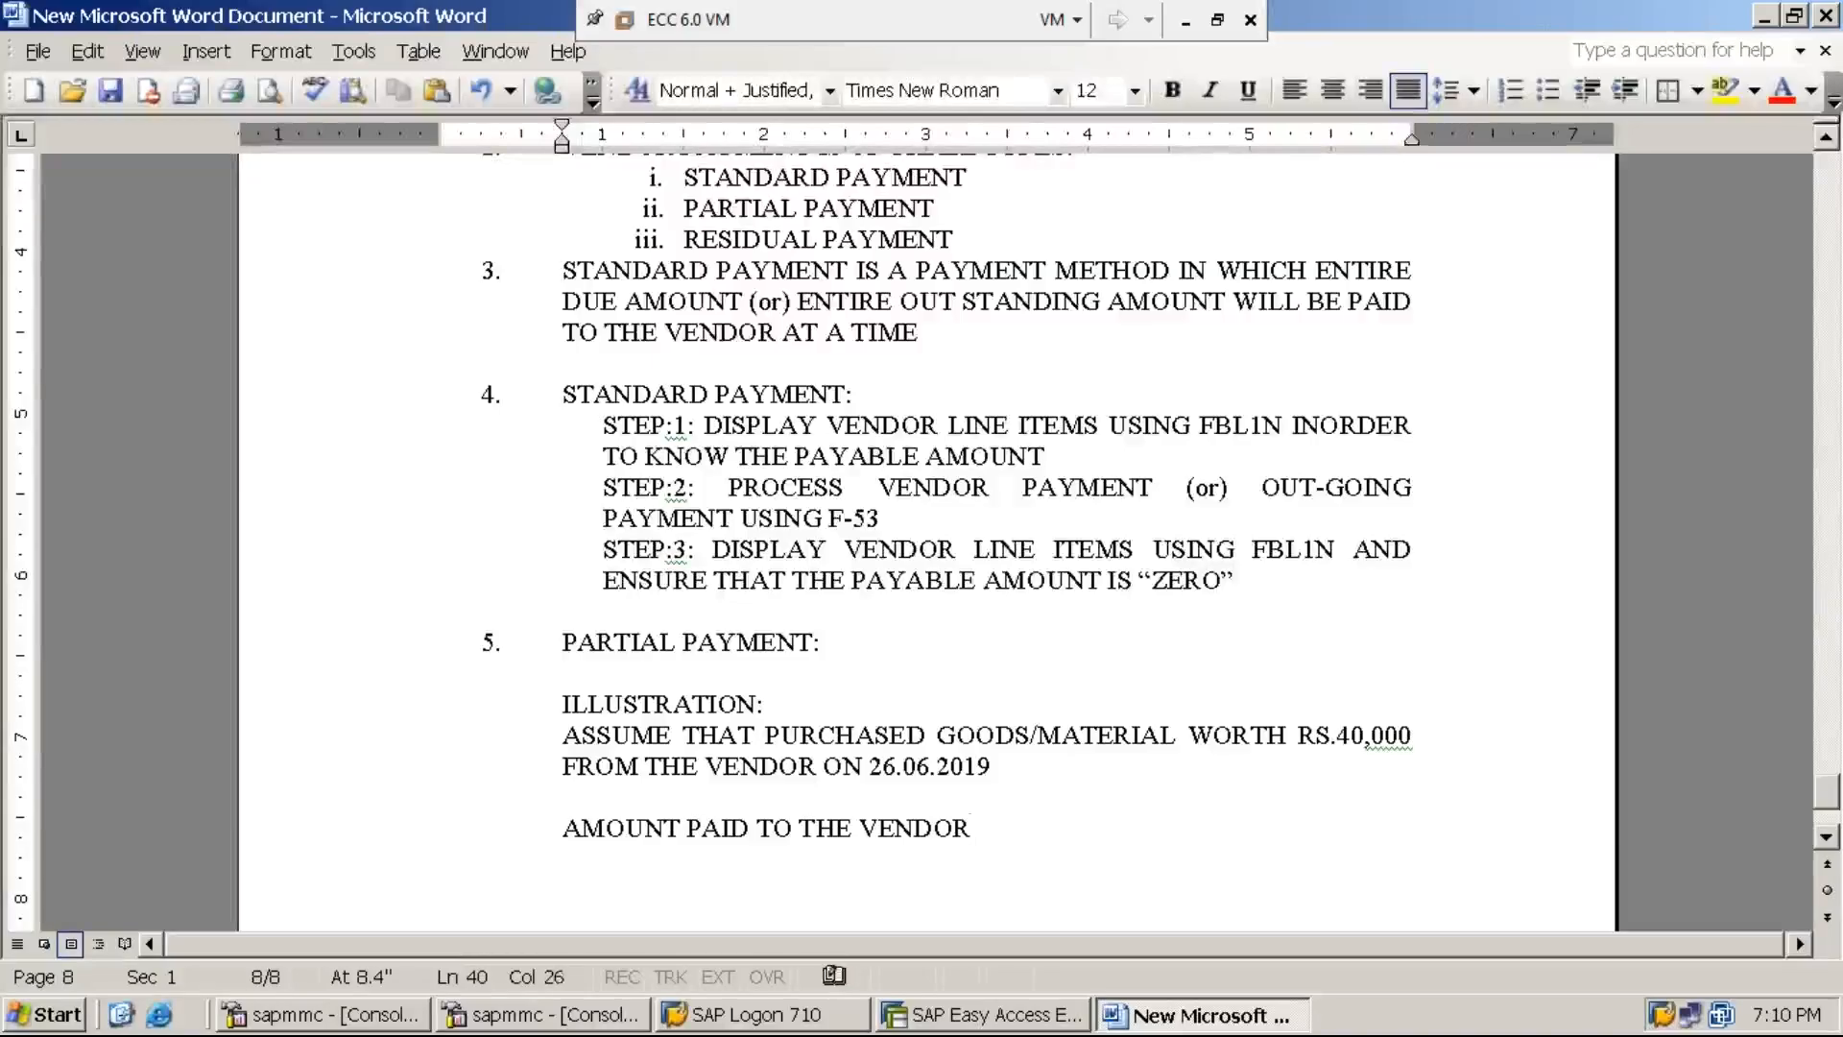
text(OF RS.)
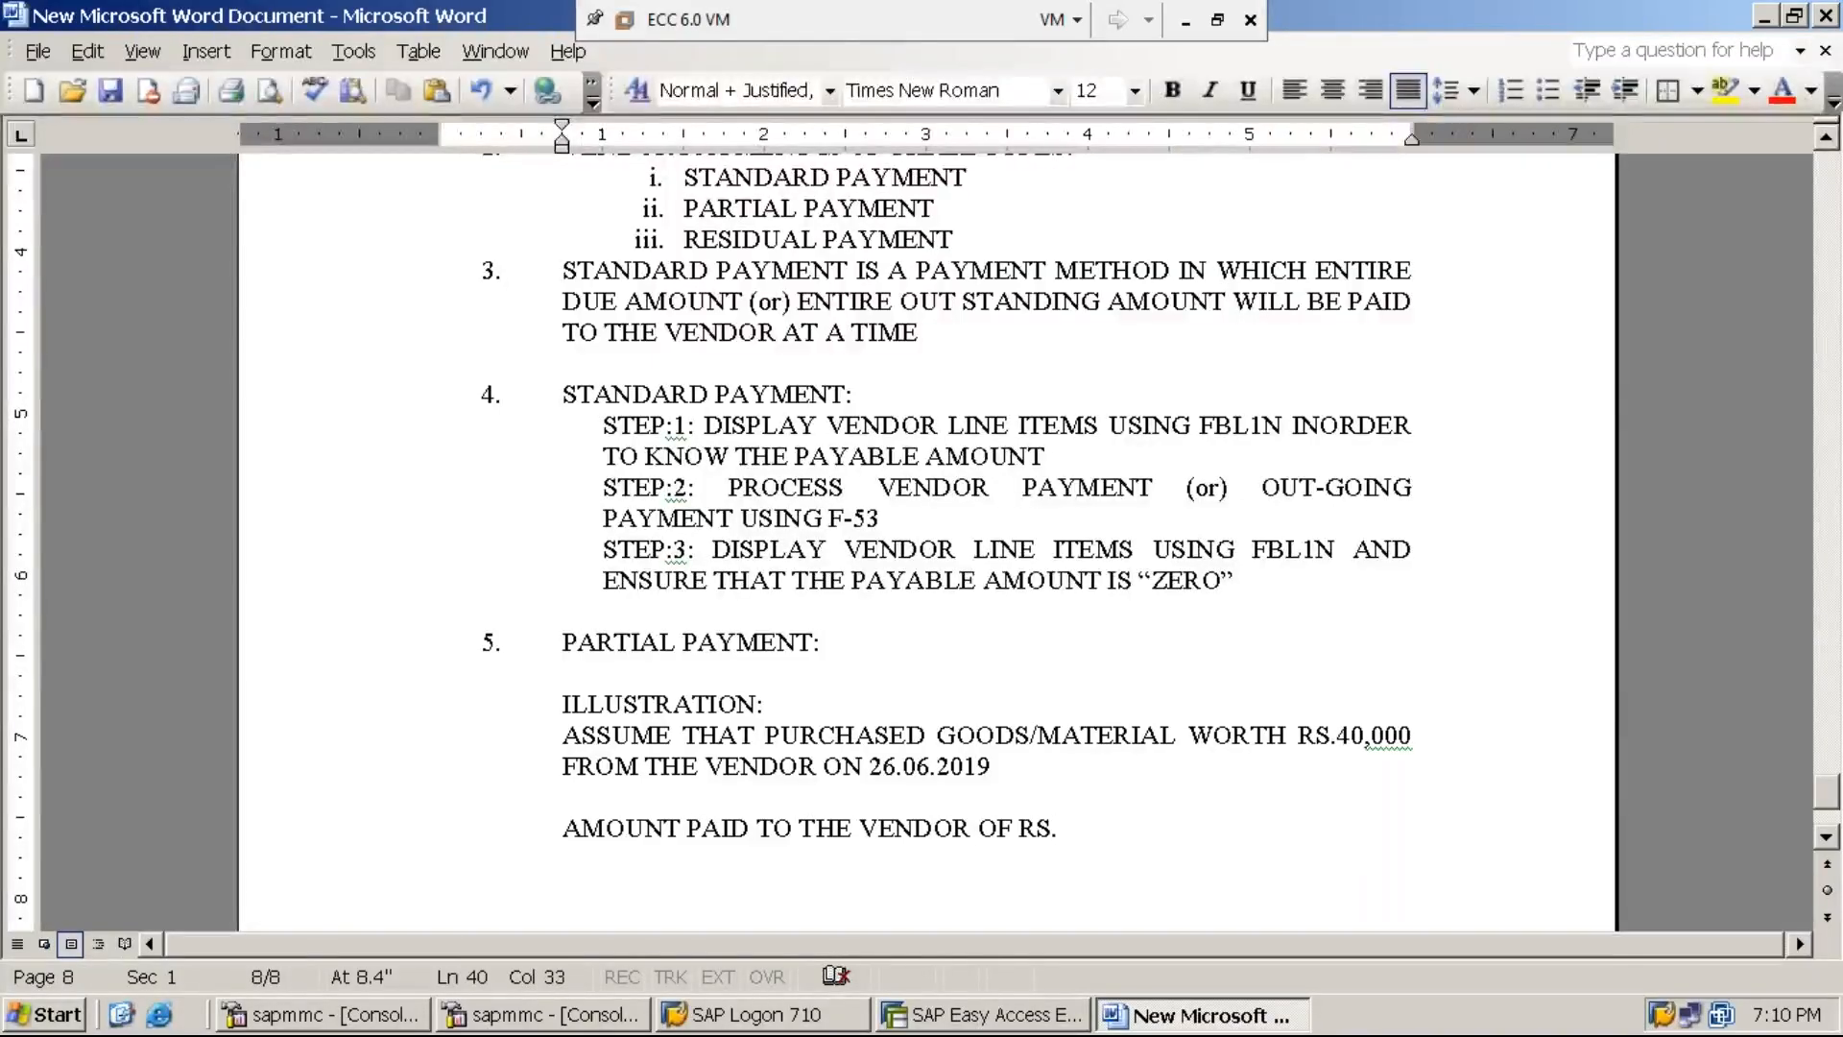
text(4,000)
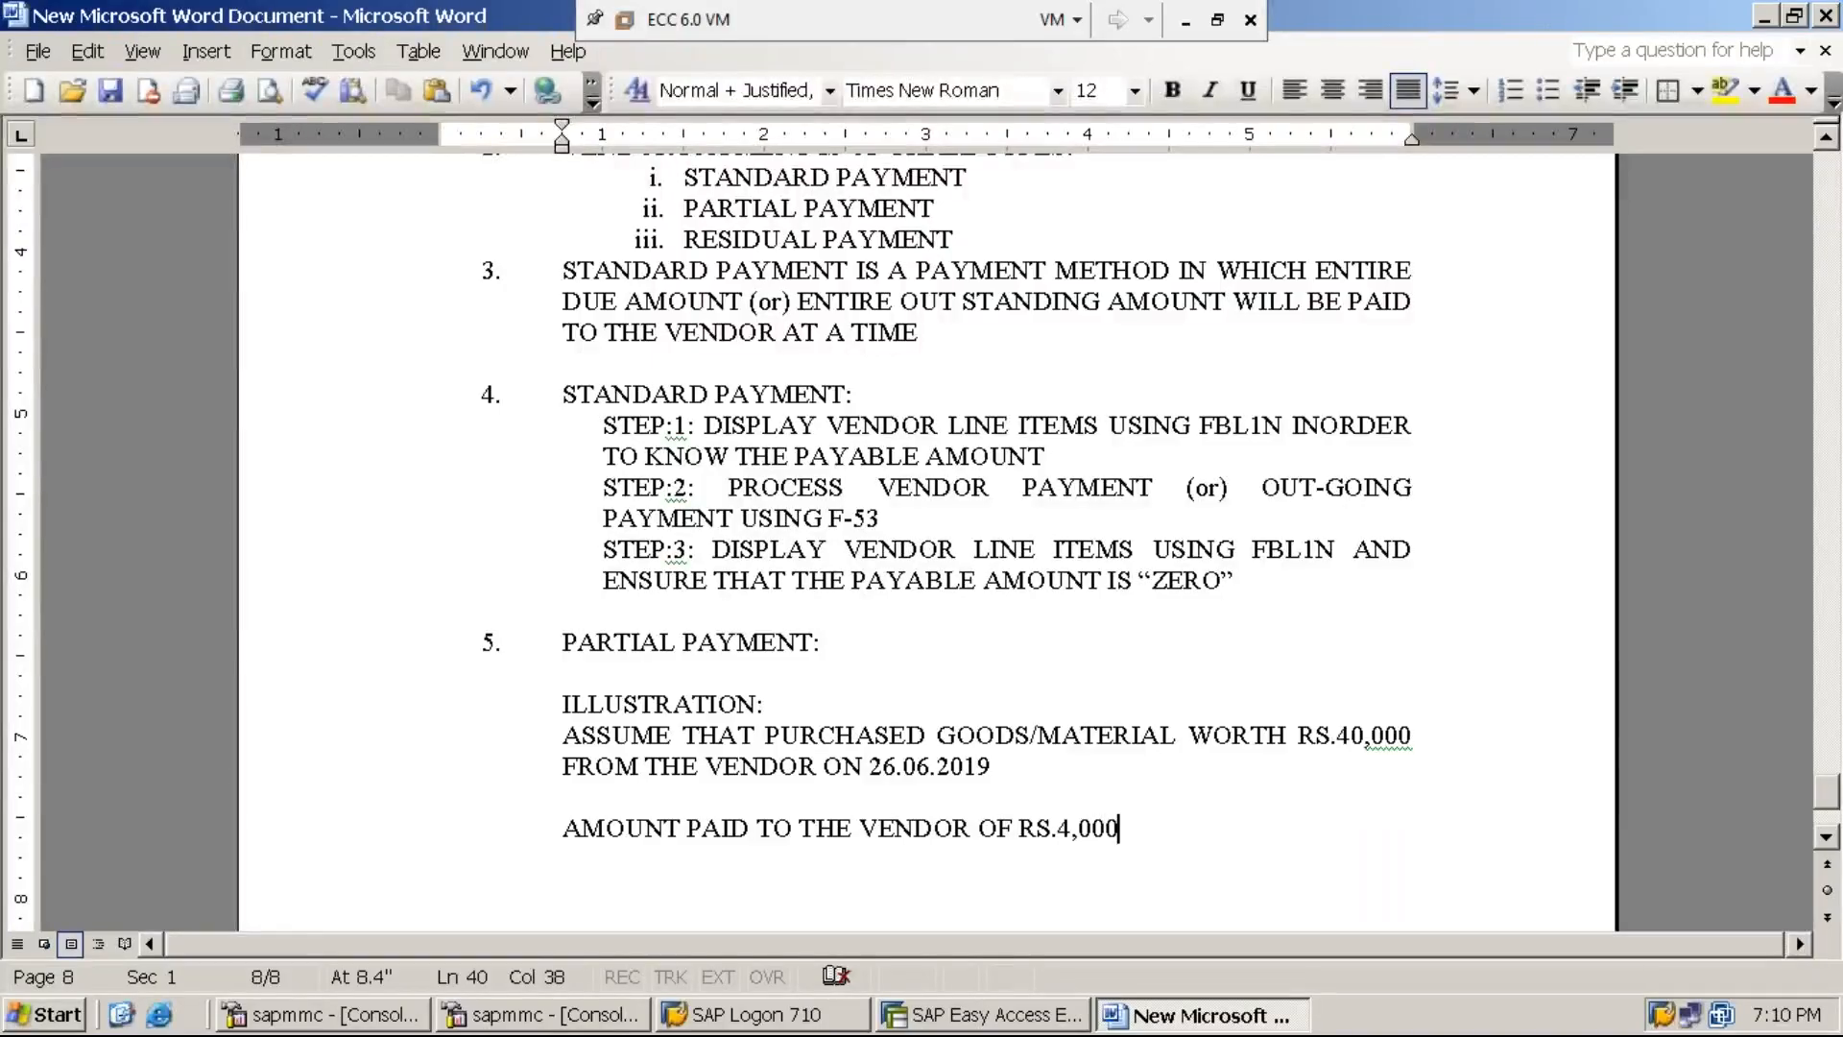
text(/- )
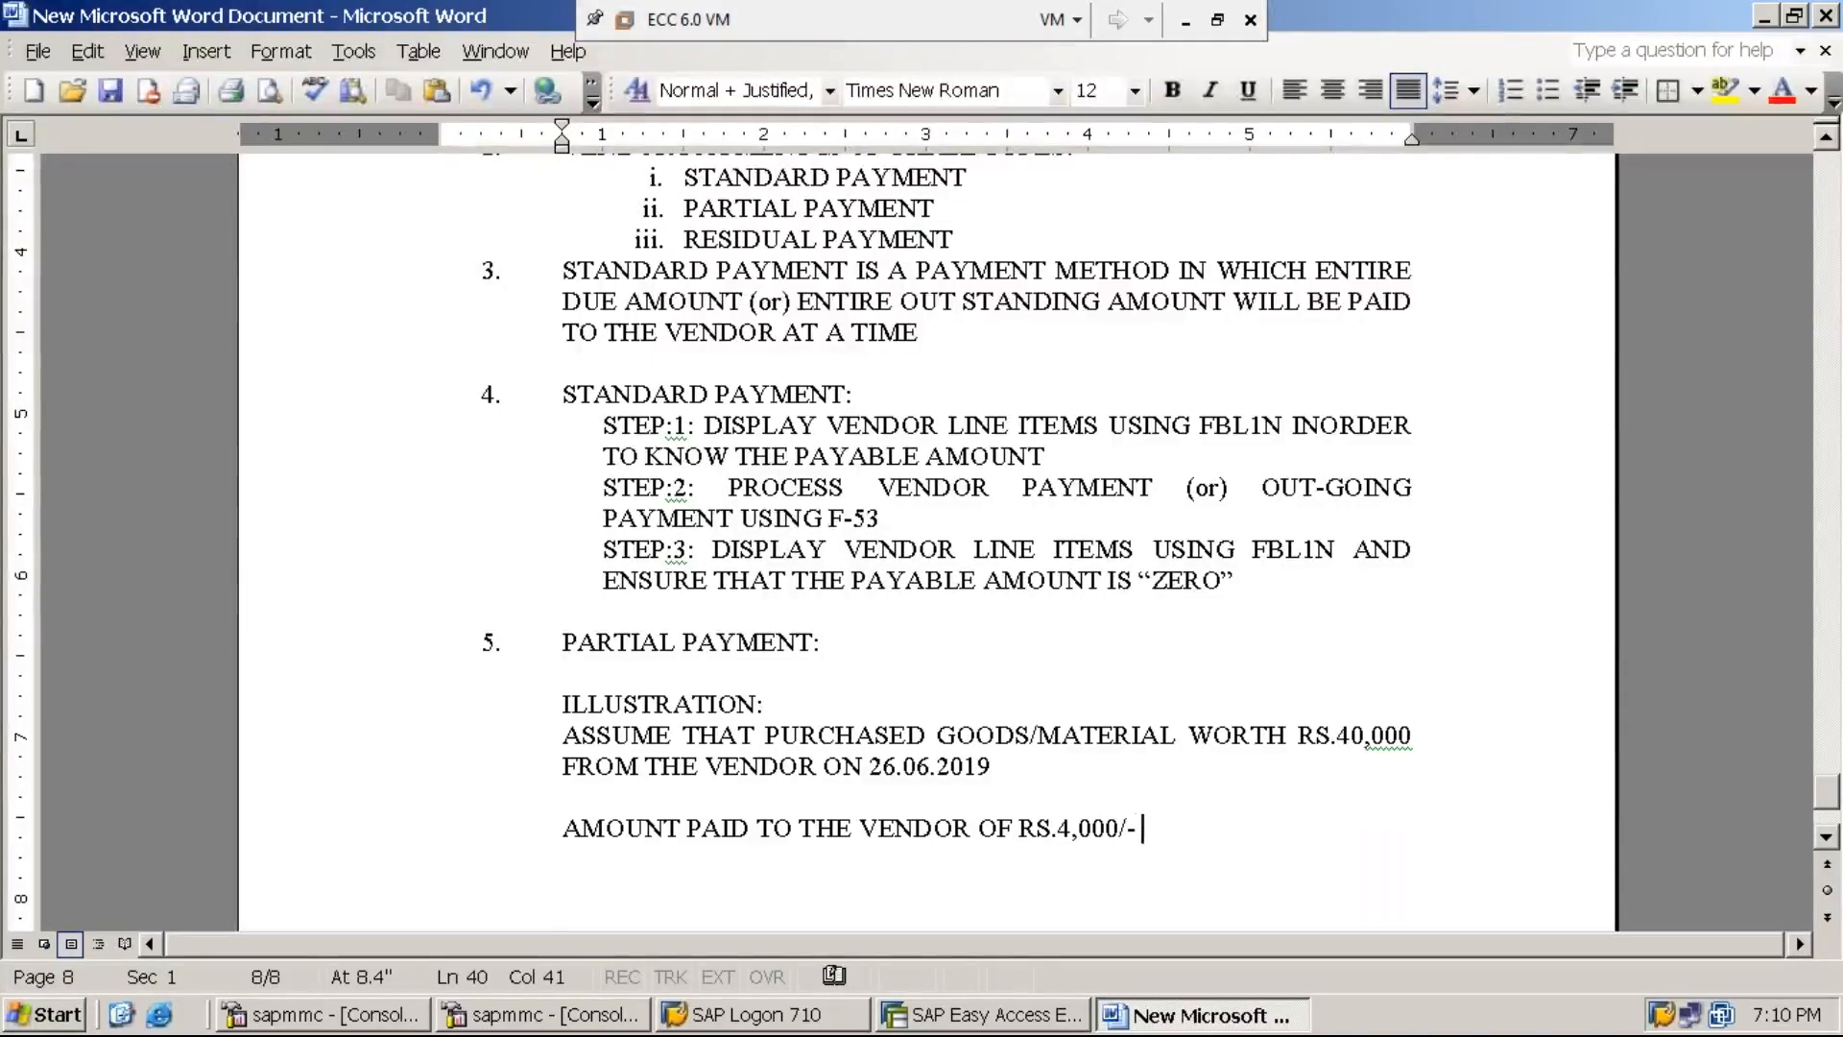
text(ON 27.06.2019)
Add a separate paragraph below the payment line reading "BALANCE AMOUNT OF RS.36,000/- PAID ON 30.06.2019".
key(Return)
key(Return)
text(BALANE)
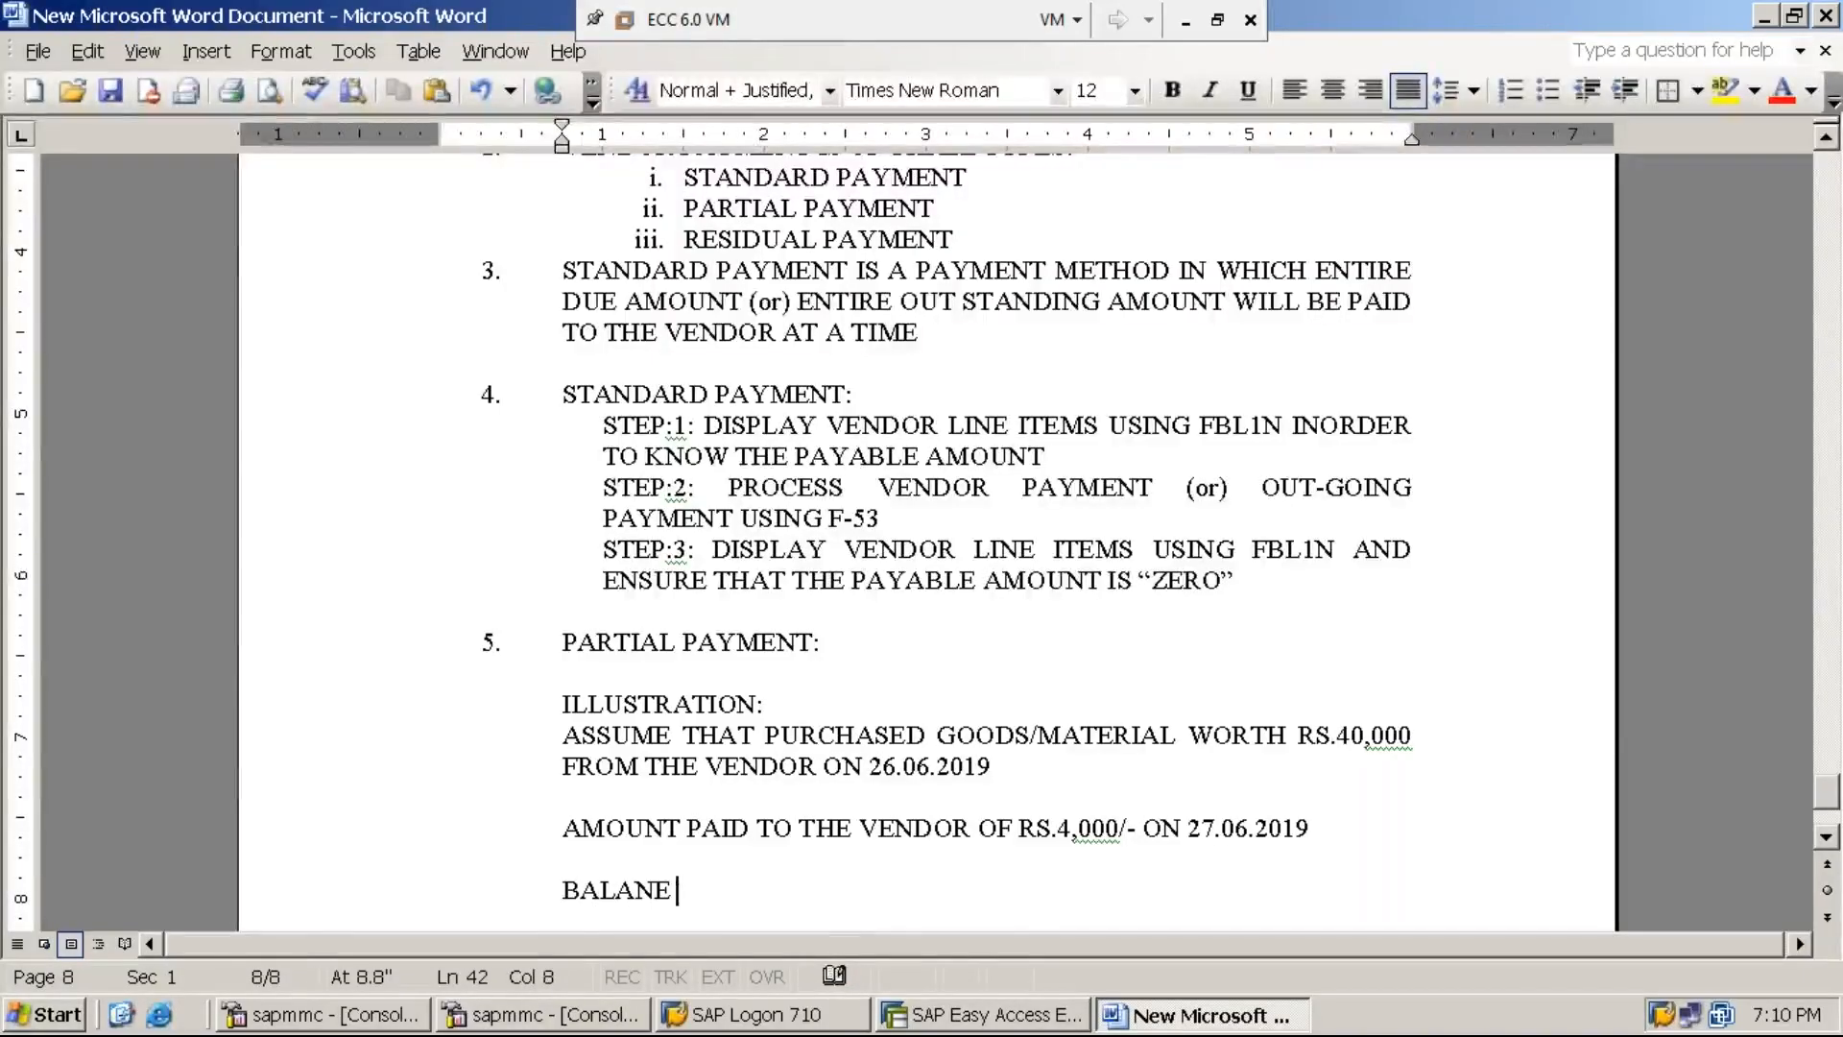
key(BackSpace)
key(BackSpace)
text(CE AM)
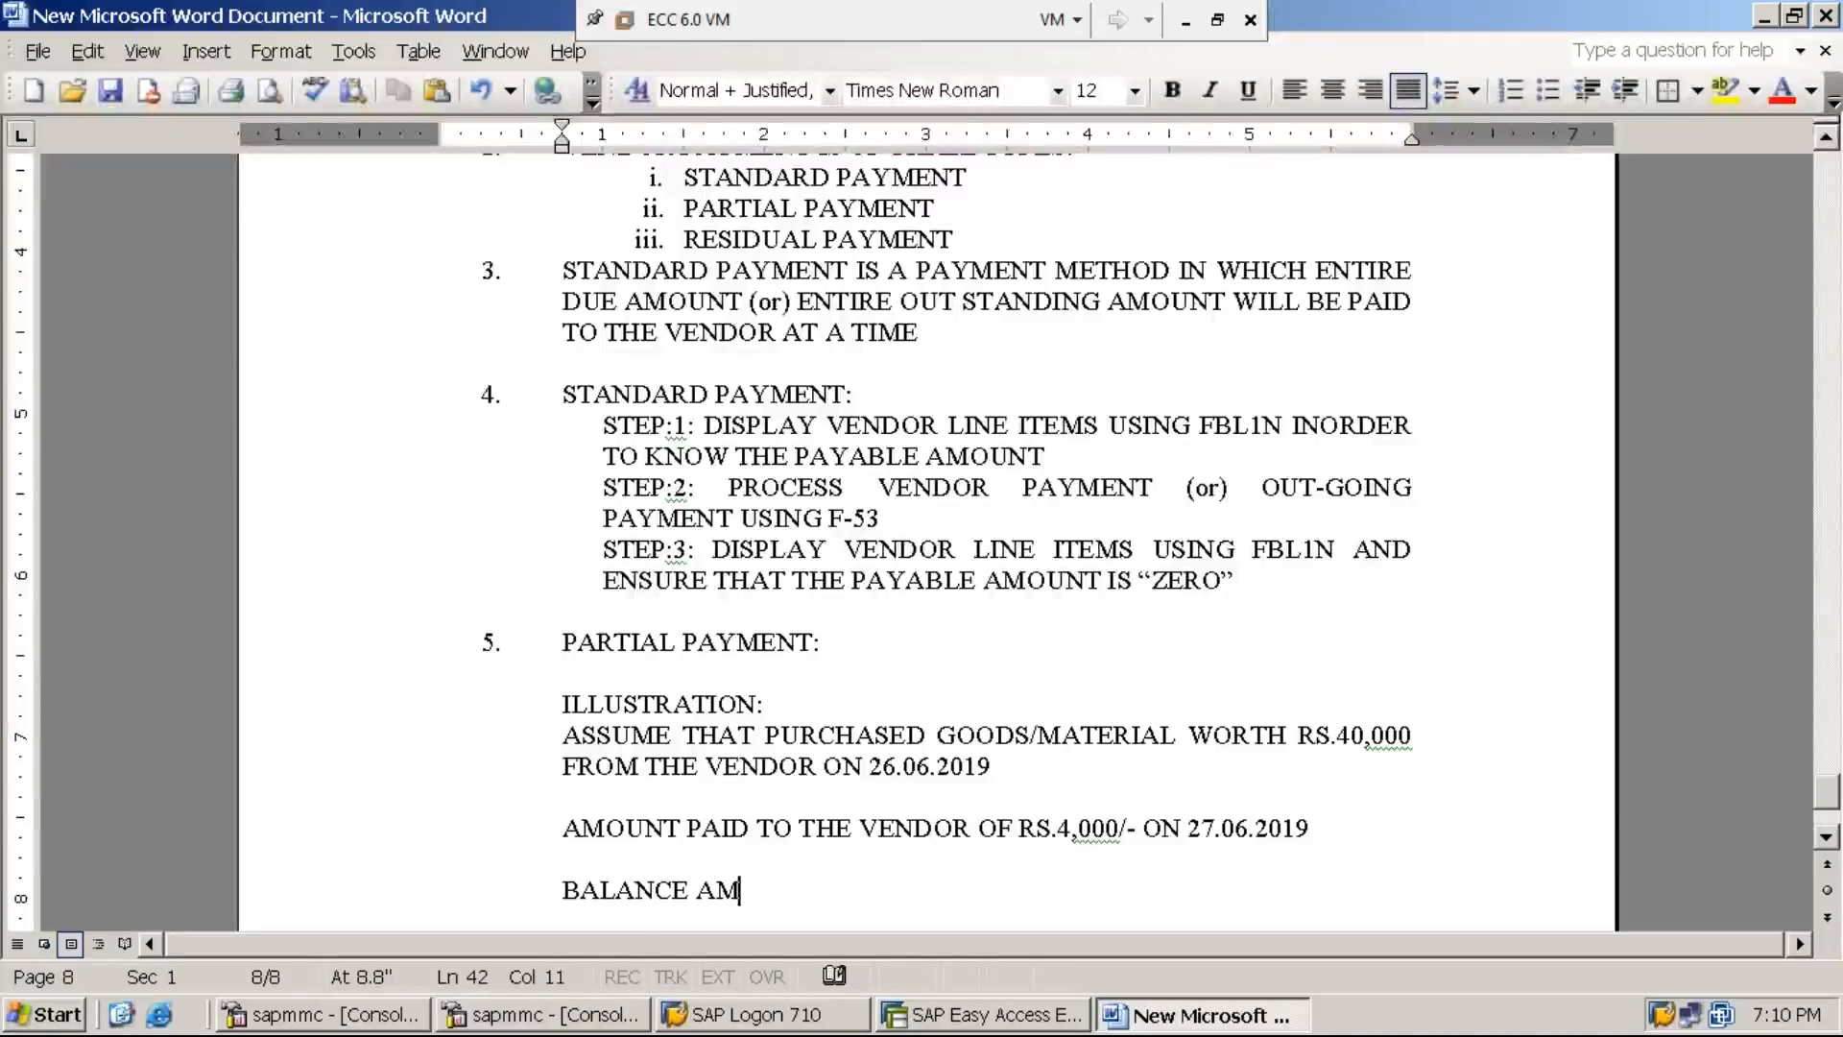
text(OUNT OF)
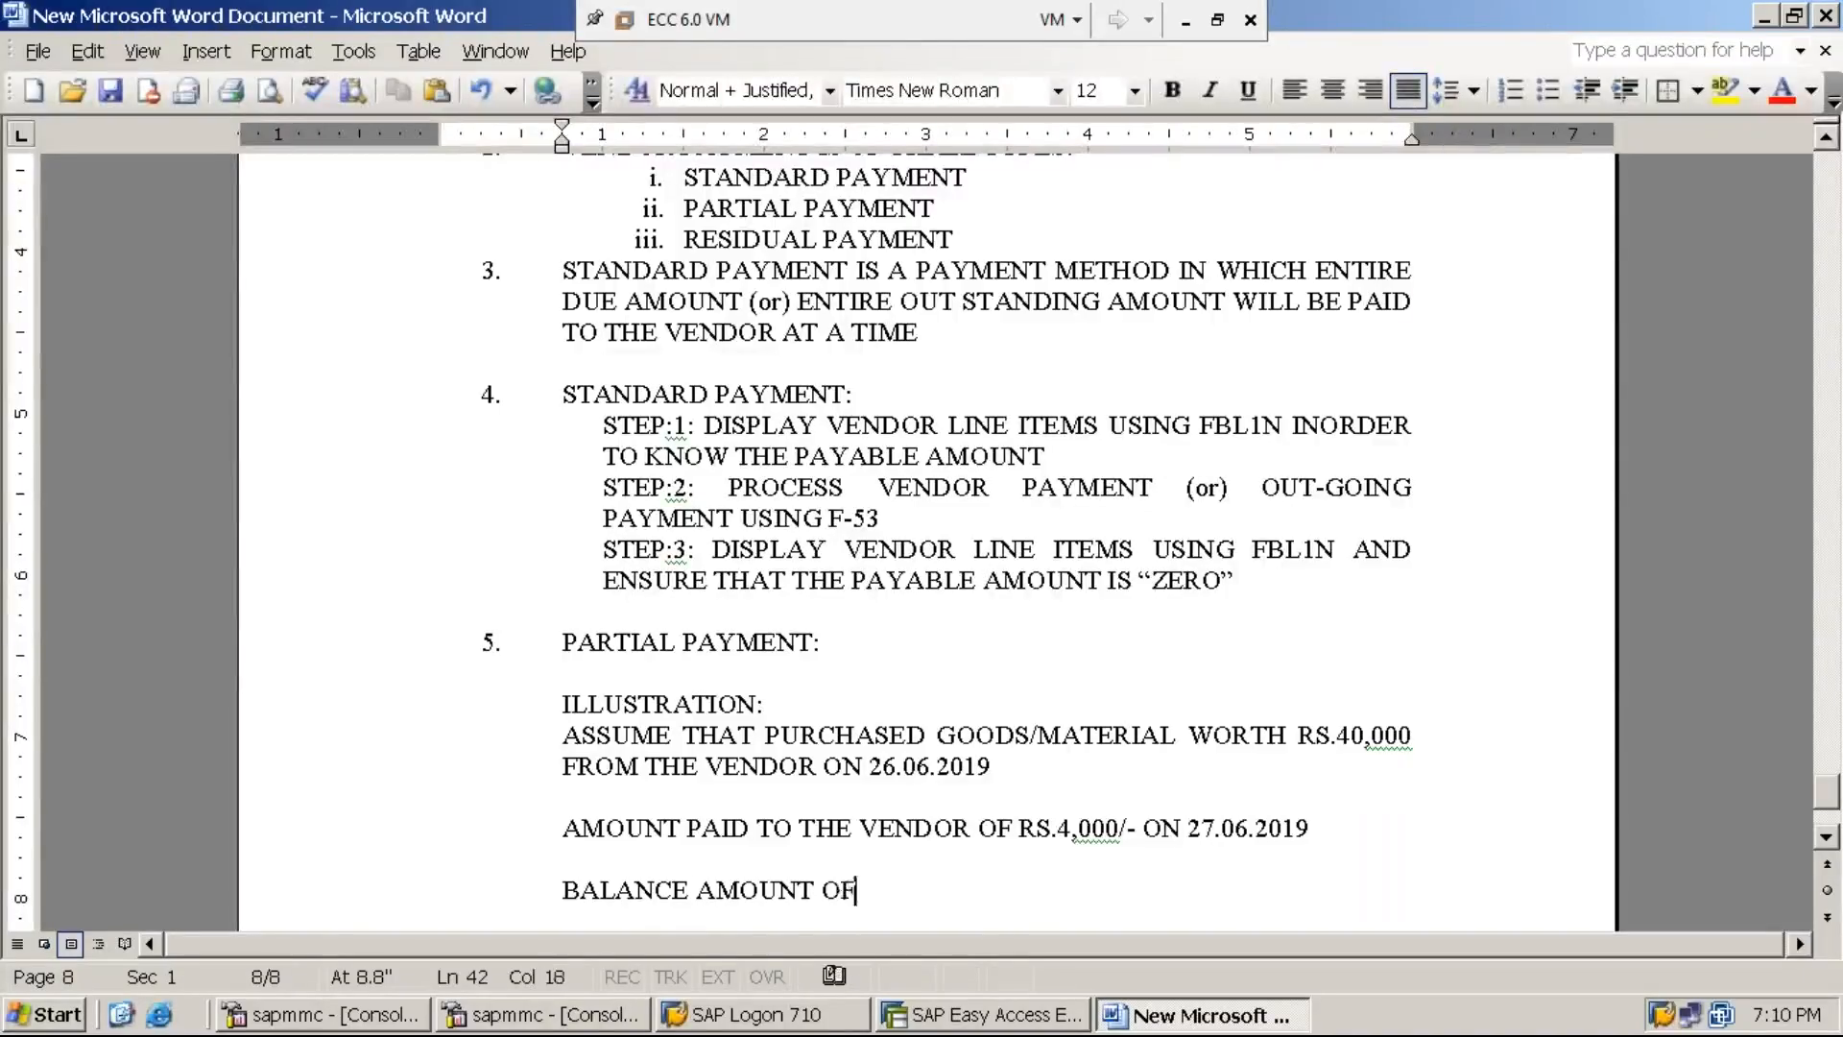
text( RS.)
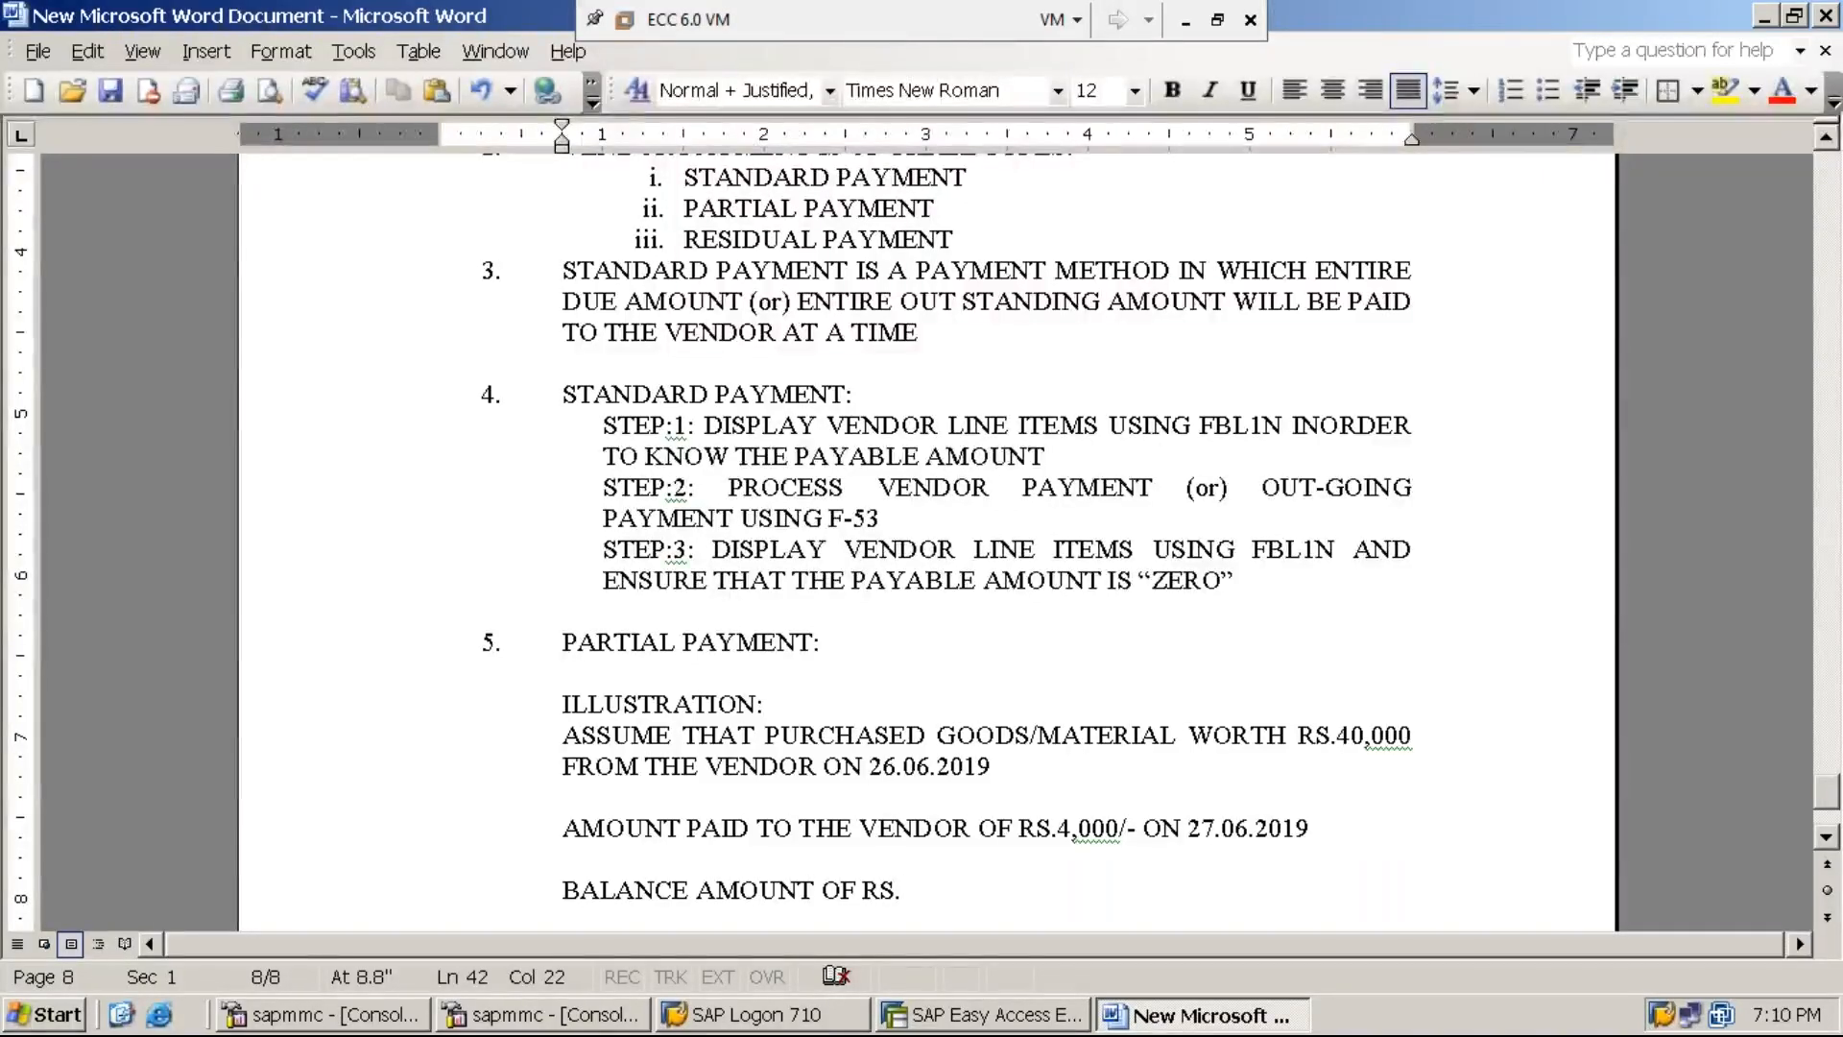
text(36,)
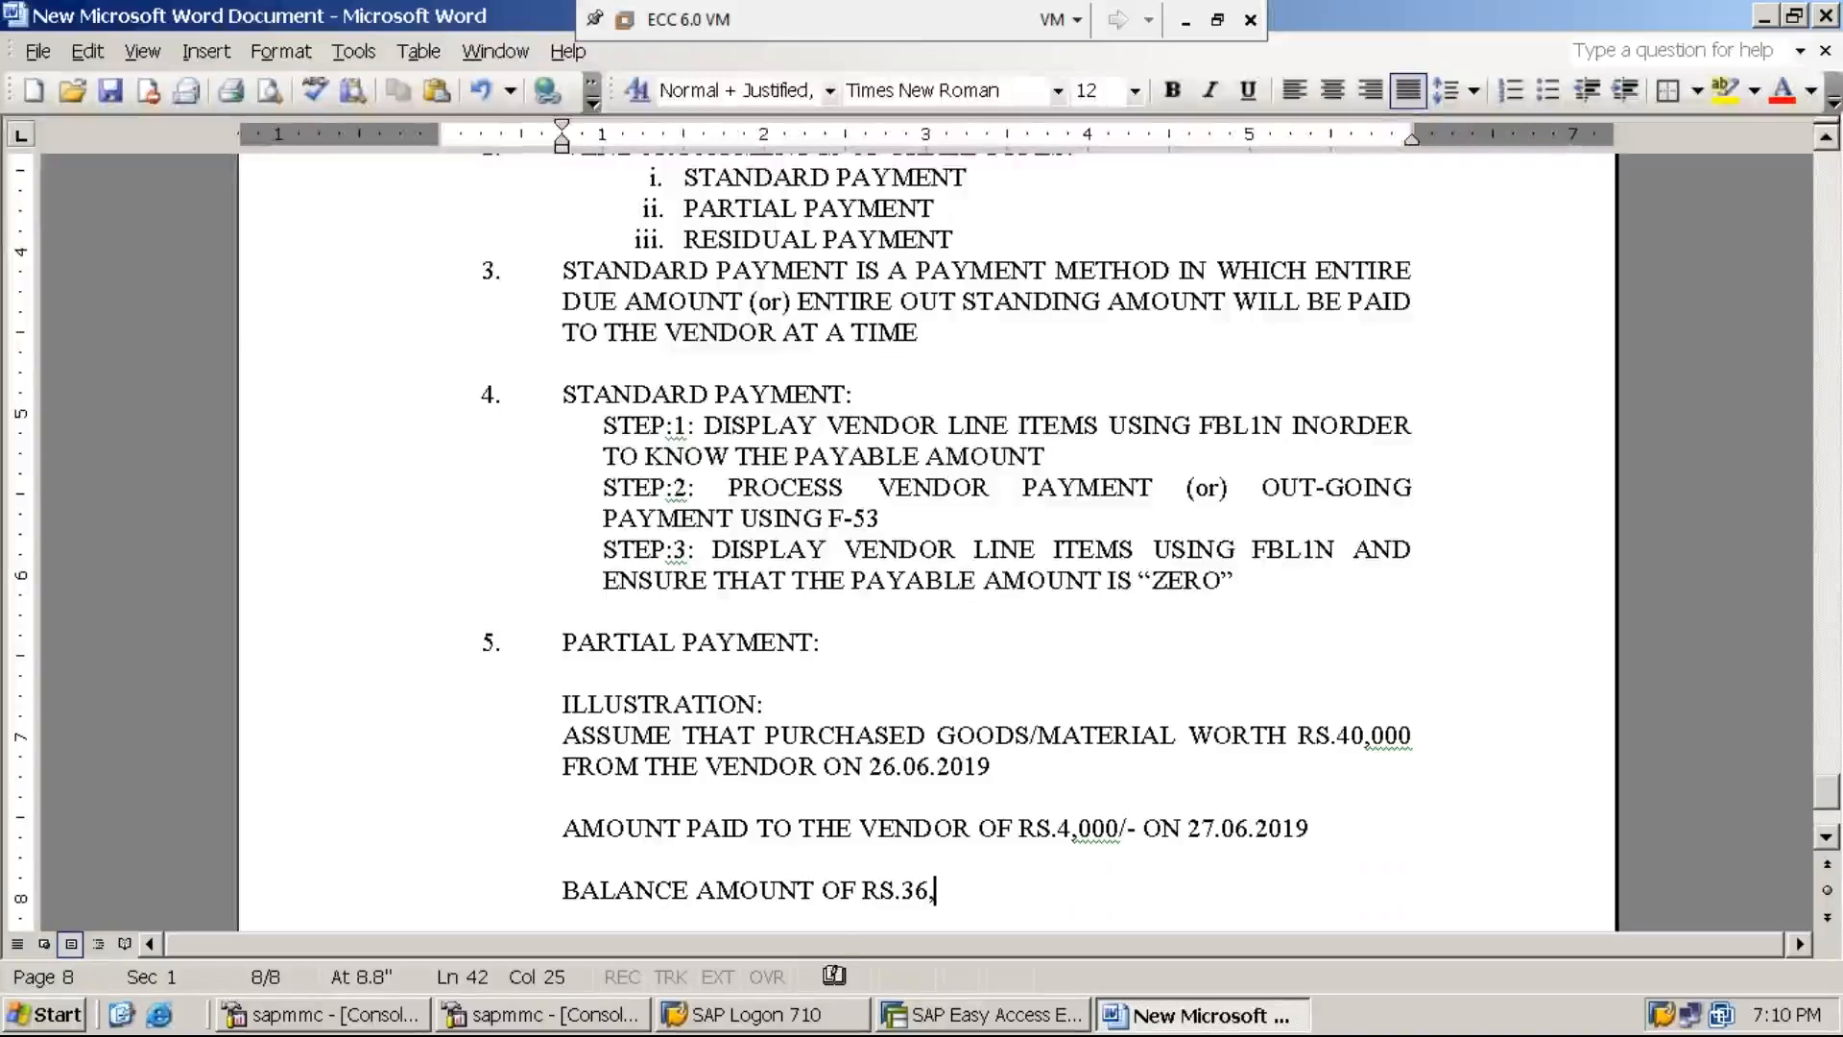
text(000/- )
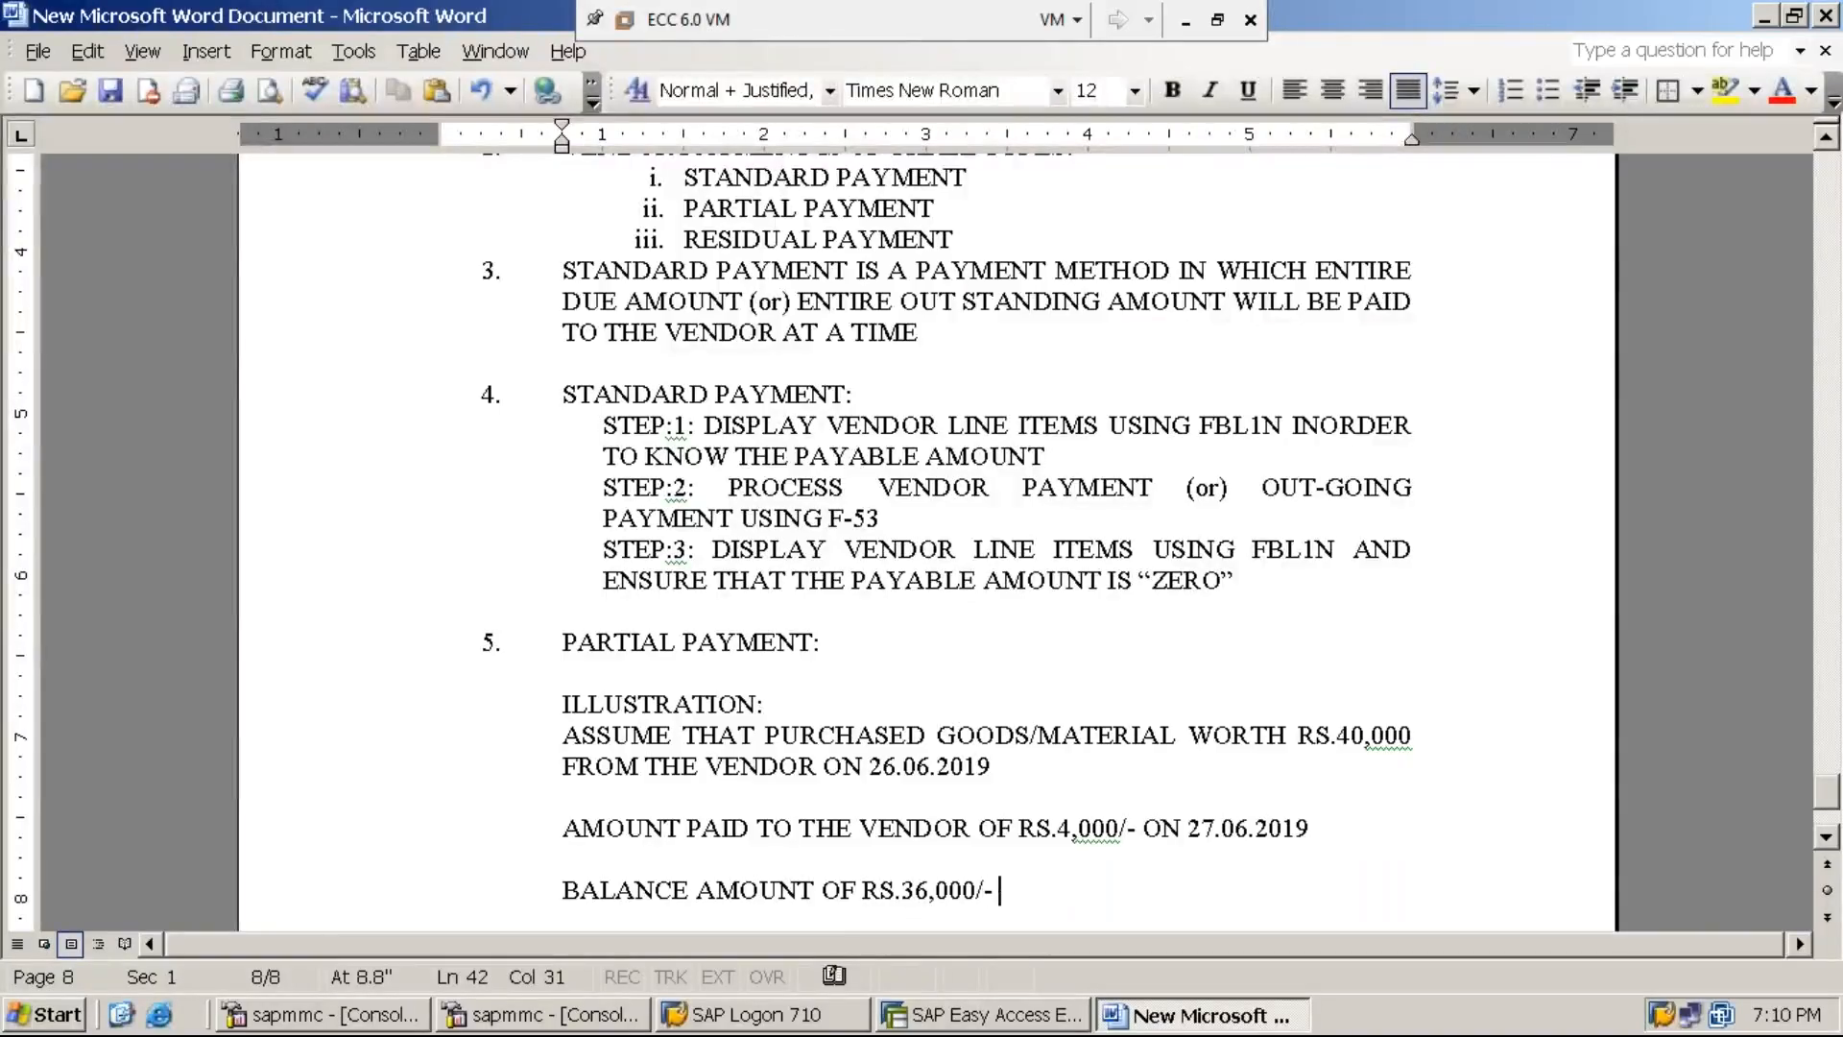
text(PAID ON )
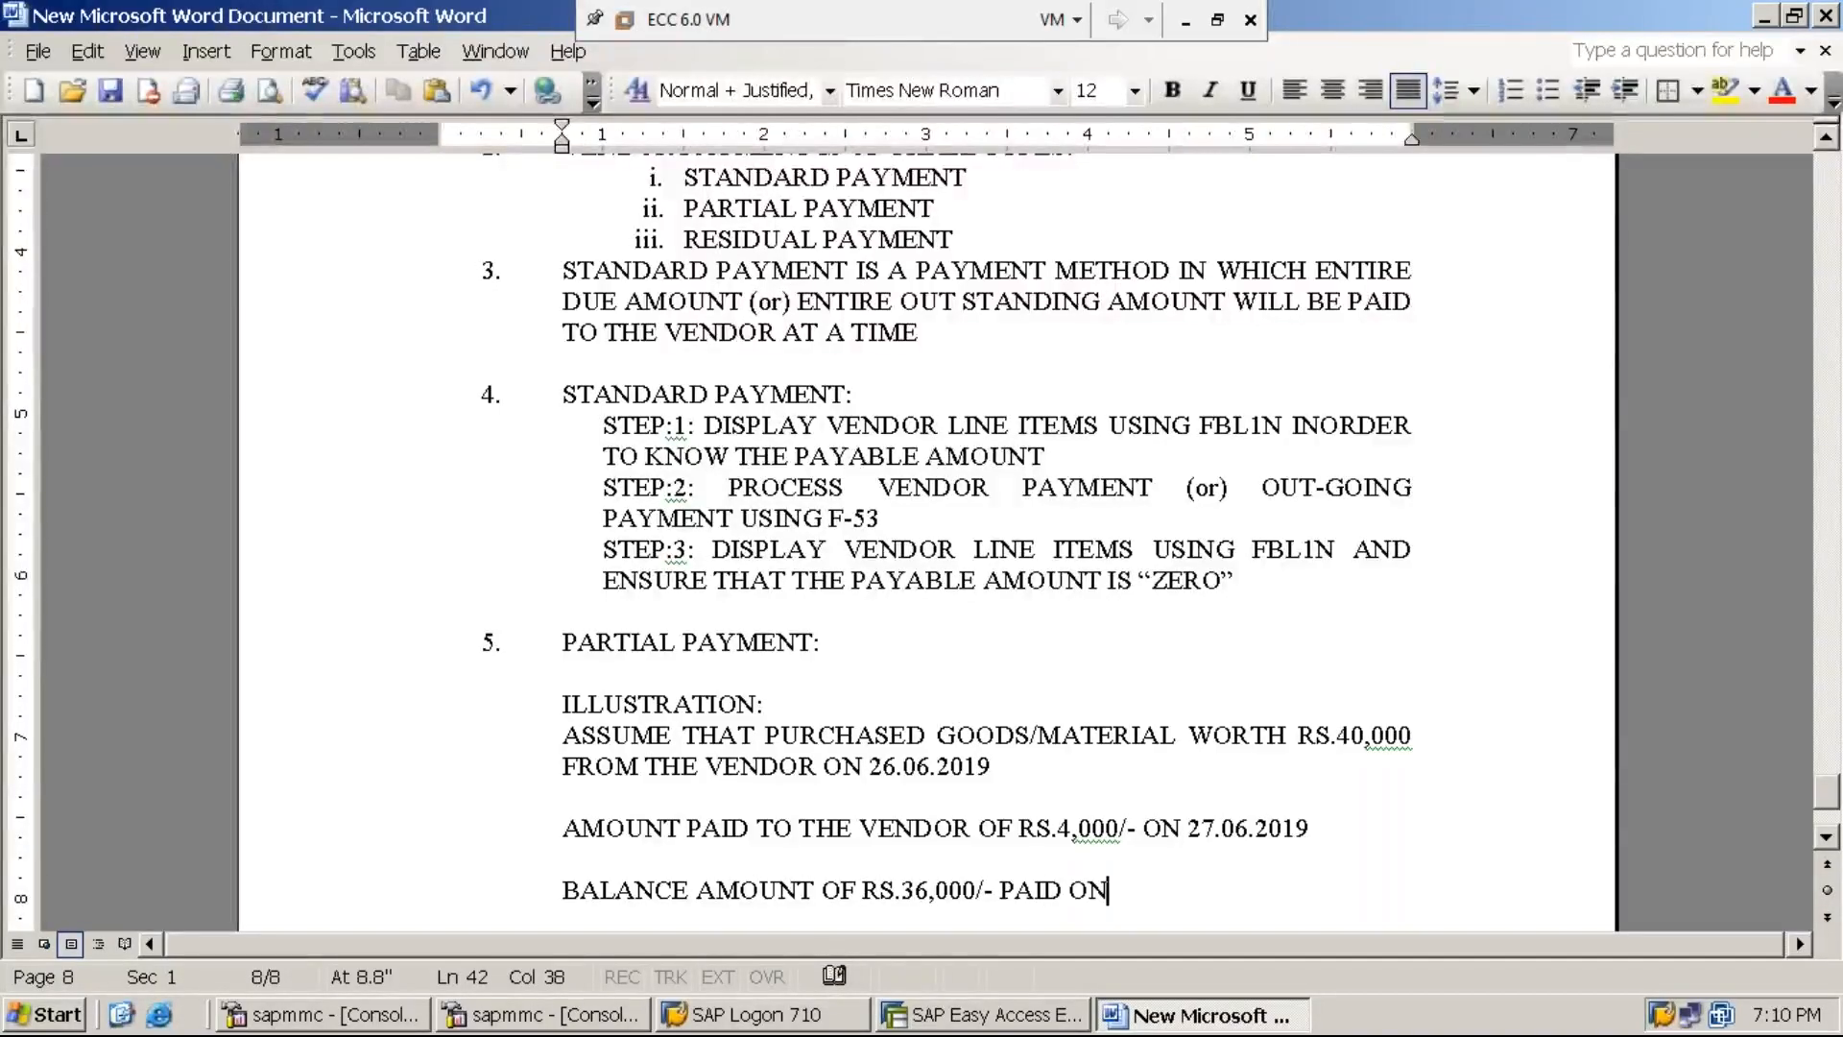
text(30.)
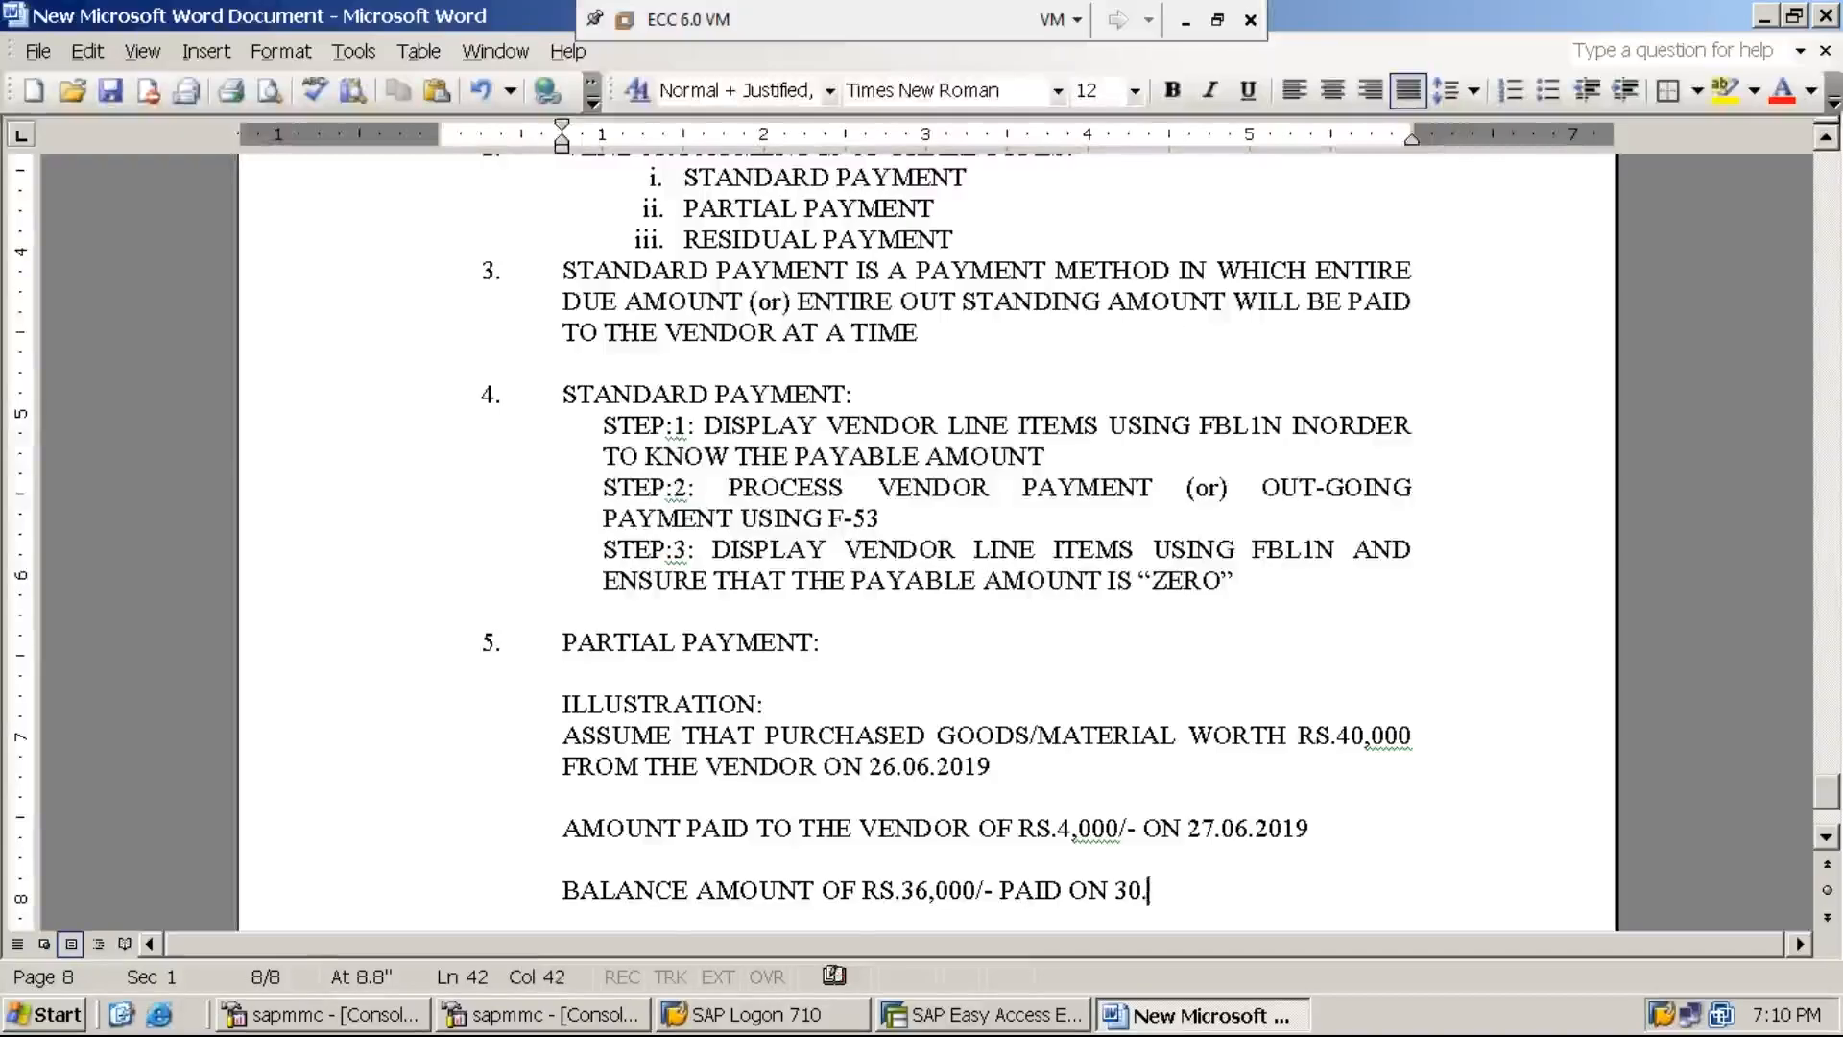
text(06.2019)
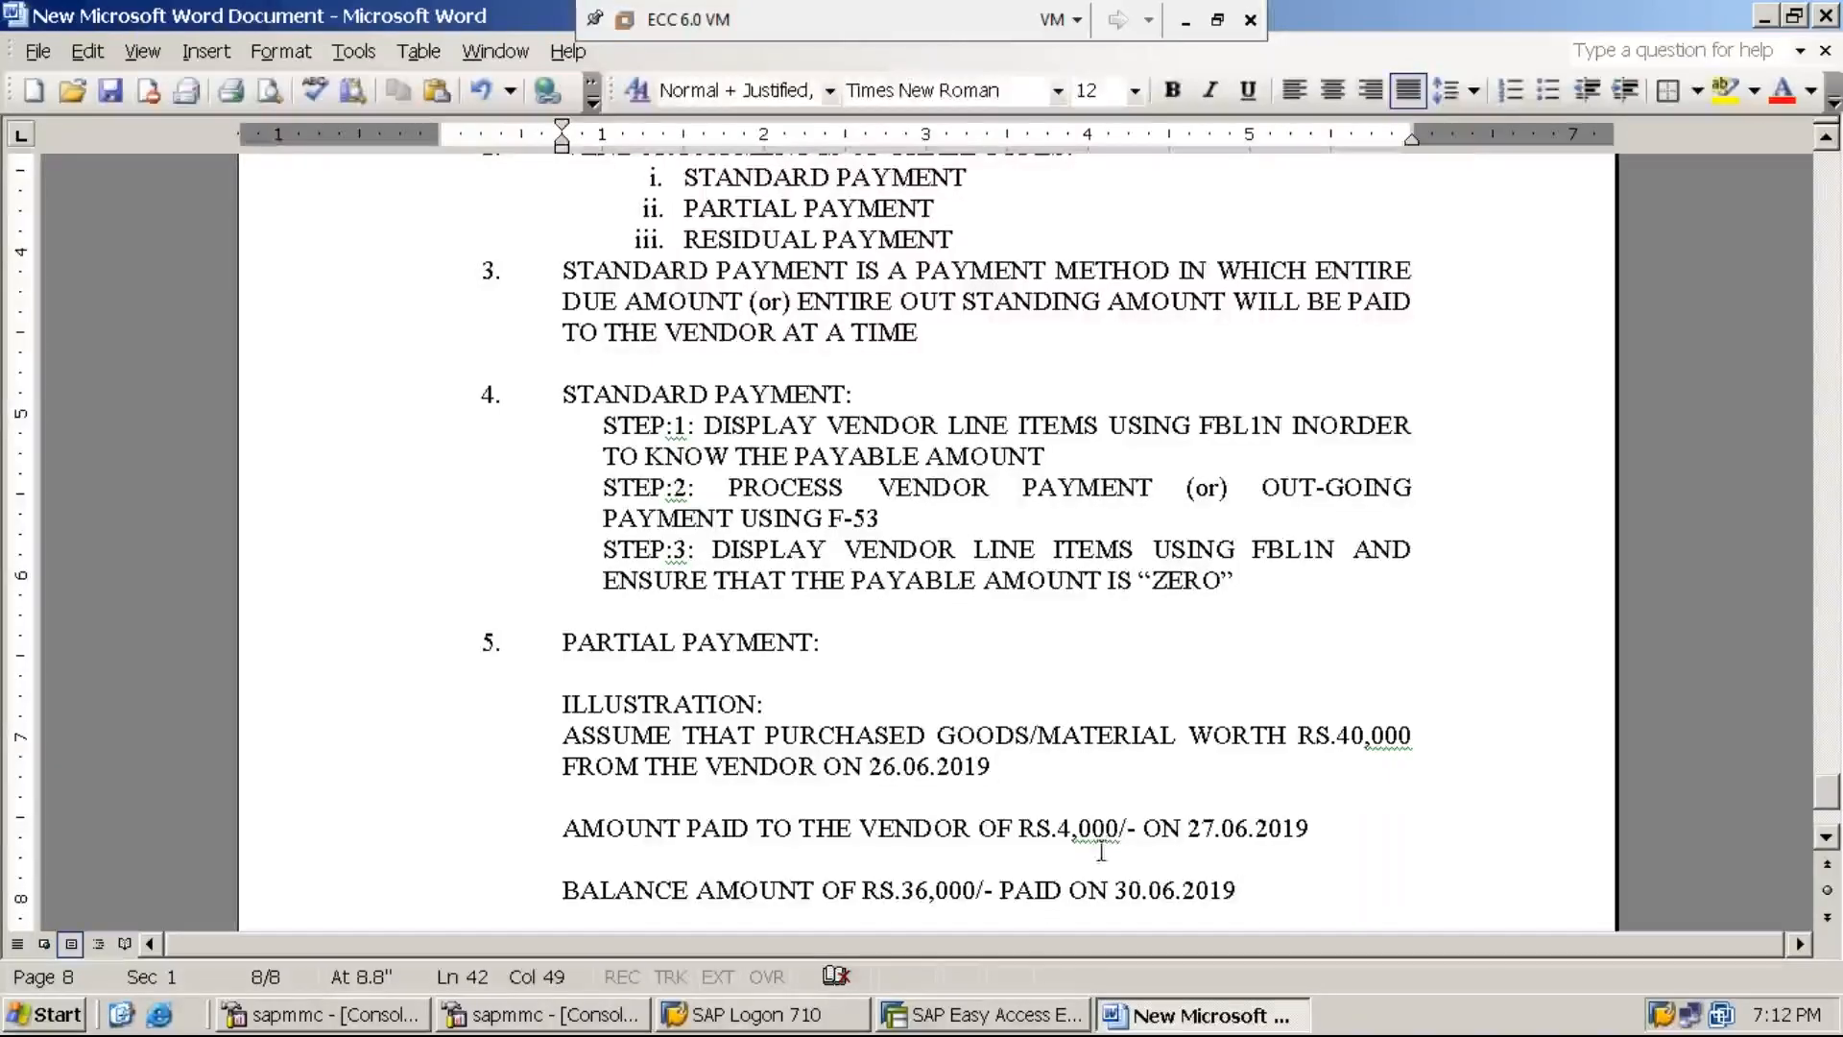
click(951, 895)
click(1076, 828)
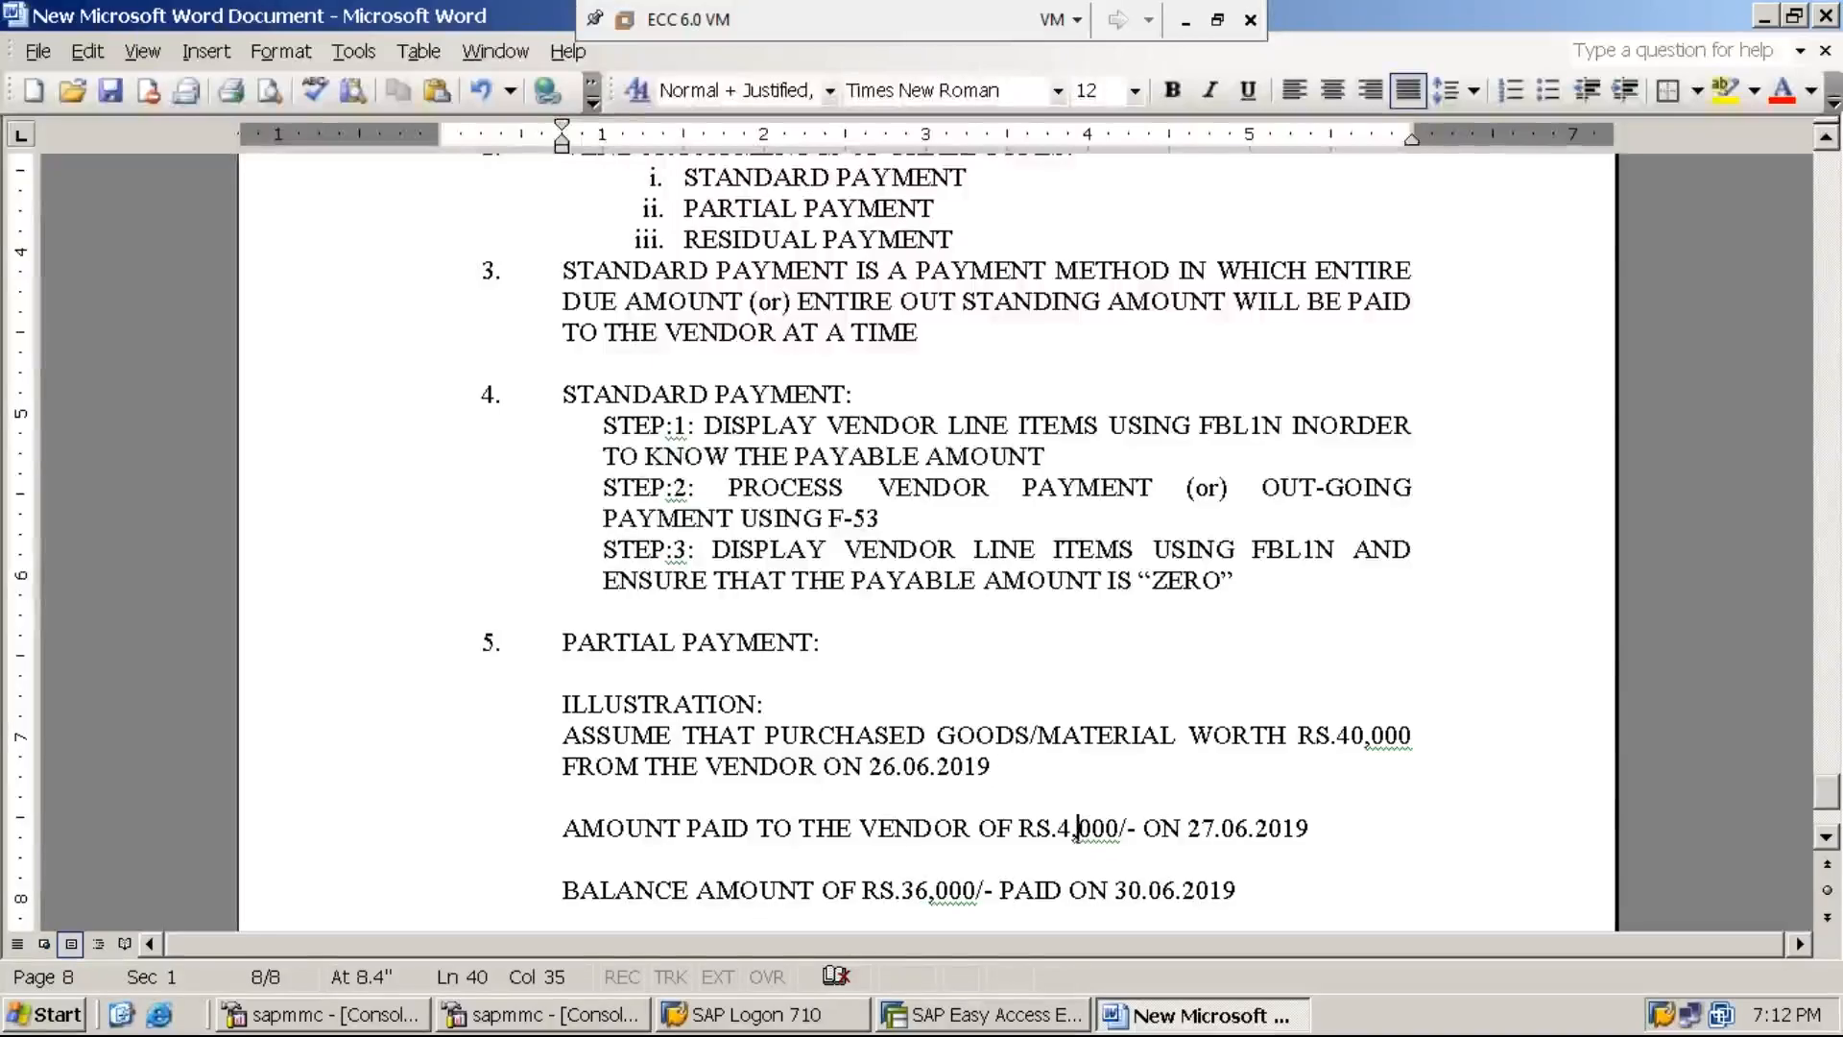
Add a separate paragraph below the balance line reading "STEP:1: PROCESS VENDOR INVOICE FOR THE MATERIAL PURCHASED WORTH OF RS.40,000/- USING F-43".
click(1248, 889)
key(Return)
key(Return)
text(STEP:1:)
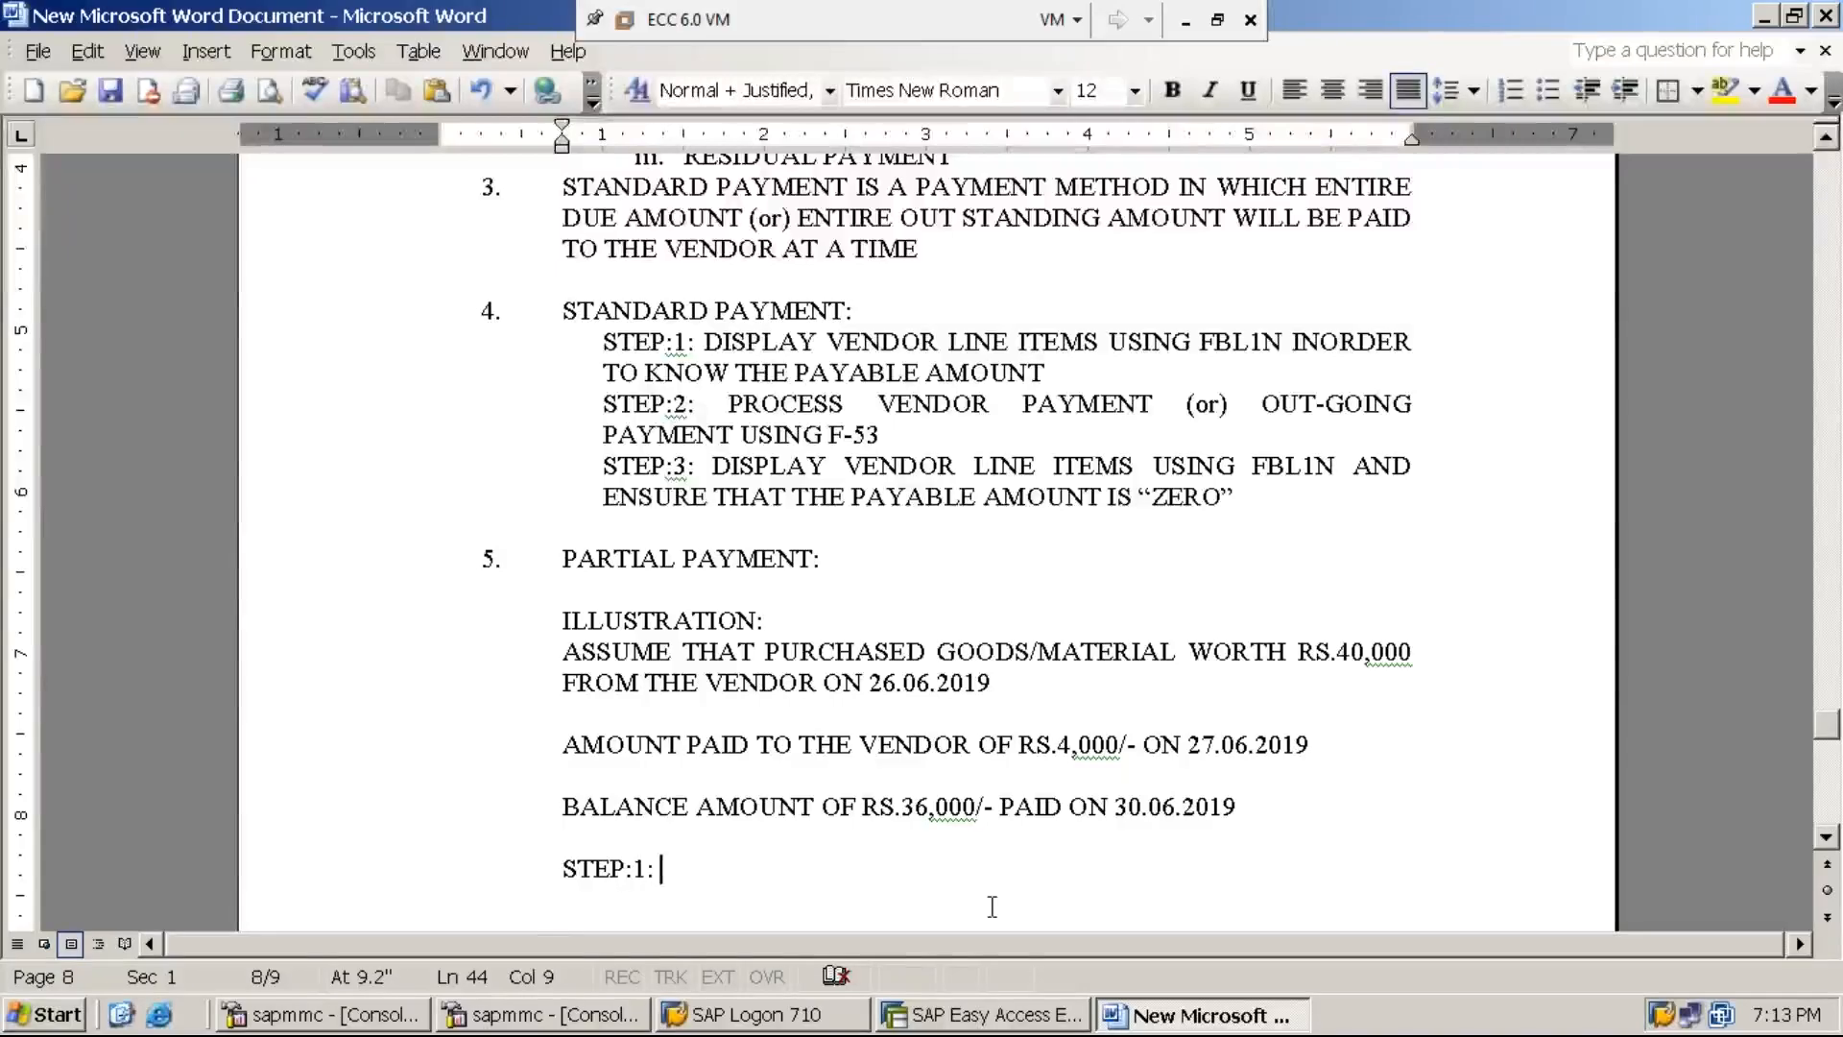
text(PROCESS )
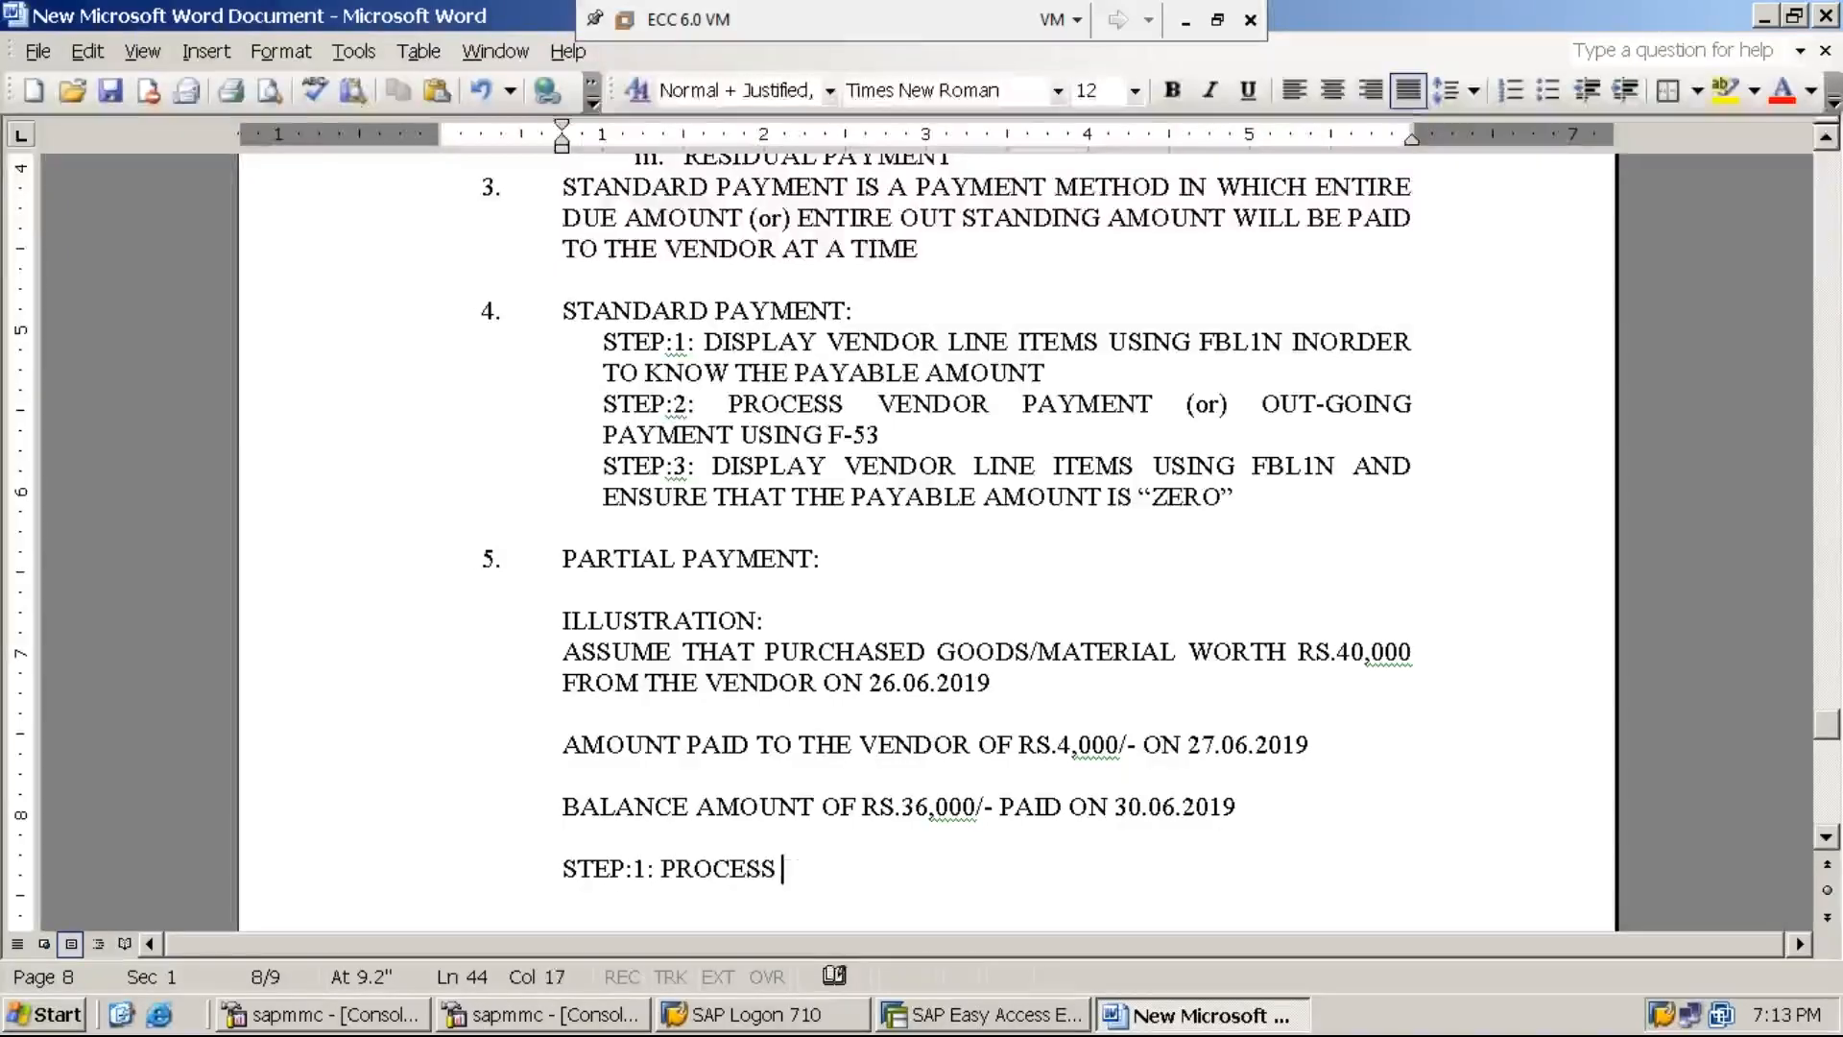
text(VENDOR IN)
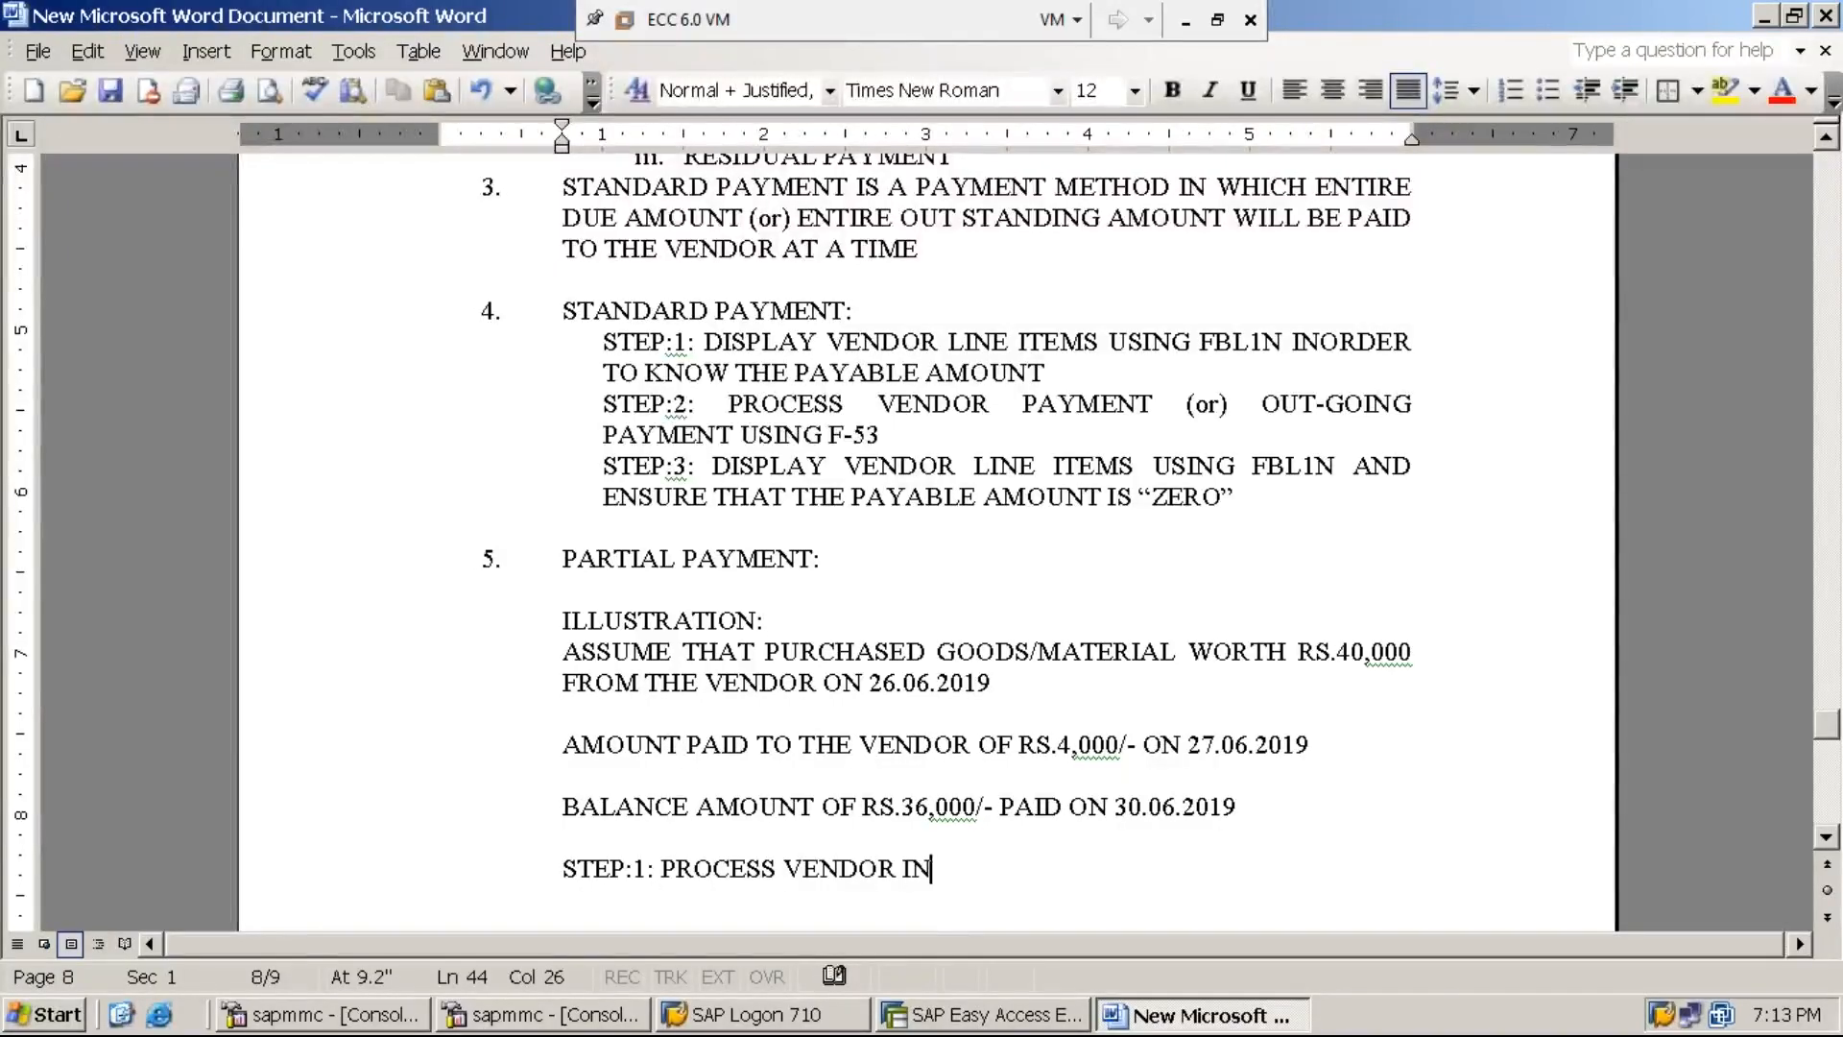
text(VOICE )
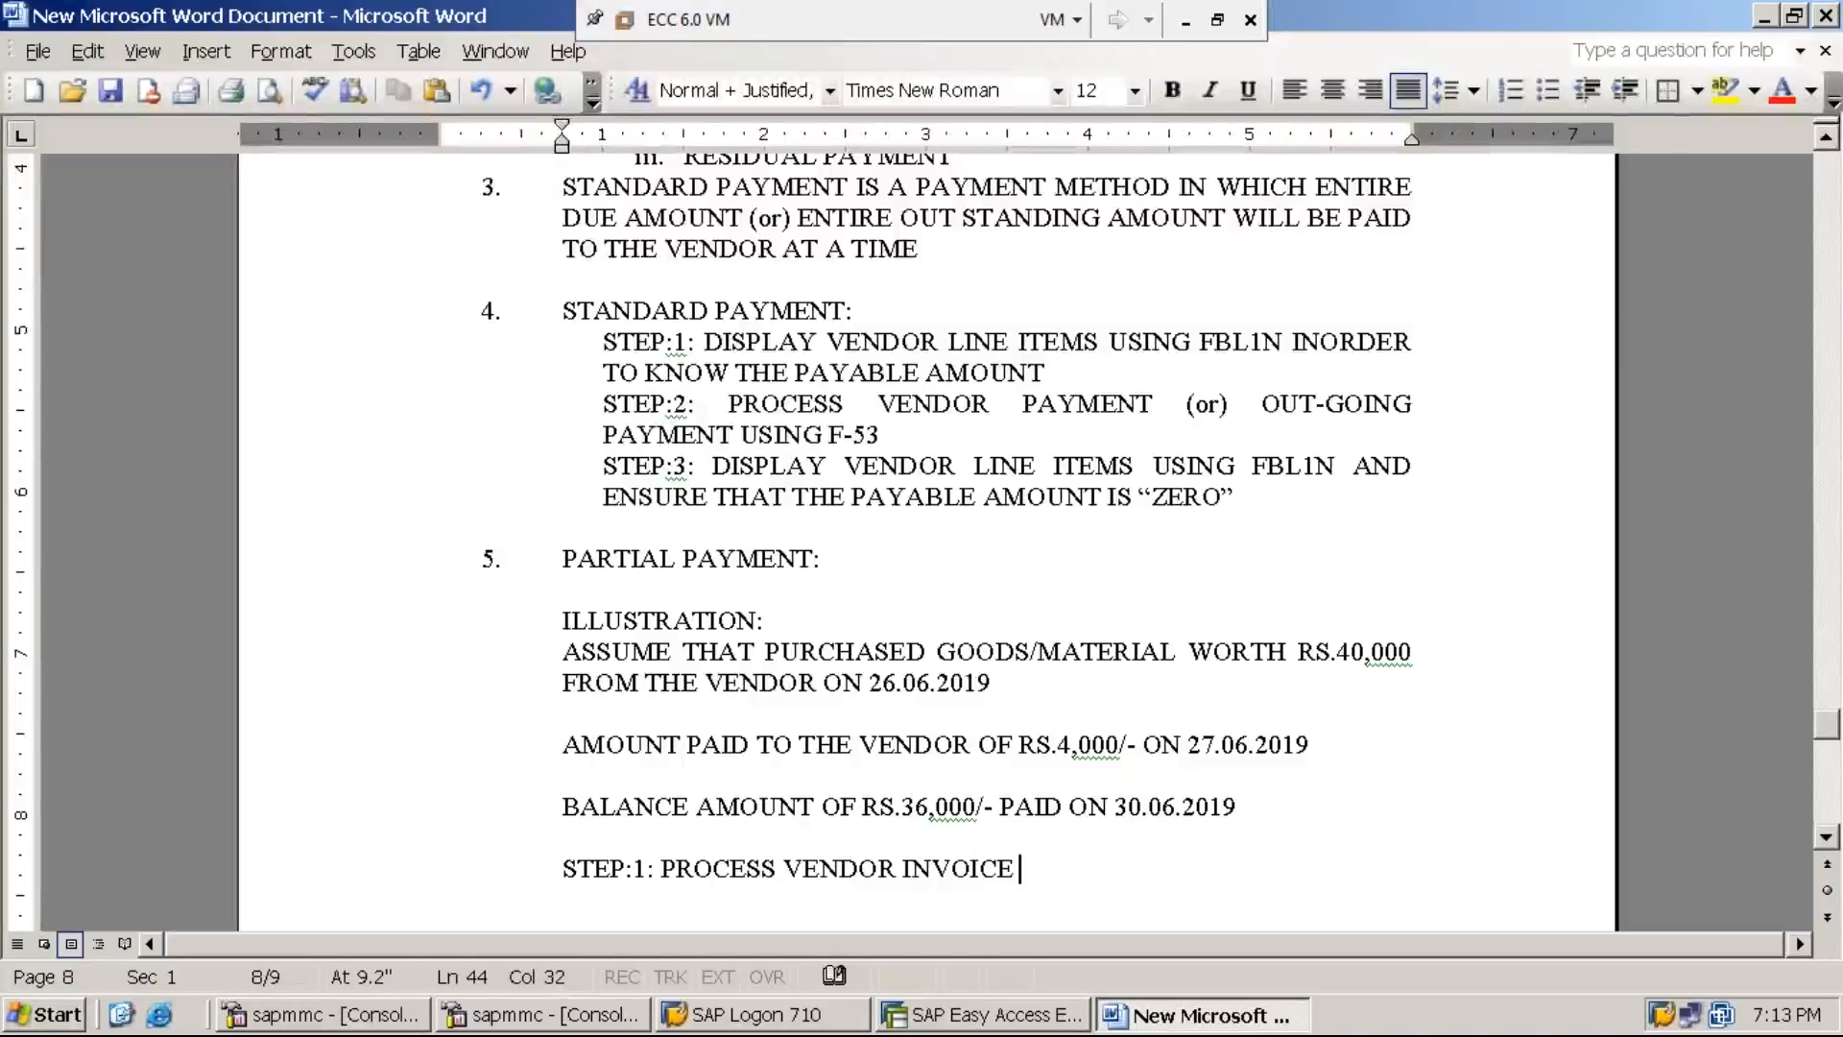
text(FOR THE )
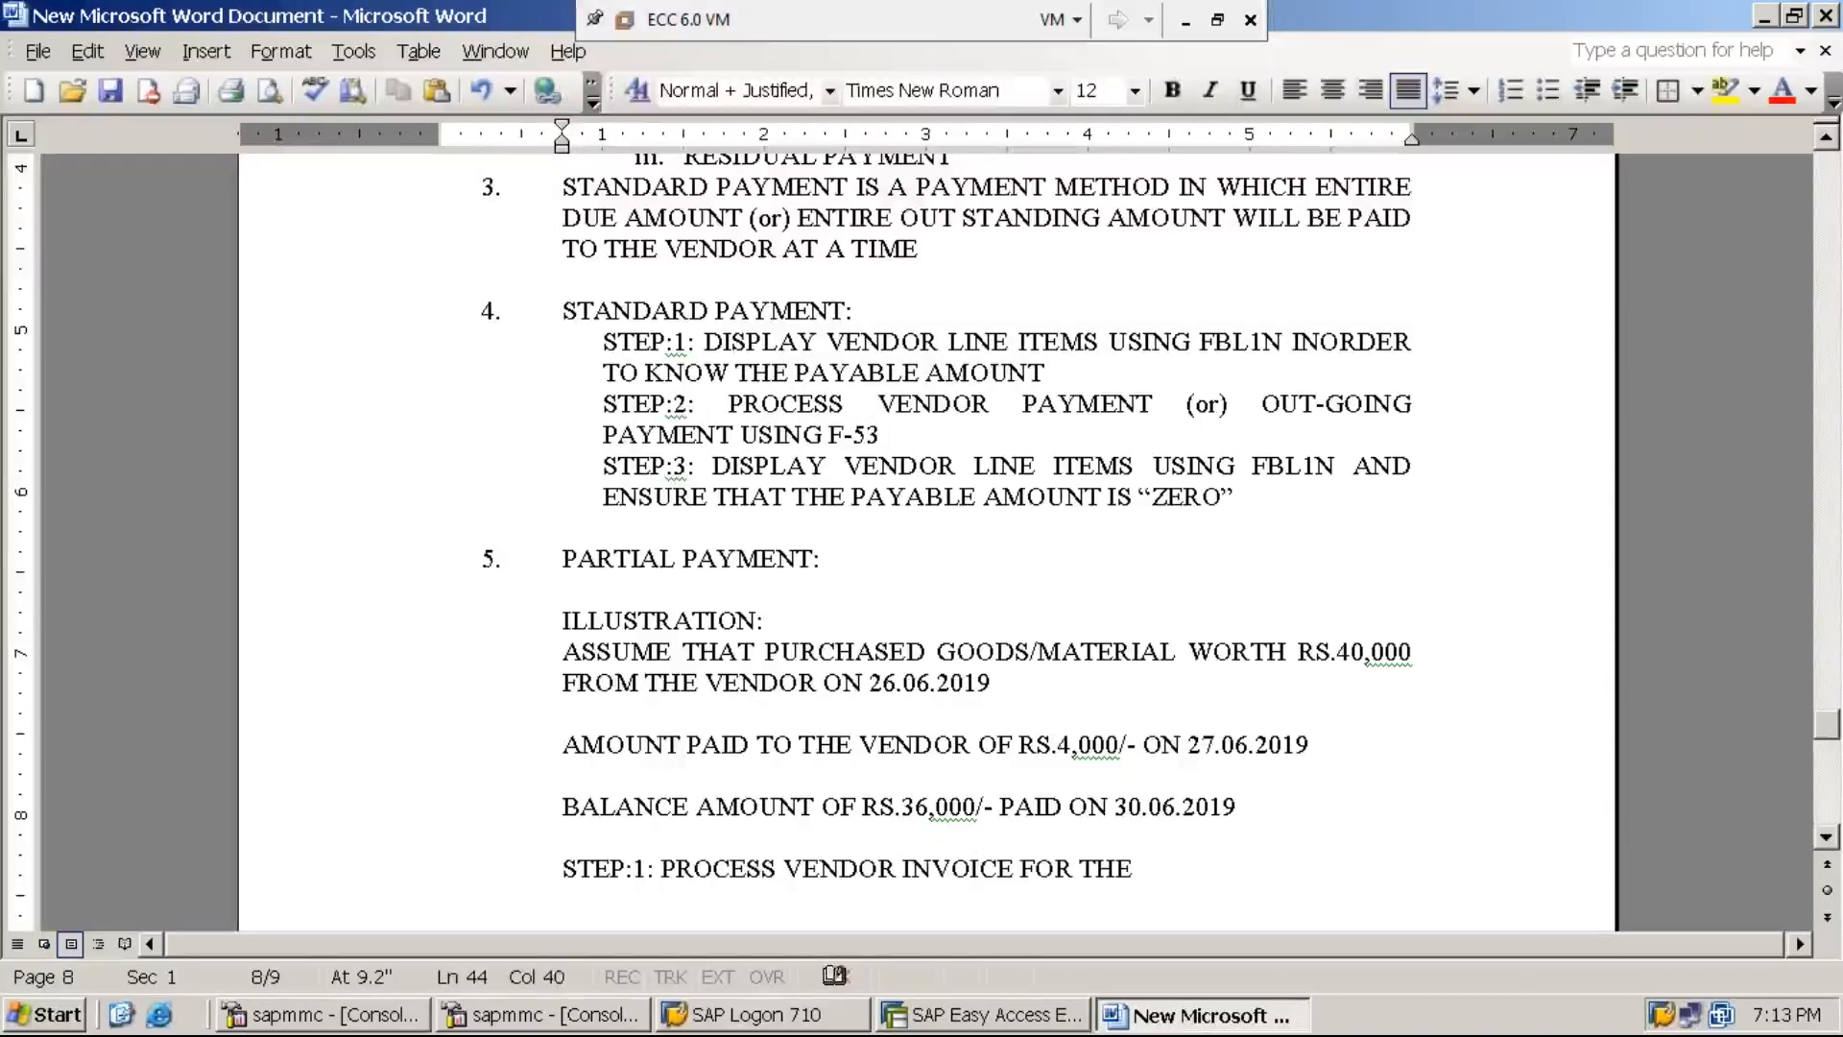
text(MATERIAL PUR)
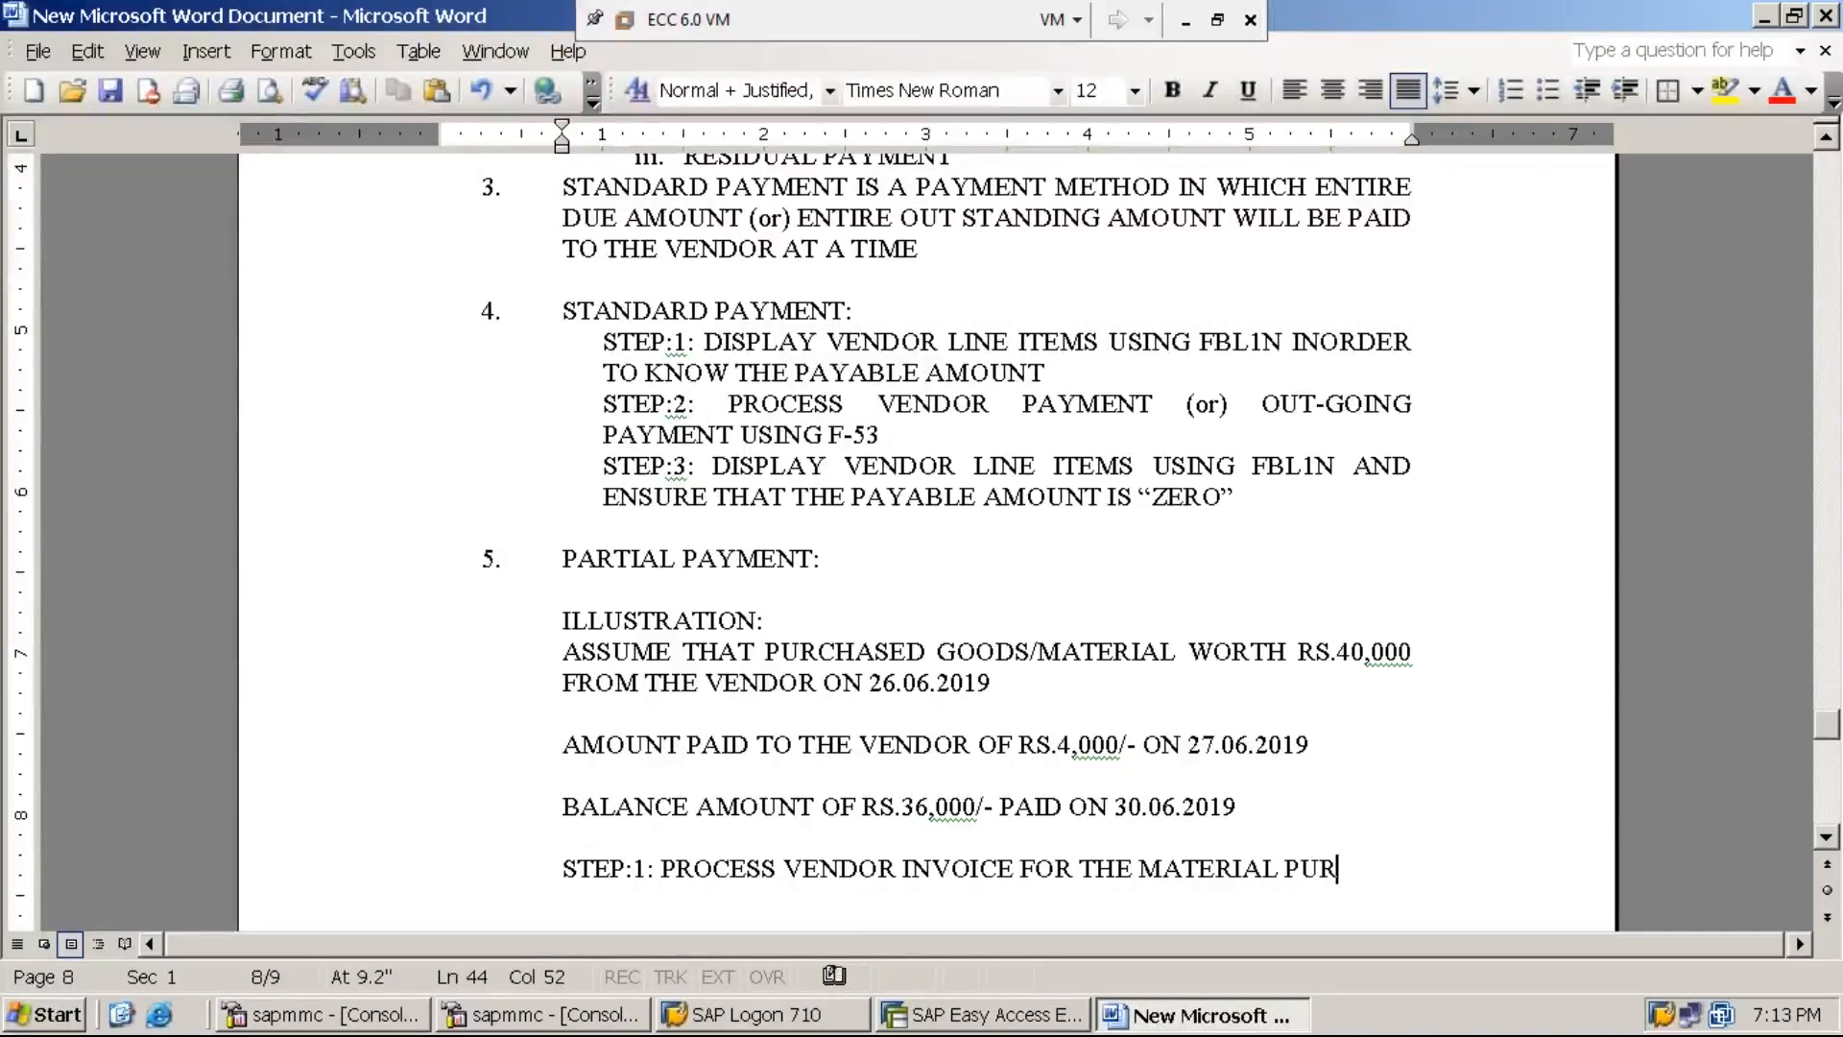
text(CHASE)
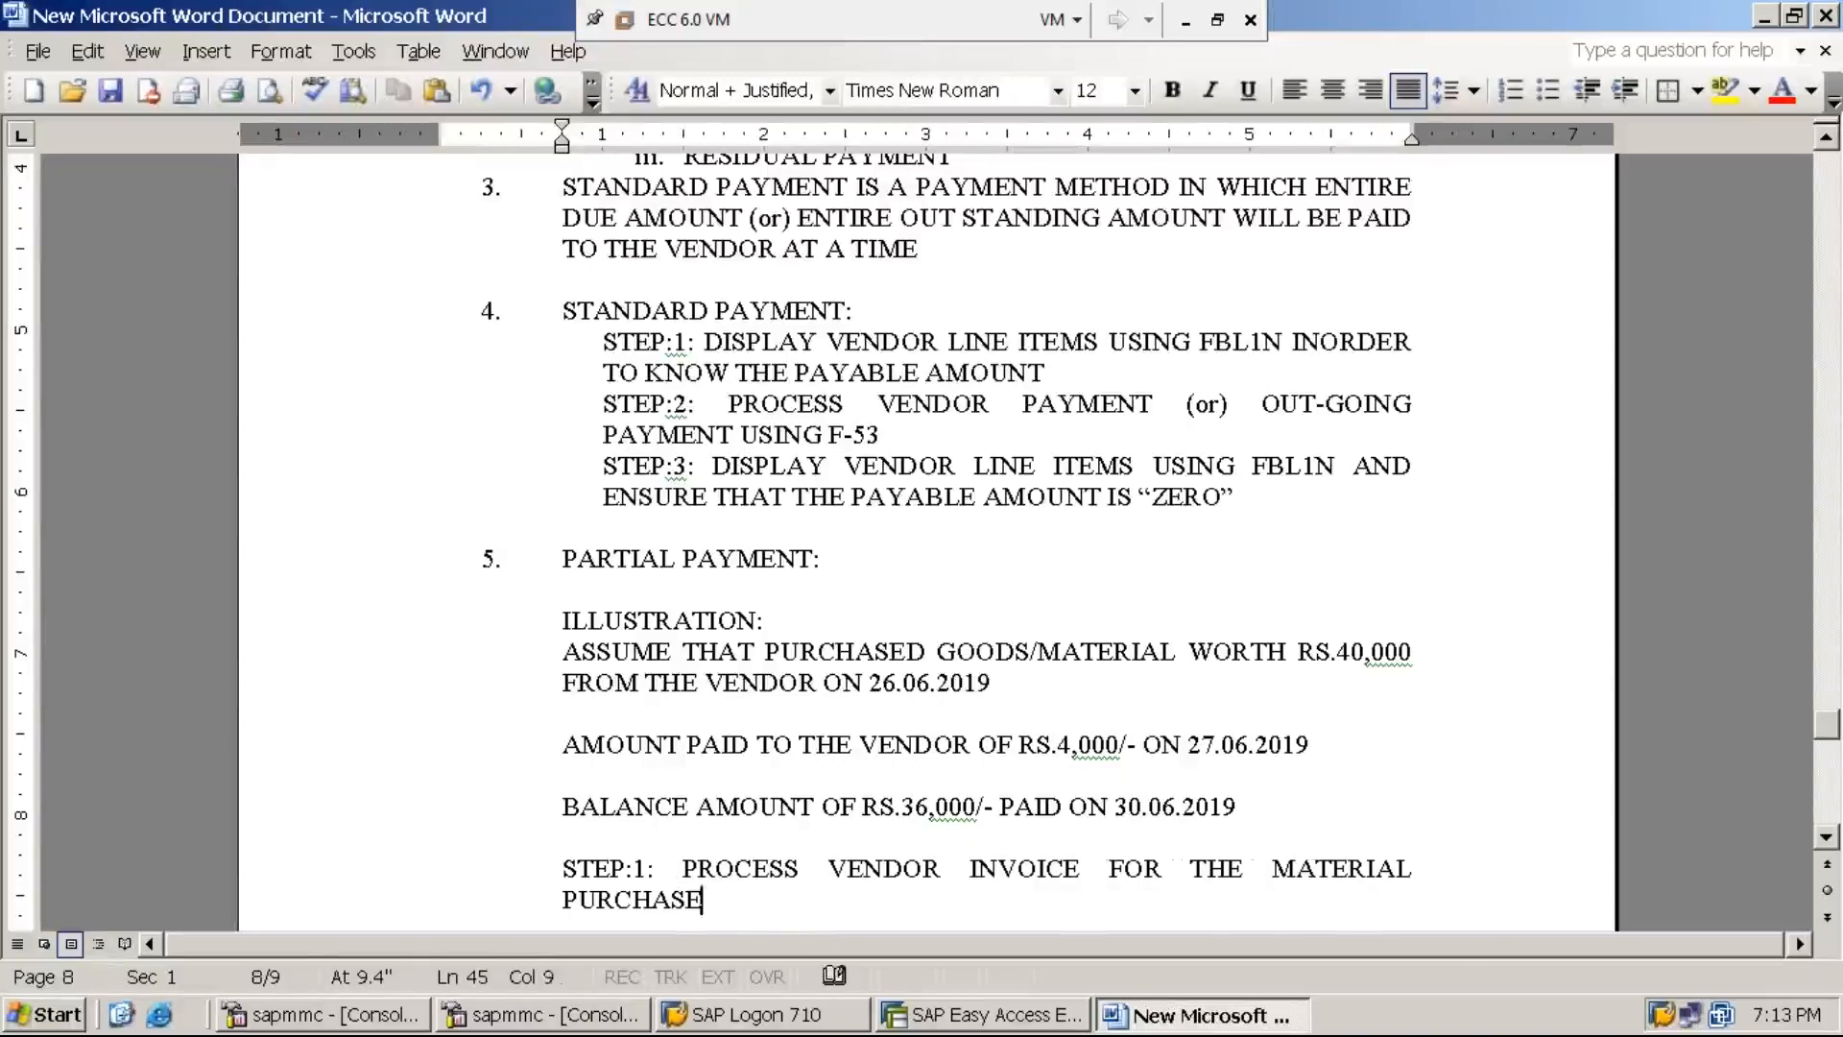
text(D WORTH O)
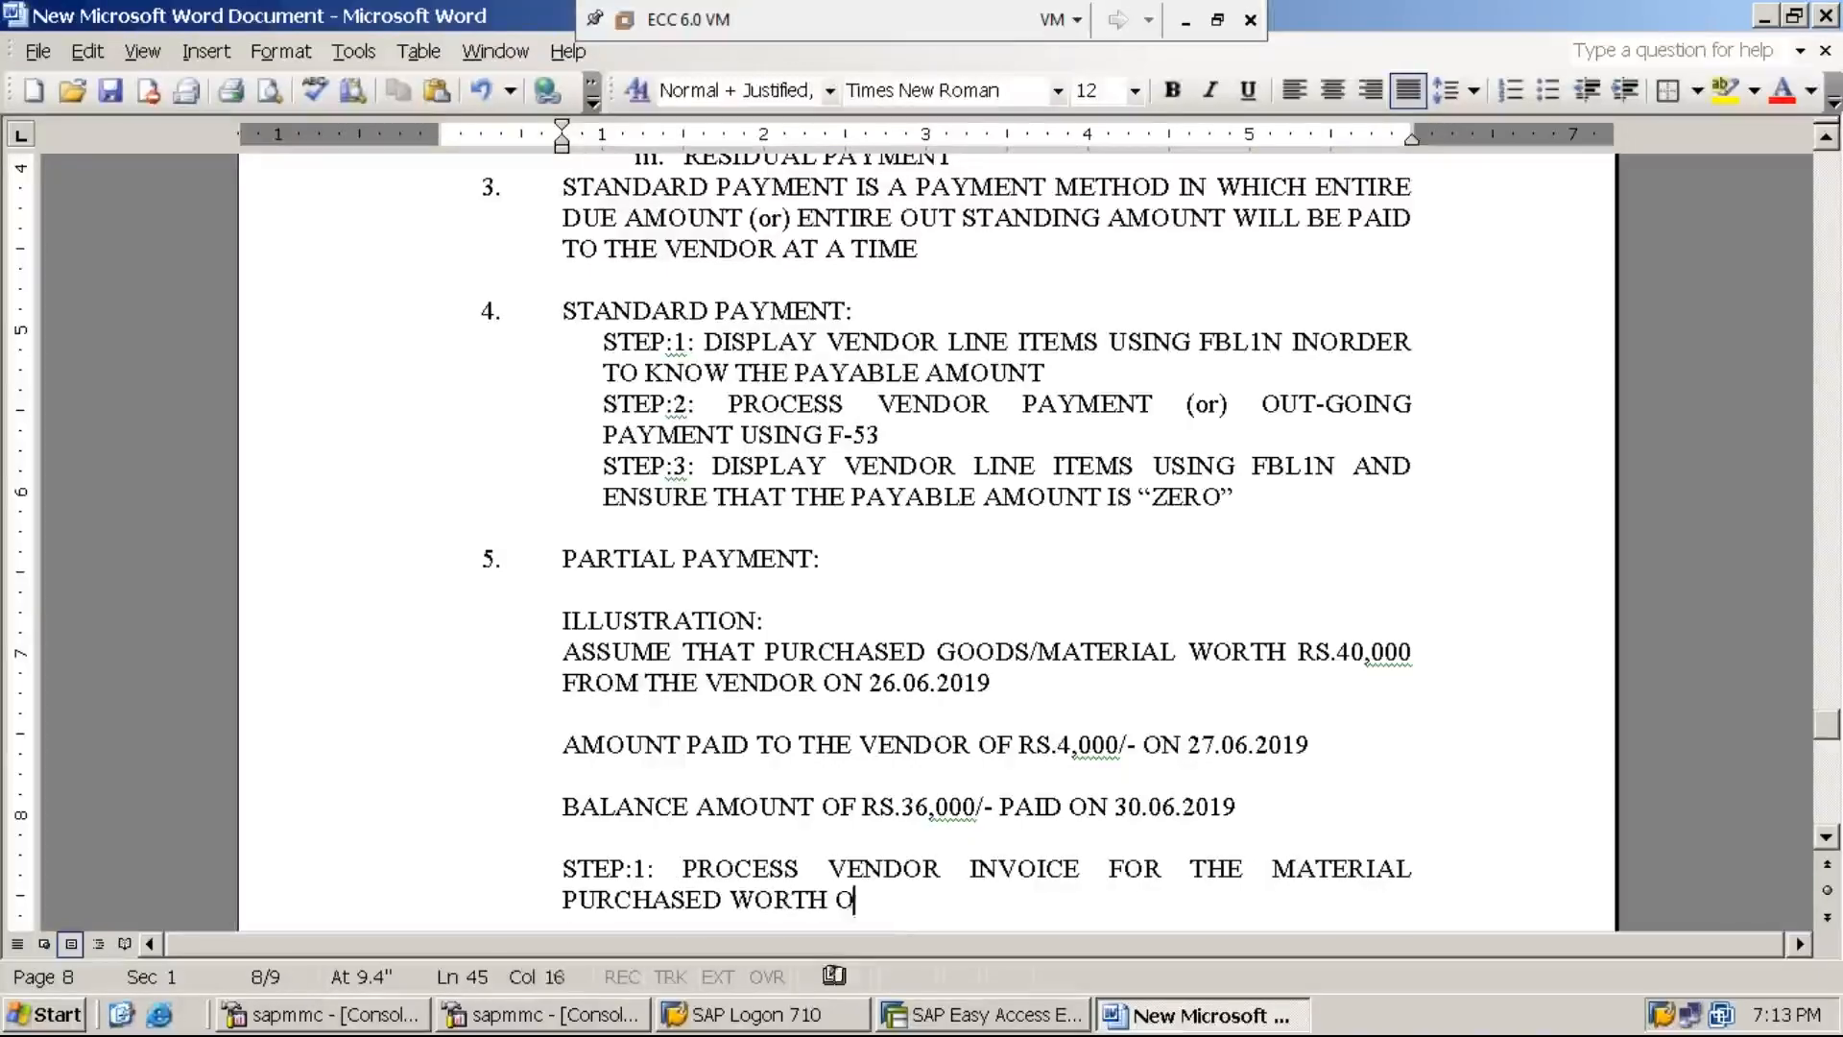
text(F RS.4)
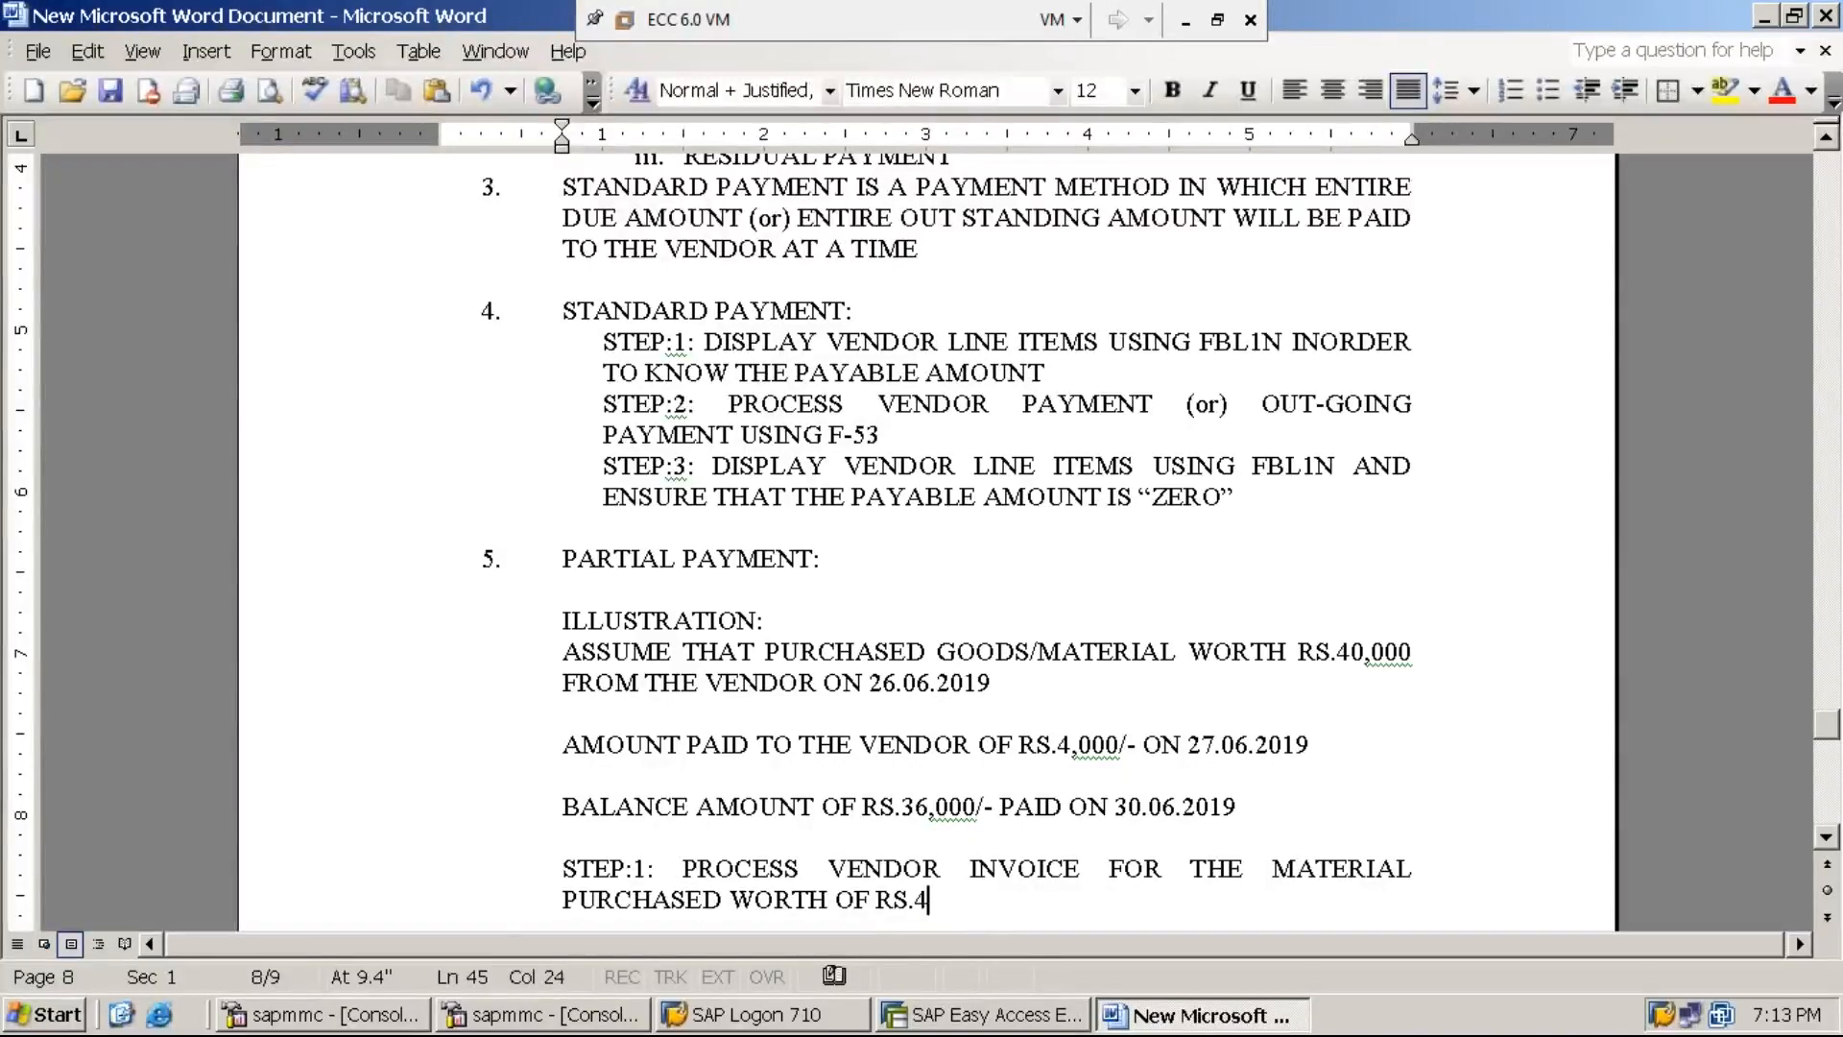
text(0,000/- )
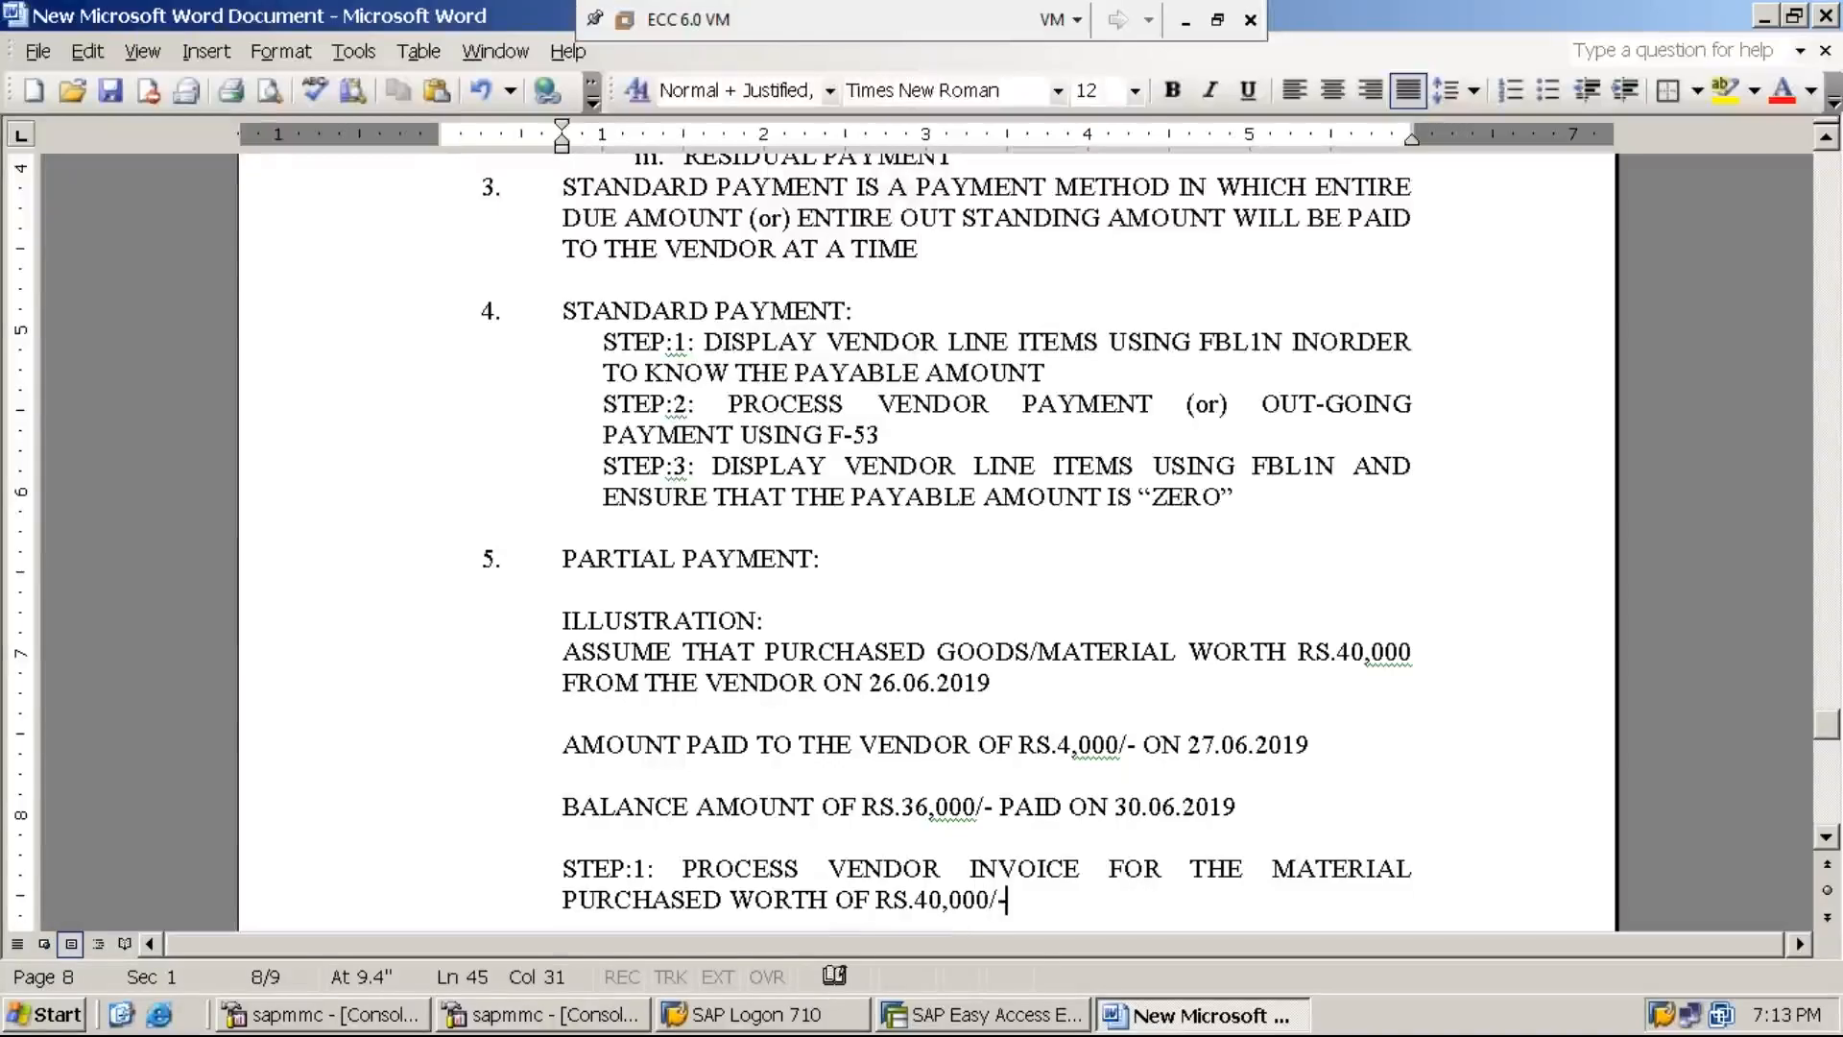
text(USING F-)
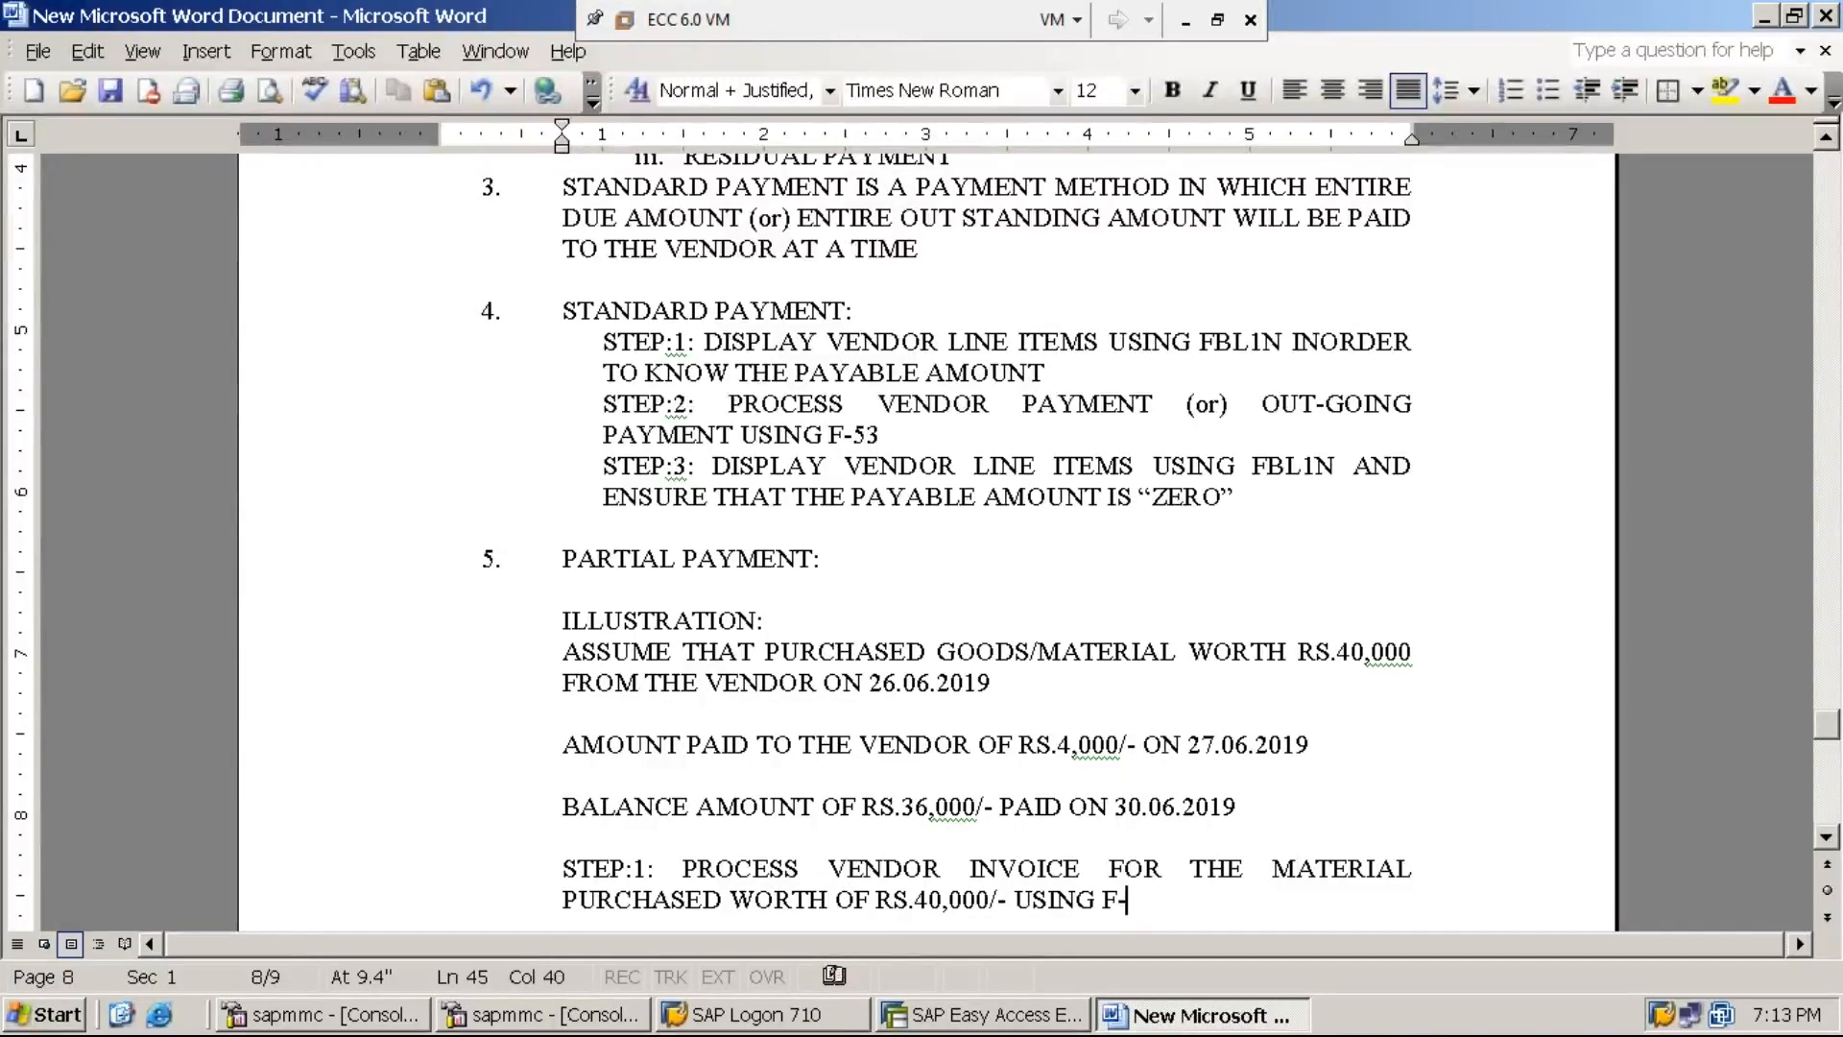
text(43)
Switch to SAP Easy Access and start transaction F-43 for entering a vendor invoice.
click(972, 1019)
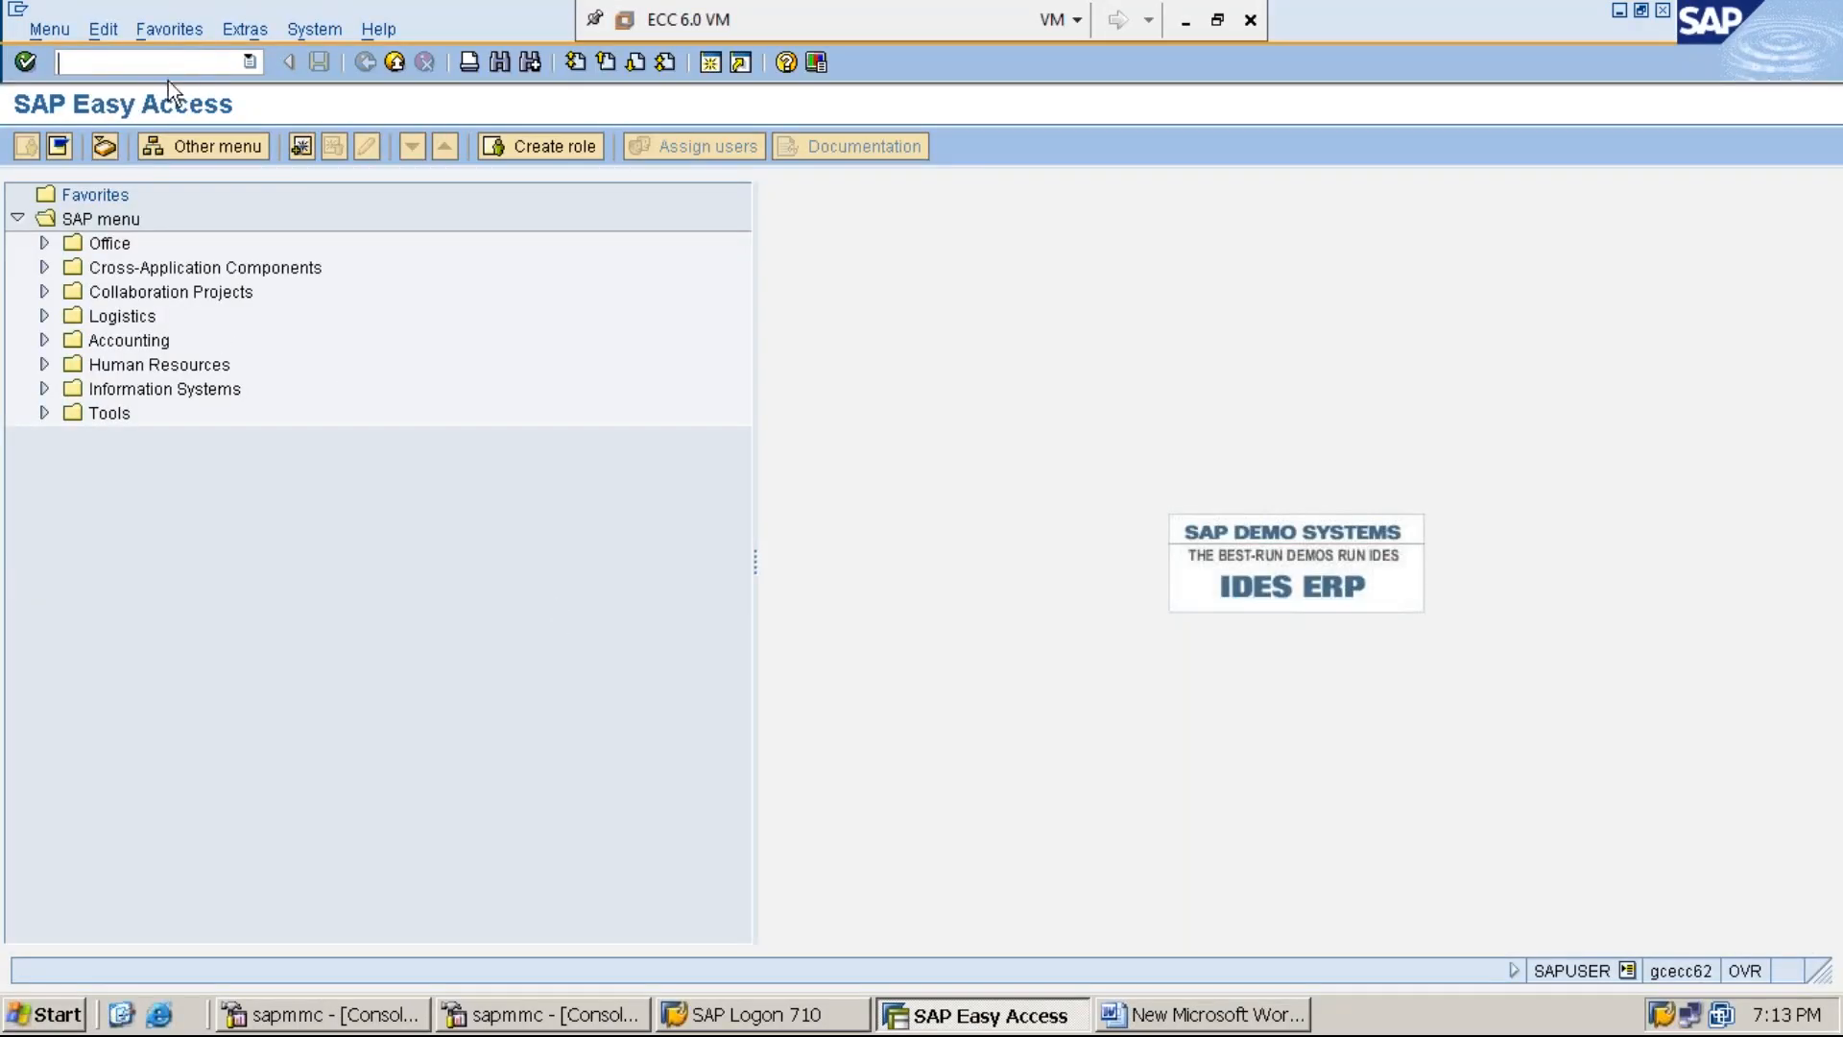
text(F-43)
key(Return)
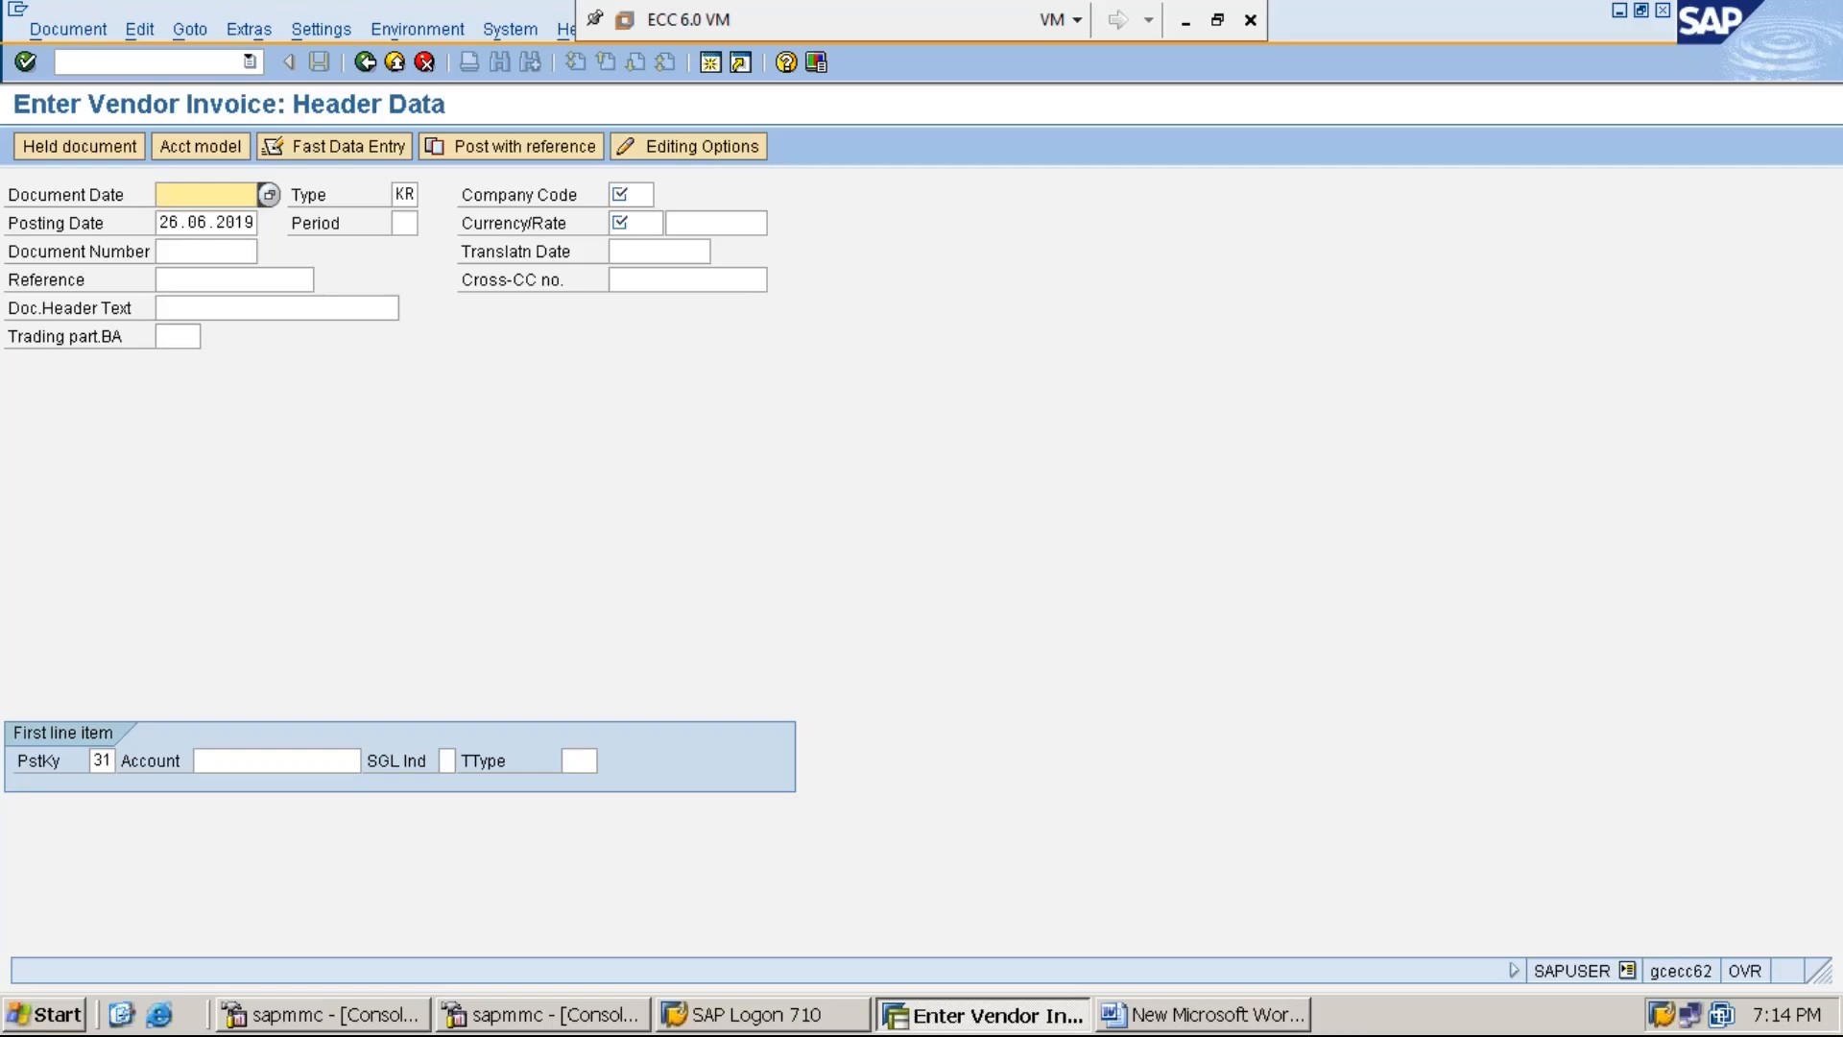
Set the invoice header's document date to 26.06.2019 and the company code to MMI1.
key(F4)
key(Return)
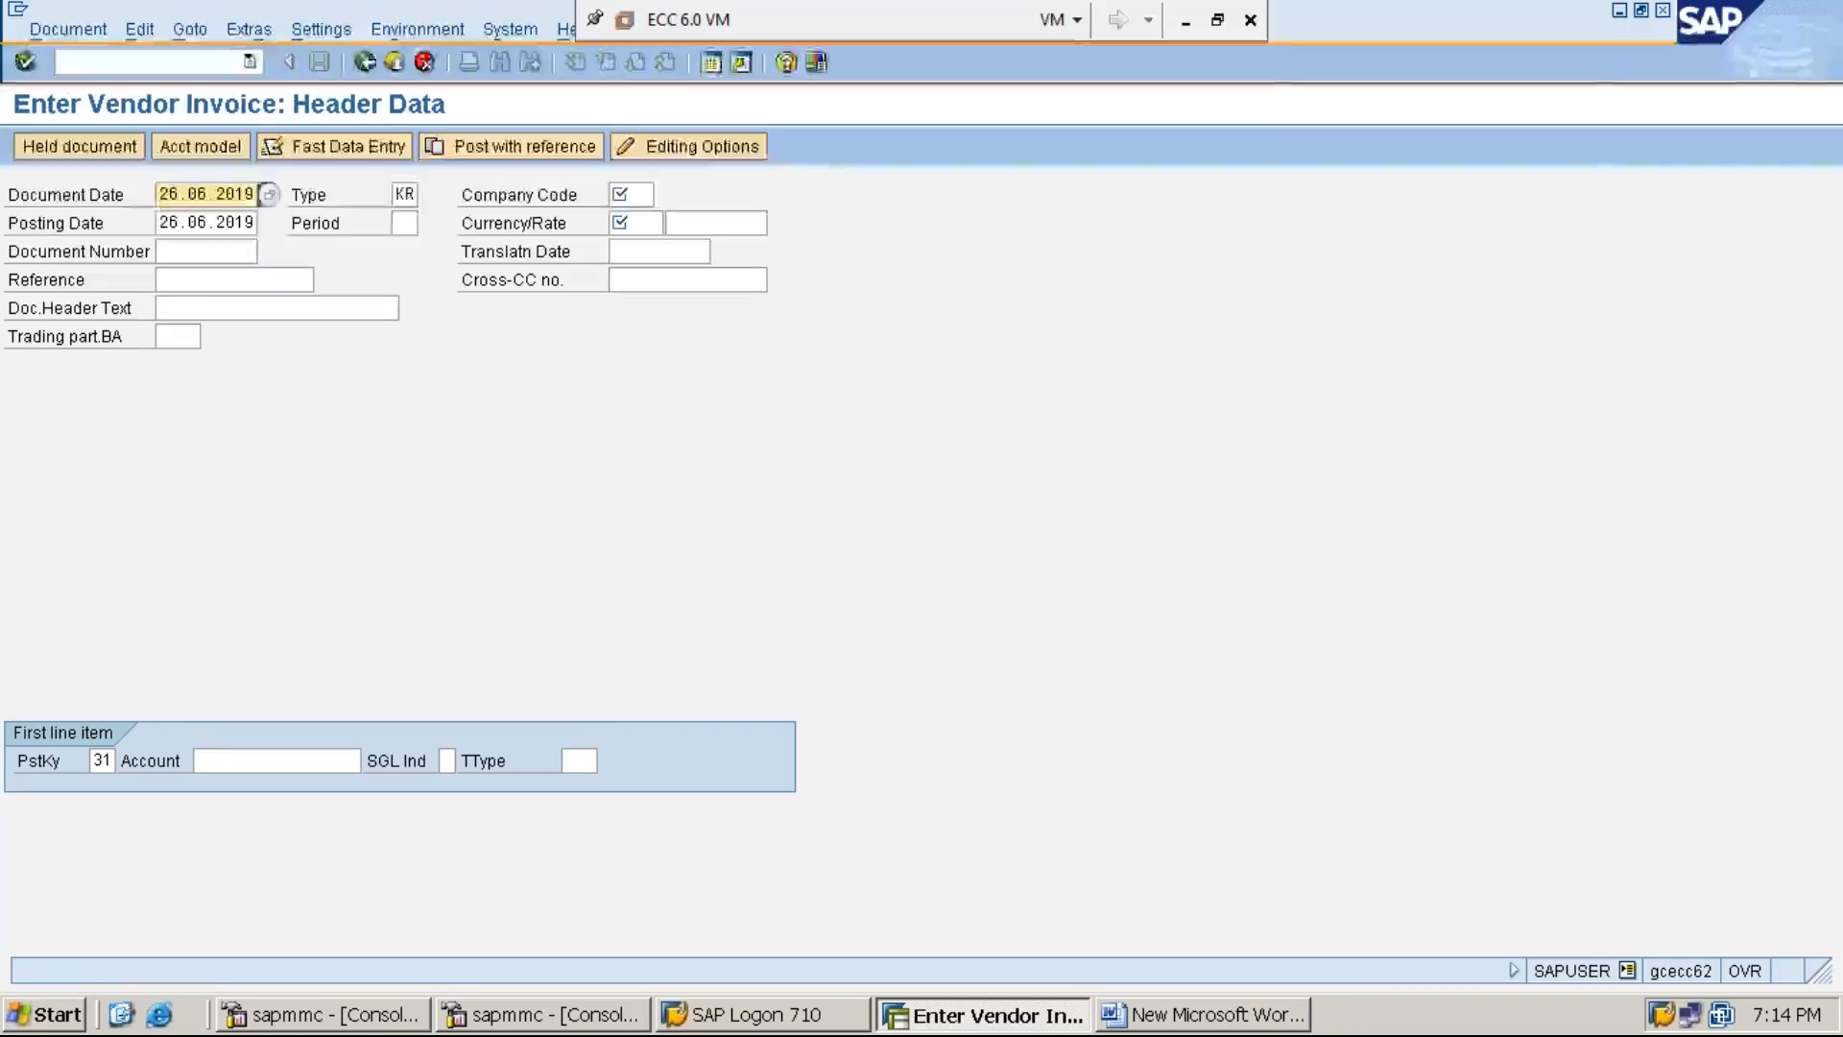
key(Tab)
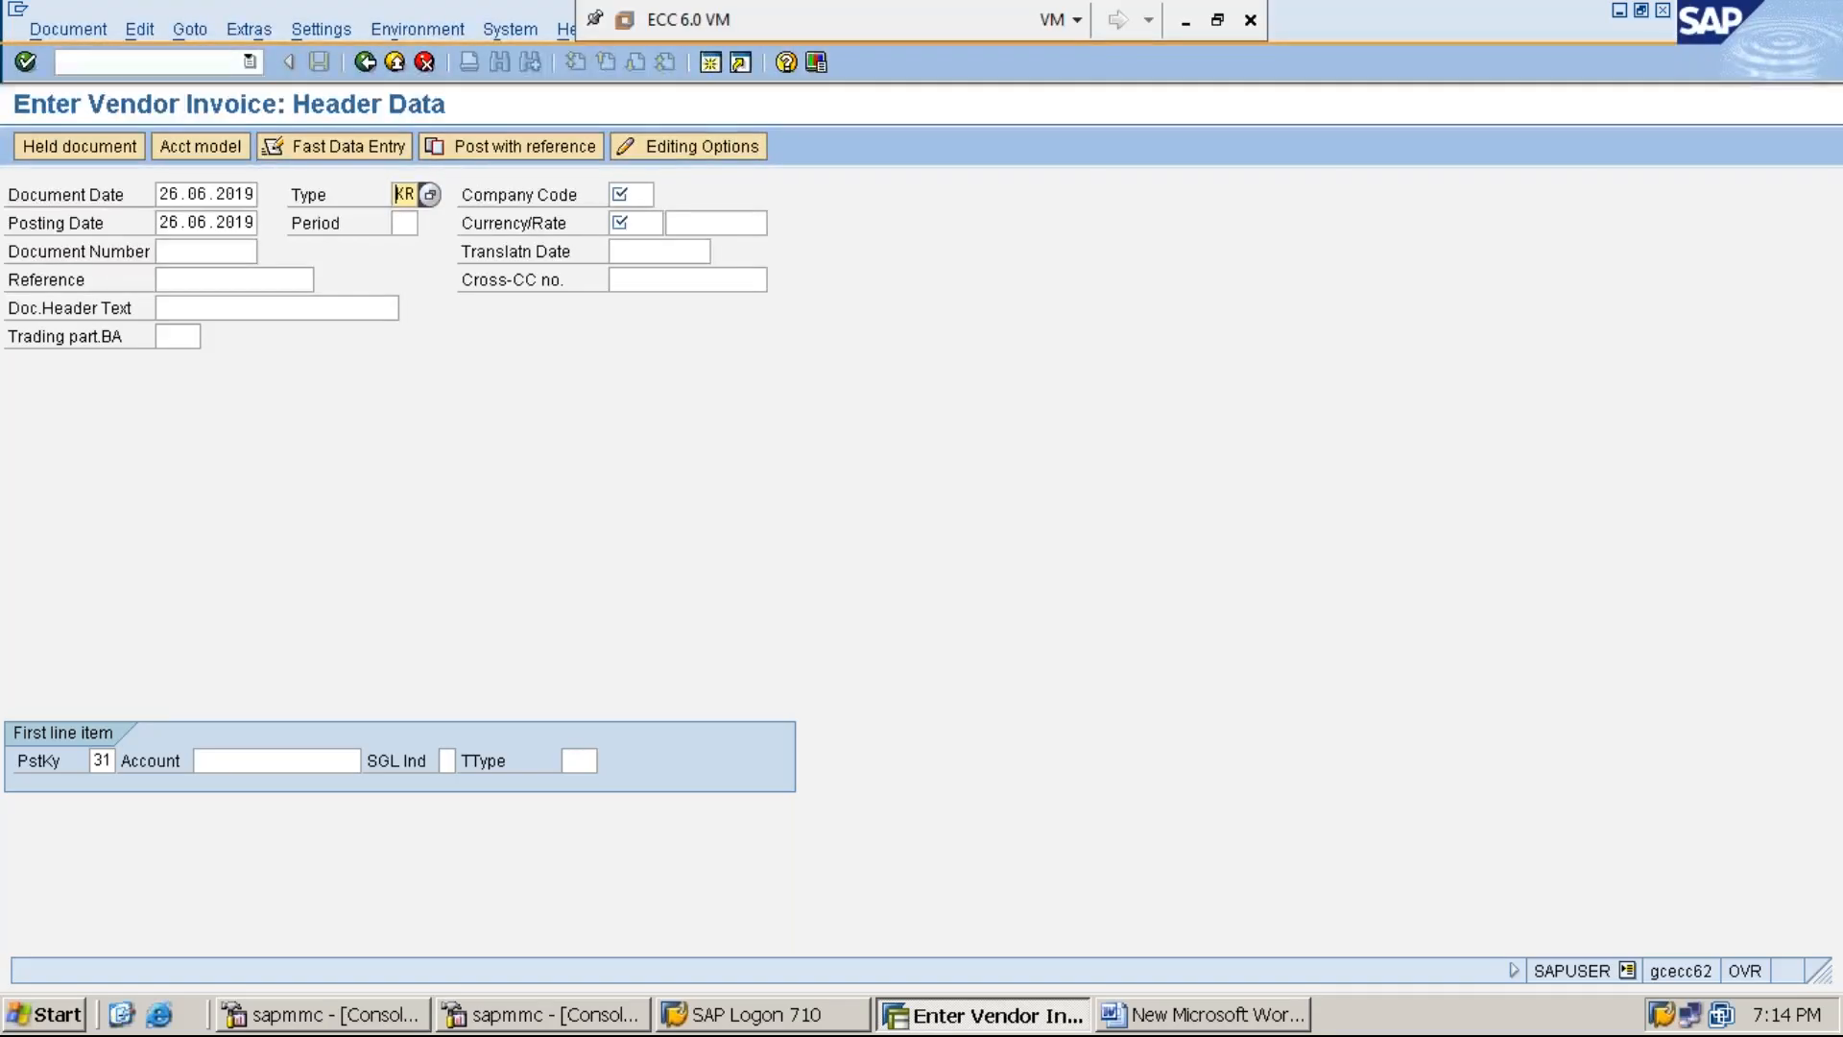
key(Tab)
text(MMI1)
key(Return)
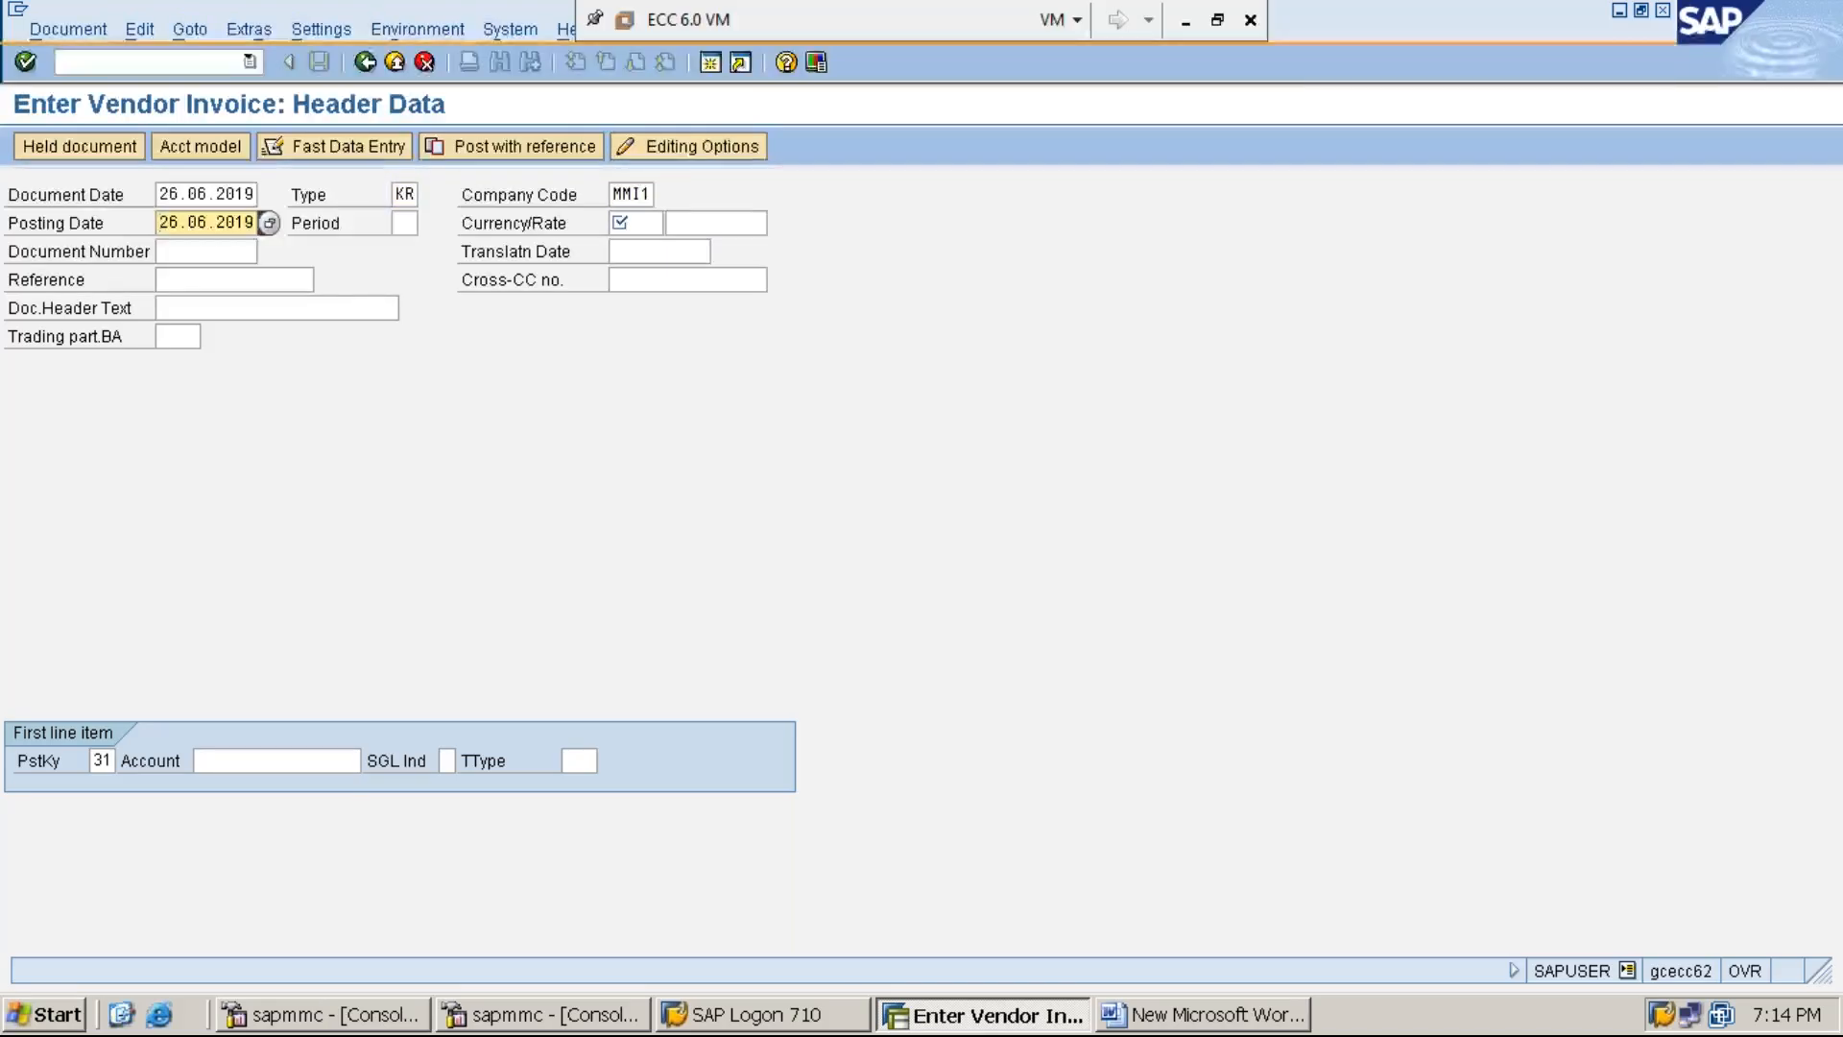
Set the invoice header's period to 3 and the currency to INR.
key(Tab)
text(3)
key(Tab)
text(I)
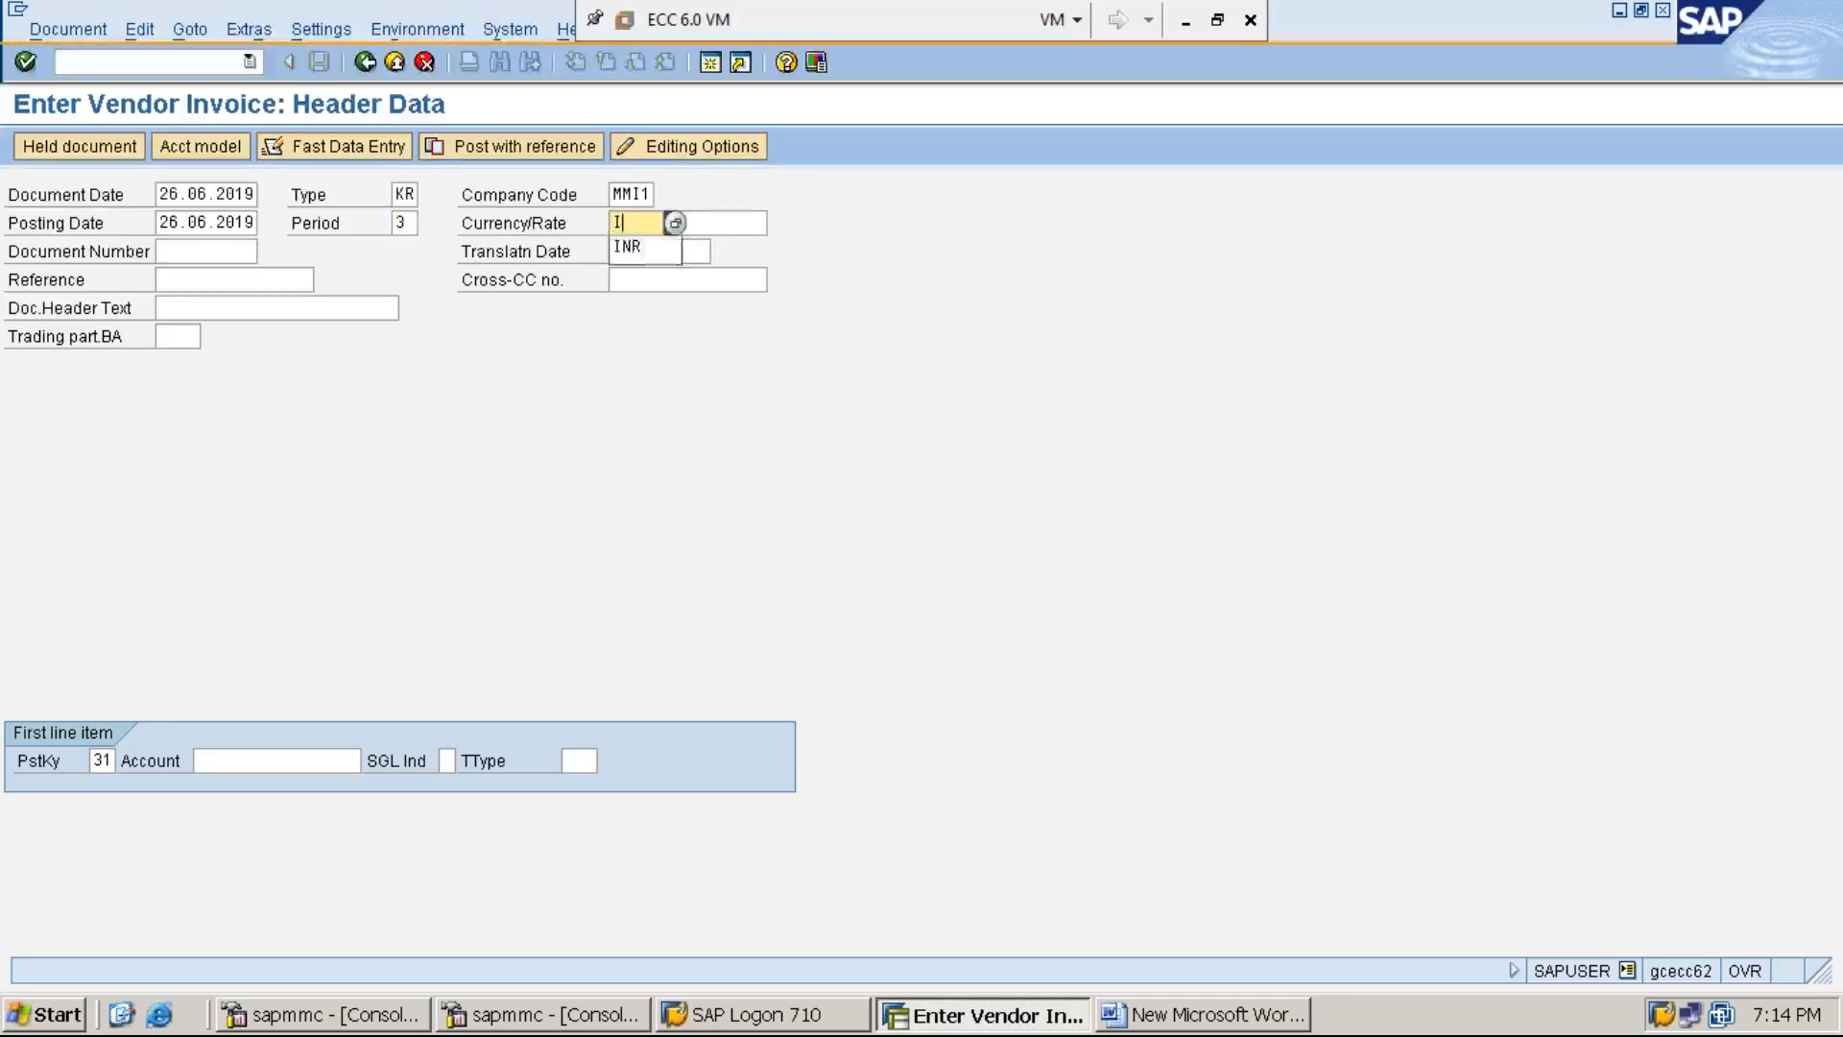
text(N)
click(144, 62)
text(R)
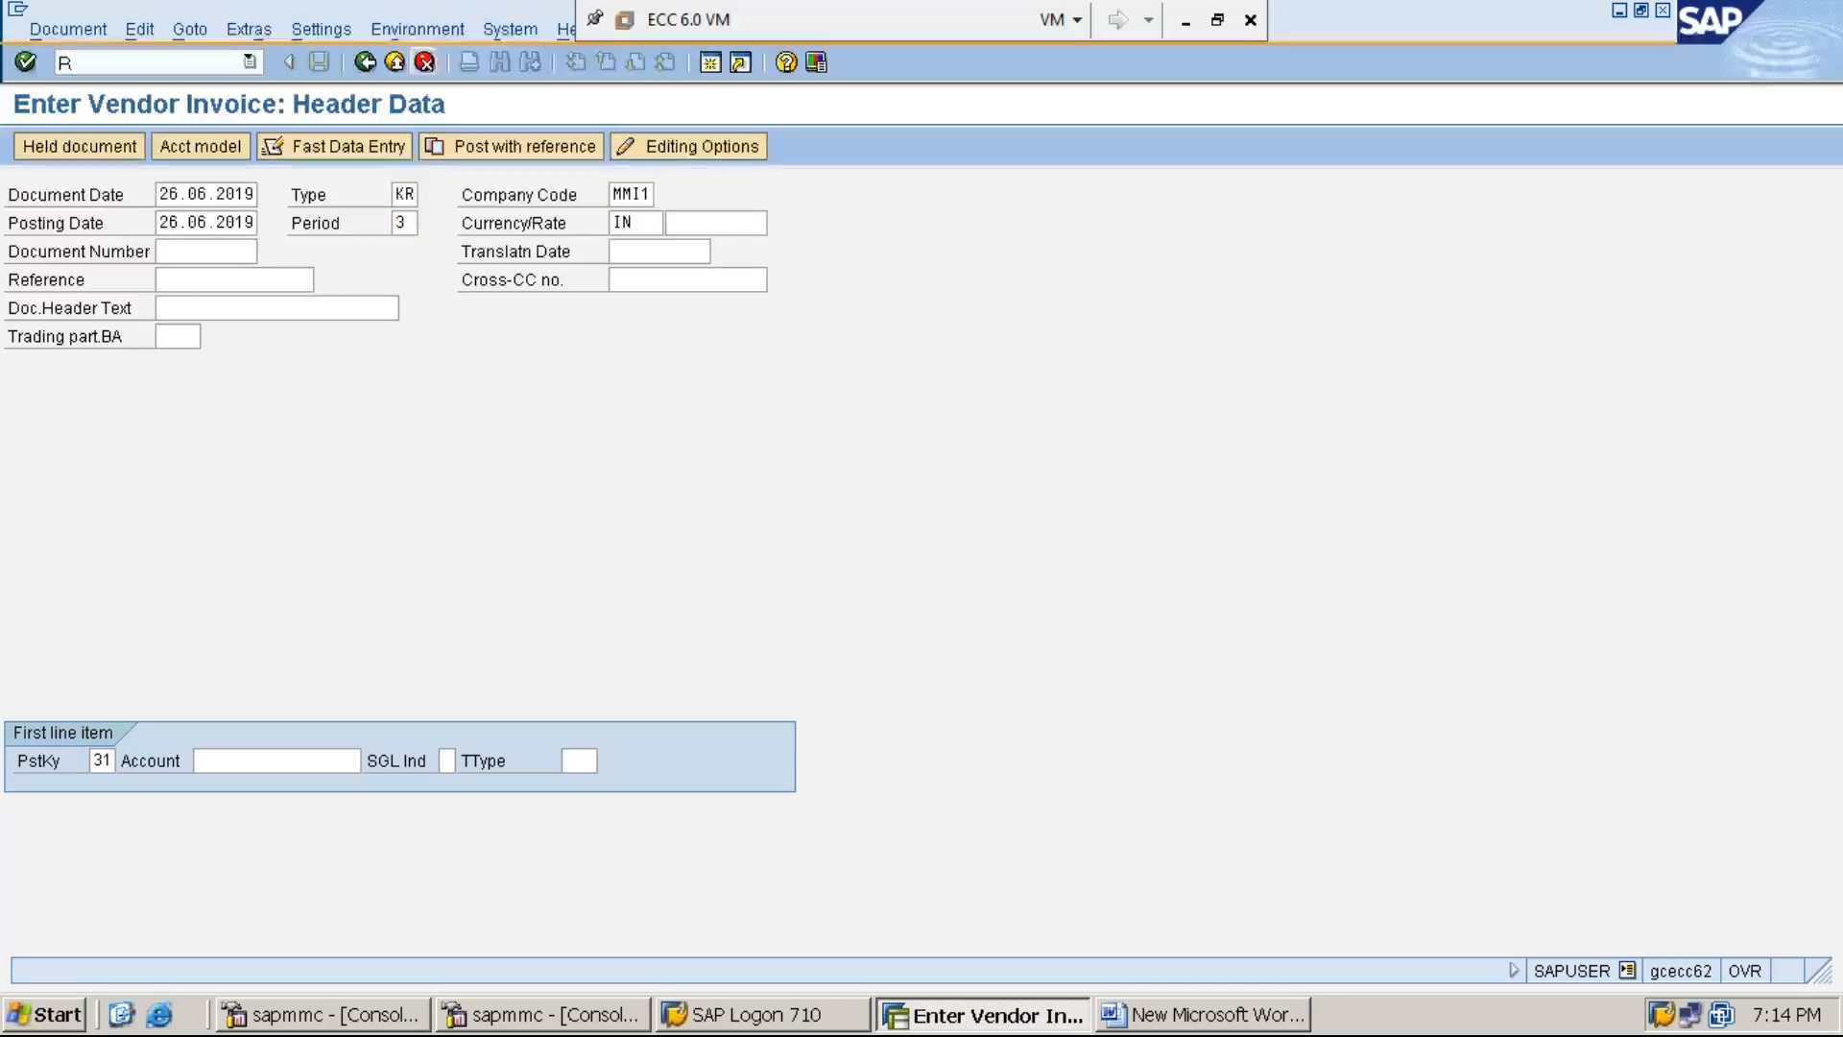
click(648, 228)
text(R)
Enter posting key 31 and the vendor's account number for the first line item, and proceed to the vendor item.
key(Tab)
key(Tab)
key(Tab)
key(Tab)
key(Tab)
text(31)
key(Tab)
text(1)
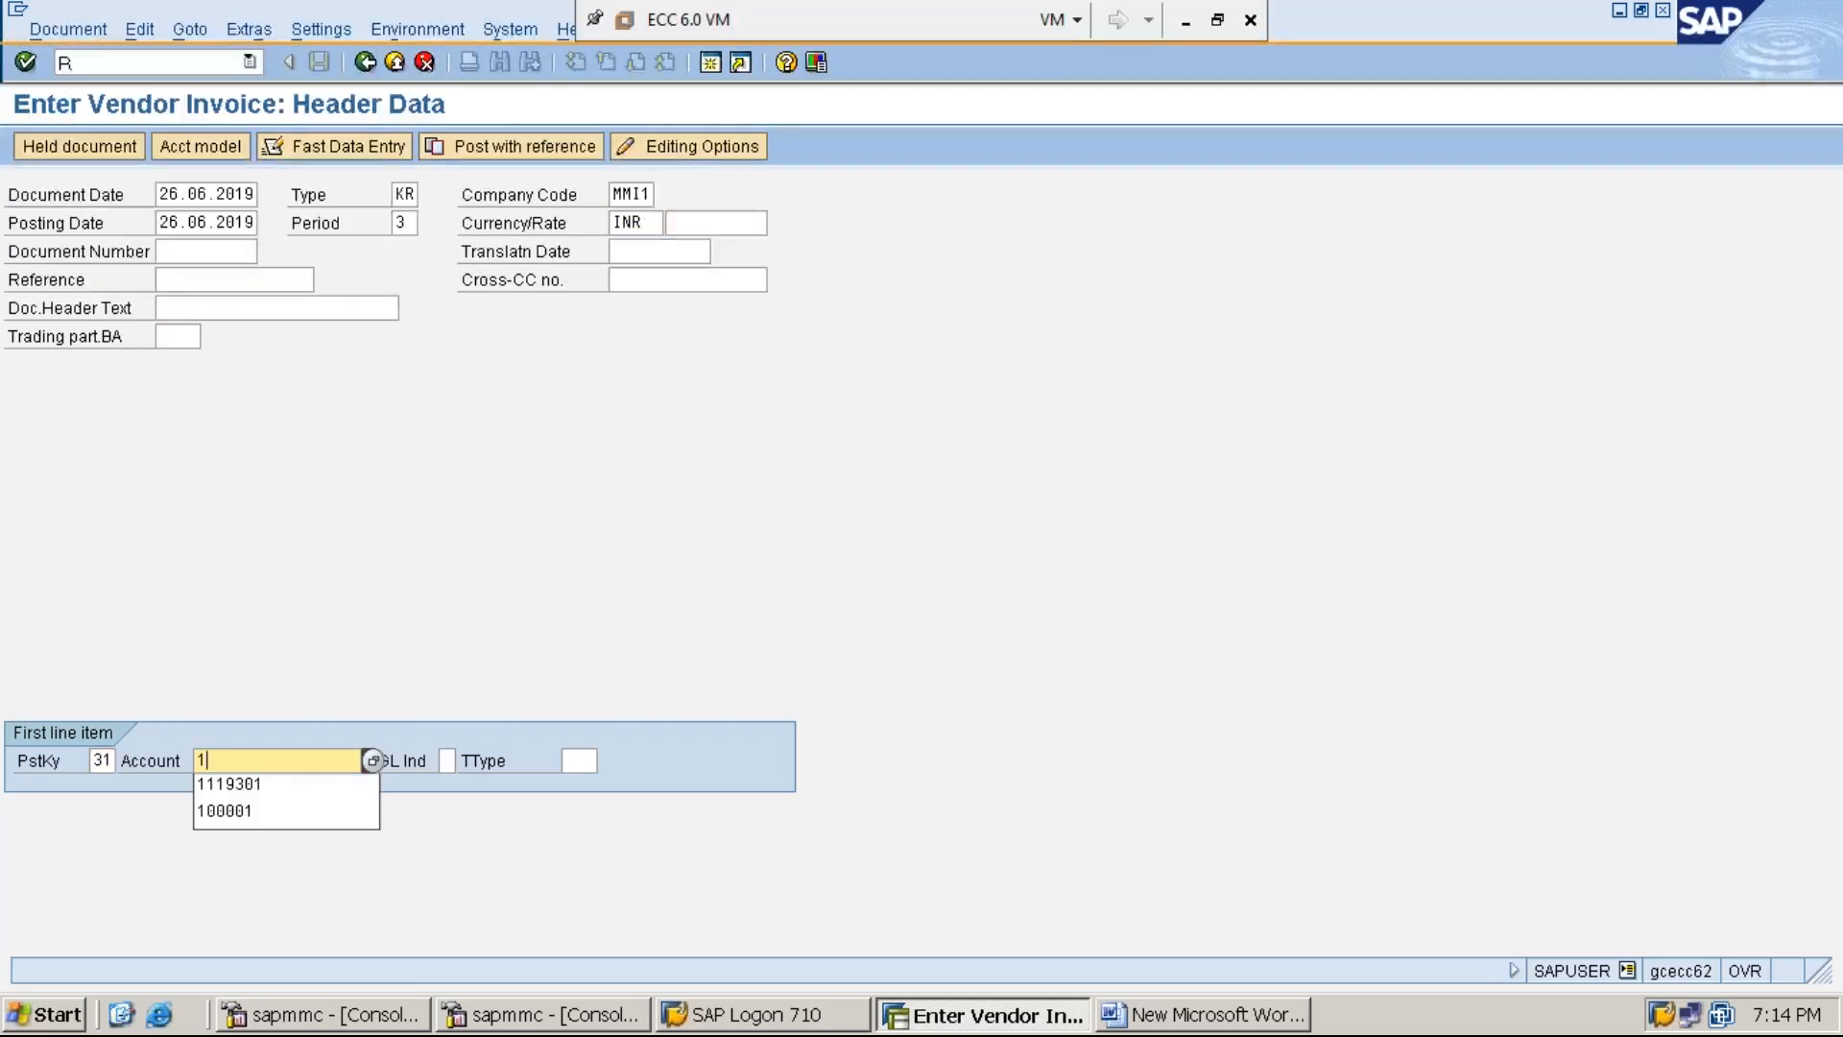
key(Down)
key(Return)
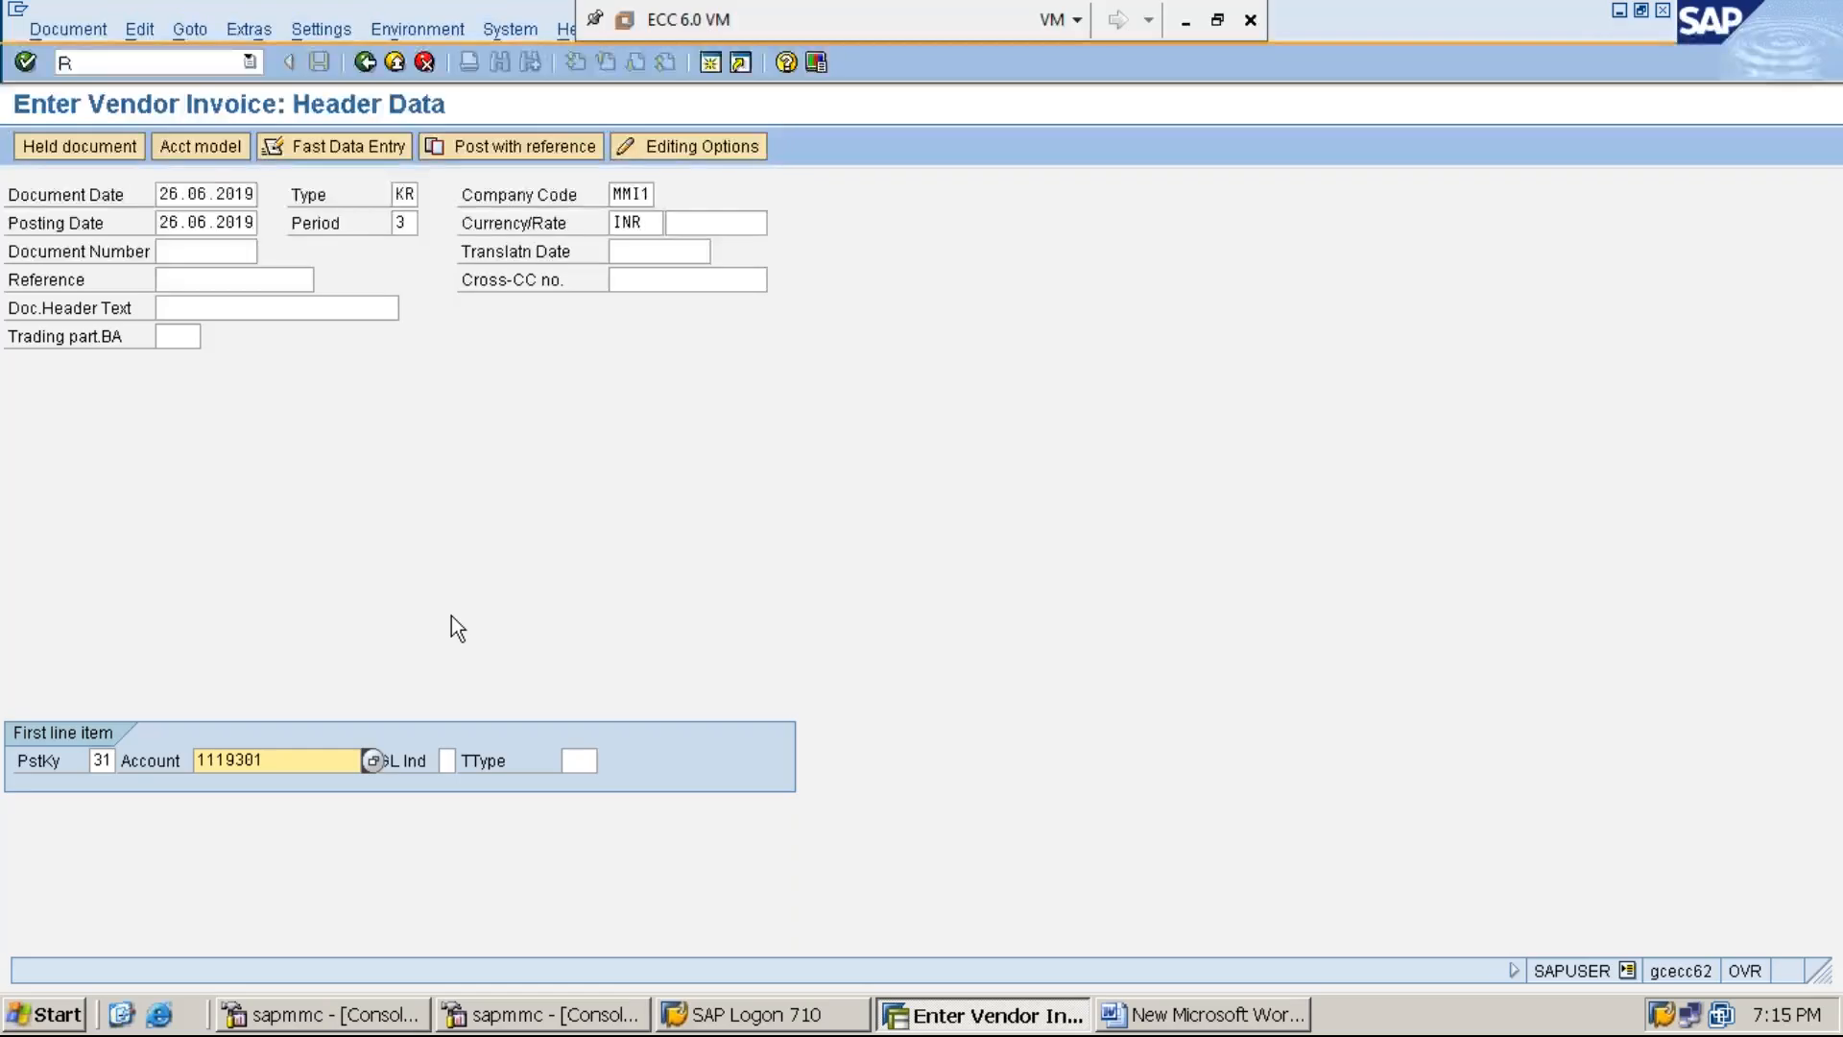
key(Return)
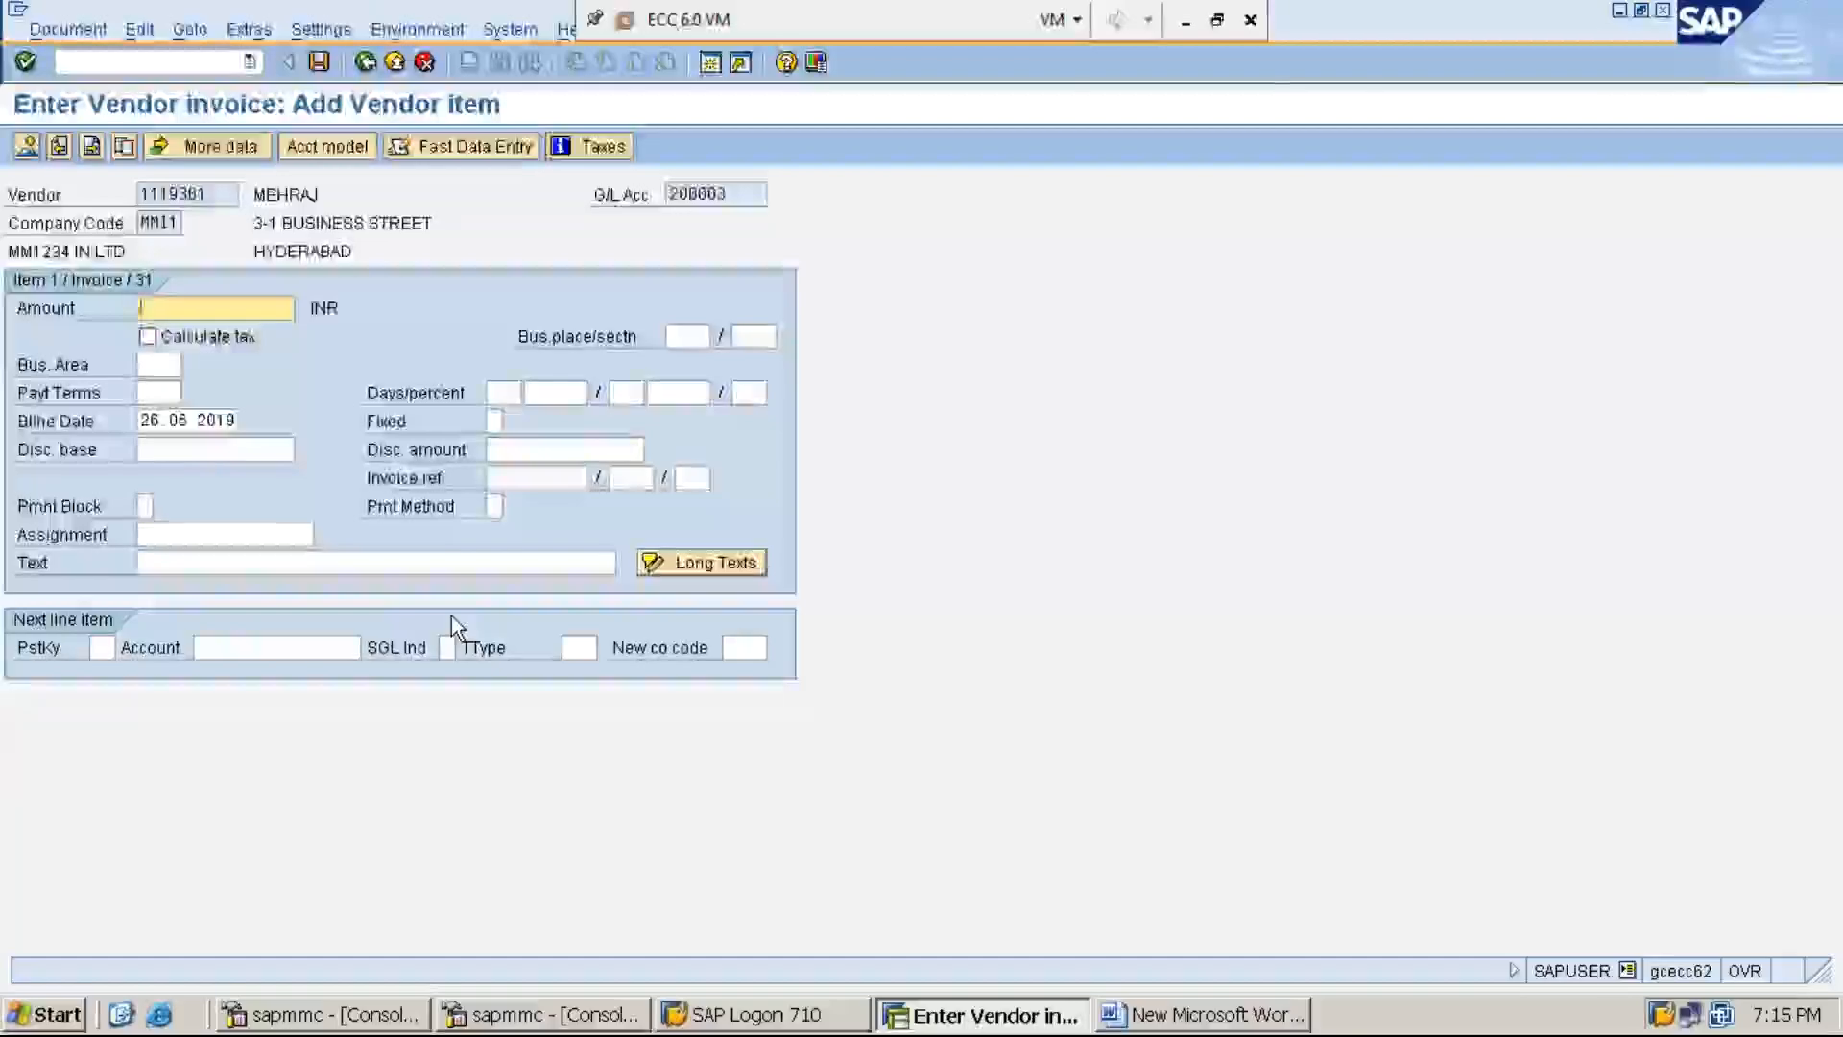
Set the vendor item's amount to 40000 and its text to "VENDOR INVOICE PROCESSING FOR THE PURCHASES".
text(40)
key(Down)
key(Return)
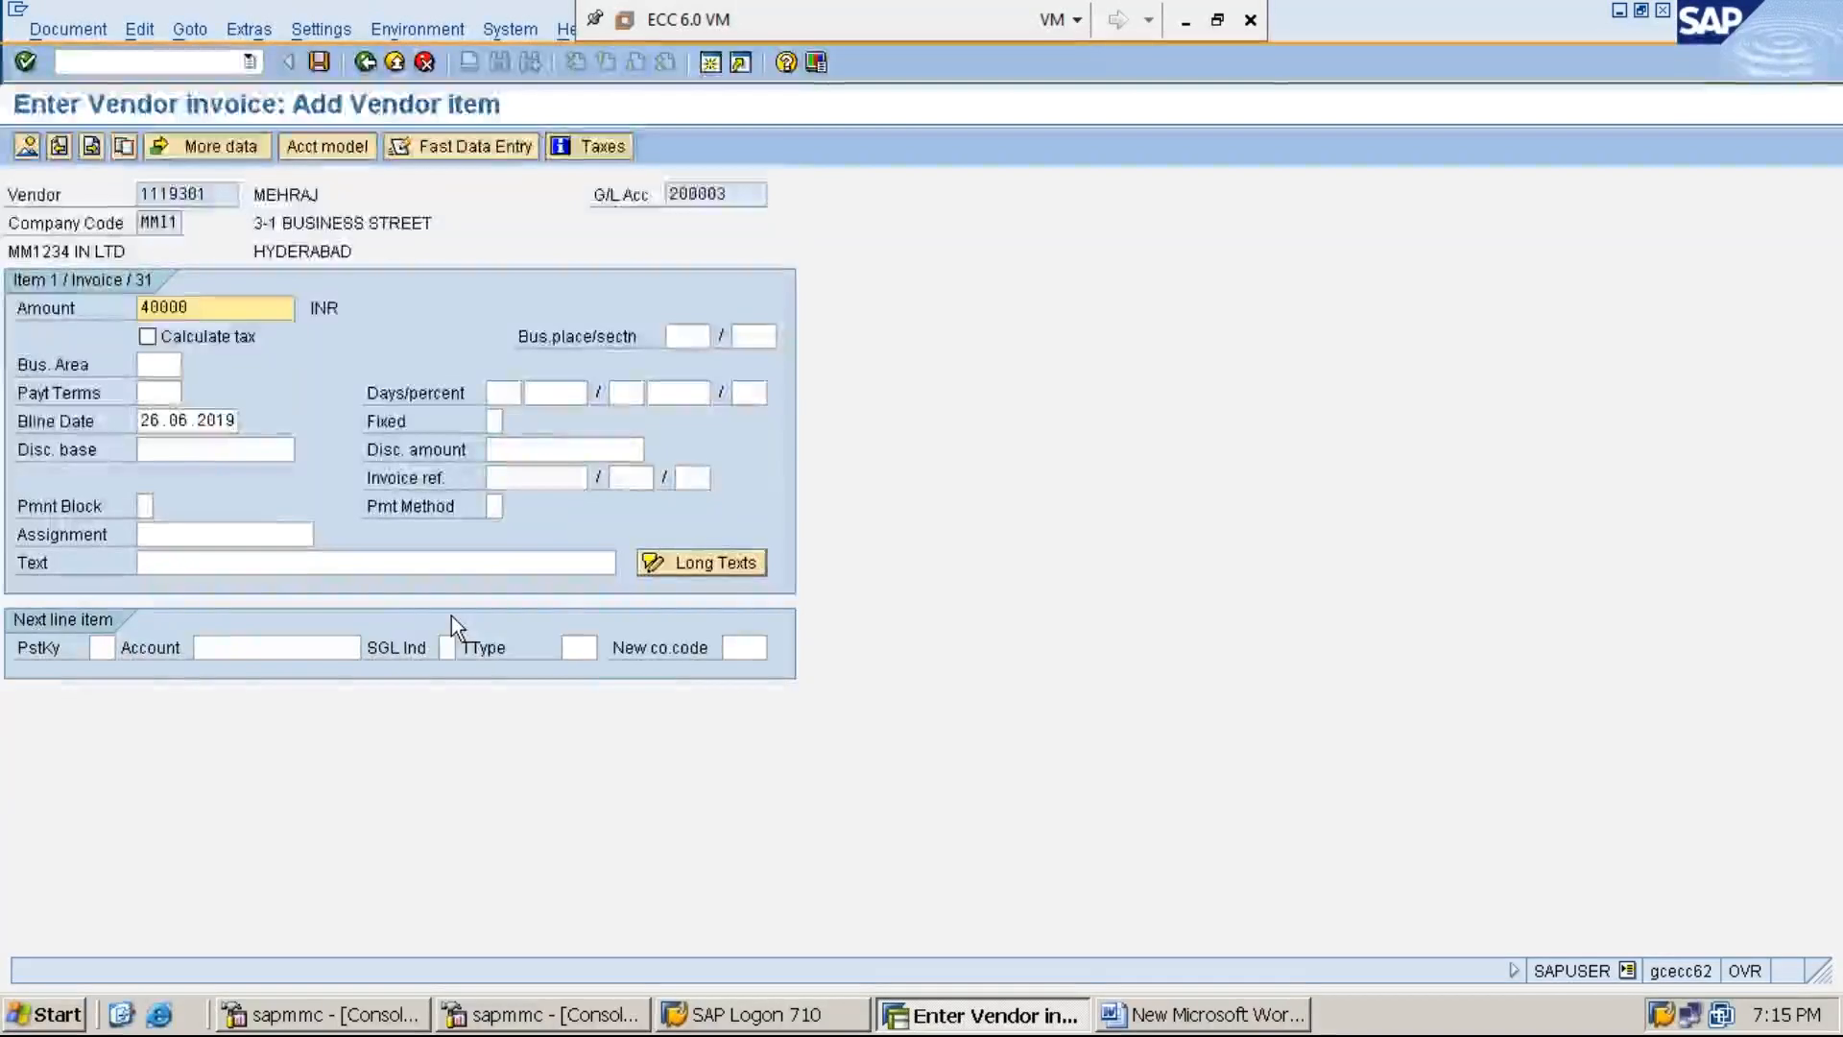
key(Tab)
key(Tab)
key(Tab)
key(Tab)
key(Tab)
key(Tab)
key(Tab)
key(space)
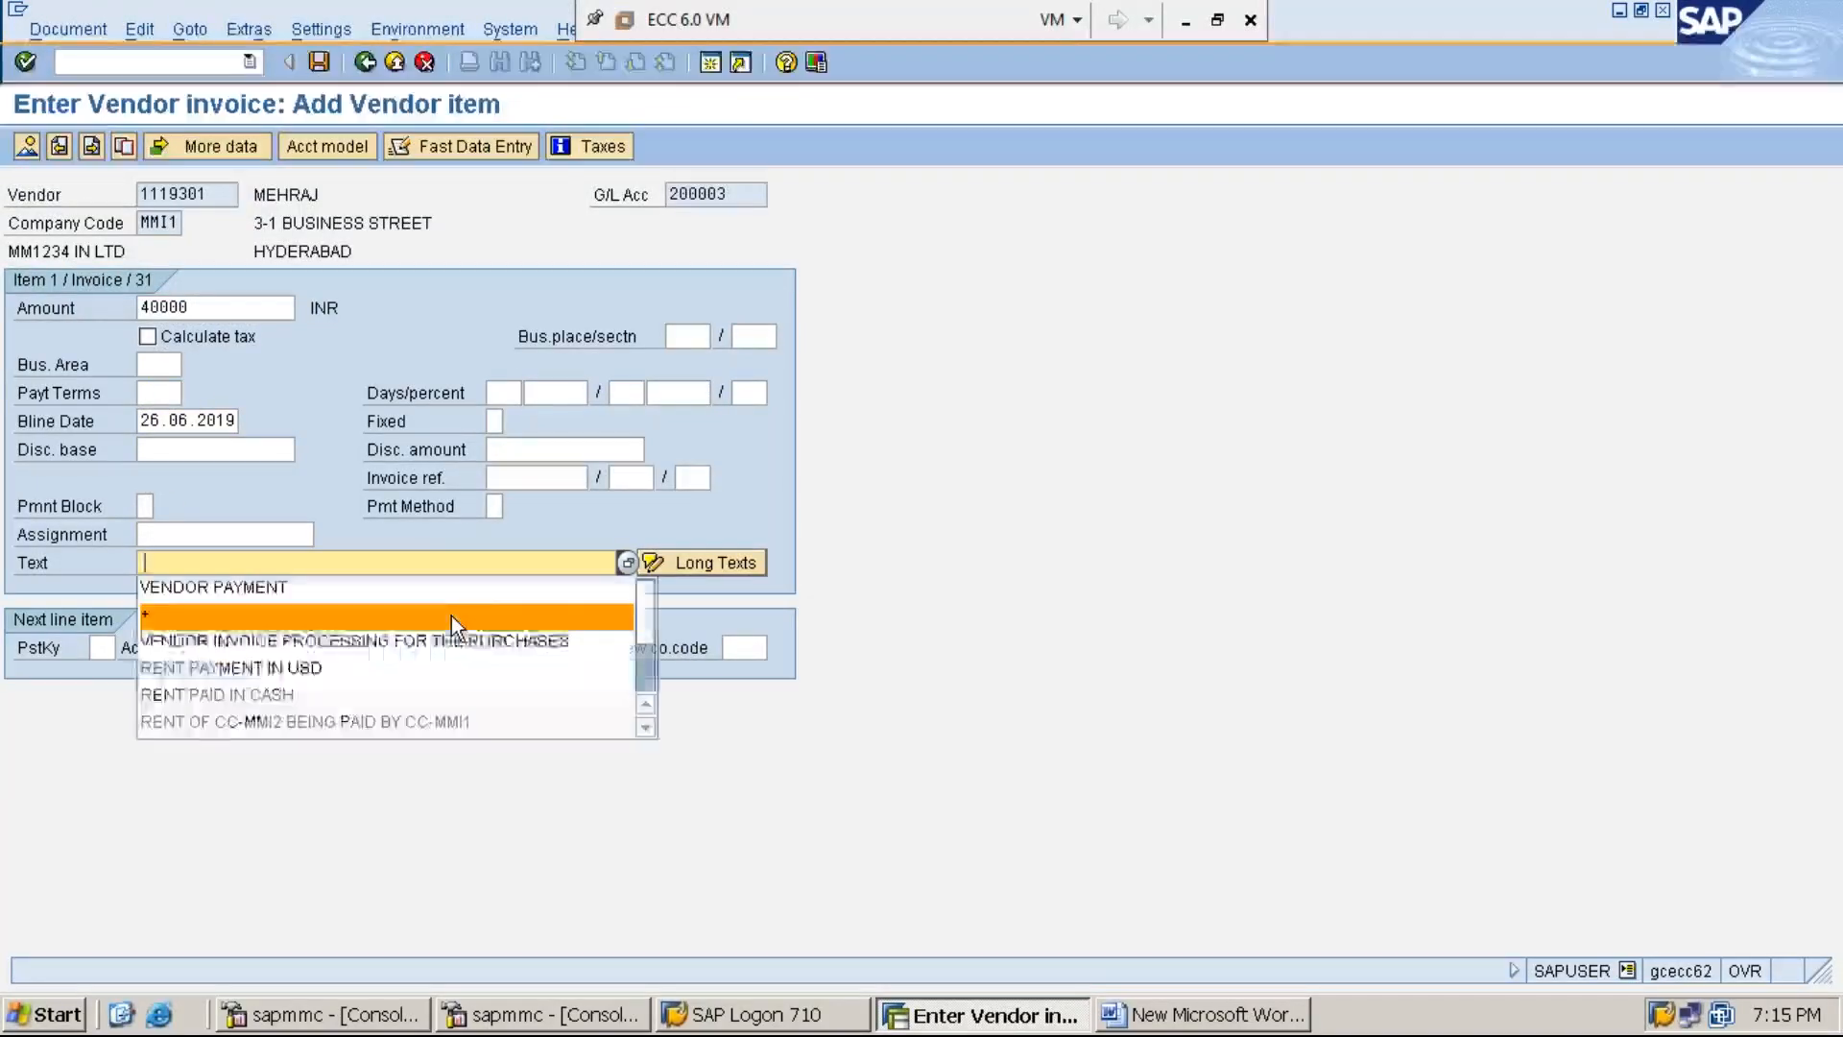
key(Down)
key(Return)
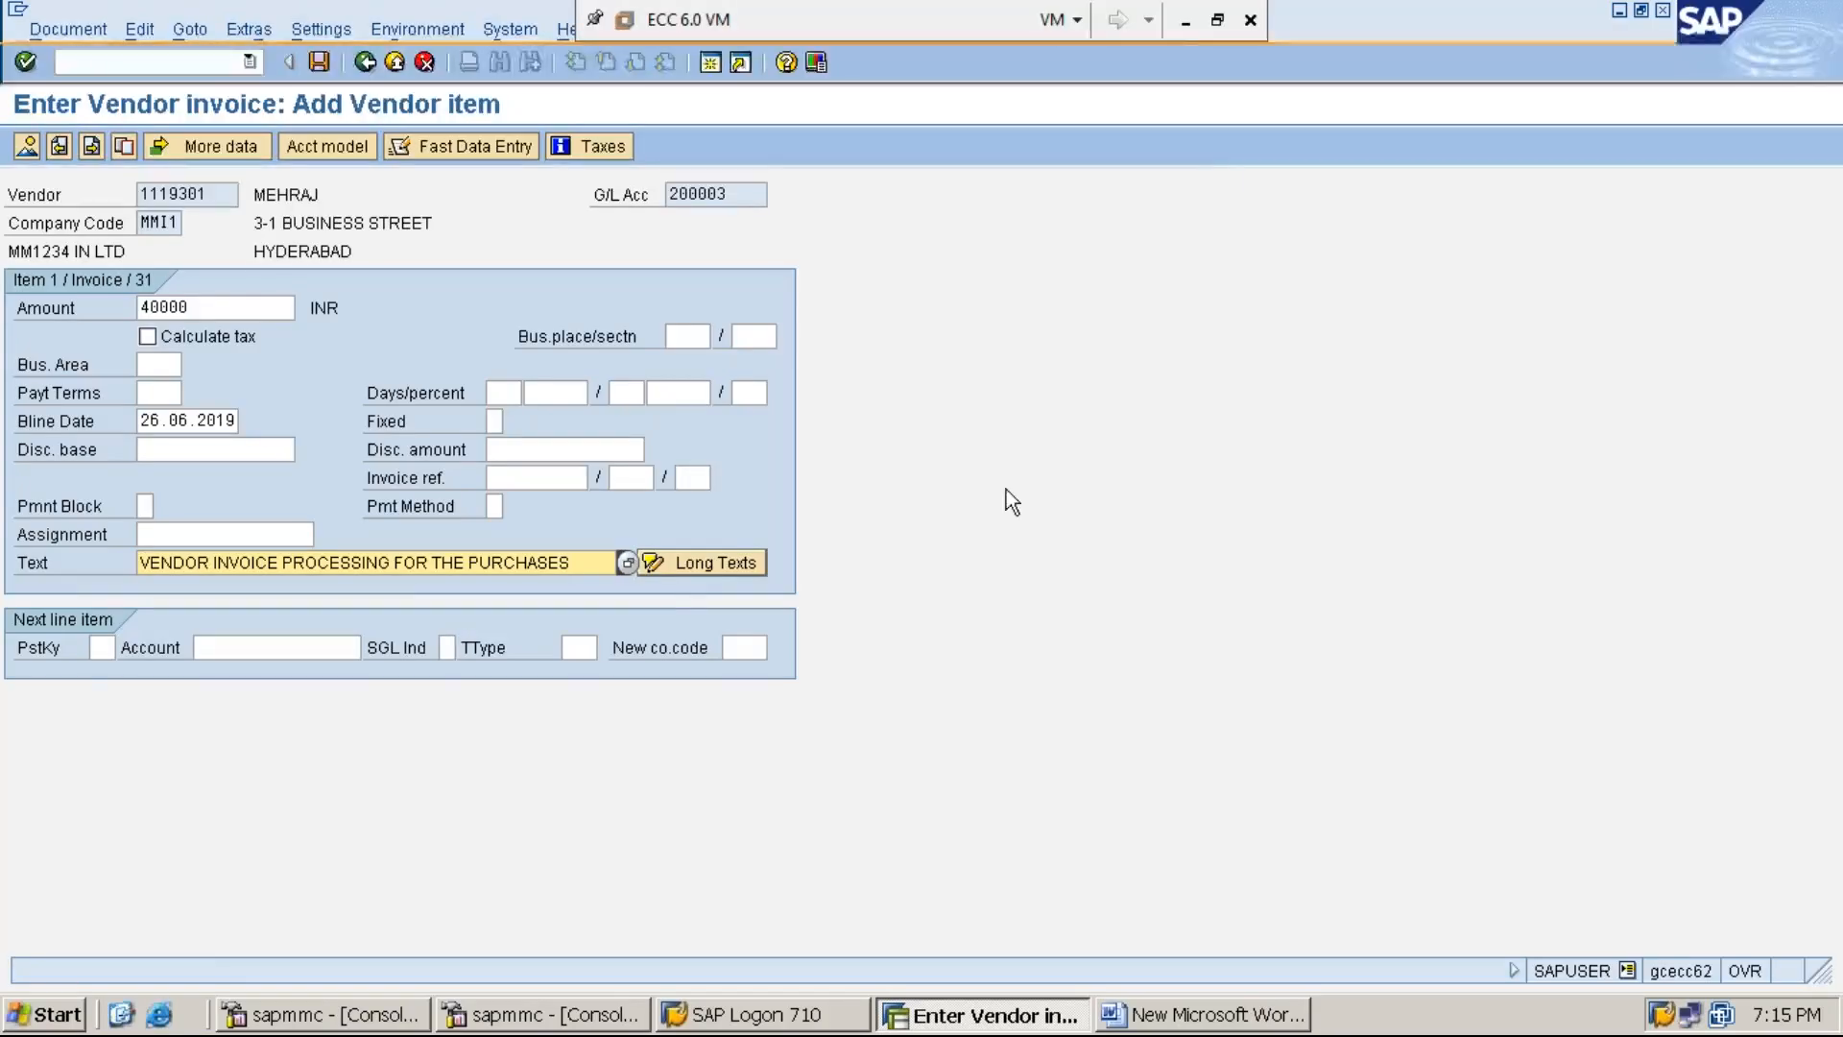
click(1185, 21)
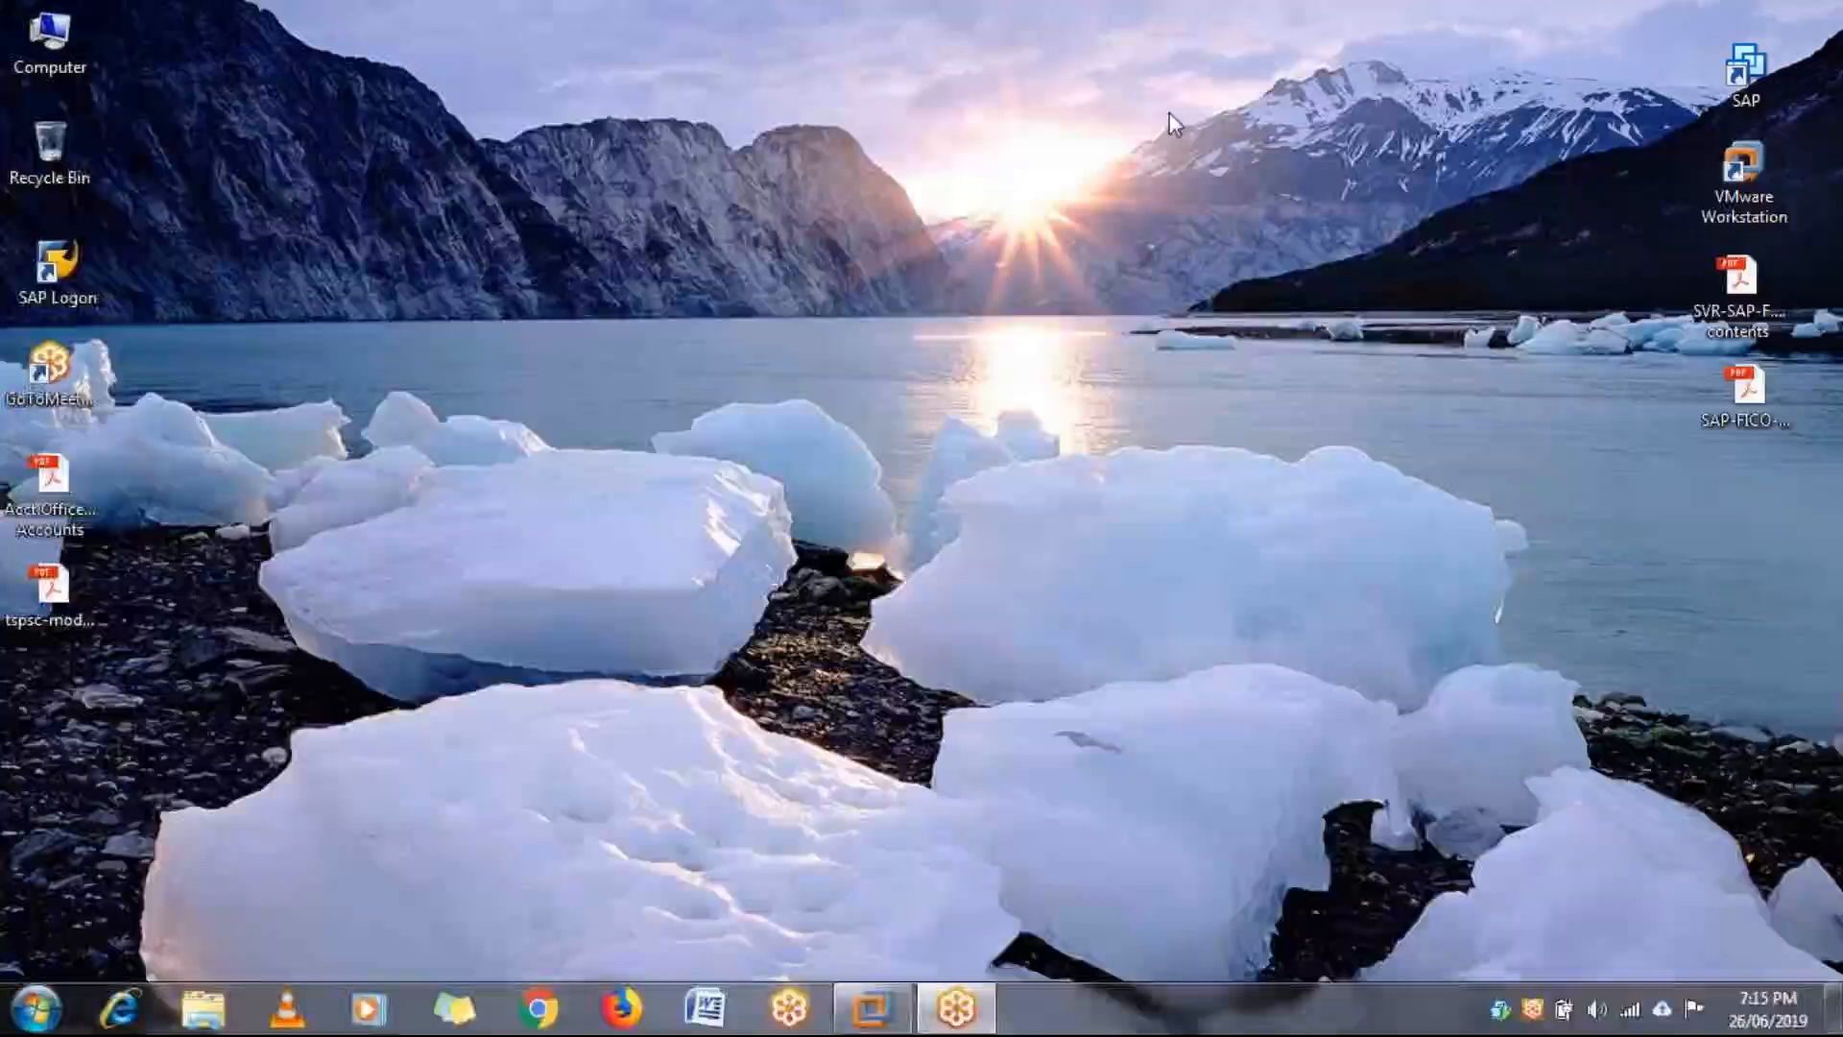
click(875, 1009)
Enter posting key 40 with the purchases G/L account for the next line item, and proceed to that item.
click(102, 644)
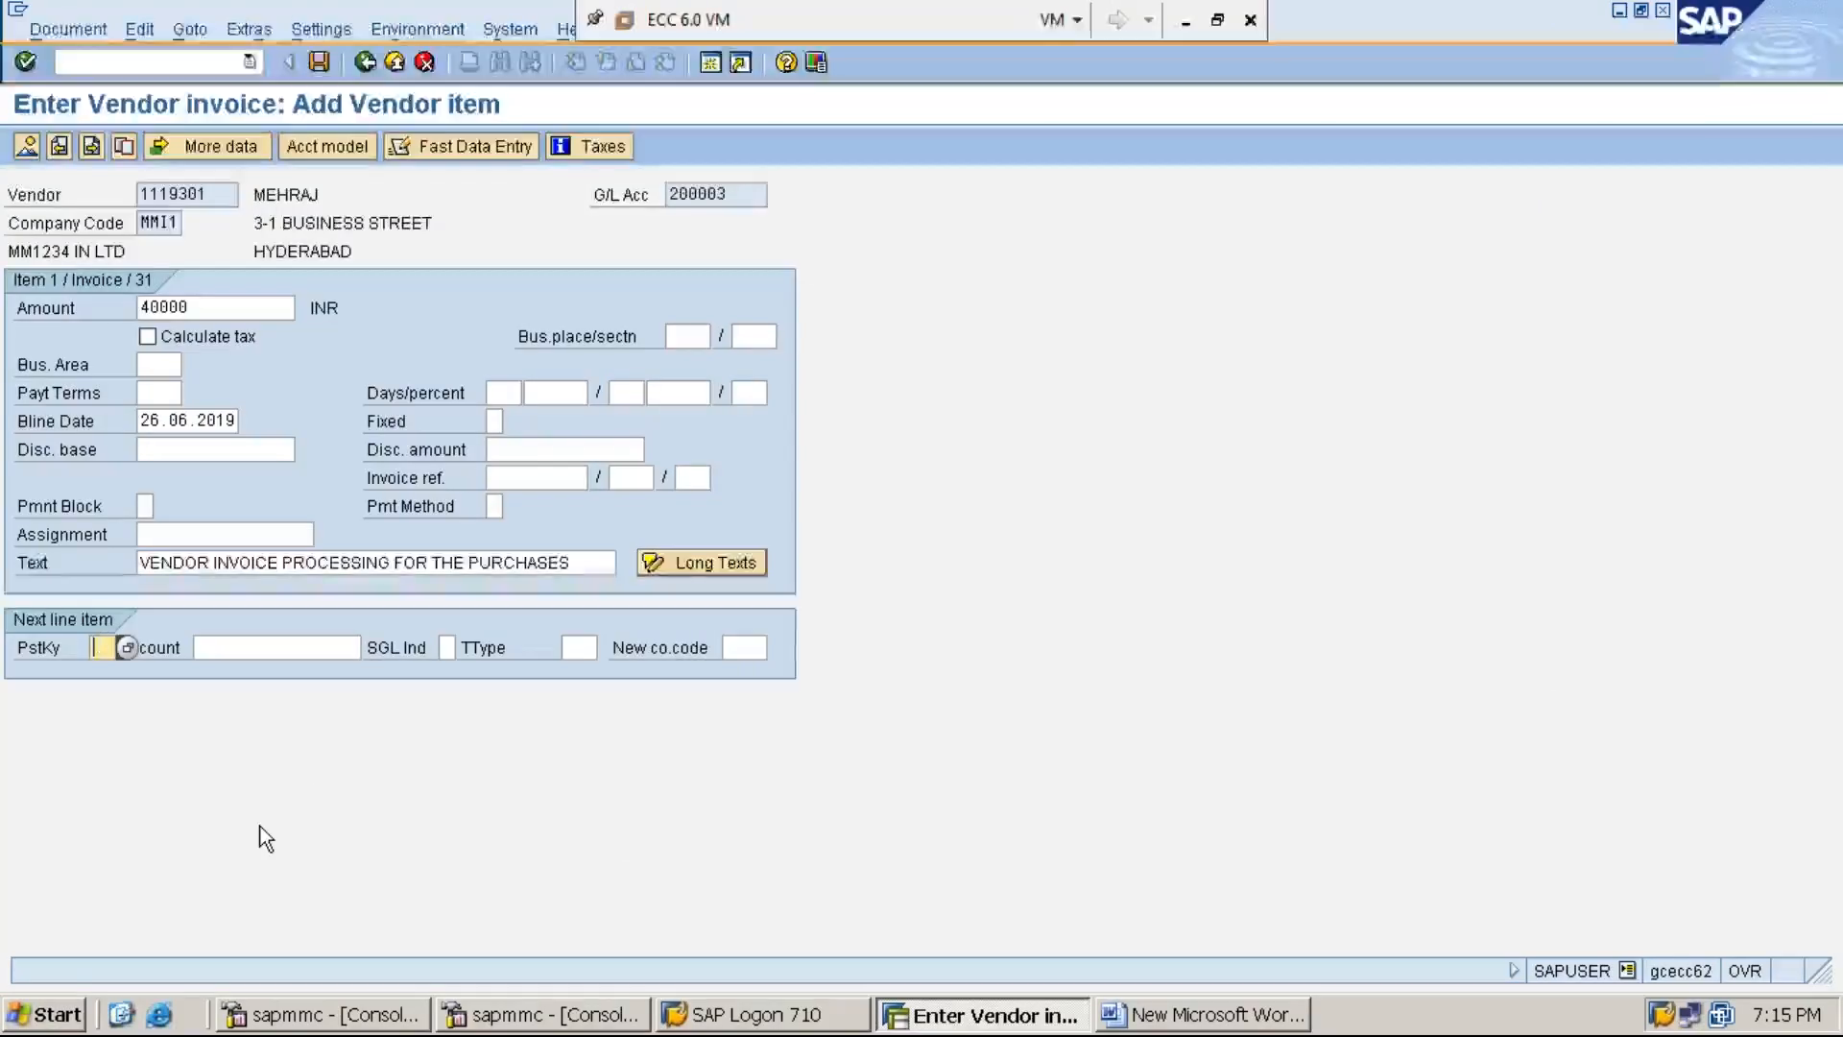
text(40)
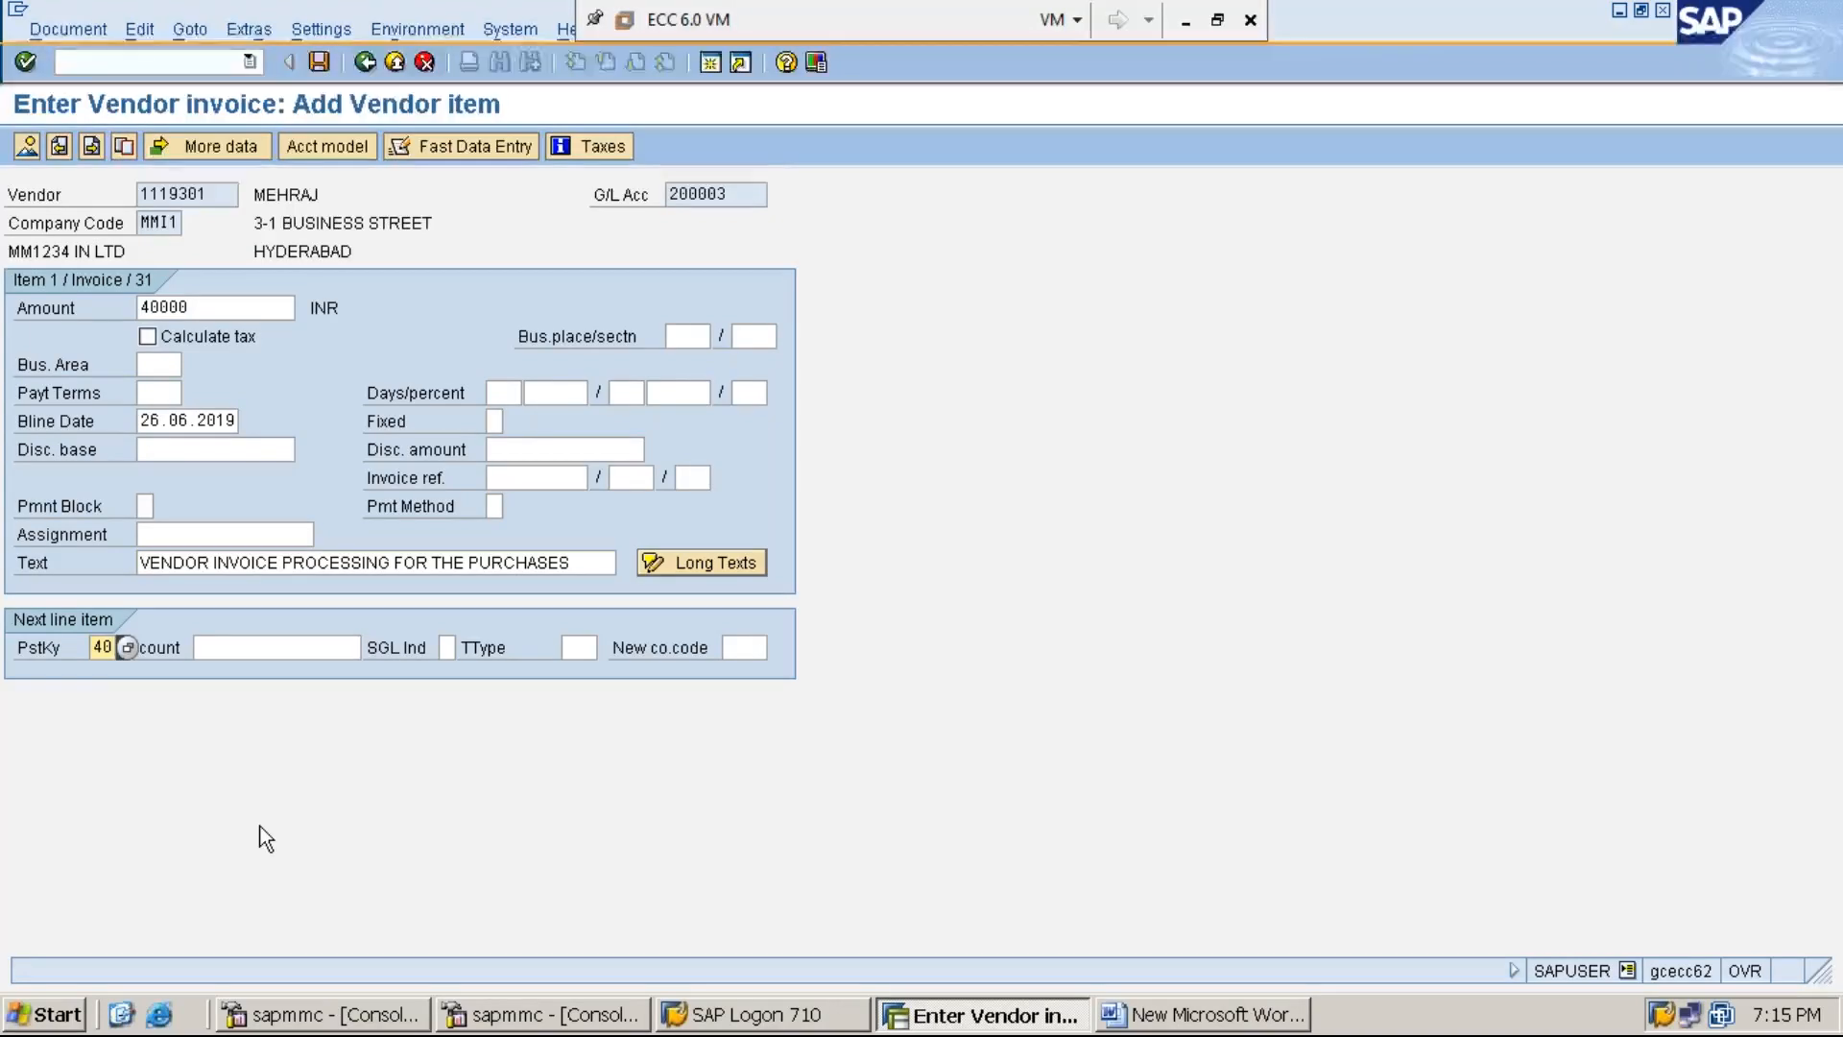
key(Tab)
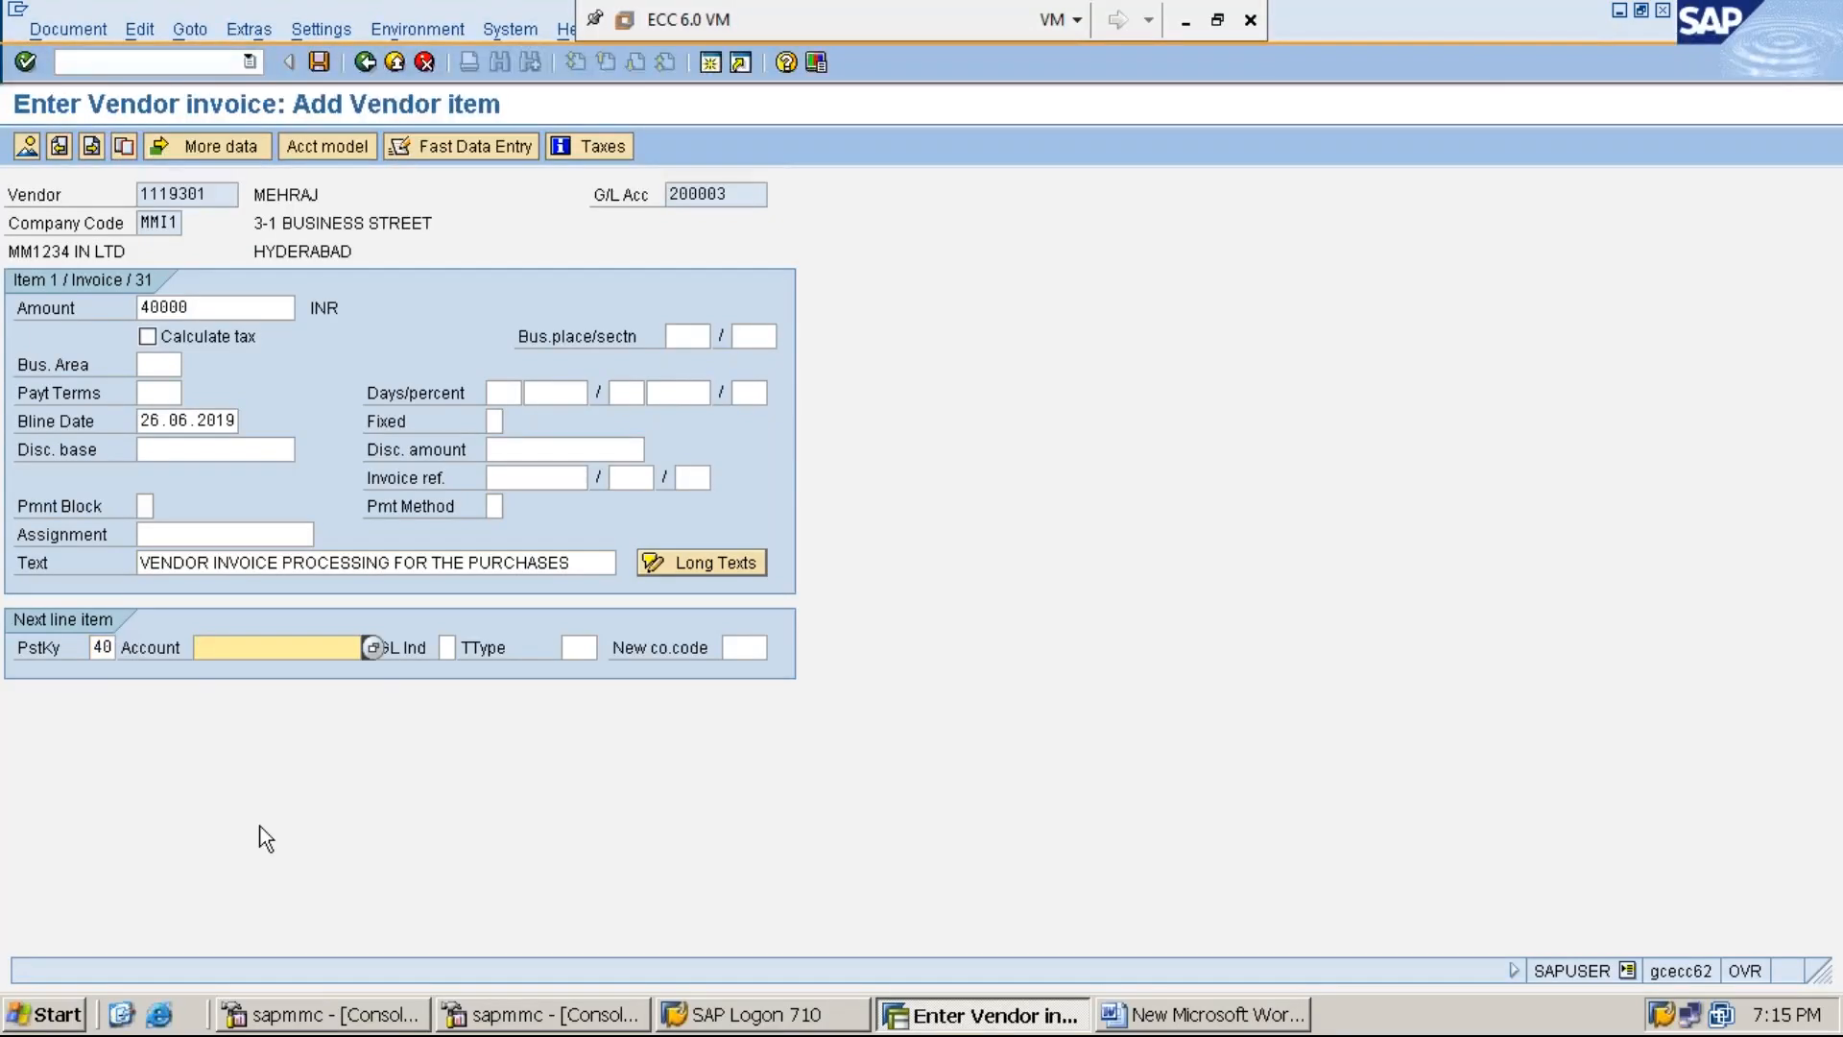
text(3)
key(Down)
key(Return)
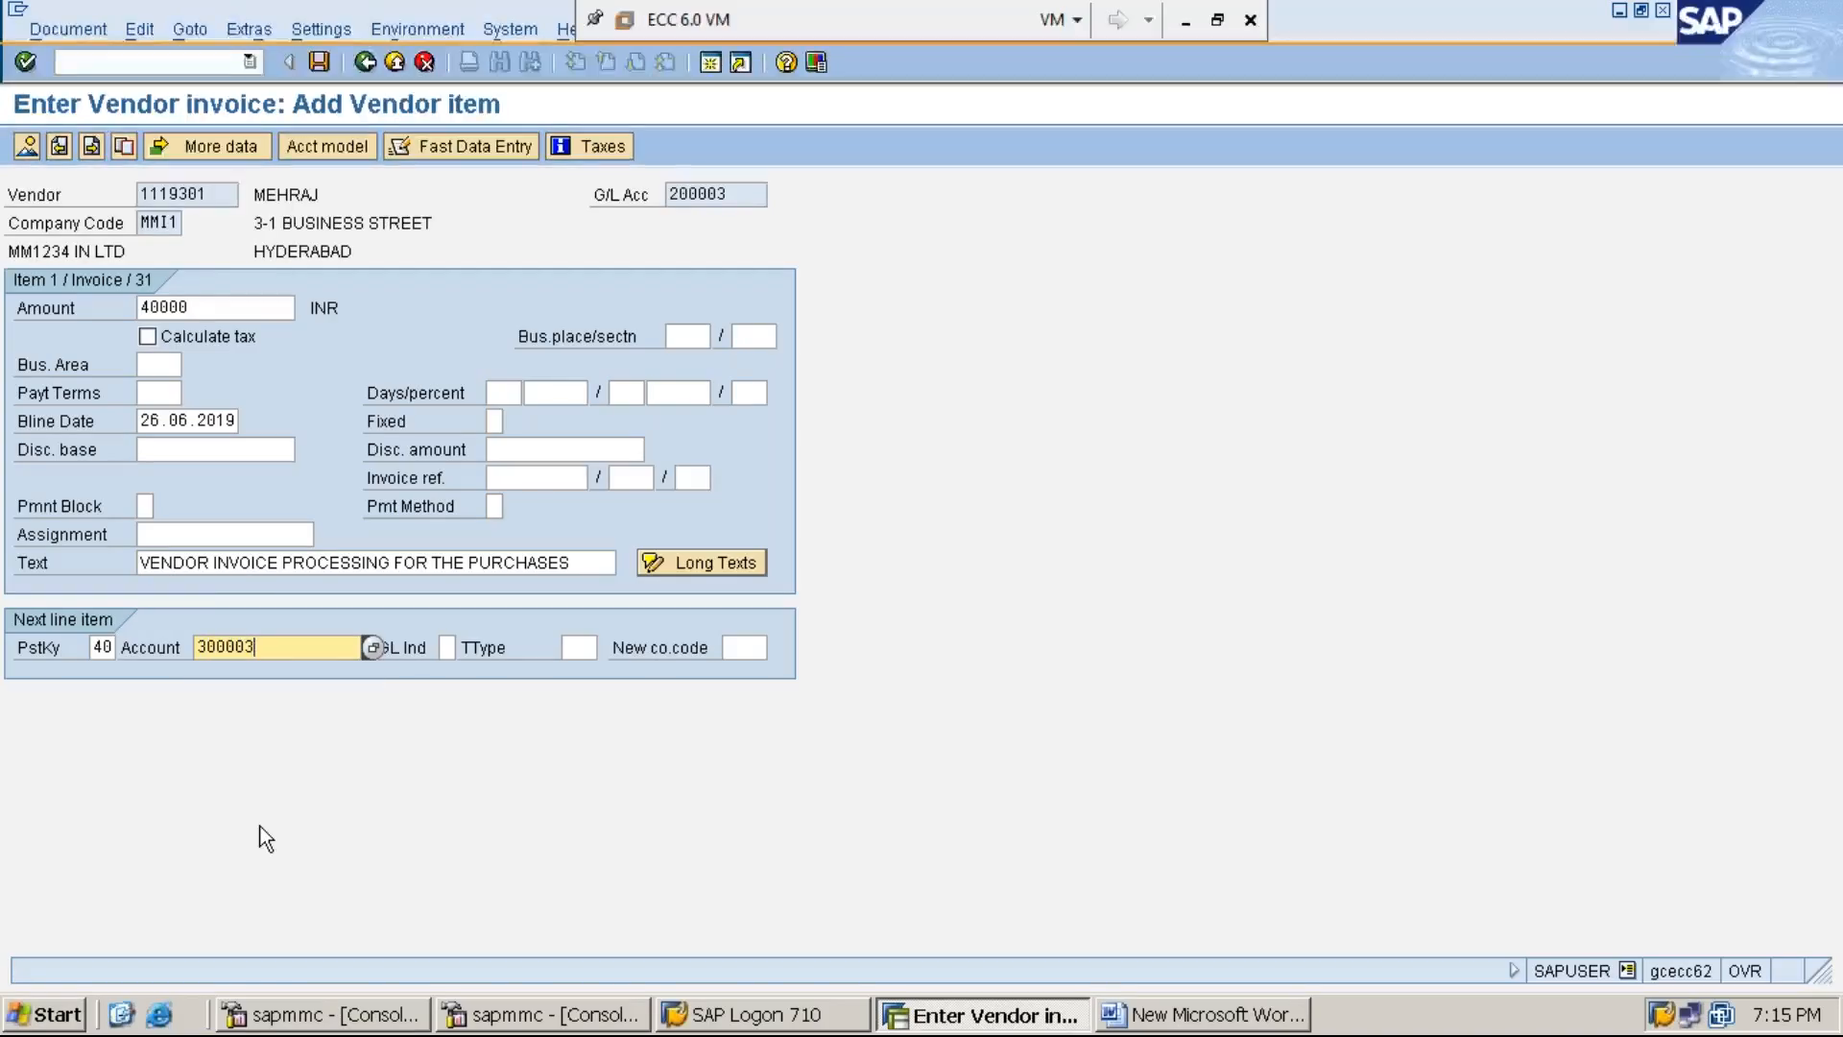
key(Return)
Fill in the purchases debit item with * as the amount and + as the text.
text(*)
key(Tab)
key(Tab)
key(Tab)
key(Tab)
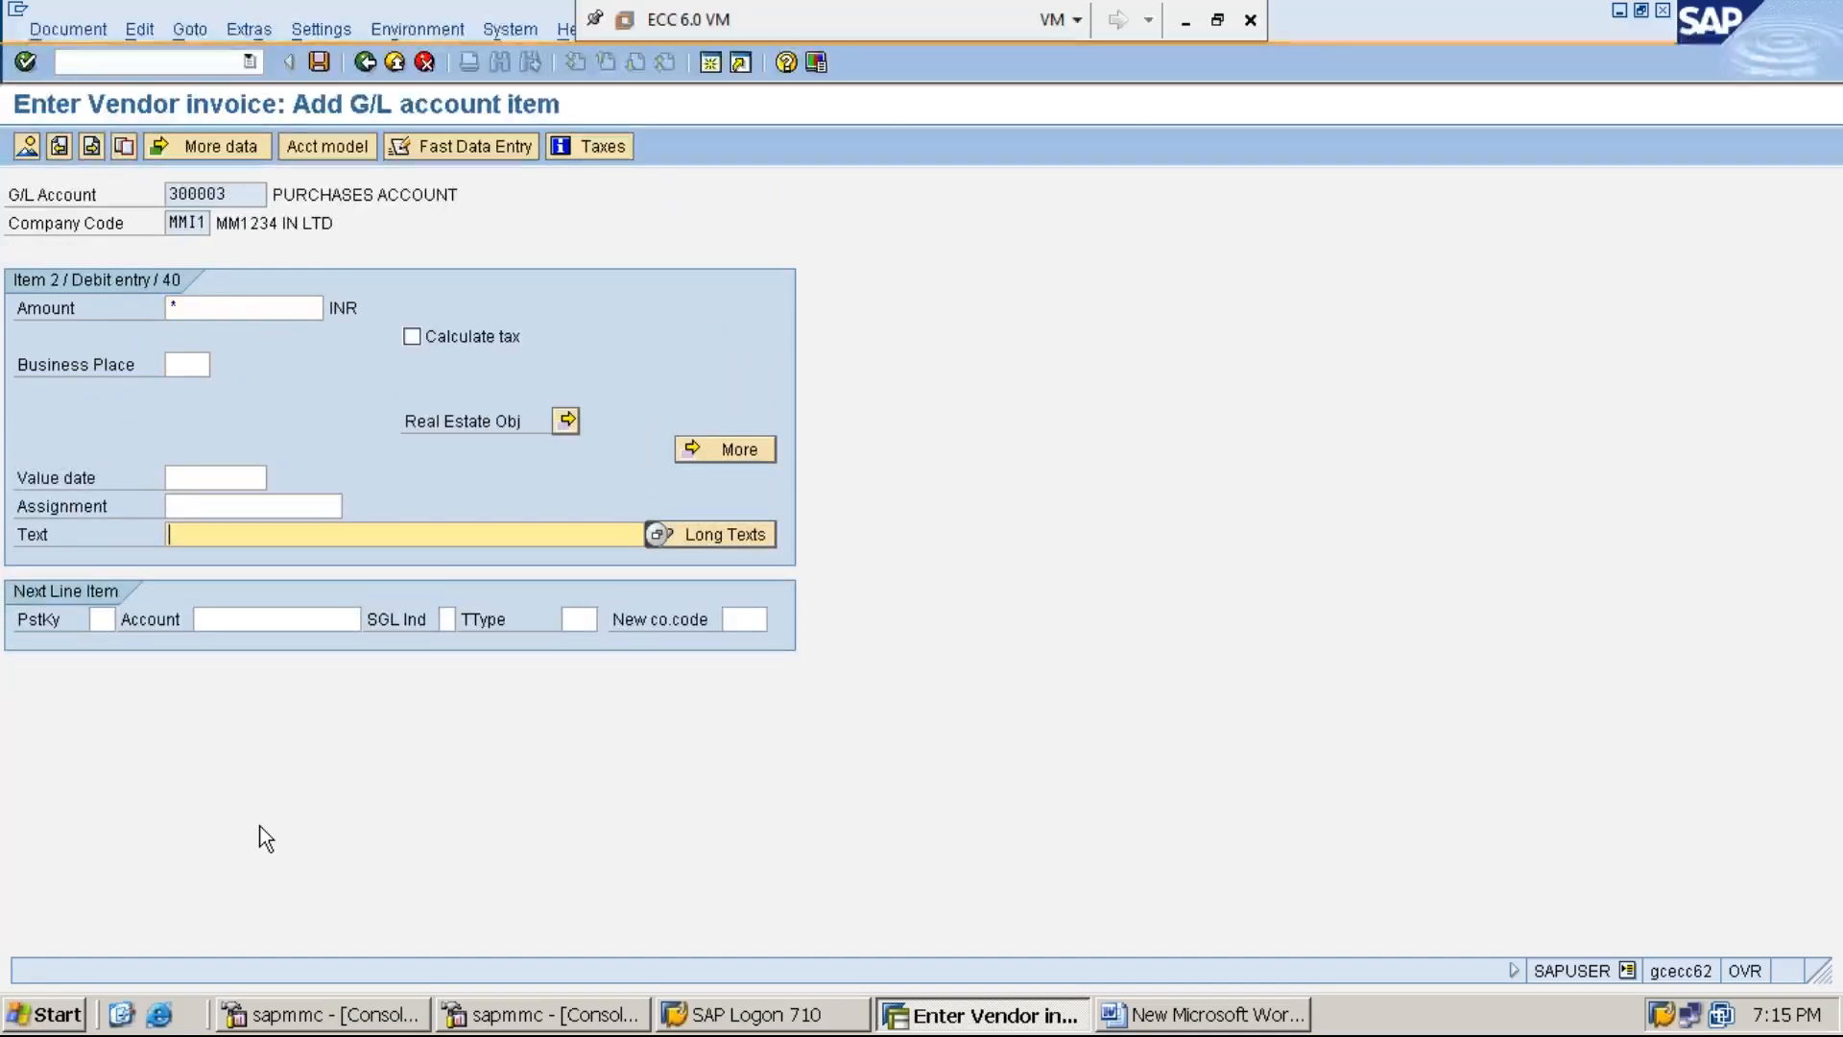
text(+)
Simulate the vendor invoice with its two line items and post the document.
click(64, 29)
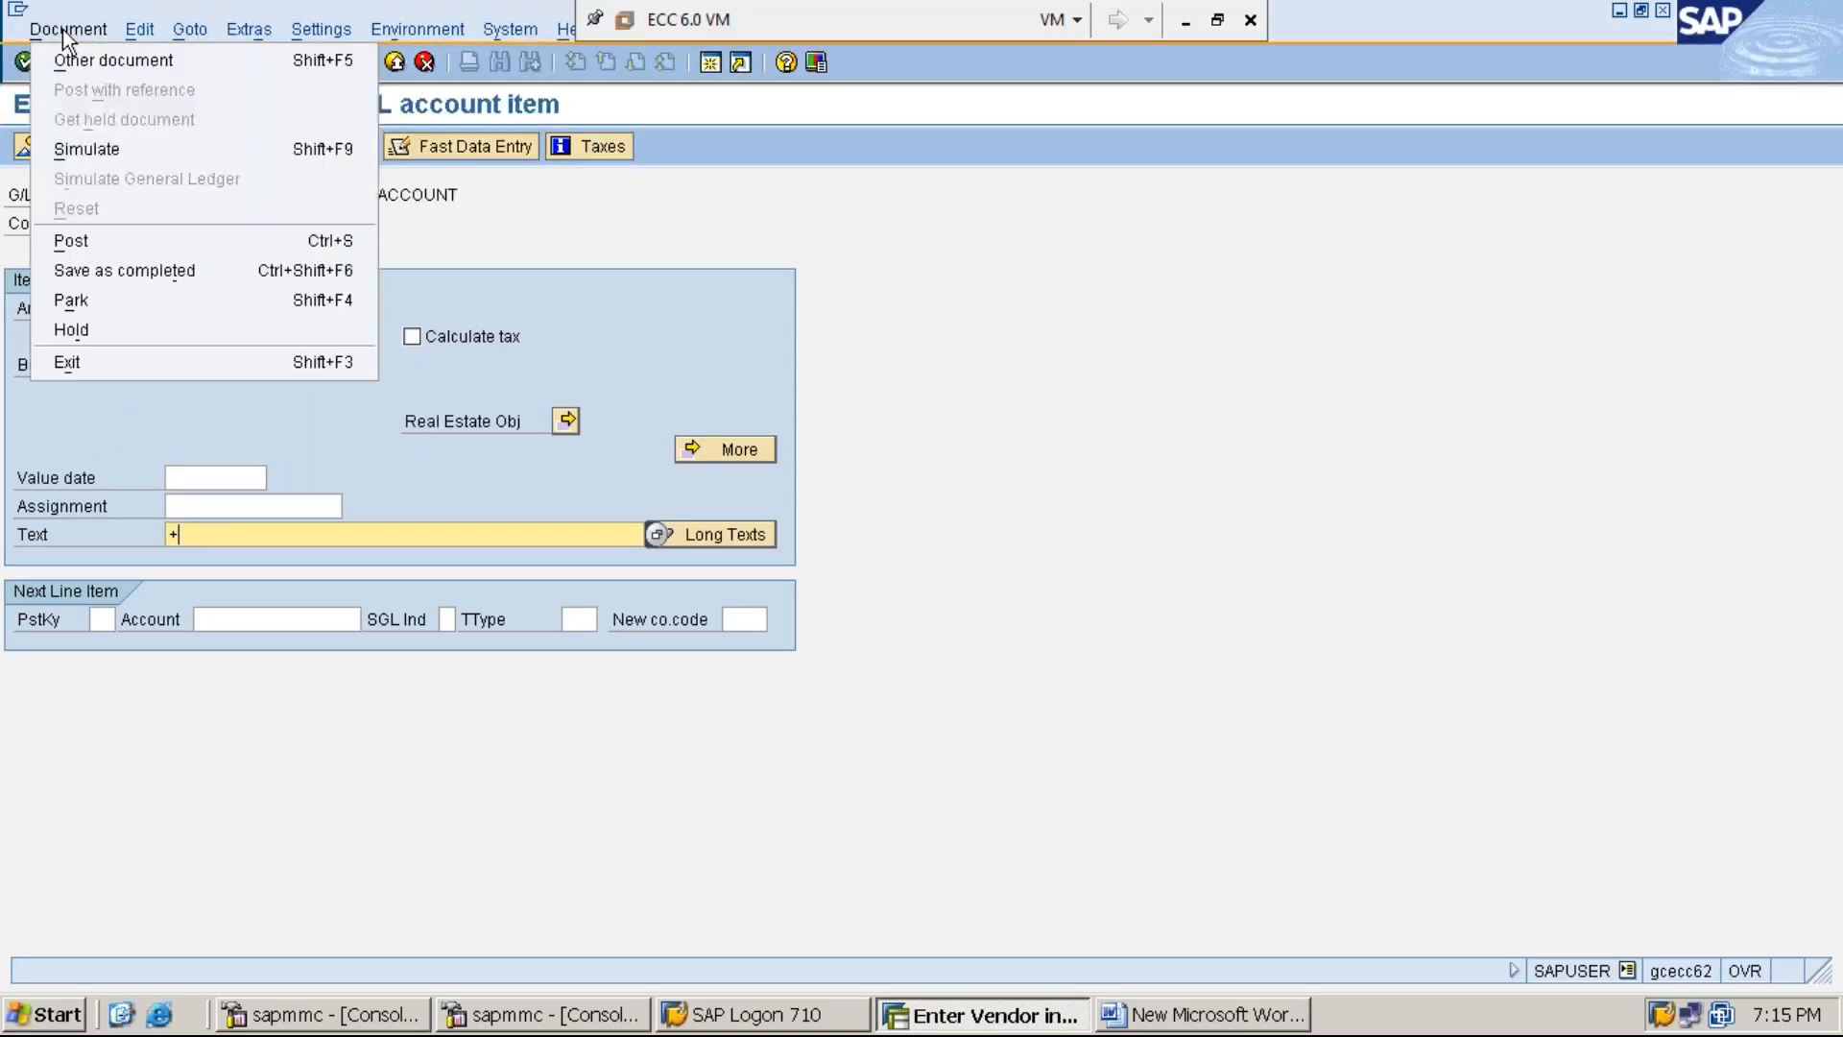
click(119, 152)
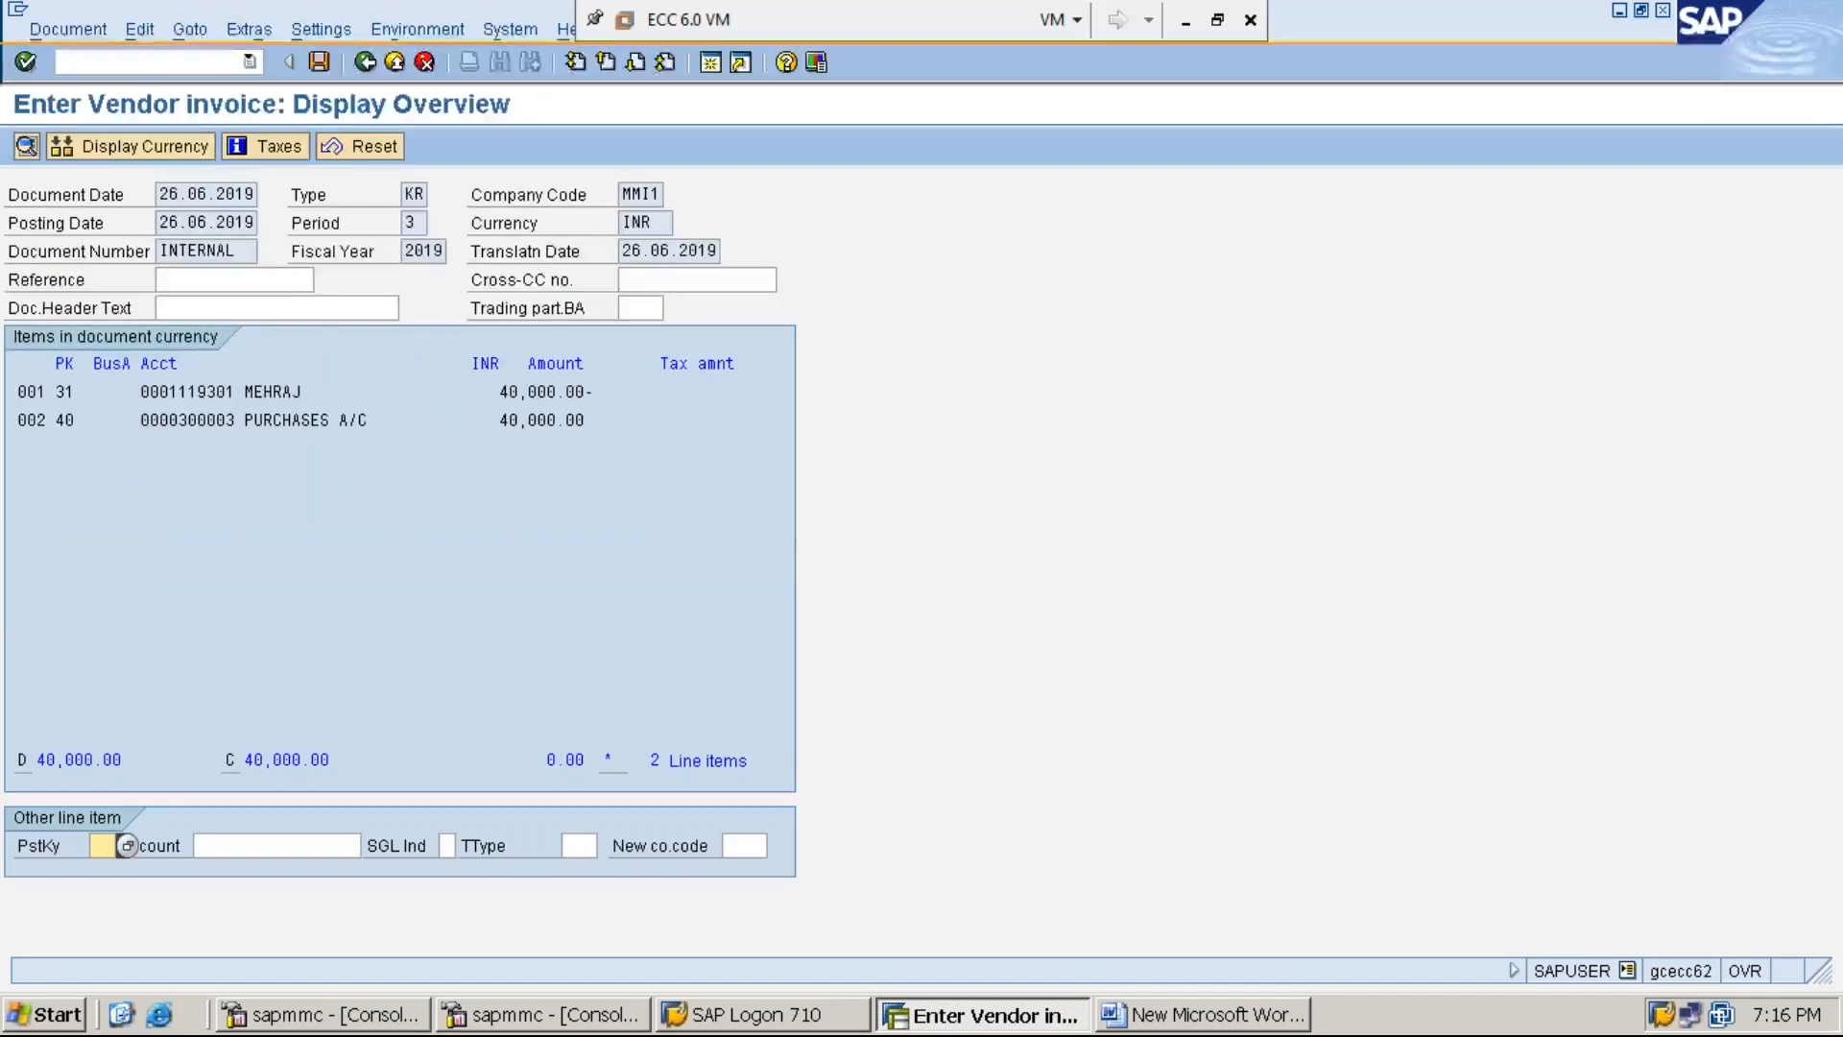
click(320, 64)
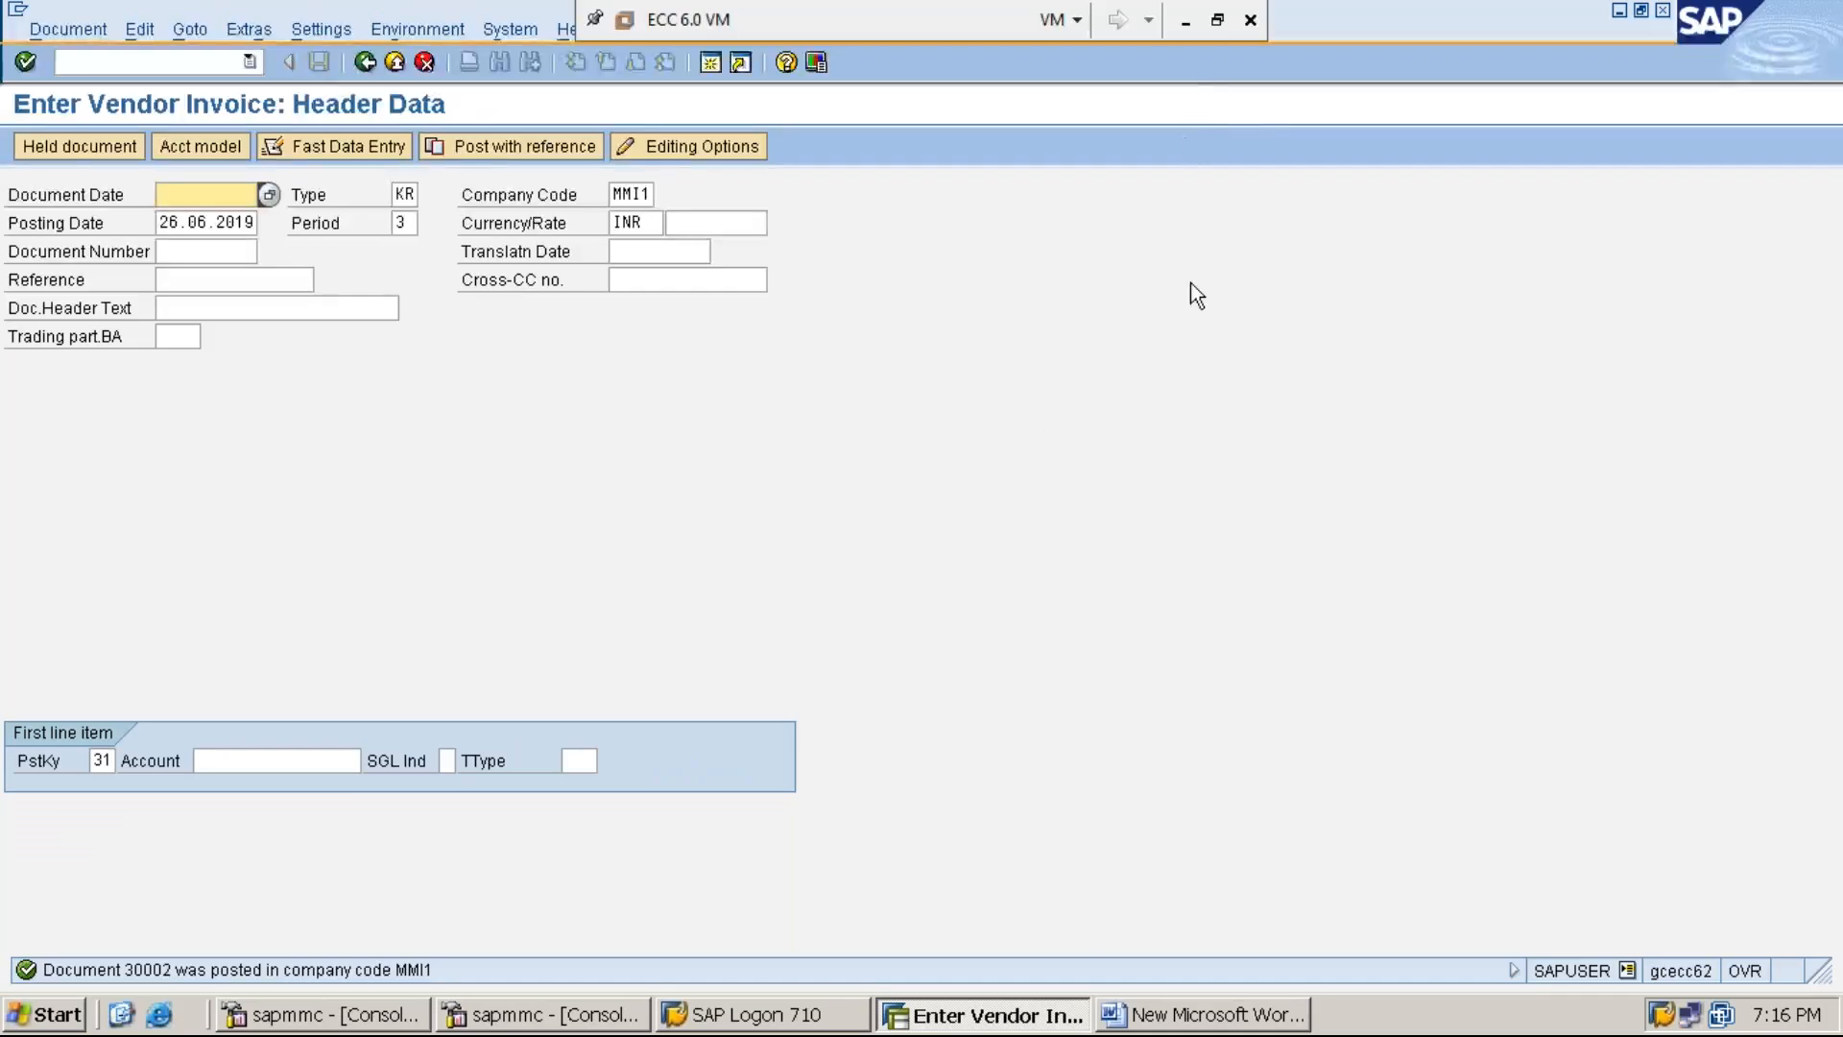
click(1184, 22)
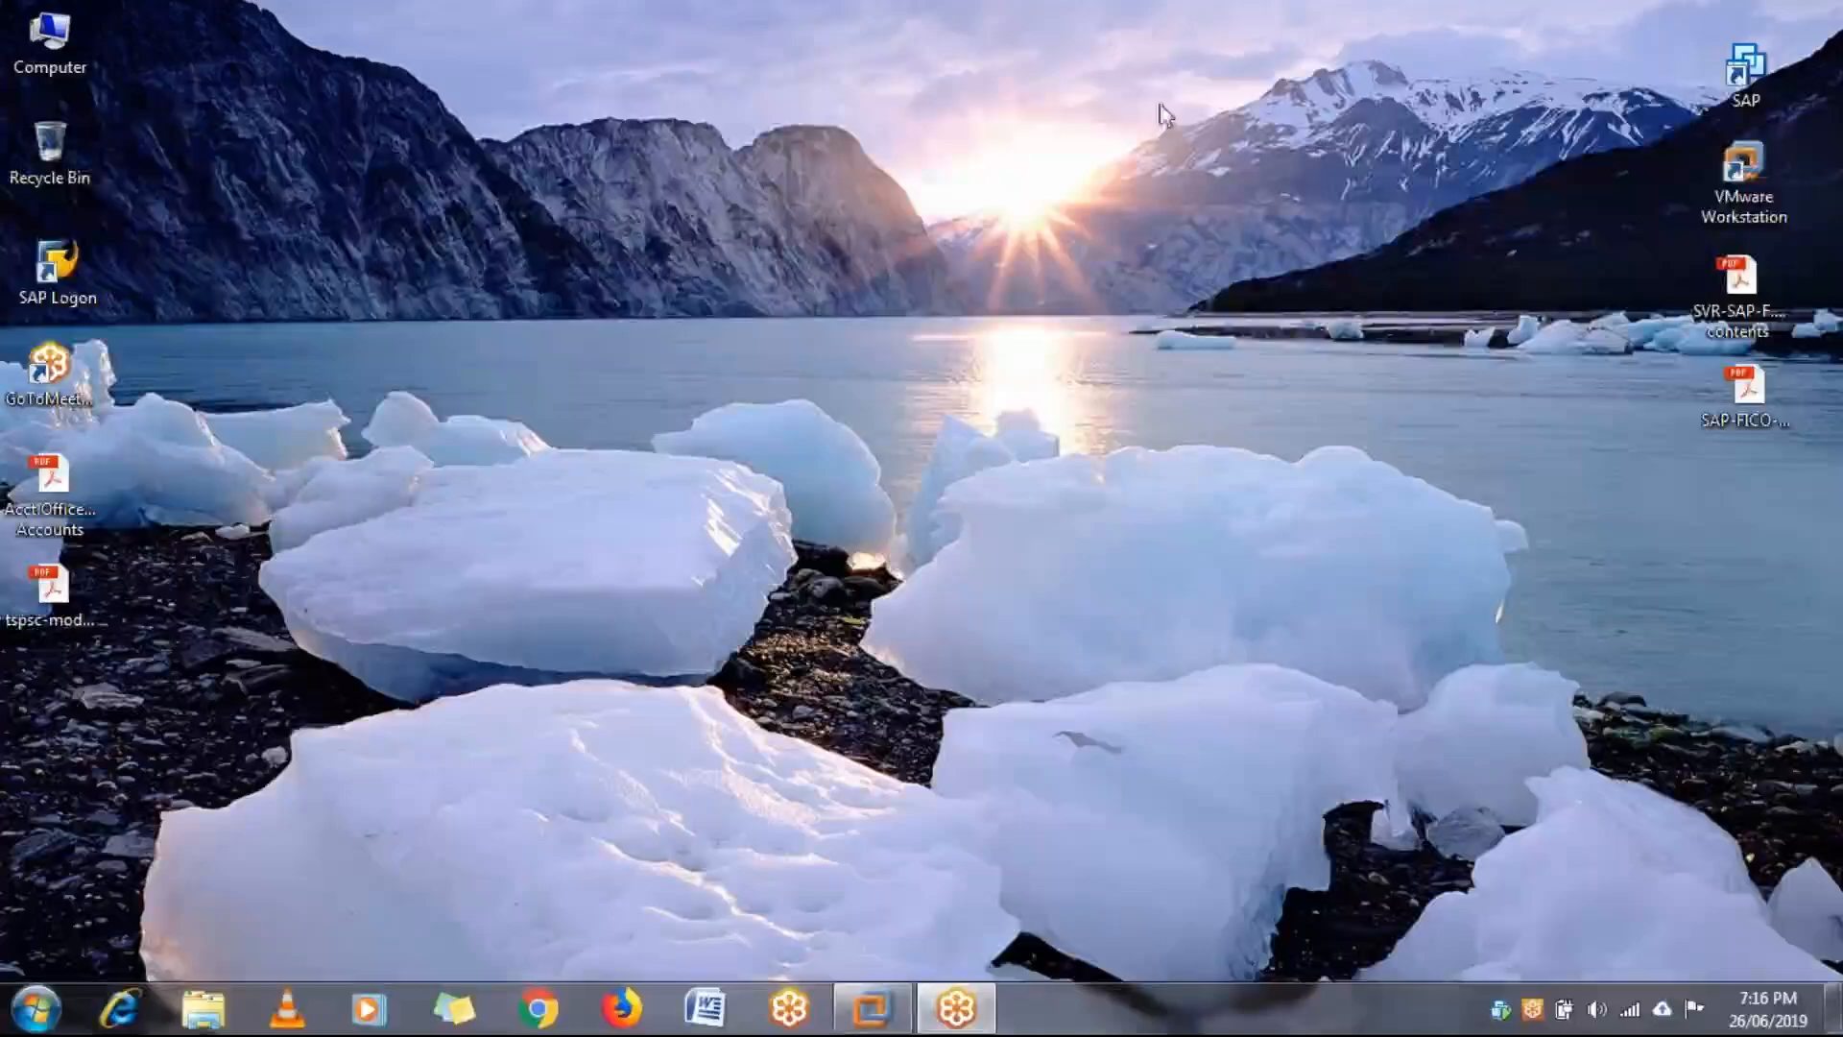
click(860, 1025)
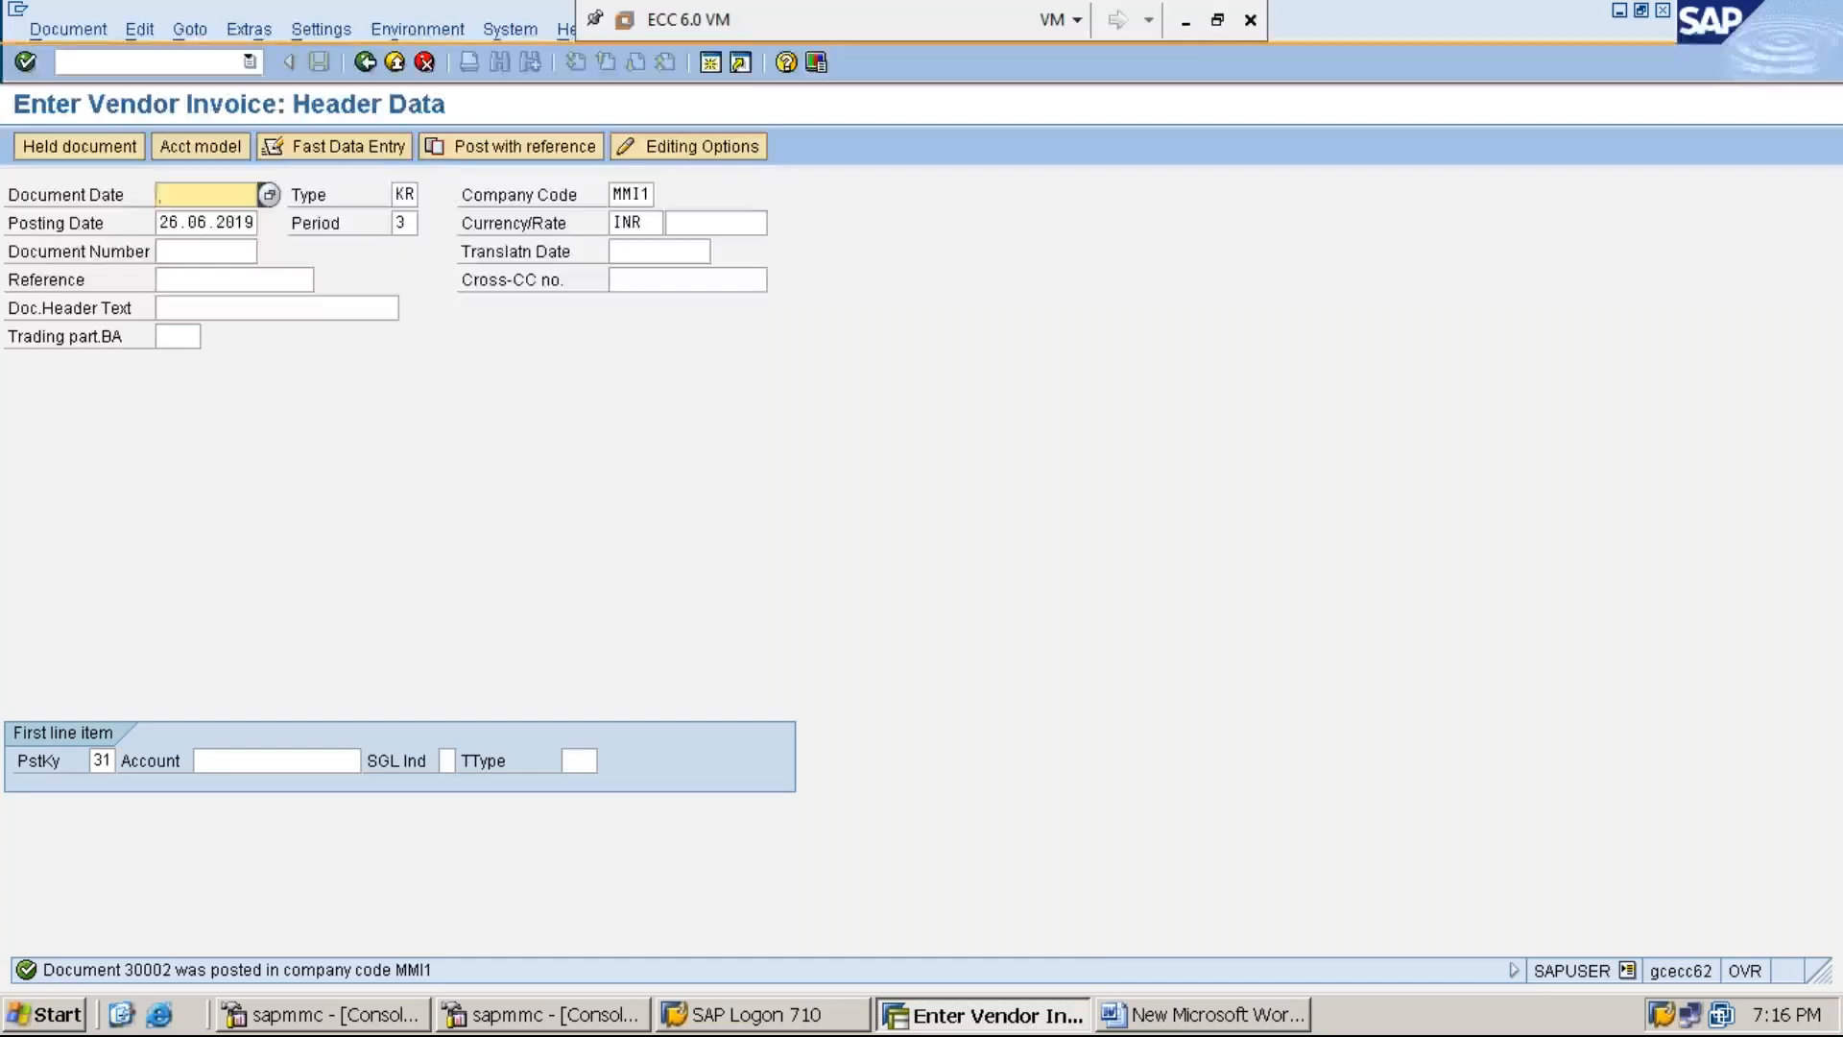
Switch to the Word document and start the next line below STEP:1 with "STEP:2: DISPLAY VENDOR LINE ITEMS USING FBL1N INORDER TO KNOW THE".
click(1184, 1018)
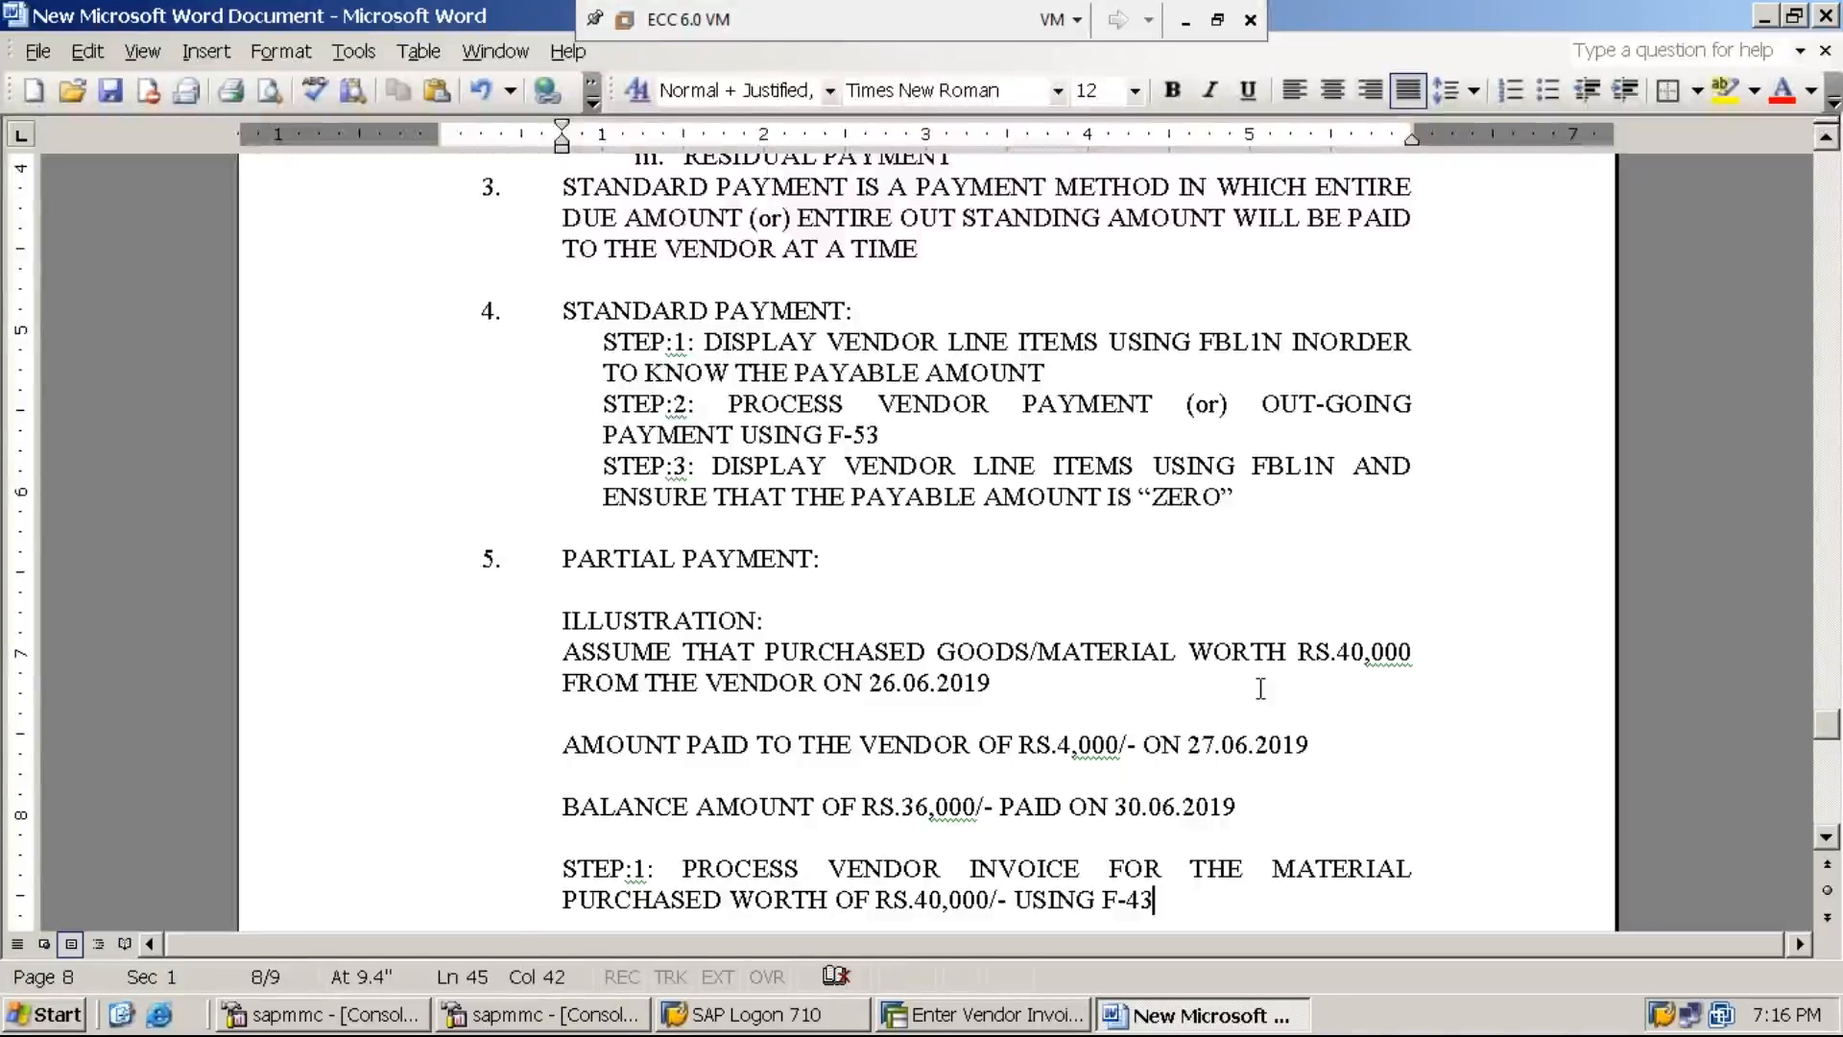
key(Return)
text(STEP:2: )
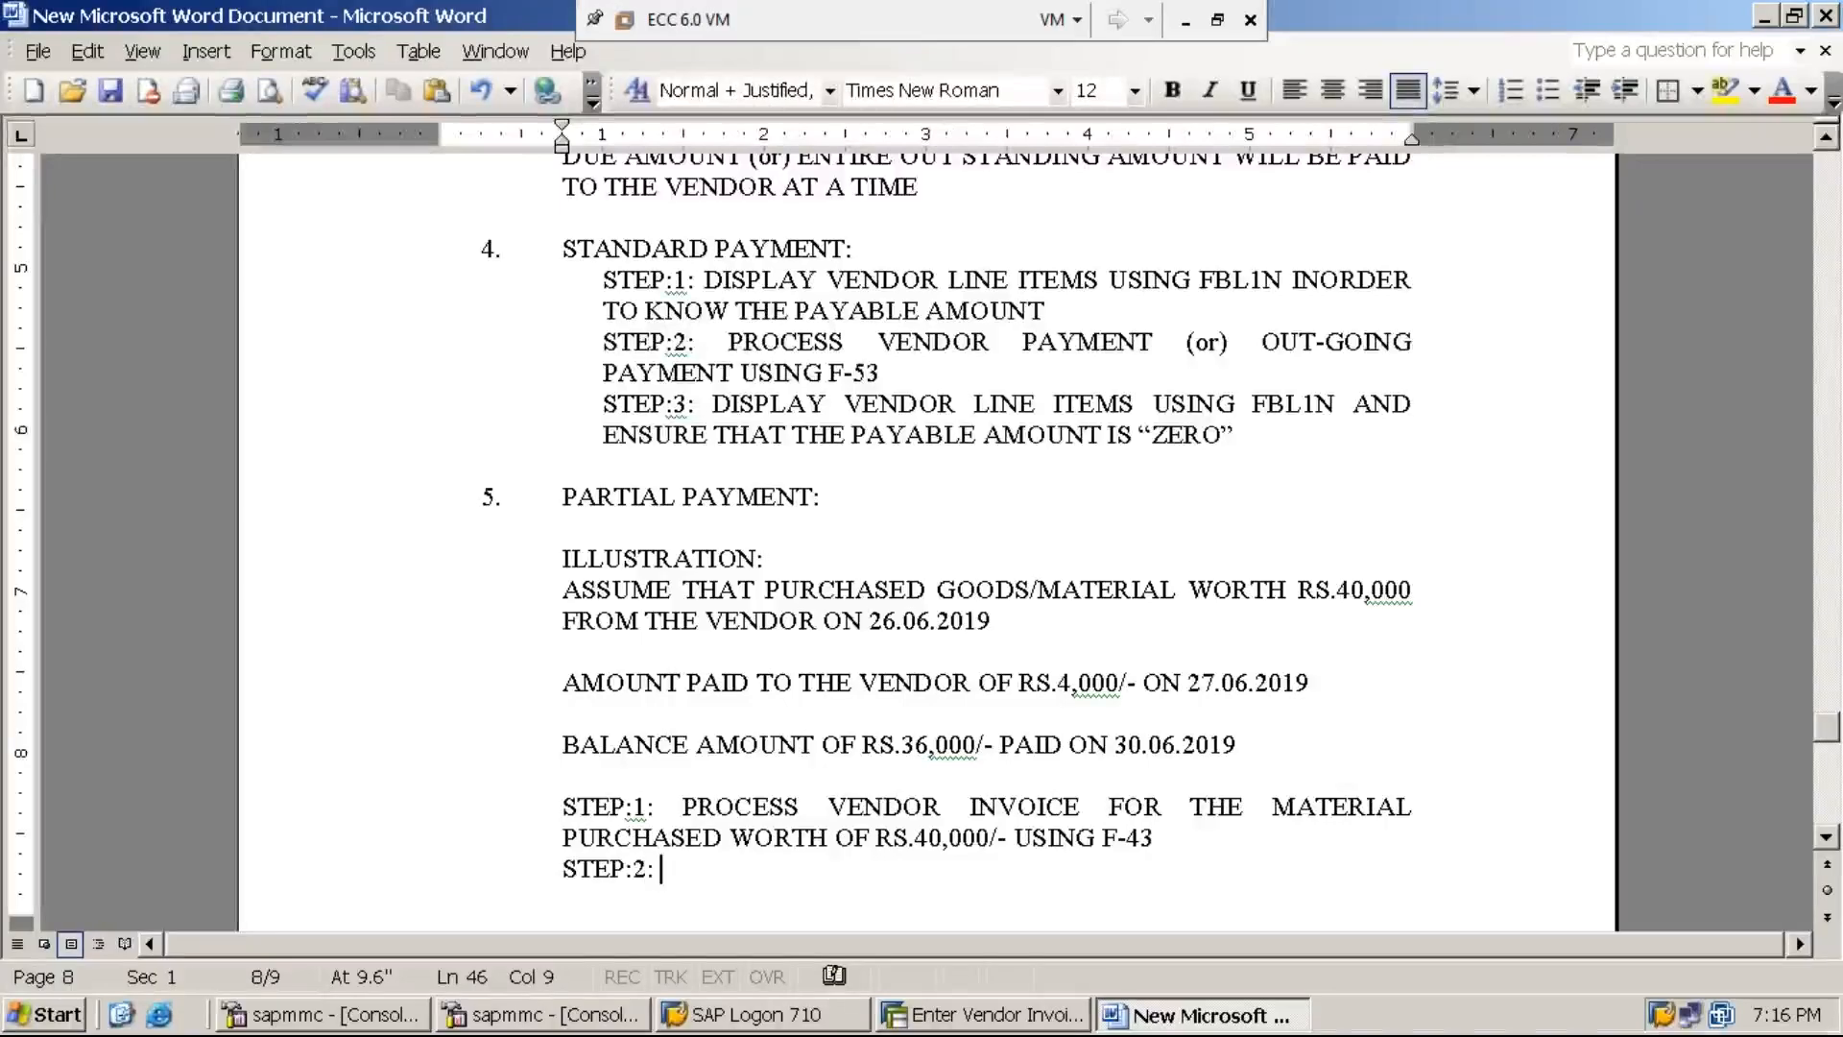
text(DISPLA)
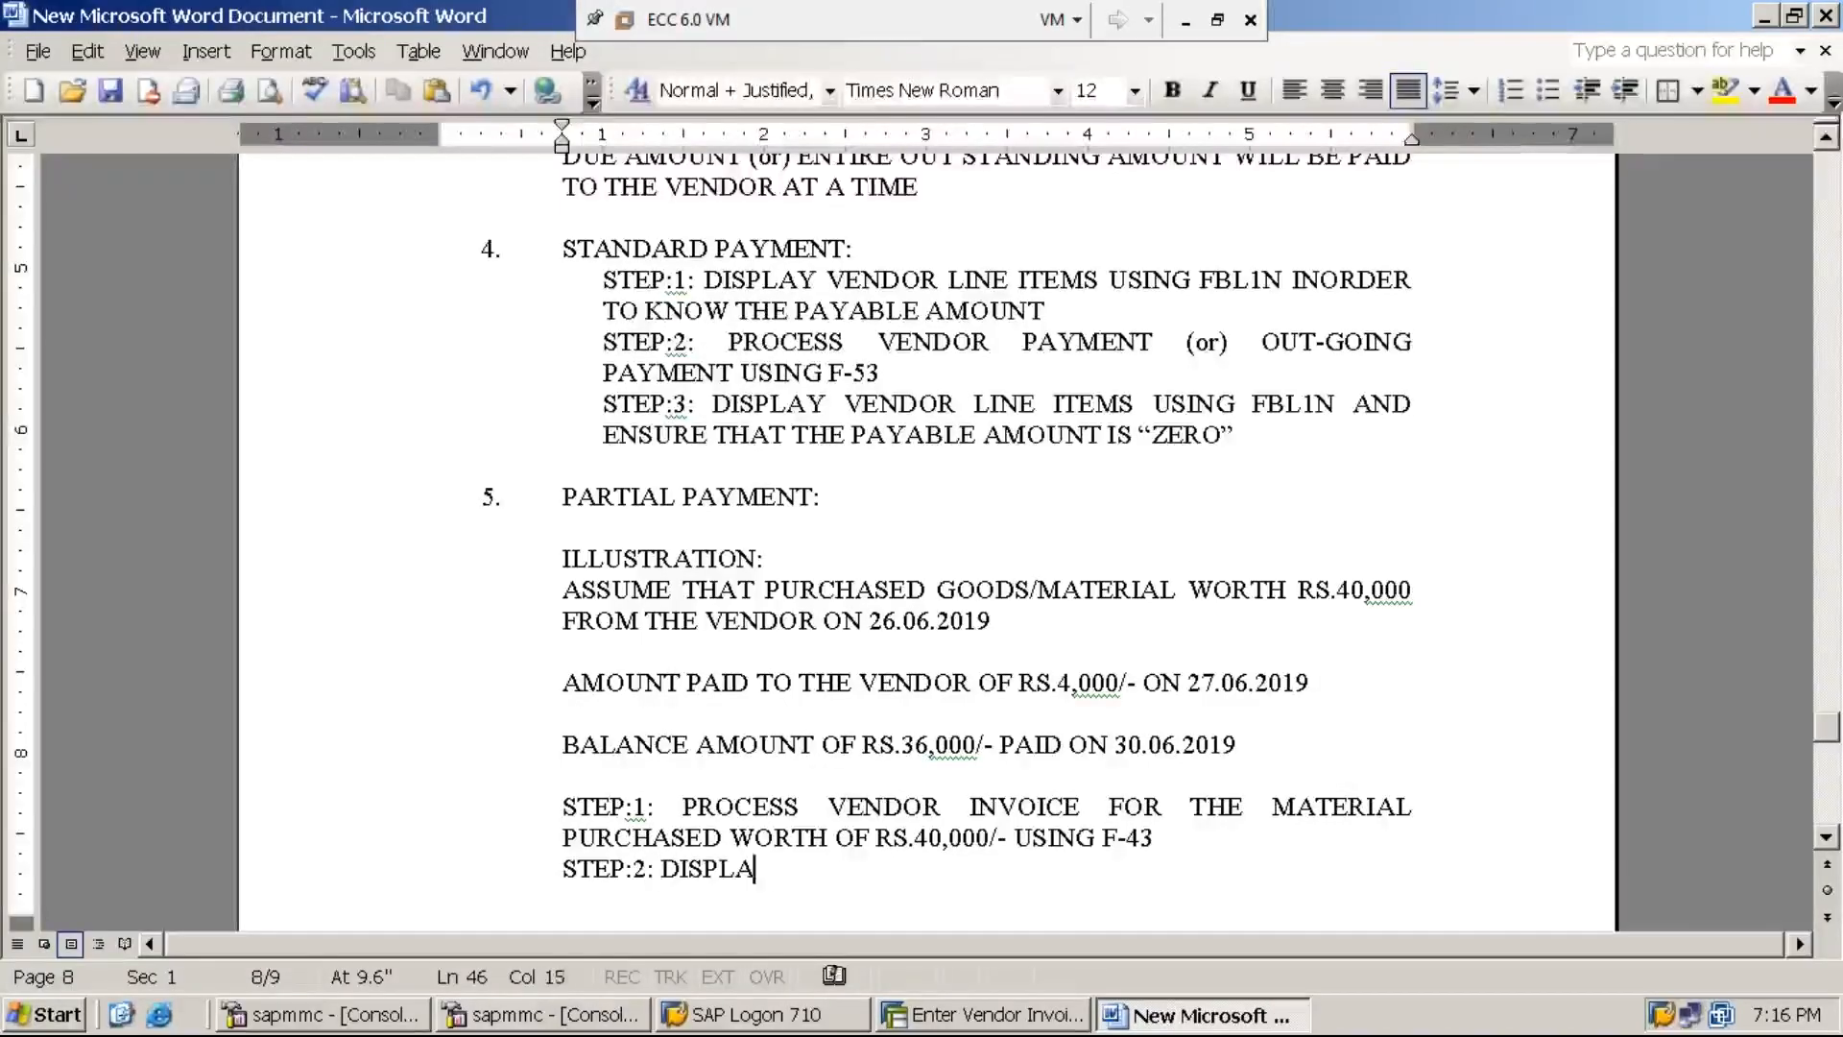
text(Y VENDOR )
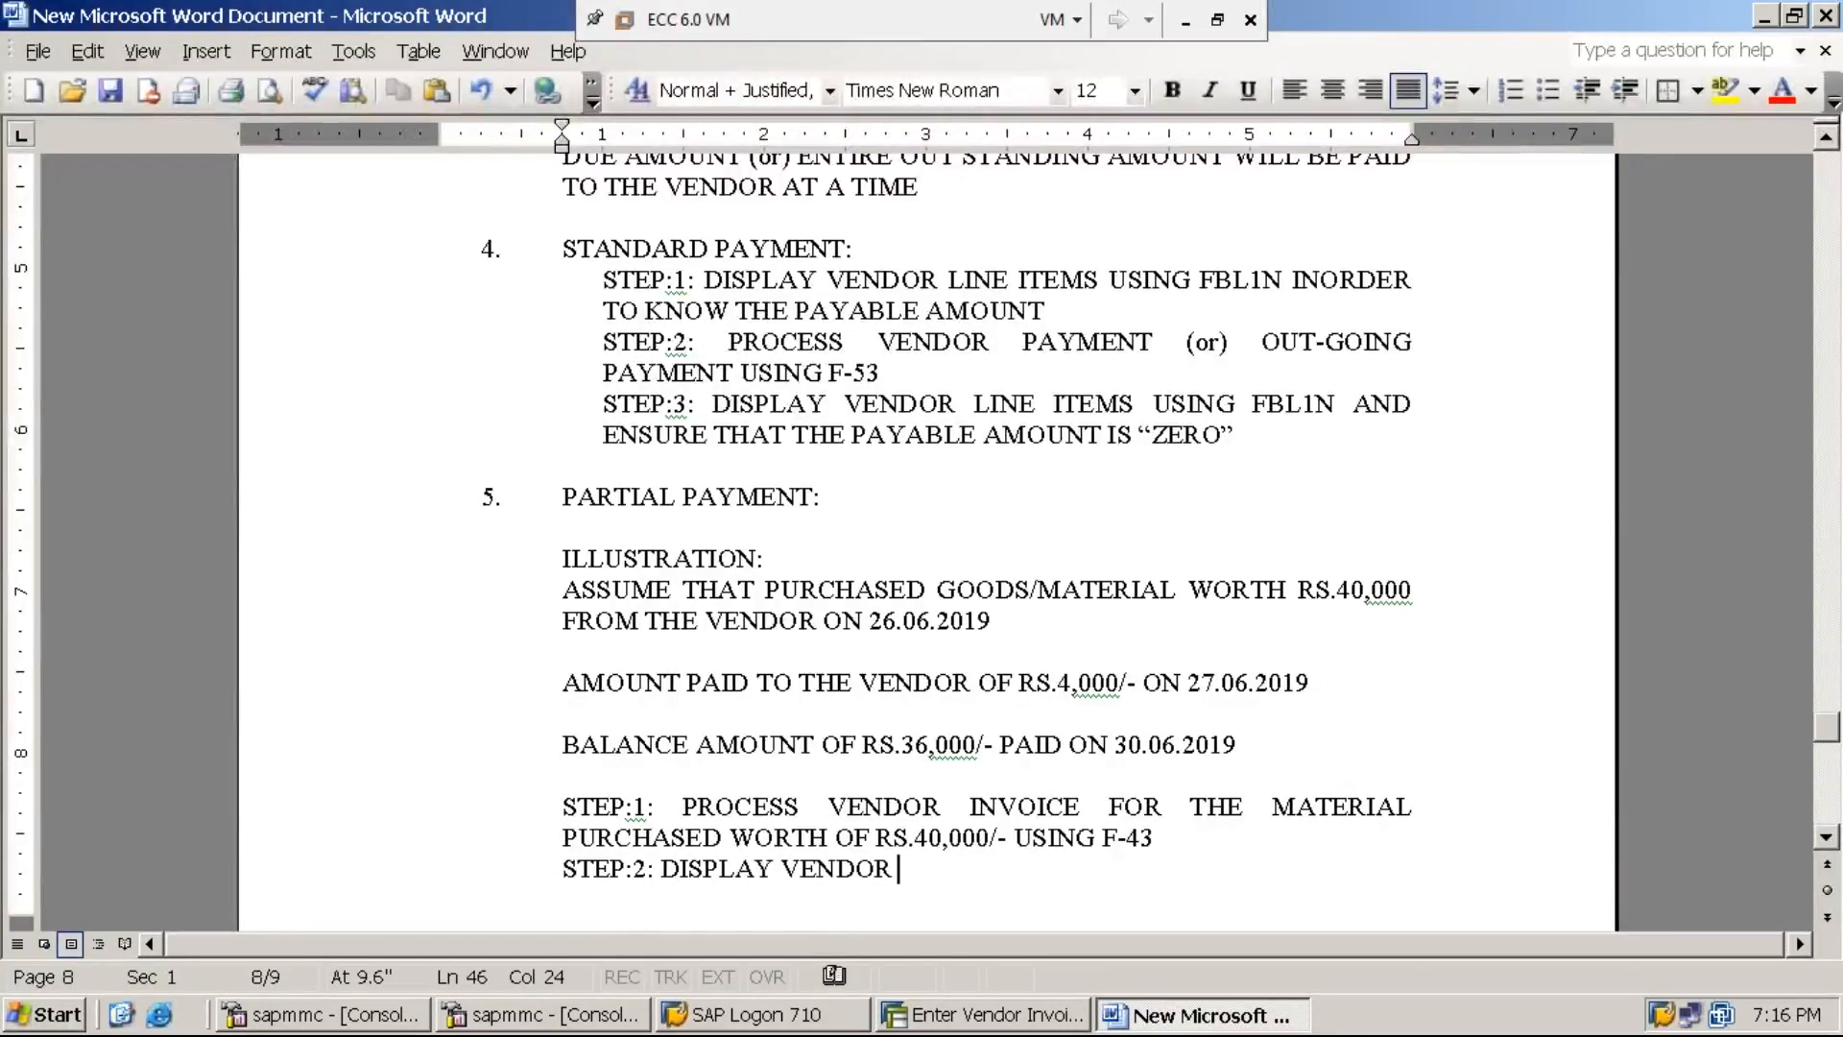
text(LLINE ITEMS U)
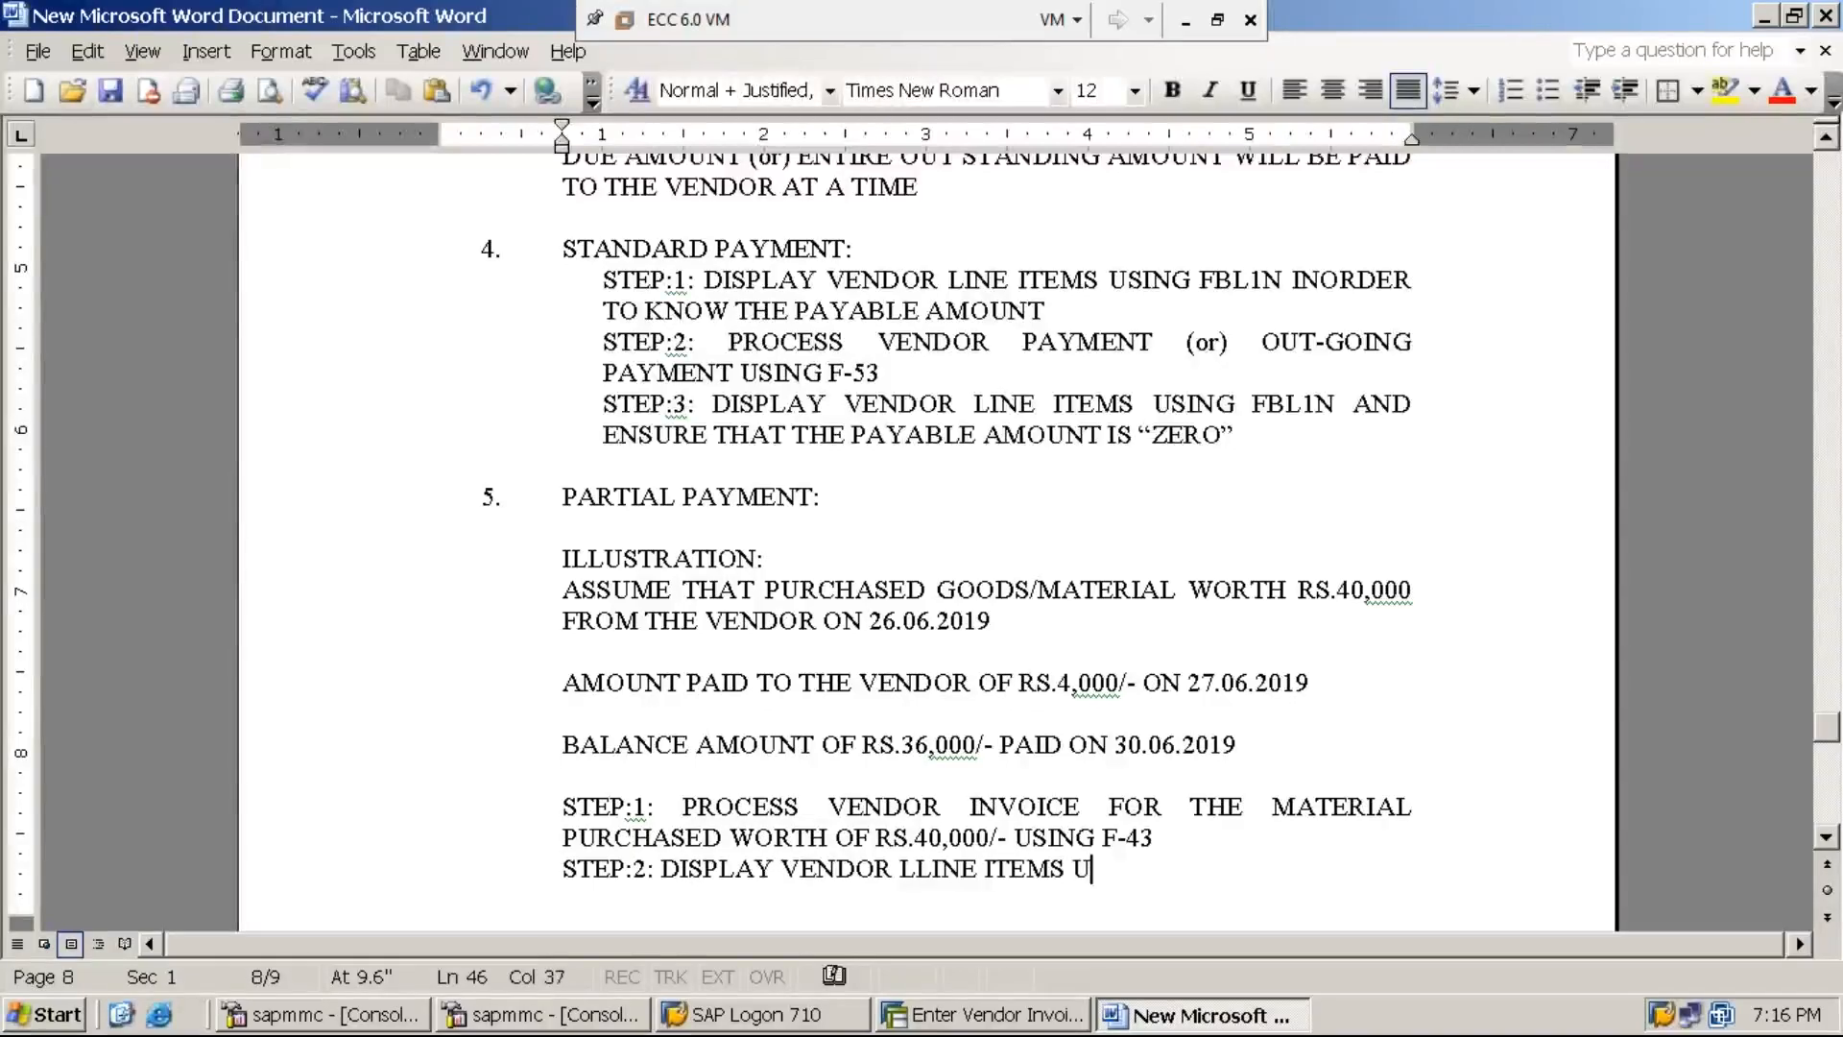
text(SING FB)
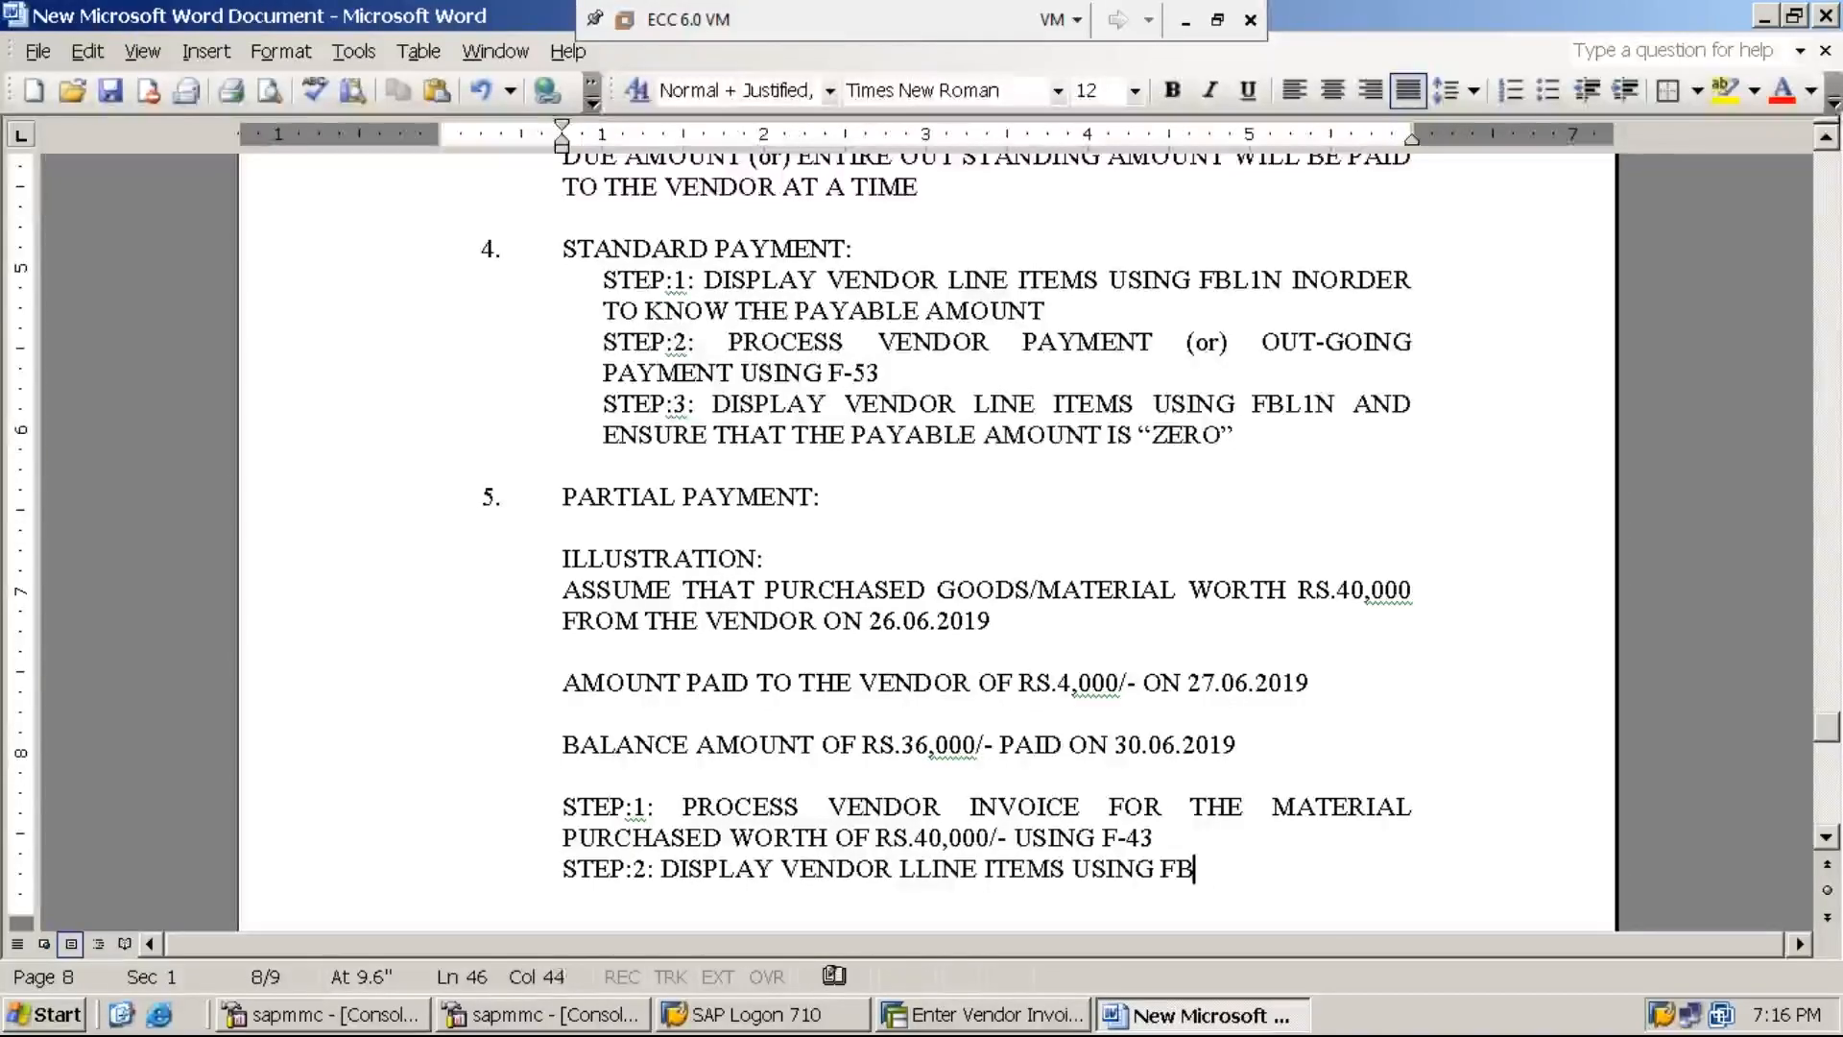
text(L1BN)
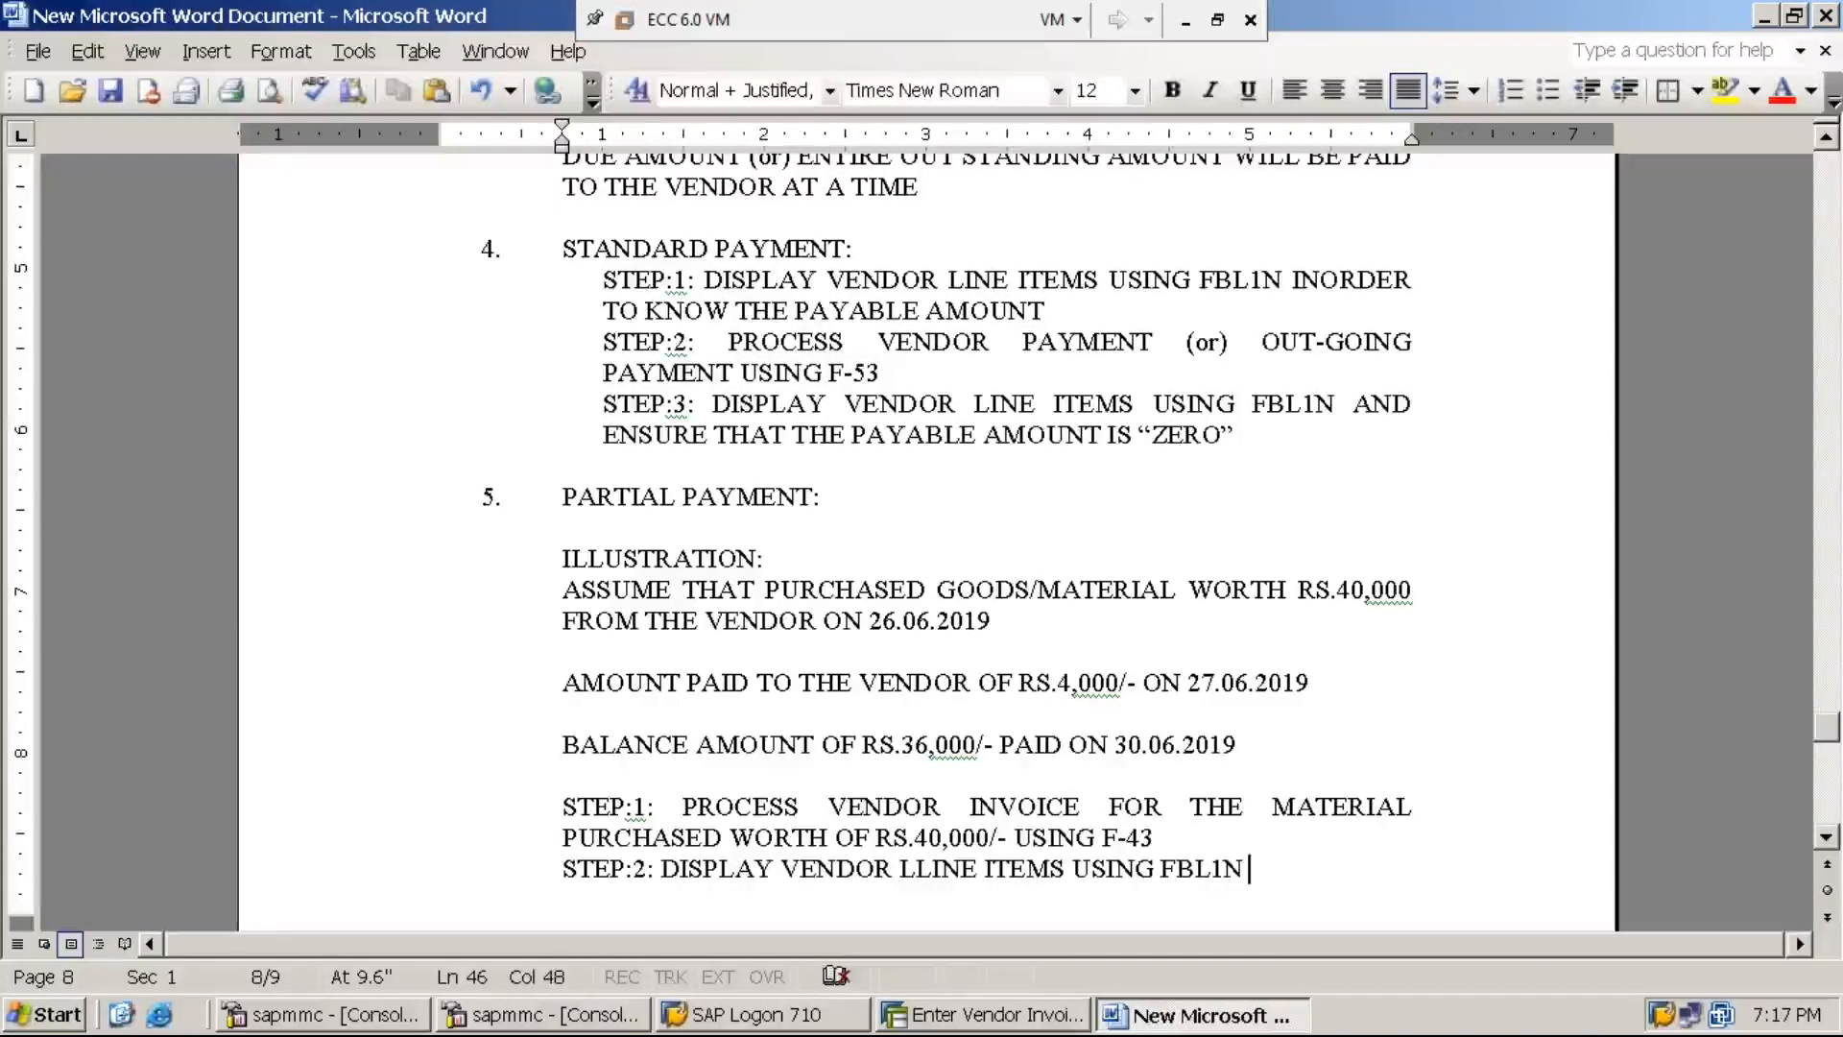
text( INORD)
text(ER TO KNOW)
text( THE )
text(PAY)
Finish the STEP:2 line with "PAYABLE AMOUNT" and correct the misspelled words in it to "FBL1N" and "LINE".
click(1259, 838)
text(B)
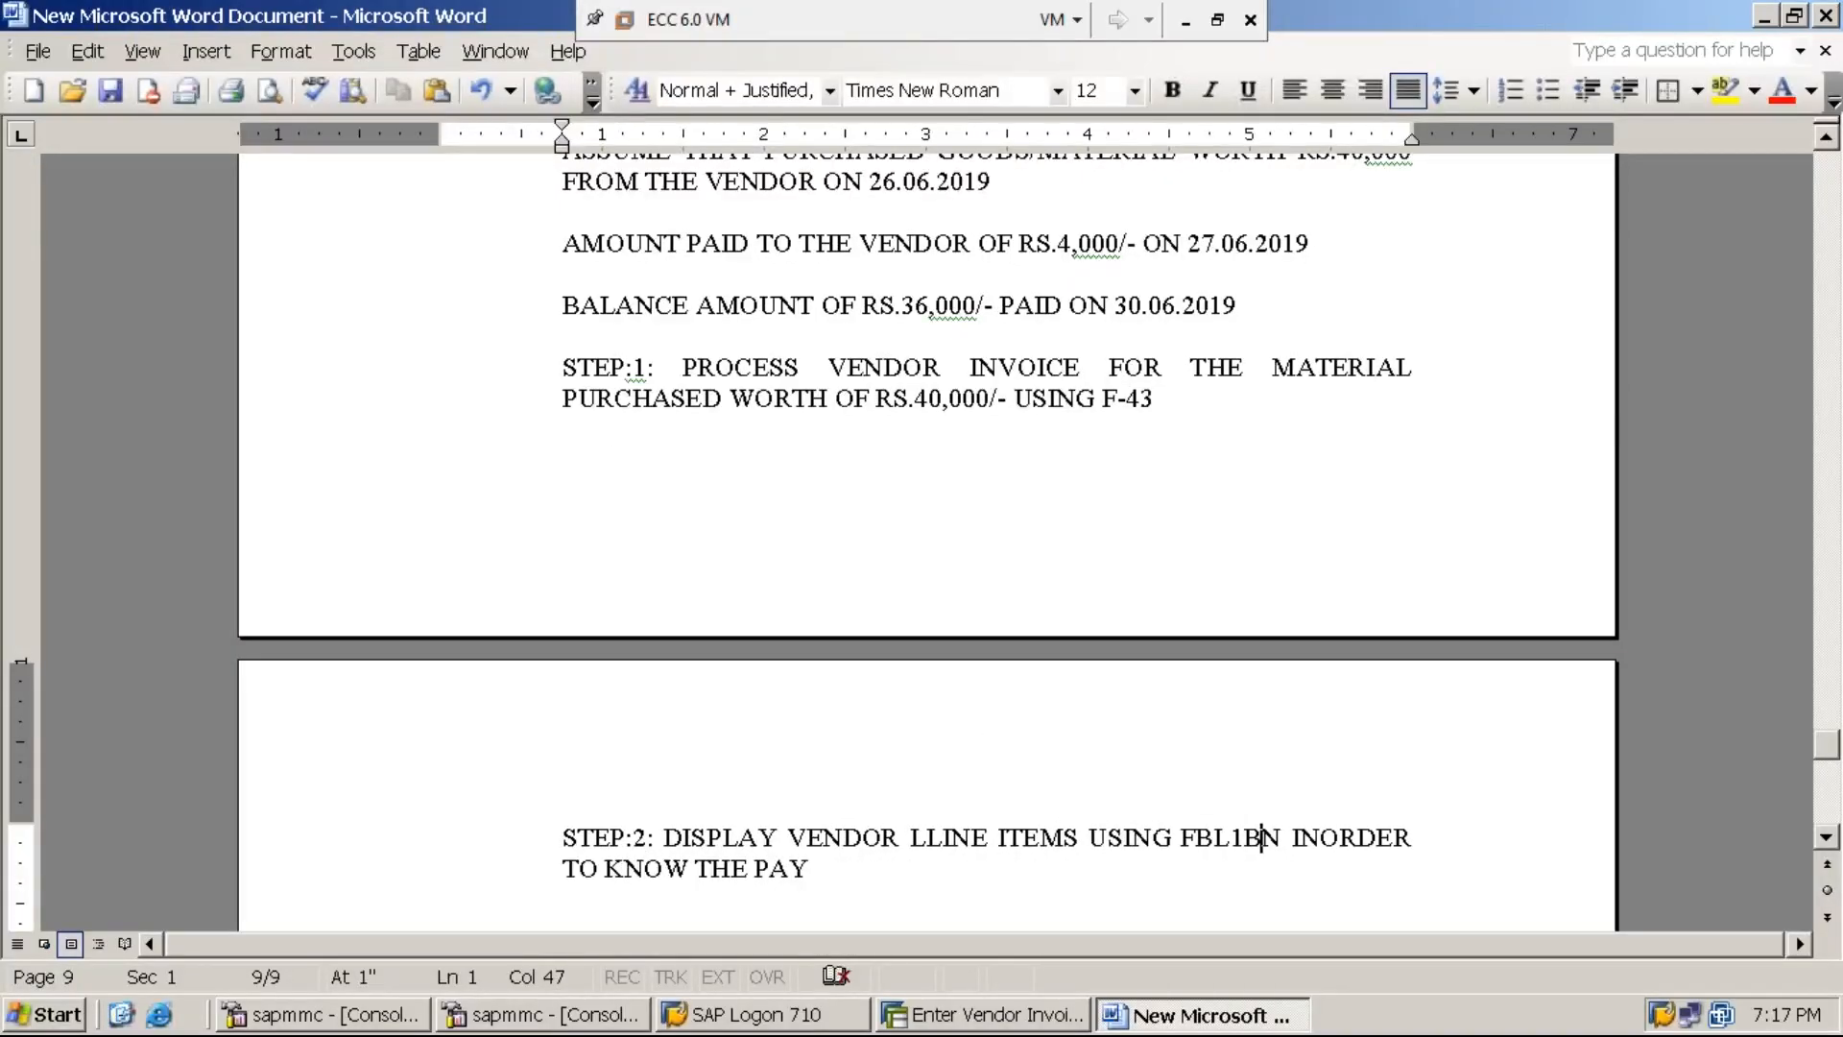
key(BackSpace)
click(809, 869)
text(ABLE AMOUNT)
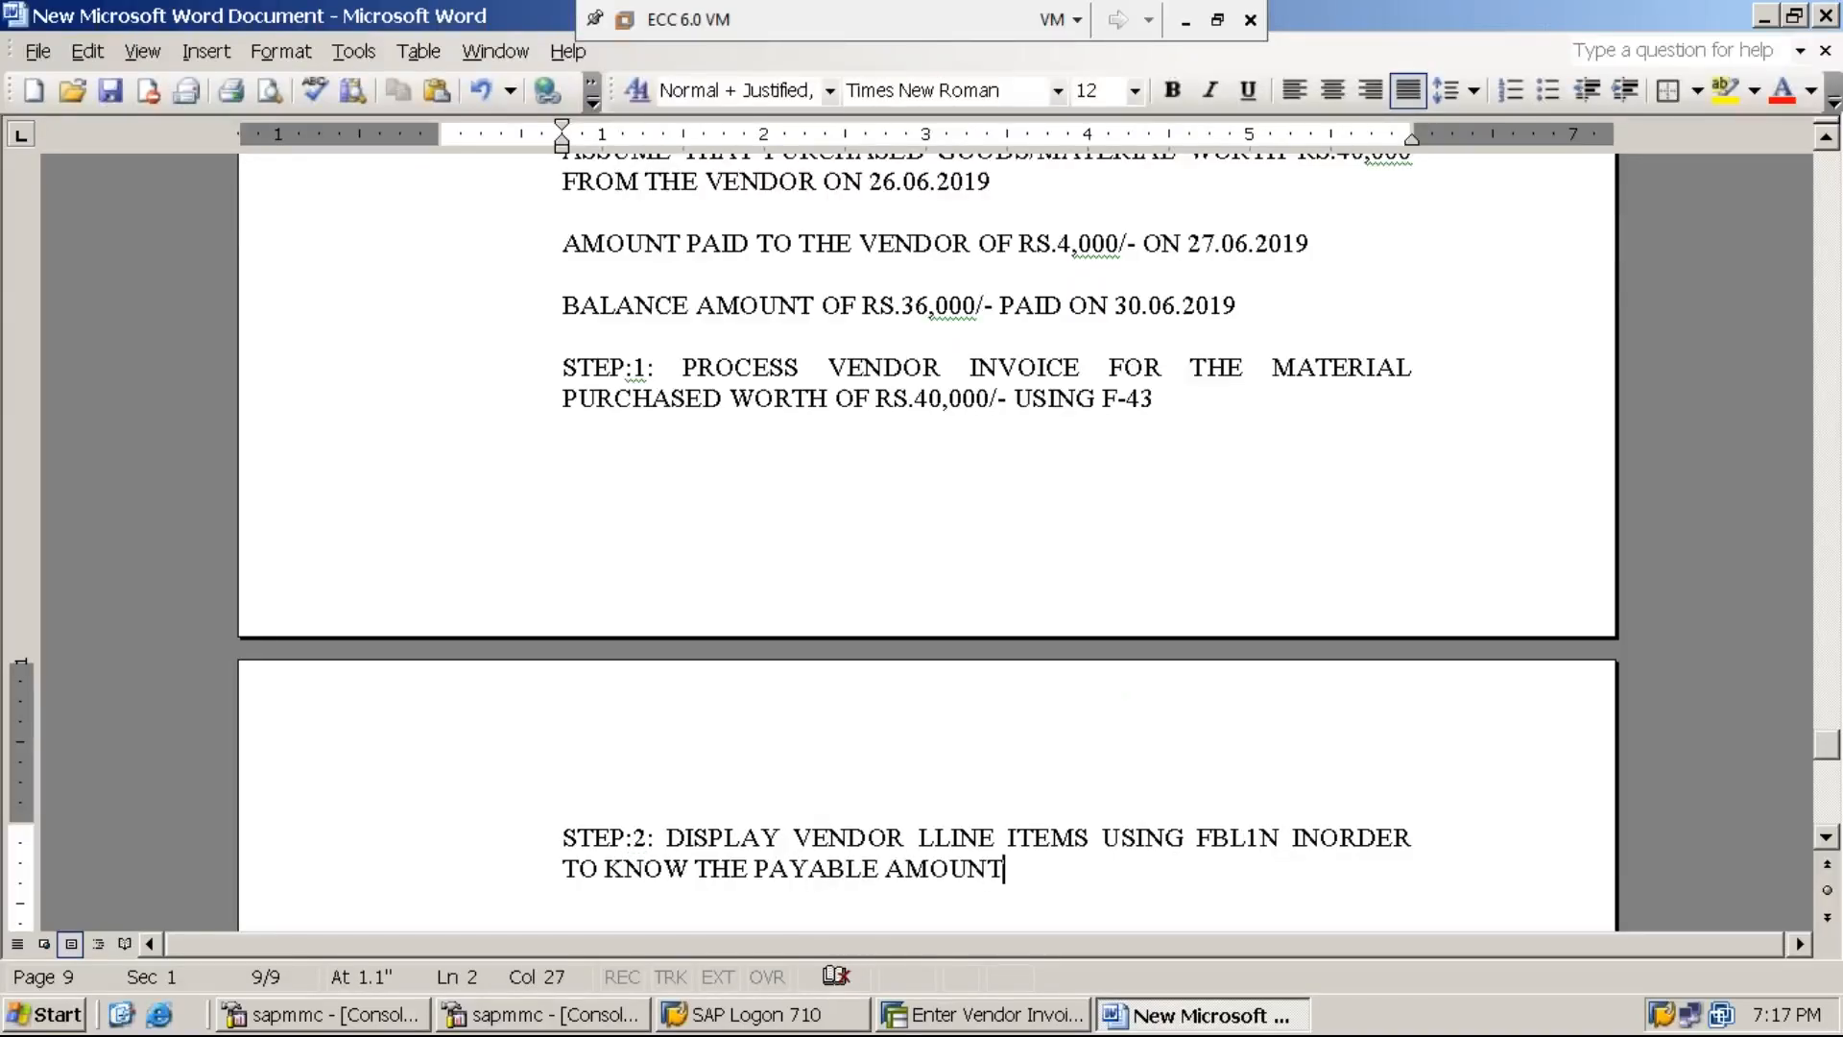
click(934, 837)
key(BackSpace)
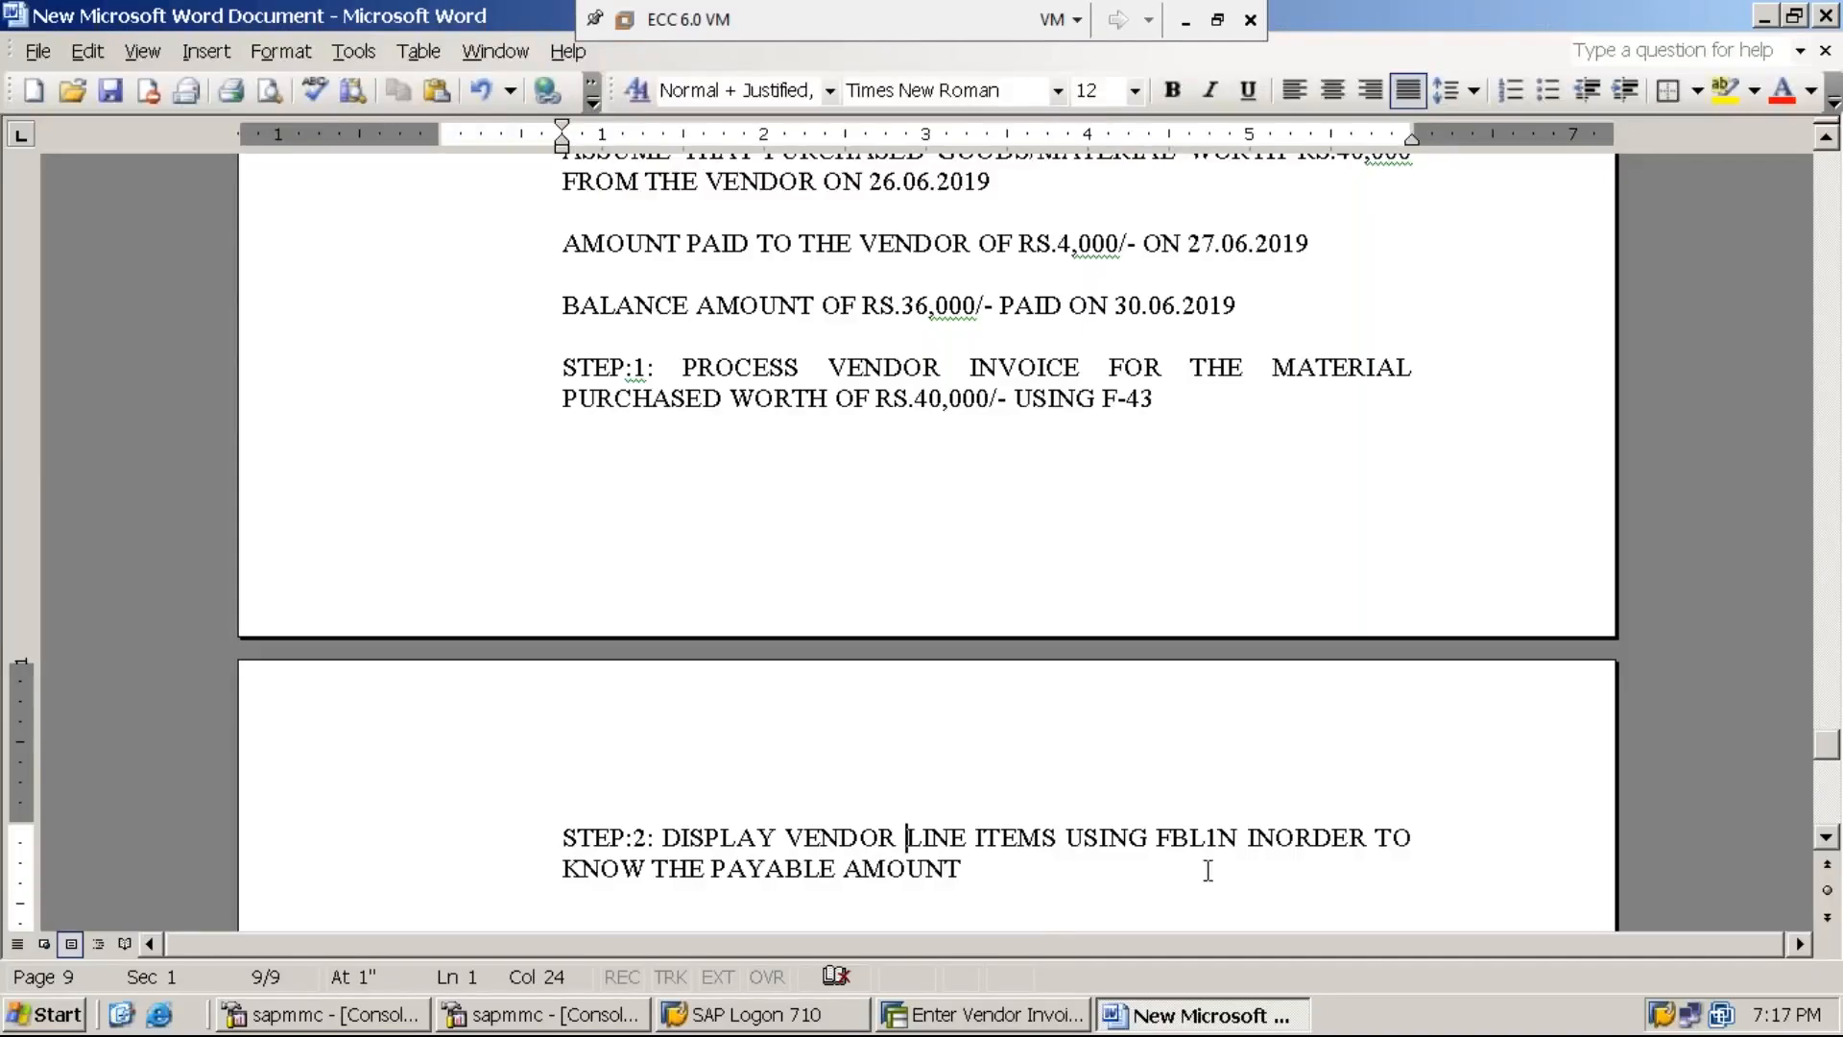
Switch to SAP, leave the vendor invoice entry and open the vendor line item display with transaction FBL1N.
click(1027, 1024)
click(216, 63)
text(/n)
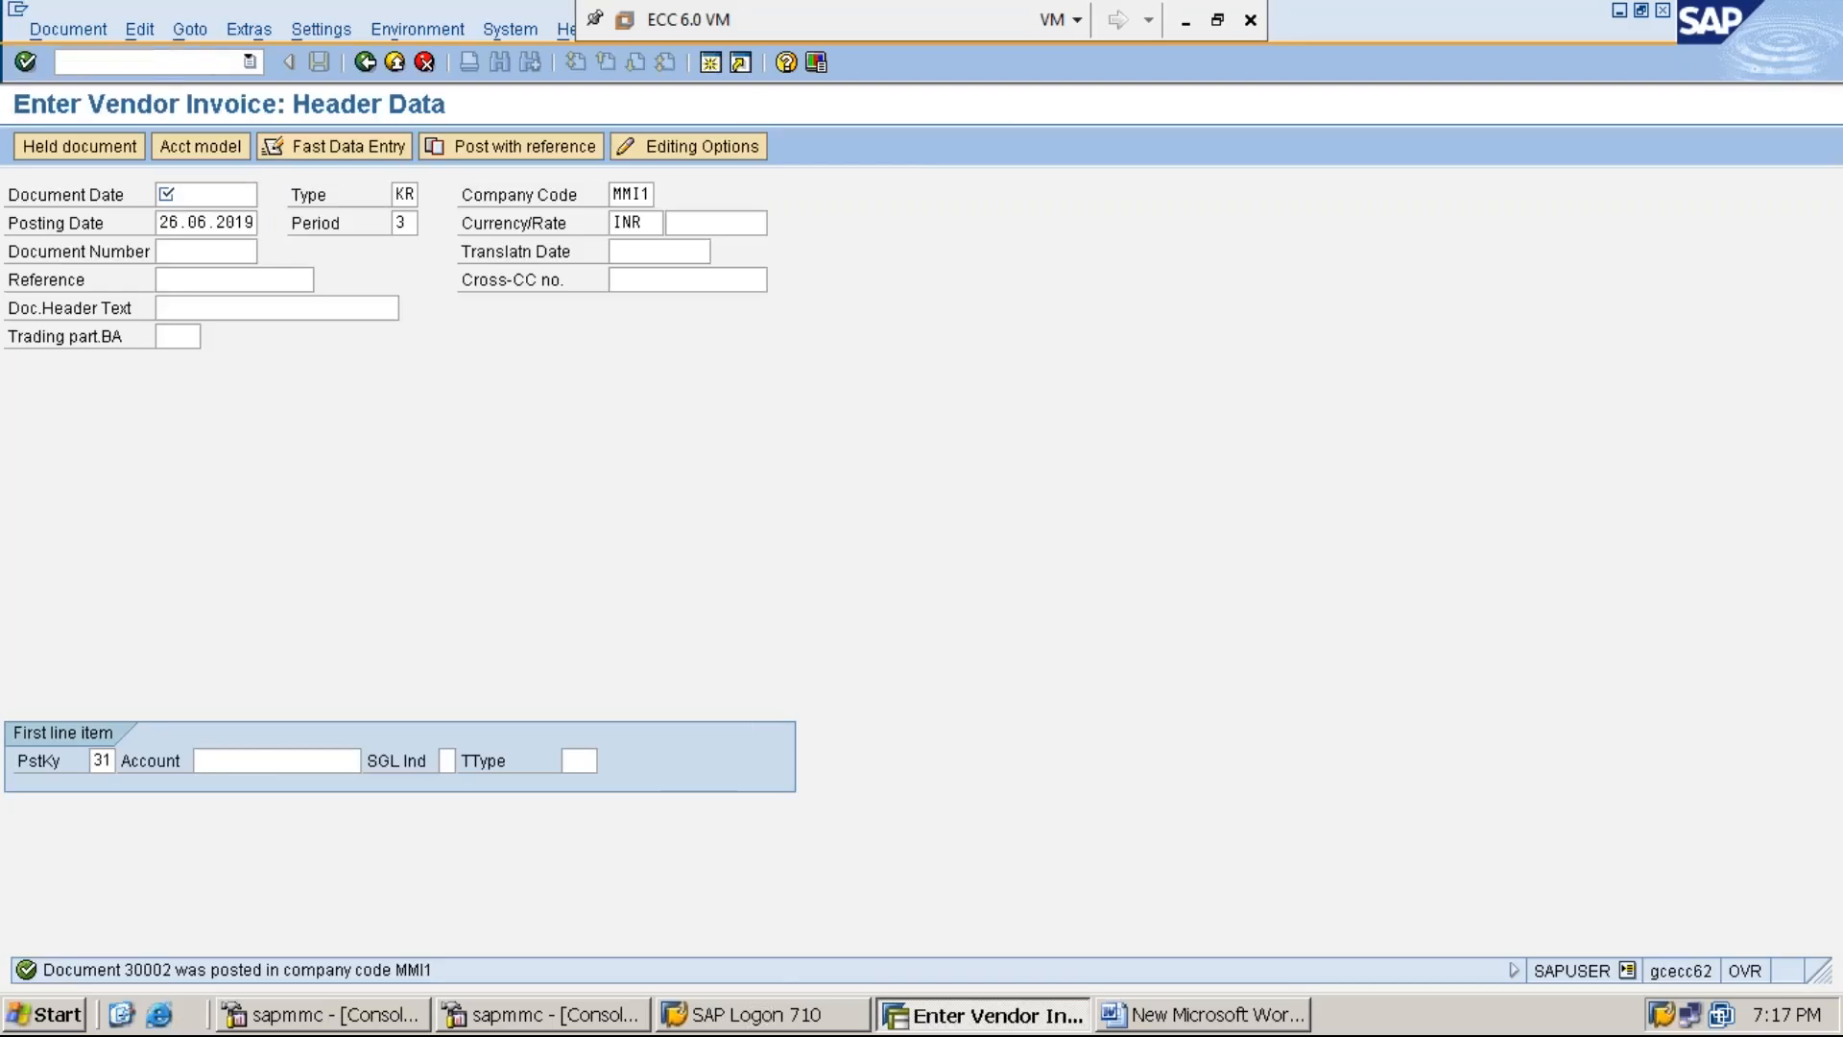
key(Return)
text(FN)
key(BackSpace)
text(BL1N)
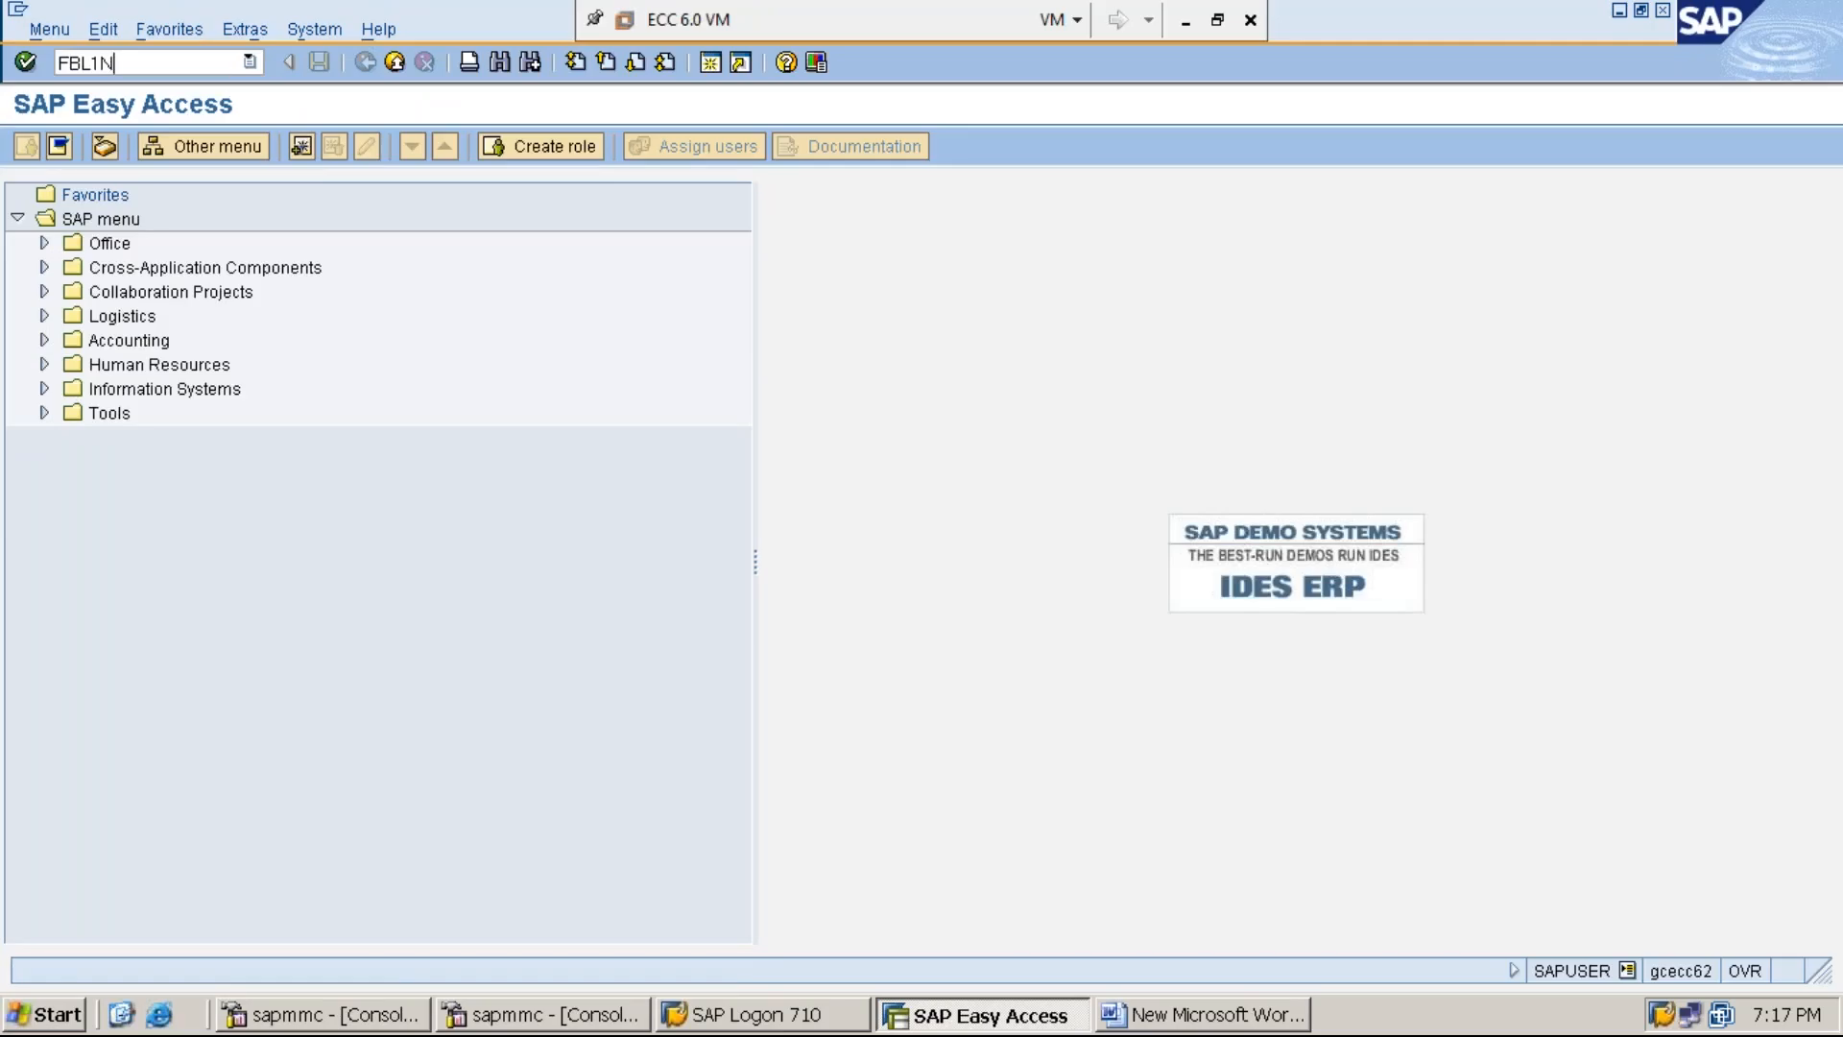
key(Return)
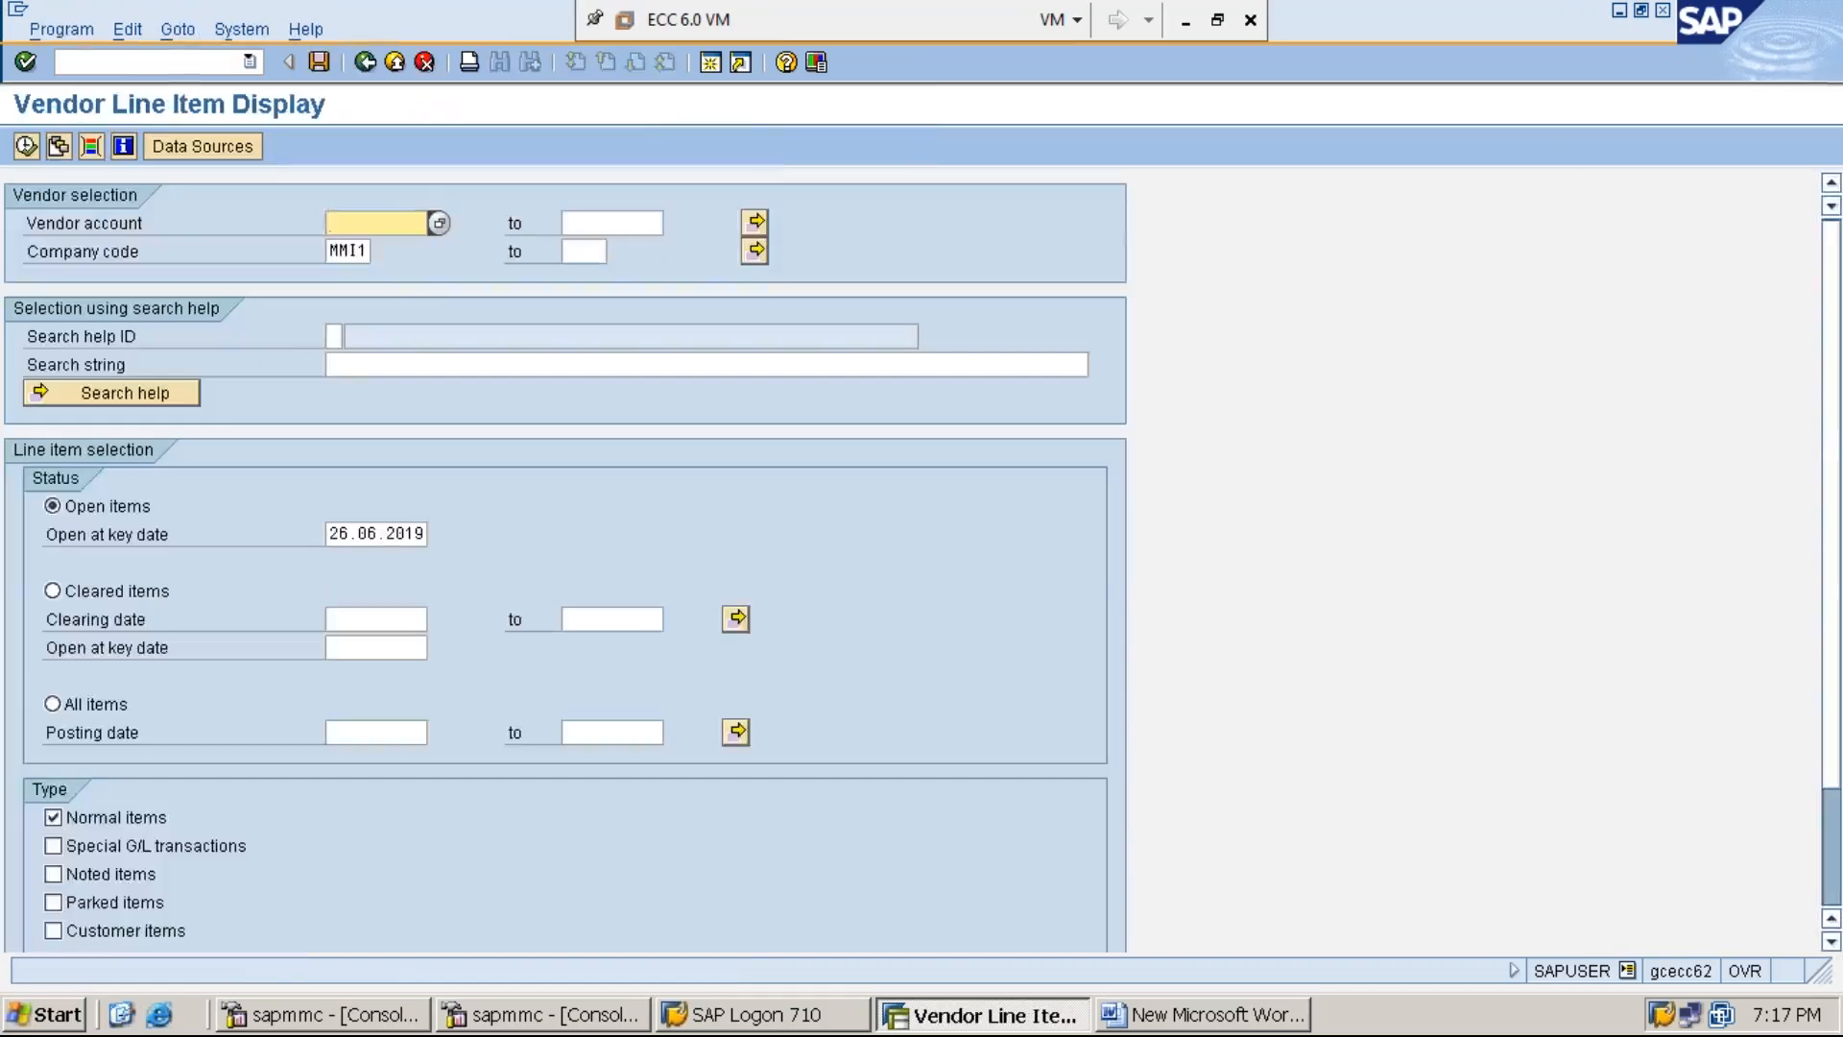
text(1)
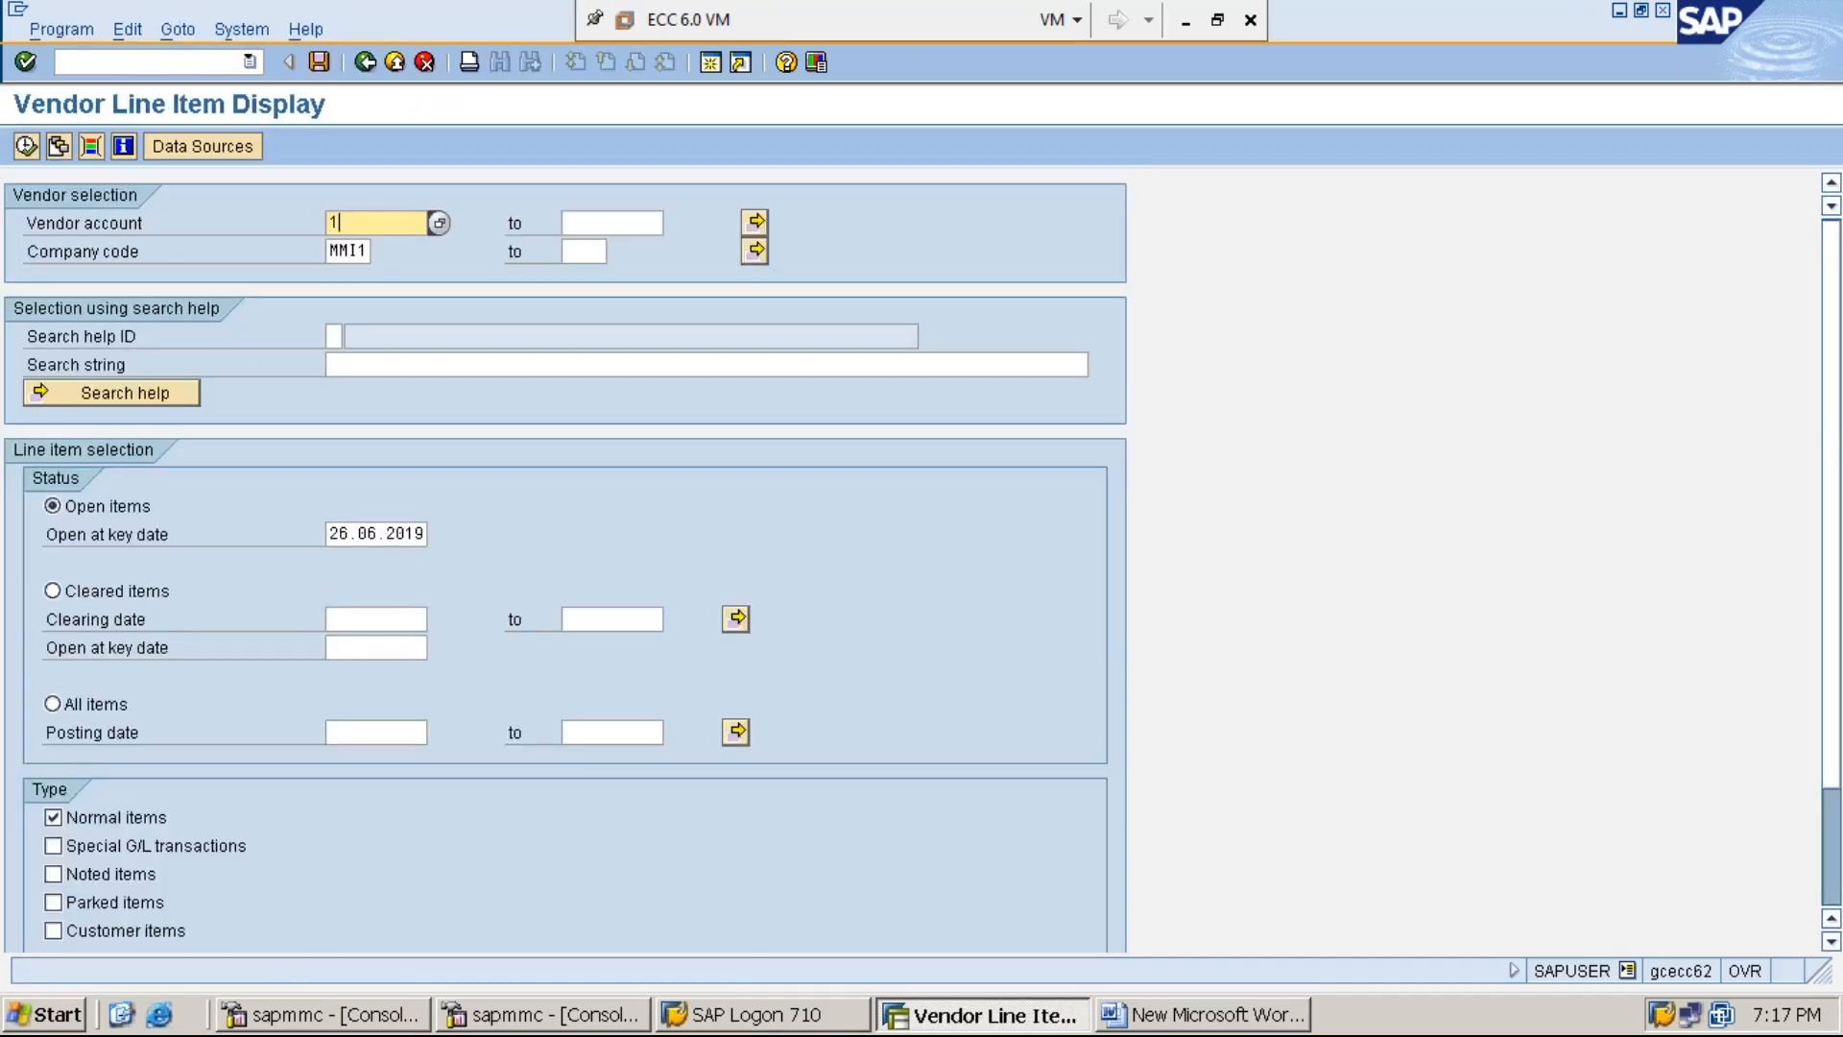
key(BackSpace)
text(1119301)
click(354, 252)
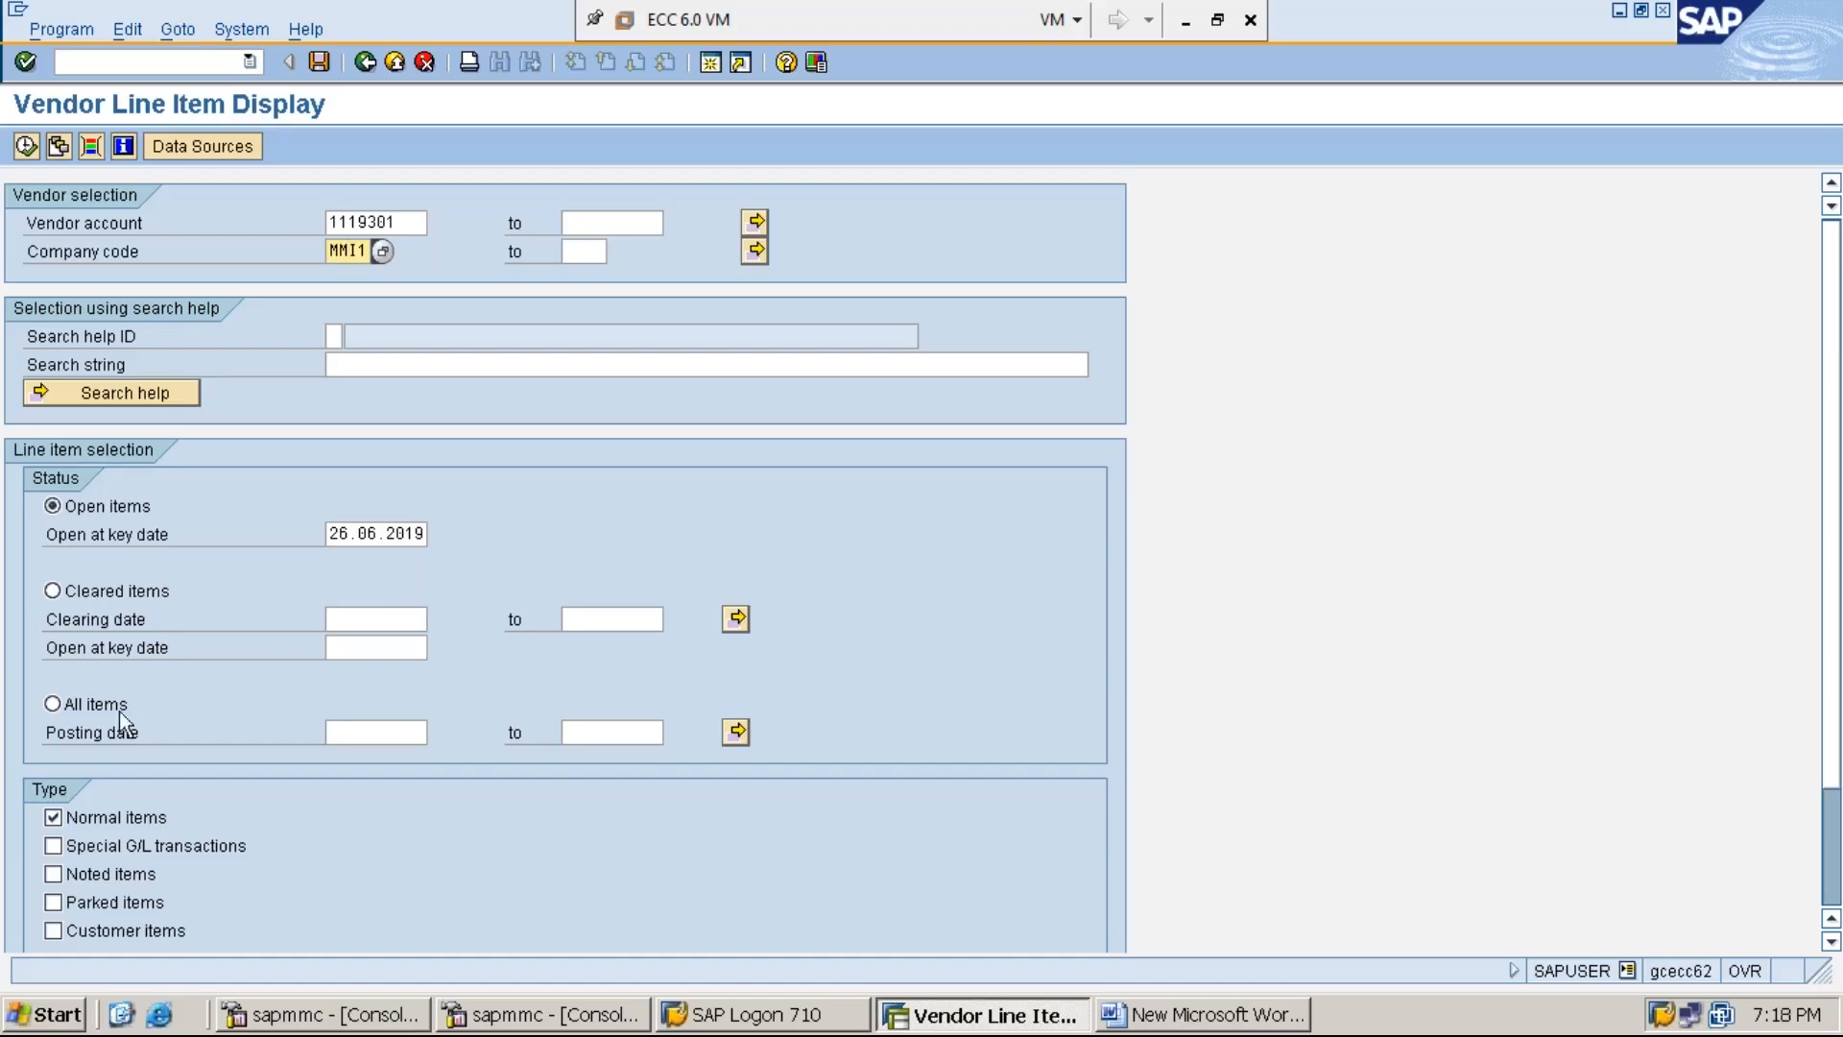
click(53, 704)
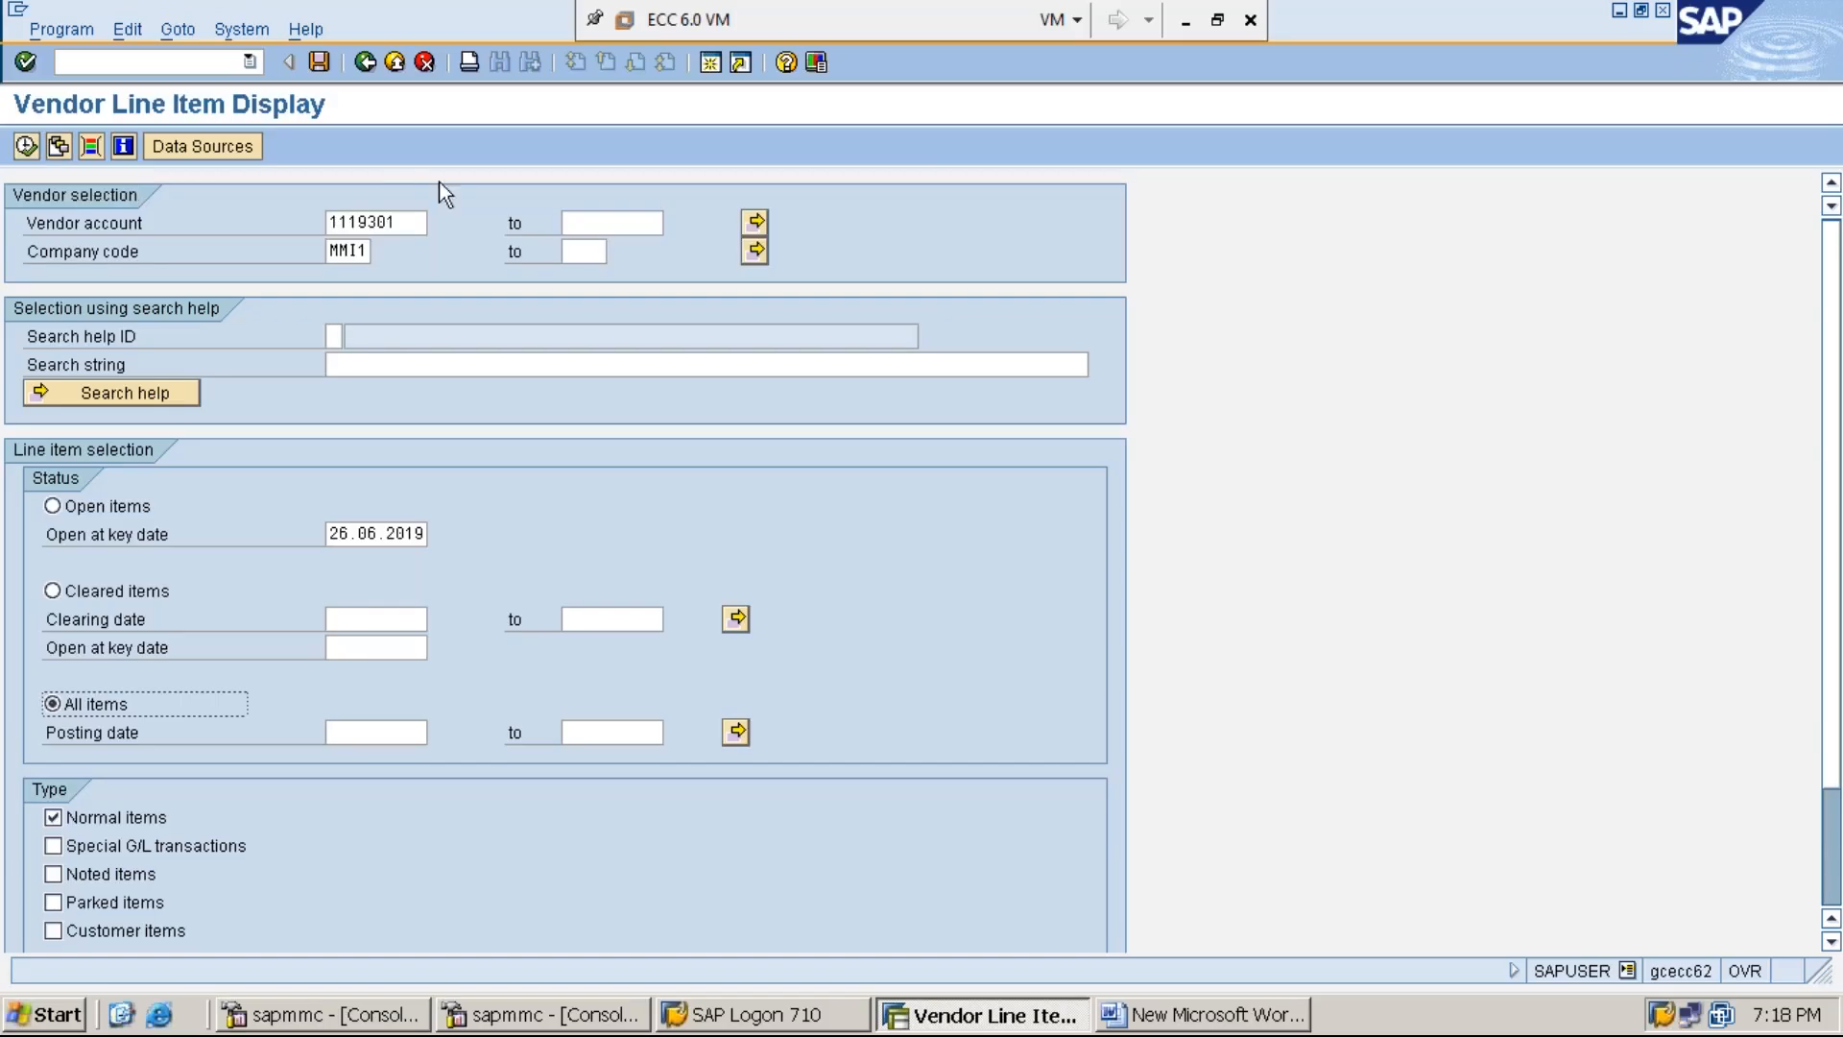
click(1186, 20)
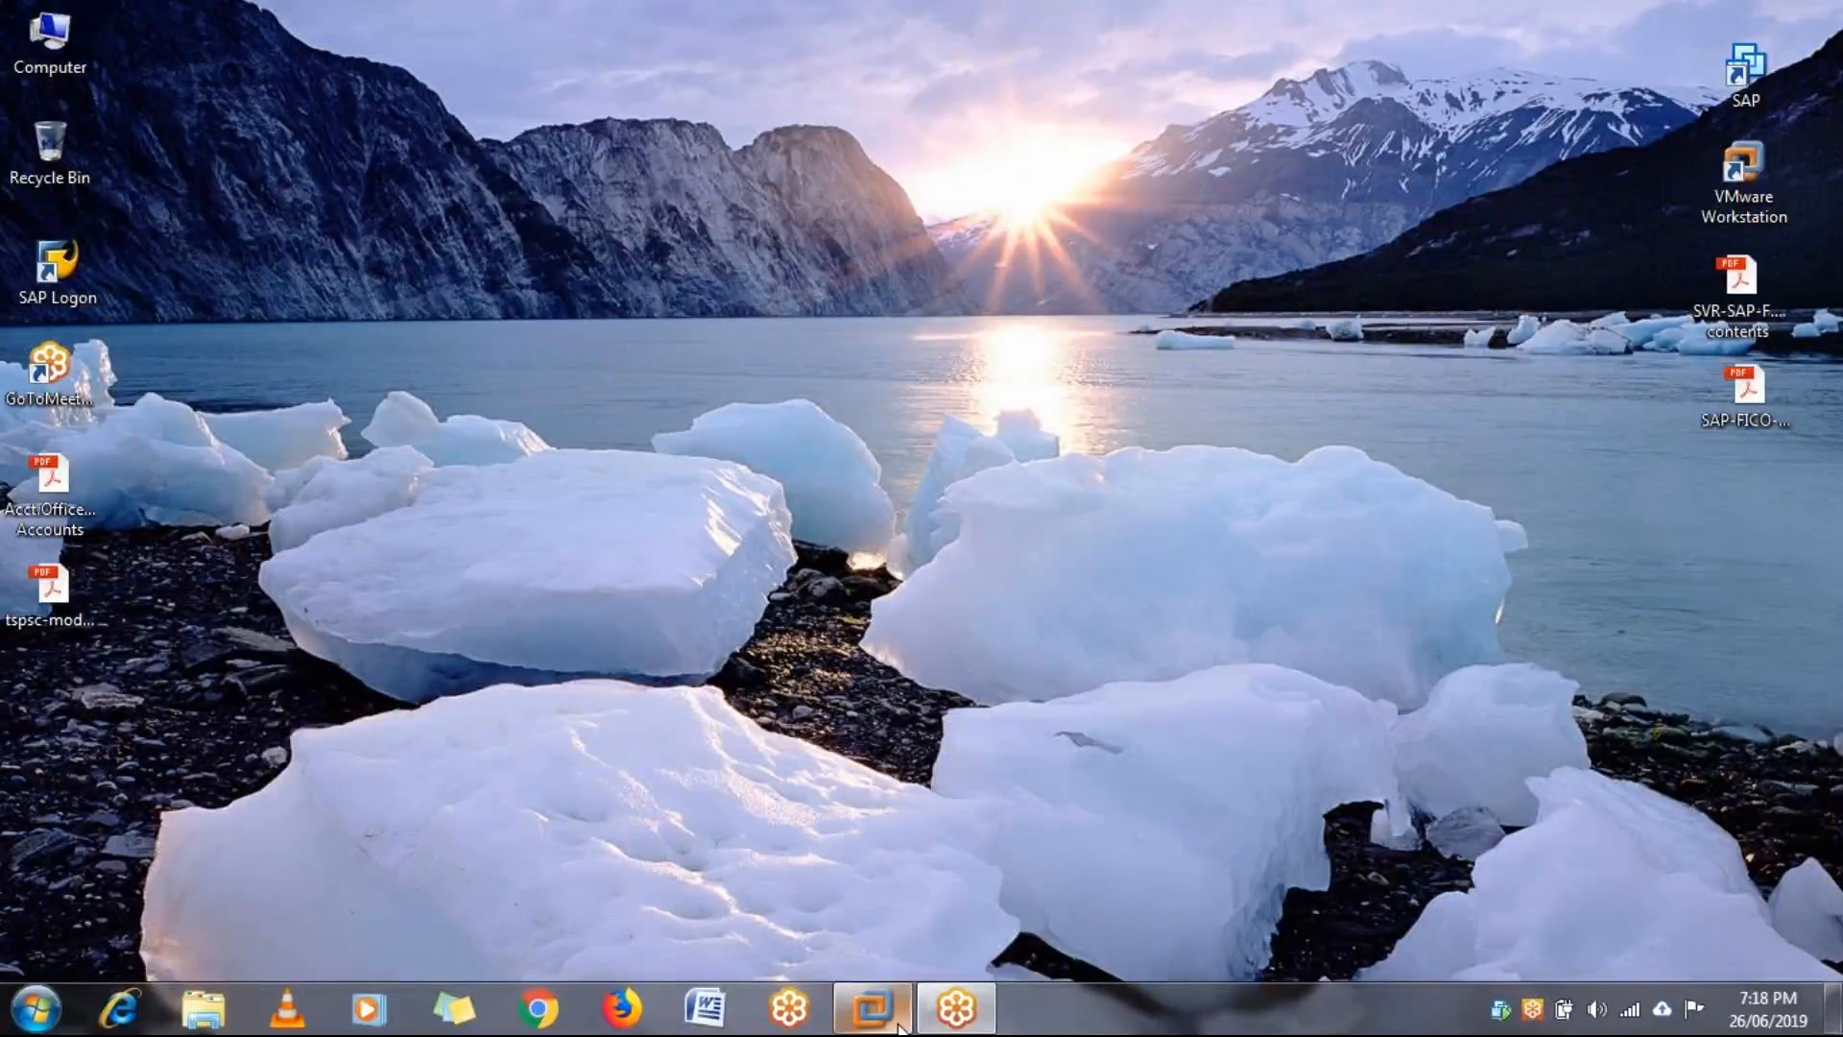
mouse_move(900, 1028)
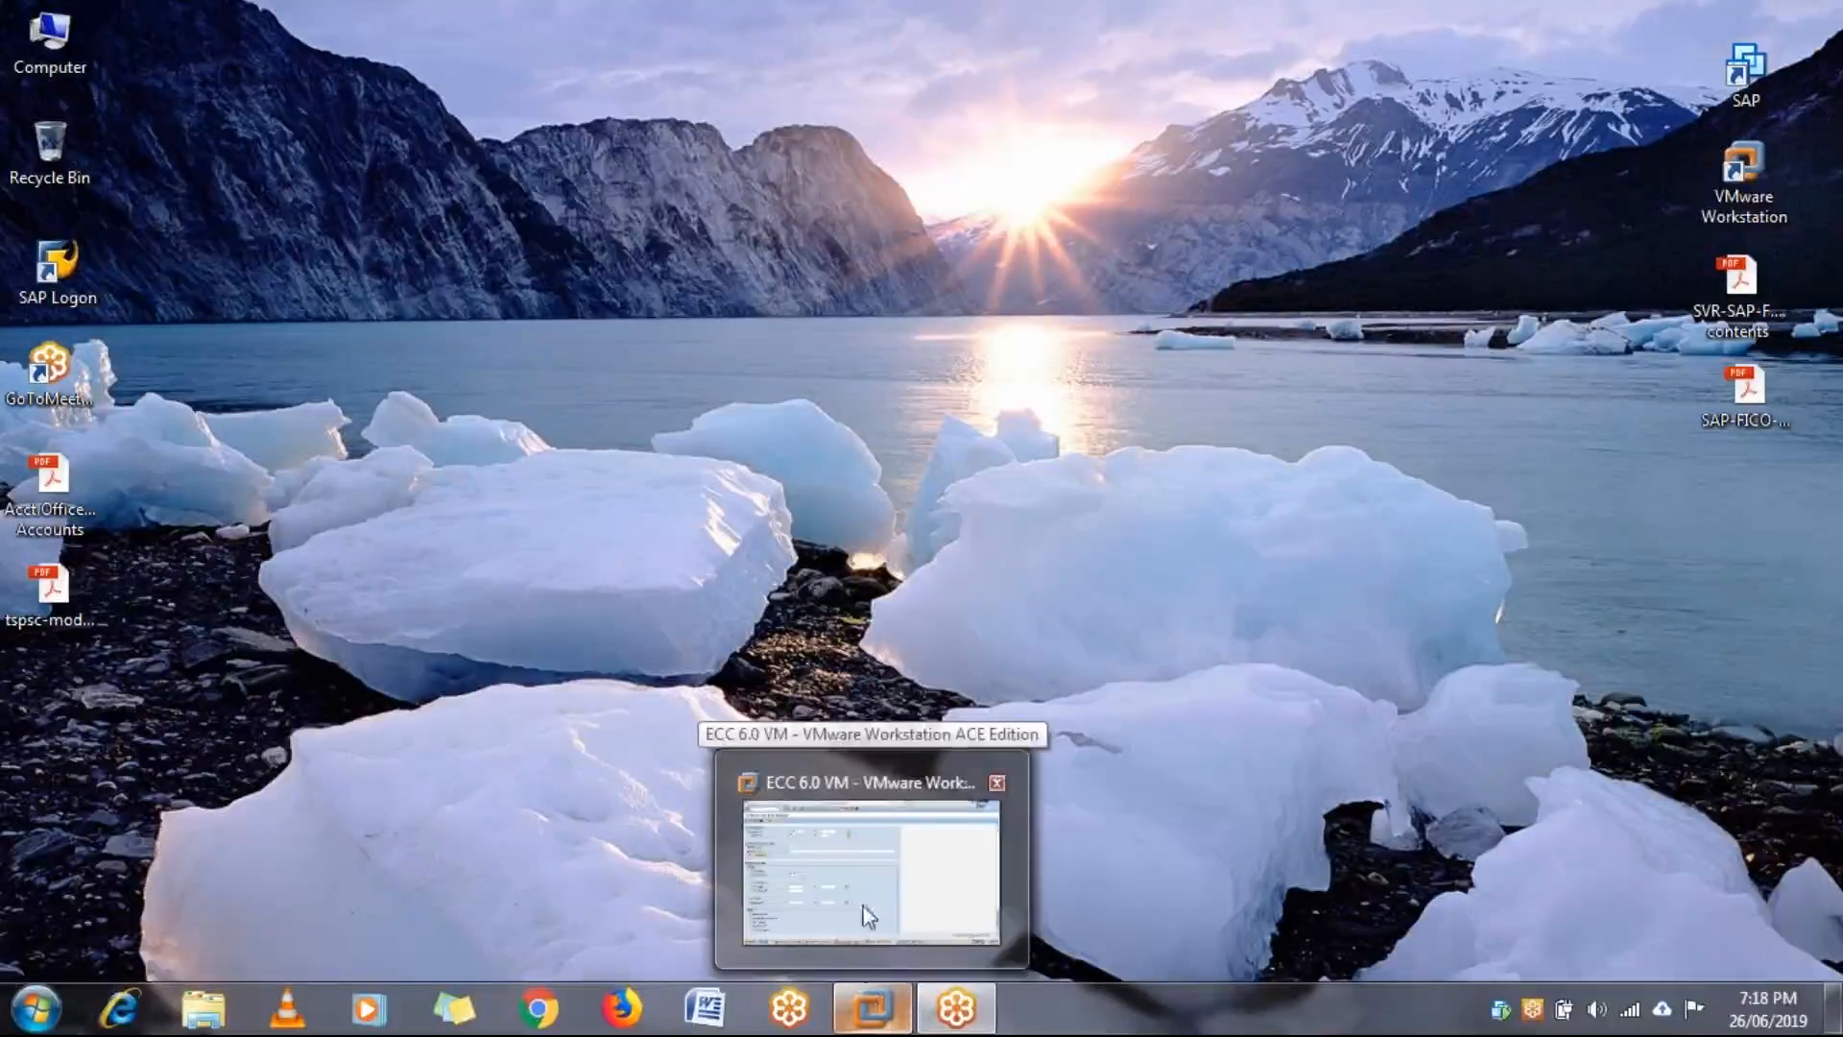
click(902, 874)
click(210, 61)
text(/N)
key(Return)
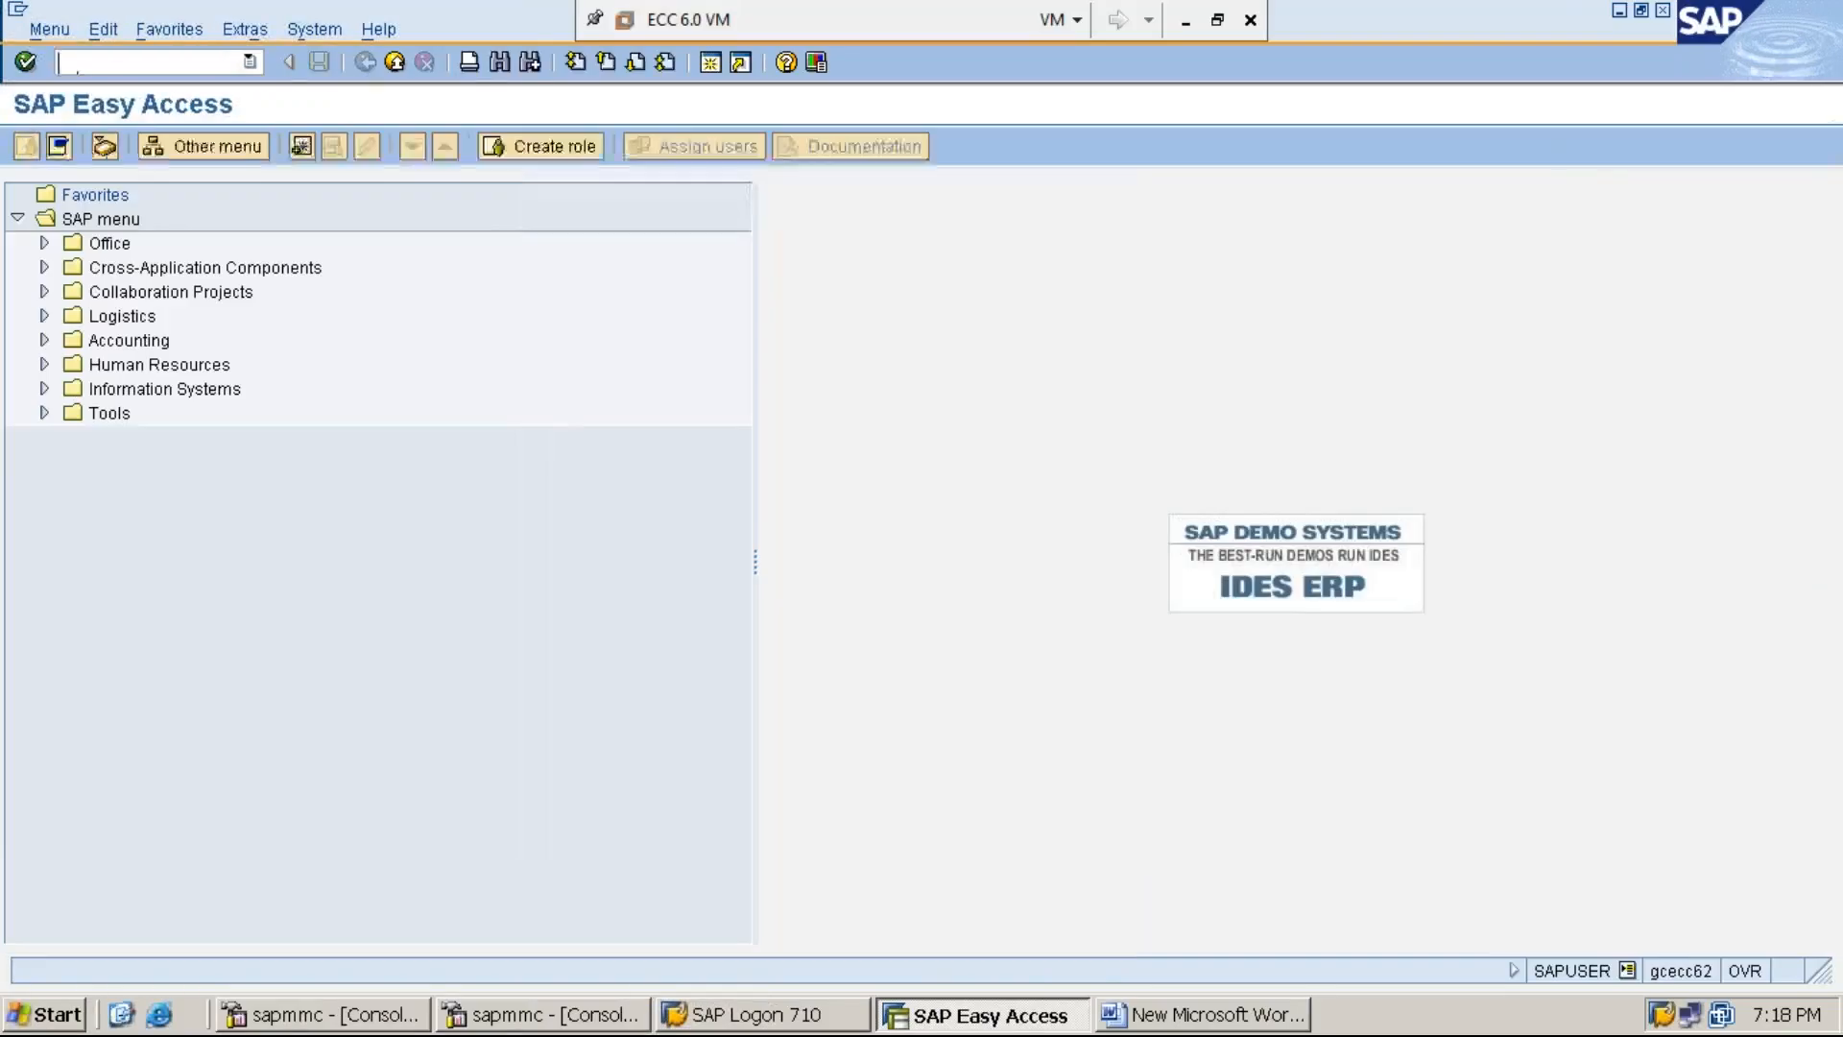
text(FBL1N)
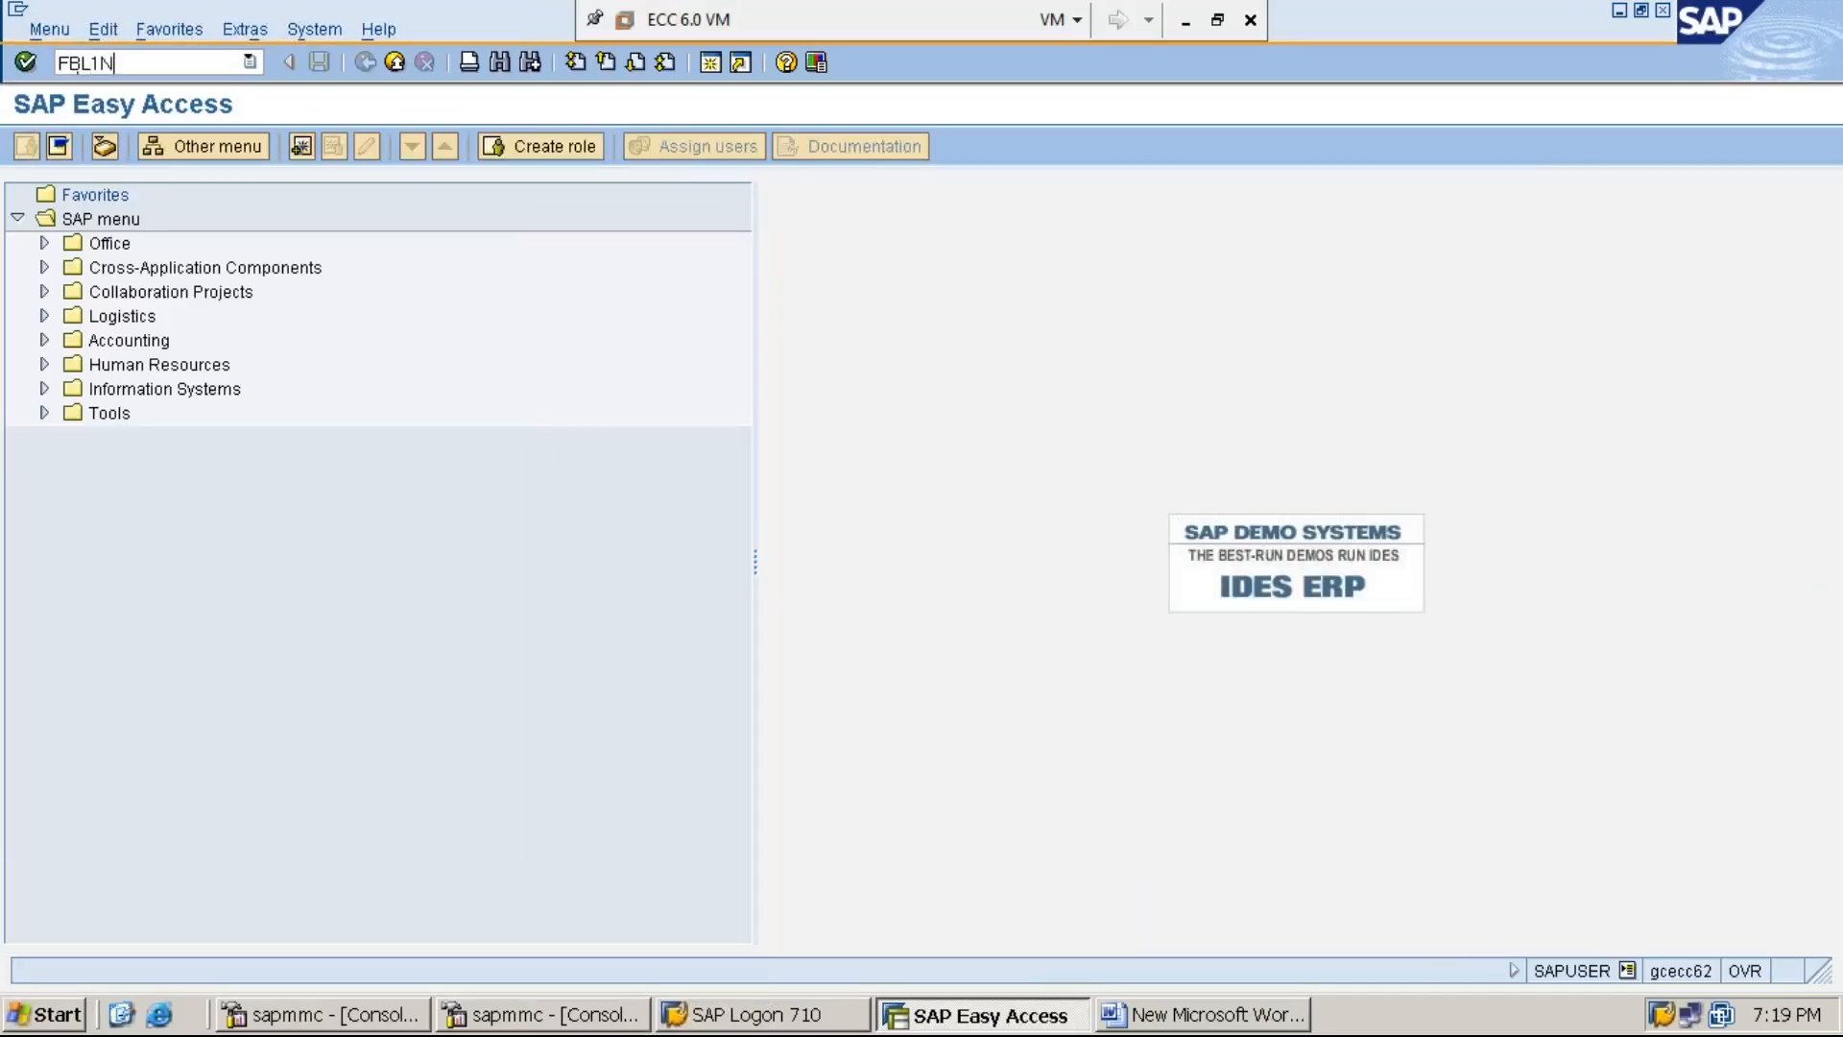
key(Return)
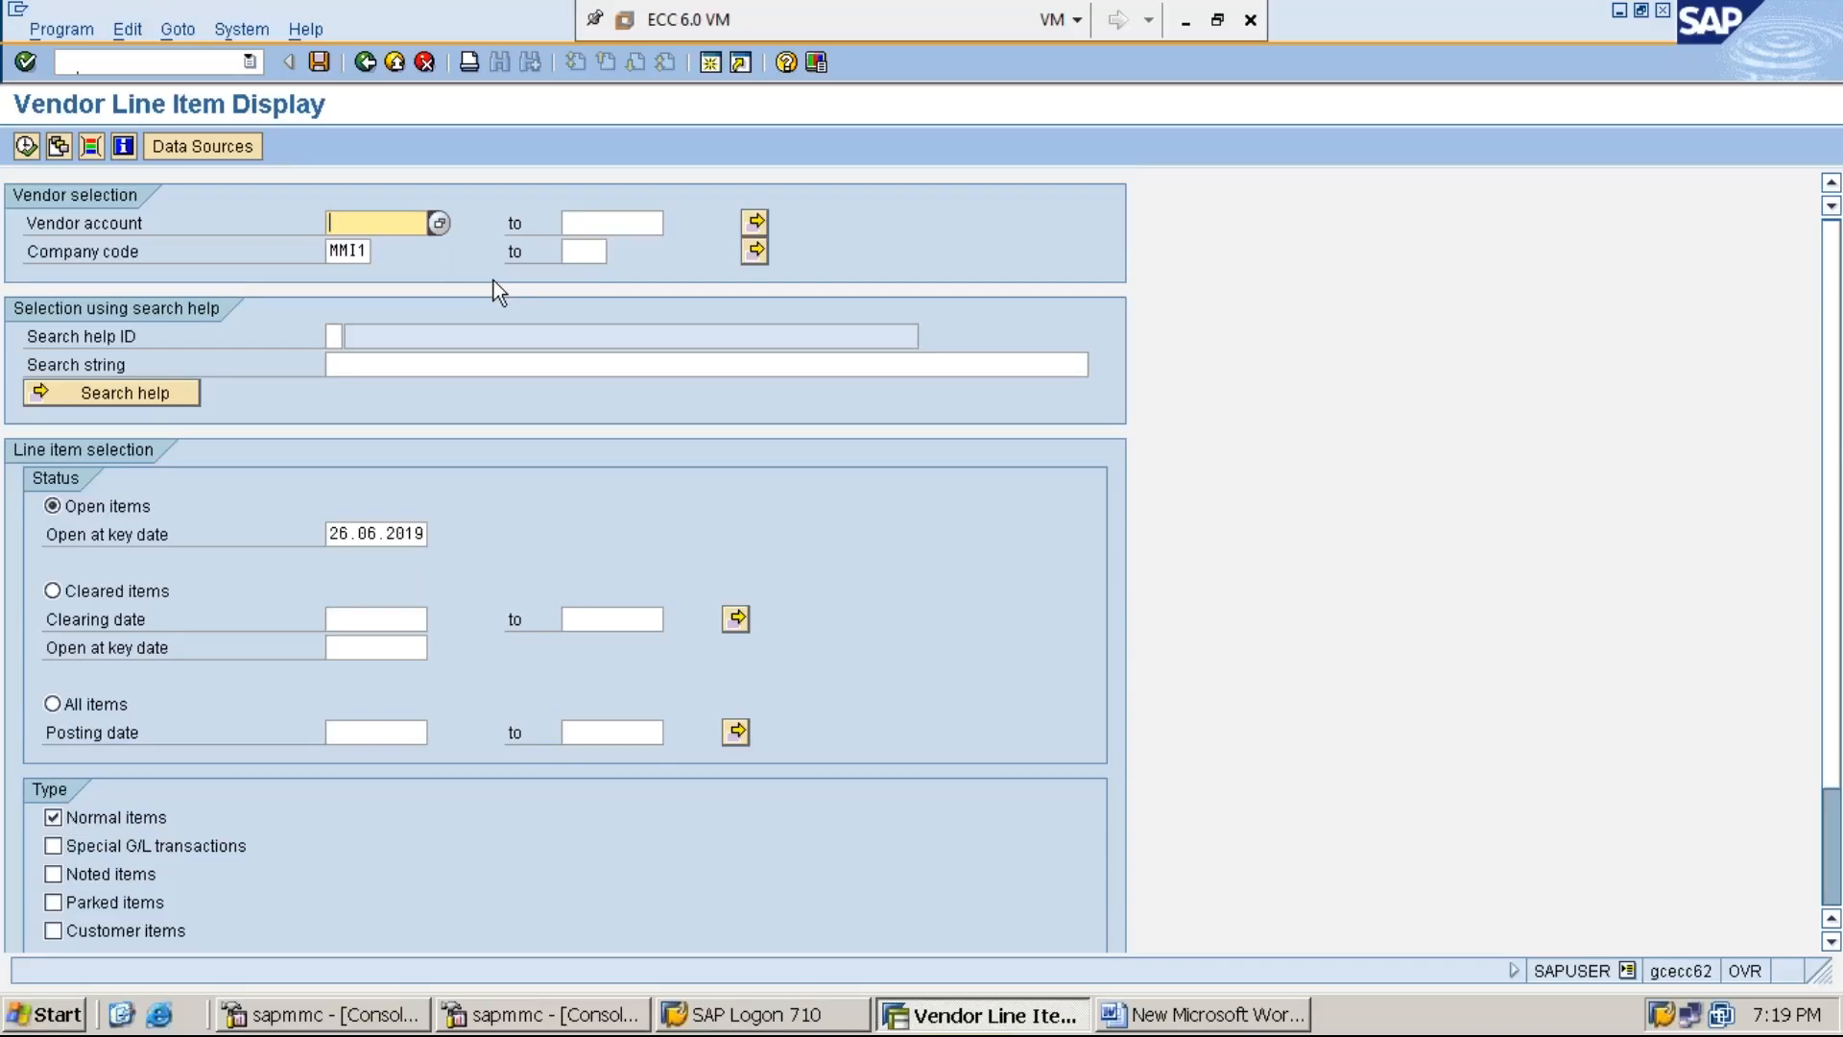
Display all line items of the vendor in company code MMI1 by entering the vendor's account number and the All items status.
text(1119301)
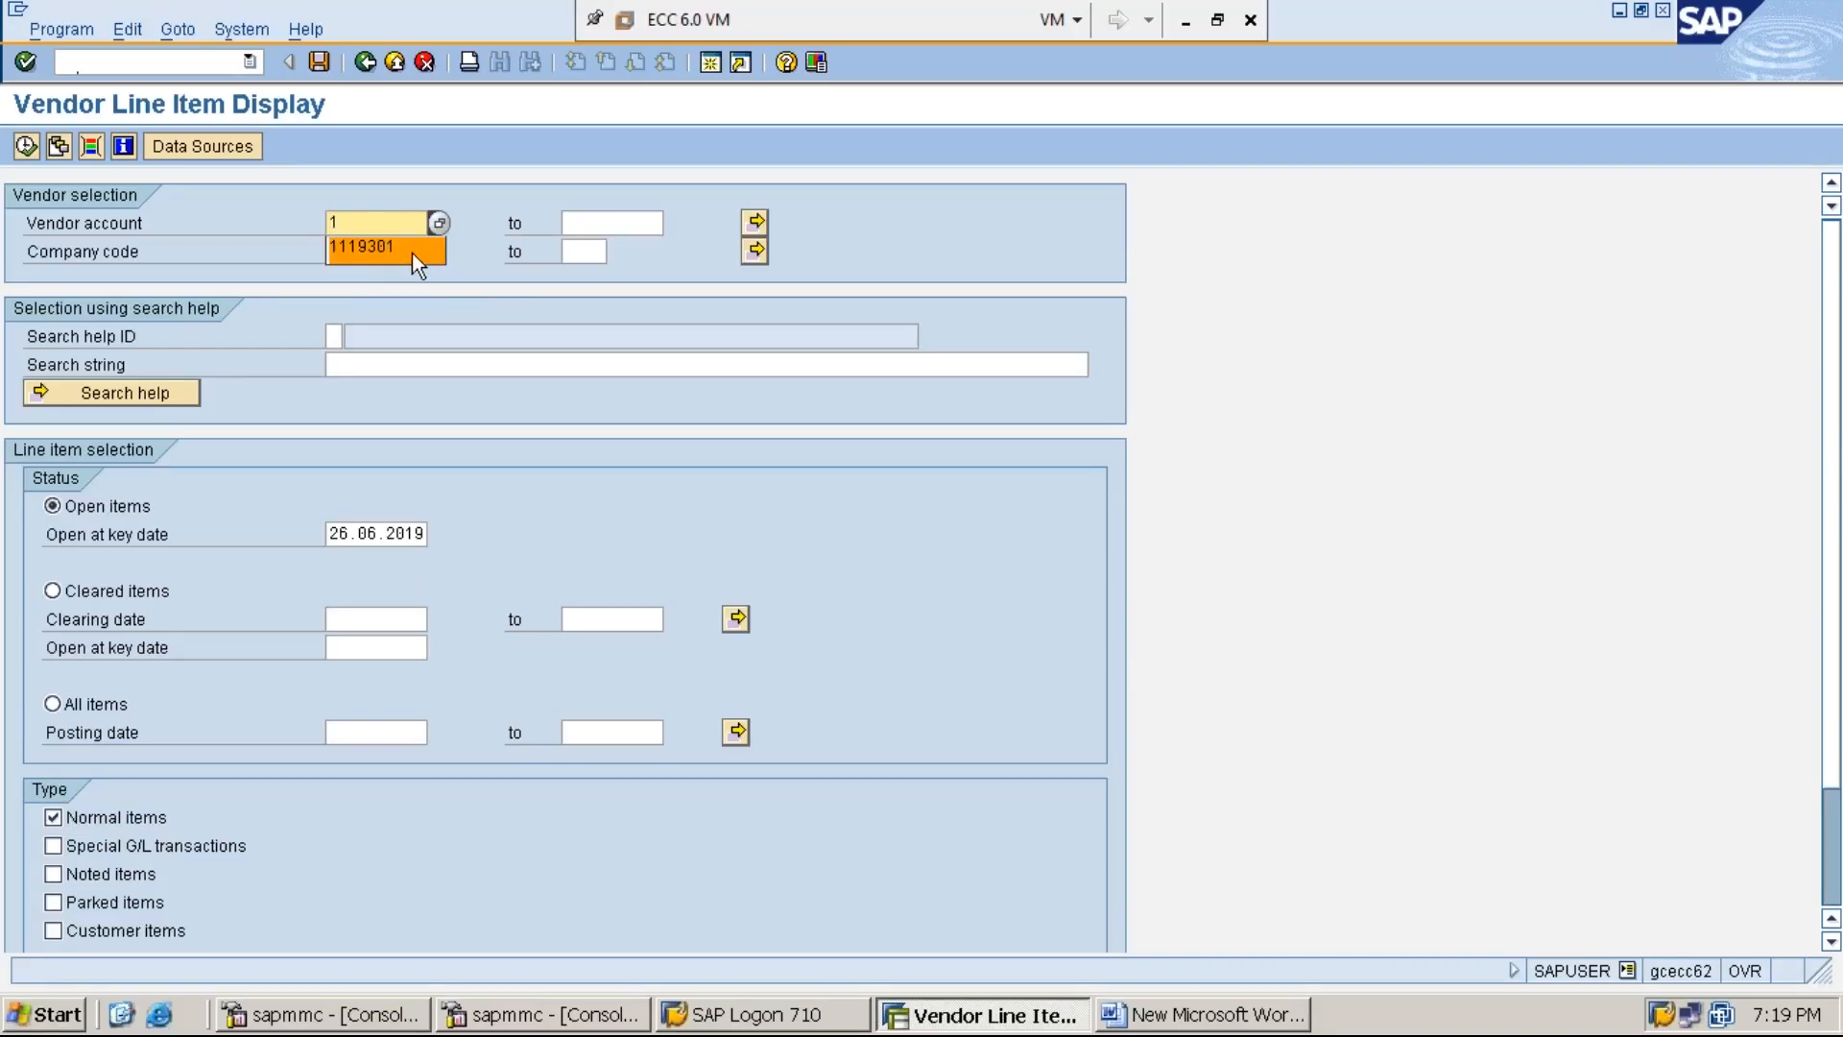
click(413, 253)
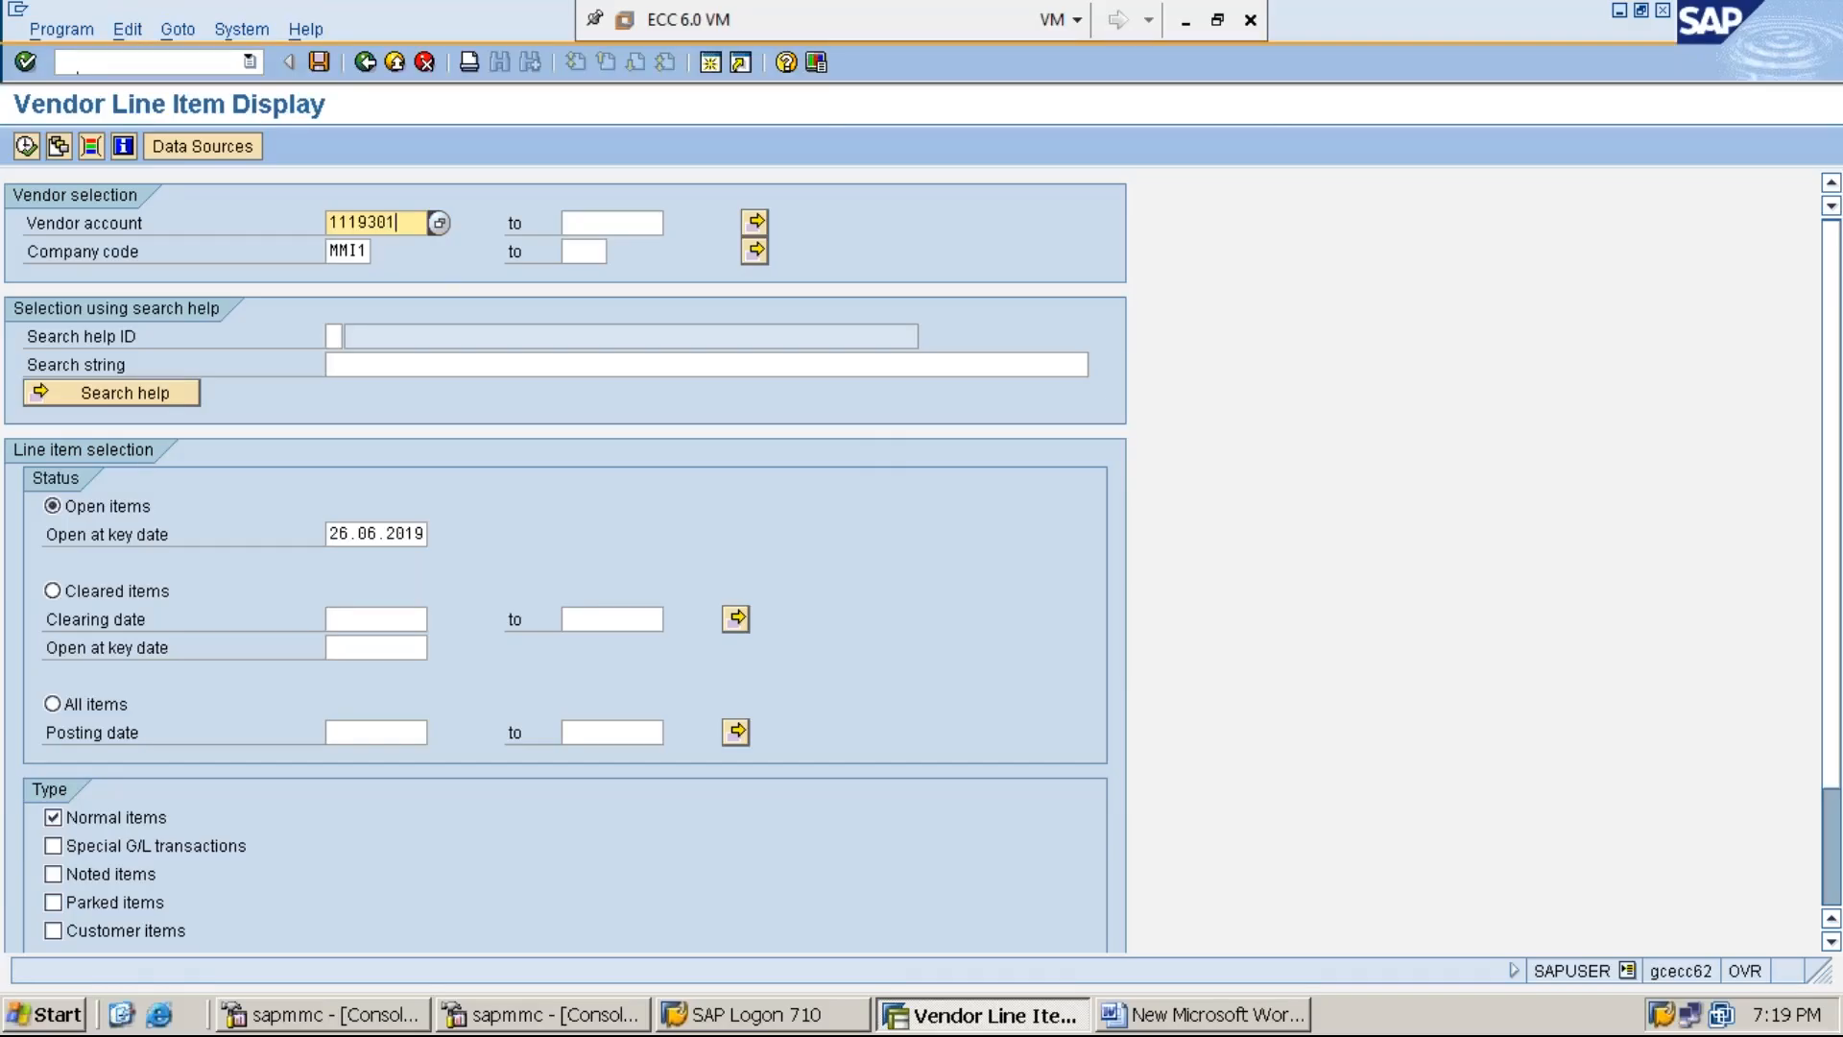
click(365, 252)
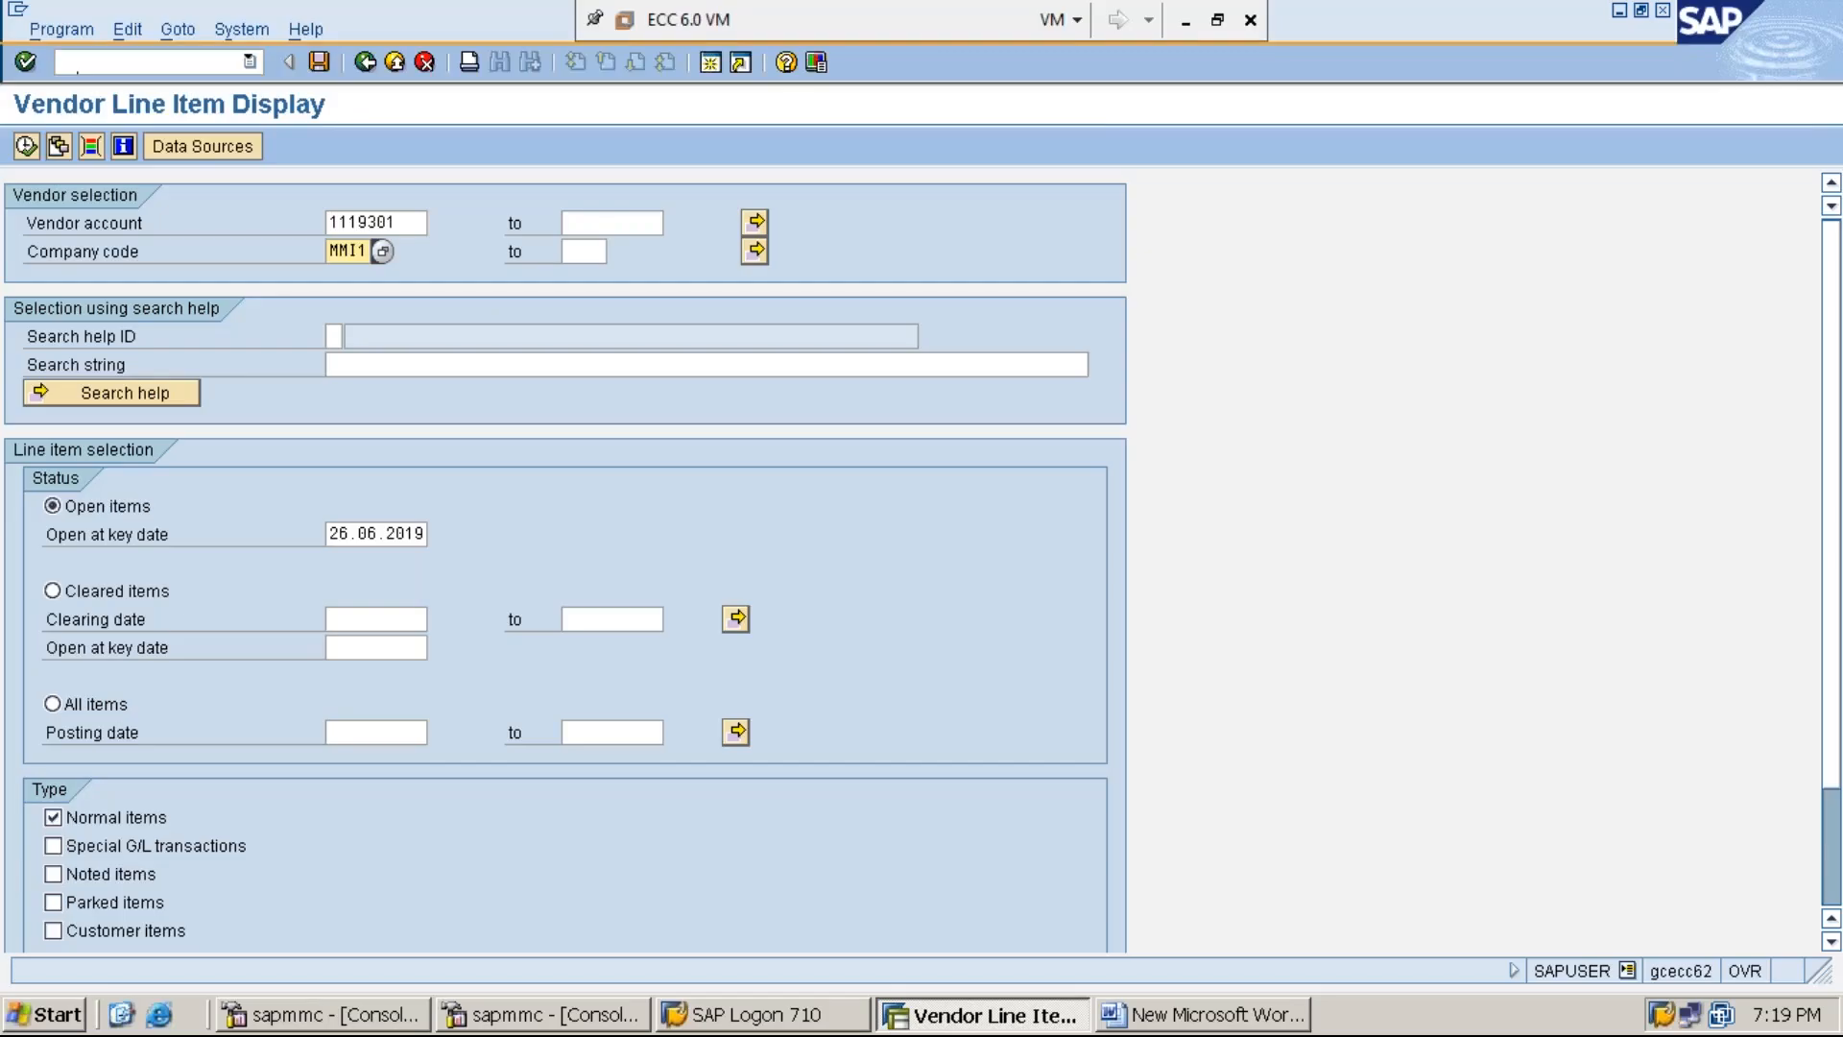
click(1184, 21)
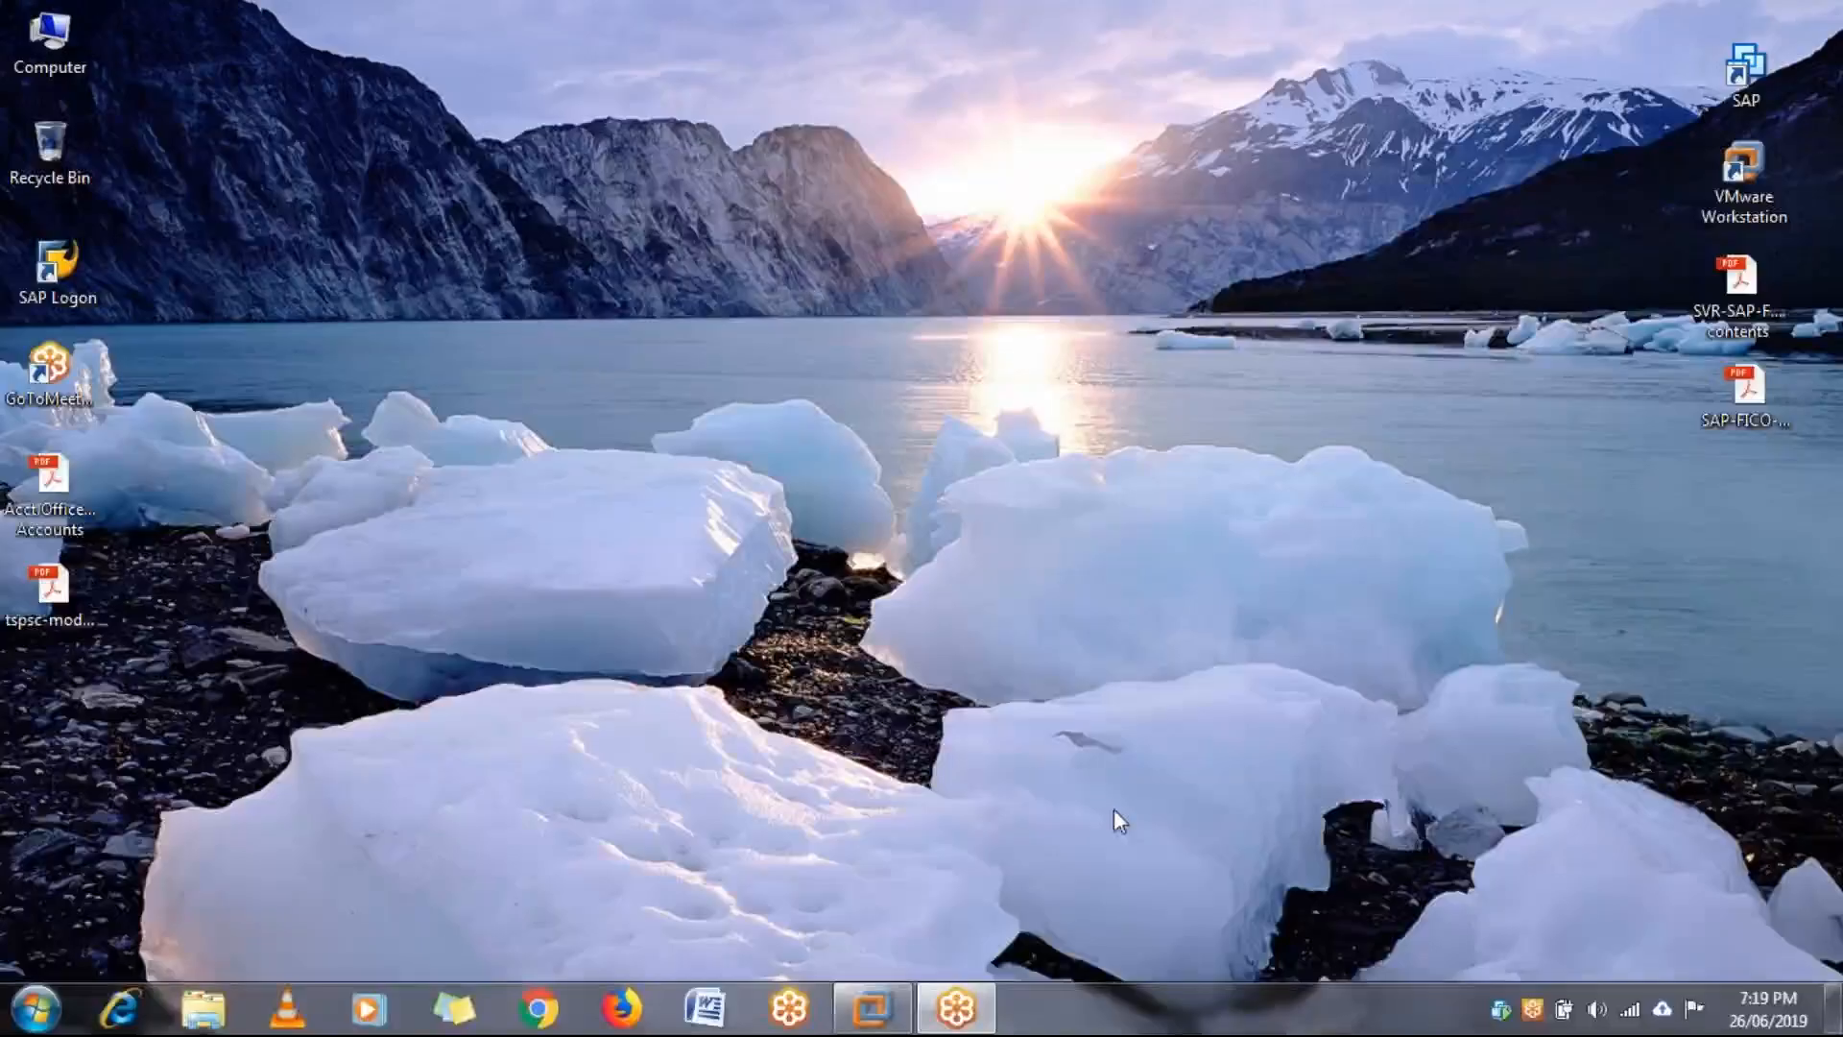
click(868, 1008)
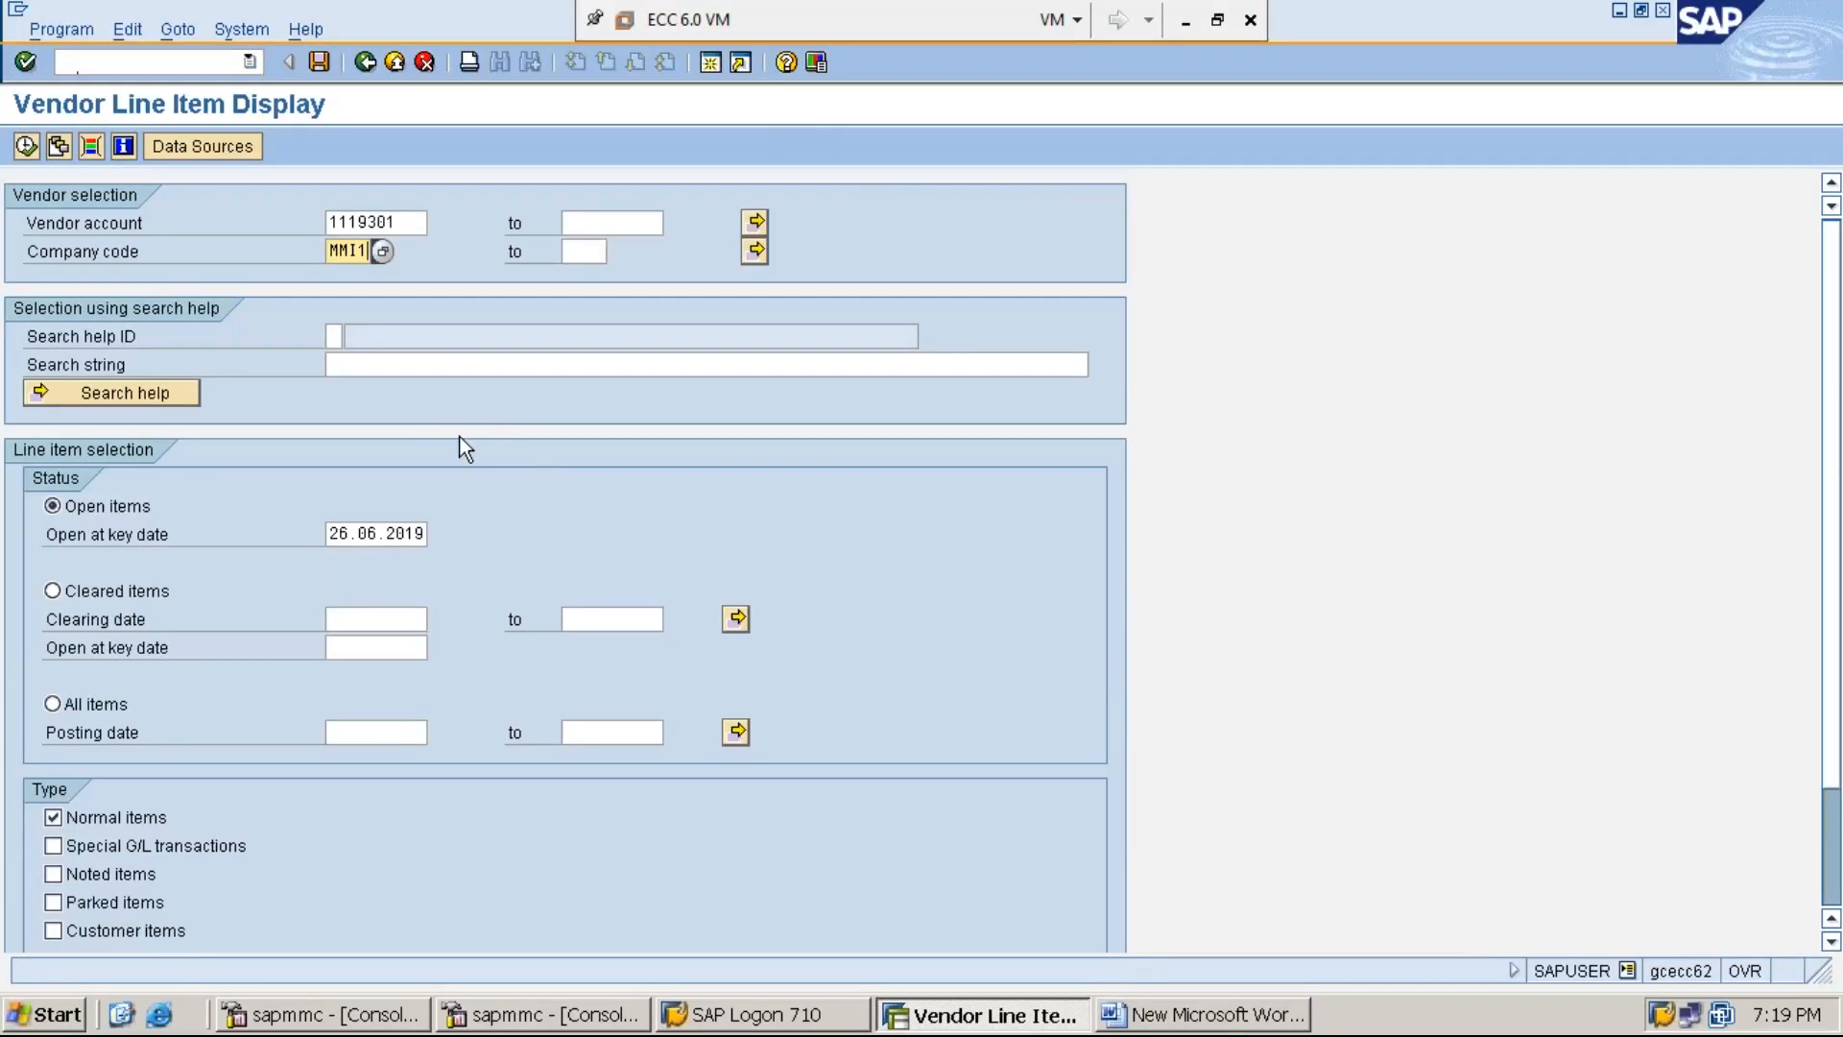
click(92, 709)
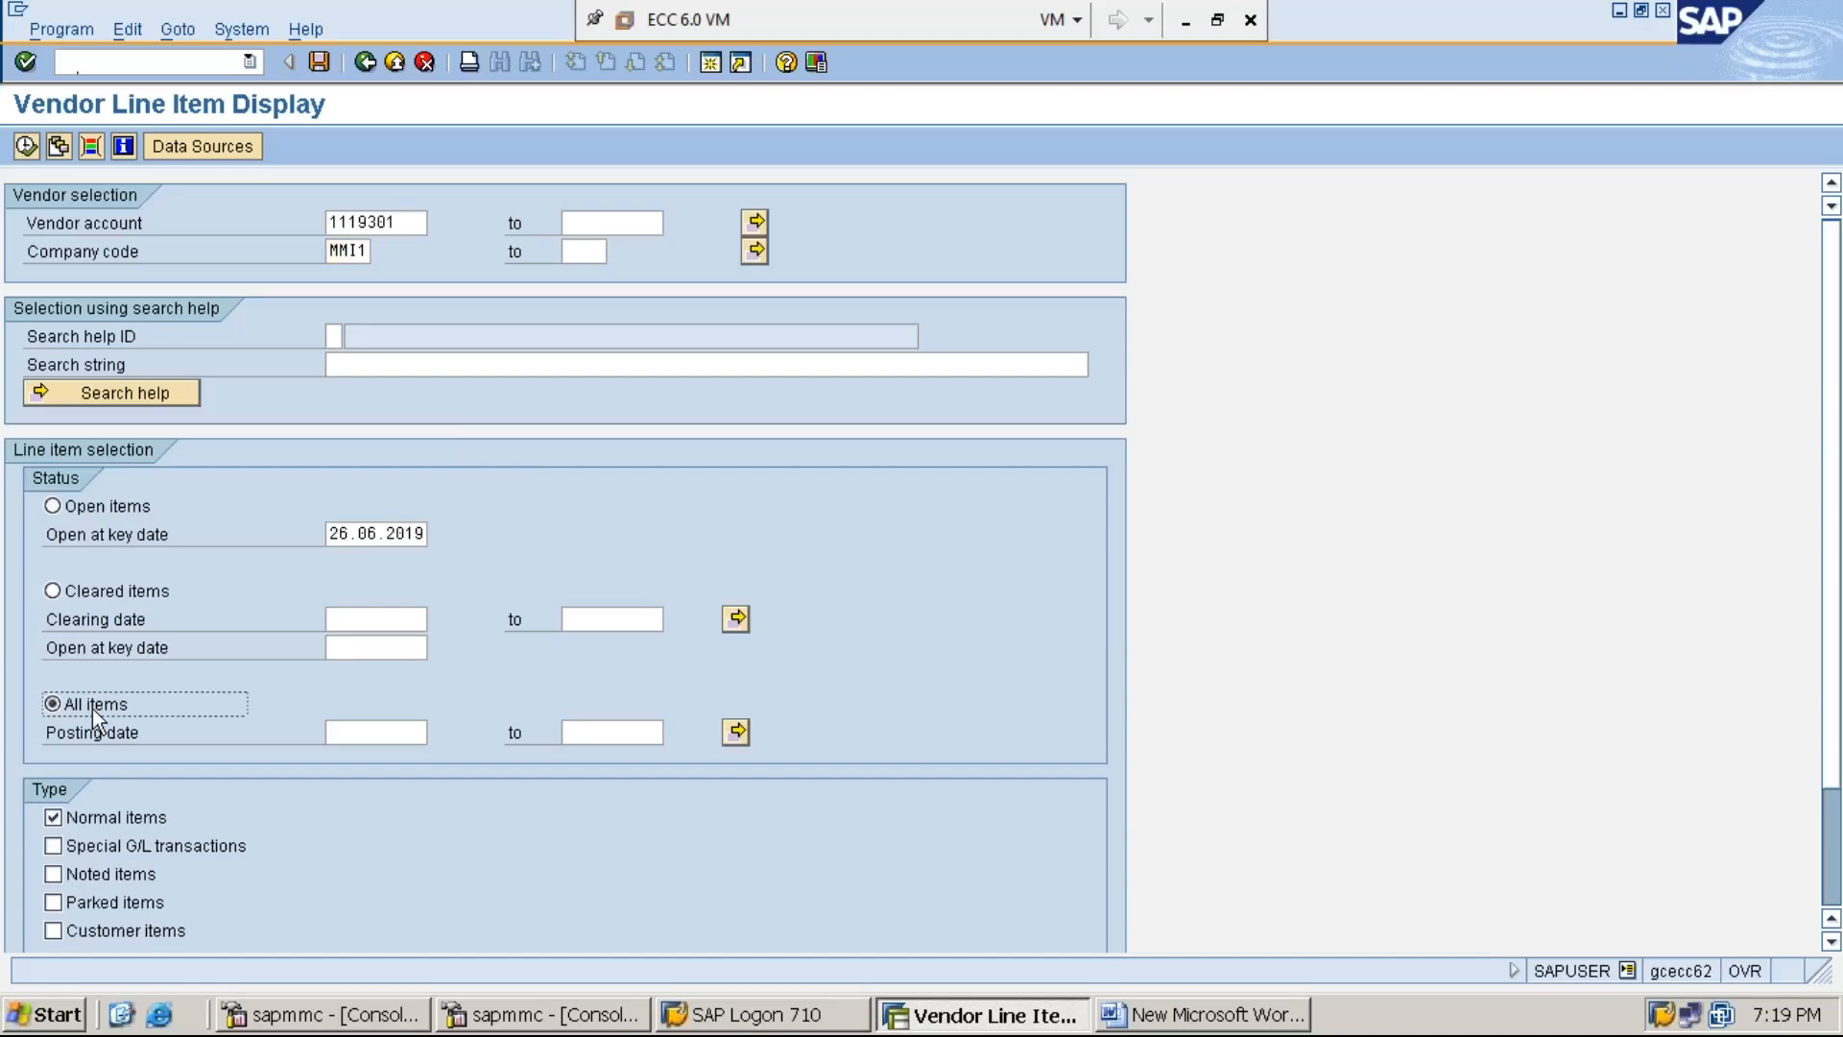
click(1185, 21)
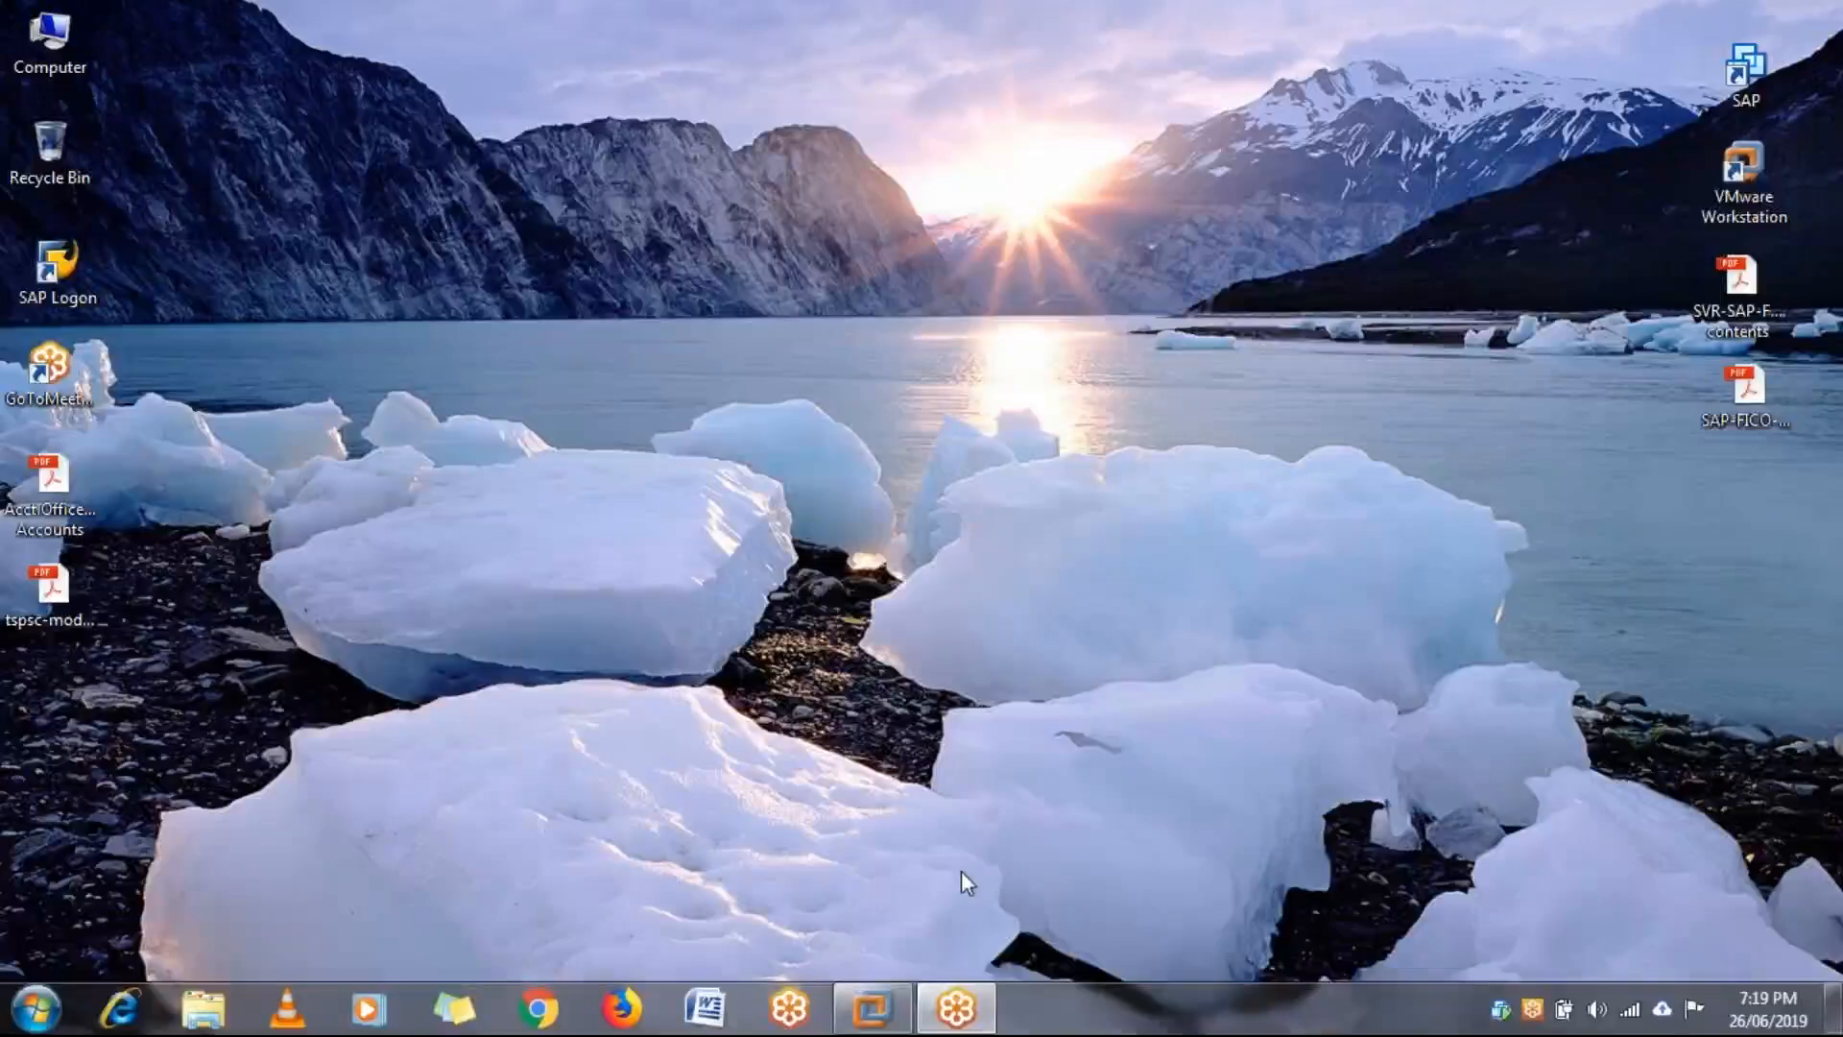
click(872, 1008)
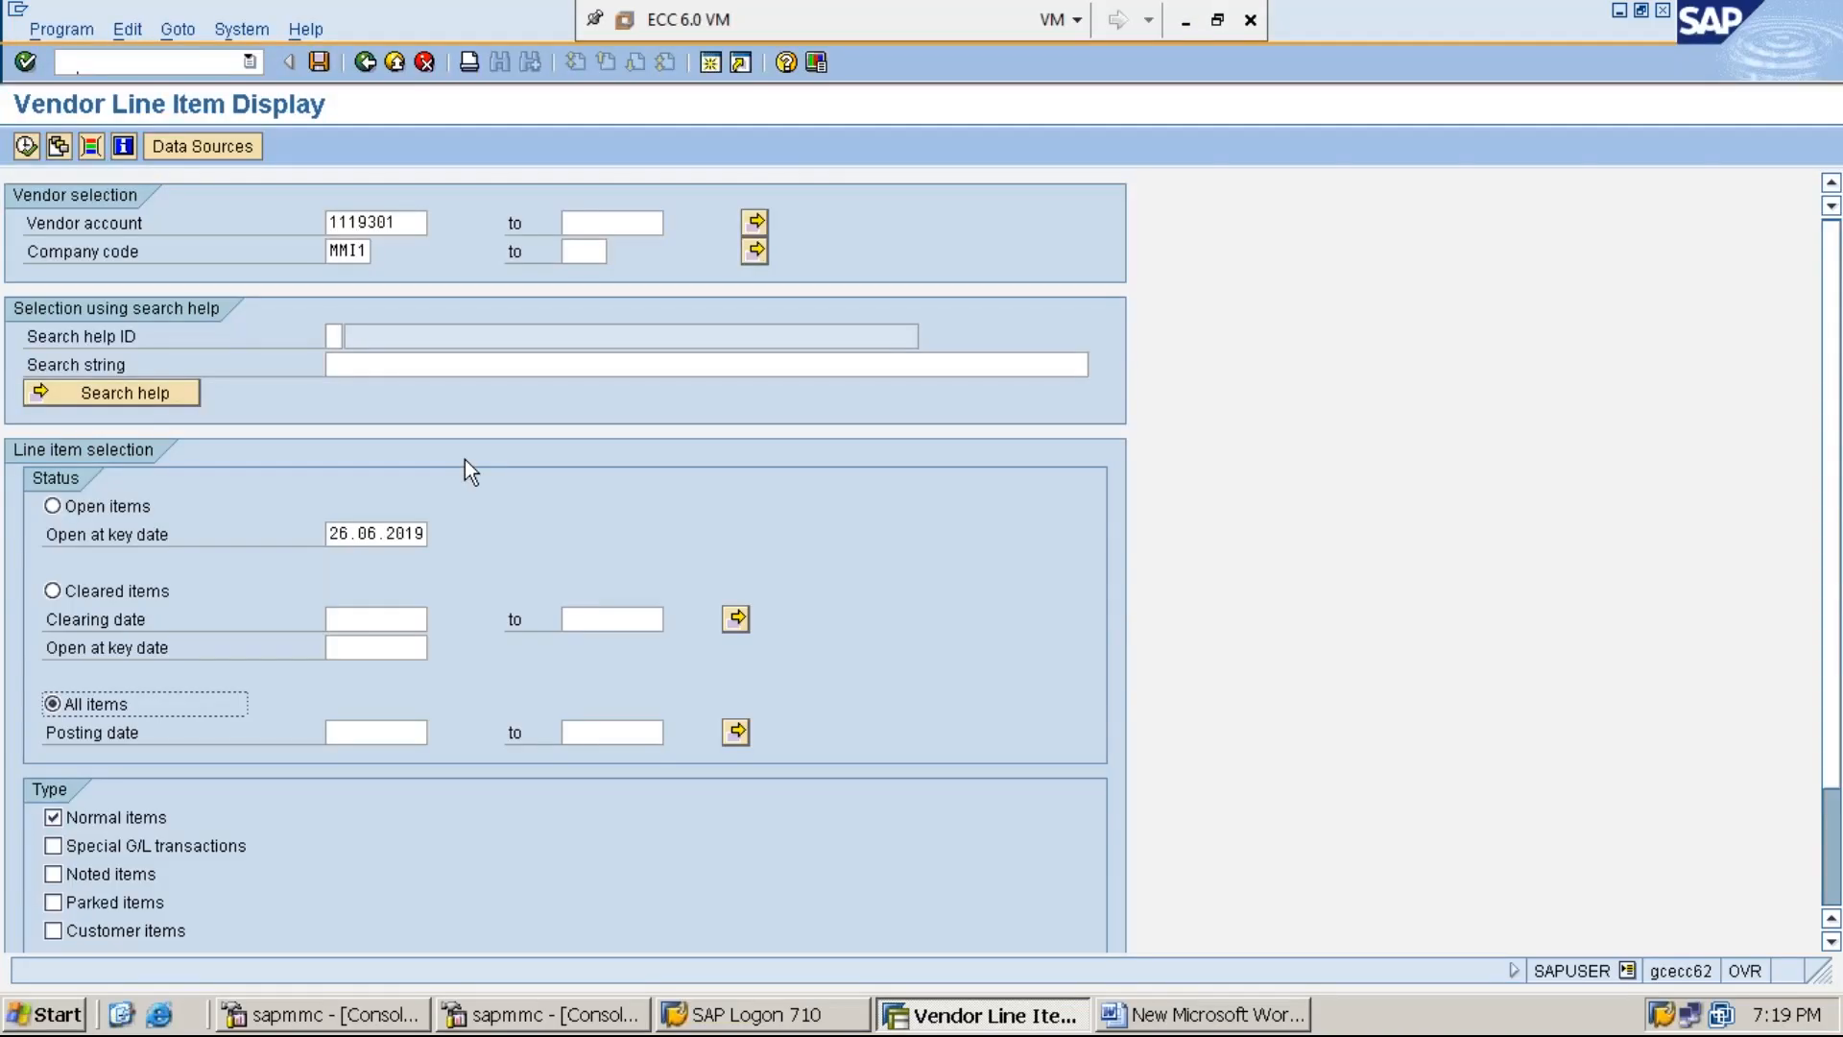
click(26, 147)
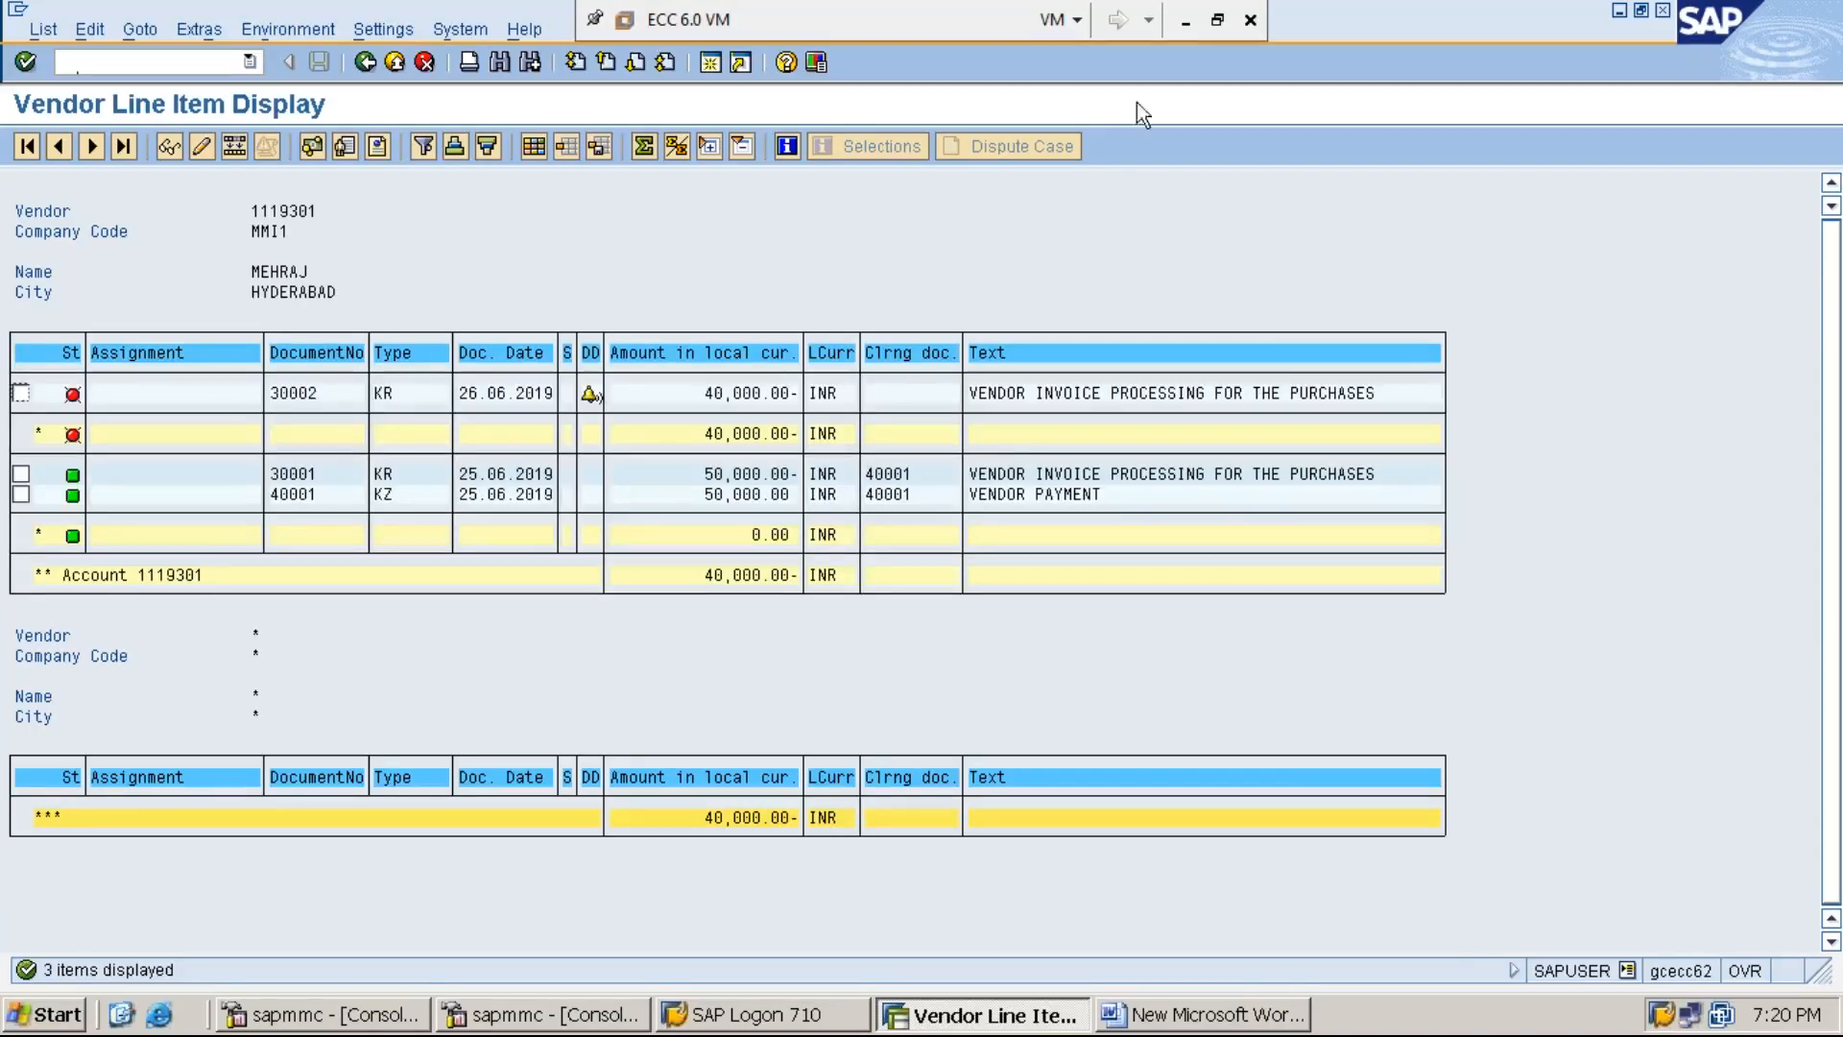
Return to the line item selection and run the display again with the All items status.
click(1187, 20)
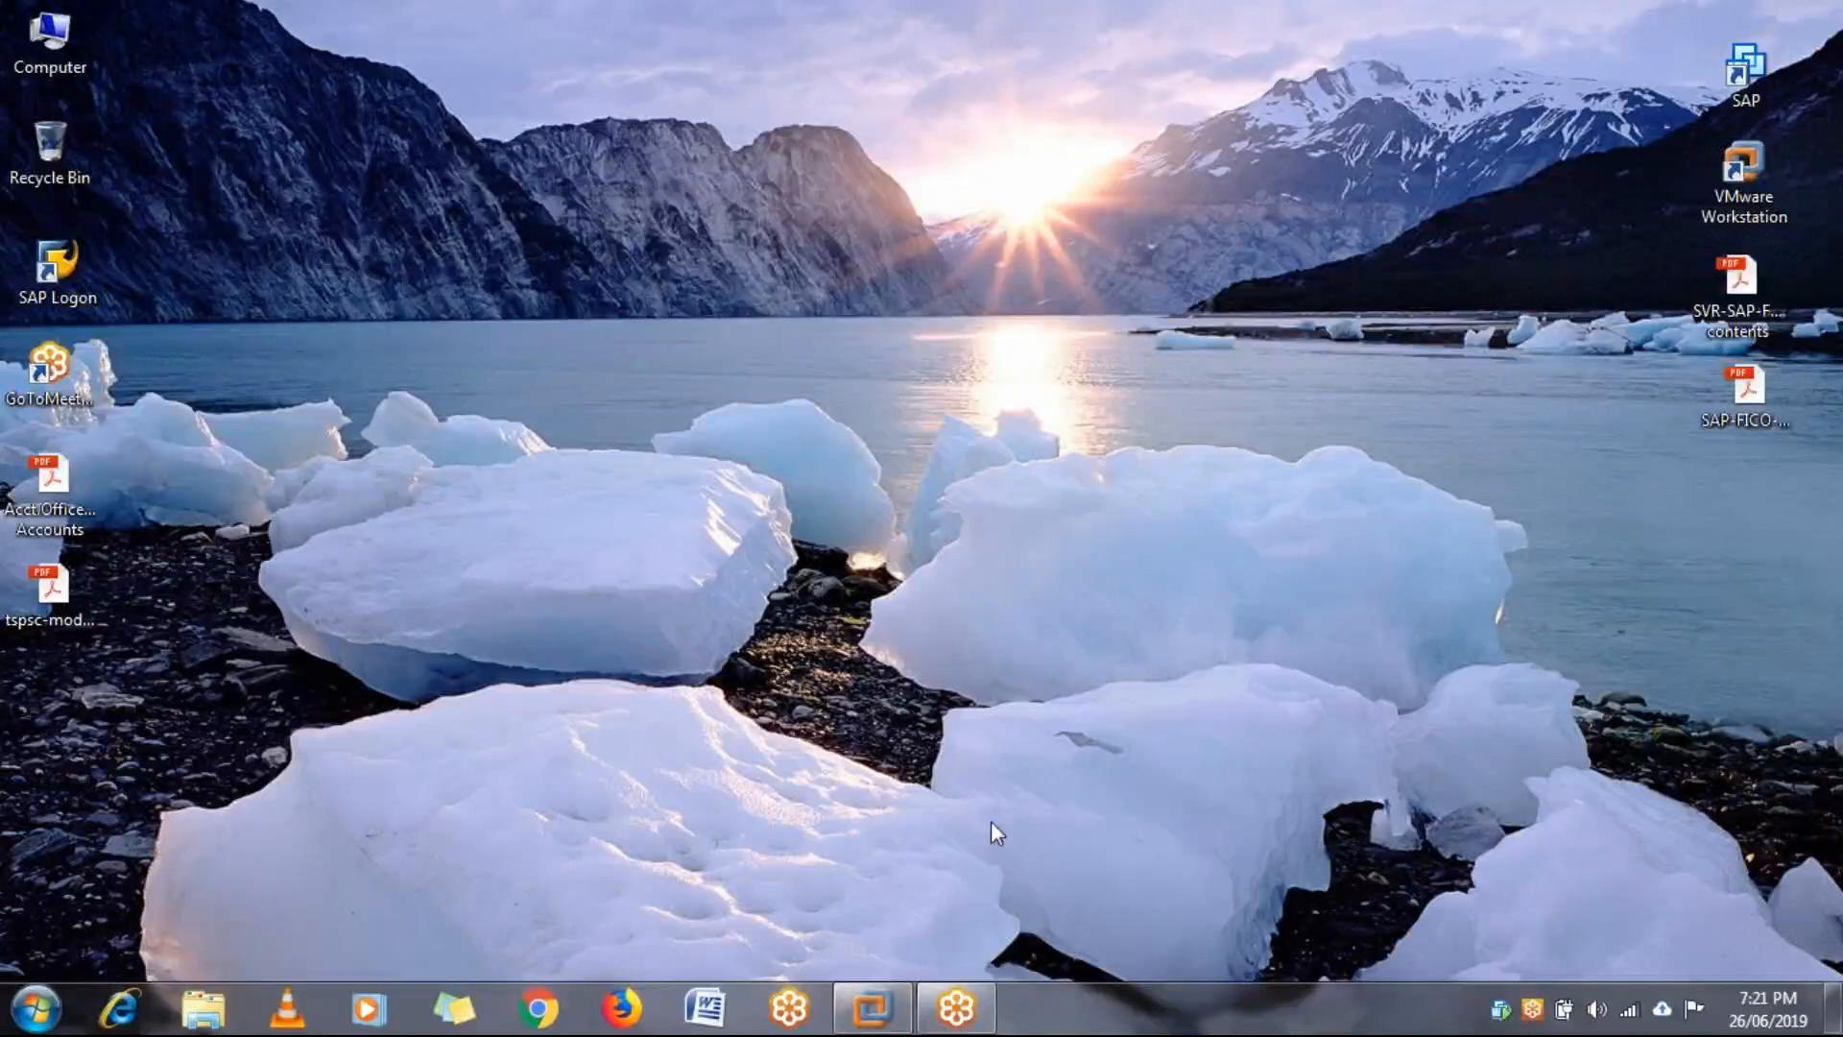
click(872, 1008)
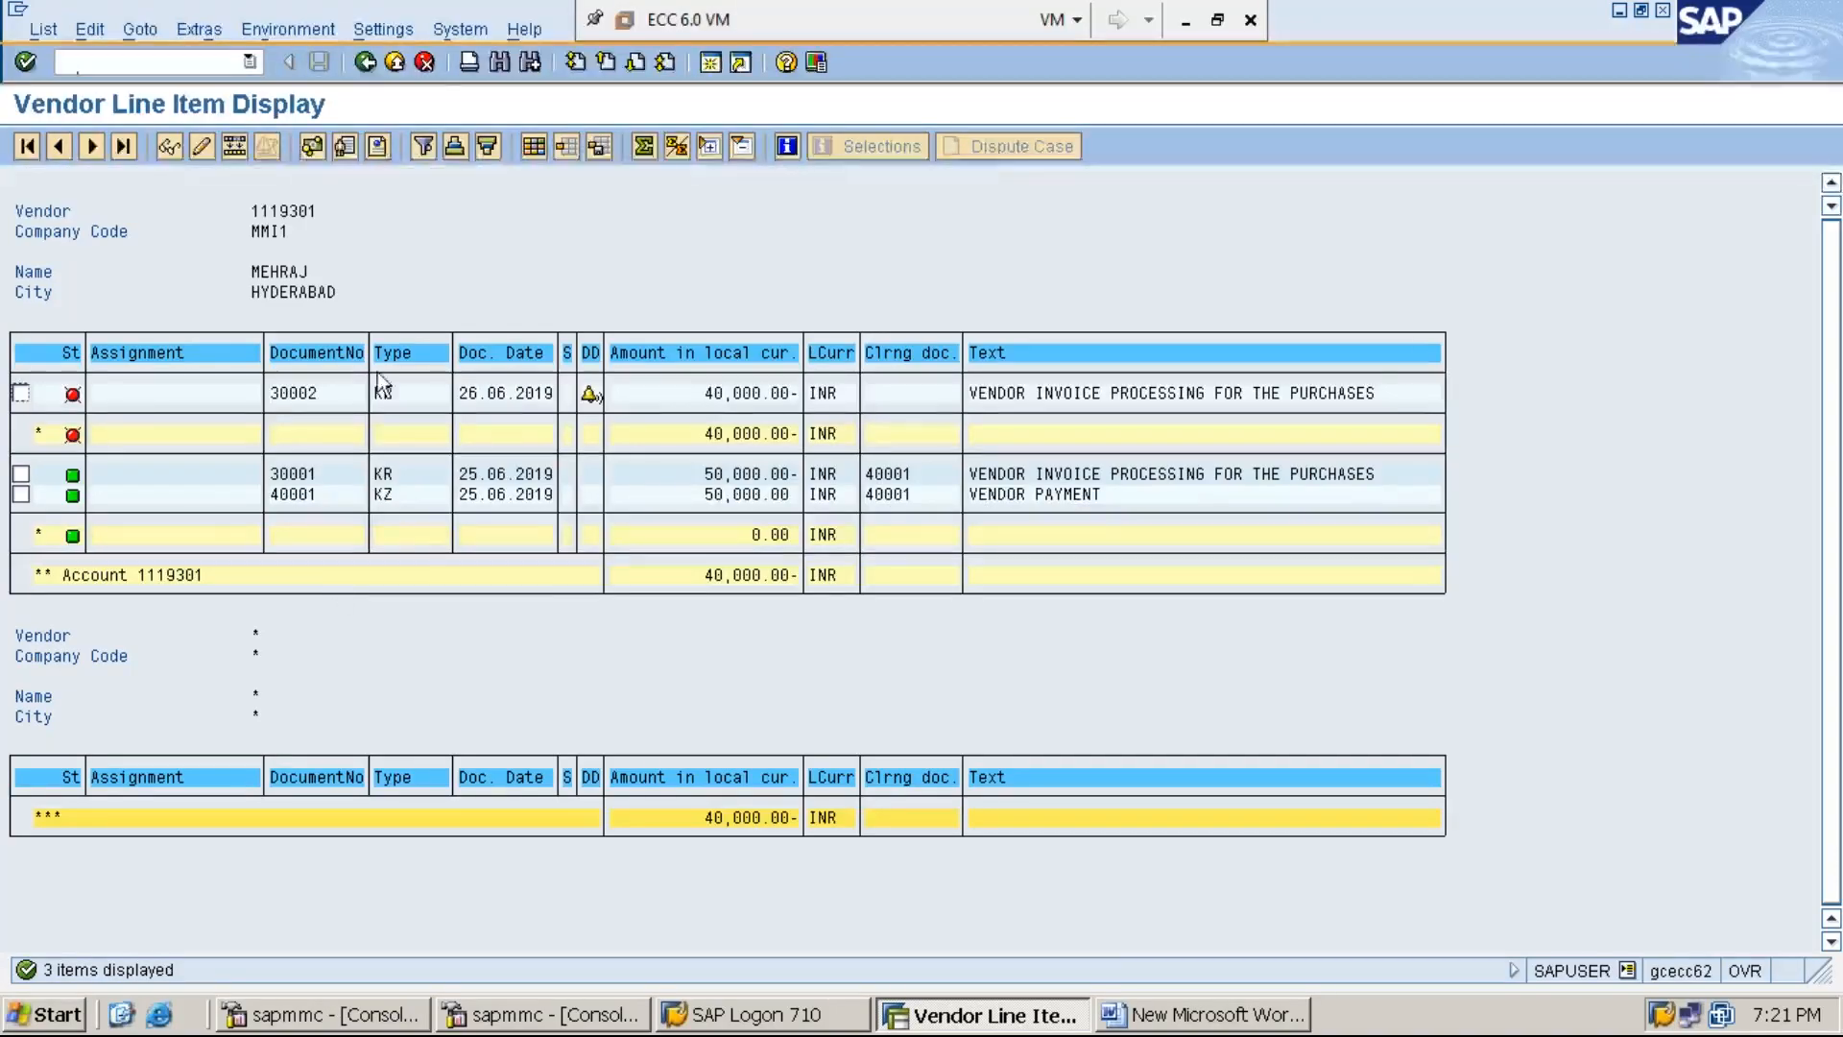
click(364, 63)
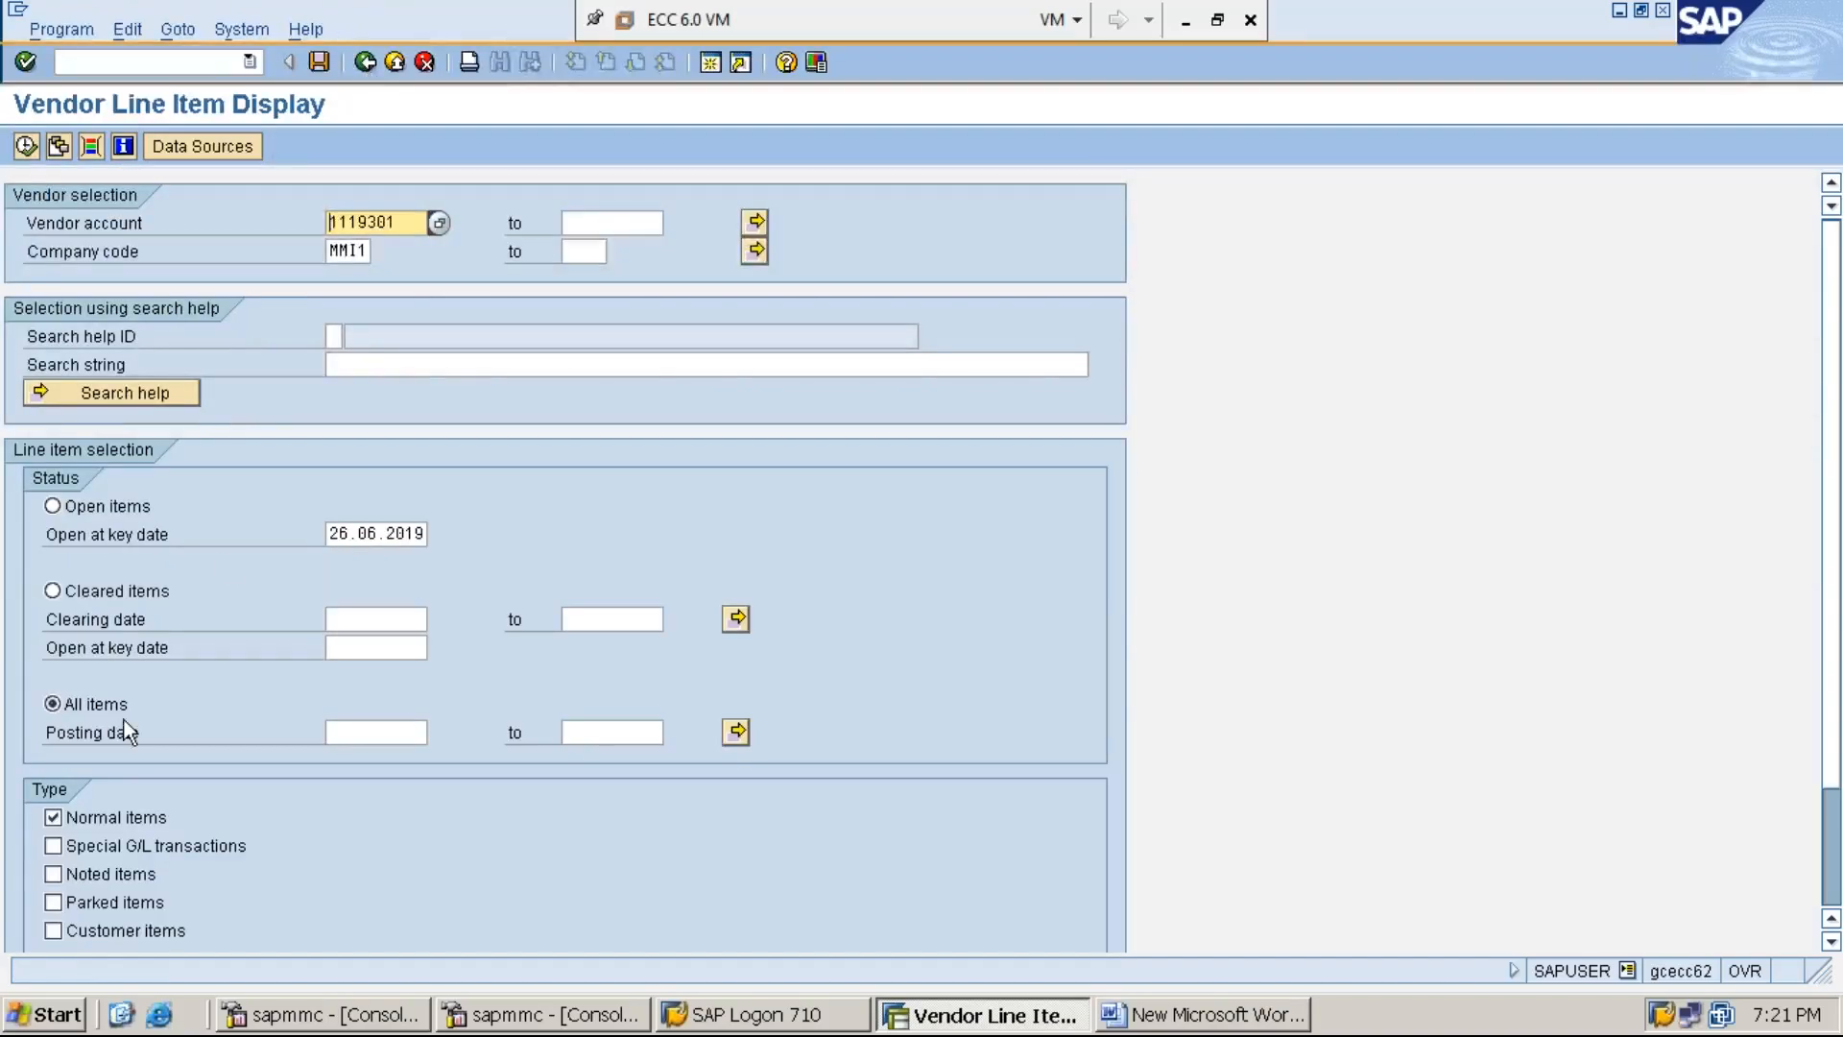
click(26, 146)
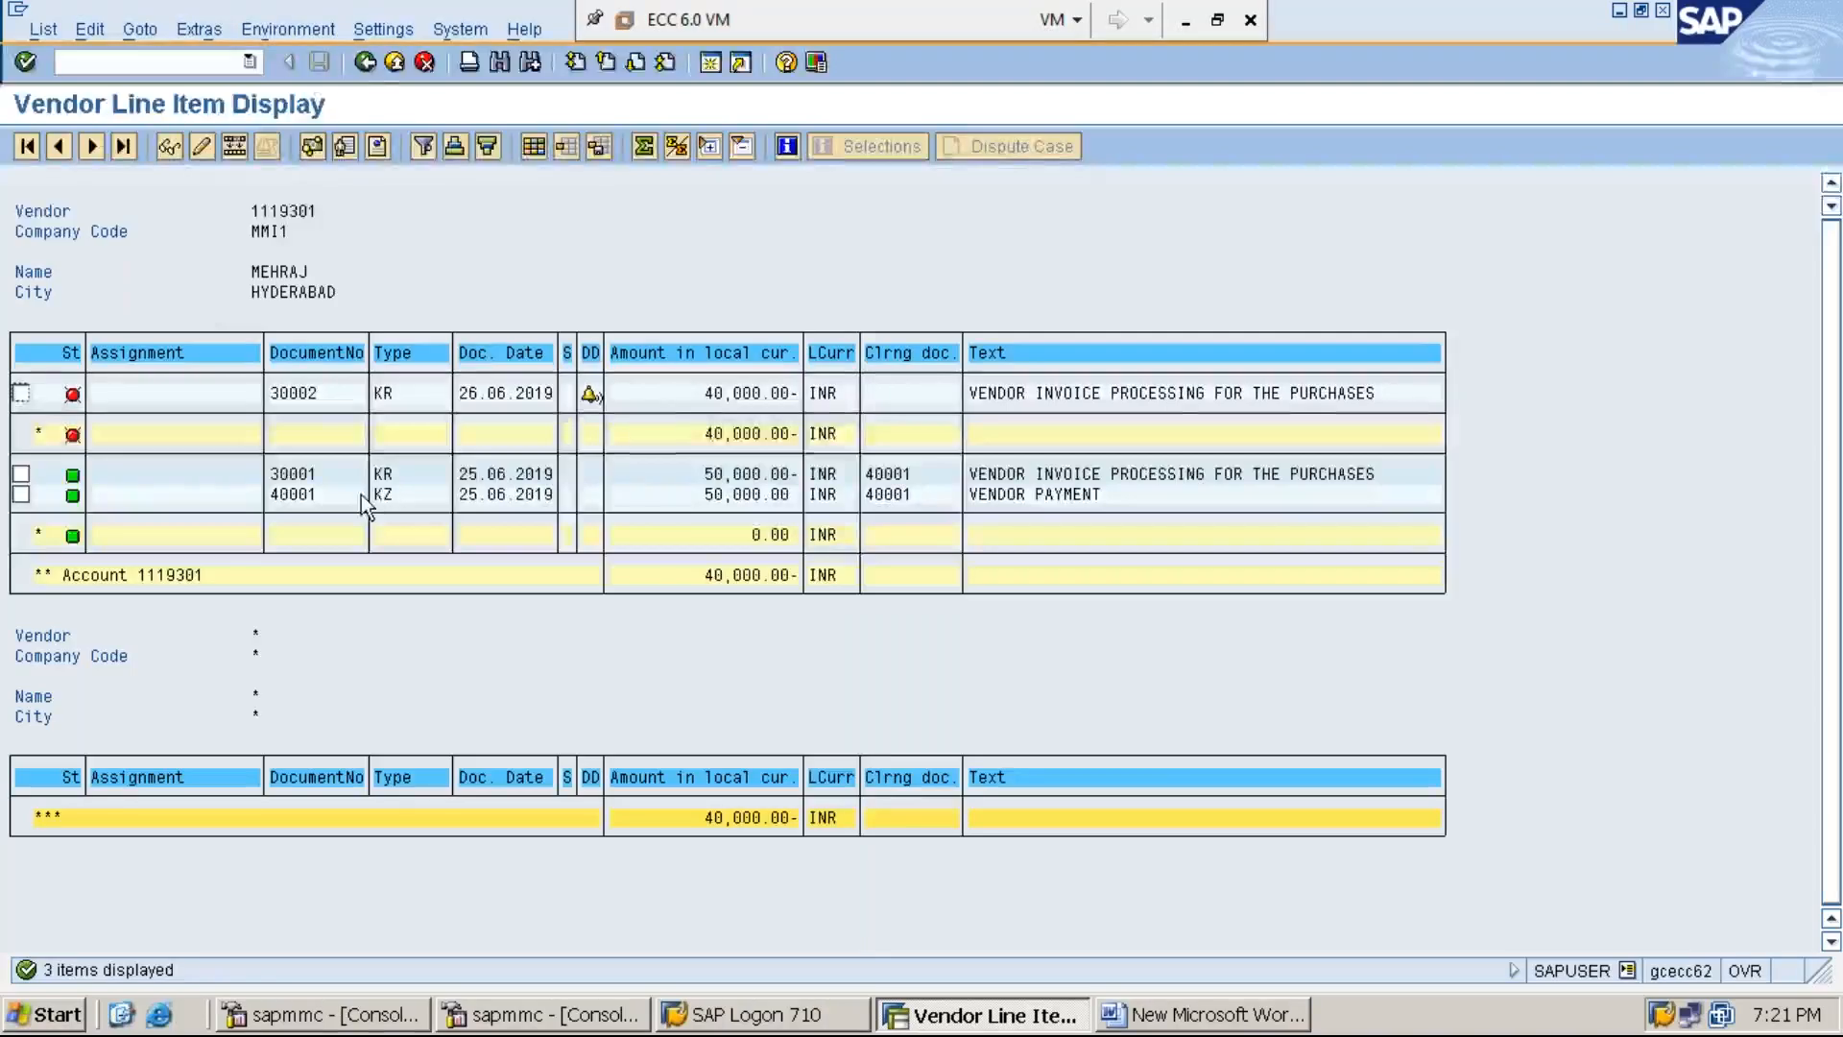
Return to the line item selection and display only the vendor's Open items at key date 26.06.2019.
click(366, 64)
click(53, 507)
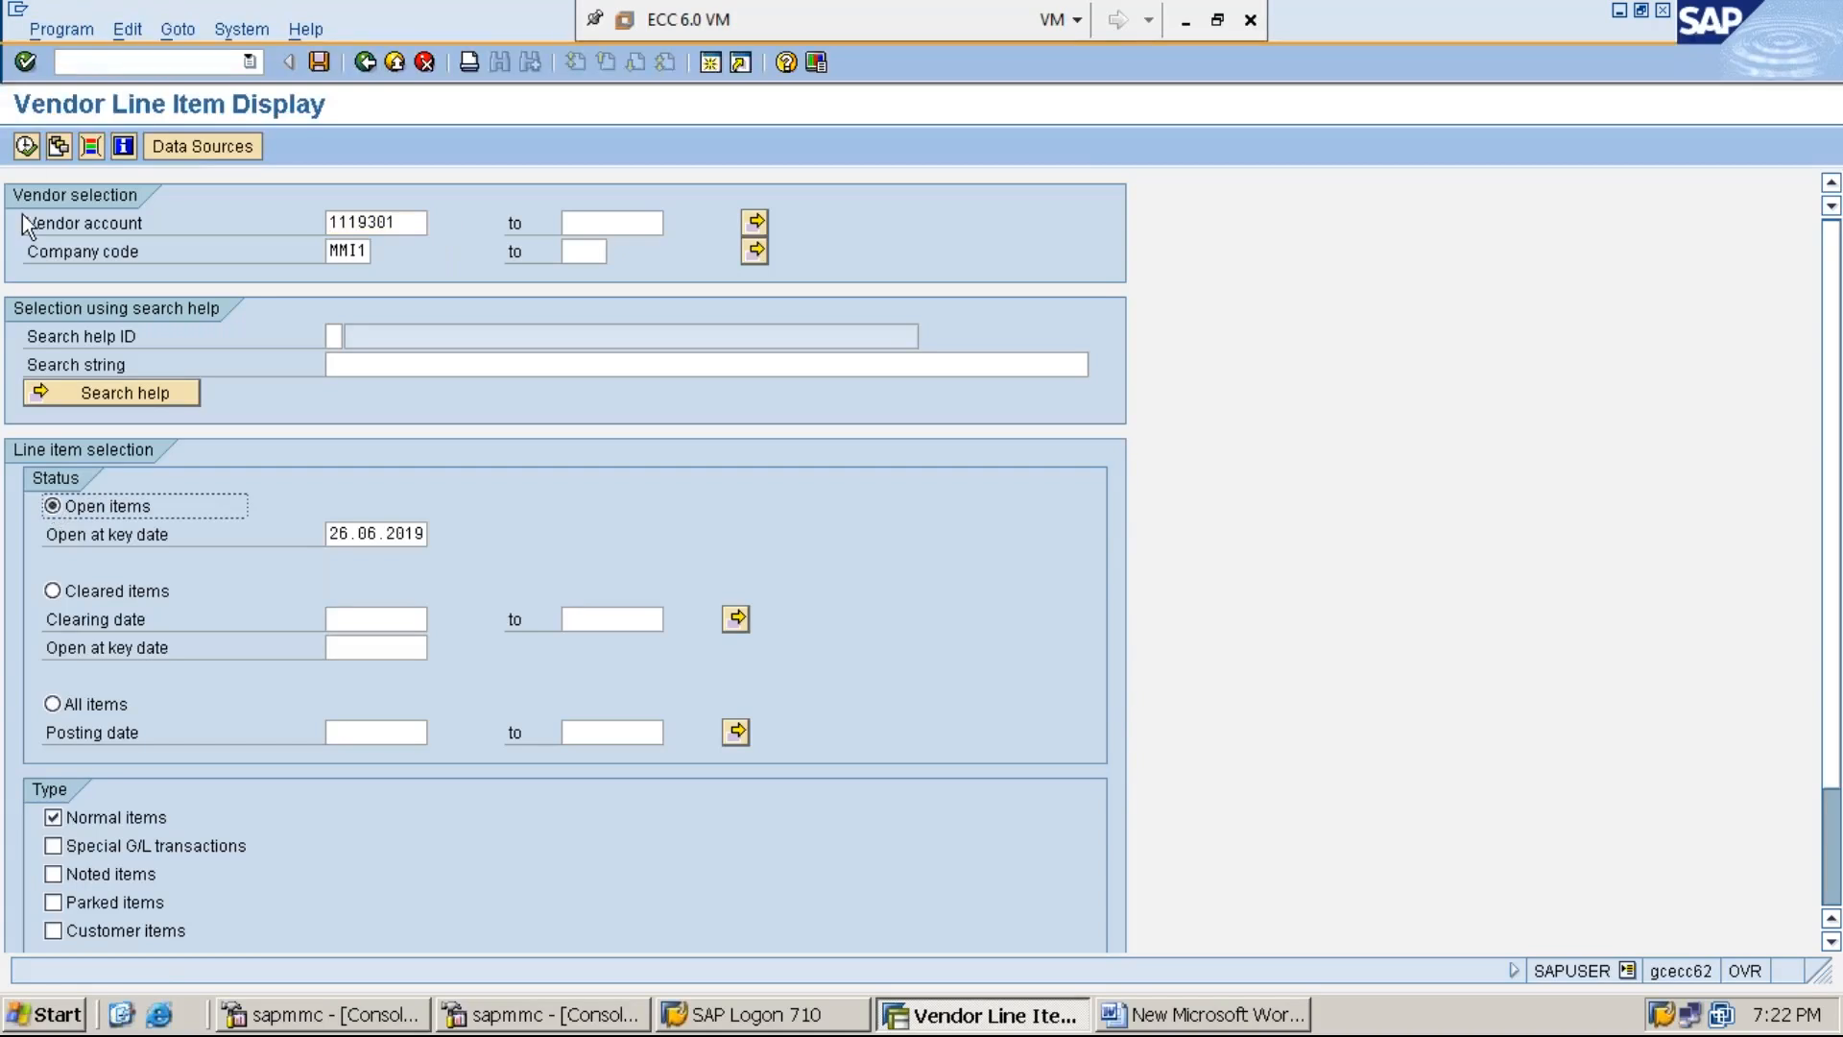
click(26, 147)
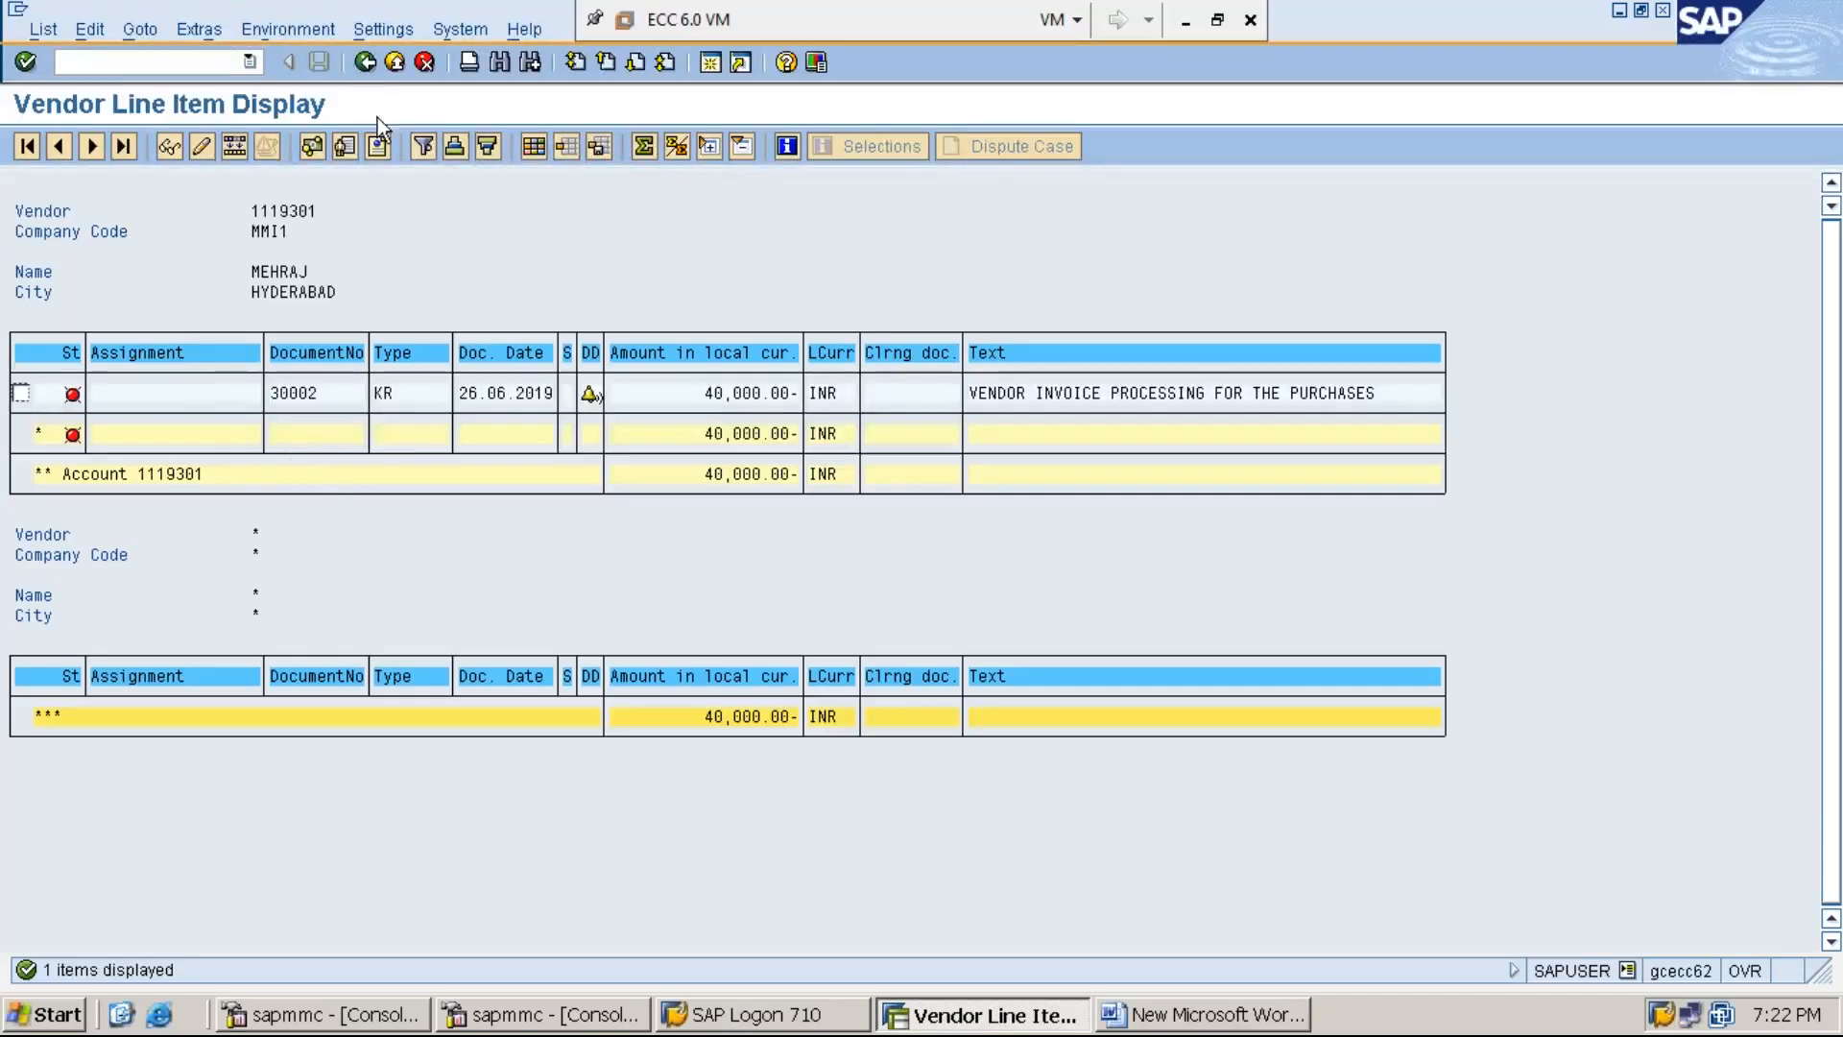
Go back to the selection and display the vendor's line items with the Cleared items status.
click(365, 64)
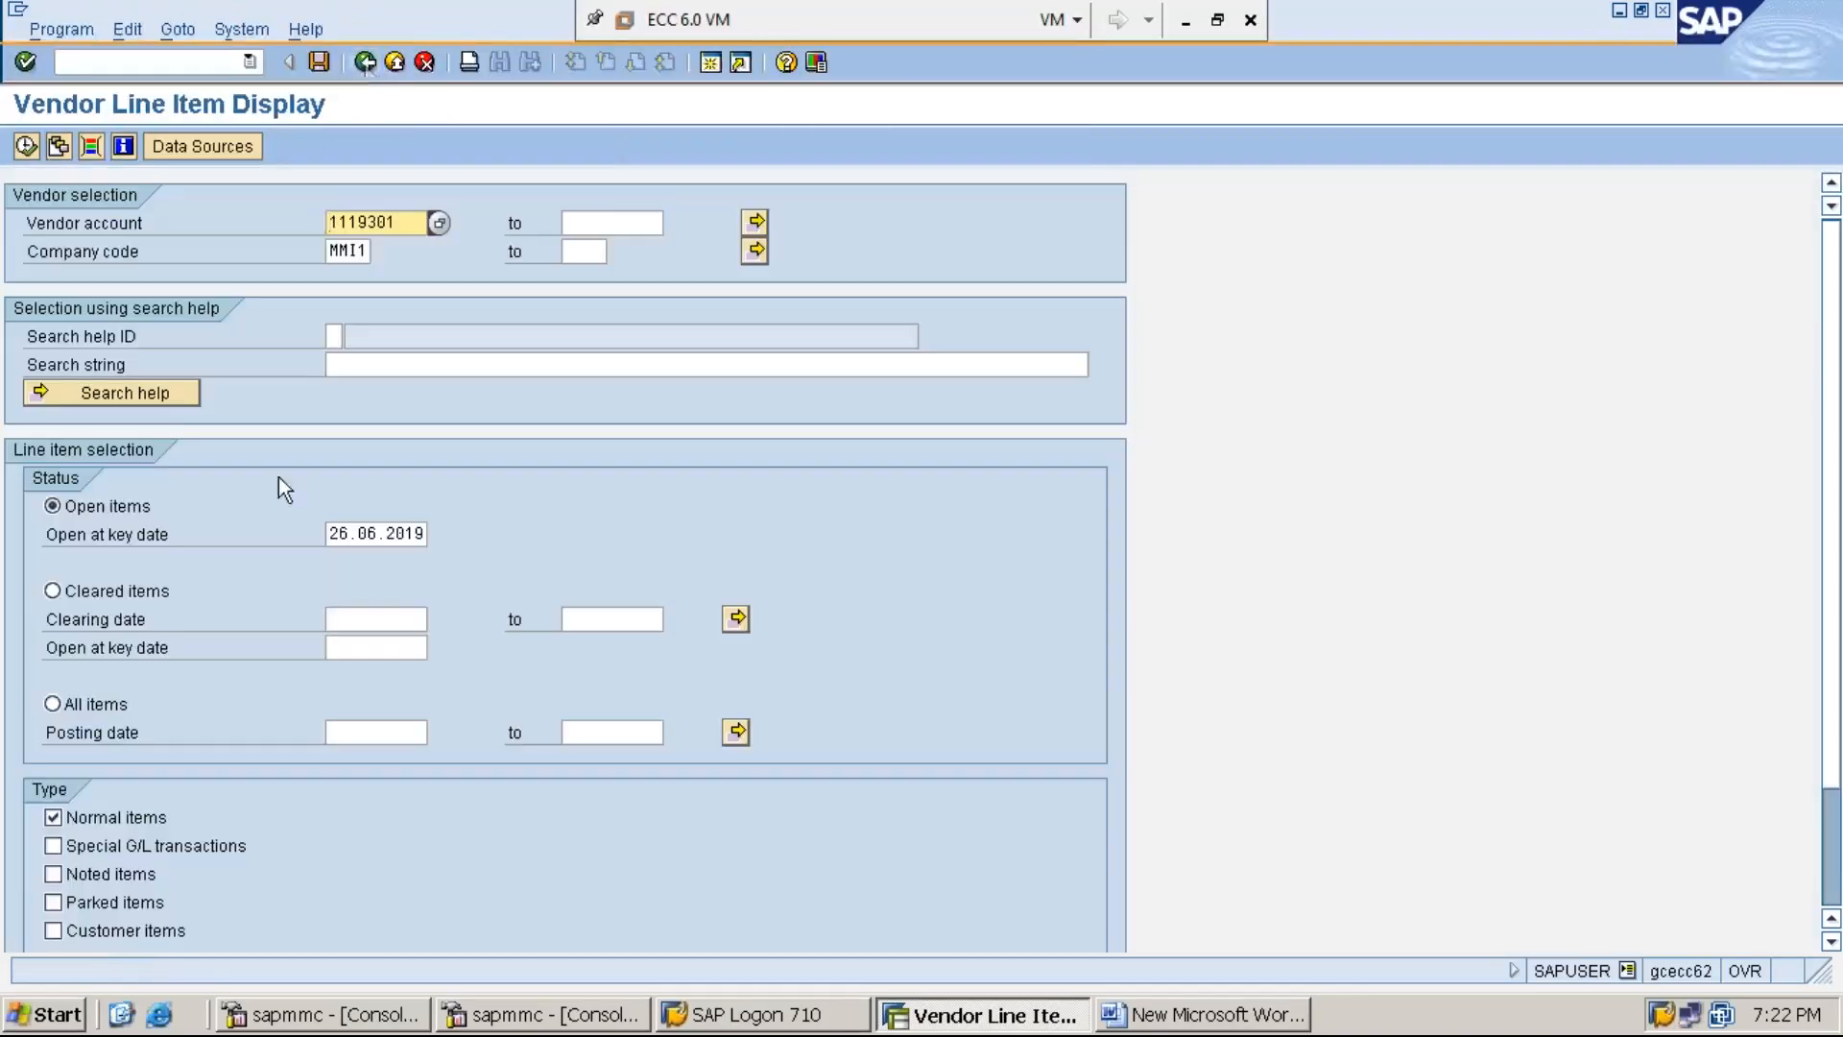
click(82, 595)
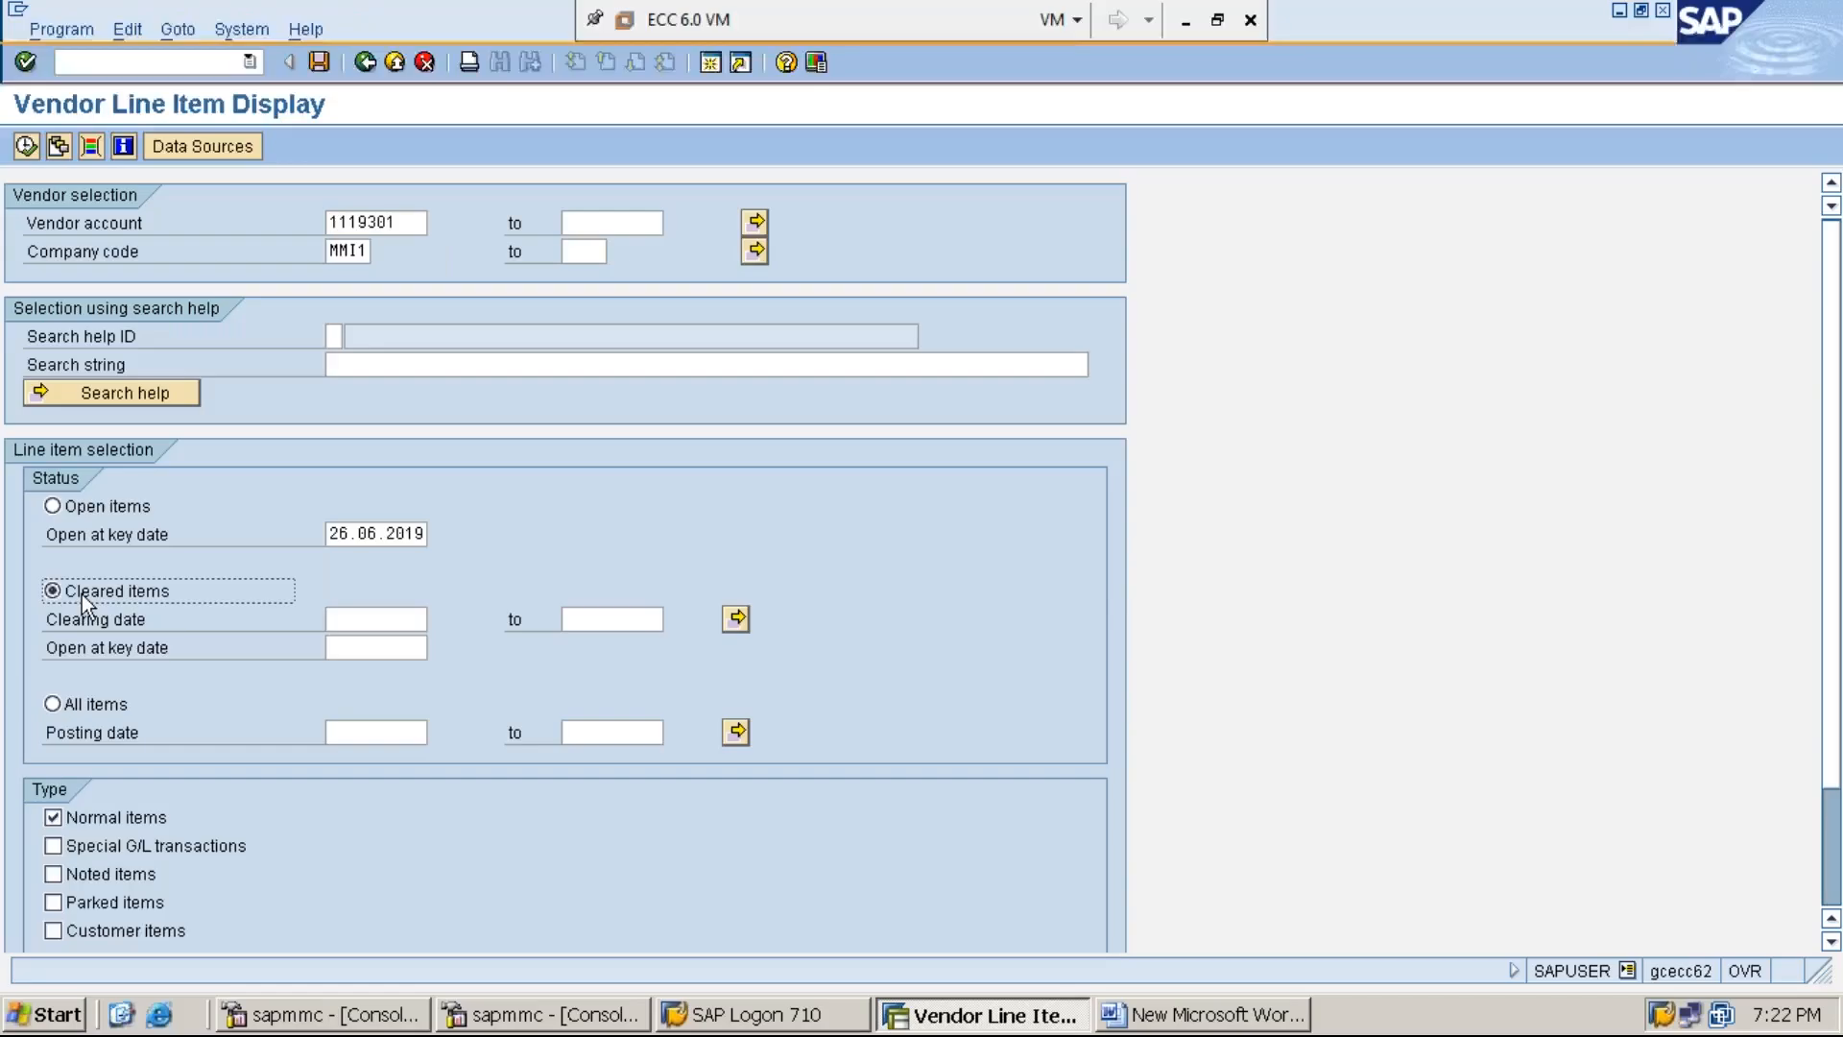
click(27, 144)
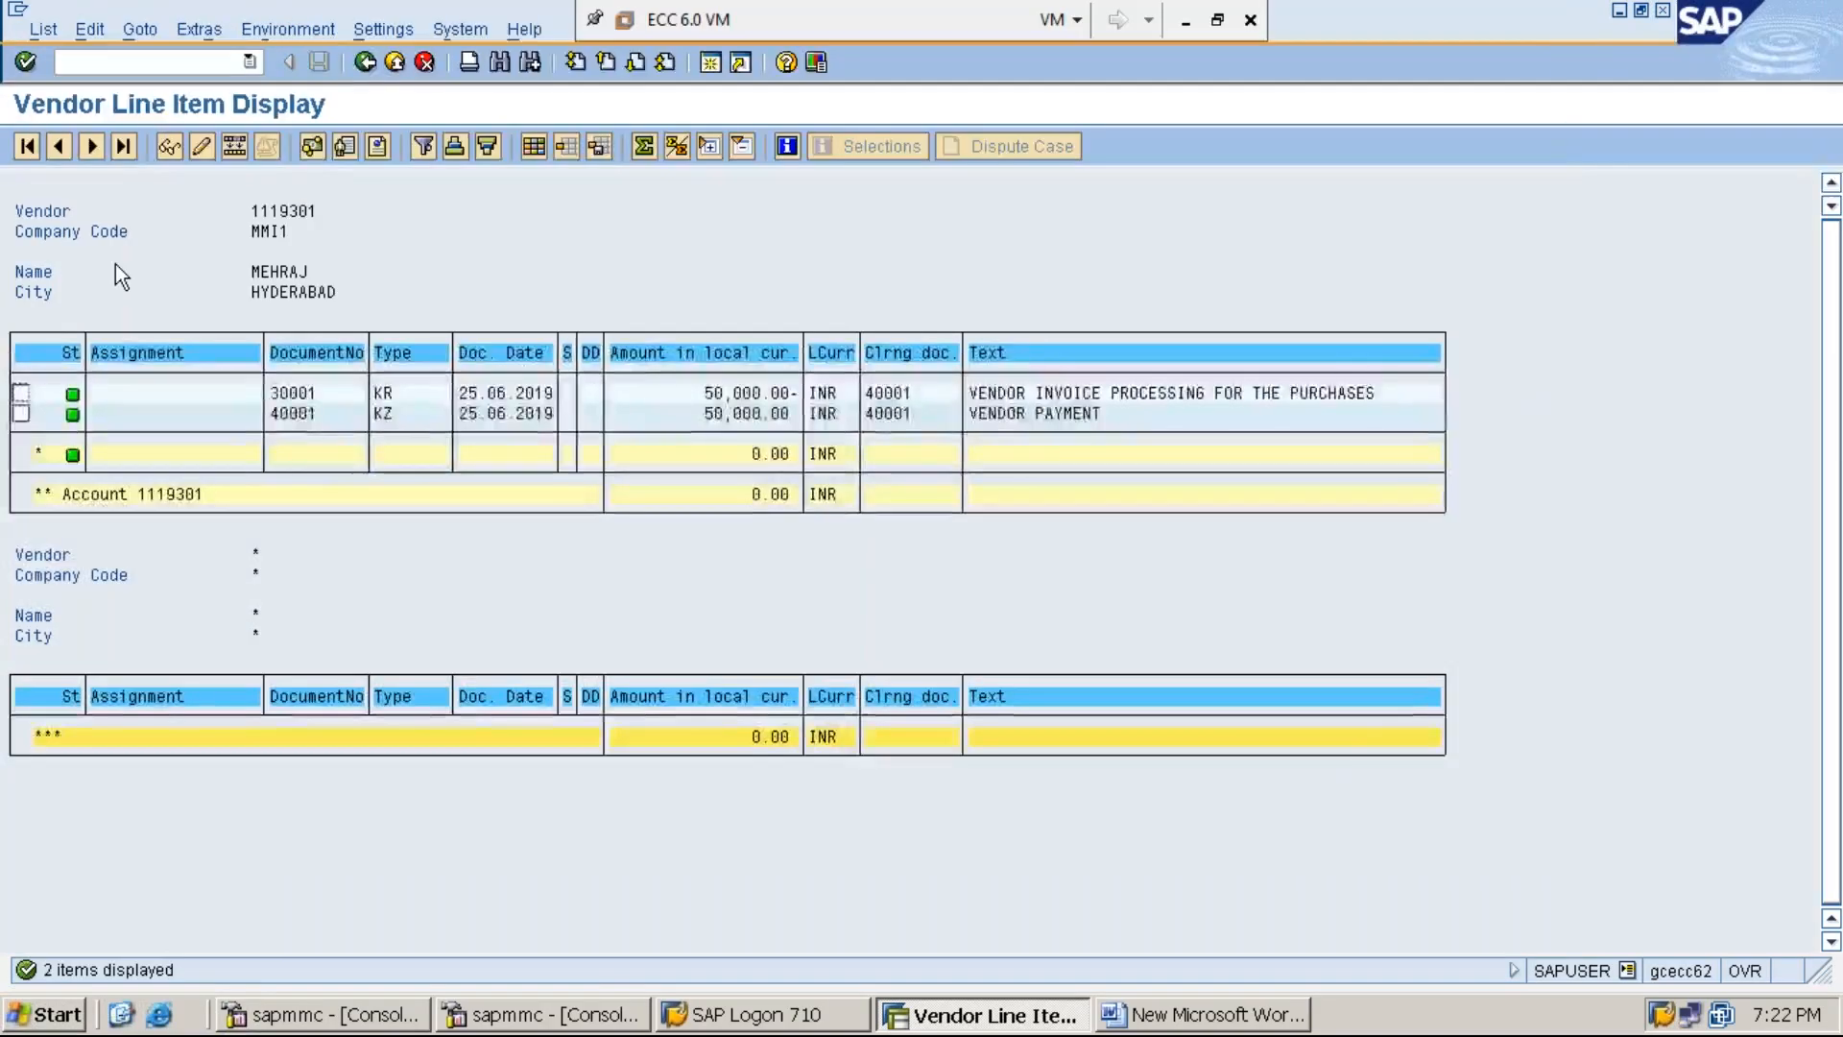
Return from the cleared items and display the vendor's line items with the All items status.
click(366, 63)
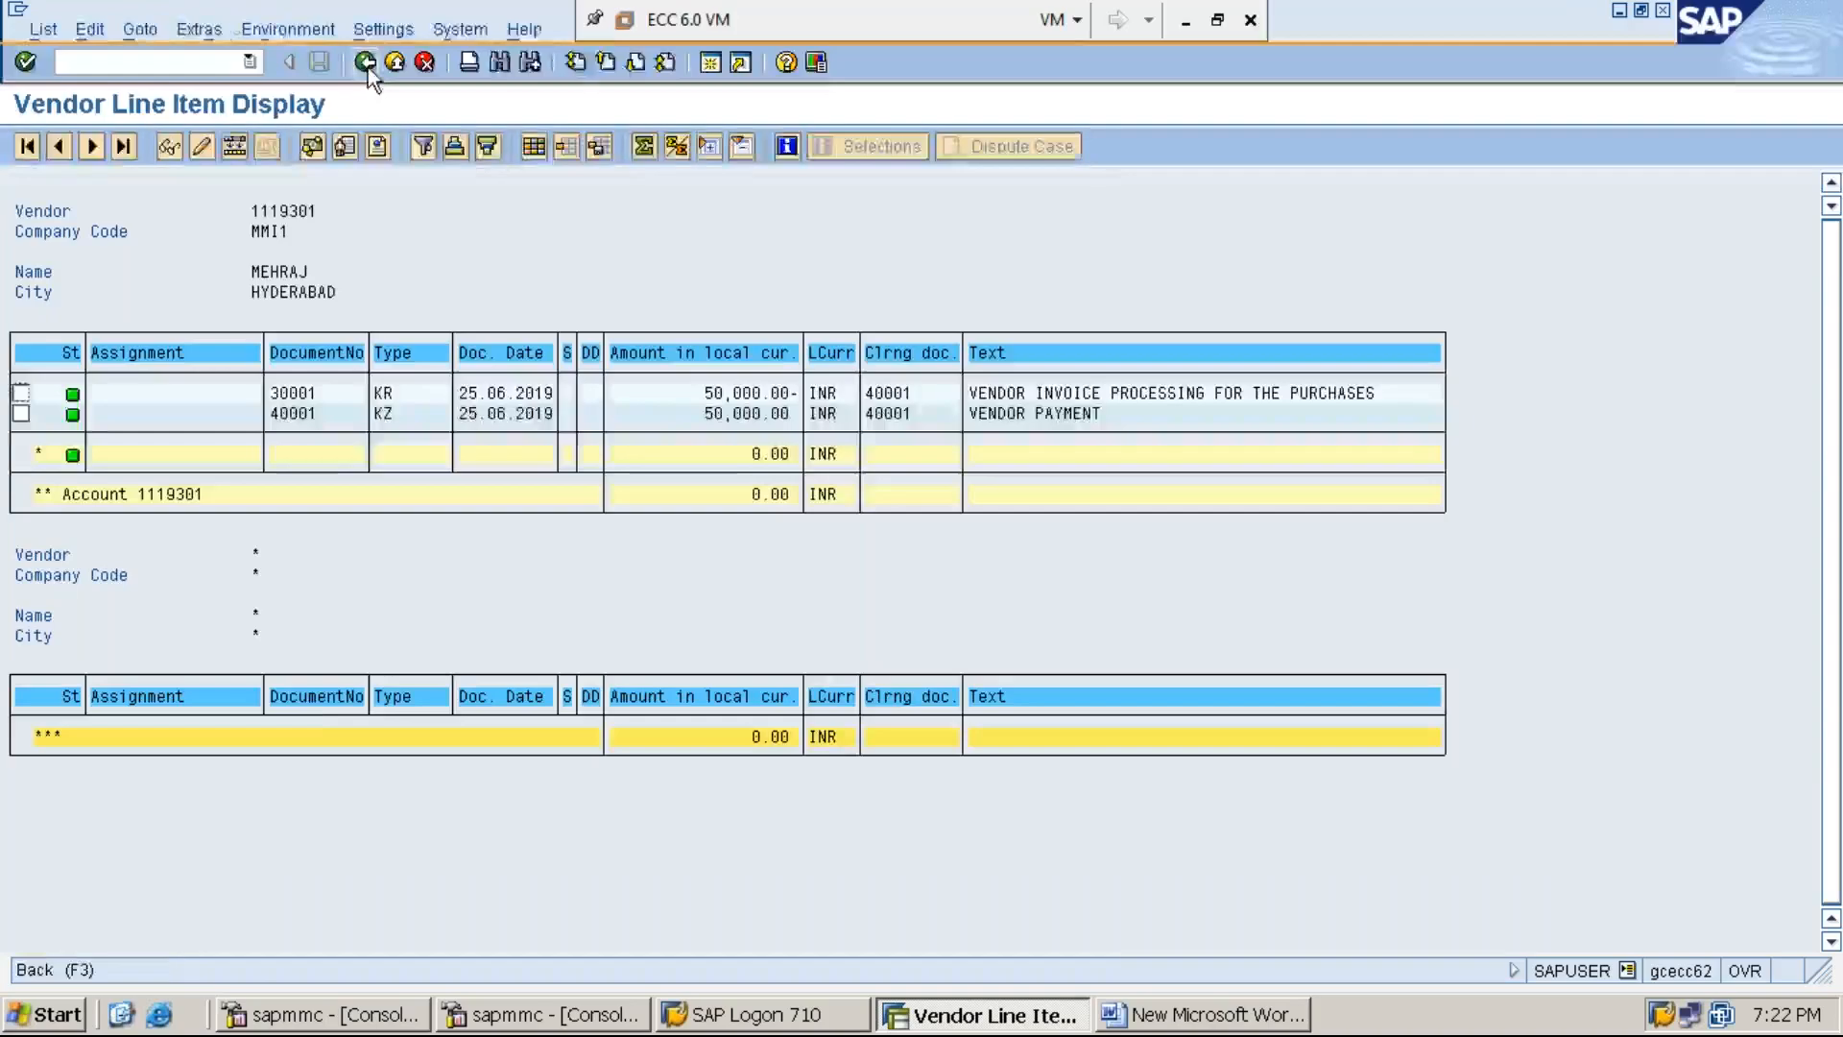
click(90, 710)
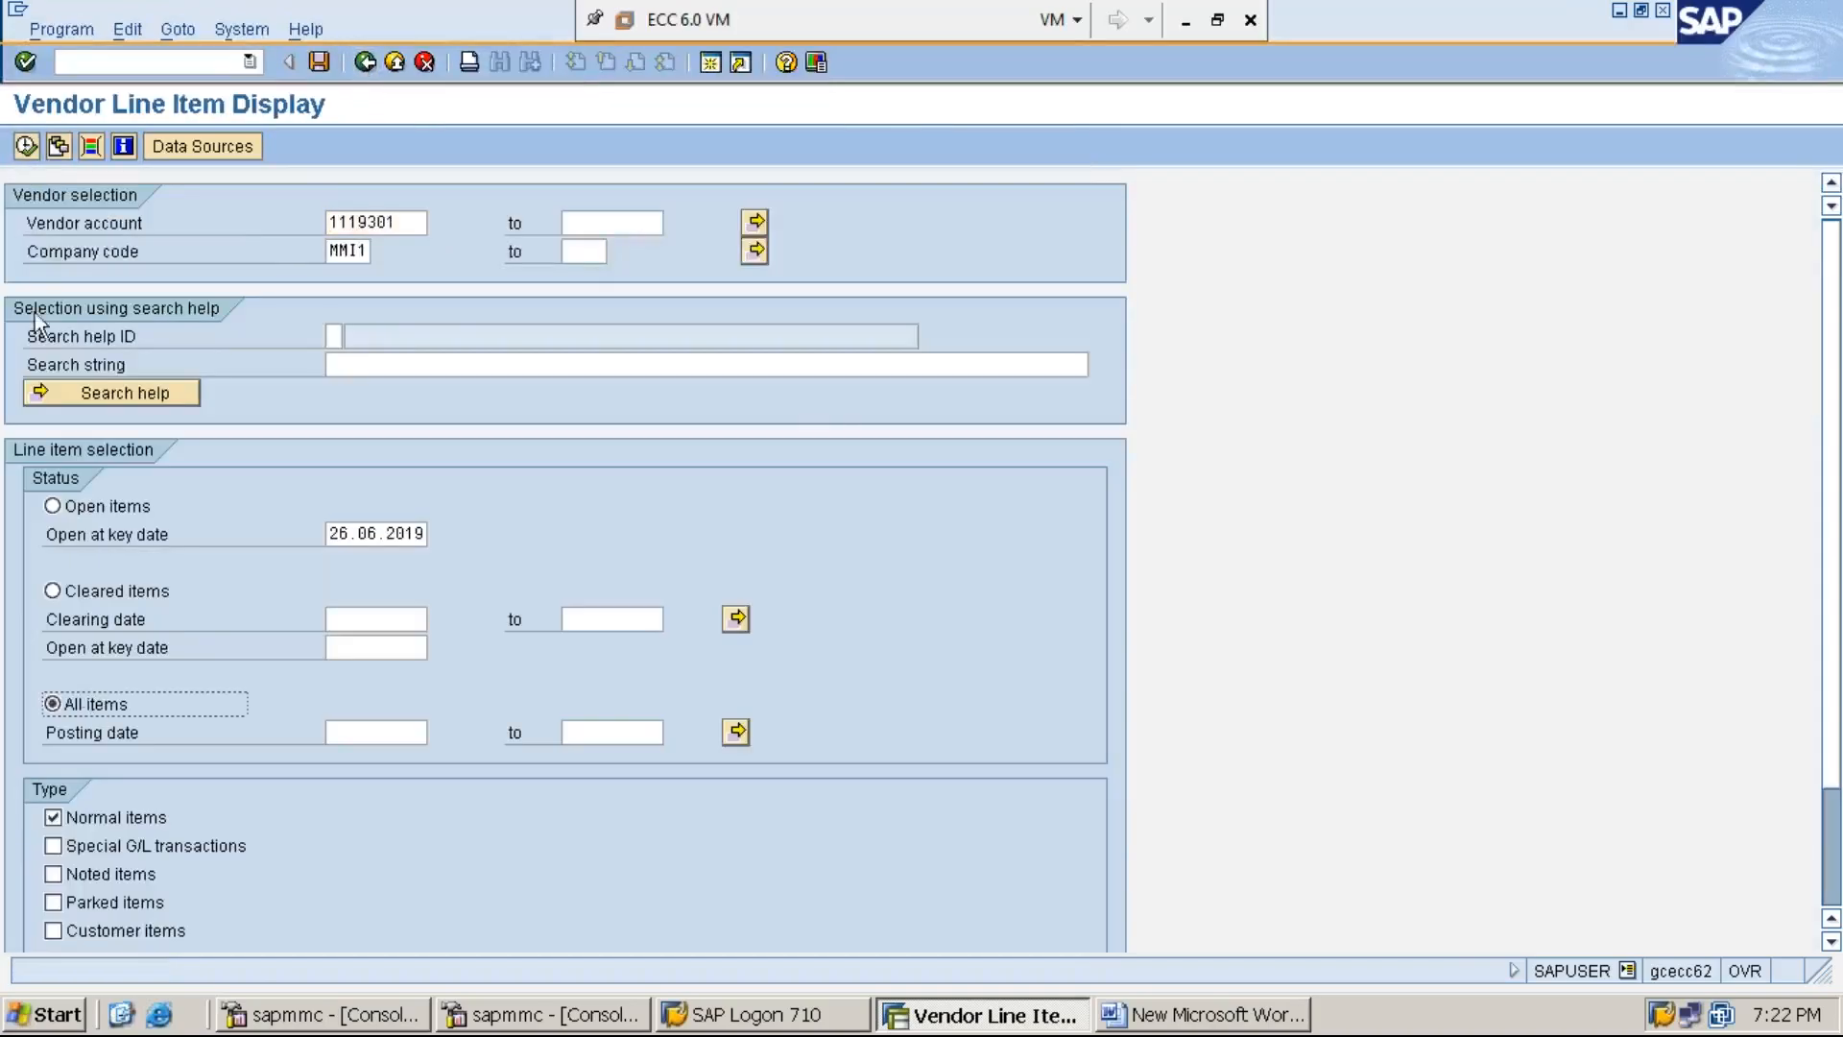
click(25, 147)
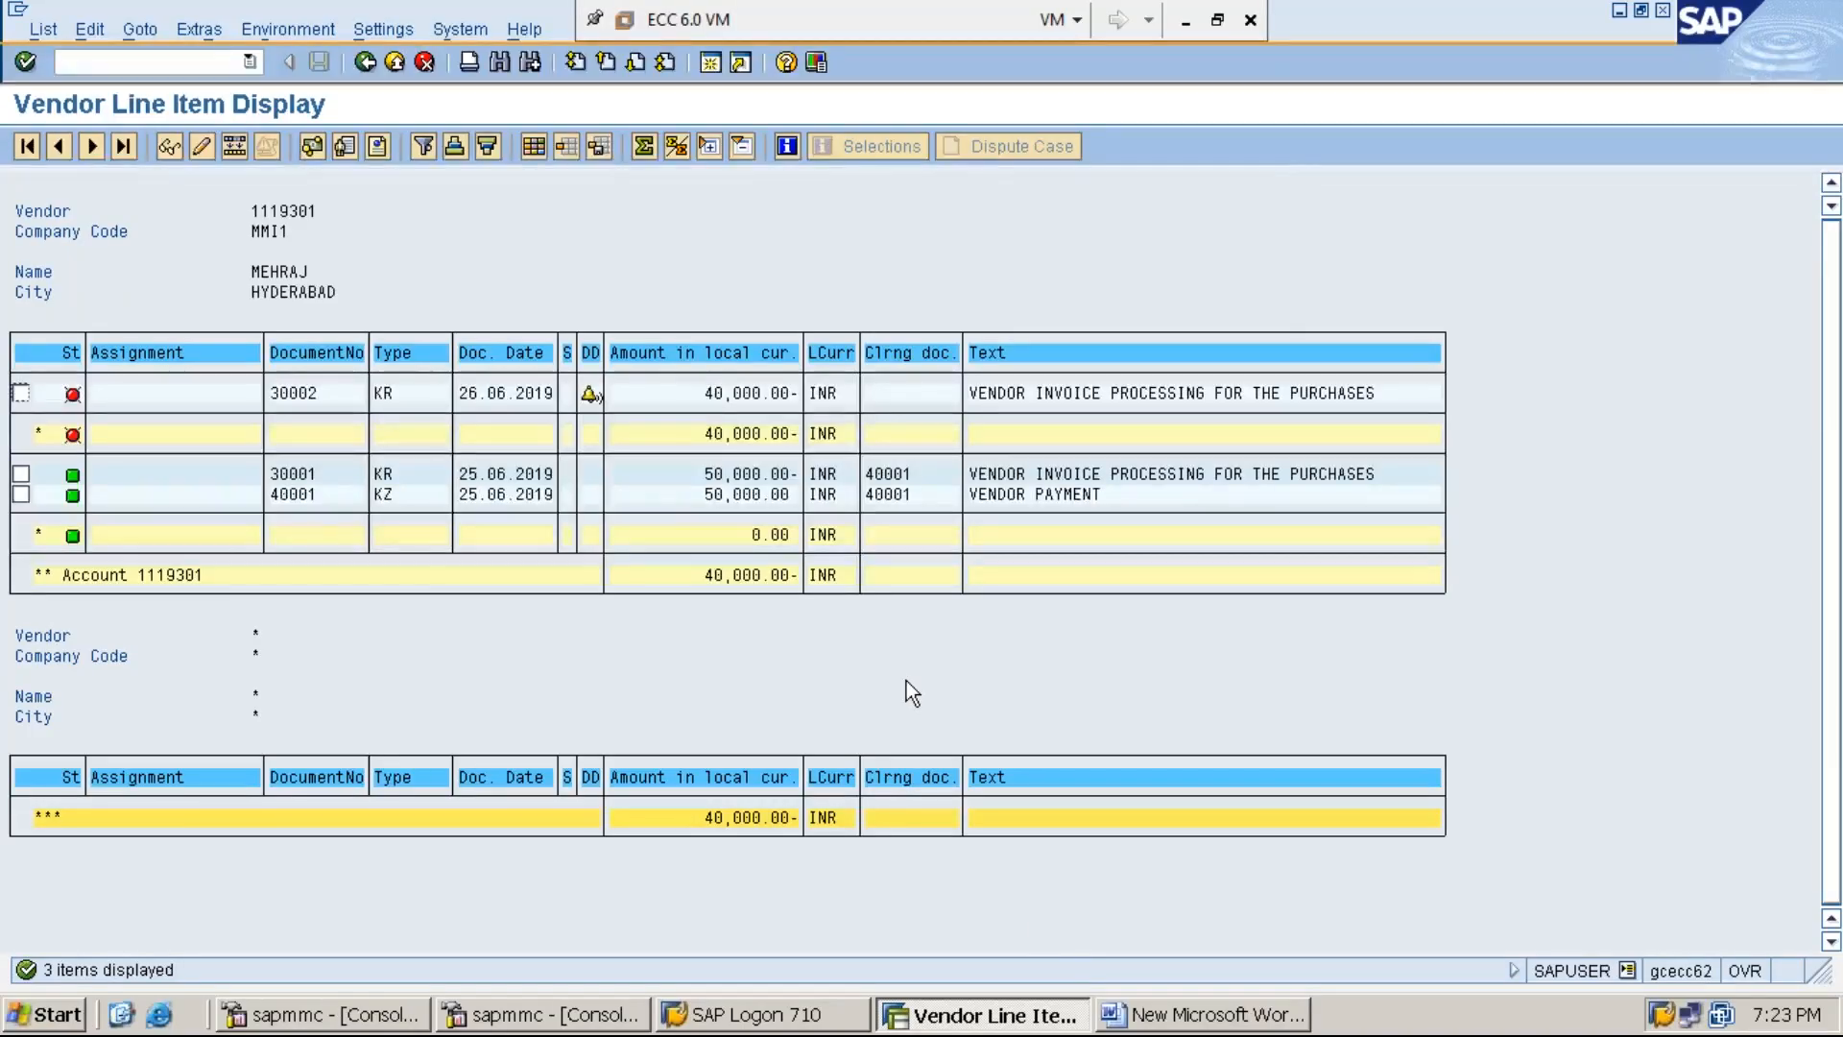
Switch to the Word document and start a new line reading "STEP:3: PROCESS VENDOR PAYMENT OF RS.4,000/-" below STEP:2.
click(1252, 1019)
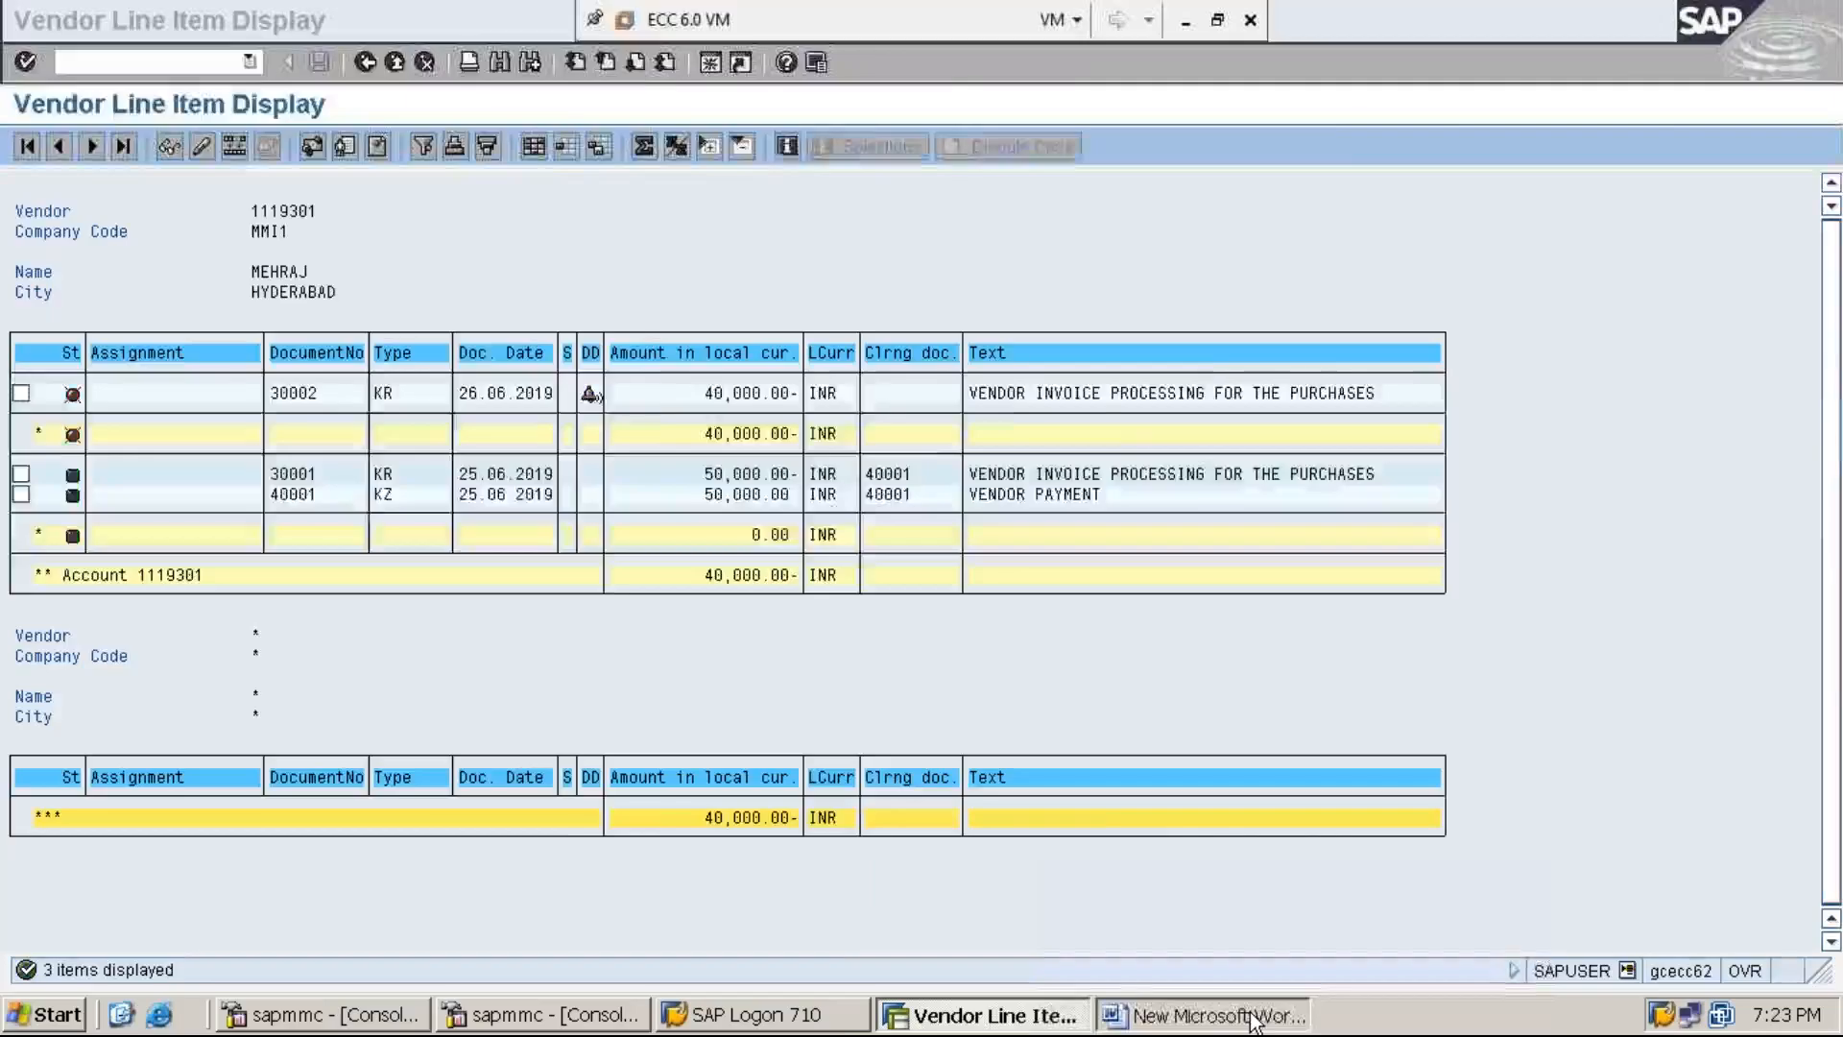
key(Return)
text(STEP)
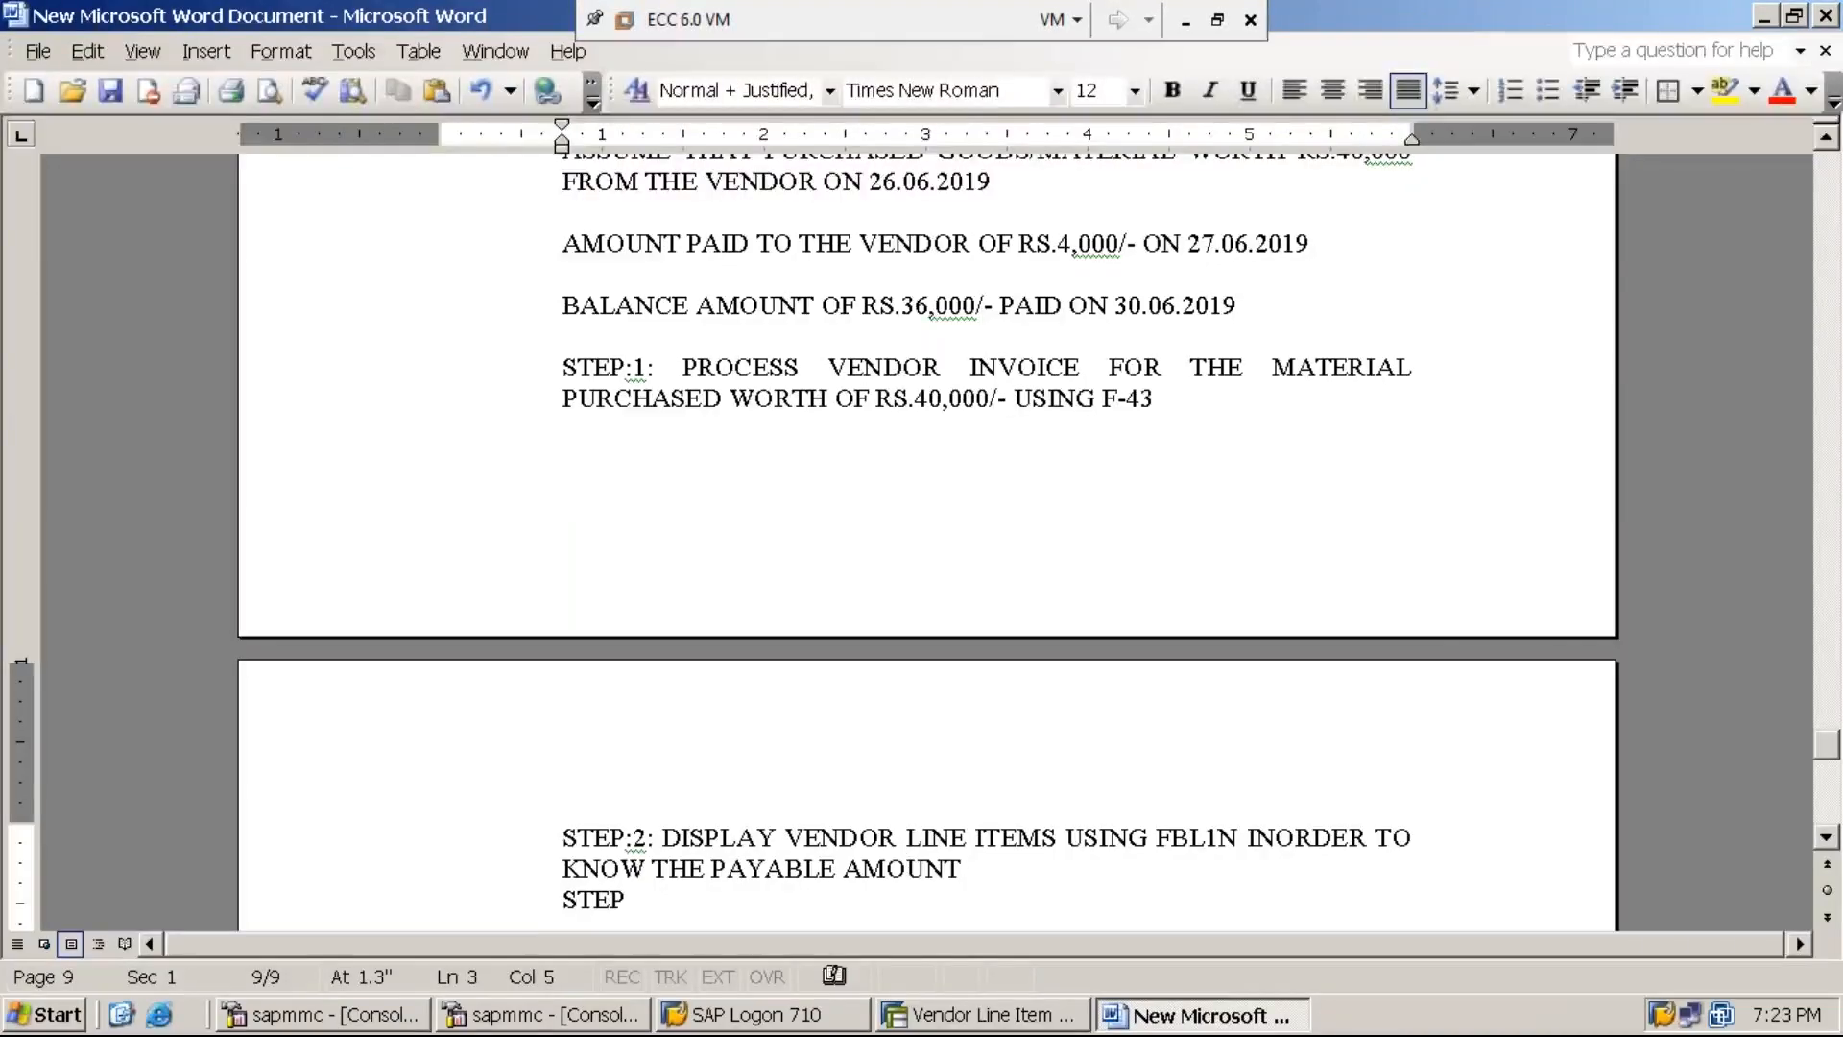
text(:3: )
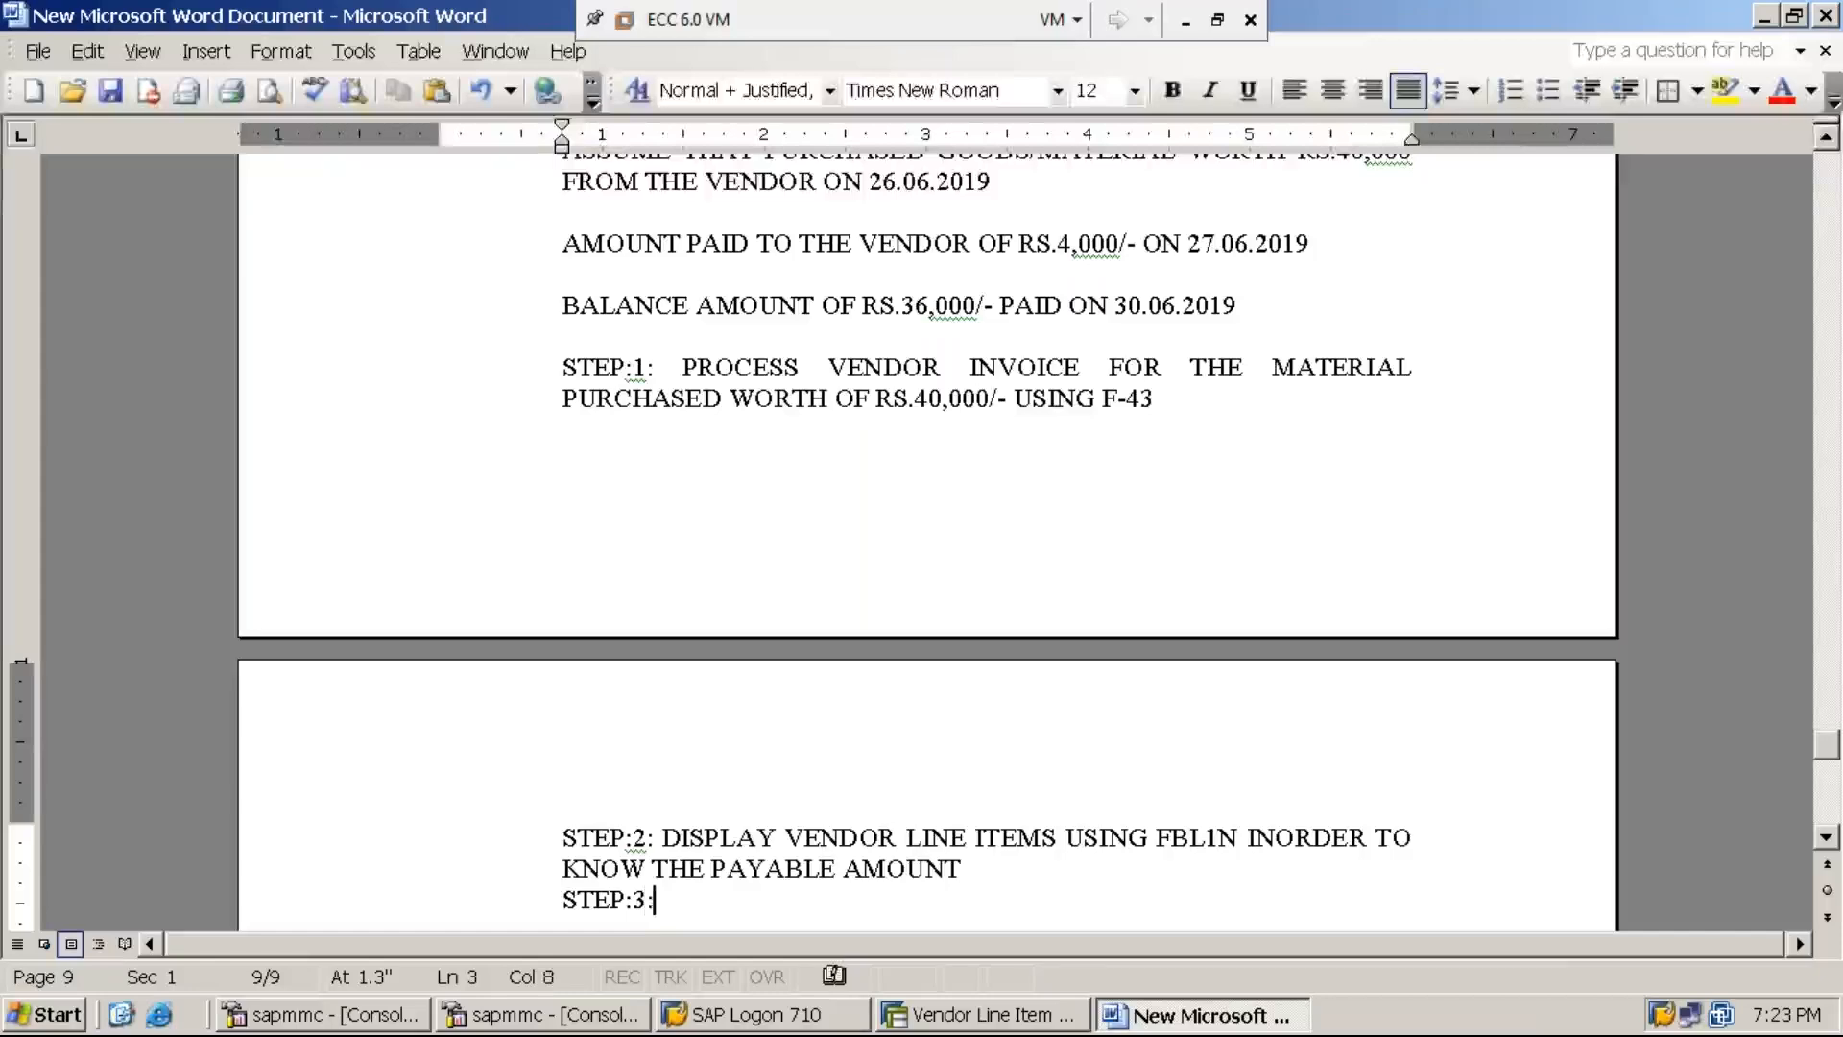
text(P)
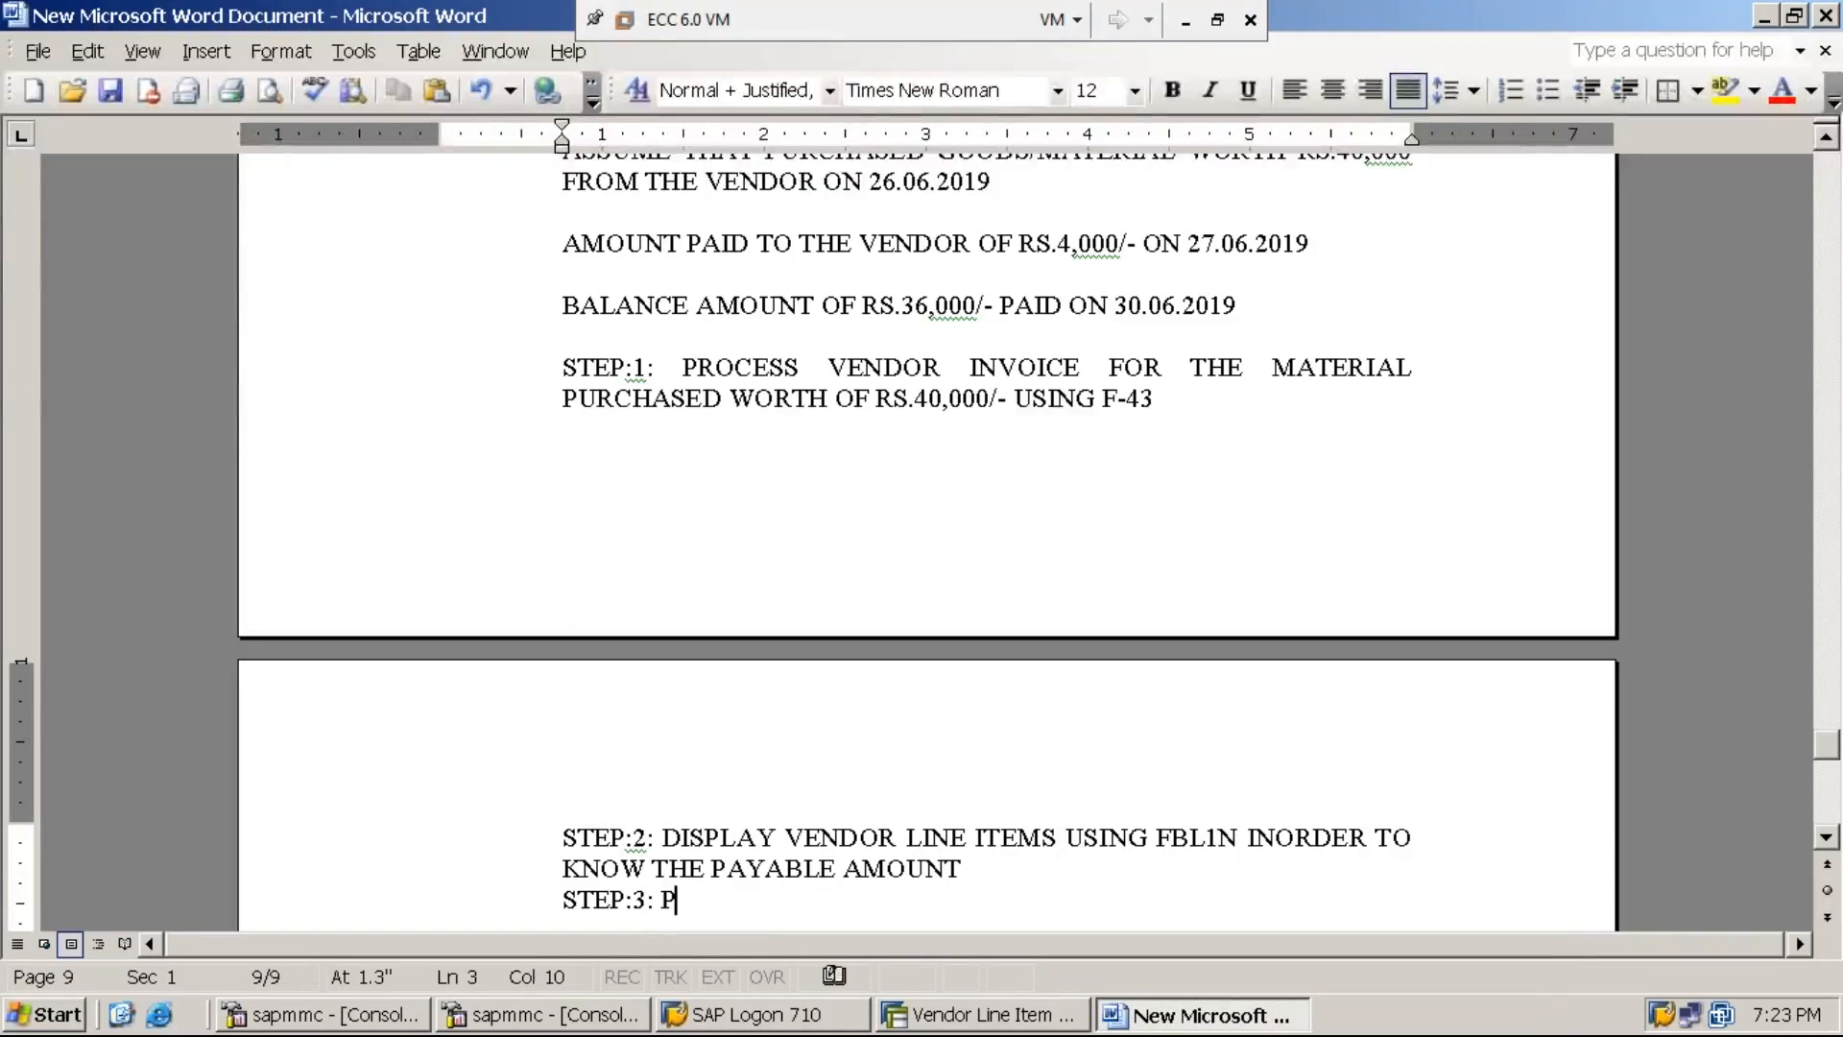
text(ROCESS V)
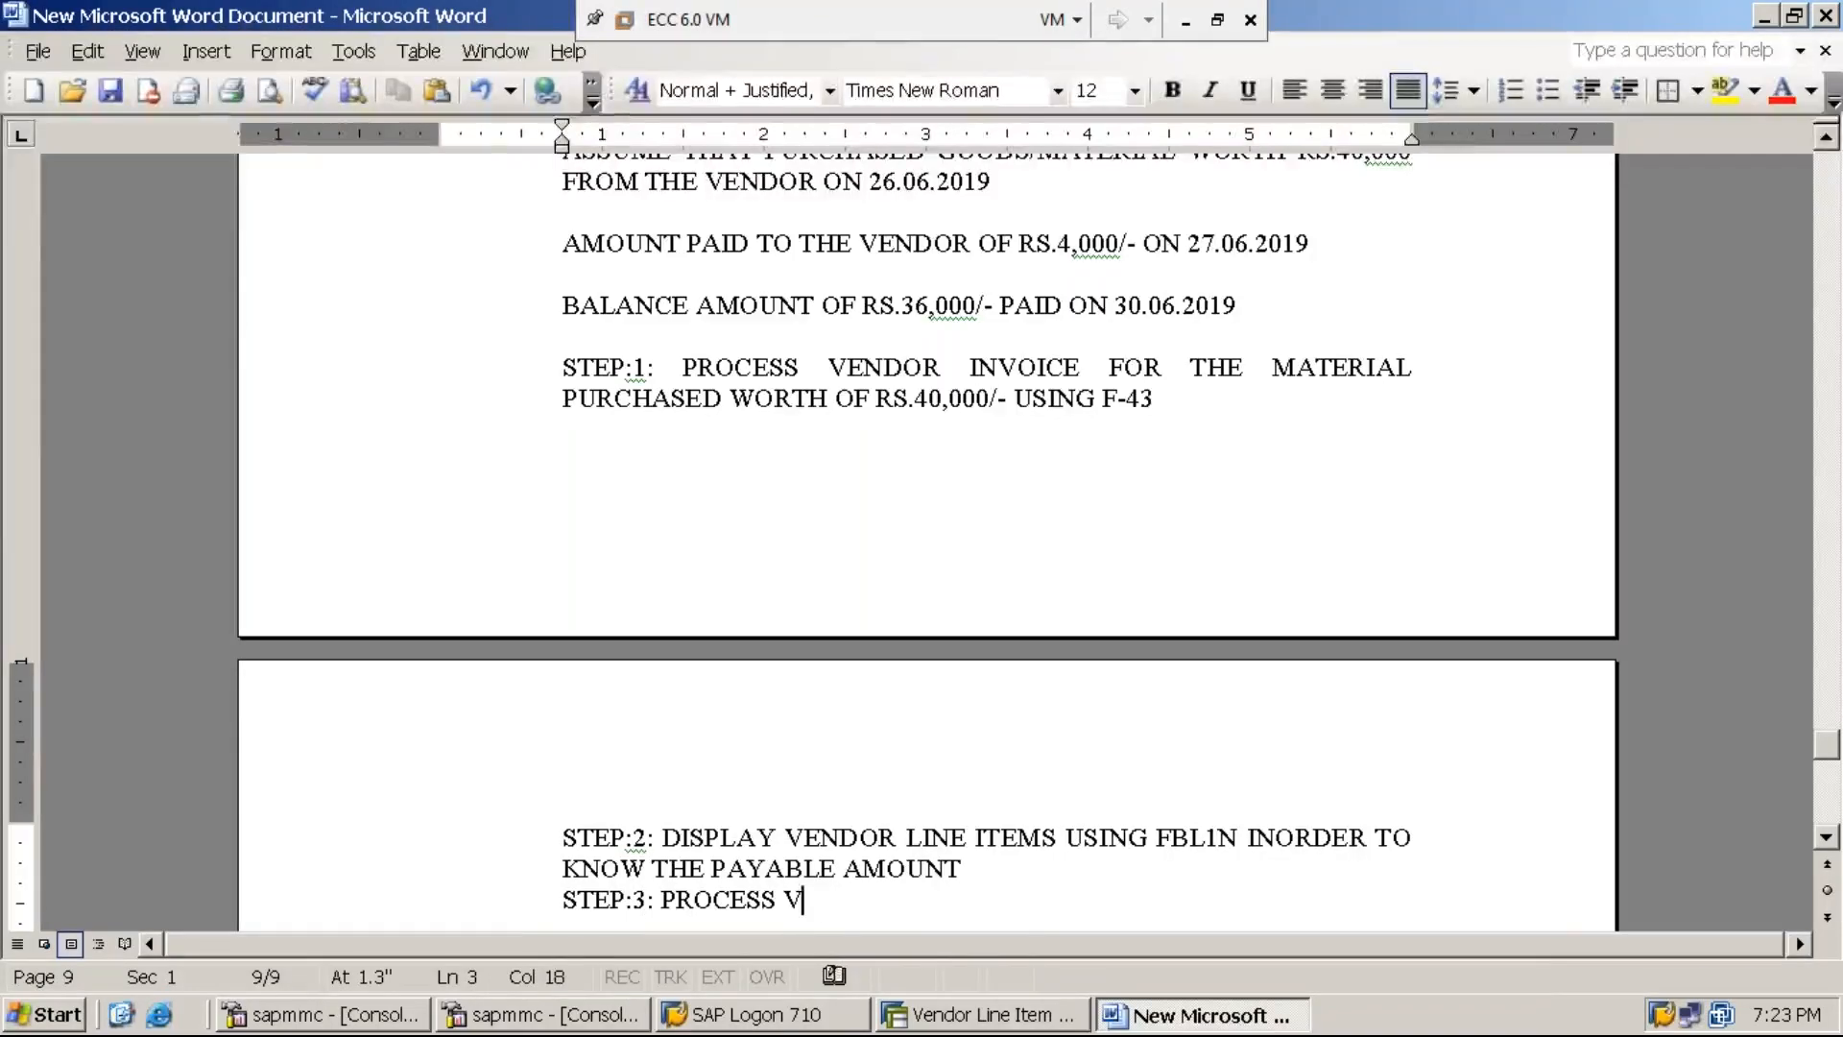
text(ENDOR PA)
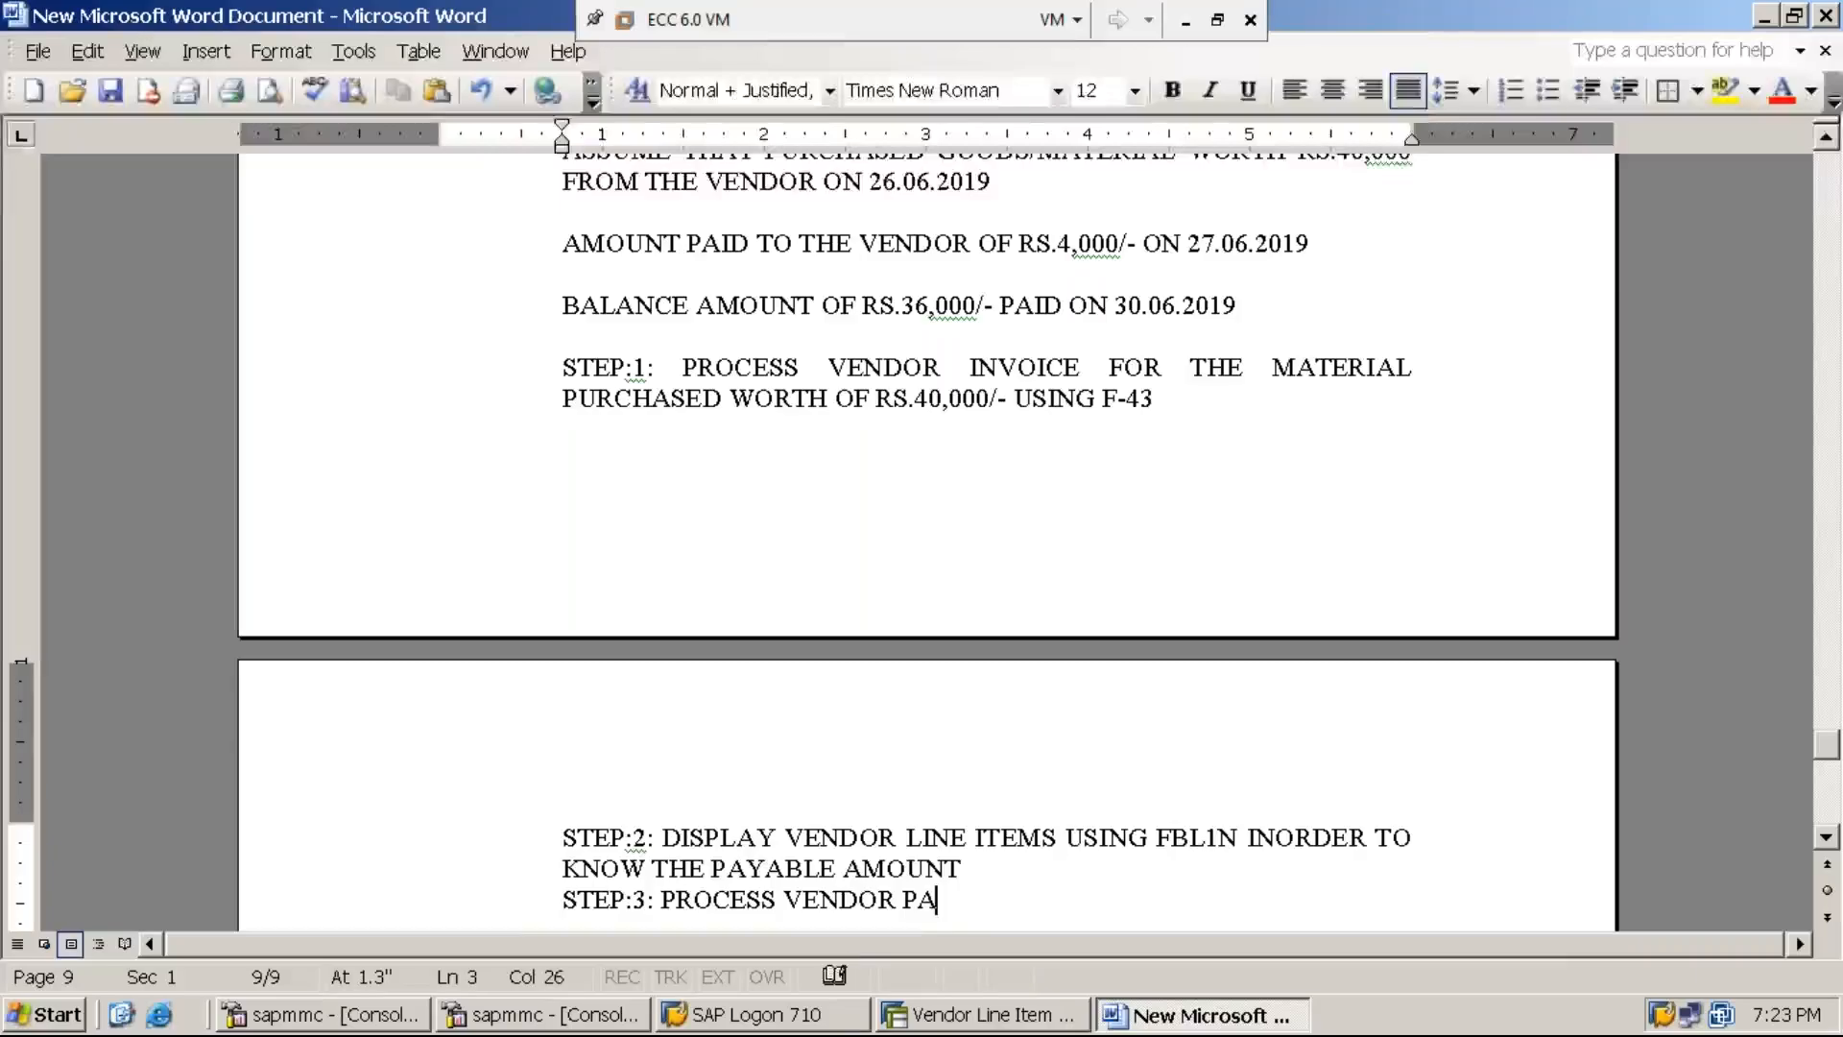
text(YMENT OF RS)
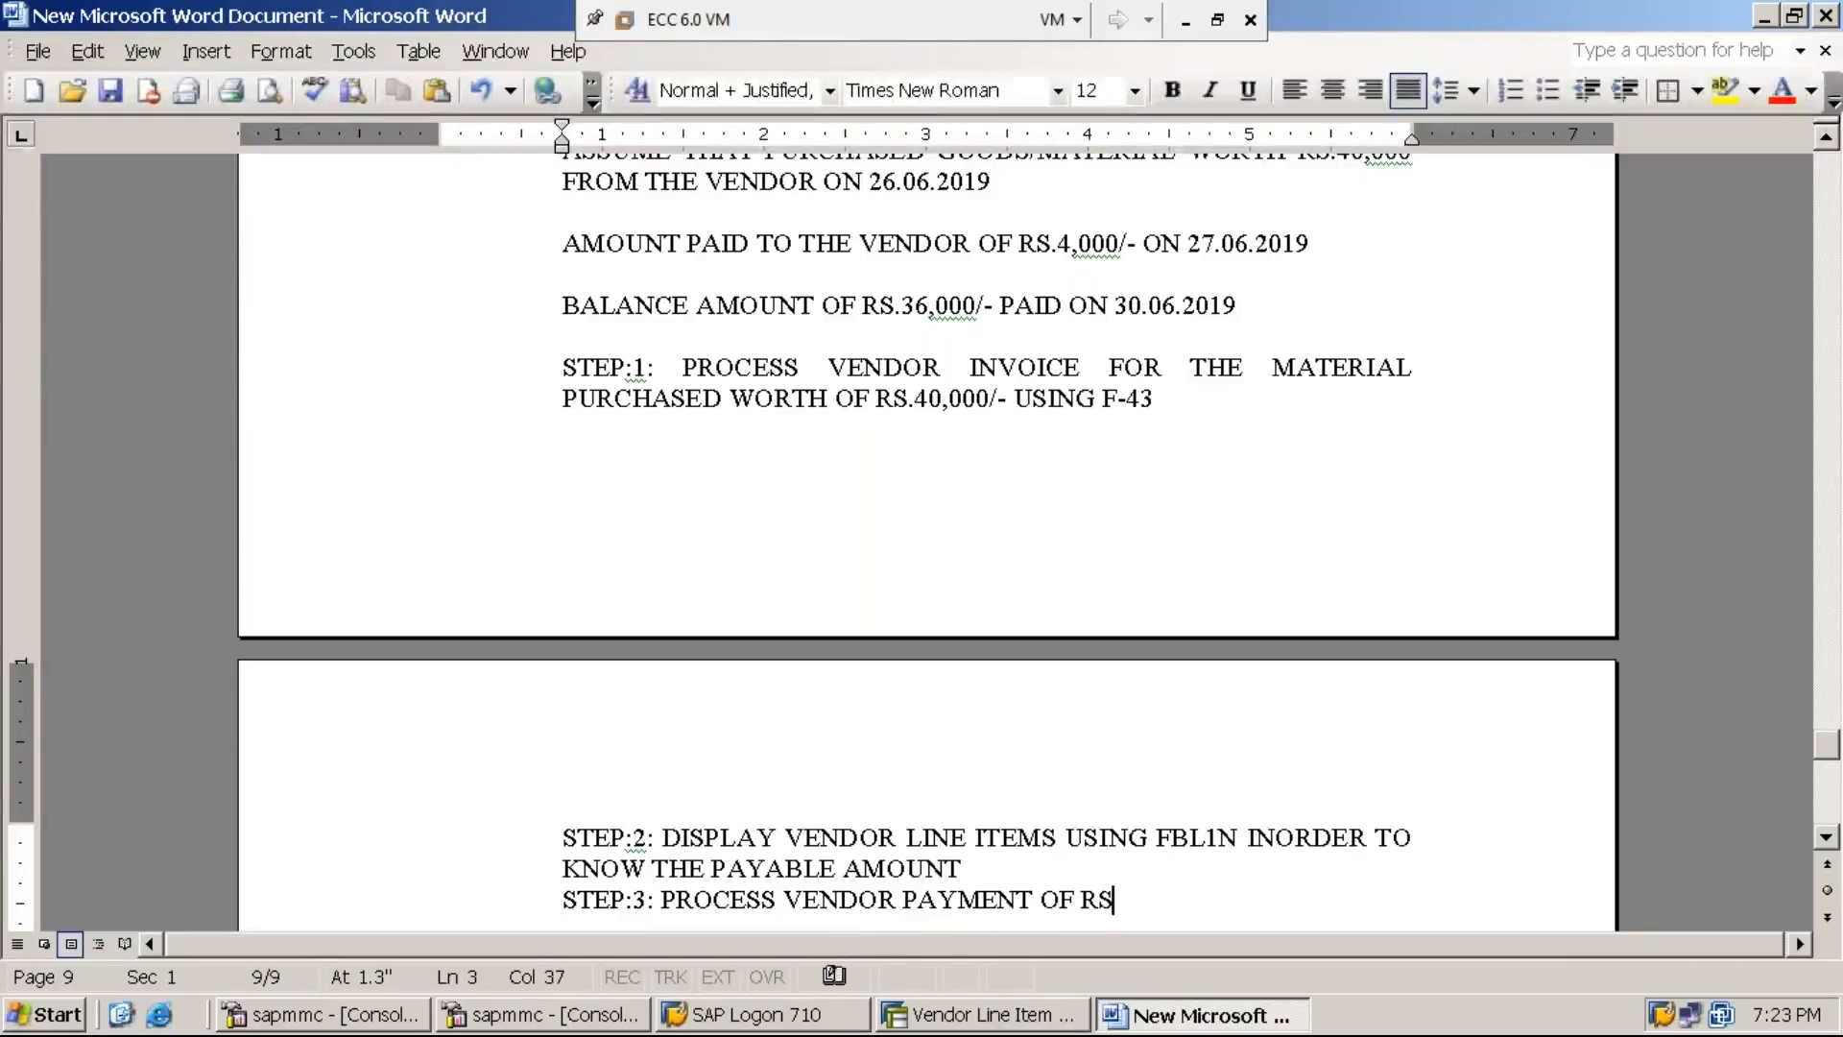
text(.4,)
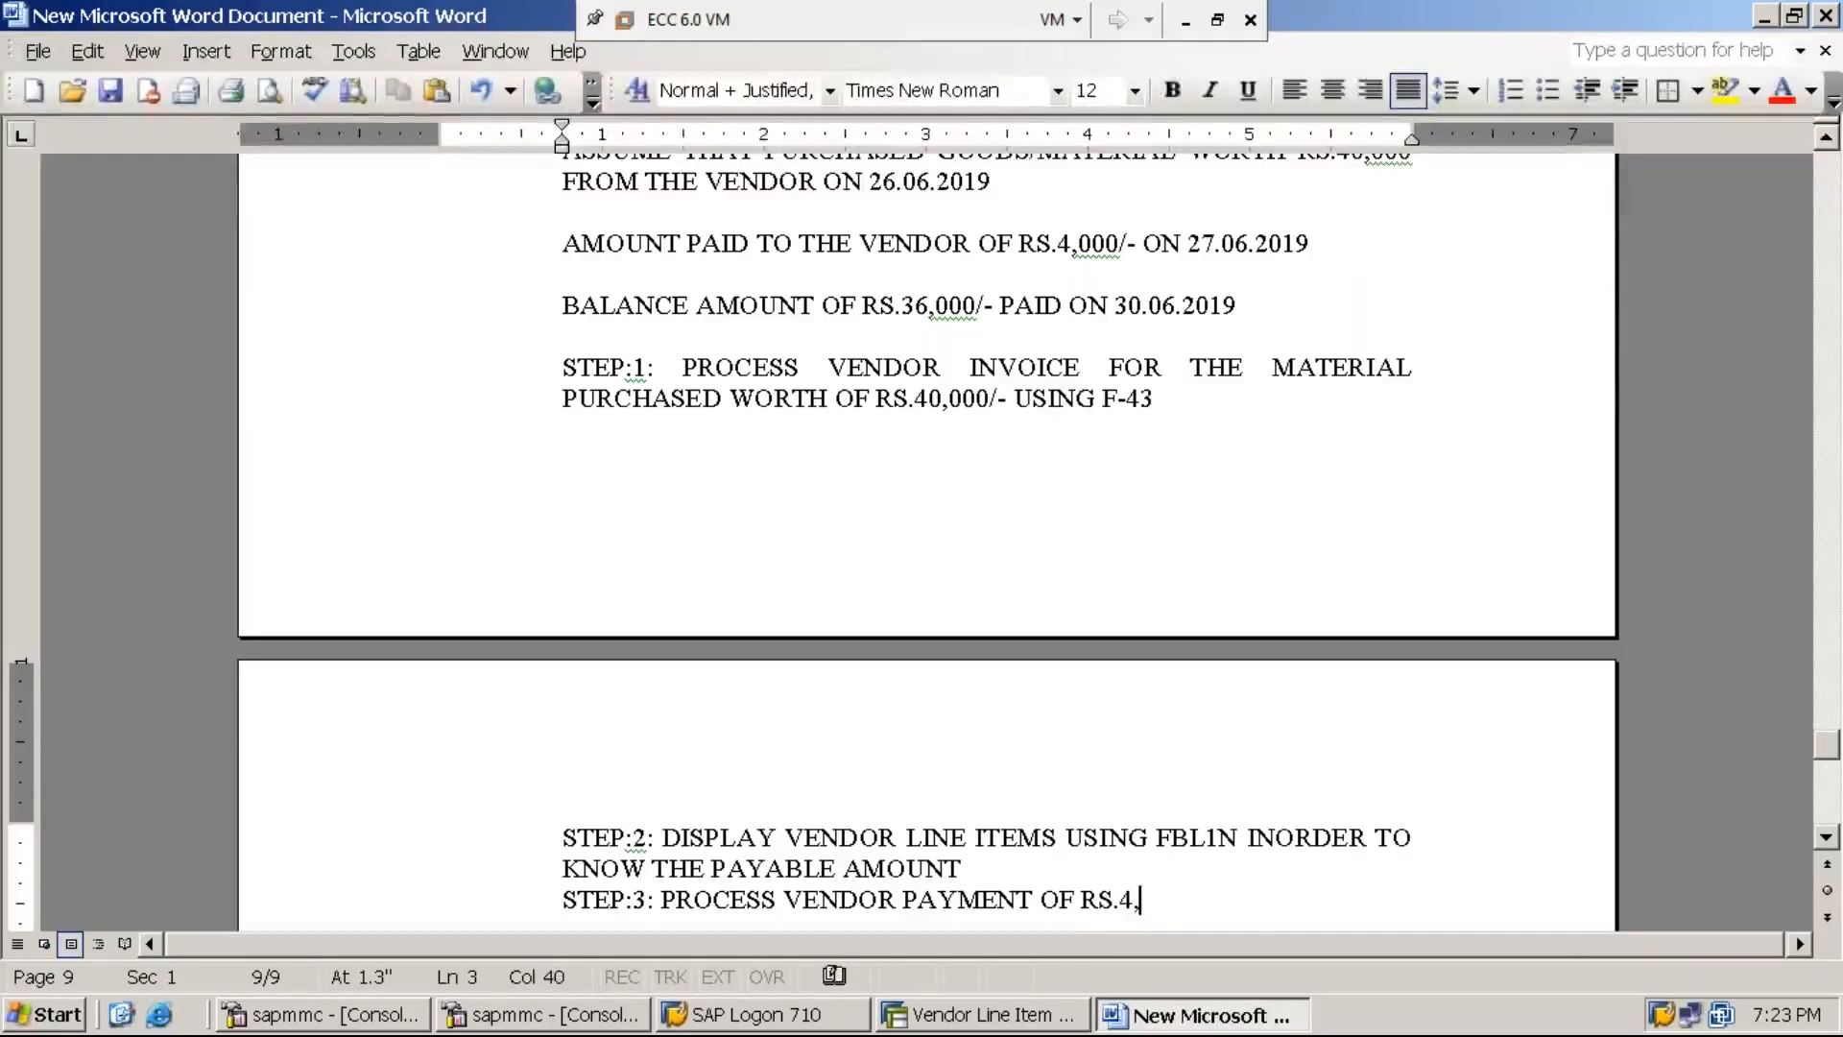
text(000/- )
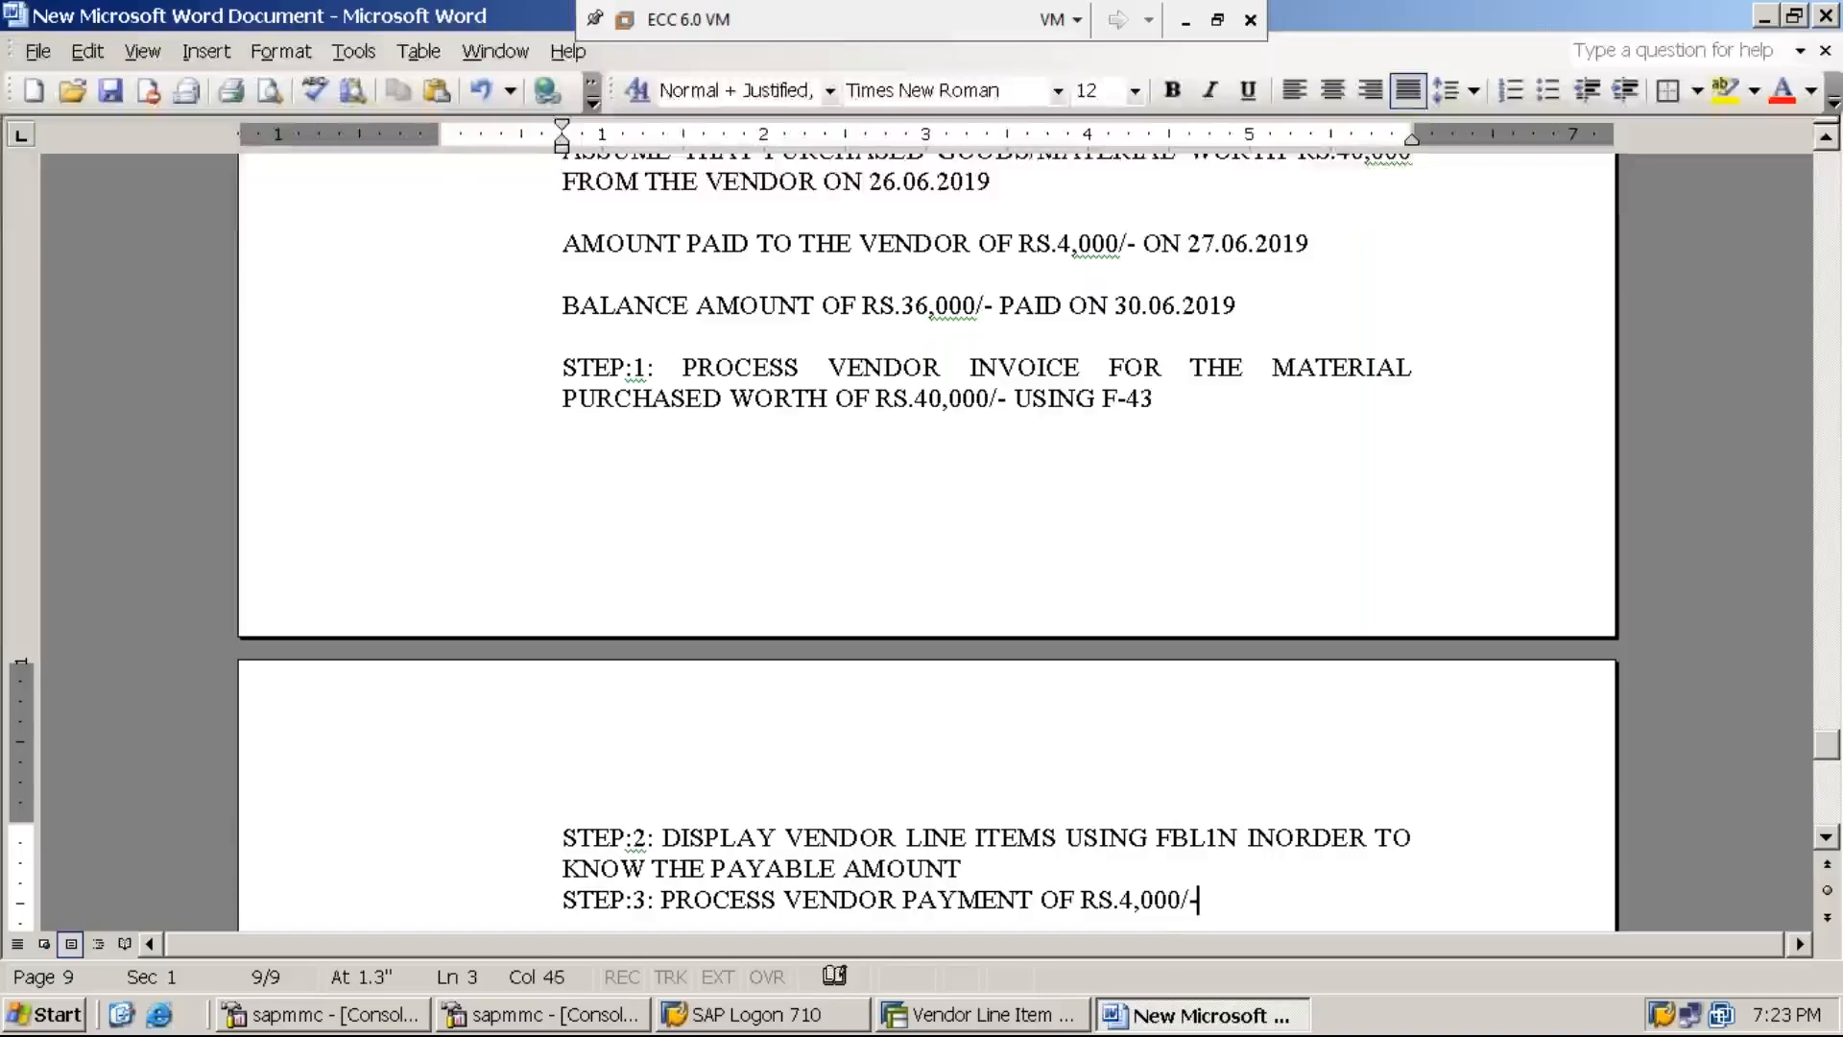
Complete the STEP:3 line with "(WHICH IS A PARTIAL PAYMENT) USING F-53".
text((WHI)
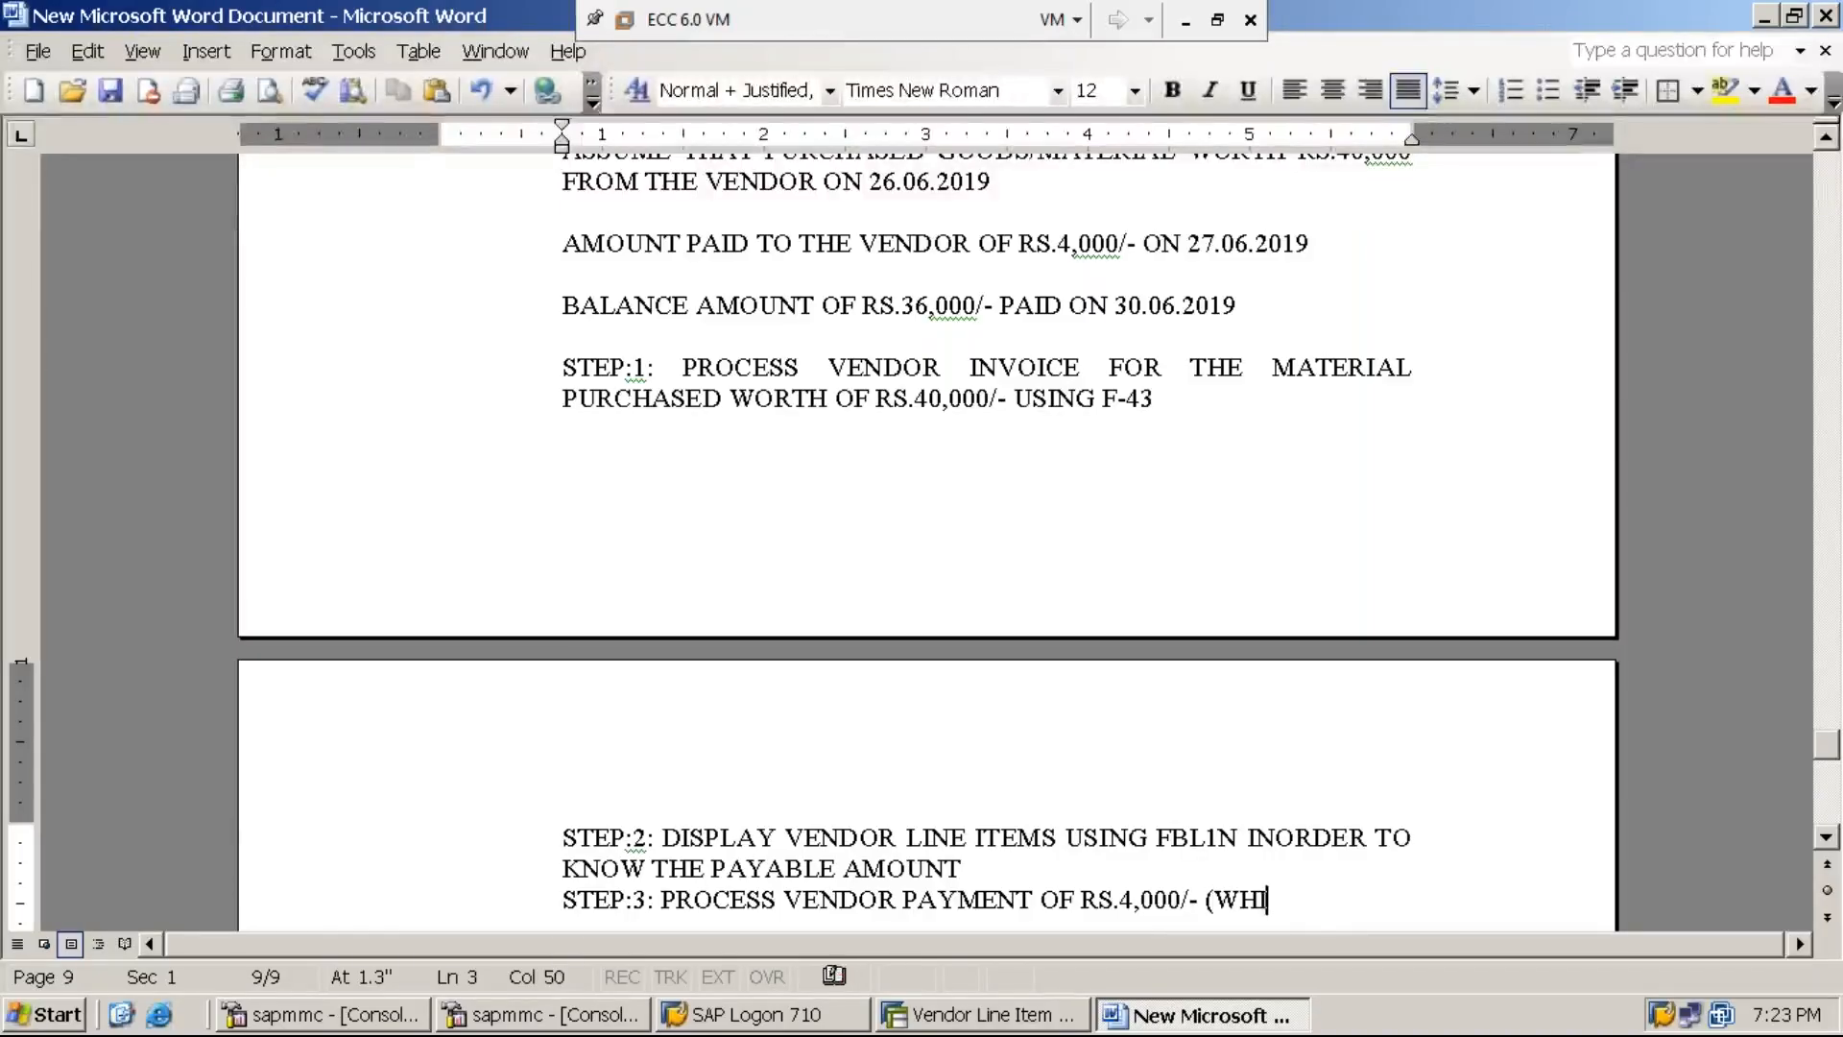
text(CH IS A P)
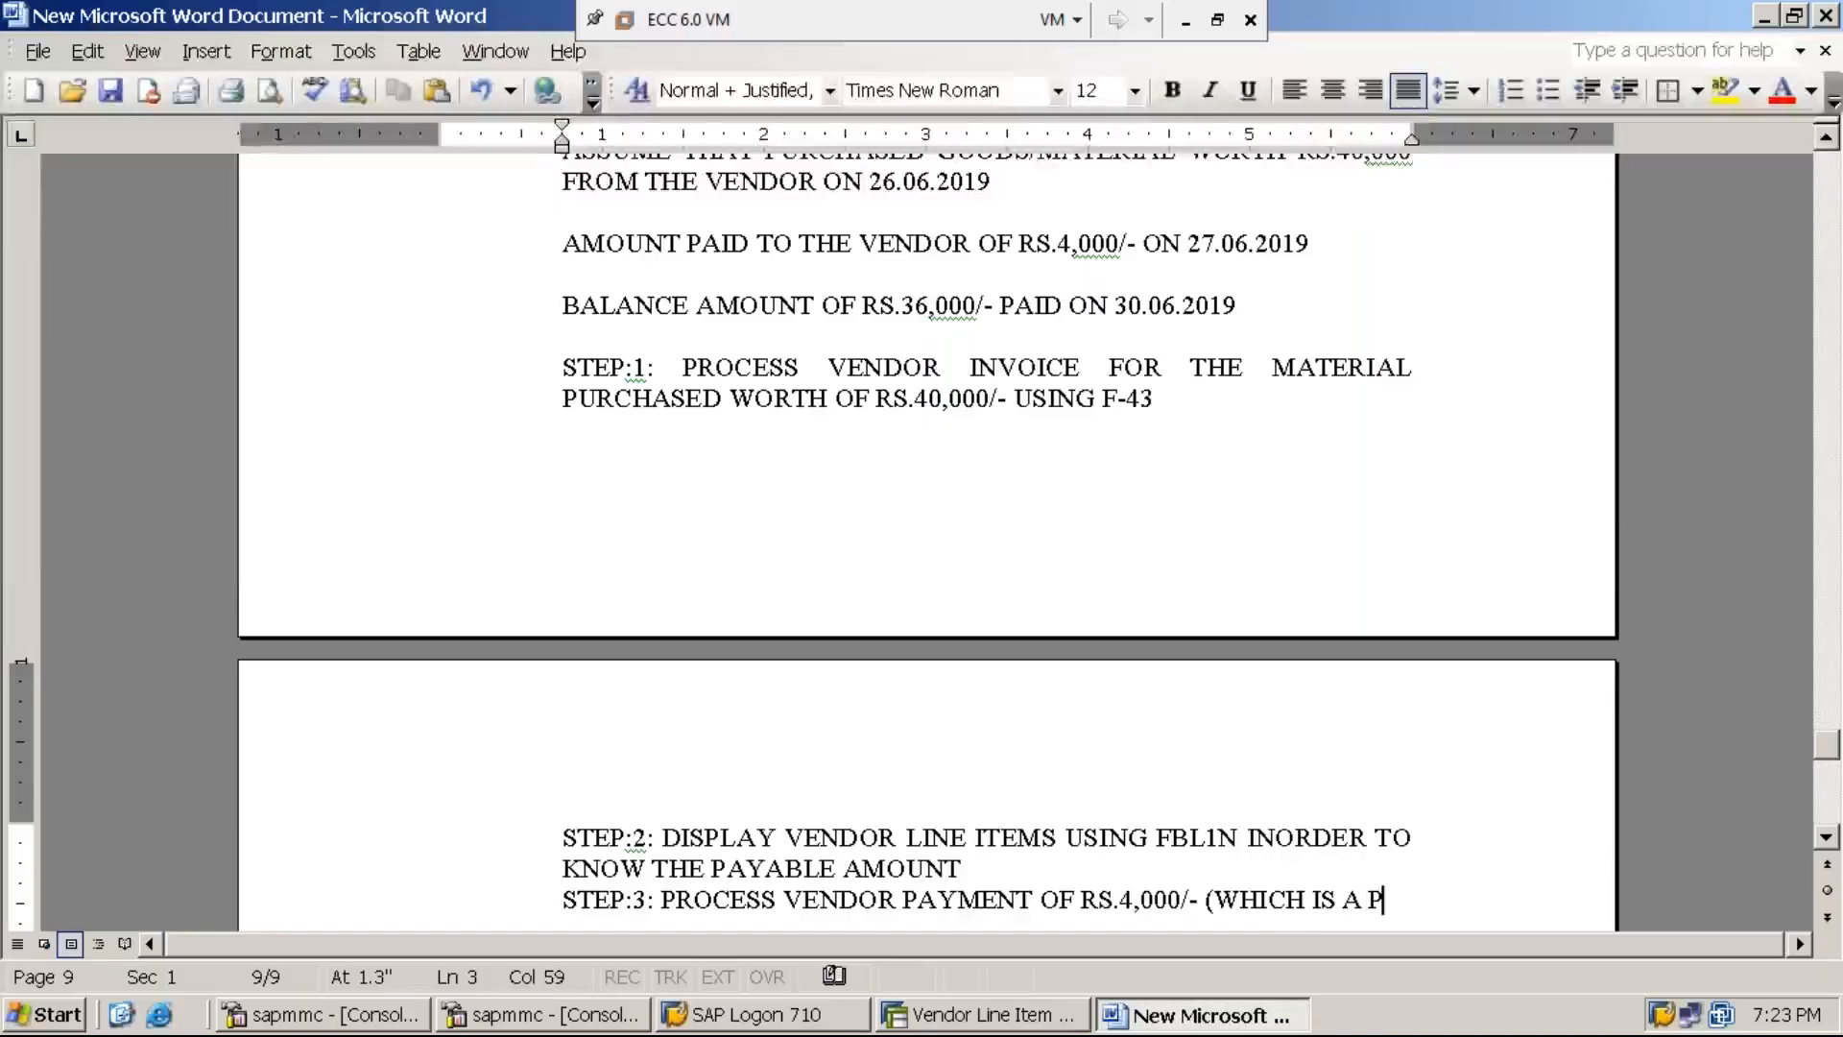
text(ARTIAL )
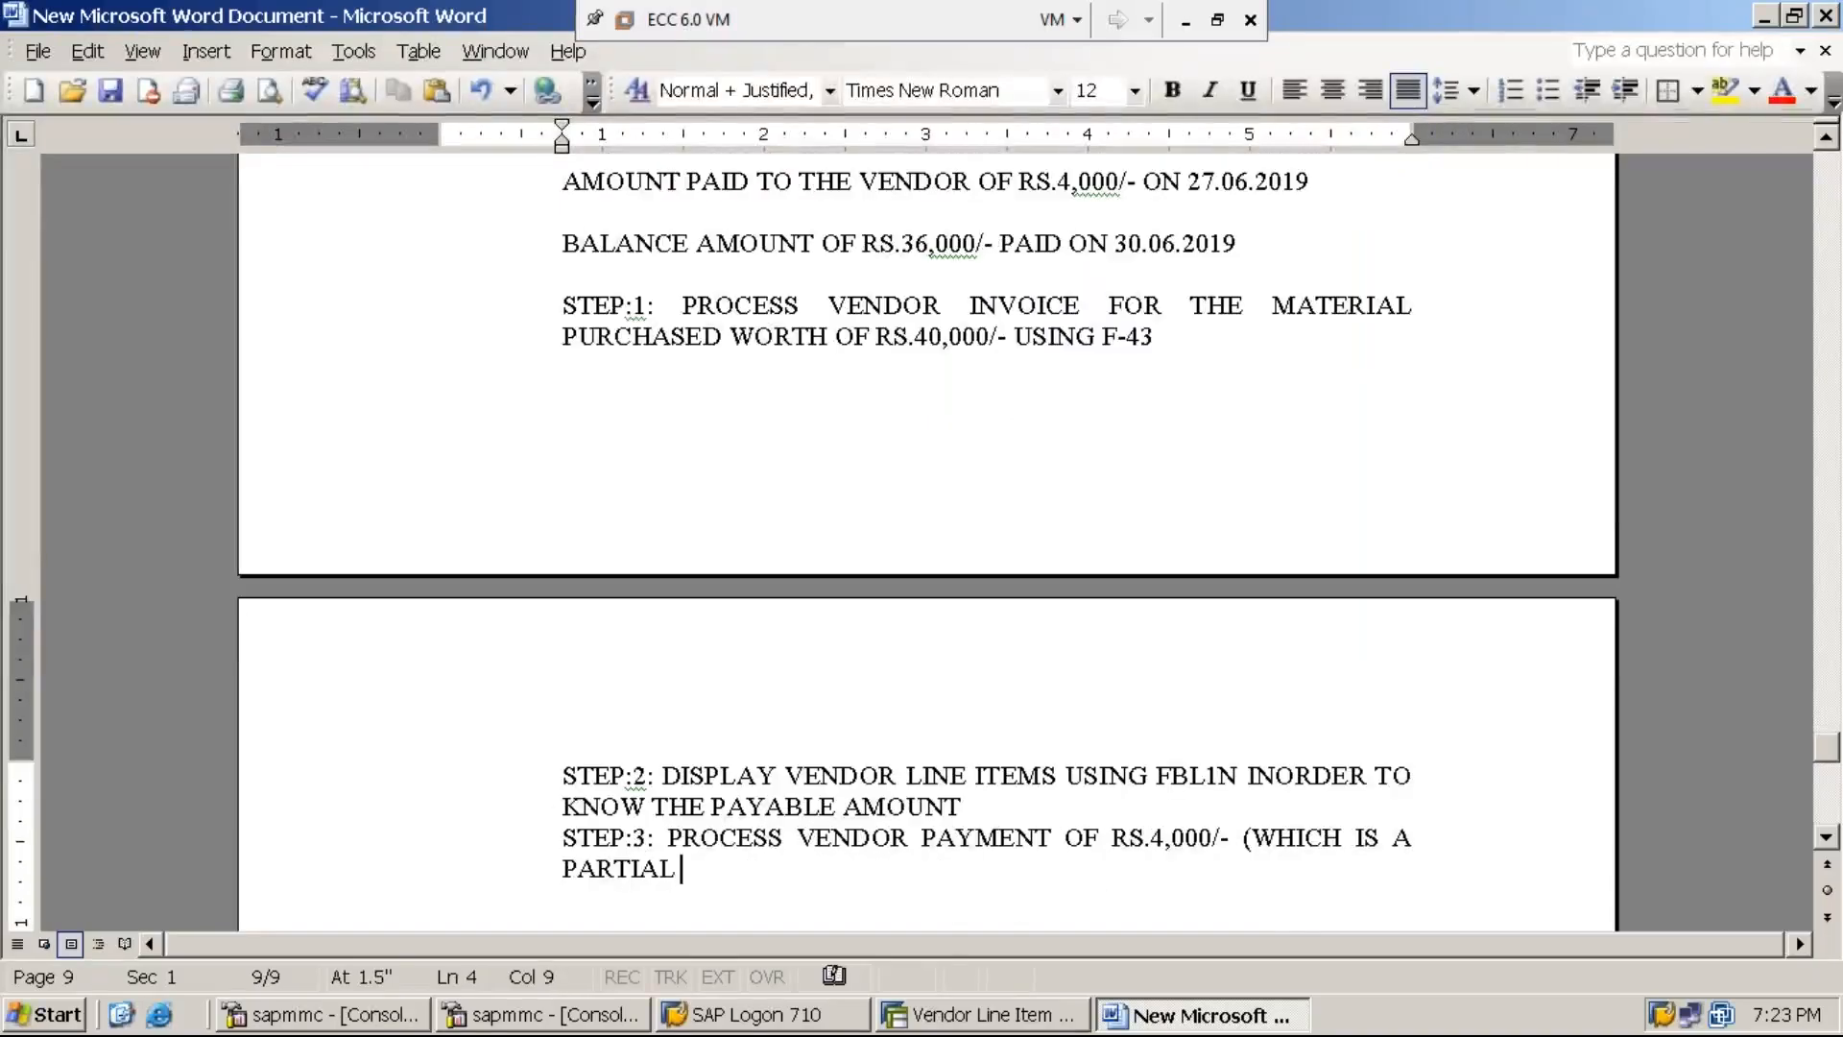
text(PAY)
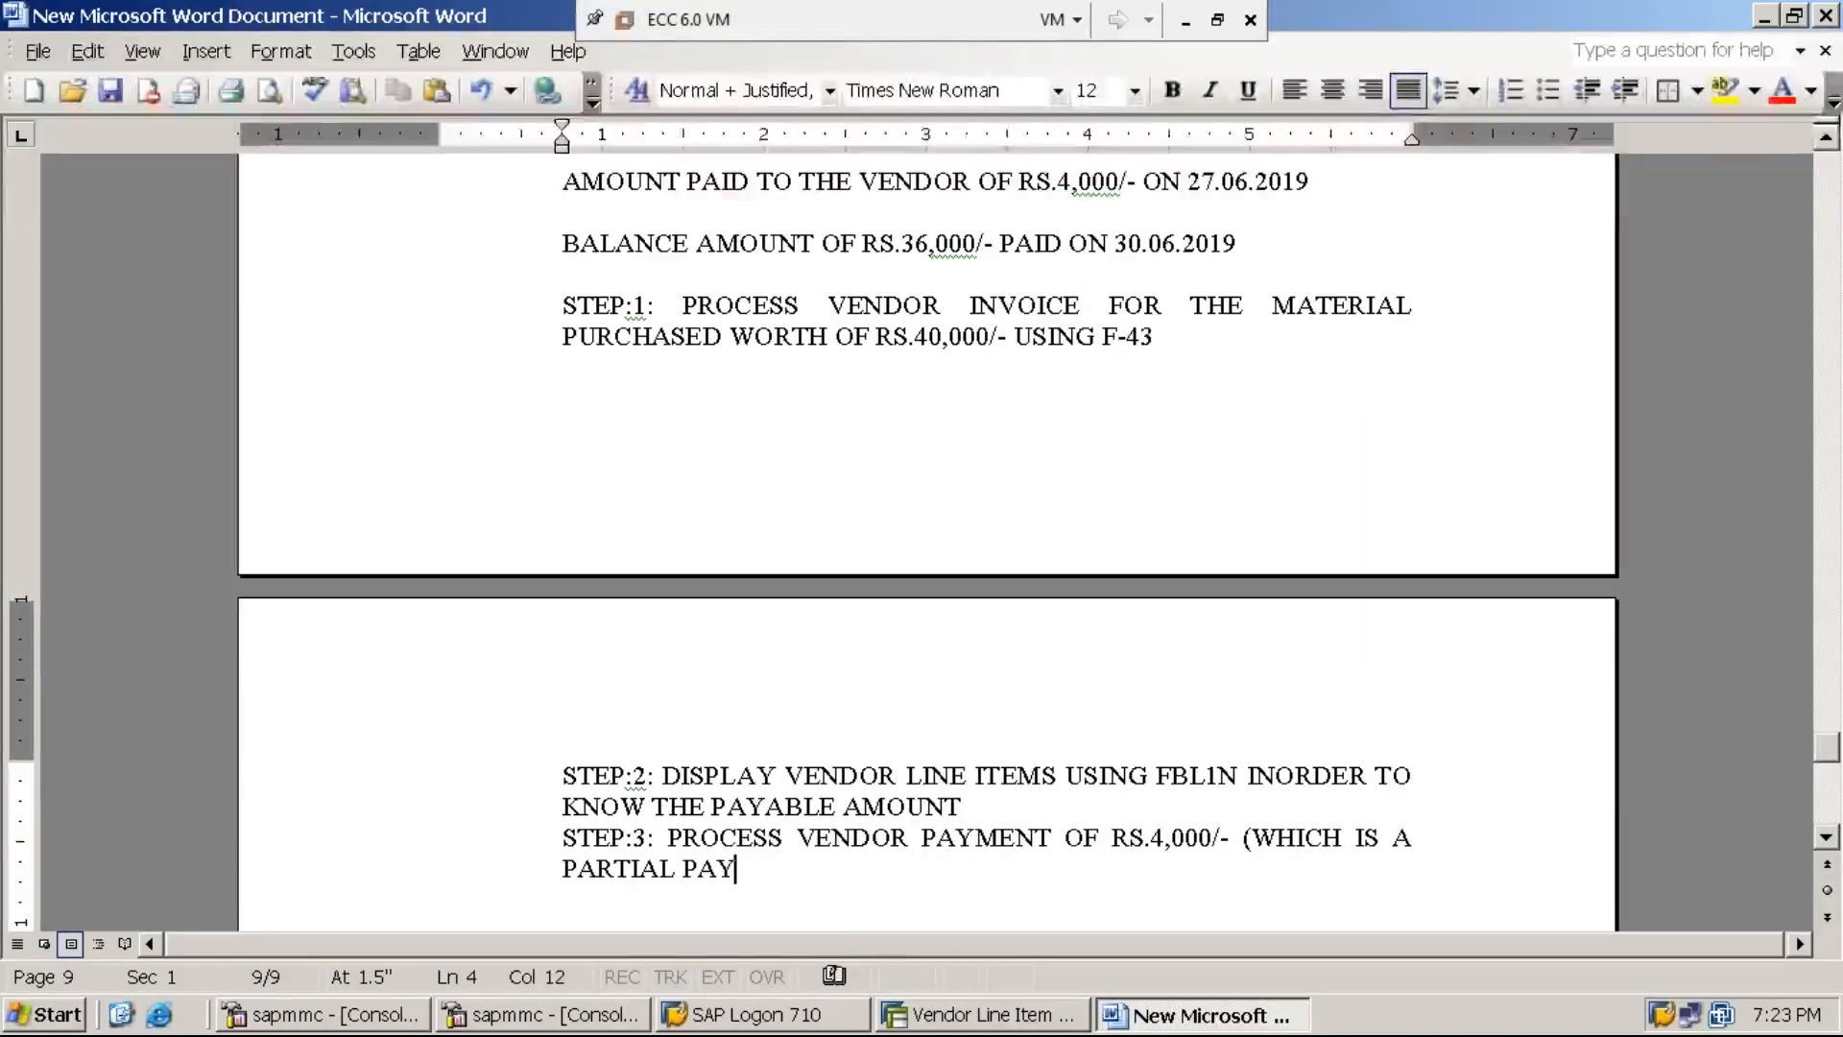
text(MENT))
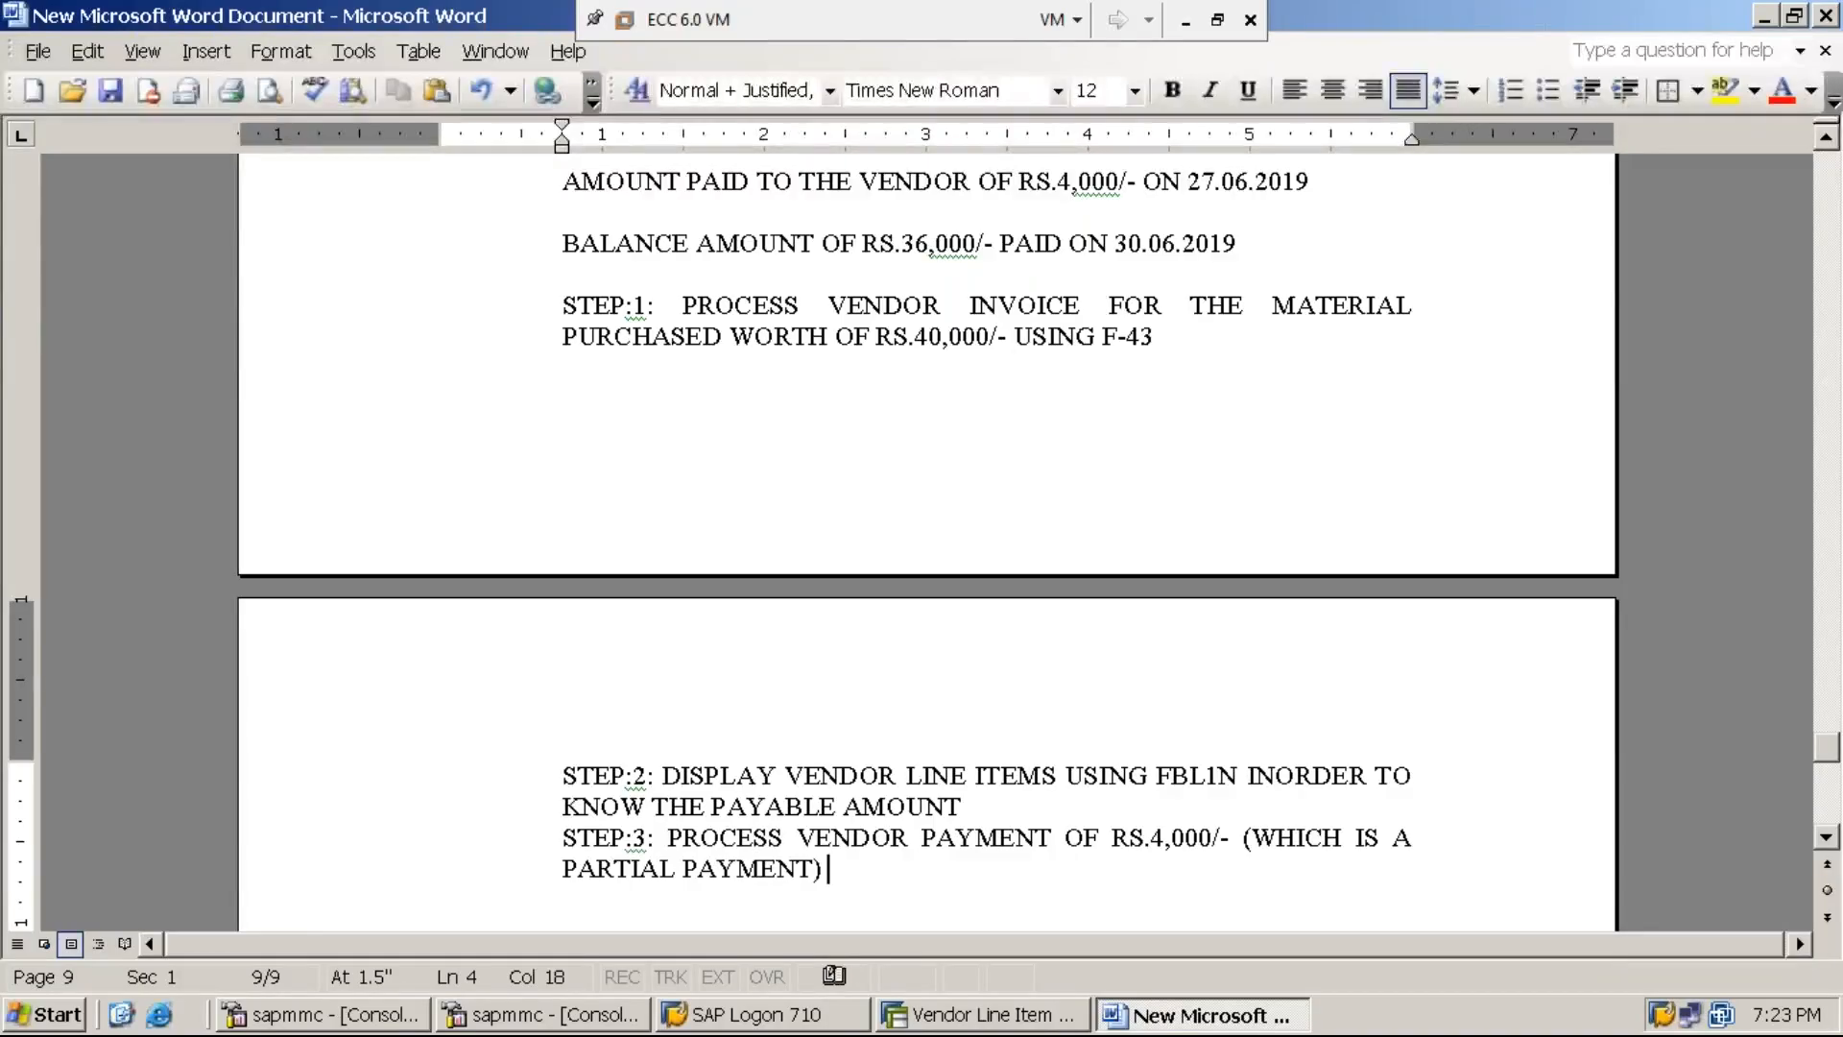
text(USING F-)
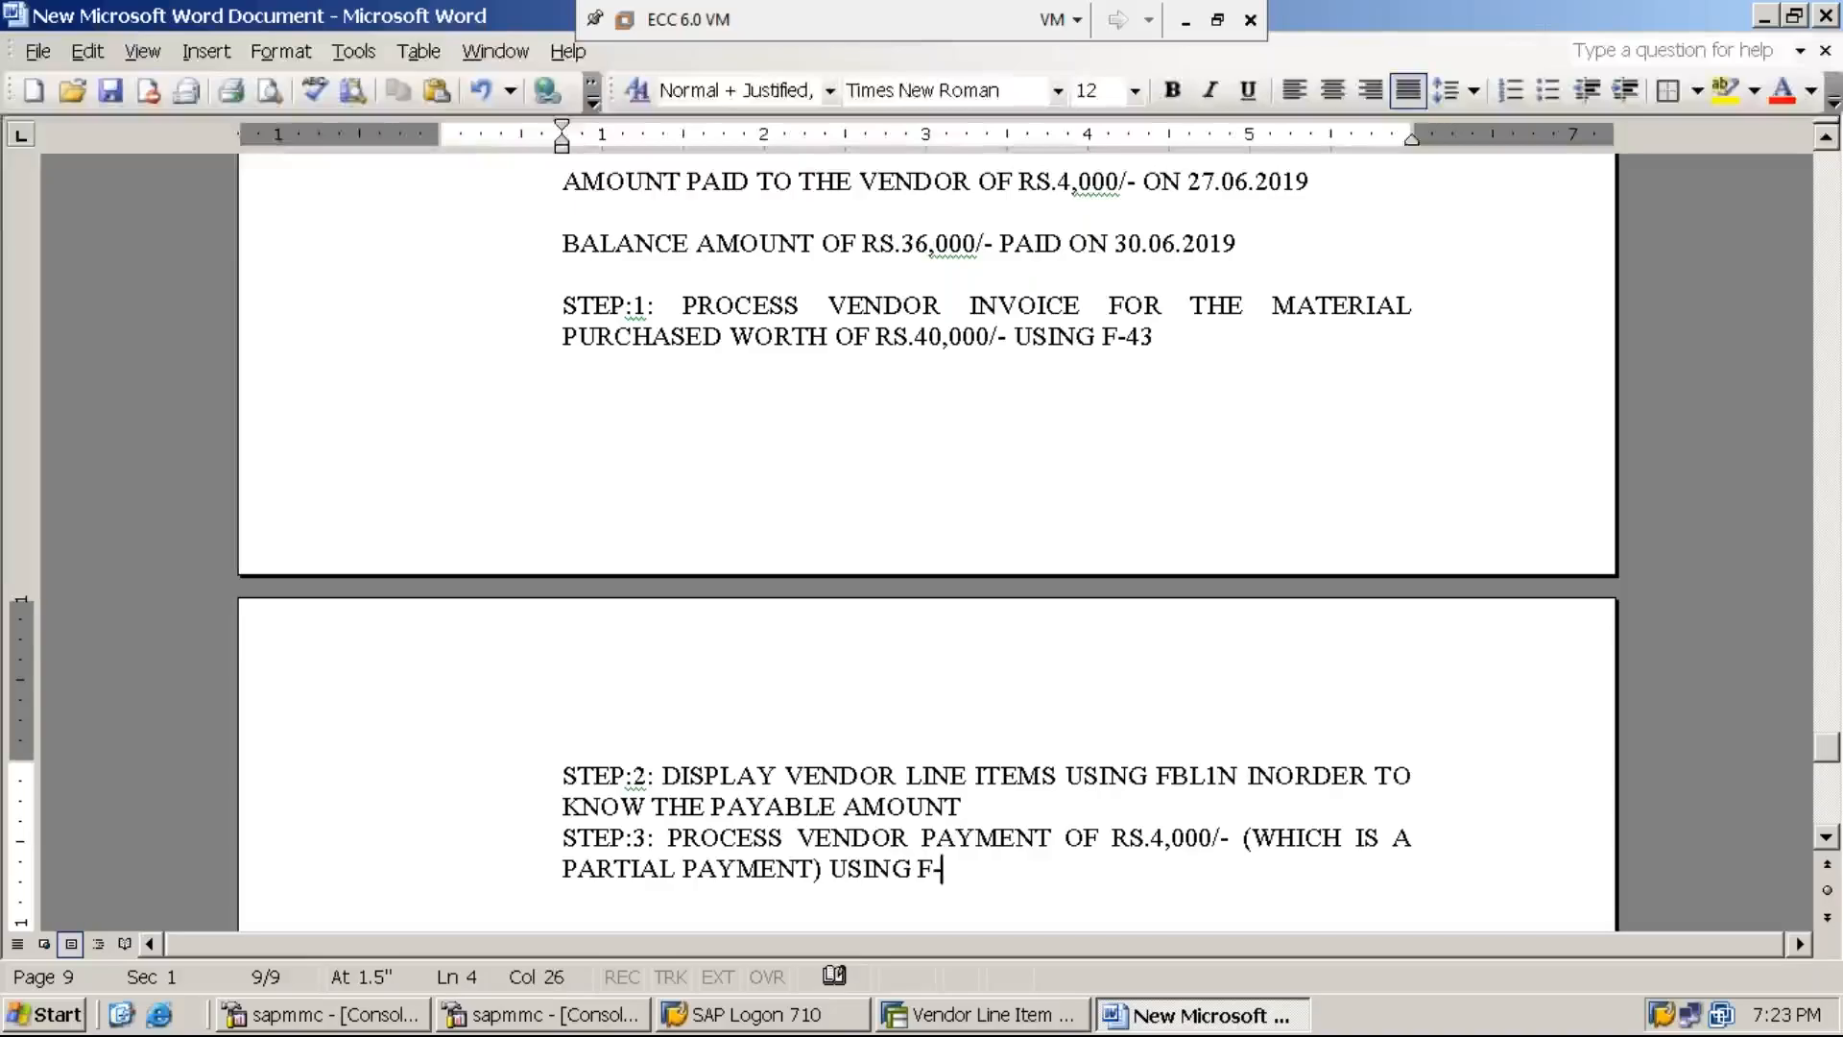
text(53)
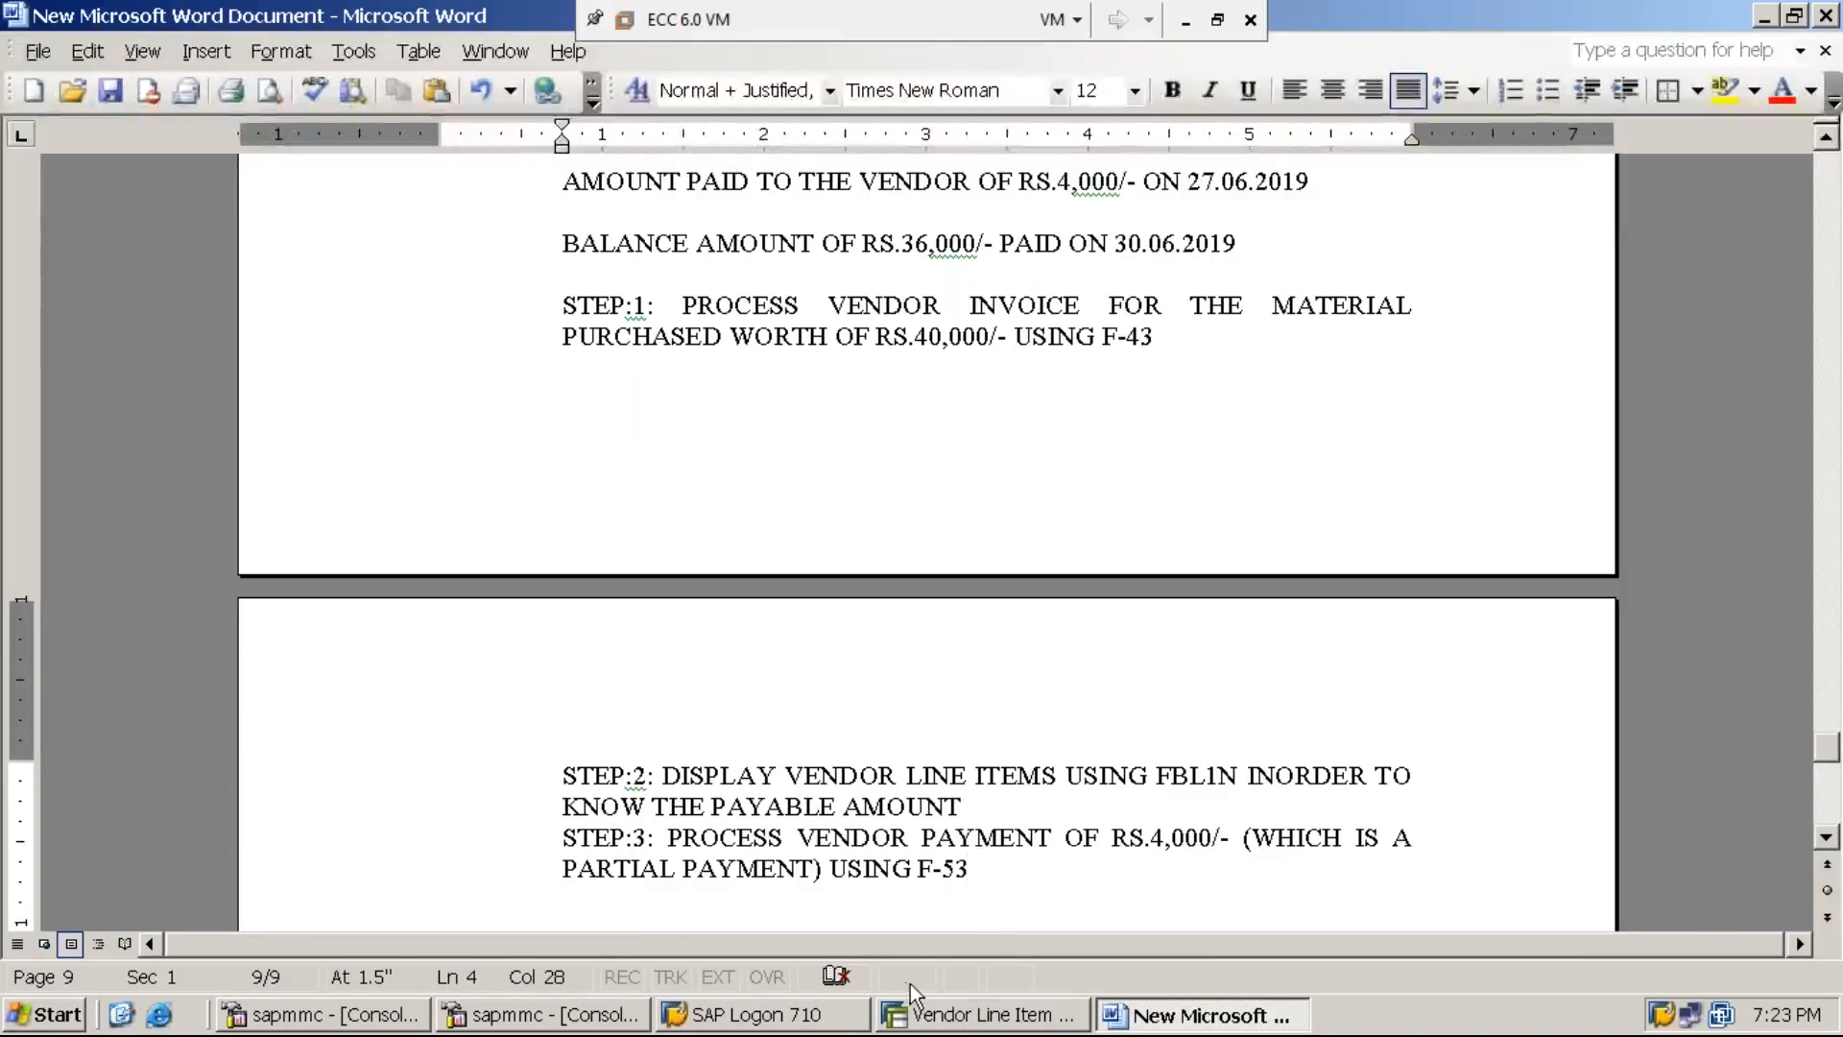
Switch to SAP, leave the vendor line item display and open outgoing payment posting with transaction F-53.
click(980, 1016)
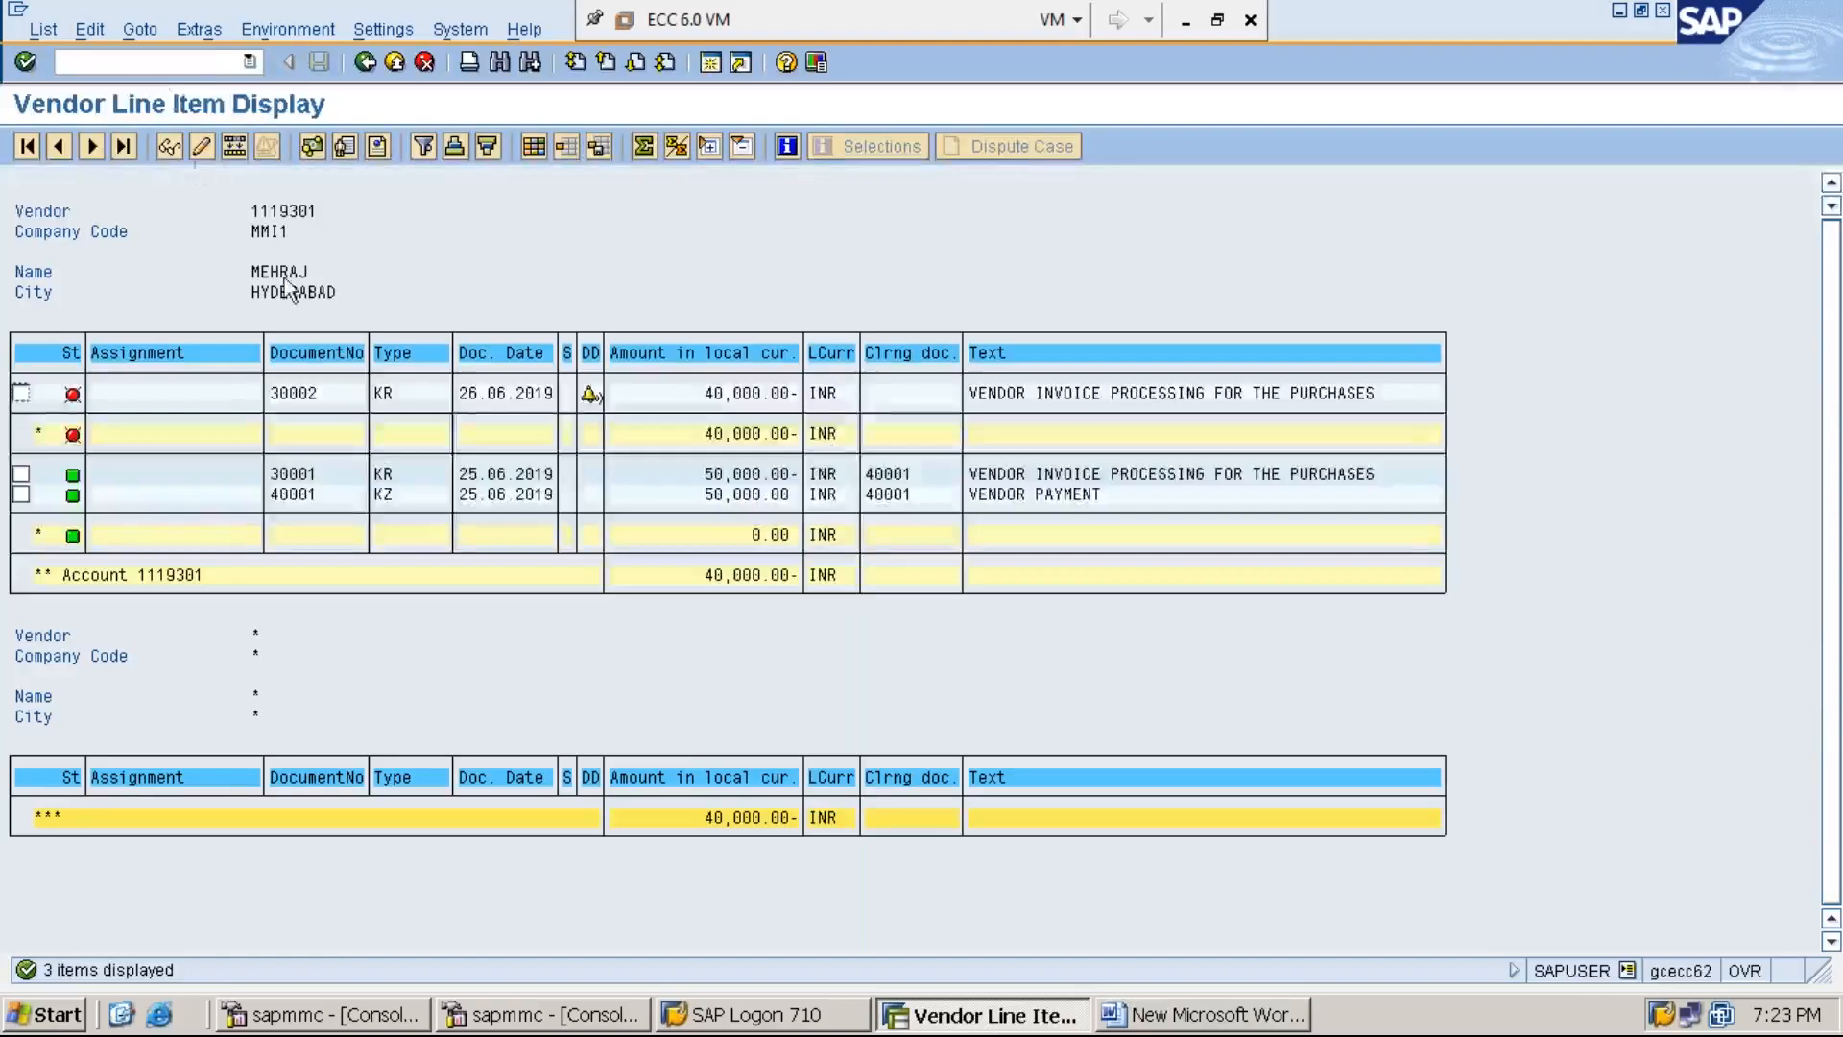
click(201, 63)
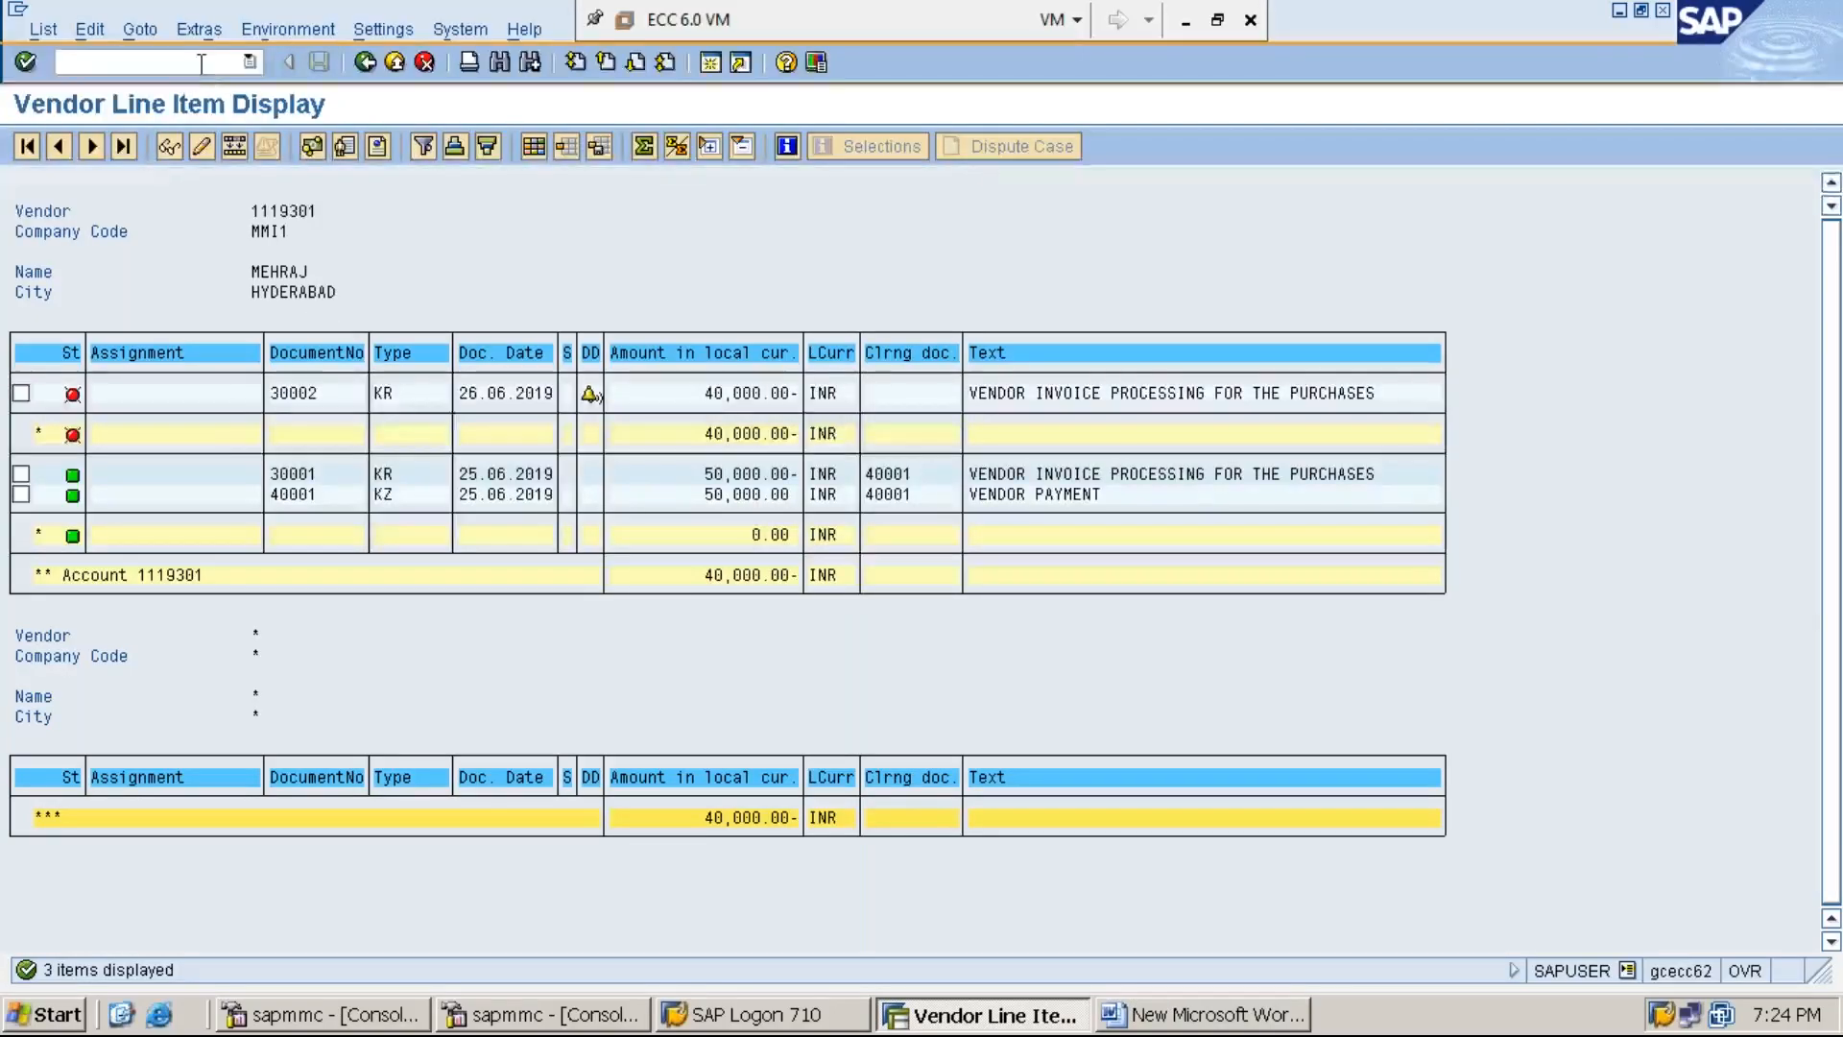
text(/N)
key(Return)
text(F-53)
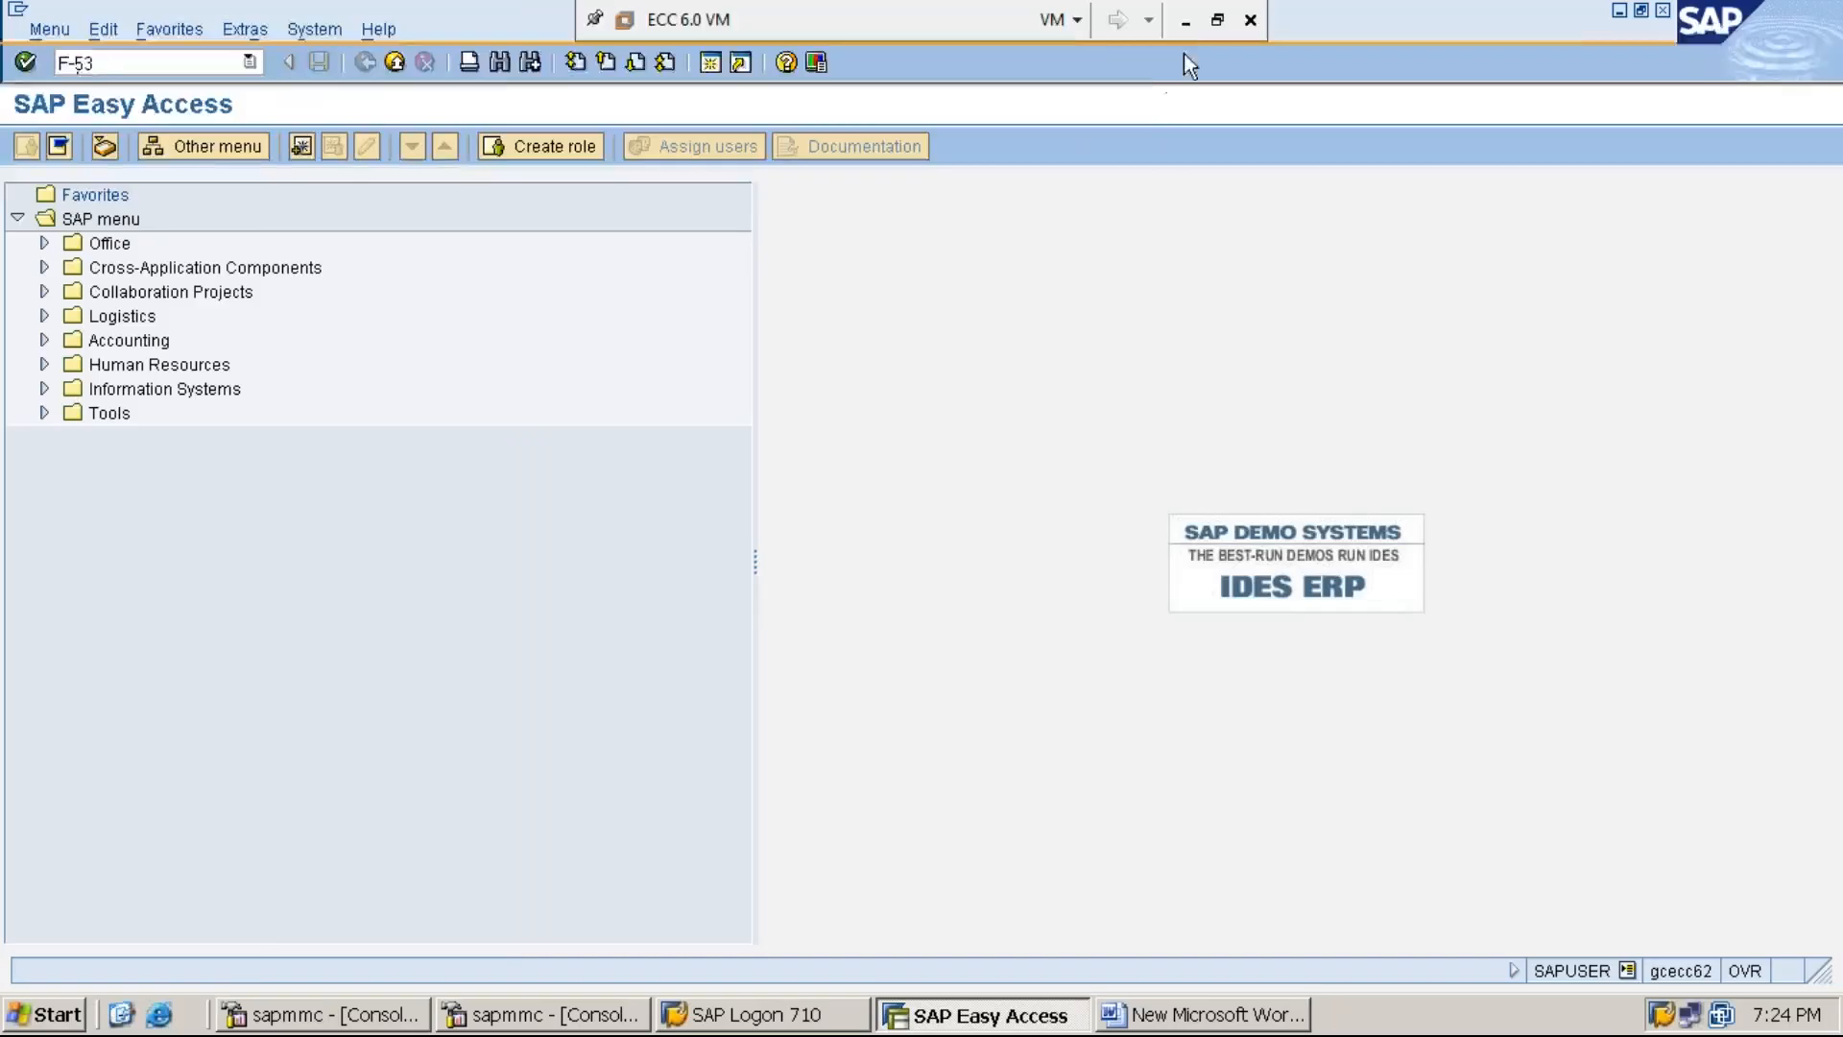
click(1185, 21)
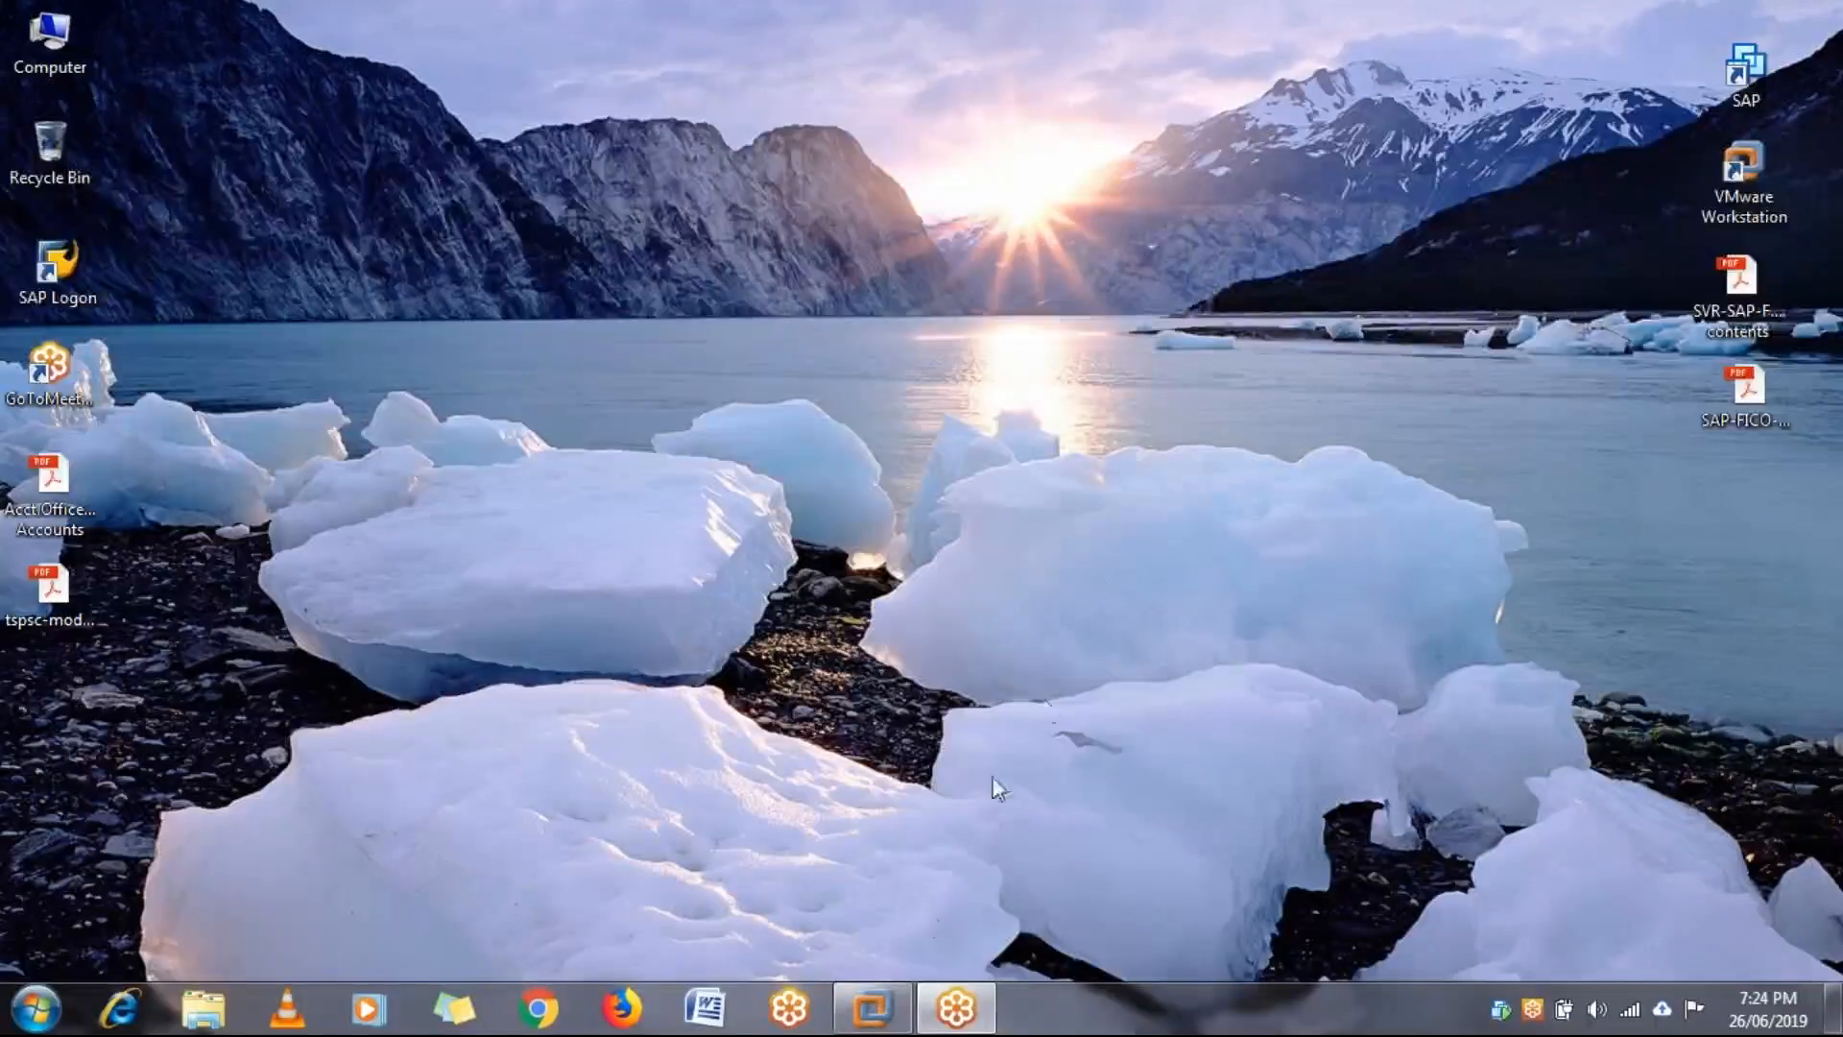
click(873, 1008)
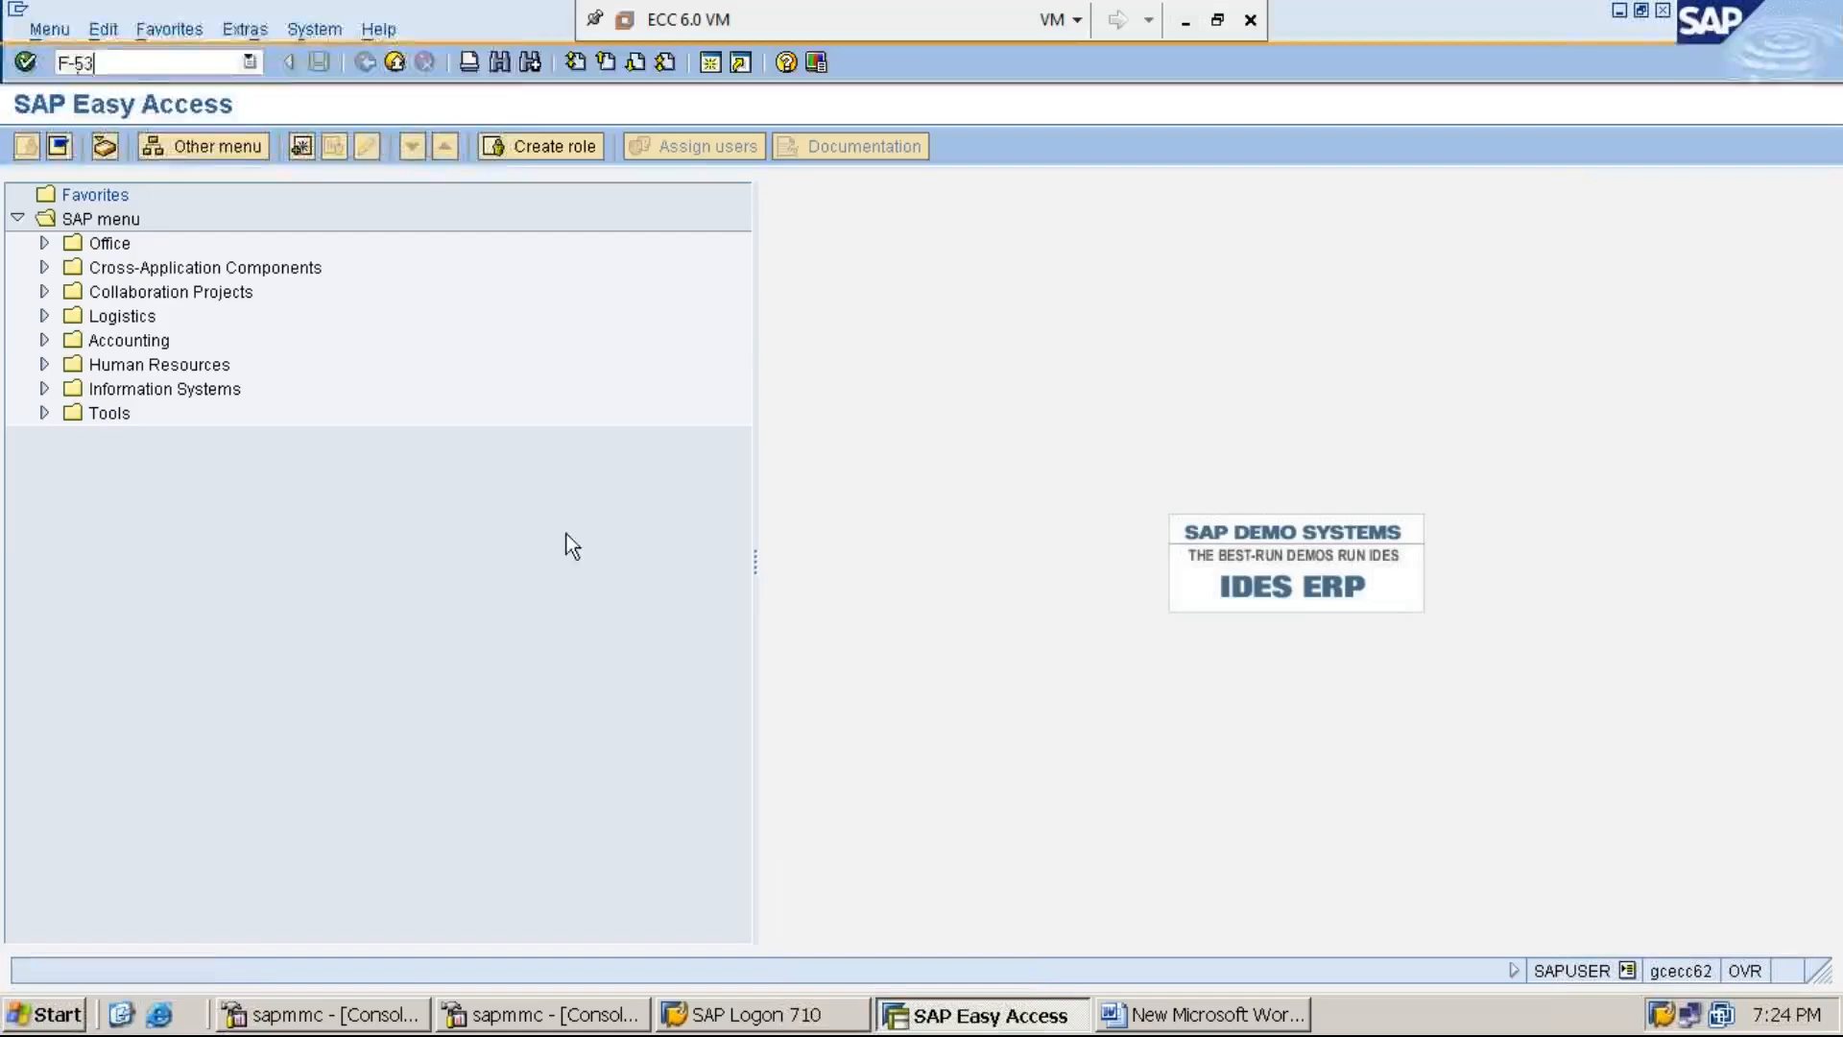
key(Return)
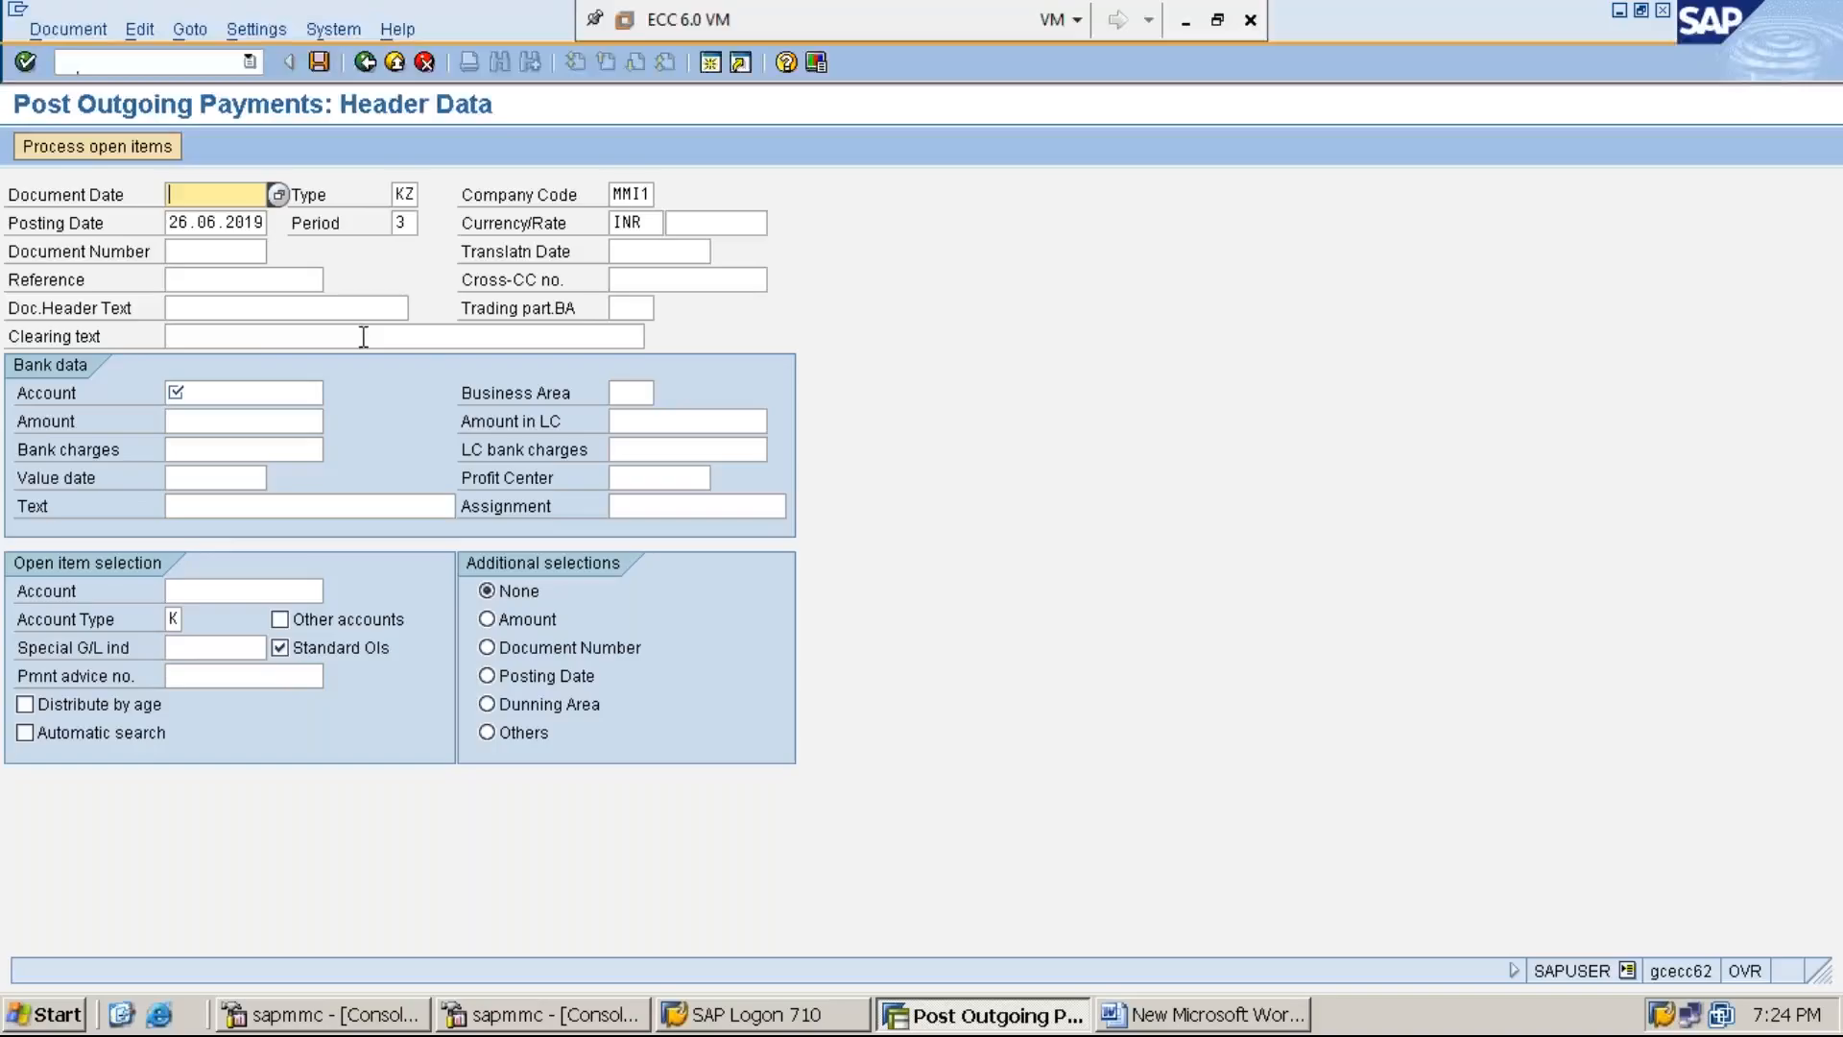
Set the payment's document date to 26.06.2019 and enter "PARTIAL PAYMENT" as the clearing text.
key(F4)
key(Return)
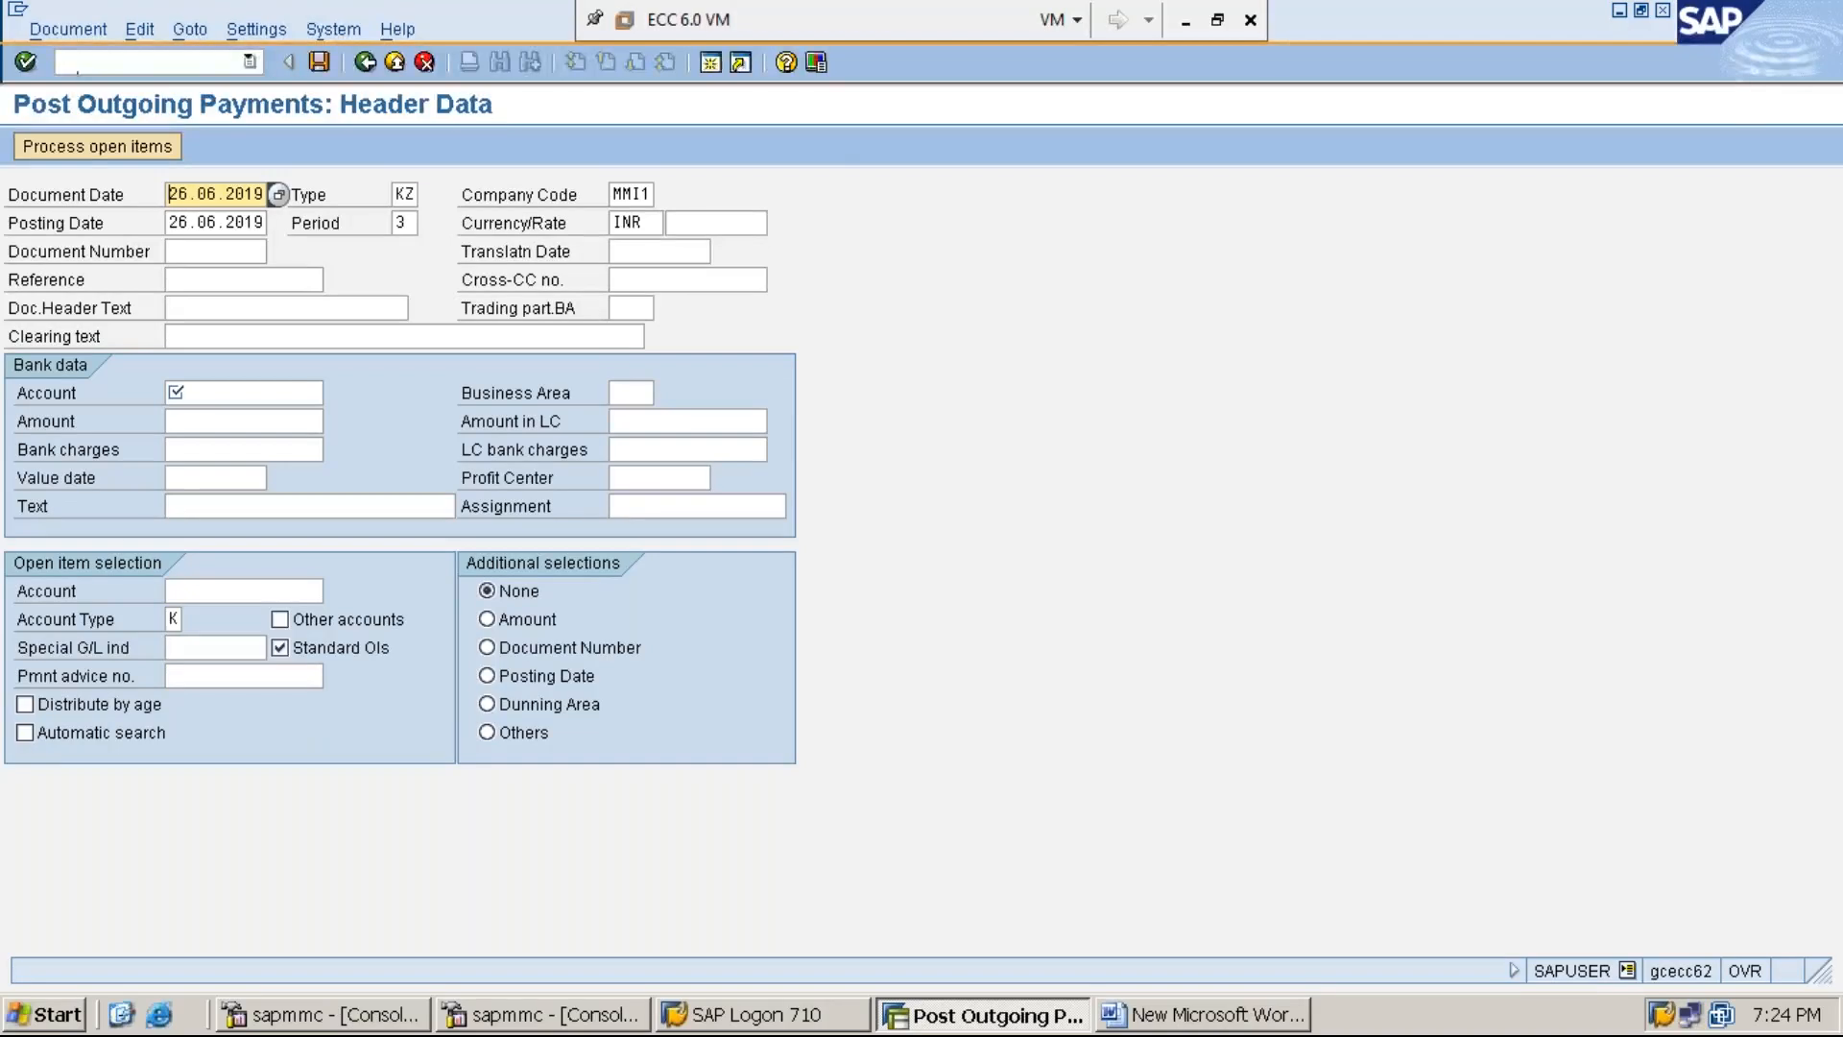
key(Tab)
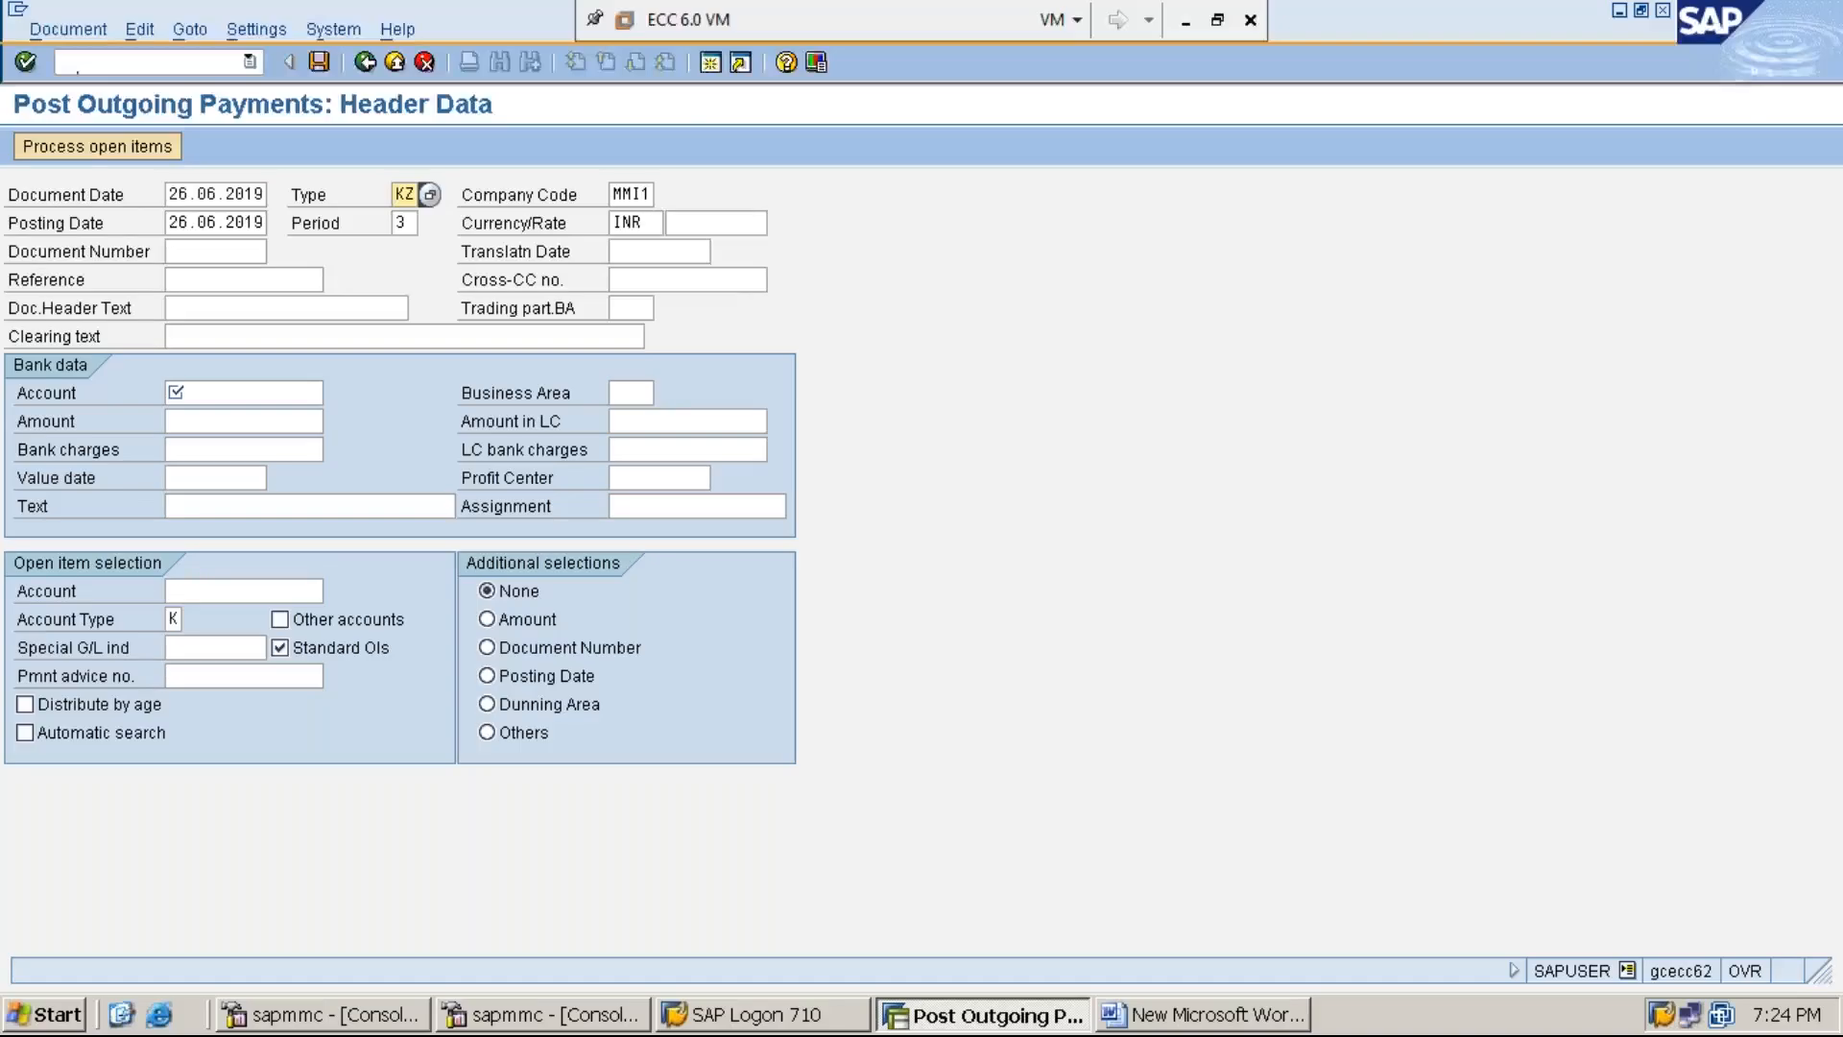
key(Tab)
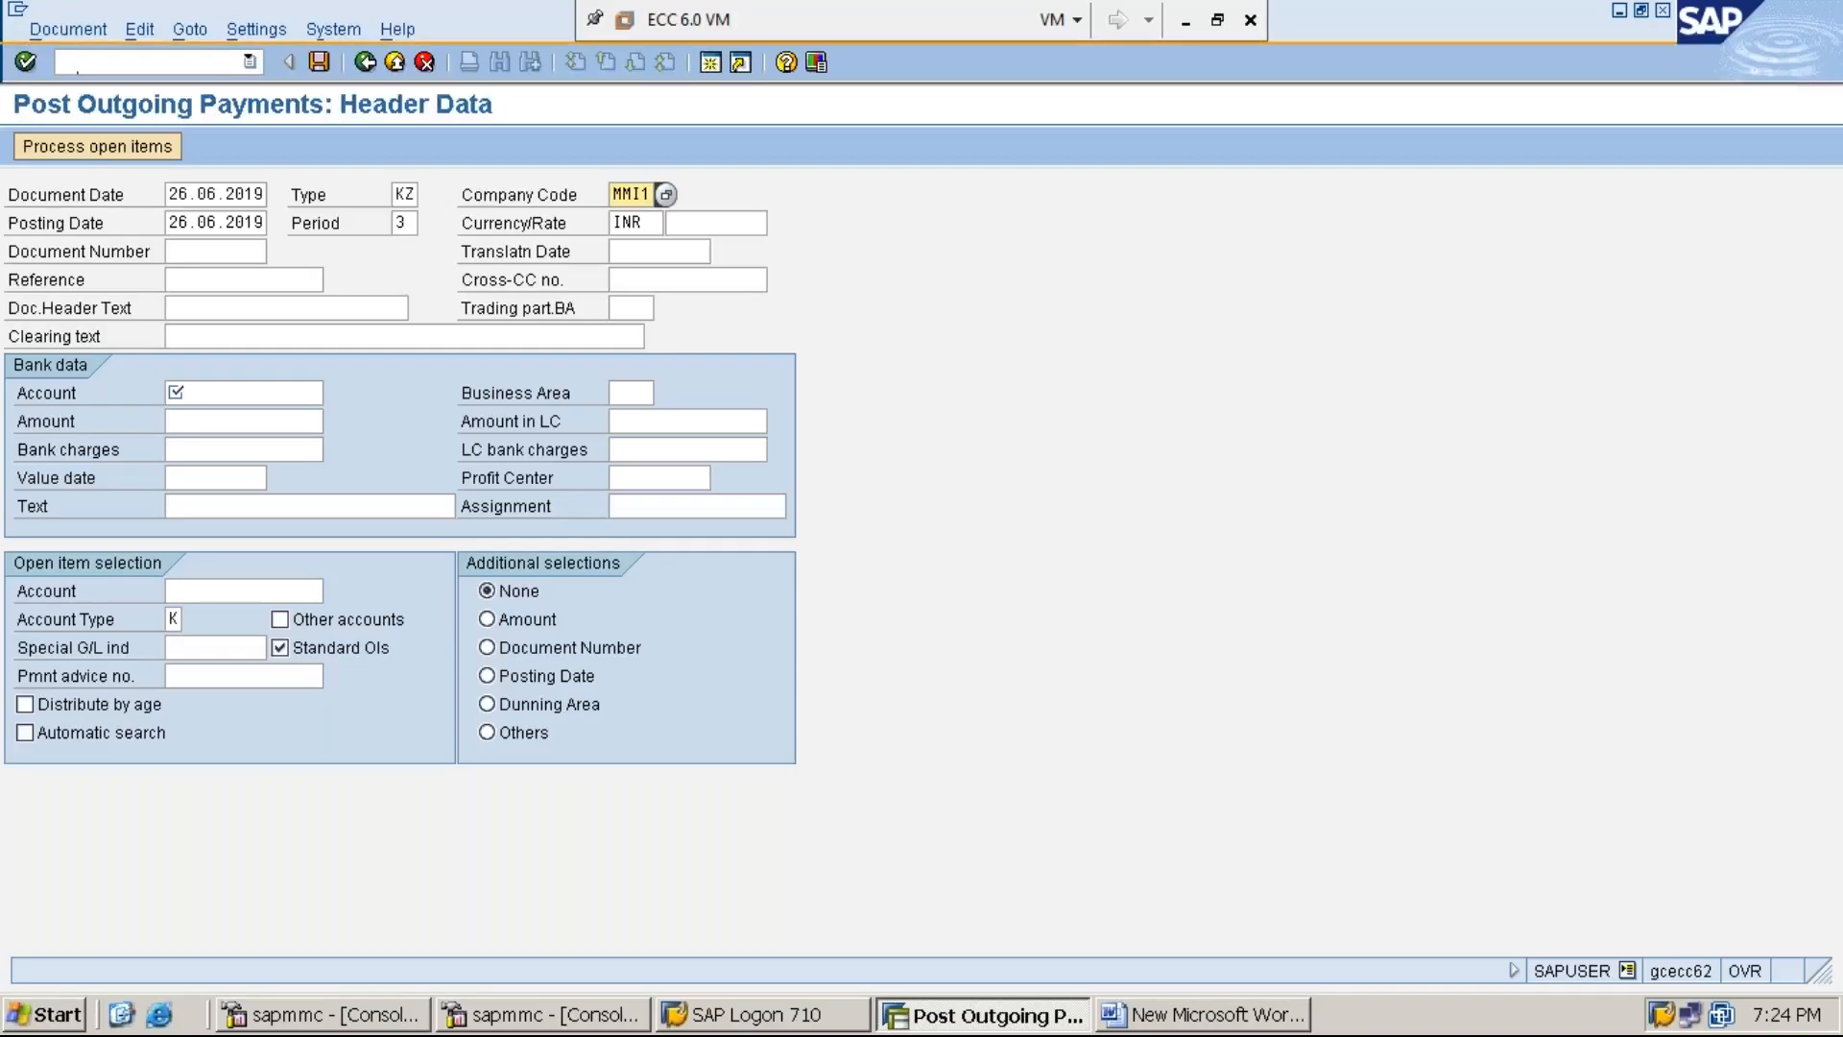
key(Tab)
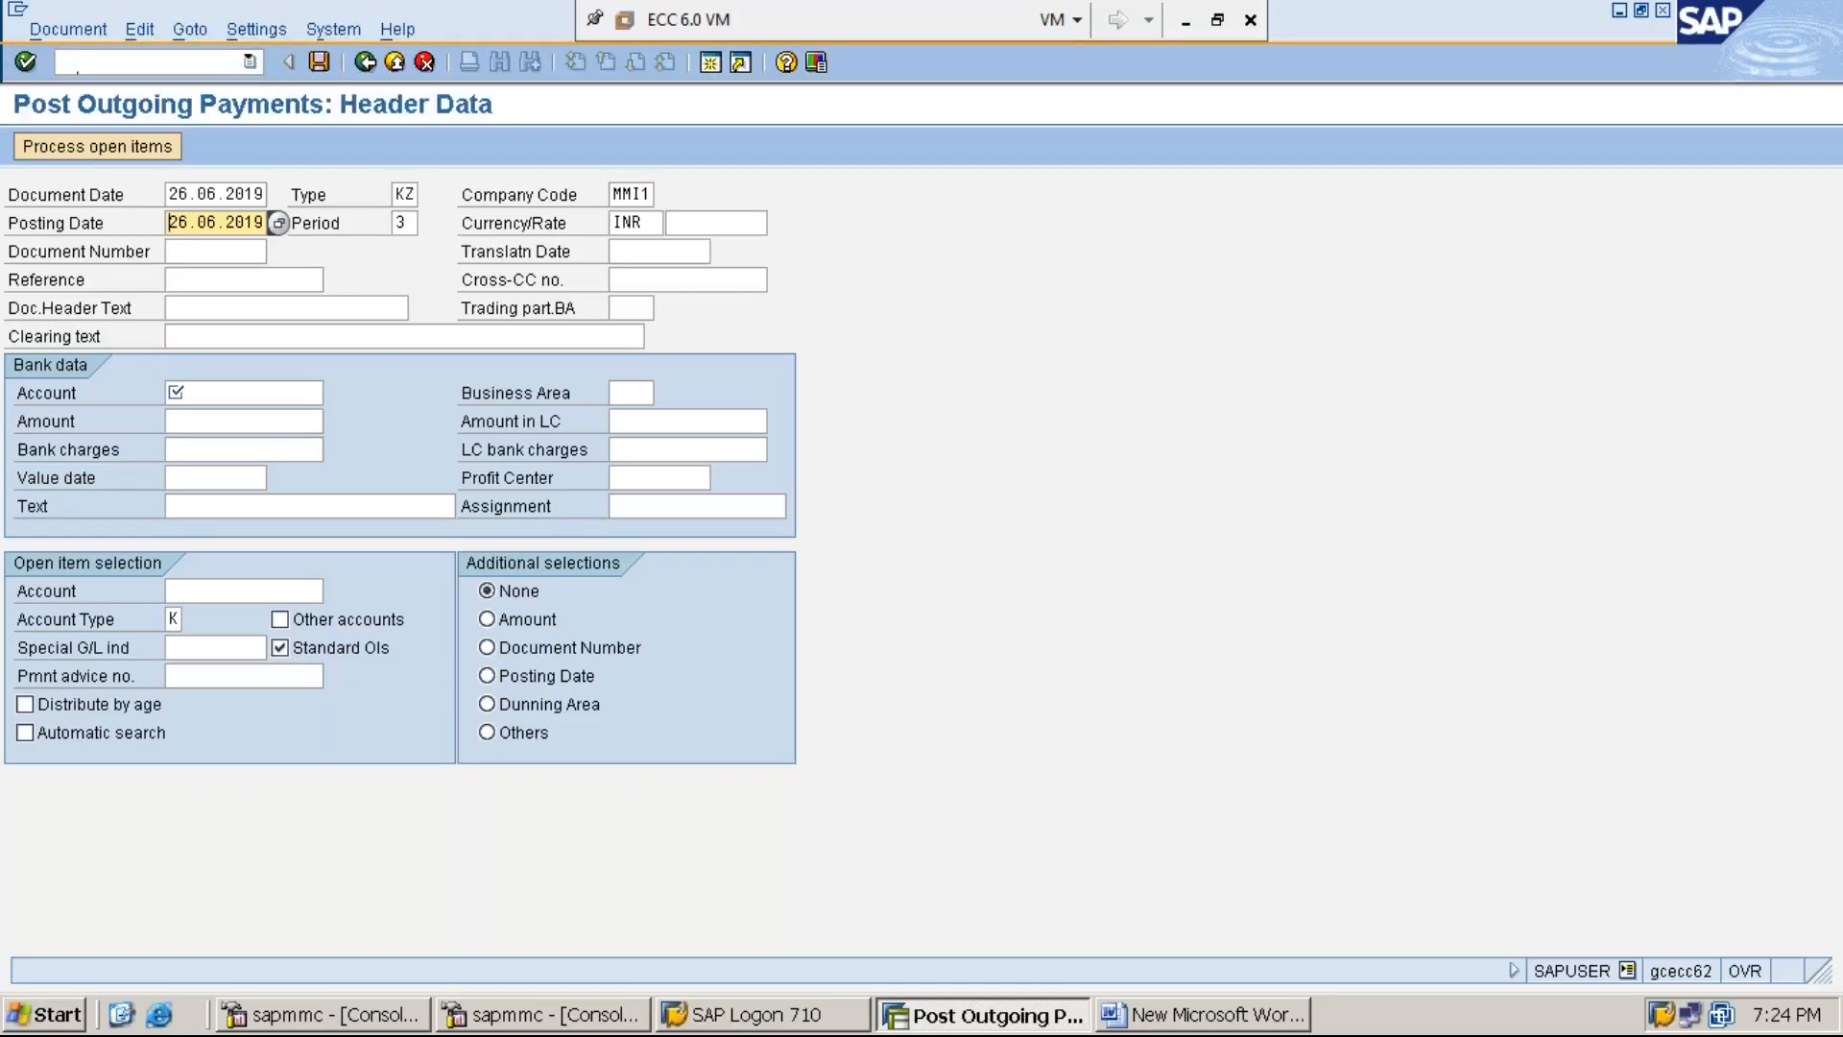
key(Tab)
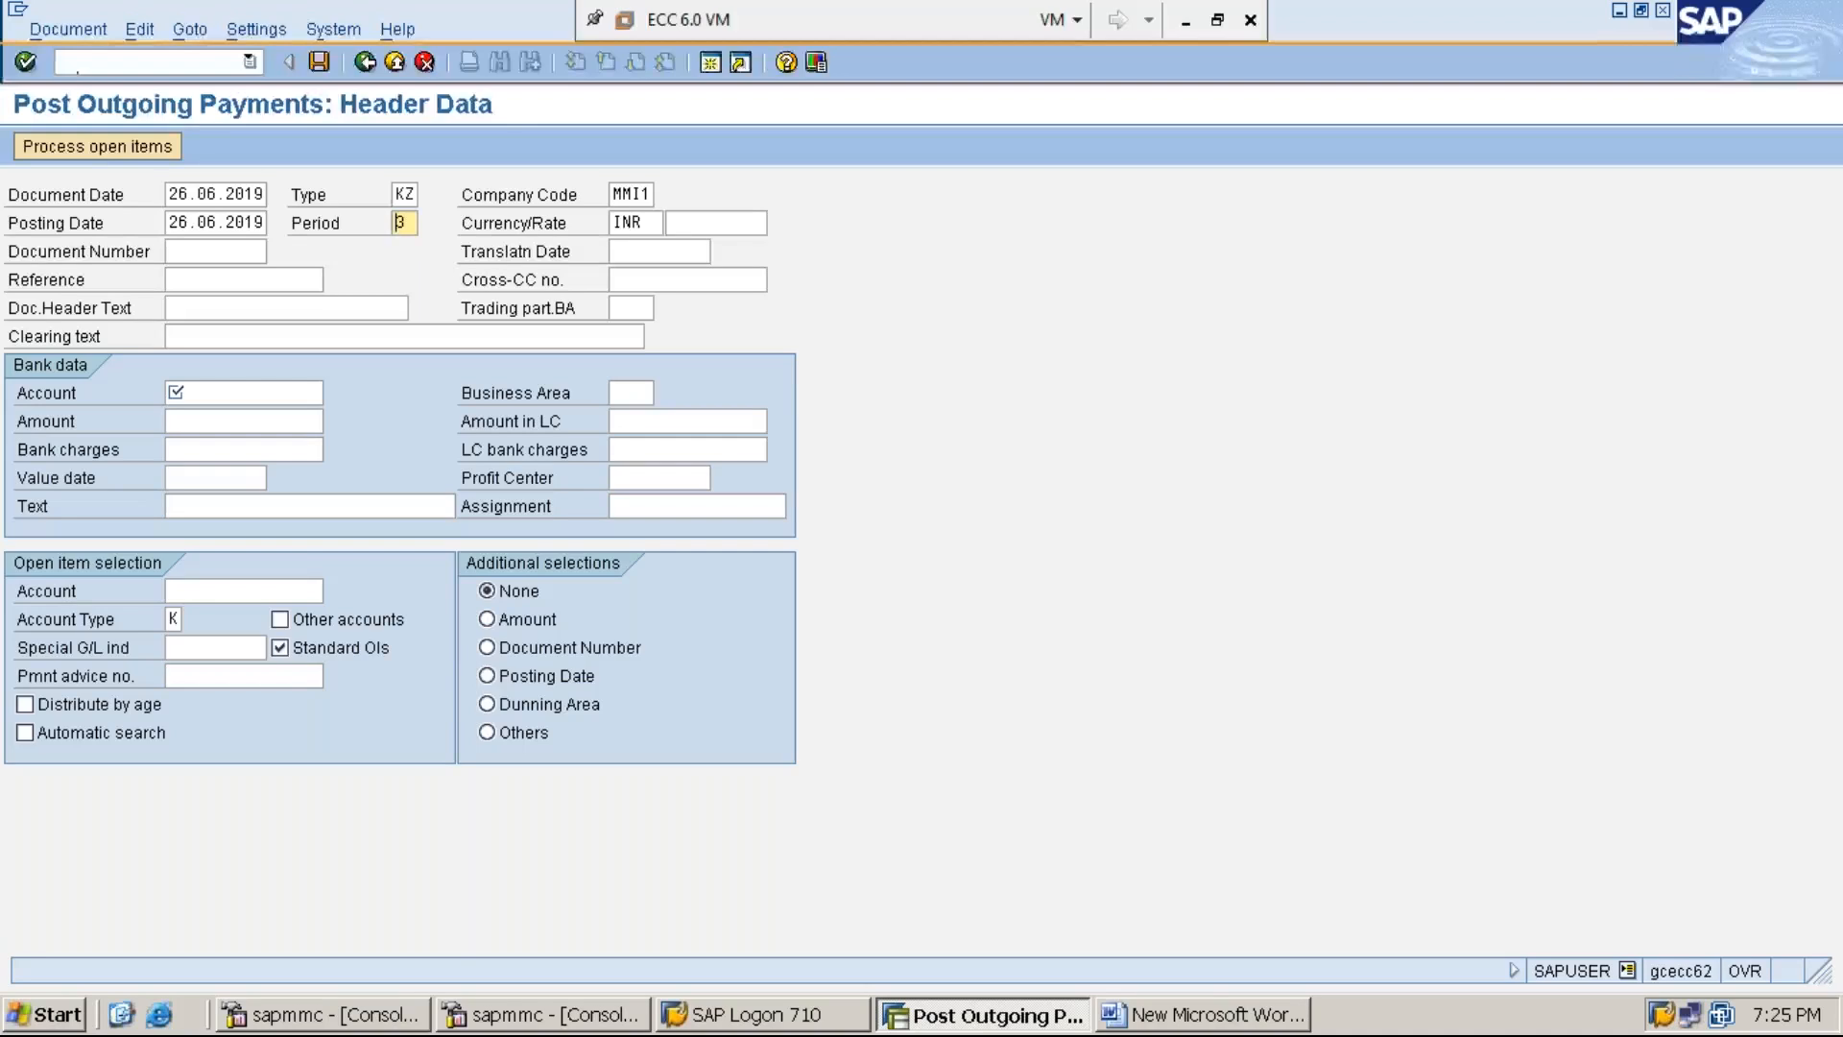
key(Tab)
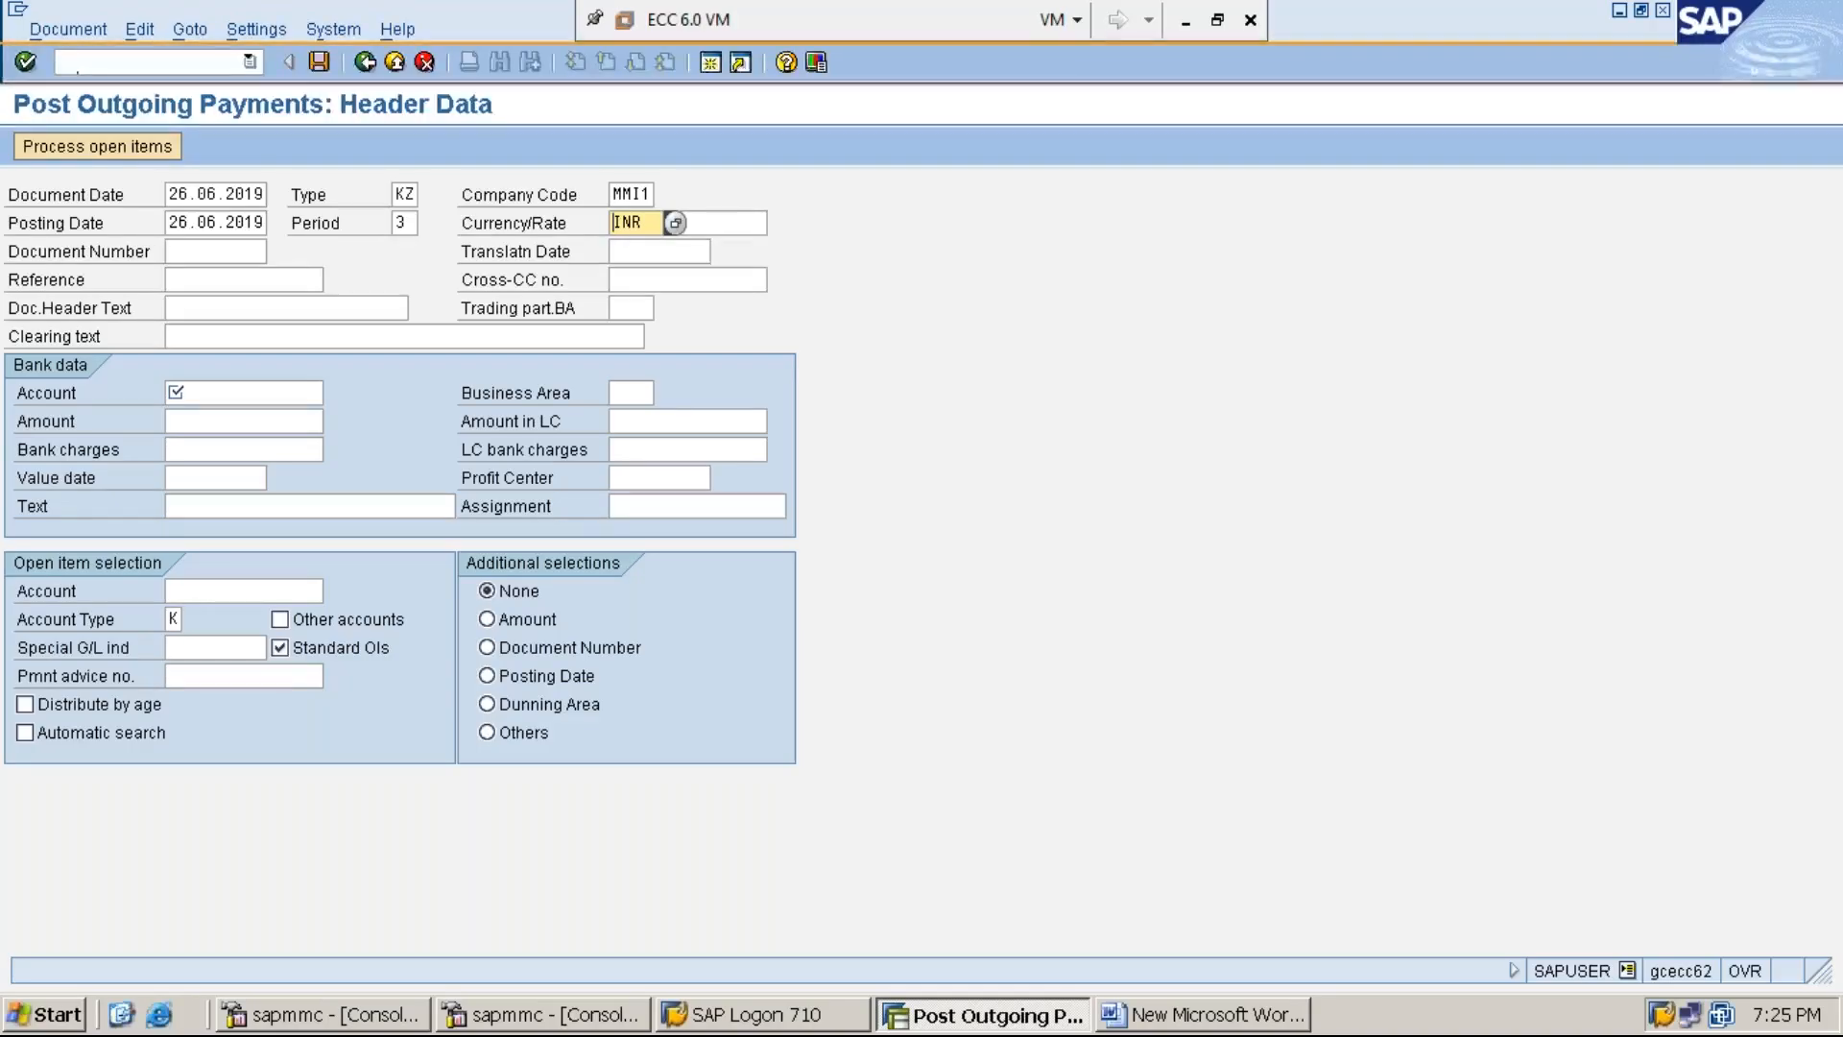
click(250, 336)
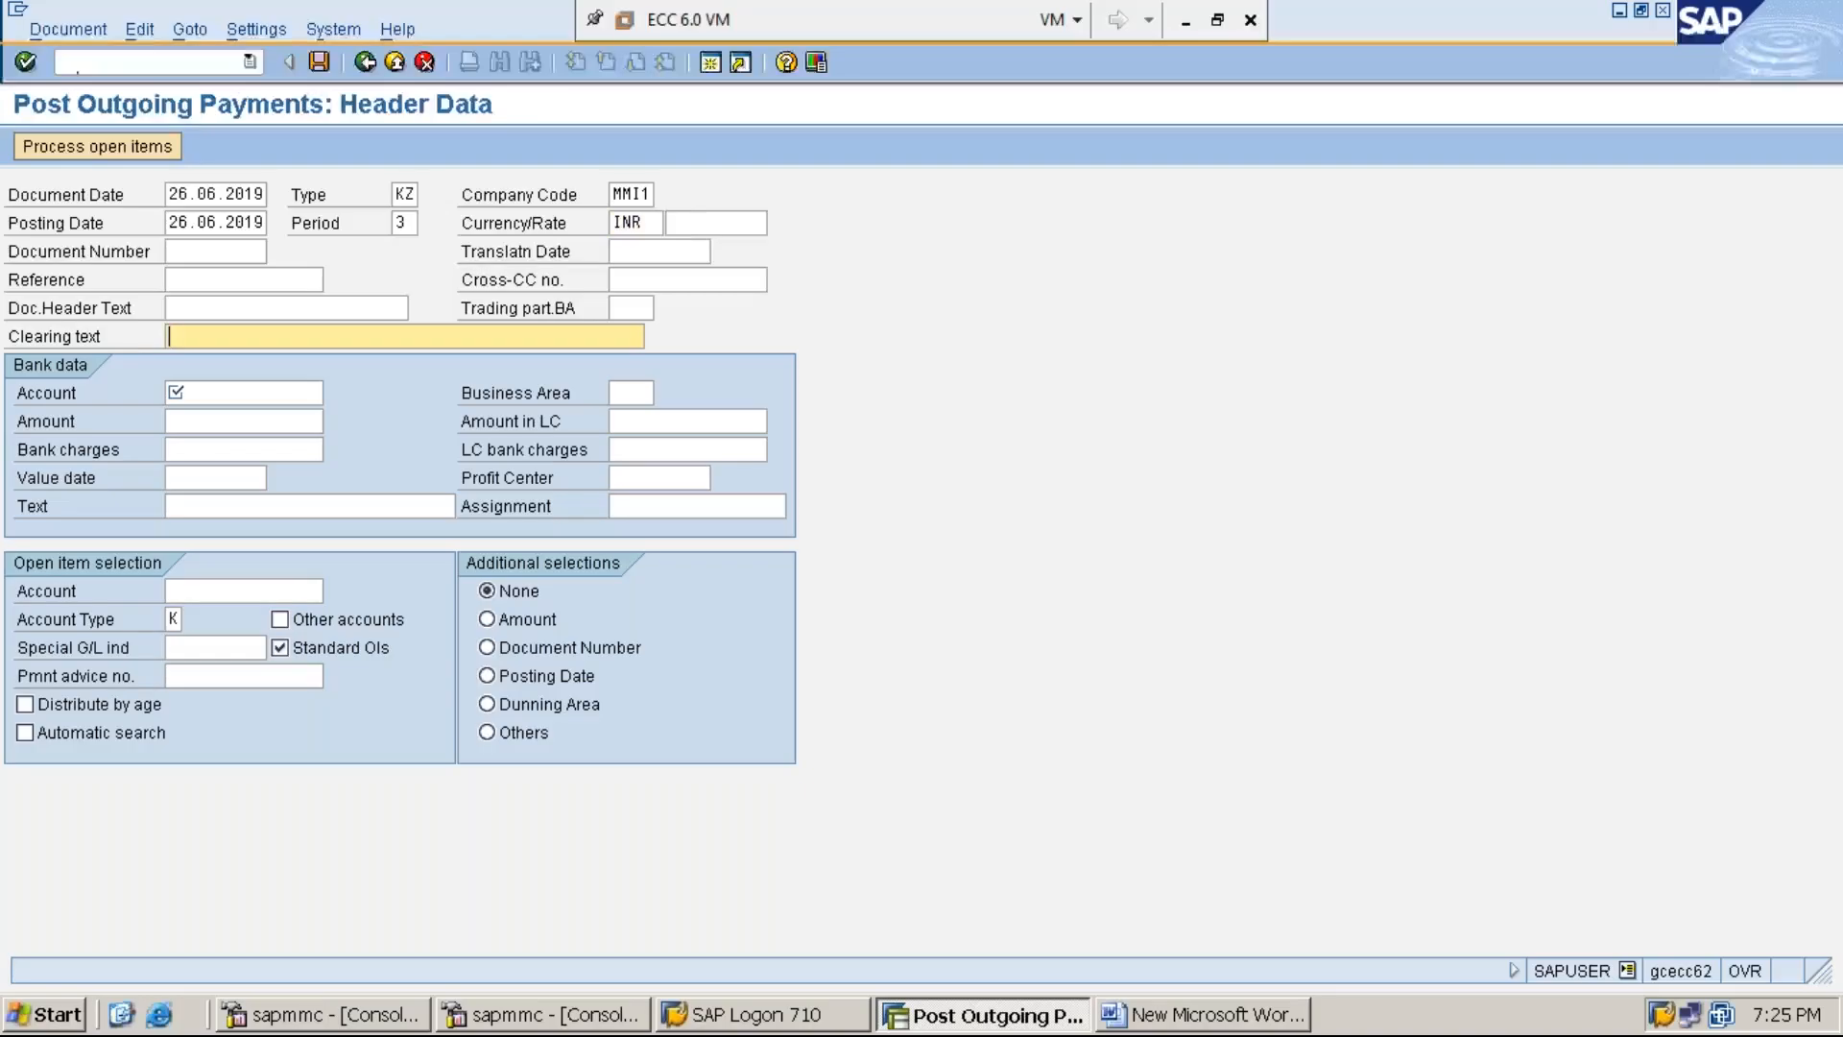
text(PARTIAL PAYMENT)
Fill in the bank data with the cash account, amount 4000 and the text "PARTIAL PAYMENT".
click(289, 397)
text(1)
key(Down)
key(Return)
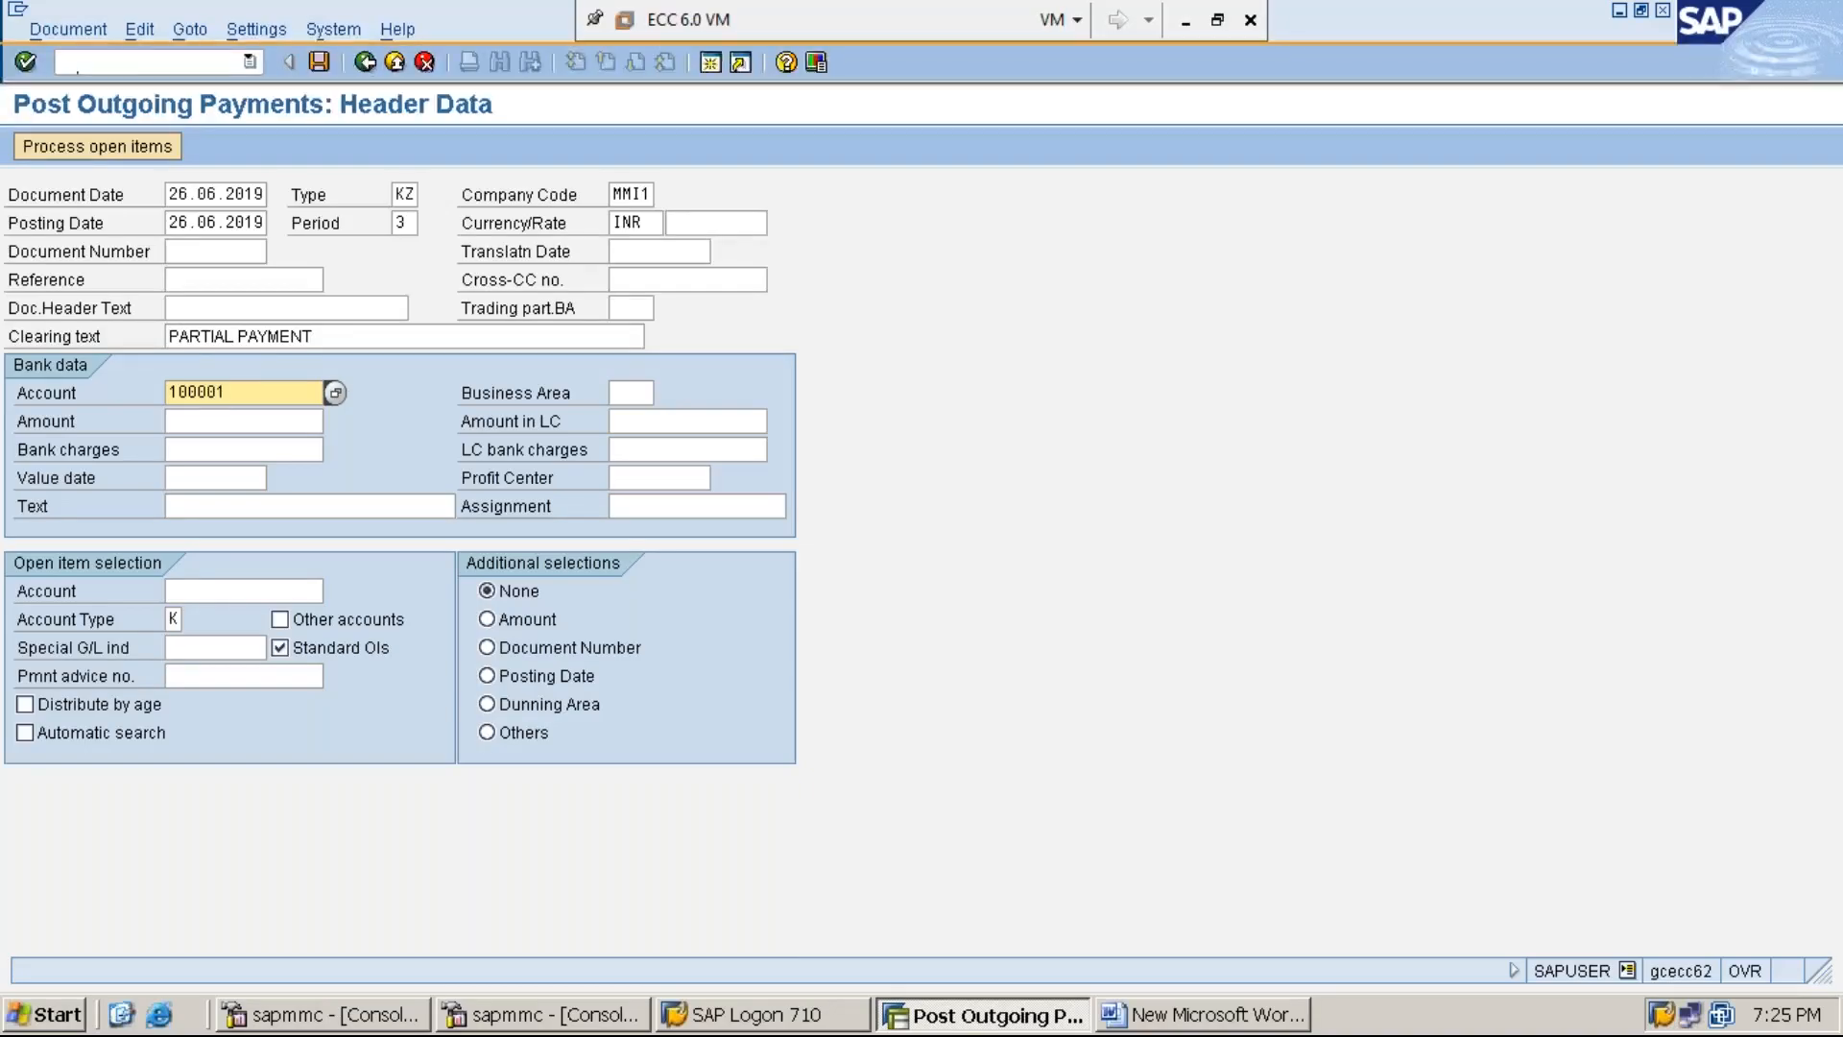
key(Tab)
text(4000)
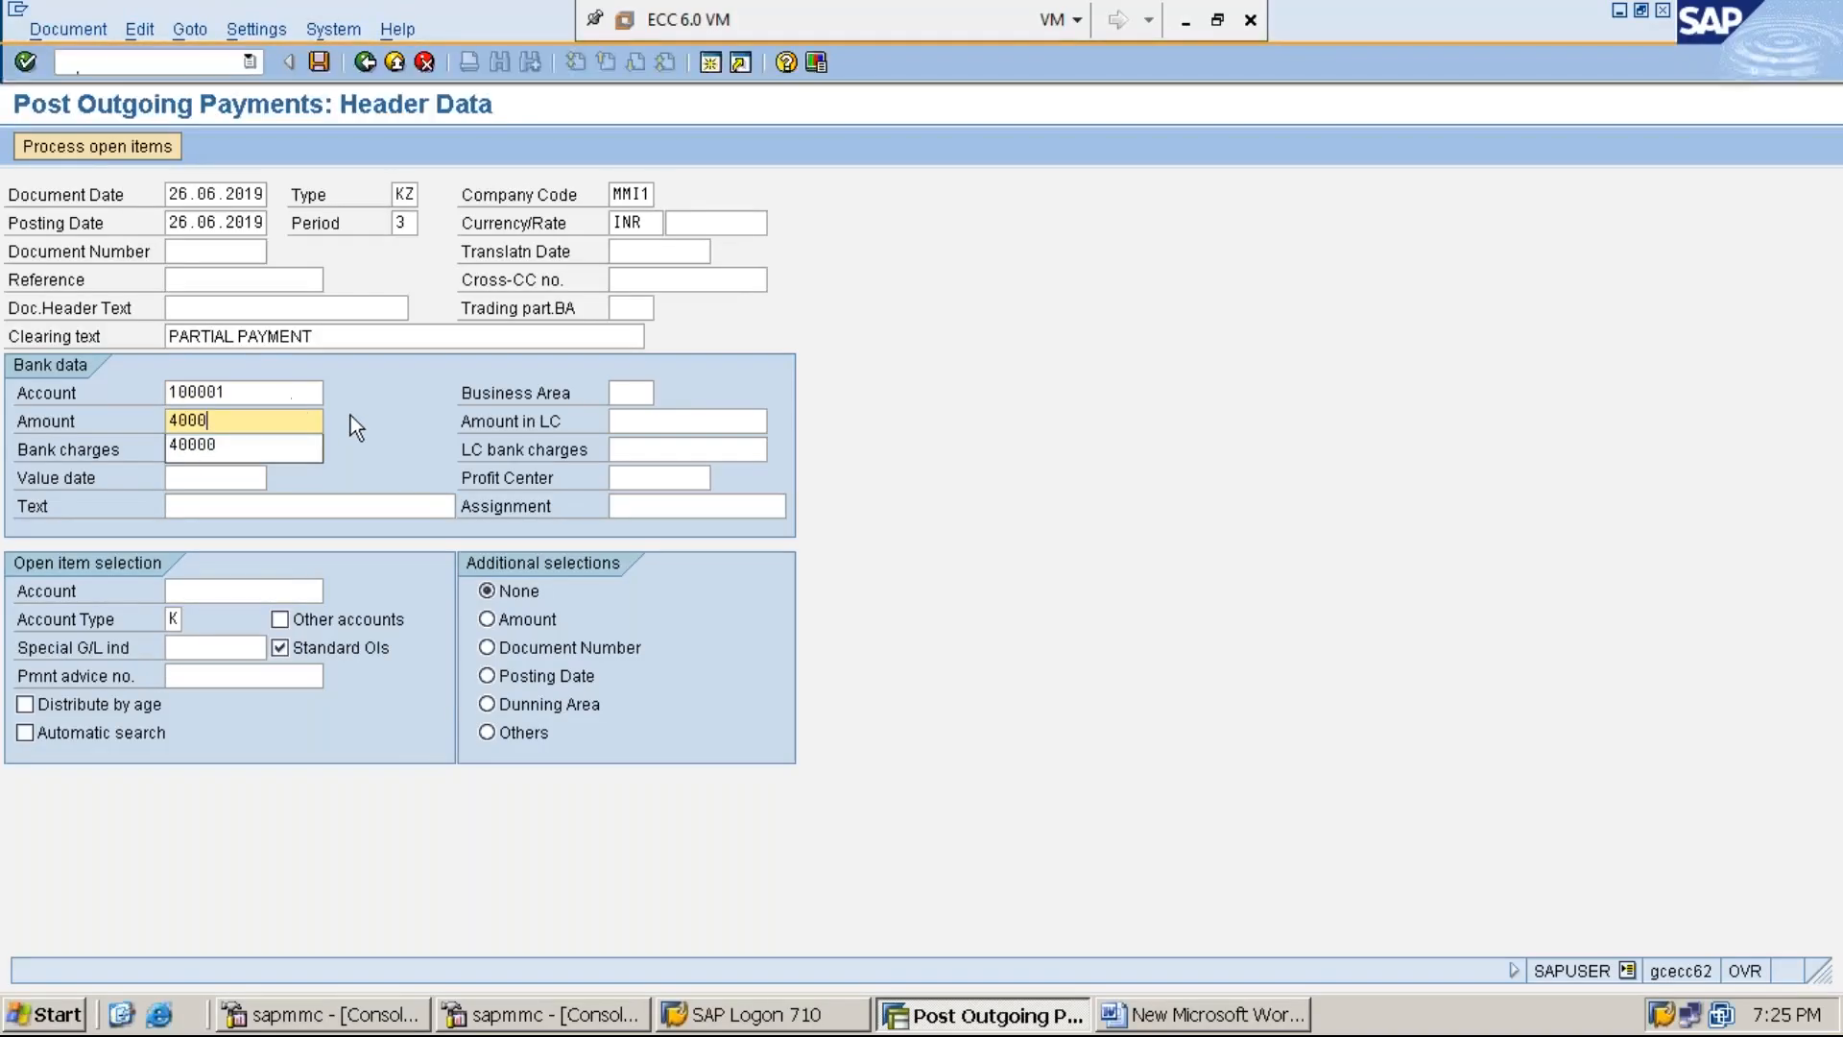
click(365, 423)
click(342, 509)
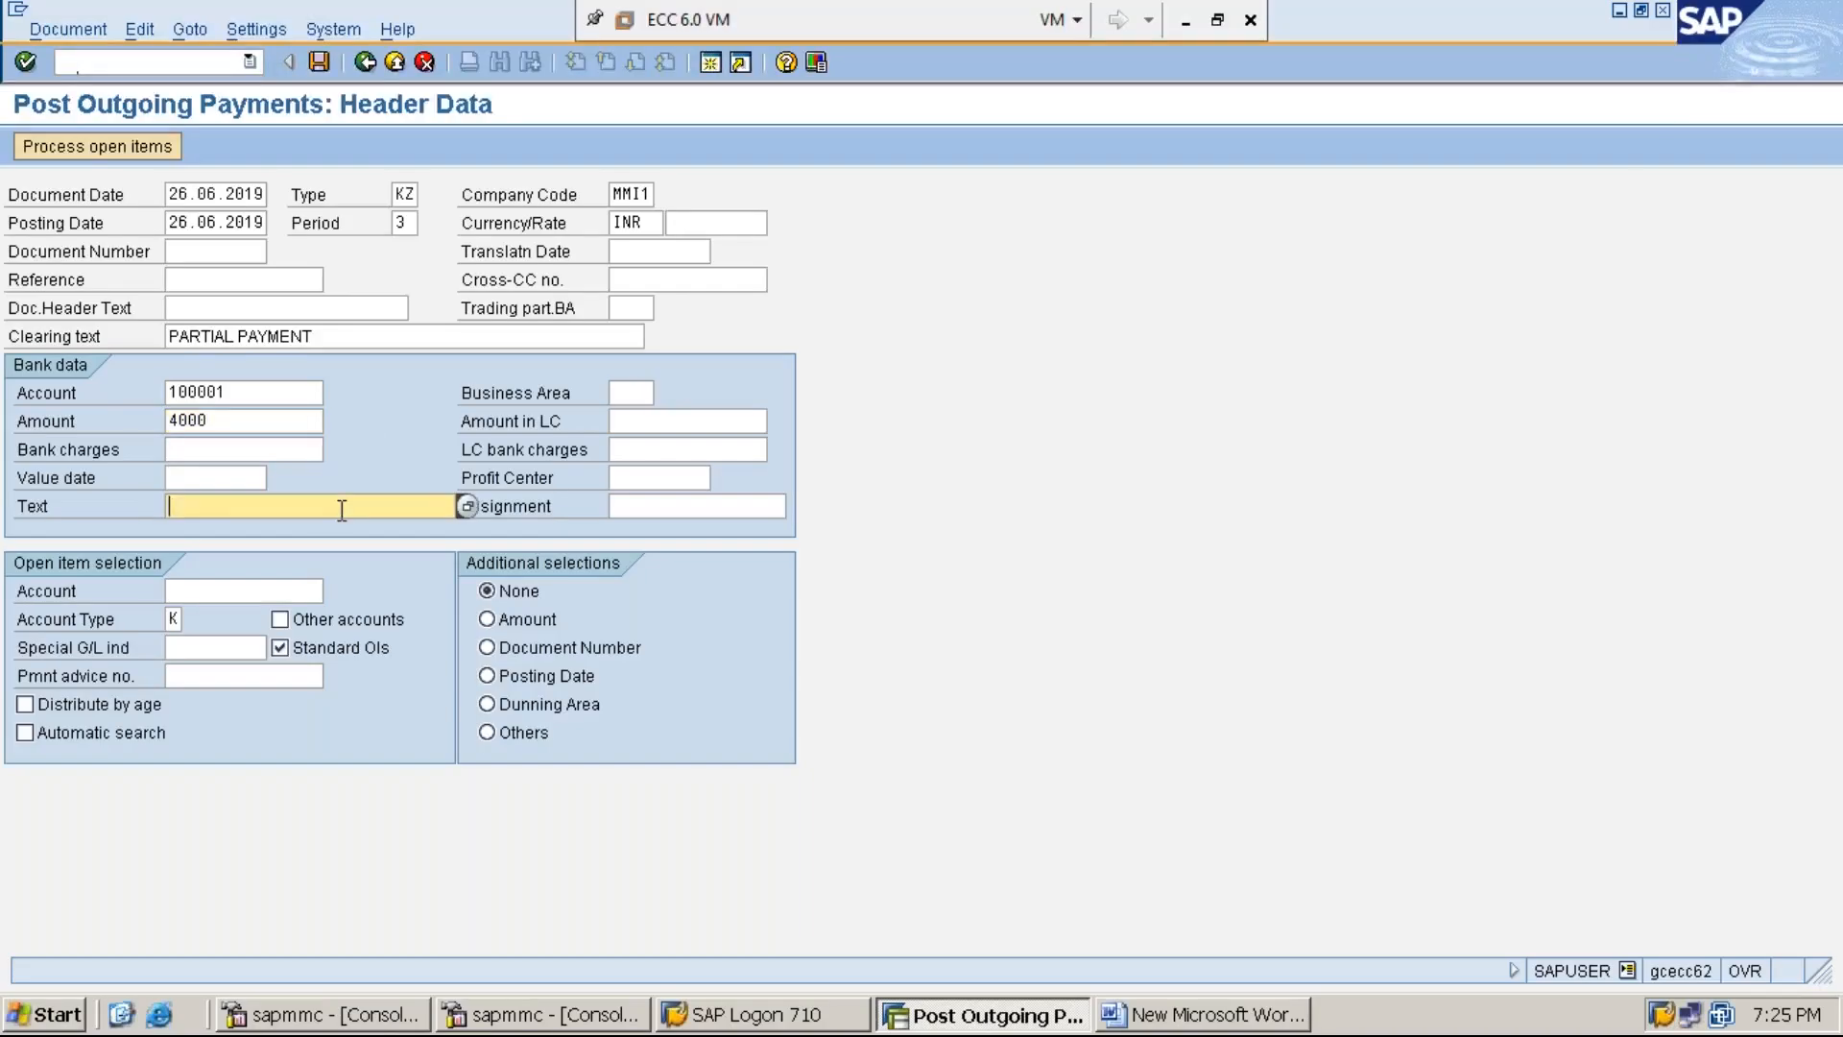
text(PARTIAL PAYMENT)
Enter the vendor's account number for open item selection and process that vendor's open items.
click(247, 590)
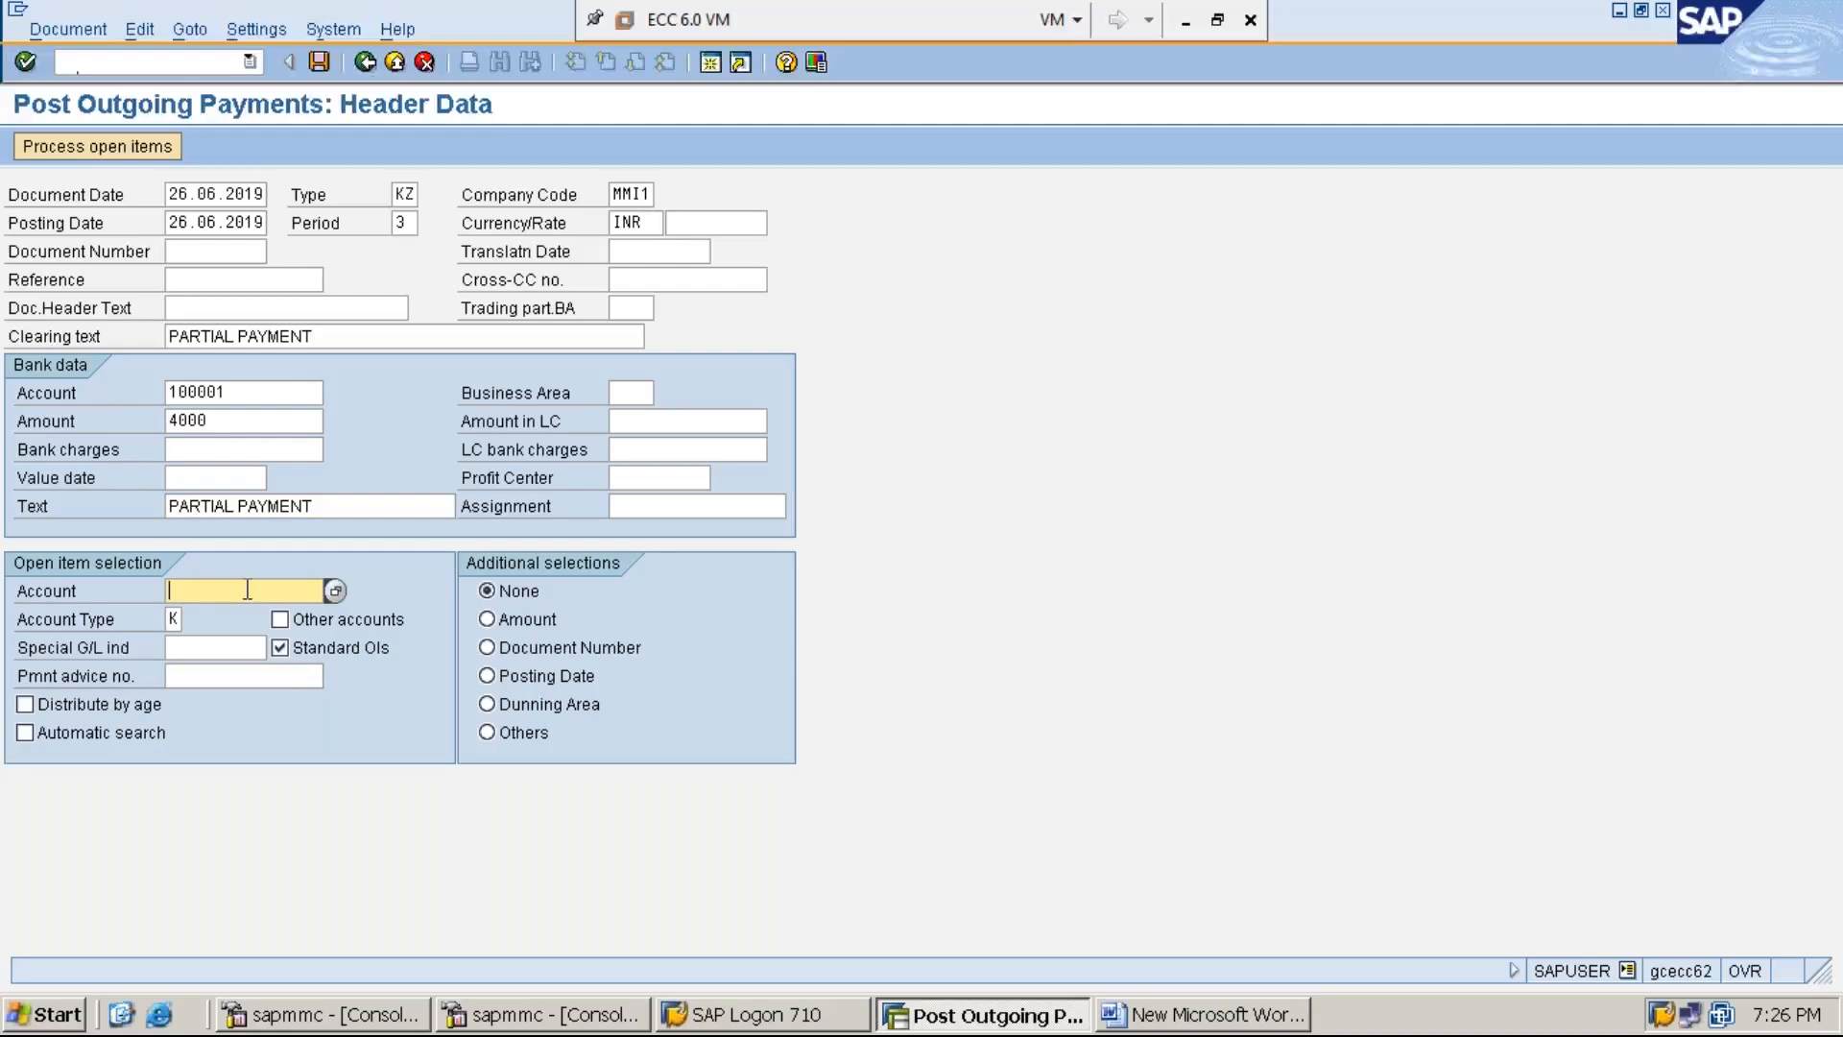
text(1)
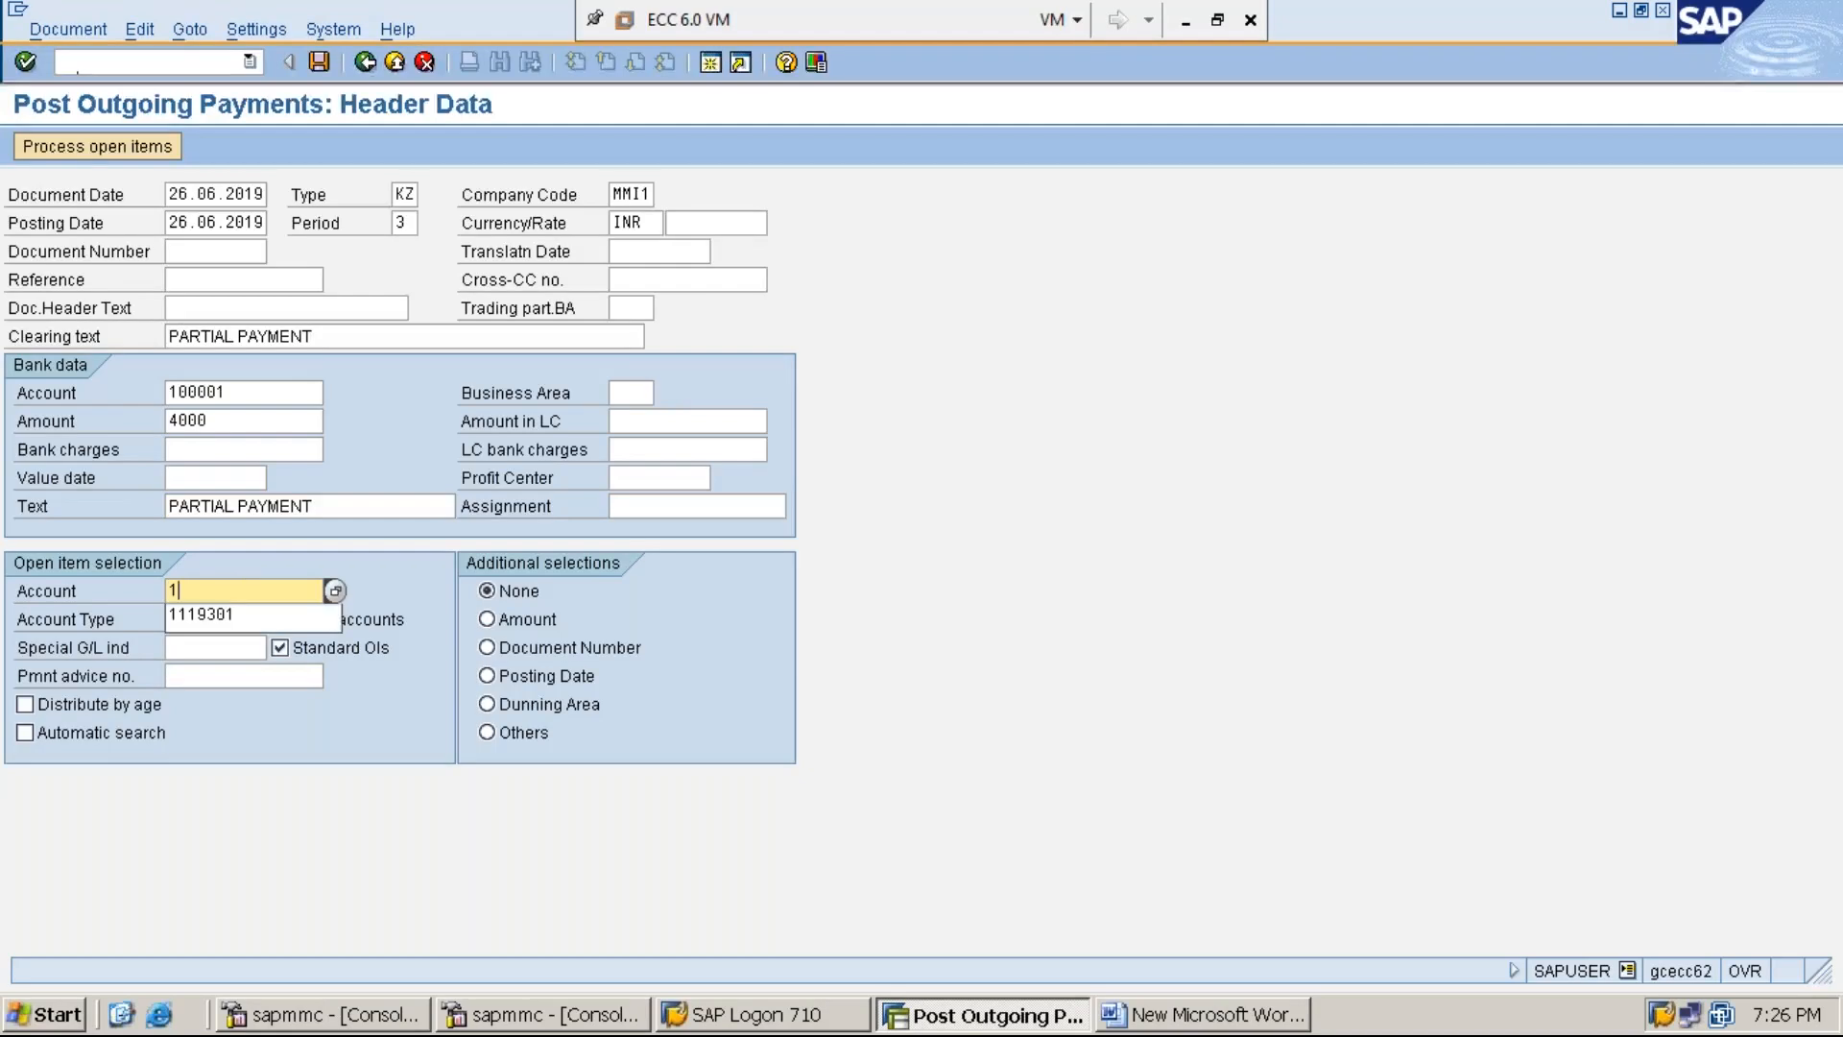
key(Down)
key(Return)
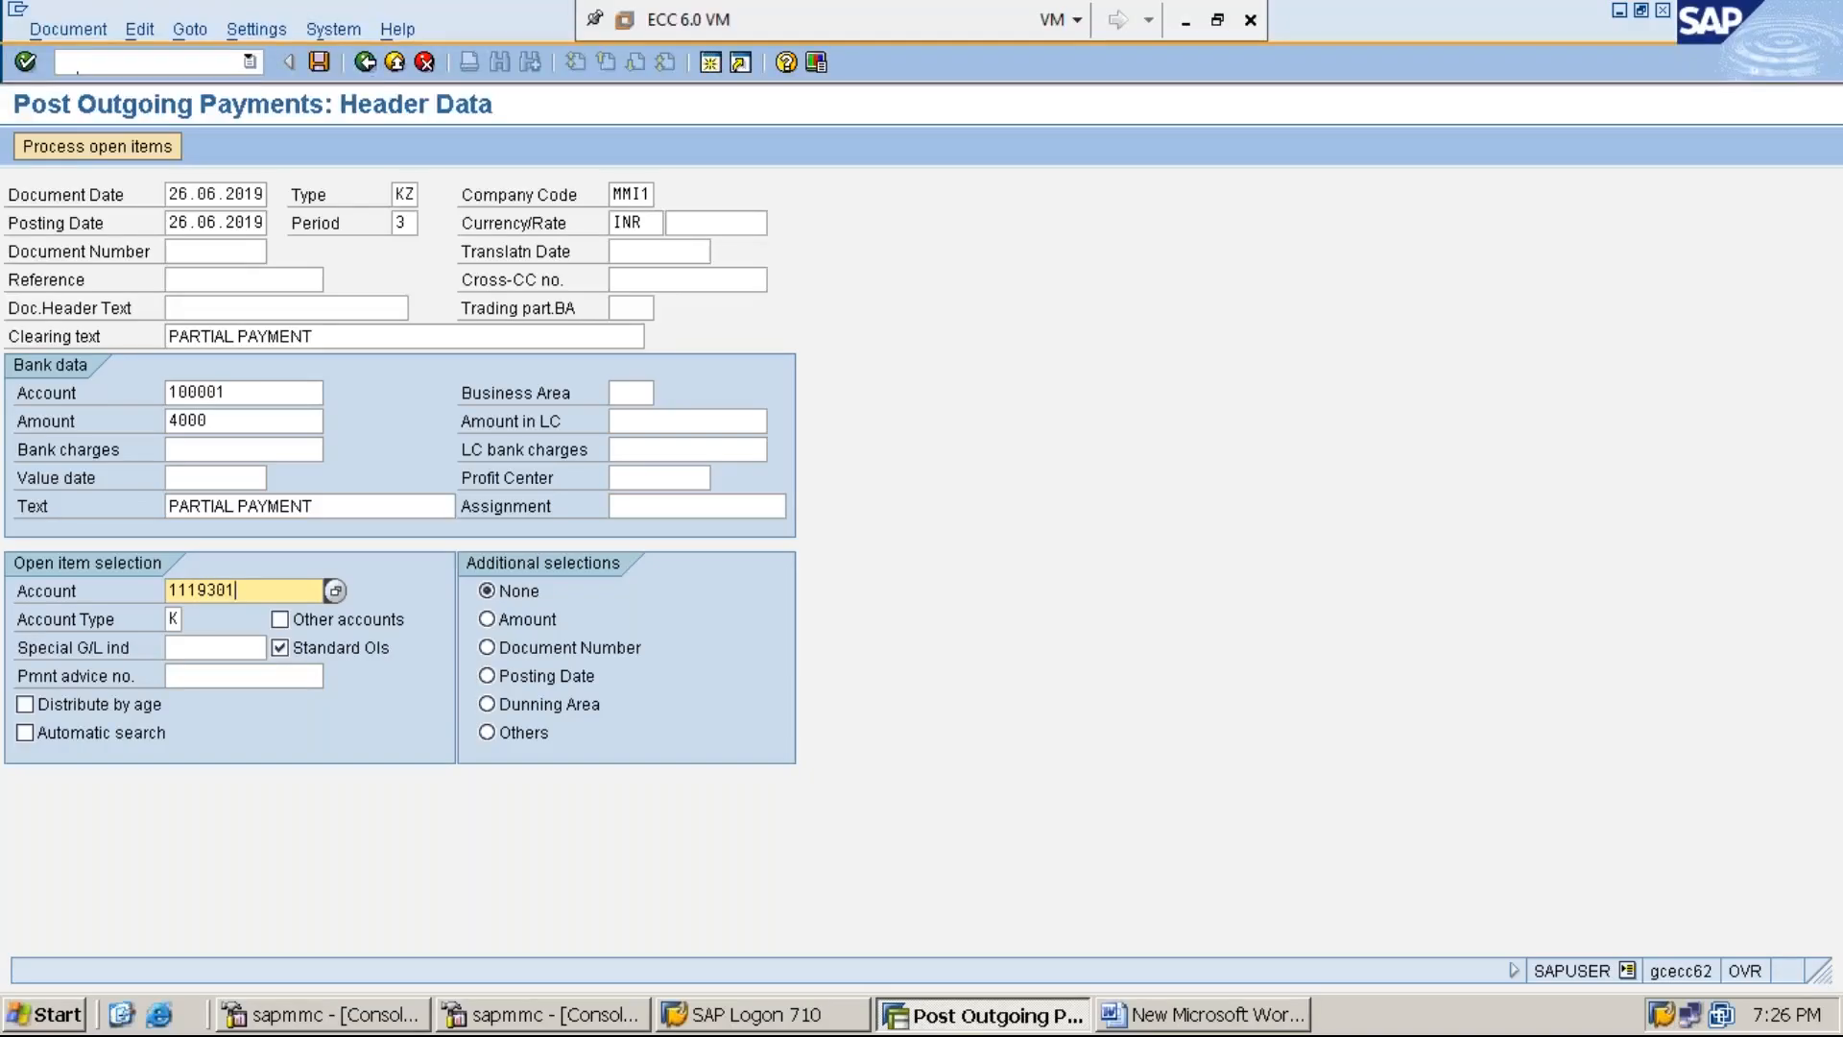
click(105, 146)
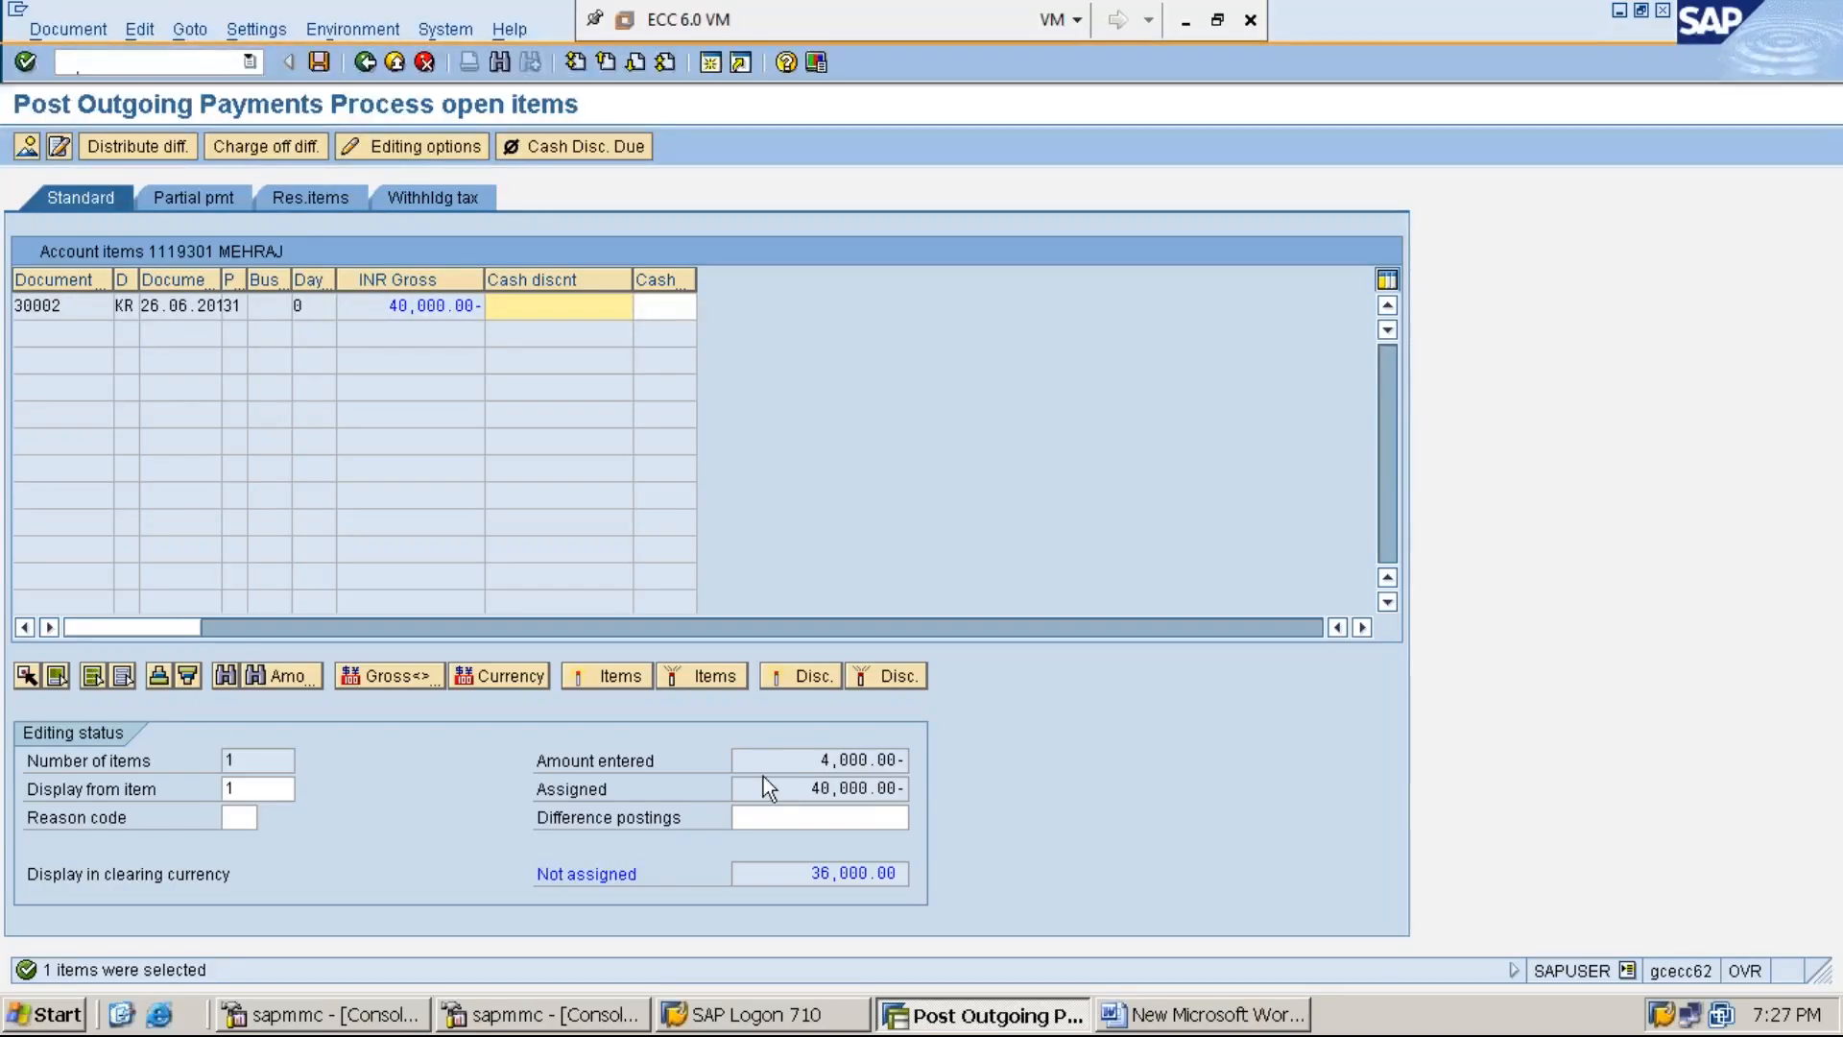
Check the entered, assigned and unassigned amounts, and assign a partial payment of 4,000.00 to the vendor's open invoice.
click(800, 759)
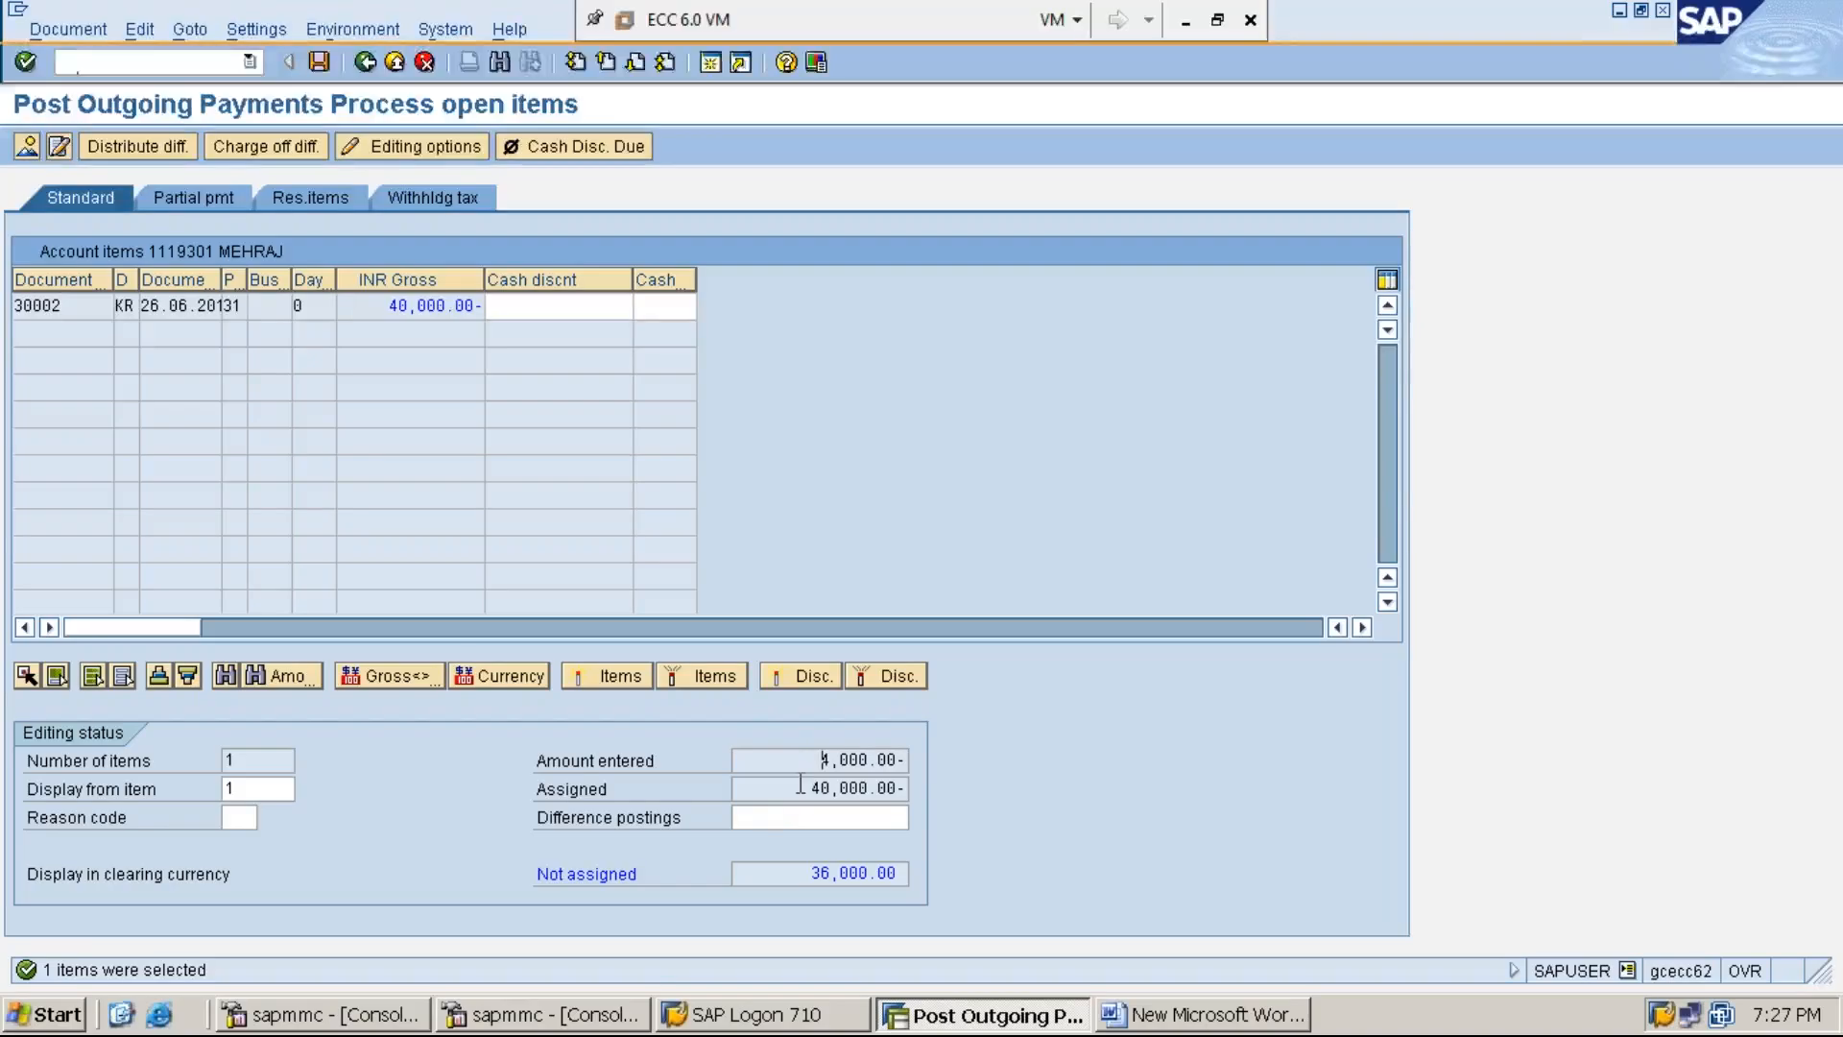
click(801, 785)
click(801, 872)
click(190, 204)
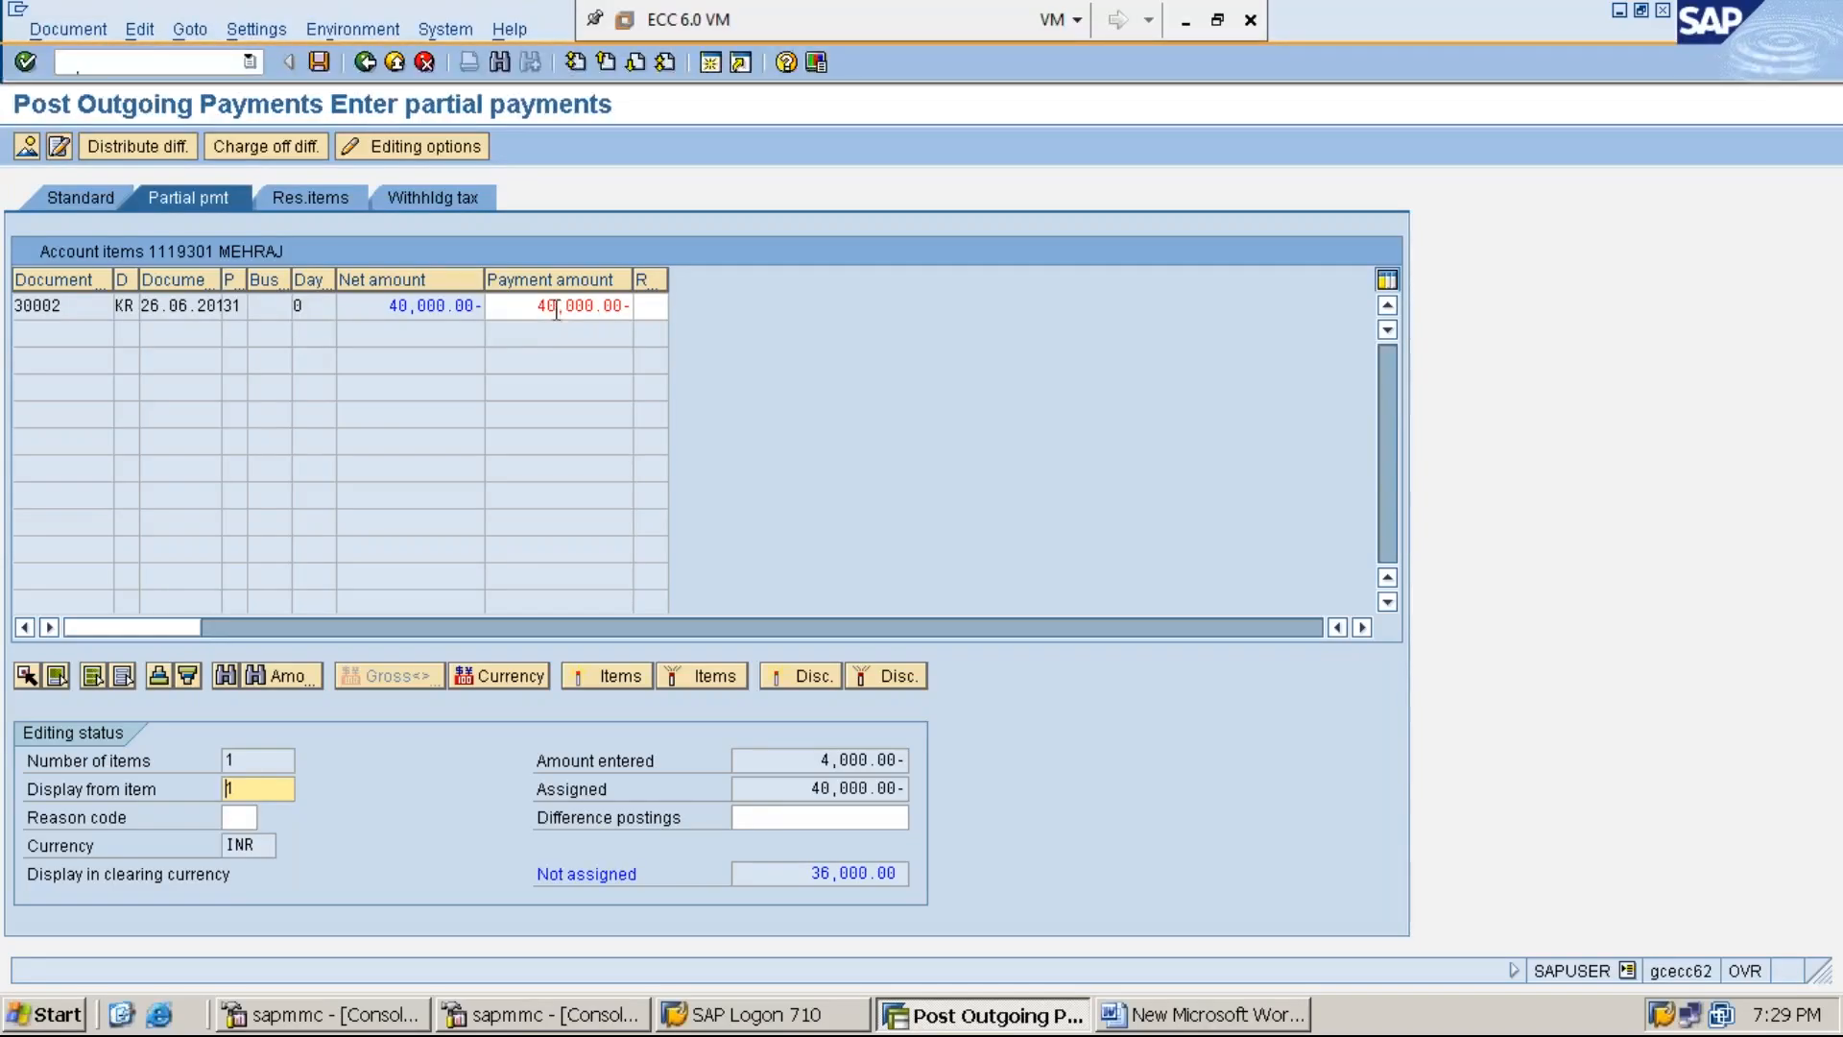
double_click(572, 305)
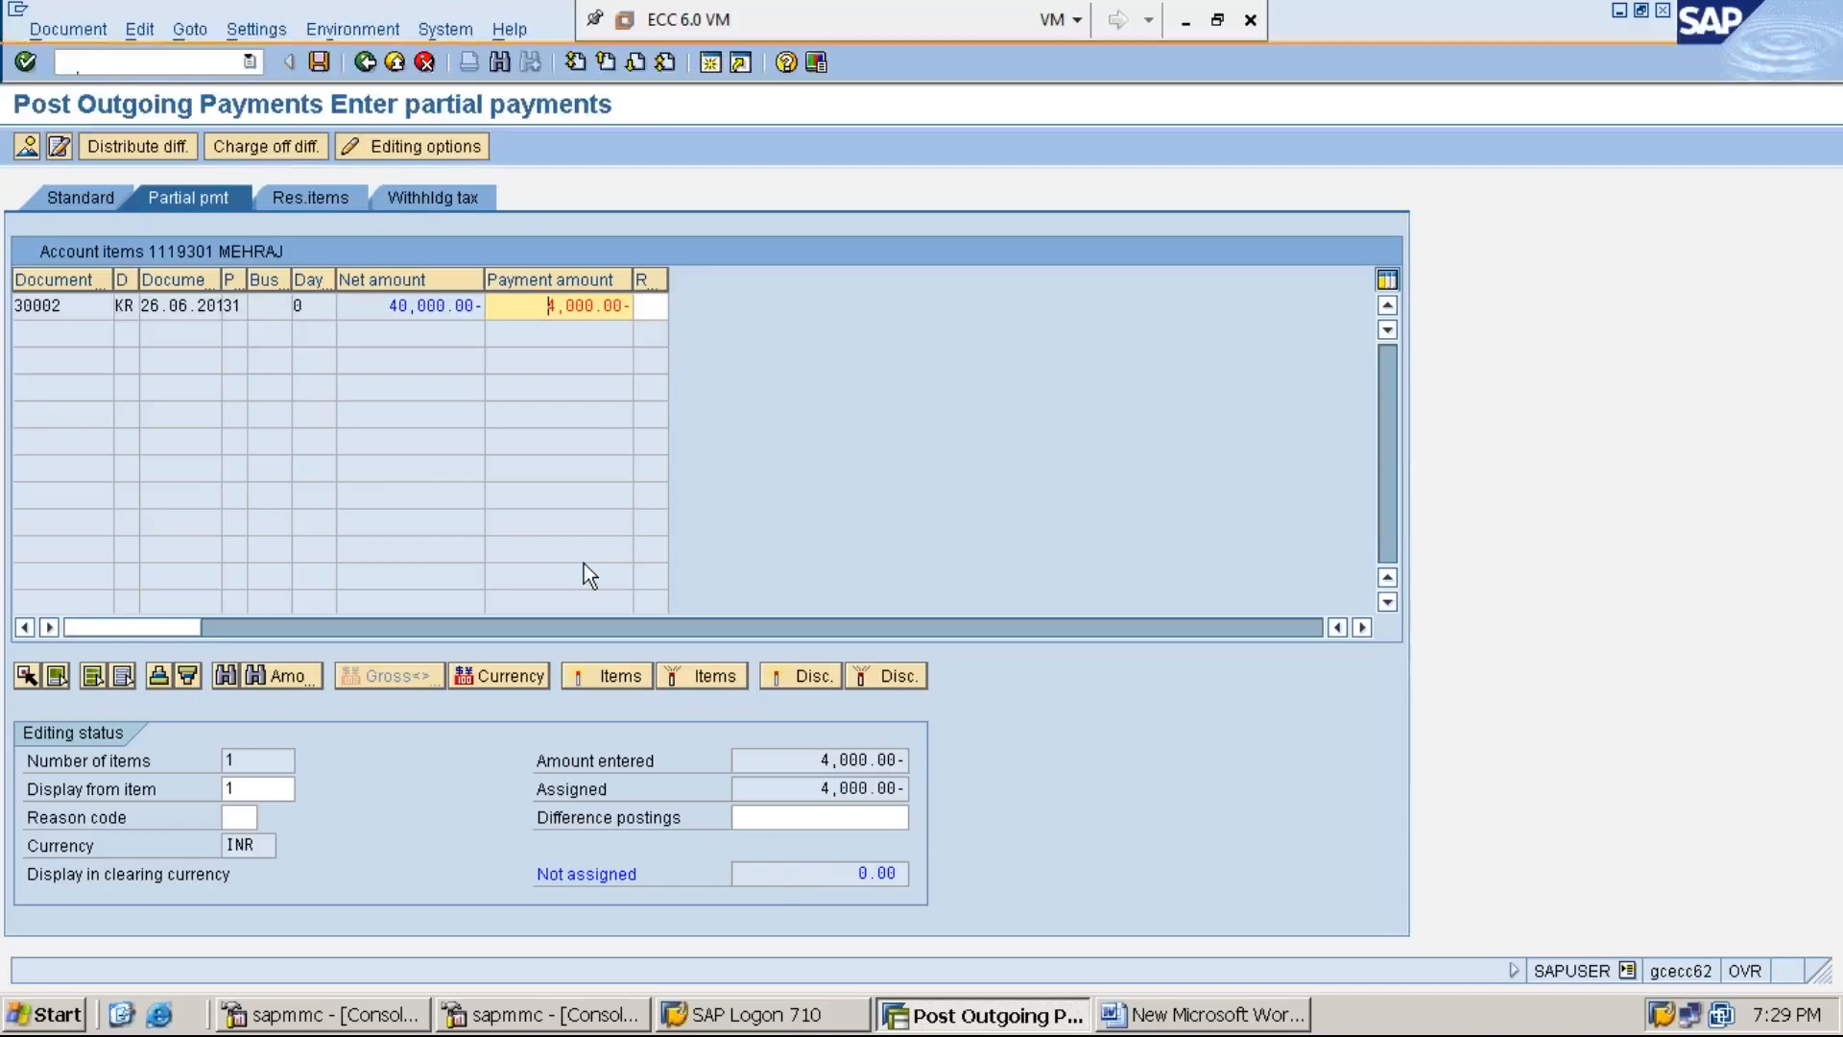
Simulate the outgoing payment document and post it.
click(69, 29)
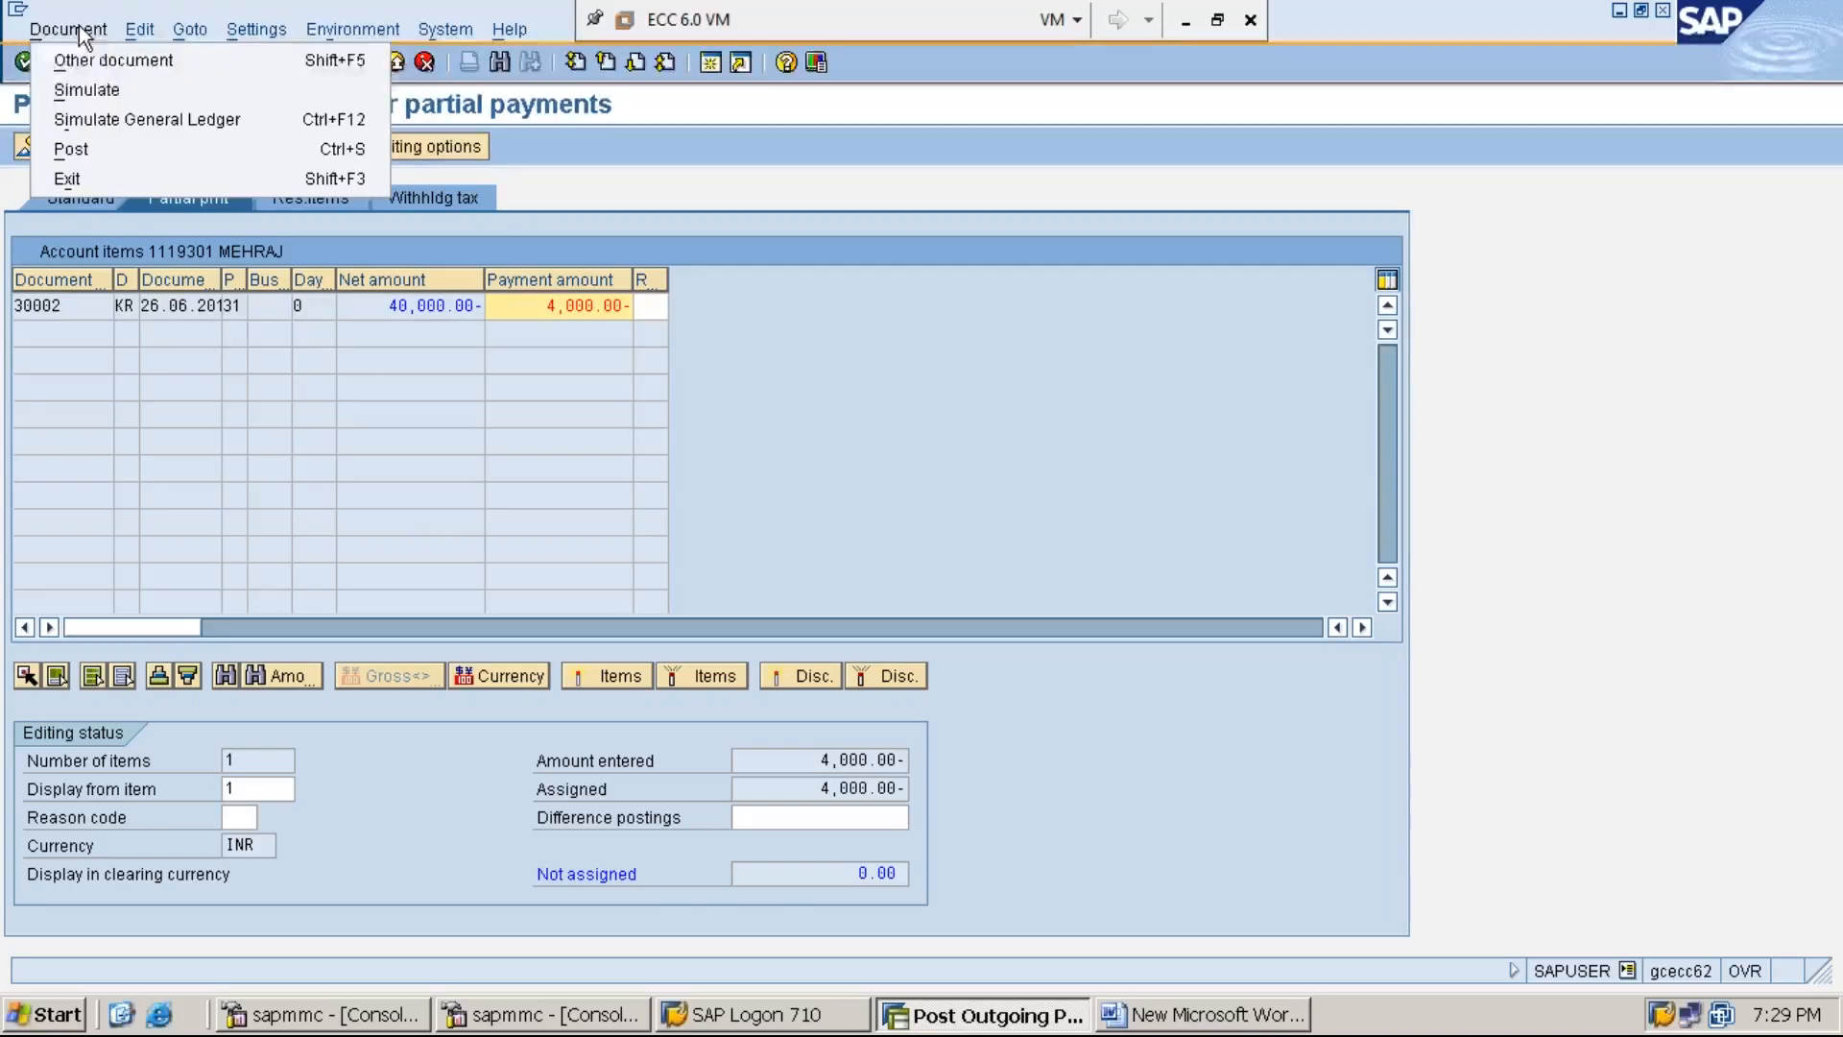
click(105, 88)
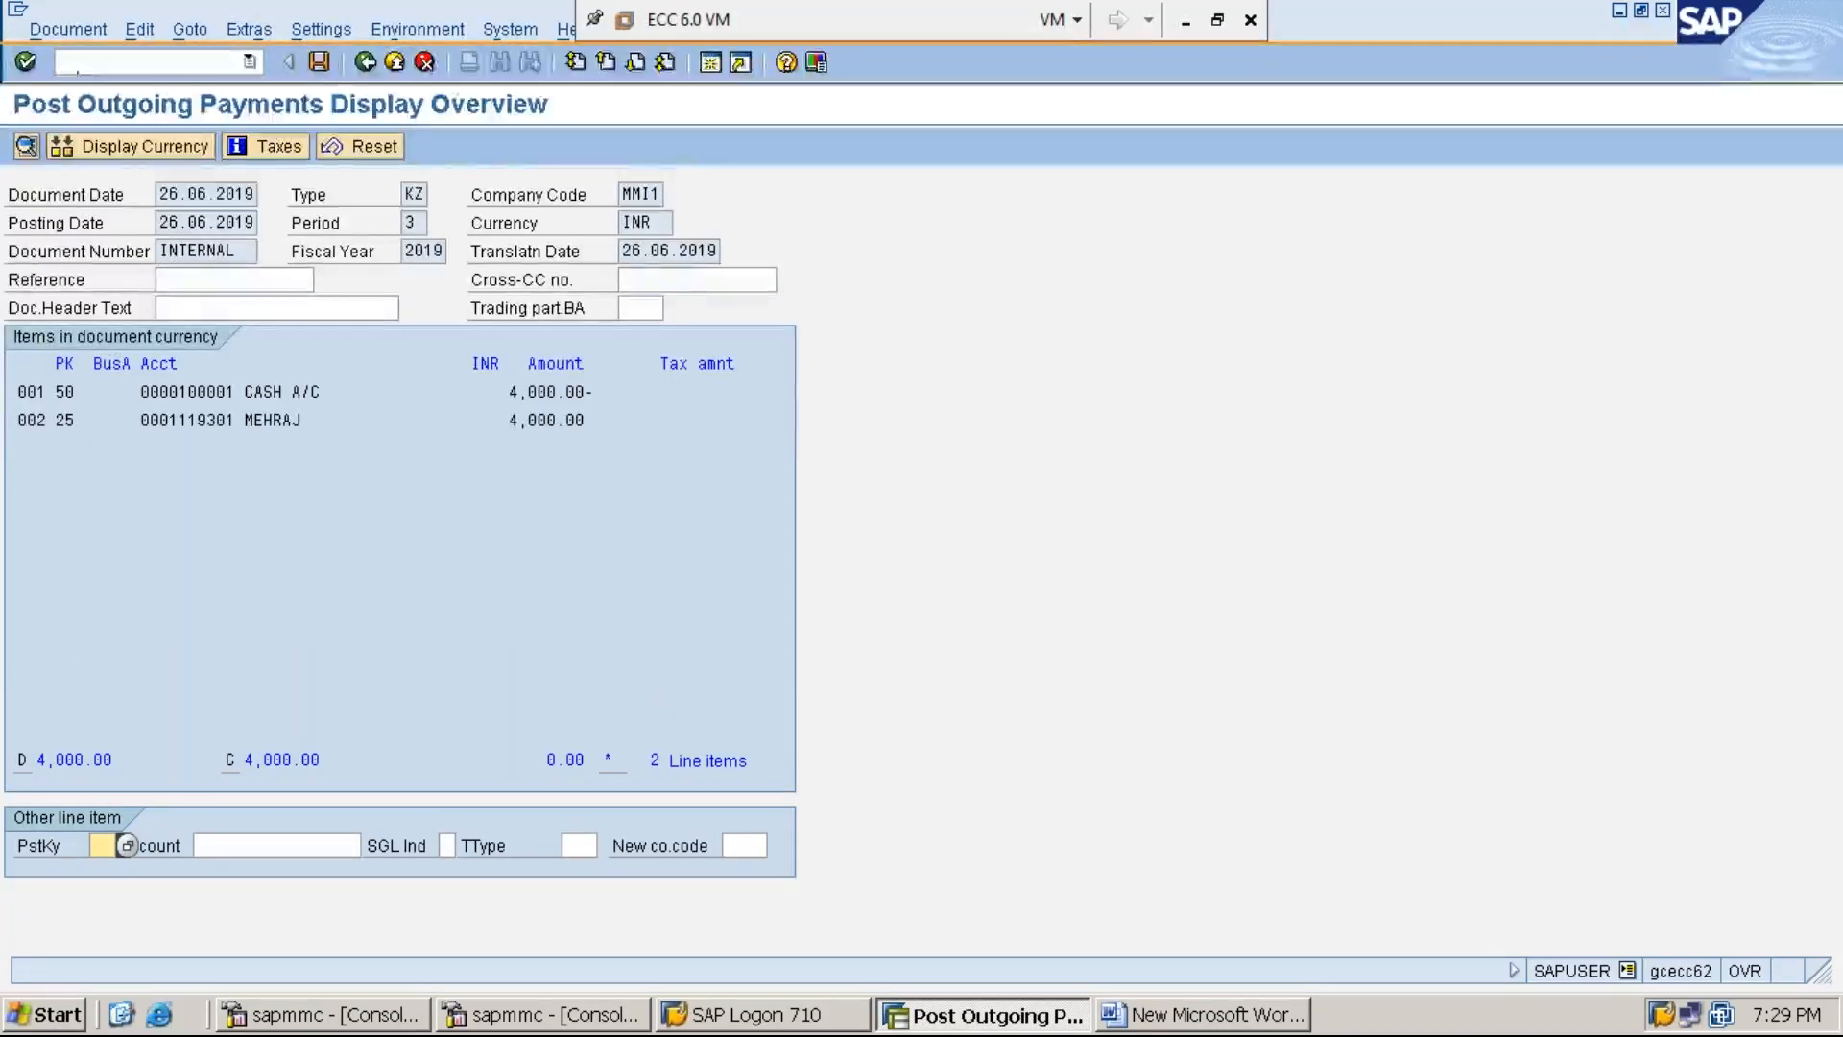
click(320, 61)
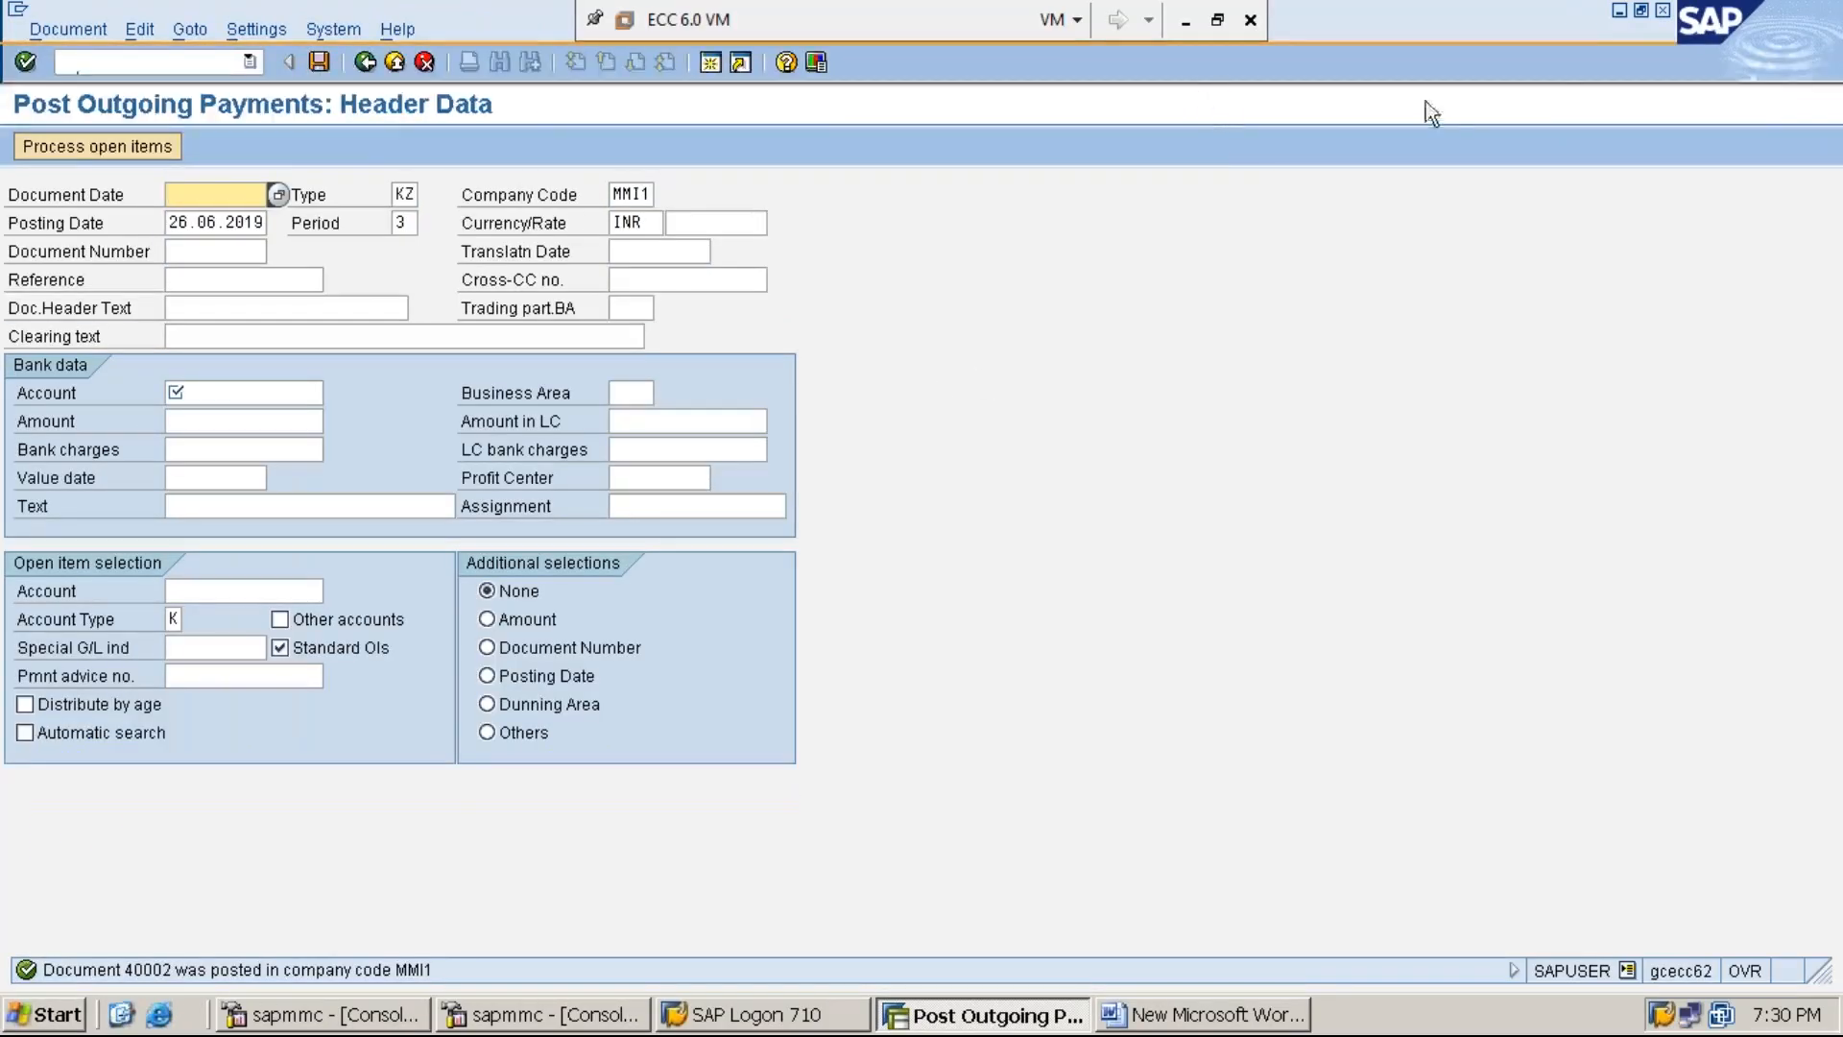
Switch to the Word document and add the line "STEP:4: DISPLAY VENDOR LINE ITEMS USING FBL1N INORDER TO KNOW THE BALANCE PAYABLE AMOUNT".
click(1619, 11)
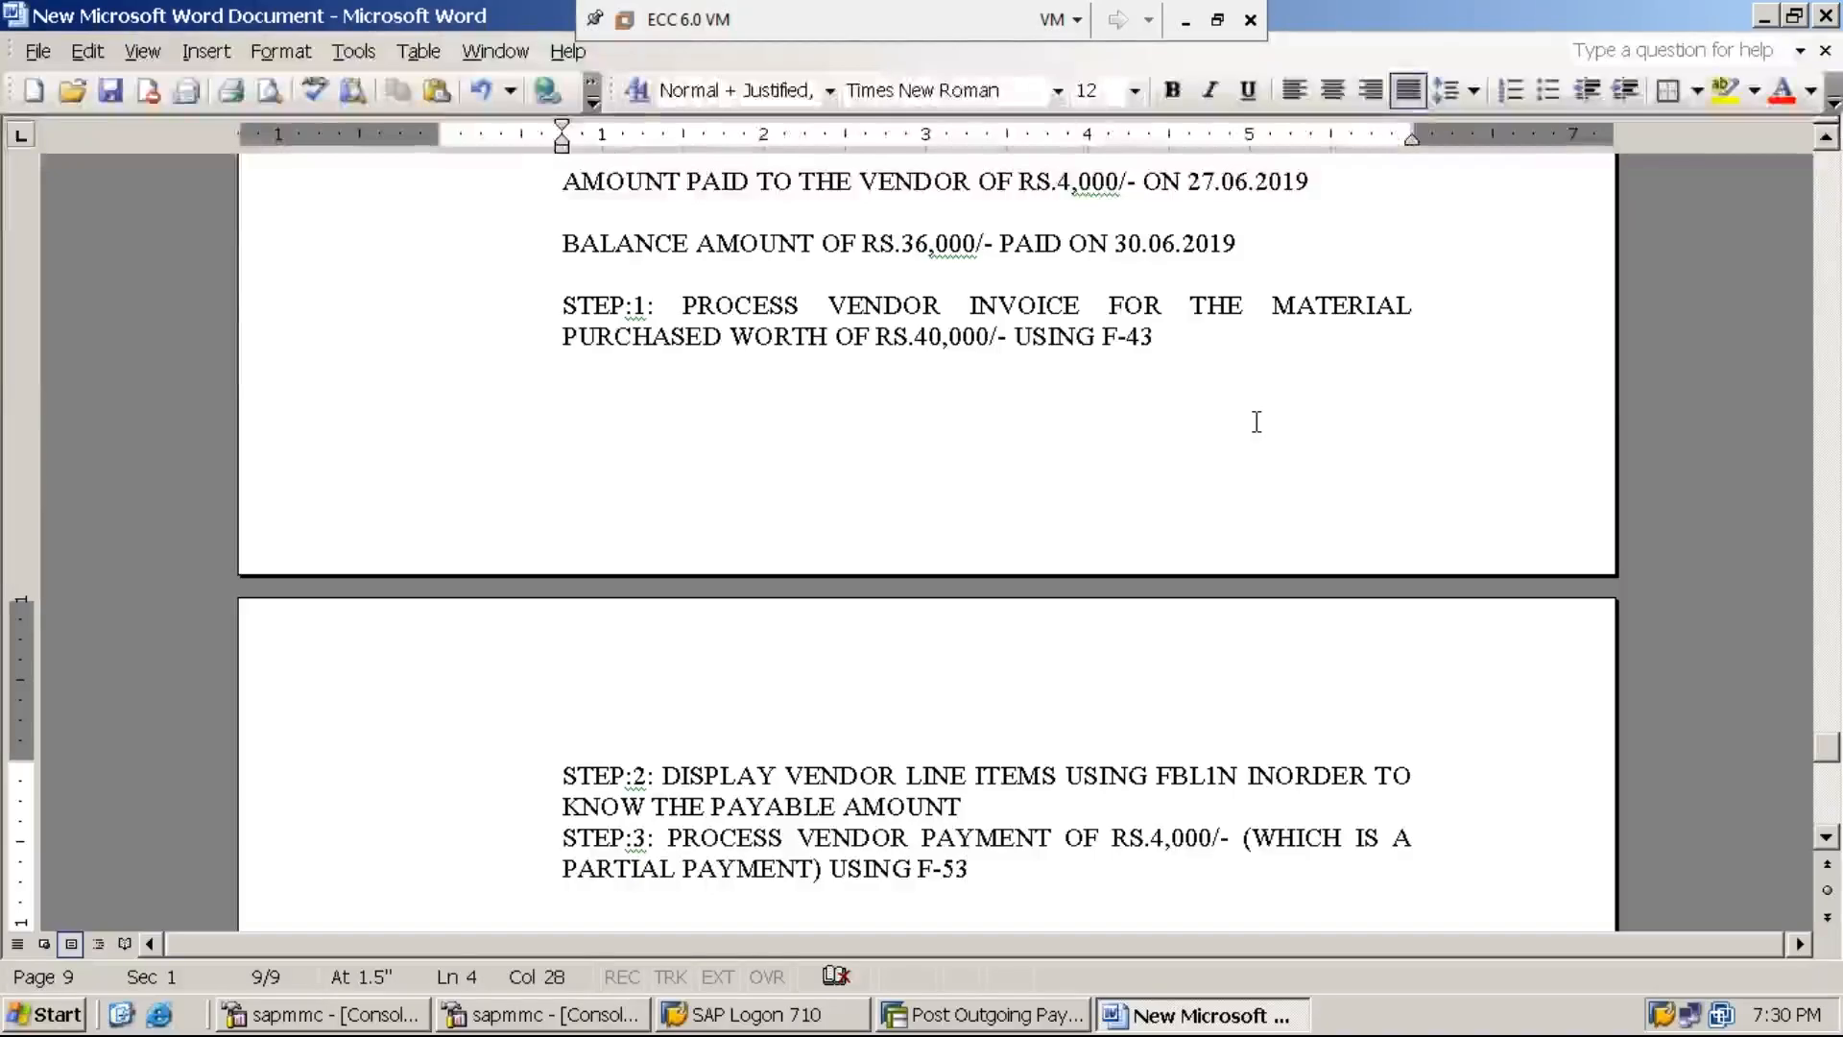
key(Return)
text(STEP:4: DISPLAY VENDOR LINE ITEMS USING FBL1N INORDER TO KNOW THE )
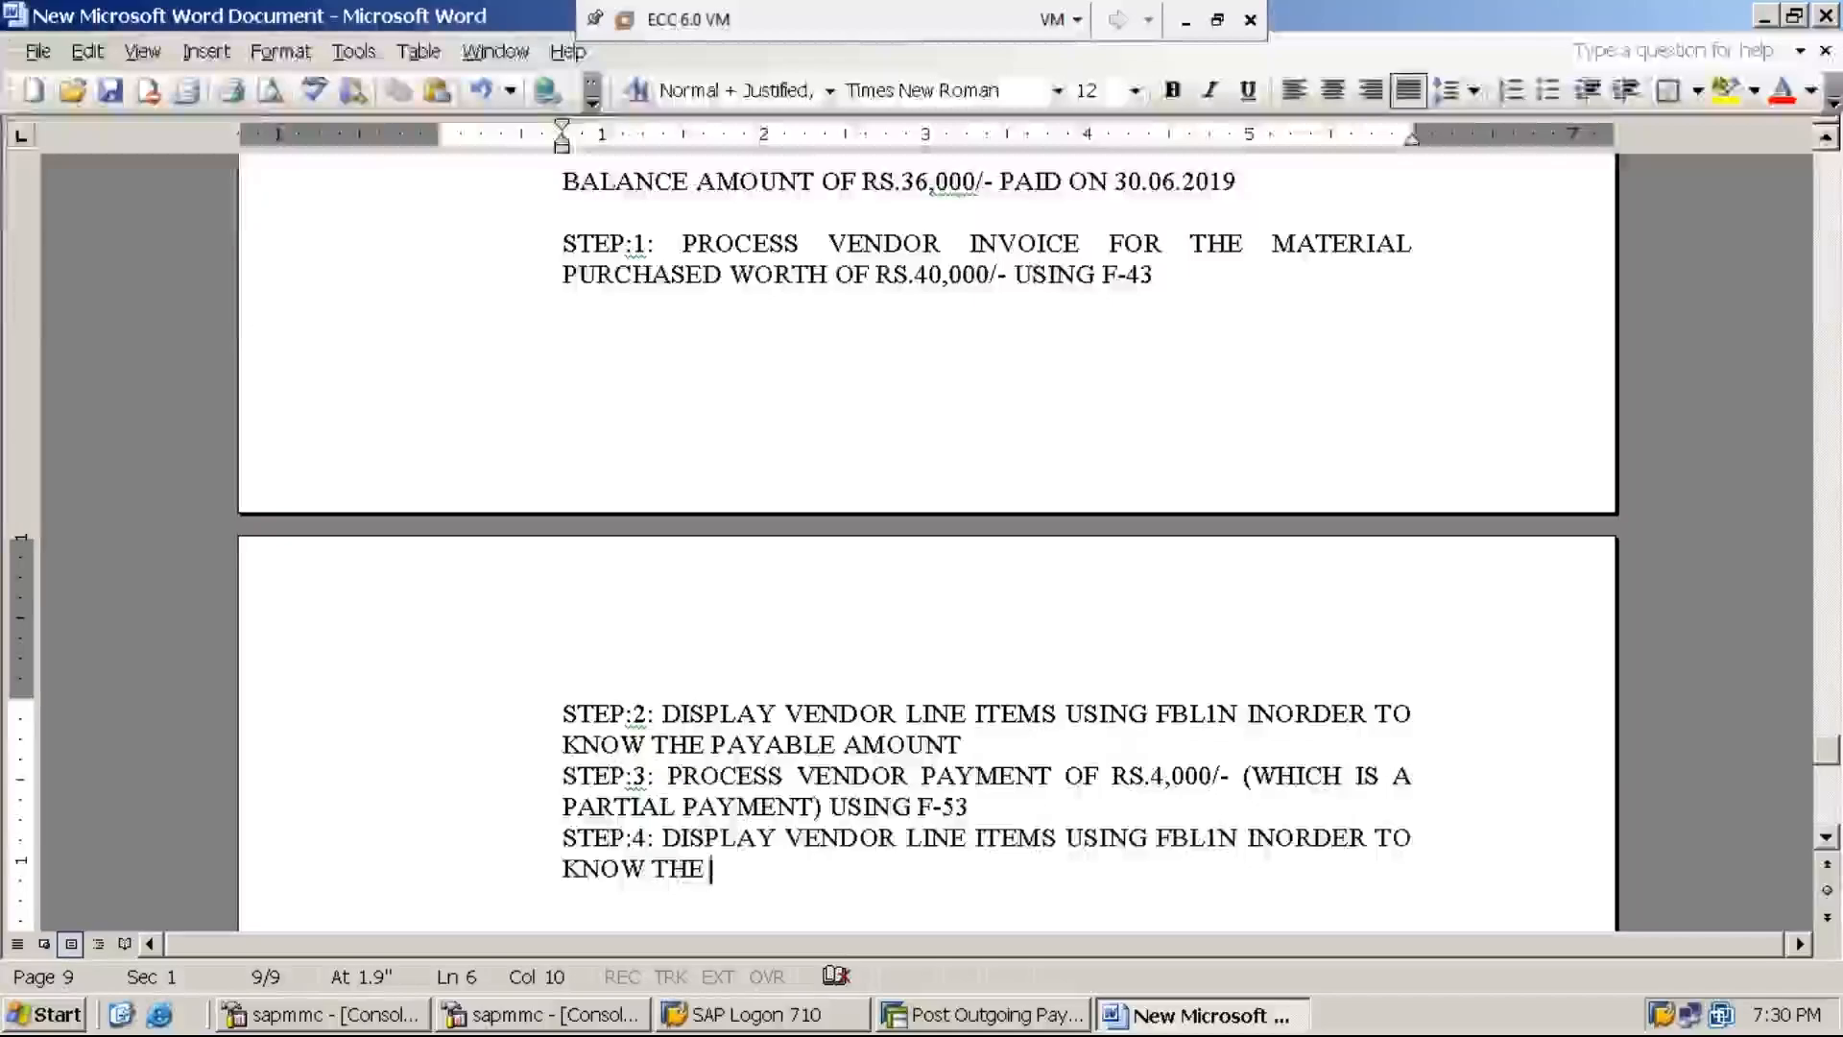
text(BALANCE PAYABLE AMOUNT)
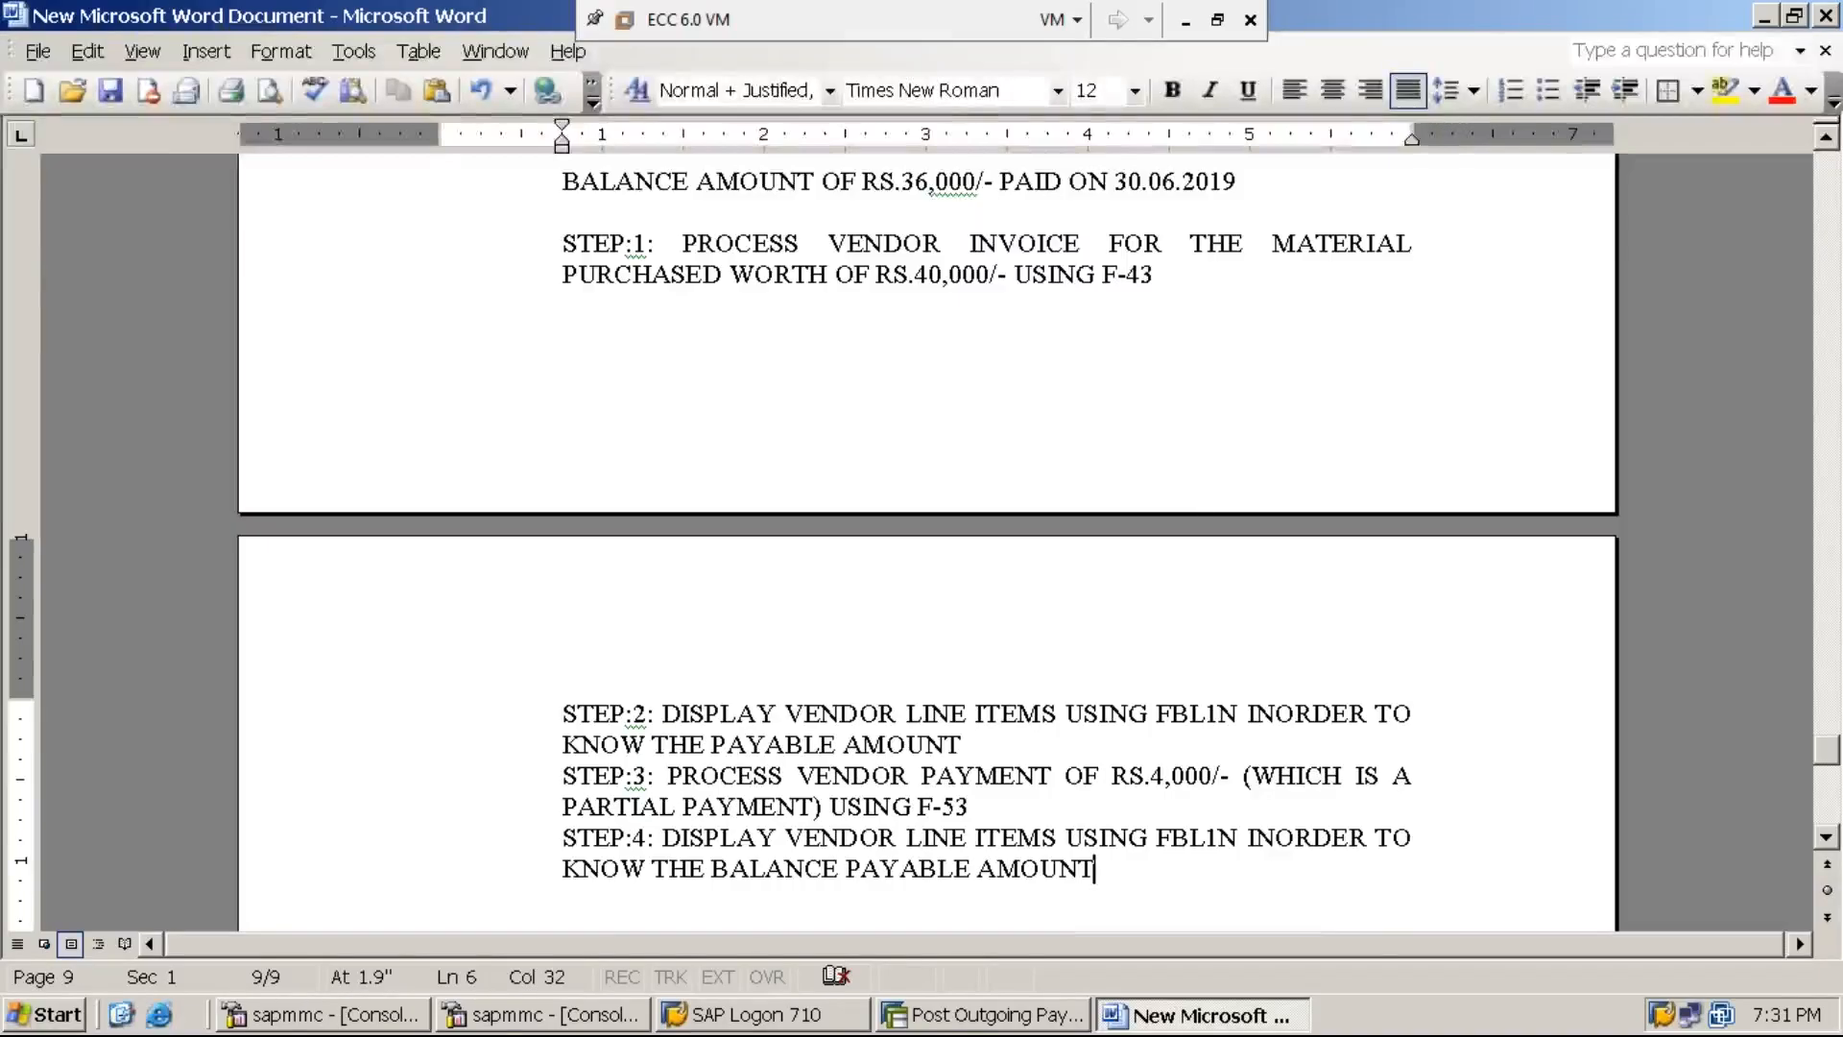
Switch to SAP, leave outgoing payment posting and open the vendor line item display with transaction FBL1N.
click(979, 1022)
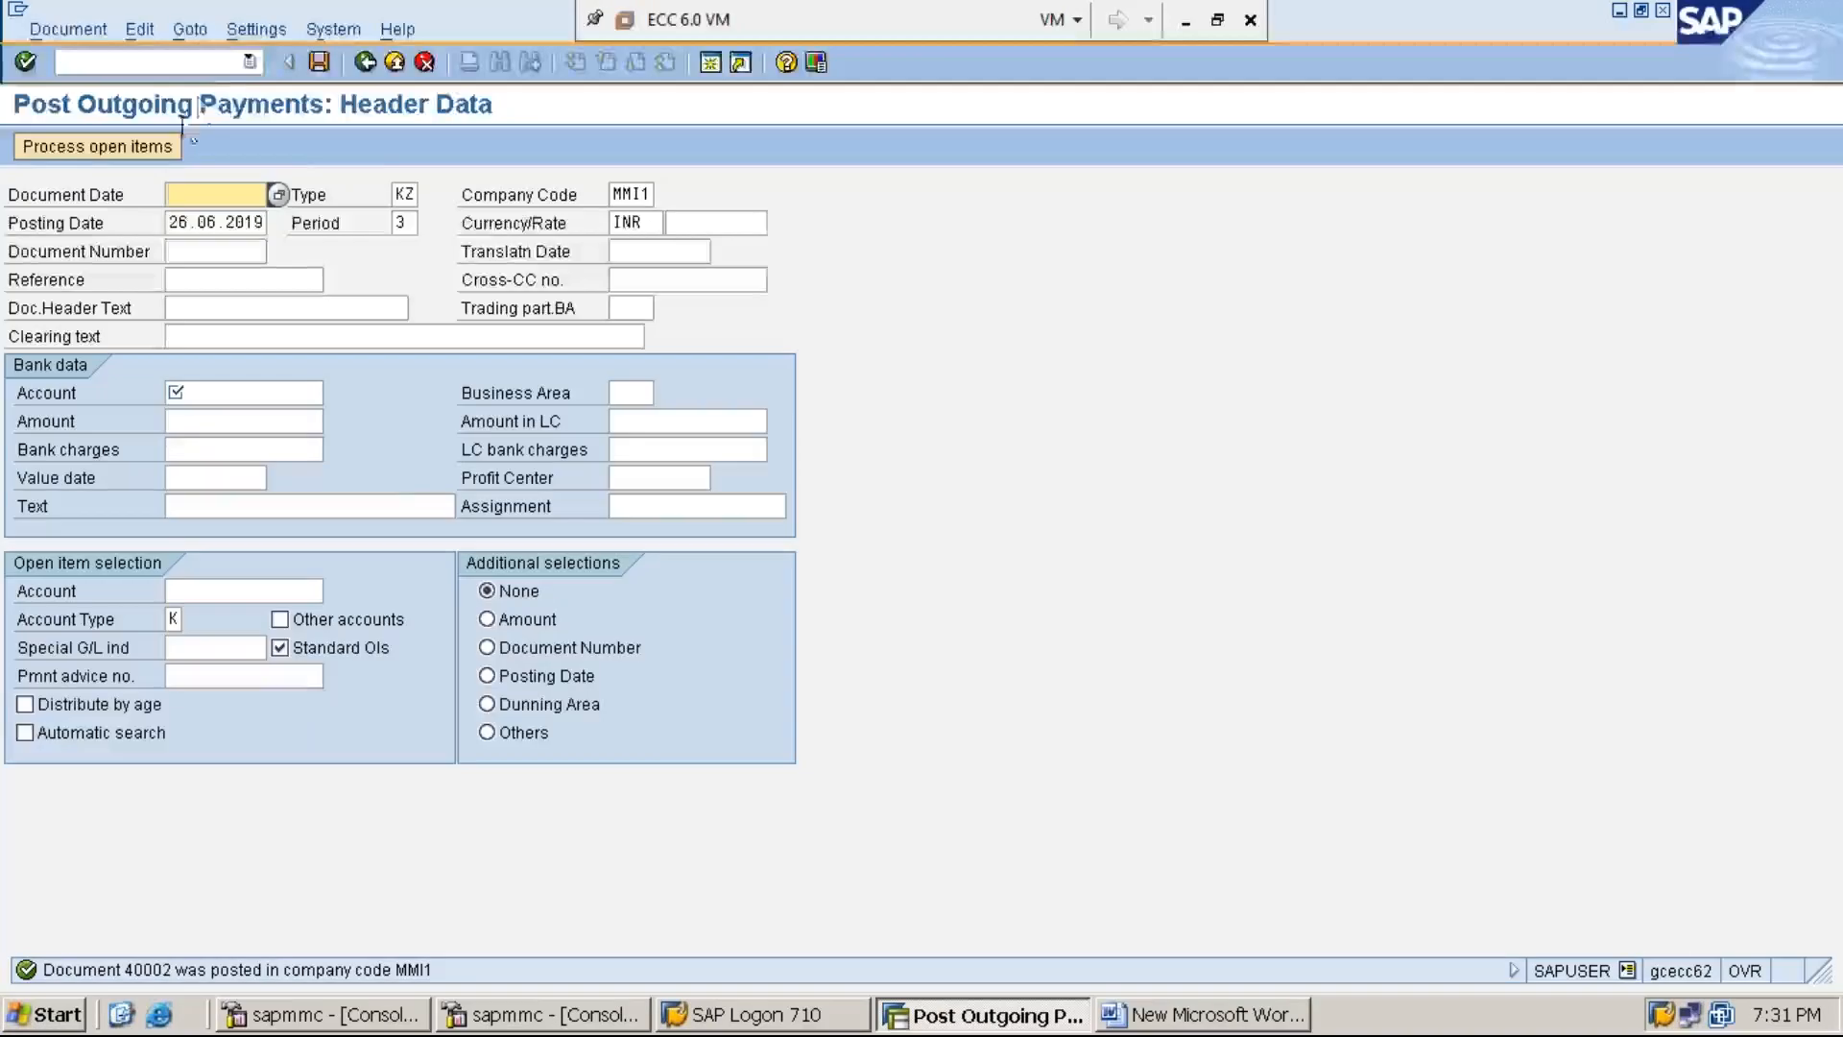
text(/n)
key(Return)
text(FBL1N)
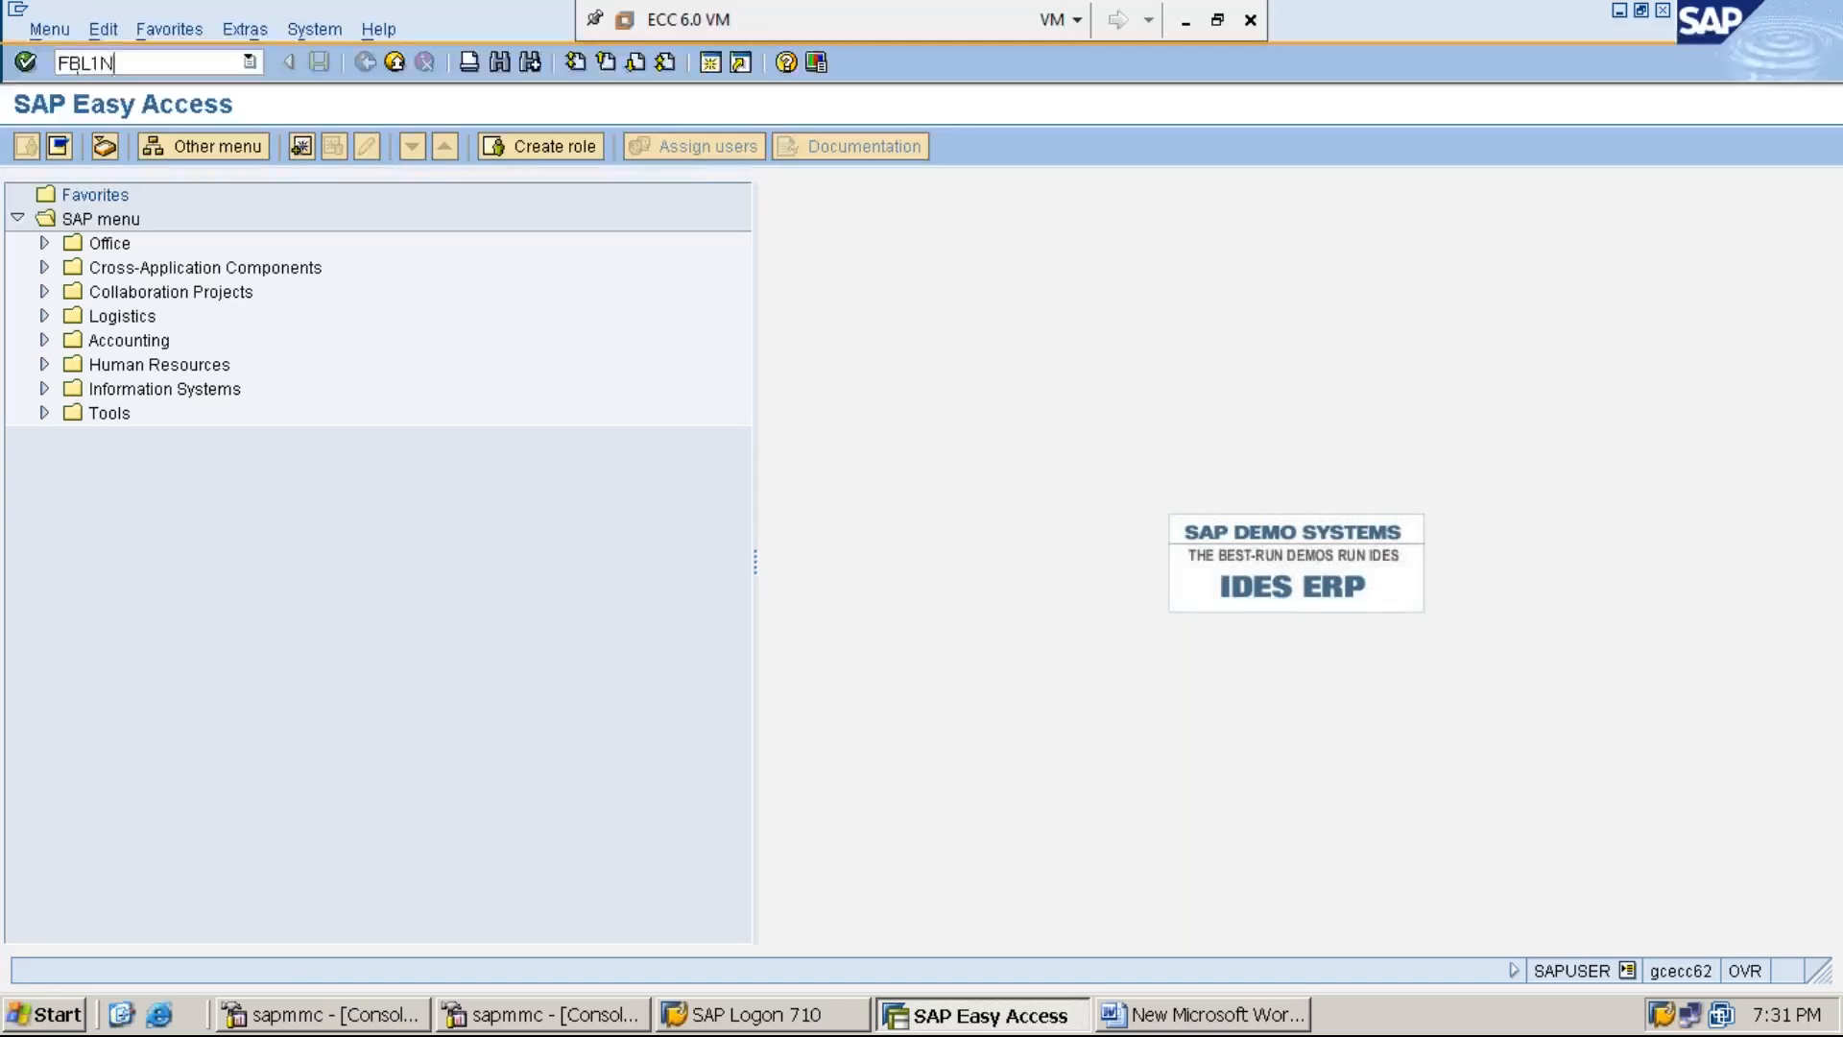
key(Return)
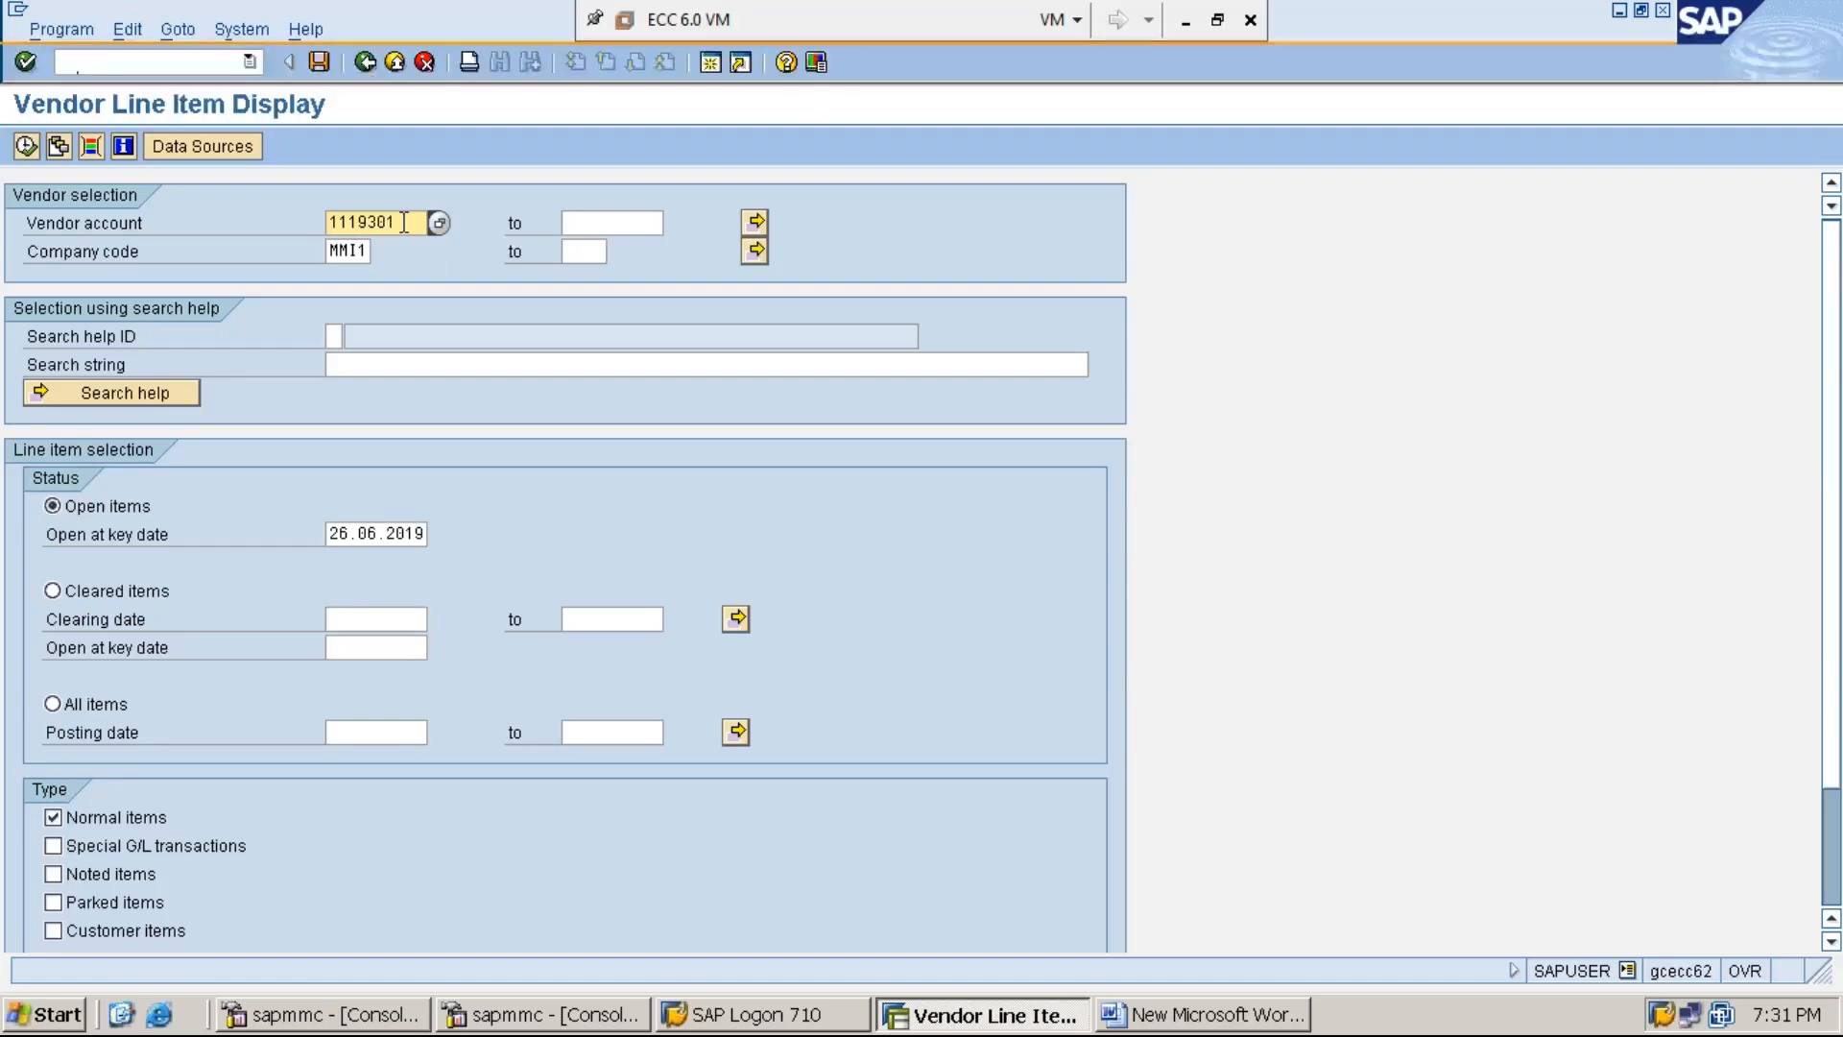
Display all items for the vendor in company code MMI1 and examine the partial payment entry and balance.
click(355, 250)
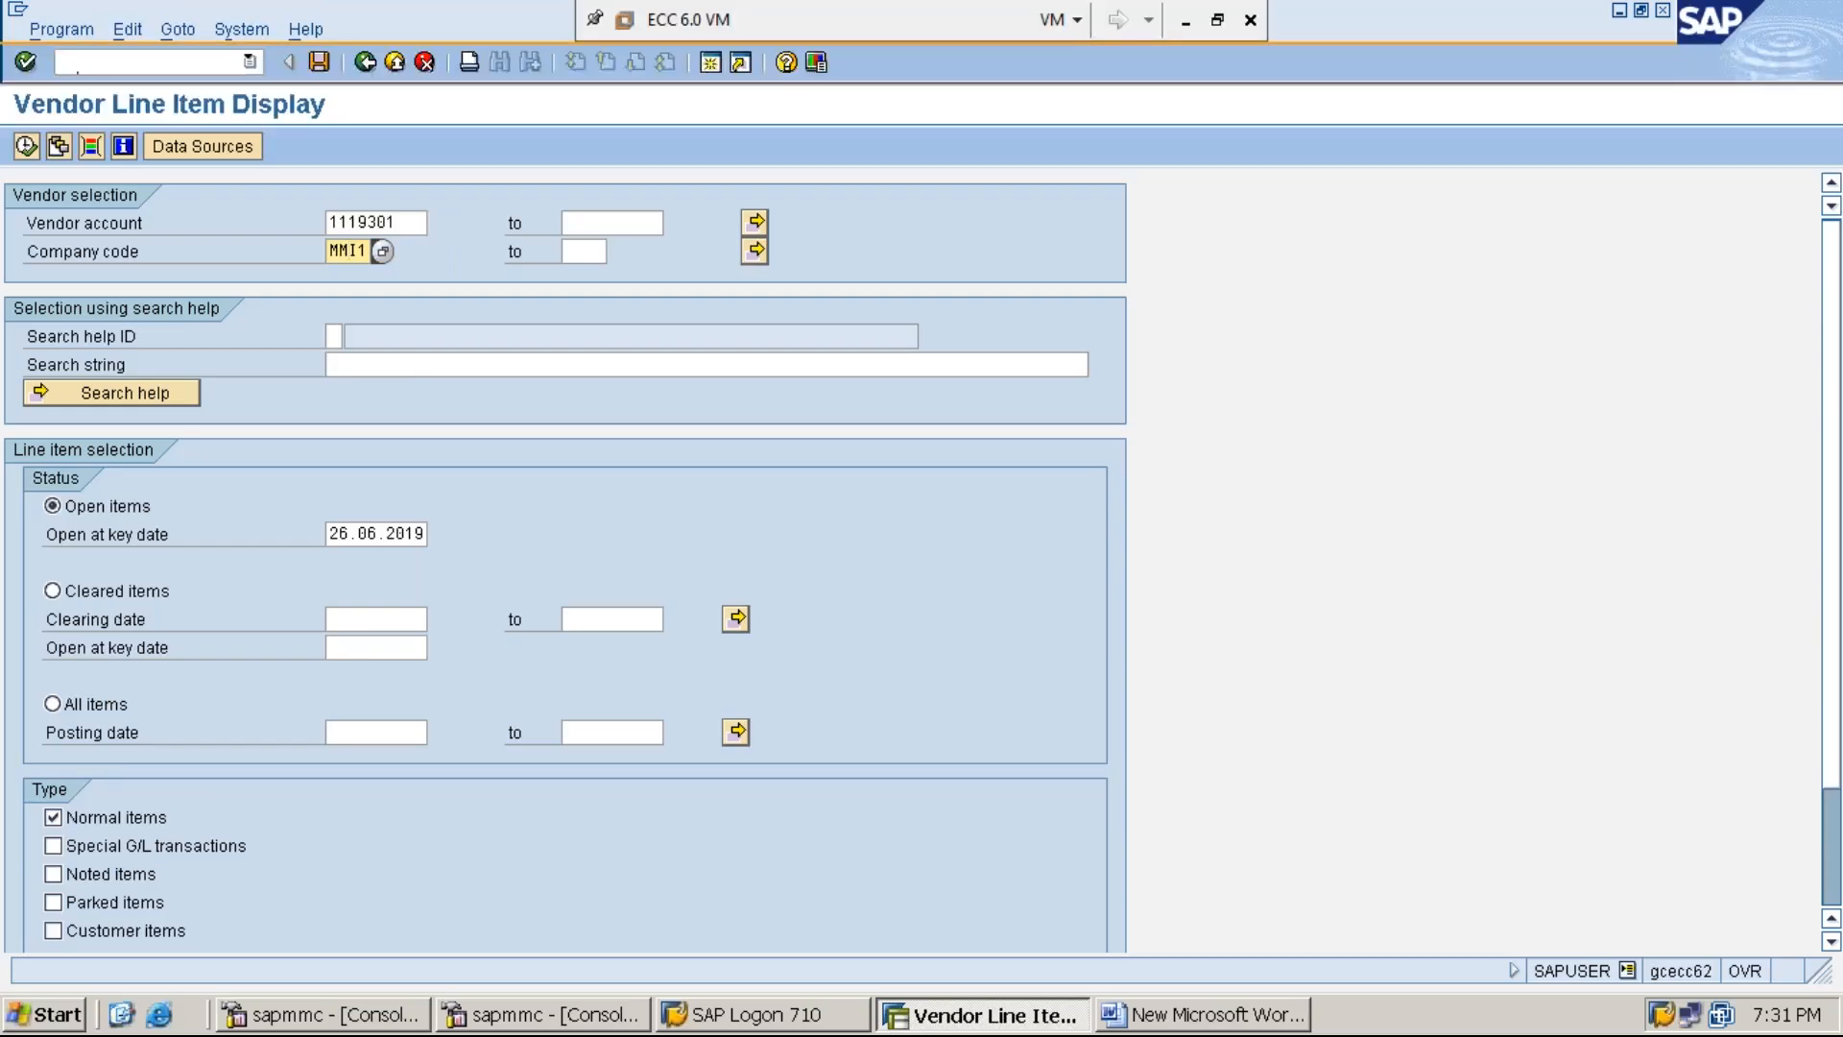
click(95, 706)
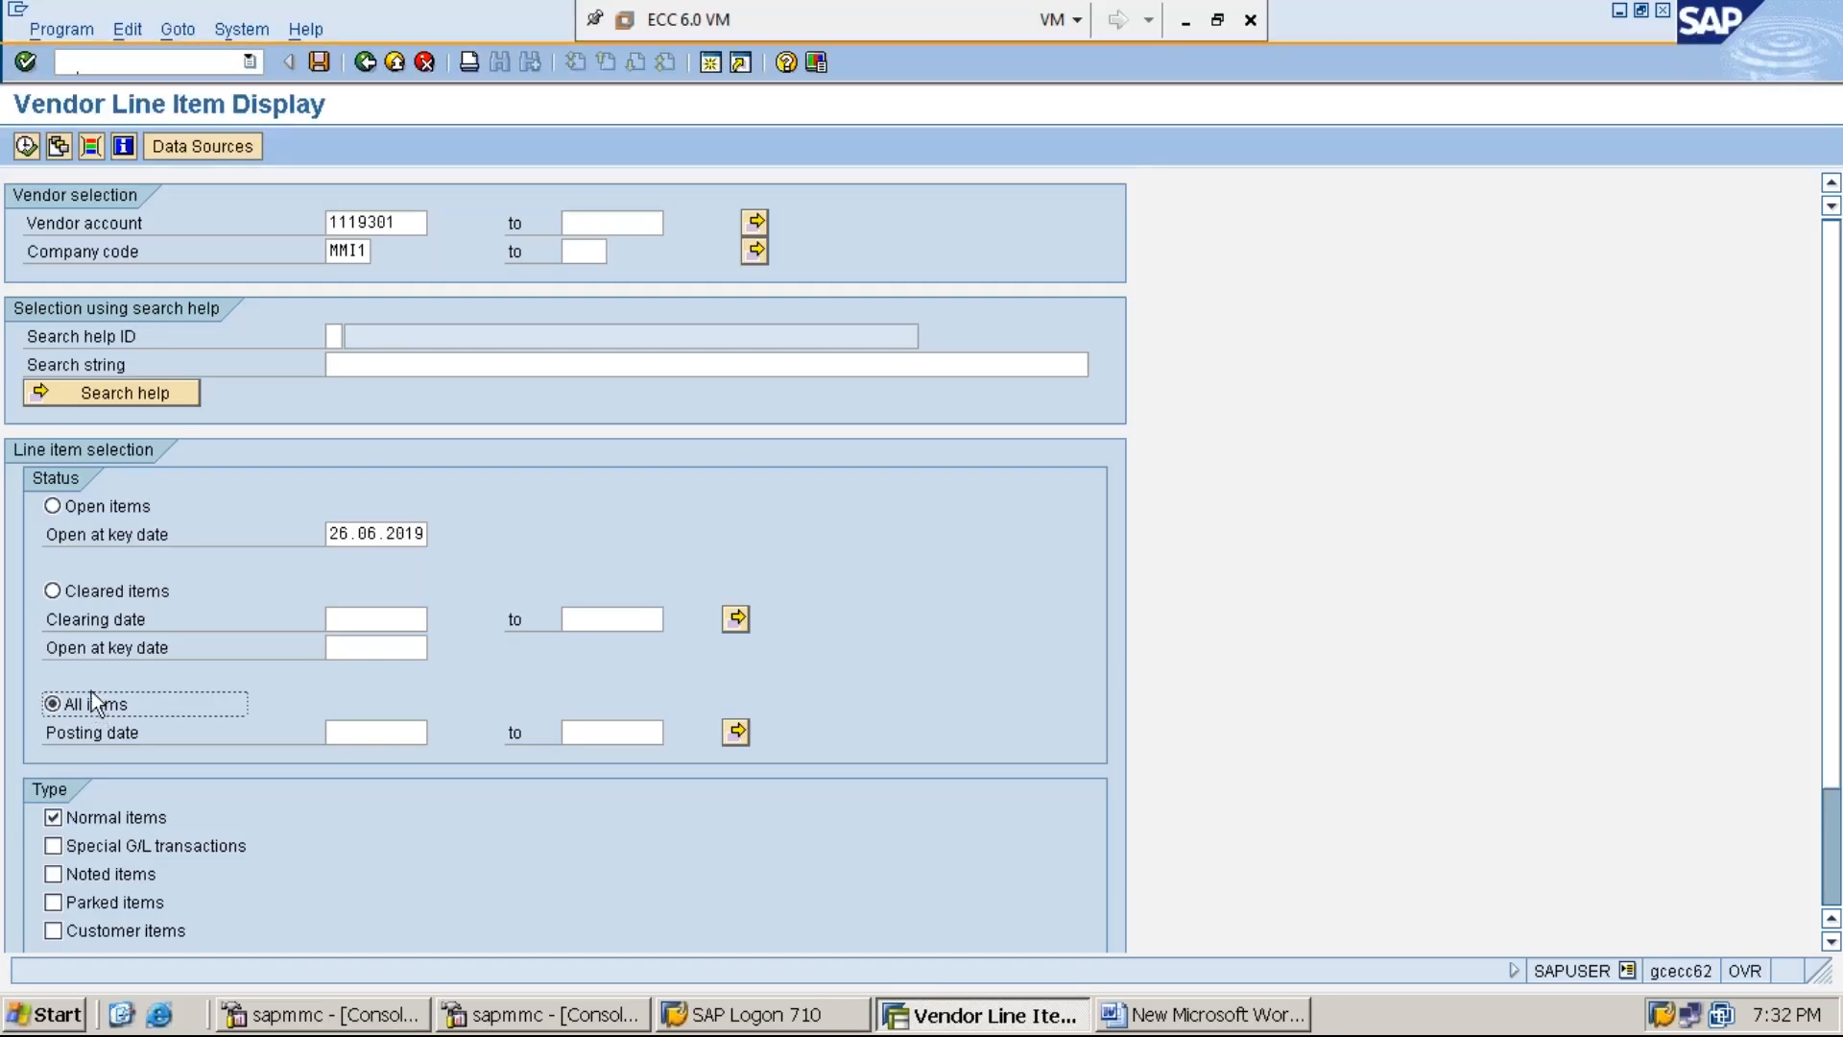
click(26, 147)
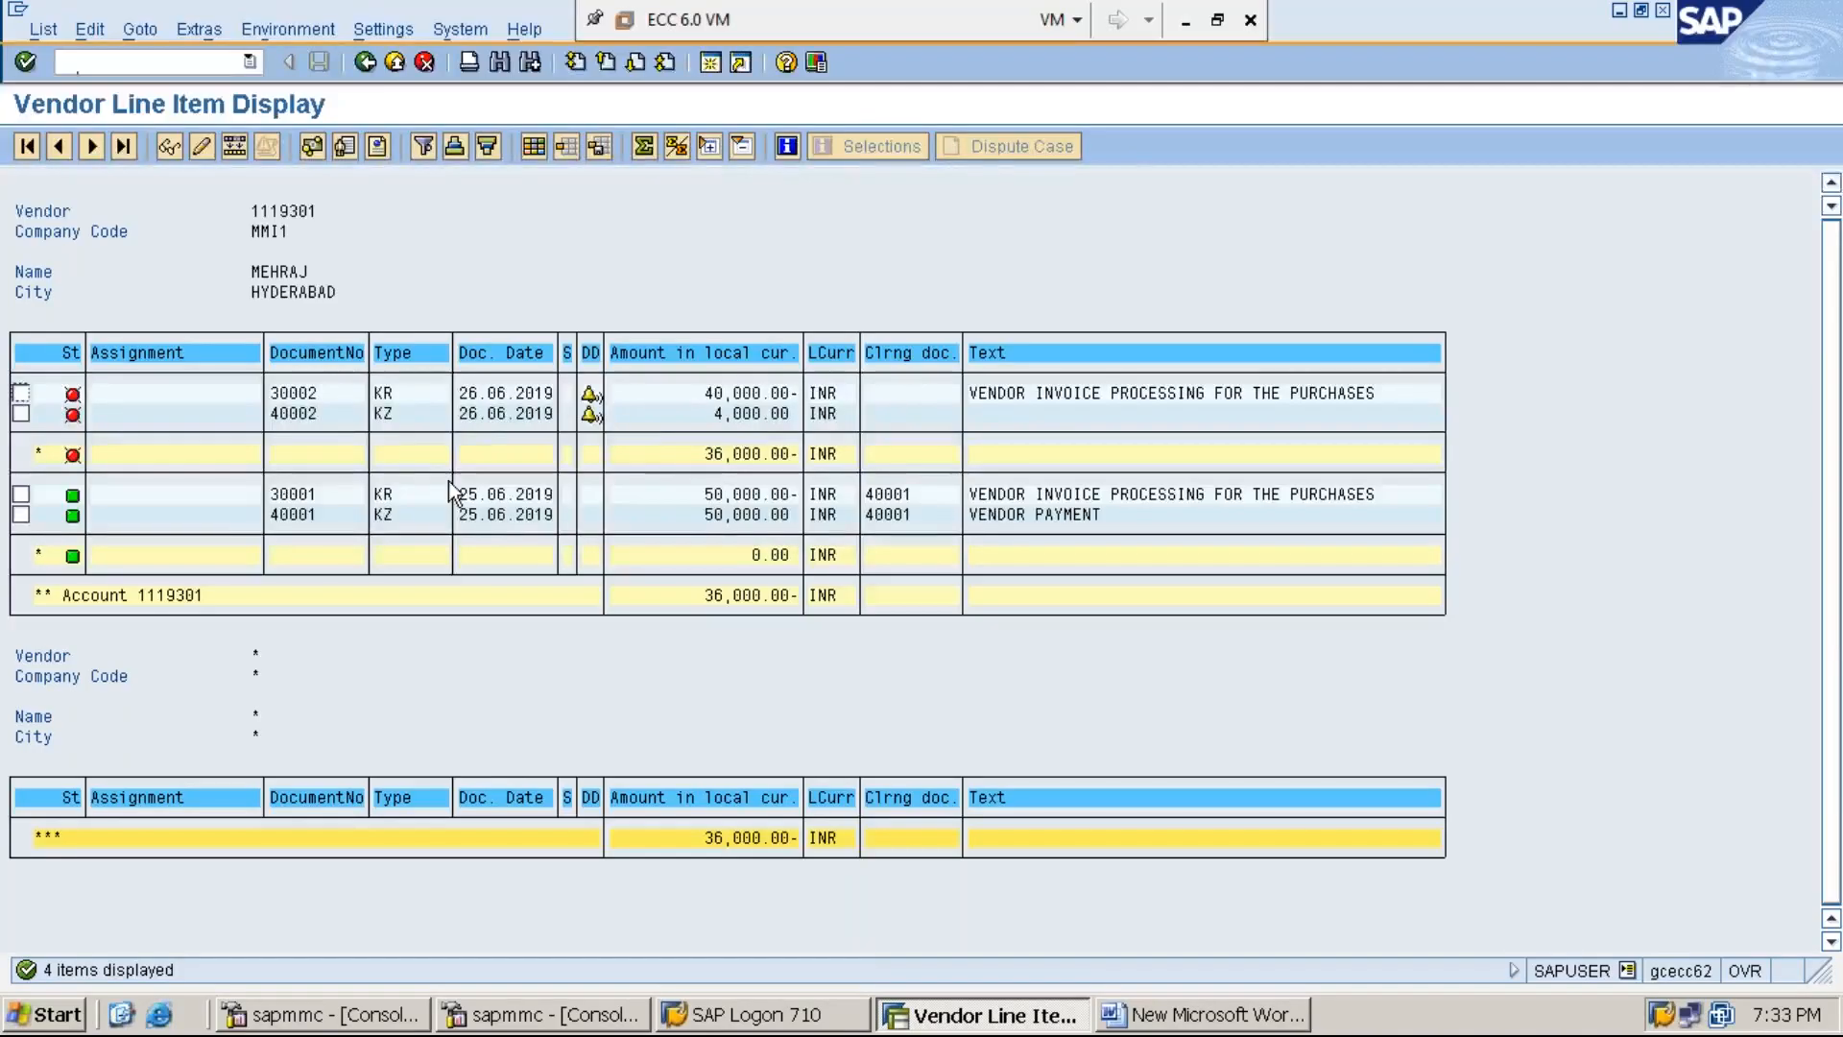
click(389, 418)
Switch to the Word document and start a new line reading "STEP:5: PROCESS VENDOR PAYMENT" below STEP:4.
click(1621, 13)
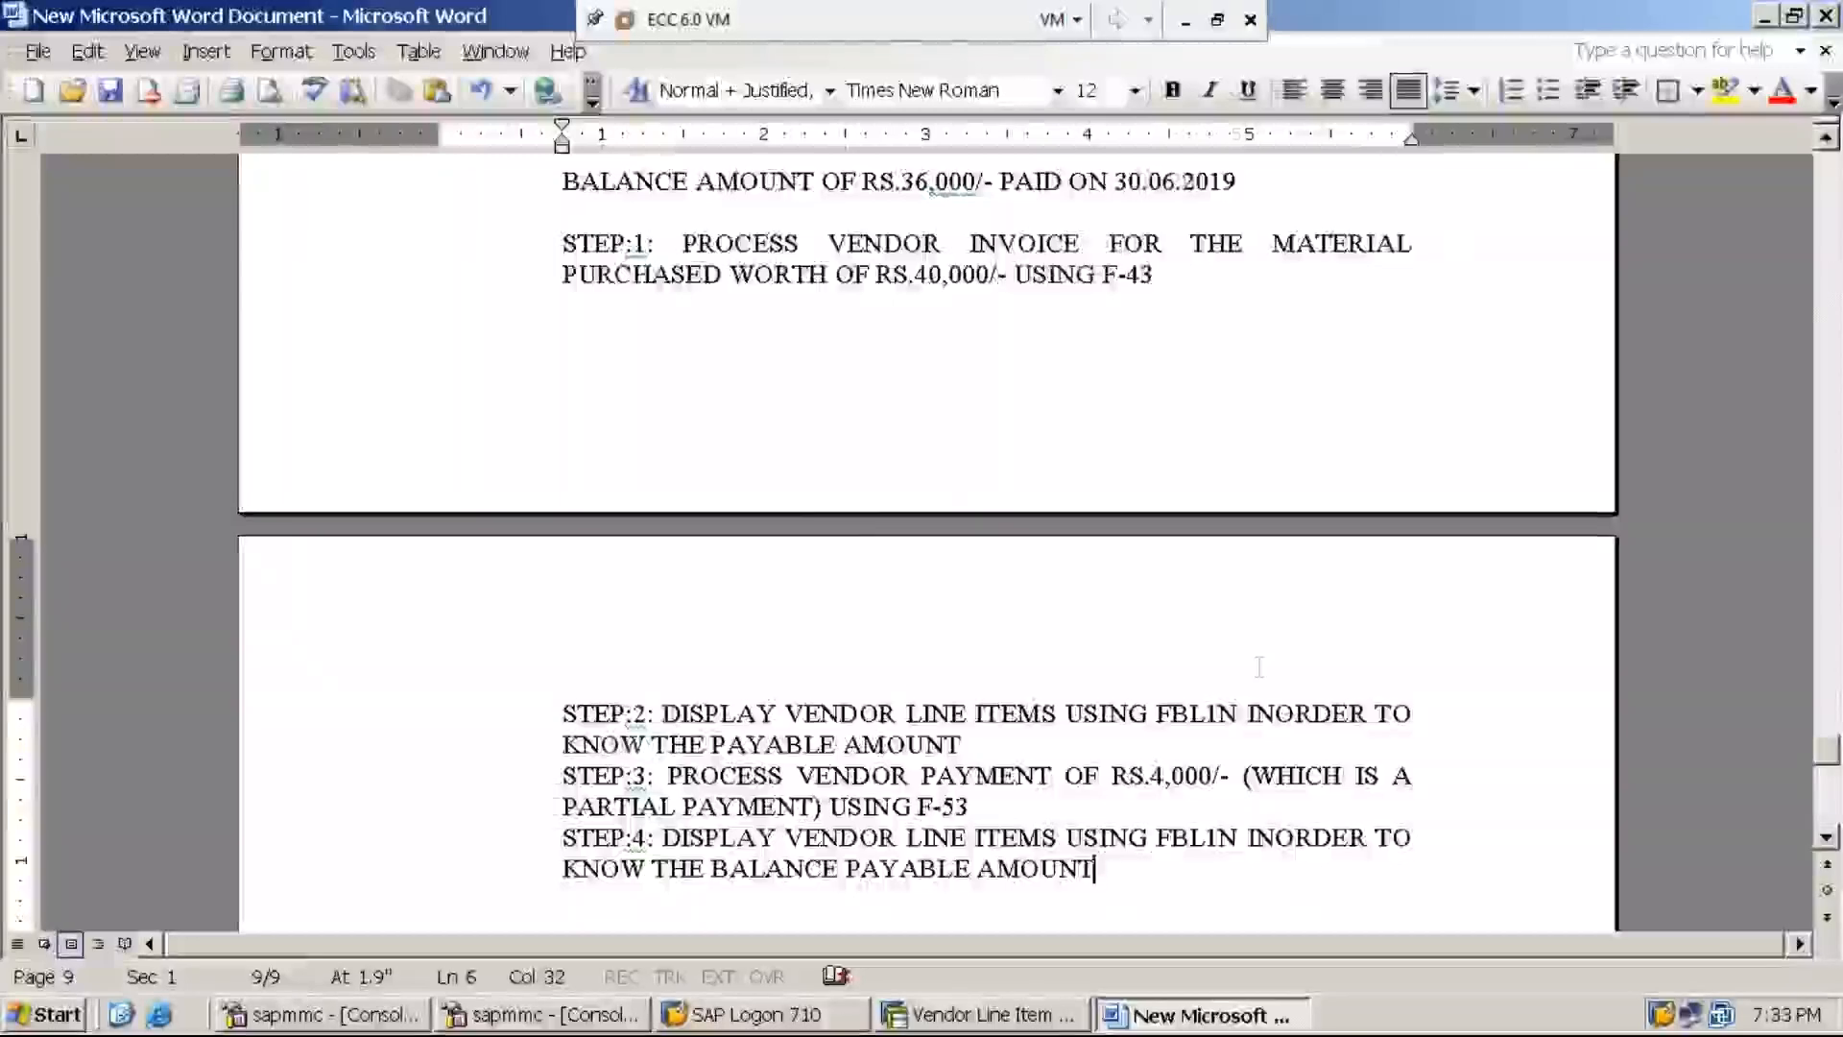
key(Return)
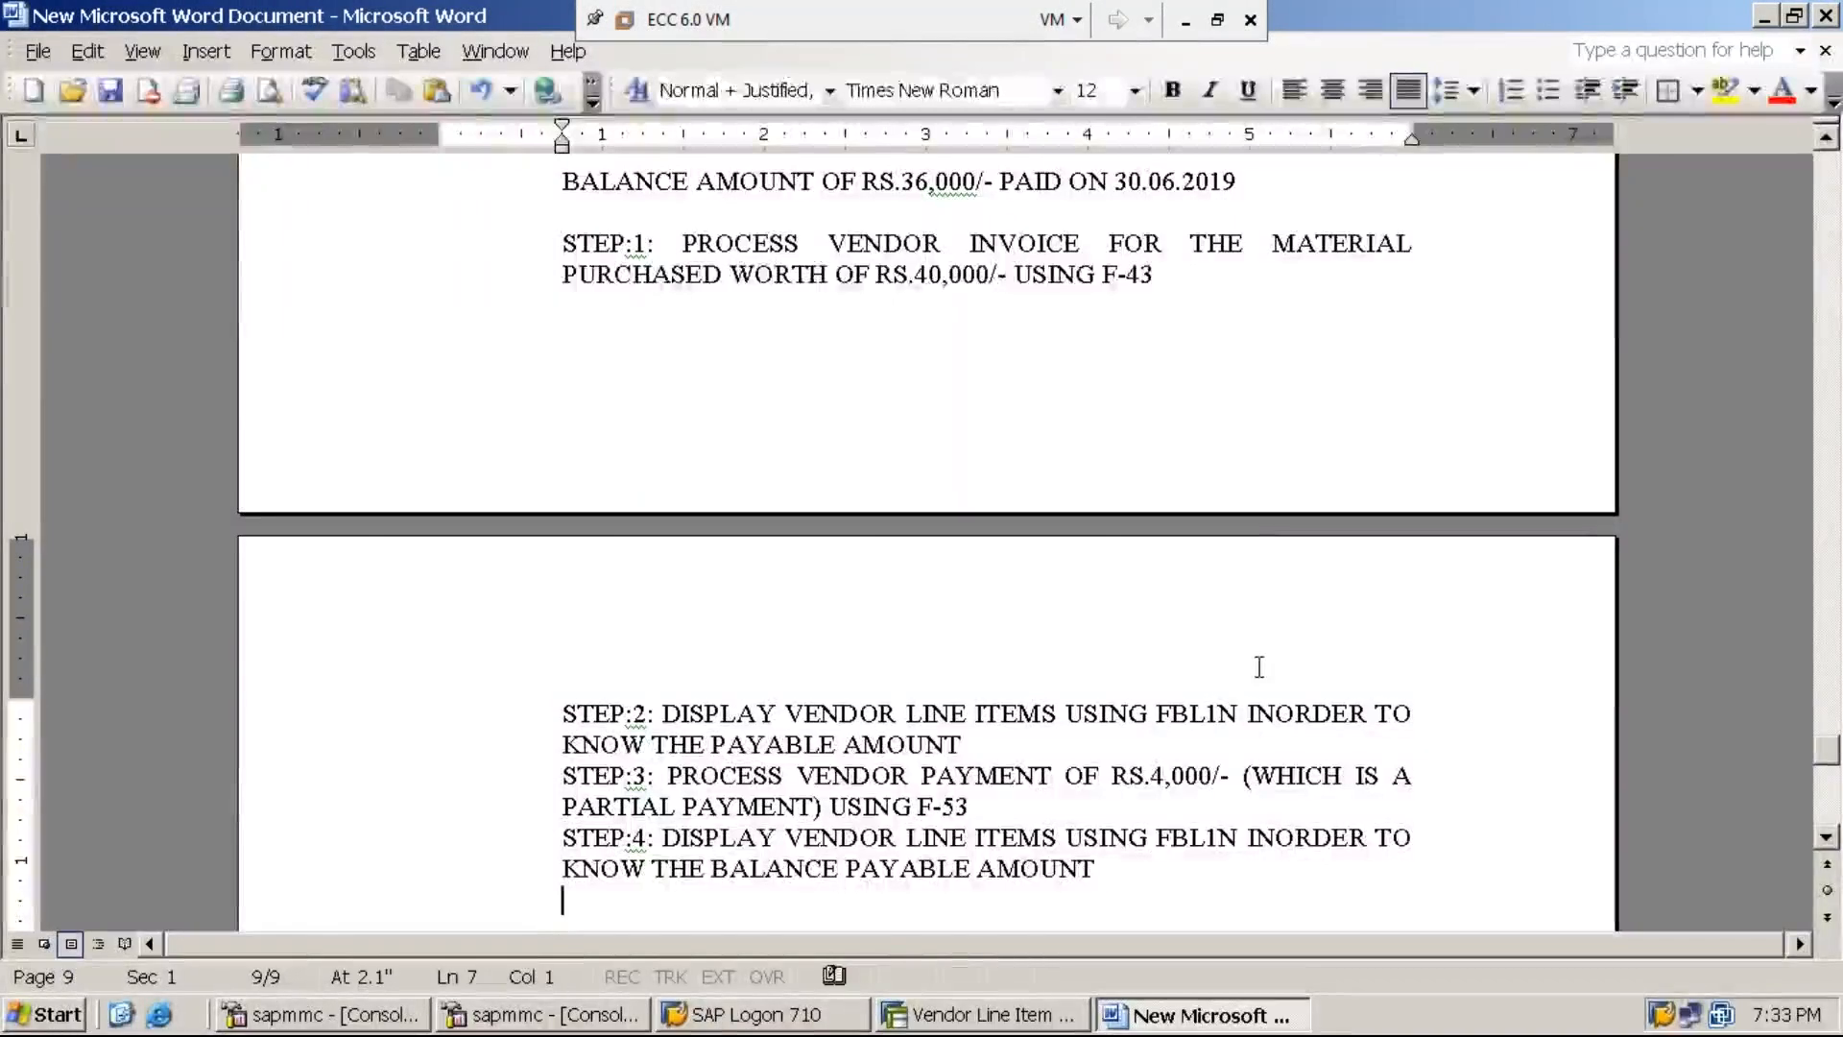
text(STEP:5: PROCESS VENDOR PAY)
click(1256, 714)
text(MENT)
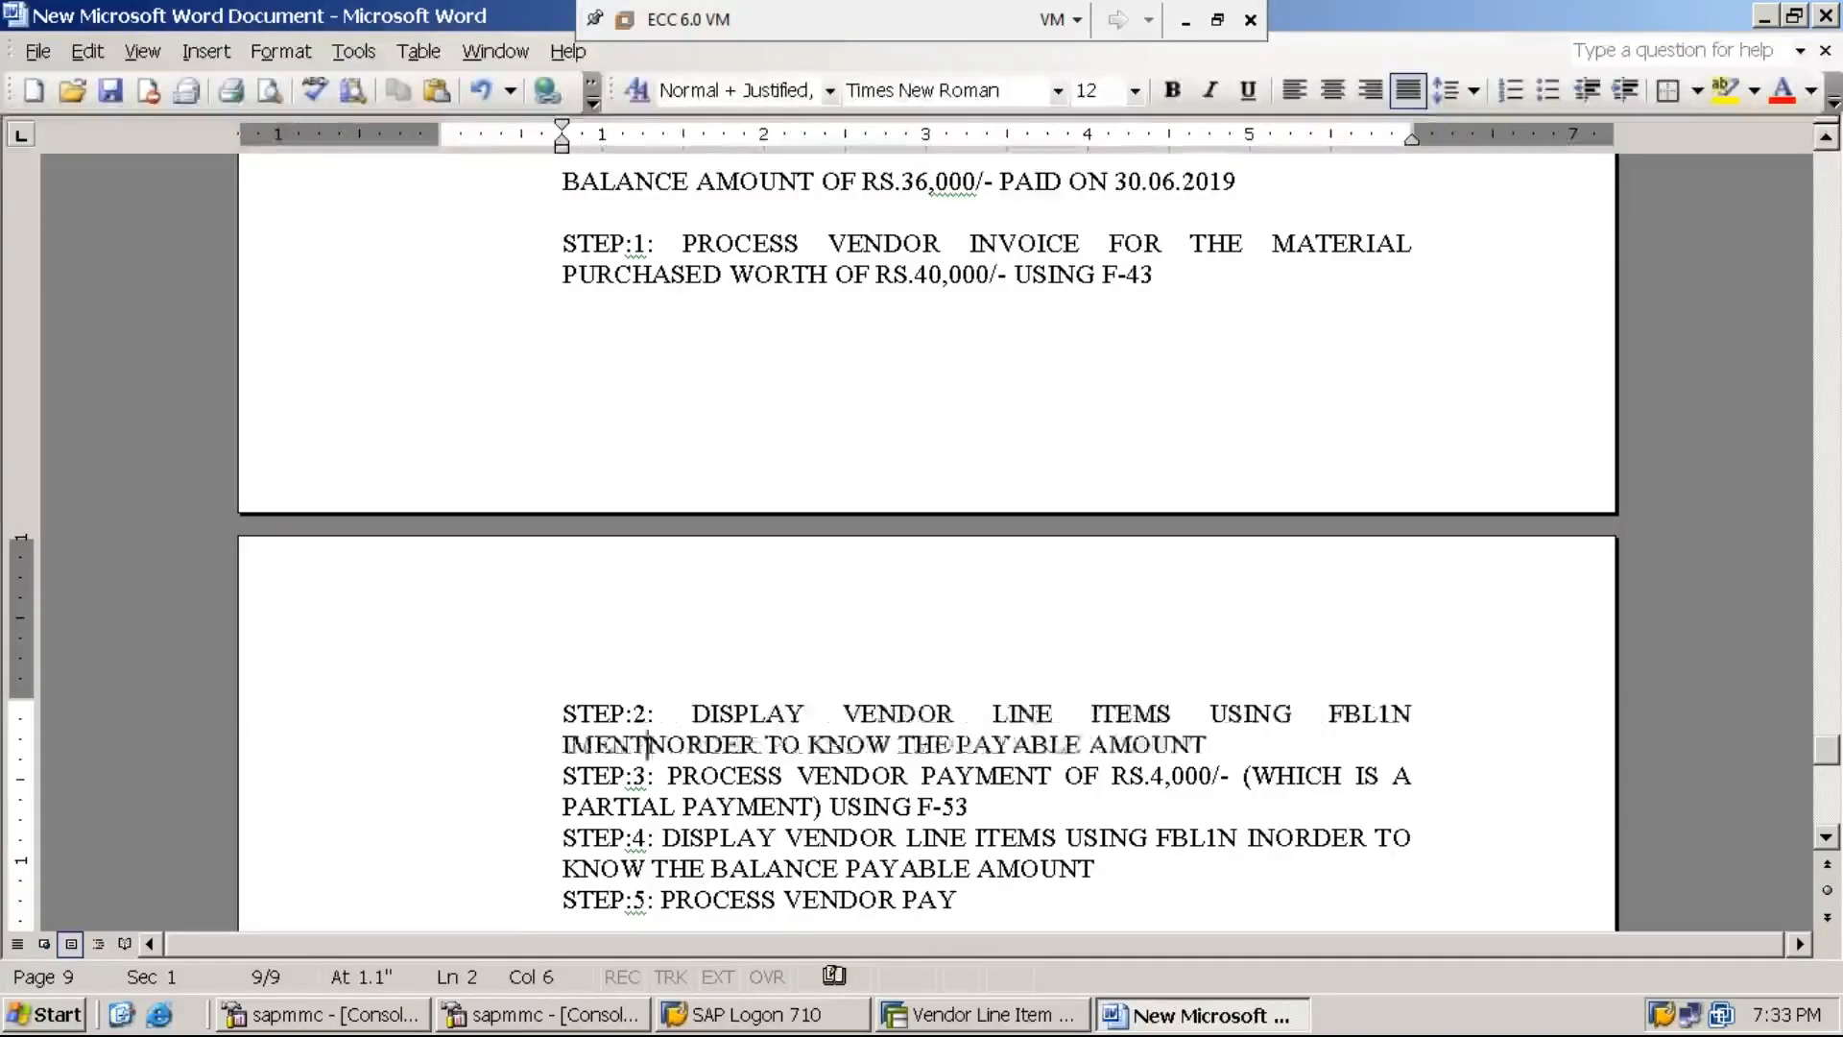
key(ctrl+z)
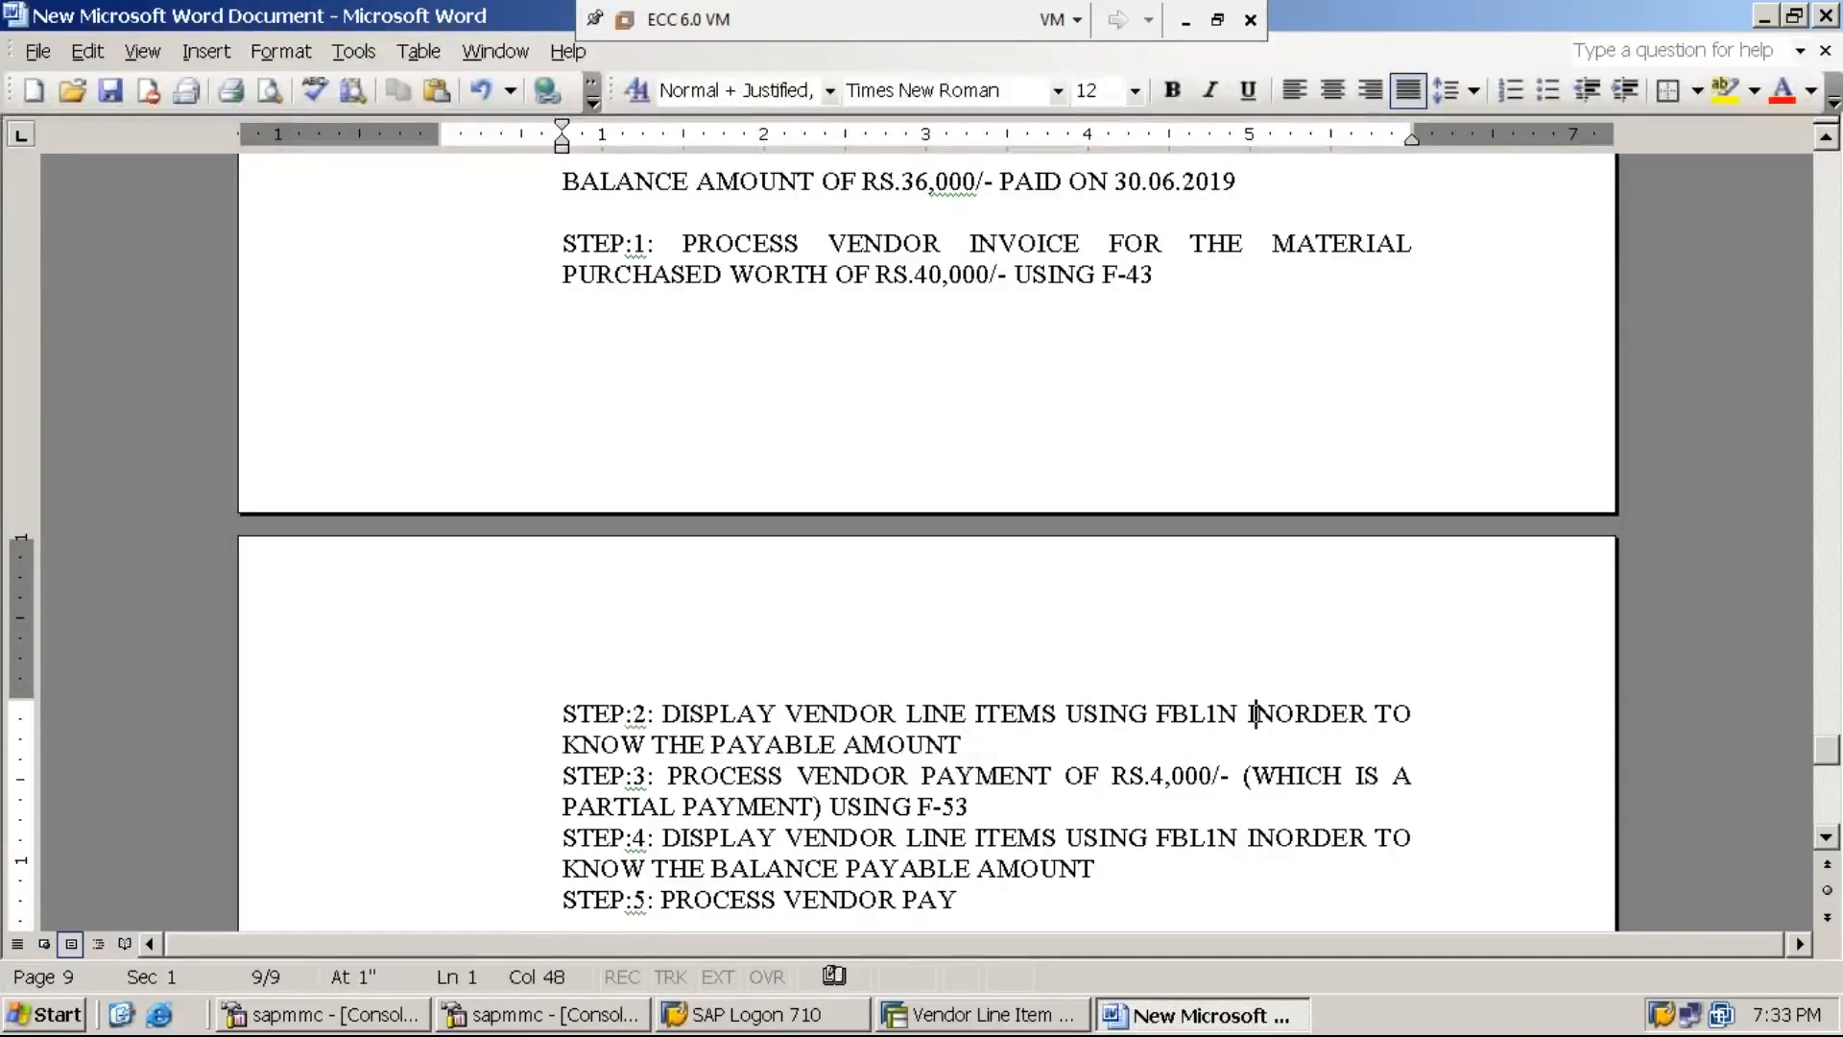
click(983, 899)
text(MENT)
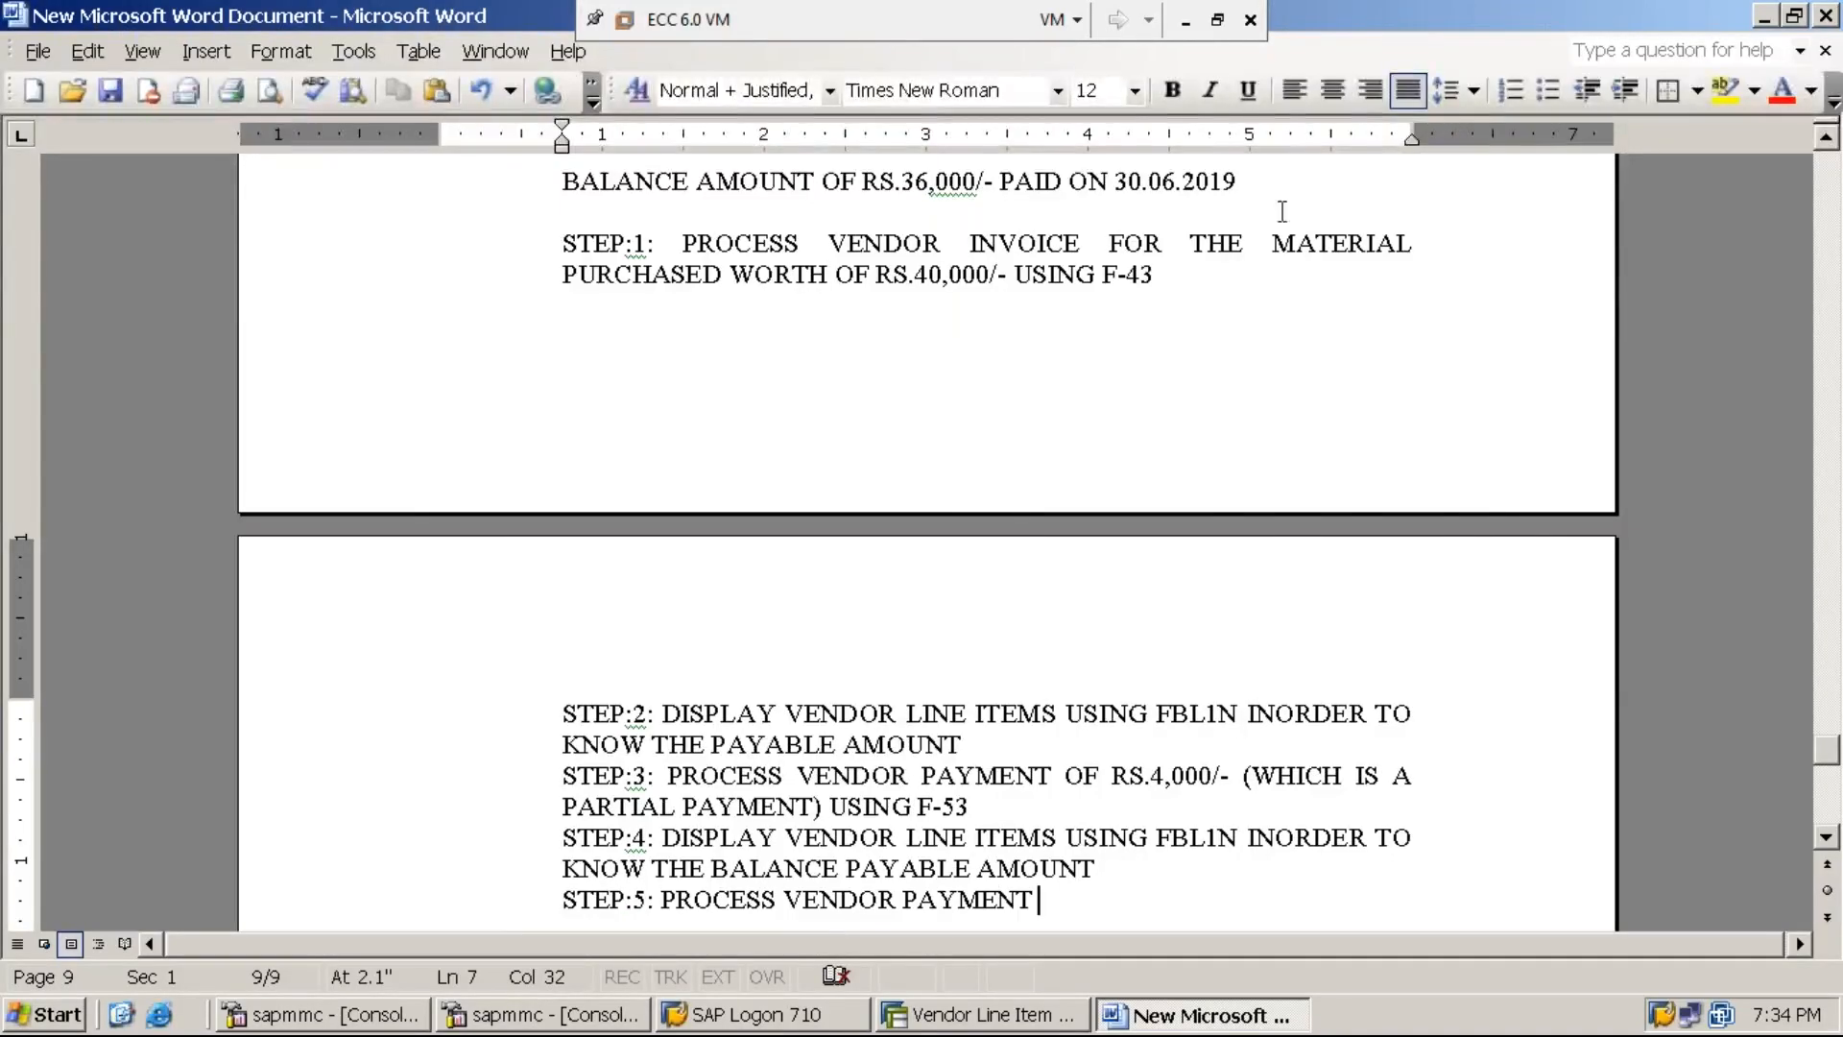
Minimize the virtual machine window to reach the host computer's desktop.
click(1185, 20)
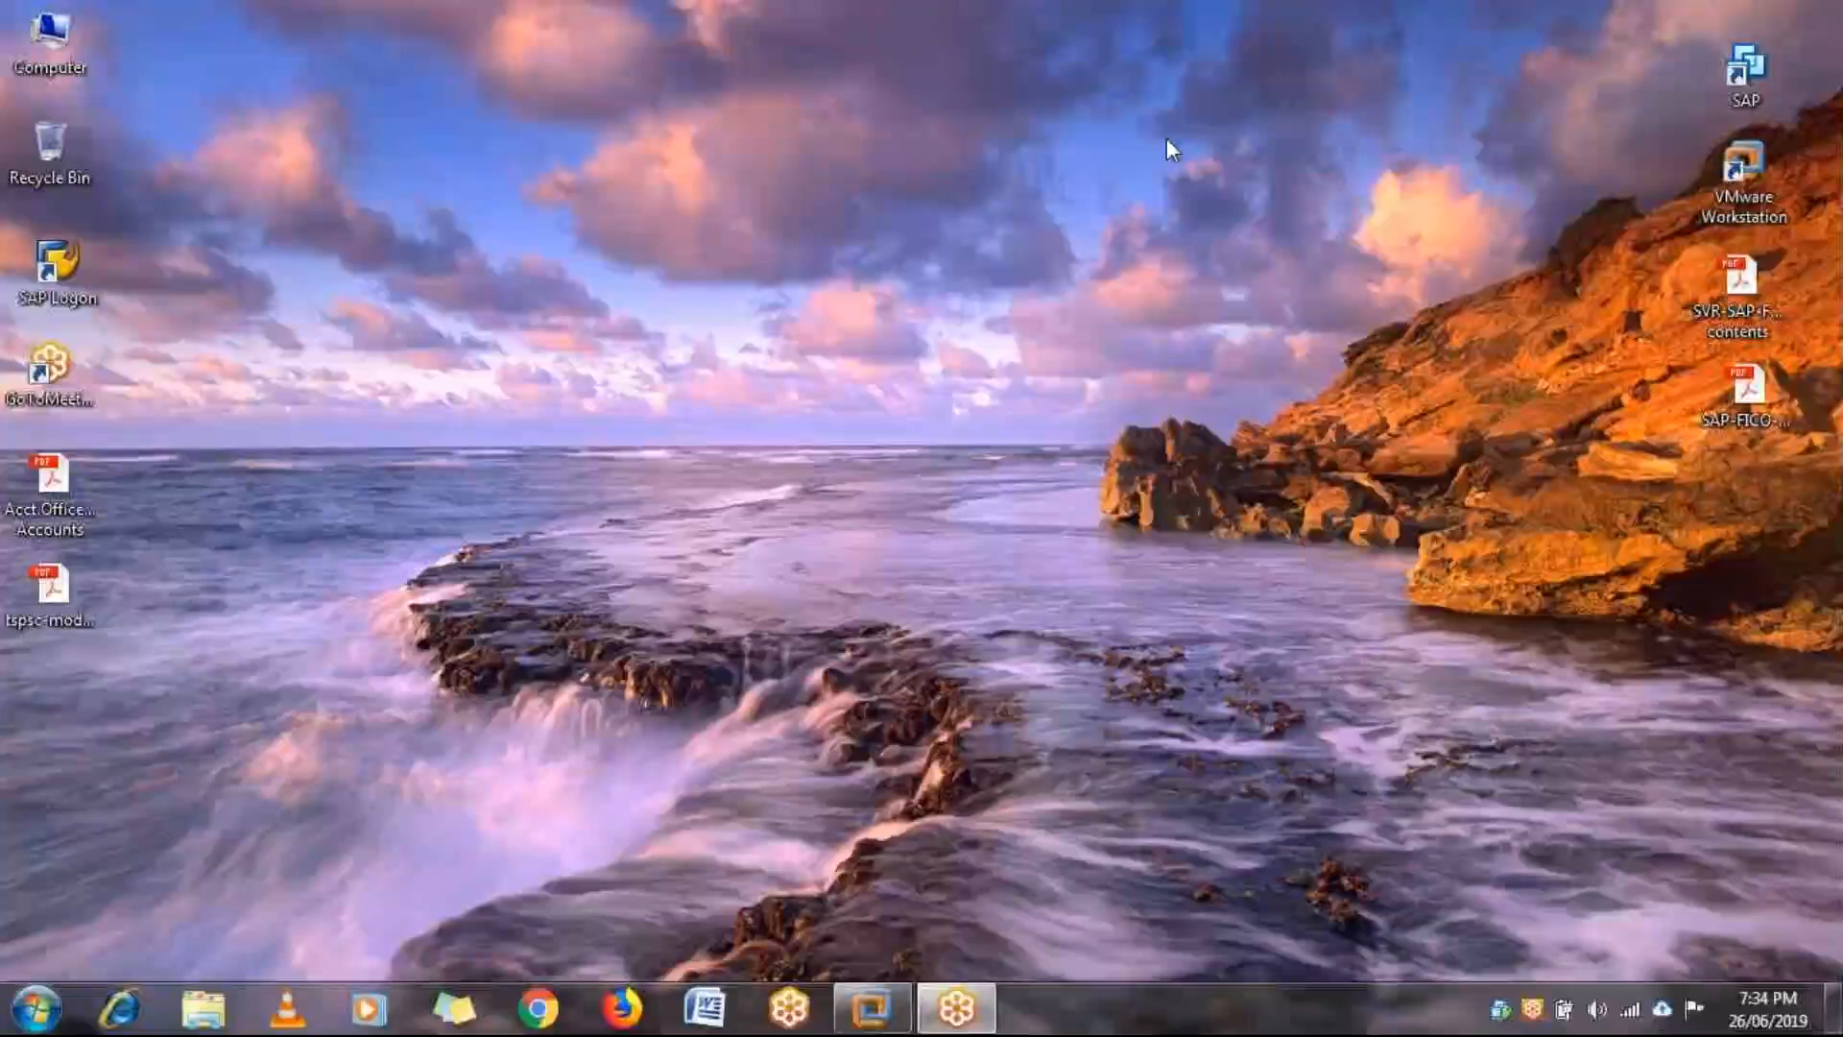
Return to the Word document in the virtual machine and complete the STEP:5 line with "FOR THE BALANCE DUE AMOUNT USING F-53".
click(869, 1008)
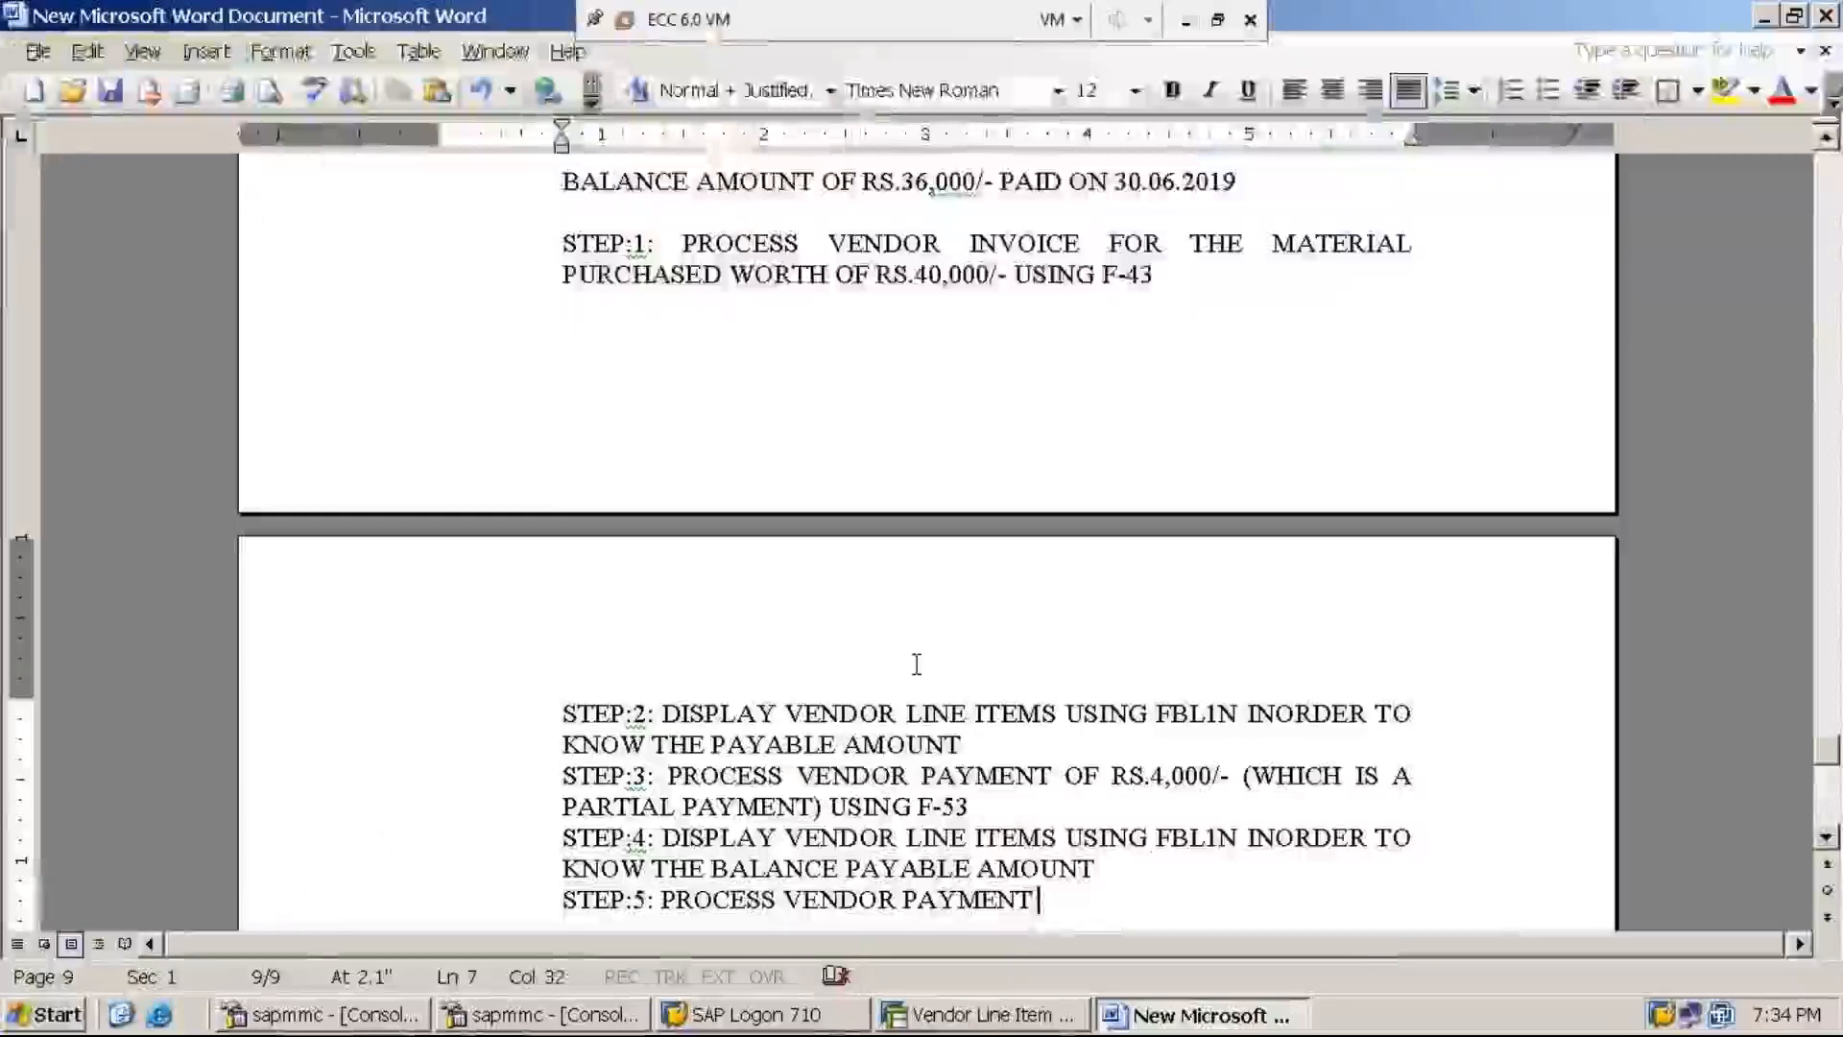
text(FOR THE )
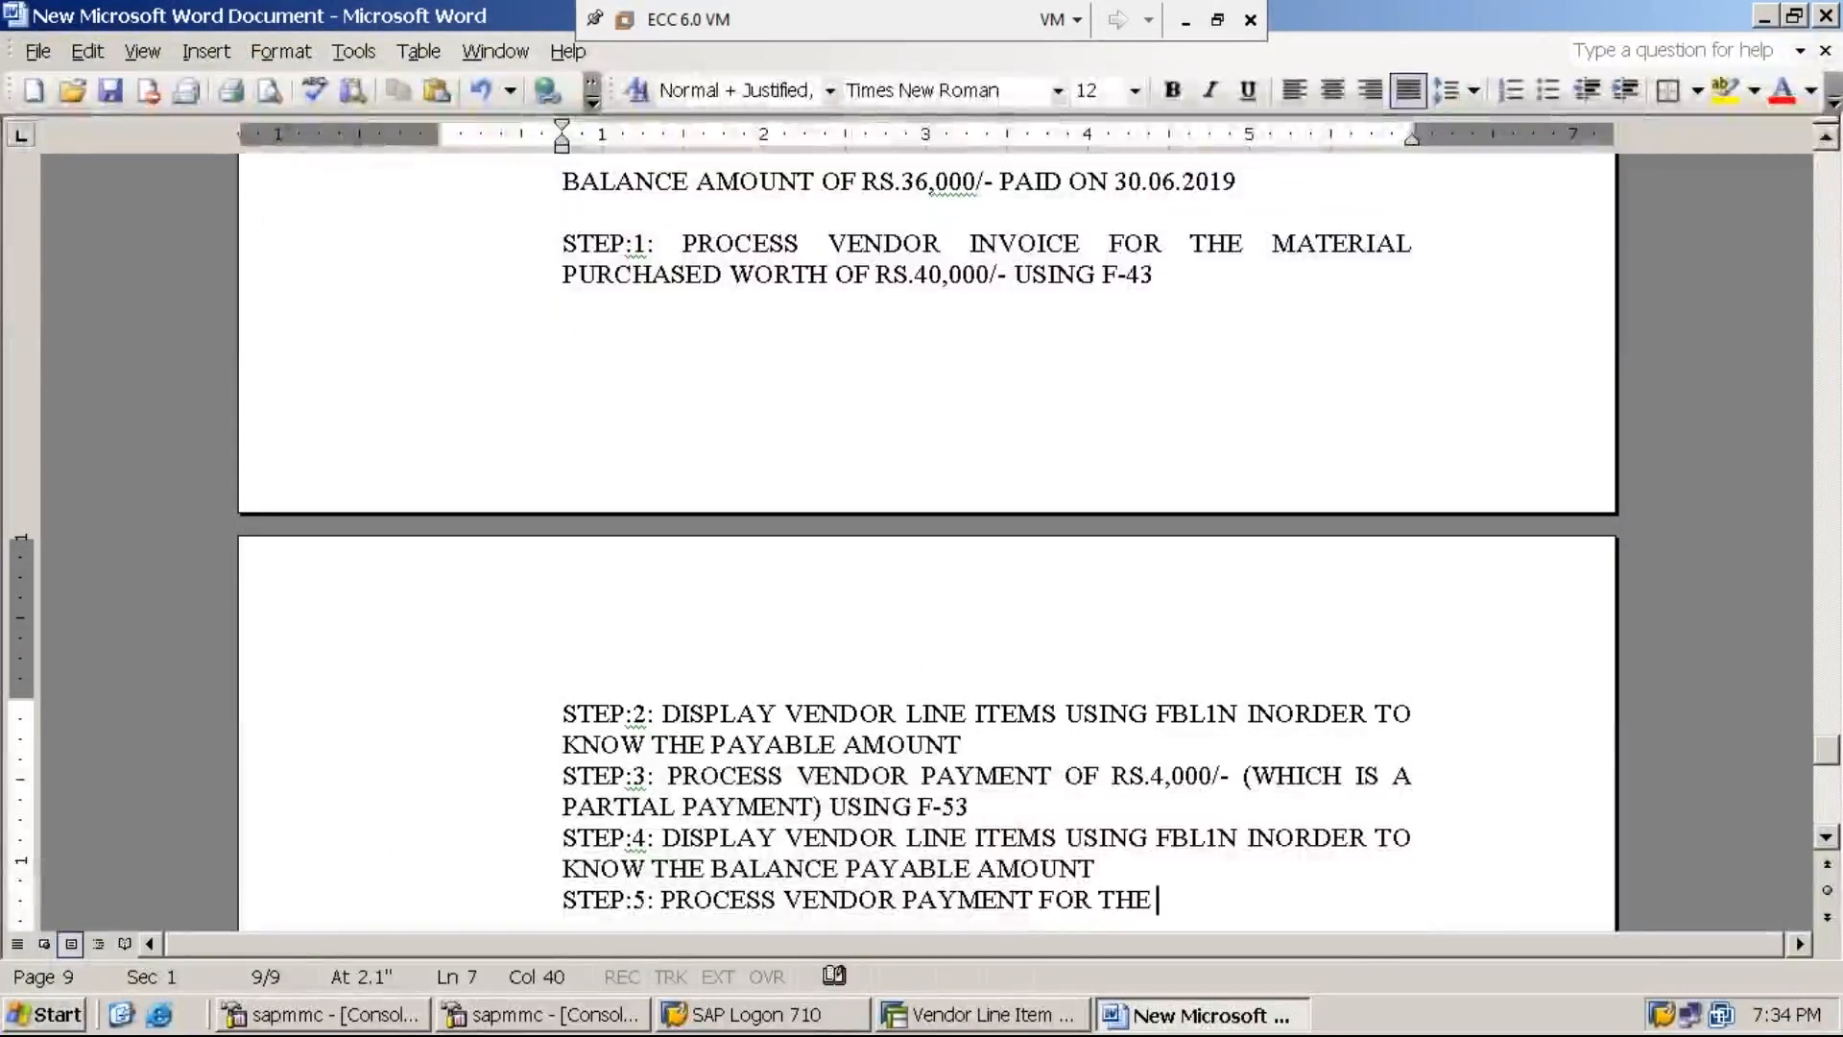
text(BALANC)
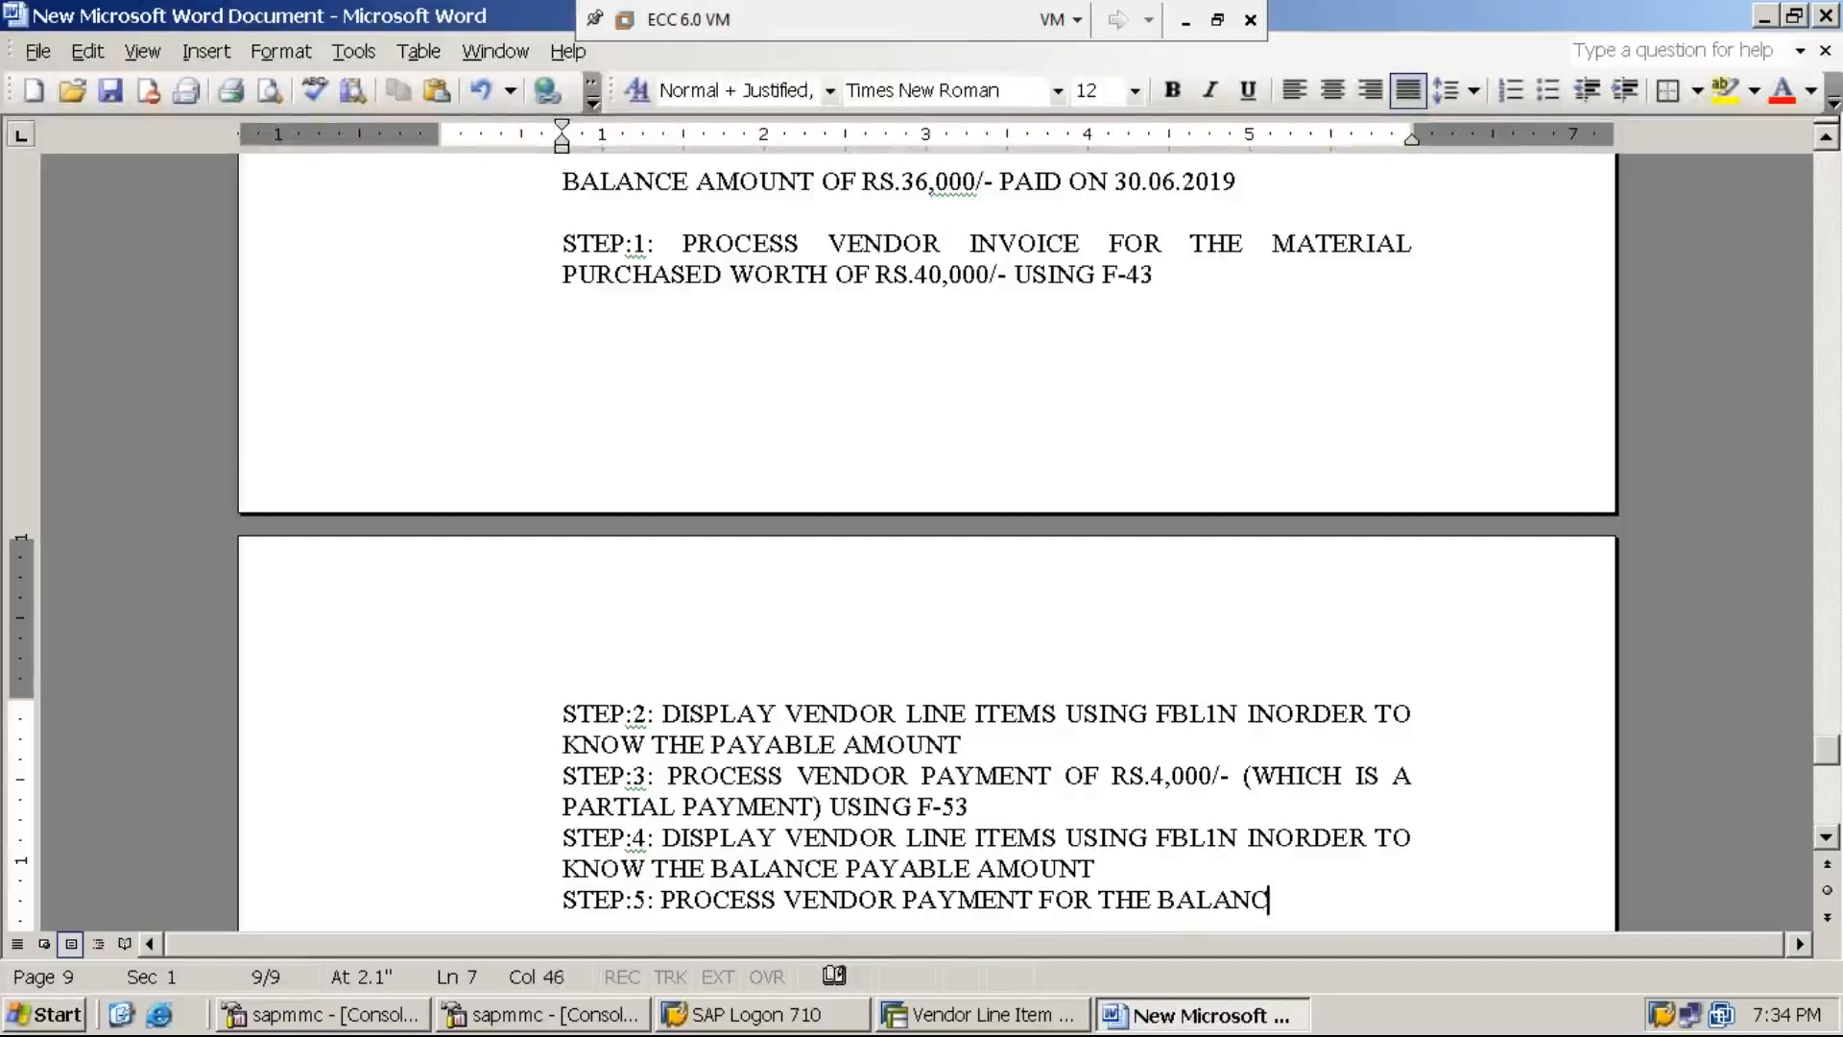
text(E DUE AM)
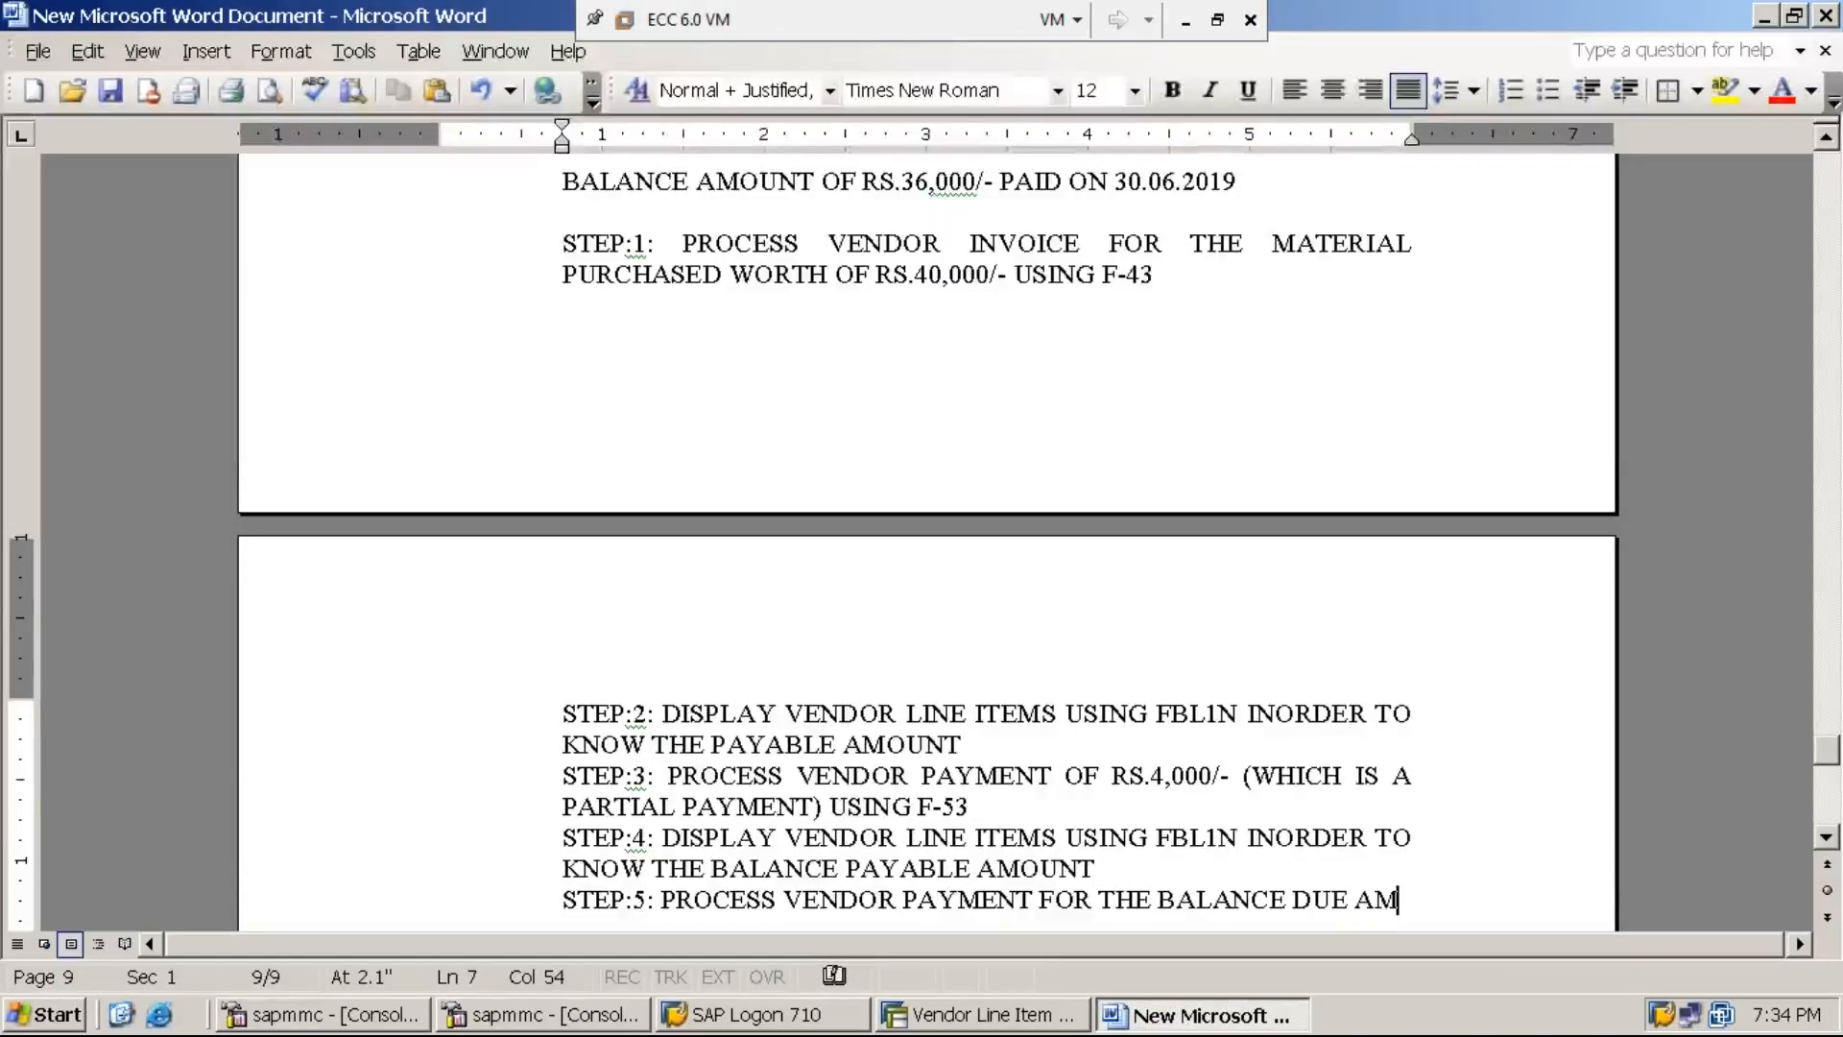
text(OUNT )
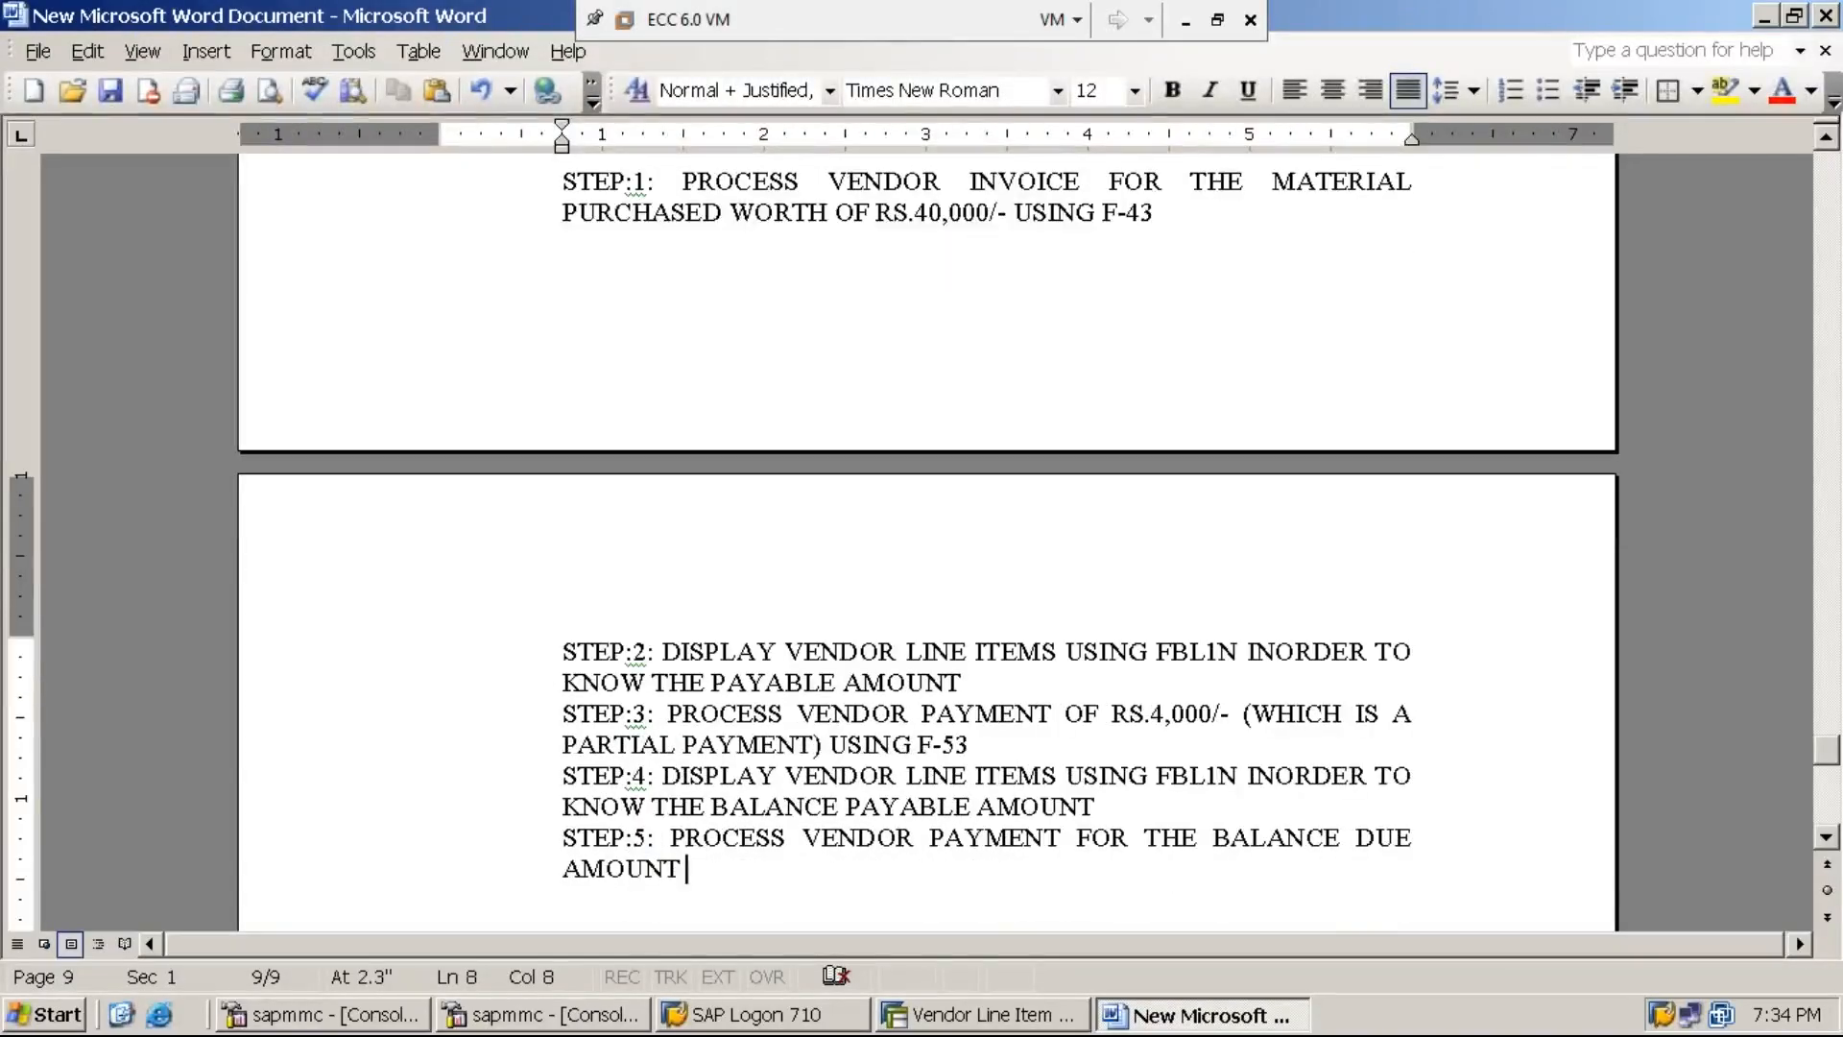
text(USING )
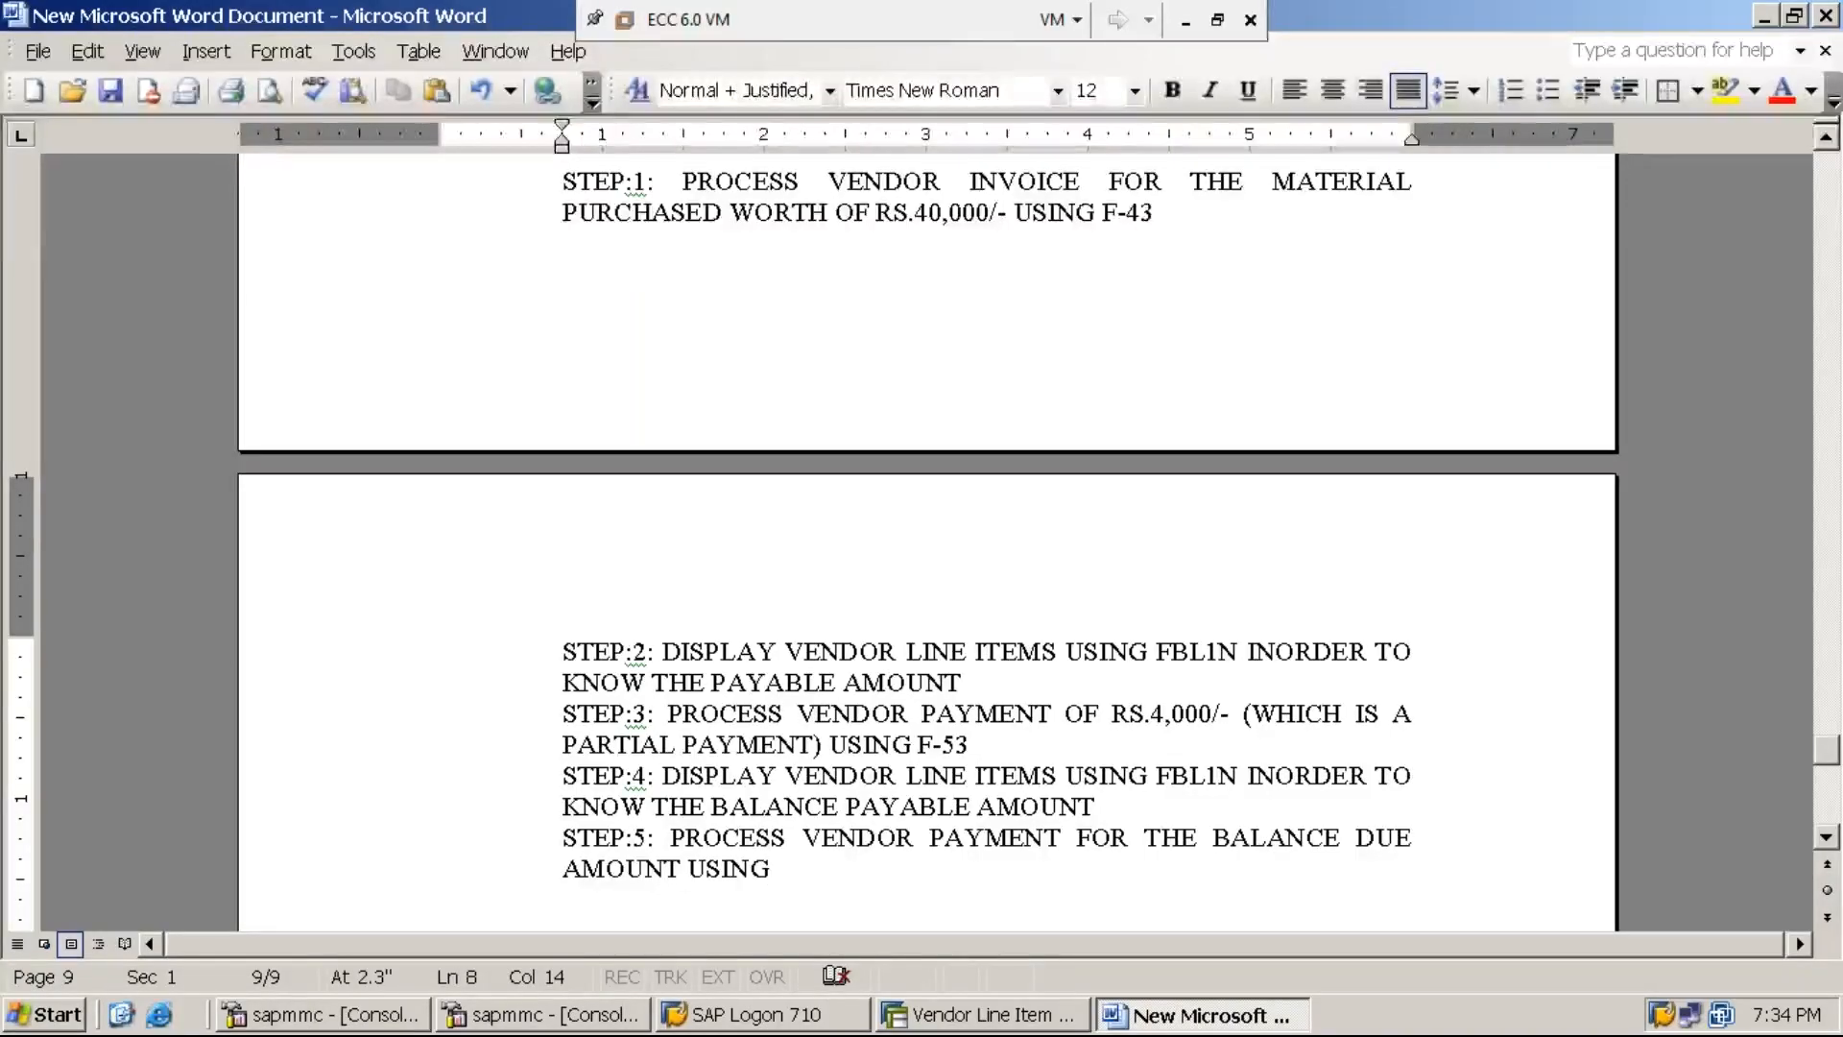
text(F-53)
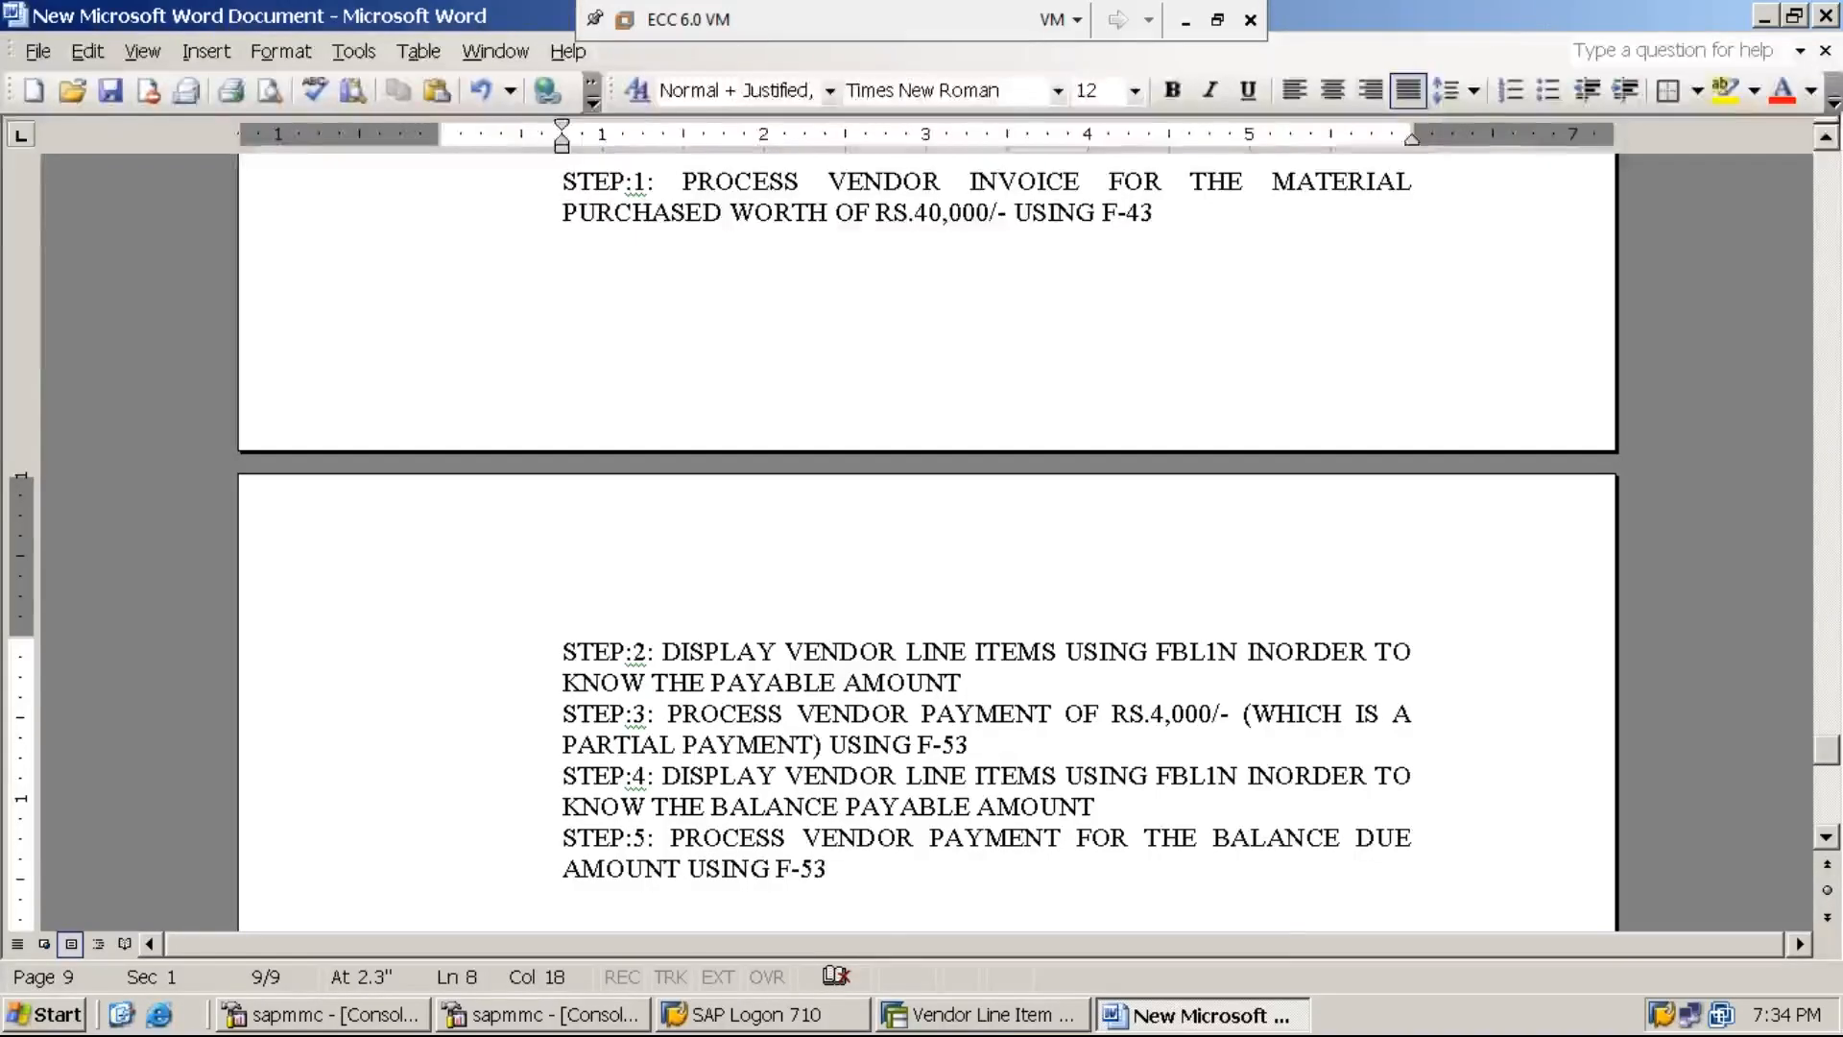
Switch to SAP, leave the vendor line item display and open outgoing payment posting with transaction F-53.
click(993, 1018)
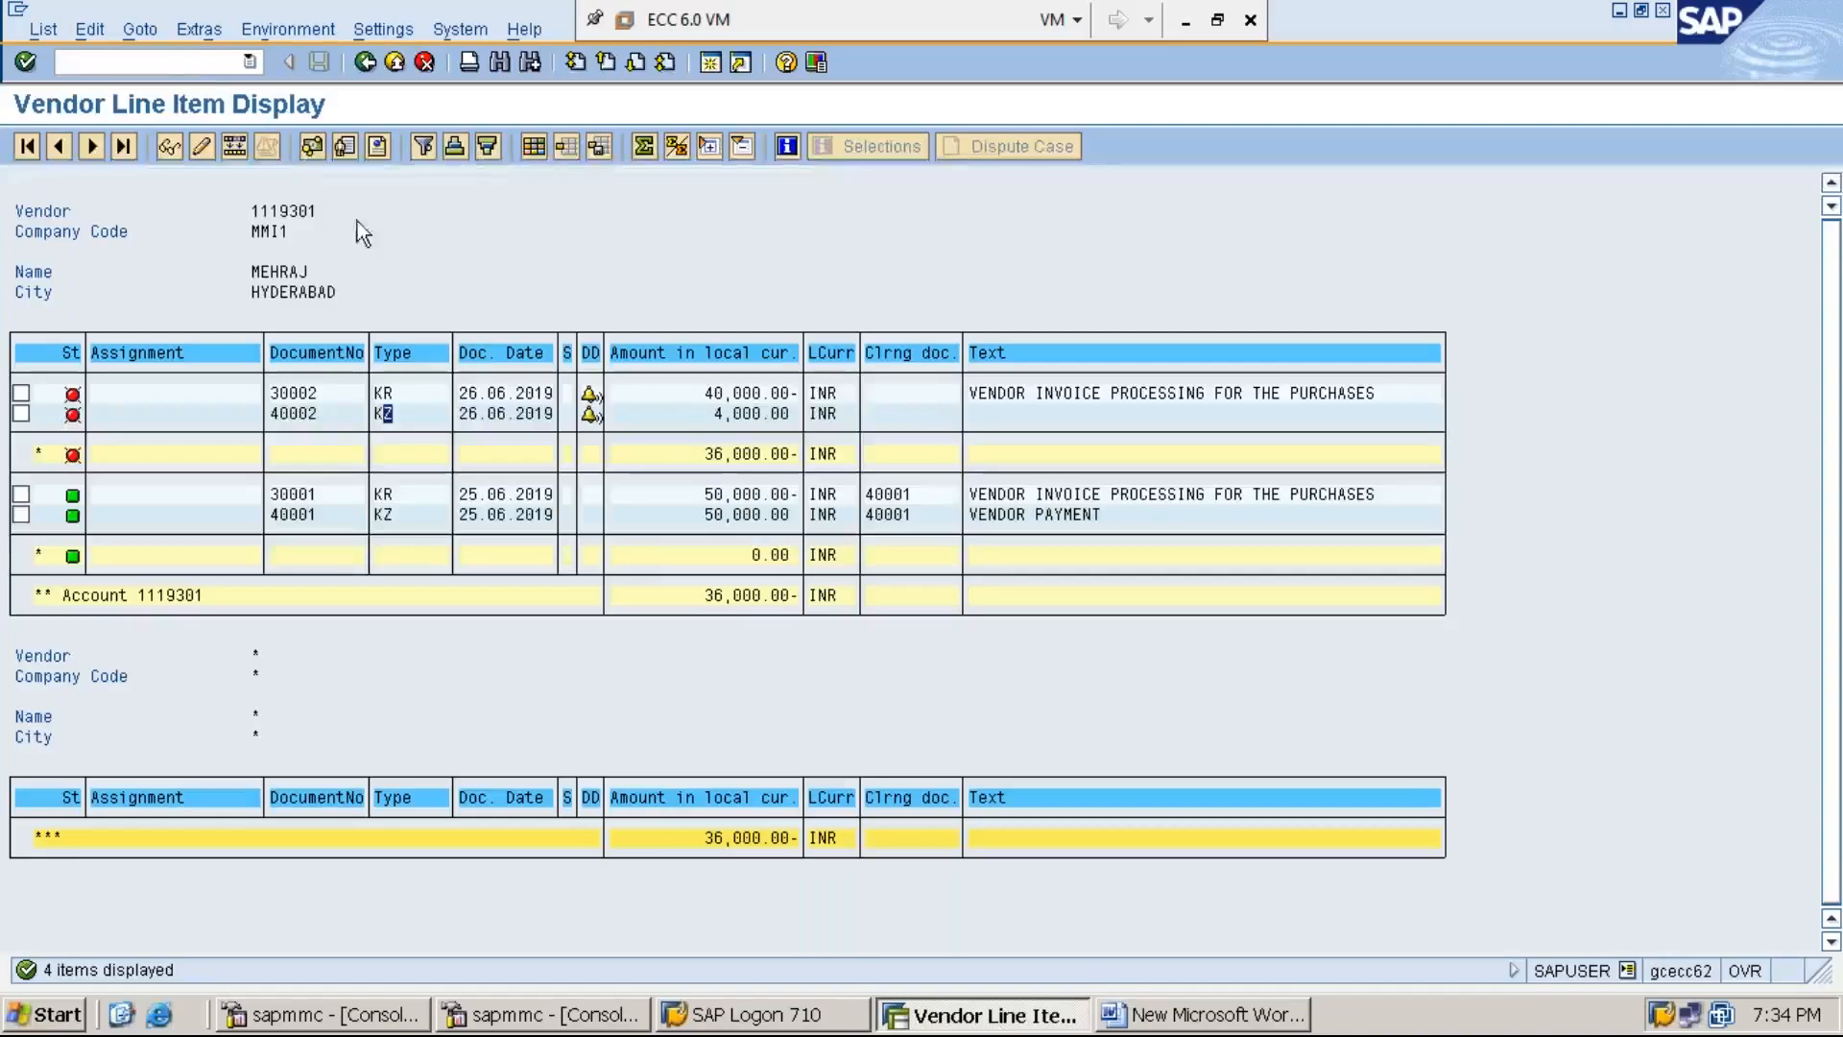
click(196, 62)
text(/N)
key(Return)
text(F-)
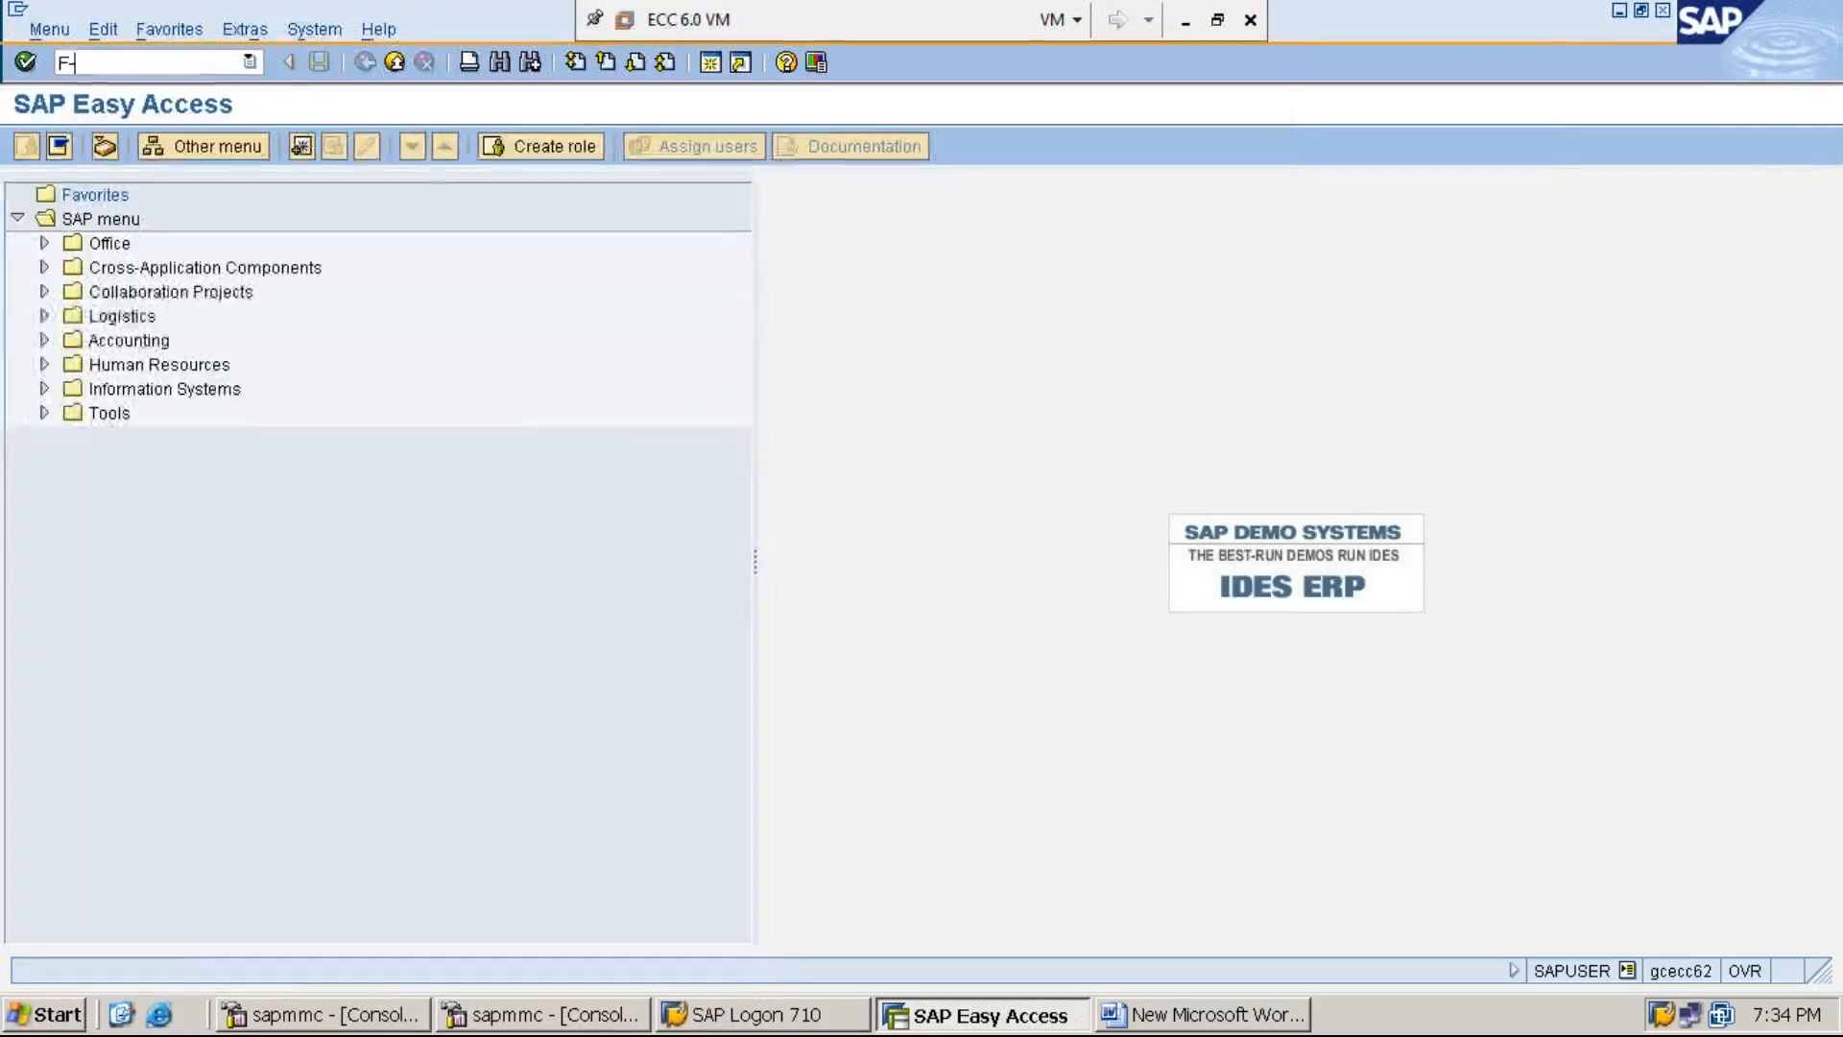
text(53)
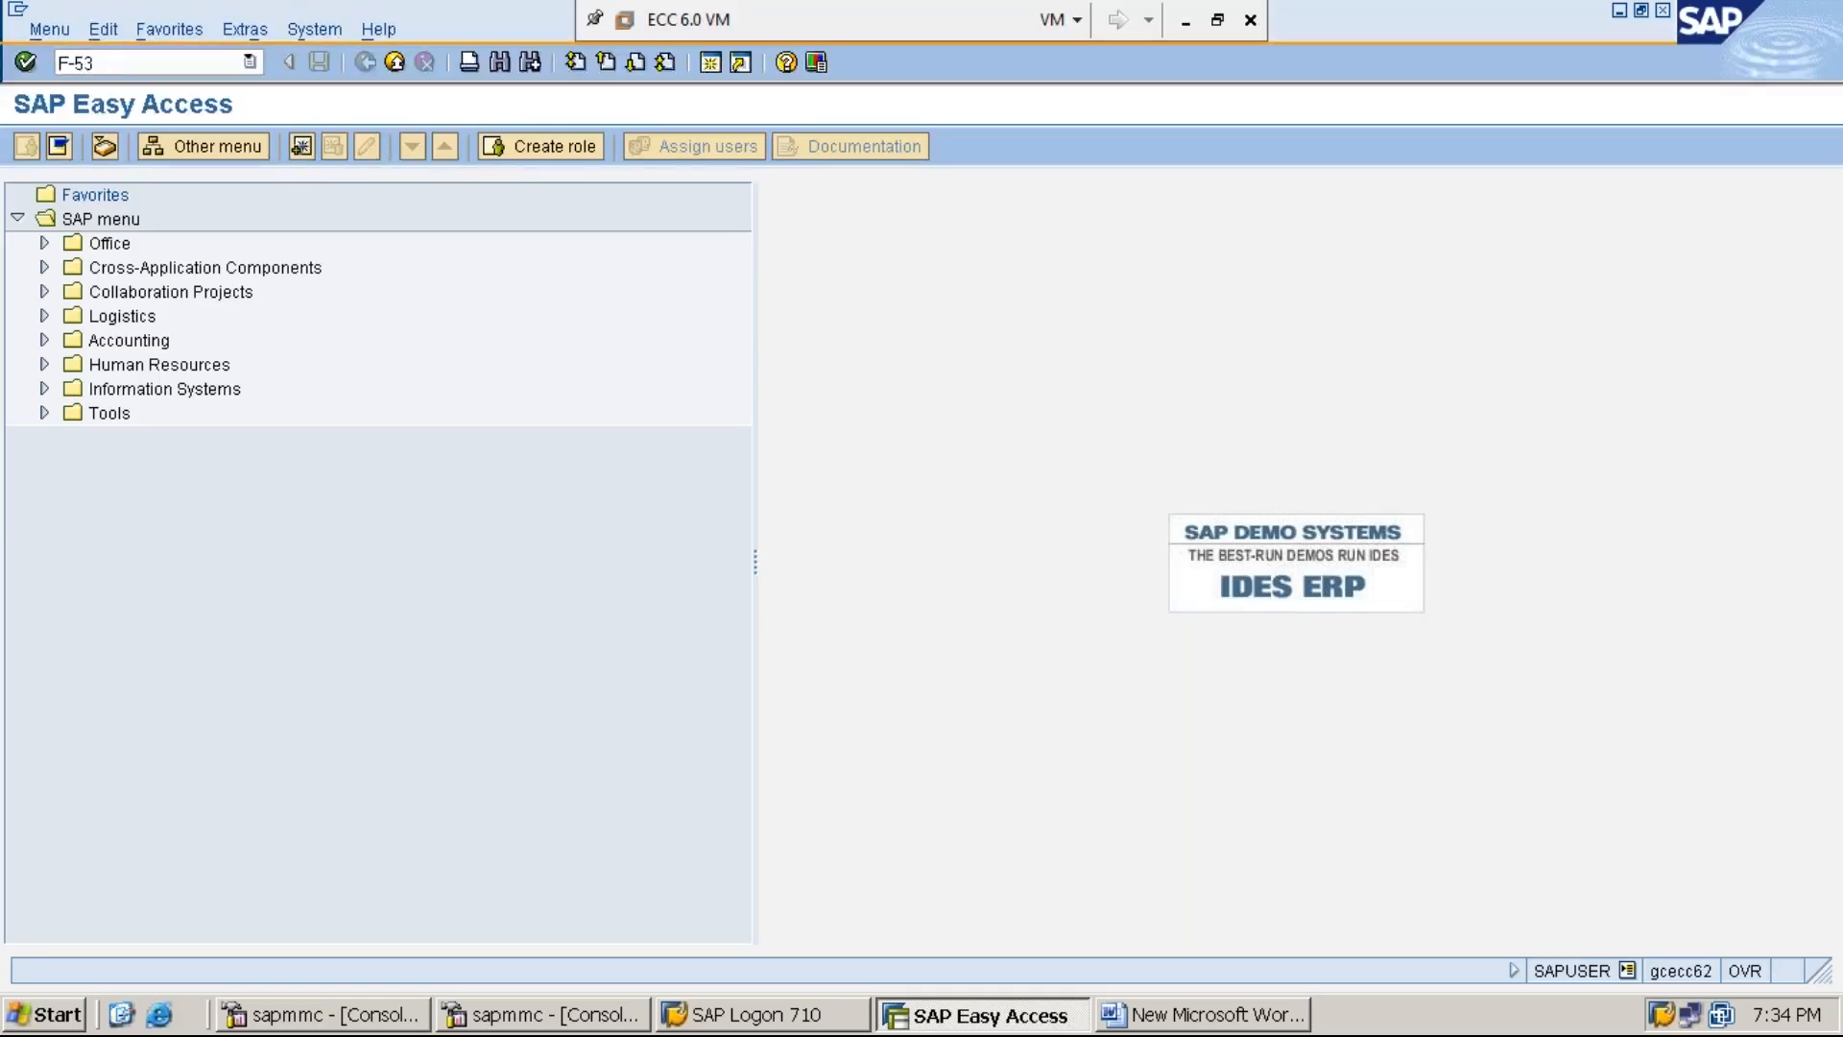
key(Return)
Set the payment's document date to 26.06.2019 and check the type, company code, posting date, period and currency.
key(F4)
key(Return)
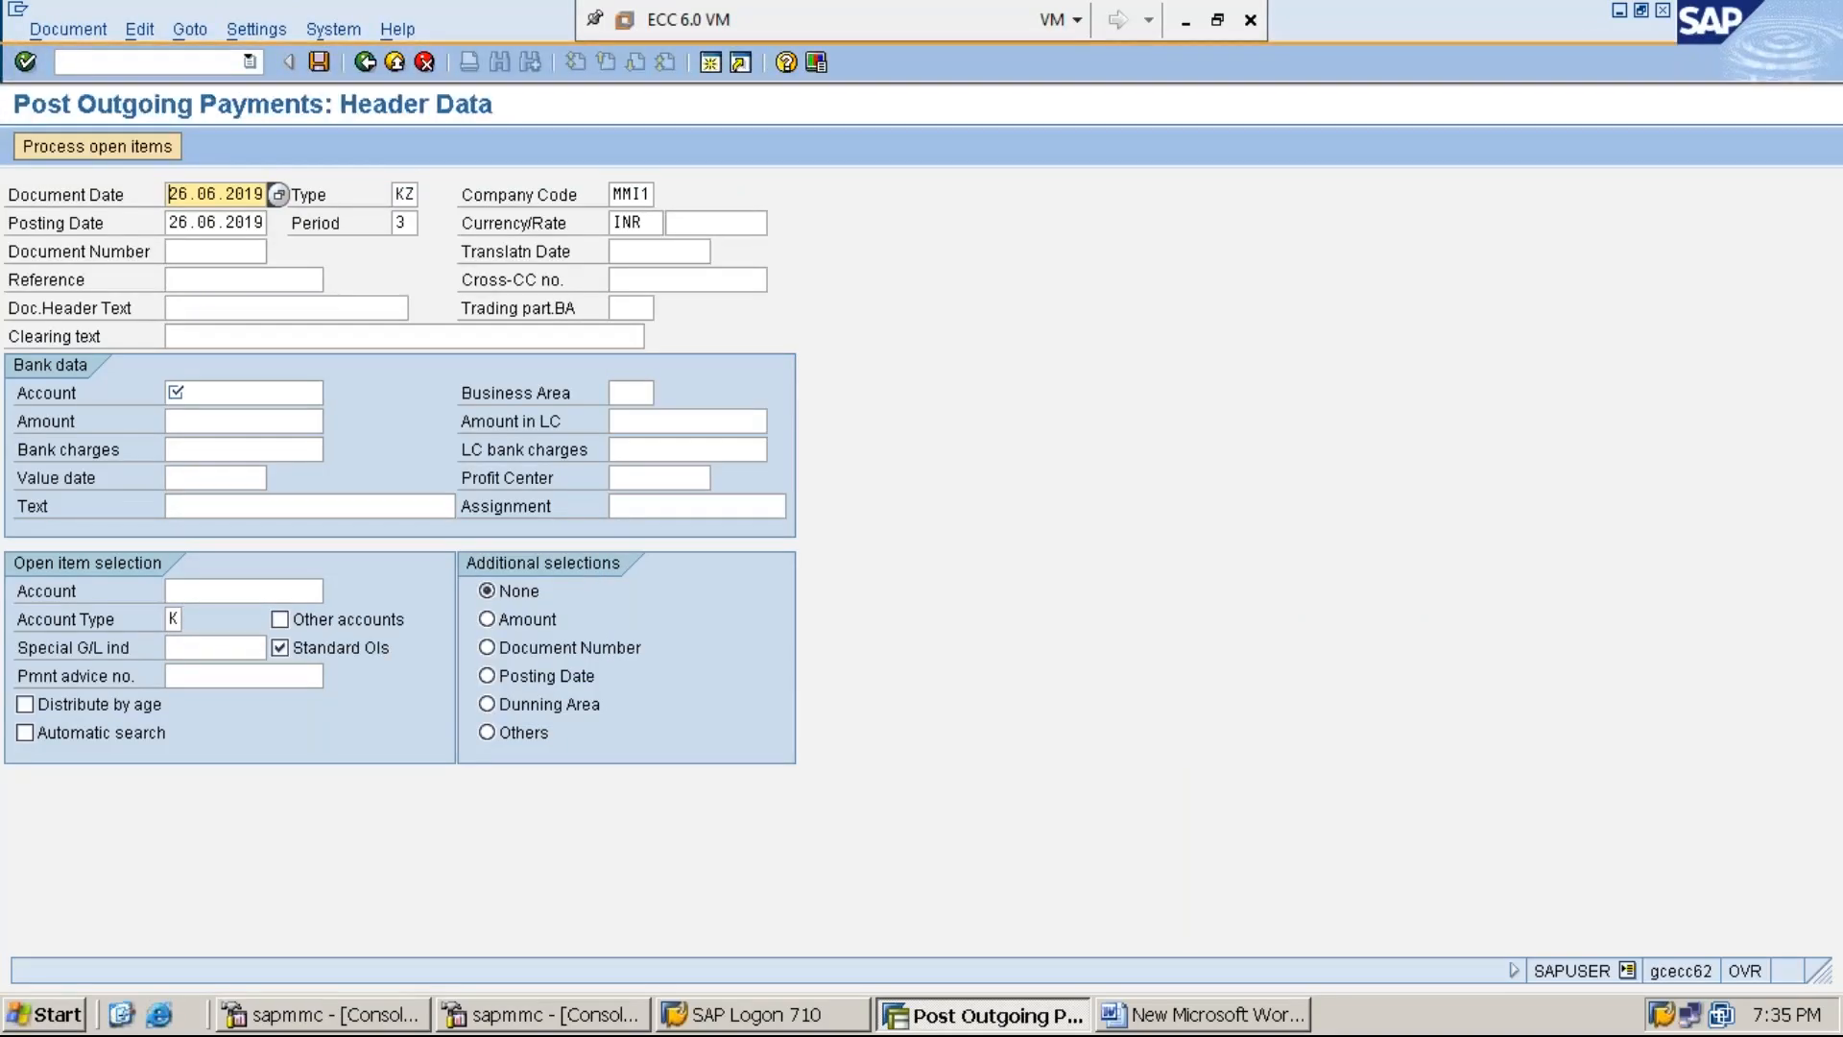
key(Tab)
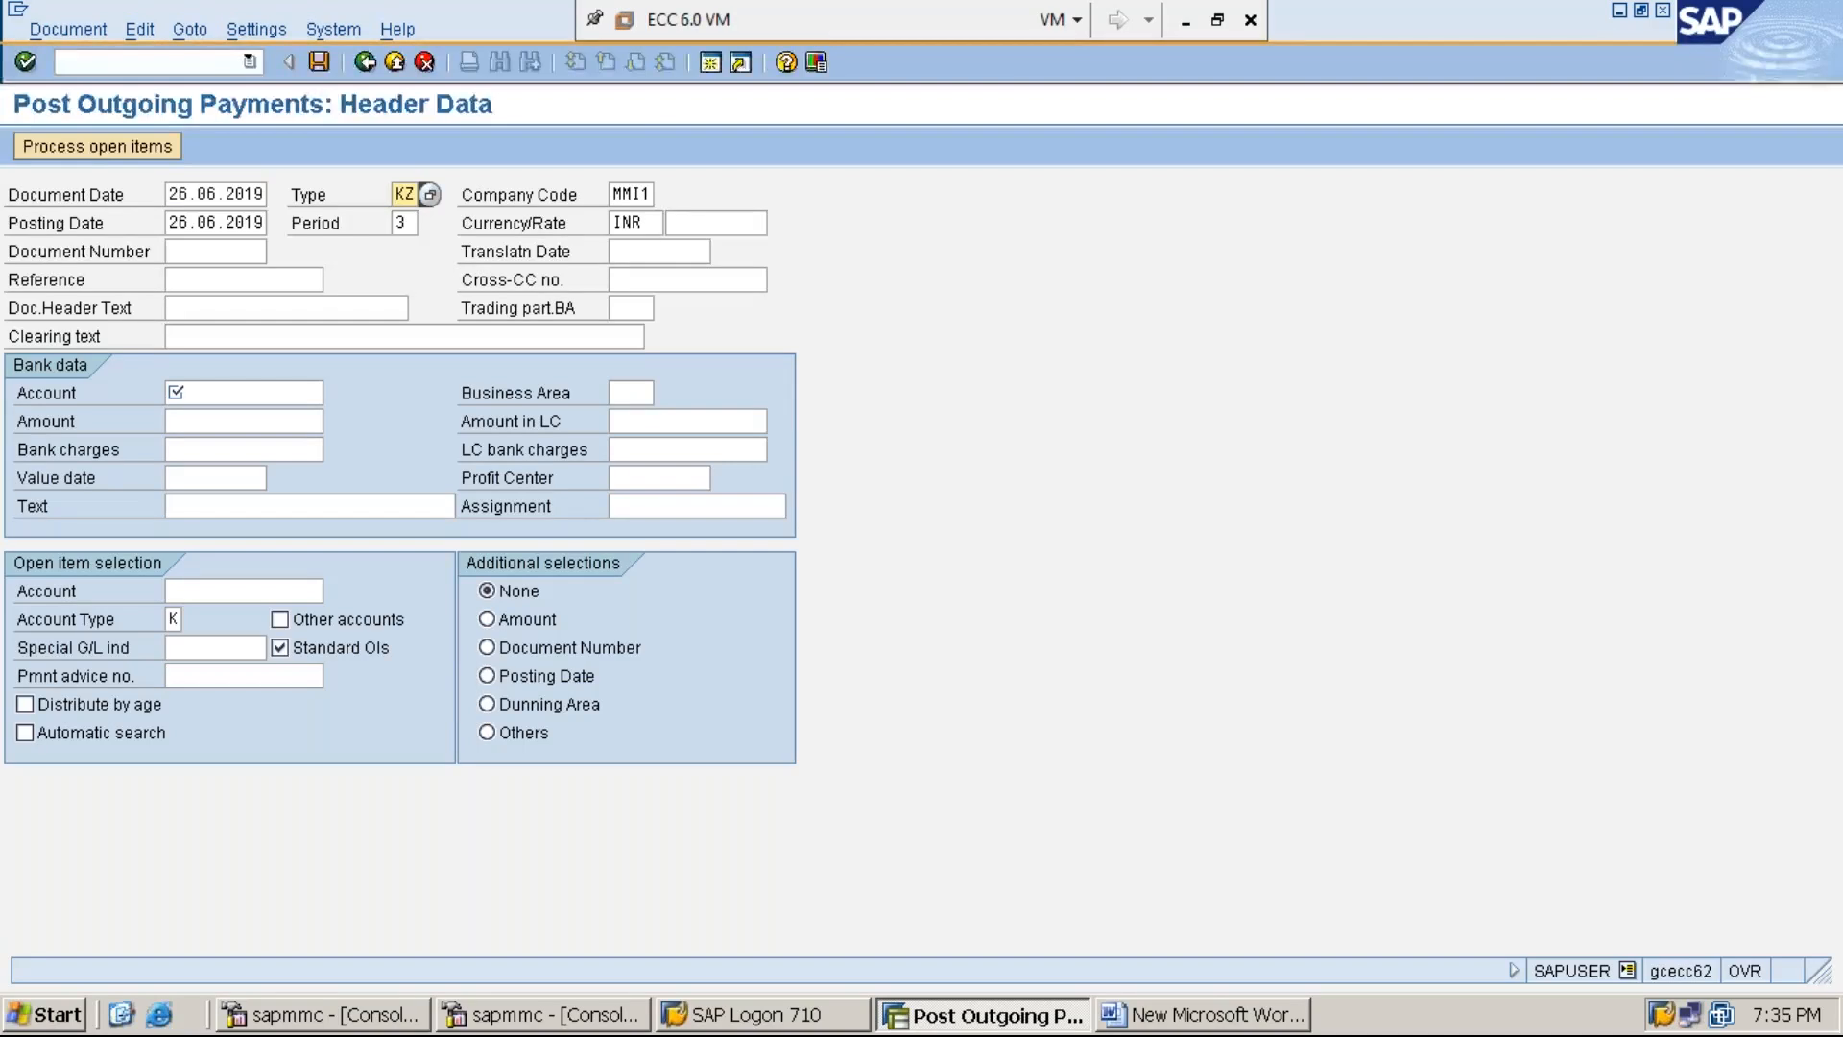
key(Tab)
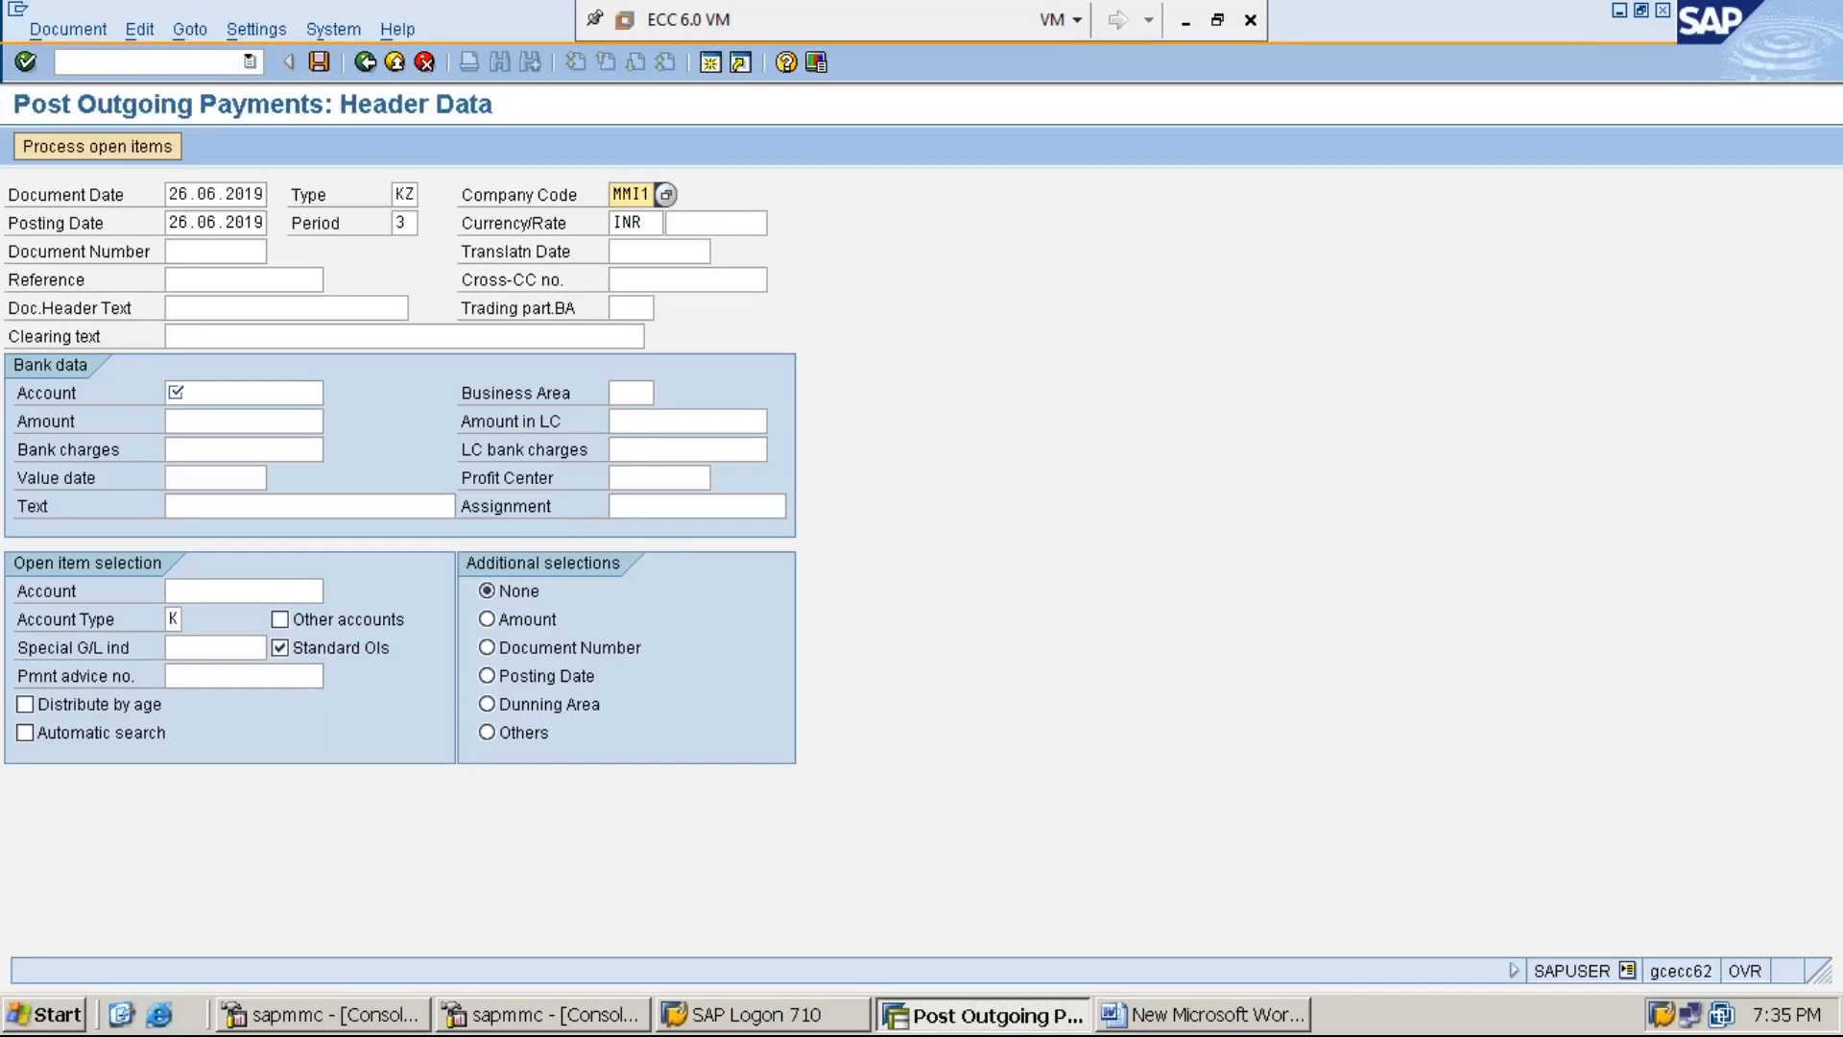
key(Tab)
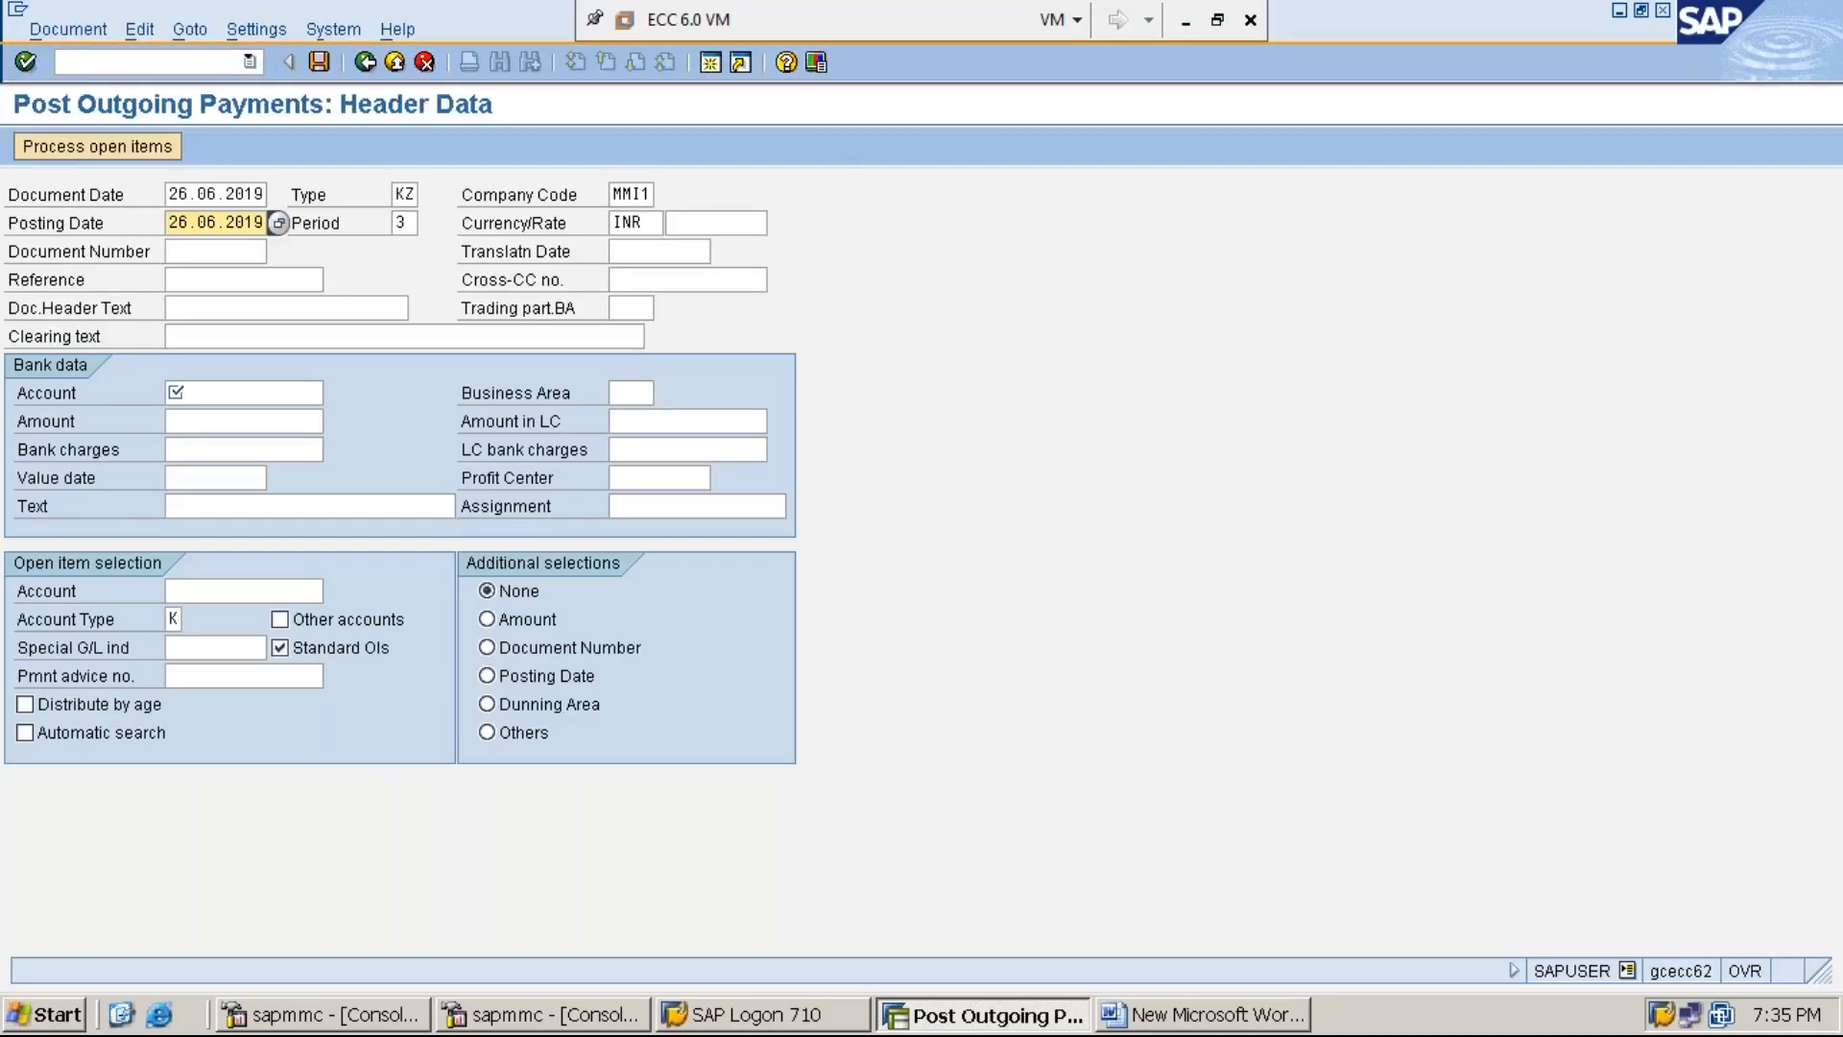
key(Tab)
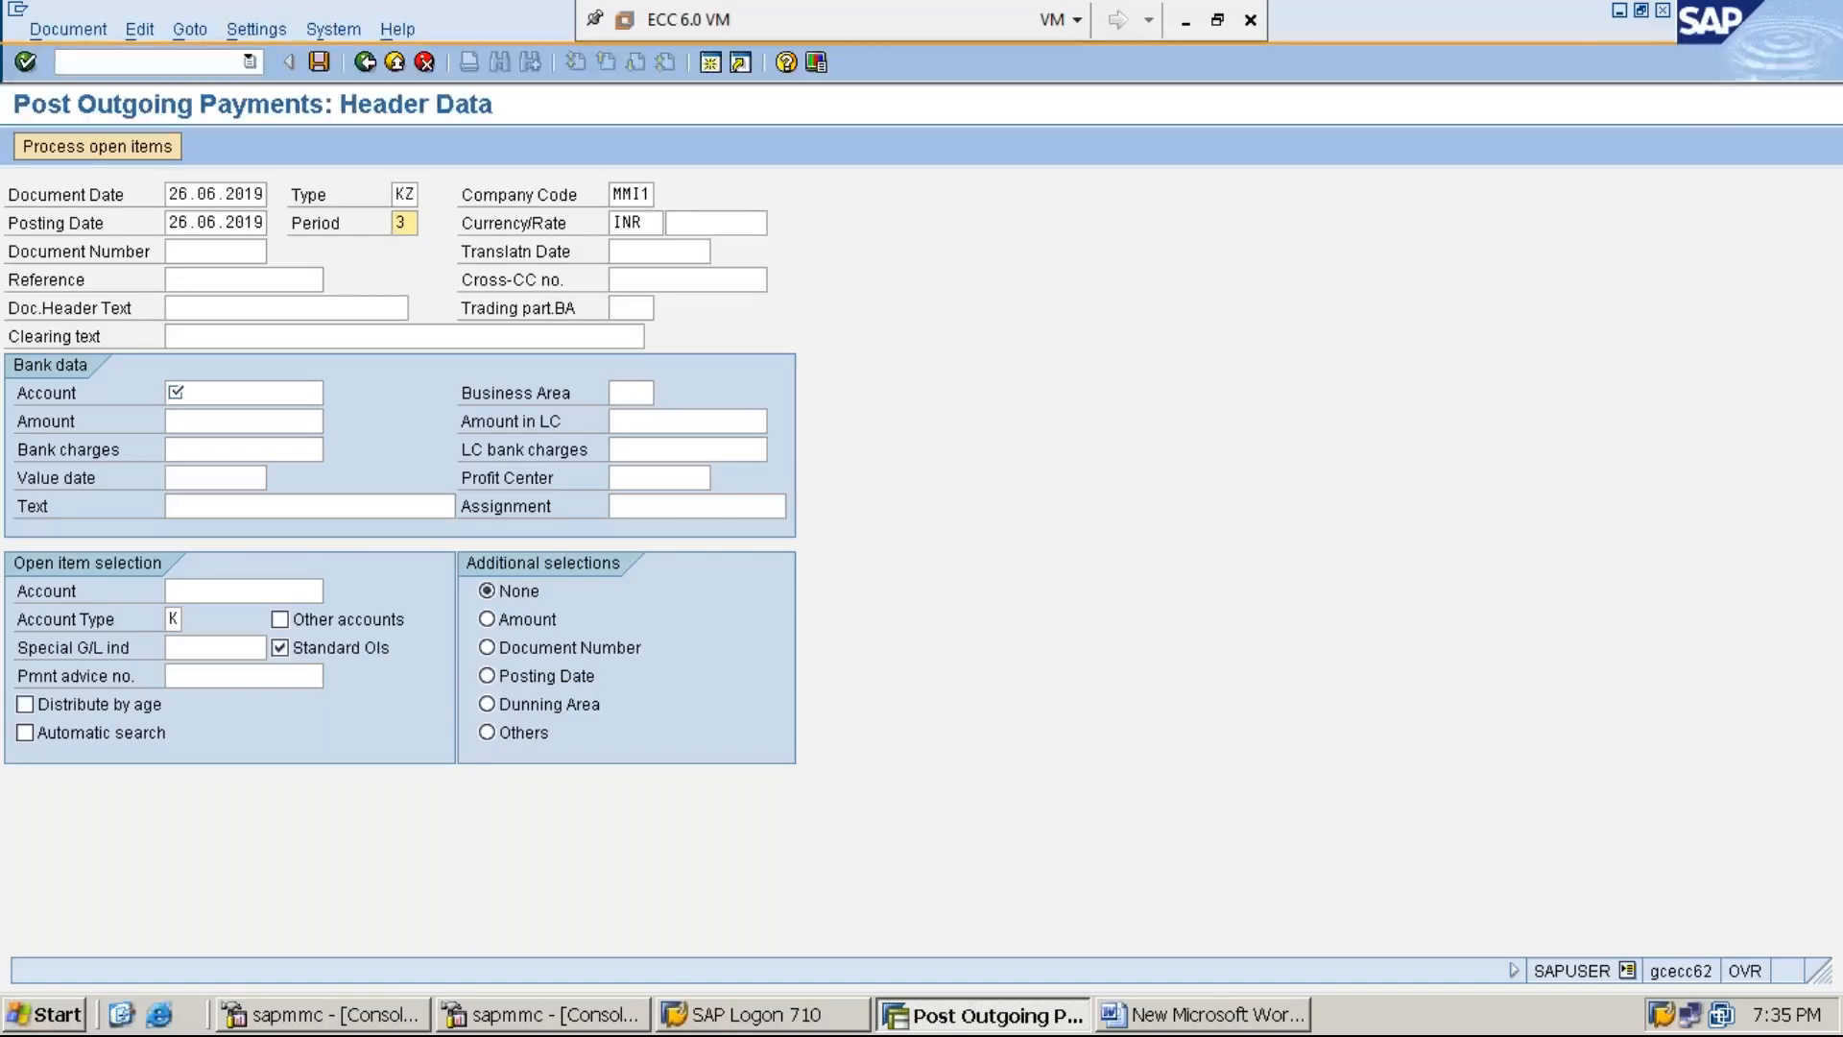
key(Tab)
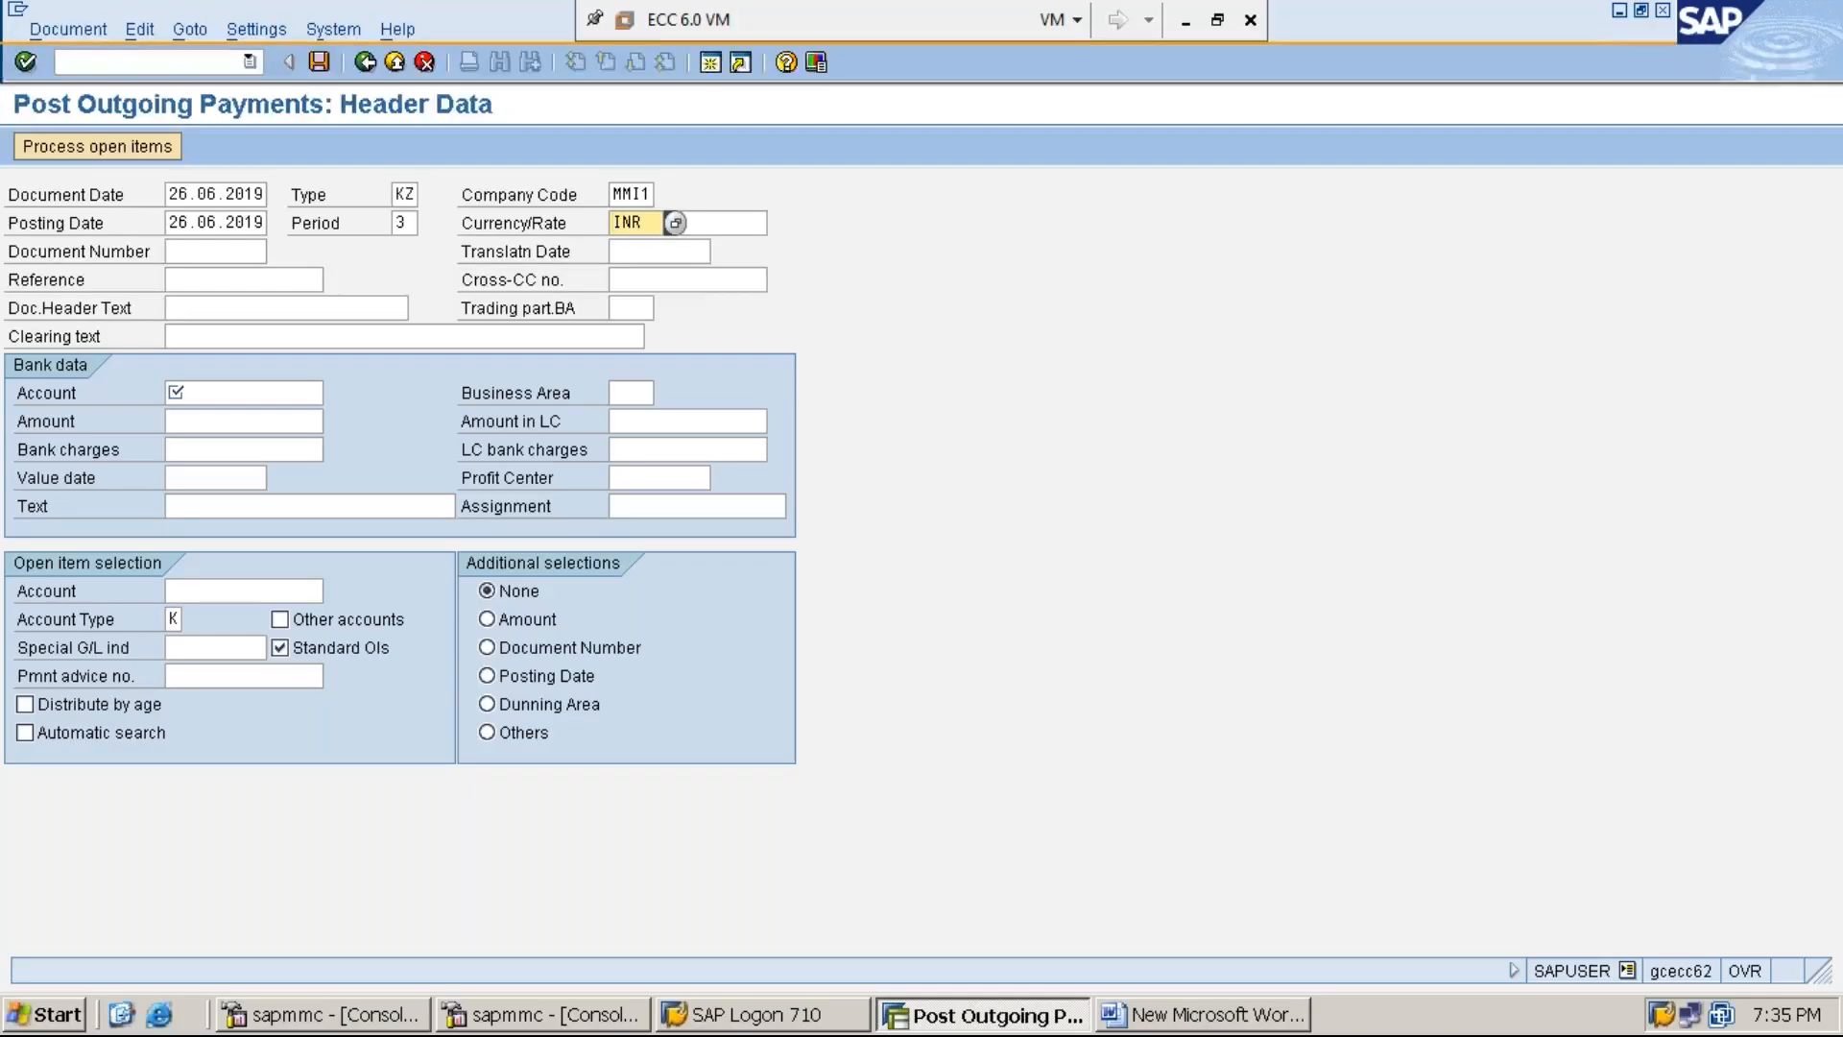
Enter "VENDOR PAYMENT FOR THE BALANCE OUT STANDING" as the clearing text and copy it.
key(Tab)
key(Tab)
key(Tab)
key(Tab)
key(Tab)
key(Tab)
key(Tab)
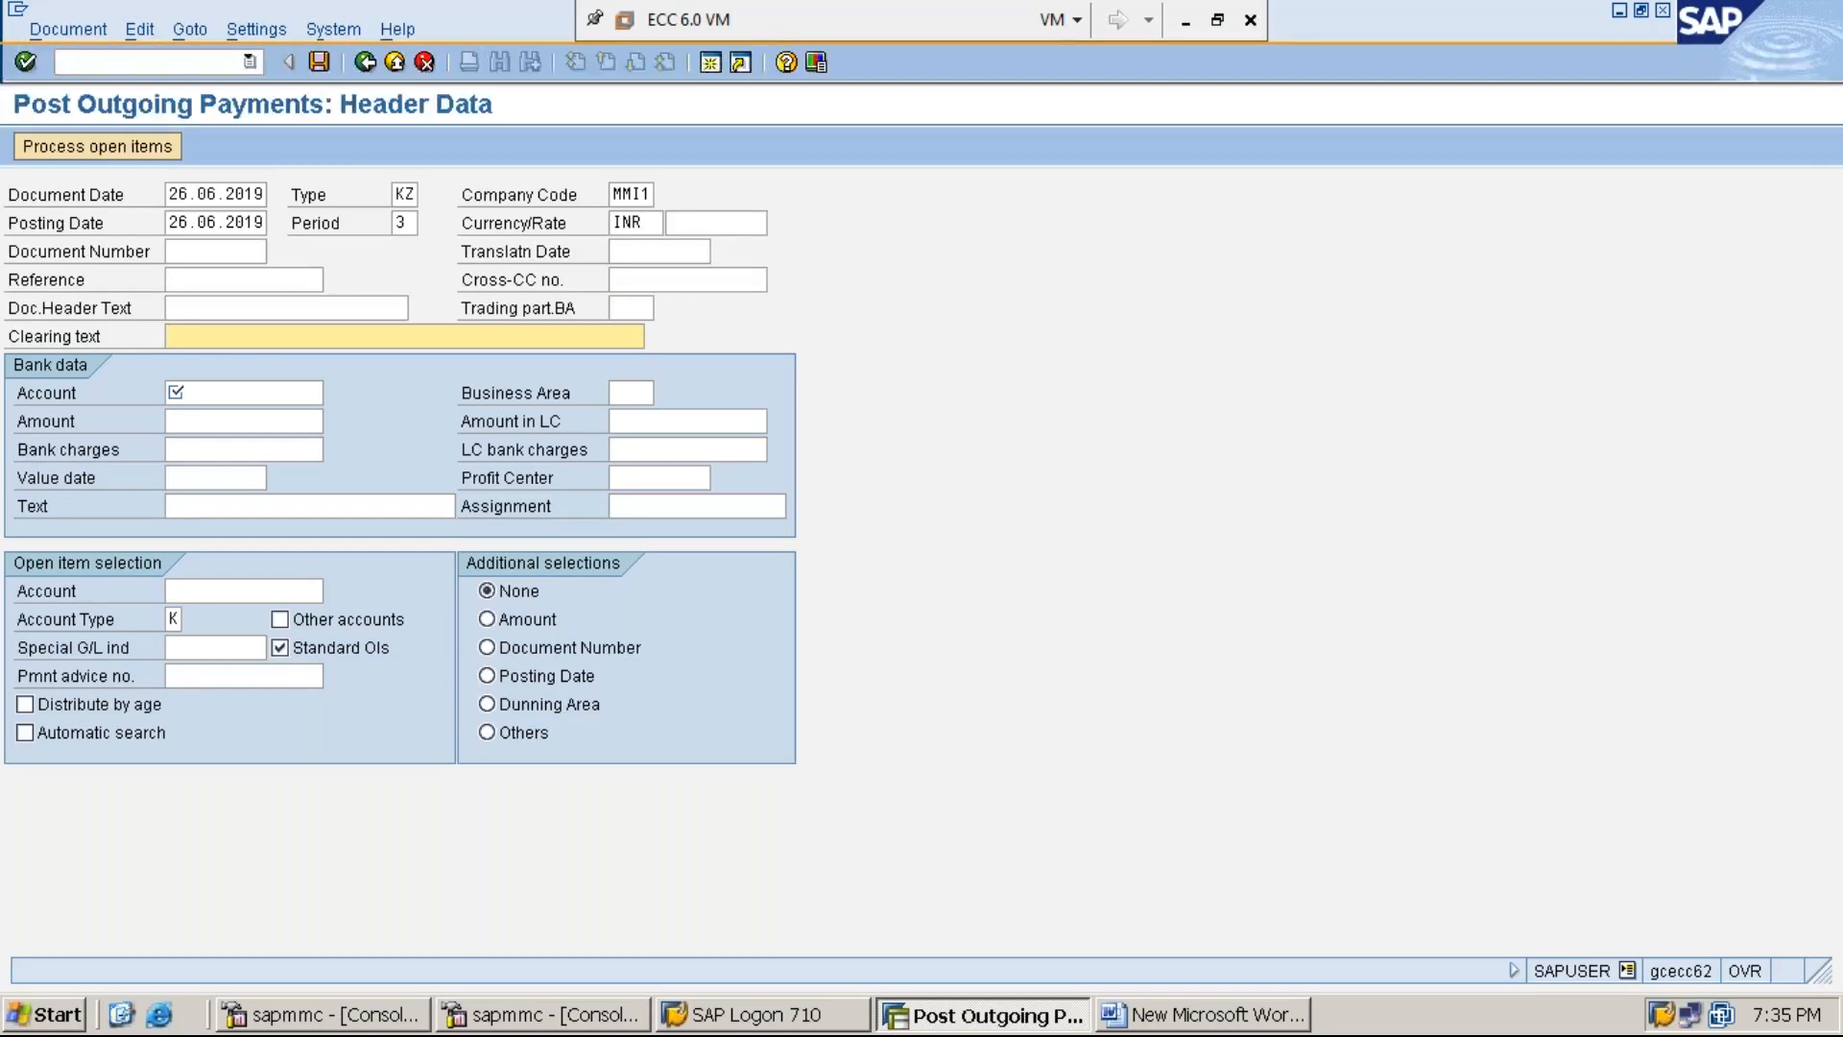
text(V)
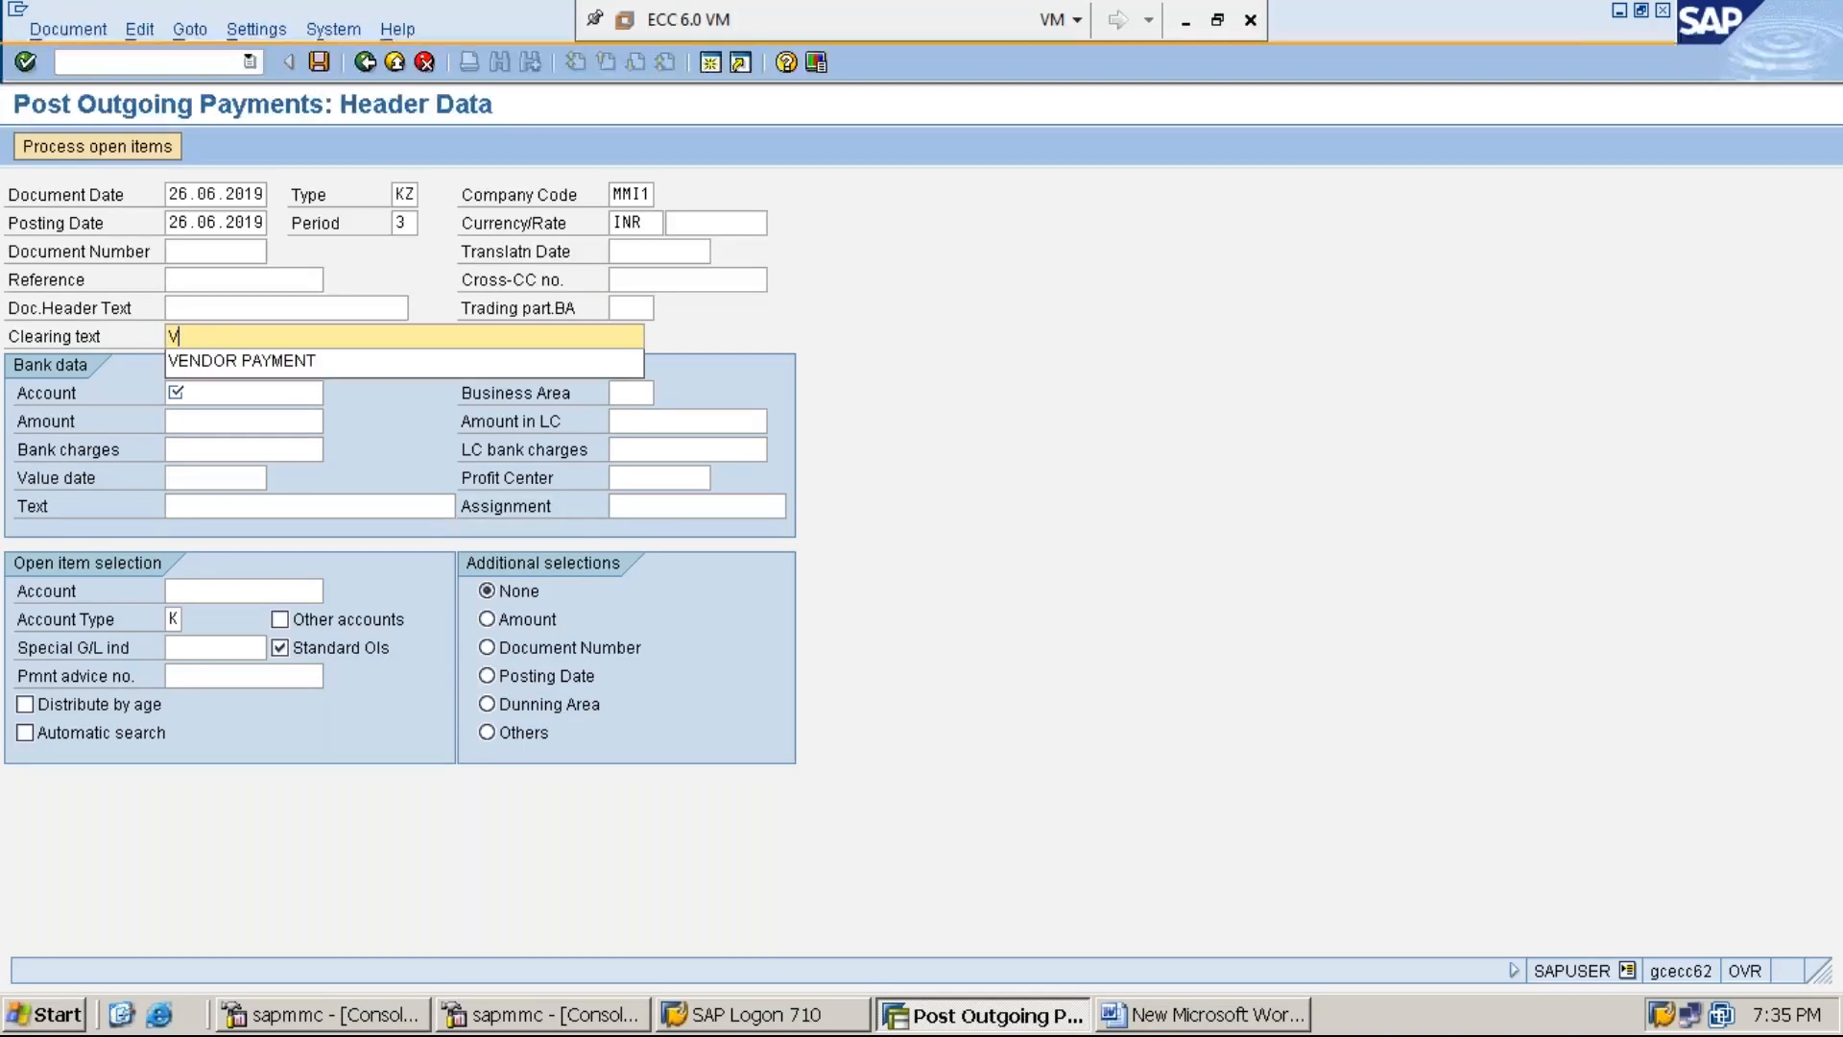
text(ENDOR PAYMENT FOR )
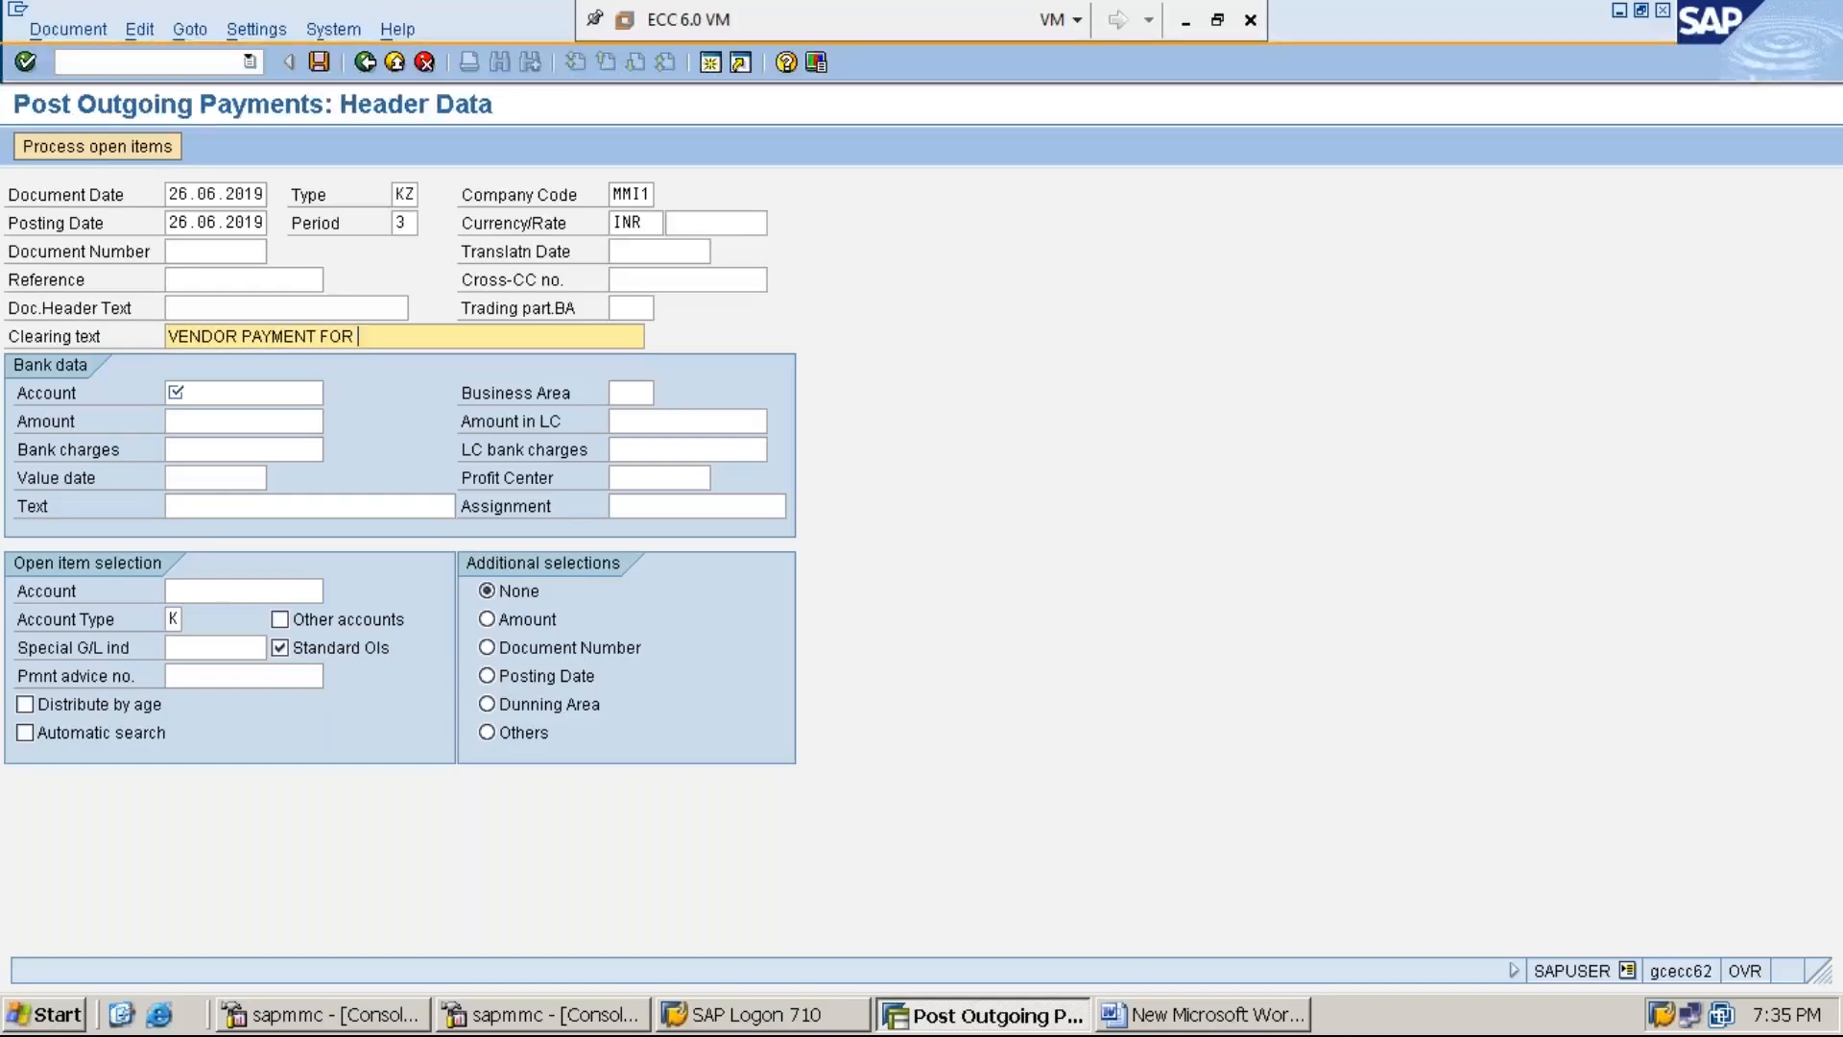
text(THE B)
click(309, 506)
text(ALA)
key(BackSpace)
key(BackSpace)
key(BackSpace)
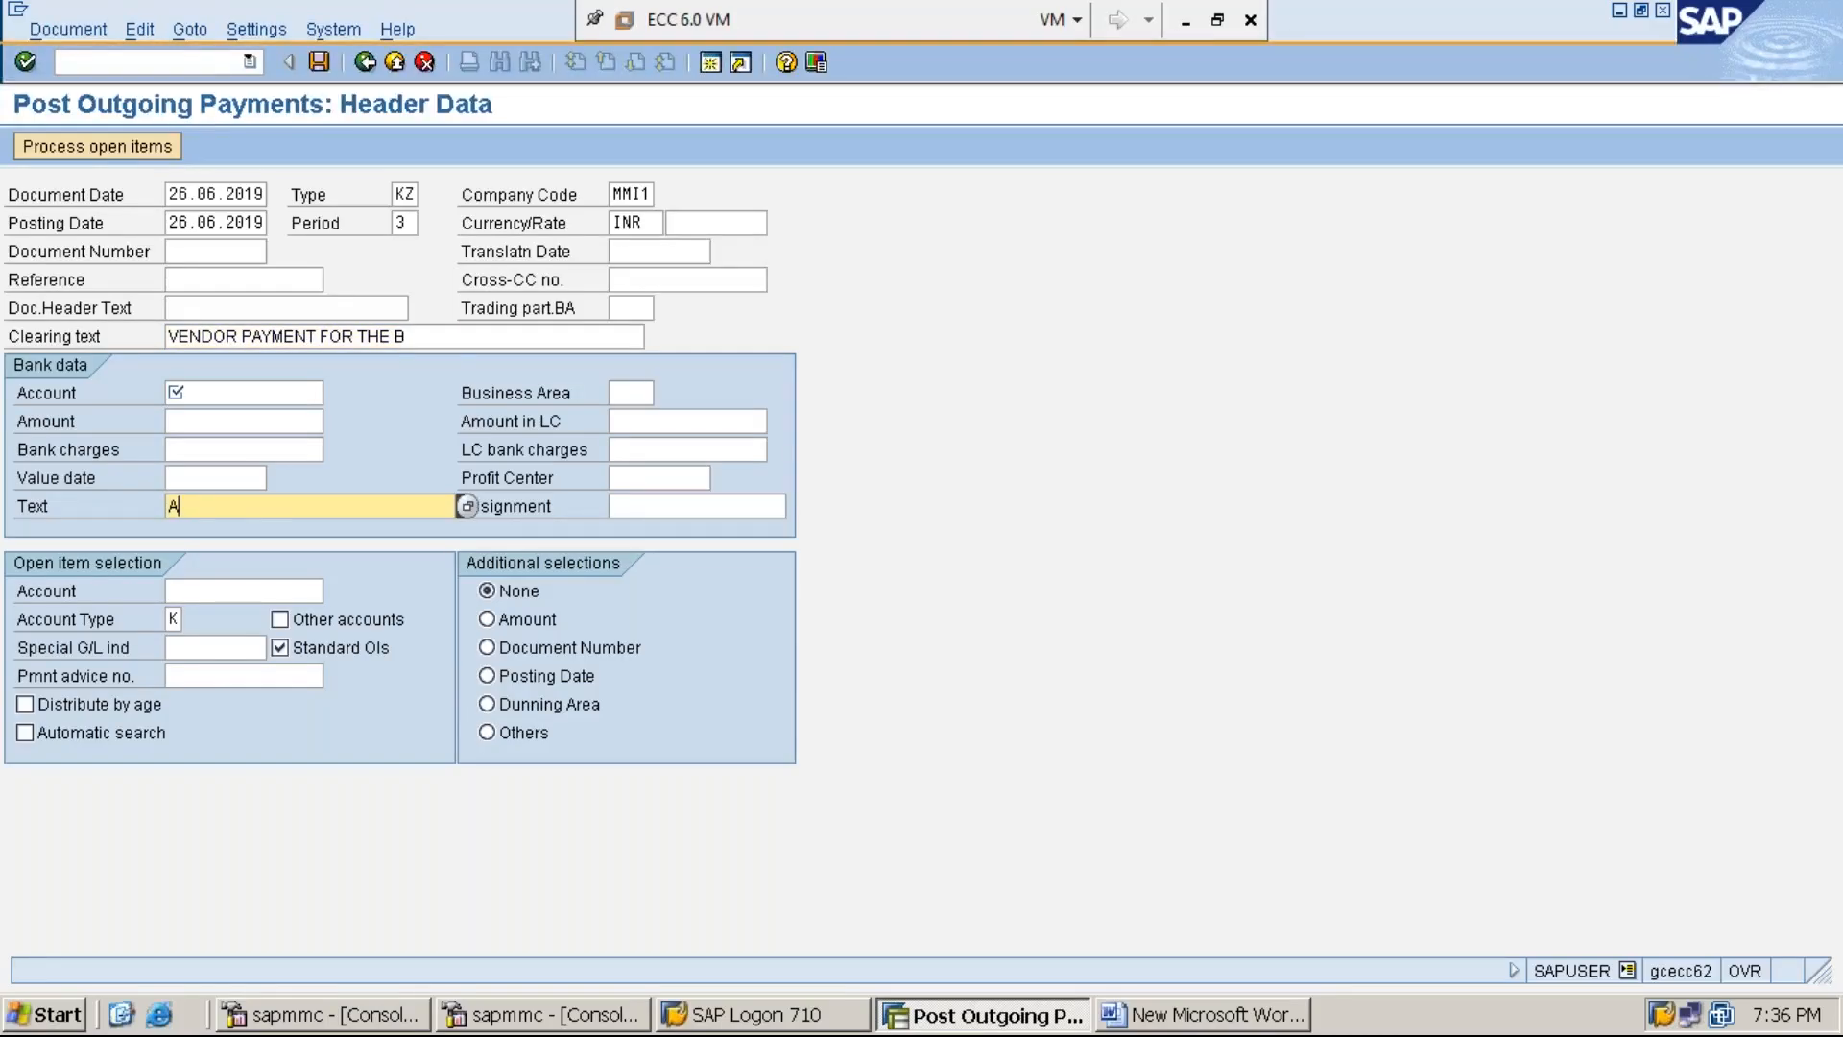
click(420, 338)
text(ALANCE)
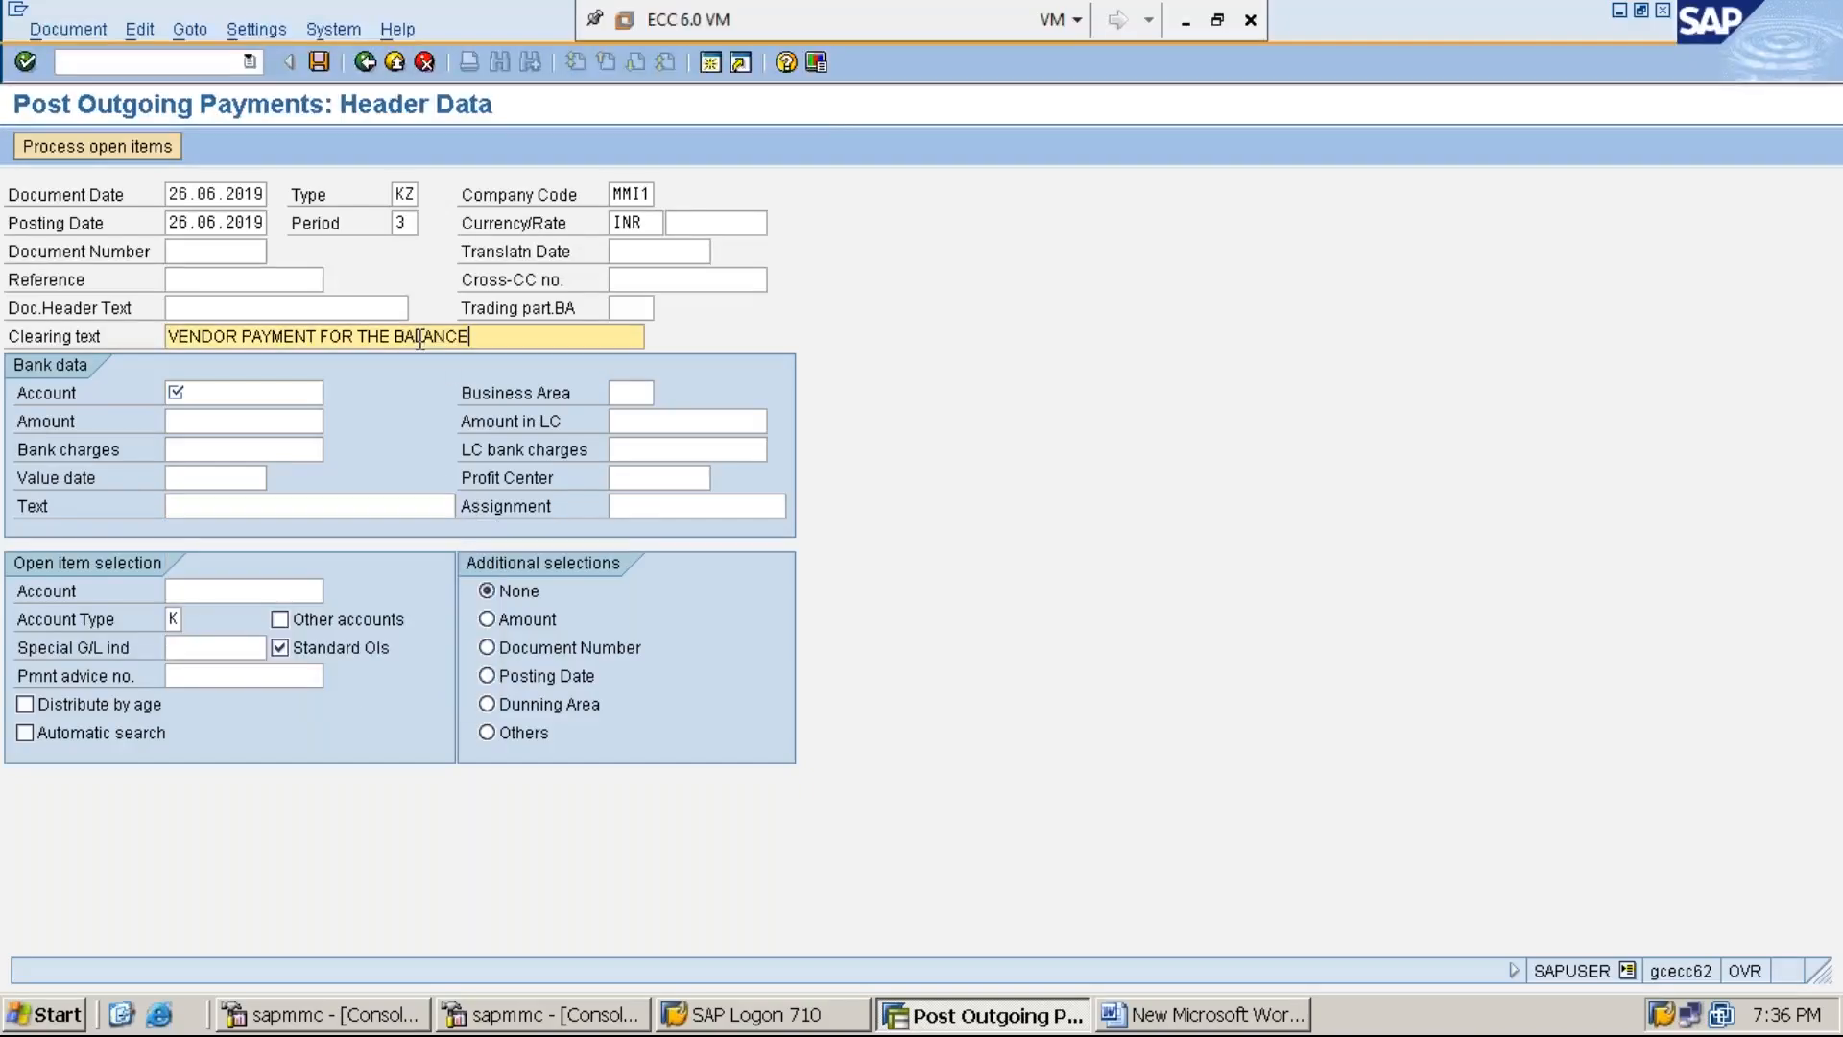
text( OUT STANDING)
key(shift+Home)
key(Home)
Enter the cash G/L account in the bank data and set the payment amount to 36000.
click(271, 395)
text(1)
key(Down)
key(Return)
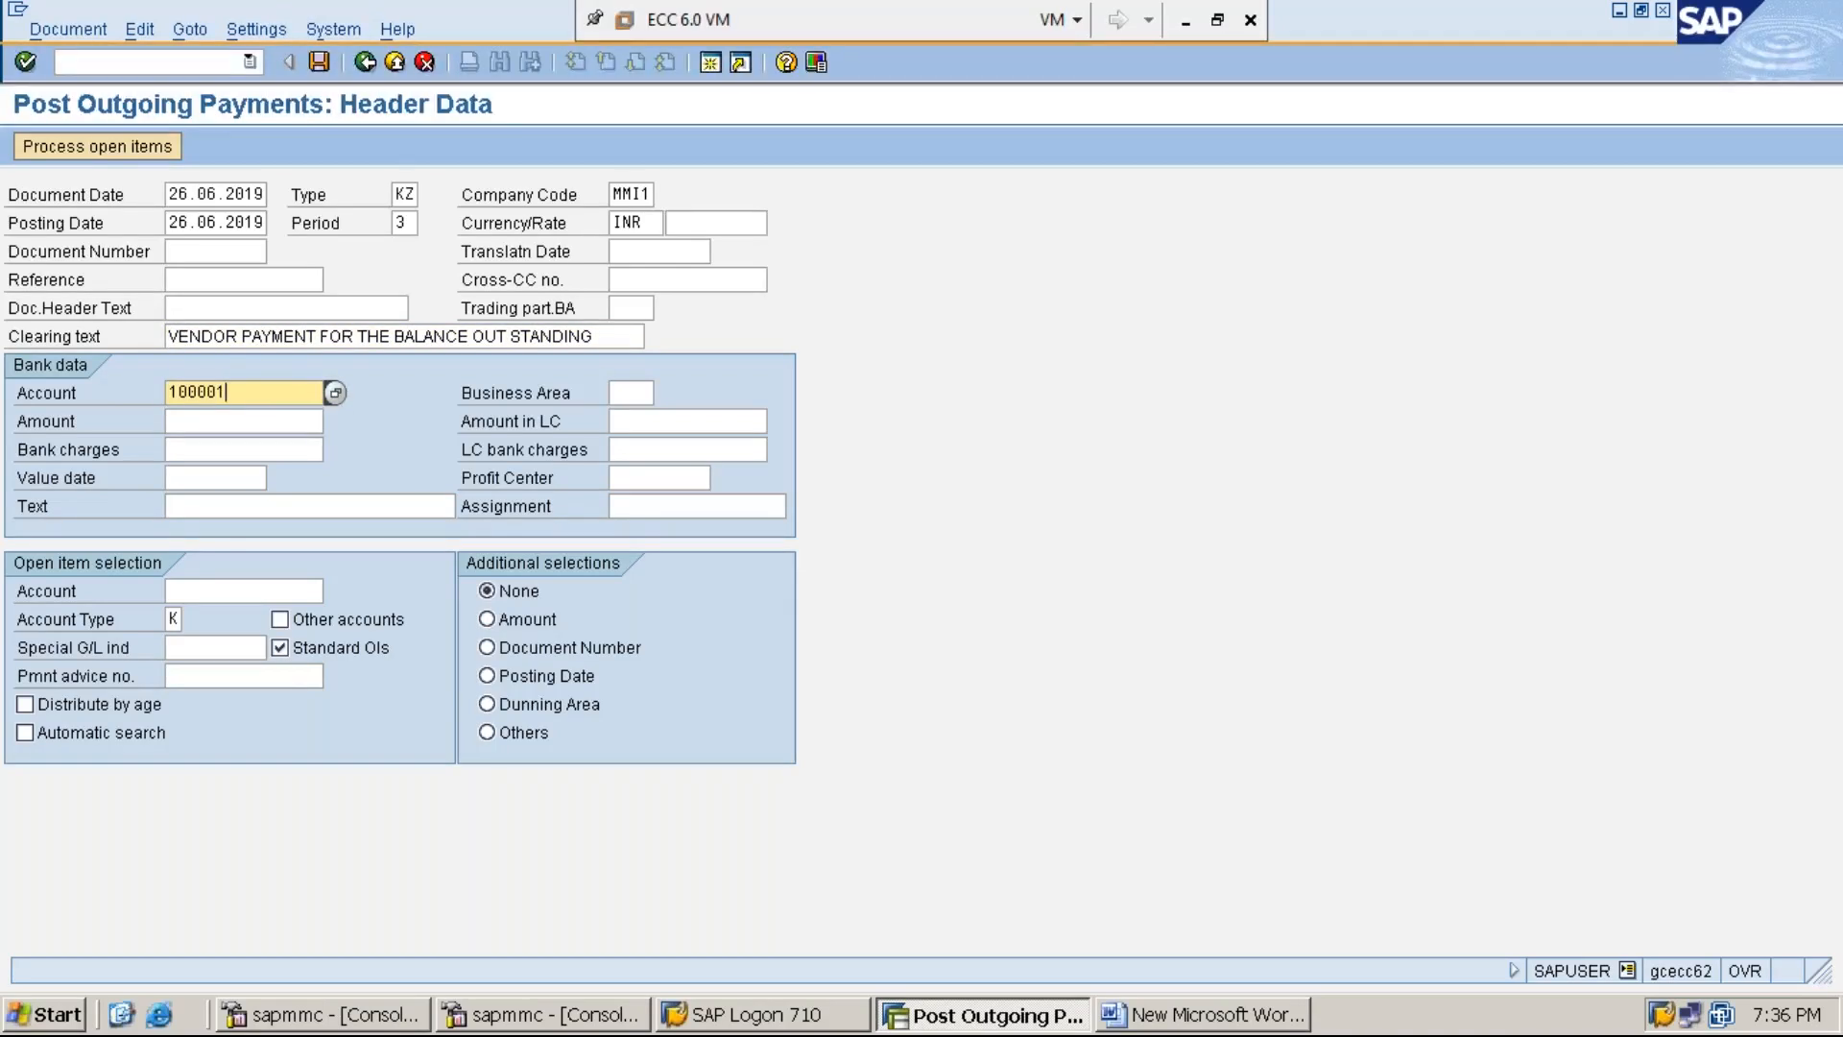
click(244, 421)
text(36000)
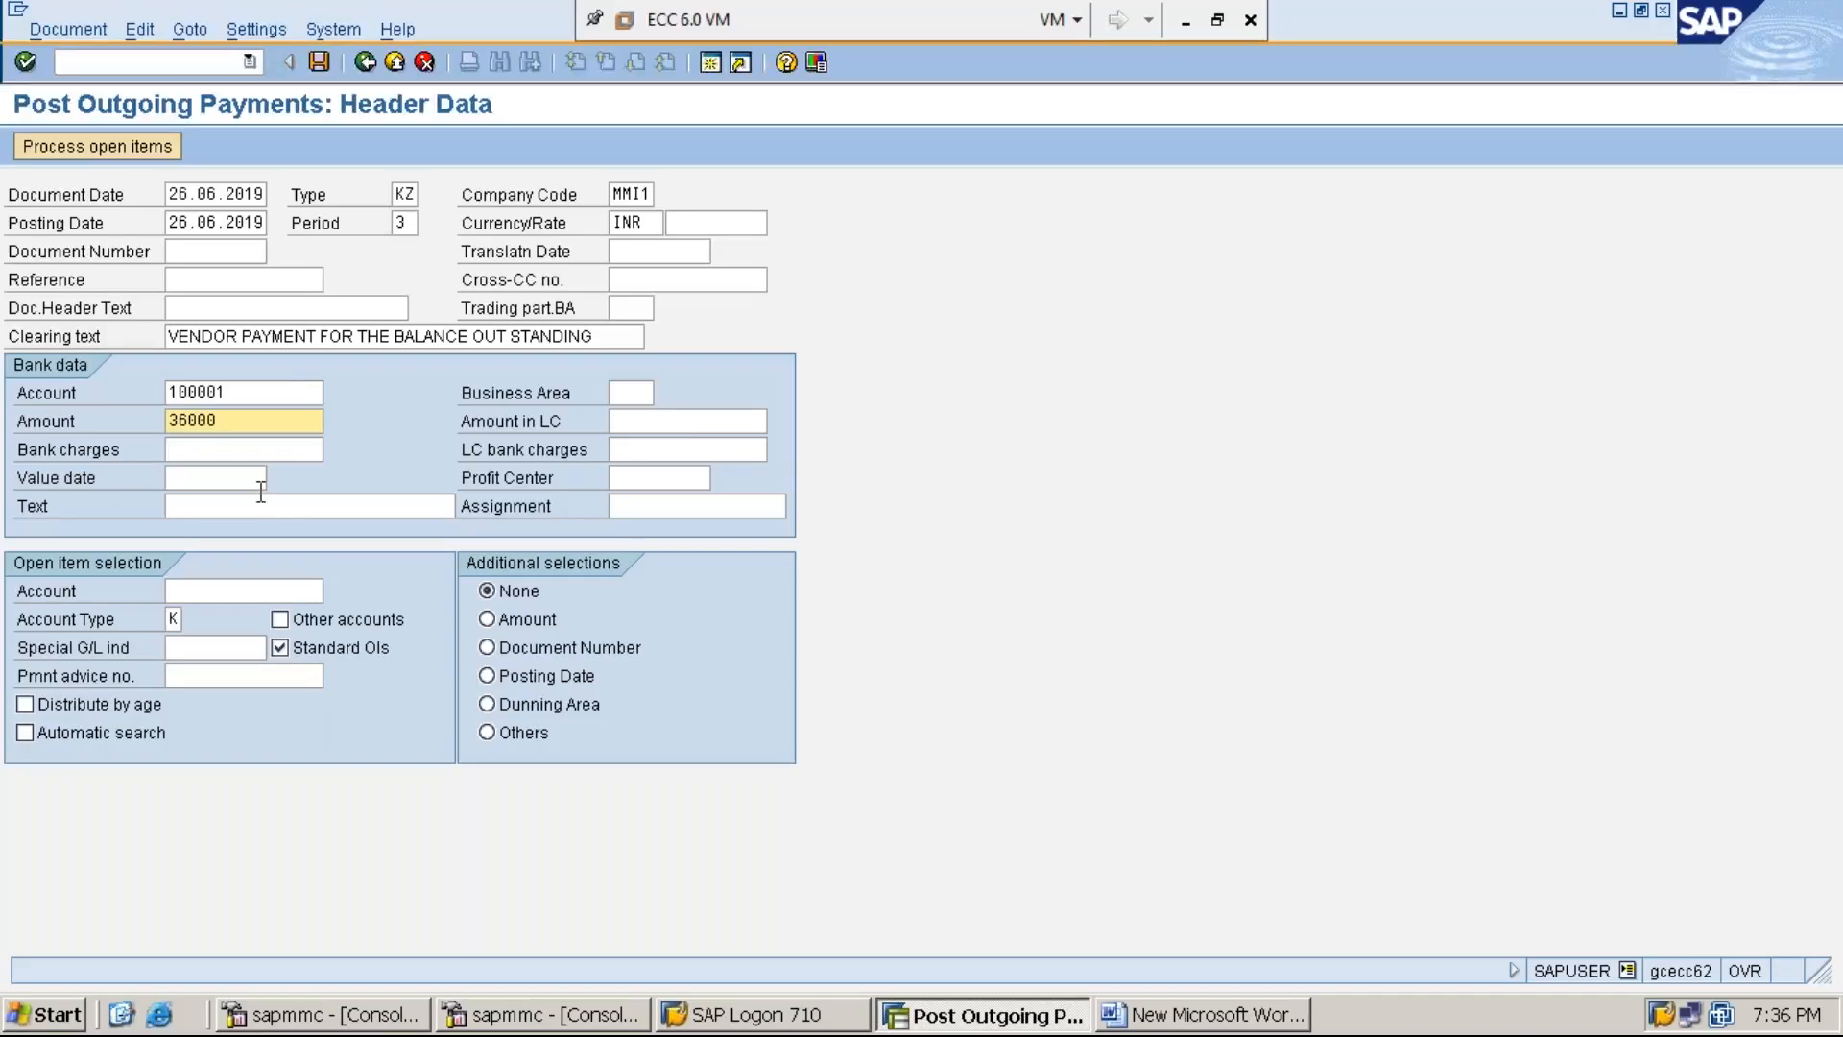
Paste the copied clearing text into the bank data's text field and read through the full entry.
click(286, 509)
key(ctrl+v)
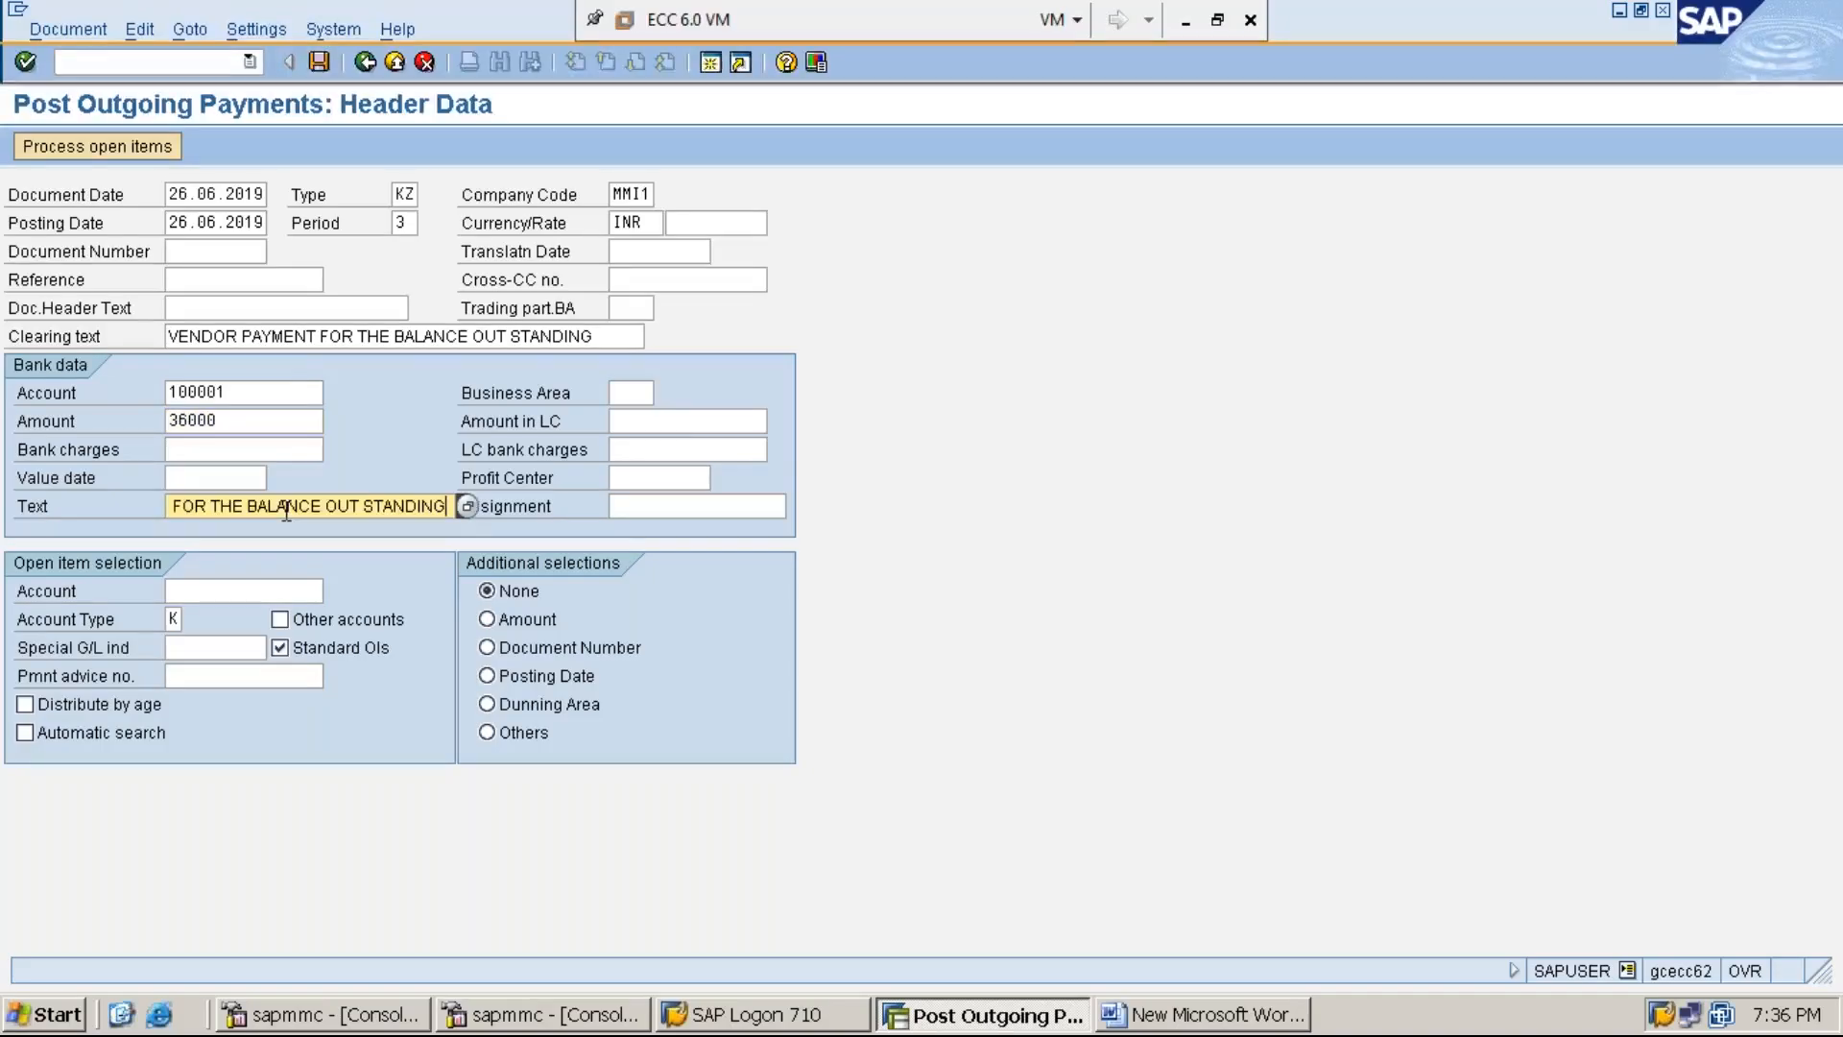
key(Home)
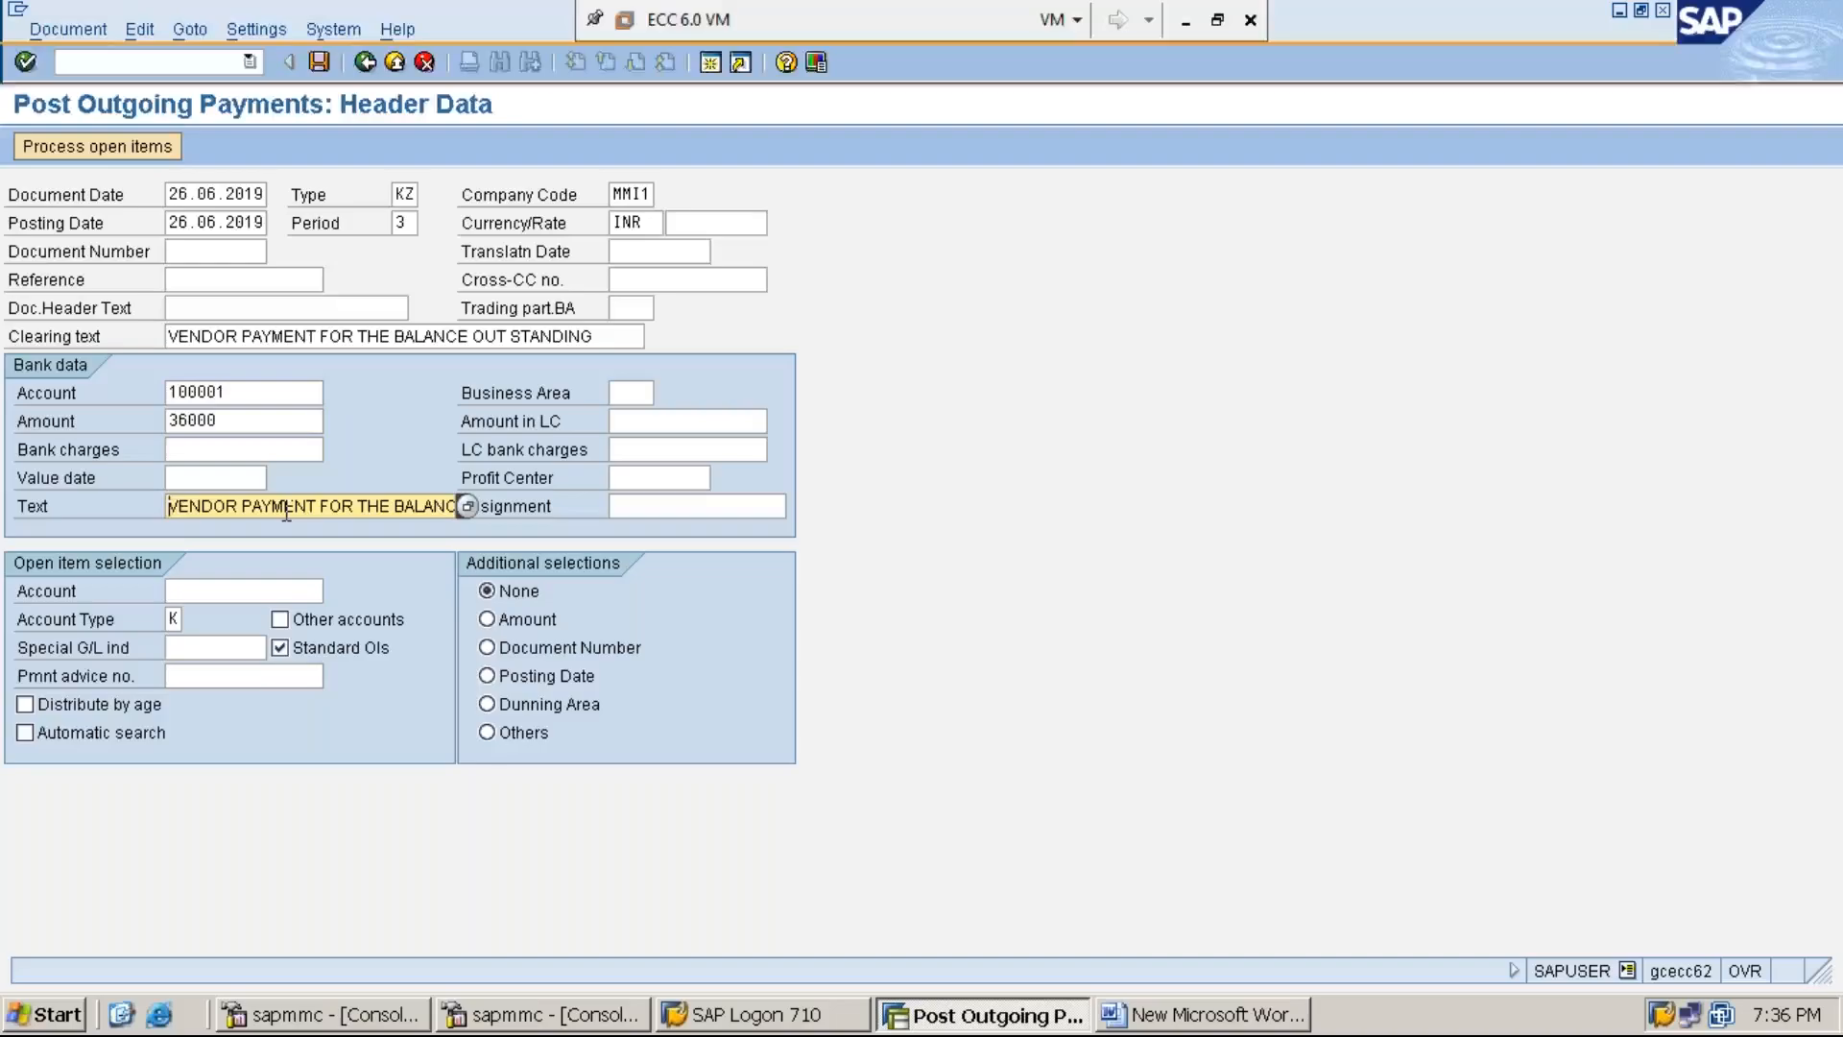
key(Right)
key(Right)
key(Right)
key(Right)
key(Right)
key(Right)
key(Right)
key(Right)
key(Right)
key(Right)
key(Right)
key(Right)
key(Right)
key(Right)
key(Right)
key(Right)
key(Right)
key(Right)
key(Right)
key(Right)
key(Right)
key(Right)
key(Right)
key(Right)
key(Right)
key(Right)
key(Right)
key(Right)
key(Right)
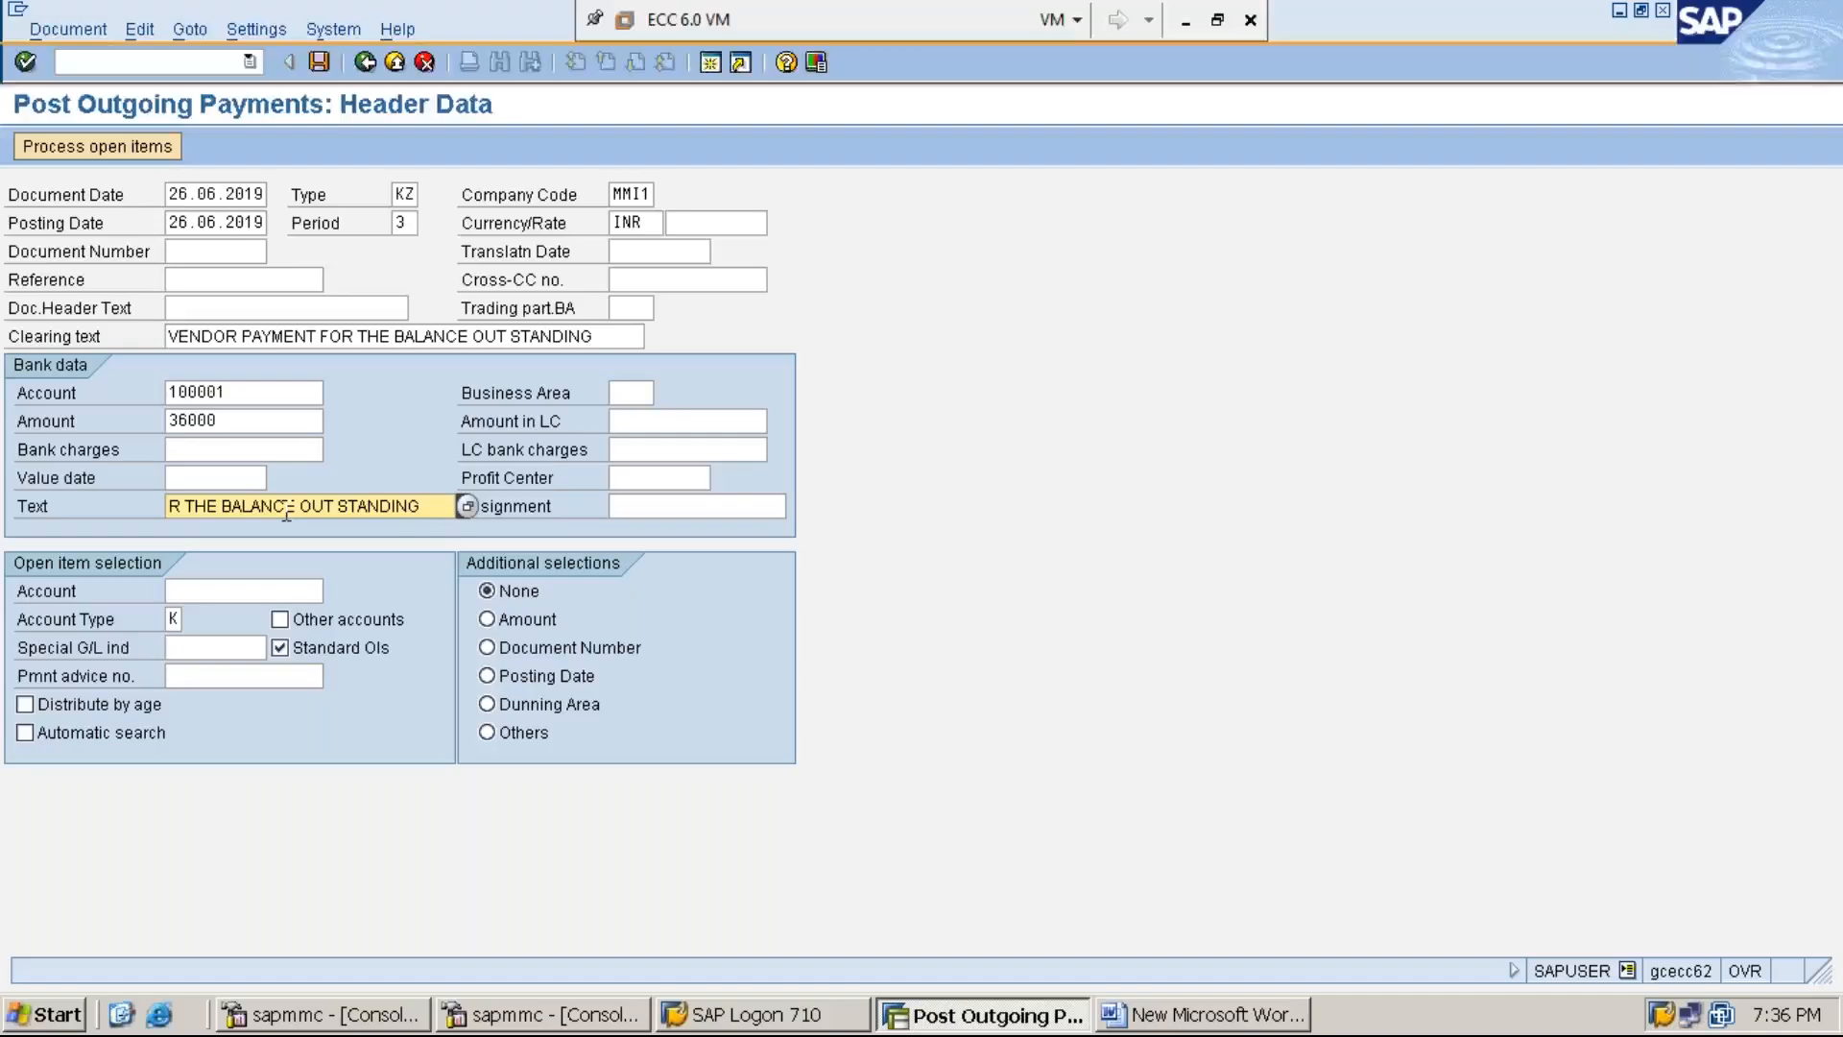
key(Left)
key(Left)
key(Left)
key(Left)
key(Left)
key(Left)
key(Left)
key(Left)
key(Left)
key(Left)
key(Left)
key(Left)
key(Left)
key(Left)
key(Left)
key(Left)
key(Left)
key(Left)
key(Left)
key(Left)
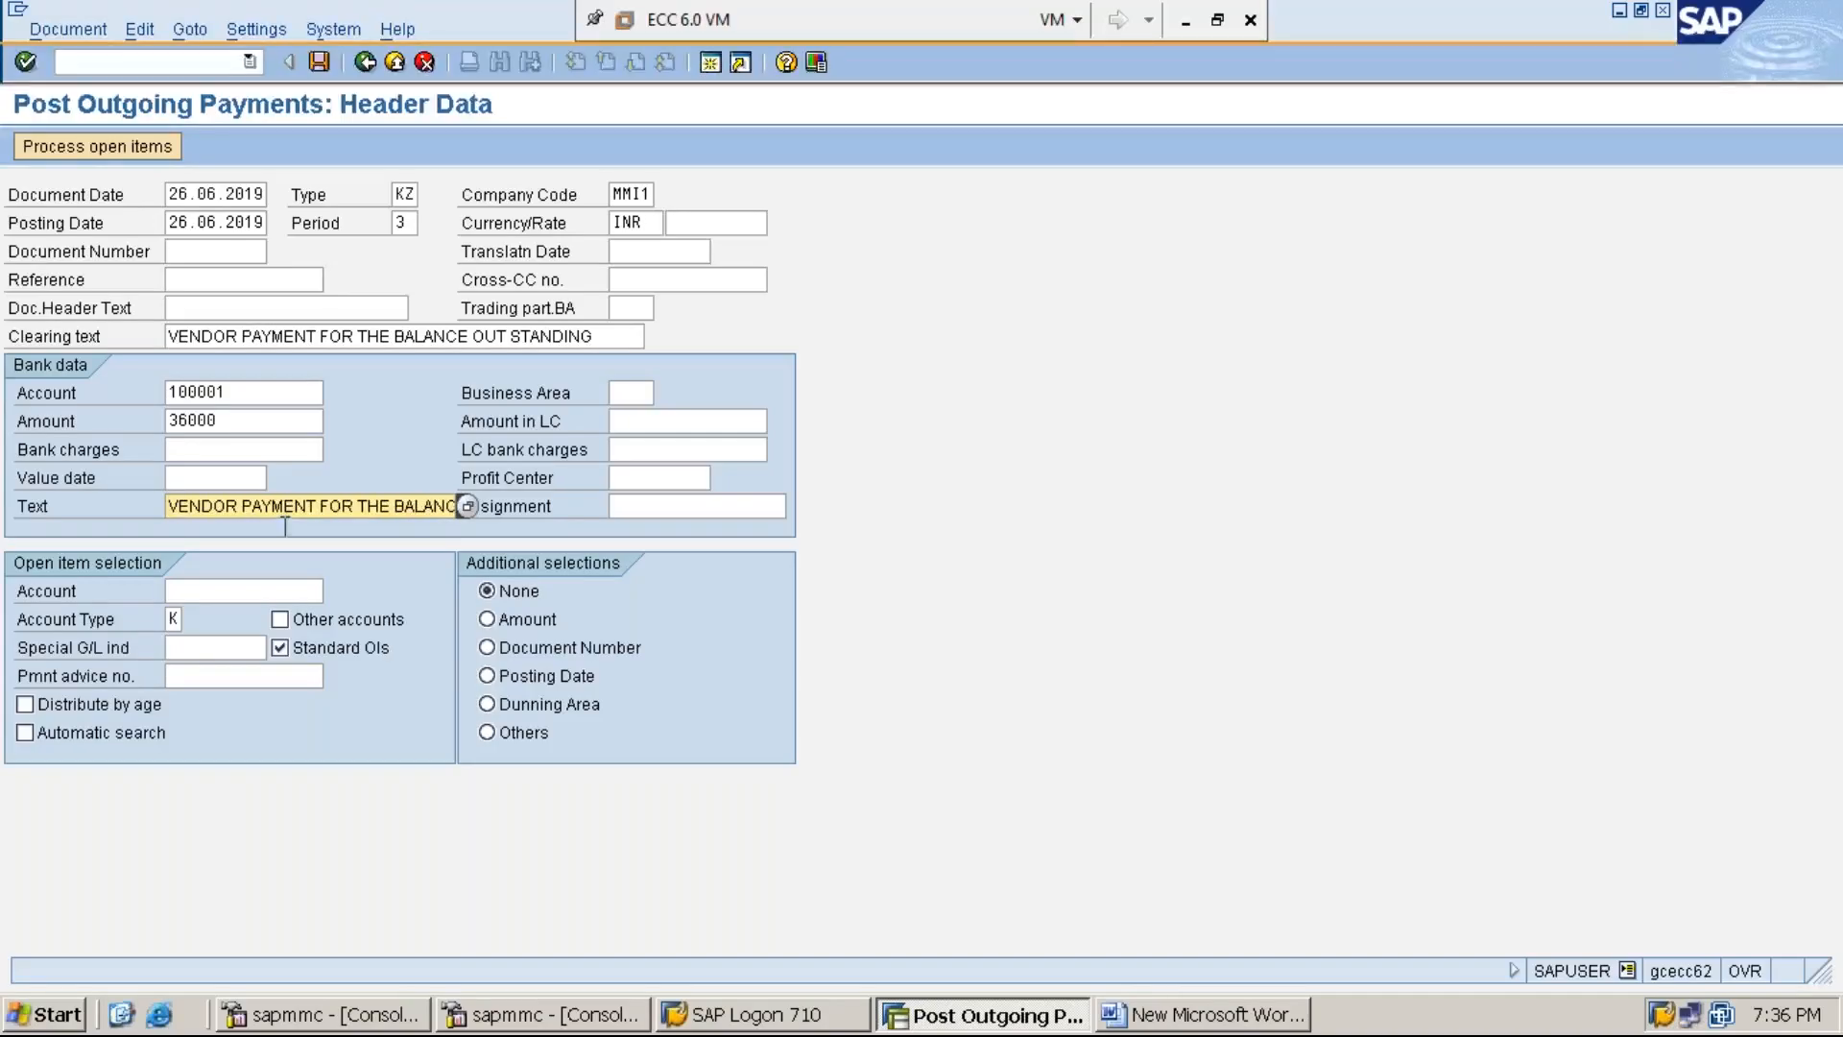
Enter the vendor's account number in the open item selection and process the vendor's open items.
click(273, 590)
text(1)
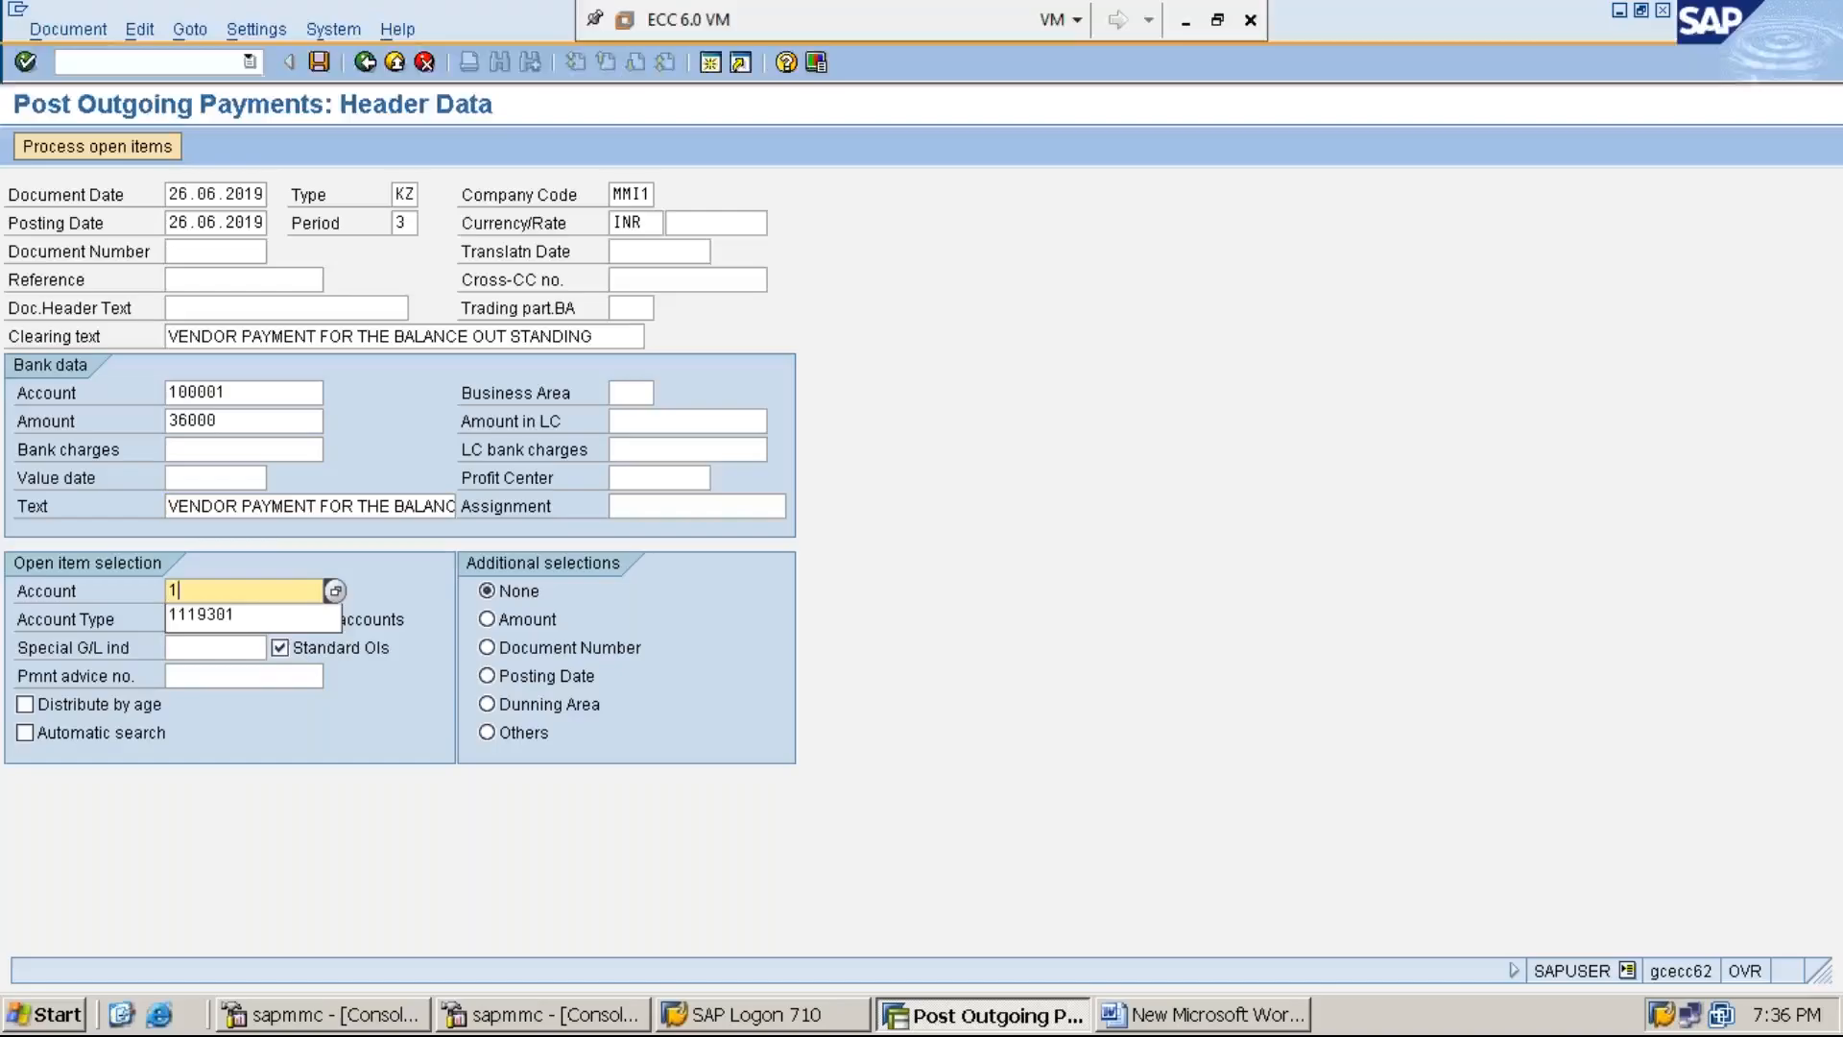
key(Down)
key(Return)
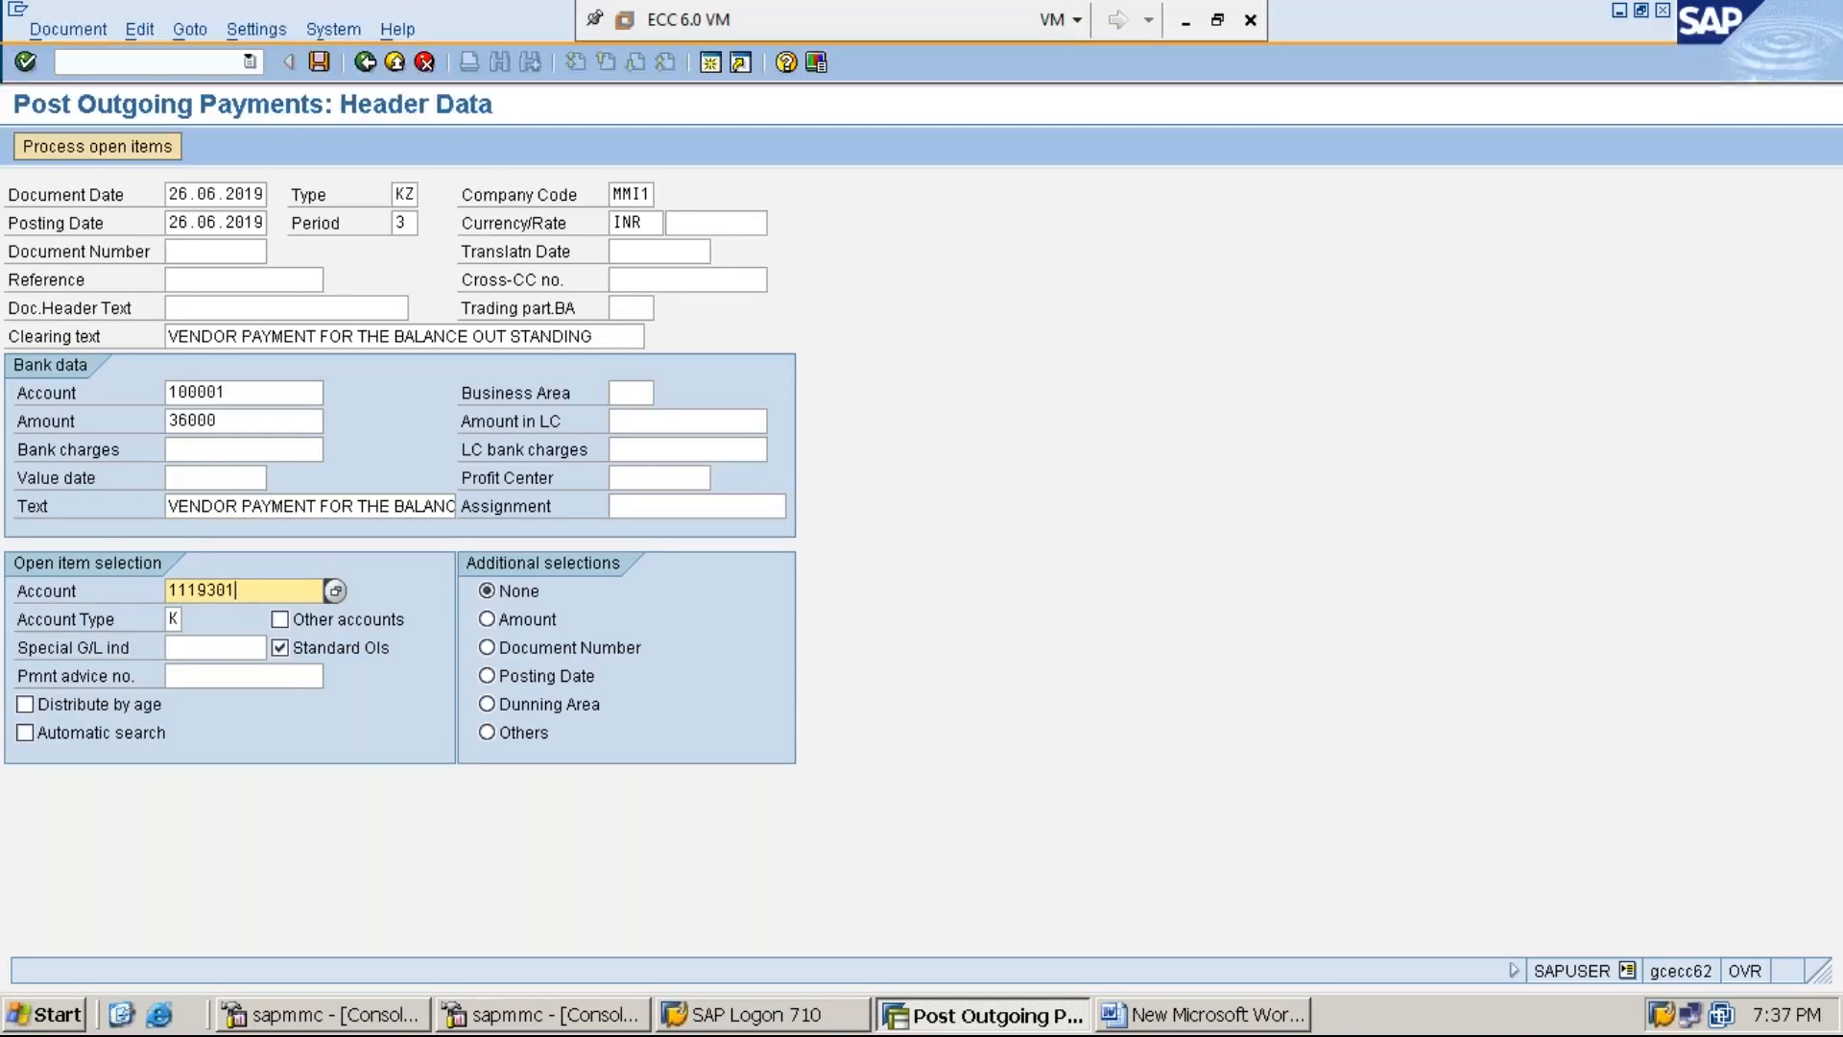
click(84, 150)
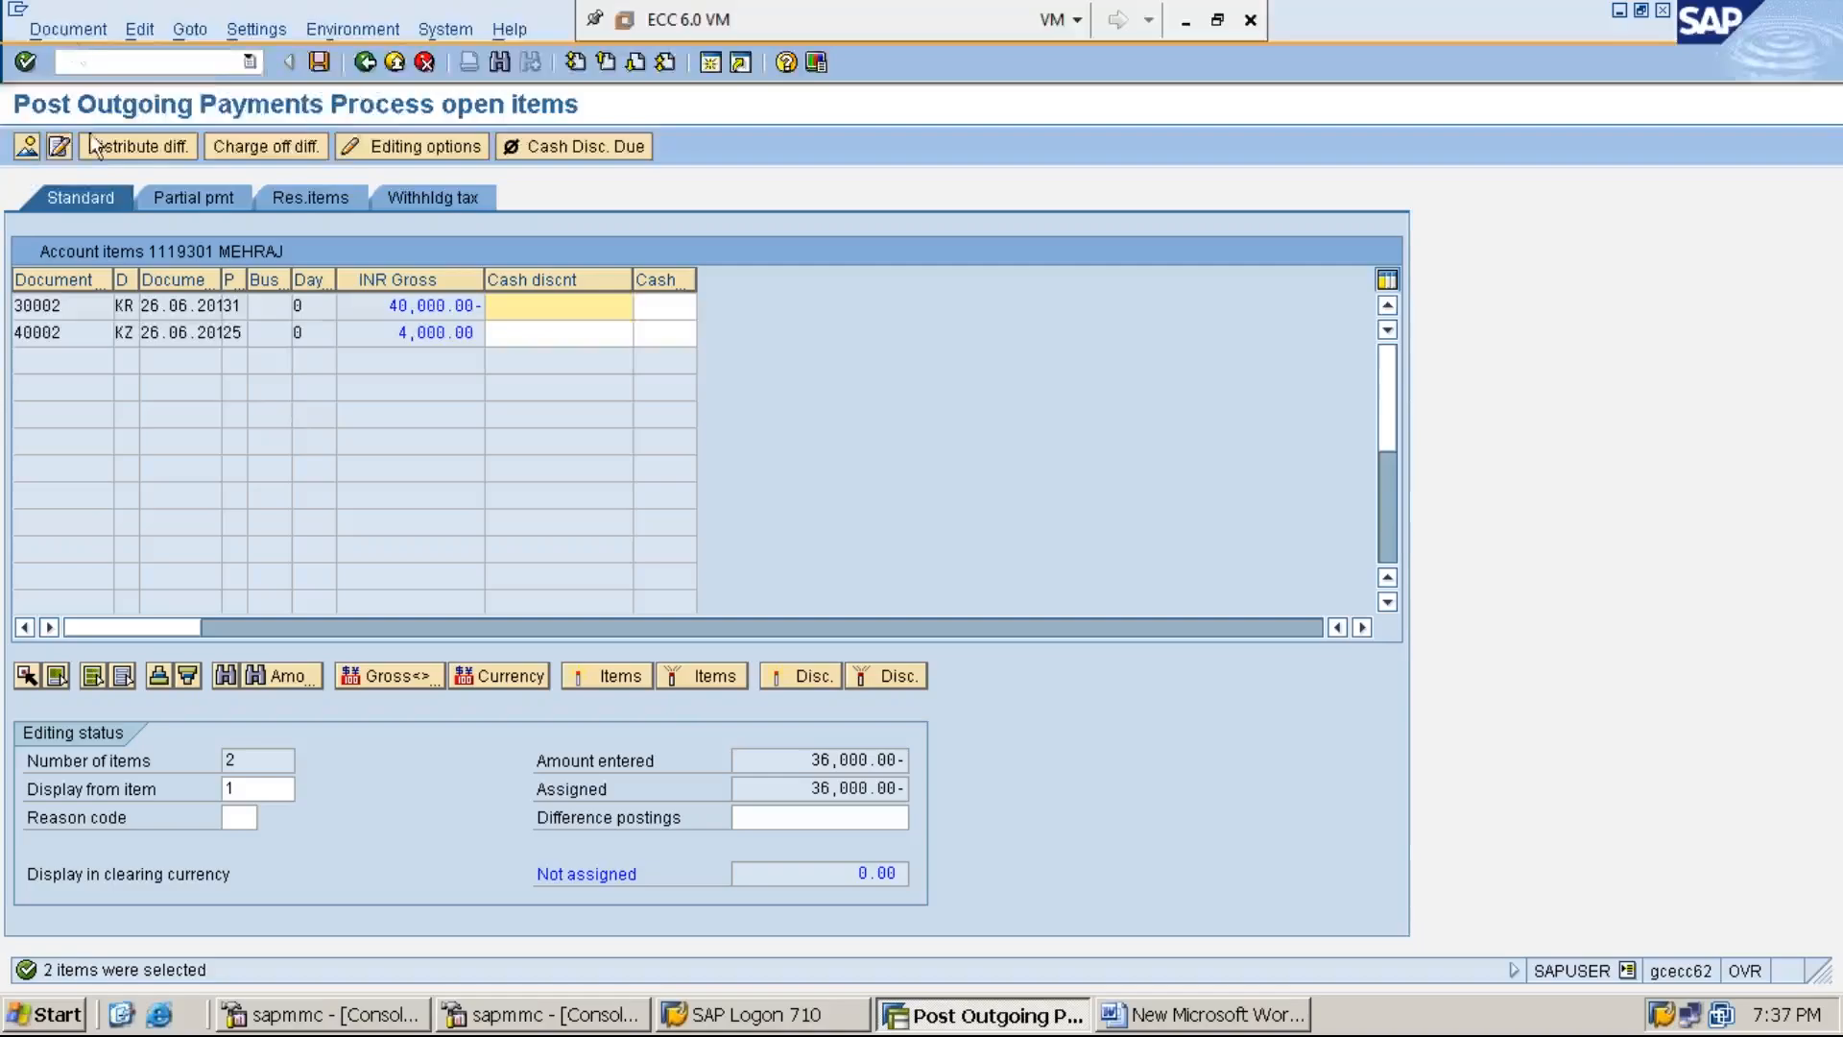
Simulate the outgoing payment document and post it.
click(75, 30)
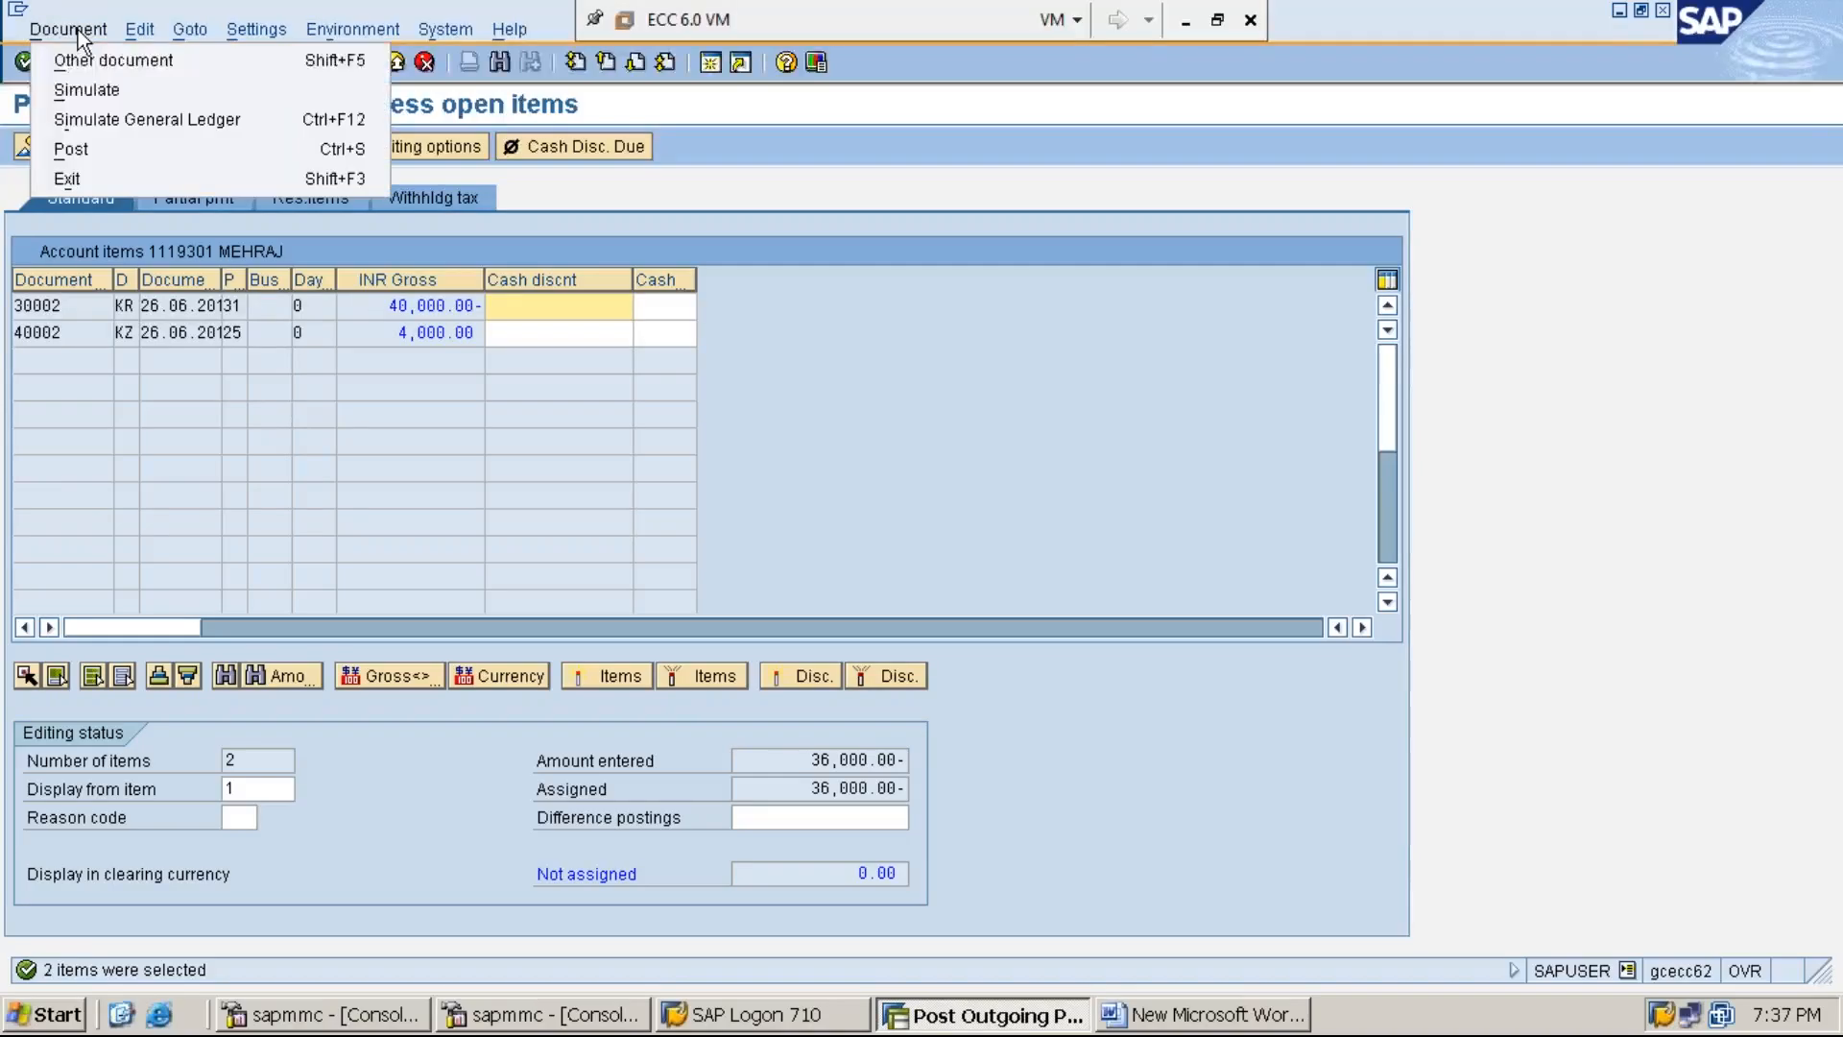
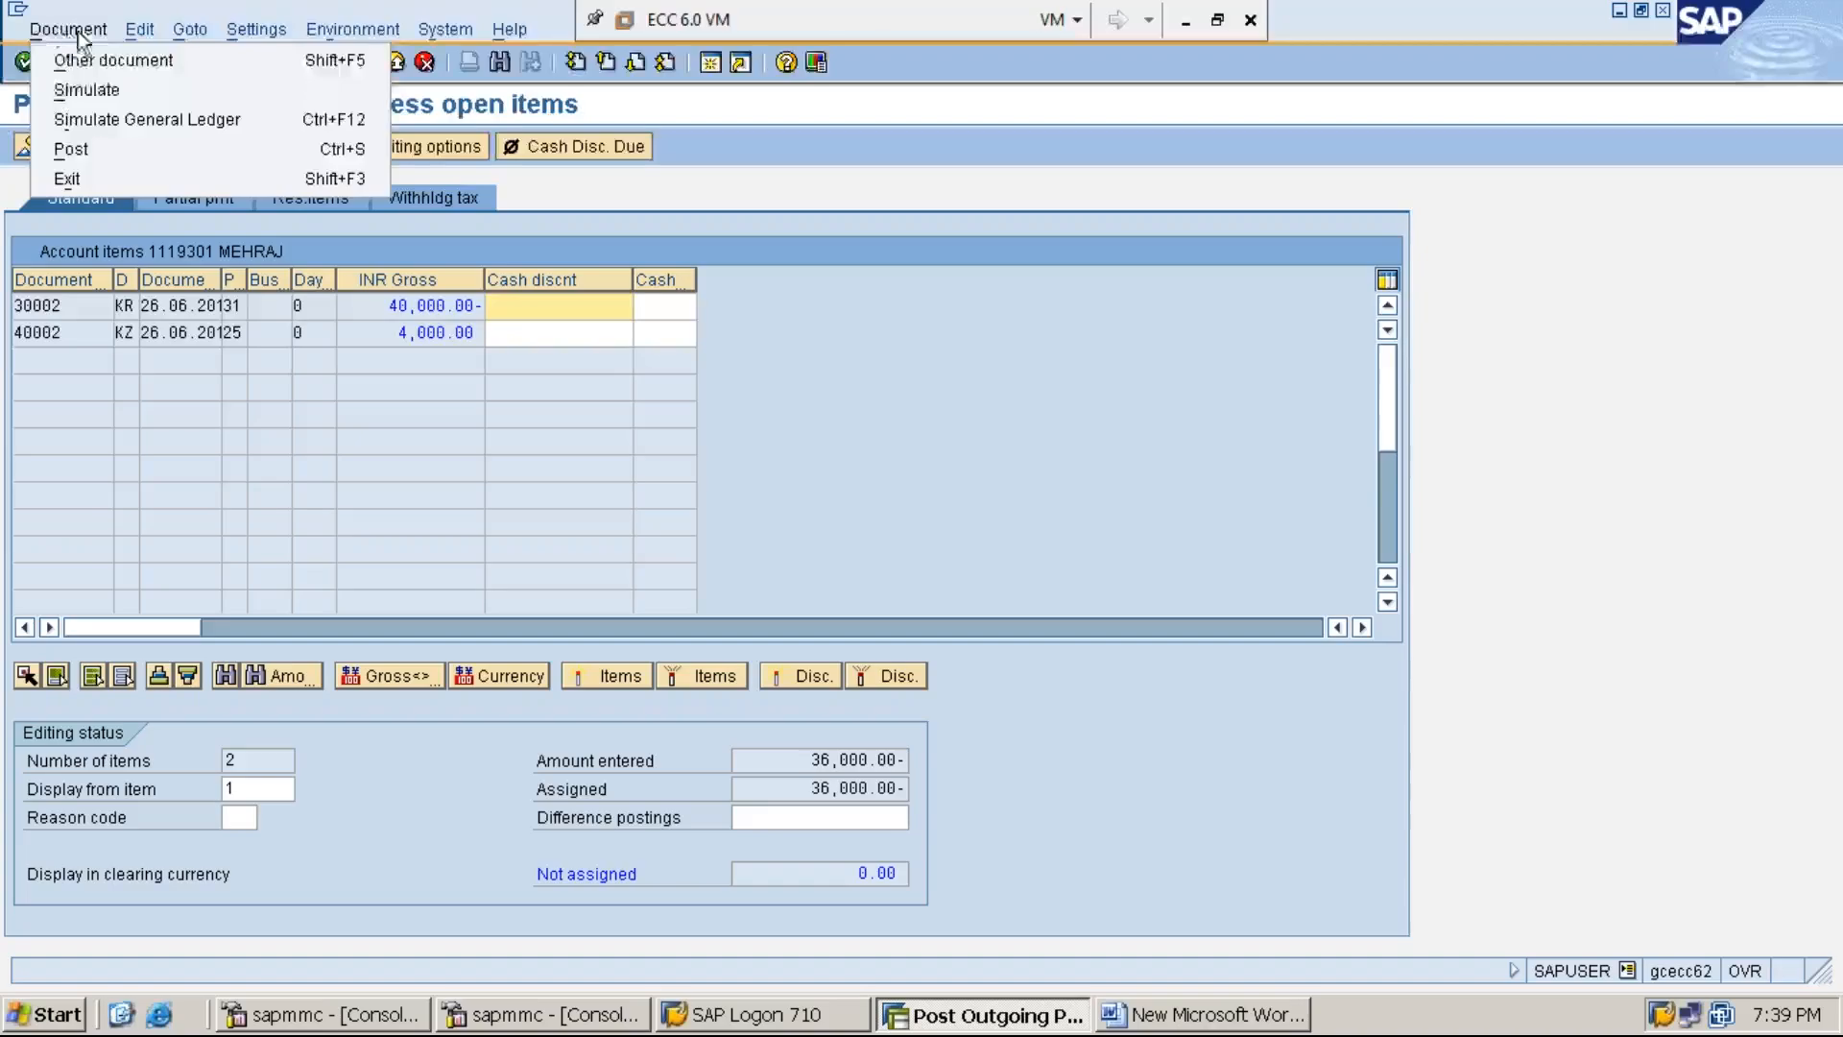
click(115, 95)
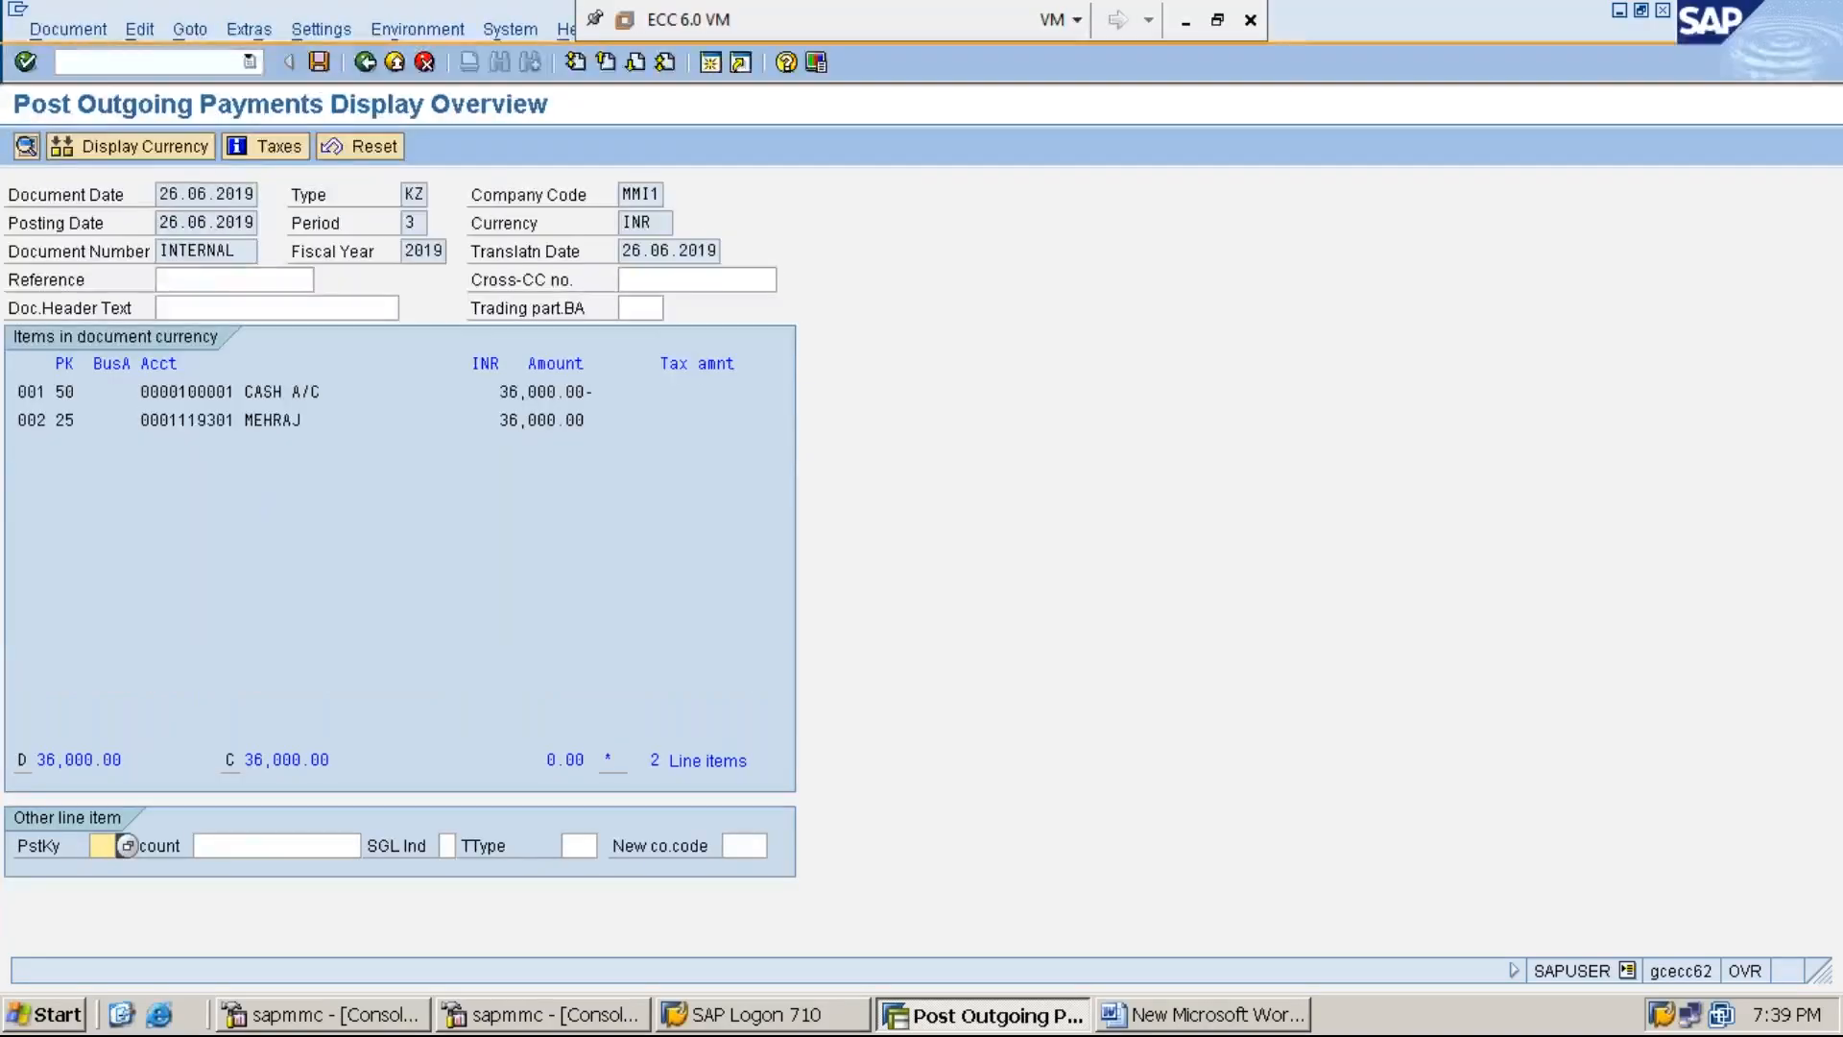
click(319, 63)
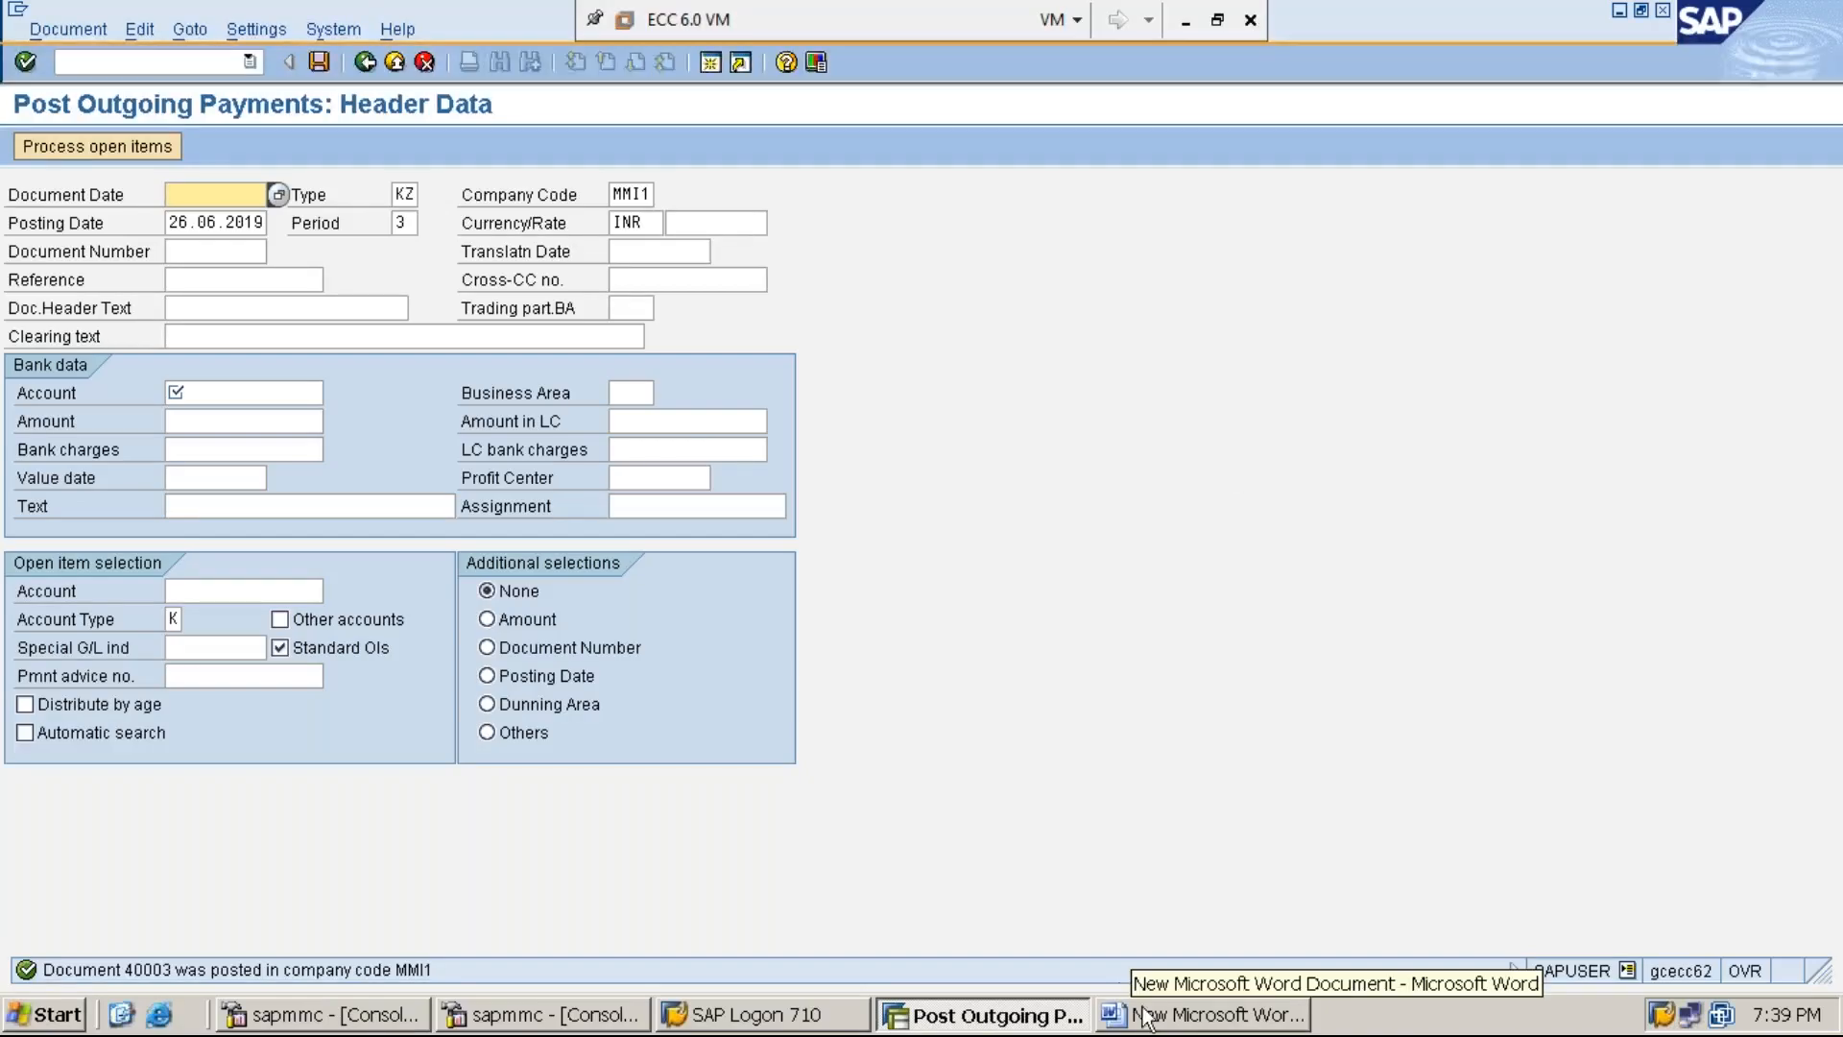
Switch to the Word document and add a line below step 5 reading "STEP:6: DISPLAY VENDOR LINE ITEMS USING FBL1N".
click(1191, 1018)
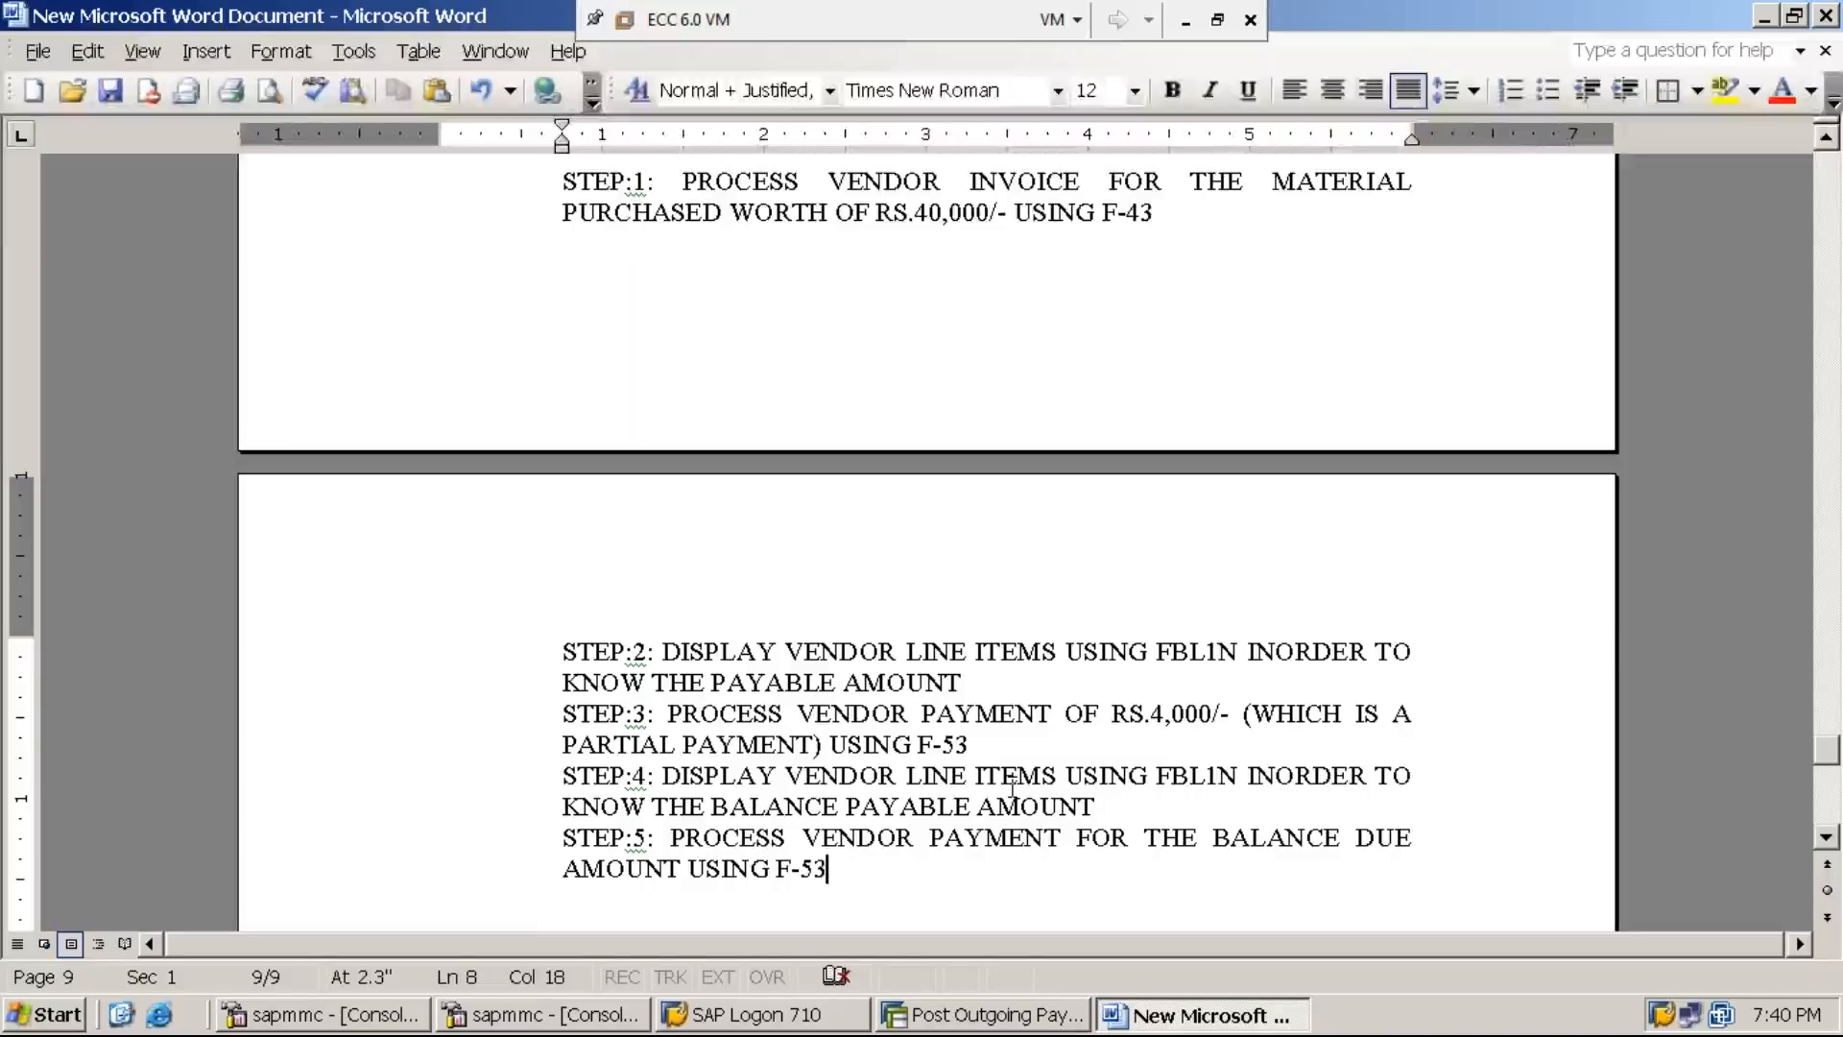
key(Return)
text(STEP:)
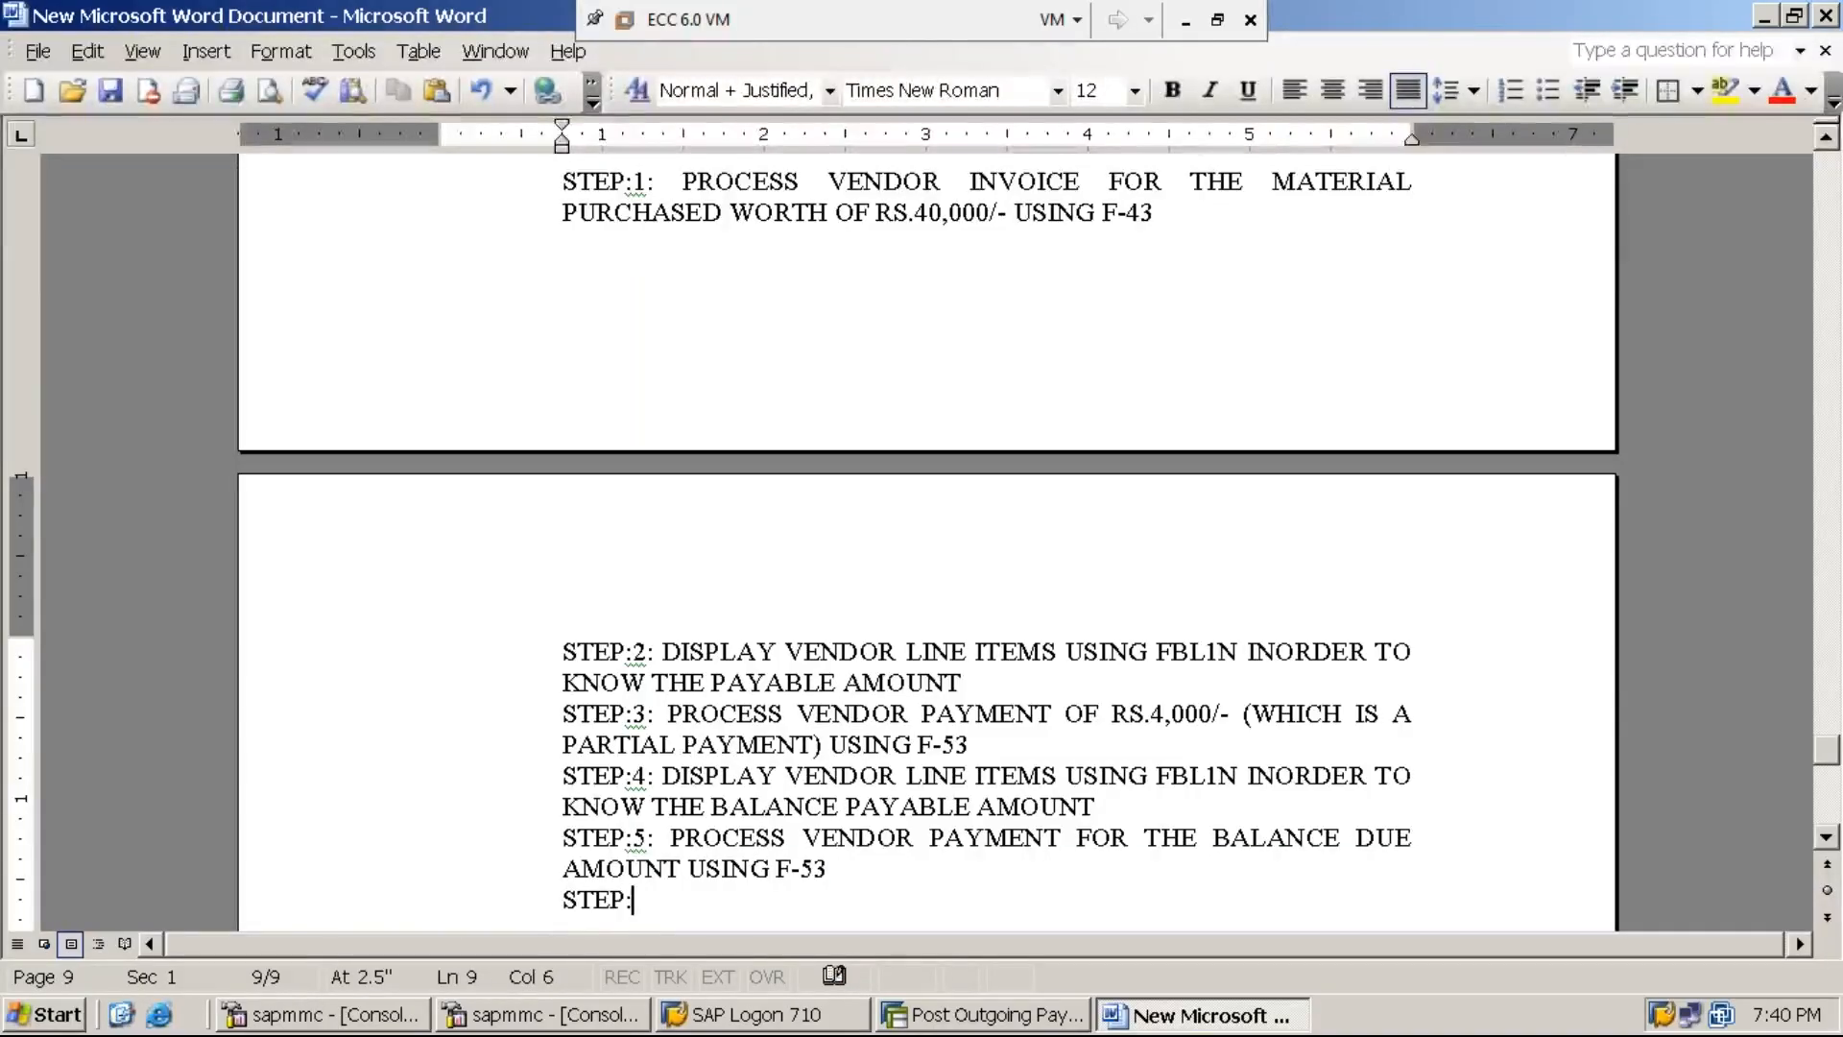
text(6: DISPLAY)
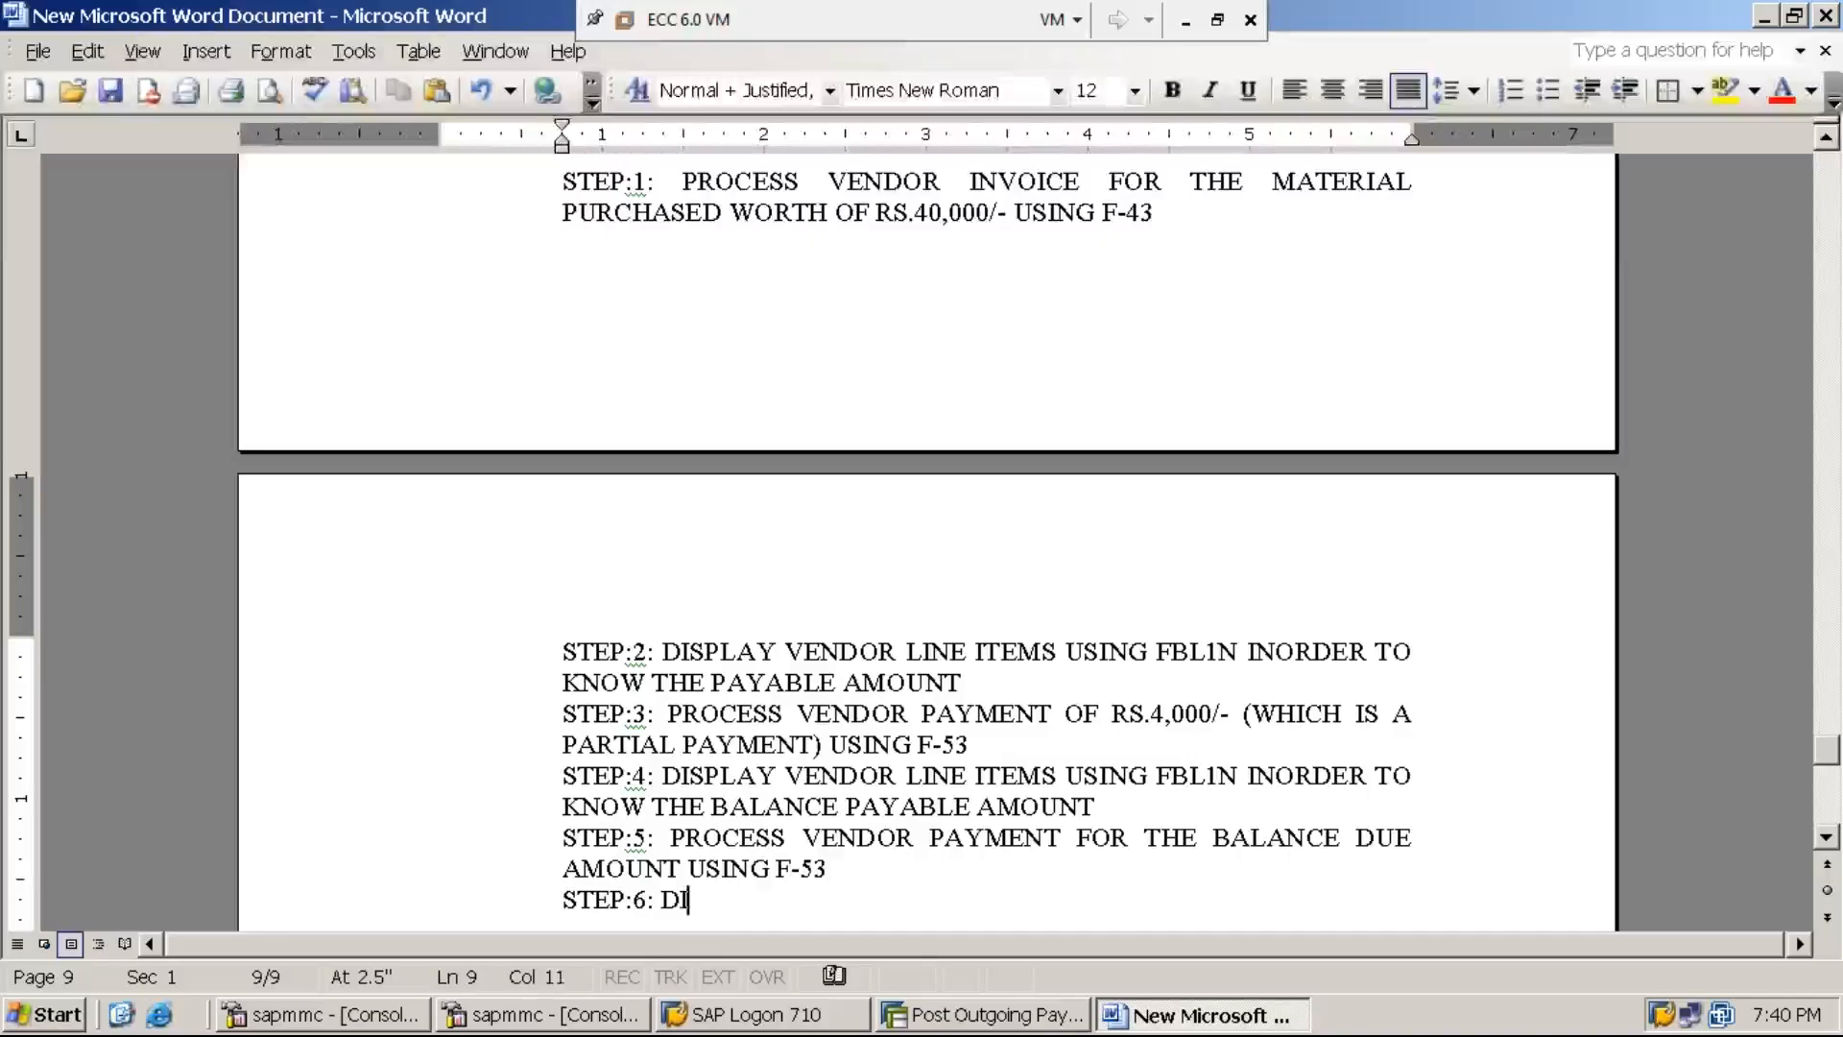
click(1019, 775)
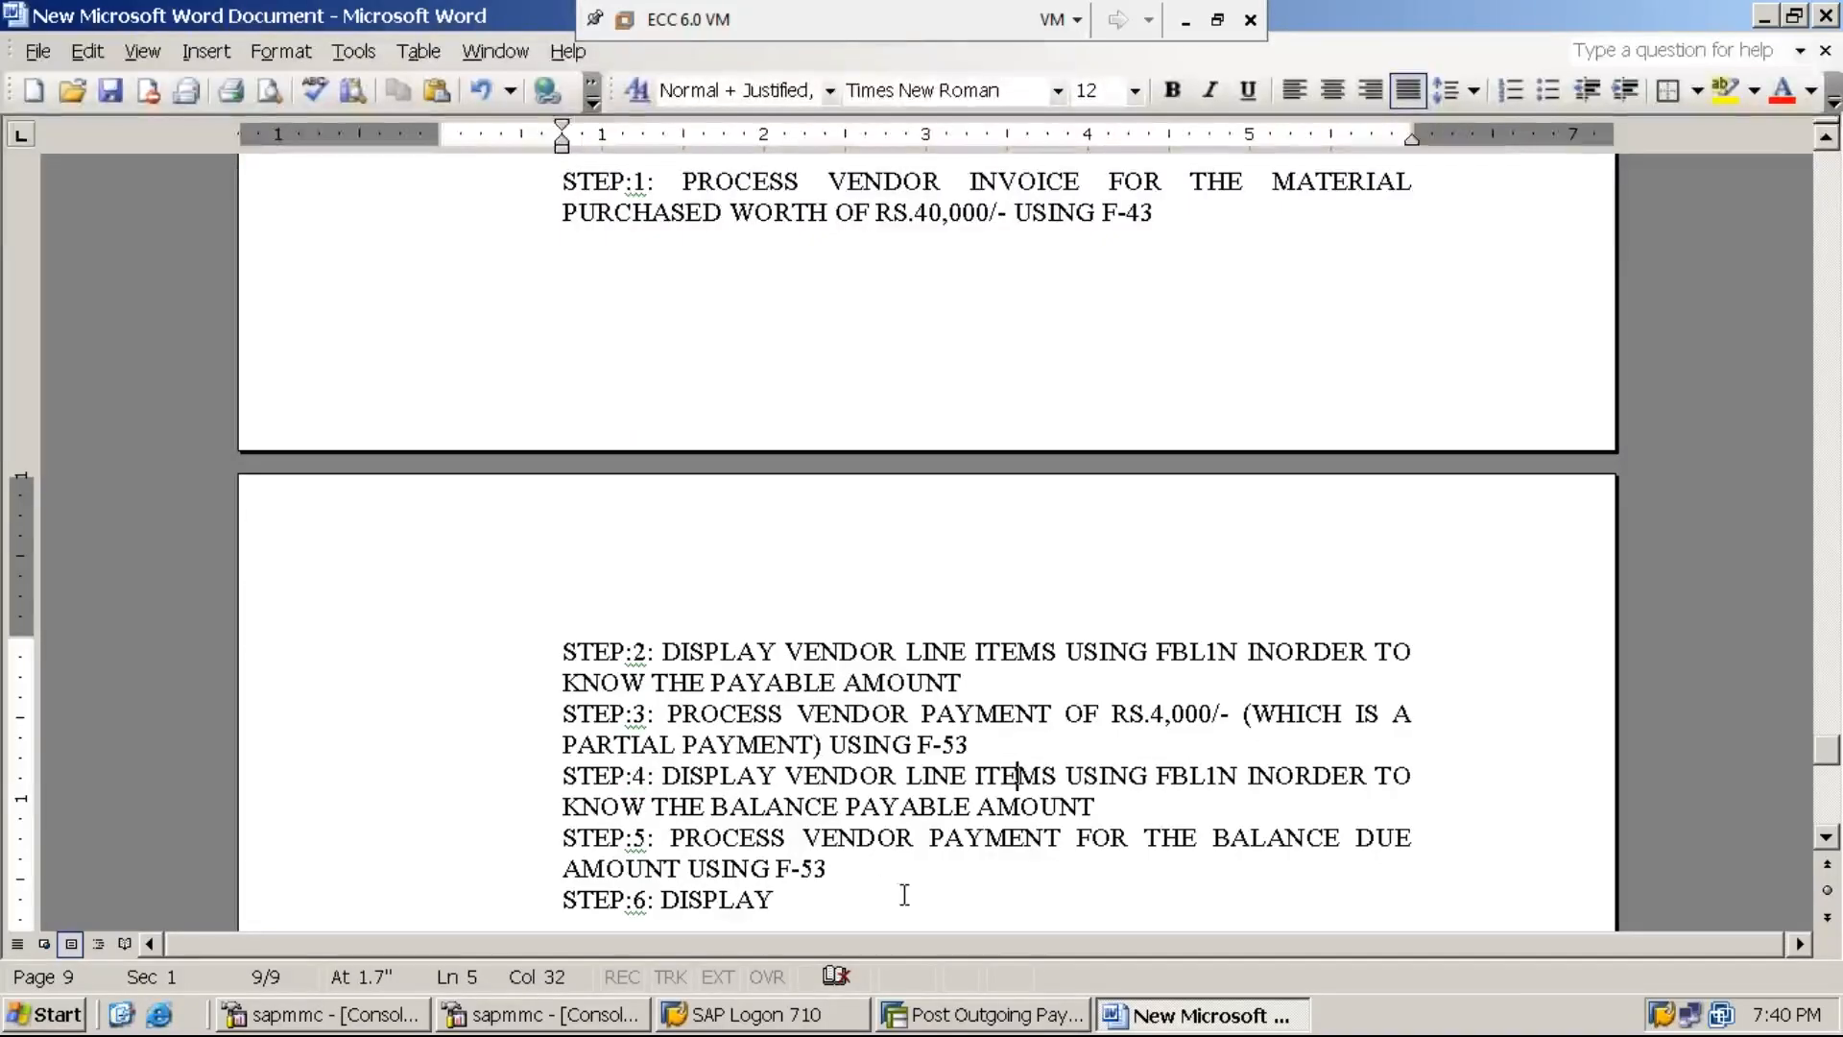
click(809, 900)
text(VENDOR LI)
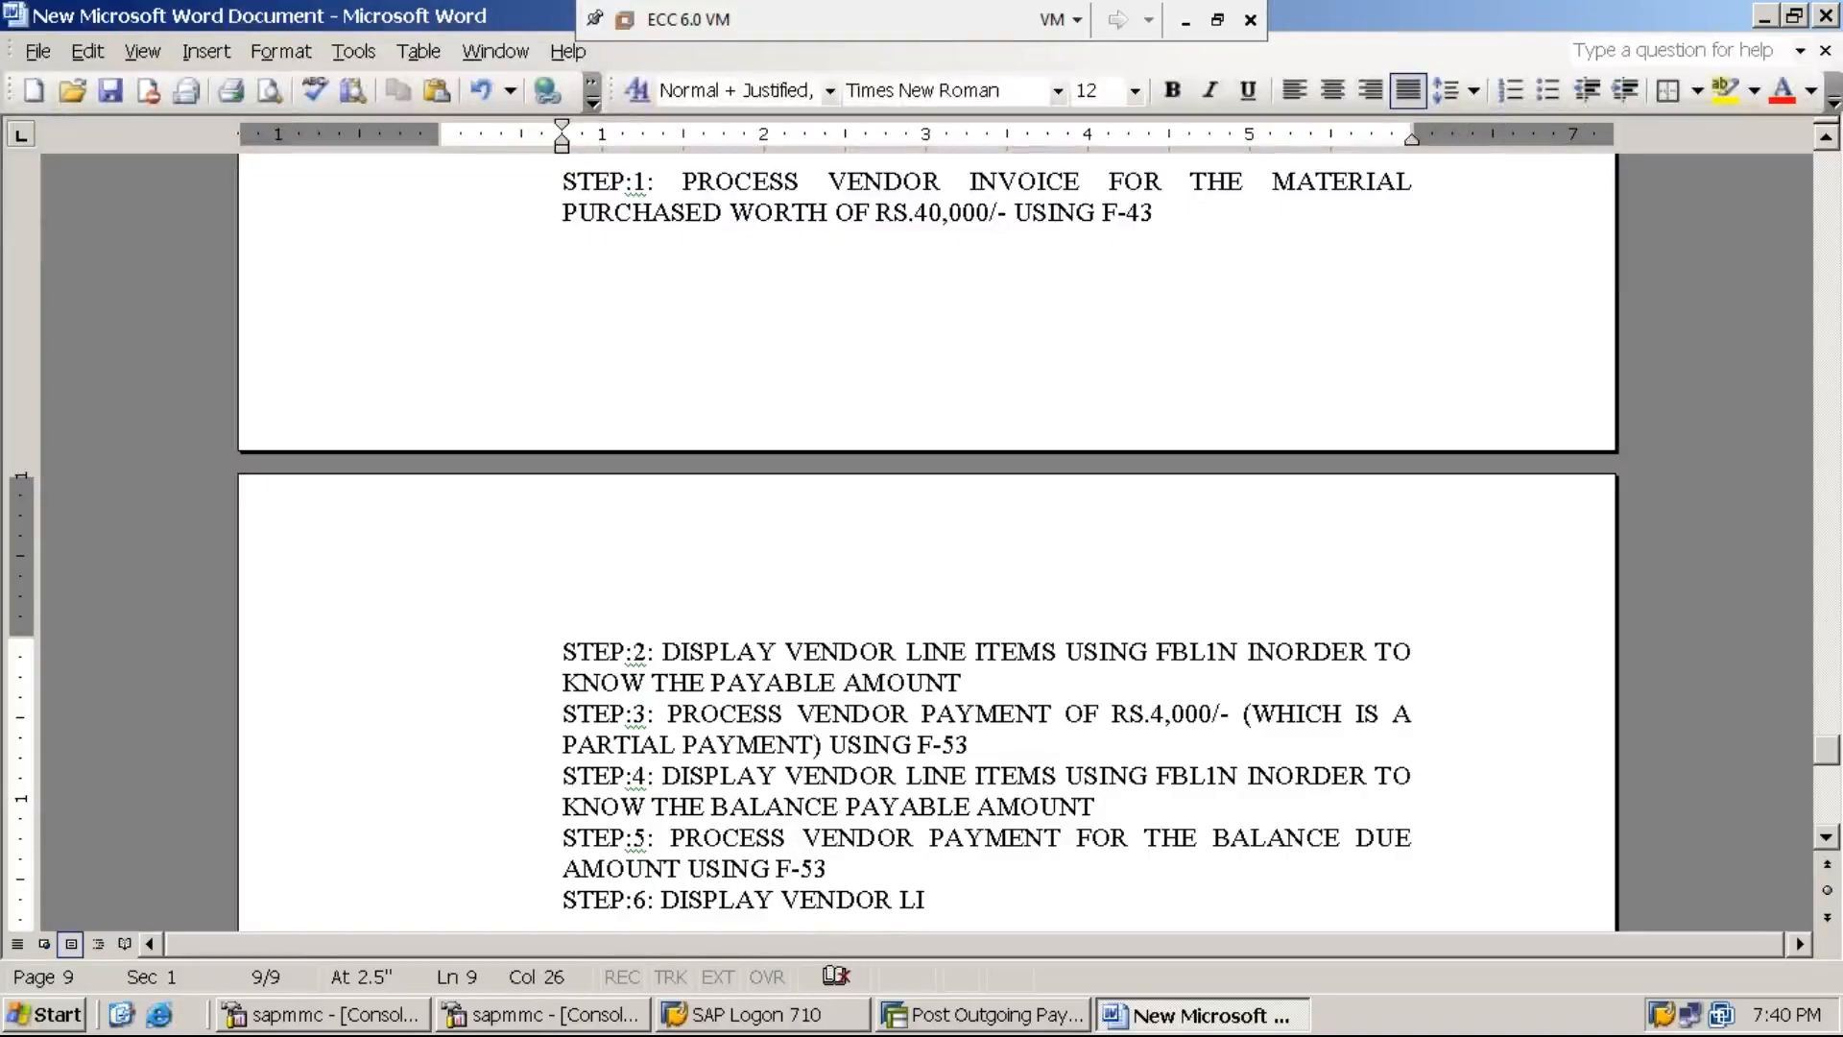
text(NE ITEMS )
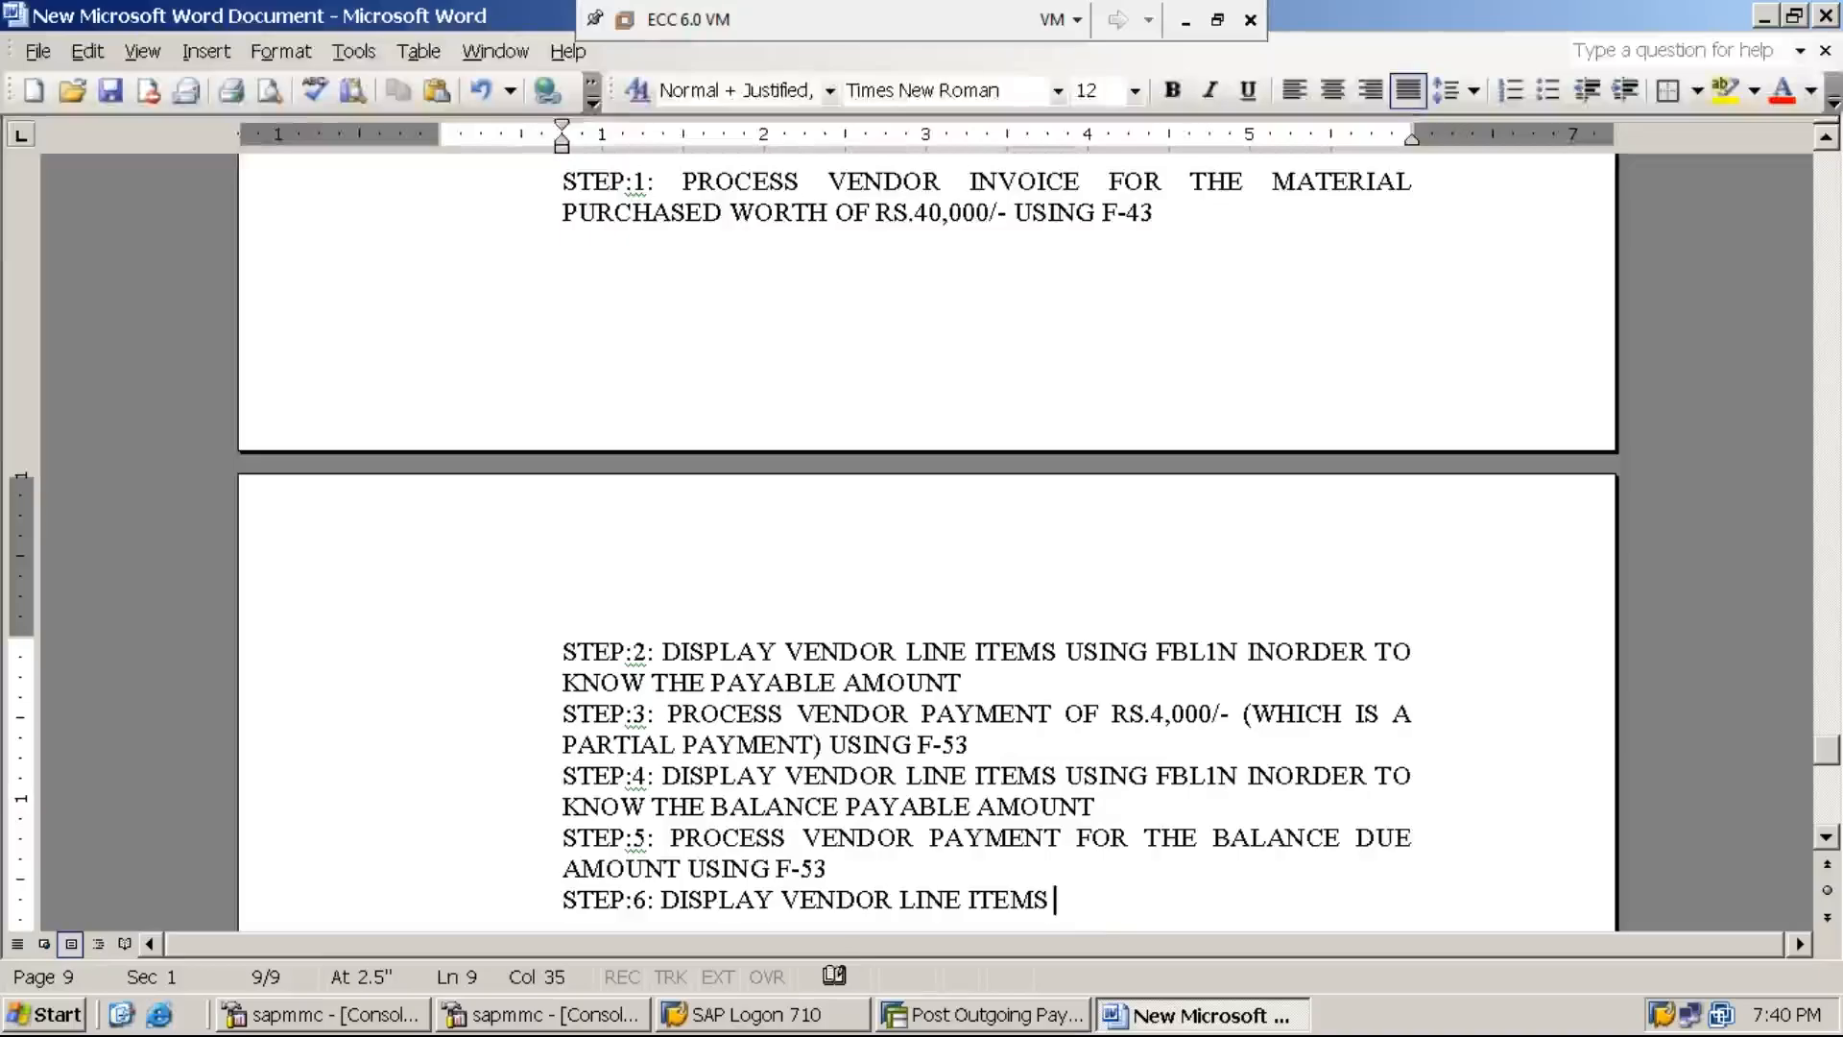
text(USING FBL1N)
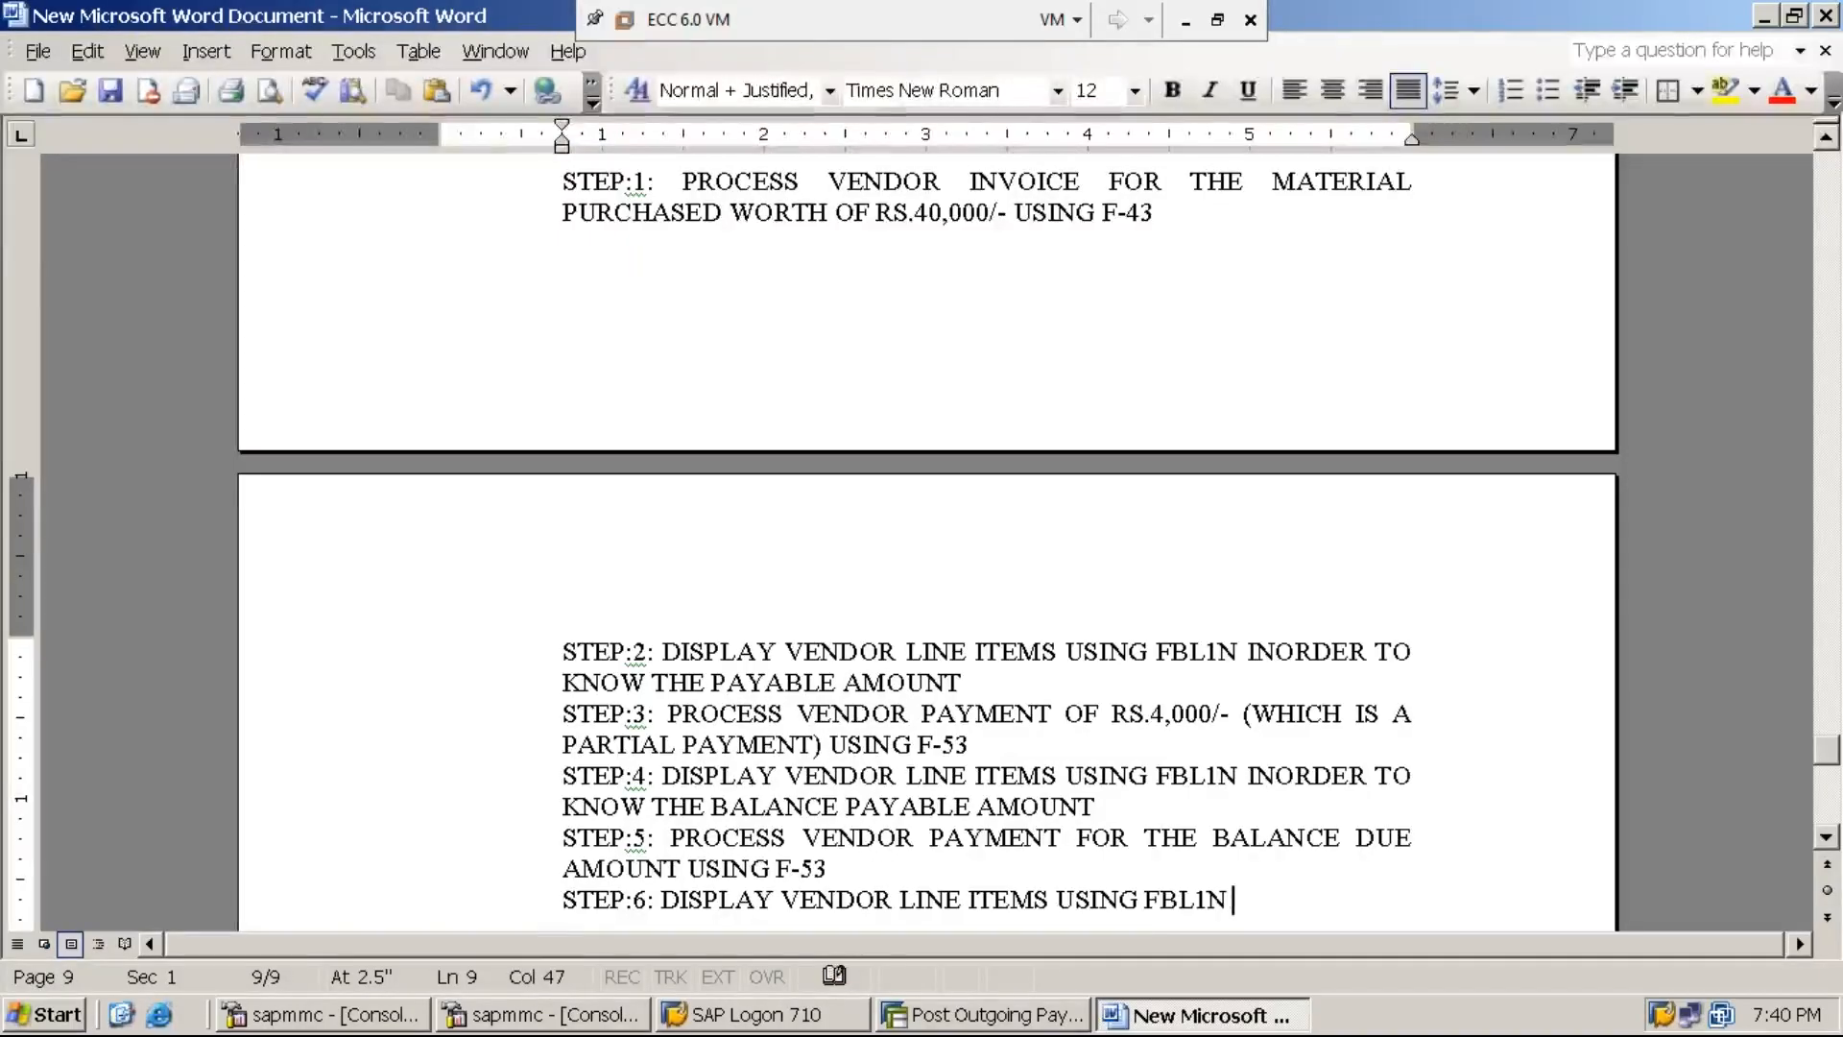
Complete the step 6 sentence with "AND ENSURE THAT THE PAYABLE AMOUNT IS “ZERO”".
text( AND ENSU)
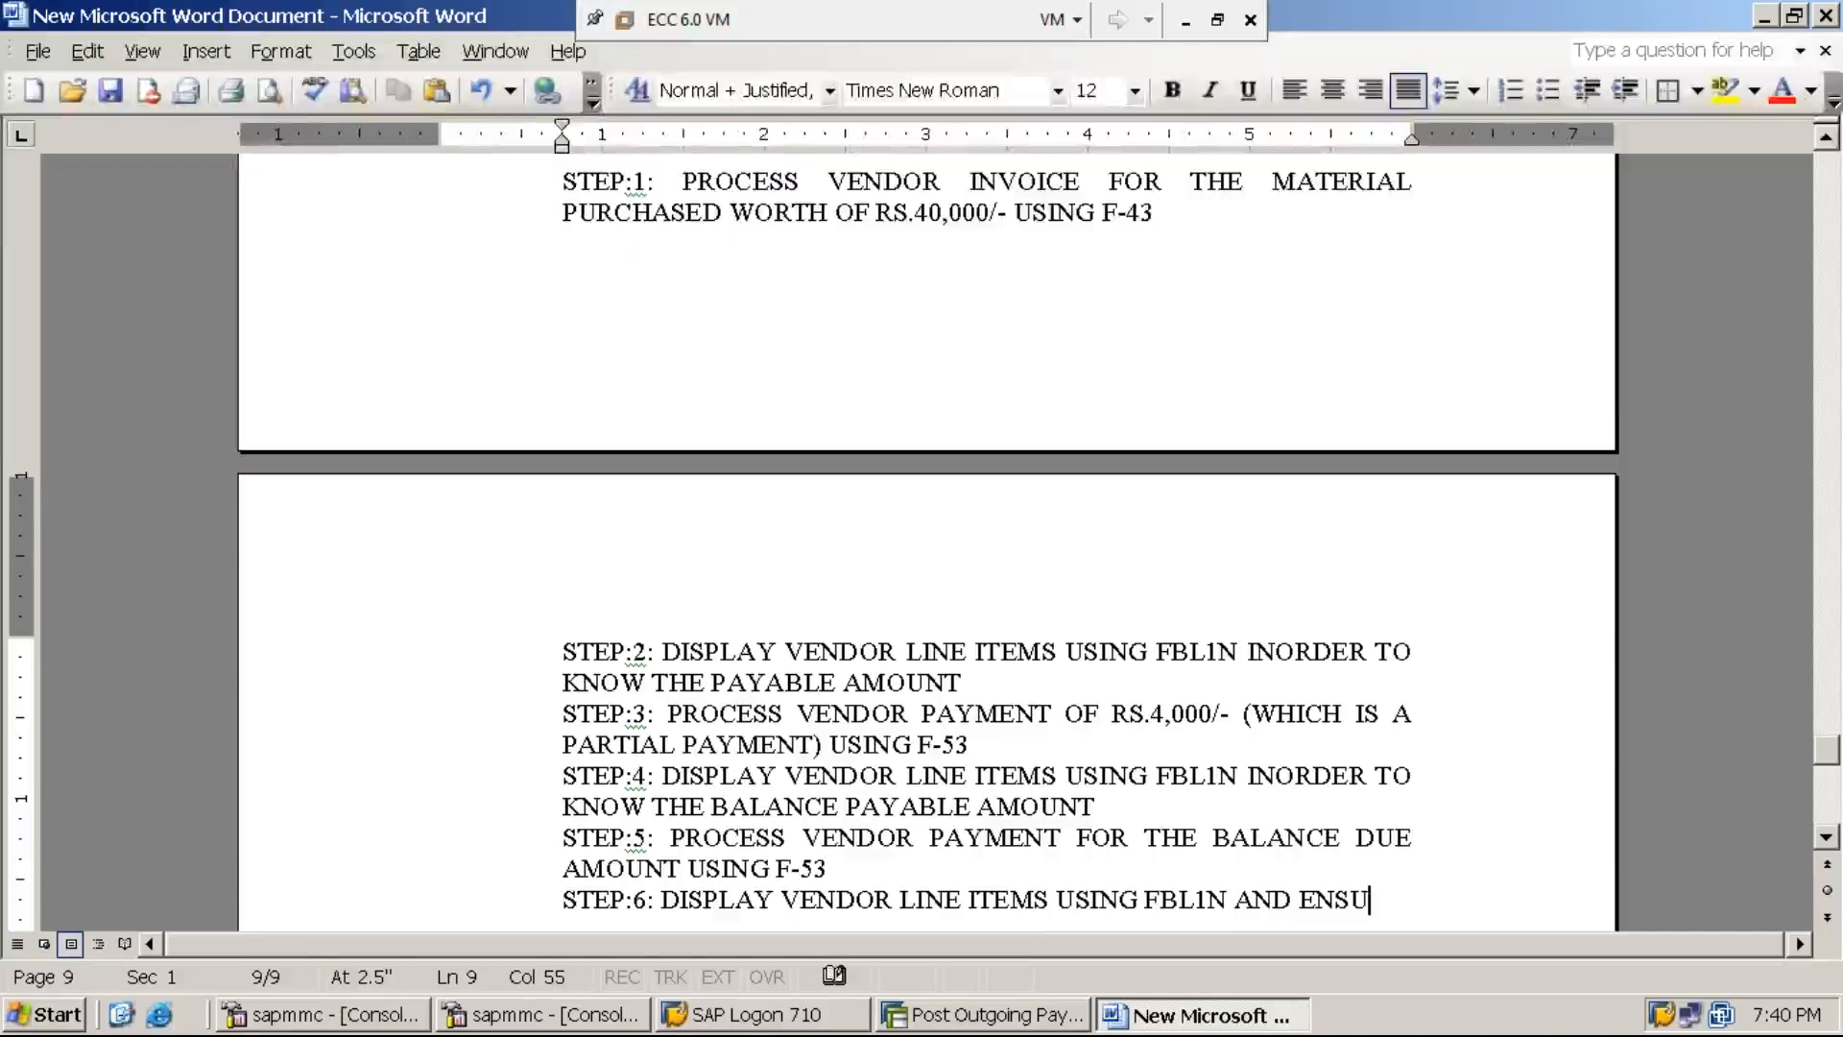
text(RE THAT TH)
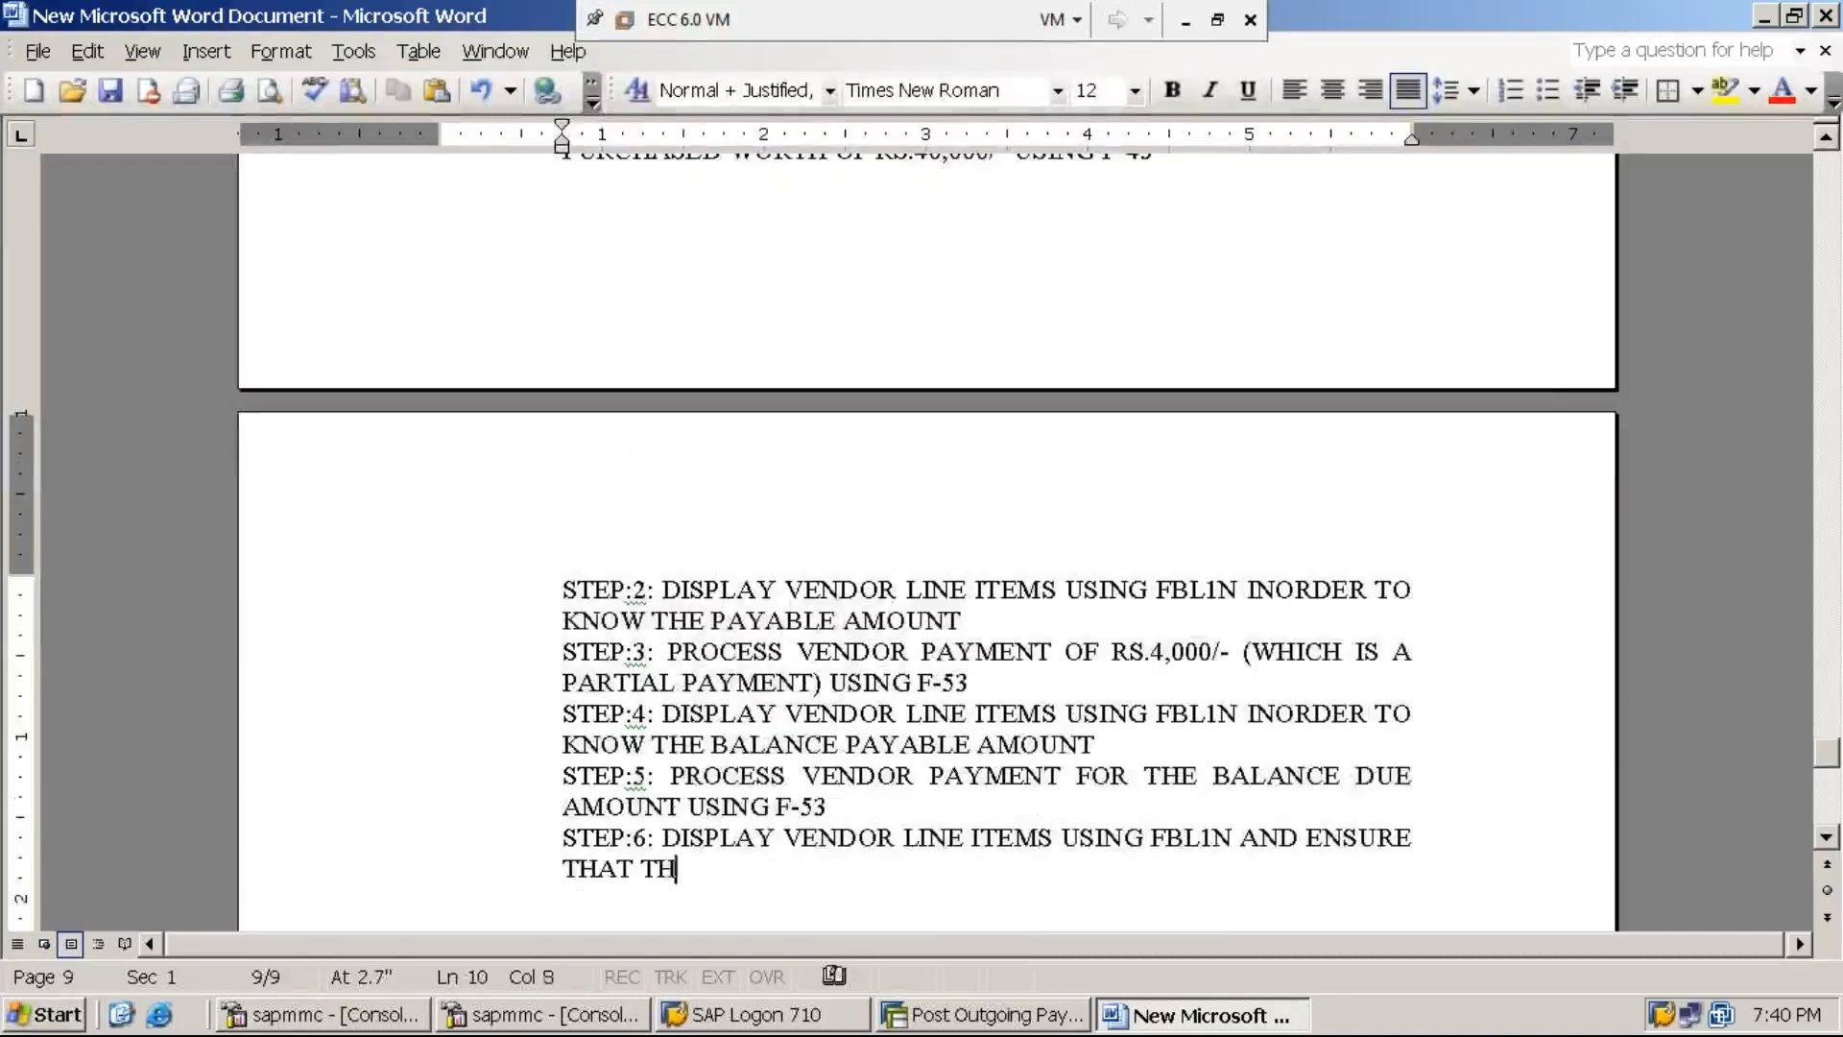
text(E PA)
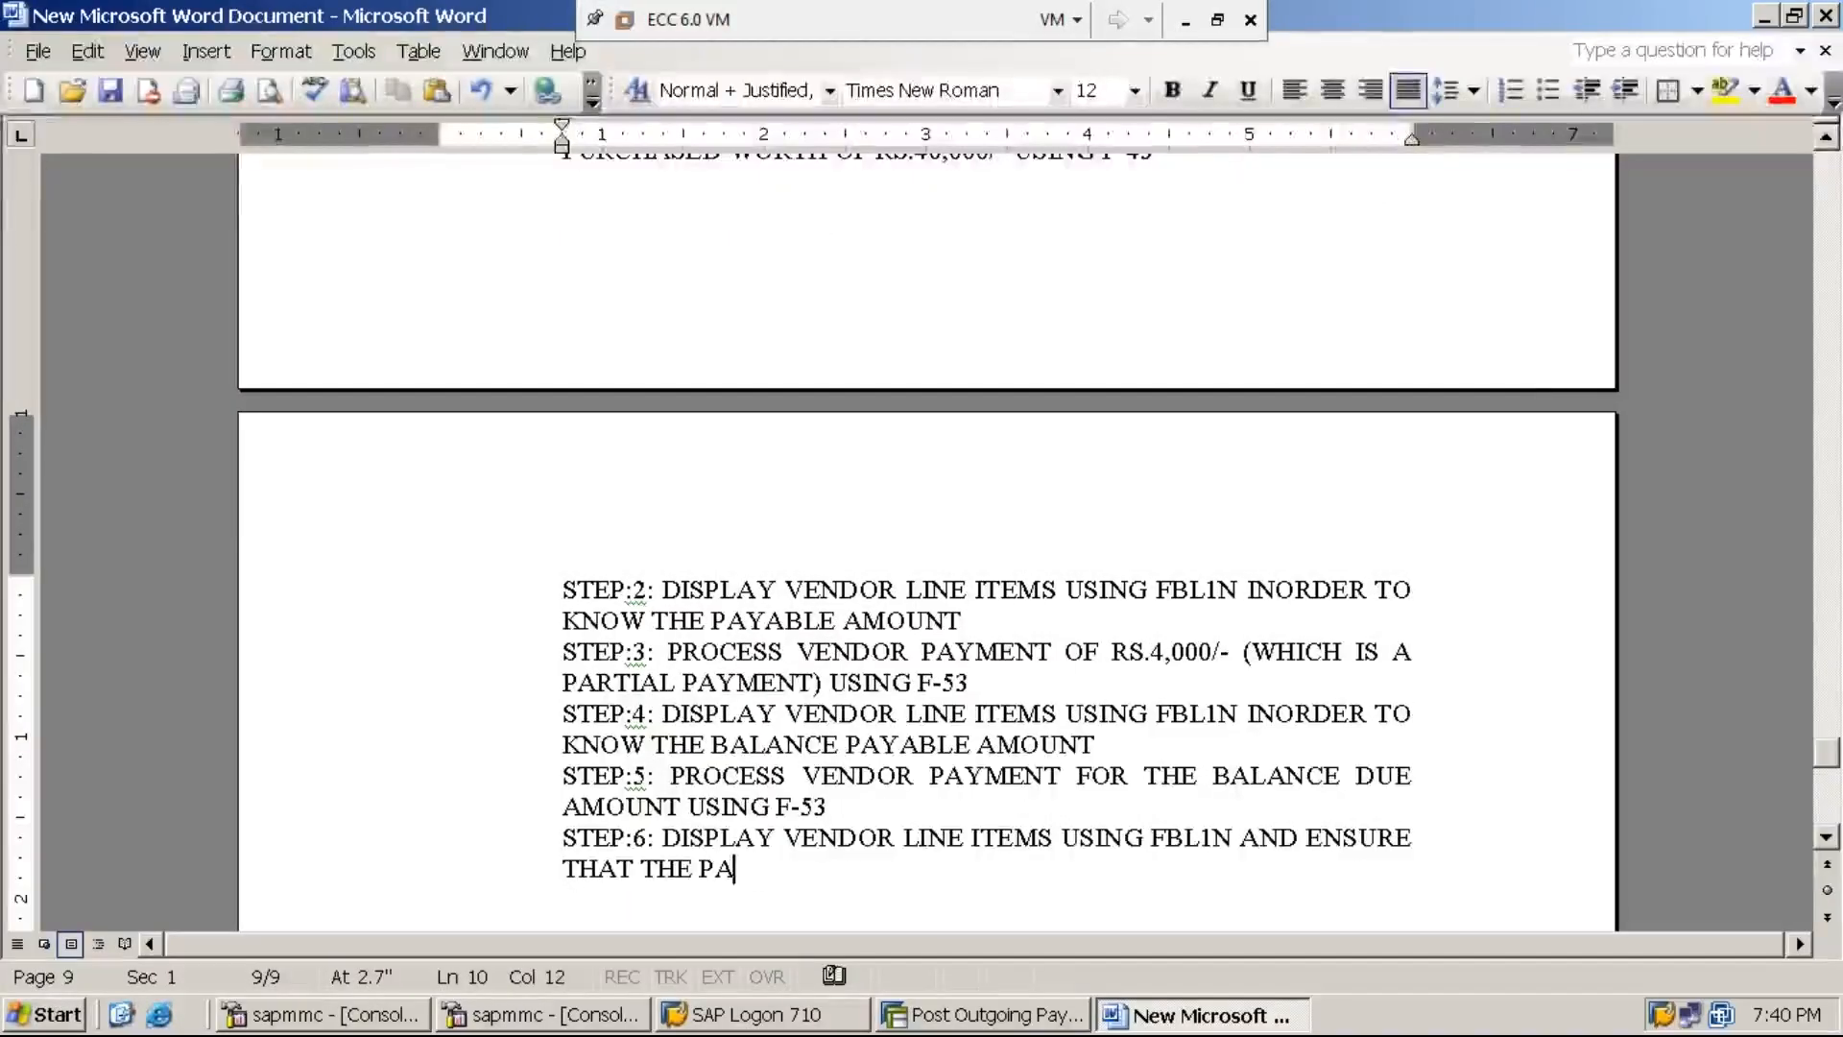
text(YAV)
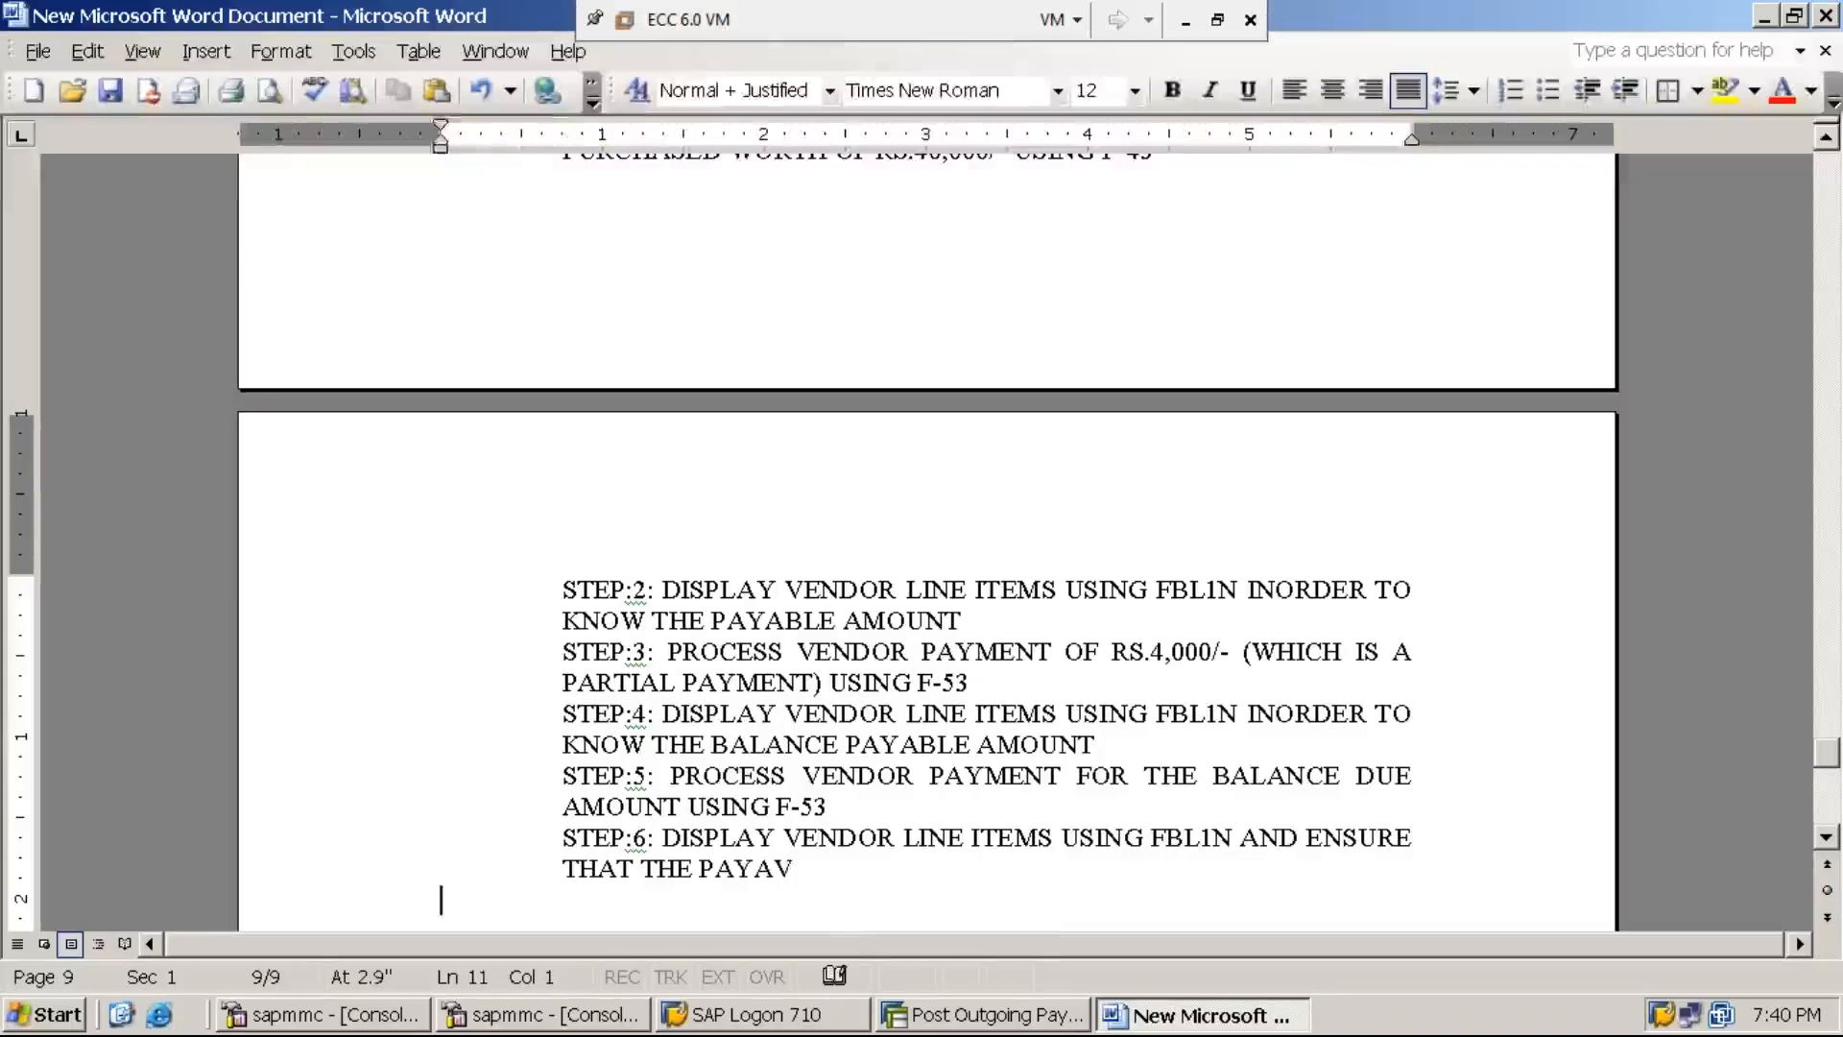
key(BackSpace)
text(BLE )
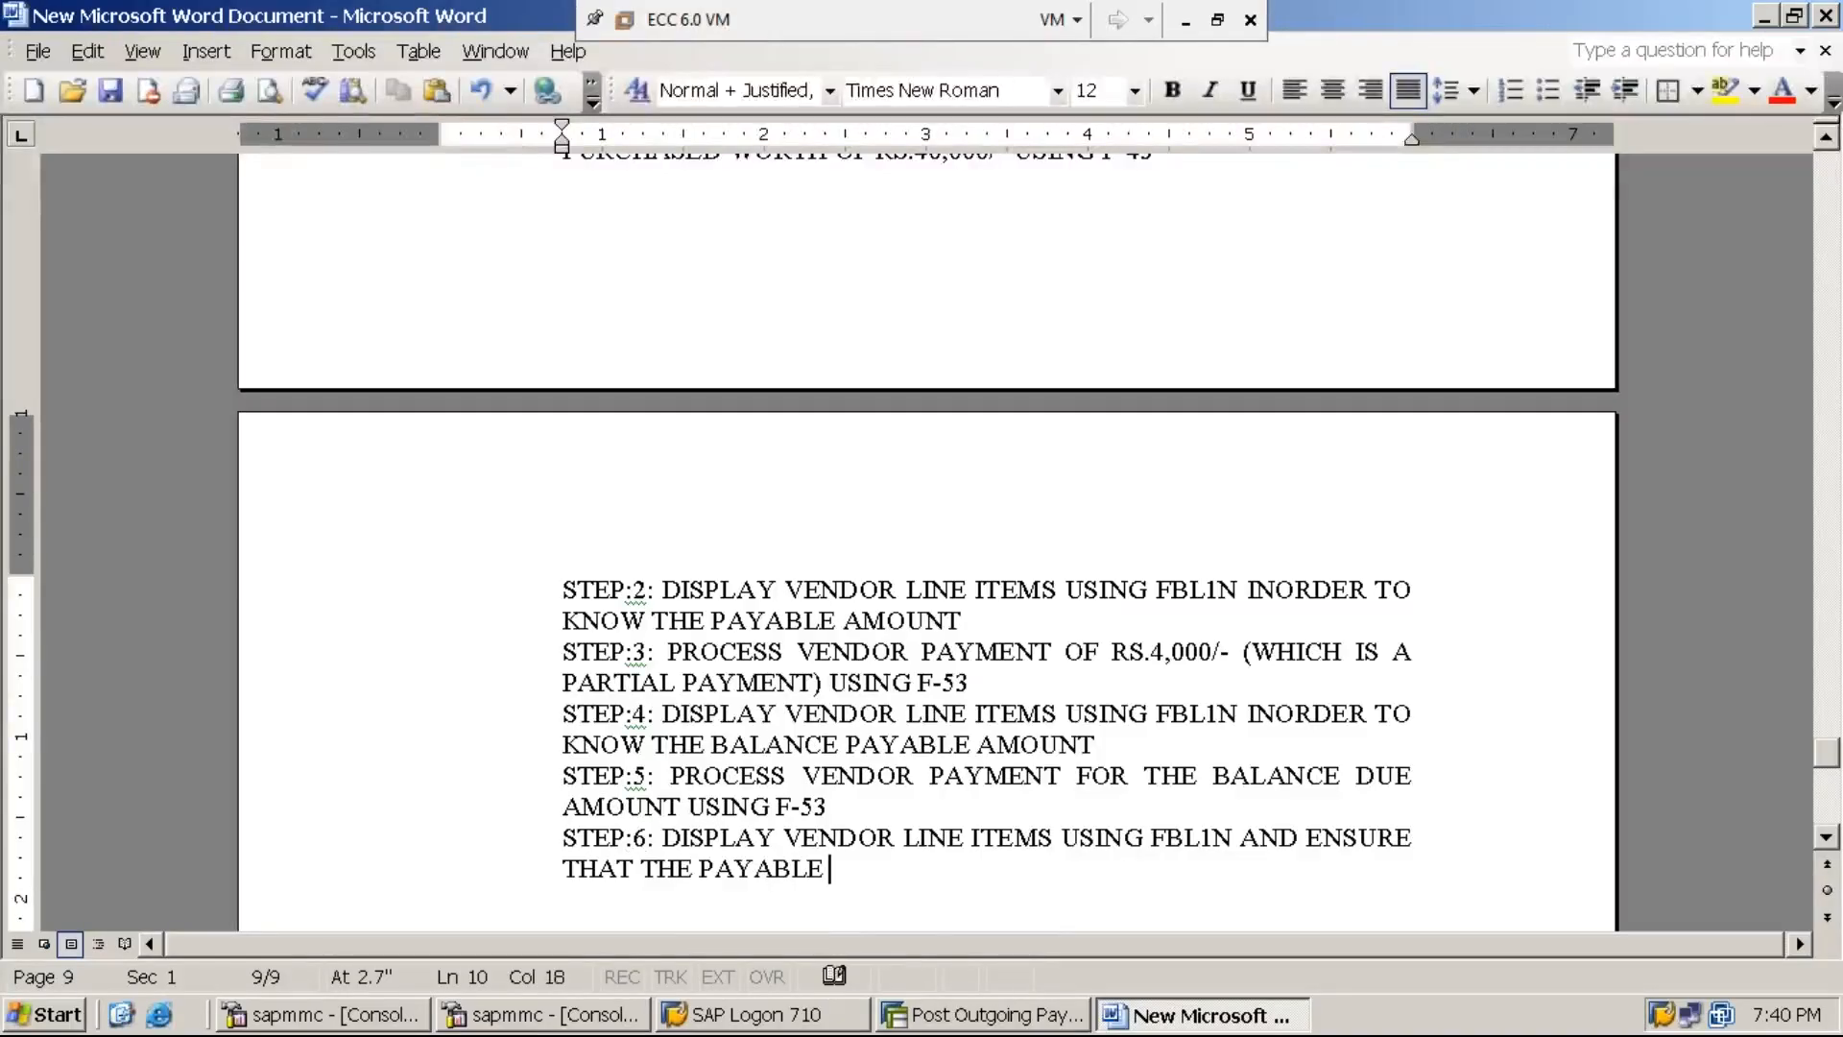
text(AMOUNT IS )
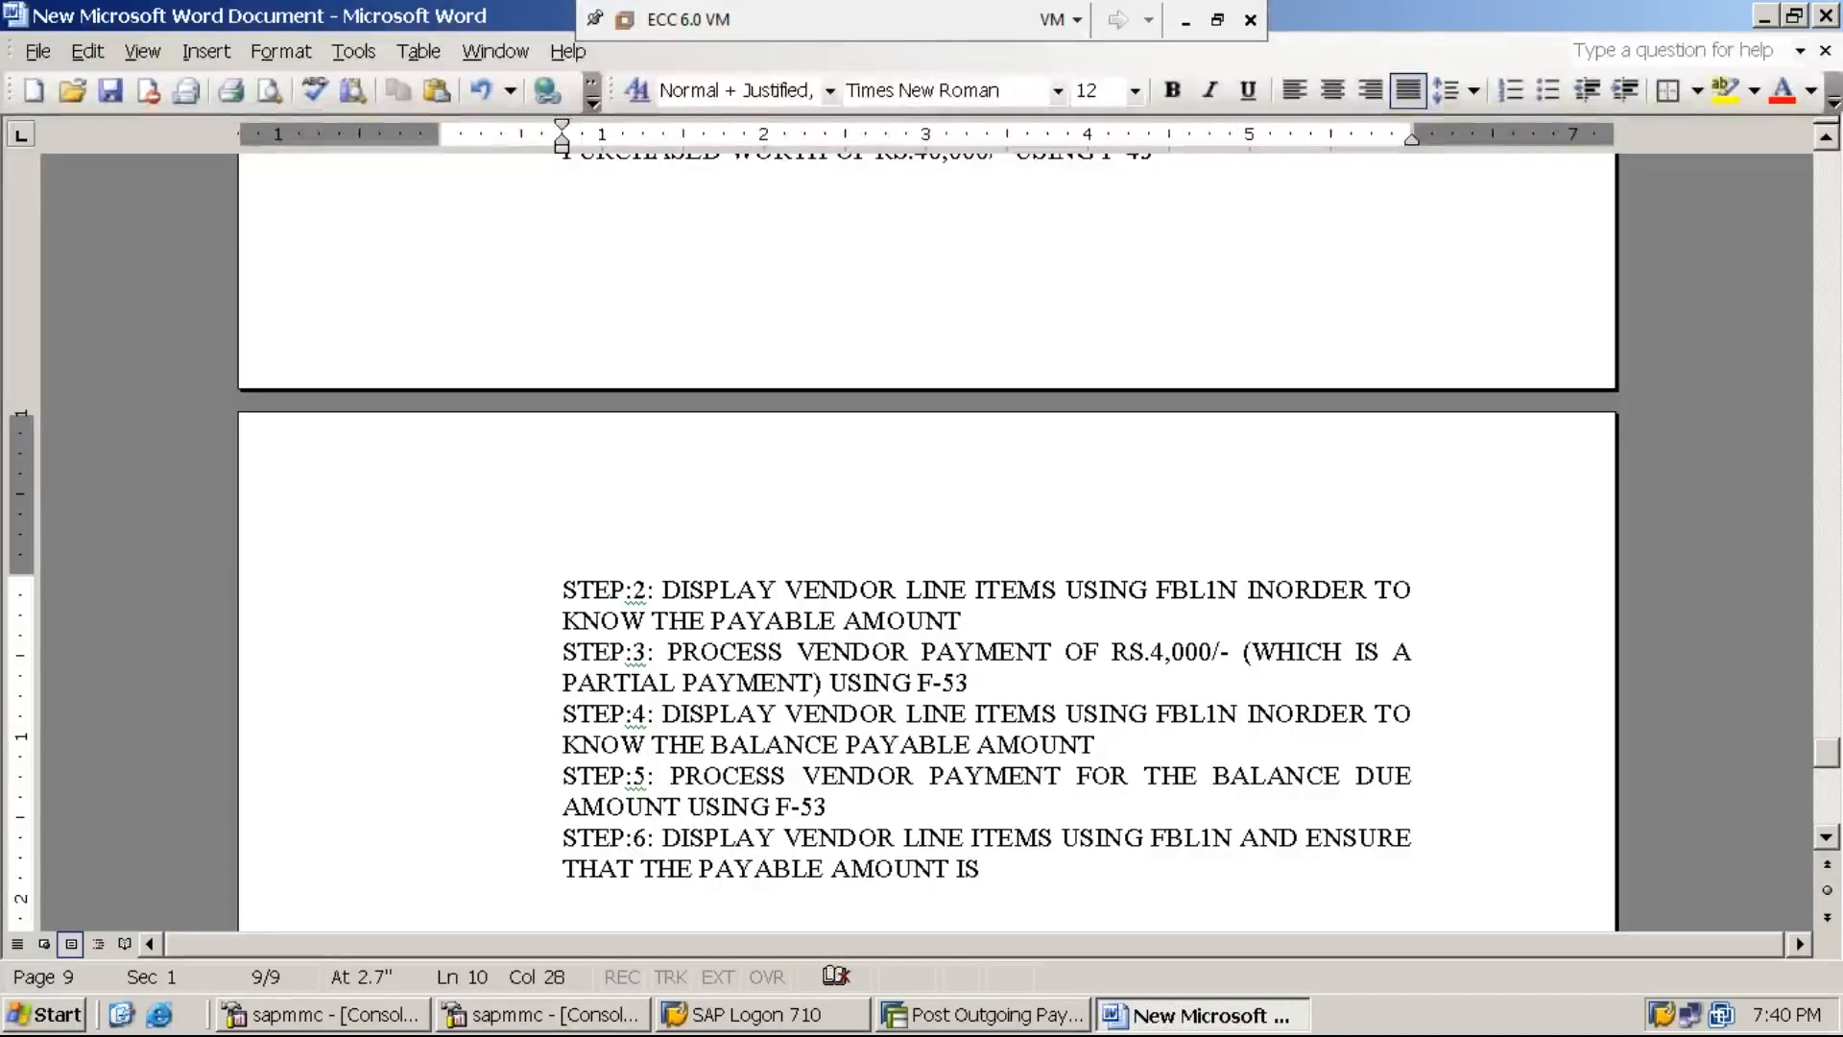
text("ZERO)
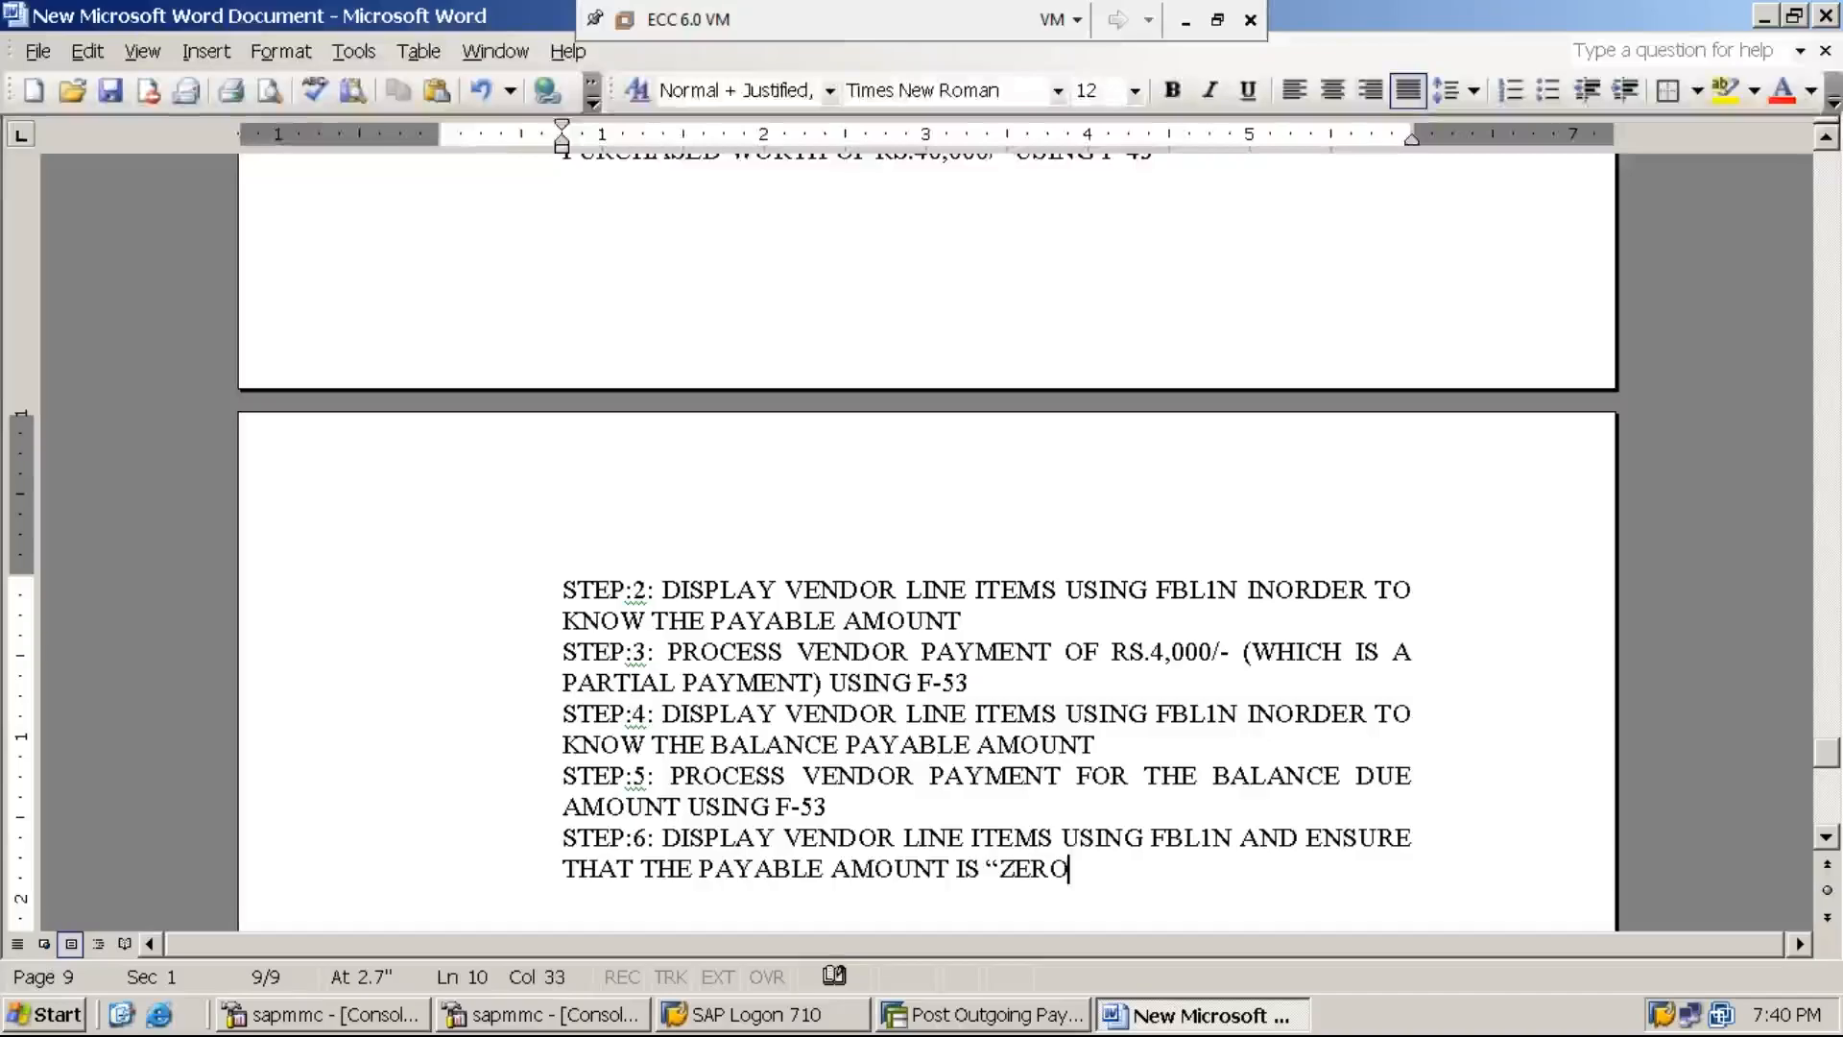
text(")
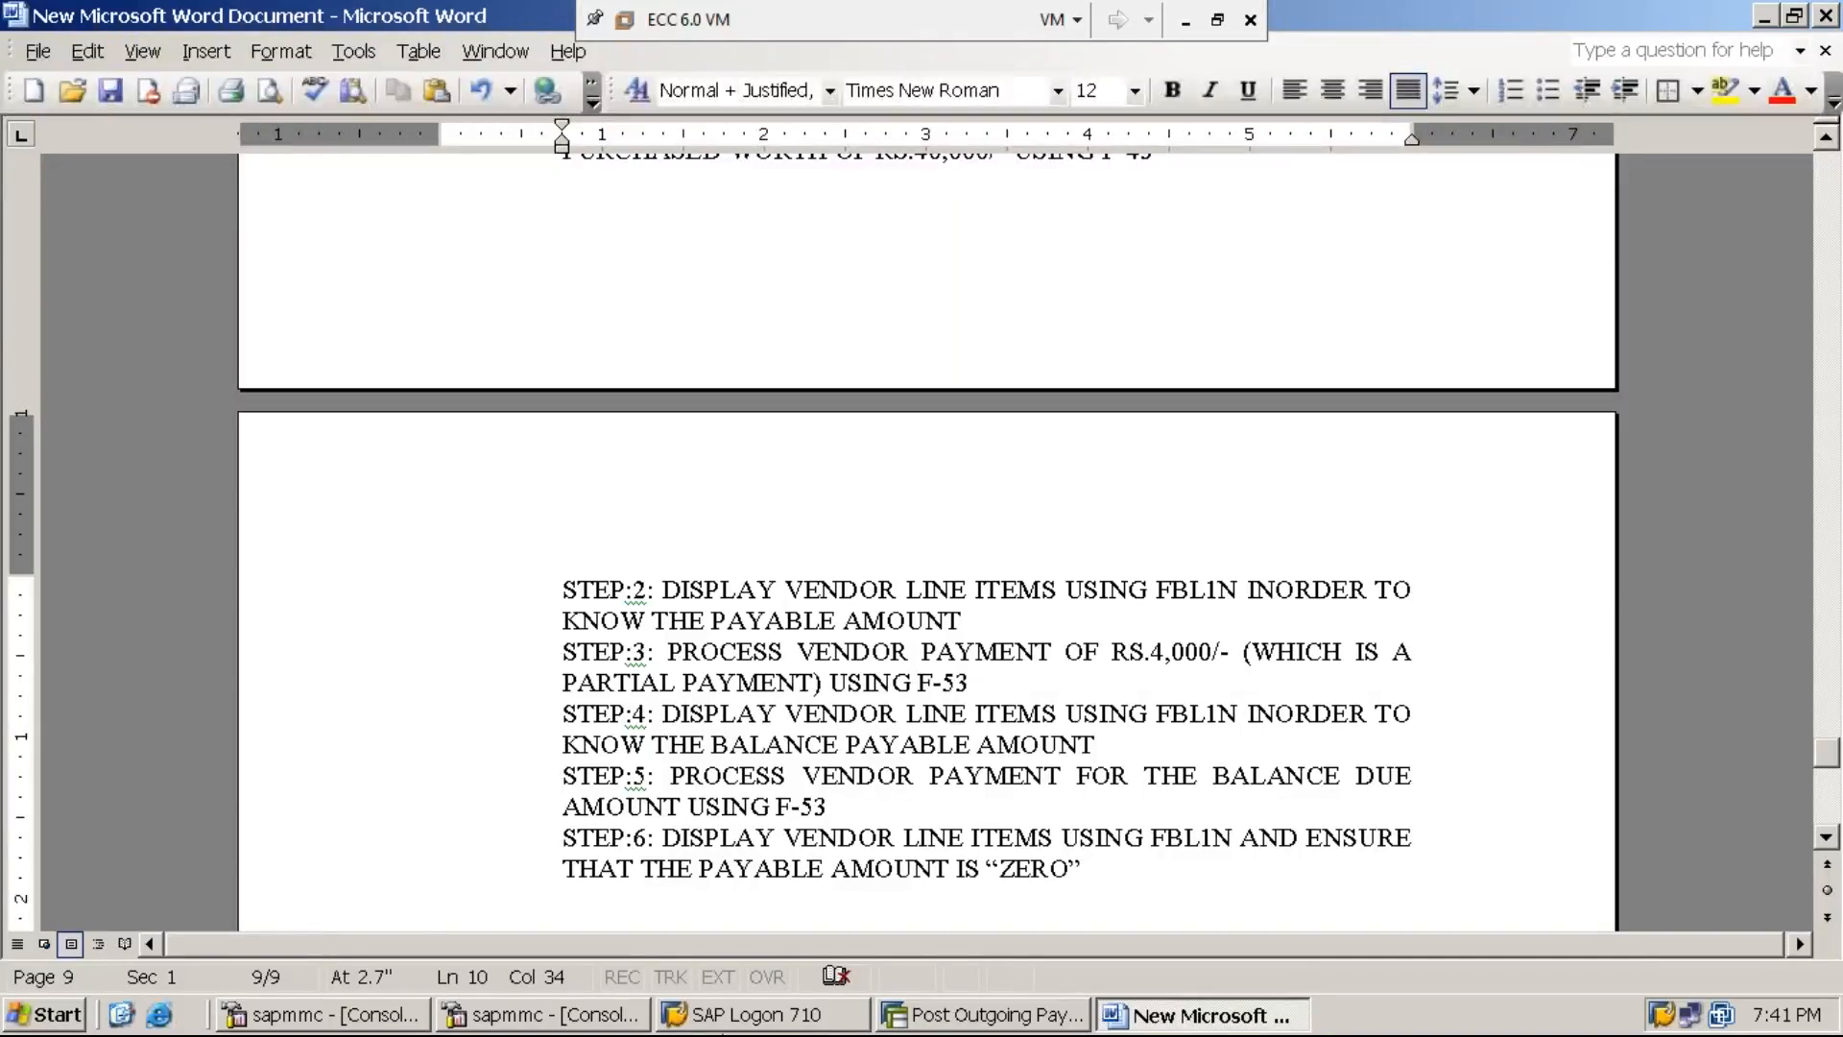
Switch to the SAP window, leave the outgoing payment entry and start transaction FBL1N.
click(955, 1019)
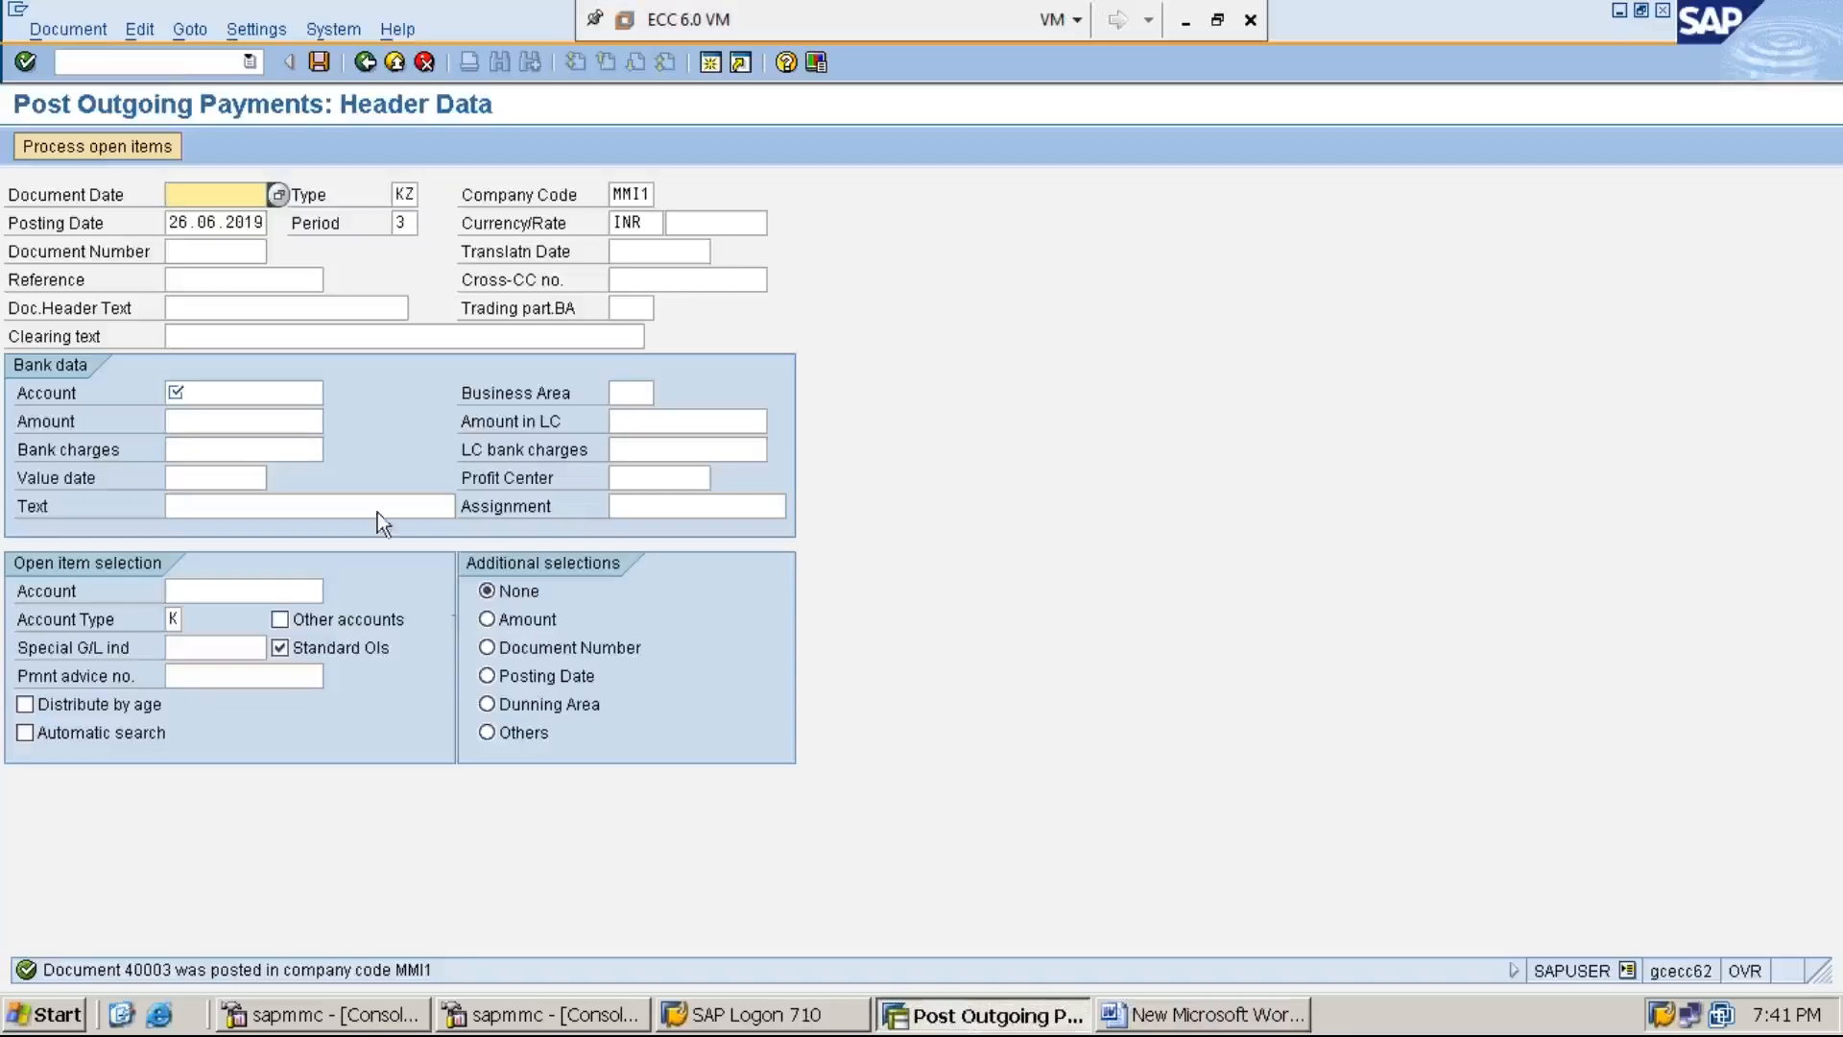
text(/n)
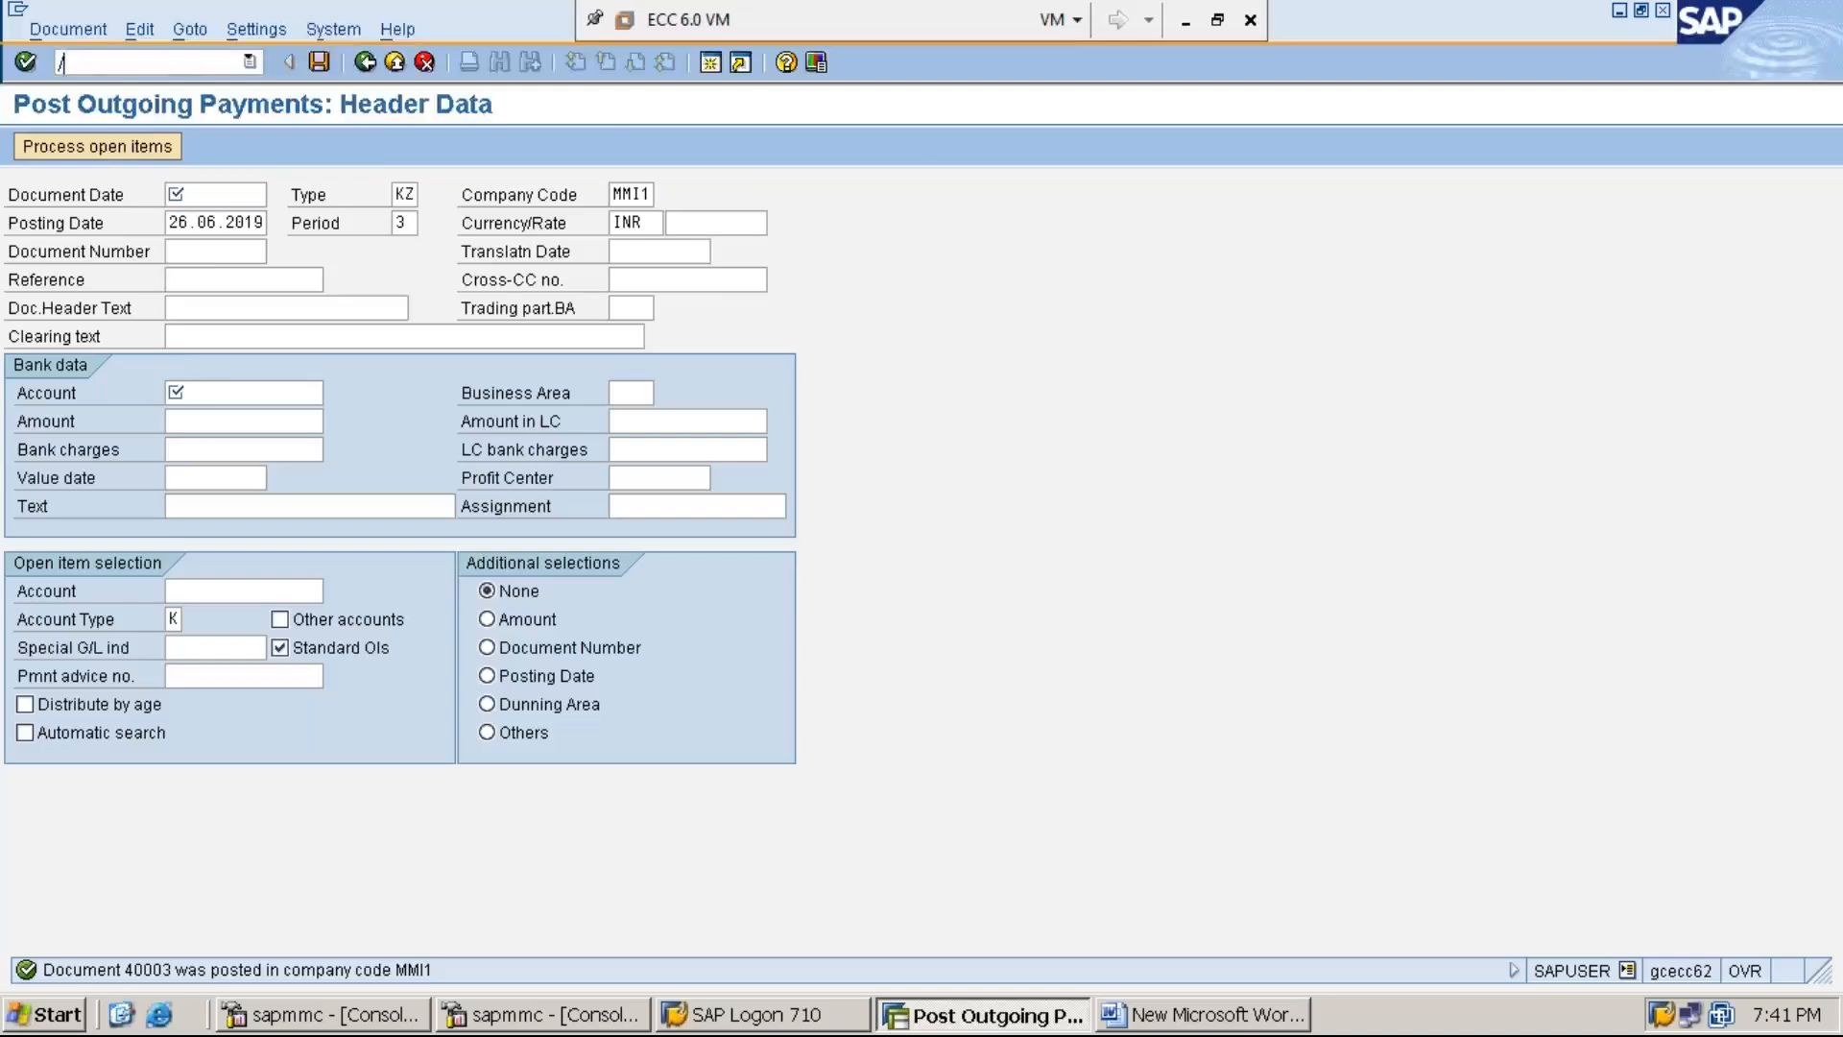
key(Return)
text(FBL1N)
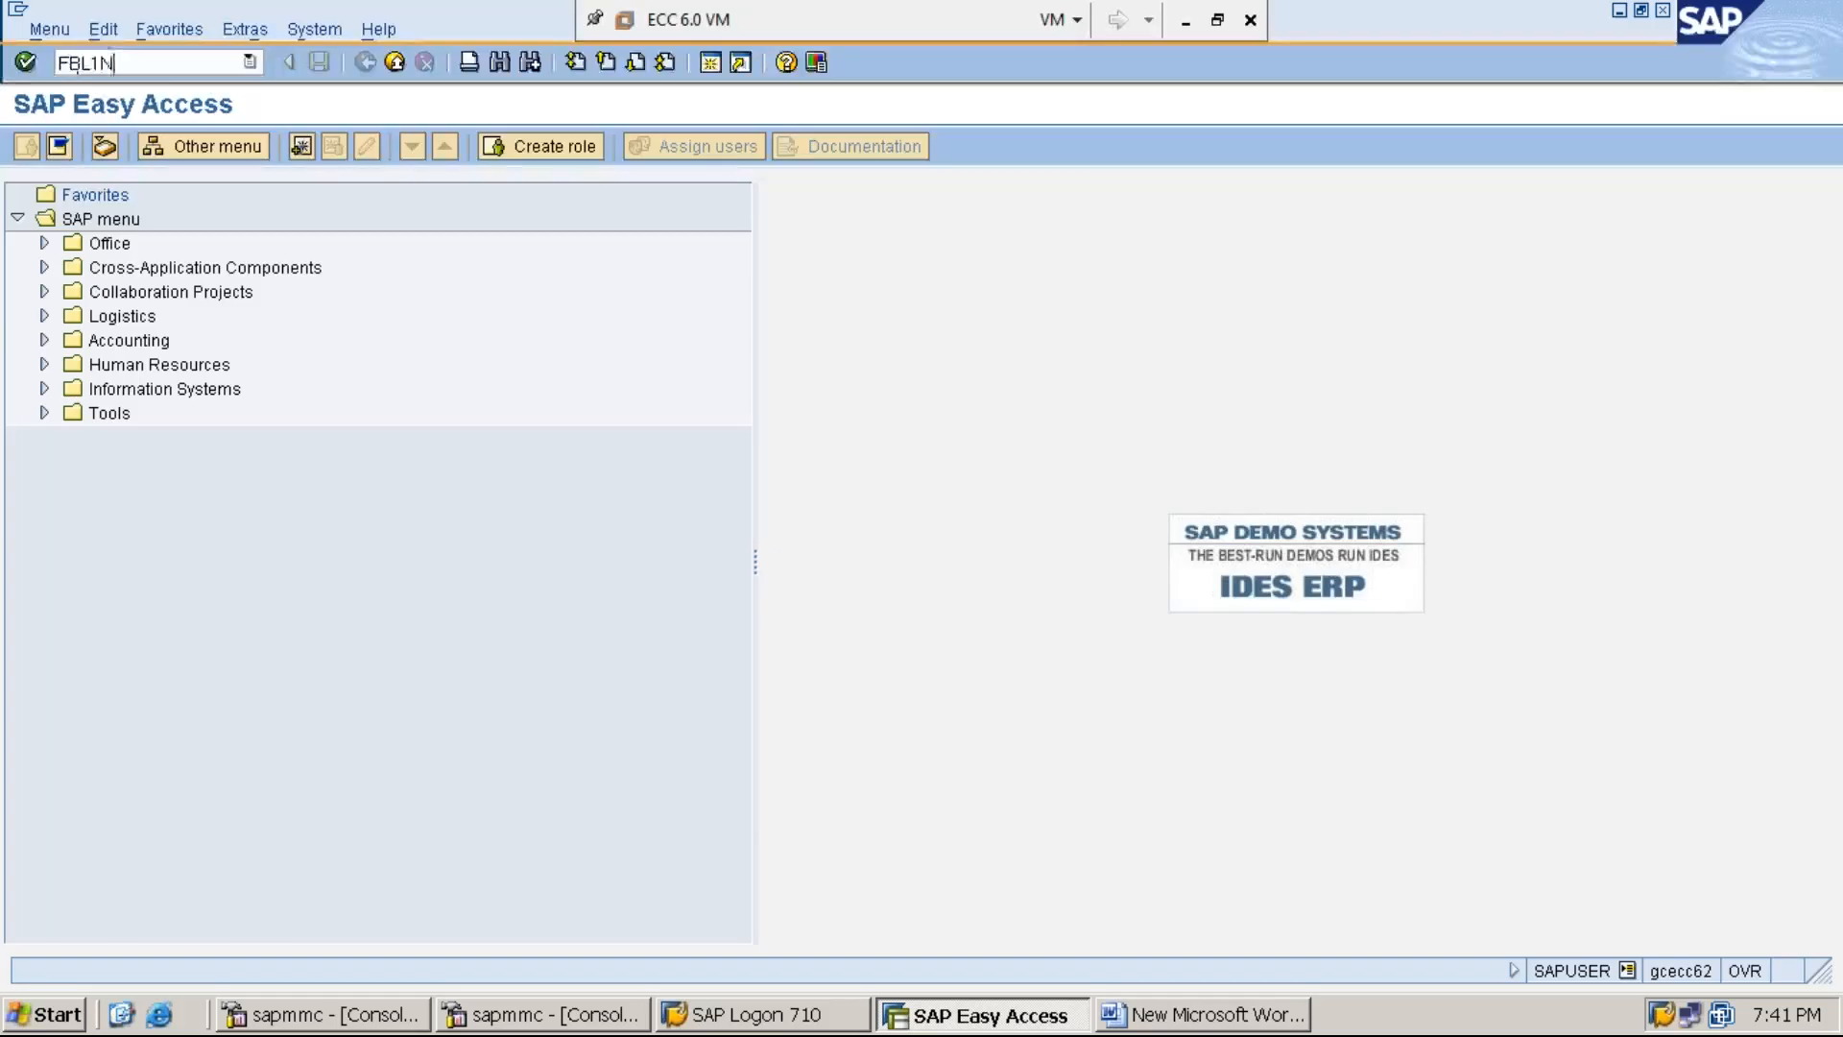
key(Return)
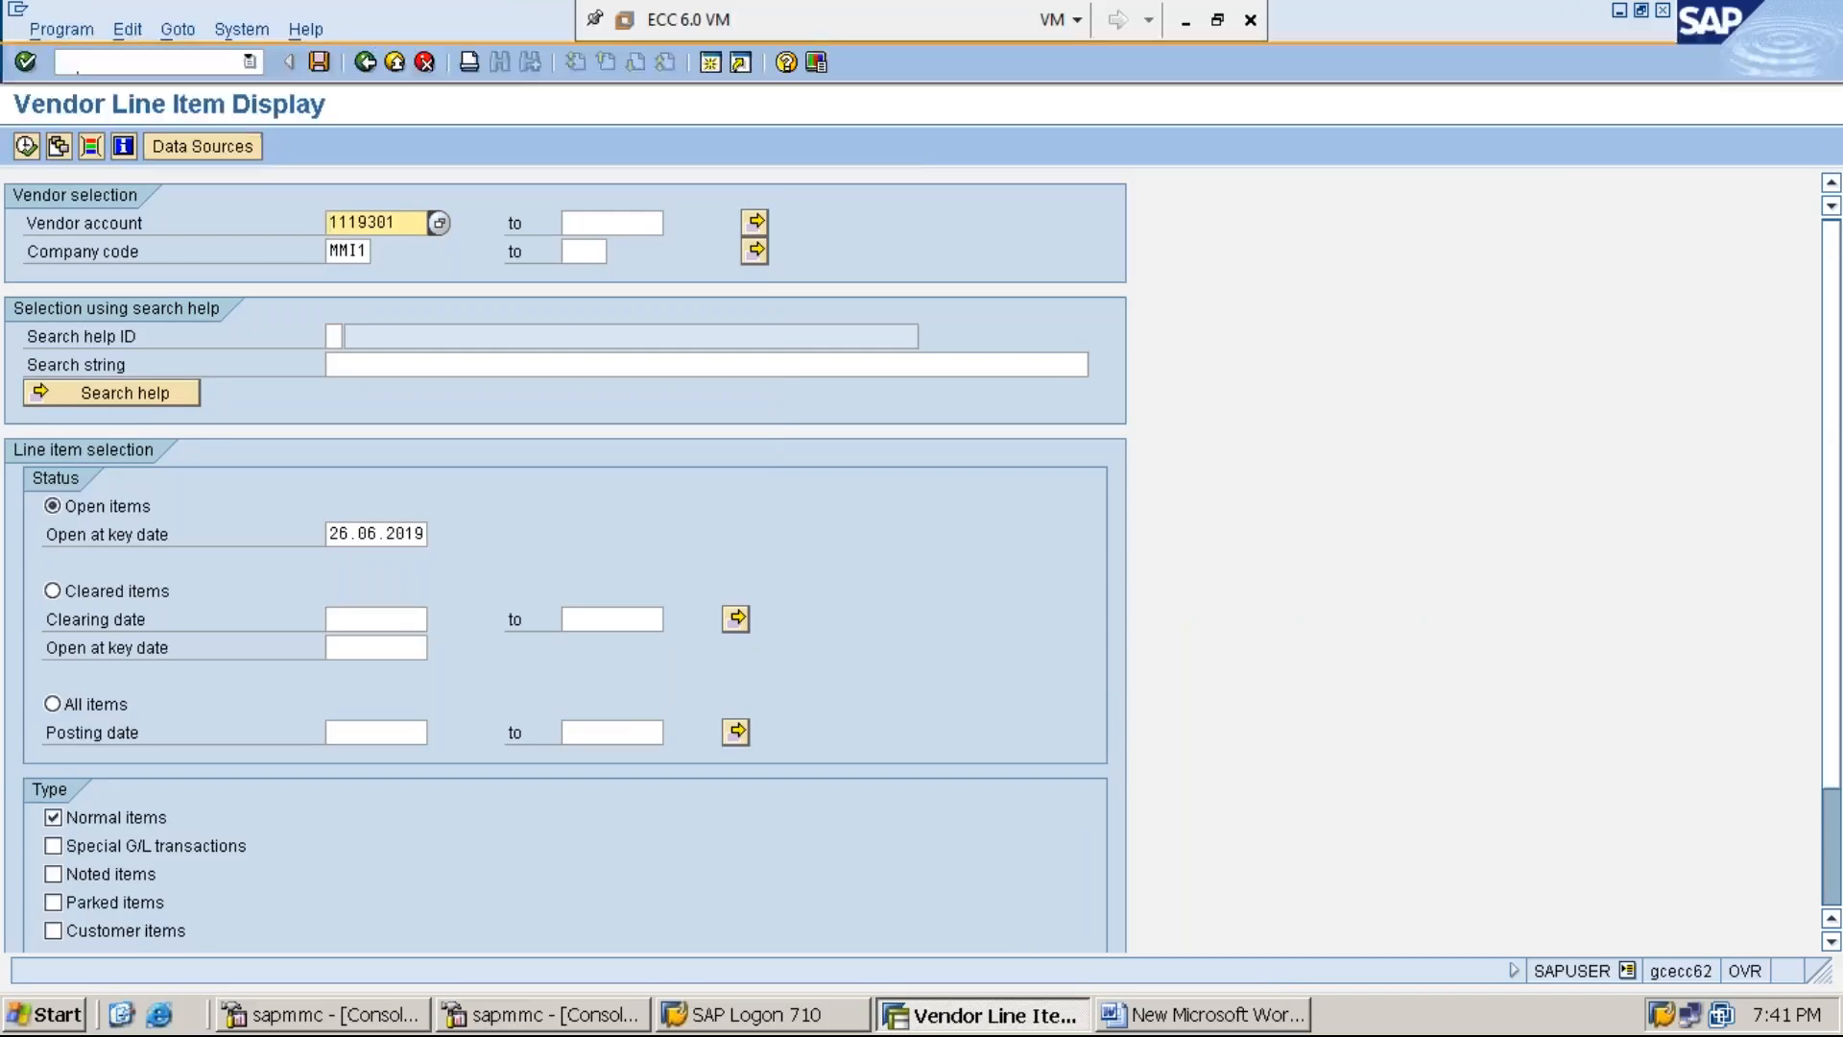
Display all line items of the vendor in company code MMI1 and examine the invoice and payment amounts.
click(403, 222)
key(Tab)
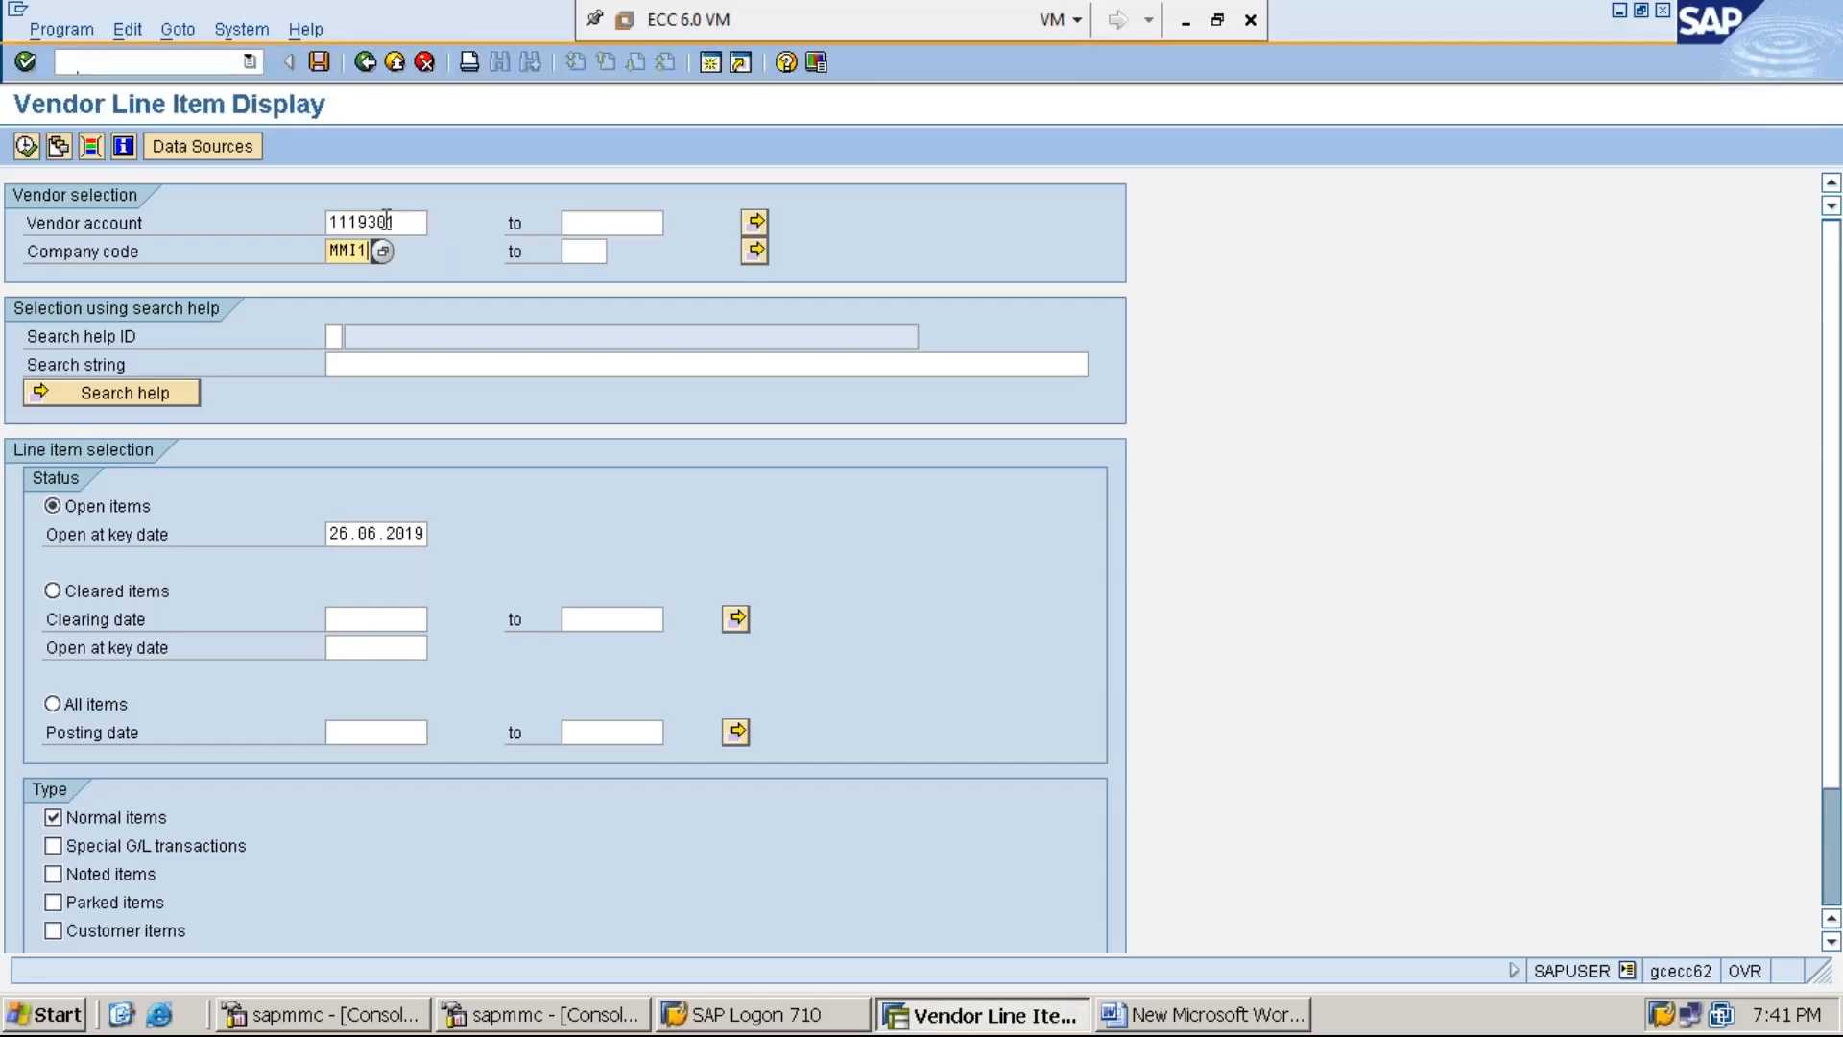
click(51, 705)
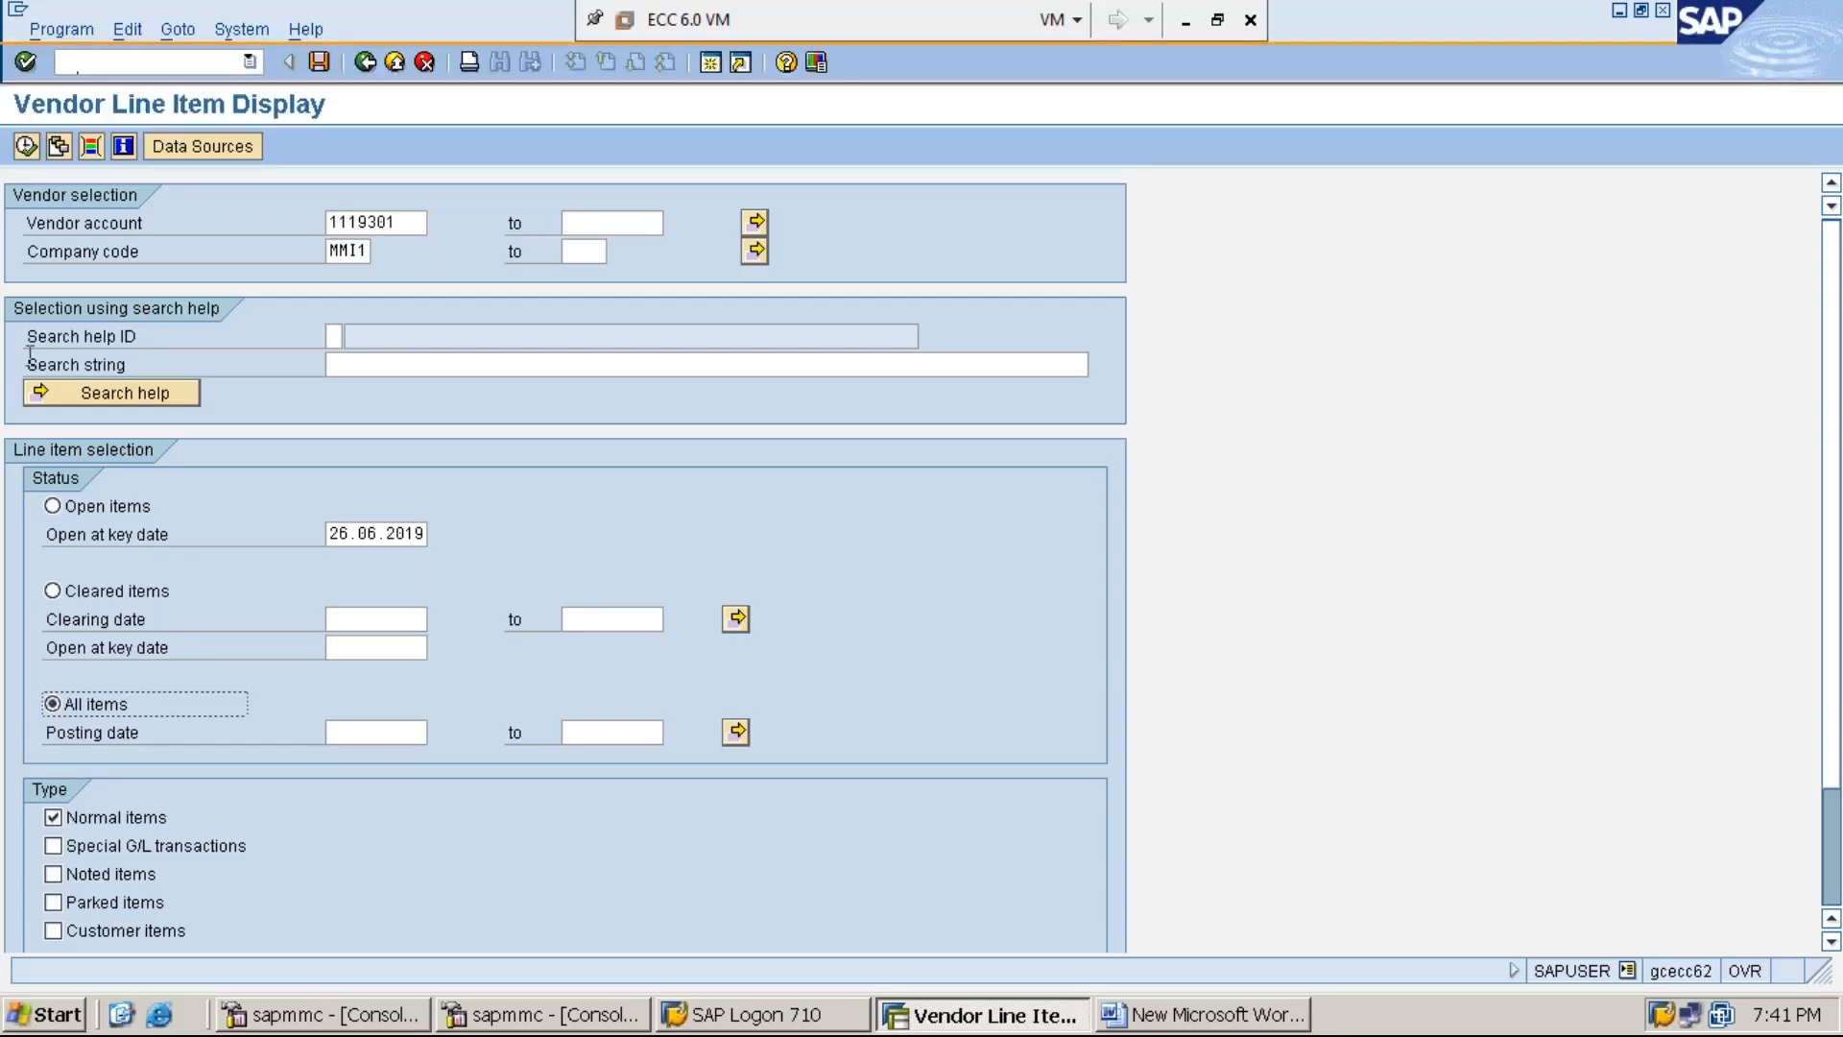
click(25, 146)
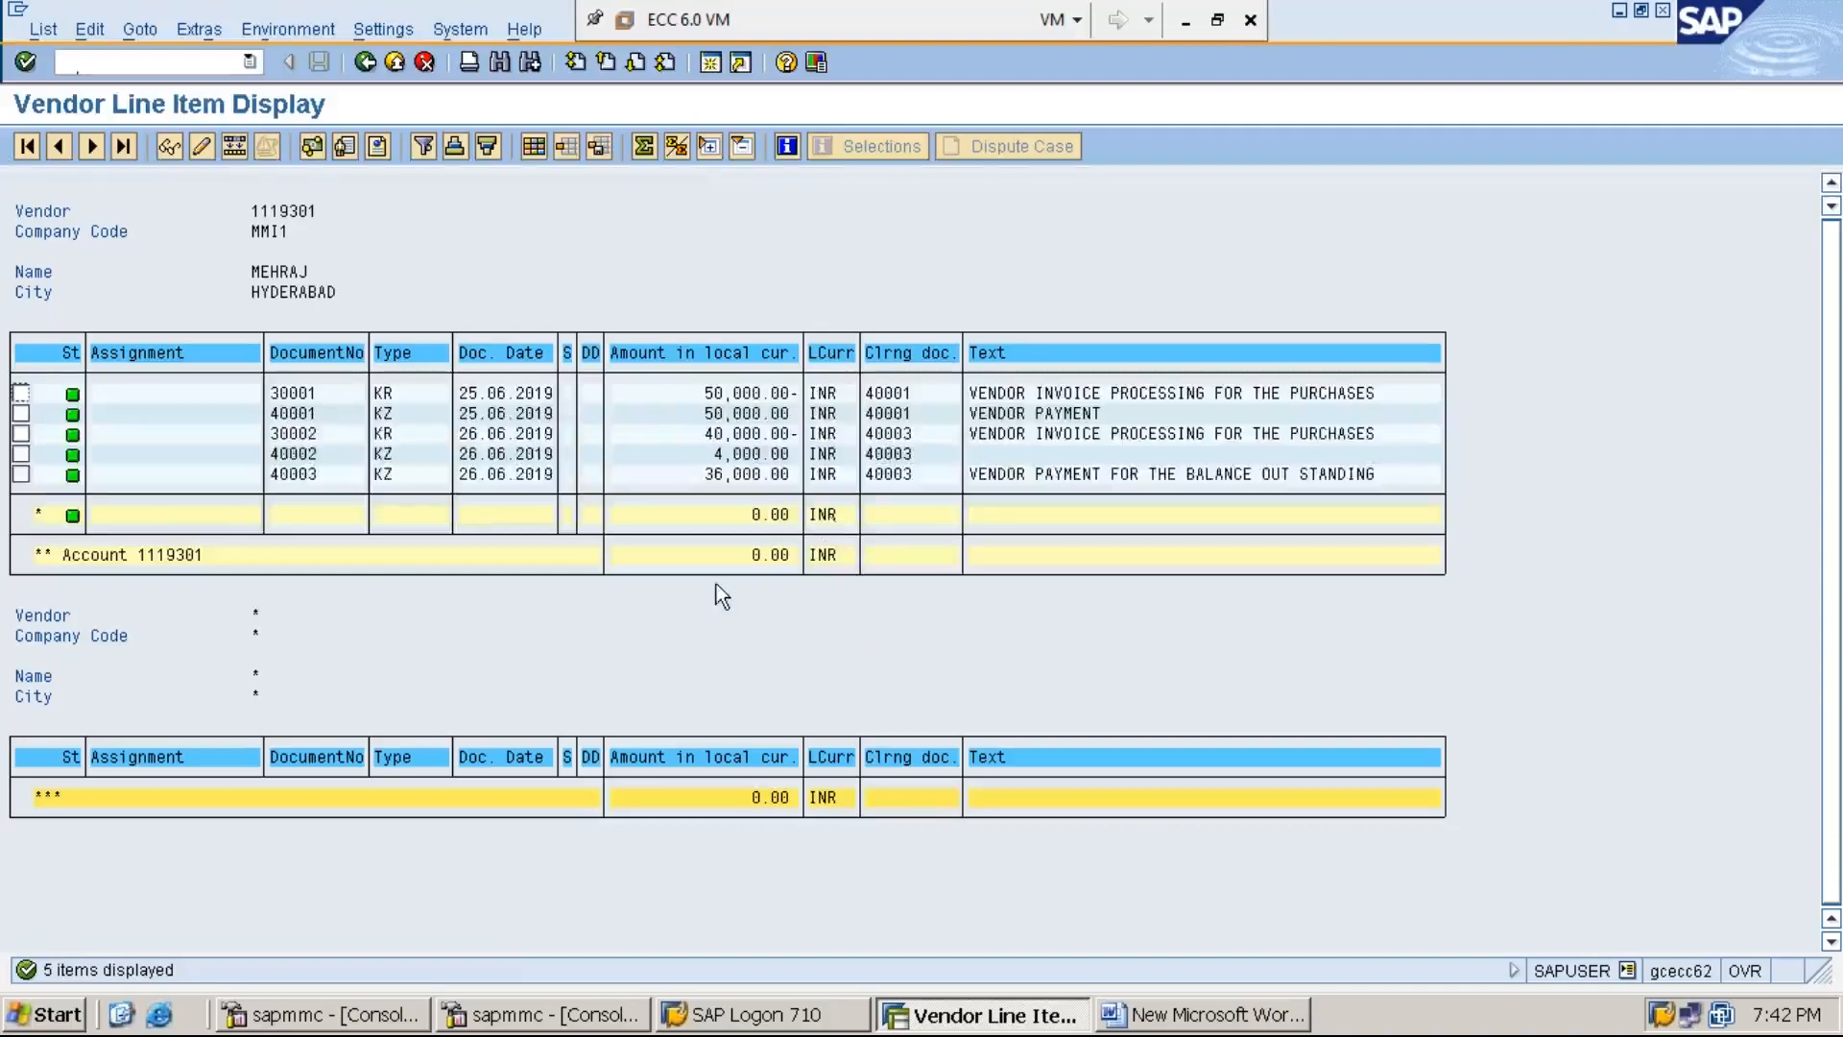
click(745, 454)
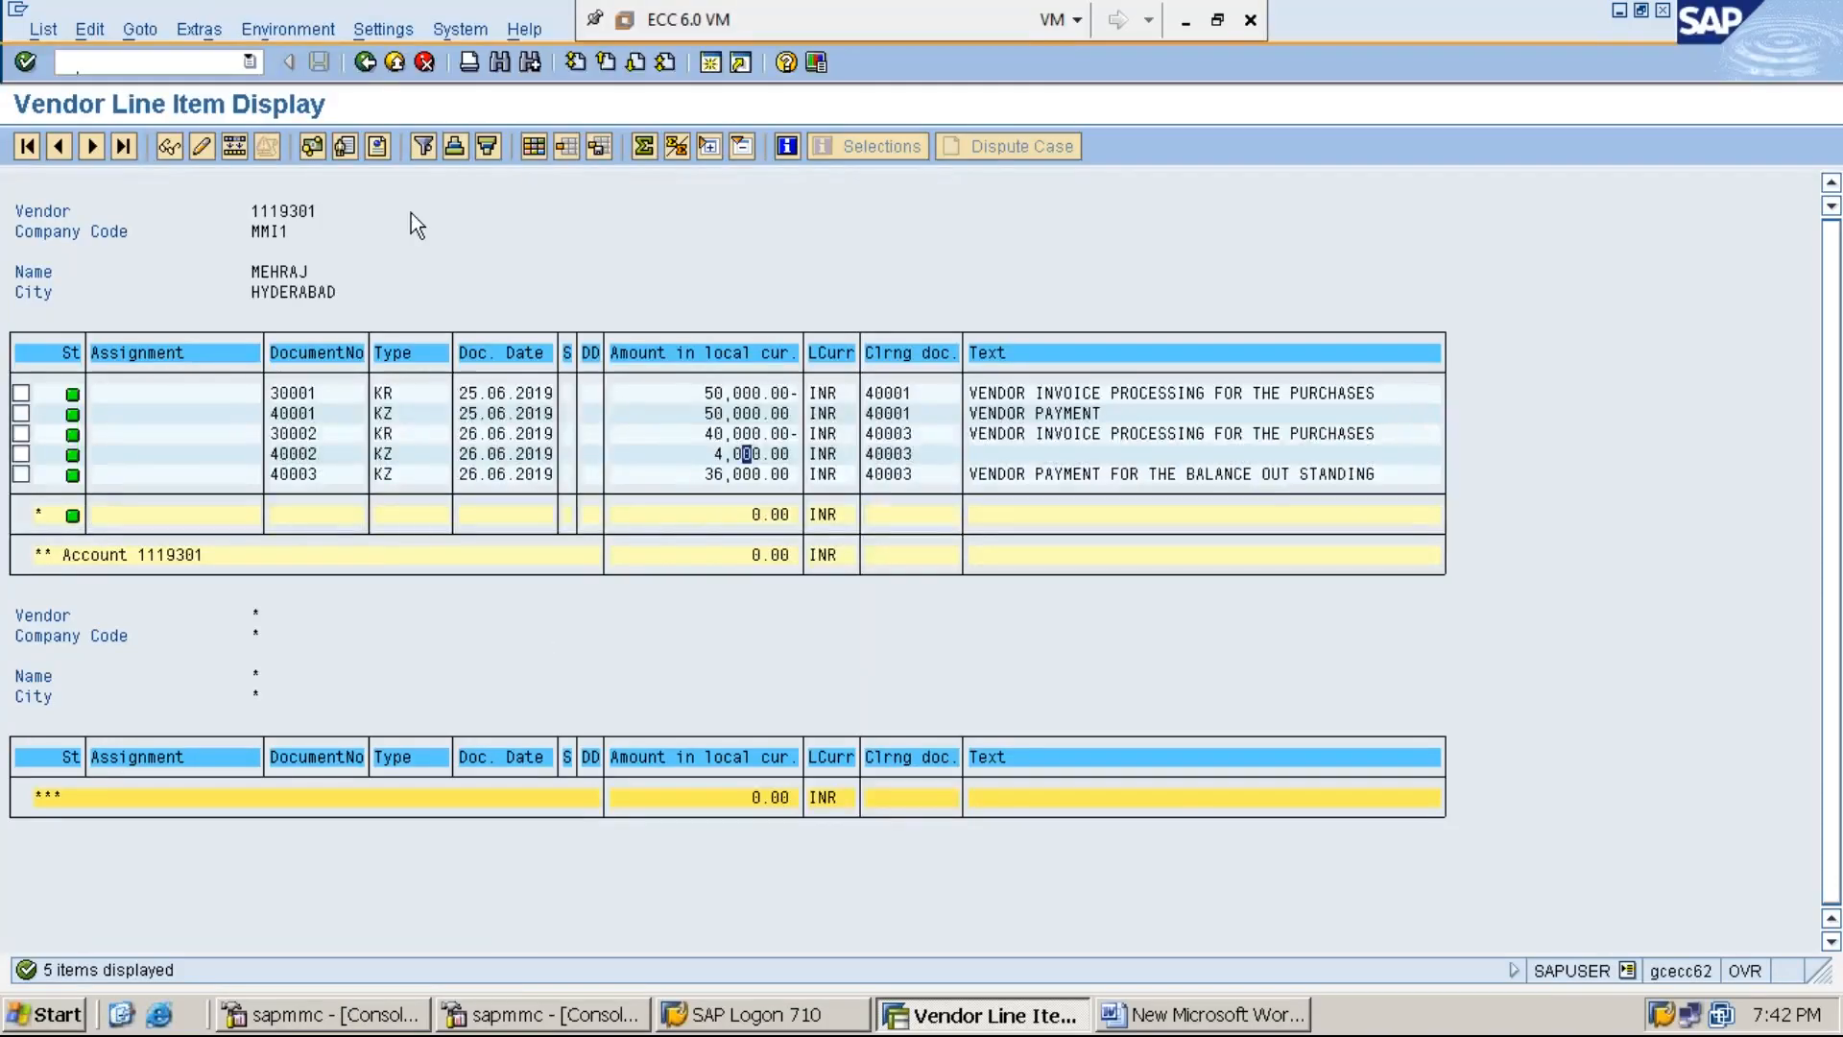
Return to the selection and check the vendor's open items at key date 26.06.2019.
click(365, 62)
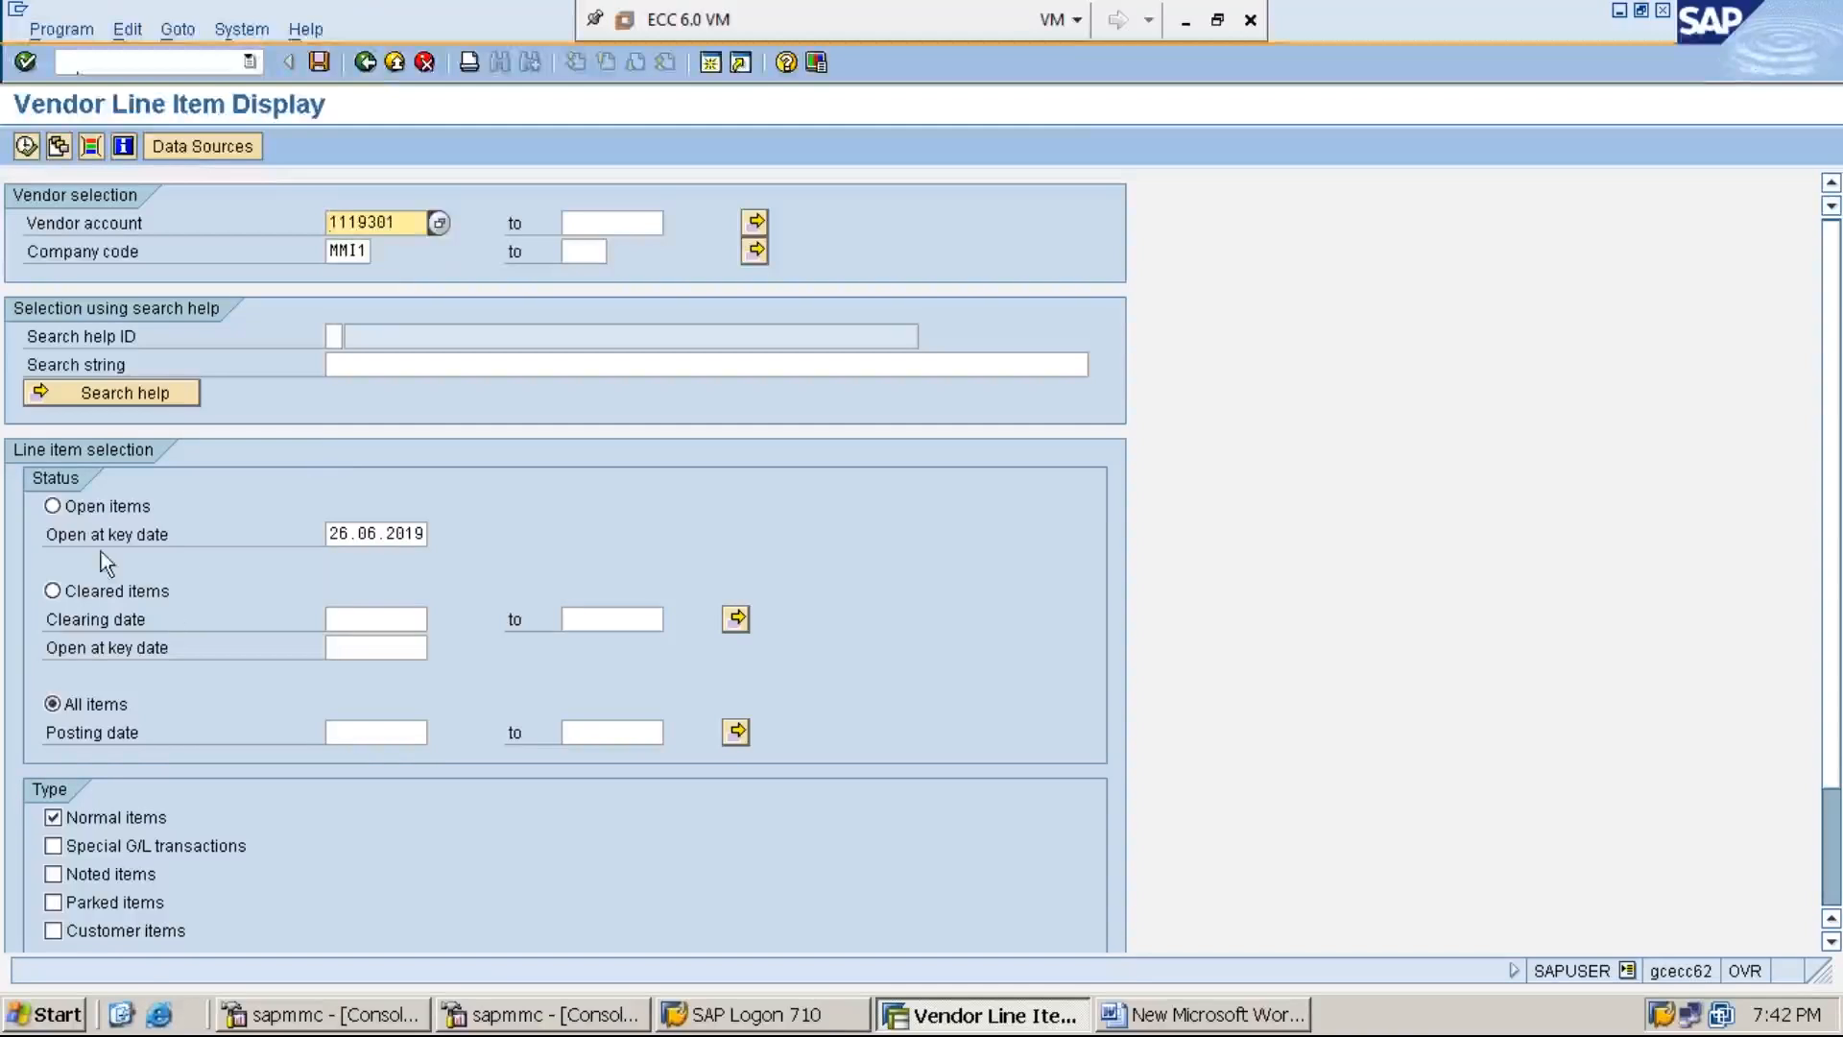
click(85, 513)
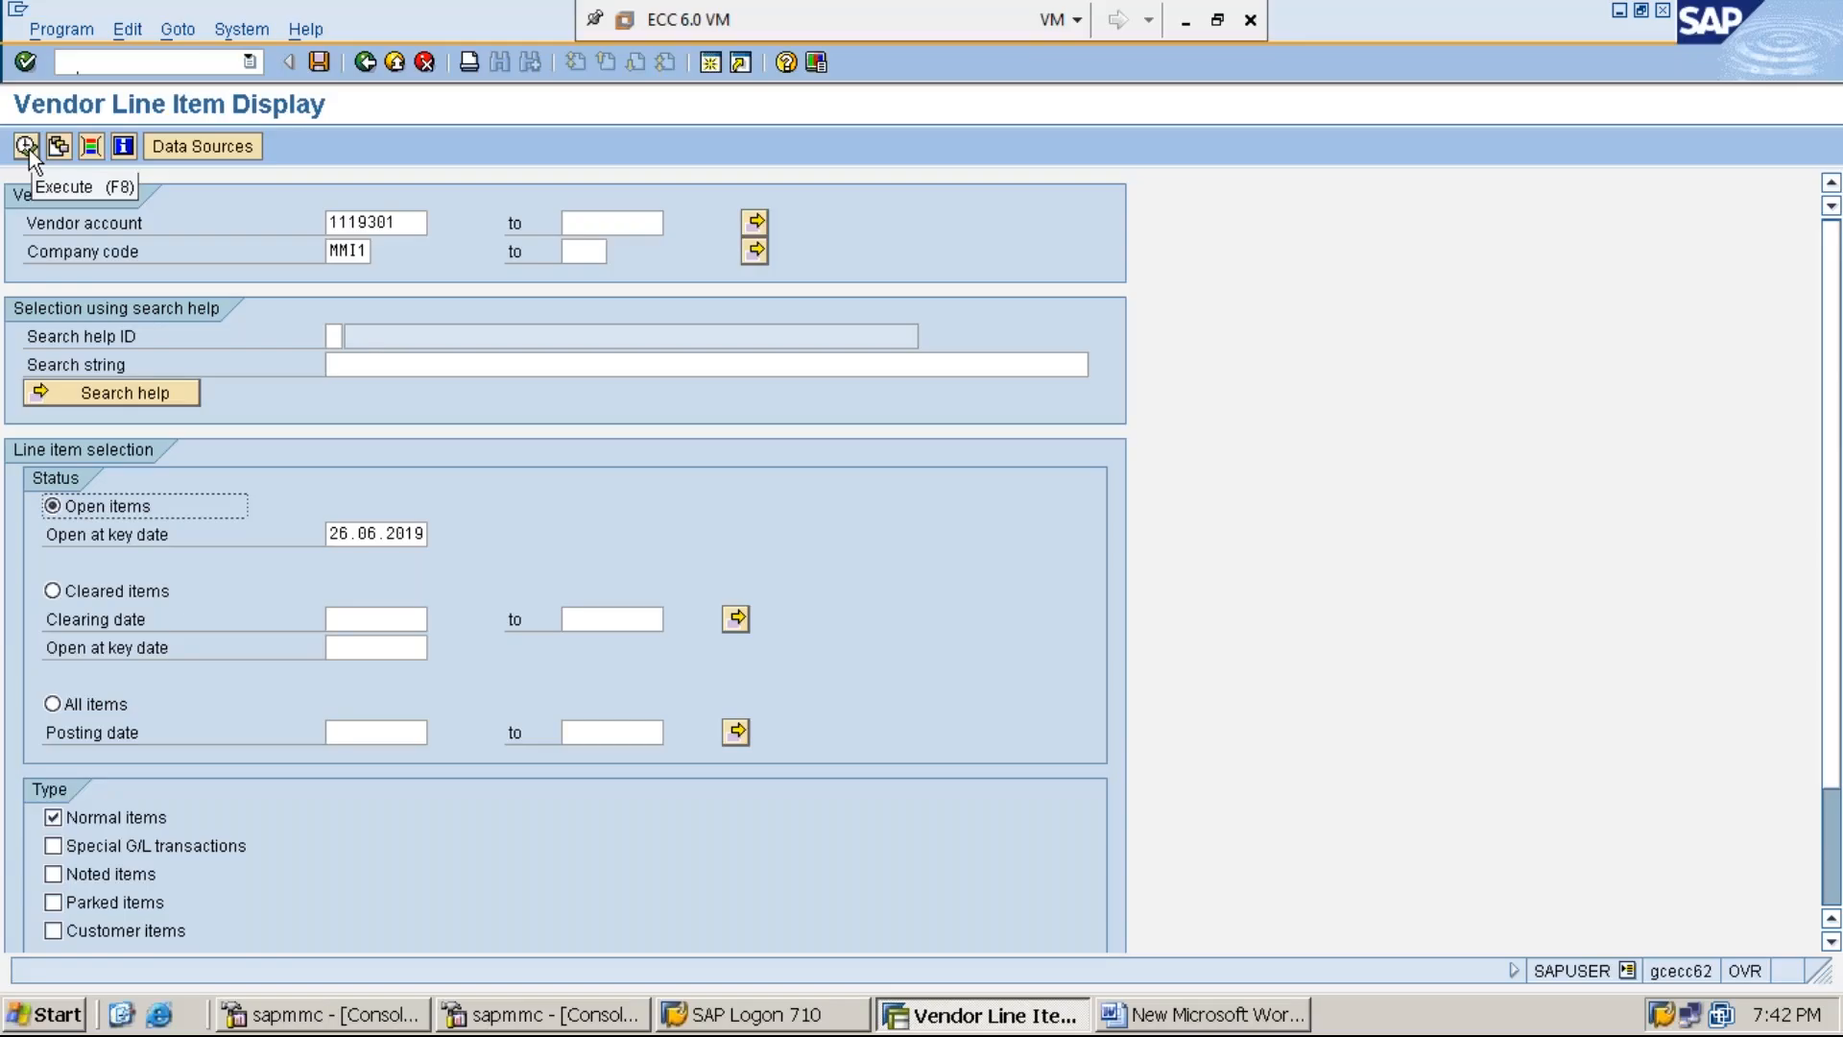
click(29, 148)
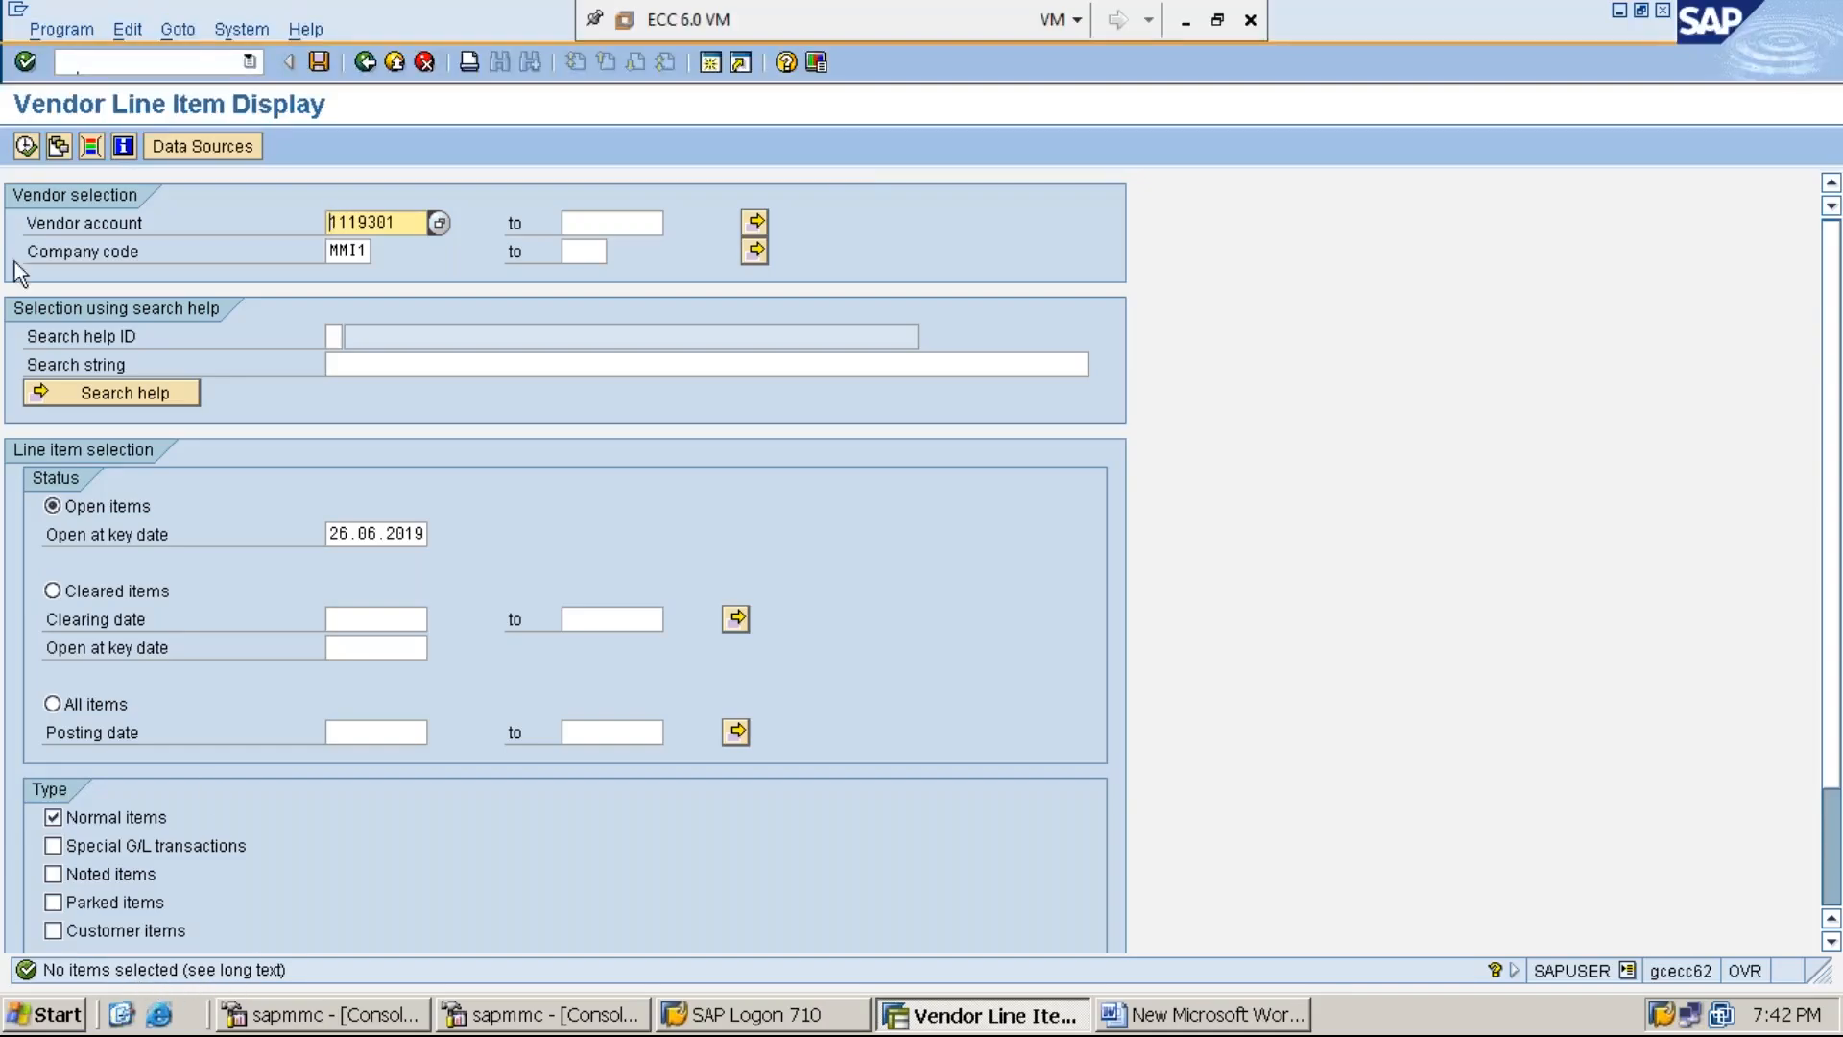
click(108, 507)
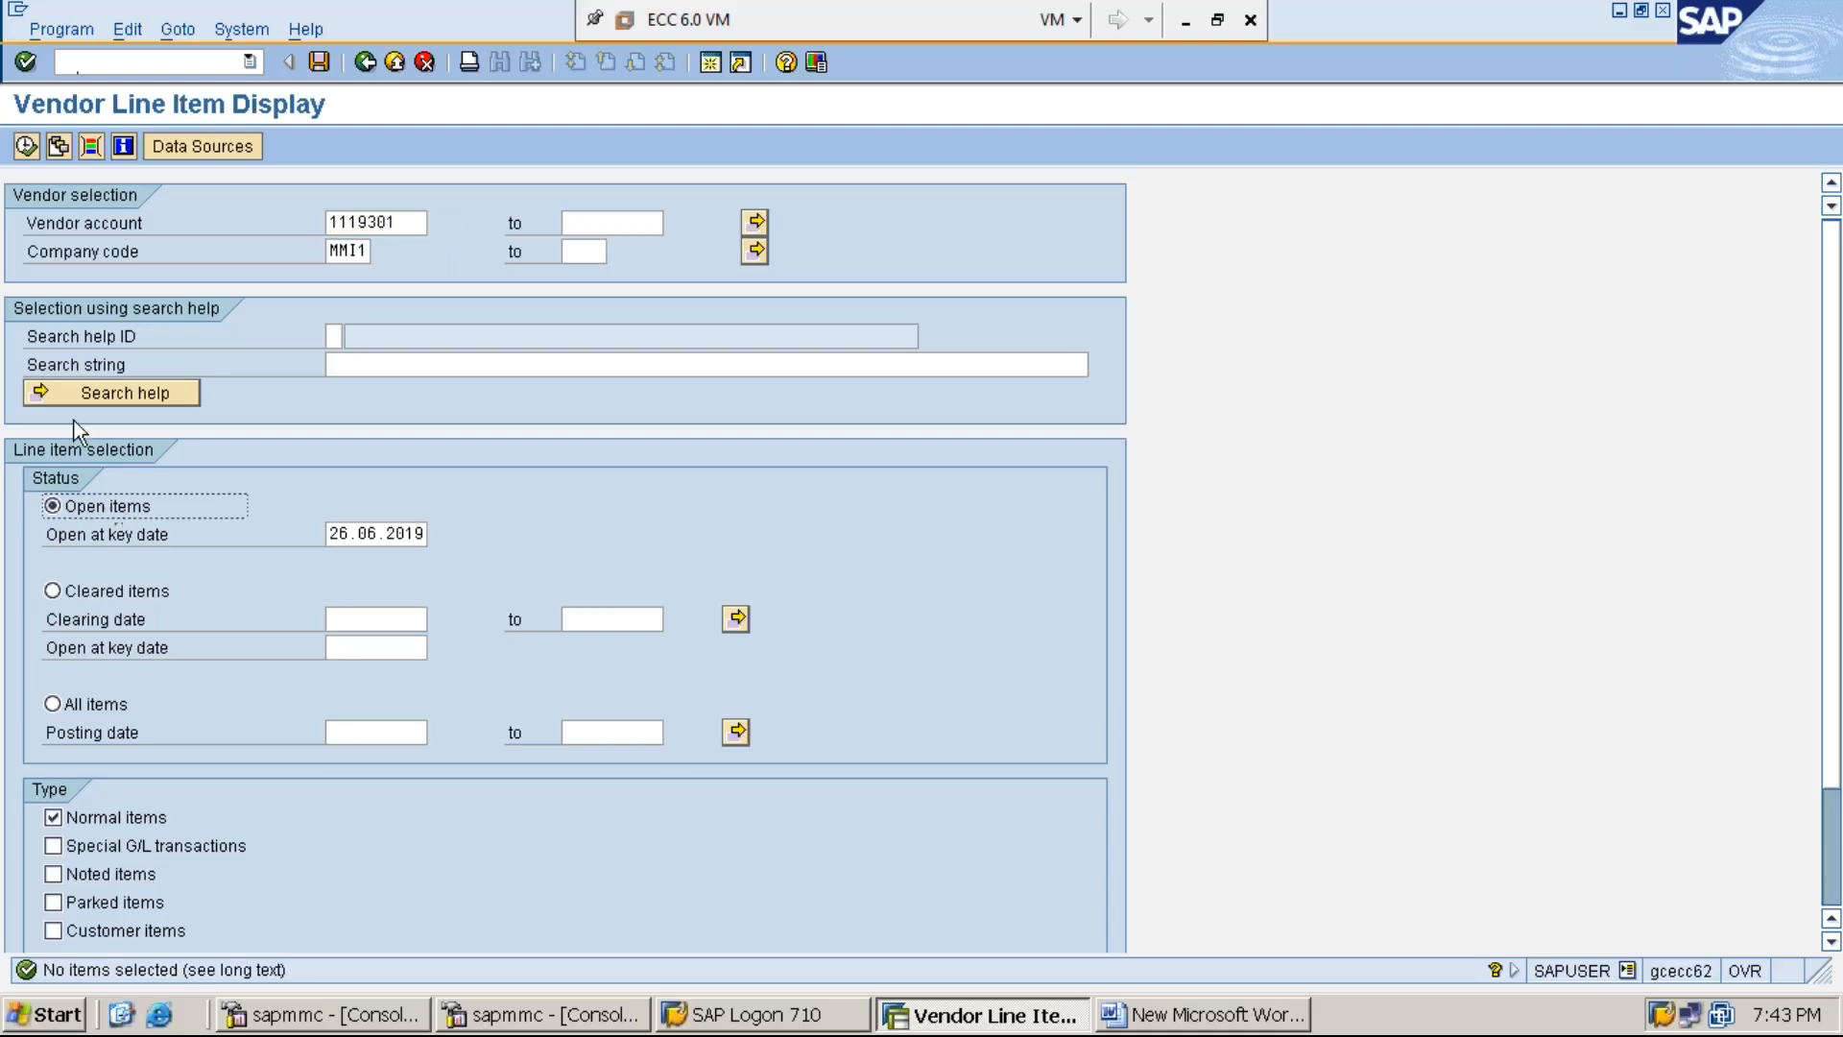
click(27, 145)
click(27, 143)
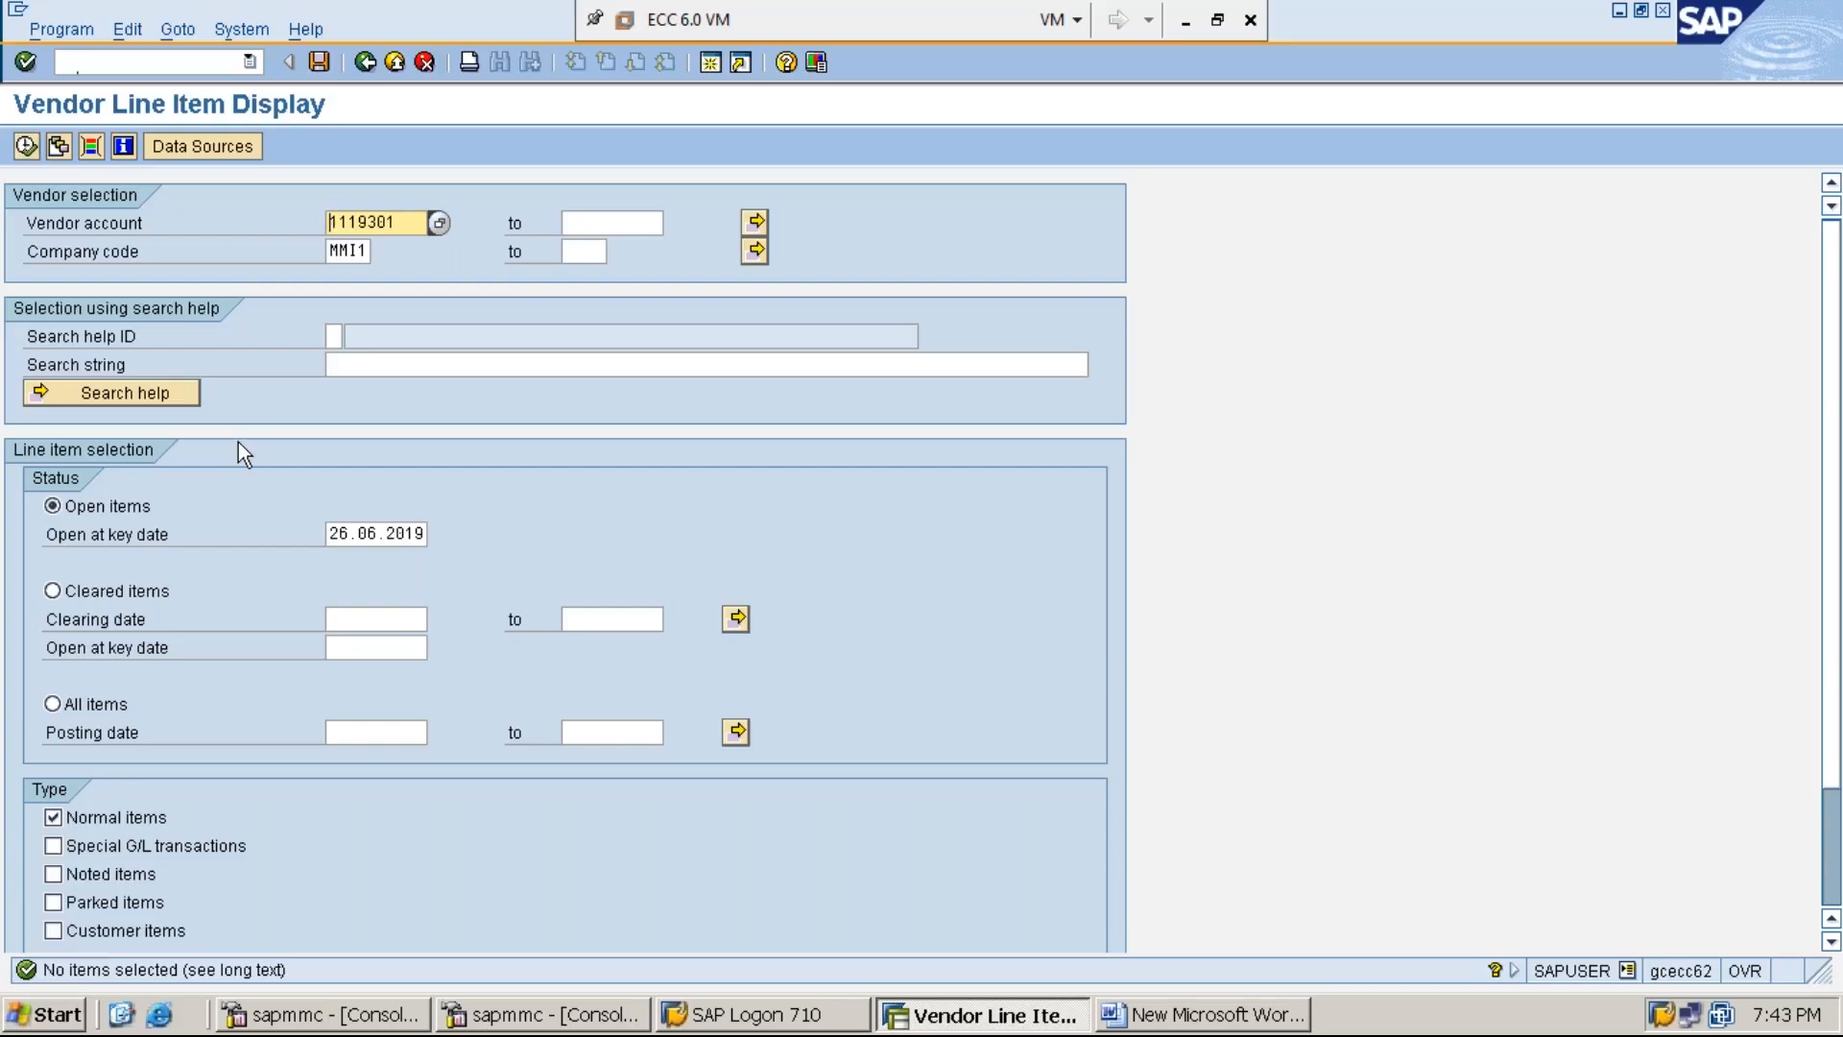
Display the vendor's line items with the All items status, and again with the Cleared items status.
click(100, 711)
click(26, 146)
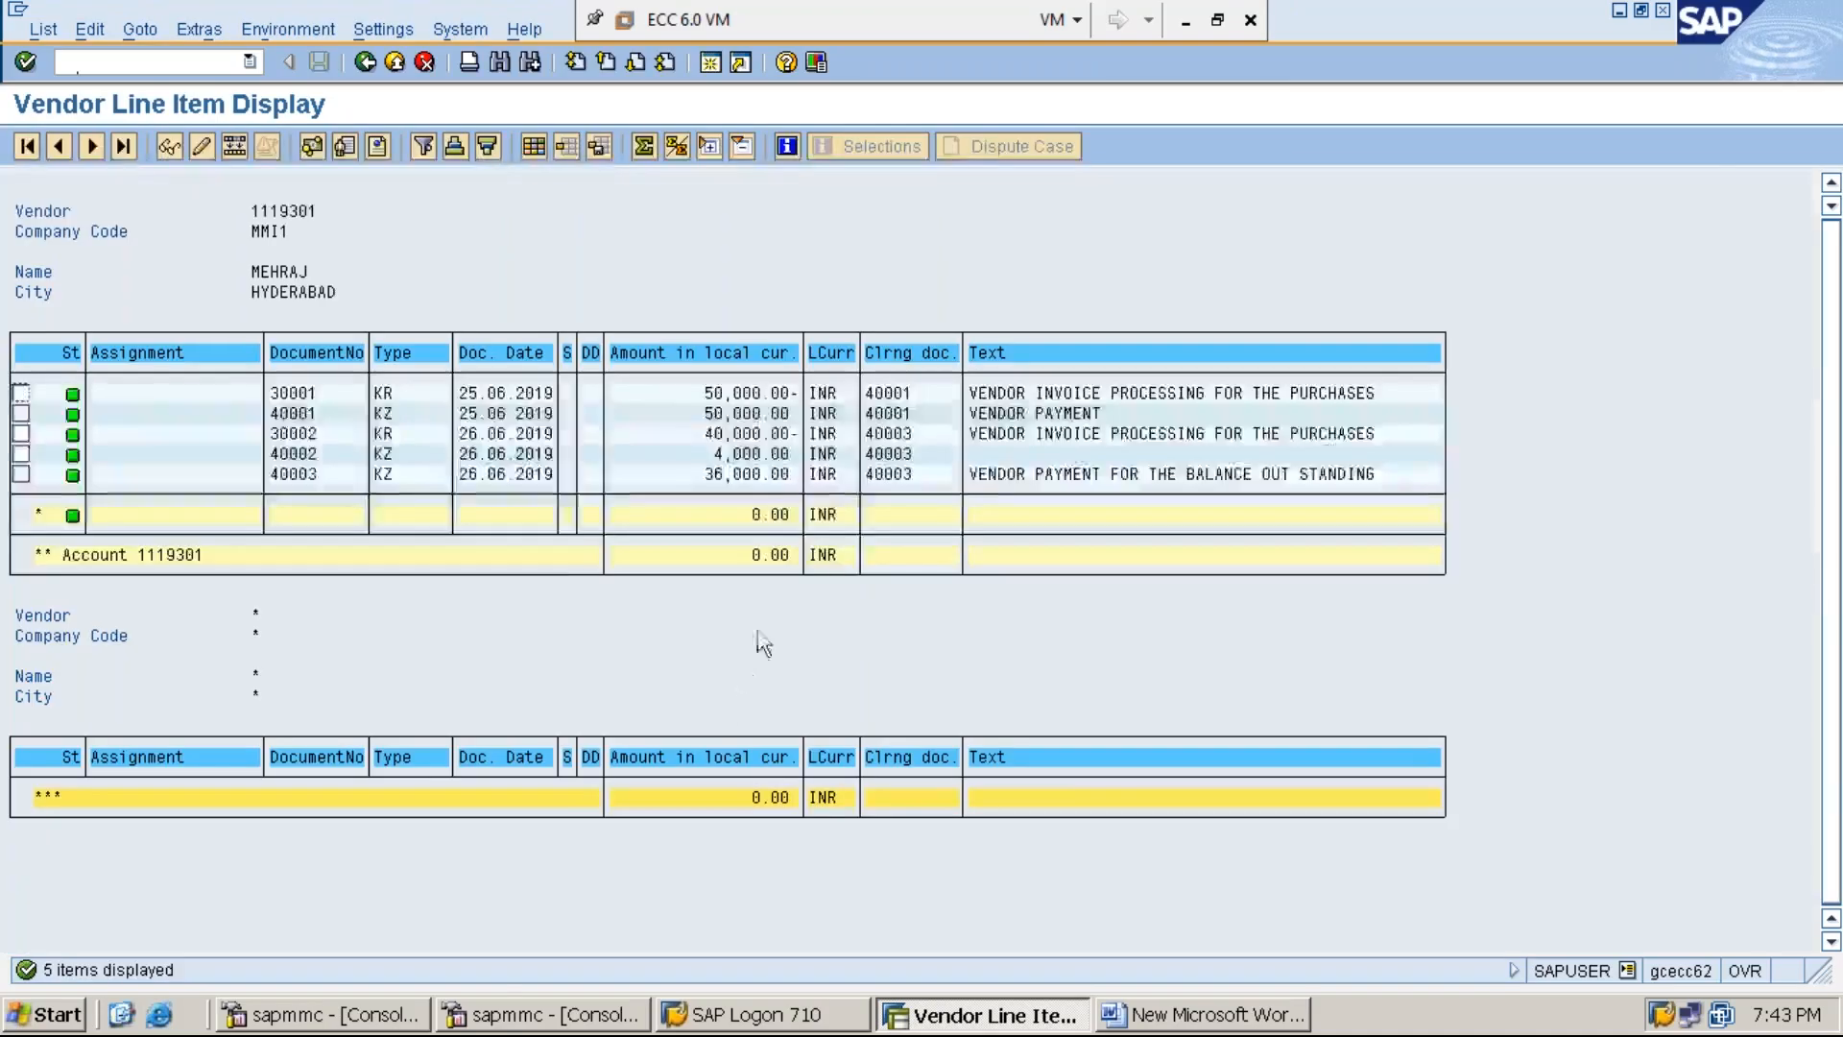
click(364, 63)
click(129, 587)
click(26, 147)
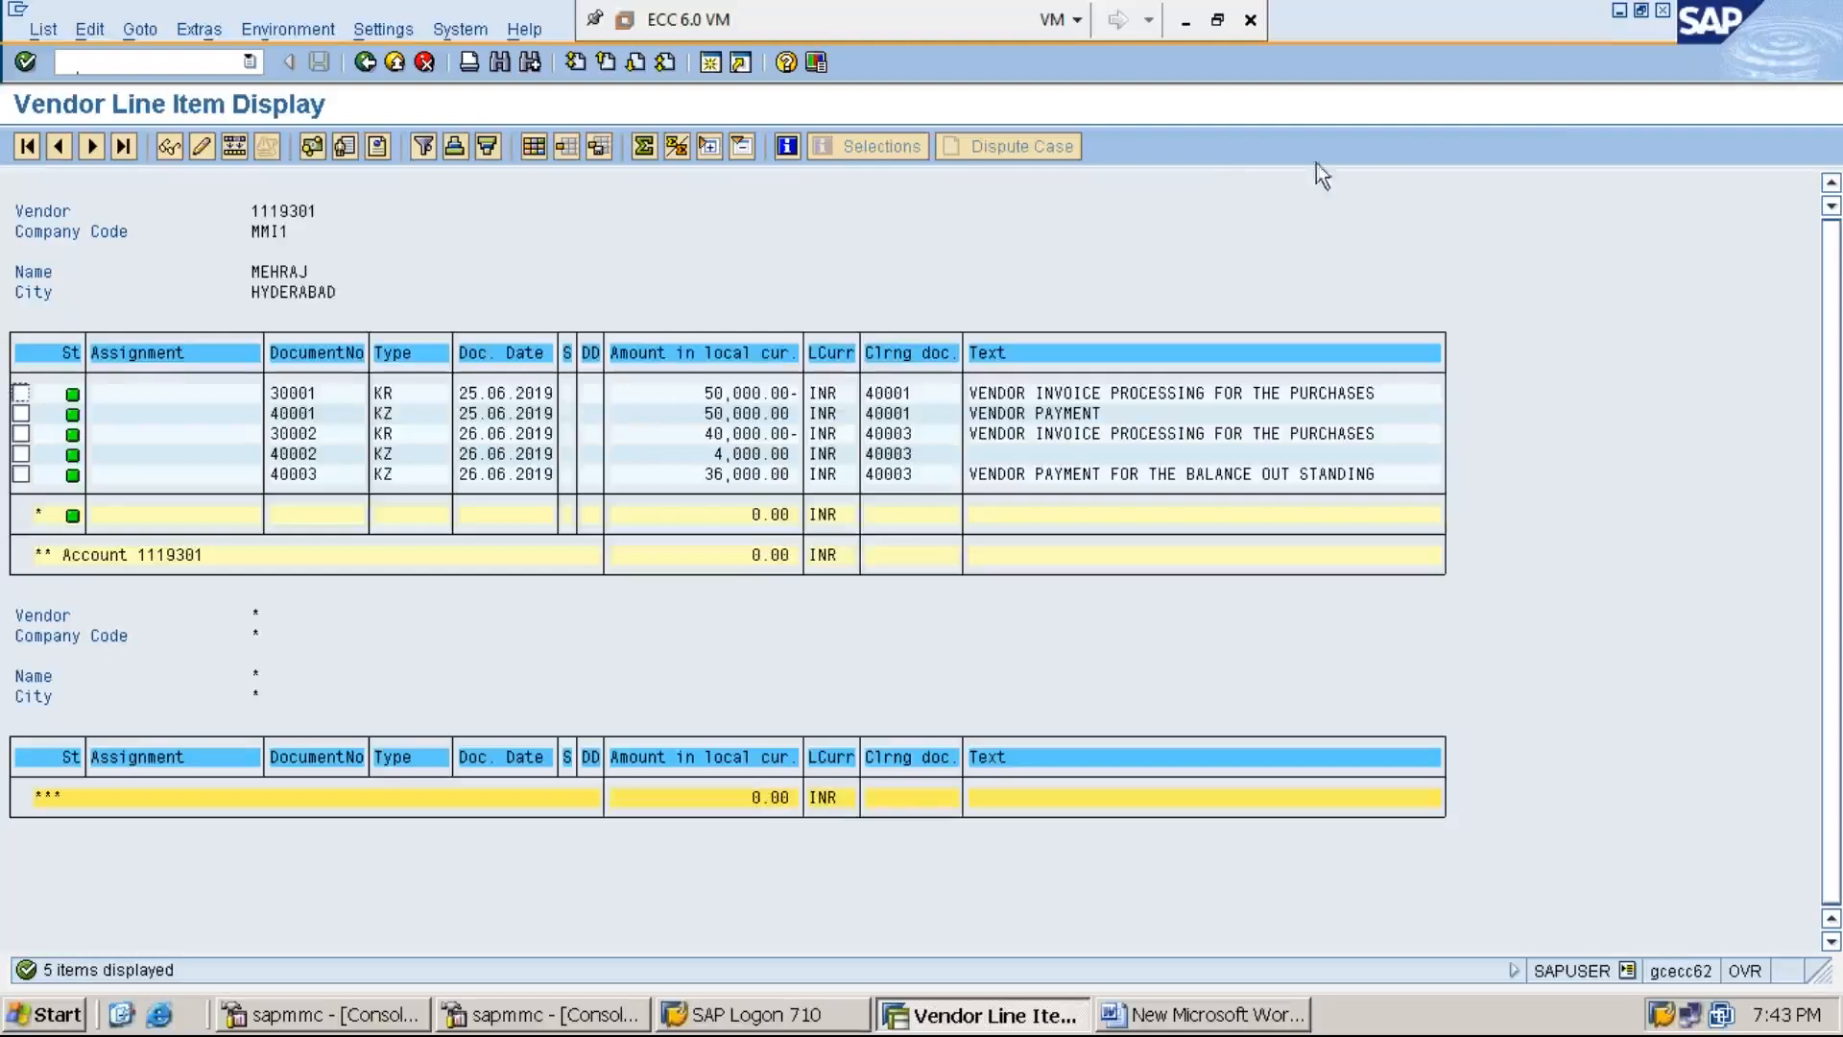
Switch to the Word document and copy the "PARTIAL PAYMENT:" heading with its illustration, through the balance amount line.
click(1618, 12)
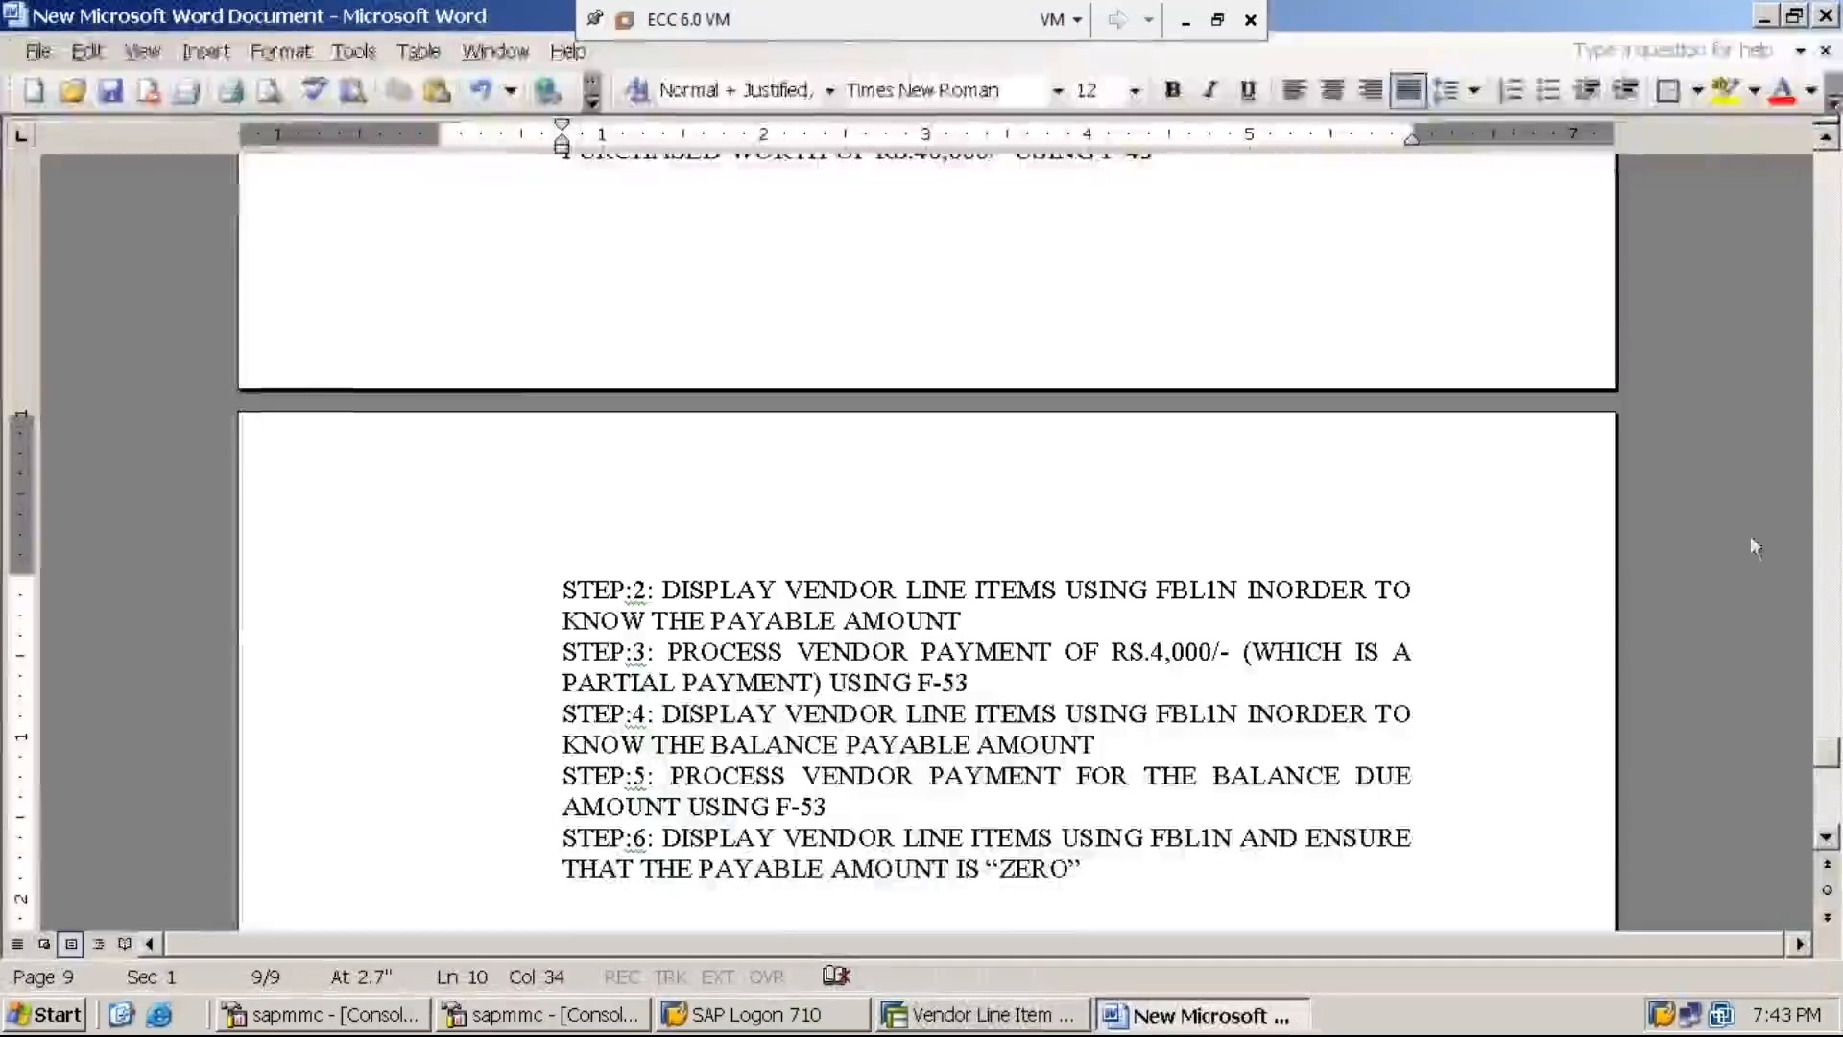
drag(1831, 753, 1833, 738)
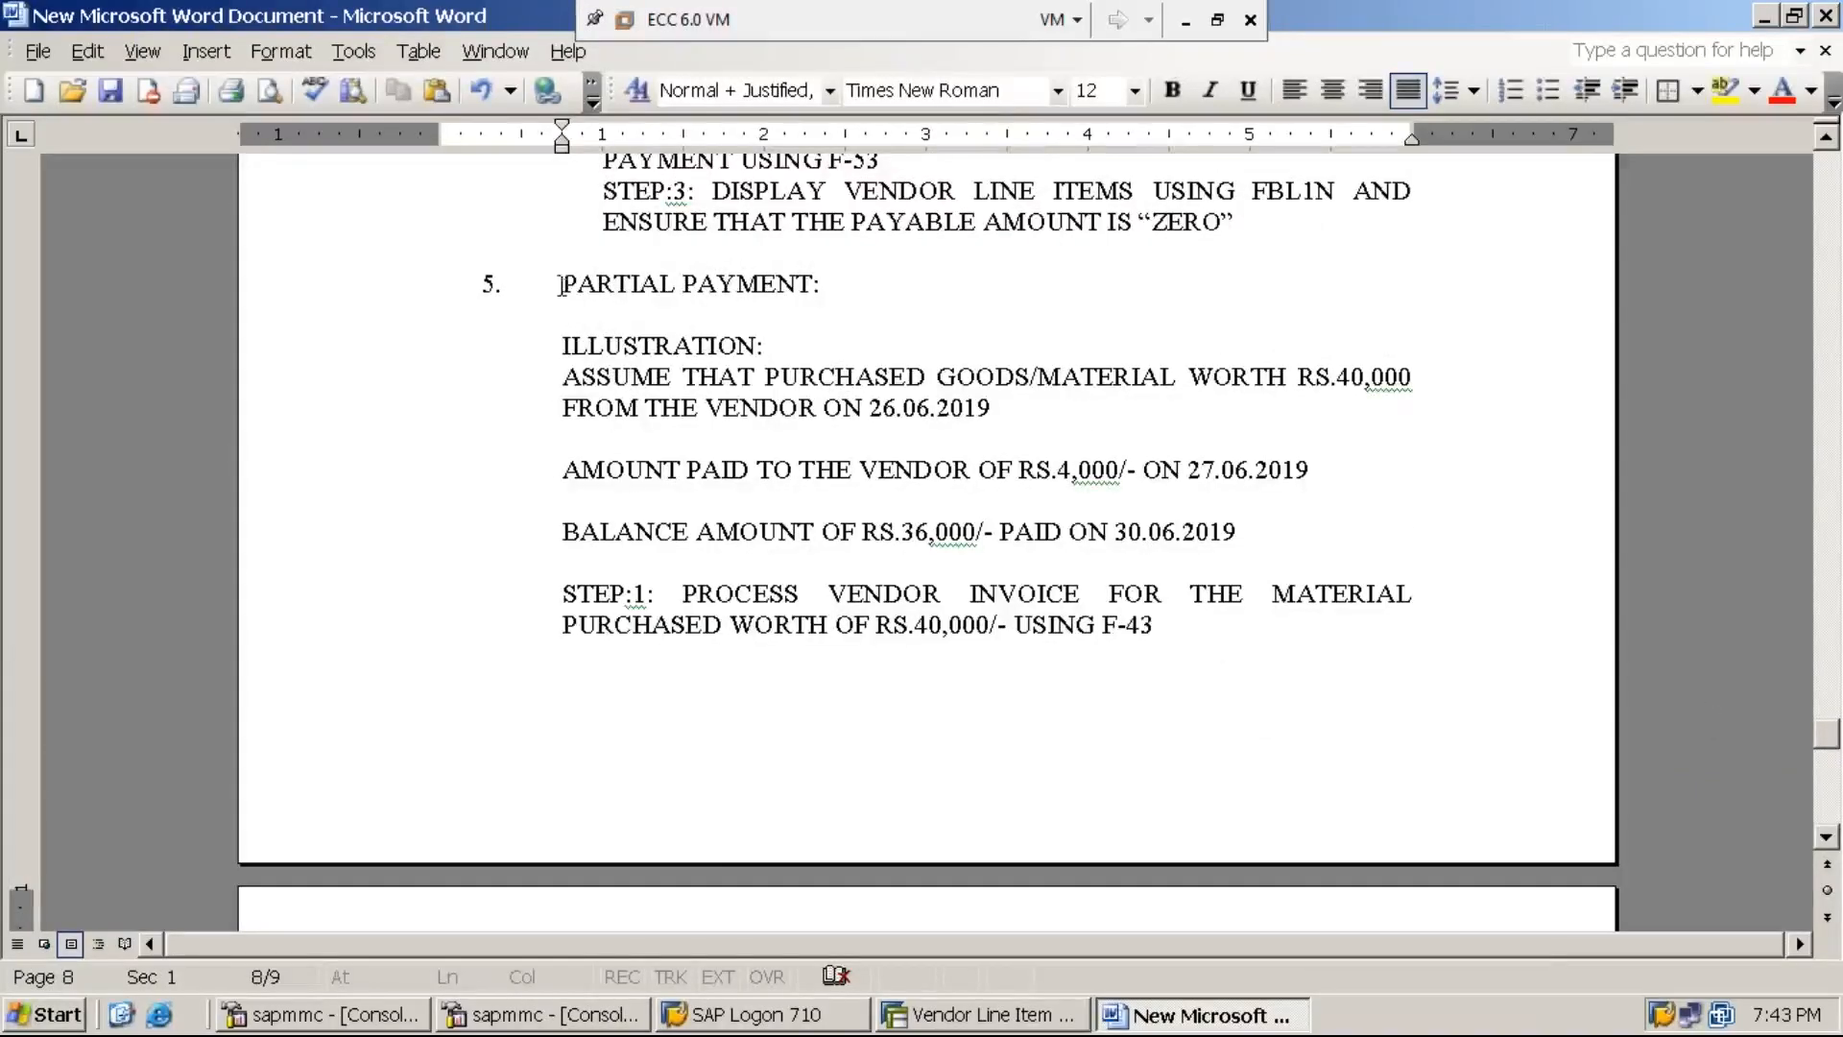
drag(561, 285, 1325, 522)
key(ctrl+c)
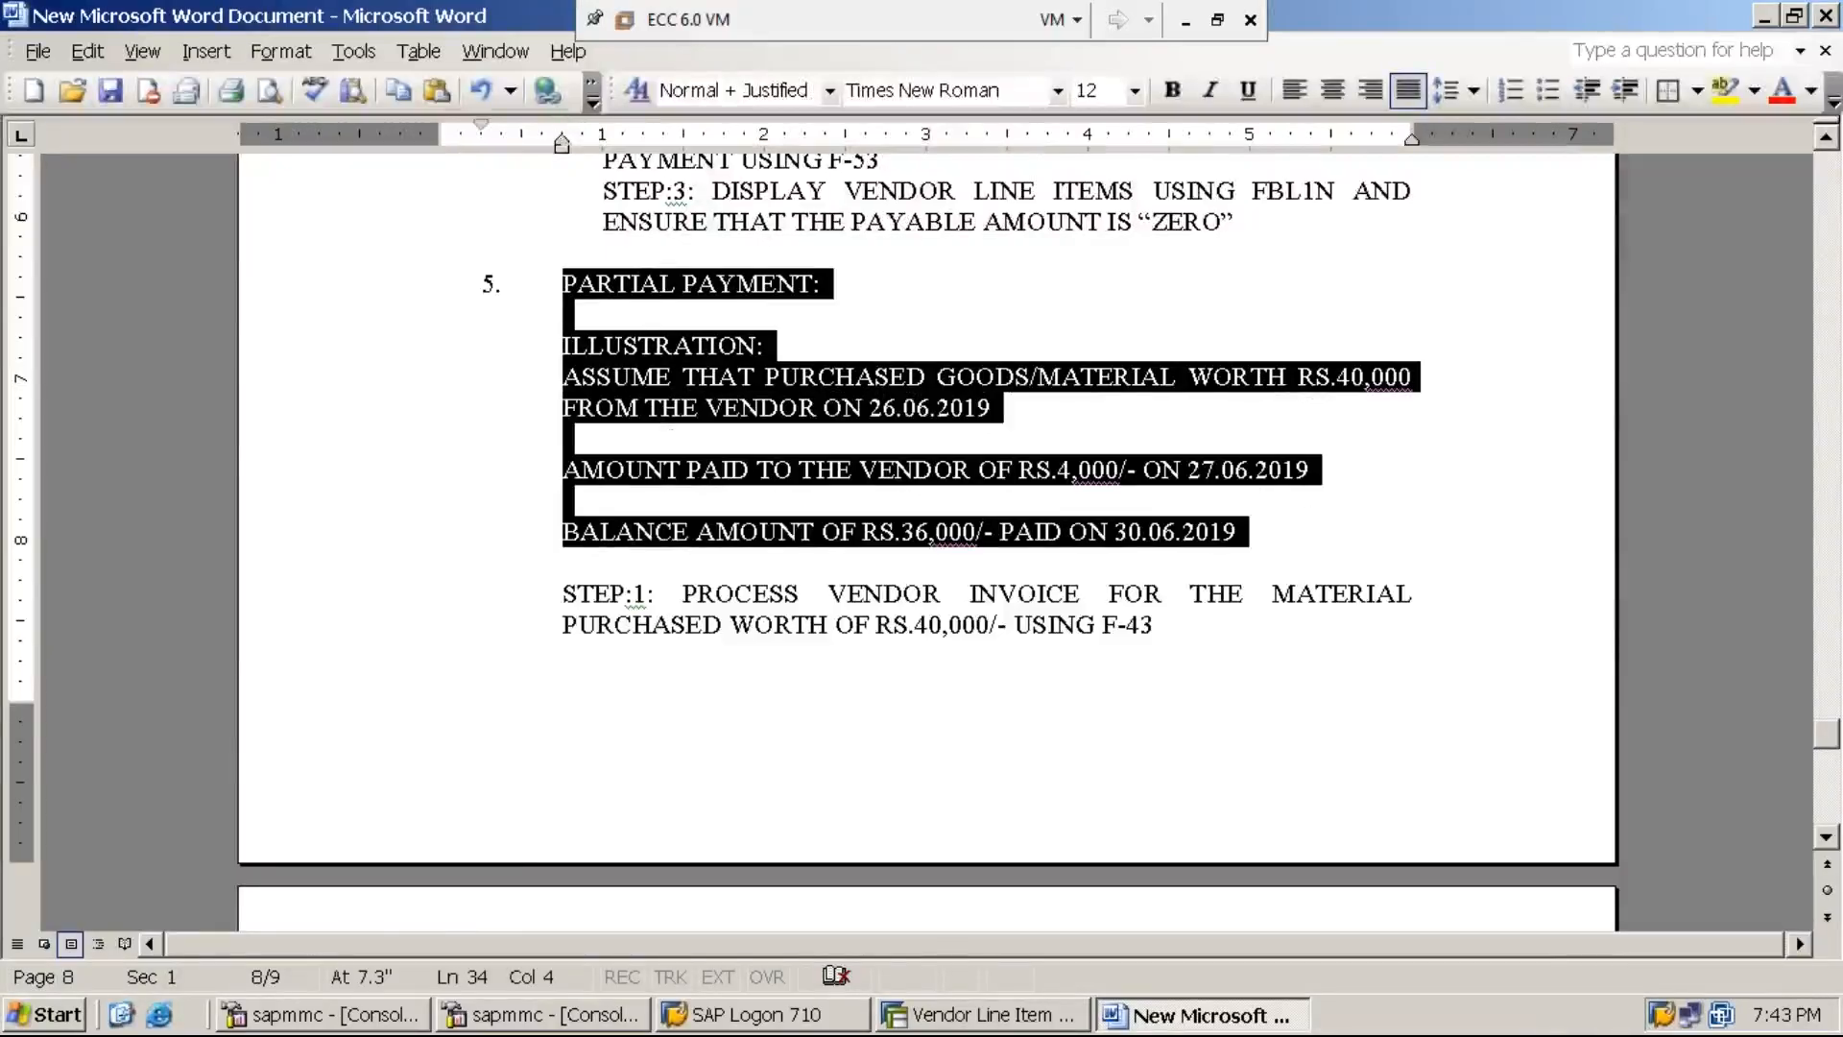
Add the heading "RESIDUAL PAYMENT:" below STEP:6 and paste the copied partial payment illustration under it.
mouse_move(1833, 754)
mouse_down()
mouse_move(1833, 806)
mouse_move(1833, 765)
mouse_up()
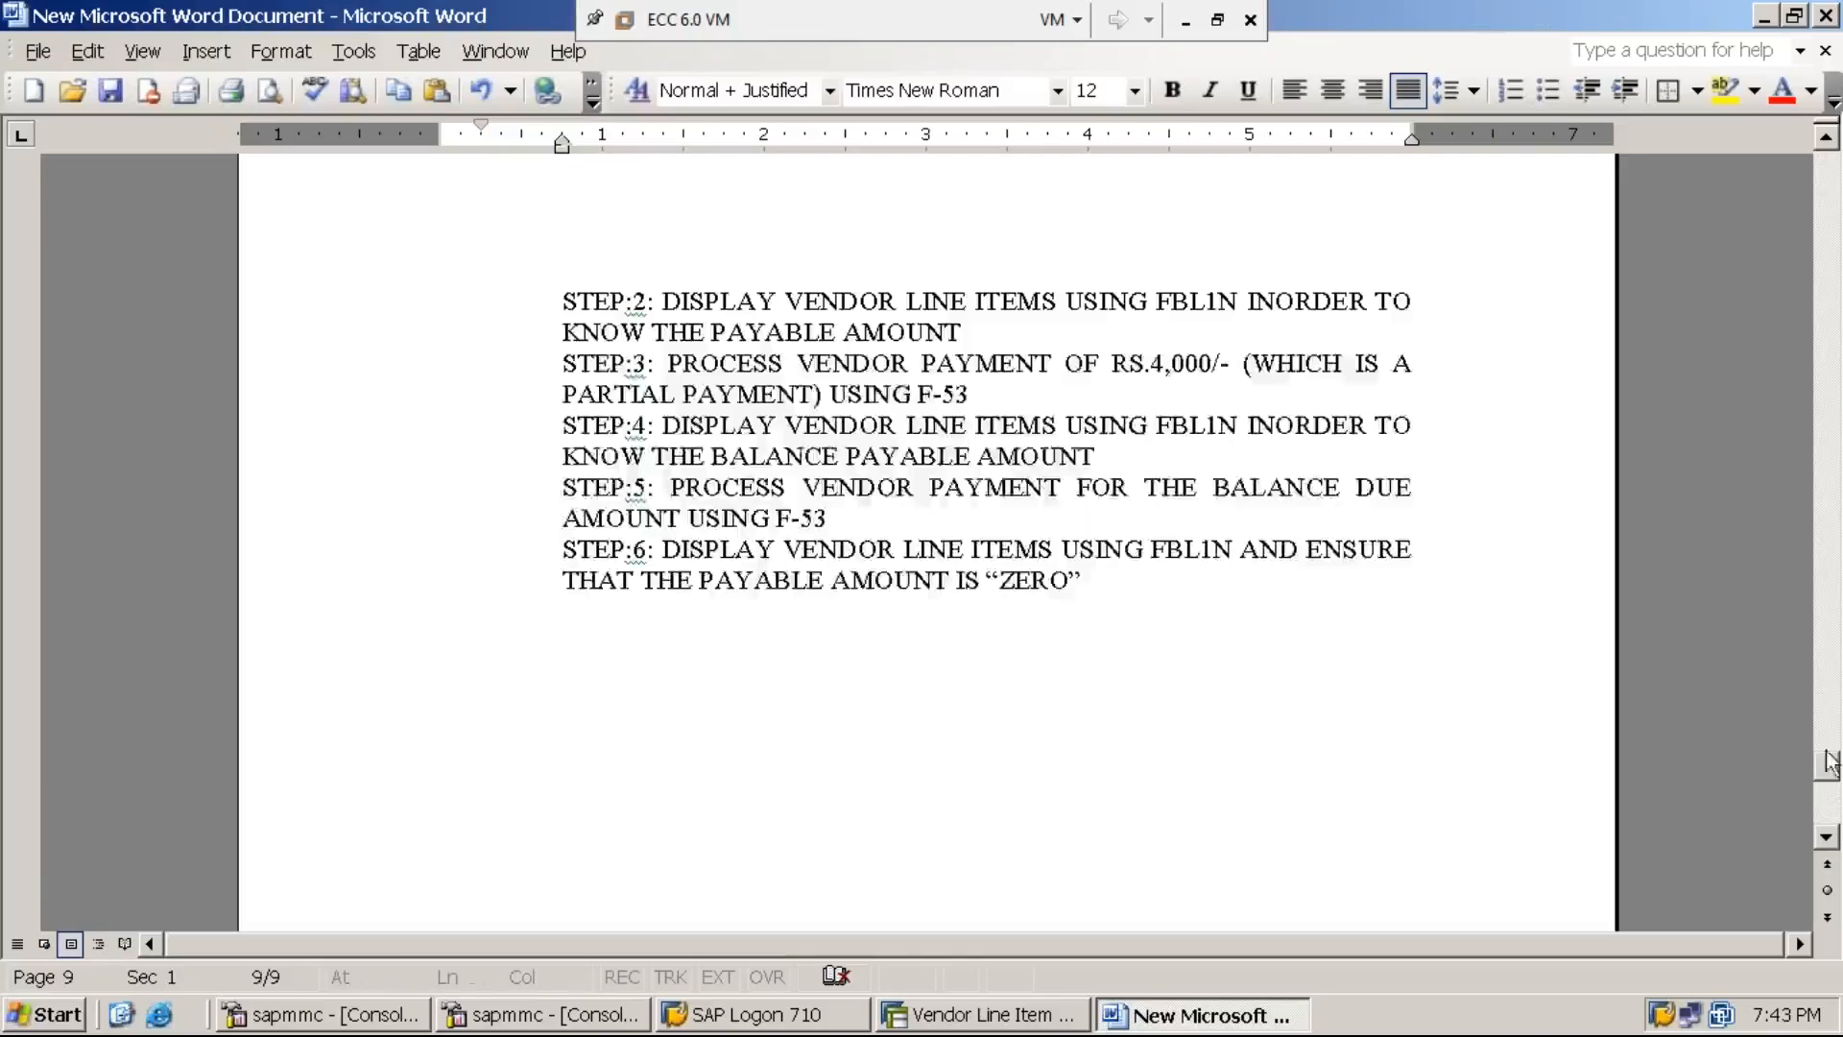
click(1108, 576)
key(Return)
key(Return)
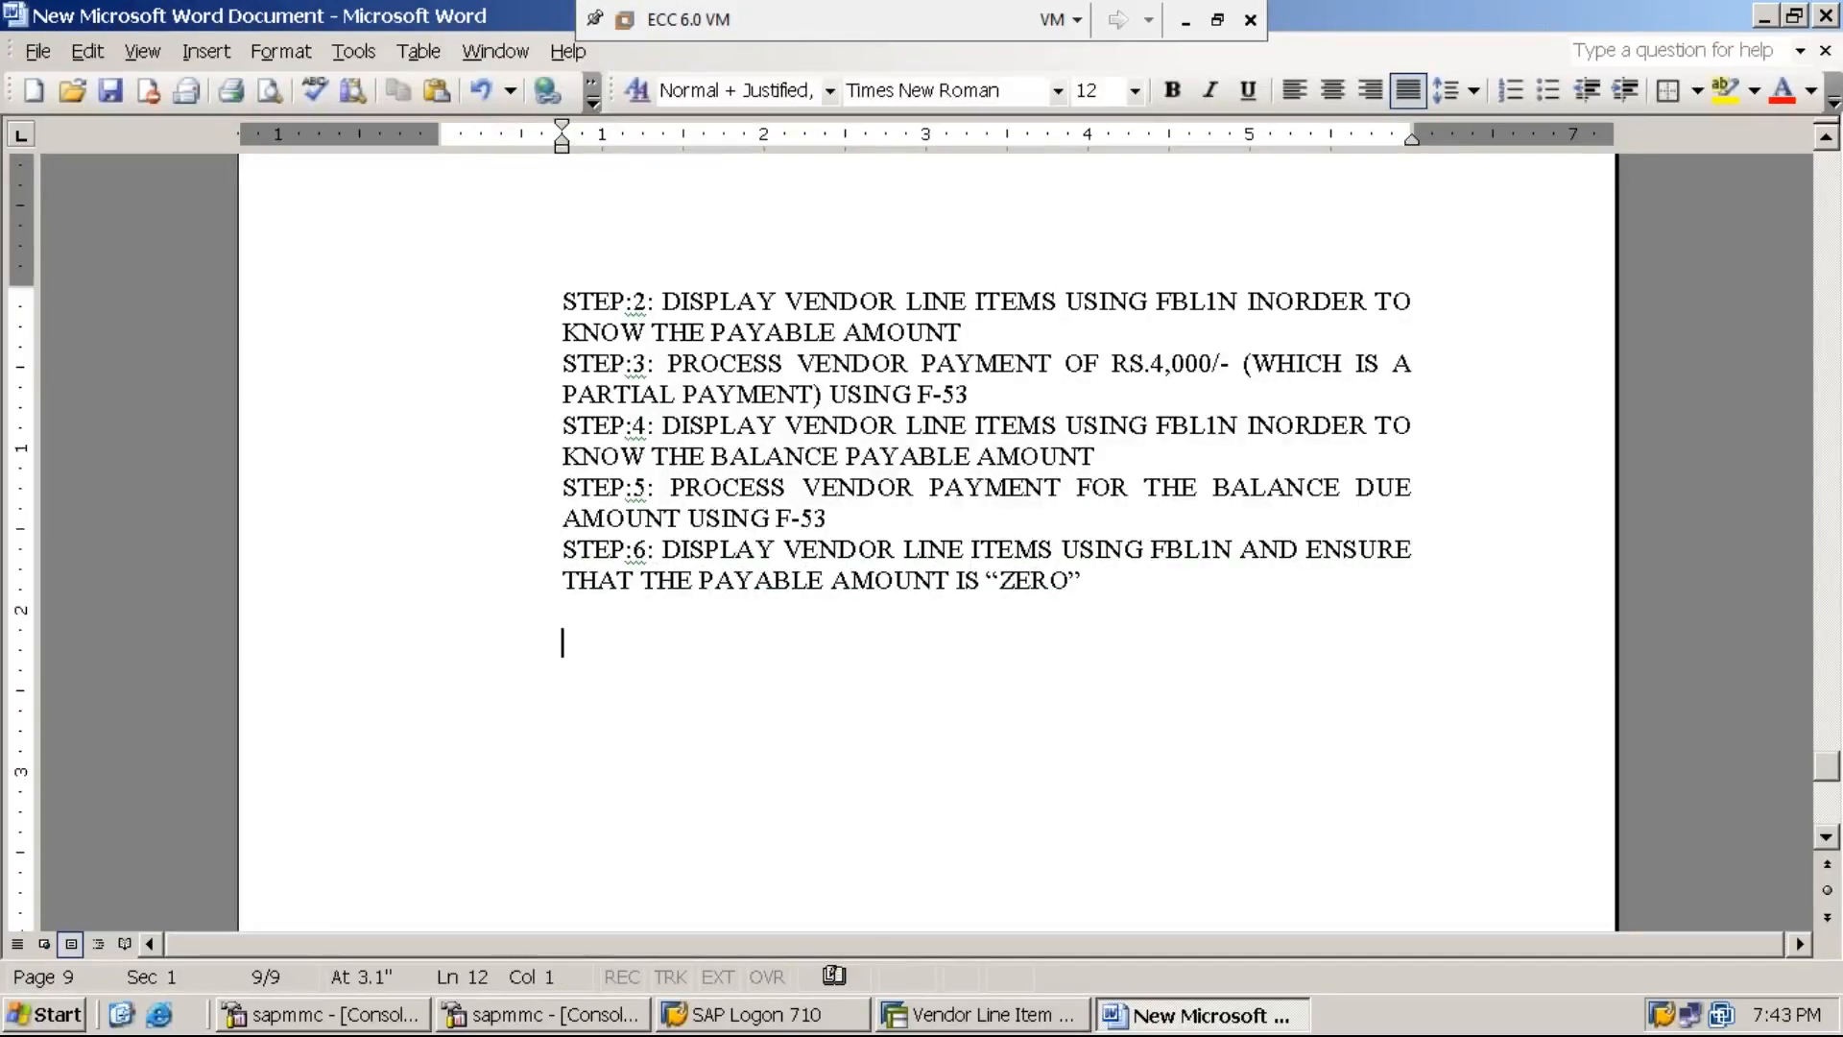
text(RESIDUAL PAYMENT)
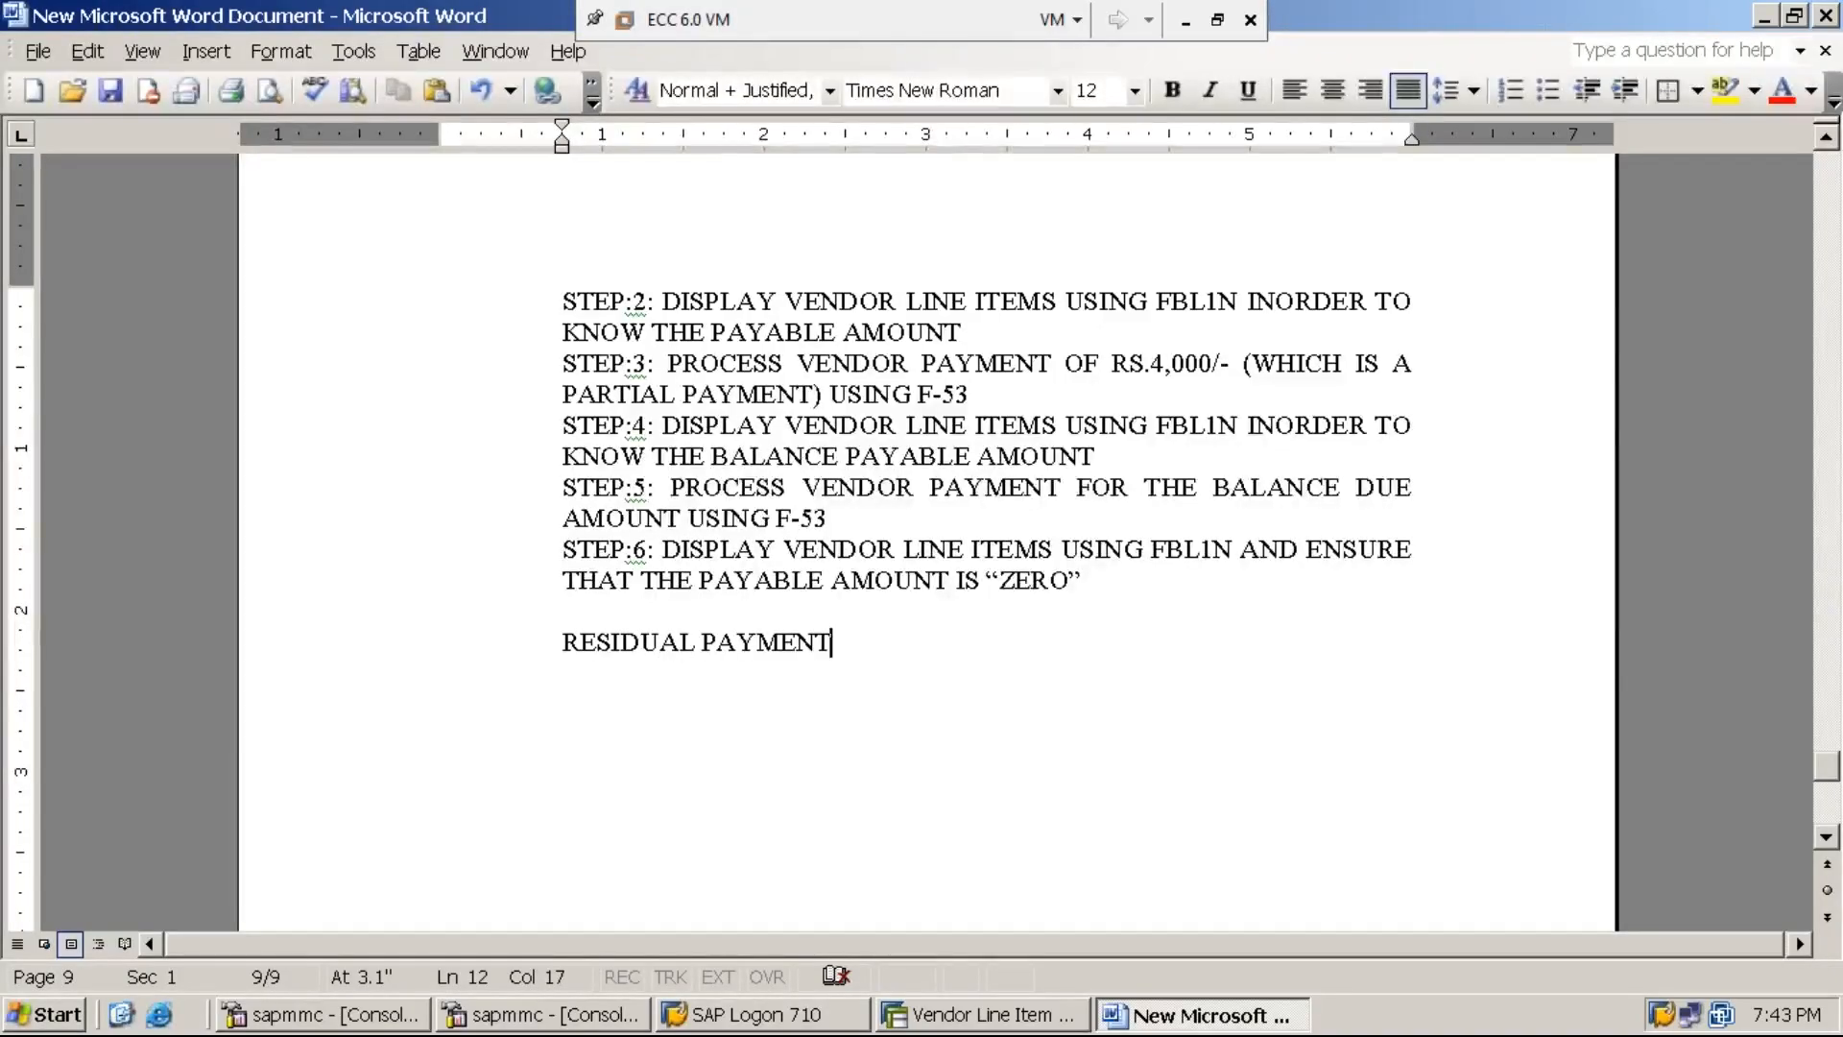
text(:)
key(Return)
key(ctrl+v)
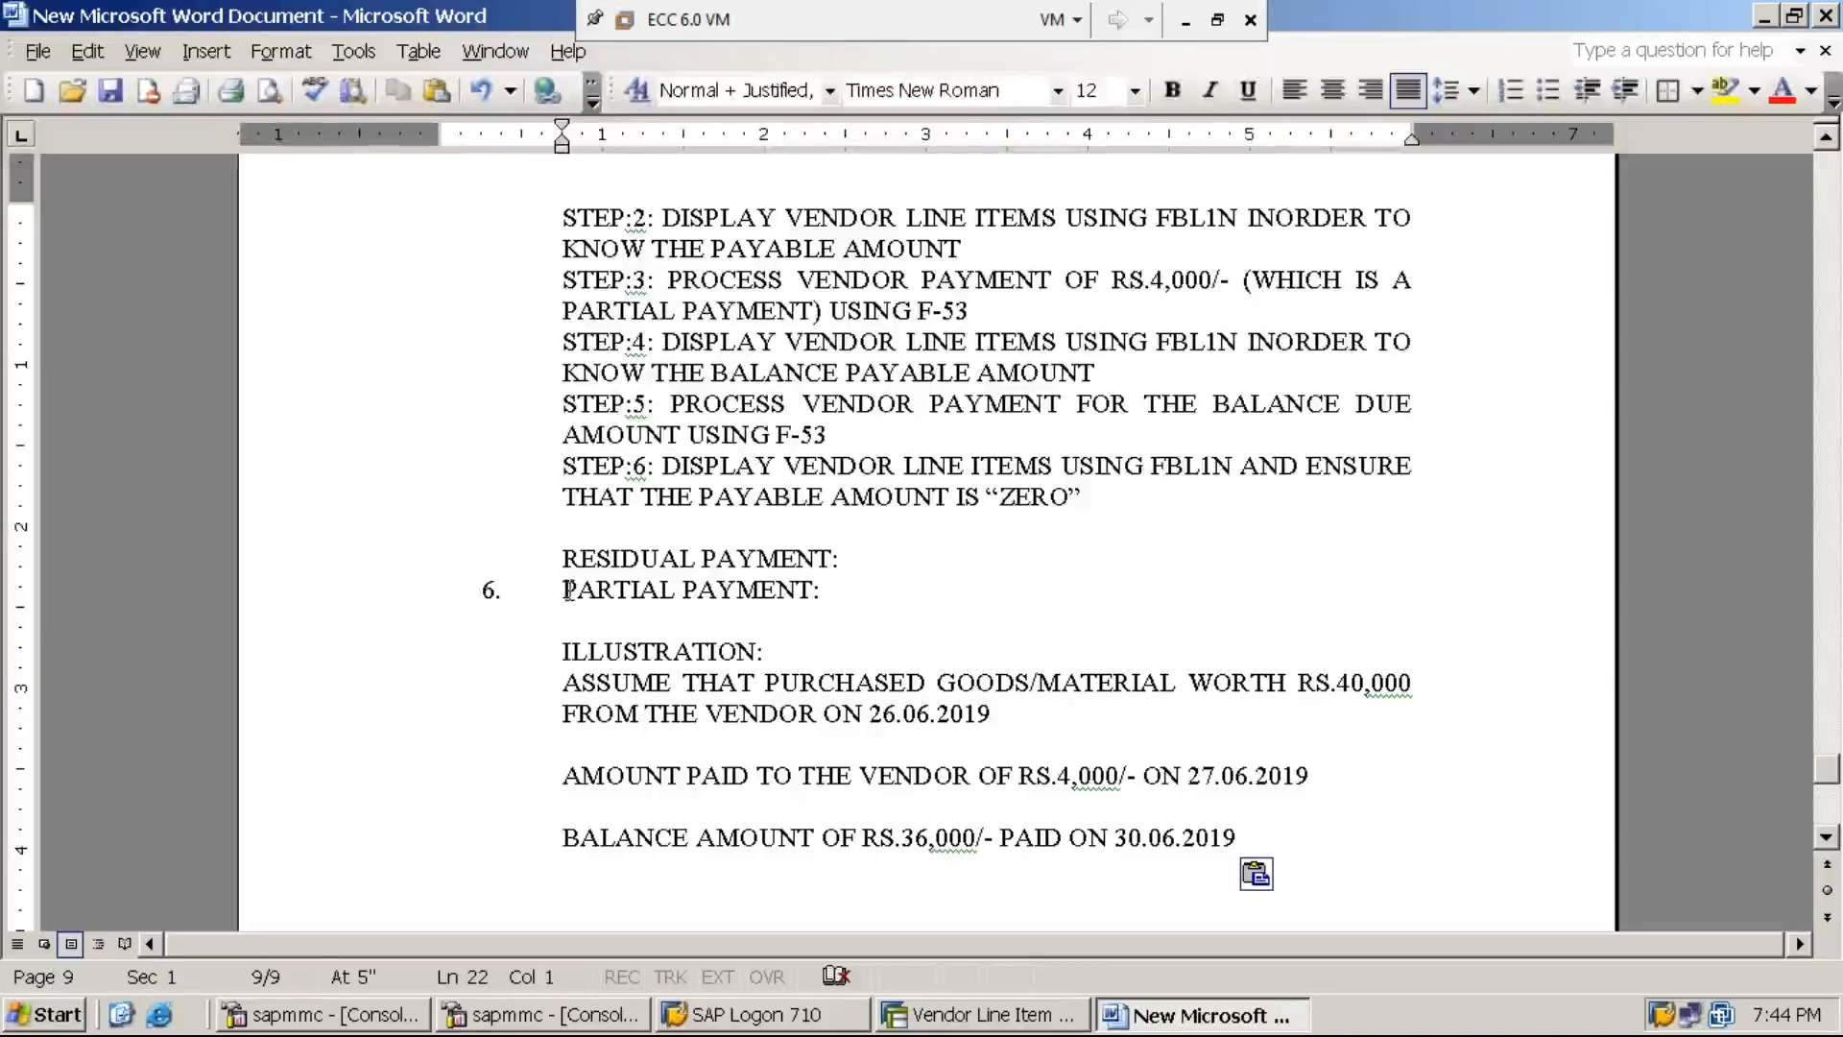
Move the "RESIDUAL PAYMENT" text over the pasted "PARTIAL PAYMENT" heading of item 6 and remove the leftover colon above it.
drag(562, 556, 837, 558)
key(ctrl+c)
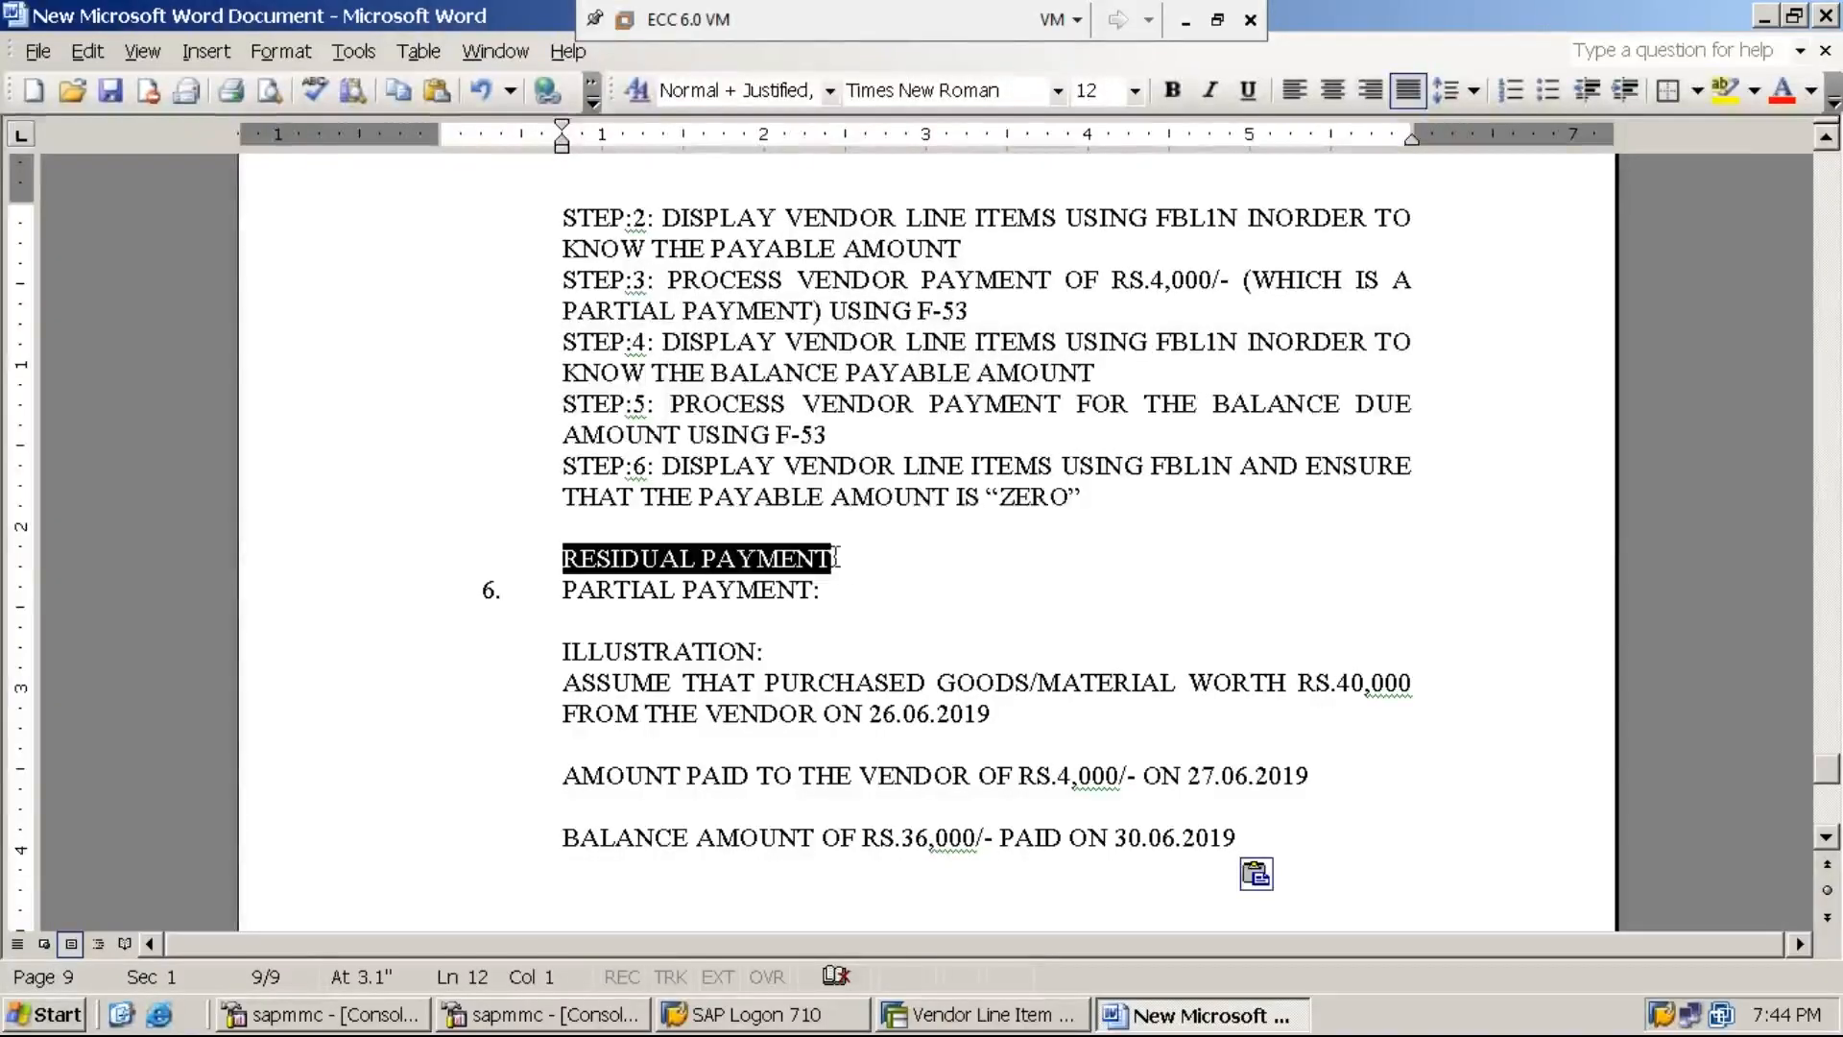
key(Delete)
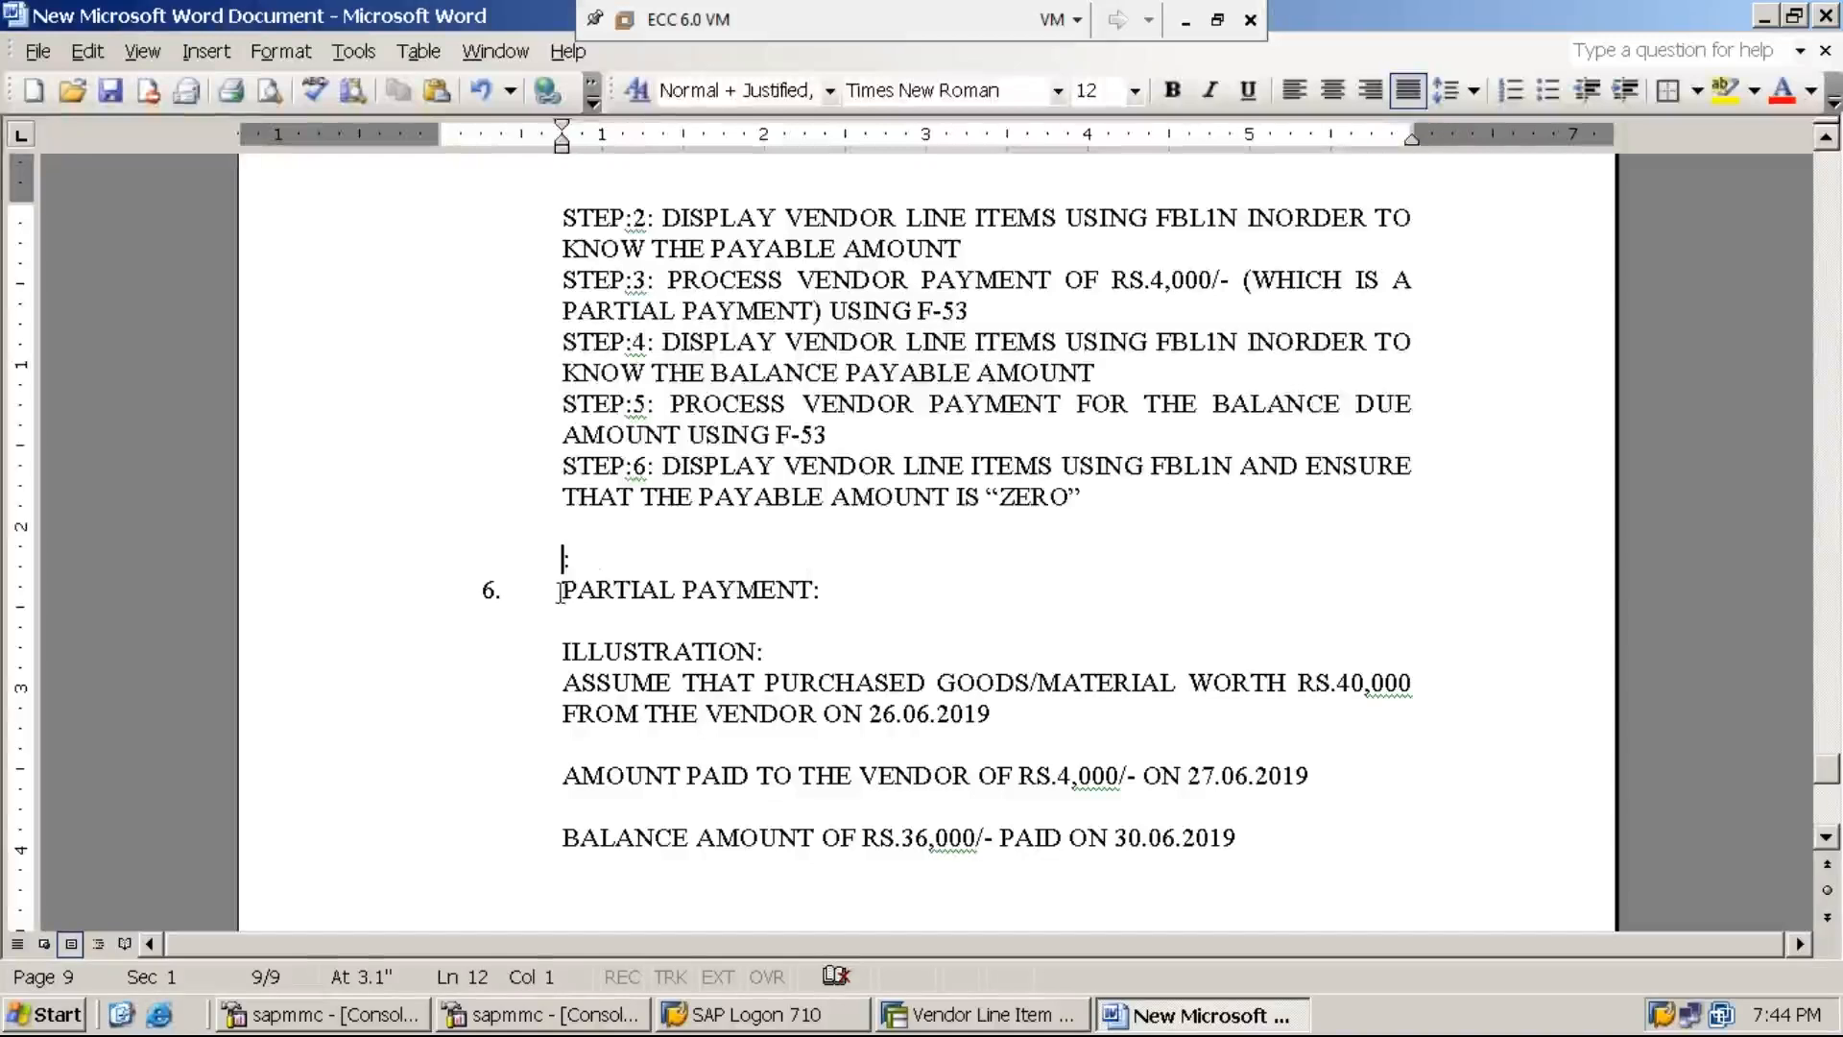
drag(563, 589, 812, 589)
key(ctrl+v)
click(576, 559)
key(BackSpace)
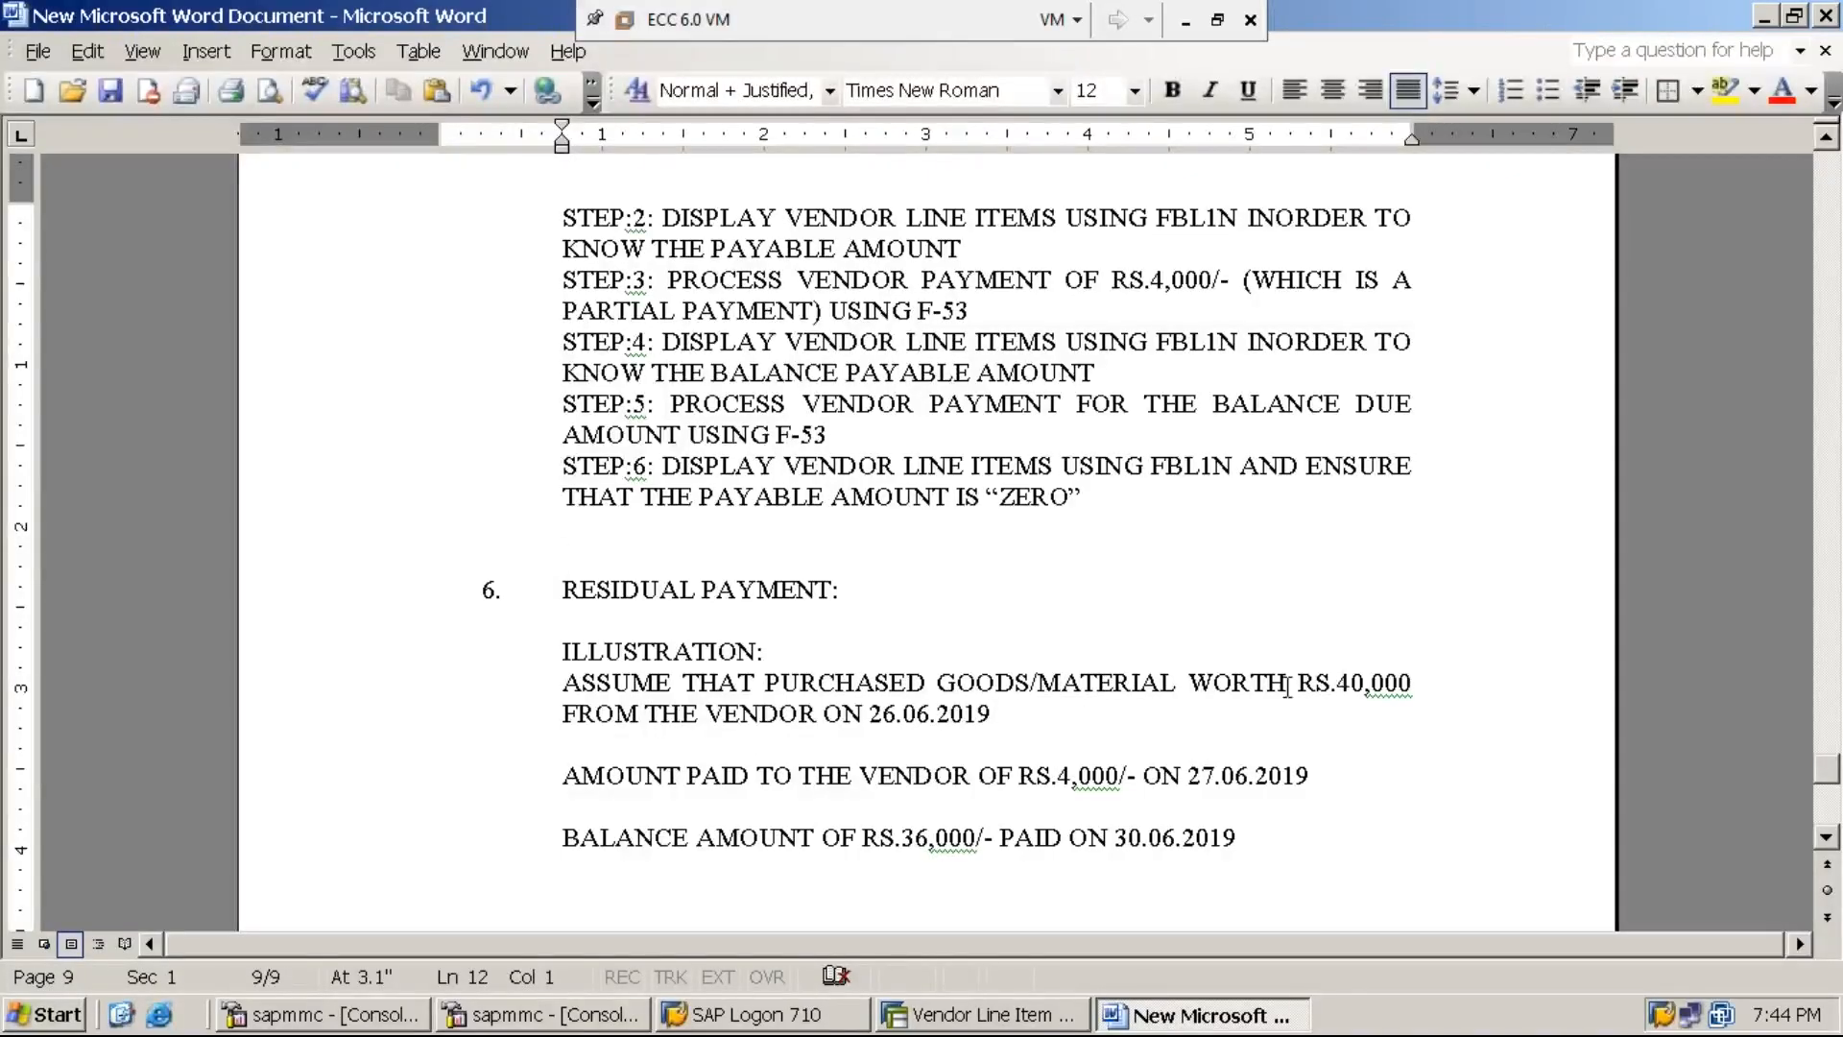
Change the worth of the purchased goods in the residual payment illustration to RS.90,000.
click(1337, 684)
key(Delete)
key(Delete)
key(Delete)
key(Delete)
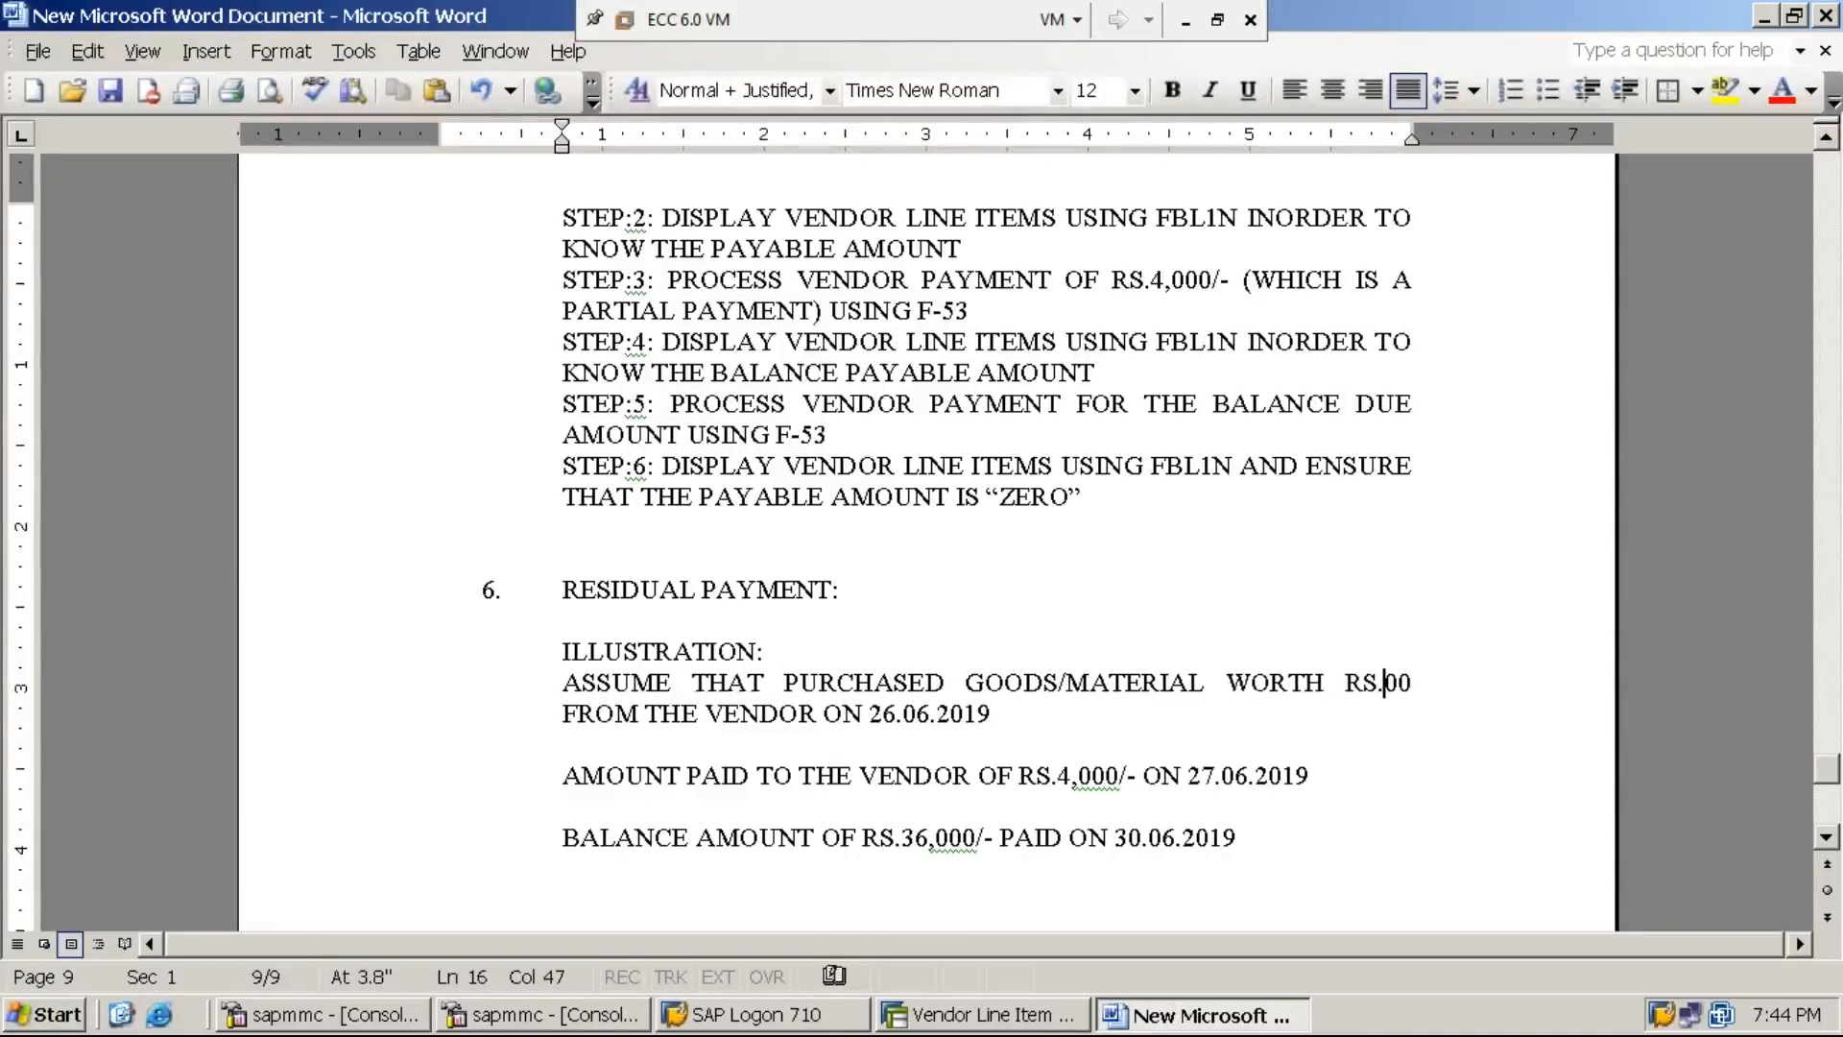
text(90,000)
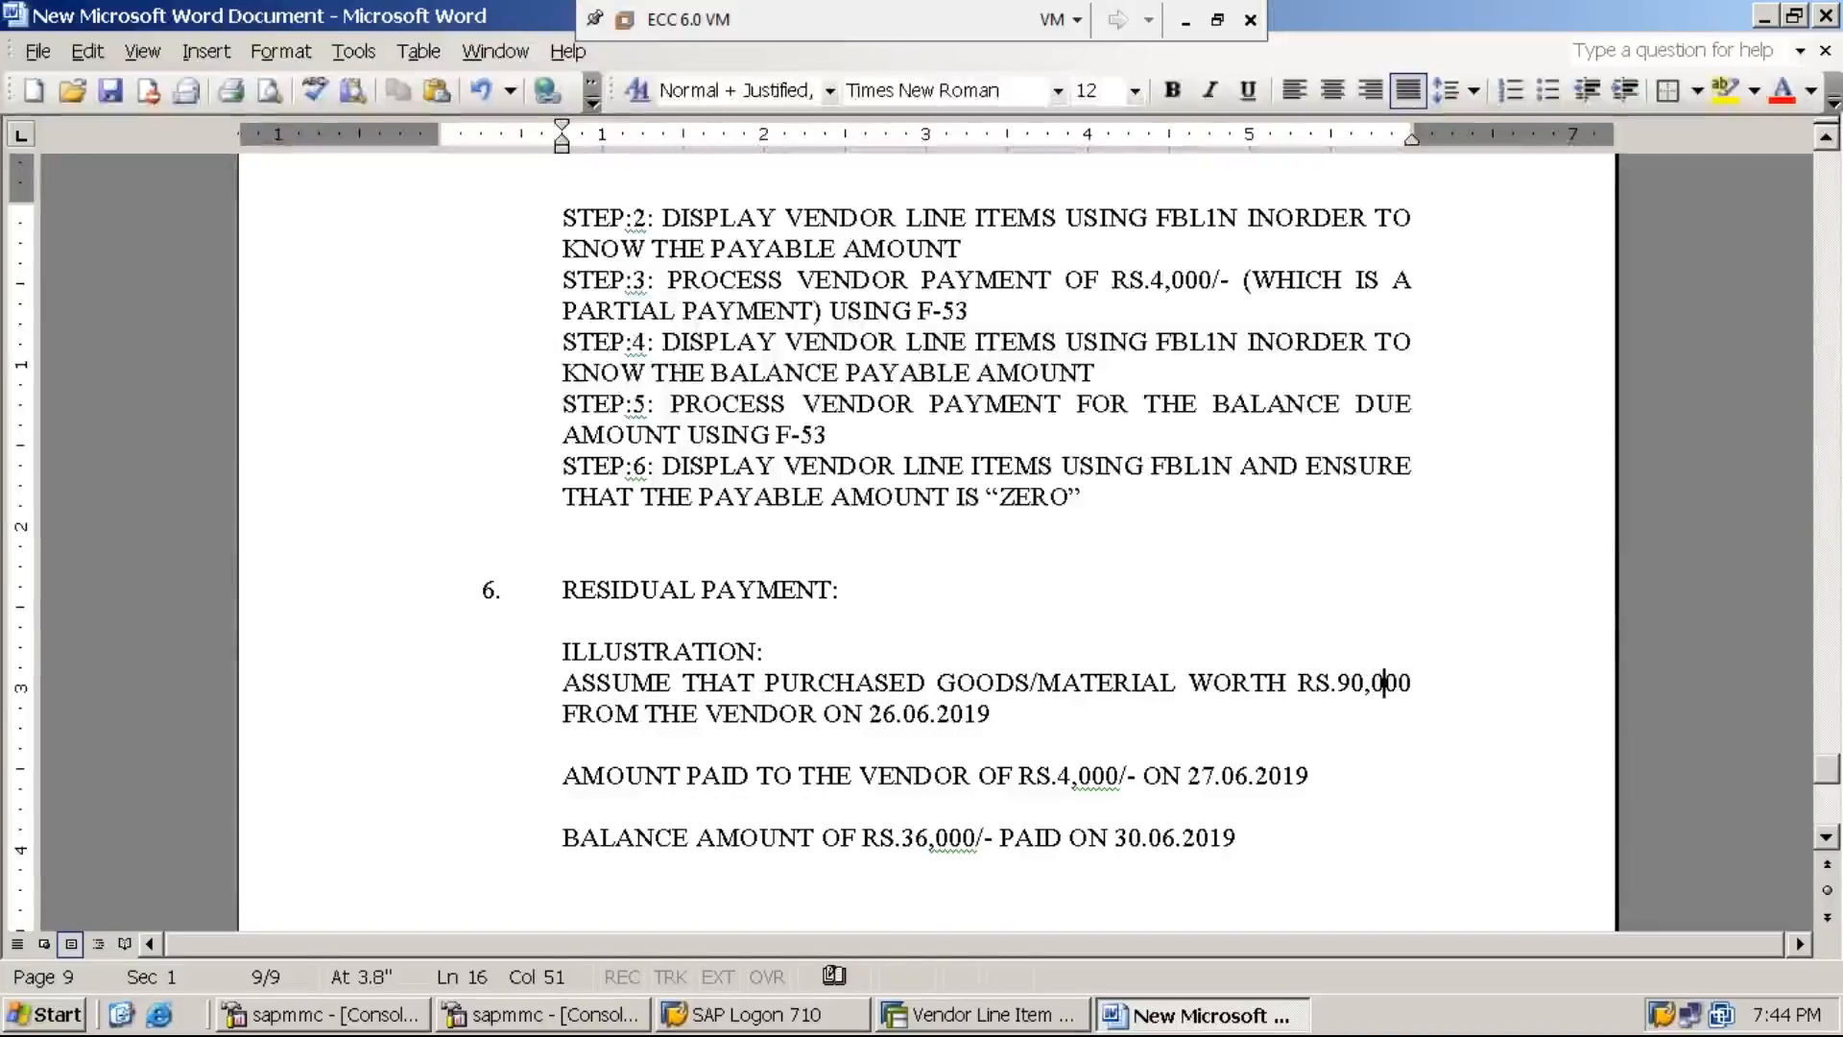
Remove "ON 26.06.2019" from the purchase line of the residual payment illustration.
click(823, 713)
key(Delete)
key(Delete)
key(Delete)
key(Delete)
key(Delete)
key(Delete)
key(Delete)
key(Delete)
key(Delete)
key(Delete)
key(Delete)
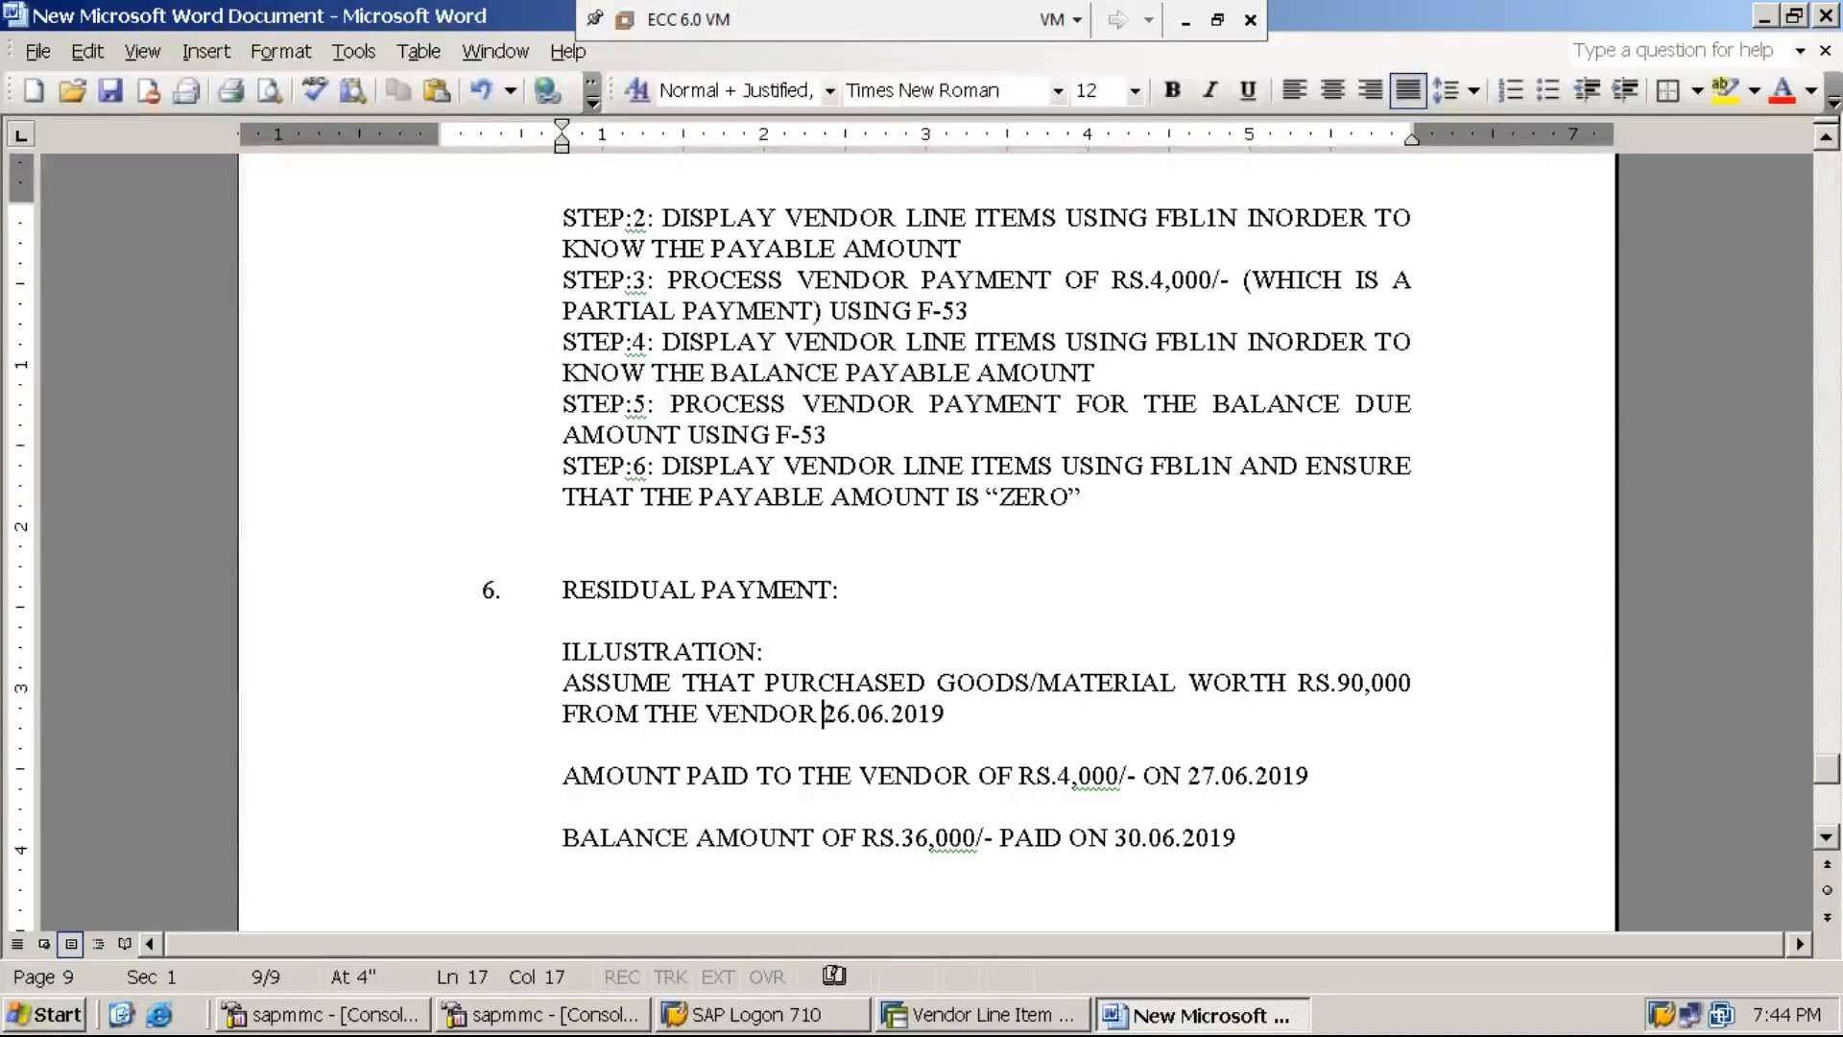
key(Delete)
key(Delete)
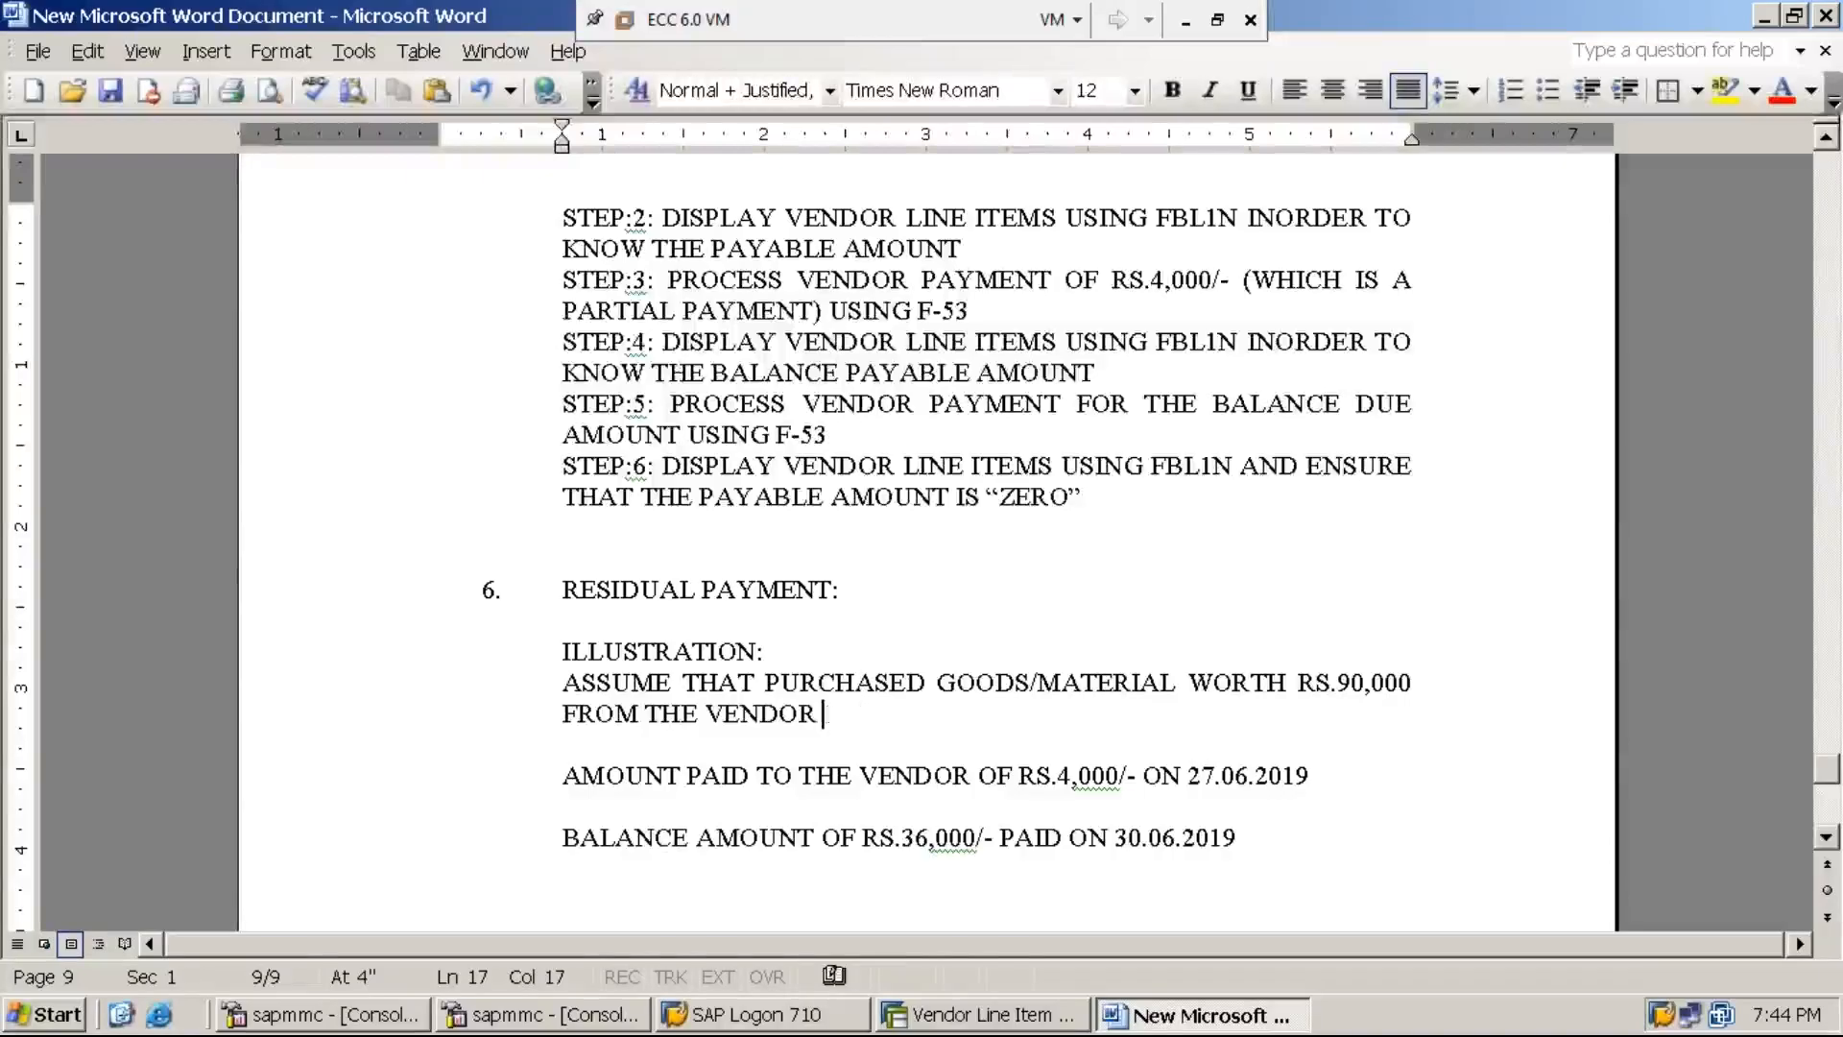
Change the amount paid to the vendor in the residual payment illustration to RS.86,000.
click(1057, 778)
key(Delete)
key(Delete)
key(Delete)
key(Delete)
key(Delete)
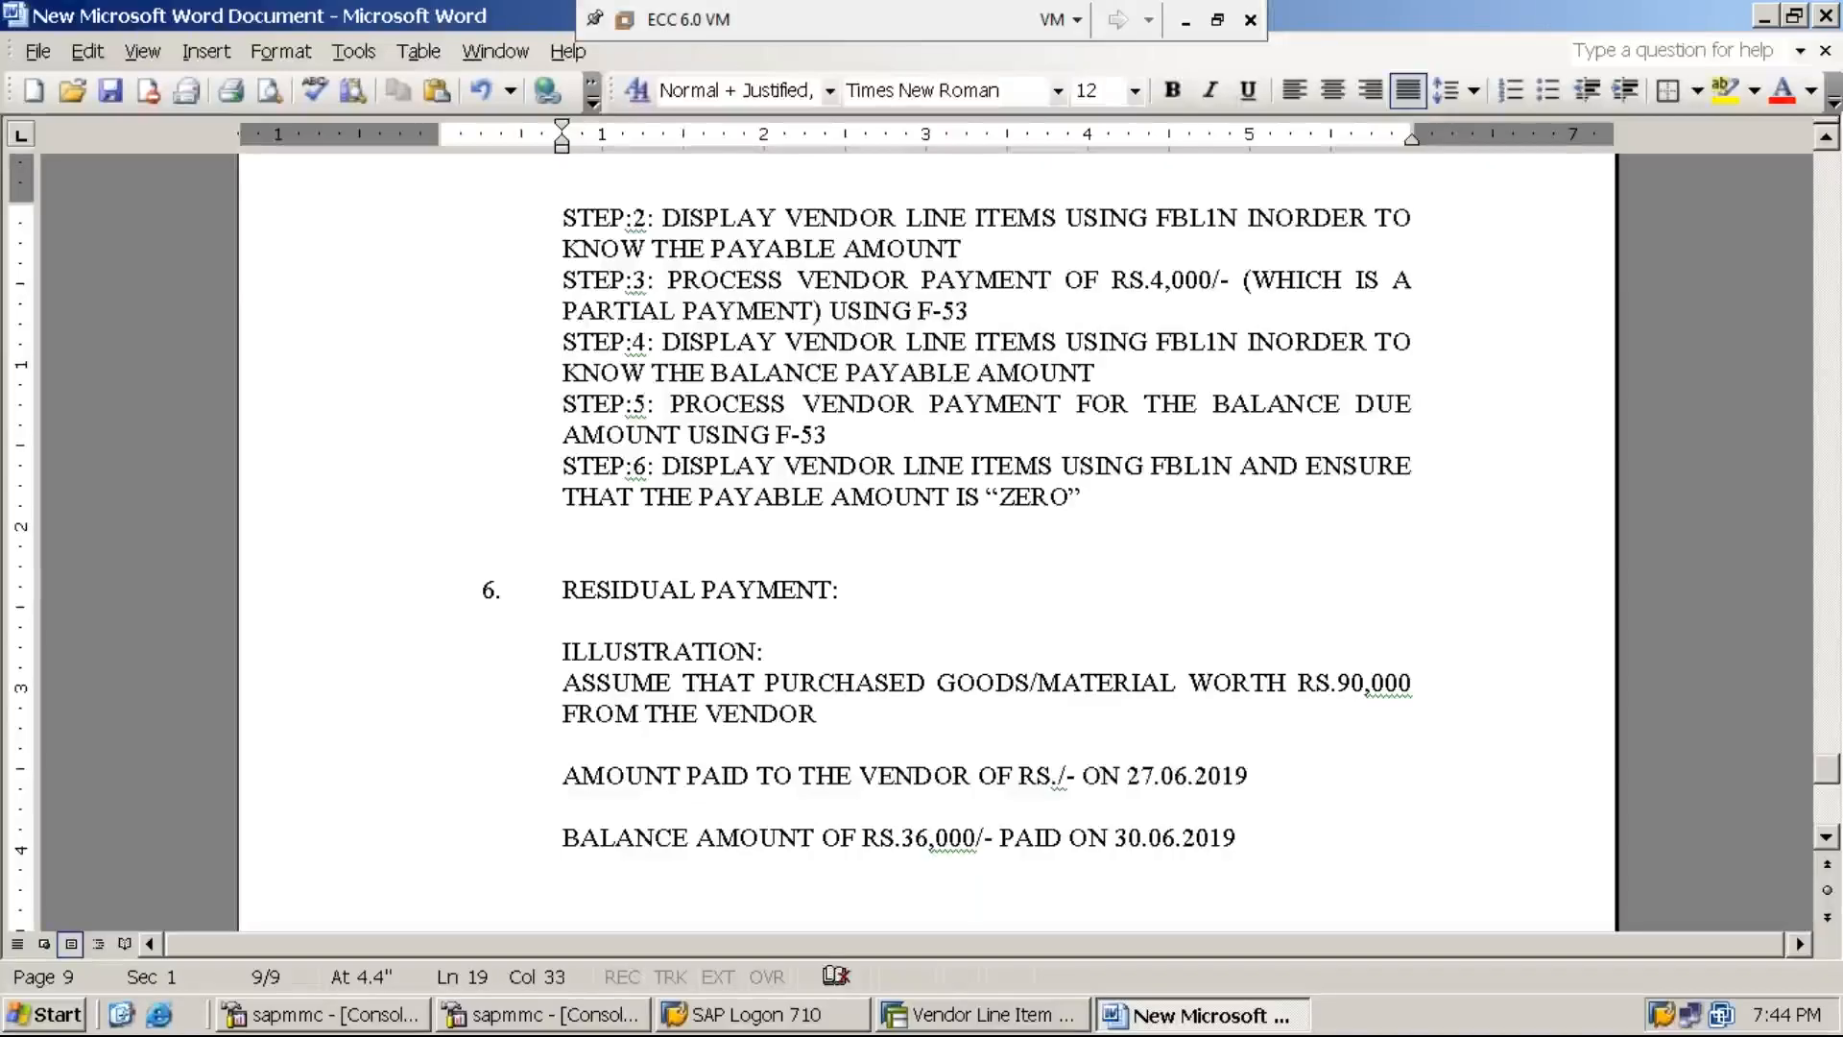
text(86)
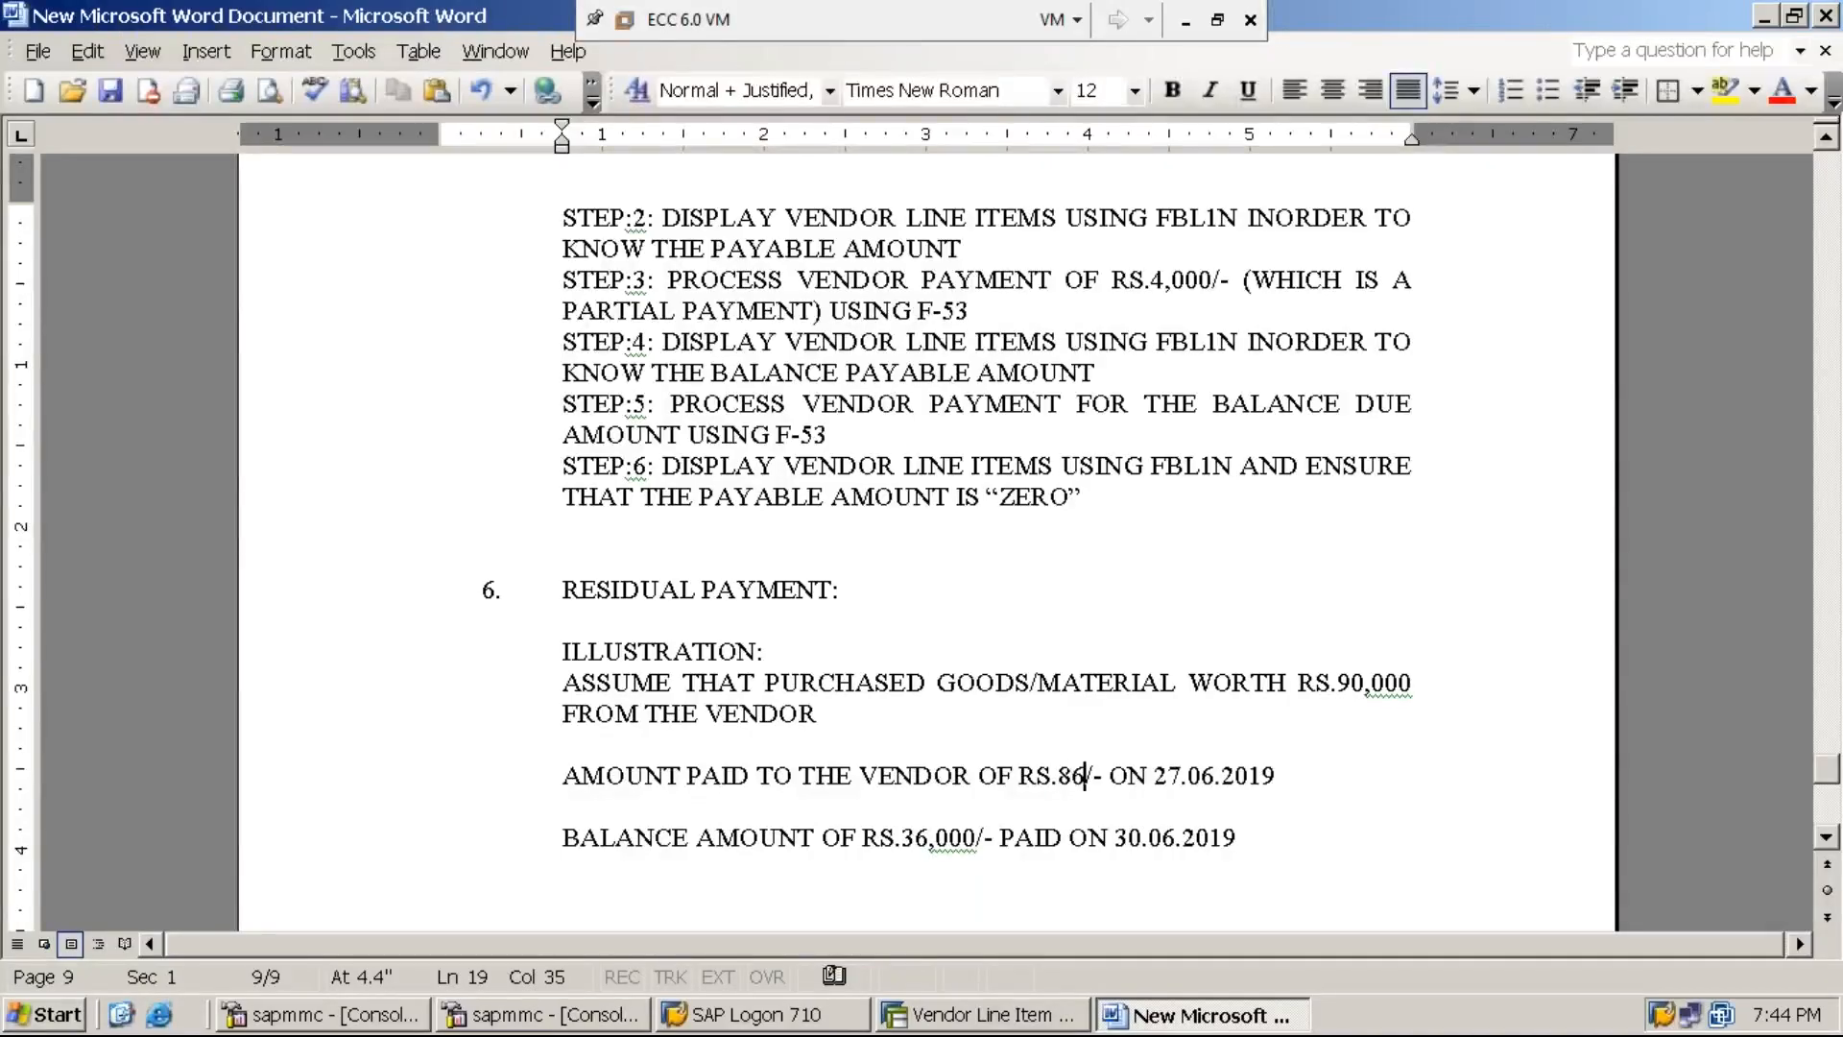
text(,000)
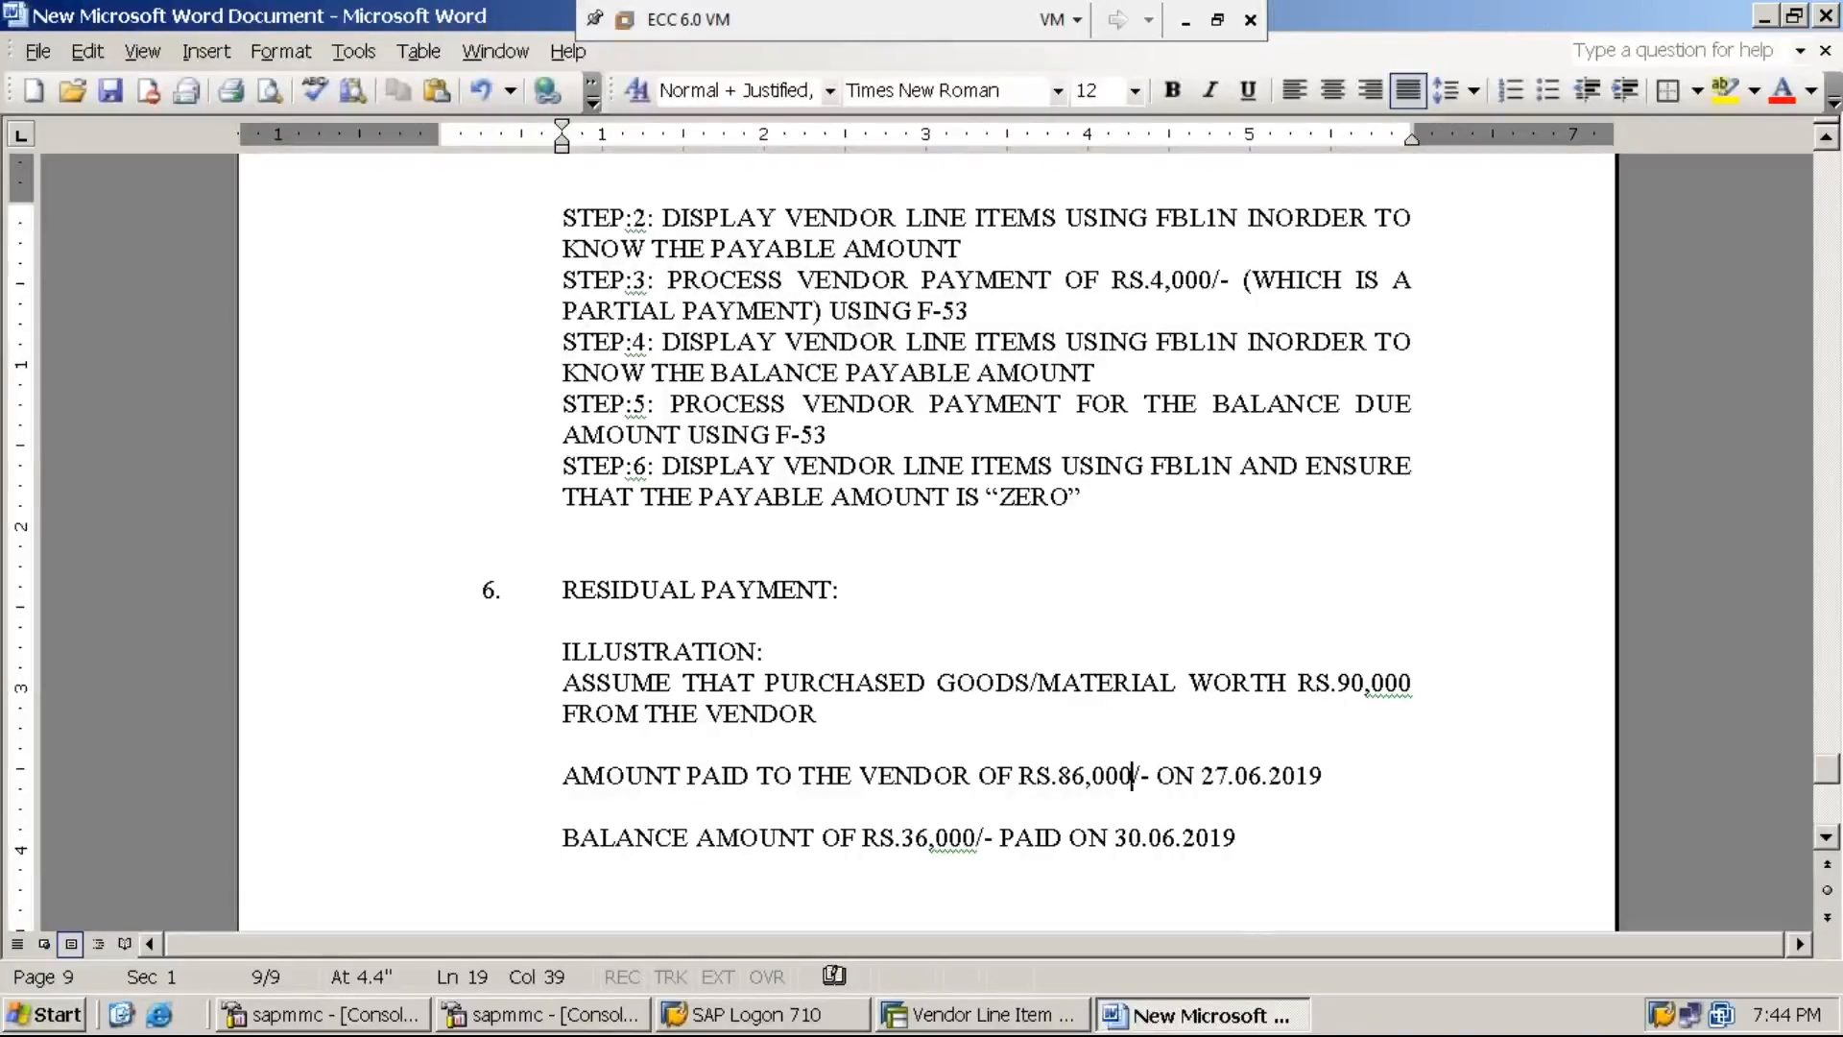
Remove "ON 27.06.2019" from the amount paid line of the residual payment illustration.
key(Right)
key(Right)
key(Right)
key(Delete)
key(Delete)
key(Delete)
key(Delete)
key(Delete)
key(Delete)
key(Delete)
key(Delete)
key(Delete)
key(Delete)
key(Delete)
key(Delete)
key(Delete)
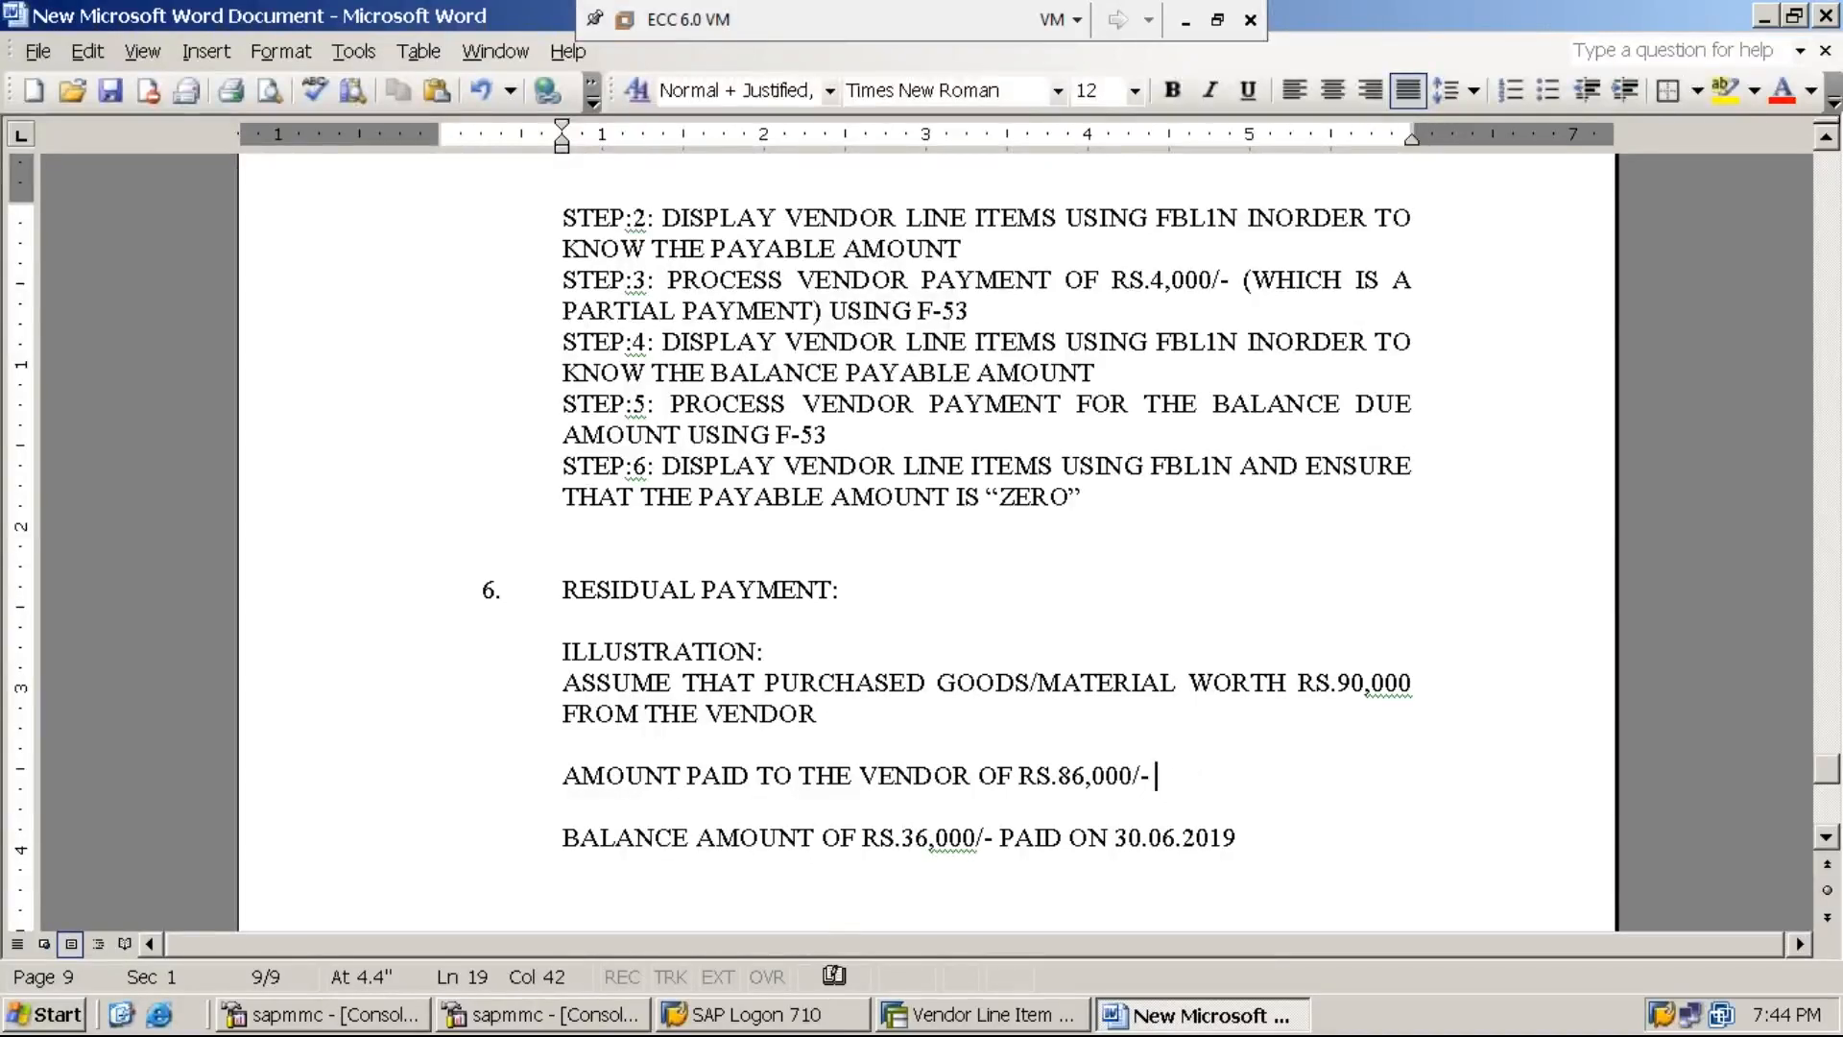
Correct the amount paid to the vendor to RS.87,000 and set the balance amount to RS.3,000.
click(918, 840)
key(Delete)
key(Delete)
key(Delete)
key(Delete)
key(Delete)
key(BackSpace)
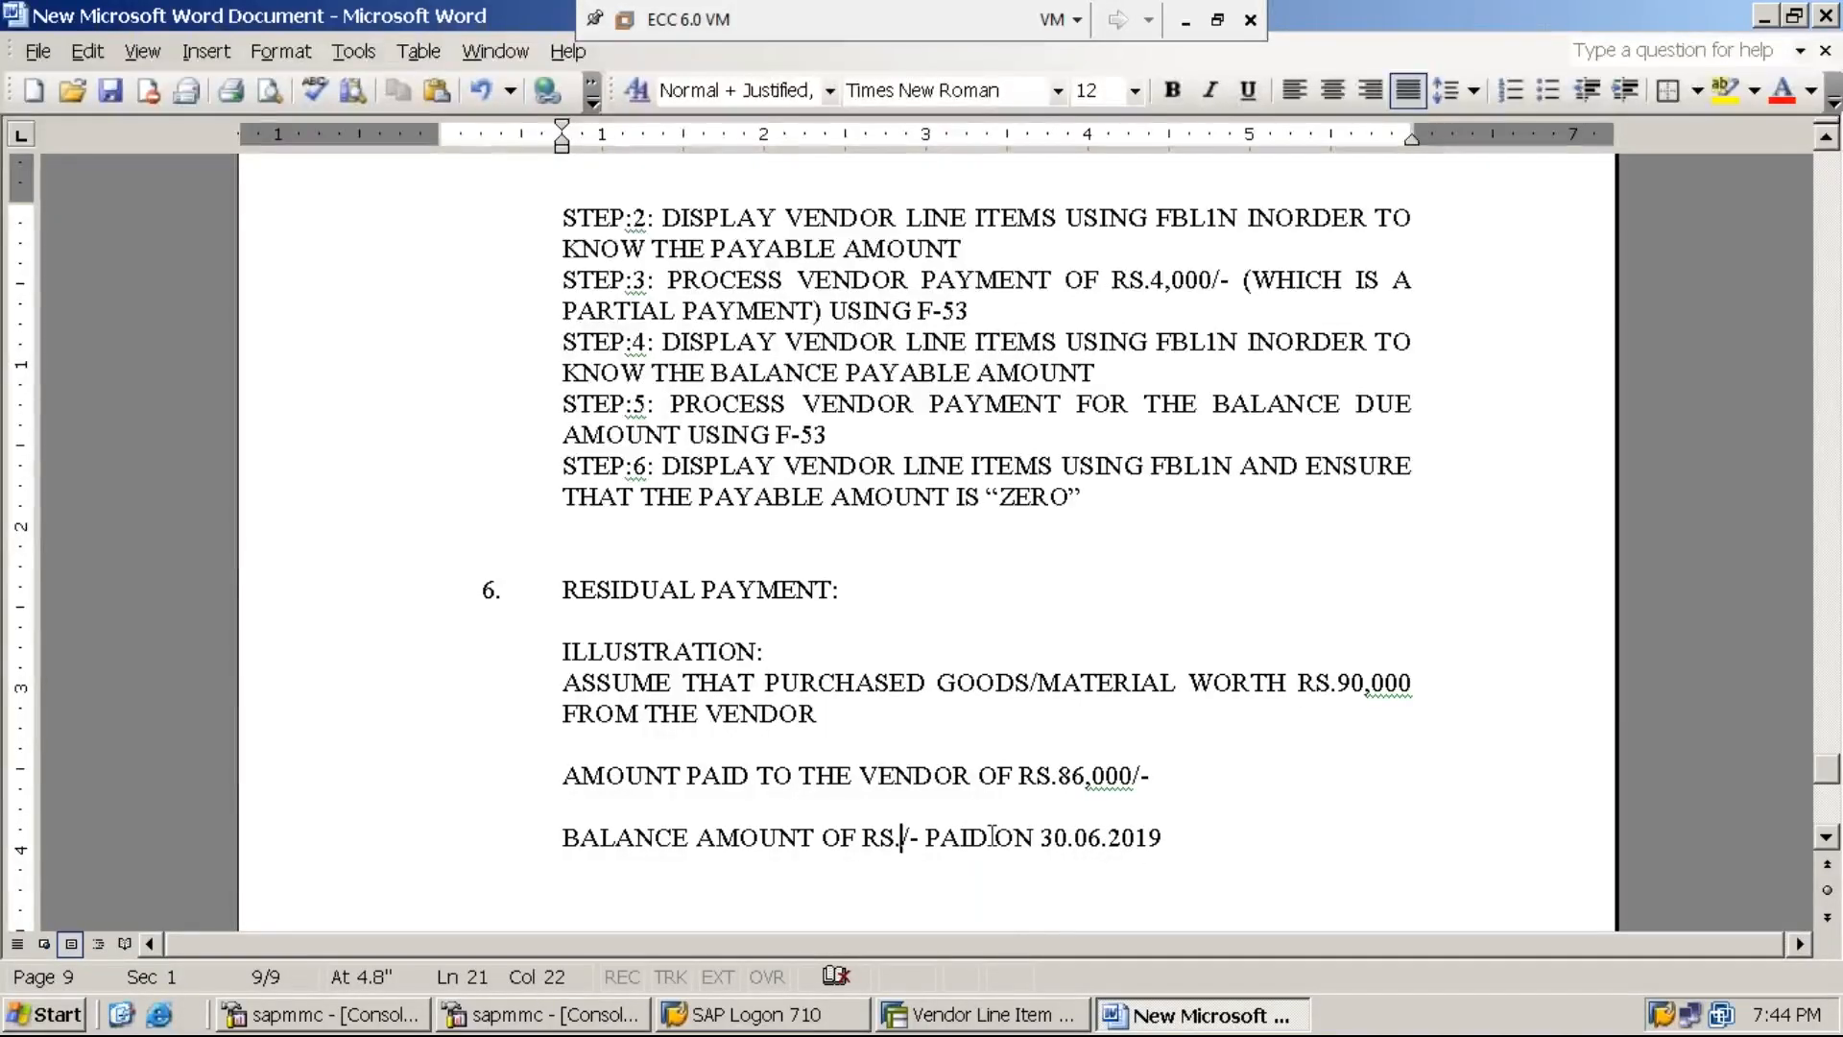
click(1076, 776)
key(BackSpace)
text(7)
click(900, 841)
text(3,000)
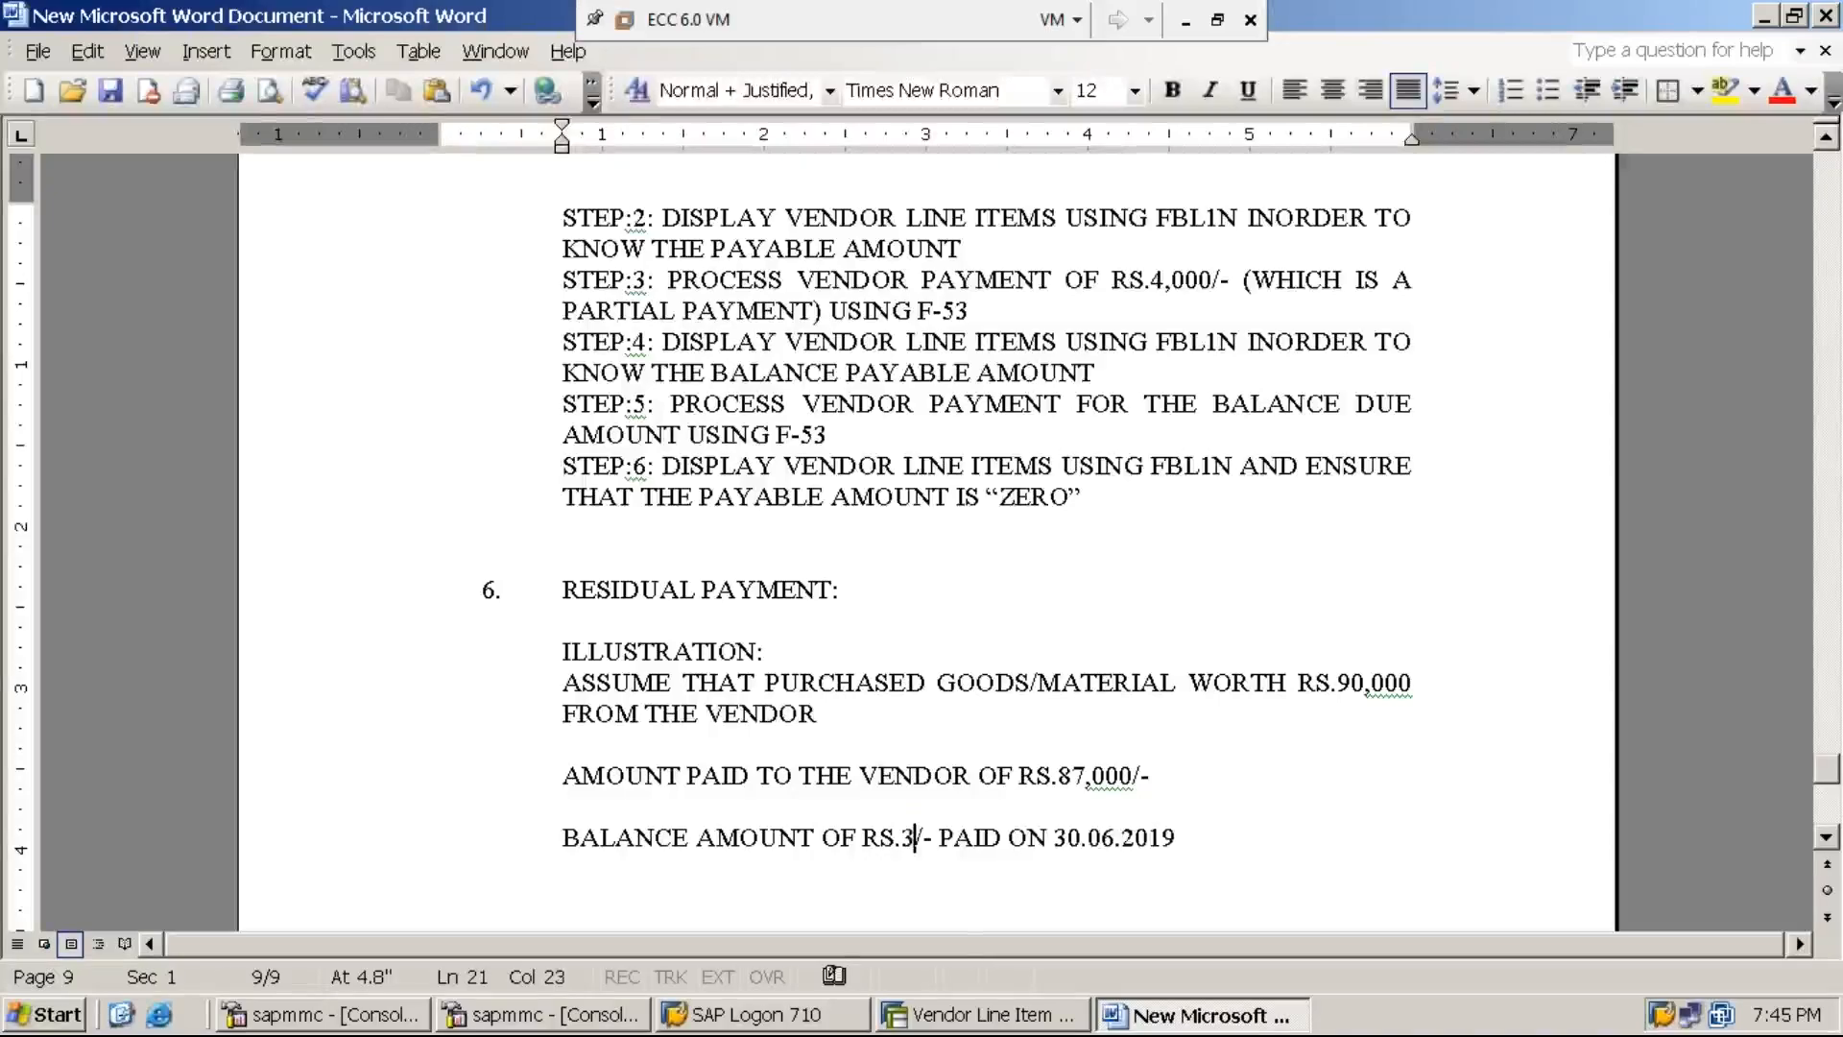
Remove "ON 30.06.2019" from the balance amount line so that it ends with "PAID".
key(Right)
key(Right)
key(Right)
key(Right)
key(Right)
key(Right)
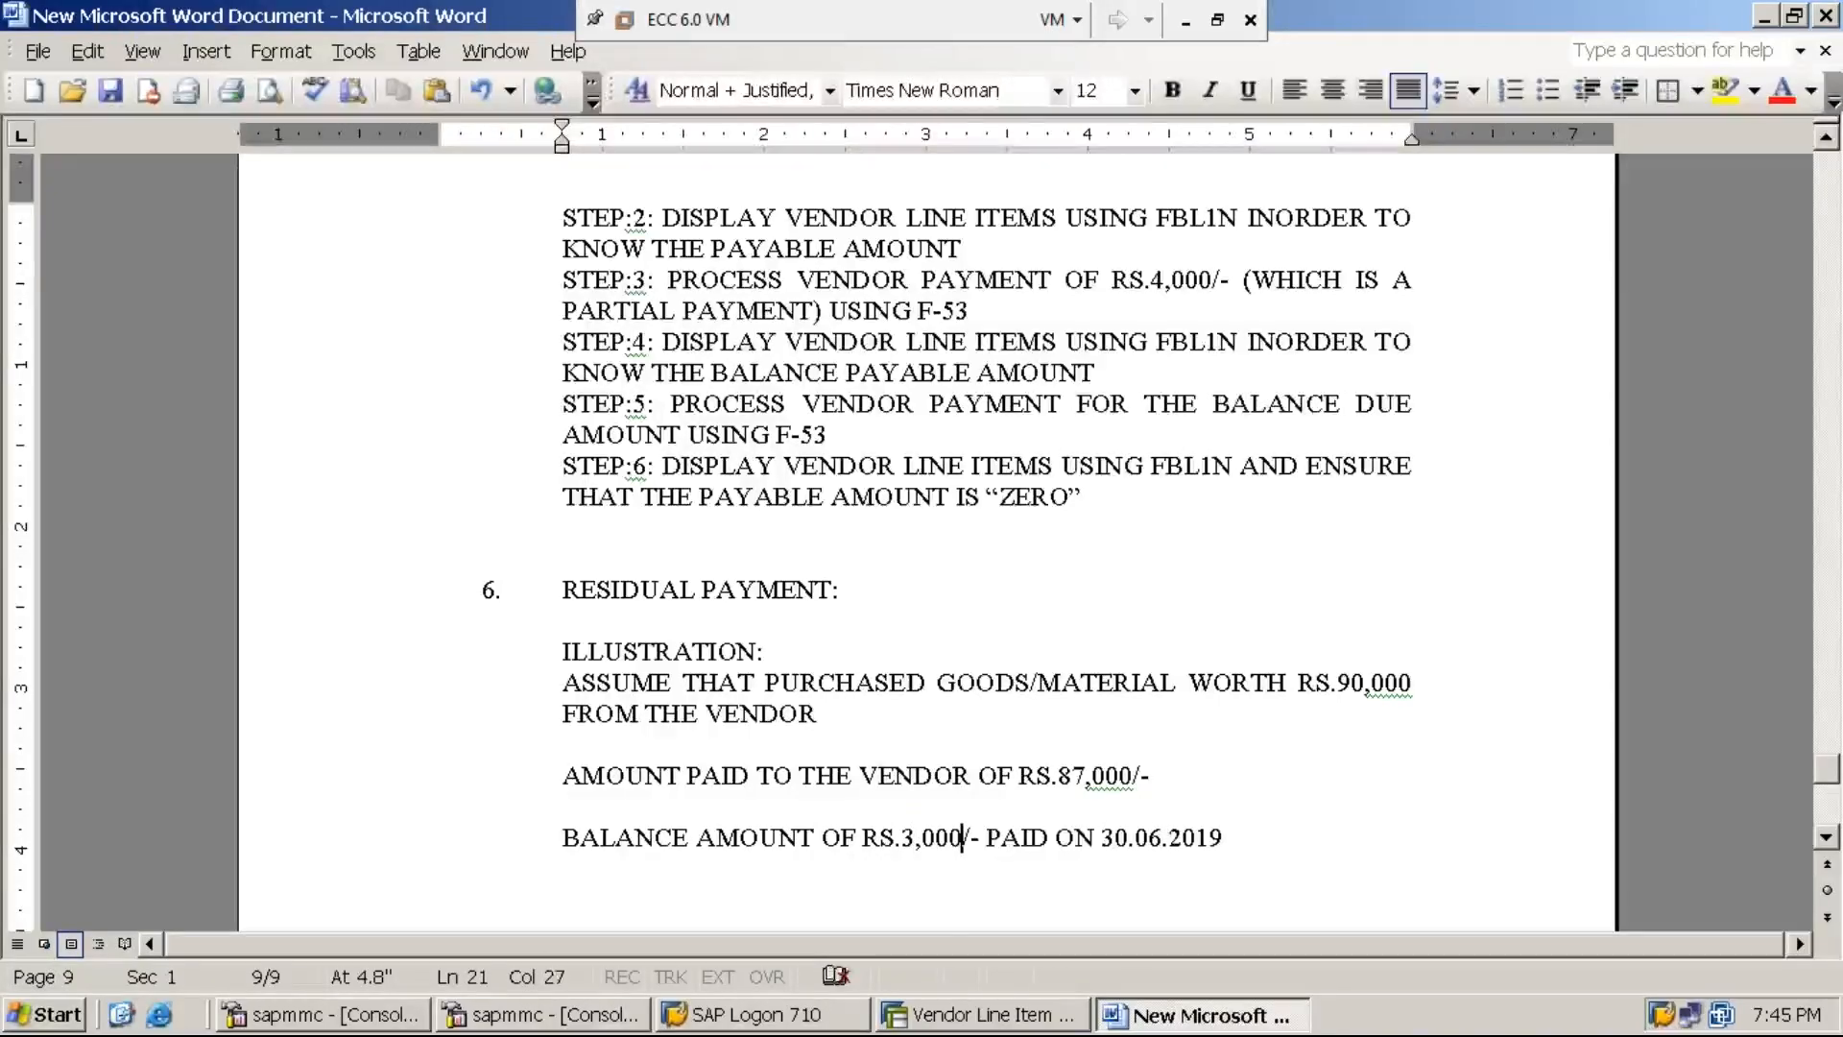
key(Right)
key(Right)
key(Right)
key(Right)
key(Left)
key(Left)
key(Delete)
key(Delete)
key(Delete)
key(Delete)
key(Delete)
key(Delete)
key(Delete)
key(Delete)
key(Delete)
key(Delete)
key(Delete)
key(Delete)
key(Delete)
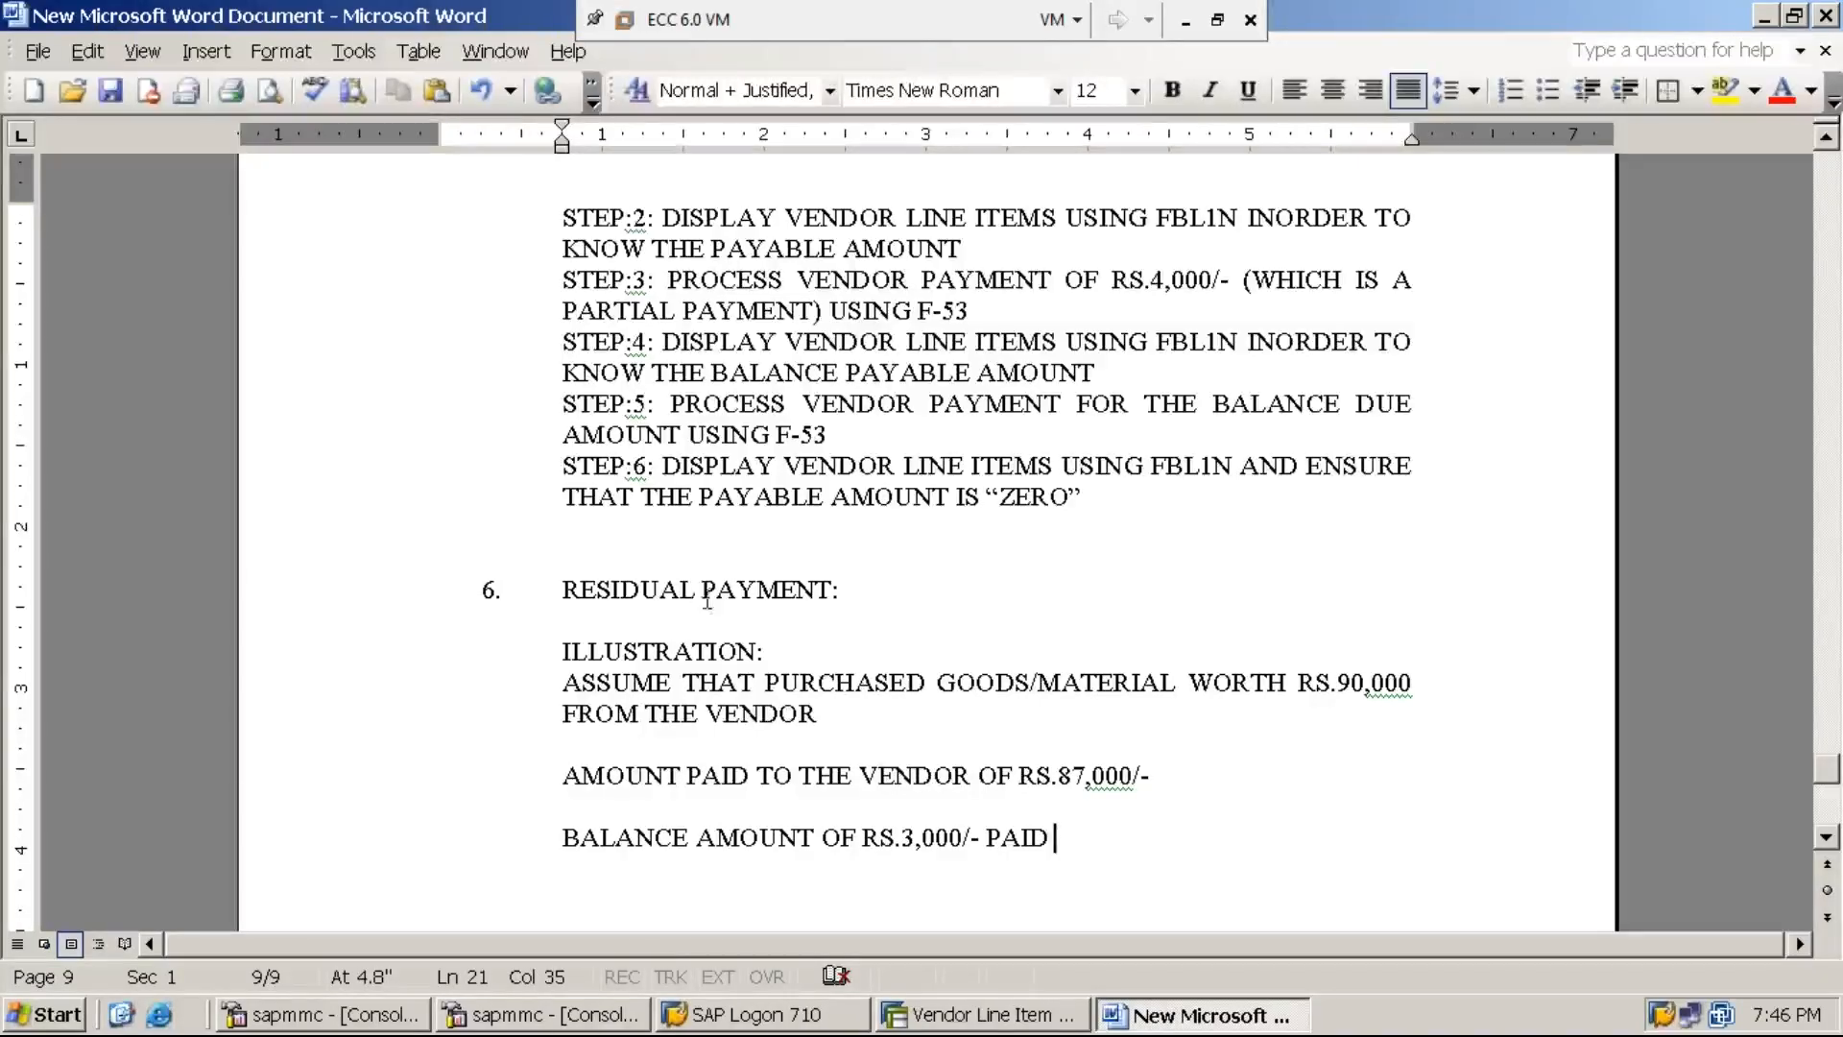
drag(694, 590, 561, 589)
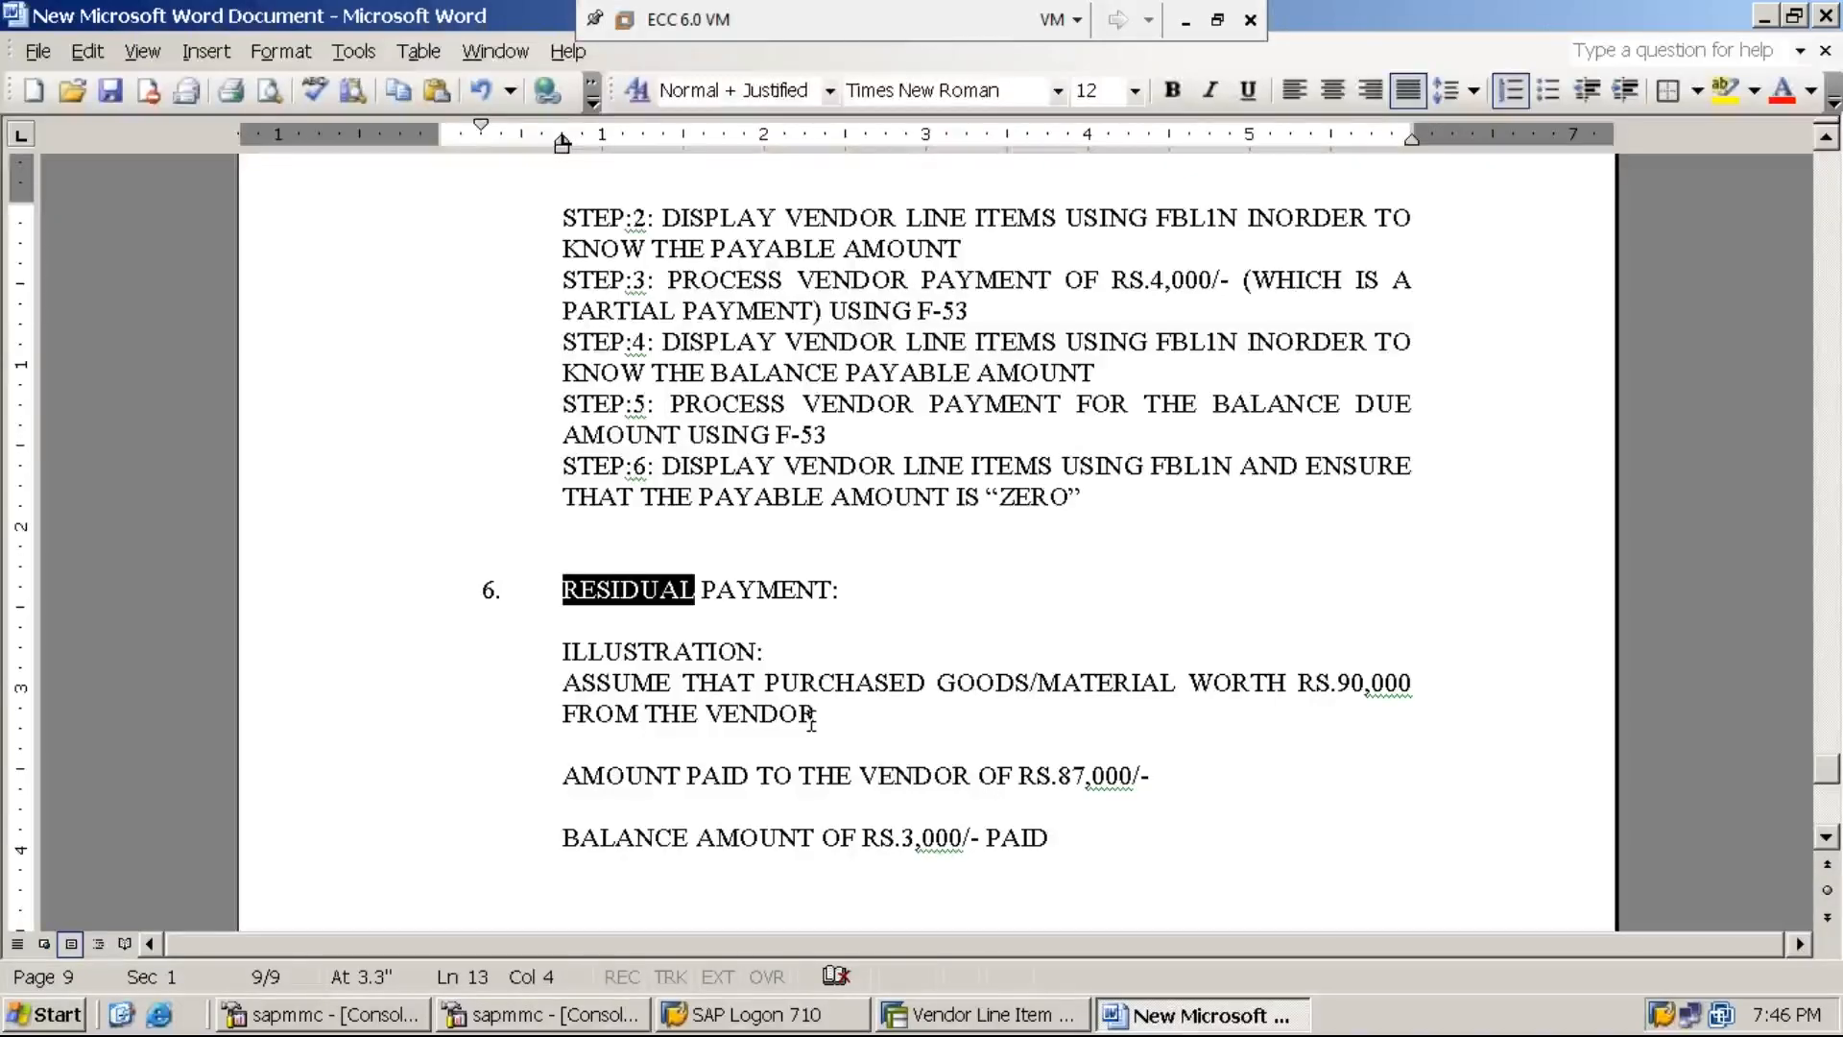
click(916, 602)
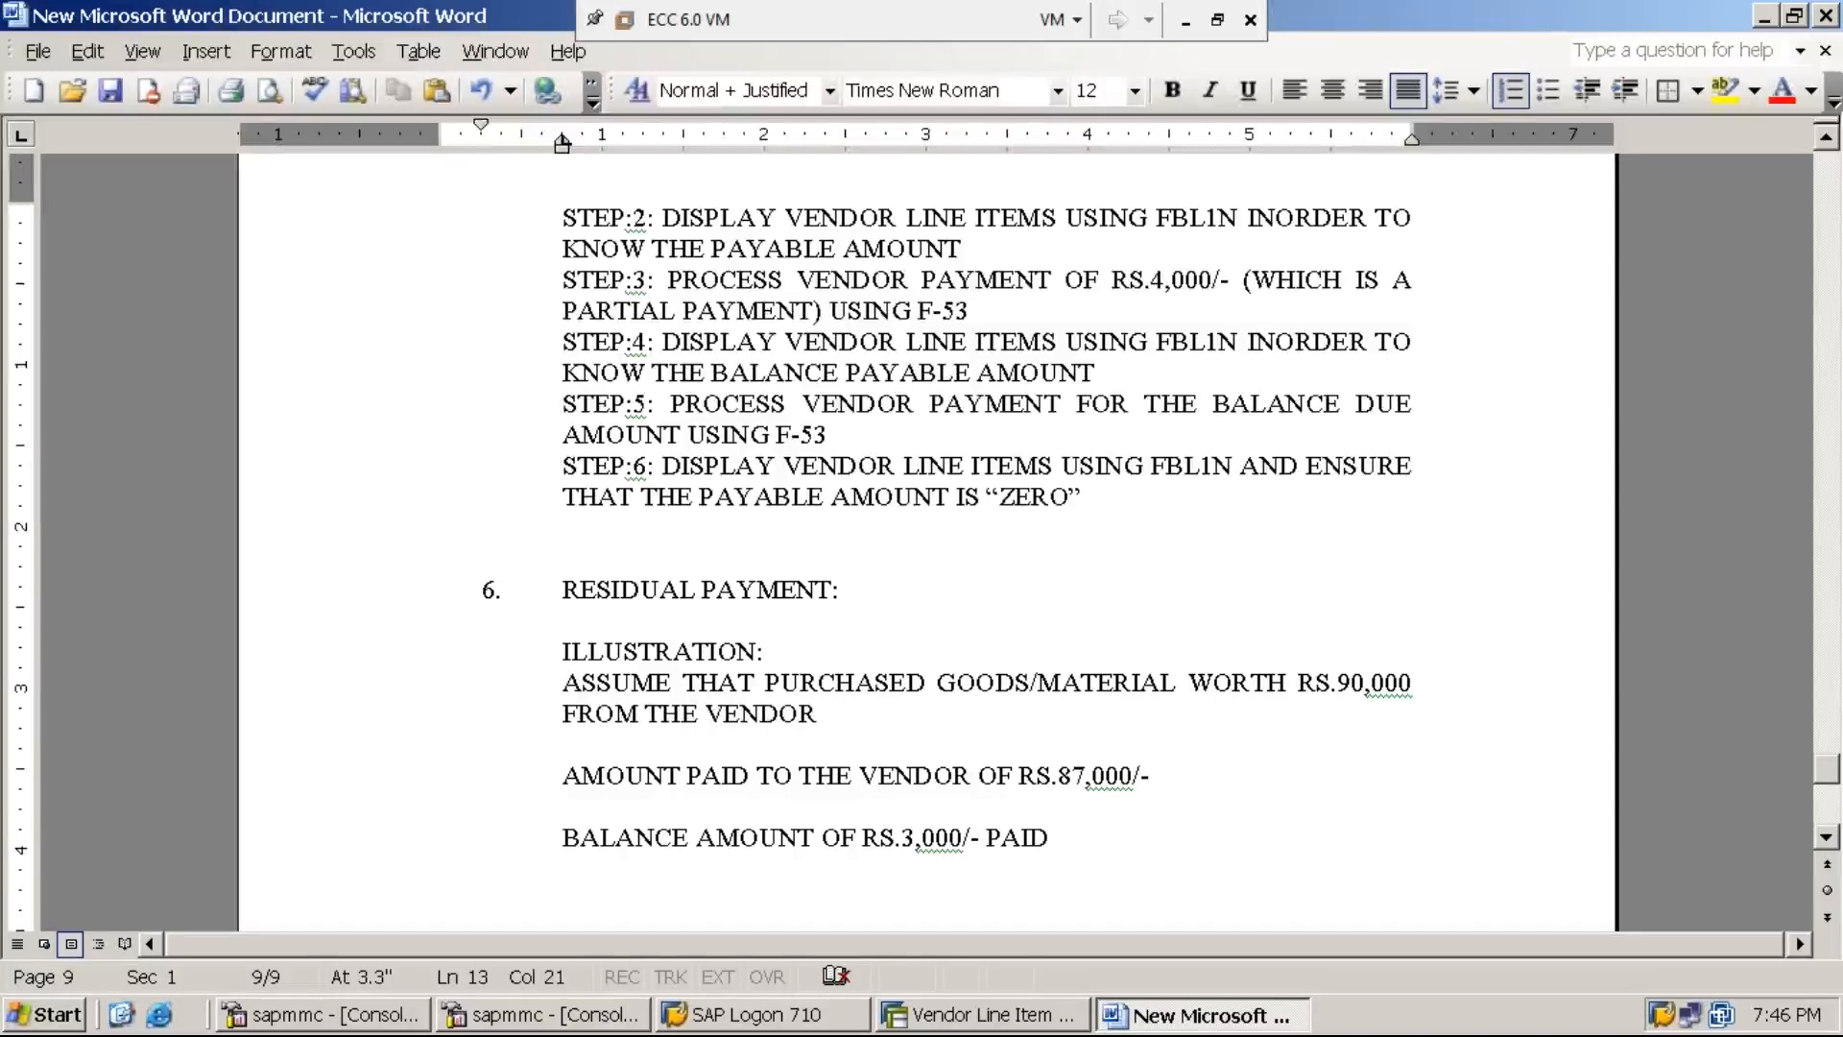
Below the balance amount line, add "STEP:1: PROCESS VENDOR INVOICE OF RS.90,000 USING F-43".
click(1060, 839)
key(Return)
key(Return)
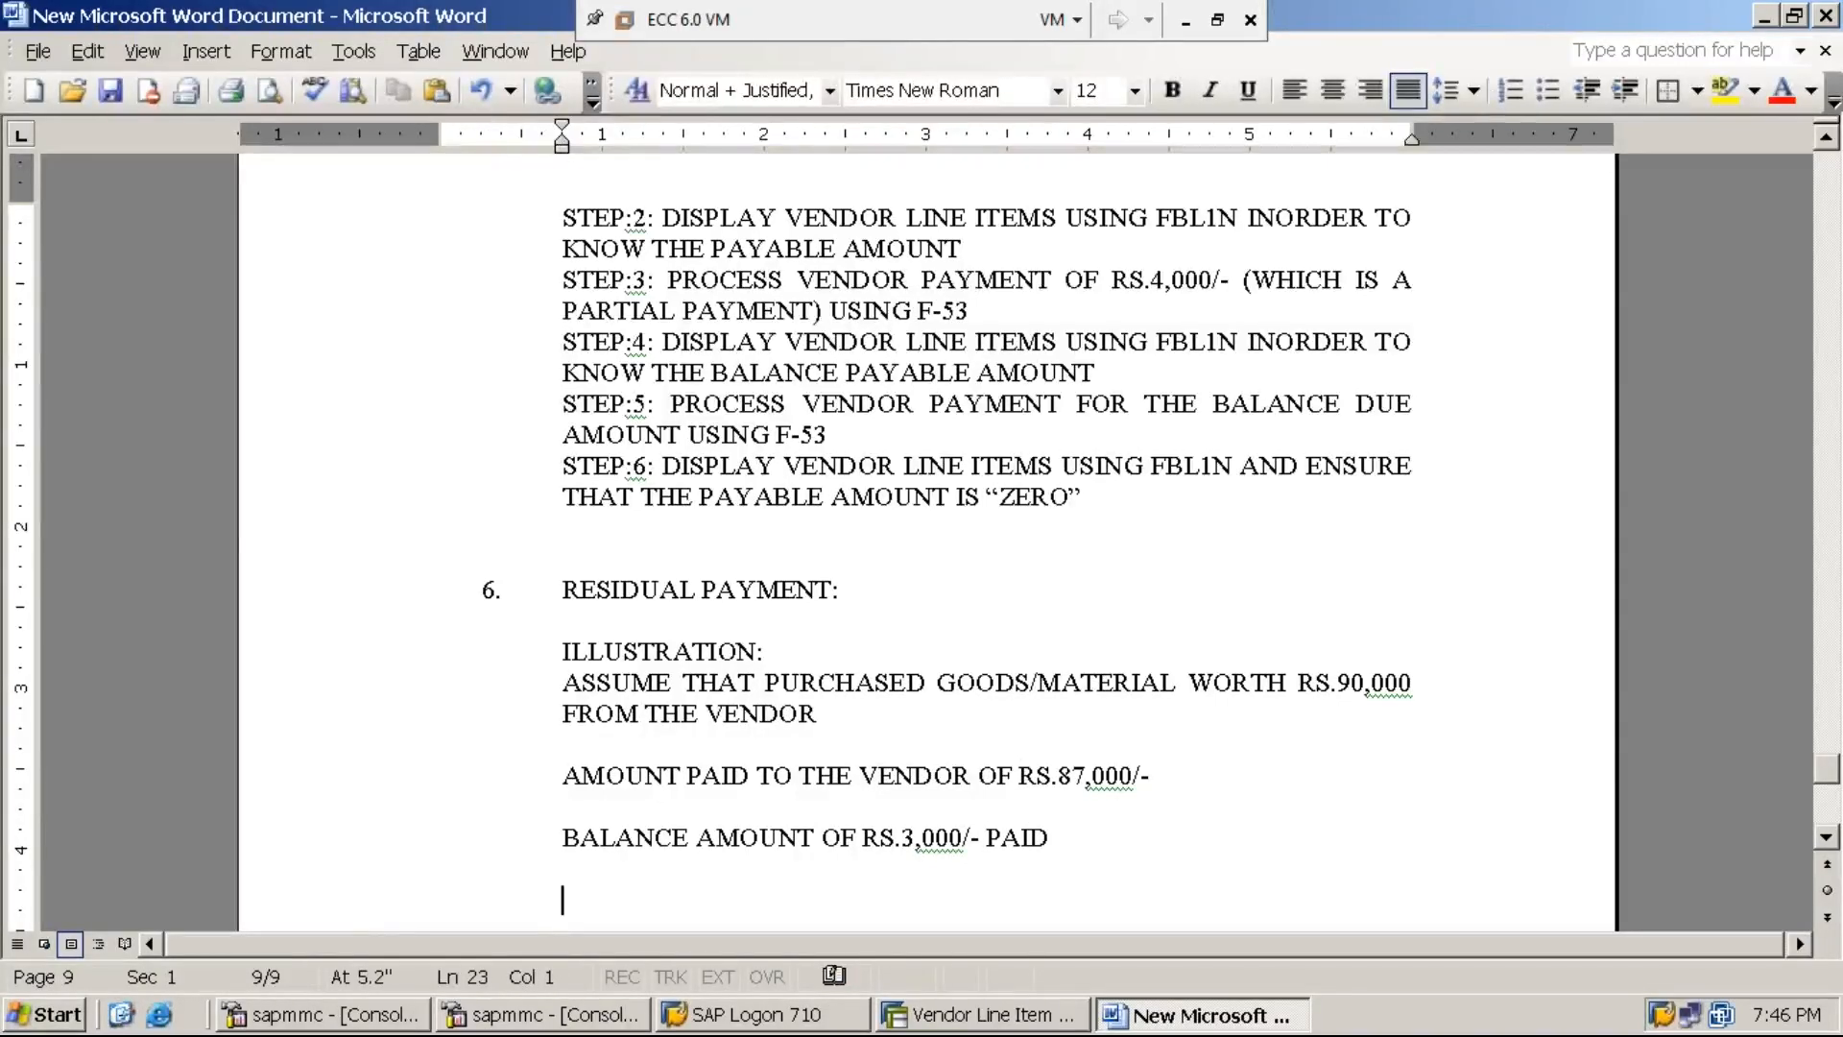
text(STEP)
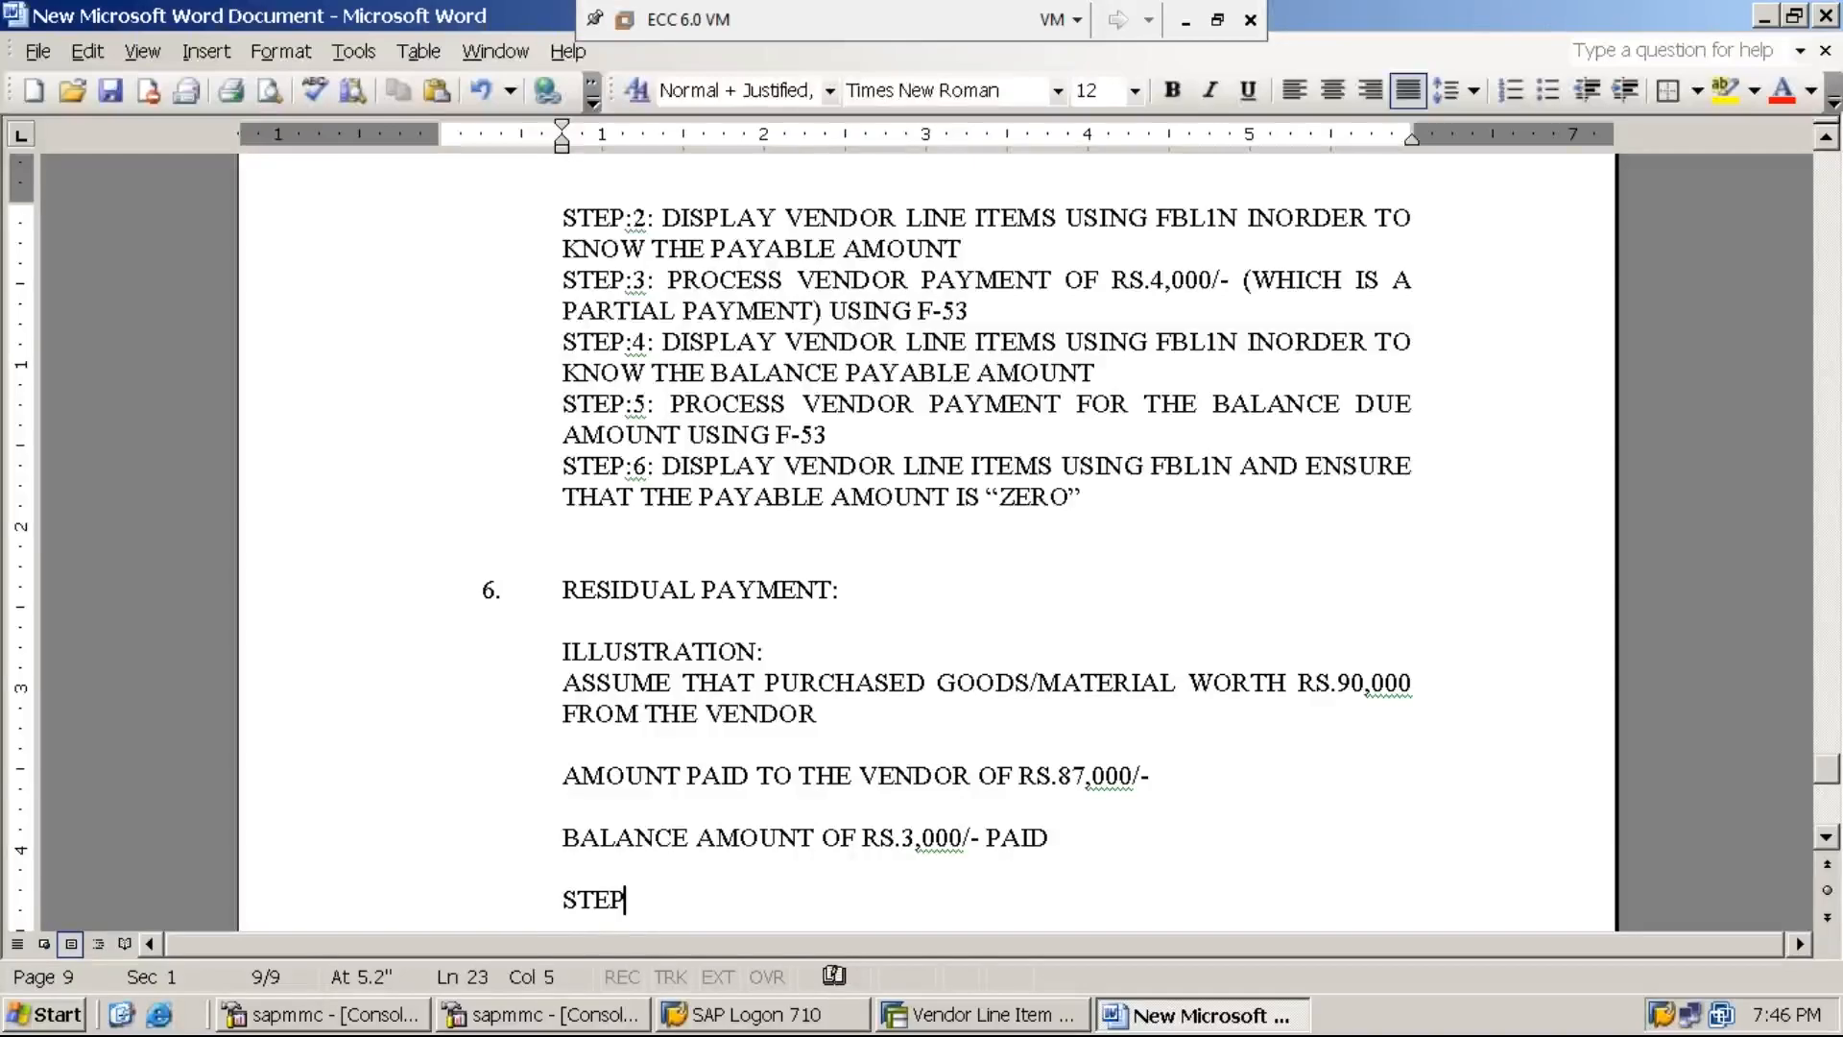
text(:1: )
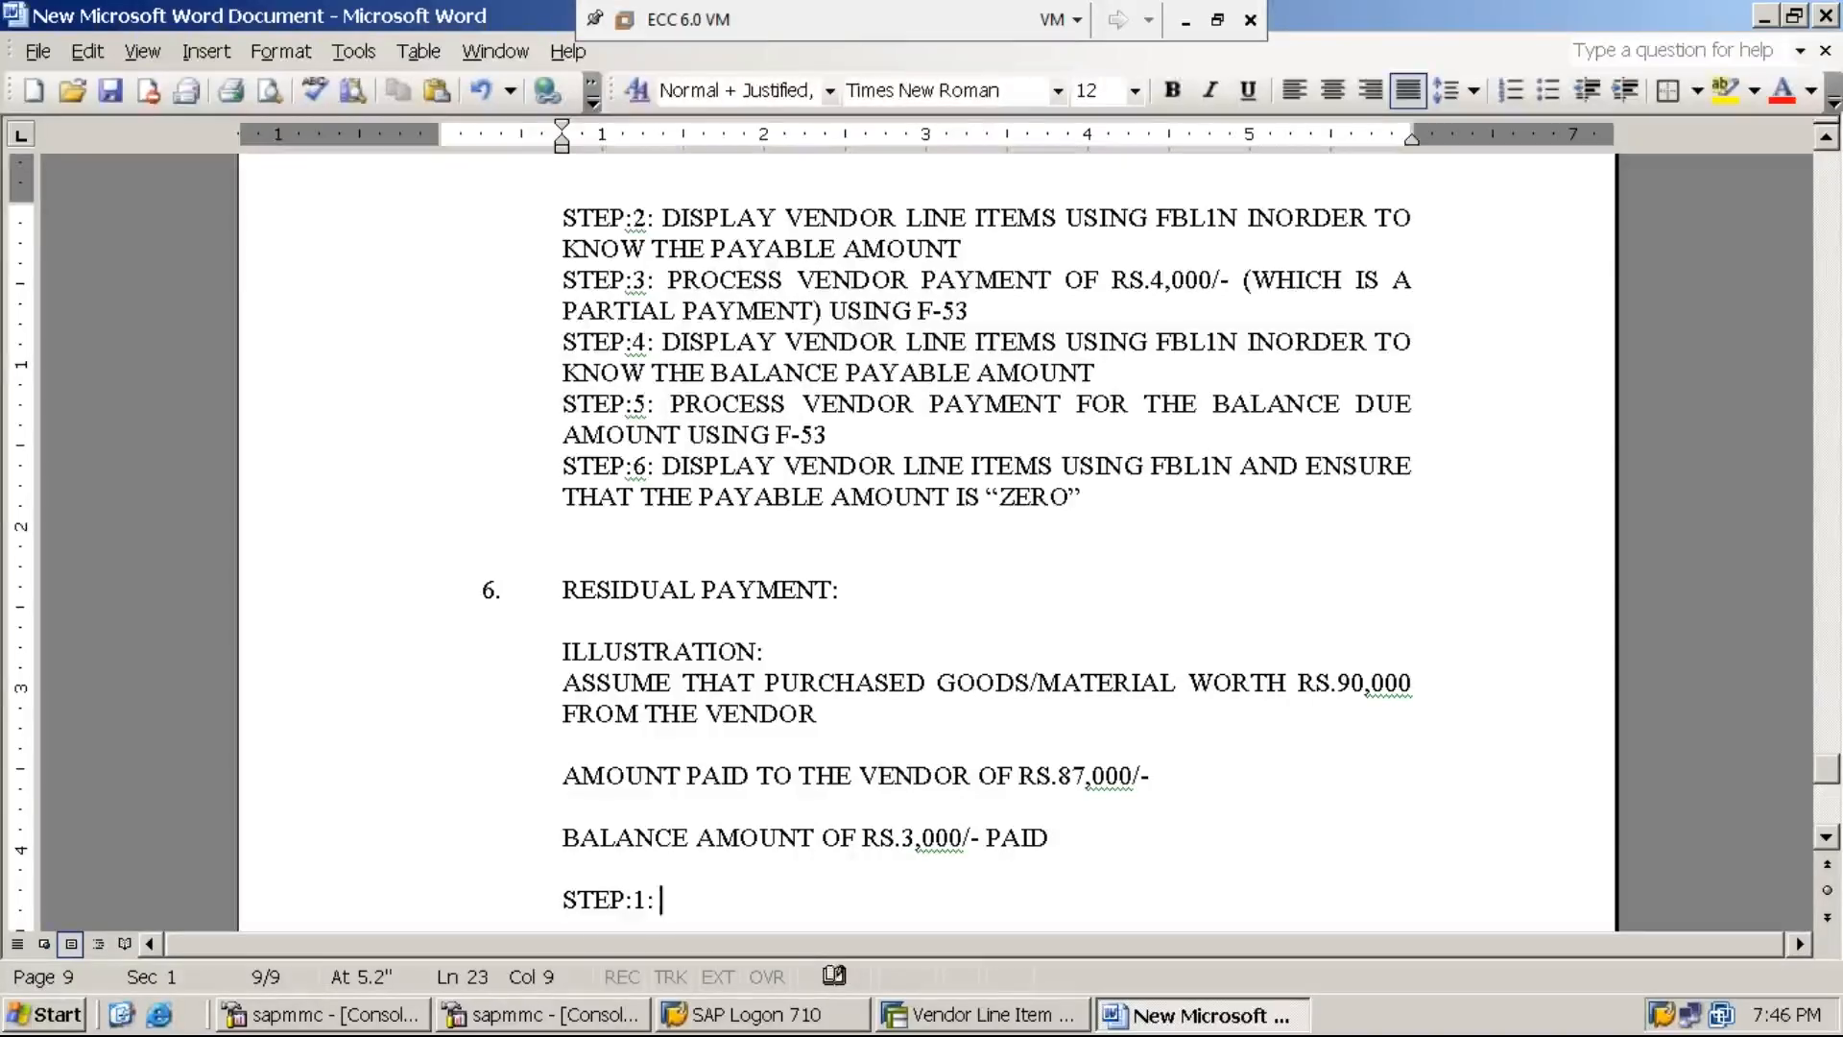
text(PROCESS VENDOR)
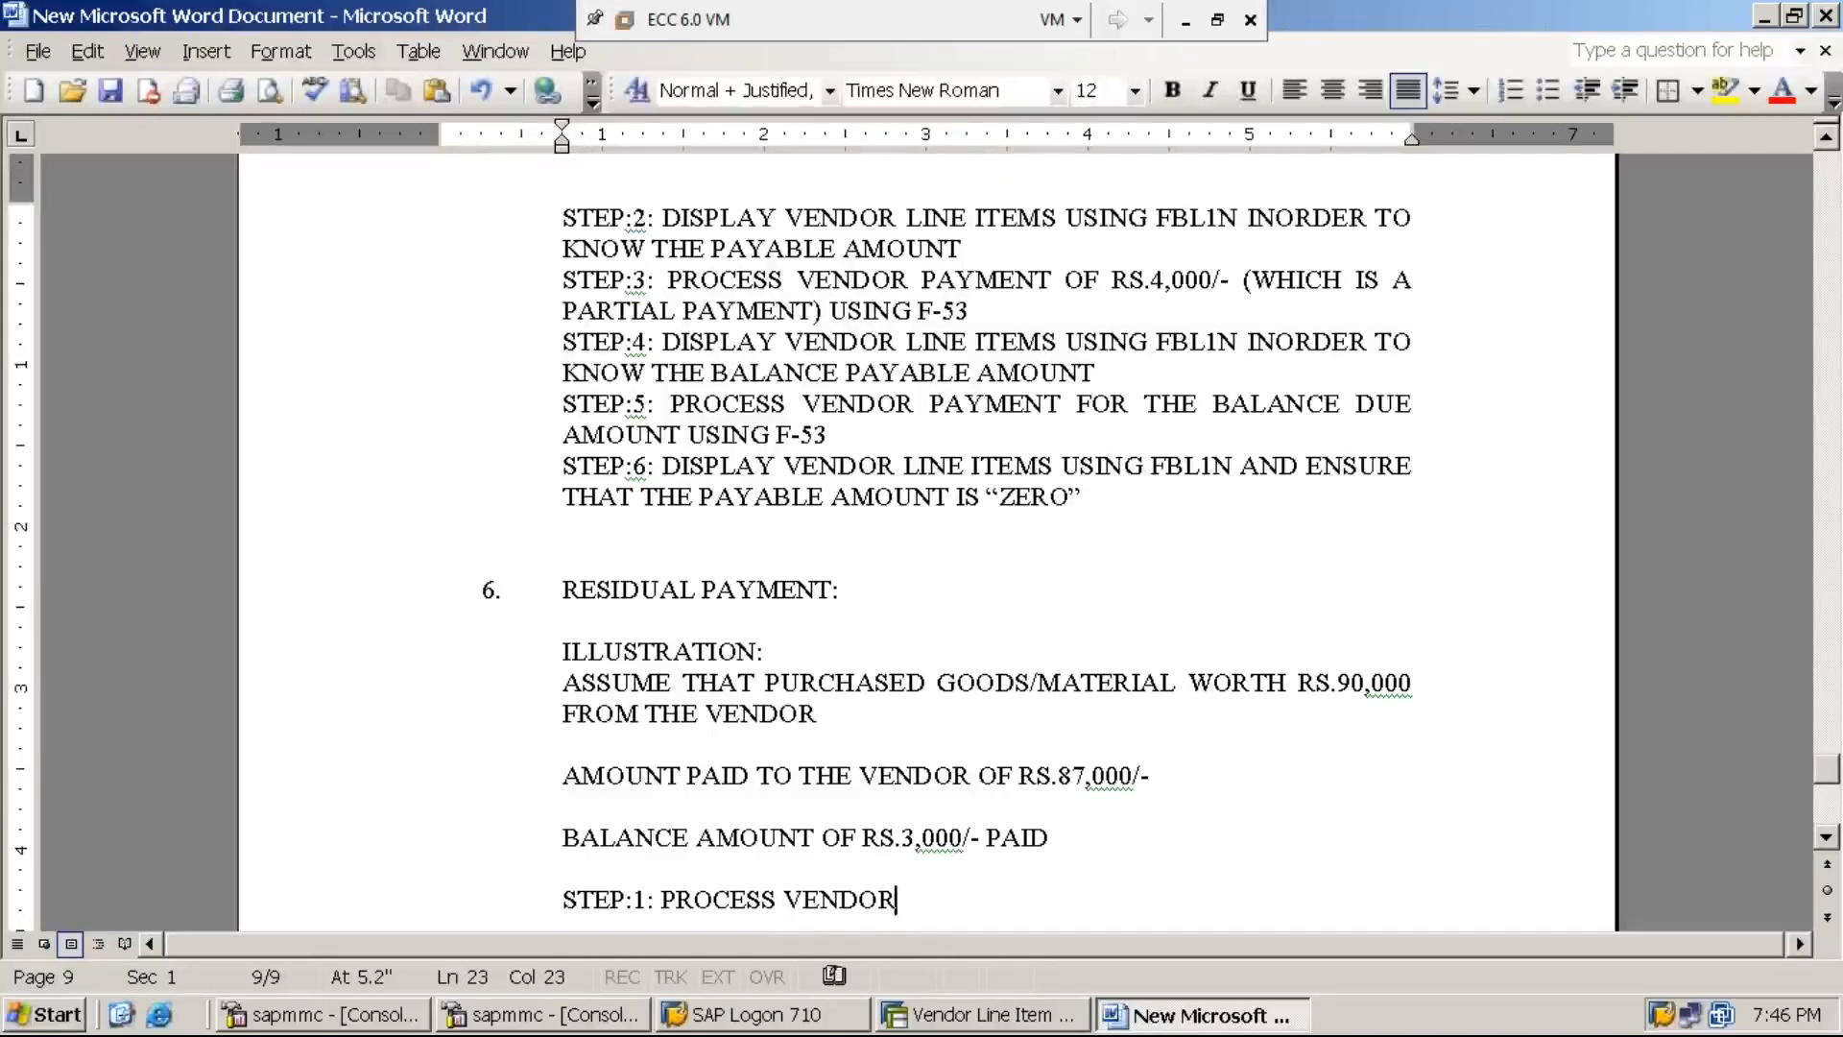
text( INVOICE)
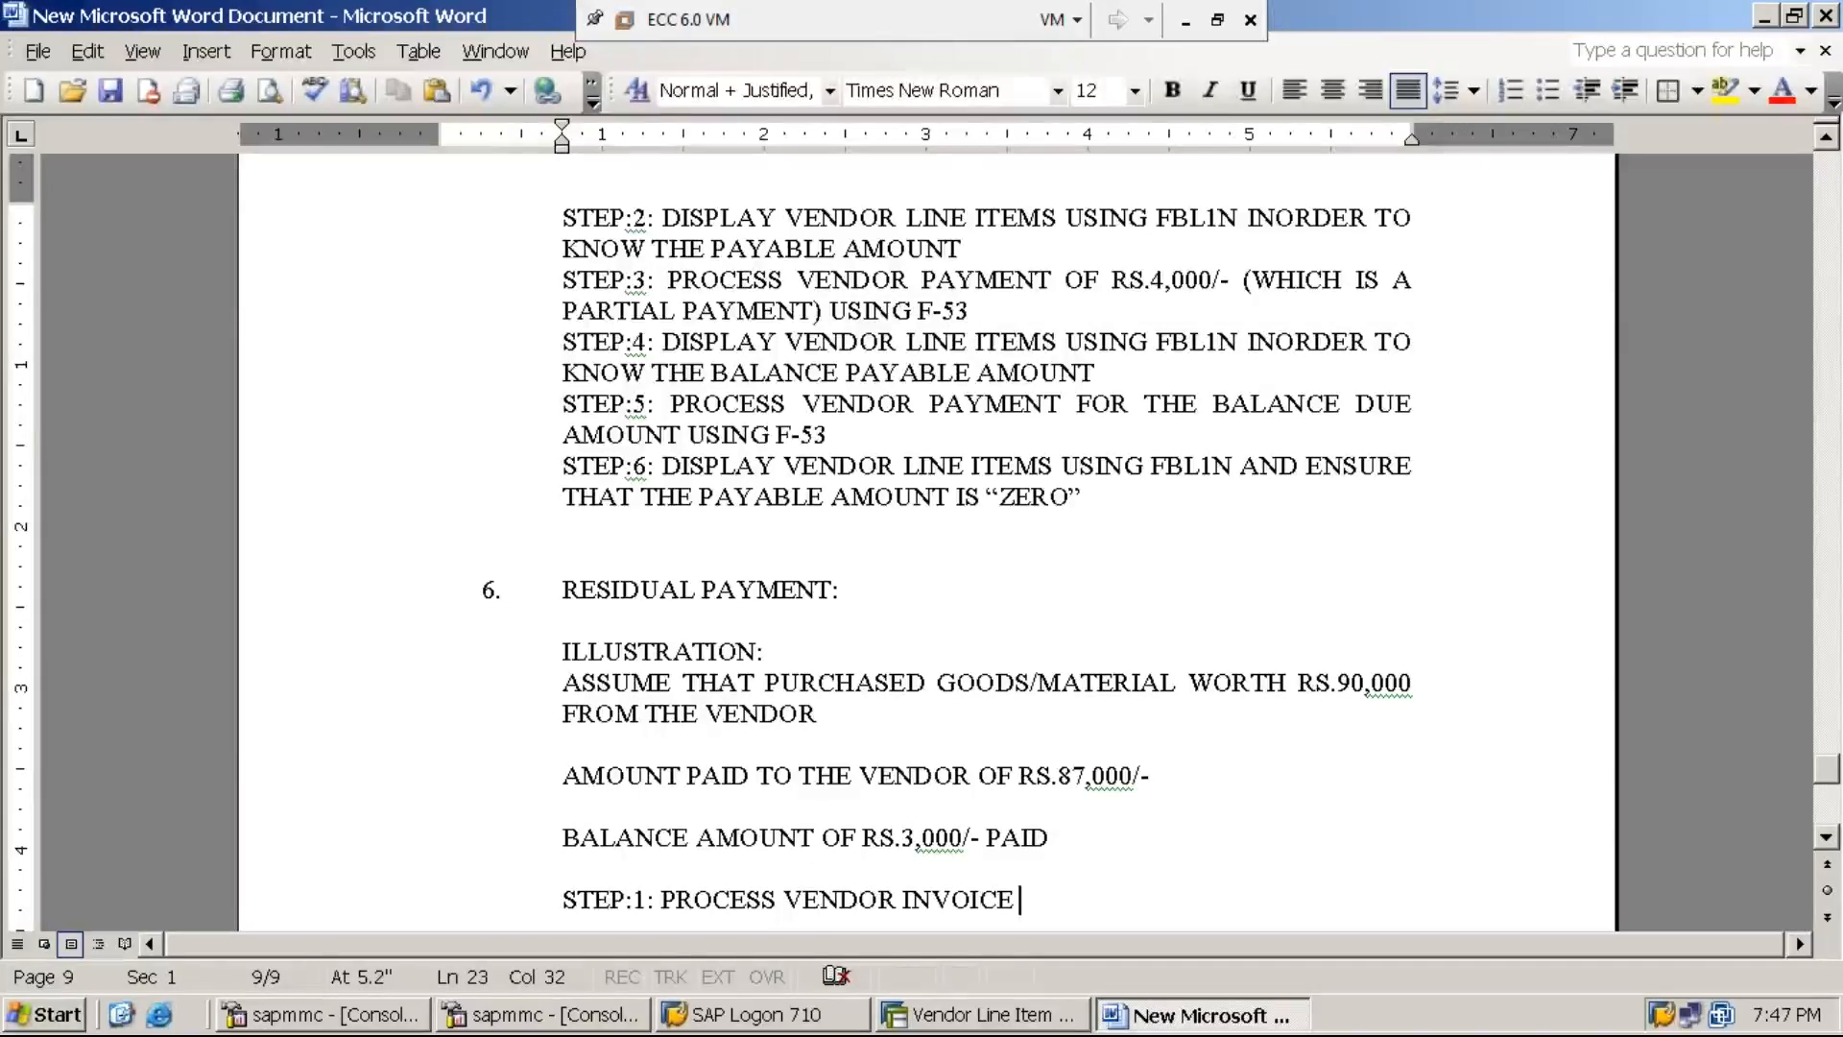
text(OF RS.90,)
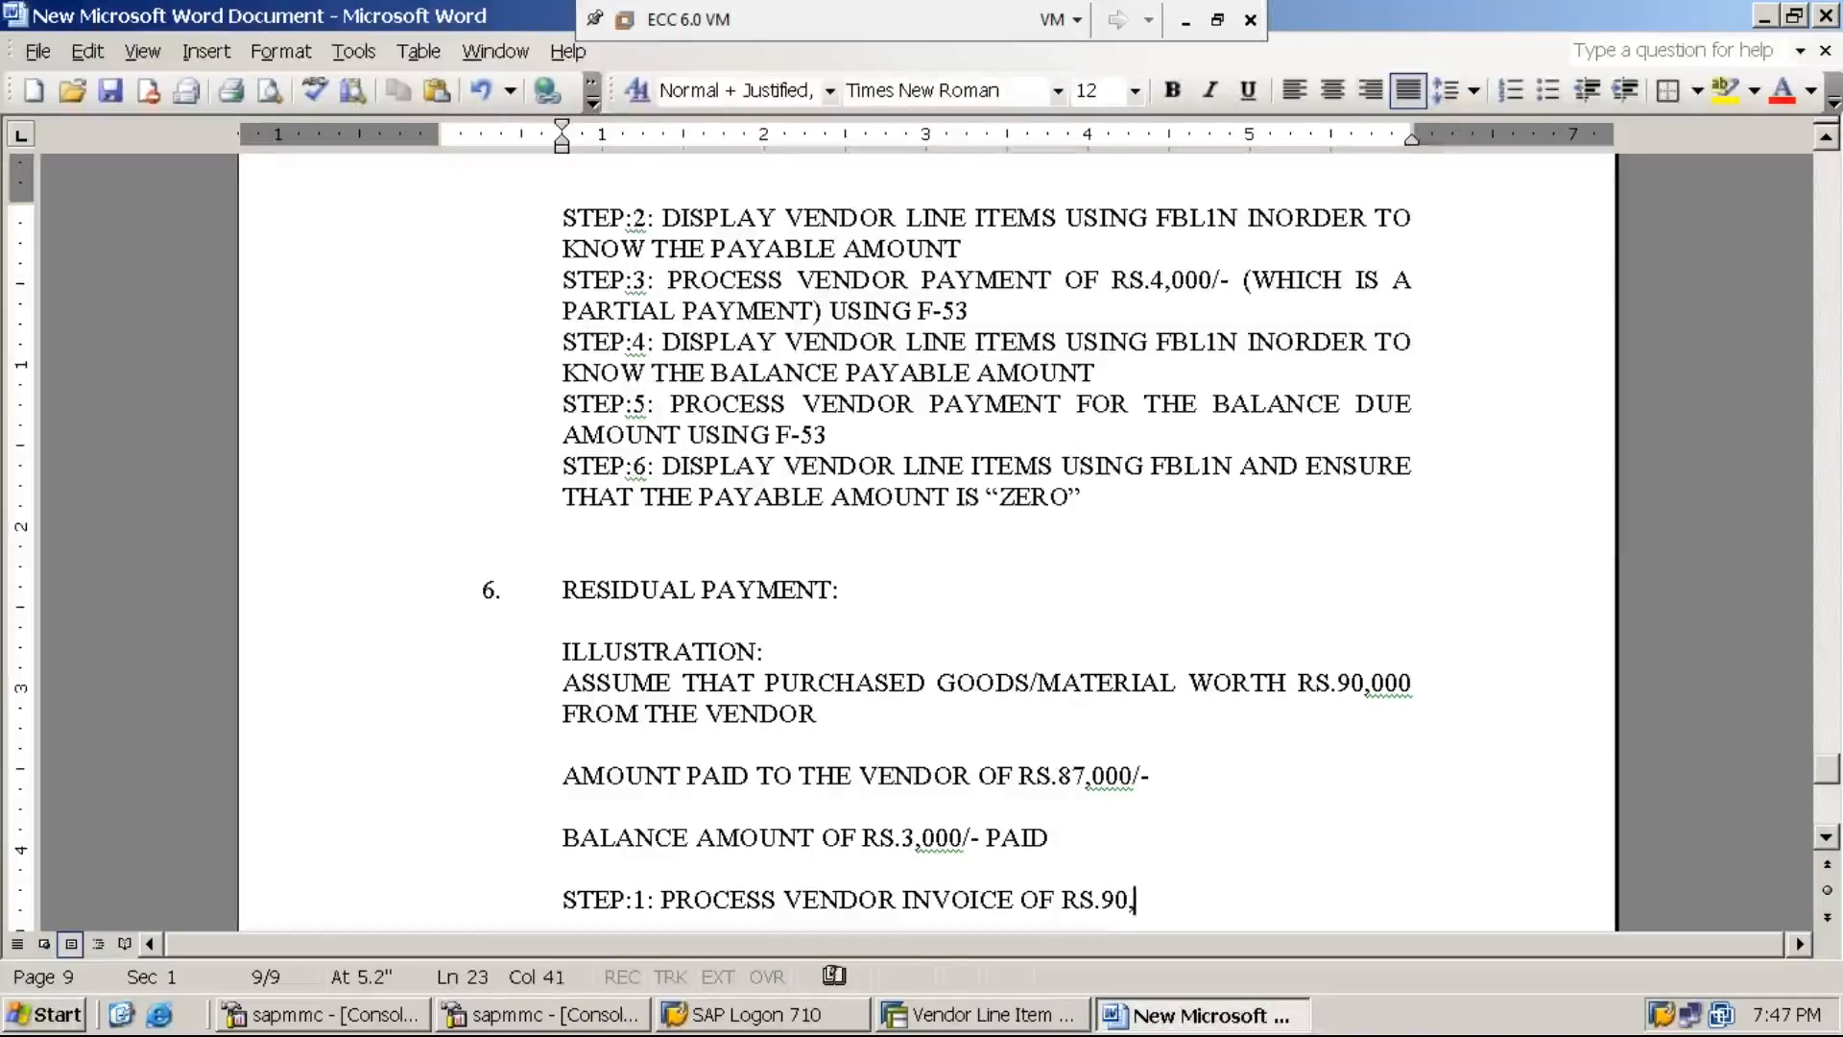
text(000 USING F-43)
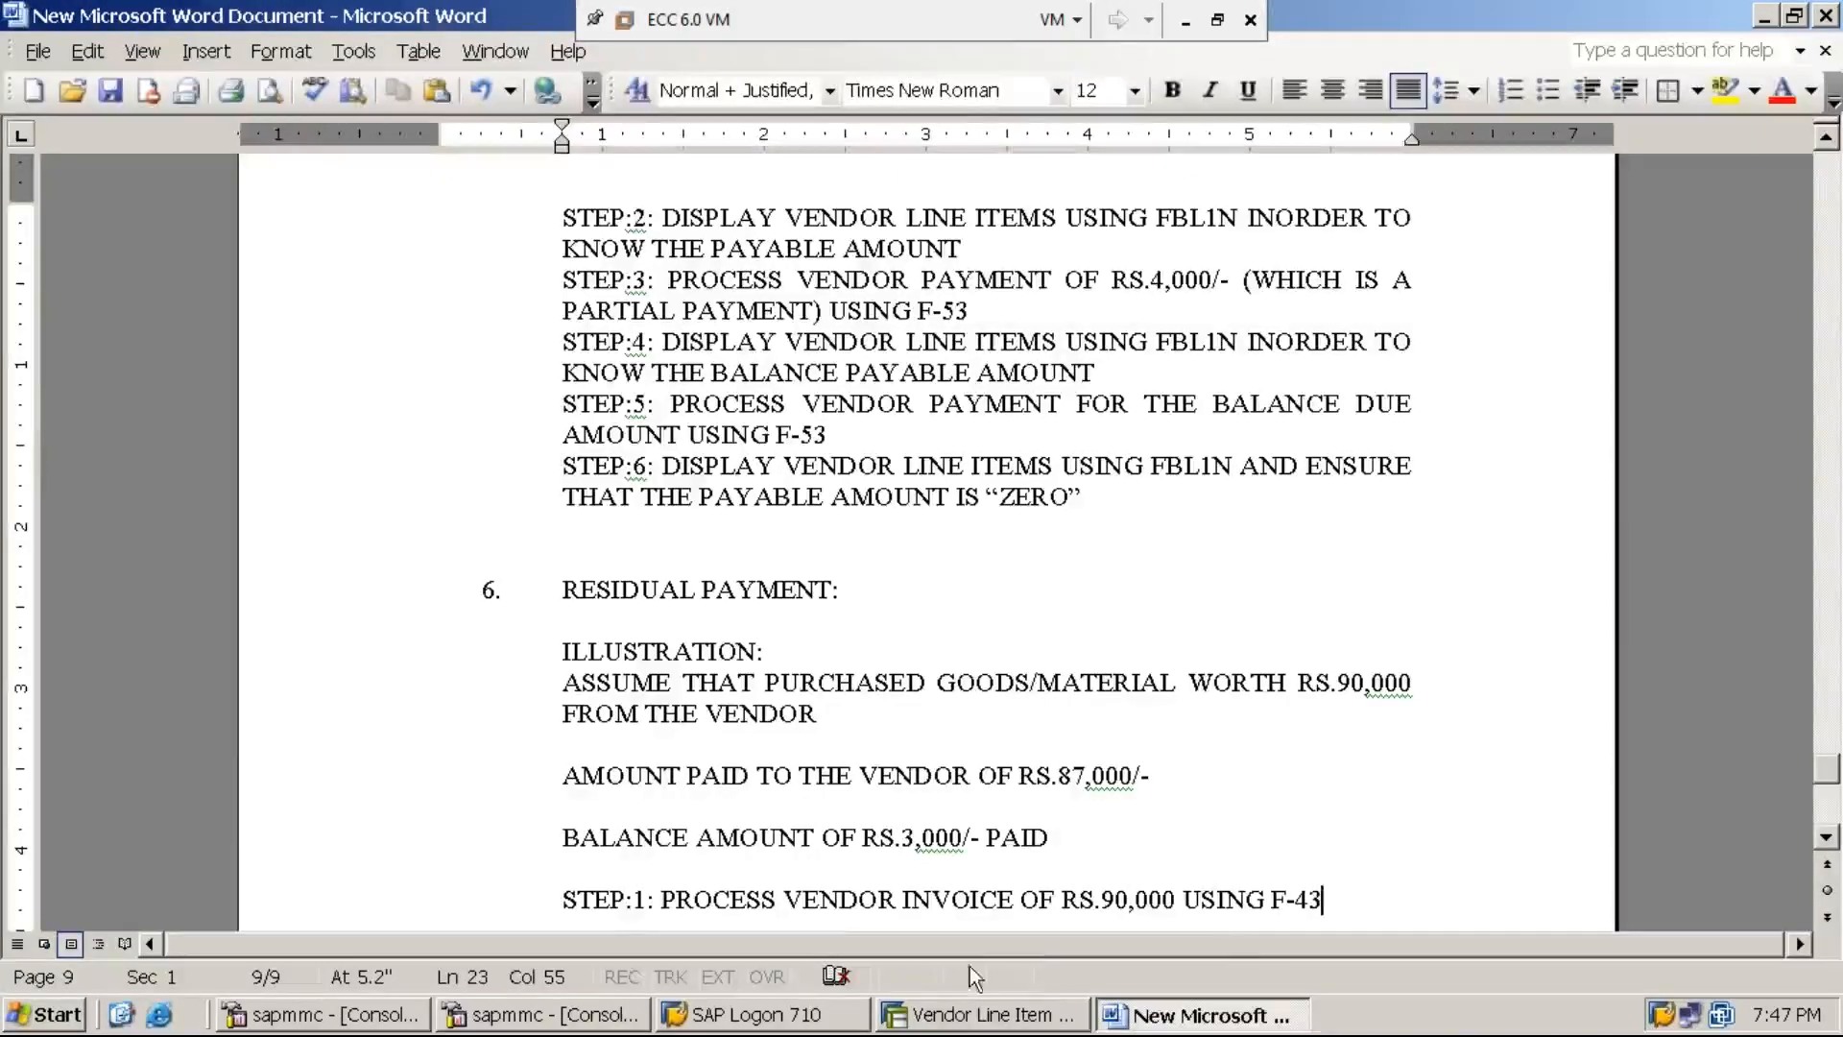
Switch to SAP, leave the vendor line items, open vendor invoice entry F-43 and set the document date to 26.06.2019.
click(963, 1020)
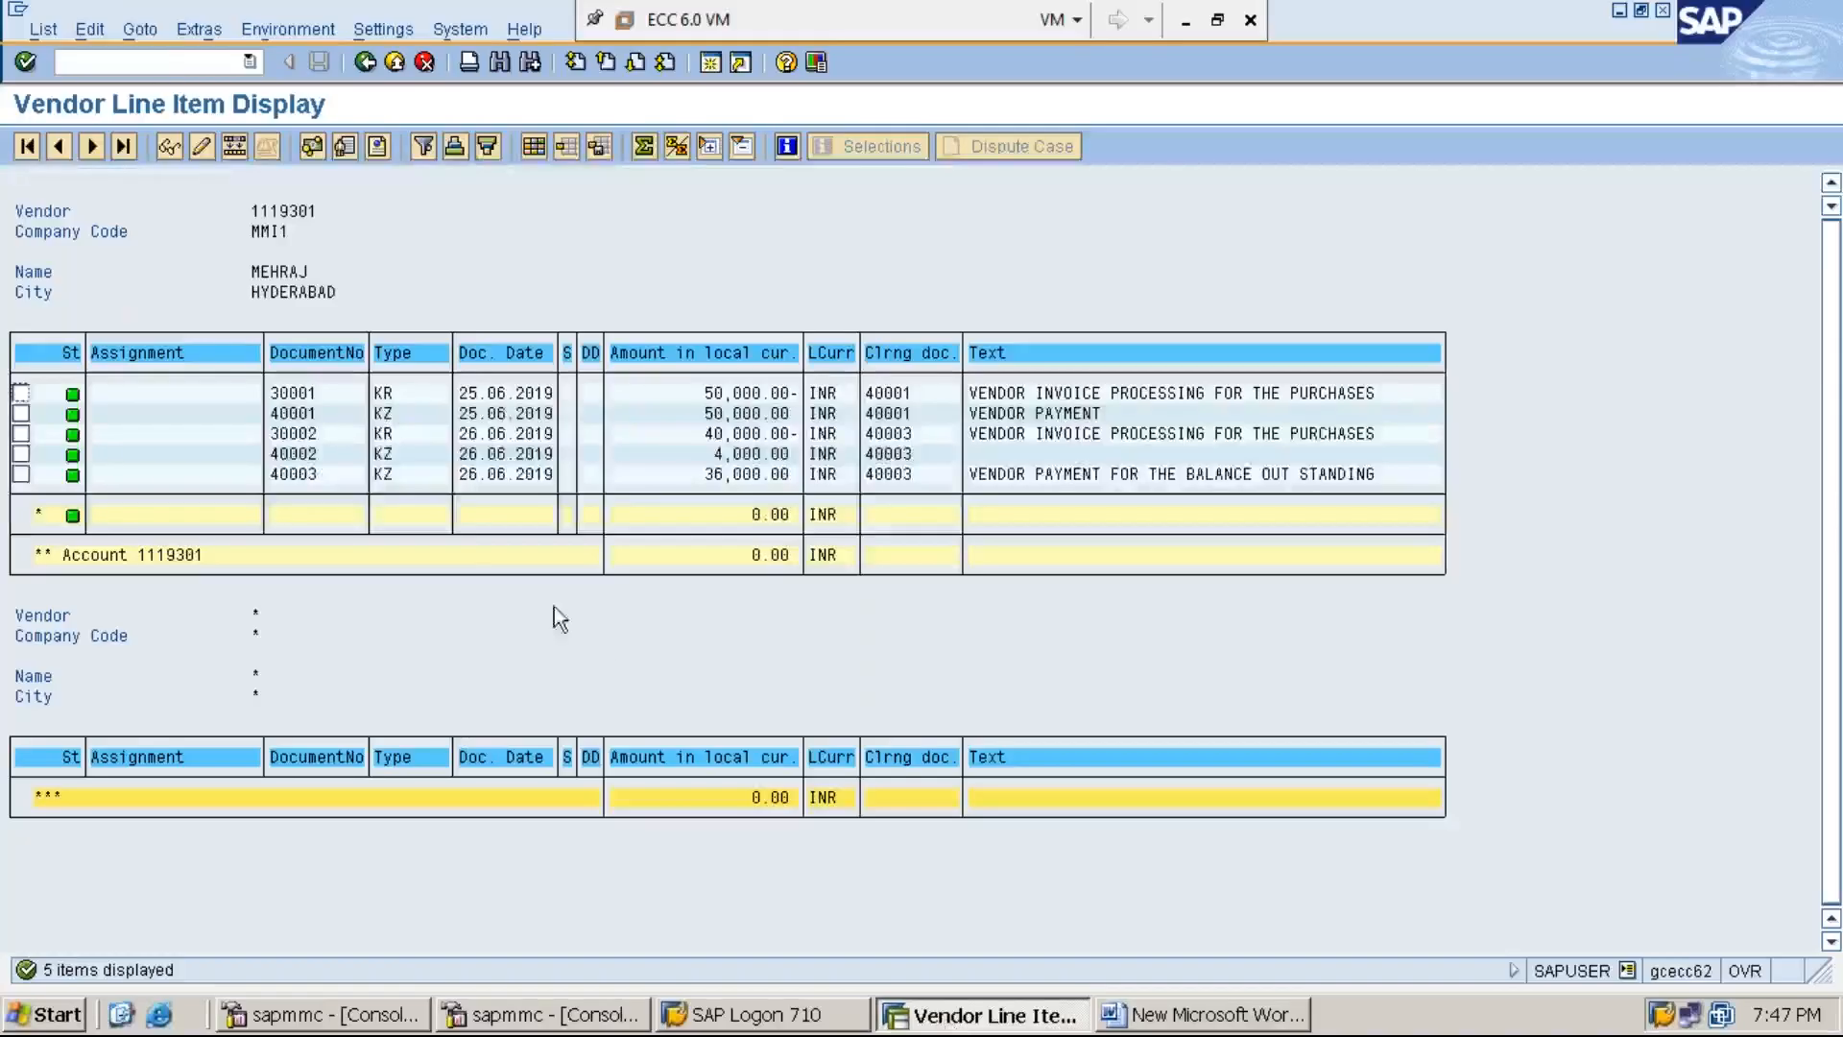
click(188, 63)
text(/n)
key(Return)
text(F-43)
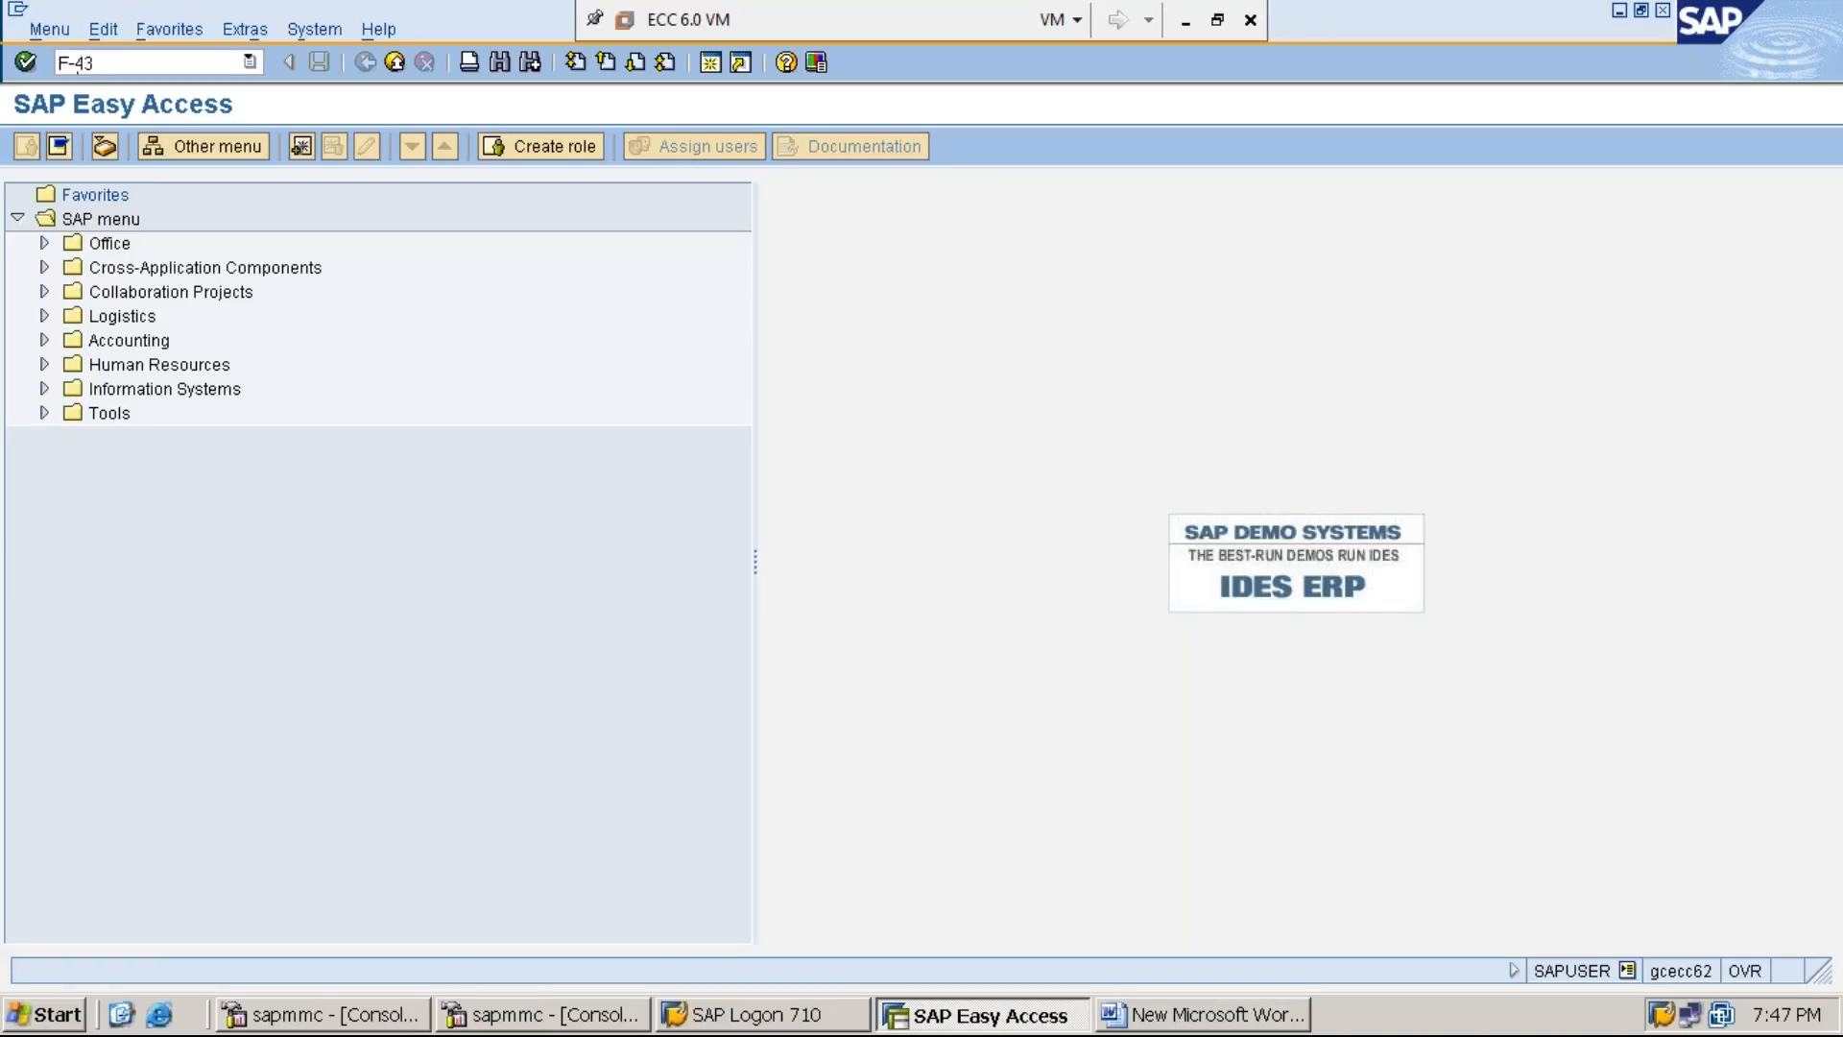
key(Return)
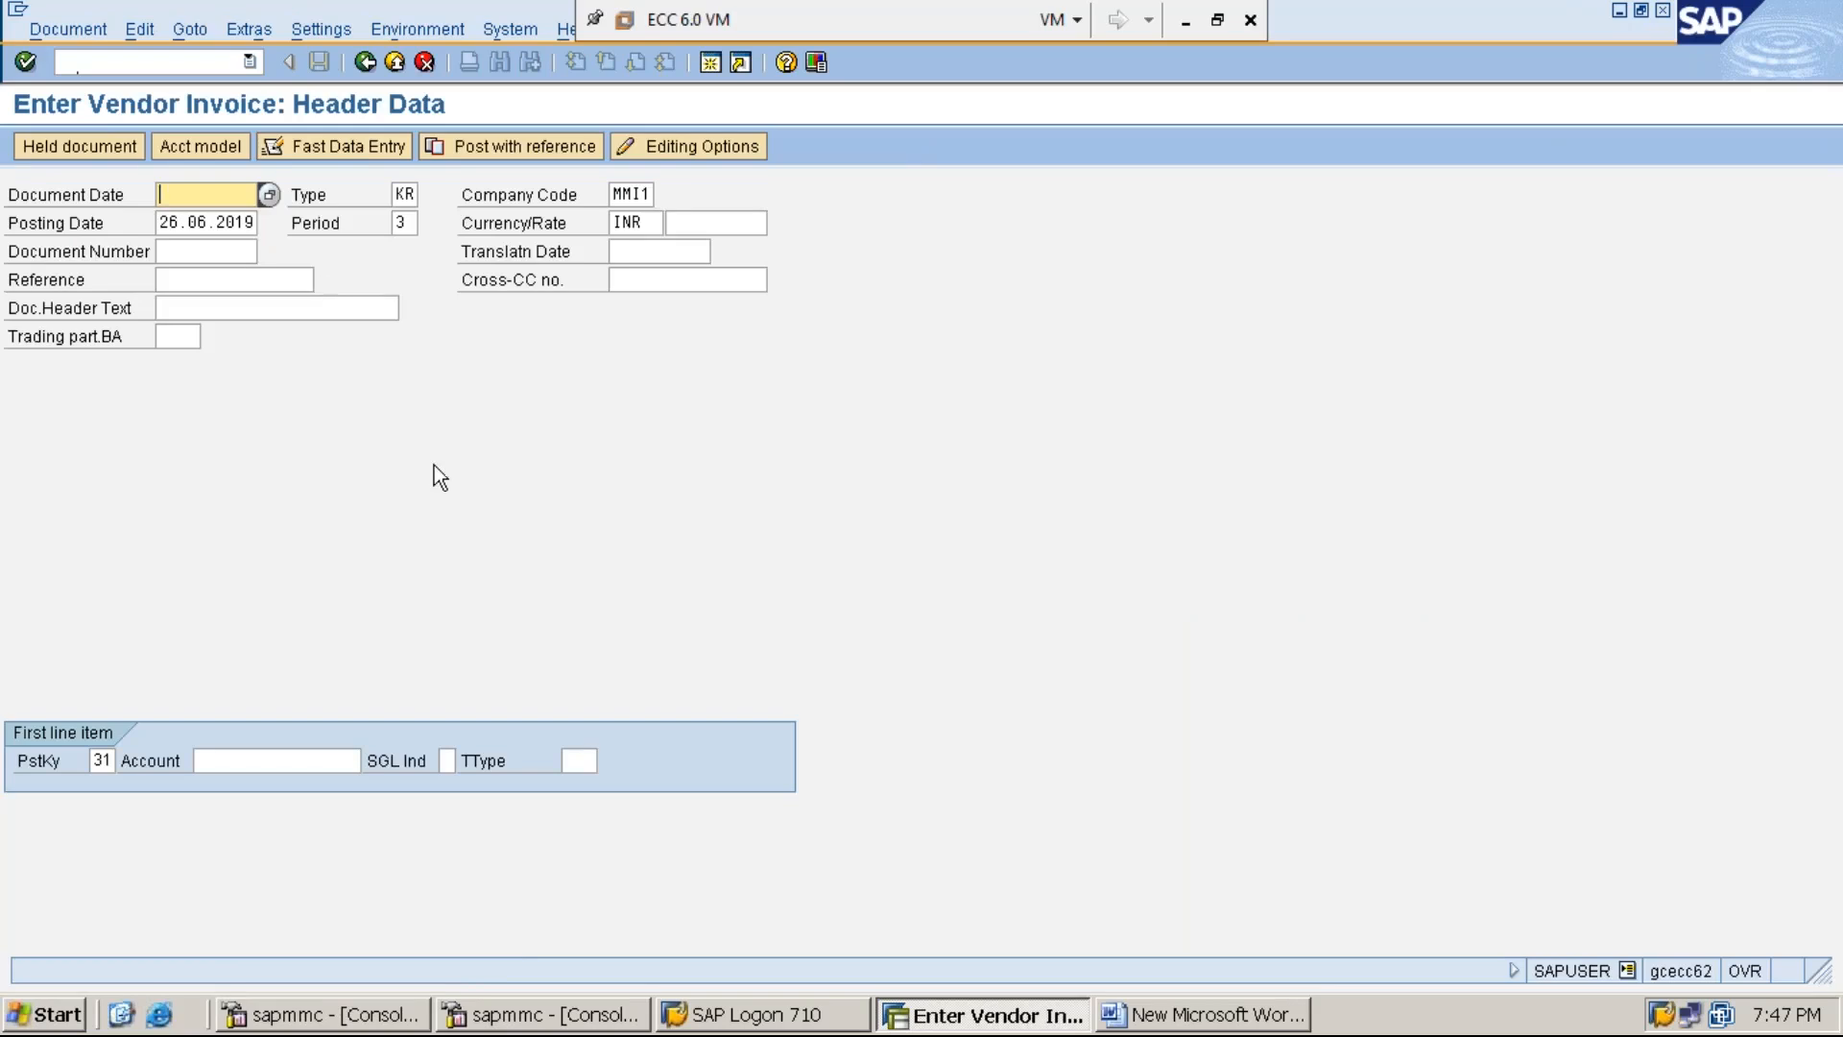
key(F4)
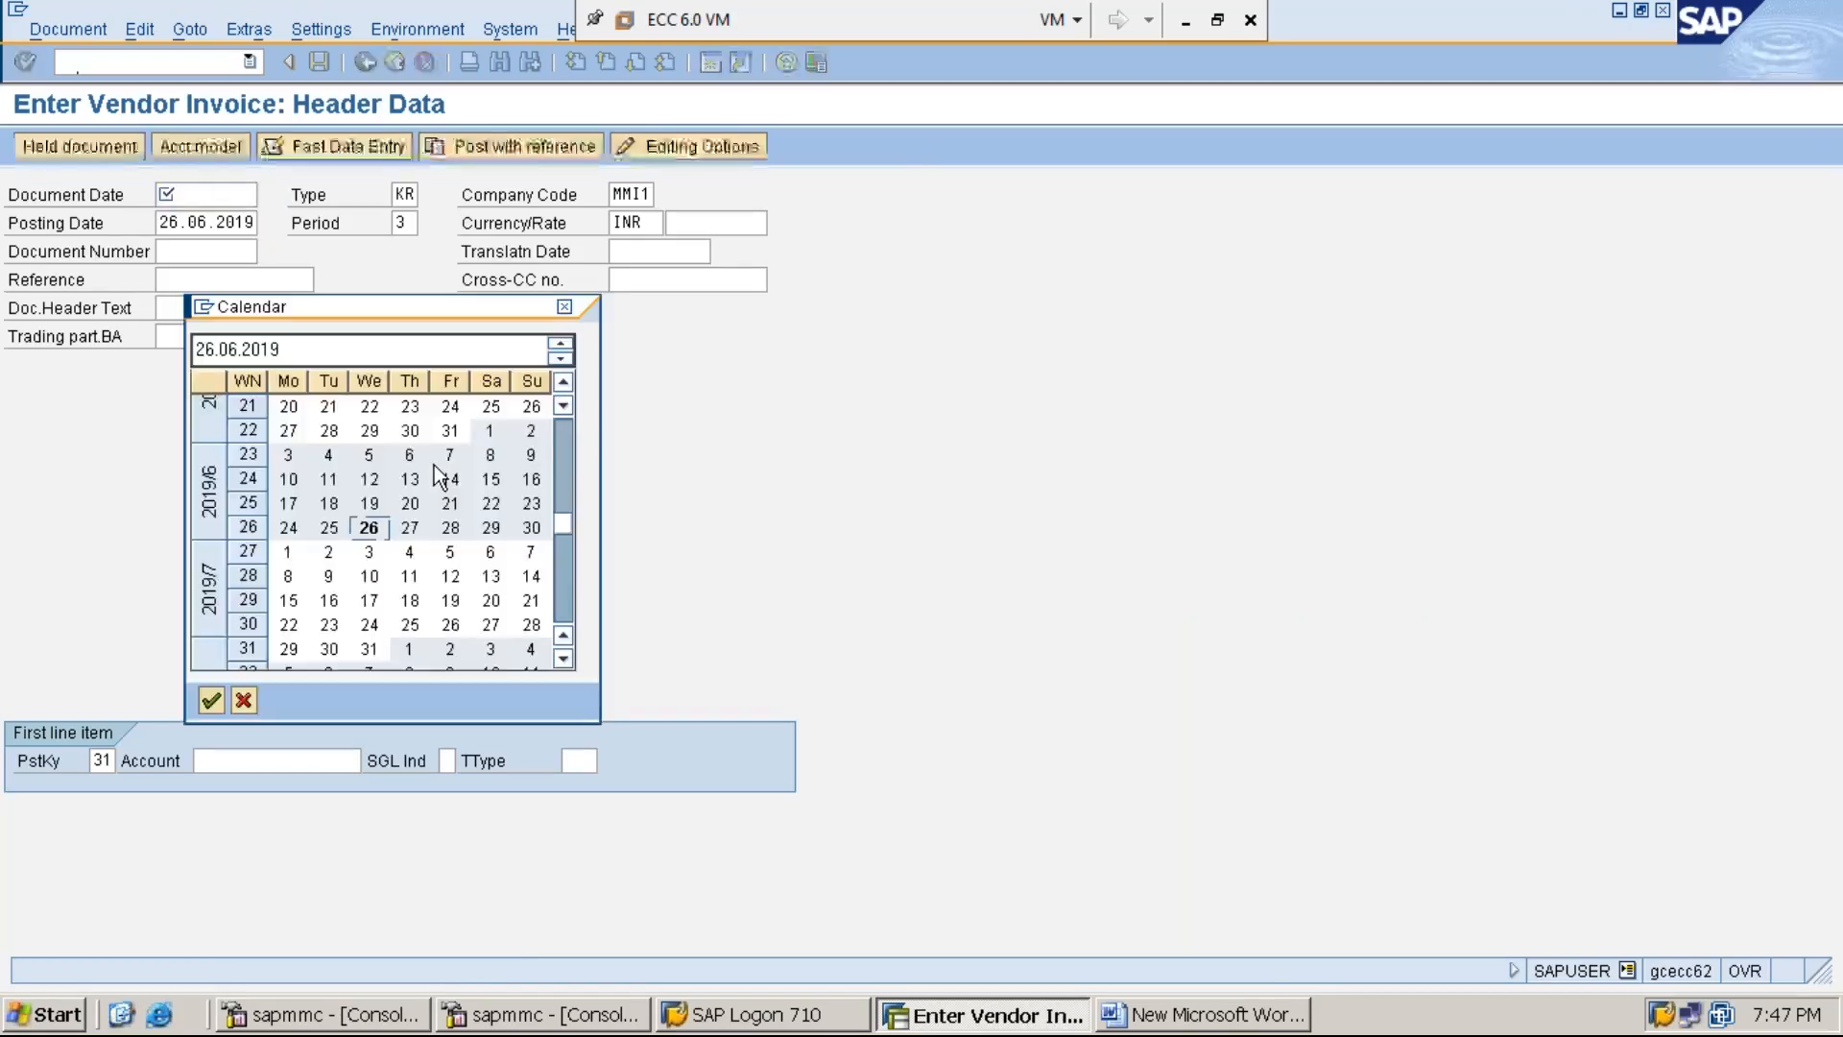
key(Return)
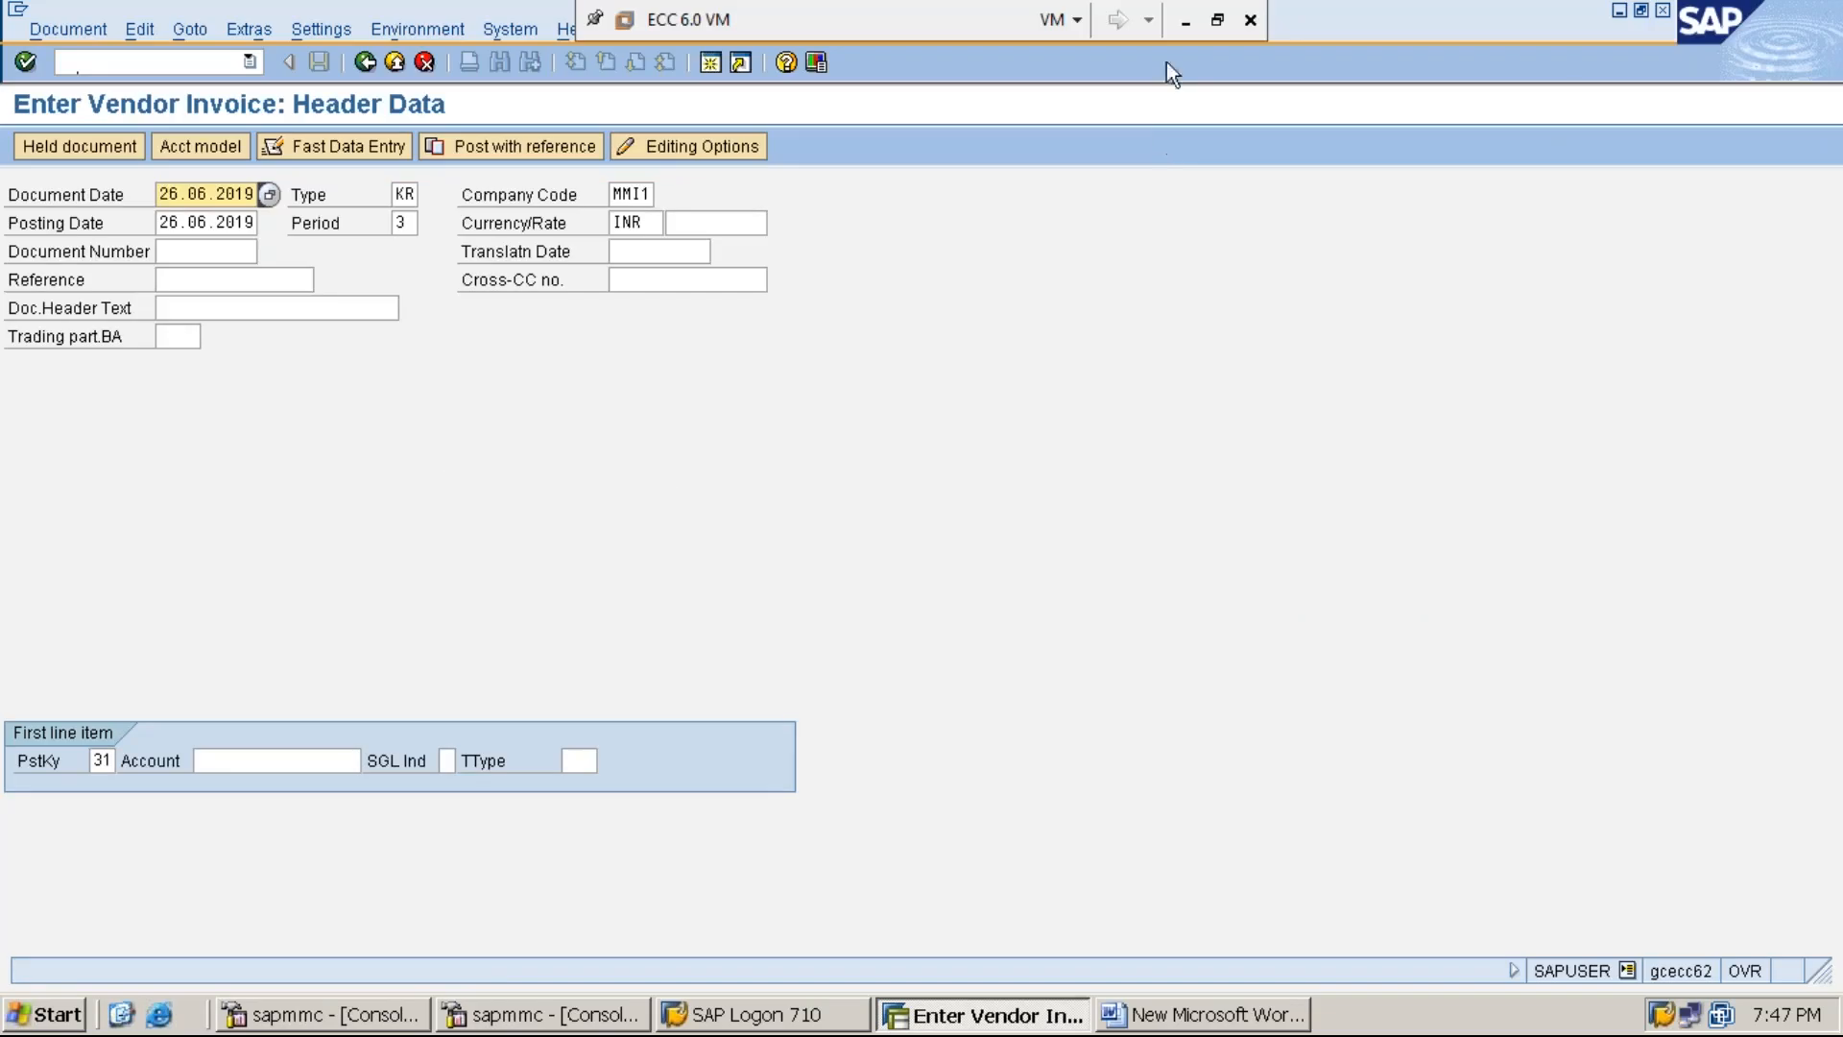
click(1186, 38)
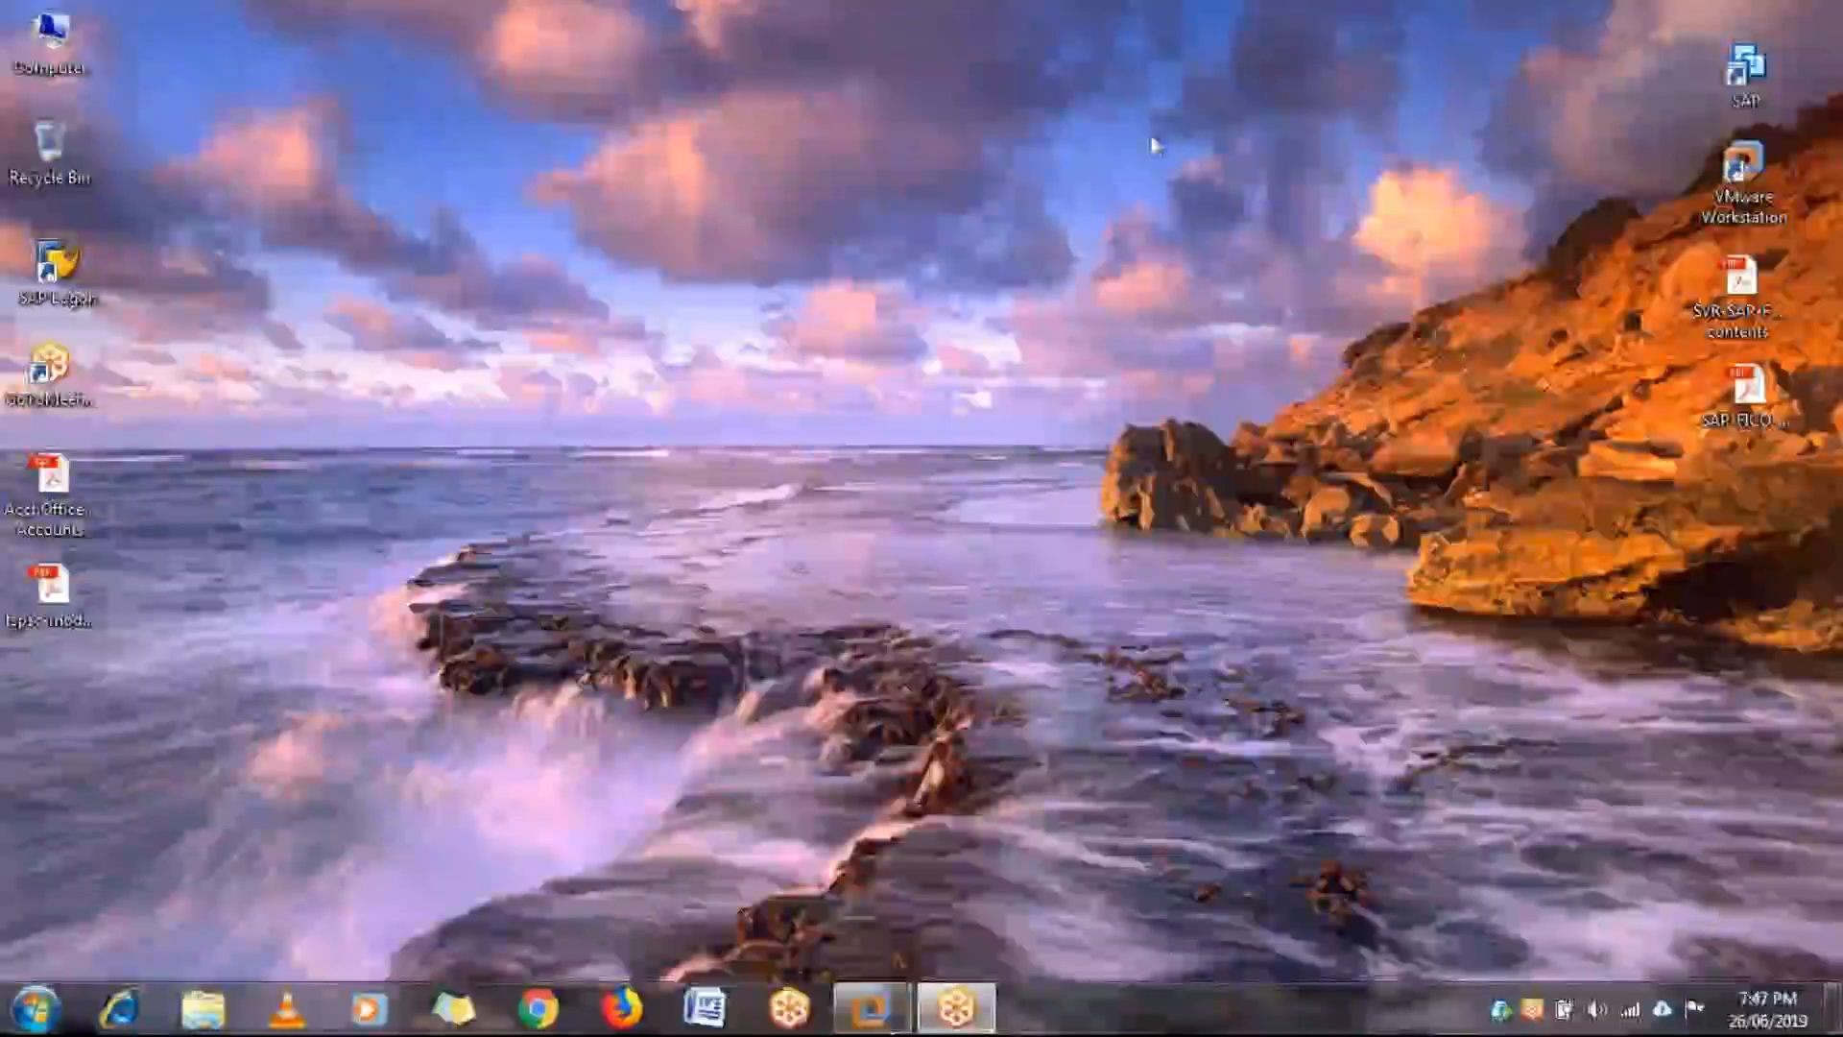
mouse_move(885, 1027)
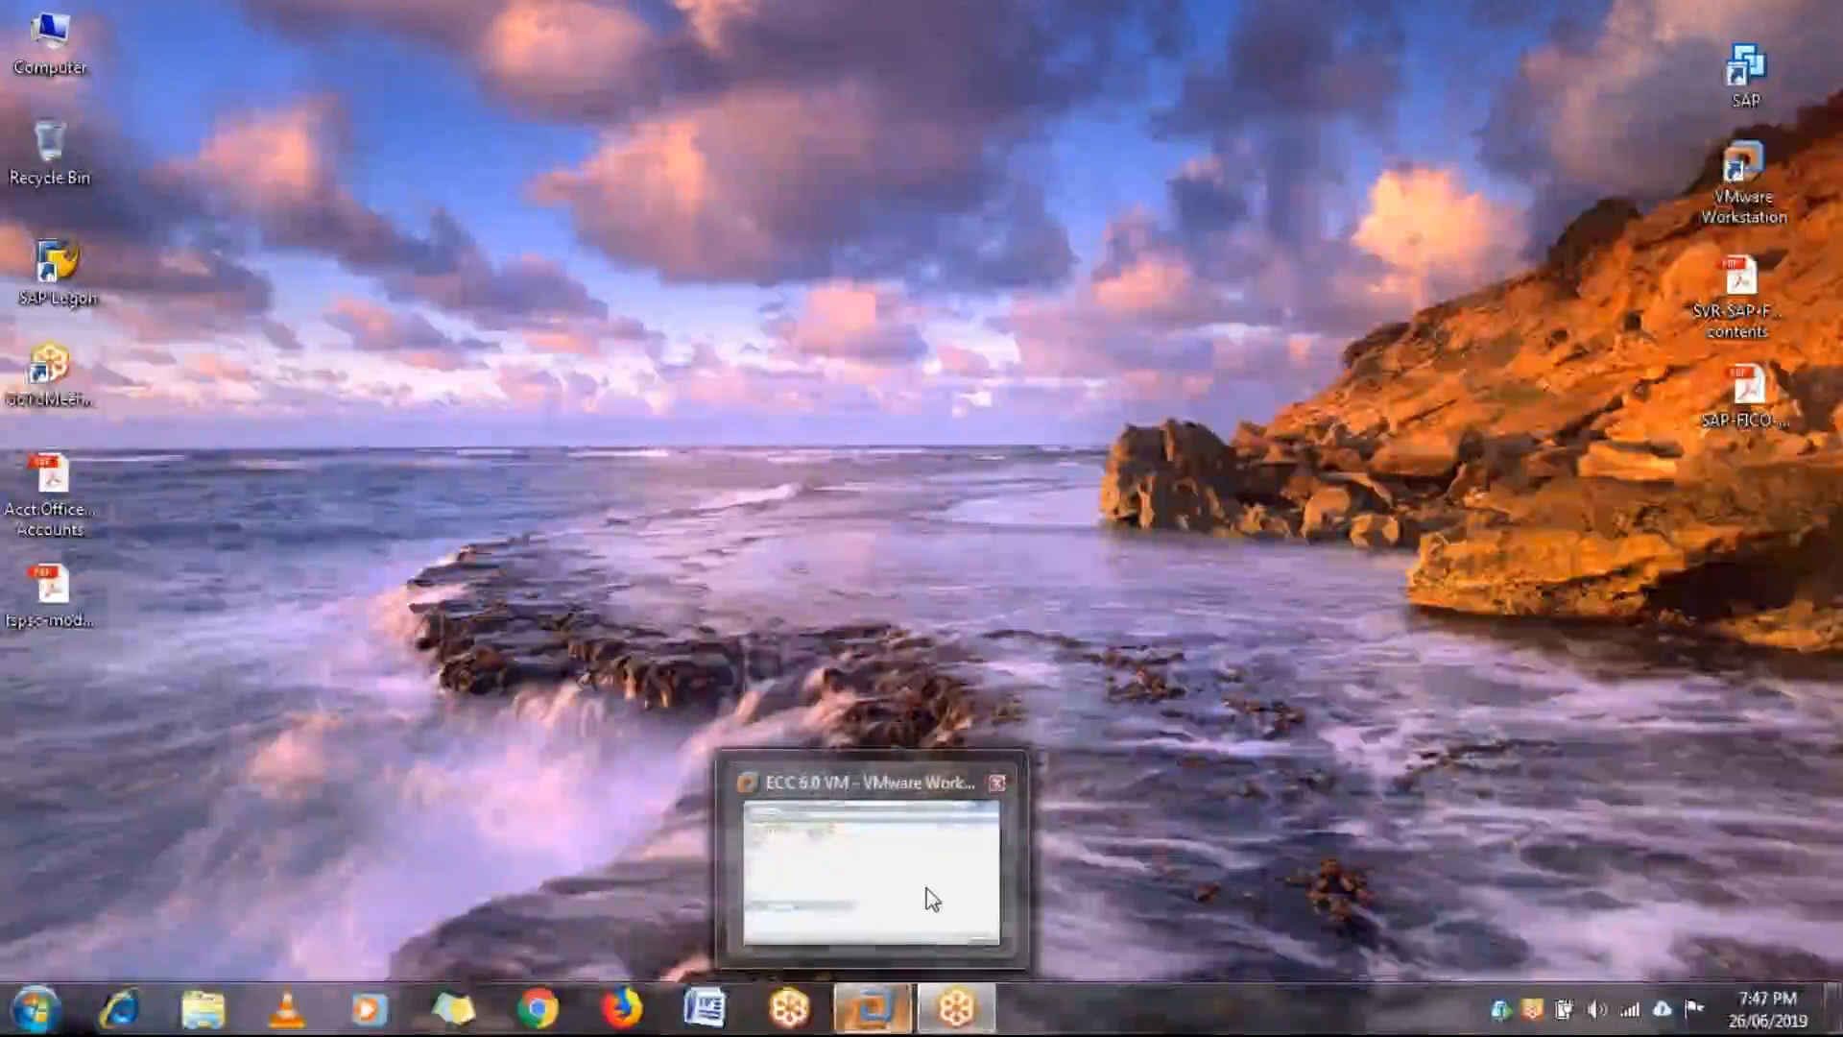
Keep the invoice's header defaults, enter the vendor's account number for posting key 31 and continue to the vendor item.
click(929, 897)
key(Tab)
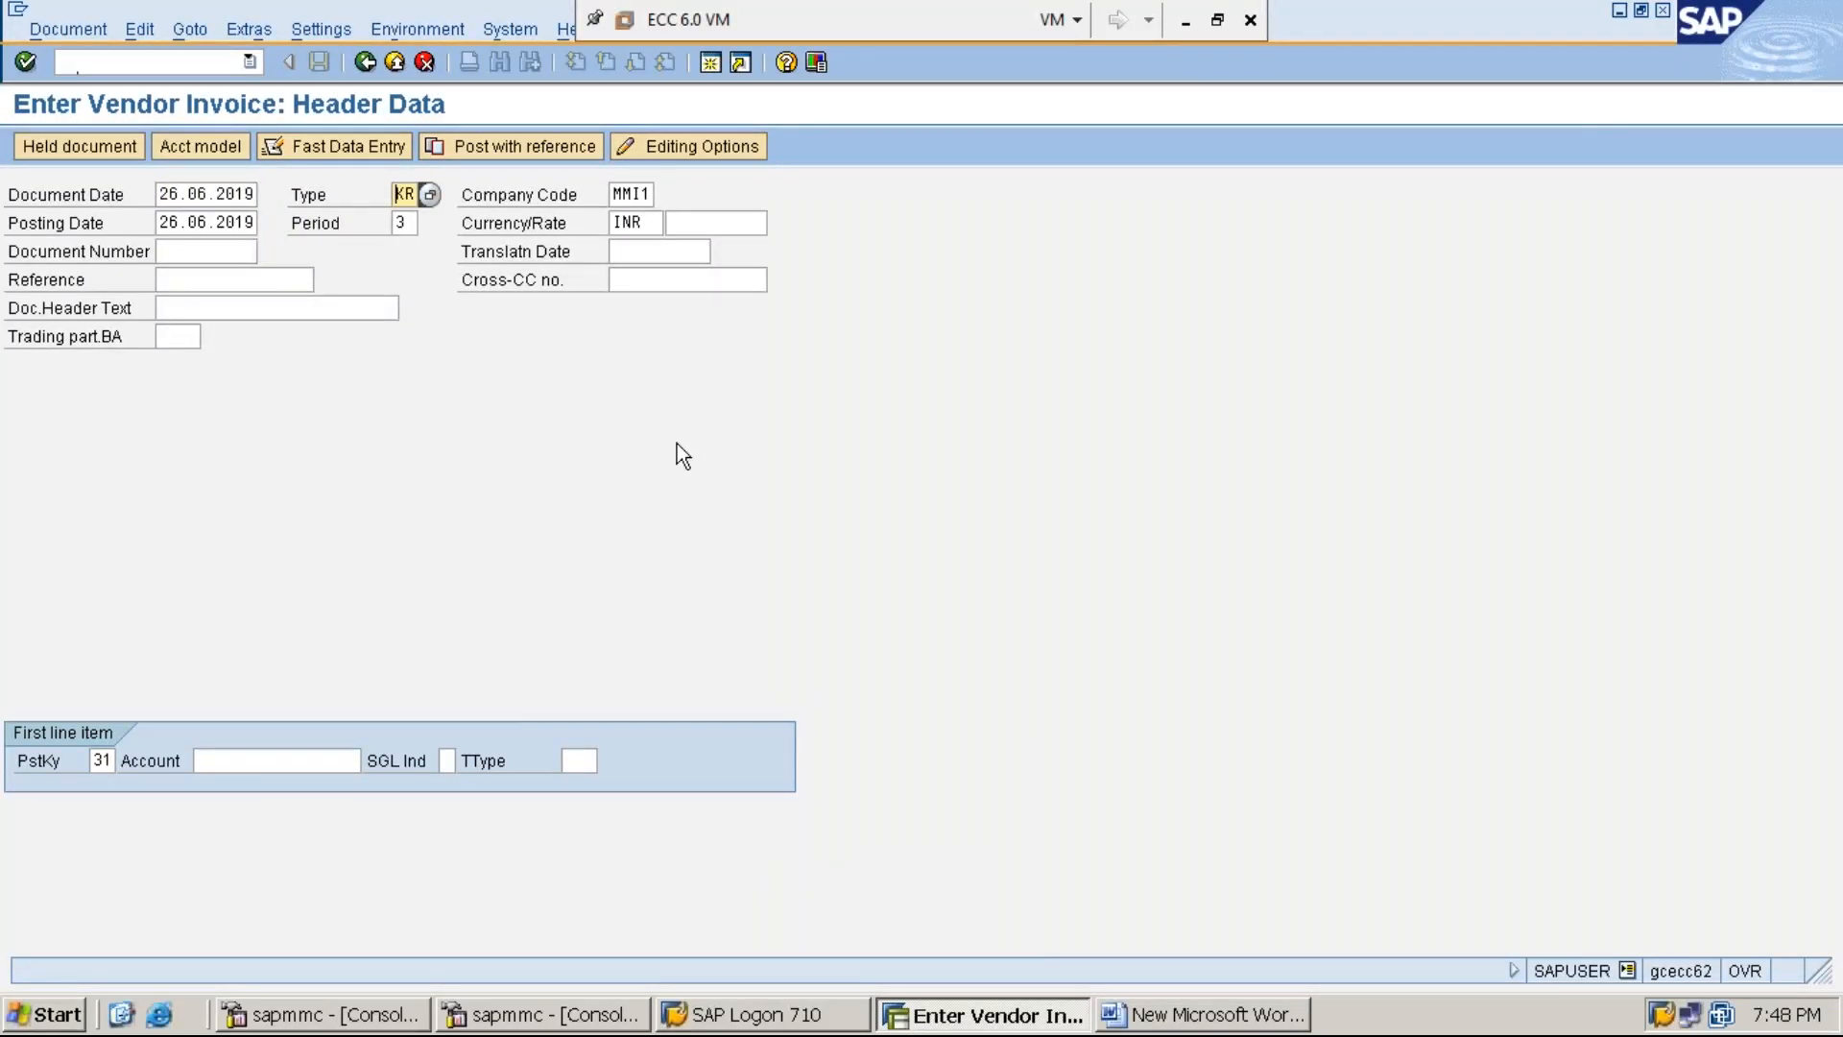
key(Tab)
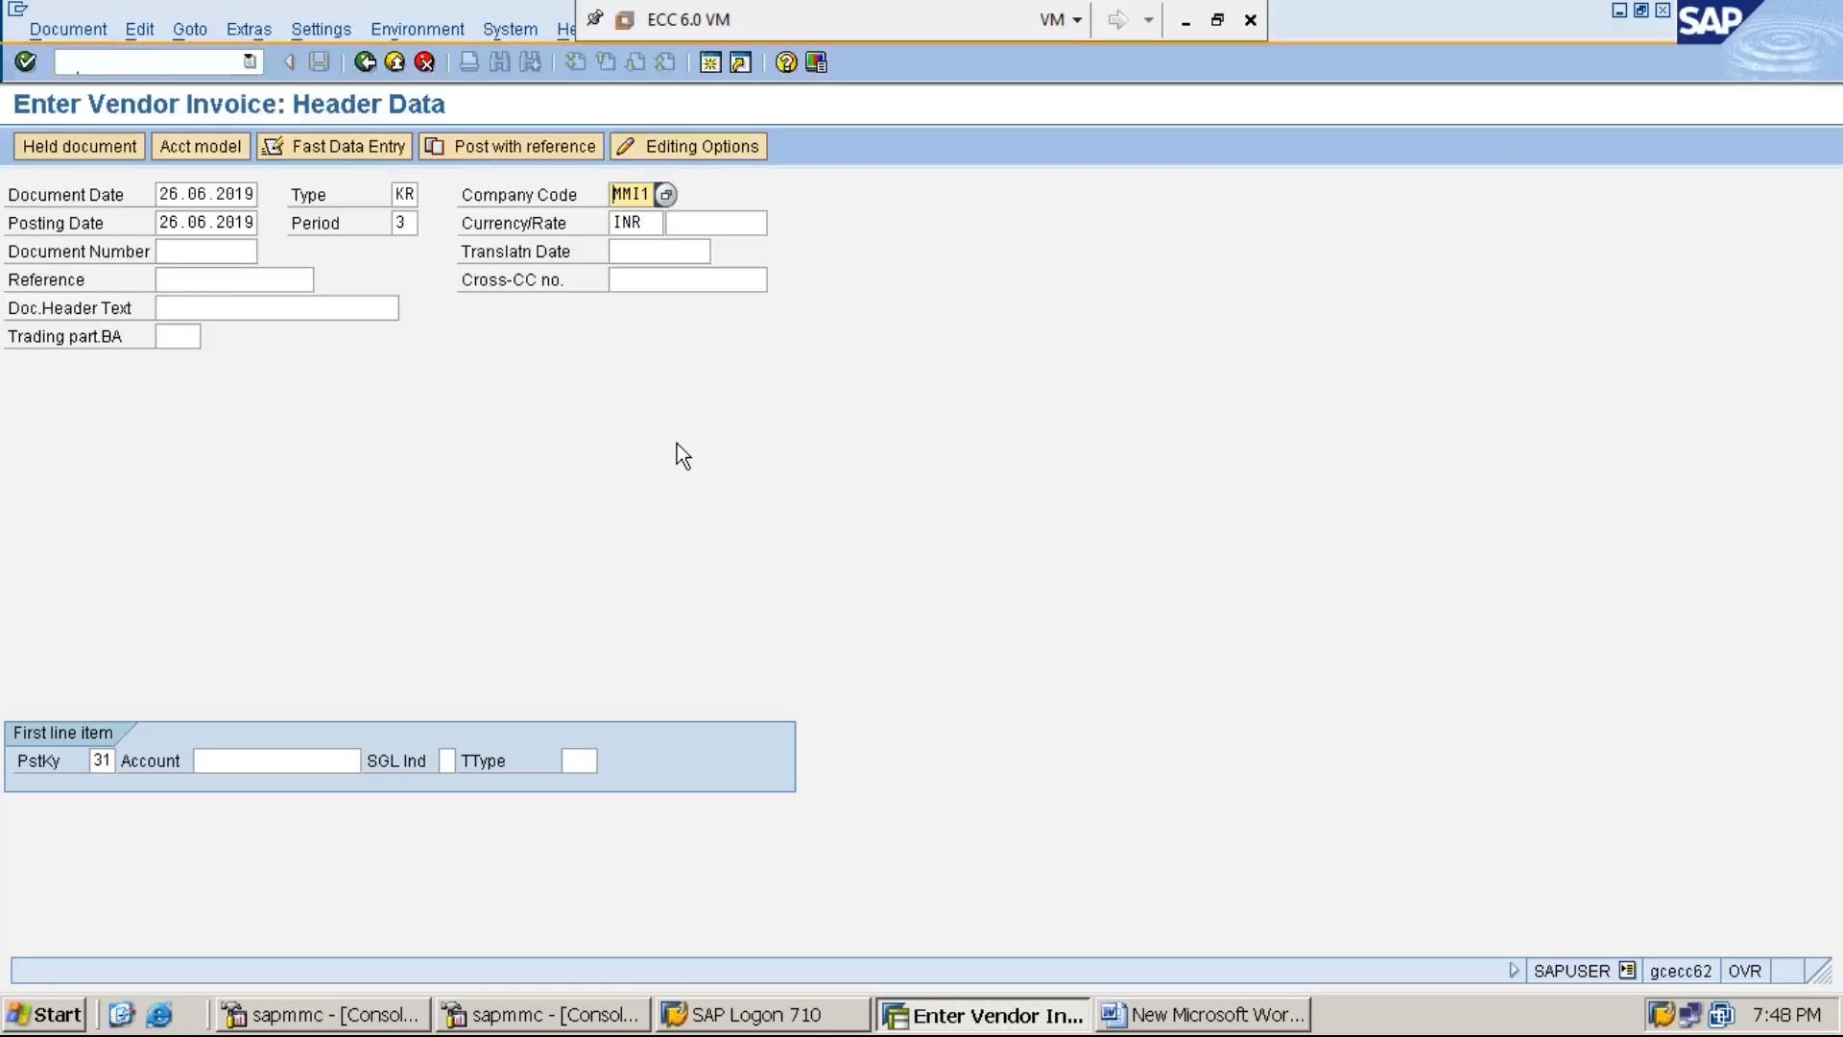
key(Tab)
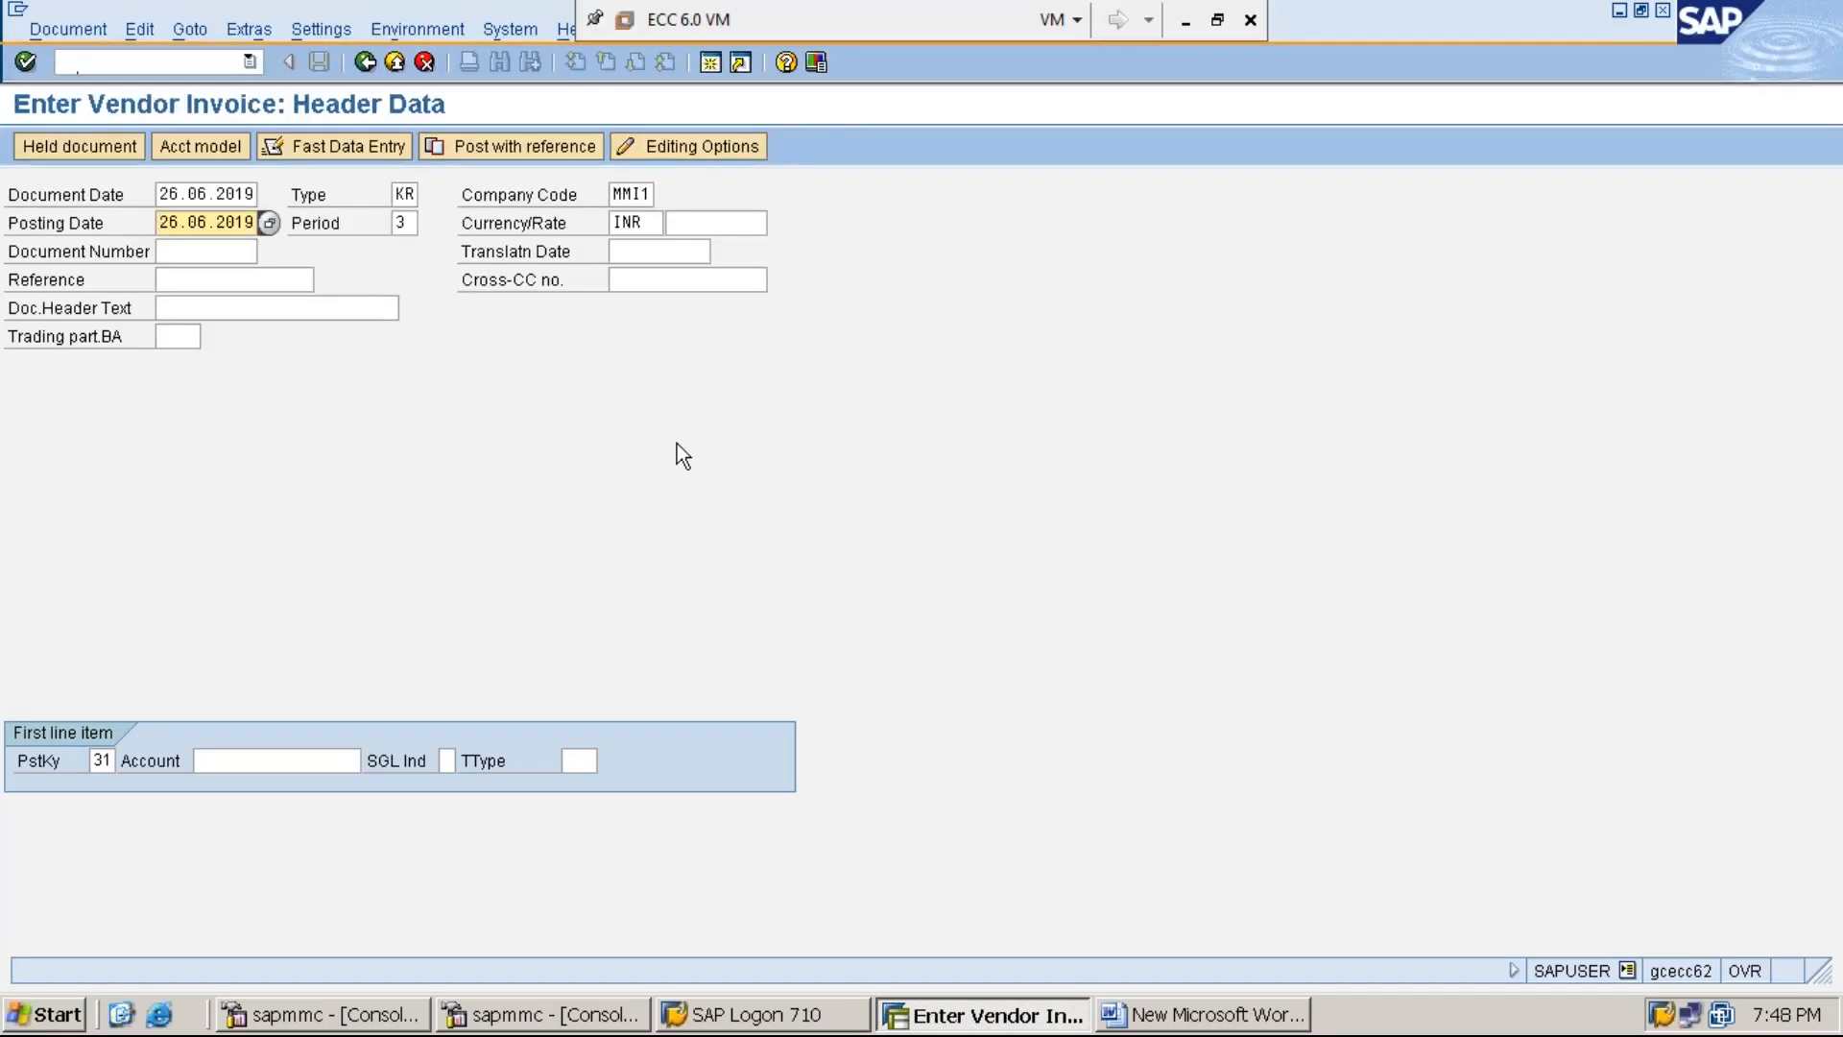
key(Tab)
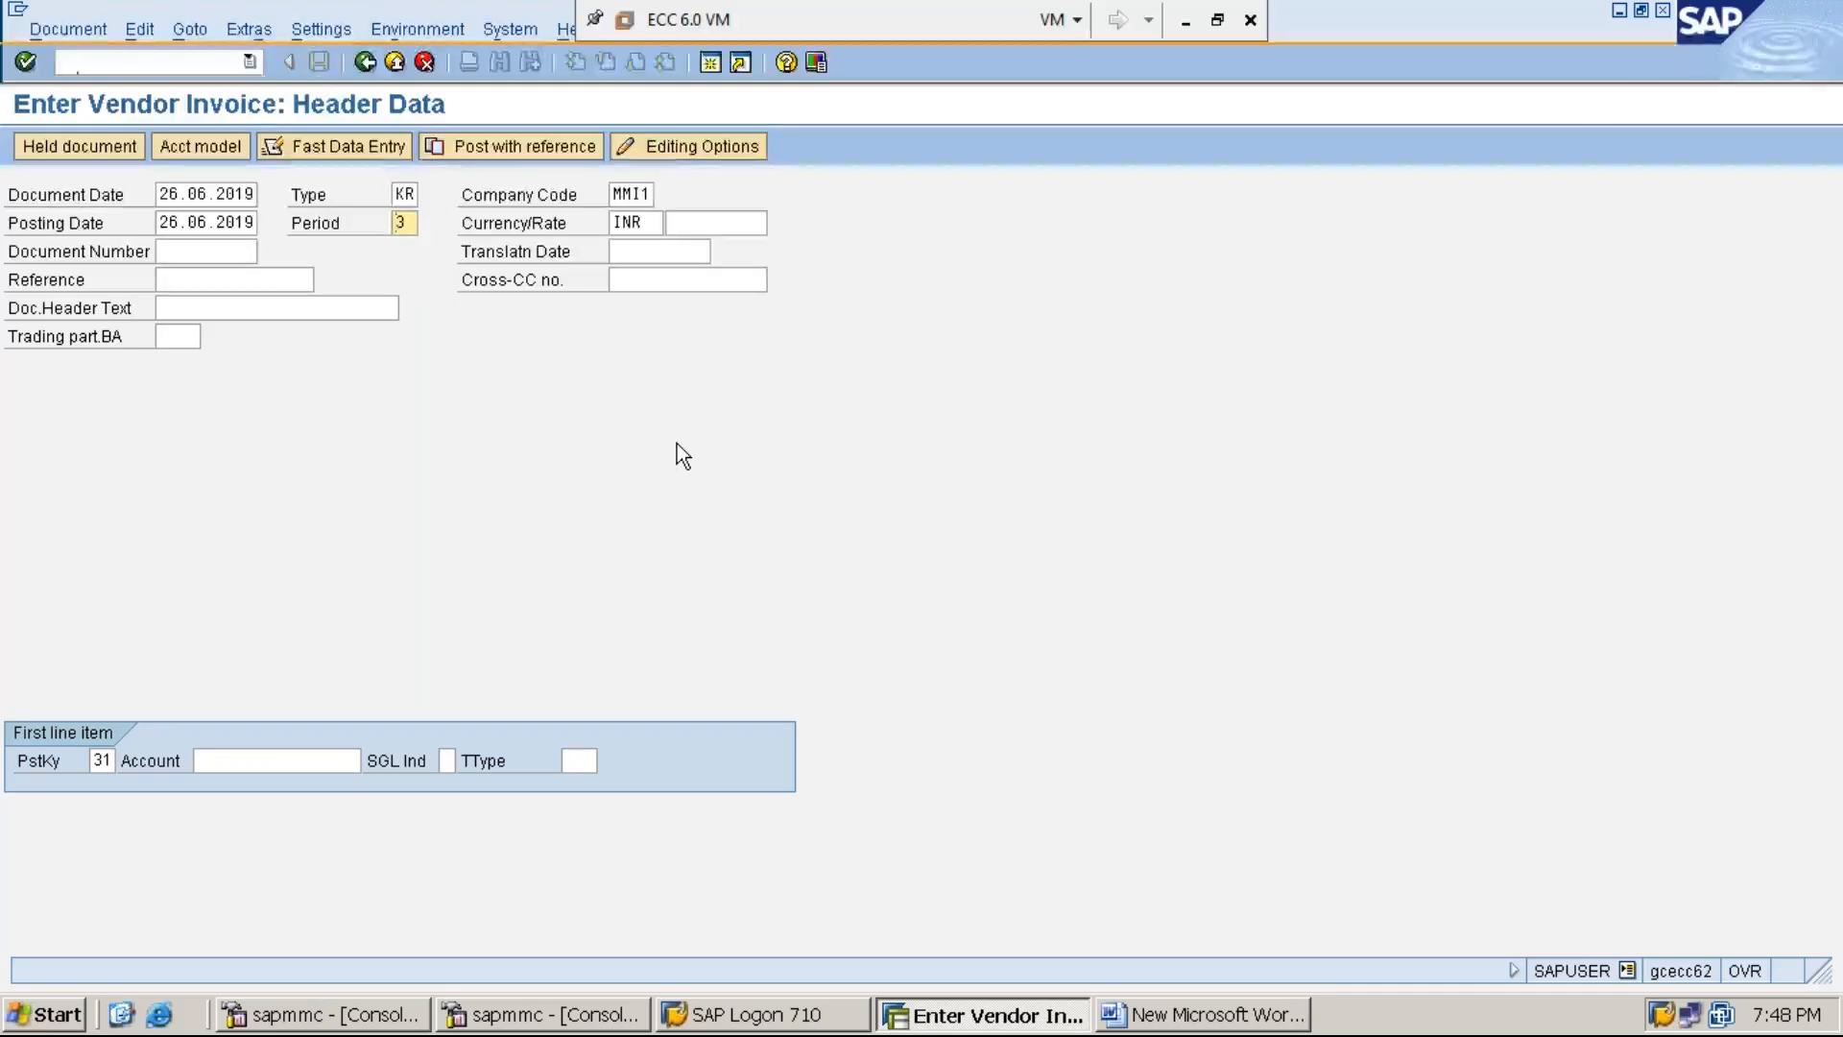
key(Tab)
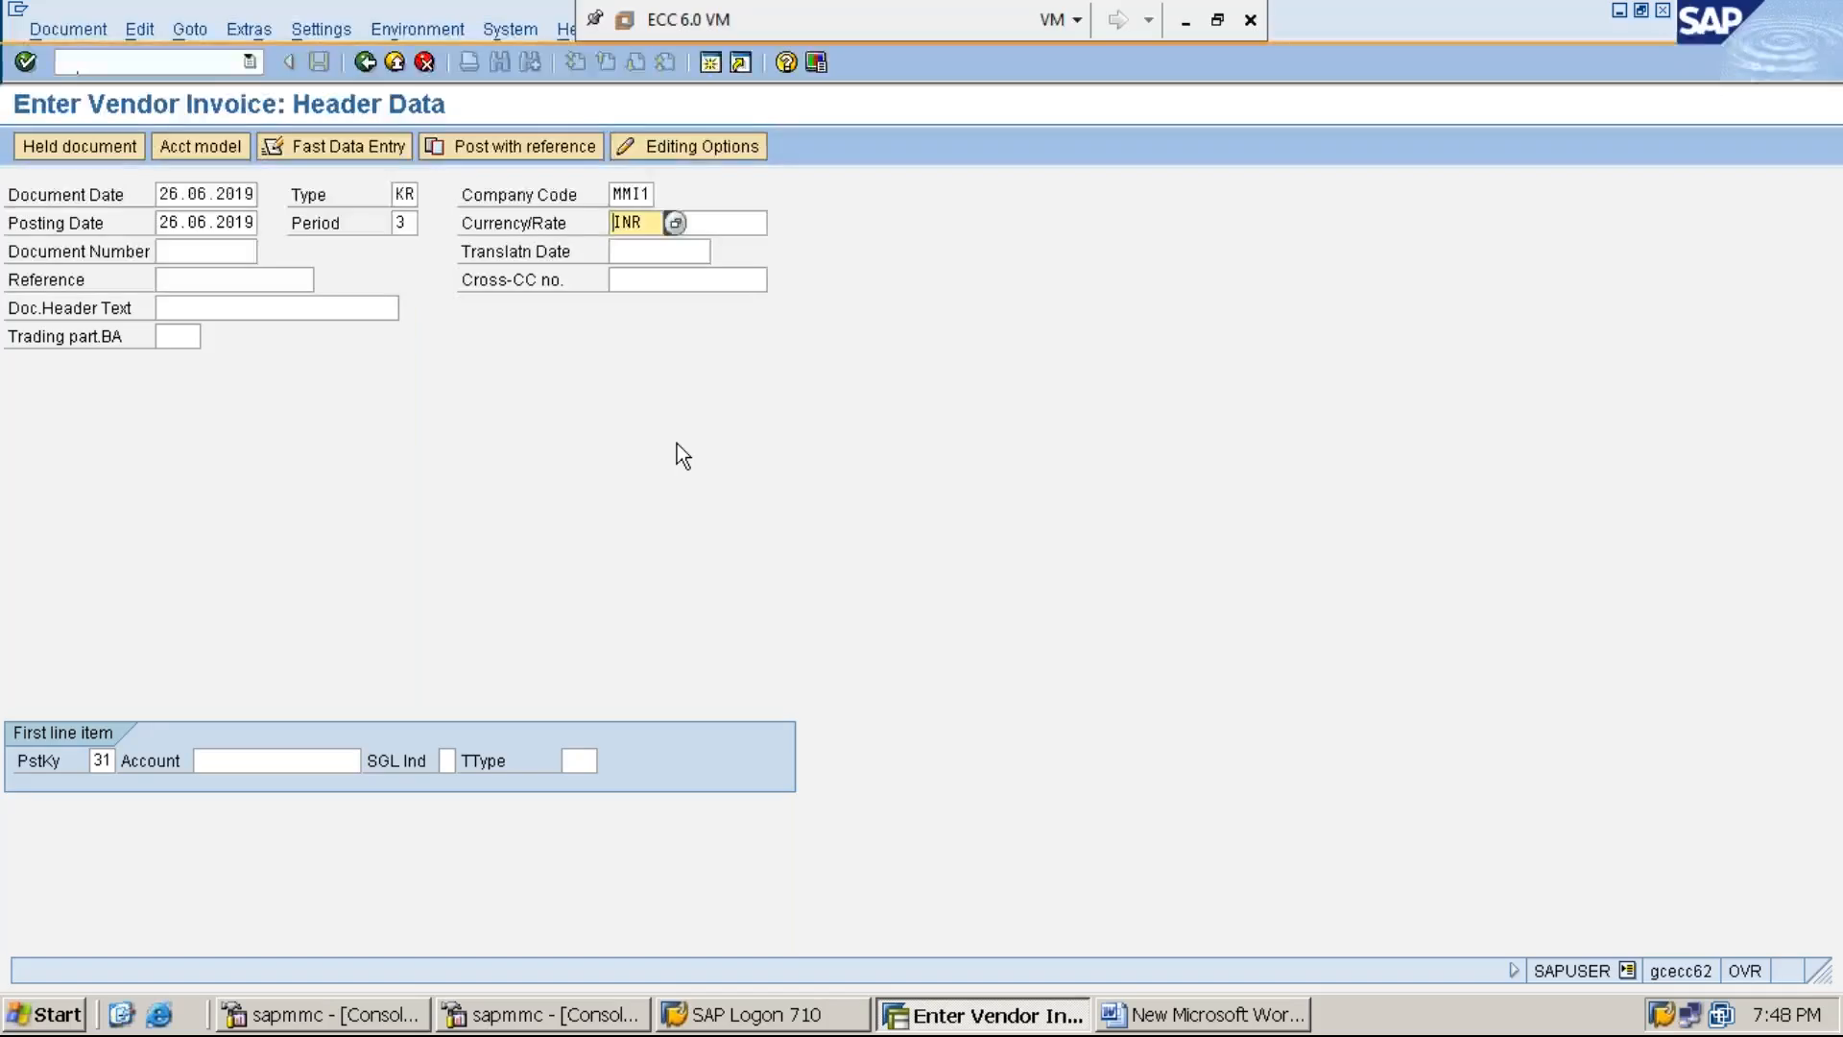
key(Tab)
key(Tab)
key(Tab)
key(Tab)
key(Tab)
key(Tab)
key(Tab)
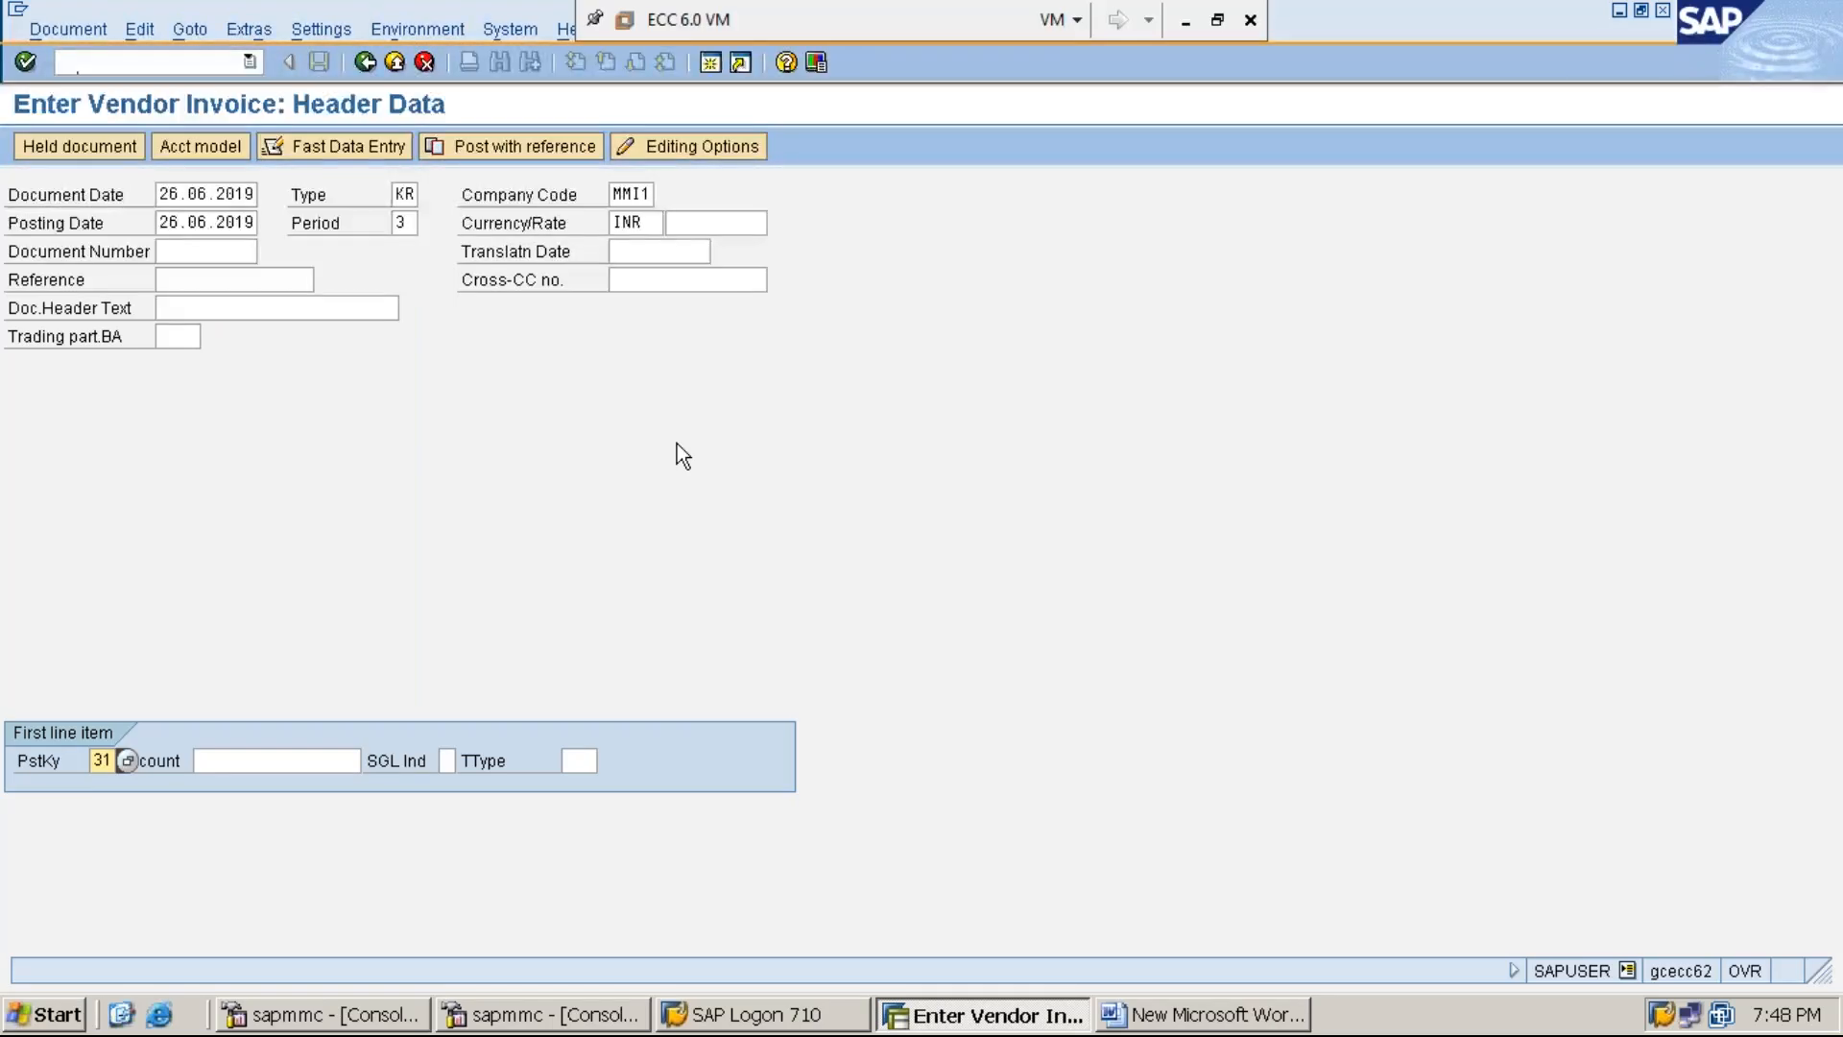
key(Tab)
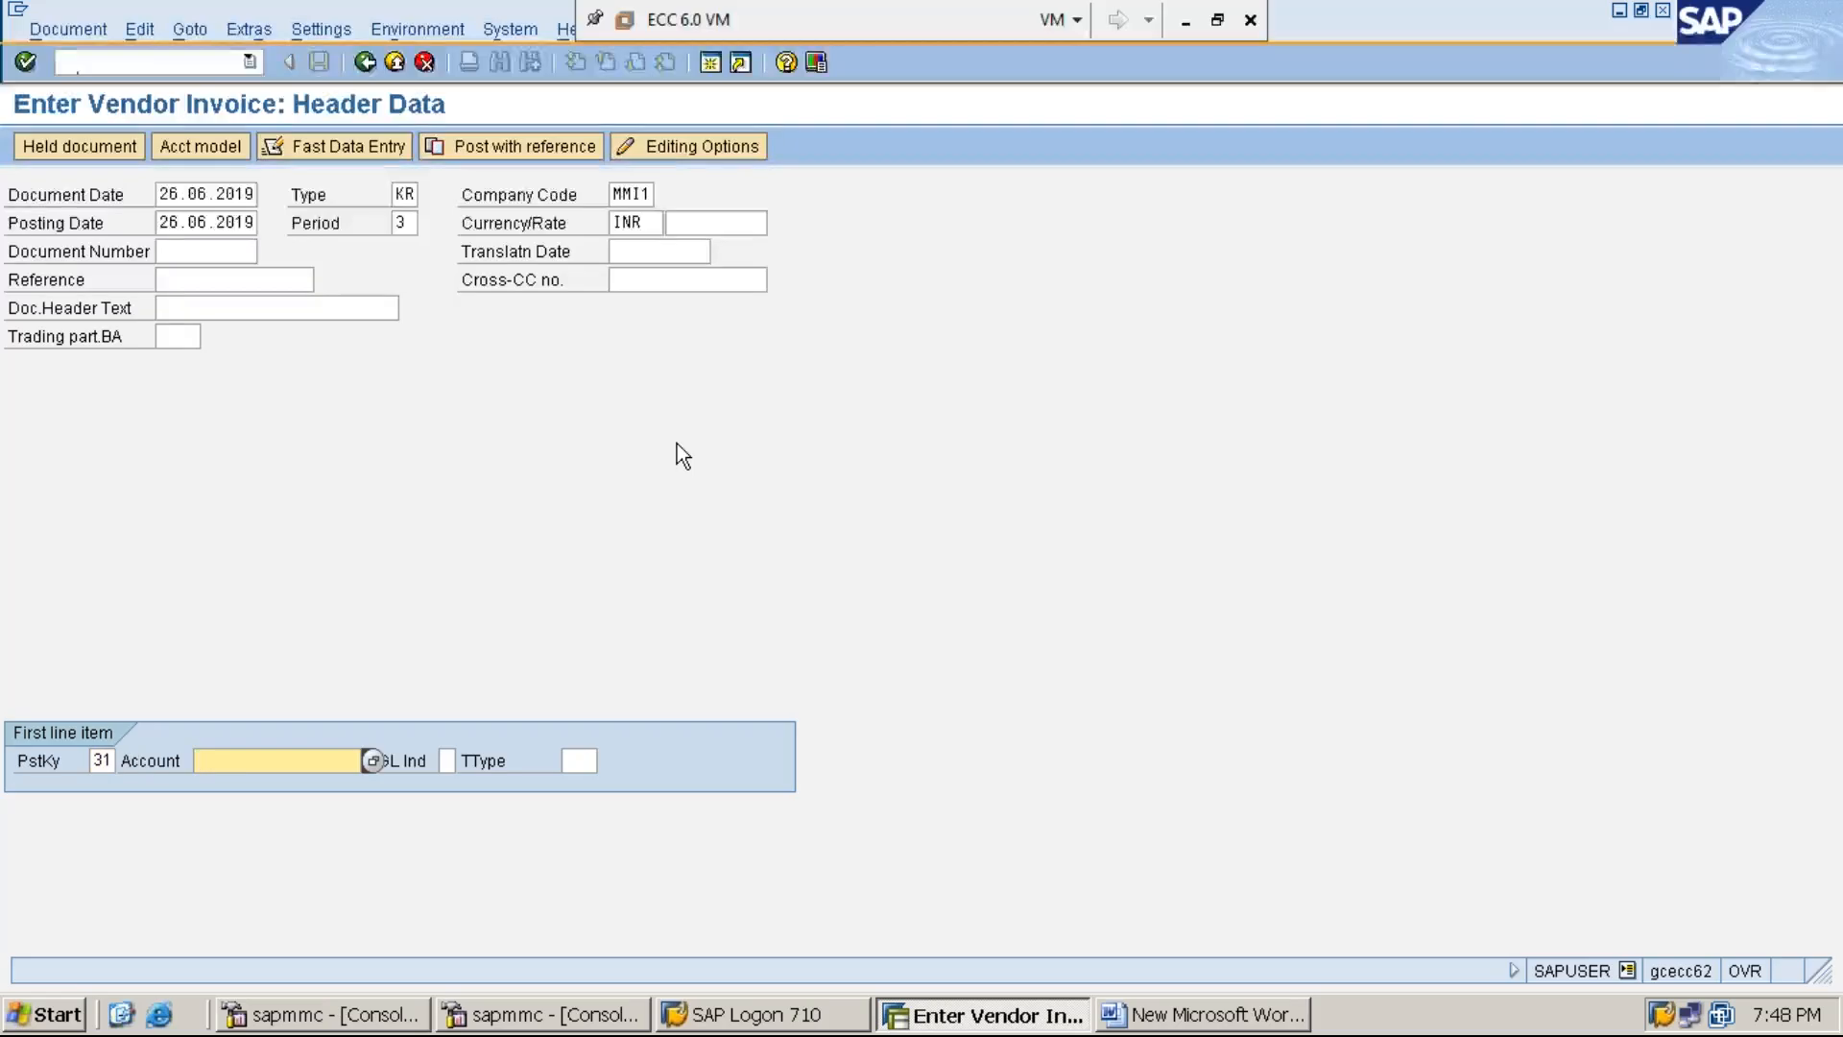
text(1)
key(Down)
key(Return)
key(Return)
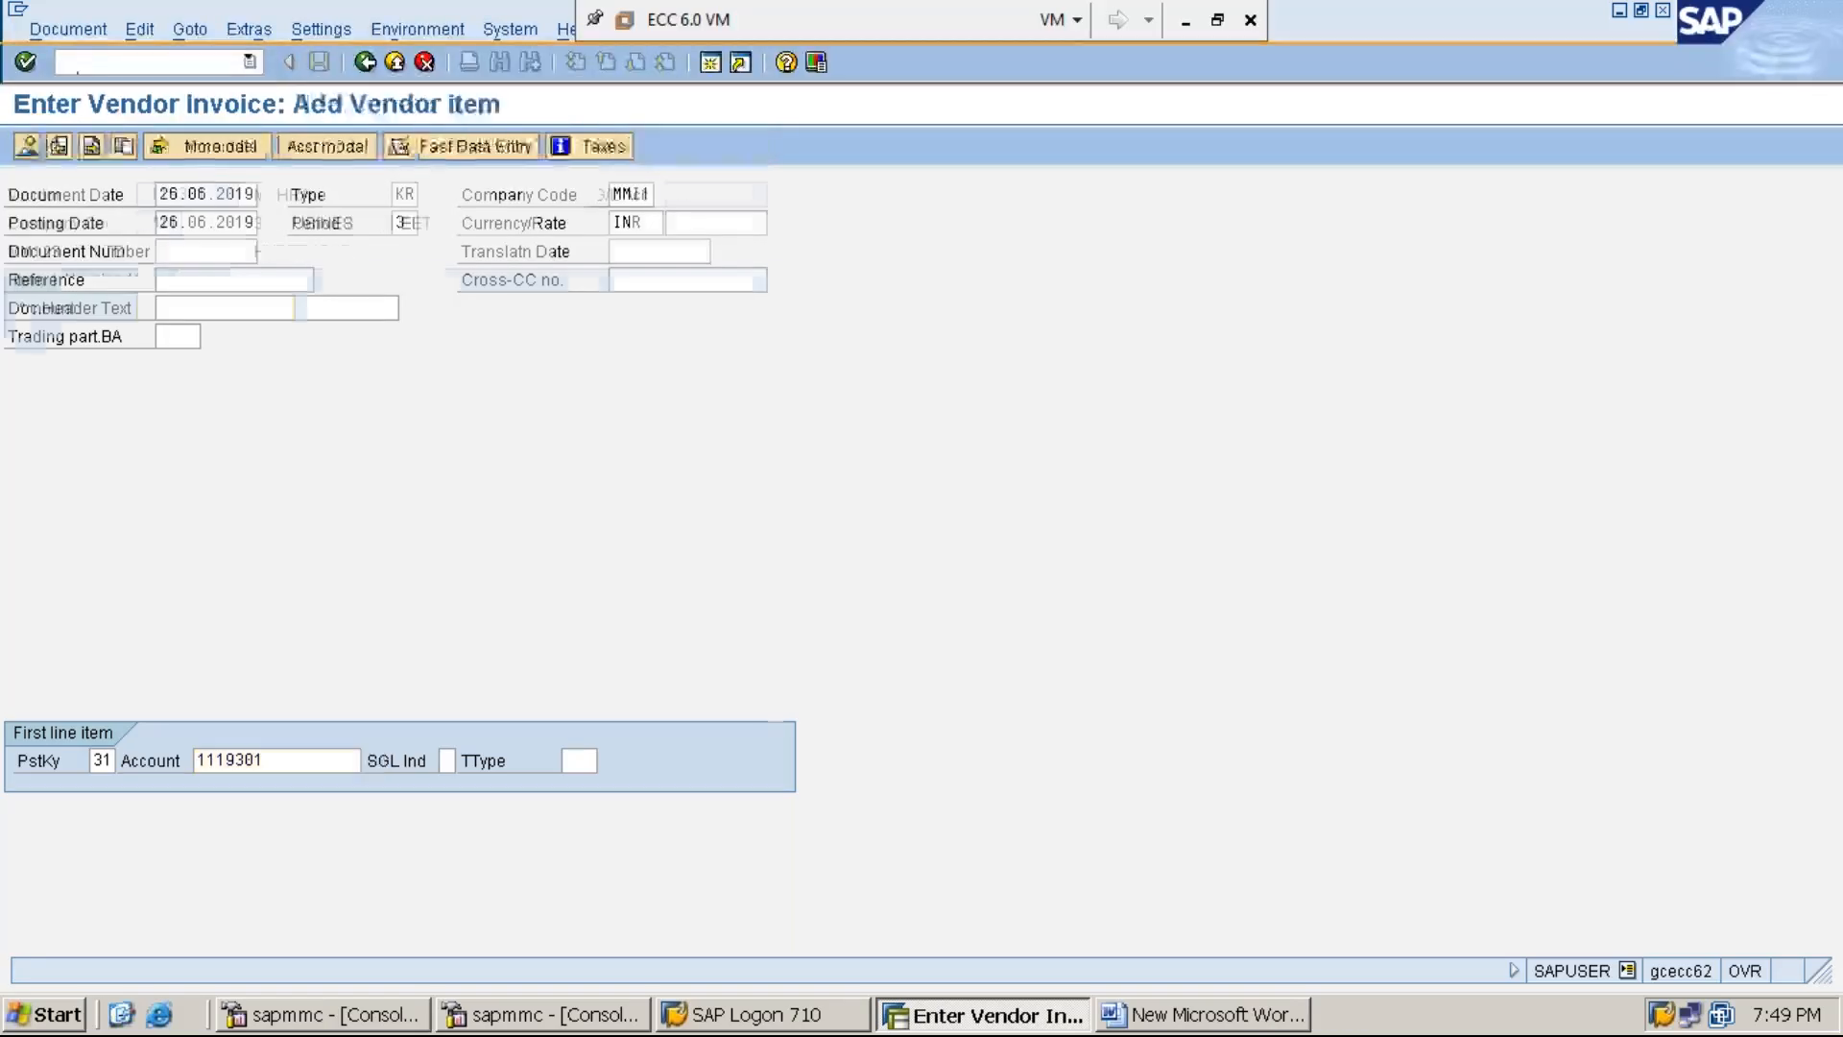
Set the vendor item's amount to 90000 and its text to "VENDOR INVOICE PROCESSING FOR THE PURCHASES".
text(90000)
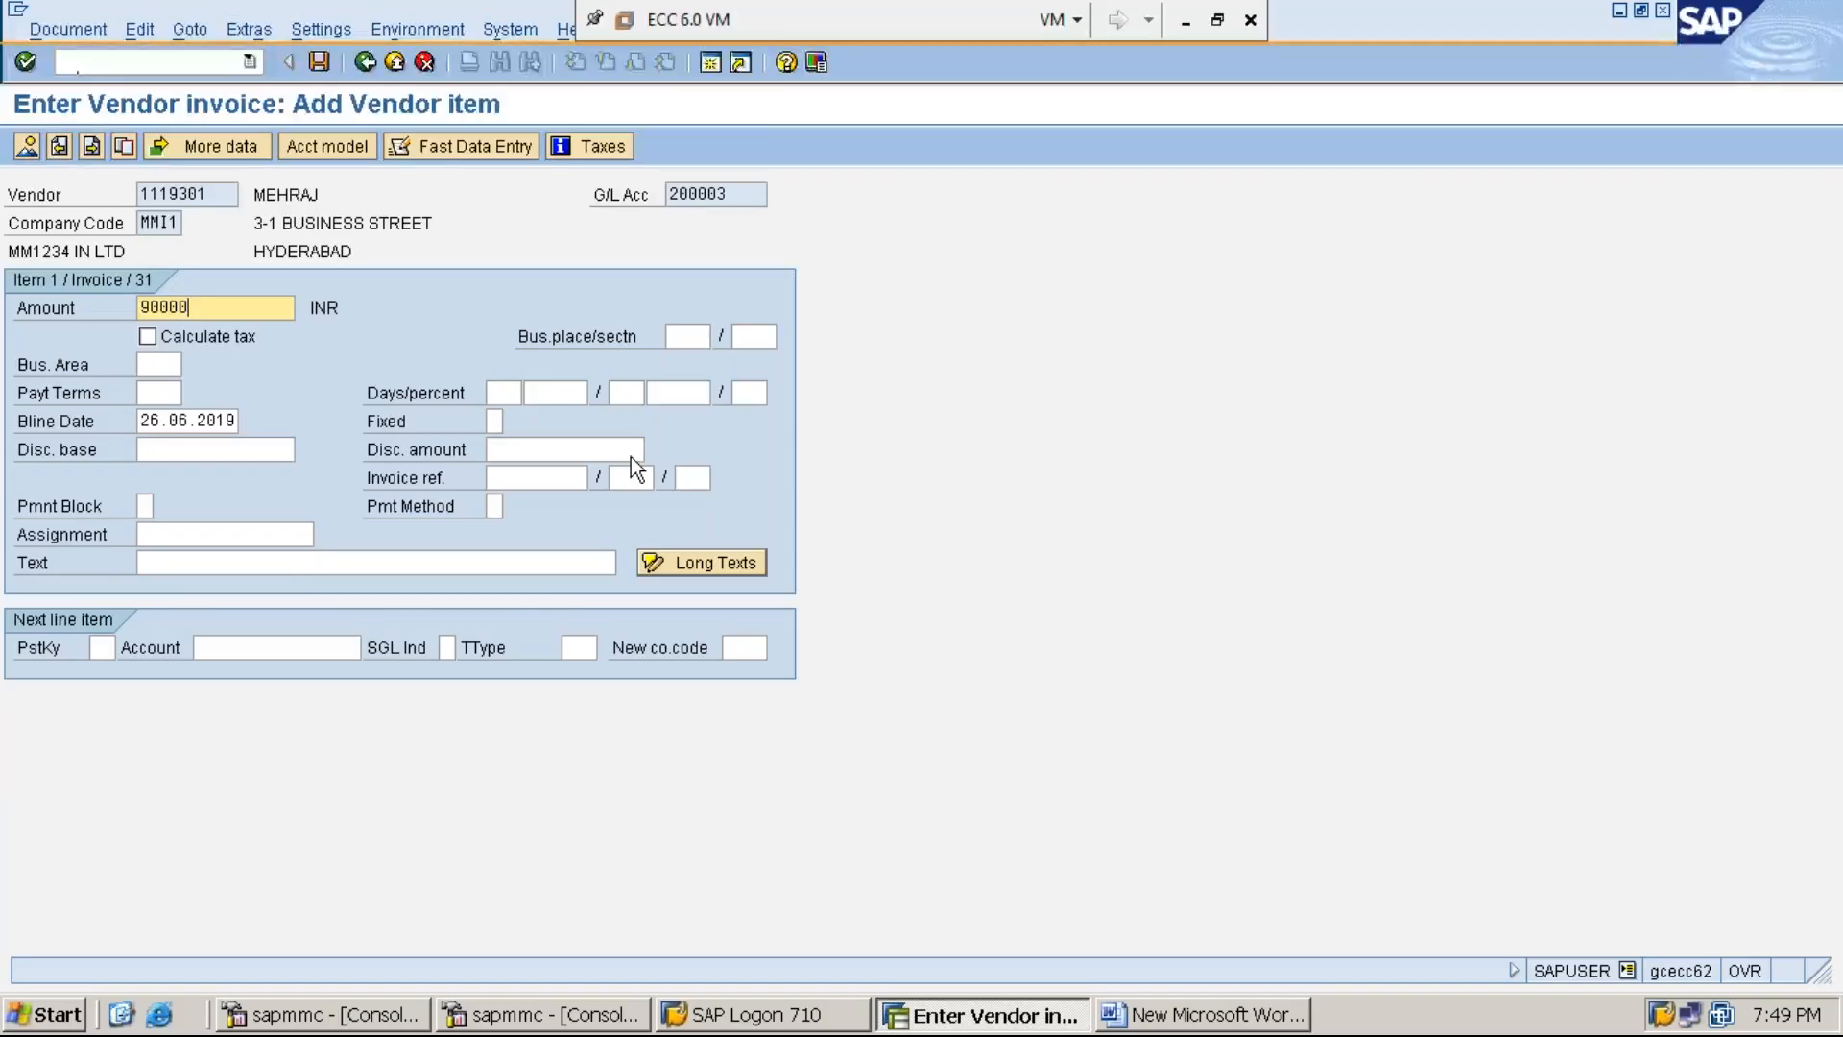
click(302, 570)
text(V)
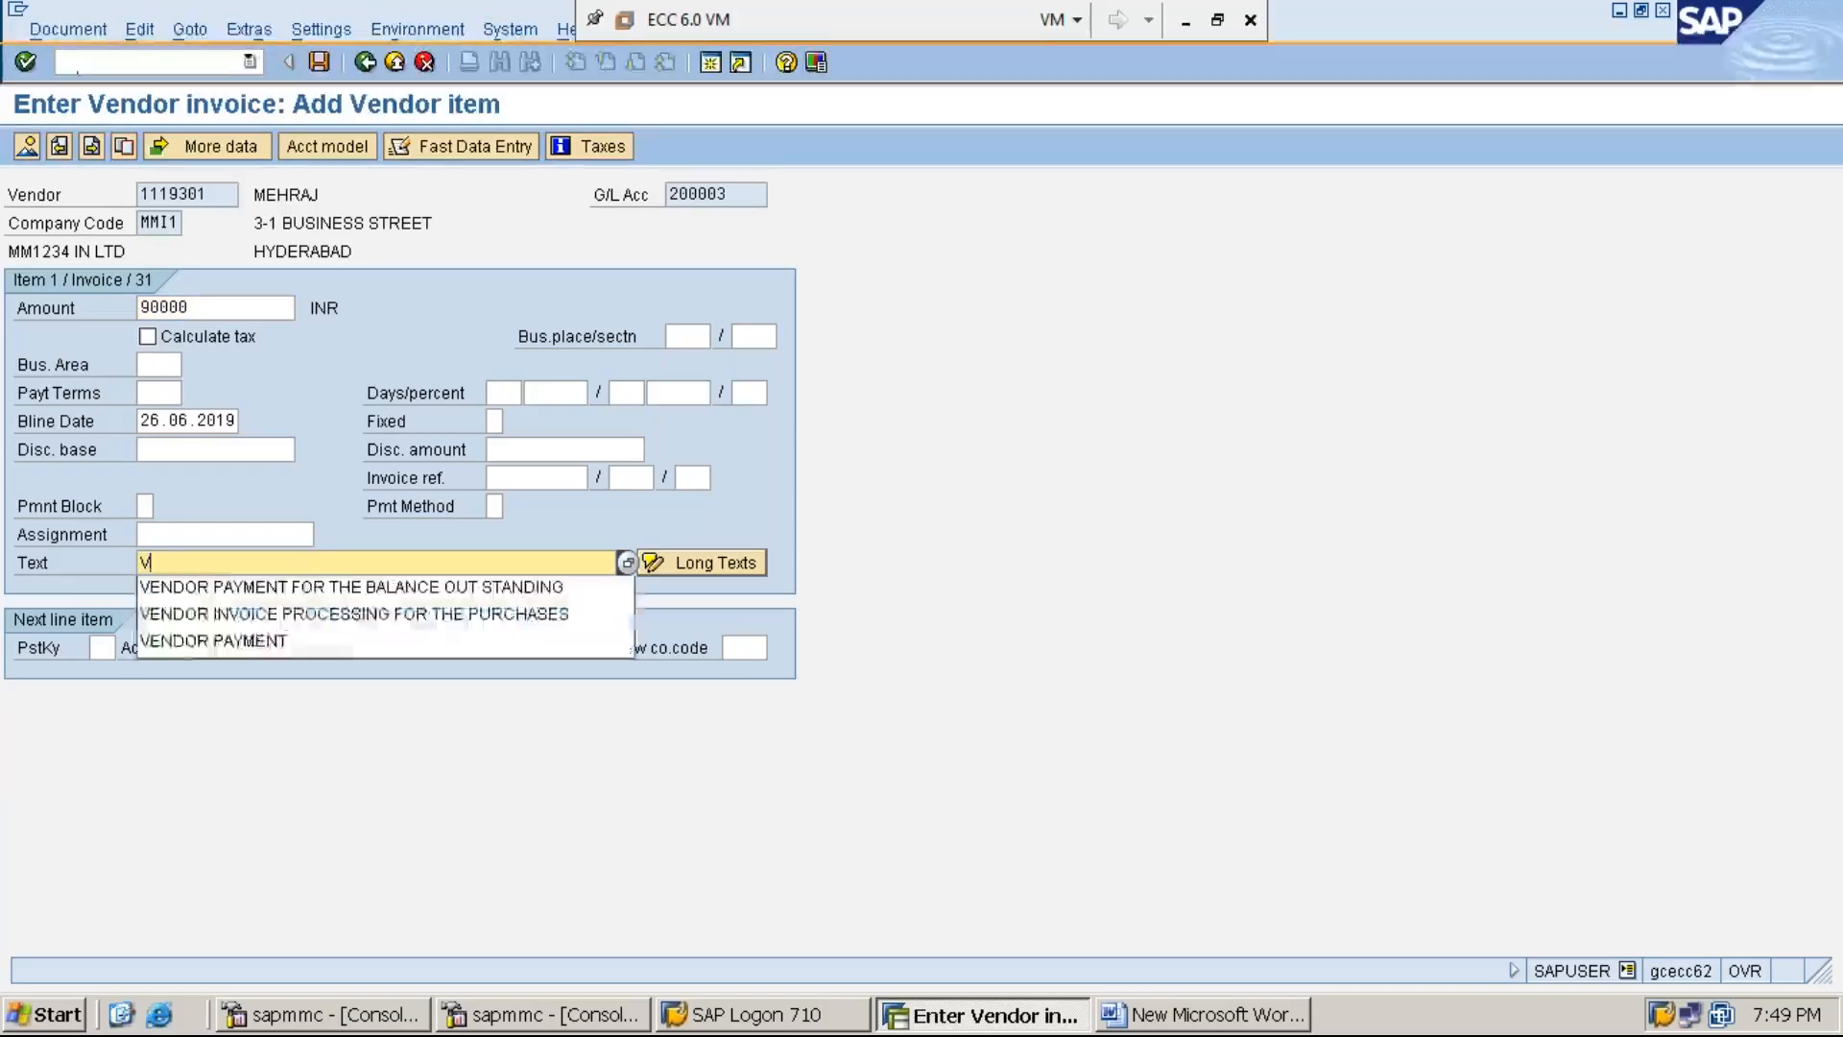
key(Down)
key(Down)
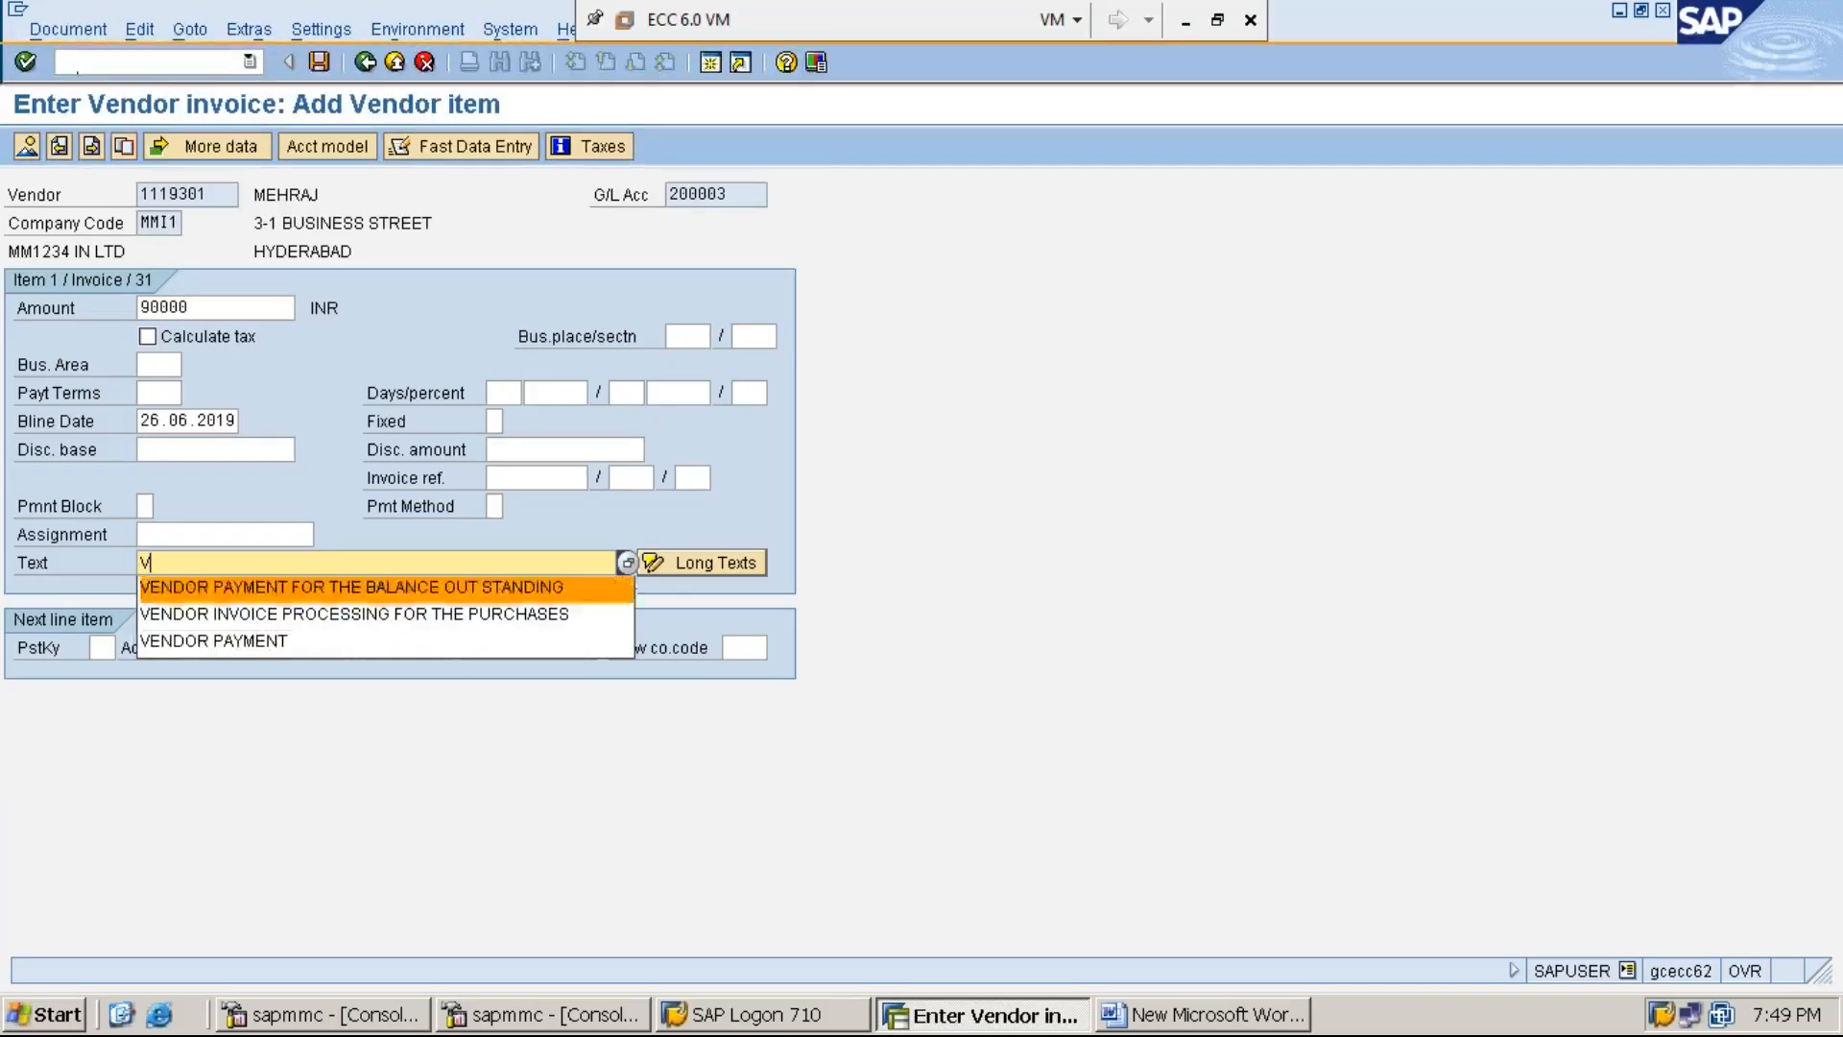
key(Return)
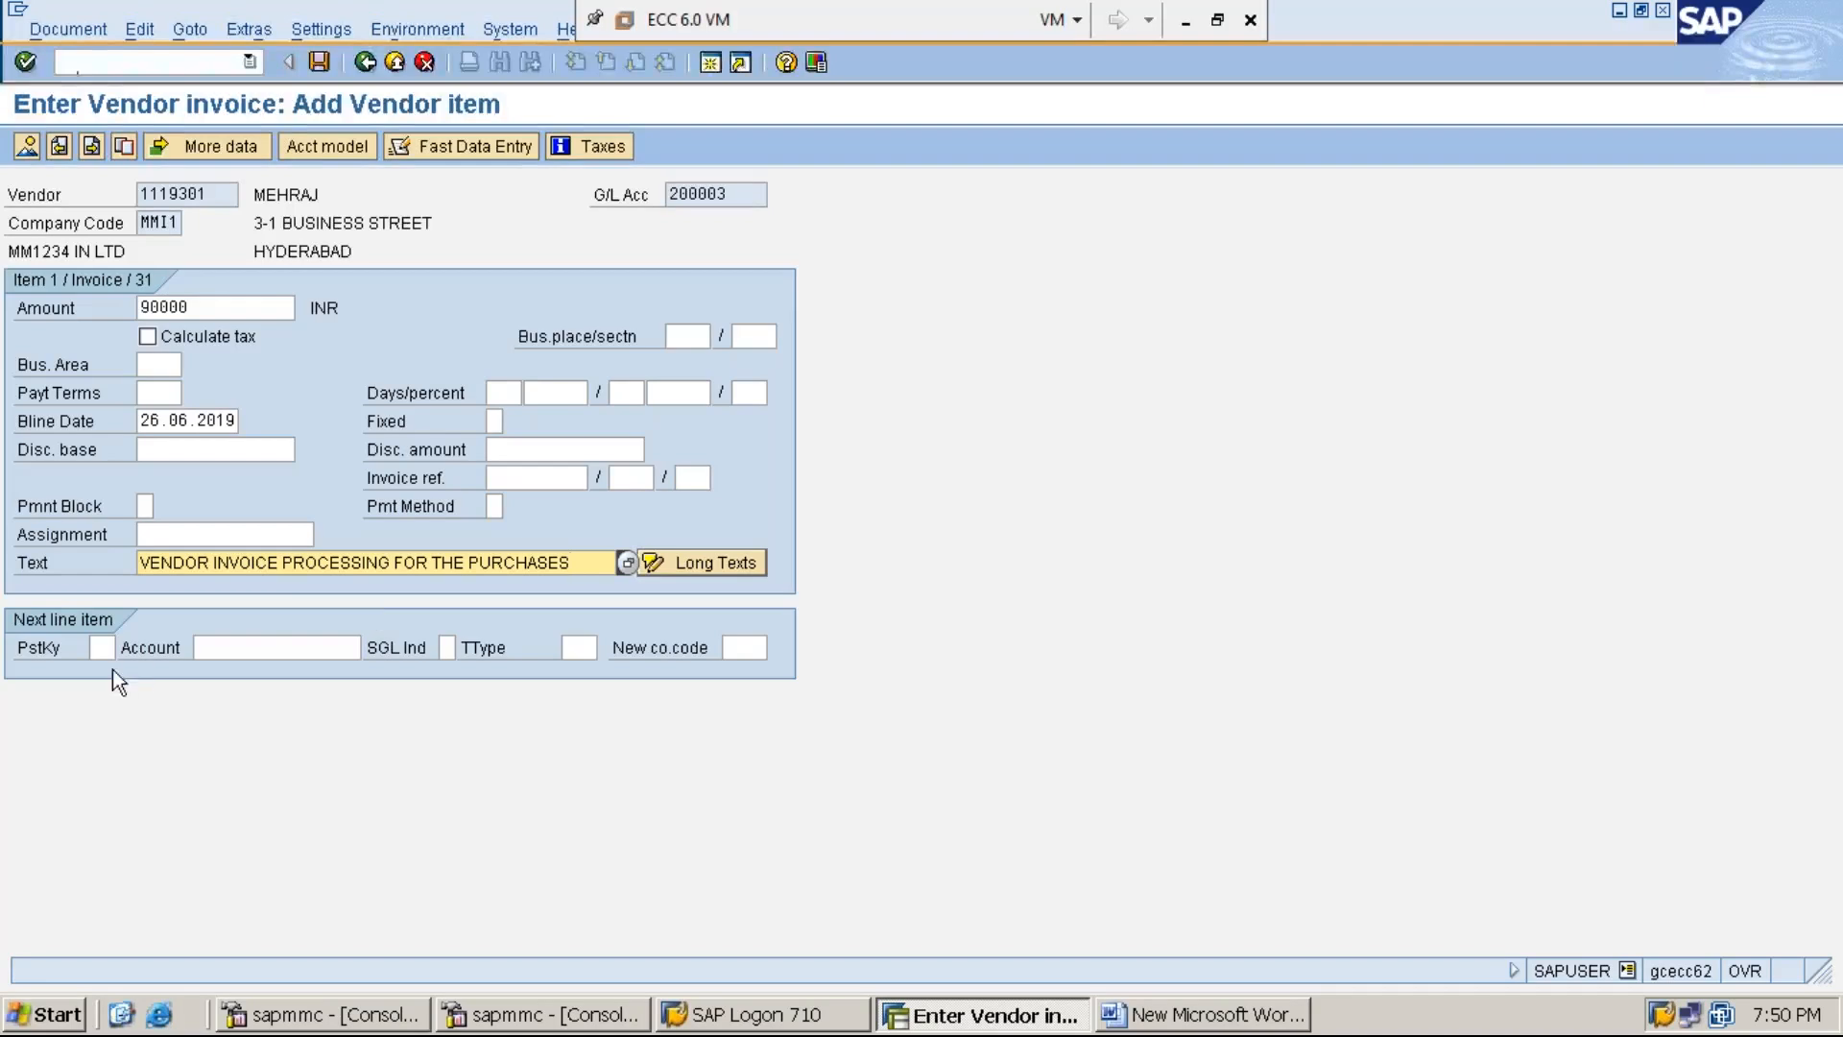
Define the next line item with posting key 40 and the purchases G/L account, and continue to that item.
click(101, 647)
text(40)
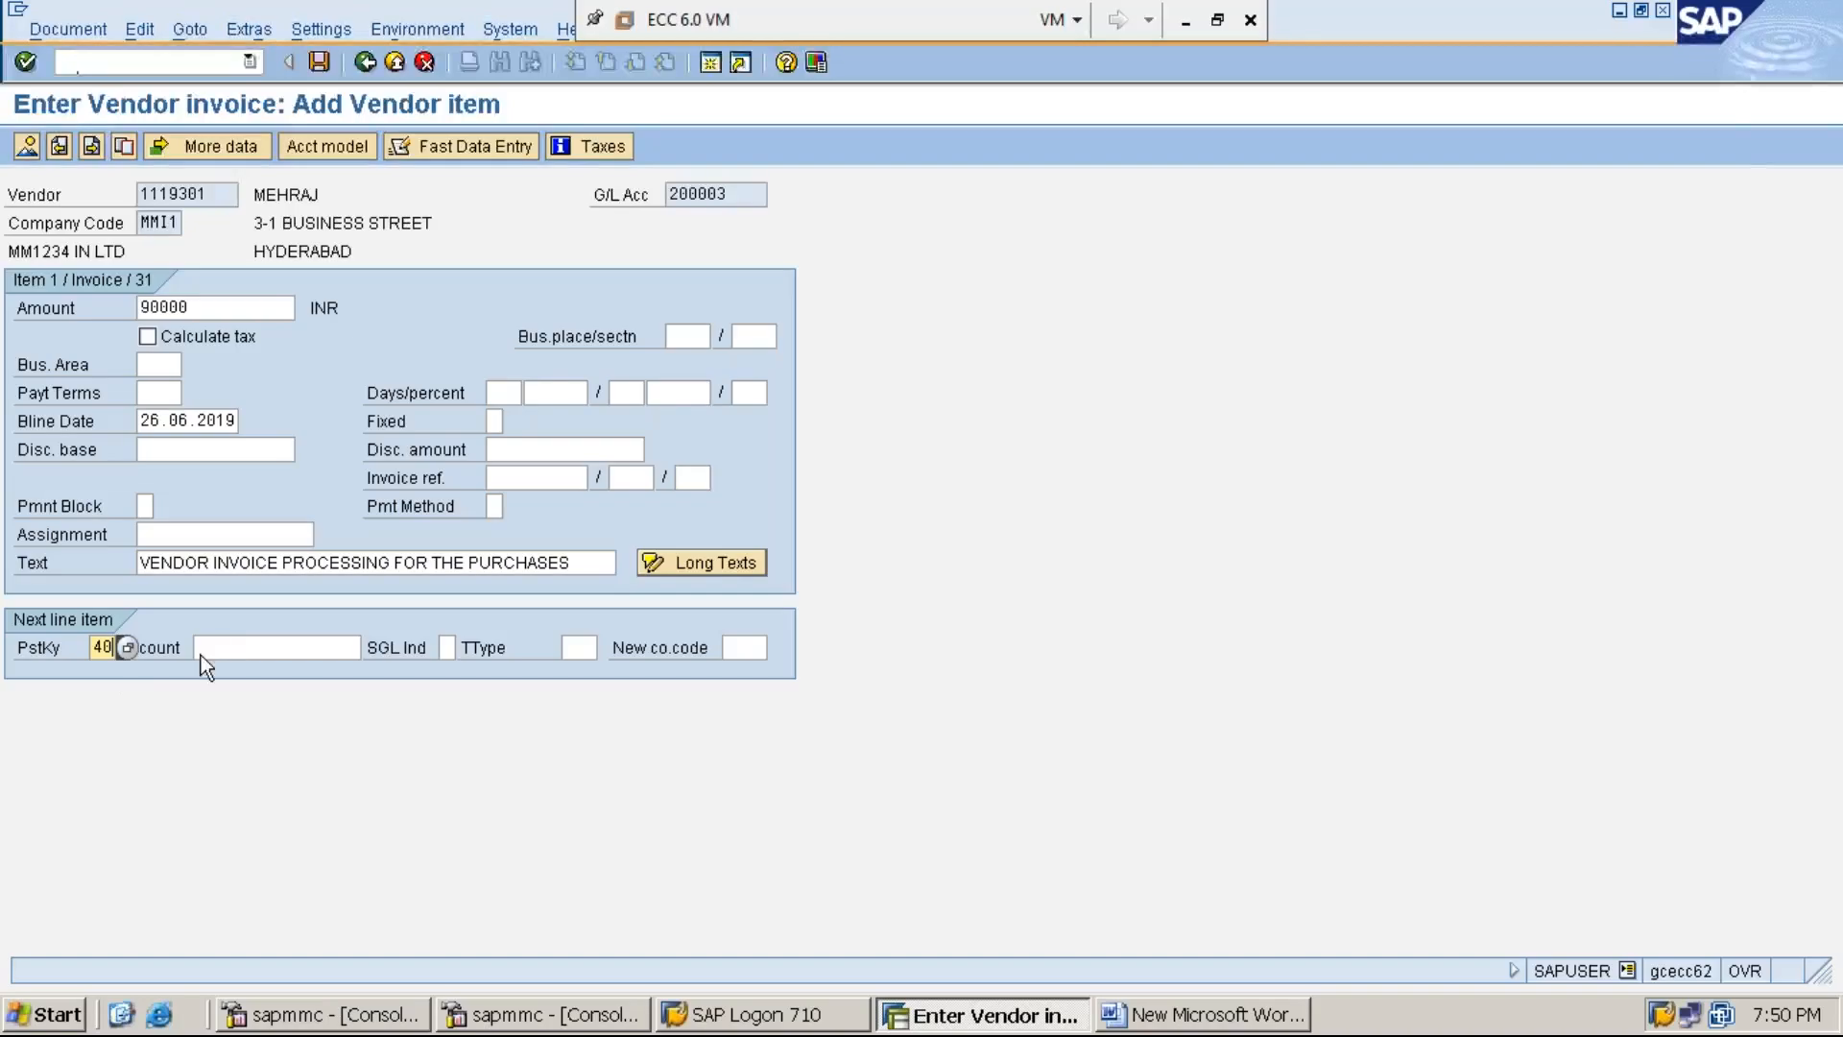
click(238, 648)
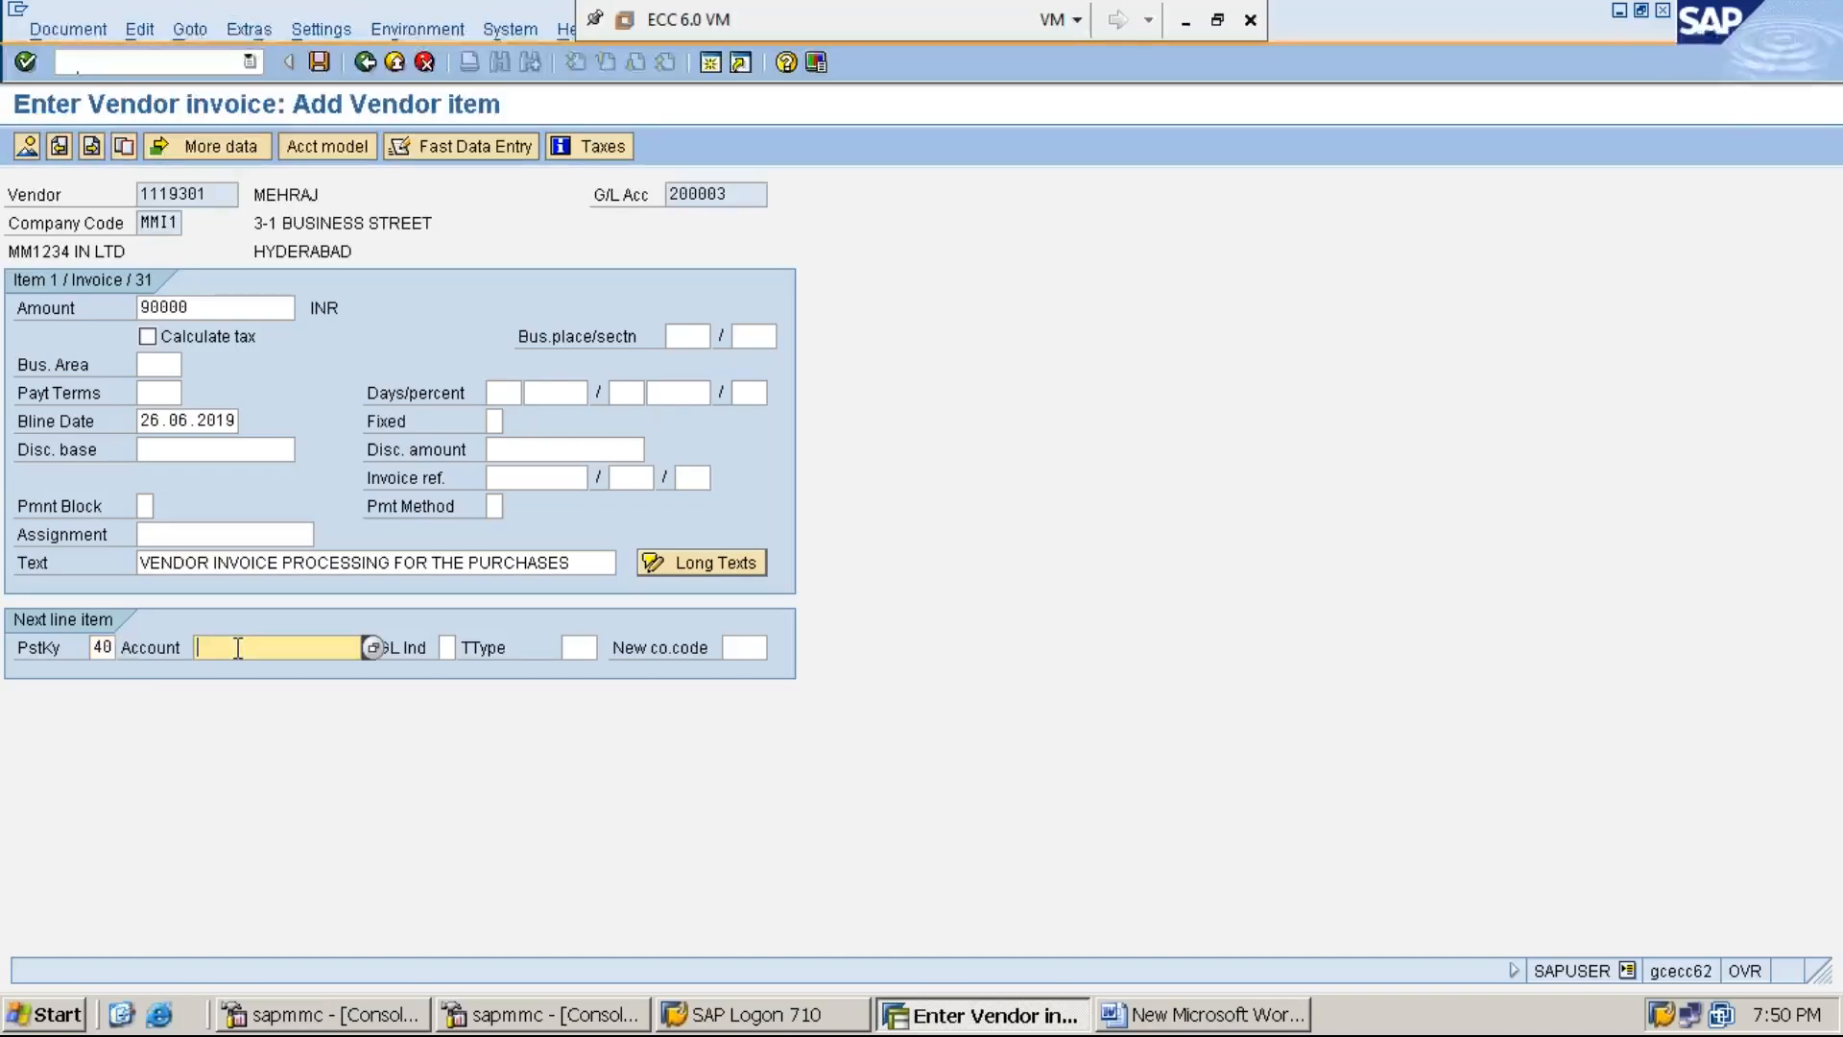
text(3)
key(Down)
key(Return)
key(Return)
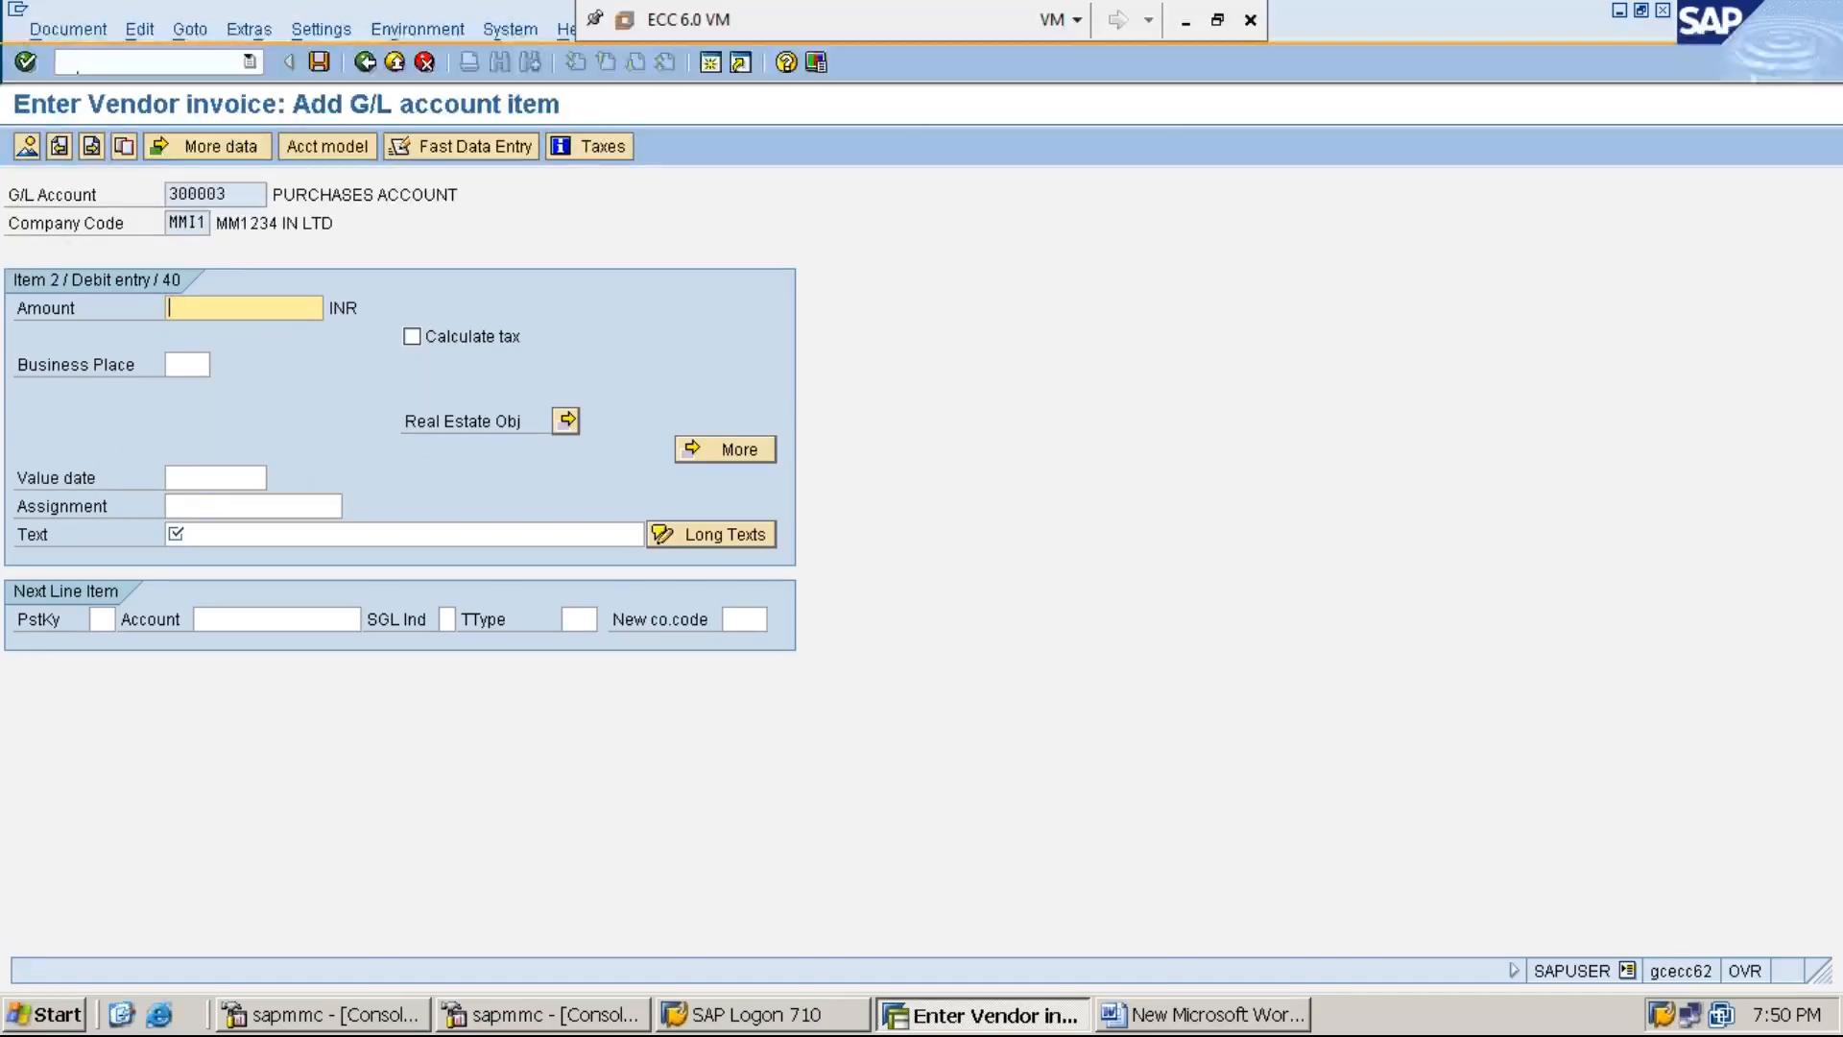
Fill the purchases item's amount with "*" and its text with "+" to carry over the vendor item's values.
text(*)
key(Tab)
click(176, 533)
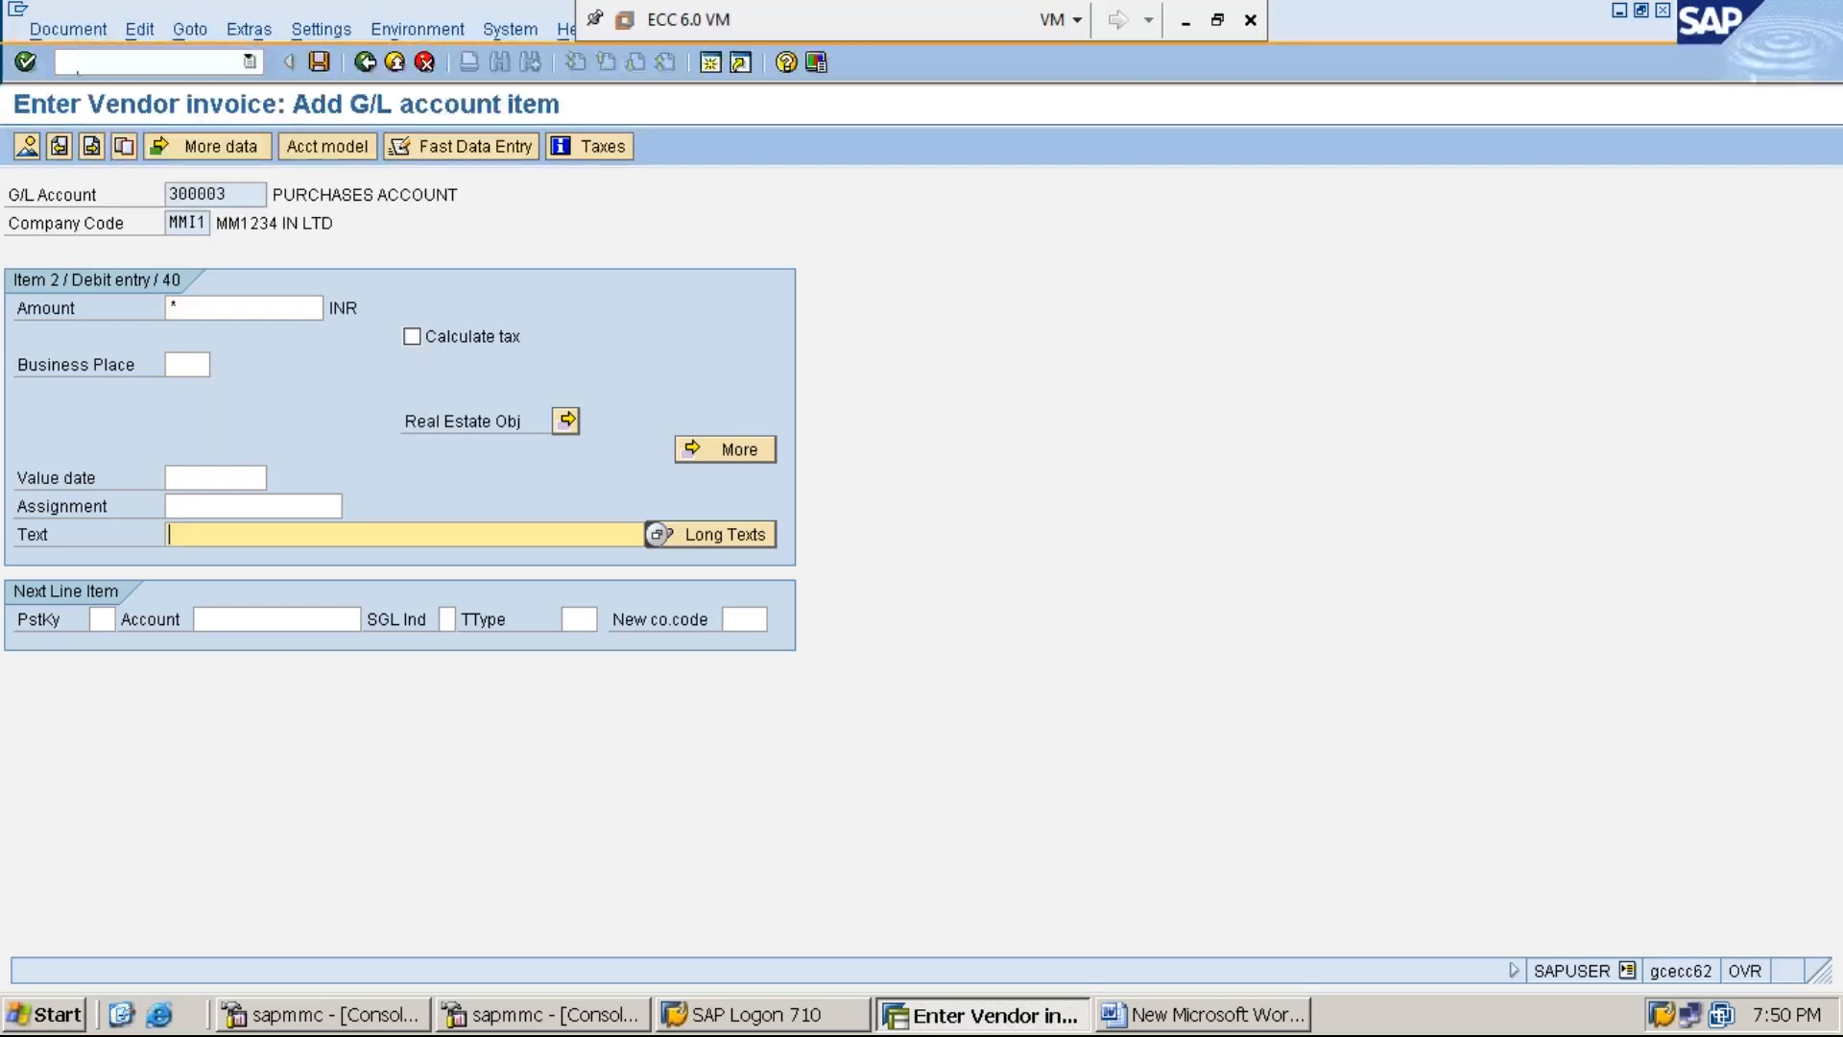
text(+)
Simulate the vendor invoice and post it.
click(65, 31)
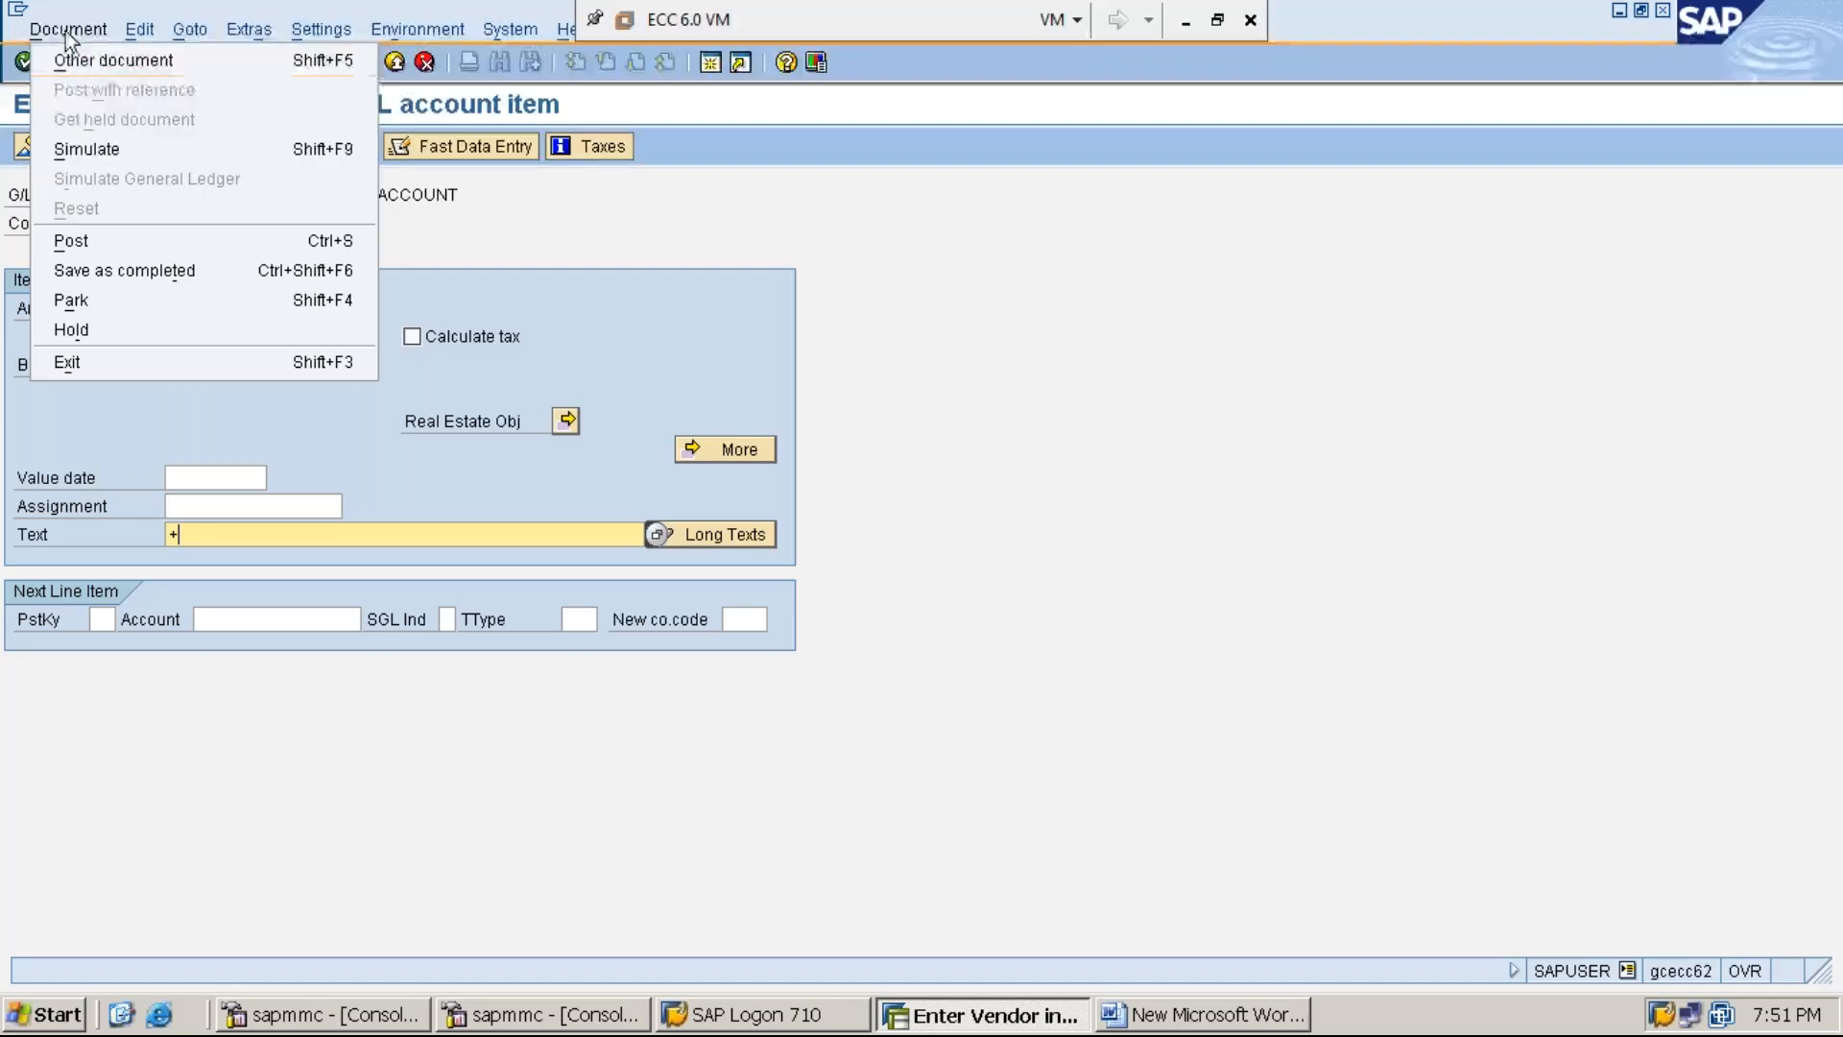
click(101, 150)
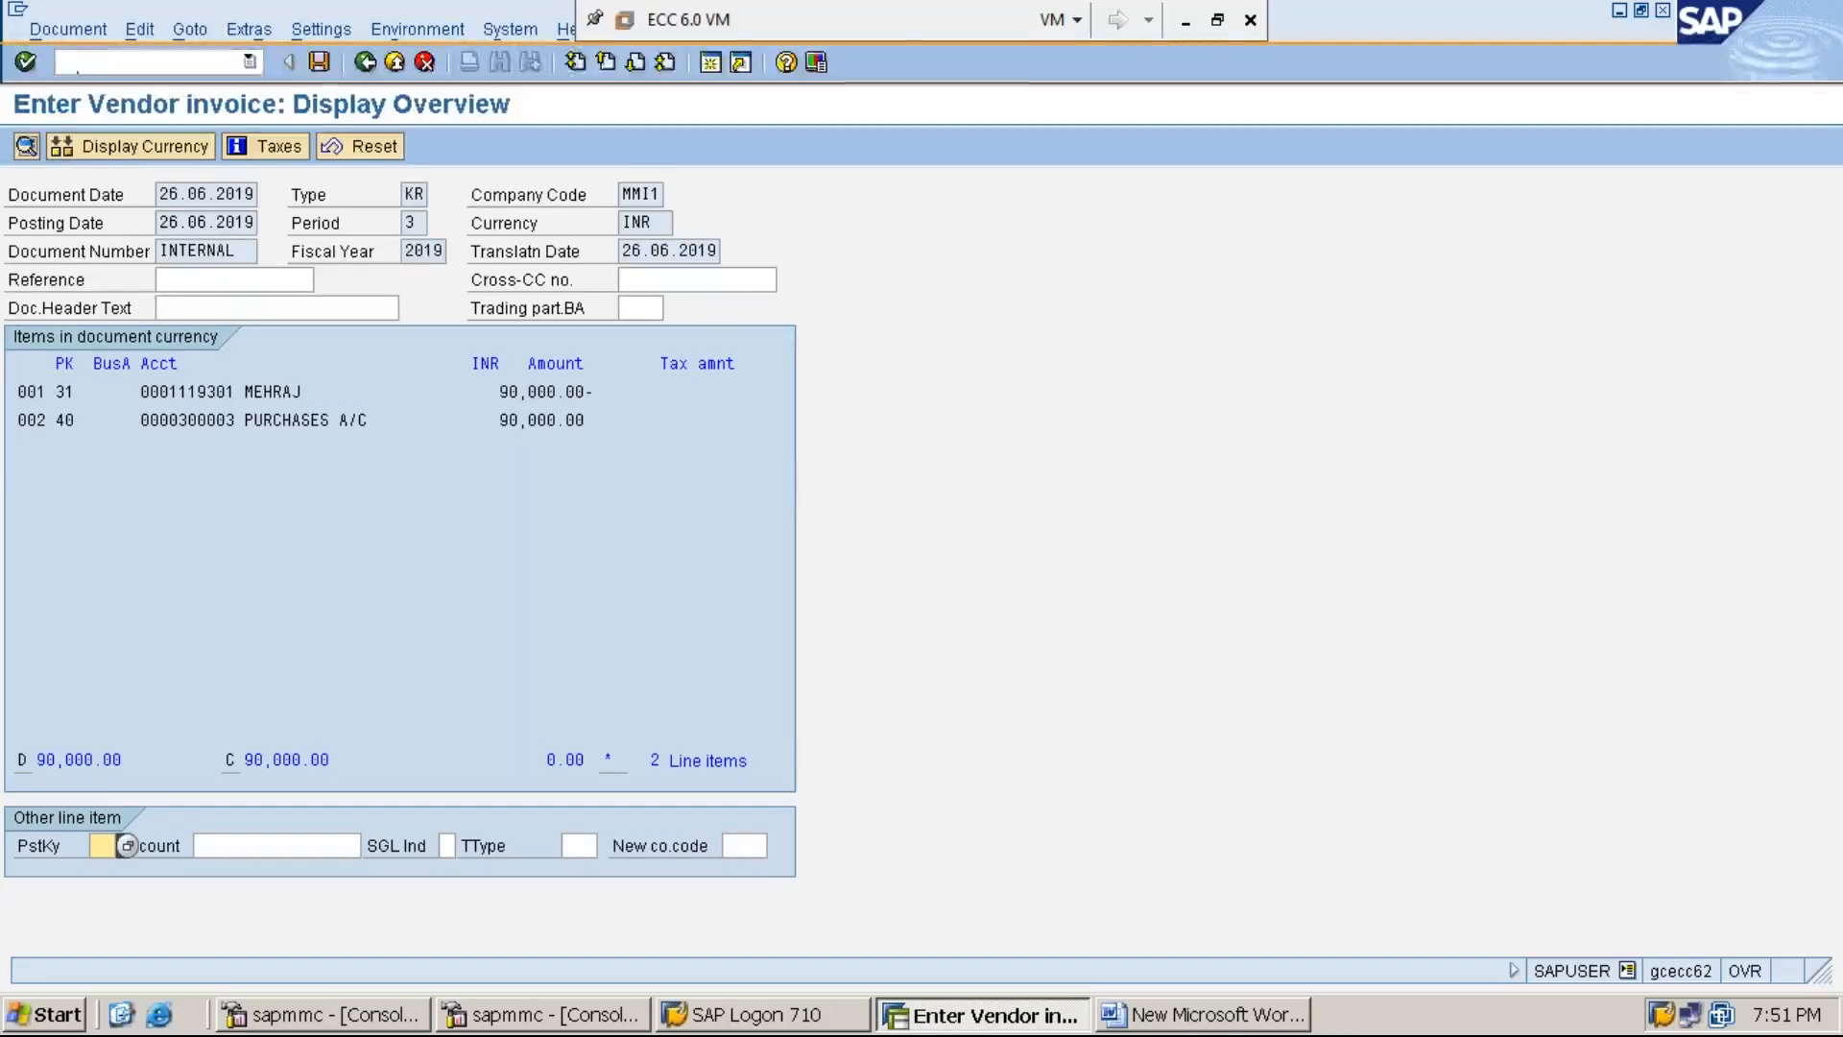
click(317, 64)
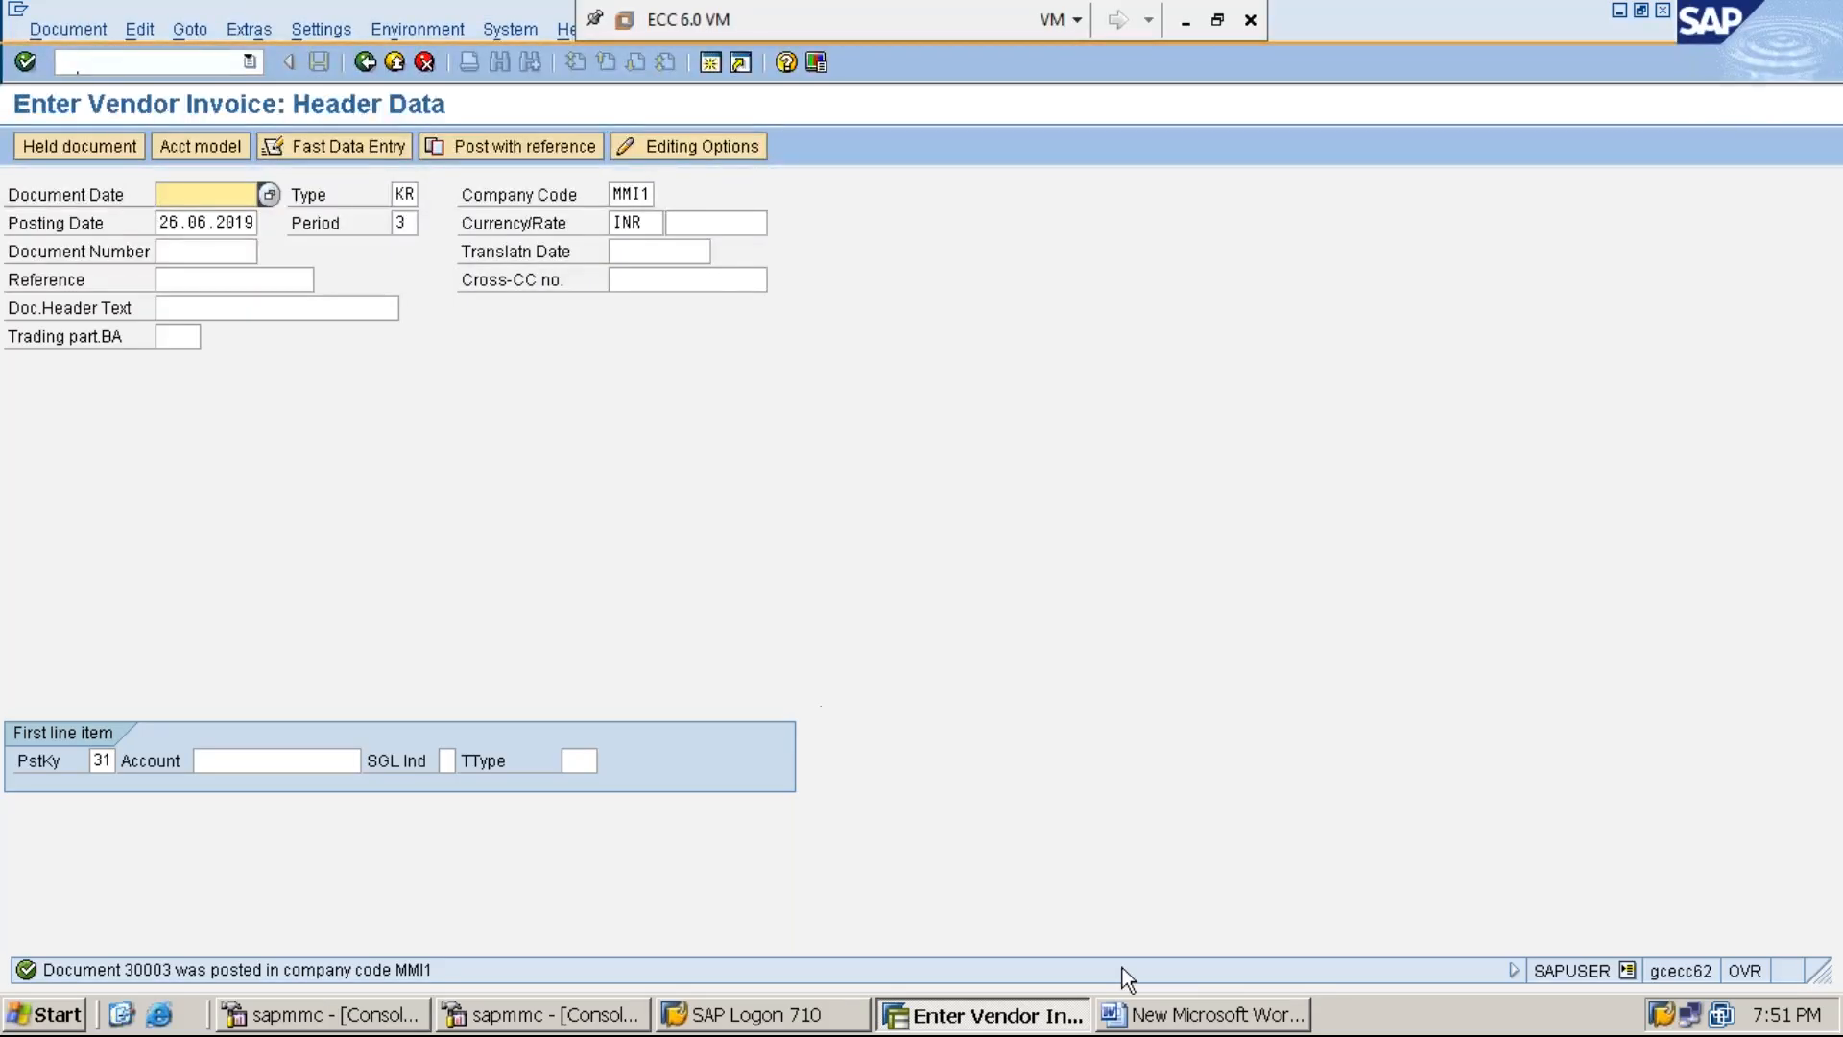
Switch to Word and below step 1 add "STEP:2: DISPLAY VENDOR LINE ITEMS USING FBL1N INORDER TO KNOW THE PAYABLE AMOUNT".
click(1200, 1013)
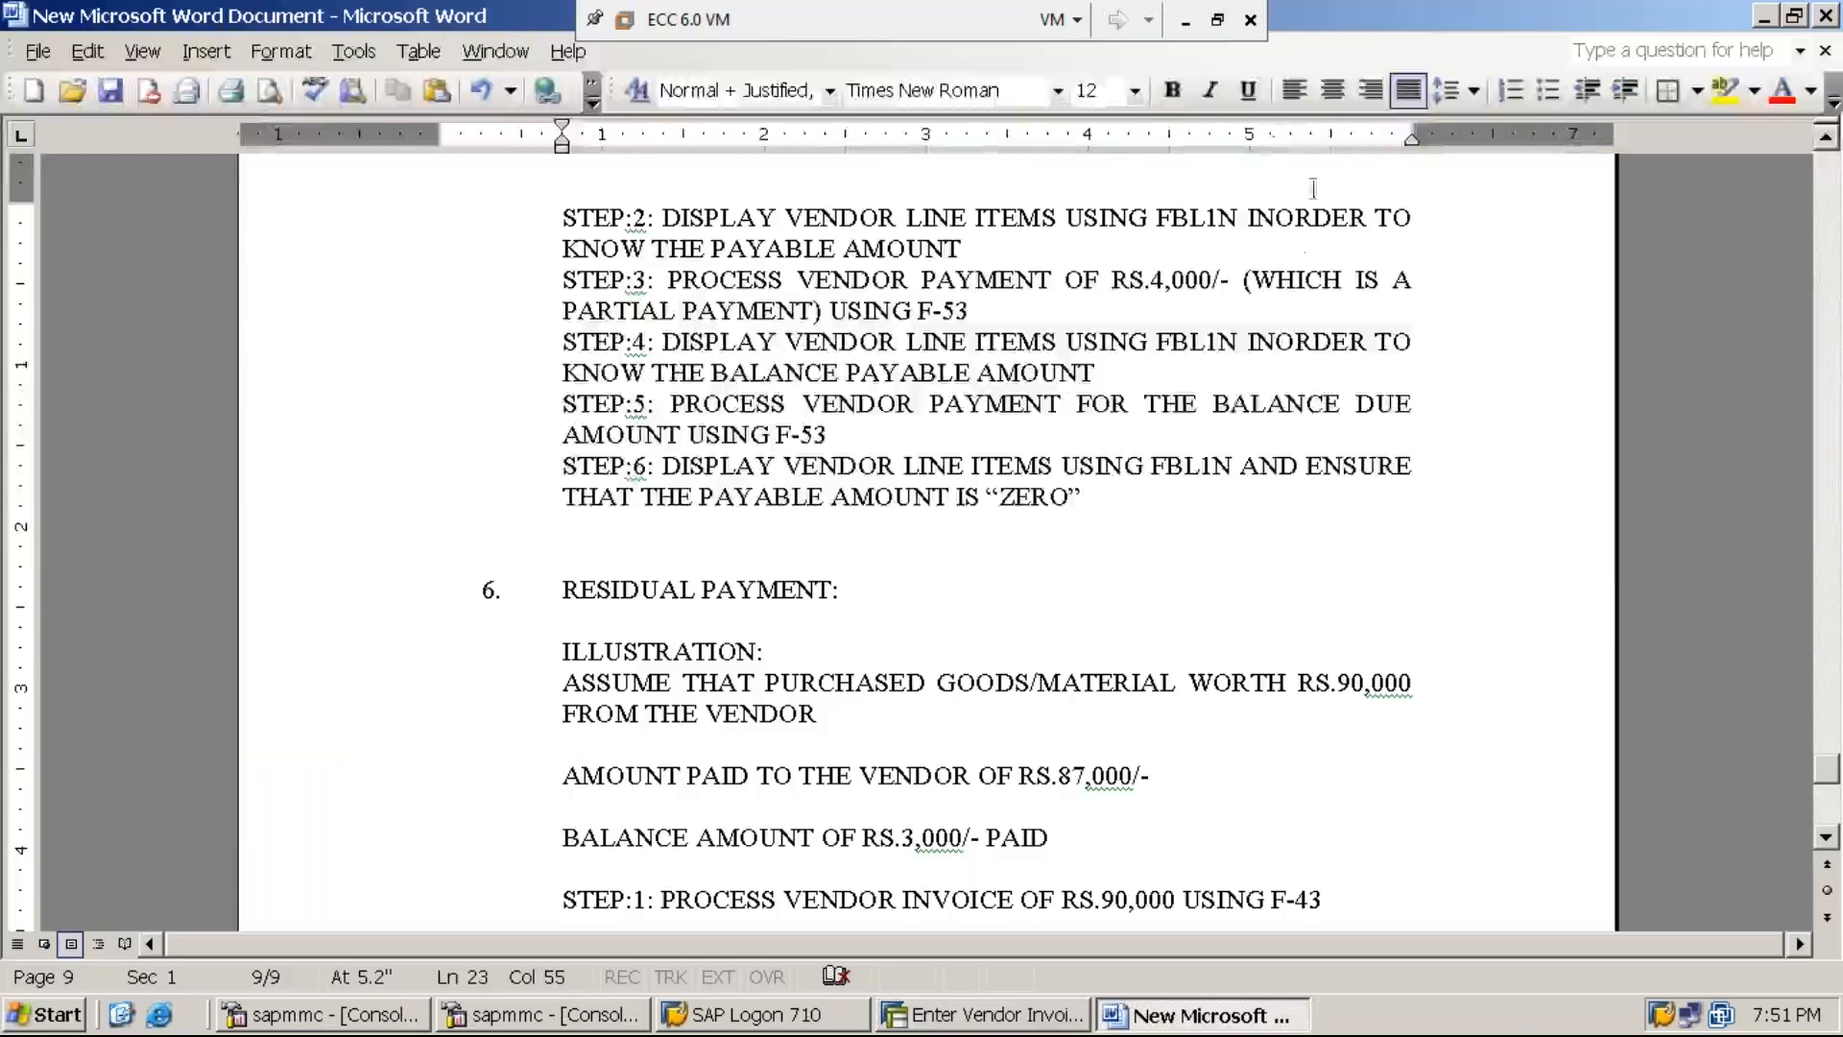
click(1187, 20)
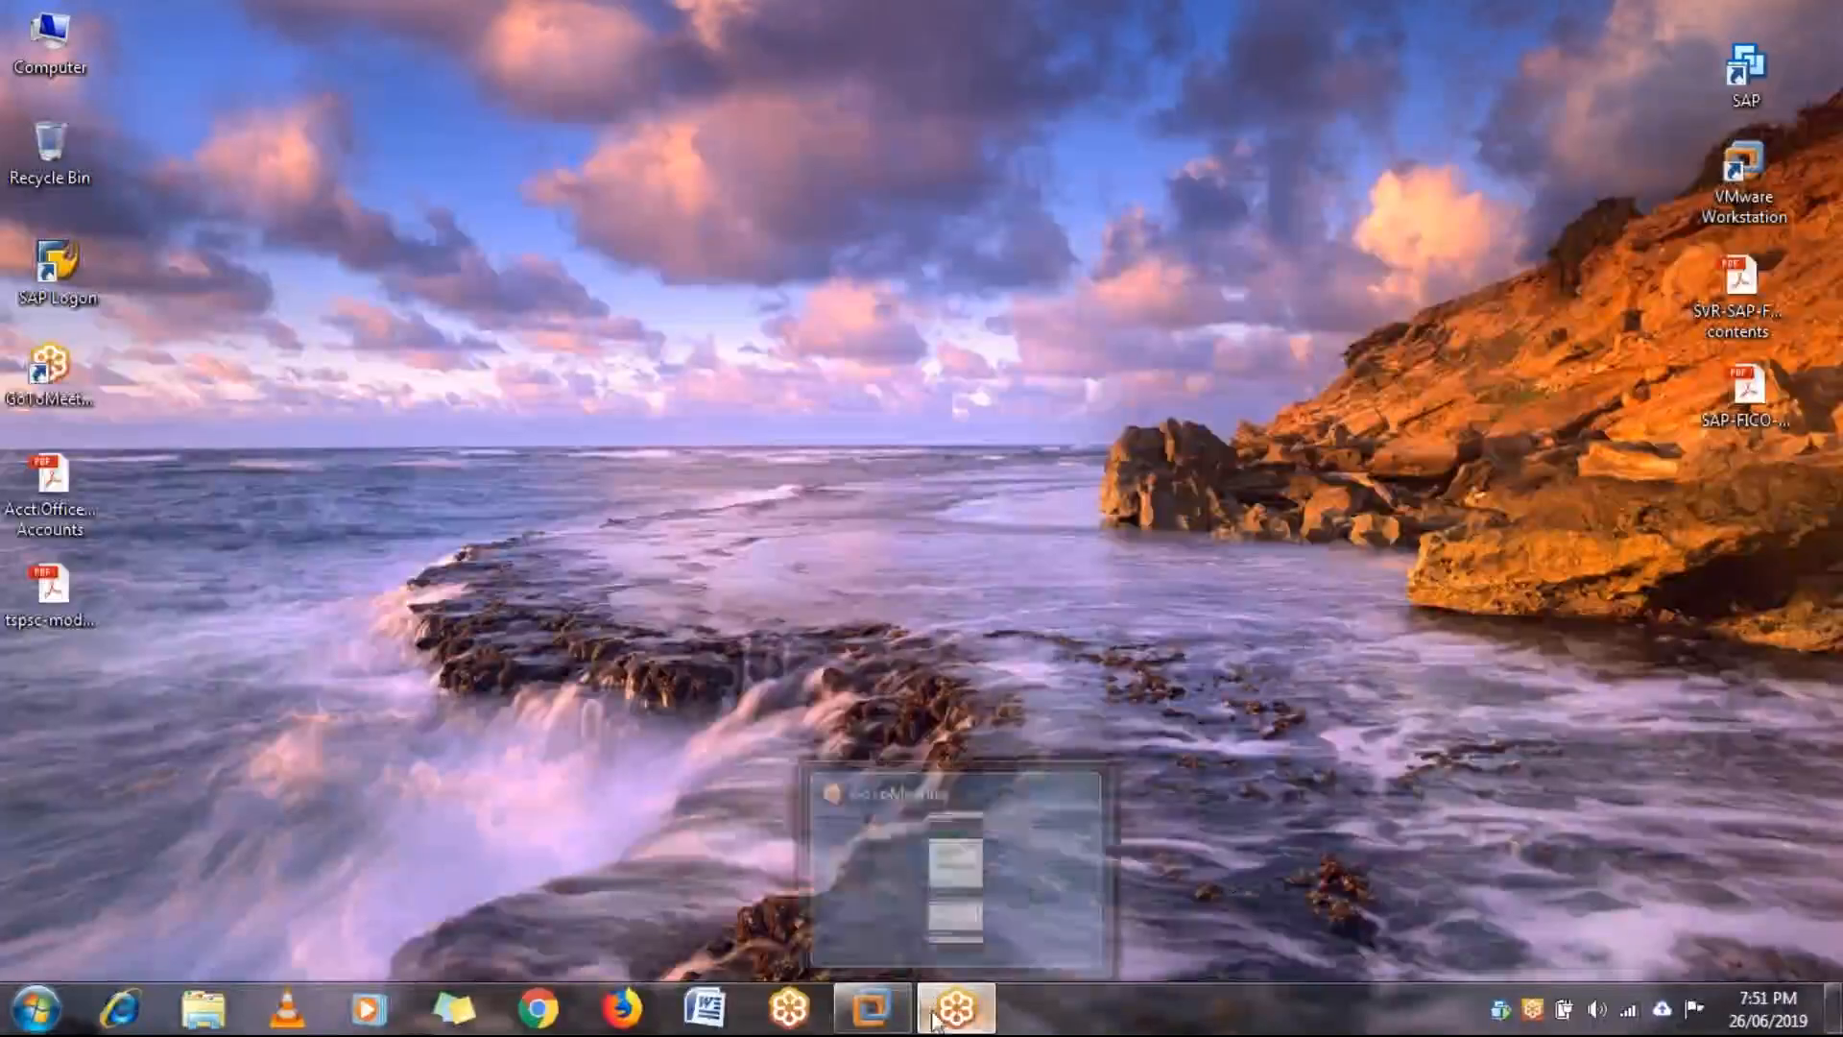
click(870, 1010)
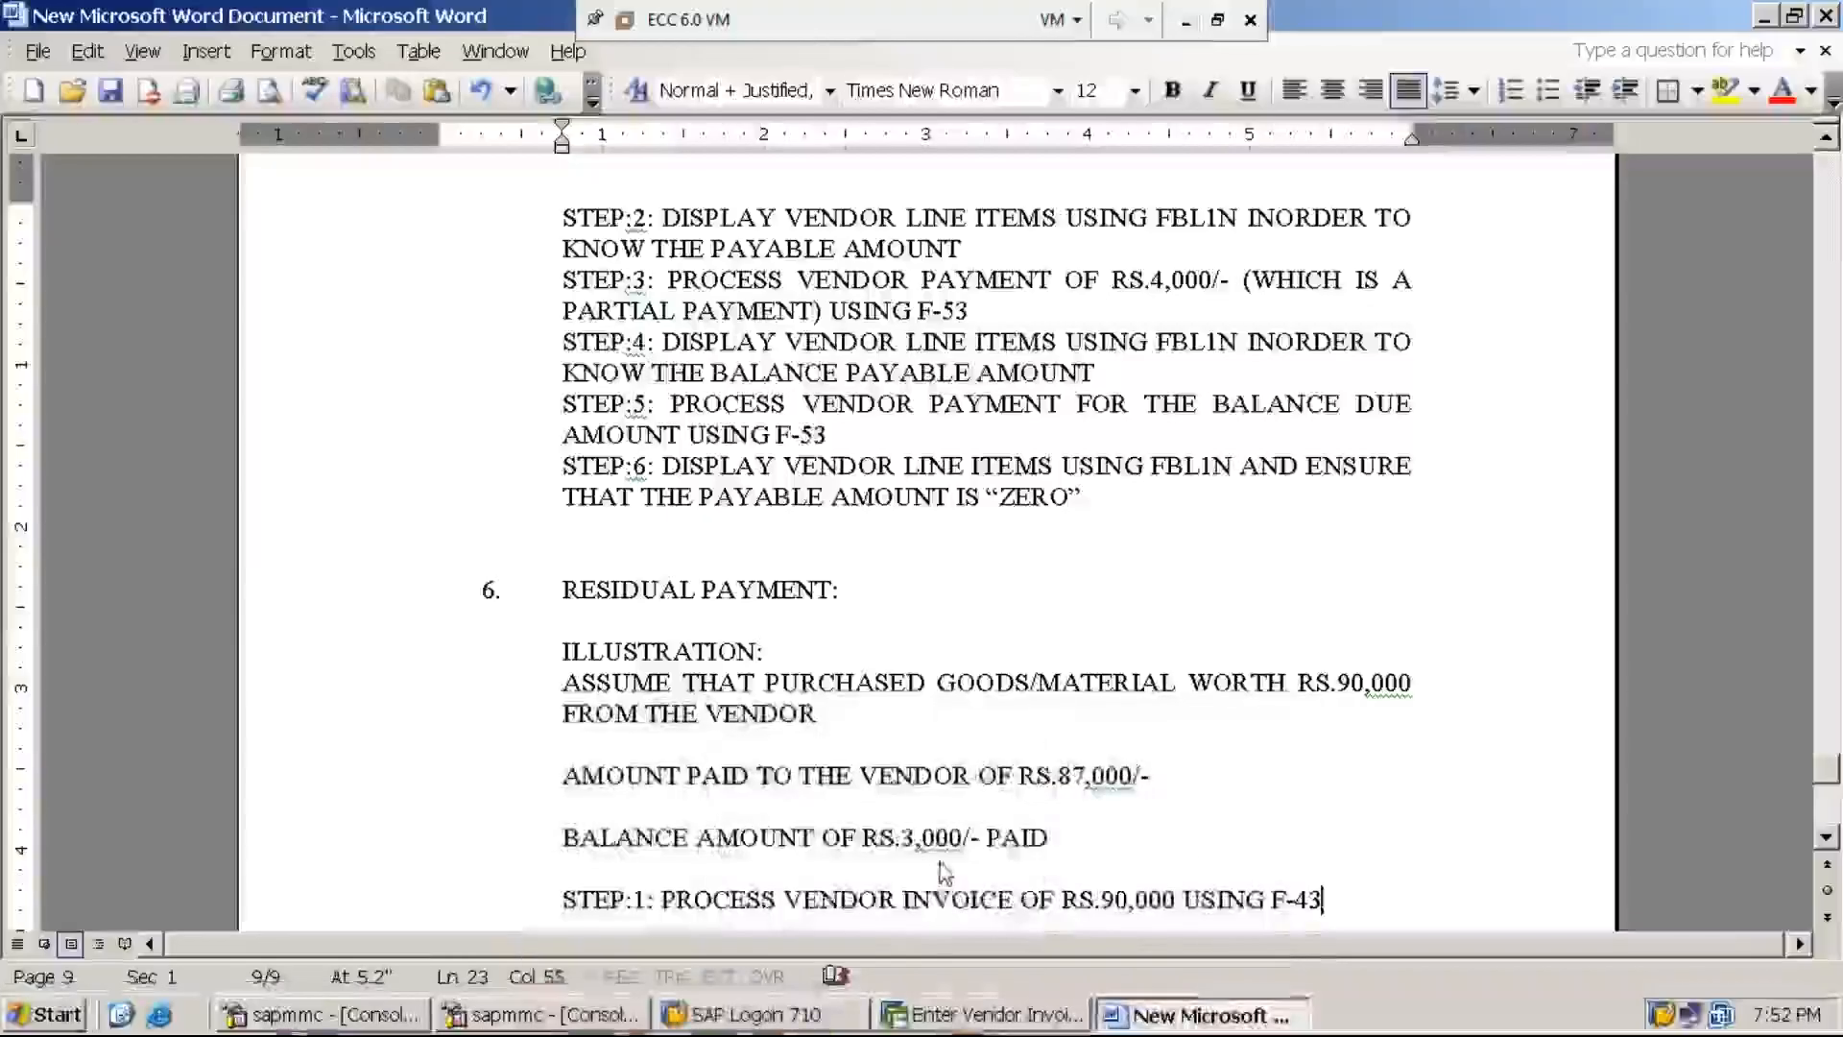
key(Return)
text(STEP:2: )
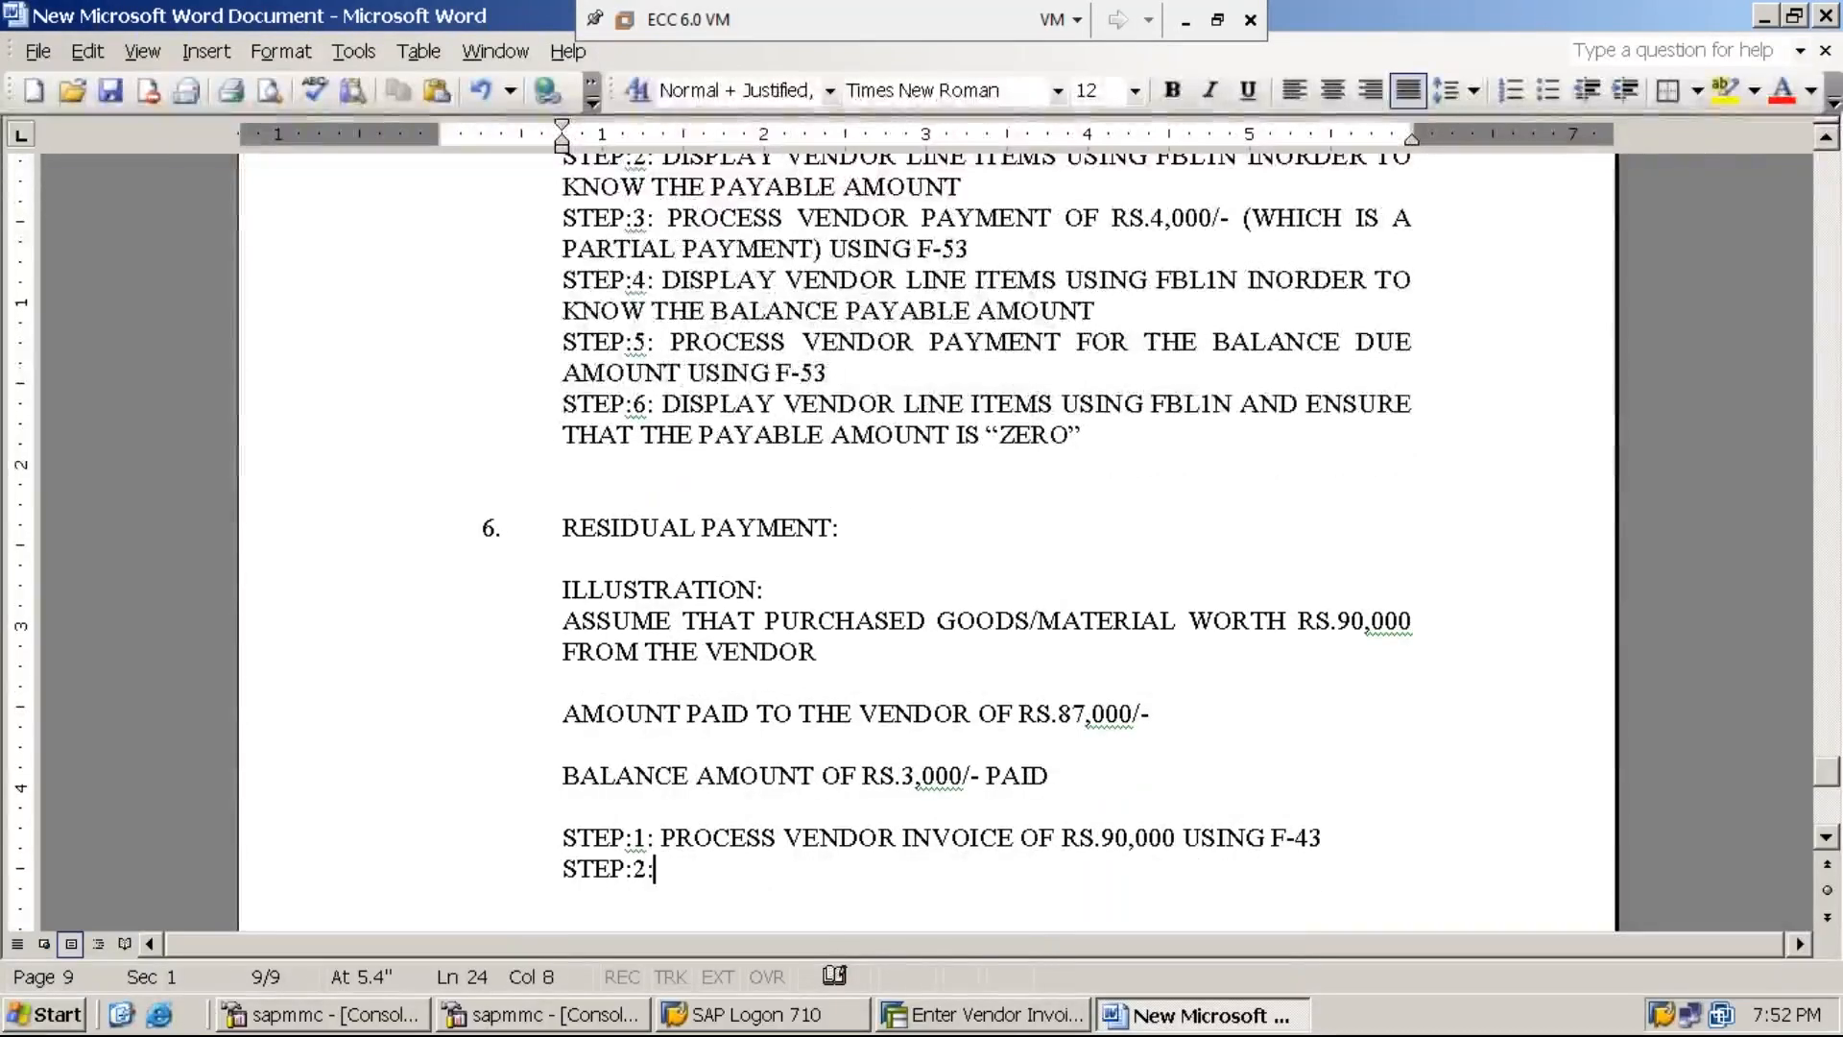
text(DIS)
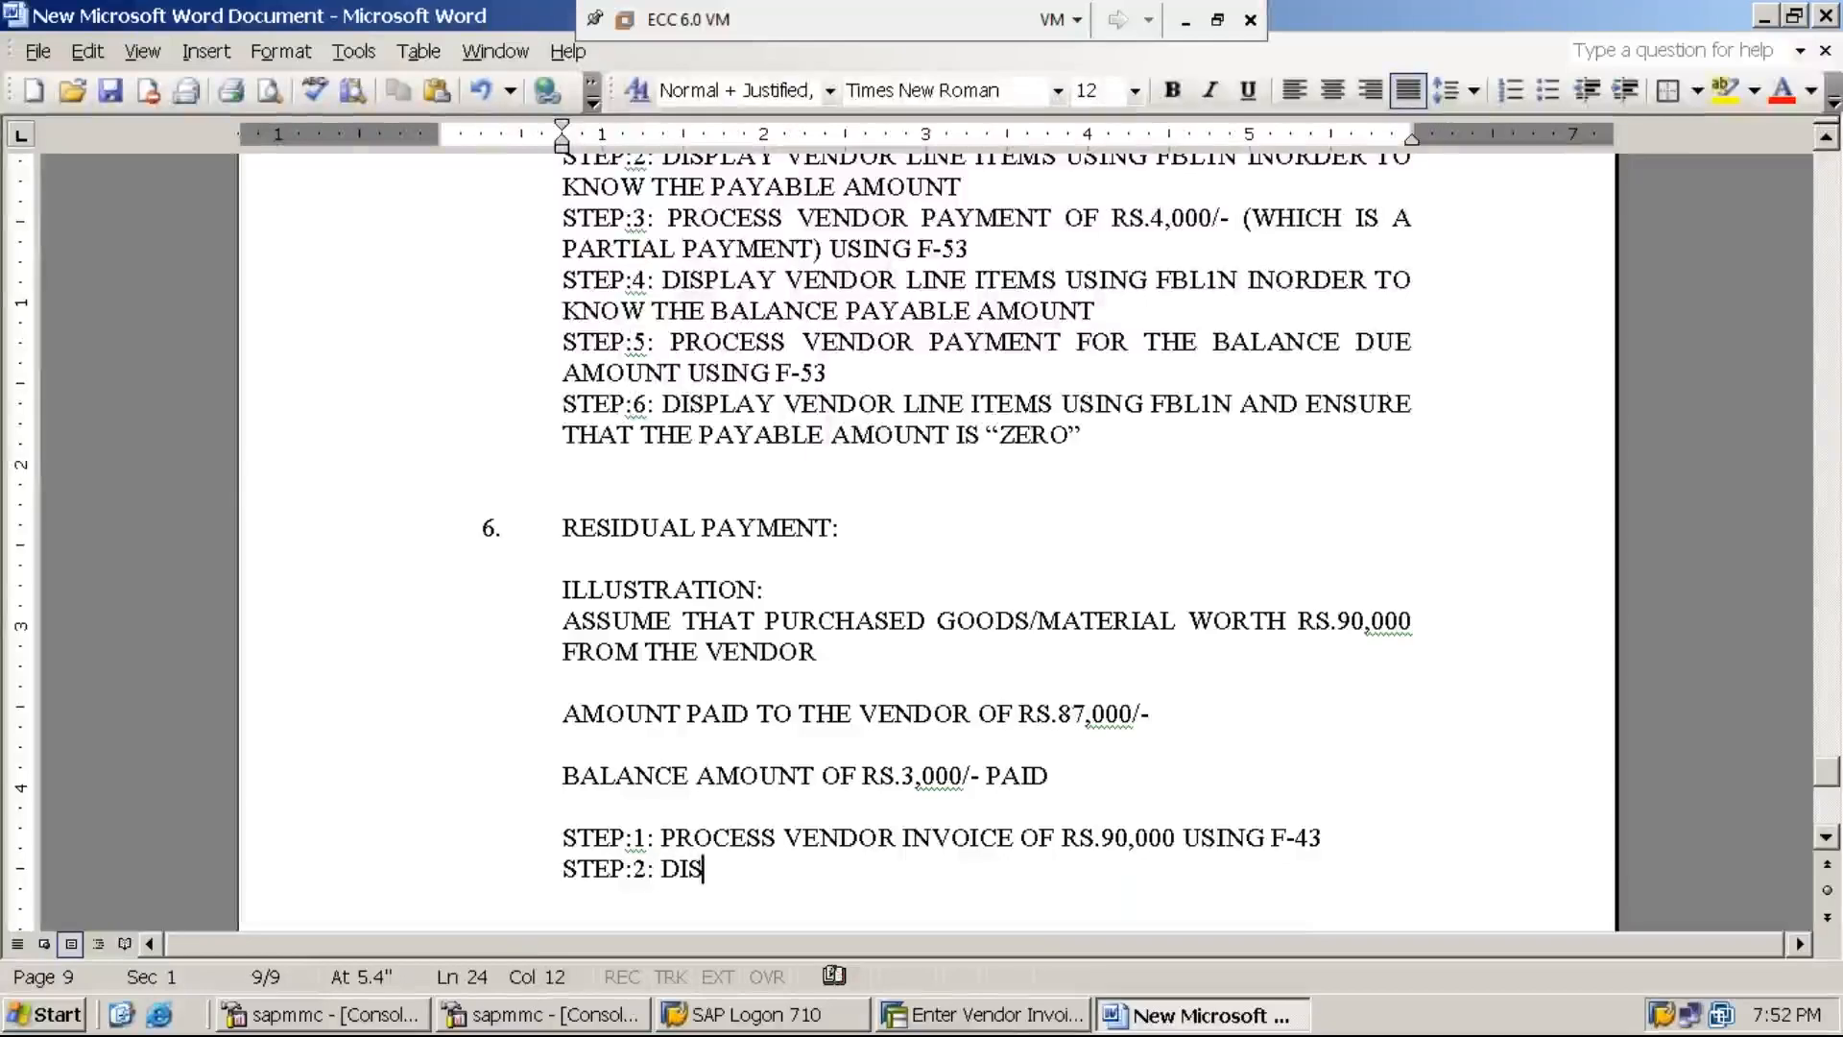
text(PLAY )
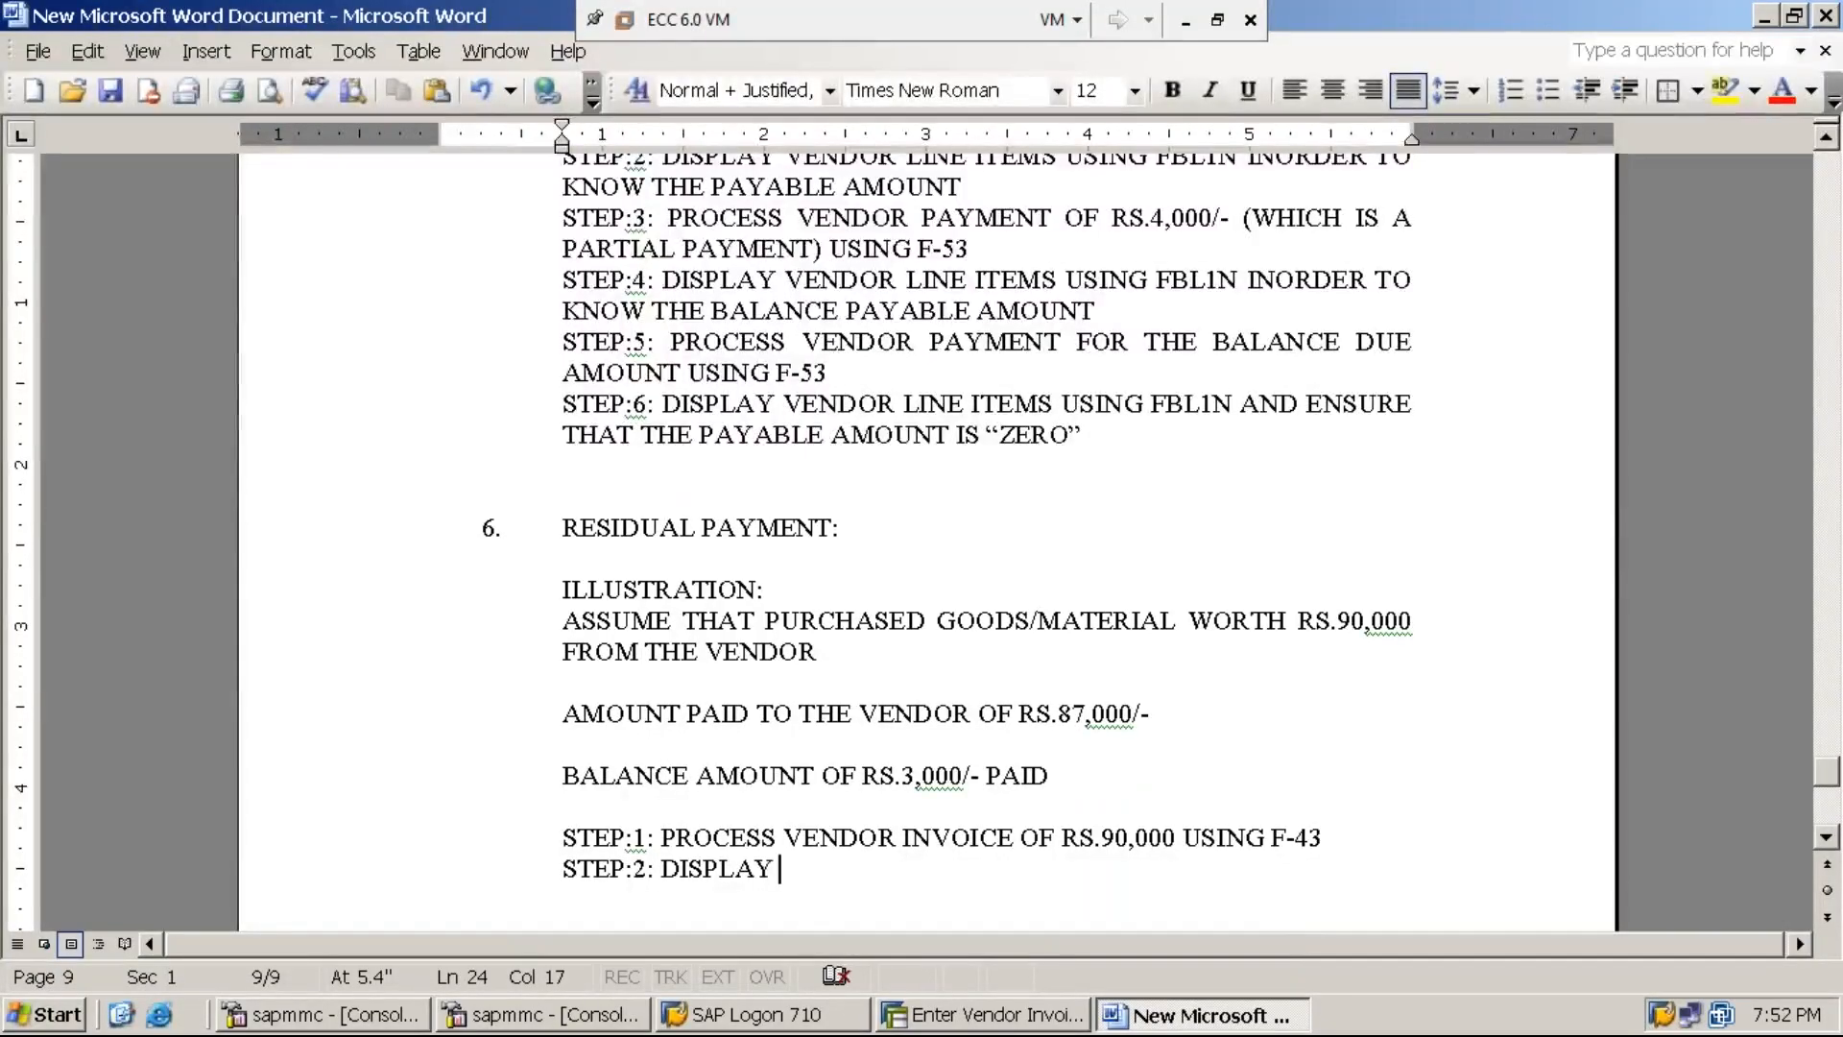
text(V)
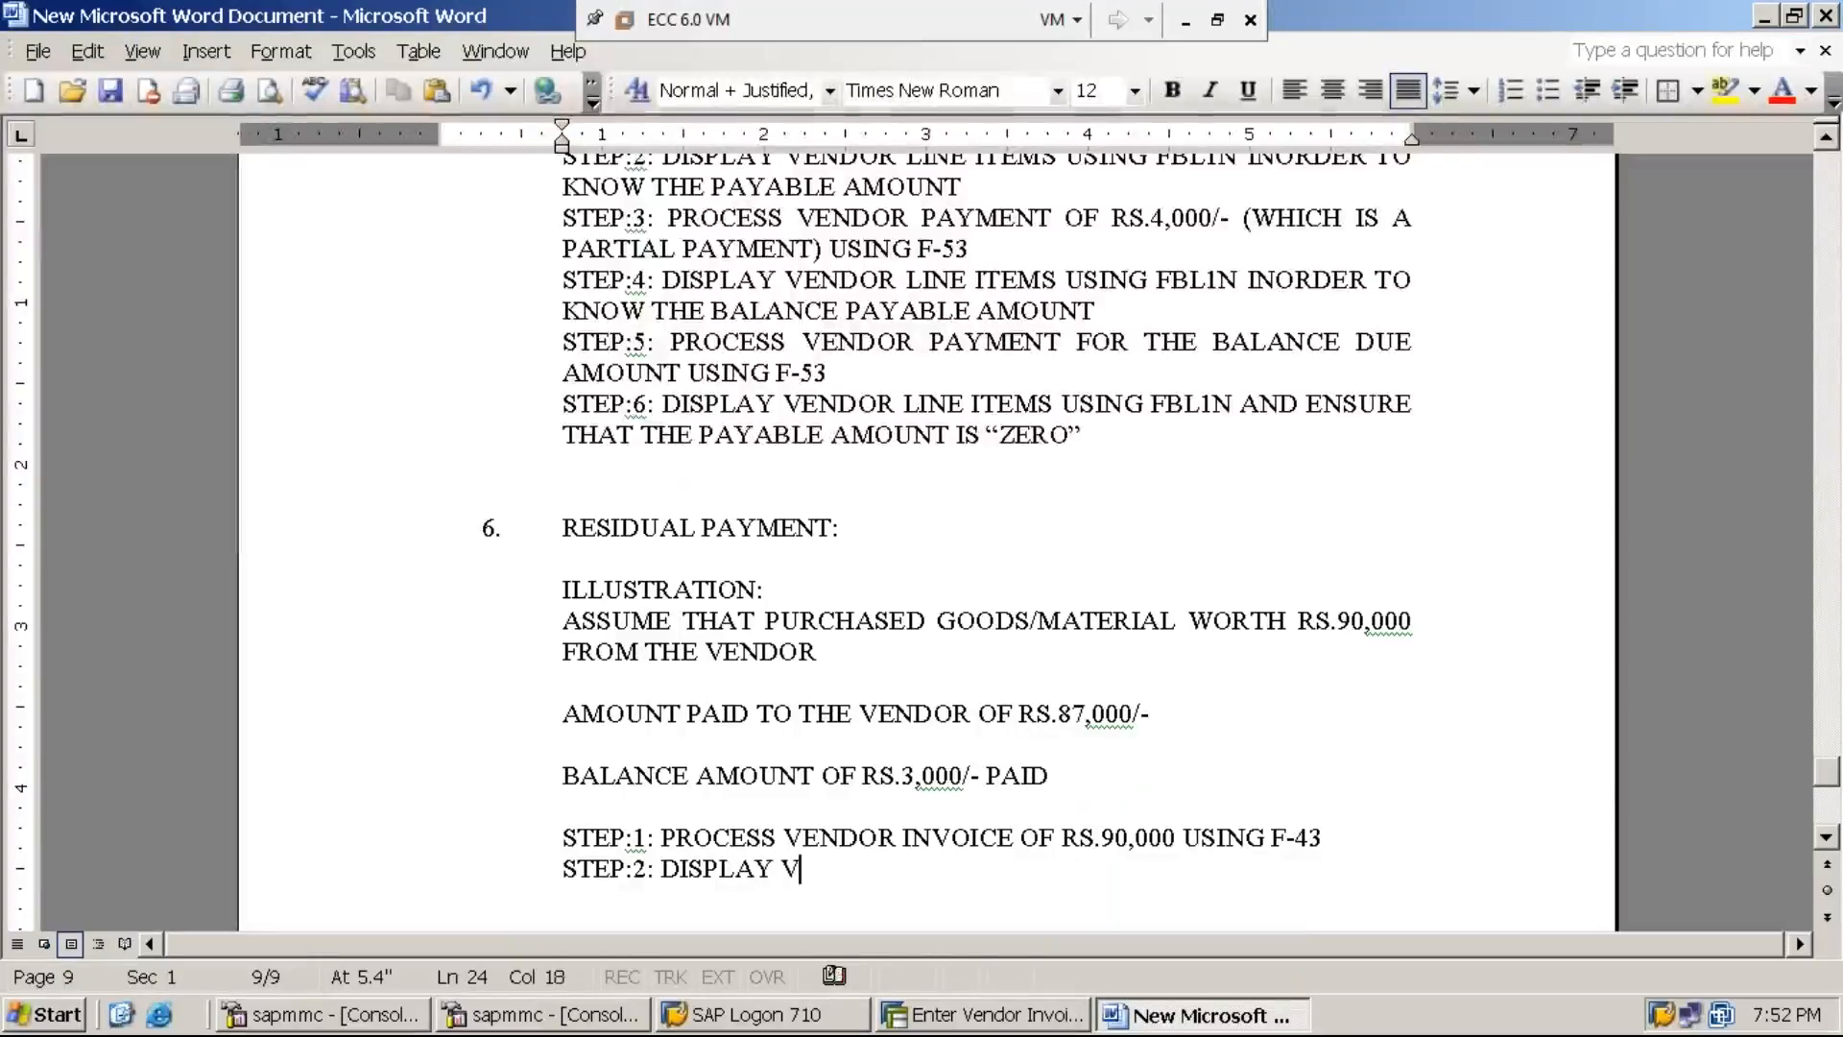
text(ENDOR LIN)
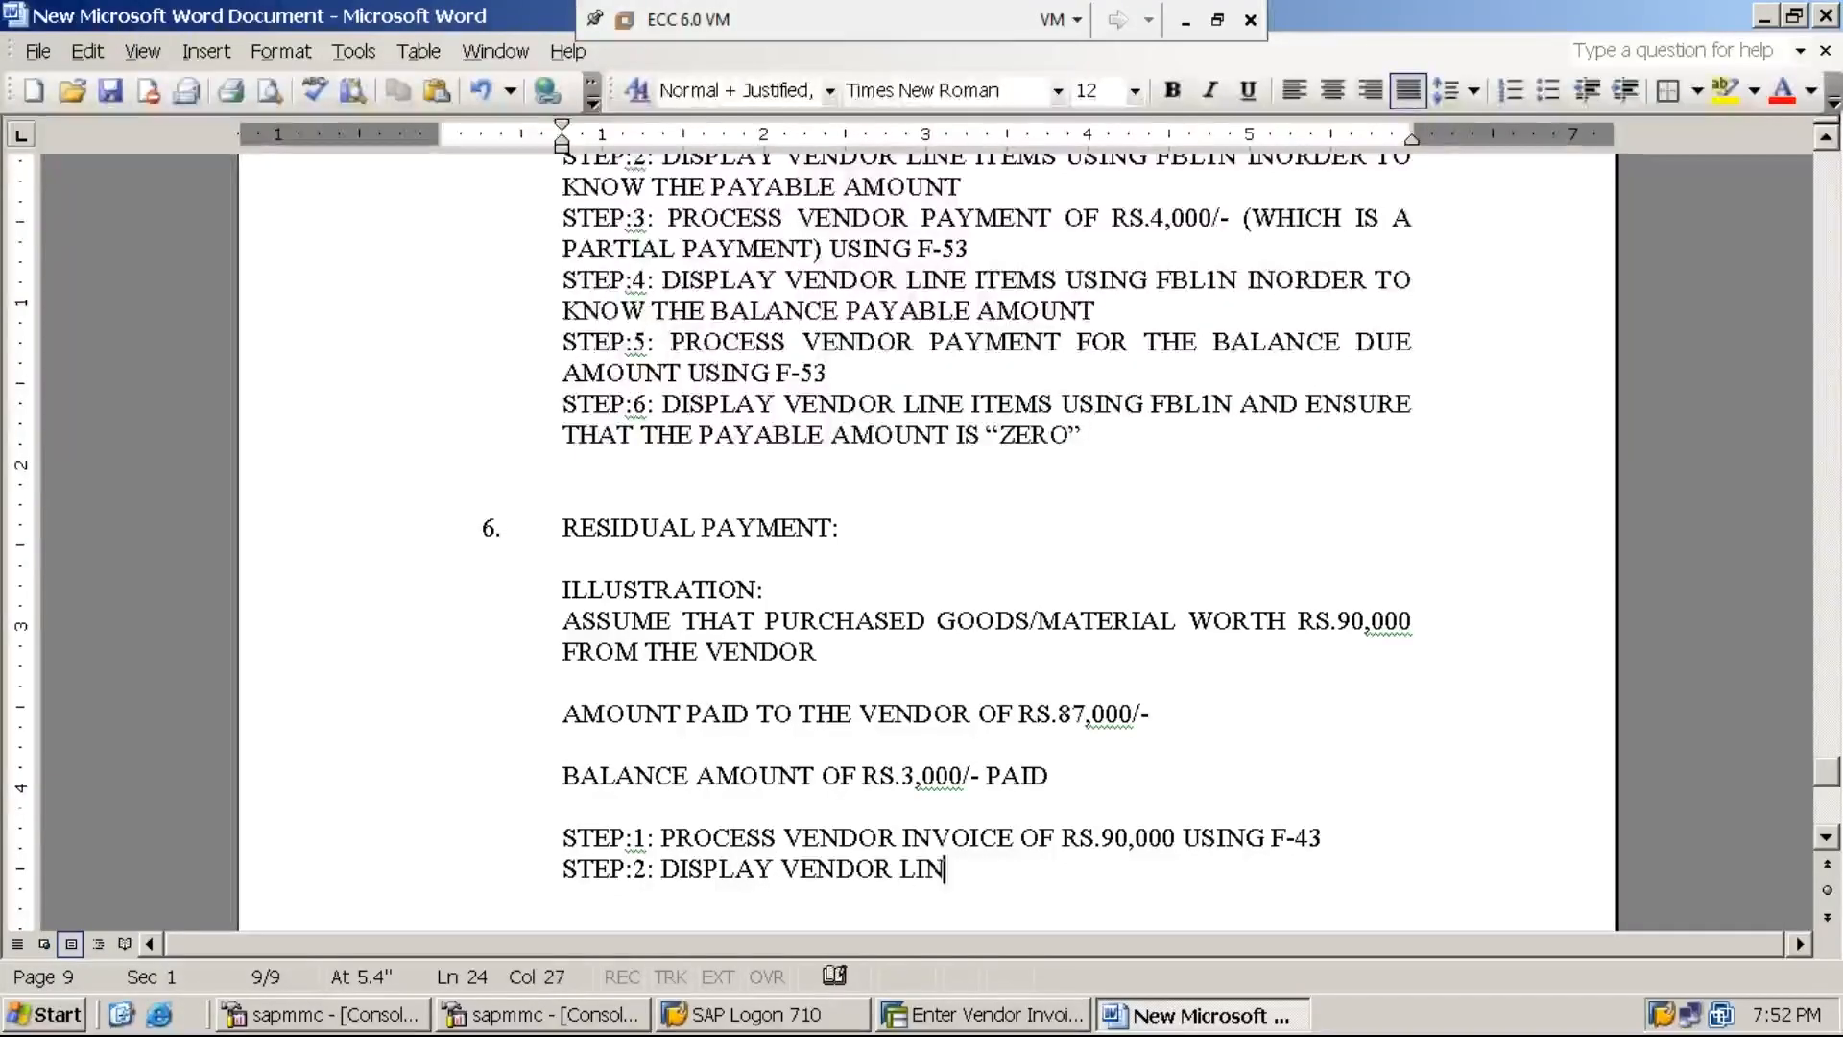
text(E ITEMS US)
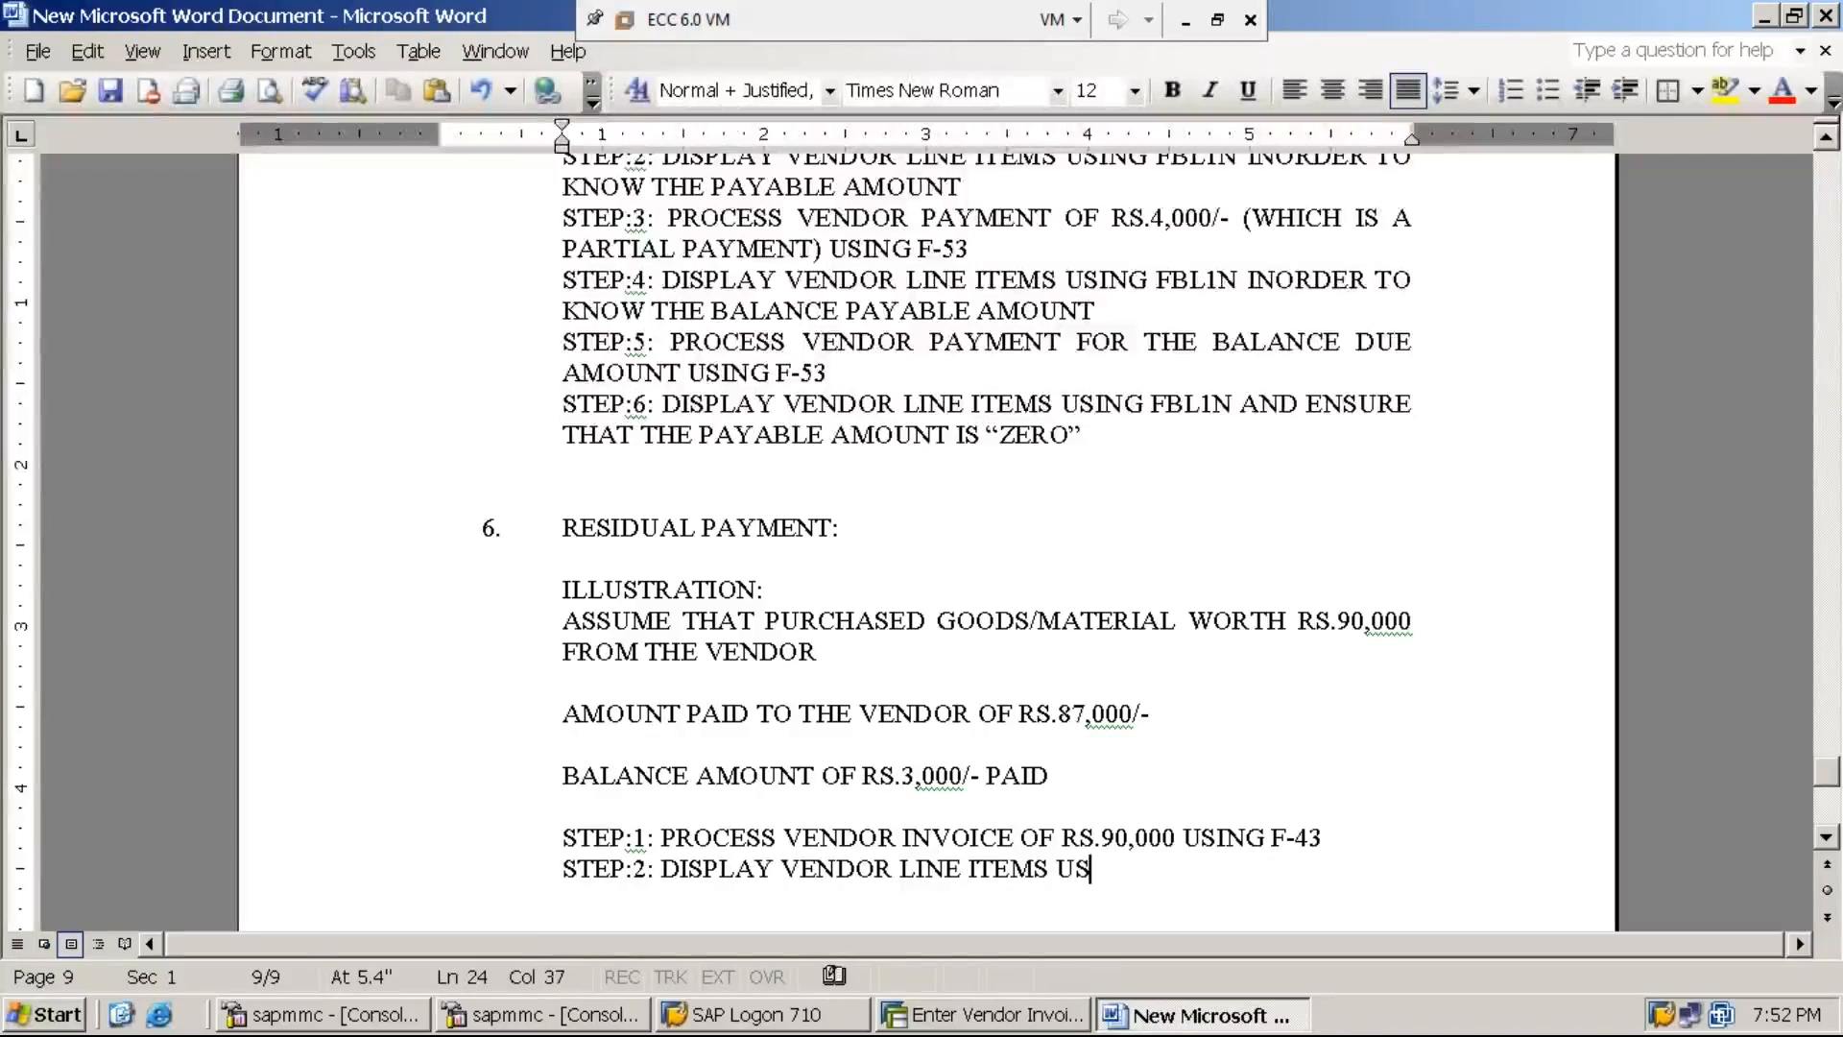
text(ING FB)
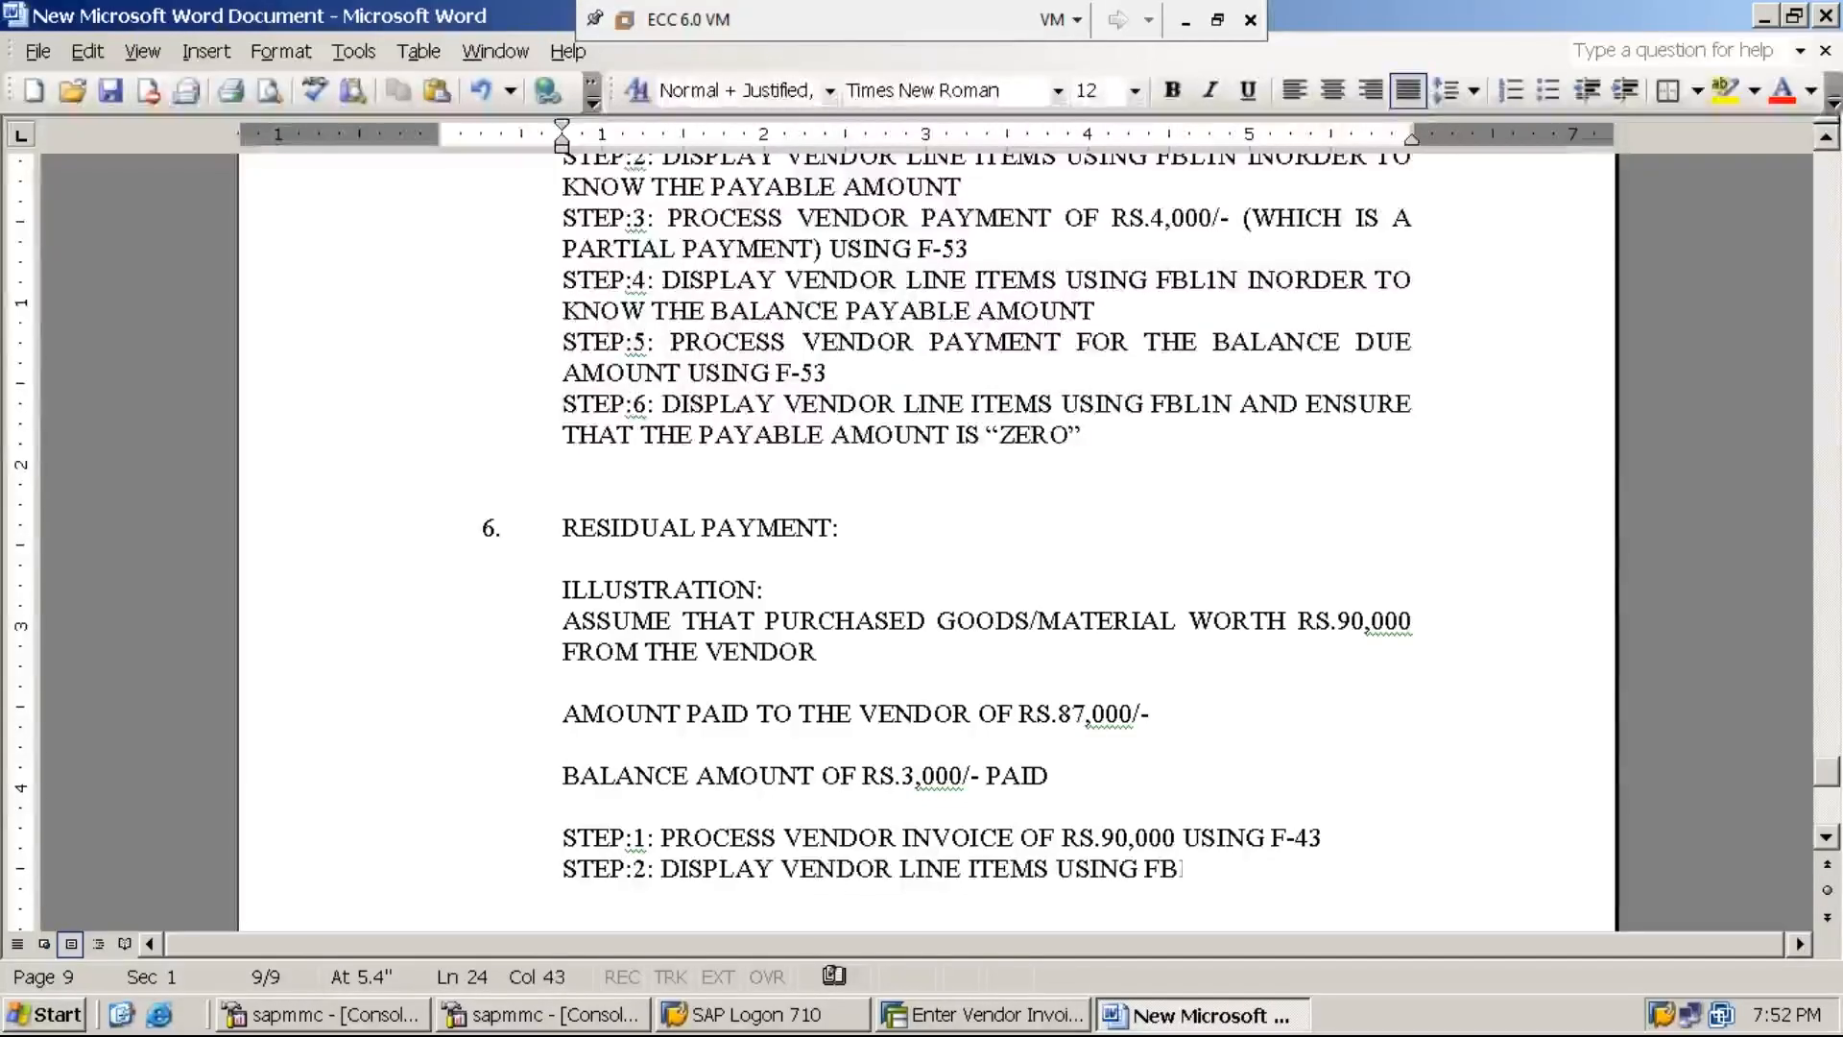
text(L1N INOR)
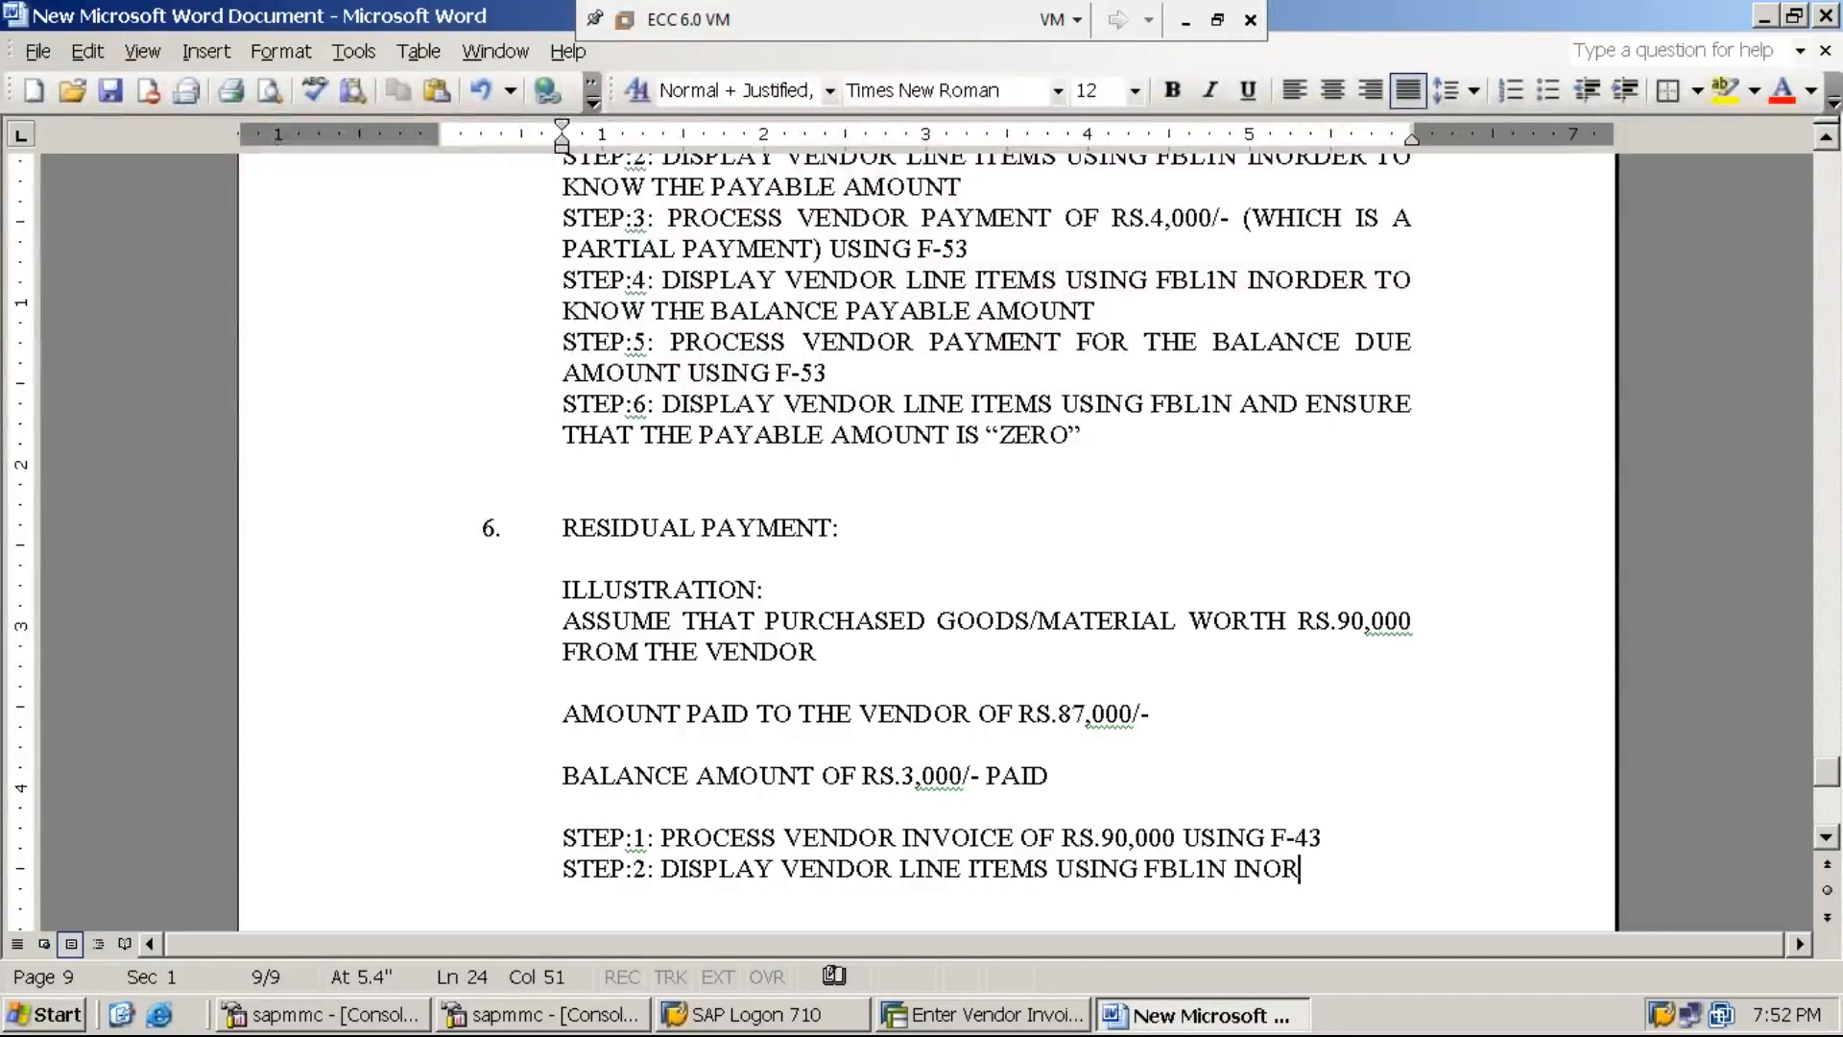
text(DER TO KNOW TH)
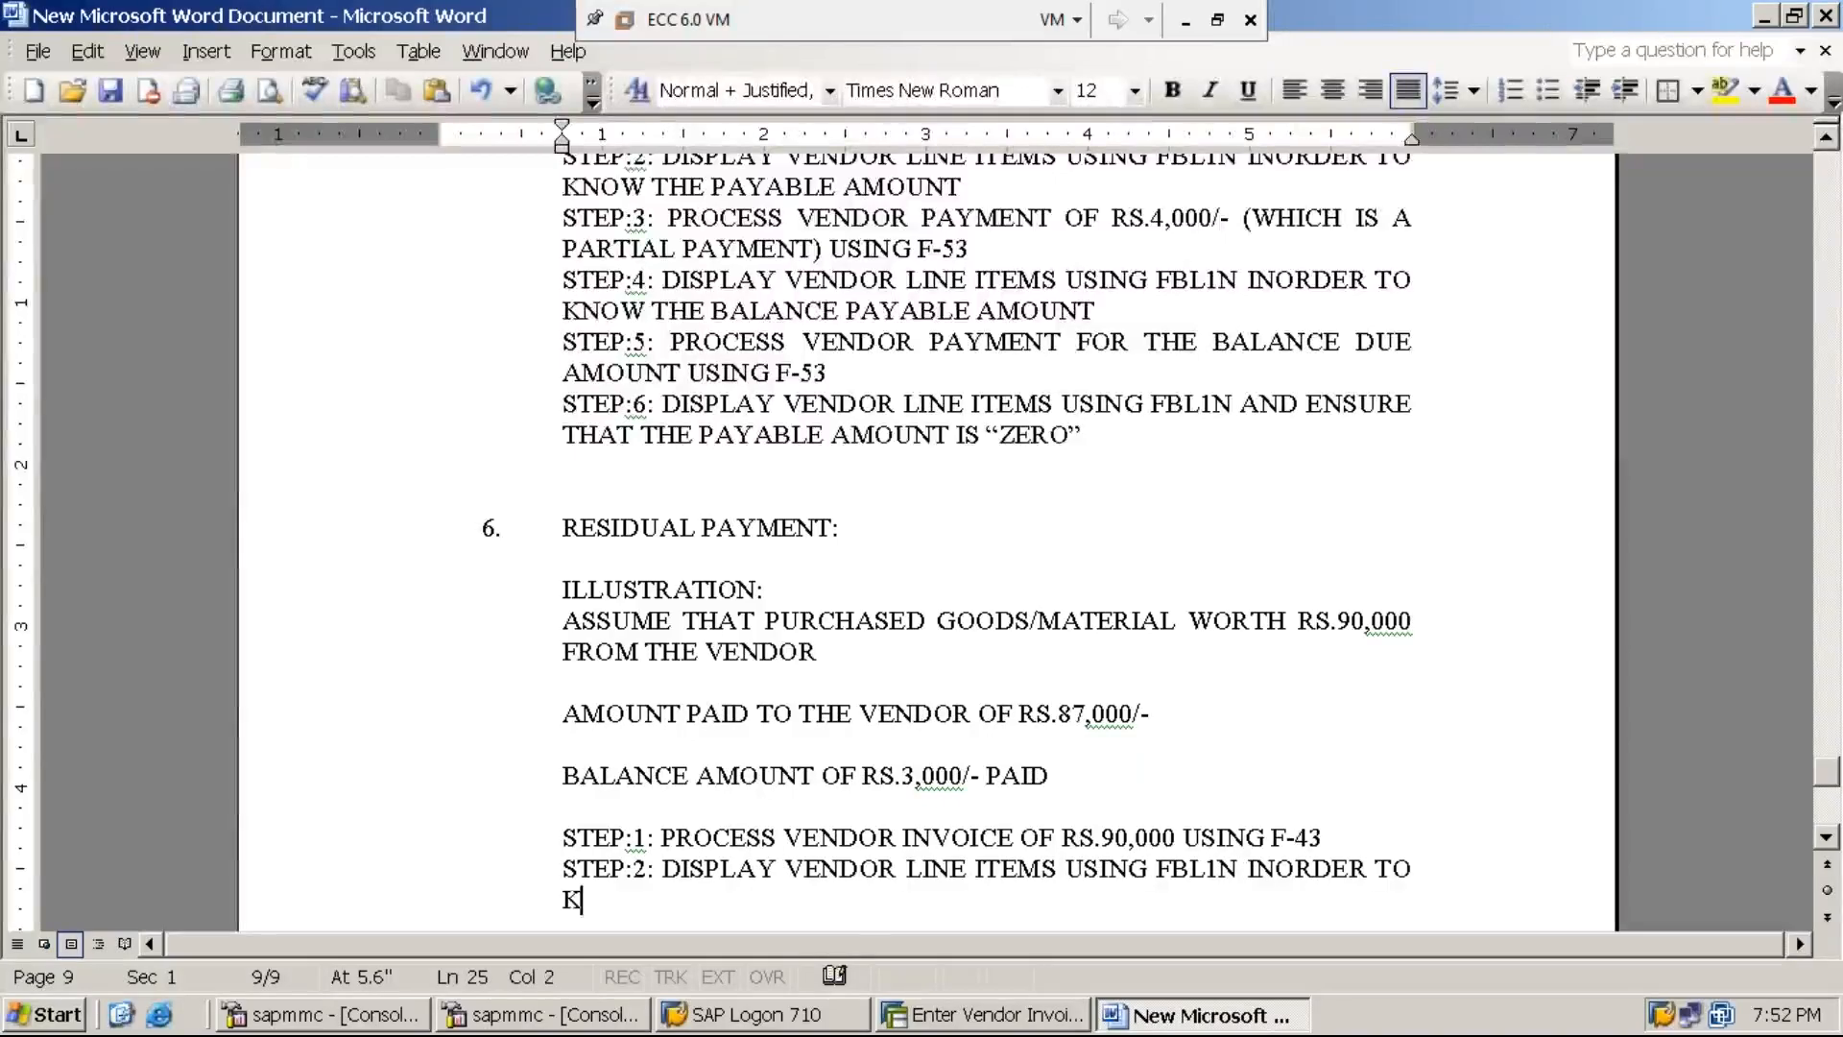
text(E )
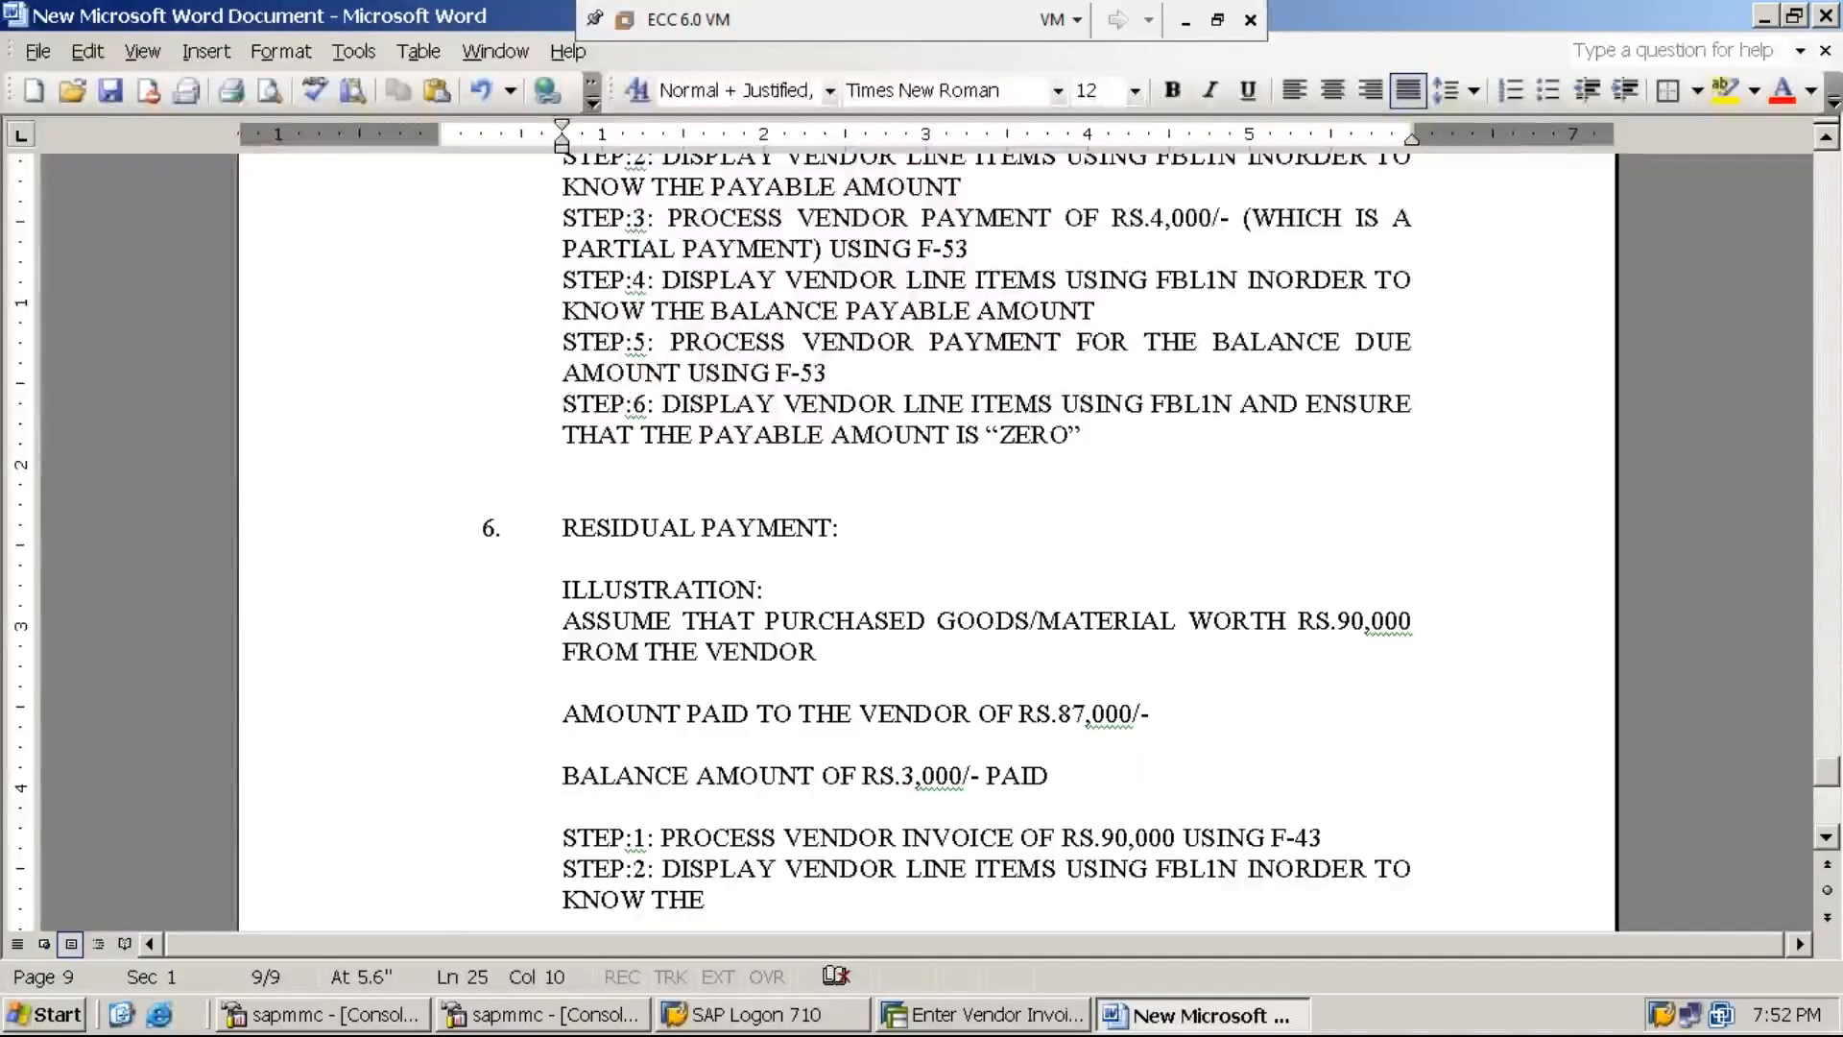
text(PAYAB)
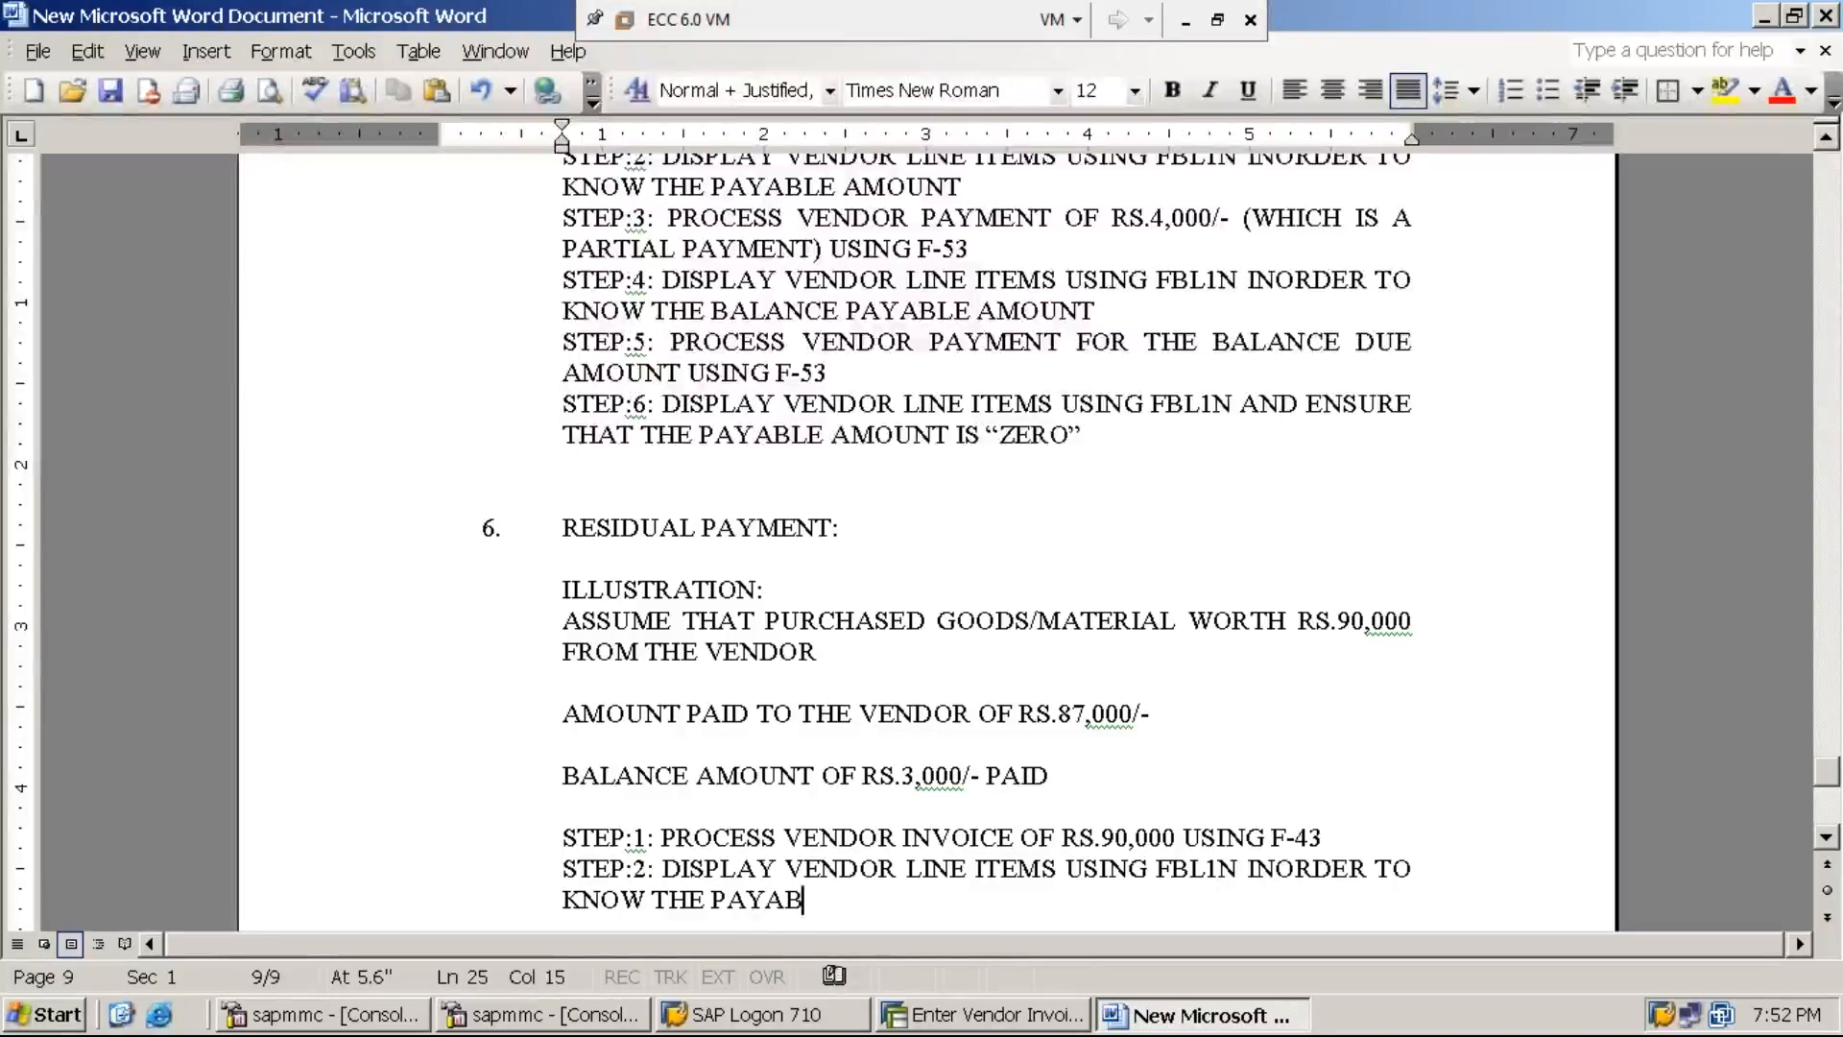
text(LE AMOUNT)
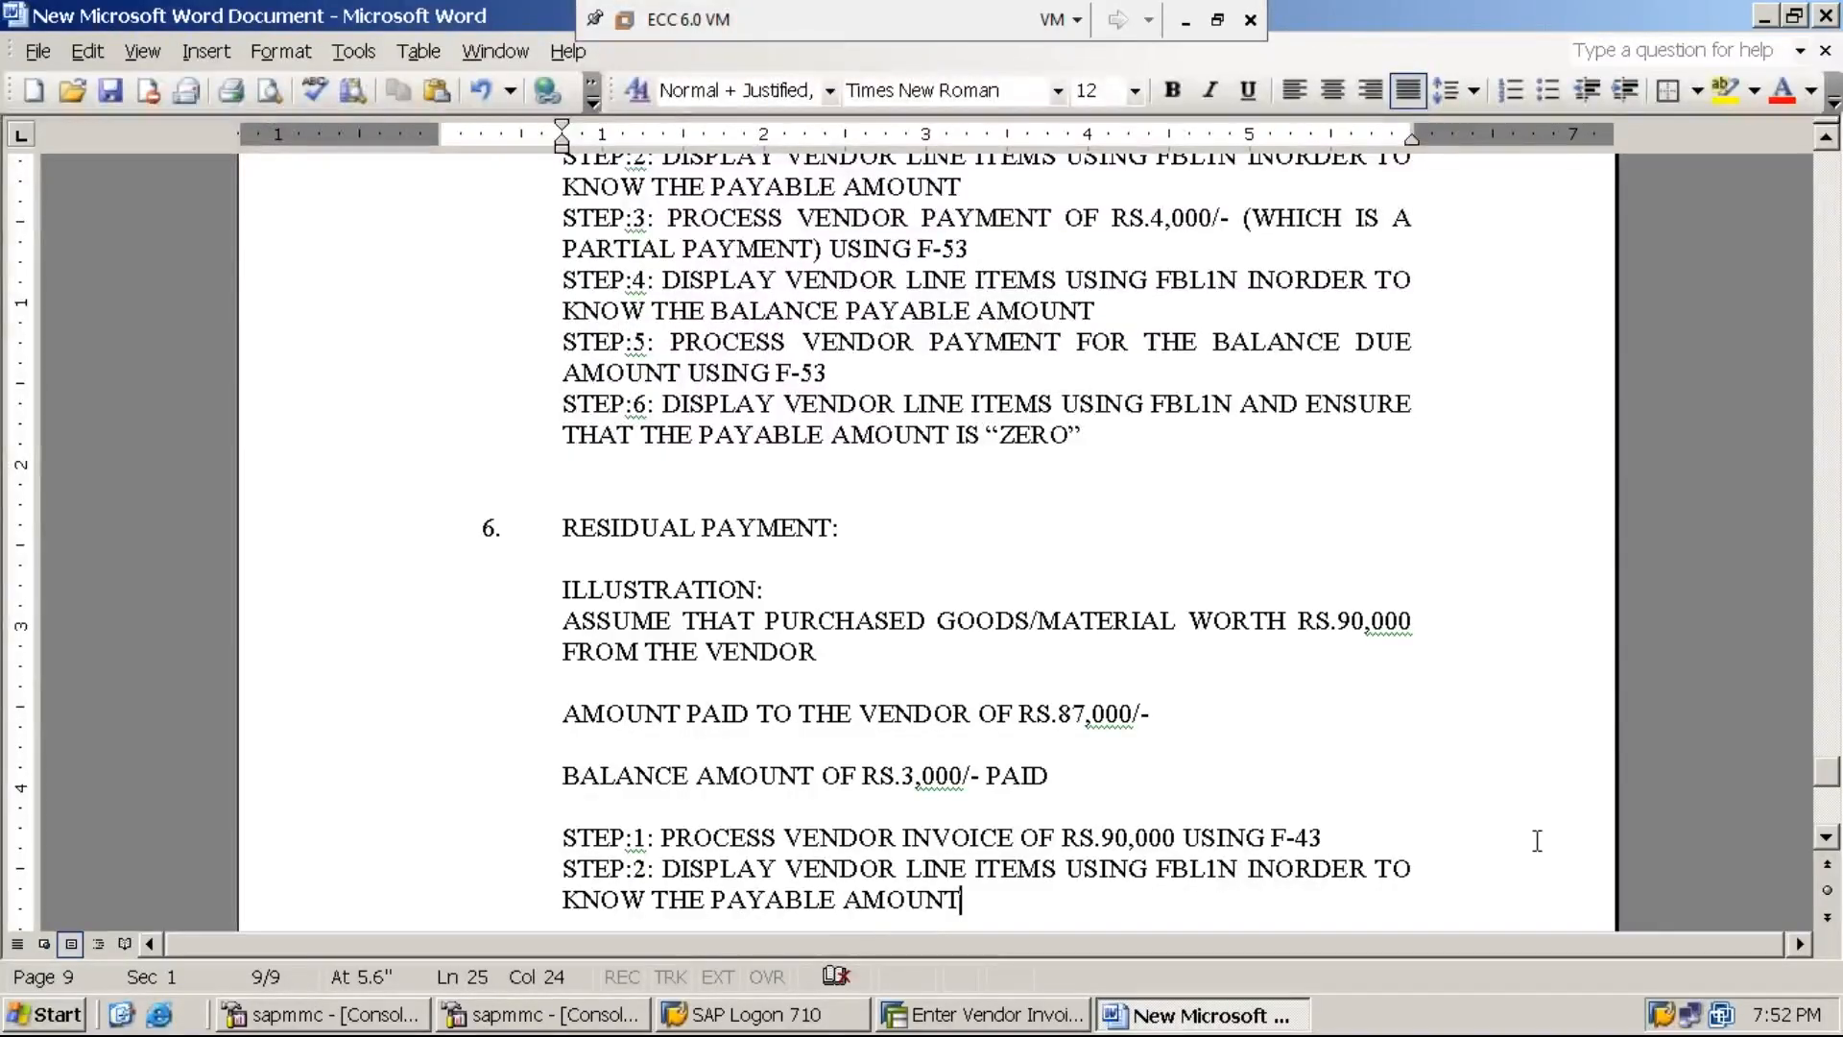
click(1185, 19)
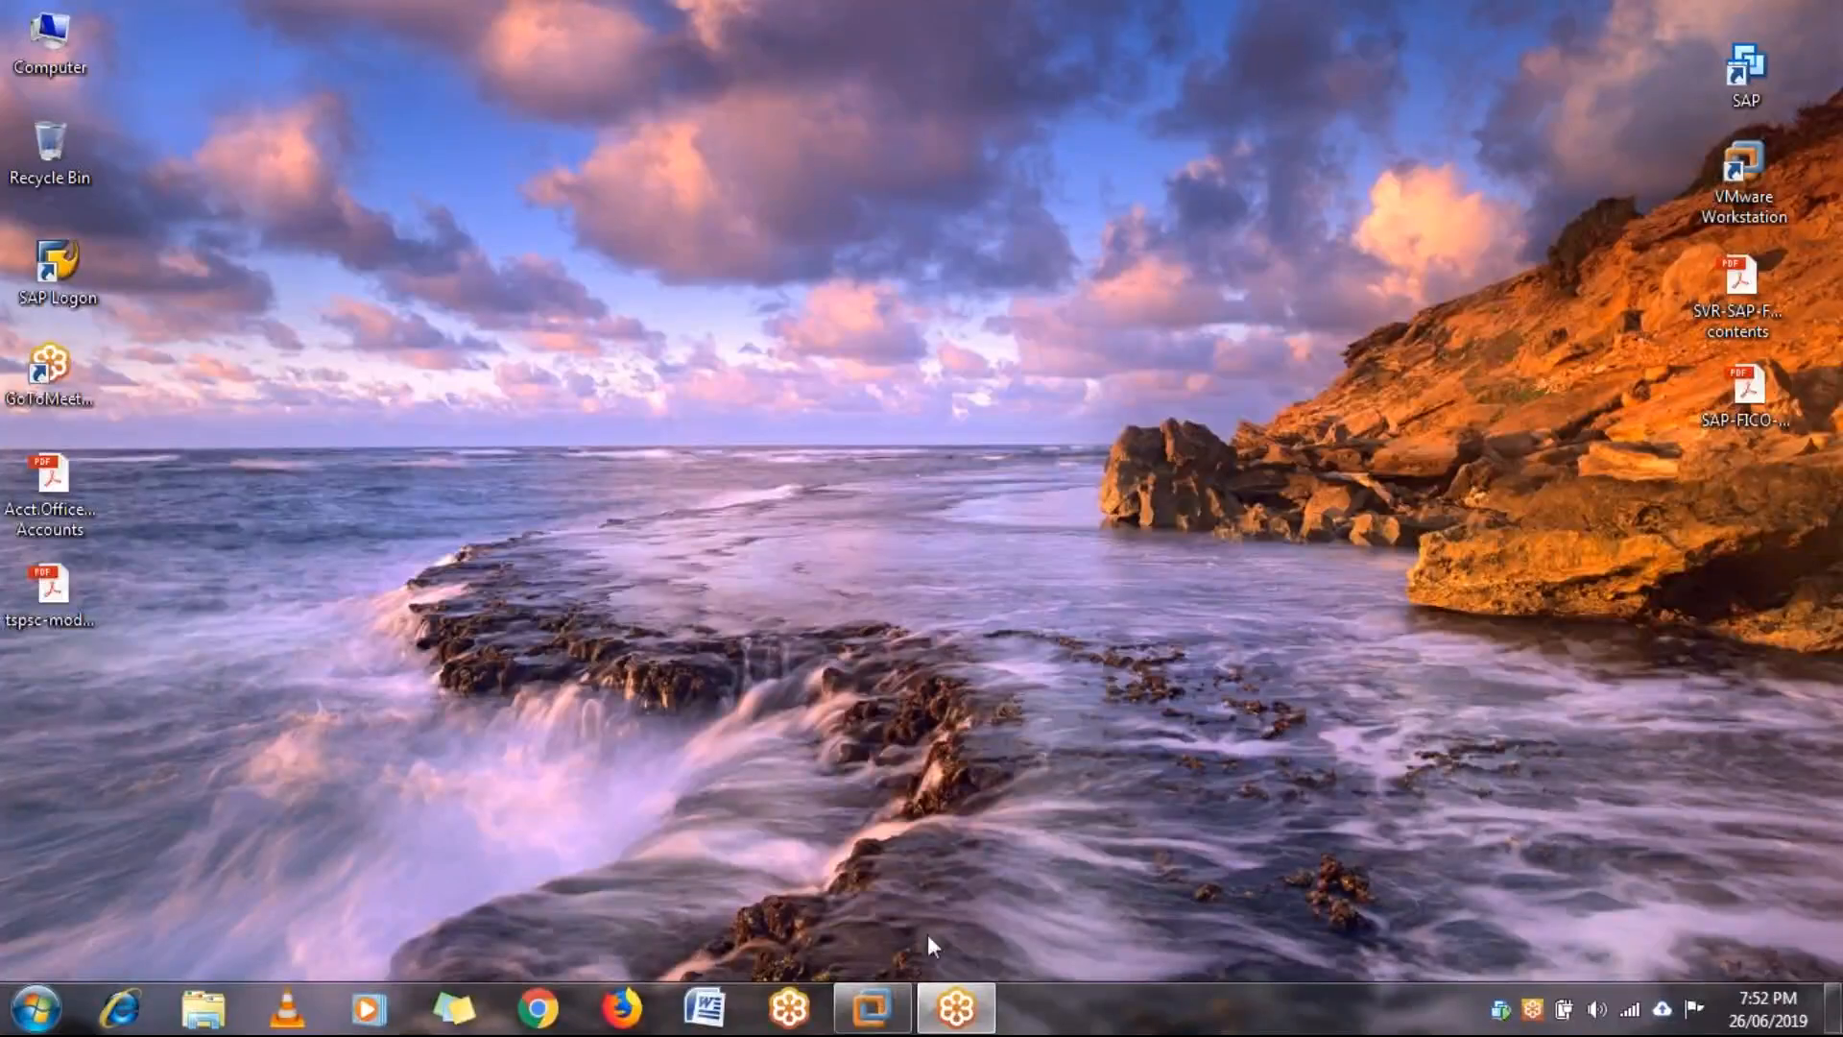
Return to the virtual machine and bring the SAP Enter Vendor Invoice window to the front.
mouse_move(893, 998)
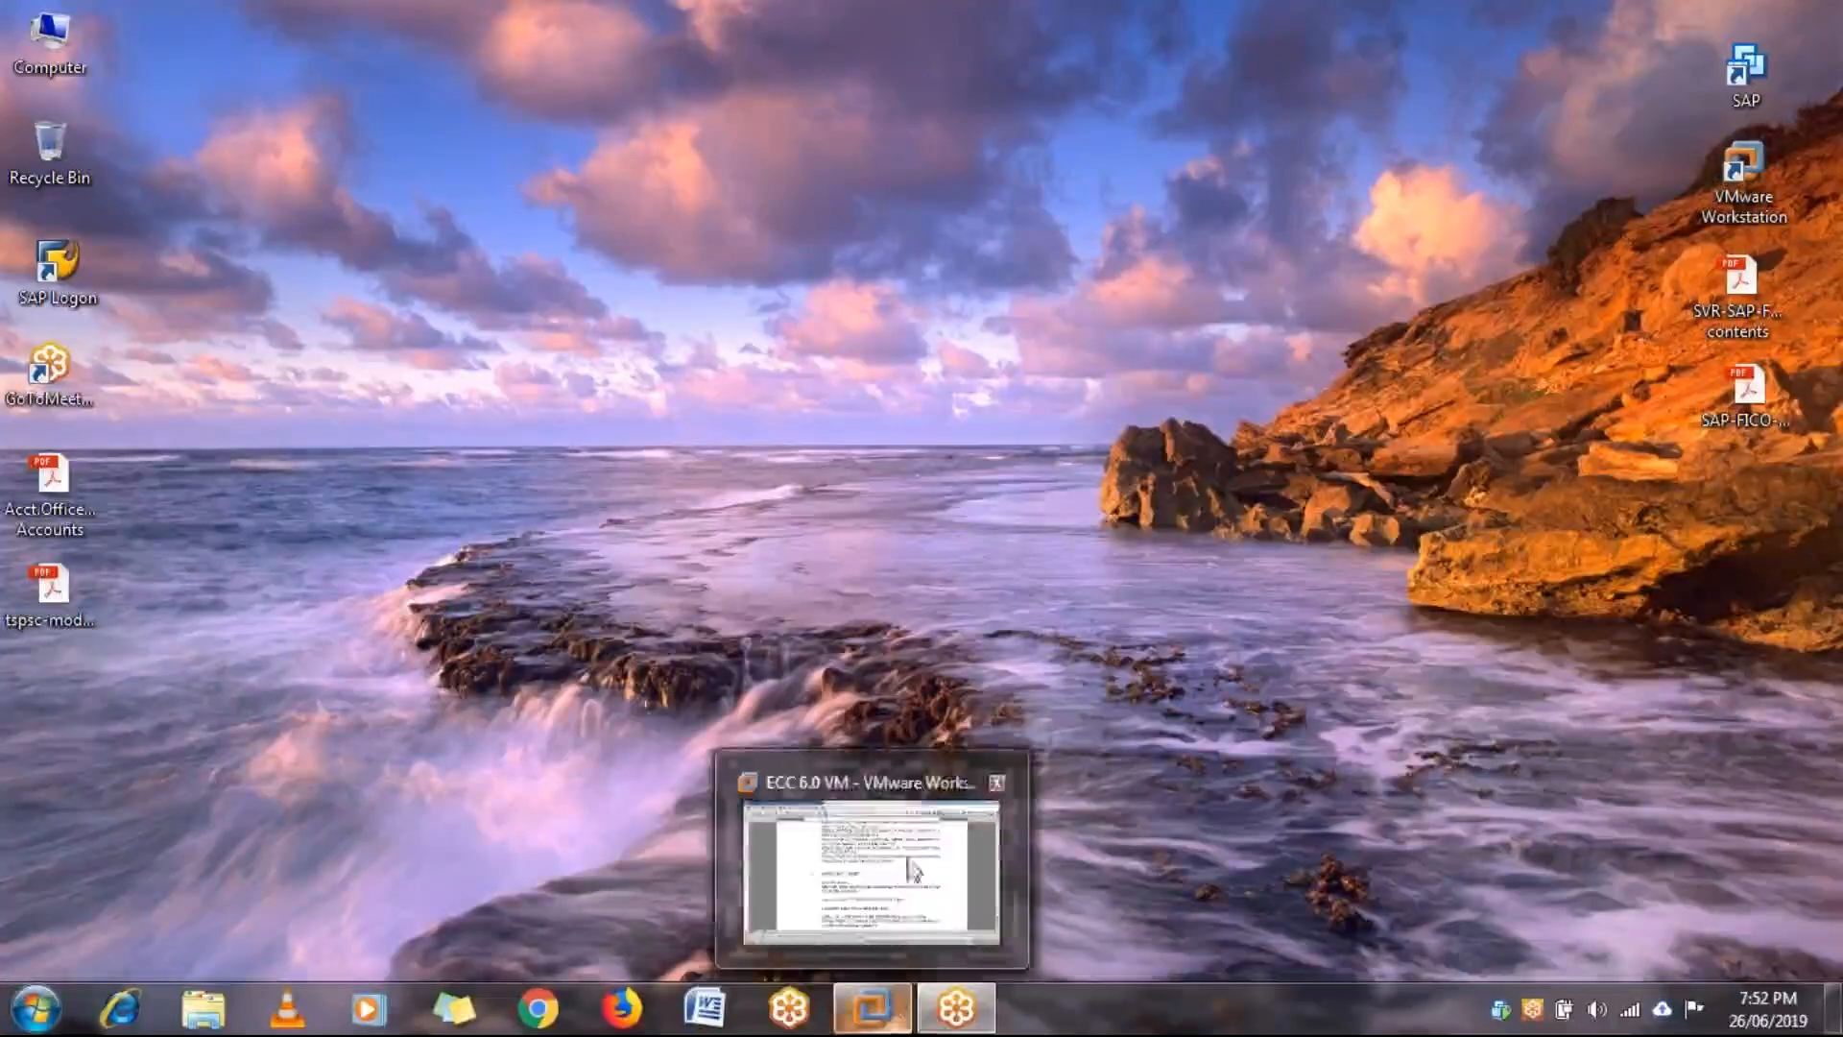
click(960, 867)
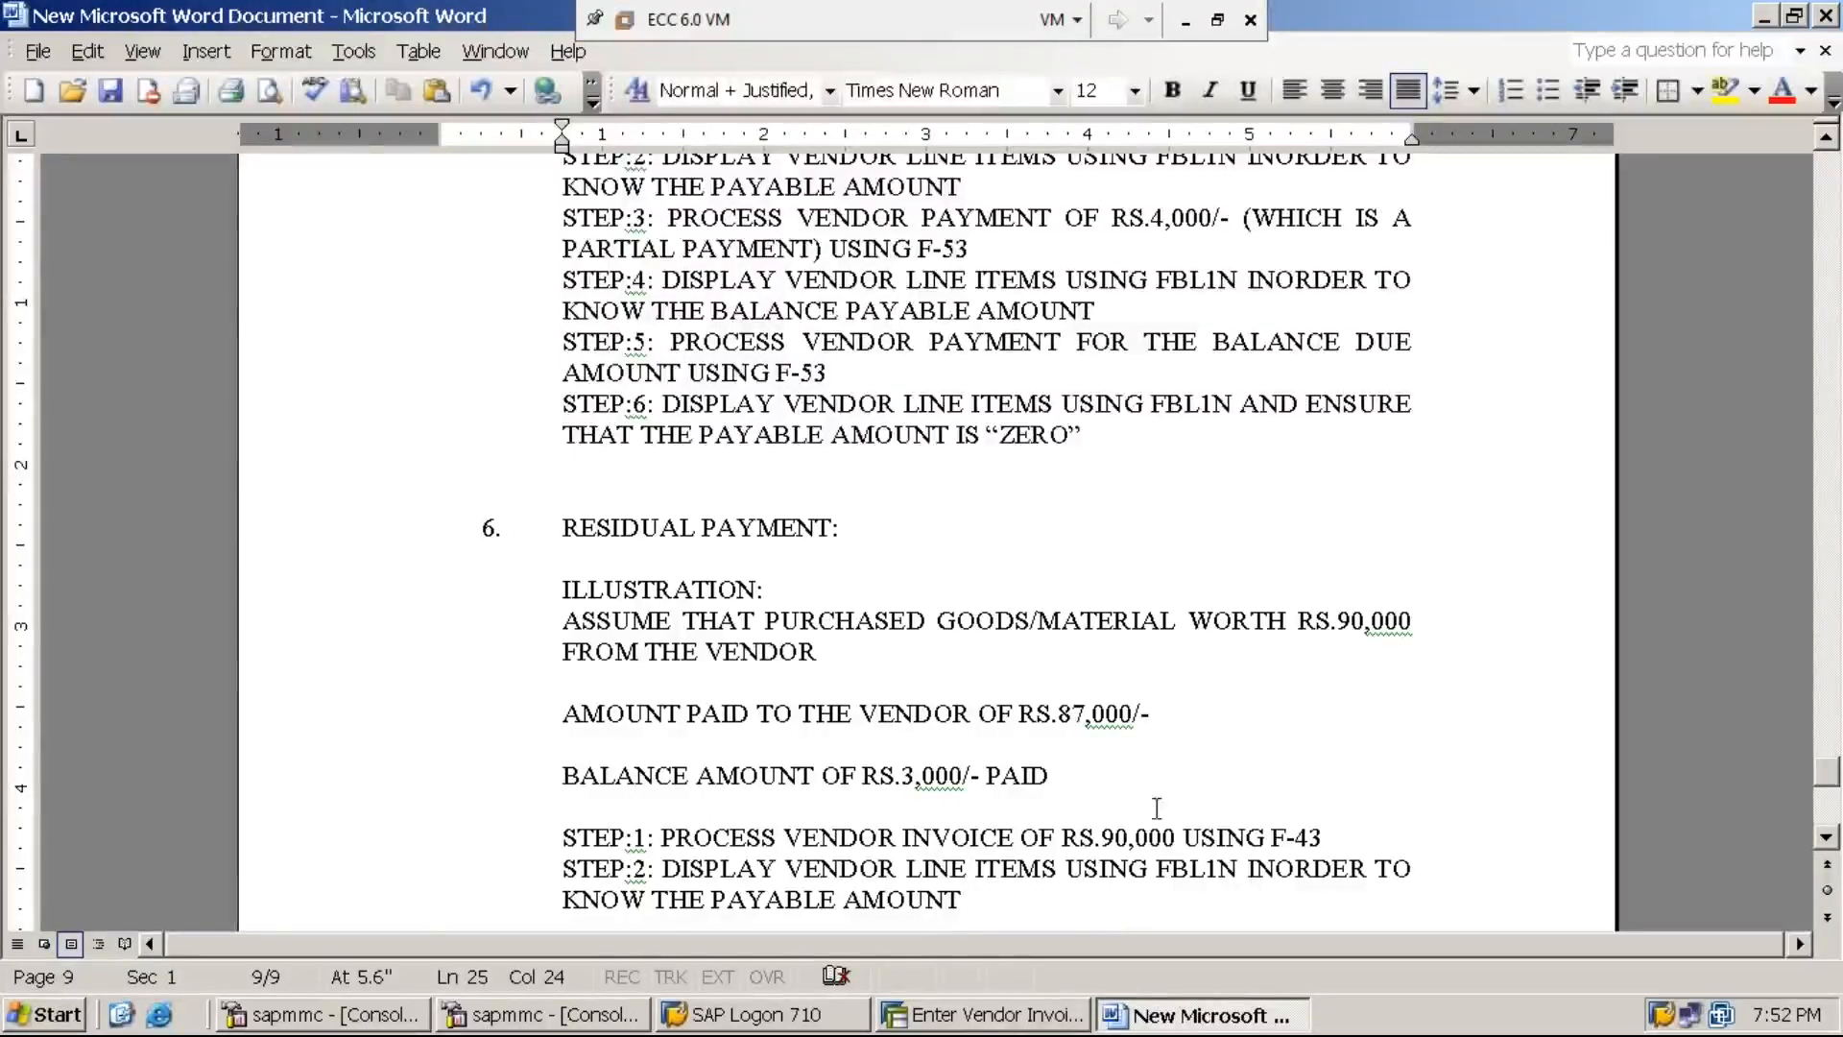
click(1004, 1023)
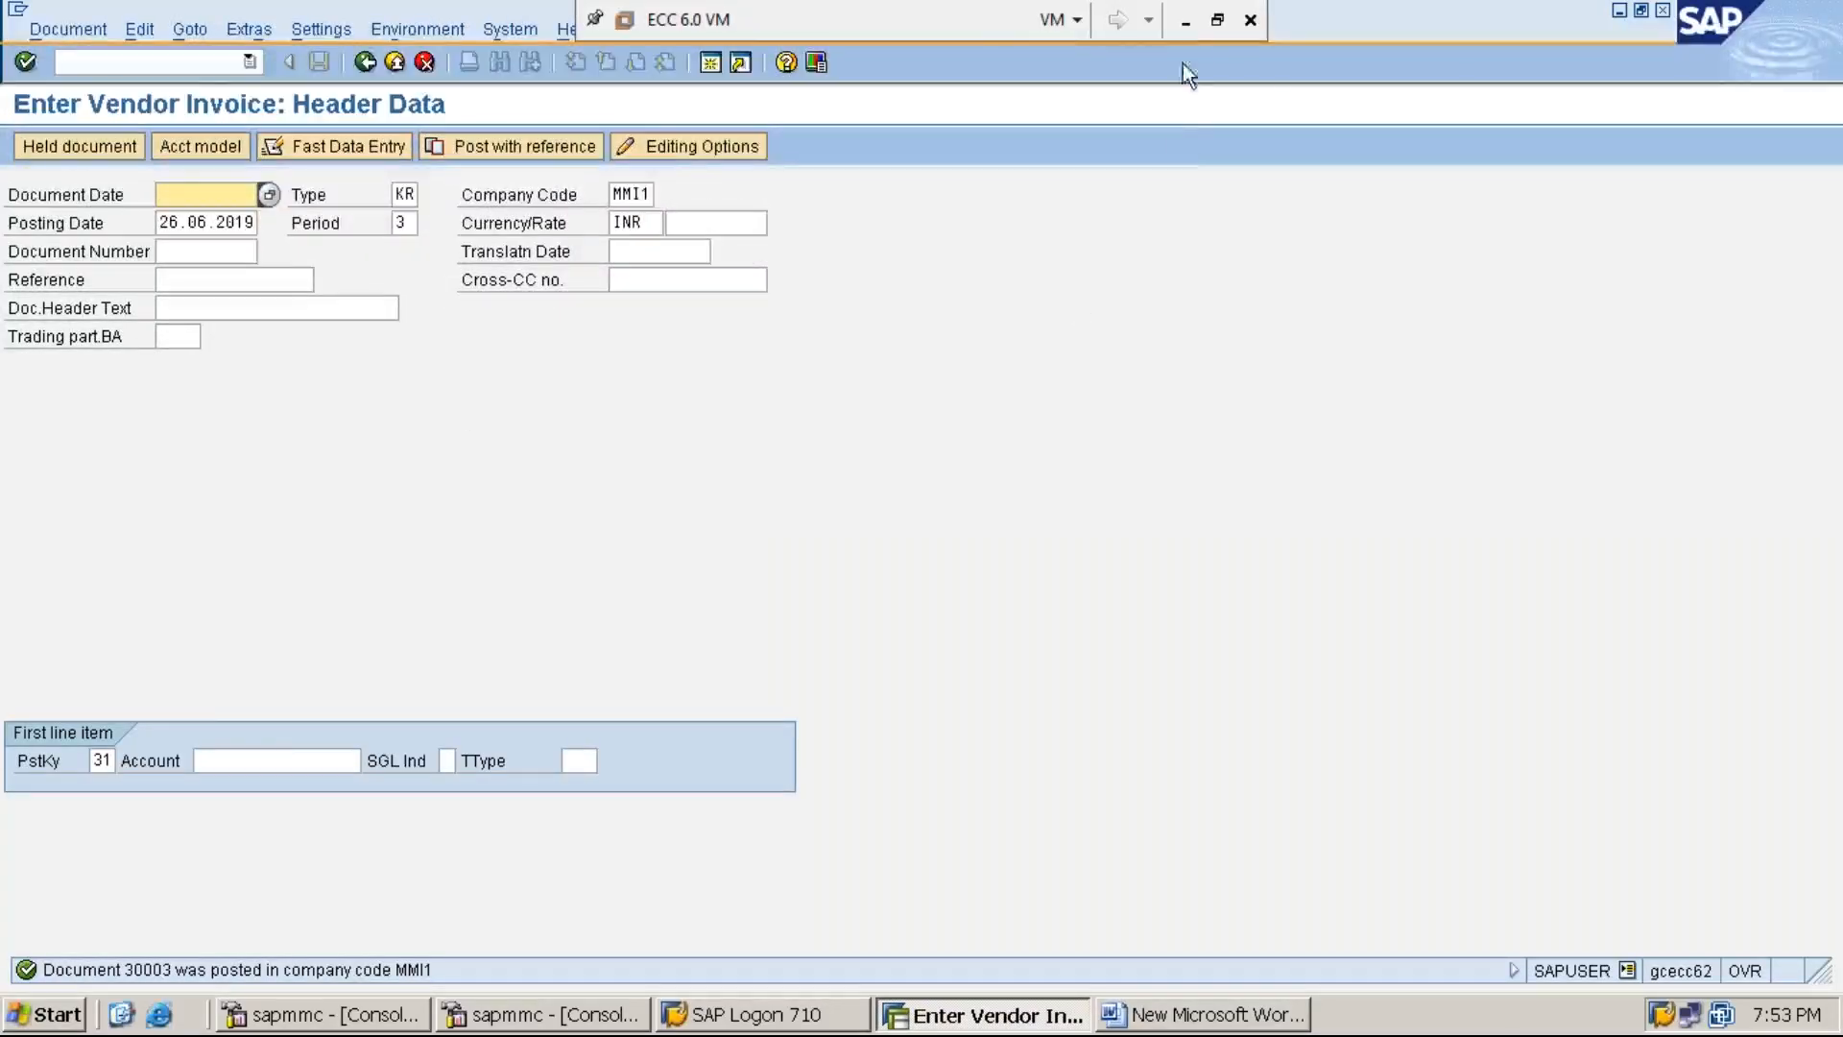
click(1184, 20)
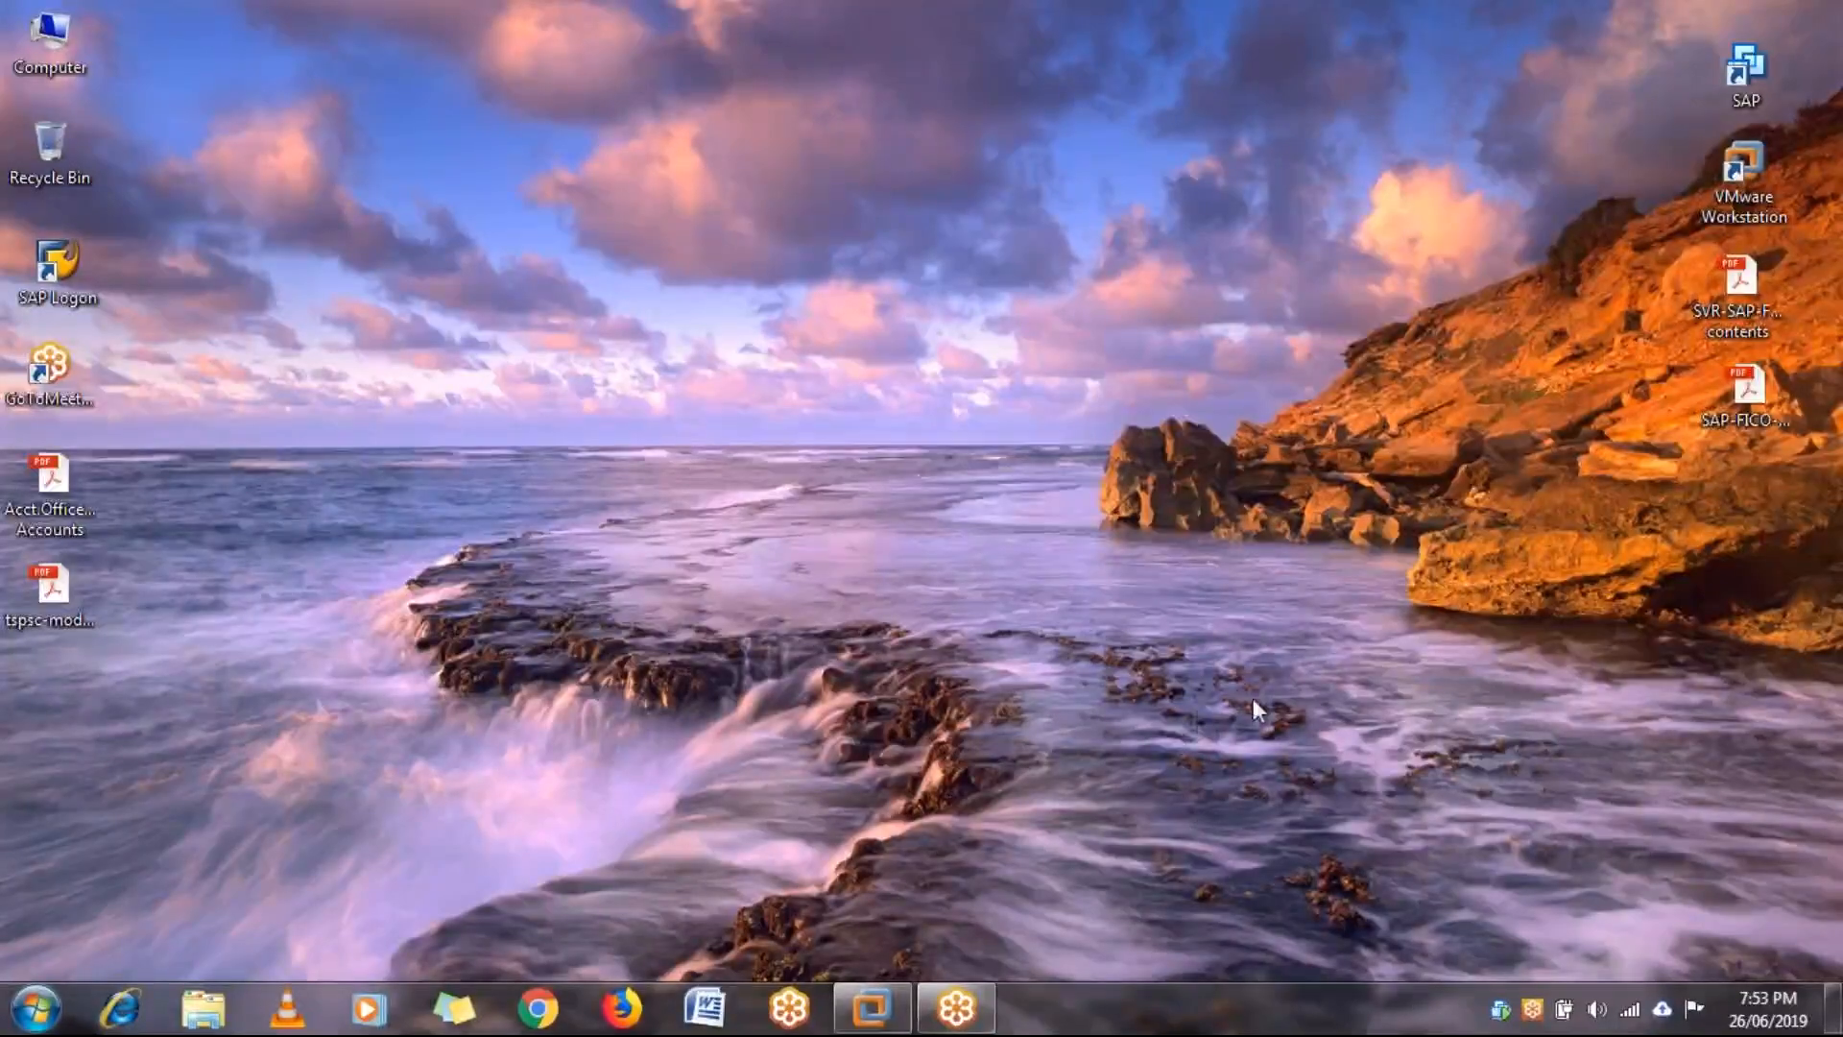
mouse_move(900, 1021)
click(872, 954)
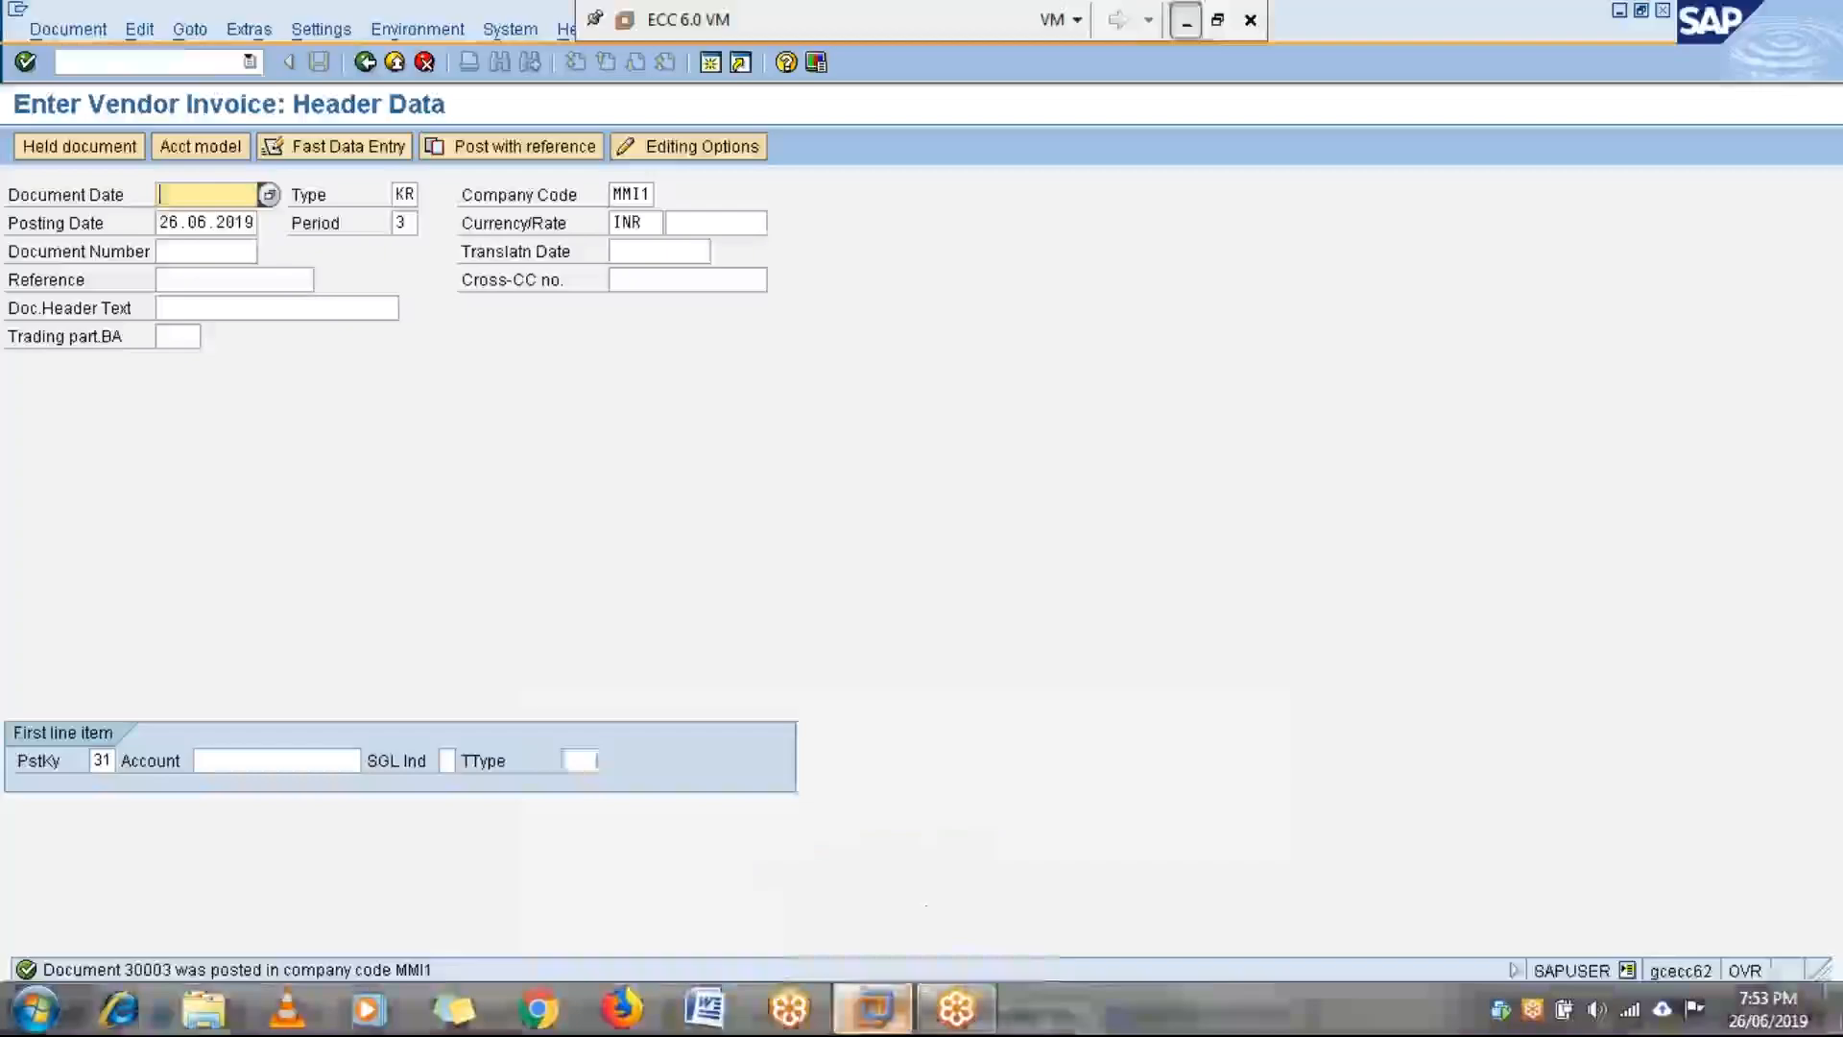
Leave the vendor invoice entry with /N and open transaction FBL1N for the vendor line item display.
click(211, 62)
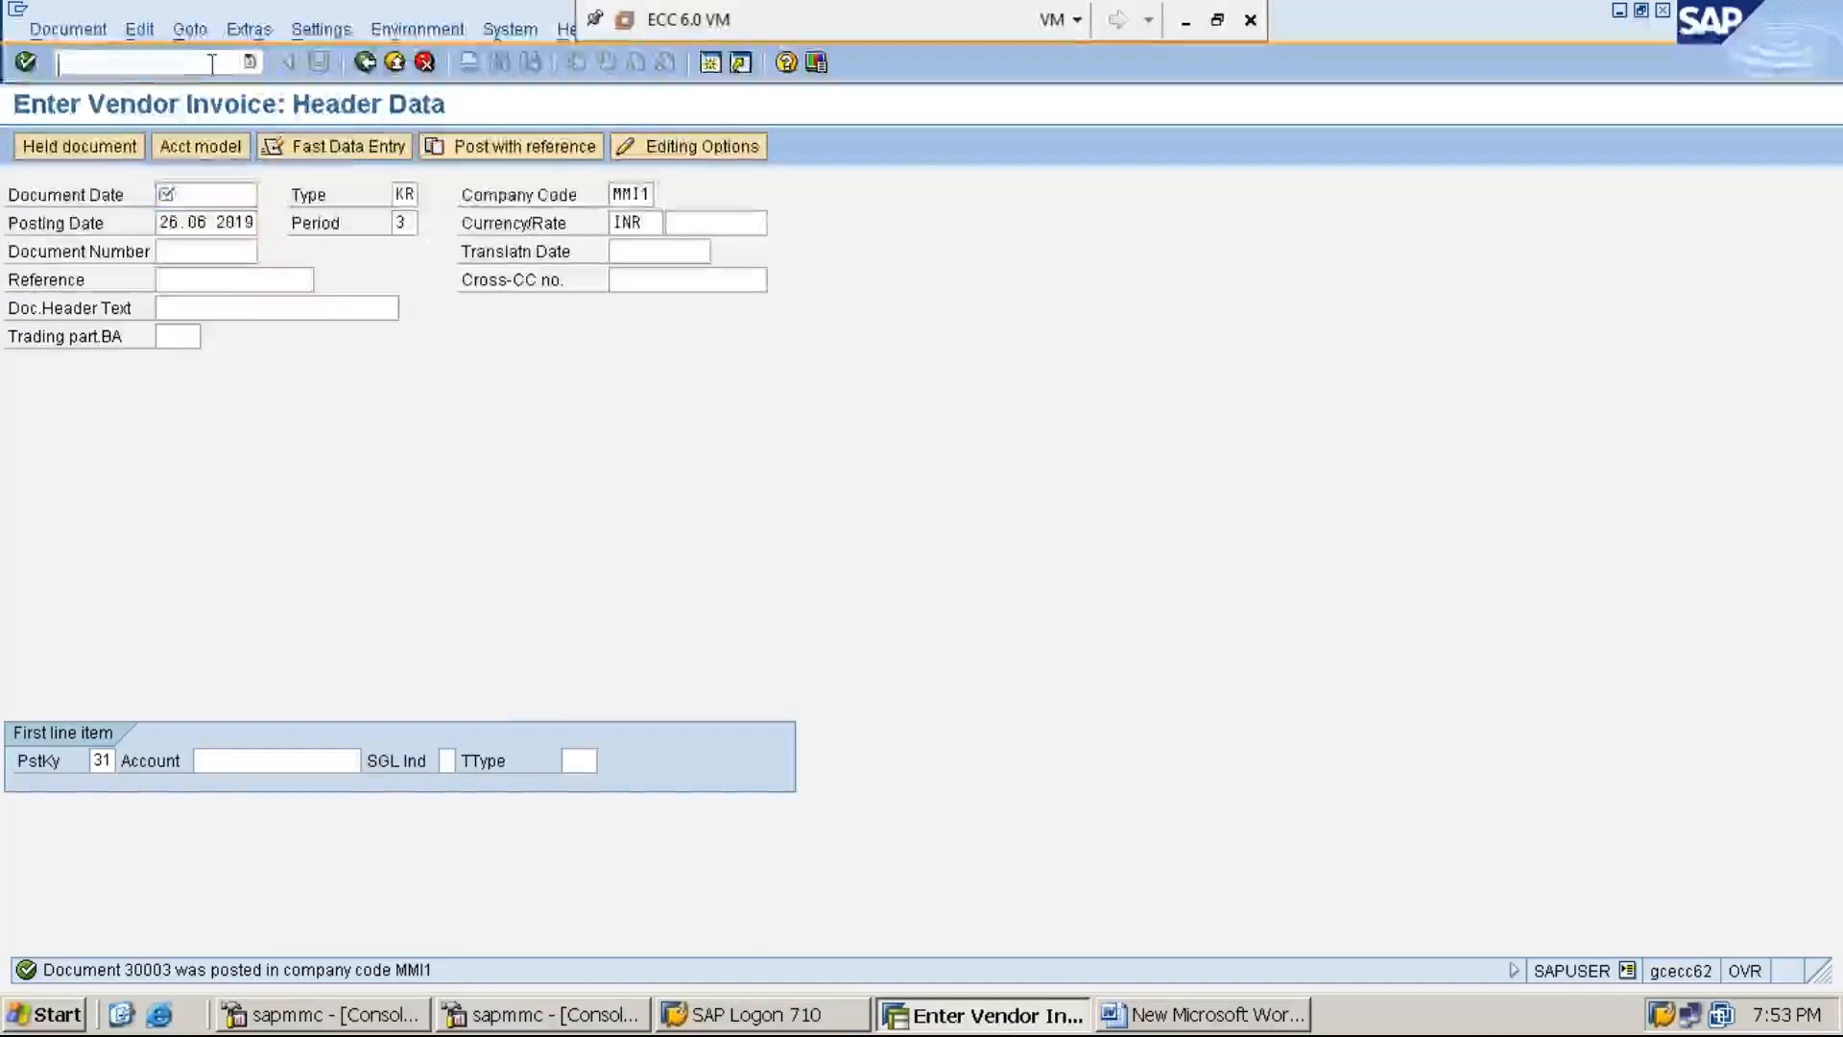
text(/N)
key(Return)
text(FBL1N)
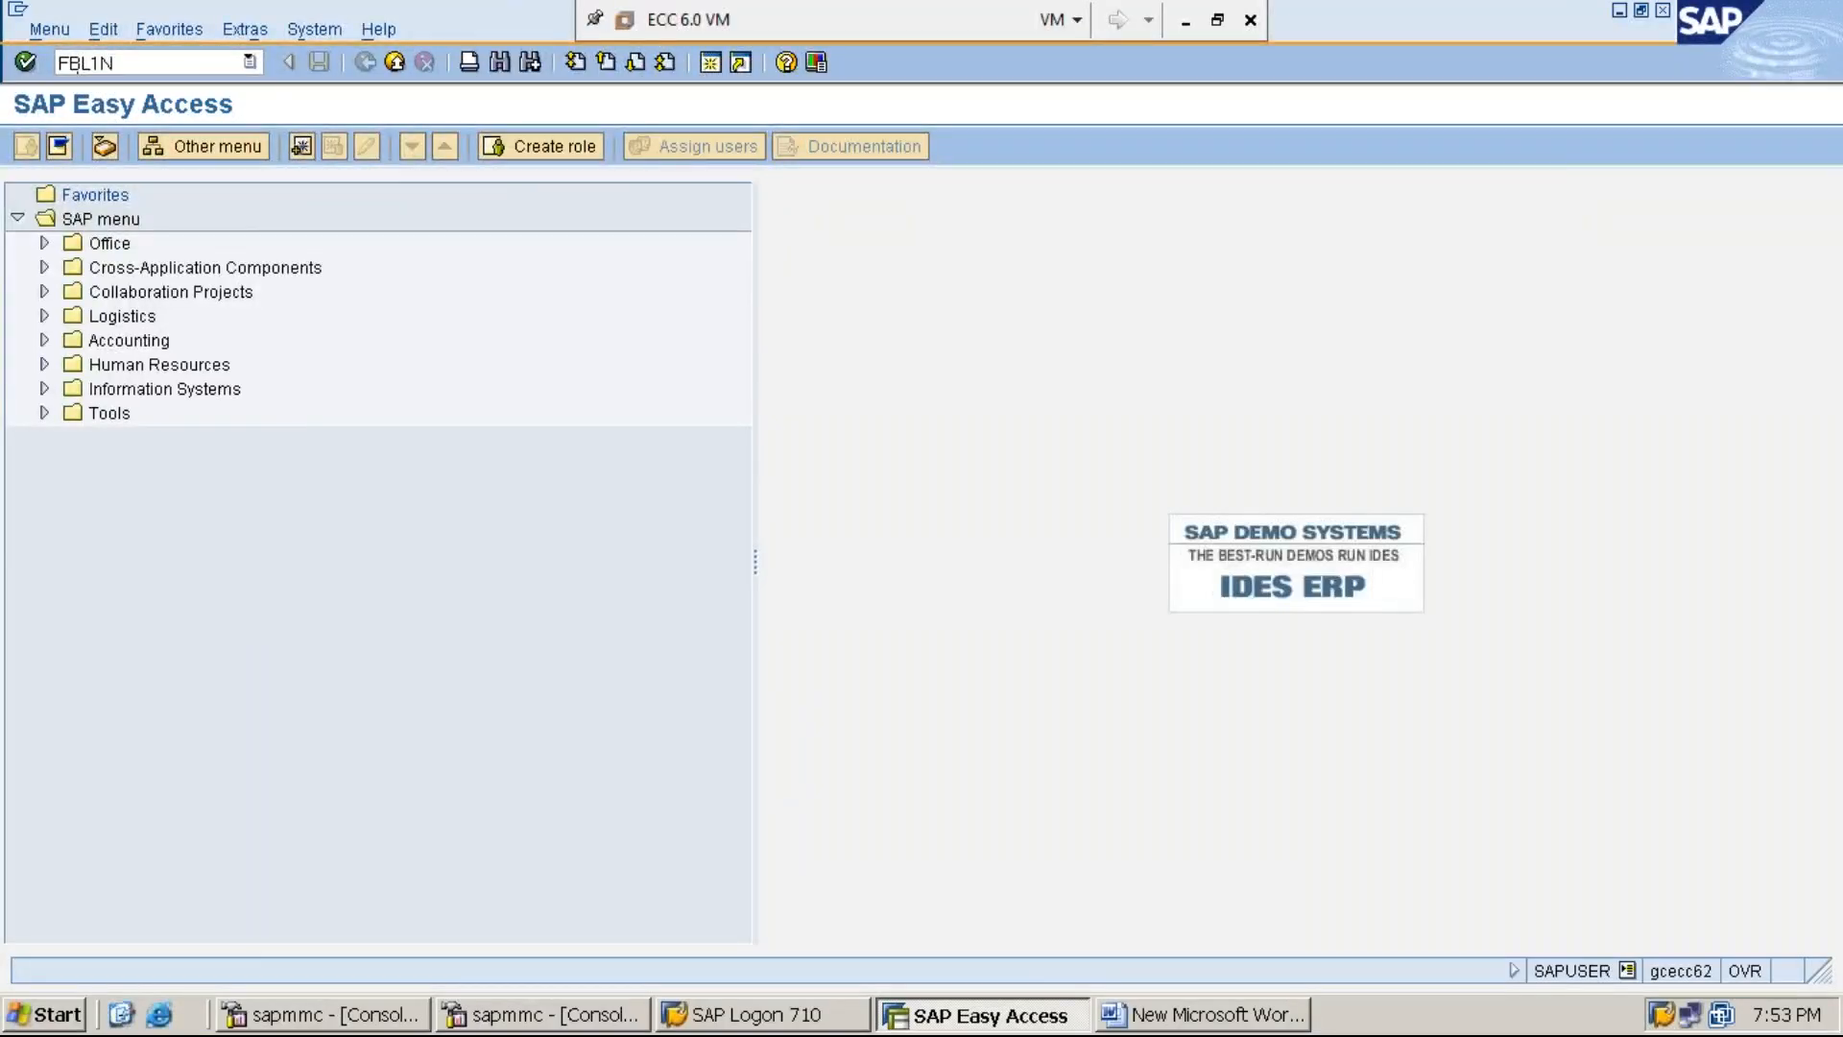
key(Return)
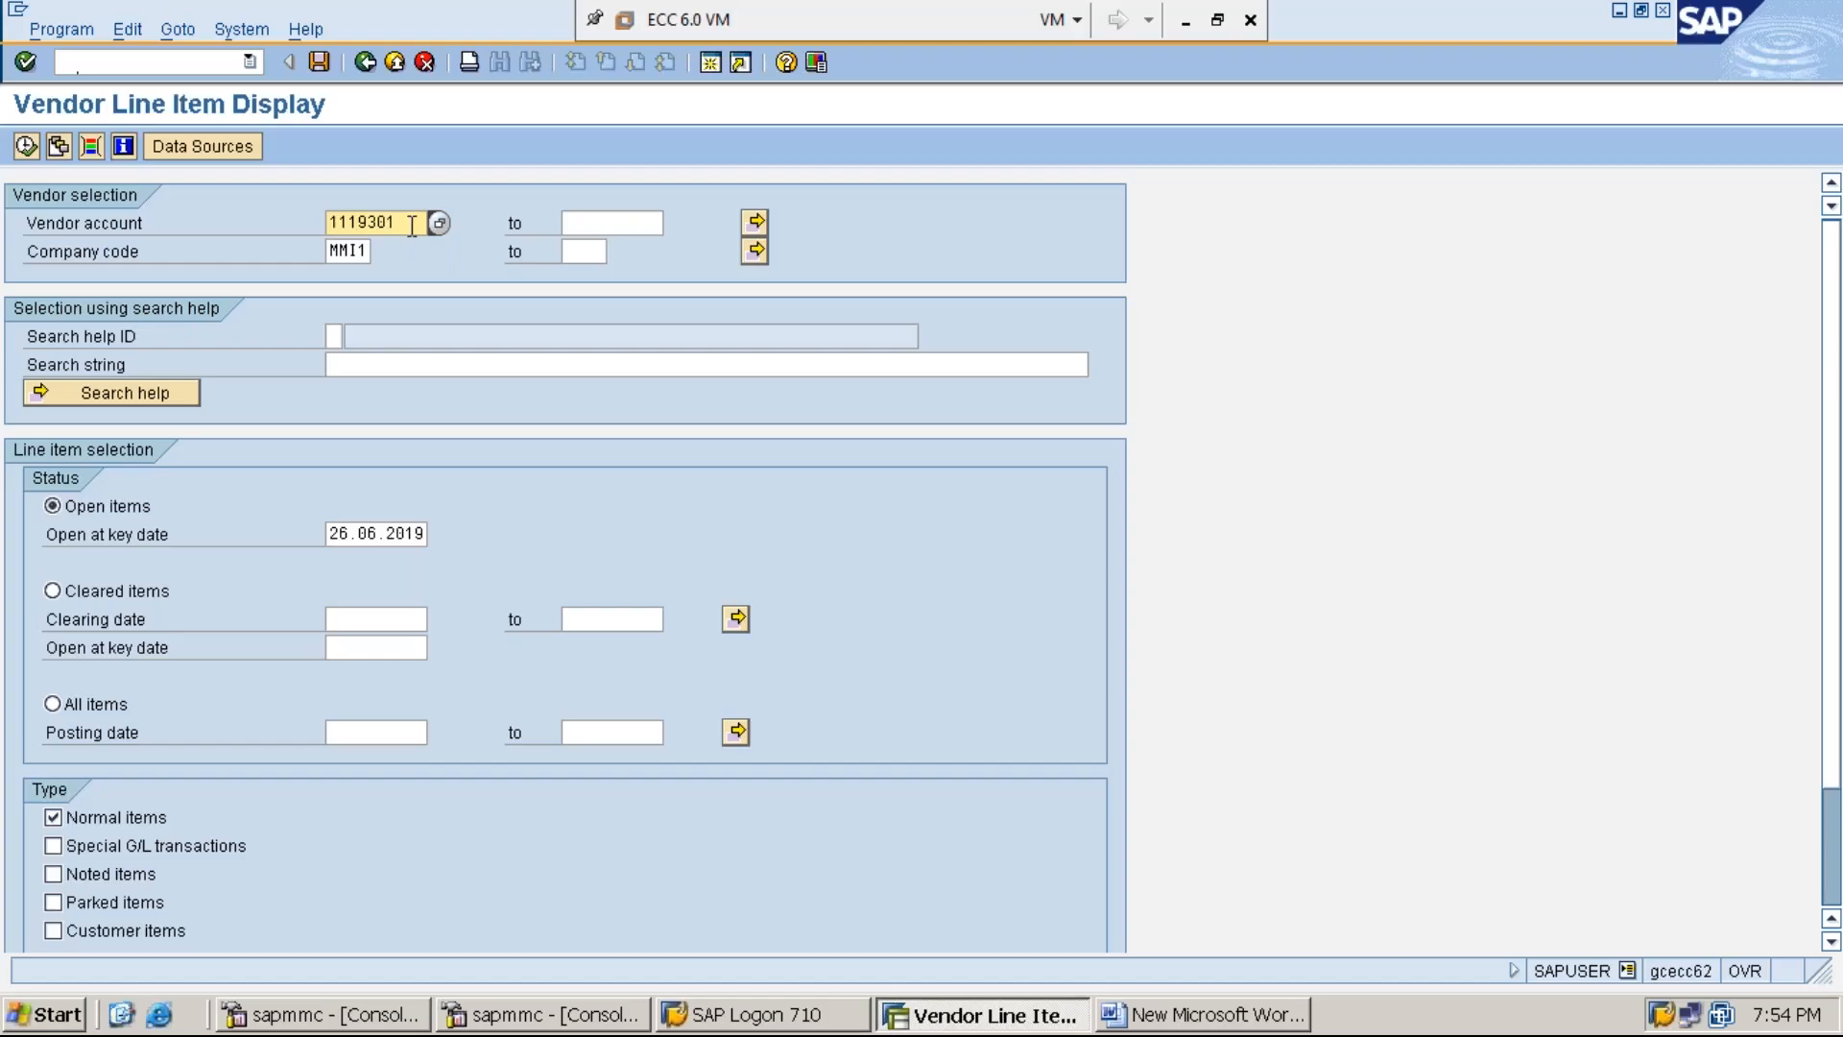
Set the line item selection to all items for the vendor in company code MMI1.
click(341, 252)
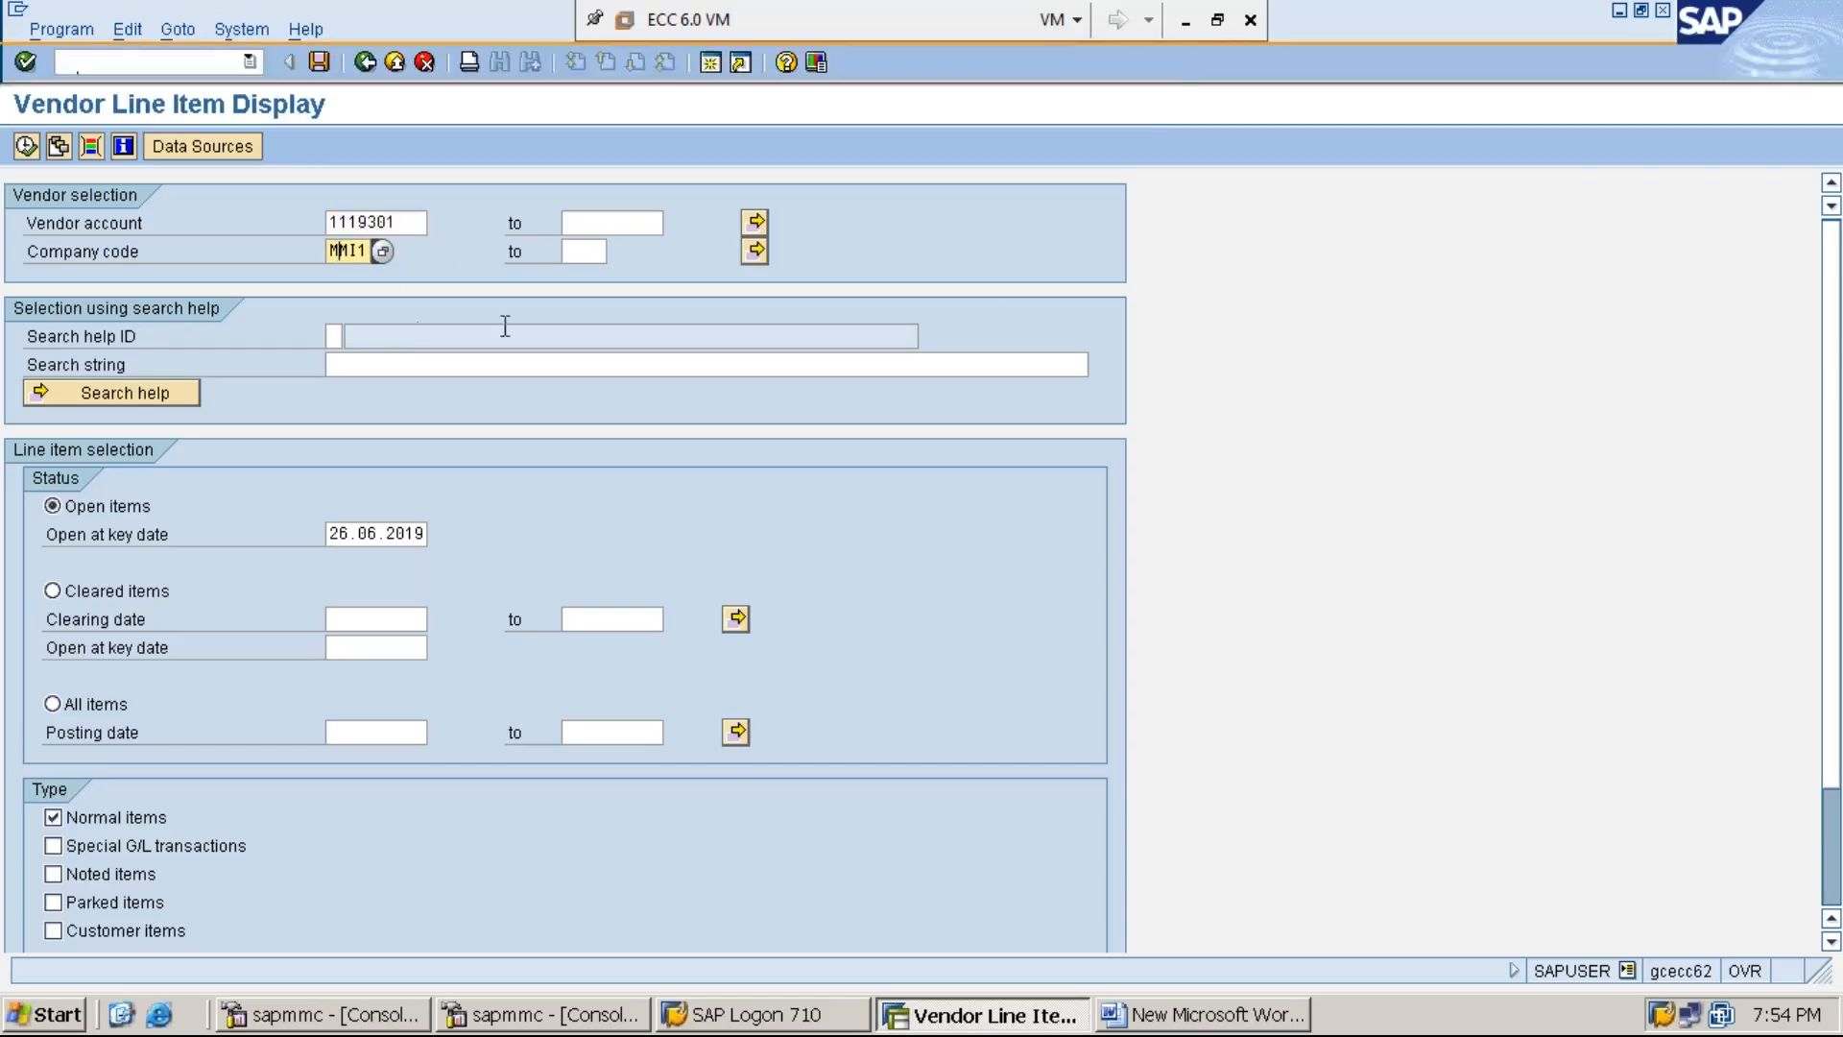
click(1186, 21)
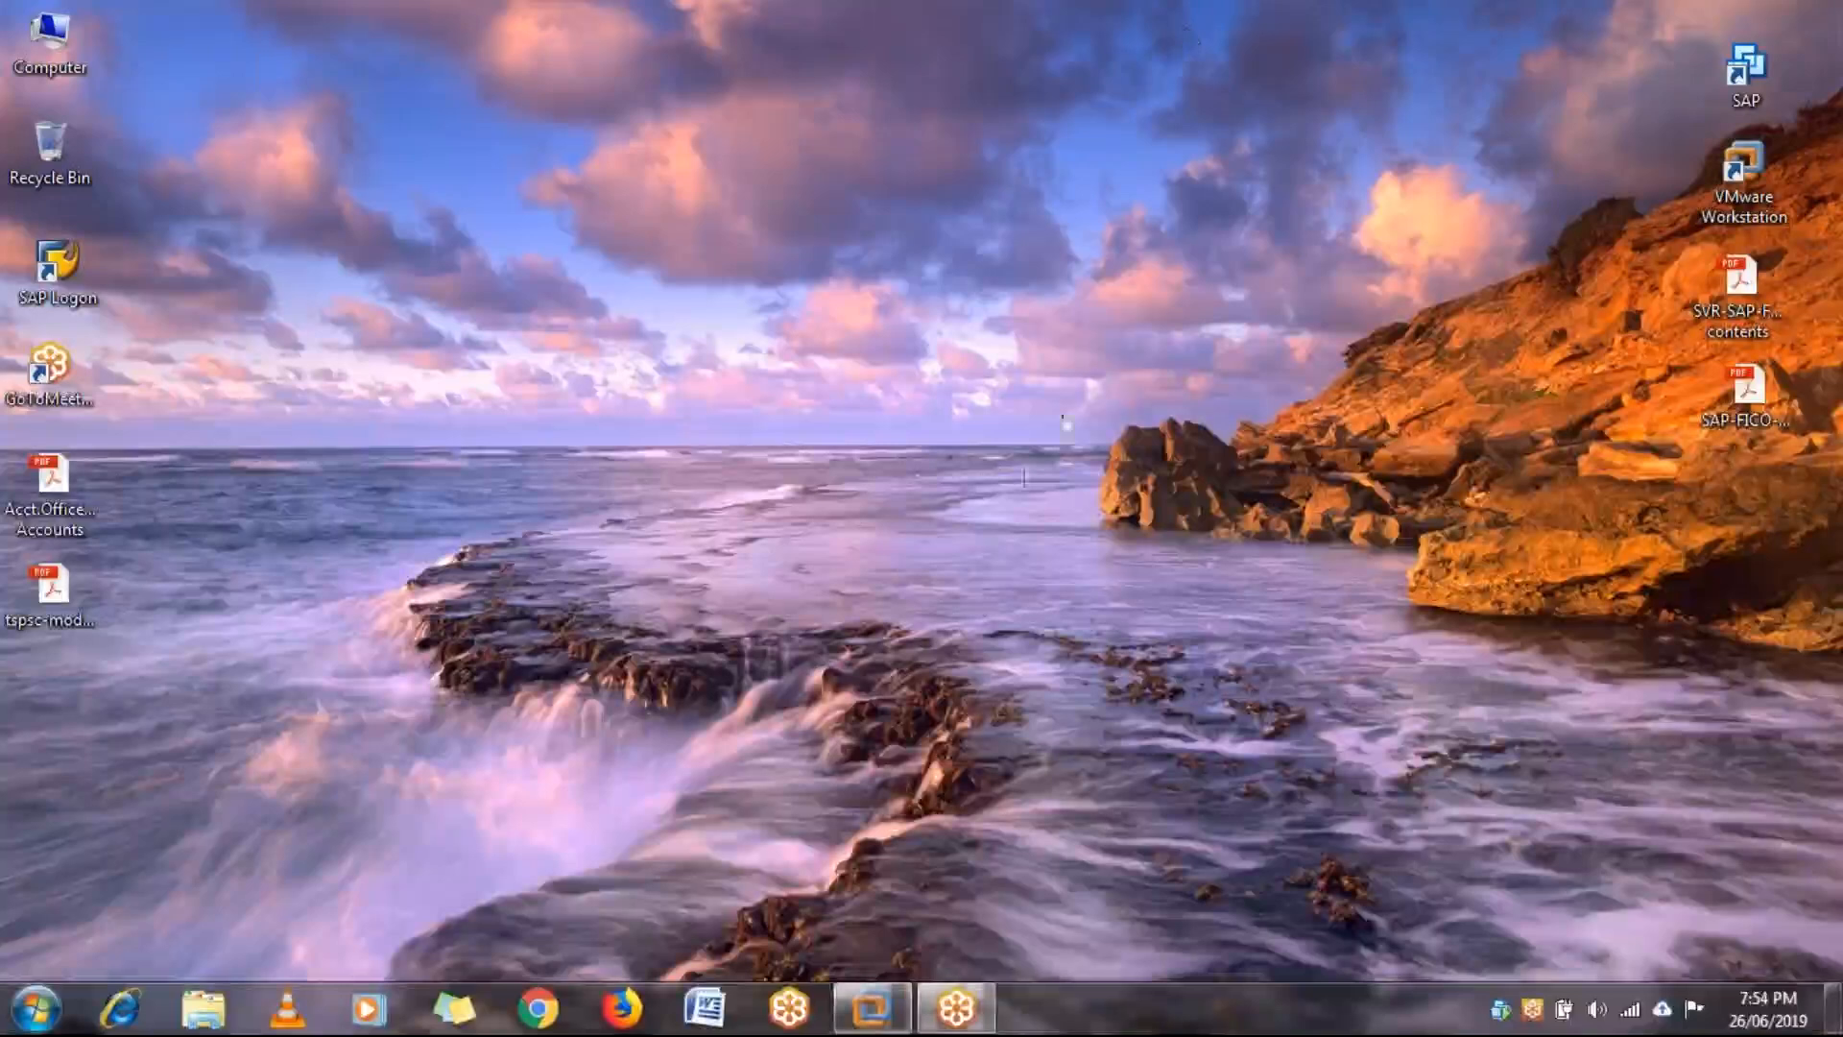
mouse_move(870, 1008)
click(960, 902)
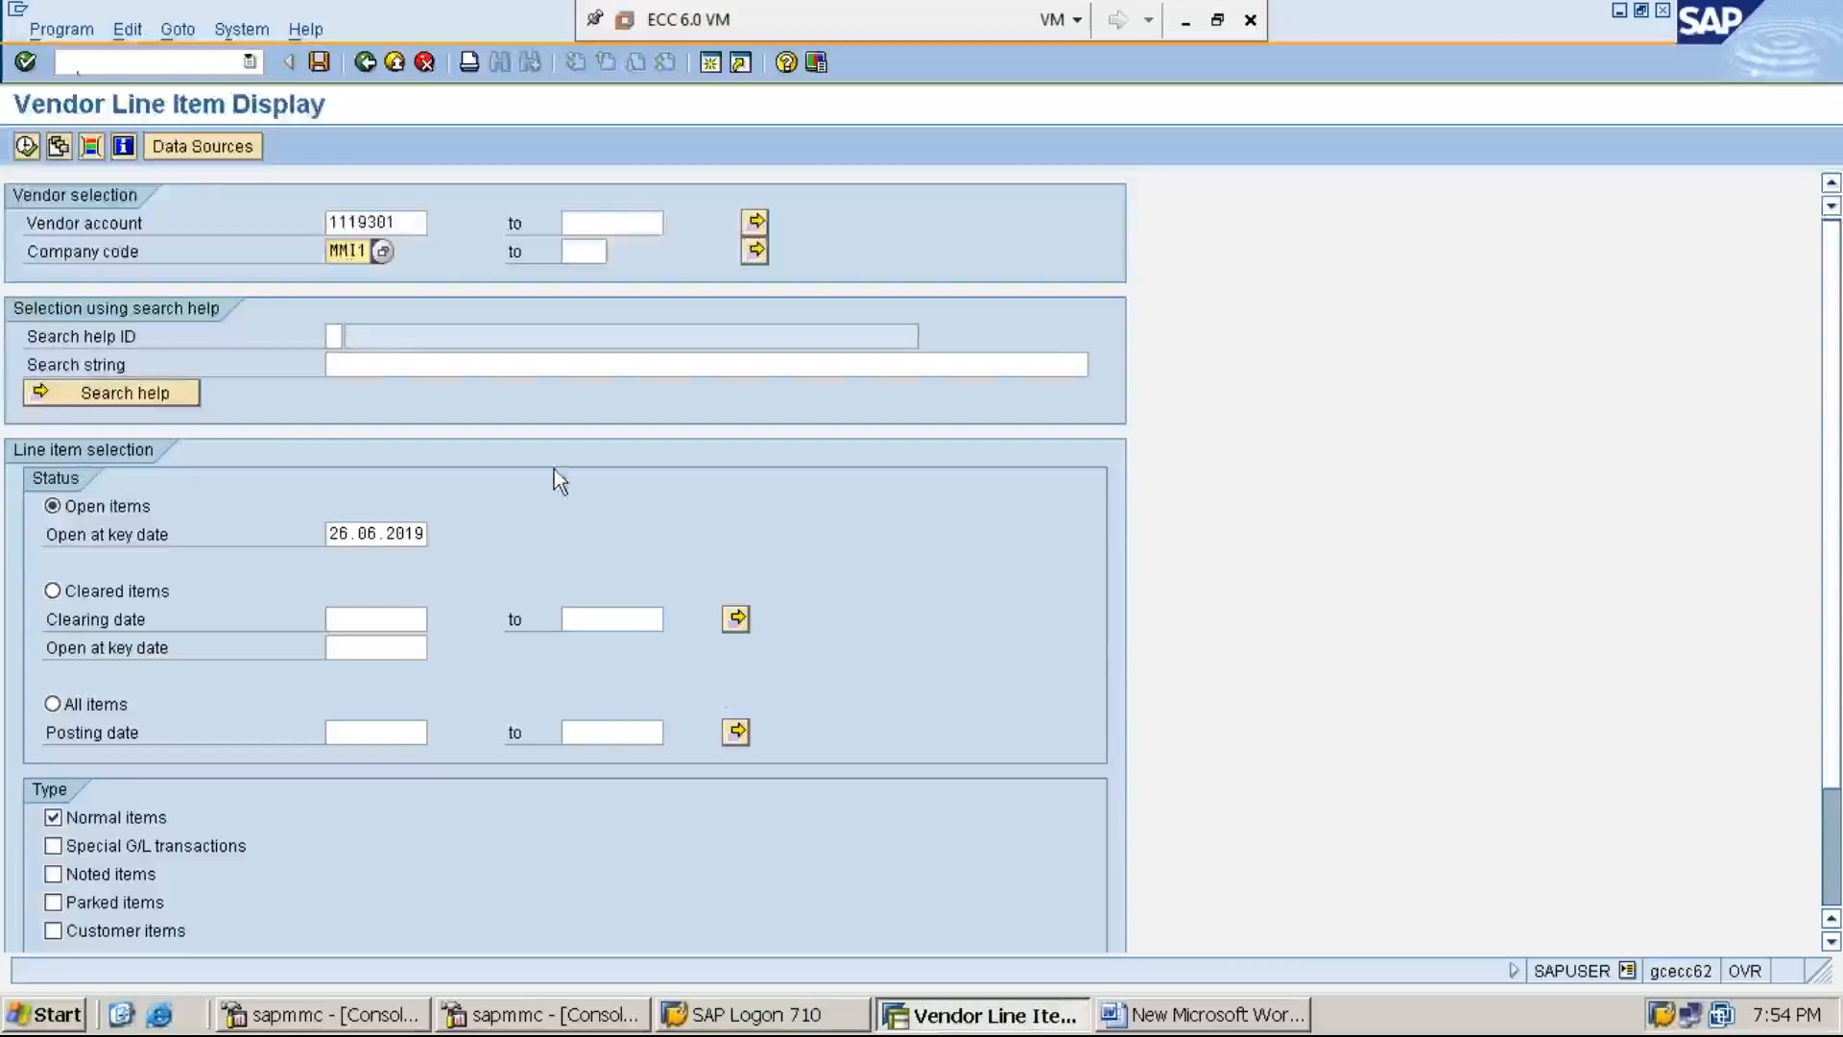
click(100, 711)
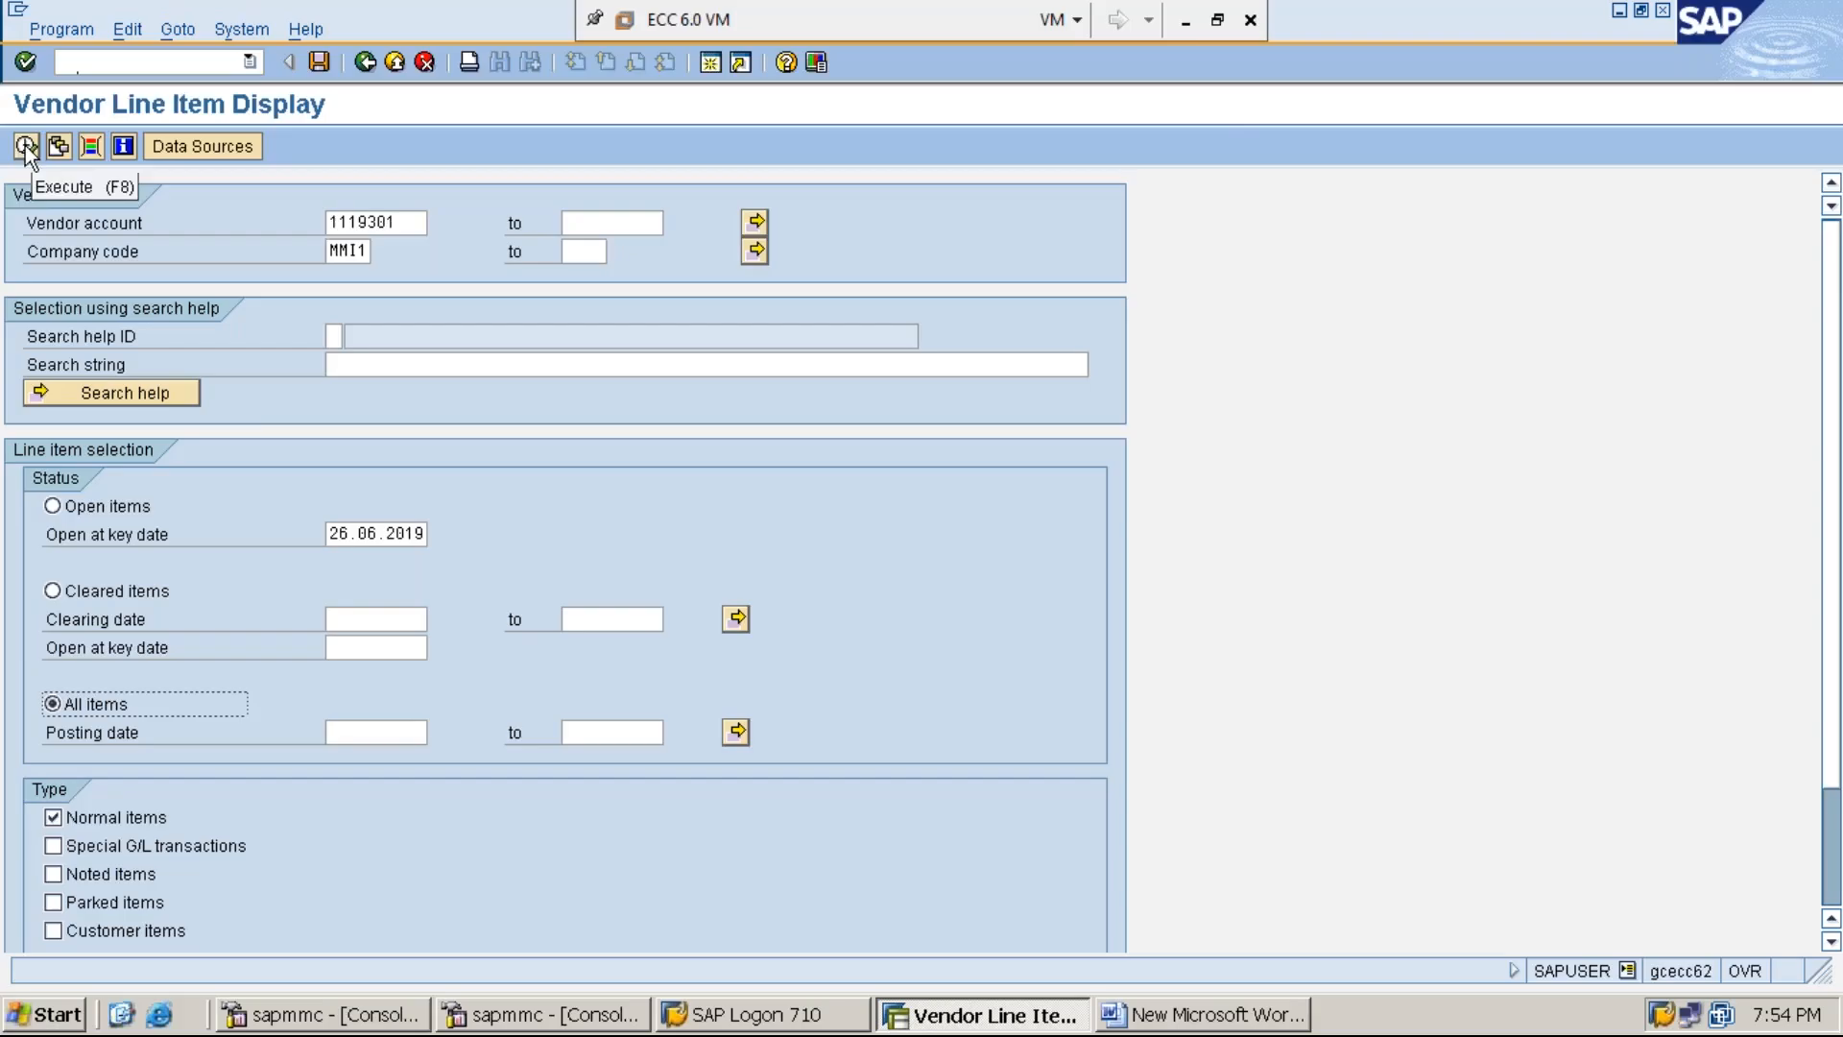
Run the vendor line item report to list all items of the selected vendor in company code MMI1.
click(1184, 21)
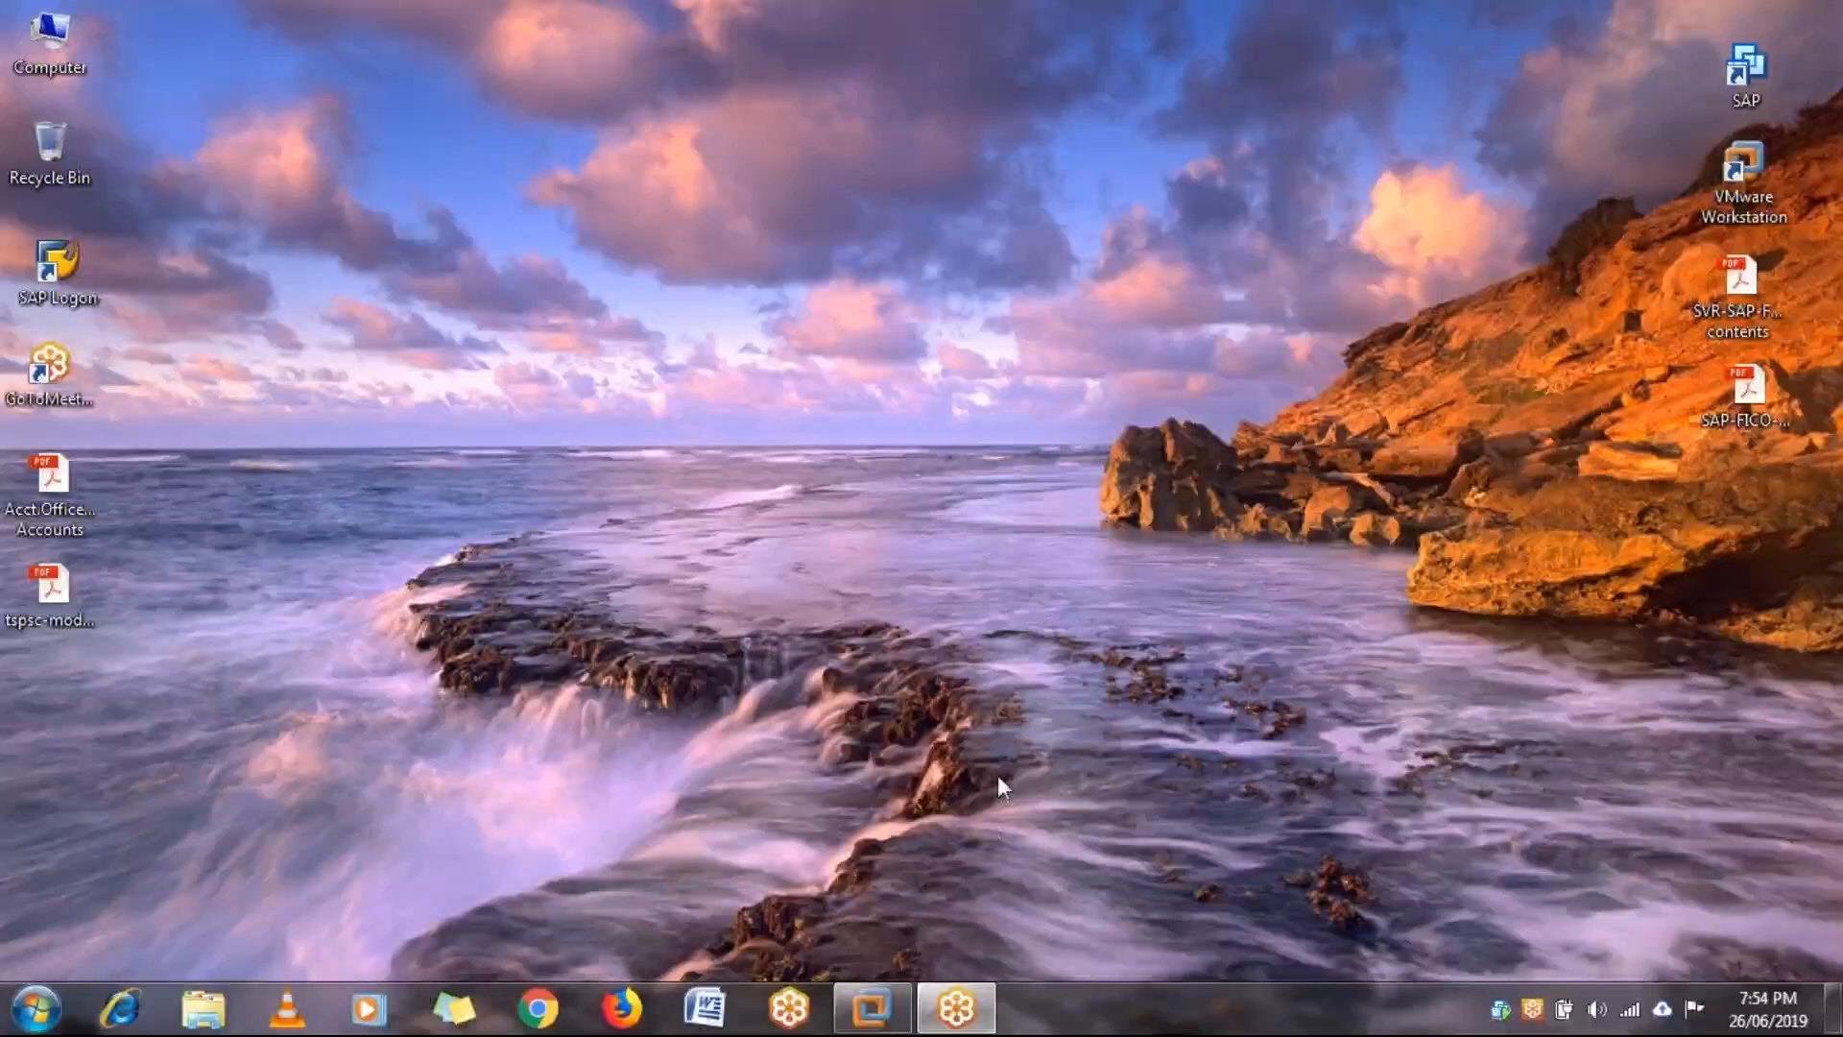
click(871, 1008)
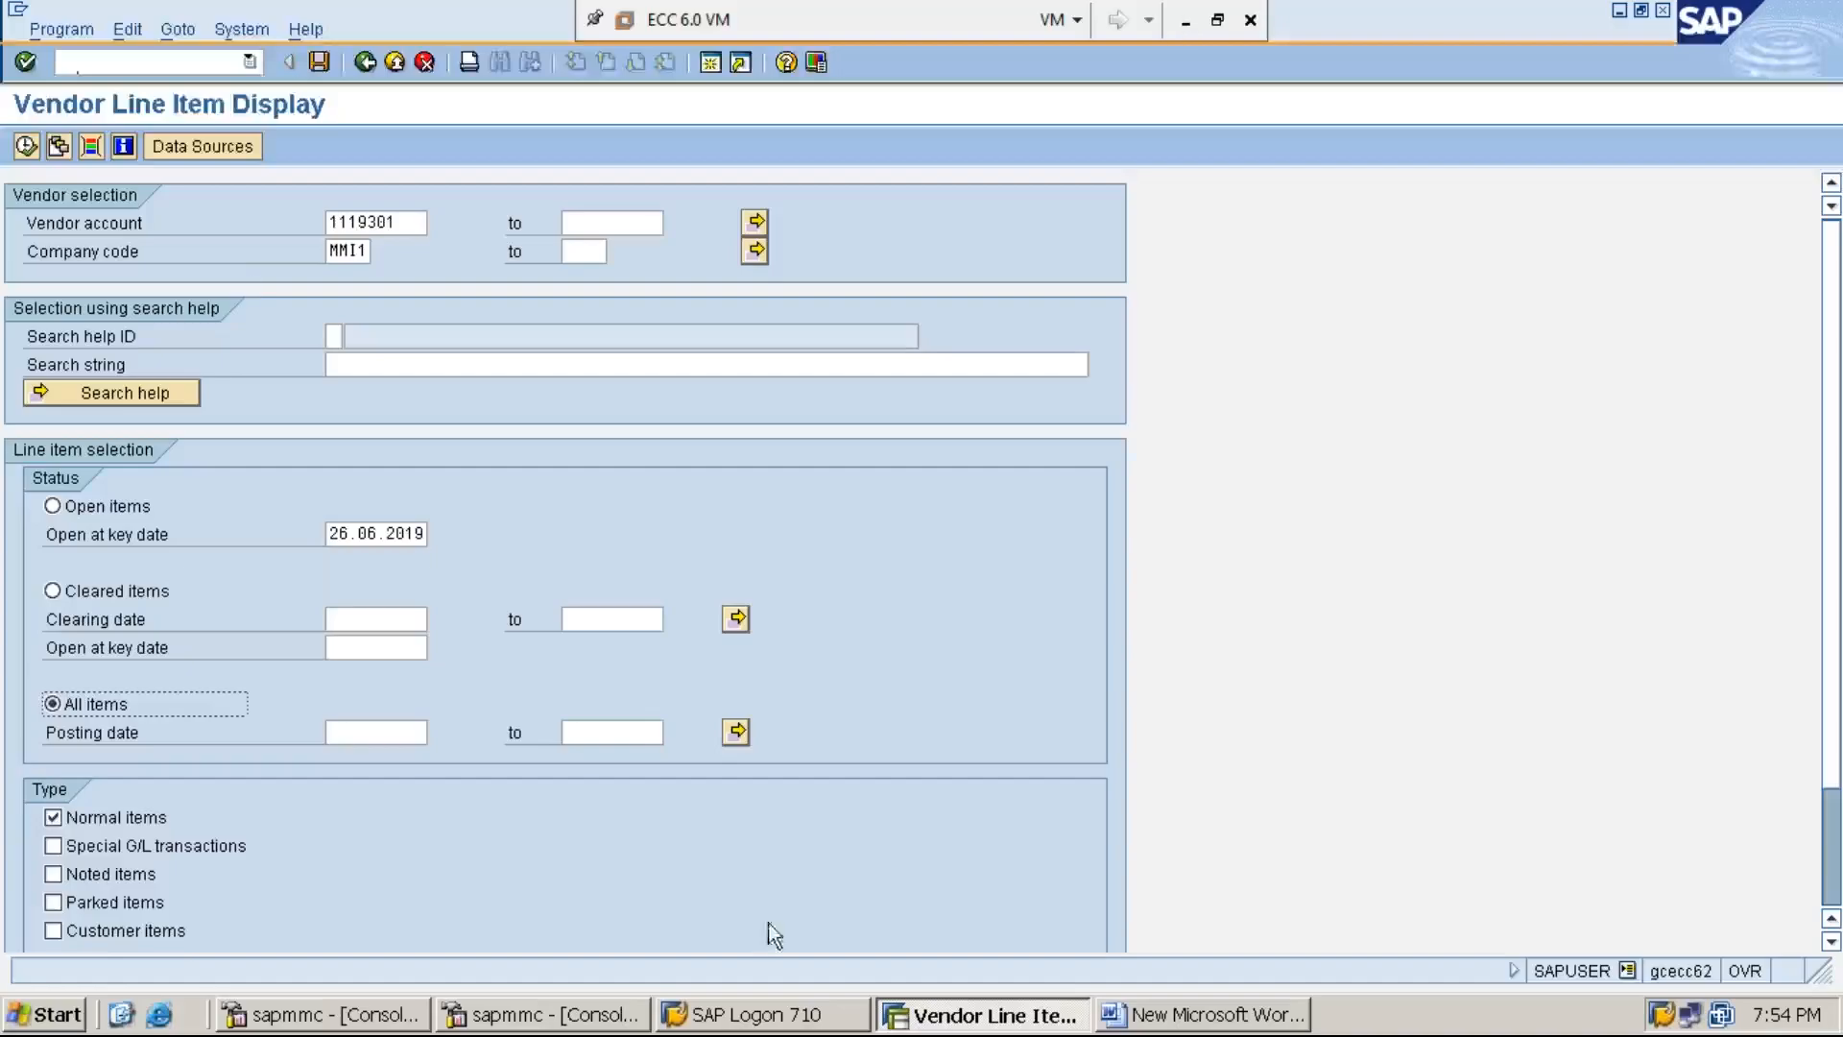
click(27, 147)
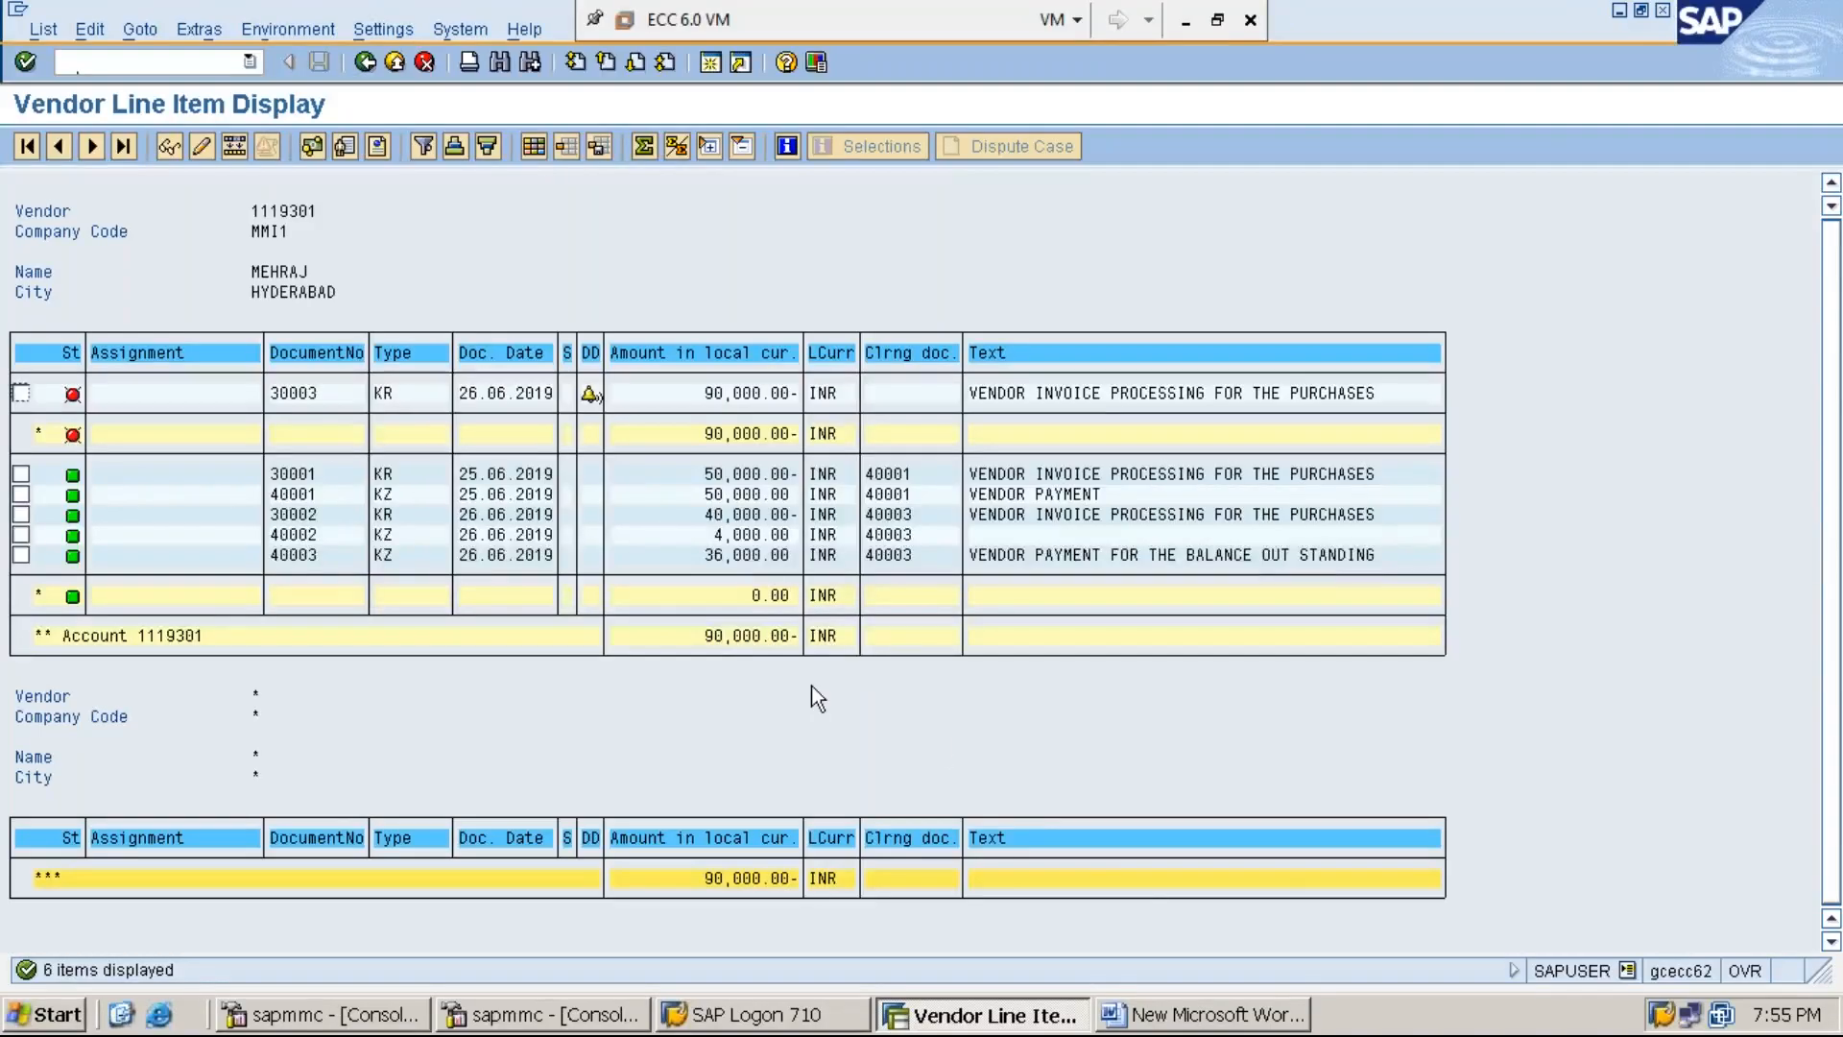
Switch to the Word document and start a new "STEP:3:" line below step 2 of the Residual Payment section.
click(1215, 1018)
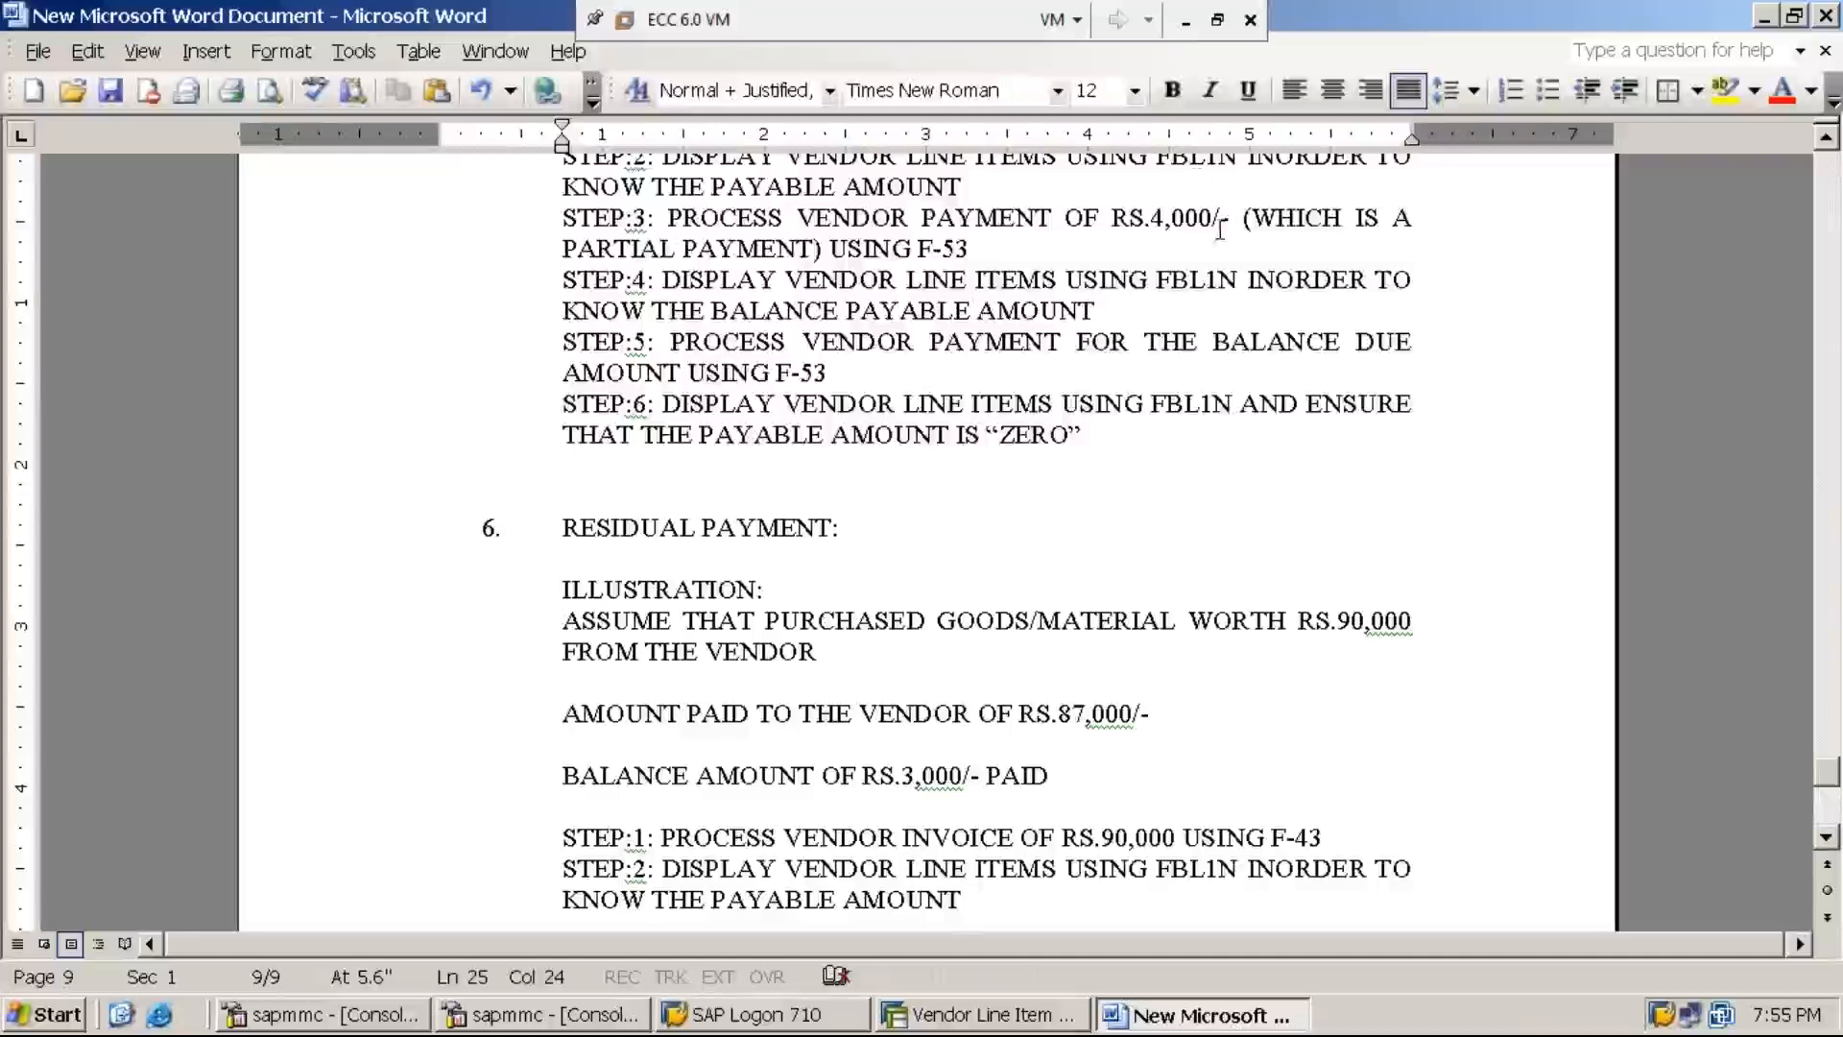
click(1185, 31)
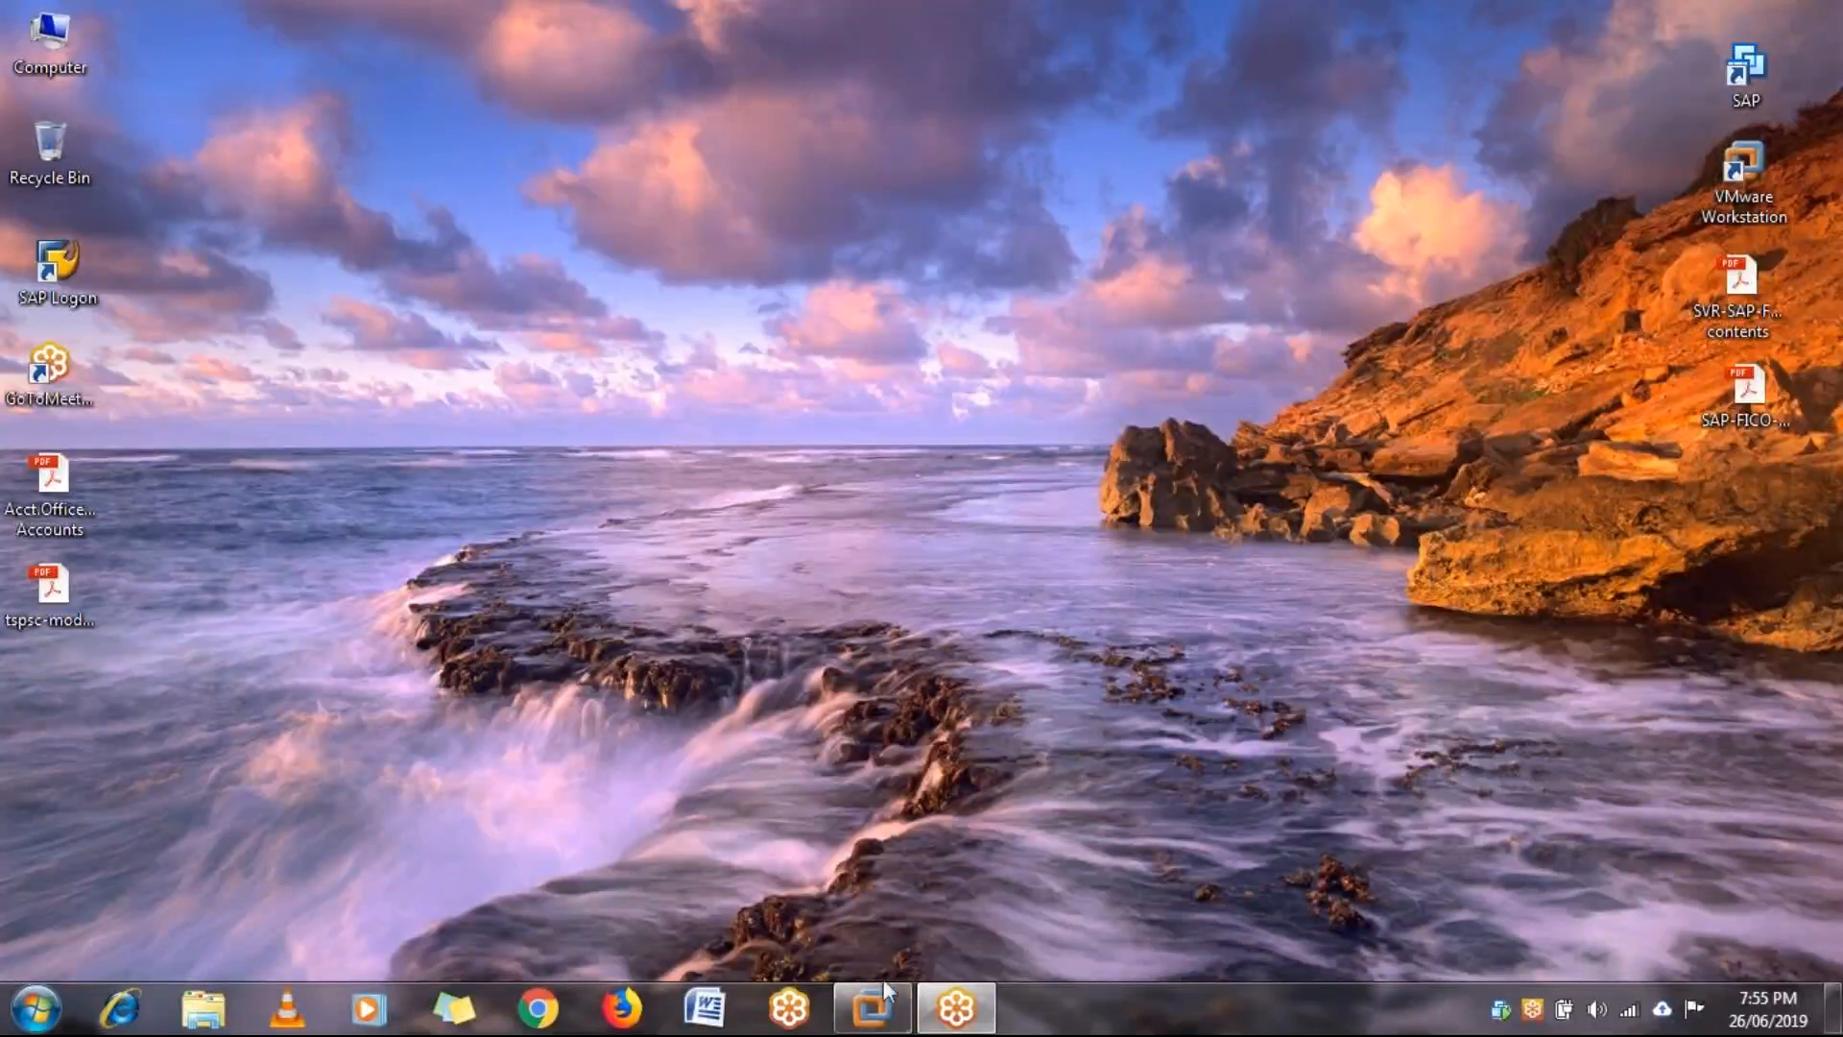
mouse_move(885, 983)
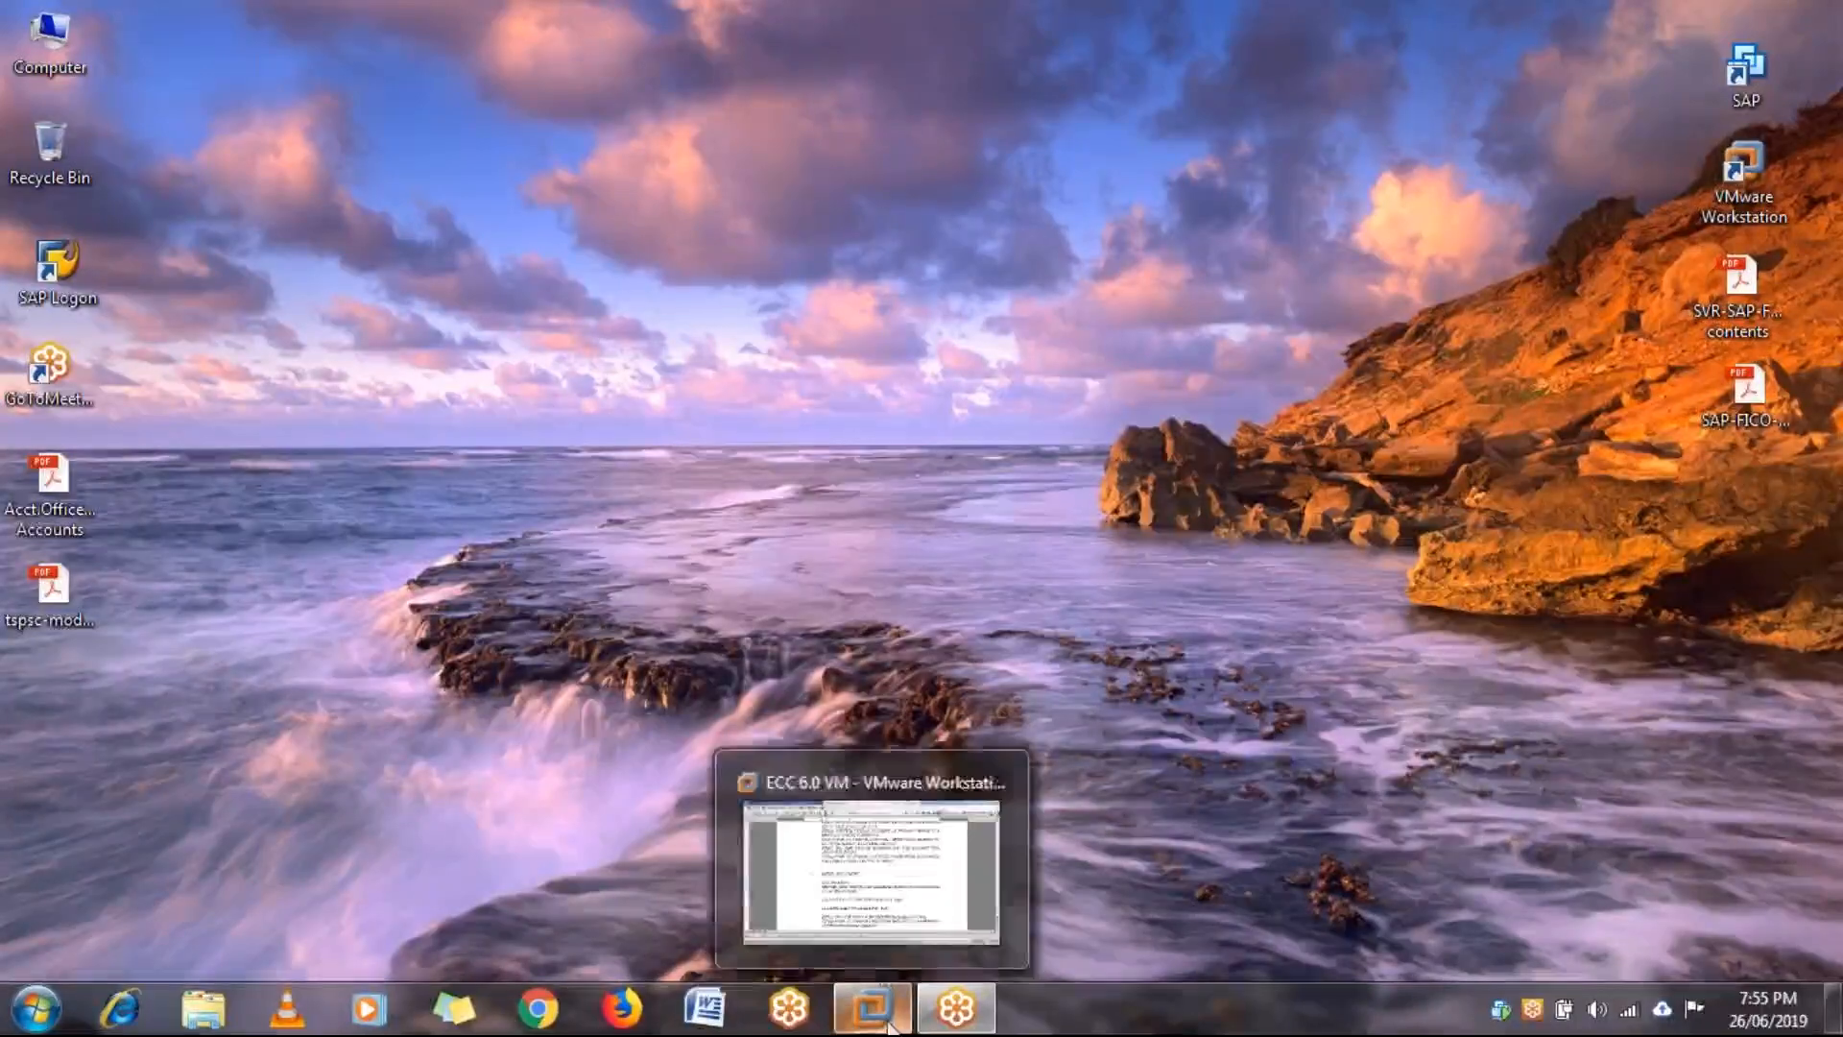
click(958, 881)
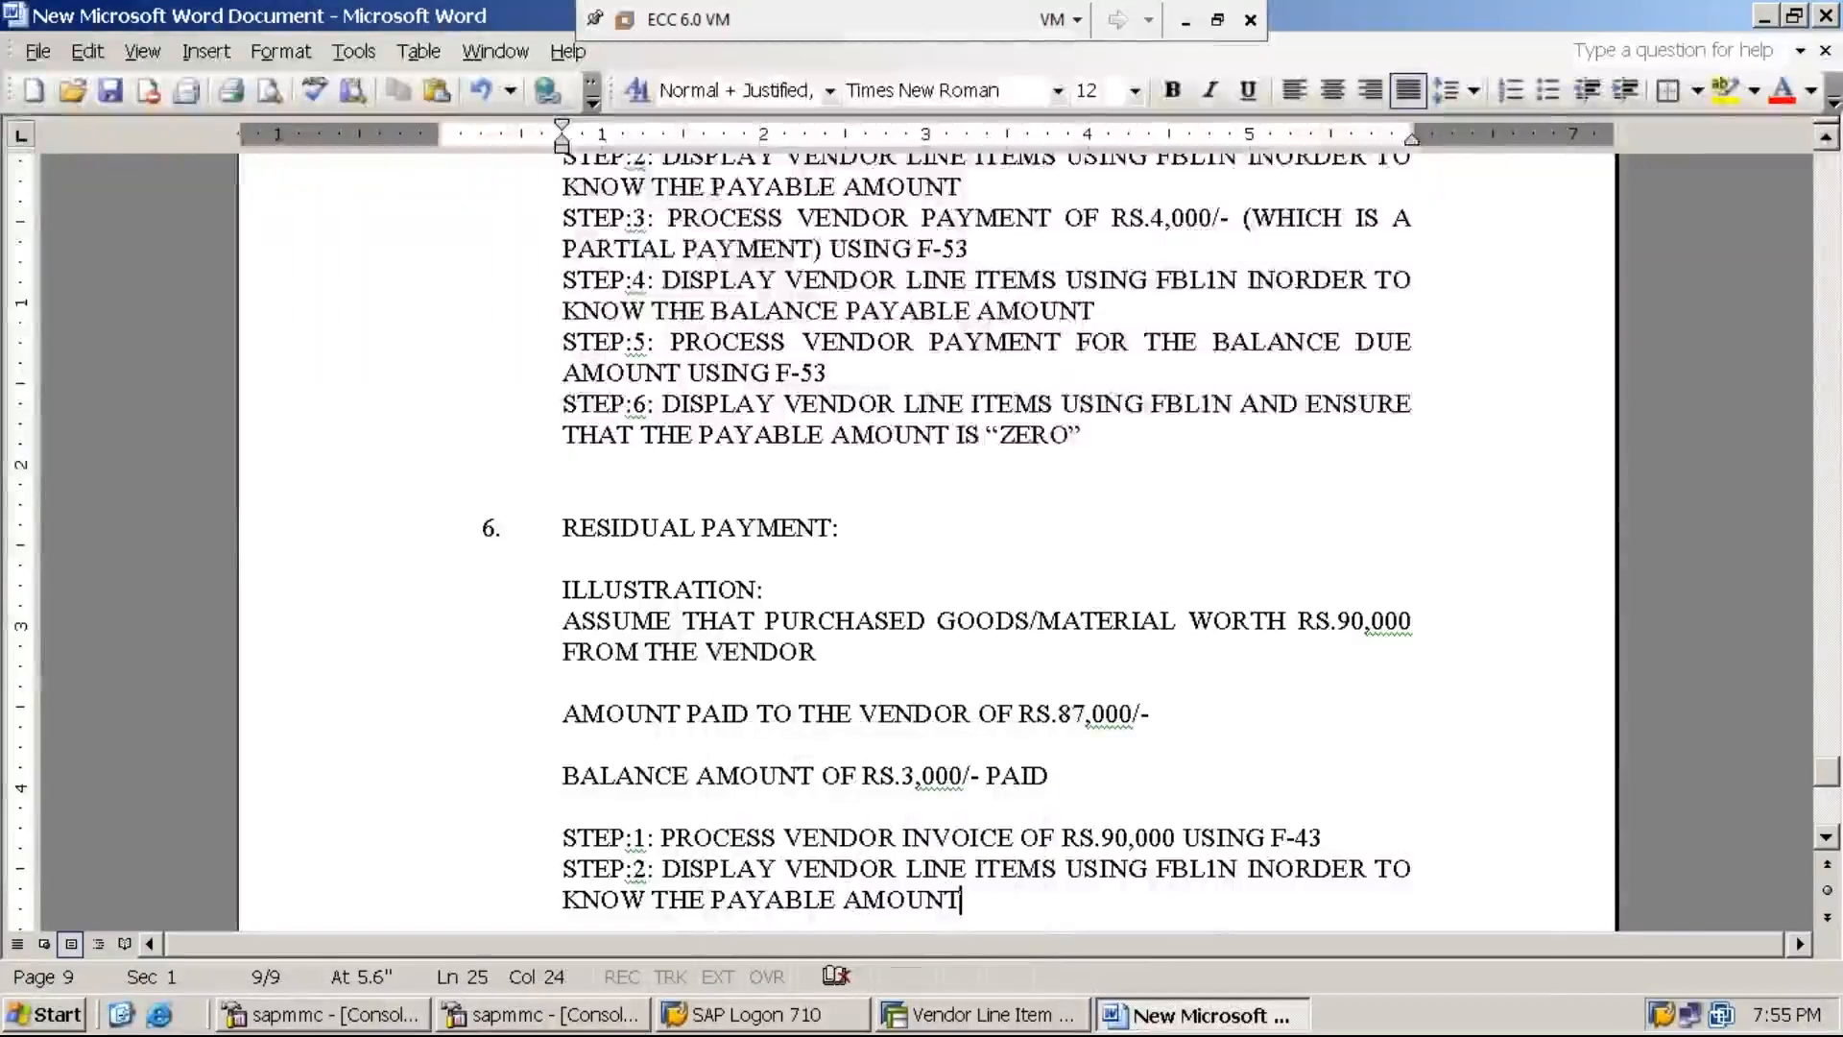
key(Return)
text(STEP:3:)
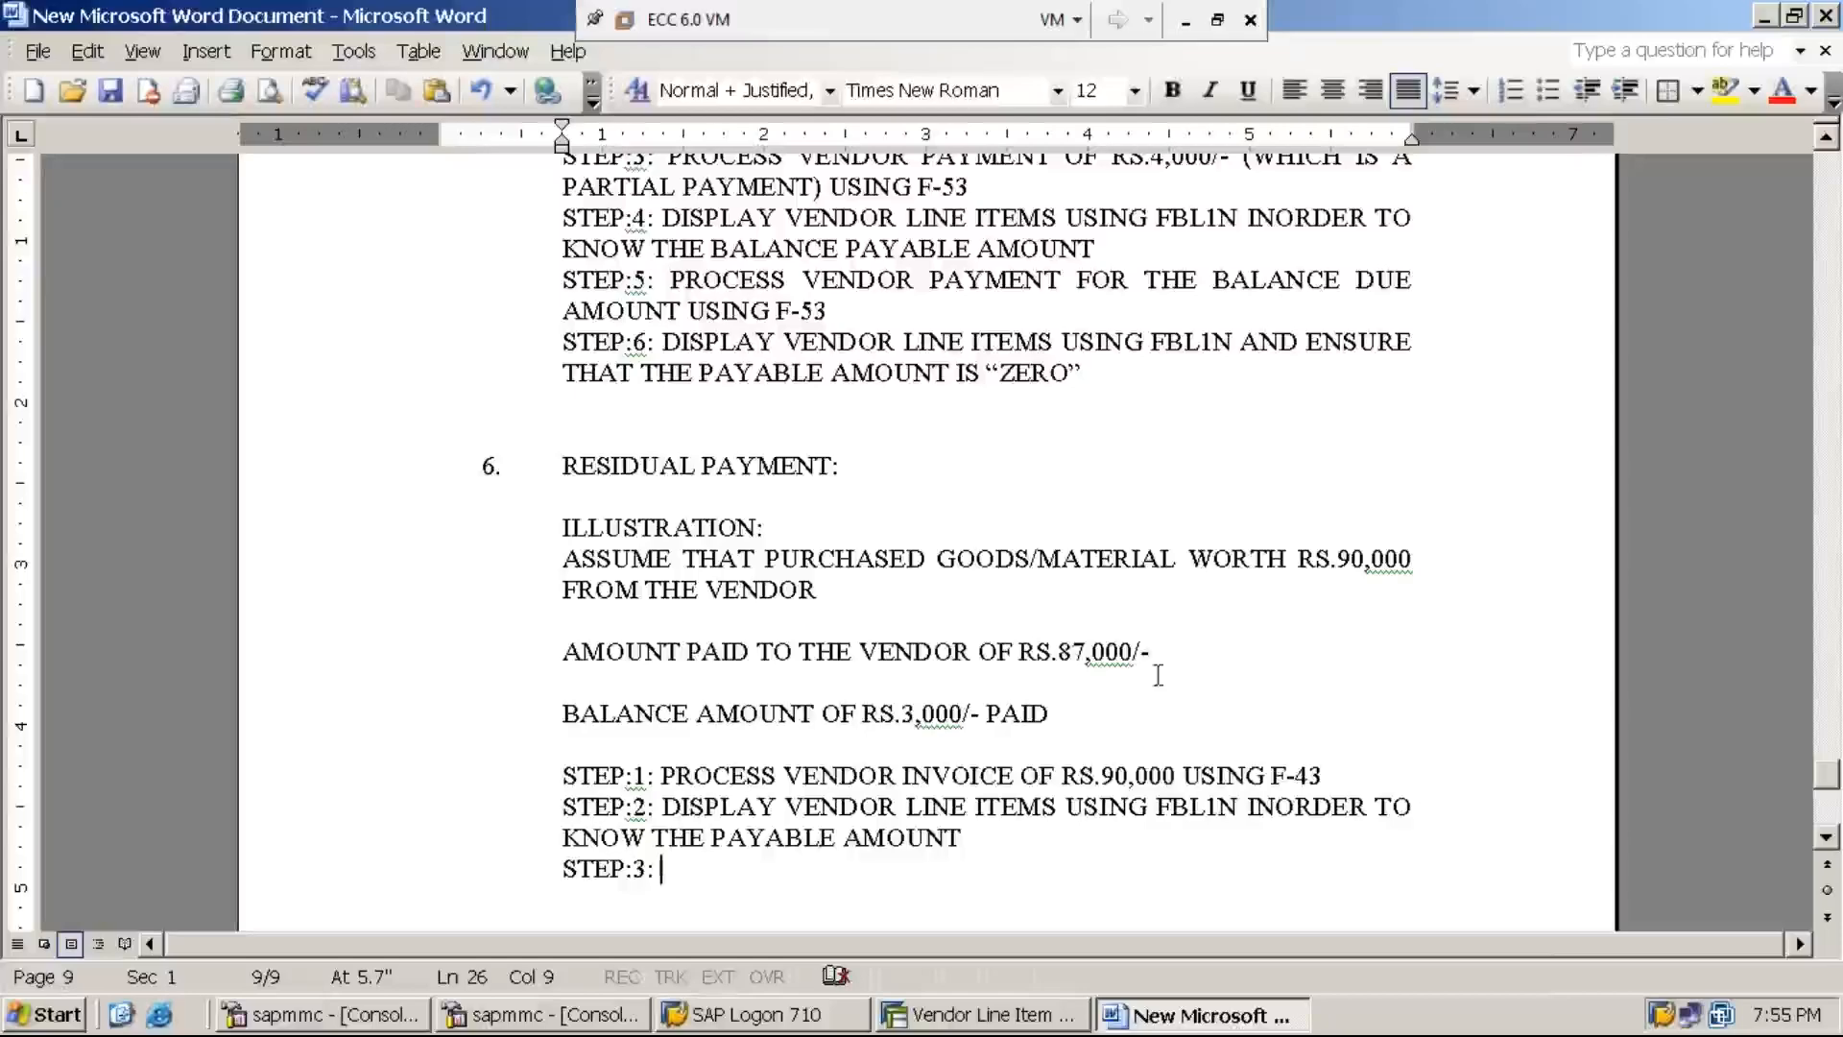
Mark the new "STEP:3:" line in the Residual Payment section with a leading asterisk.
click(1186, 20)
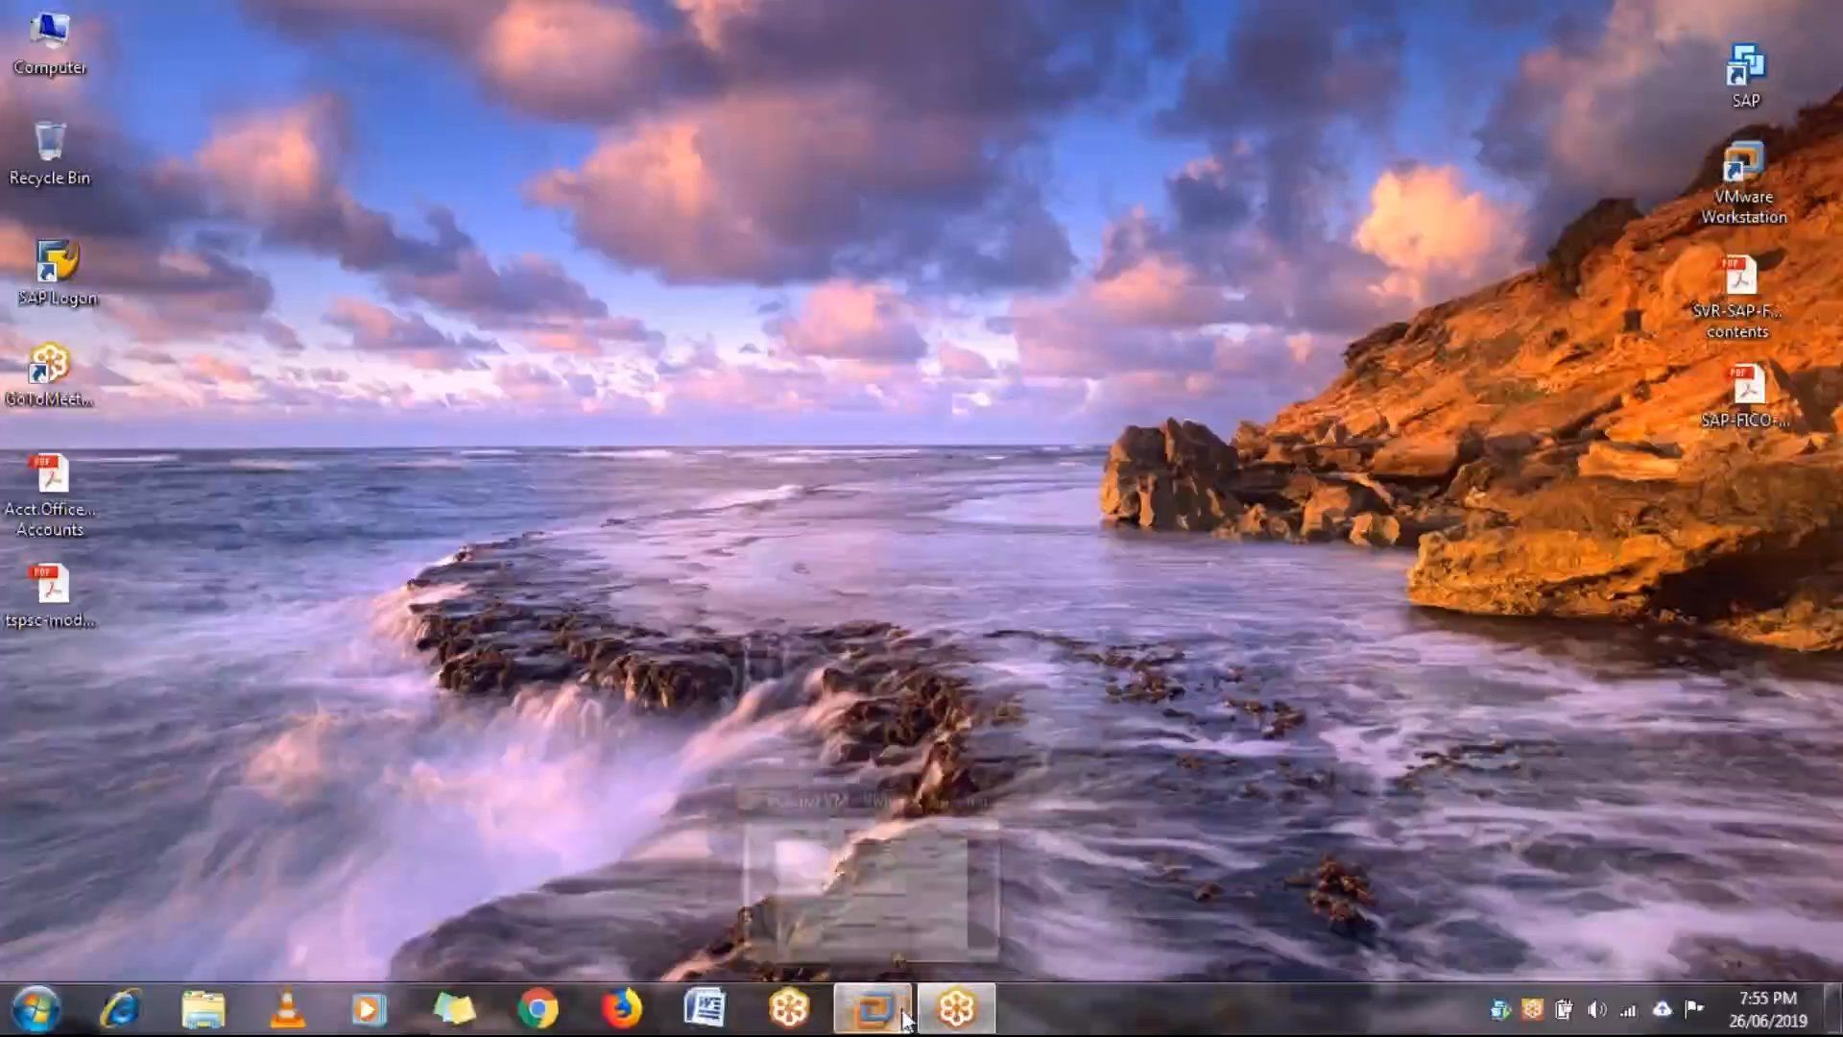
click(871, 1006)
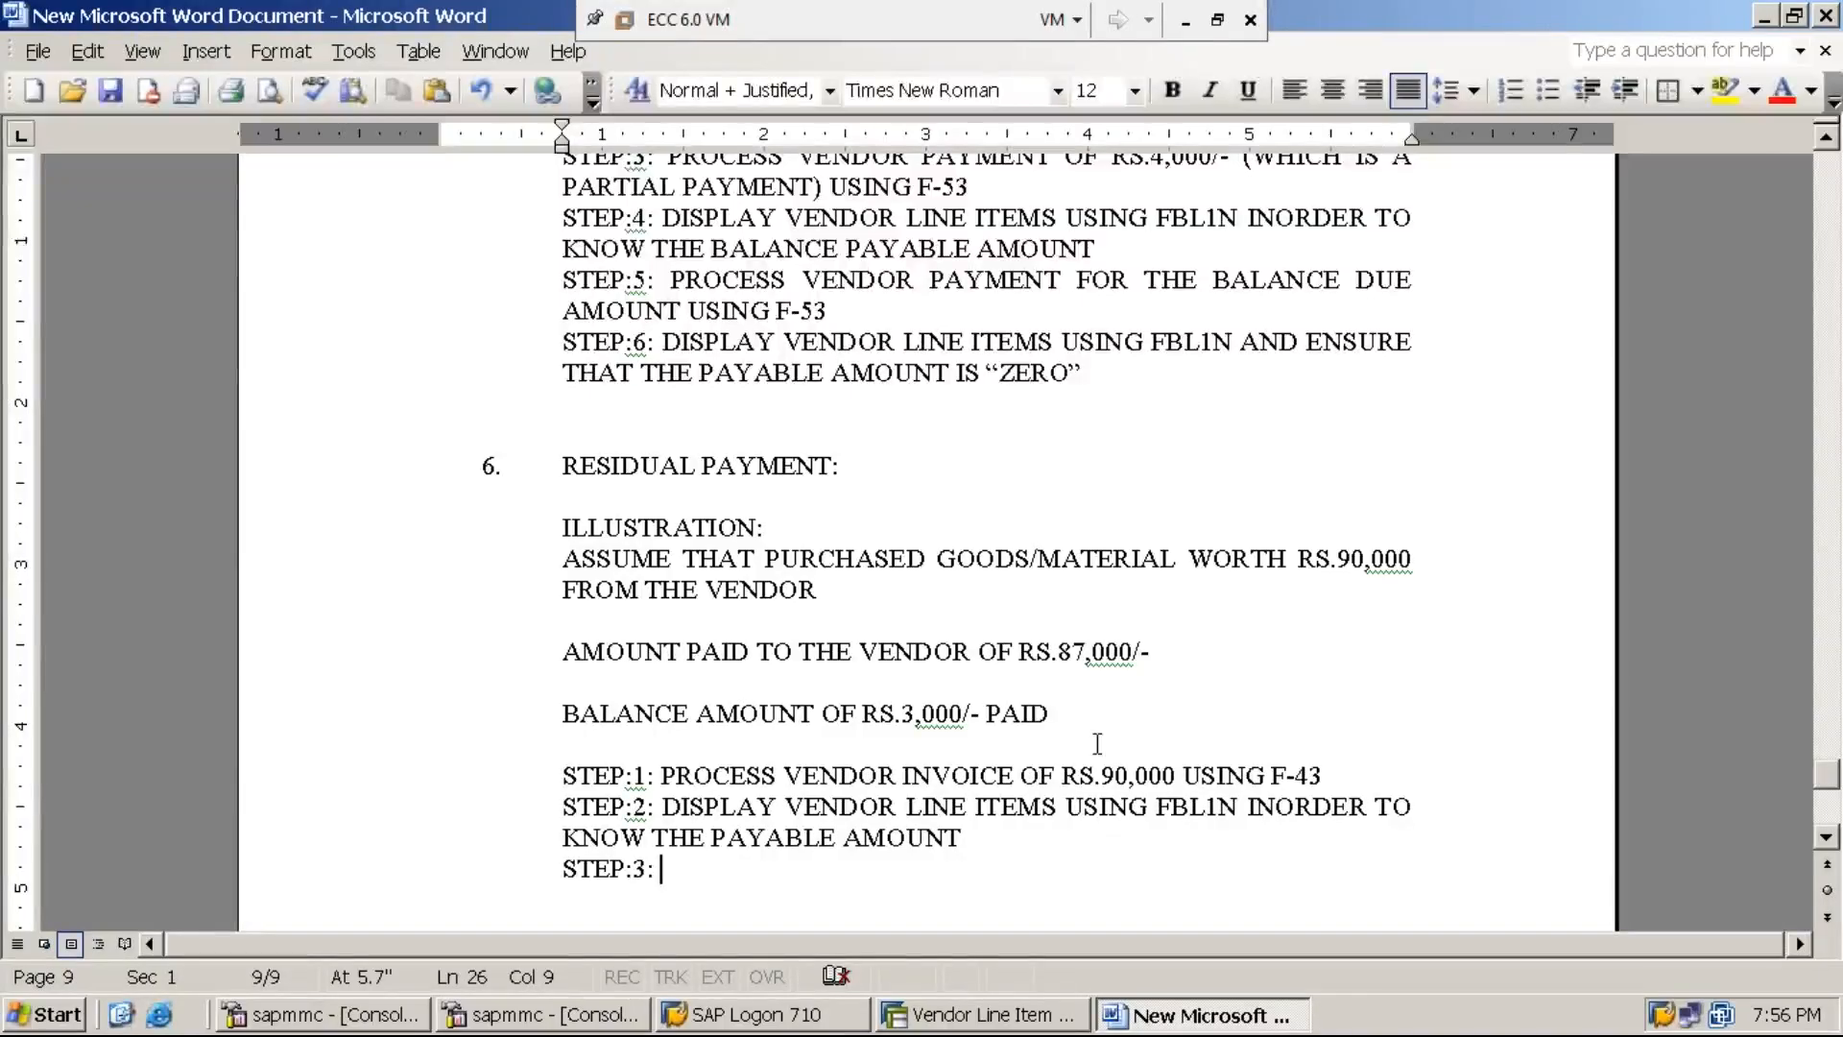
click(1117, 651)
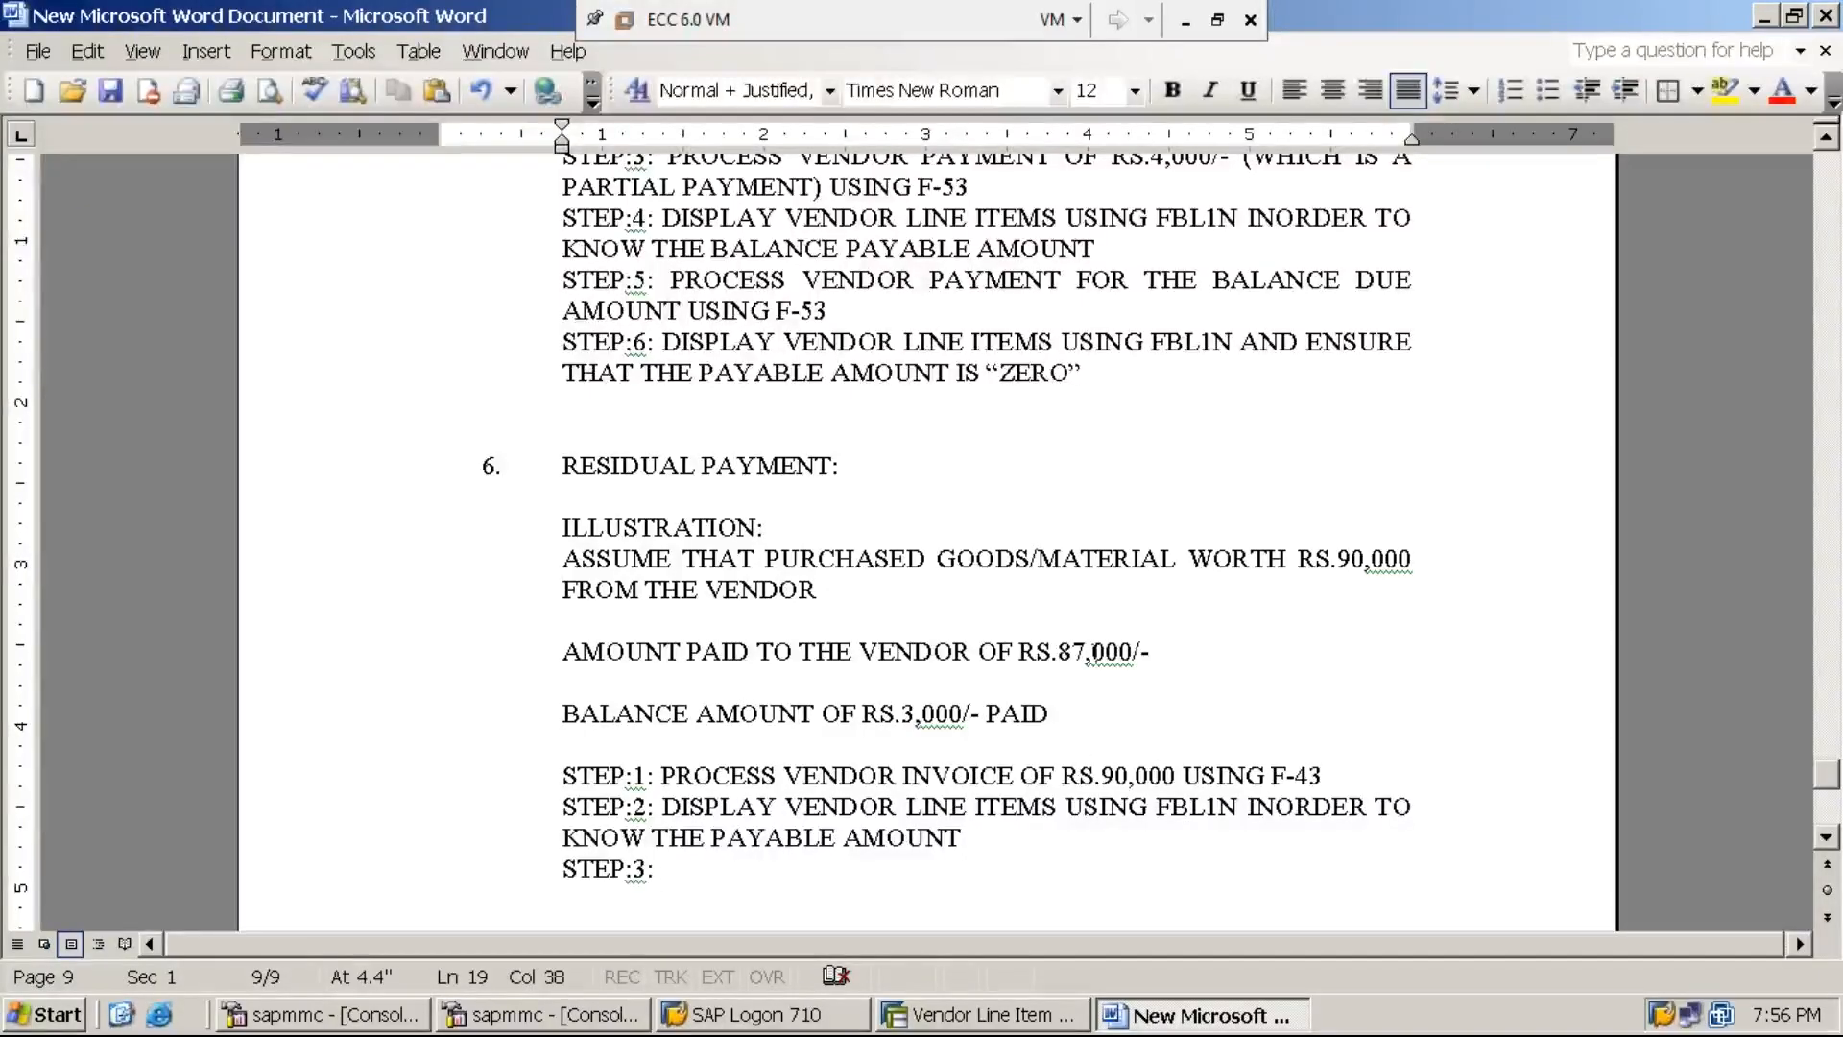
click(564, 868)
text(*)
key(End)
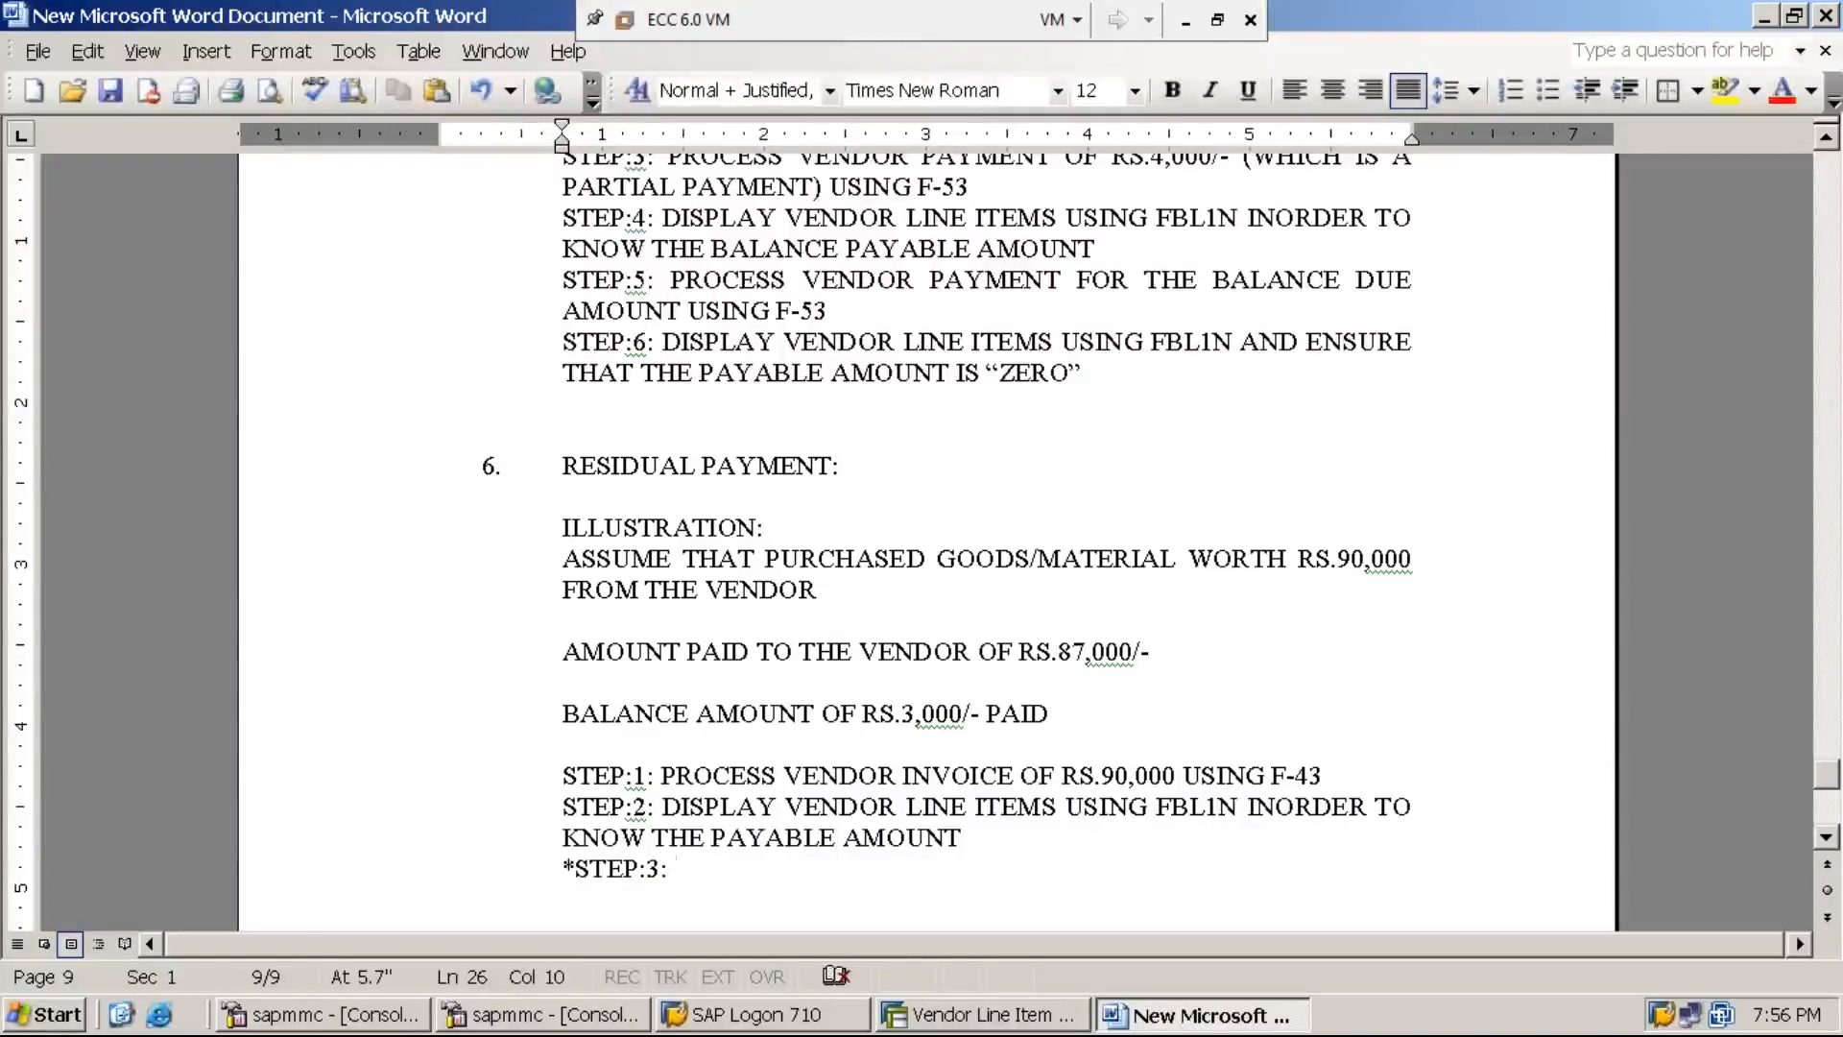
Write "PROCESS VENDOR PAYMENT OF RS.87,000/-" after the "*STEP:3:" label.
text(PROCESS V)
text(END)
key(BackSpace)
text(NDOR PAYMENT)
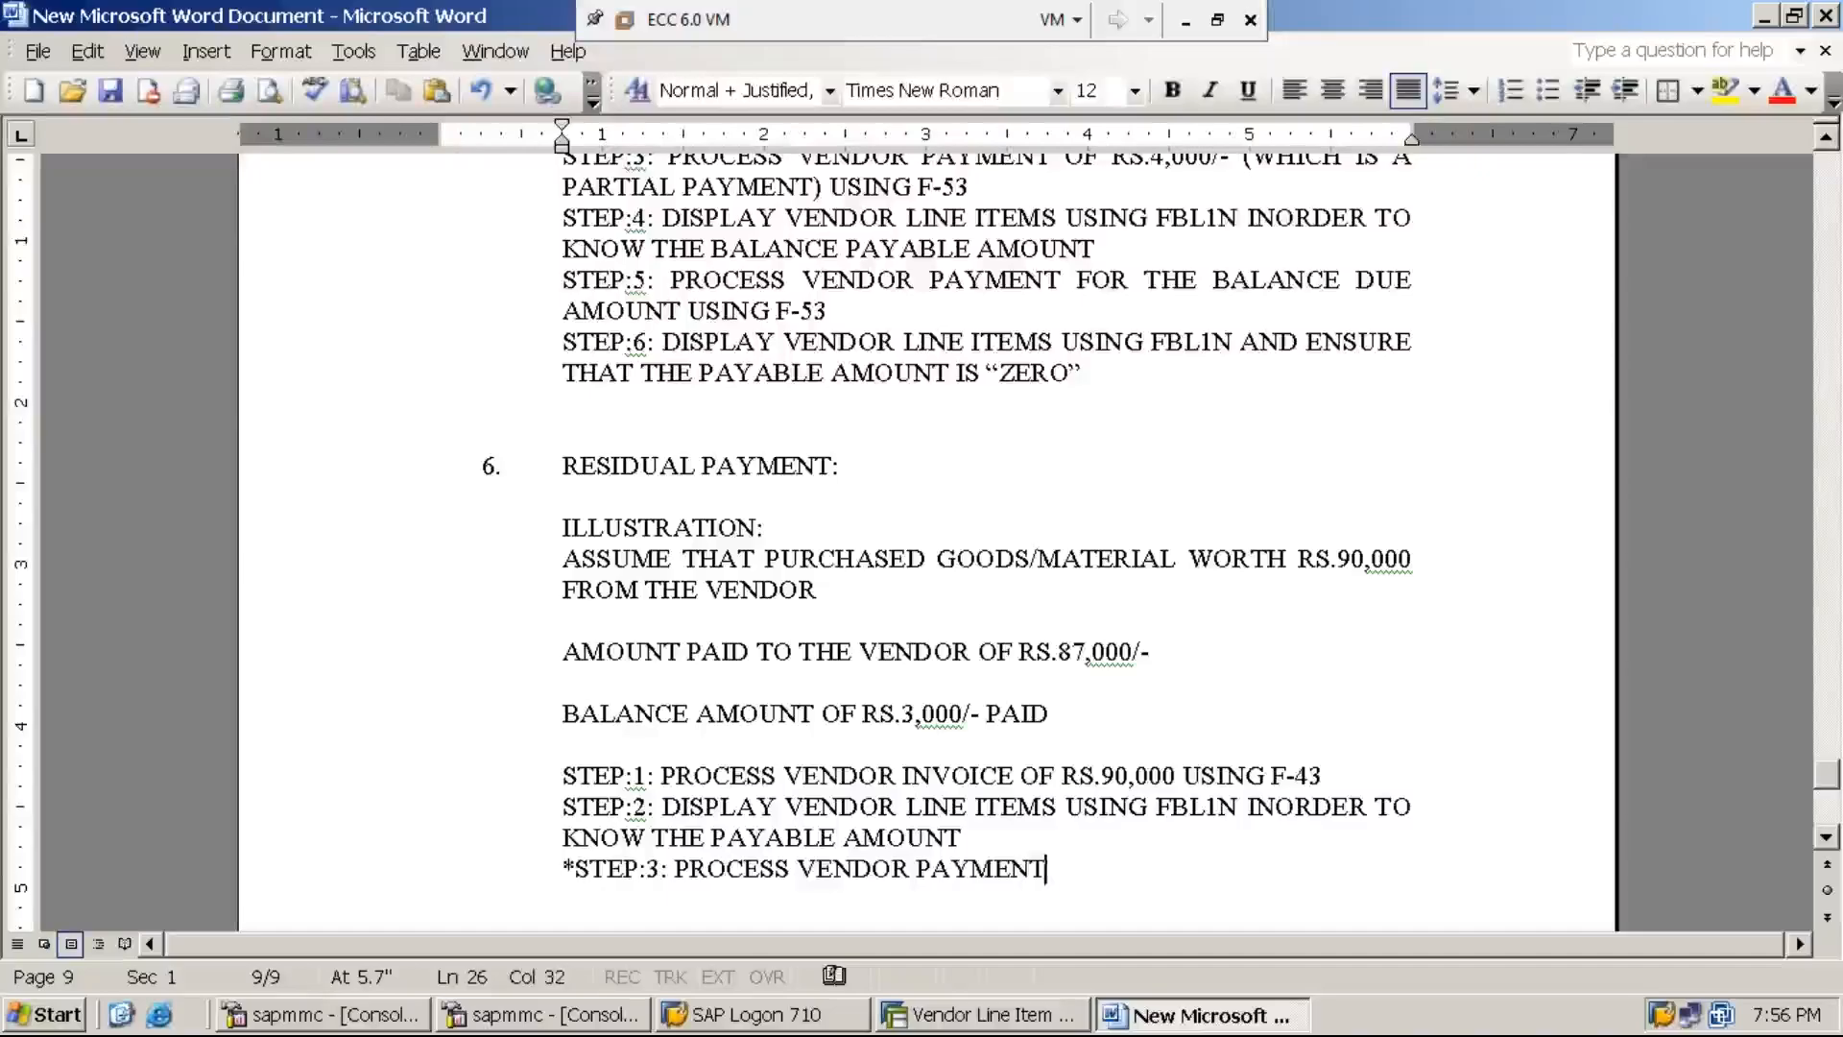
text( OF RS.87,000/- )
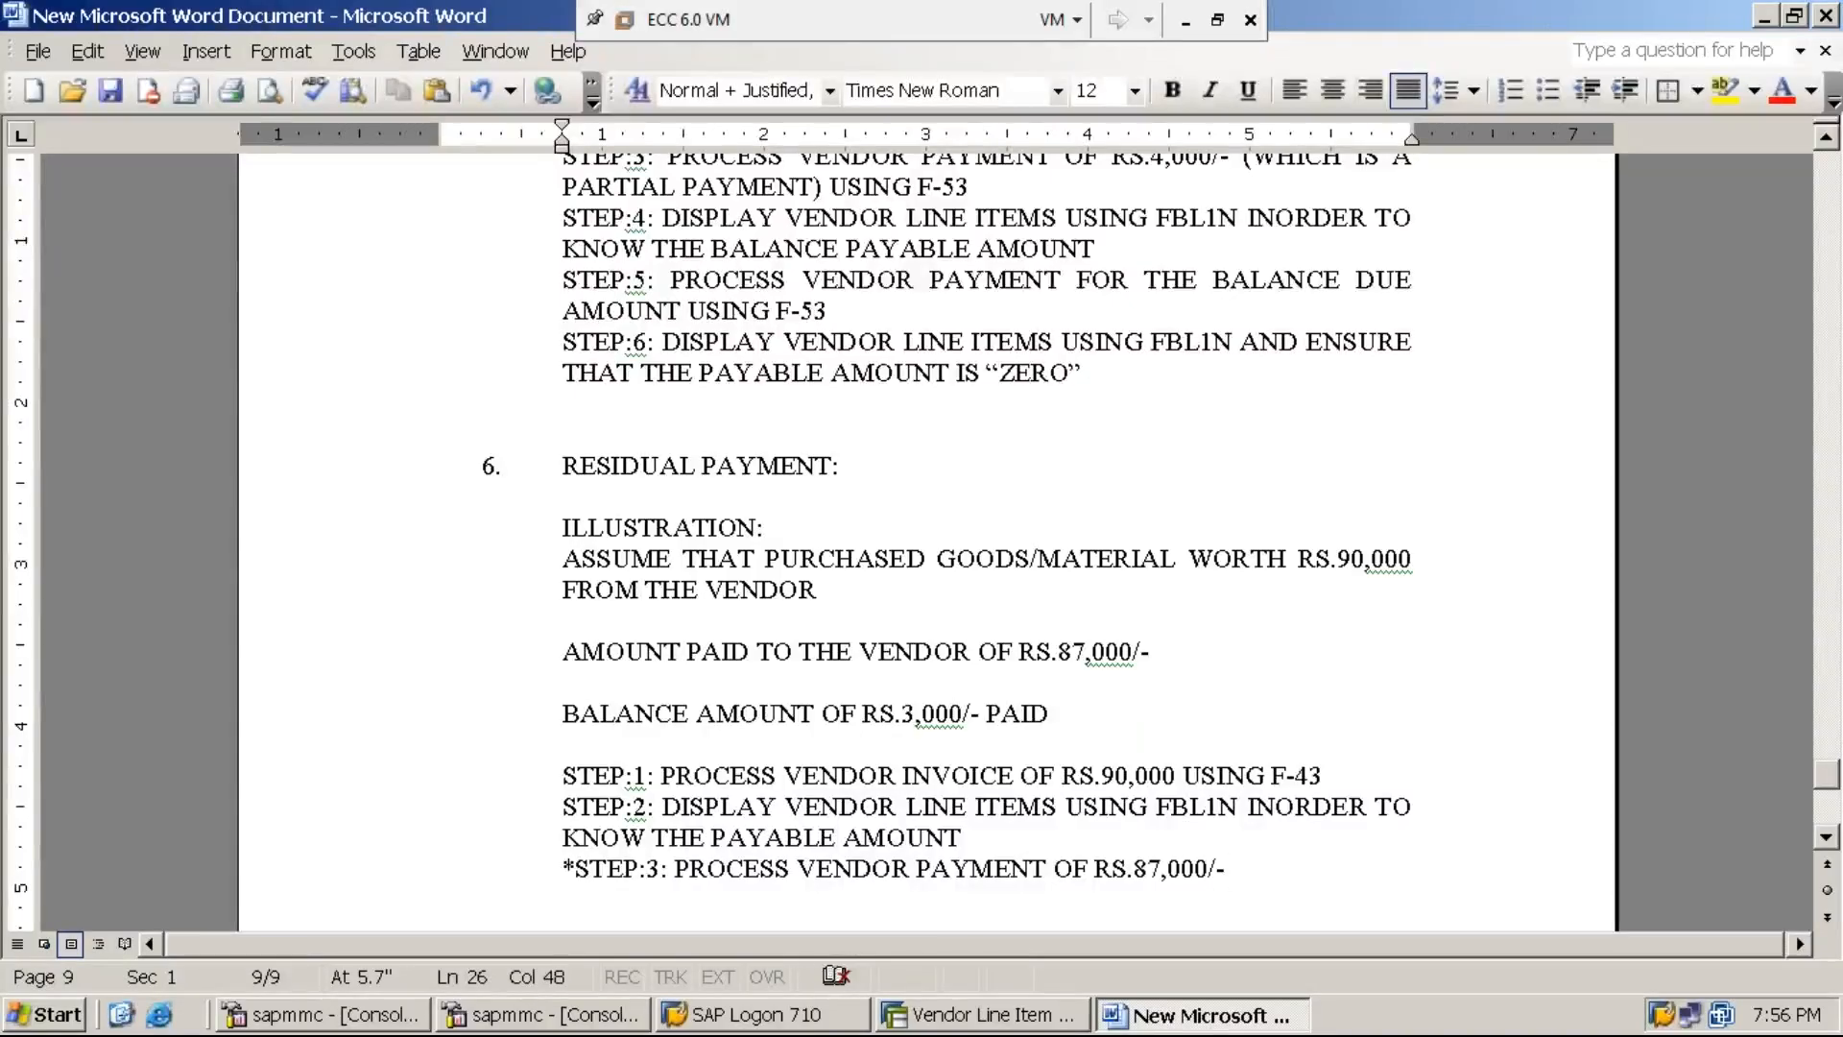
text(USING)
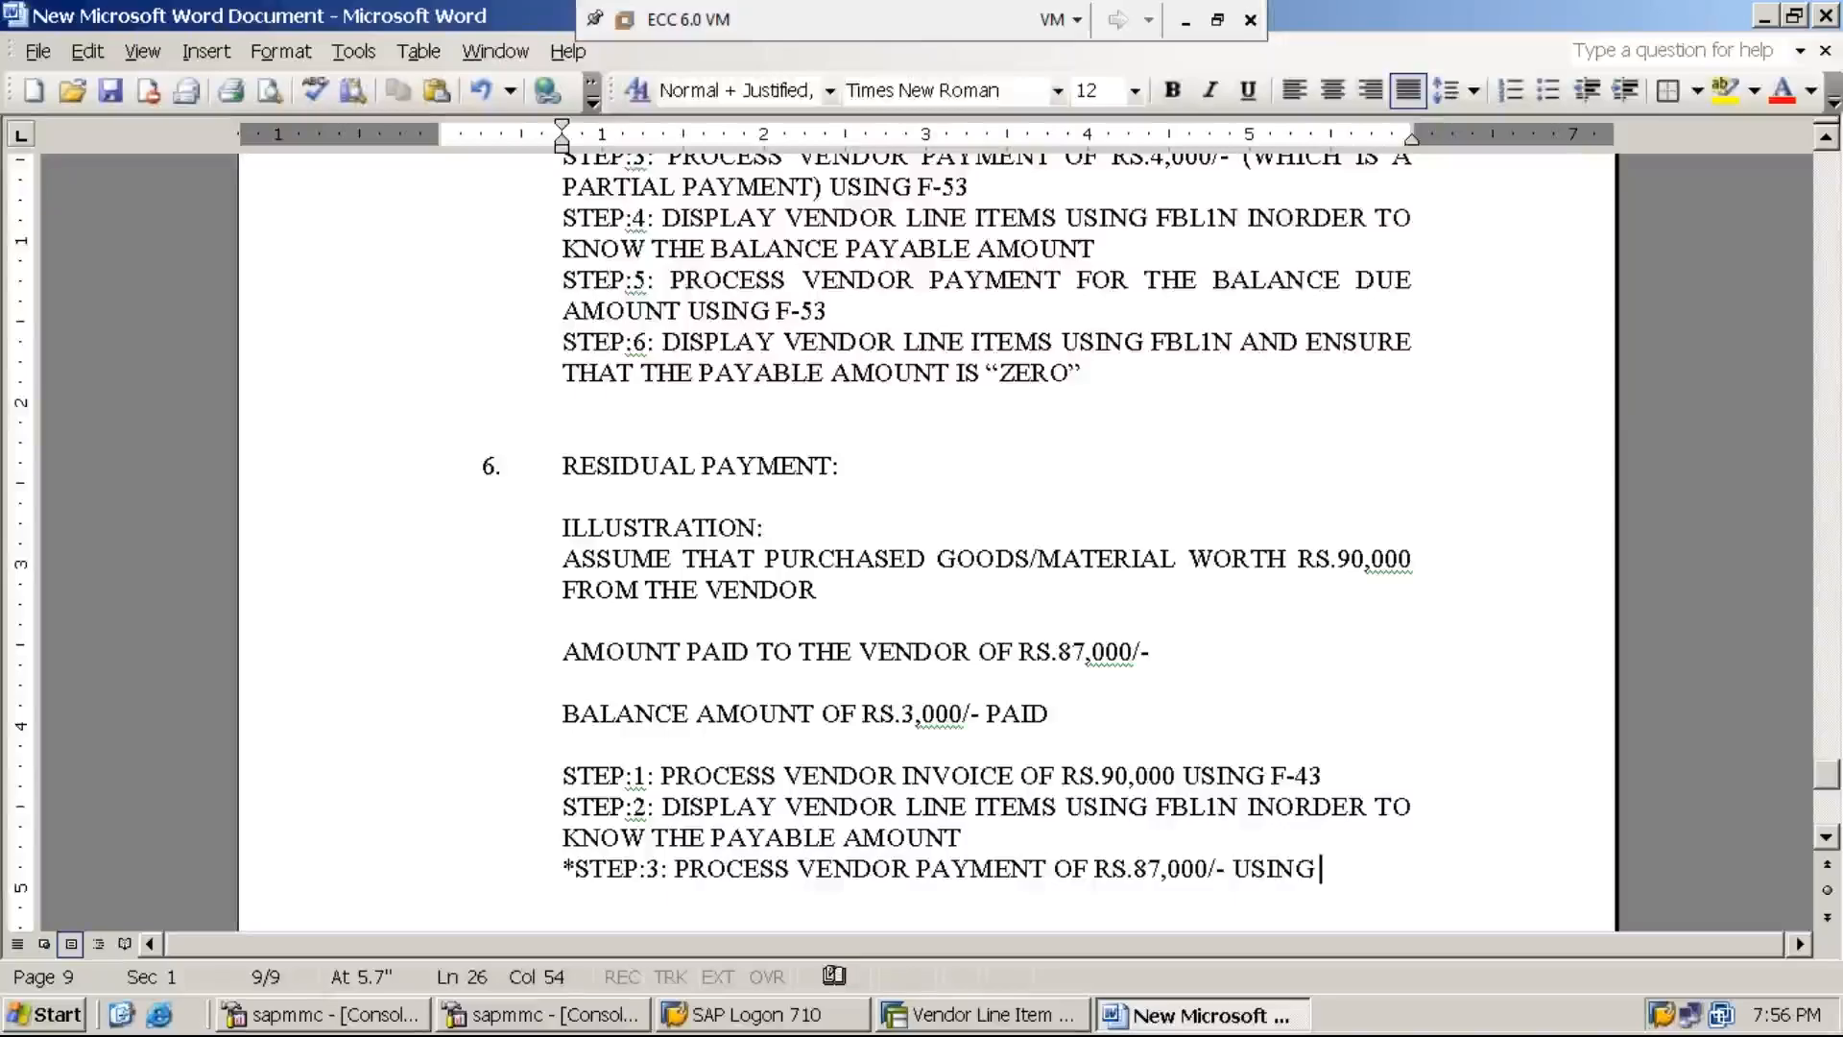
key(BackSpace)
key(BackSpace)
key(BackSpace)
key(BackSpace)
key(BackSpace)
key(BackSpace)
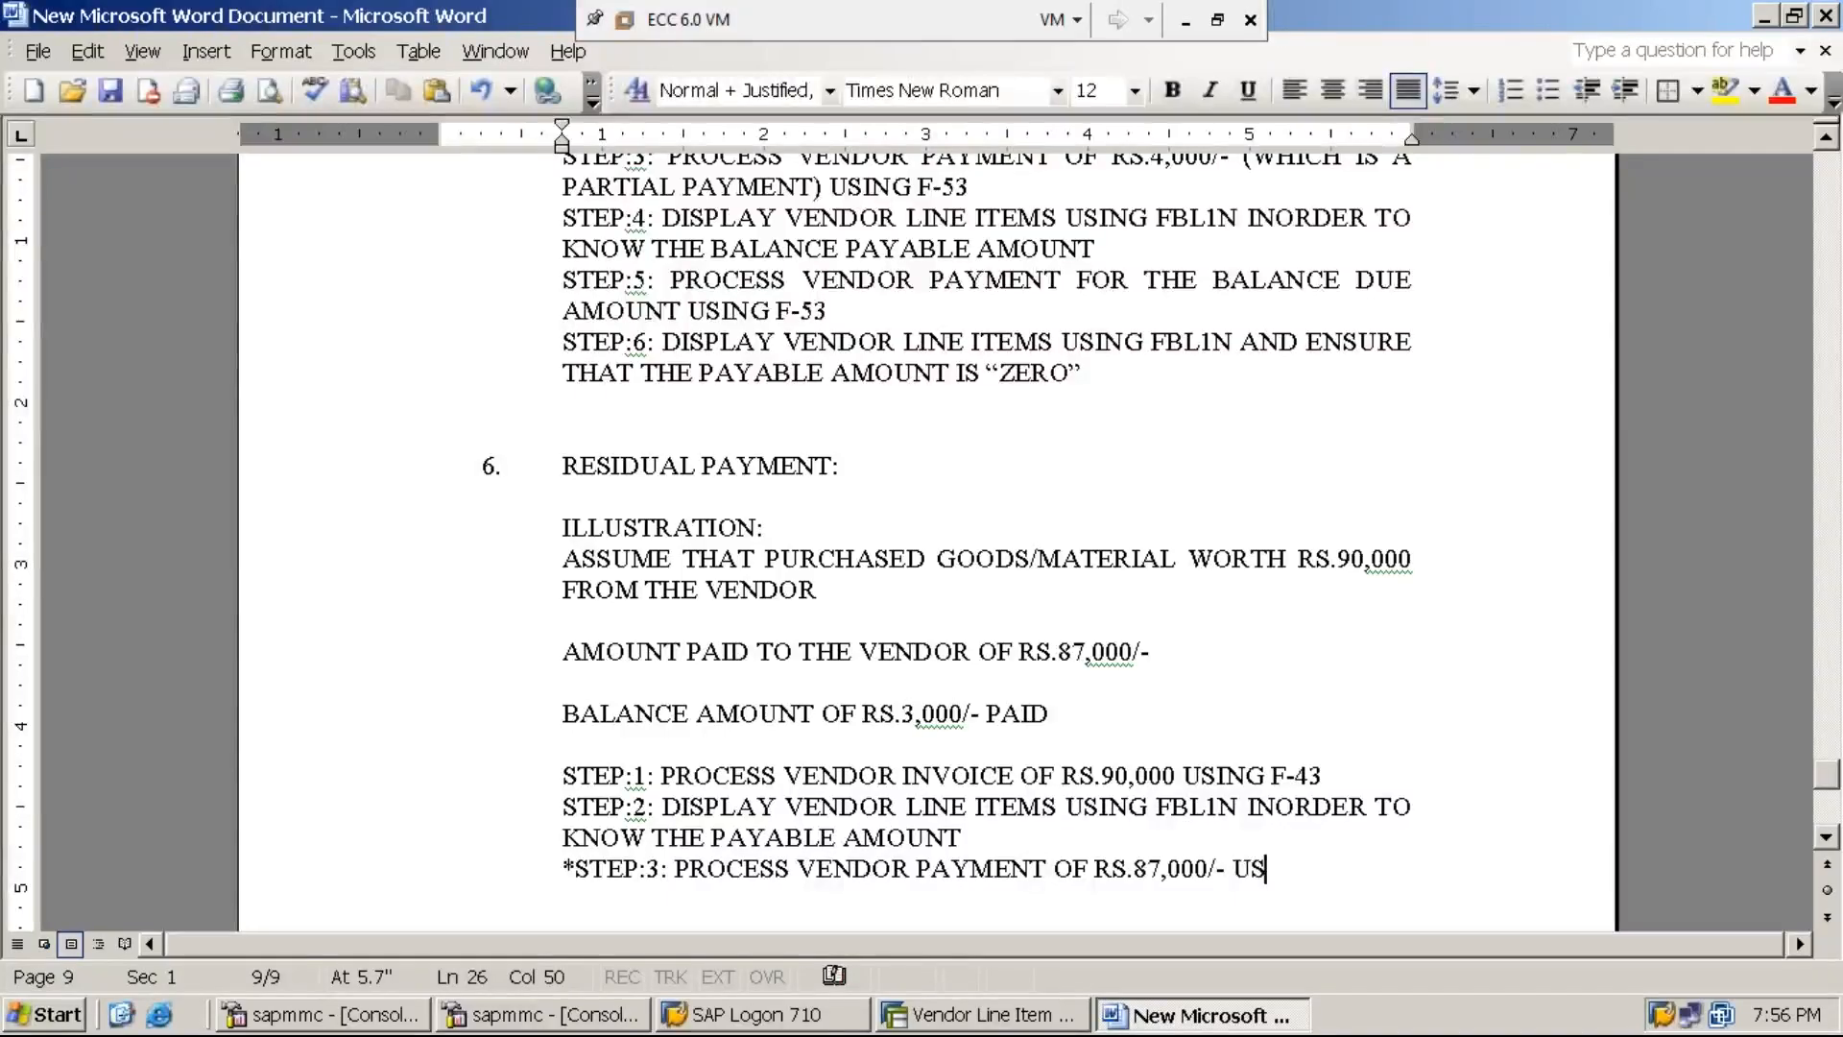
Complete the step 3 line with "(LEAVING RS.3,000 WHICH IS A RESIDUAL PAYMENT) USING F-53".
text(()
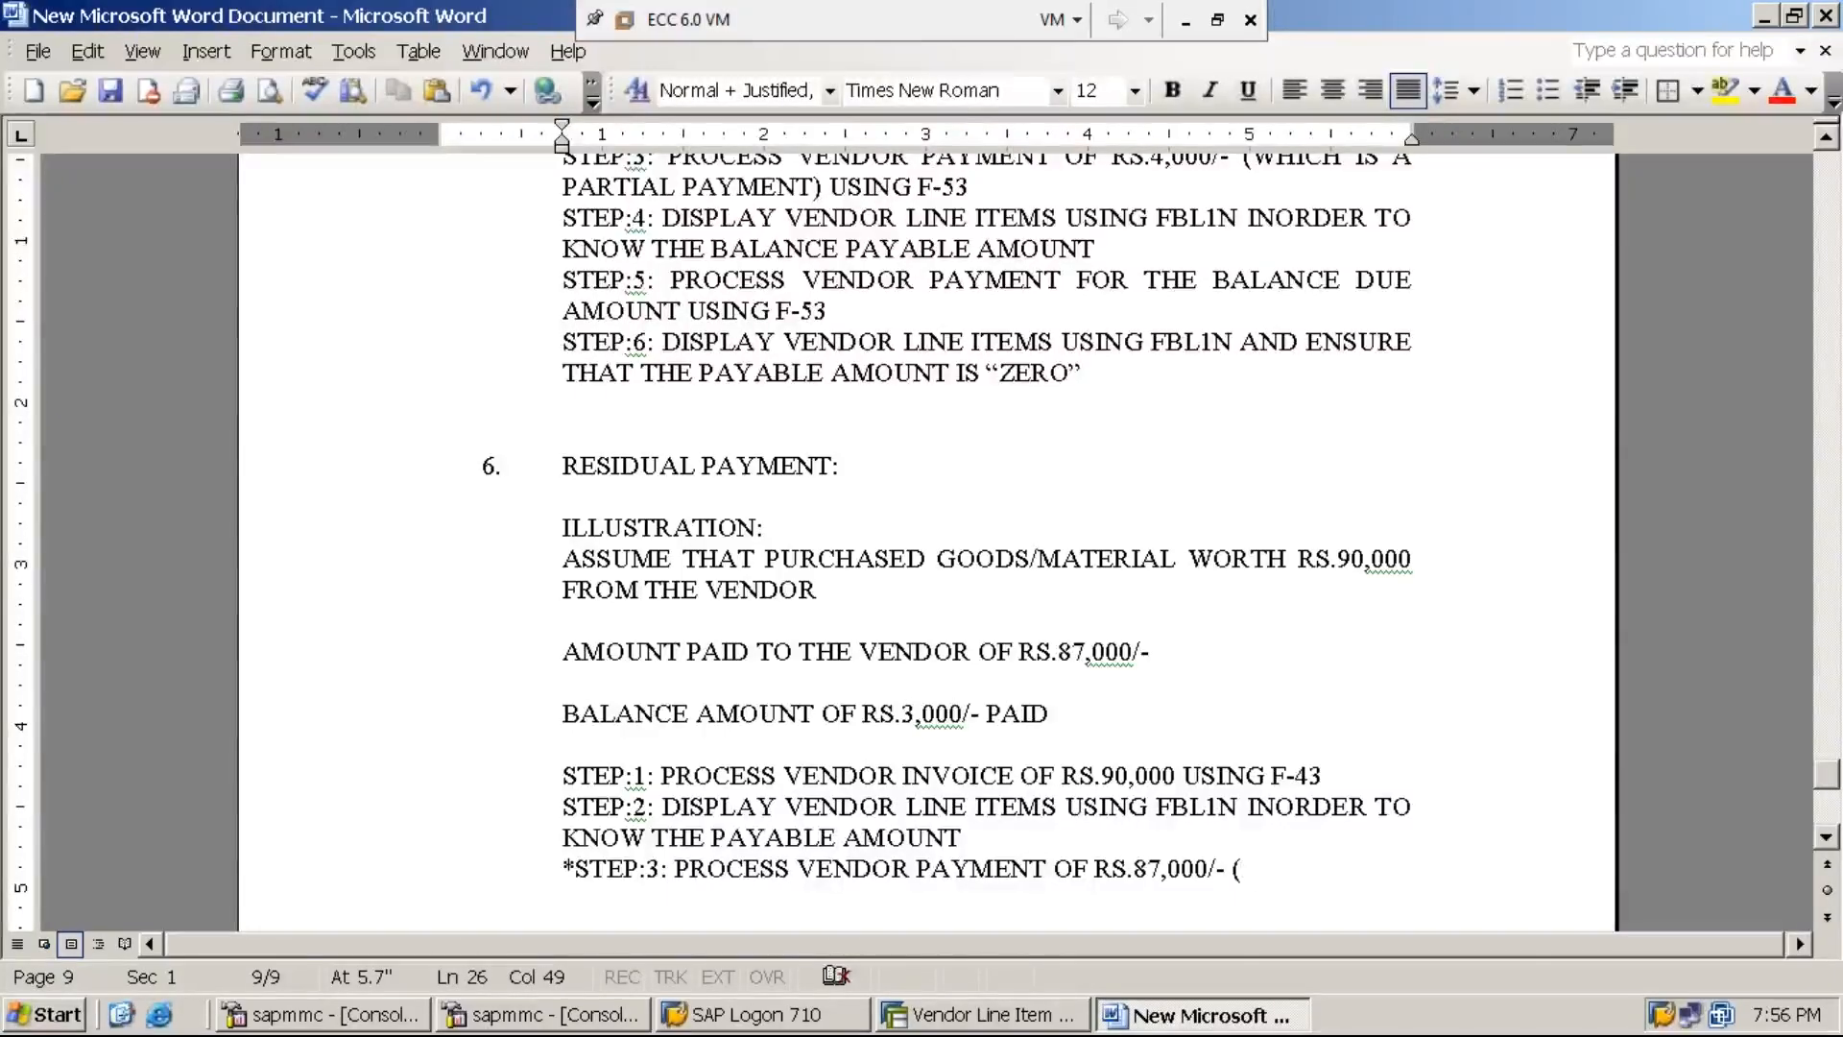
text(LEAVING )
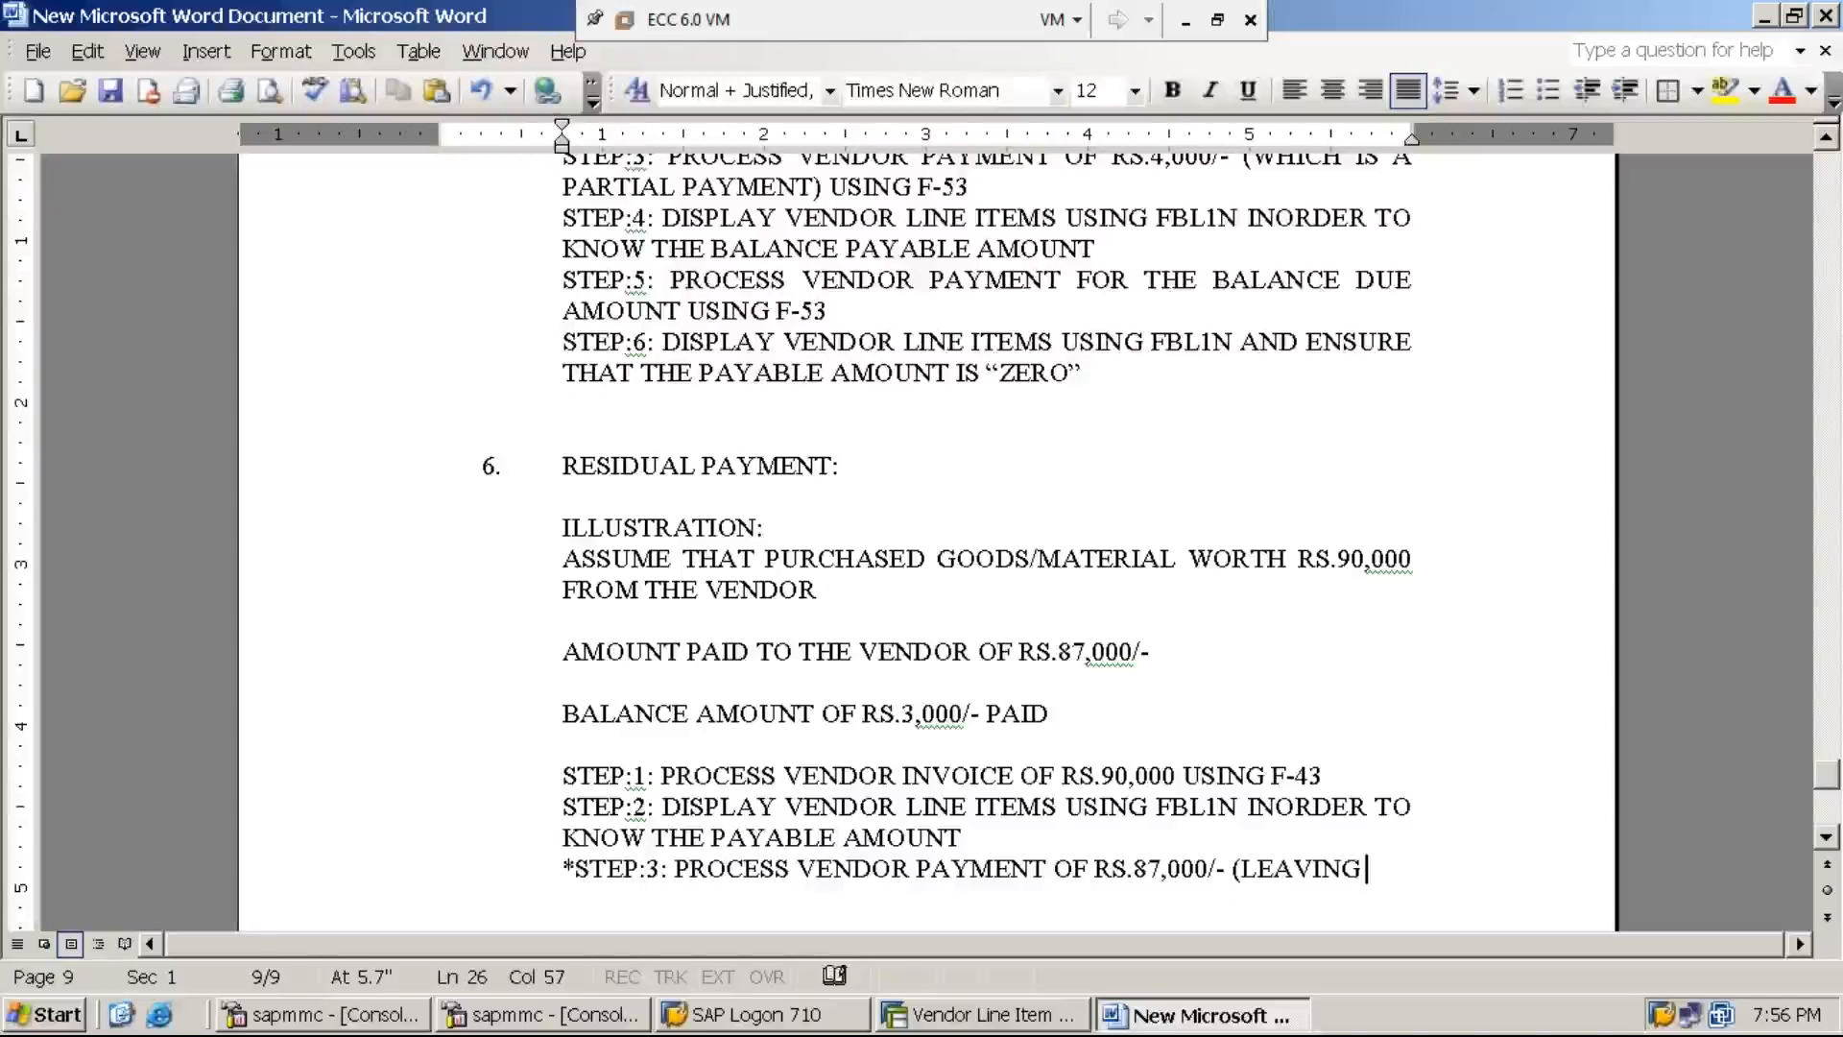
text(r)
key(BackSpace)
text(RS.)
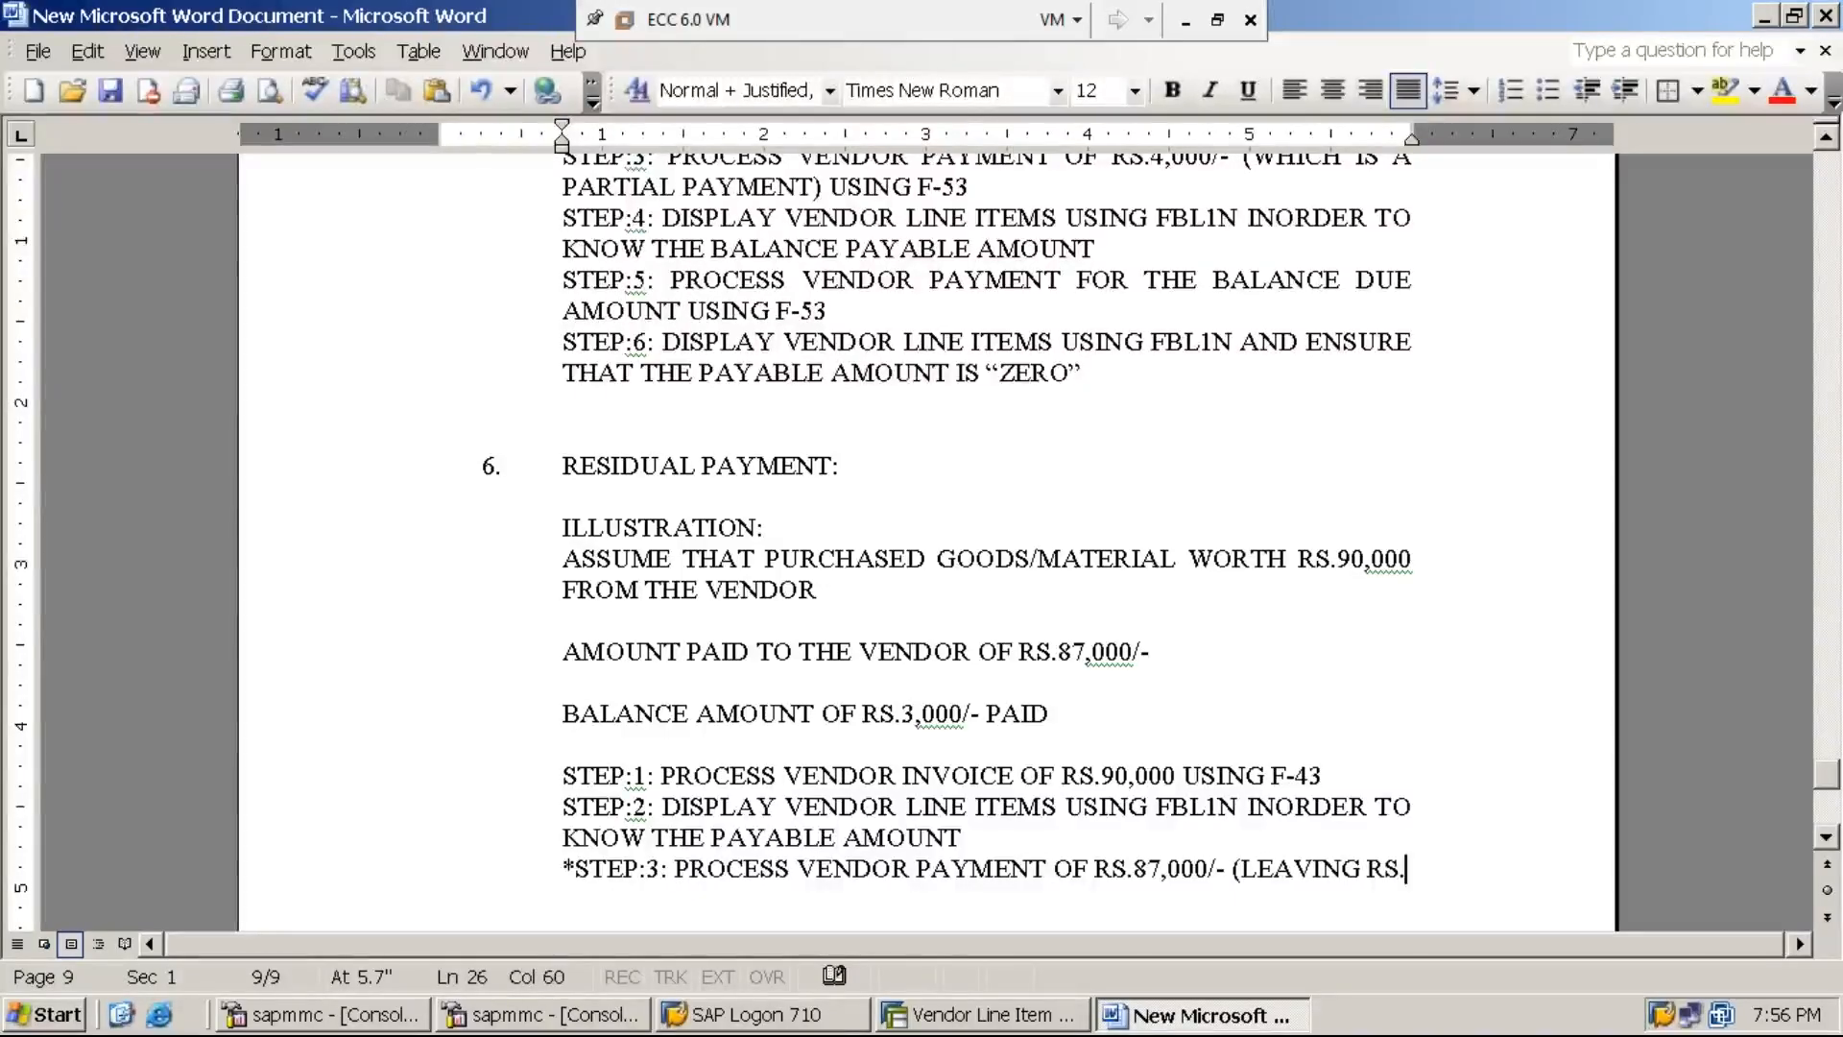
text(3,000)
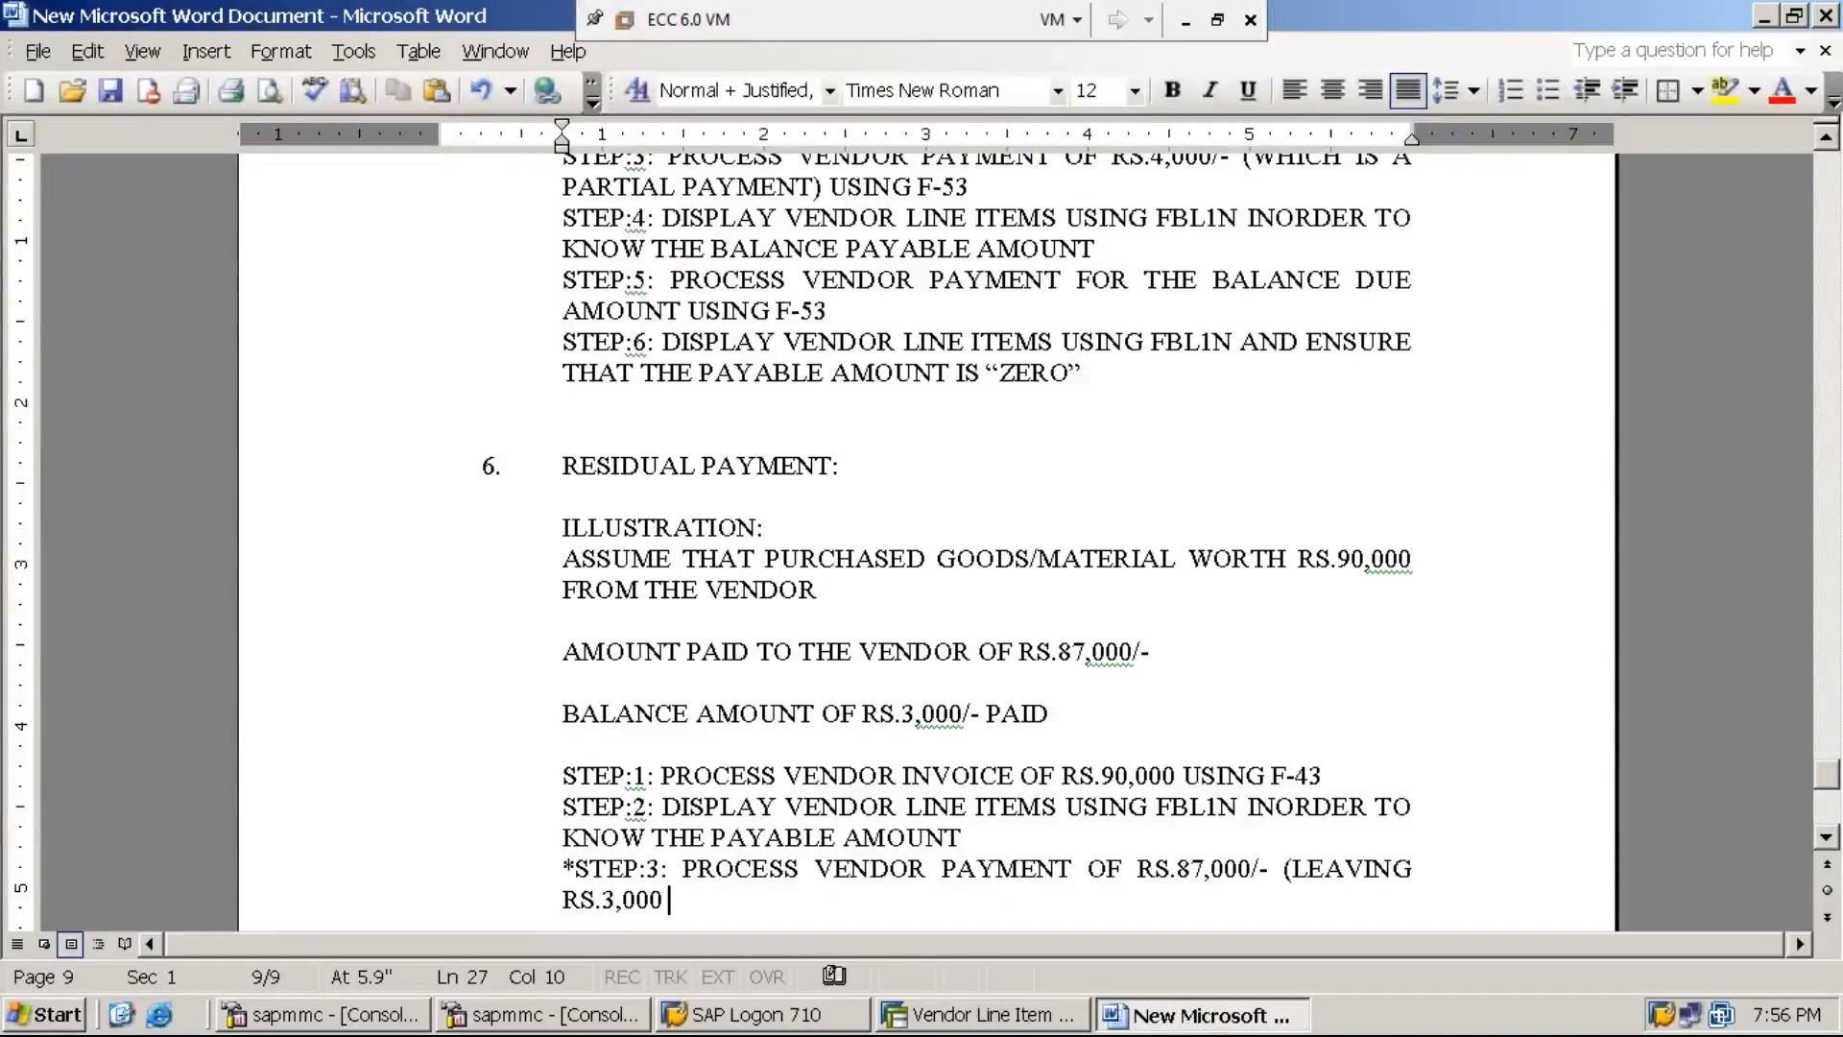
text( WHIC)
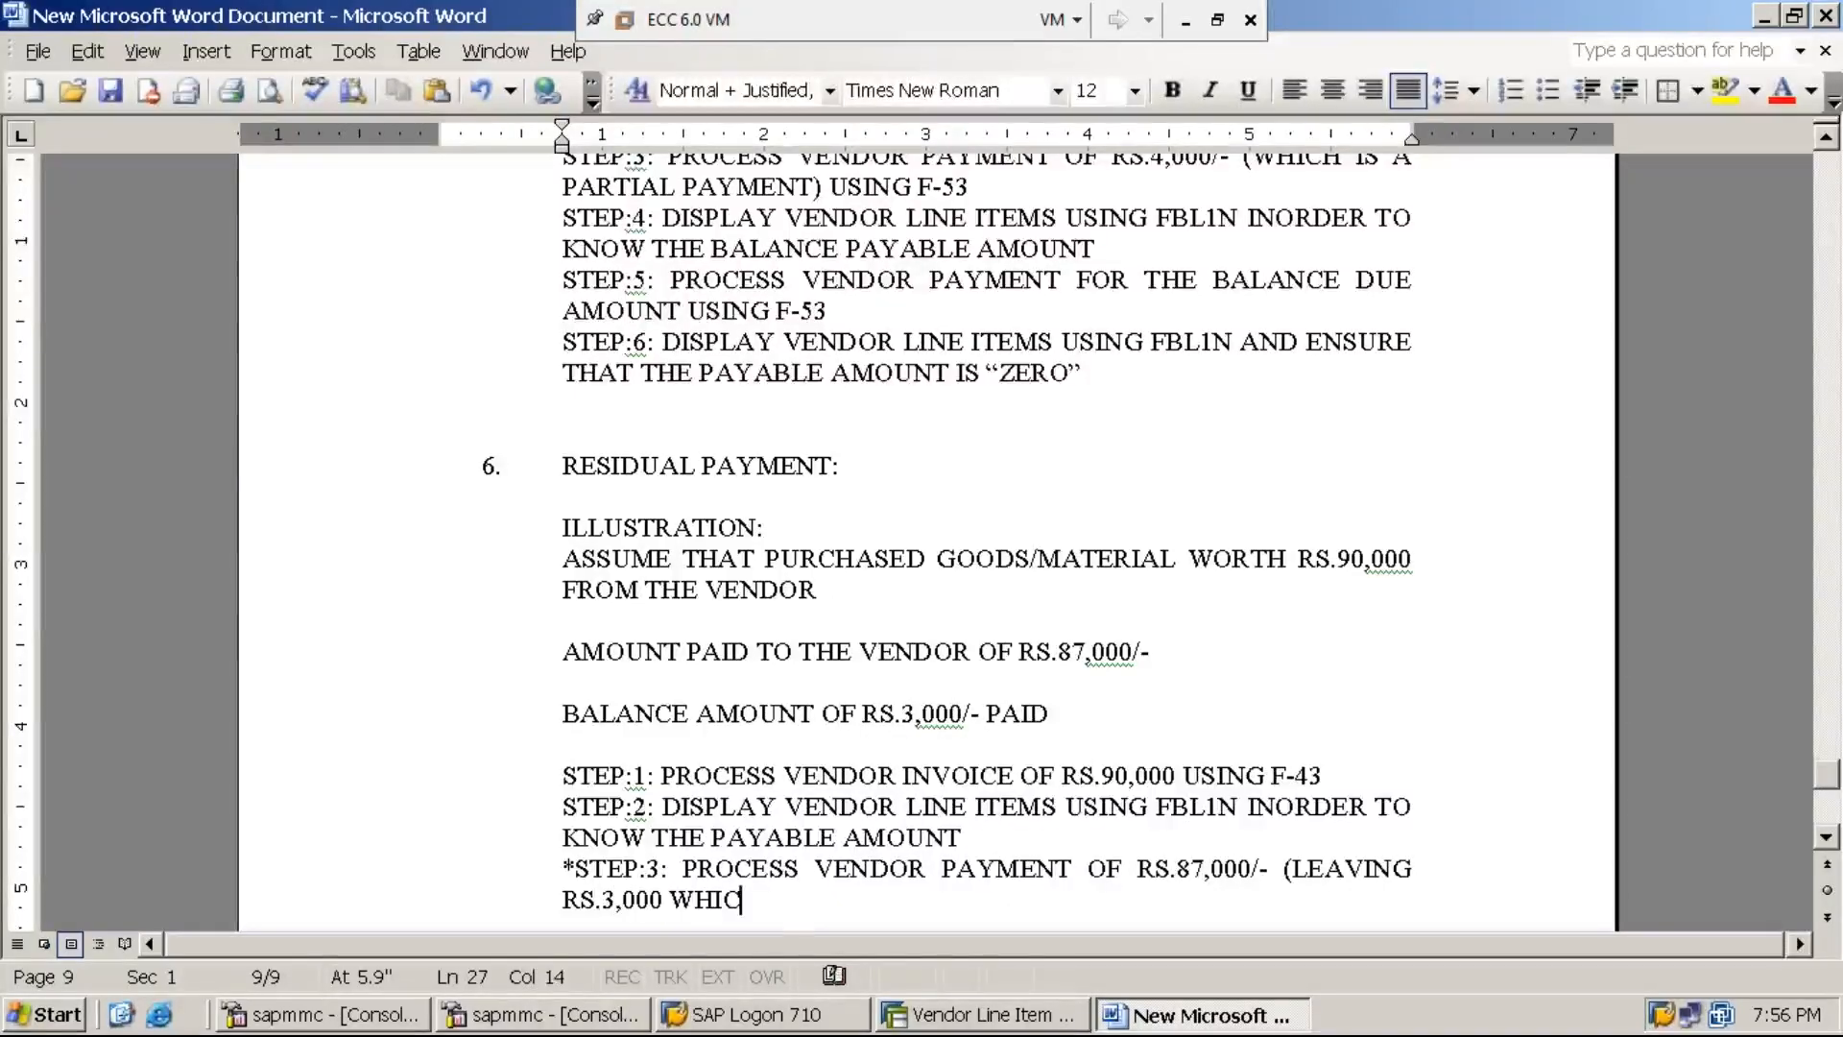
text(H IS A RE)
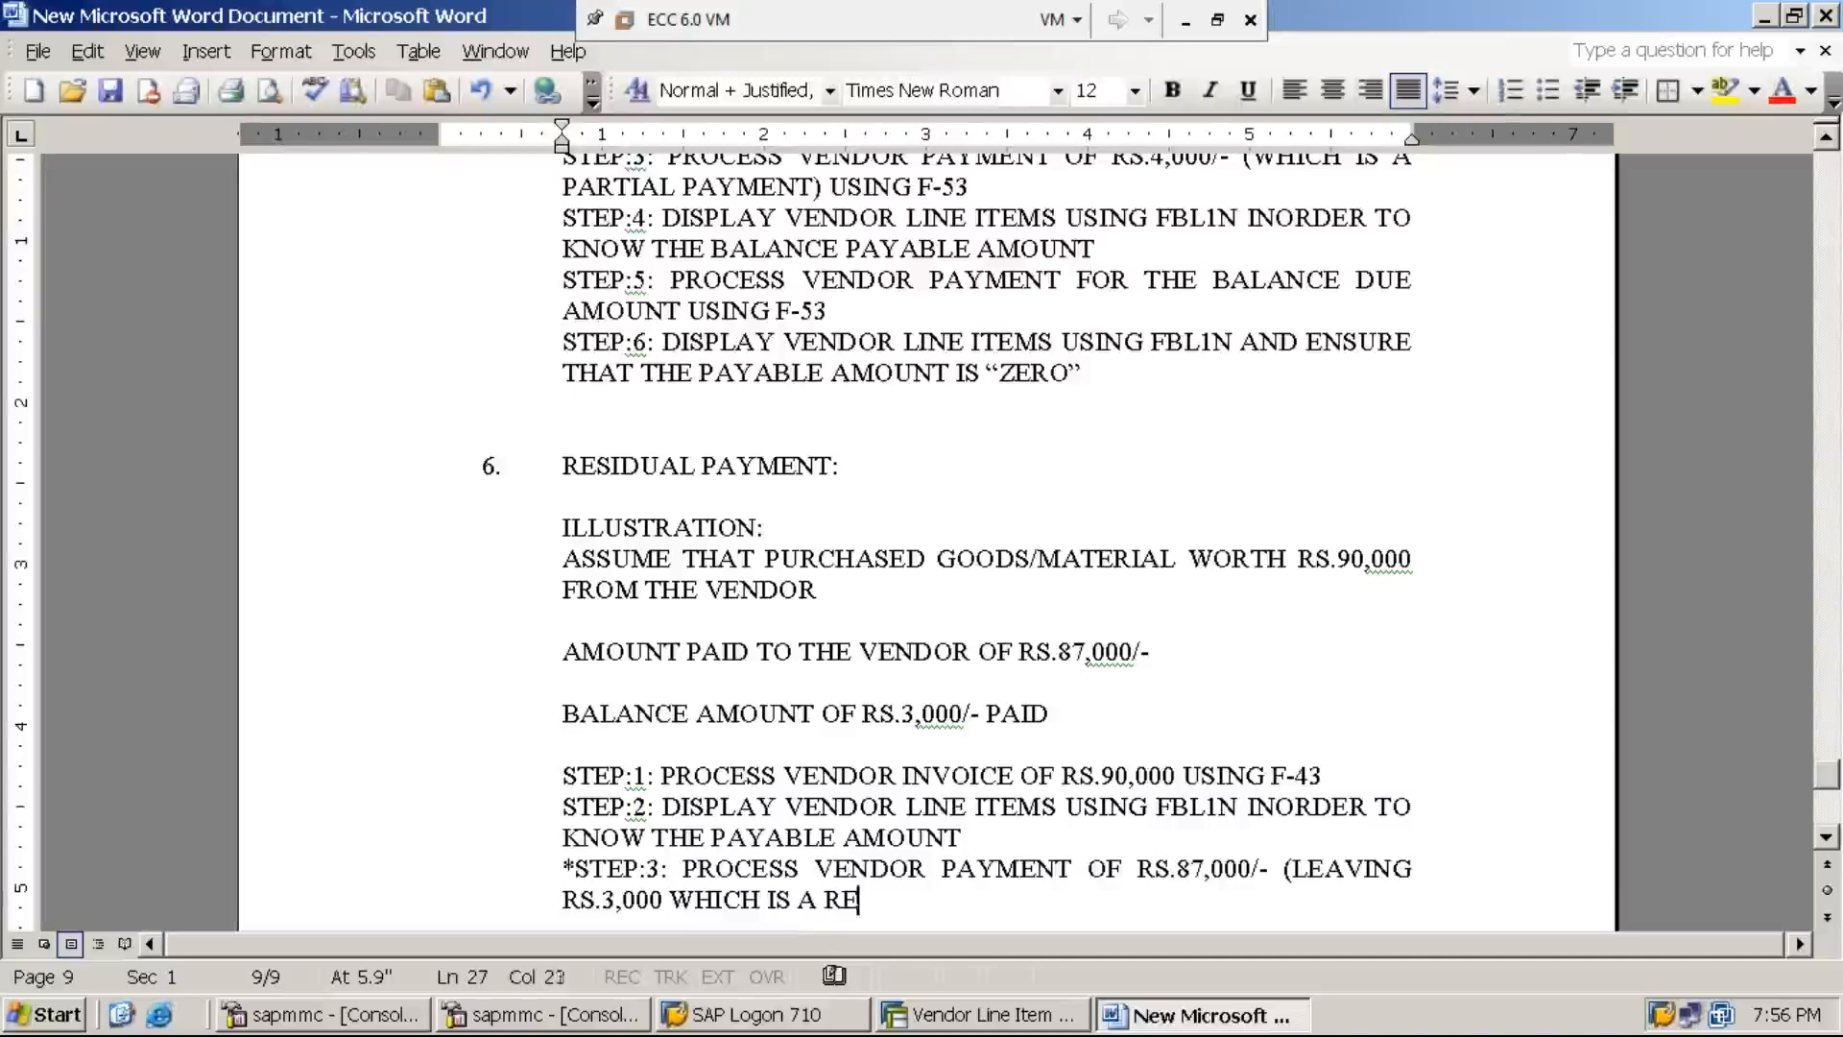
text(SIDUAL )
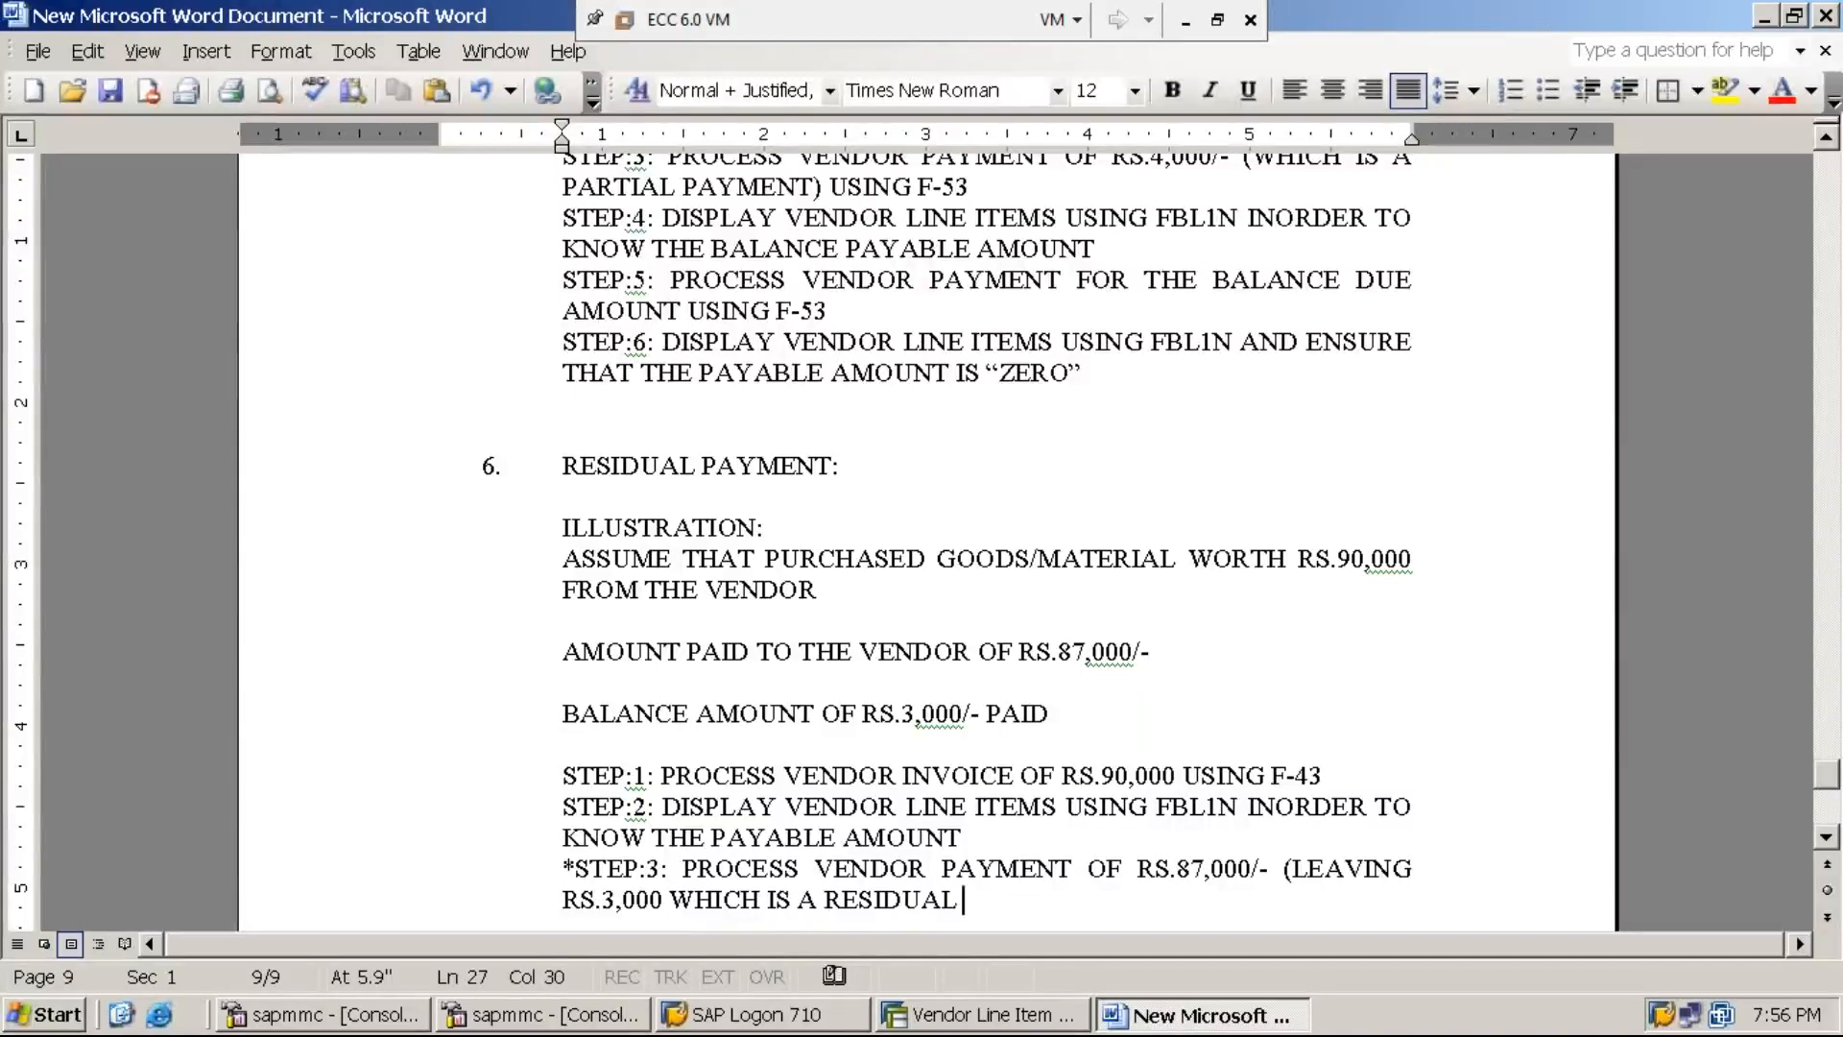
text(PAYMNE)
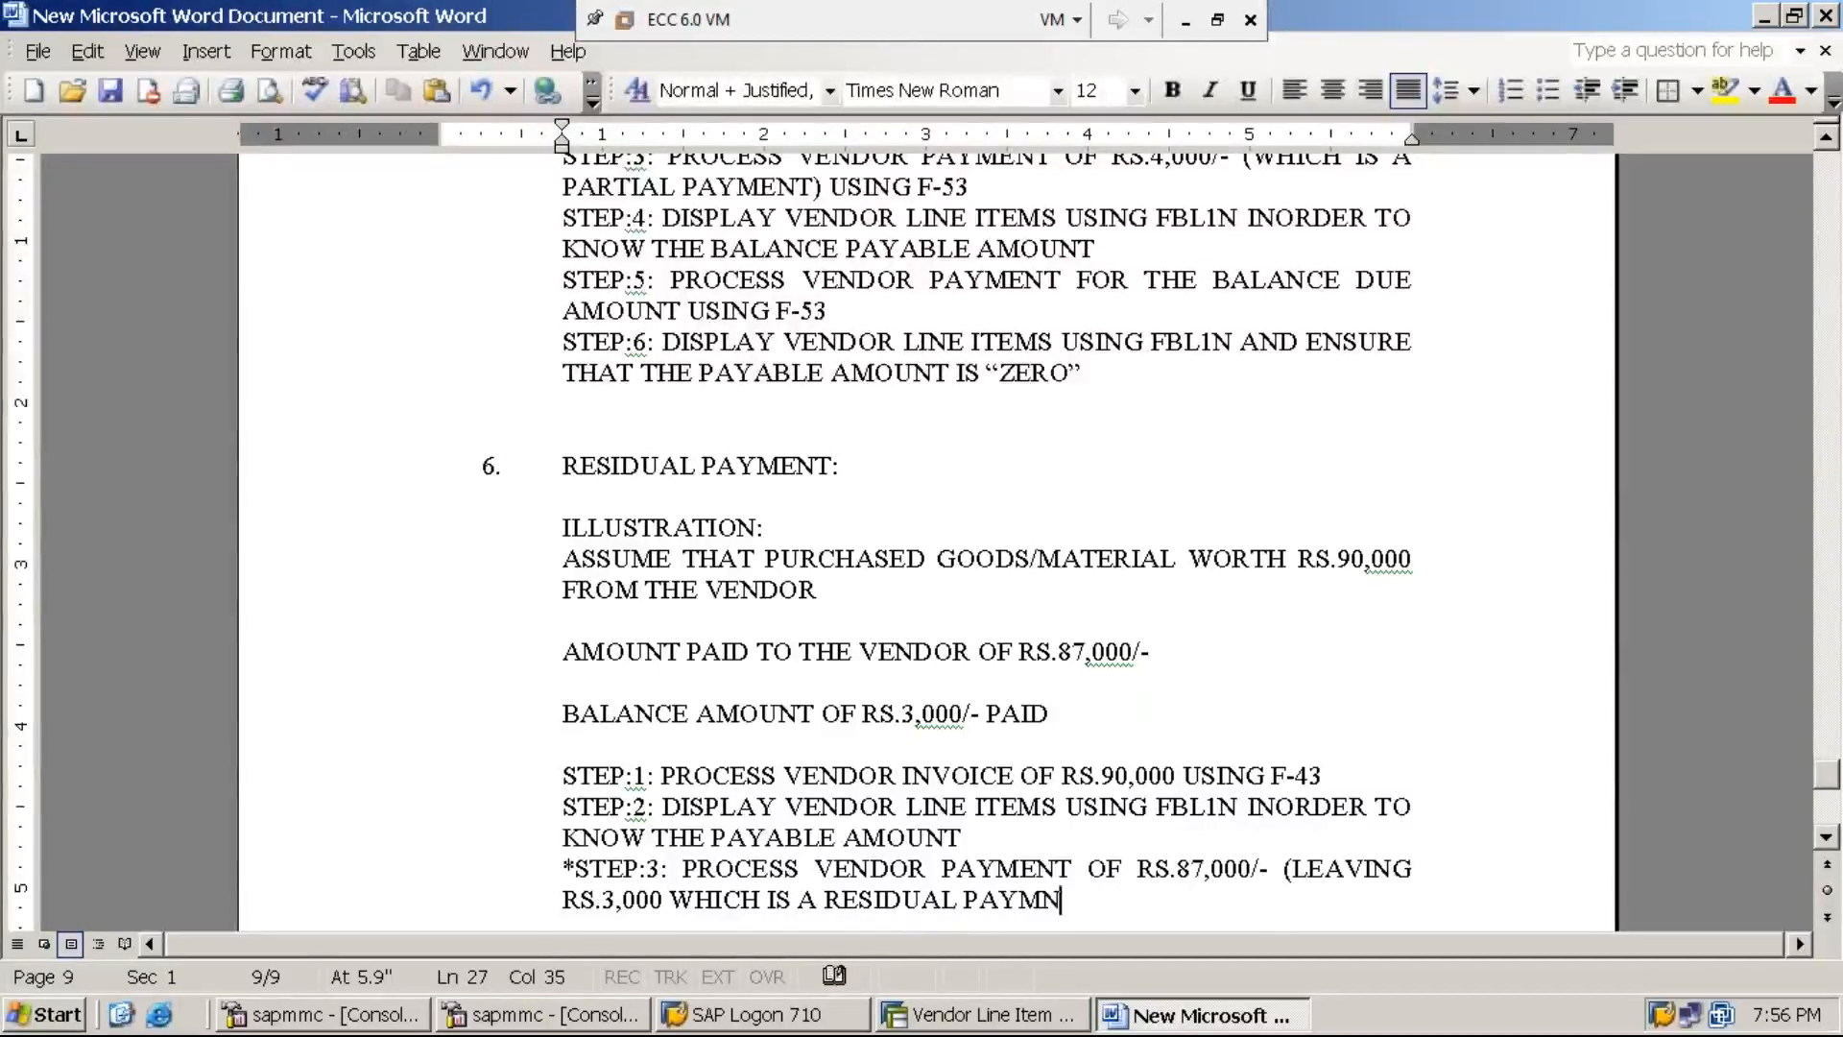
key(BackSpace)
key(BackSpace)
text(ENT))
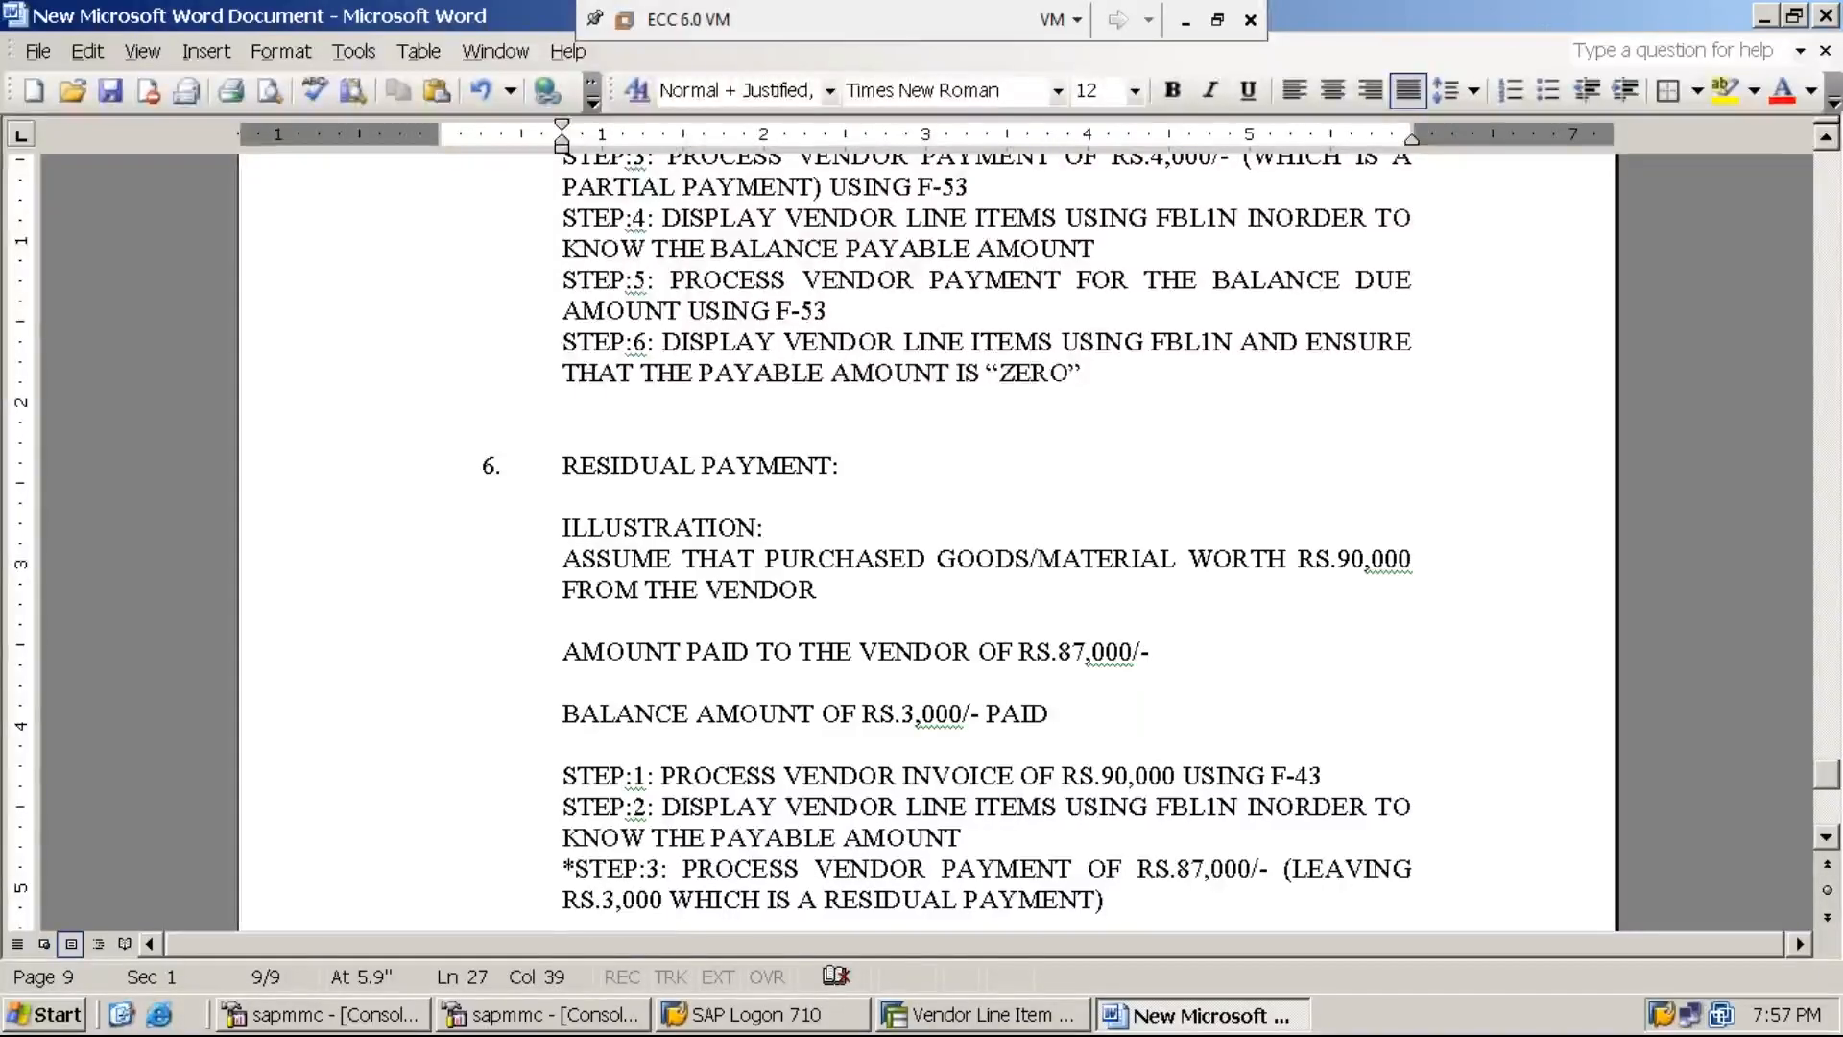
text(USING F-53)
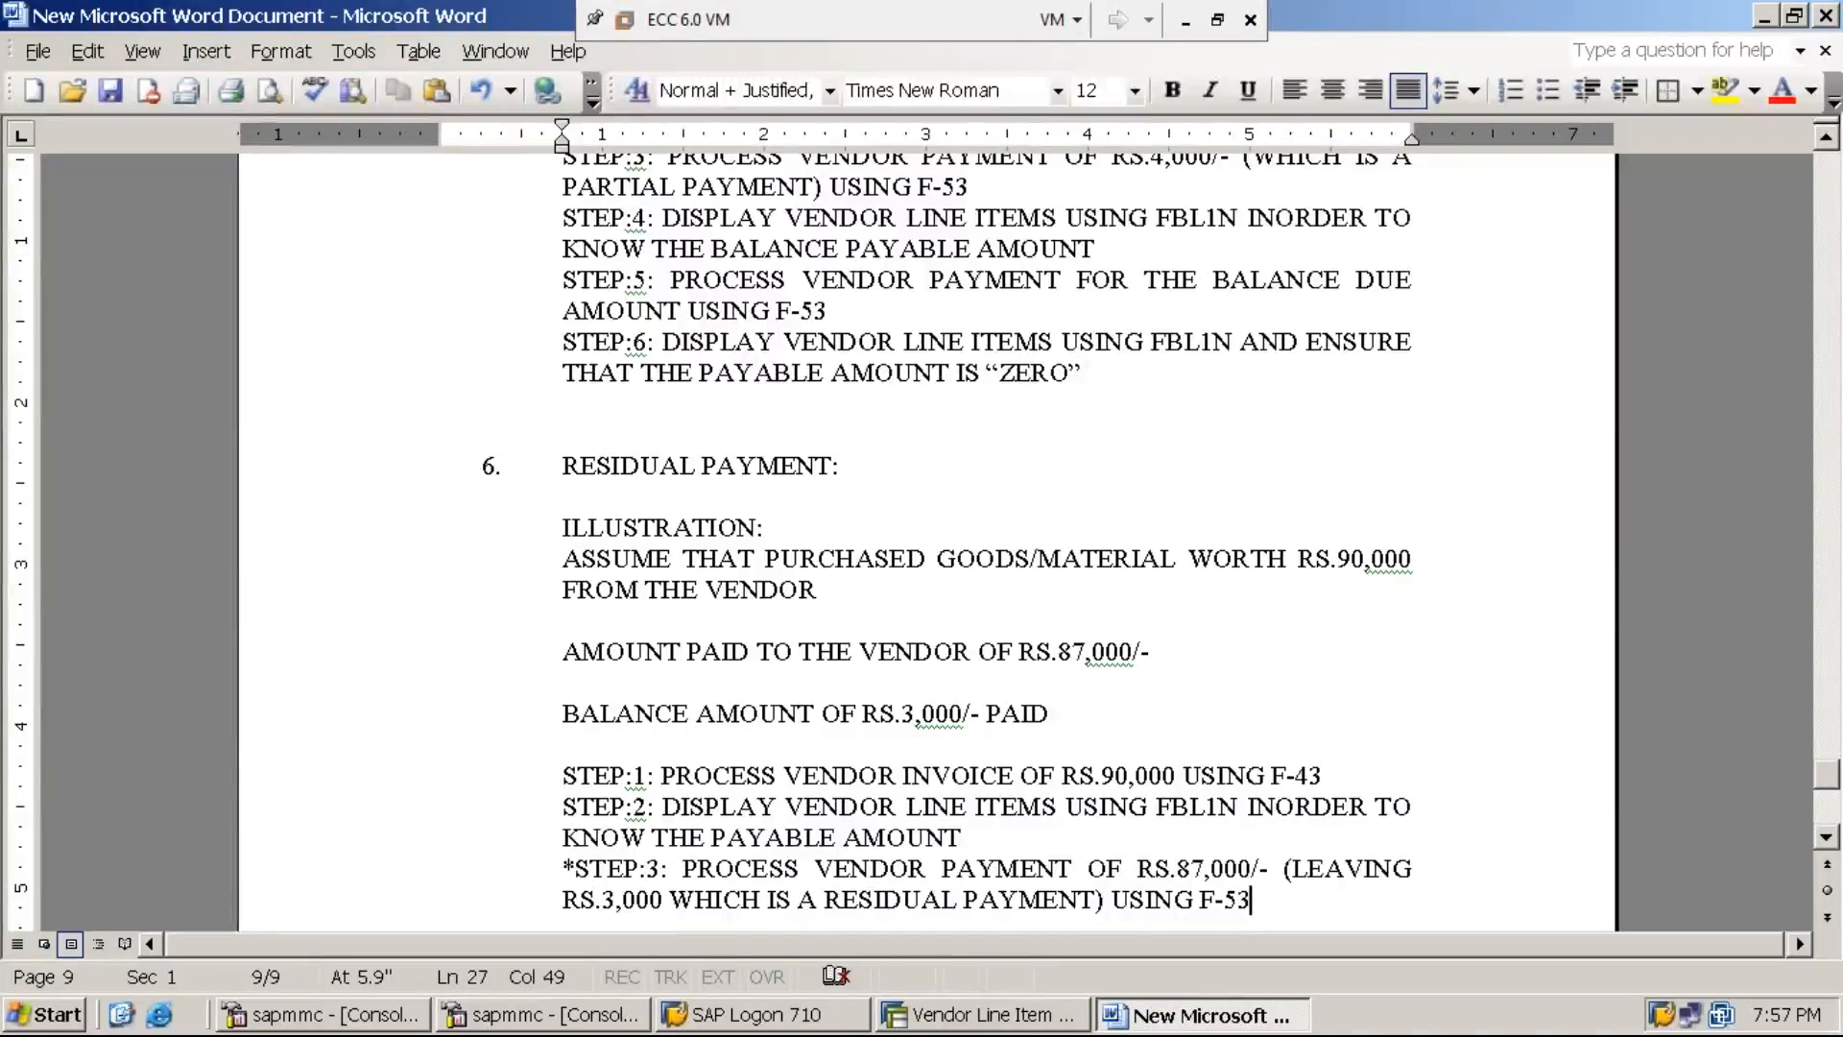
Switch to SAP, leave the vendor line item report and open transaction F-53 for outgoing payments.
click(1020, 1025)
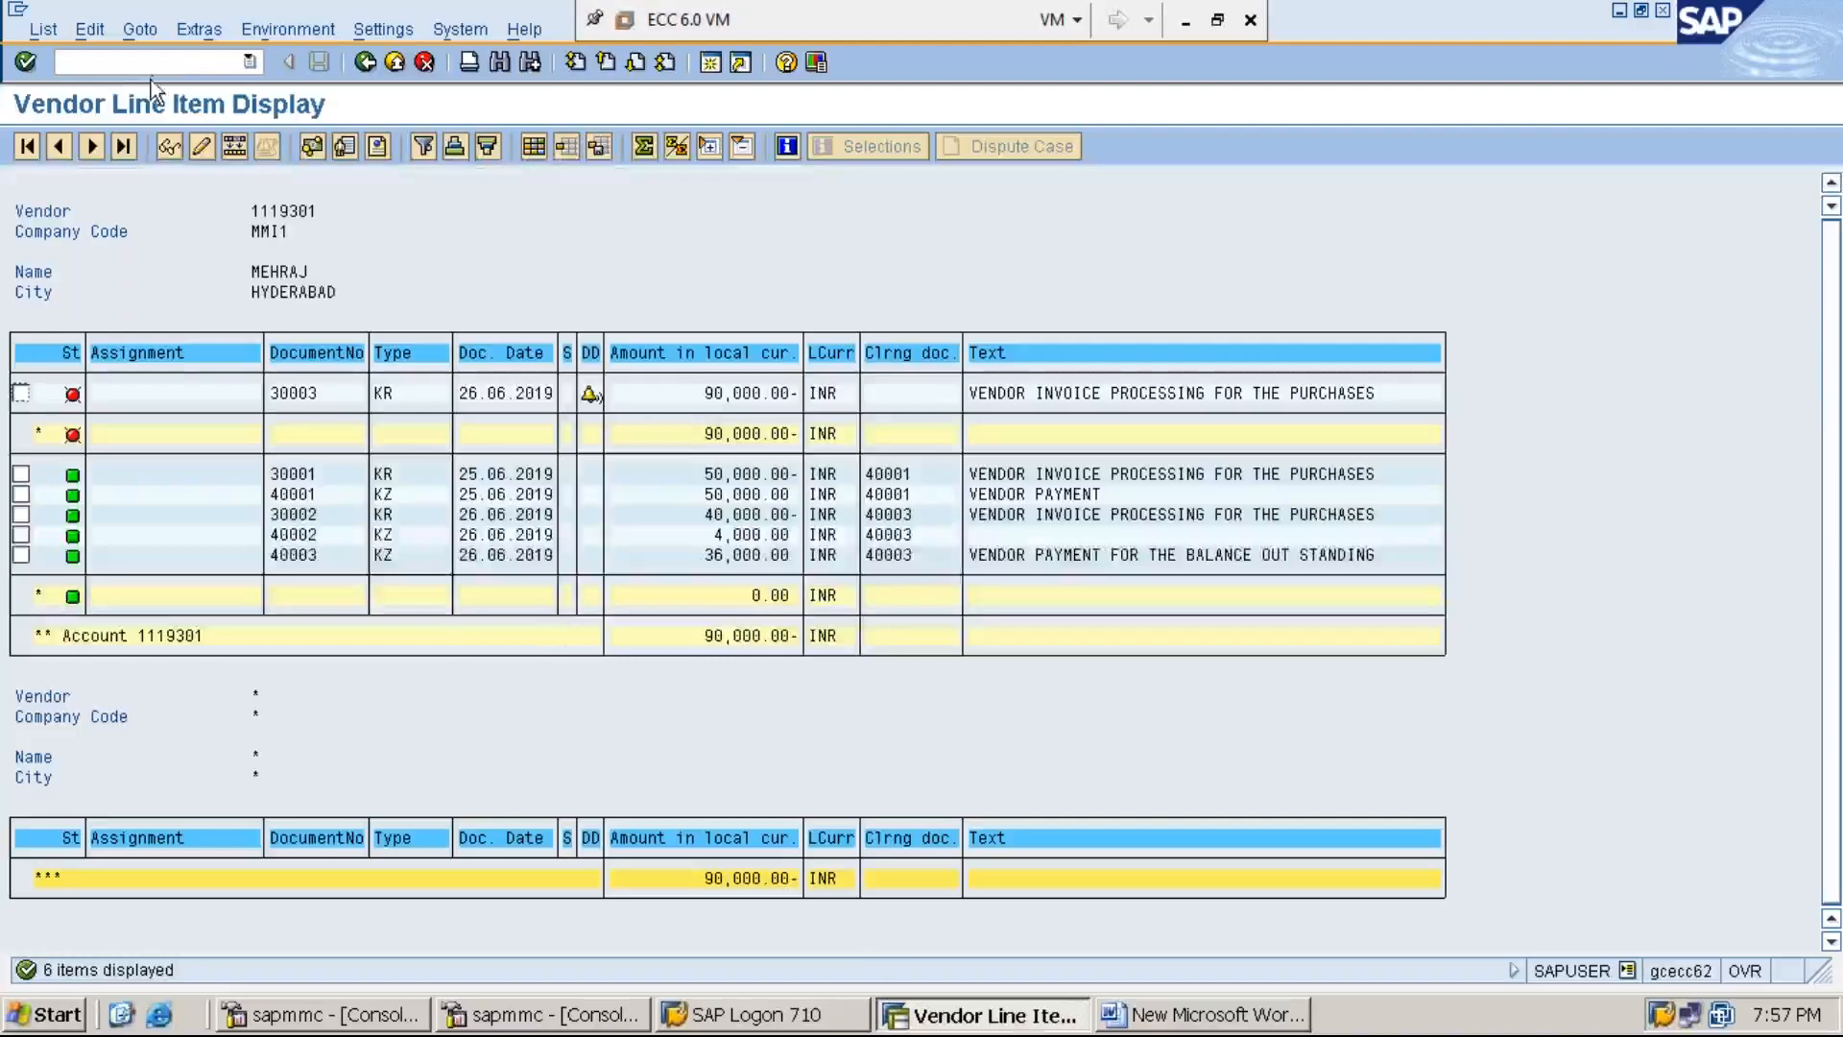
click(187, 60)
text(/n)
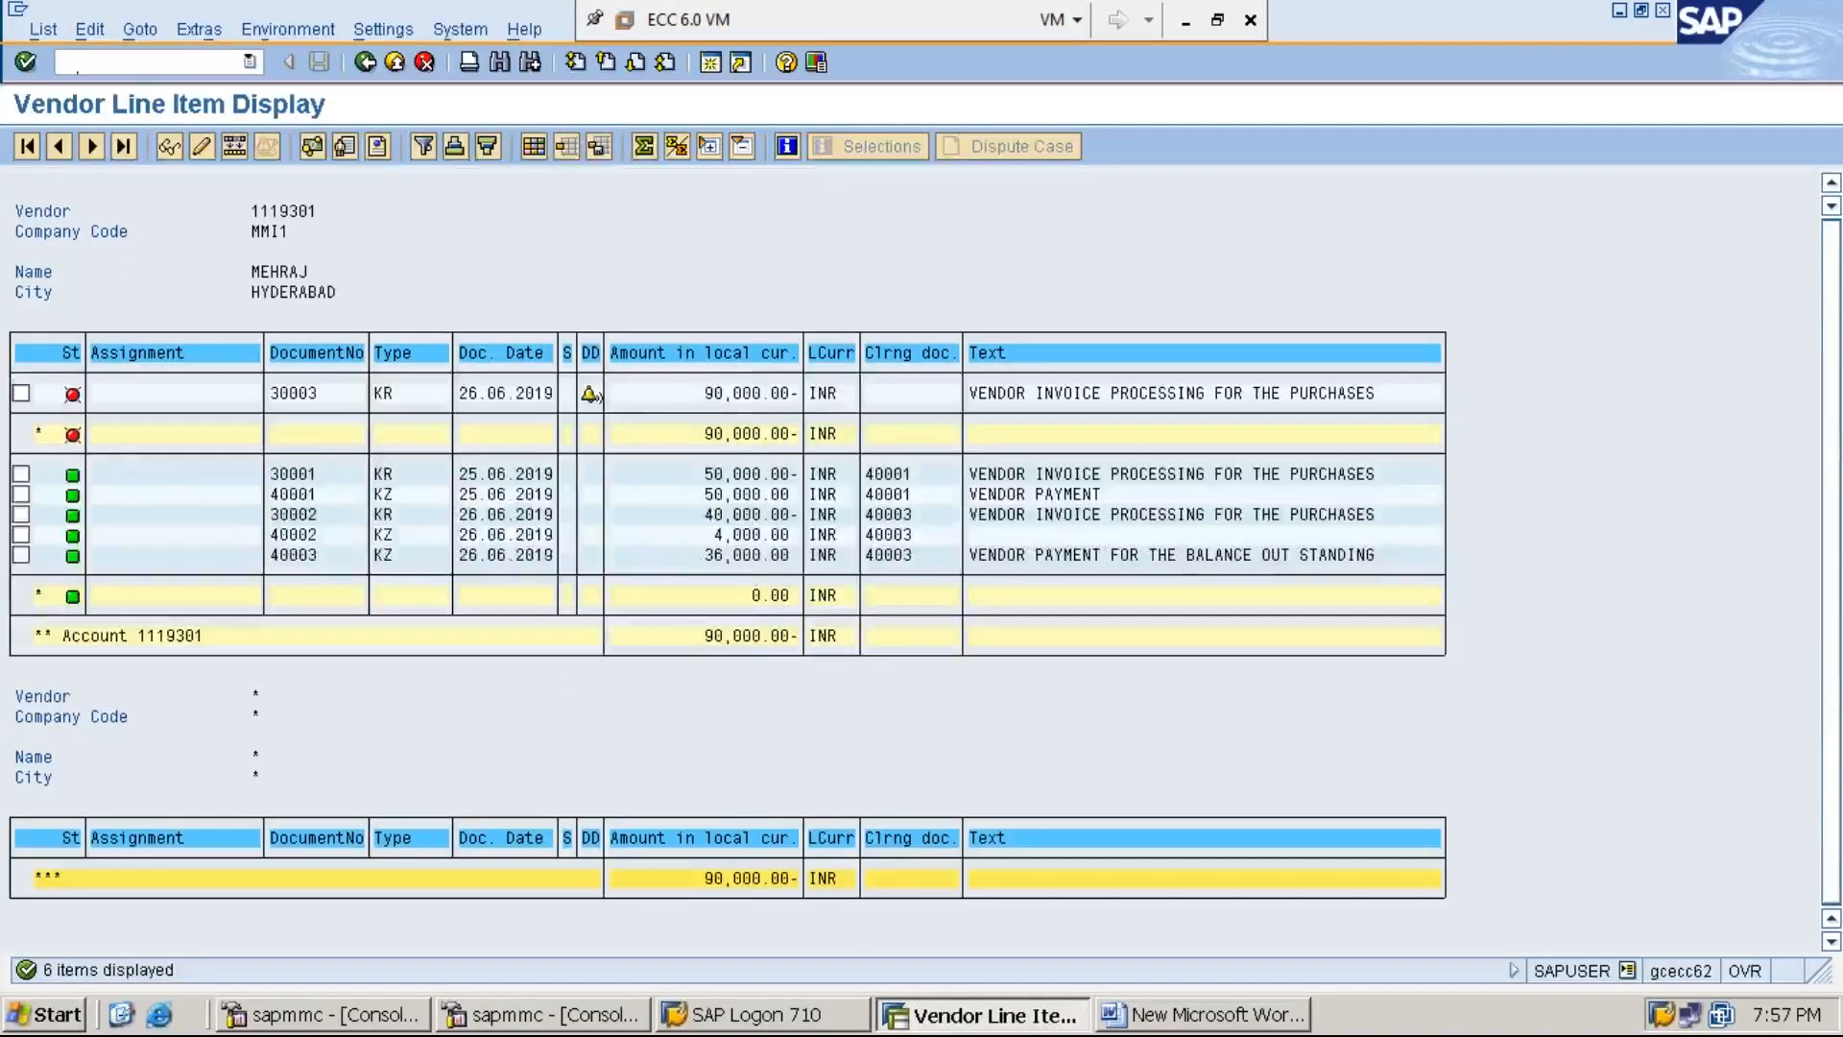
key(Return)
text(F-53)
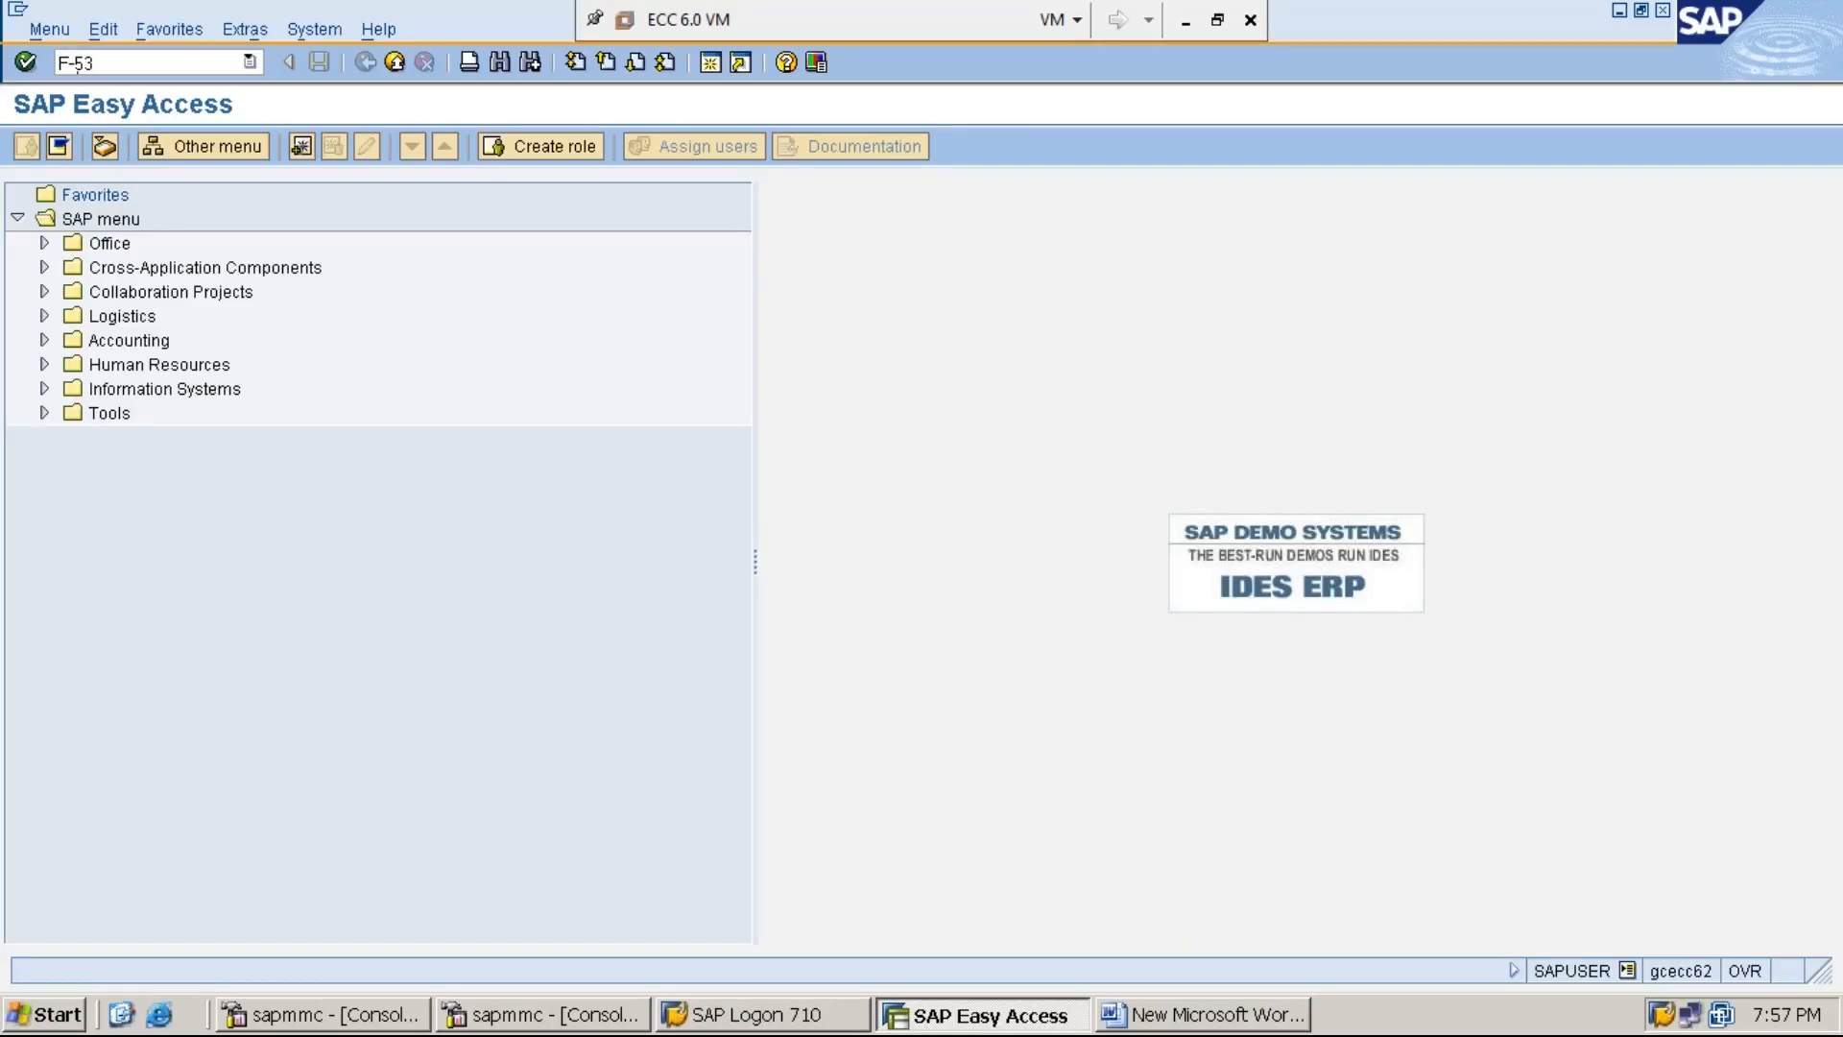
key(Return)
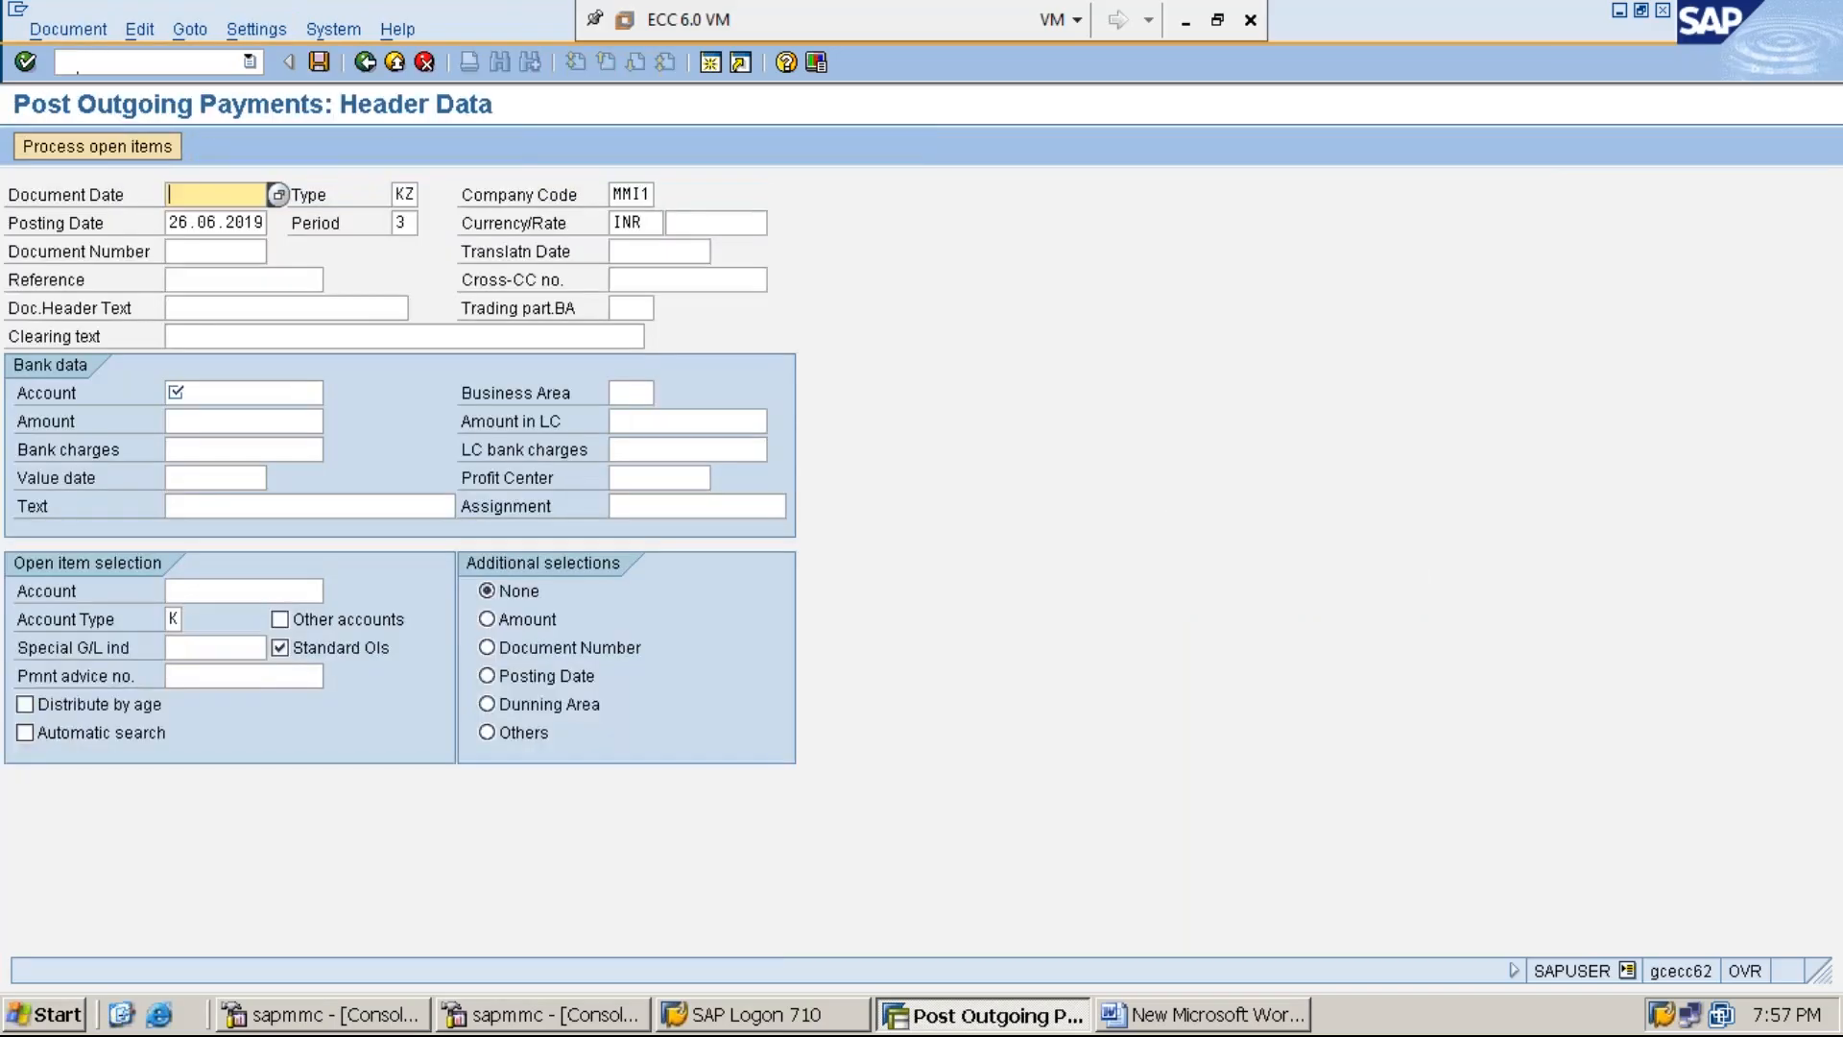
Set the outgoing payment's document date to 26.06.2019, keeping the other prefilled header values.
key(F4)
key(Return)
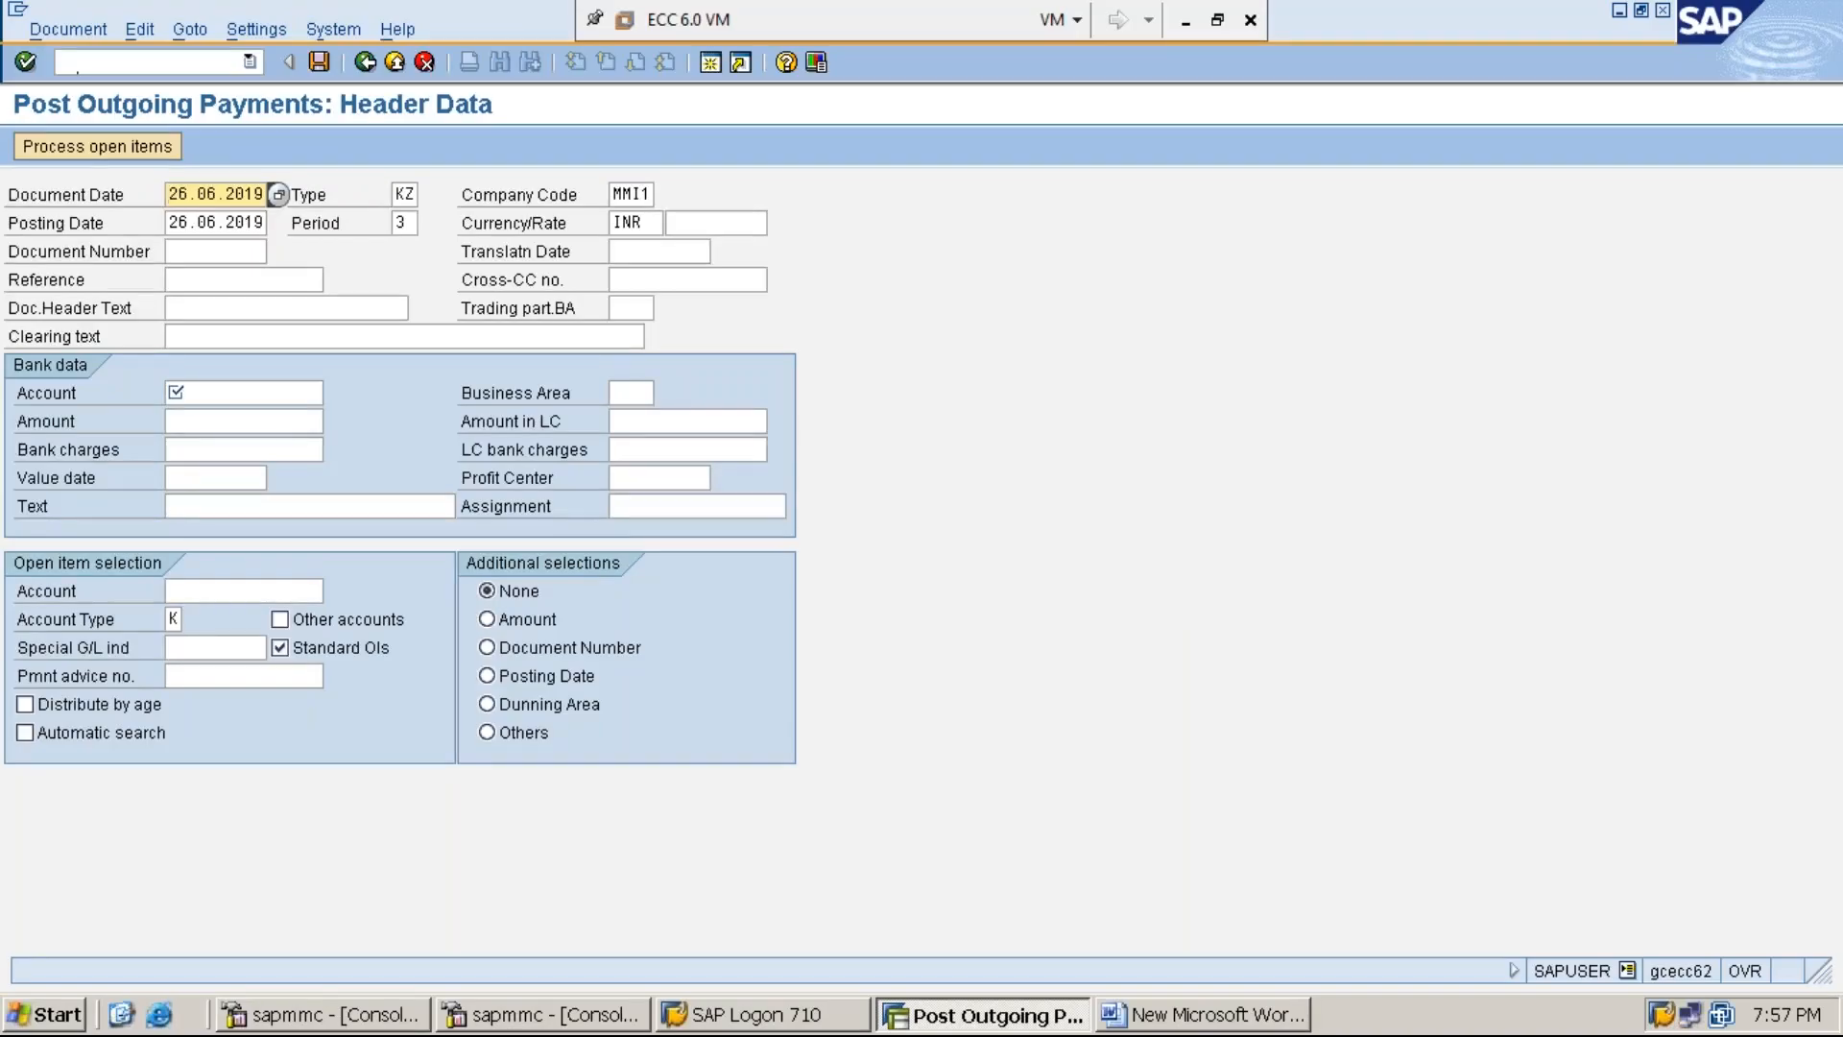
key(Tab)
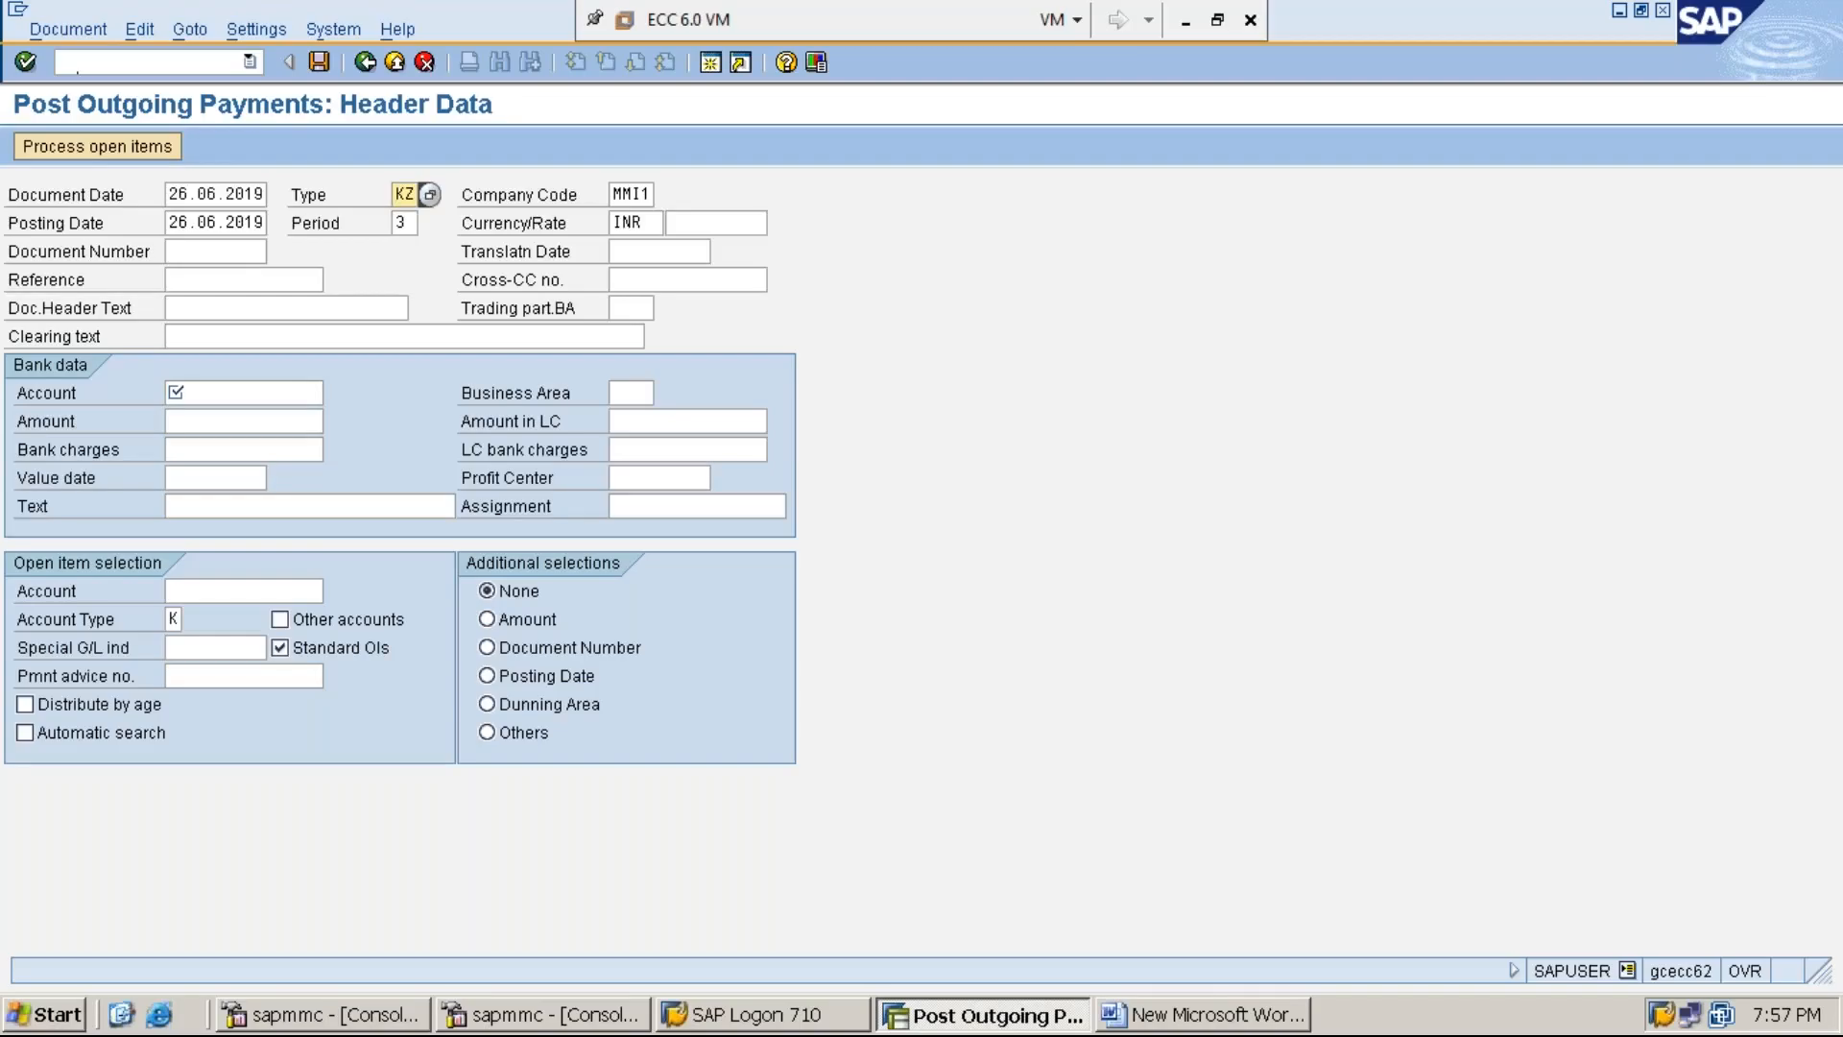
key(Tab)
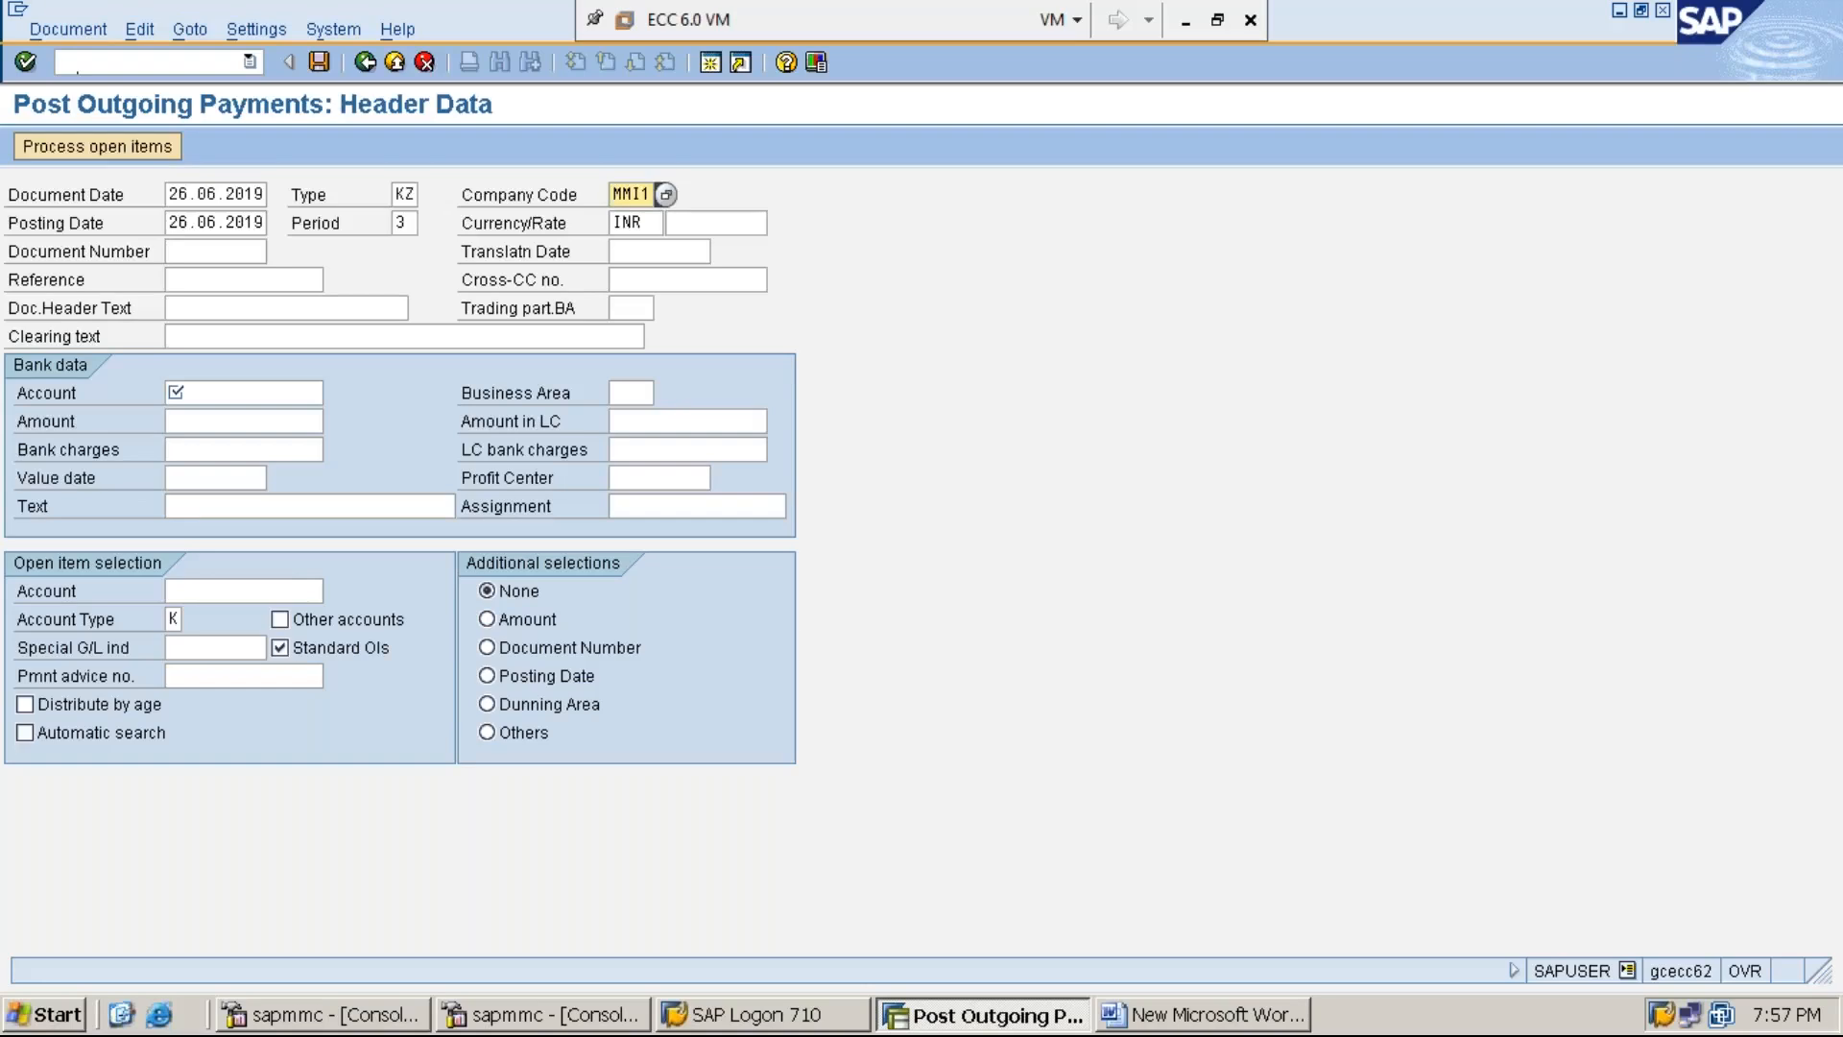
key(Tab)
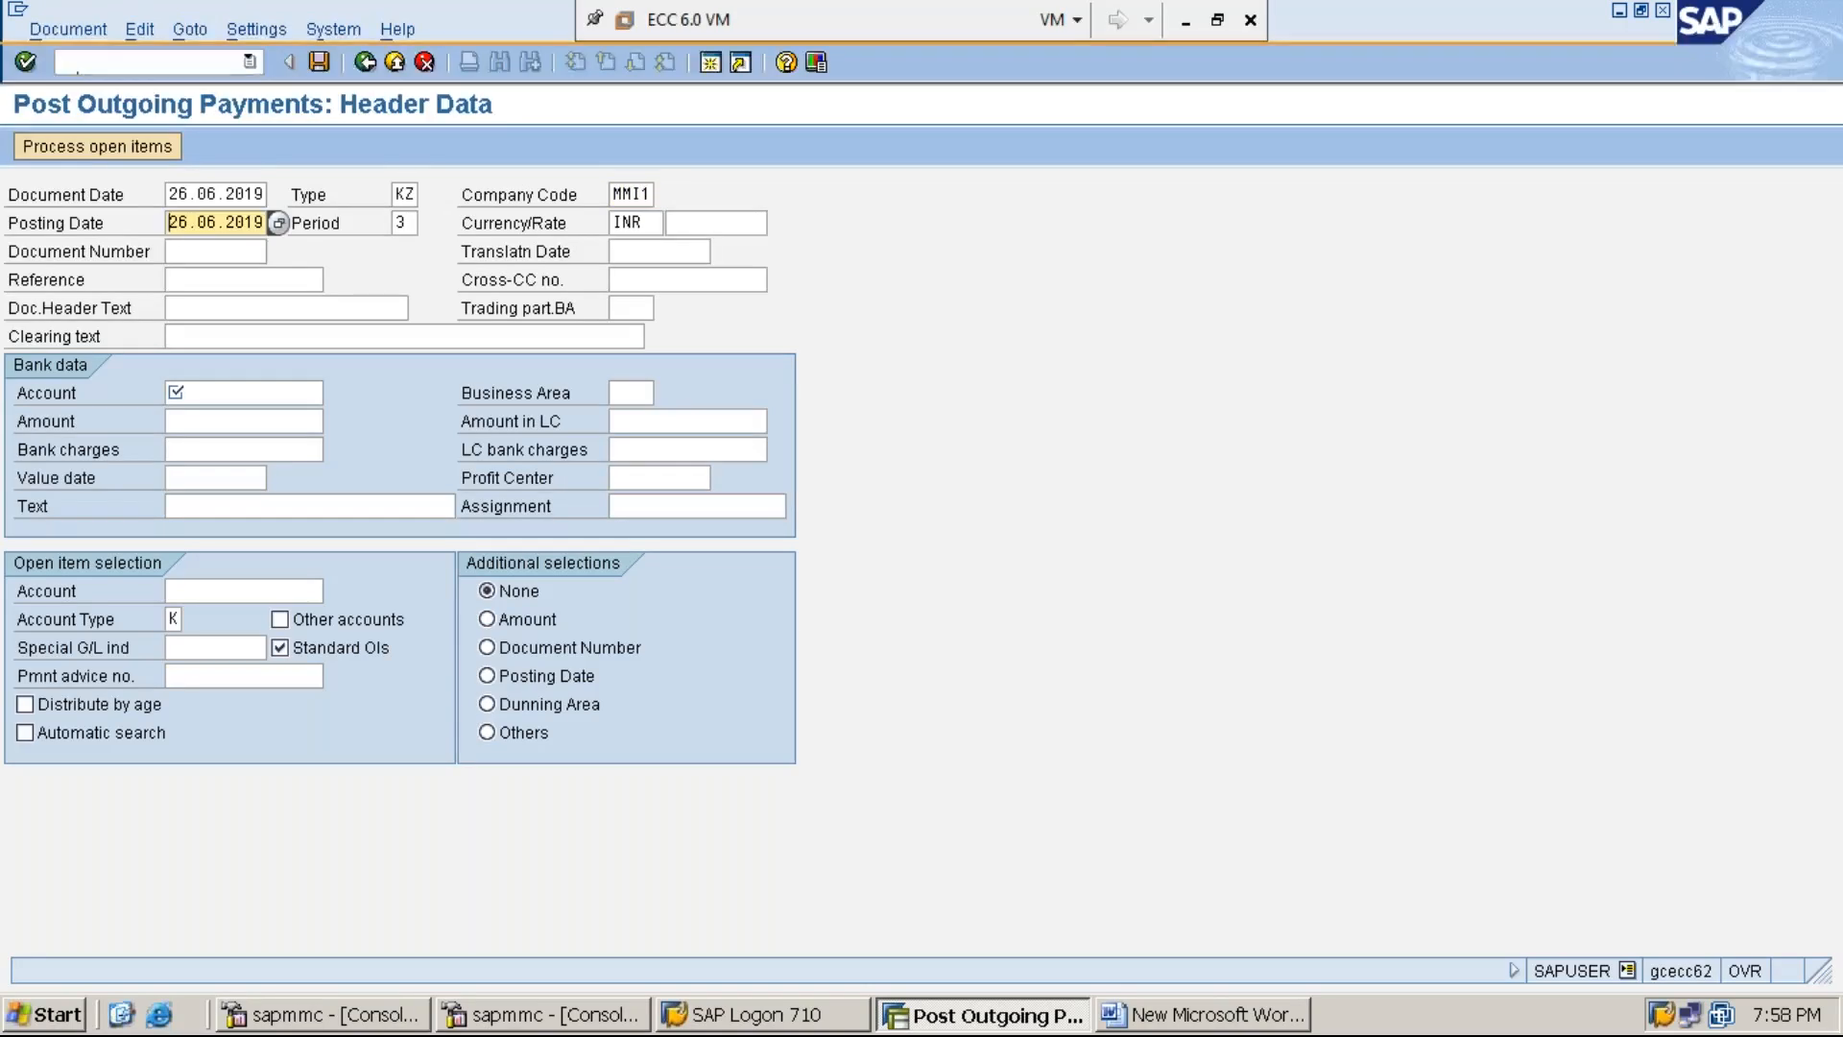
key(Tab)
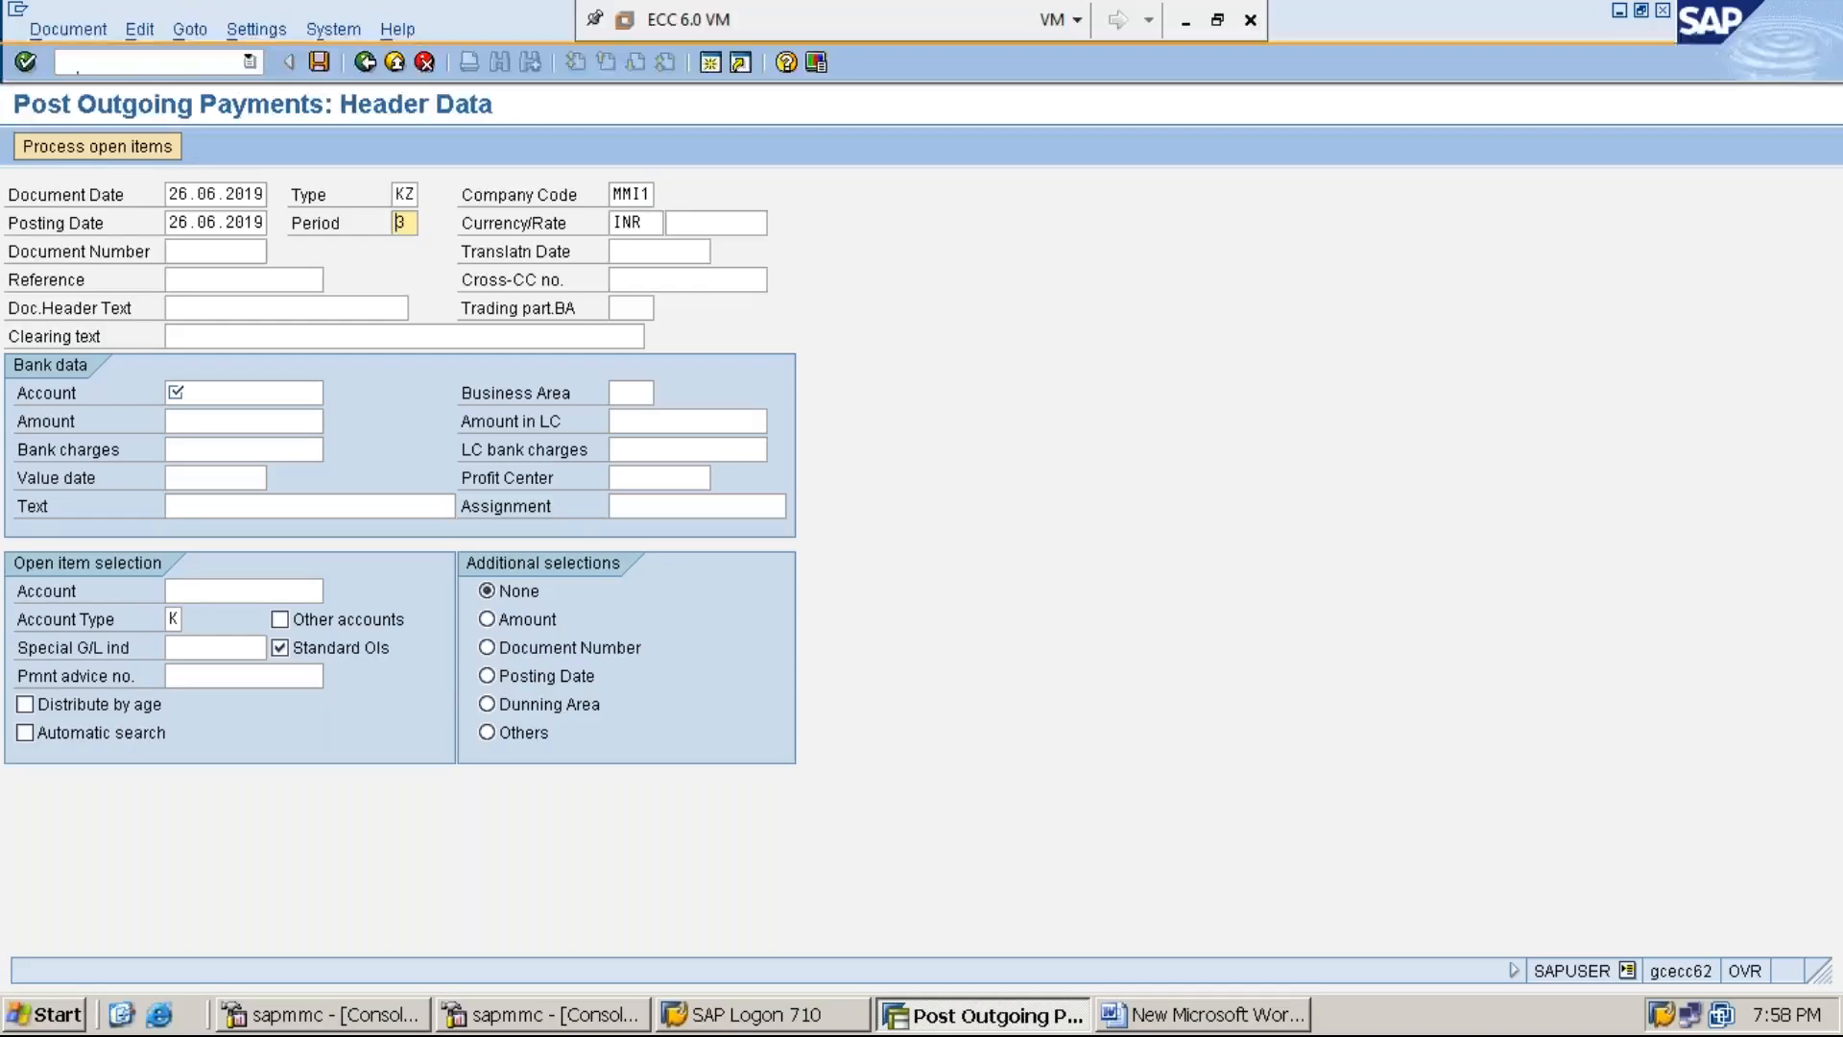
key(Tab)
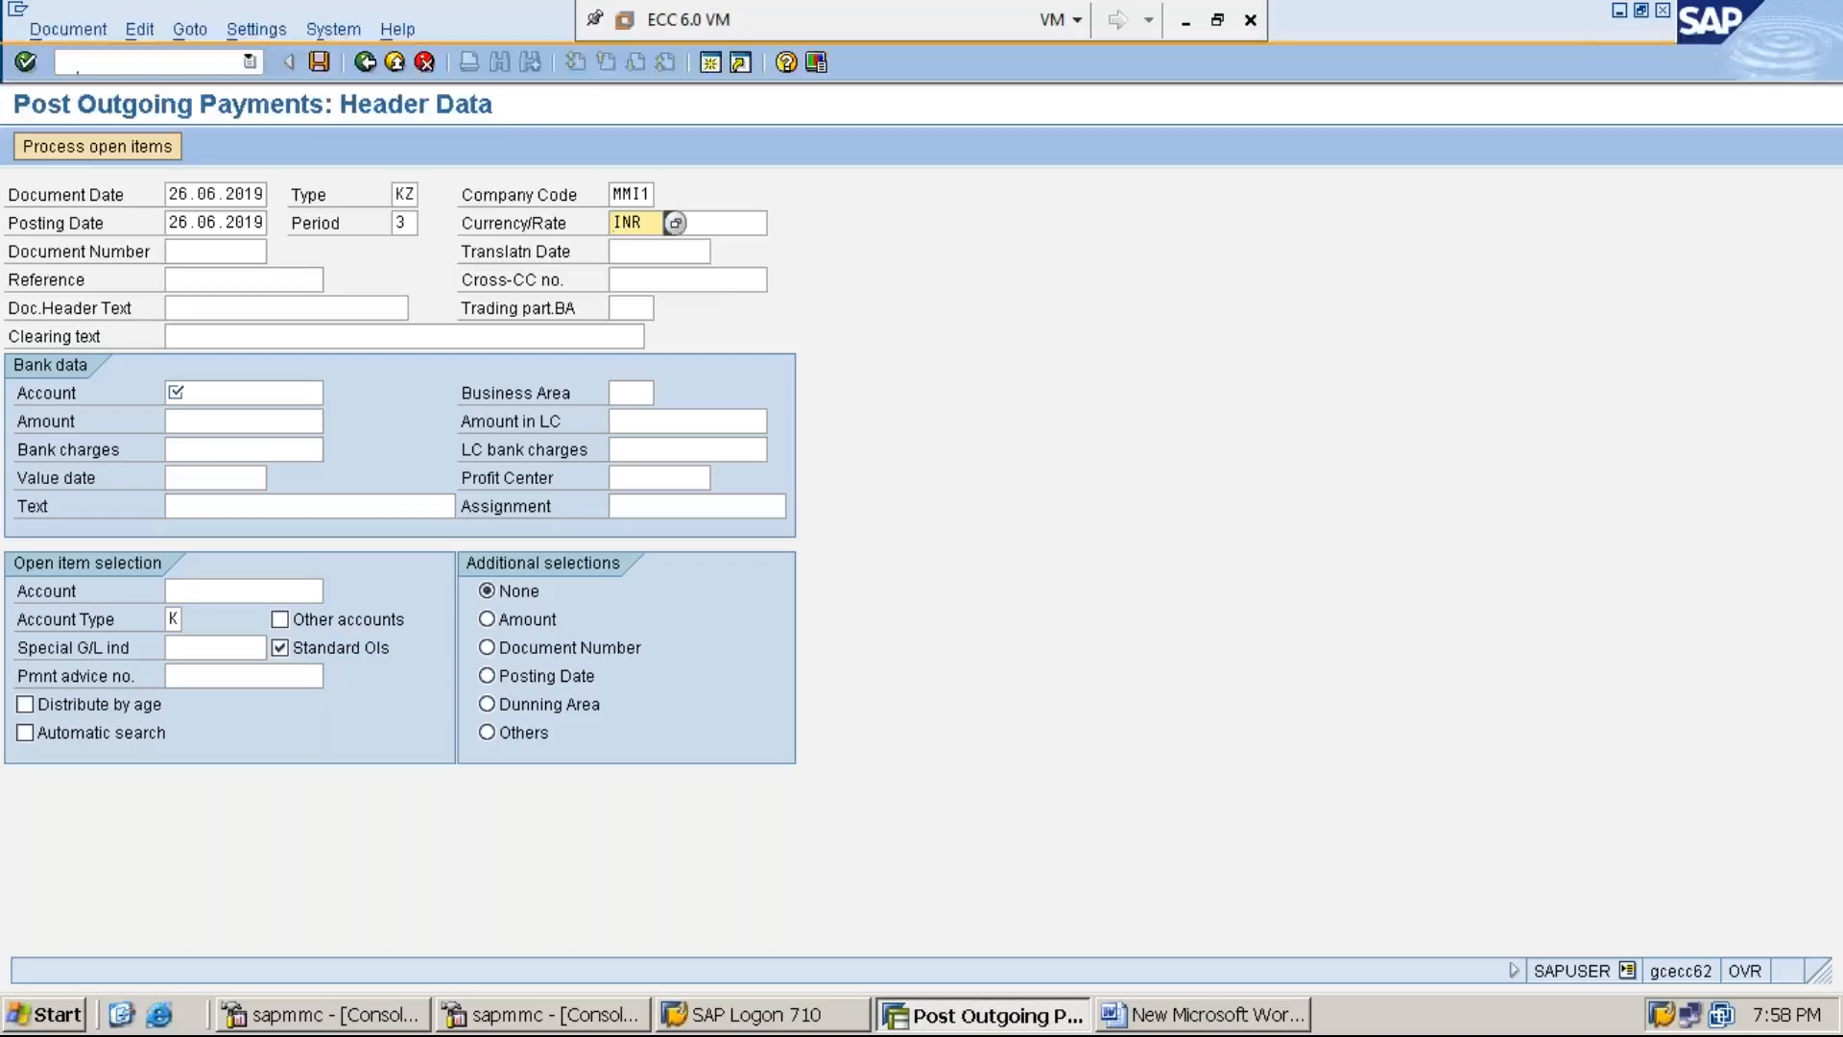
Enter the clearing text "VENDOR PAYMENT UNDER RESIDUAL METHOD" in the payment header.
key(Tab)
key(Tab)
key(Tab)
key(Tab)
key(Tab)
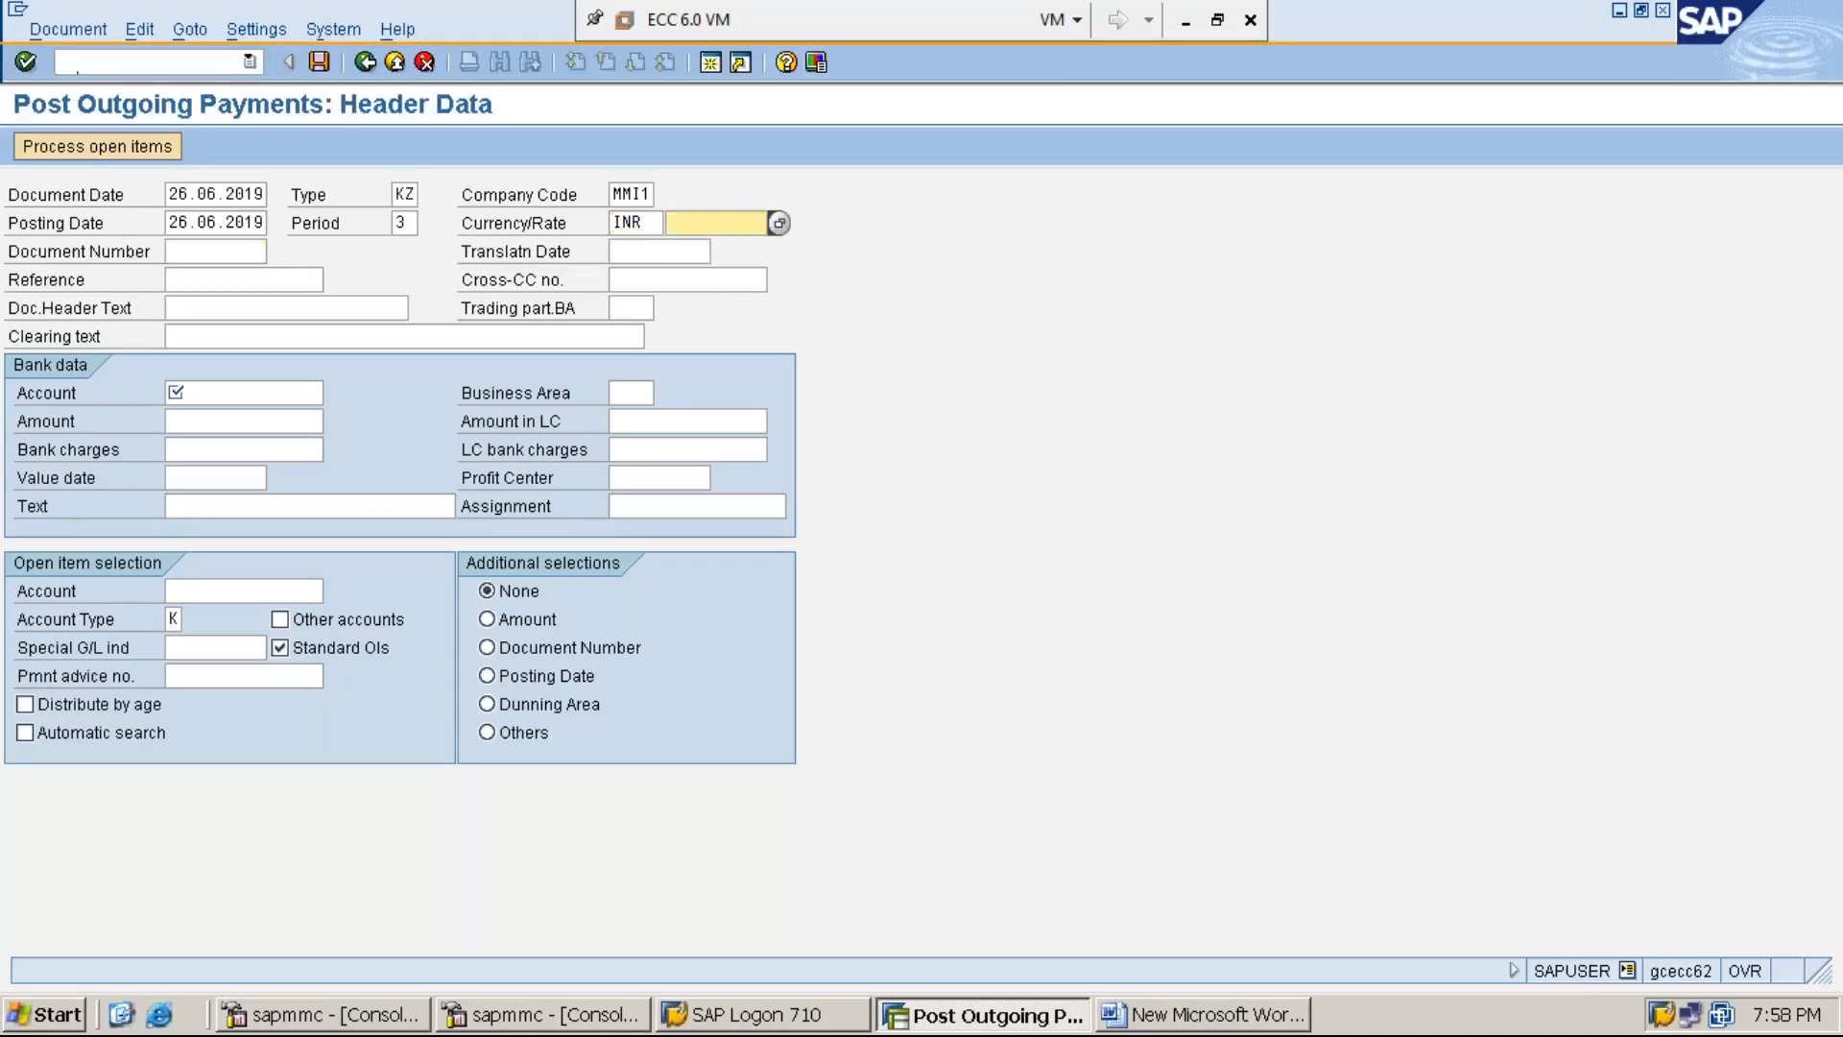
key(Tab)
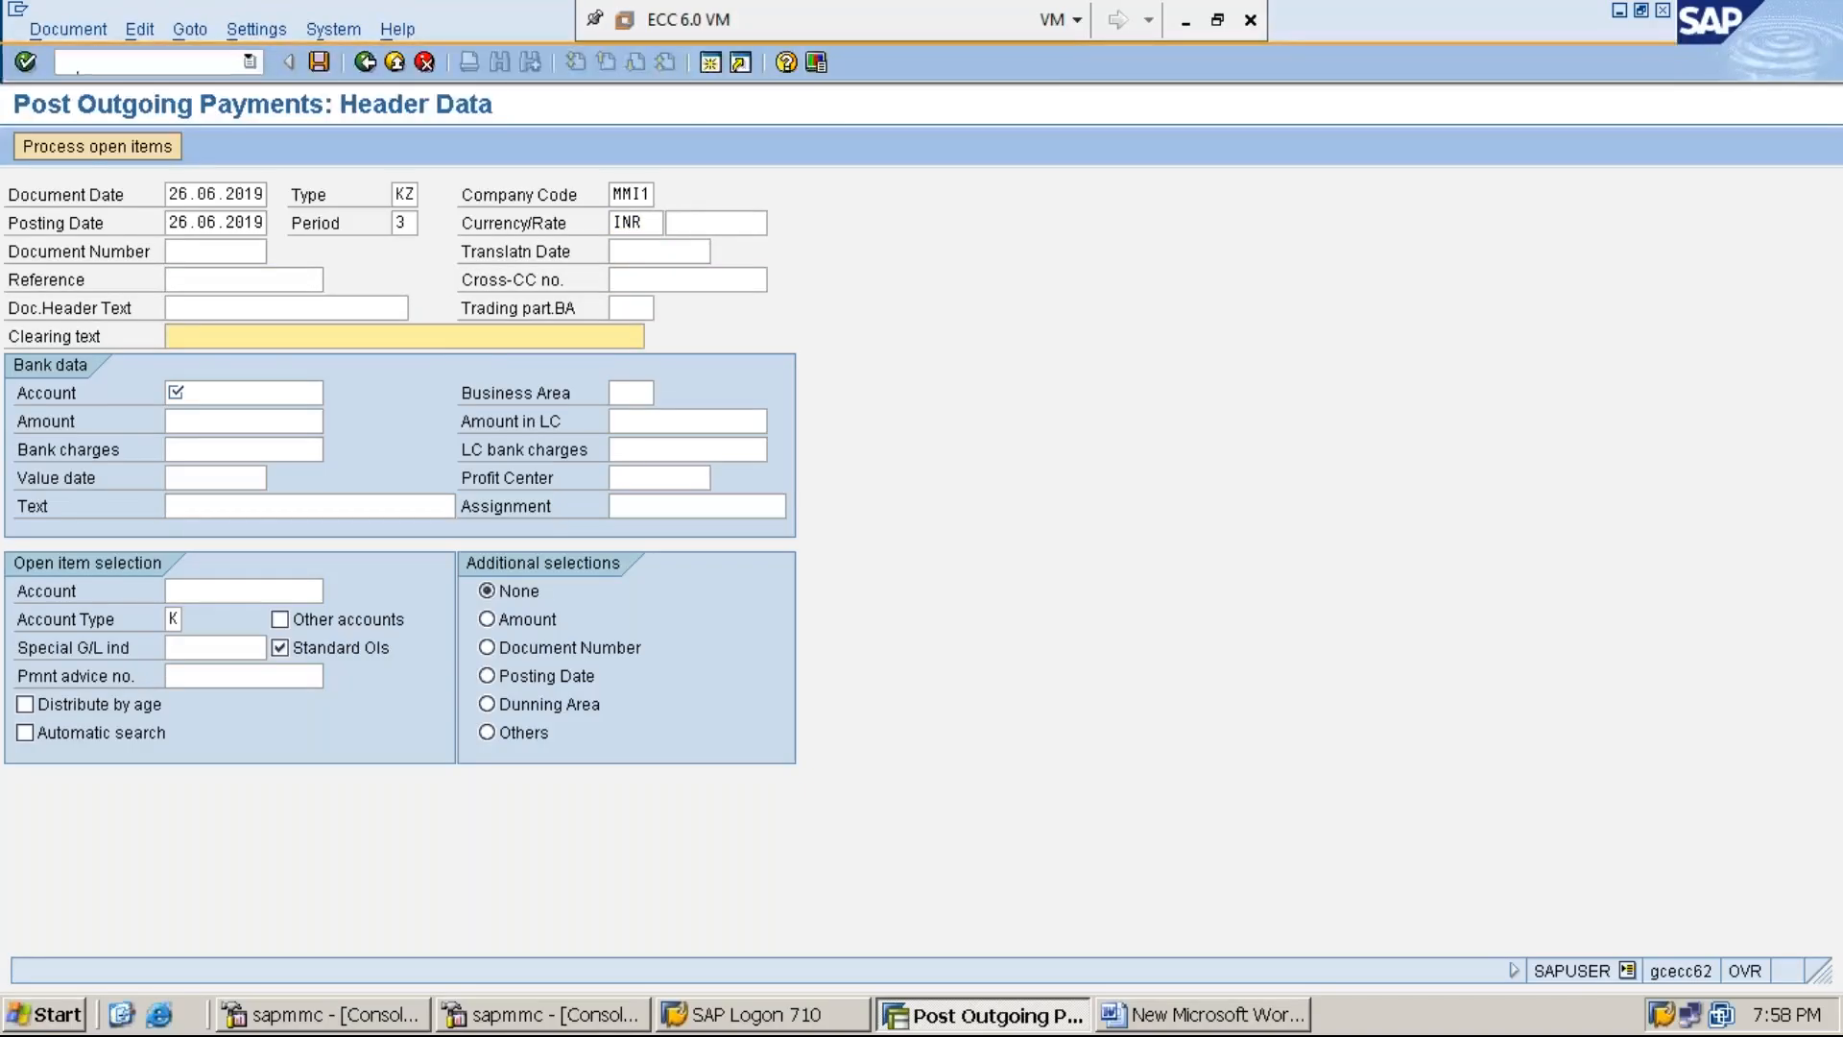
text(V)
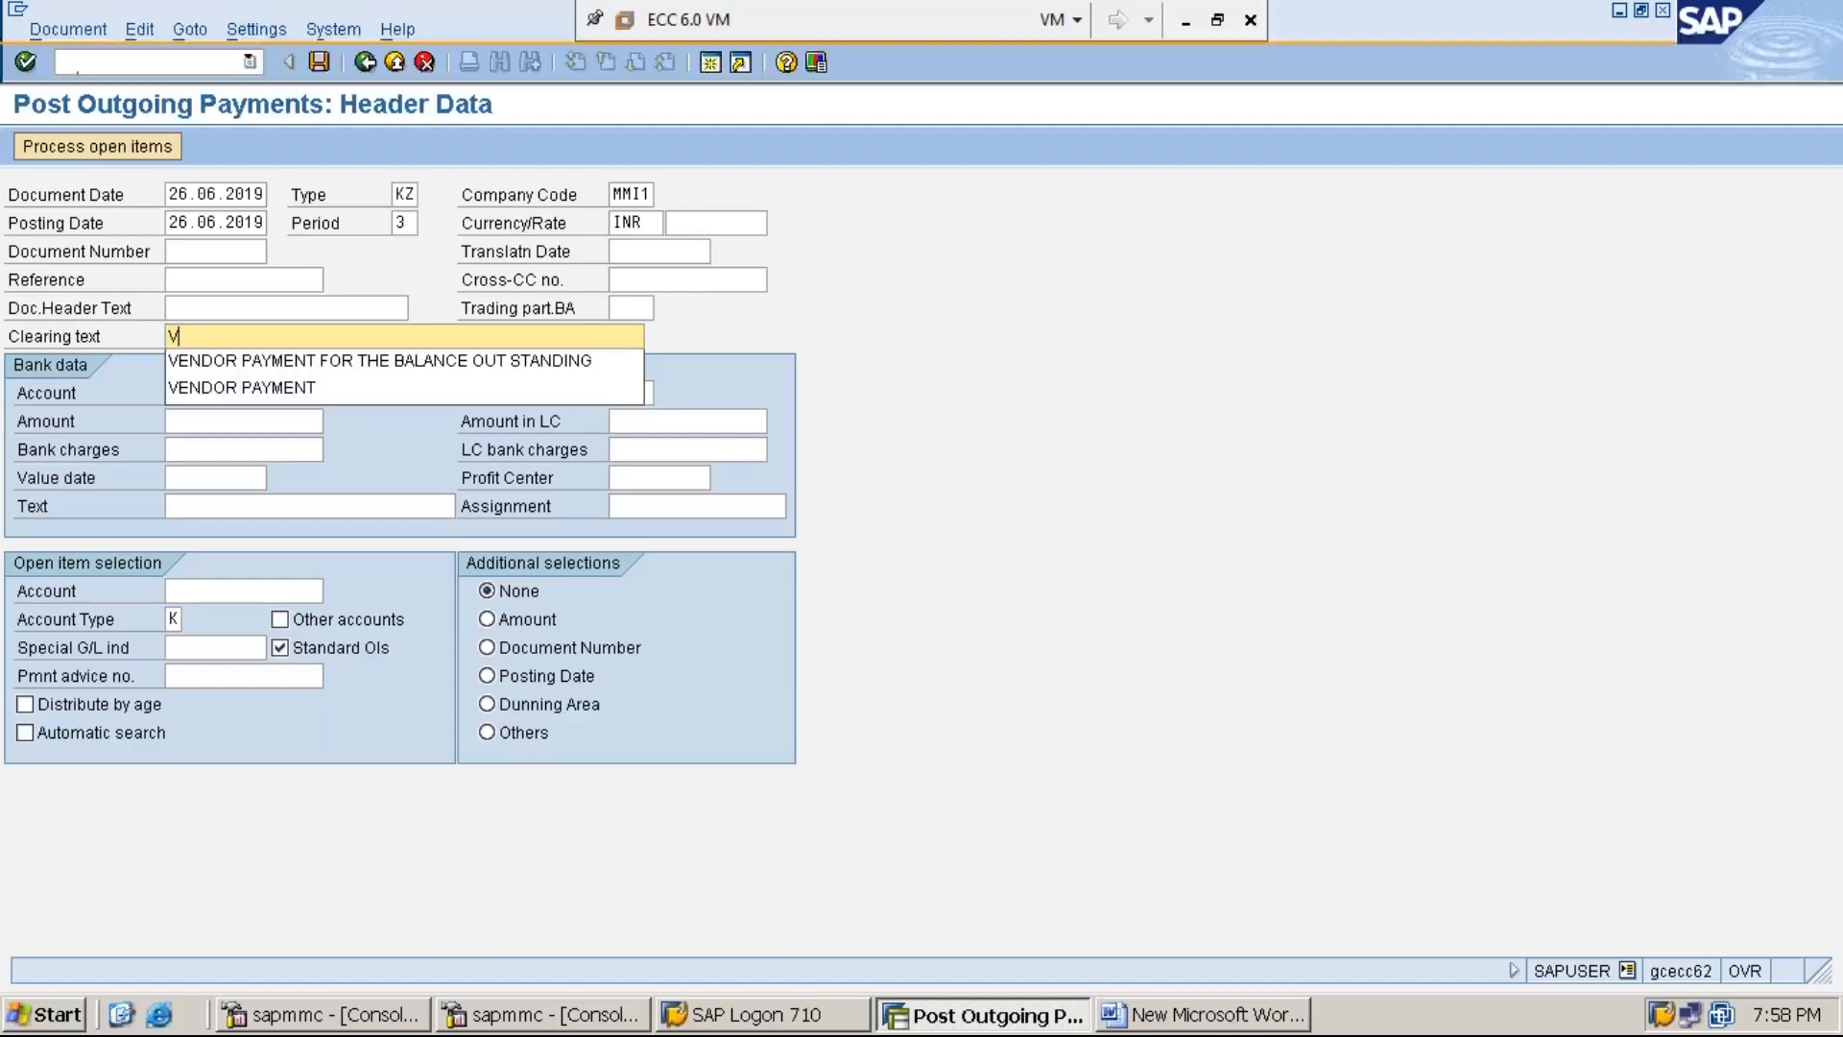
key(Down)
key(Down)
key(Return)
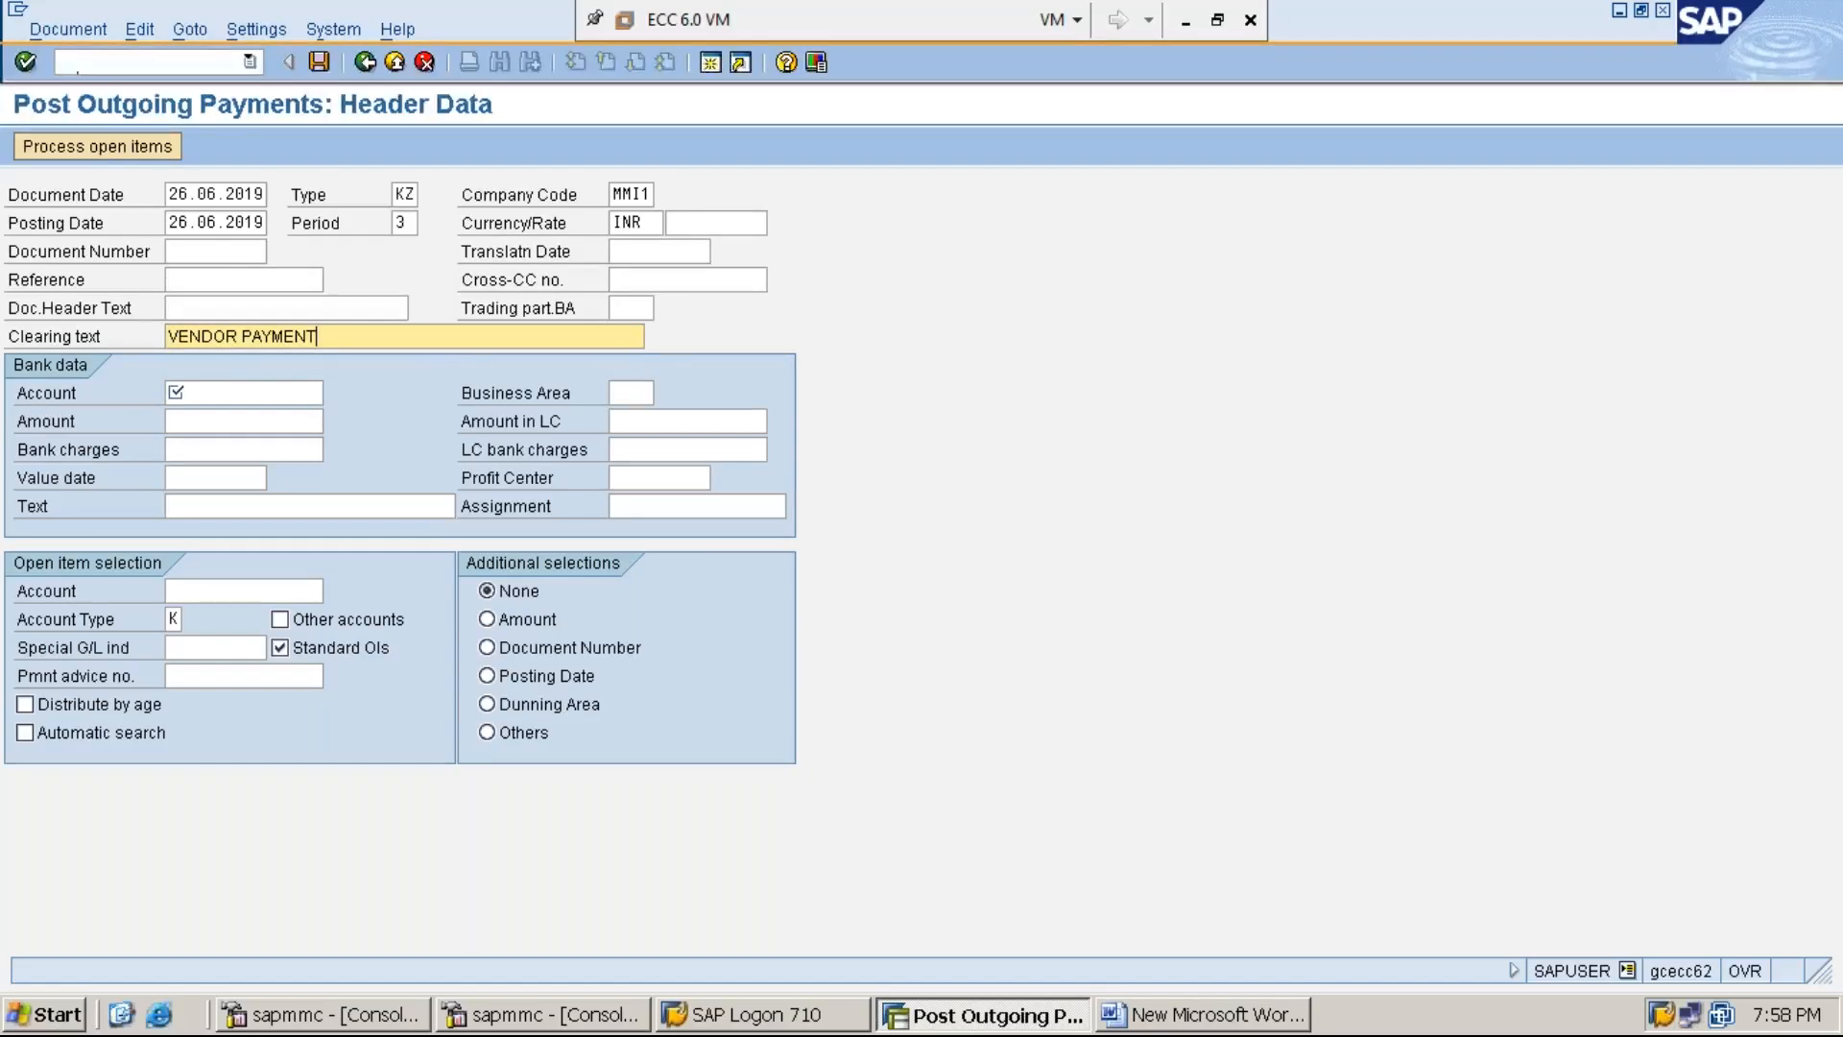
text(UNDER RESIDUAL METHOD)
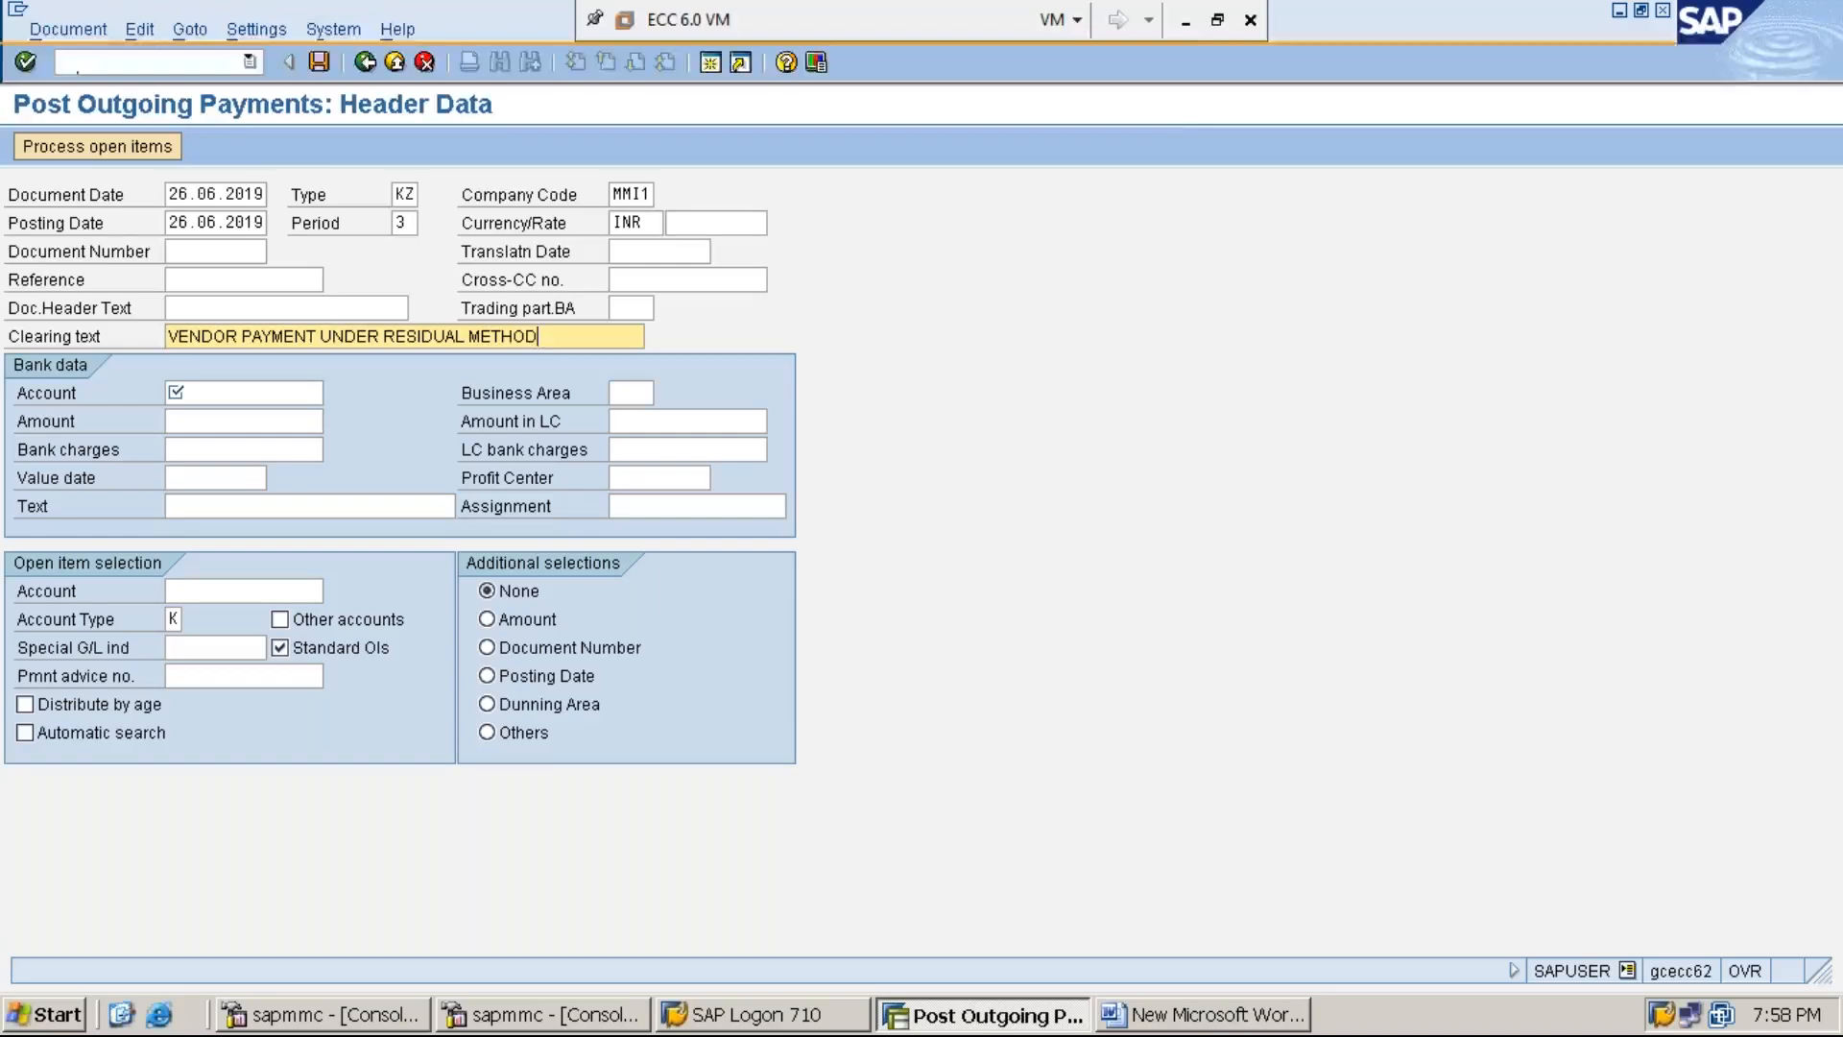
click(1185, 21)
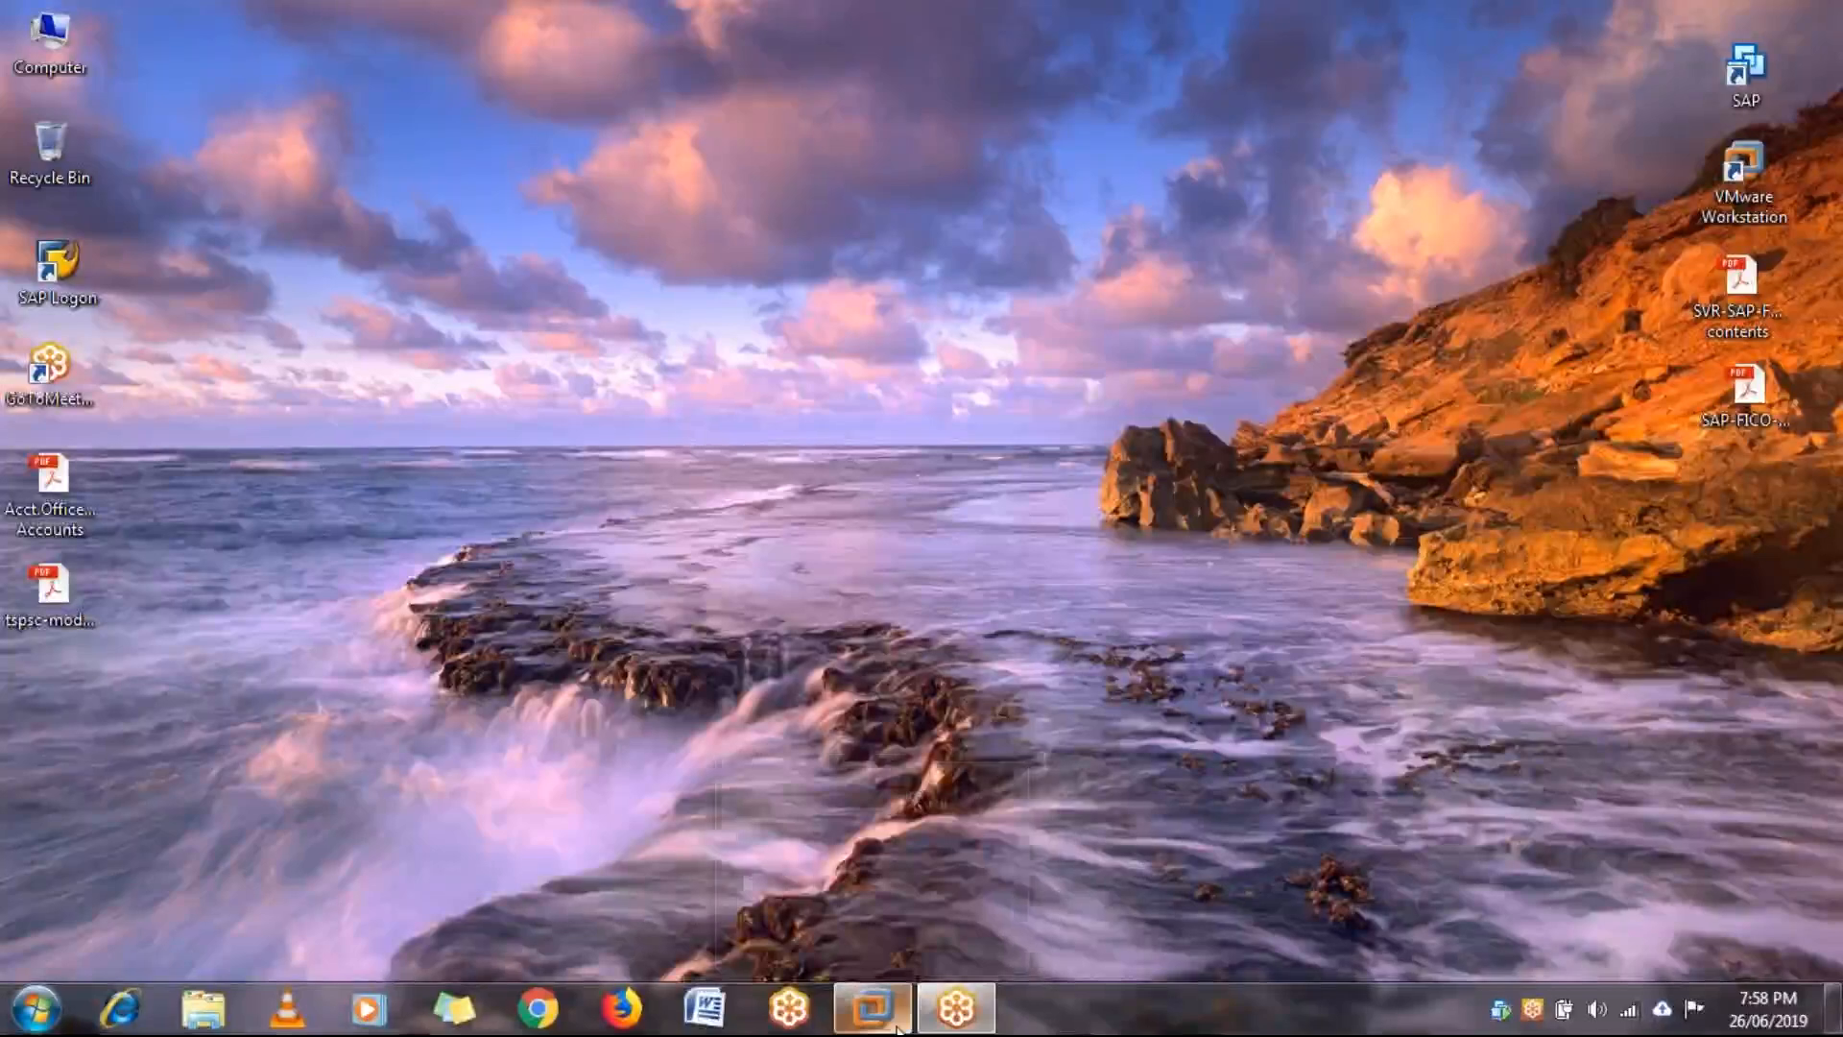
mouse_move(870, 1008)
click(934, 905)
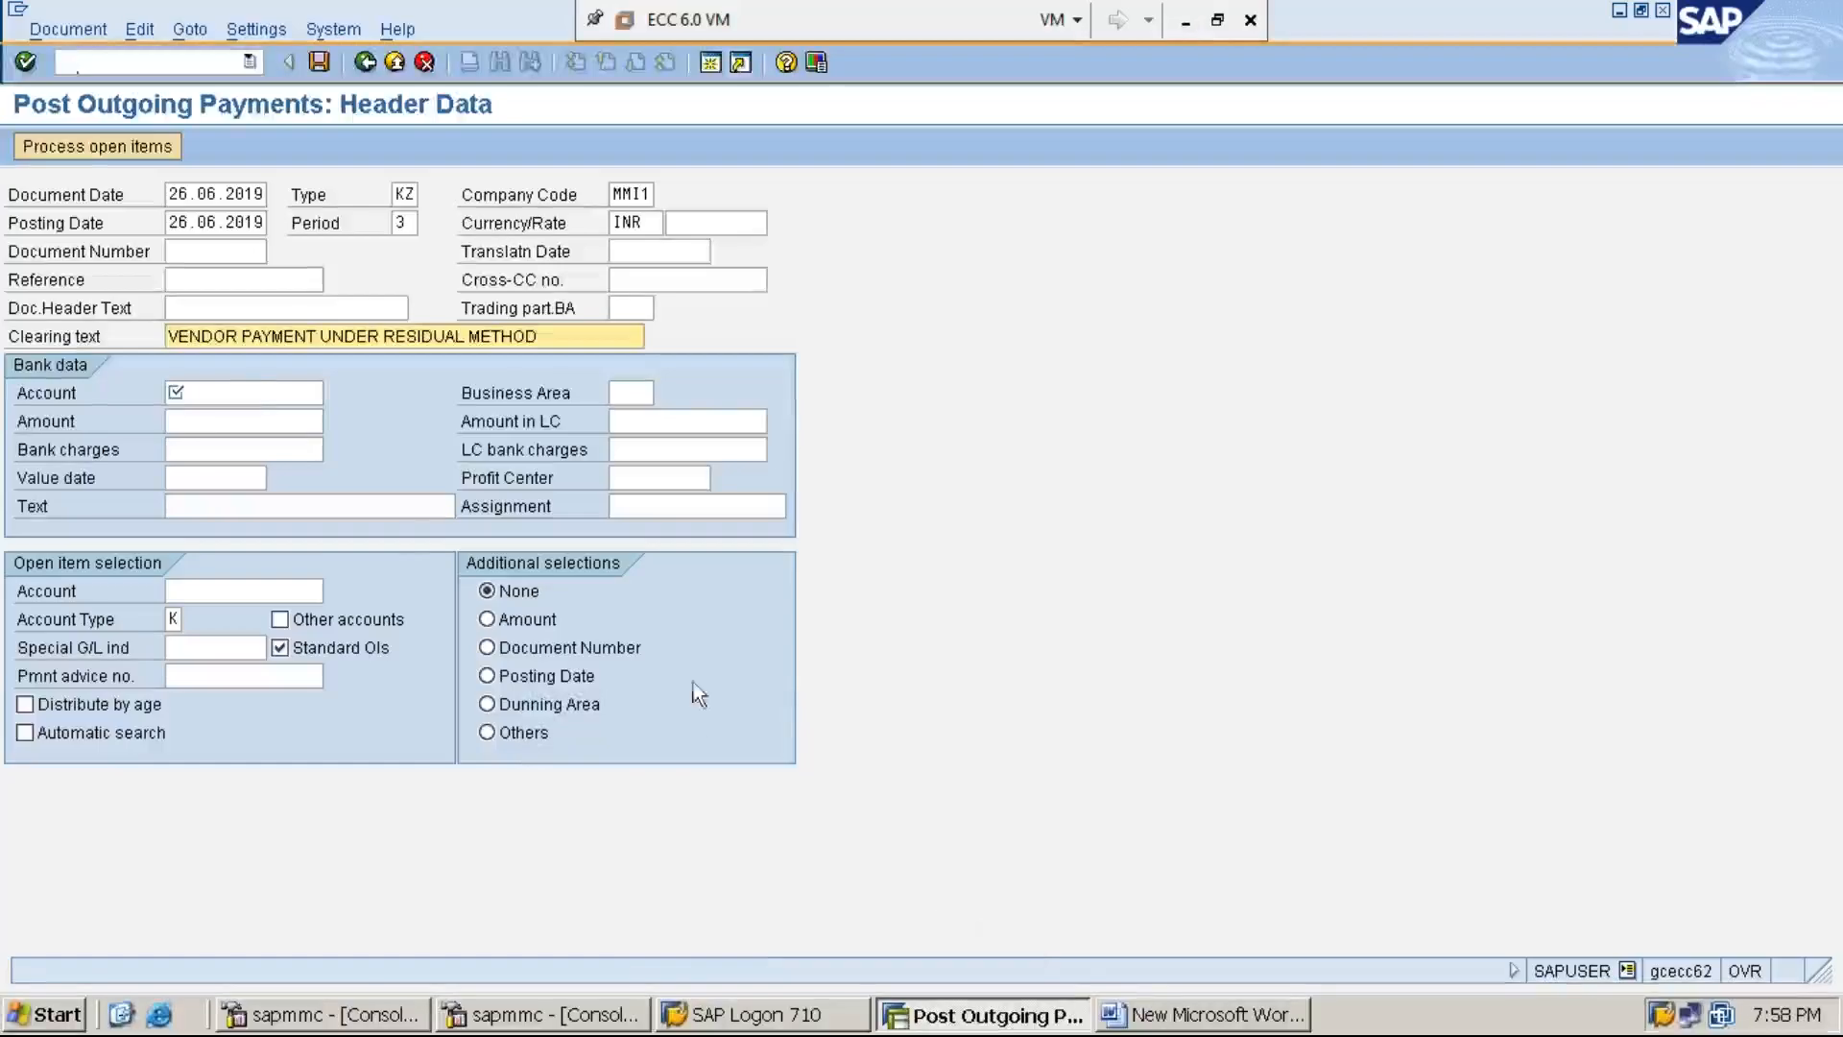
Fill in the bank data with the cash account and an amount of 87000.
click(260, 393)
text(1)
key(Down)
key(Return)
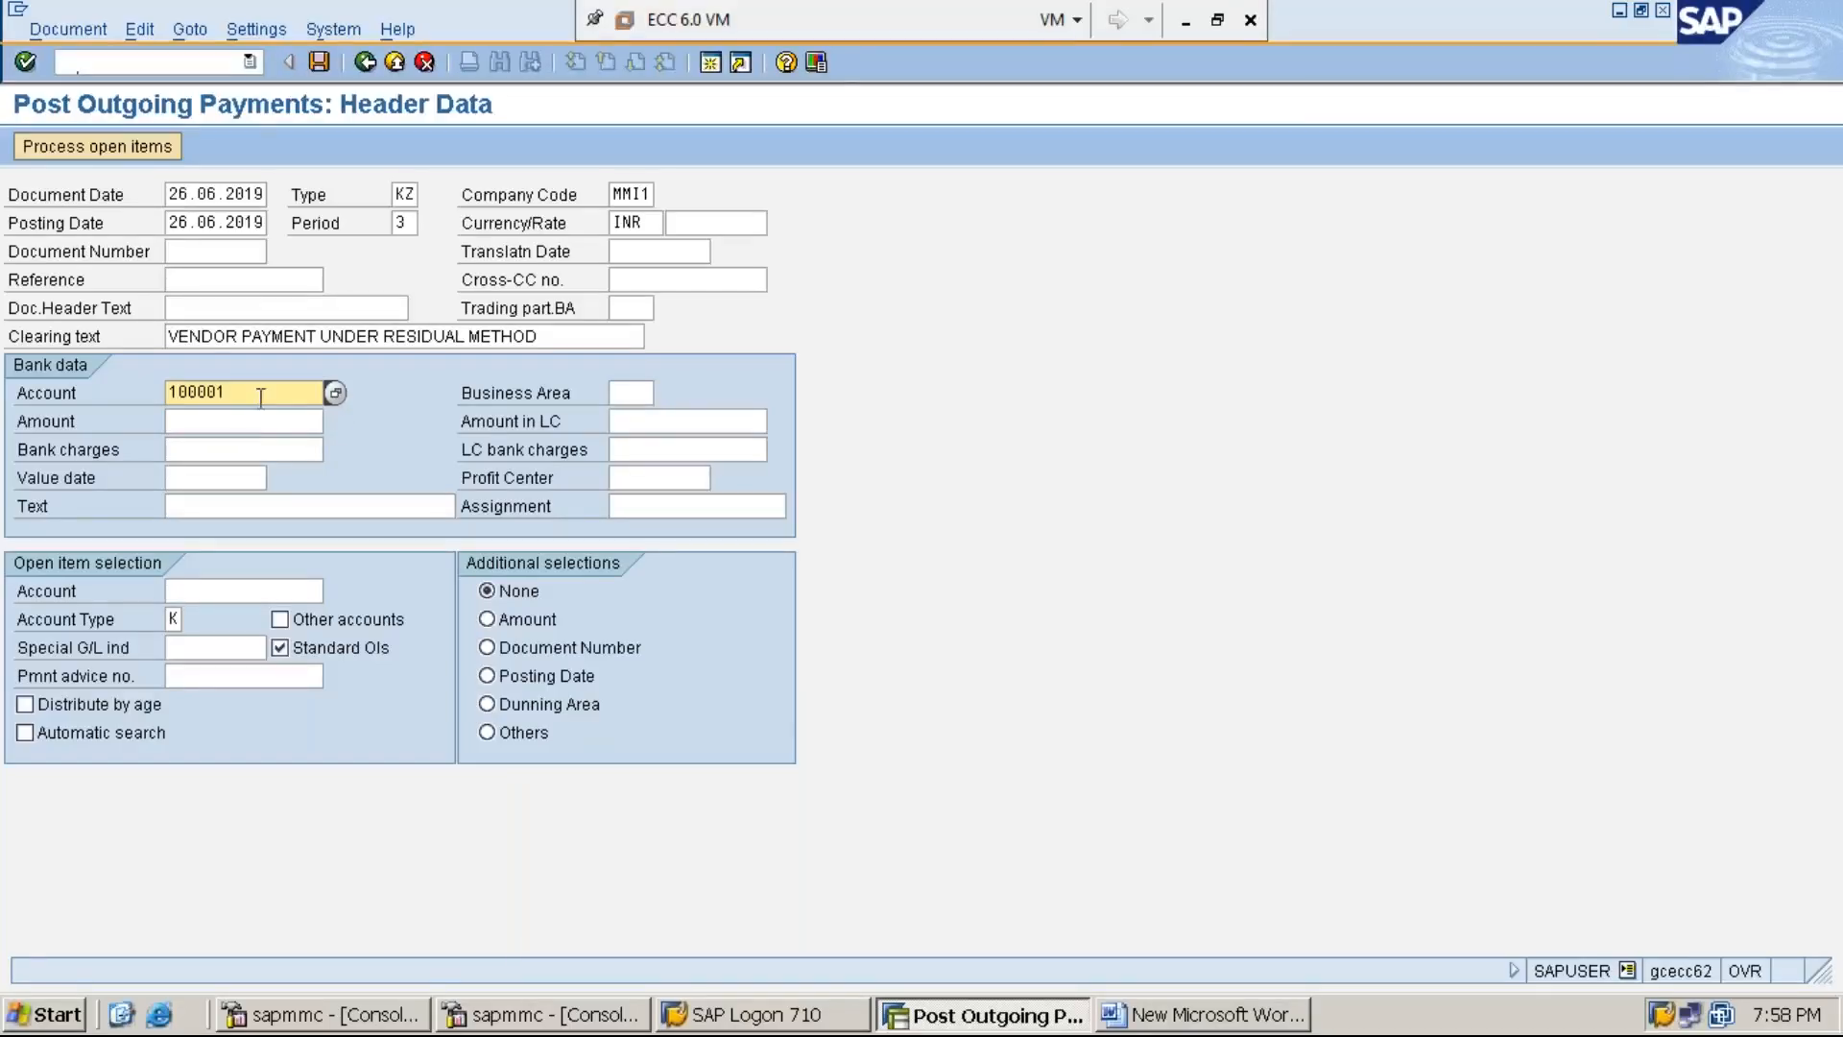
click(269, 422)
text(87)
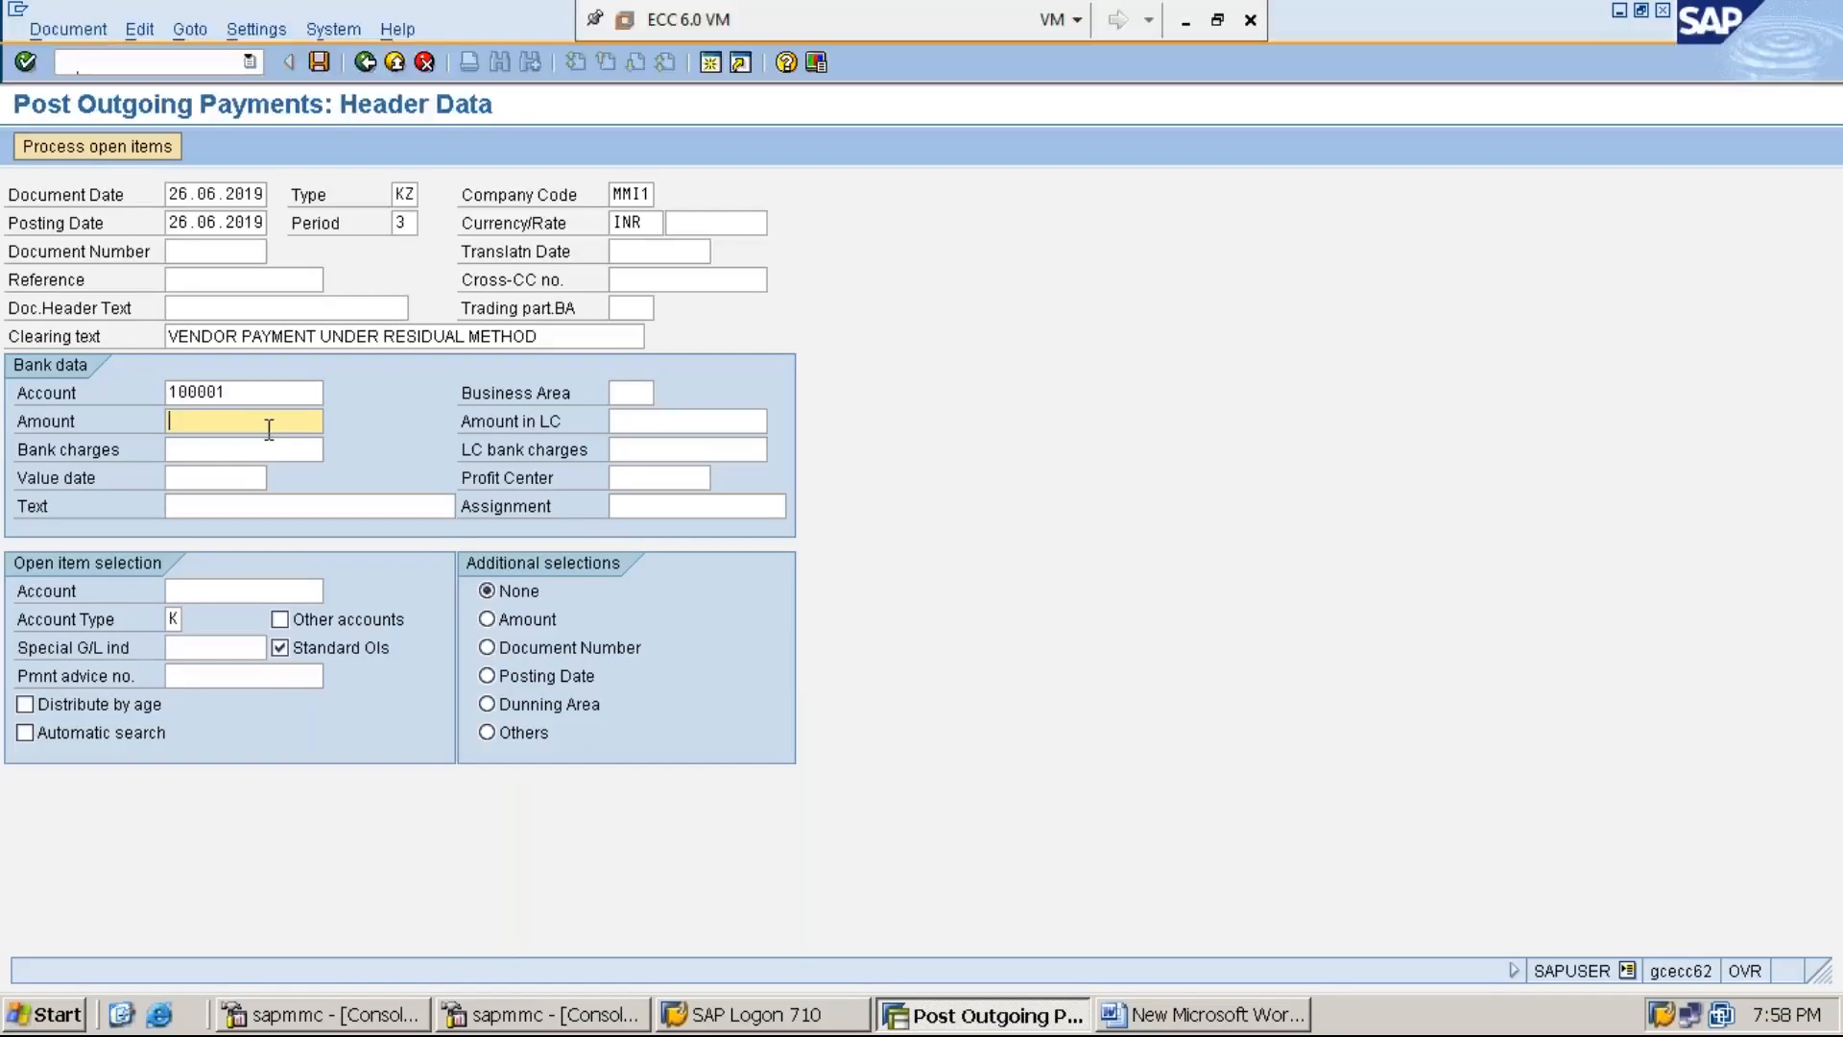
text(000)
Copy the clearing text "VENDOR PAYMENT UNDER RESIDUAL METHOD" into the bank data's text field.
click(571, 336)
key(shift+Home)
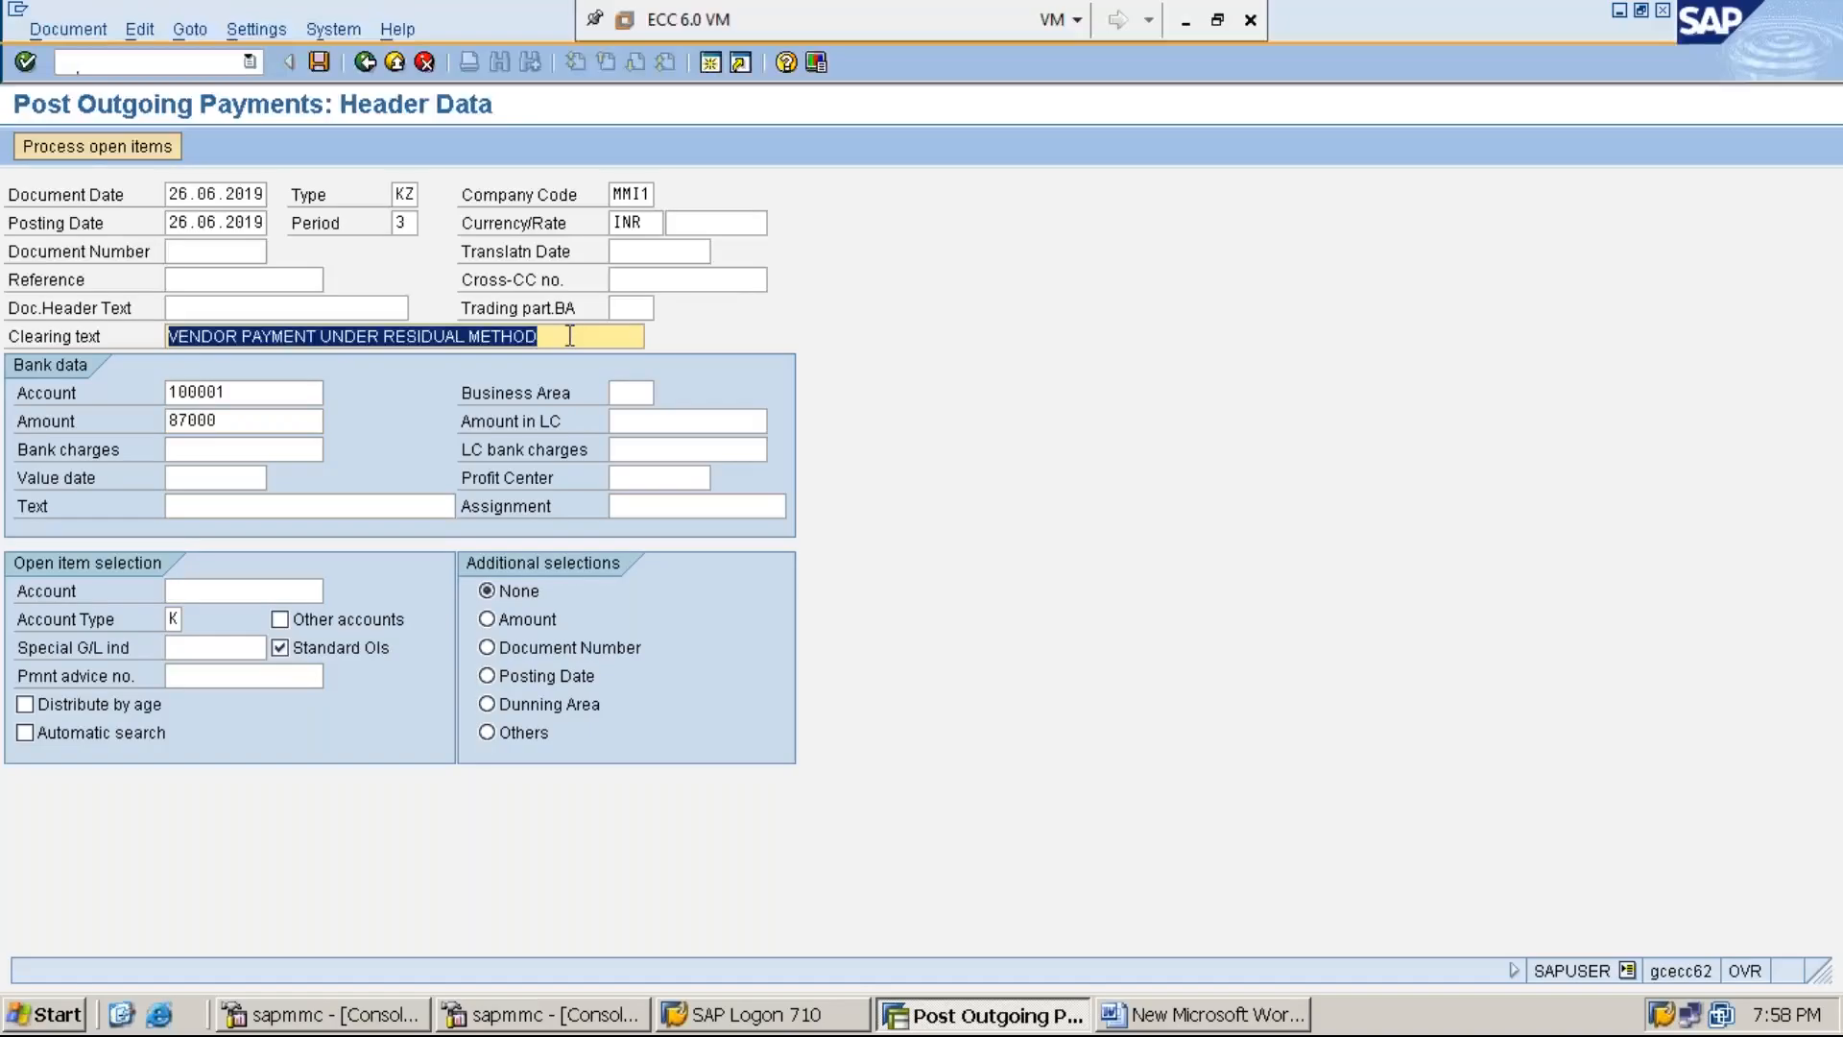
key(ctrl+c)
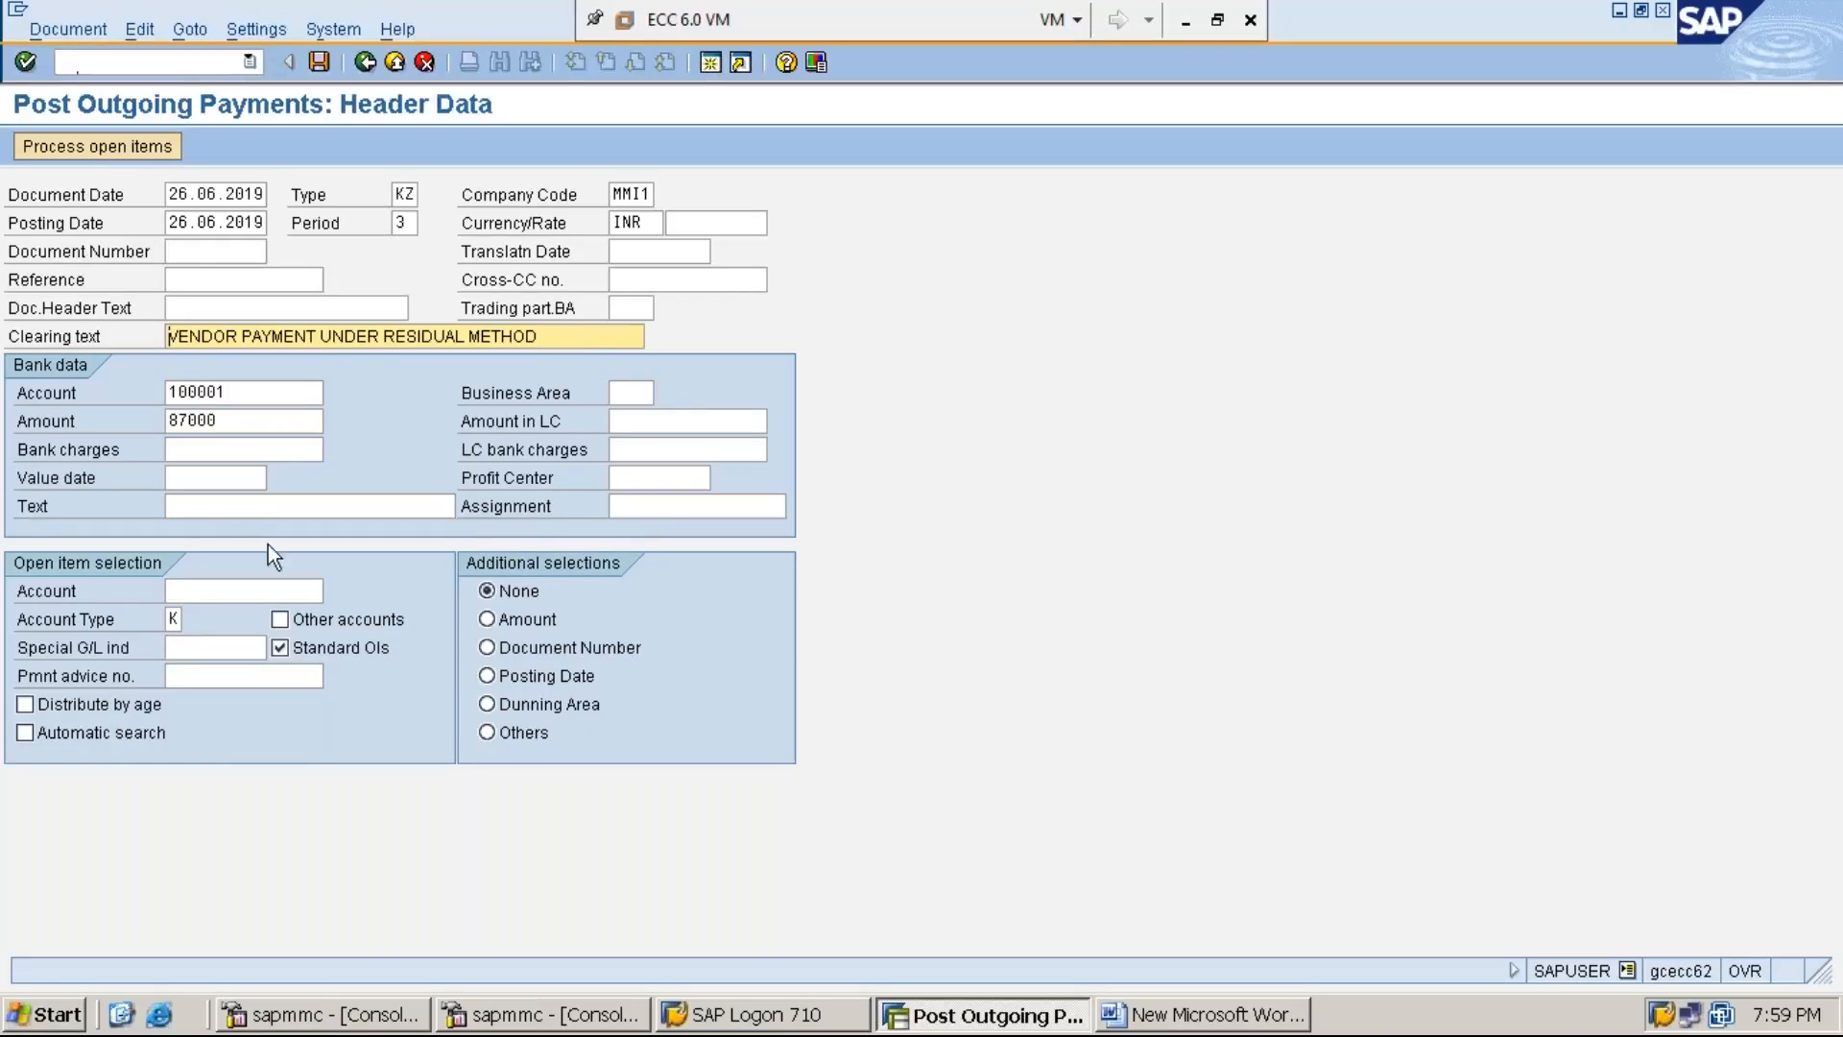
click(253, 509)
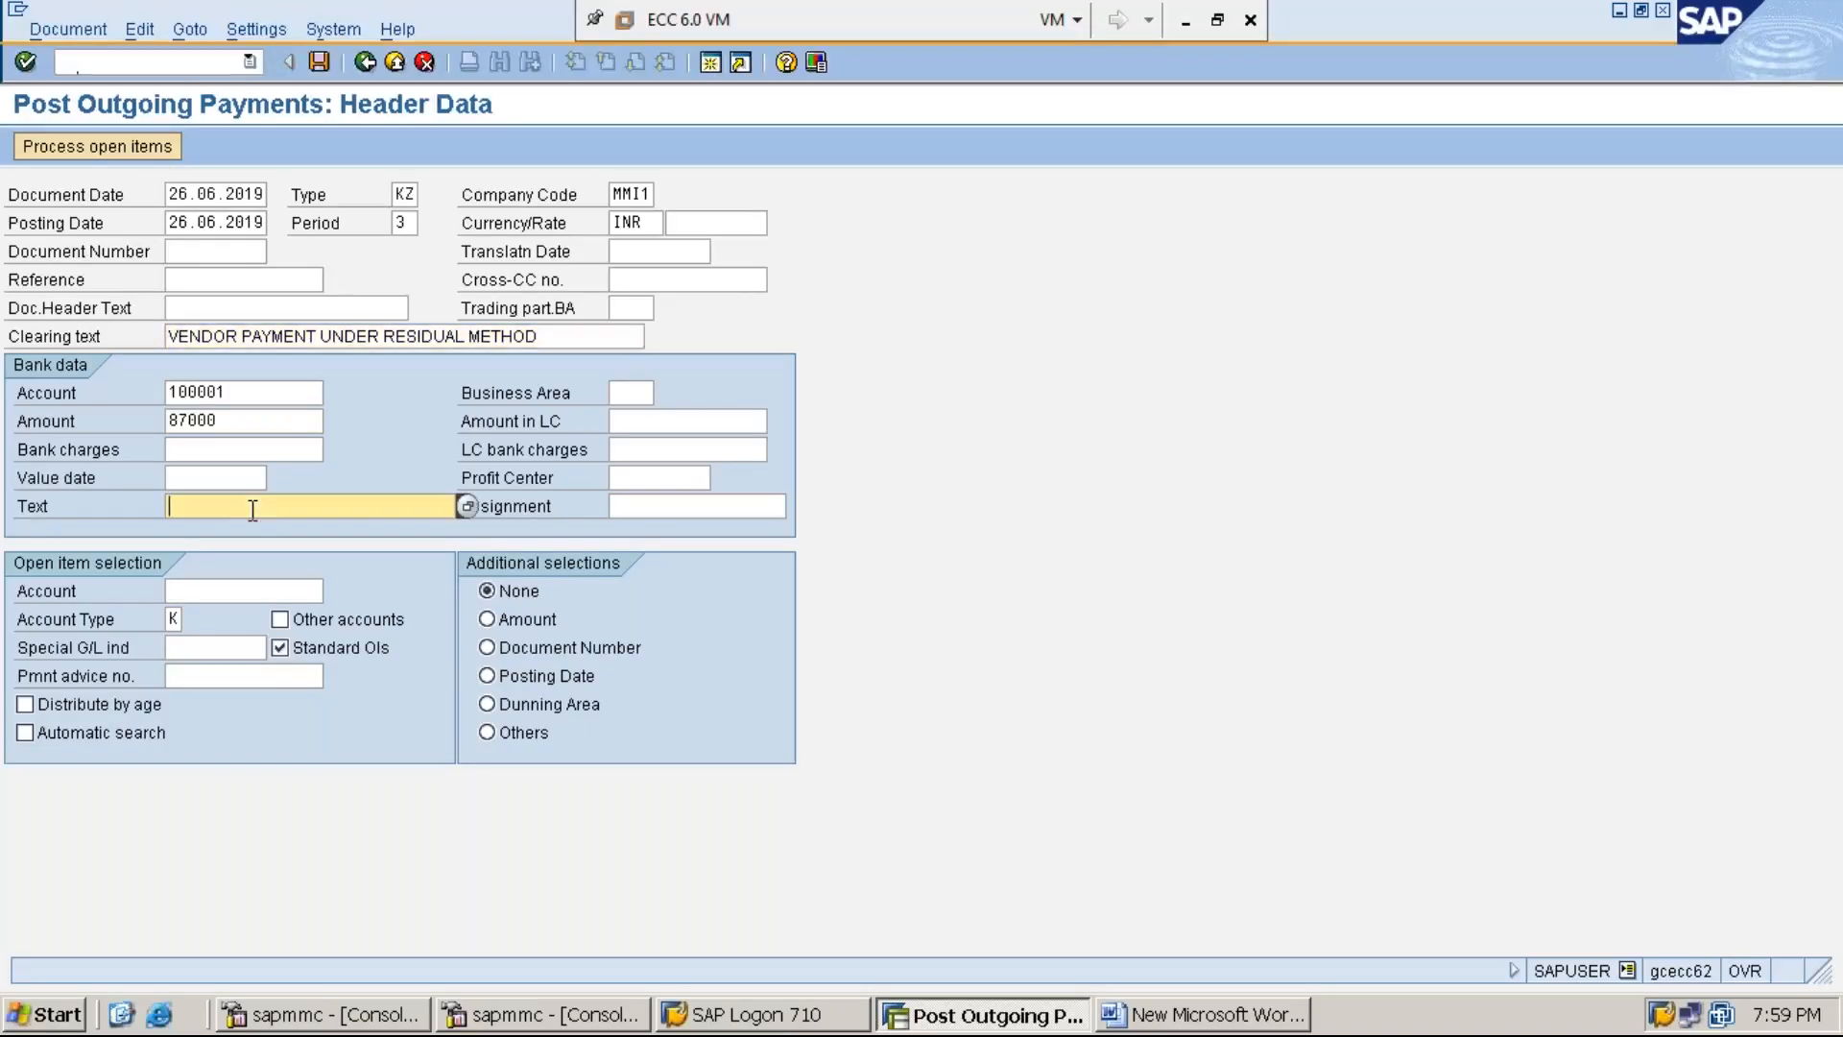
key(ctrl+v)
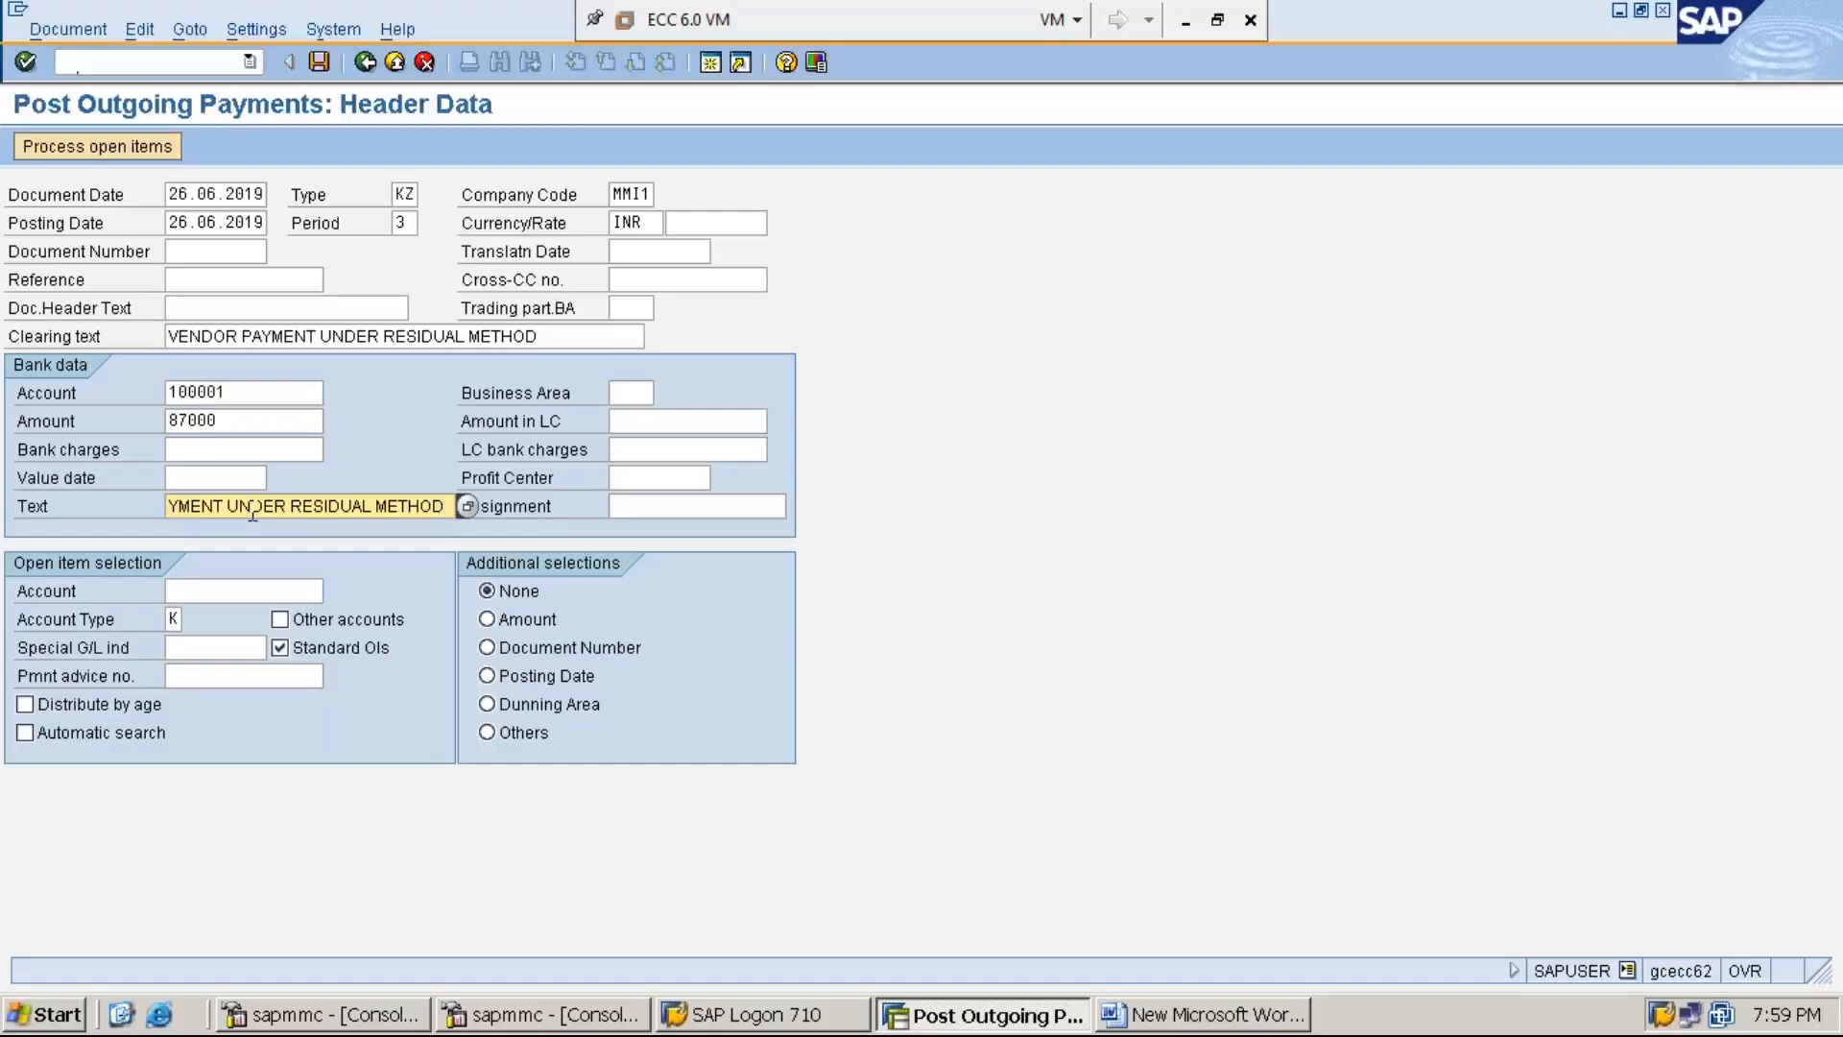
key(Home)
key(End)
key(Home)
key(End)
Enter the vendor's account number for the open item selection and process the open items.
click(258, 590)
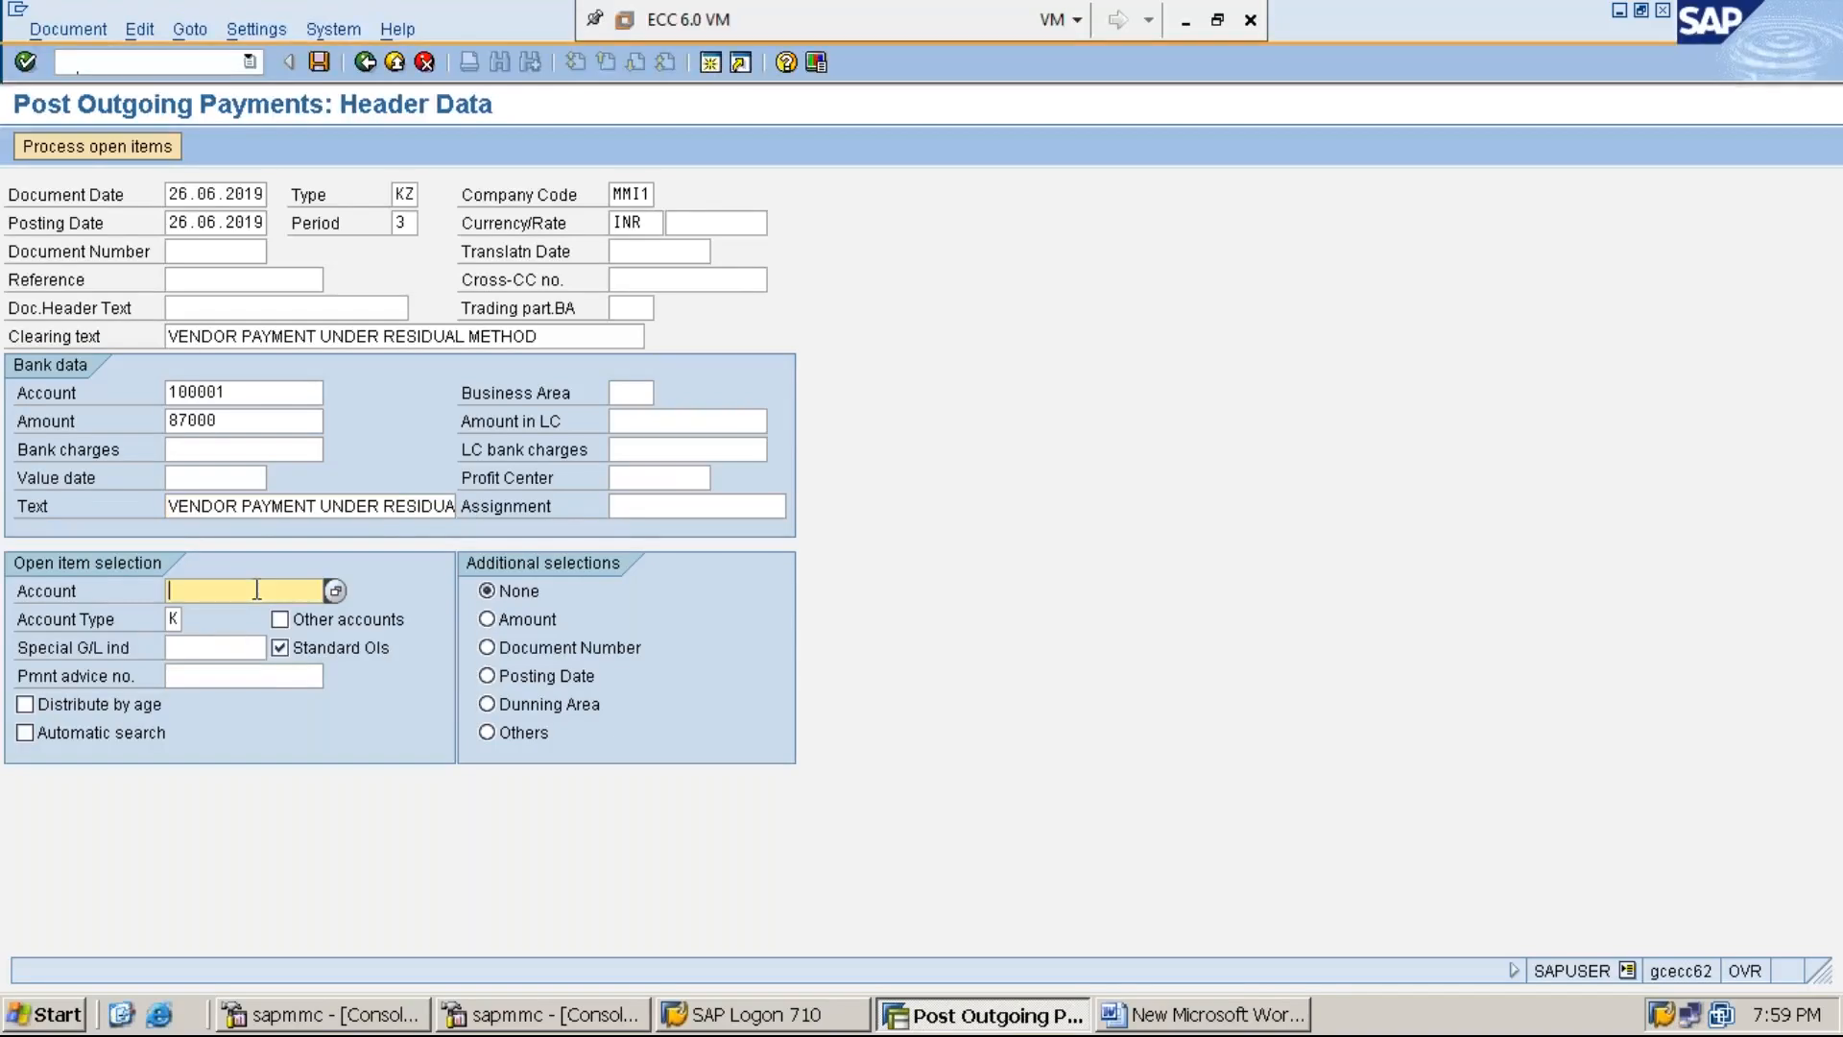
text(1)
key(Down)
key(Return)
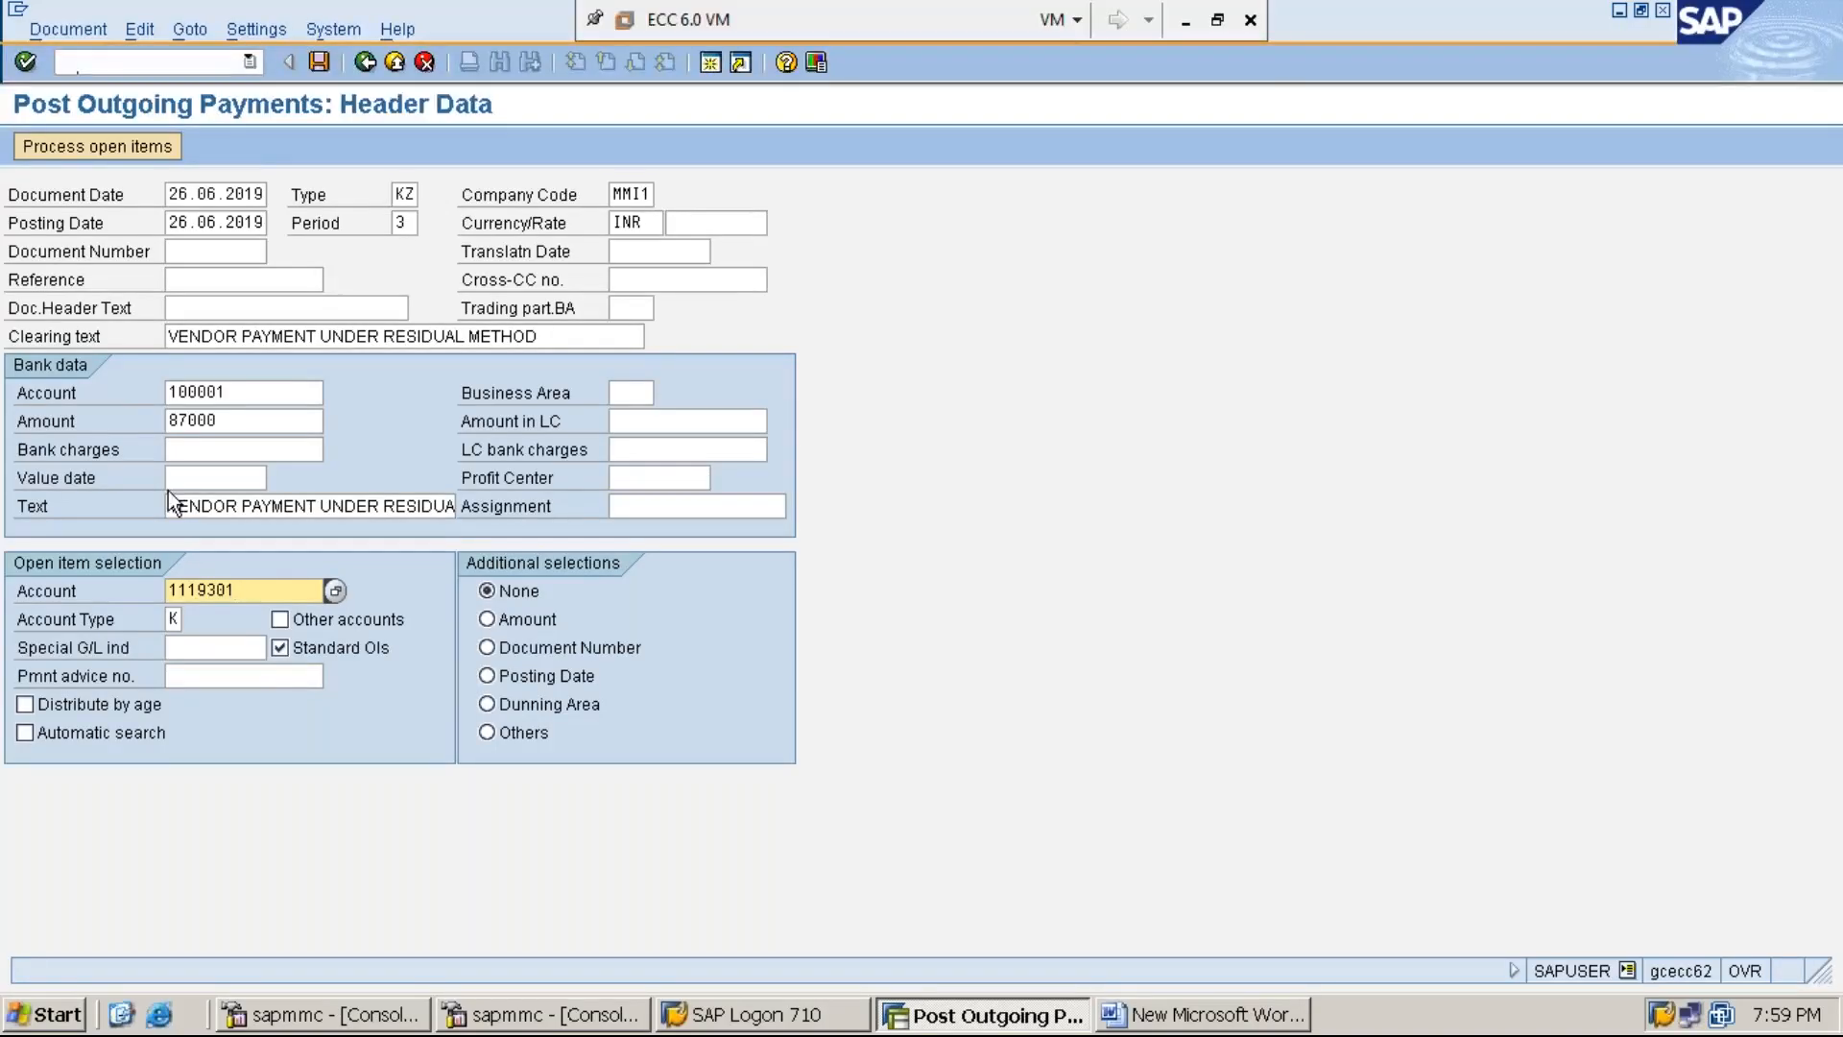
click(100, 147)
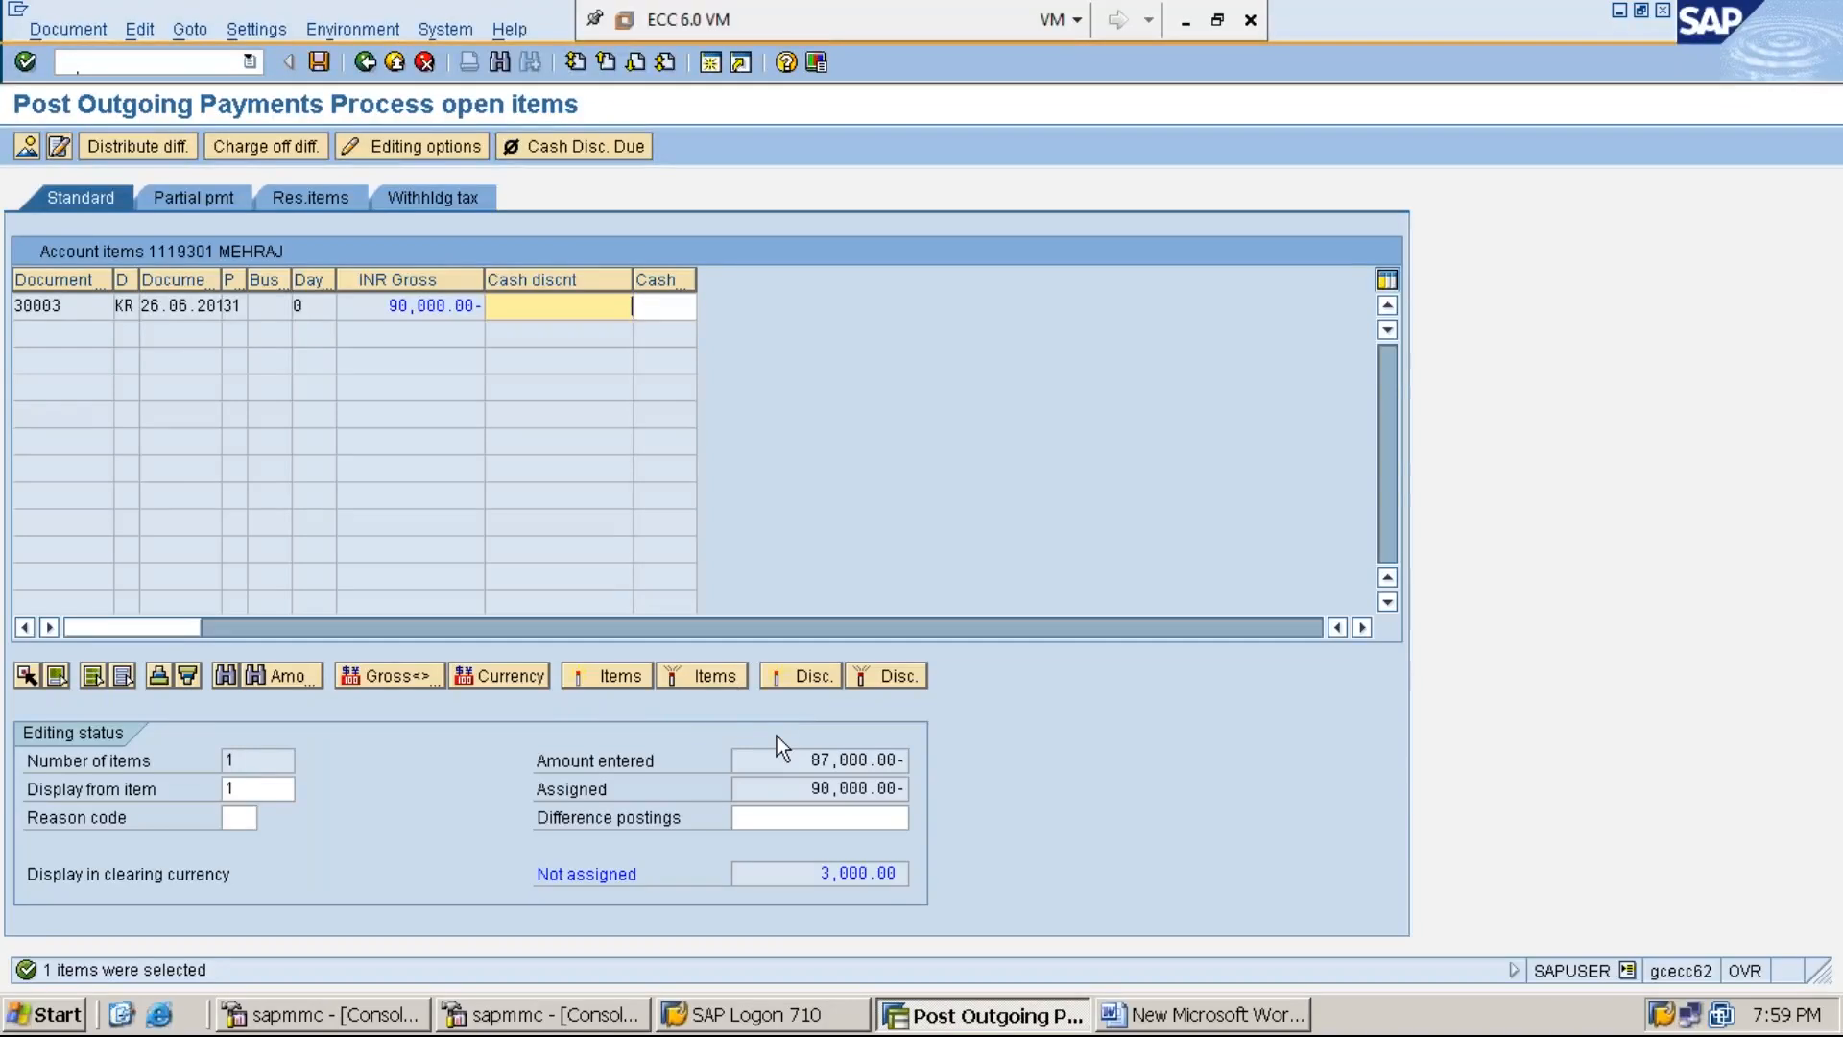
Assign the 3,000.00 payment difference as a residual item on the vendor's 90,000.00 invoice.
click(805, 763)
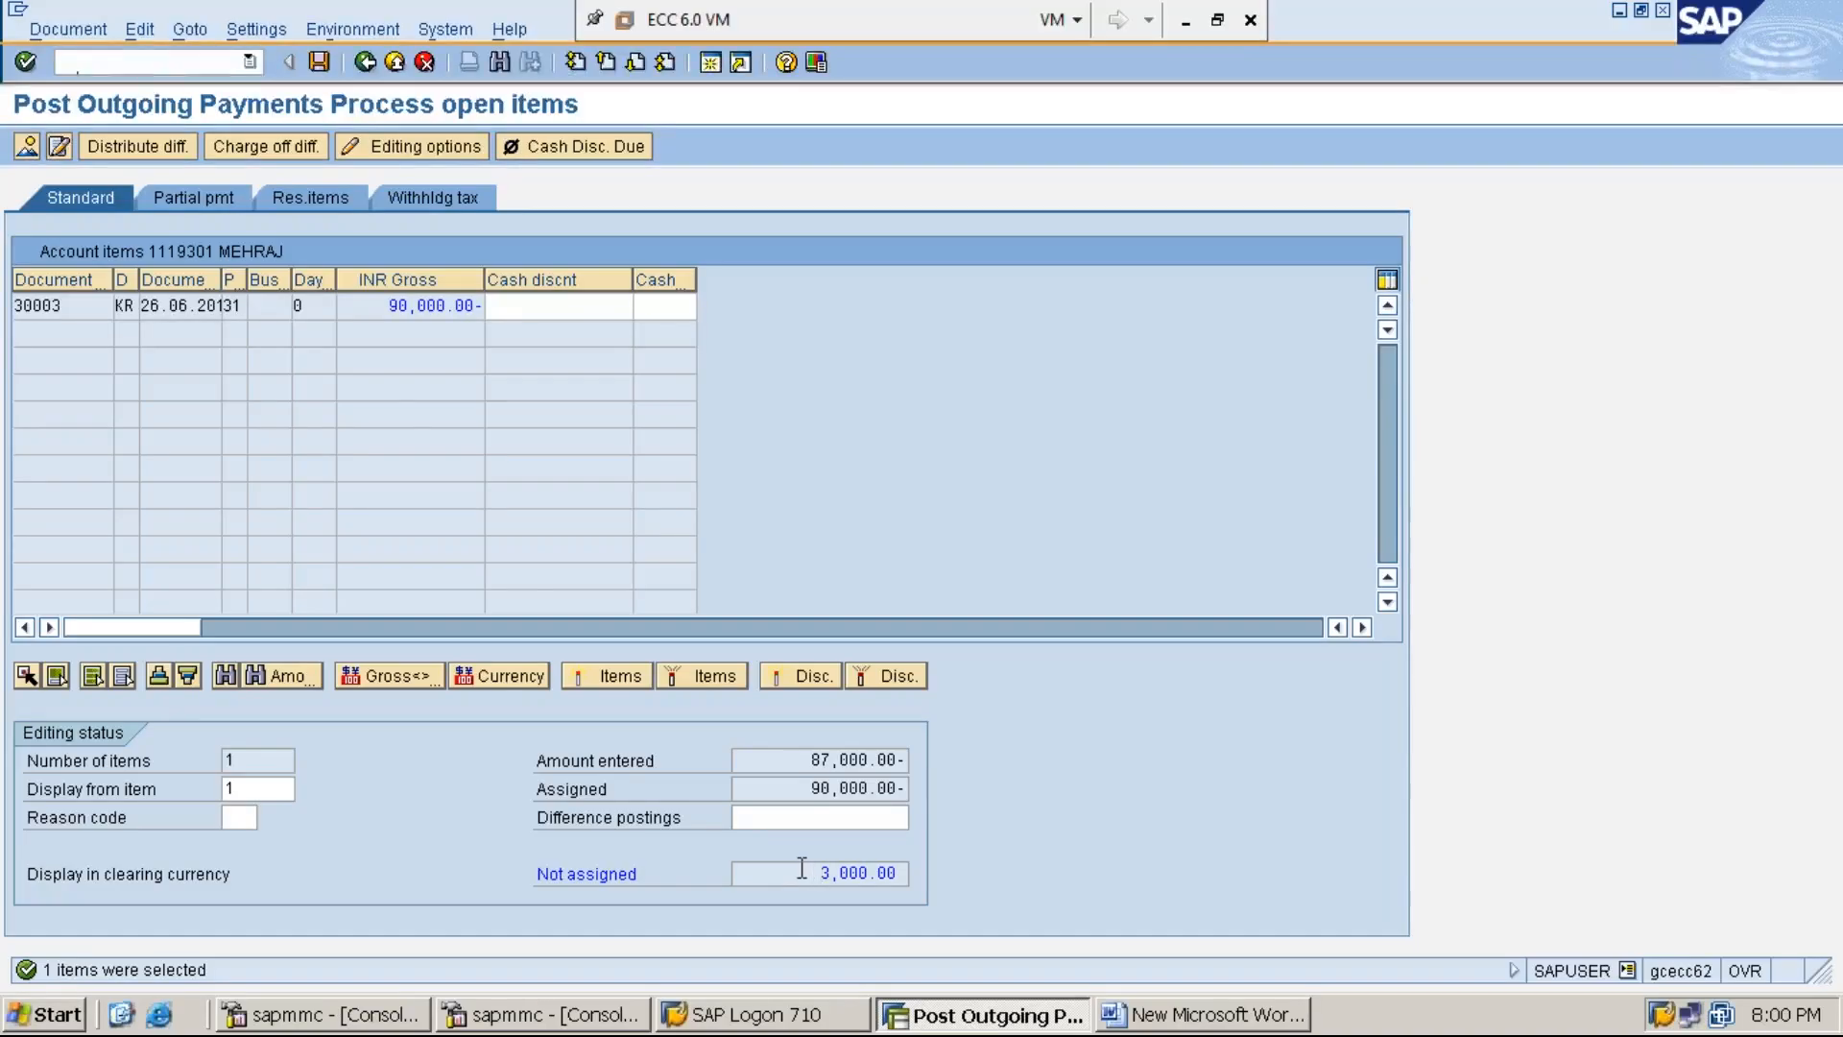
click(309, 202)
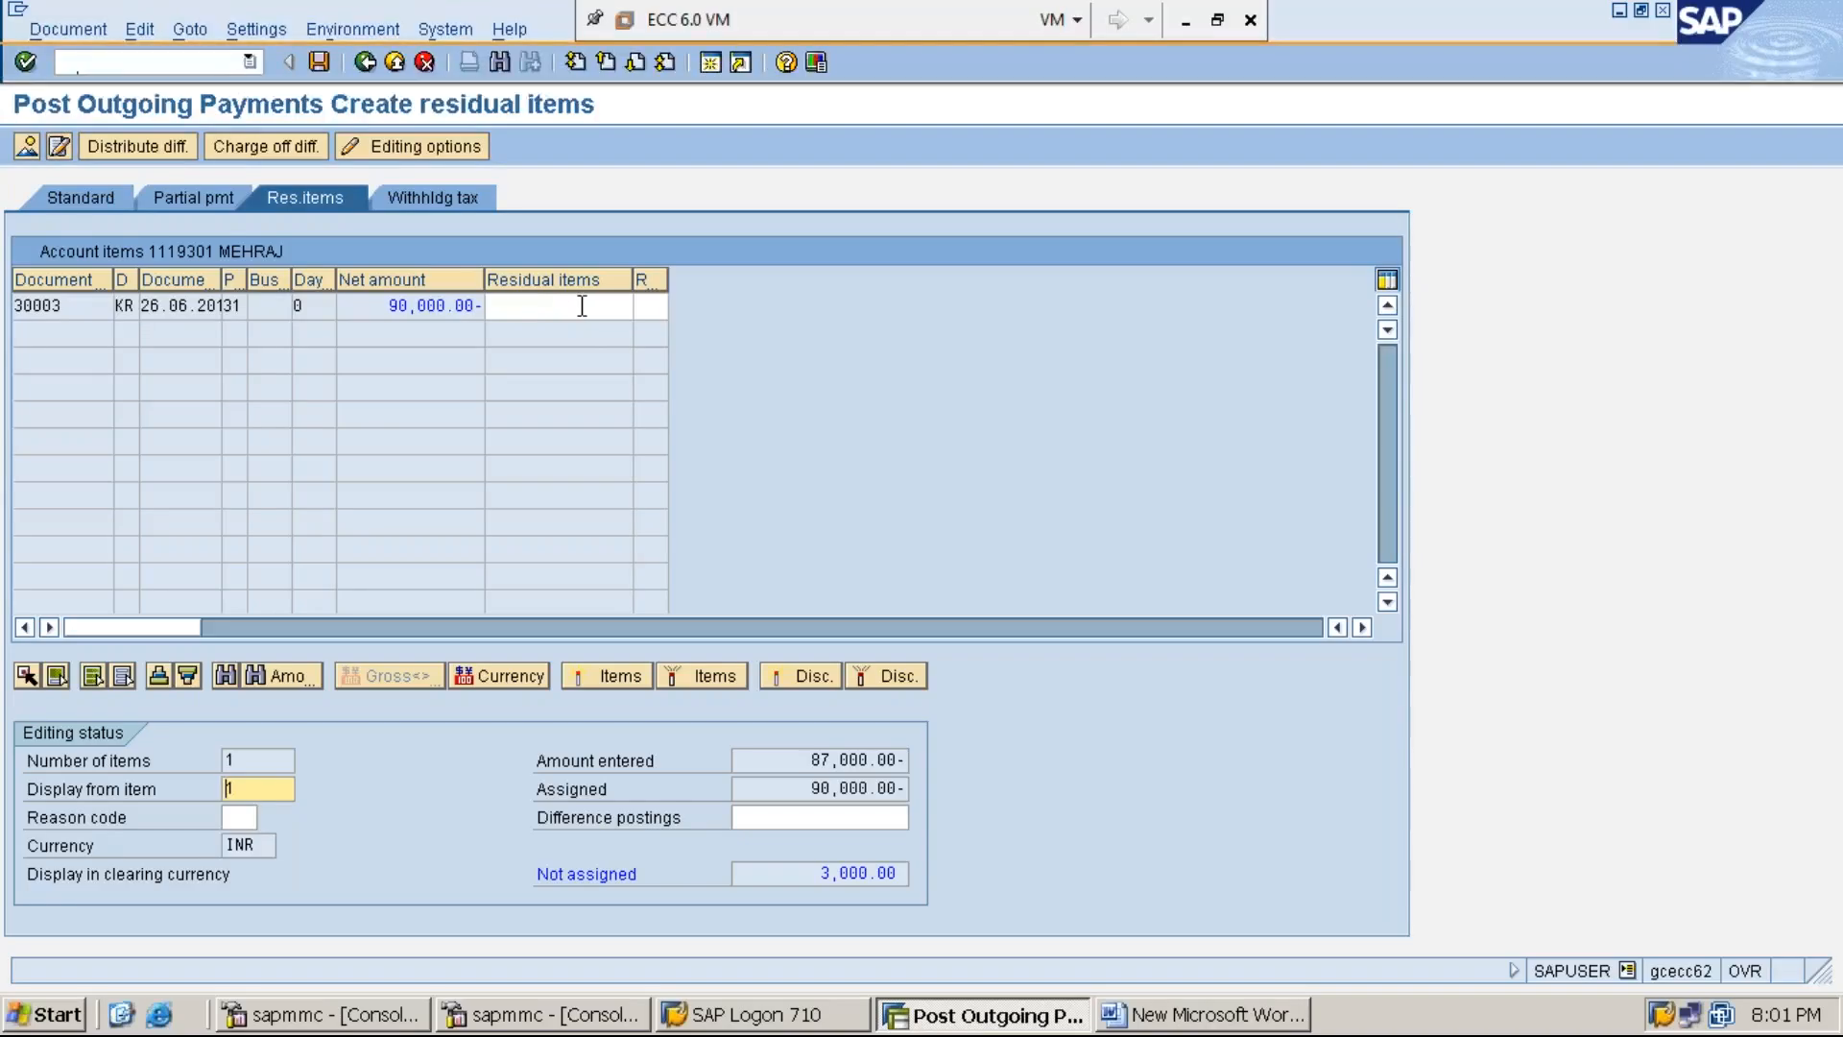
double_click(581, 305)
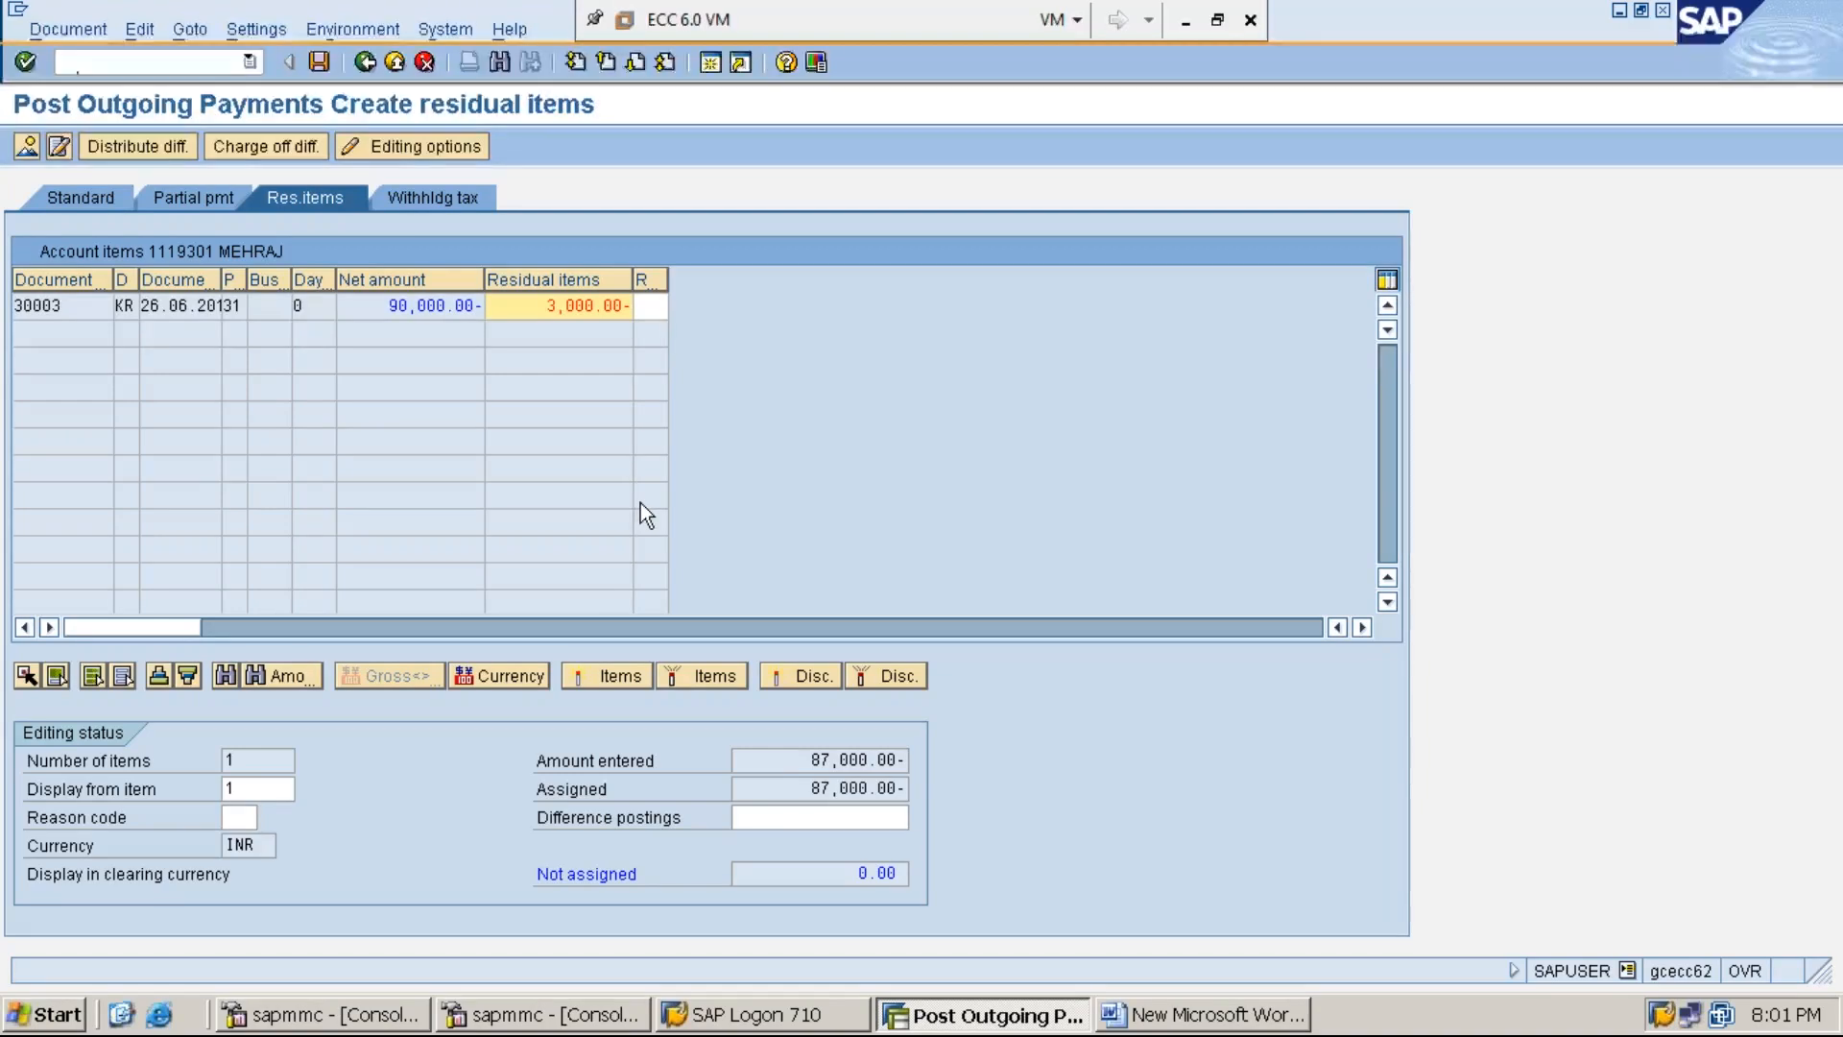
Check the entered, assigned and not assigned amounts, and simulate the payment document.
click(804, 759)
click(805, 786)
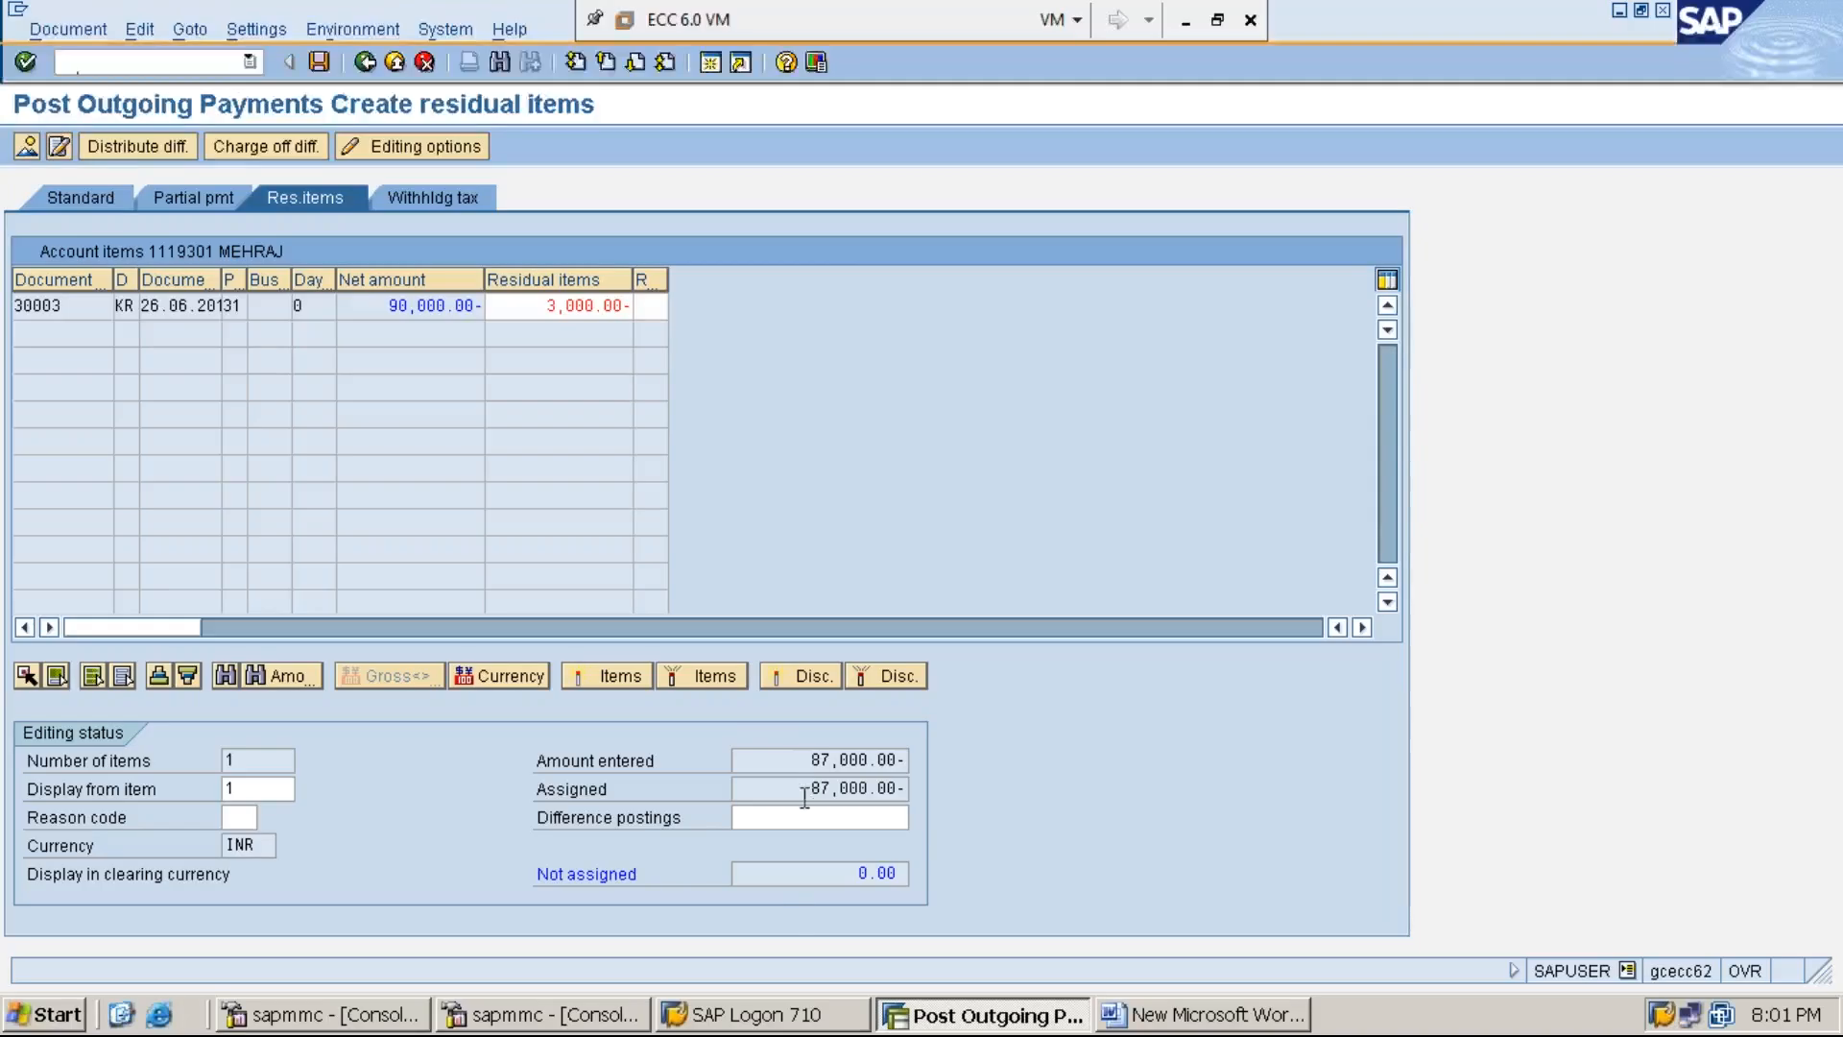
click(834, 876)
click(69, 29)
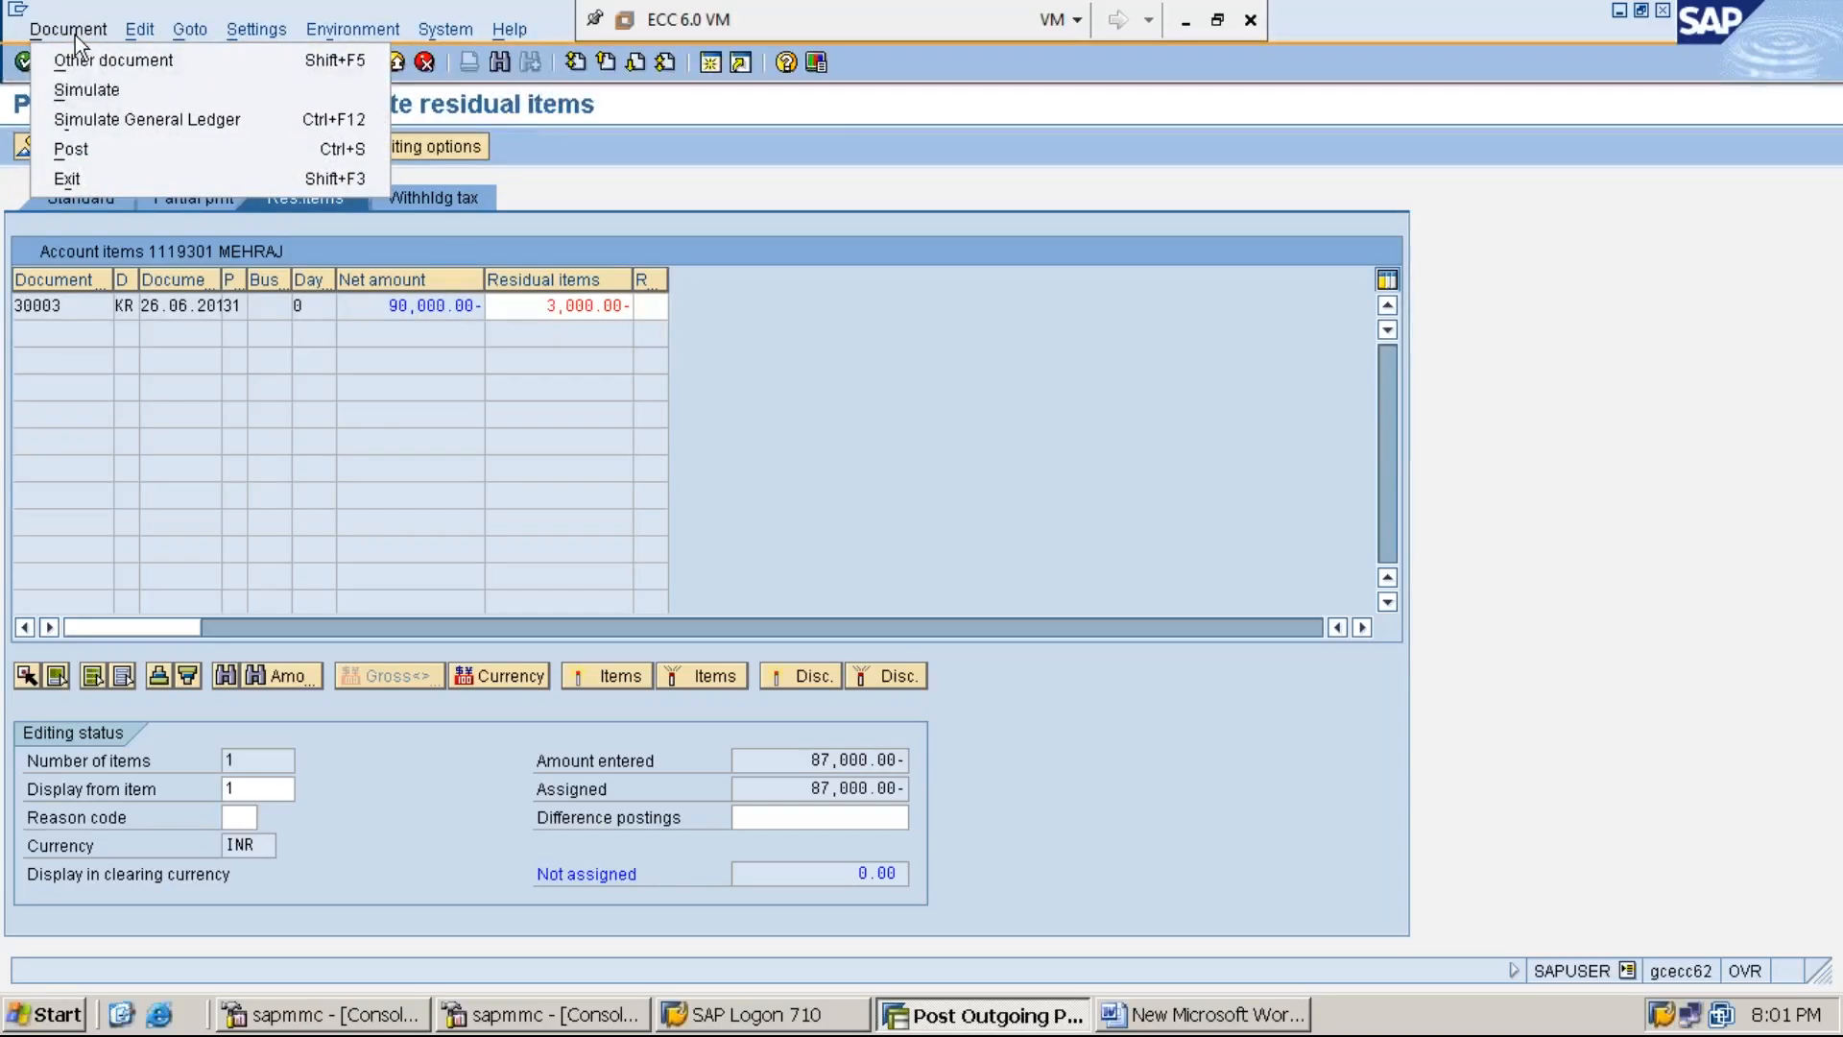
click(131, 90)
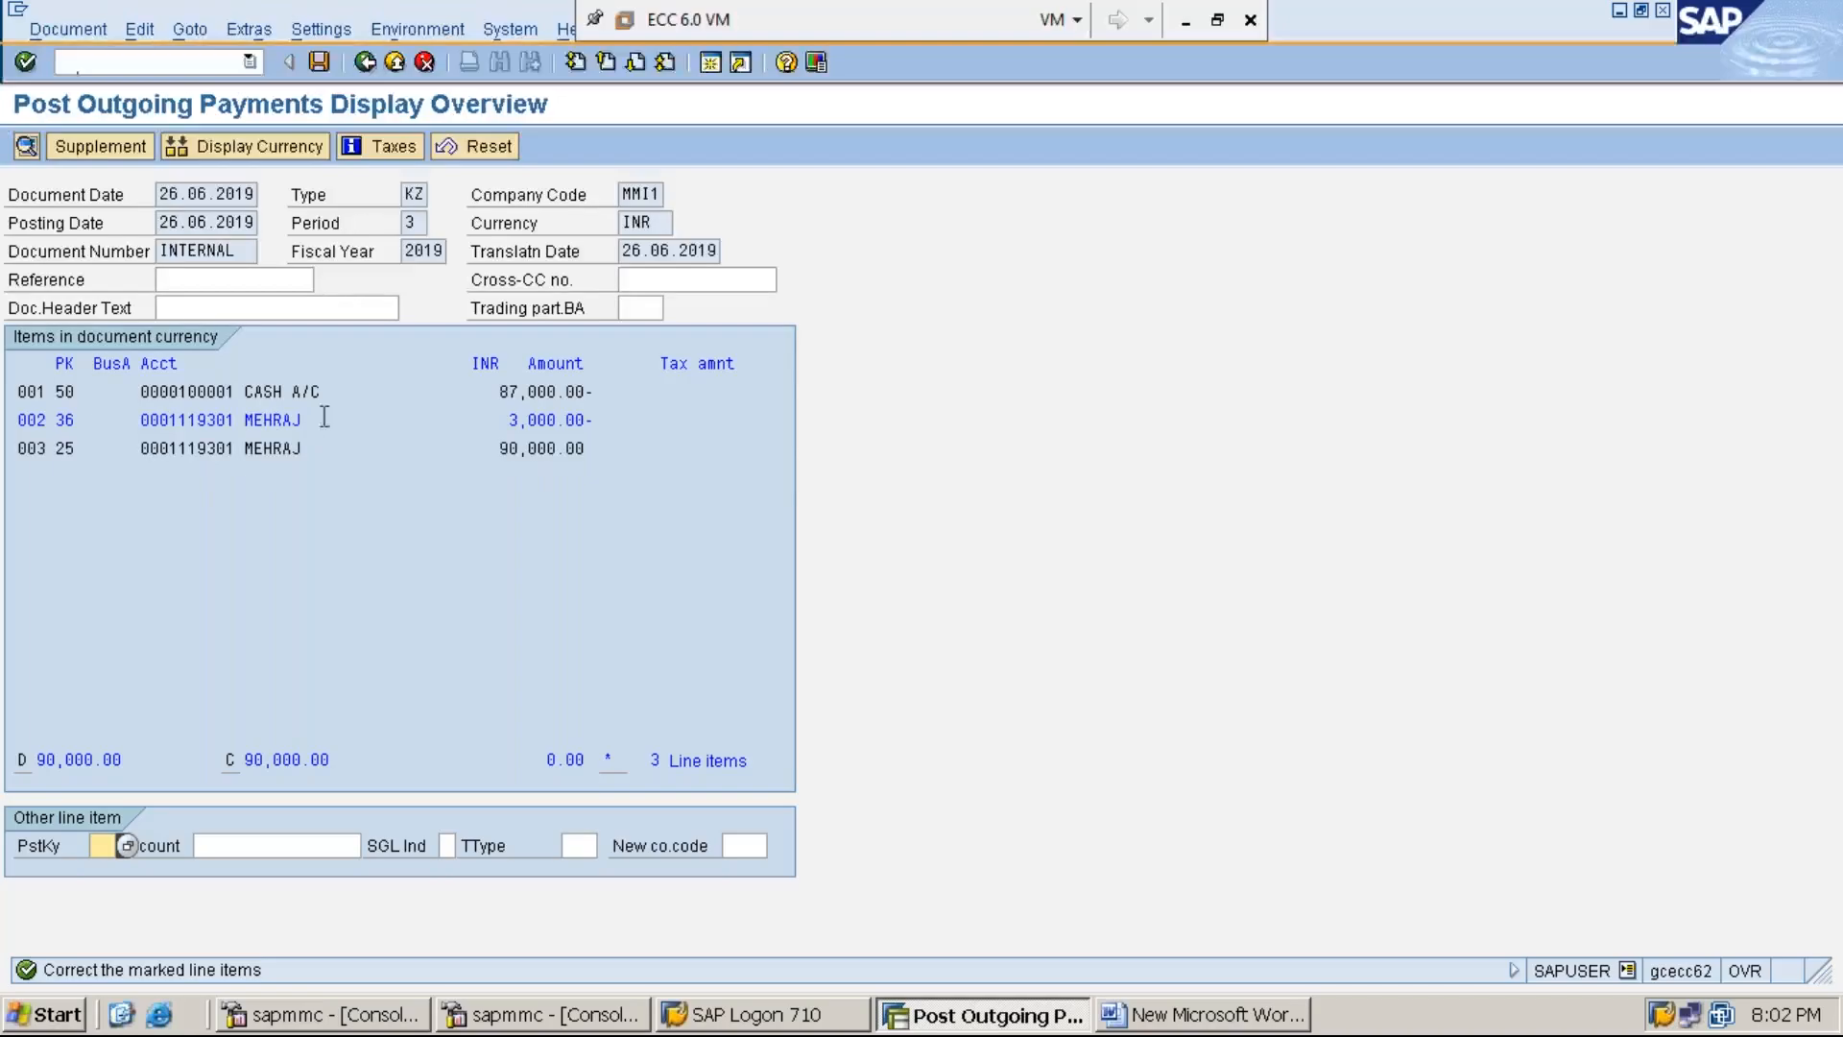
Set the residual vendor line item's text to "VENDOR PAYMENT UNDER RESIDUAL METHOD" and post the payment document.
double_click(274, 419)
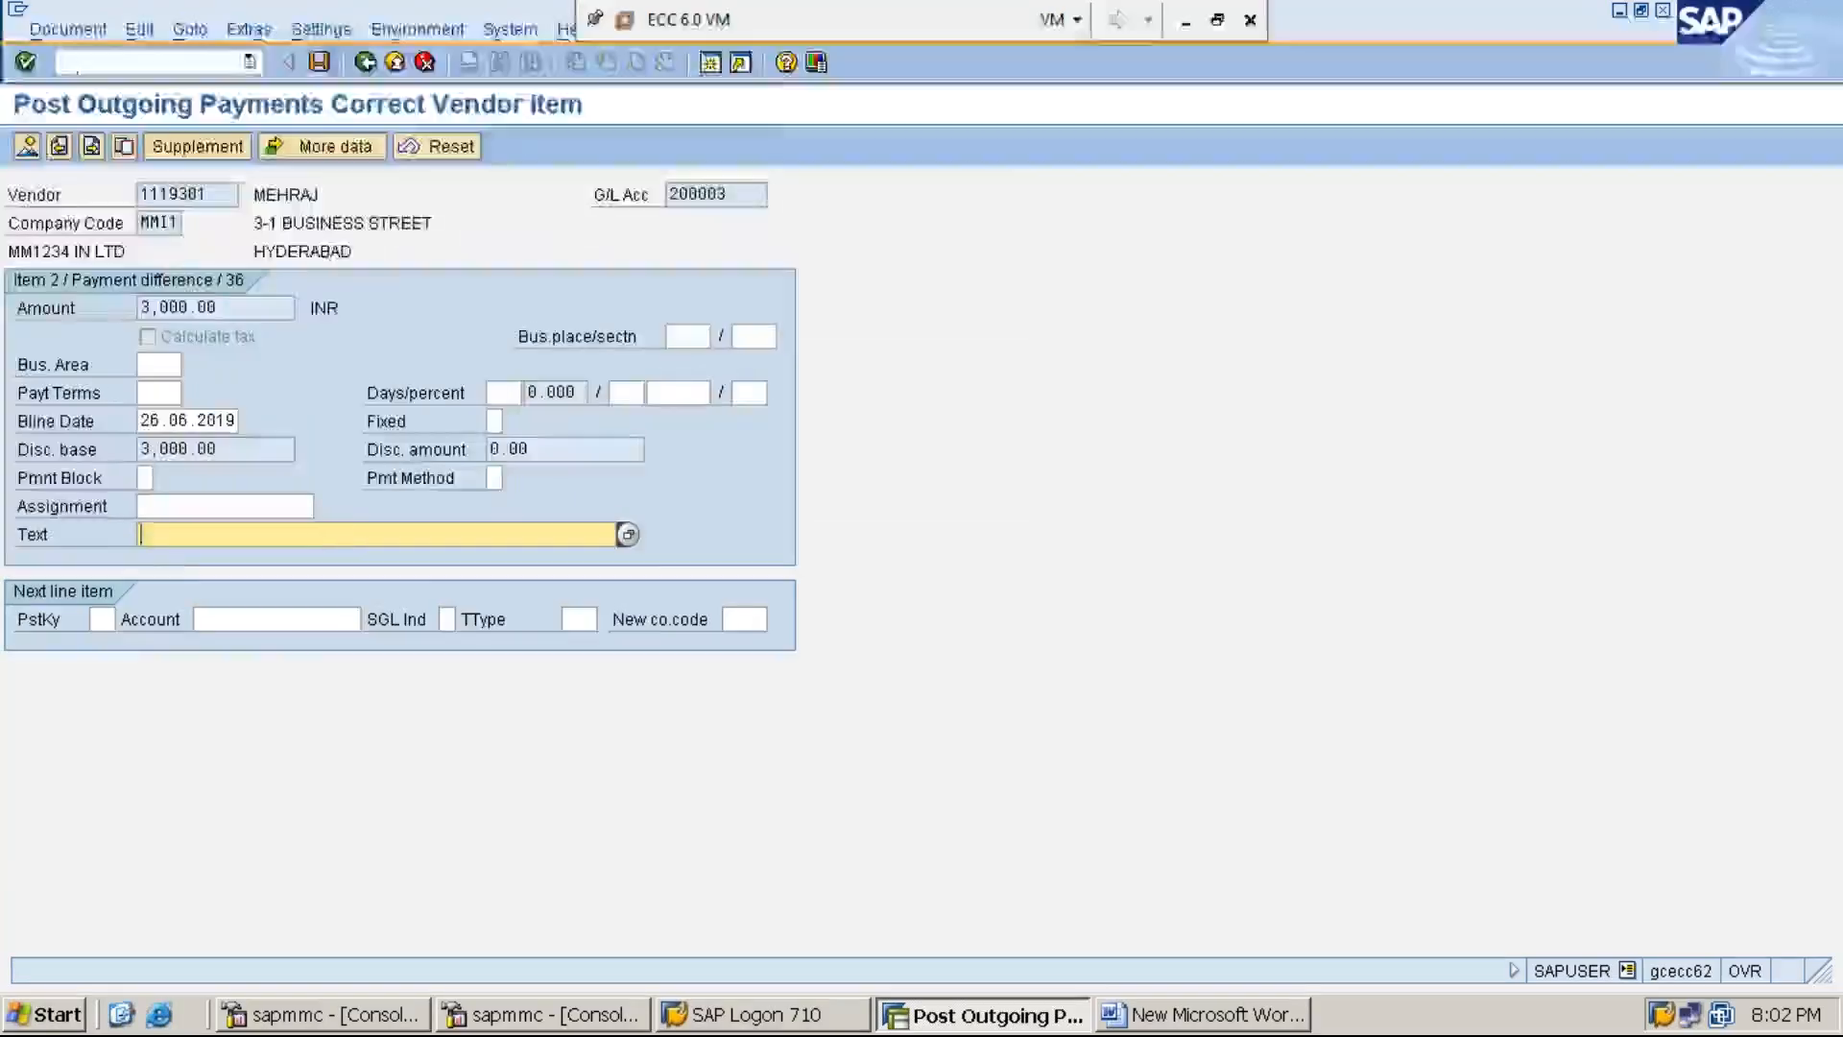
click(350, 538)
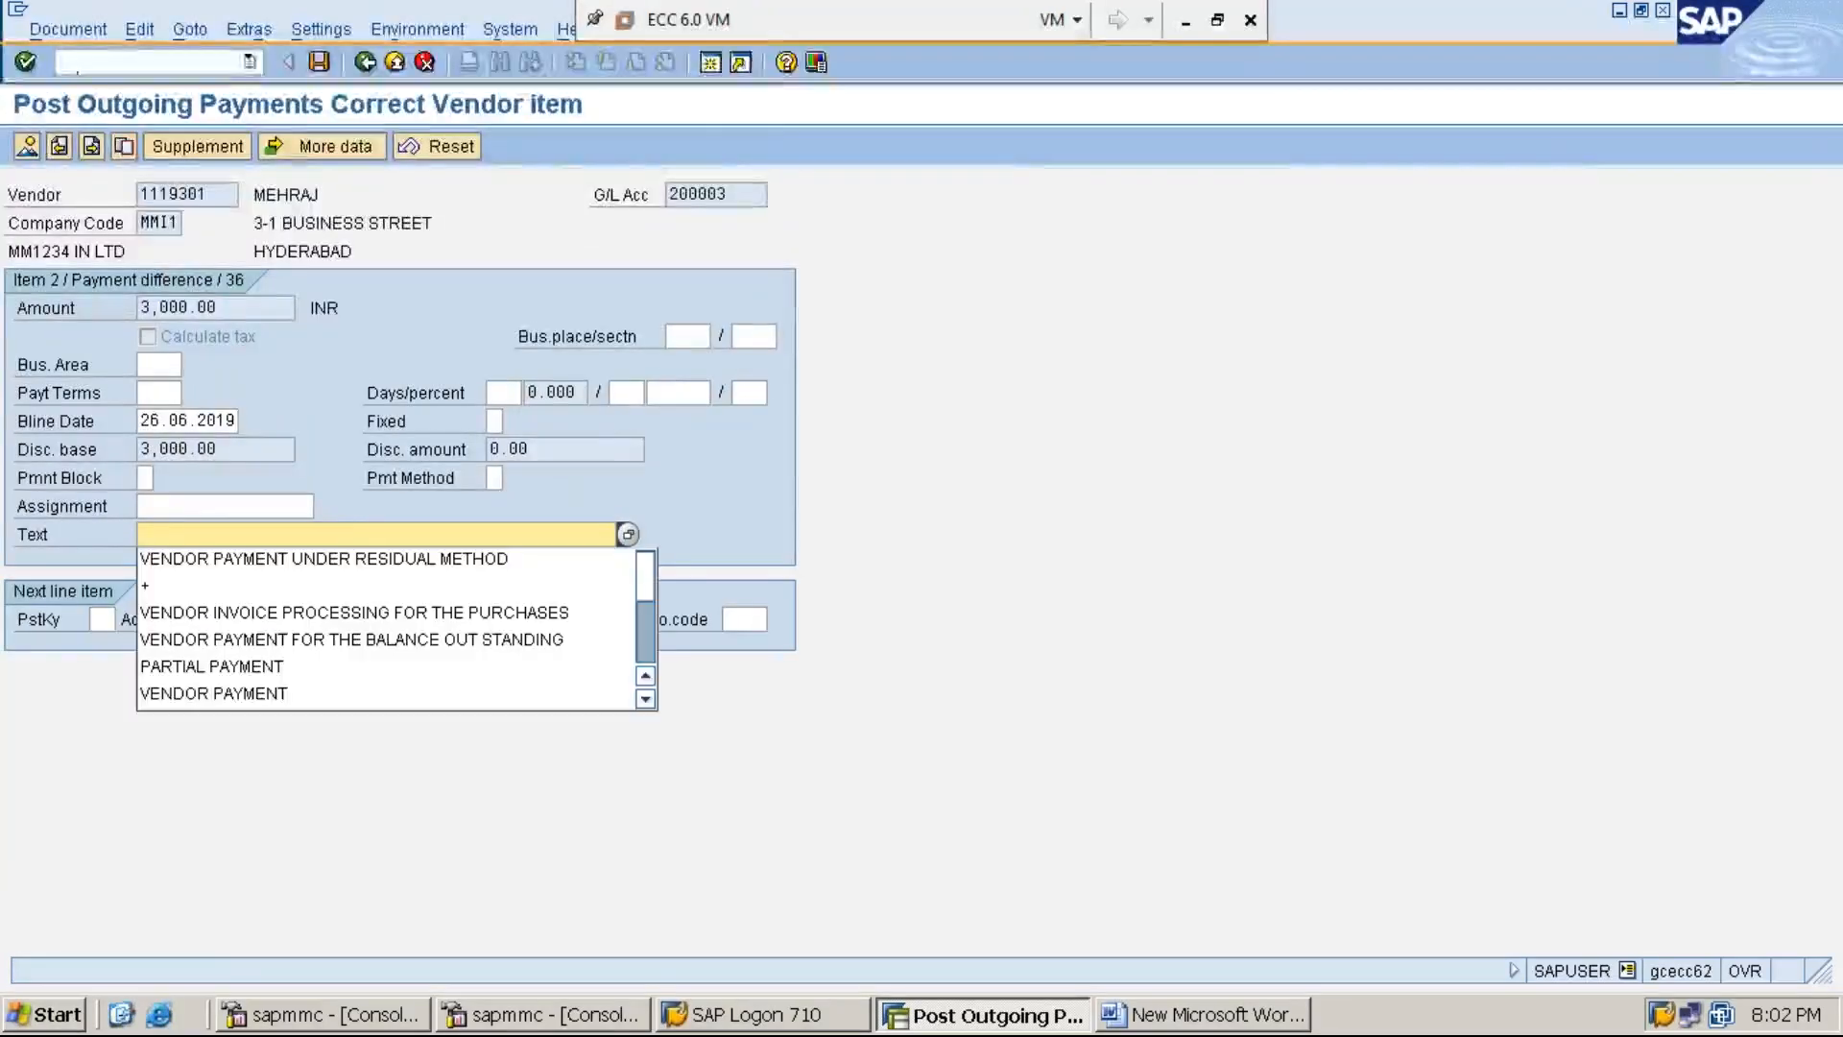
click(359, 560)
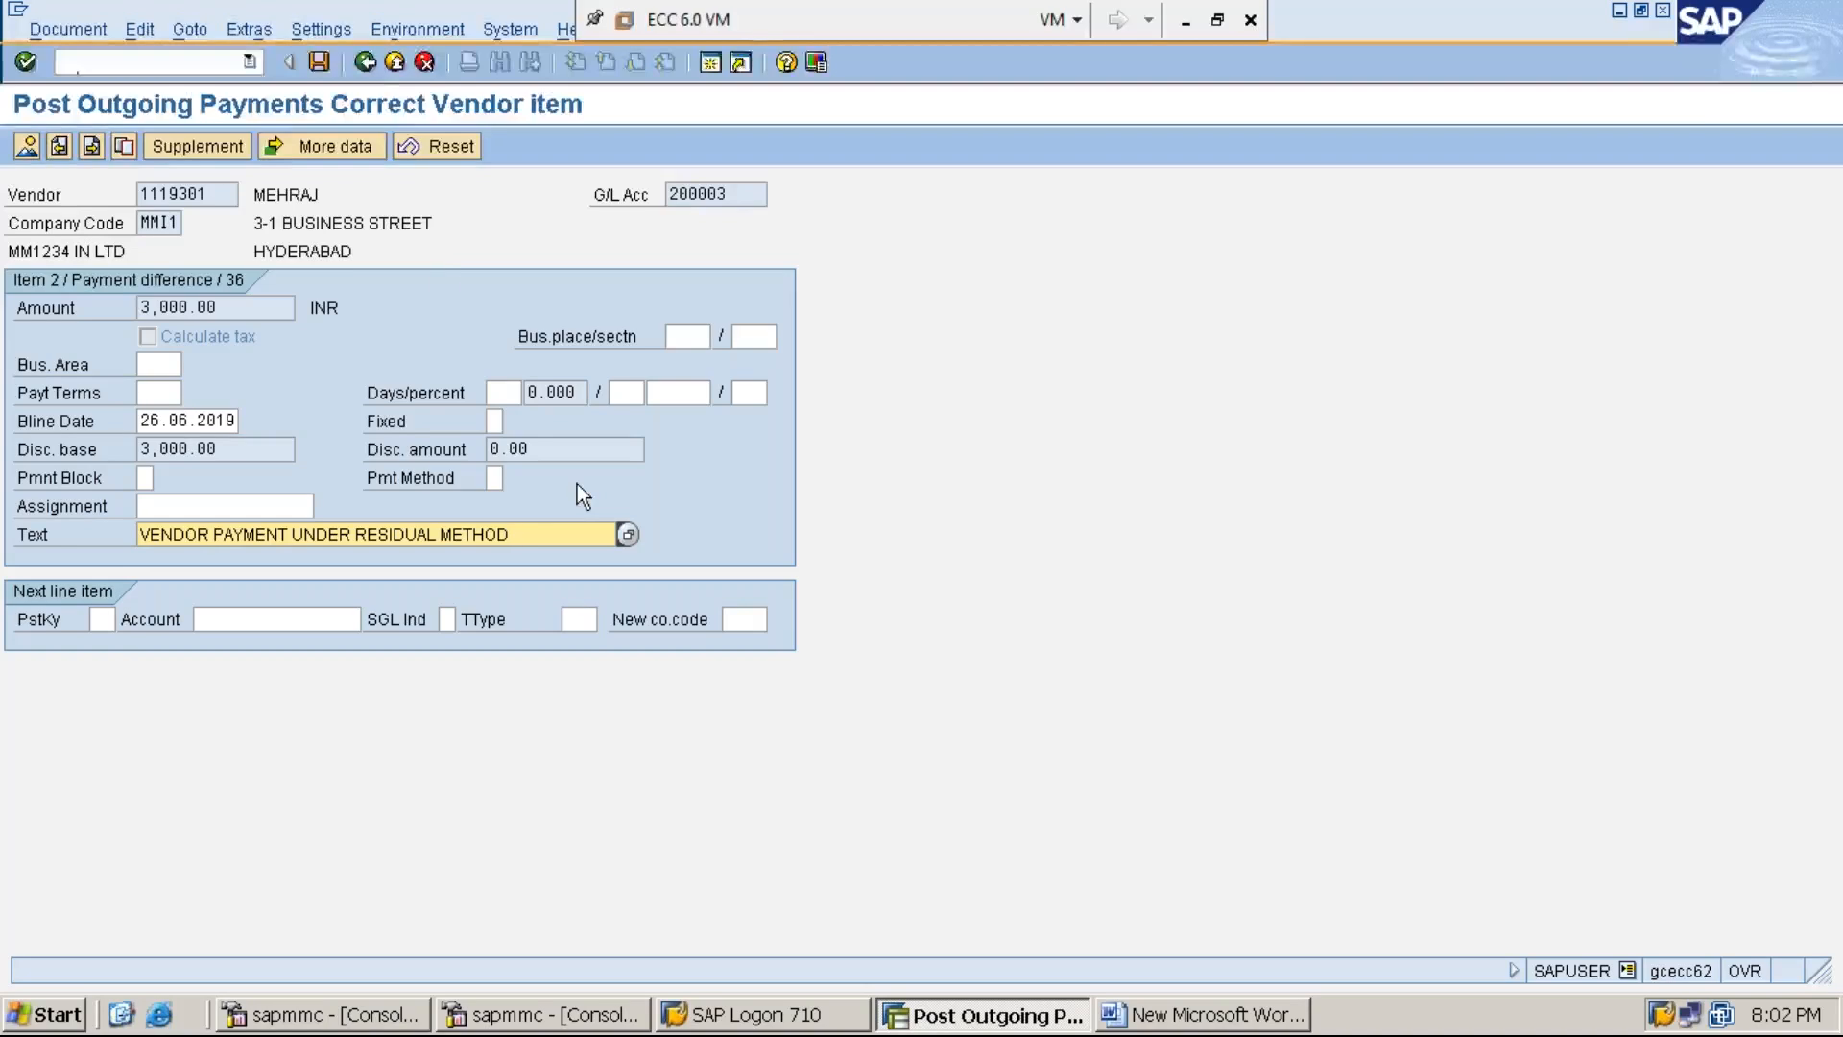
click(367, 63)
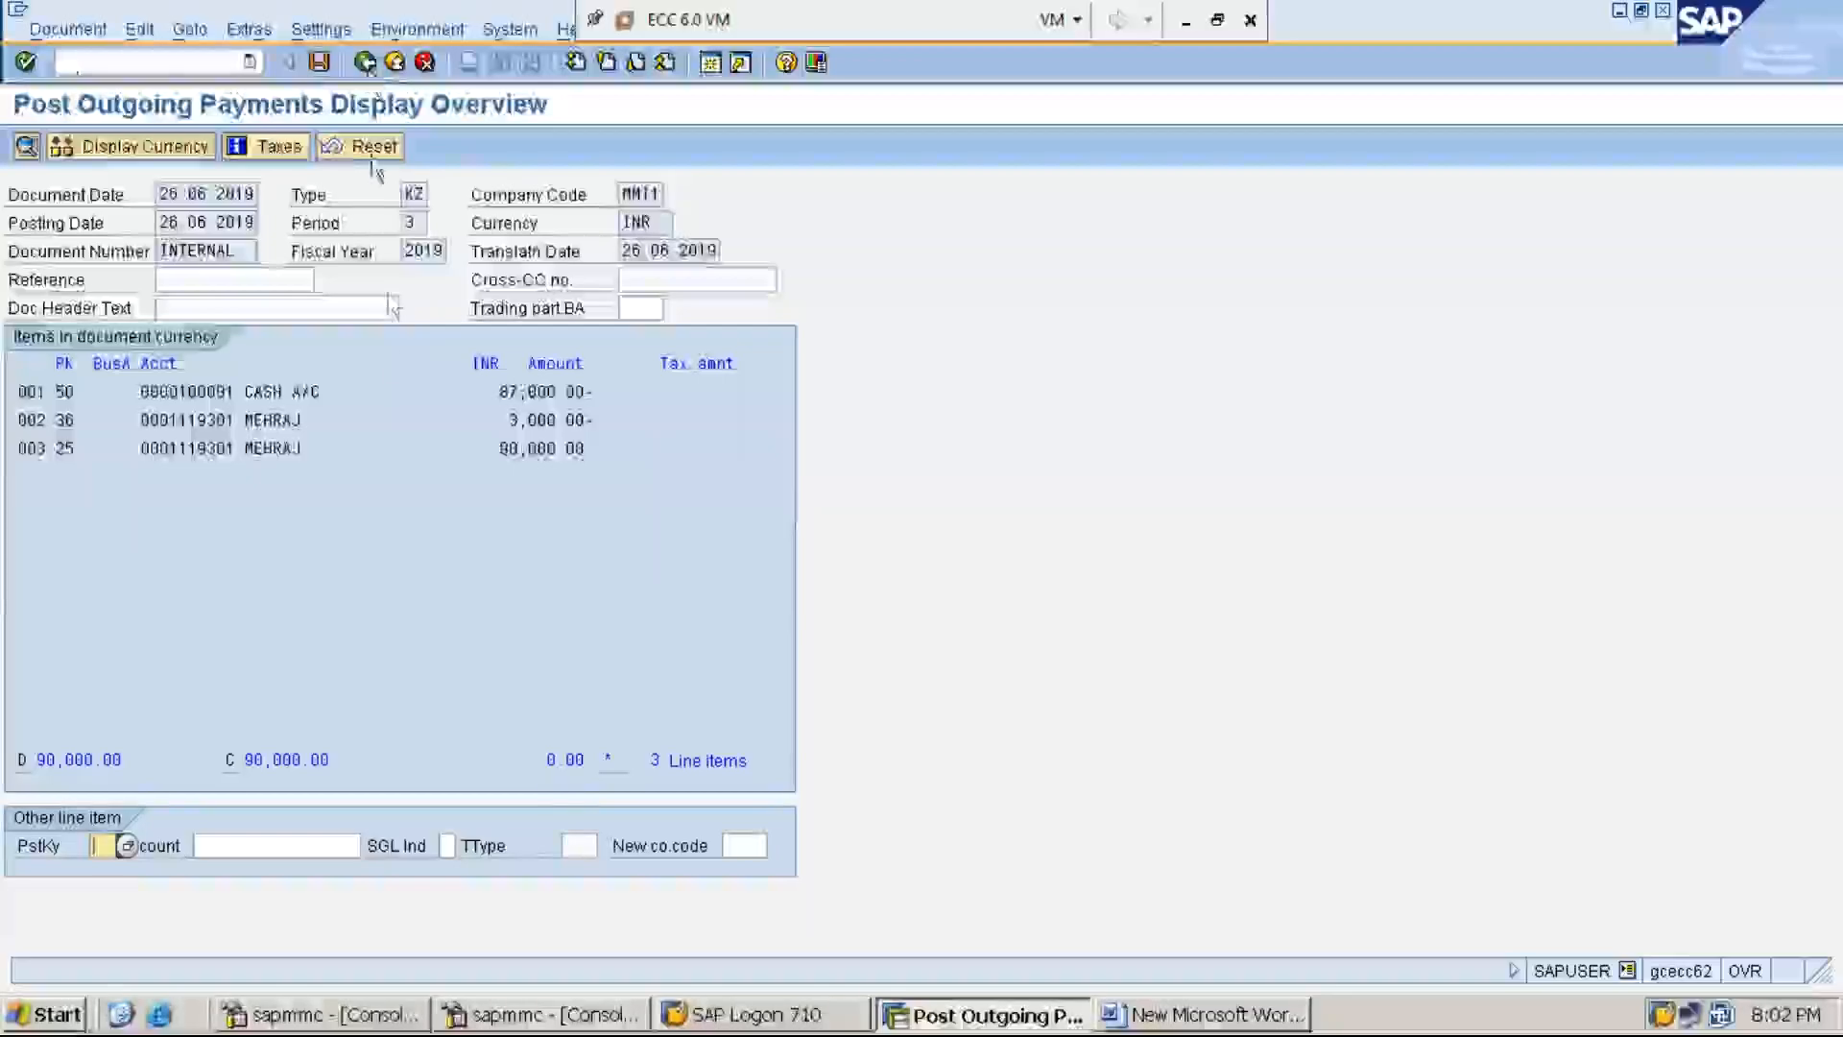
click(318, 61)
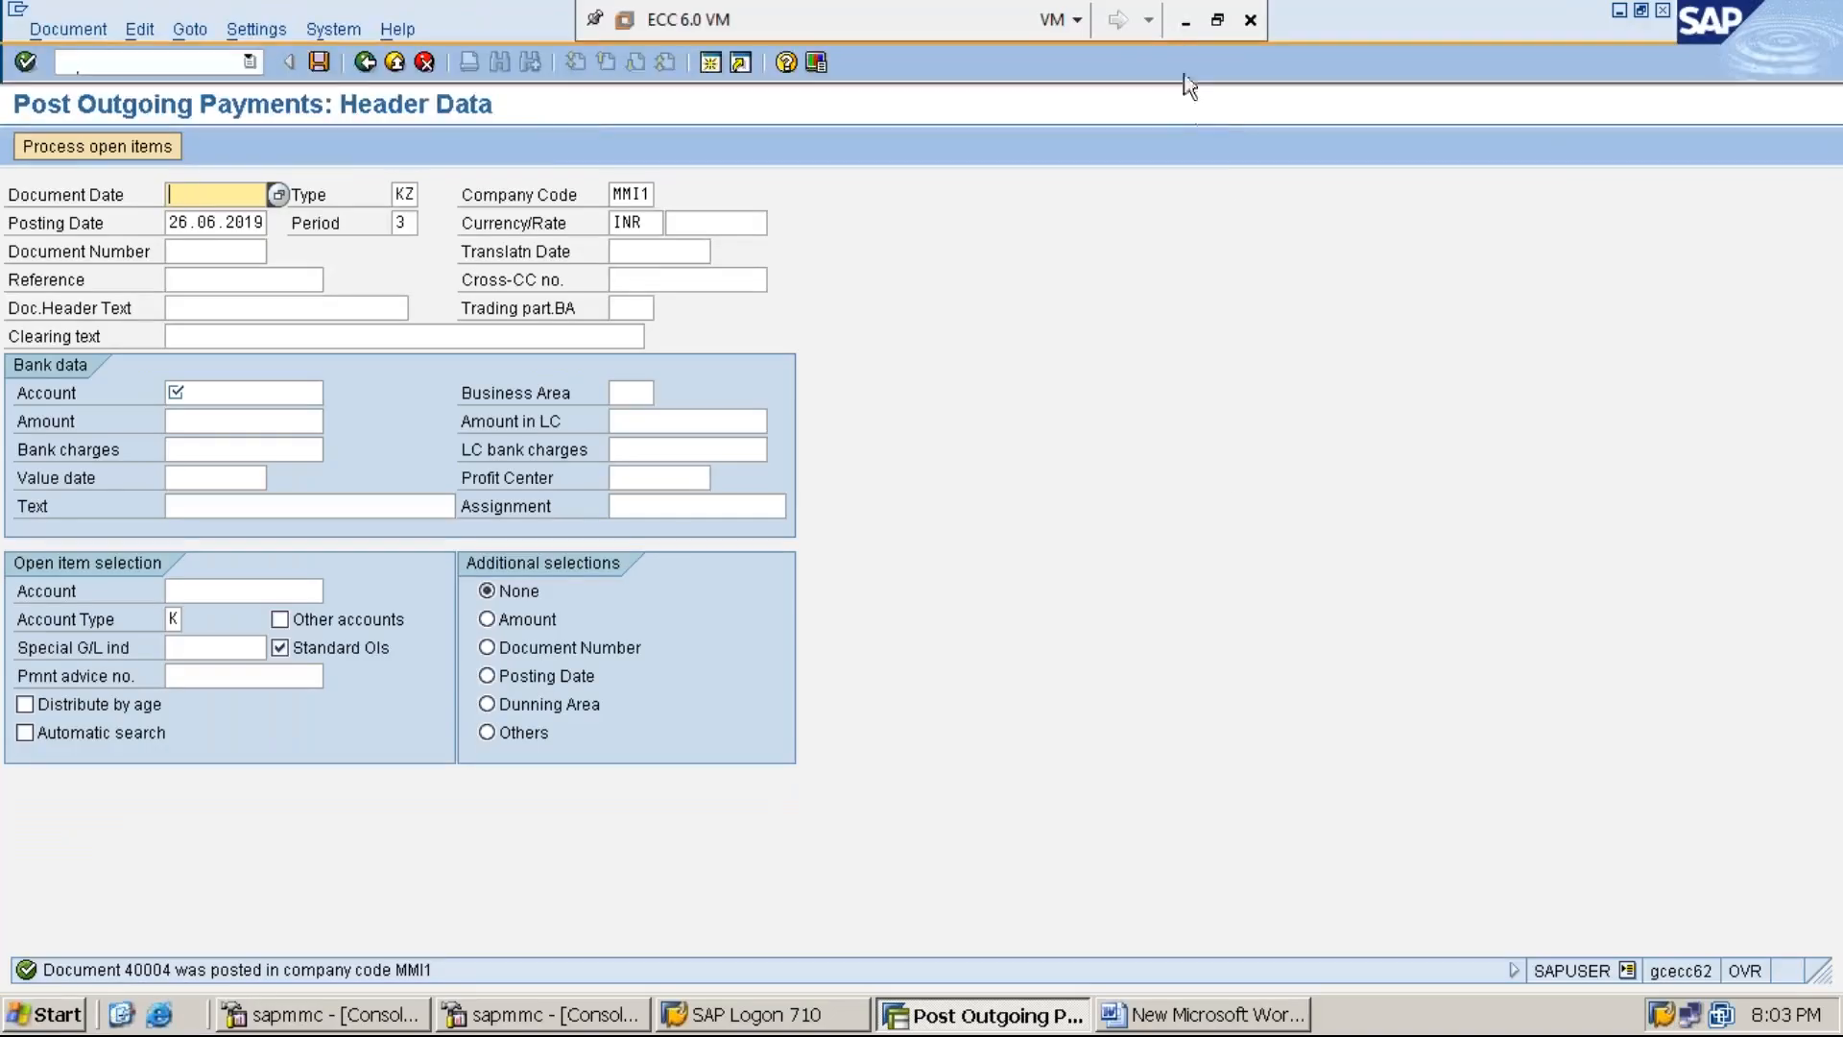
click(1185, 20)
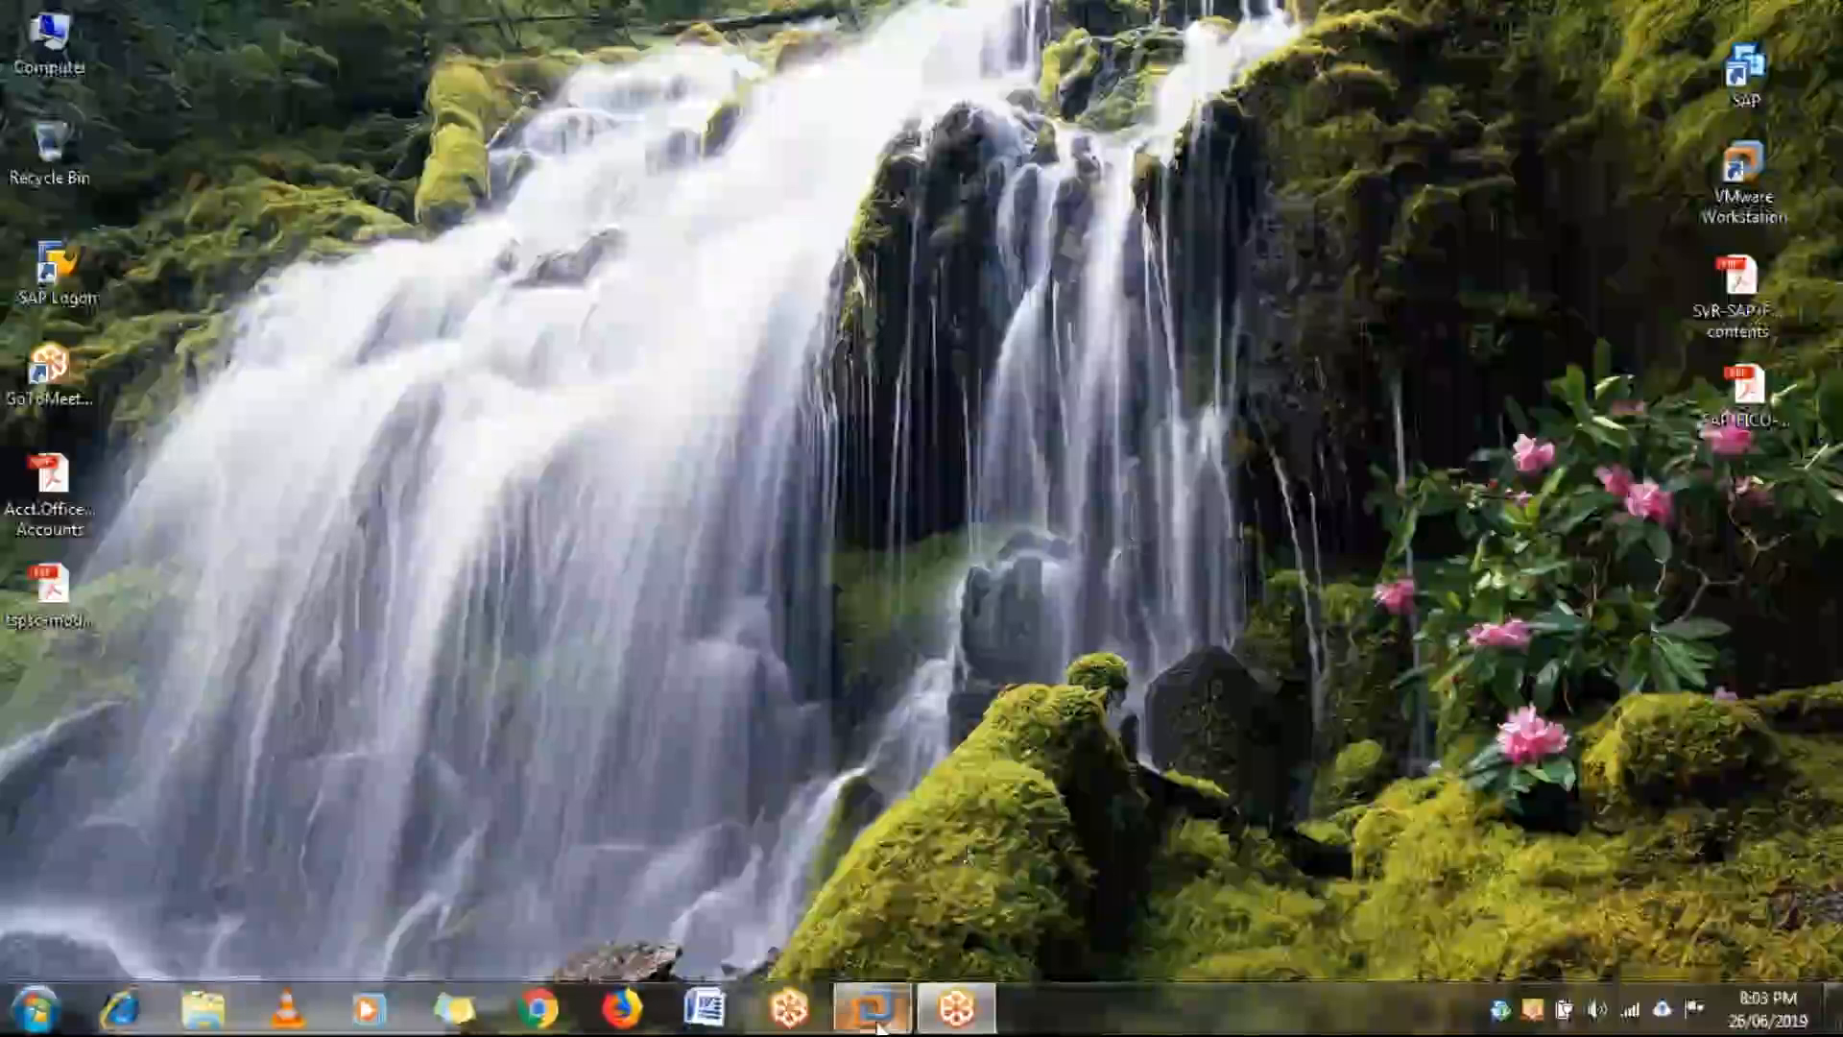
mouse_move(875, 1024)
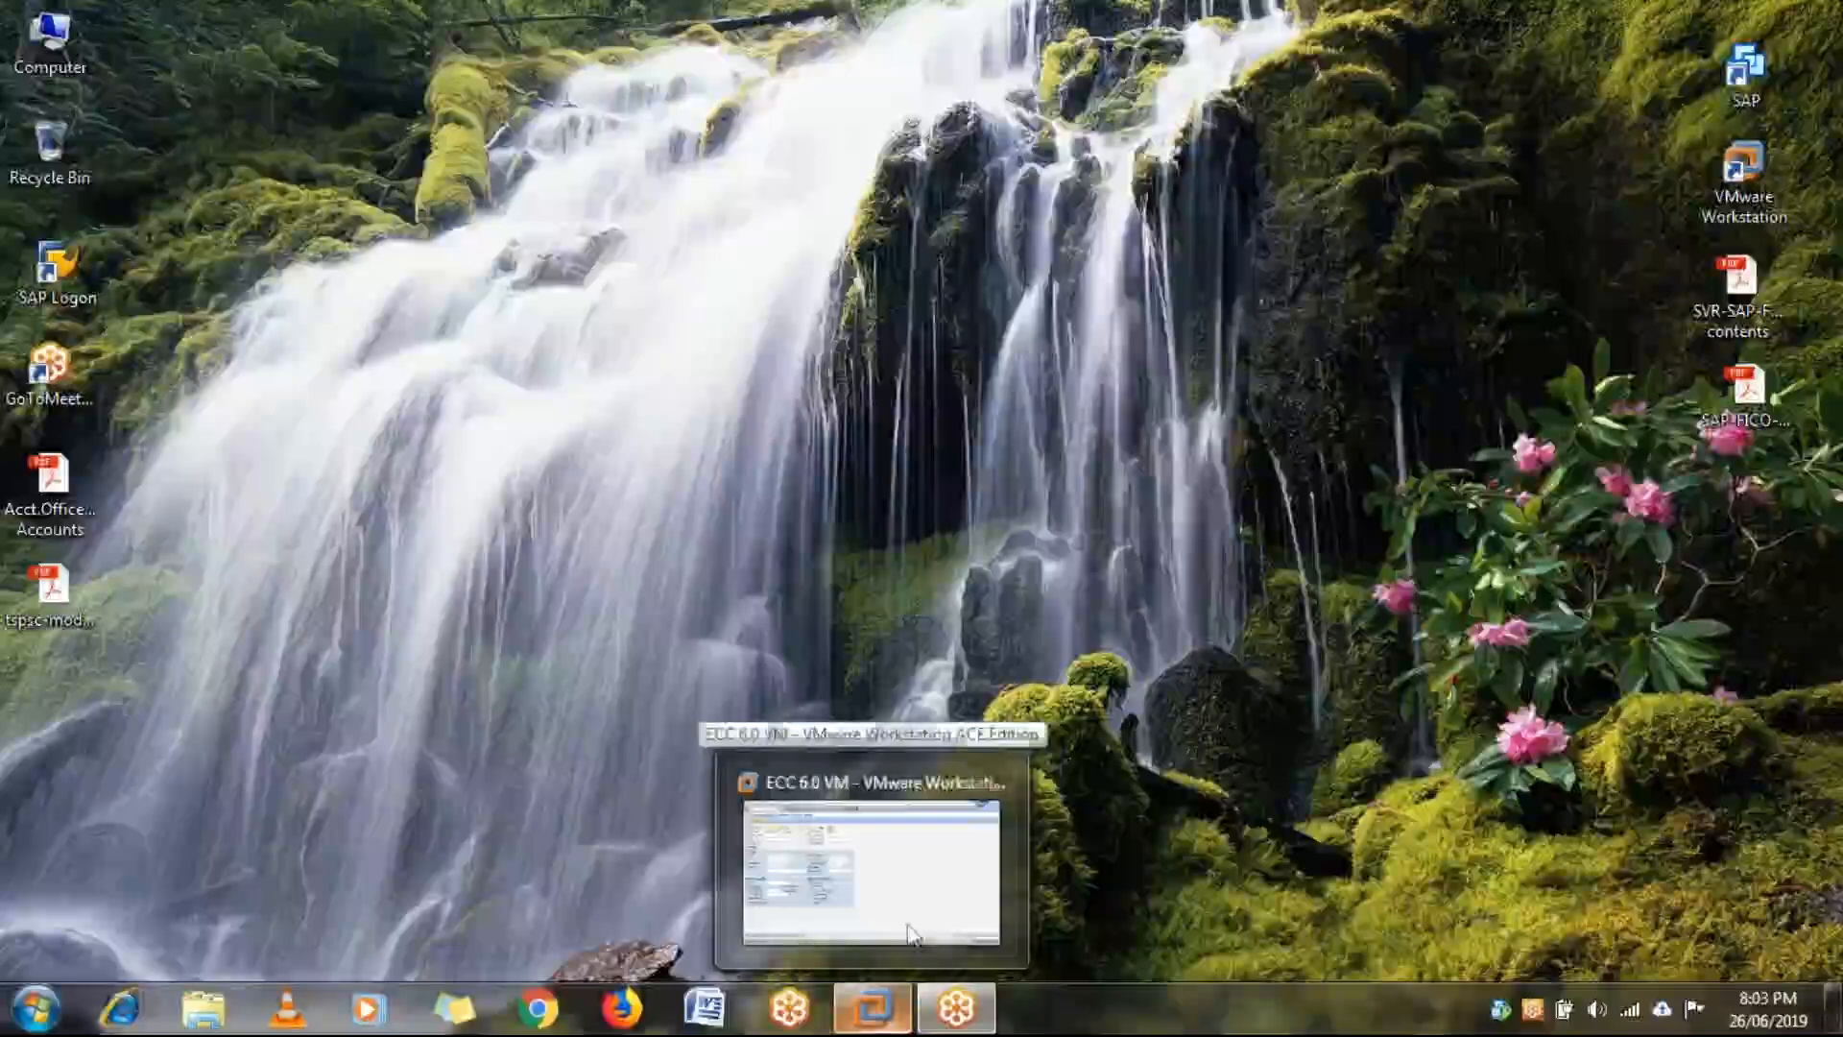
Switch to the Word document and add the line "STEP:4: DISPLAY VENDOR LINE ITEMS USING FBL1N INORDER TO KNOW THE PAYABLE AMOUNT".
click(940, 902)
click(1195, 1017)
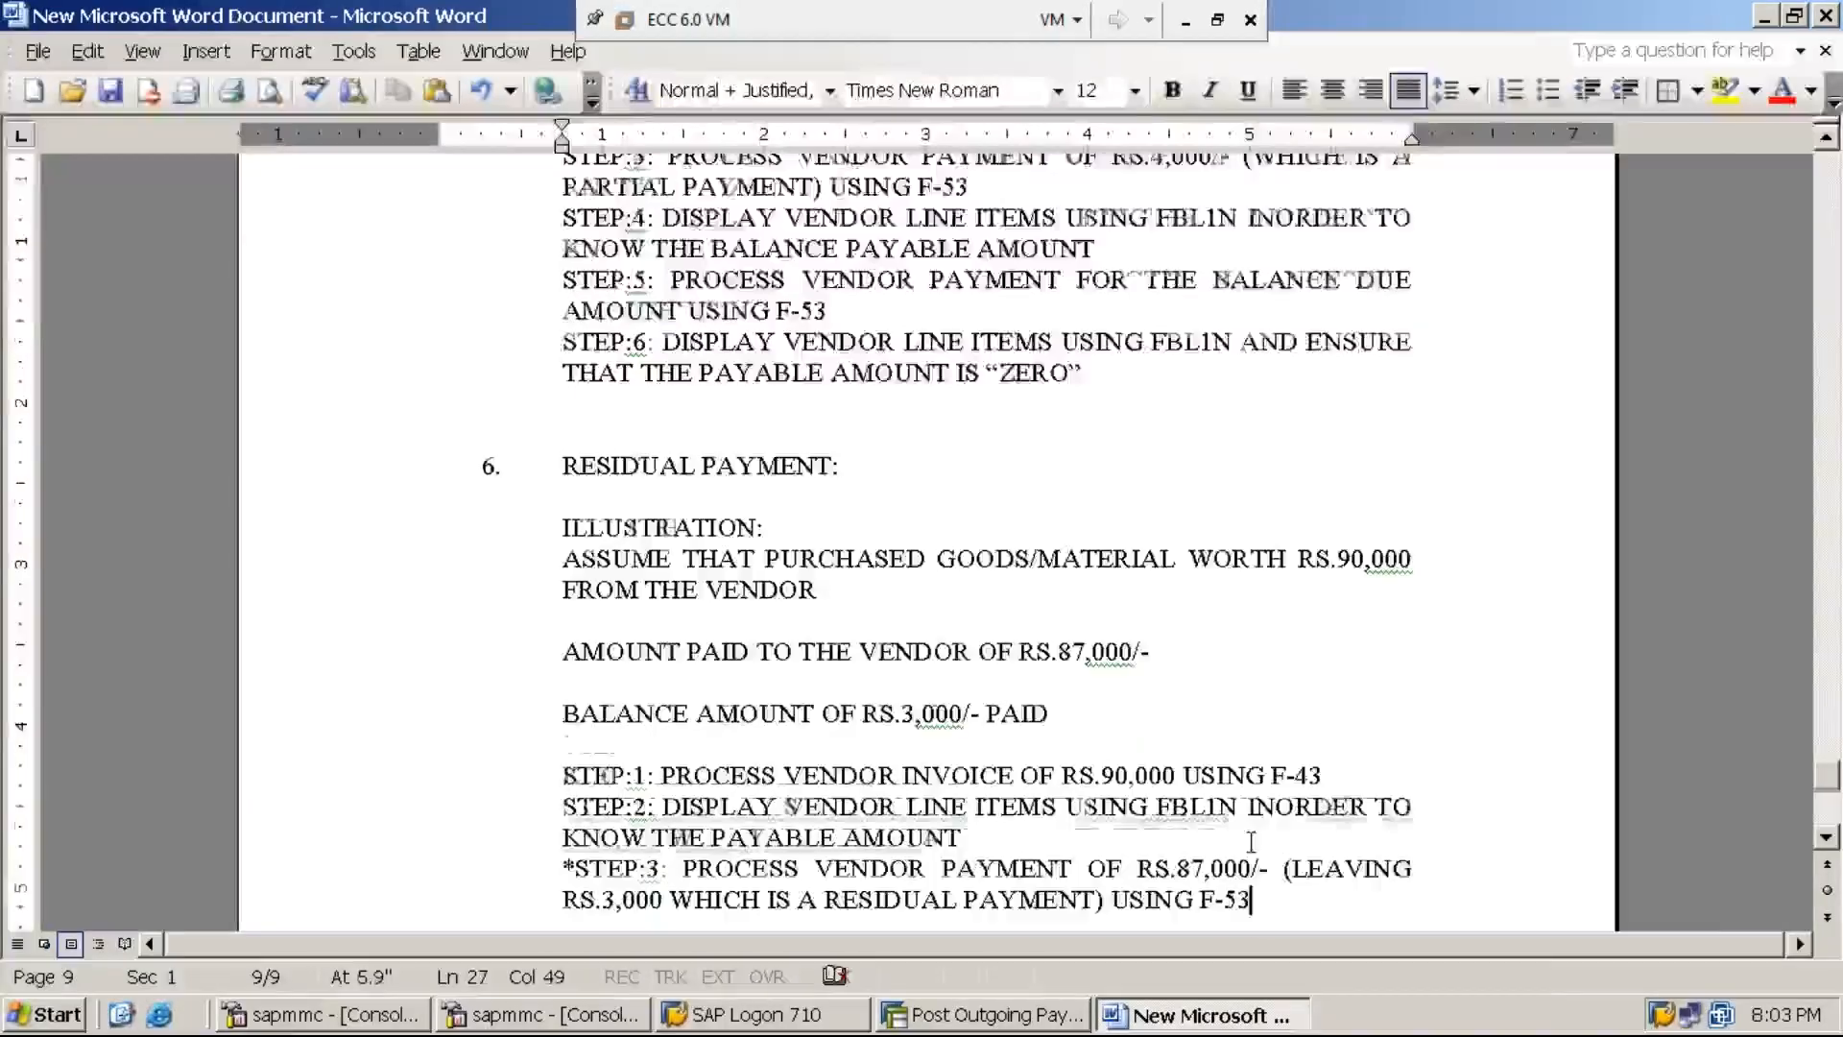
key(Return)
text(STEP:)
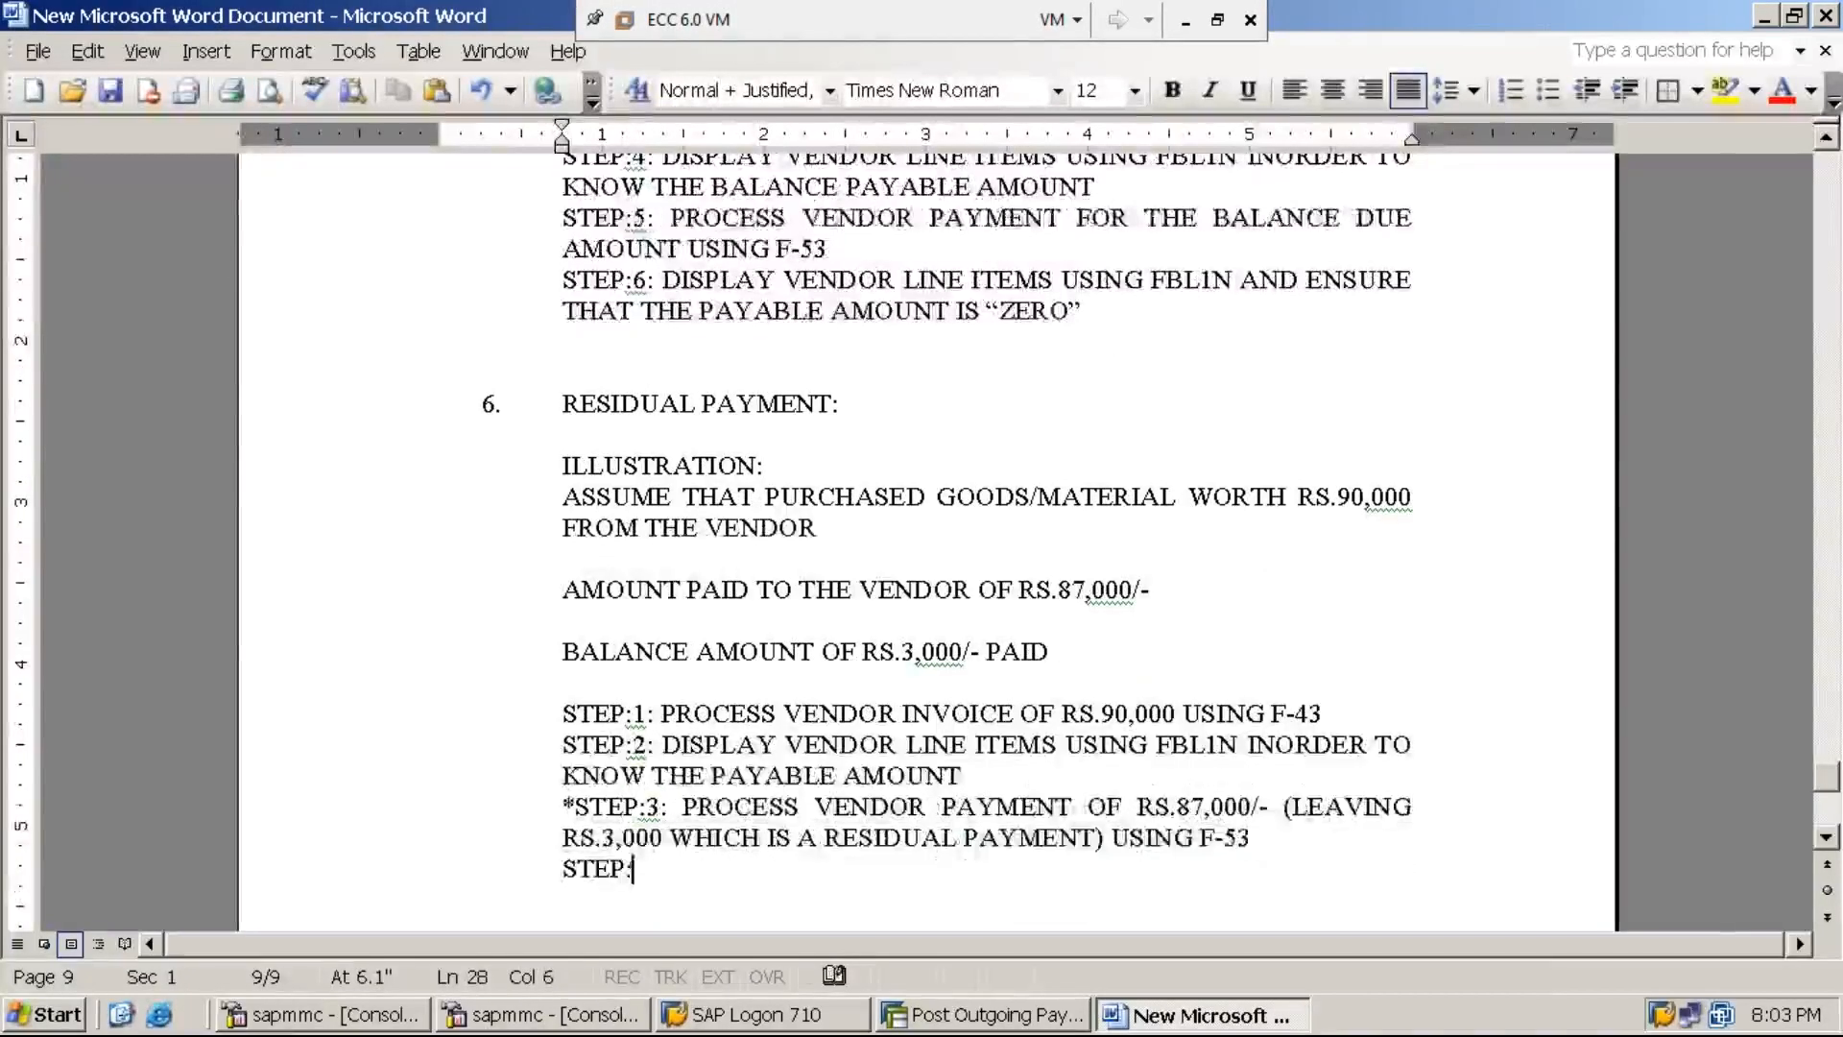
text(4: DI)
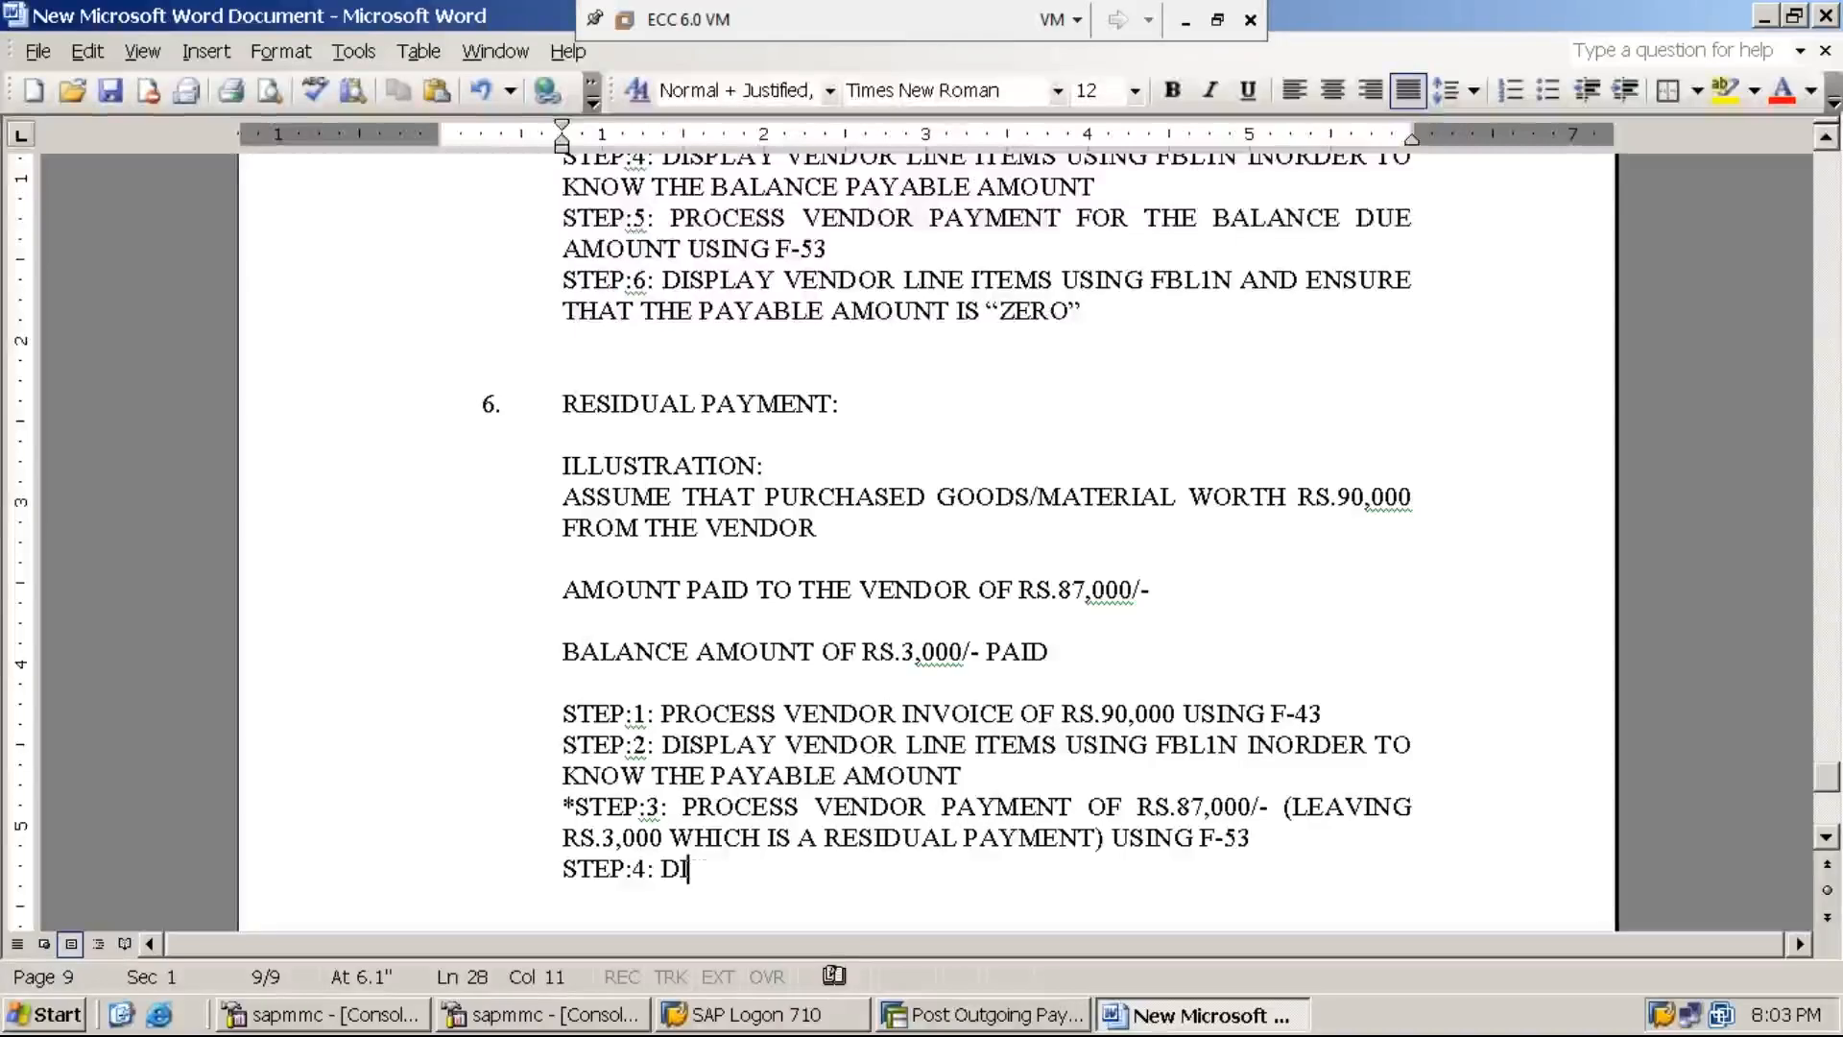
text(SPLAY )
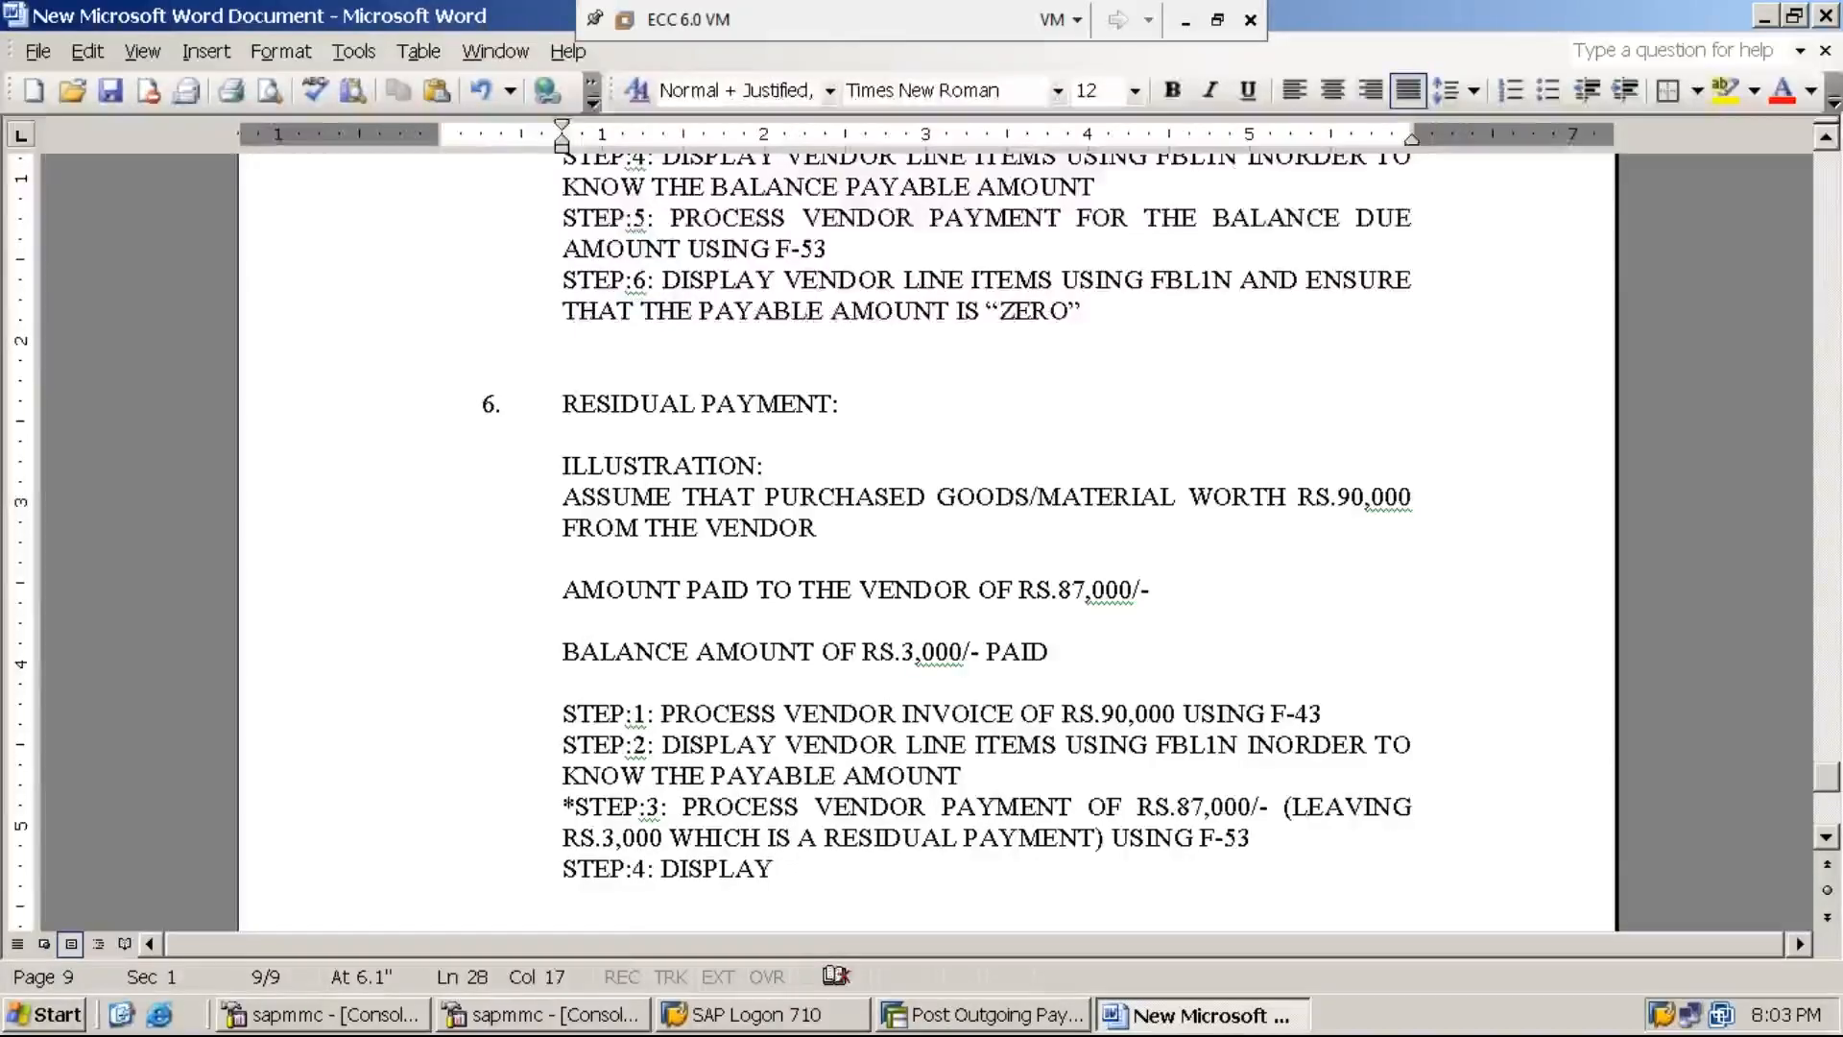
text(VENDOR LI)
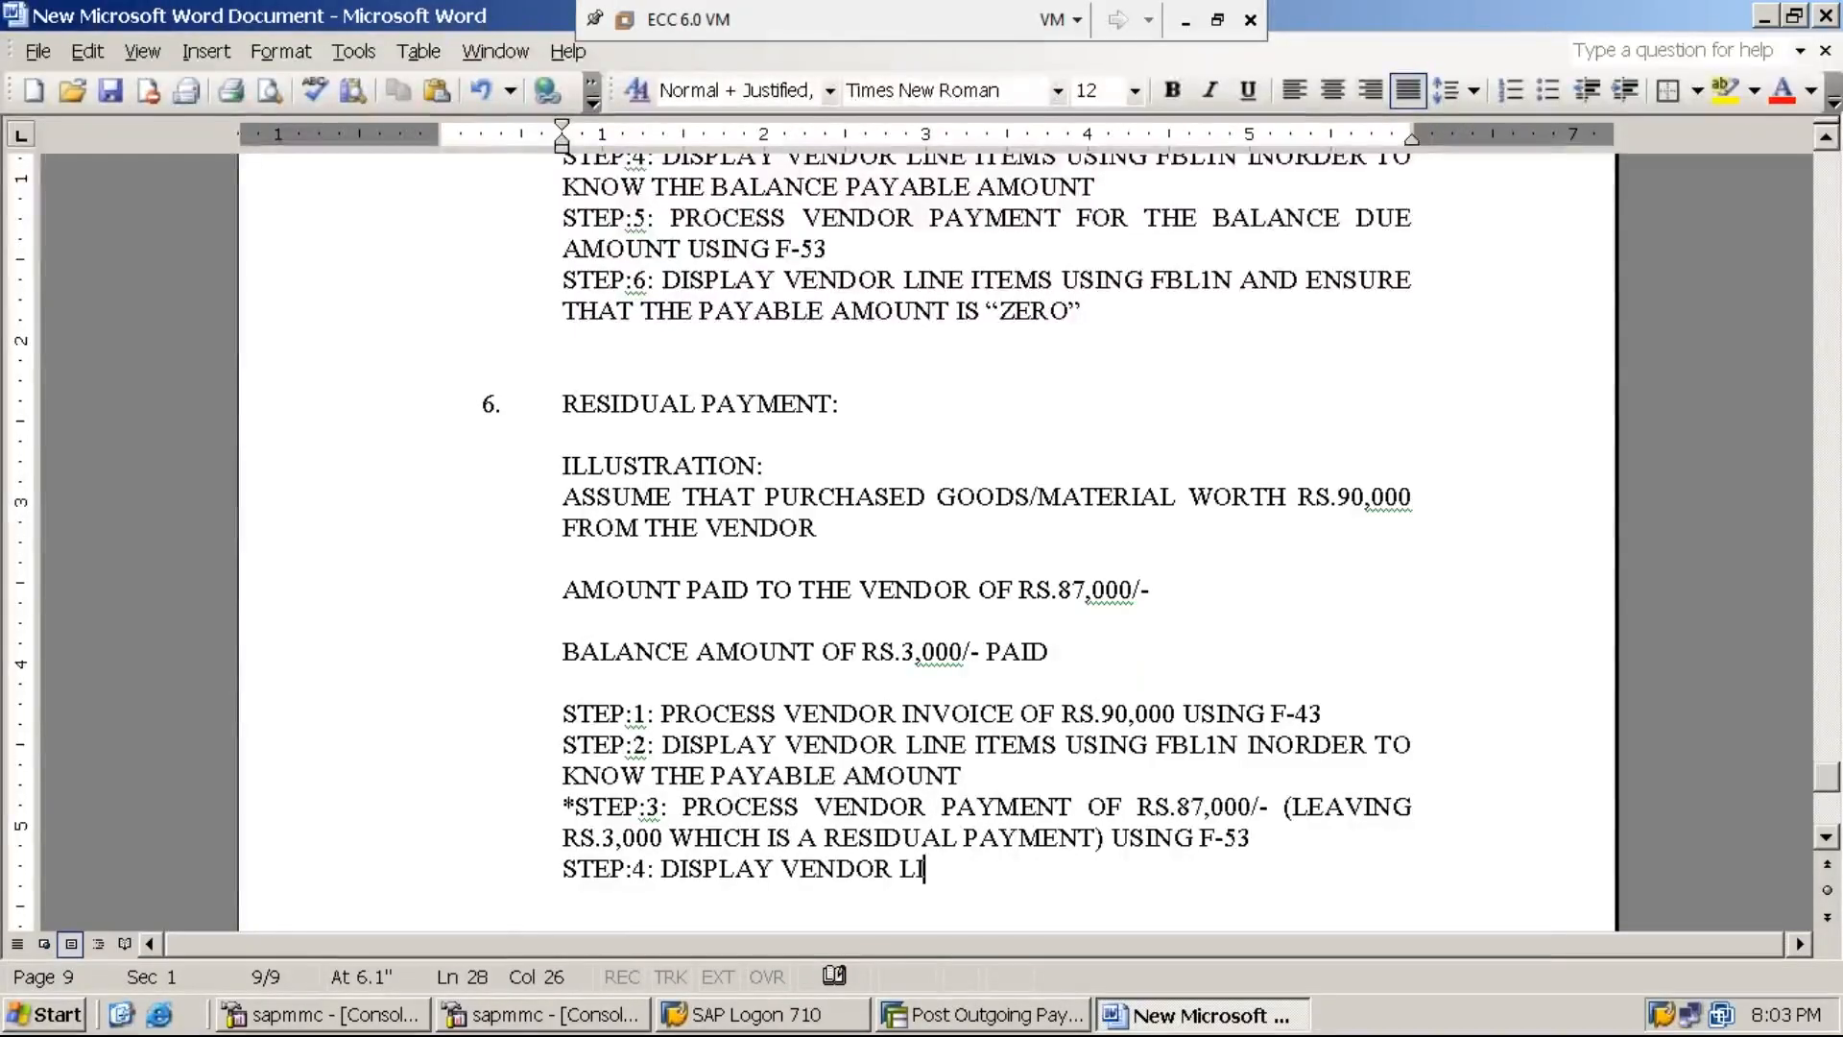
text(NE ITEMS )
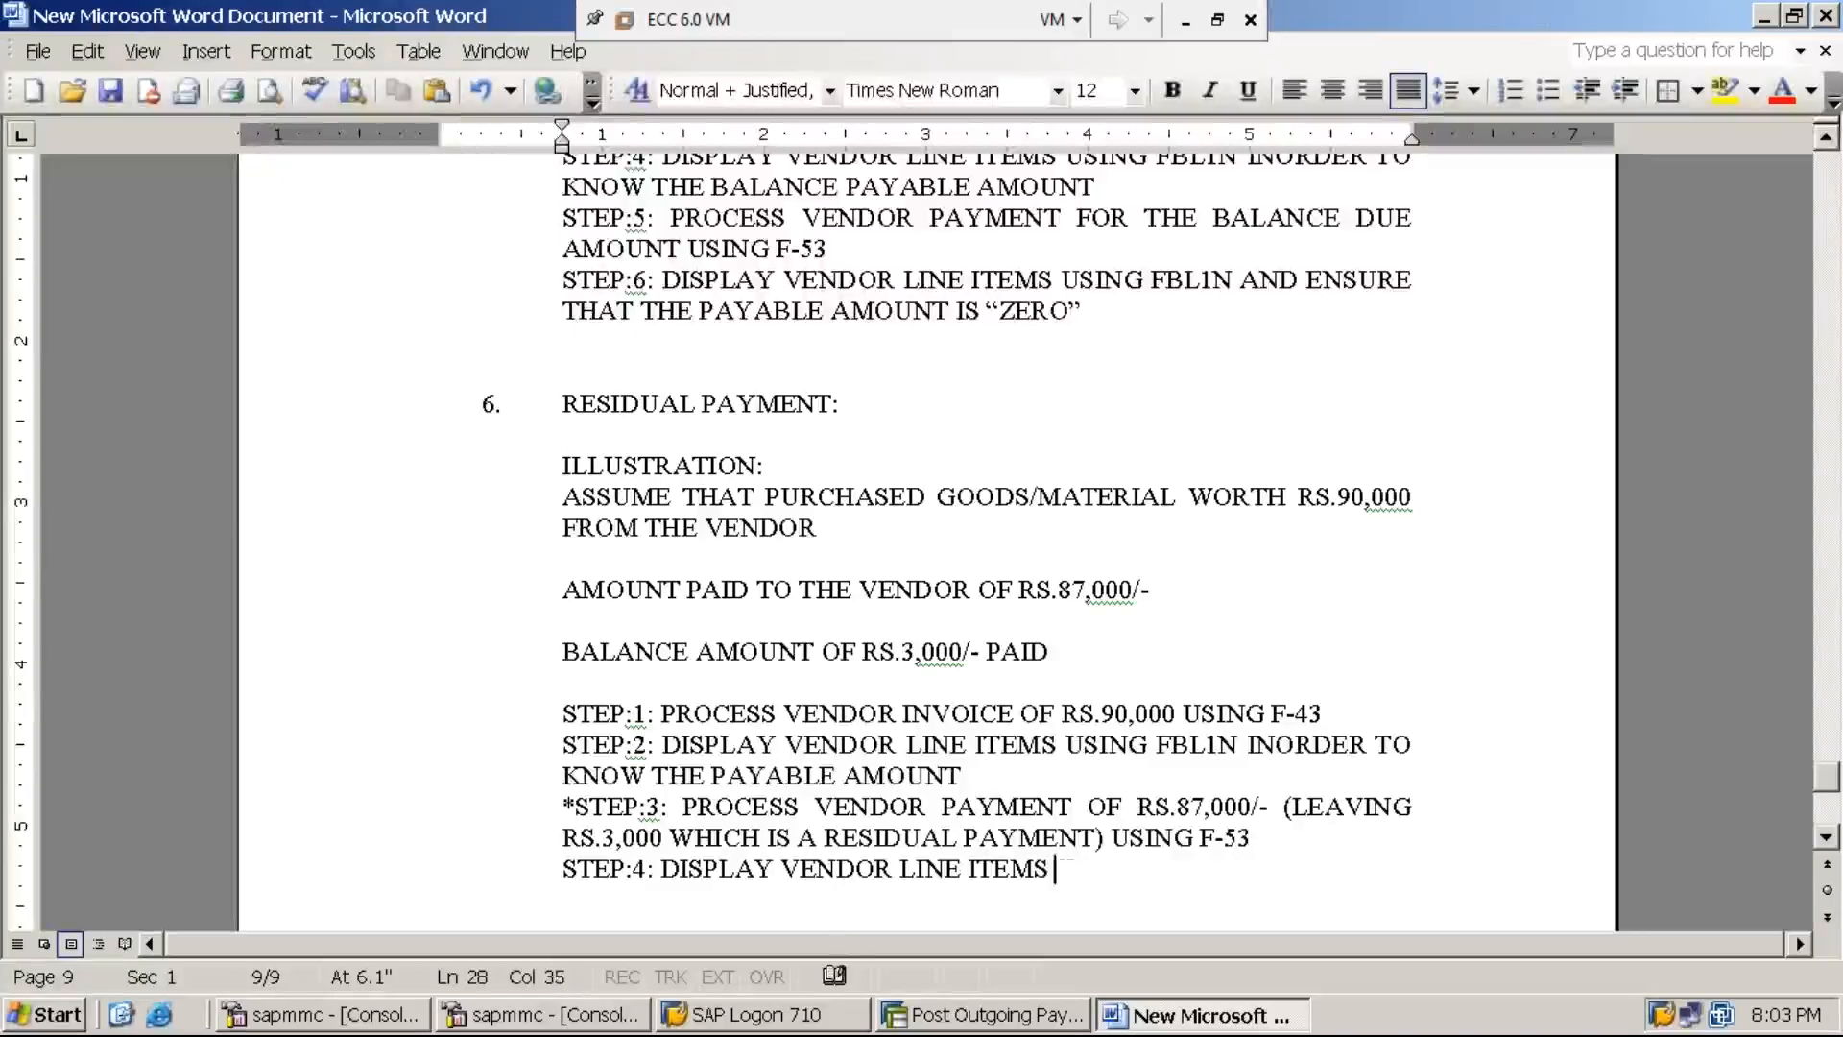
text(USING FBL1)
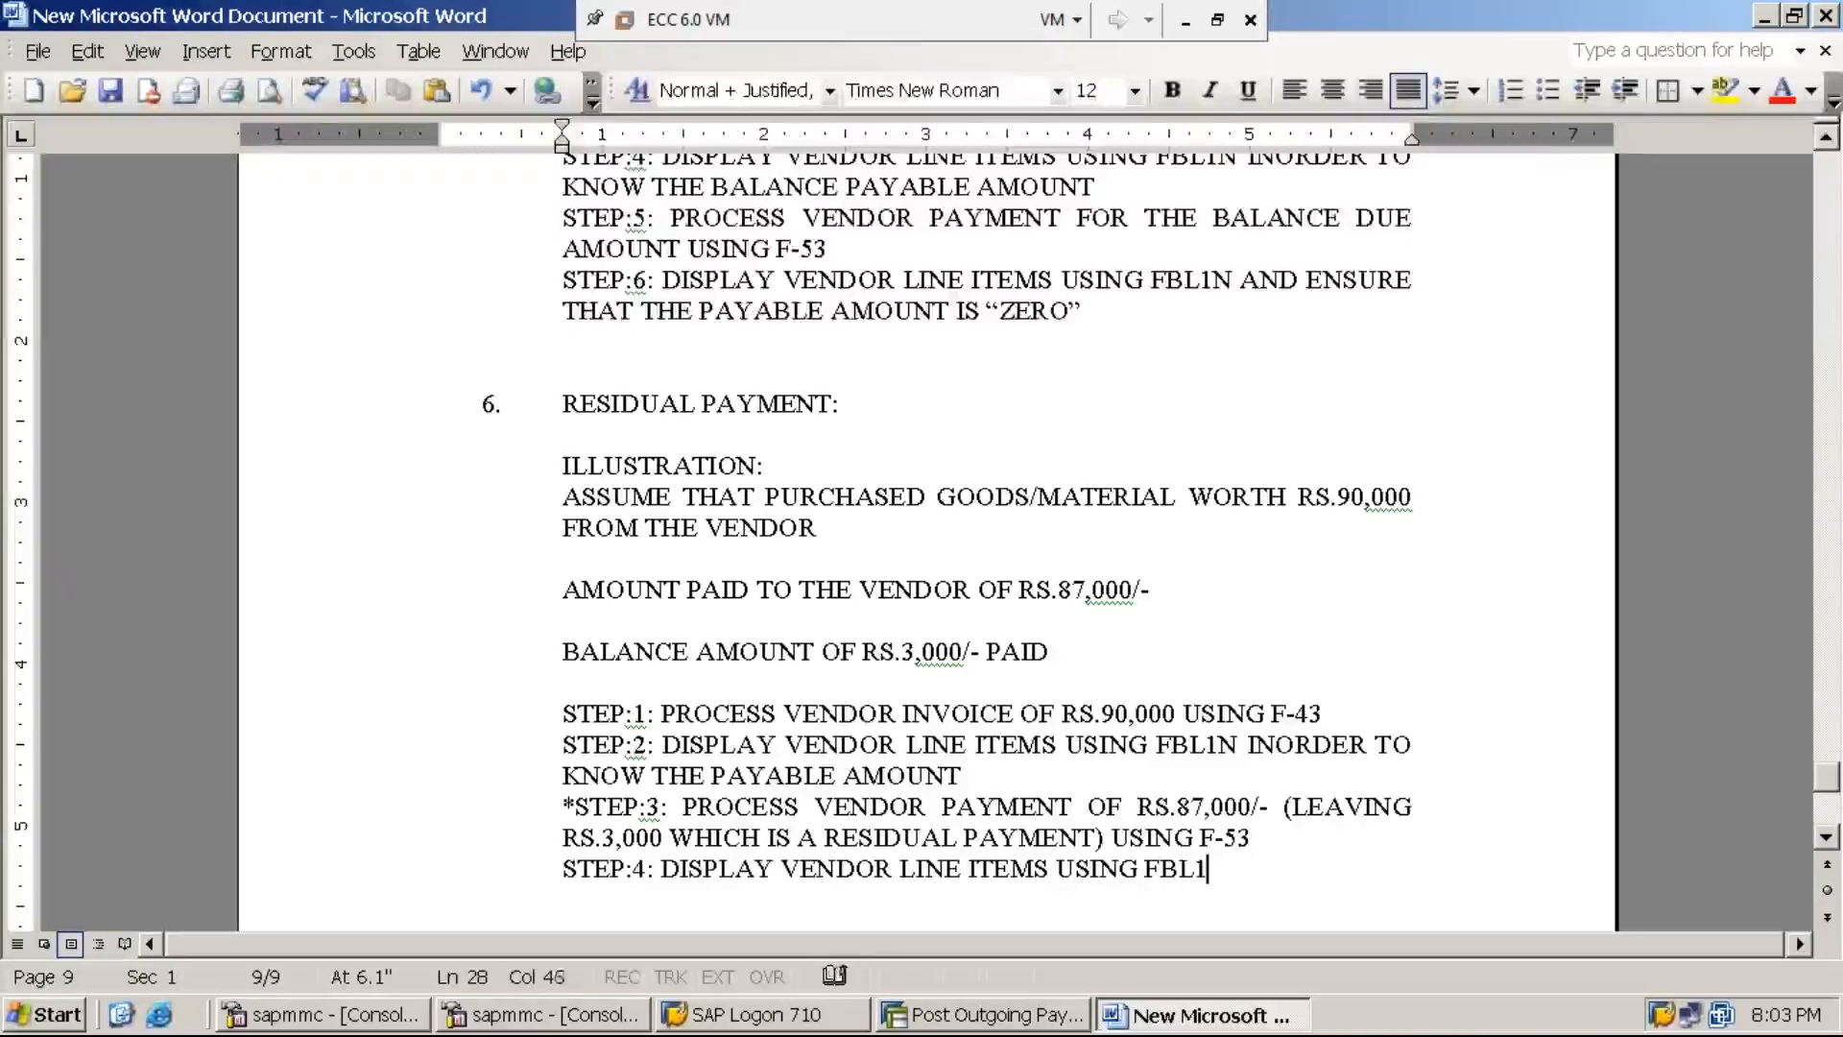
text(N INORD)
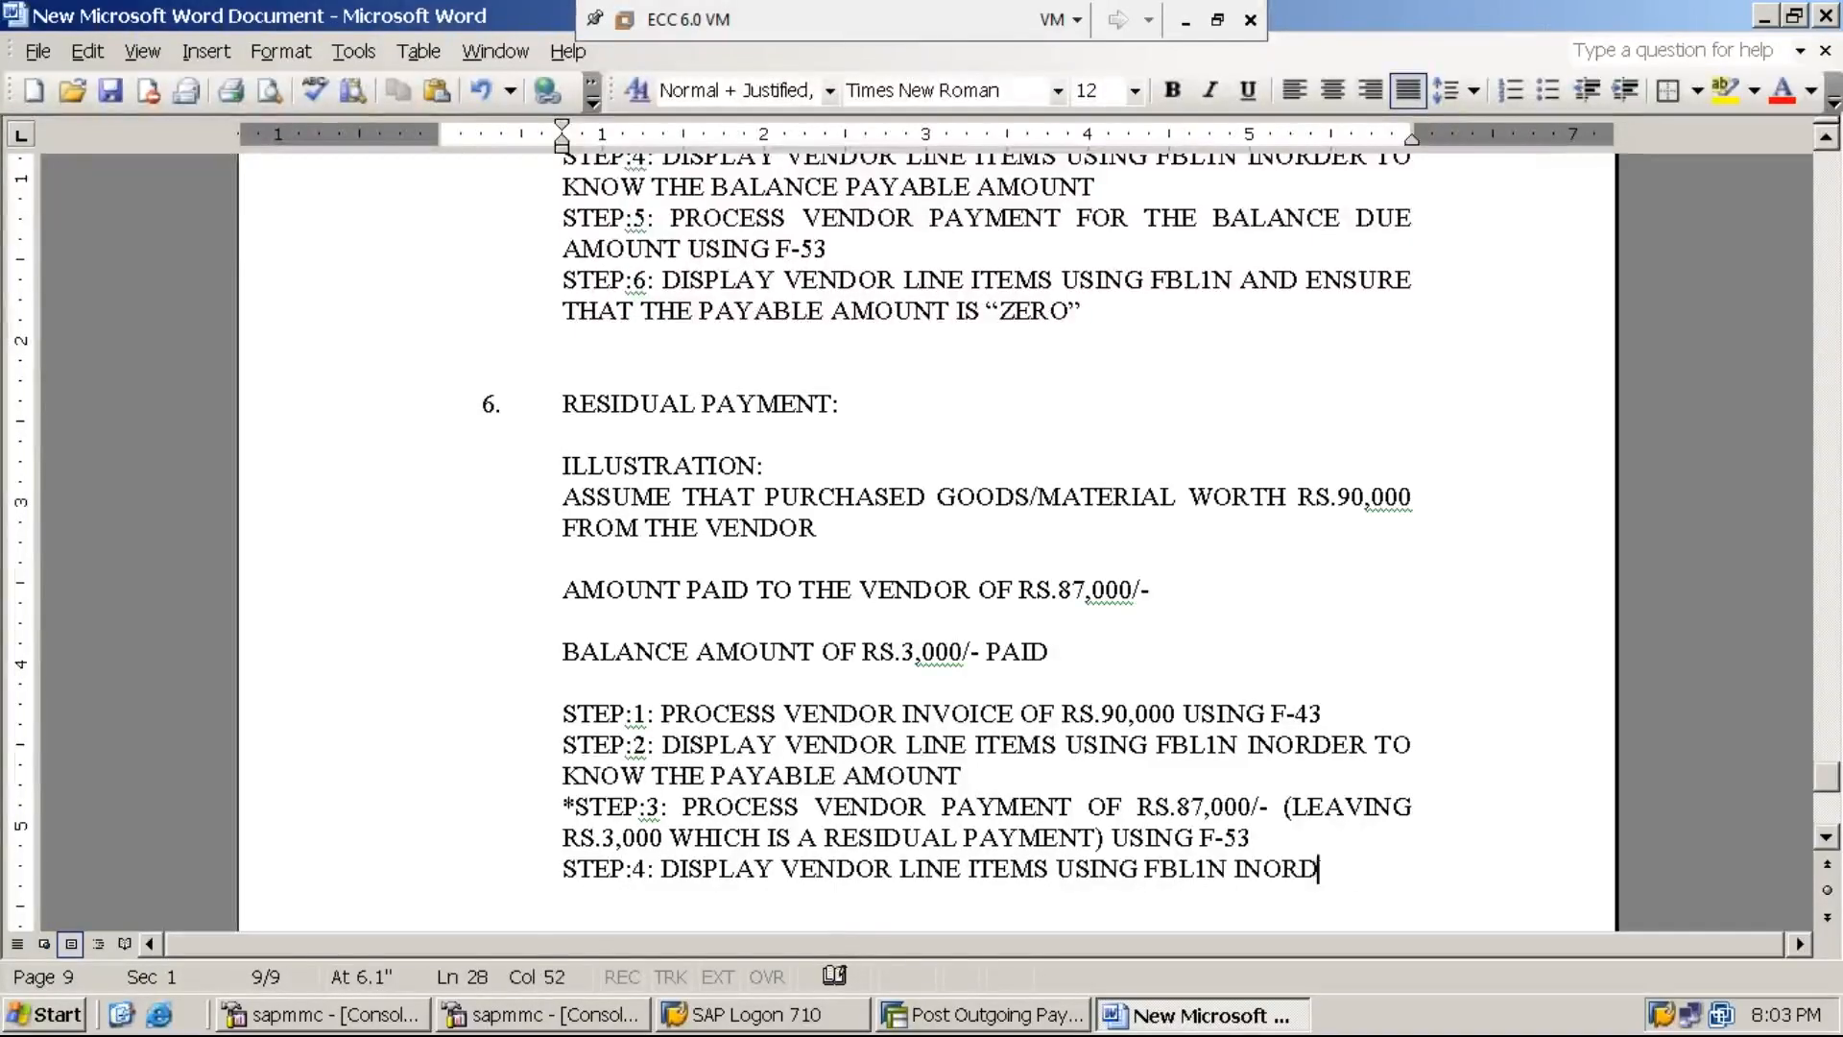
text(ER TO KNOW THE )
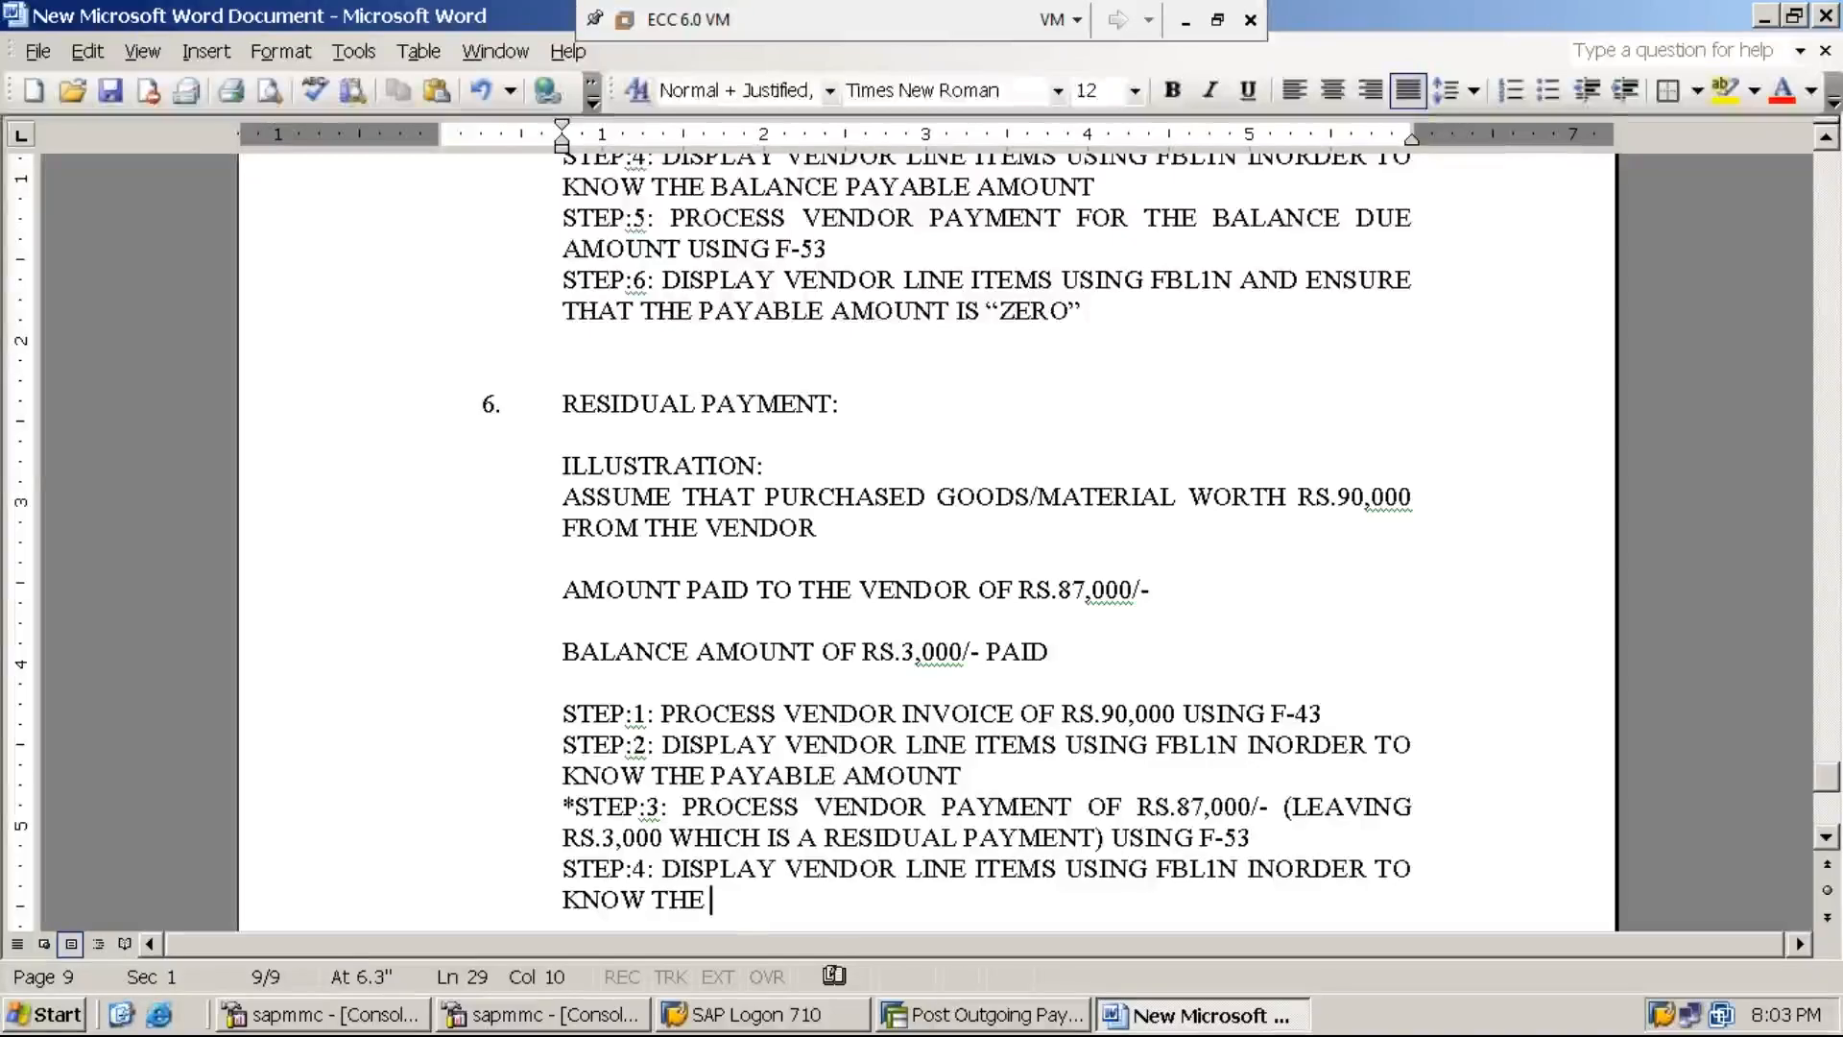
text(PAY)
click(1252, 838)
text(A)
key(BackSpace)
key(Down)
key(Down)
text(ABLE AMOOUN)
key(BackSpace)
key(BackSpace)
key(BackSpace)
text(UNT)
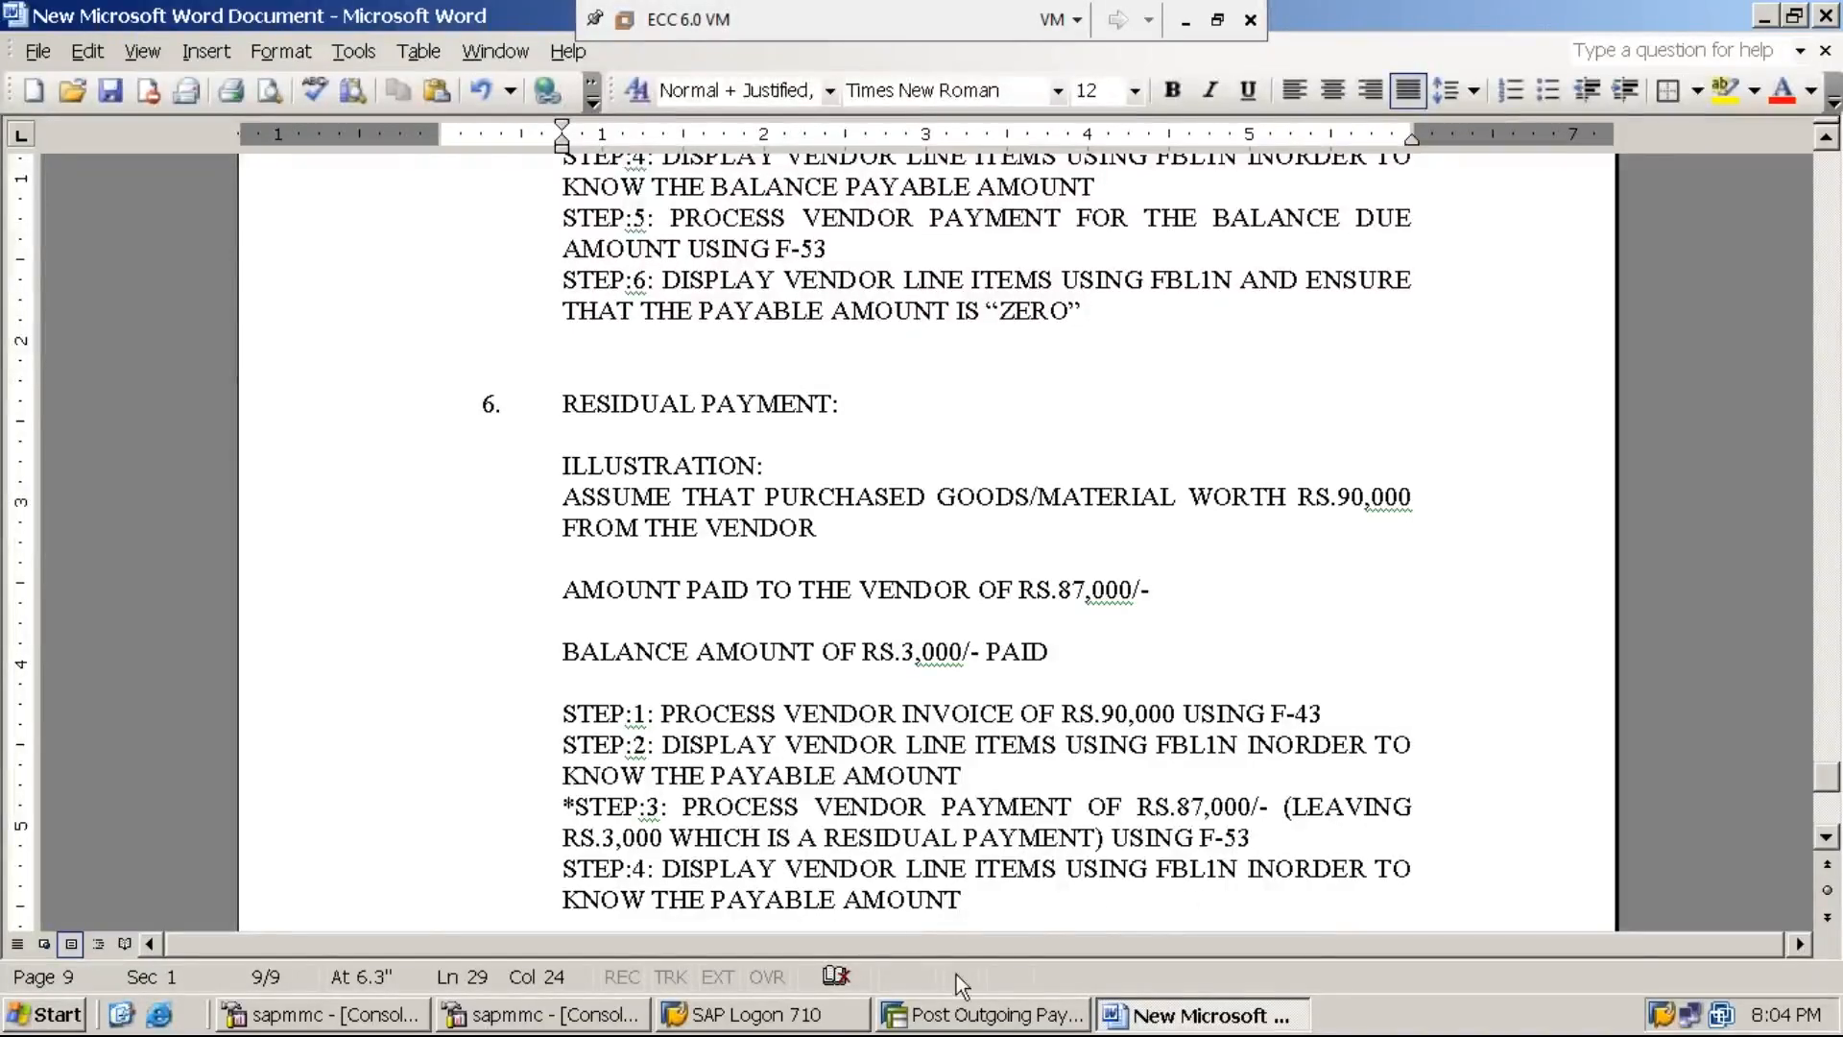
Switch to SAP, leave the outgoing payment transaction and open the Vendor Line Item Display with transaction FBL1N.
click(966, 1018)
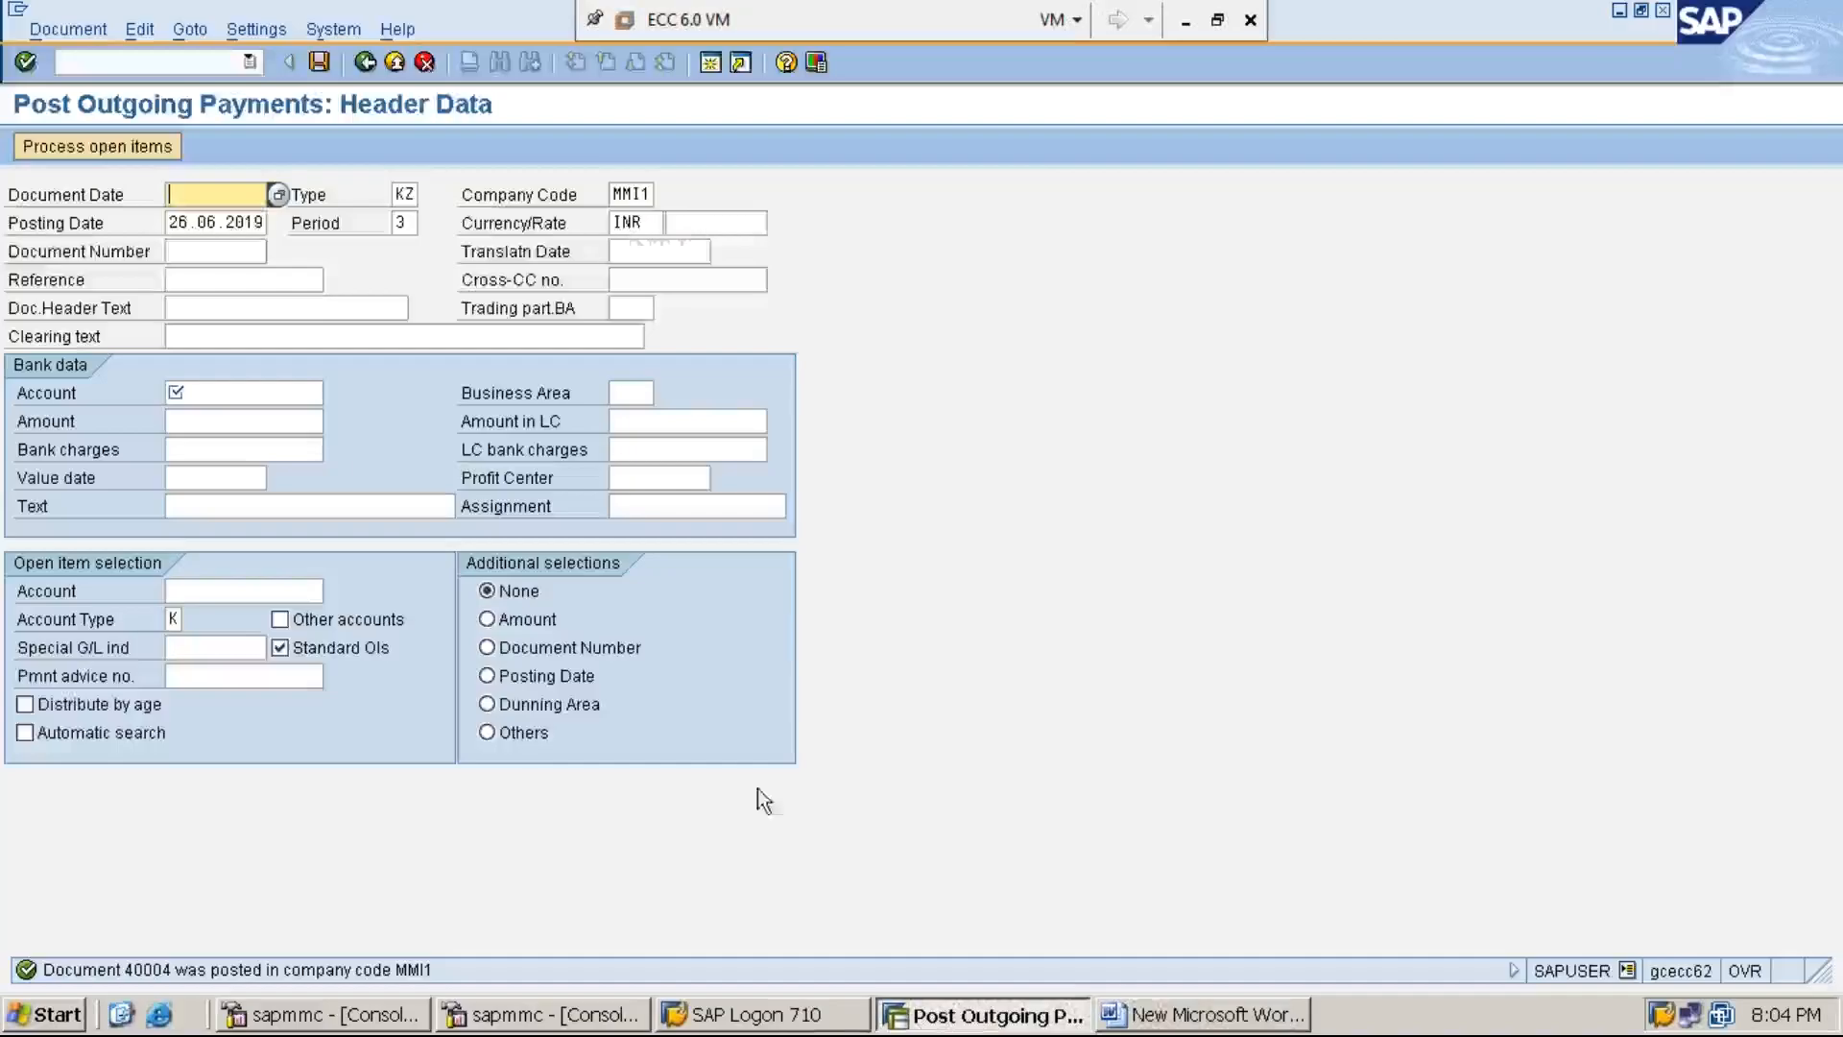
click(195, 55)
text(/n)
key(Return)
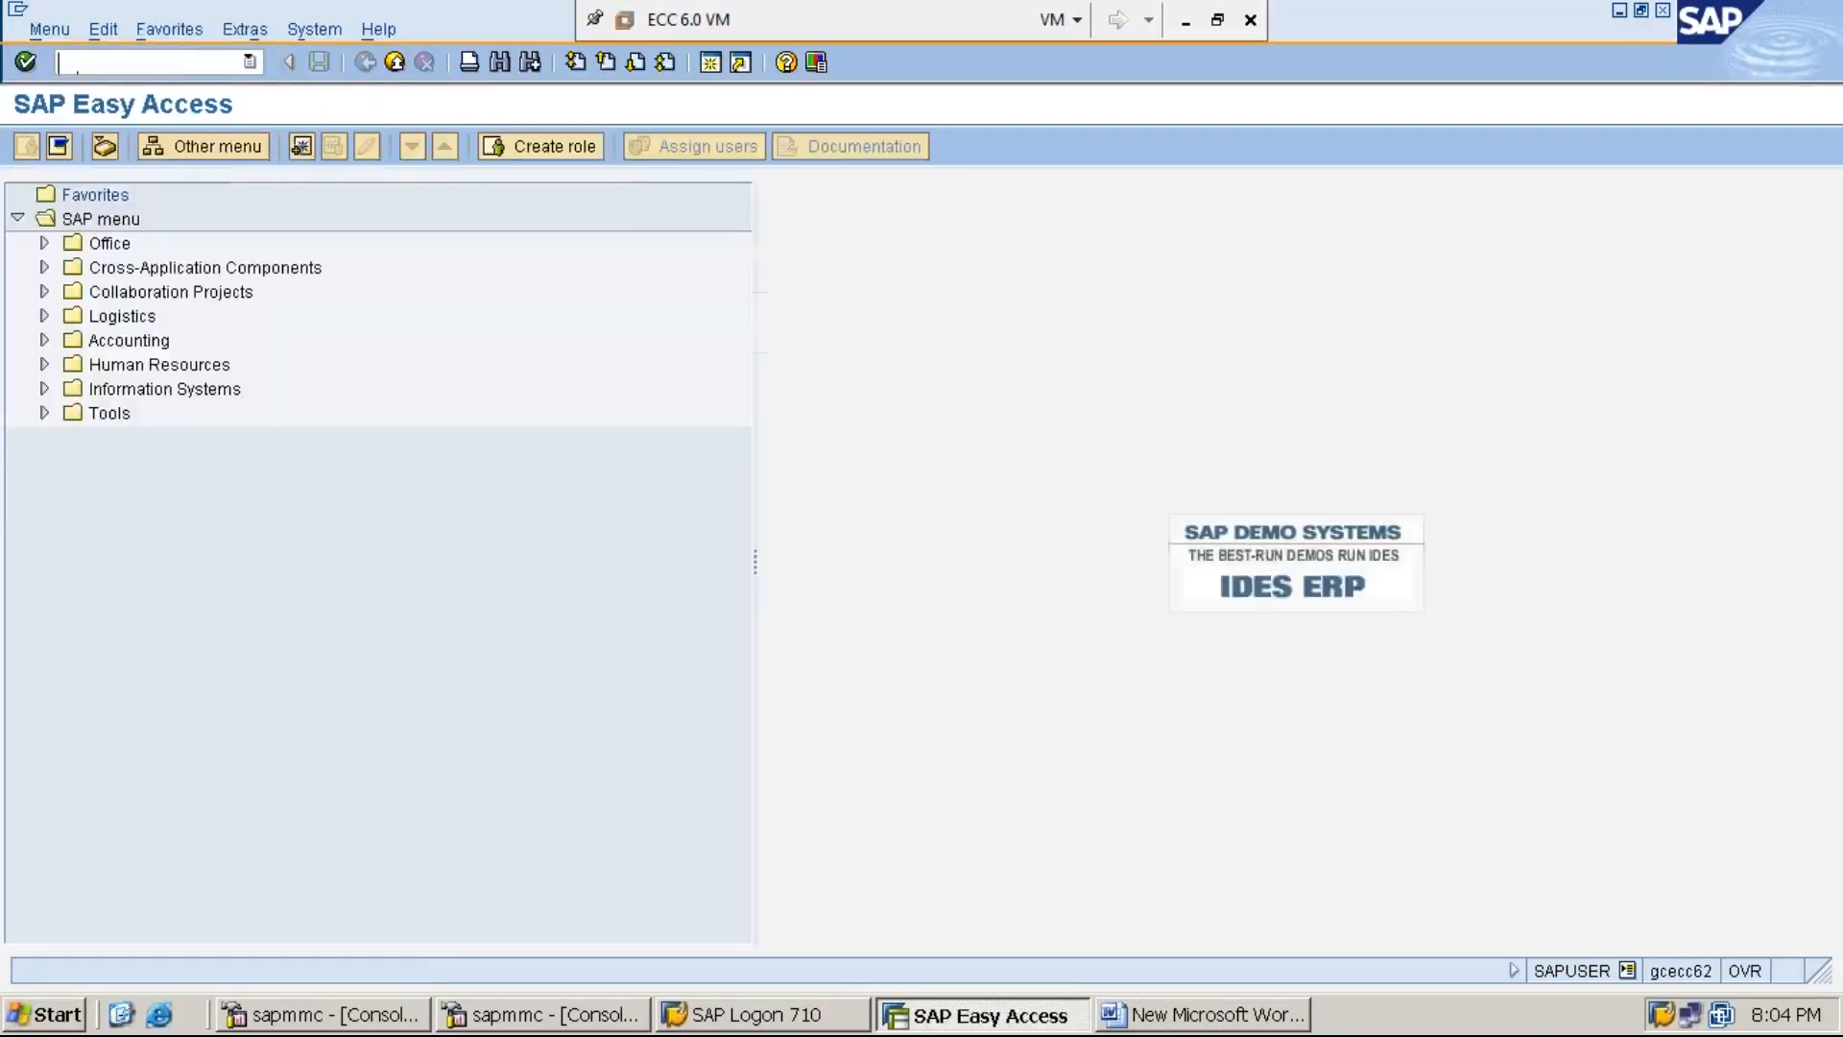
text(FBL1N)
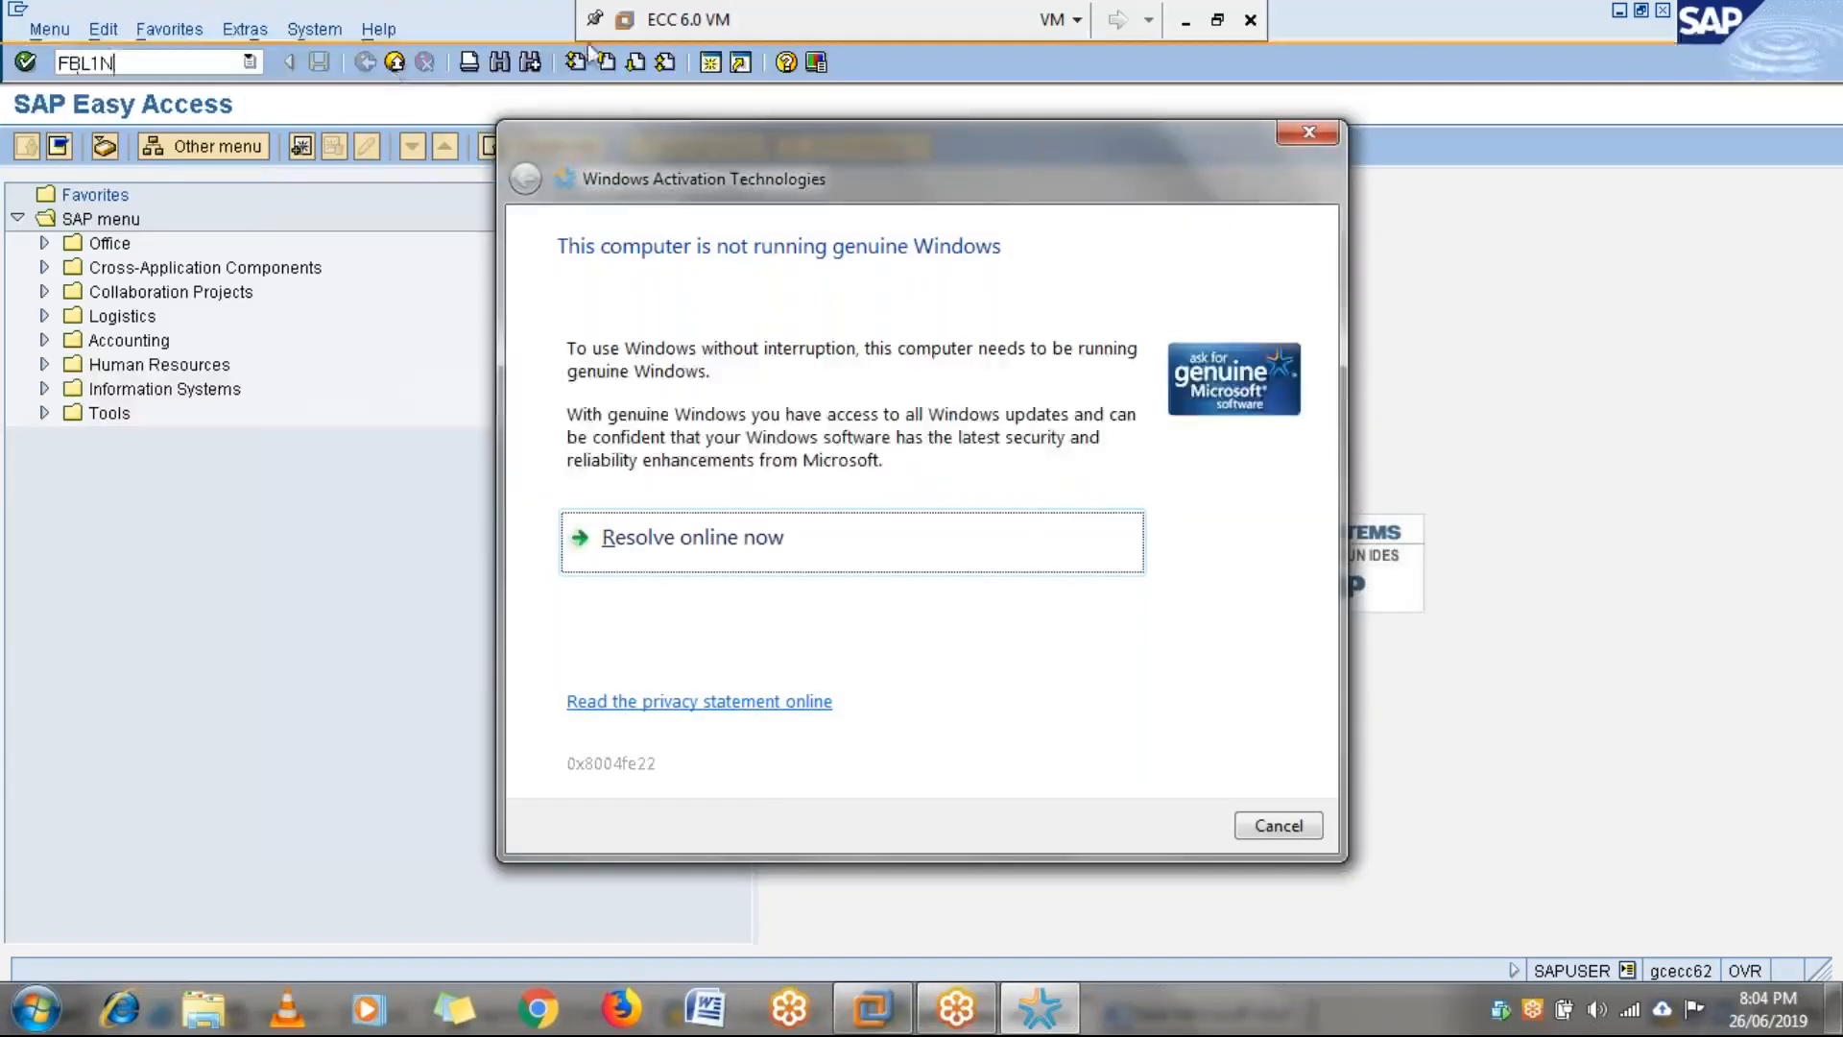
click(1304, 133)
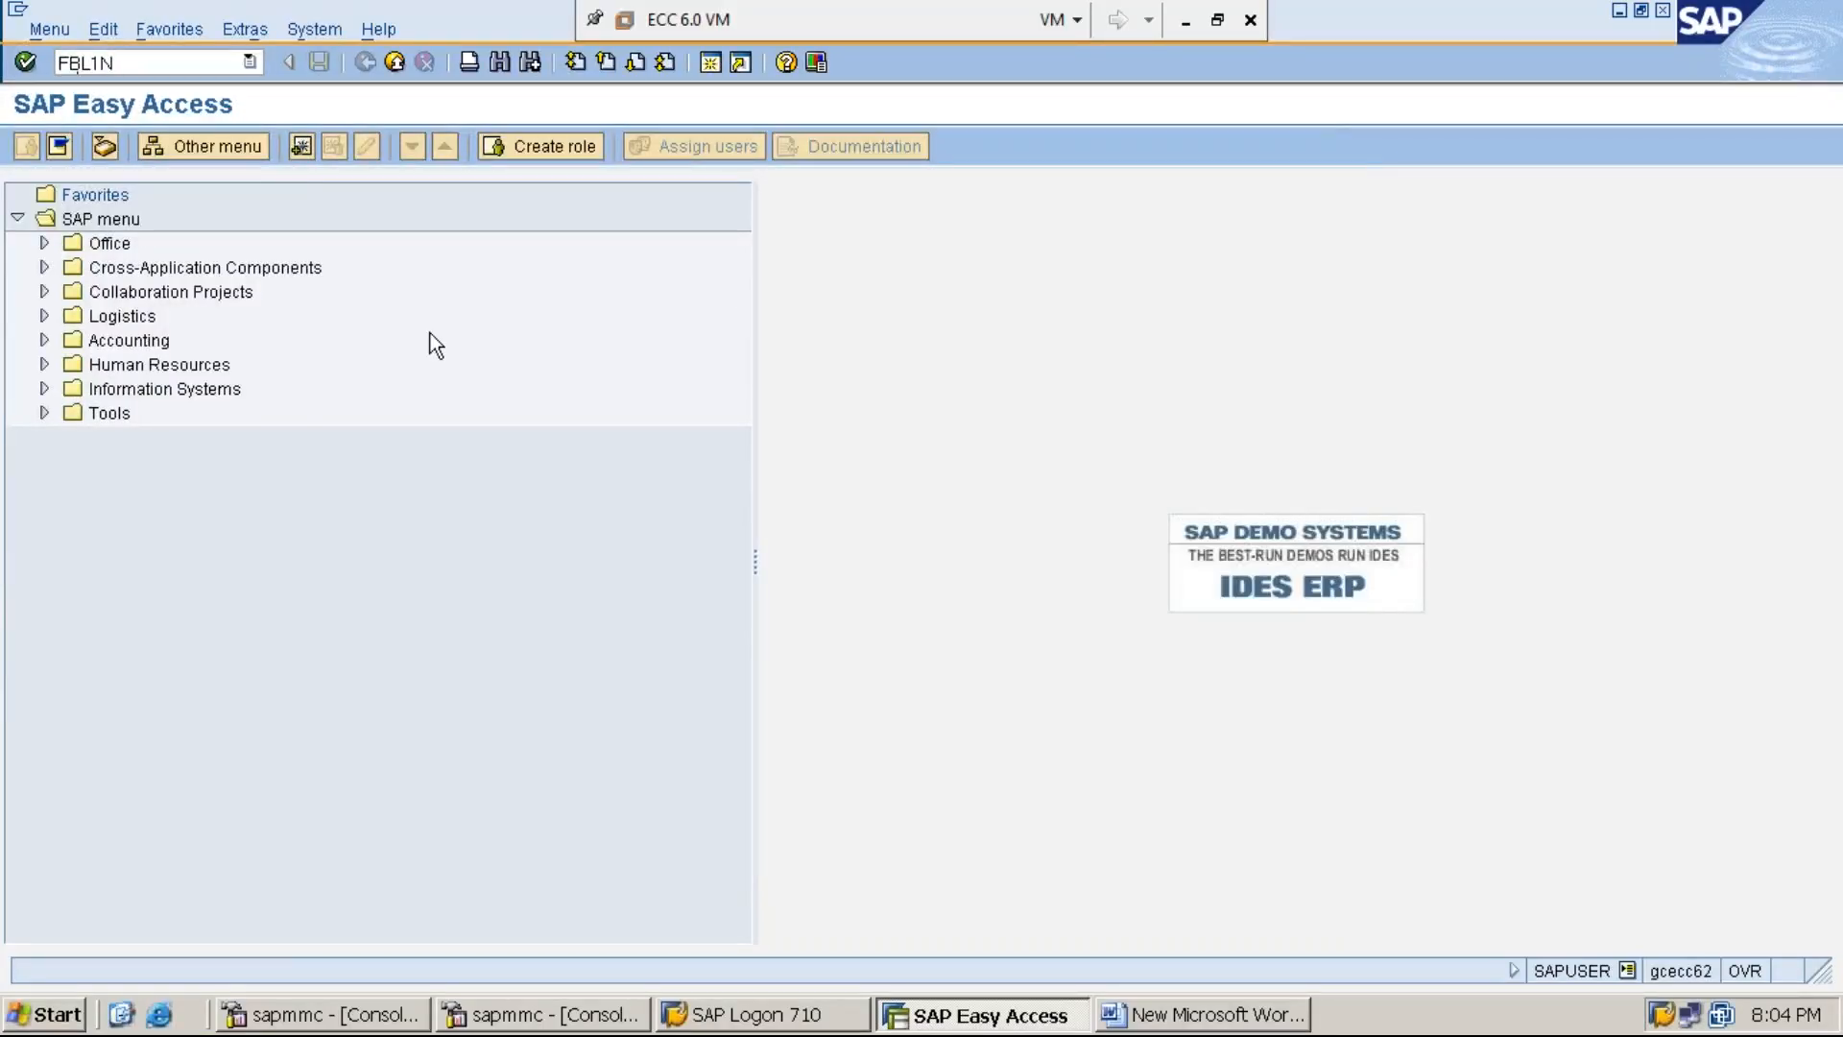
key(Return)
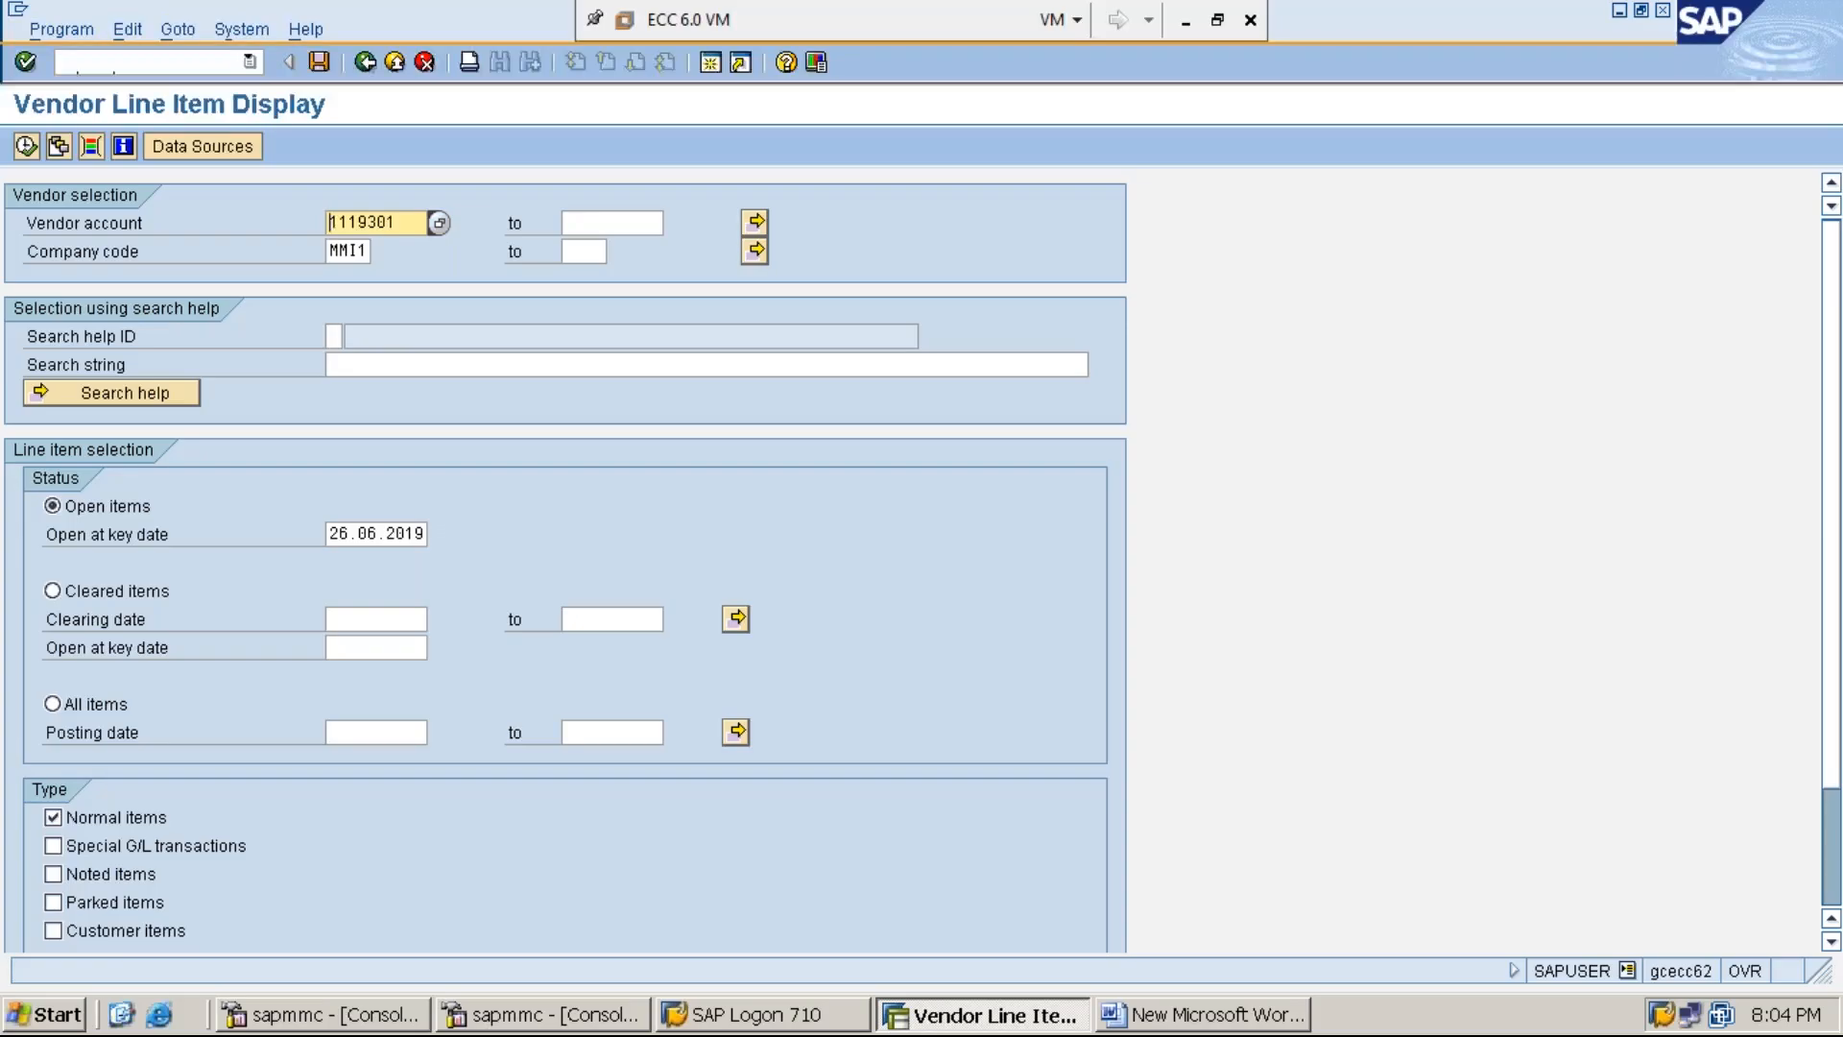
Display the vendor's line items in company code MMI1 with the status selection set to all items.
click(350, 252)
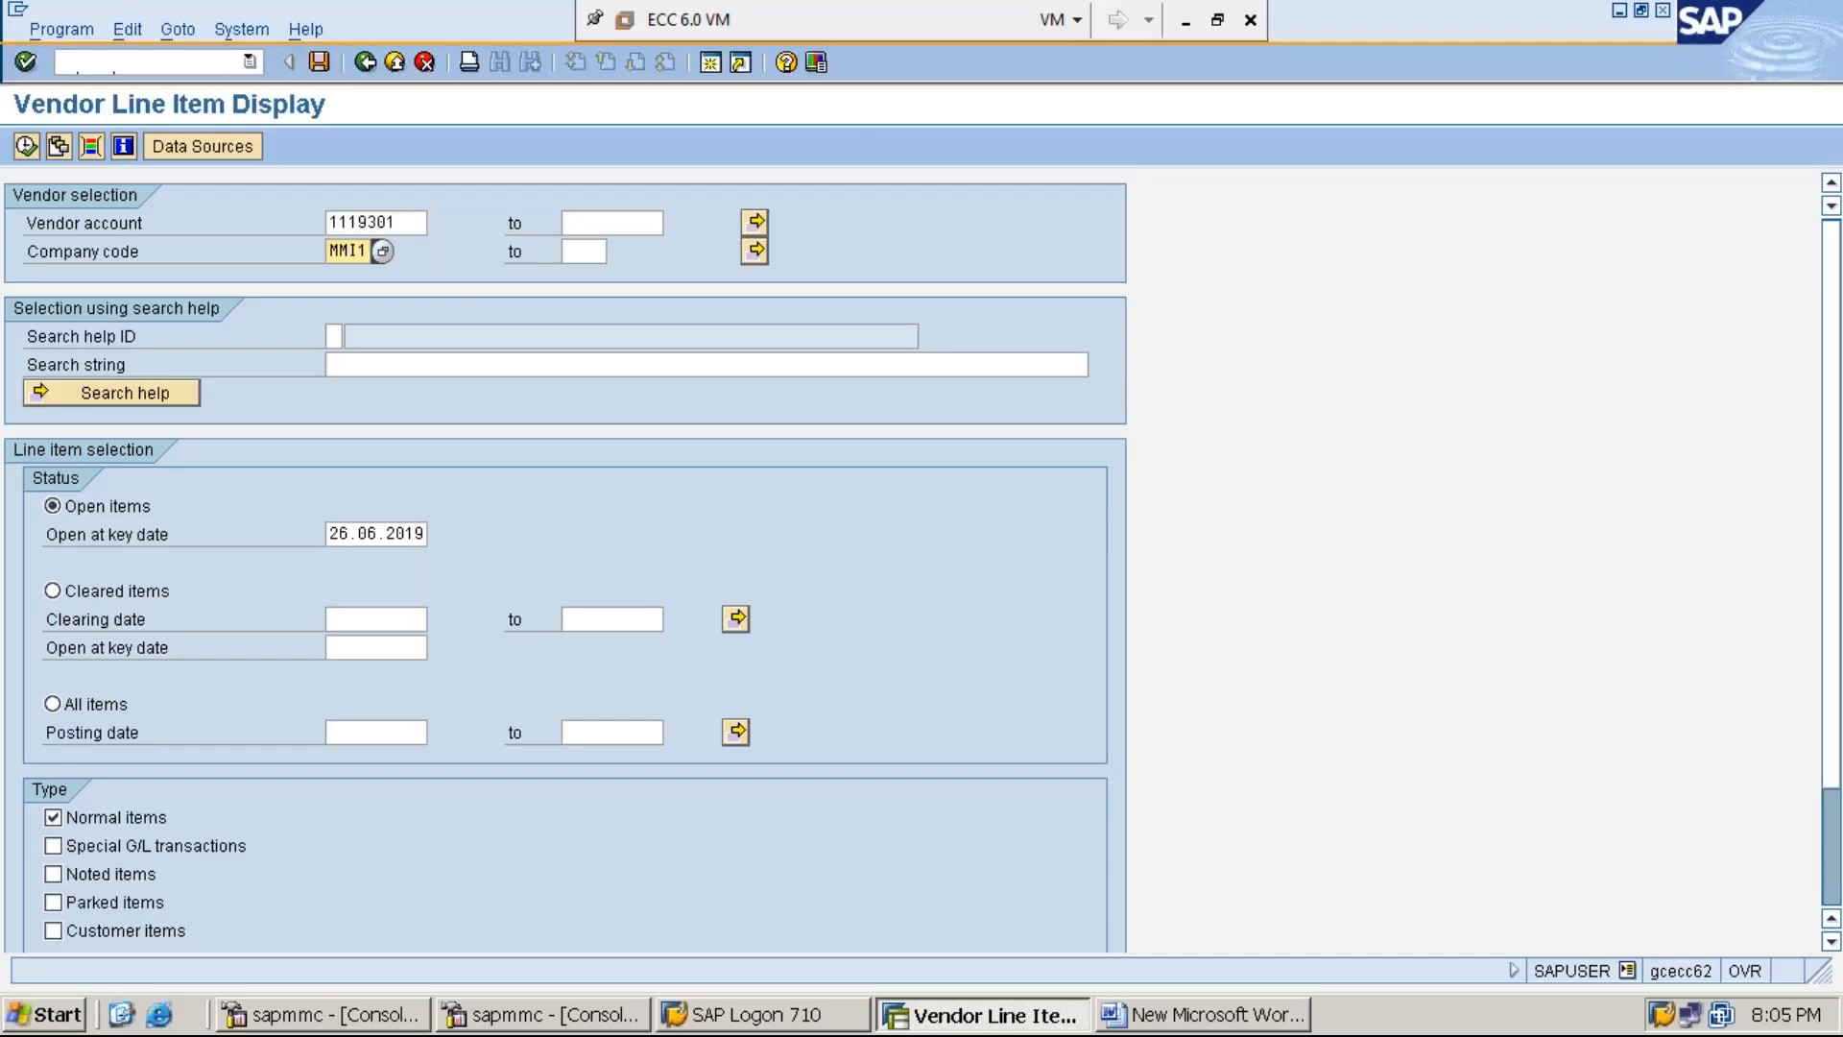
click(85, 705)
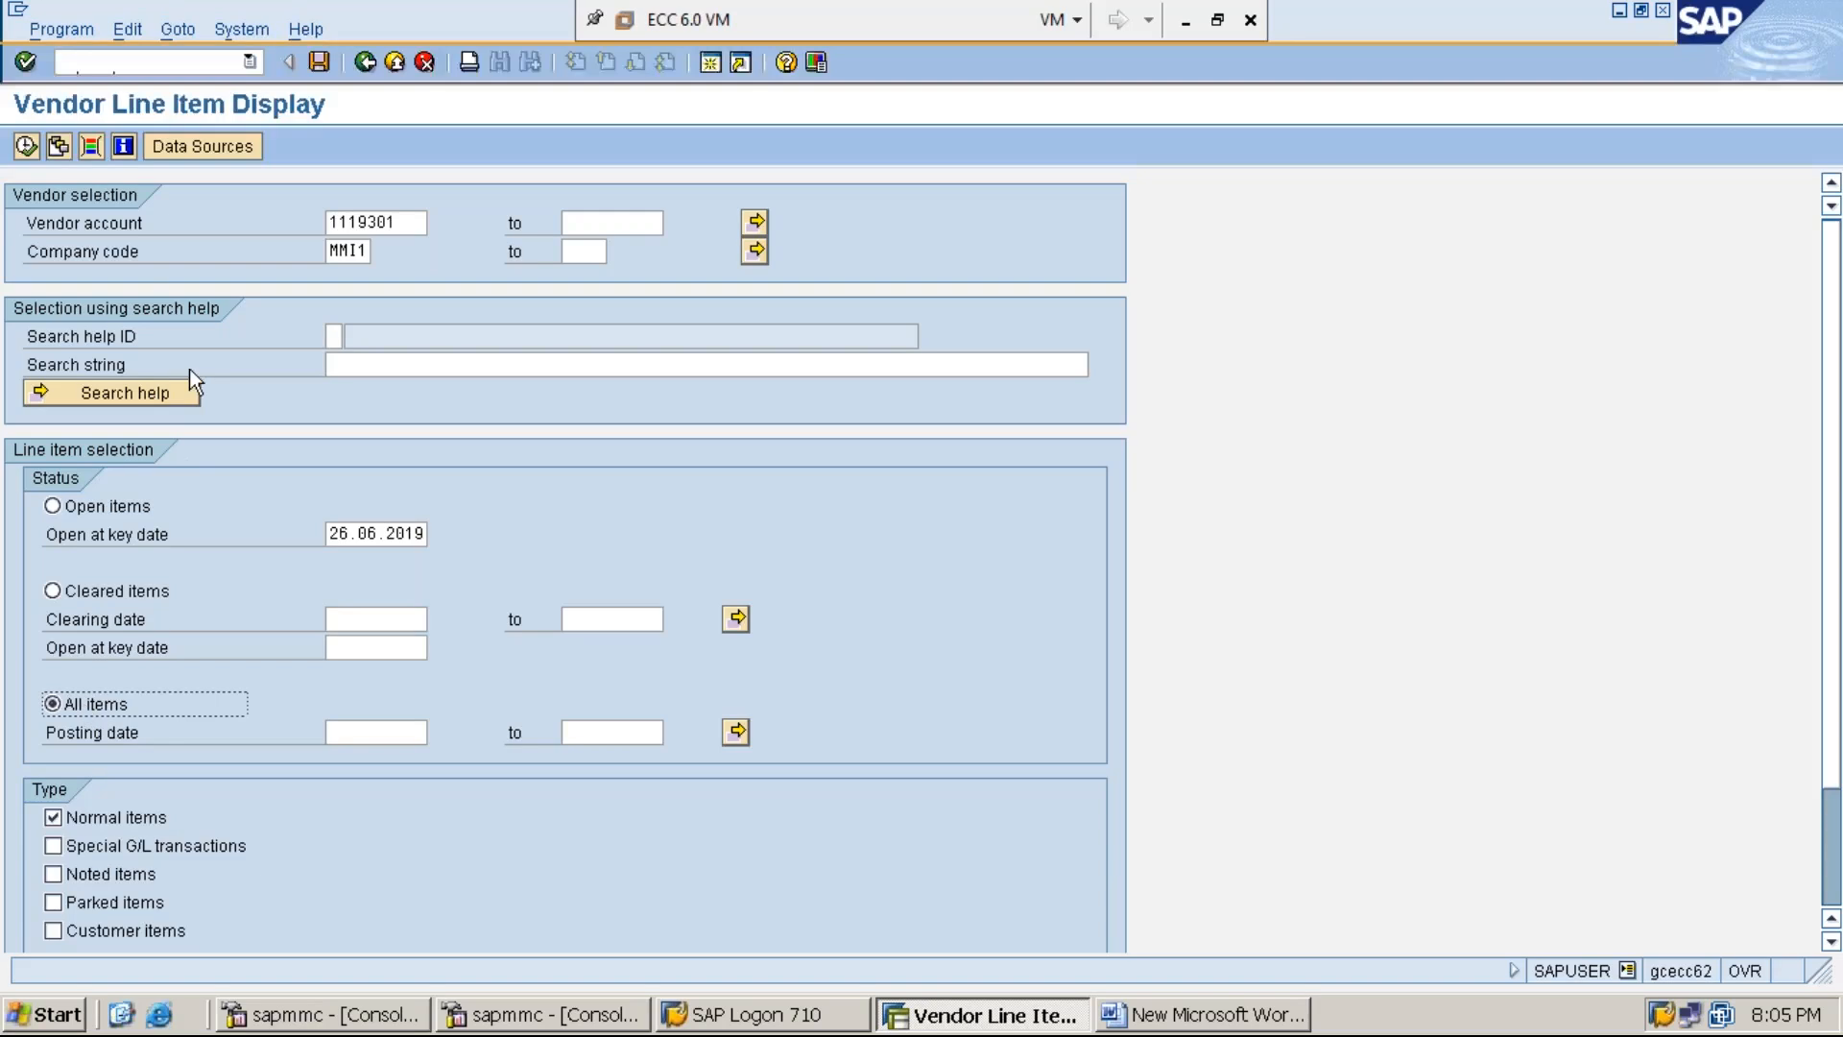
click(26, 146)
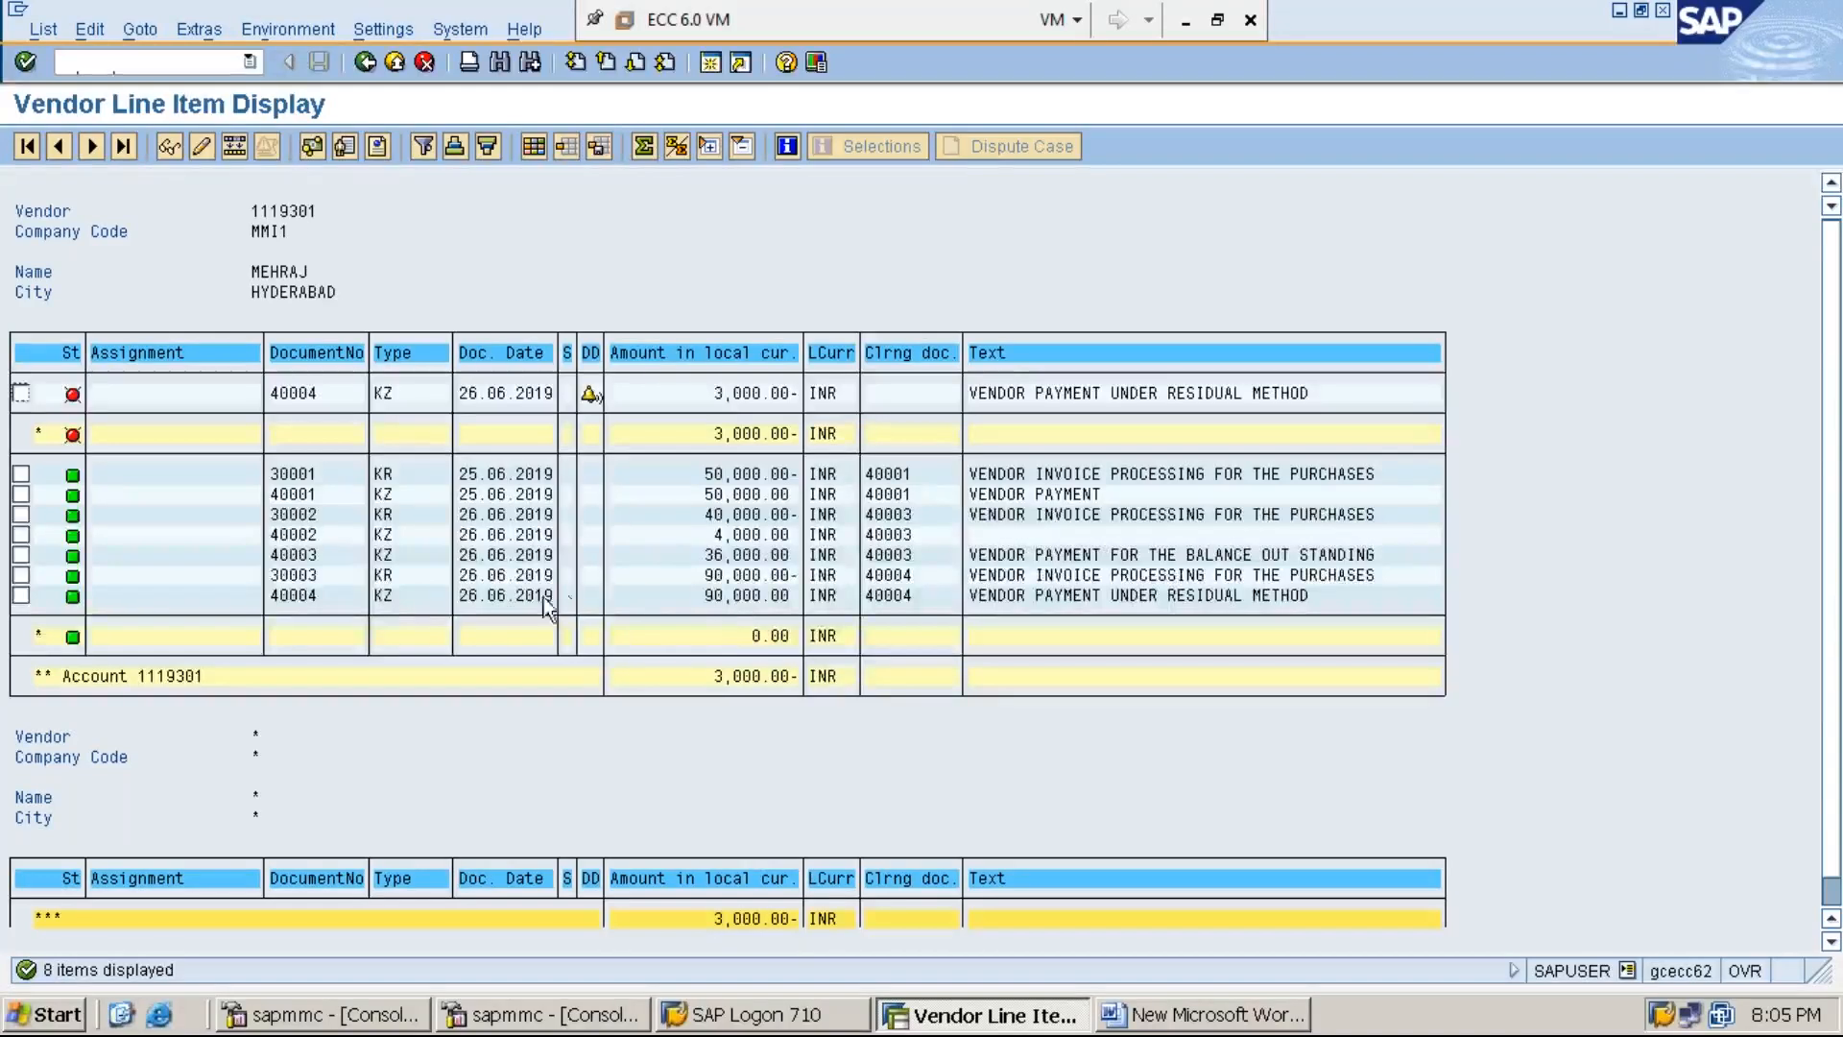
Examine the document number, type and amount of the cleared residual-method payment line and the vendor's open residual line.
click(400, 601)
click(726, 601)
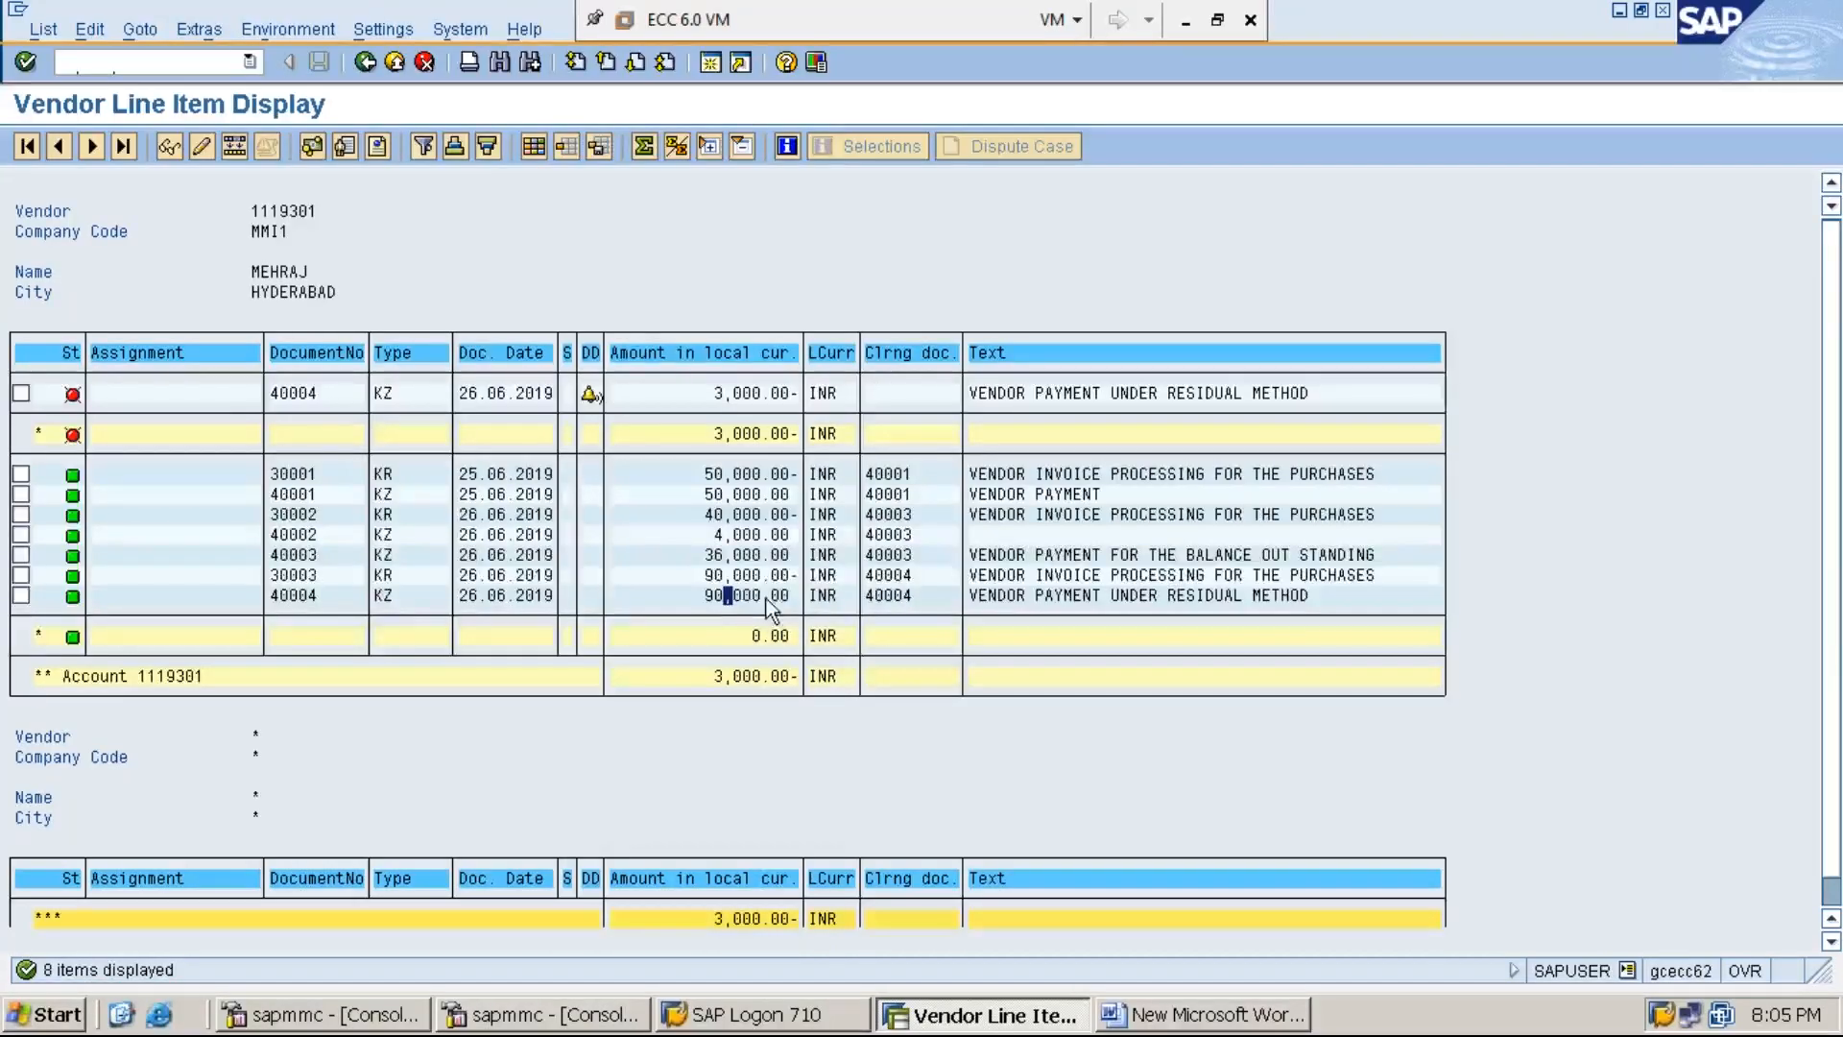
click(390, 597)
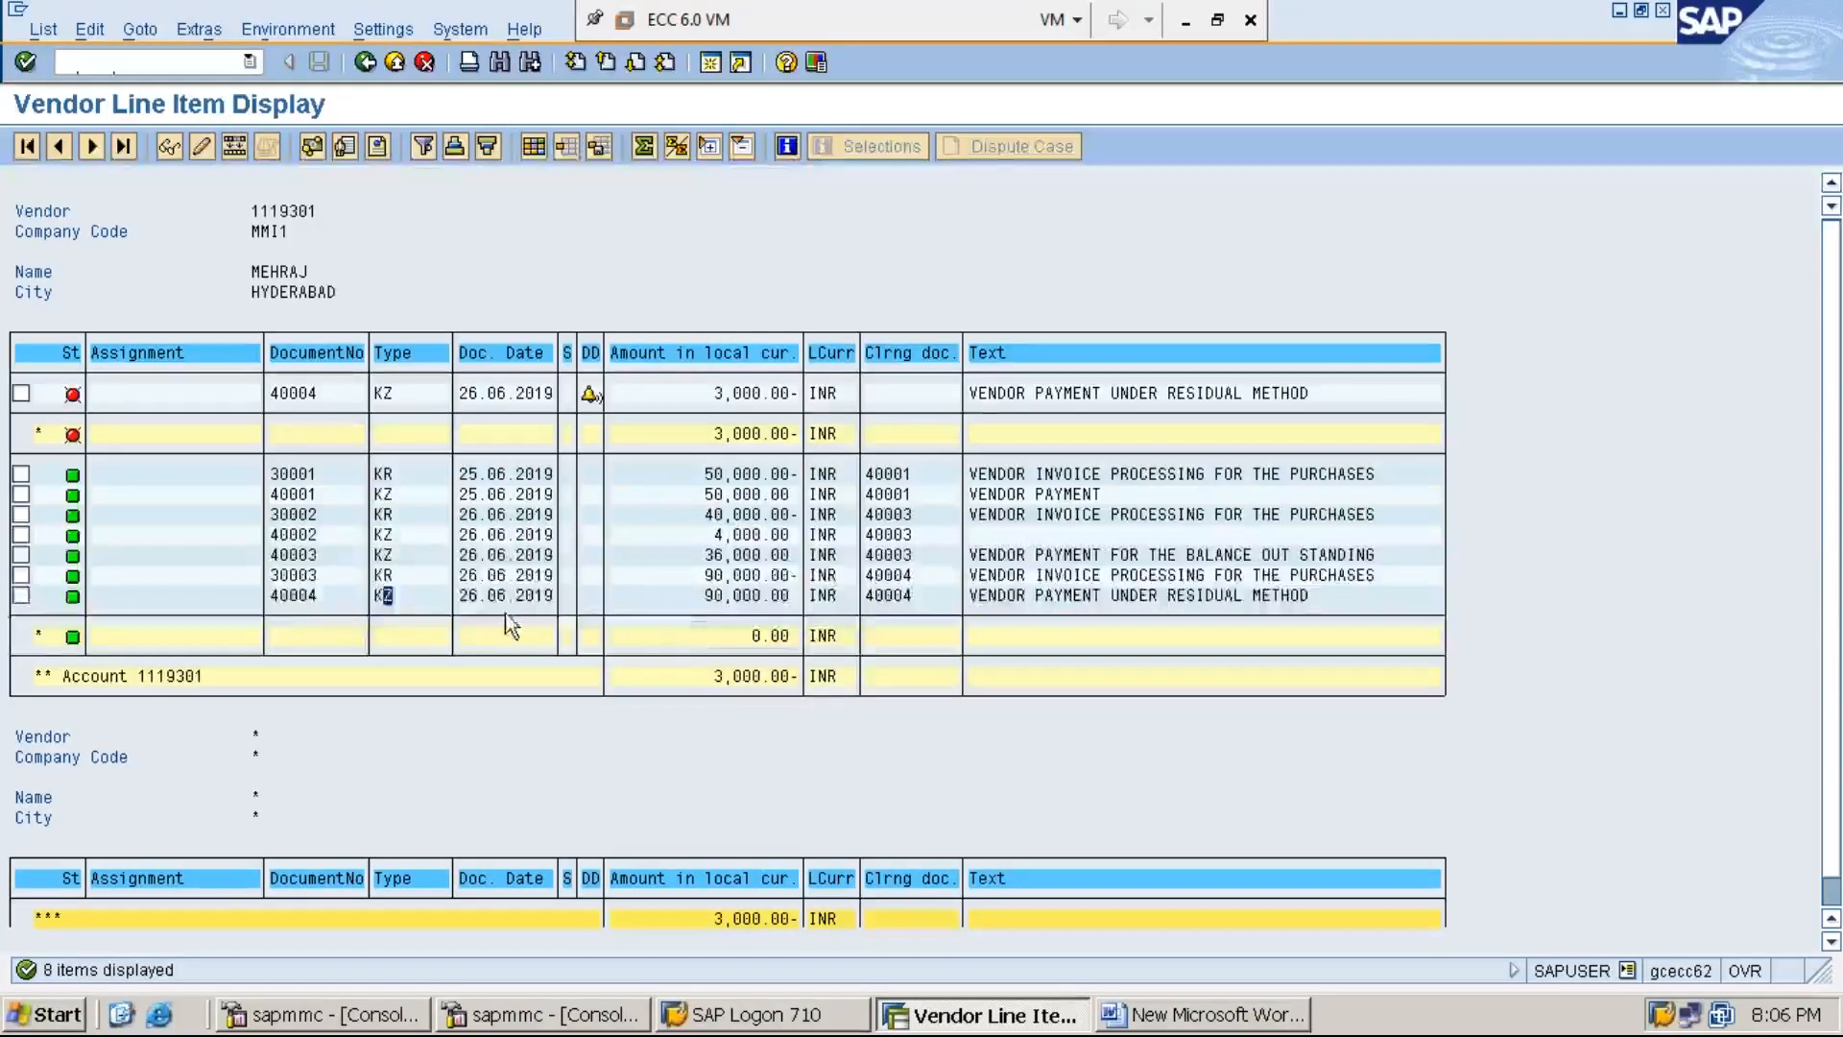
click(301, 595)
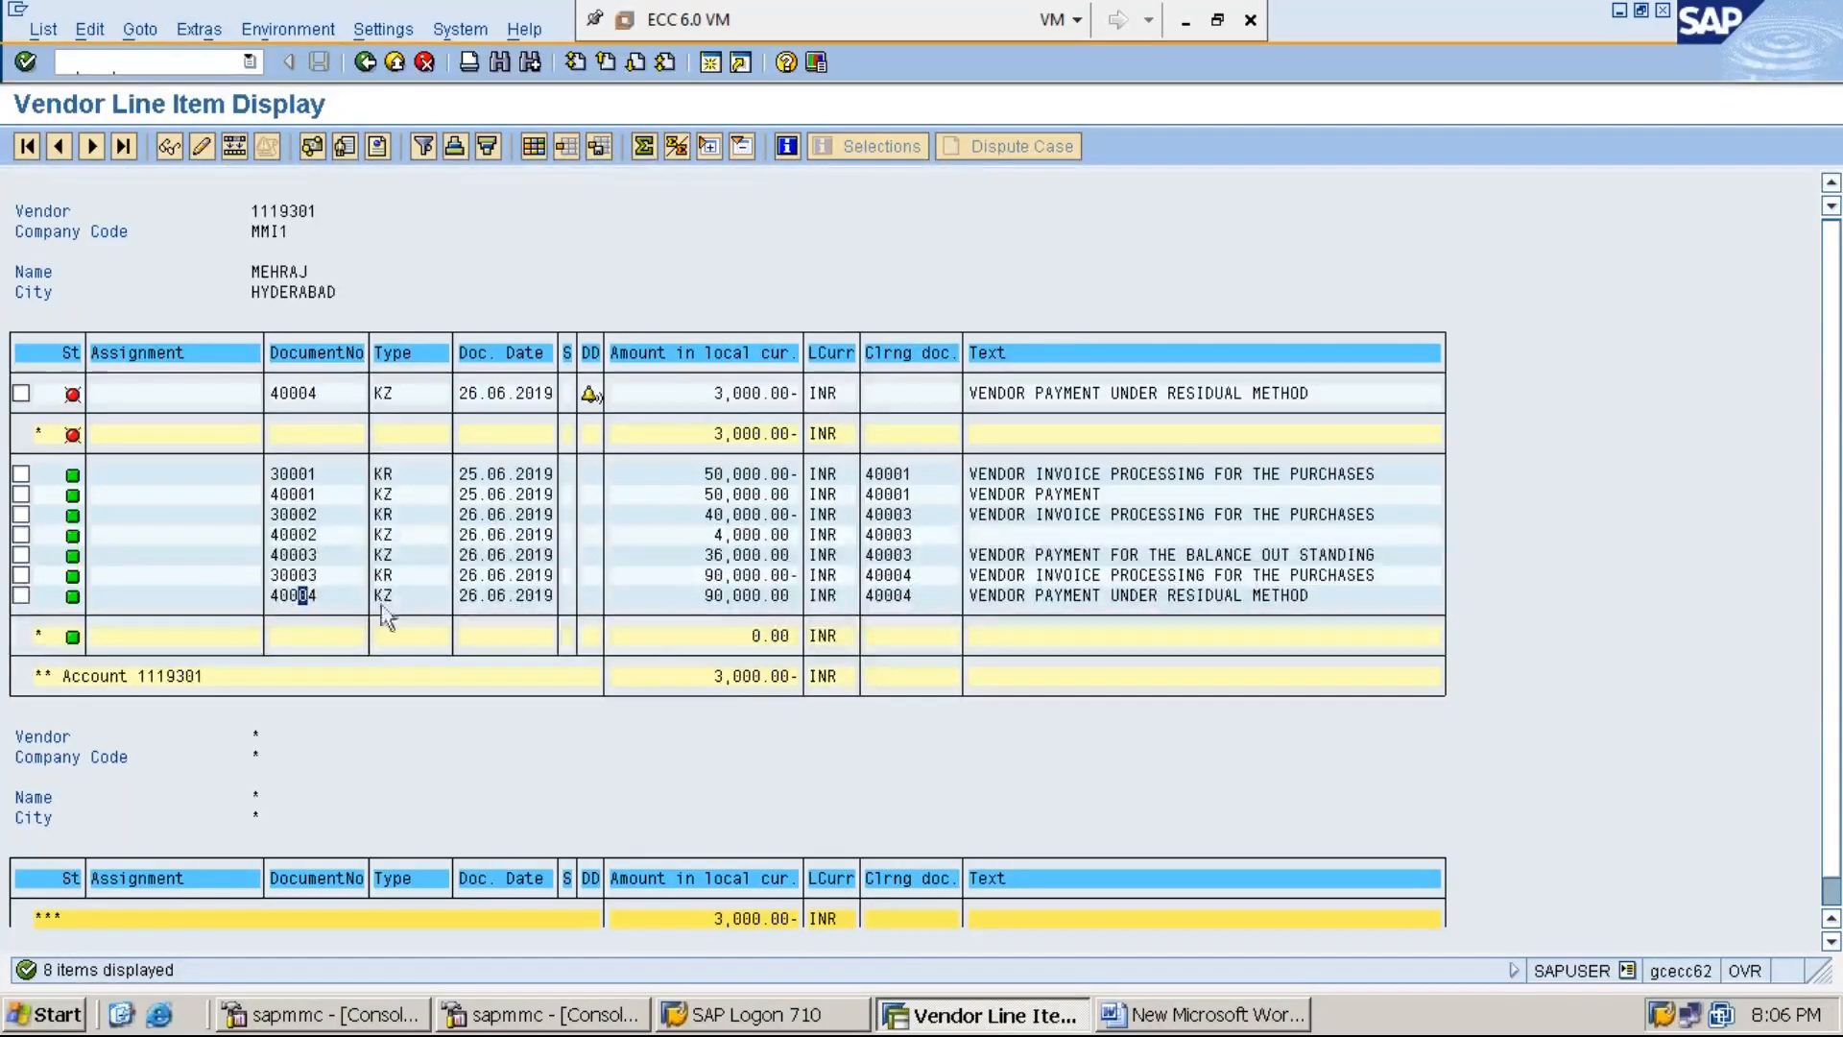
click(728, 599)
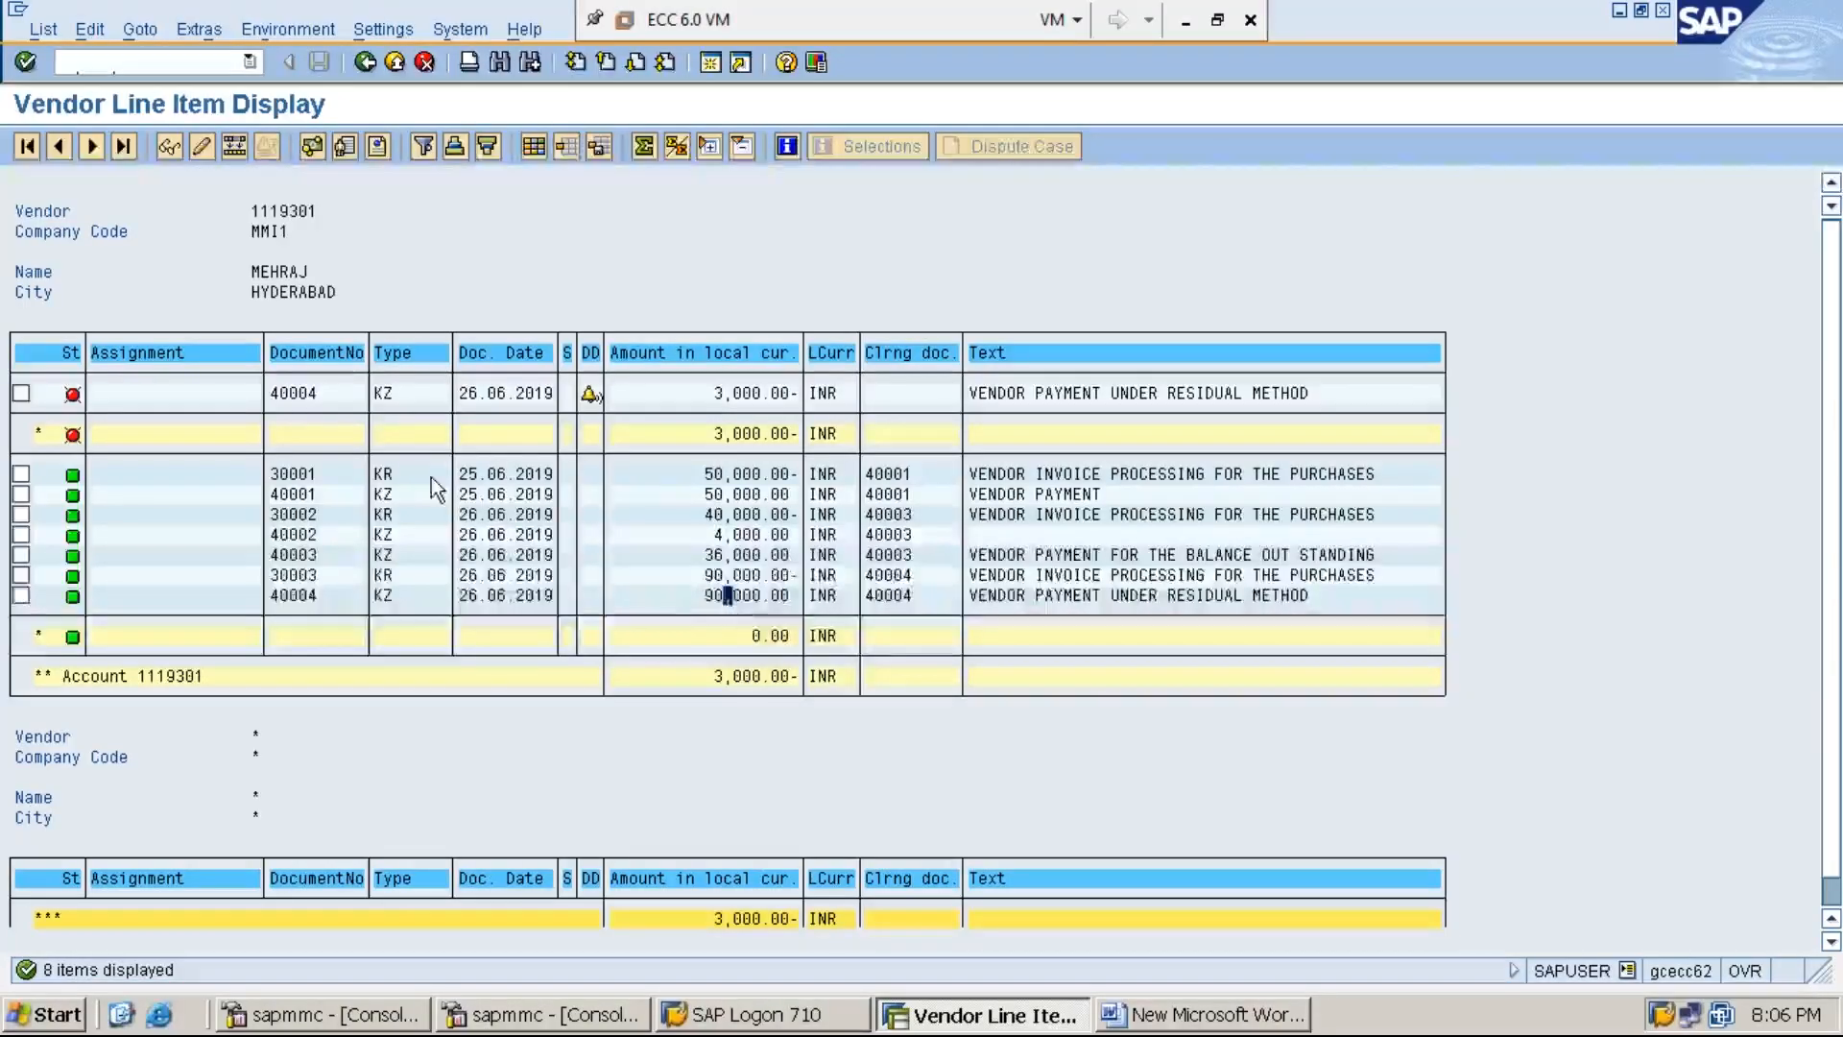
click(394, 397)
click(773, 396)
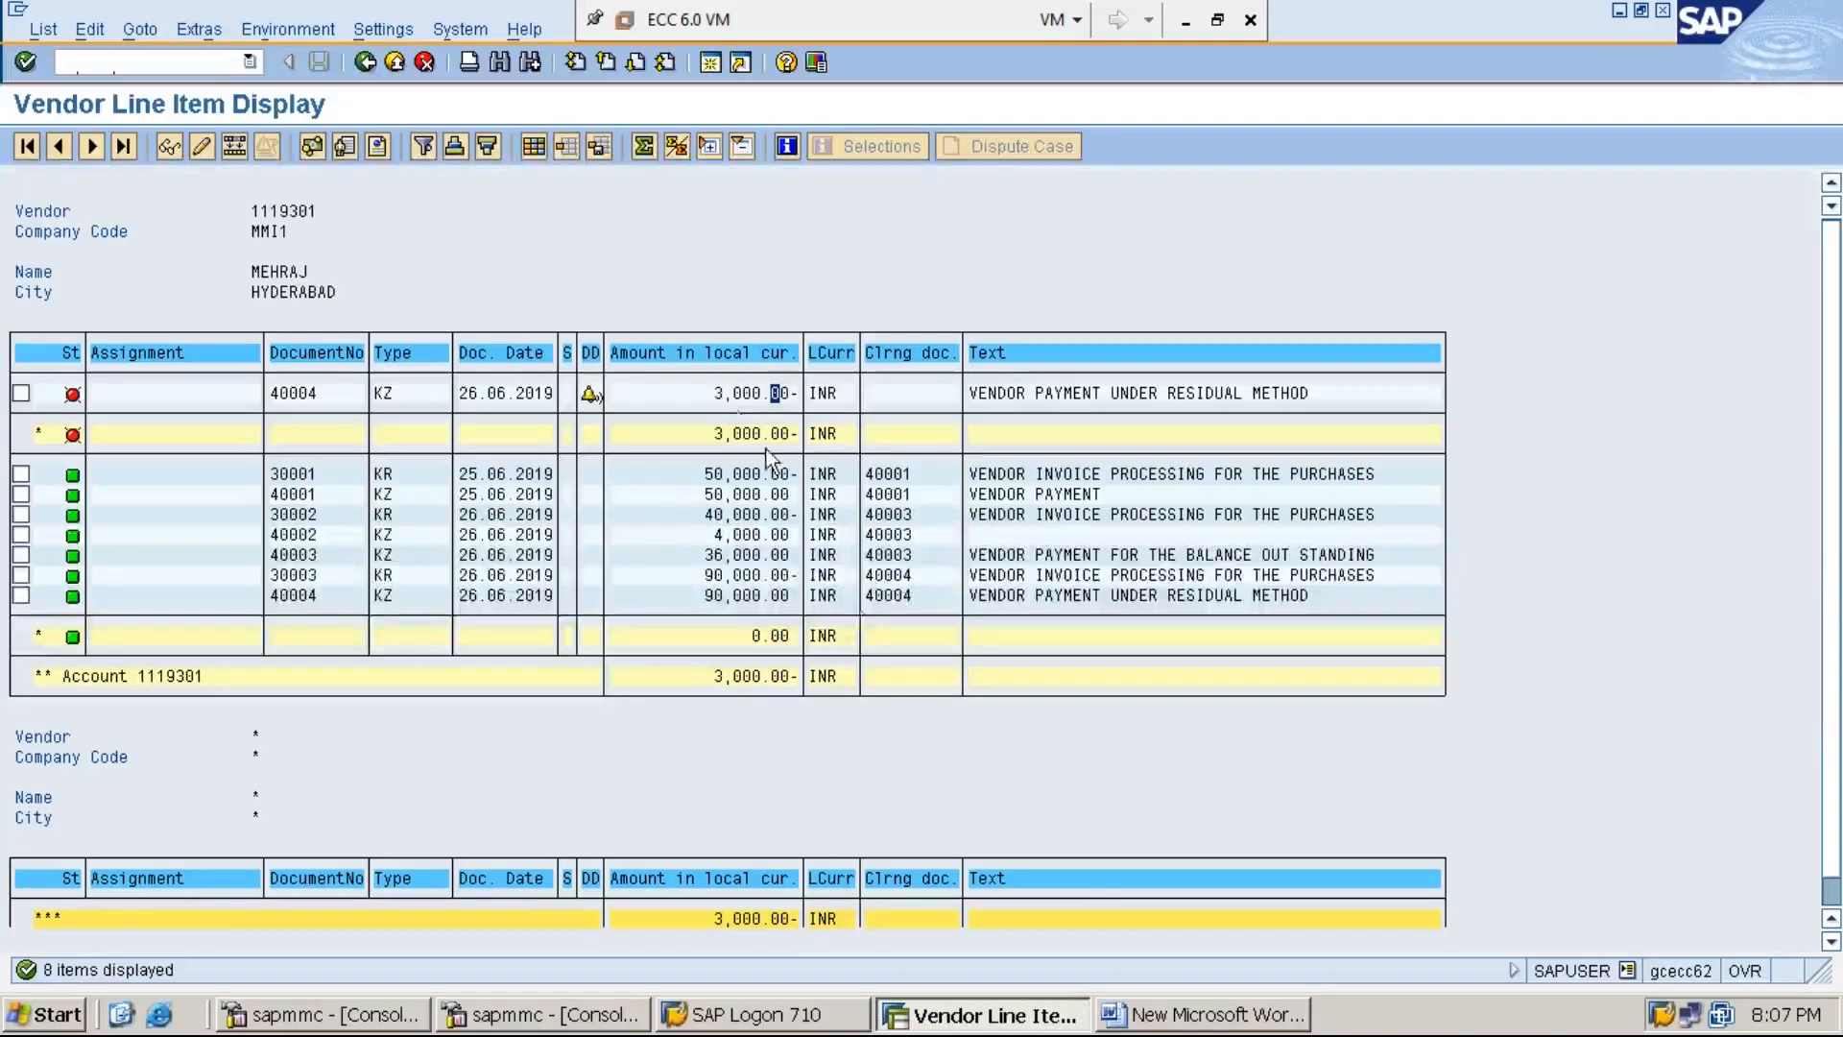
Switch to the Word document and add the line "STEP:5: PROCESS VENDOR PAYMENT FOR THE BALANCE DUE AMOUNT USING F-53".
click(1207, 1023)
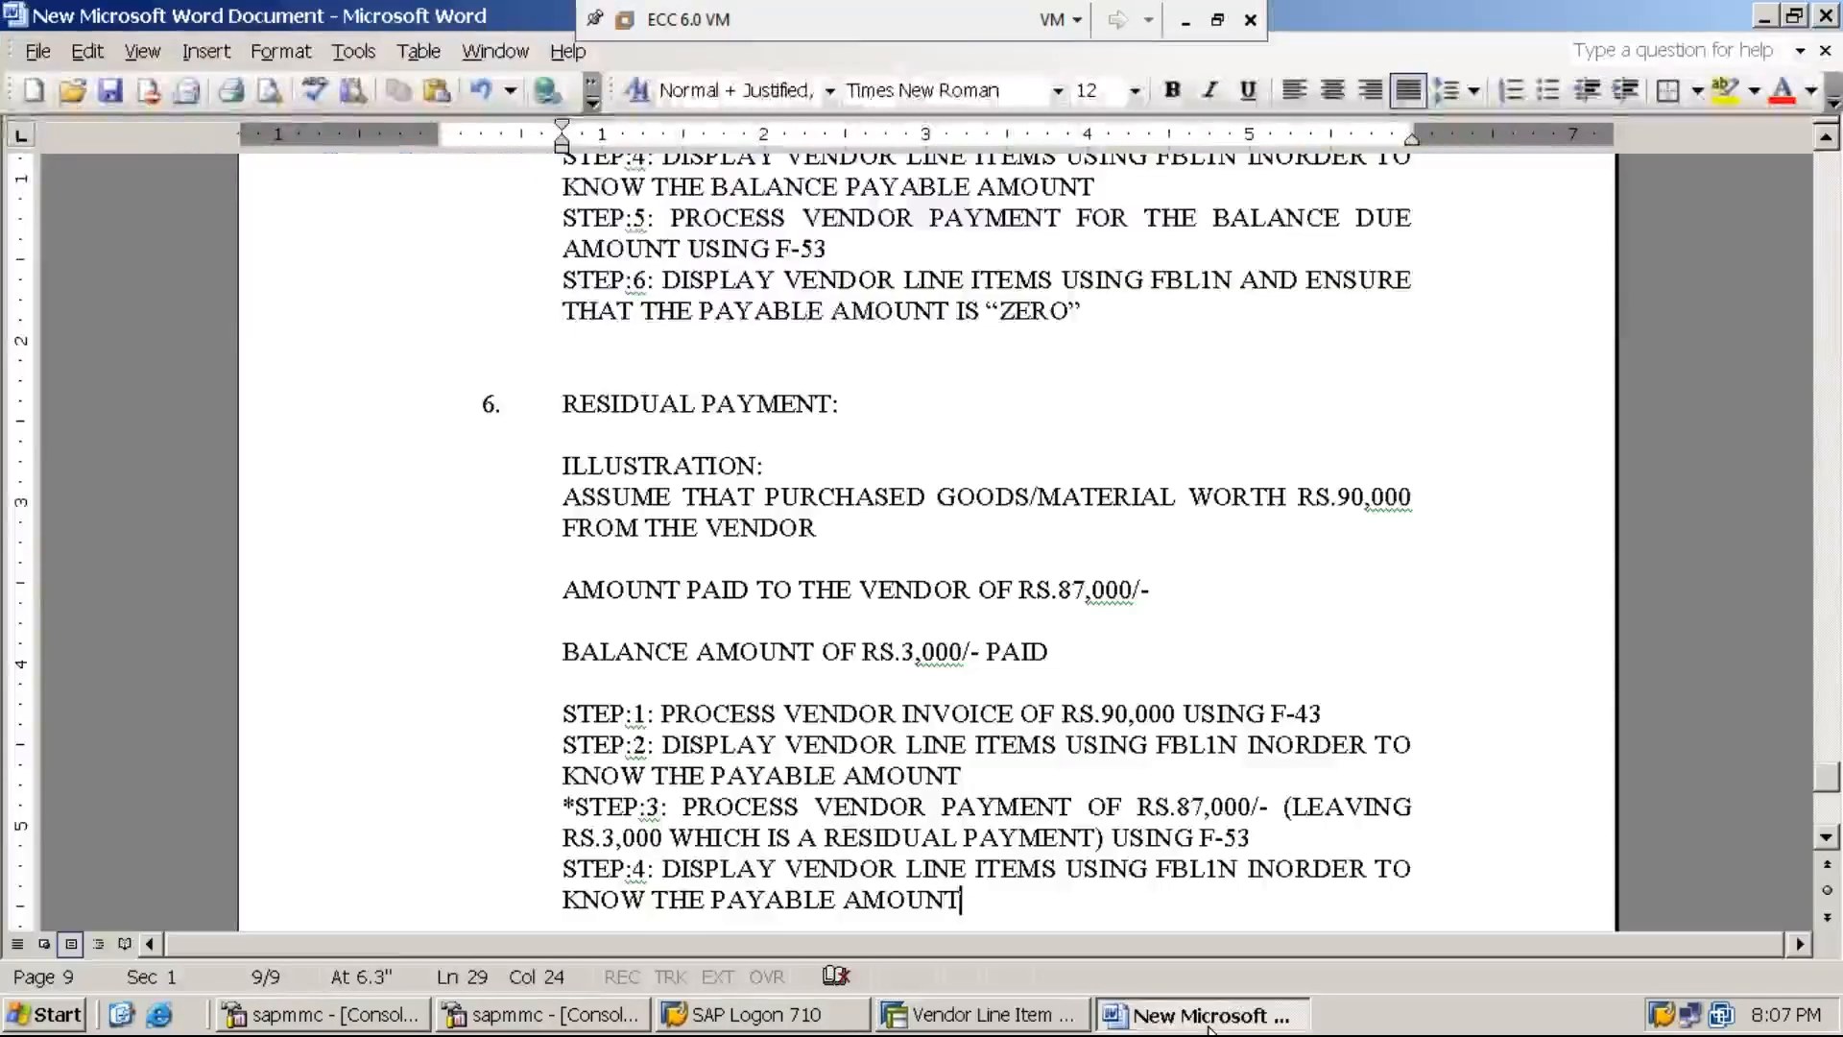
key(Return)
text(STEP)
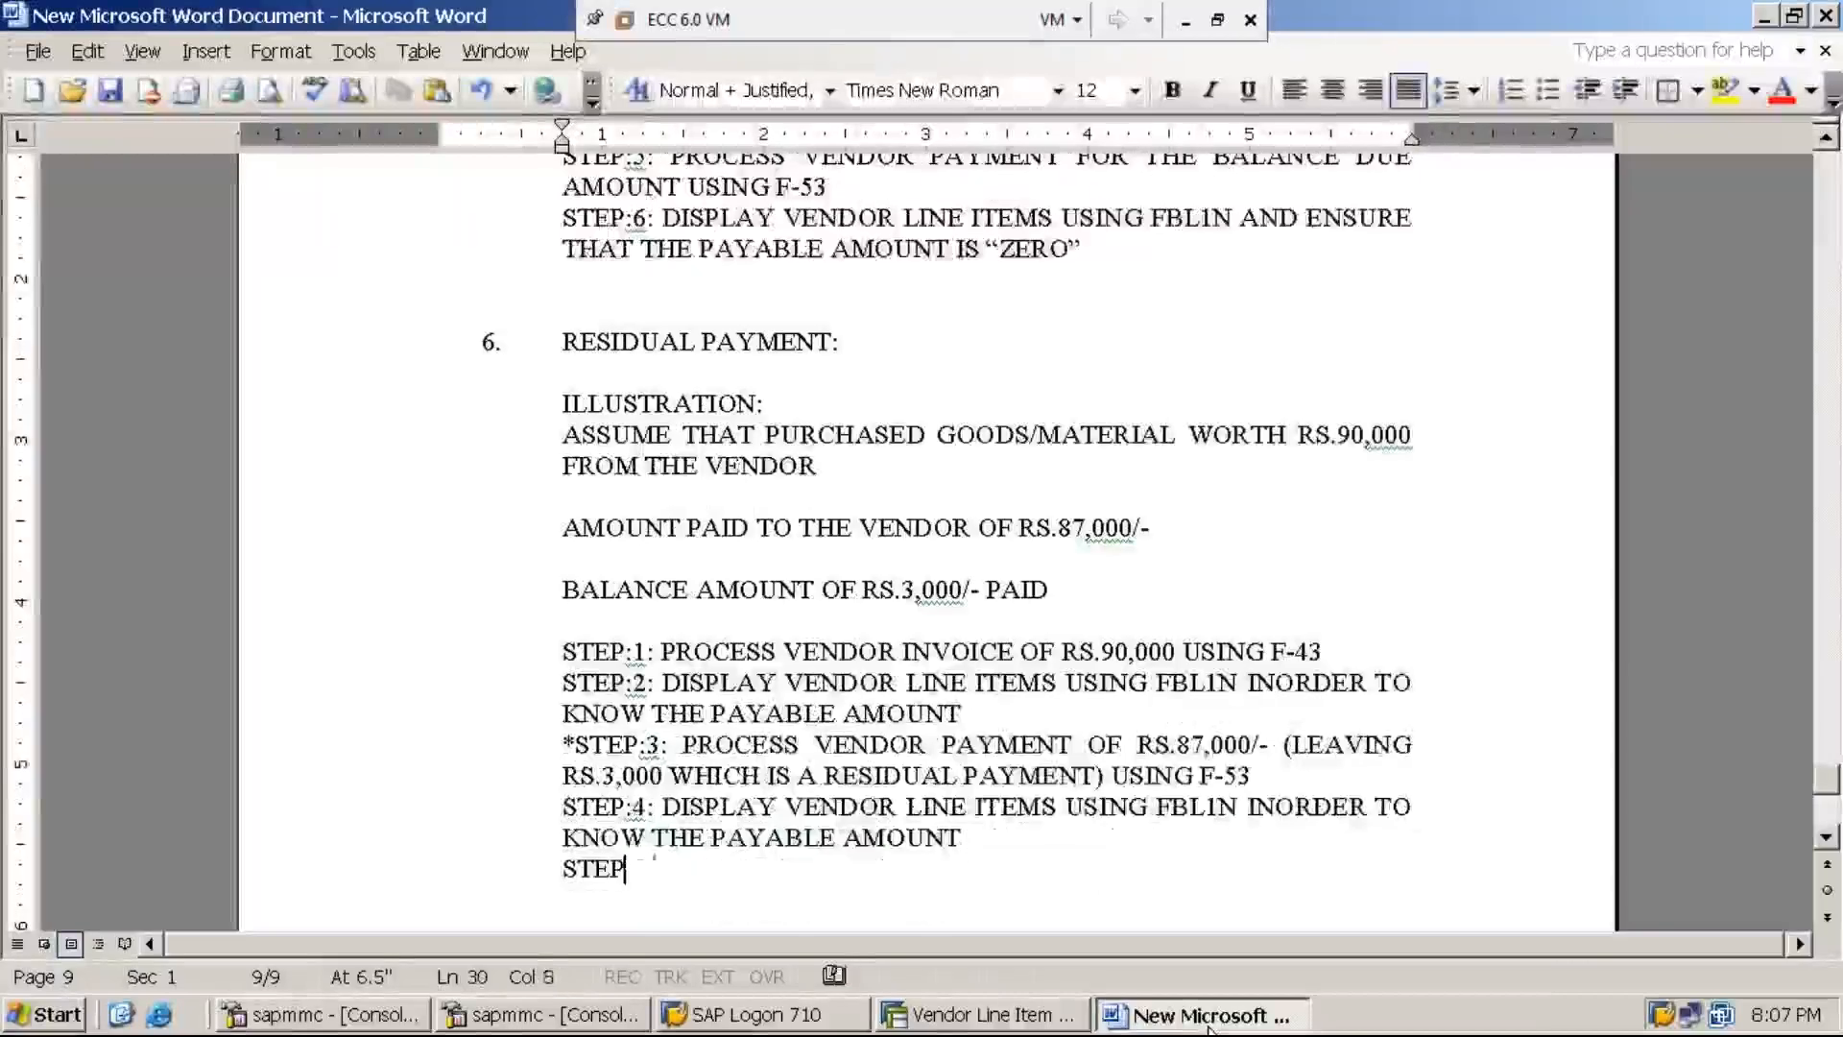
text(:5: PROCESS VENDOR PAYMENT OF)
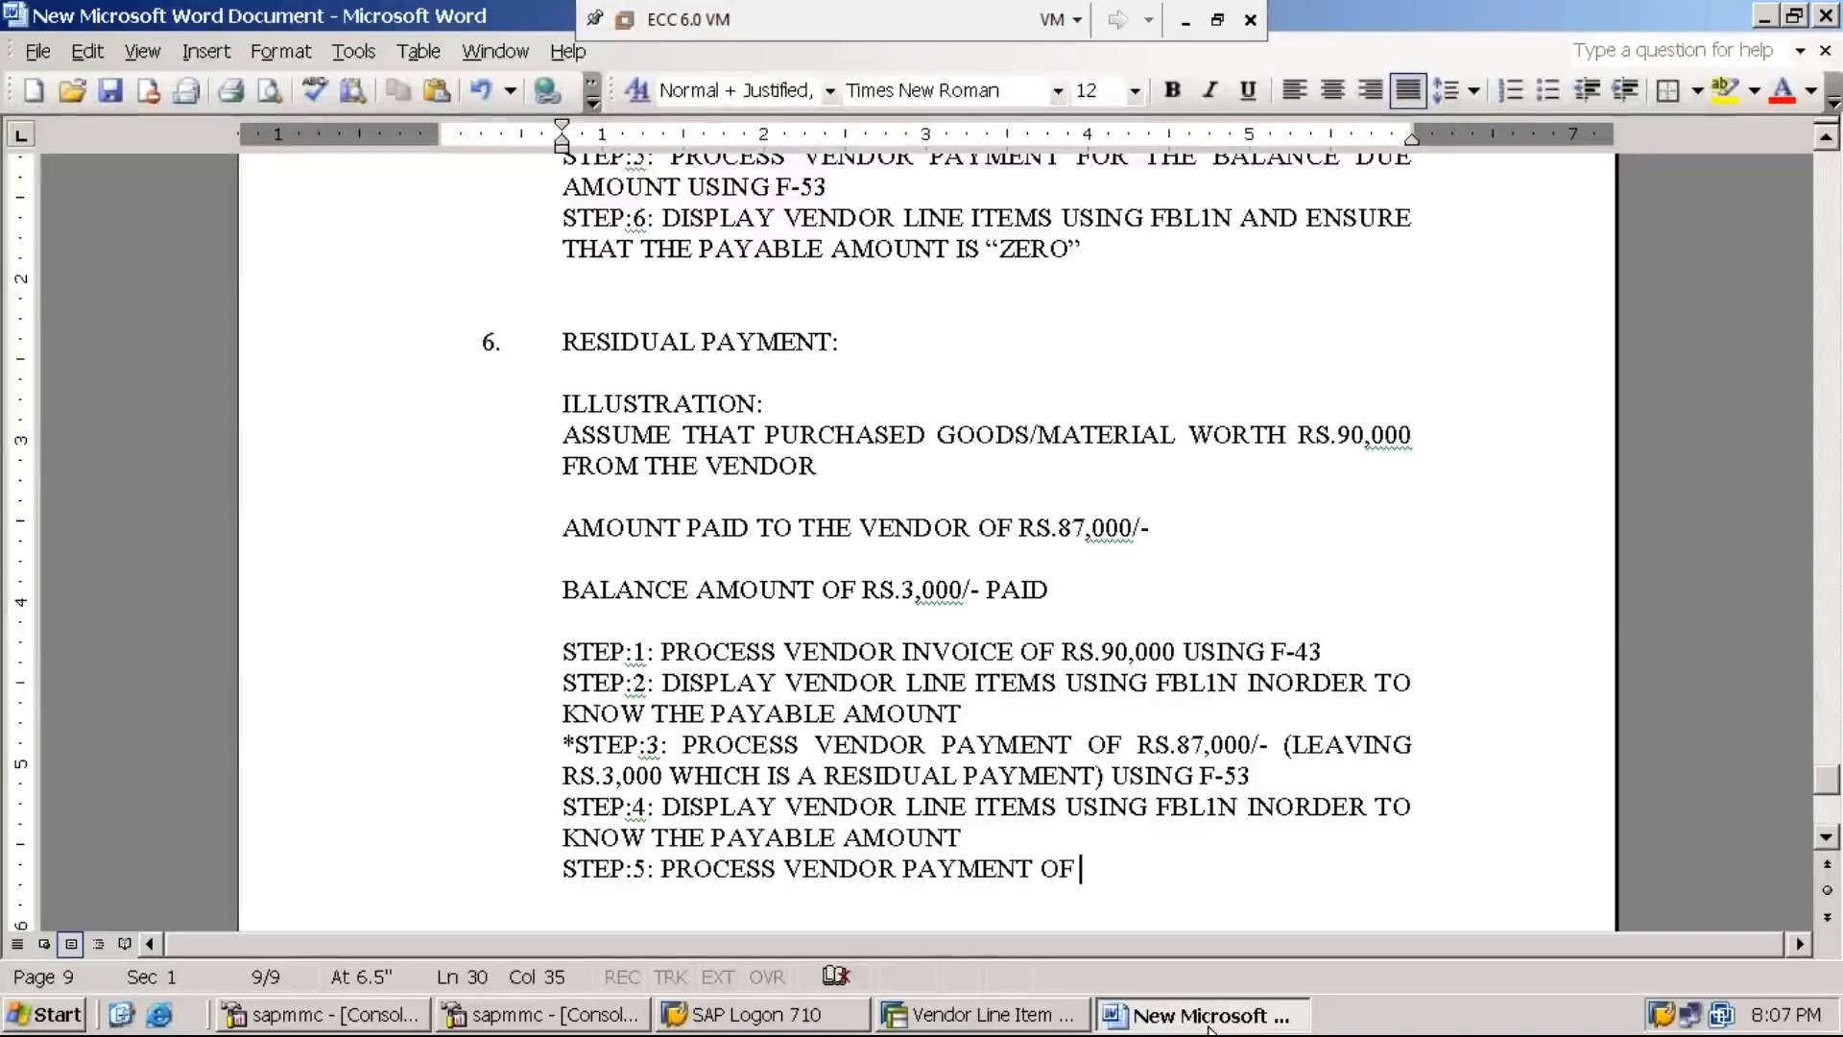
key(BackSpace)
key(BackSpace)
key(BackSpace)
text(FOR THE R)
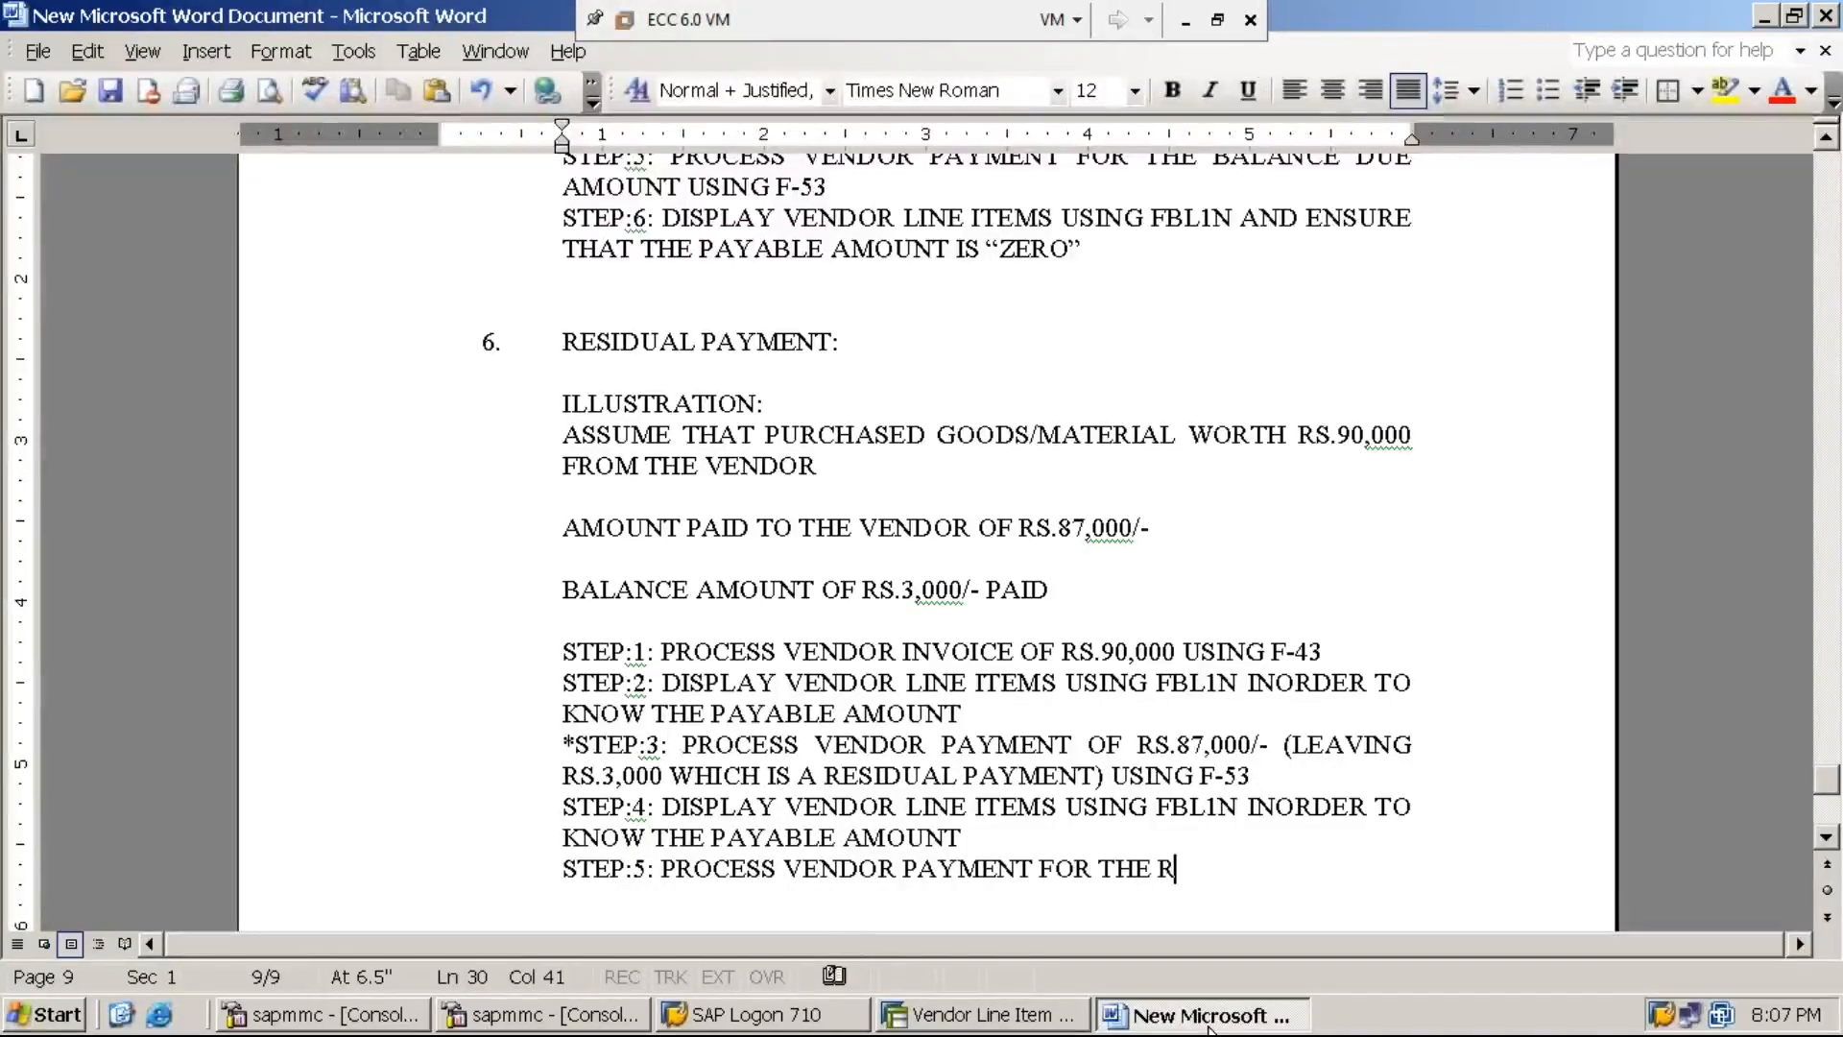
key(BackSpace)
text(BALANCE )
text(DUE AMOUN)
text(T USIN)
text(G F-53)
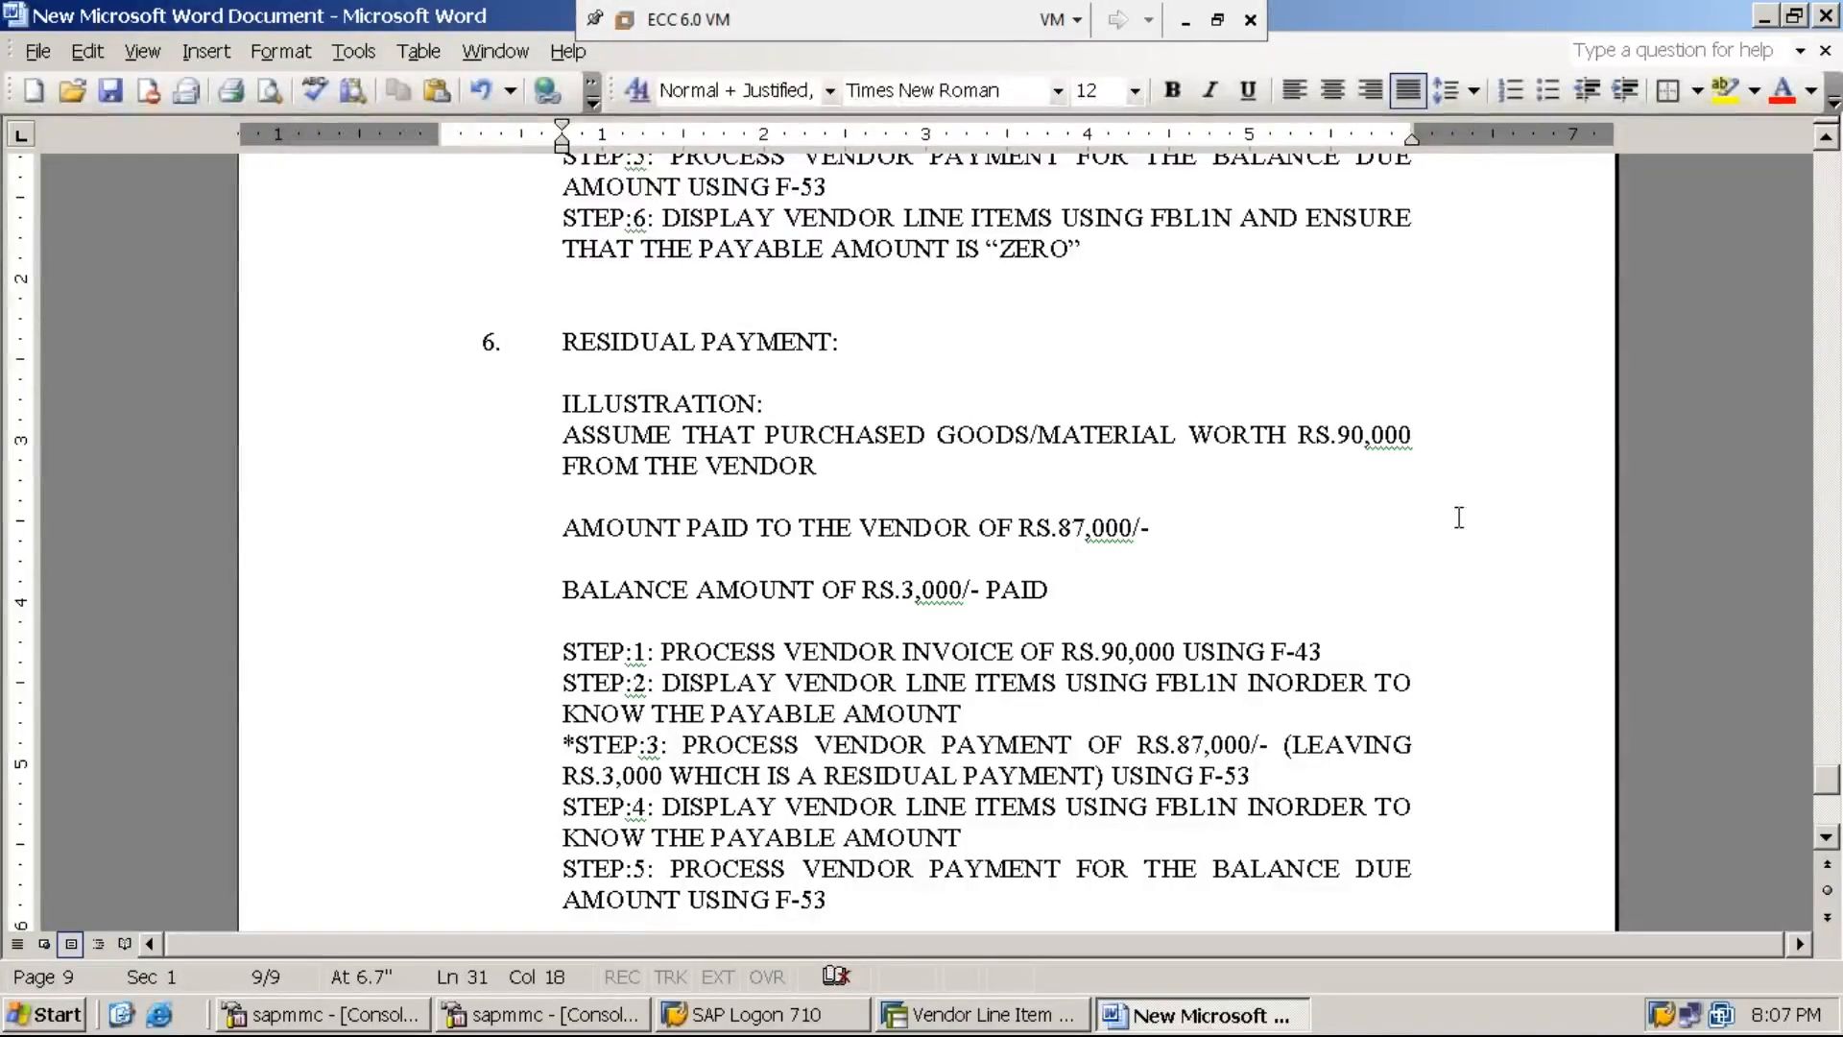
Switch back to SAP, create a new session and open the outgoing payment posting with transaction F-53.
click(1186, 23)
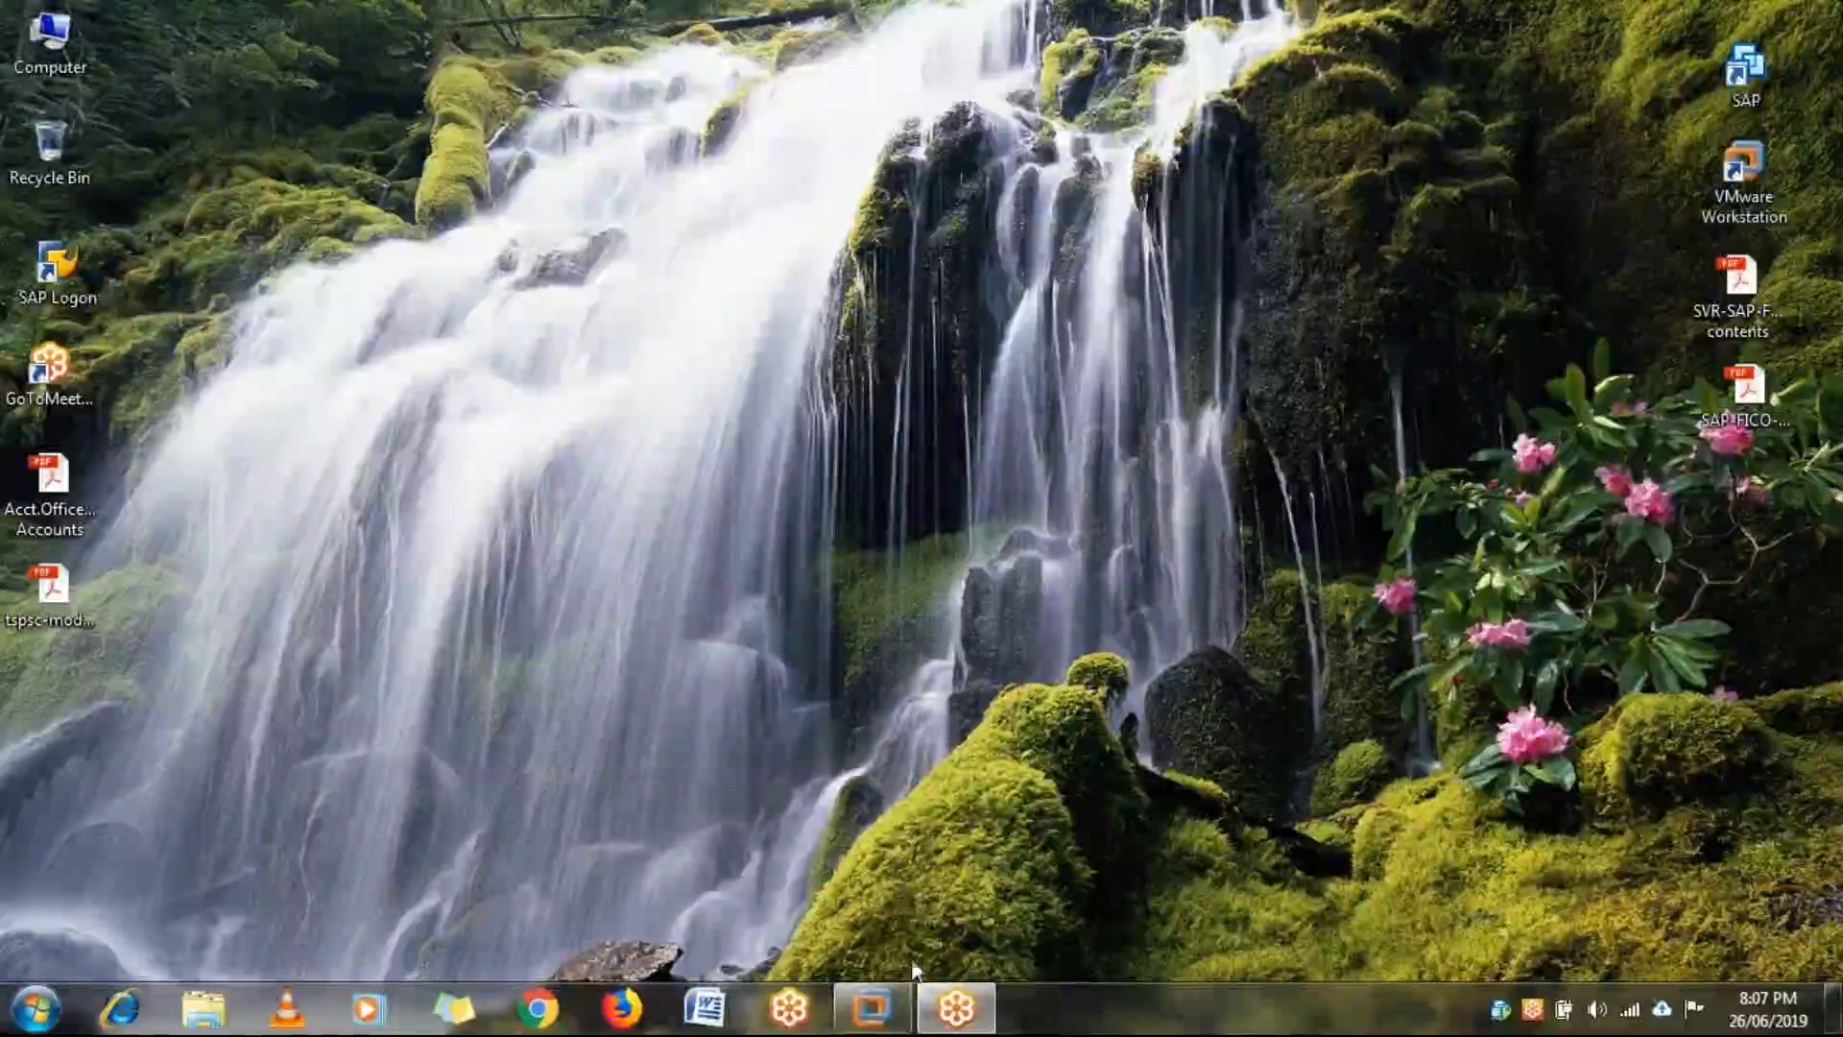
mouse_move(871, 1008)
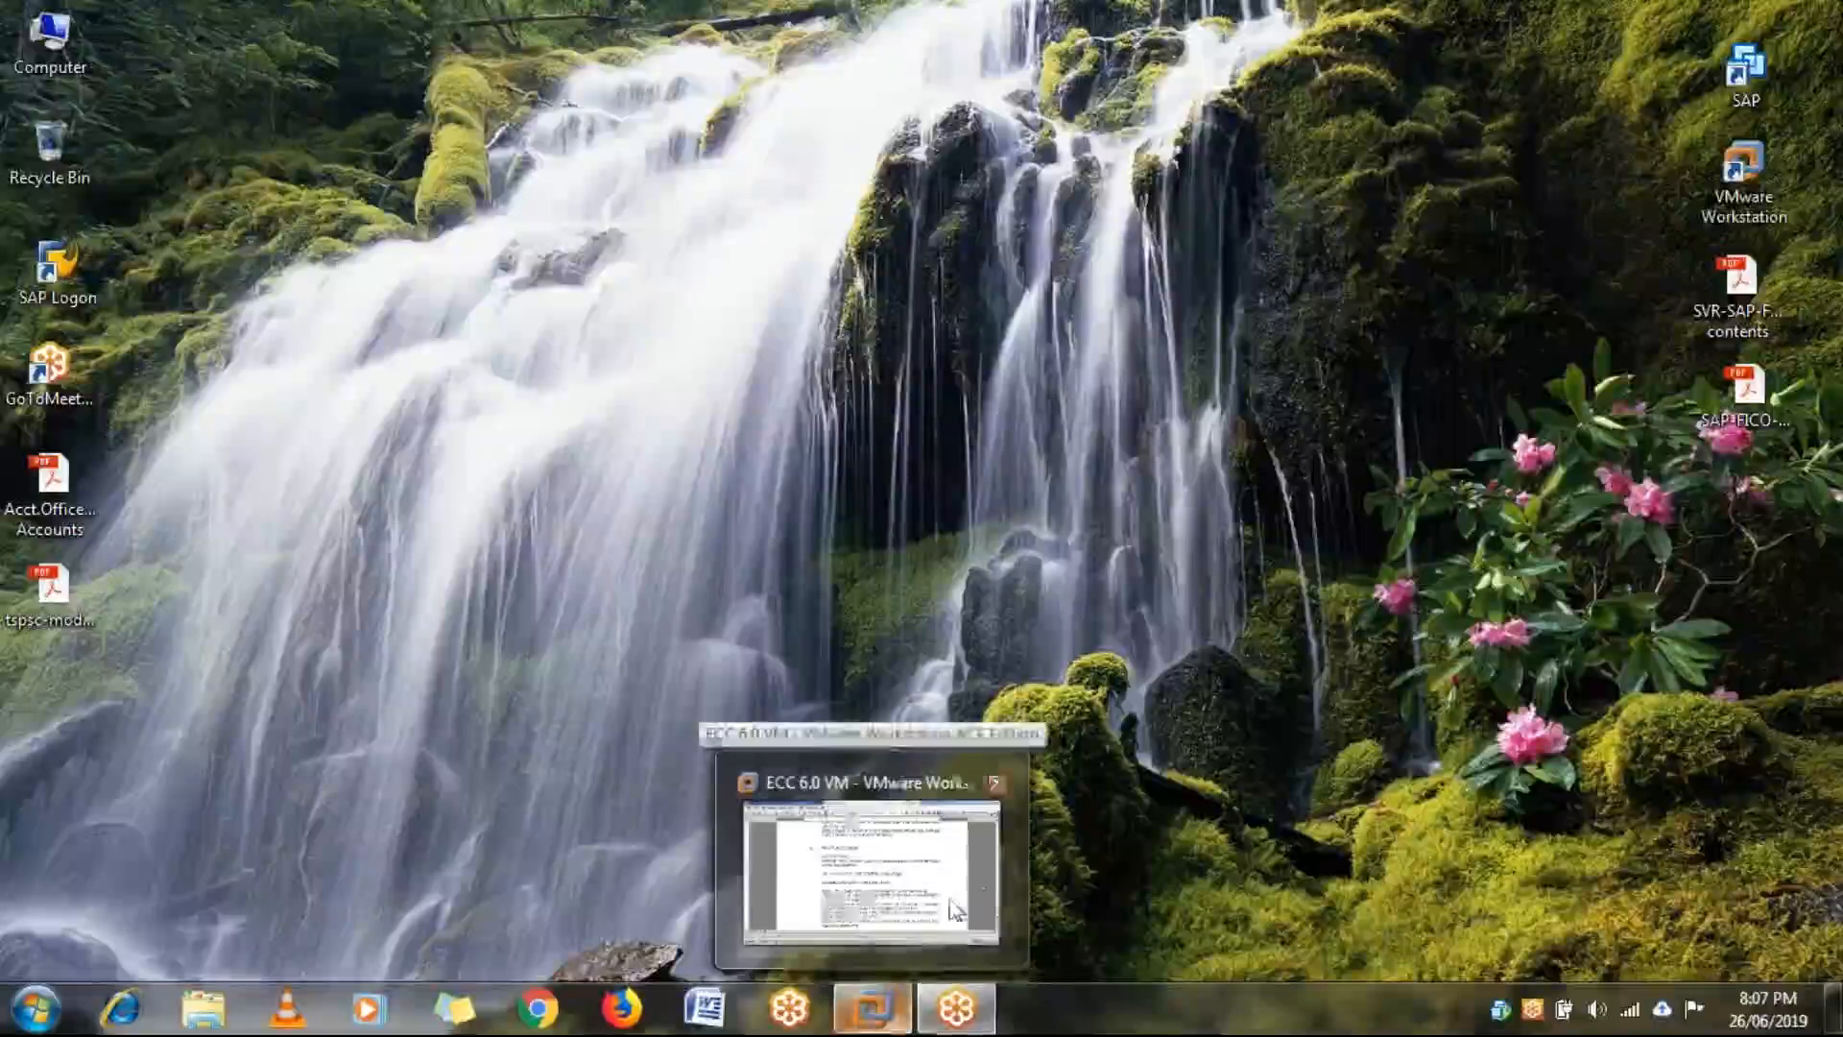
click(971, 872)
click(984, 1022)
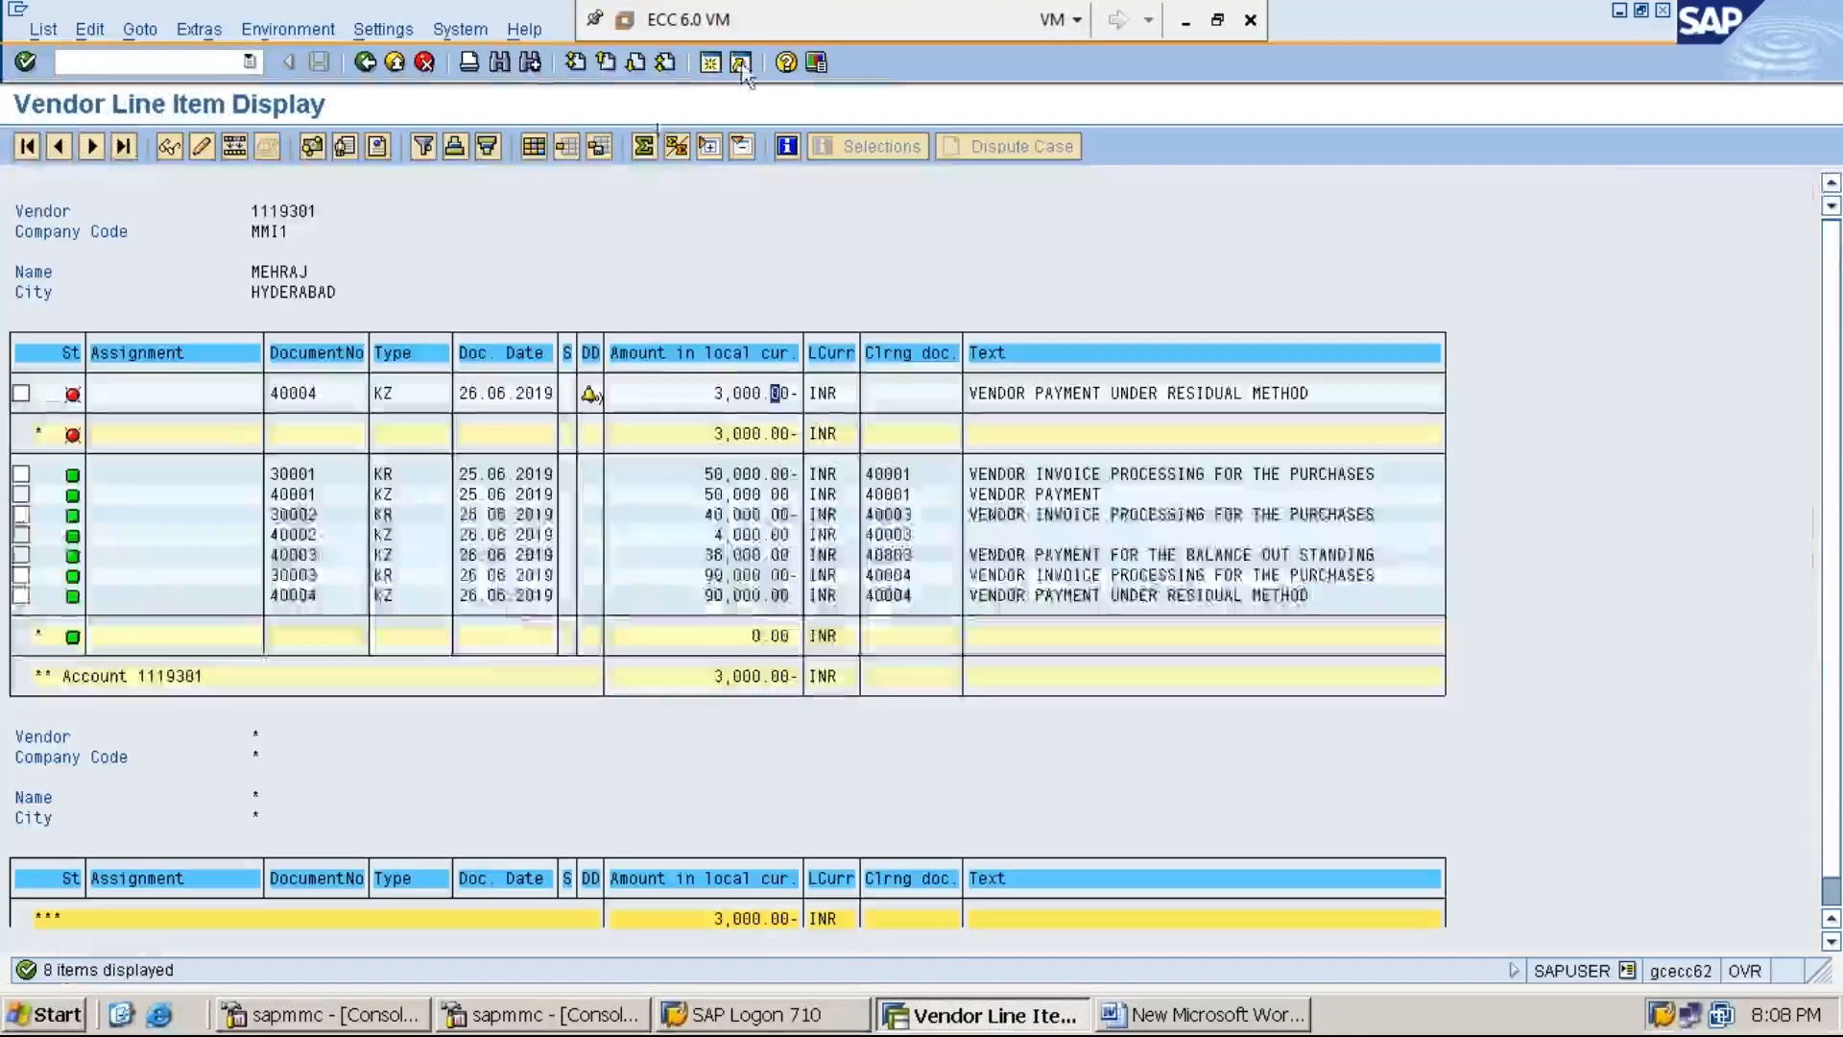
click(707, 64)
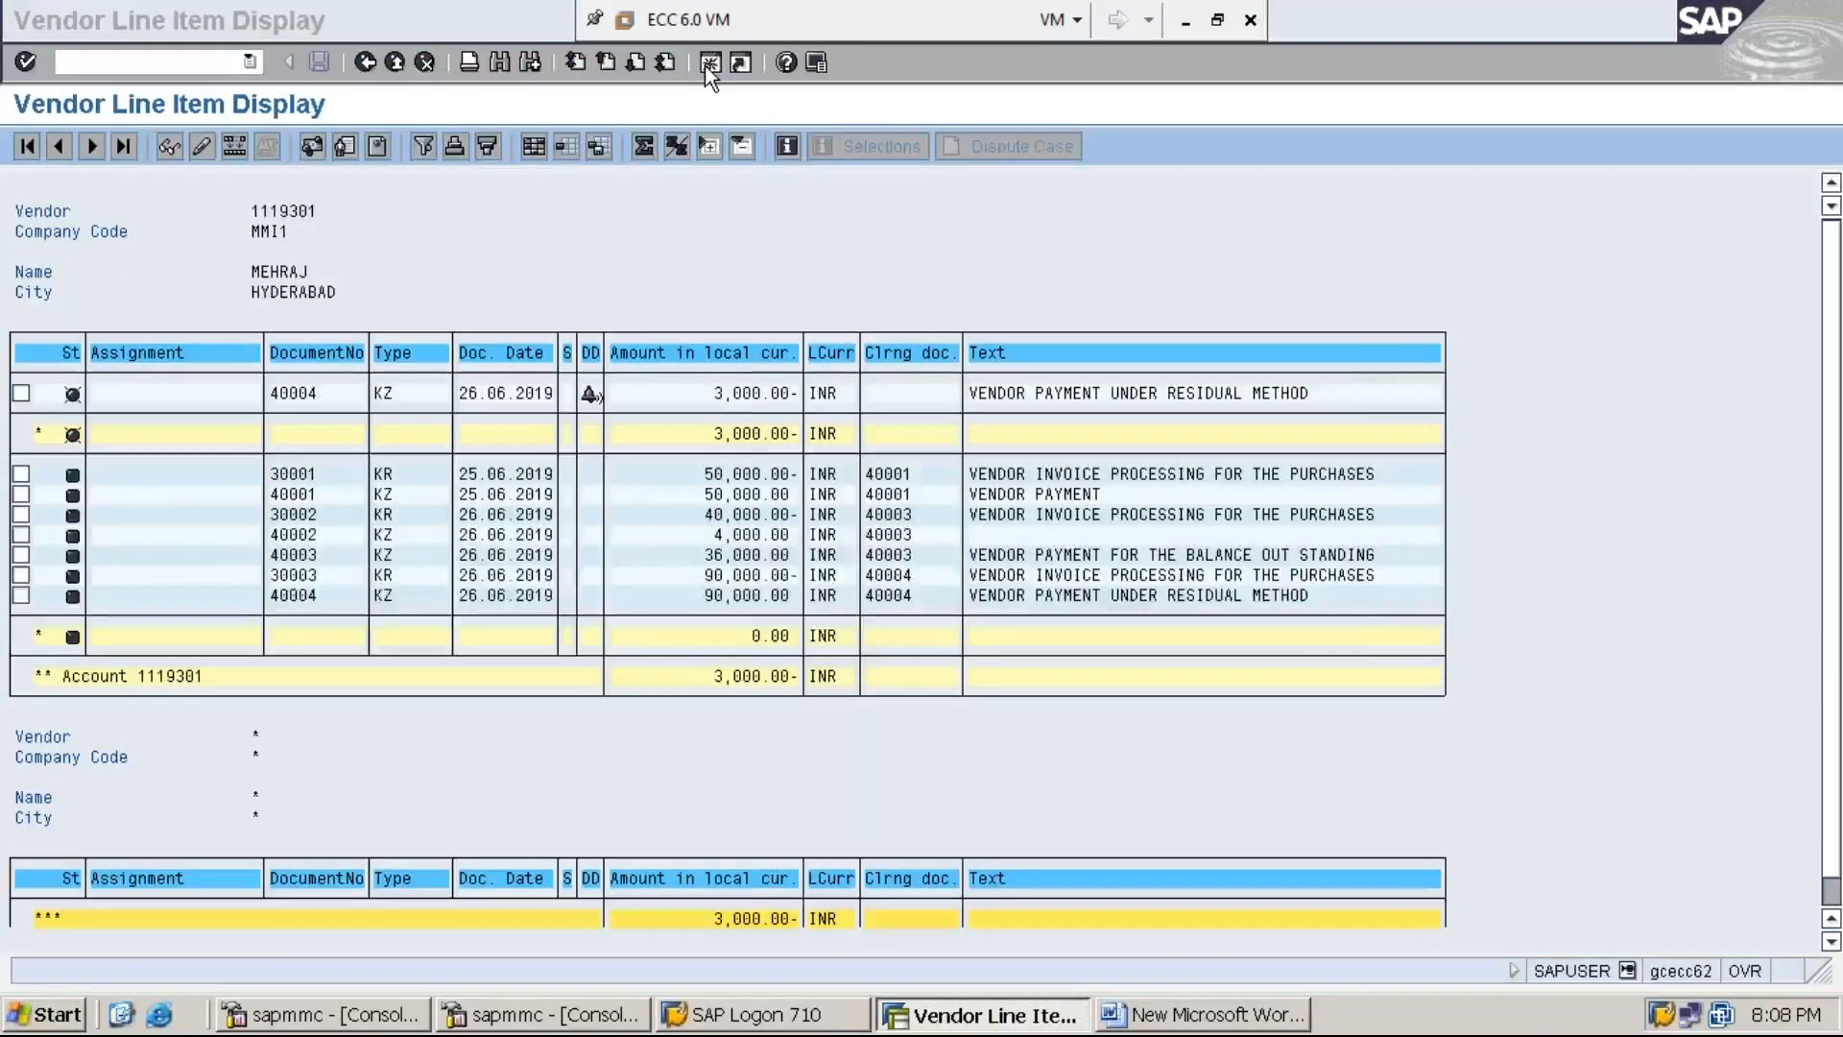
text(F-53)
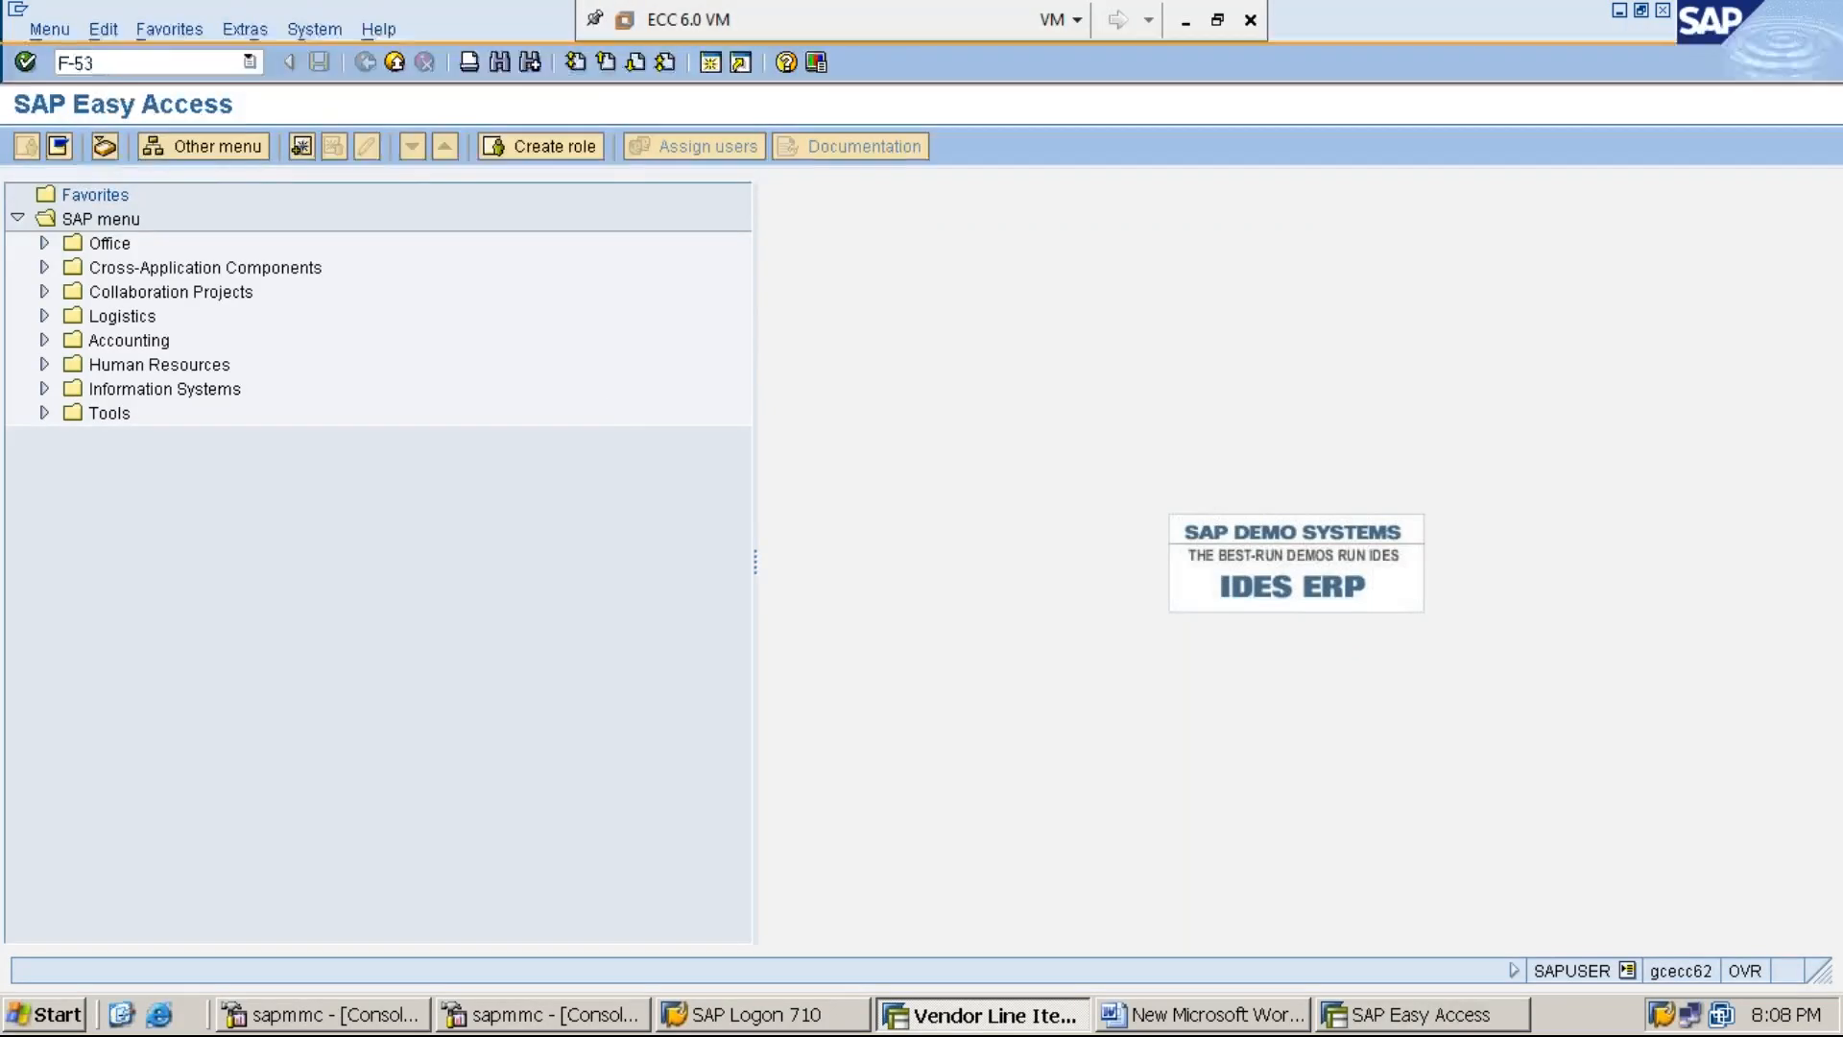
key(Return)
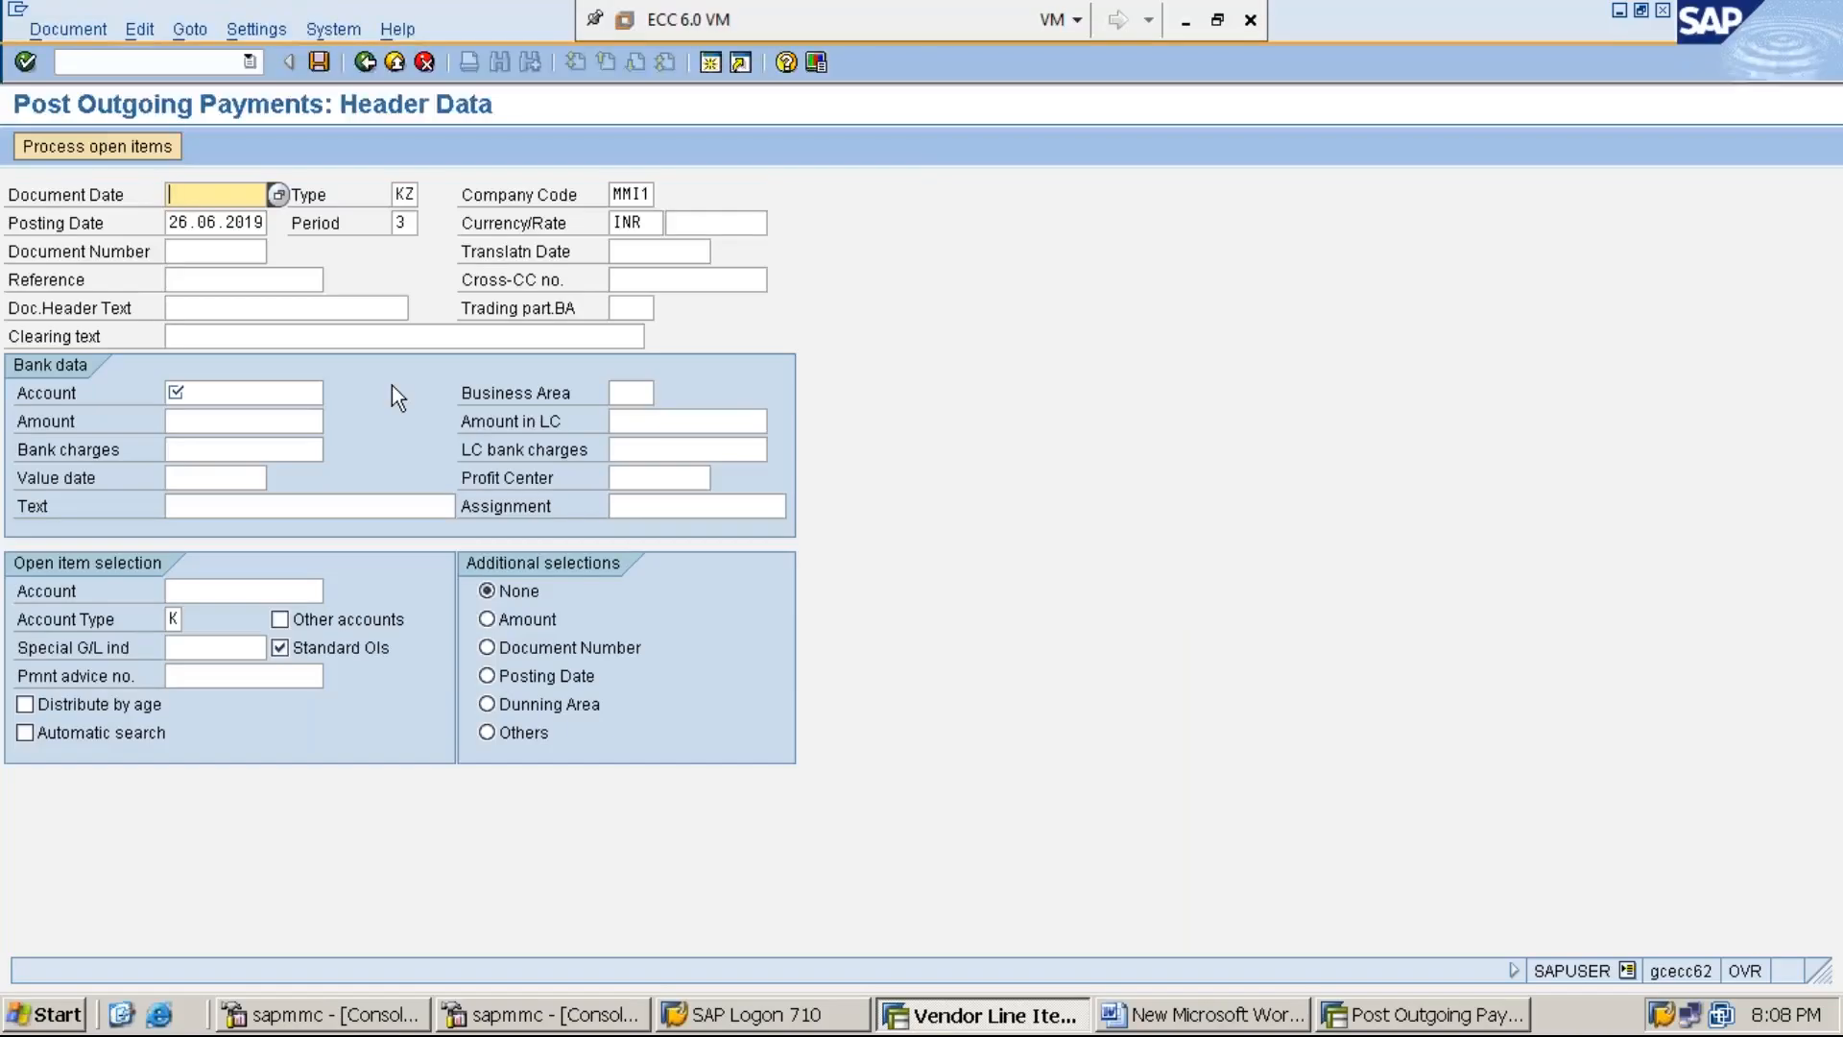
click(391, 384)
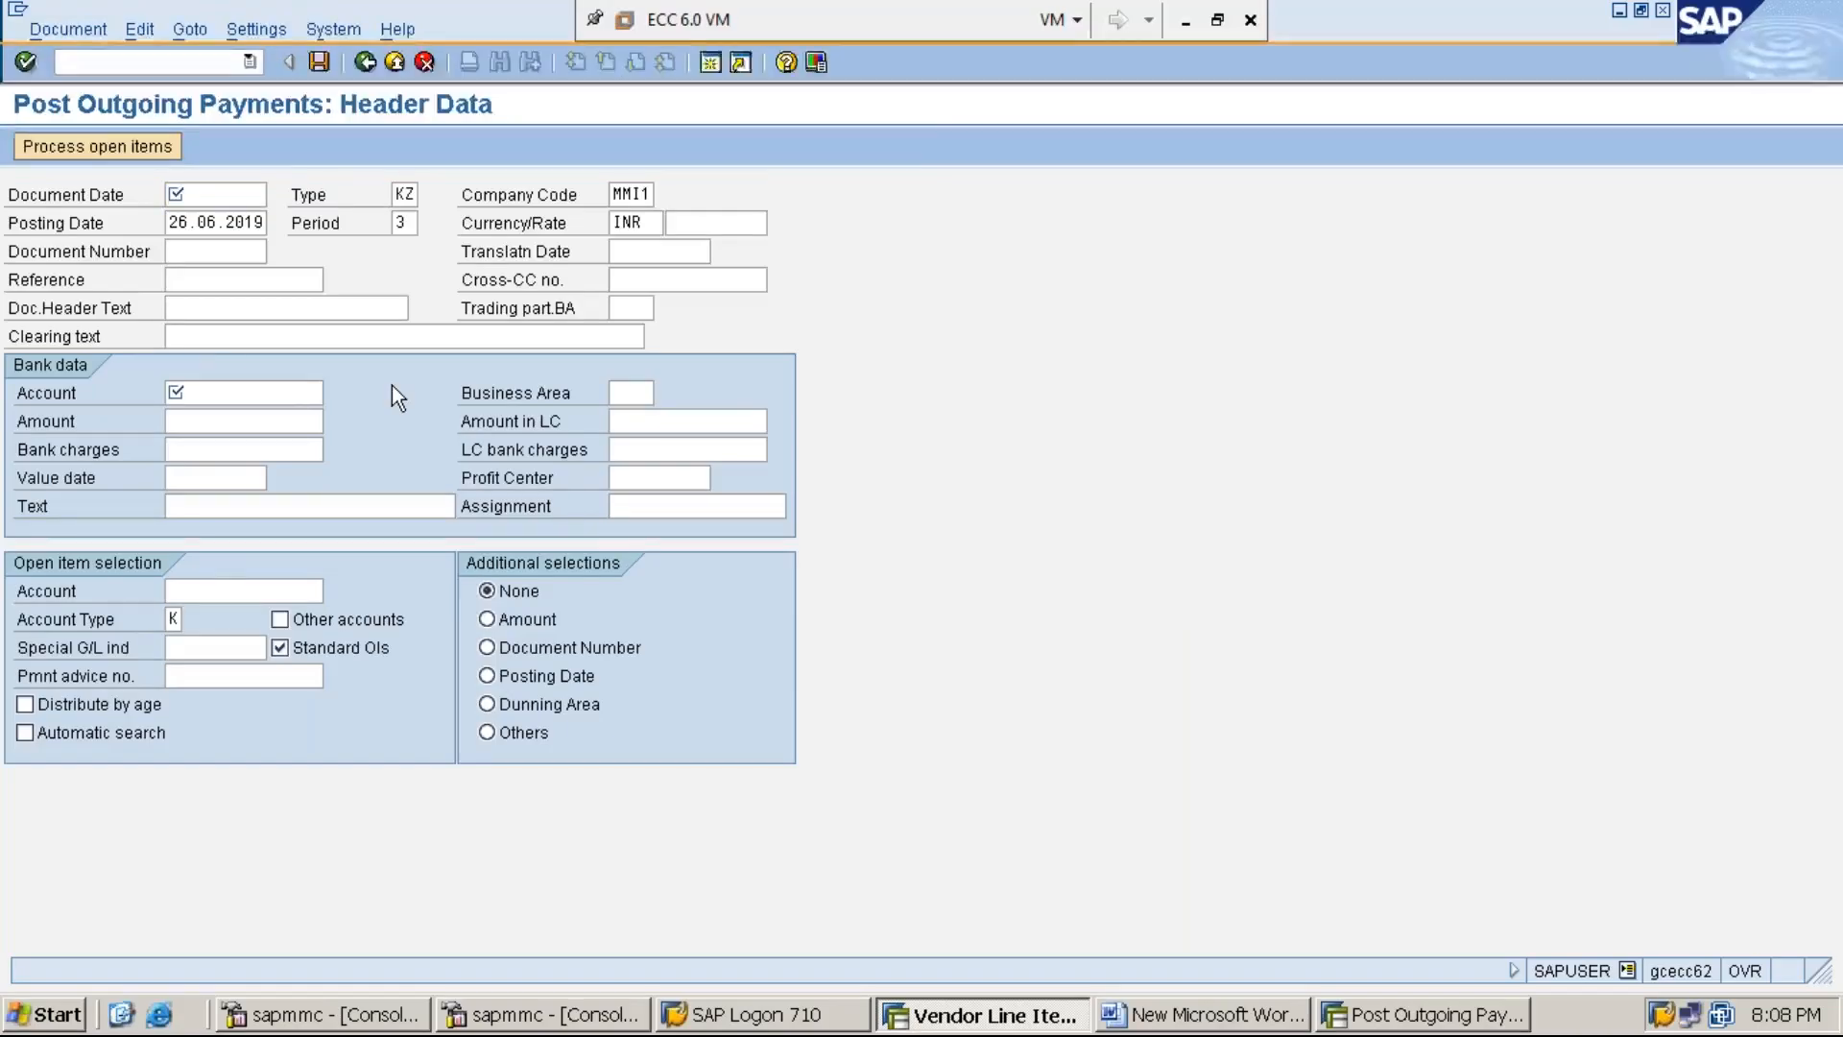
Set the payment's document date to 26.06.2019 and check the document type, company code, posting date, period and currency.
key(F4)
key(Return)
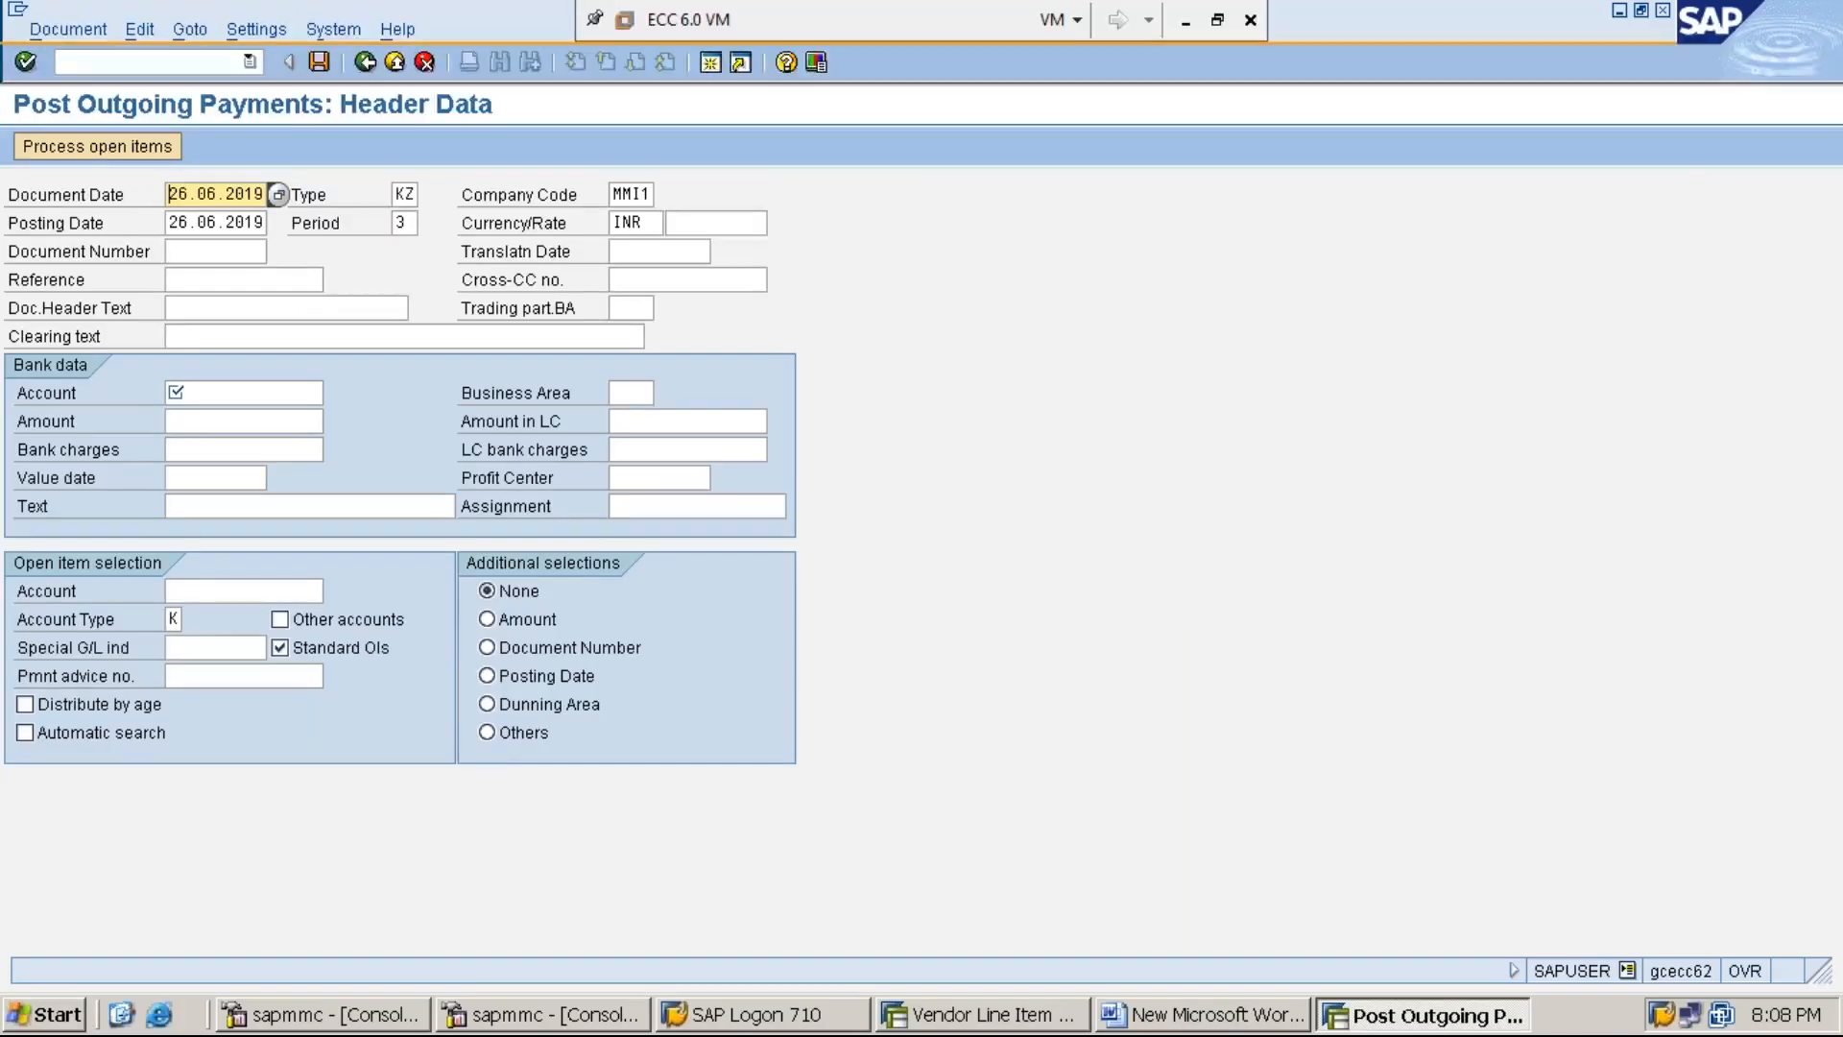
key(Tab)
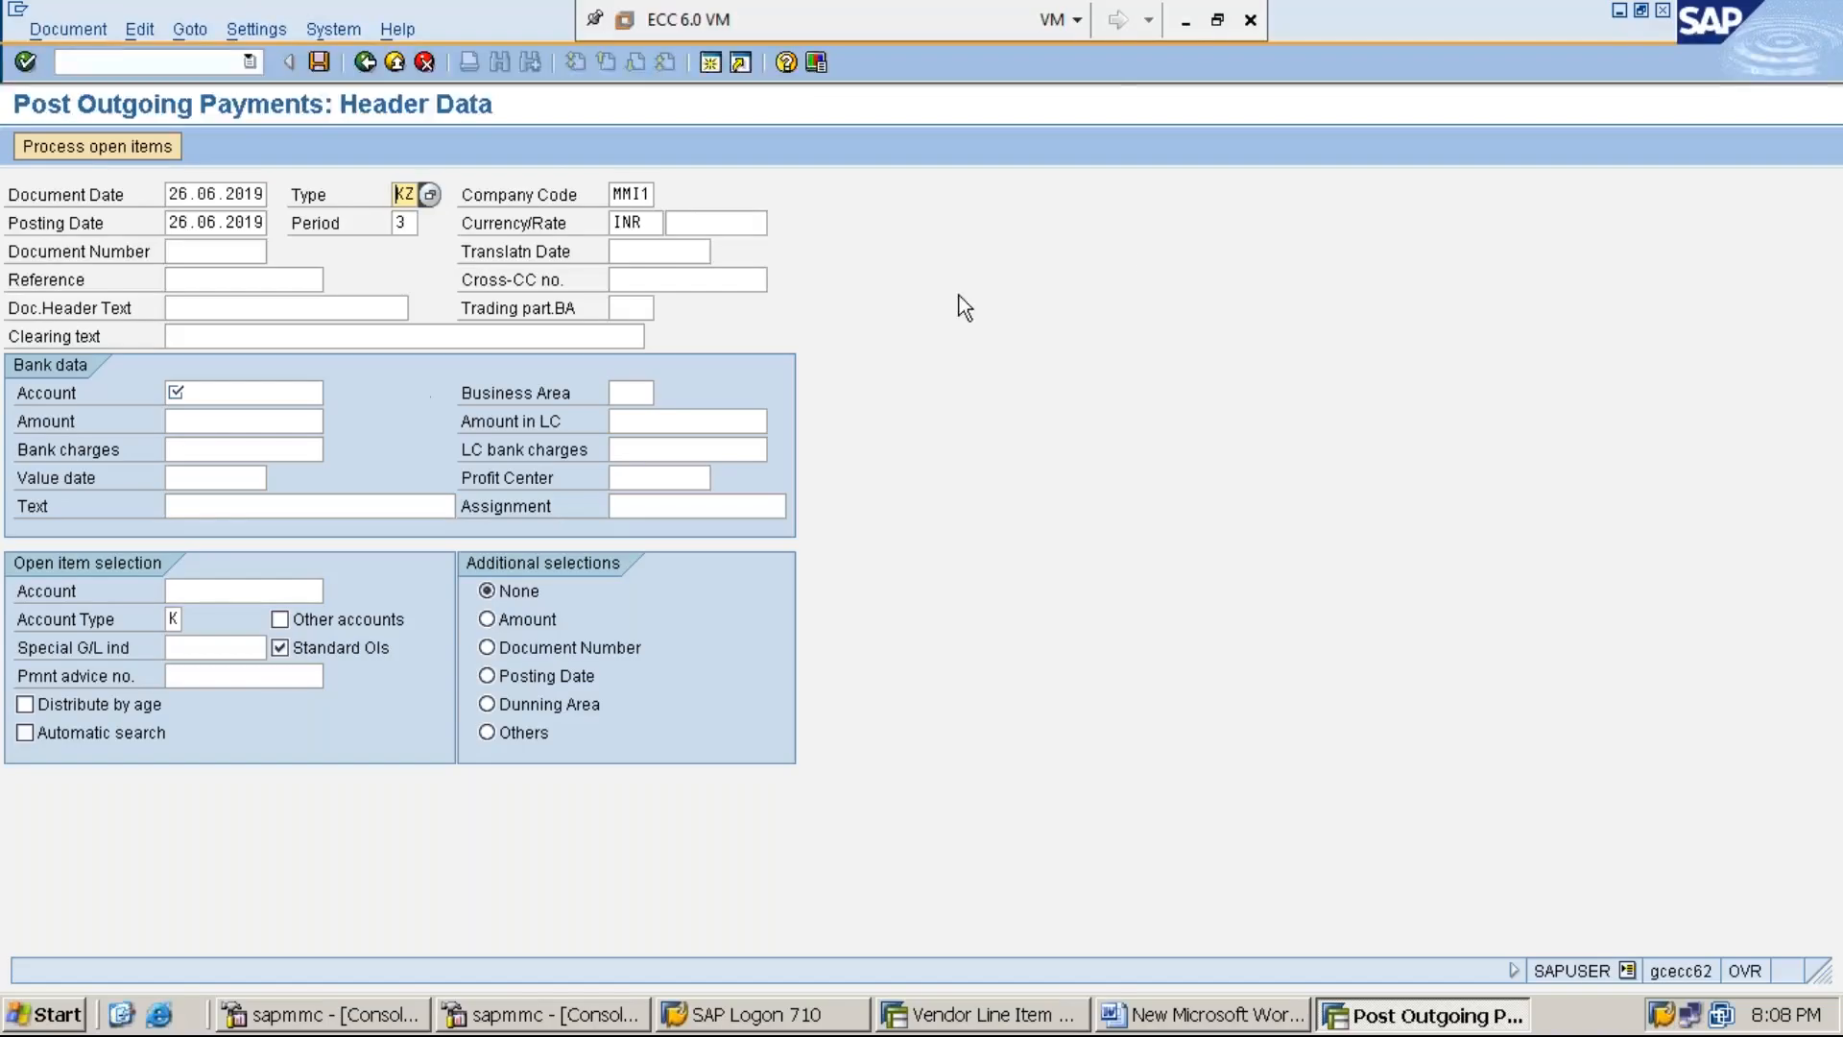
click(1188, 21)
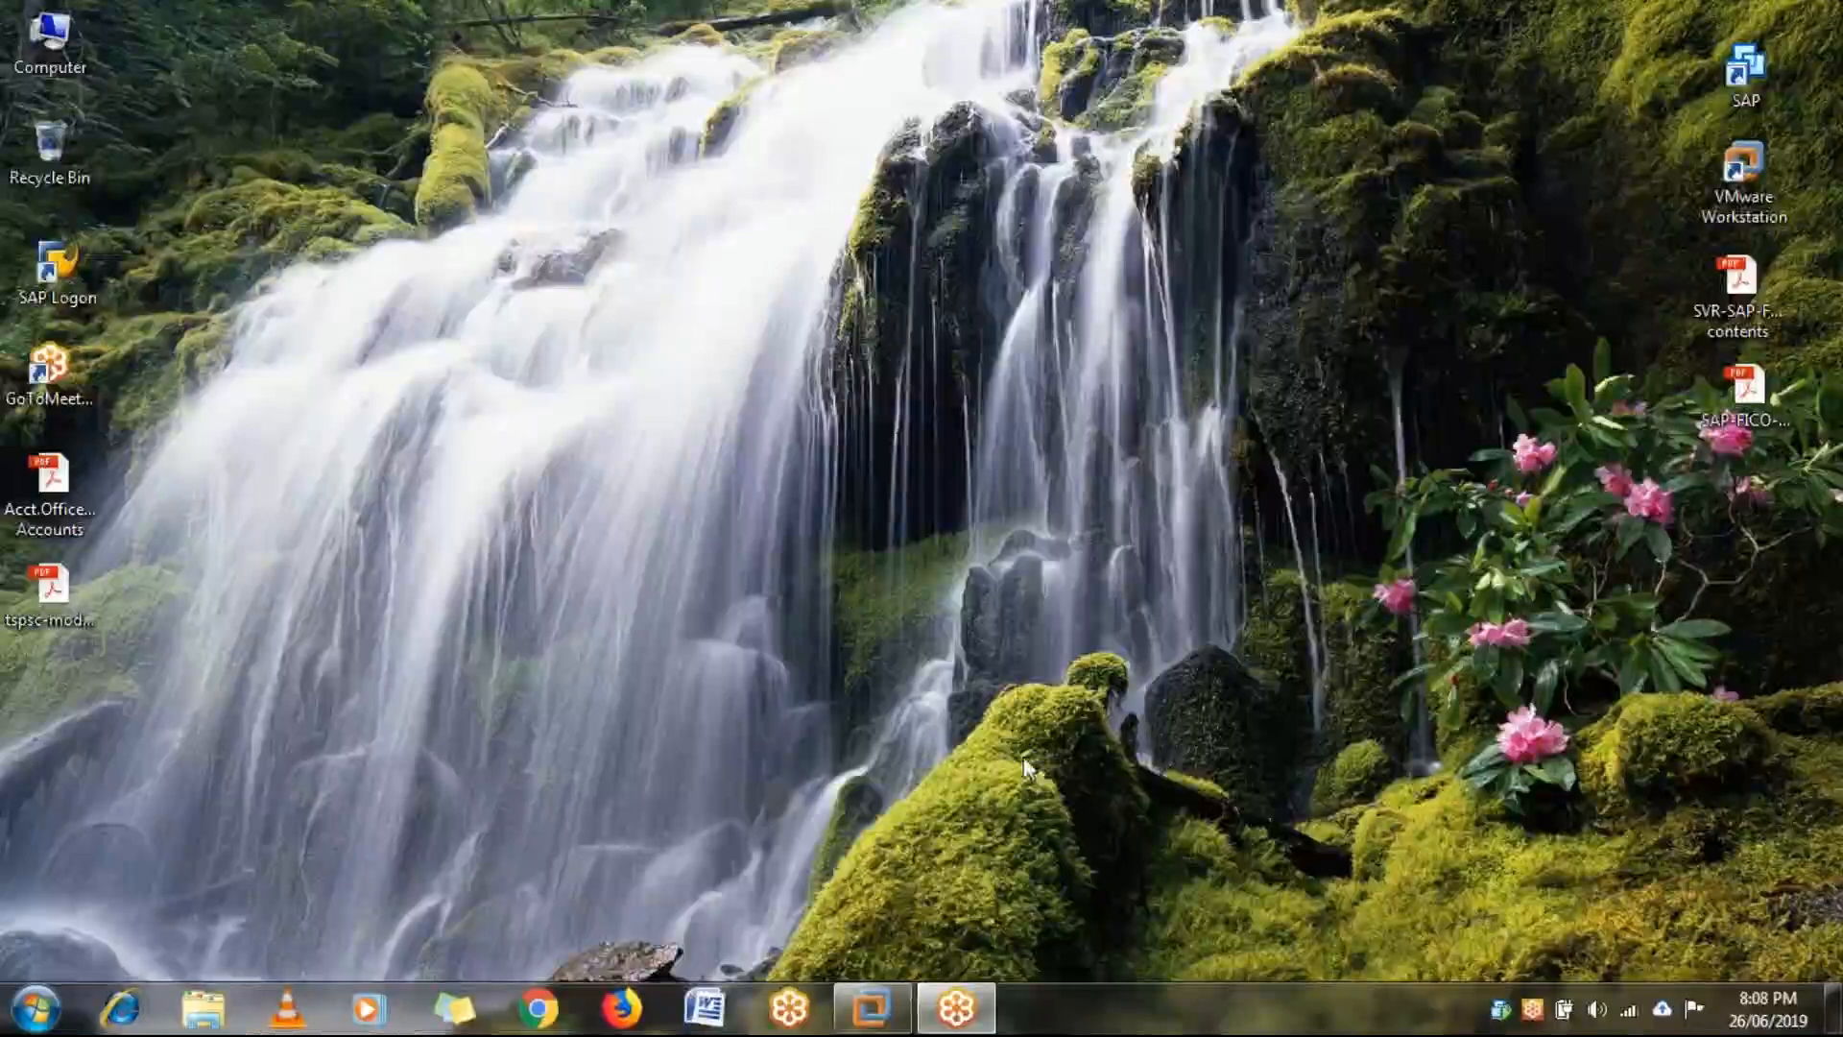
click(871, 1008)
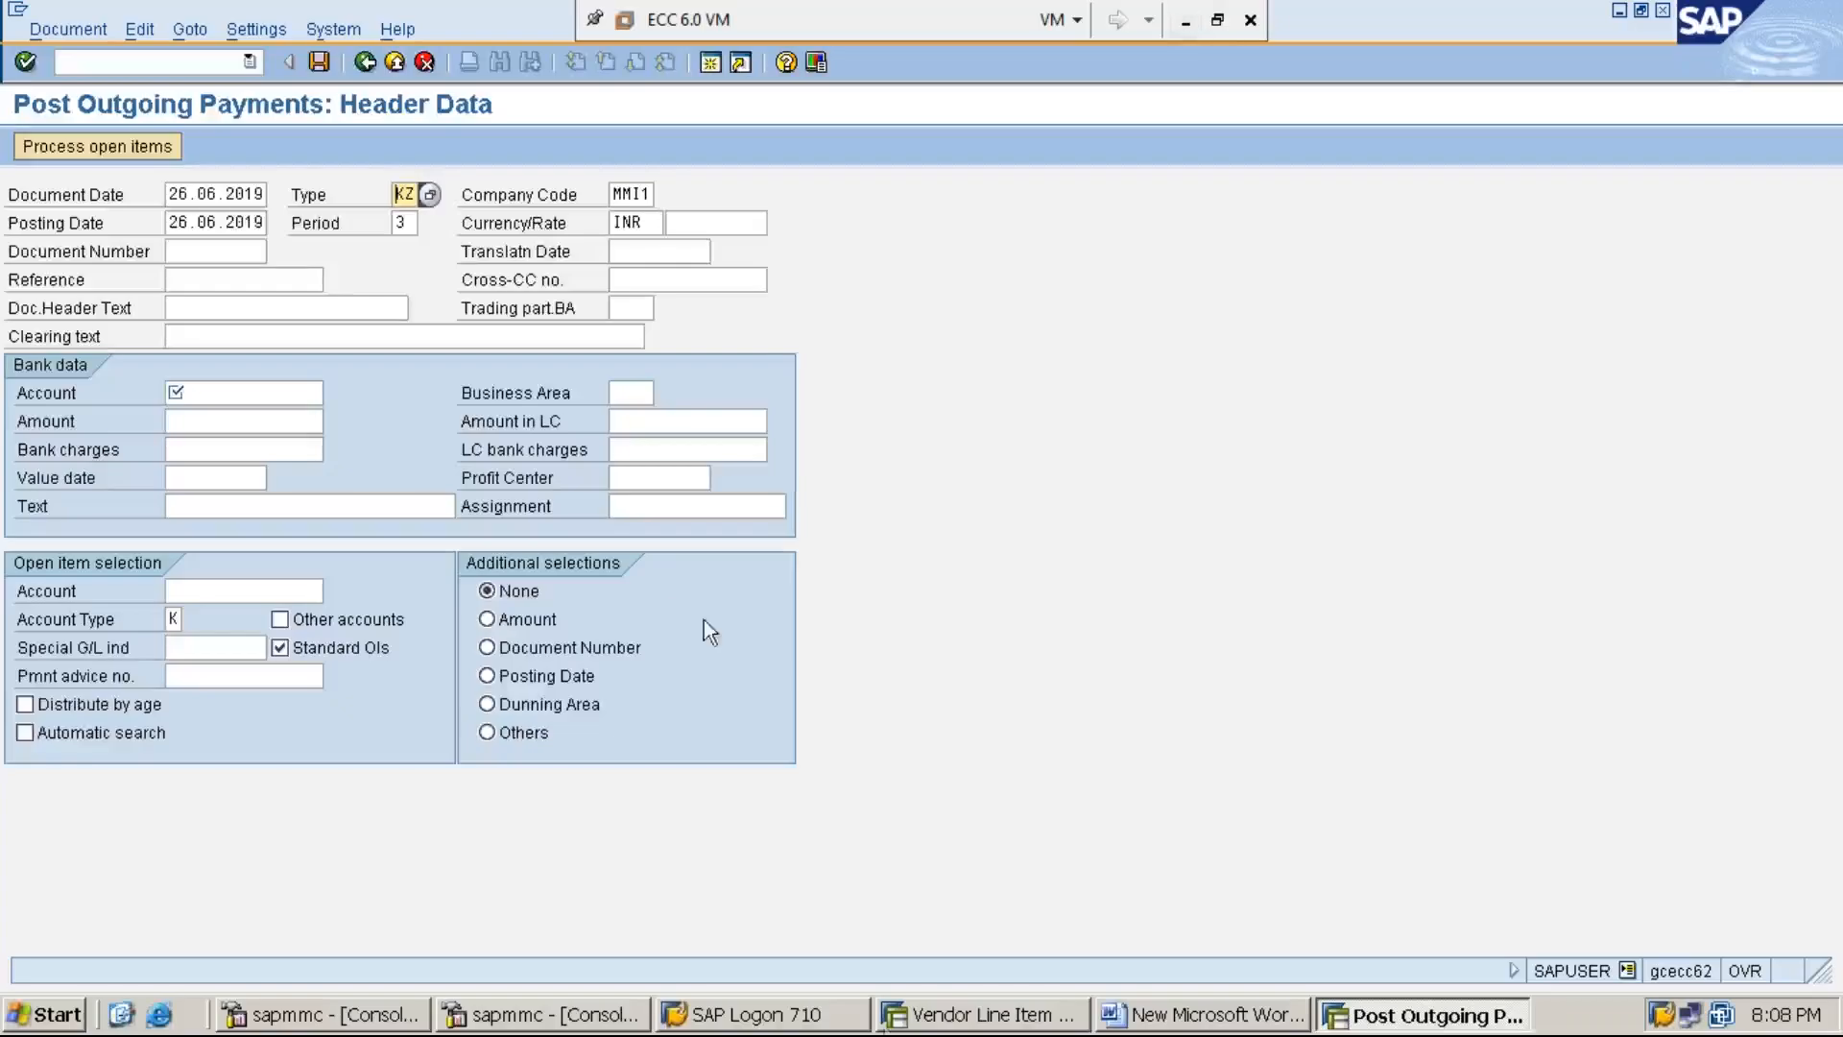
key(Tab)
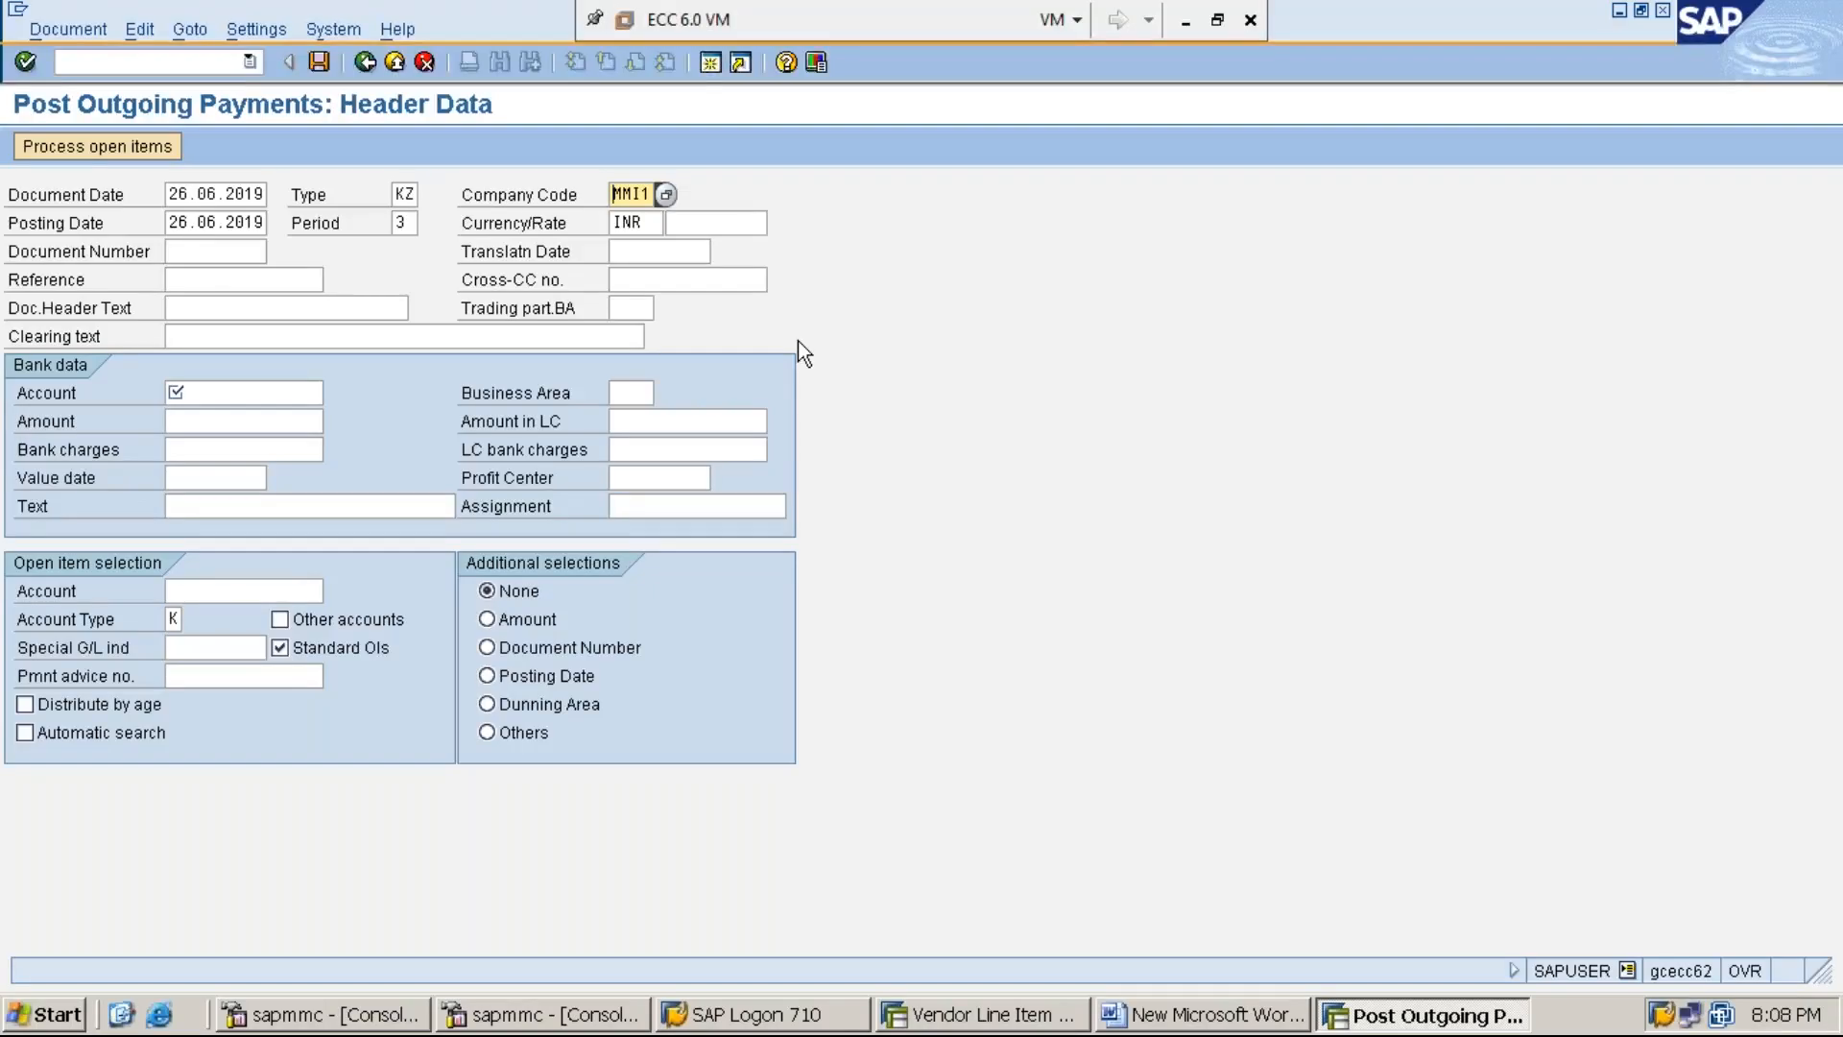
click(201, 222)
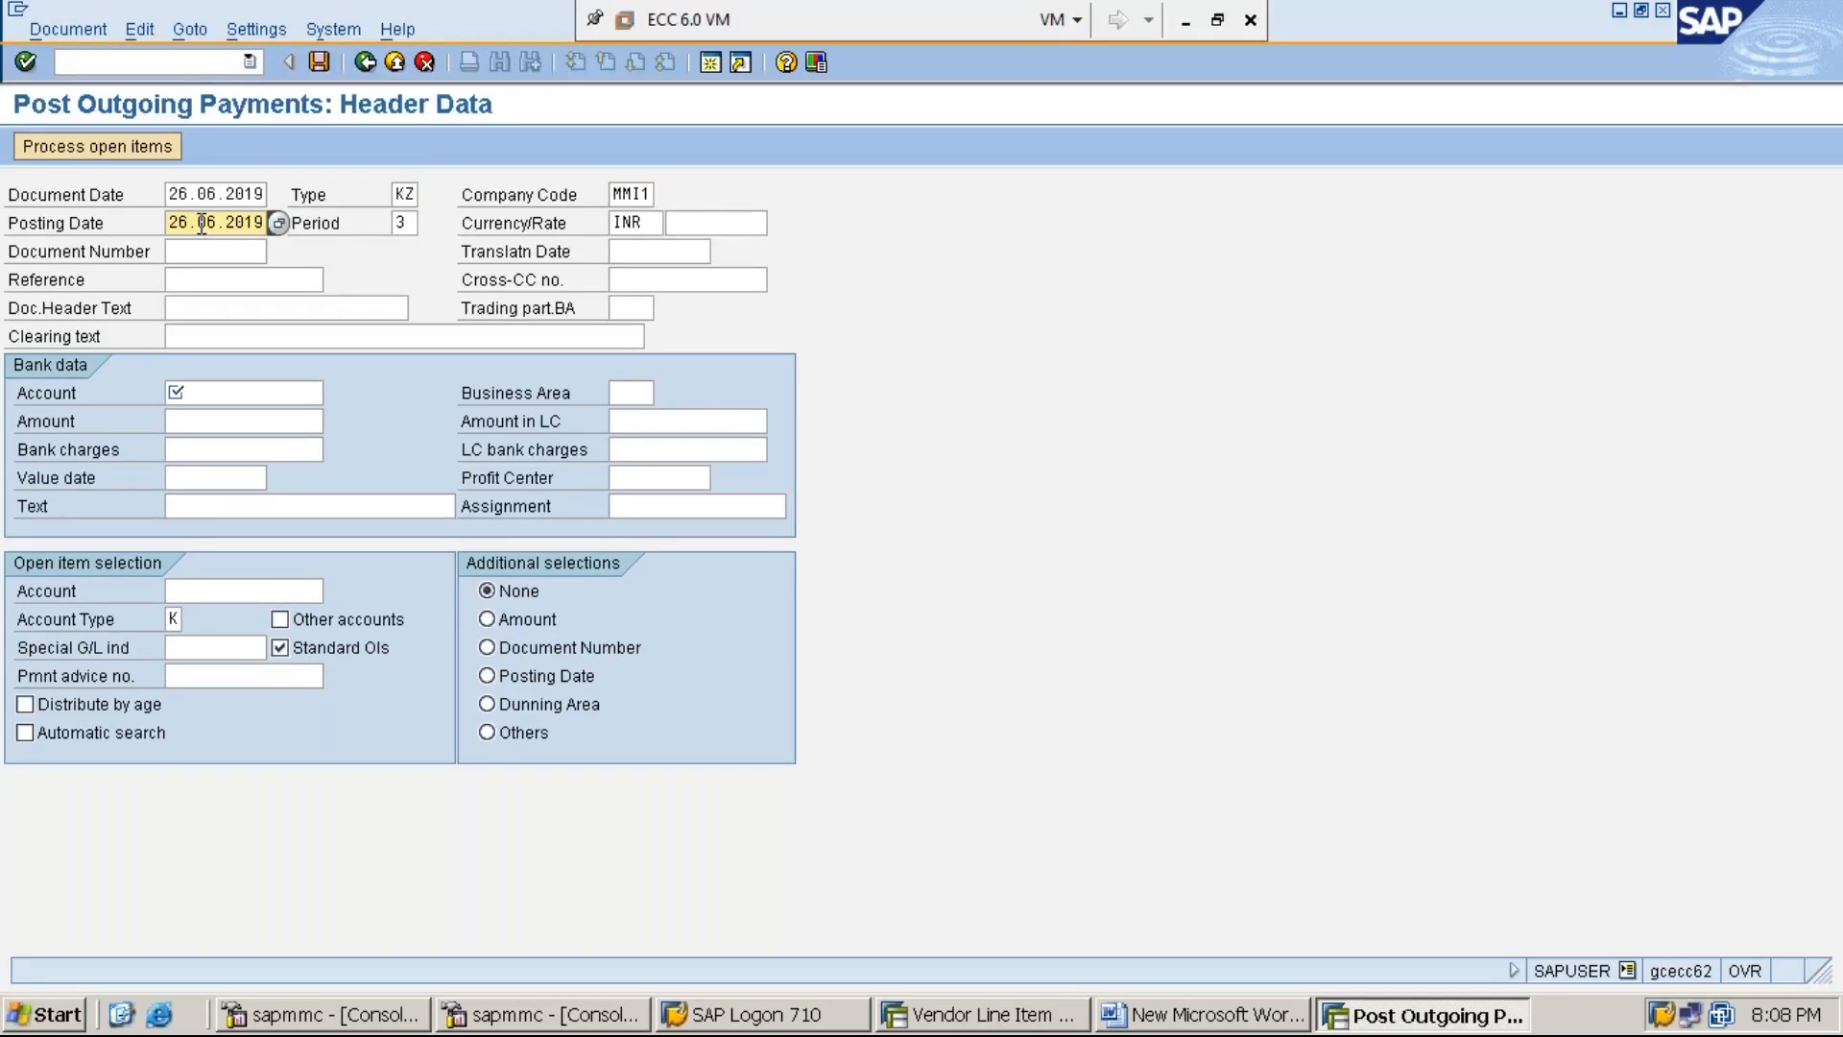
click(395, 222)
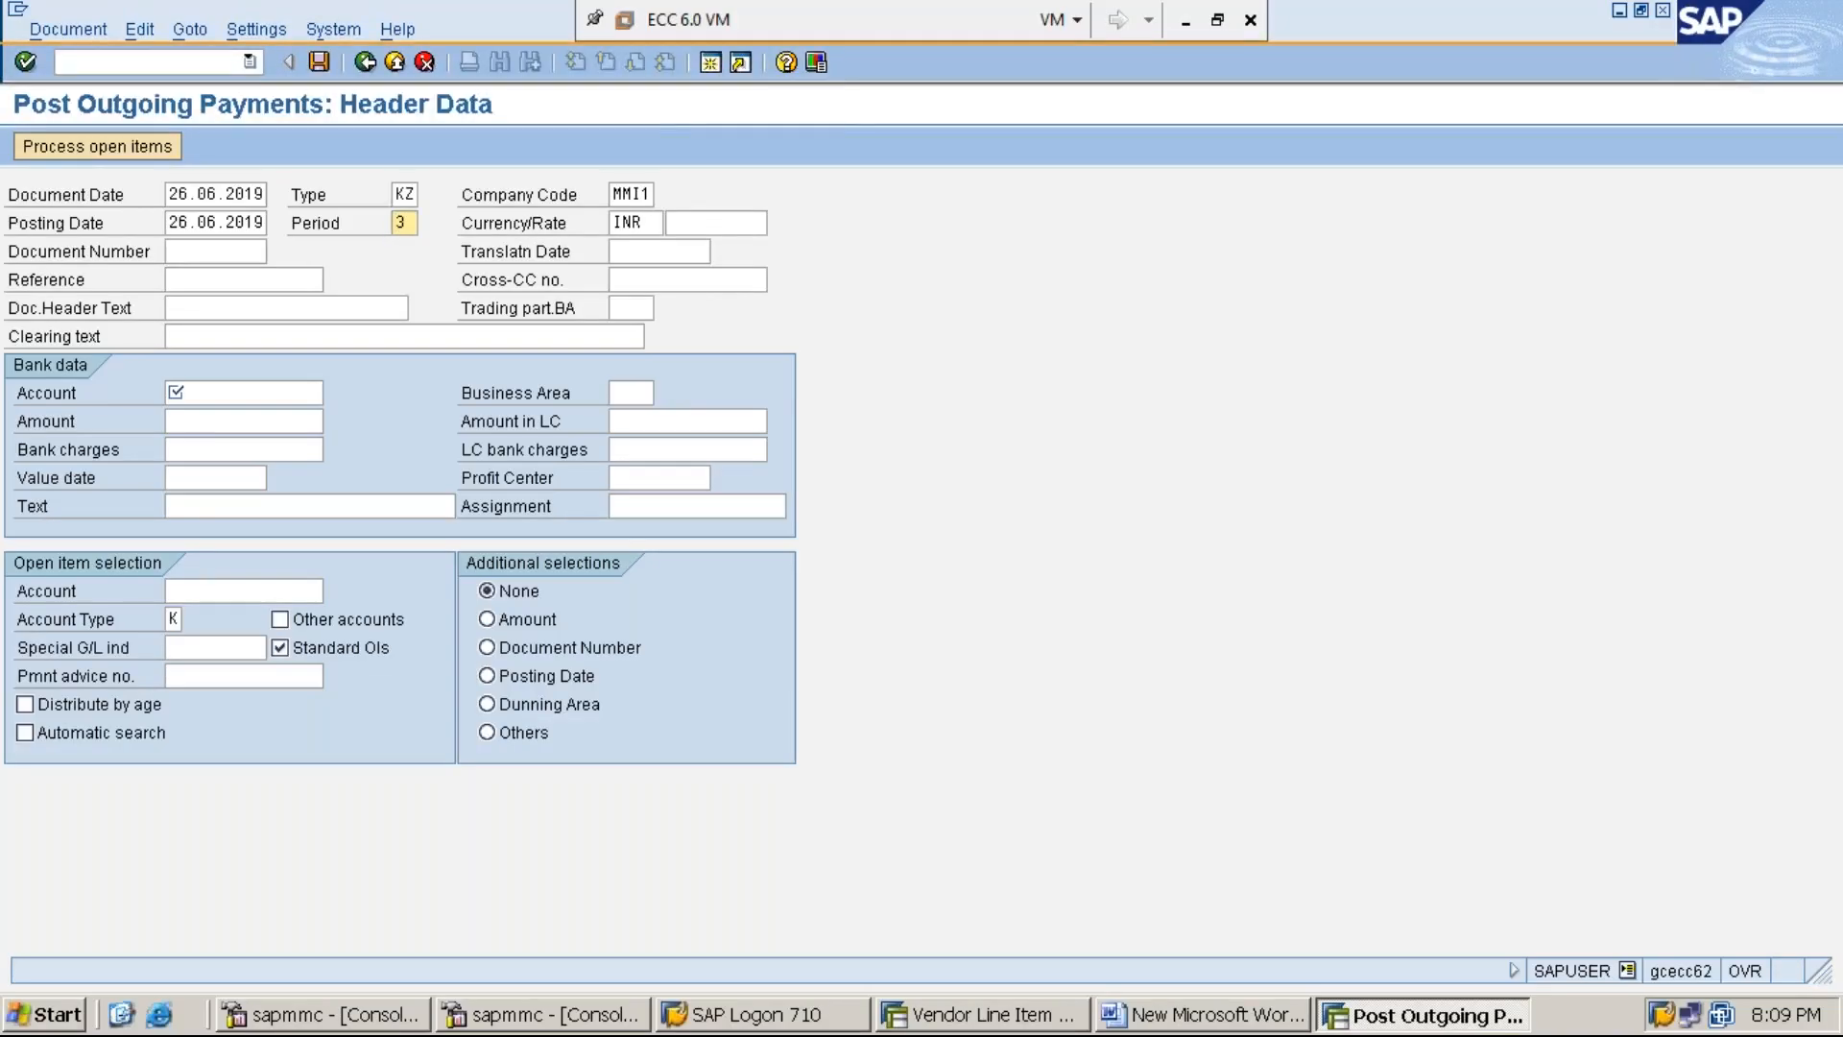
key(Tab)
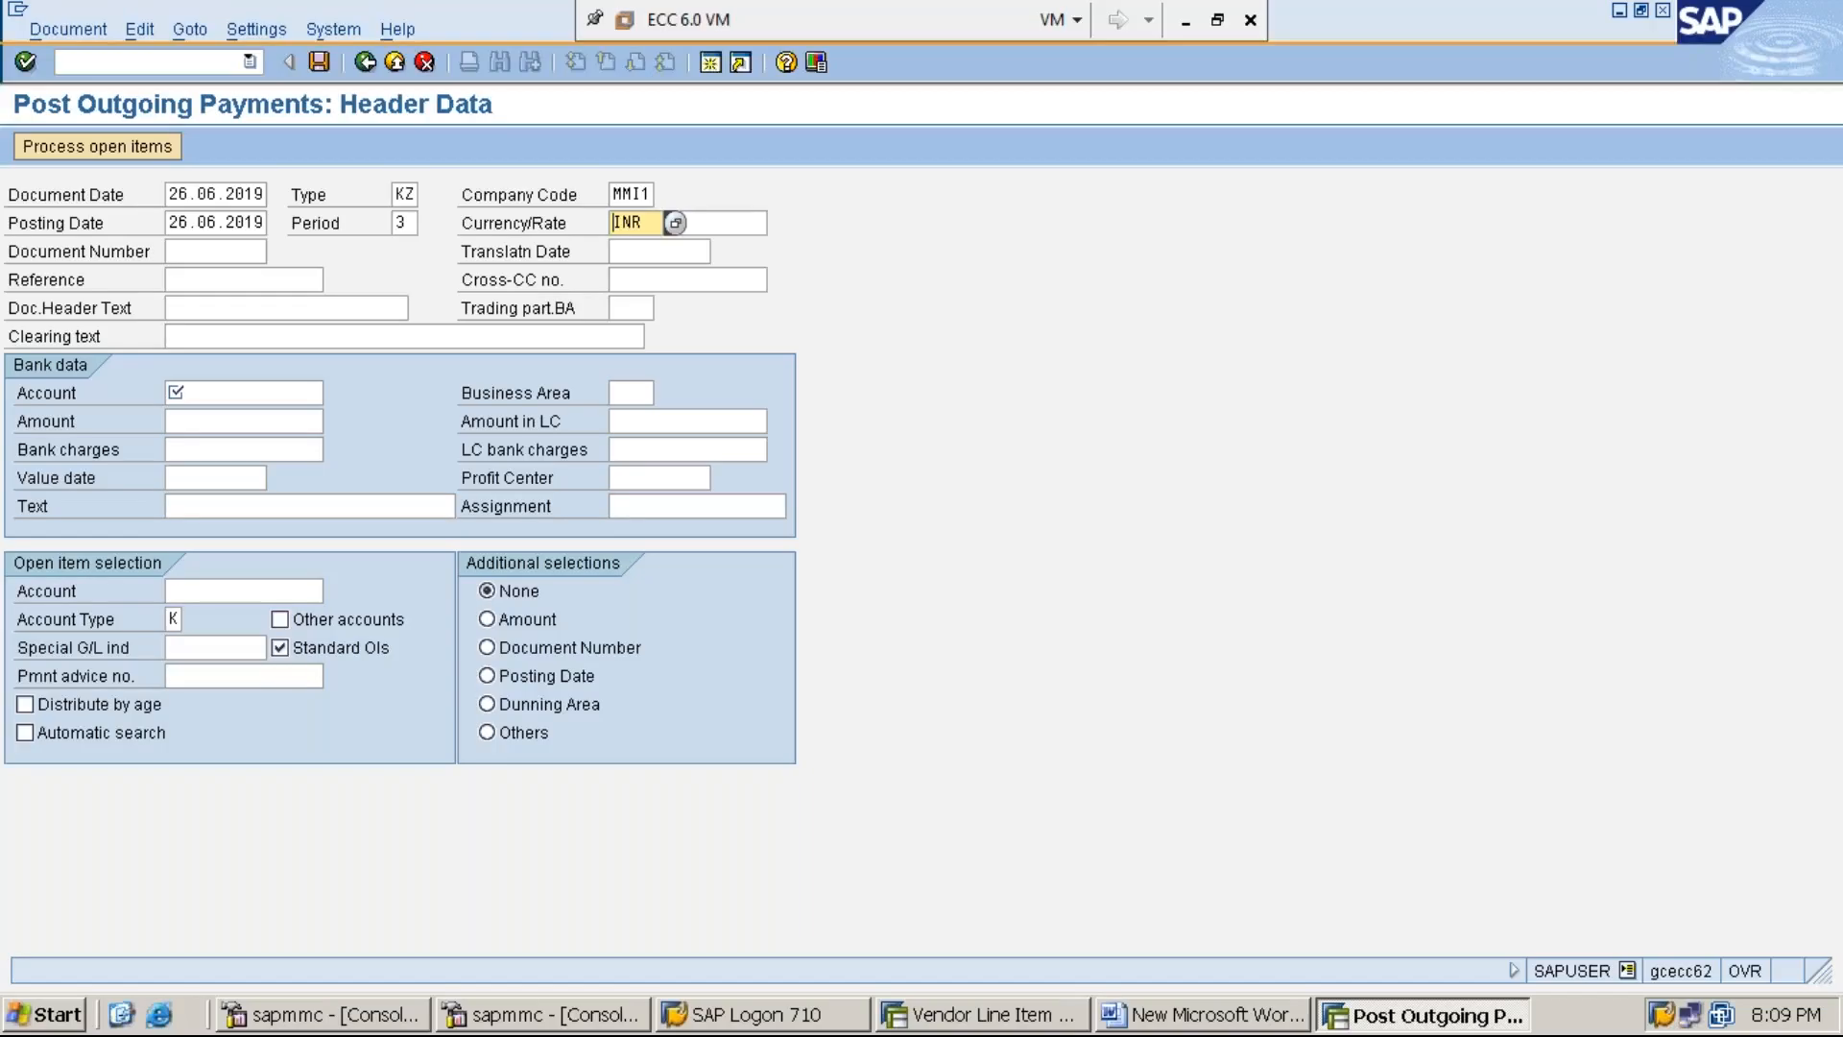
Set the clearing text to "VENDOR PAYMENT FOR THE BALANCE OUT STANDING" and copy that text.
key(Tab)
key(Tab)
key(Tab)
key(Tab)
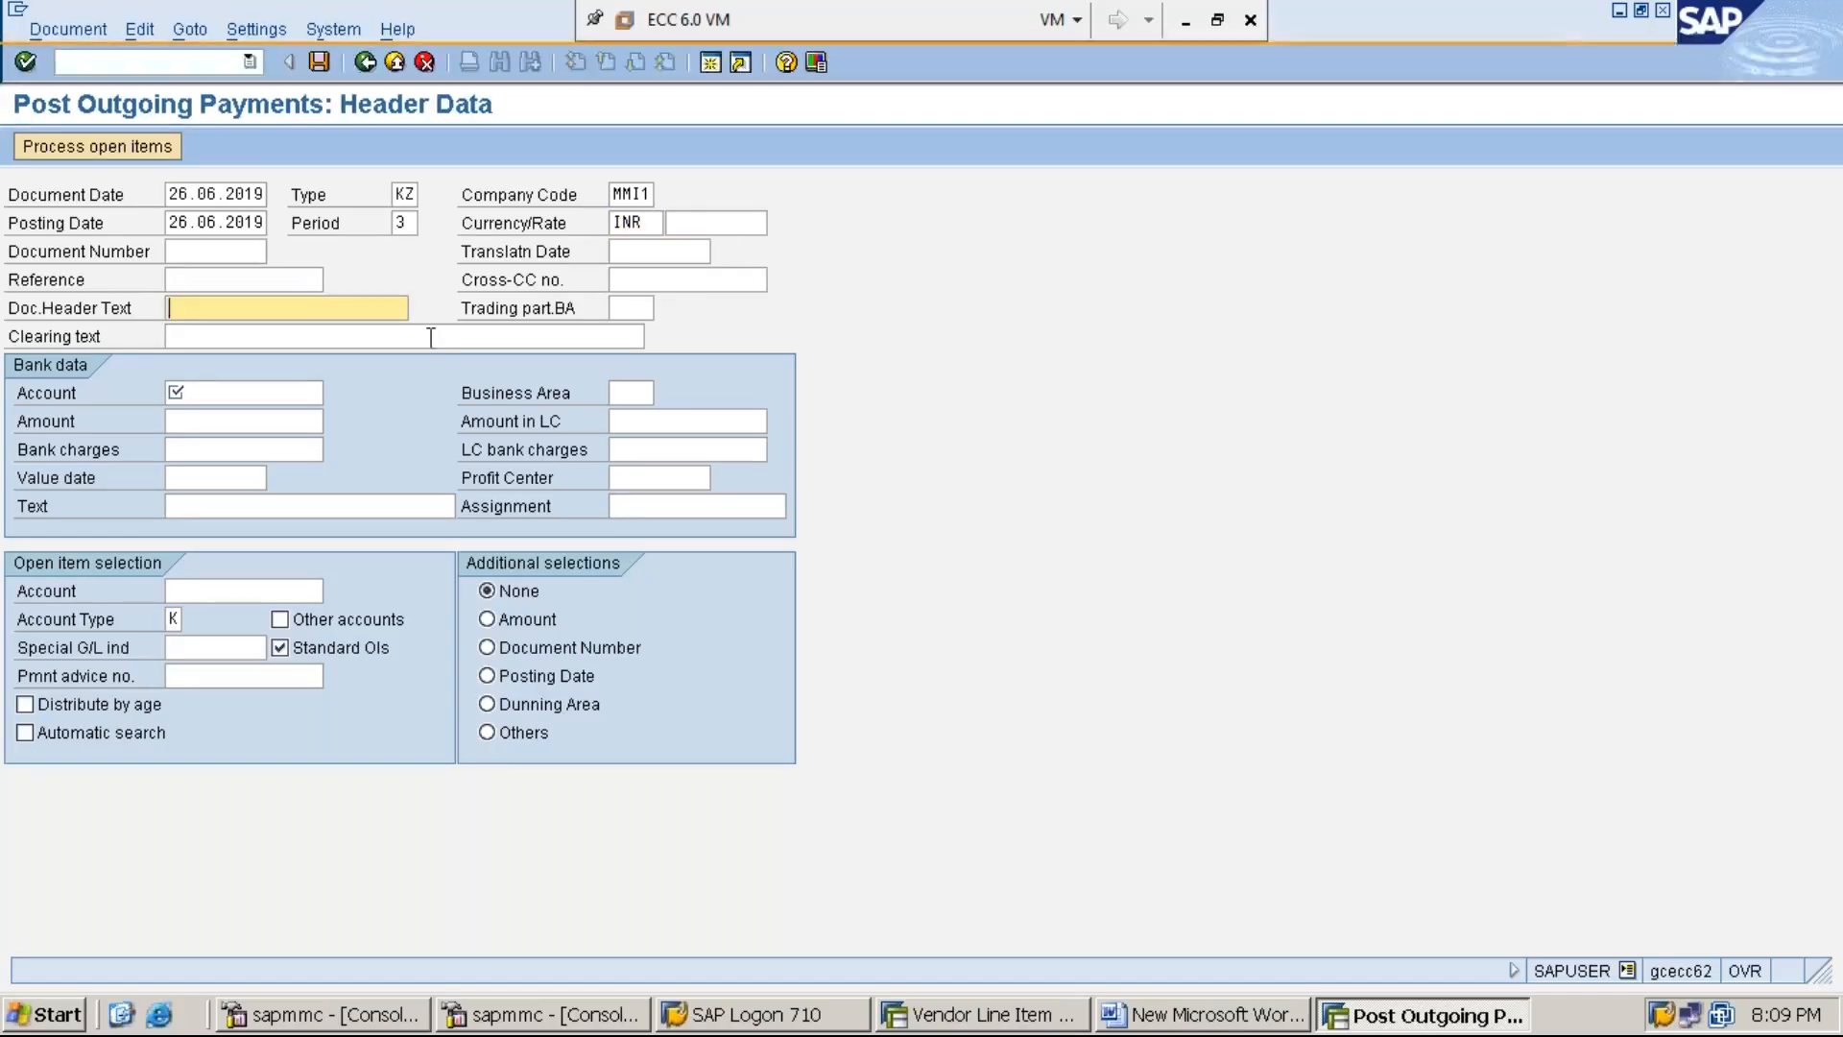
key(Tab)
key(Tab)
text(V)
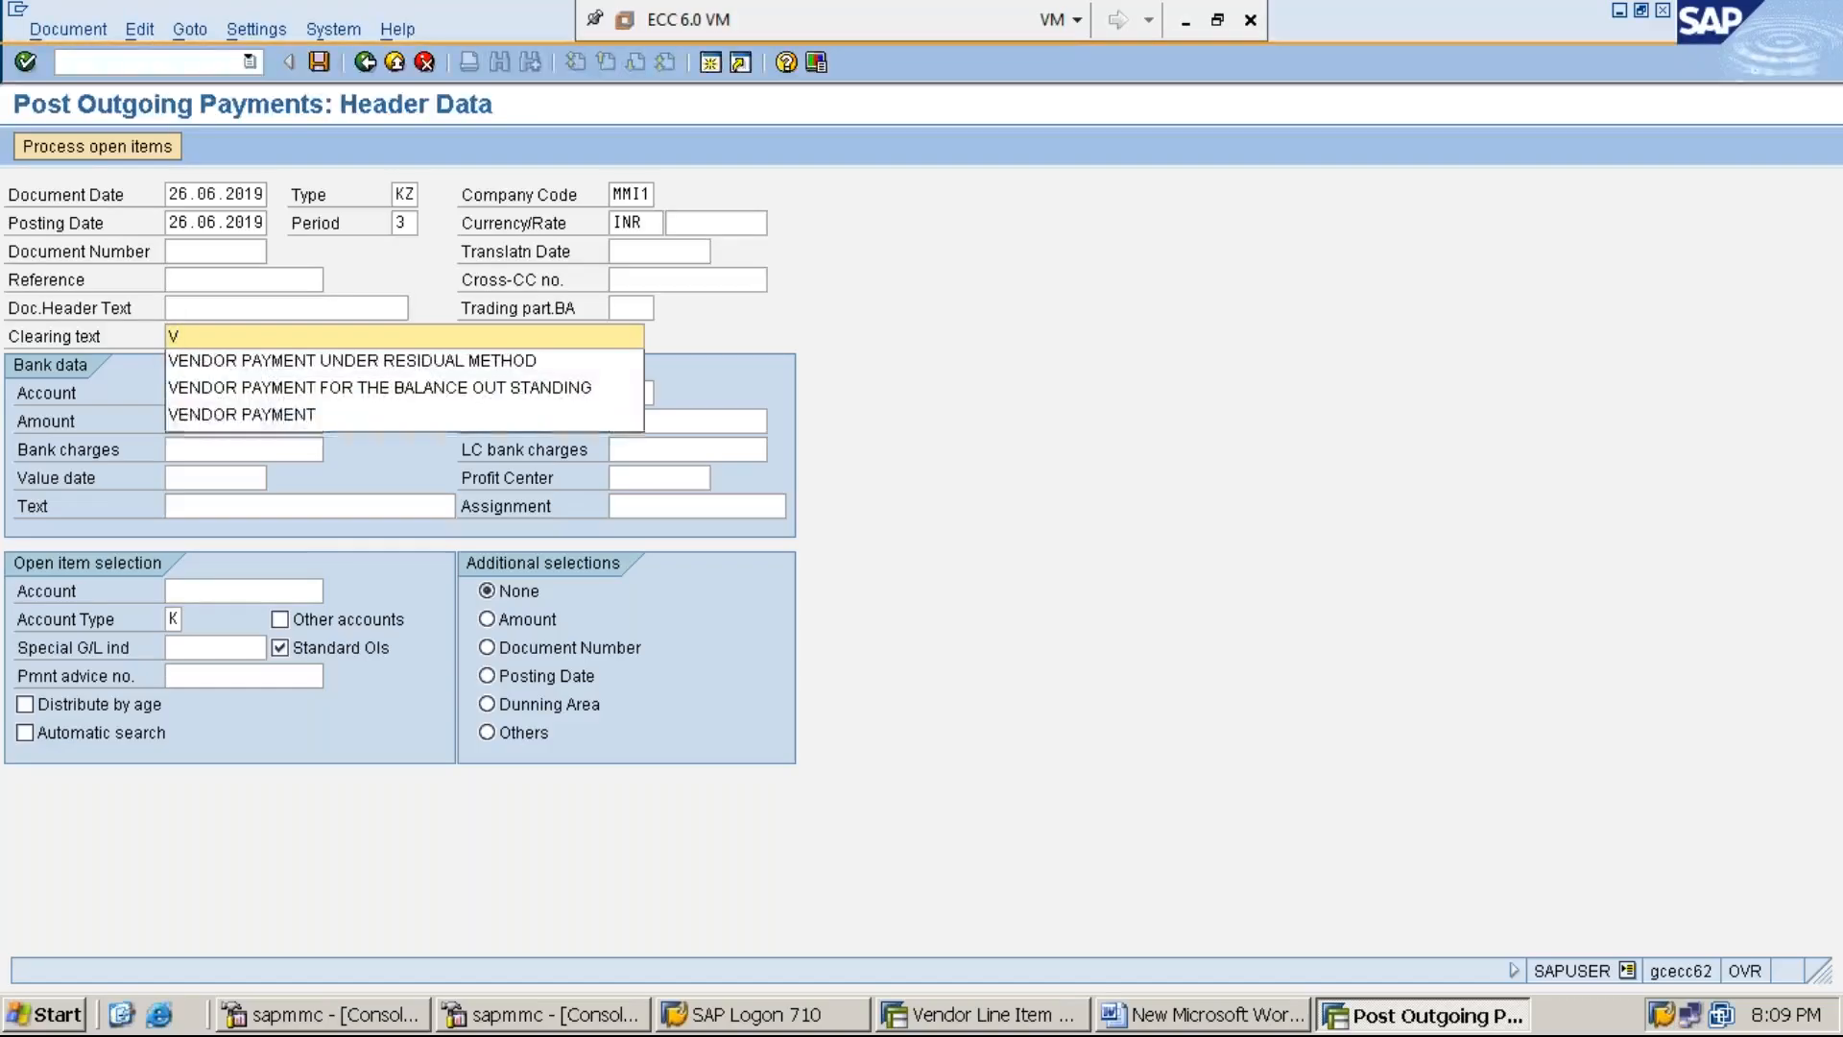
key(Down)
key(Down)
key(Return)
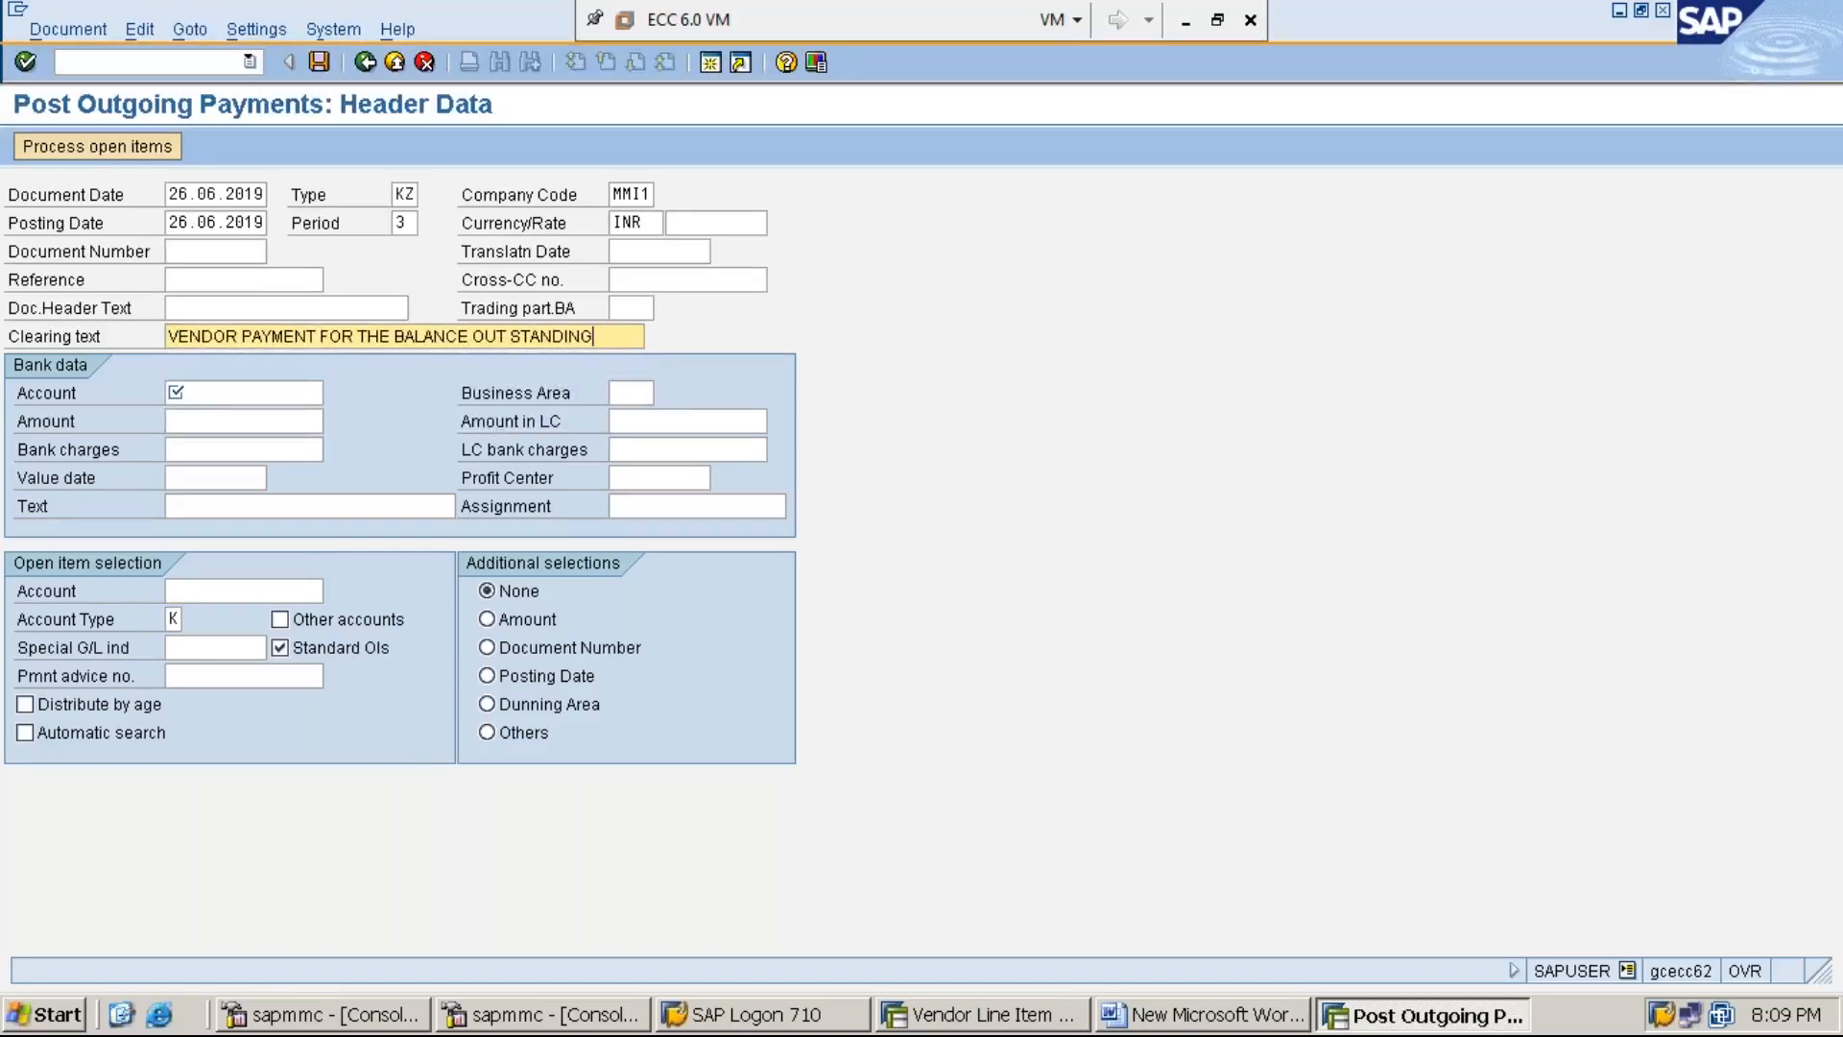
key(shift+Home)
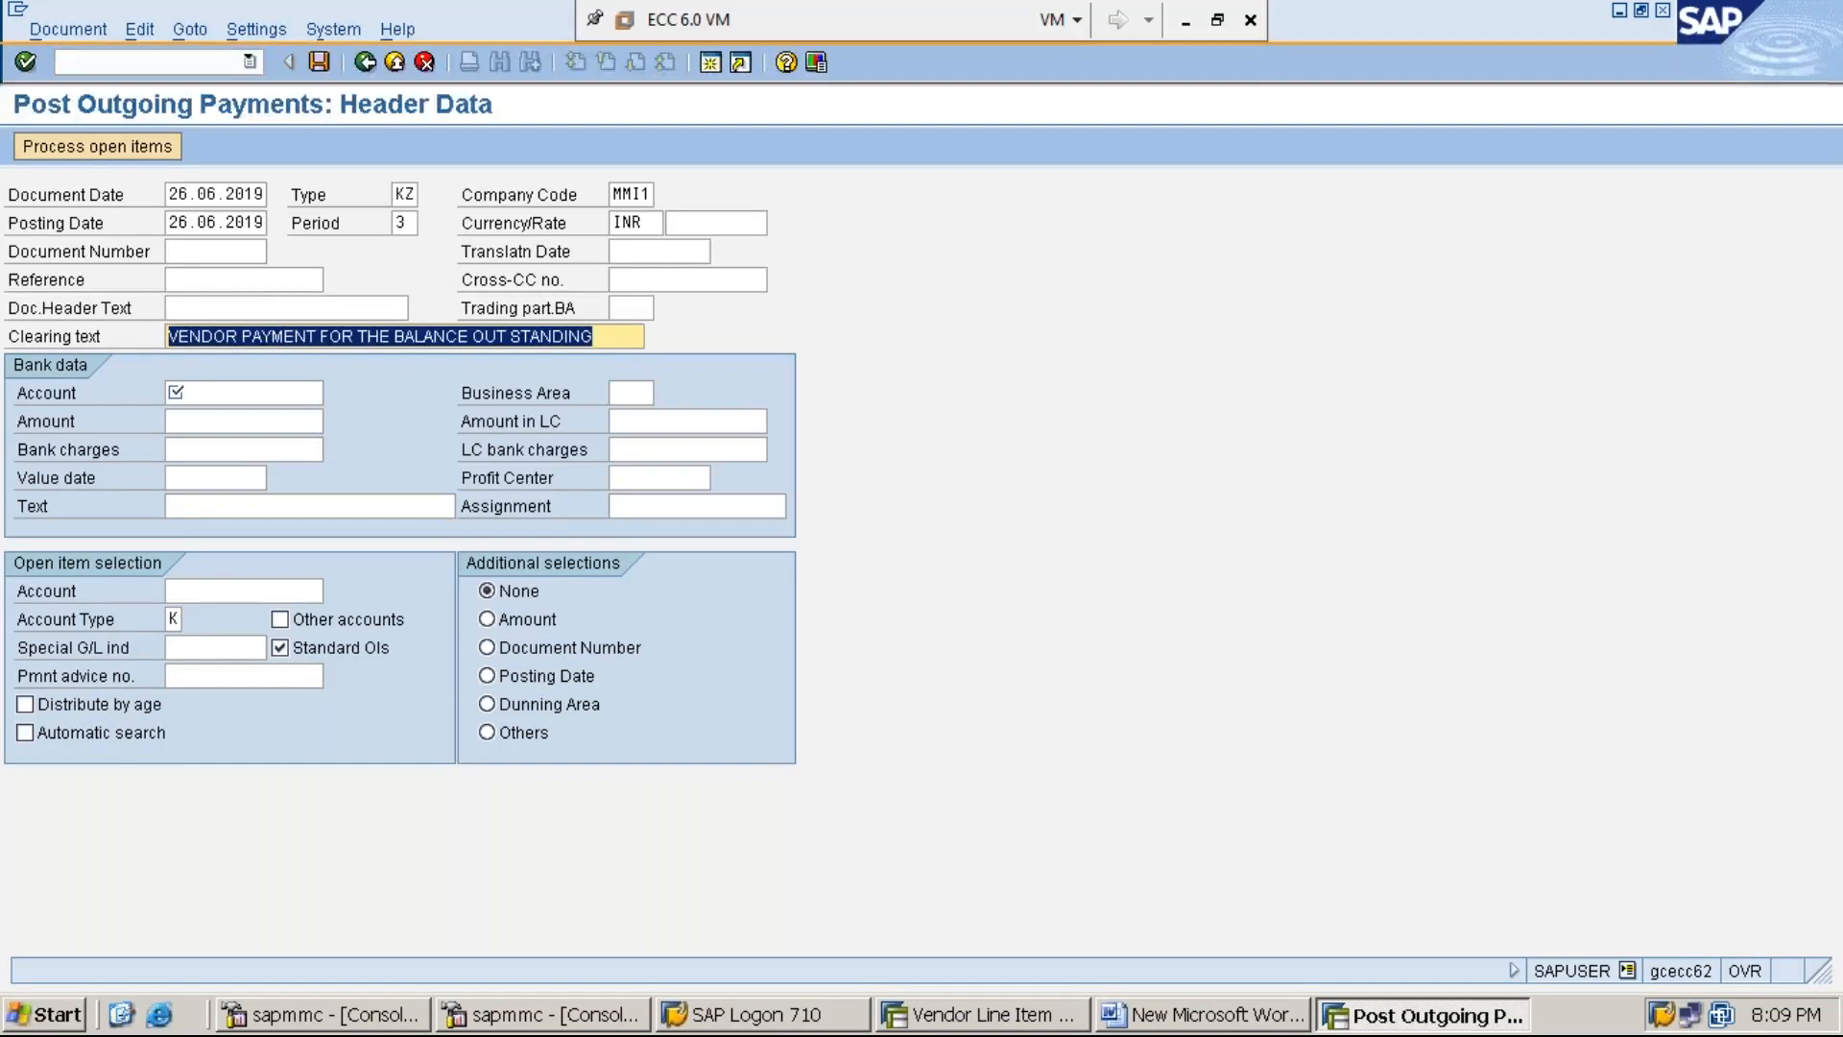
key(Home)
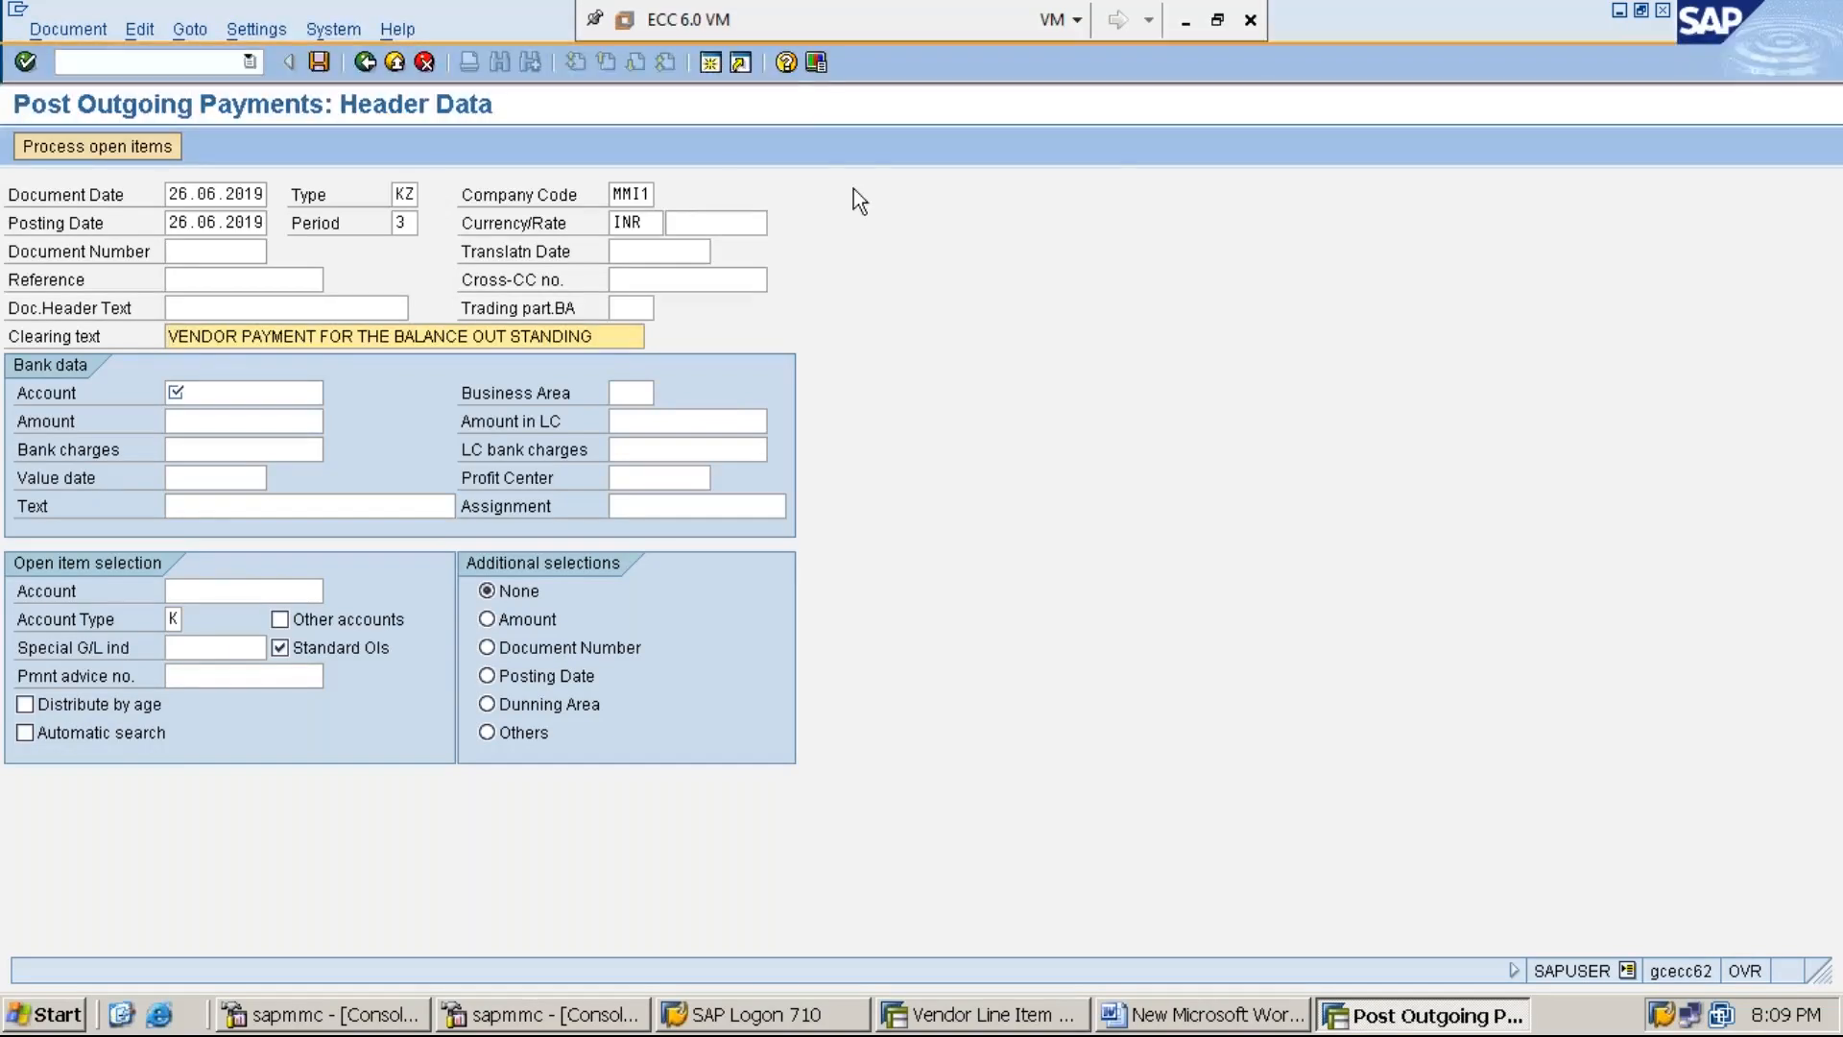
Switch the Quick Cut and Paste option off and back on.
click(818, 63)
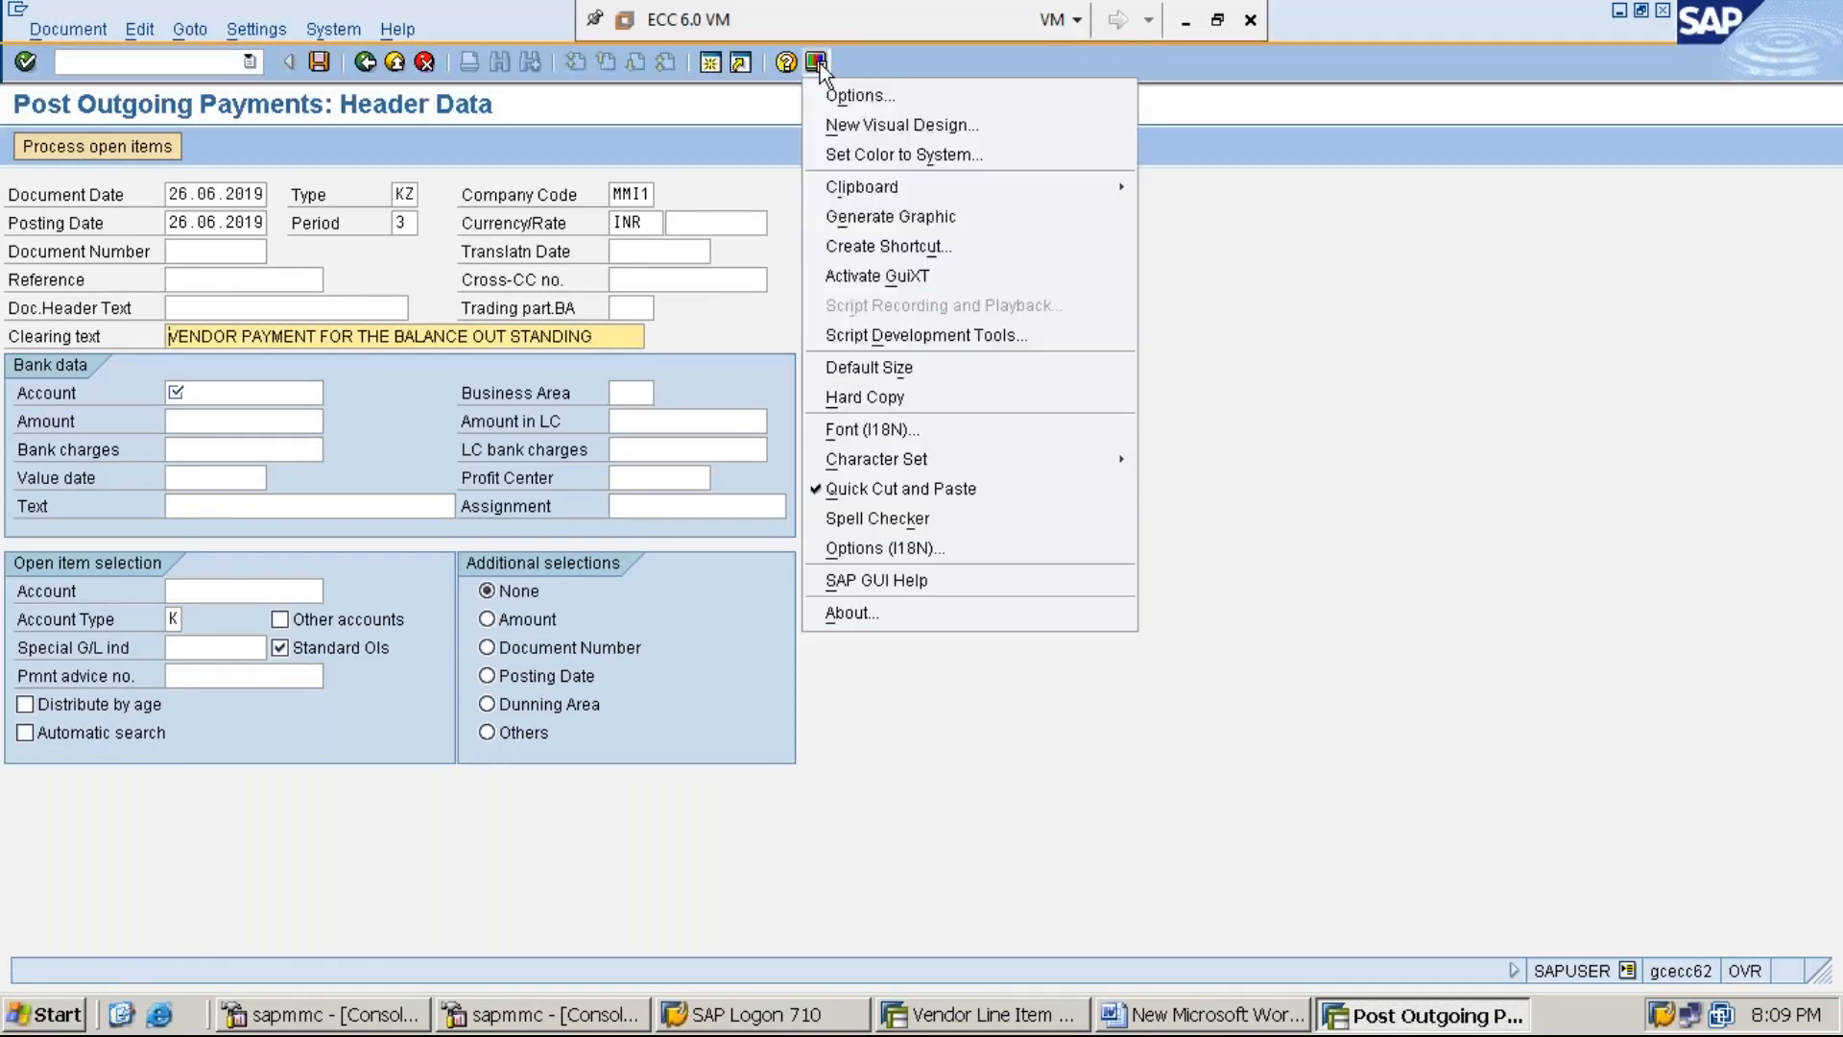
click(977, 489)
click(816, 62)
click(929, 498)
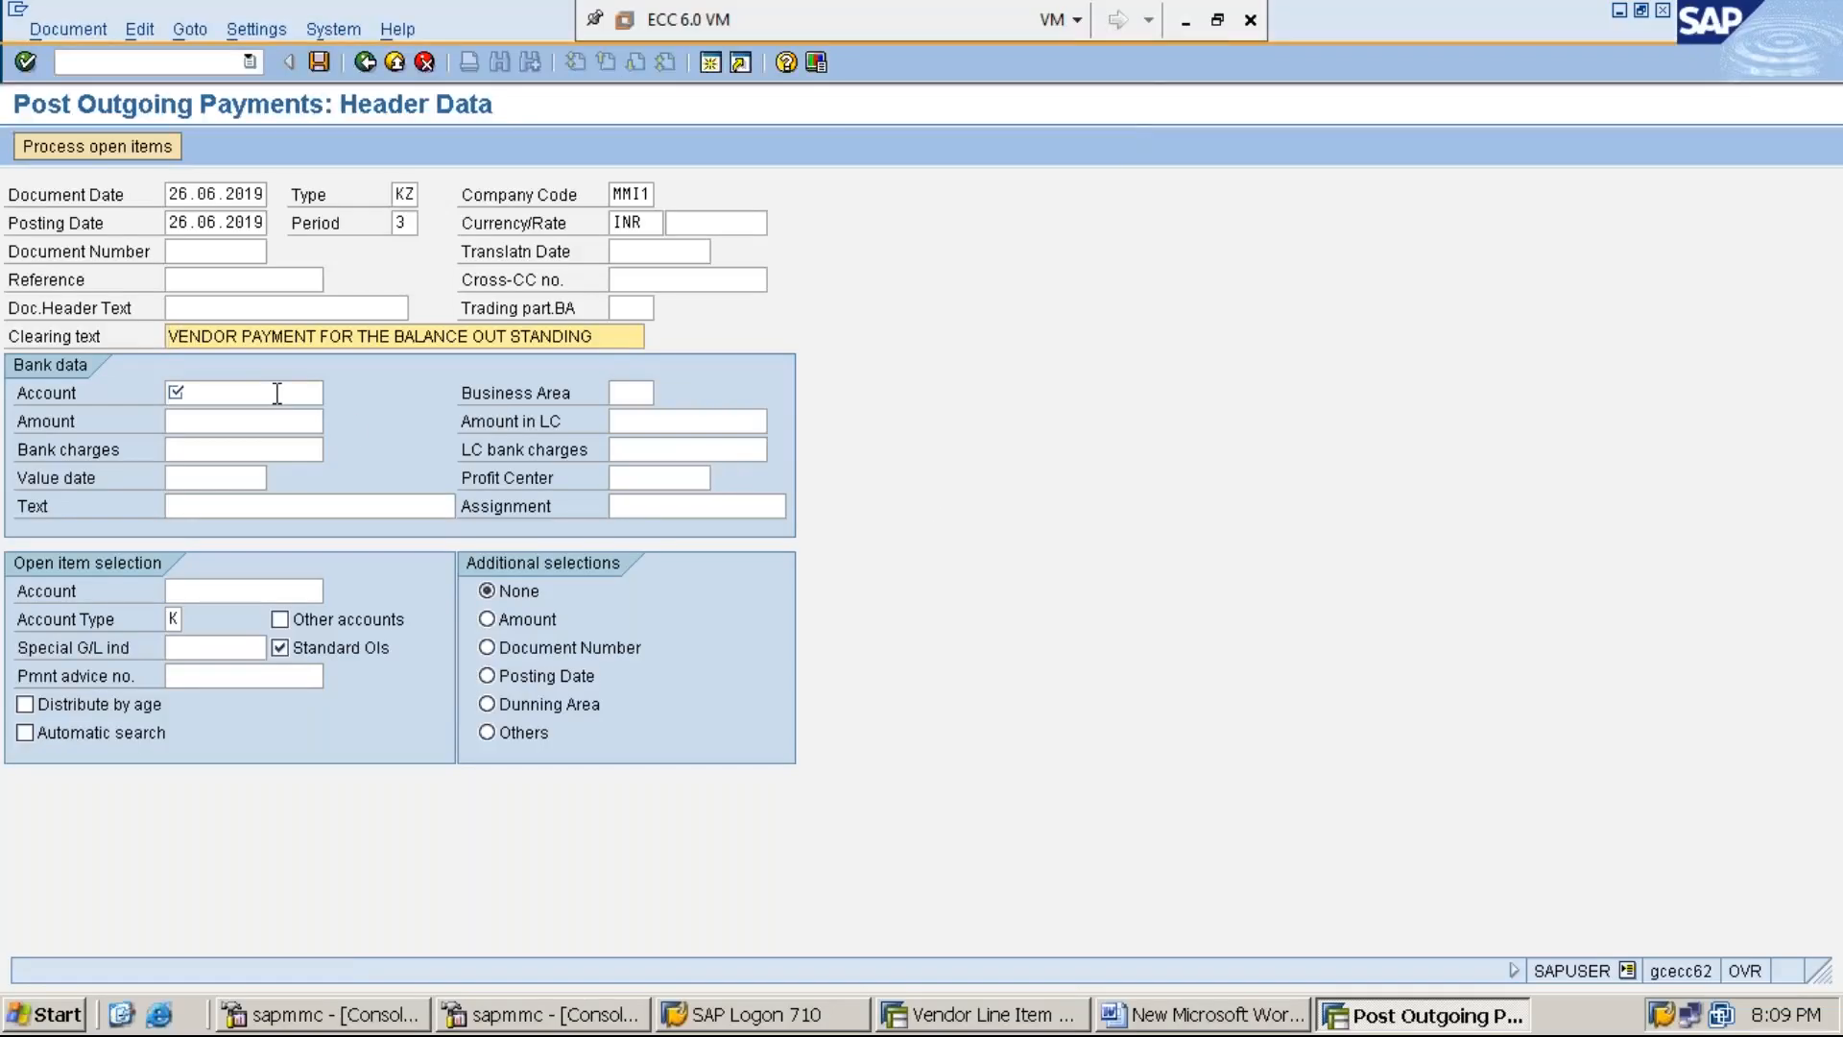
Enter the cash G/L account as the bank data account and set the payment amount to 3000.
click(277, 393)
text(100001)
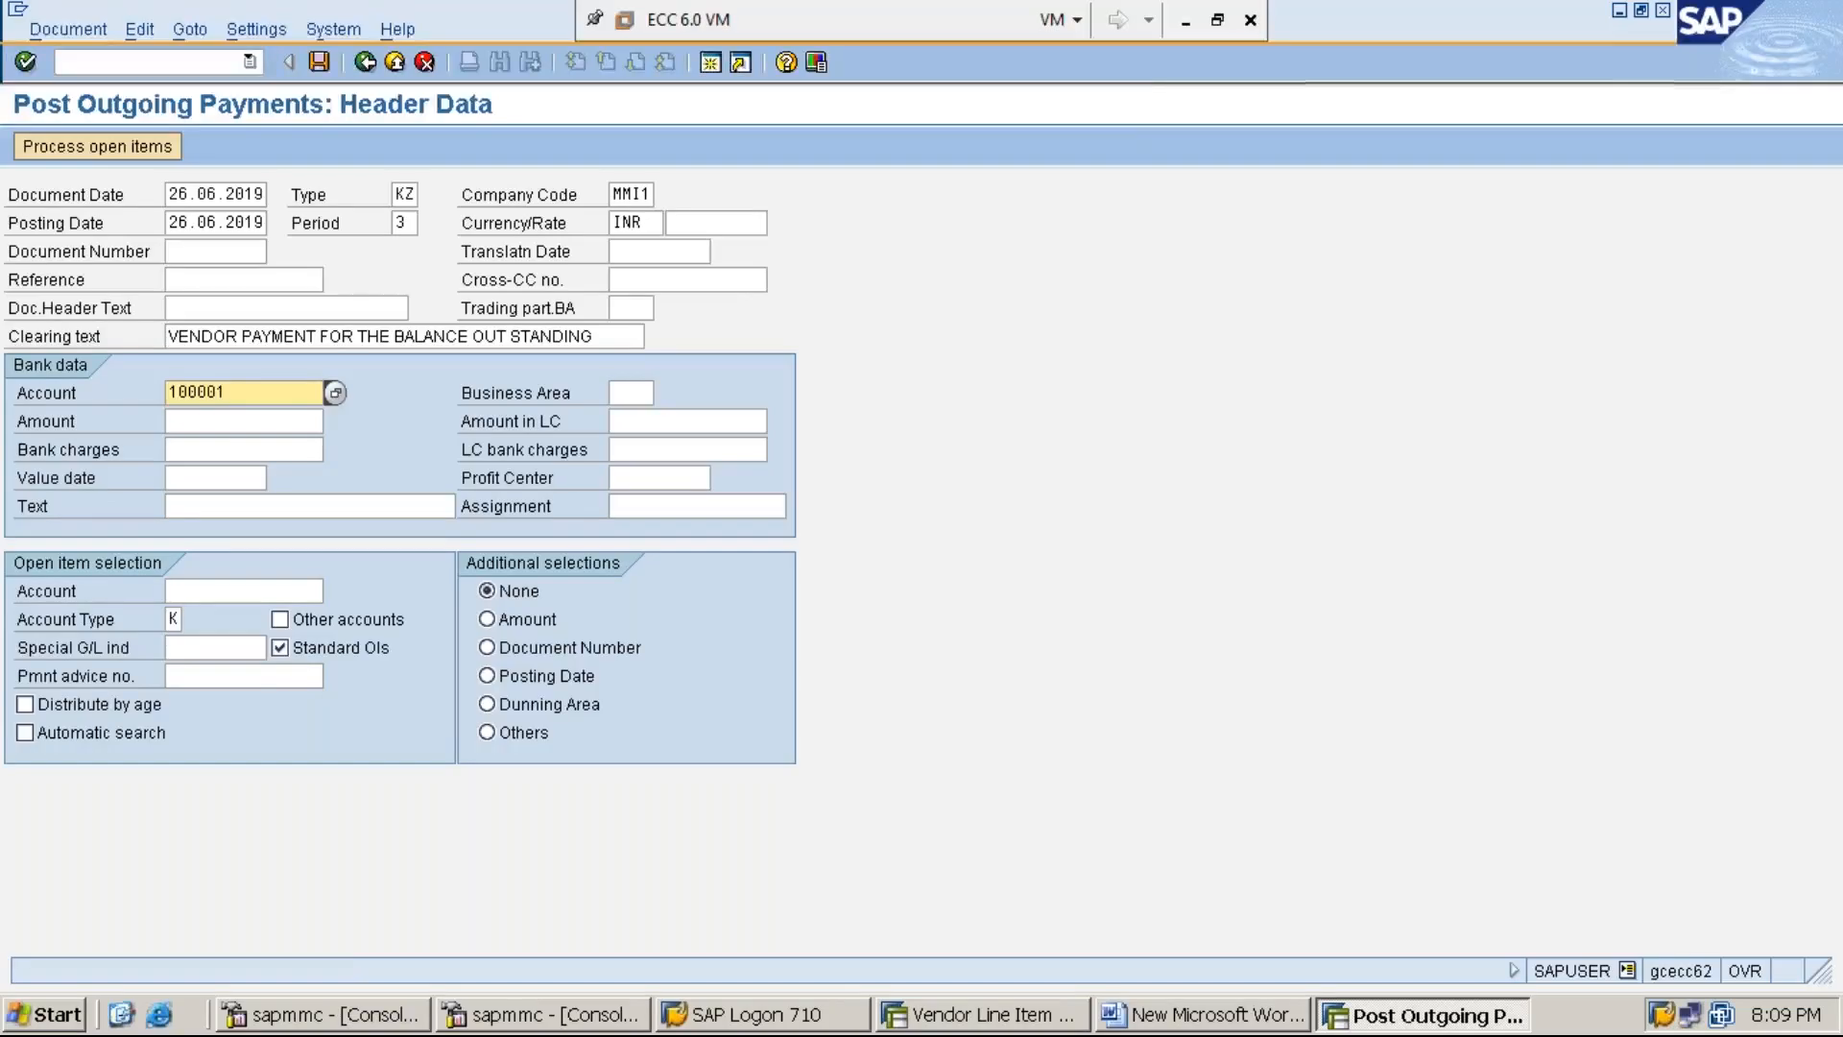
key(Down)
text(3)
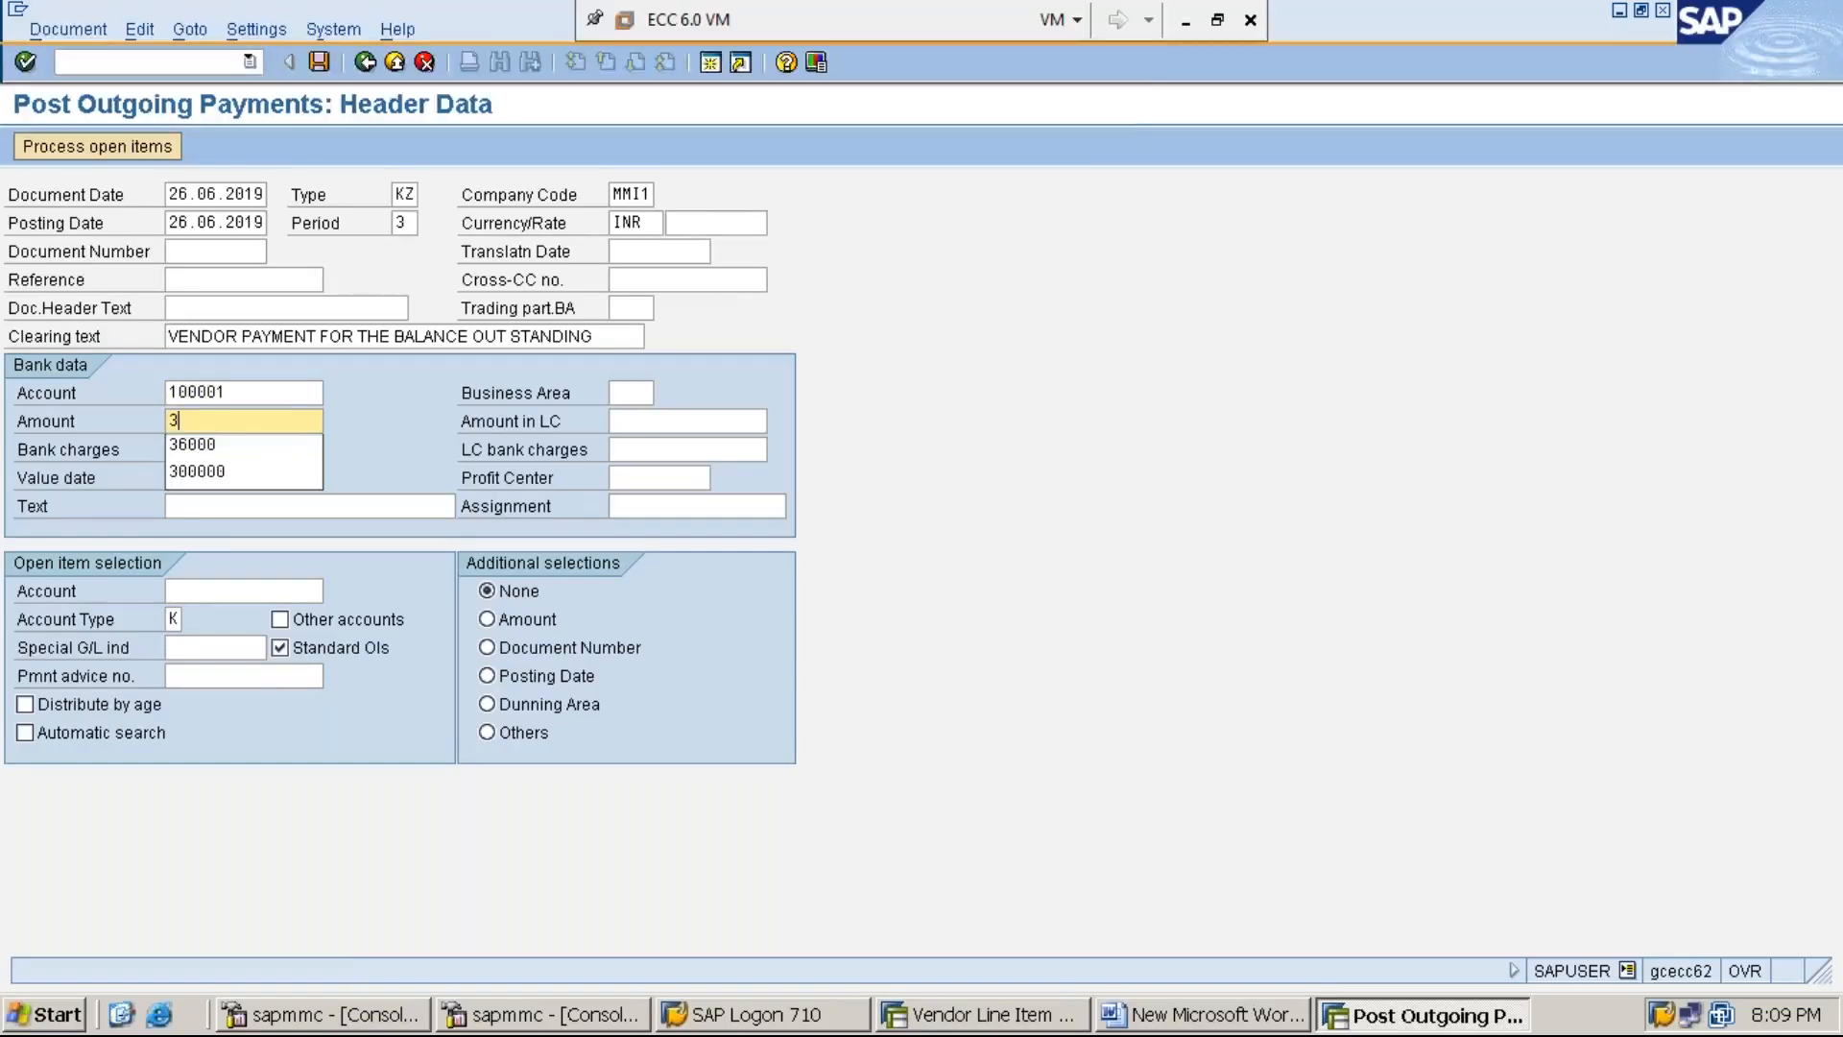
text(000)
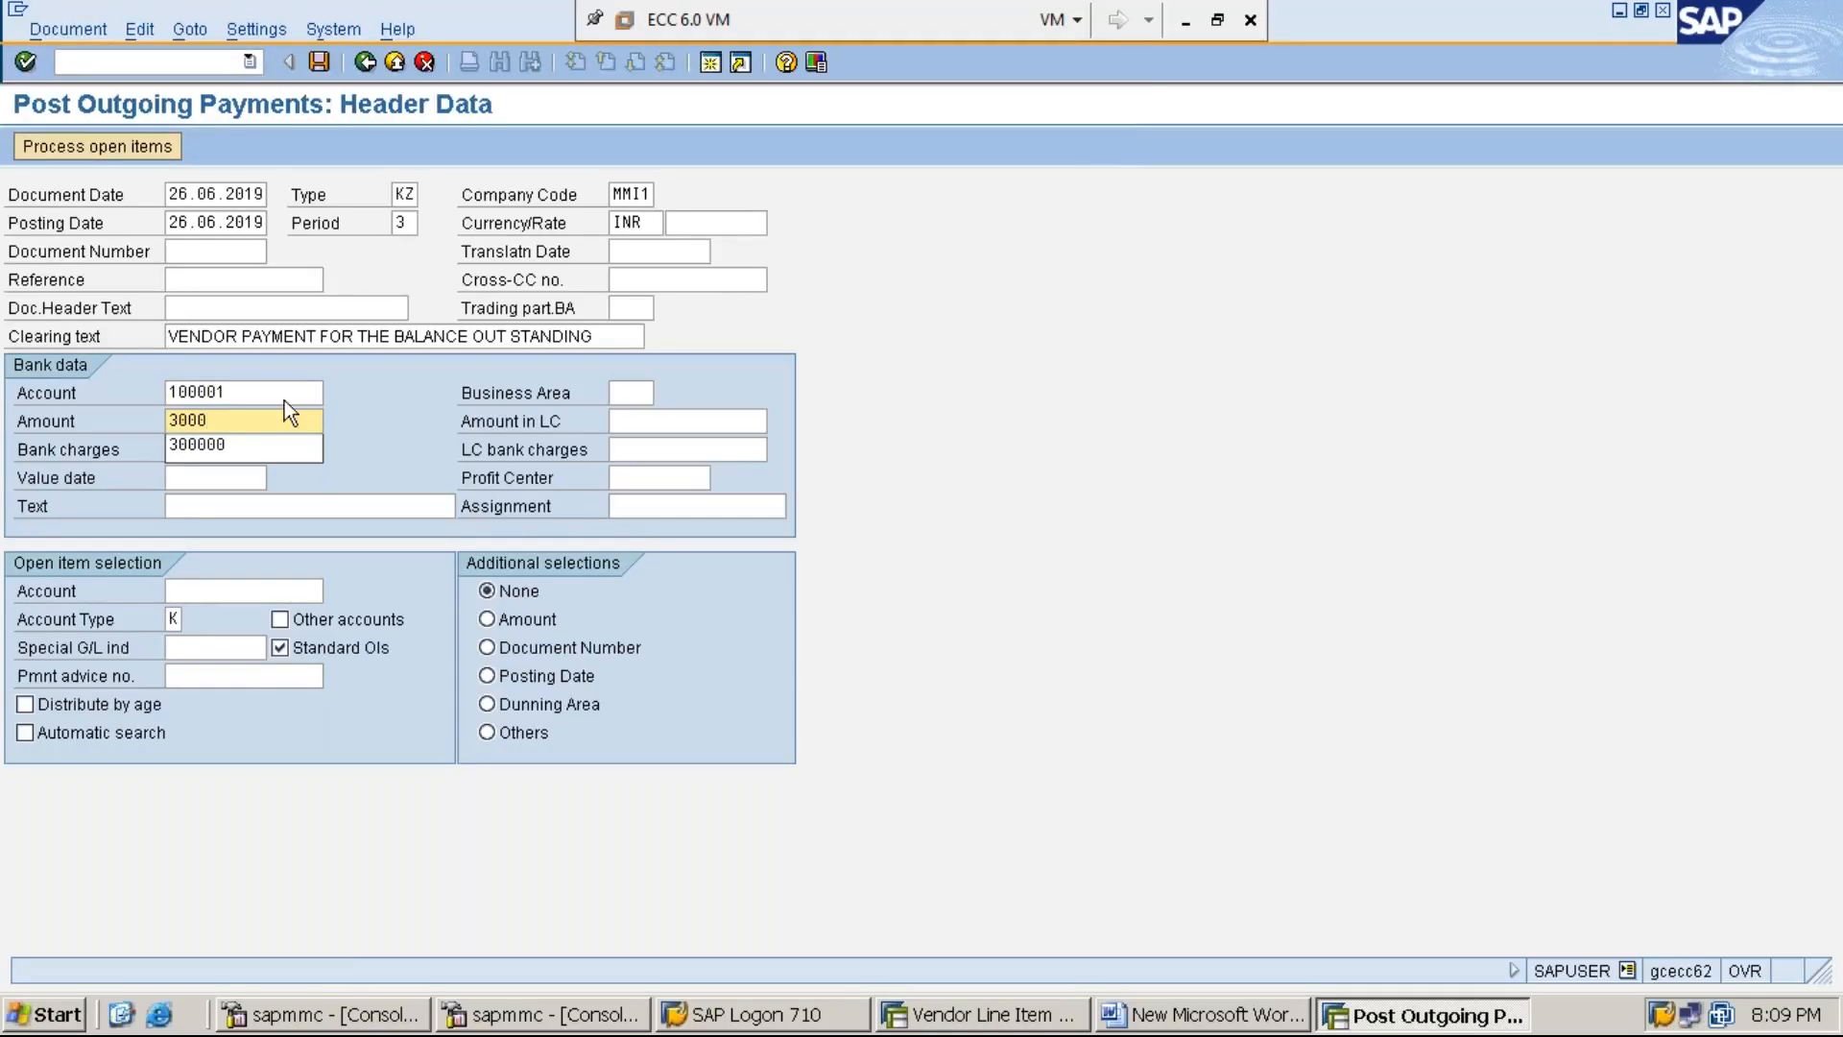
click(365, 424)
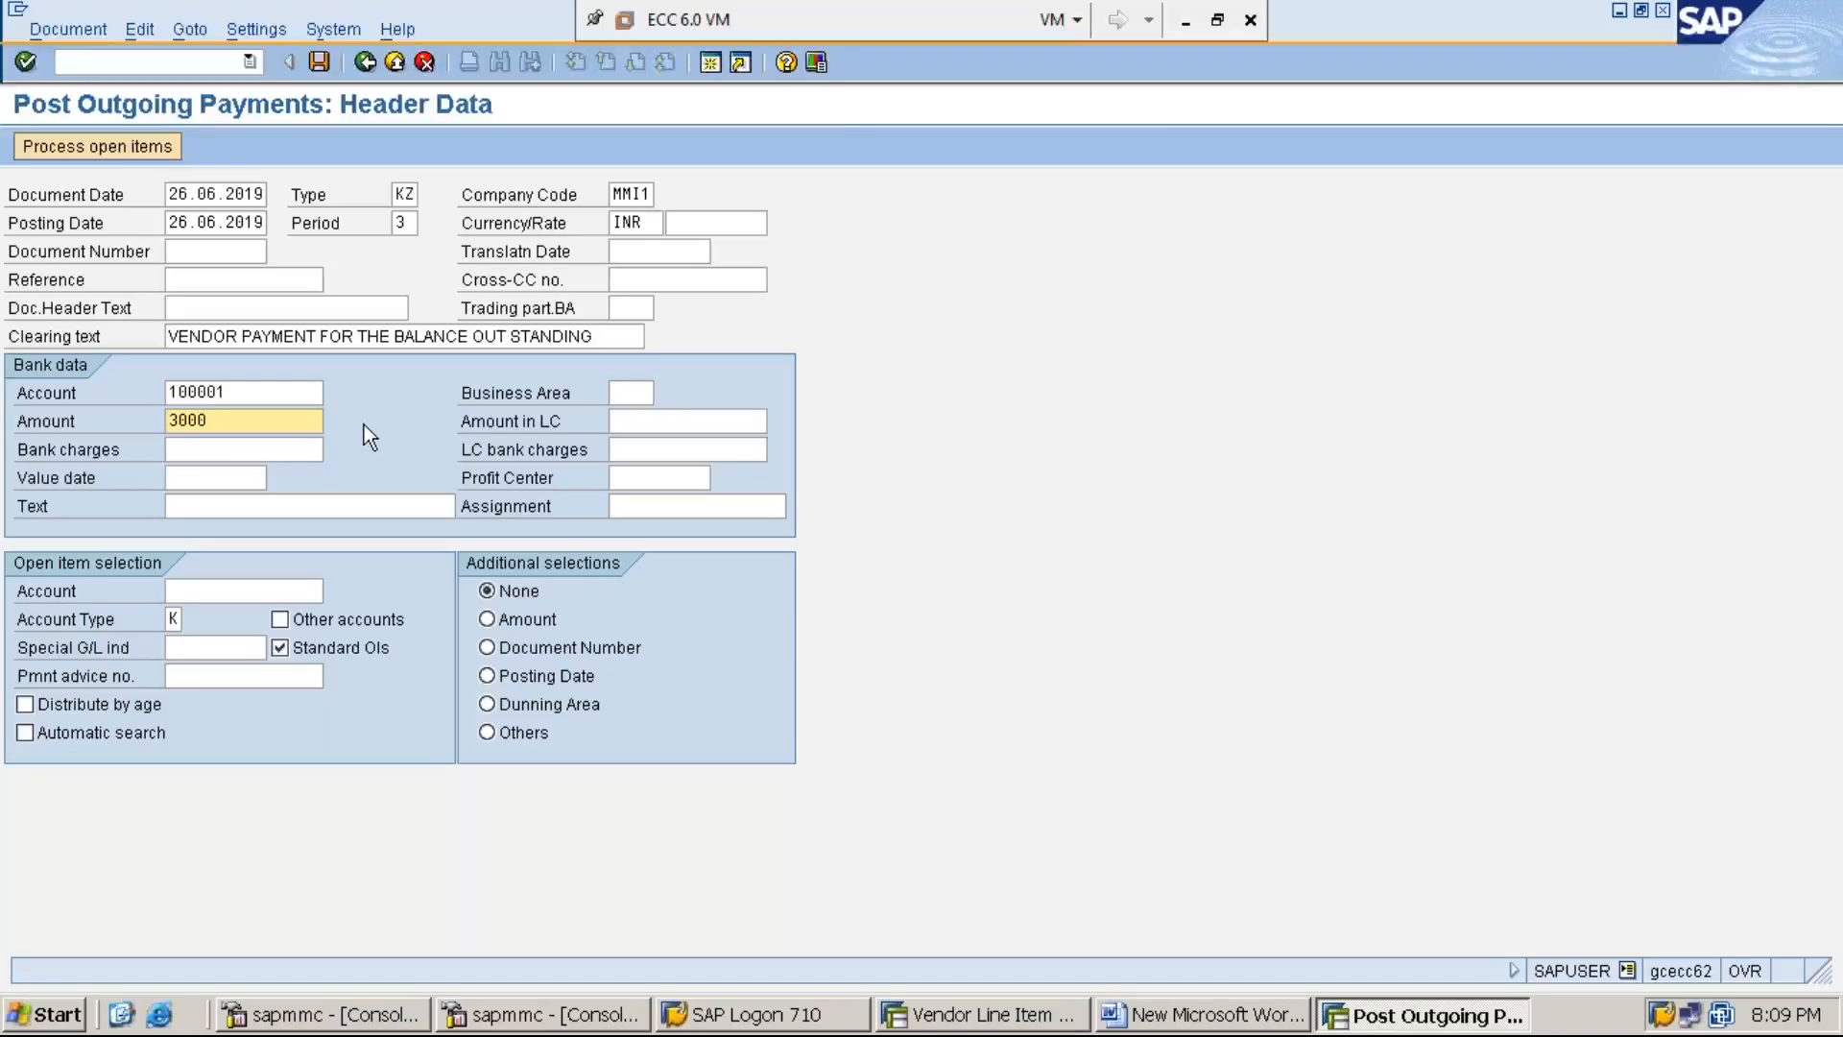
Paste the copied clearing text "VENDOR PAYMENT FOR THE BALANCE OUT STANDING" as the text of the bank data.
click(362, 513)
key(ctrl+v)
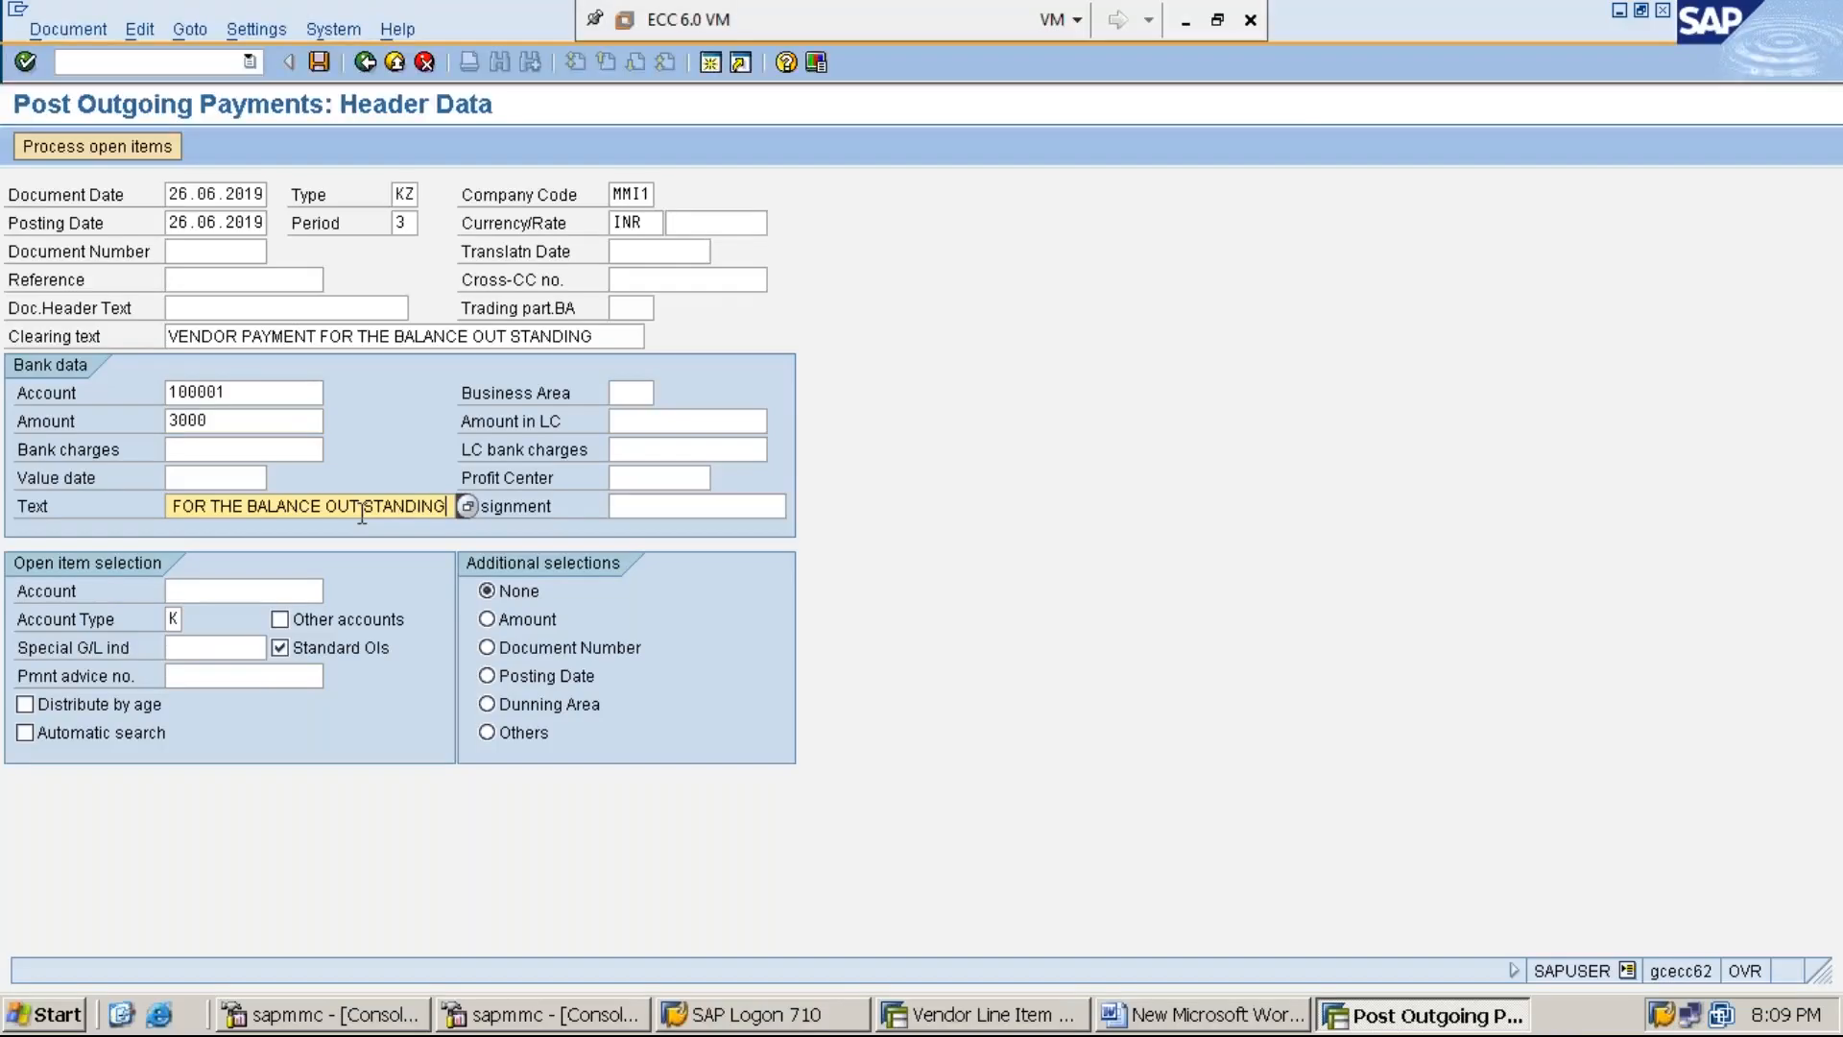
key(Home)
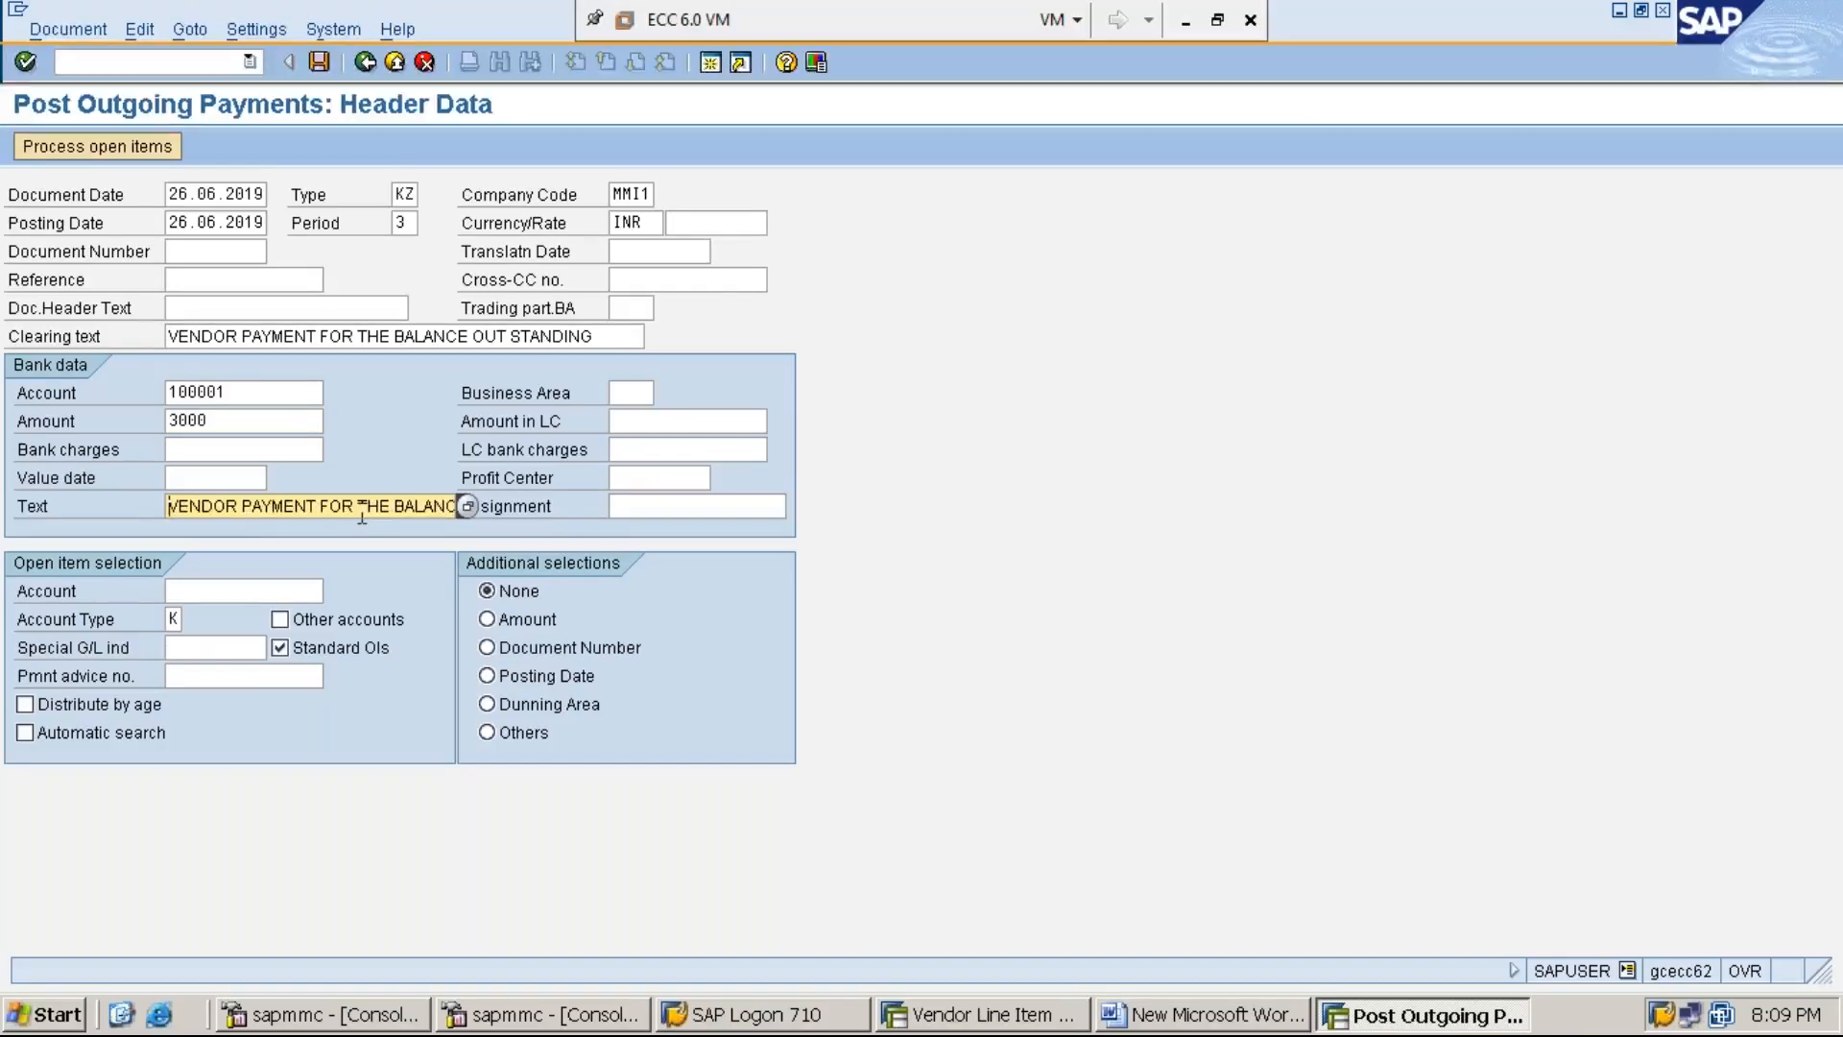
Read through the full bank data text from beginning to end to check its wording.
key(Right)
key(Right)
key(Right)
key(Right)
key(Right)
key(Right)
key(Right)
key(Right)
key(Right)
key(Right)
key(Right)
key(Right)
key(Right)
key(Right)
key(Right)
key(Right)
key(Right)
key(Right)
key(Right)
key(Right)
key(Right)
key(Right)
key(Right)
key(Right)
key(Right)
key(Right)
key(Right)
key(Right)
key(Right)
key(Right)
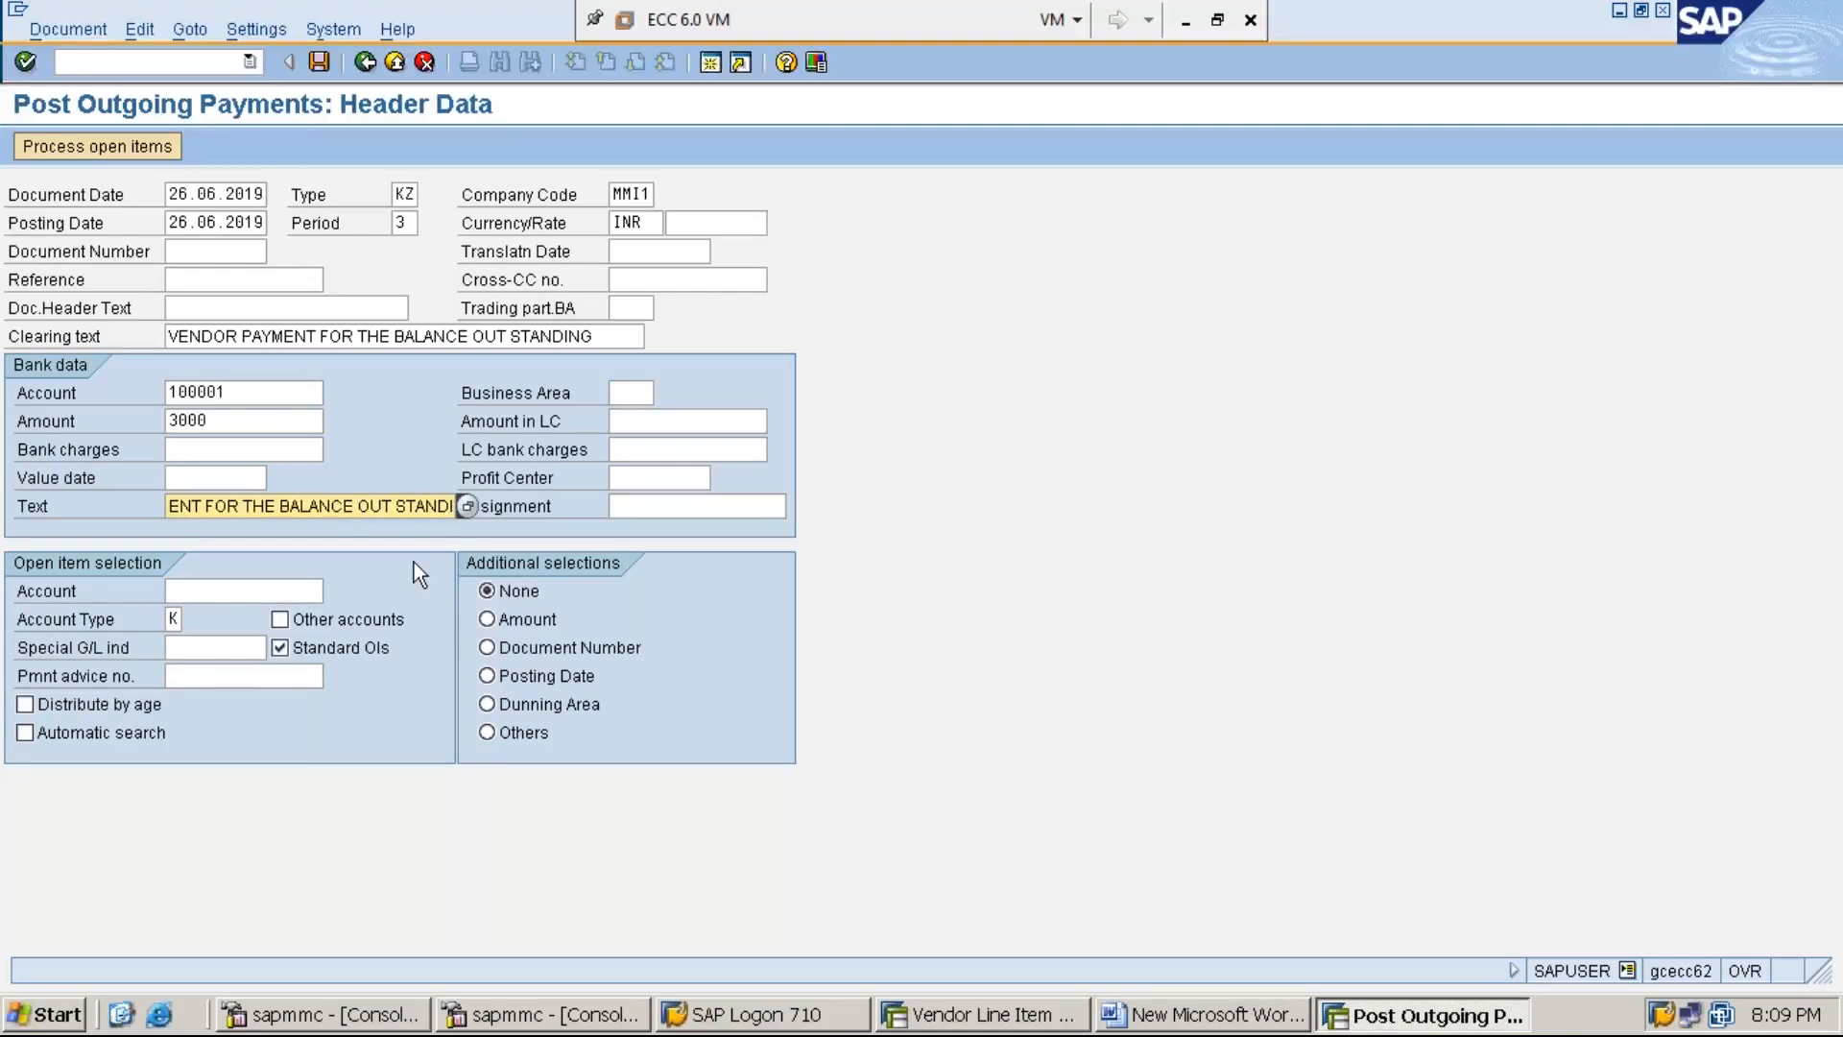
key(Right)
key(Right)
key(Right)
key(Right)
key(Right)
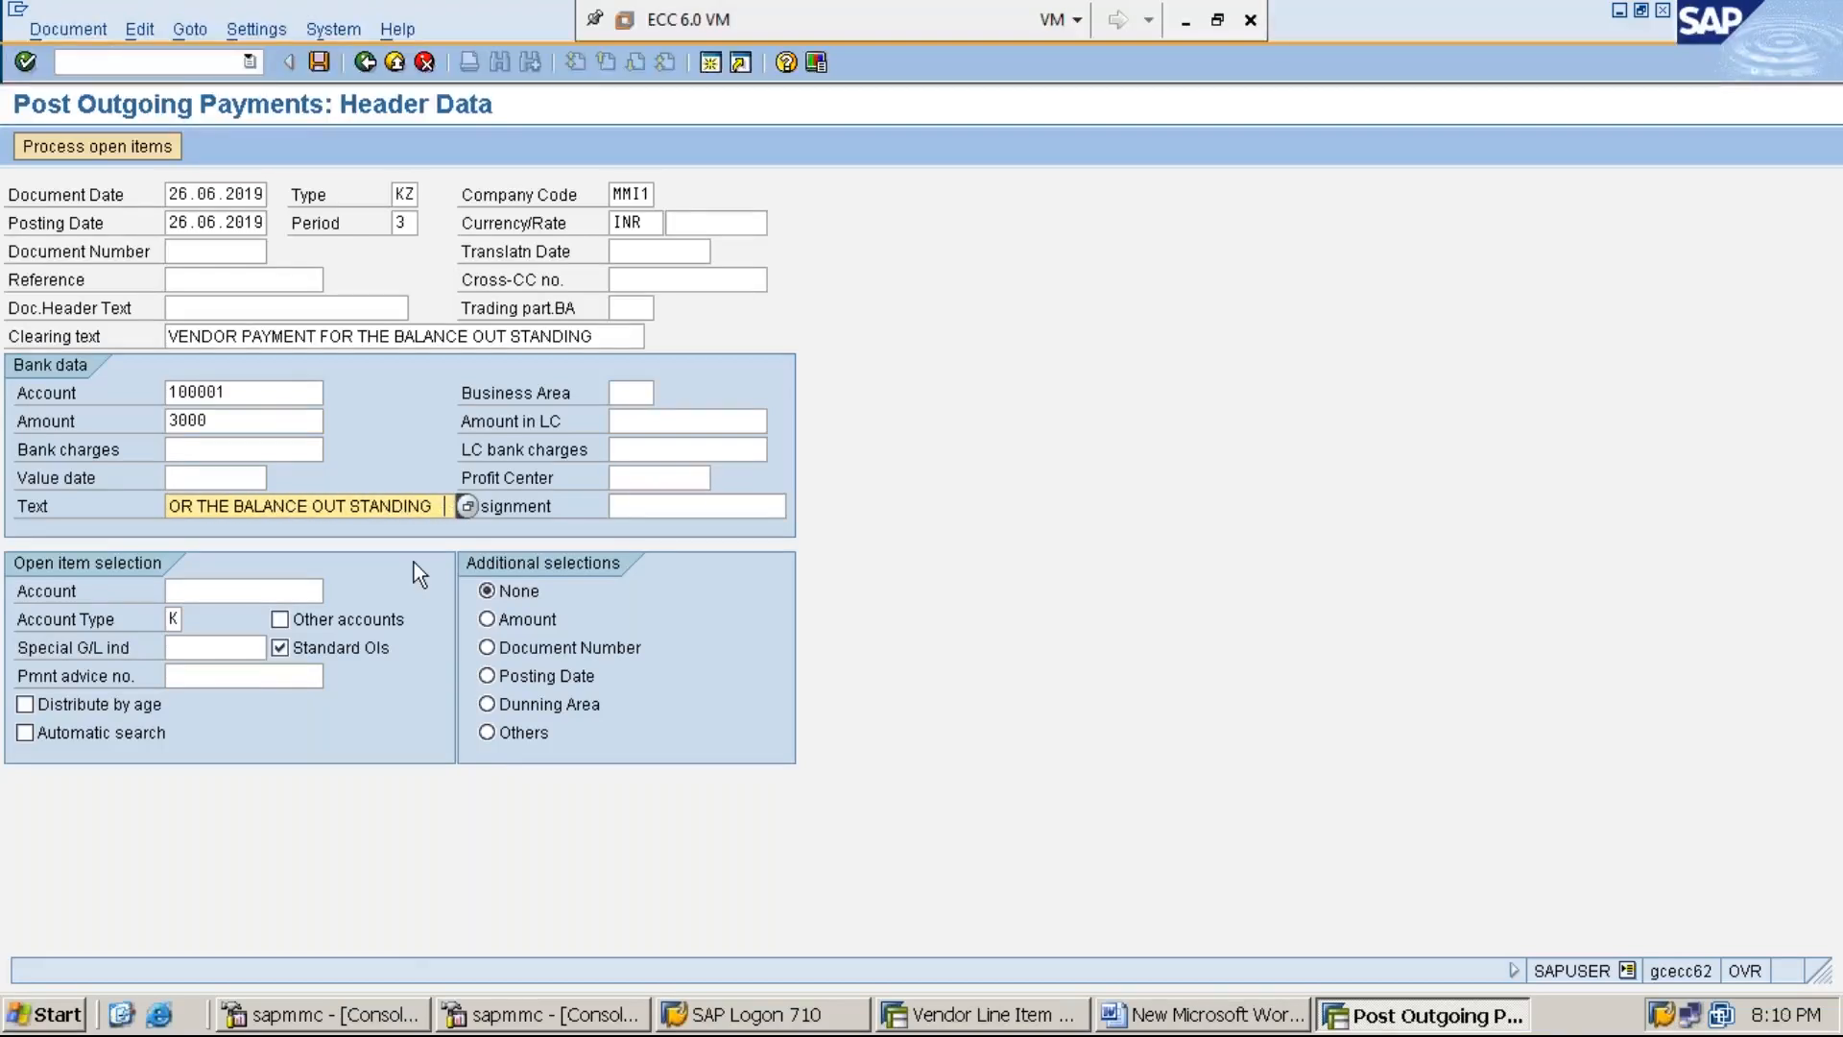
key(Home)
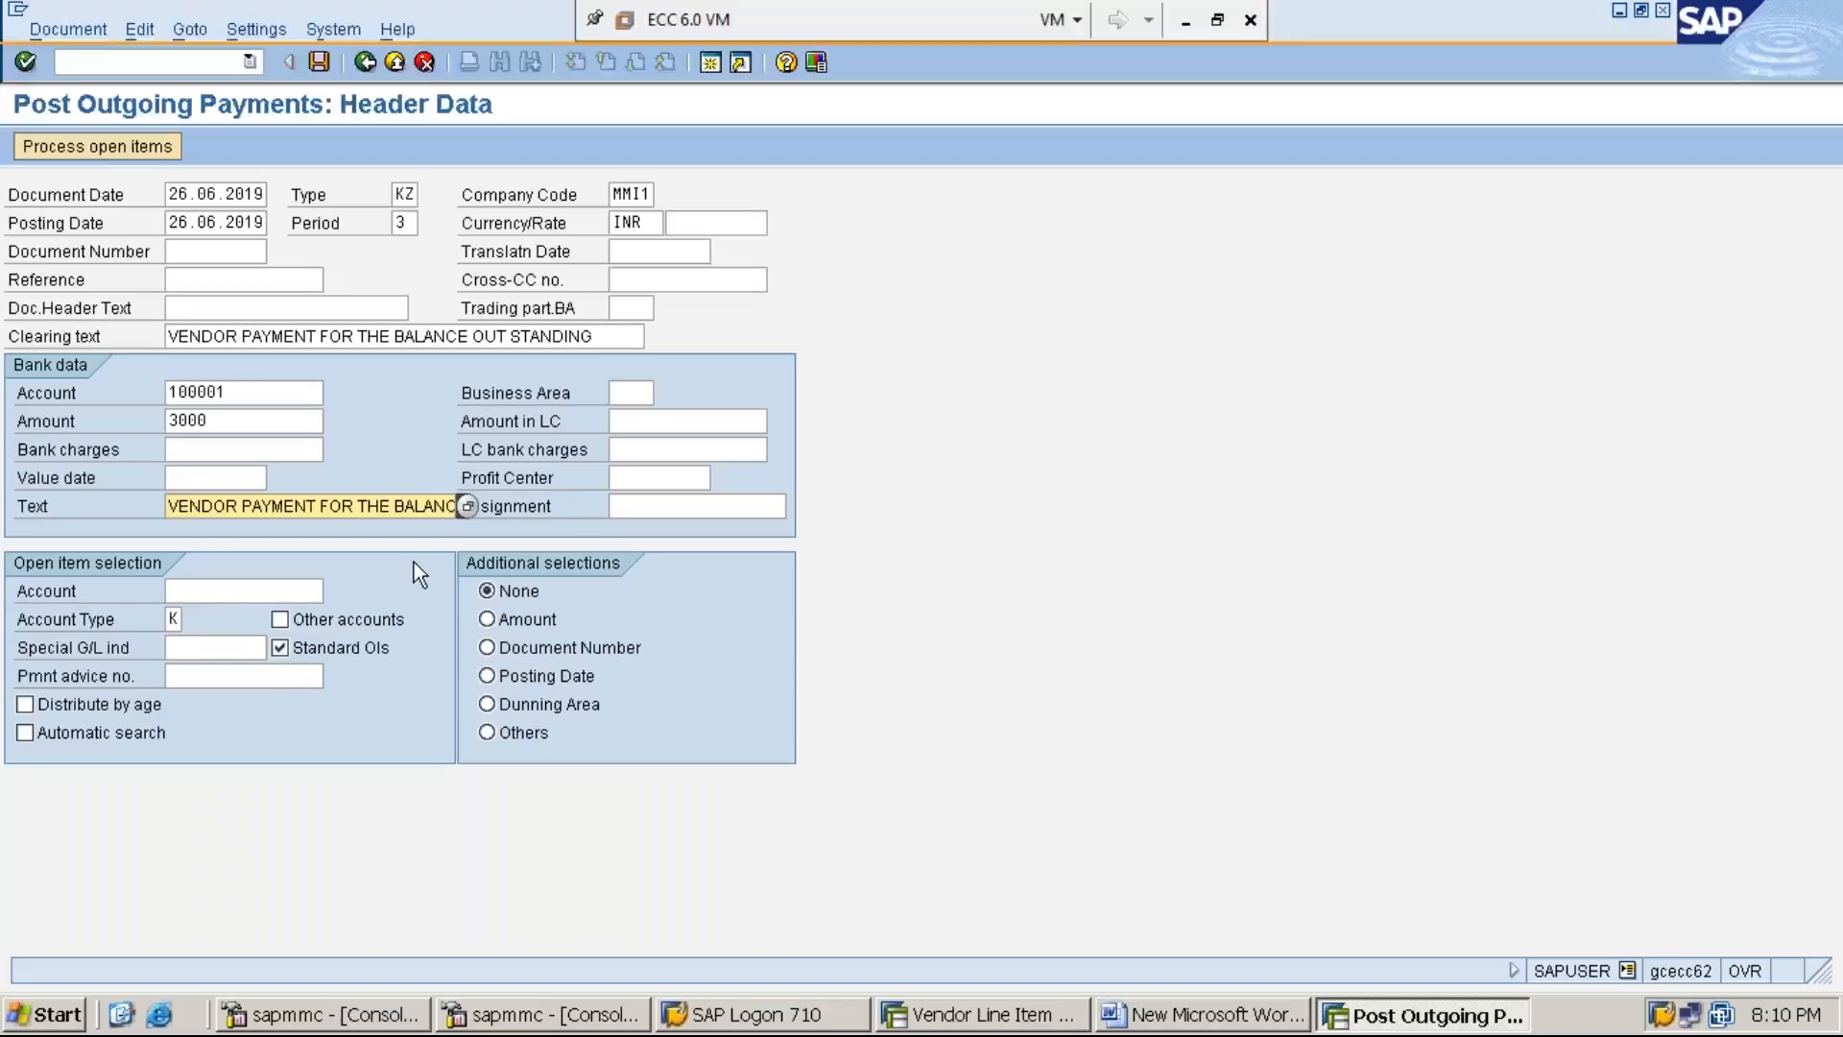
key(Right)
key(Right)
key(Right)
key(Right)
key(Right)
key(Right)
key(Right)
key(Right)
key(Right)
key(Right)
key(Right)
key(Right)
key(Right)
key(Right)
key(Right)
key(Right)
key(Right)
key(Right)
key(Right)
key(Right)
key(Right)
key(Right)
key(Right)
key(Right)
key(Right)
key(Right)
key(Right)
key(Right)
key(Right)
key(Right)
key(Right)
key(Right)
key(Right)
key(Right)
key(Right)
key(Right)
key(Right)
key(Right)
key(Right)
key(Home)
Enter the vendor's account number for the open item selection and process the open items.
click(246, 595)
text(1)
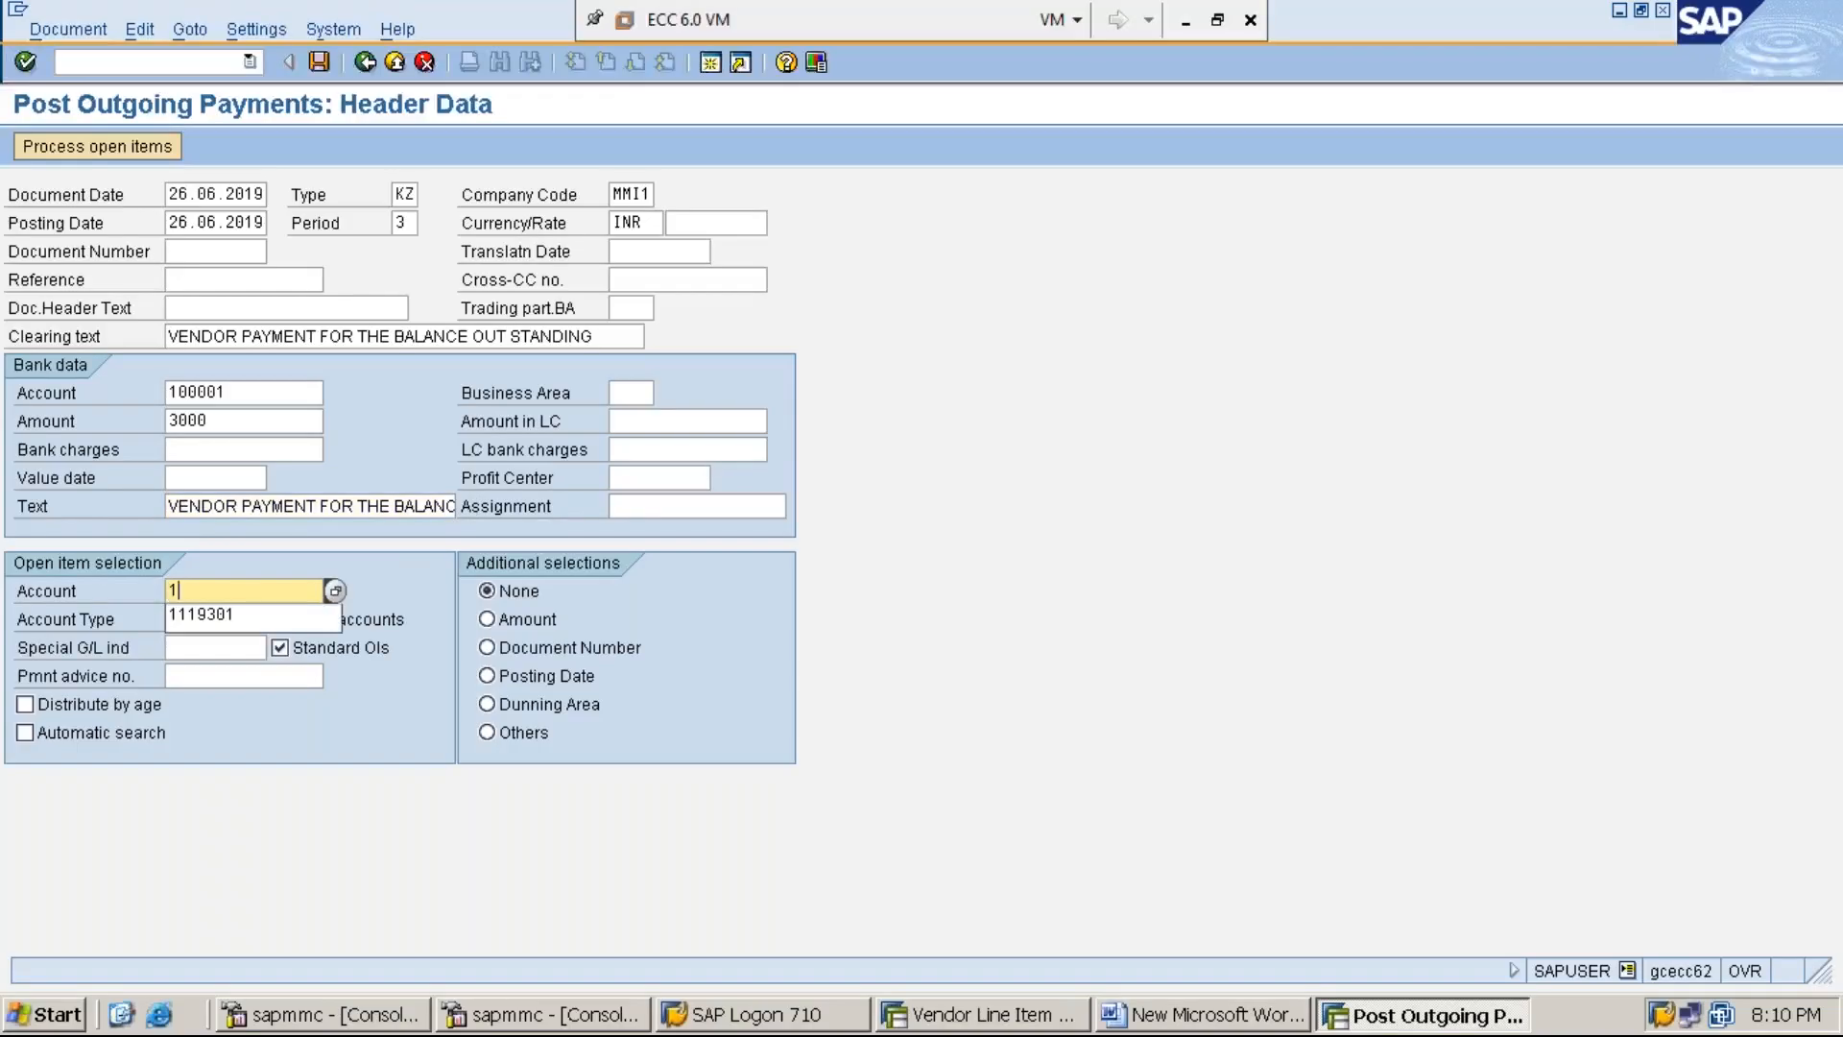
key(Down)
key(Return)
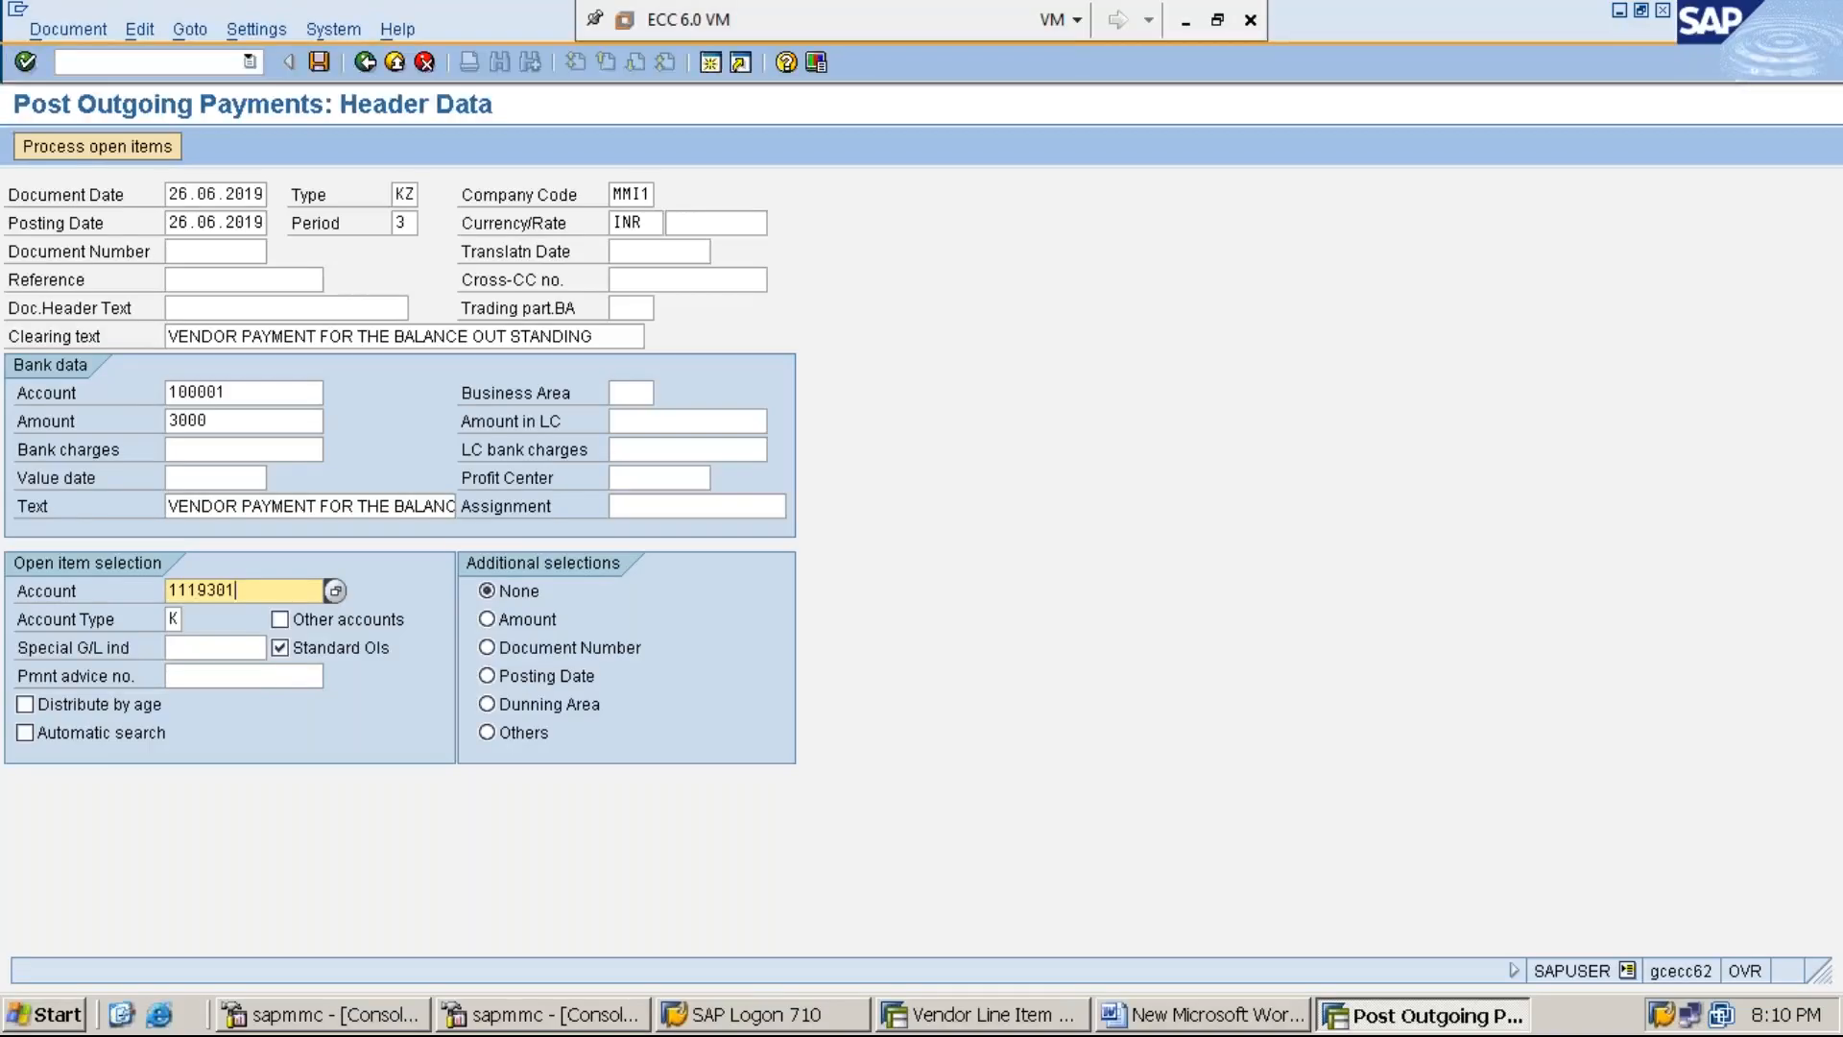
click(100, 147)
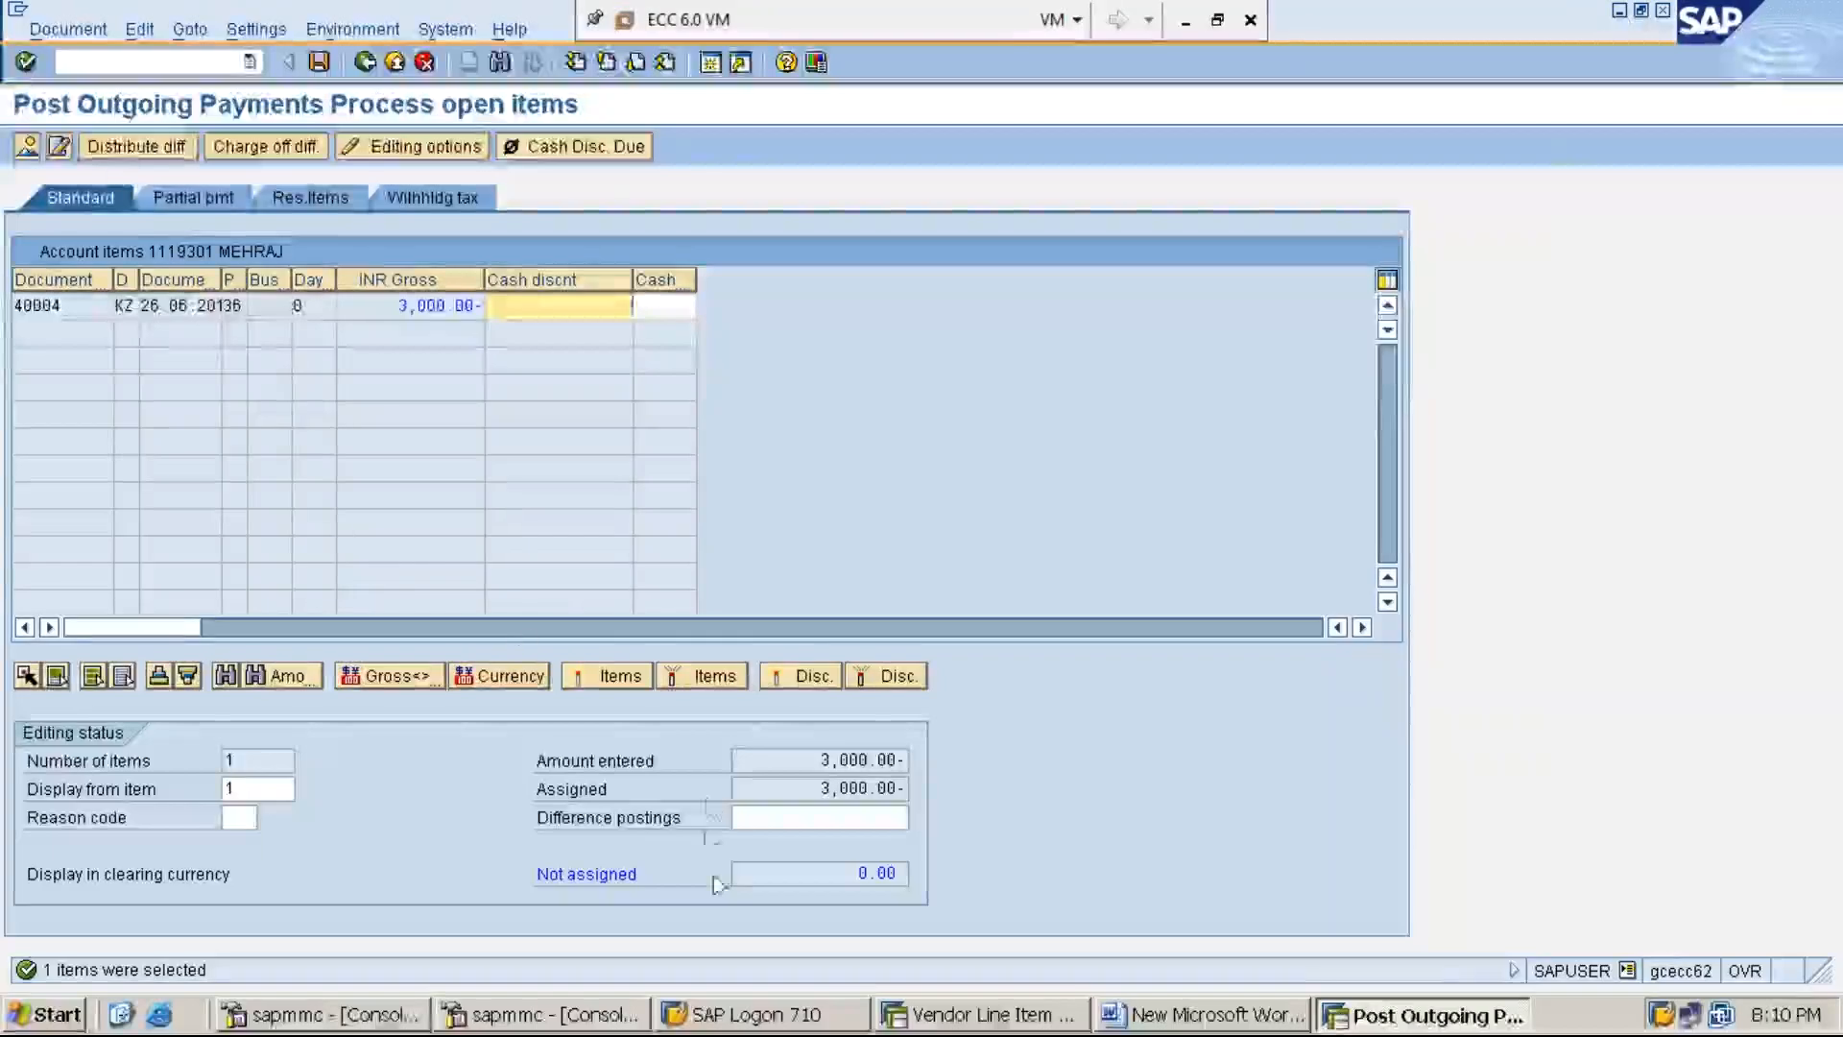
Check the entered and assigned amounts, simulate the outgoing payment document and post it.
click(821, 765)
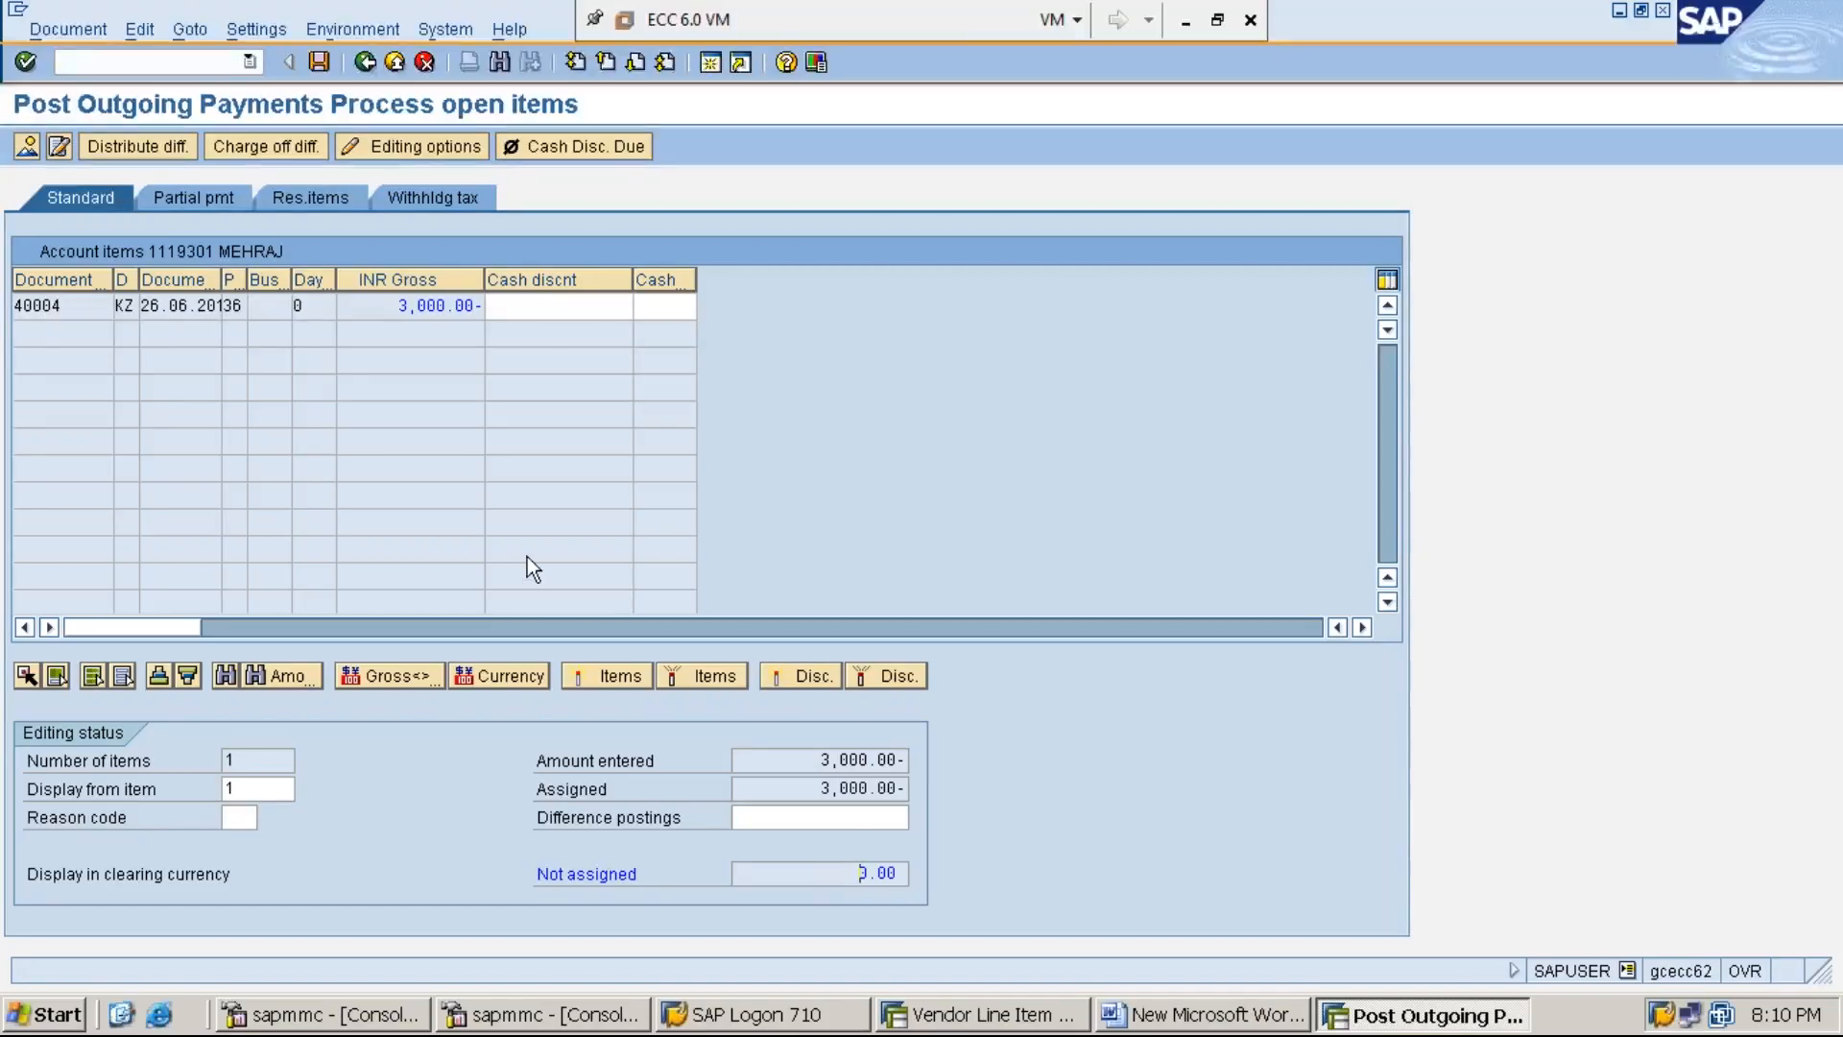
click(74, 36)
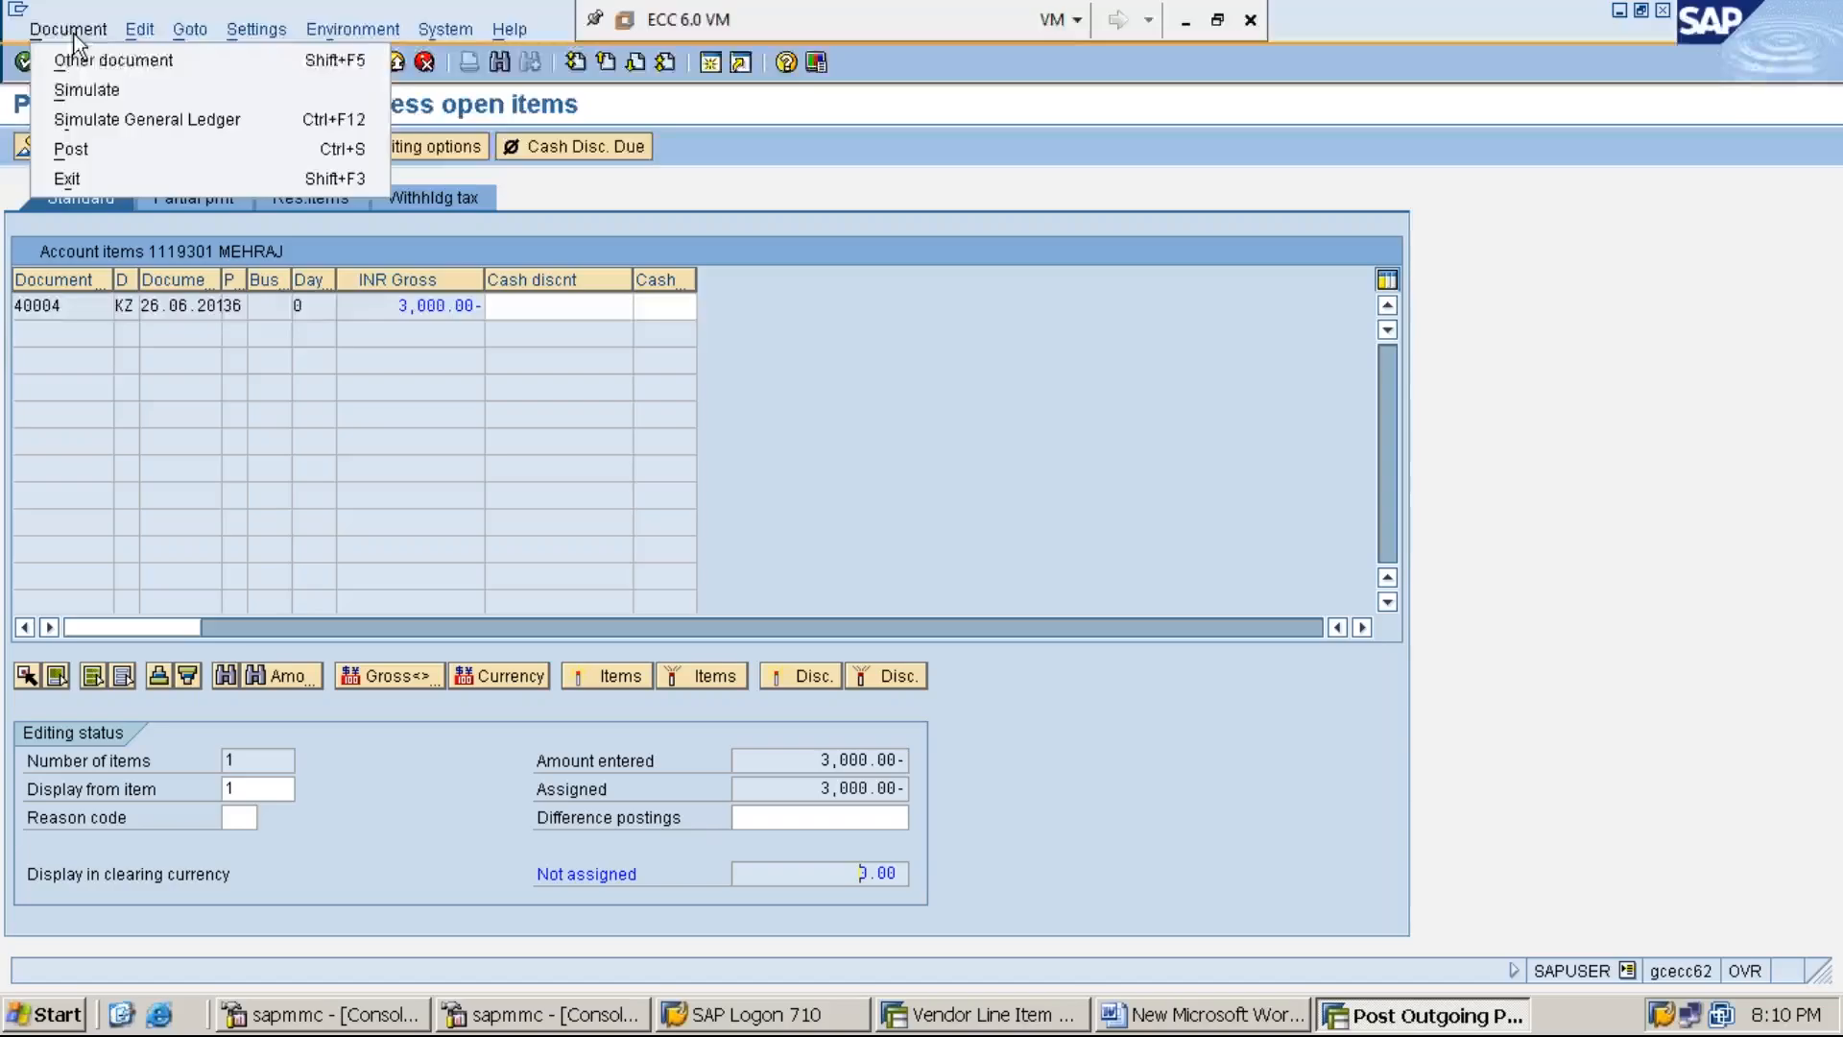
click(117, 96)
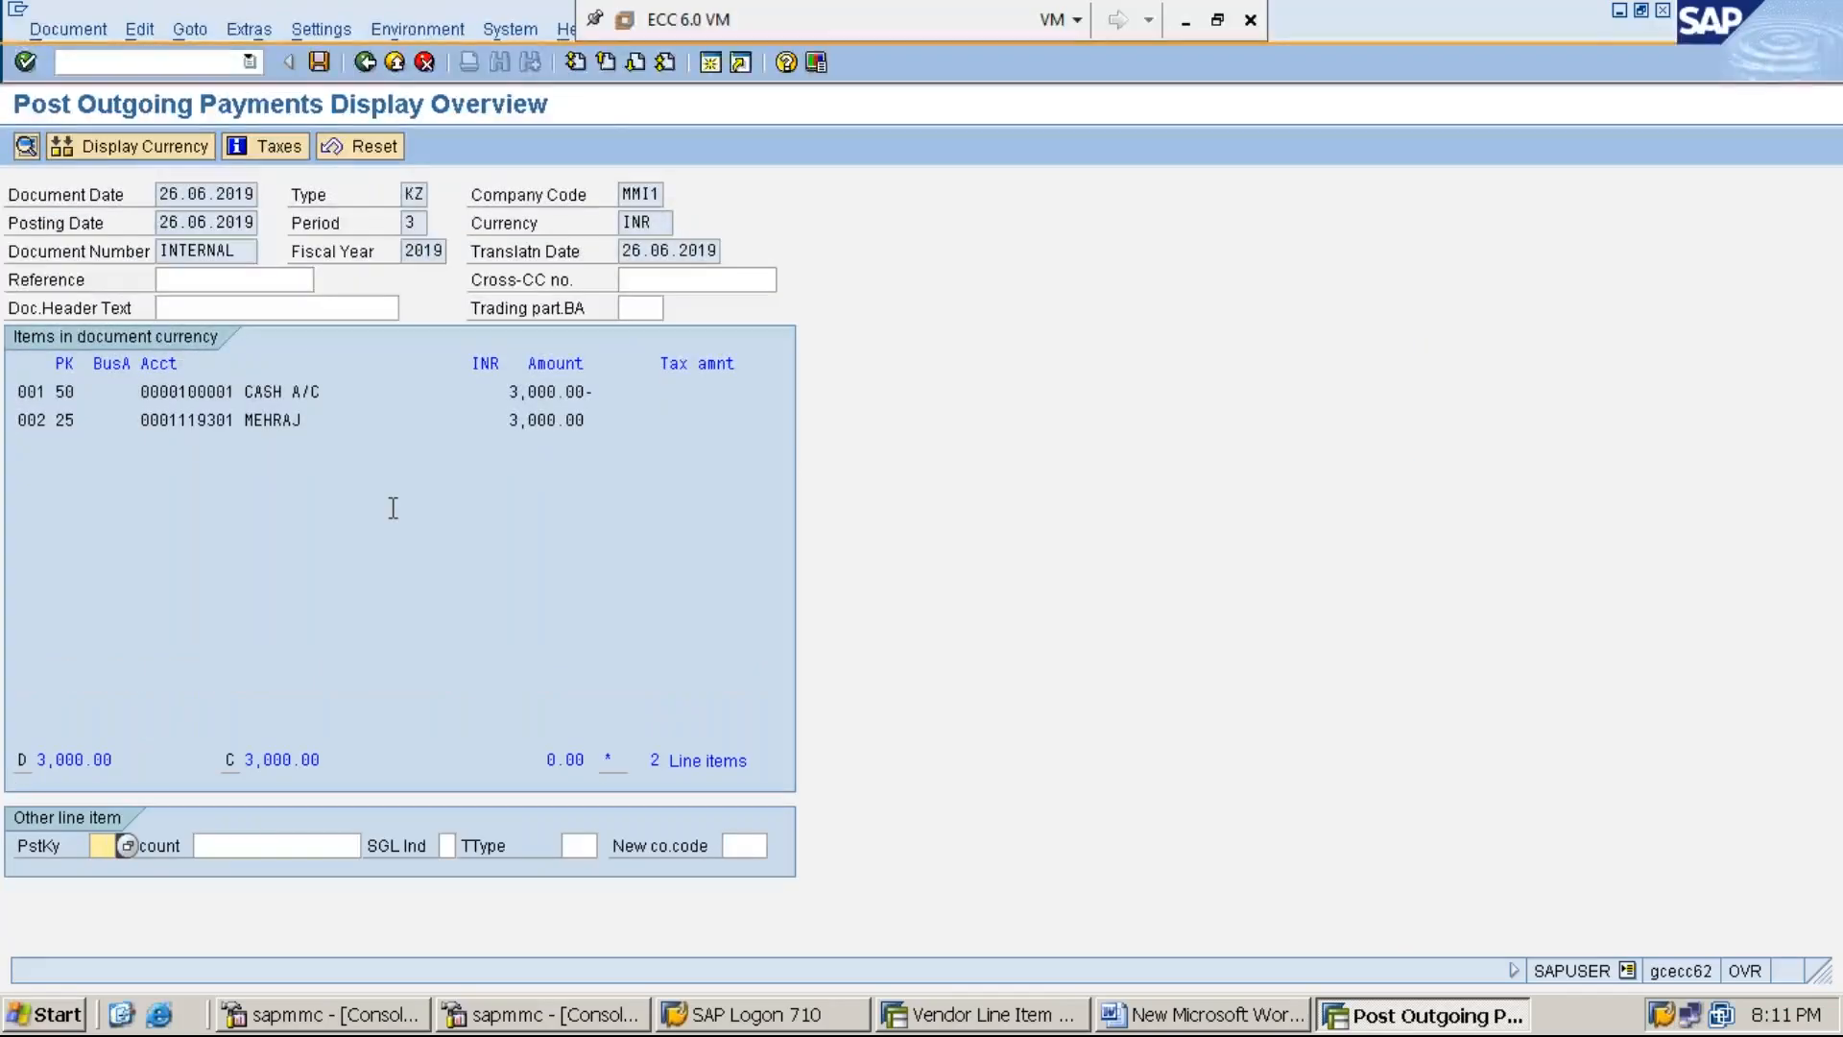
click(321, 57)
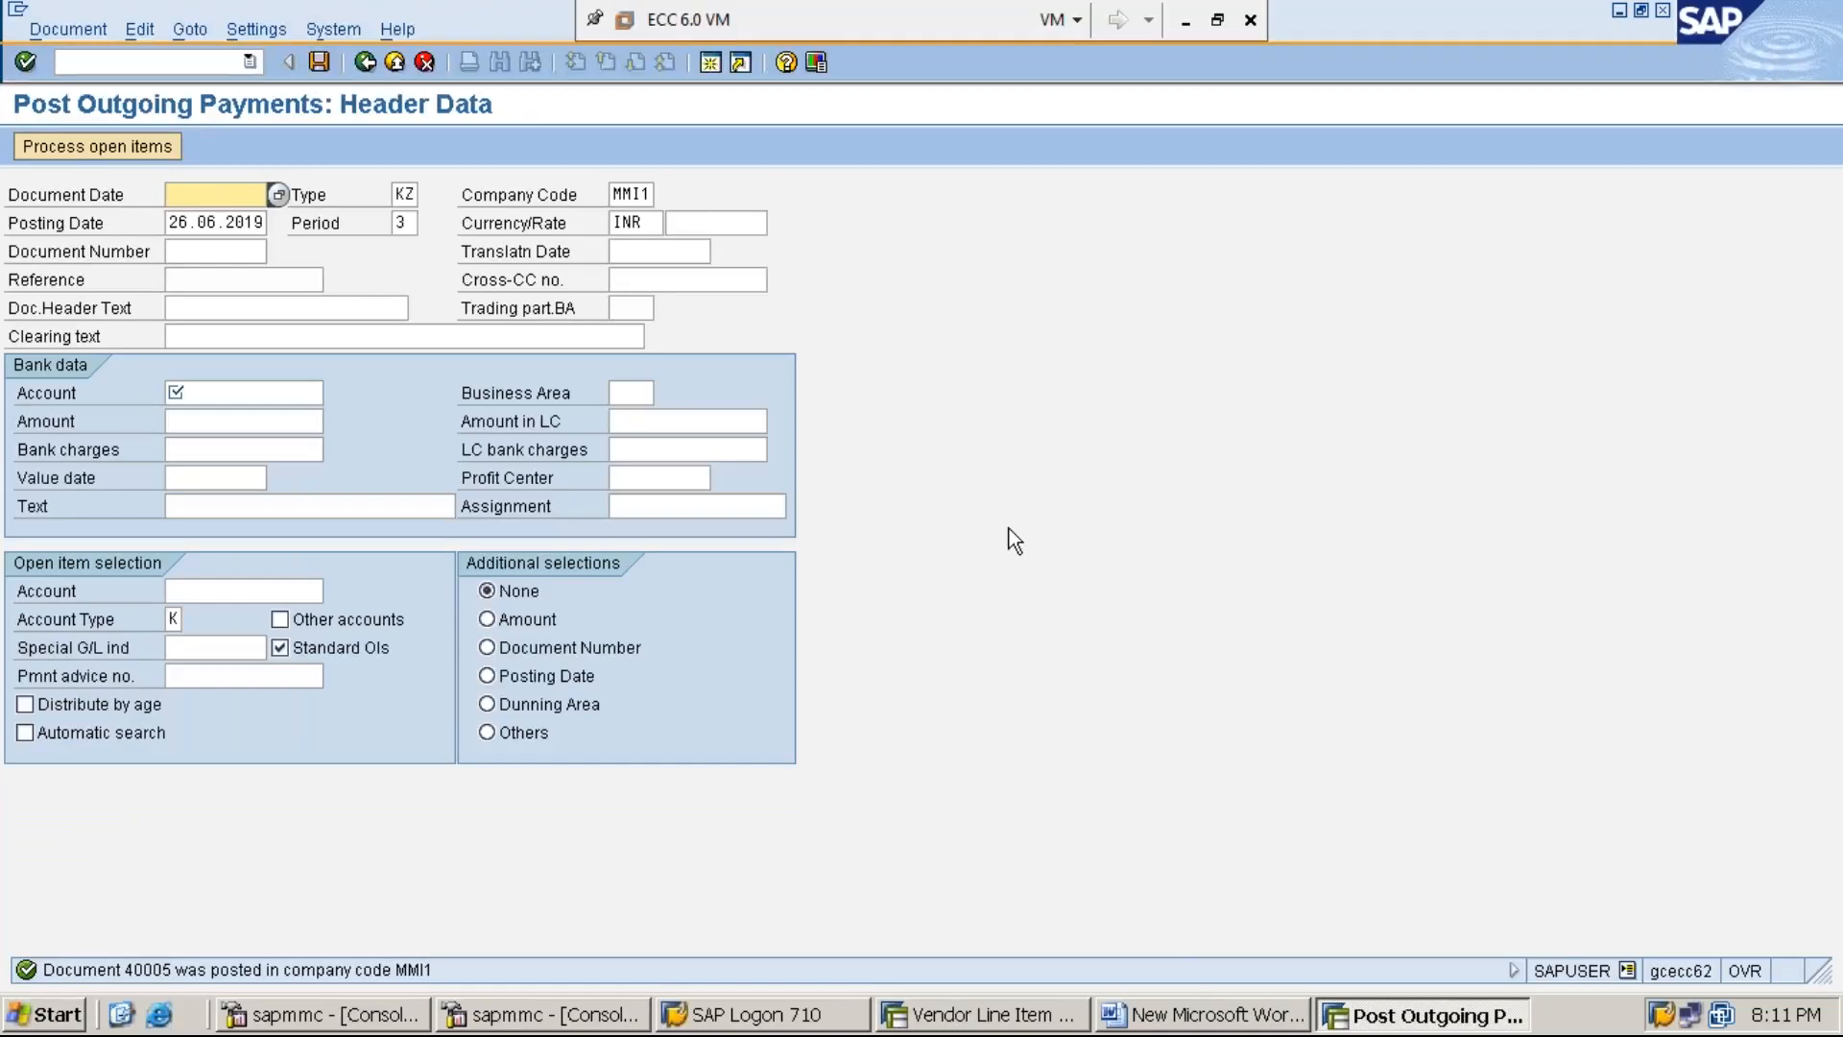
Switch to the Word document and add the line "STEP:6: DISPLAY VENDOR LINE ITEMS USING FBL1N" below step 5 of the residual payment section.
click(1238, 1022)
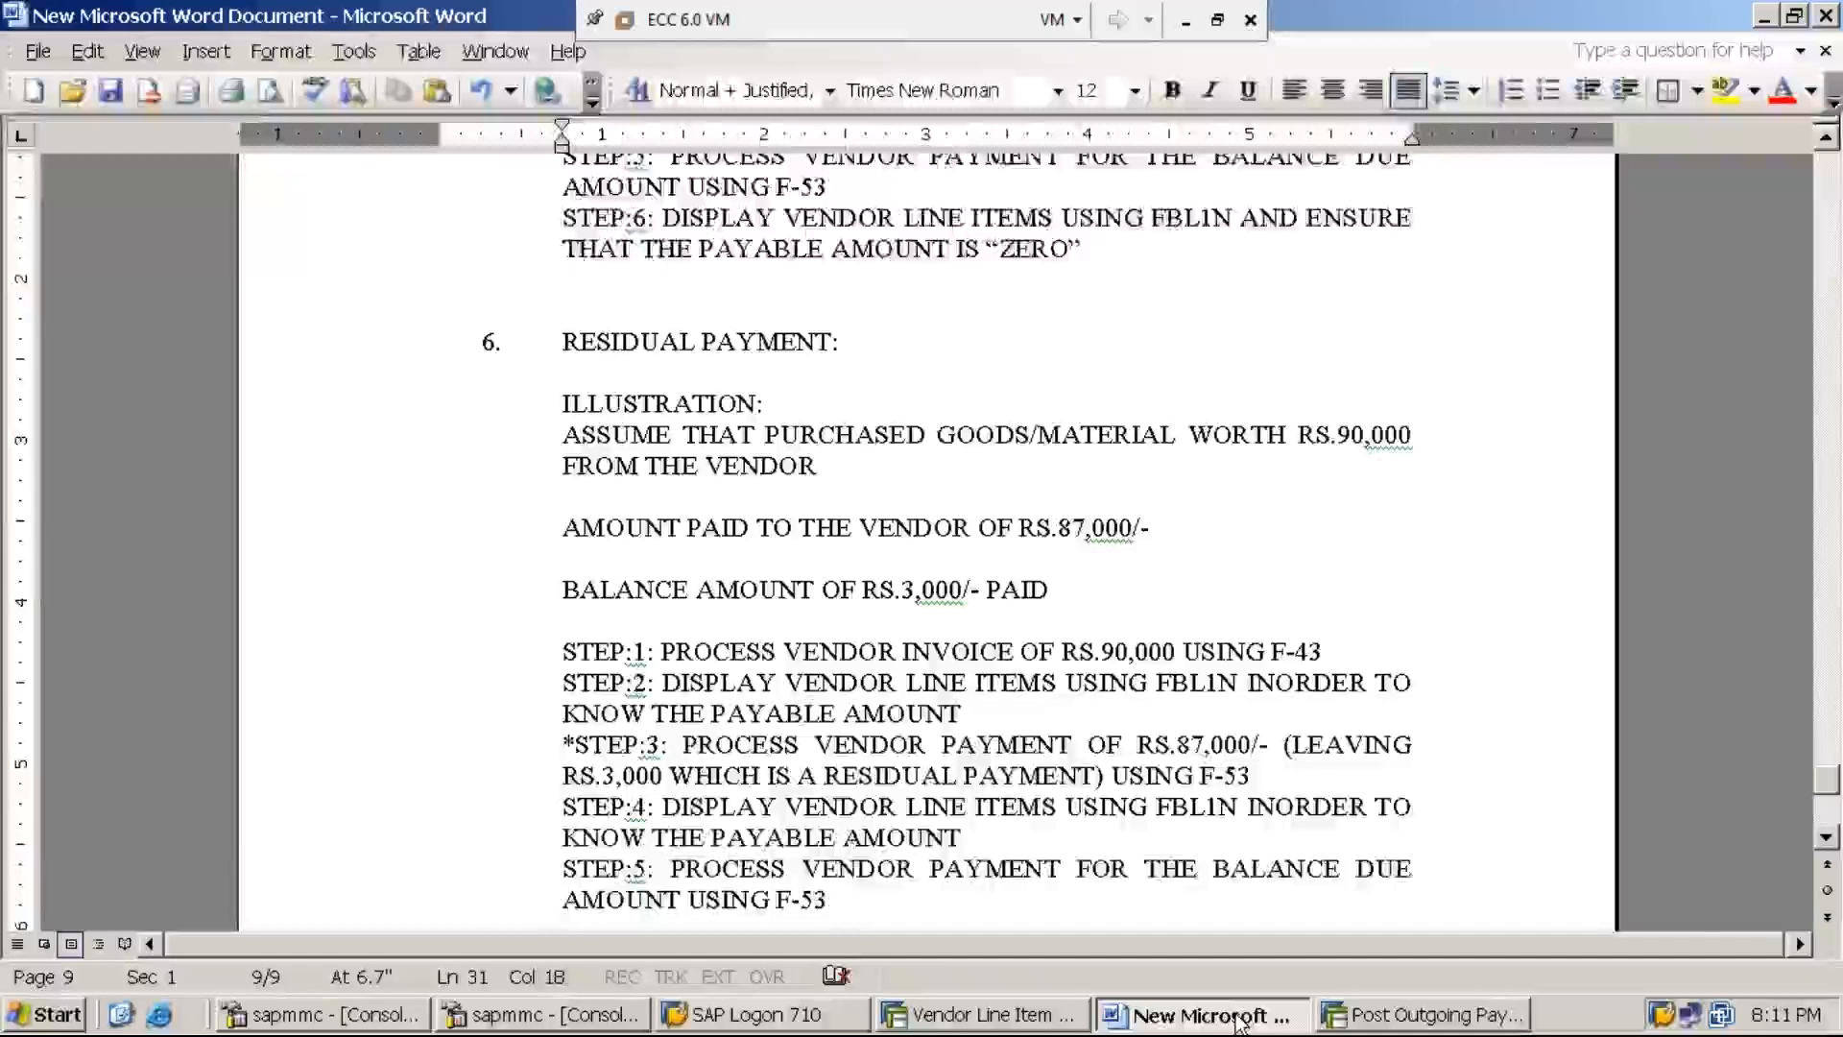
key(Return)
text(STEP)
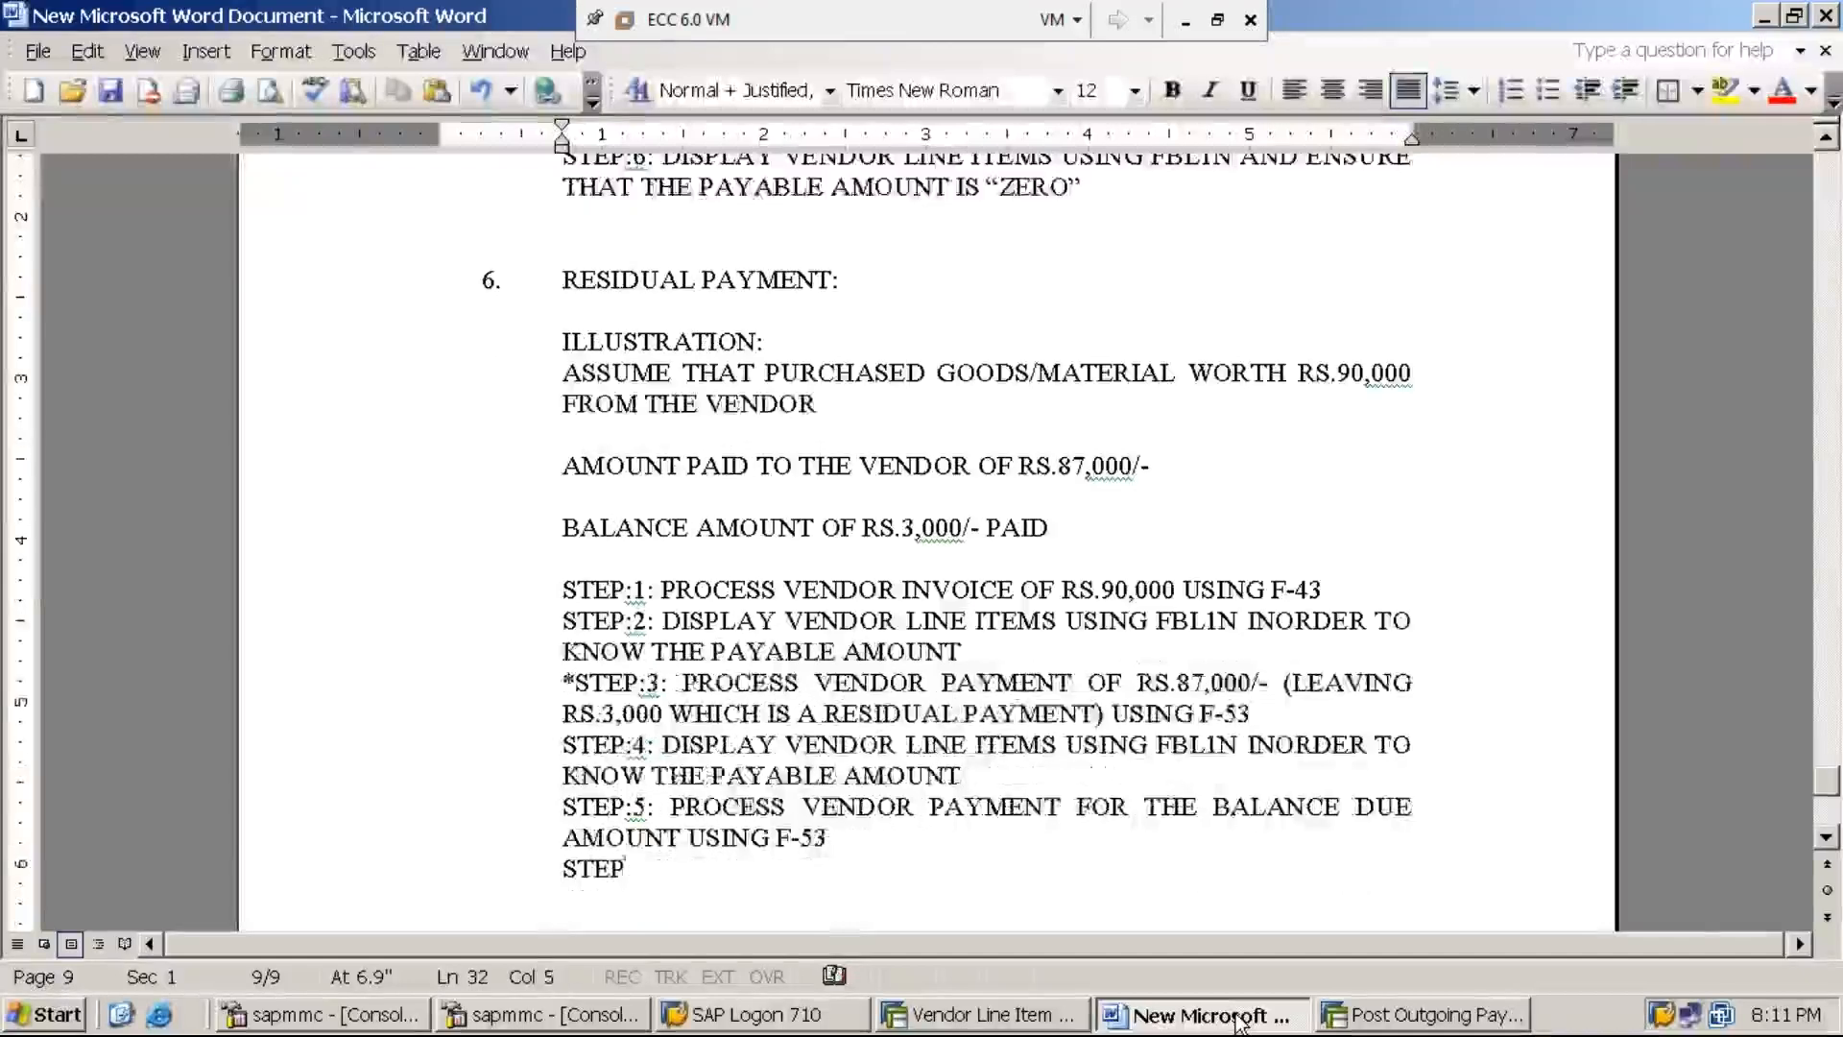
text(:6;)
key(BackSpace)
key(BackSpace)
text(:6:)
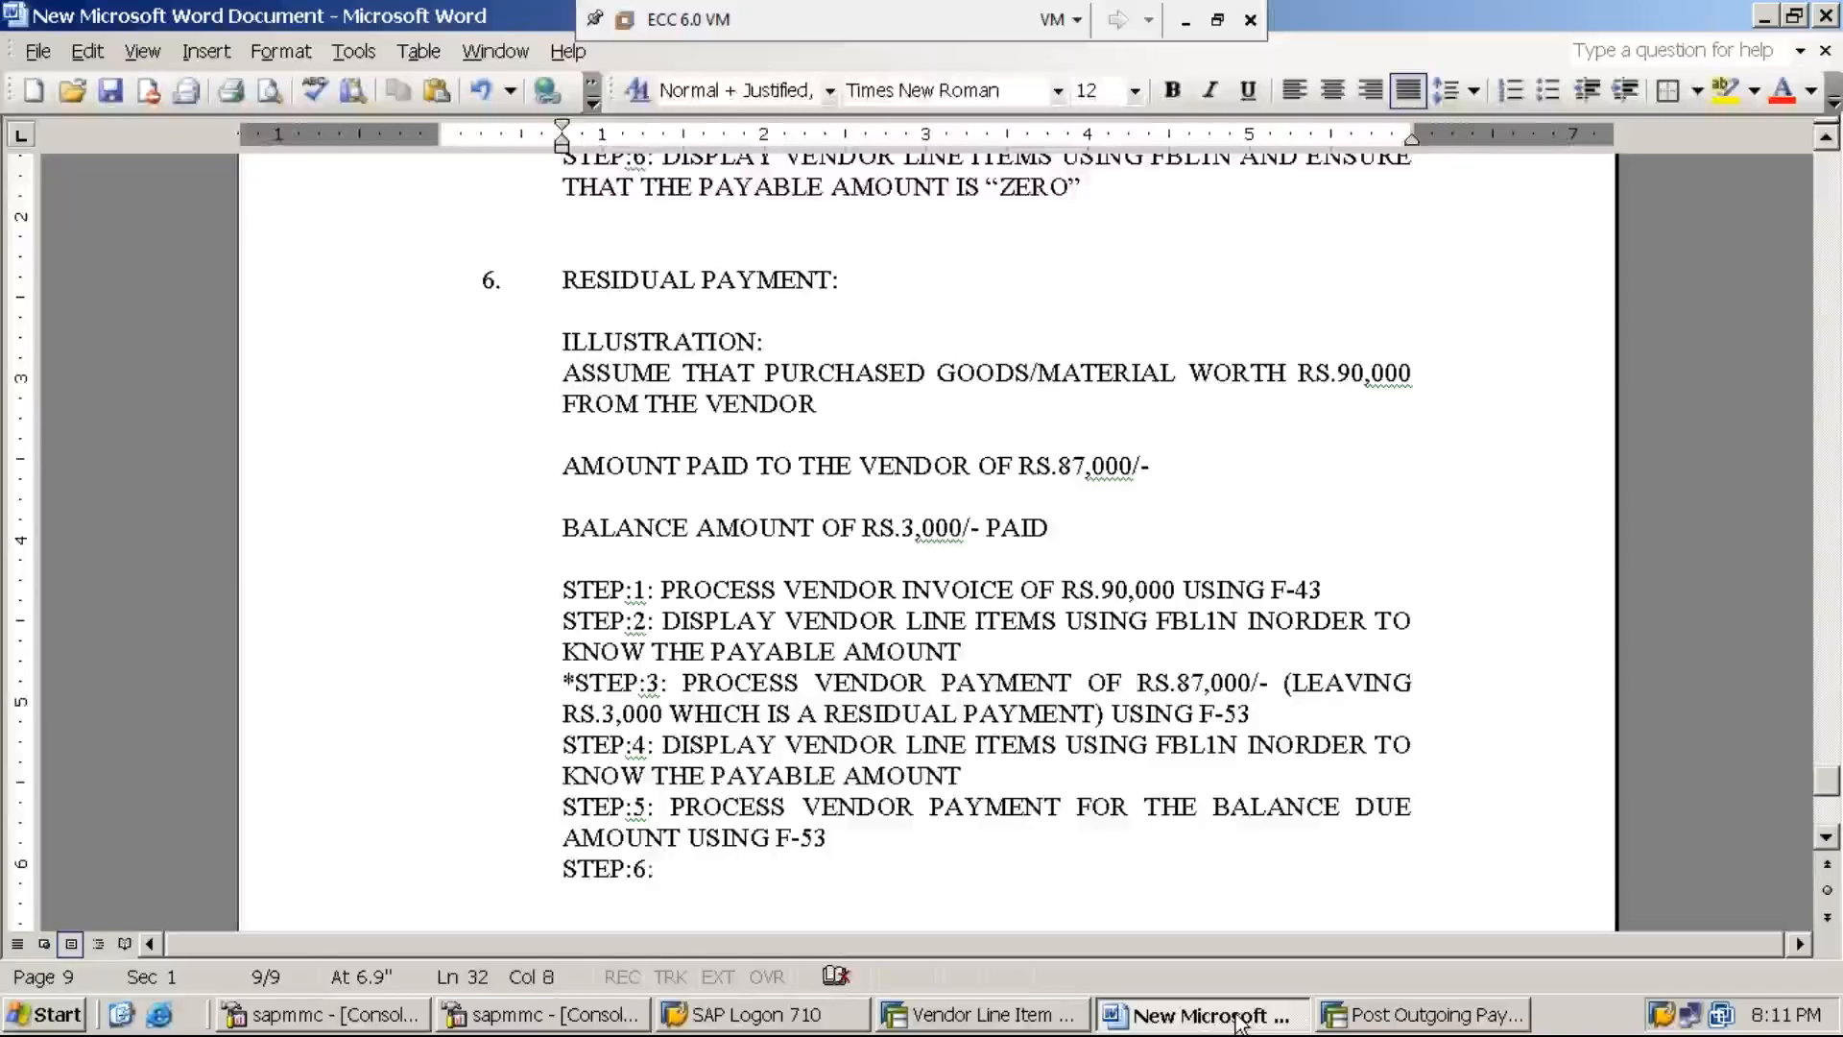
text( DIS)
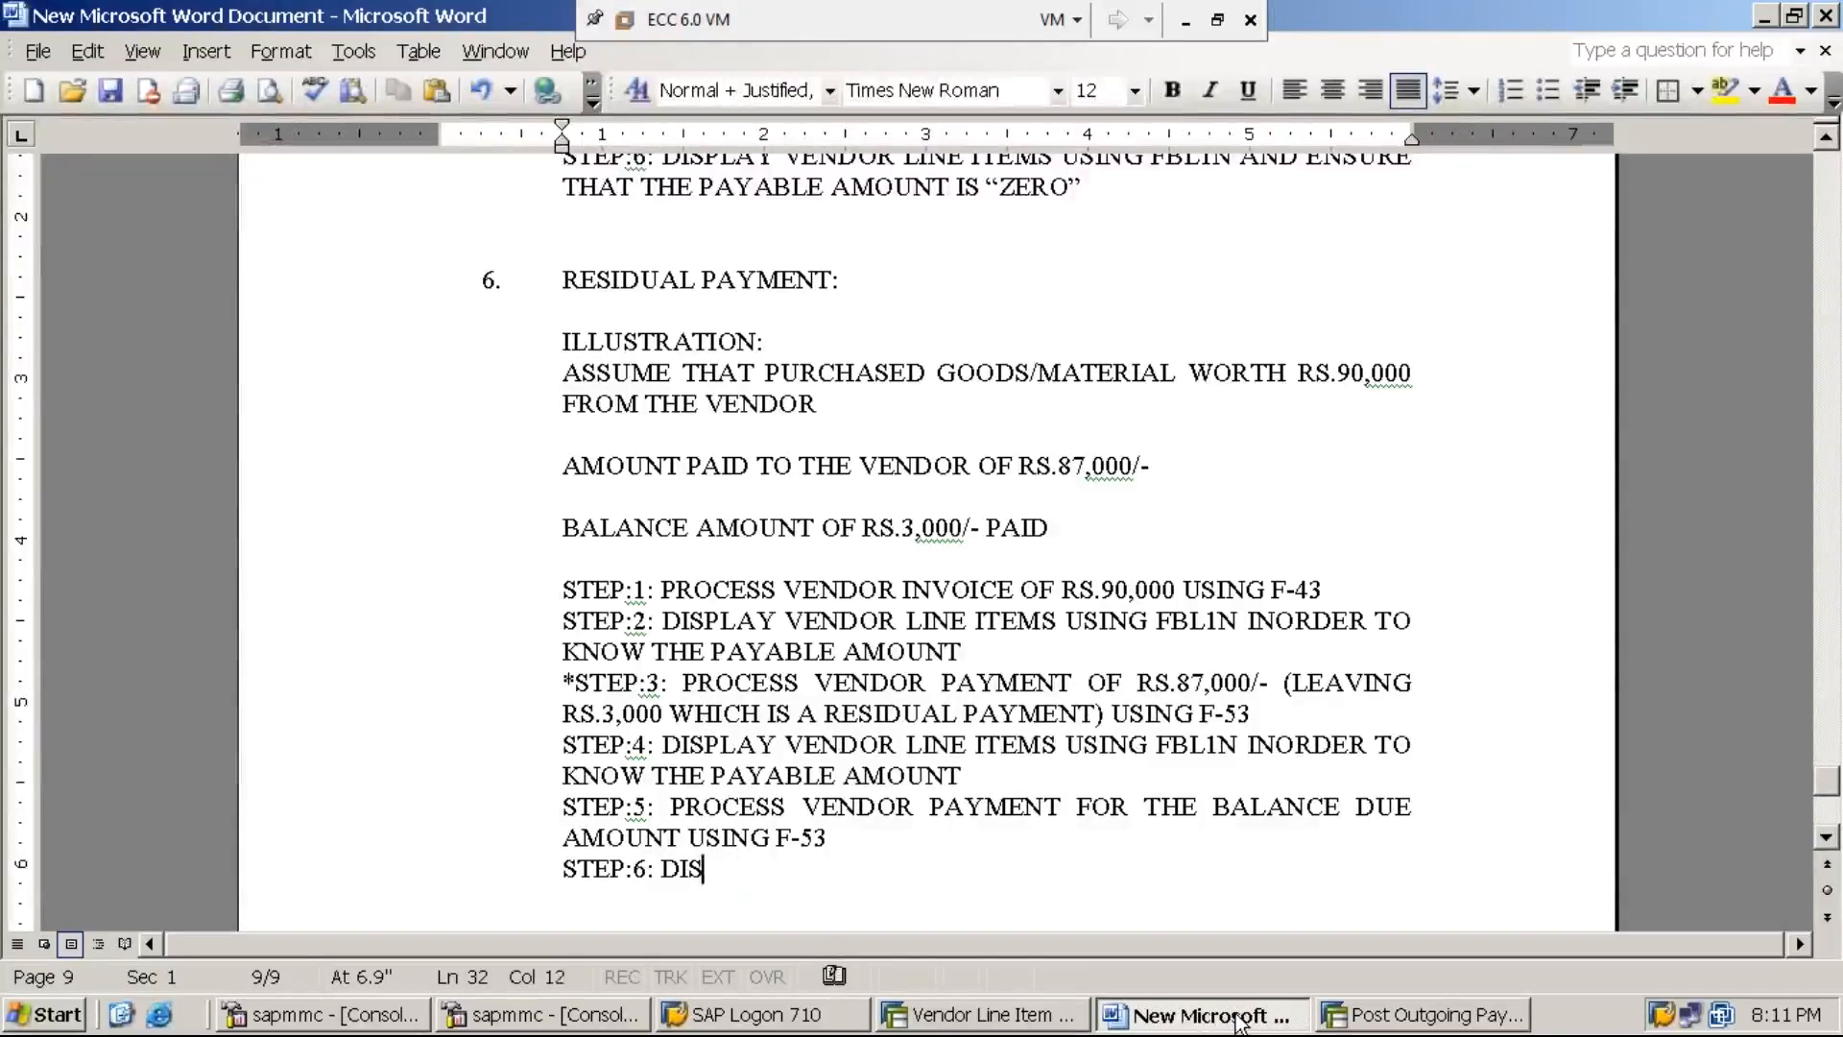
text(PLAY VEN)
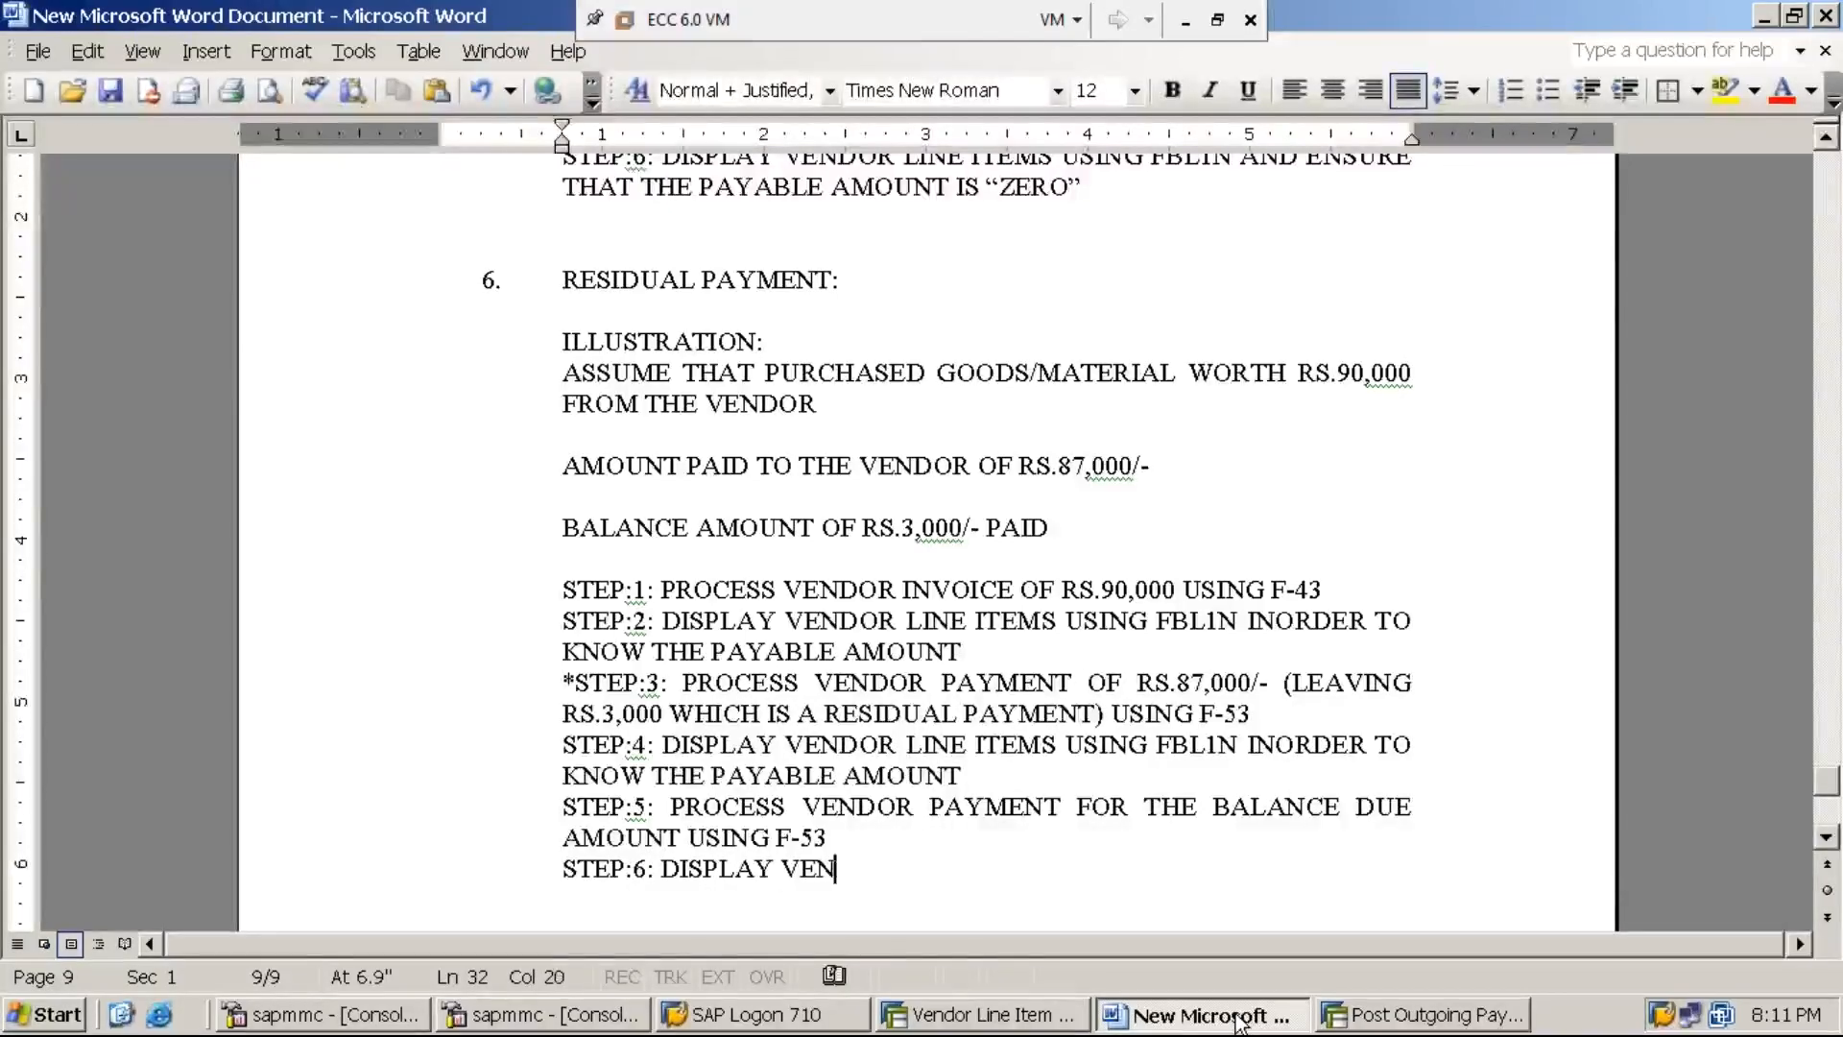
text(DOR )
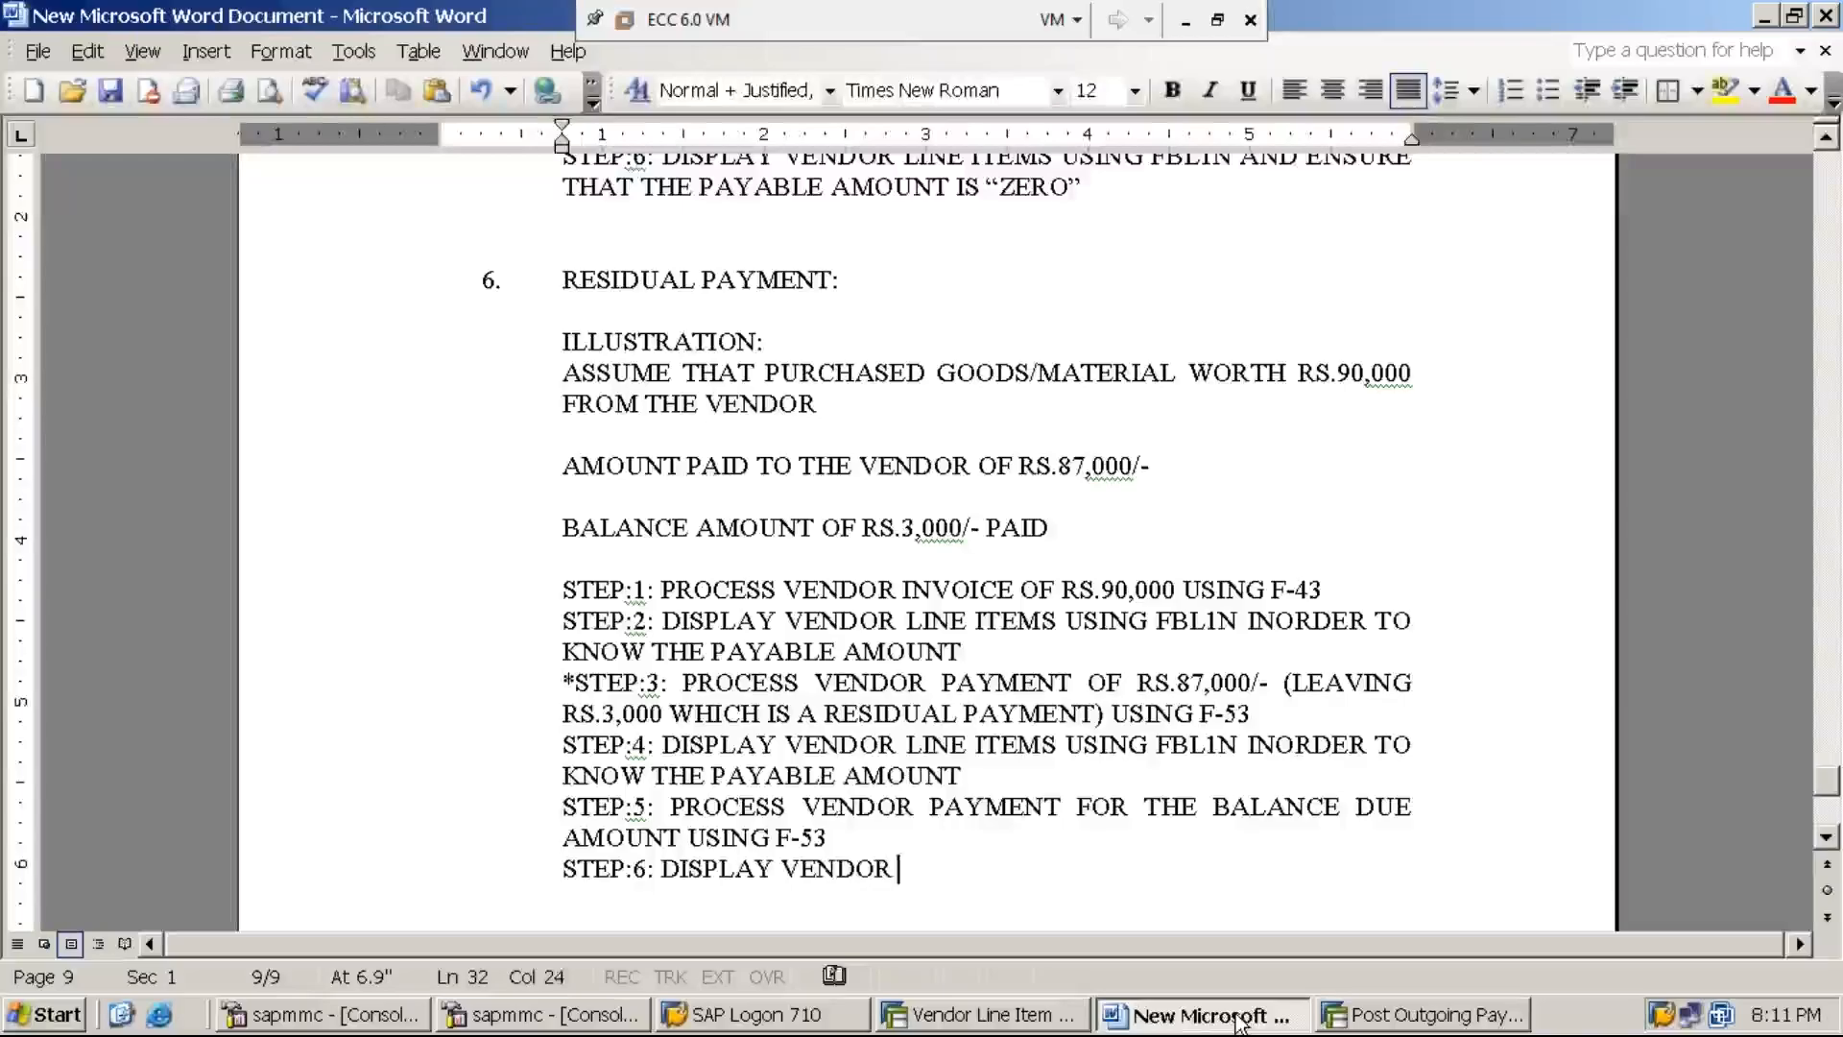
text(LINE ITEMS )
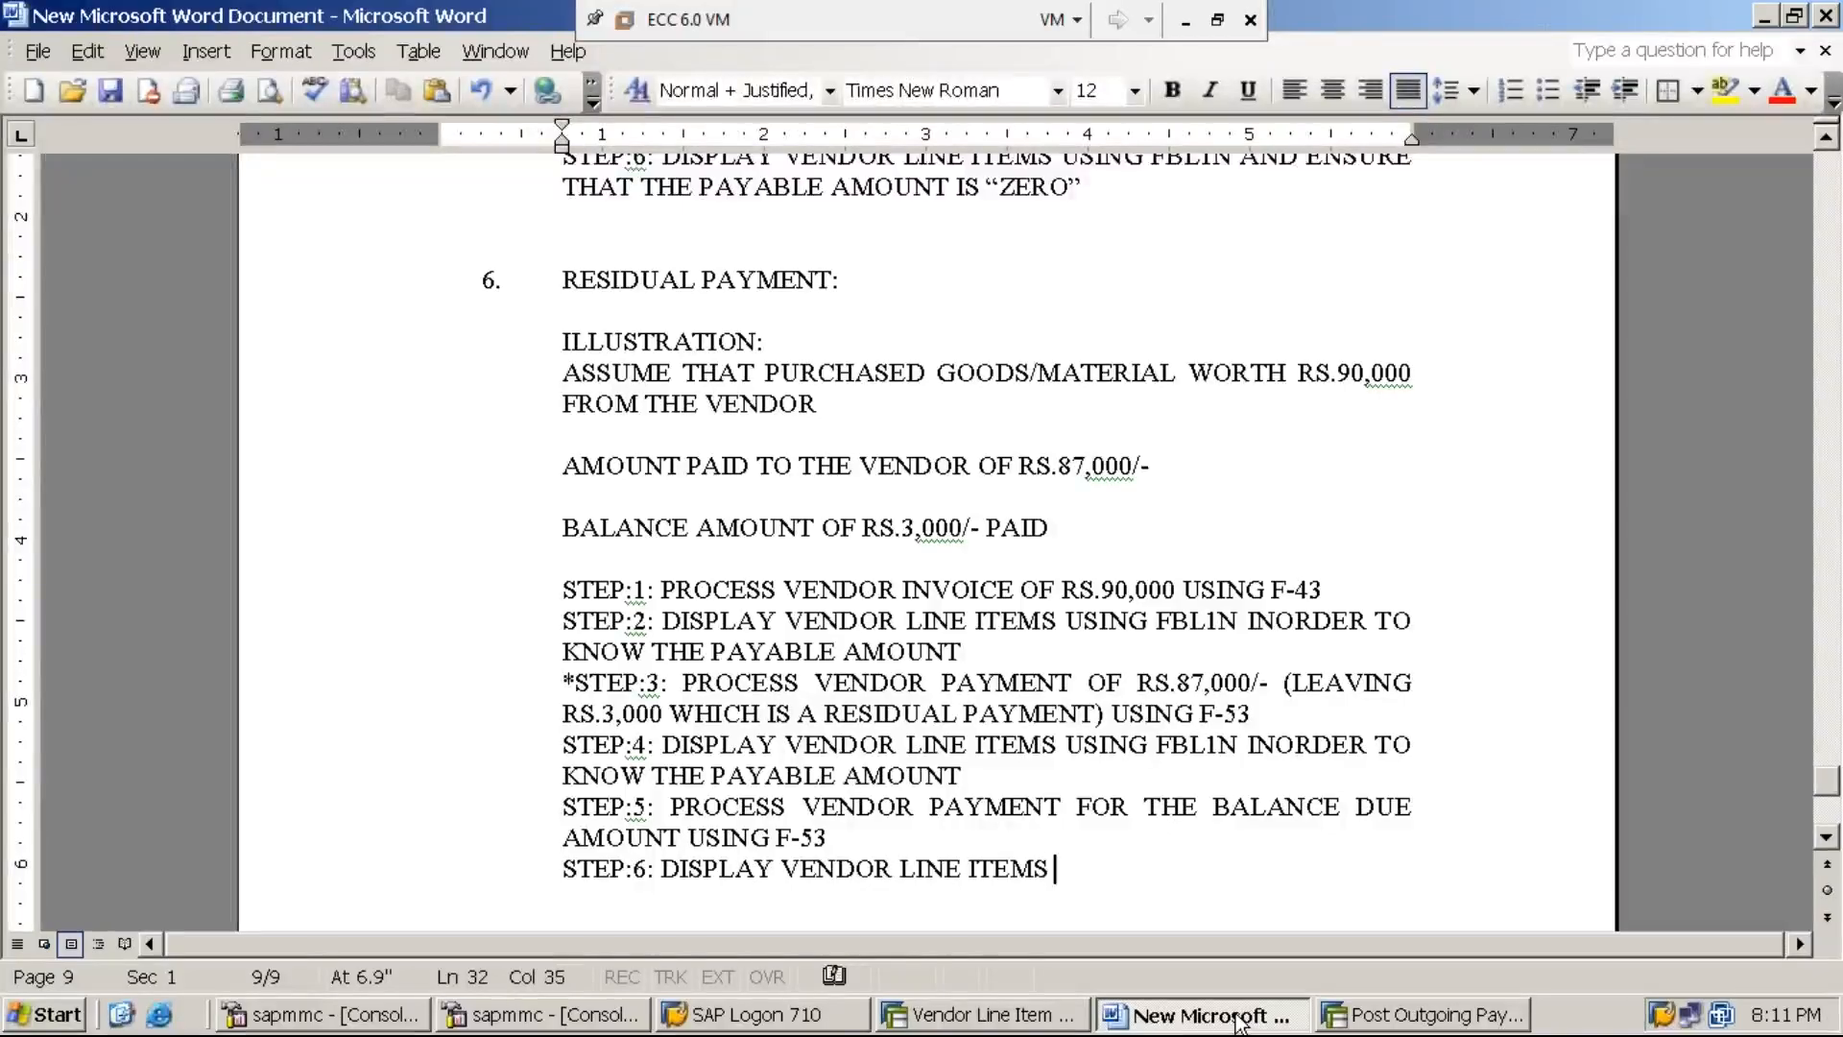
text(USING FBL1N)
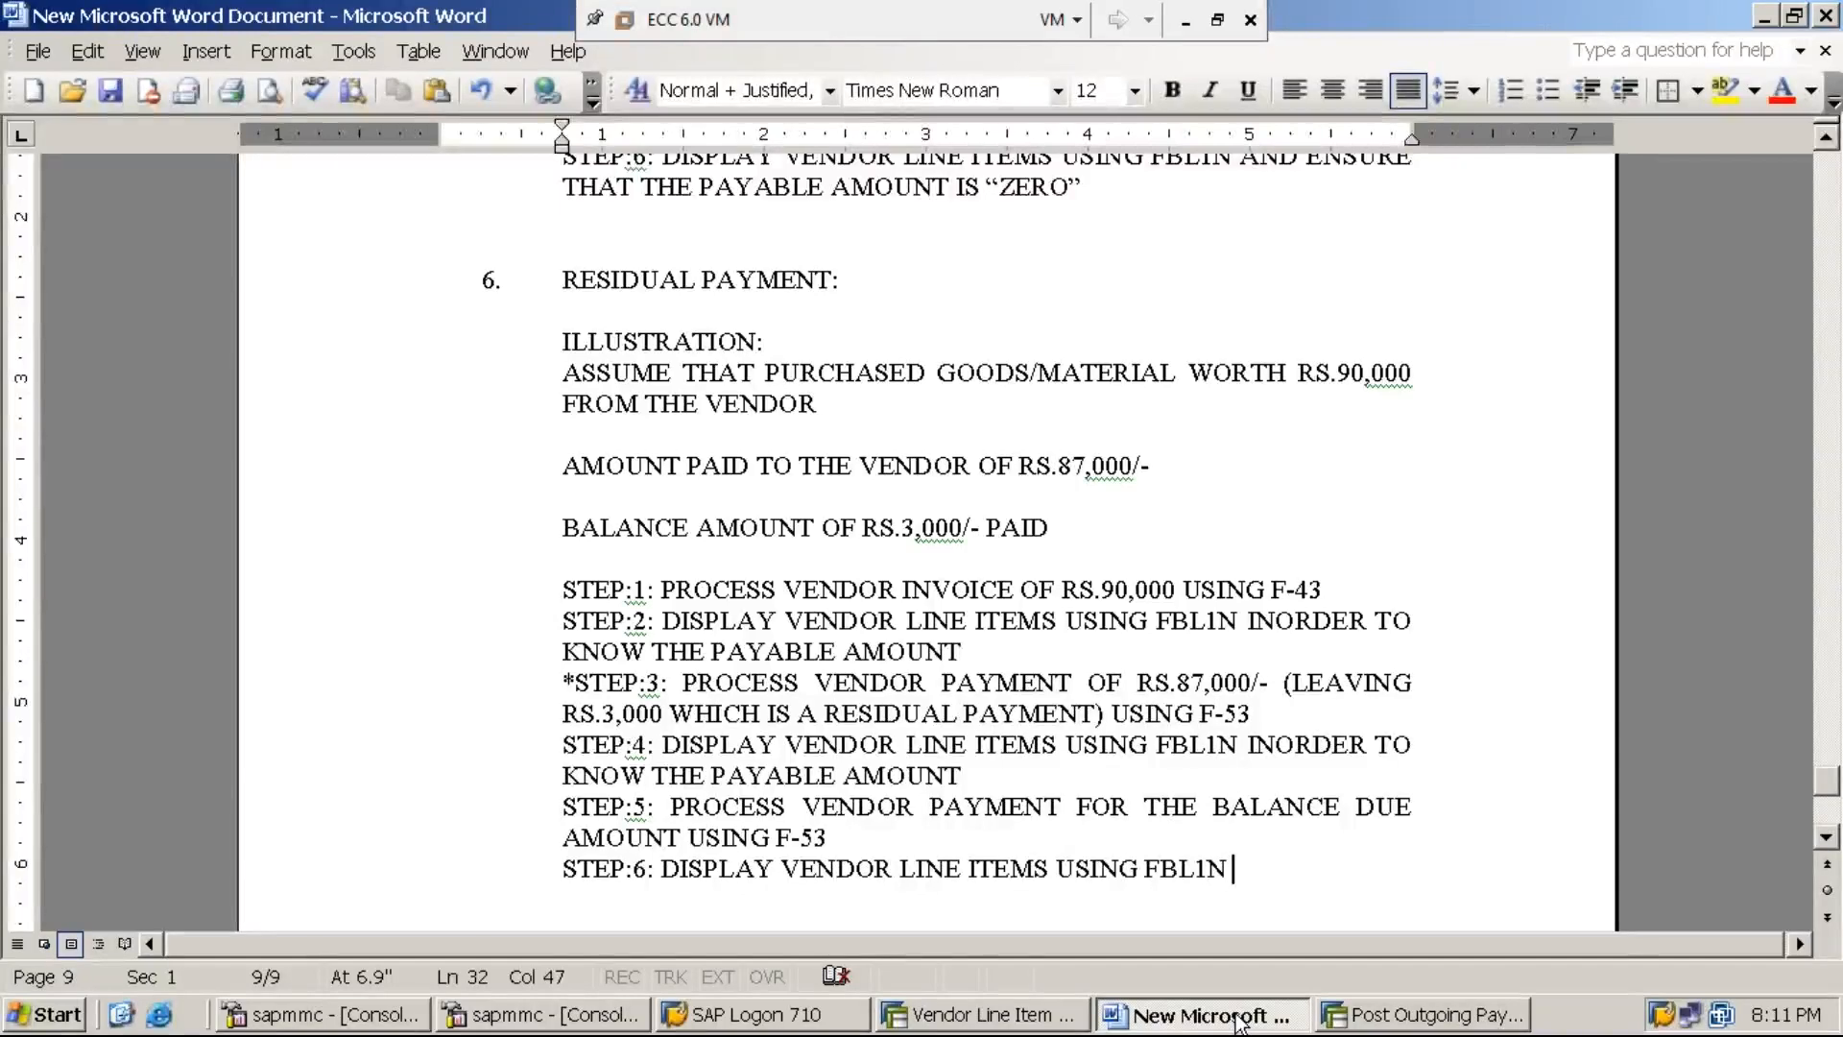
Complete step 6 with the wording "AND ENSURE THAT THE PAYABLE AMOUNT IS “ZERO”".
text(AND E)
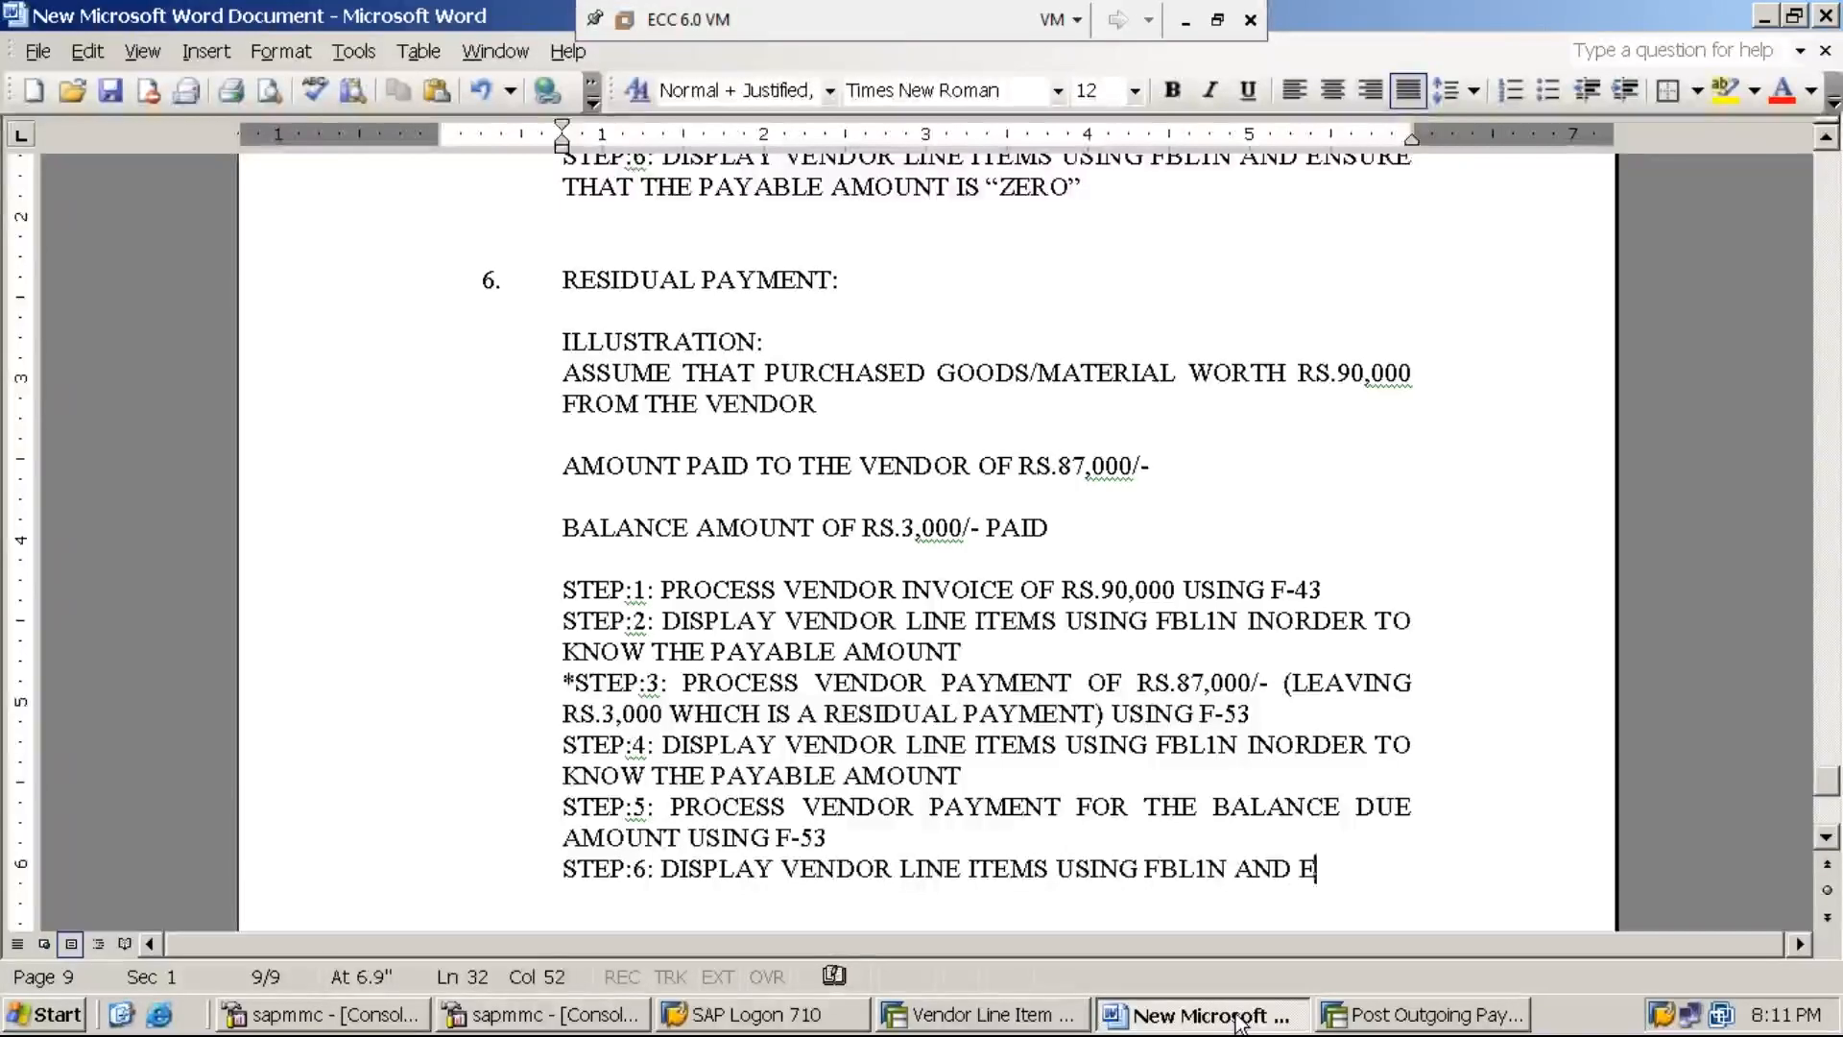
text(NSURE THE A)
key(BackSpace)
key(BackSpace)
key(BackSpace)
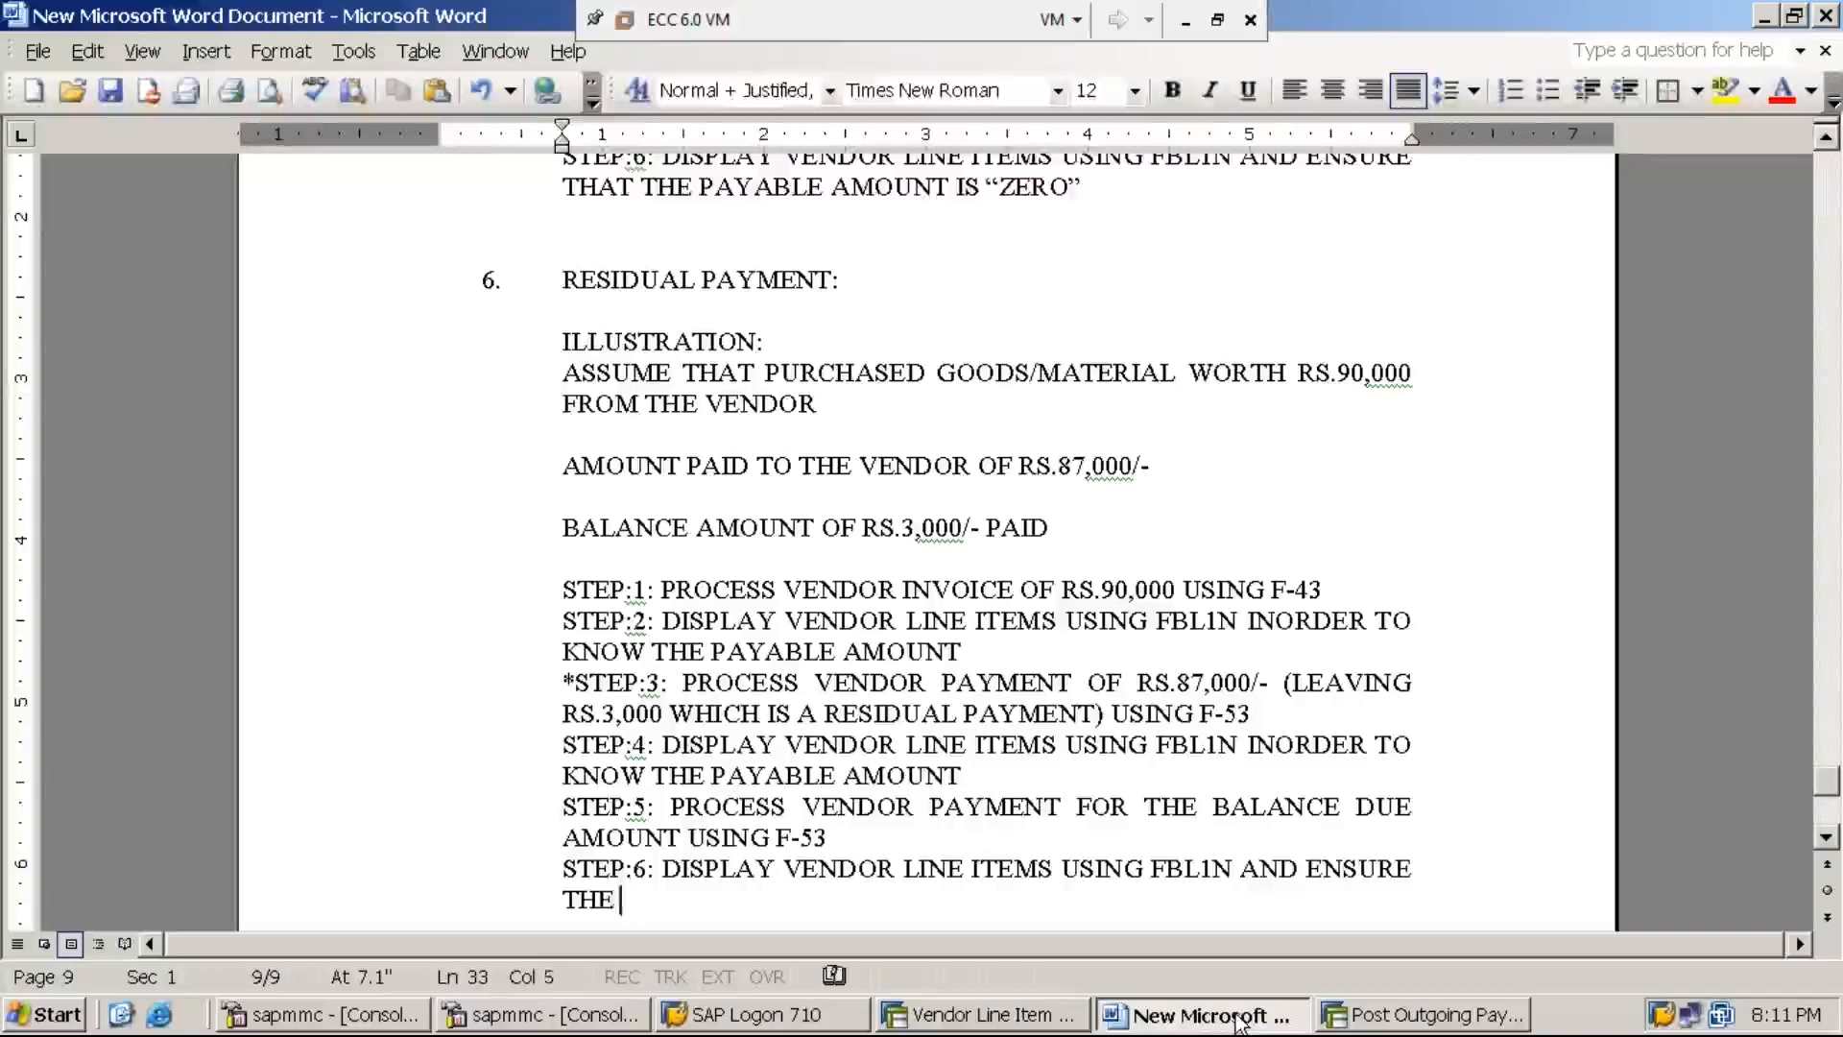
text(AT THE PAYA)
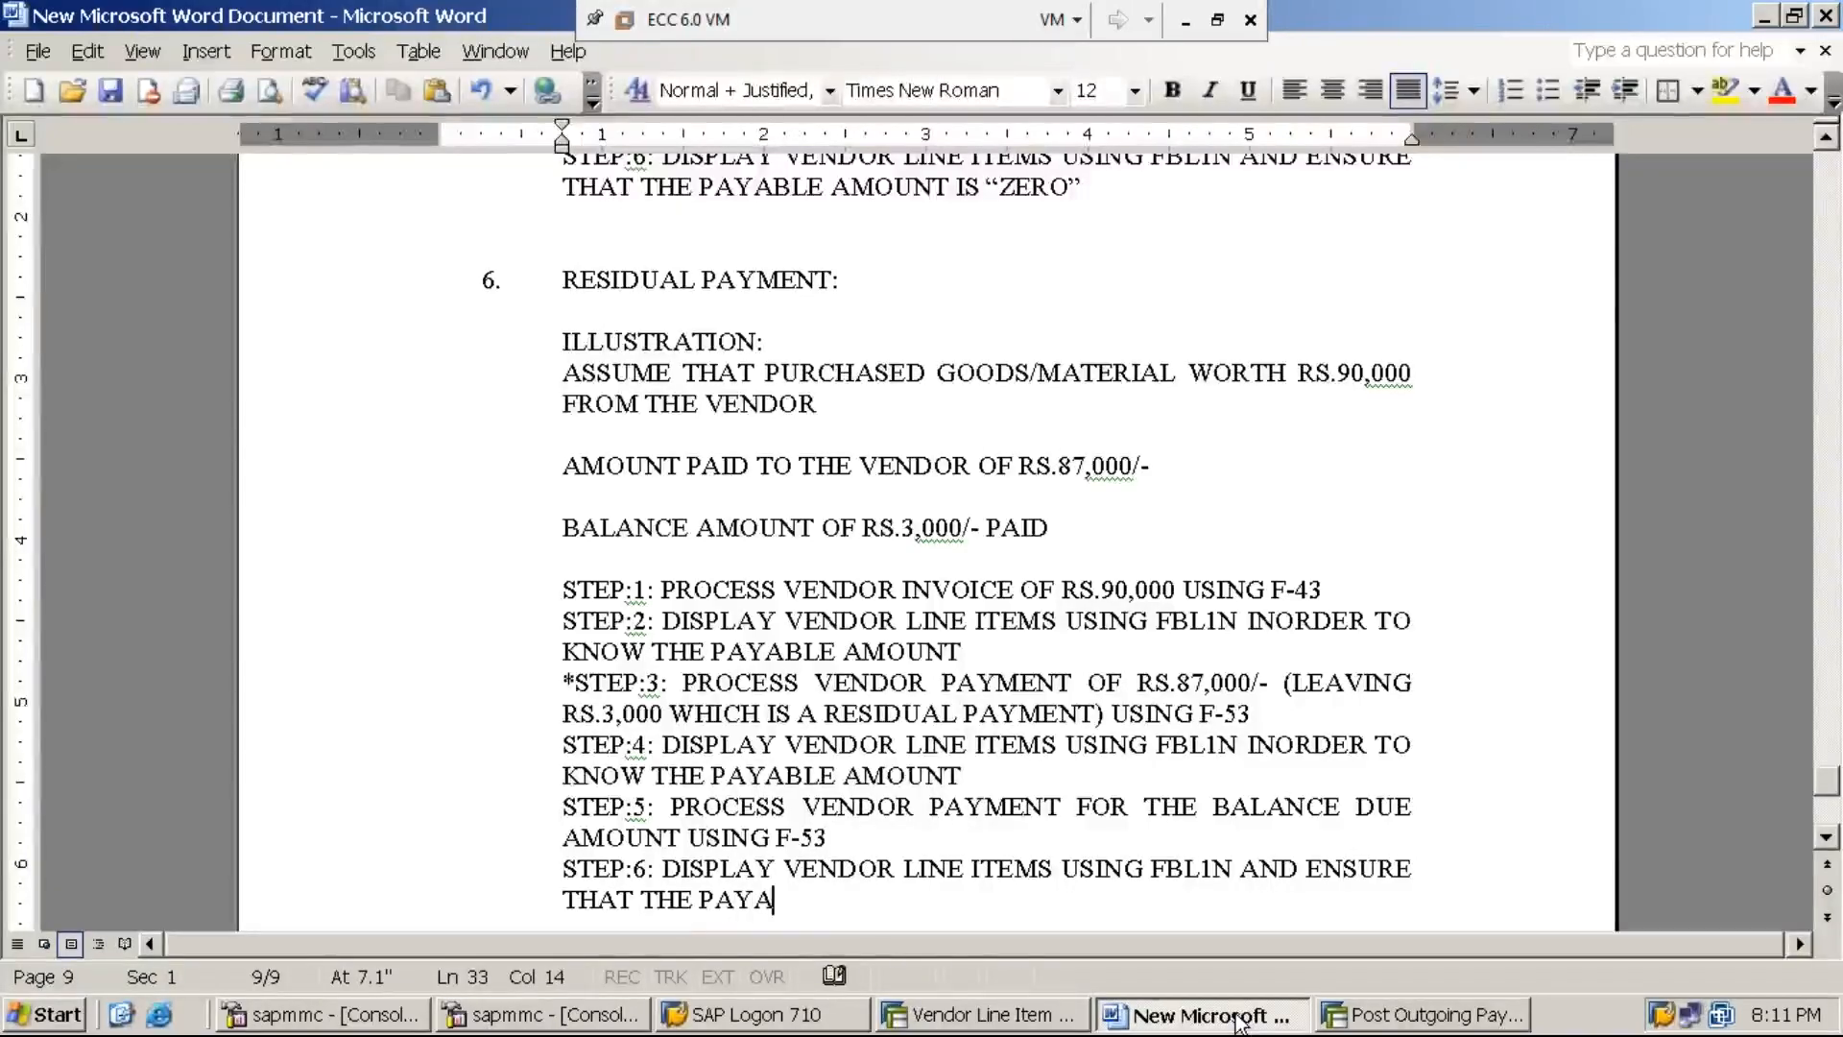
text(BLE AM)
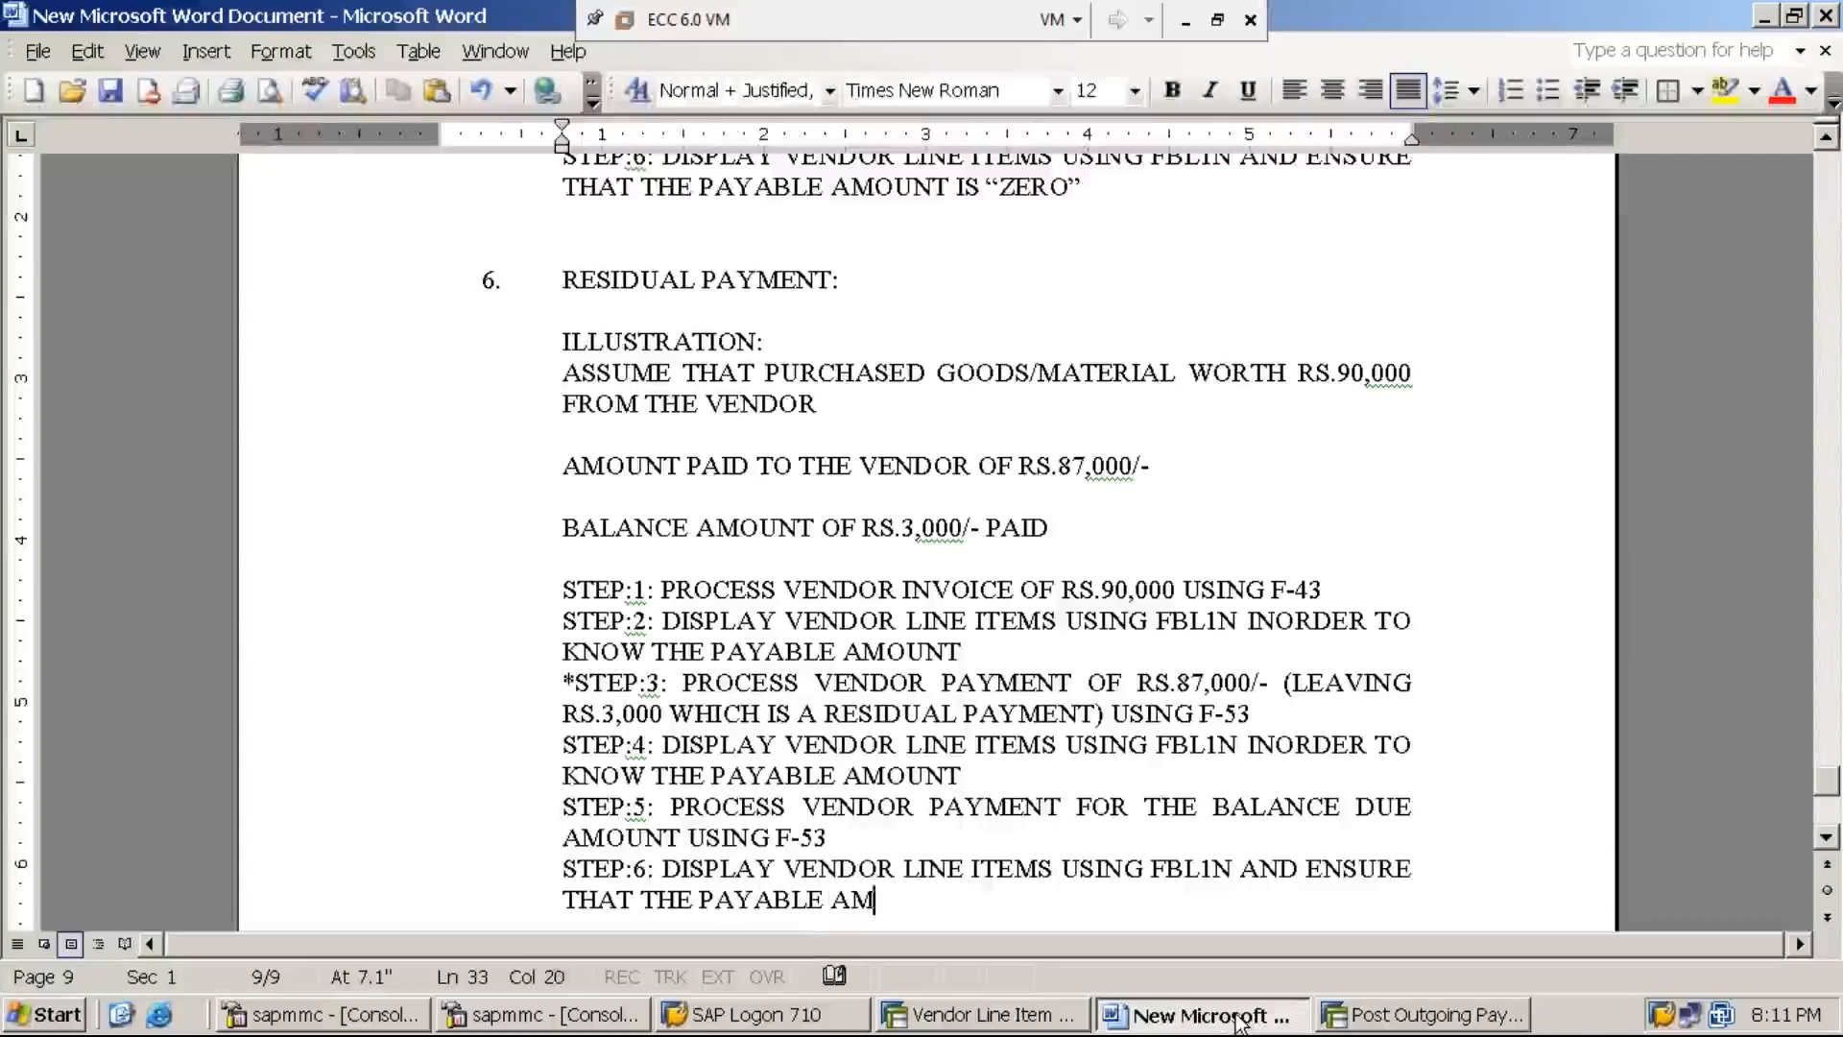
text(OUNT IS )
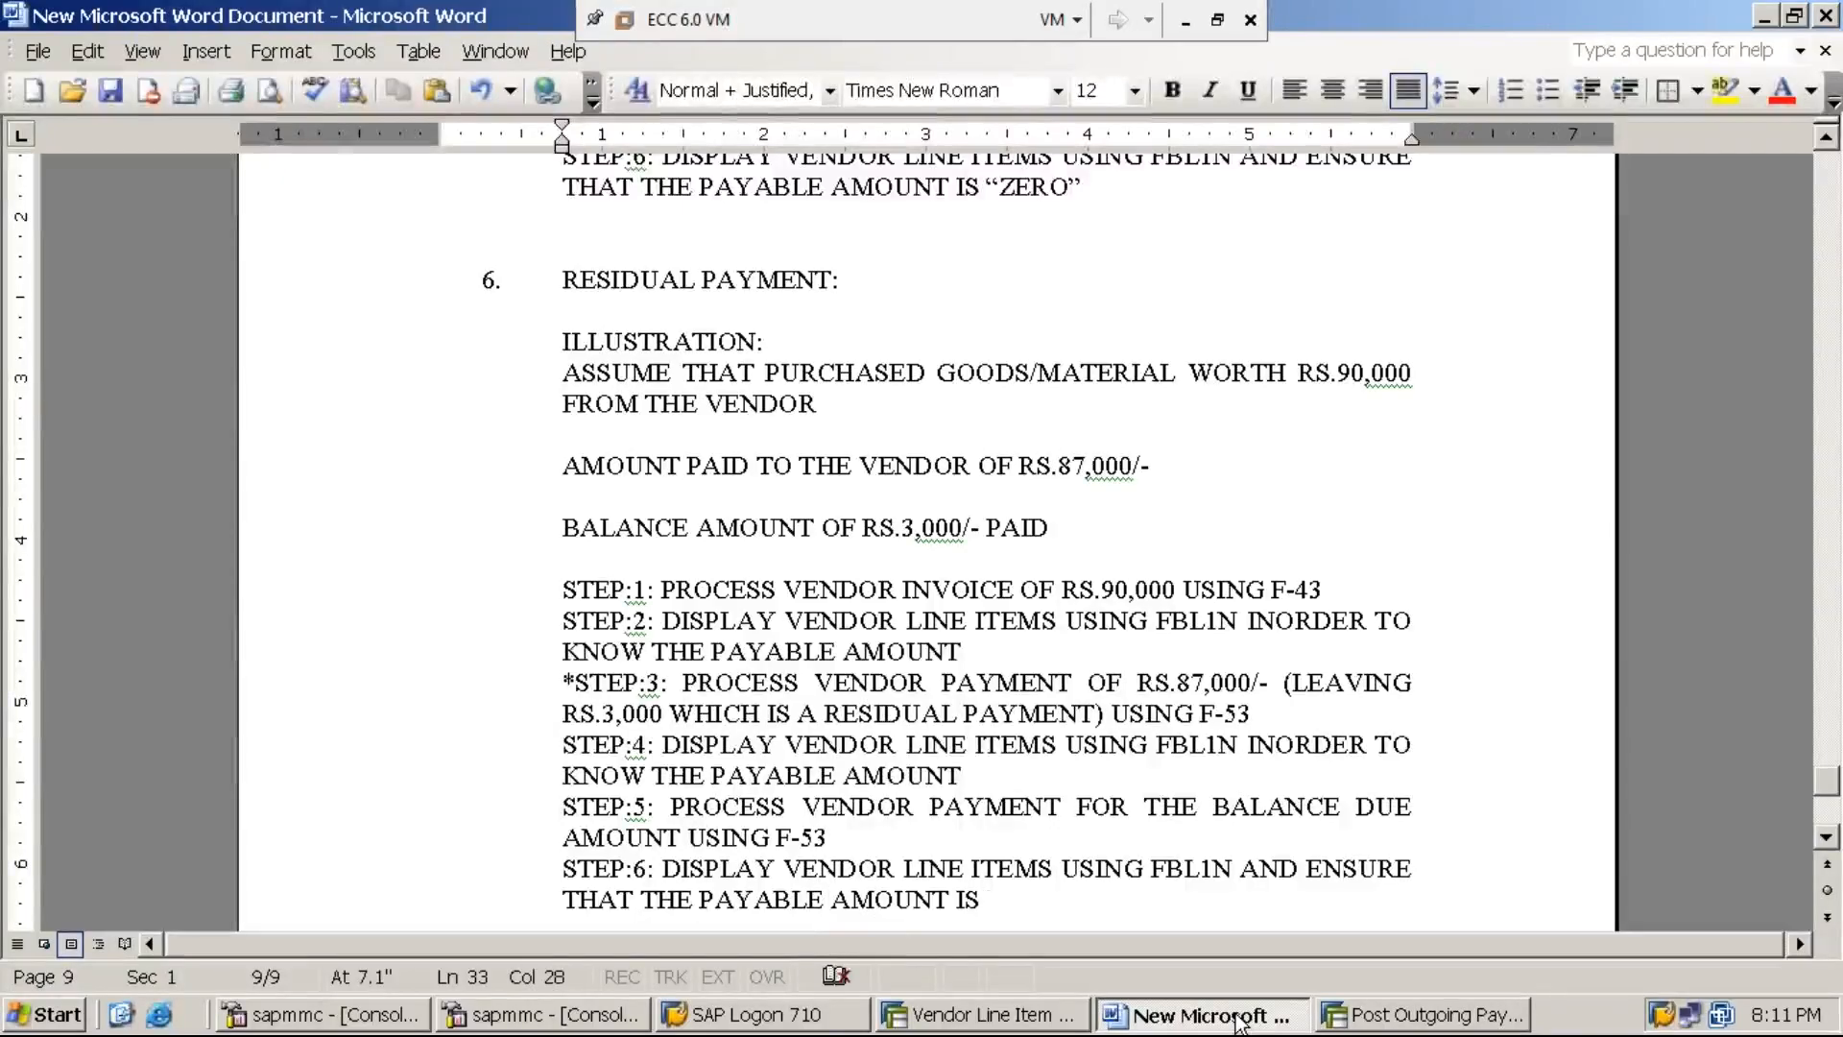
text("ZERO)
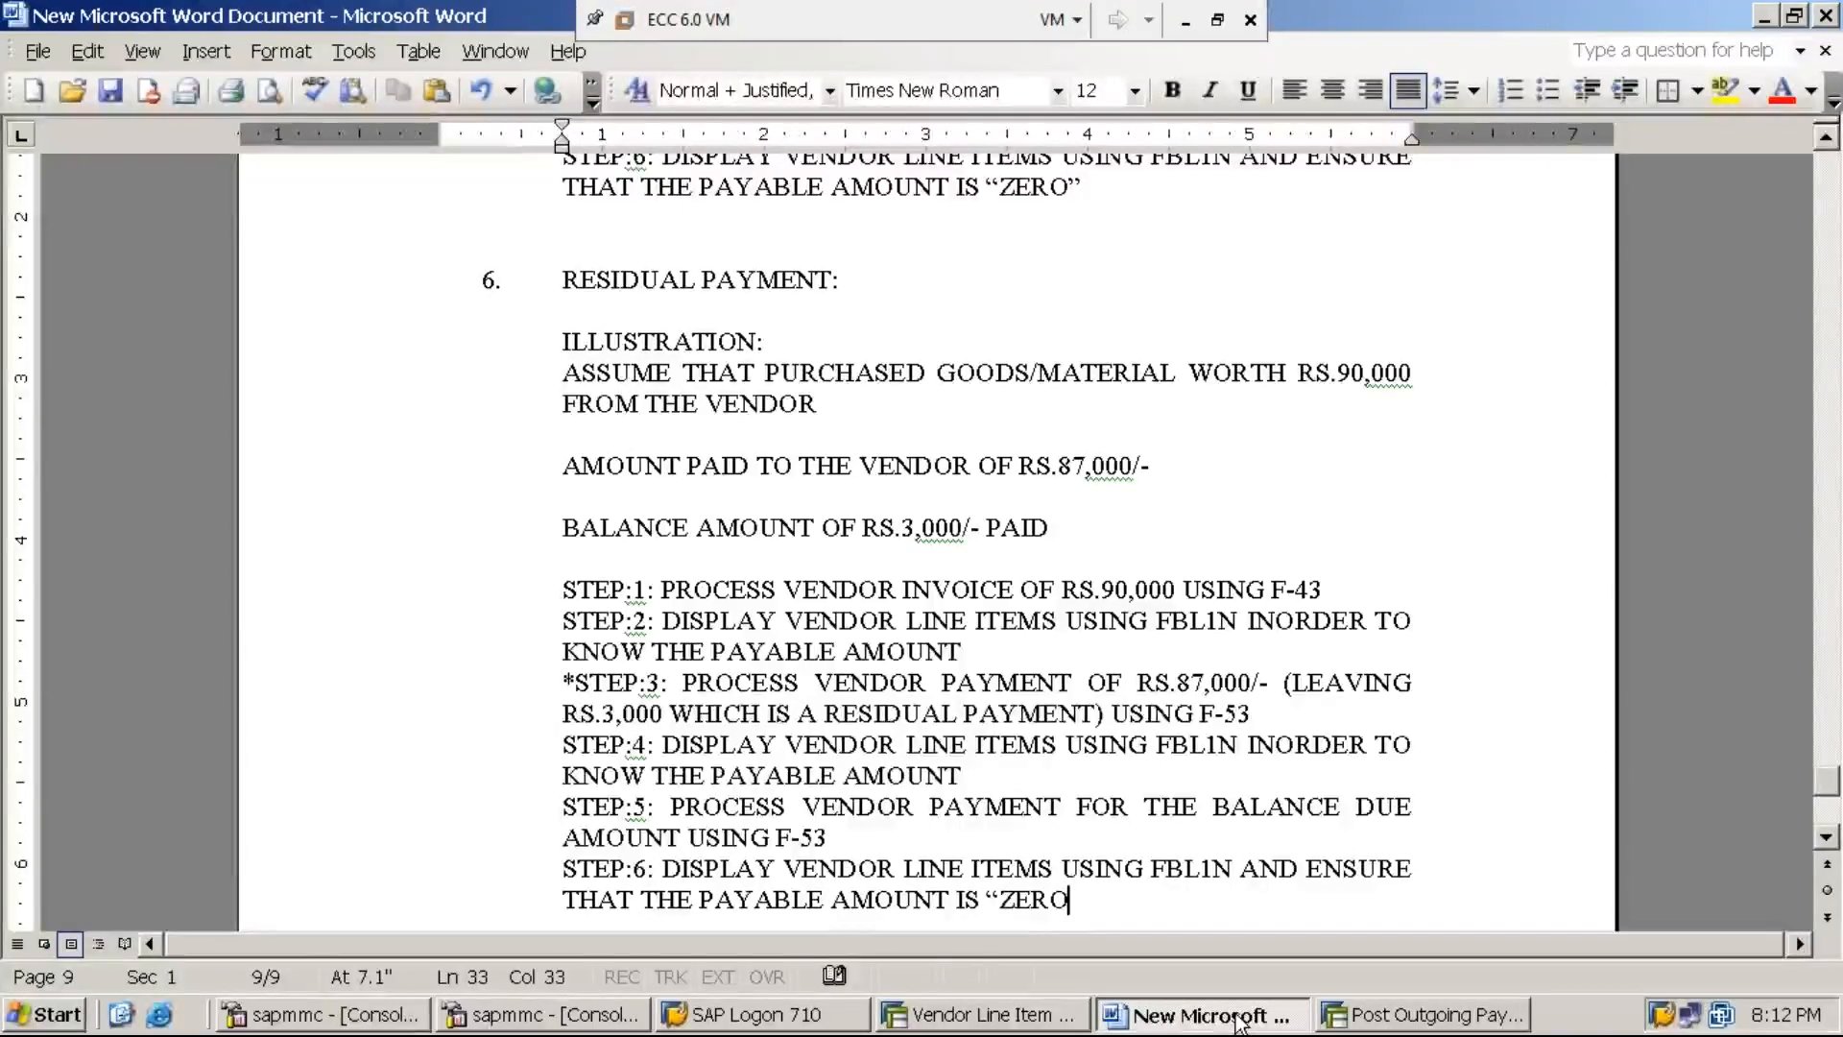
text(")
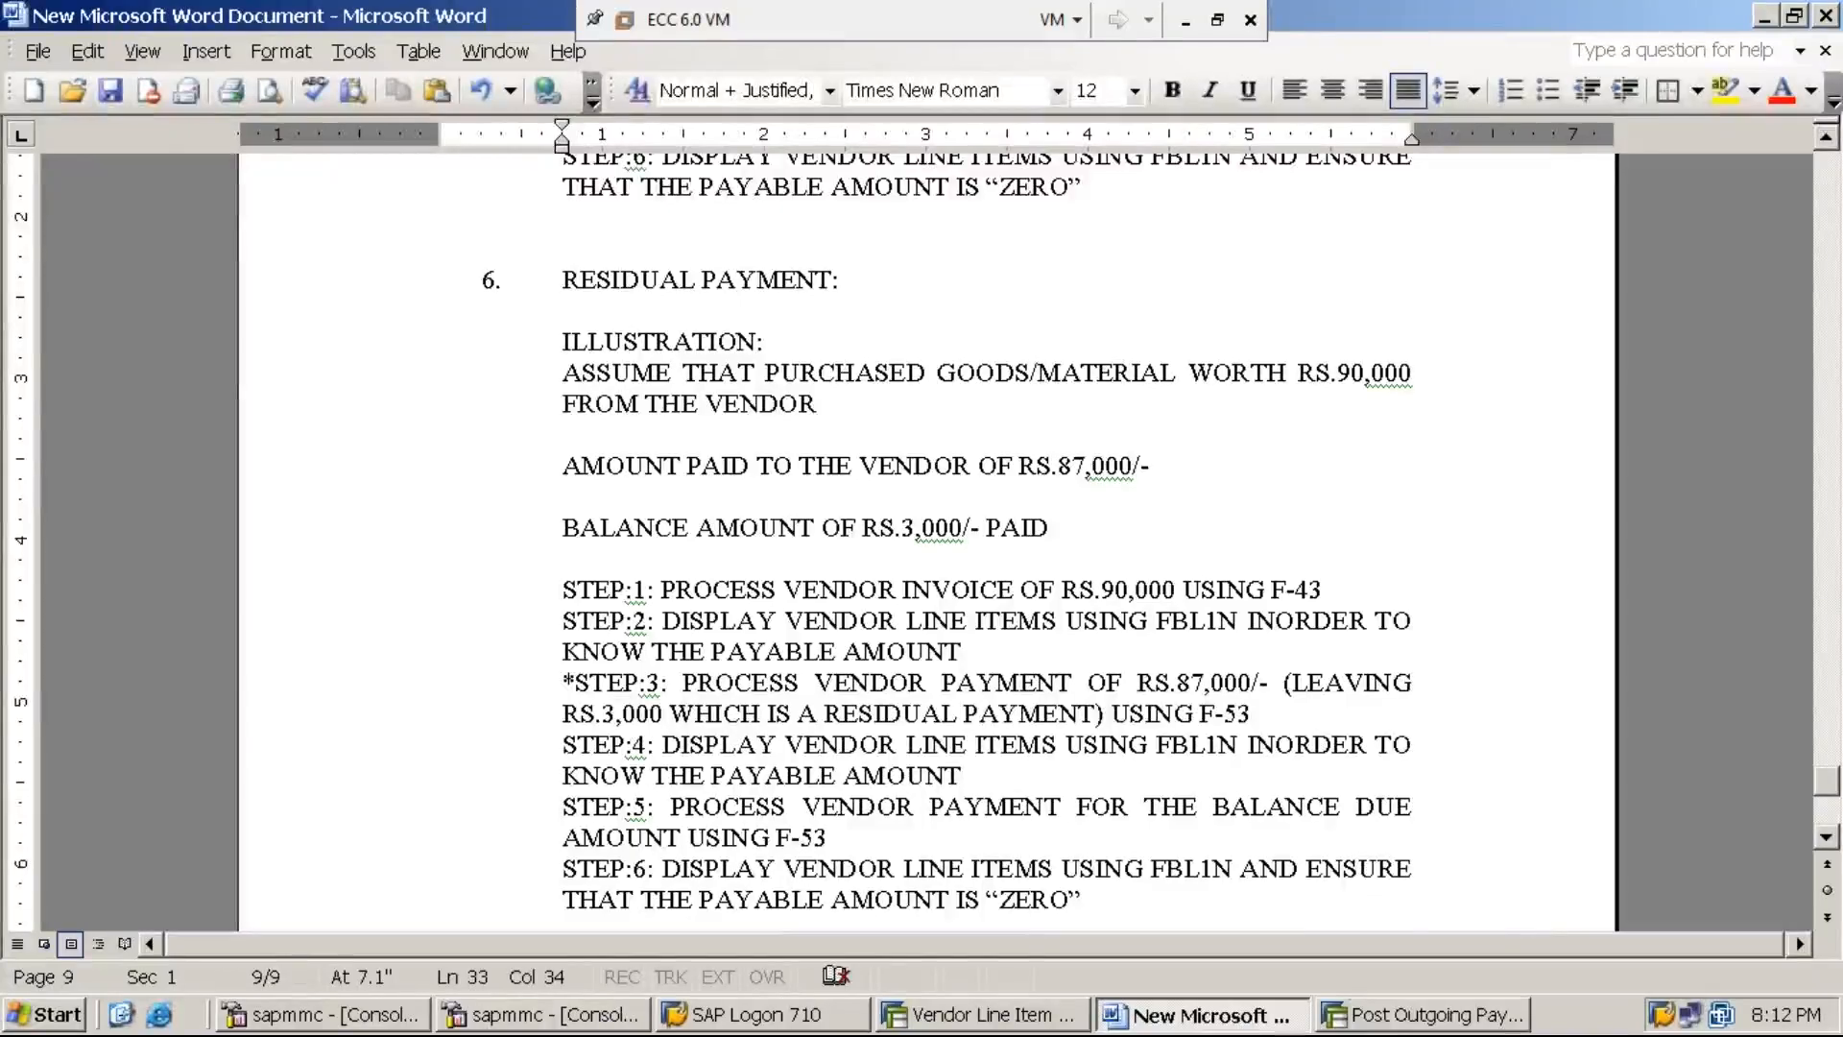
Switch to SAP, leave the outgoing payment transaction and close the old vendor line item session.
click(1387, 1020)
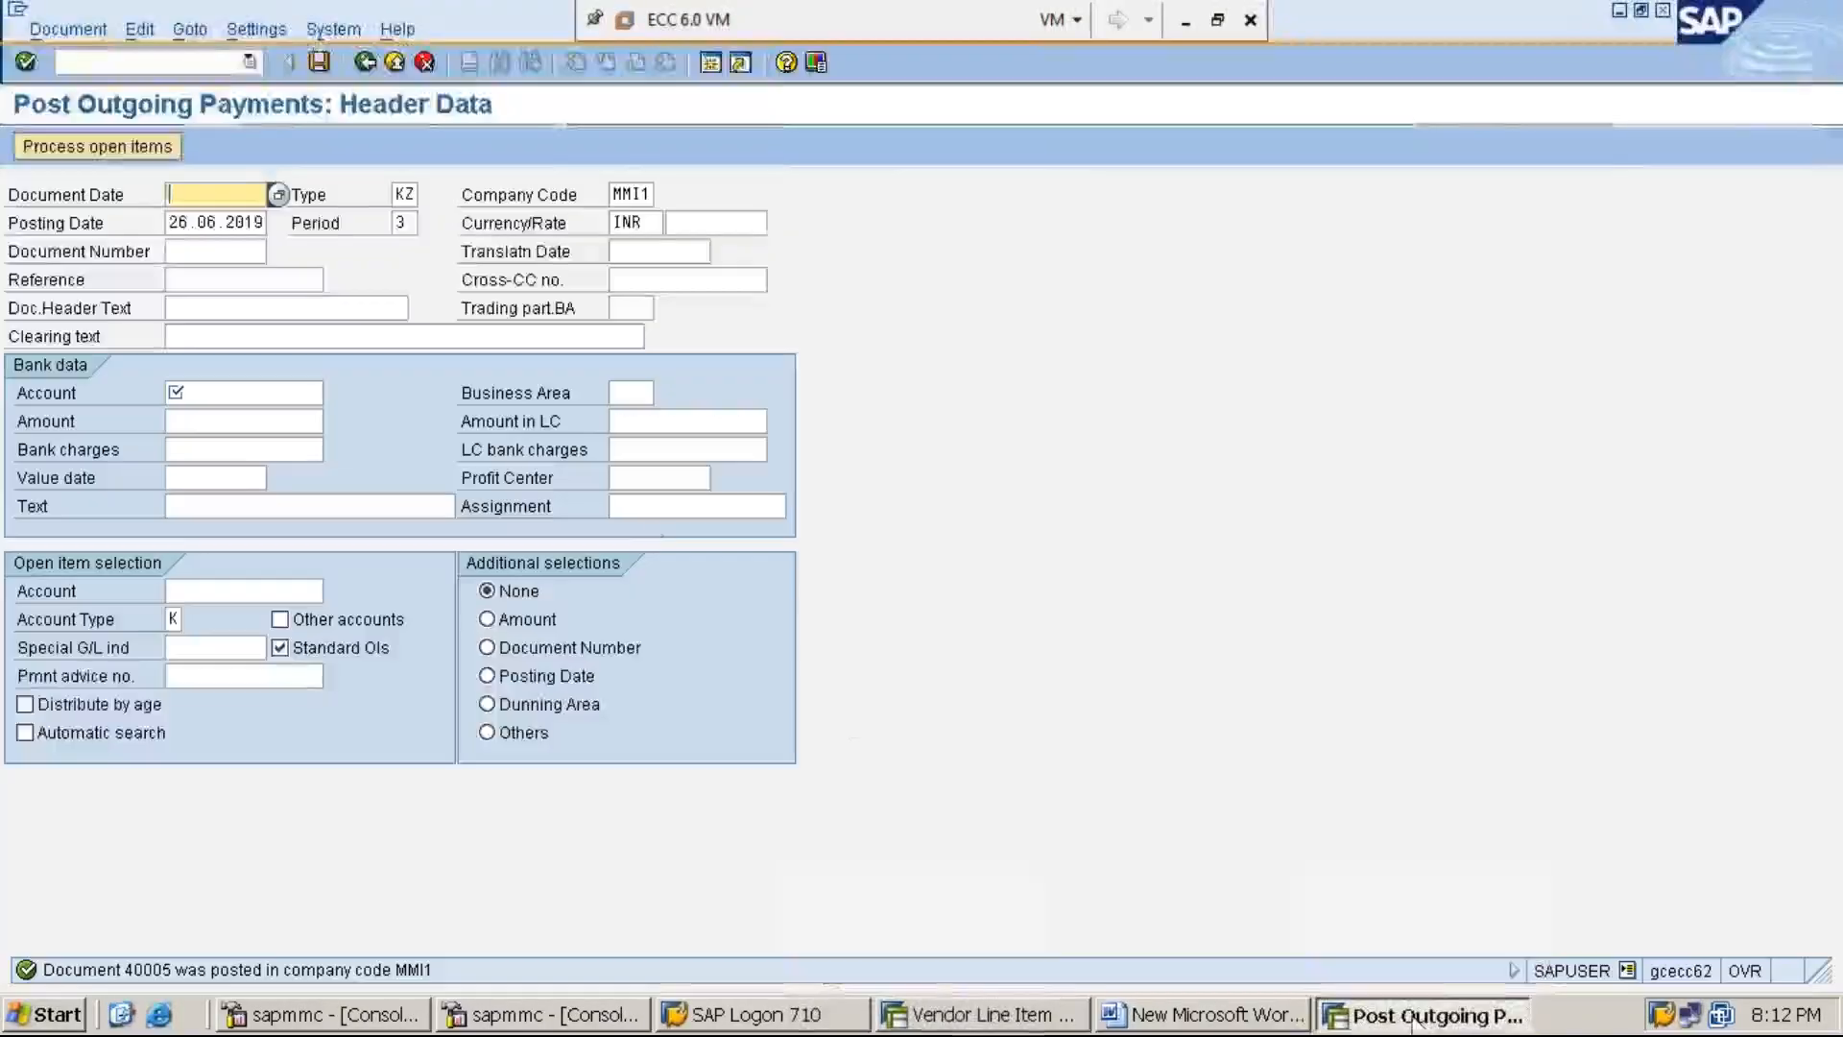
click(213, 62)
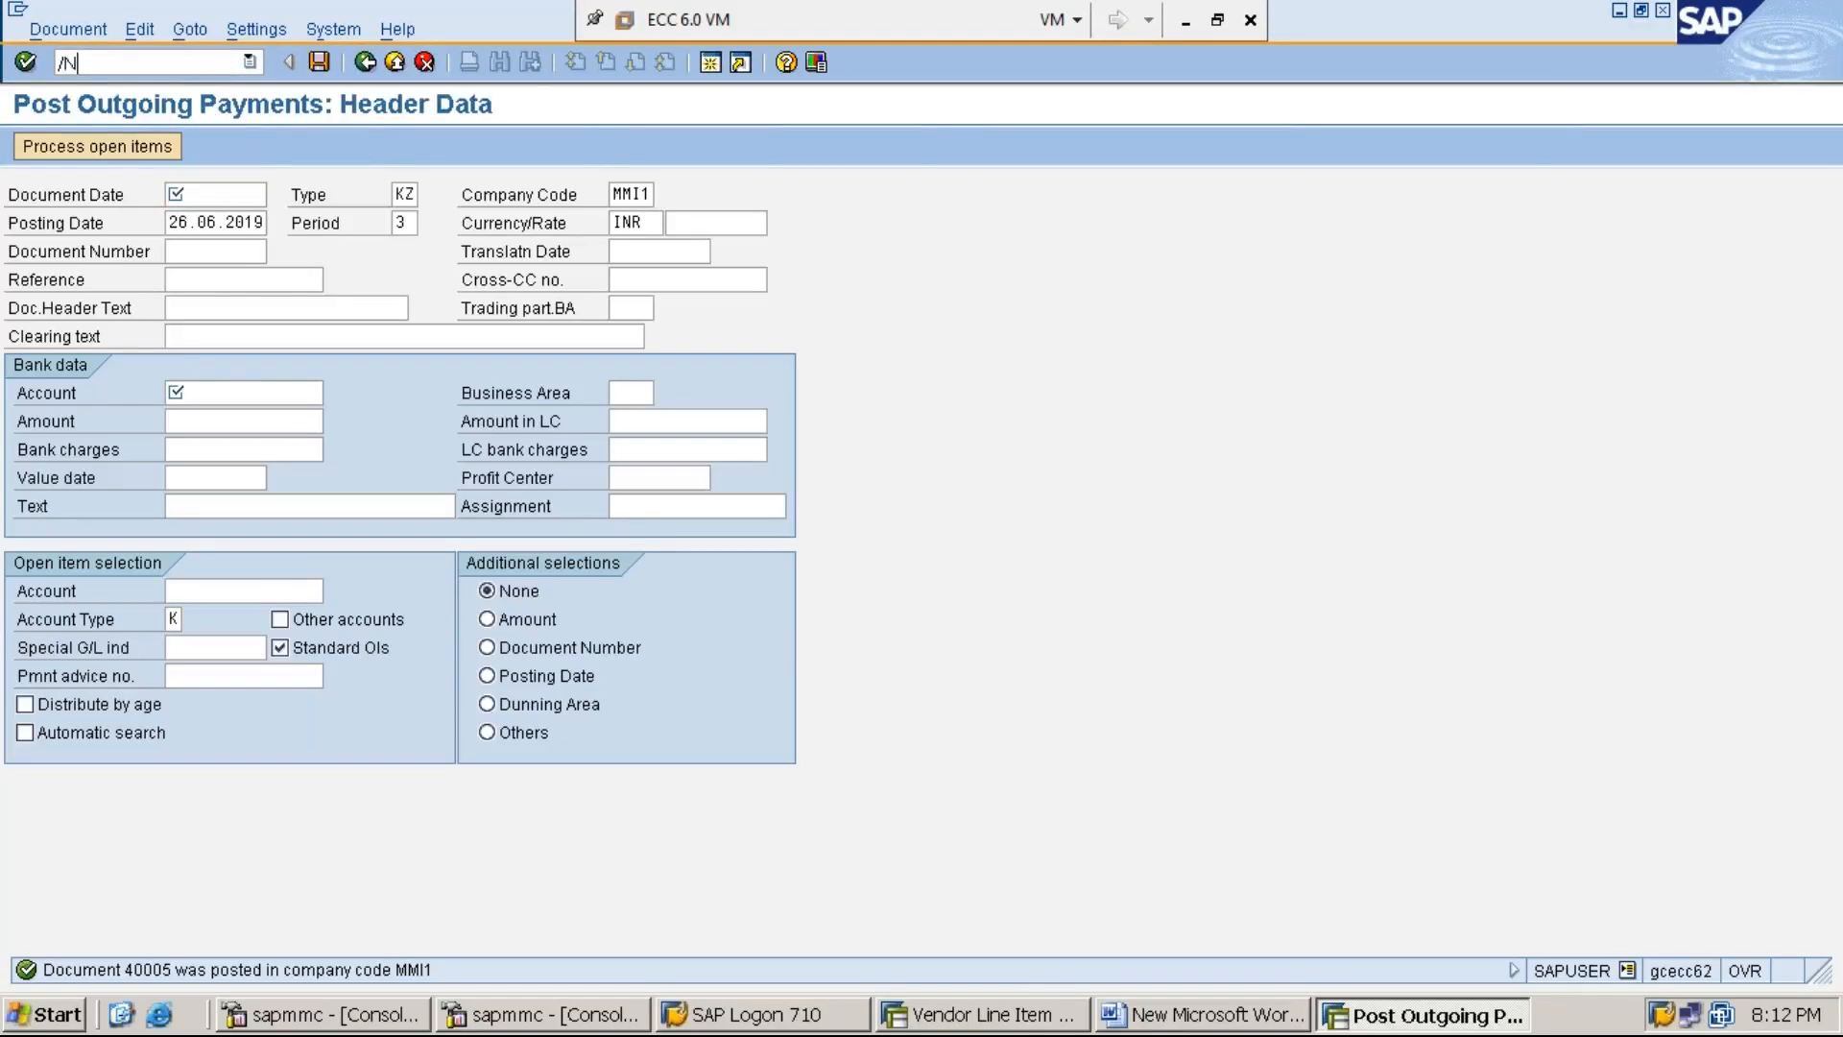
text(/n)
key(Return)
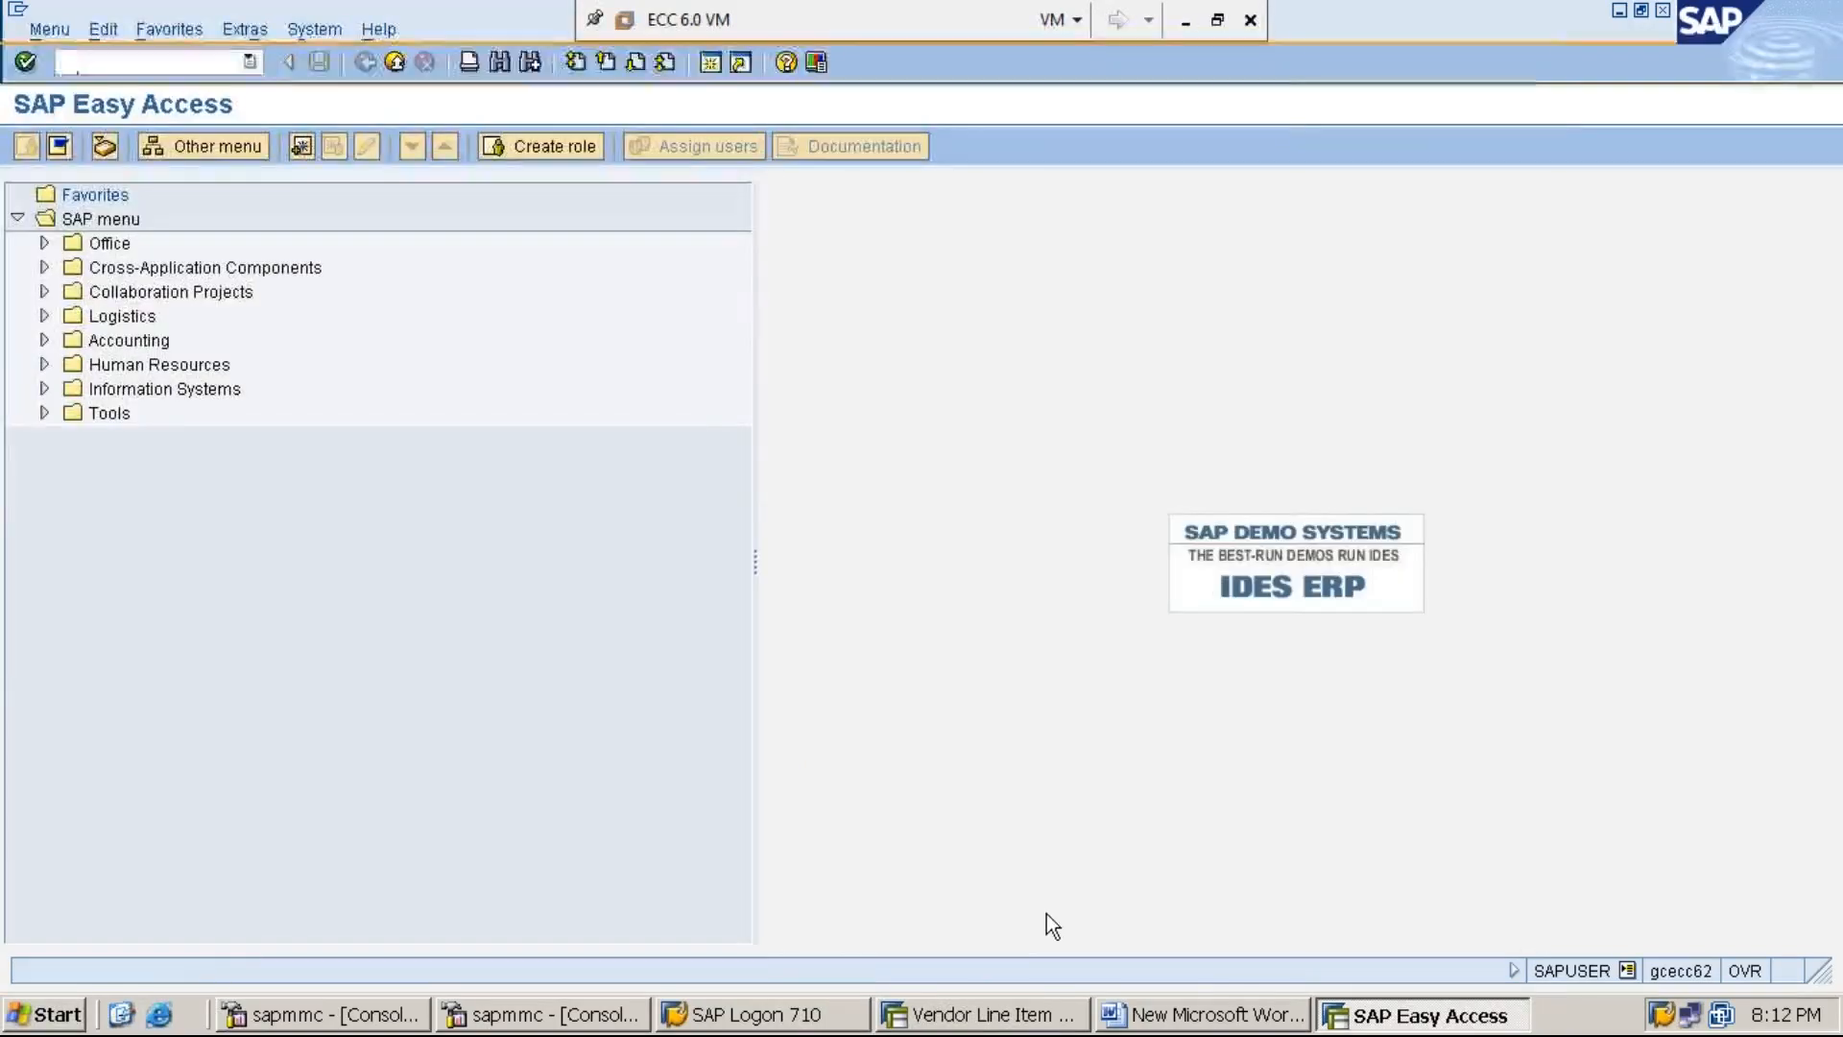
click(1002, 1016)
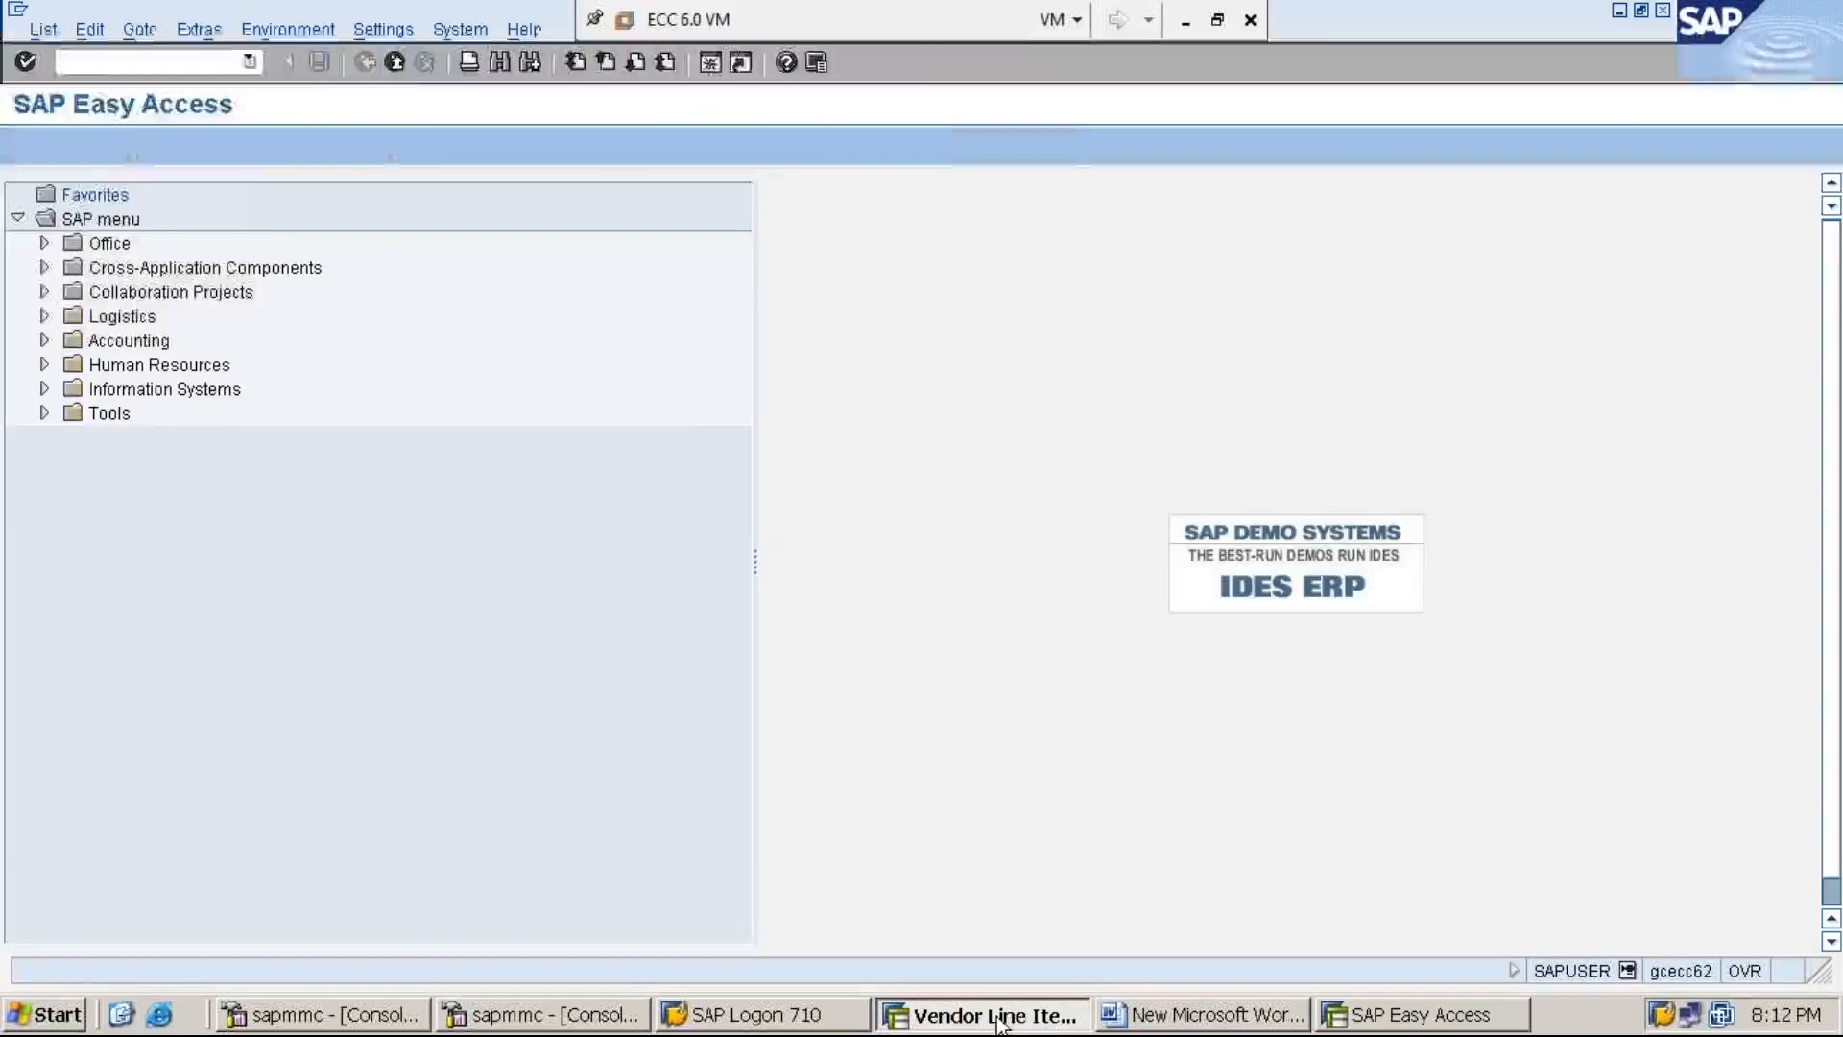
click(1662, 15)
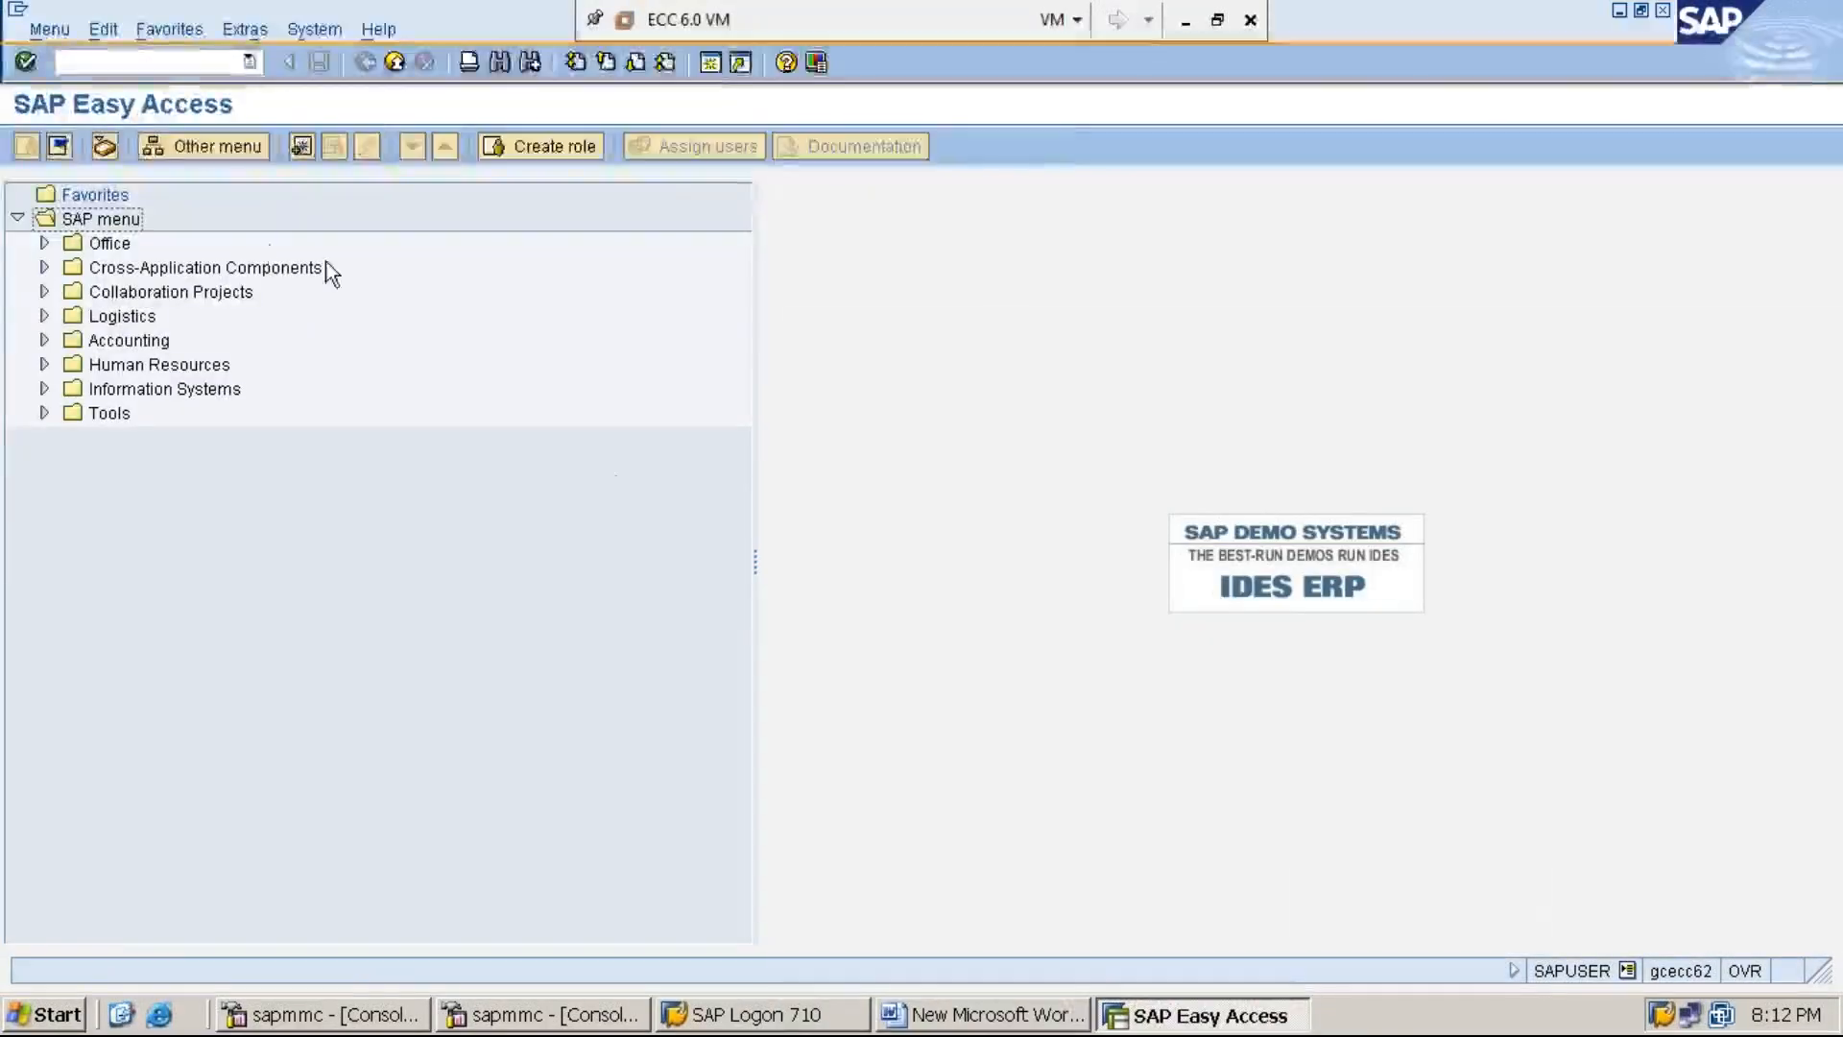
Start transaction FBL1N from the SAP Easy Access screen.
click(201, 60)
text(FB)
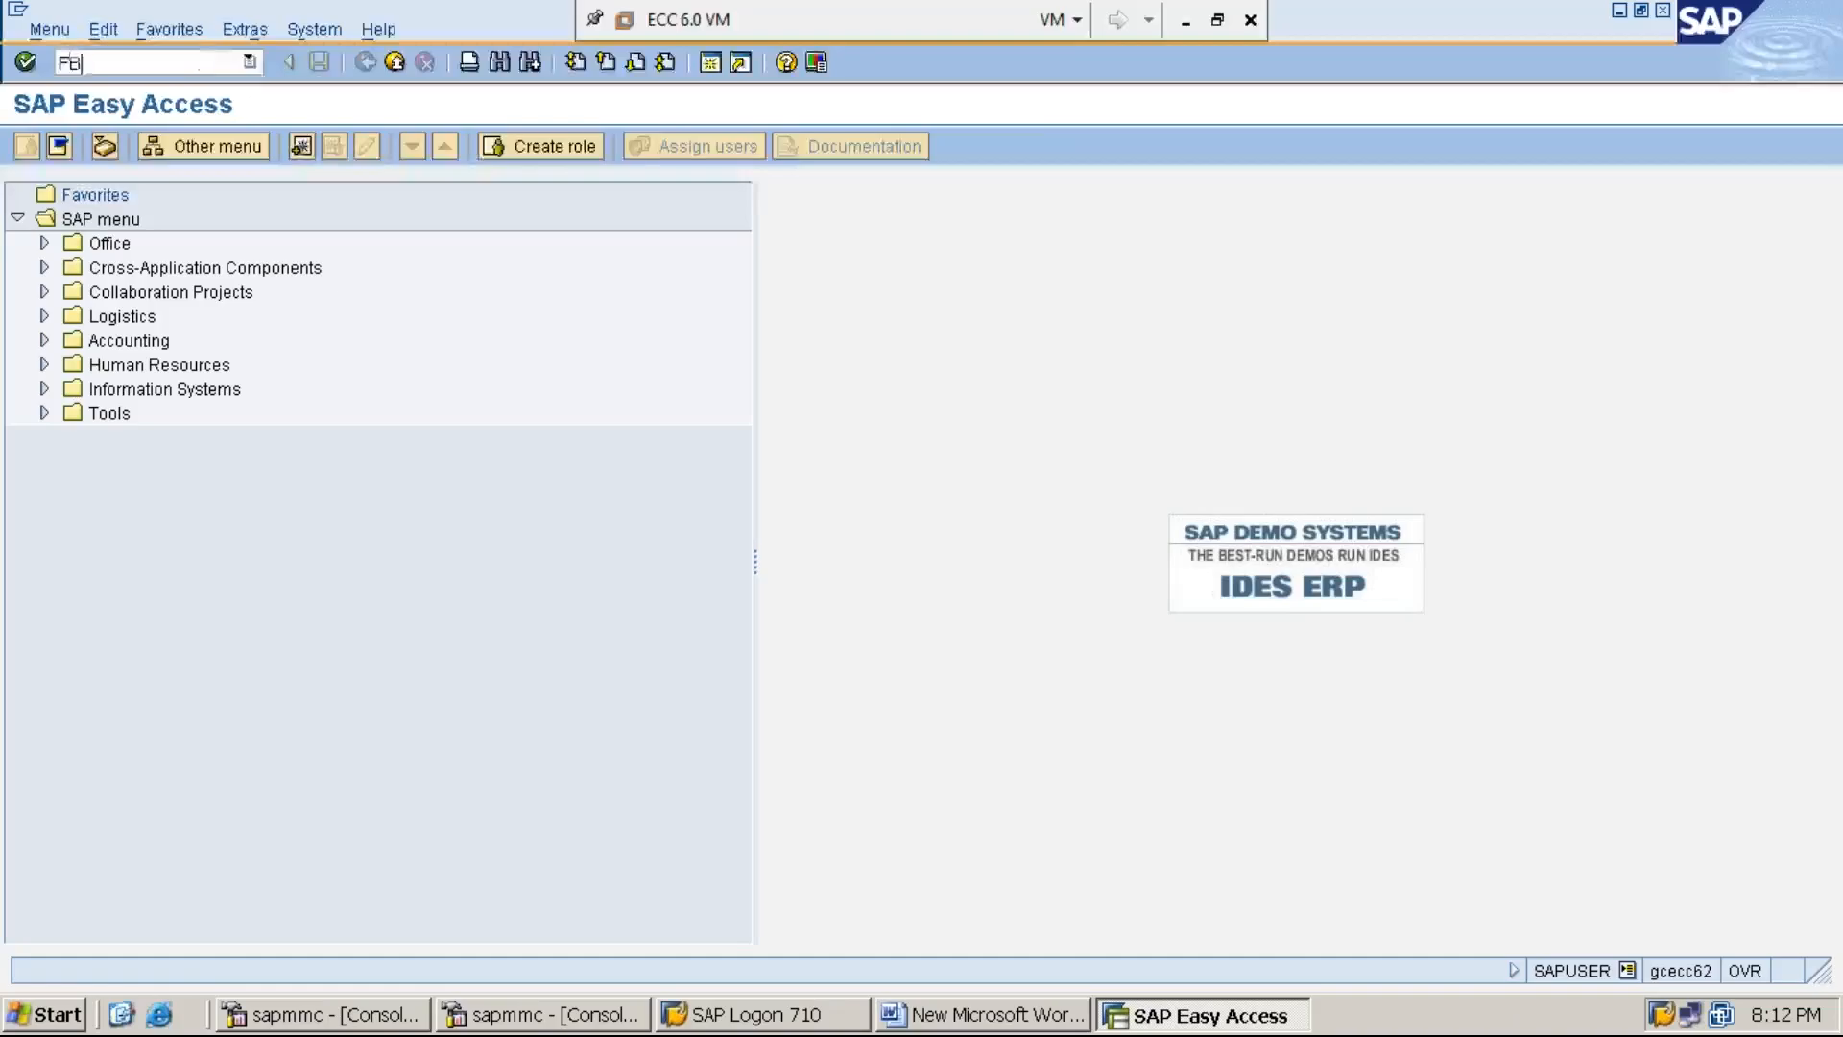
text(L1N)
key(Return)
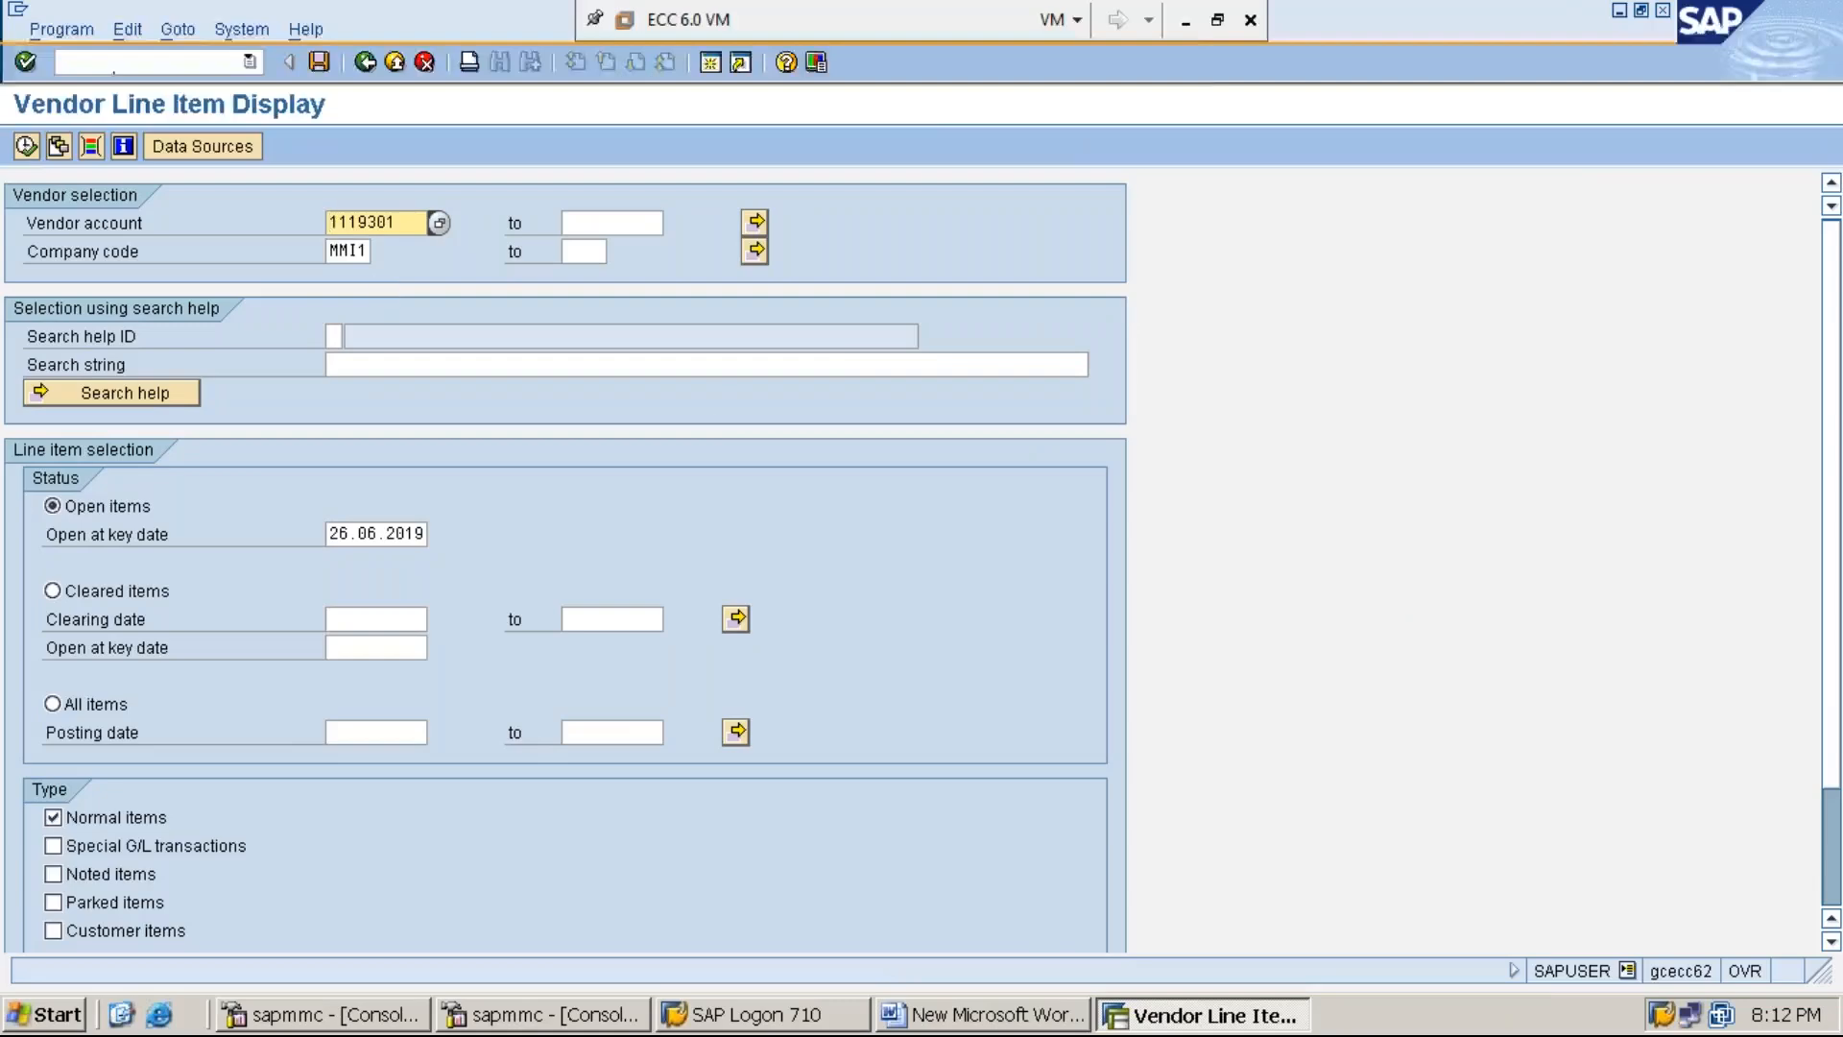
click(1186, 21)
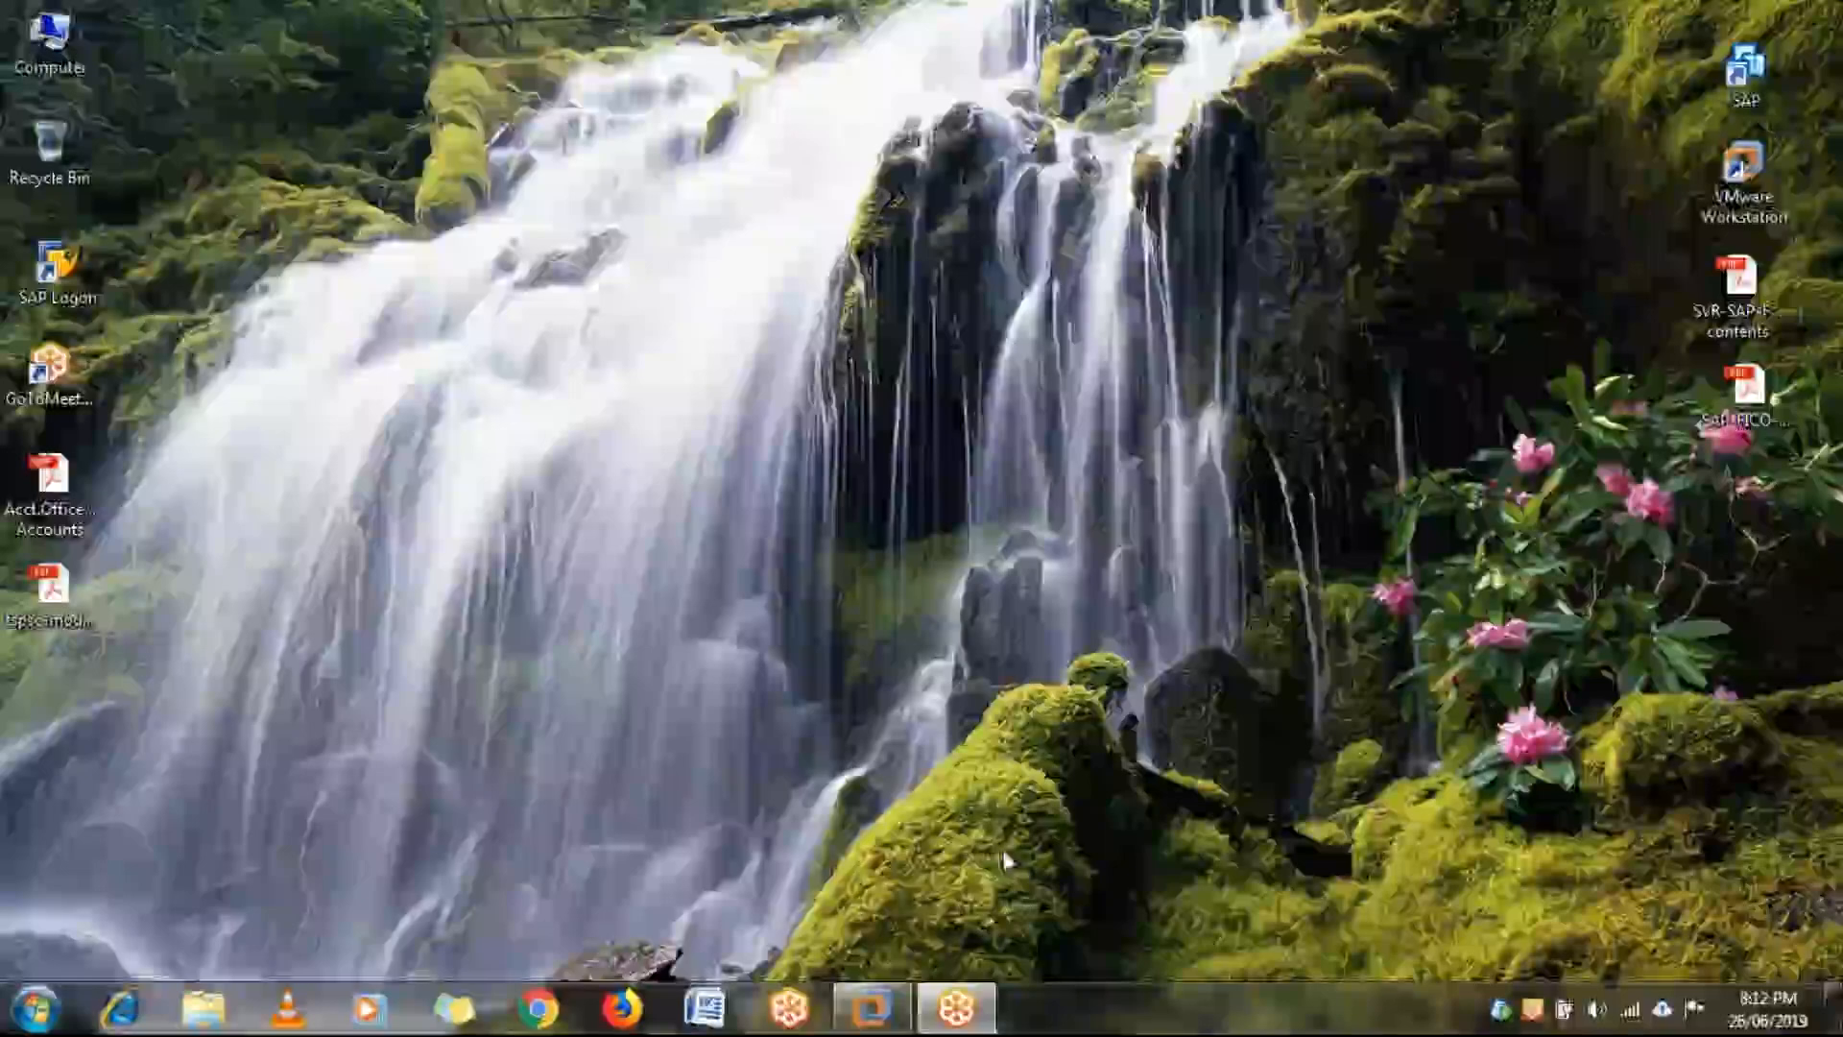
click(871, 1008)
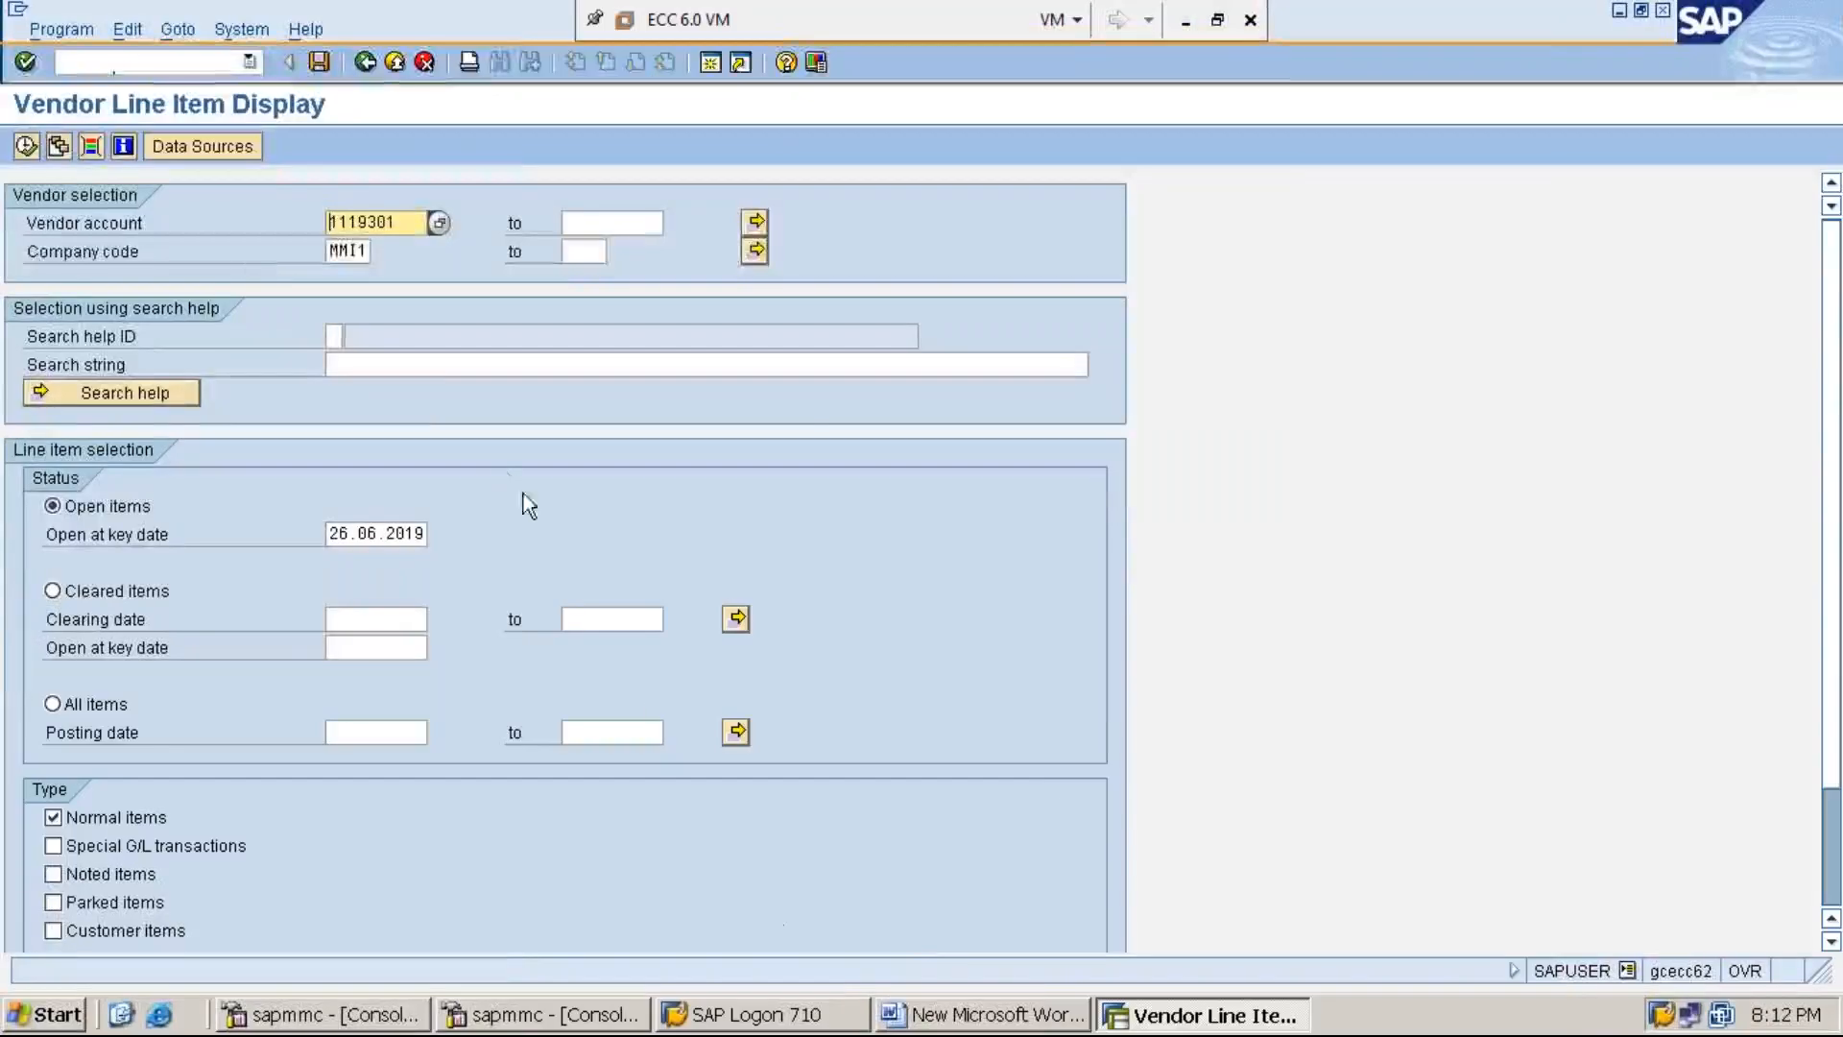
key(Down)
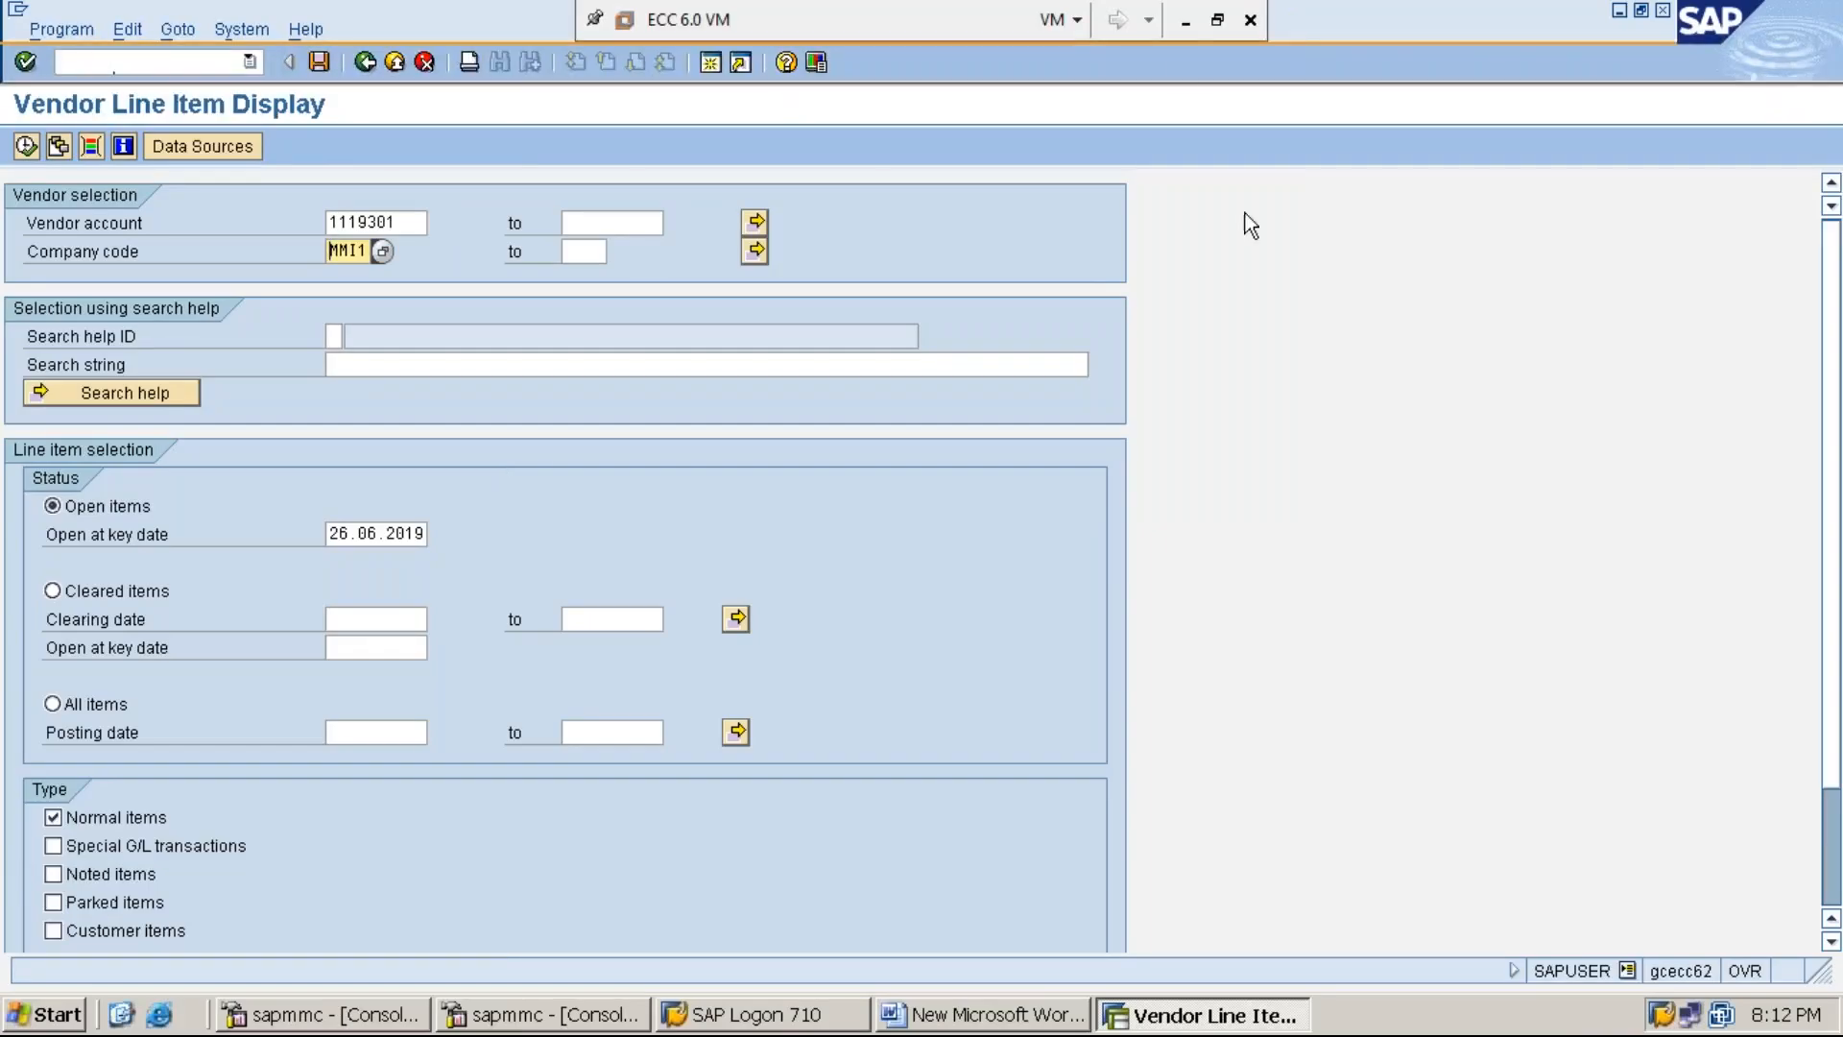
click(1185, 21)
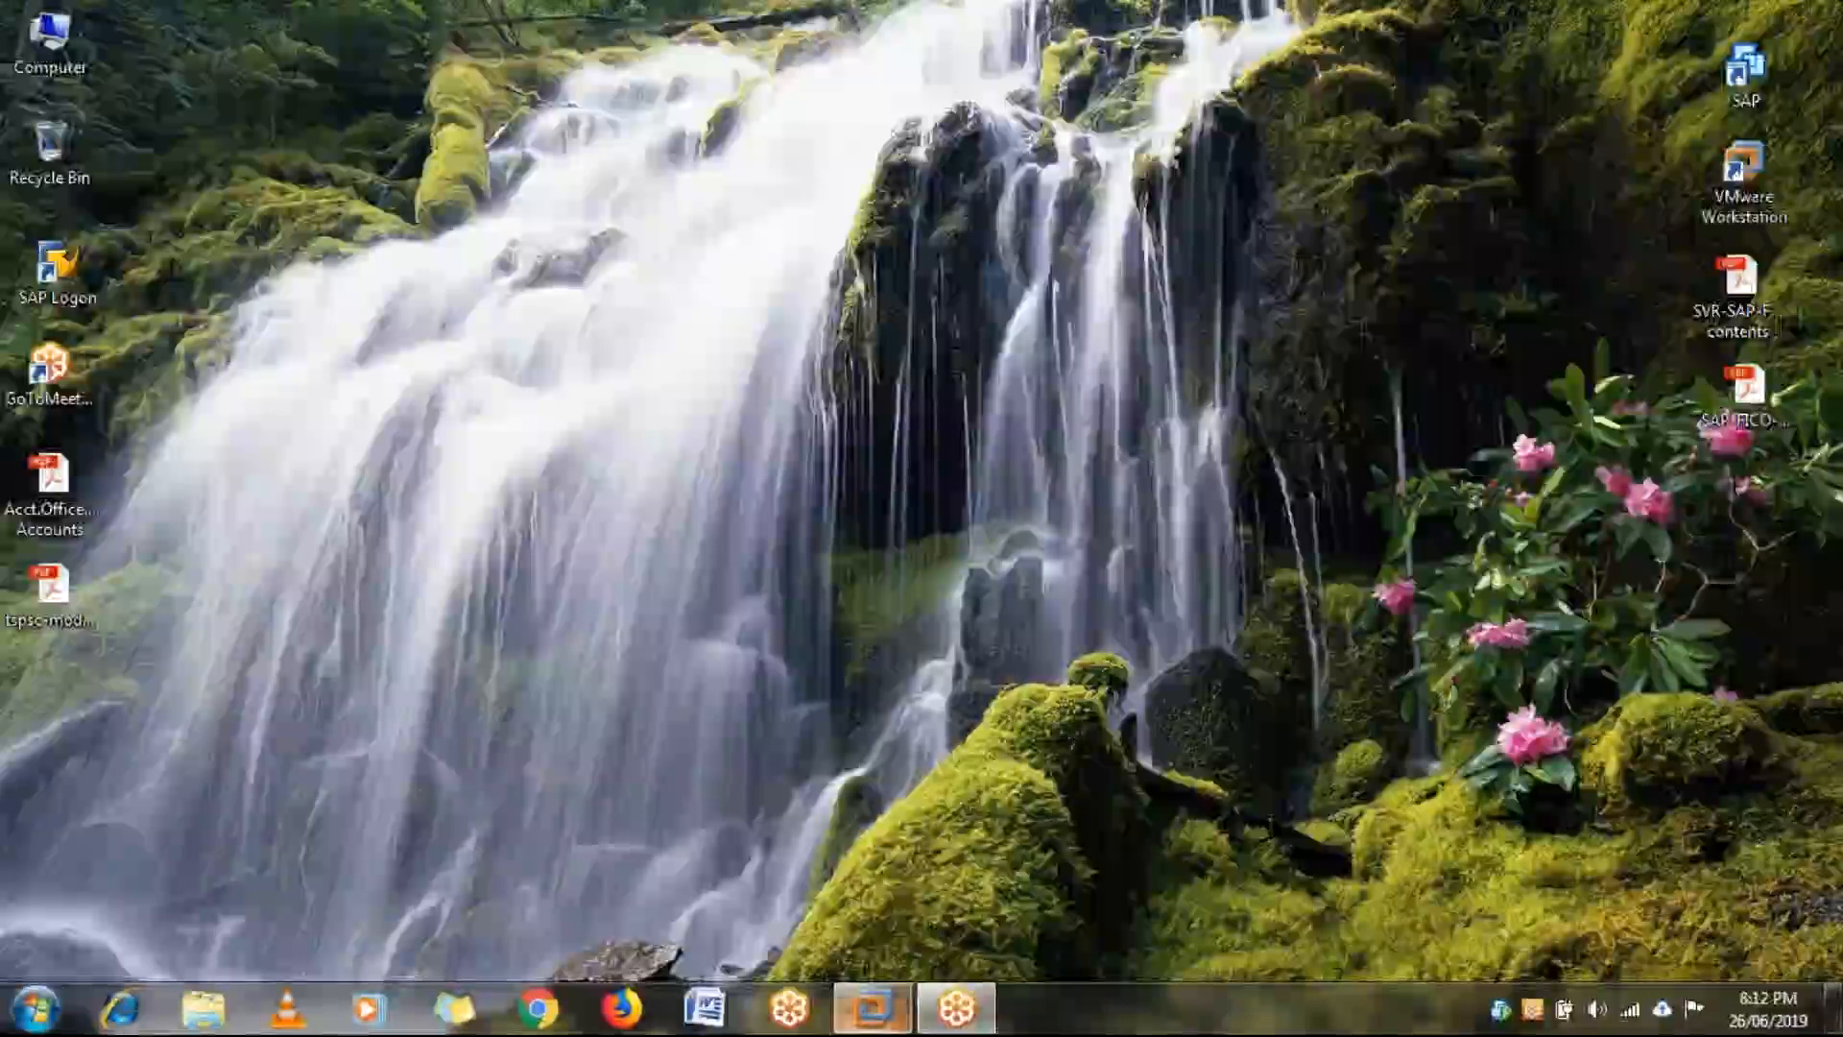
click(895, 1023)
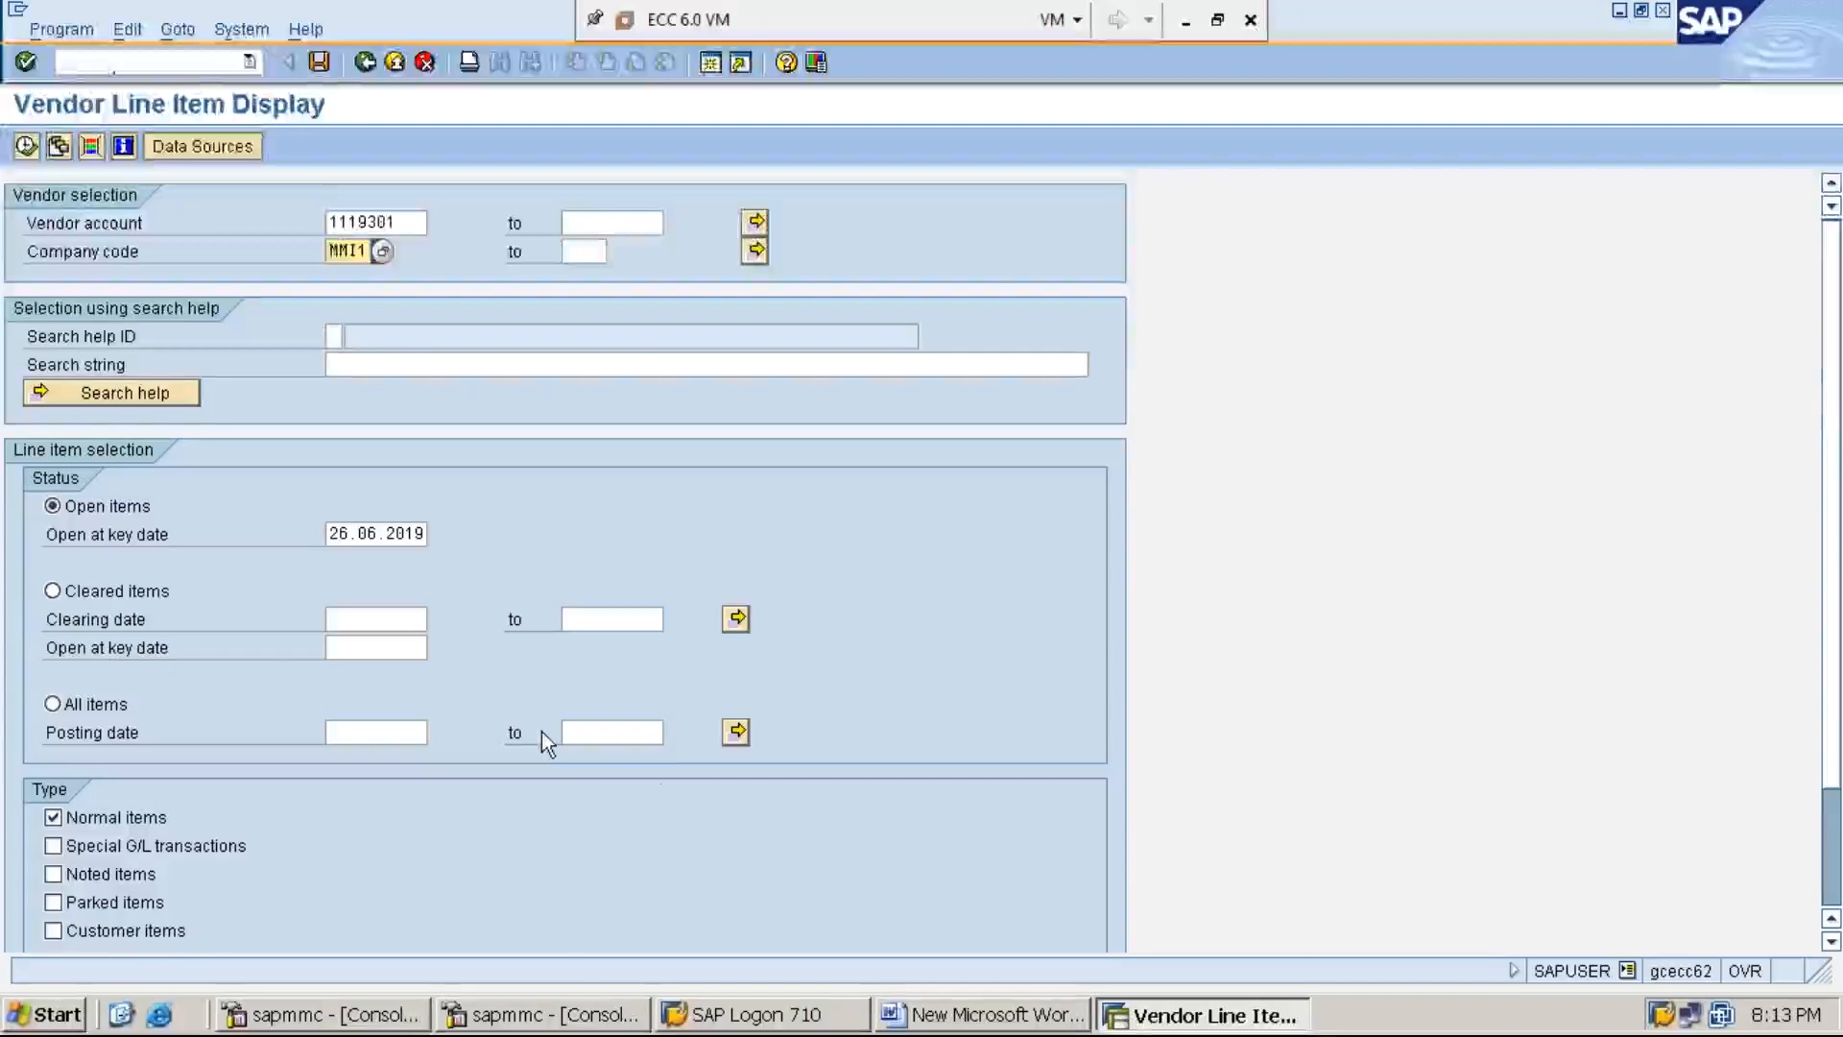
List all line items of the vendor and compare them with the residual payment steps in the Word document.
click(89, 709)
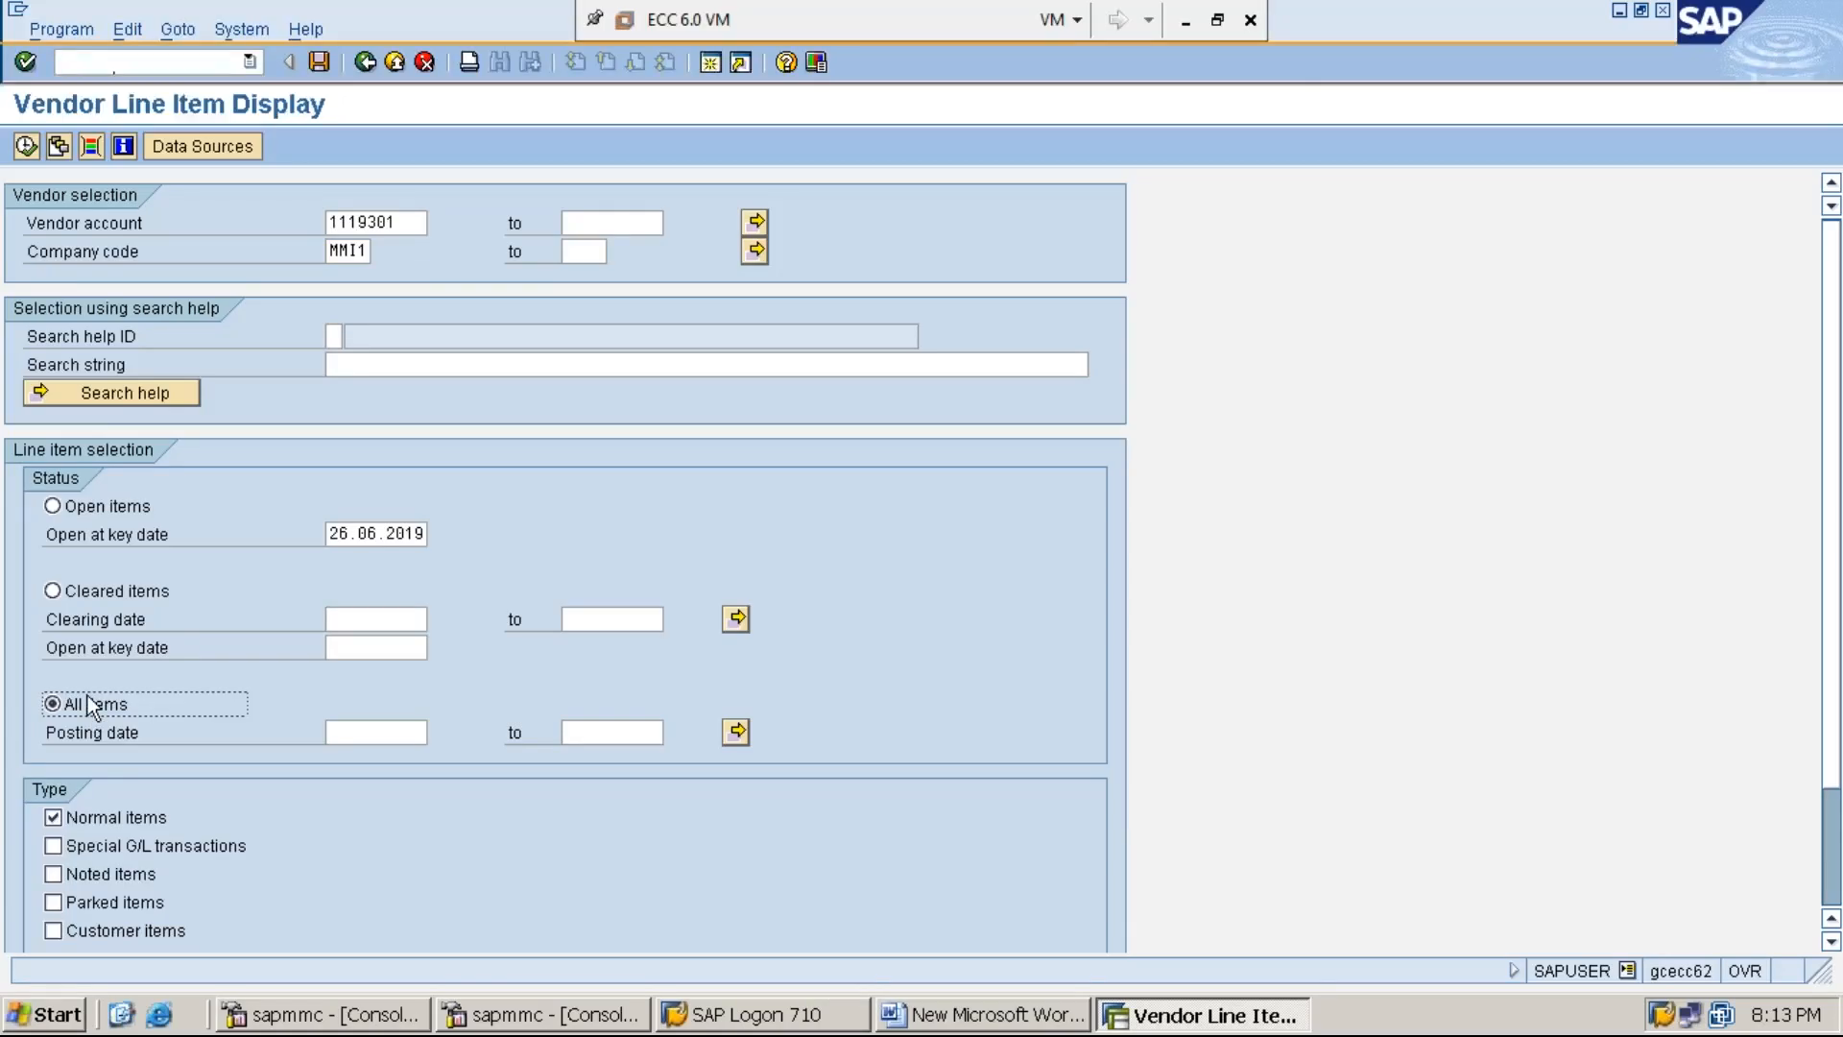
click(27, 147)
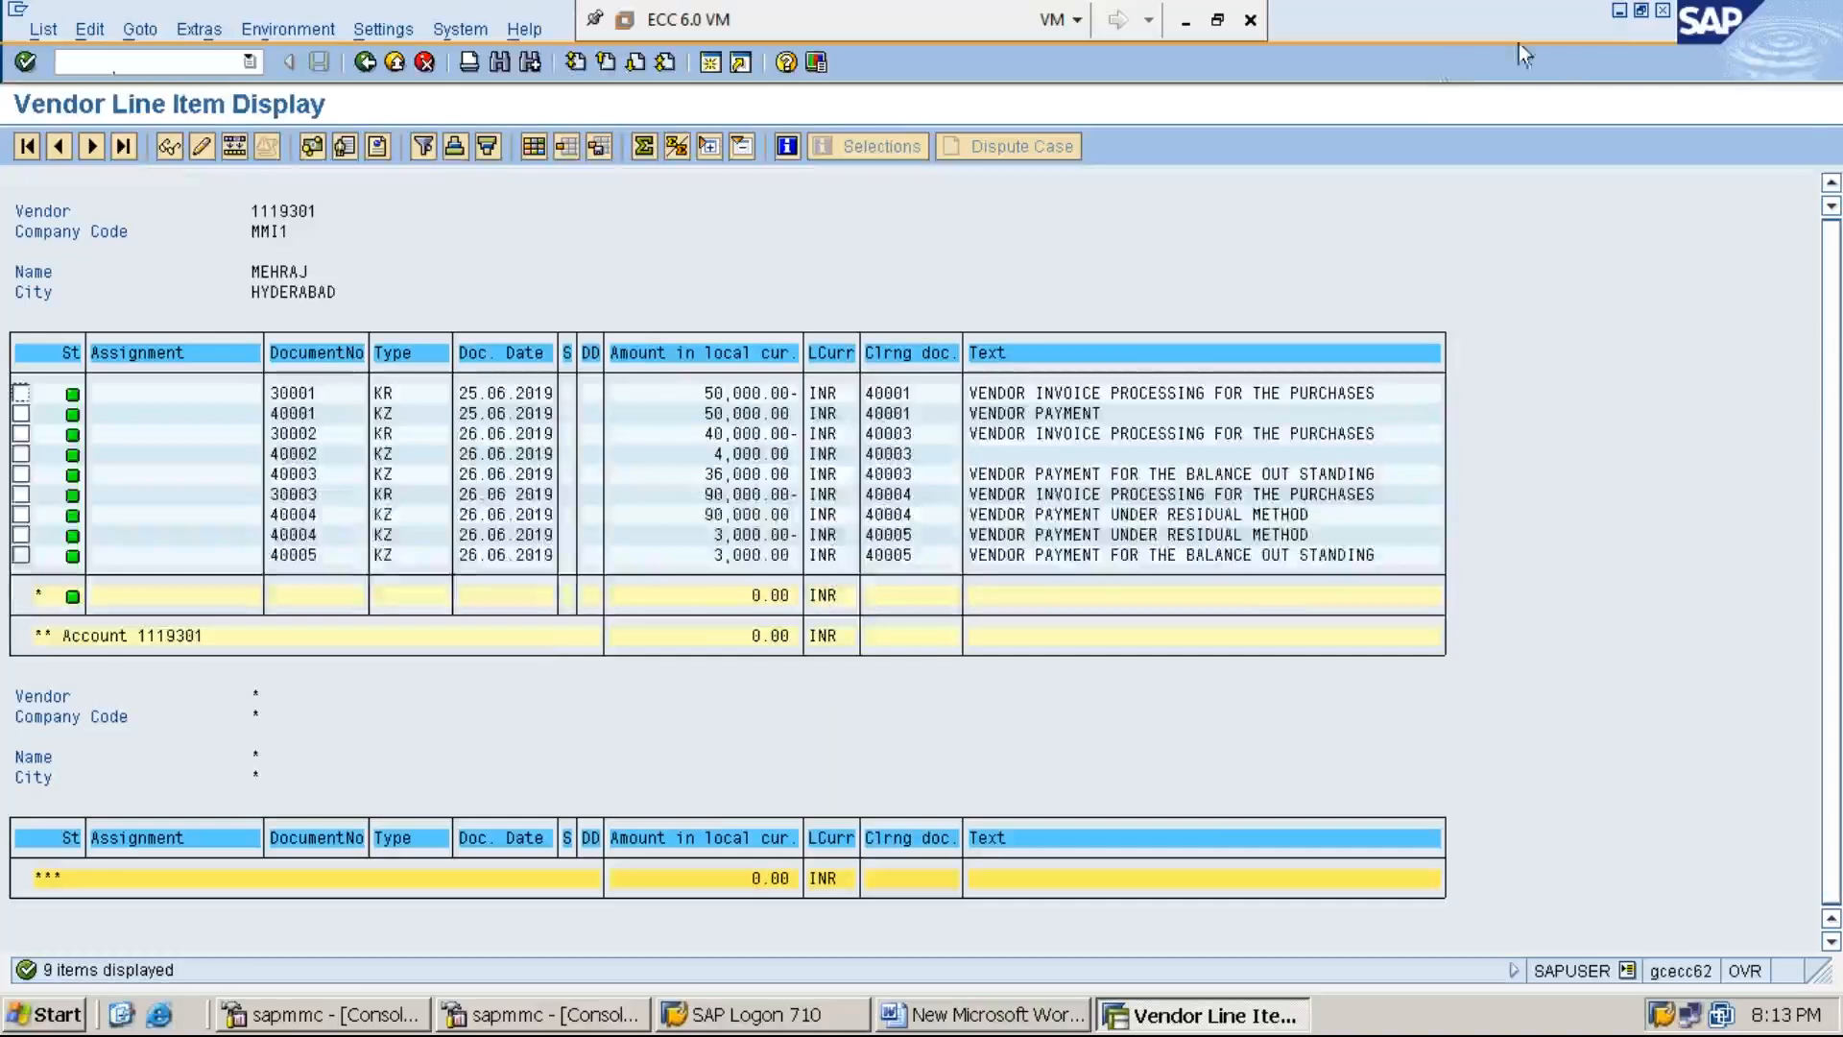
click(1620, 12)
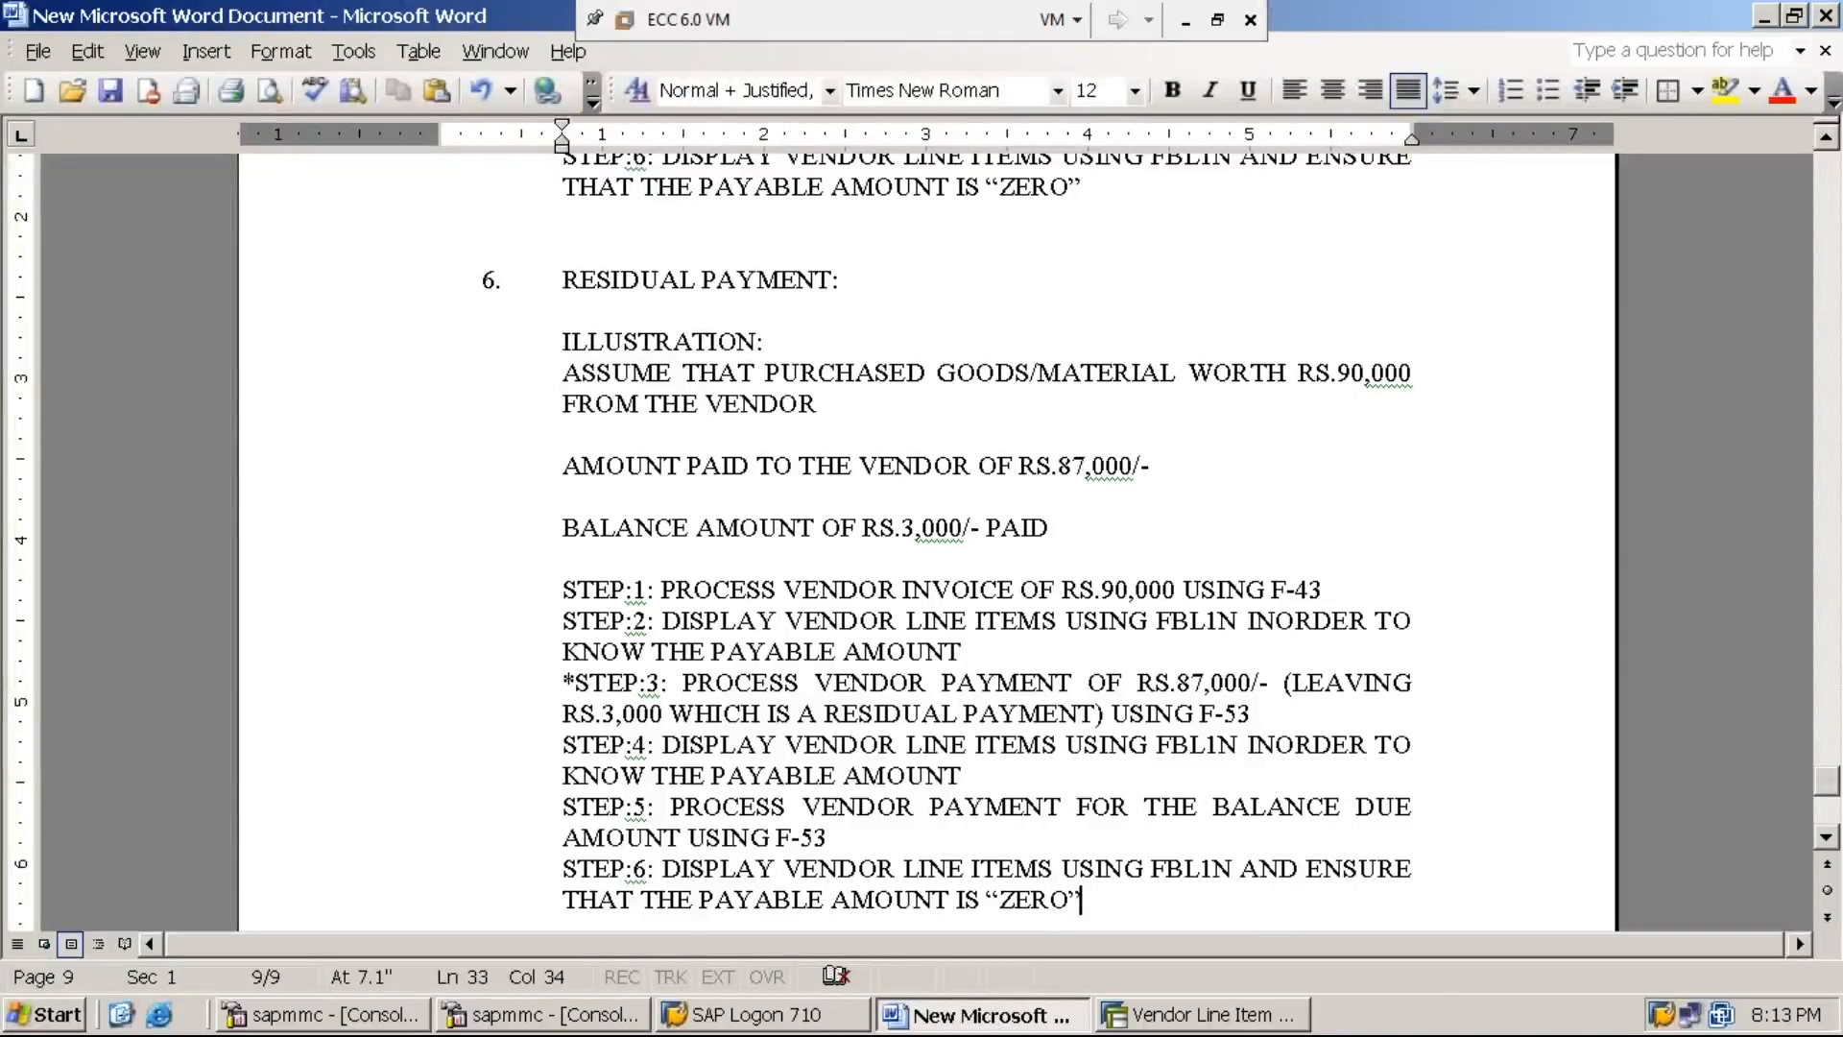
click(1230, 1024)
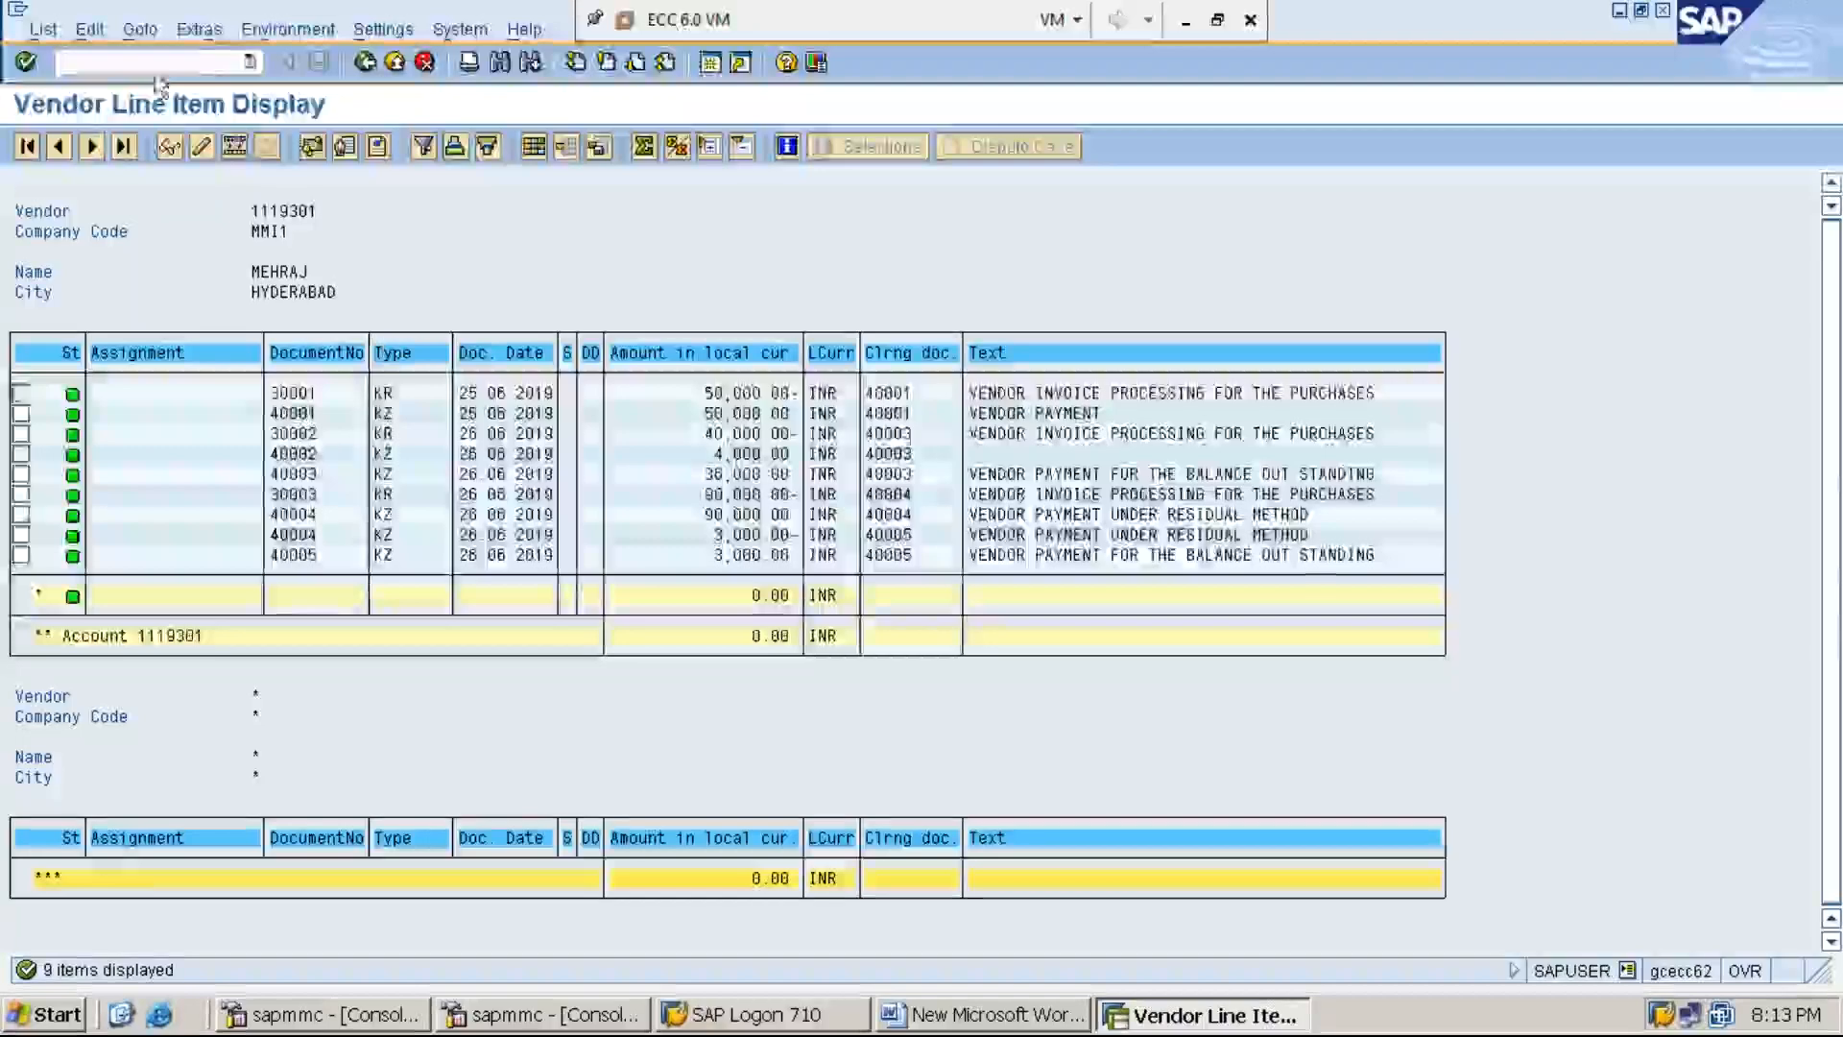
Leave the vendor line item display and return to the SAP Easy Access screen.
click(197, 66)
text(/)
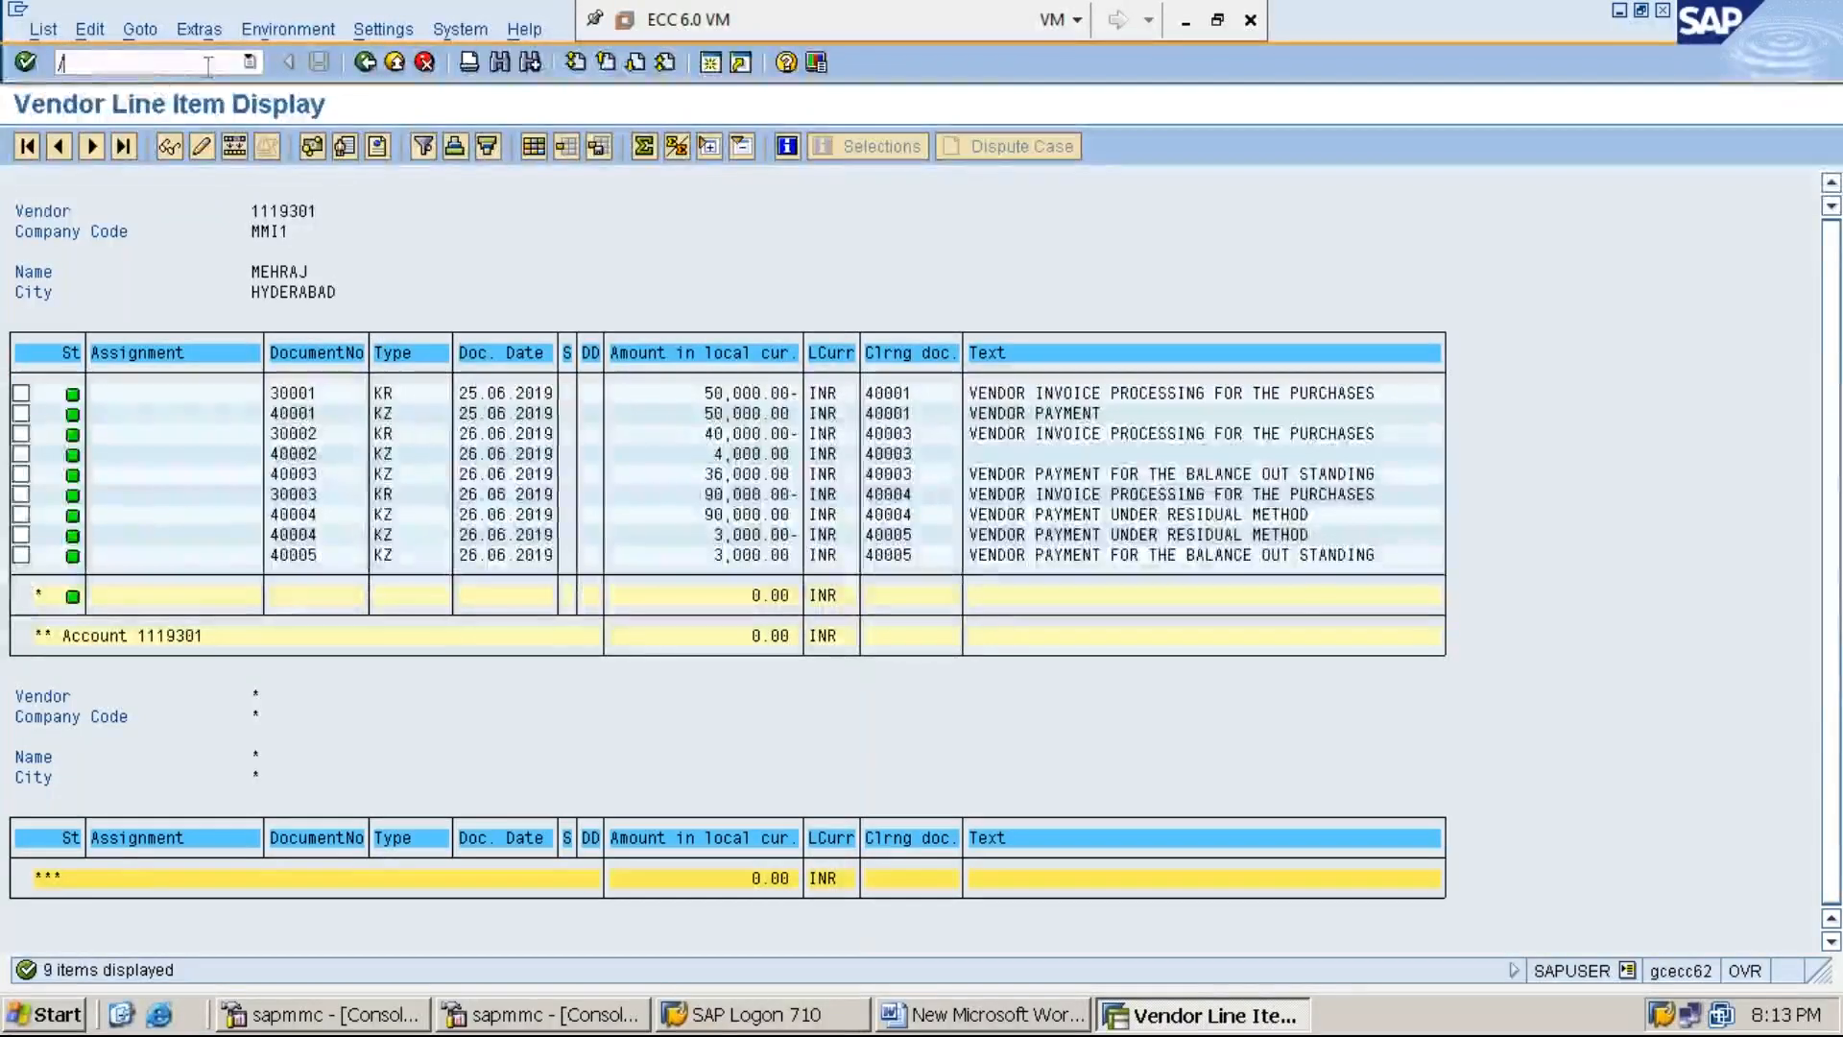
text(NF-43)
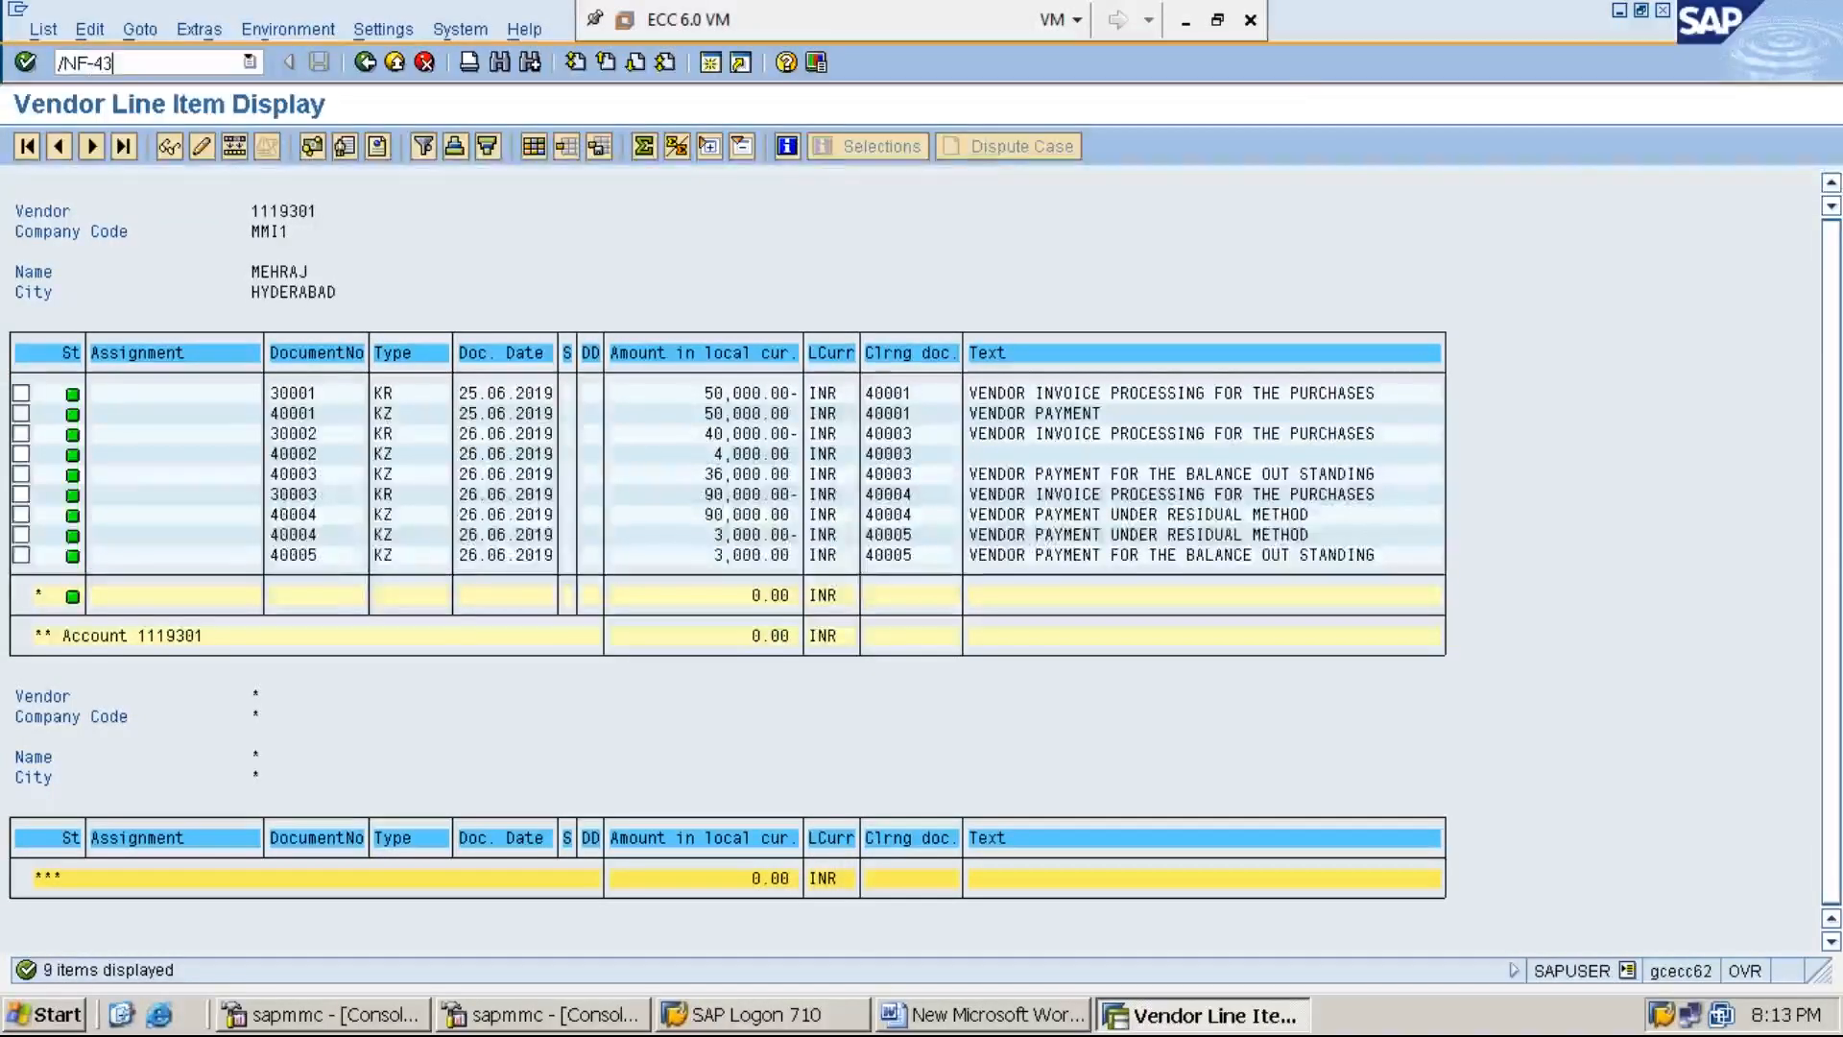
key(BackSpace)
key(BackSpace)
key(BackSpace)
key(BackSpace)
key(BackSpace)
key(BackSpace)
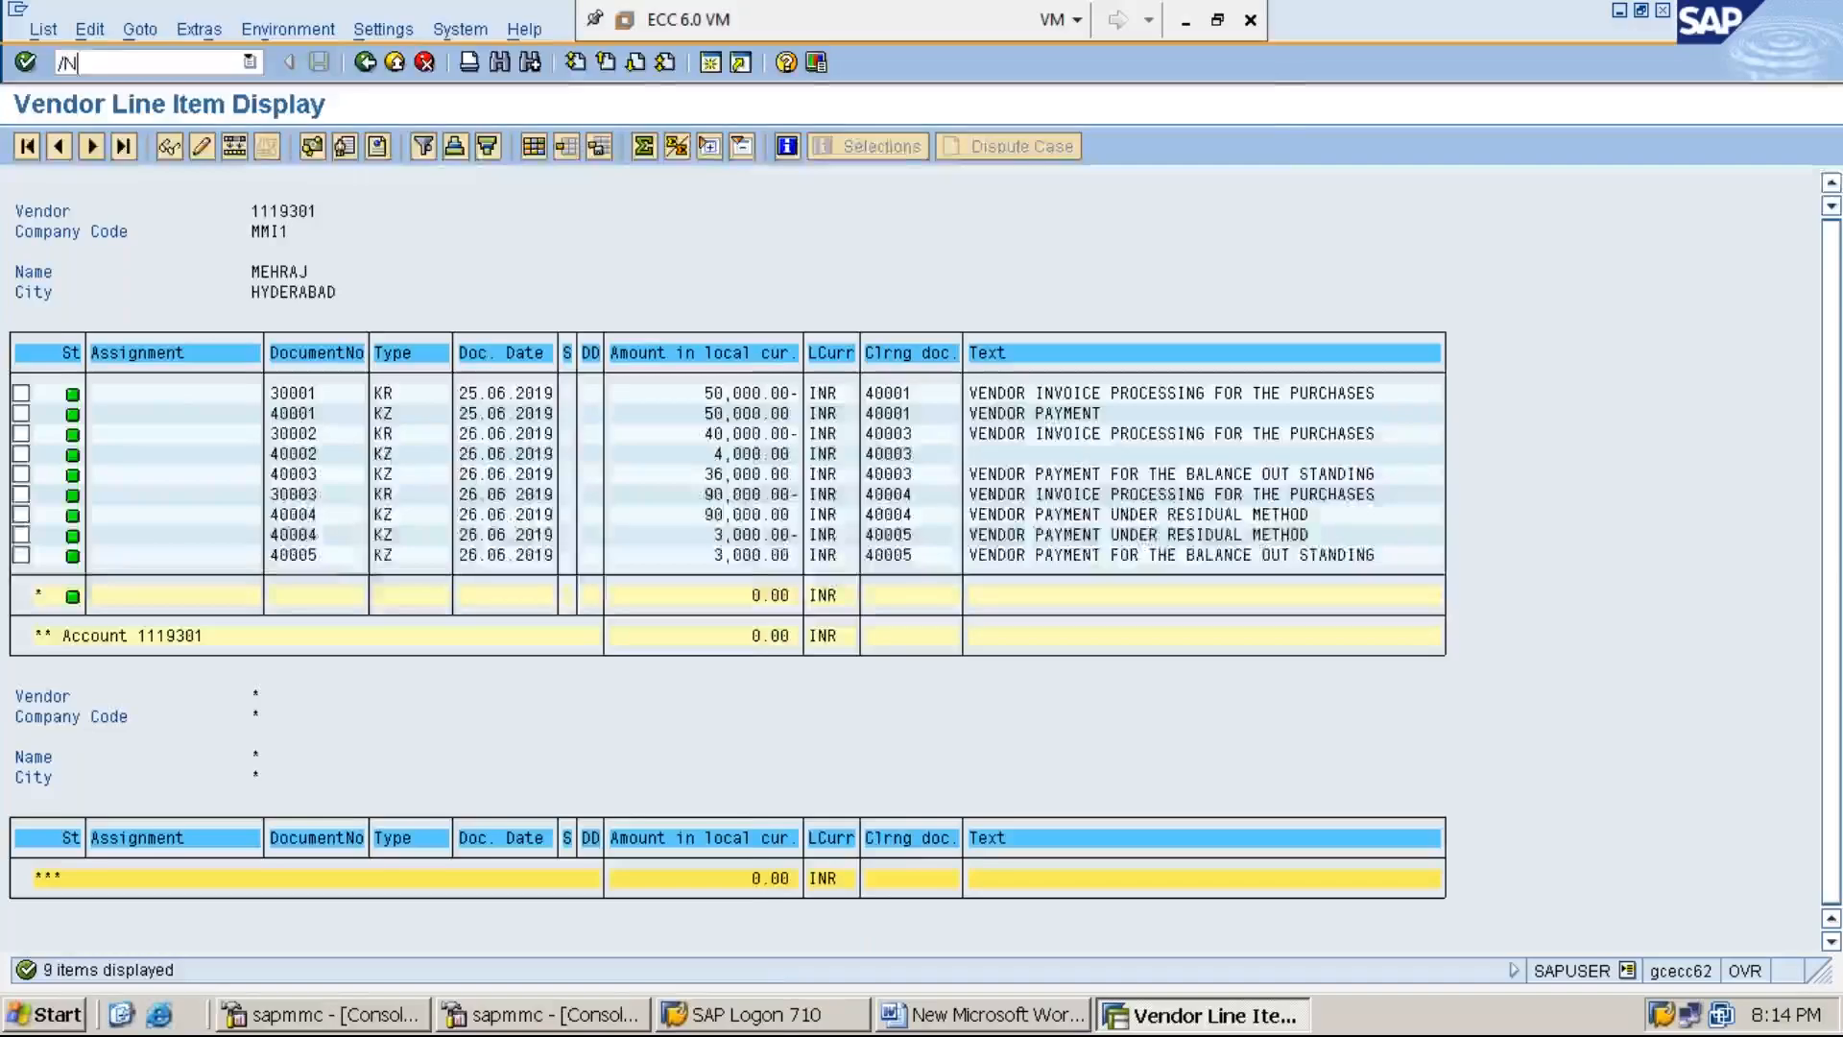
key(Return)
Start transaction F-43 and set the vendor invoice's document date to 26.06.2019.
text(F-)
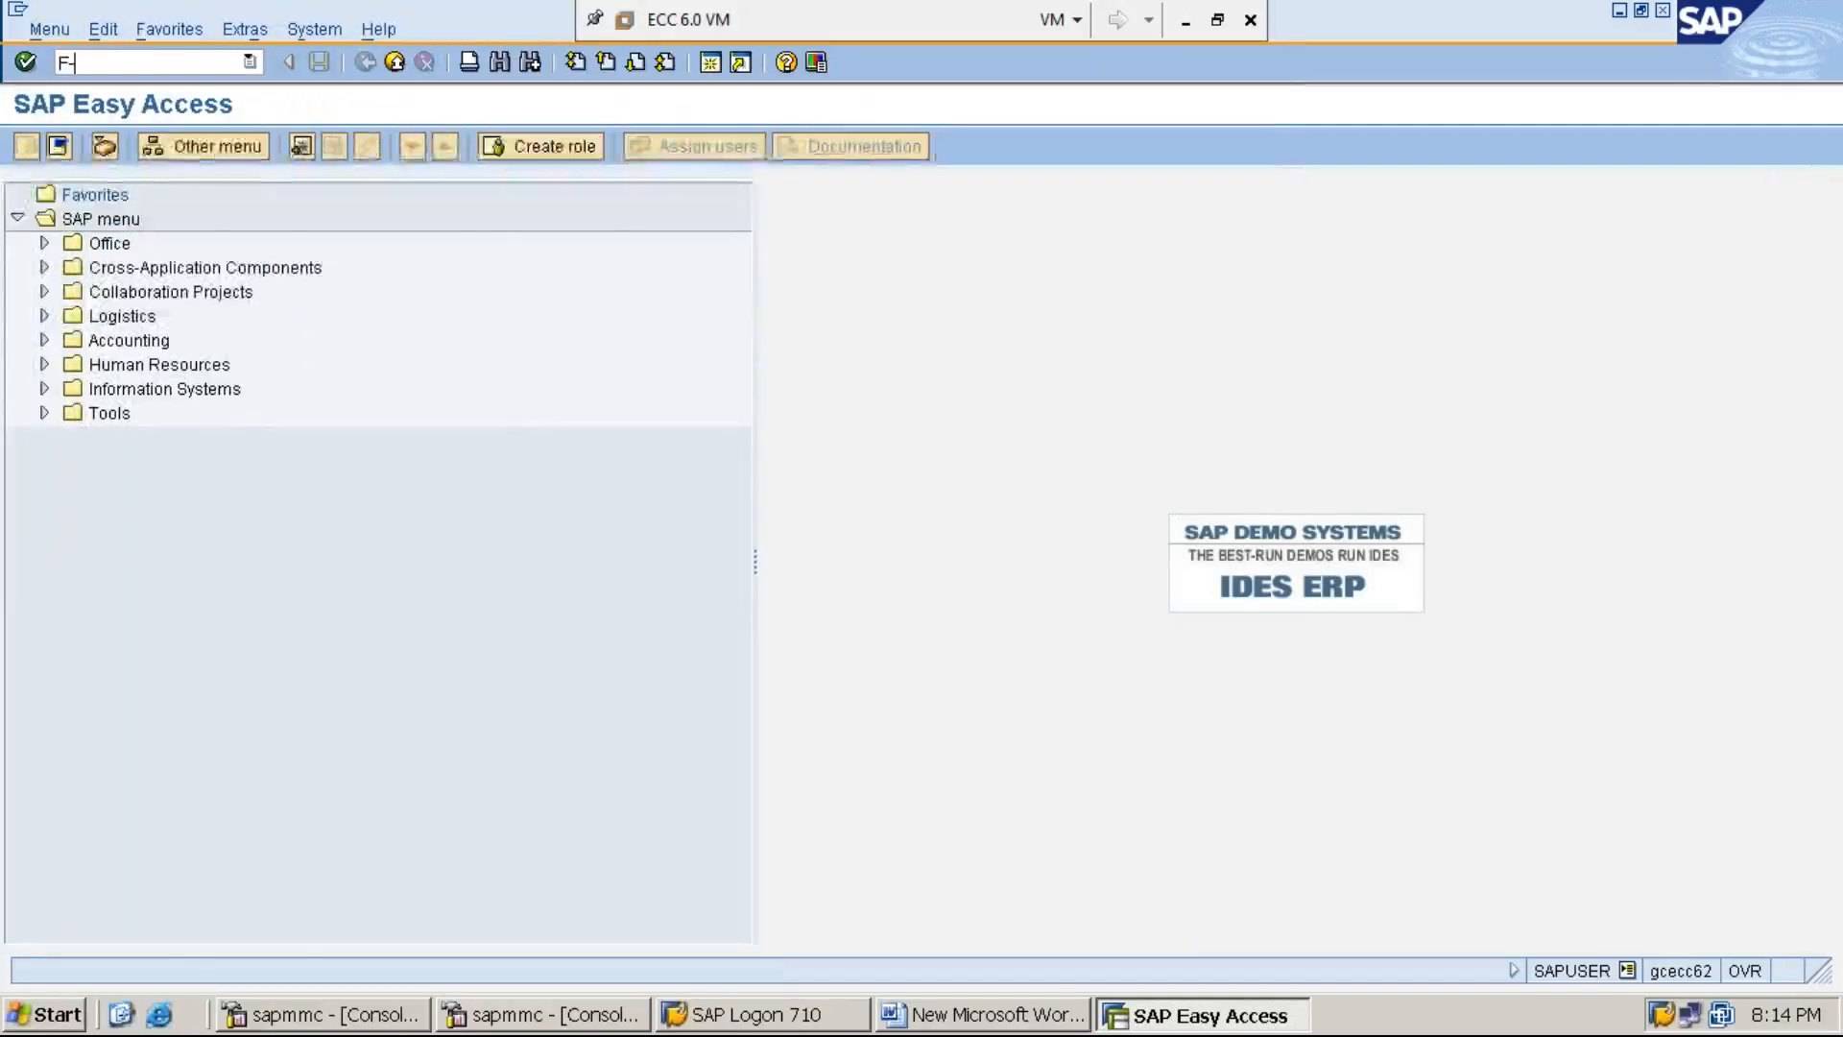
text(43)
key(Return)
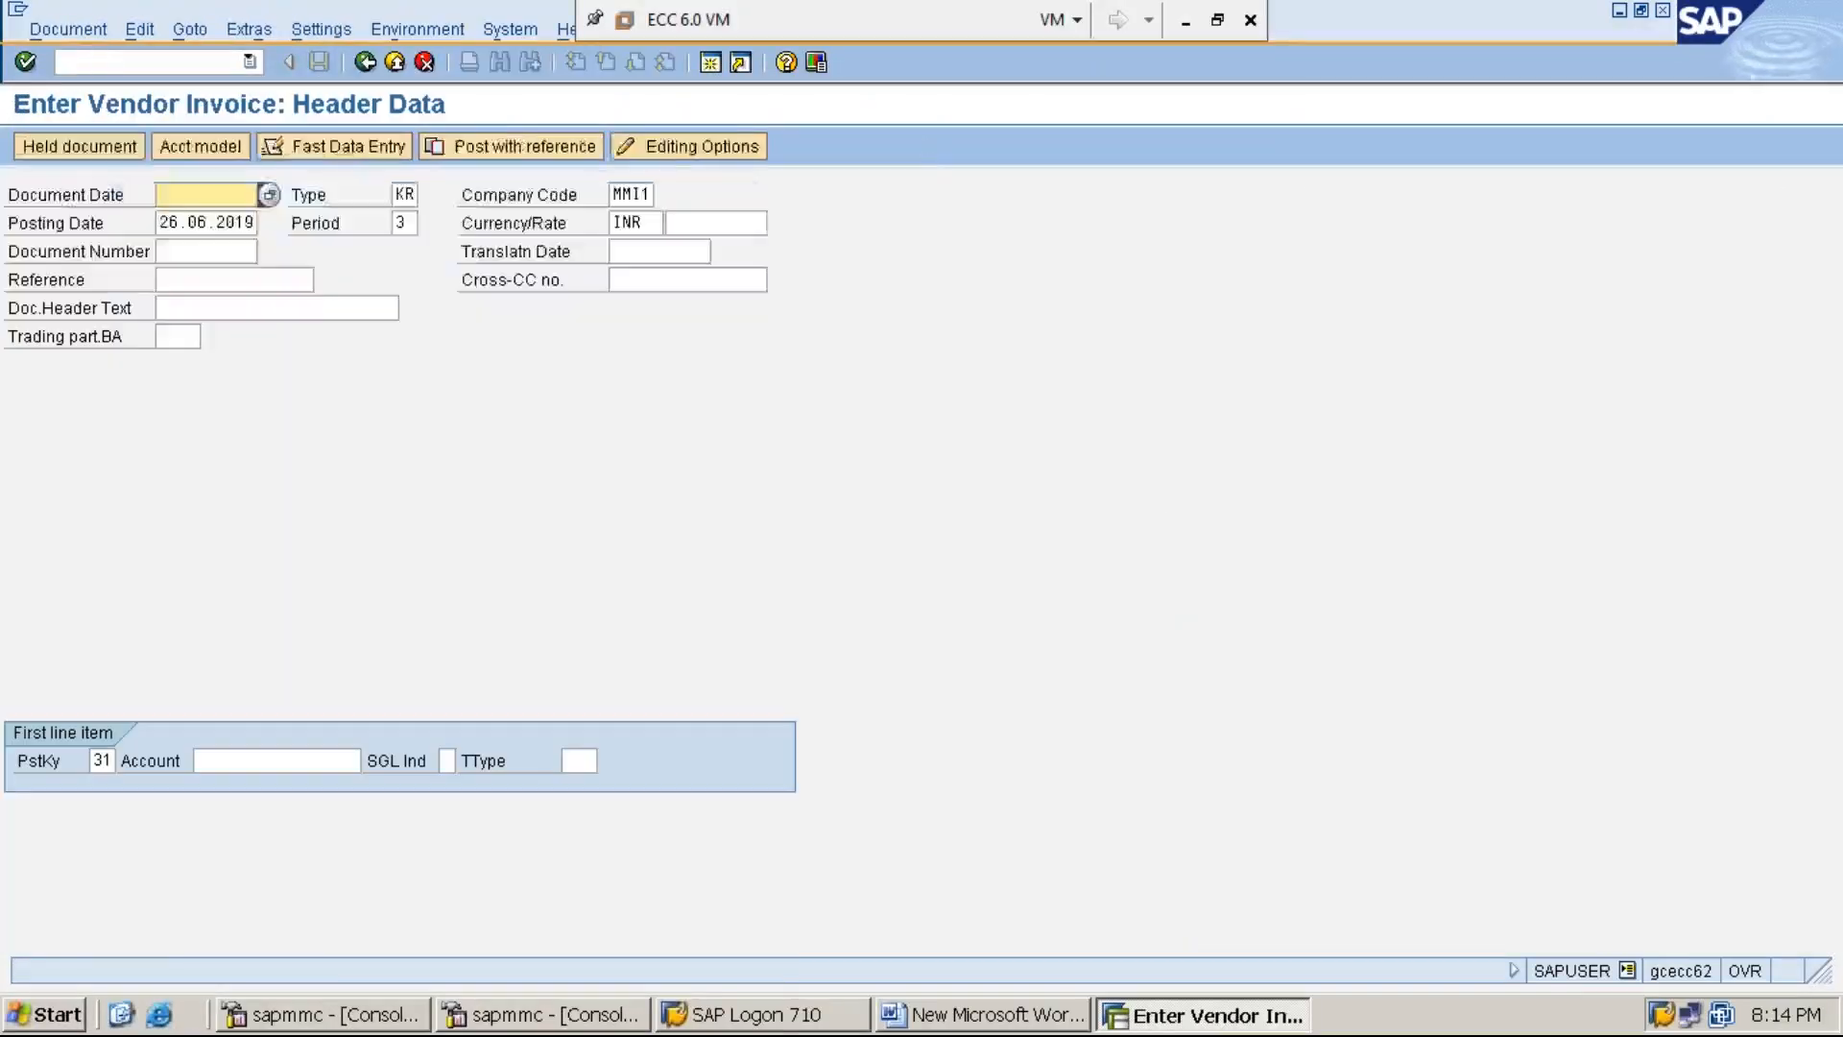
key(F4)
key(Return)
key(Tab)
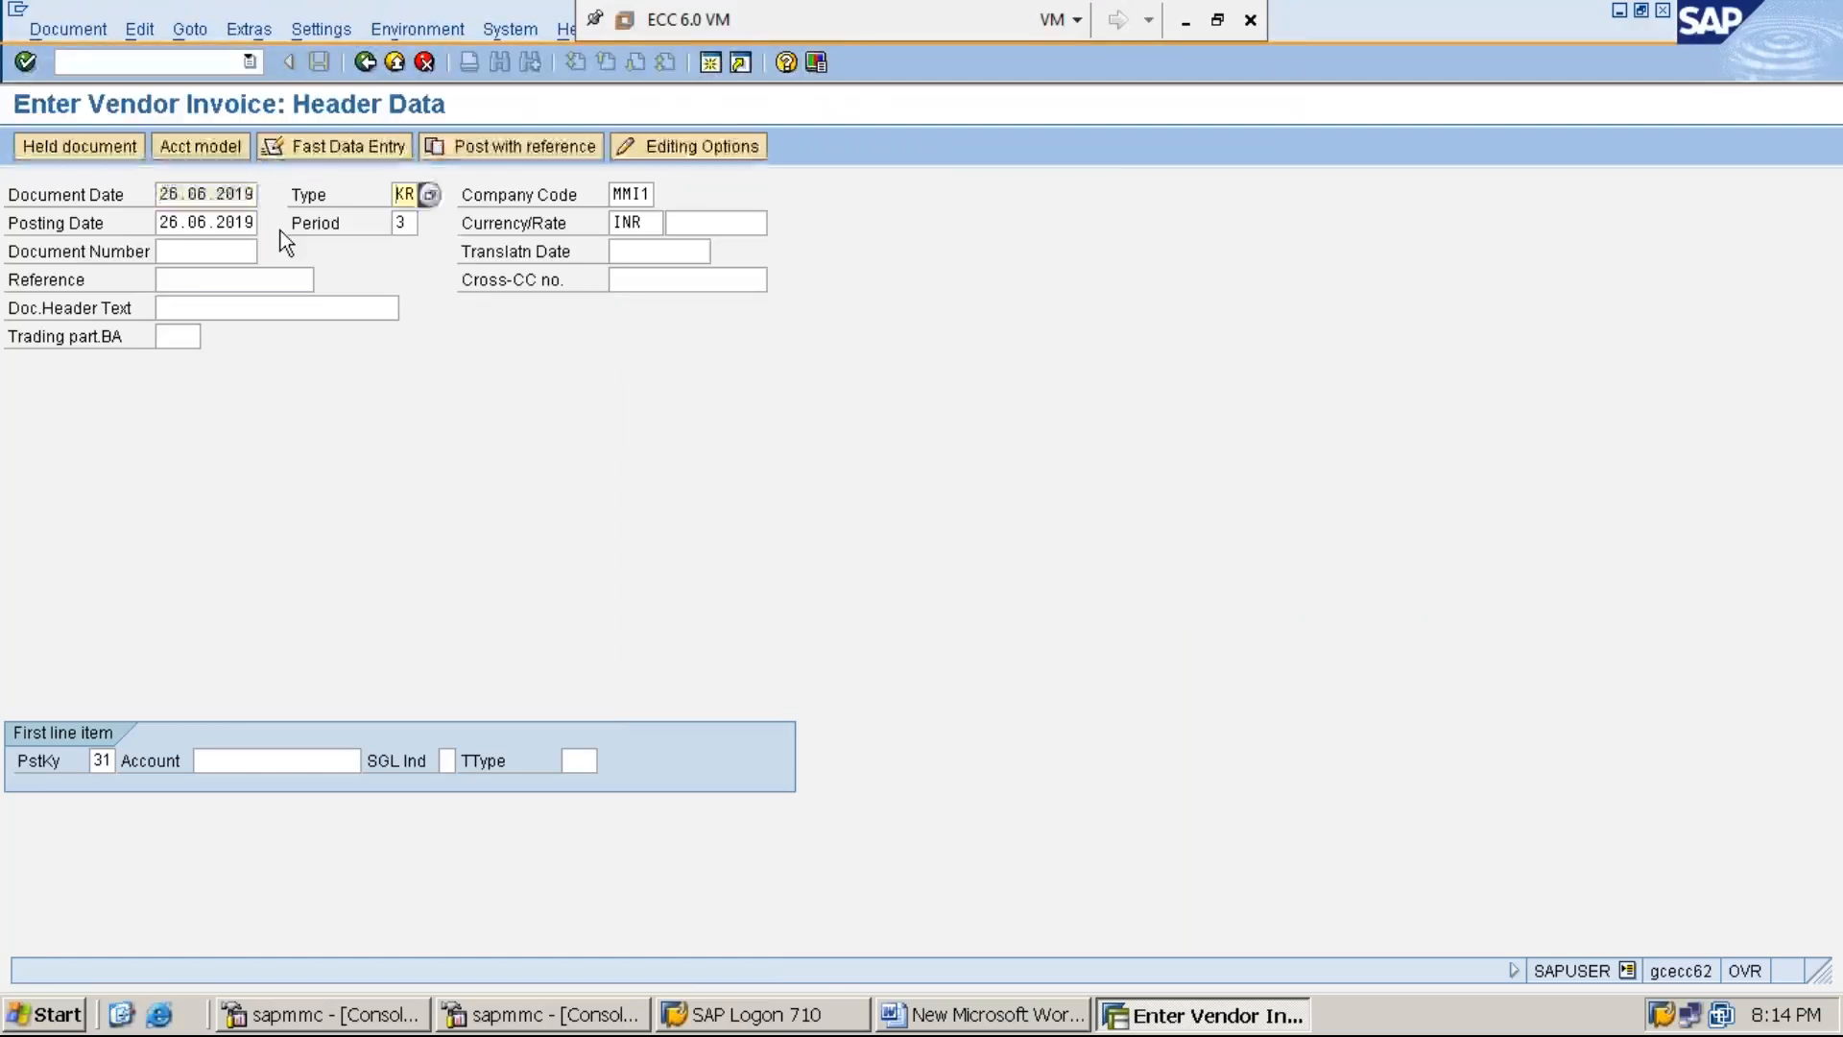
Enter the vendor's account for the first line item with posting key 31 and continue to the vendor item.
key(Tab)
key(Tab)
key(Tab)
key(Tab)
key(Tab)
key(Tab)
key(Tab)
key(Tab)
key(Tab)
key(Tab)
text(1)
key(Down)
key(Return)
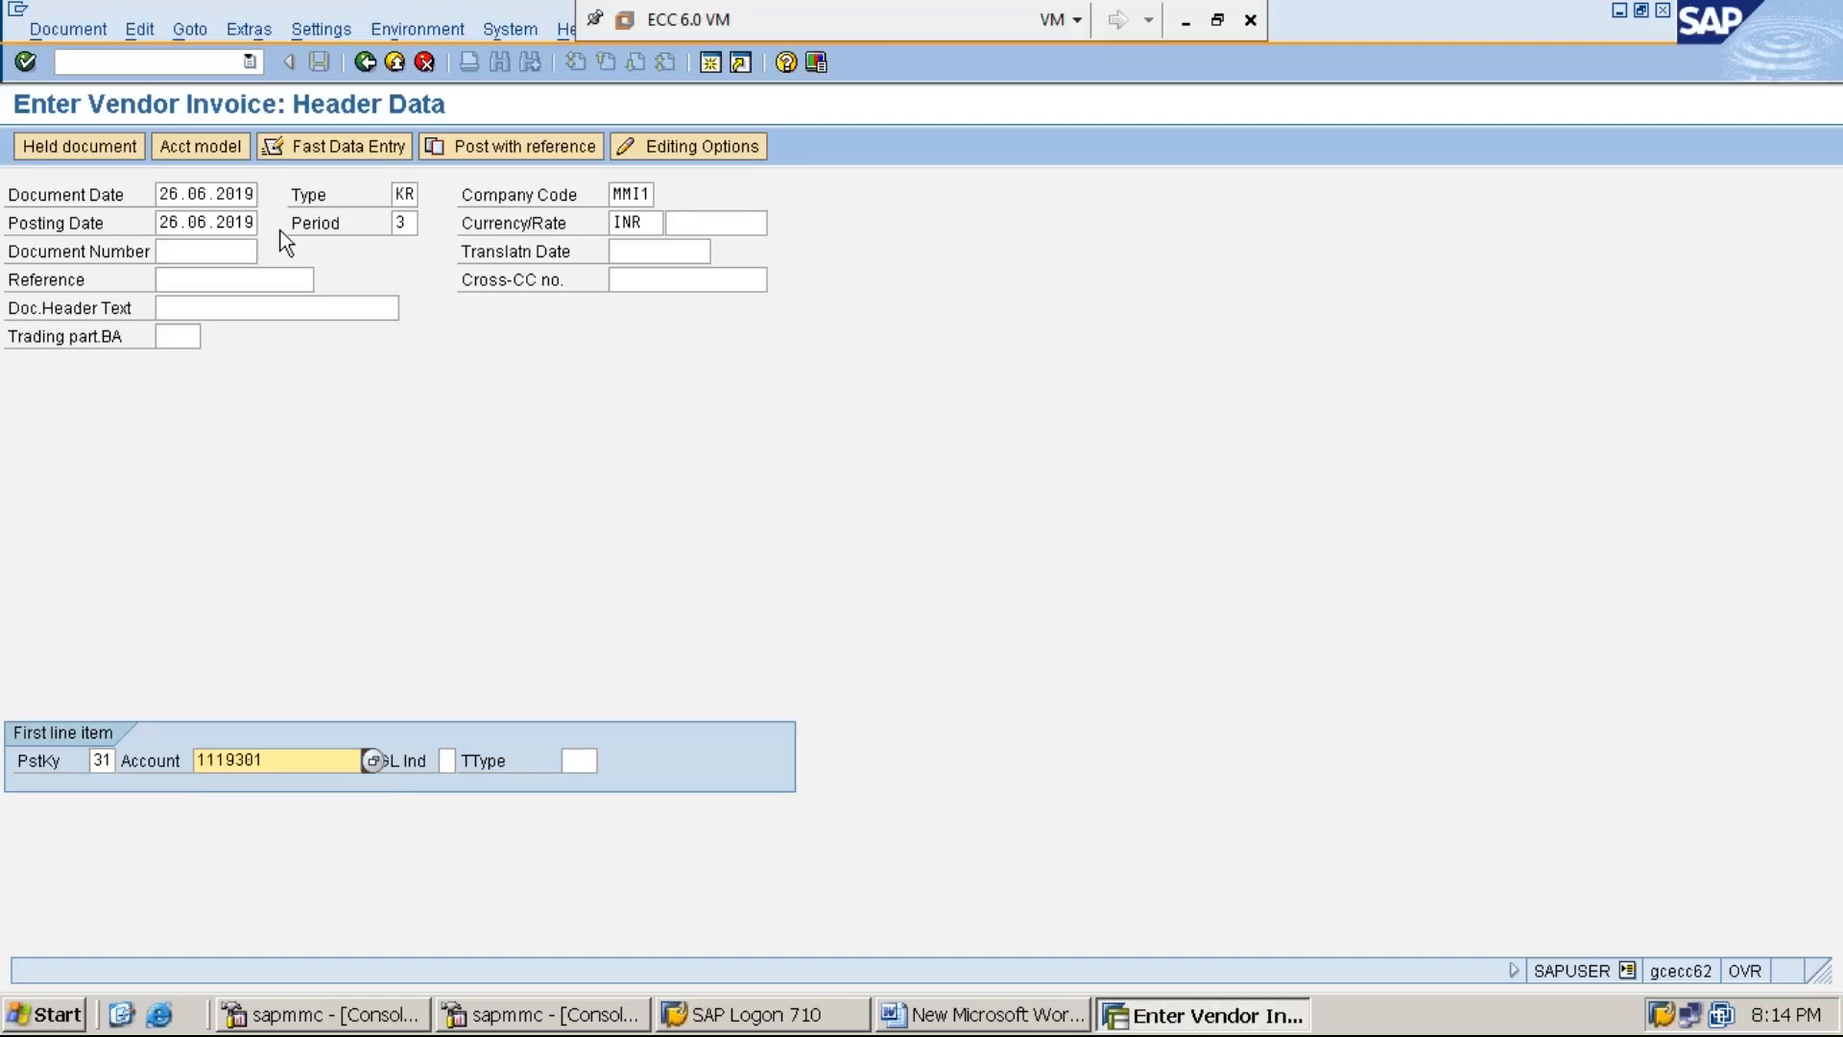
key(shift+Home)
key(Home)
key(Return)
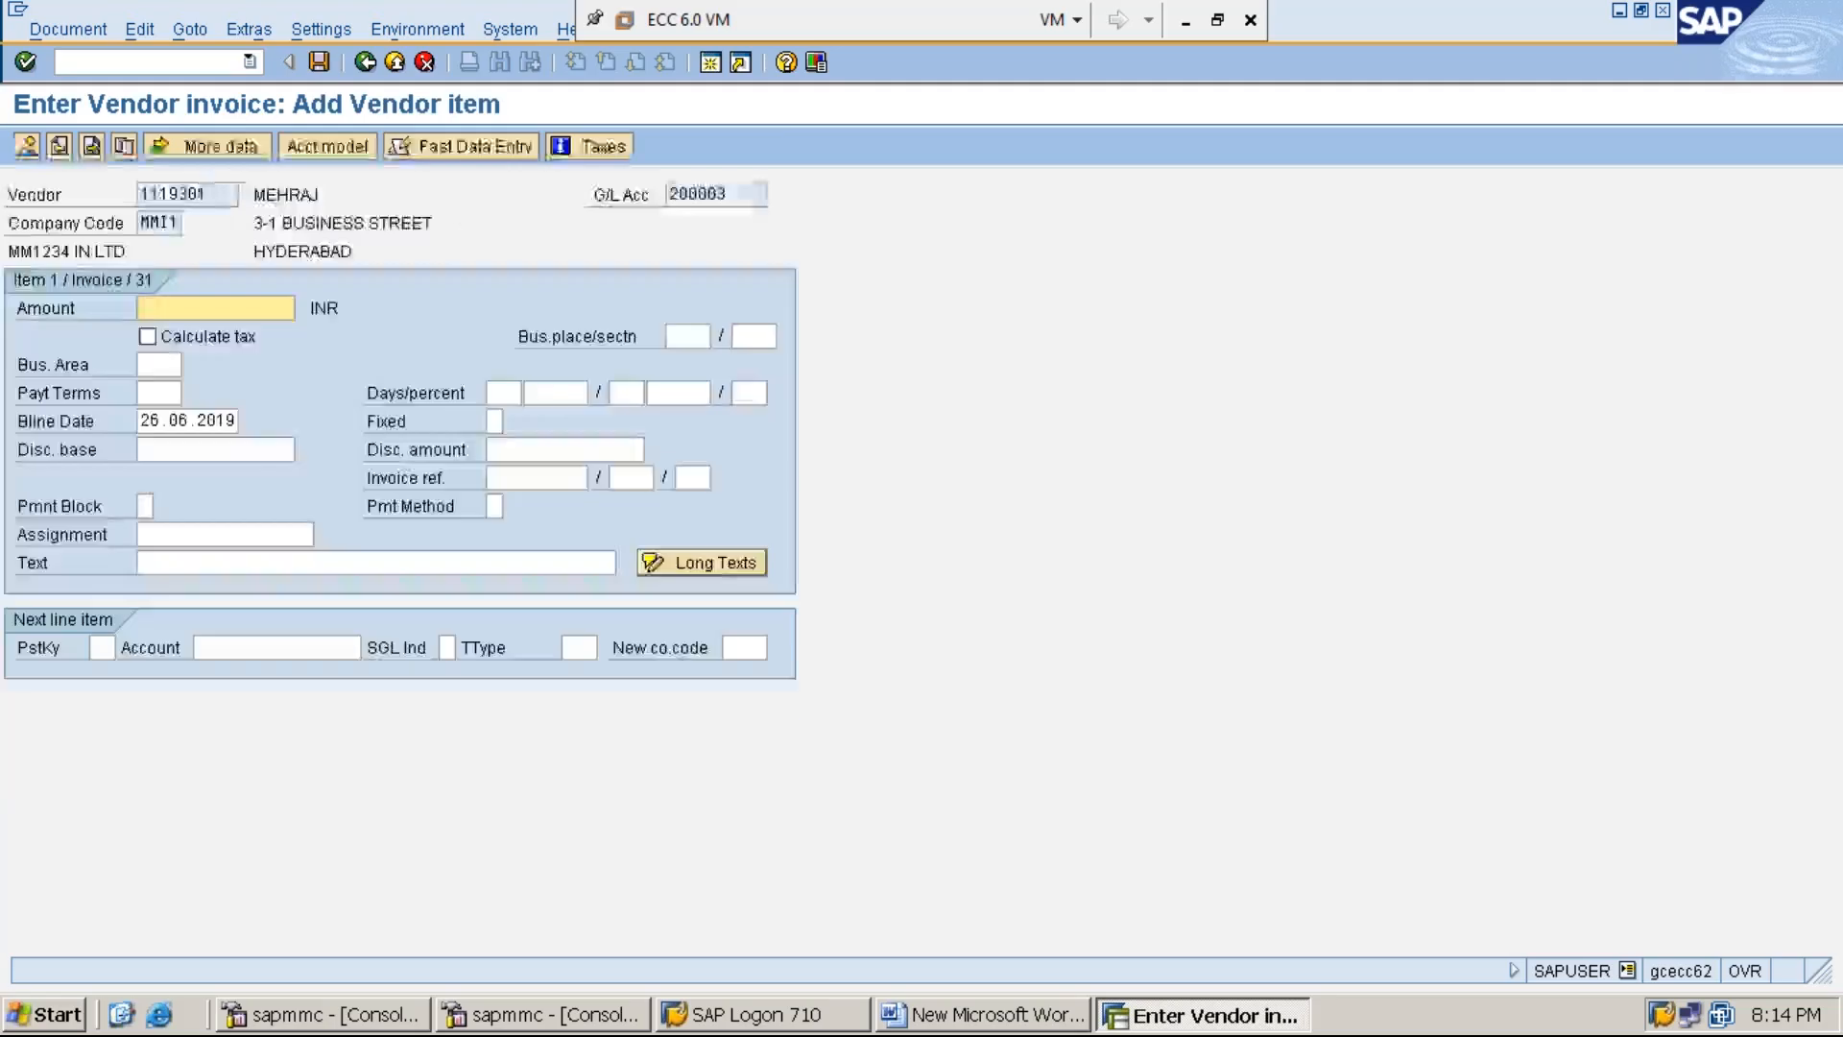
Set the vendor item's amount to 44000 and its text to "VENDOR INVOICE PROCESSING FOR THE PURCHASES".
text(44000)
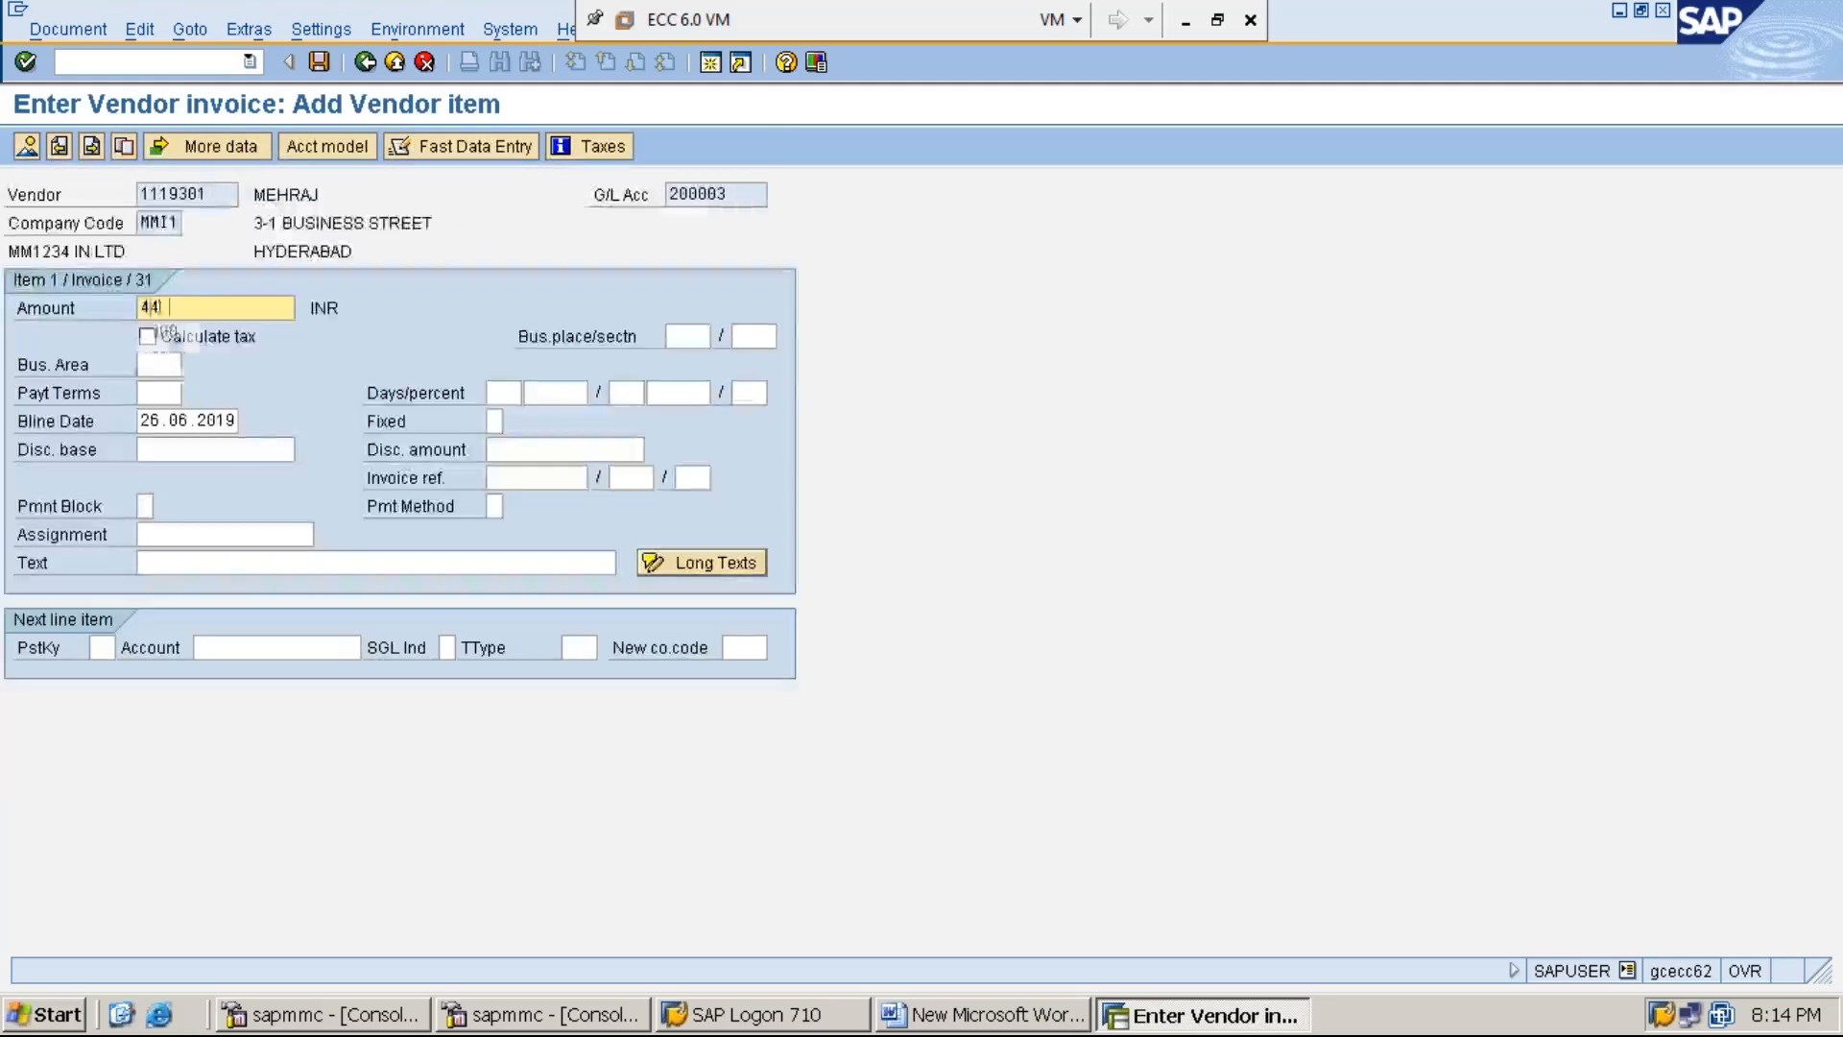
key(Tab)
key(Tab)
key(Tab)
key(Tab)
key(Tab)
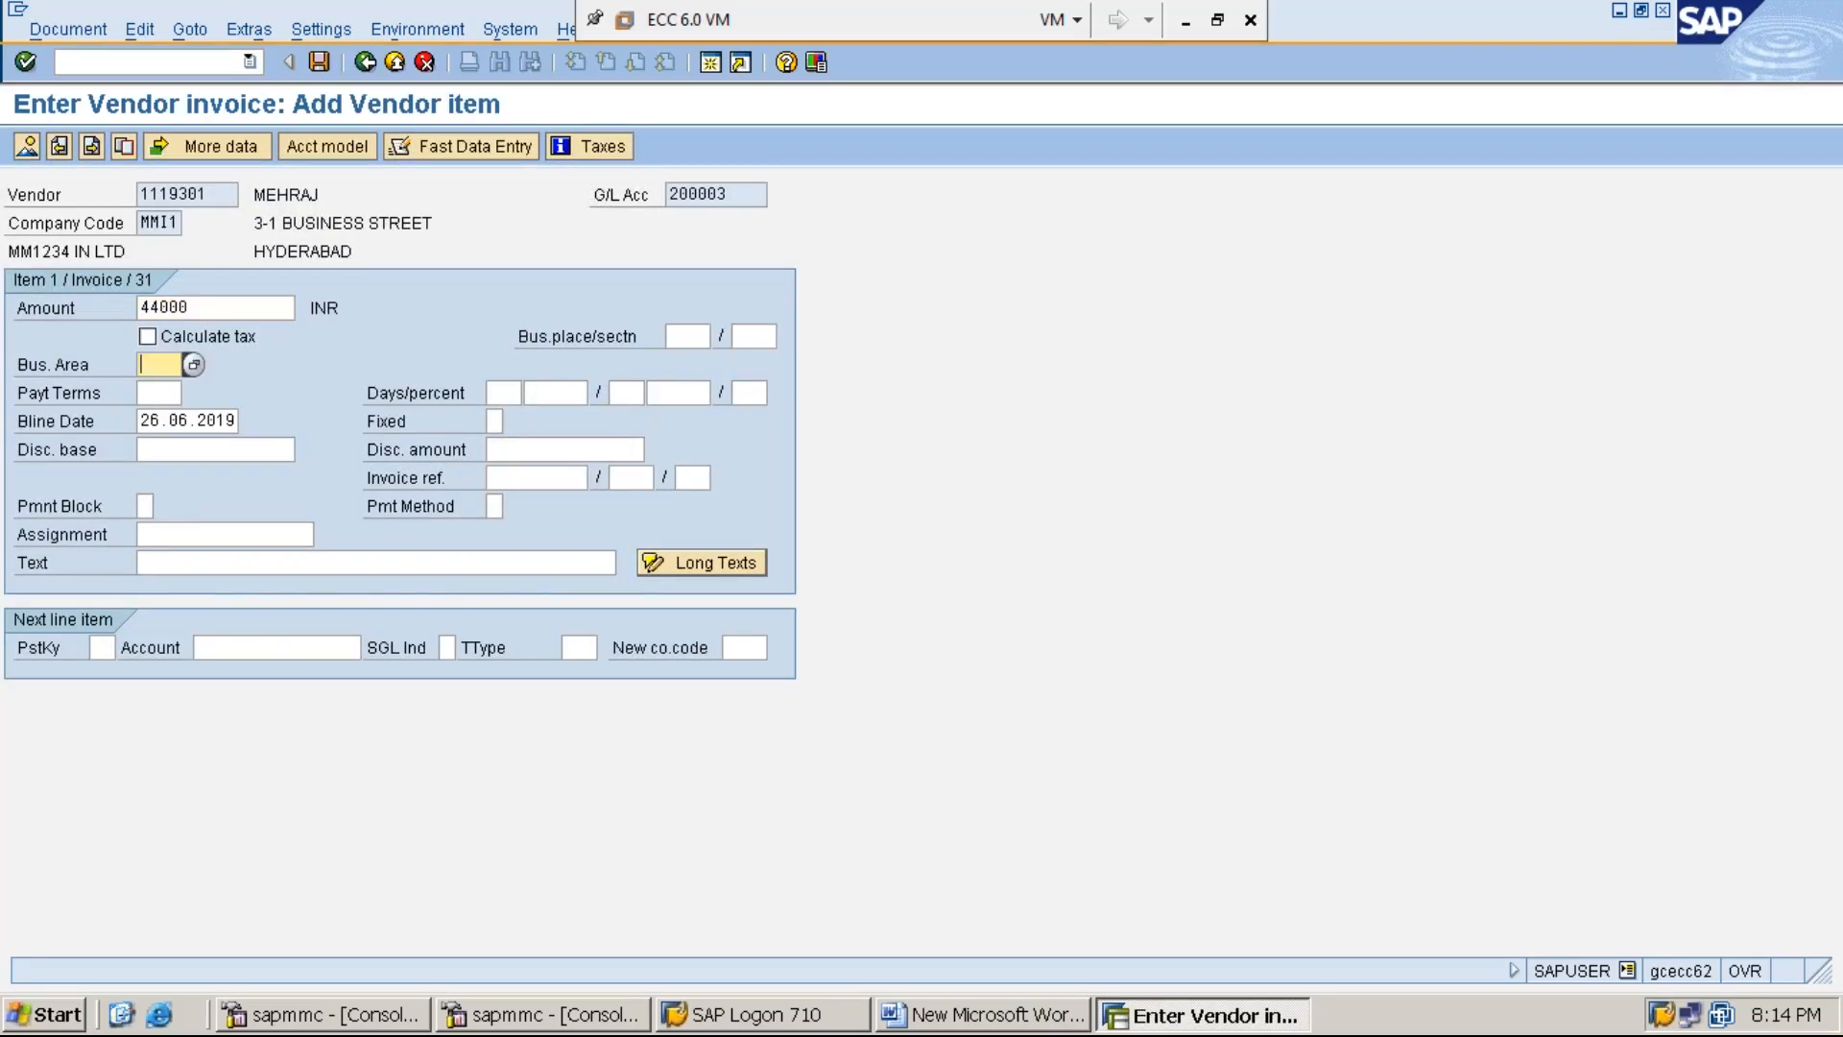
text(V)
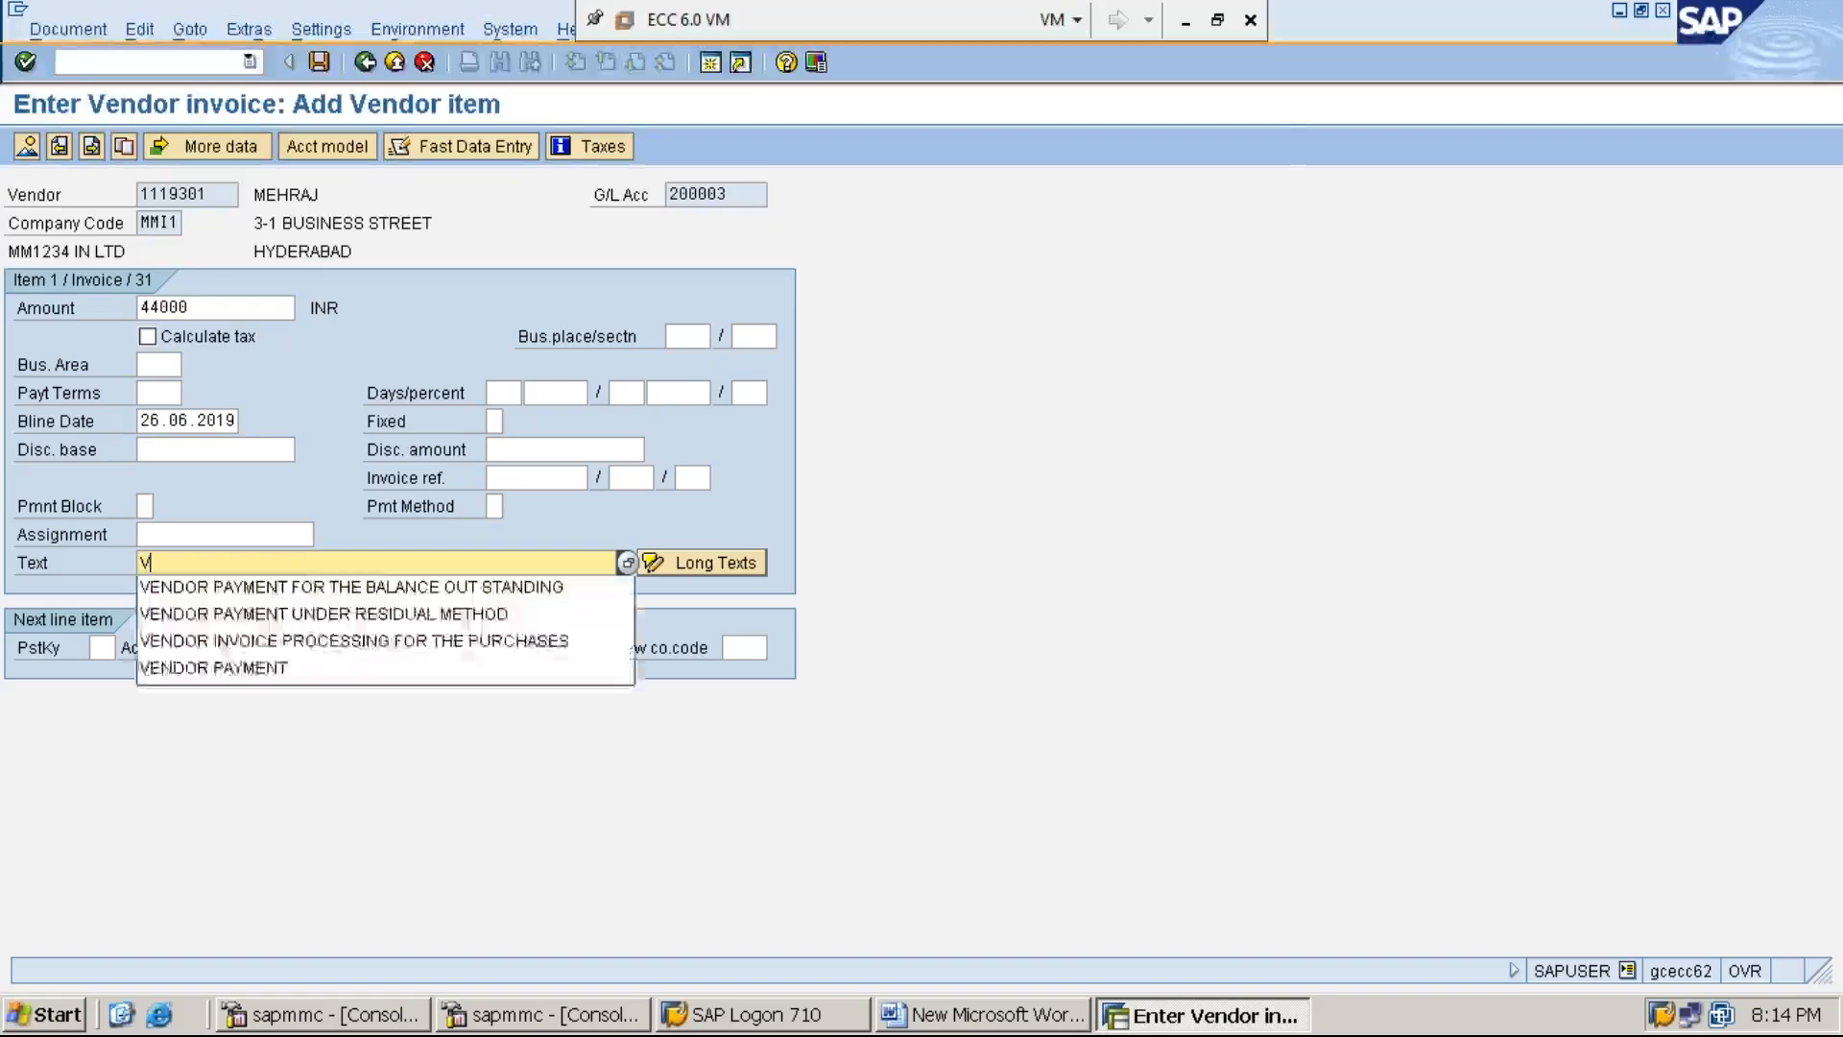
key(Down)
key(Down)
key(Down)
key(Return)
Add the next line item with posting key 40 and the cash G/L account.
key(Tab)
key(Tab)
text(40)
key(Tab)
text(1)
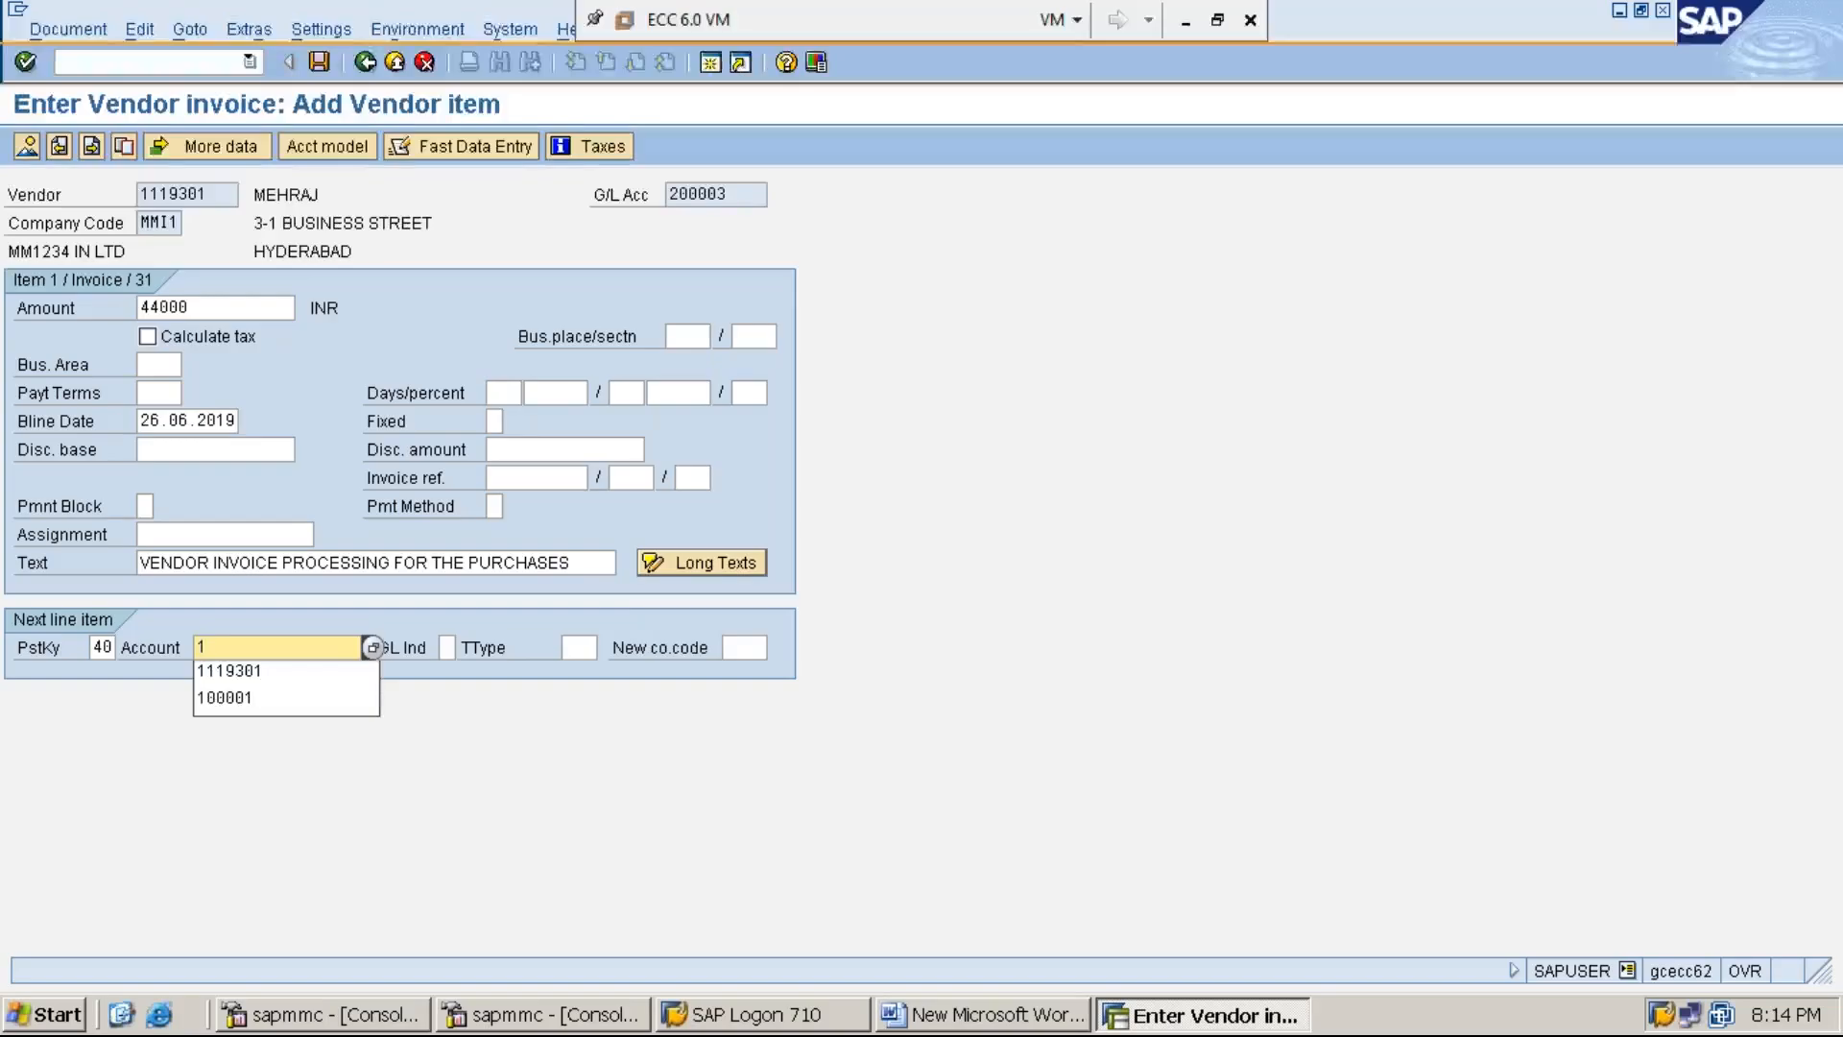
text(0)
key(Return)
key(Return)
Set the cash item's amount to * and its text to +, and simulate the invoice document.
text(*)
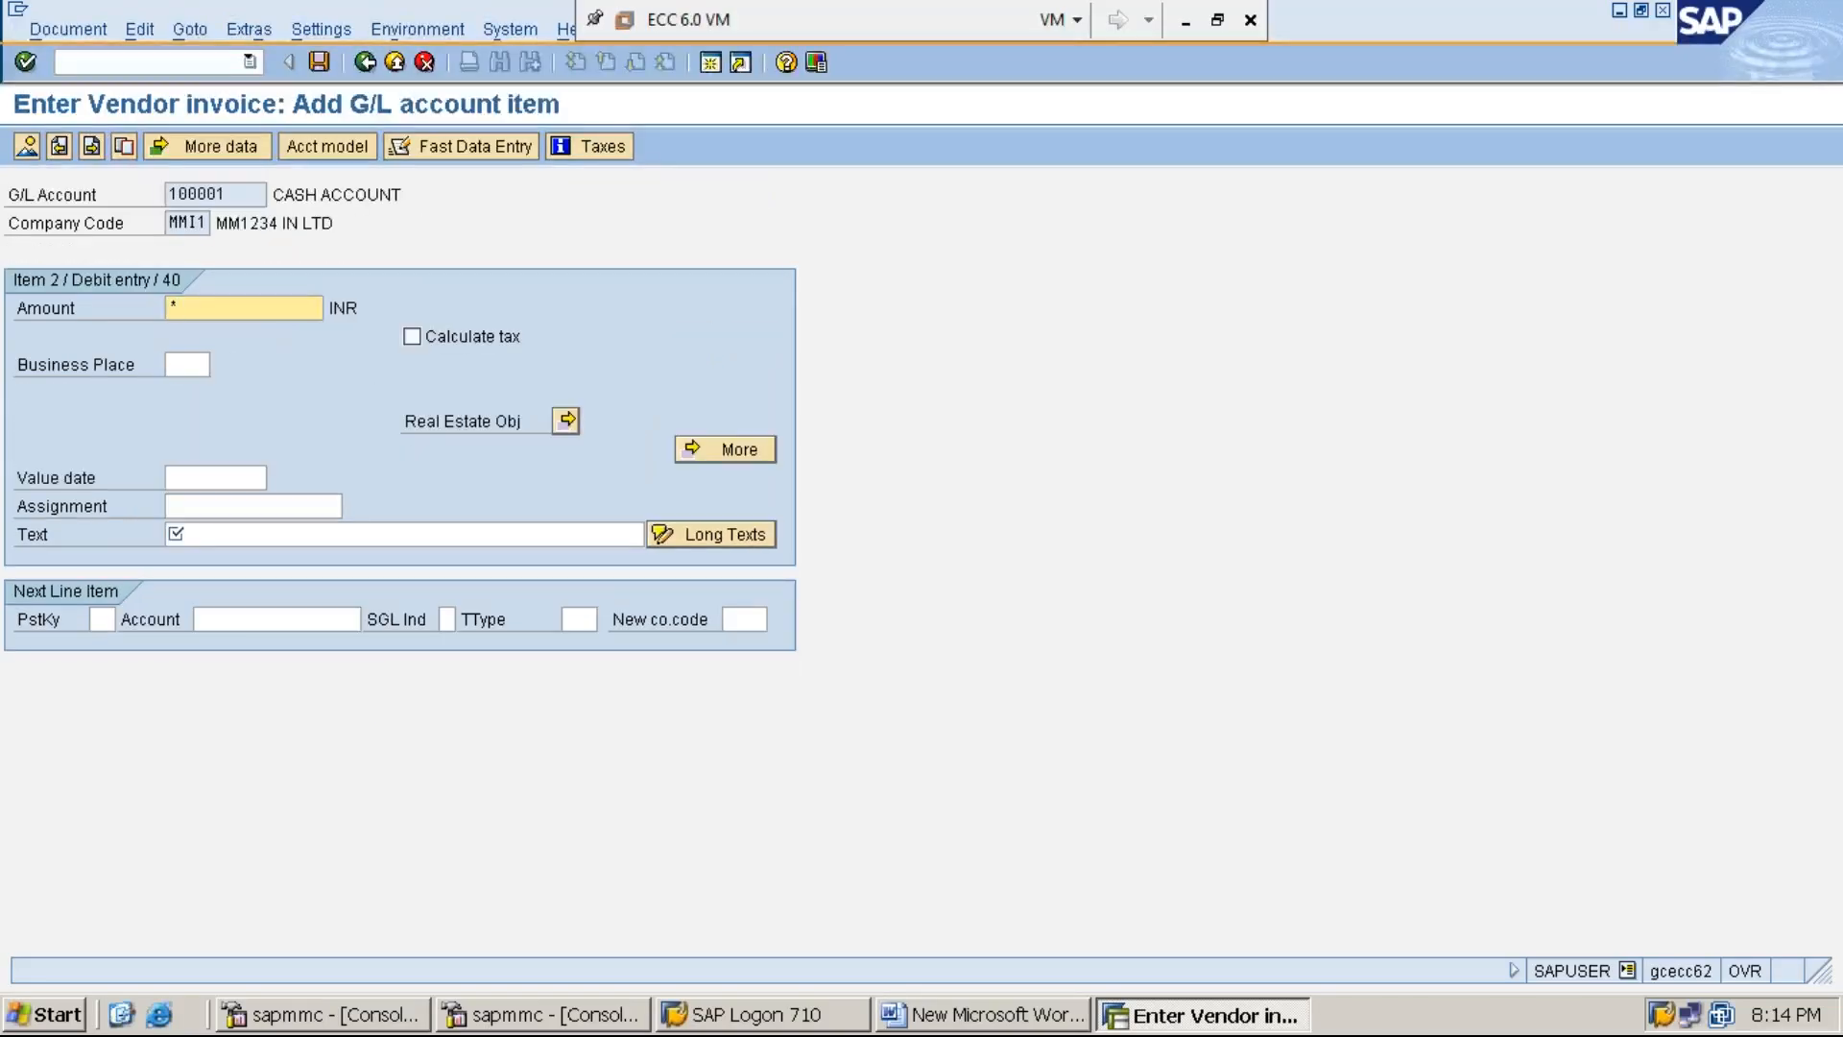
key(Tab)
key(Tab)
key(Tab)
key(Tab)
text(+)
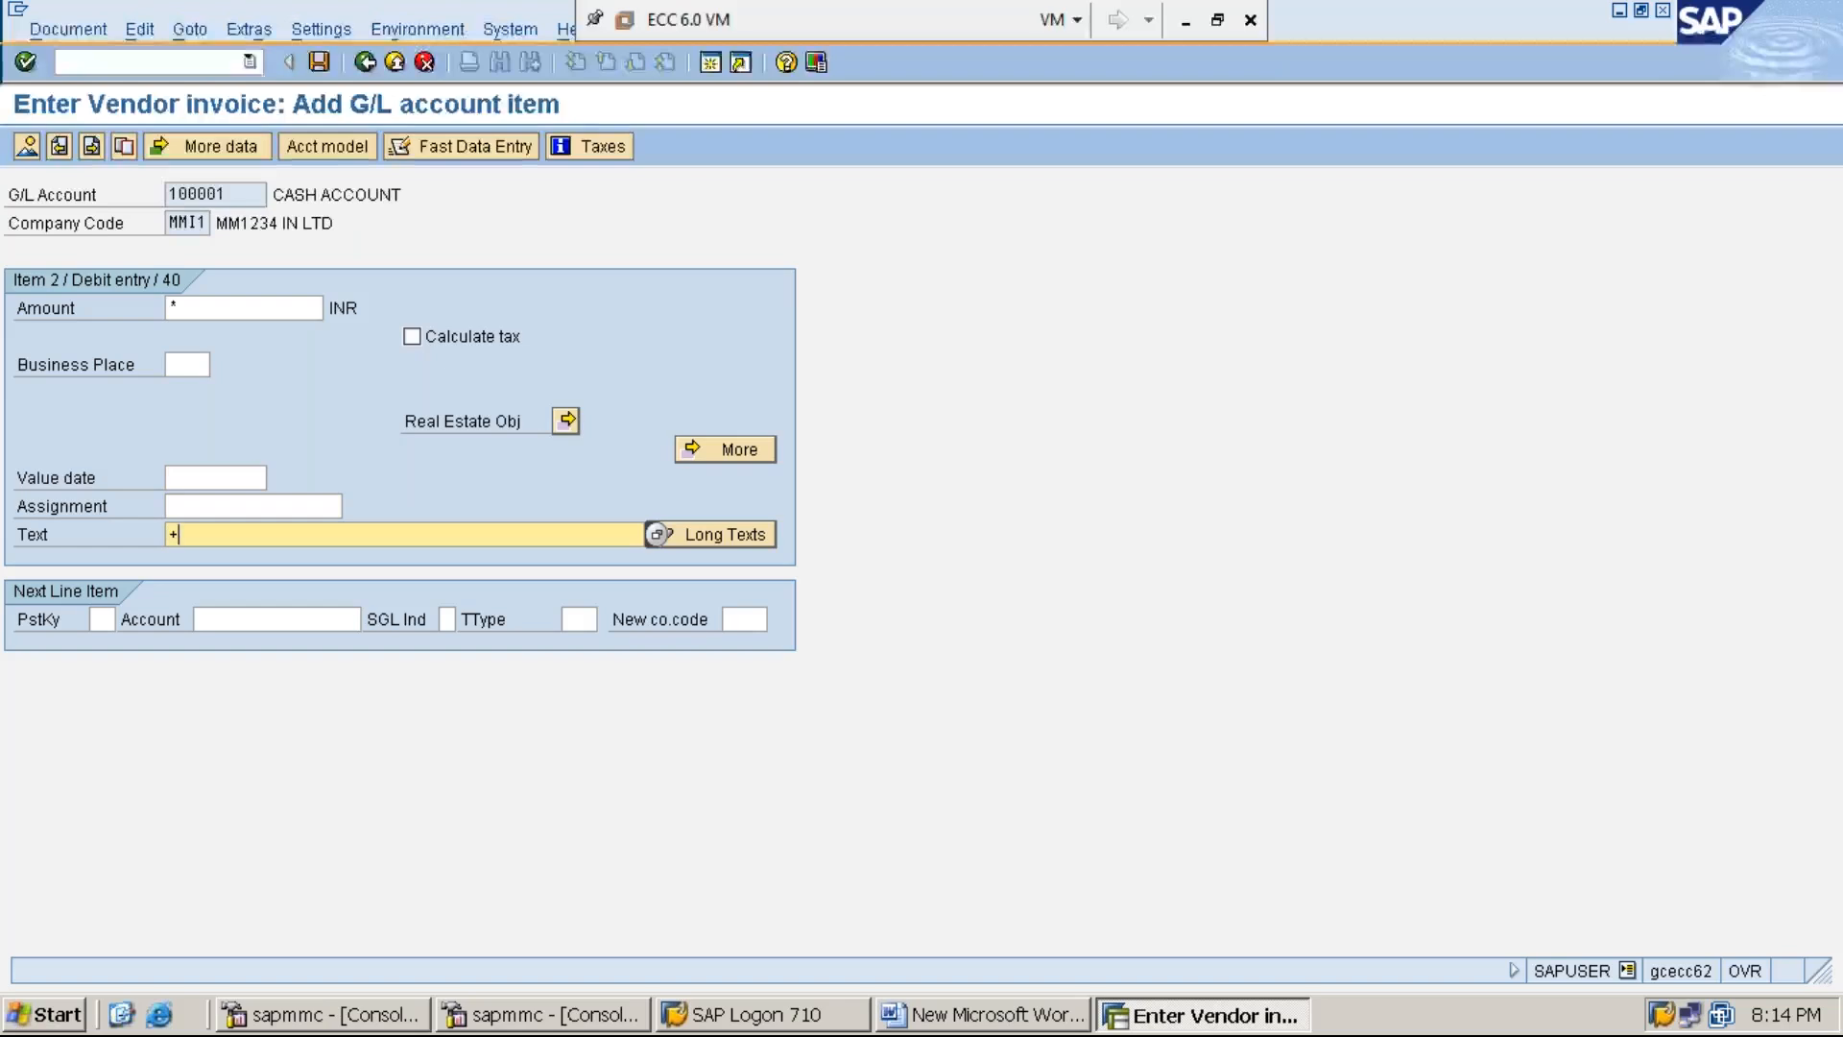
click(70, 30)
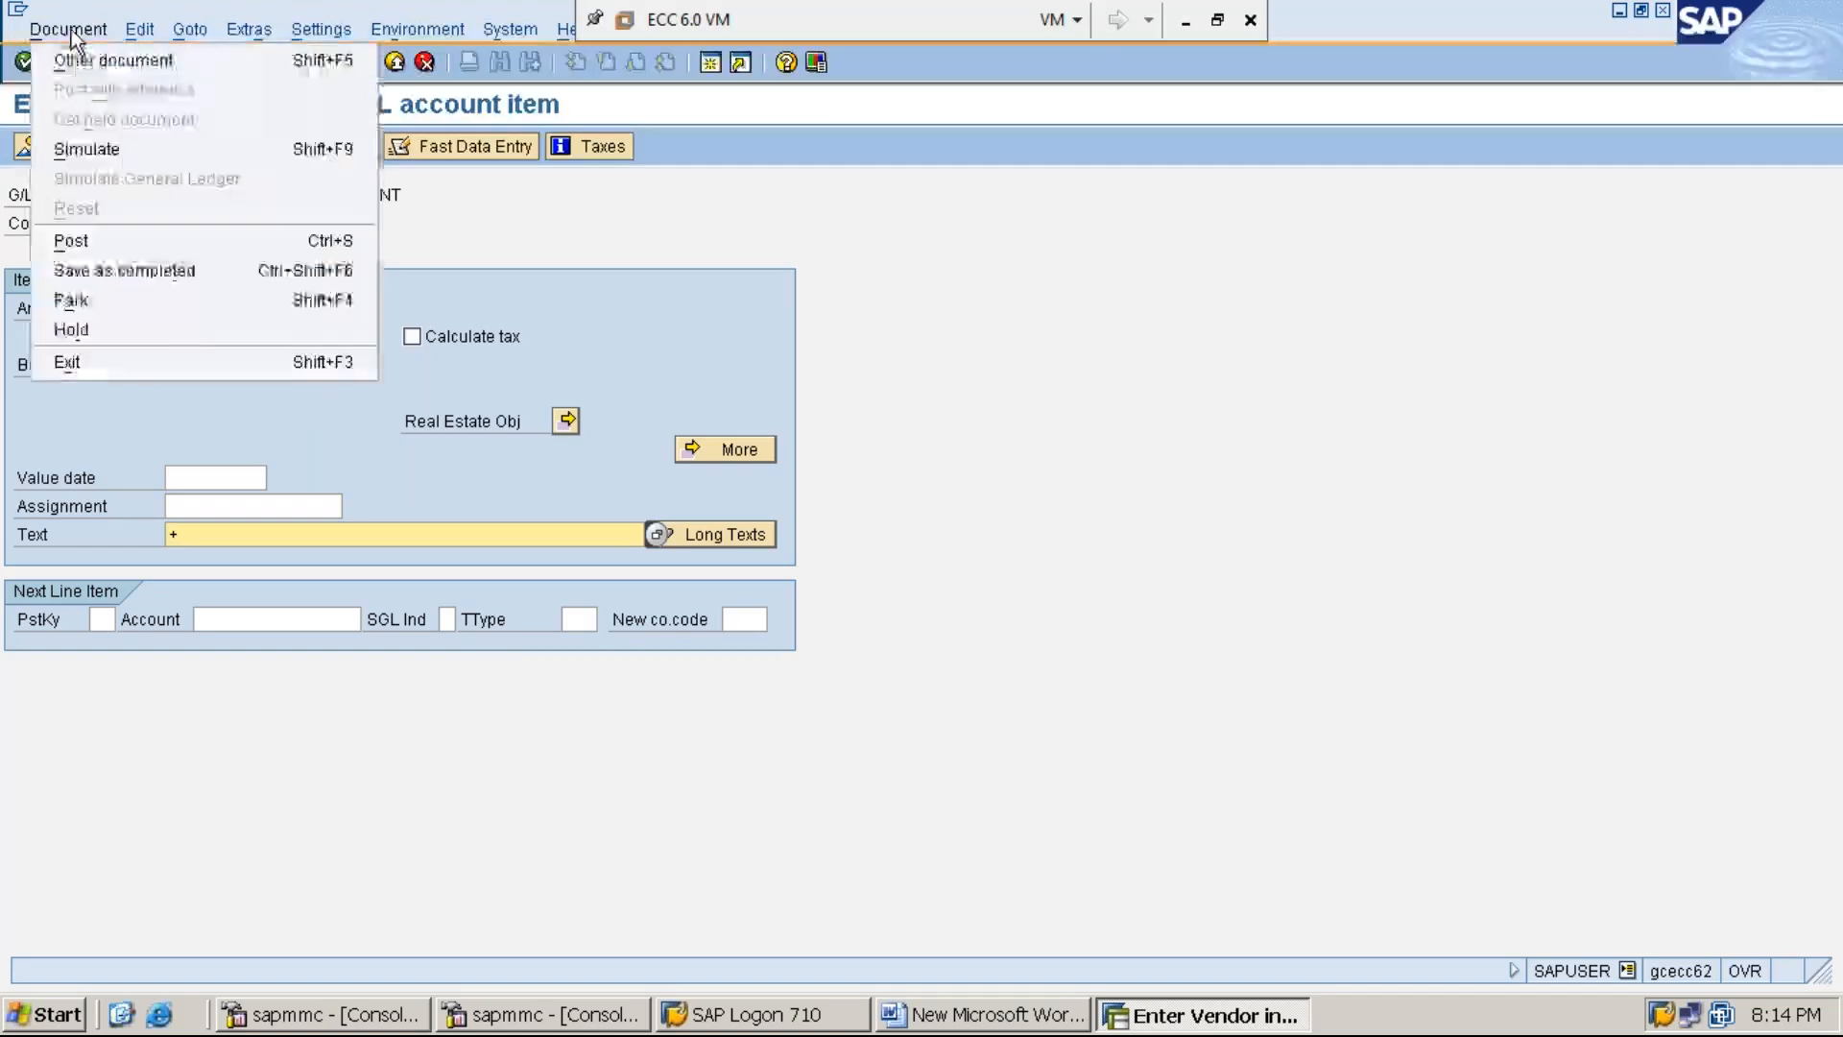
click(112, 158)
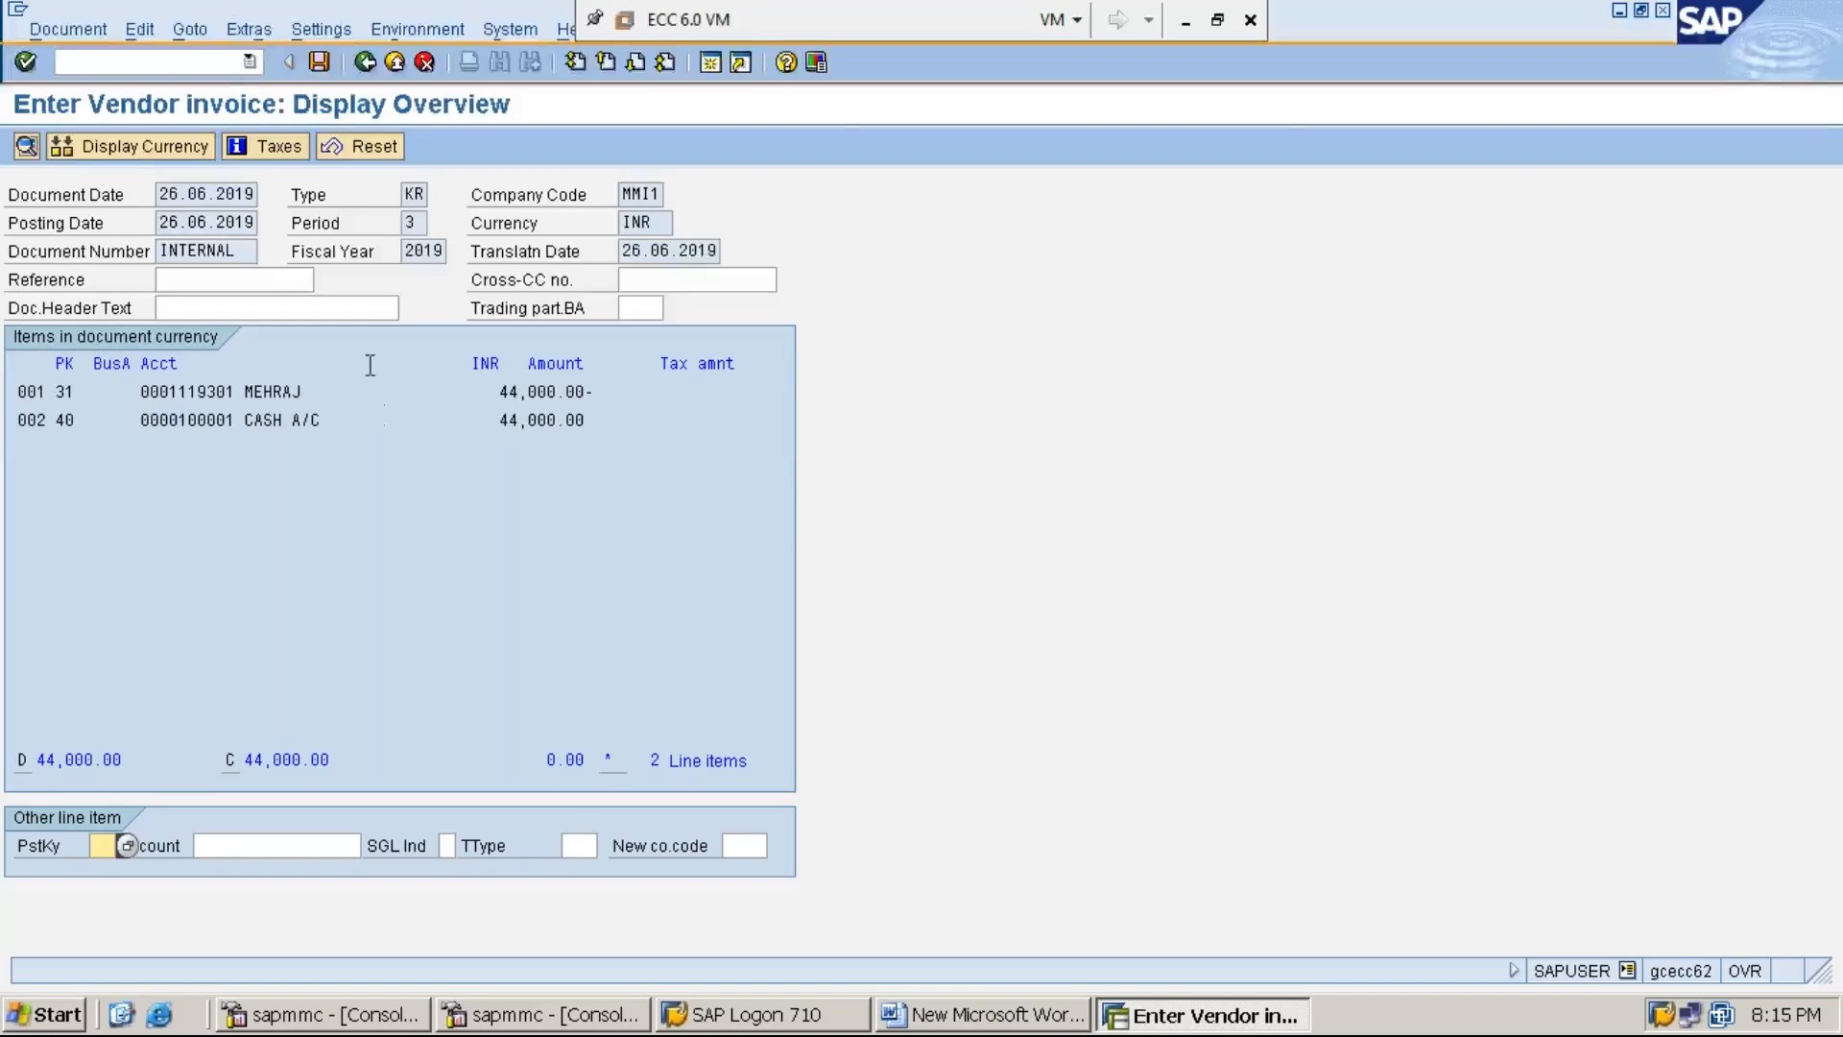
Switch to the Word document and add the heading "ADDITIONAL INFORMATION:" below step 6 of the residual payment.
click(213, 64)
click(1620, 11)
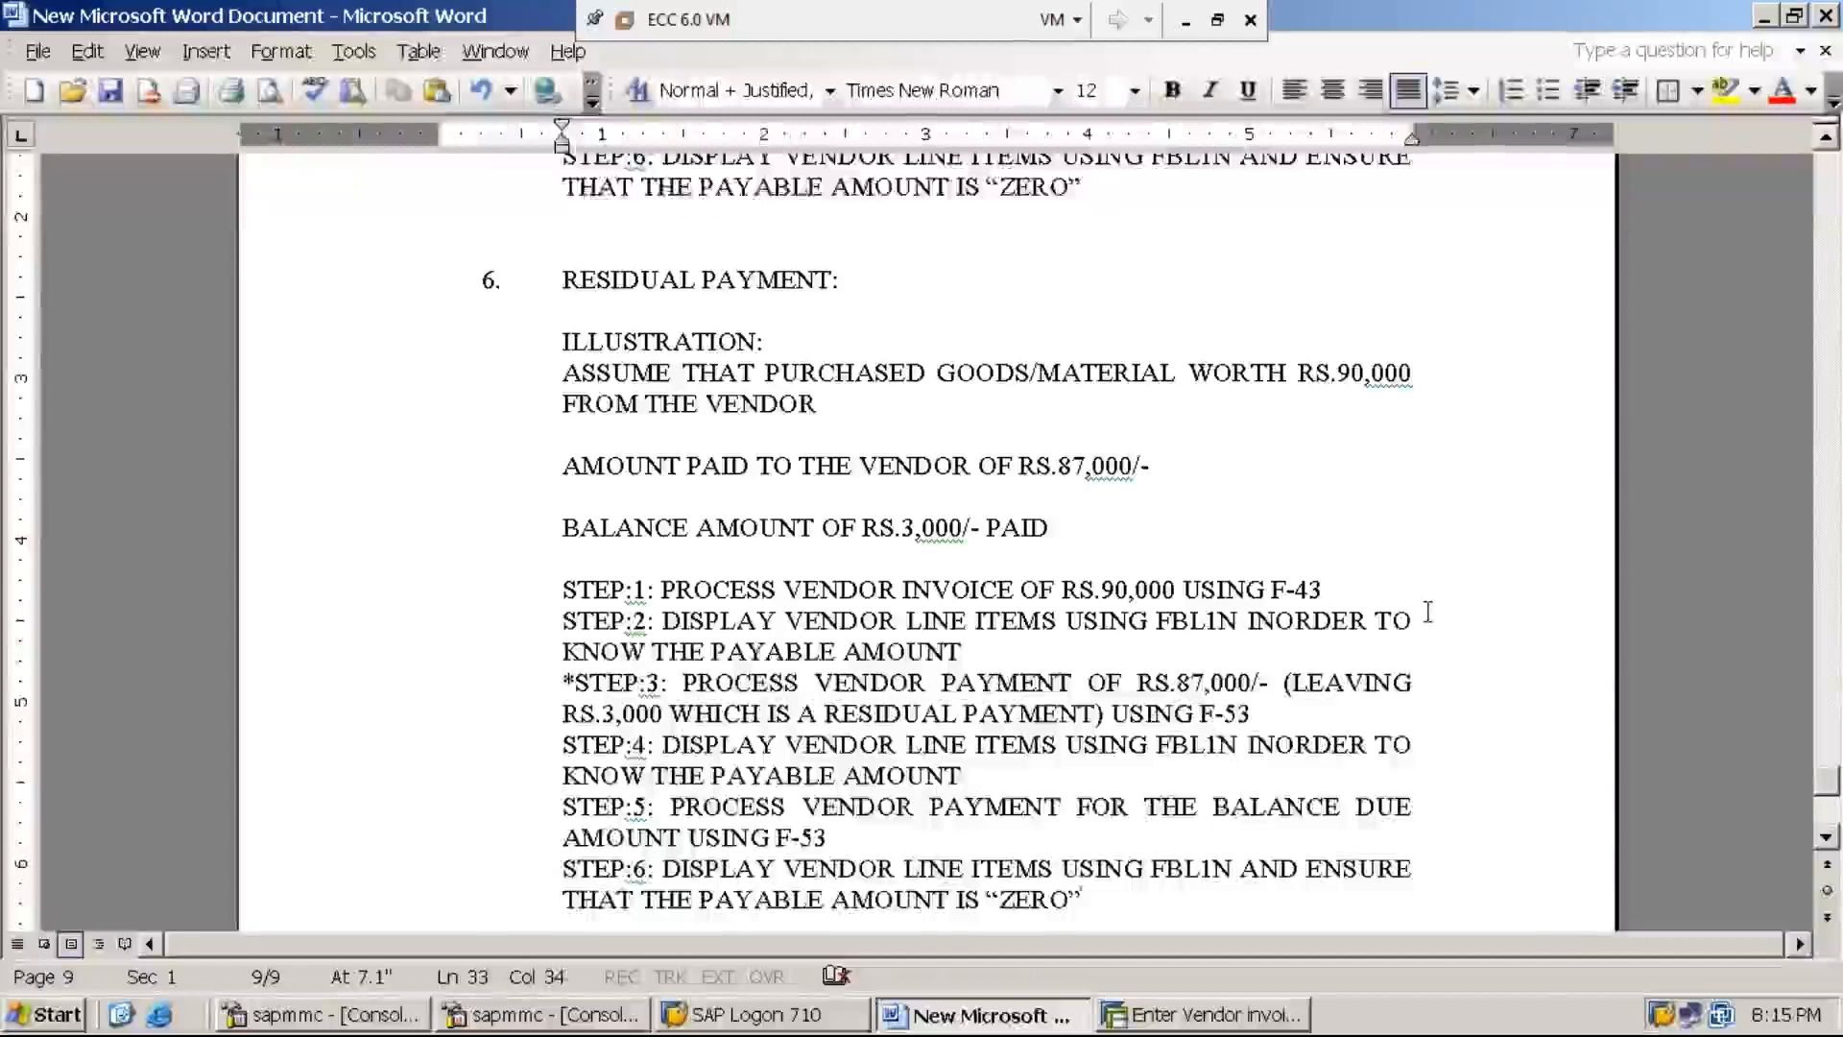
key(Return)
key(Return)
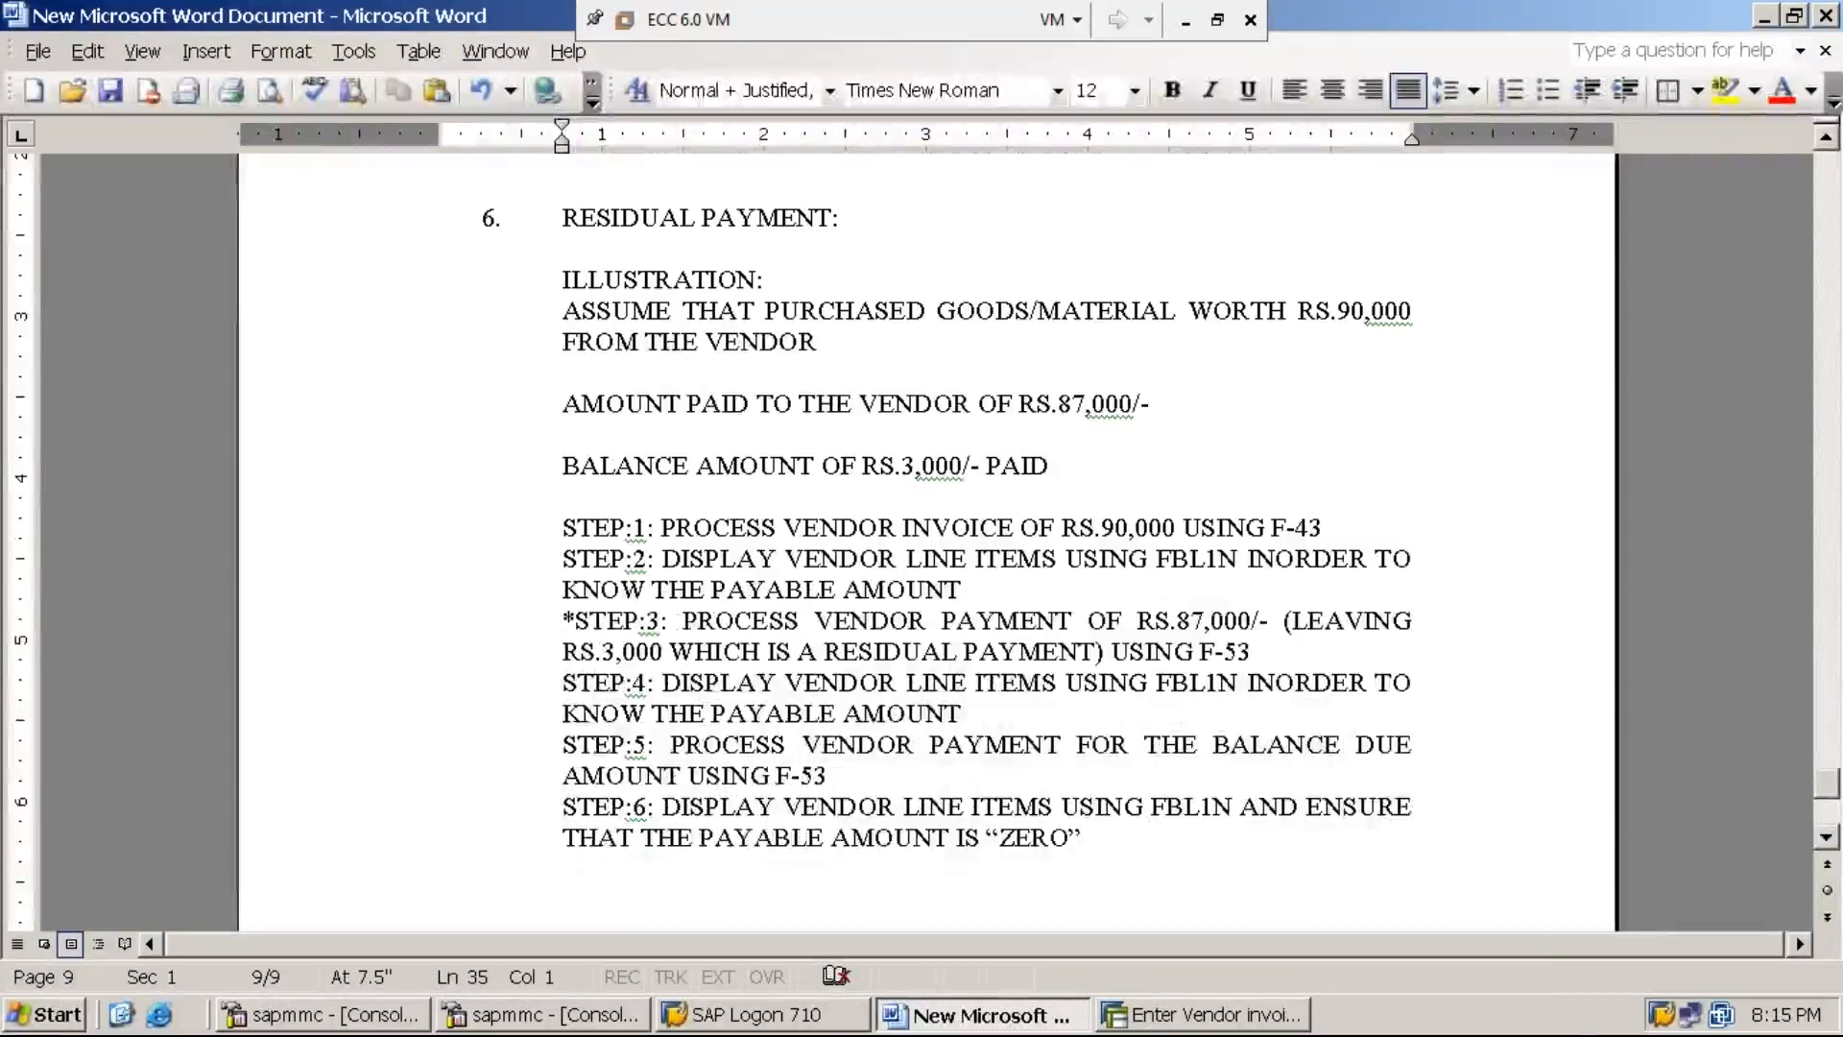
text(ADD)
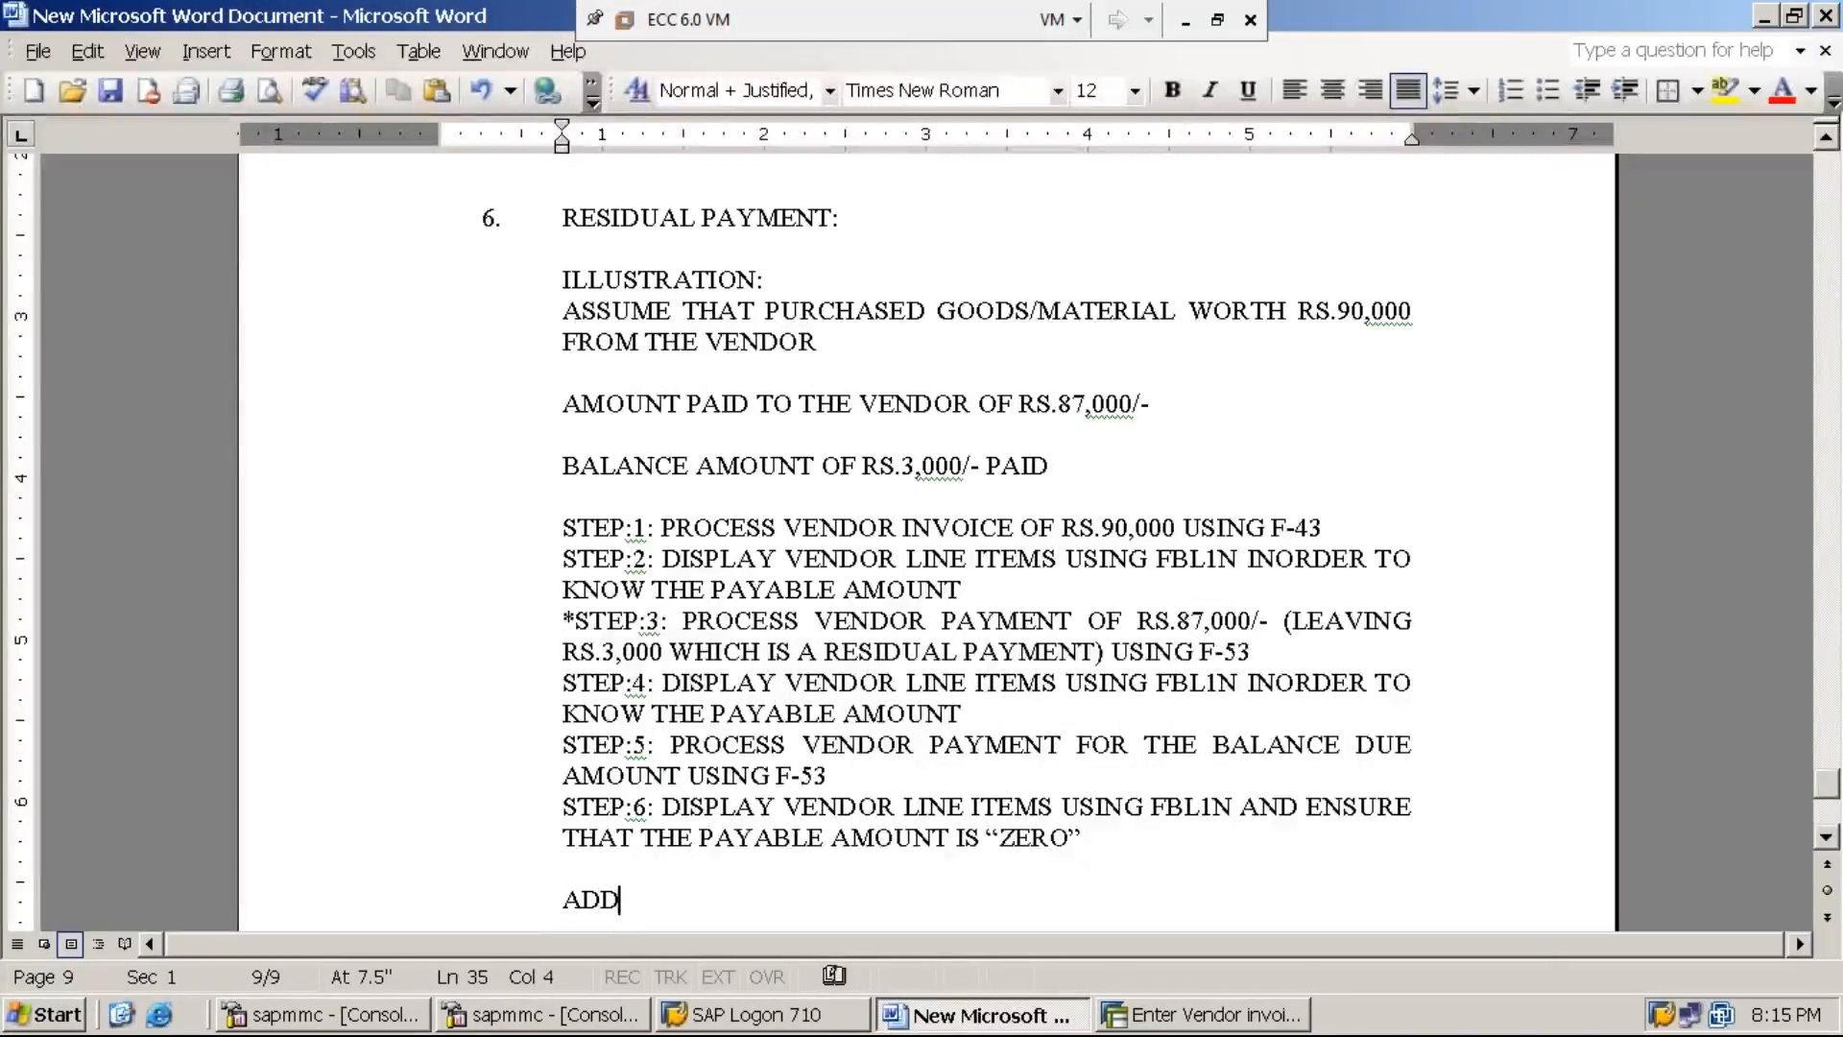
text(ITIONAL INFORM)
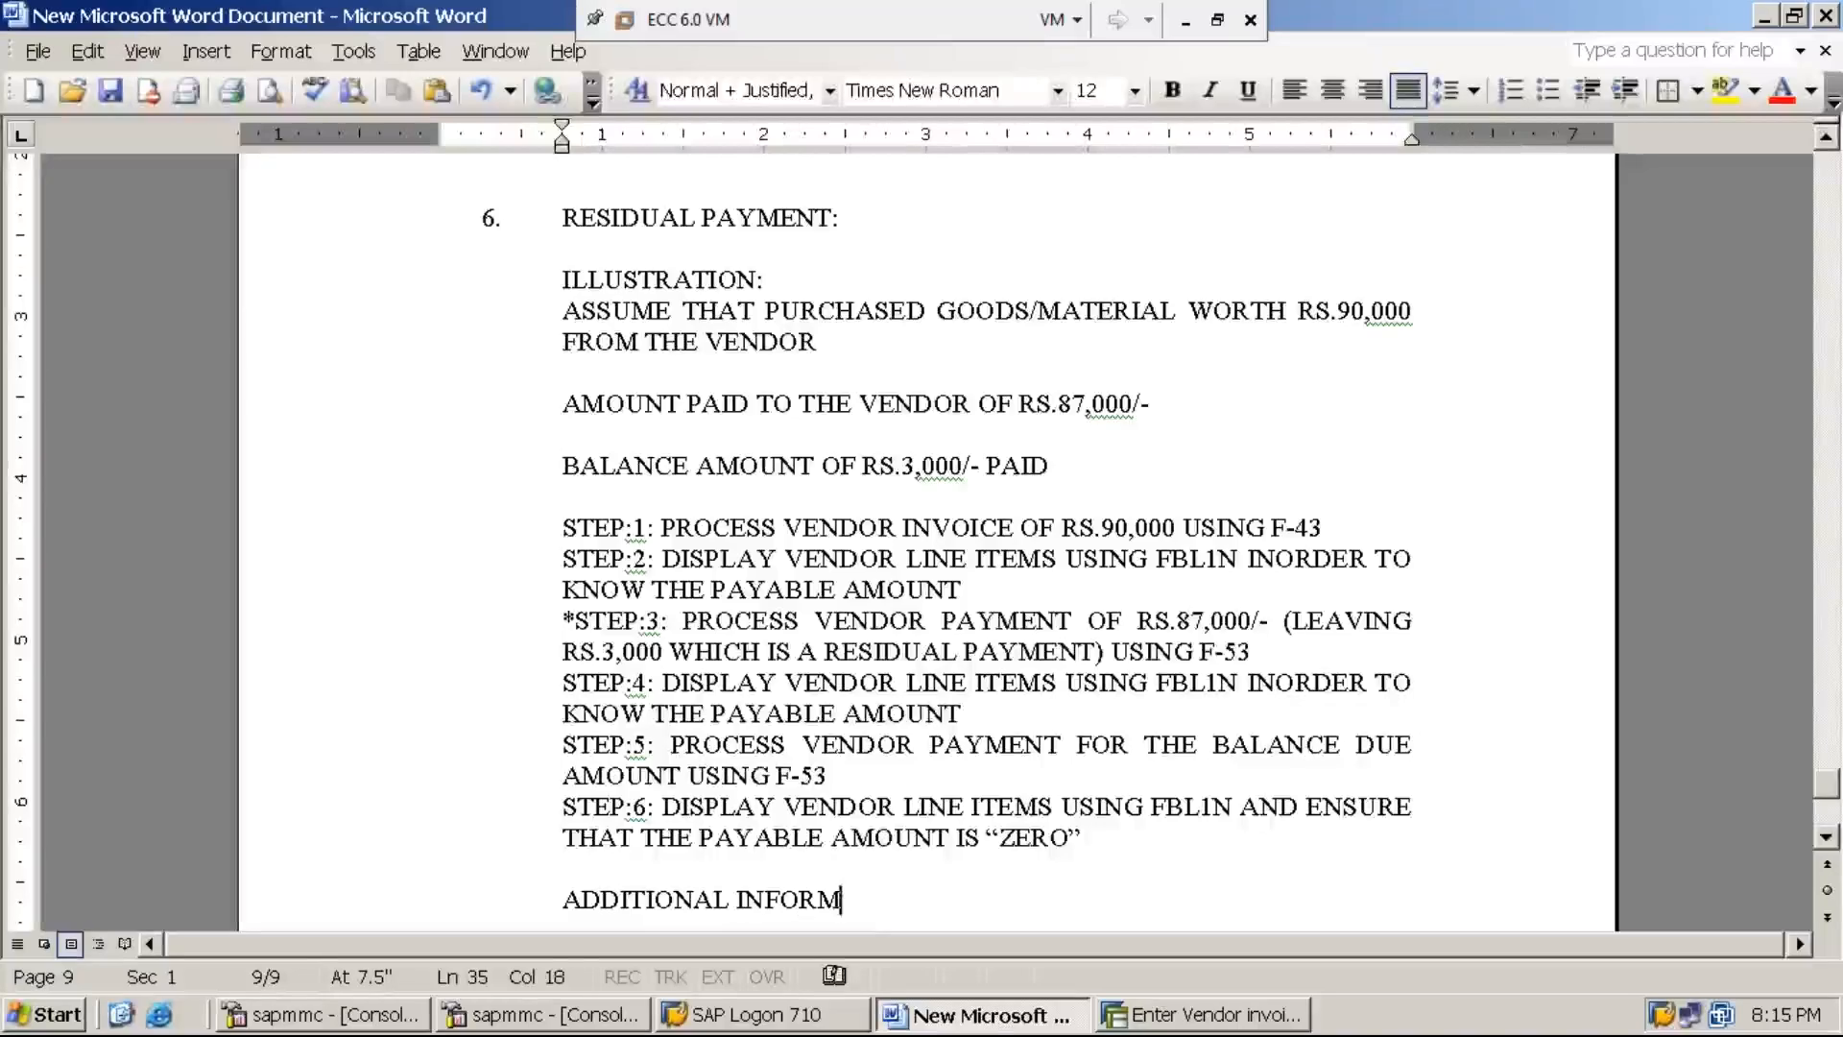
text(ATION:)
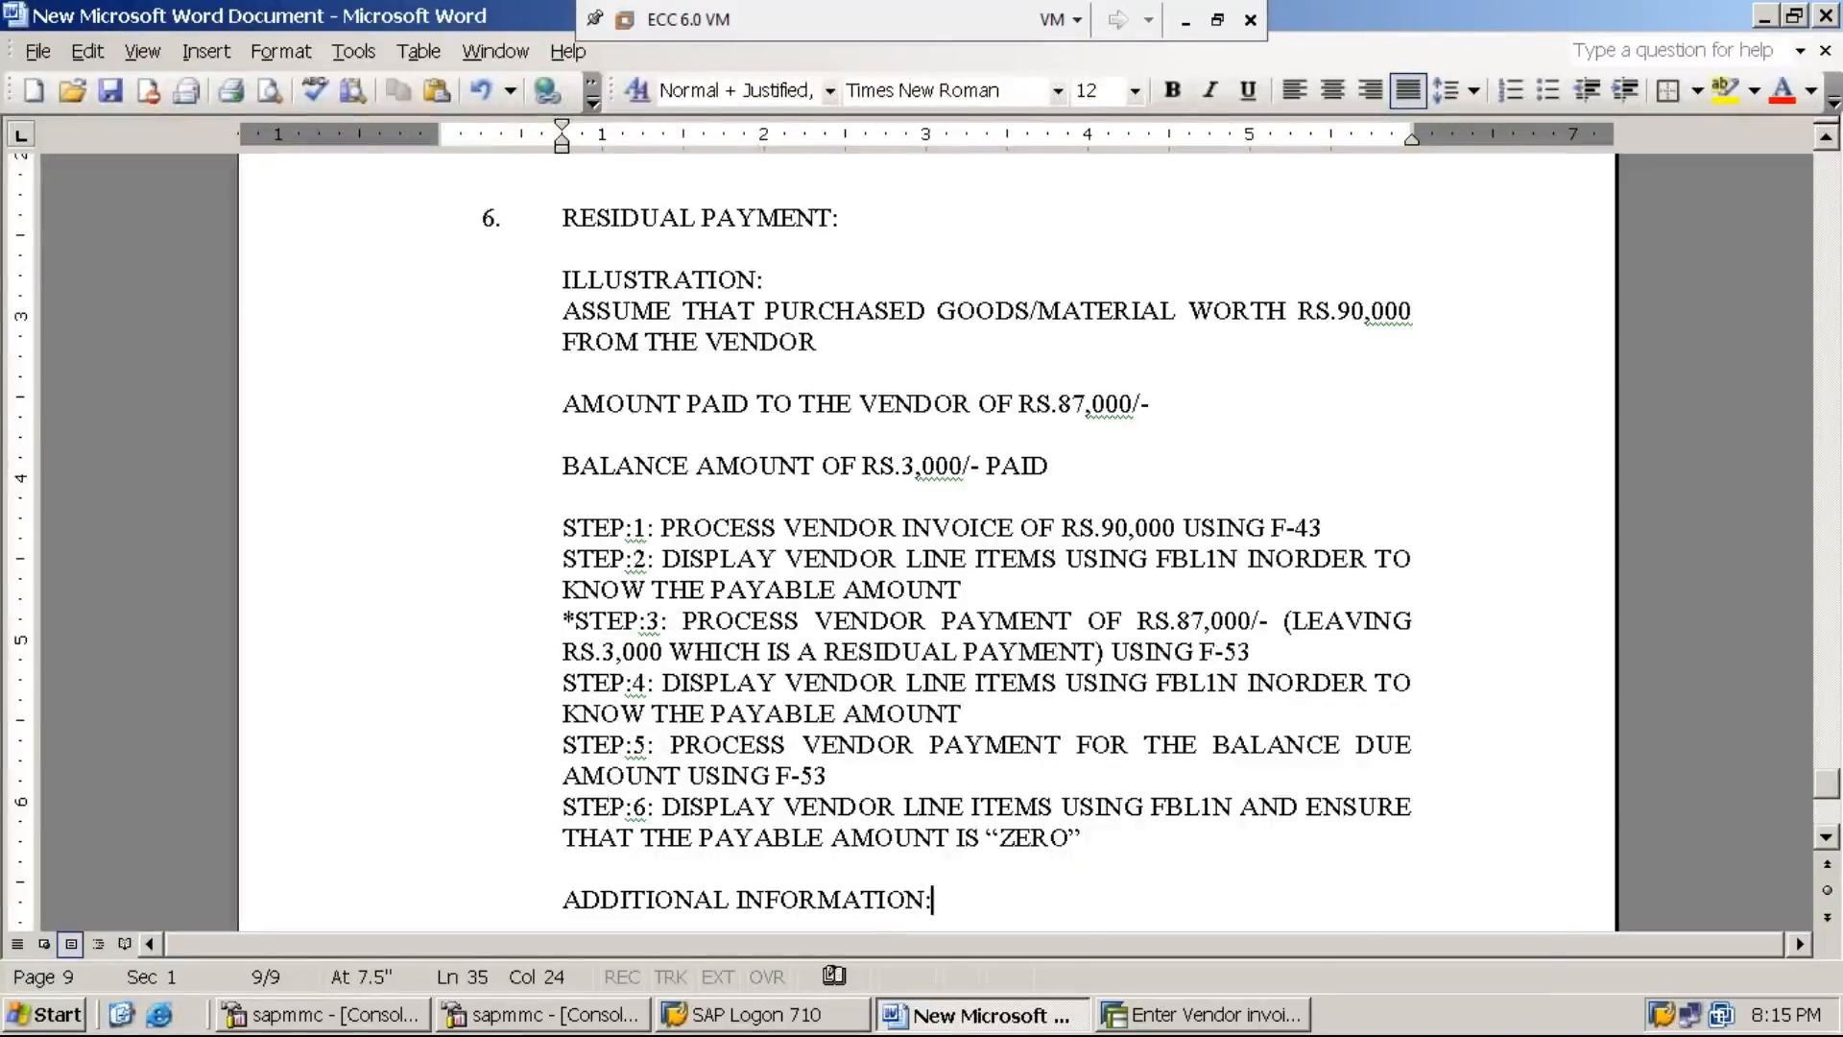
Add the line "PROCESSING VENDOR INVOICE IN ENJOY SCREEN USING FB60" under the additional information heading.
key(Return)
text(PROCES)
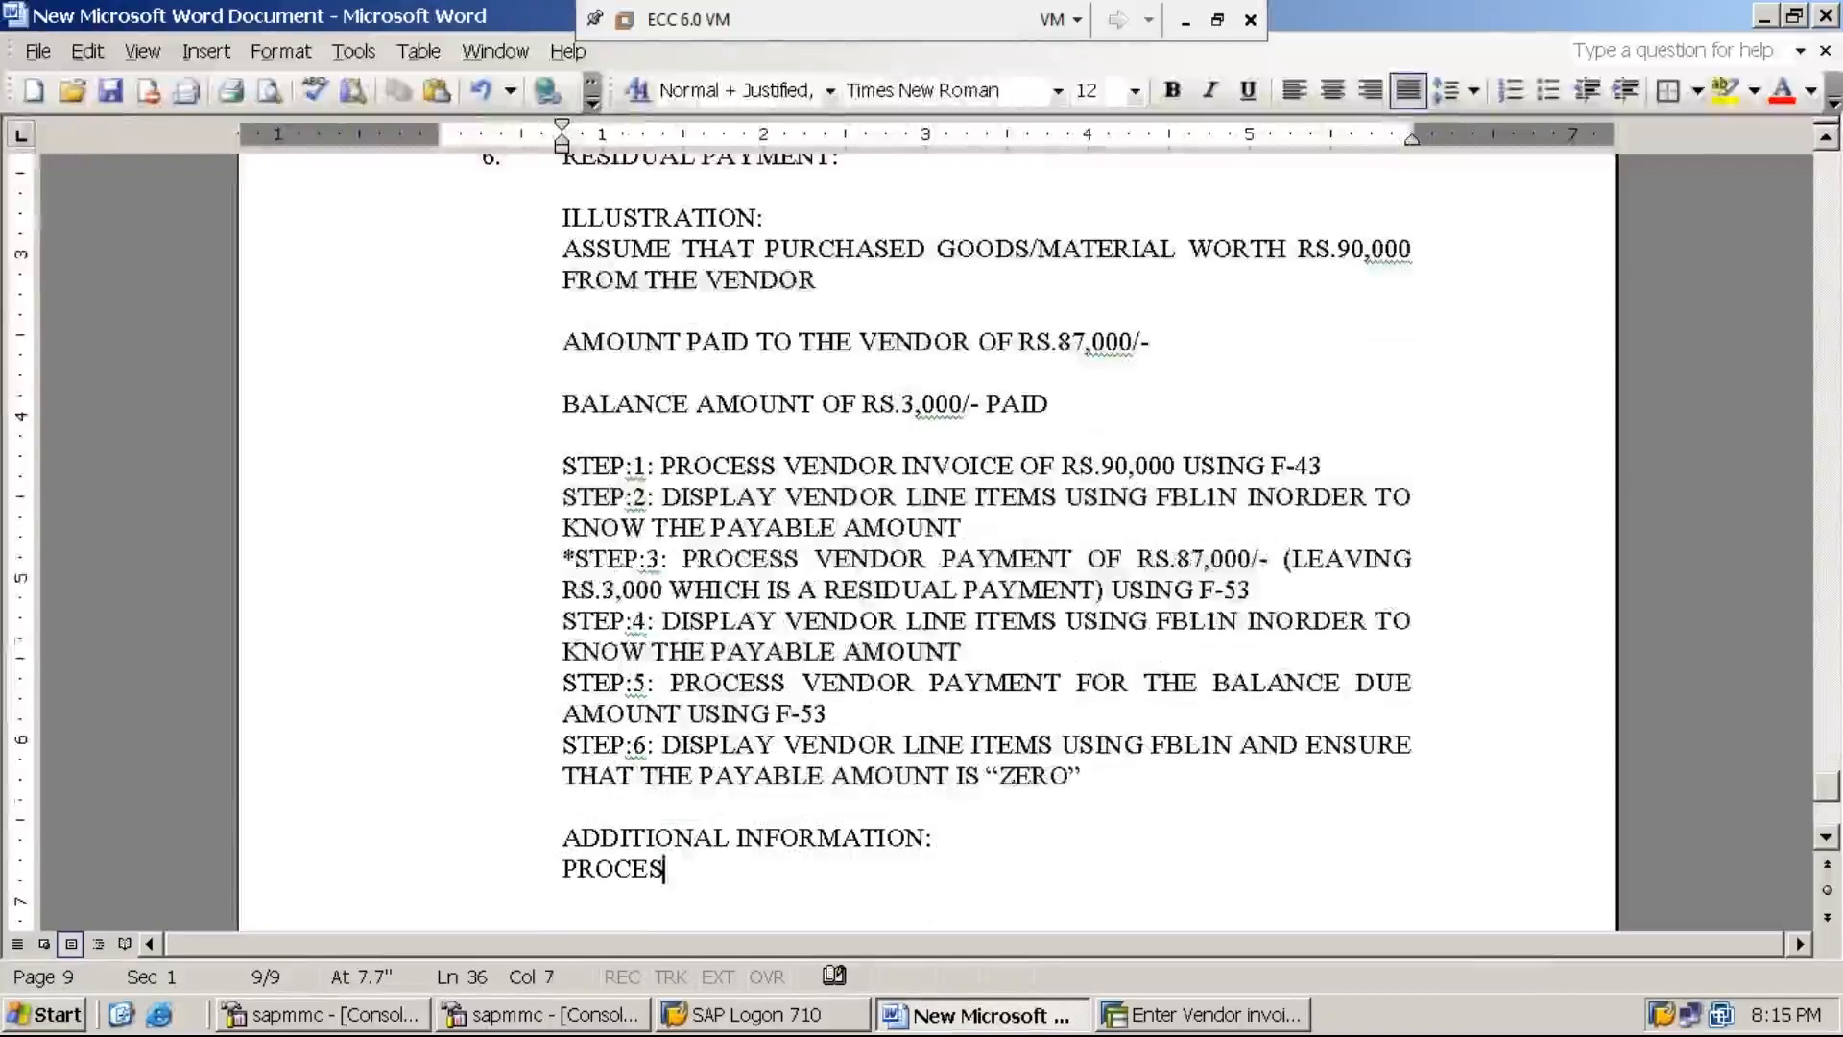
text(SING VE)
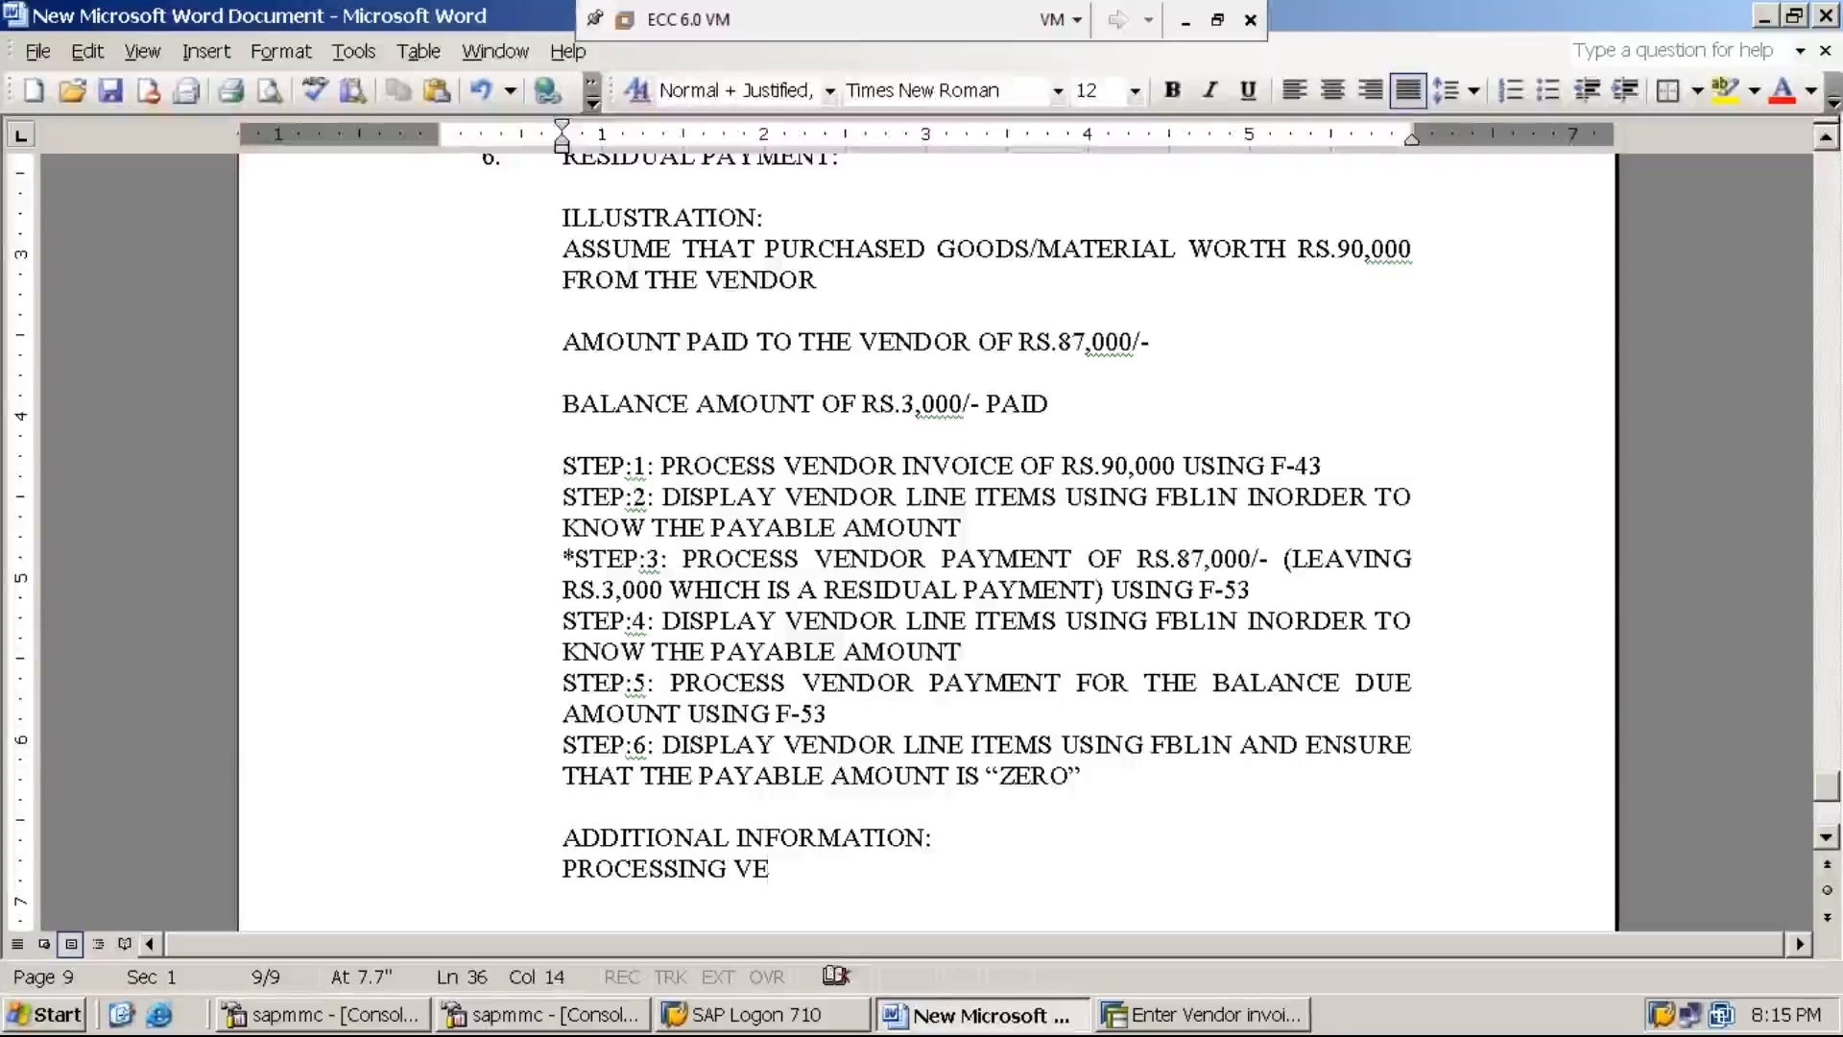
text(NDOR INVOIC)
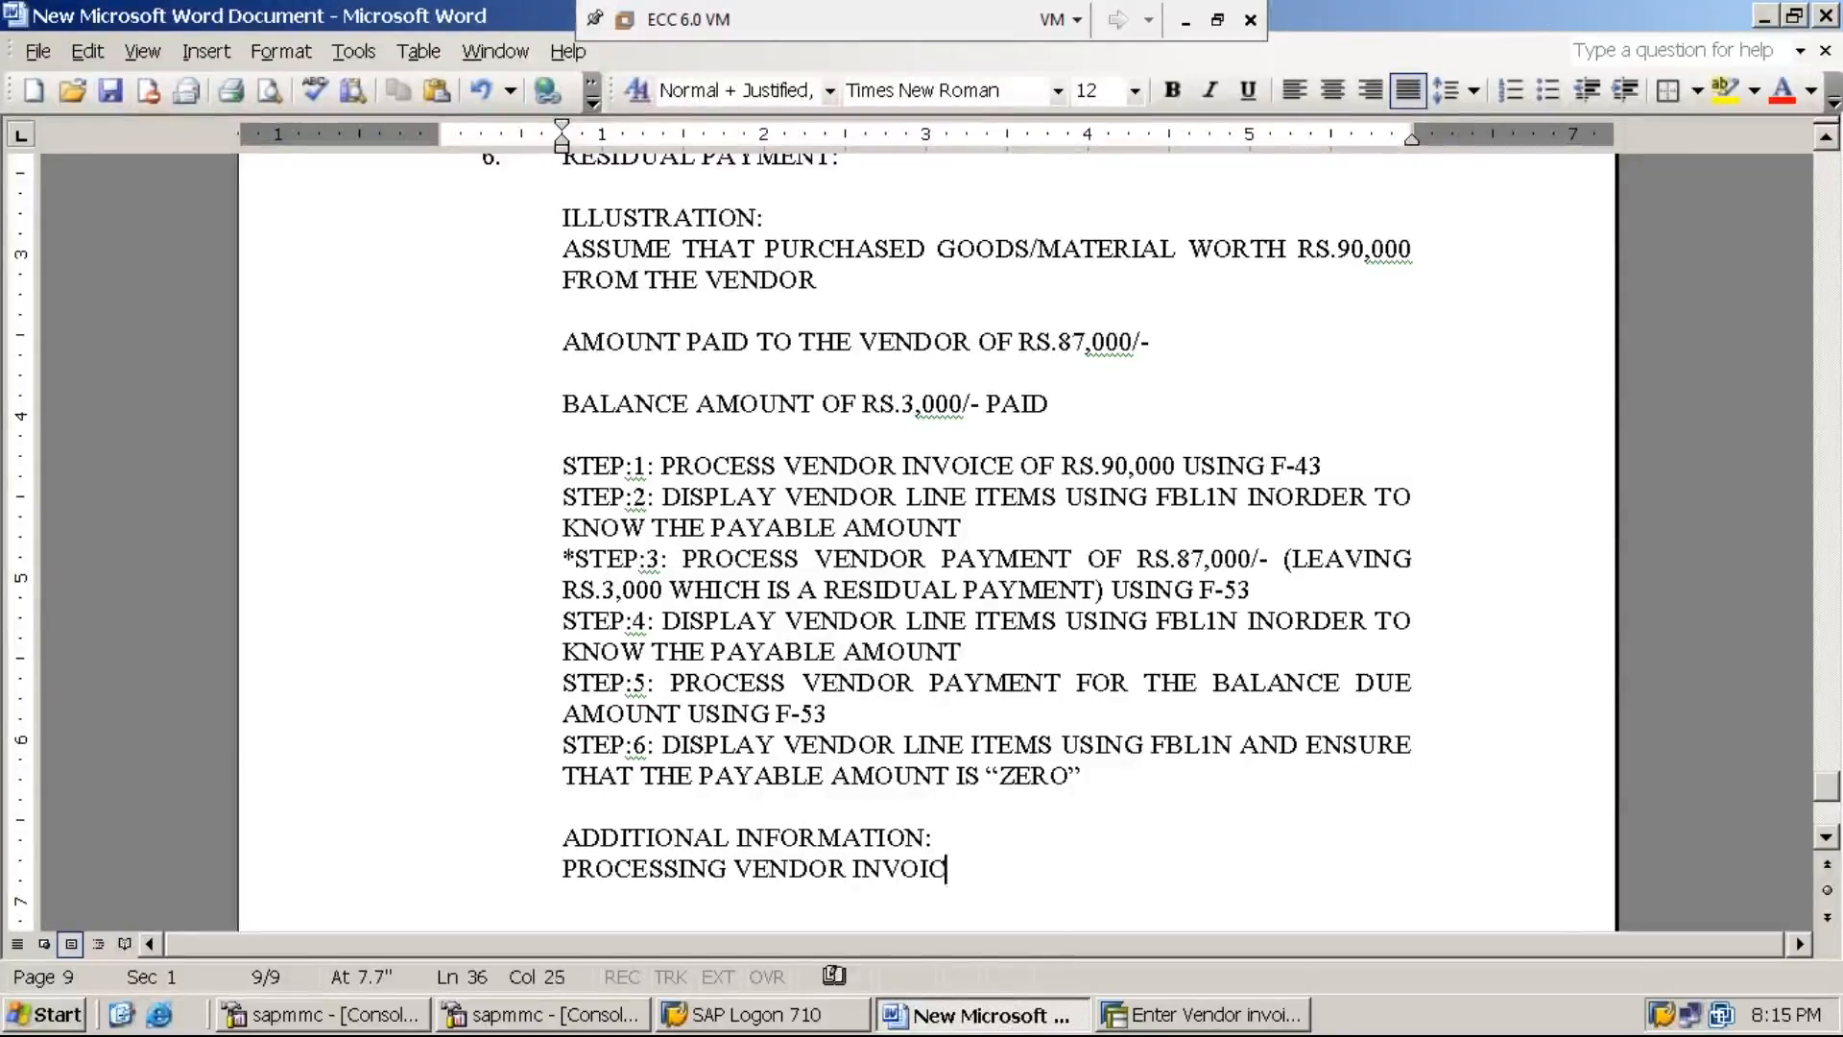
text(E USING)
key(BackSpace)
key(BackSpace)
key(BackSpace)
key(BackSpace)
key(BackSpace)
key(BackSpace)
text(IN ENJOY SCREEN USI)
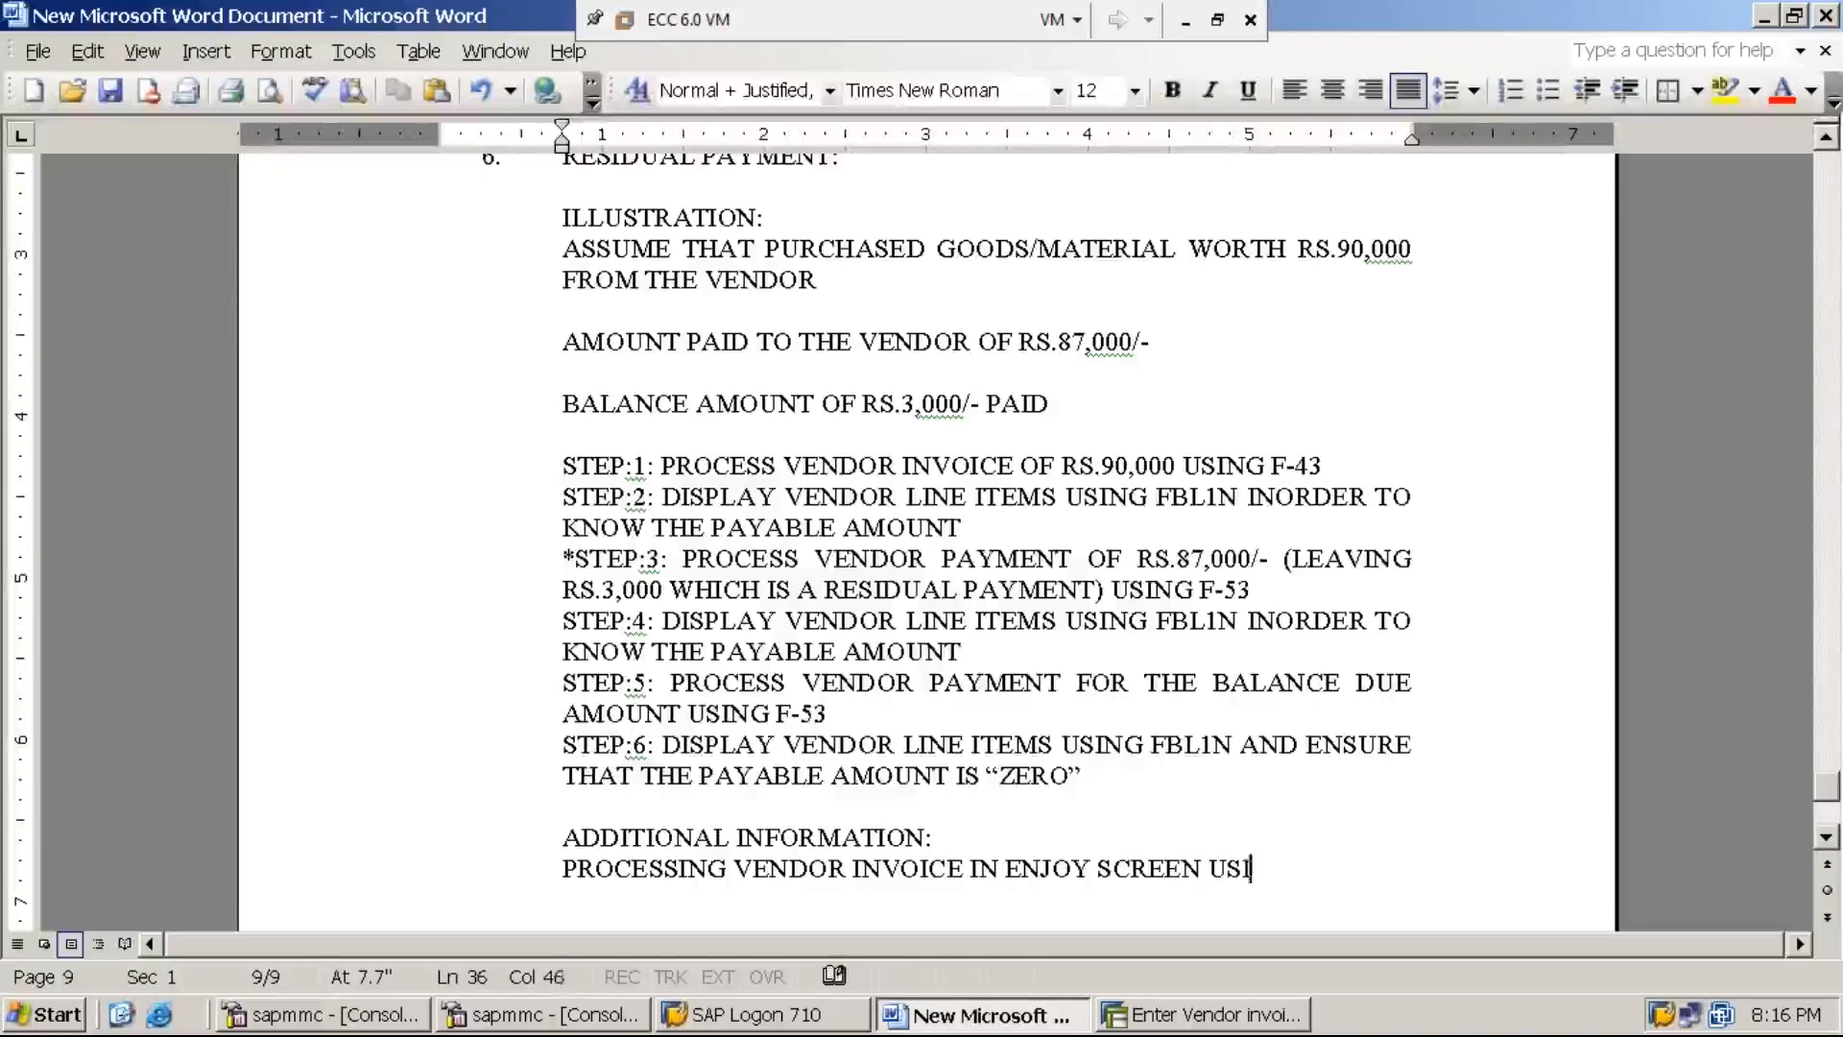
text(NG )
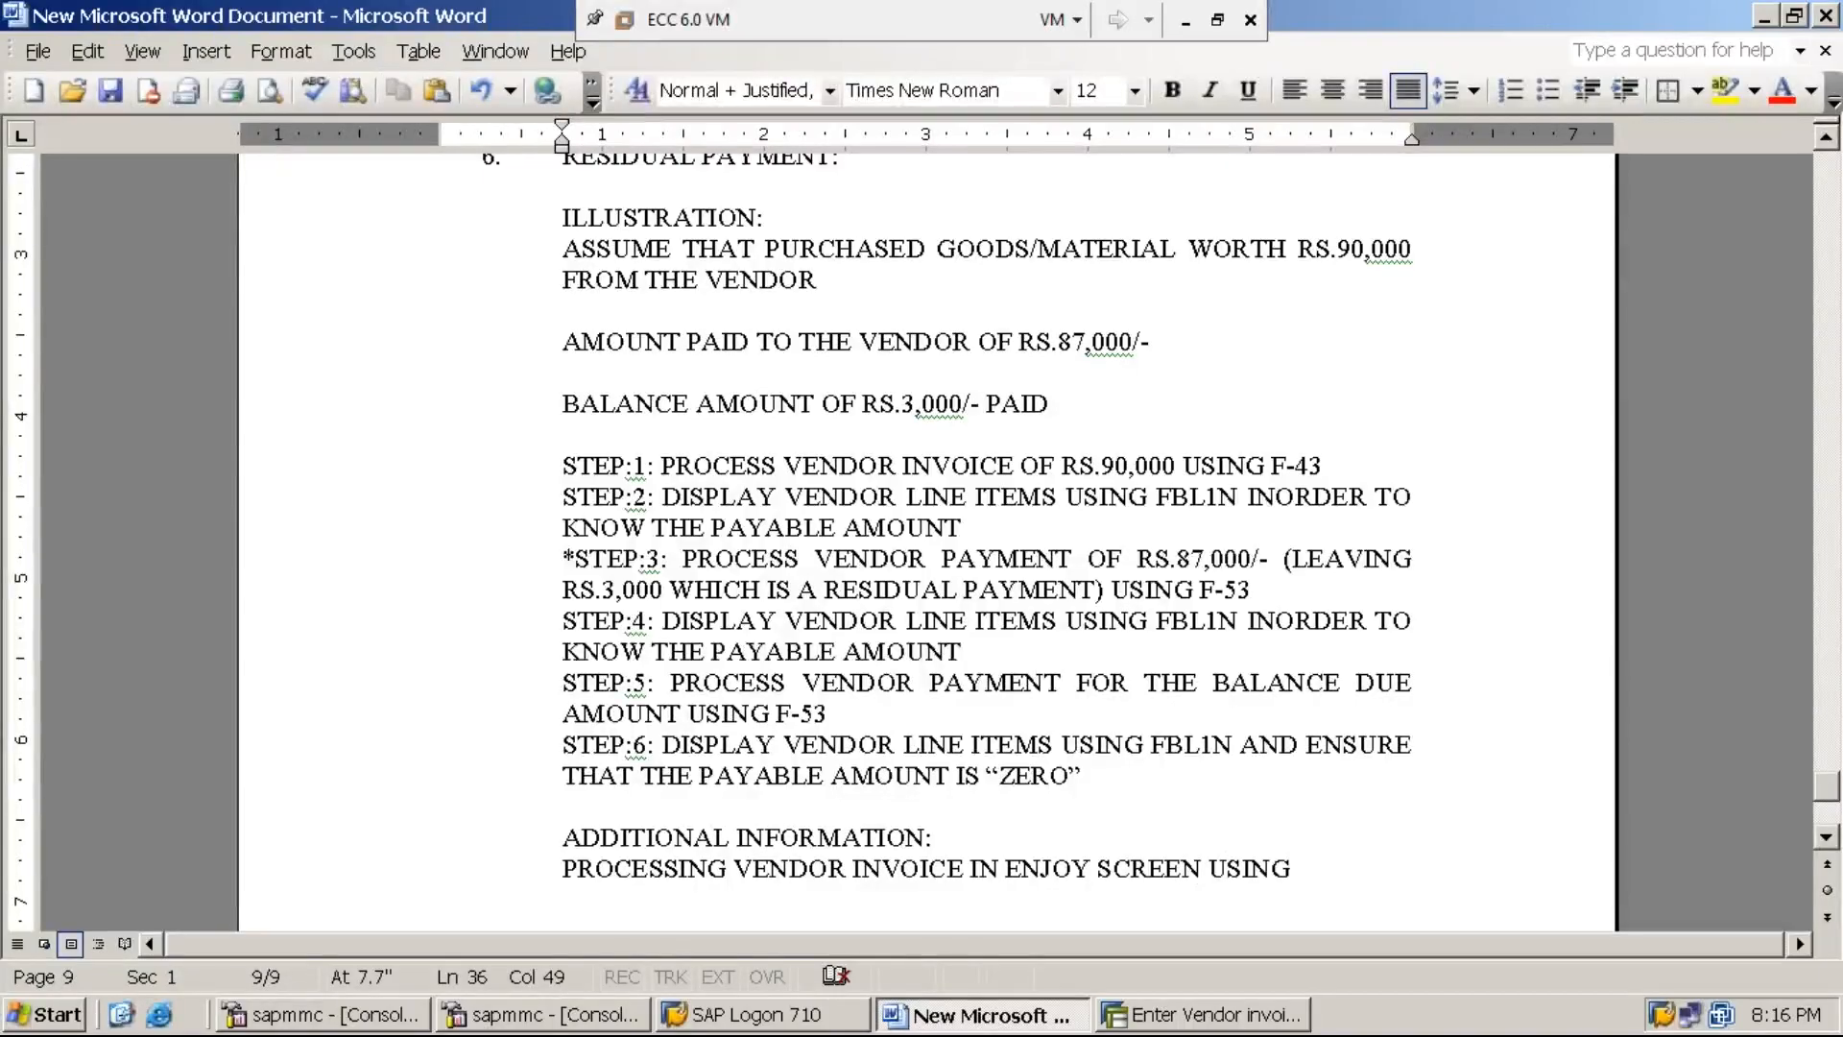
text(FB60)
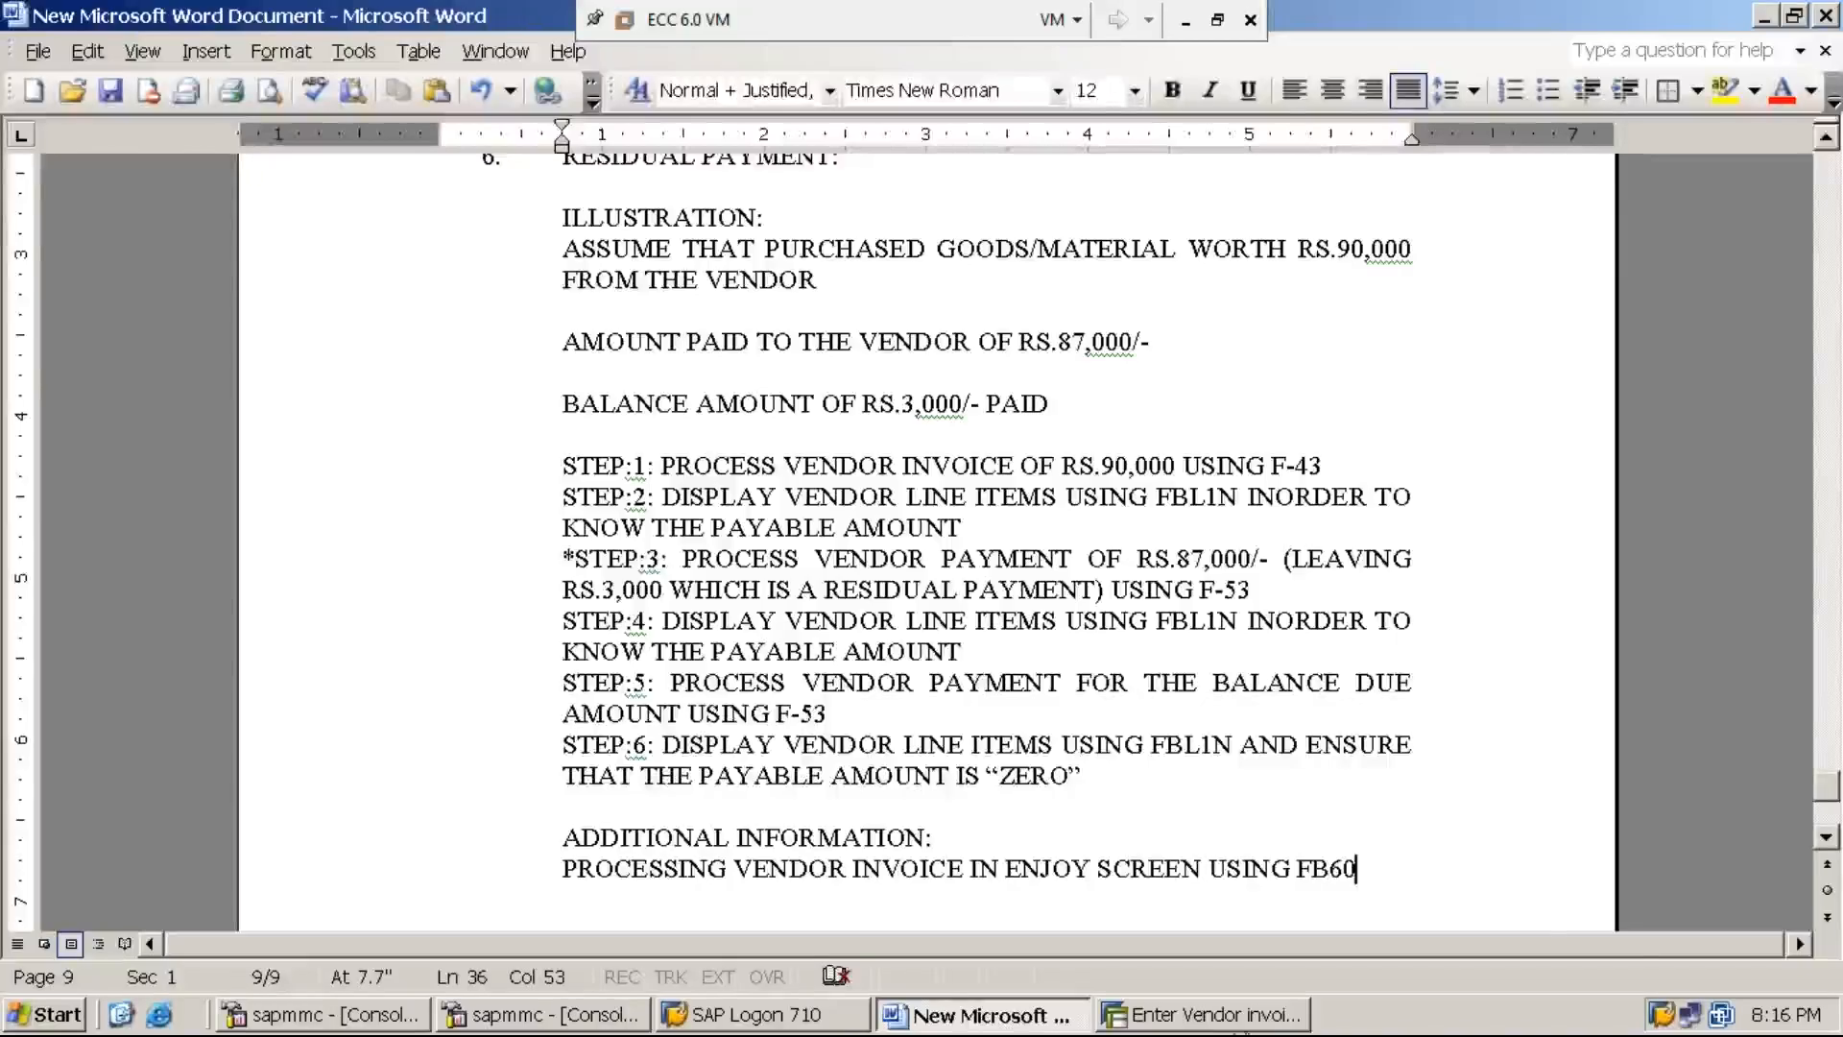
Switch back to SAP and leave the simulated vendor invoice without posting it.
click(1262, 1025)
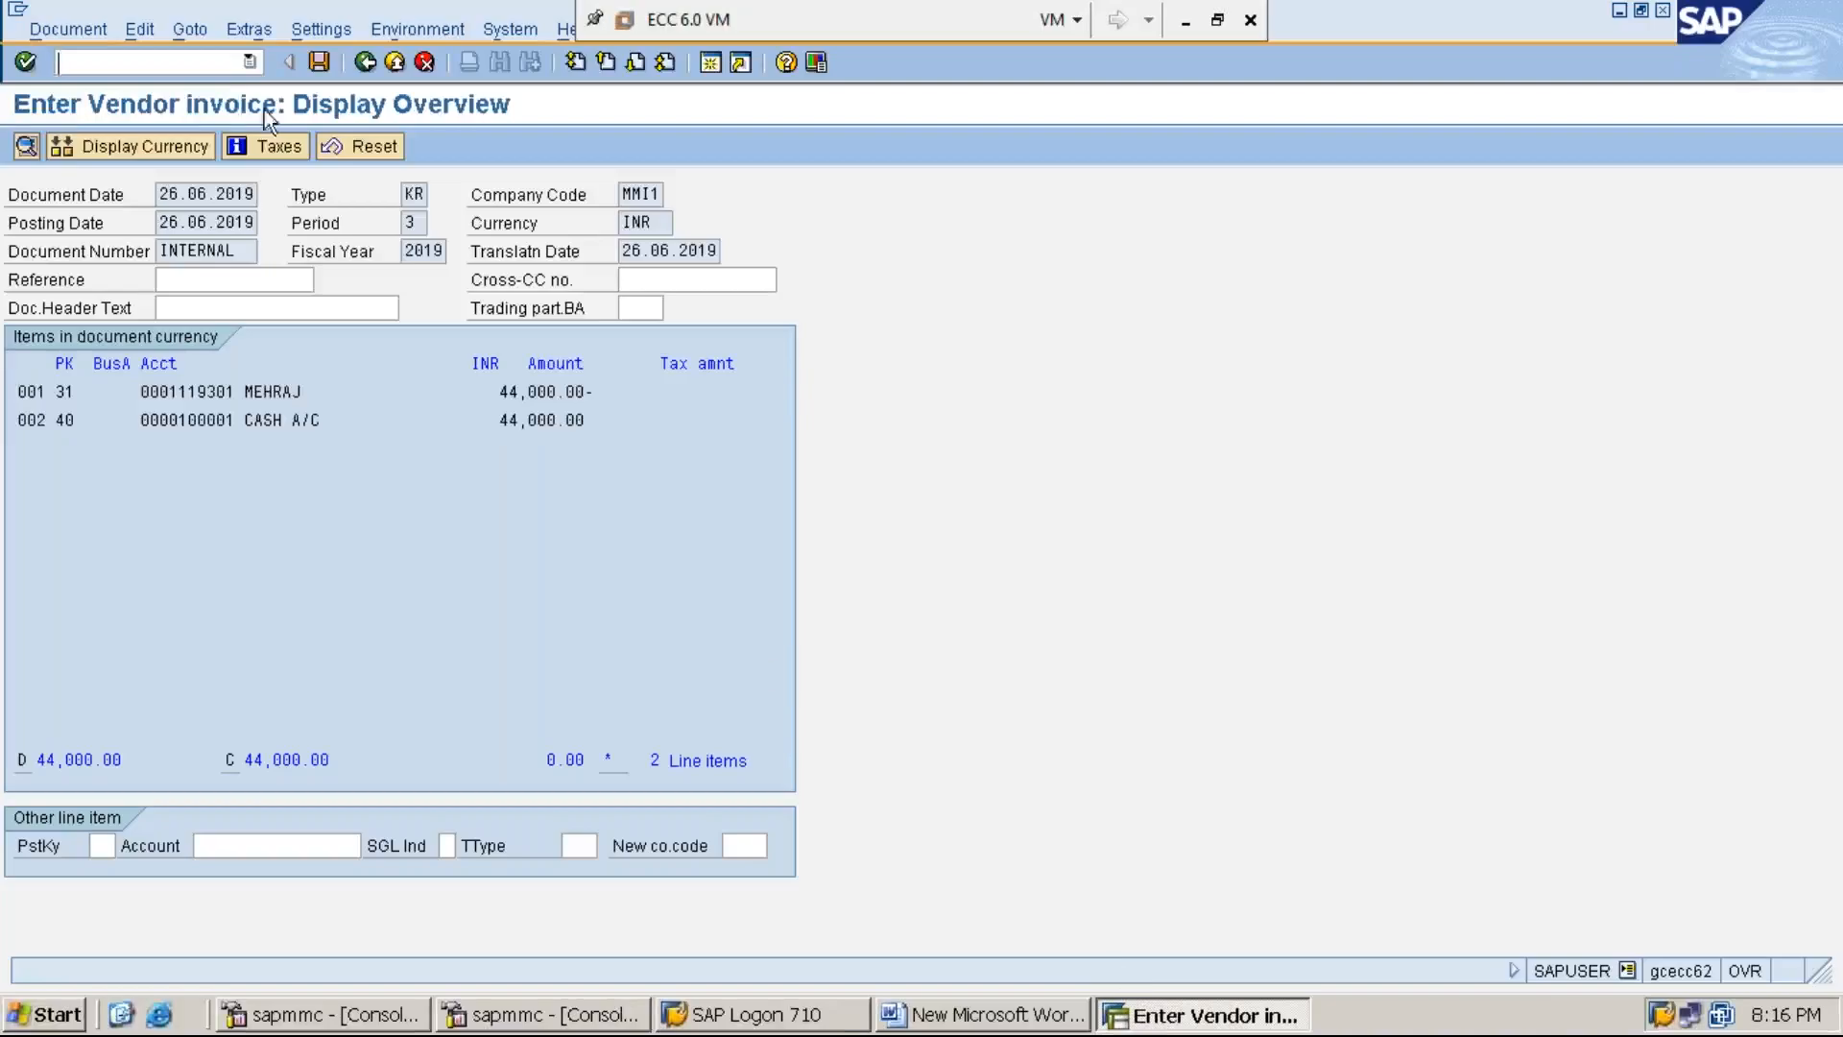
click(60, 62)
text(/n)
key(Return)
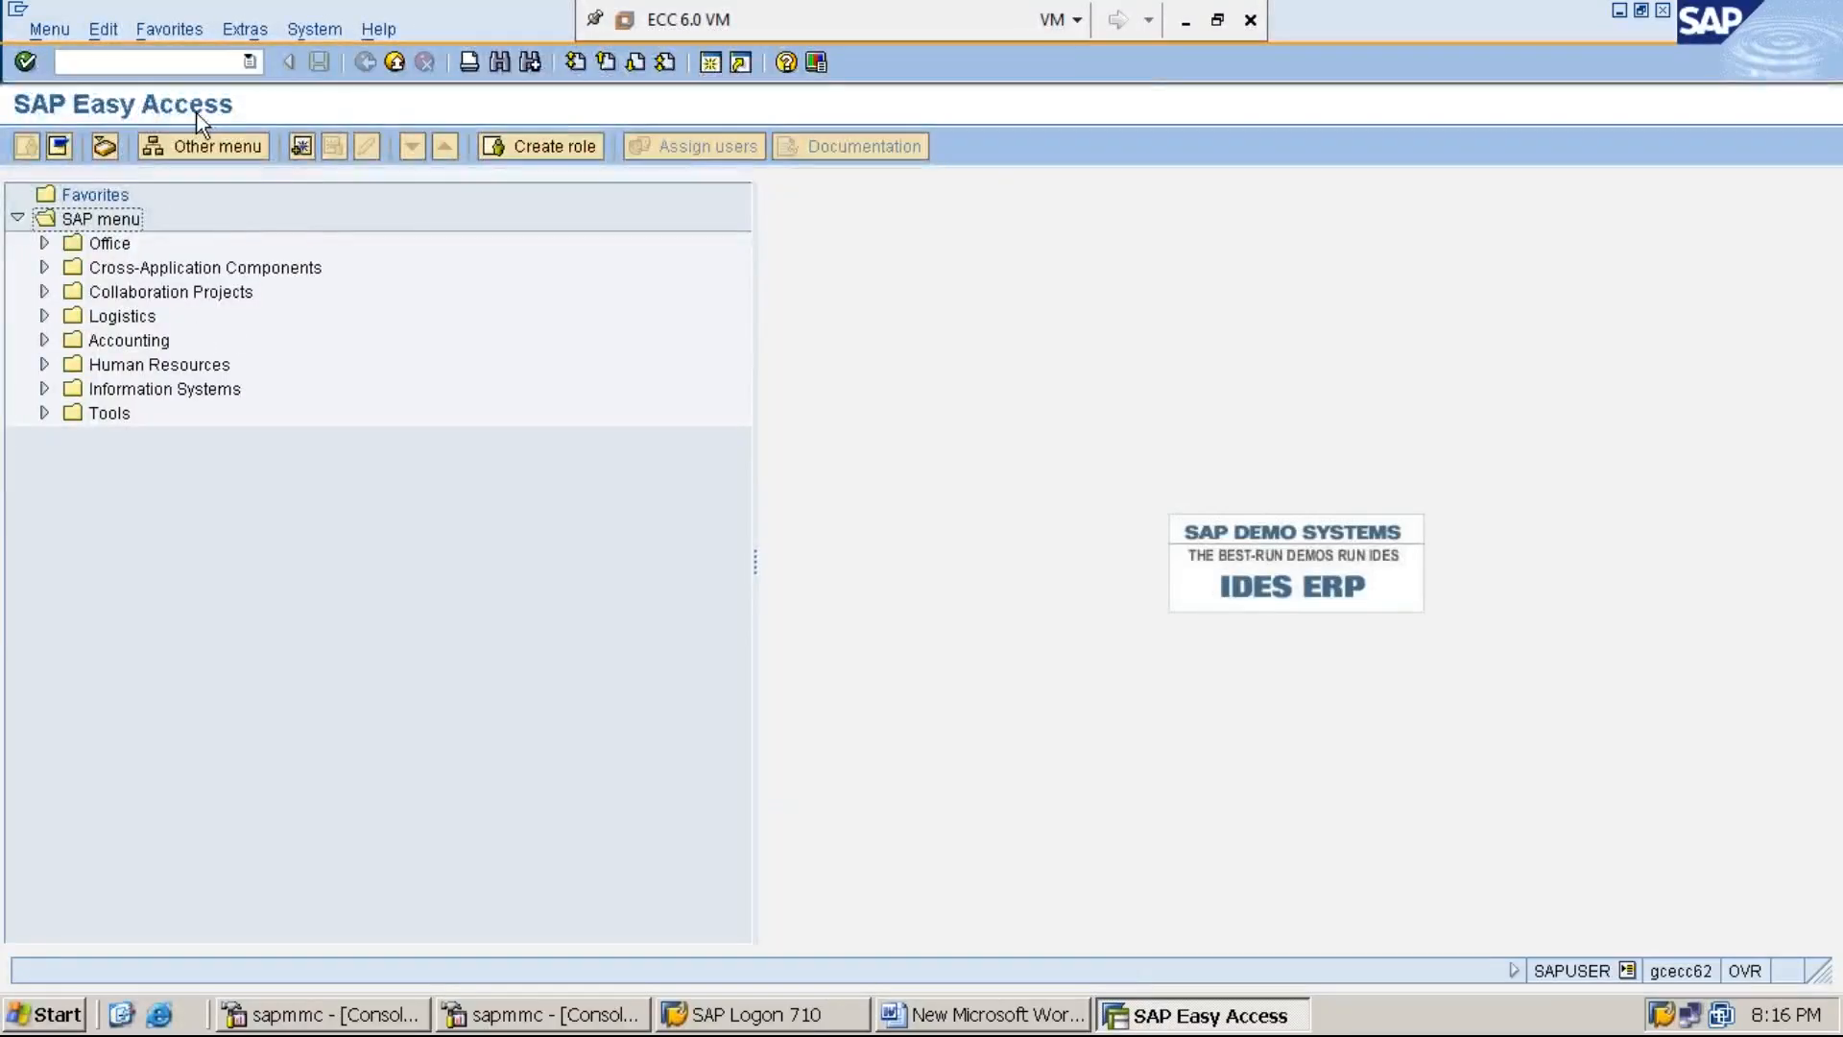
click(1183, 22)
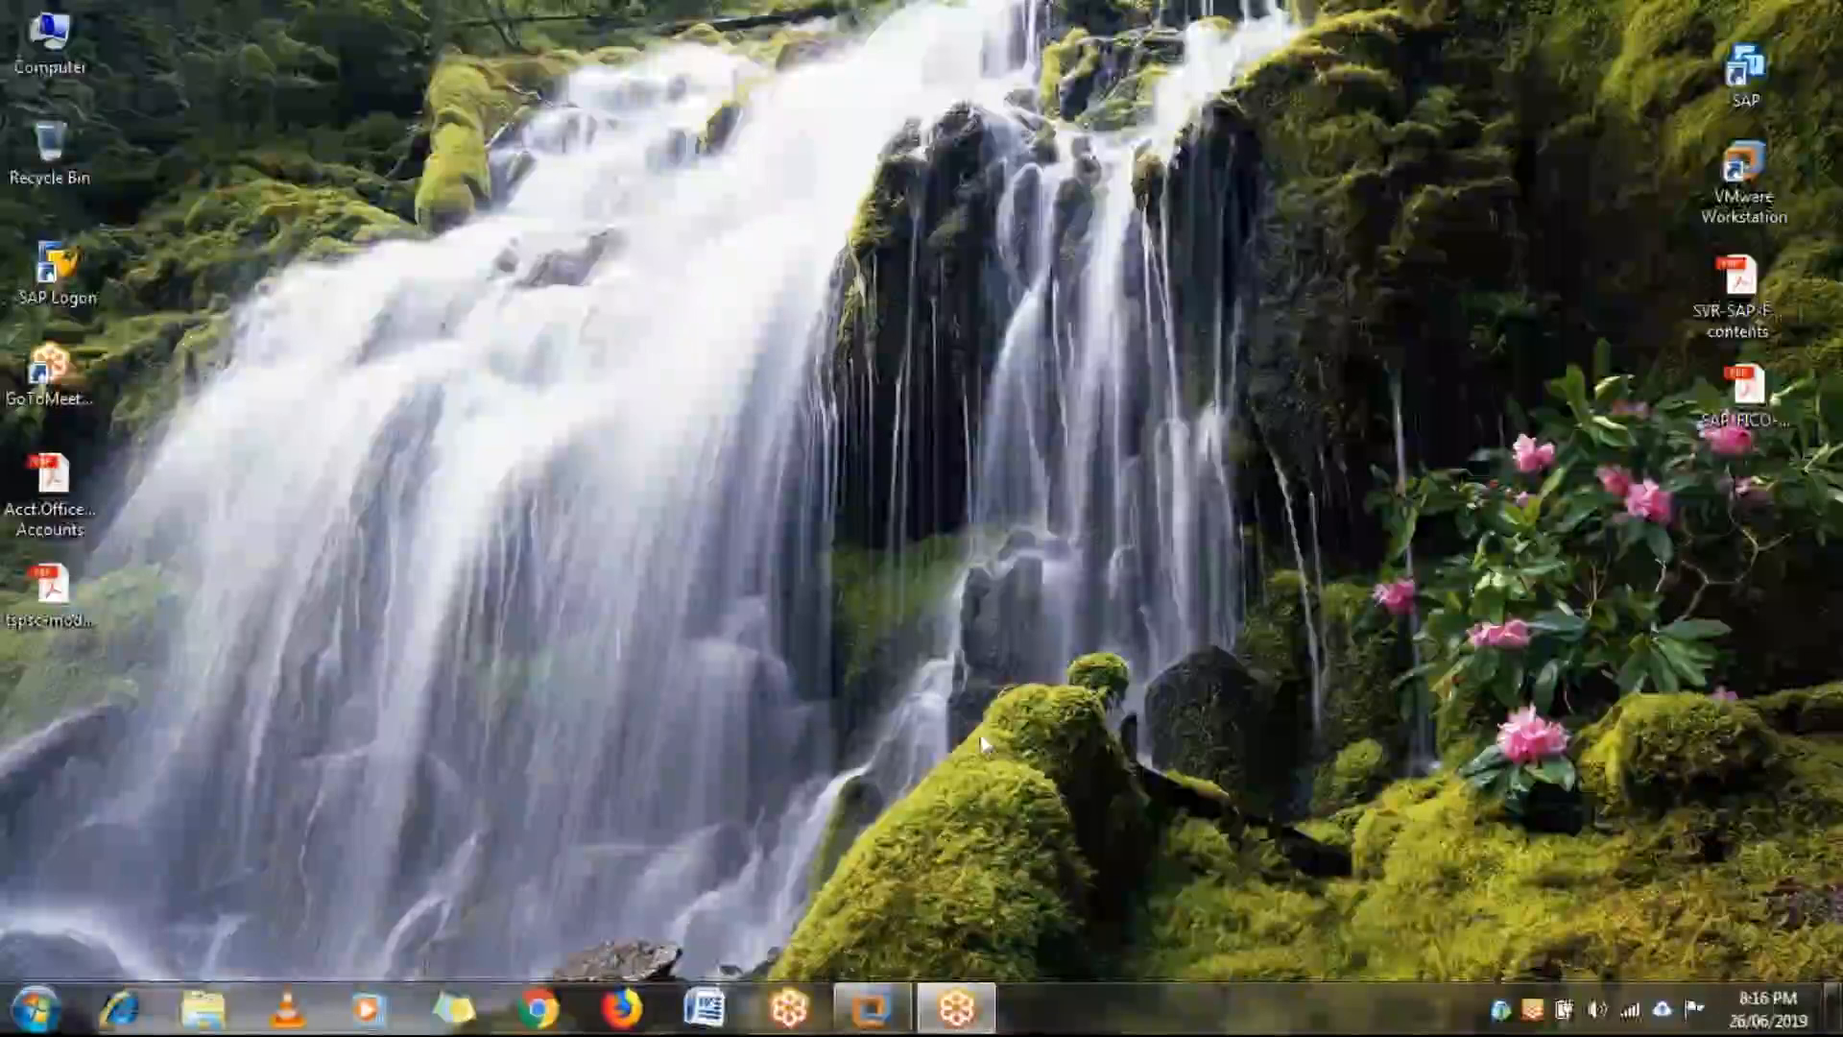
click(849, 999)
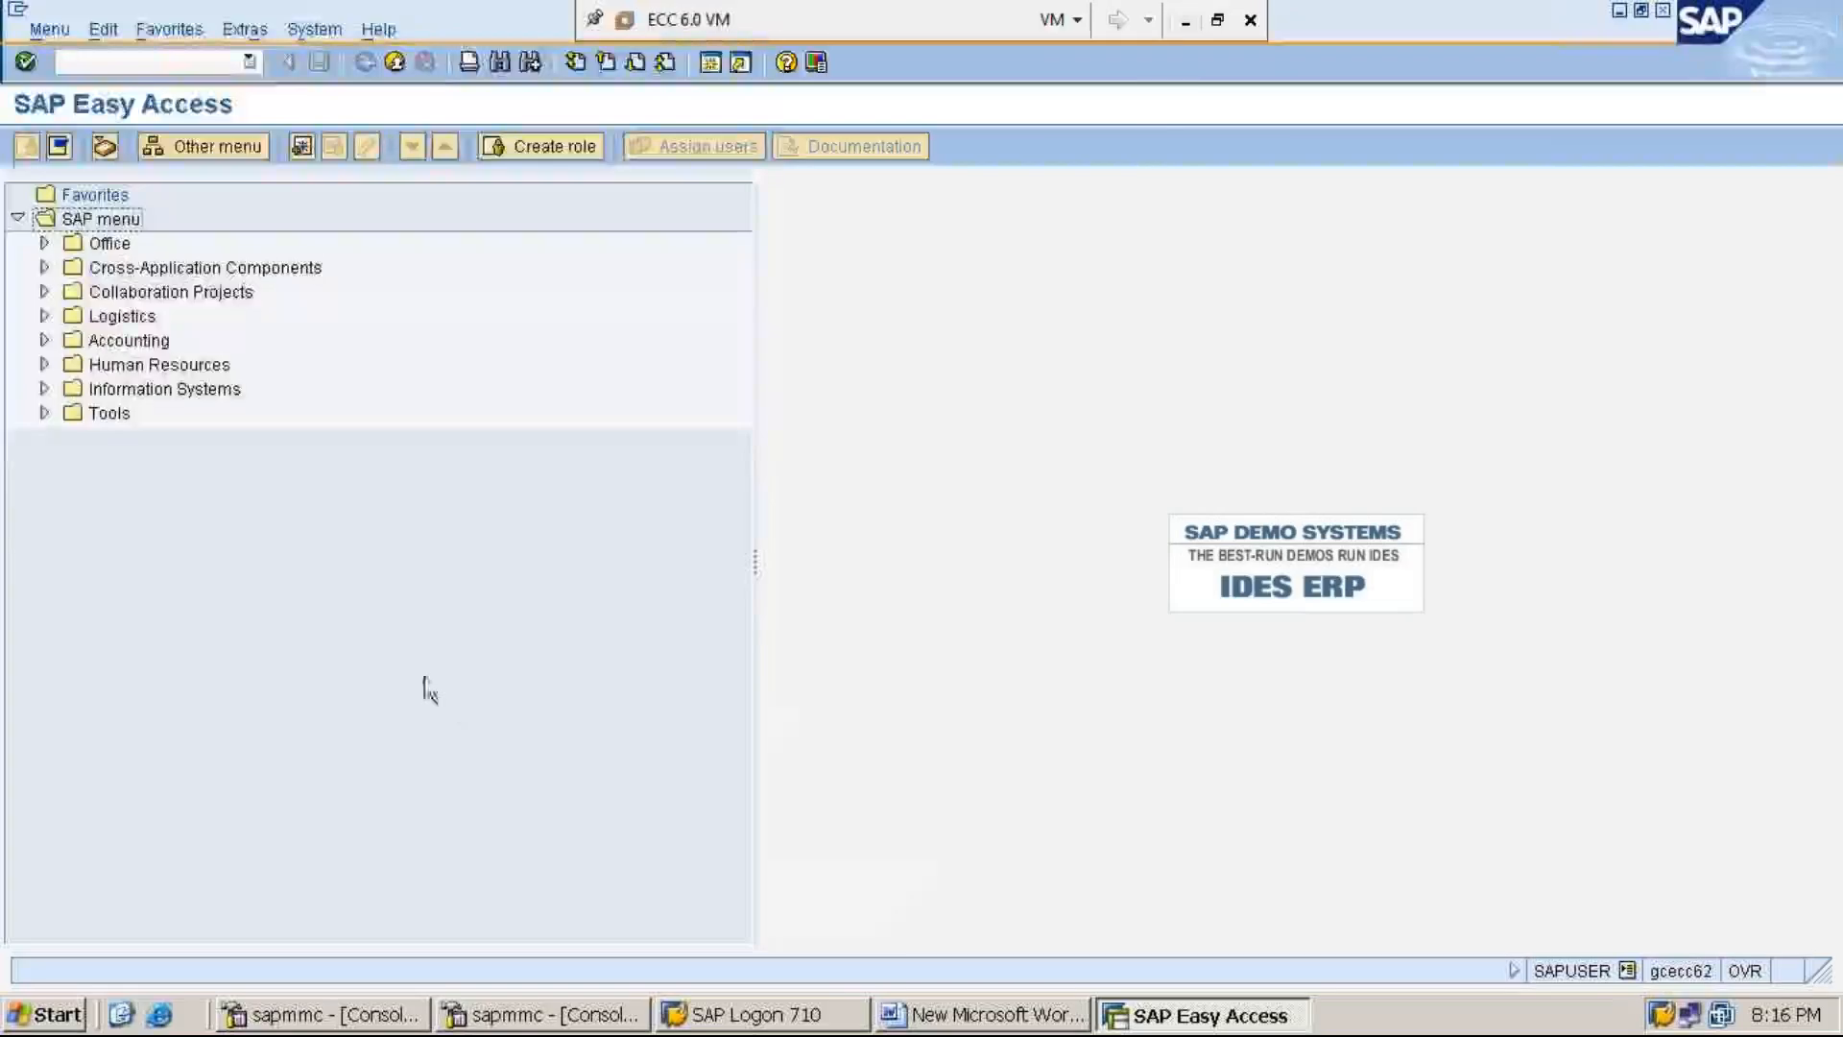
Expand the SAP menu tree through Accounting, Financial Accounting, Accounts Payable and Document Entry, and select FB60 - Invoice.
double_click(129, 344)
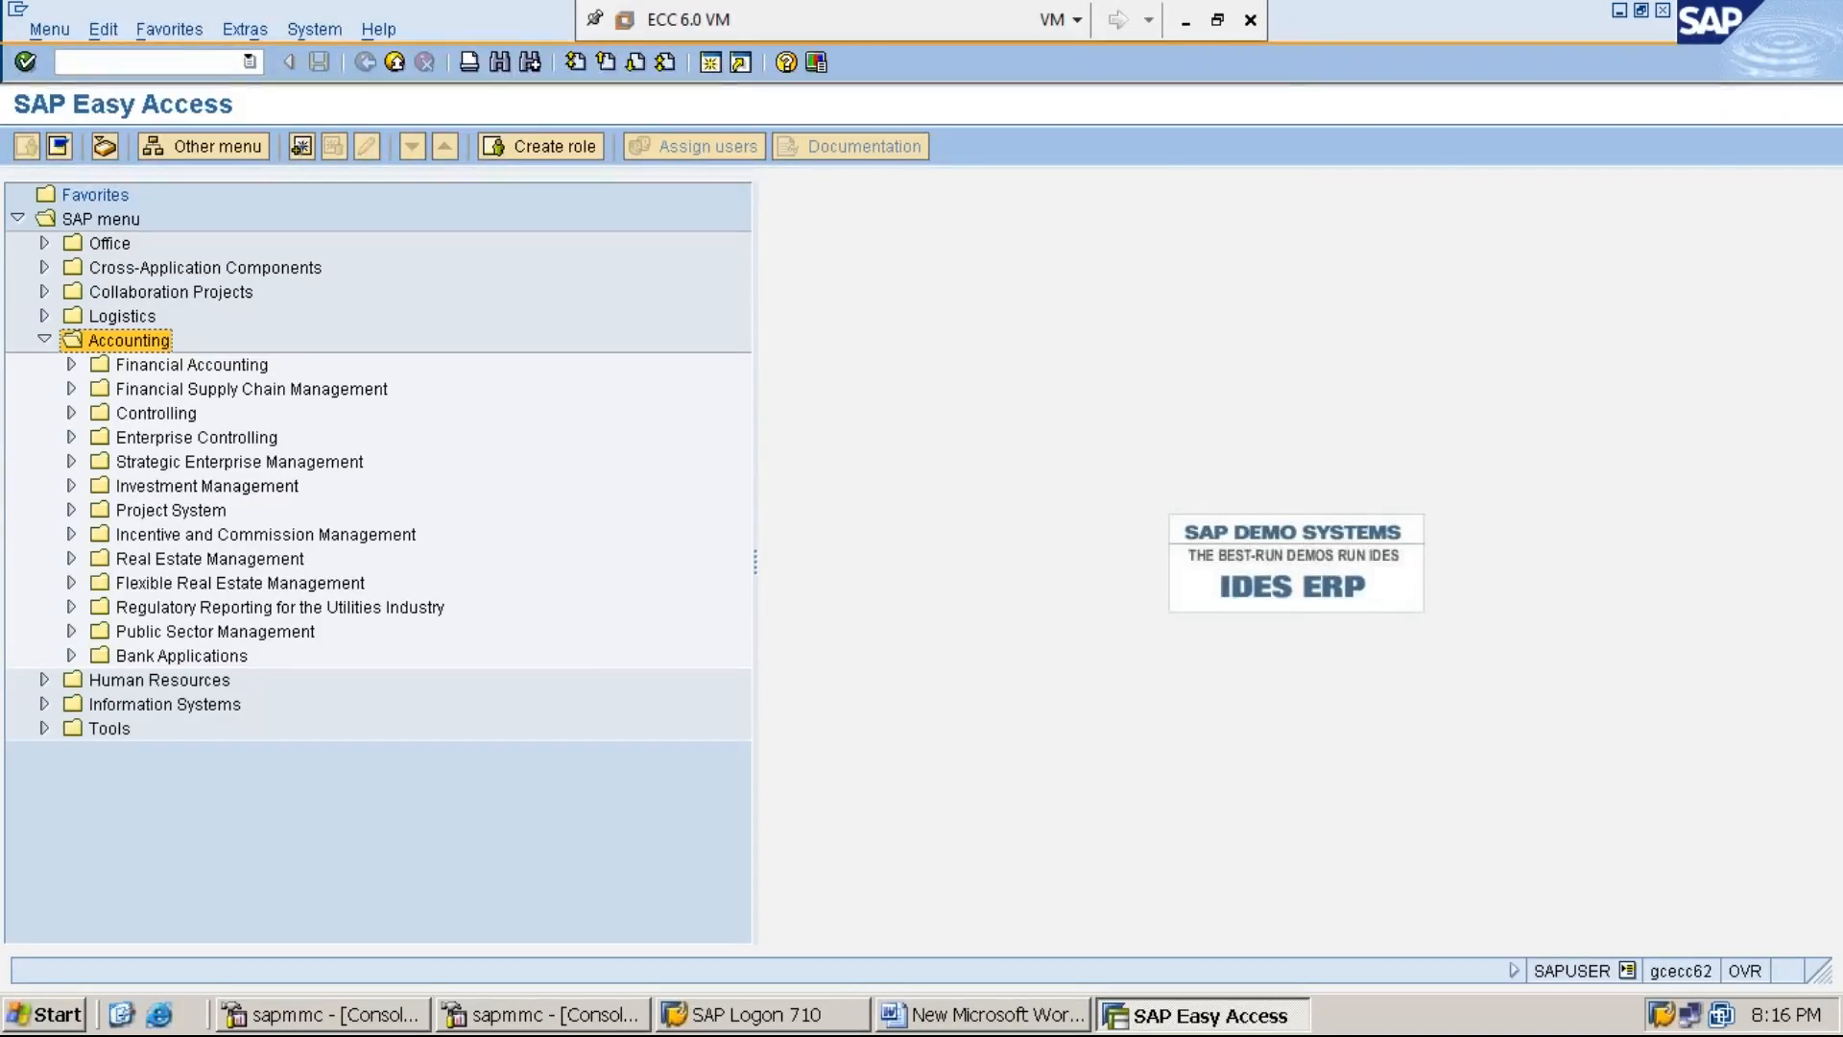
click(191, 366)
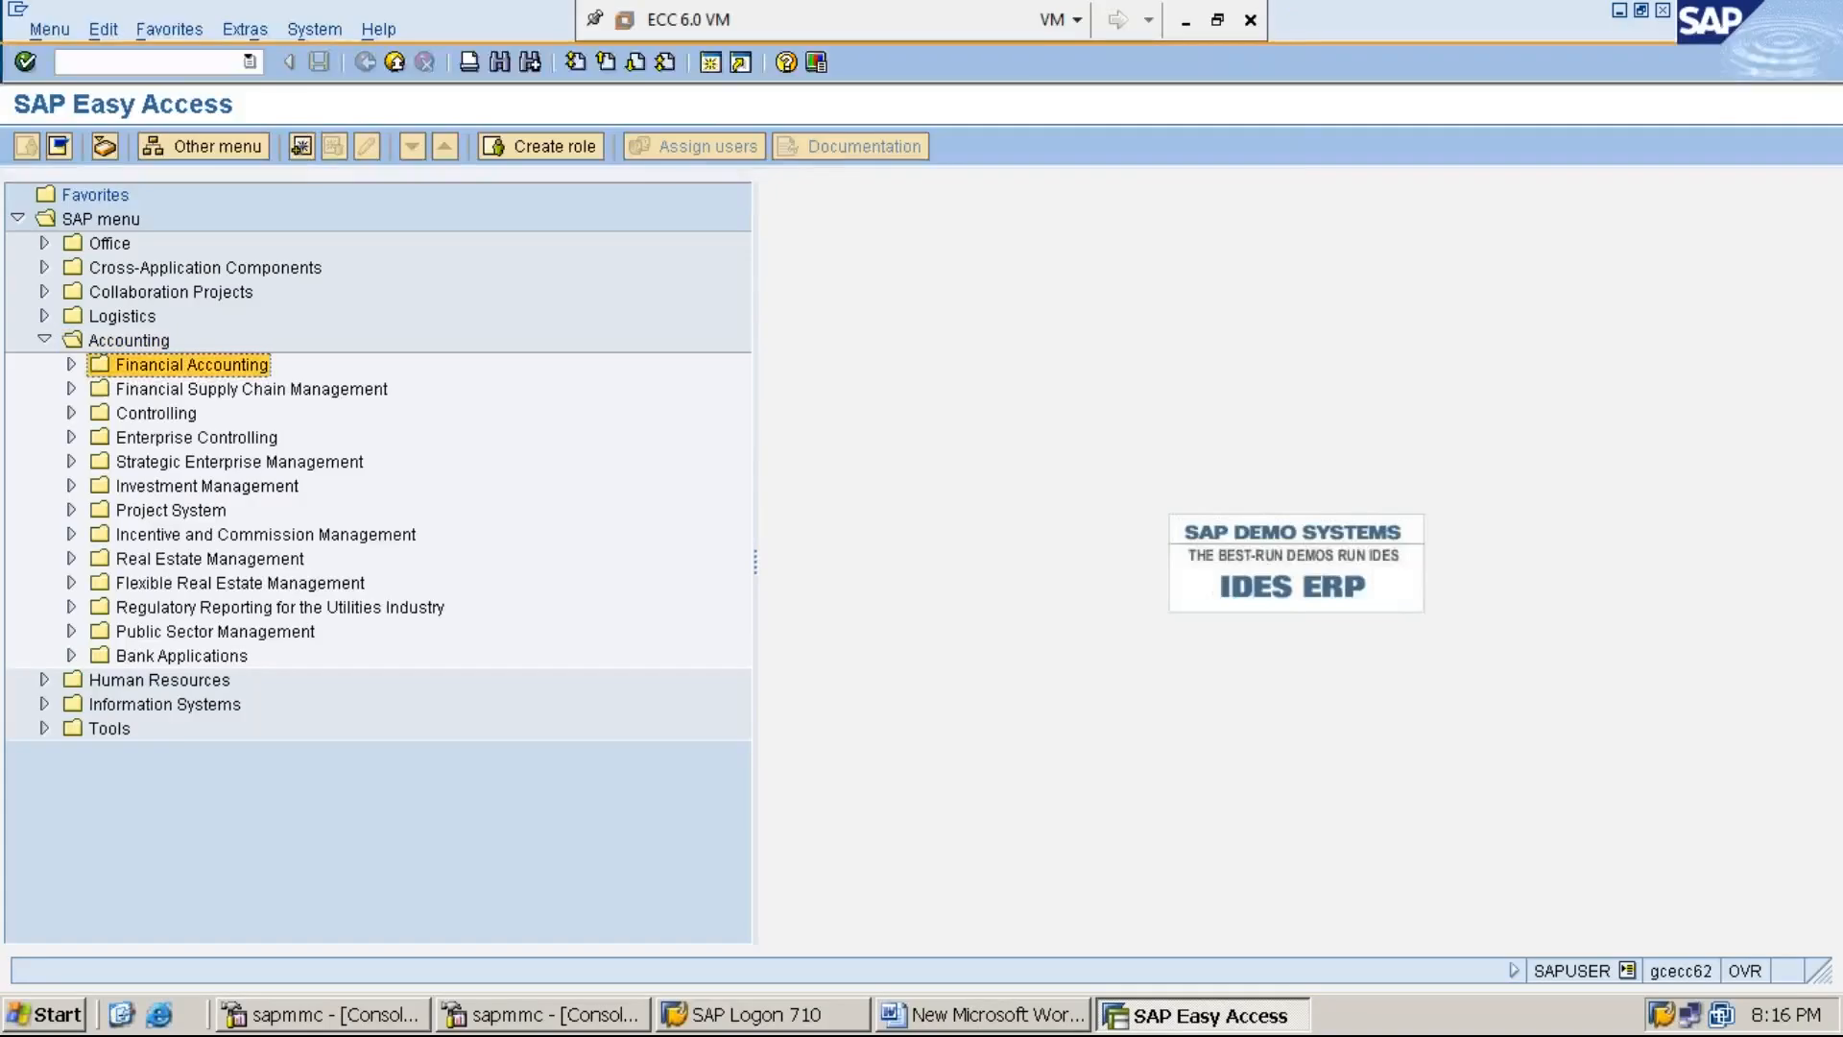
double_click(191, 364)
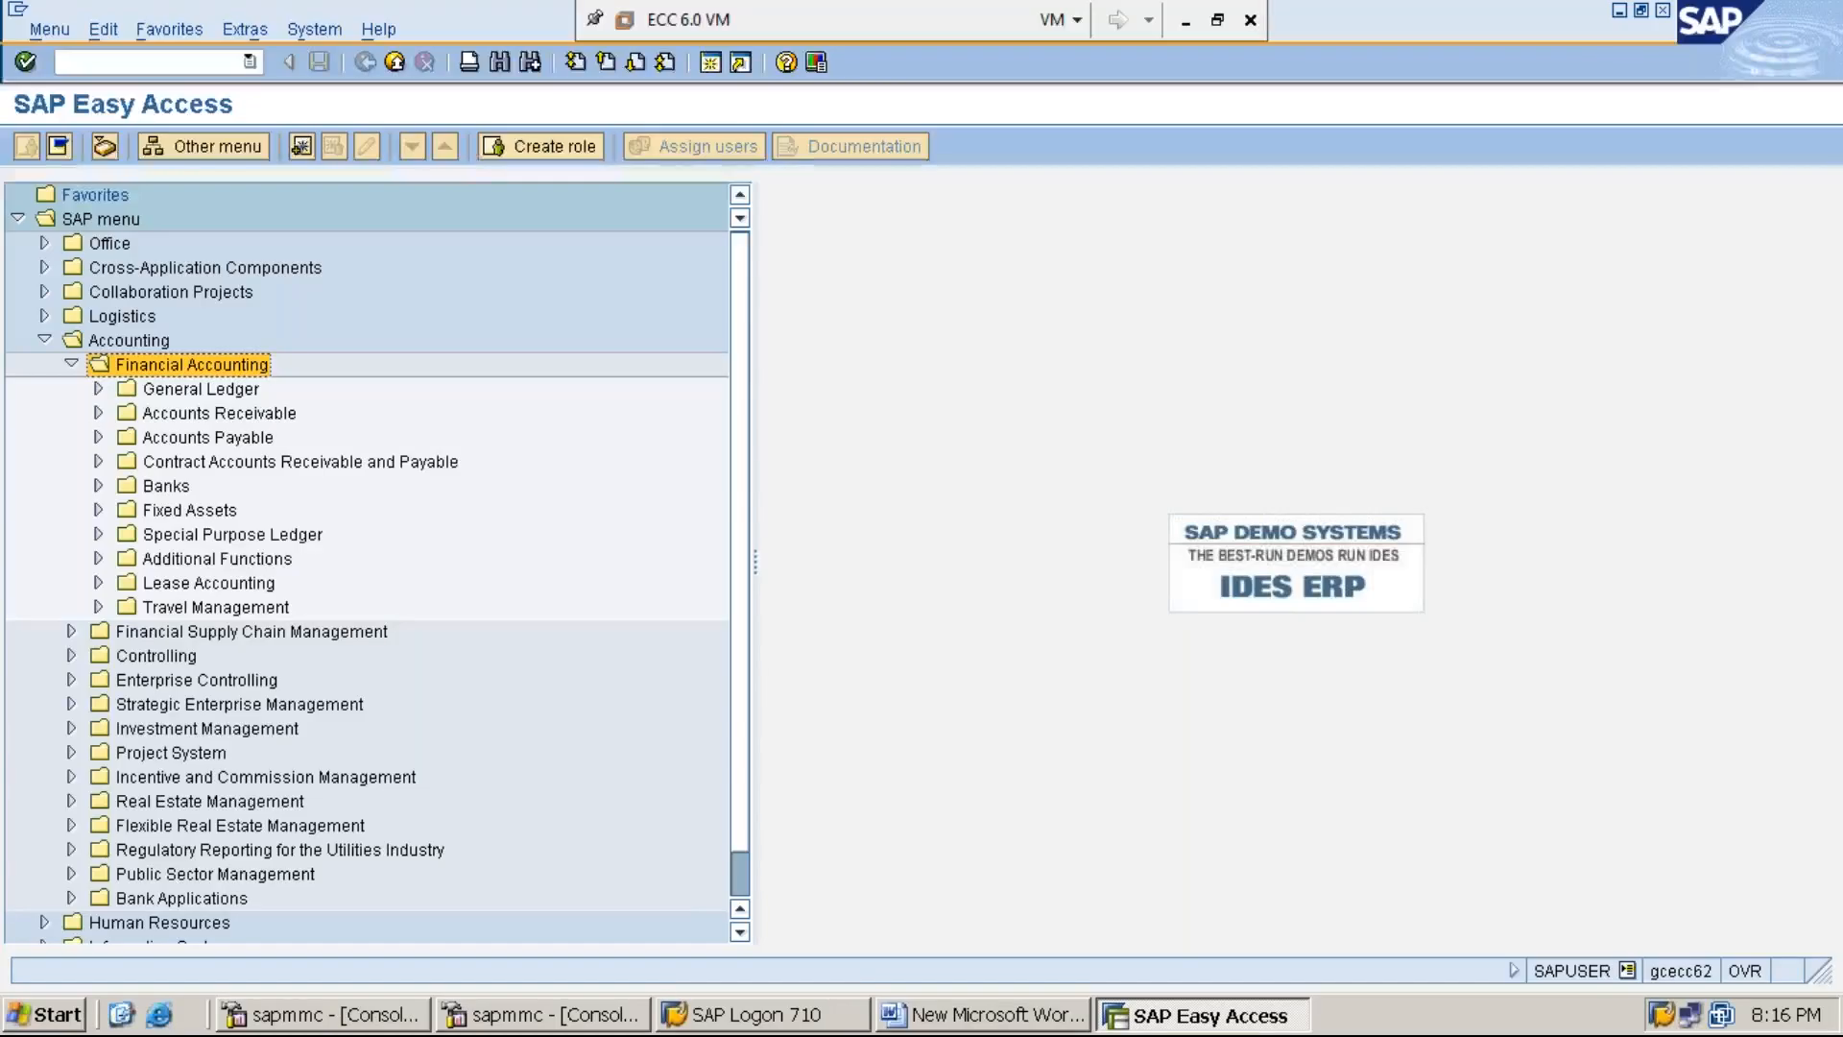
key(Down)
key(Down)
key(Down)
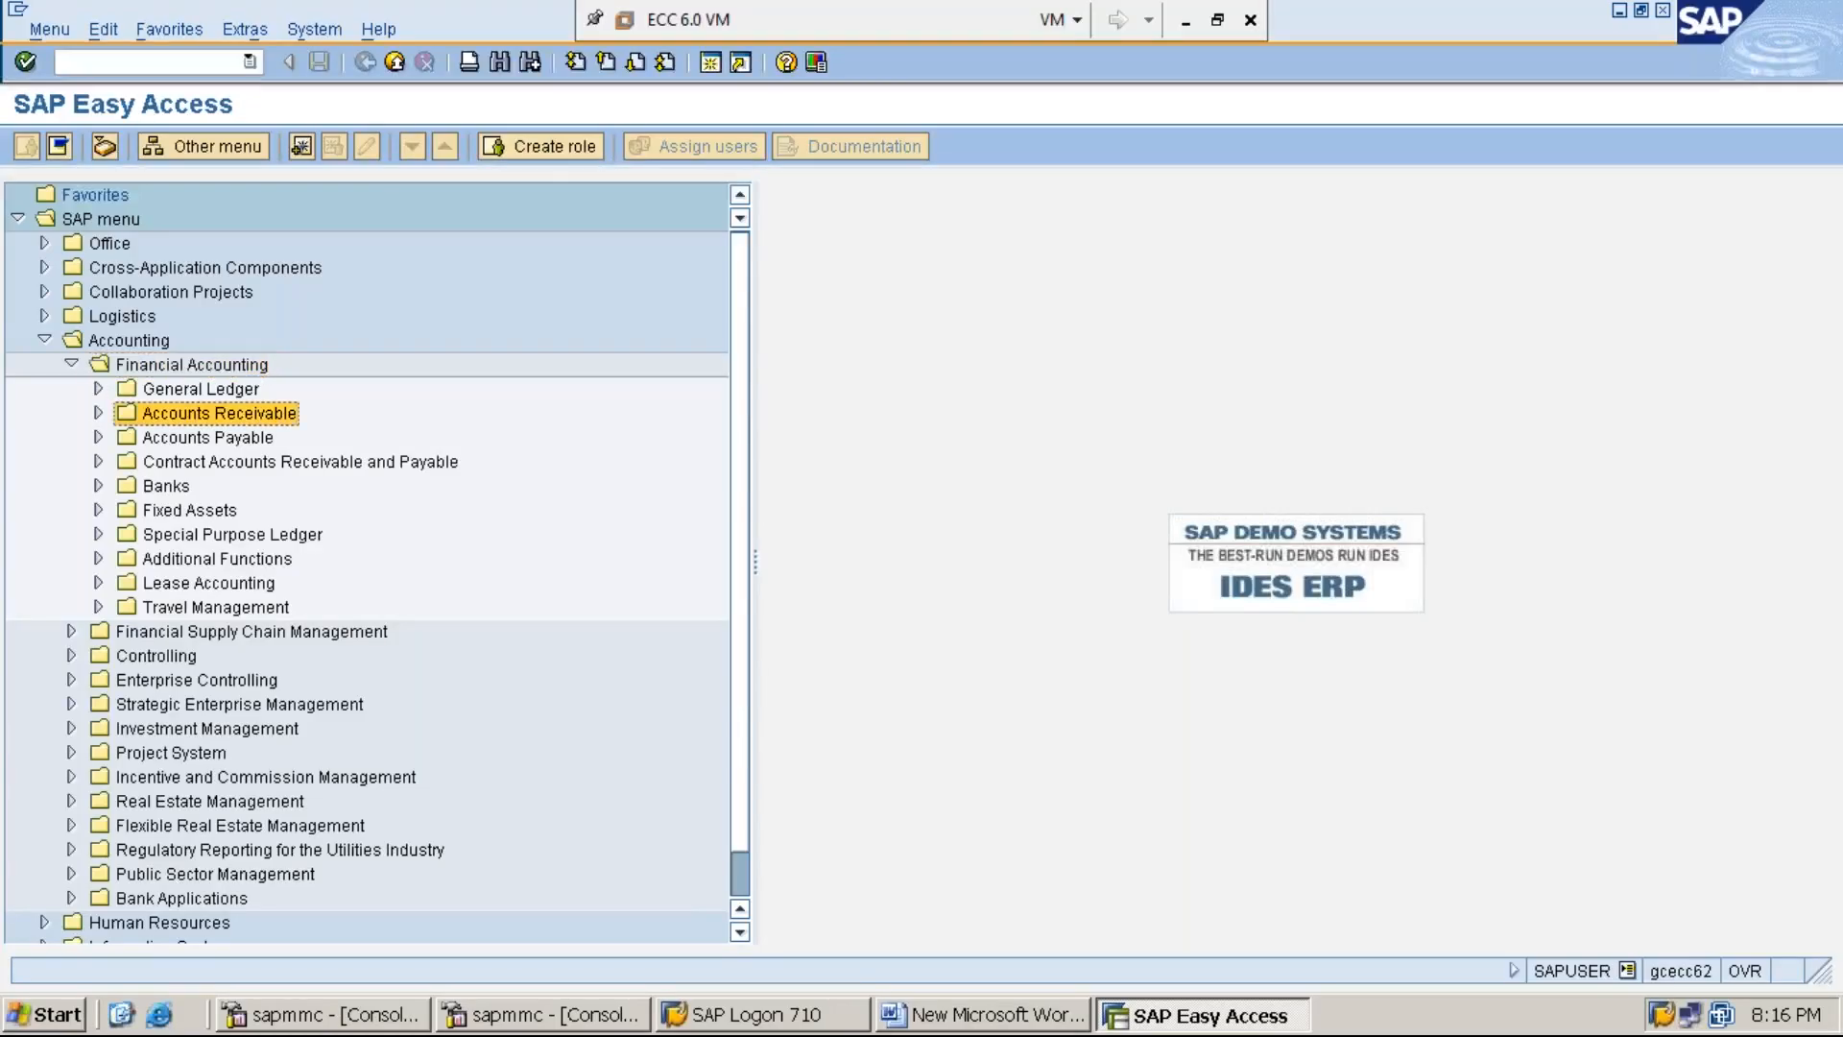
key(Return)
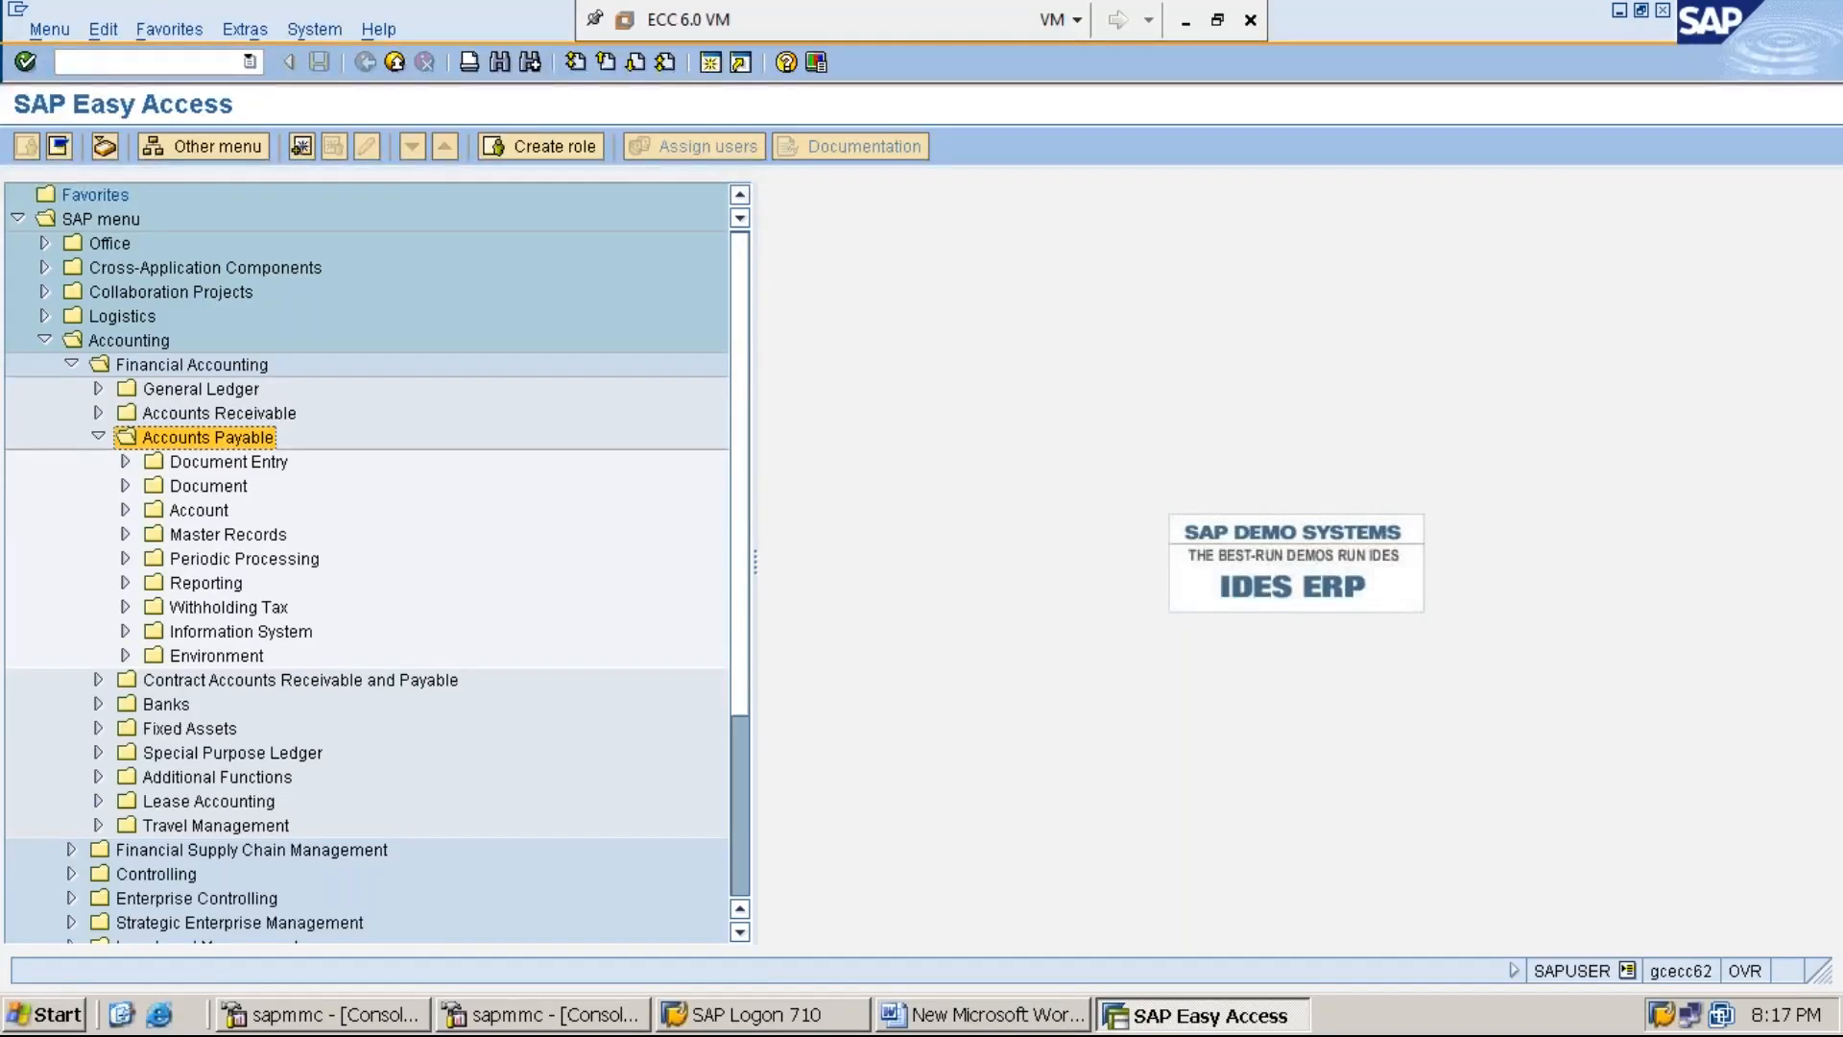
click(229, 462)
key(Right)
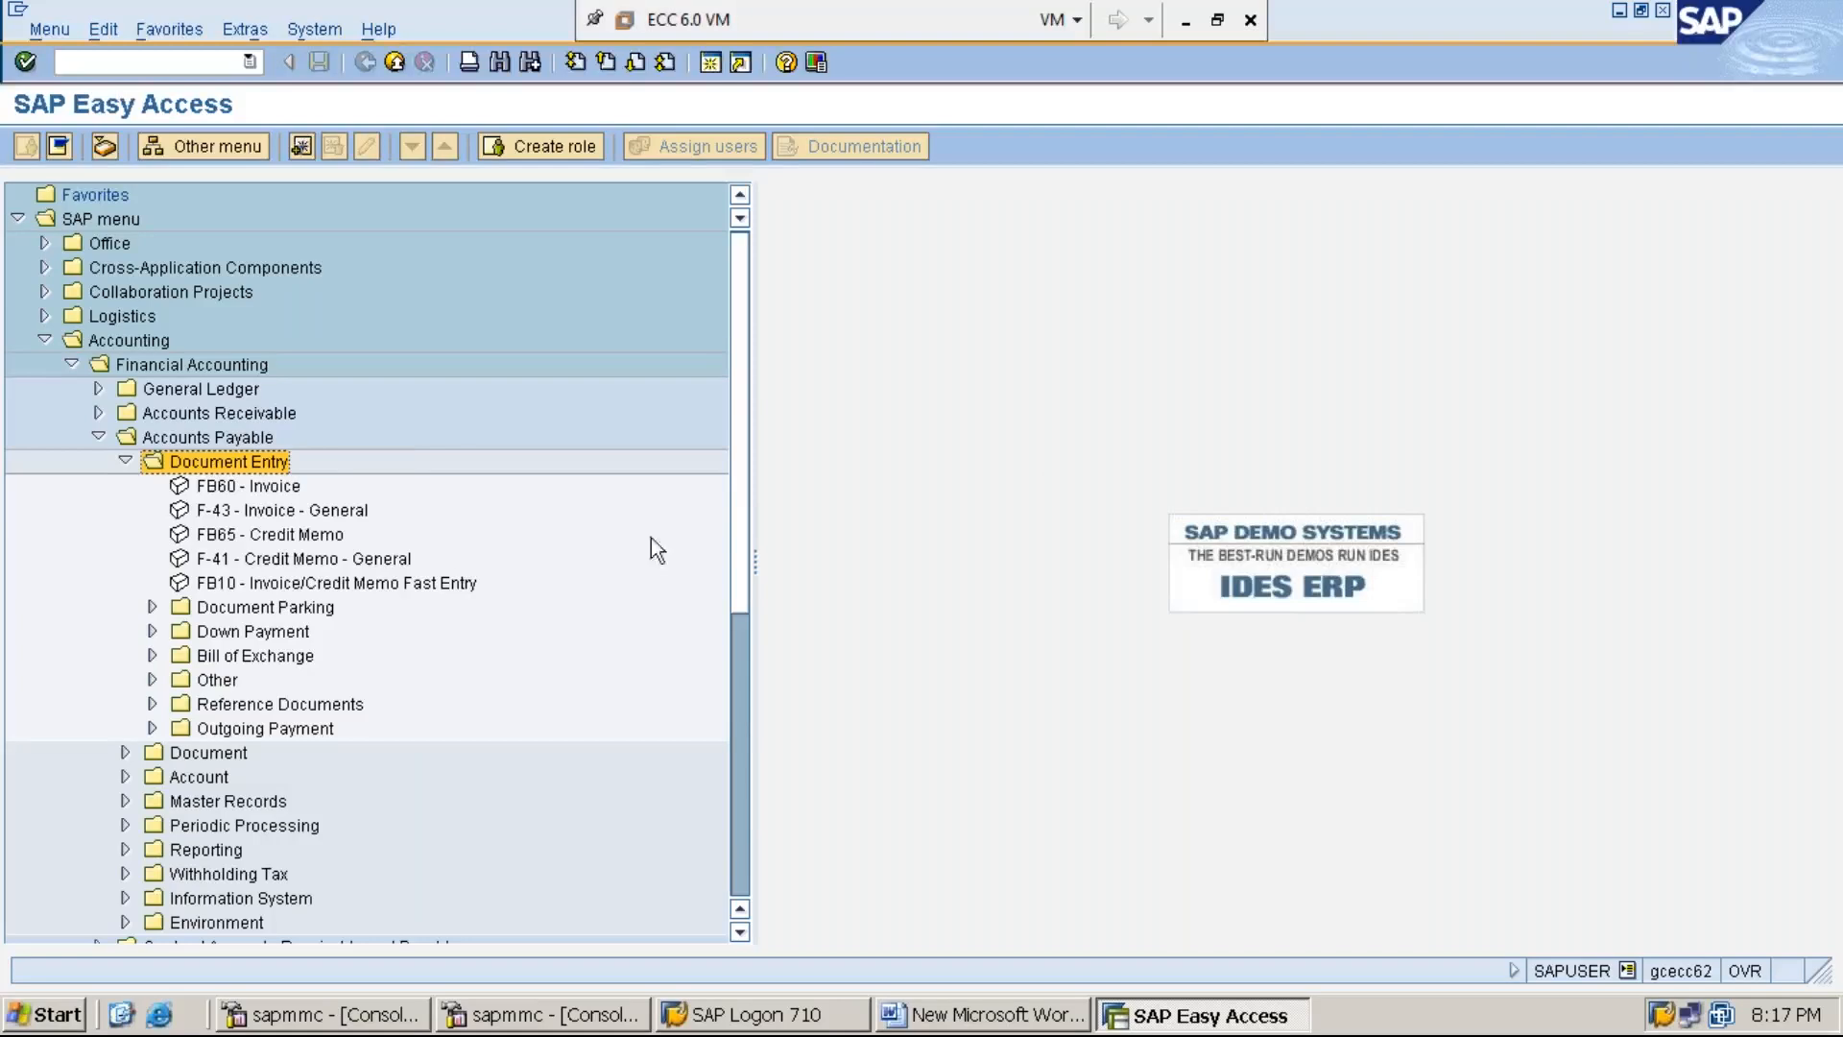
click(267, 488)
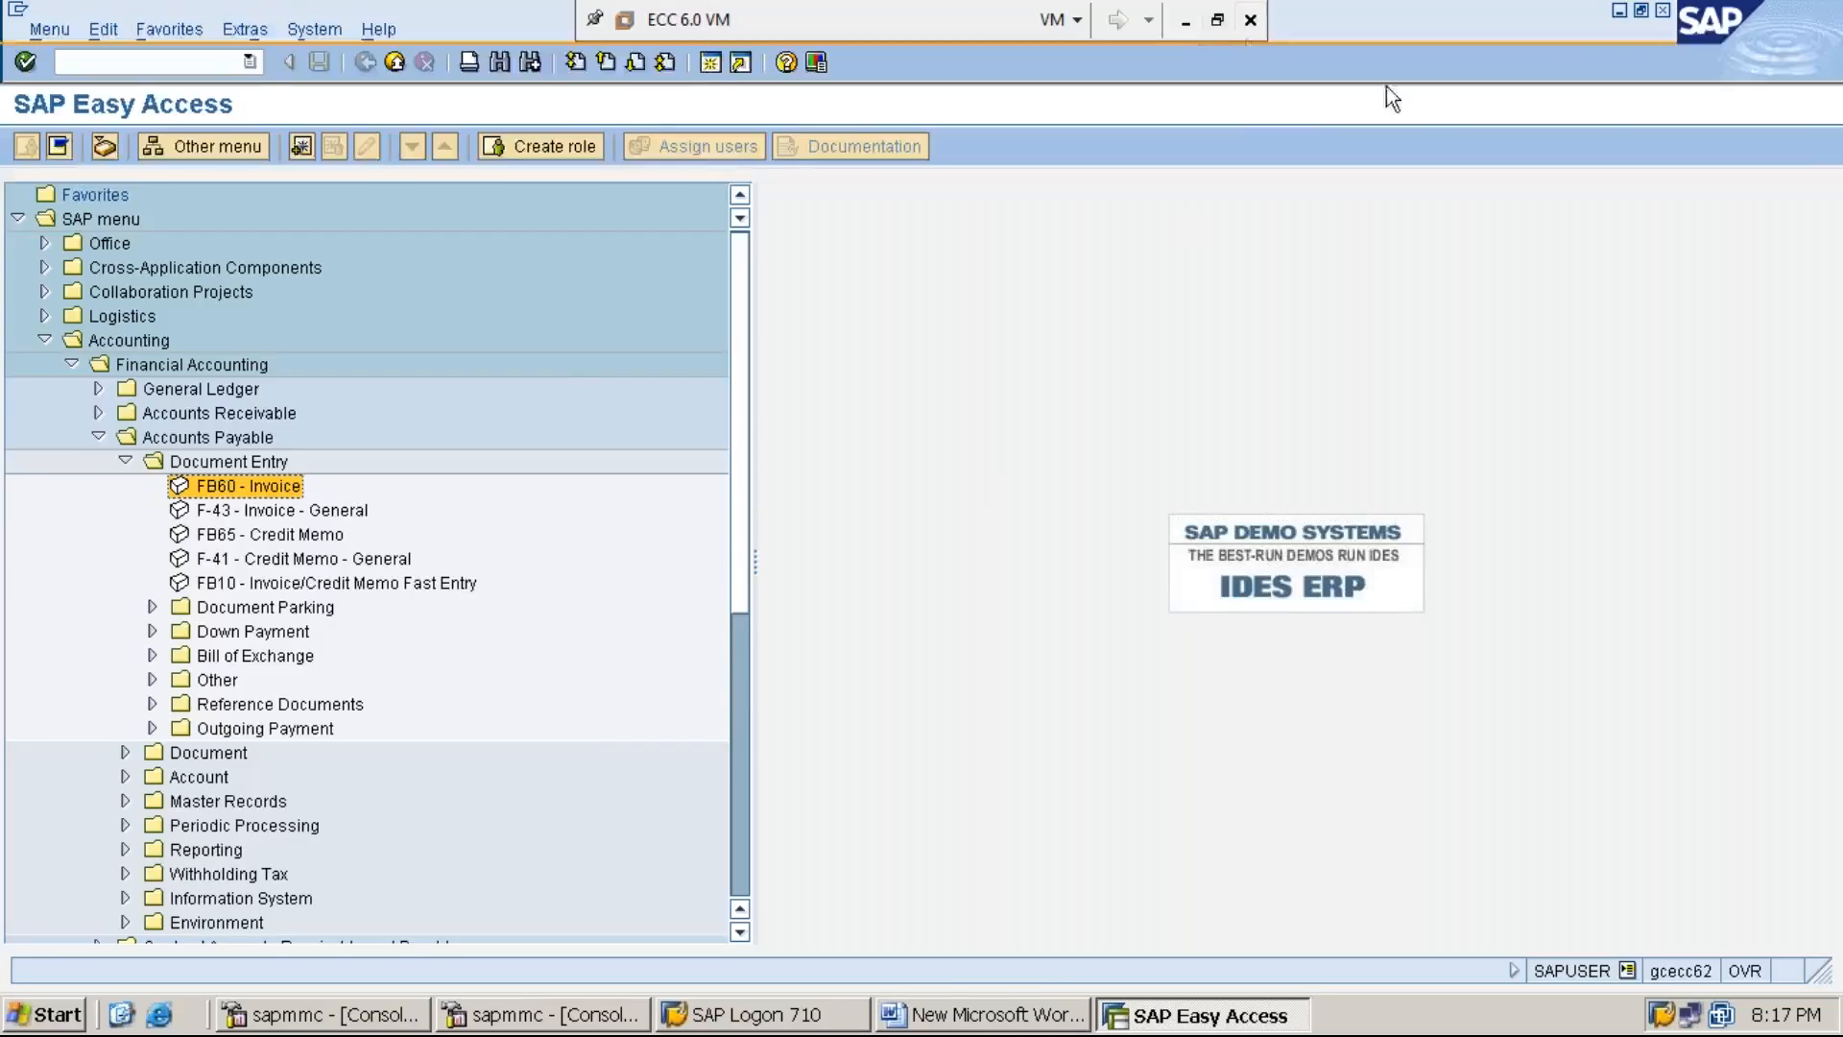
Look briefly at the Word notes, return to SAP and open the FB60 - Invoice transaction.
click(1621, 11)
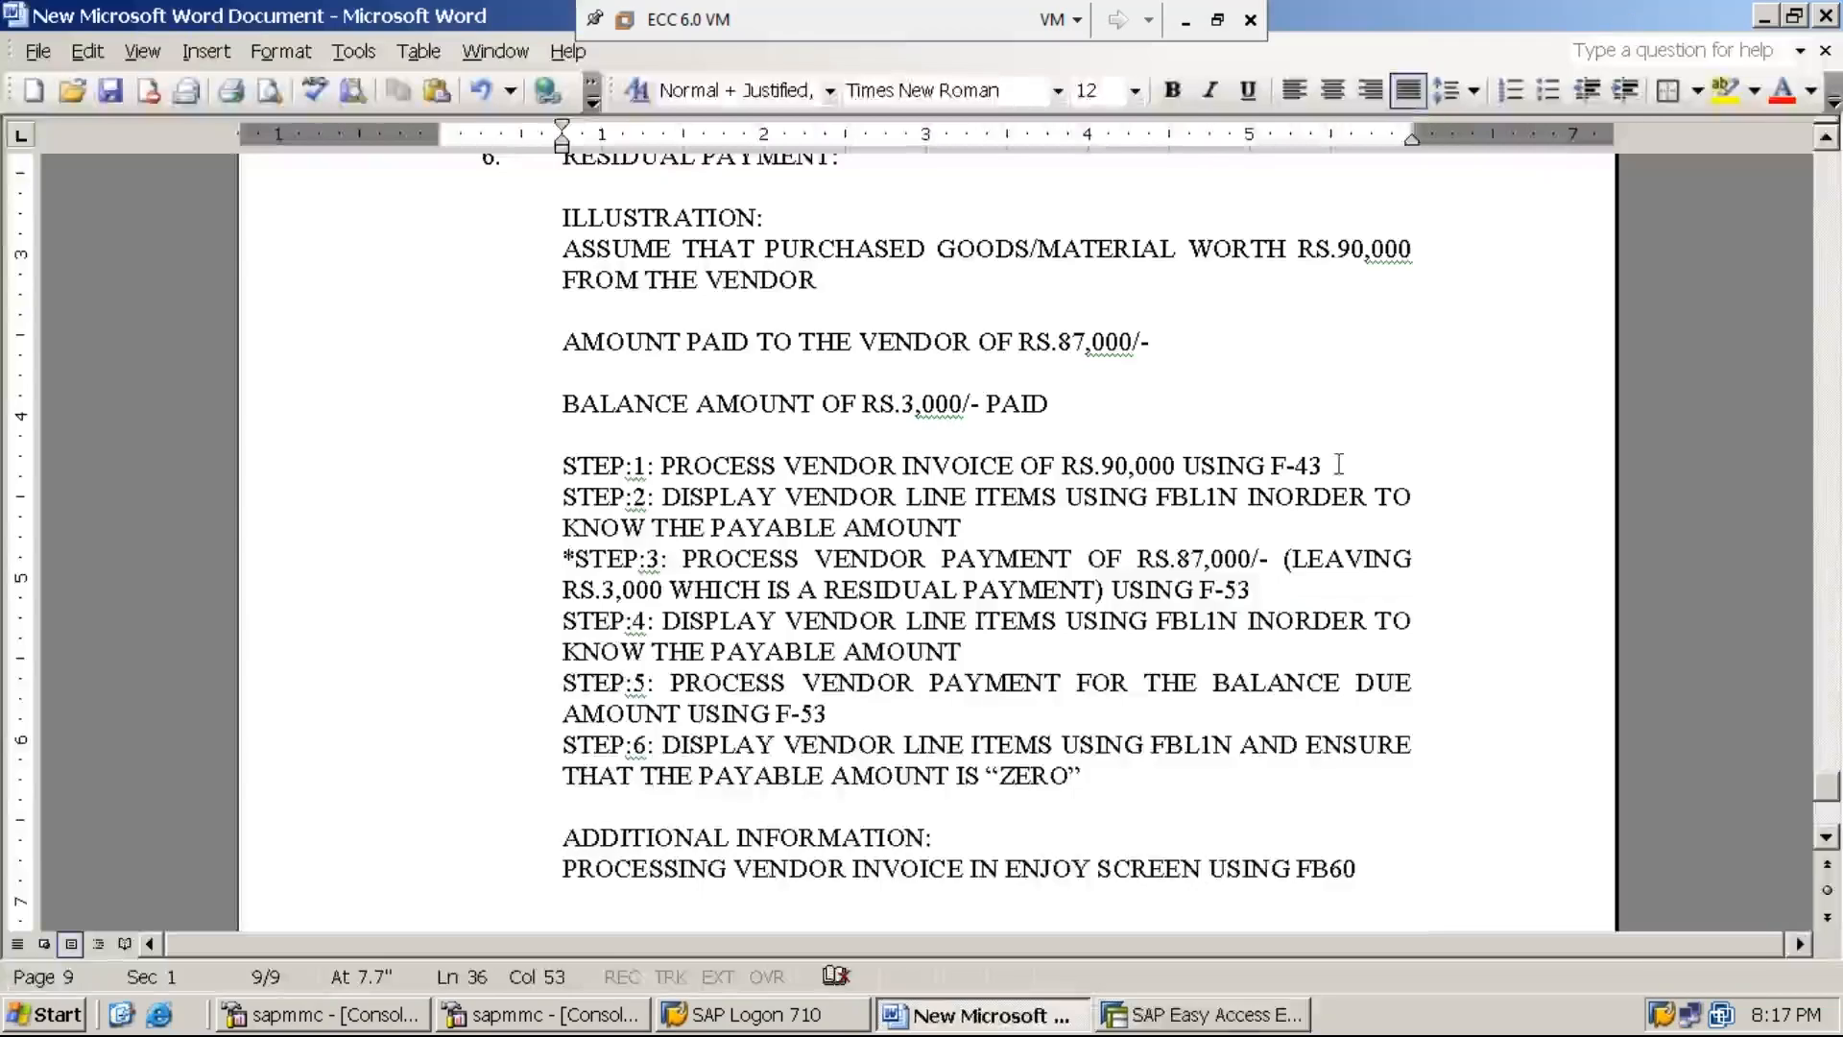
click(1229, 1023)
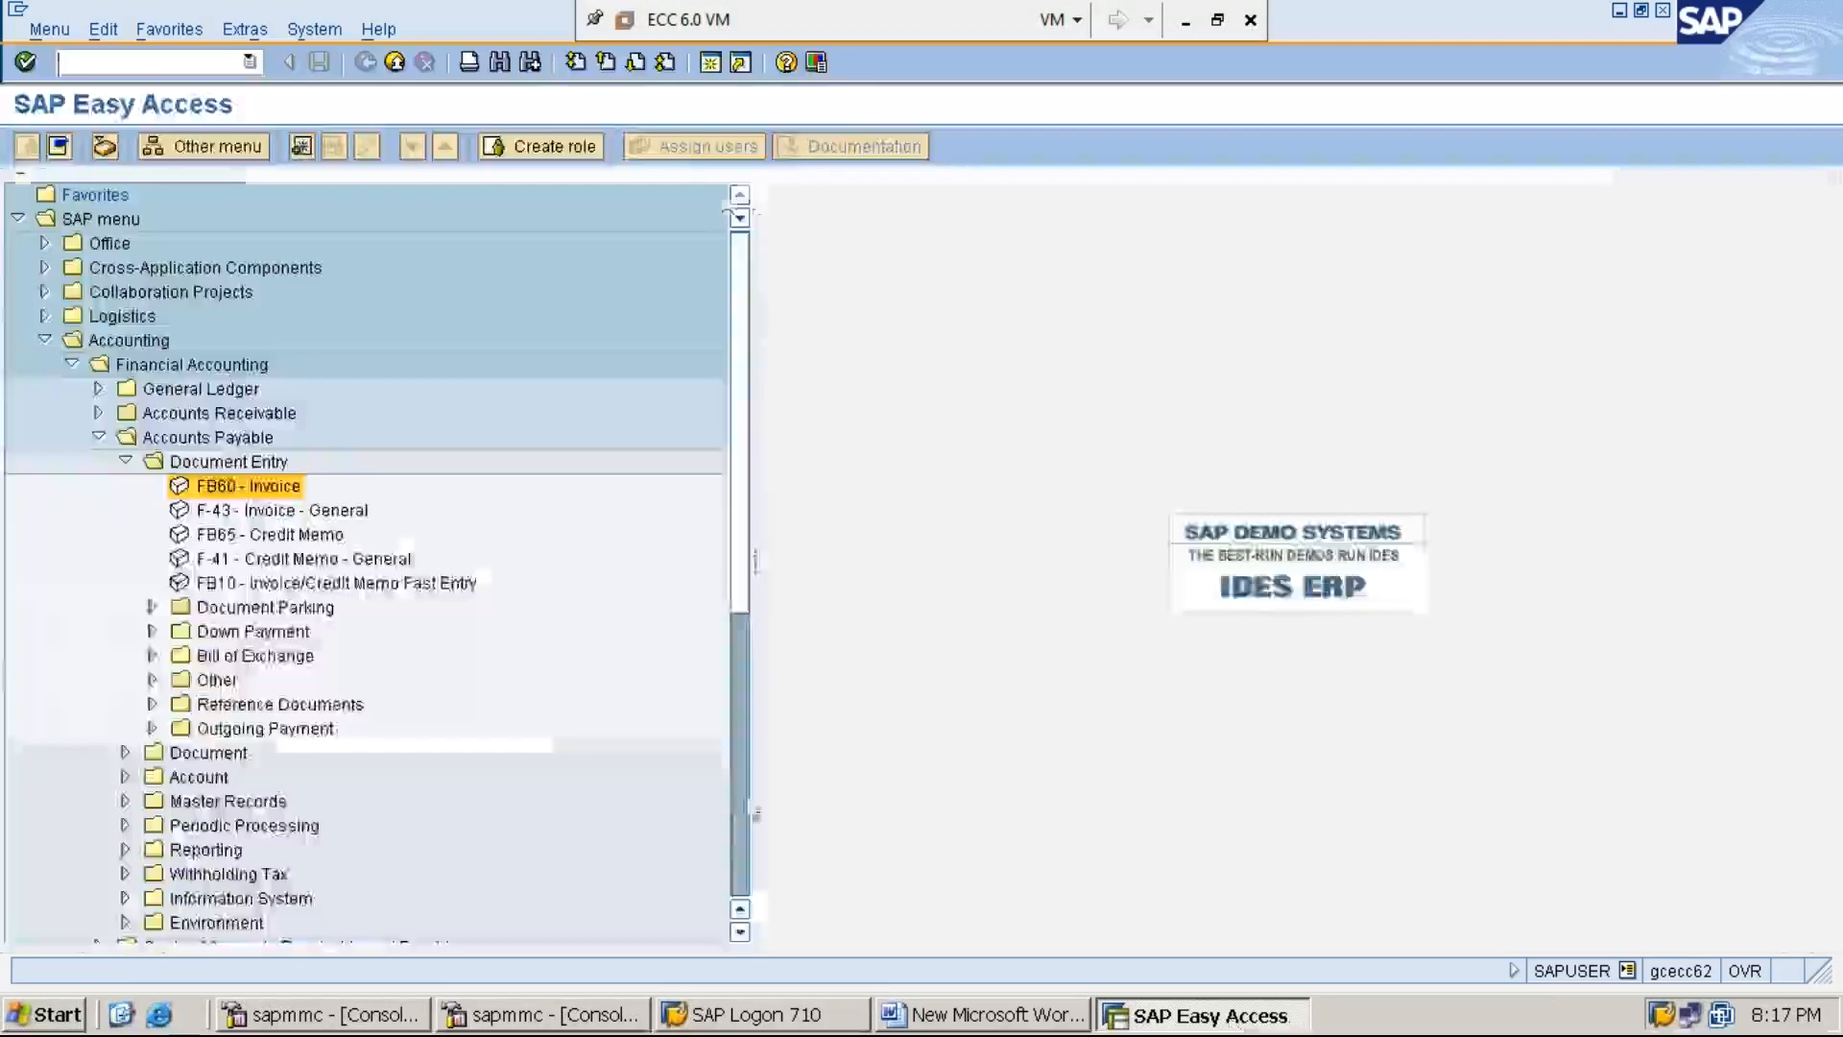
double_click(245, 485)
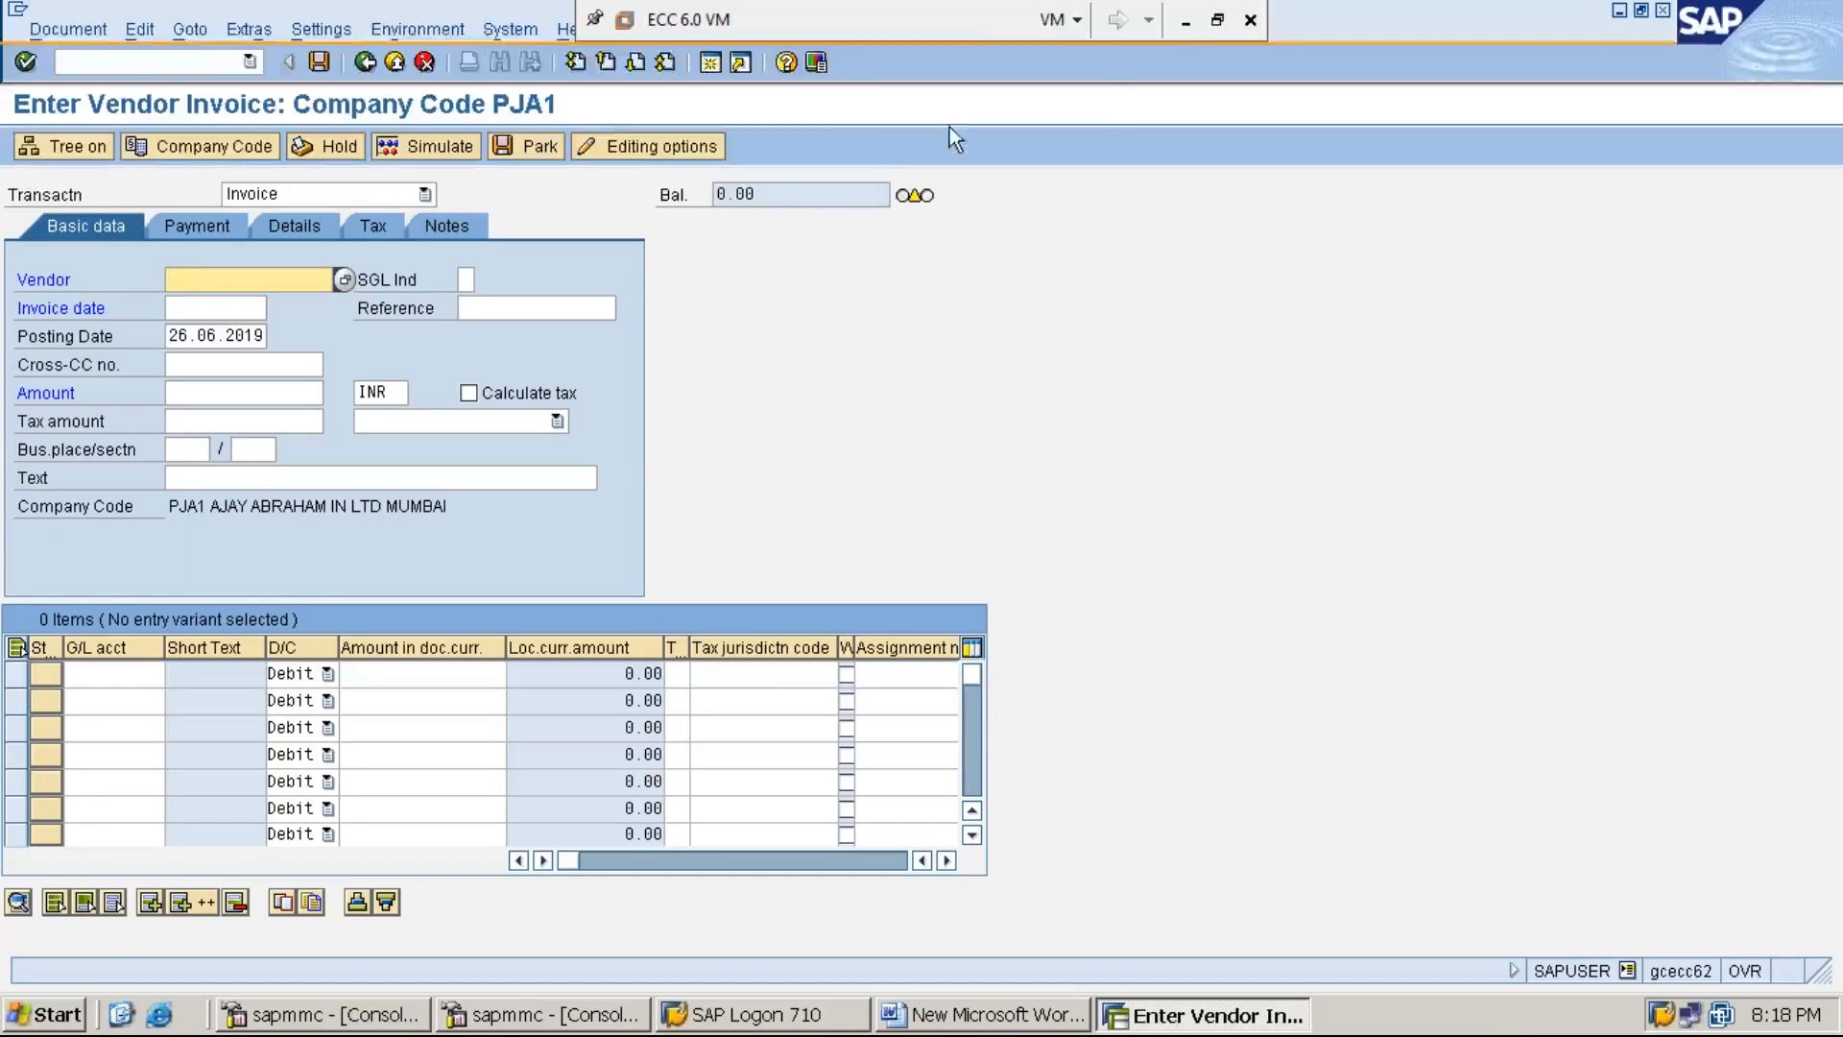
click(1185, 21)
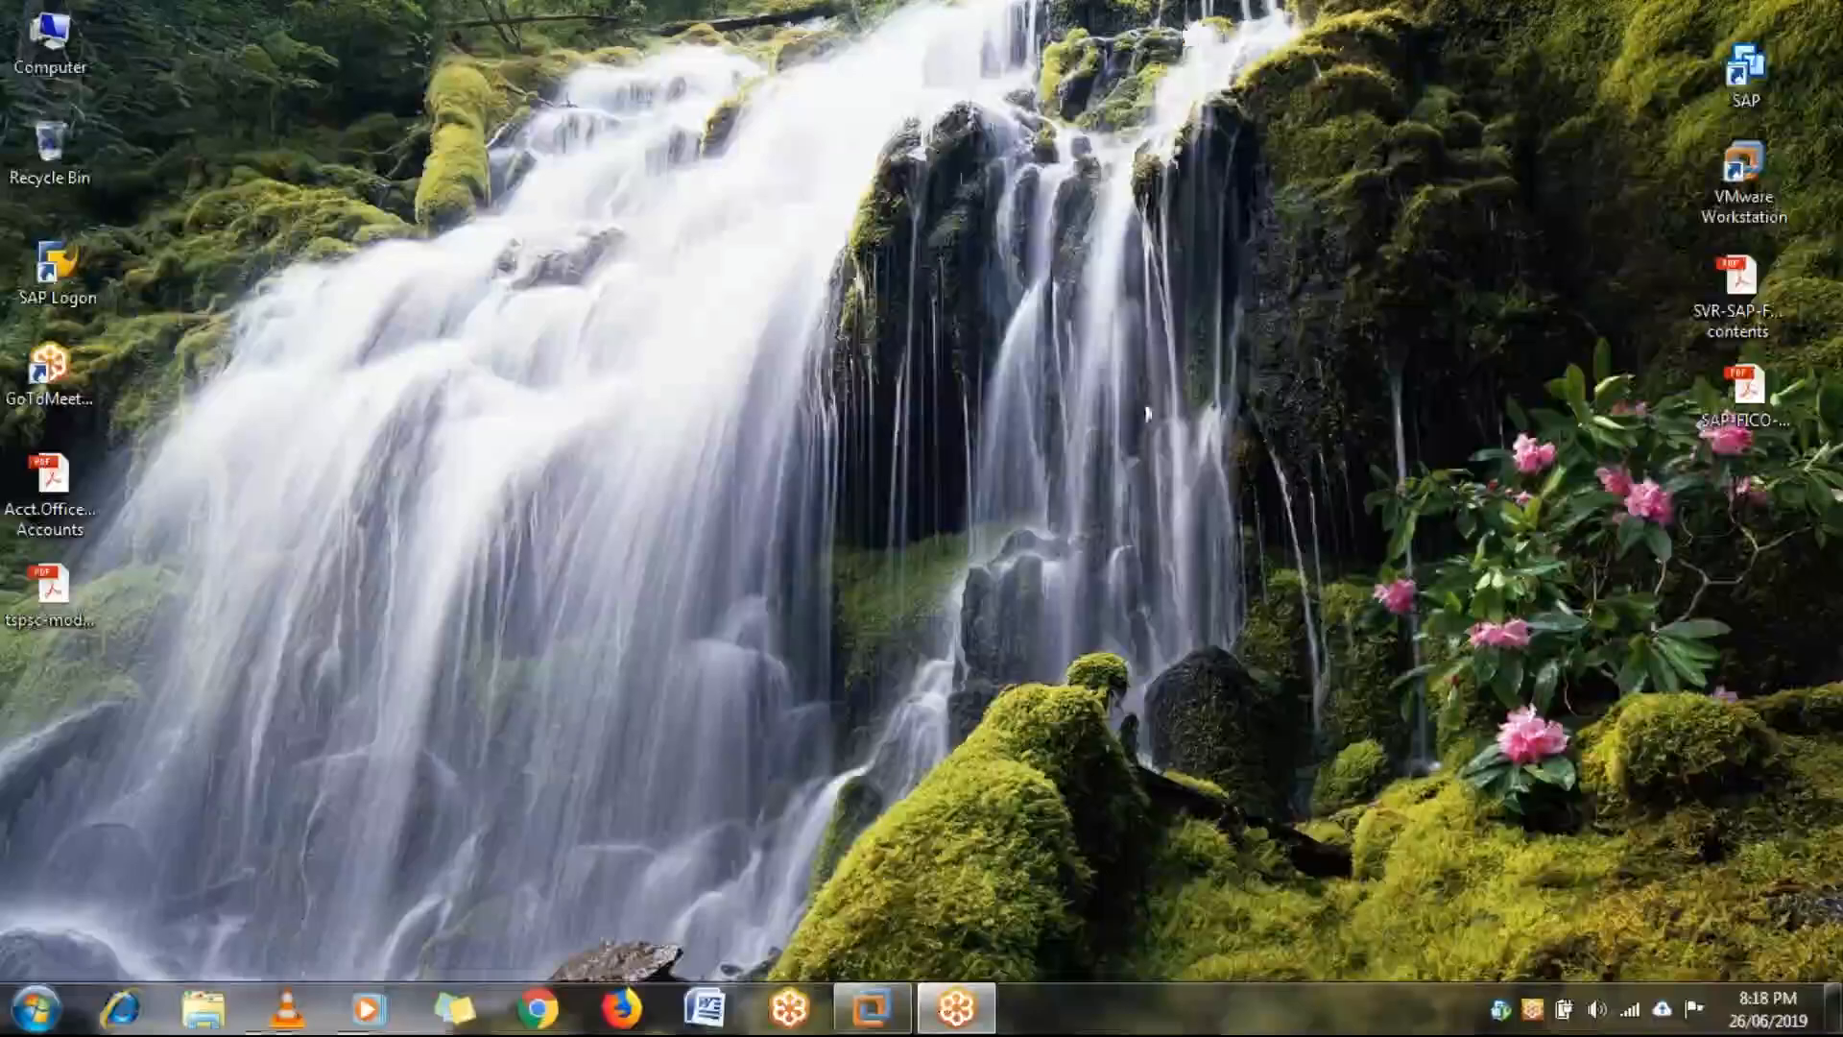
click(910, 1023)
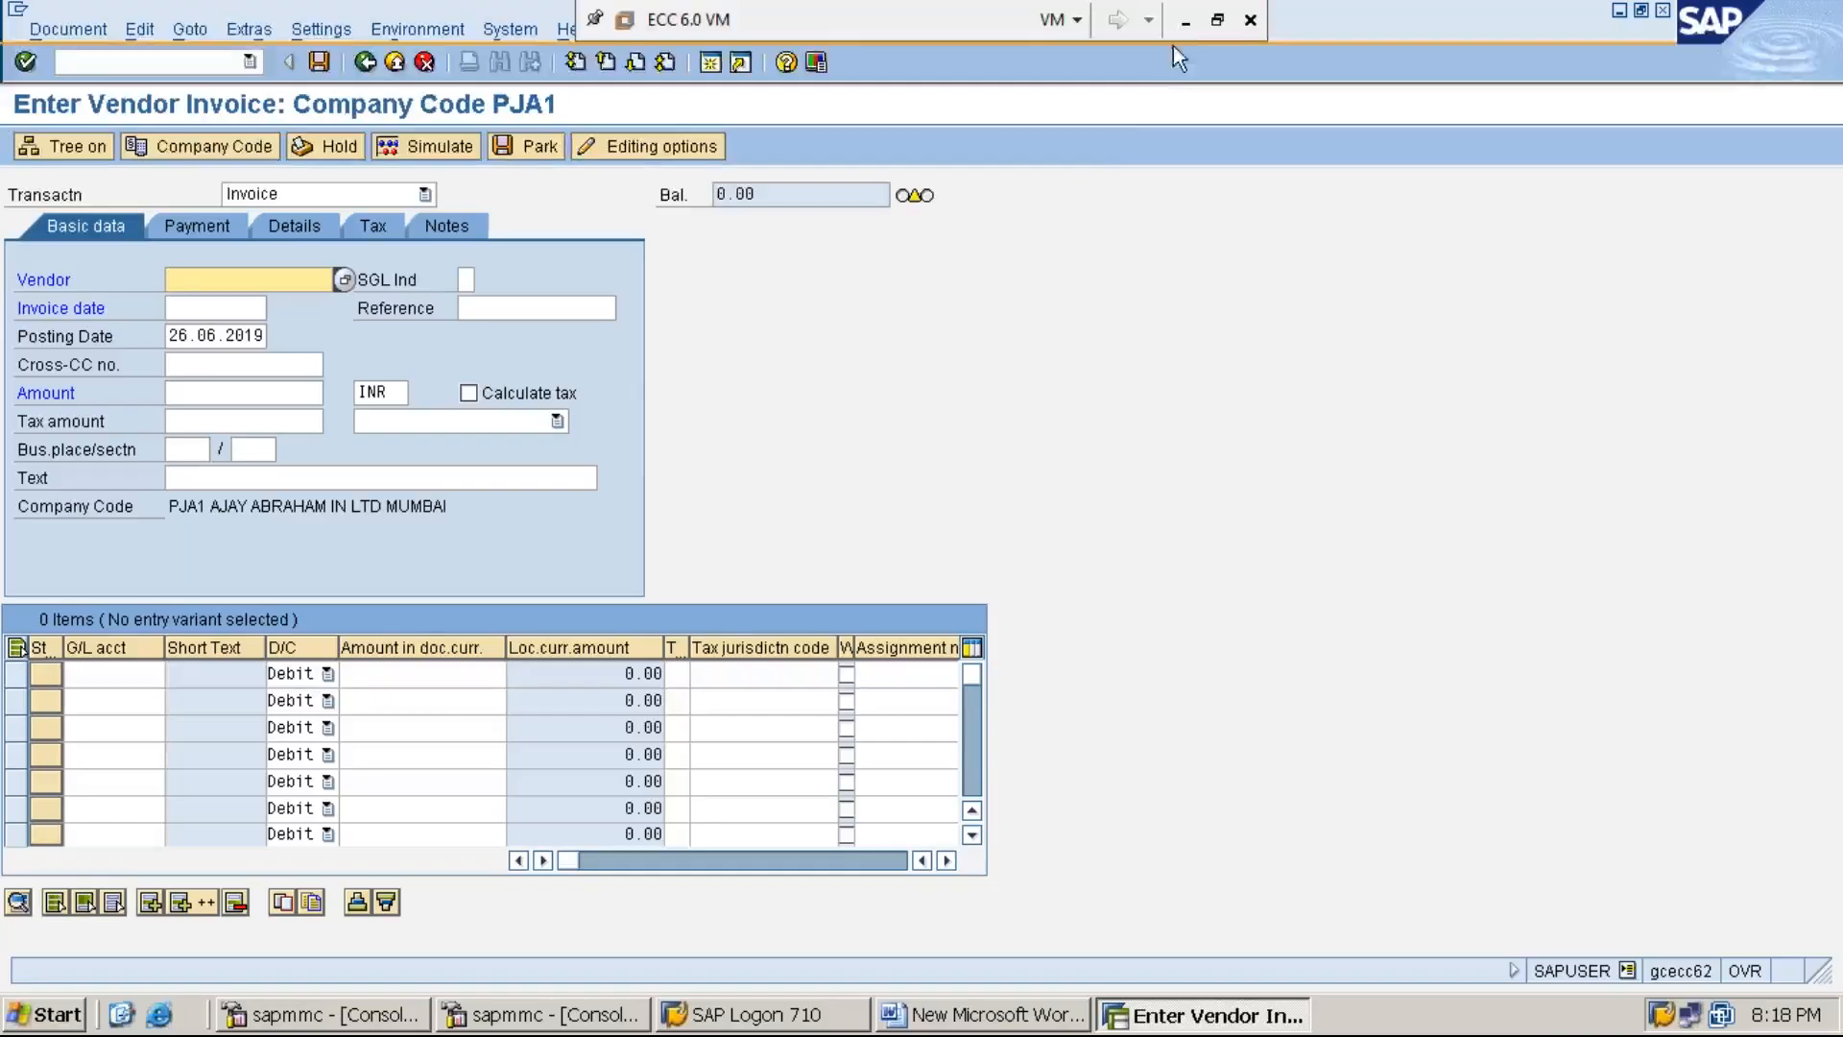
click(1185, 21)
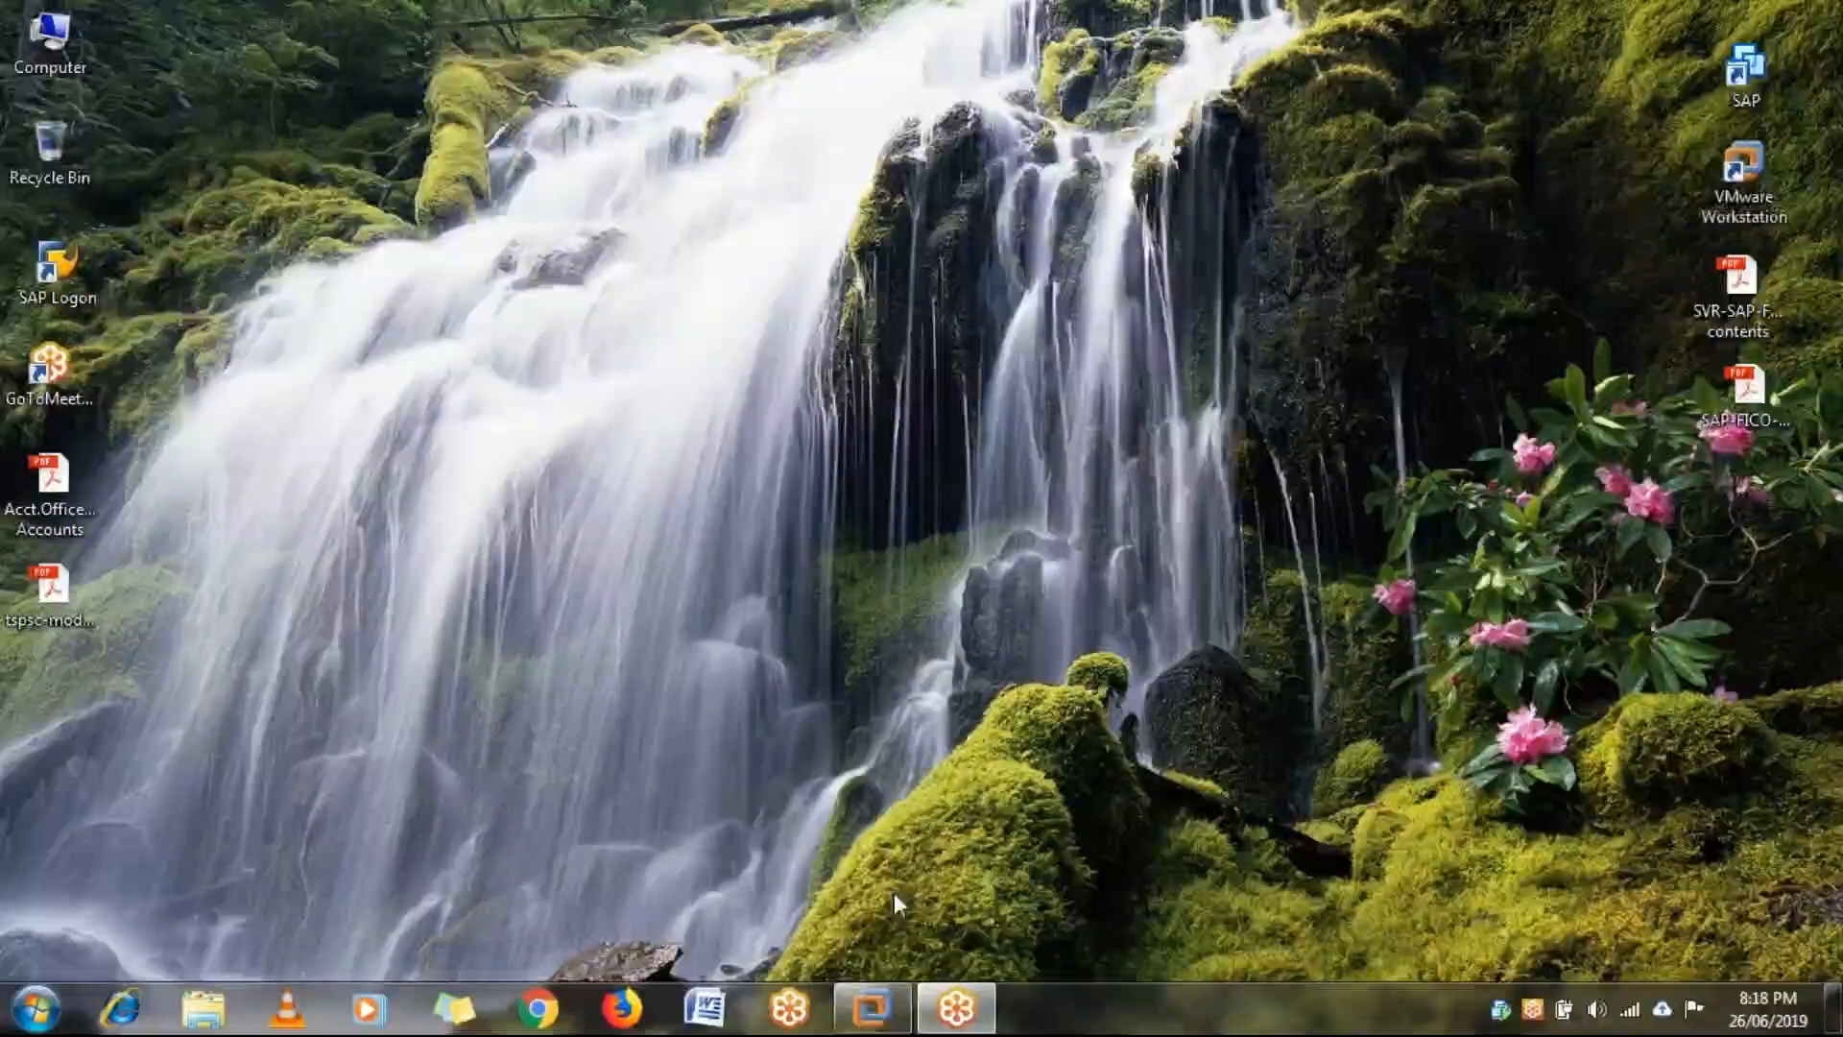
click(881, 1020)
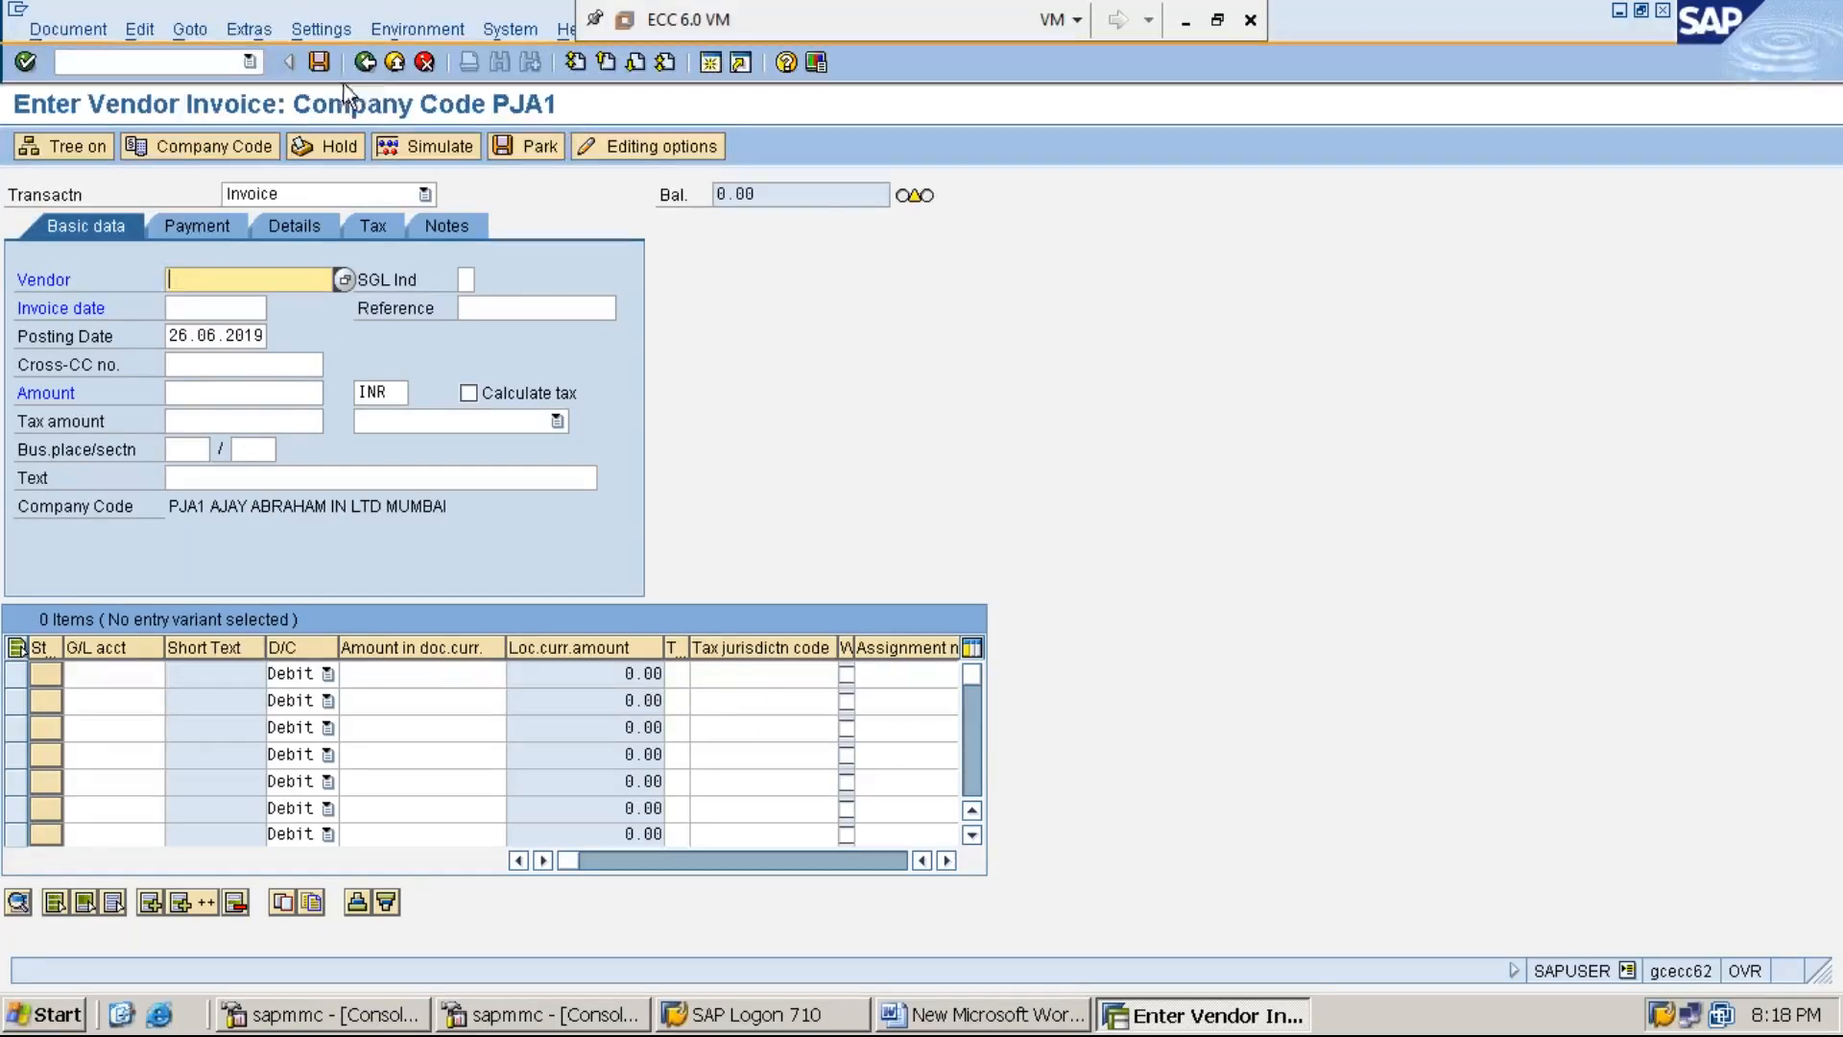
Leave the vendor invoice screen with /n and reopen the FB60 - Invoice transaction from the Document Entry folder.
click(191, 64)
text(/n)
key(Return)
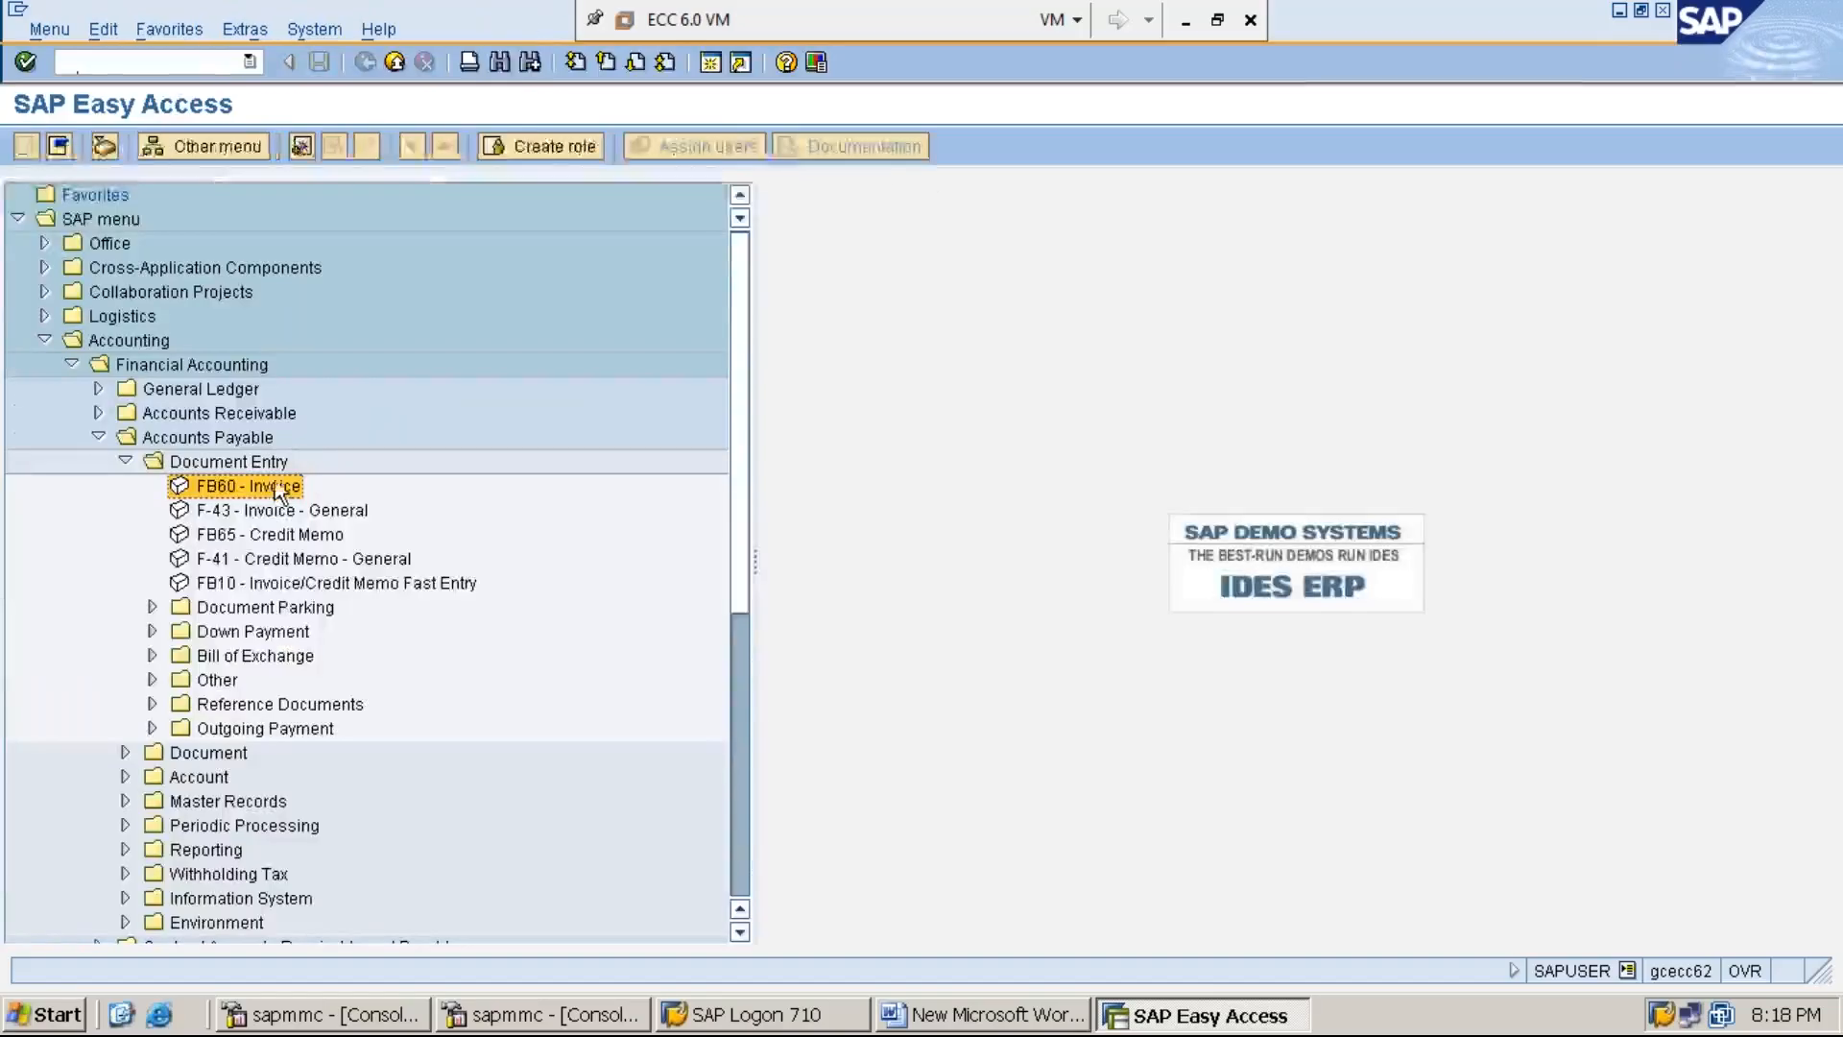
double_click(262, 484)
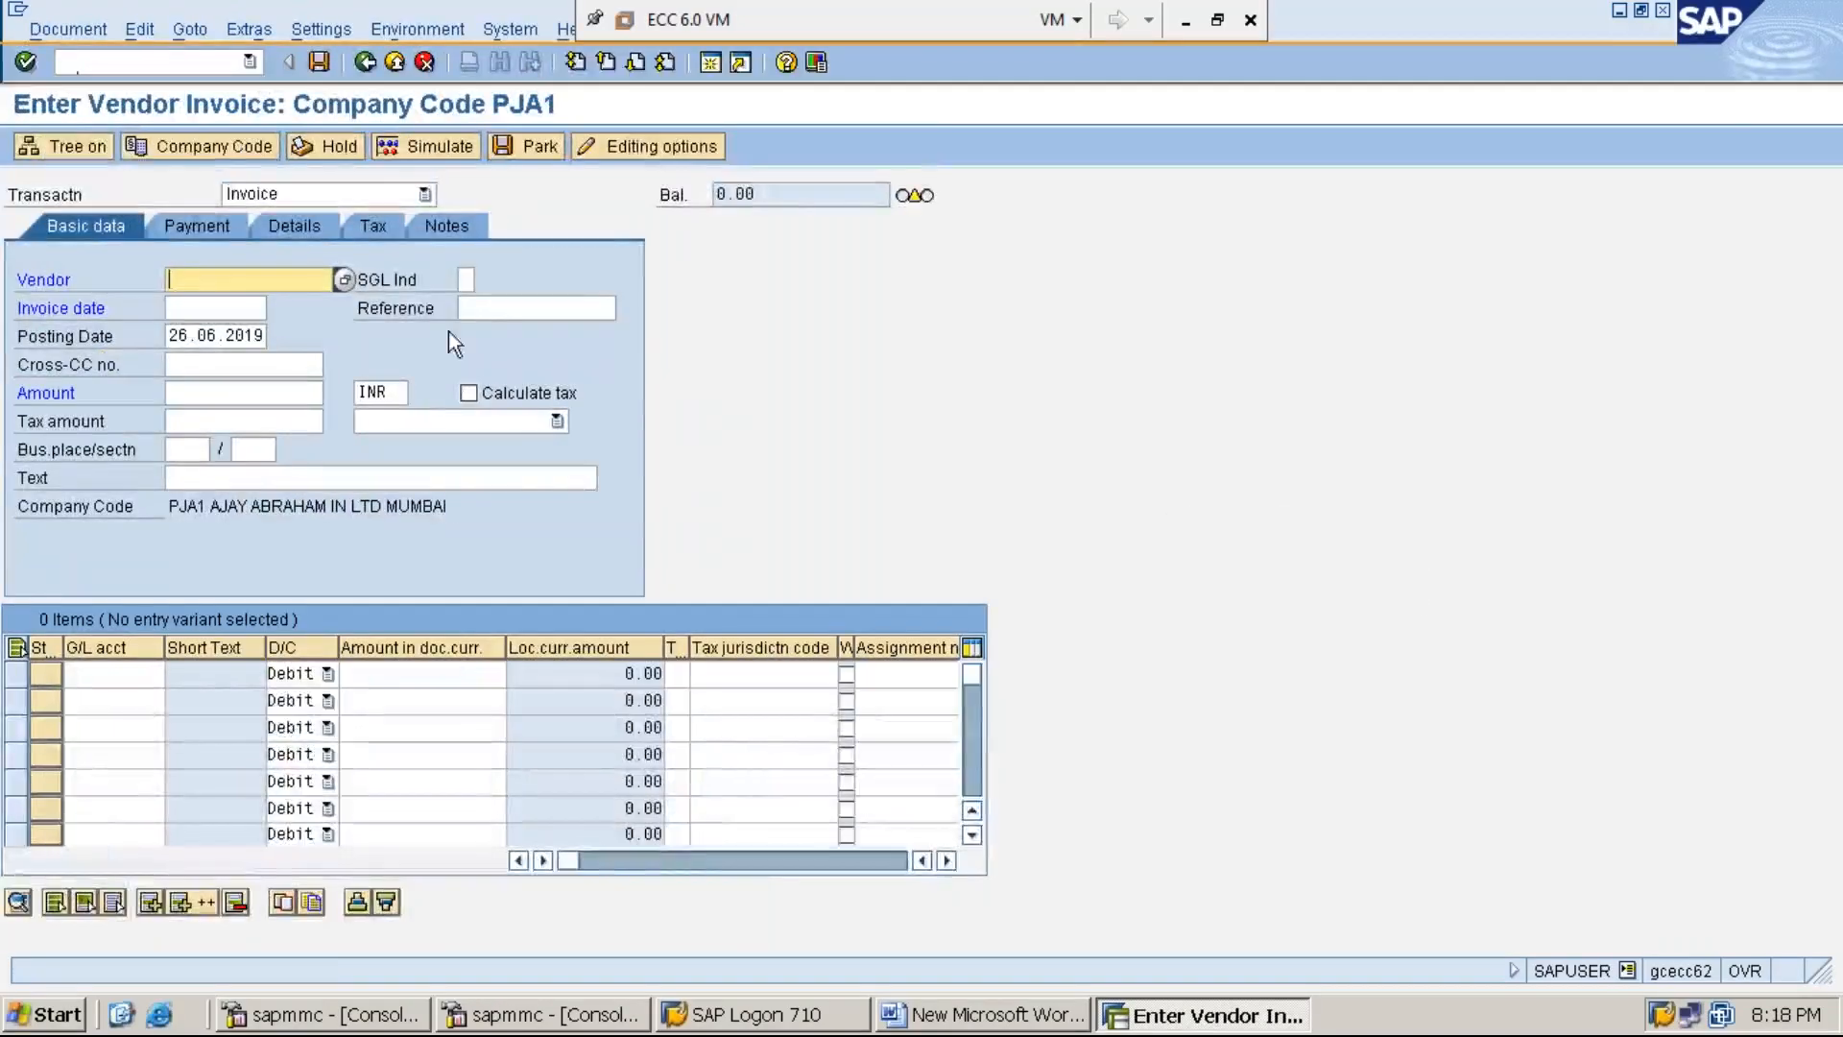
Change the company code of the vendor invoice entry to MMI1.
click(248, 150)
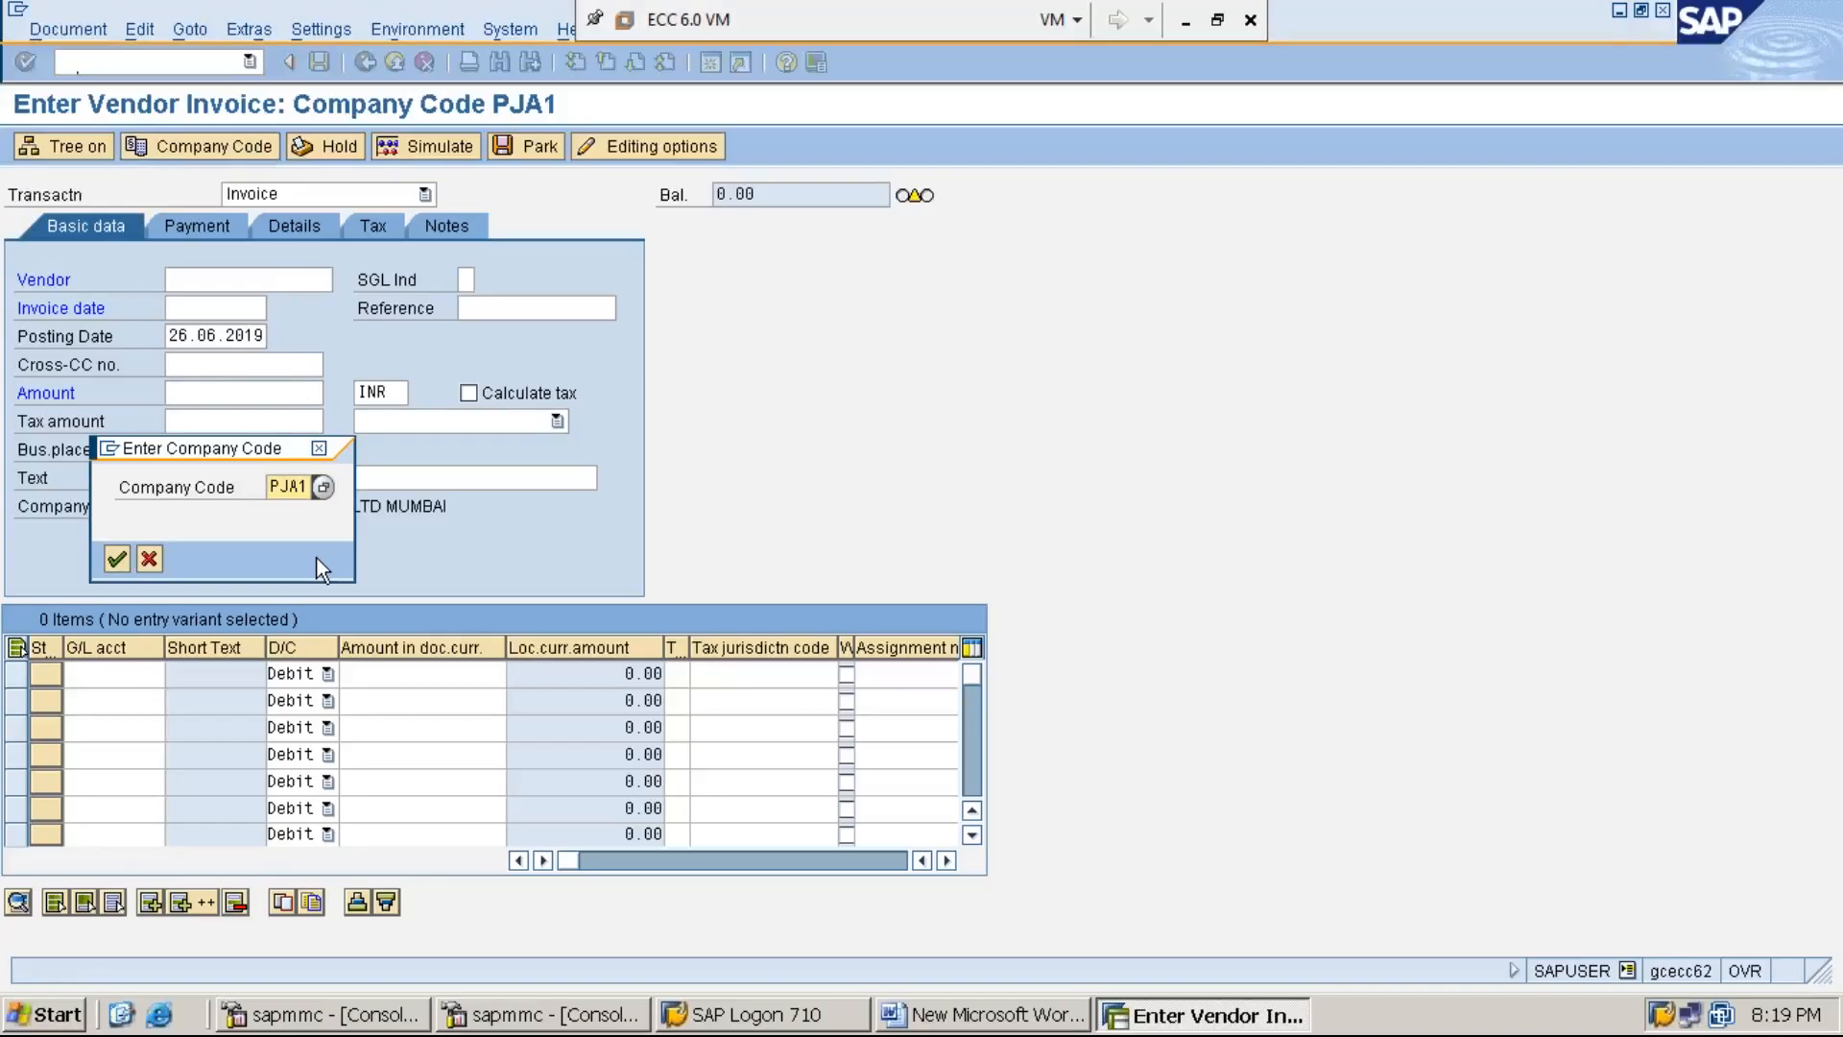
key(Delete)
key(Delete)
key(Delete)
key(Delete)
text(MMI1)
key(Return)
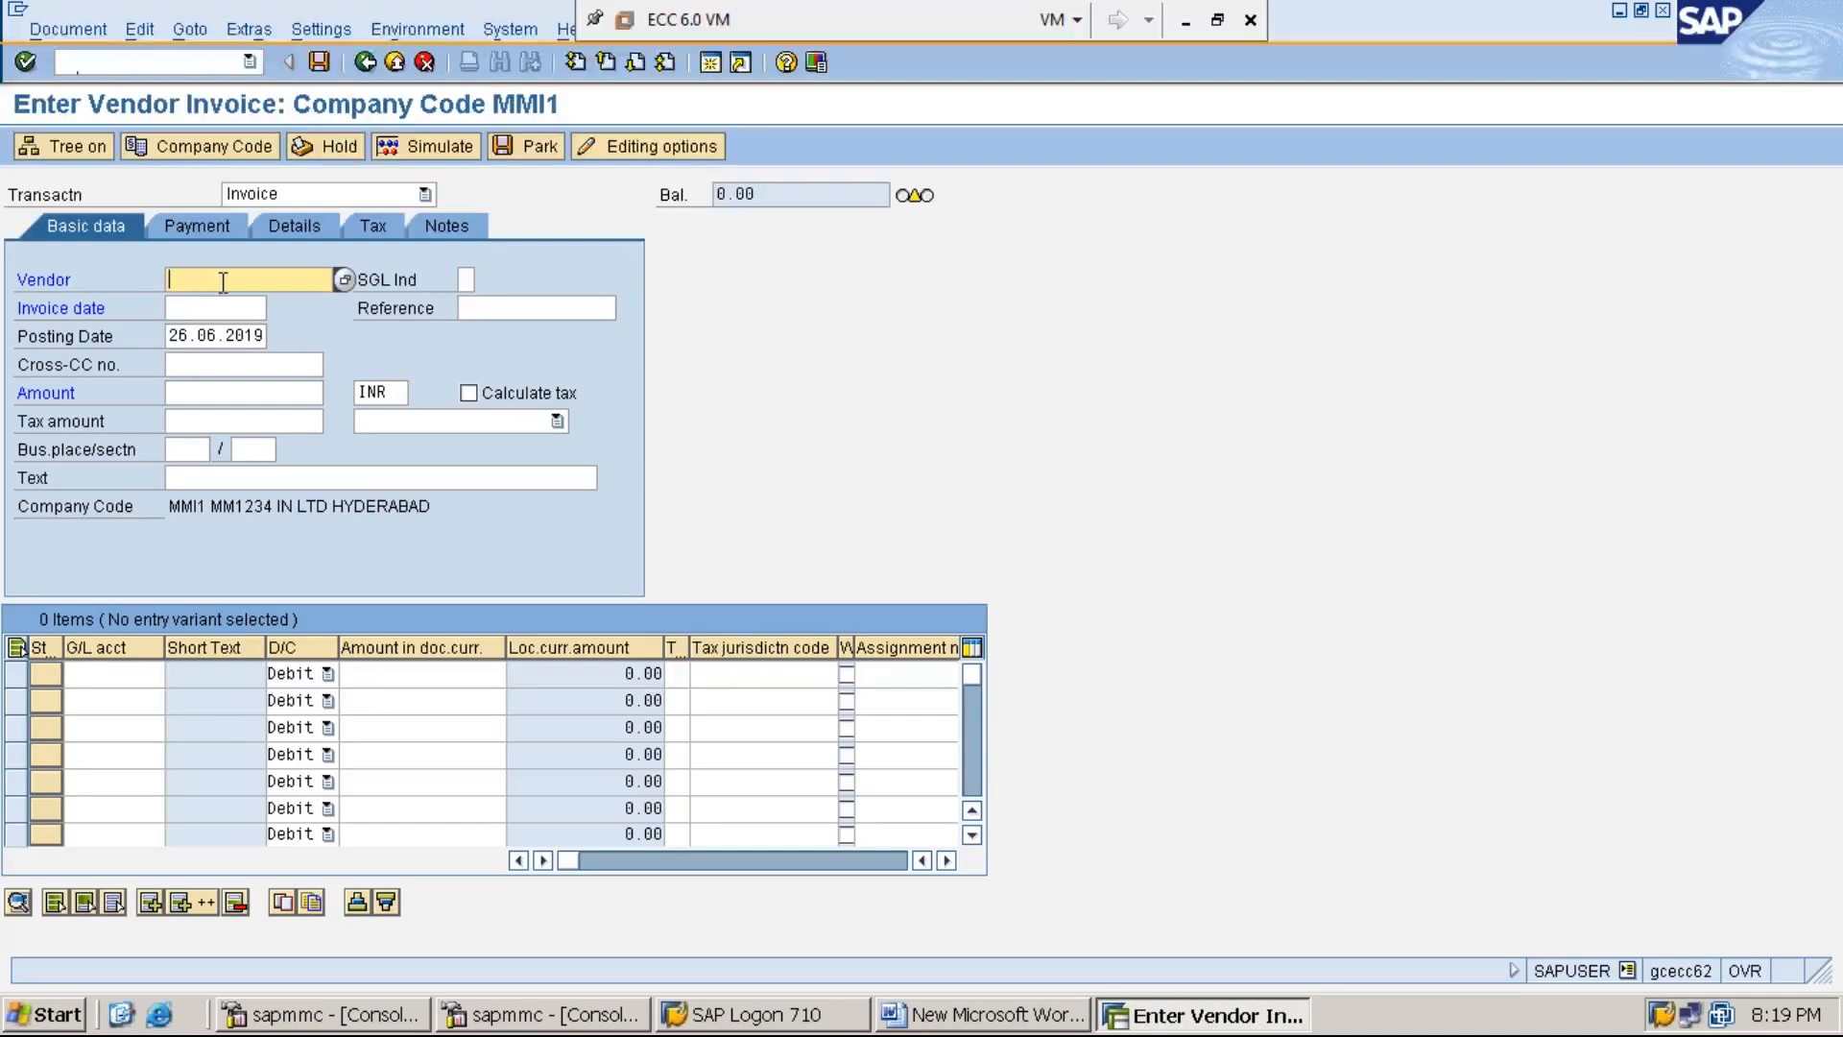
Enter the vendor number in the invoice's basic data and set the invoice date to 26.06.2019.
text(1119341)
click(236, 309)
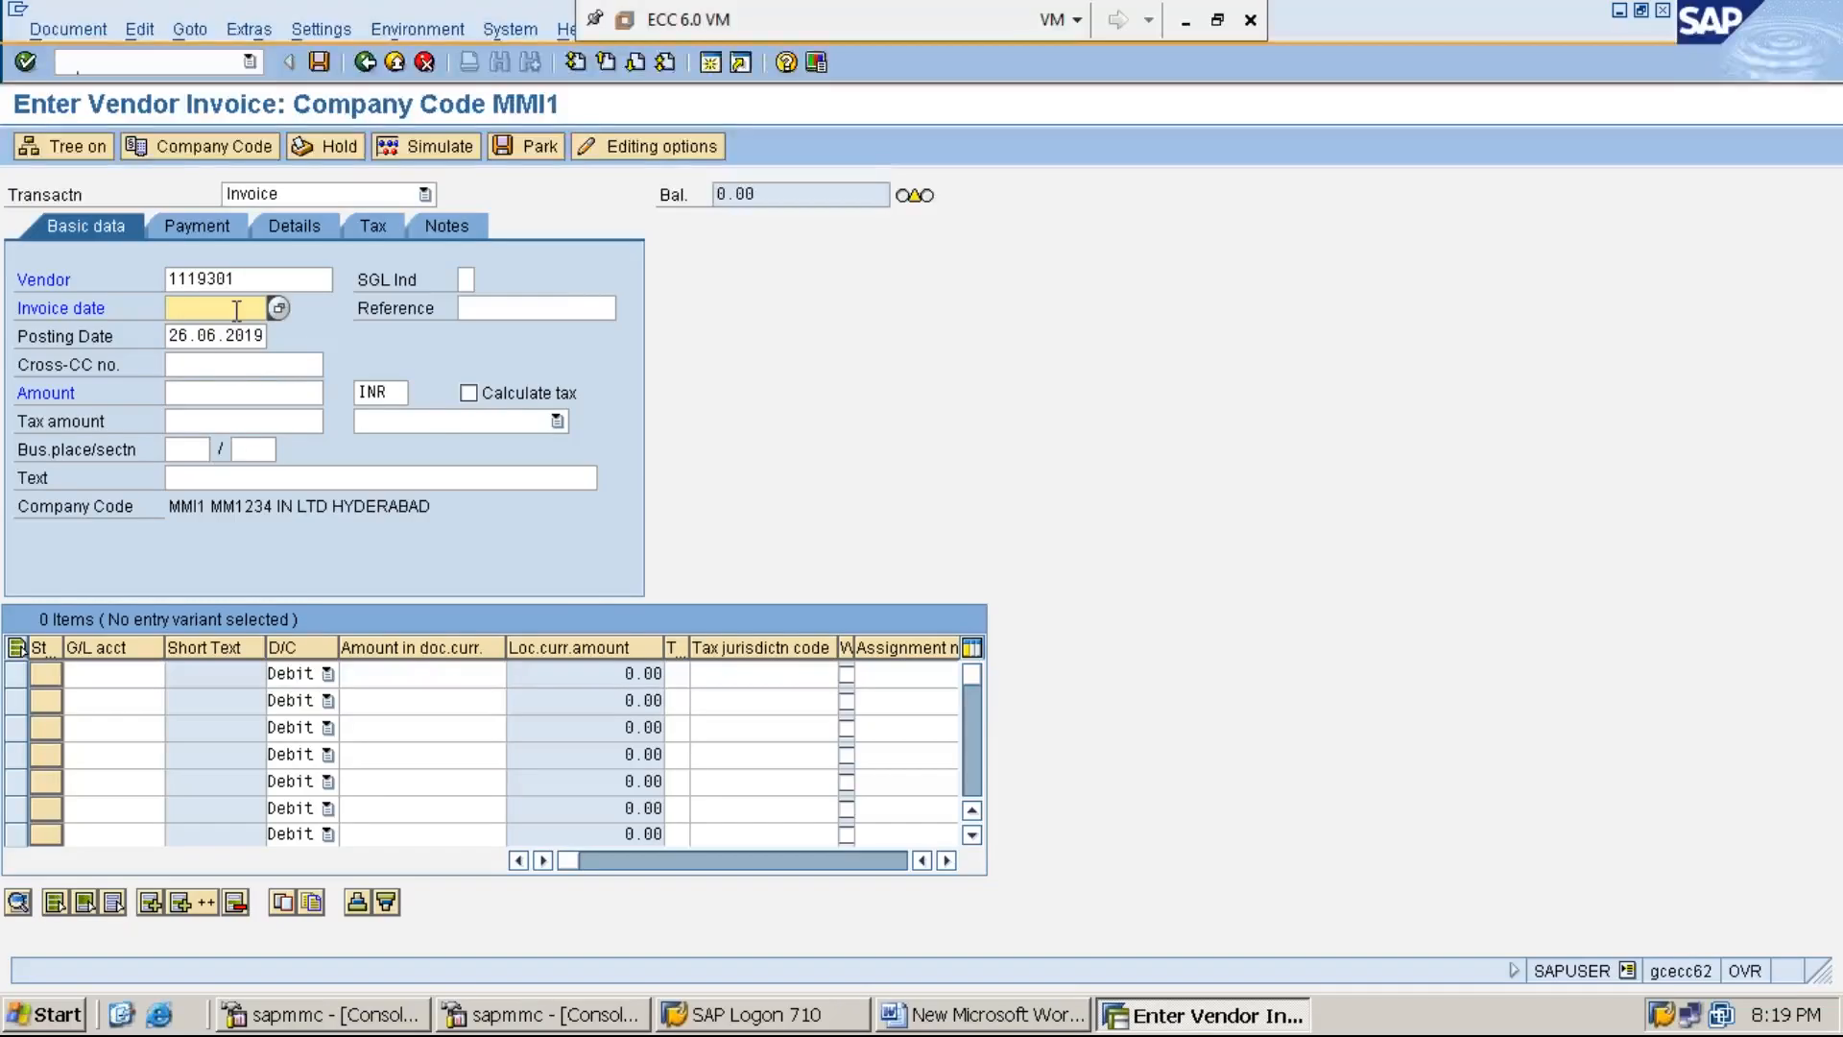
key(F4)
key(Return)
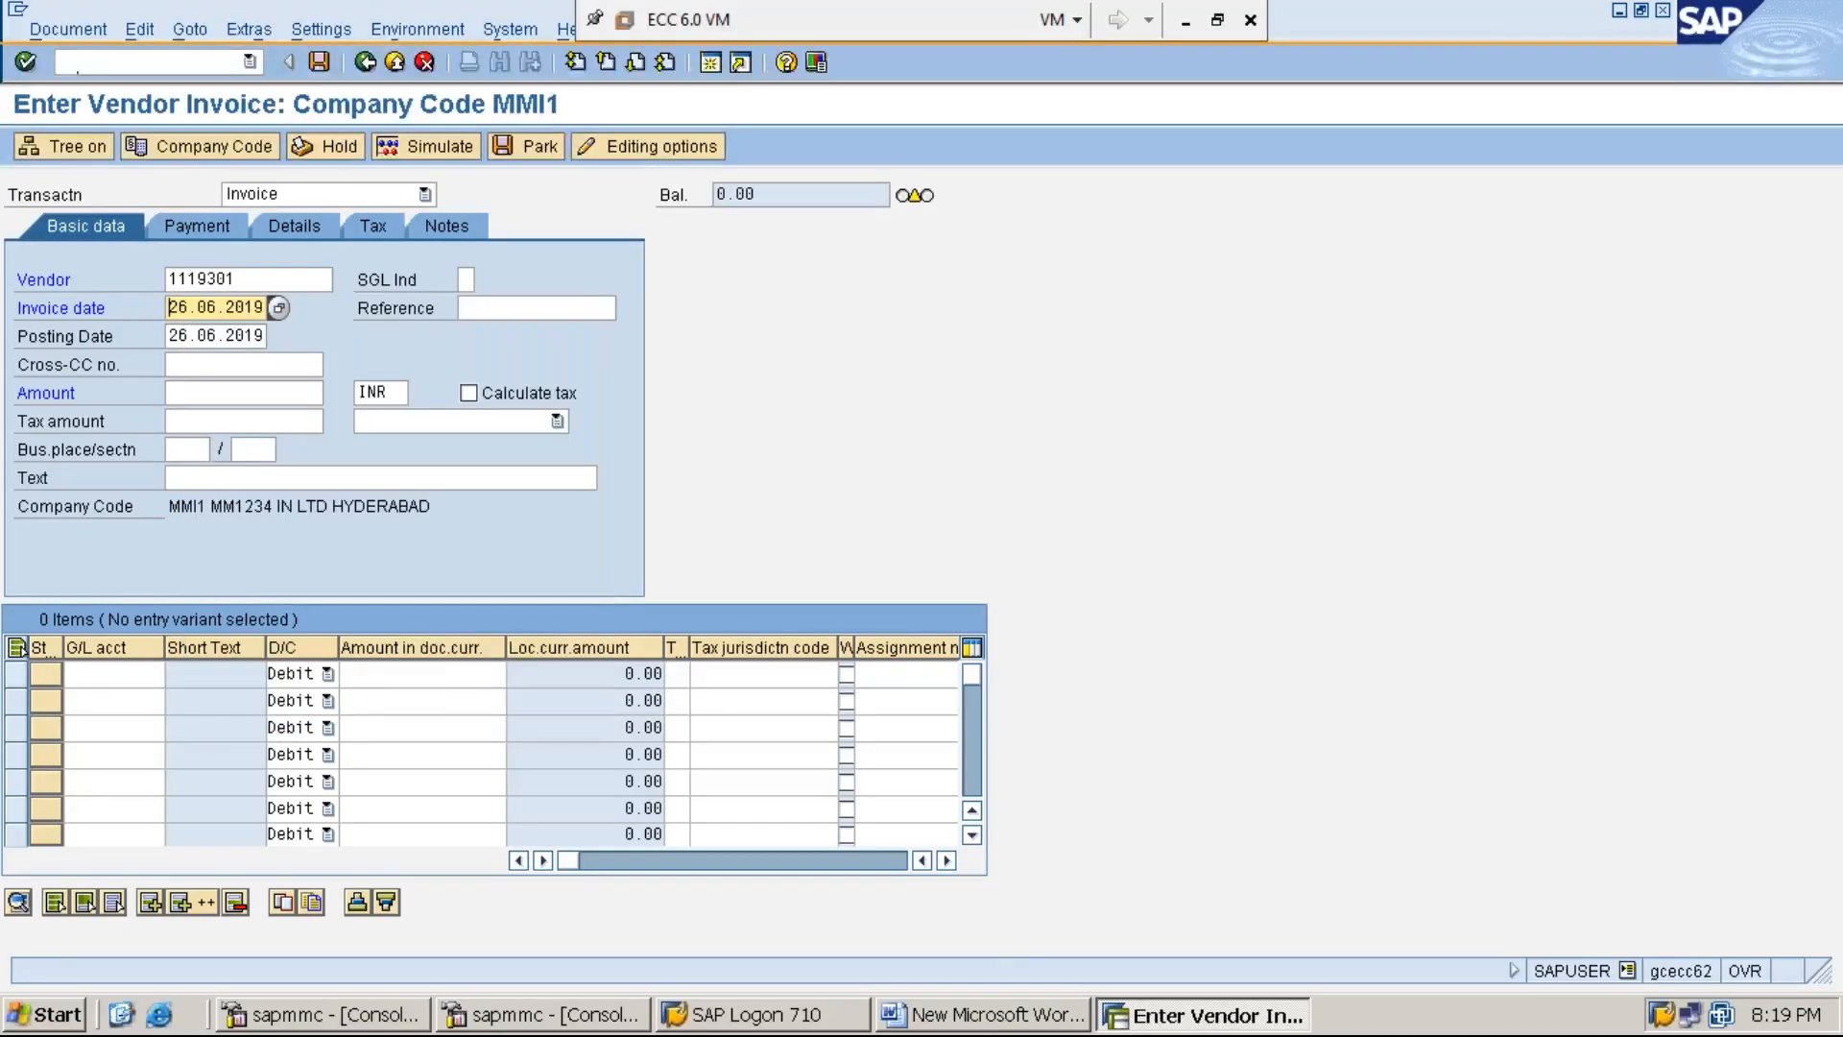
click(230, 335)
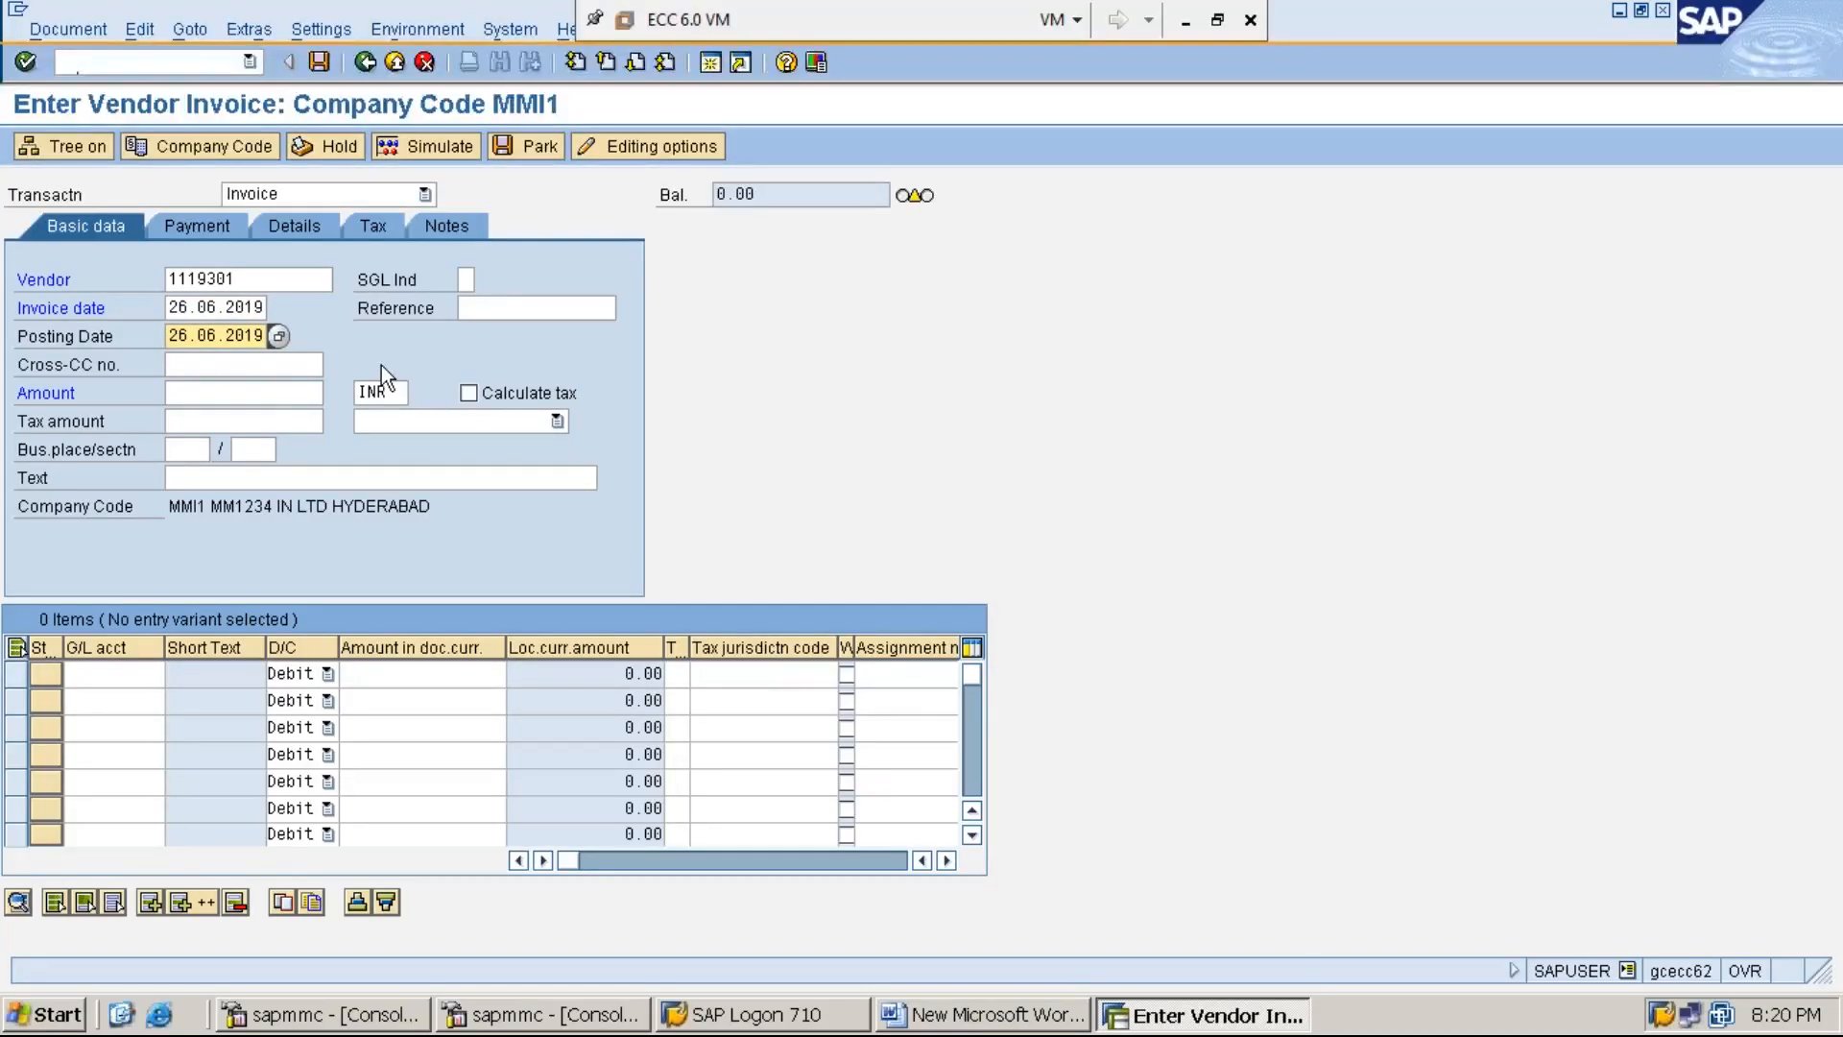
Set the invoice amount to 15000 and its text to "VENDOR INVOICE PROCESSING FOR THE PURCHASES".
click(270, 393)
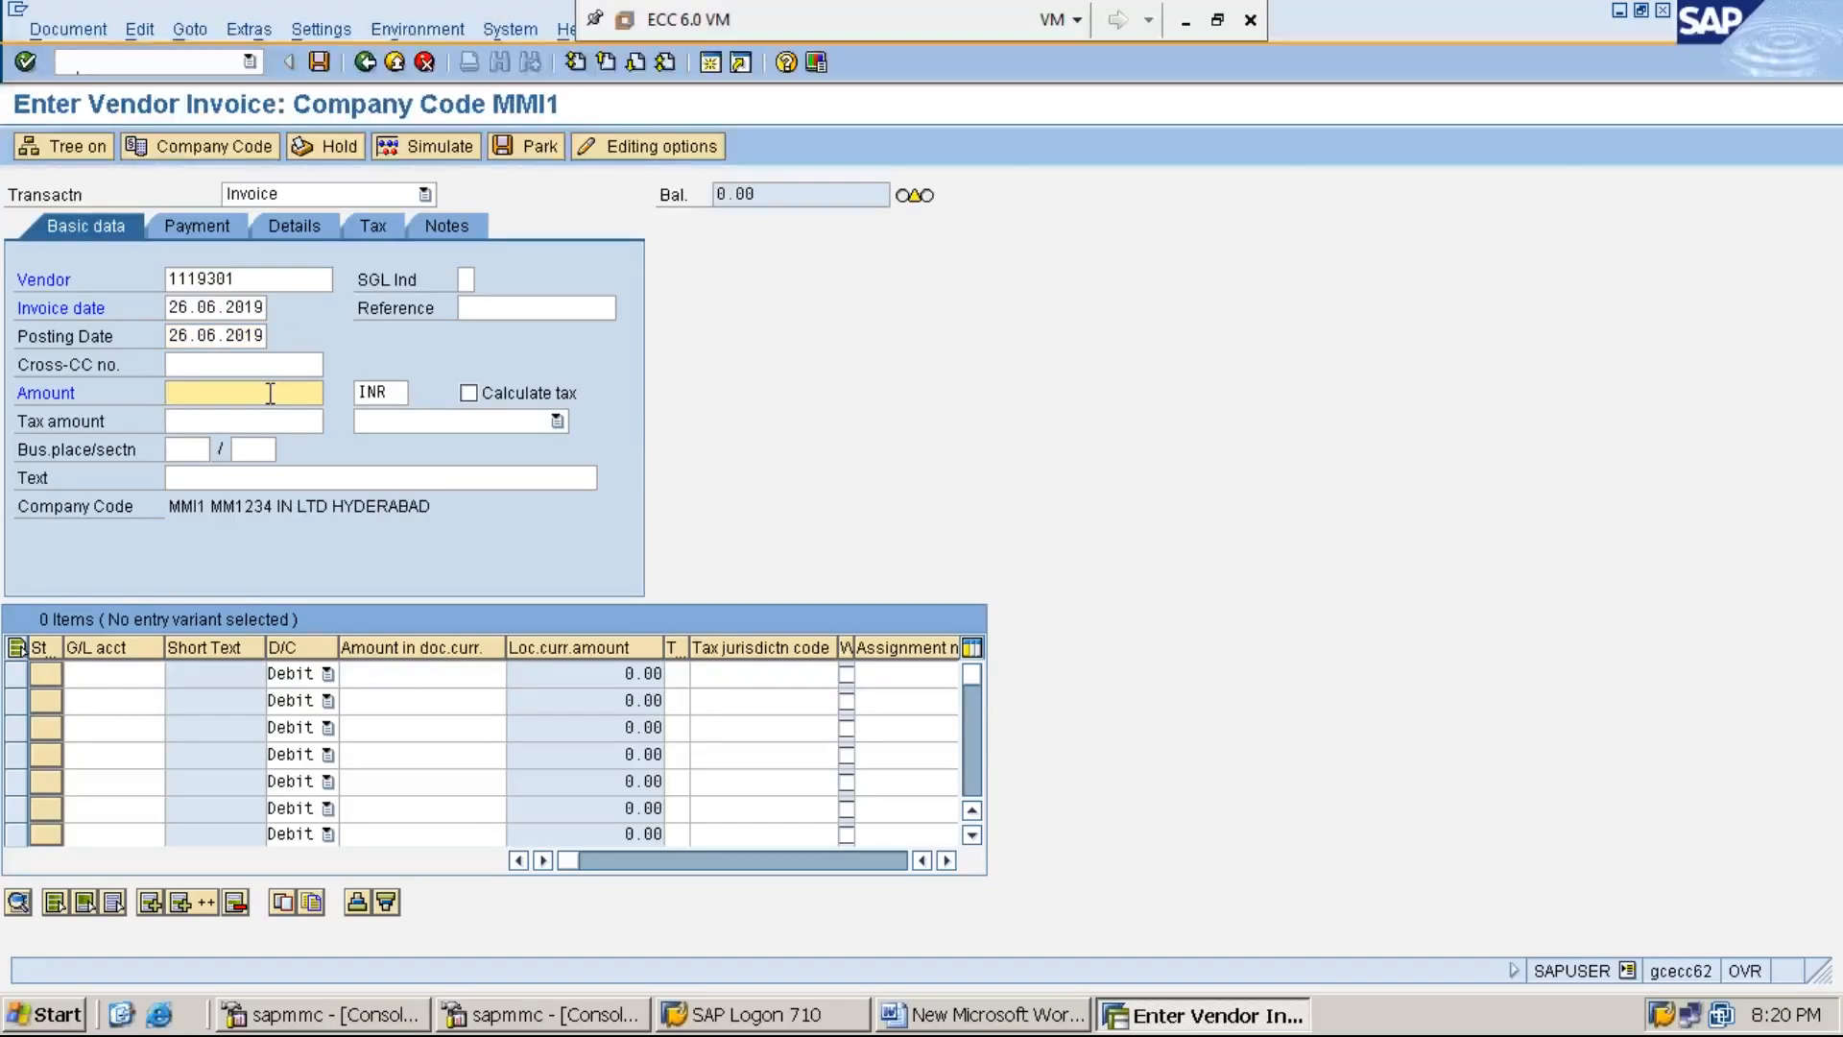
text(1)
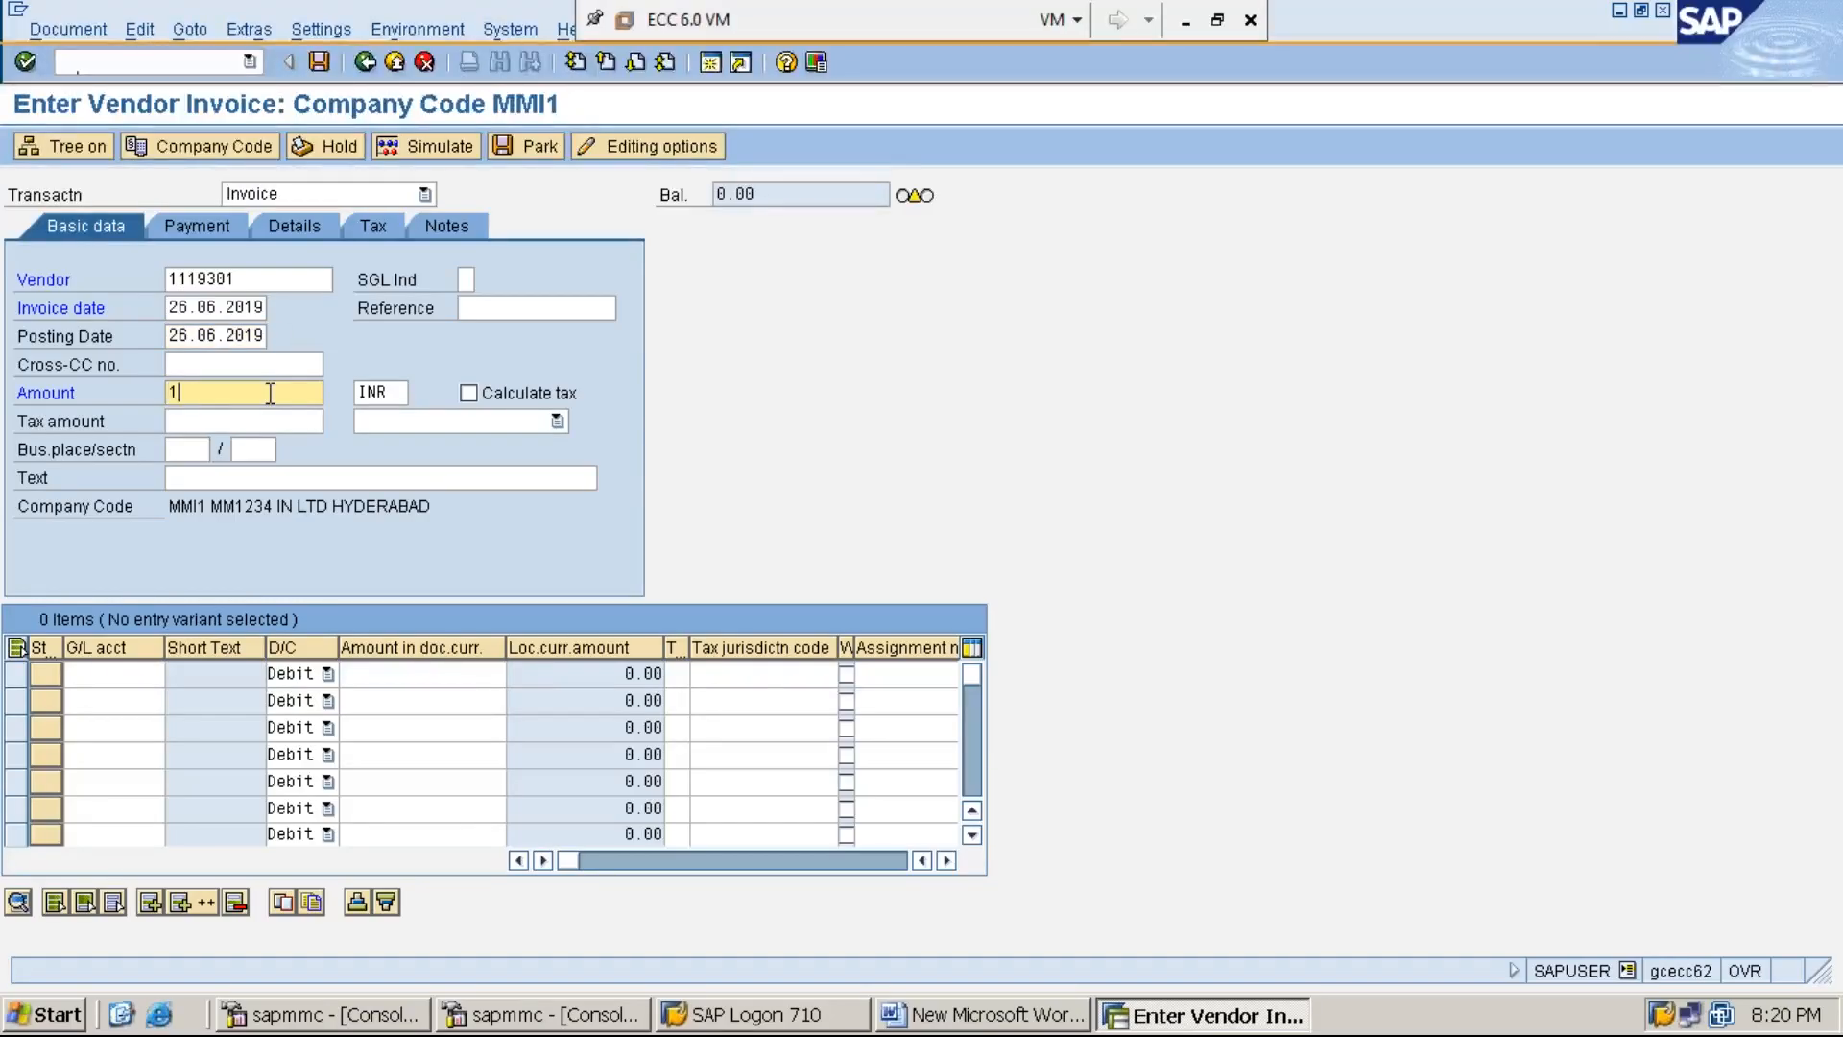
text(5000)
click(297, 480)
text(1119301)
key(BackSpace)
key(BackSpace)
key(BackSpace)
key(BackSpace)
key(BackSpace)
key(BackSpace)
key(BackSpace)
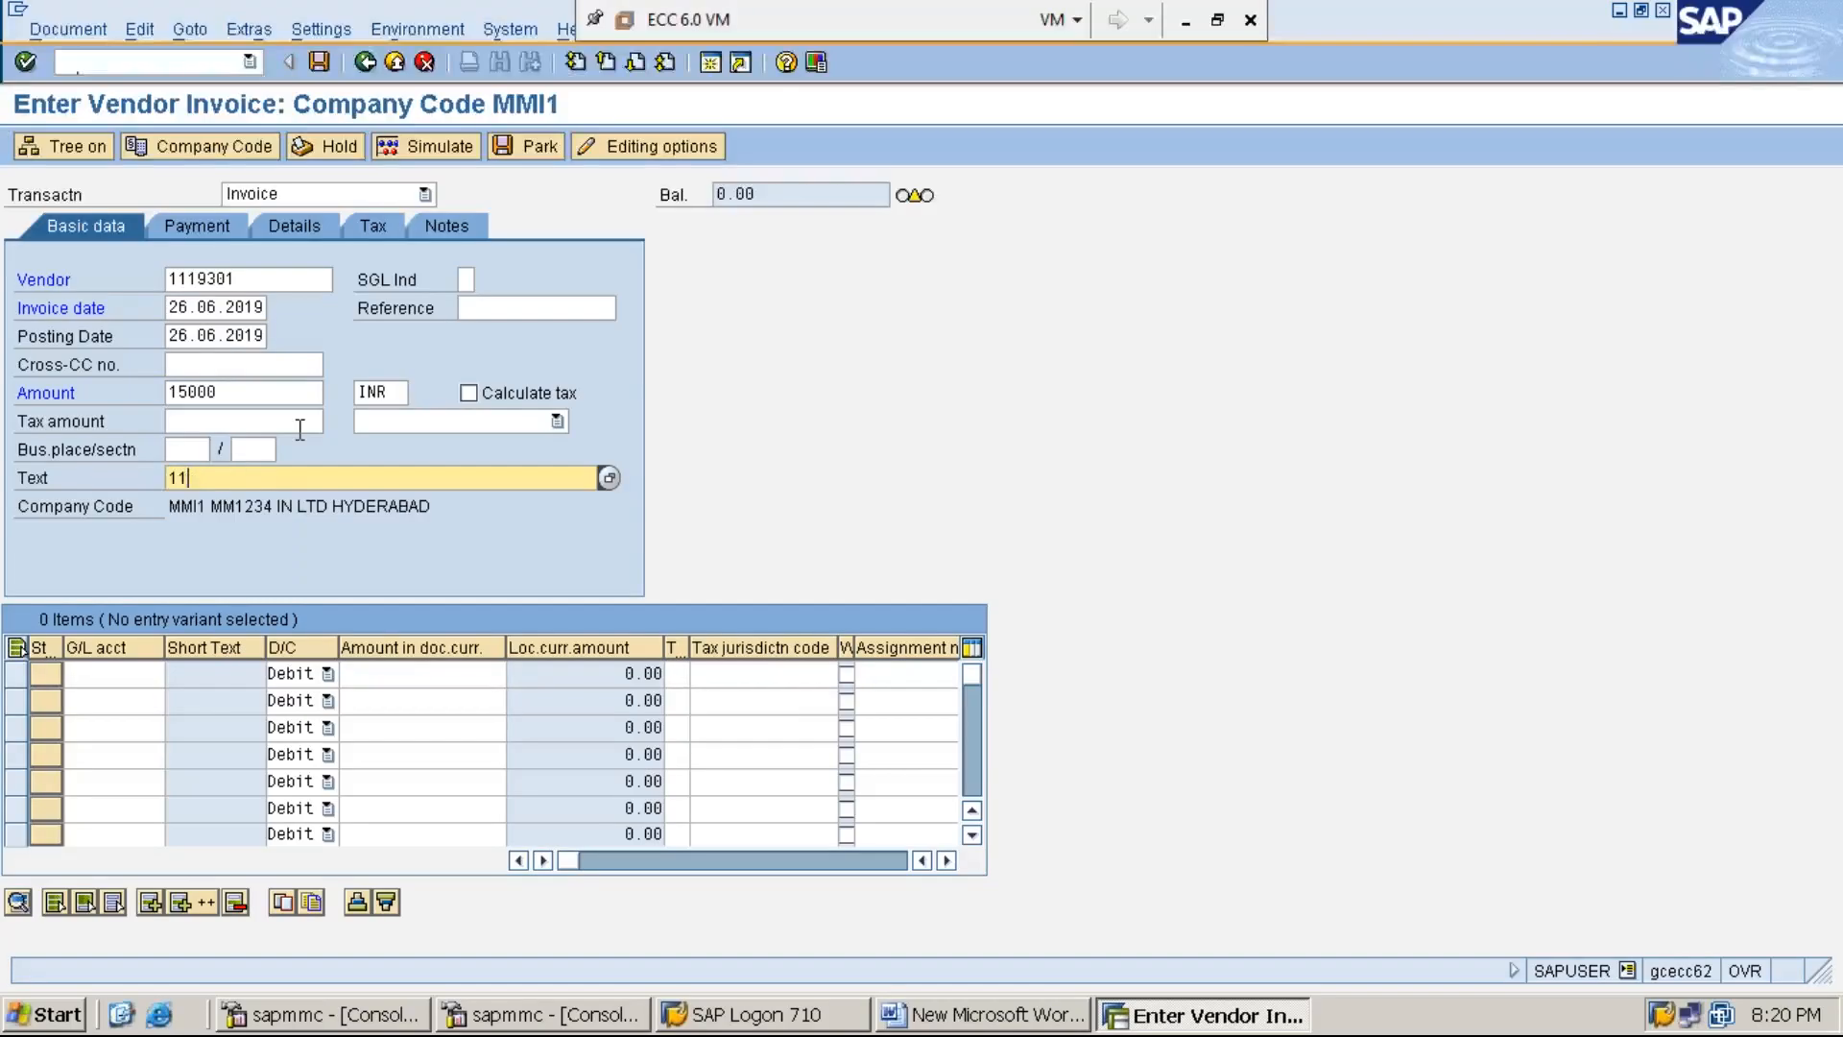
text(V)
text(ENDOR )
text(IN)
text(VOICE PROCE)
text(SSING FOR THE P)
text(URCHASES)
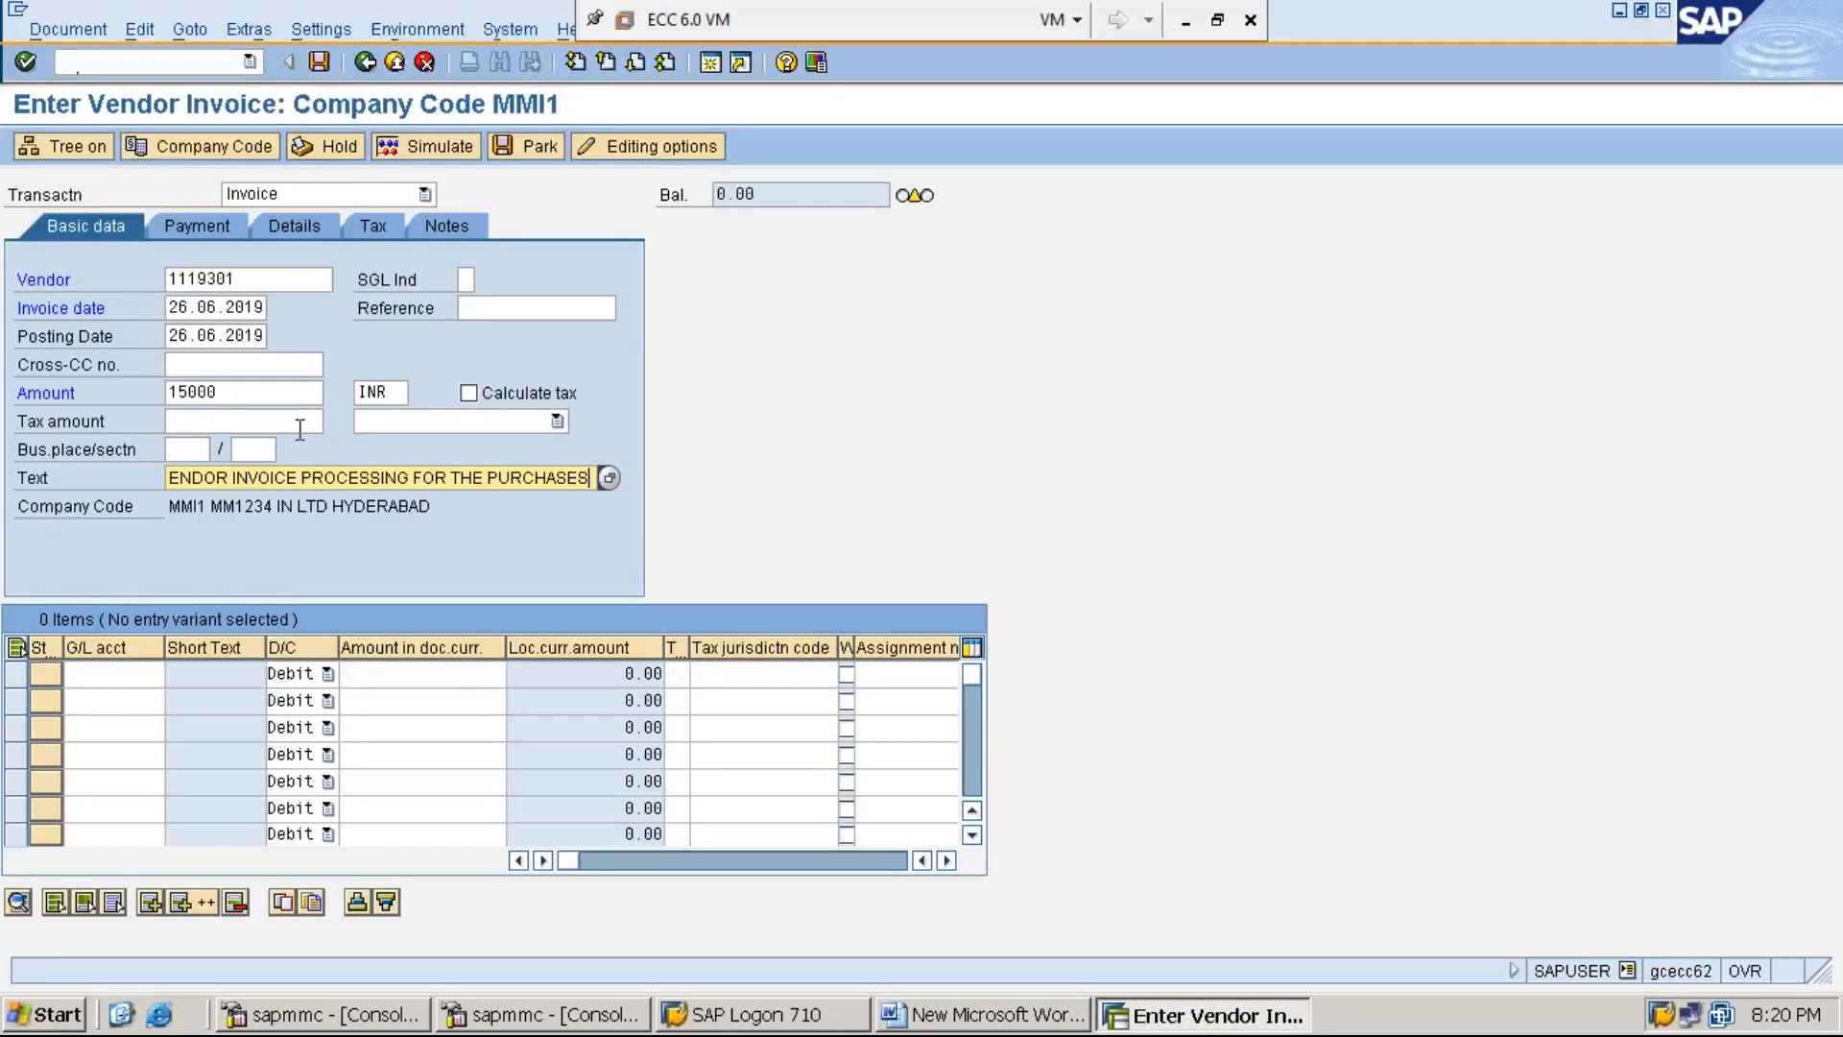
Copy the complete invoice text and check it from beginning to end.
key(ctrl+a)
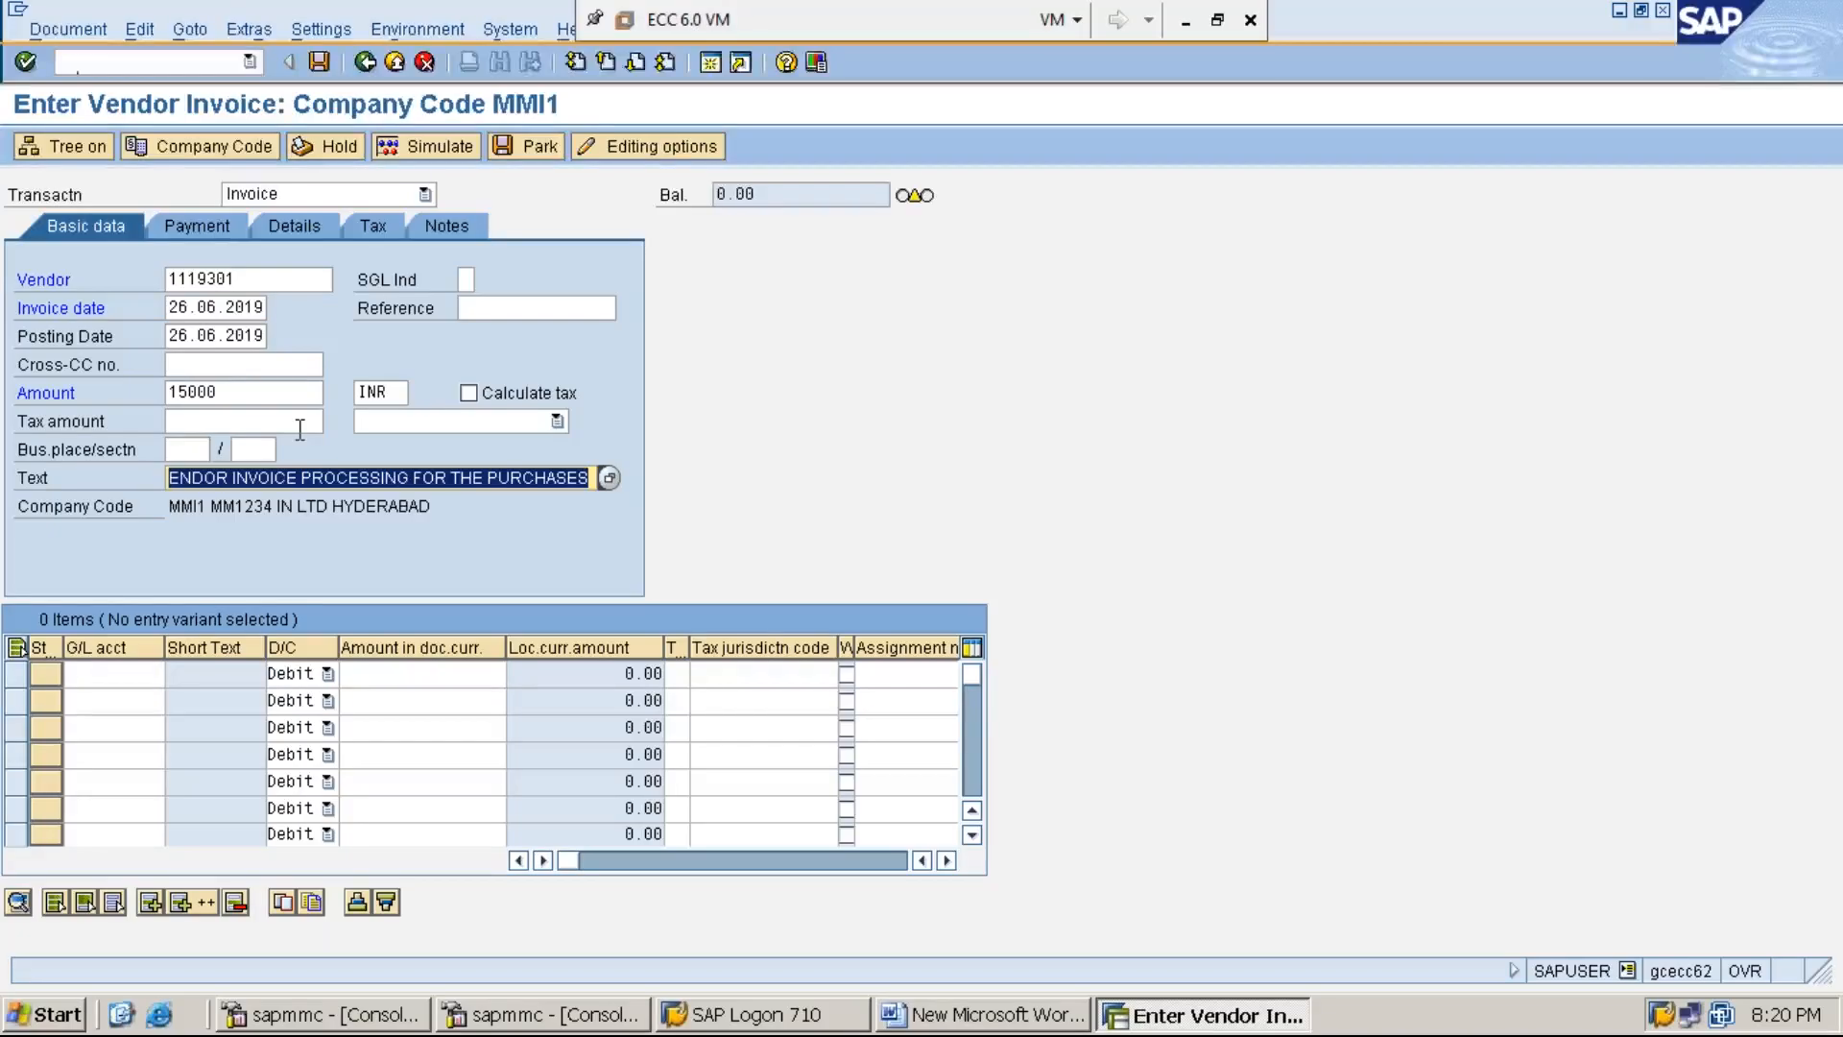
key(ctrl+c)
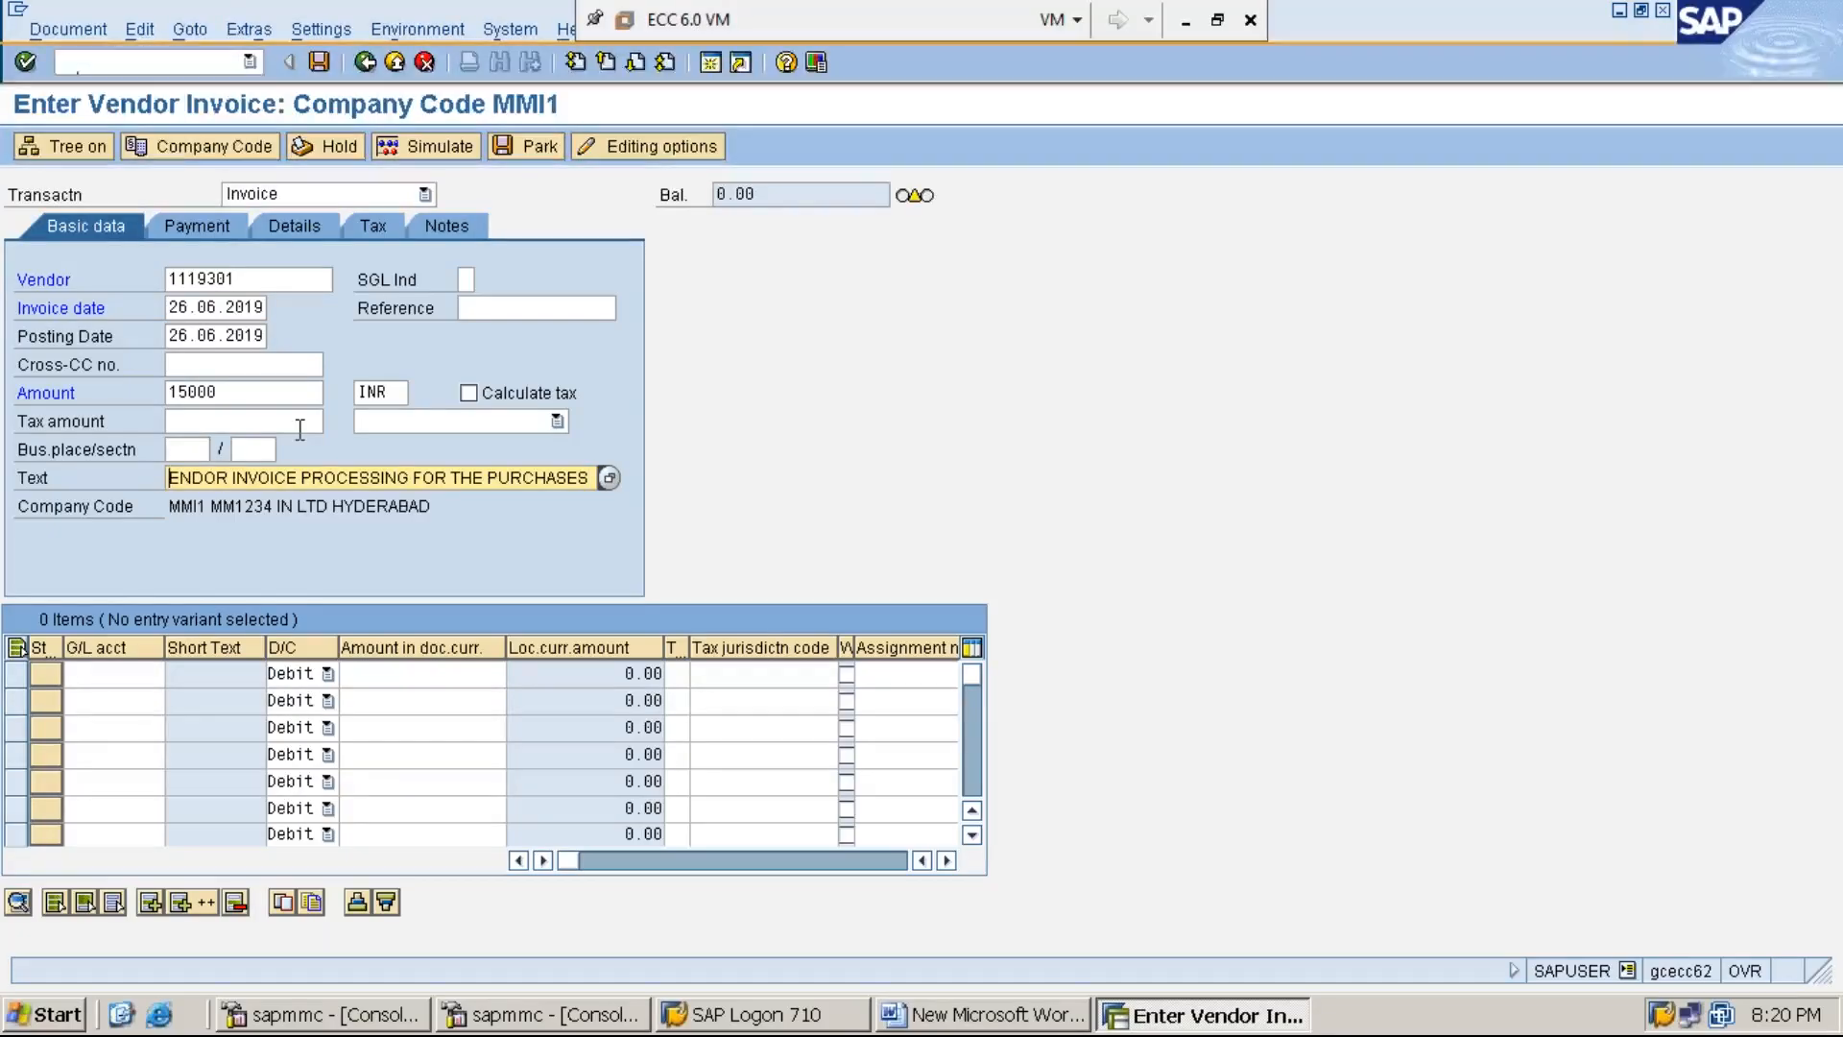
key(Home)
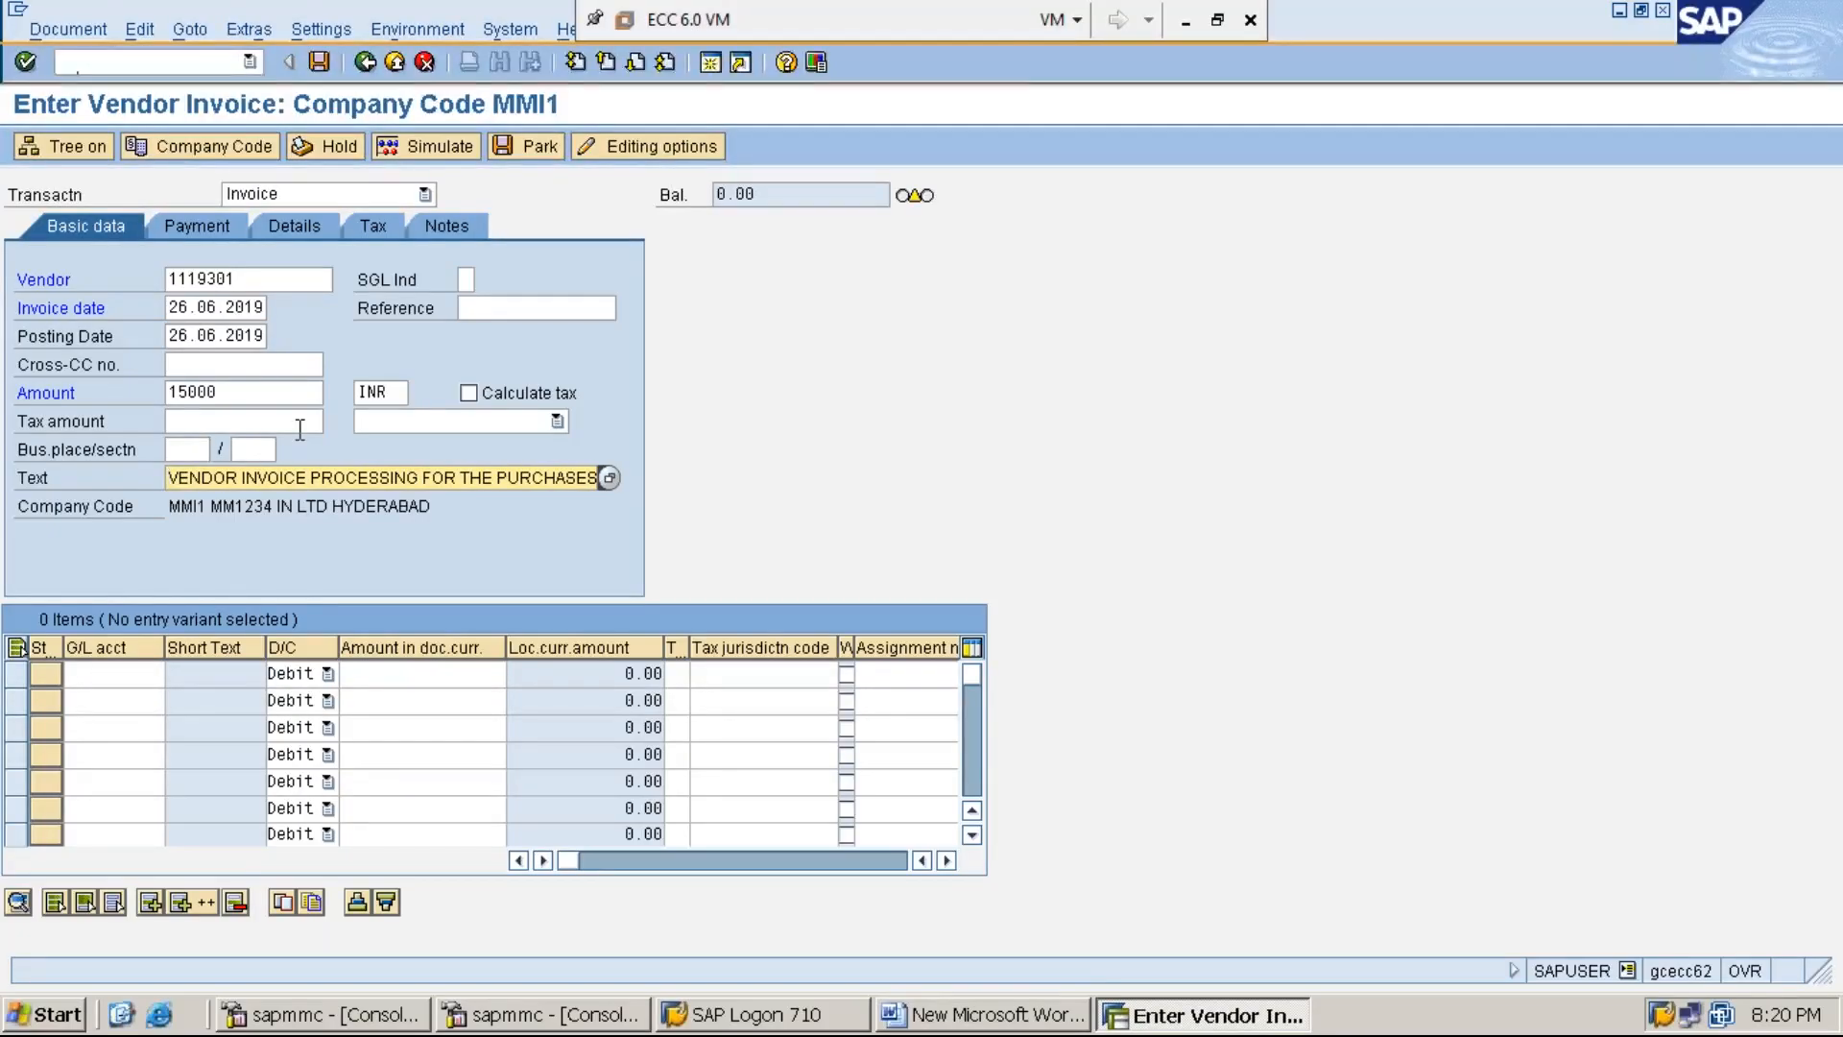
key(End)
key(Home)
key(End)
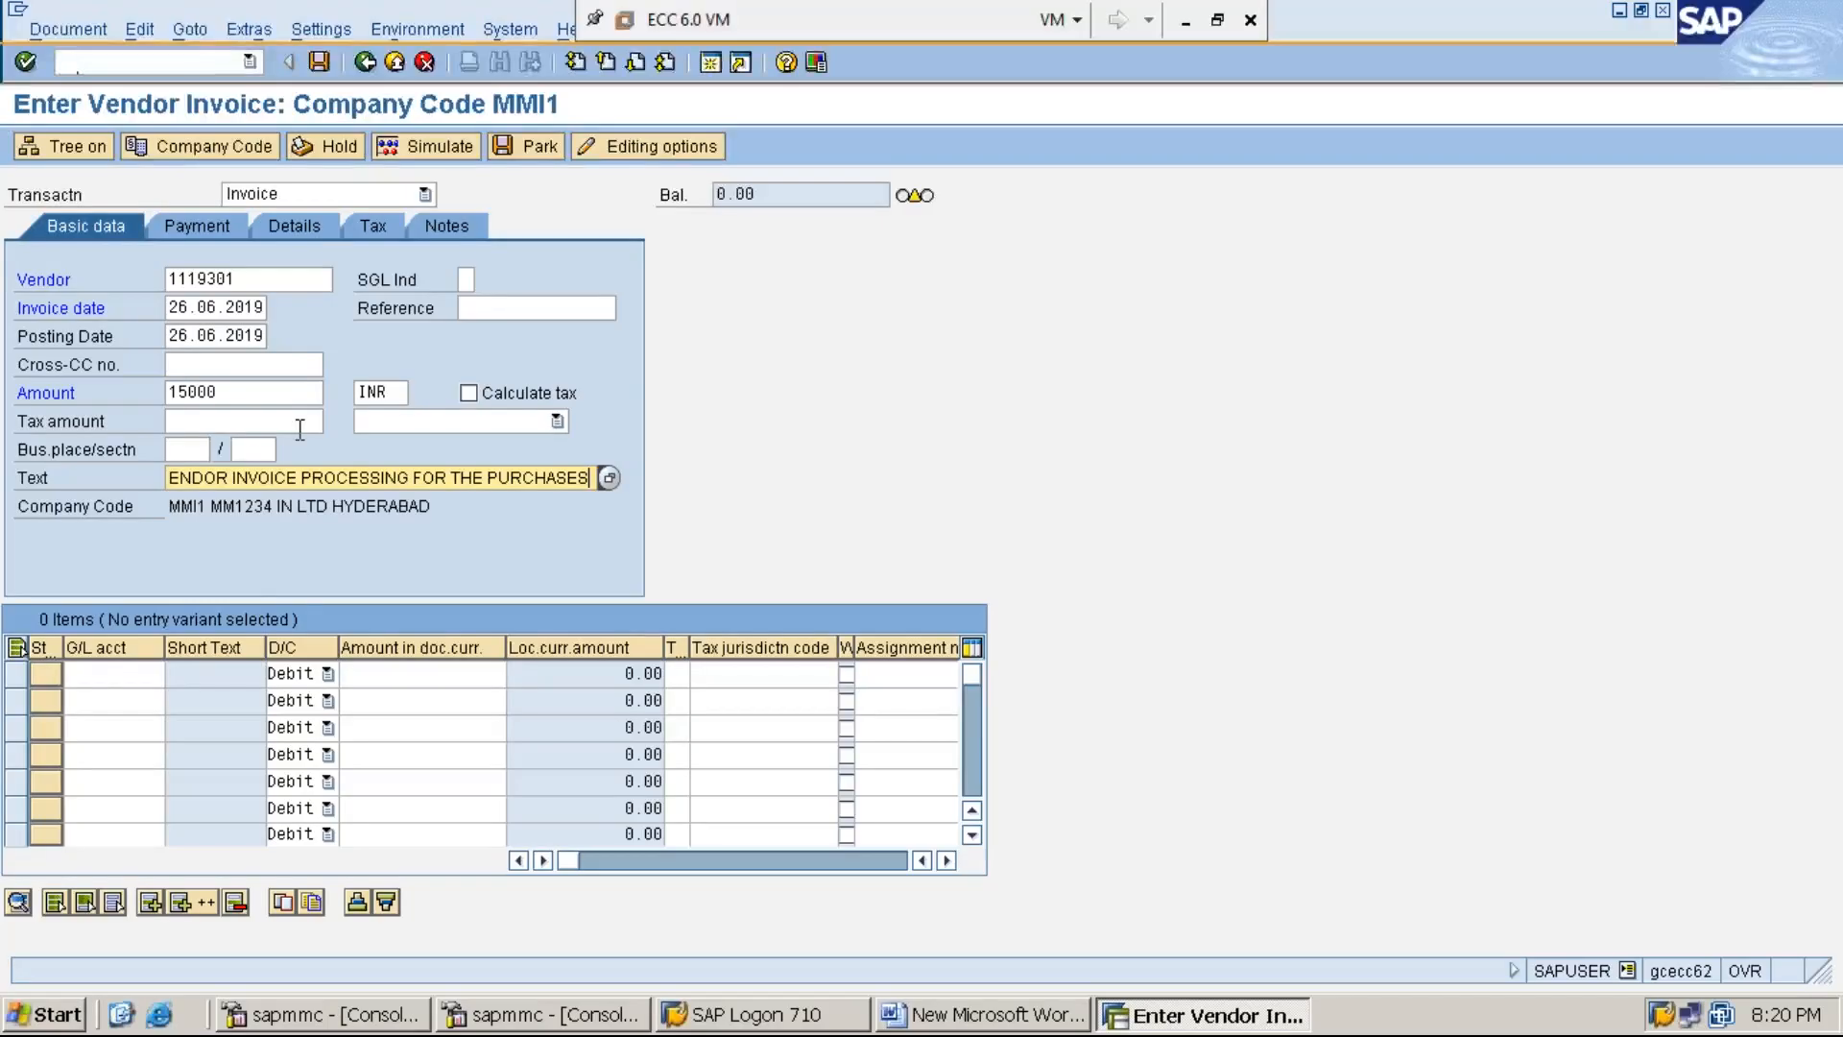
Enter G/L account 300003 in the first item line and set the line to Debit.
click(112, 678)
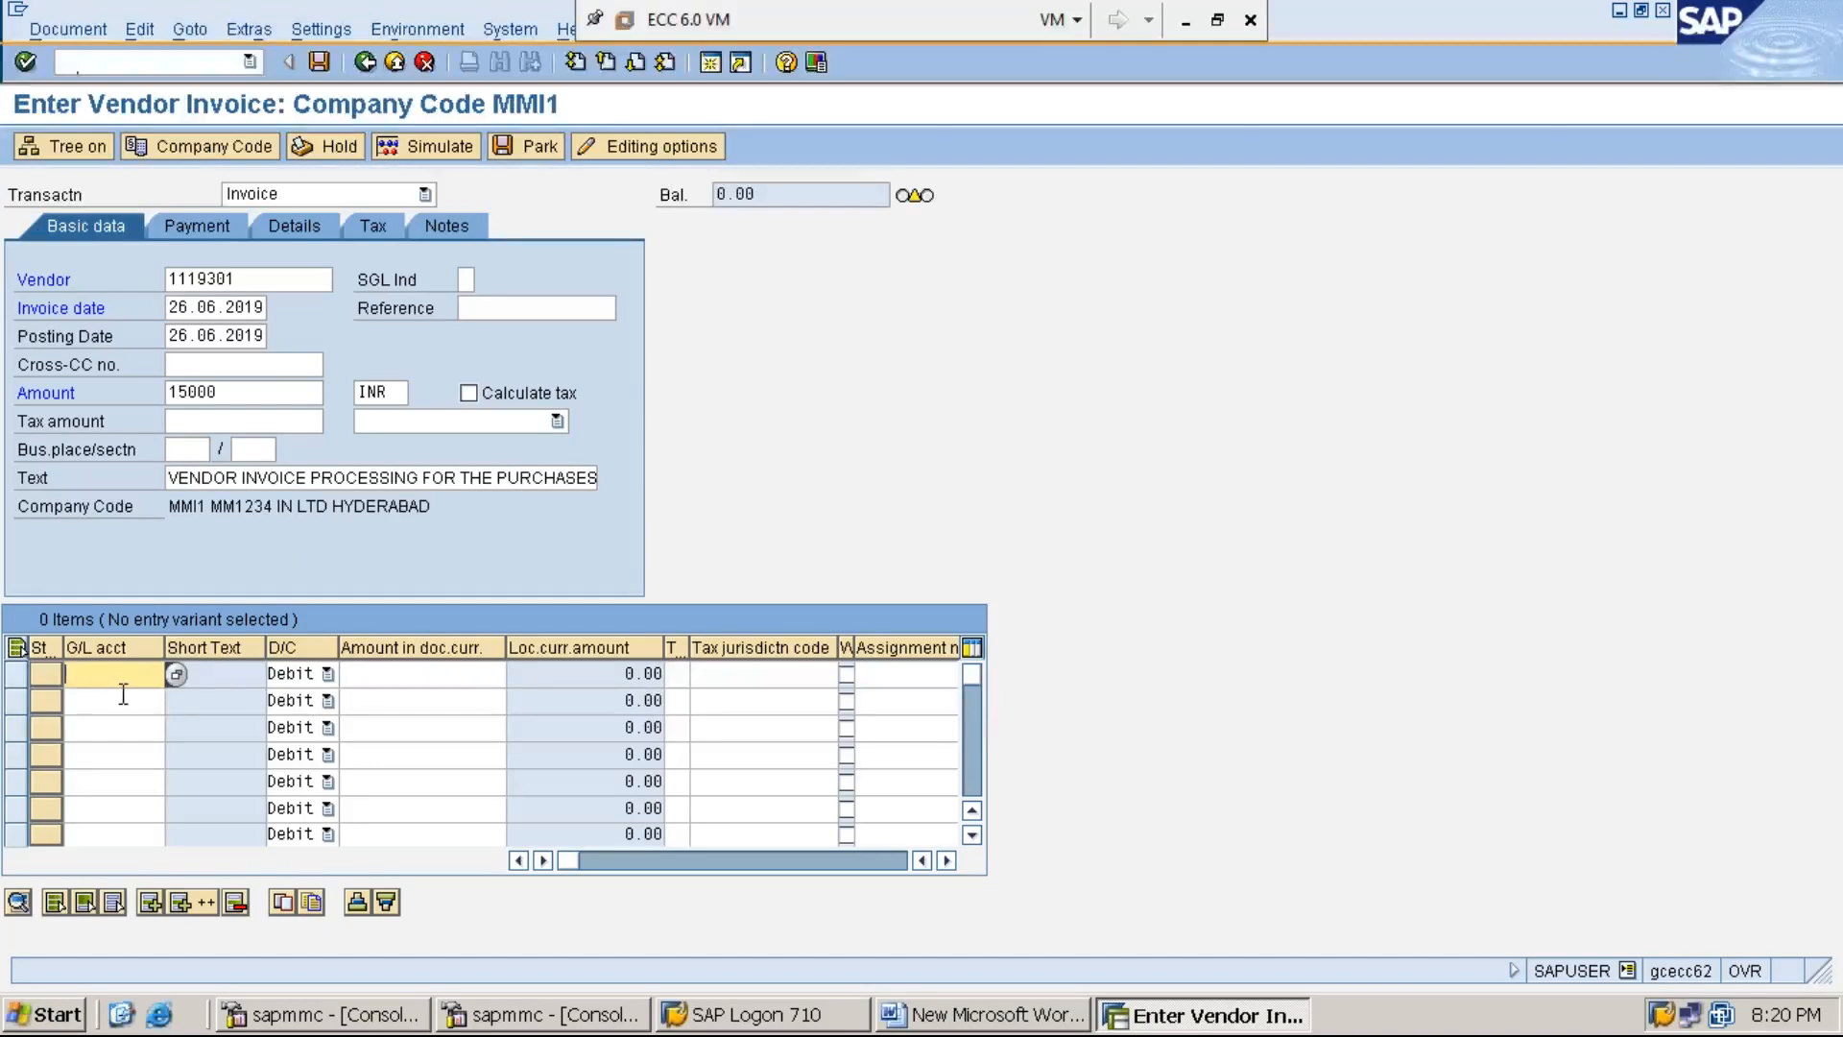
text(1)
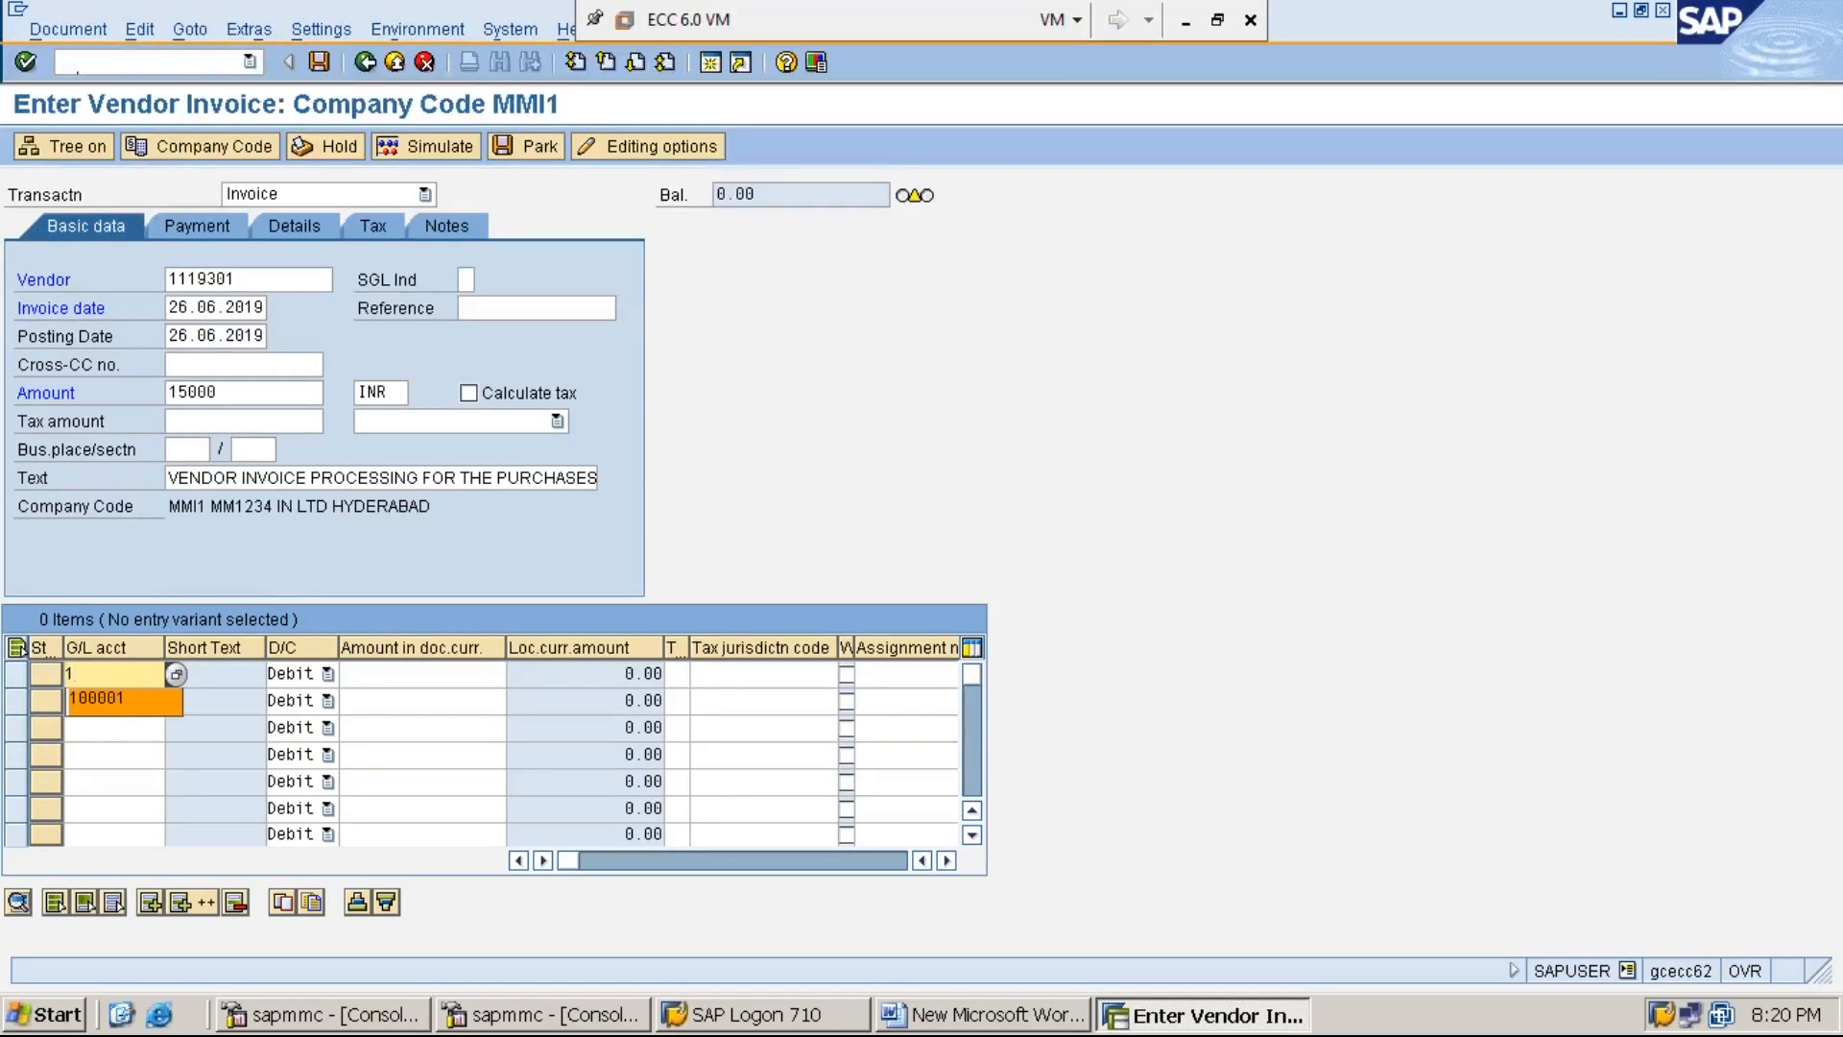
key(BackSpace)
text(3)
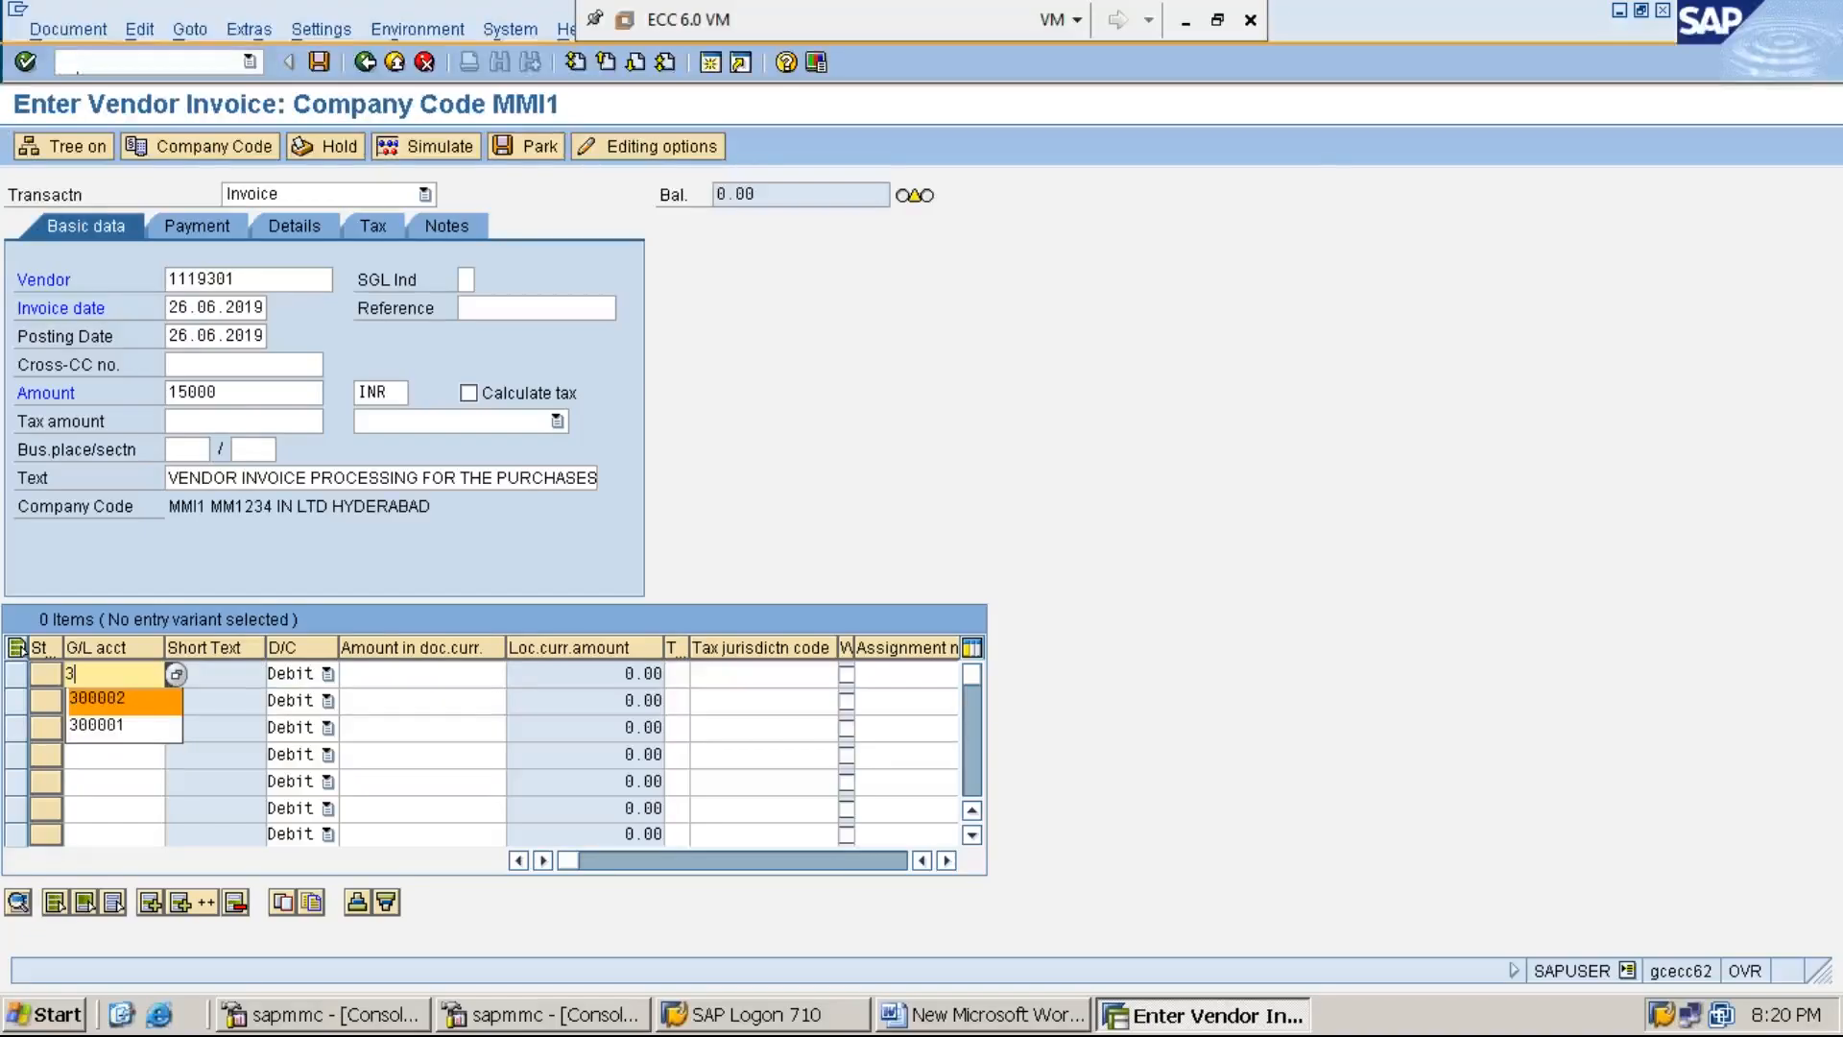
text(00003)
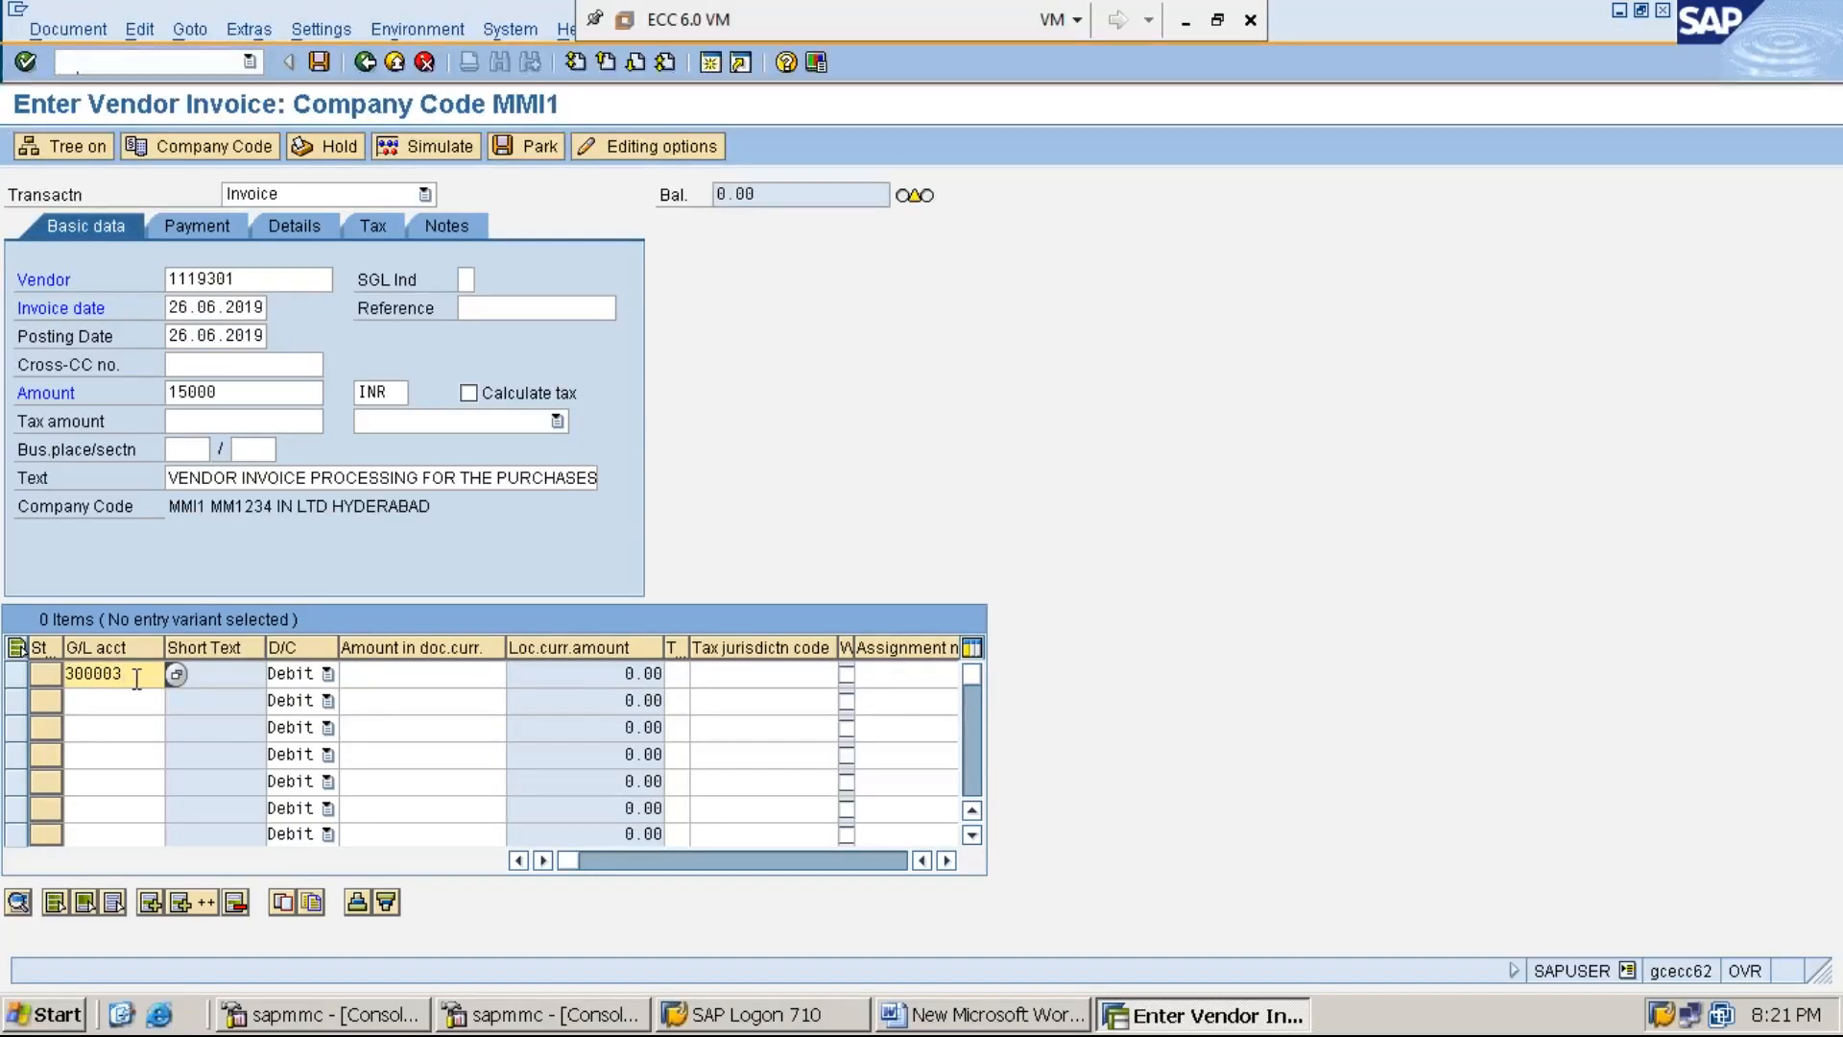
click(329, 674)
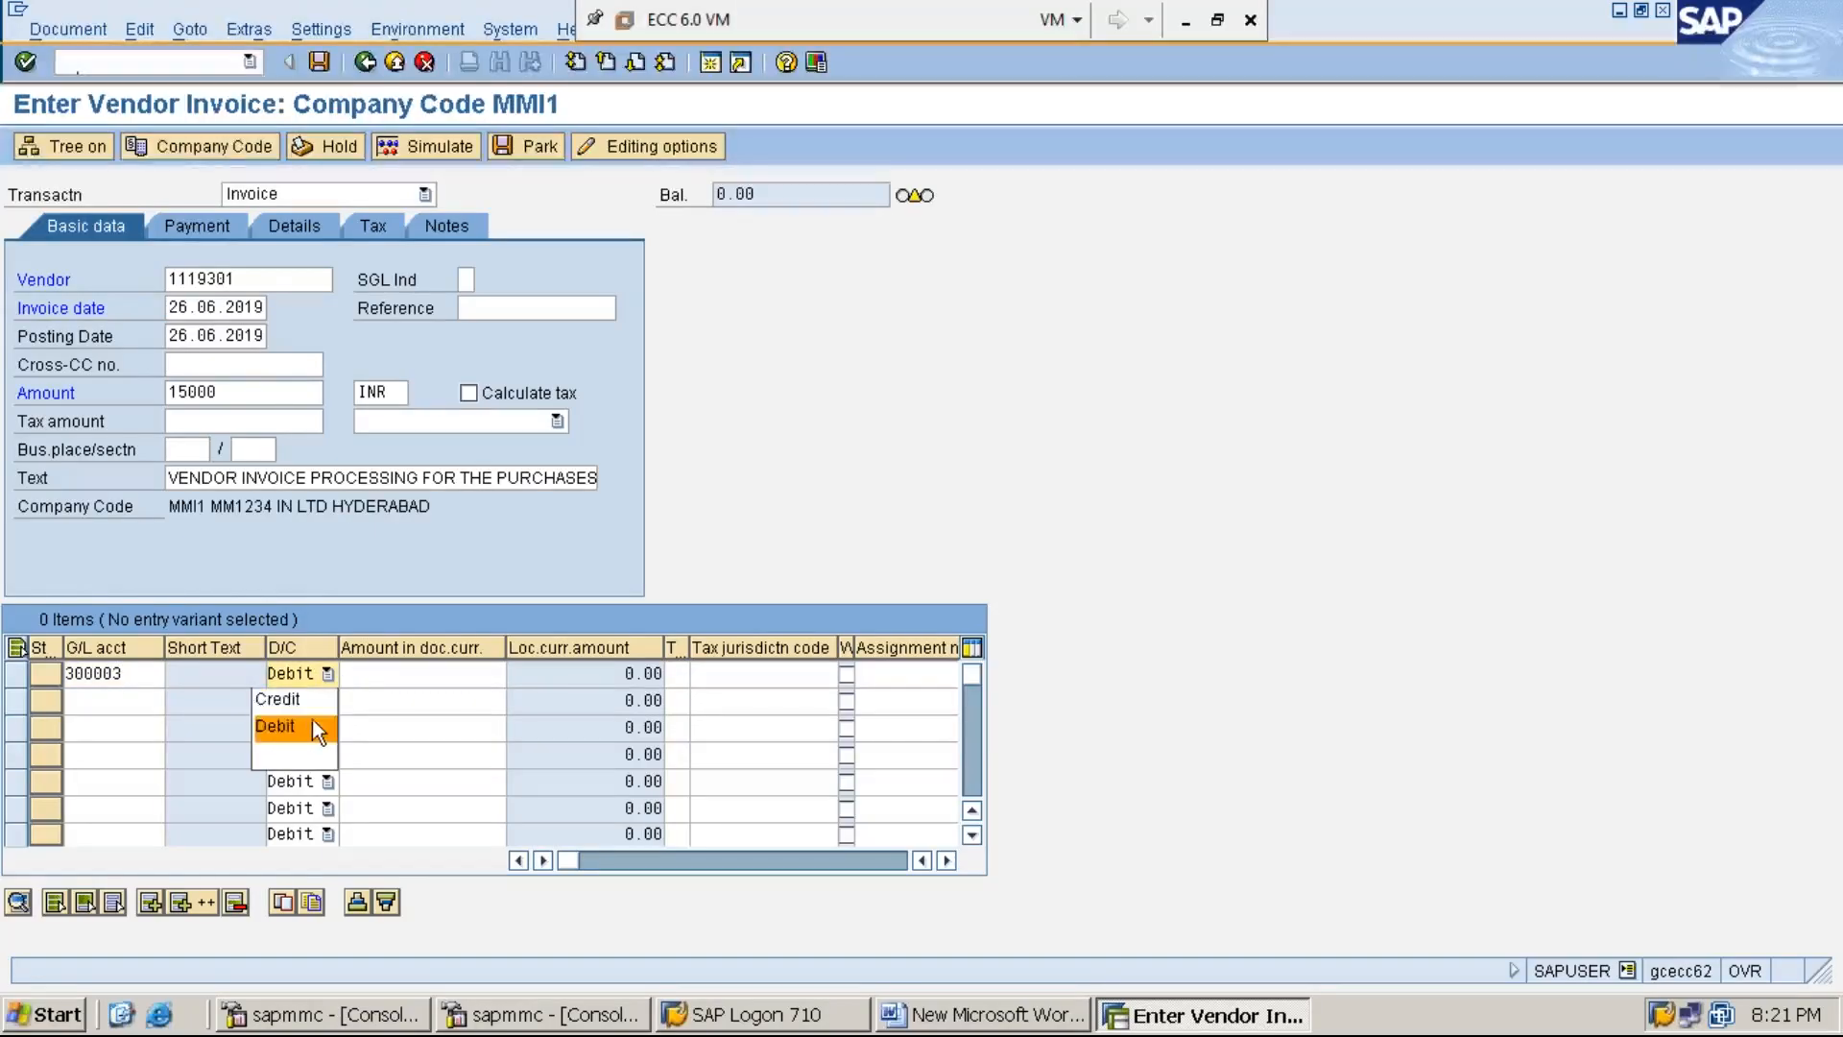
click(313, 722)
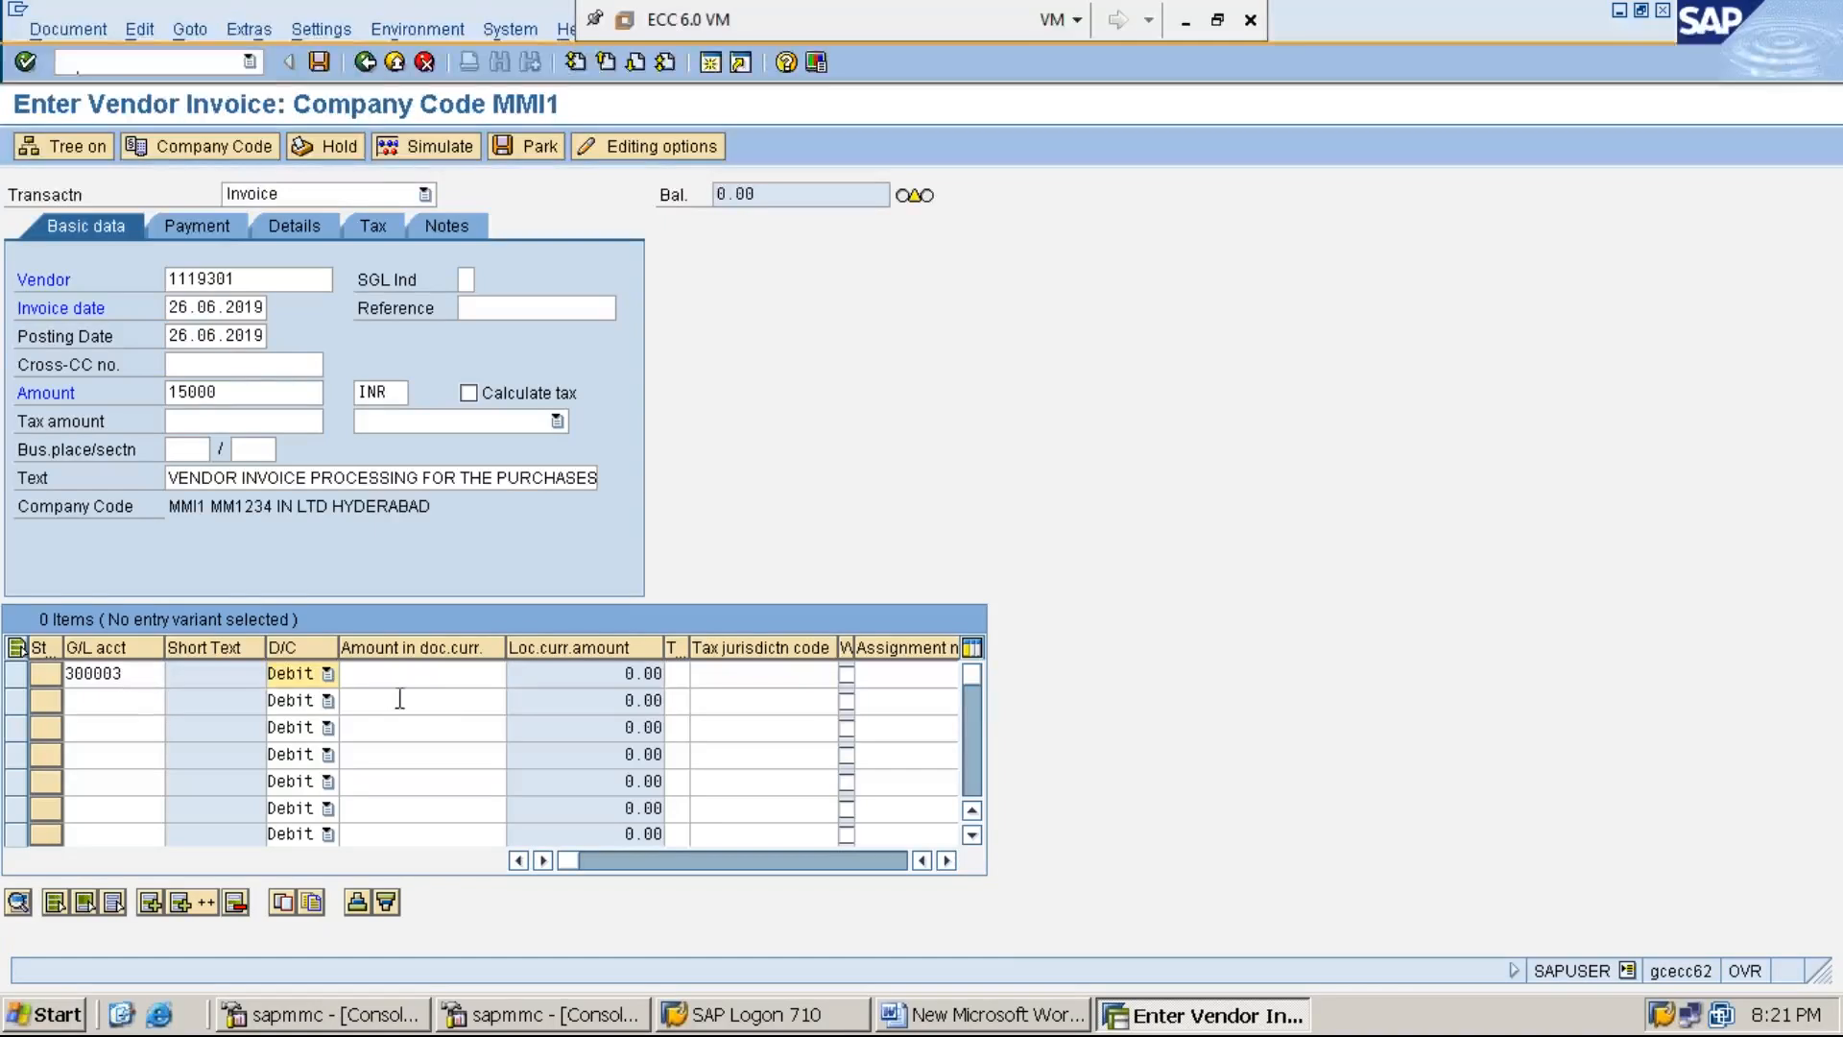
click(439, 680)
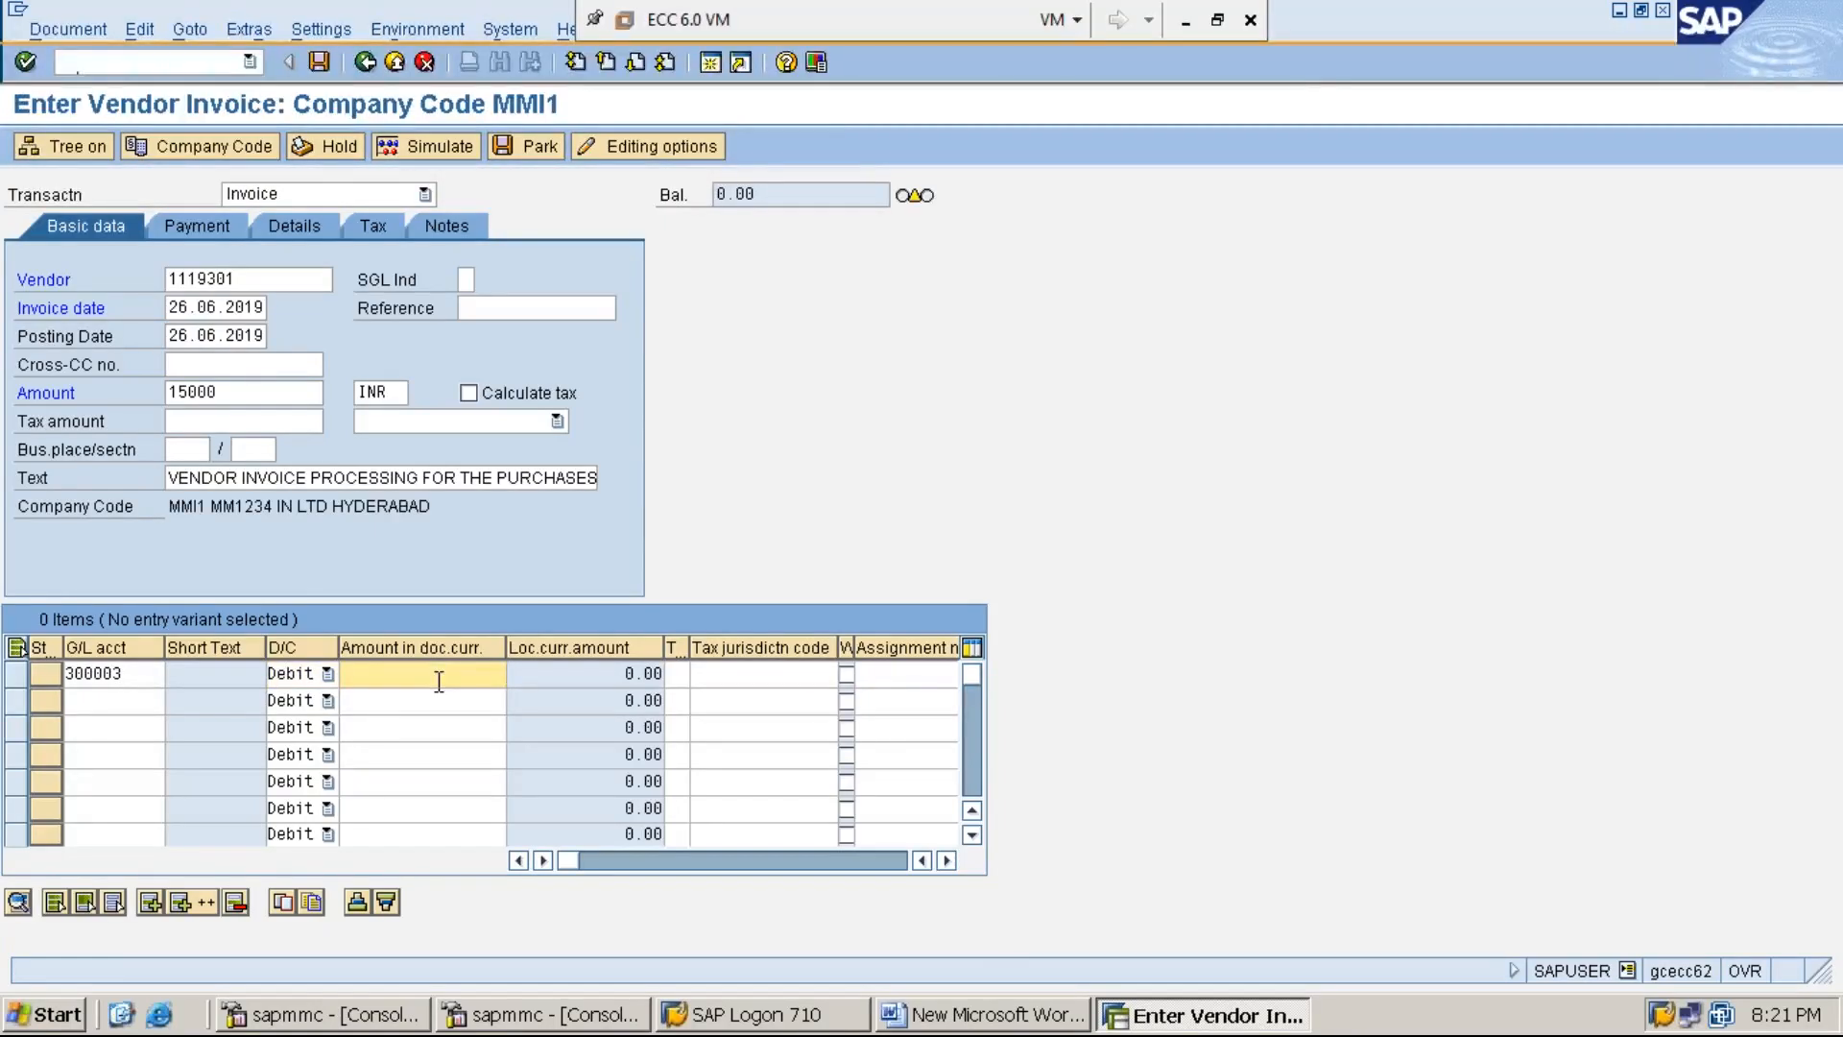
text(15000)
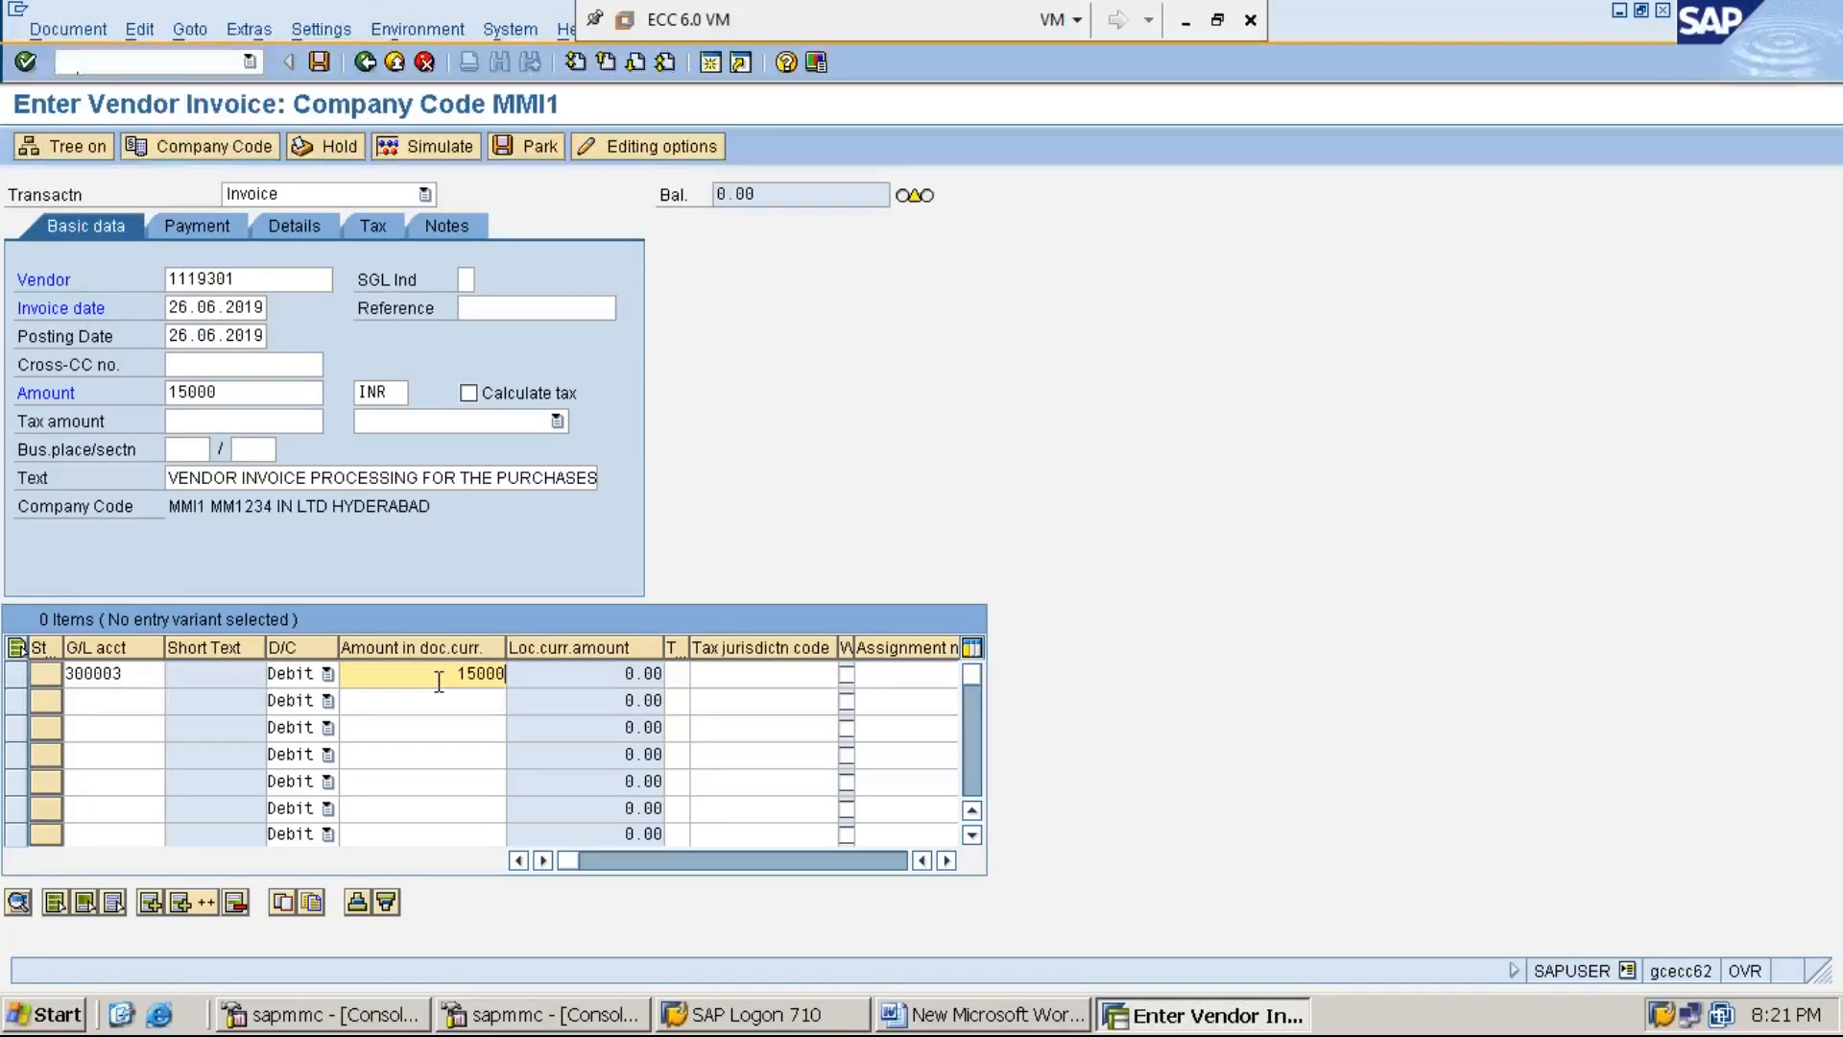
key(BackSpace)
key(BackSpace)
key(BackSpace)
key(BackSpace)
key(BackSpace)
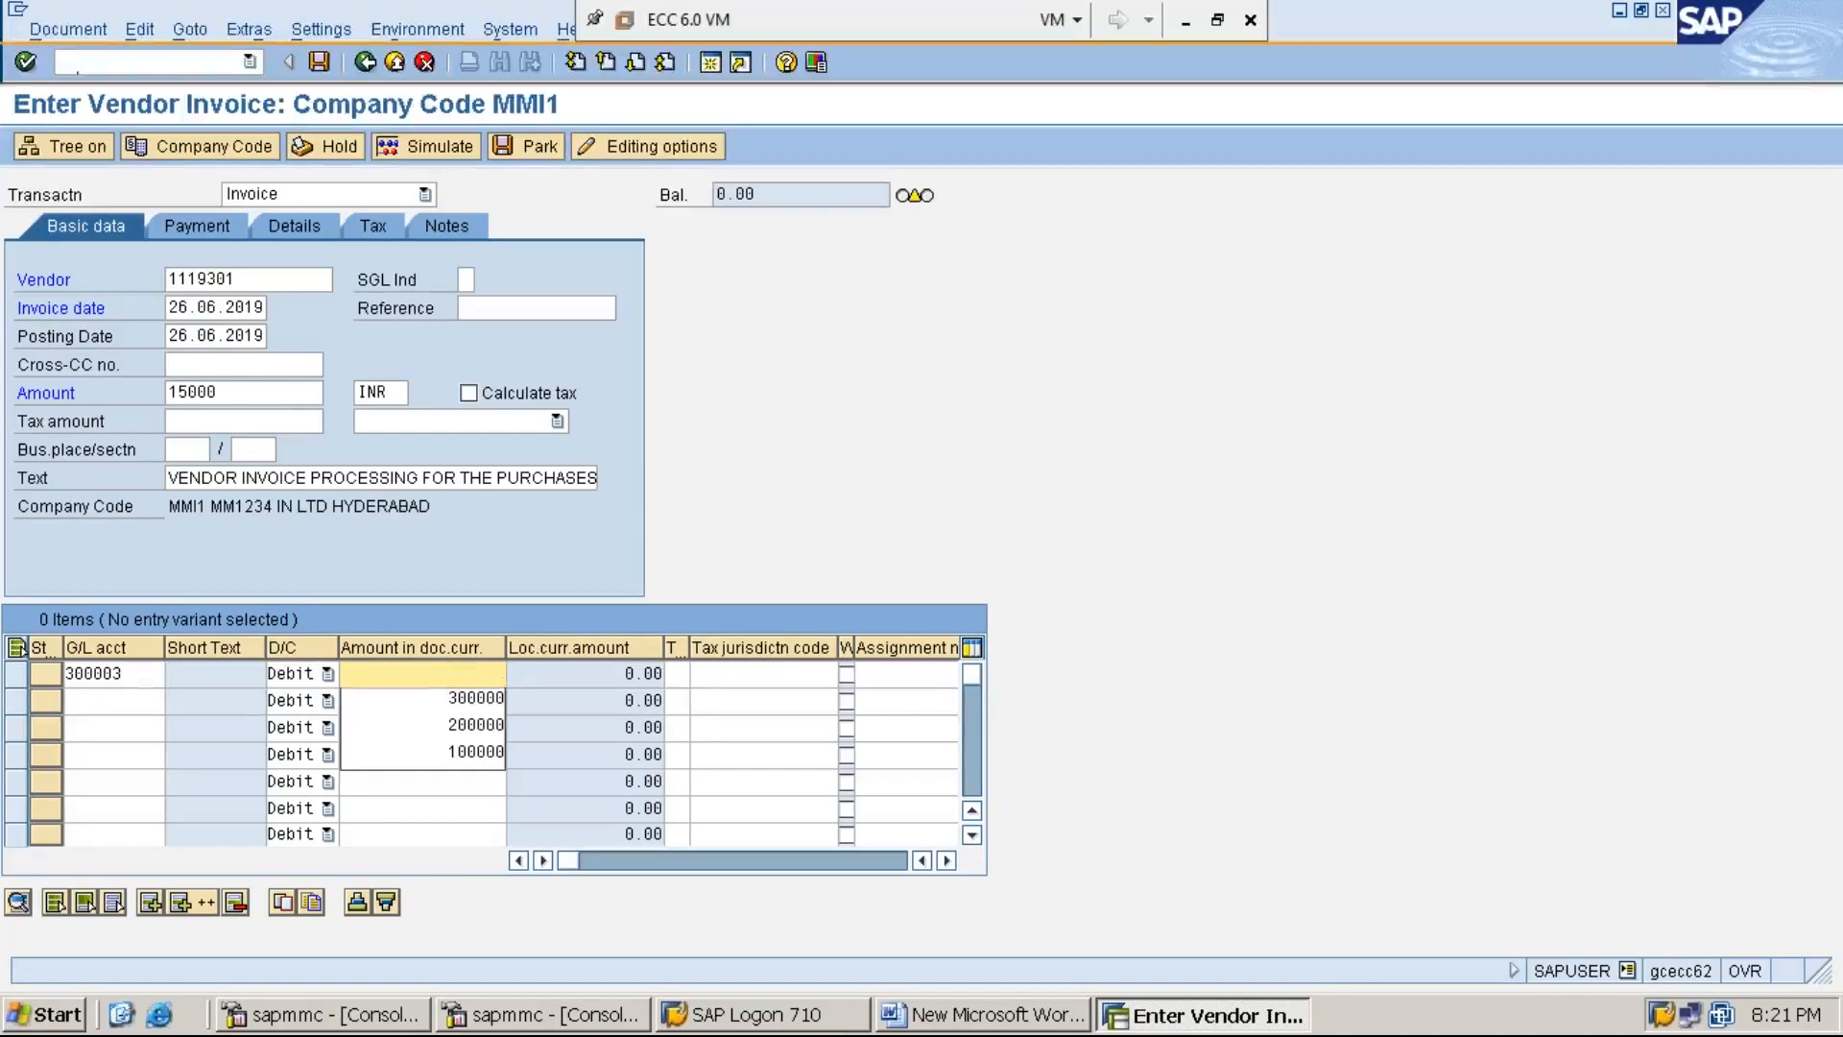
Set the first item line's document-currency amount to "*" and paste the copied invoice text as its text.
text(*)
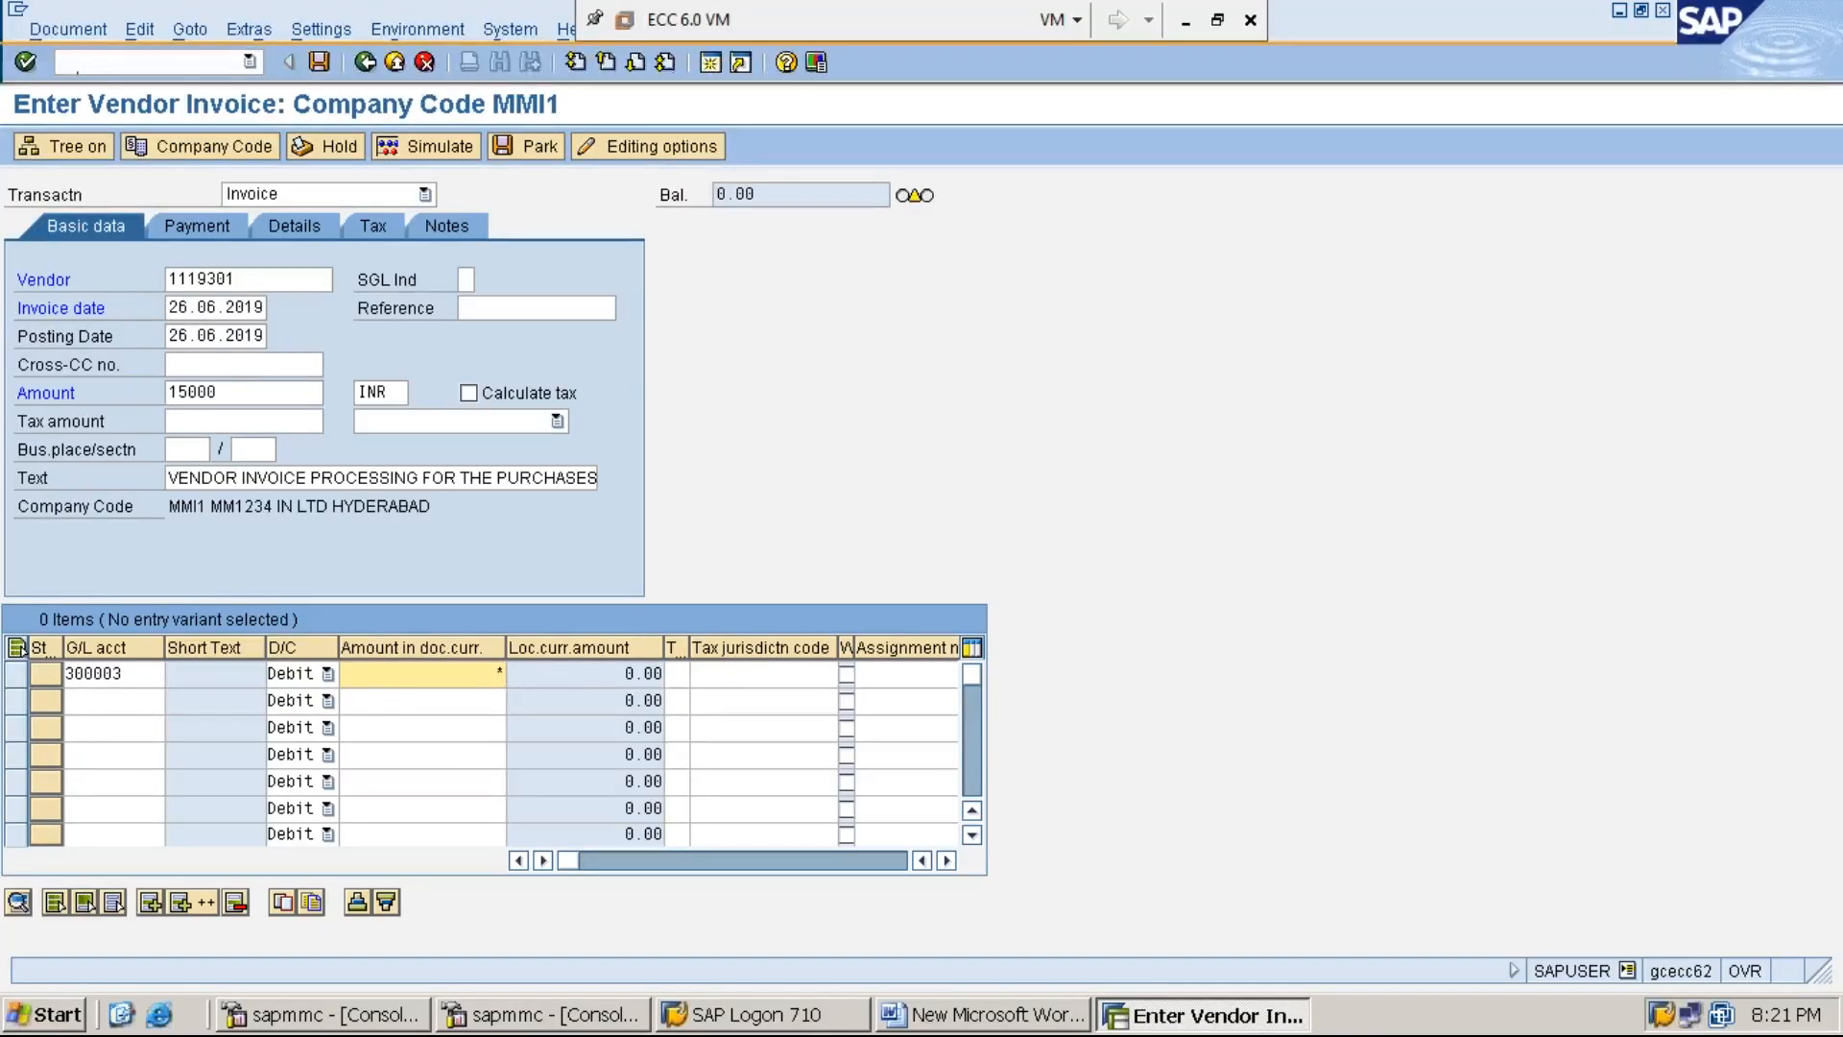
key(Tab)
key(Tab)
key(Tab)
key(Tab)
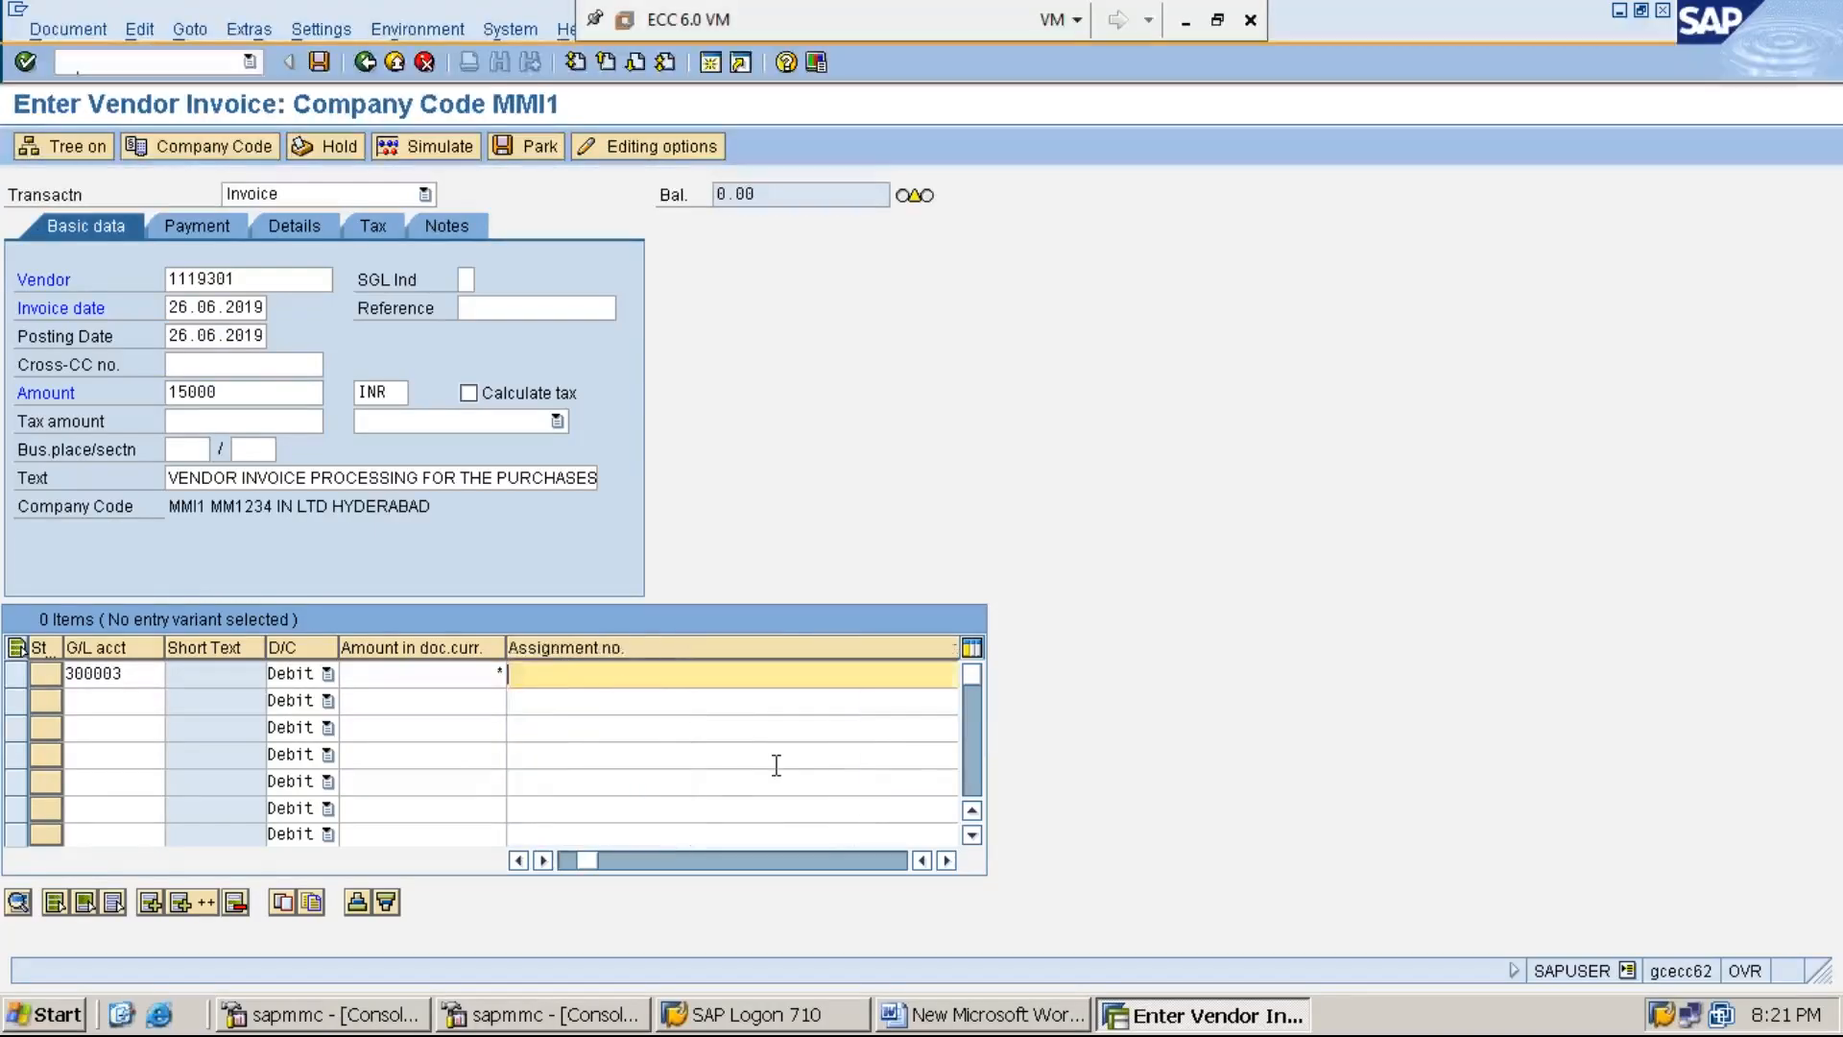
key(Tab)
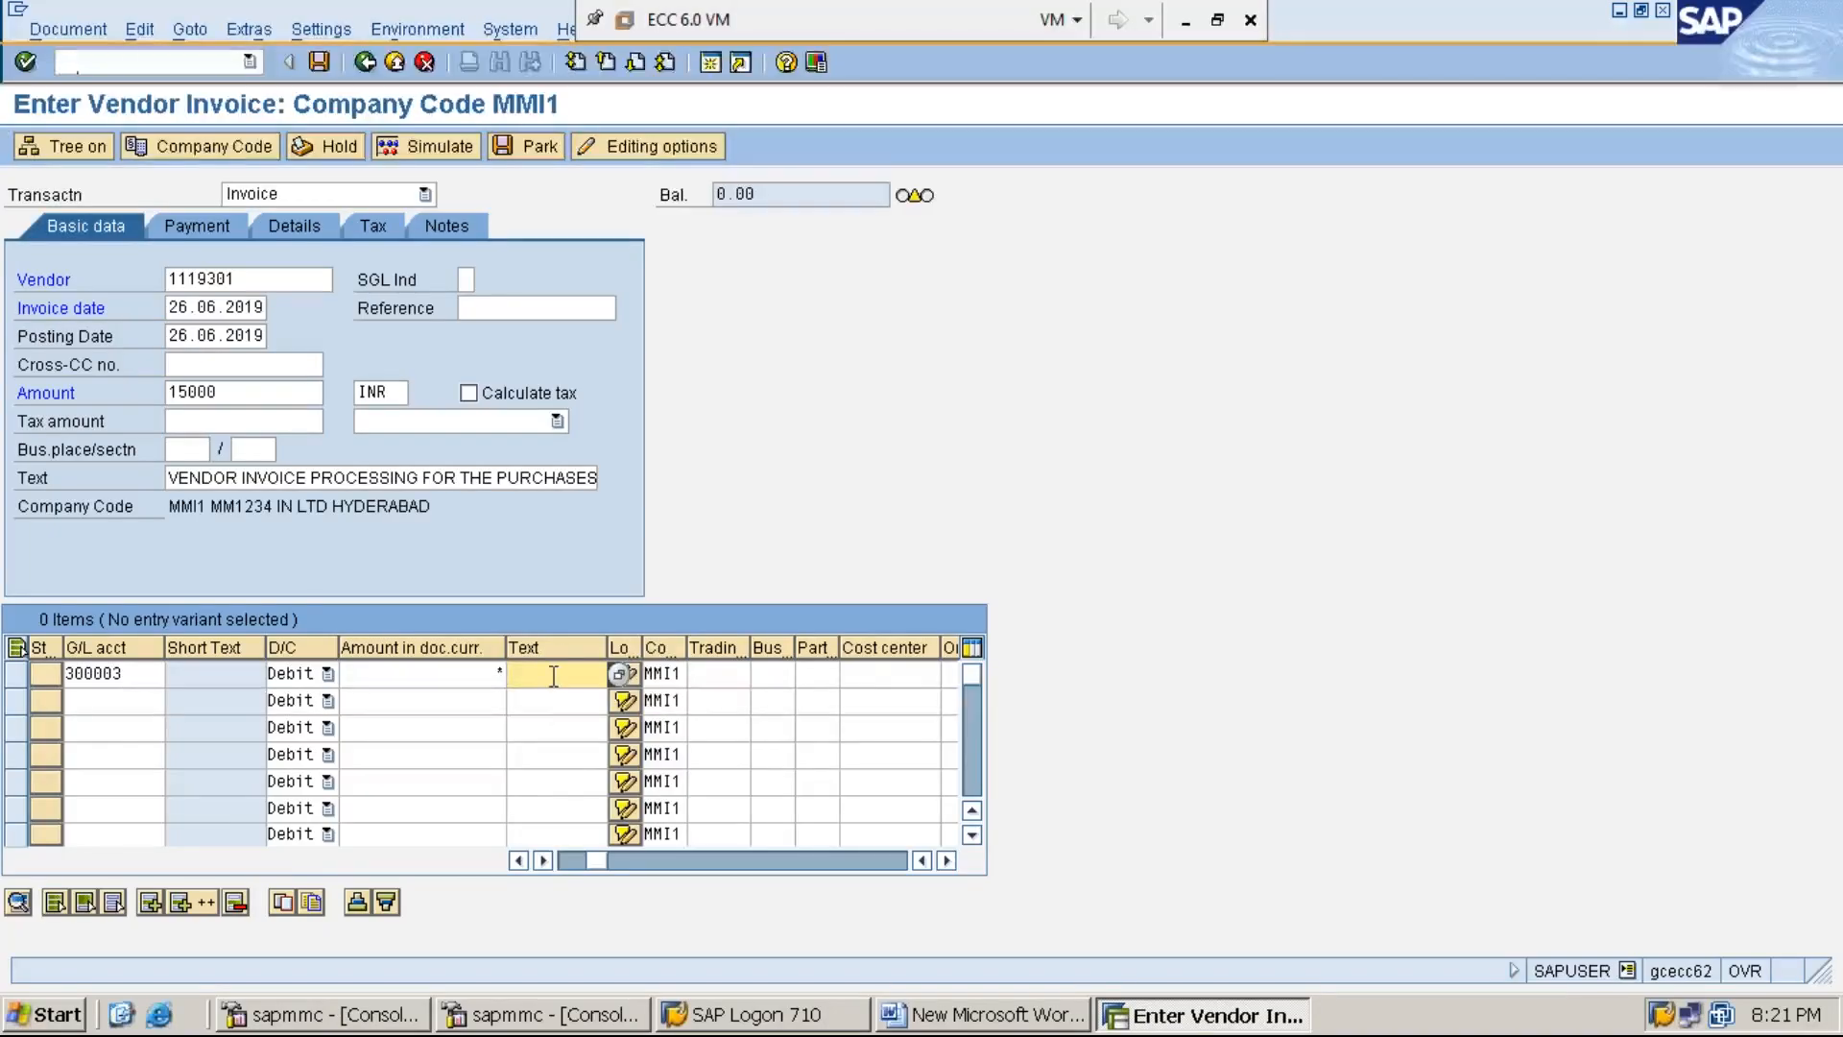
key(ctrl+v)
Check the pasted item text from end to beginning and review the first item line's account and text entries.
key(Left)
key(Left)
key(Left)
key(Left)
key(Left)
key(Left)
key(Left)
key(Left)
key(Left)
key(Left)
key(Left)
key(Left)
key(Left)
key(Left)
key(Left)
key(Left)
key(Left)
key(Left)
key(Left)
key(Left)
key(Left)
key(Left)
key(Left)
key(Left)
key(Left)
key(Left)
key(Left)
key(Left)
key(Left)
key(Left)
key(Left)
key(Left)
key(Left)
key(Left)
key(Right)
key(Right)
key(Right)
key(Right)
key(Right)
key(Right)
key(Right)
key(Right)
key(Right)
key(Right)
key(Right)
key(Right)
key(Right)
key(Right)
key(Right)
key(Right)
key(Right)
key(Right)
key(Right)
key(Right)
key(Left)
key(Left)
key(Left)
key(Left)
key(Left)
key(Left)
key(Left)
key(Left)
key(Left)
key(Left)
key(Left)
key(Left)
key(Left)
key(Left)
key(Left)
key(Left)
key(Left)
key(Left)
key(Left)
key(Left)
key(Left)
click(138, 680)
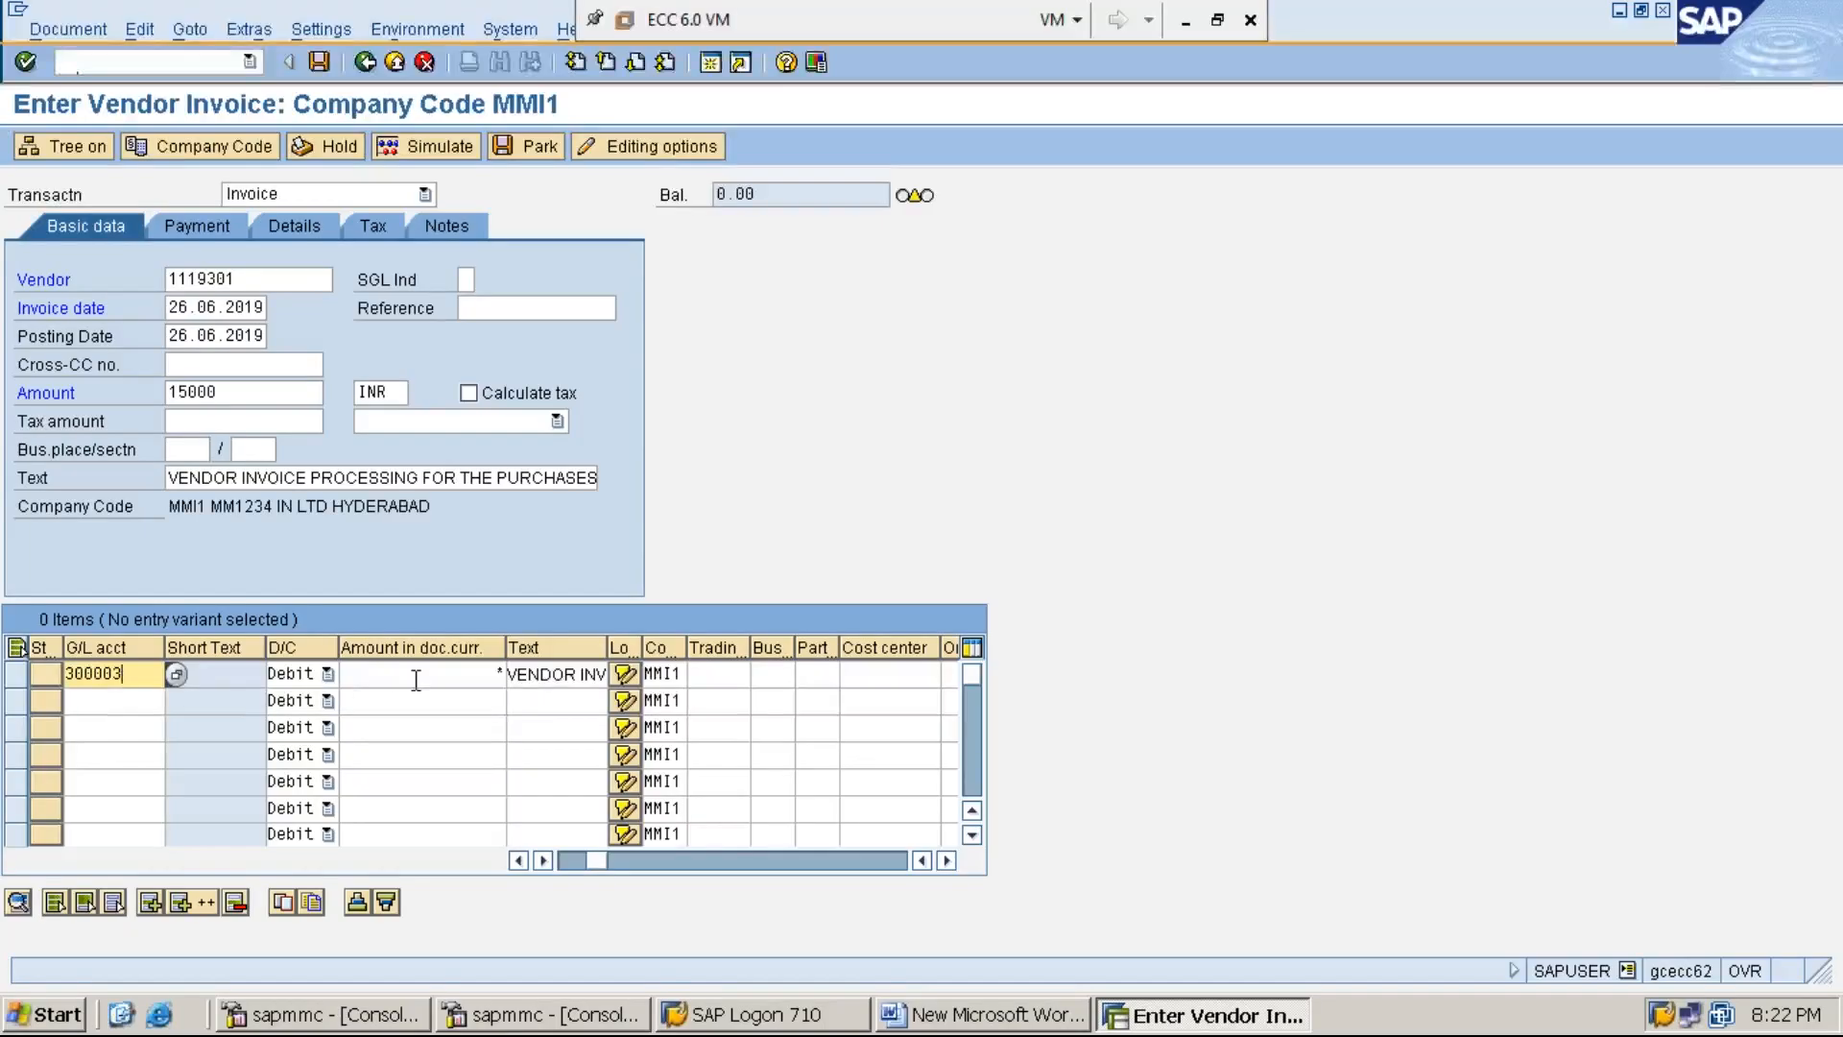
click(567, 678)
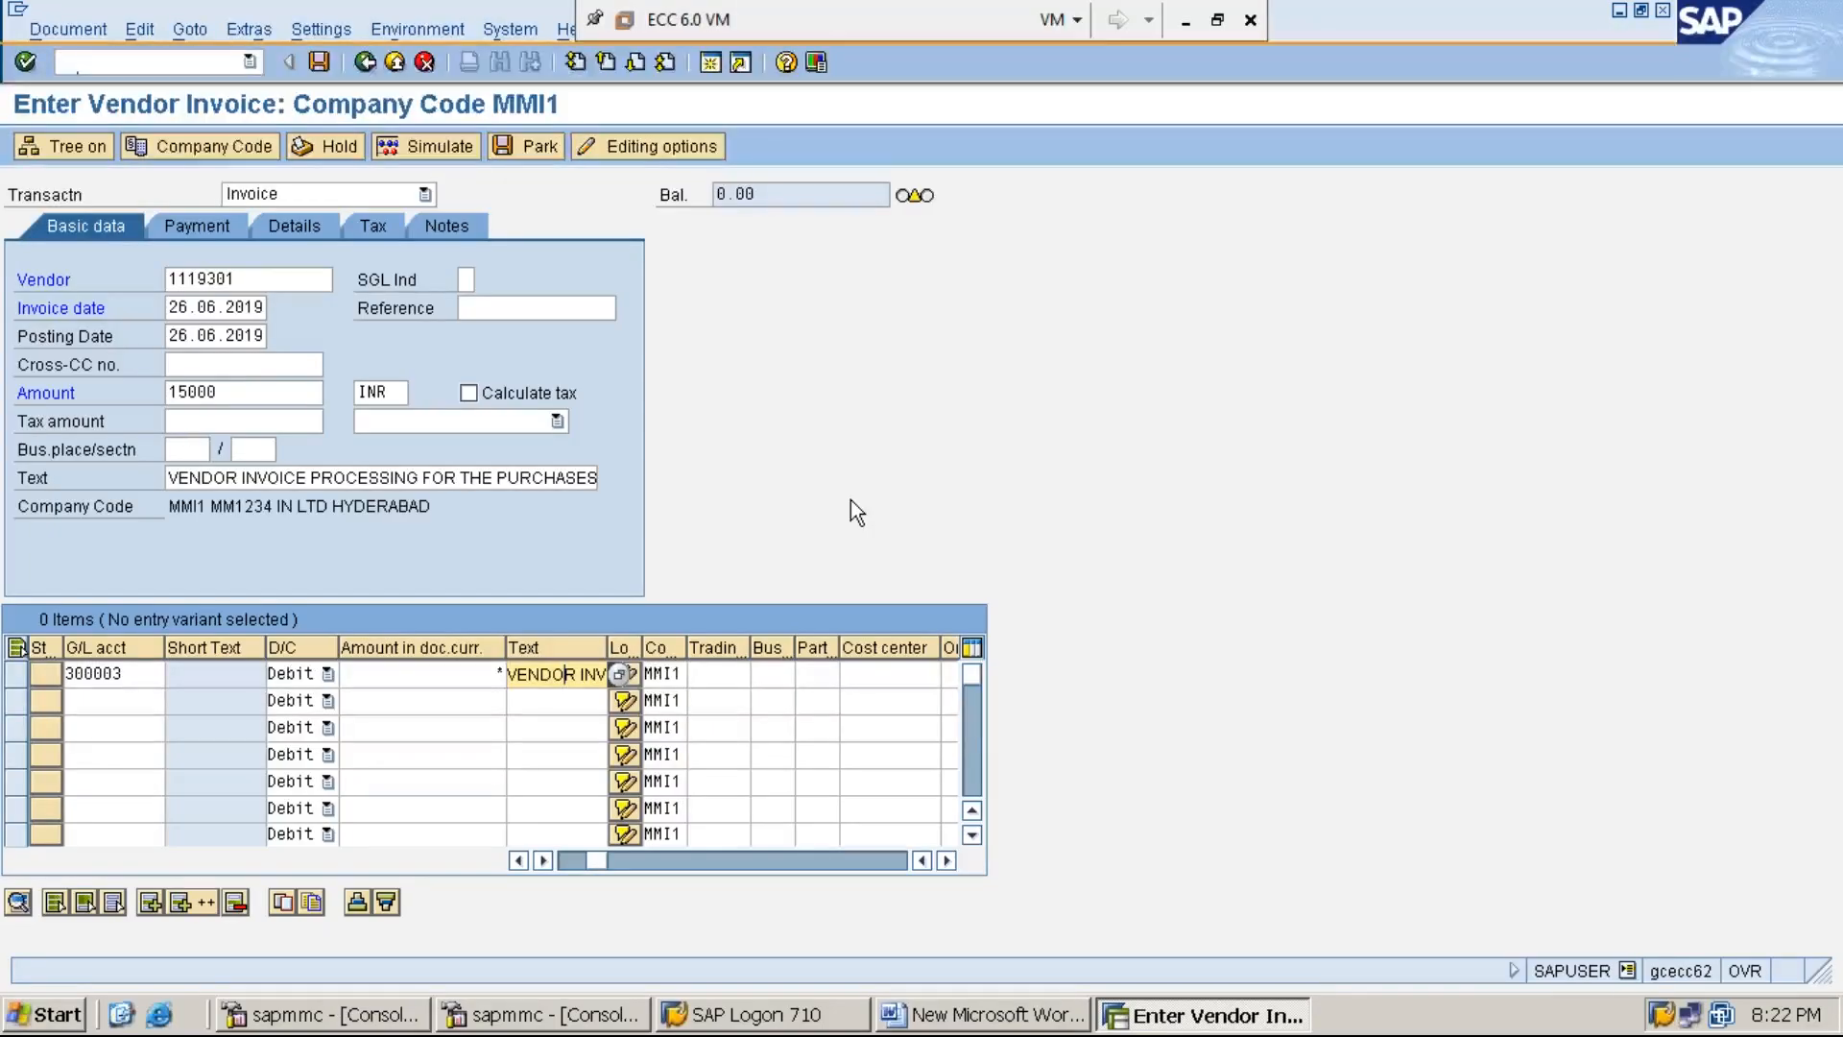
Validate the completed vendor invoice with a simulation and post the document.
key(Return)
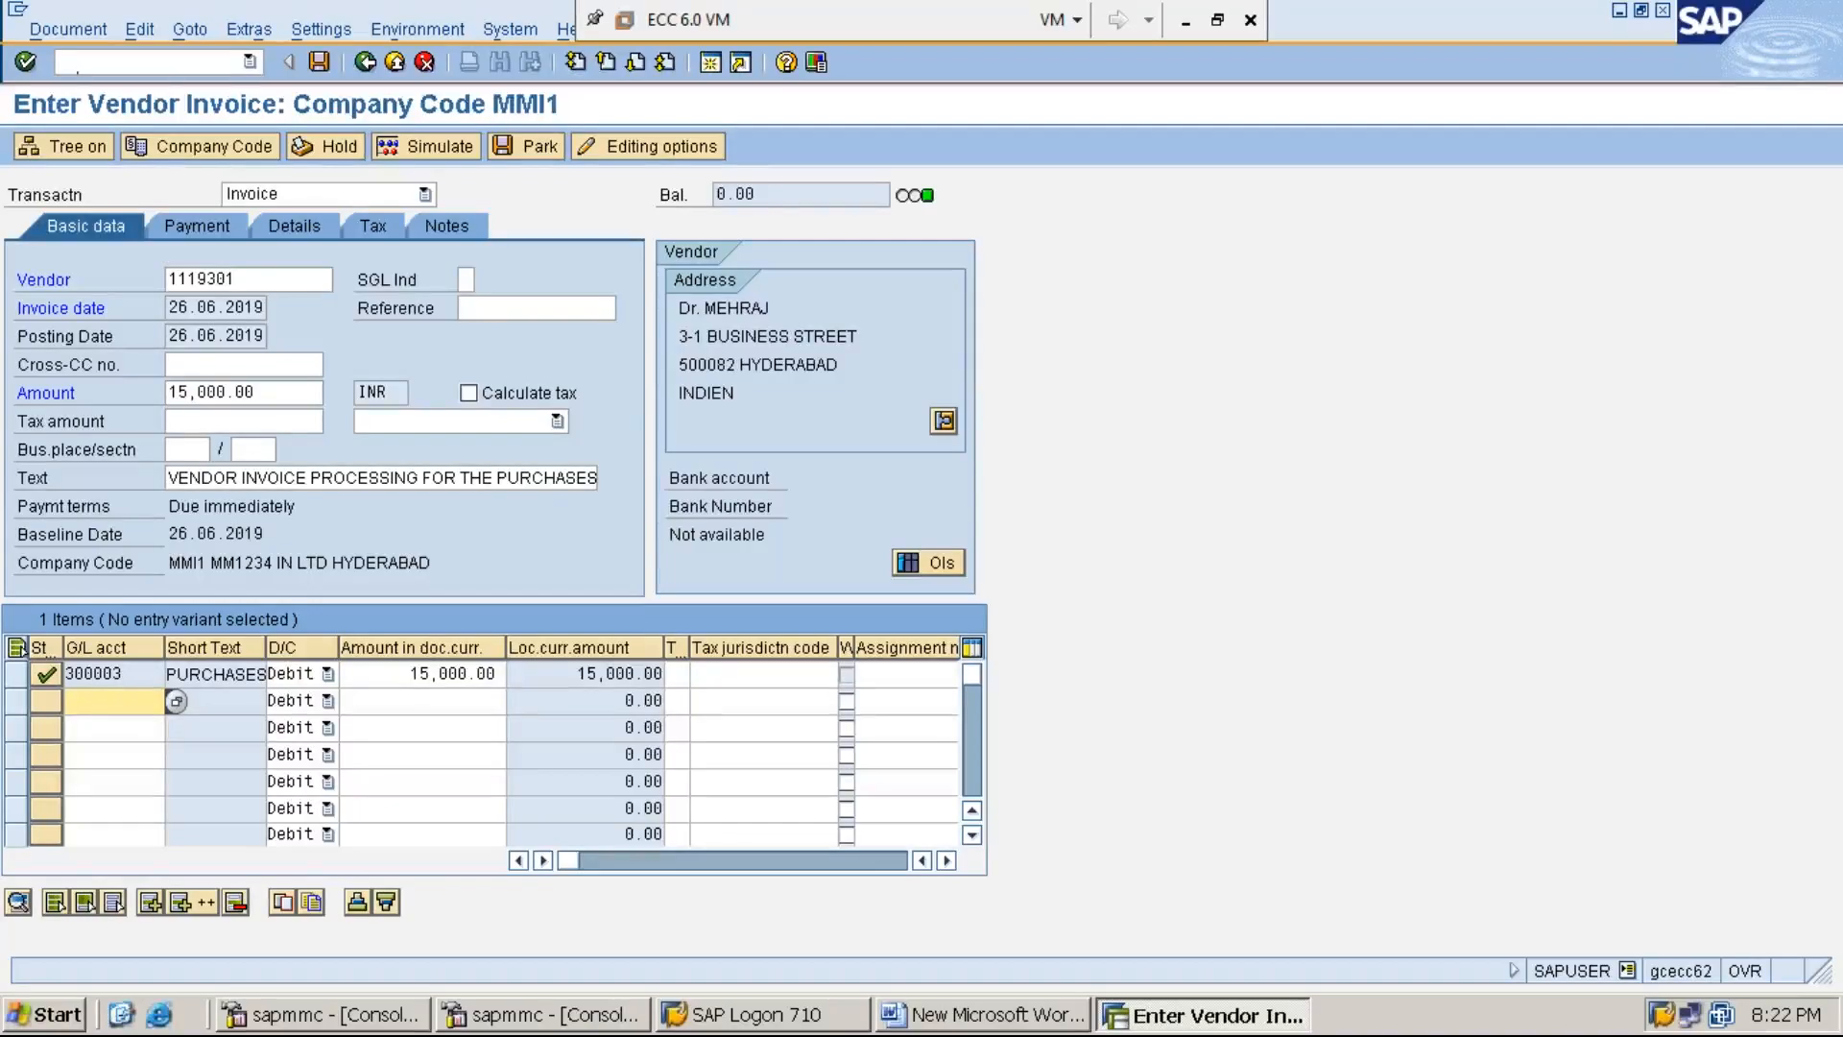
click(775, 195)
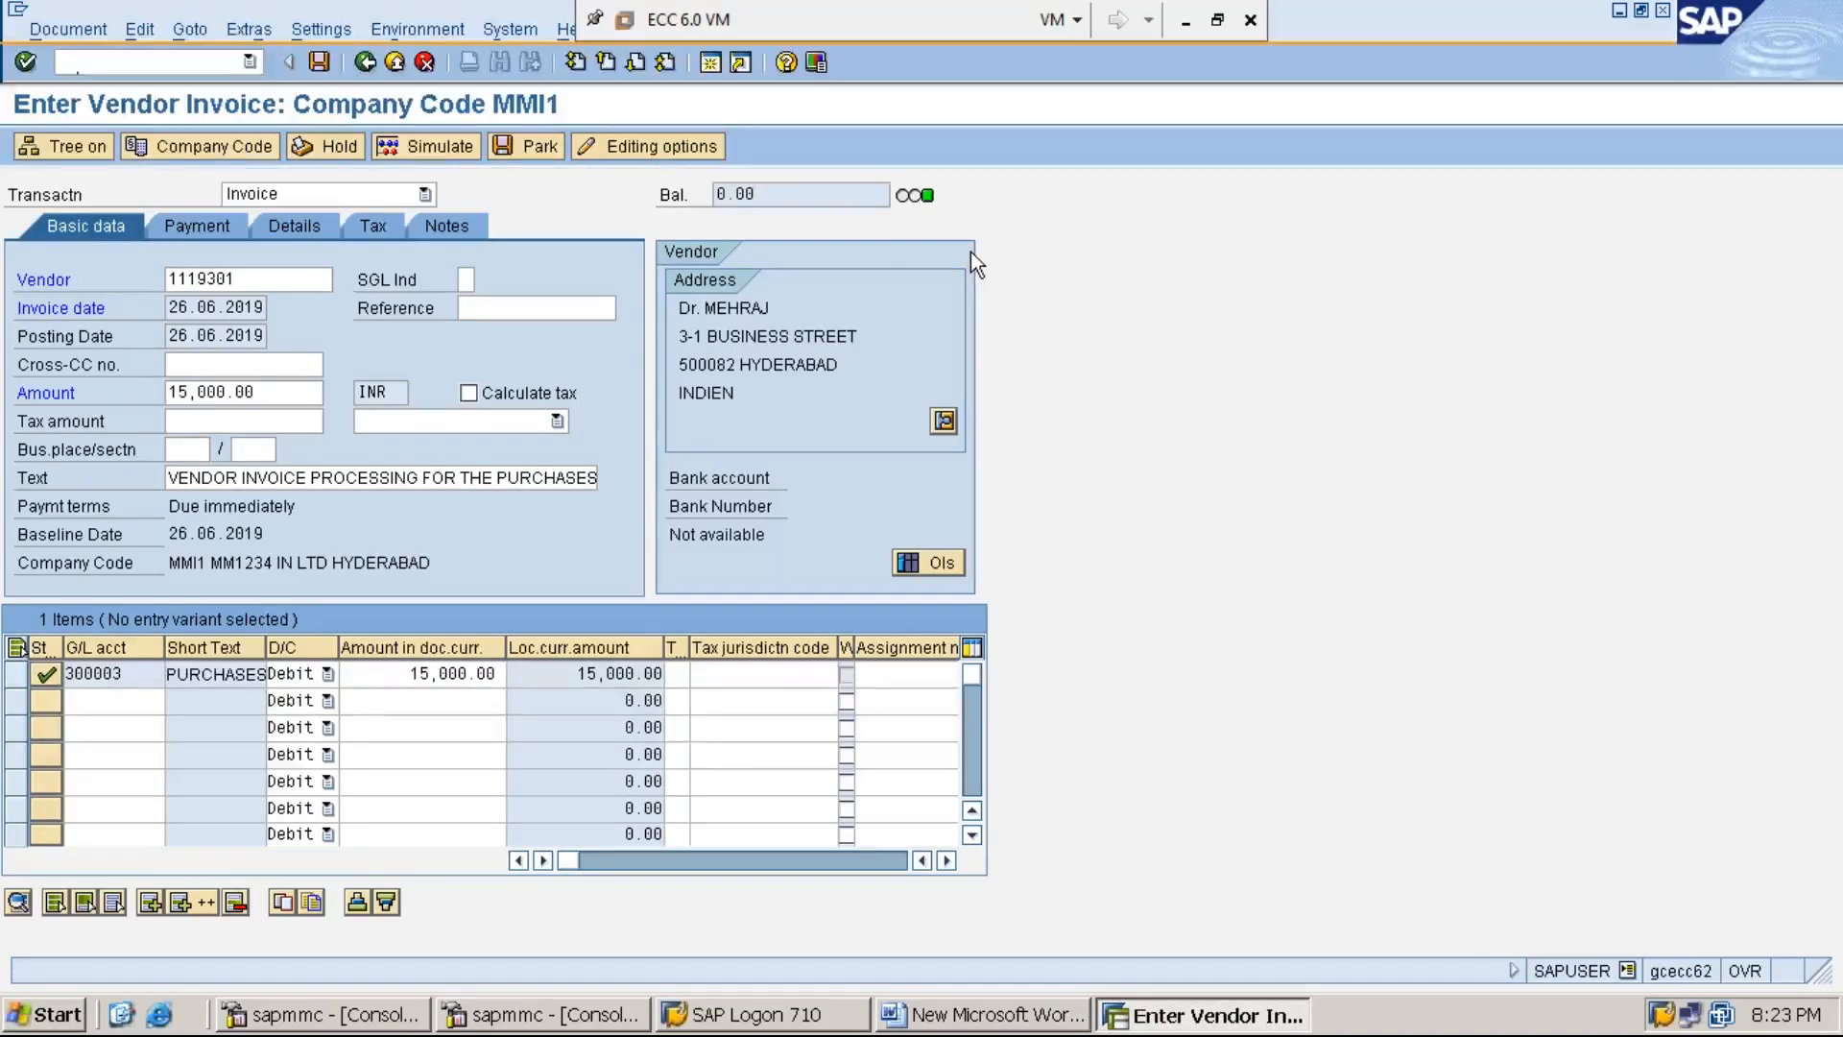
click(429, 146)
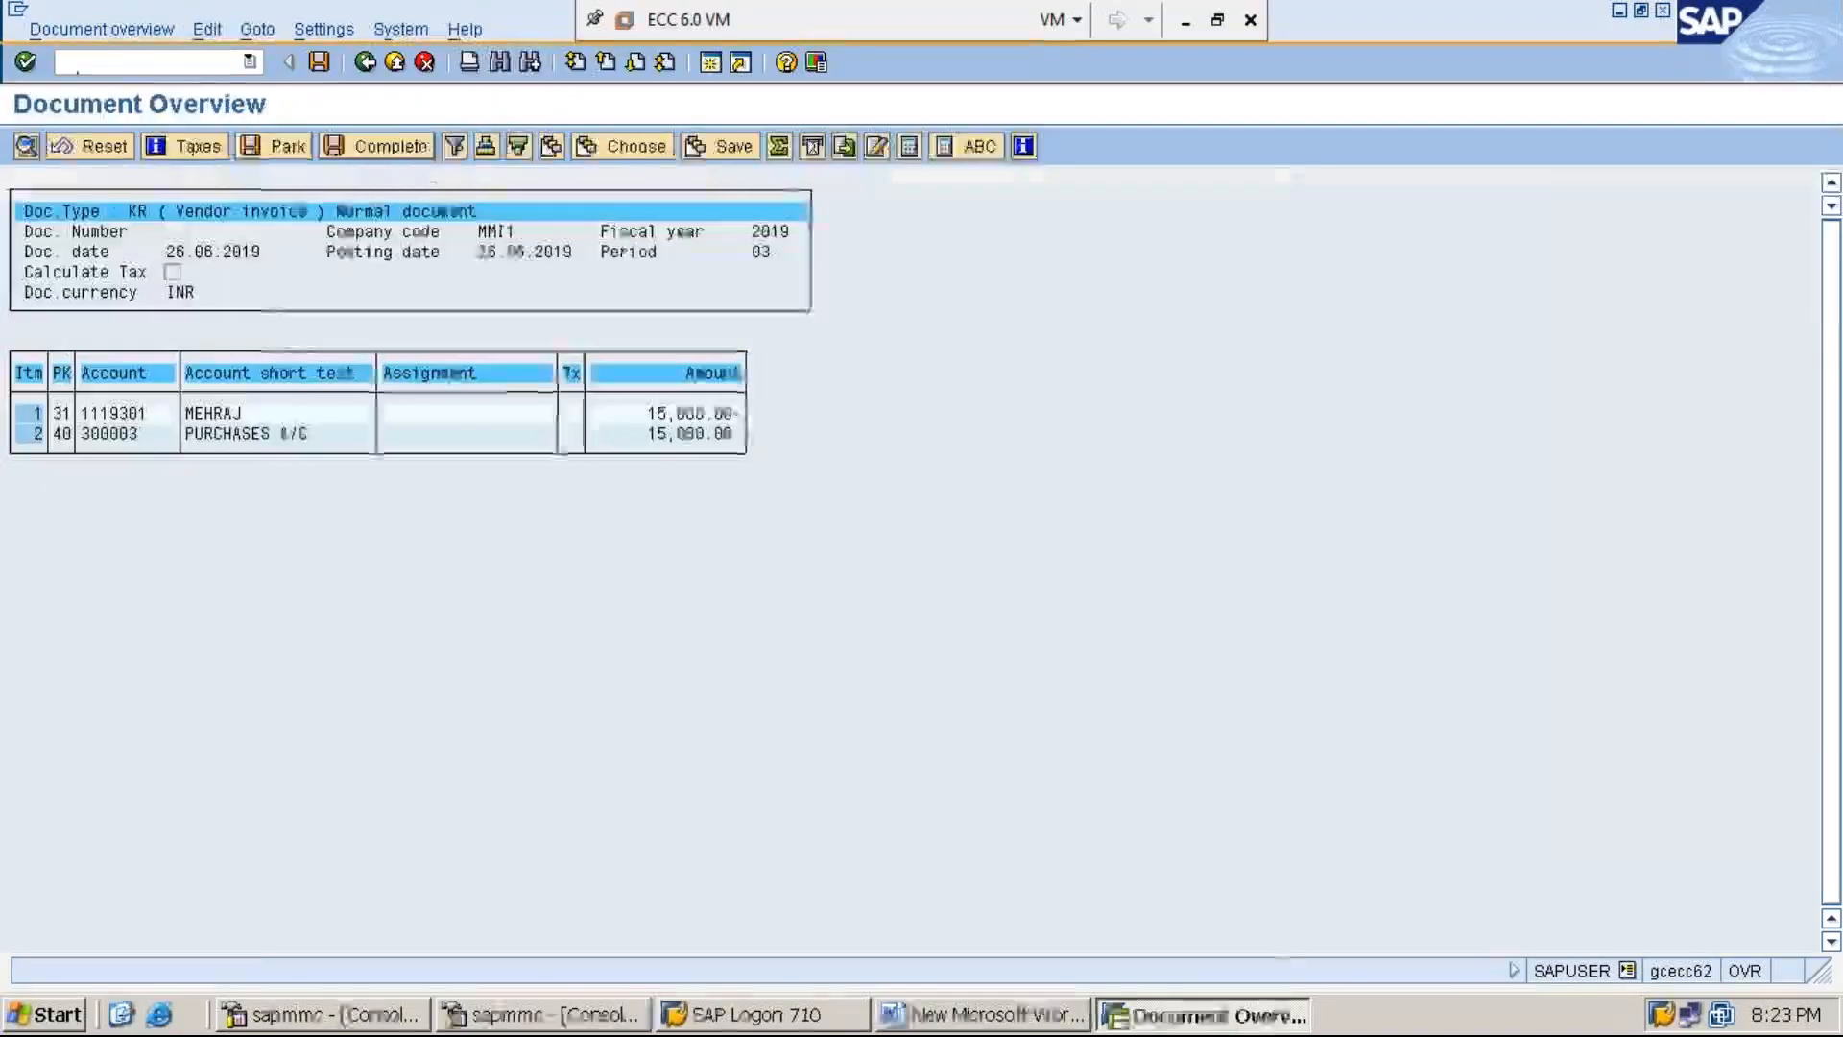
click(321, 63)
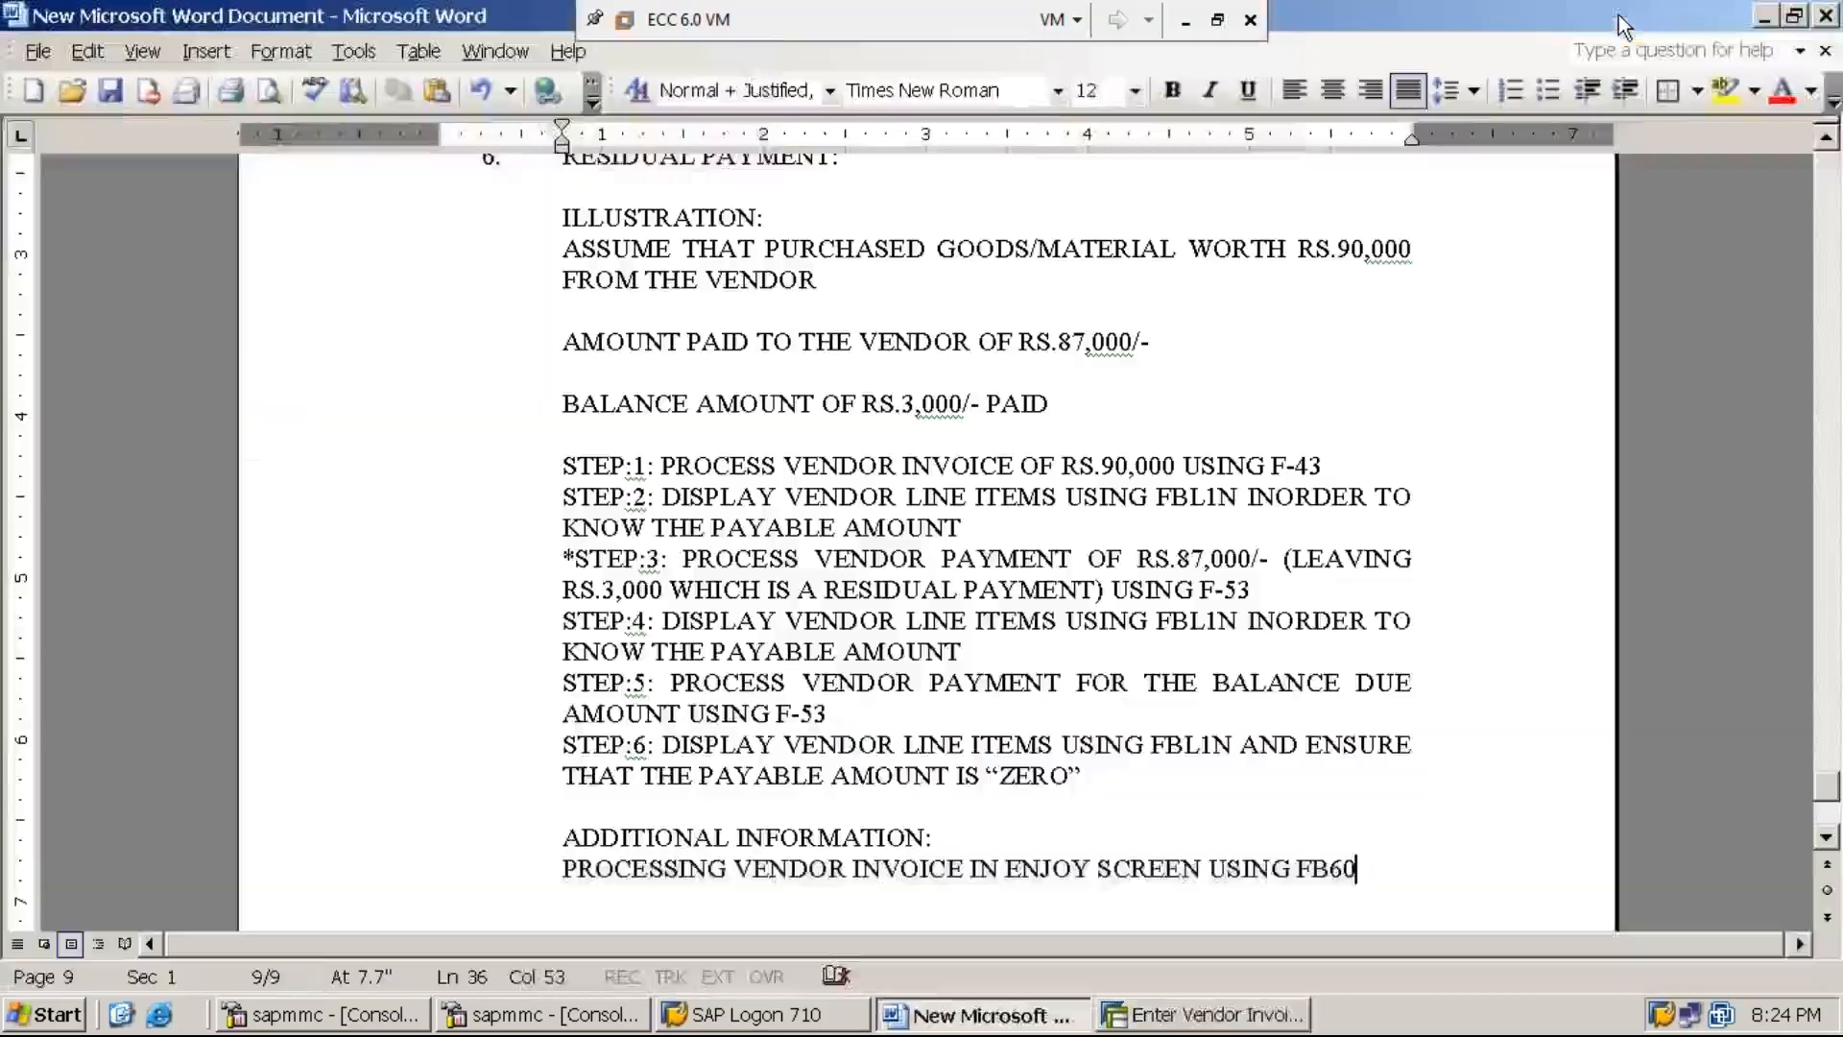
In the Word notes, prefix the FB60 line under ADDITIONAL INFORMATION with "STEP:1:".
click(1619, 12)
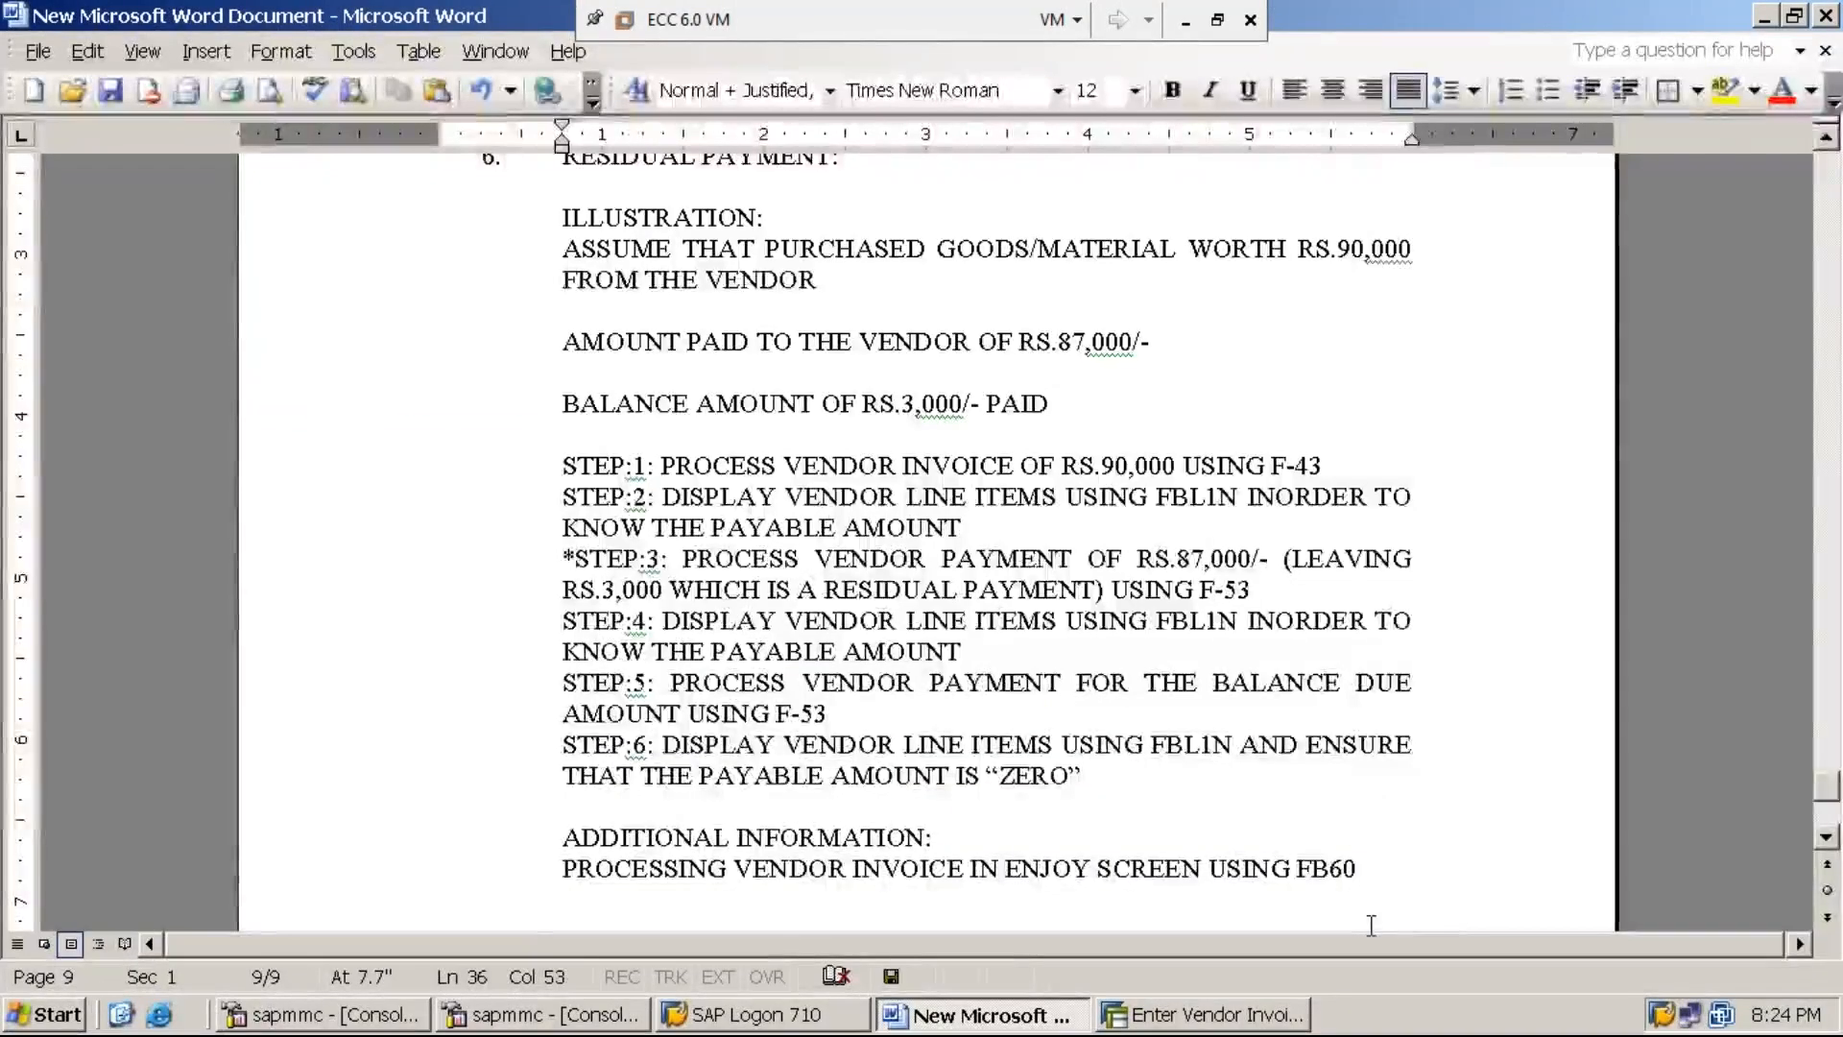
key(Return)
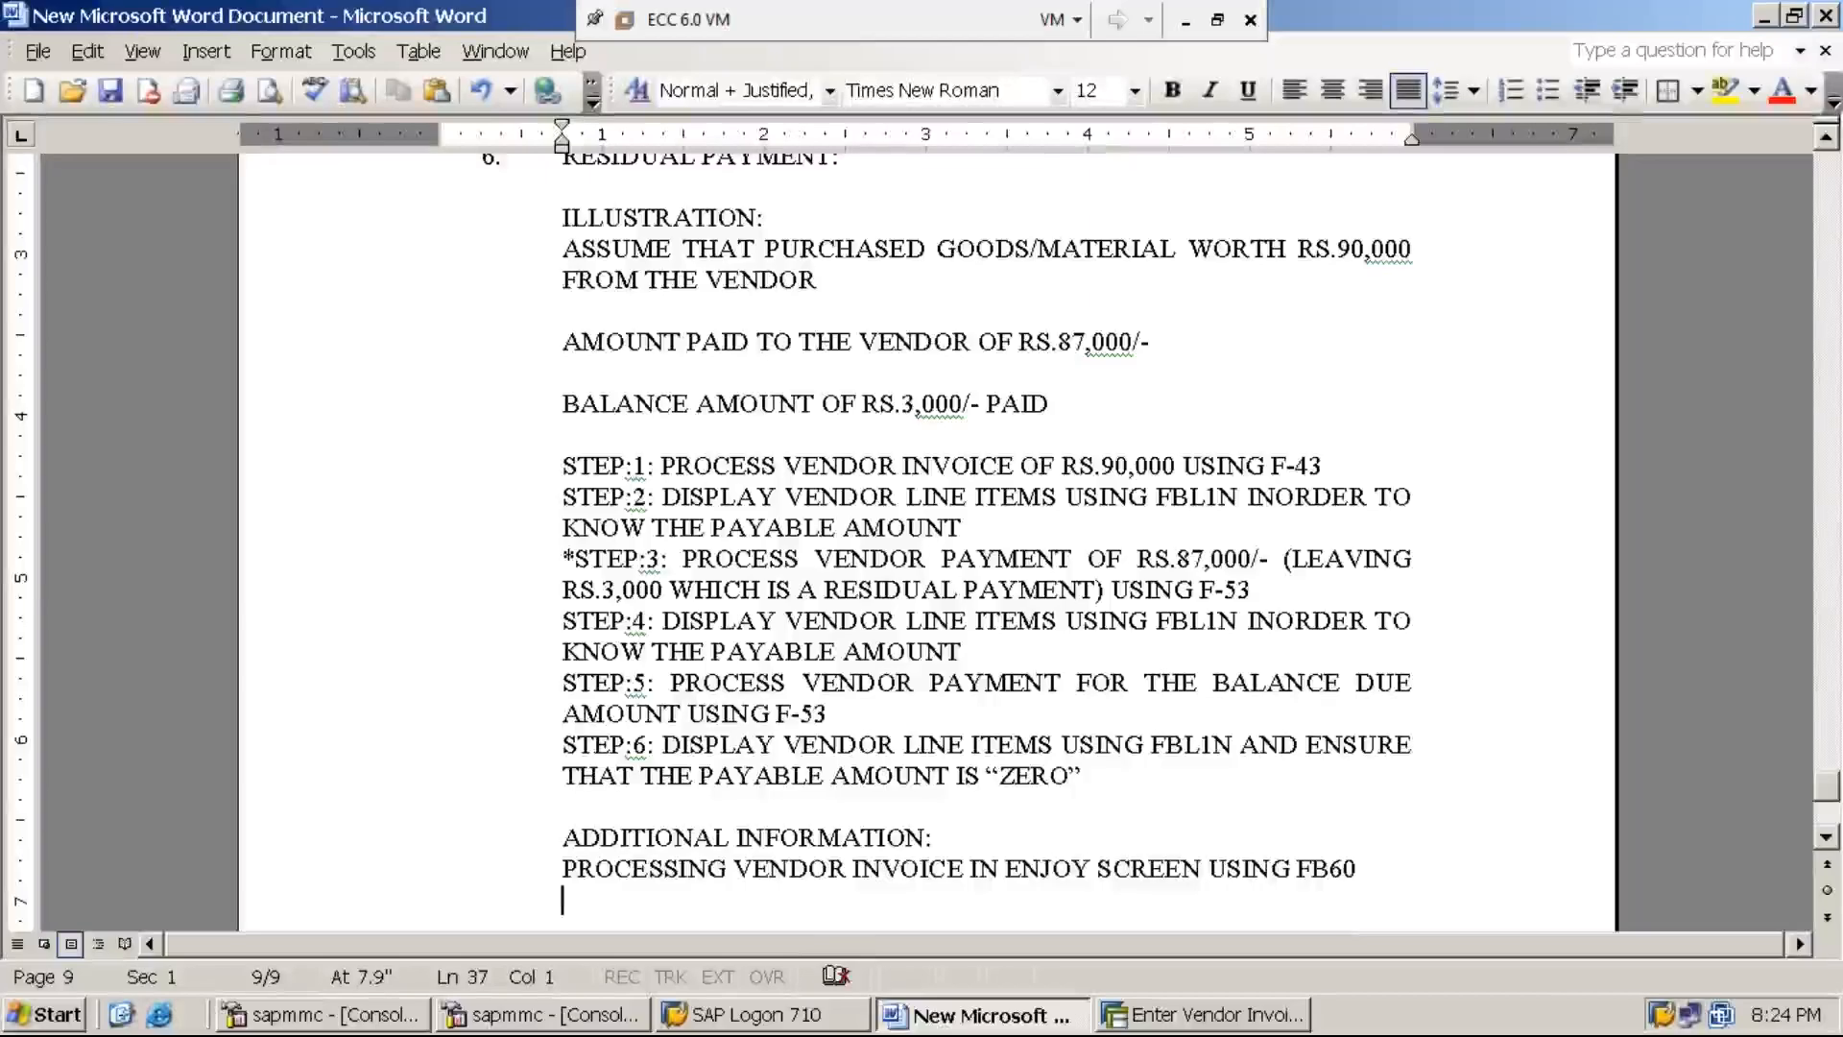
key(Up)
text(STEP:)
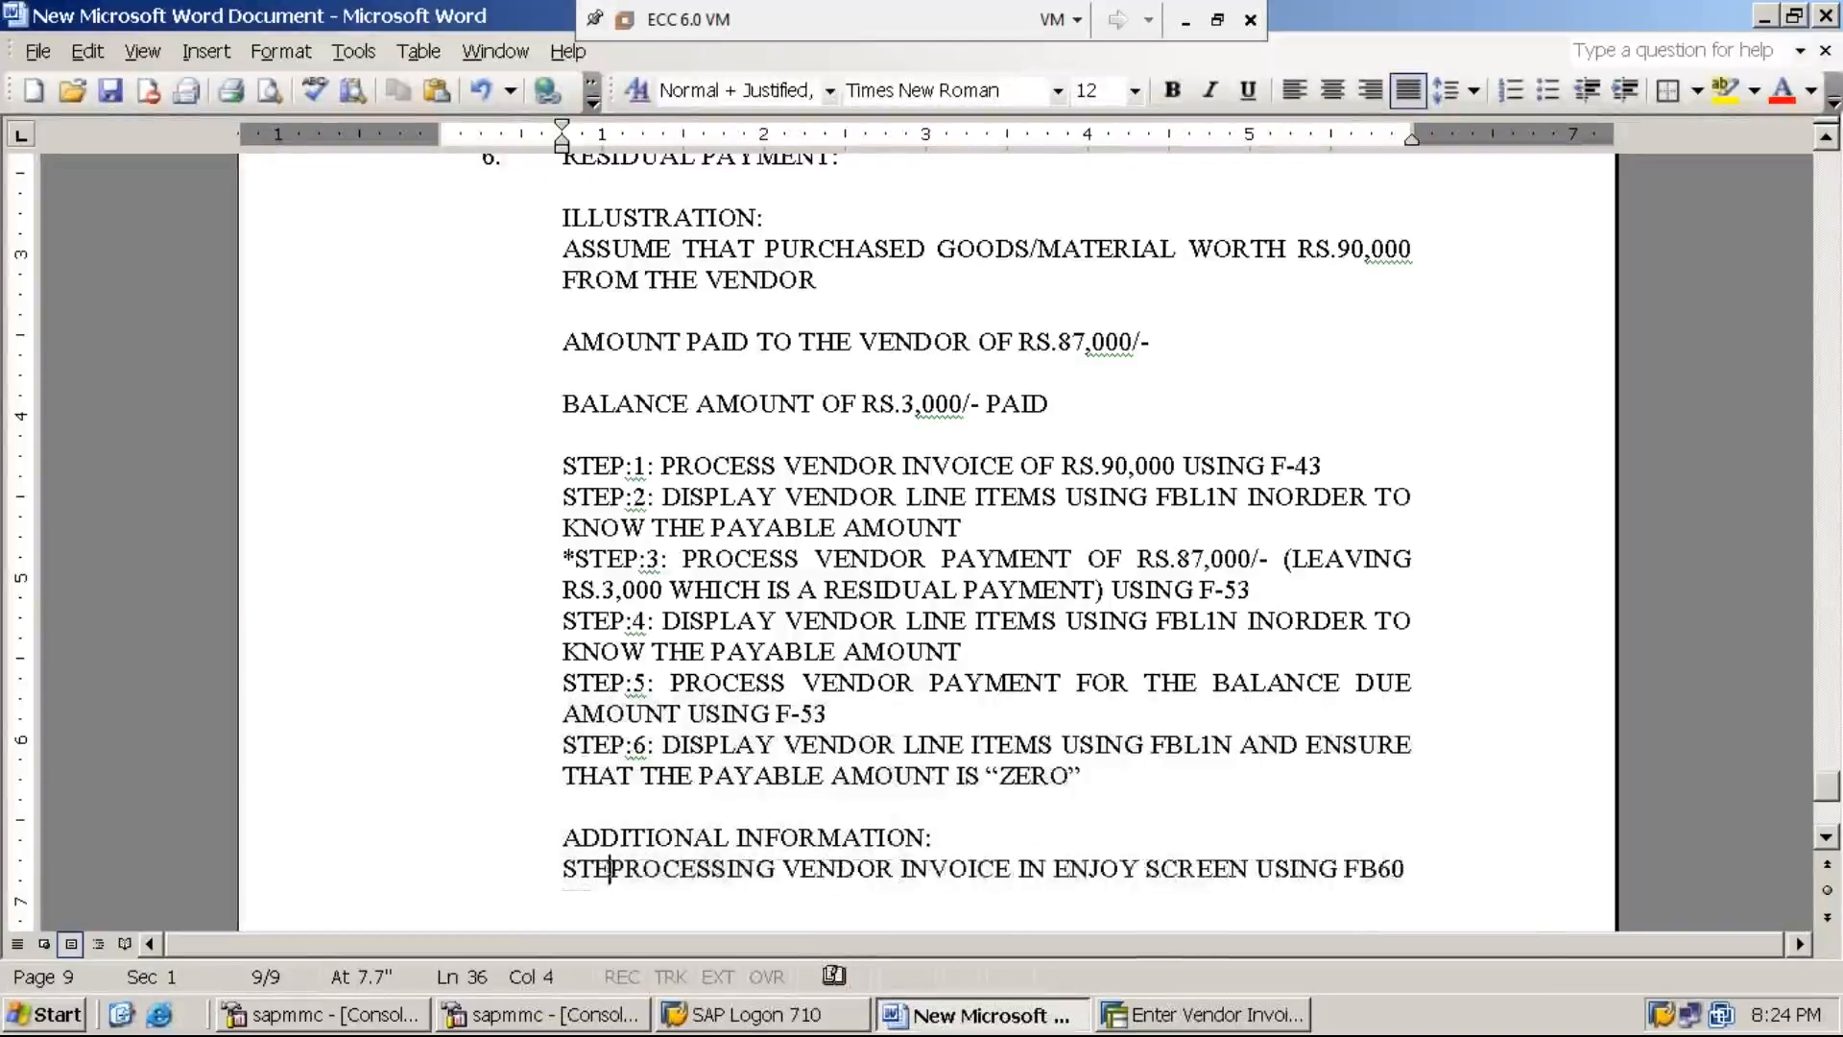
text(1:)
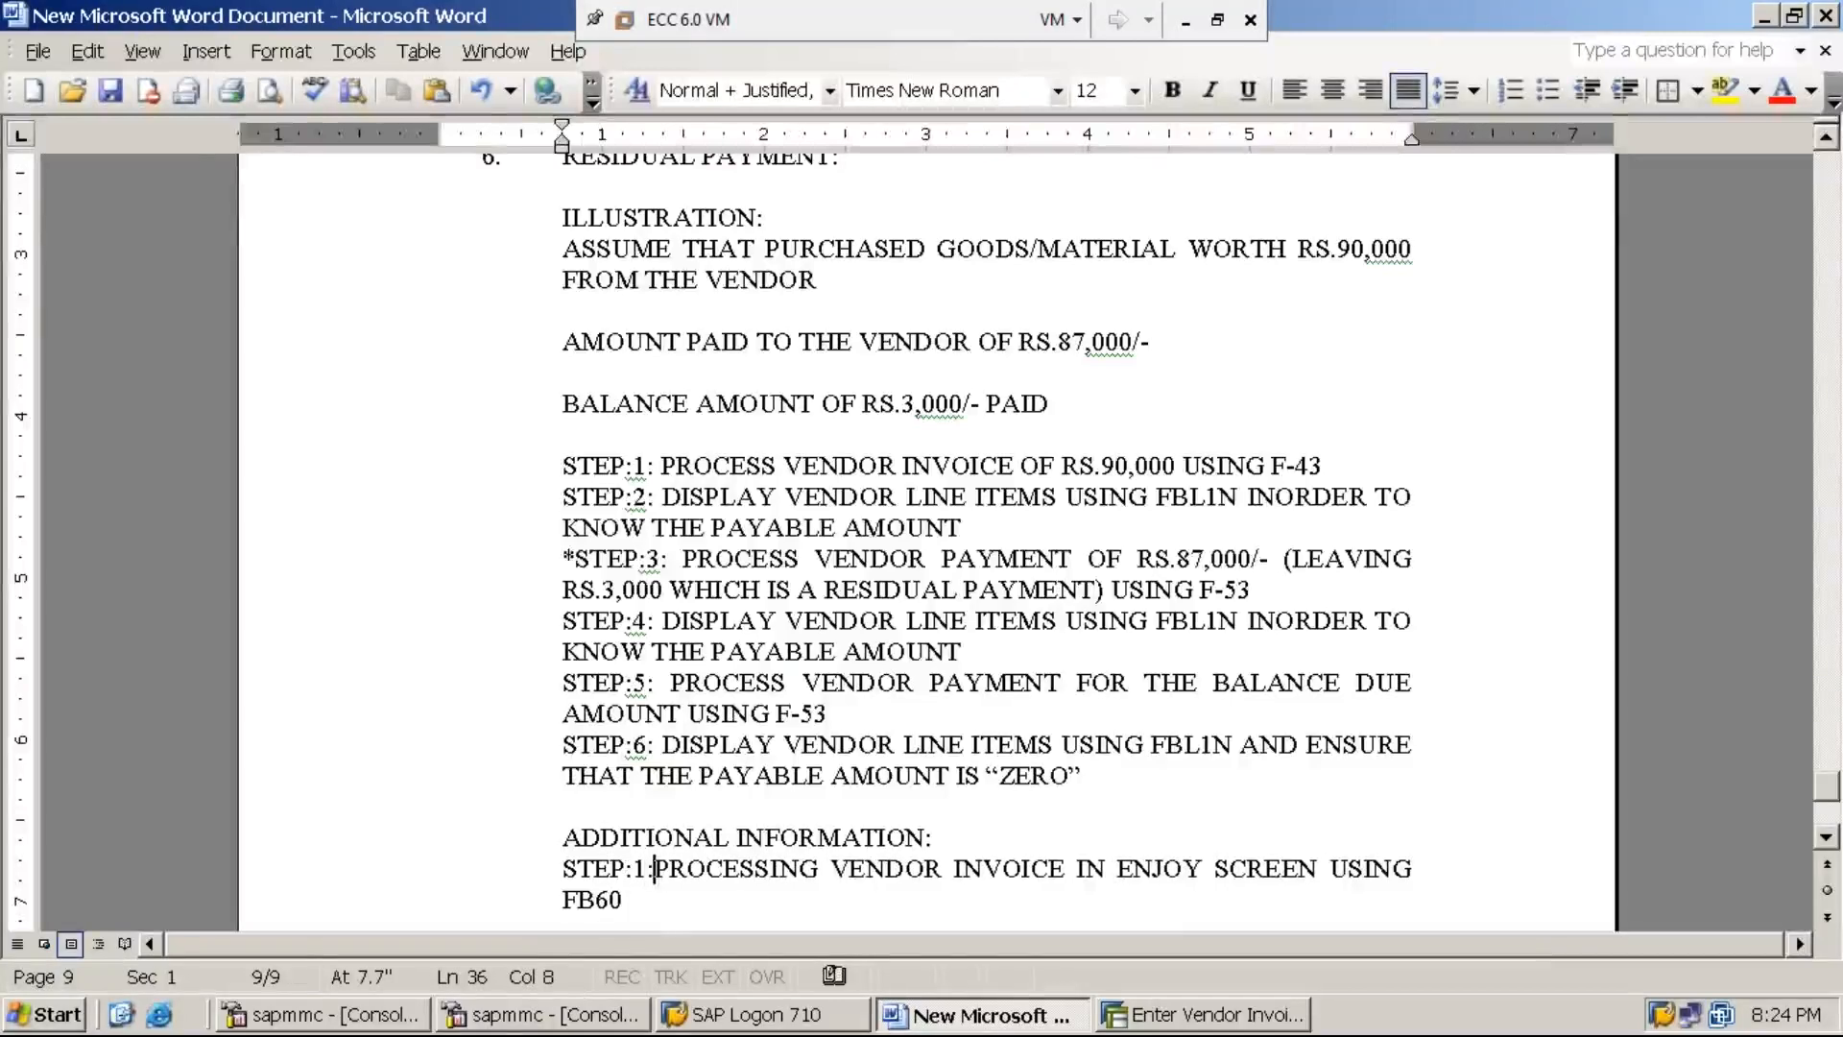
key(Down)
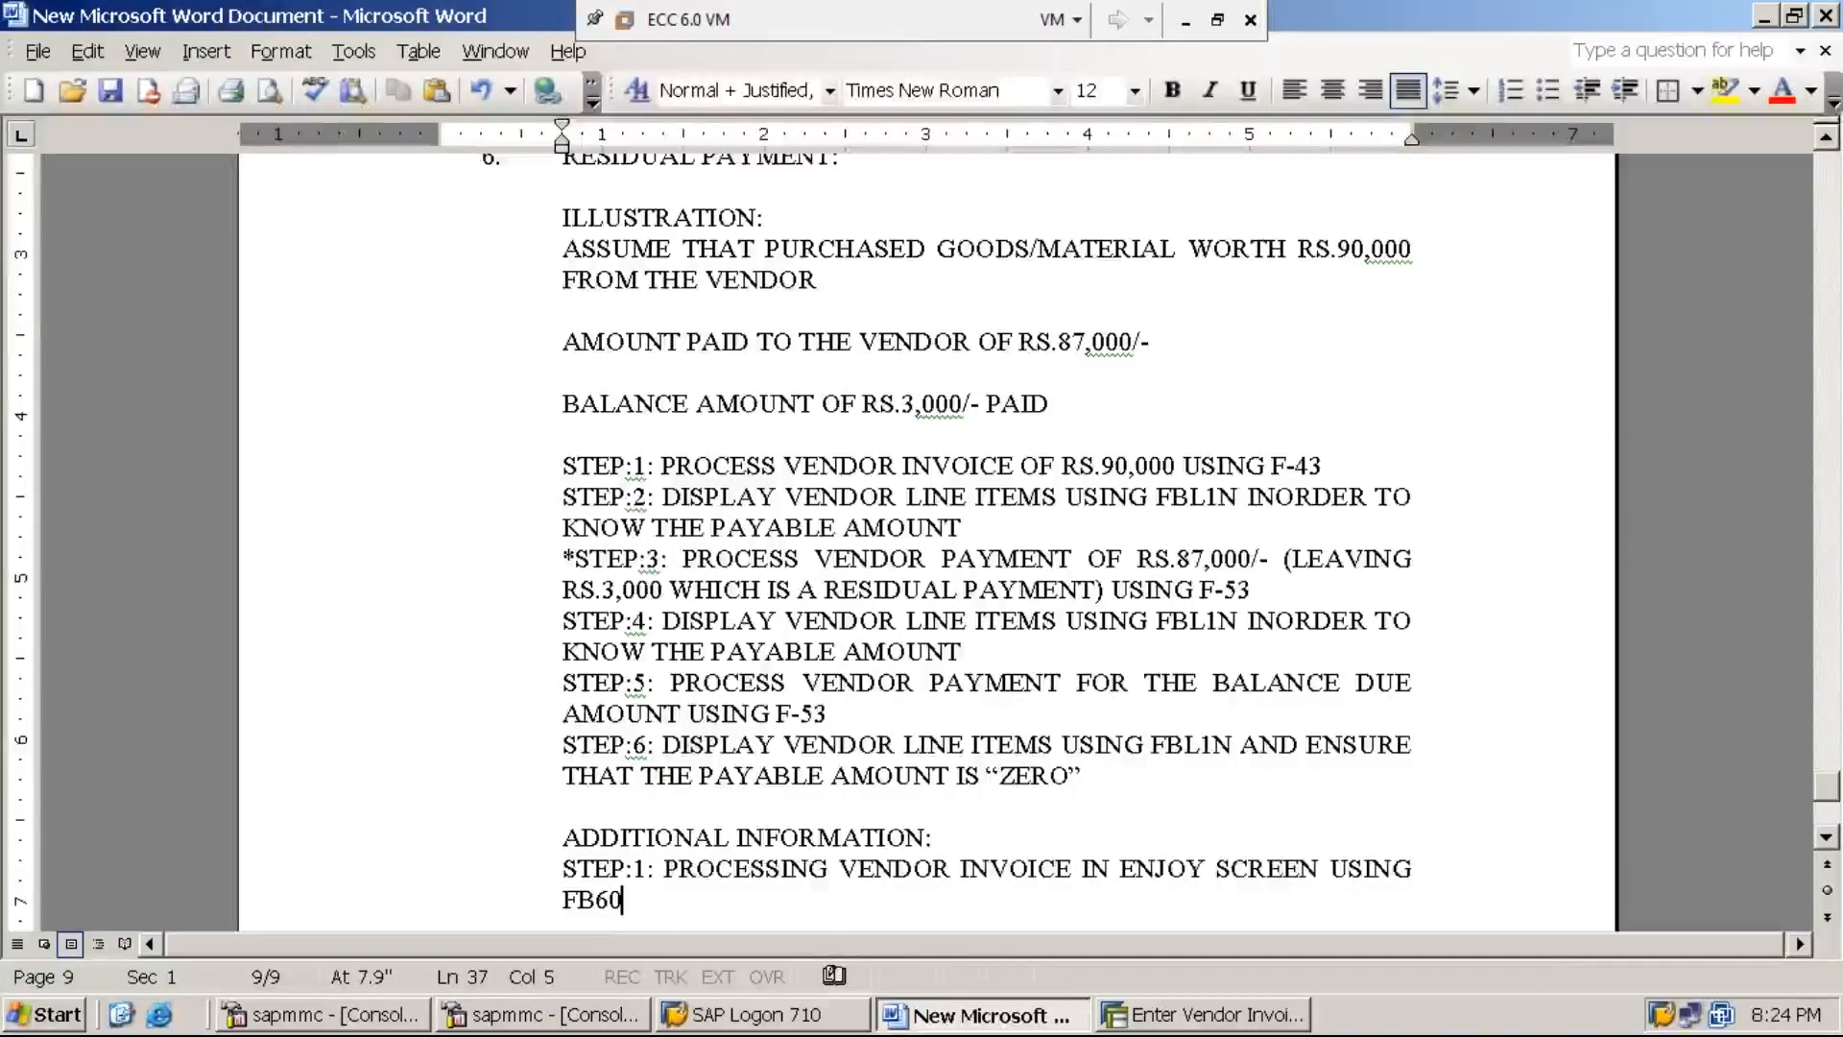
Add the line "STEP:2: PROCESS VENDOR PAYMENT USING F-53" below the FB60 line in the notes.
key(Return)
text(STEP:2:)
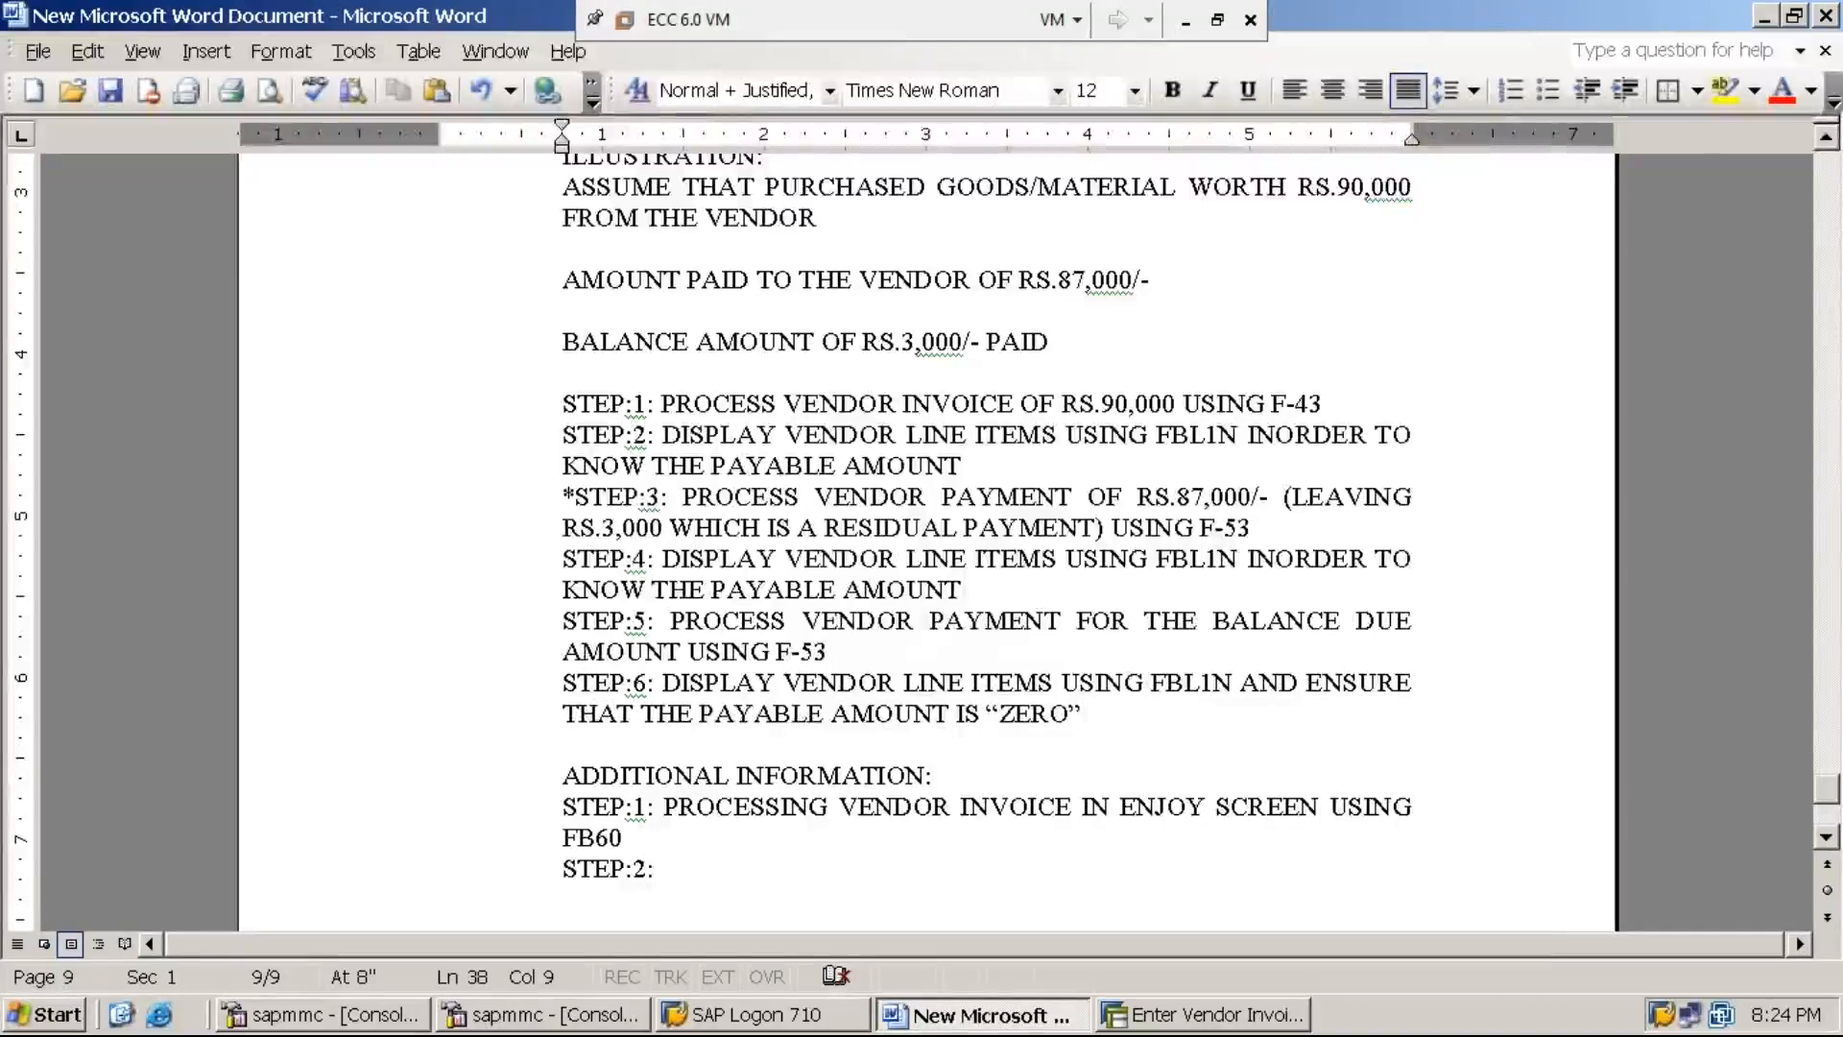
text( PROCE)
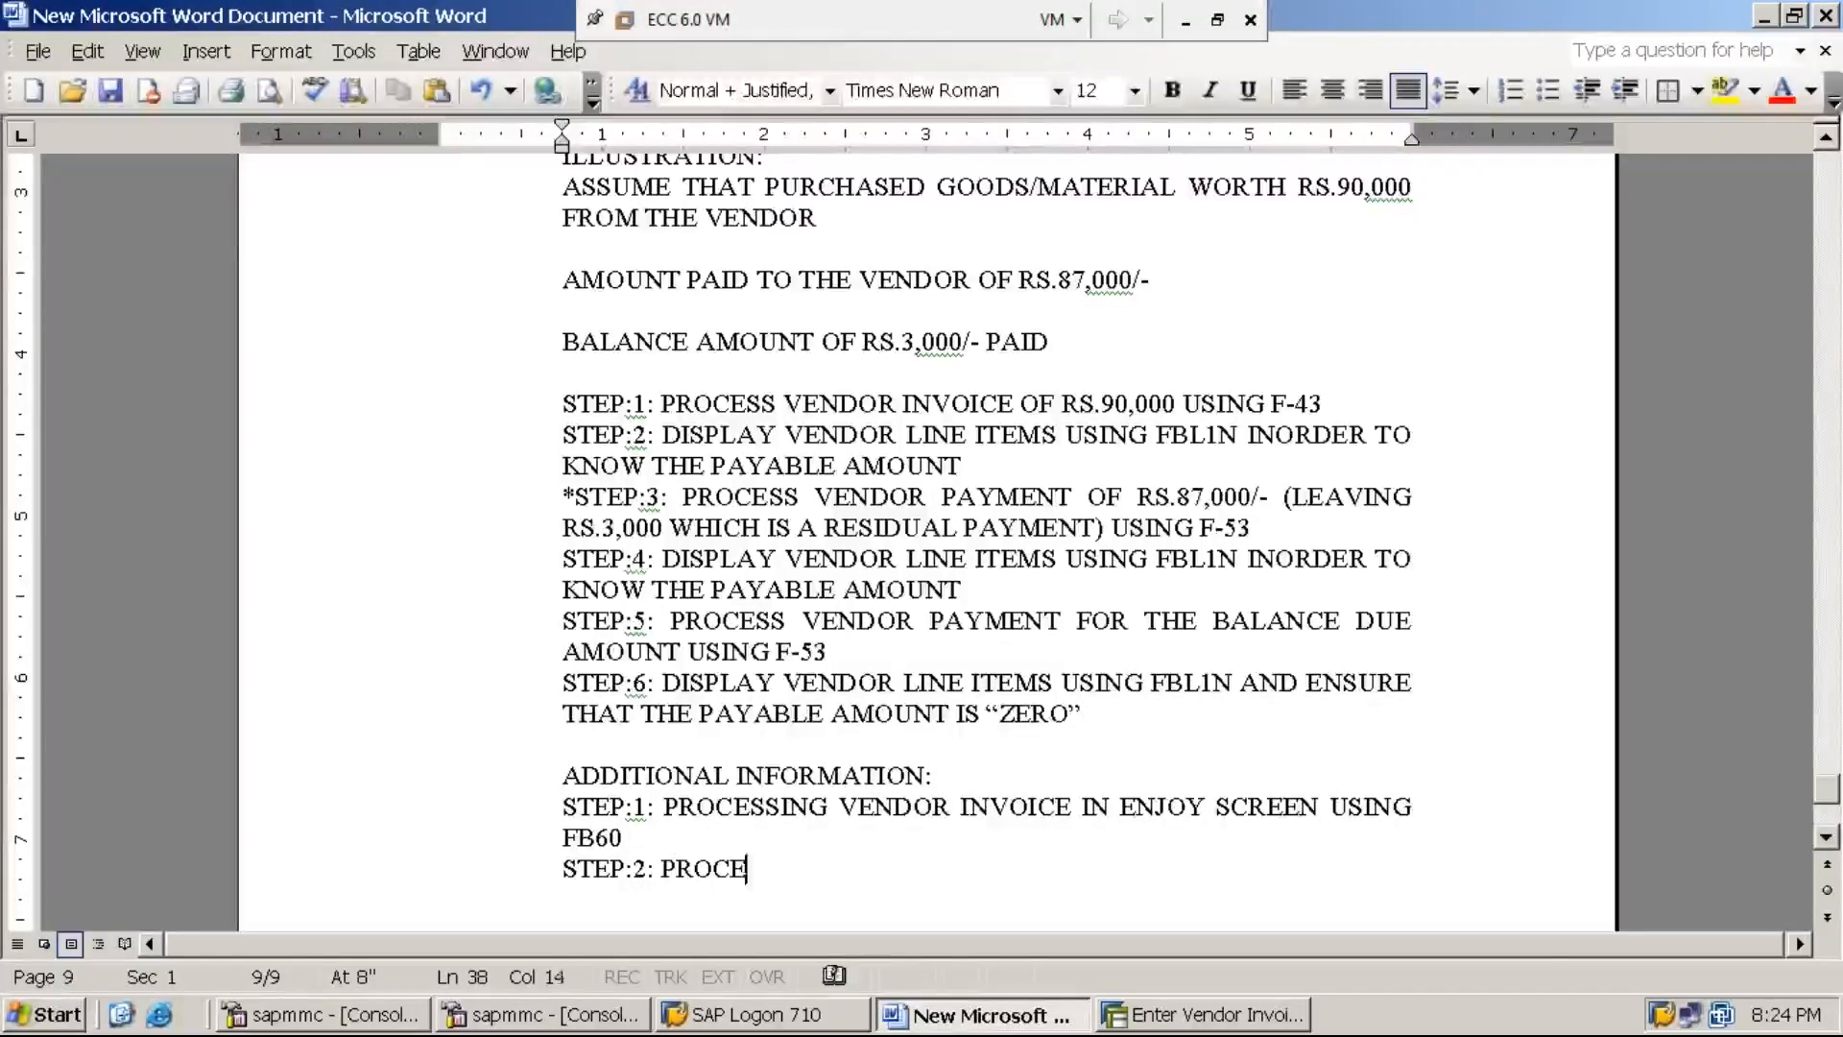
text(SS VEND)
key(BackSpace)
text(NDOR PAY)
text(MEN)
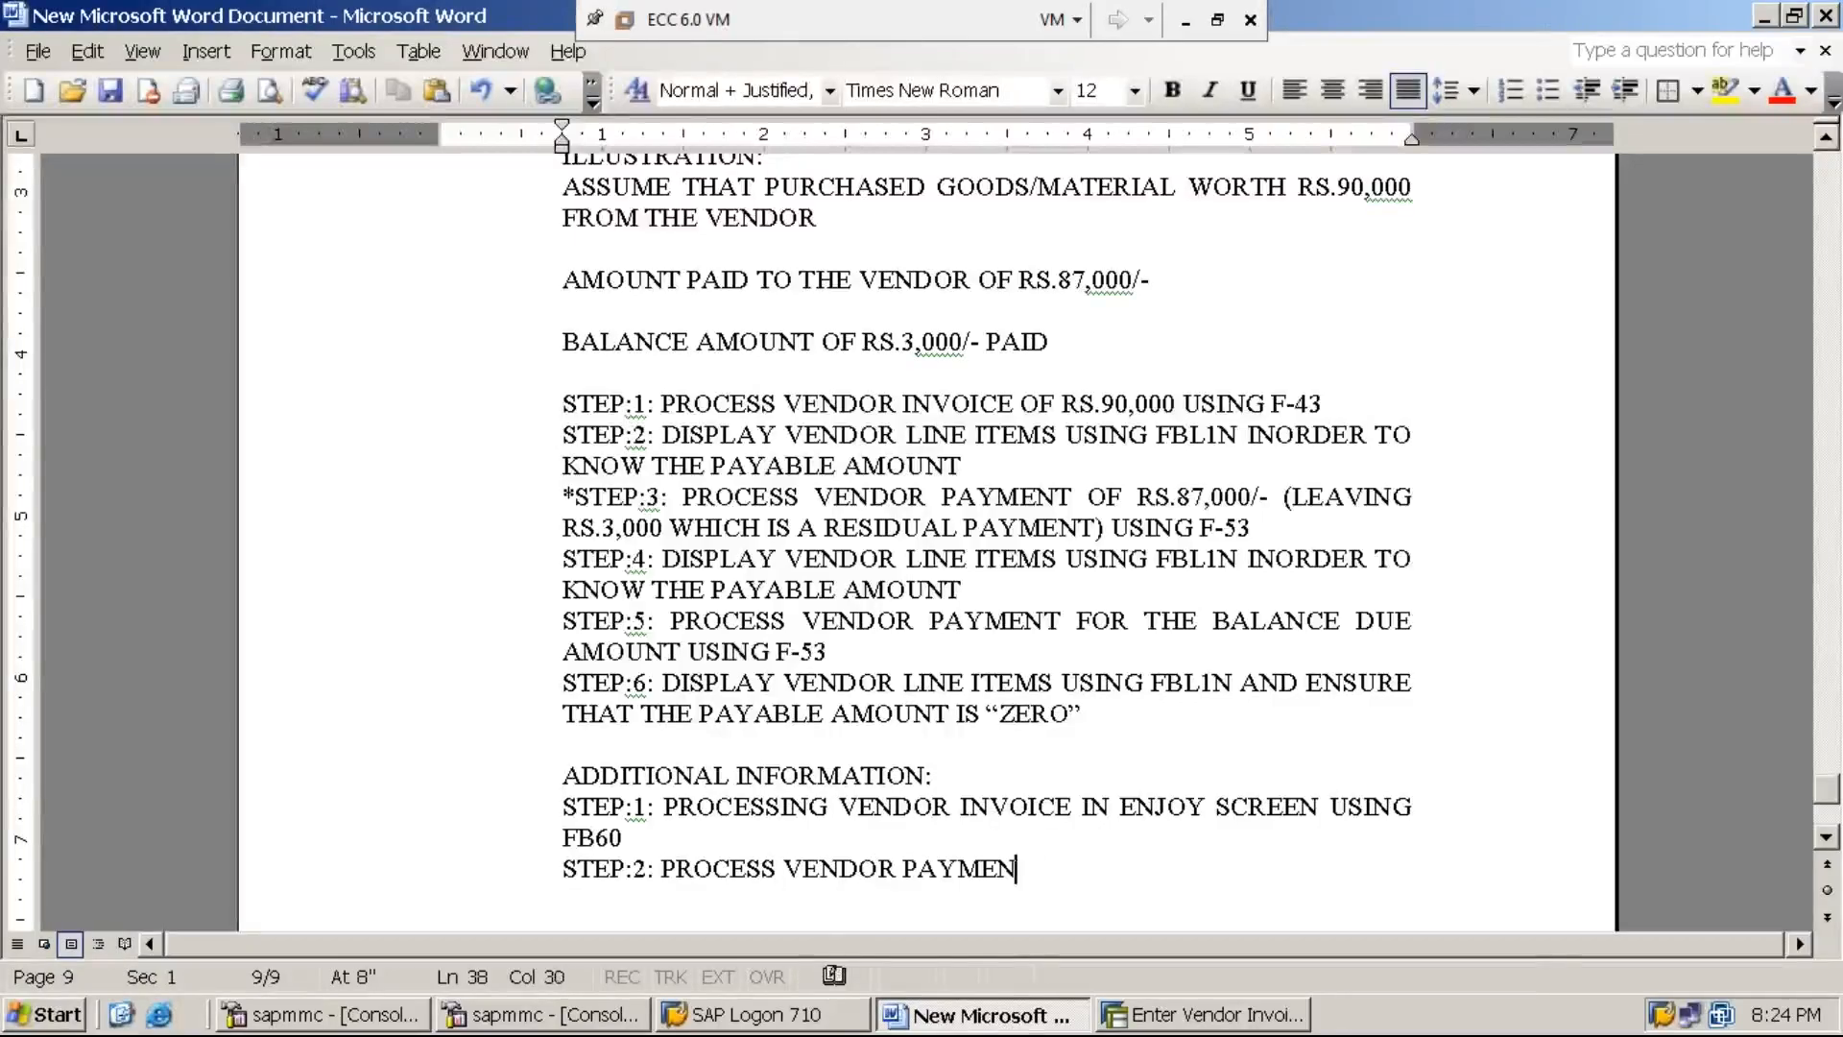
text(T USING F-4)
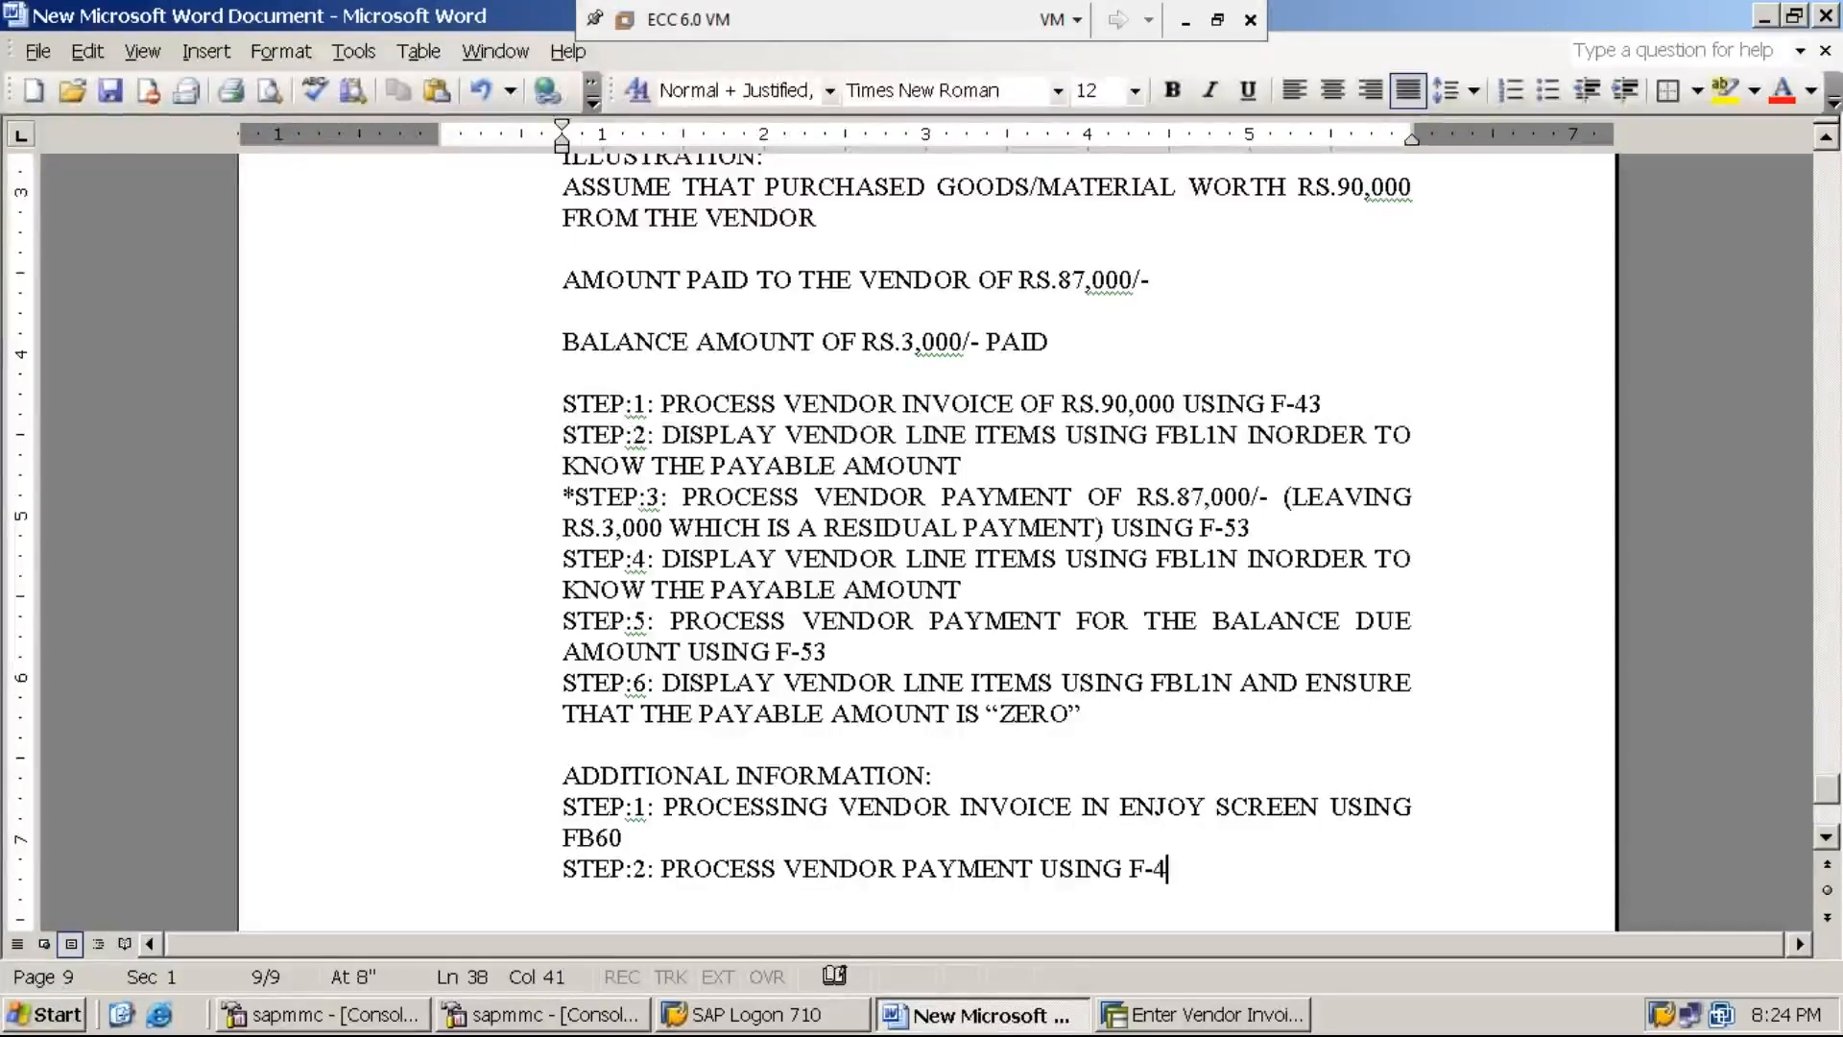
key(BackSpace)
text(53)
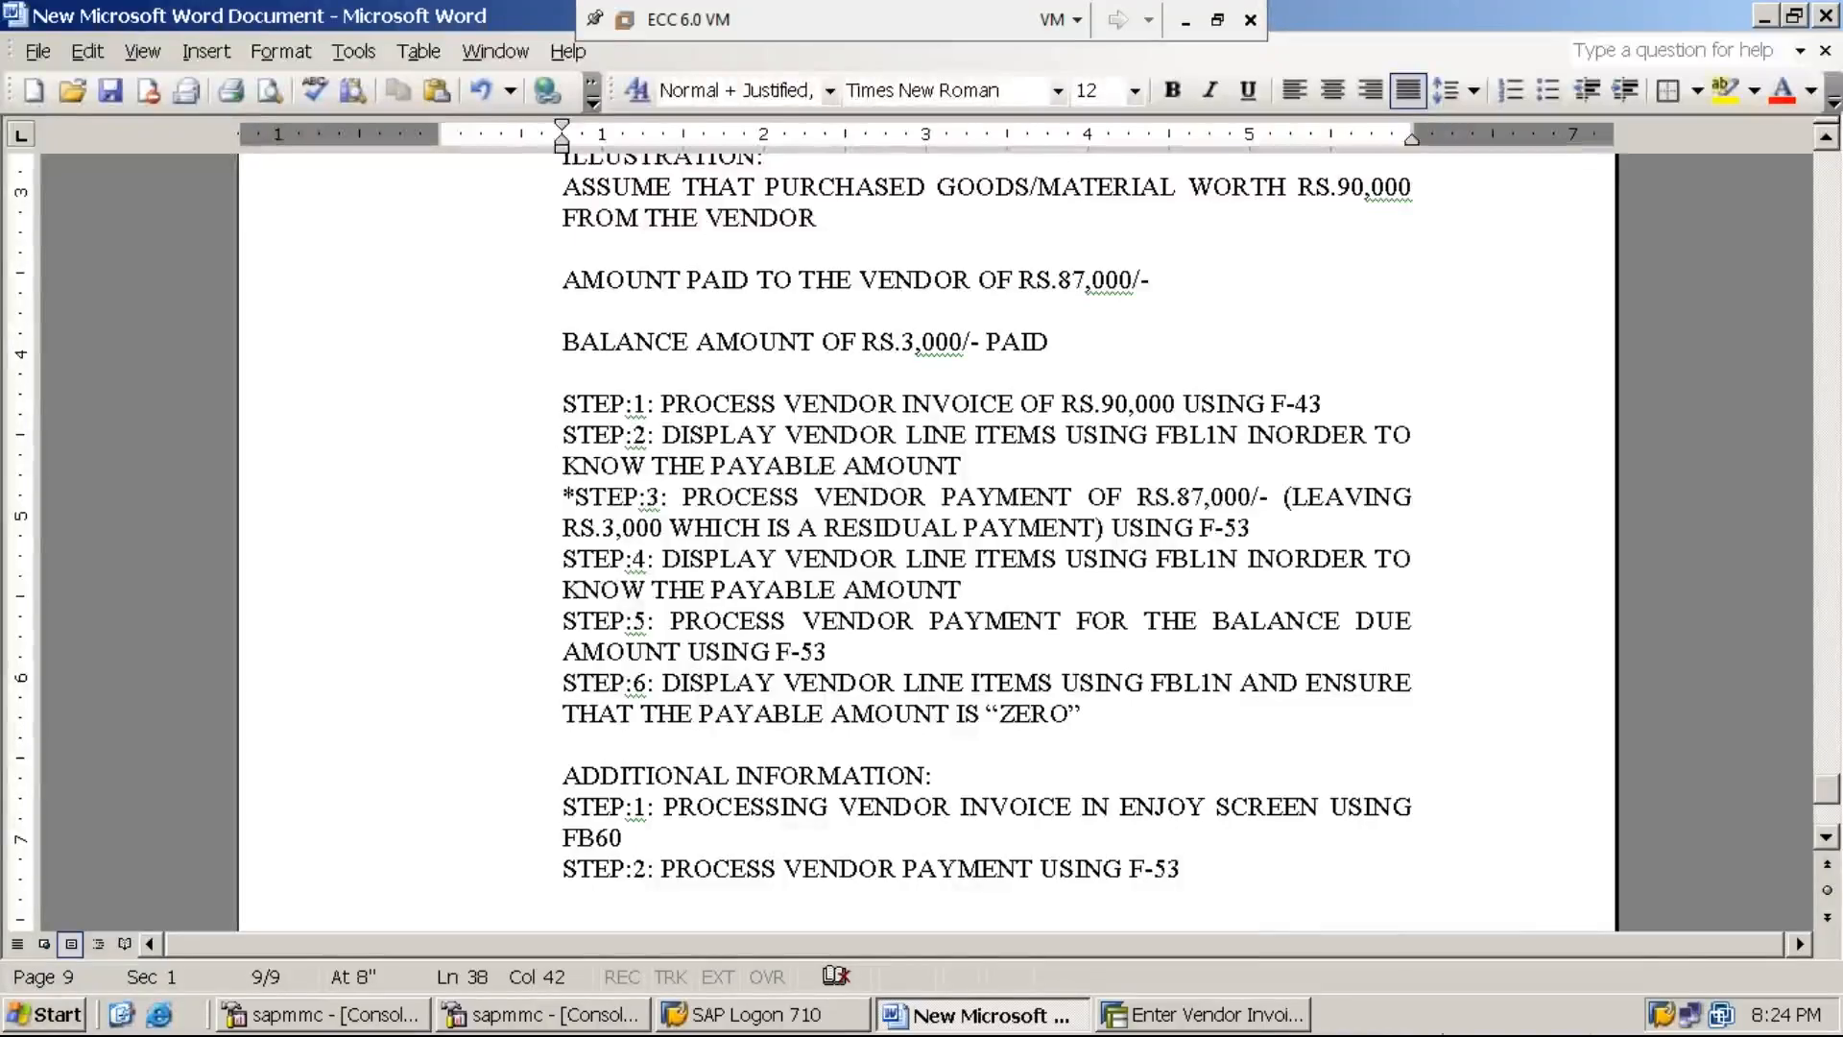
Switch back to SAP and open the outgoing payment posting with transaction code /NF-53.
click(1238, 1015)
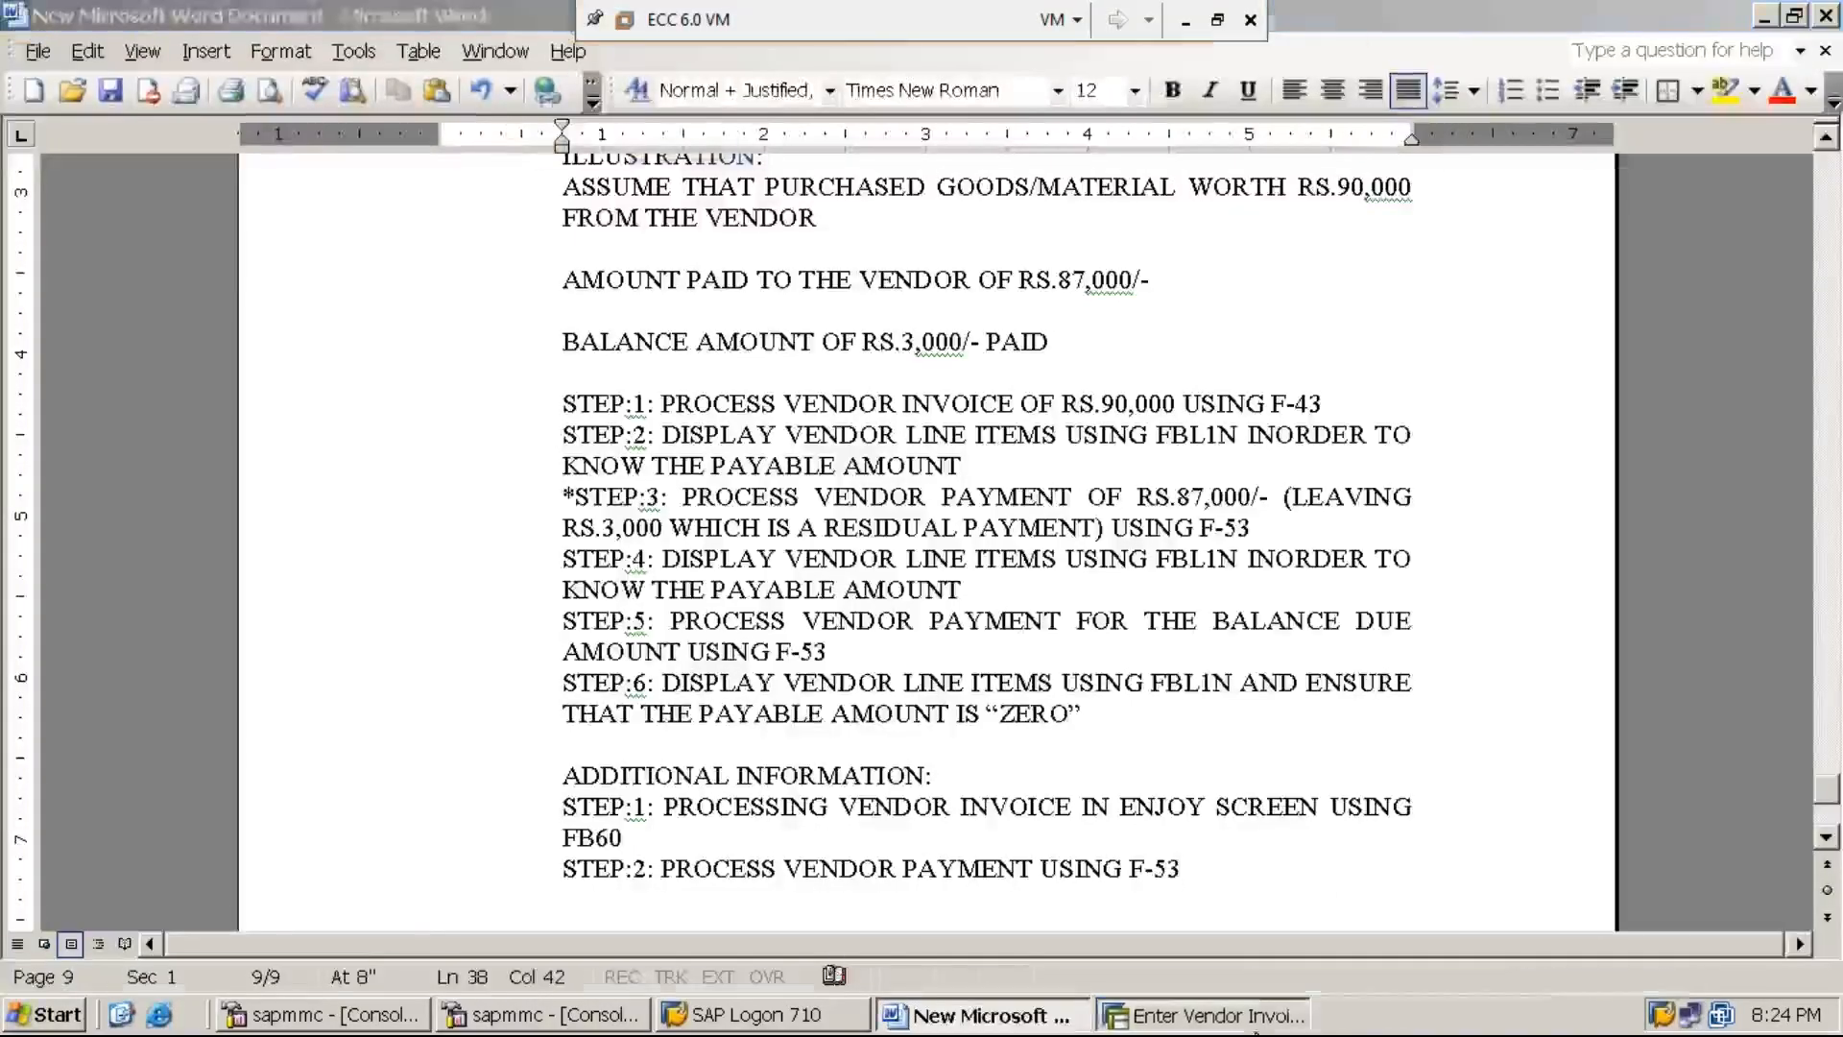
click(96, 62)
text(/)
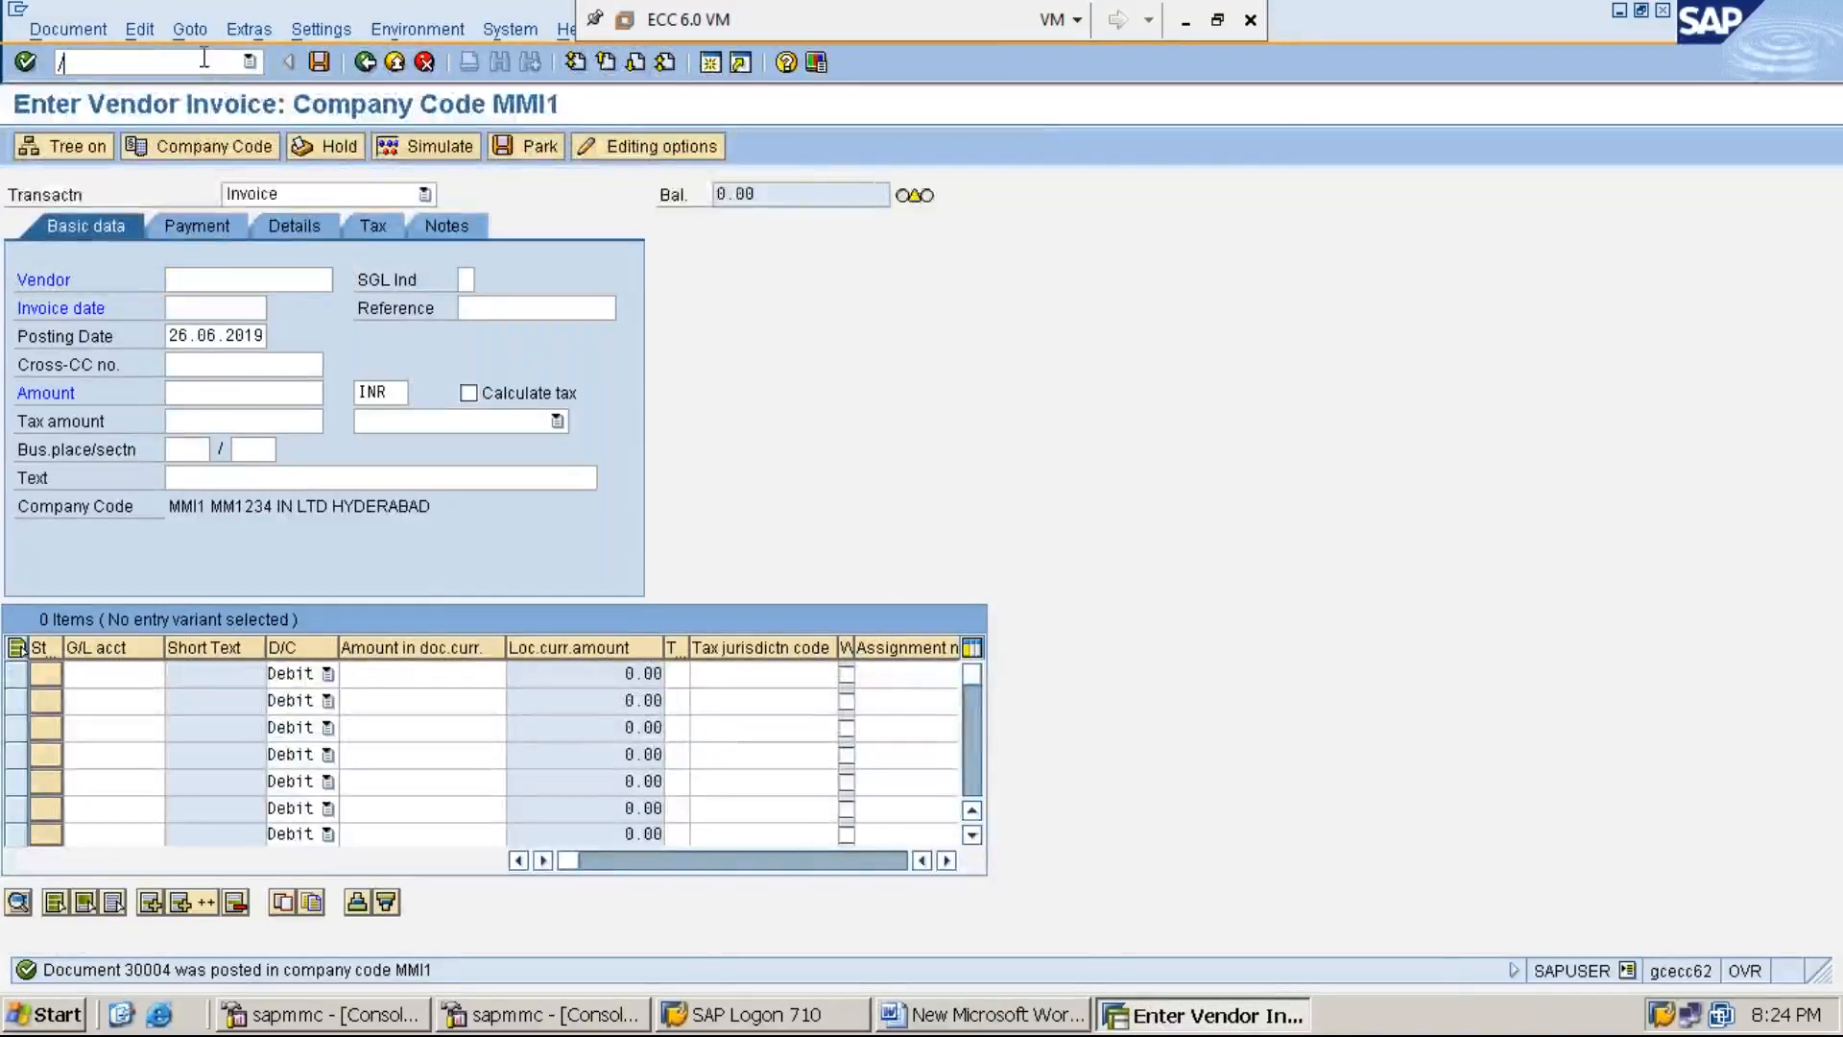
text(NF-4)
key(BackSpace)
text(53)
key(Return)
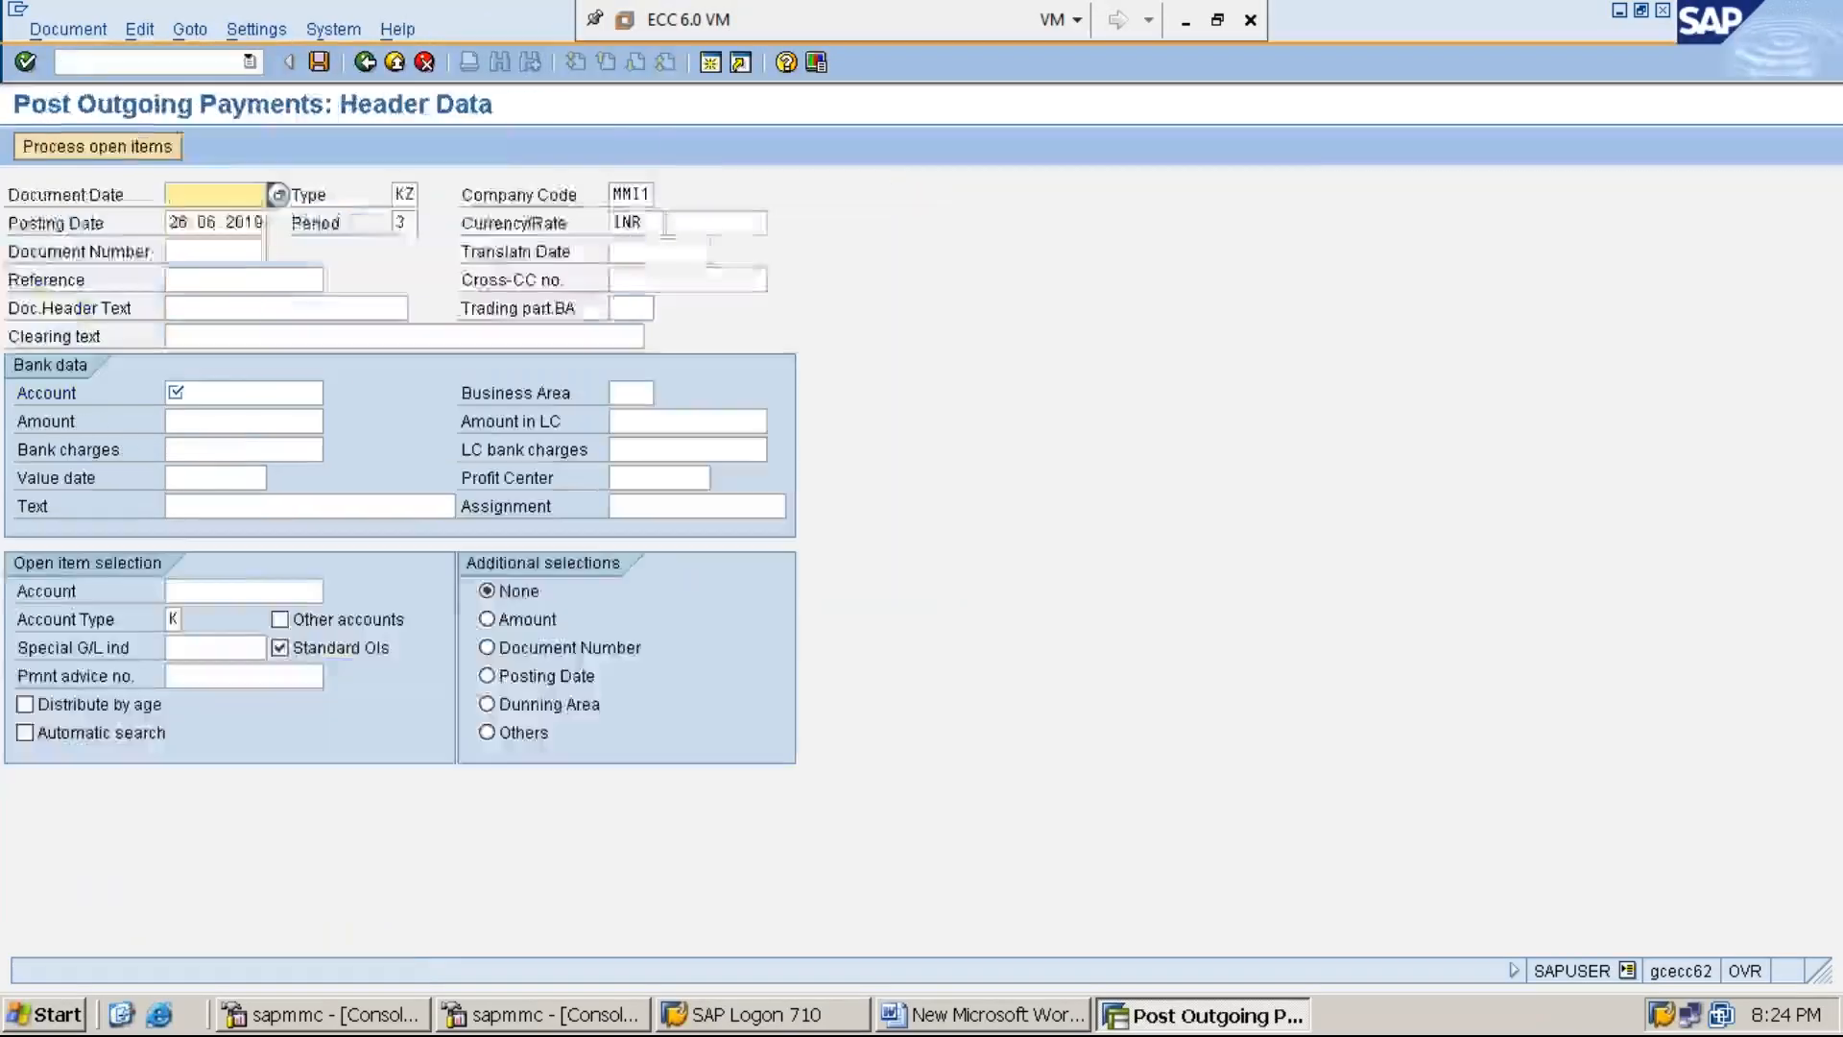
Set the payment's document date to 26.06.2019 and its clearing text to "VENDOR PAYMENT".
key(F4)
key(Return)
key(Tab)
key(Tab)
key(Tab)
key(Tab)
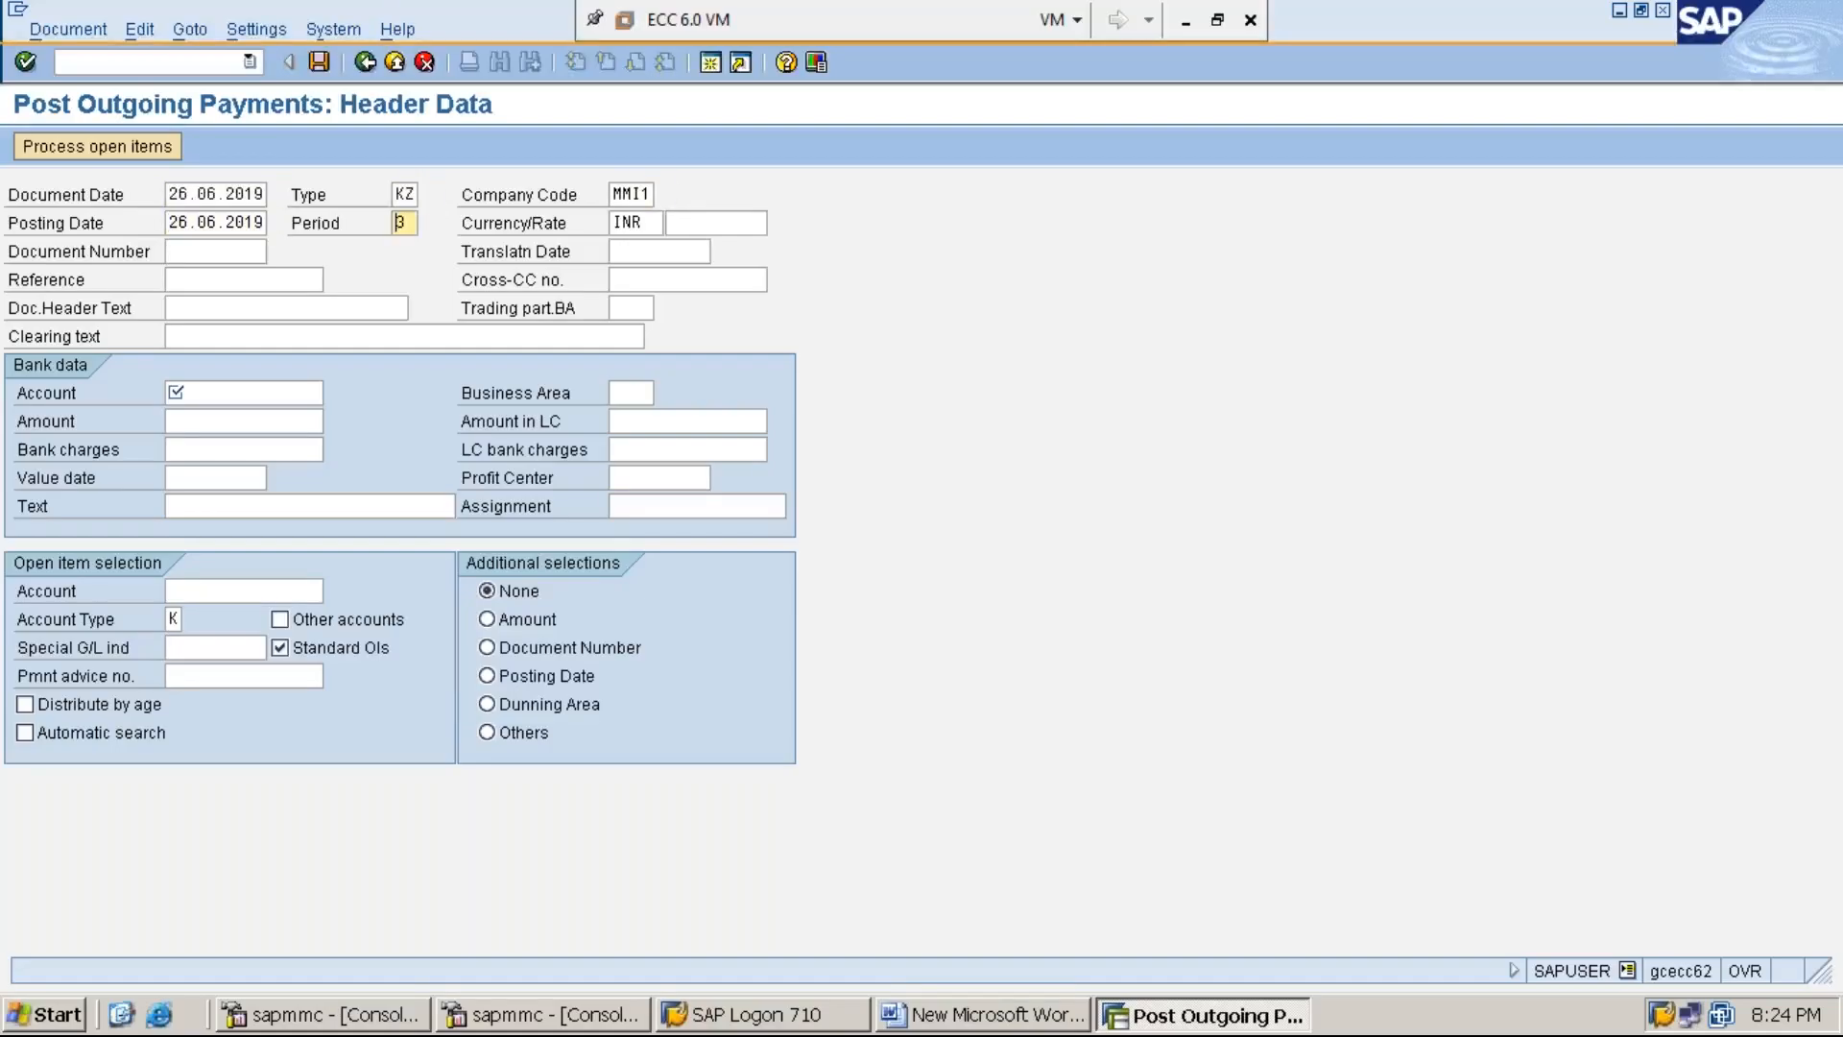
key(Tab)
key(Tab)
key(Tab)
key(Tab)
key(Tab)
key(Tab)
key(Tab)
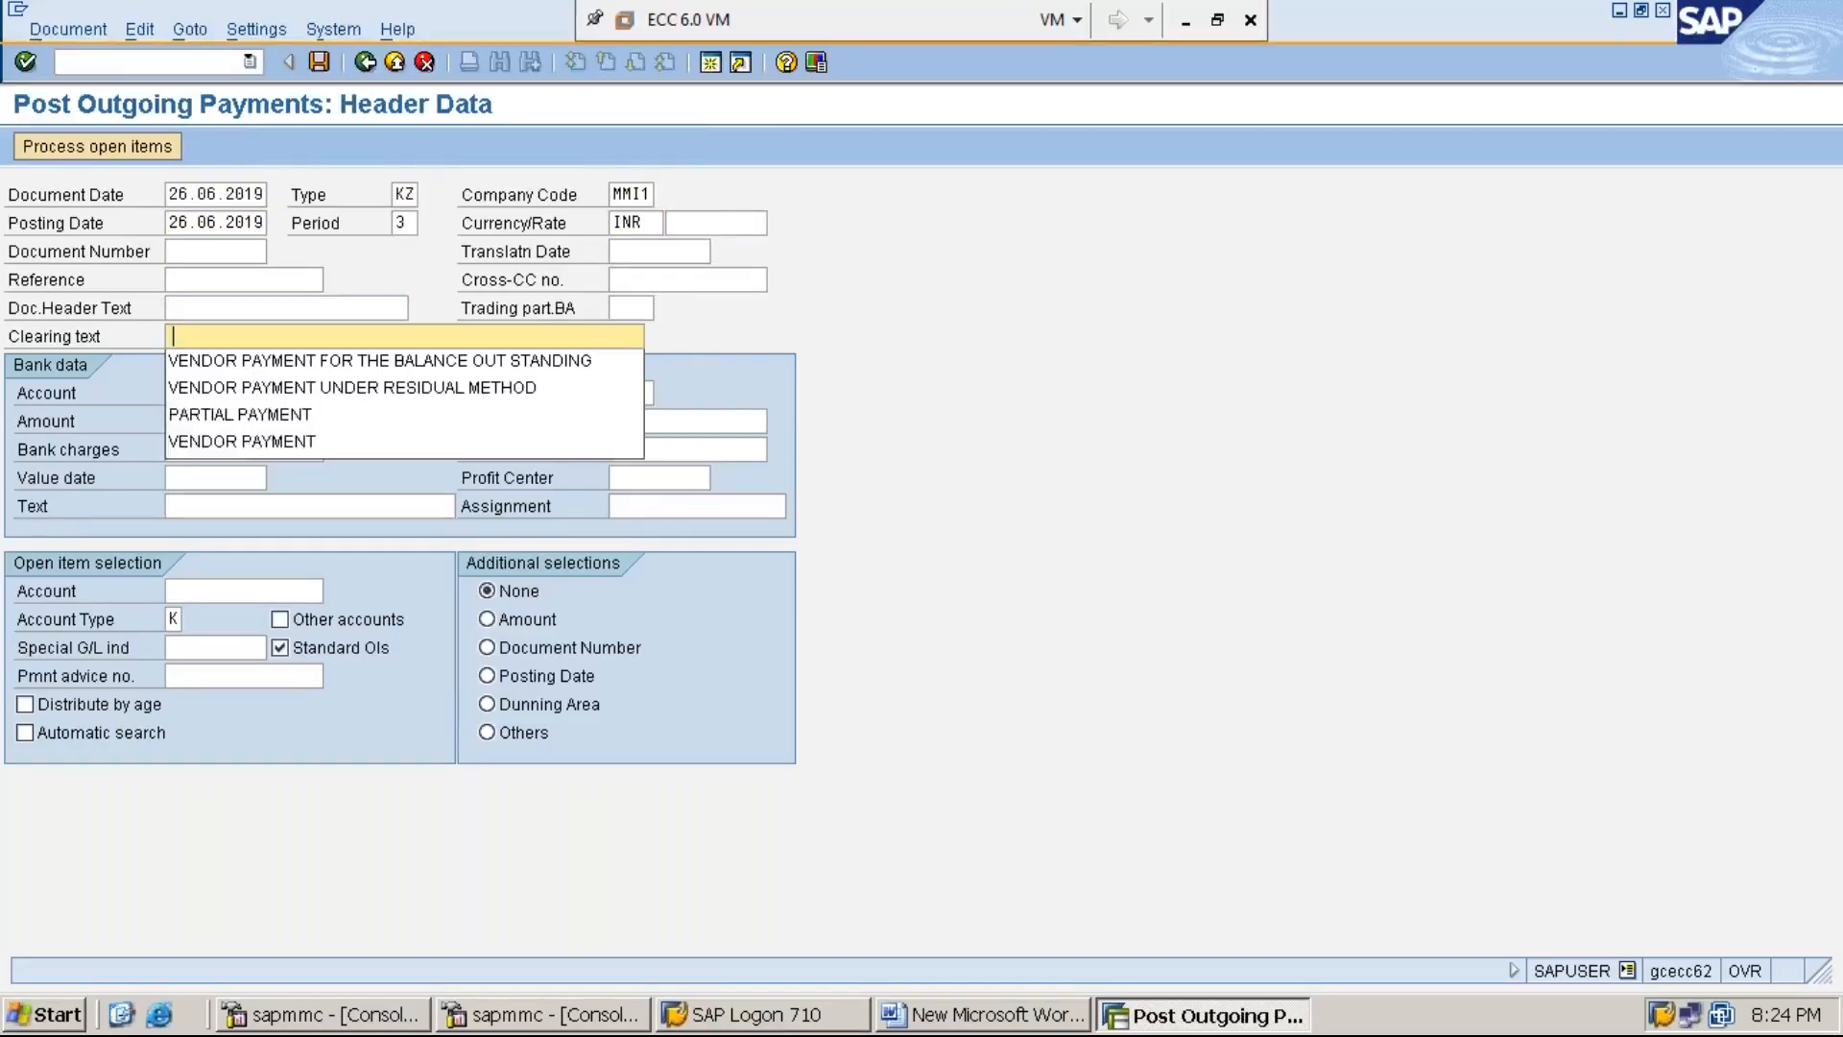
key(Down)
key(Down)
key(Down)
key(Down)
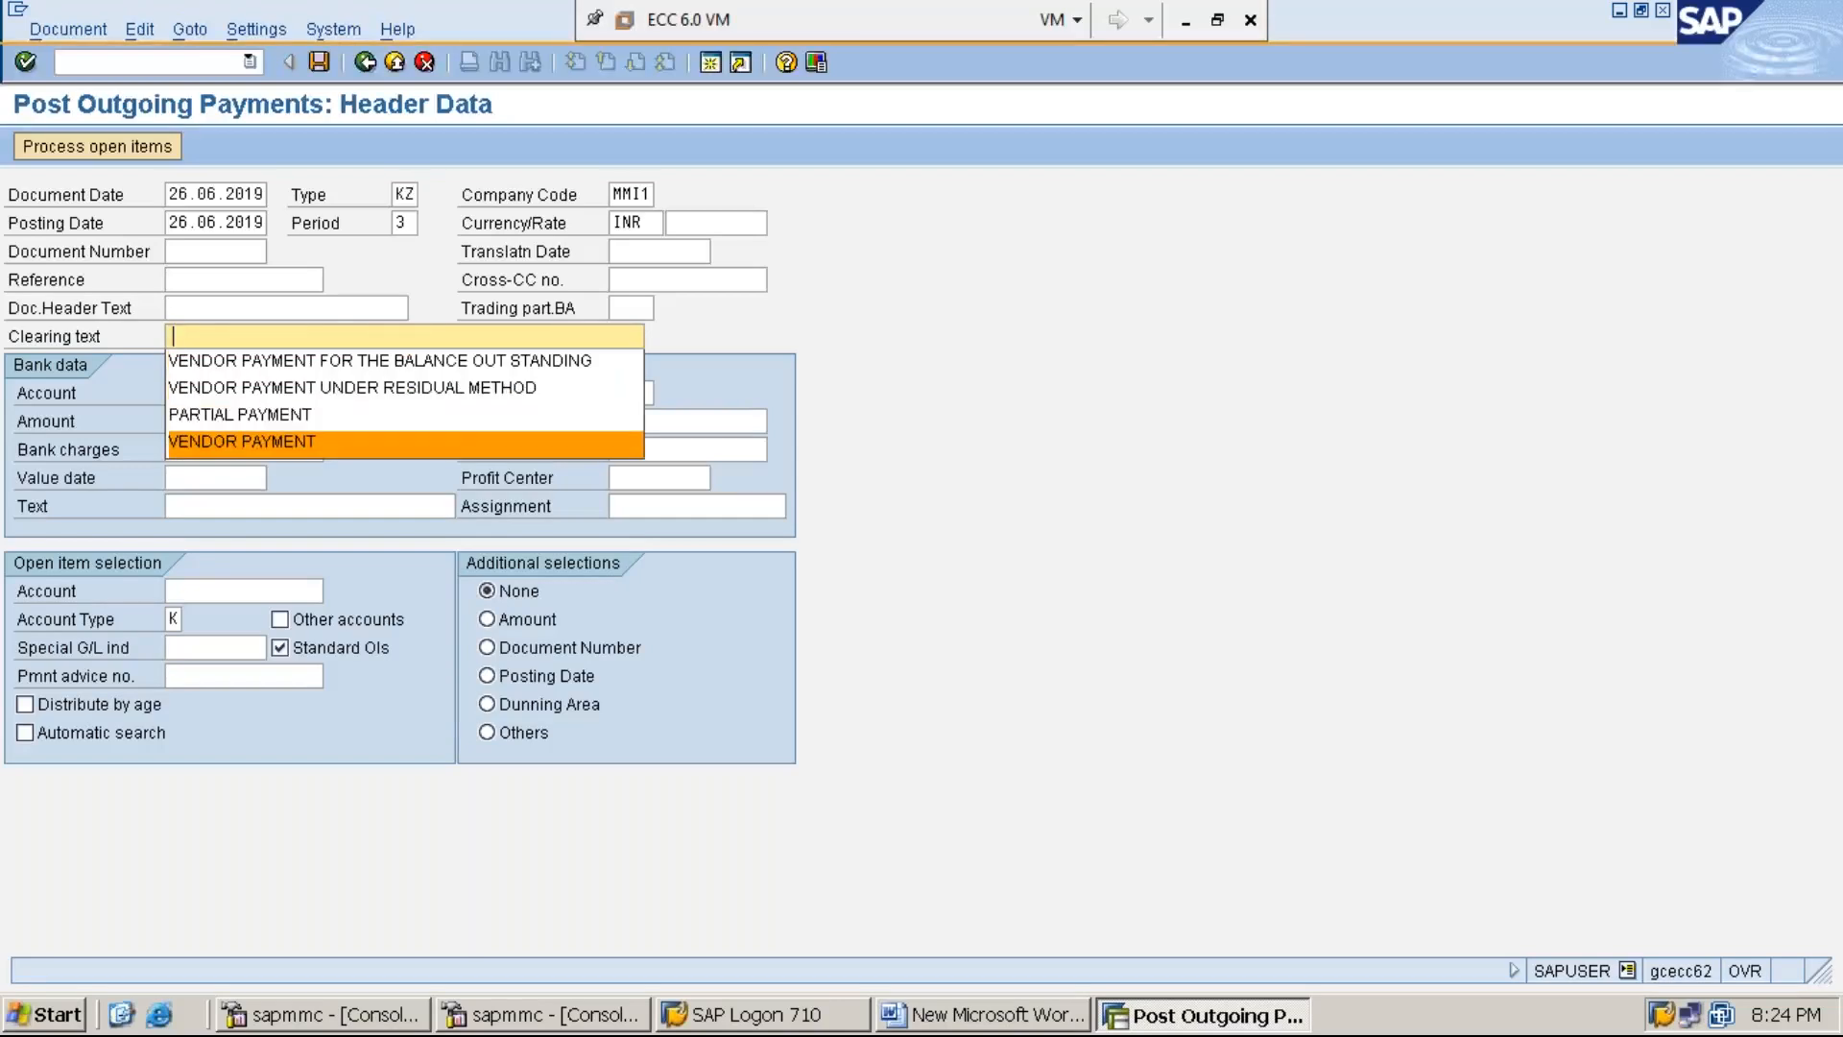
key(Return)
Fill in the bank data with account 100001, amount 15000 and the text "VENDOR PAYMENT".
key(Tab)
key(Tab)
key(shift+Tab)
text(1)
key(Down)
key(Return)
key(Tab)
text(1)
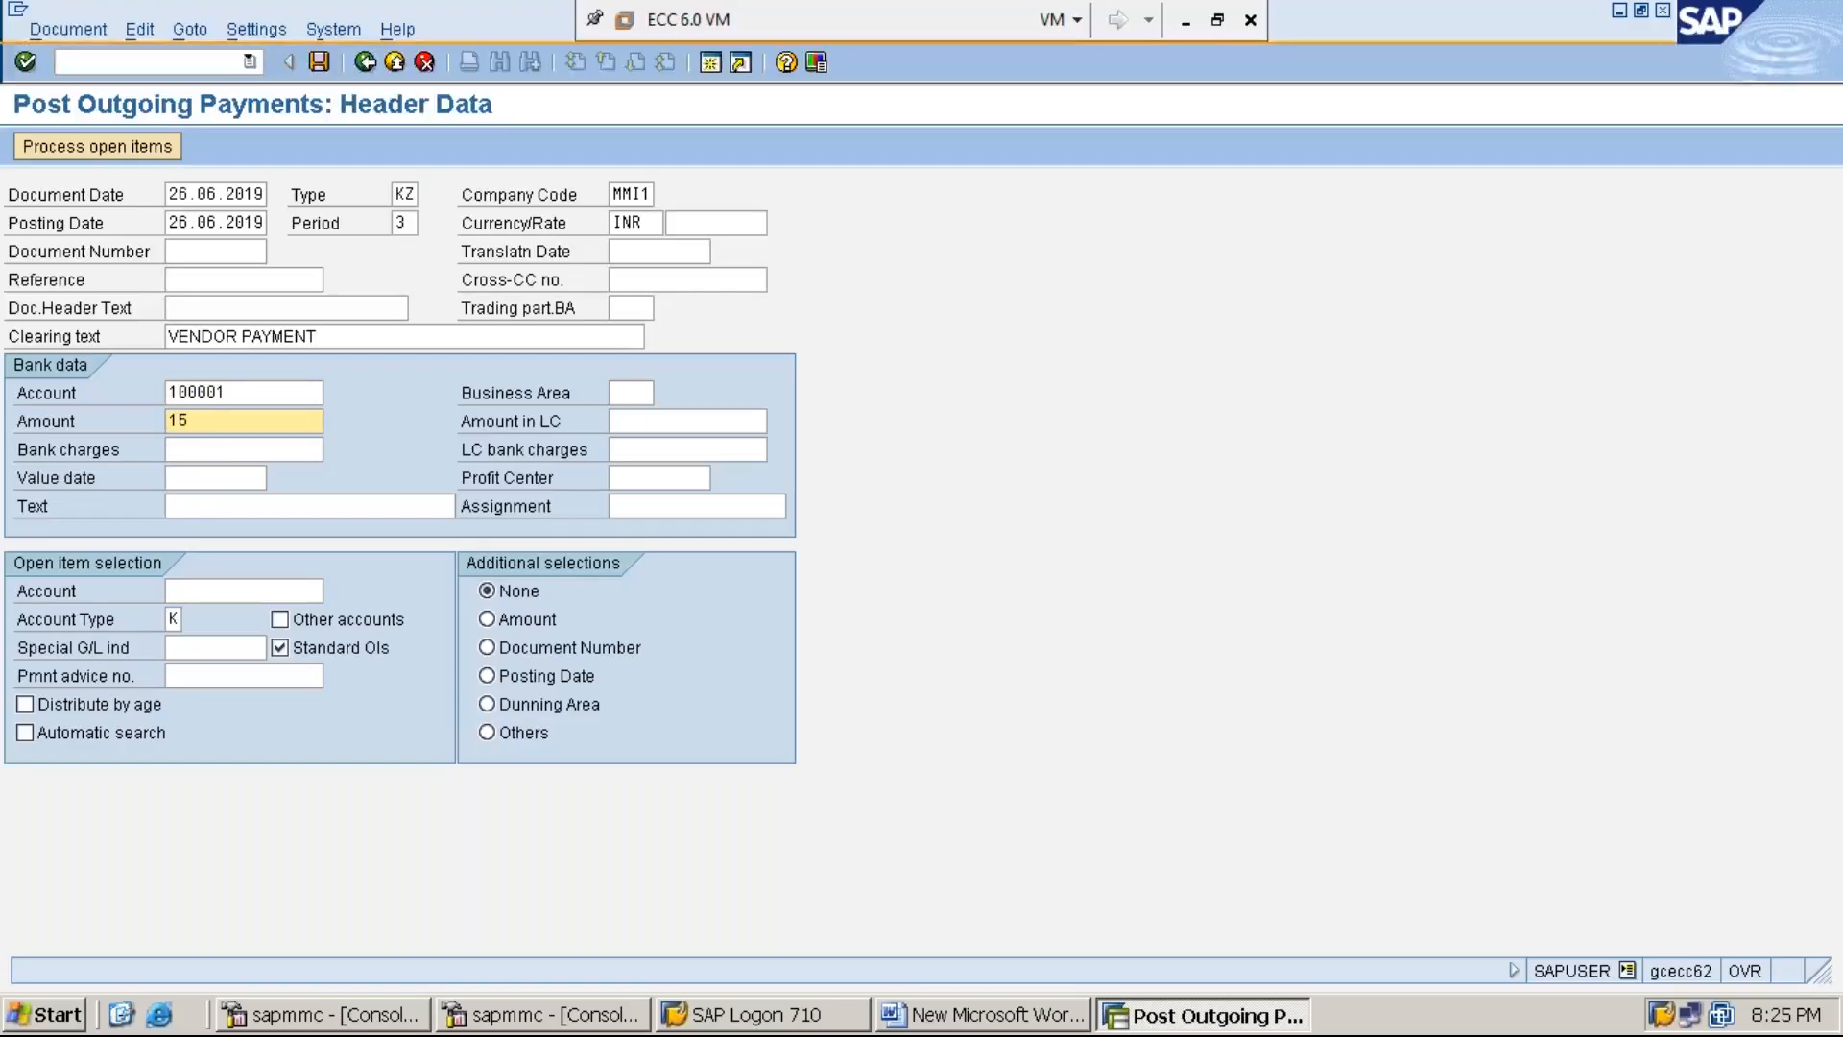
key(Tab)
key(Tab)
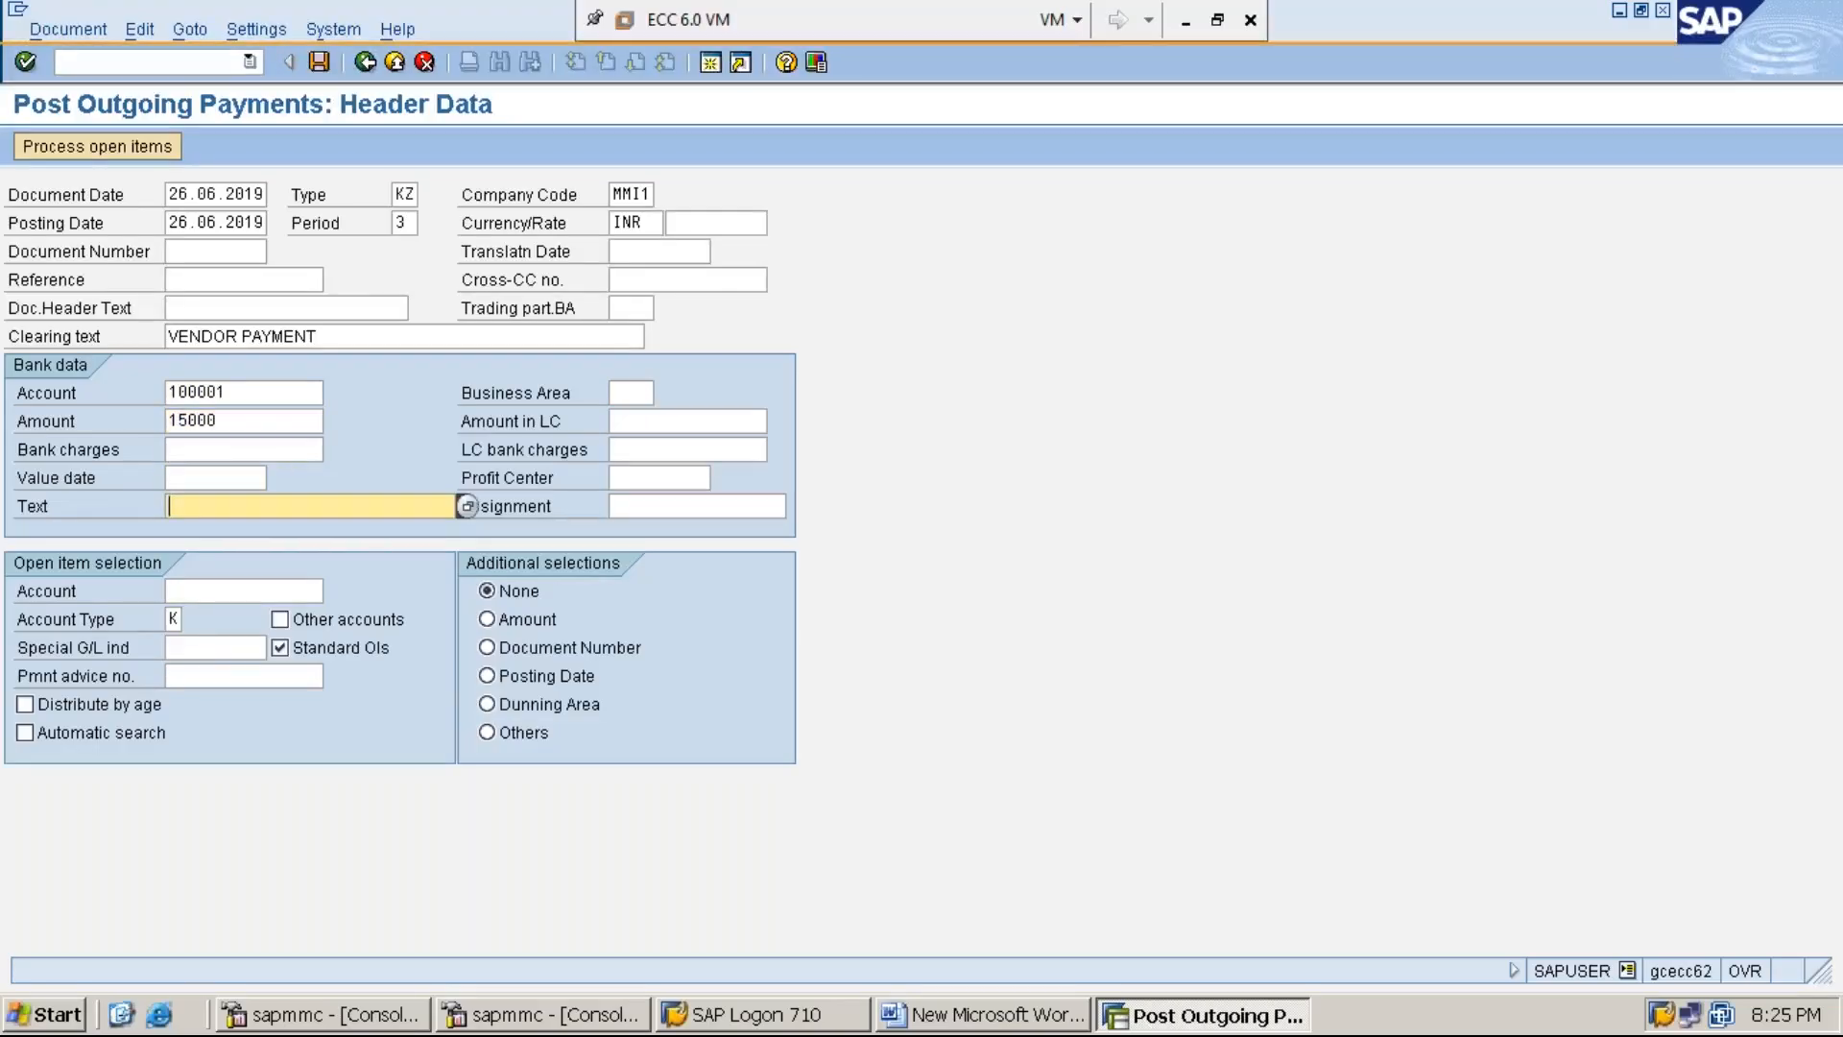
text(V)
key(Down)
key(Down)
key(Down)
key(Return)
Enter the vendor number for the open item selection and process the vendor's open items.
key(Tab)
key(Tab)
text(1)
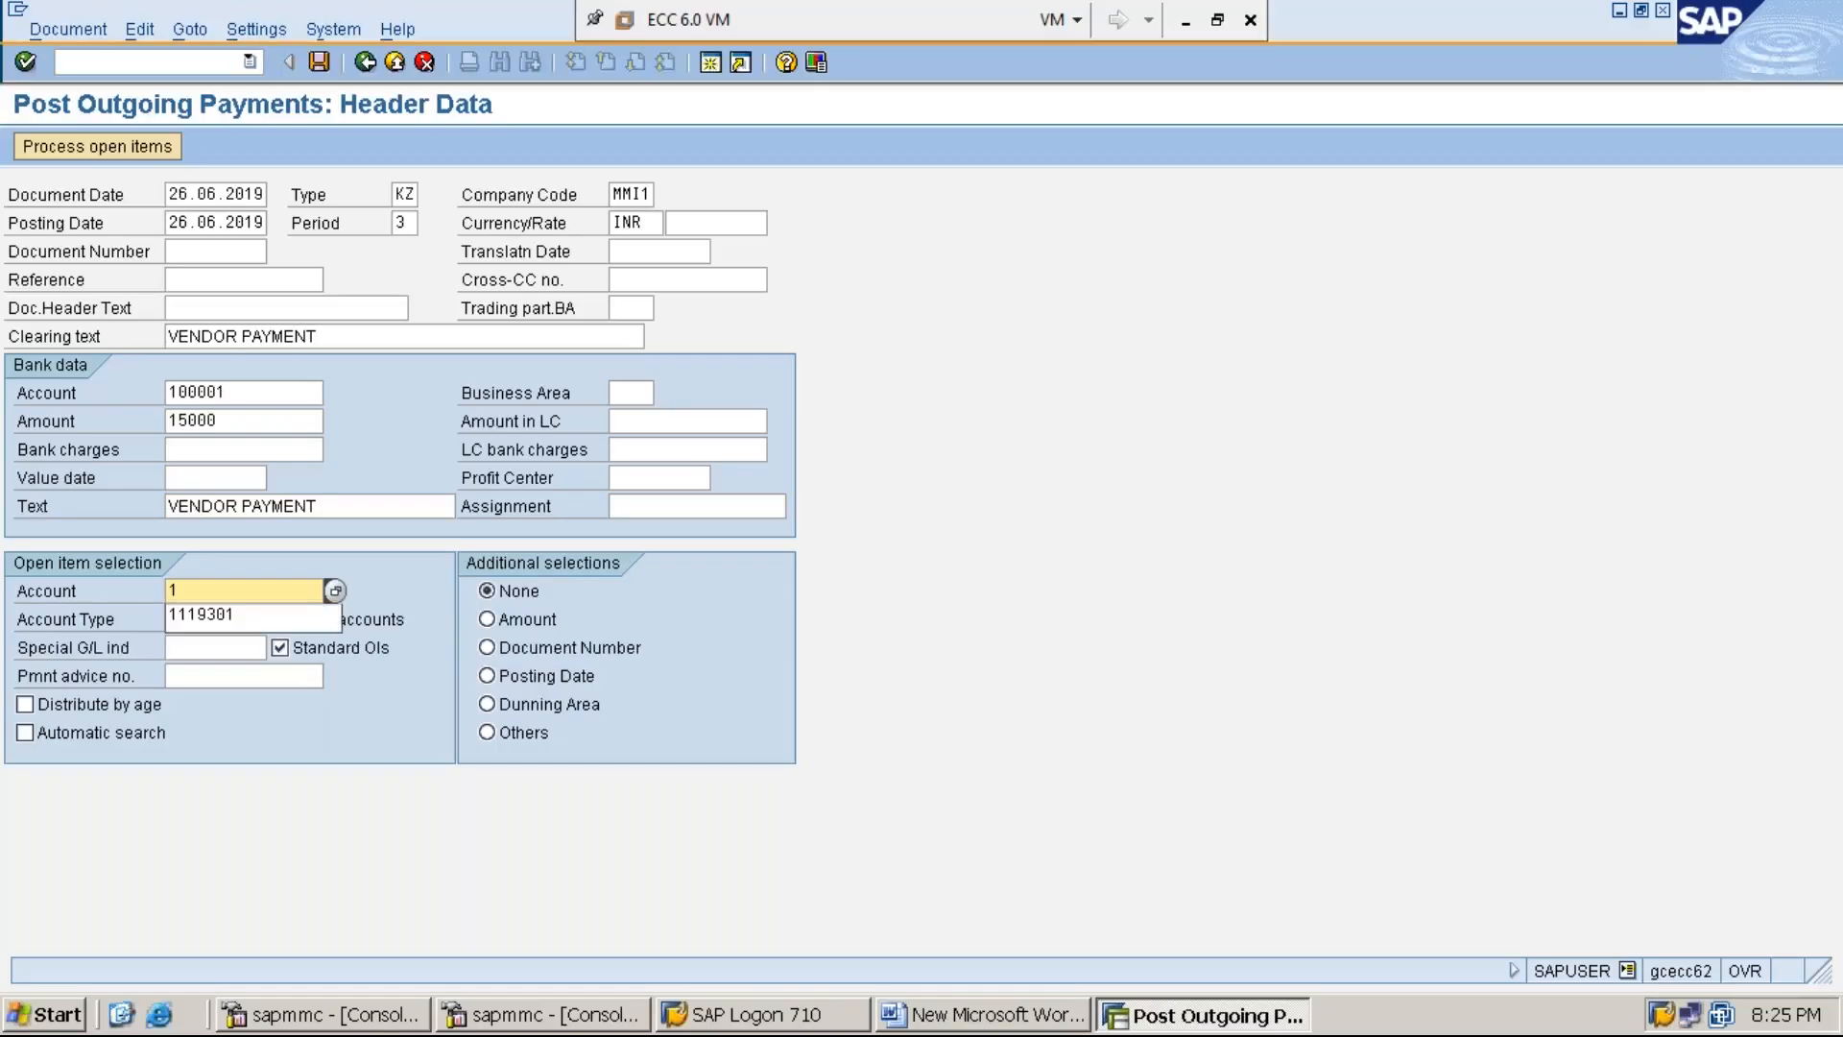
key(Down)
key(Return)
click(89, 146)
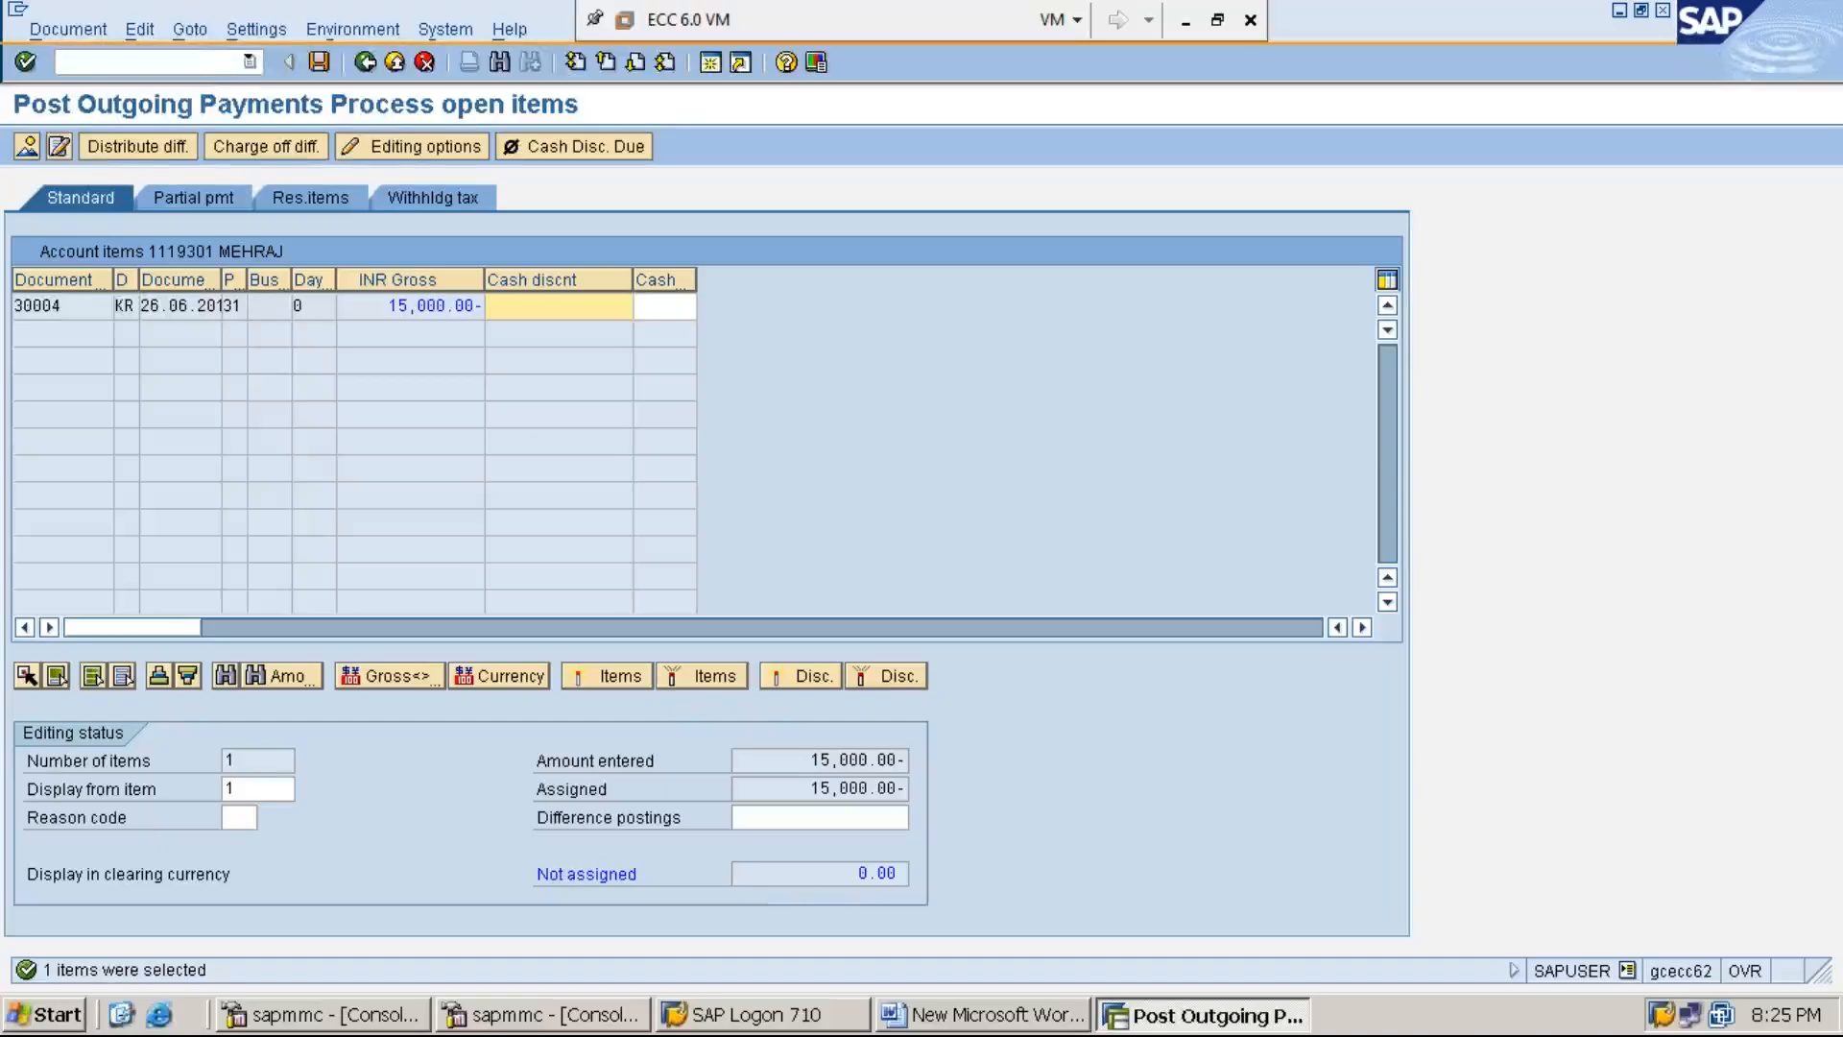
Simulate the outgoing payment document and post it.
click(75, 31)
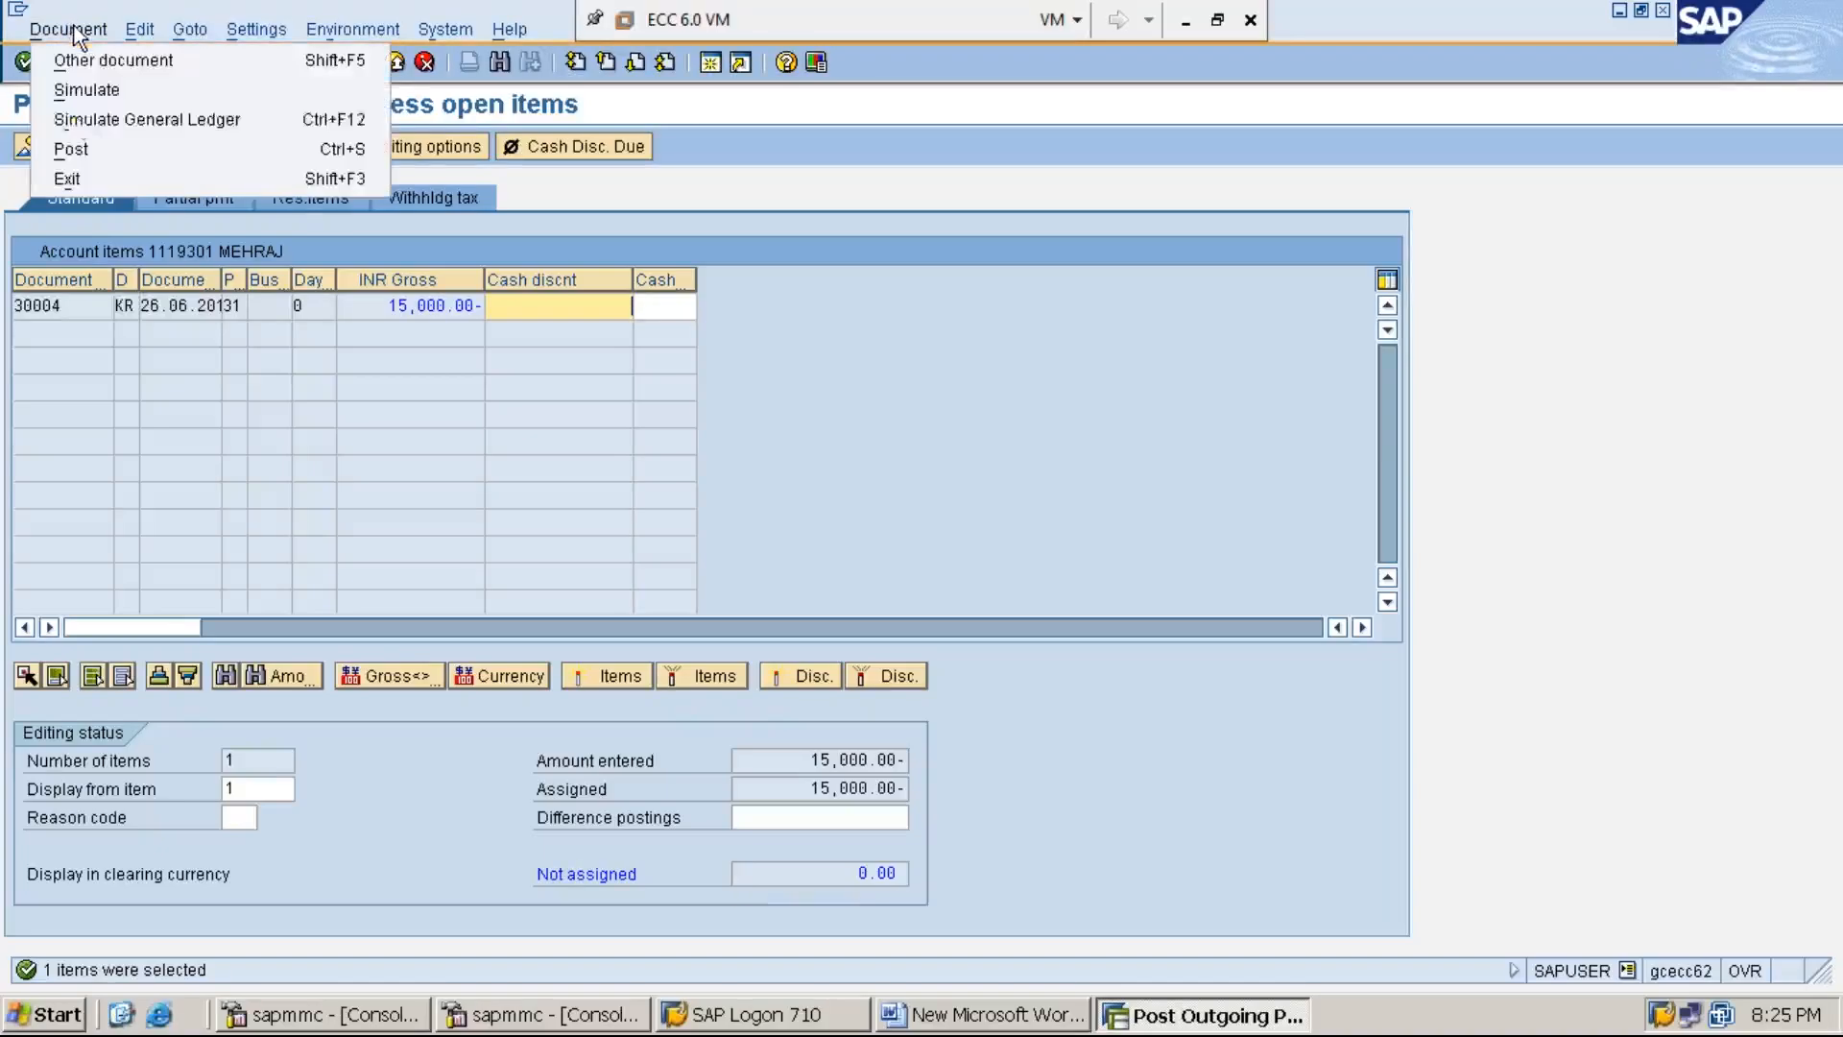
click(118, 93)
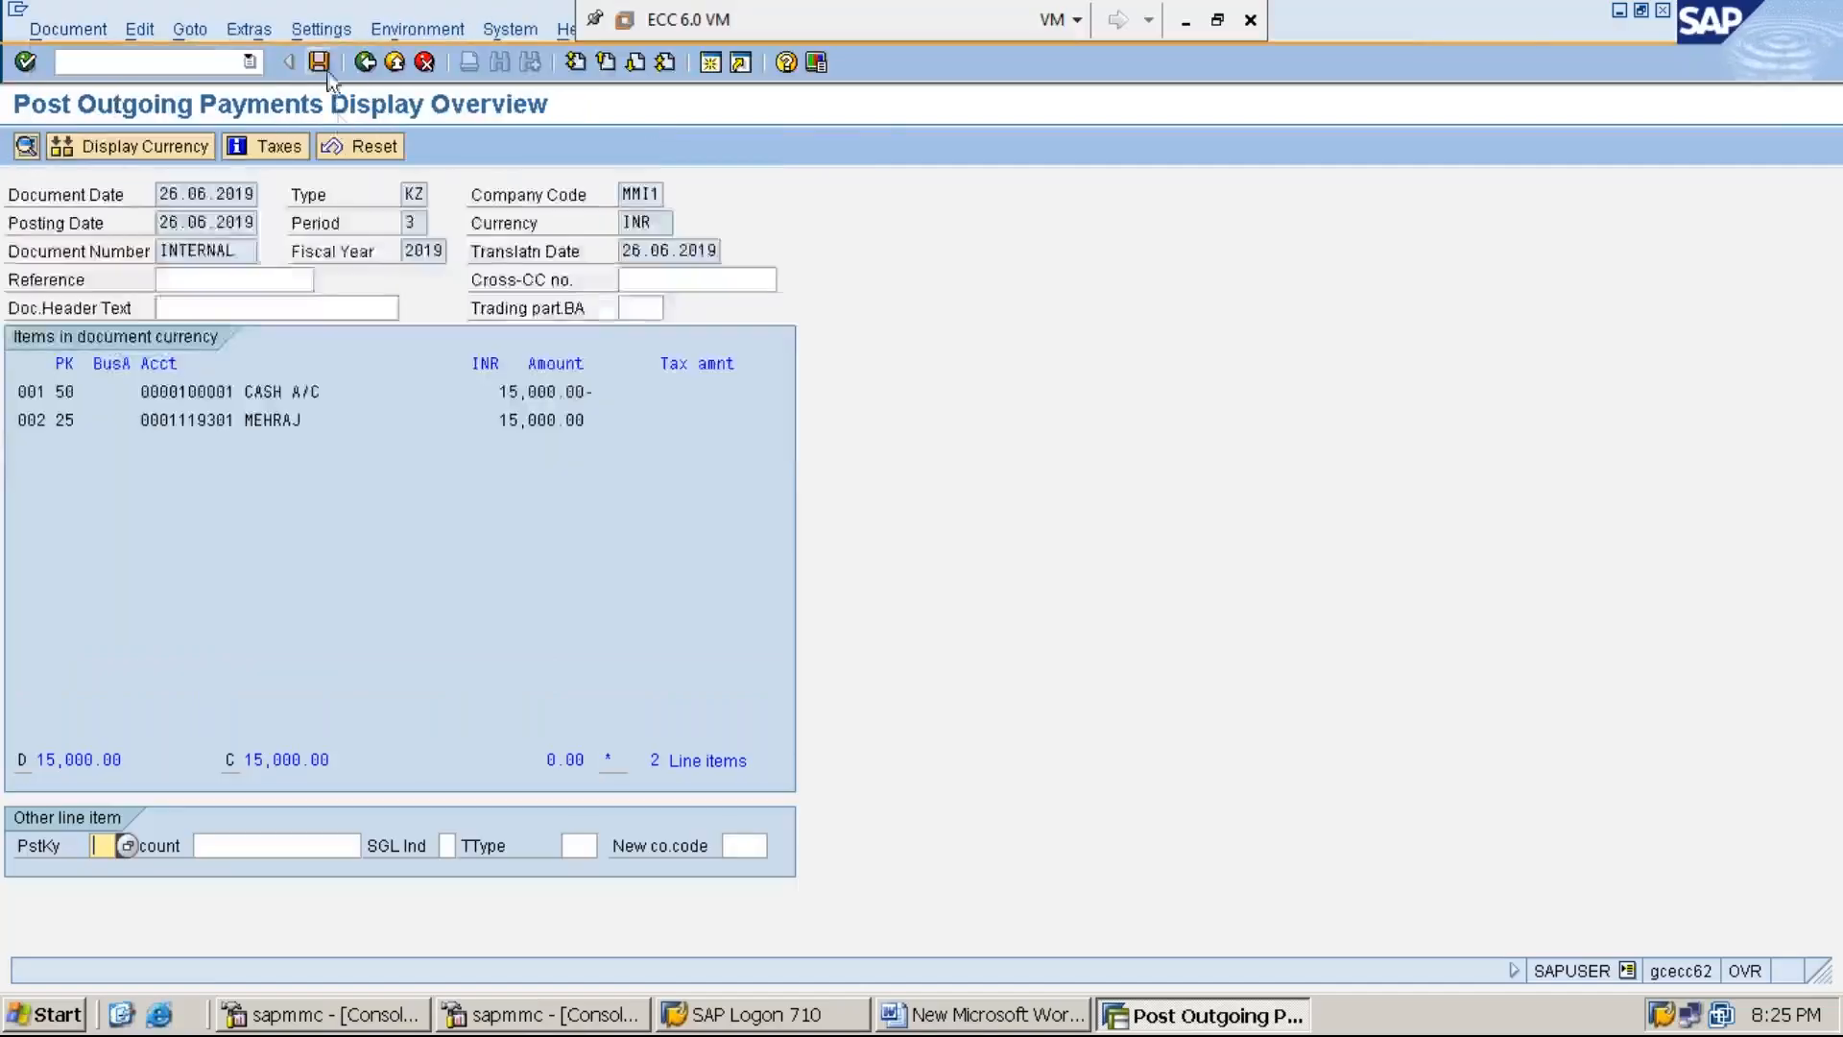
click(318, 63)
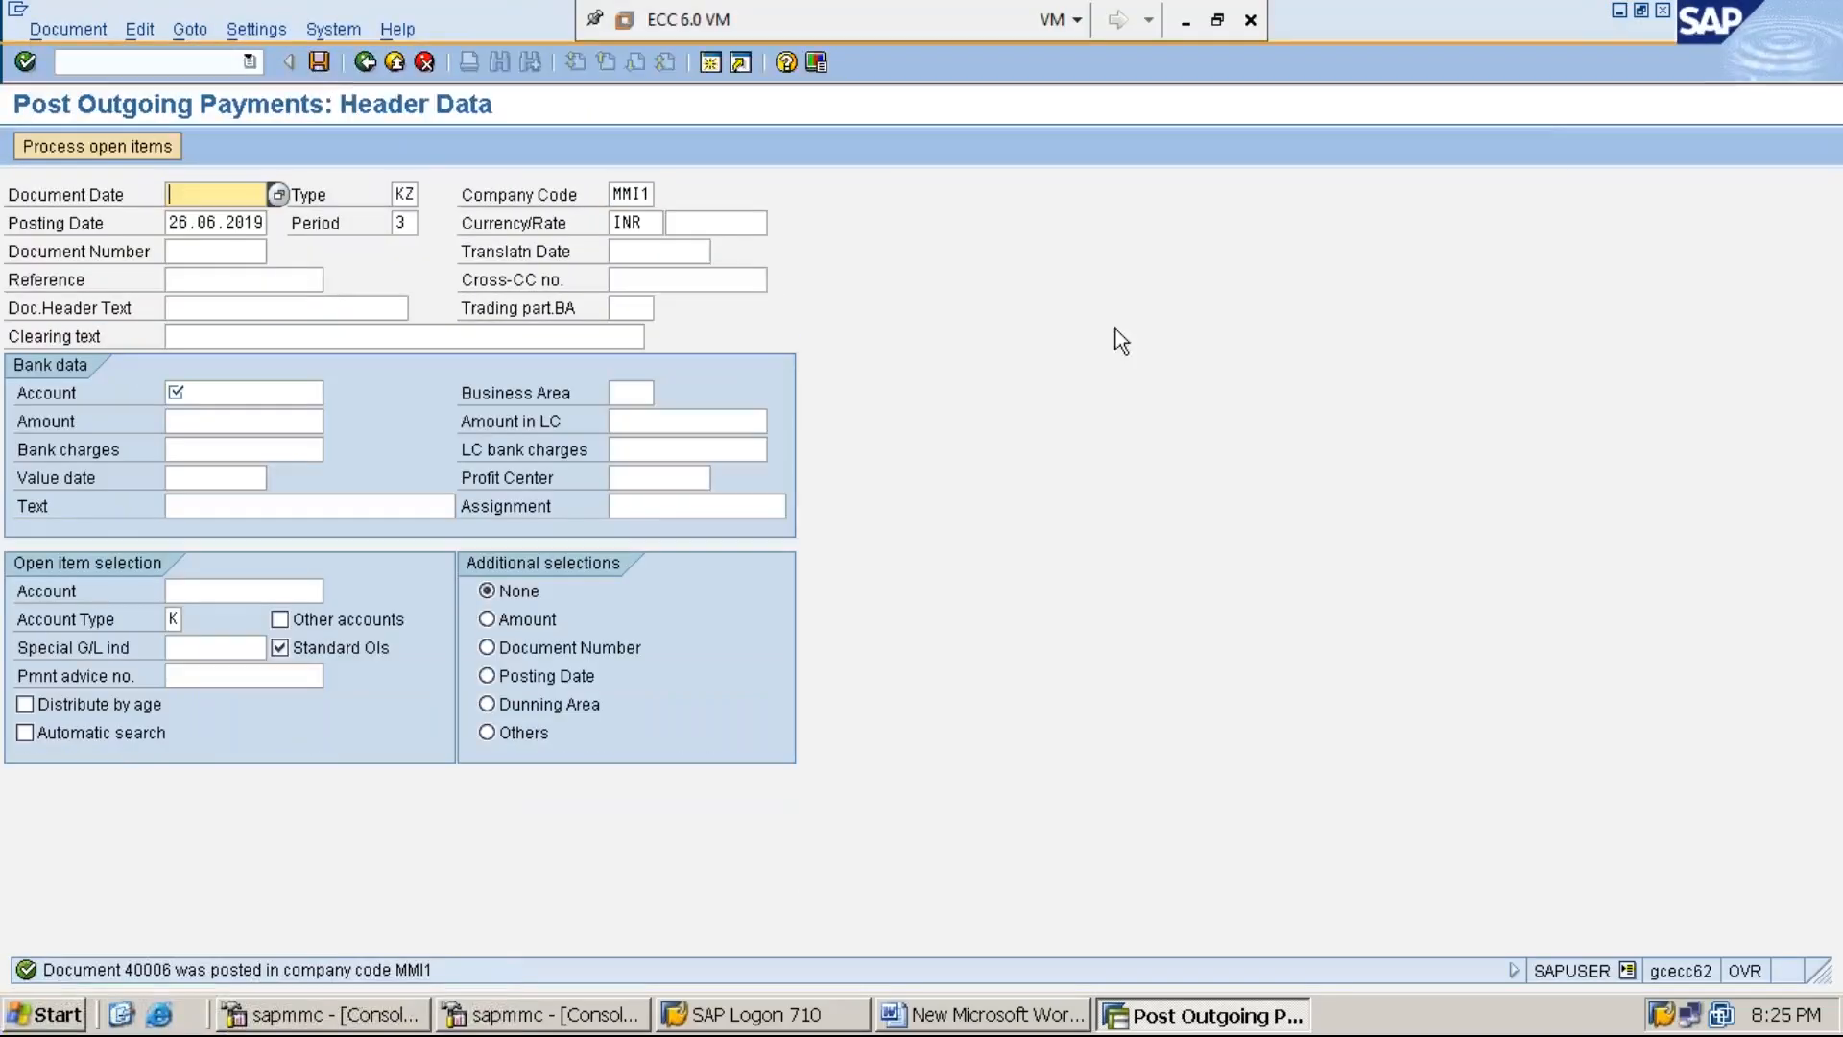
Switch to the Word document and add the line "STEP:3: DISPLAY VENDOR LINE ITEMS USING FBL1N" on a new line.
click(1618, 11)
key(Return)
text(STEP:3:)
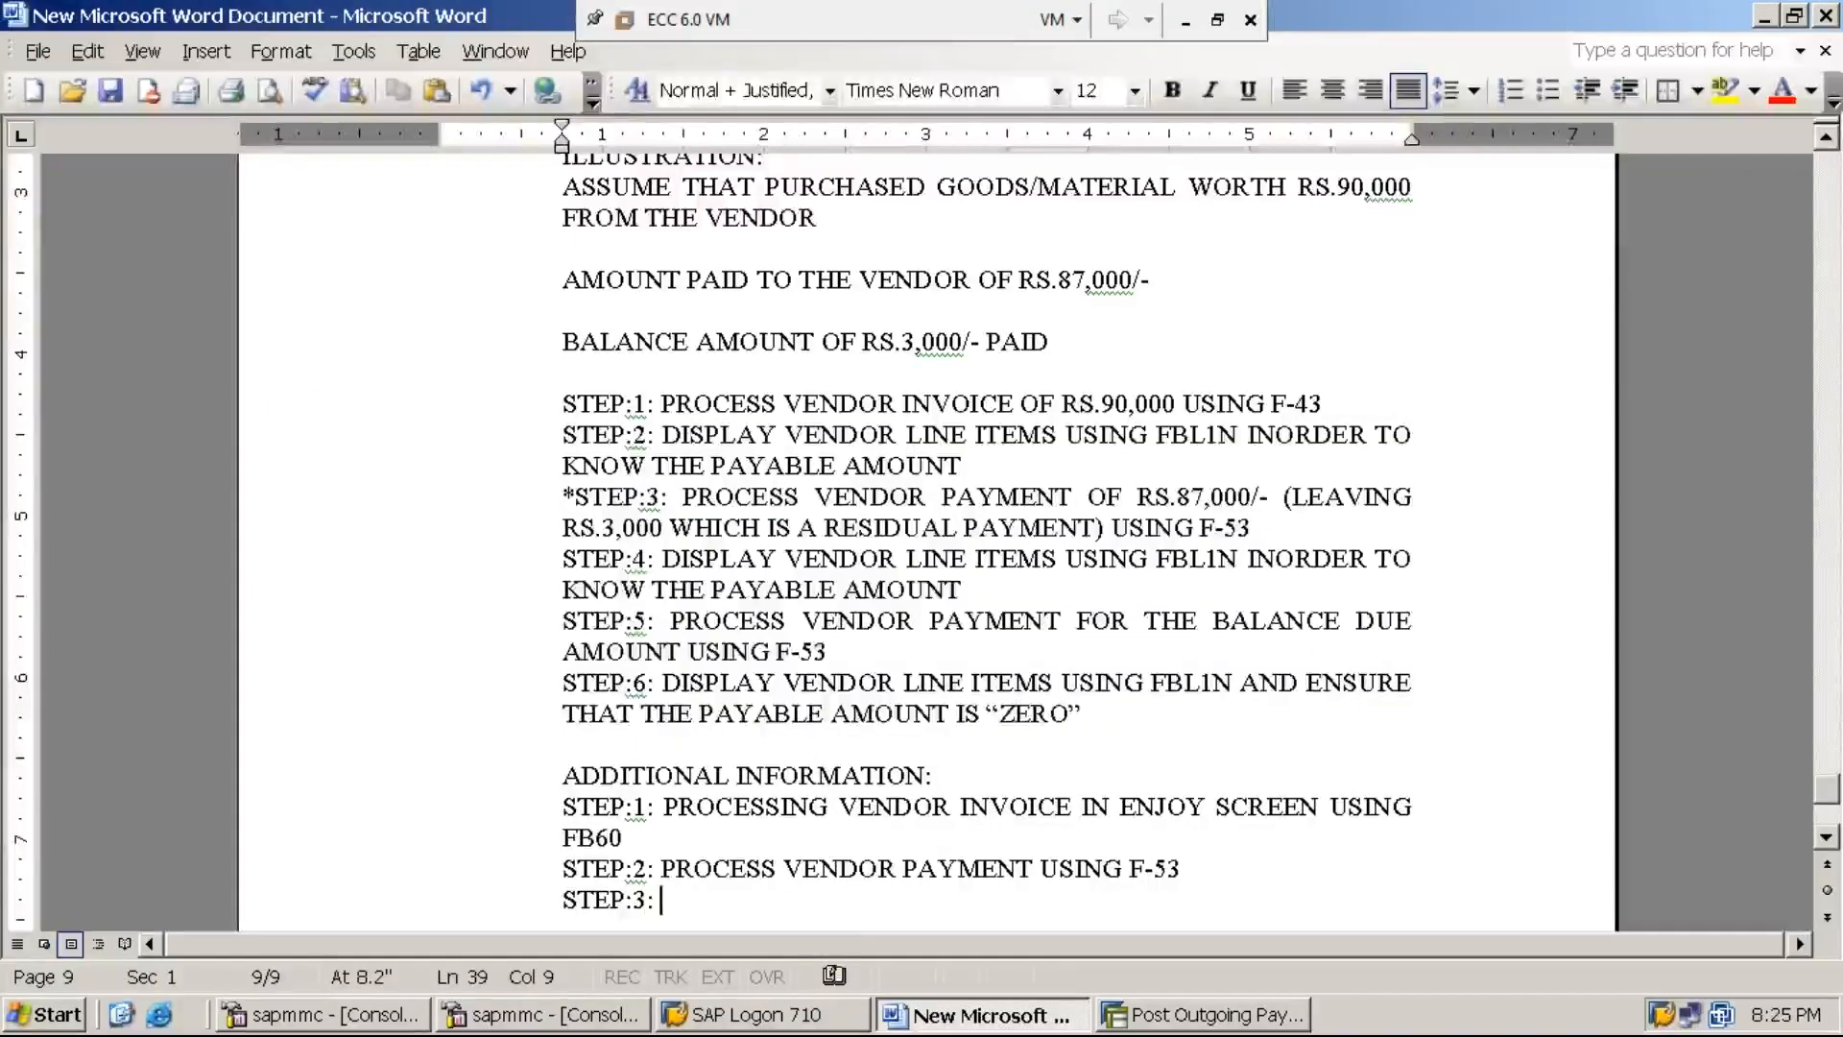
text( DISPLA)
text(Y VENDOR )
text(LINE TIM)
key(BackSpace)
key(BackSpace)
key(BackSpace)
text(ITEMS USING FBL1N)
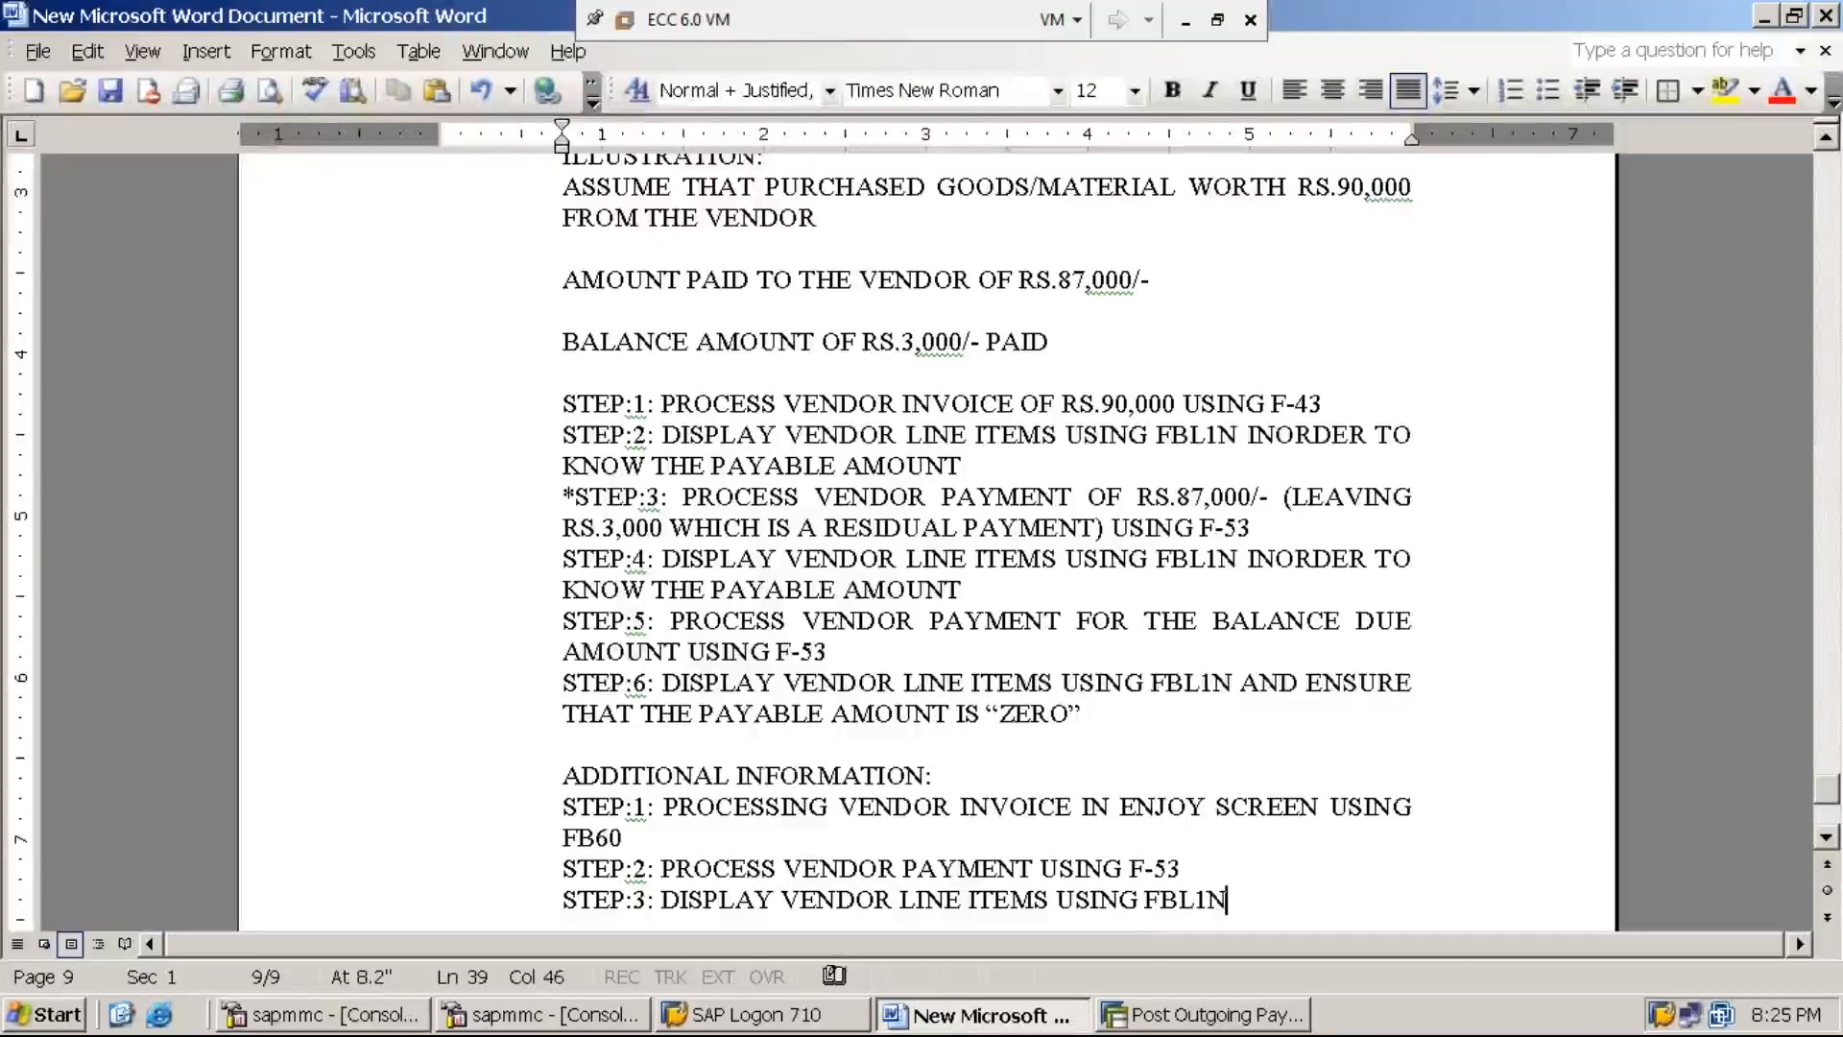
Complete the STEP:3 line with "AND ENSURE THE THE PAYABLE AMOUNT IS “ZERO”".
text( AND )
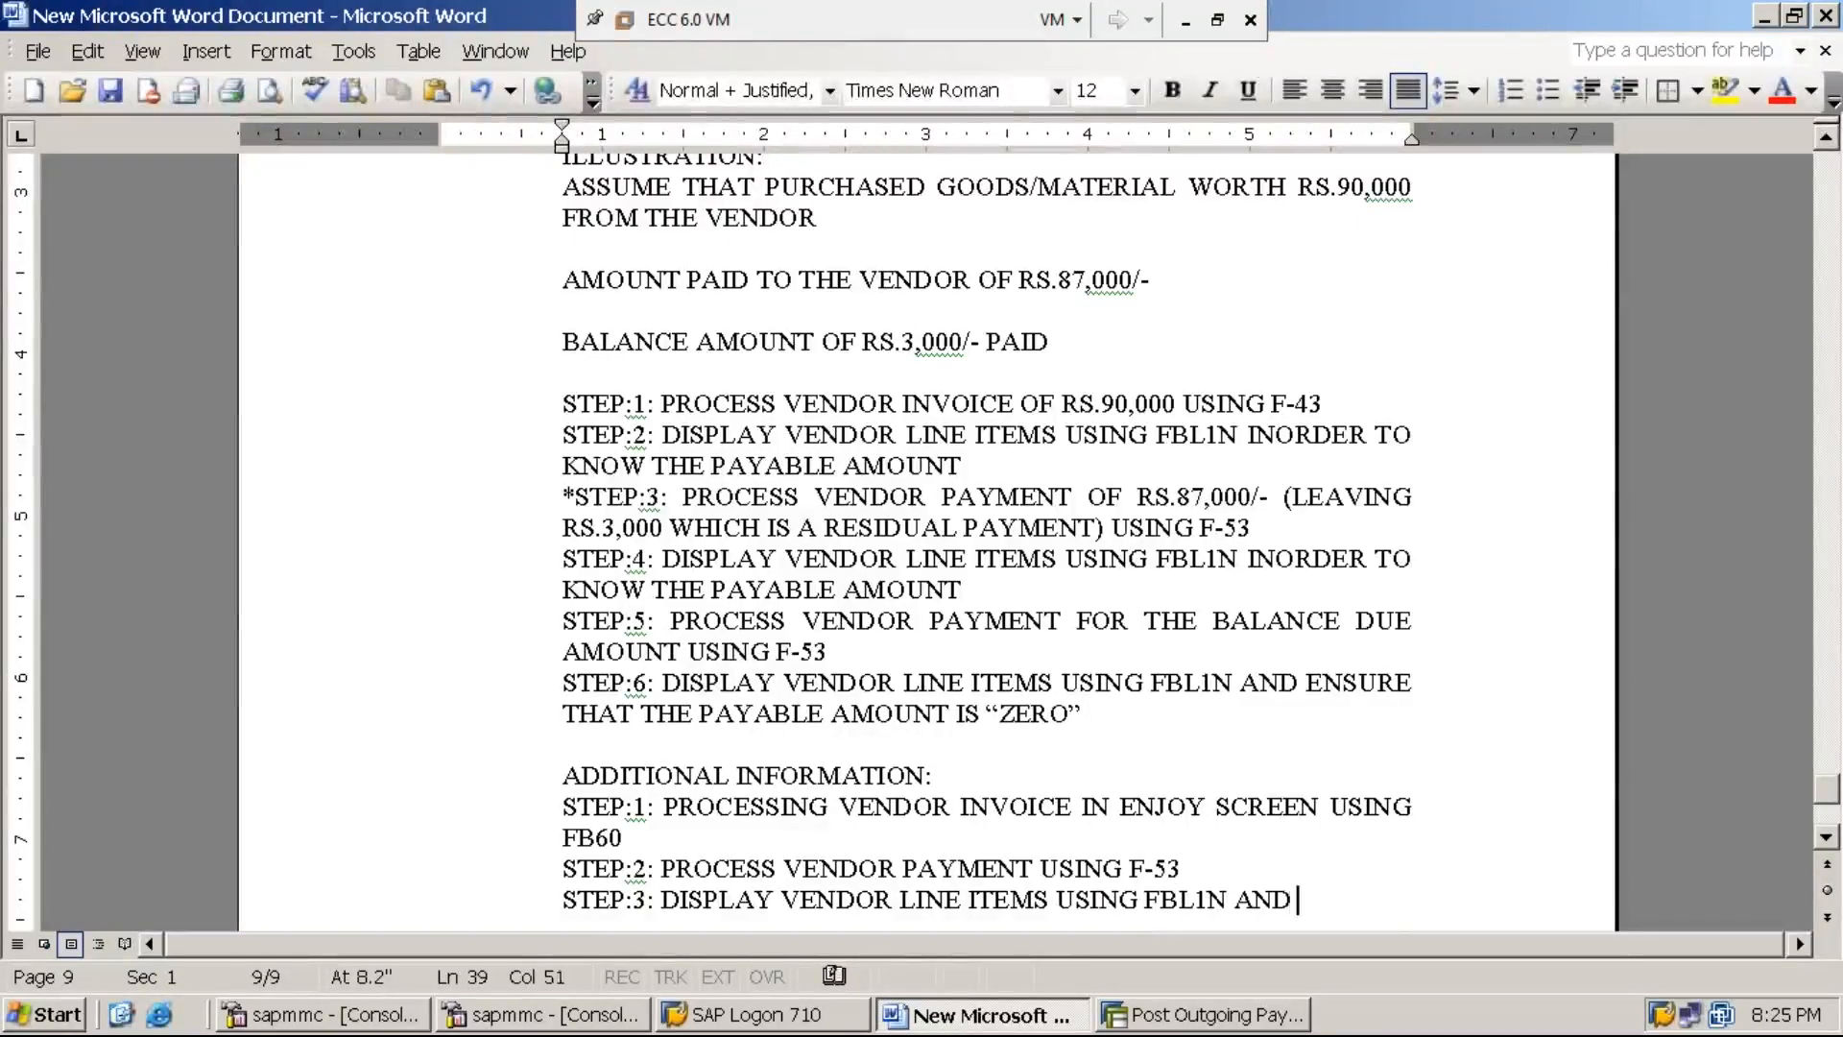
text(ENSURE )
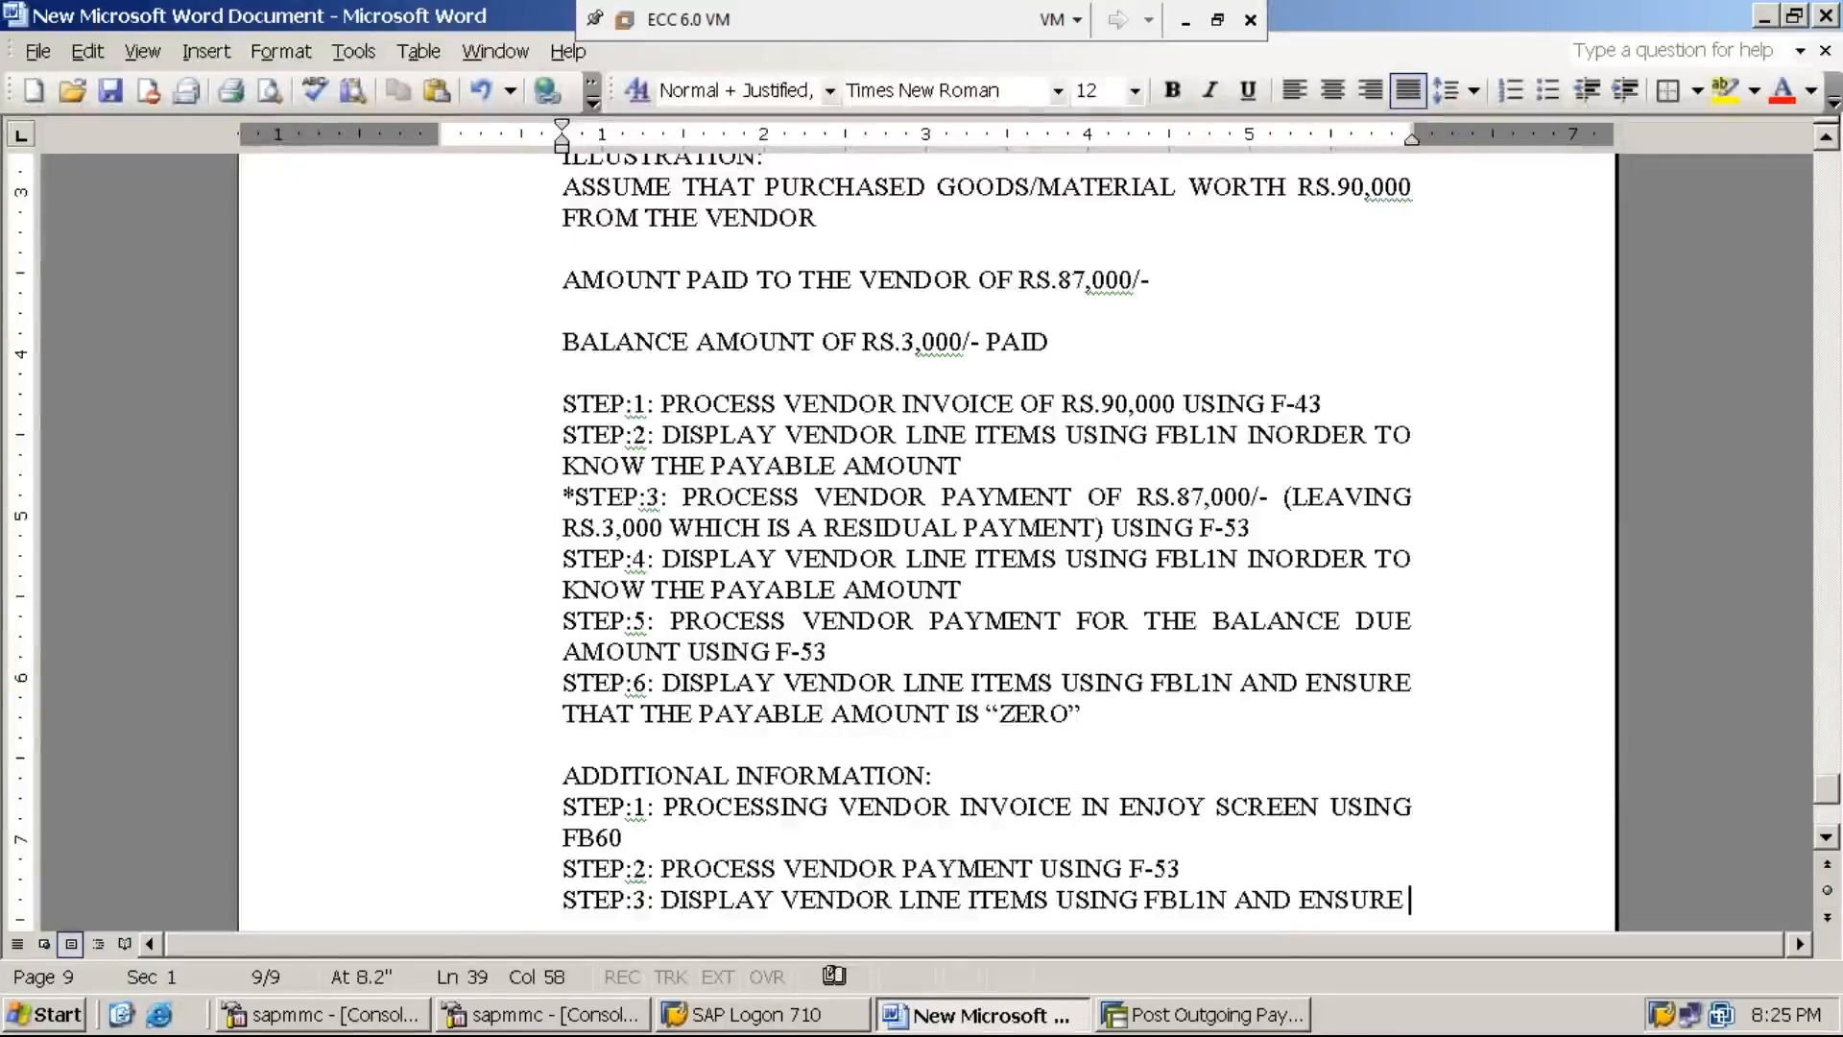
text(THE THE PAYABLE AM)
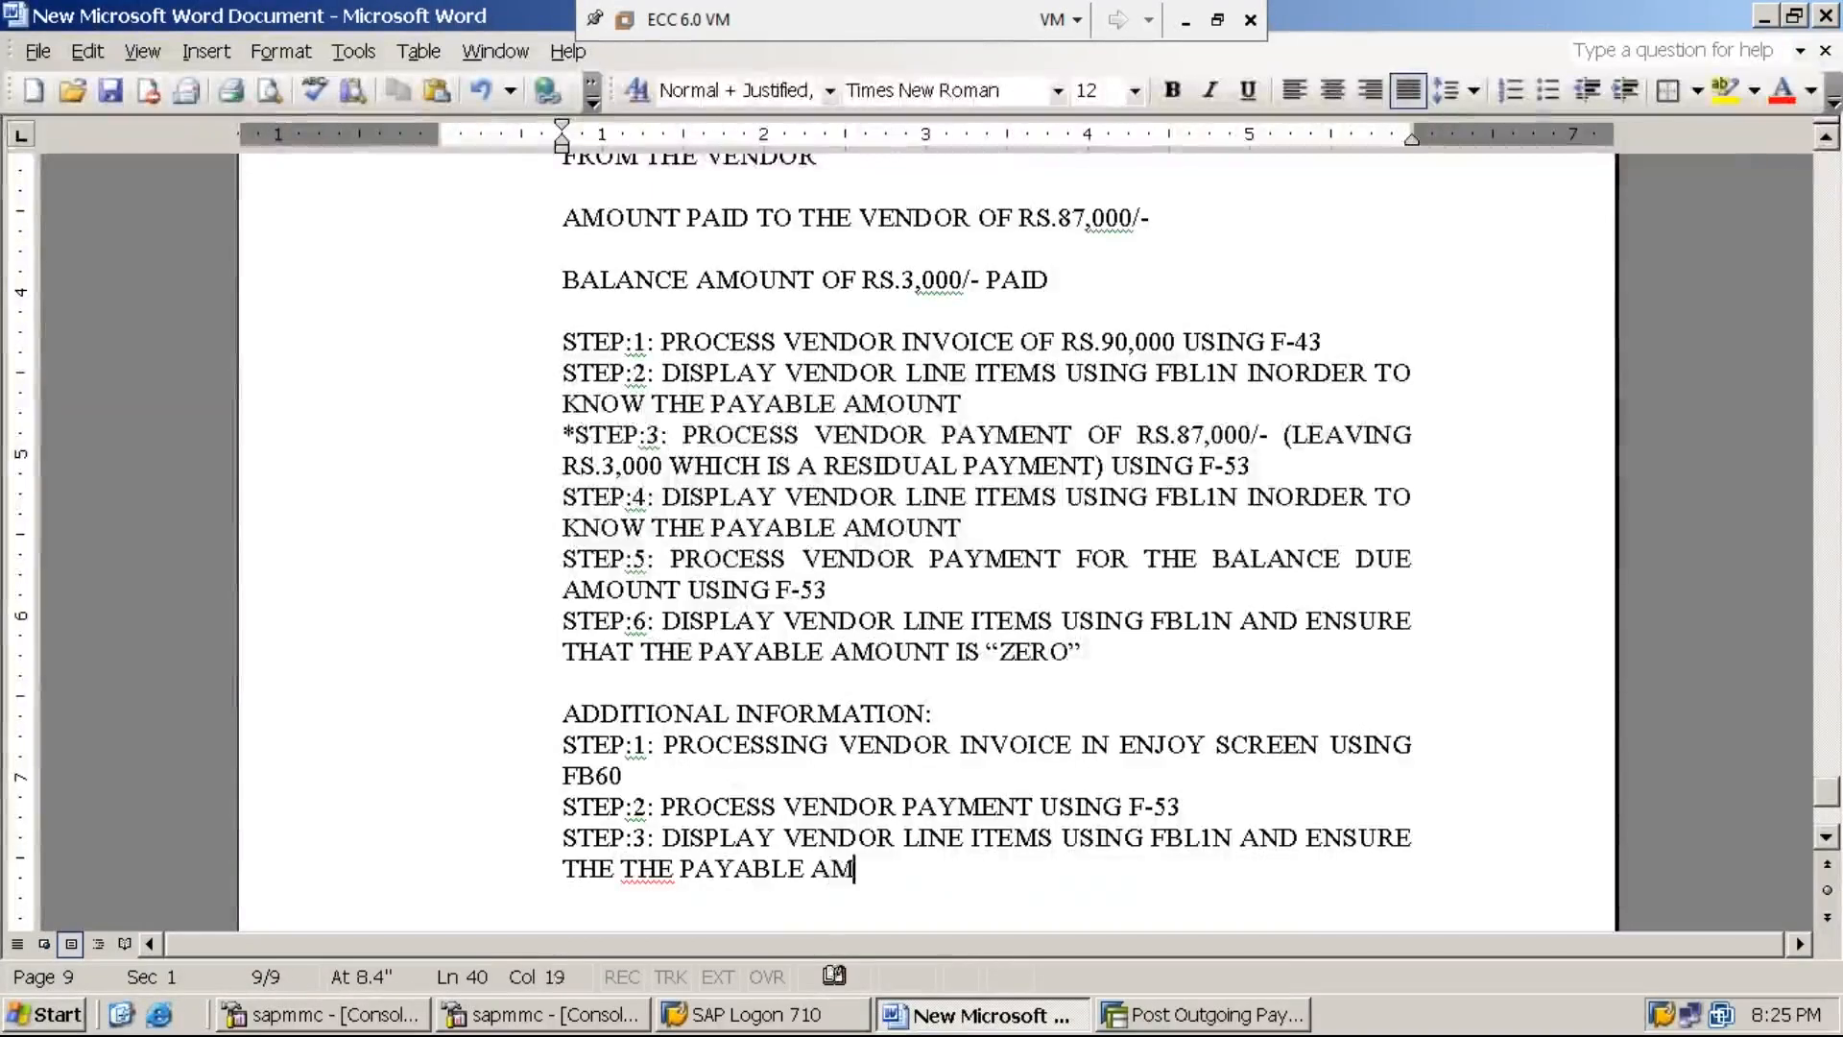
text(OUNT IS )
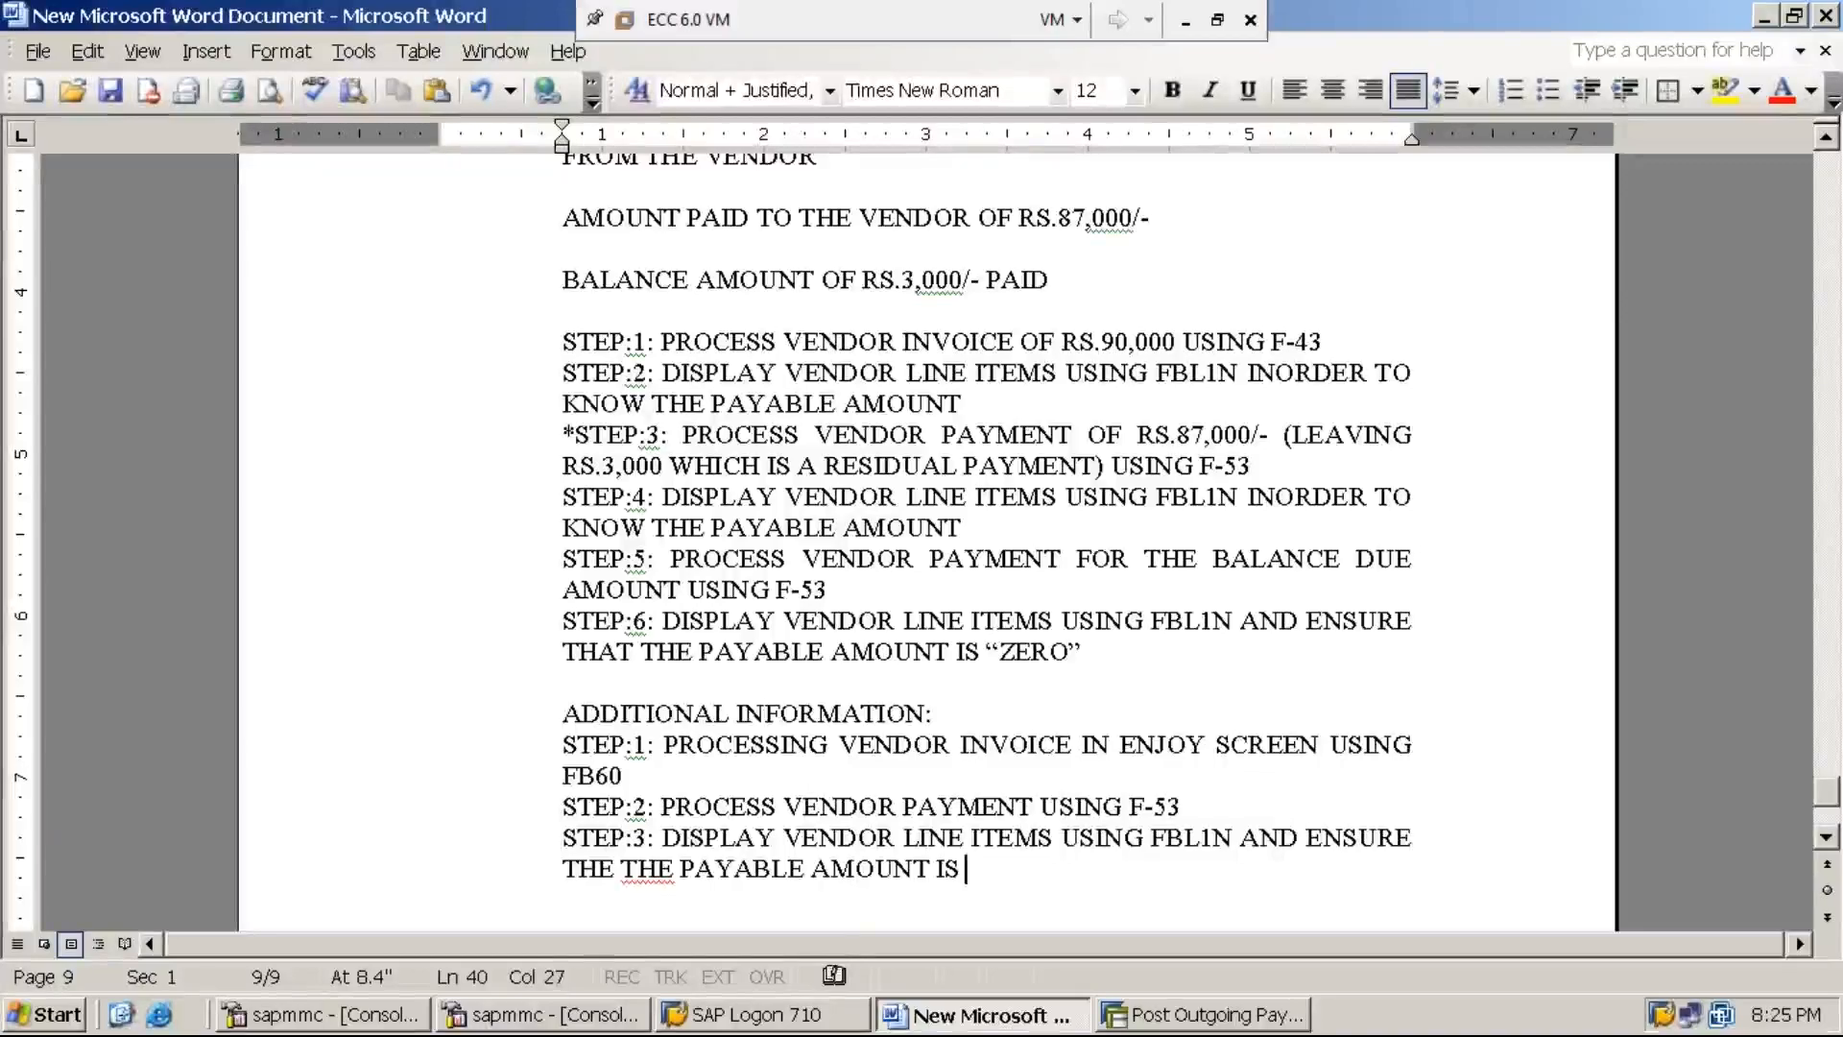
text("ZERO”)
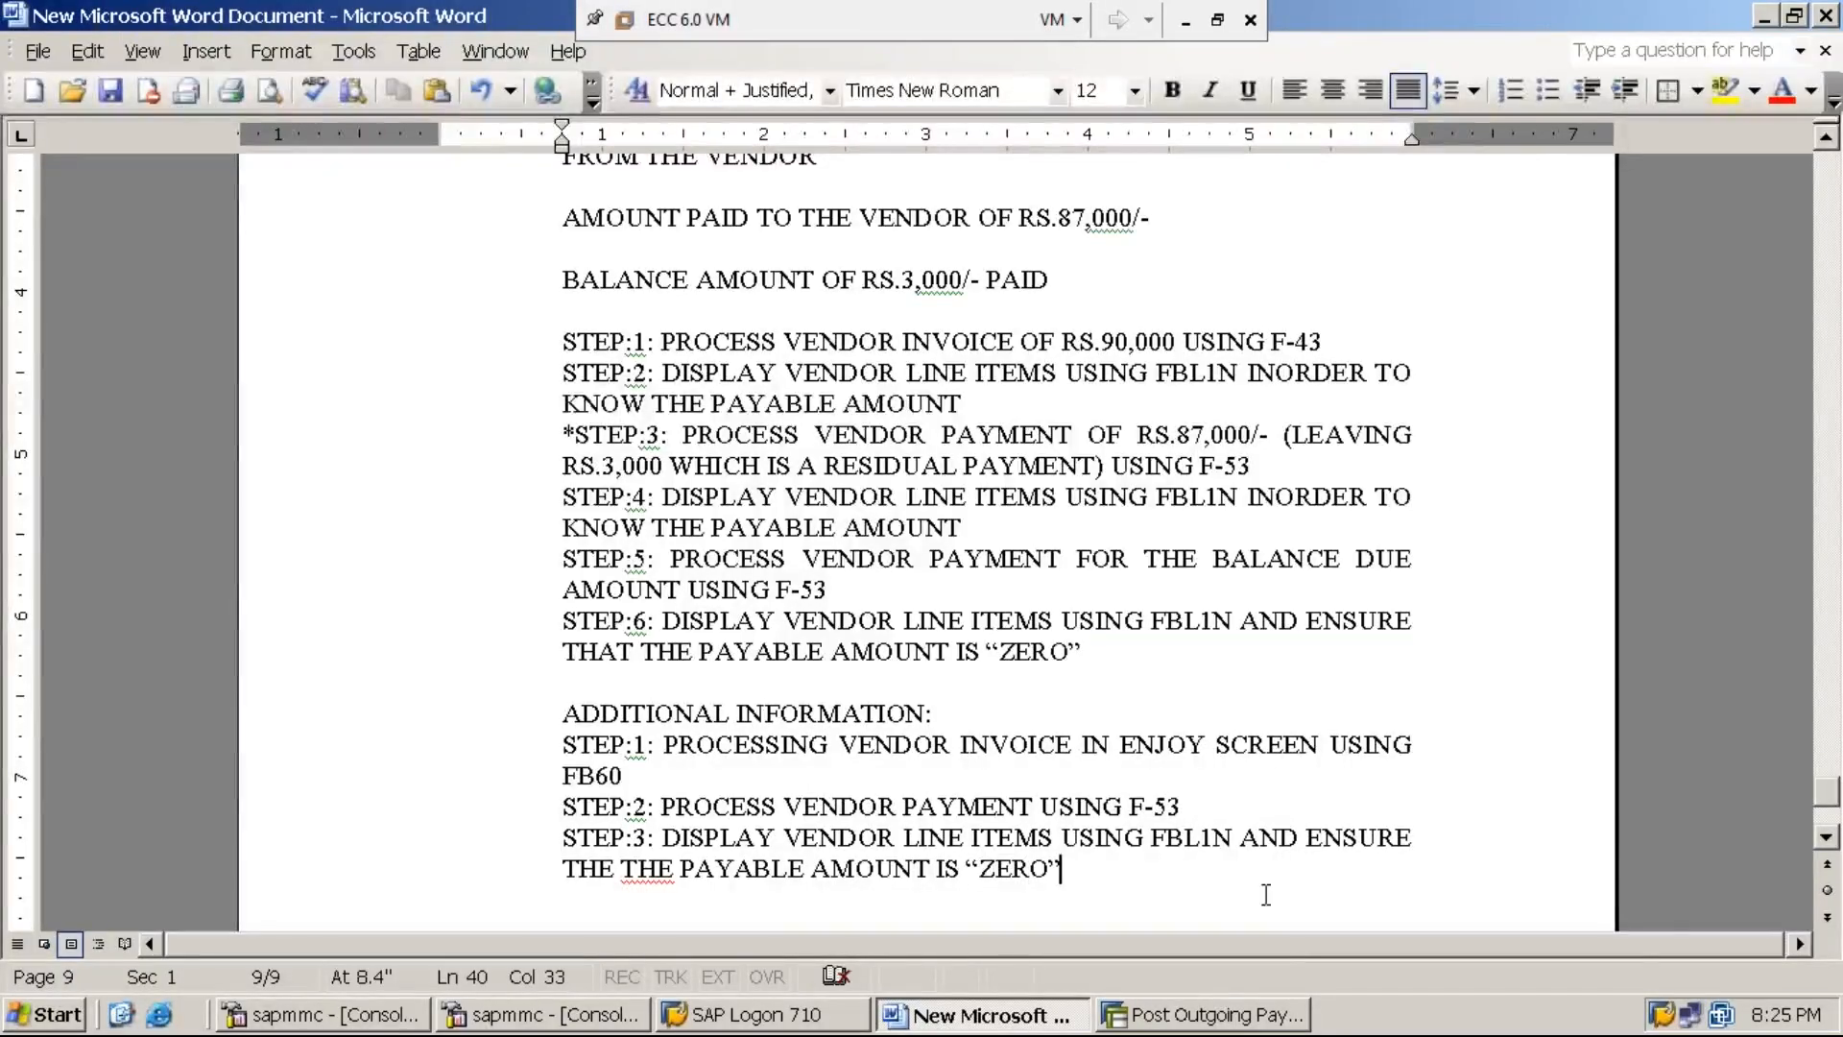
Switch to SAP, leave the outgoing payment transaction and display all line items of the vendor in company code MMI1 using FBL1N.
click(1234, 1015)
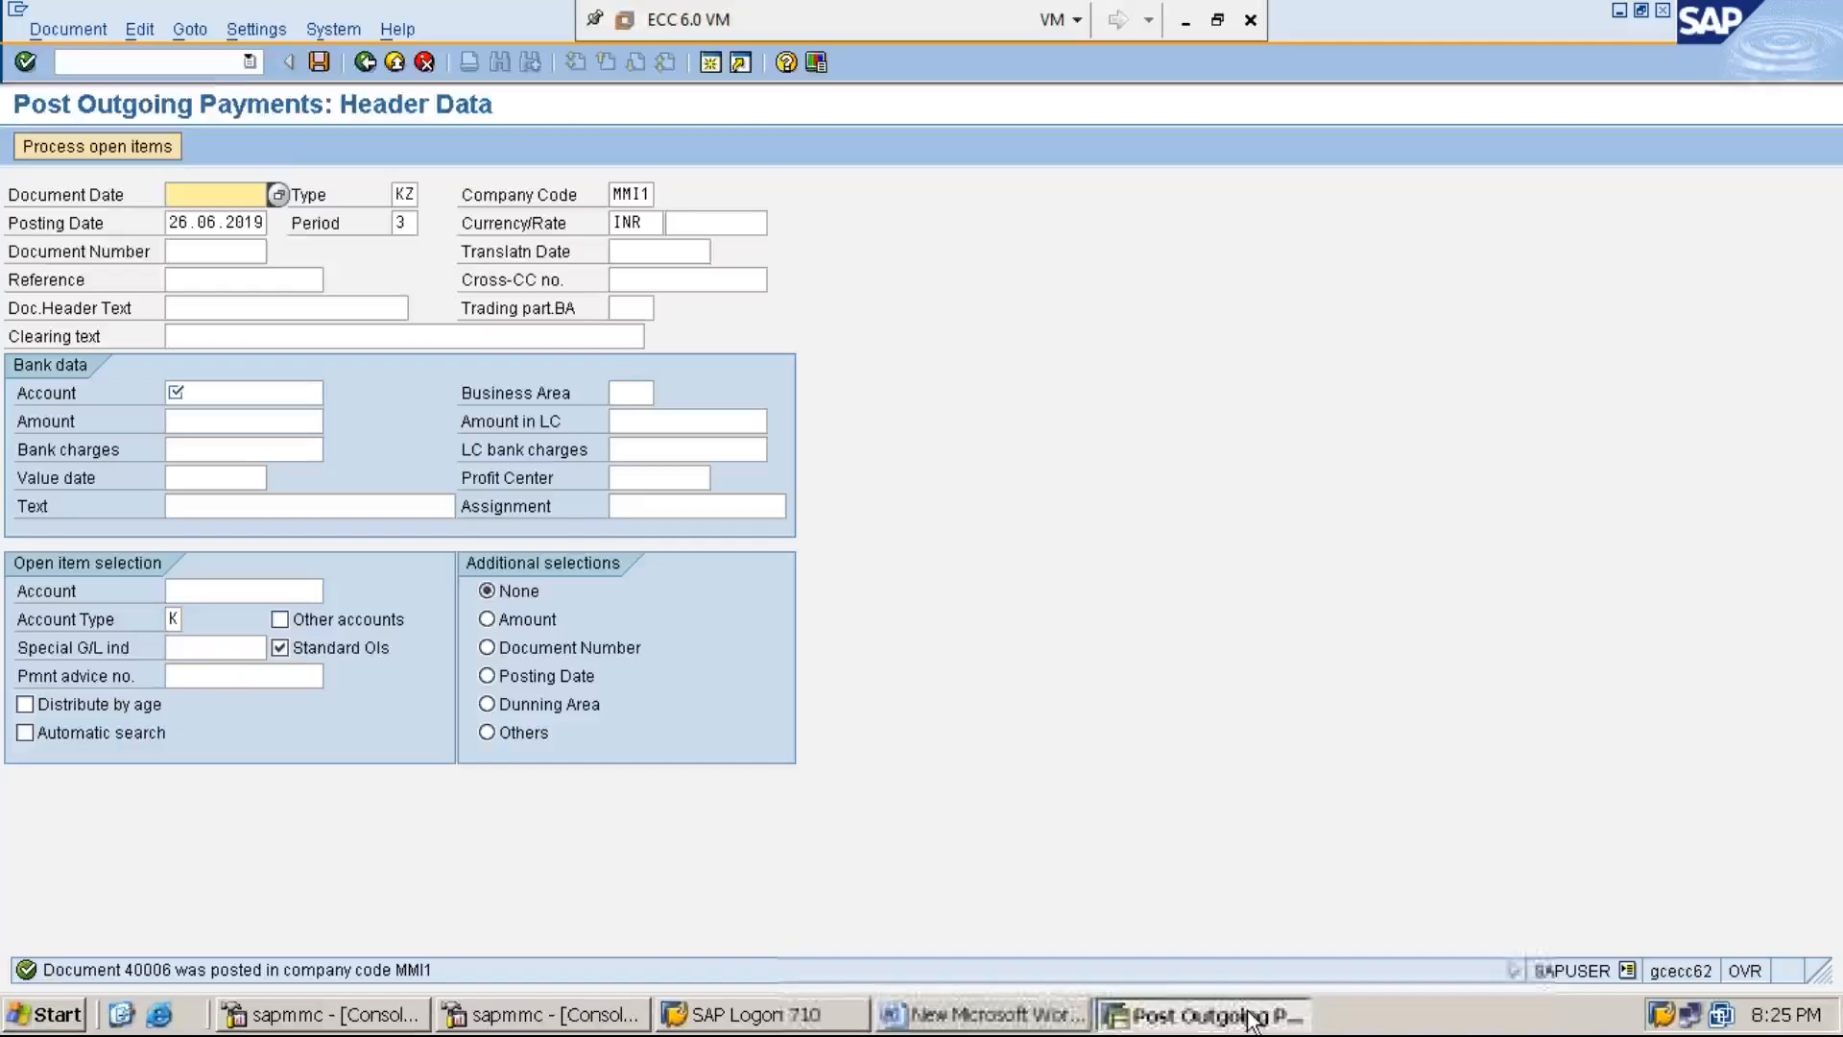
click(225, 63)
text(/n)
key(Return)
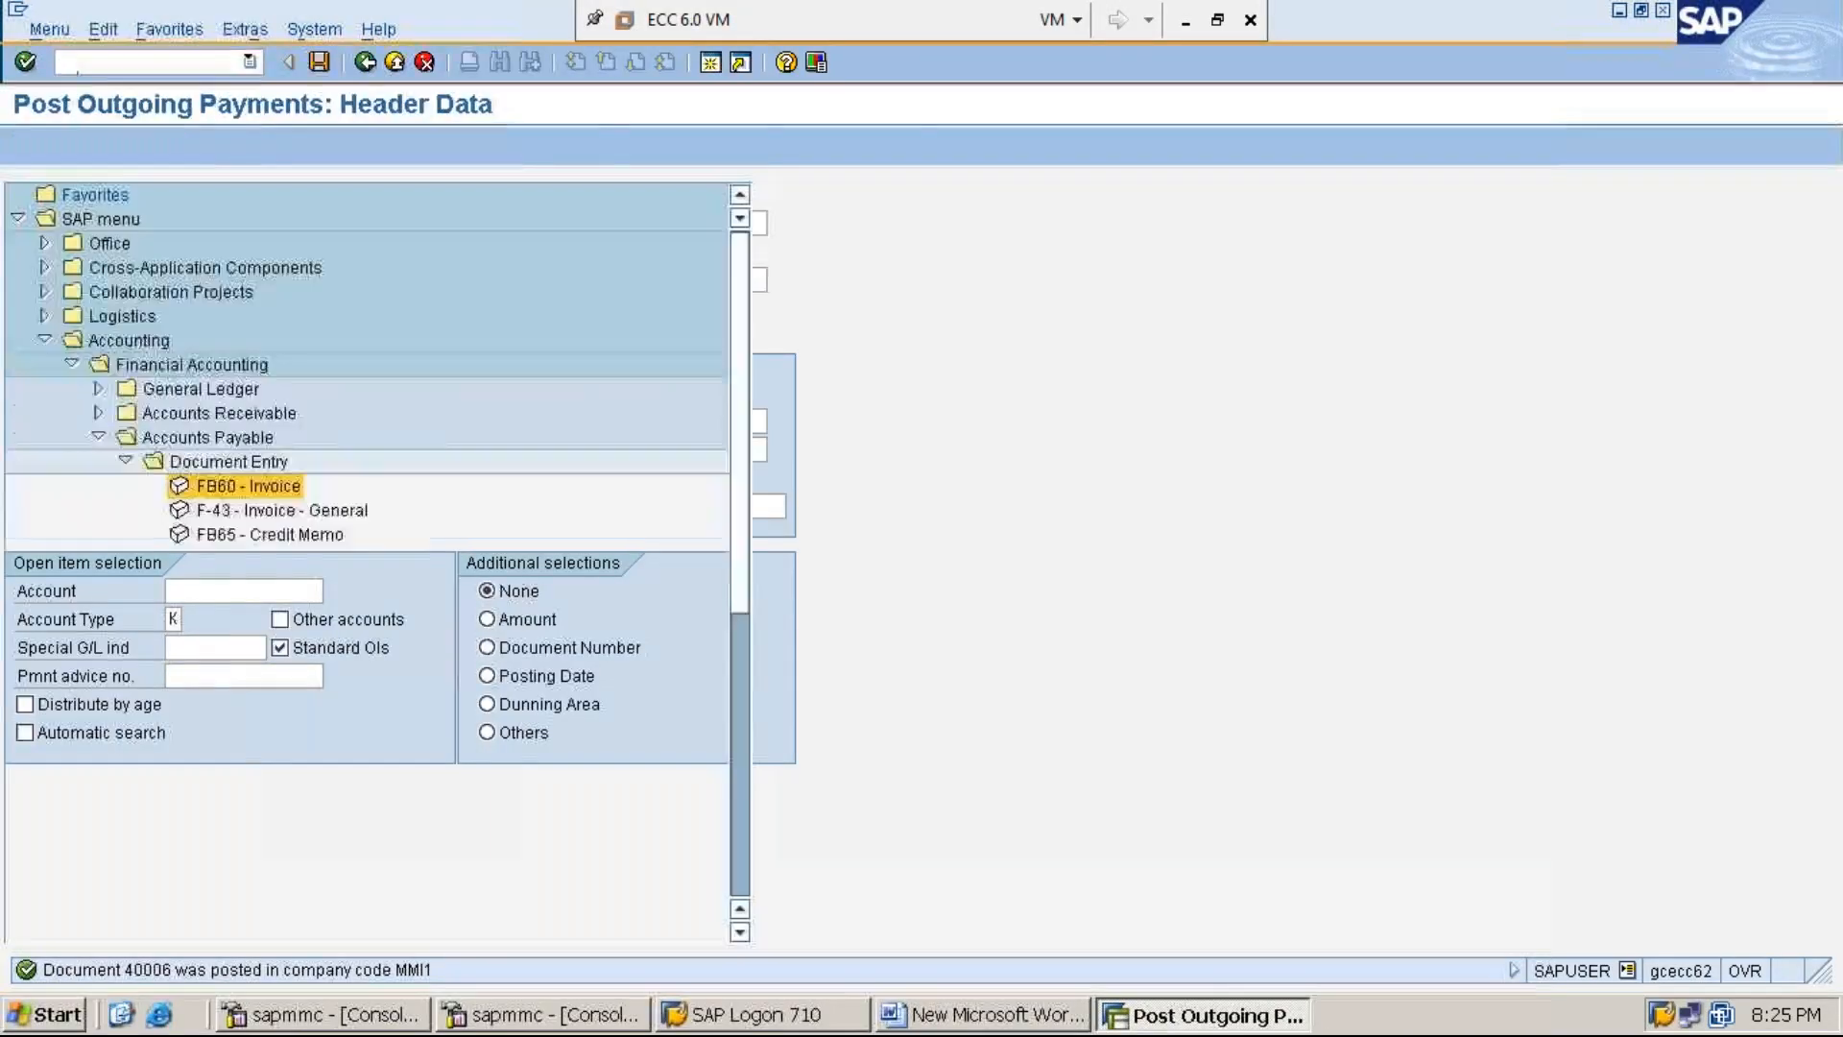
text(FBL1N)
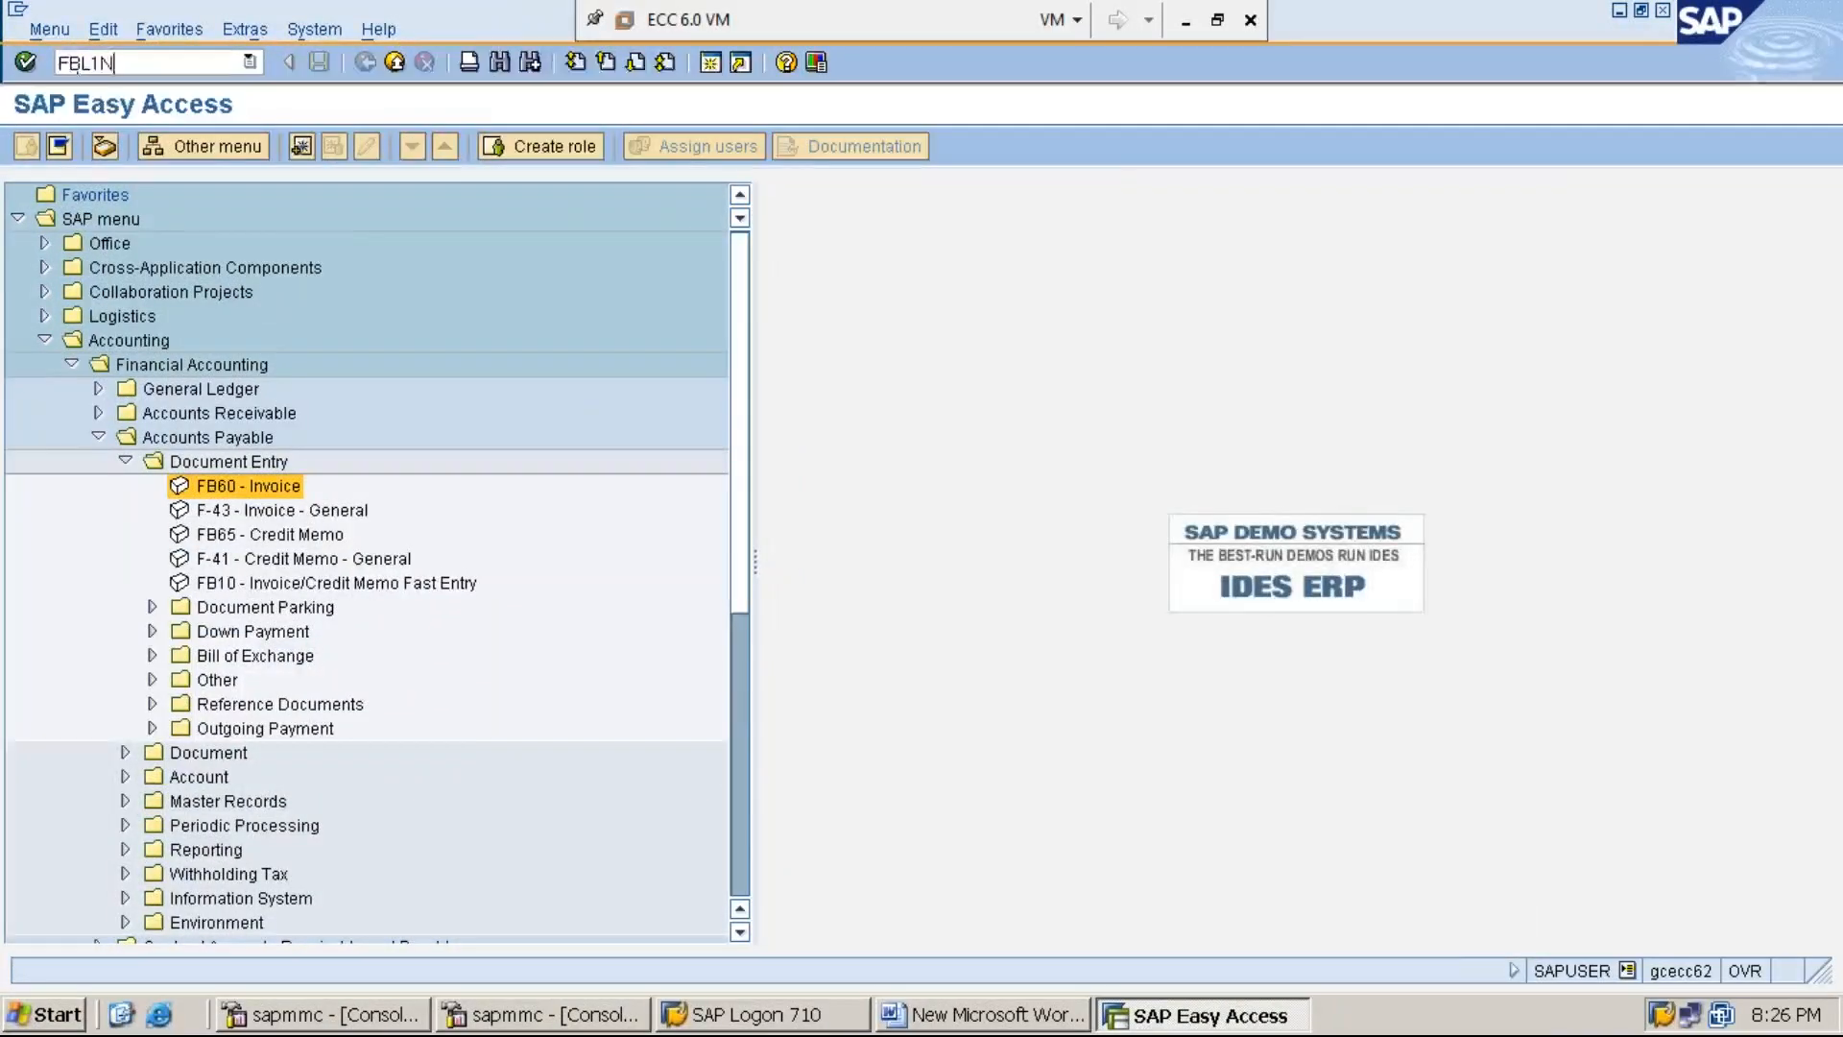
key(Return)
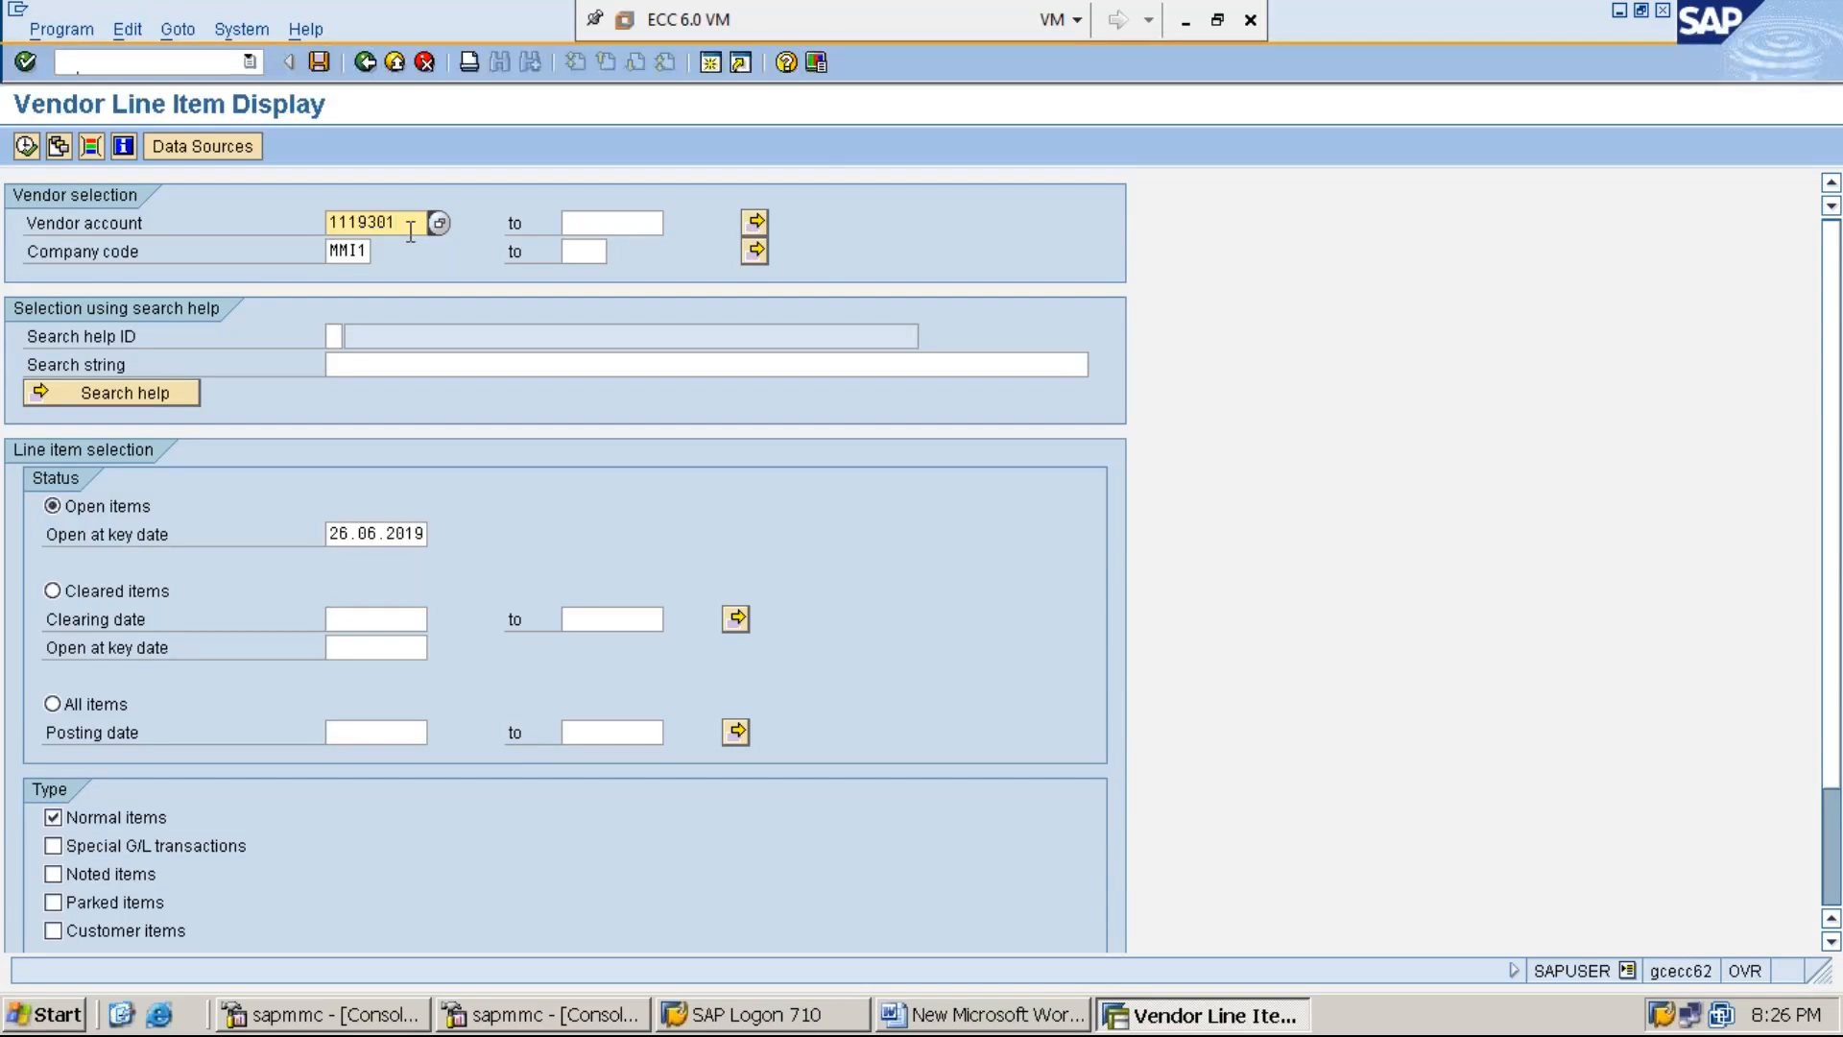
click(357, 250)
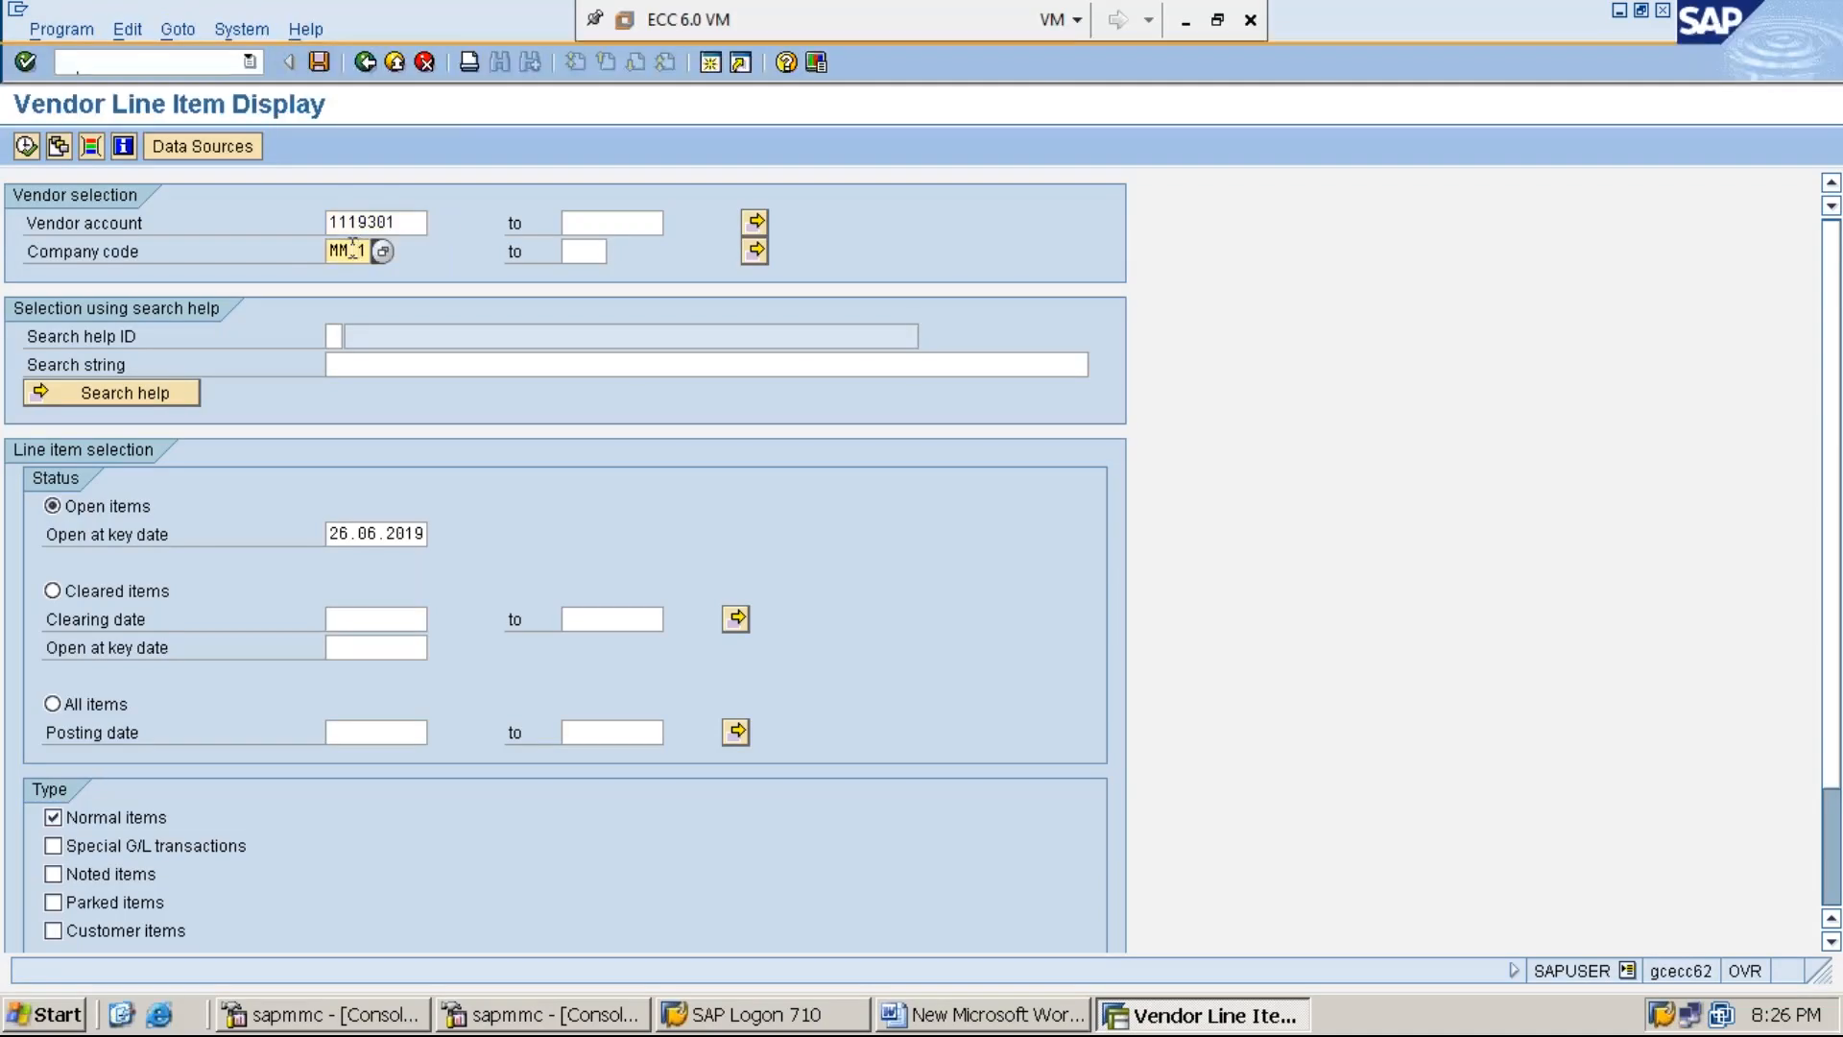
click(100, 710)
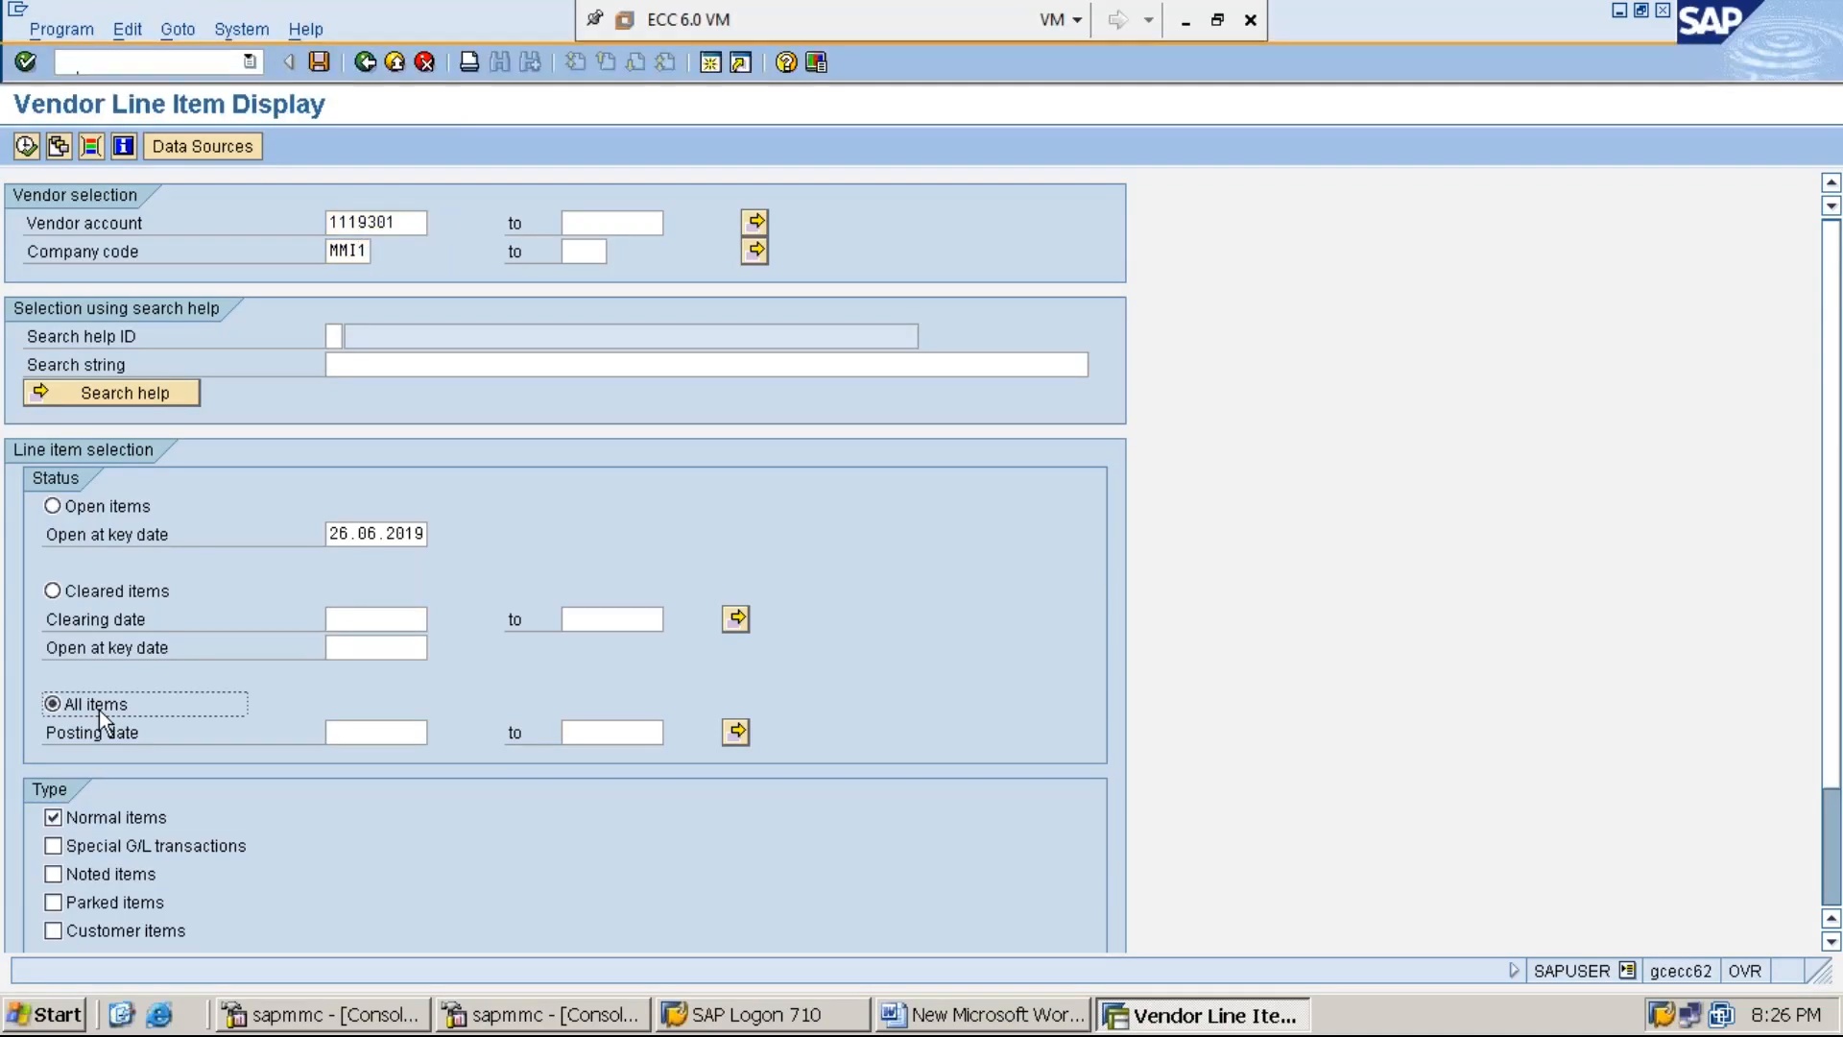
click(26, 146)
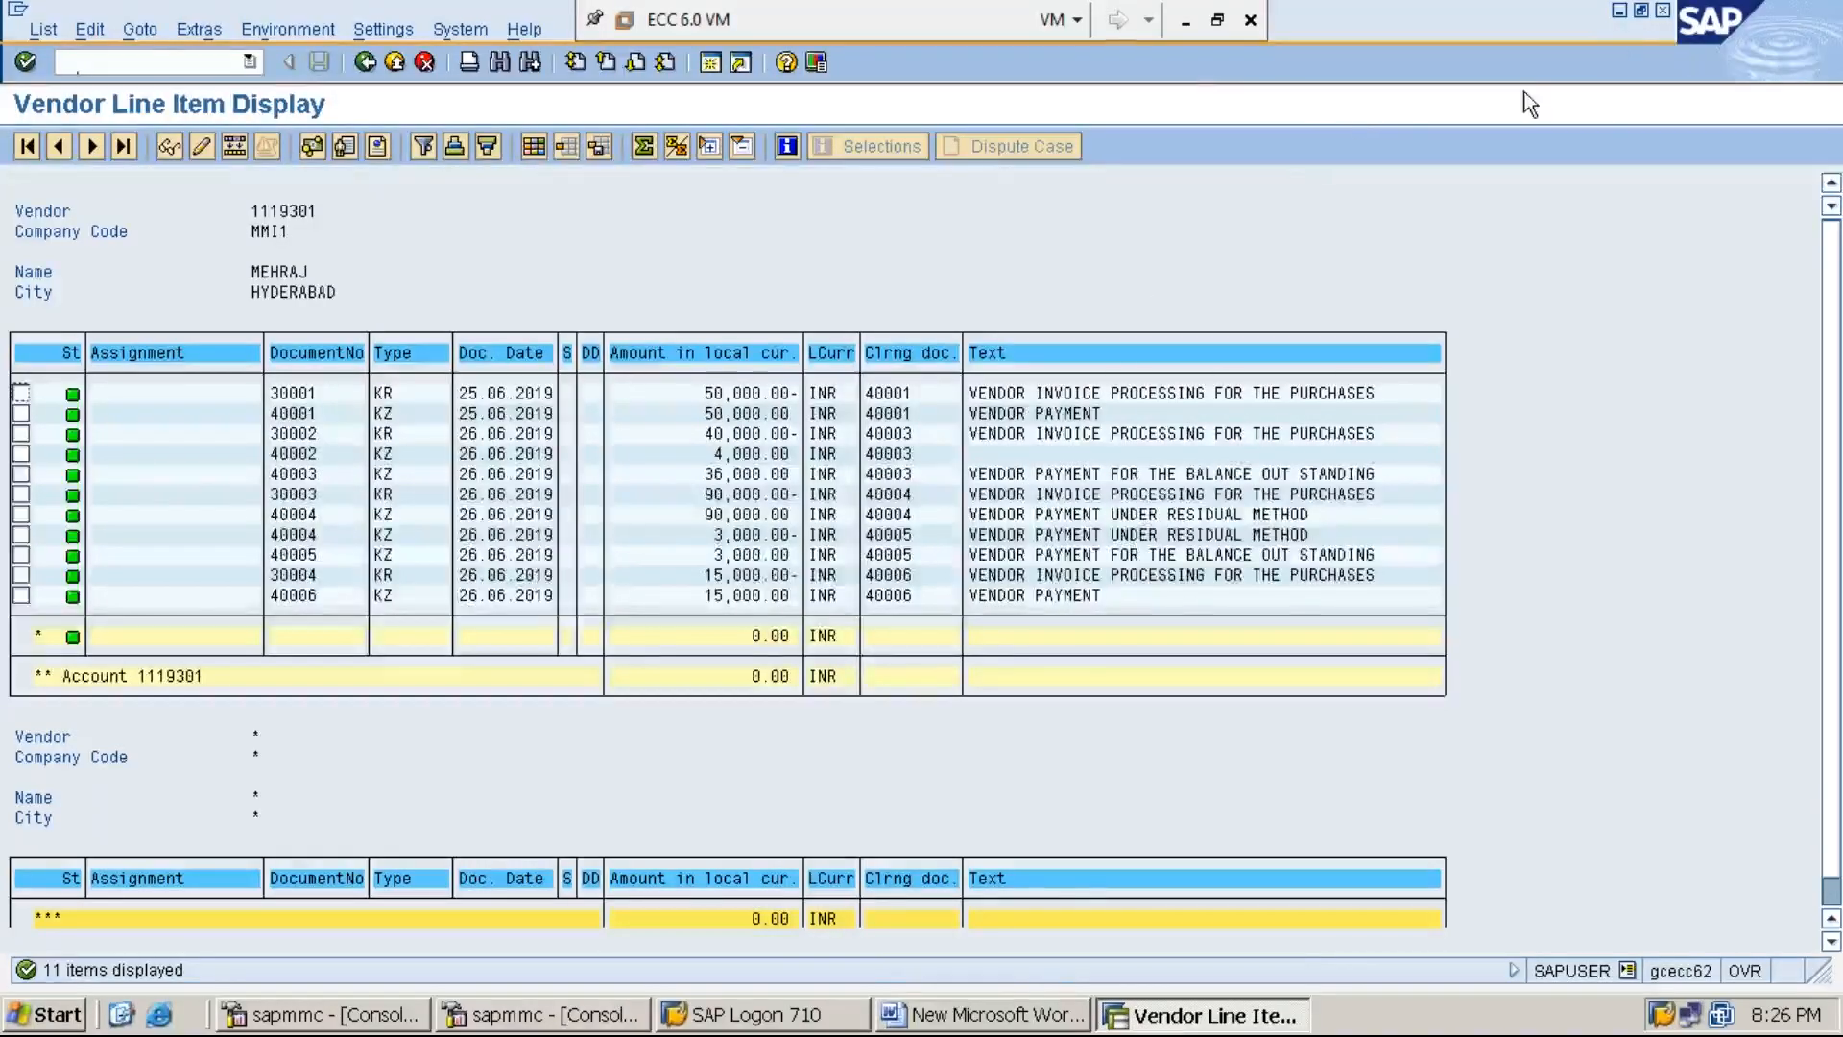
Return to the Word document and add the heading "DOWN PYAMNET" below STEP:3, separated by a blank line.
click(1619, 12)
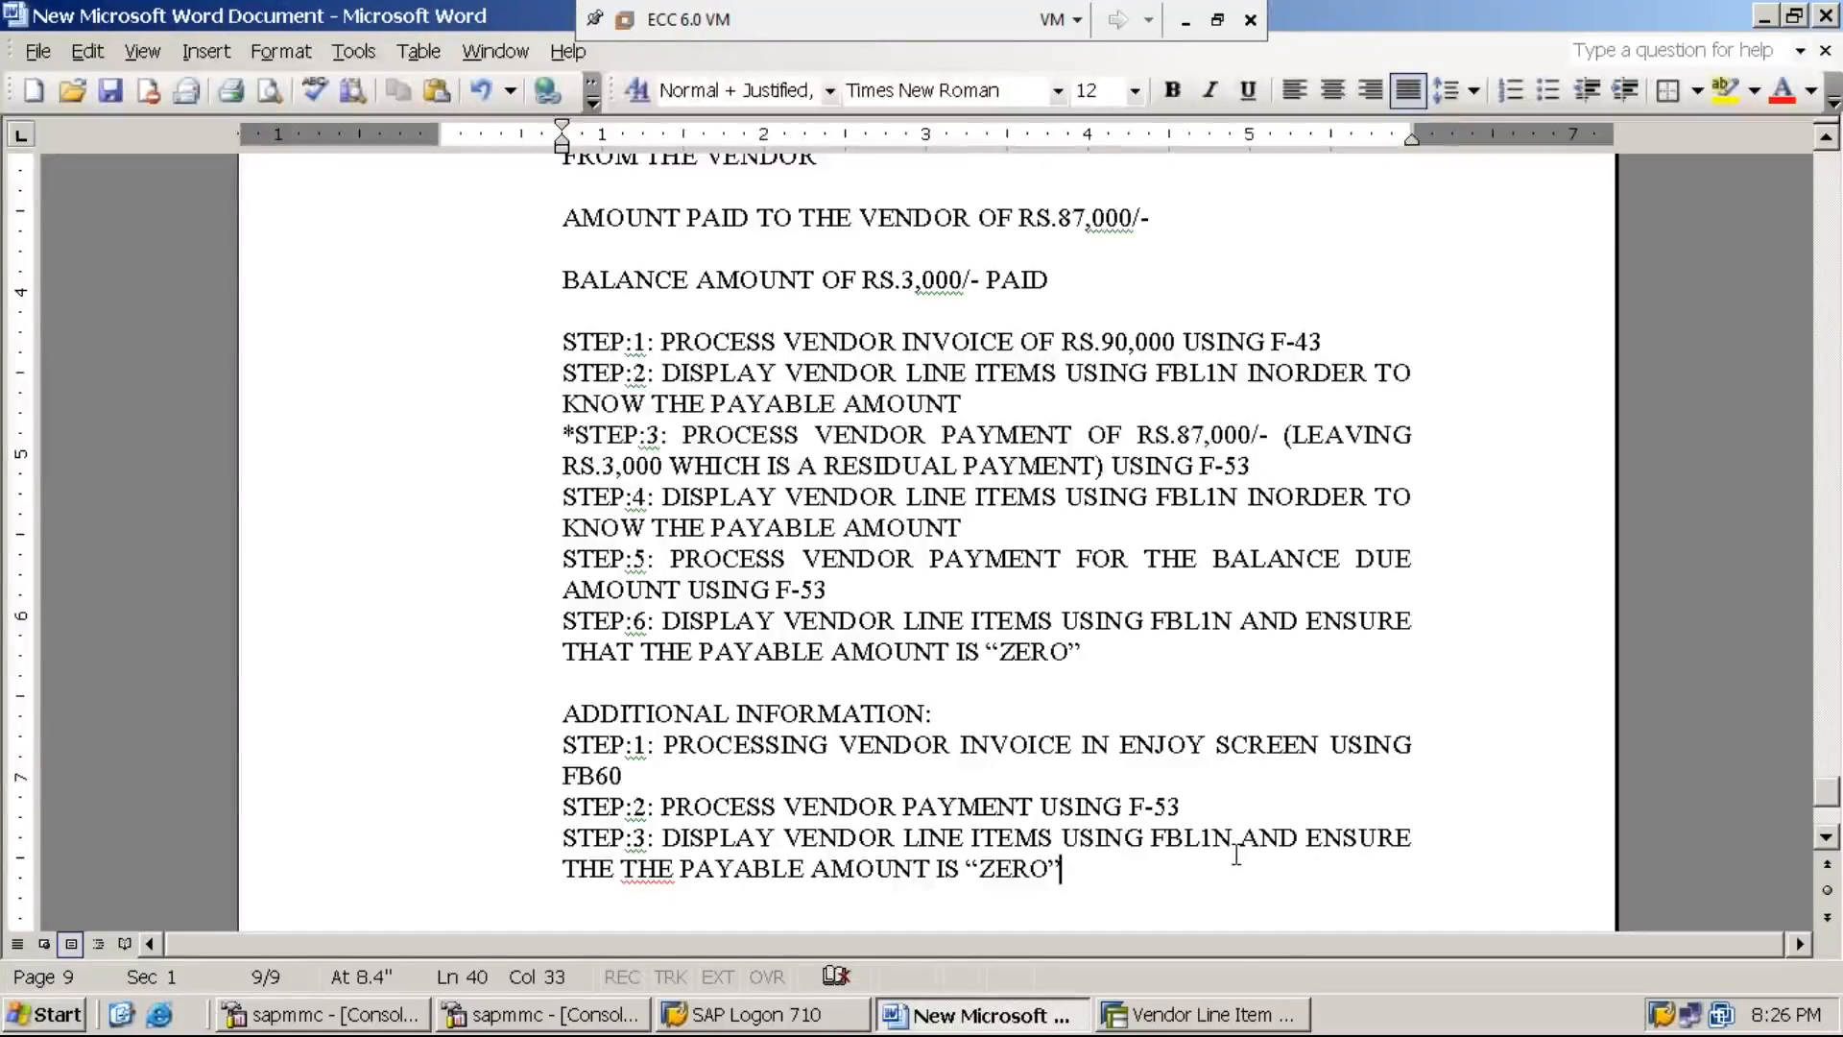
key(Return)
key(Return)
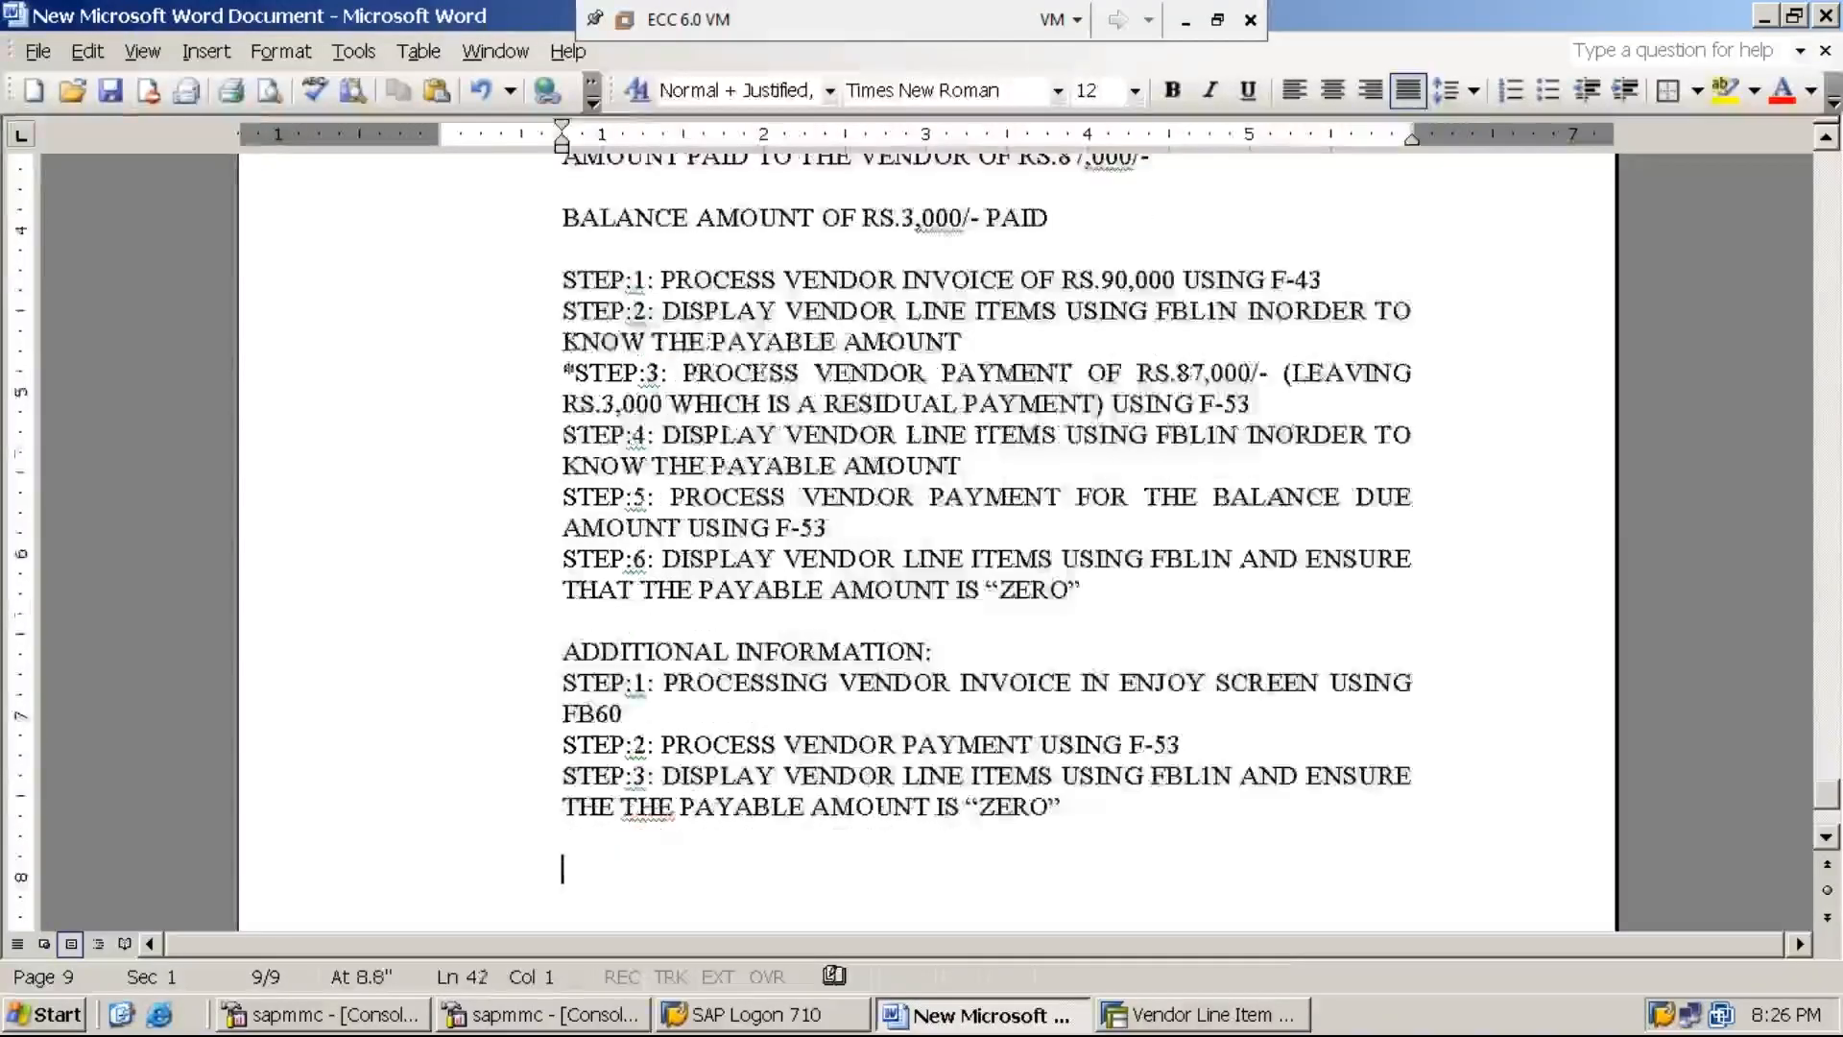
text(DO)
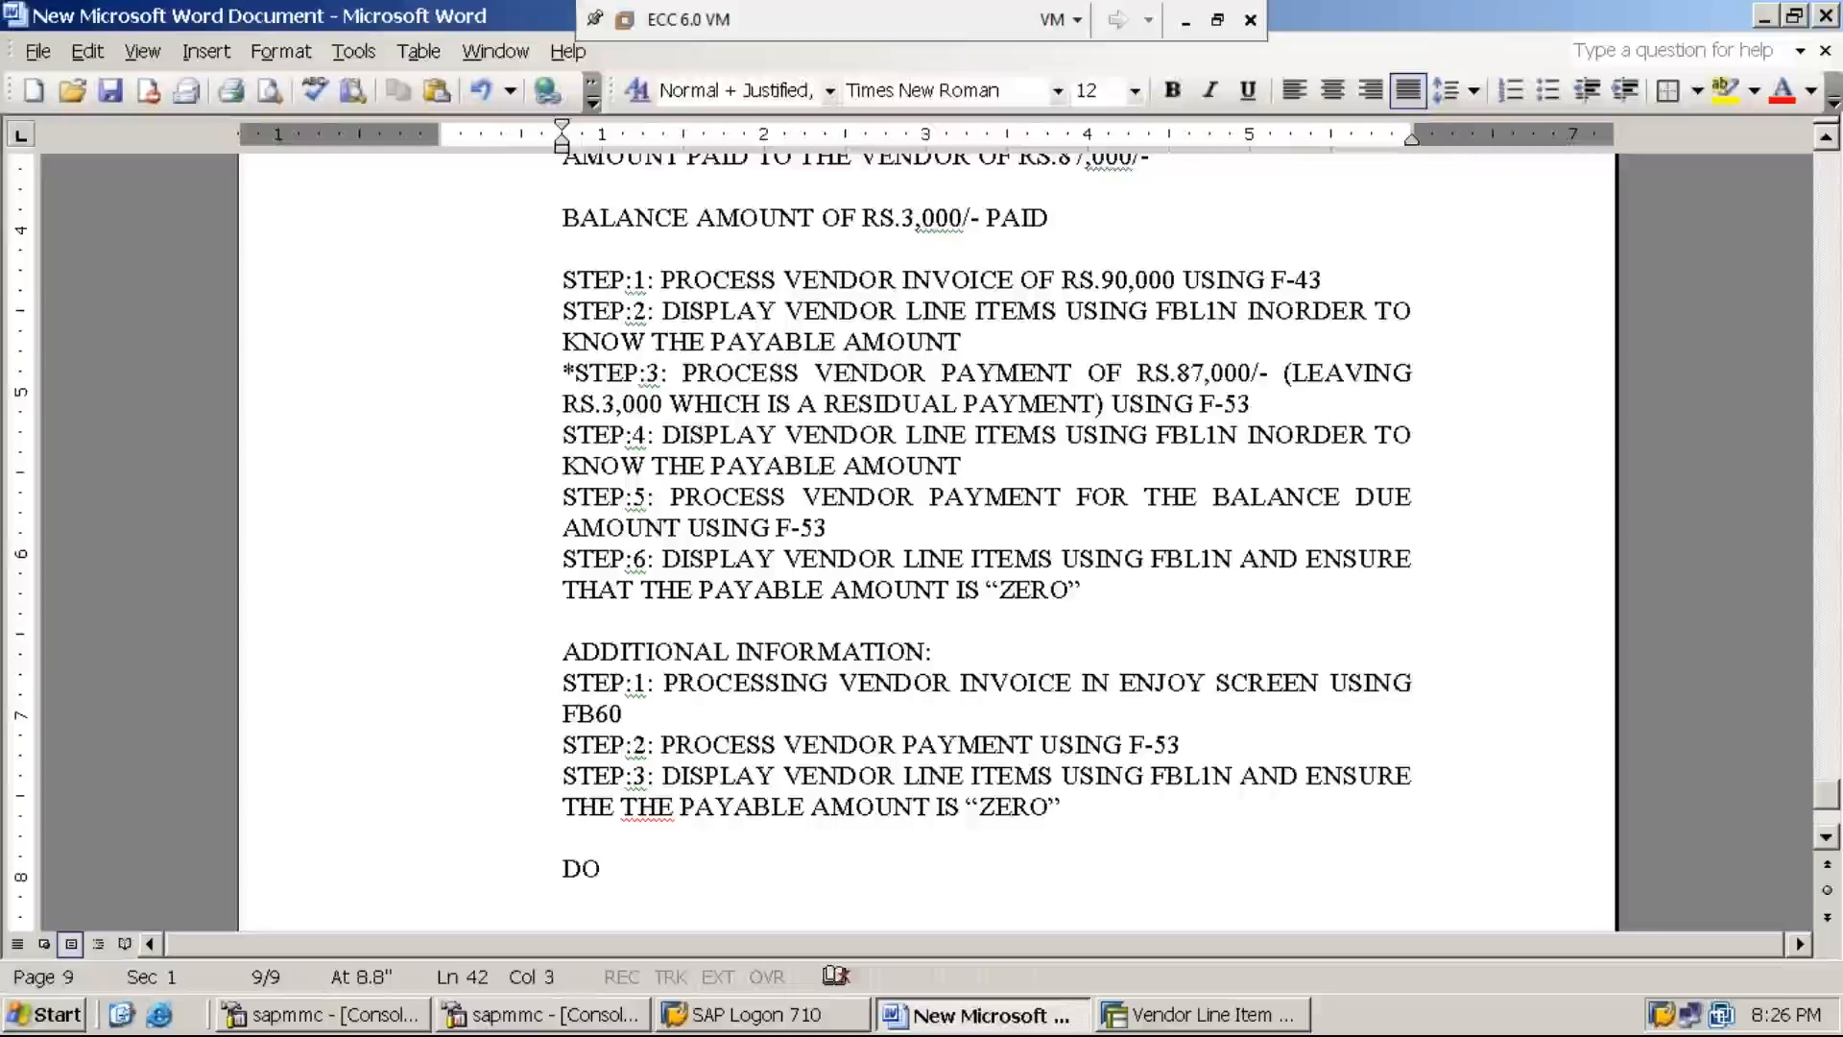
text(WN PY)
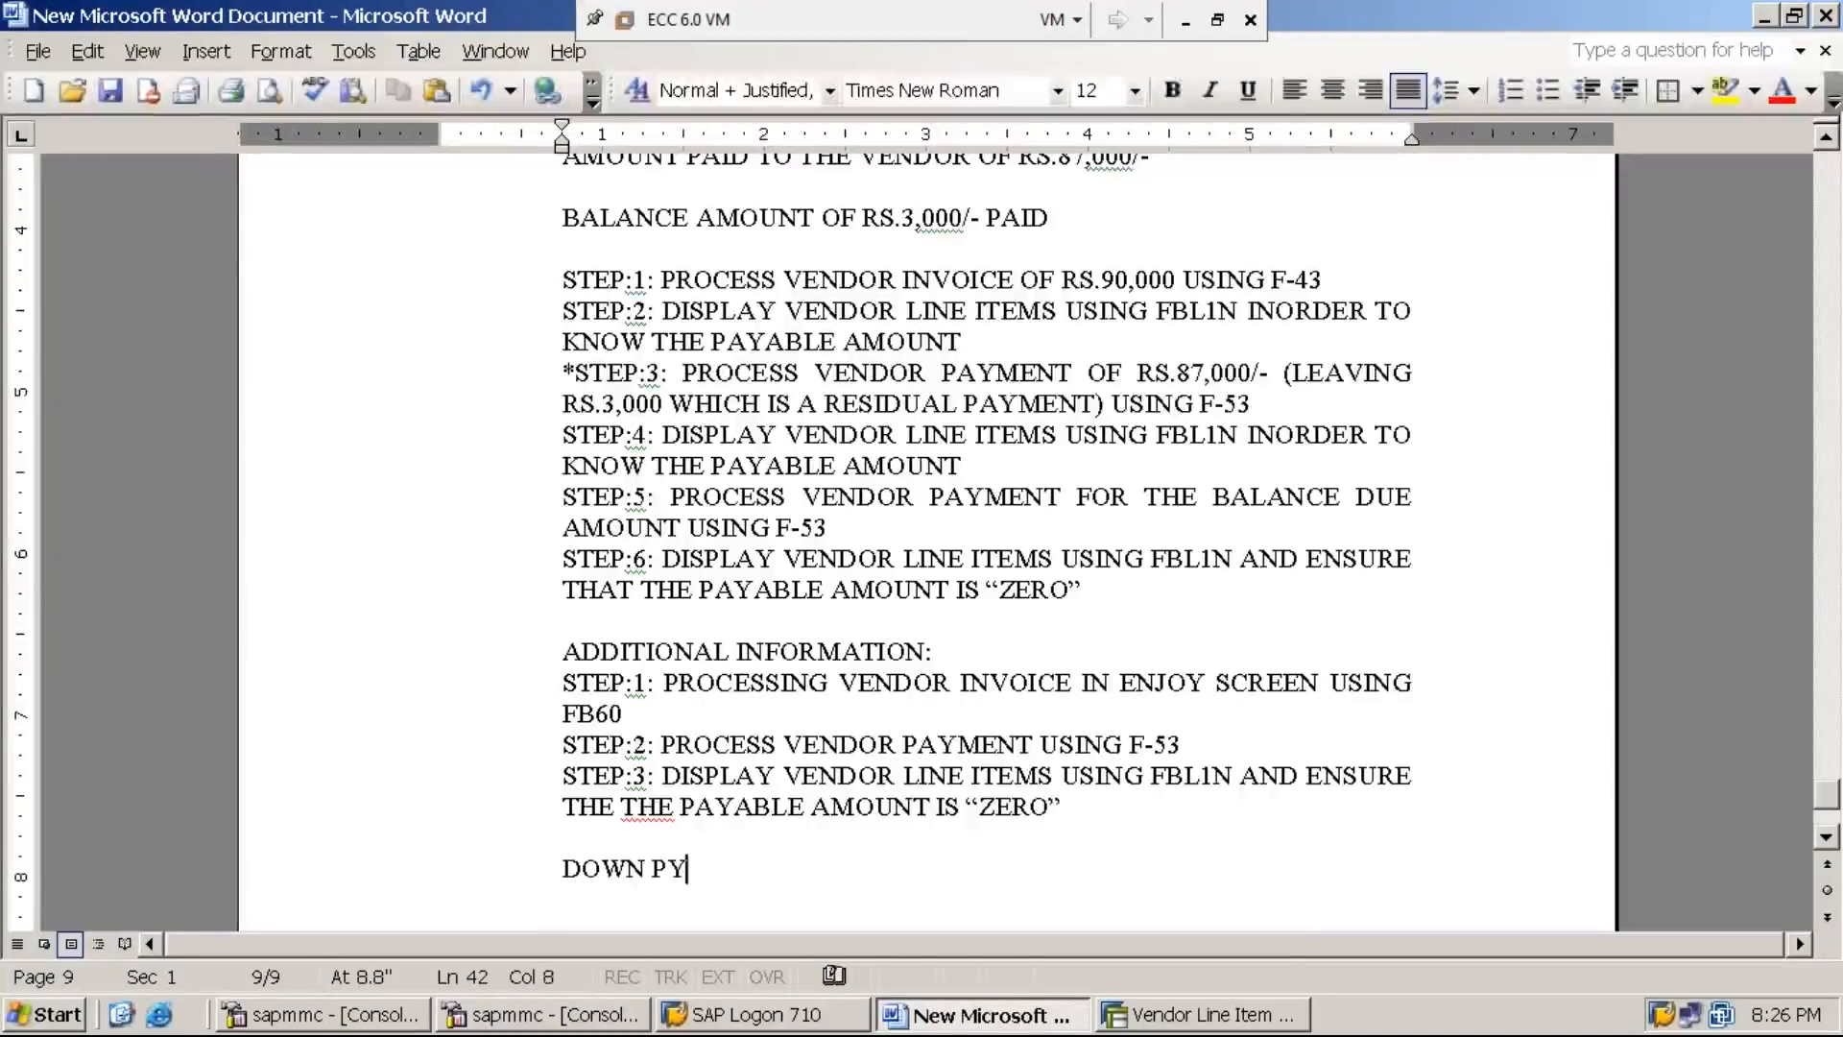
text(AMNET)
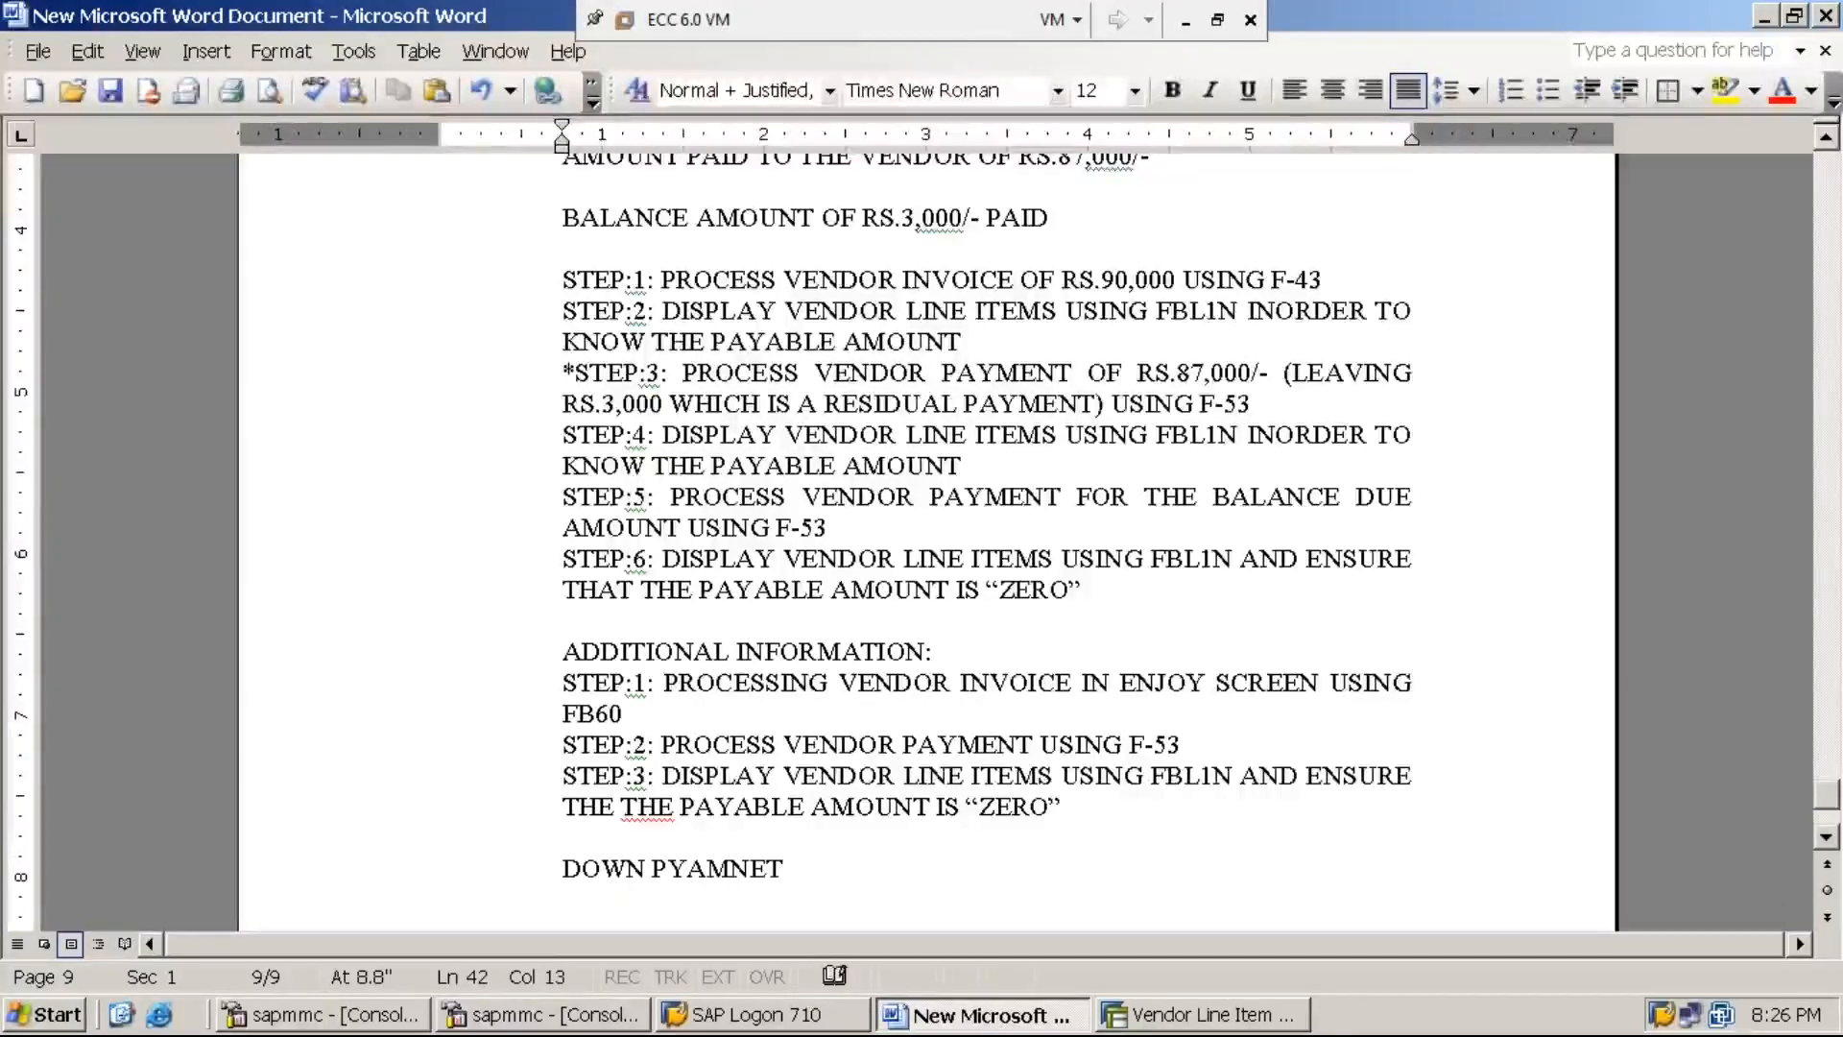
Outdent the new heading to the page margin and put the number "7." and a tab before its text.
click(1827, 793)
drag(1828, 793, 1831, 800)
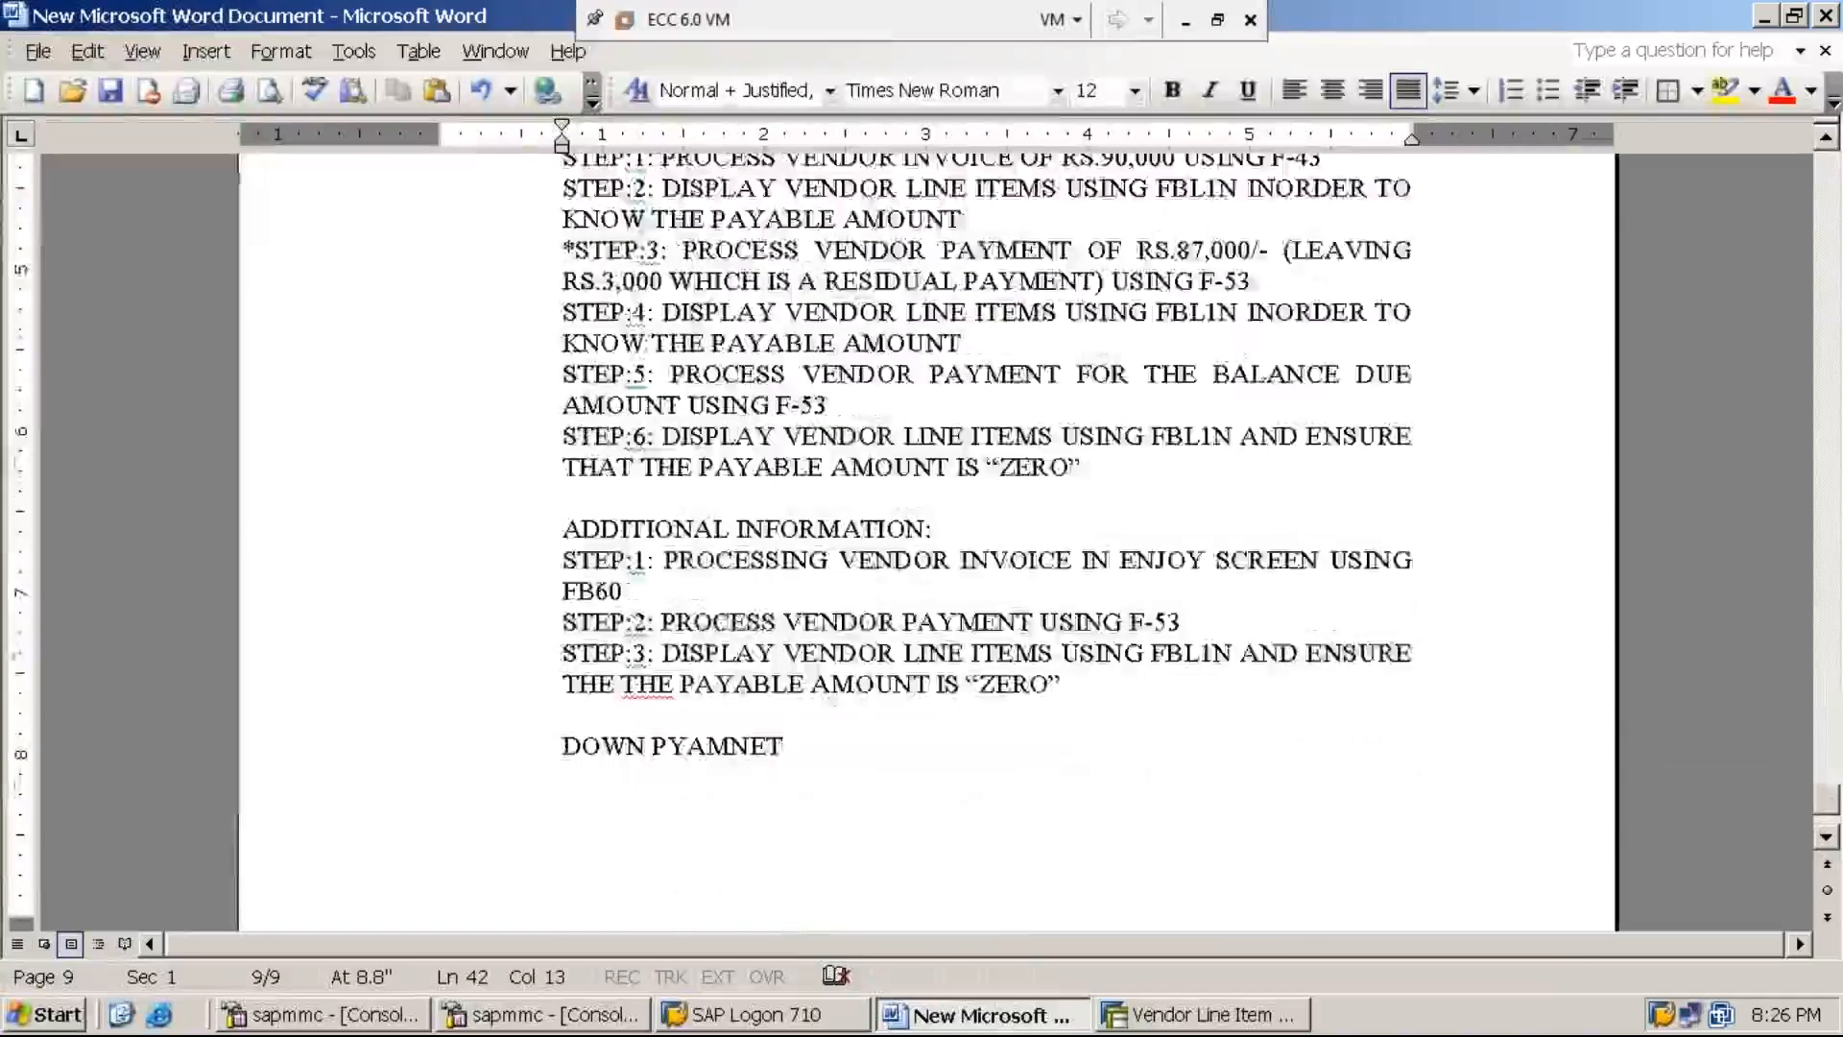
key(Home)
key(BackSpace)
text(7.)
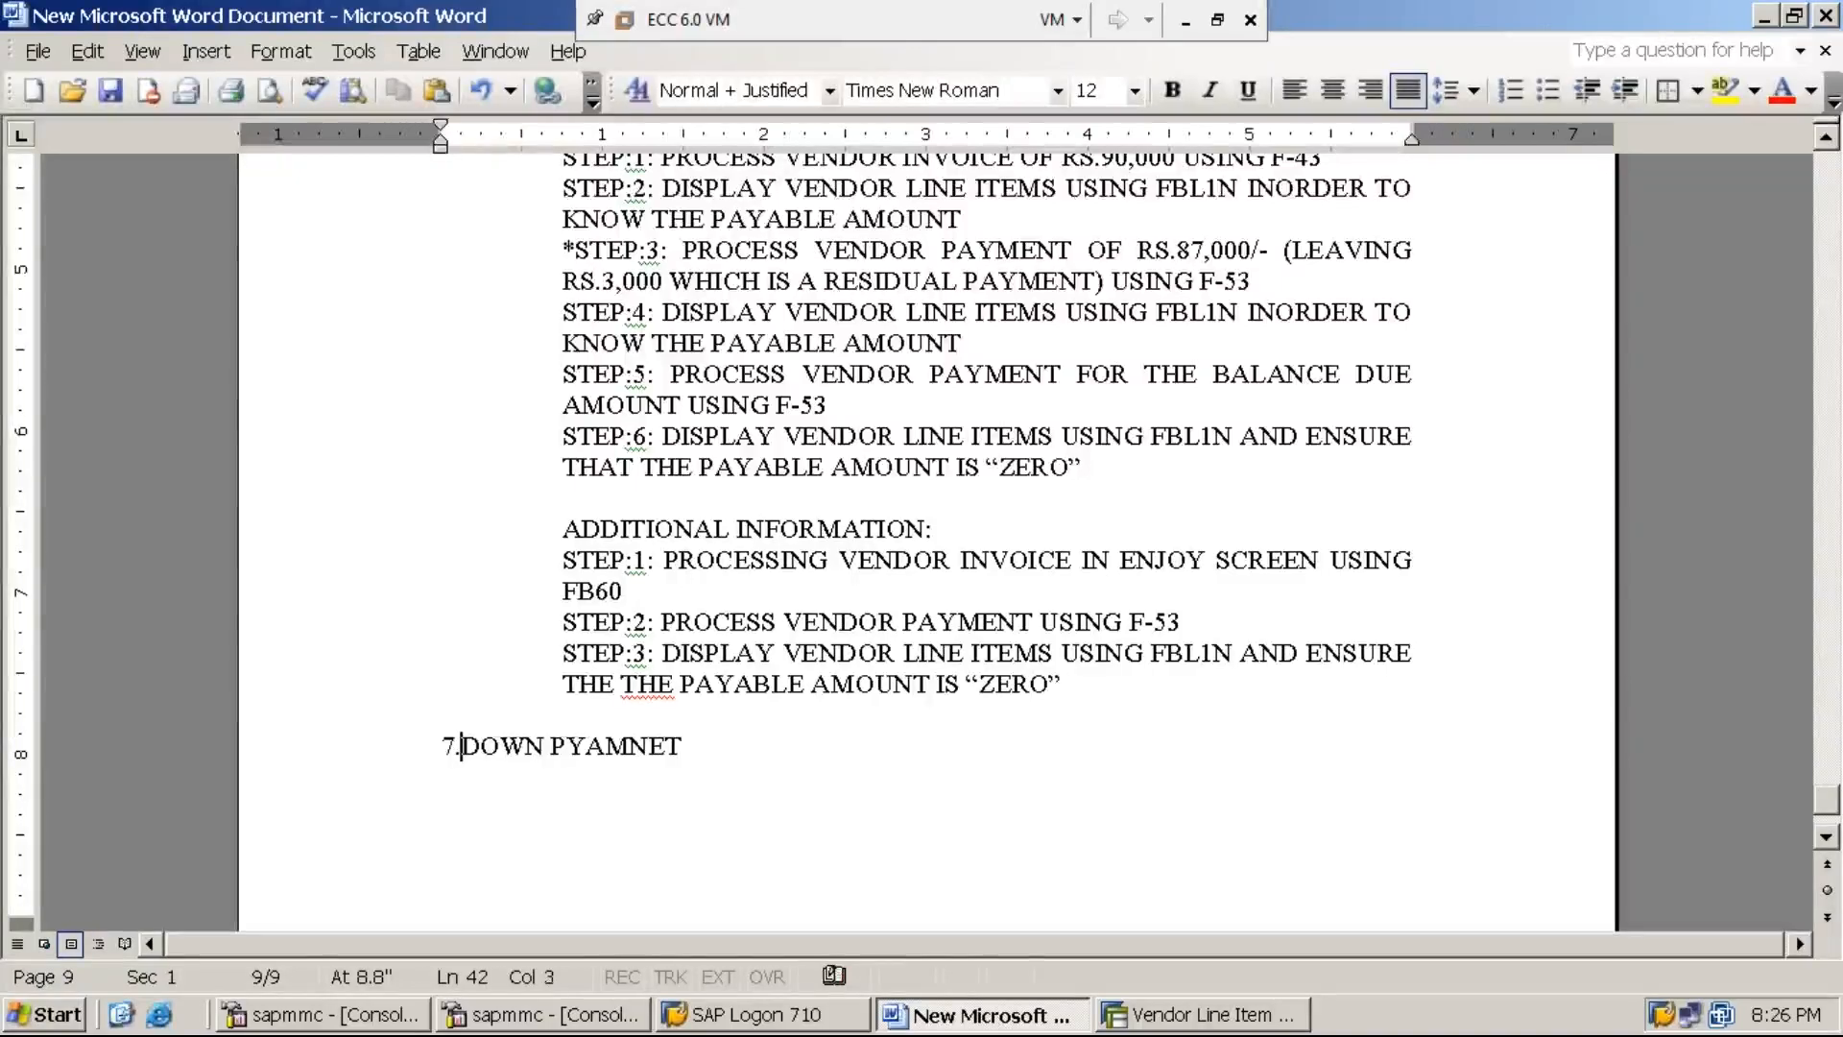
key(Tab)
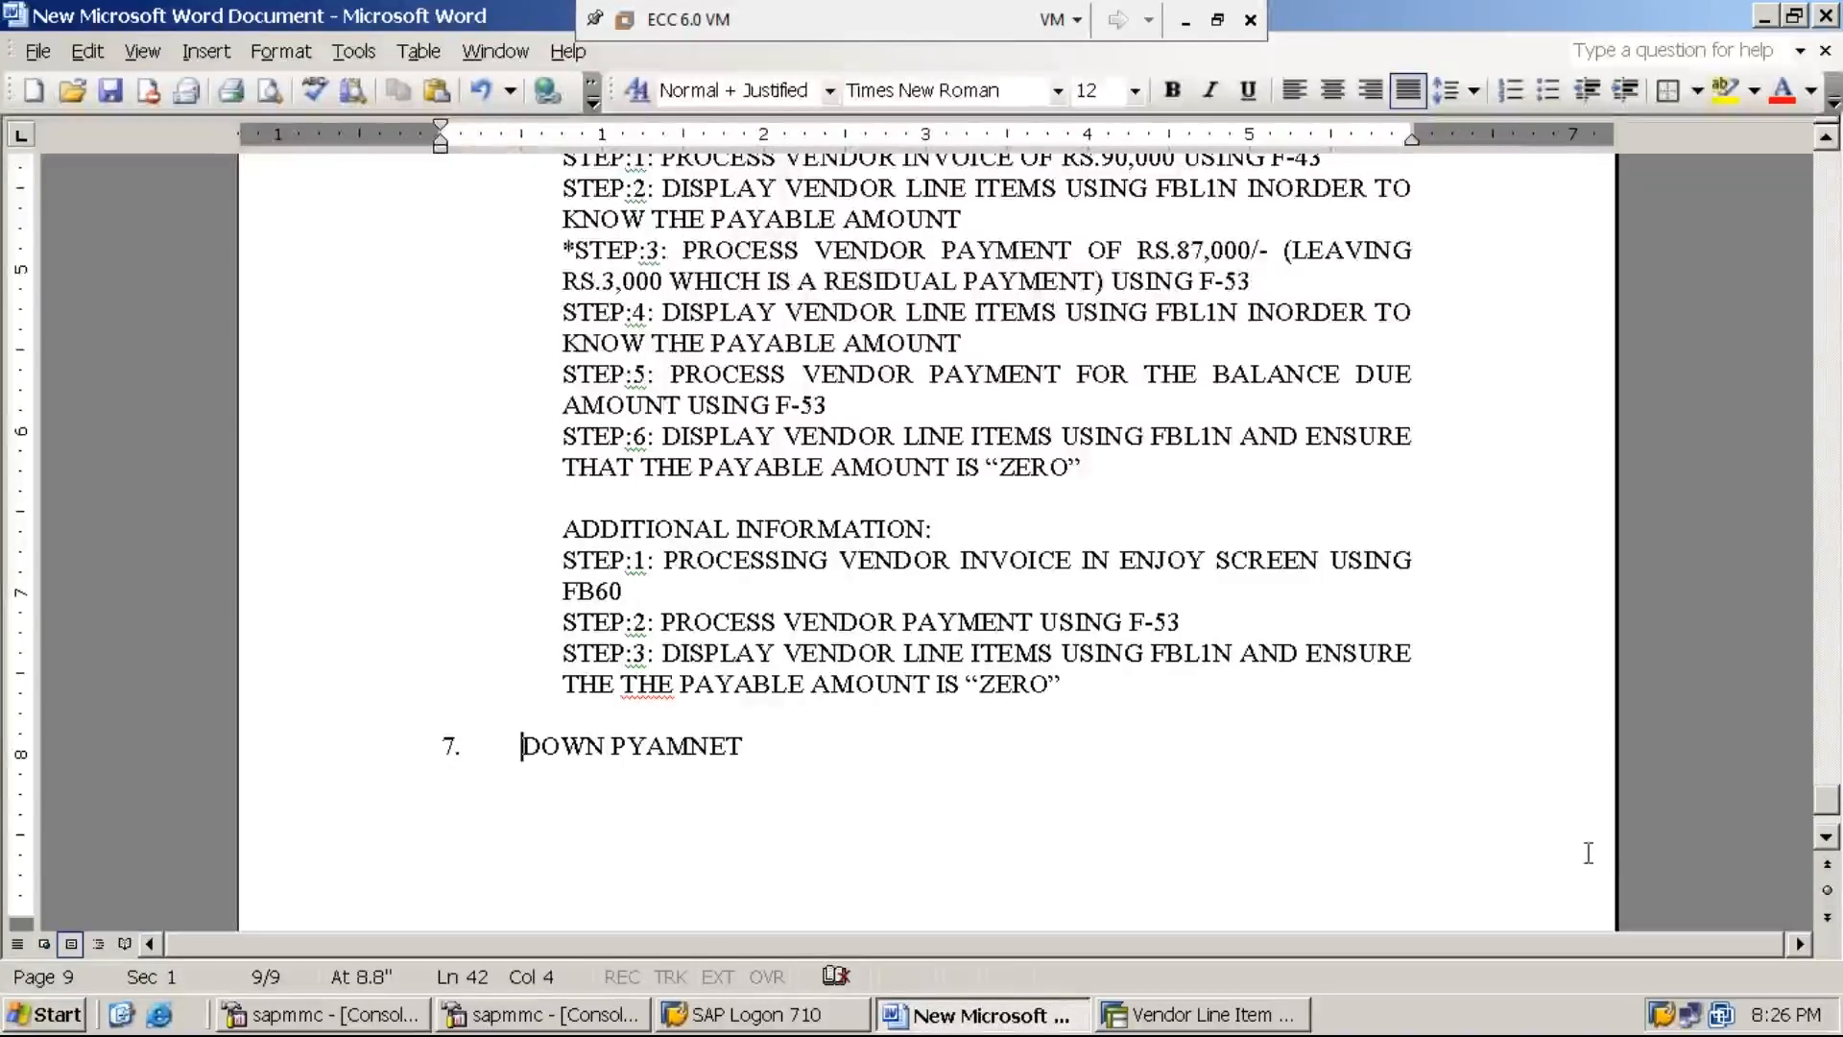
Convert the heading into an automatically numbered list item 7 and keep the line below it unnumbered.
click(758, 746)
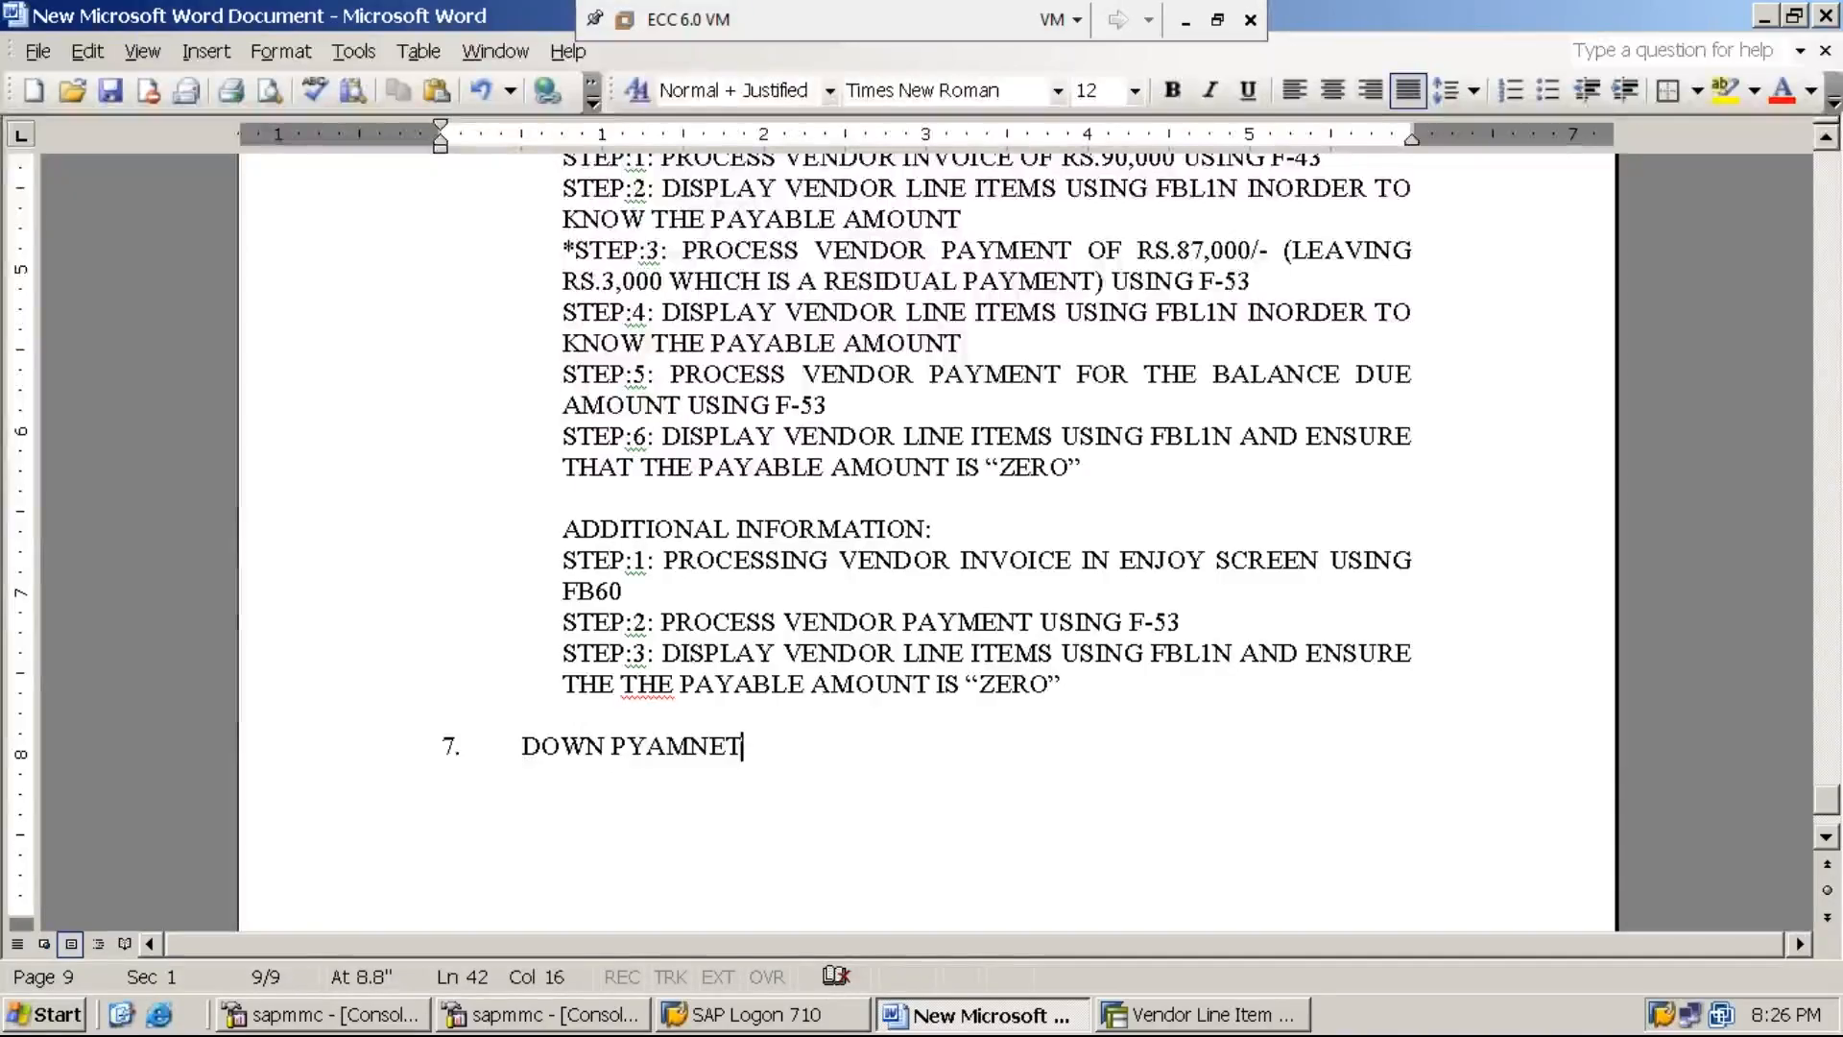
key(Home)
key(BackSpace)
text(7.)
key(End)
key(Return)
key(BackSpace)
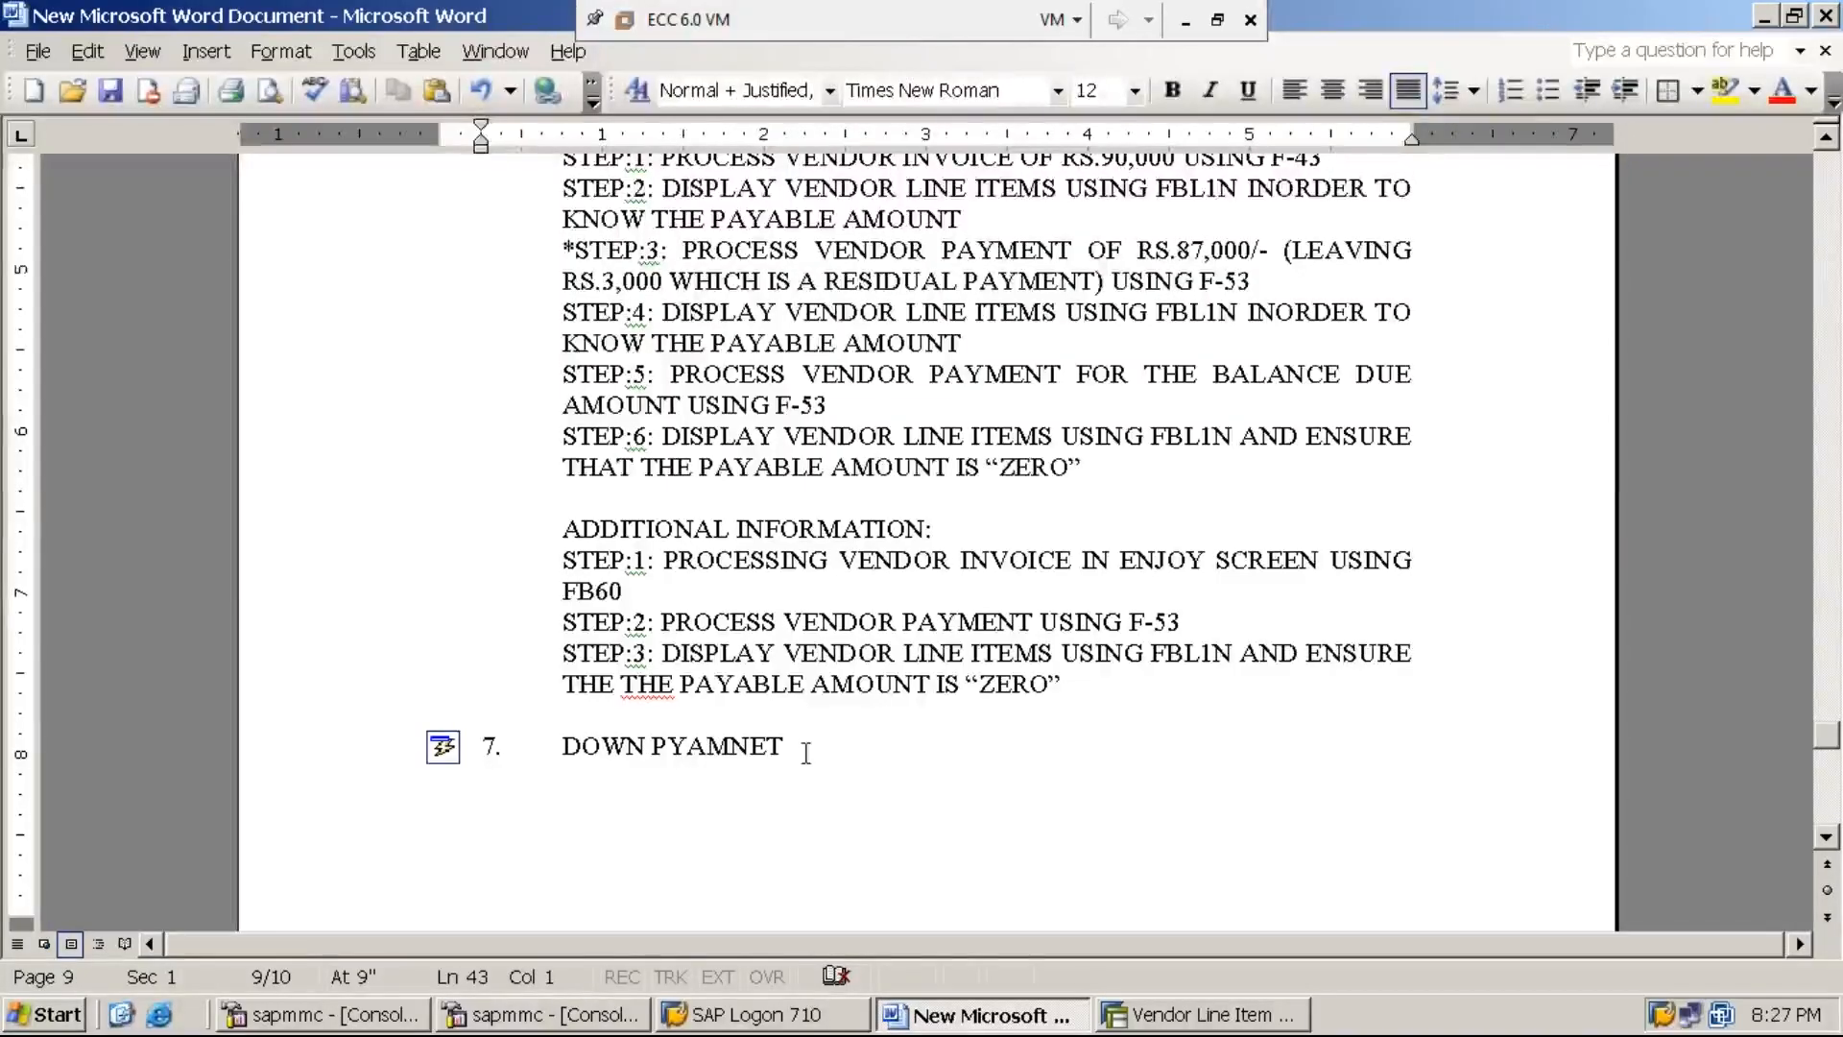
Change the item 7 heading to "DOWN PAYMNET / ADVANCE PAYMENT TO THE VENDOR" and save the document.
click(672, 749)
key(Delete)
key(Right)
text(Y)
key(End)
text(/ ADVANCE PAYMENT TO THE VENDOR)
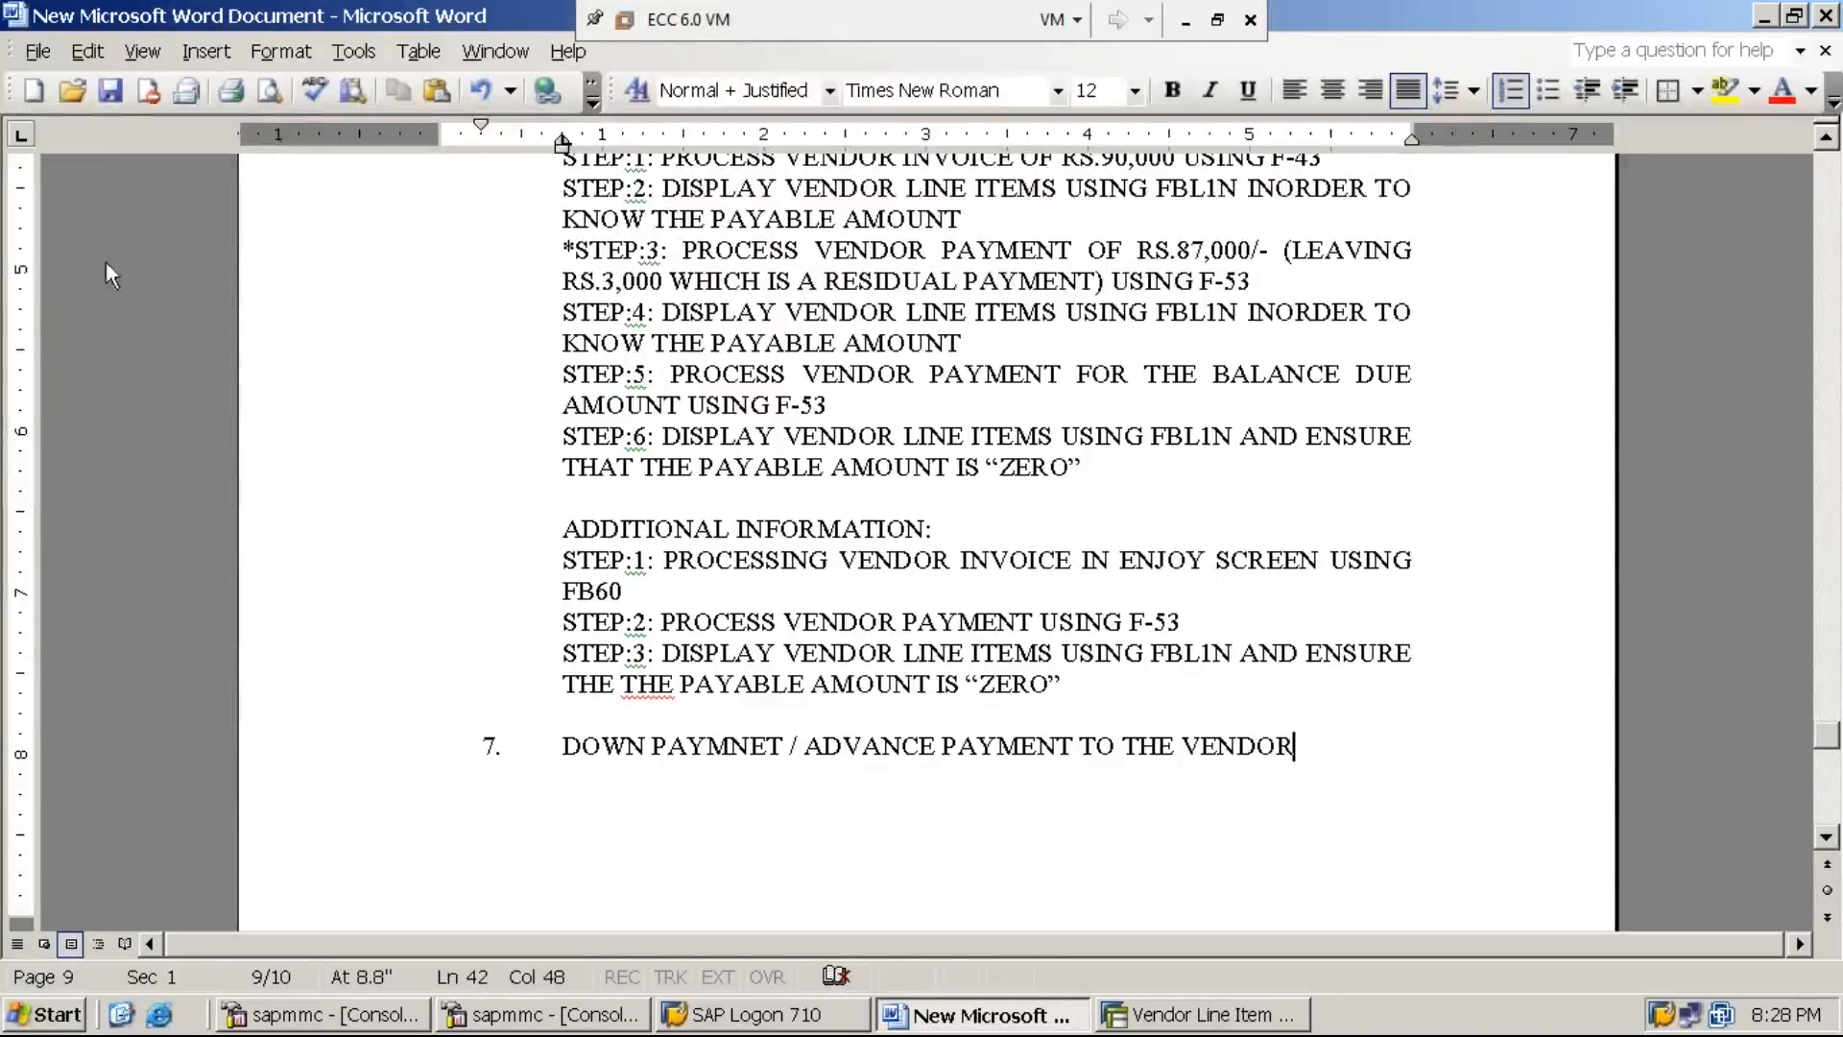
click(111, 92)
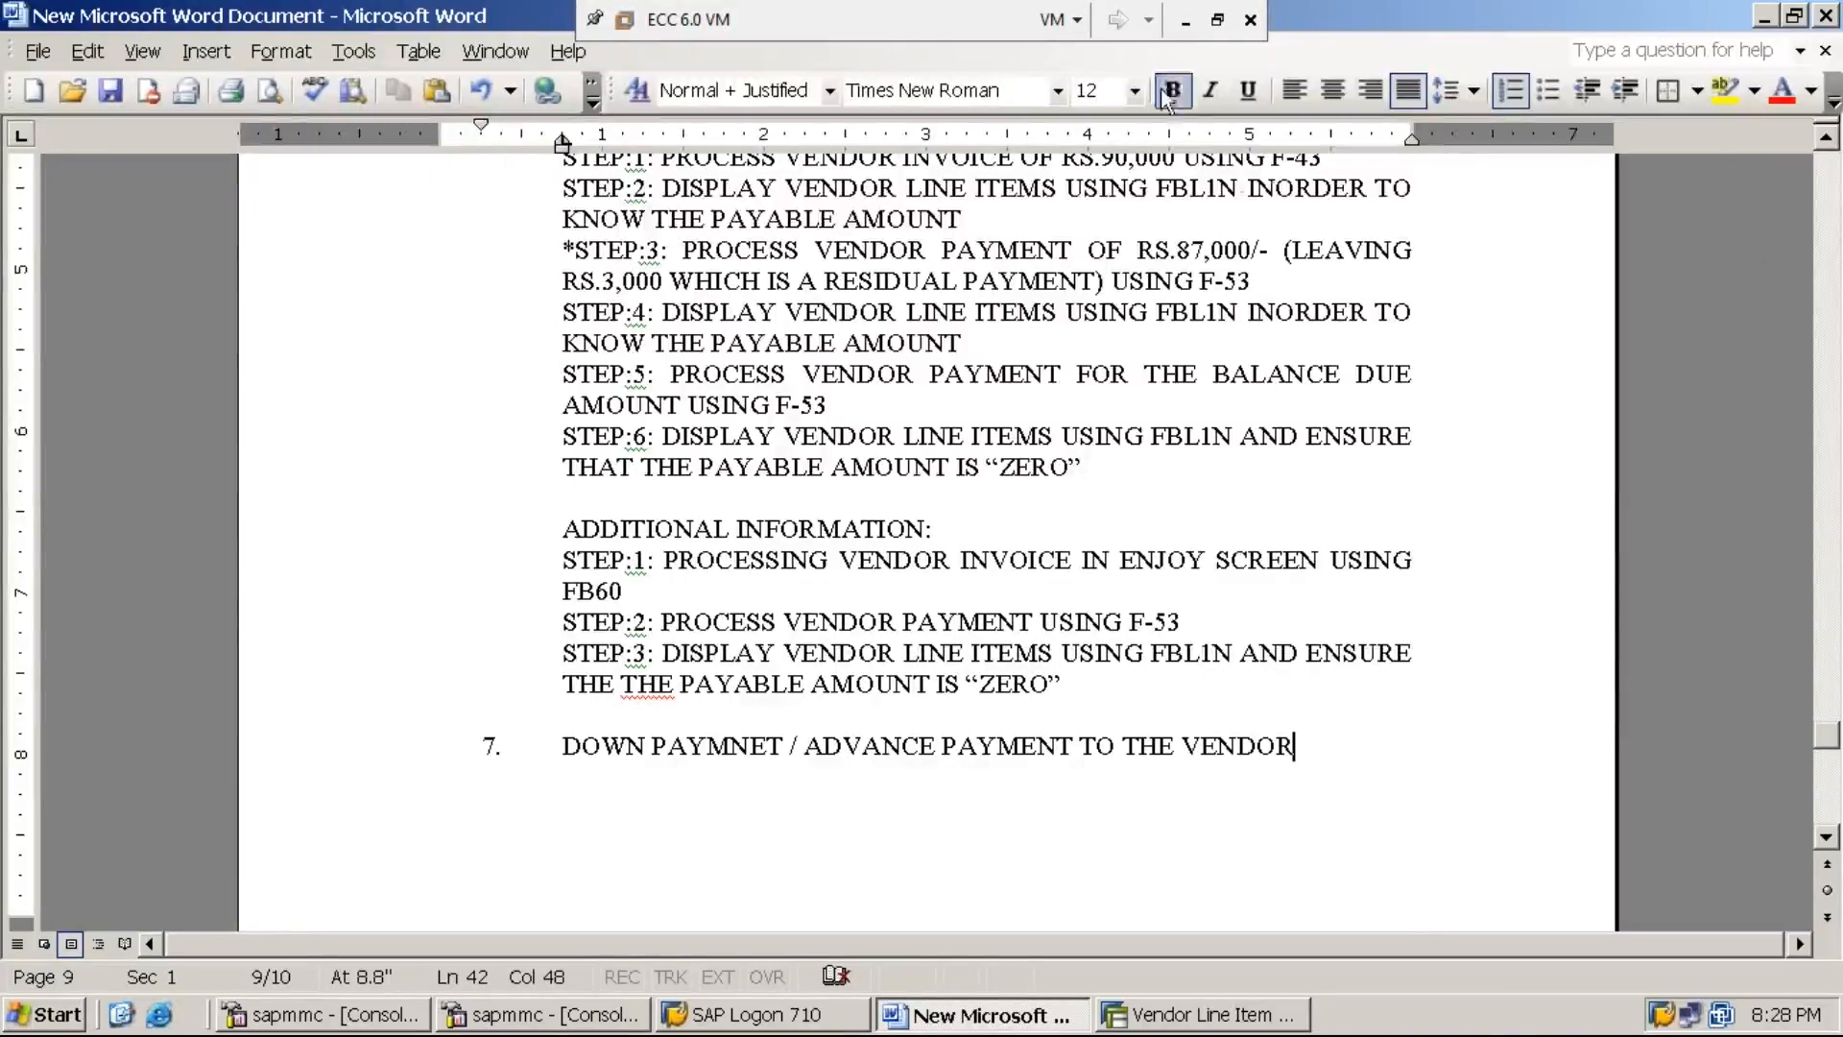
click(1187, 23)
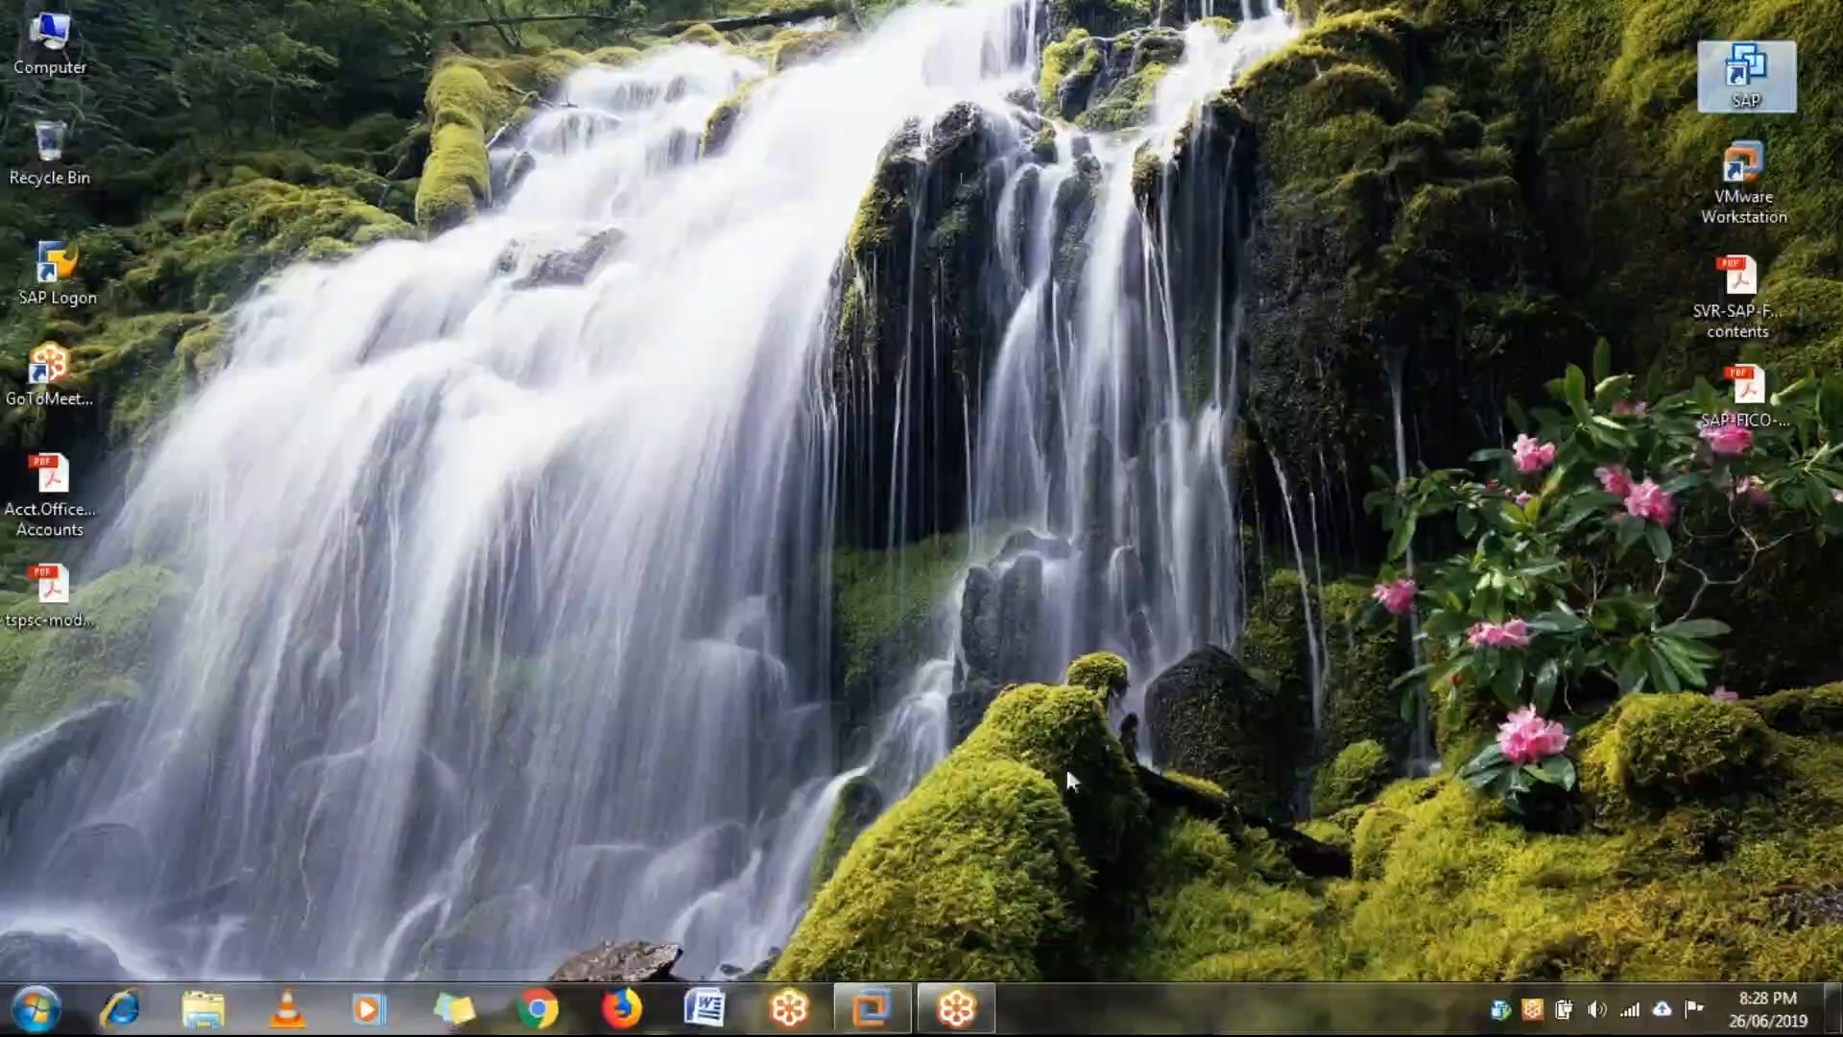
mouse_move(898, 1019)
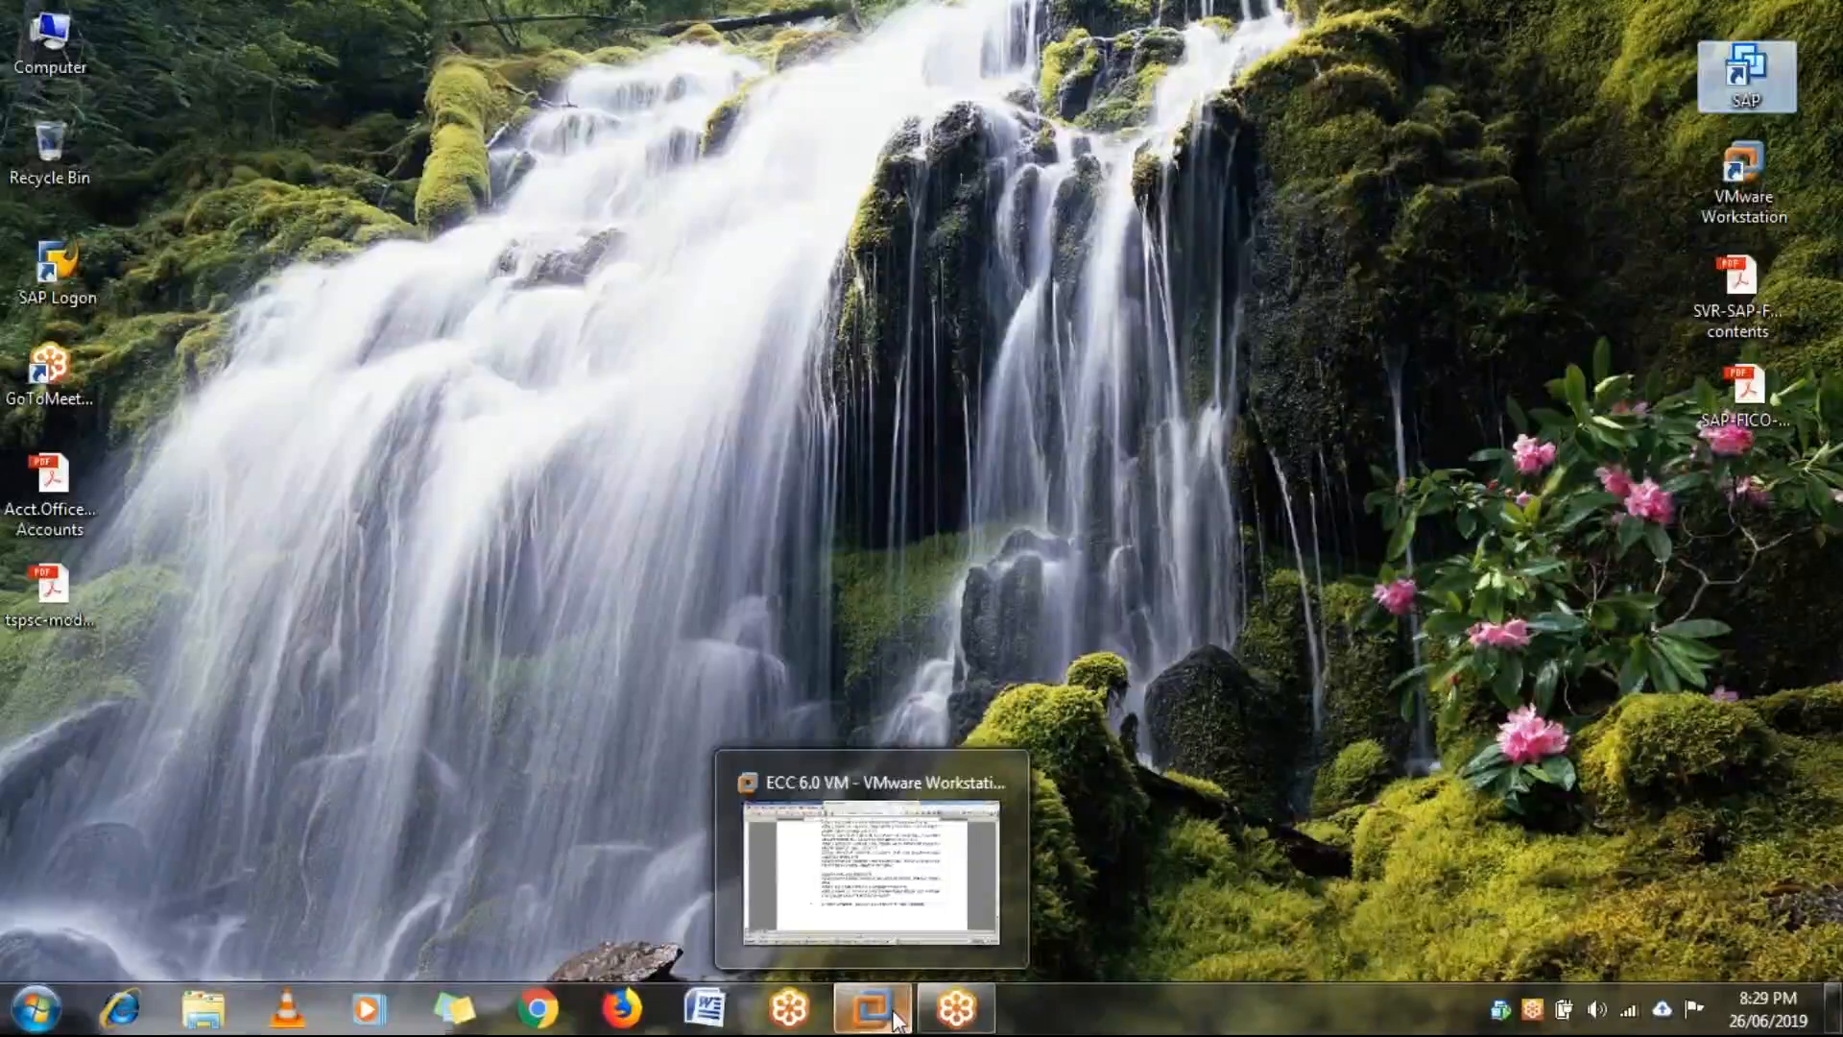
click(892, 1016)
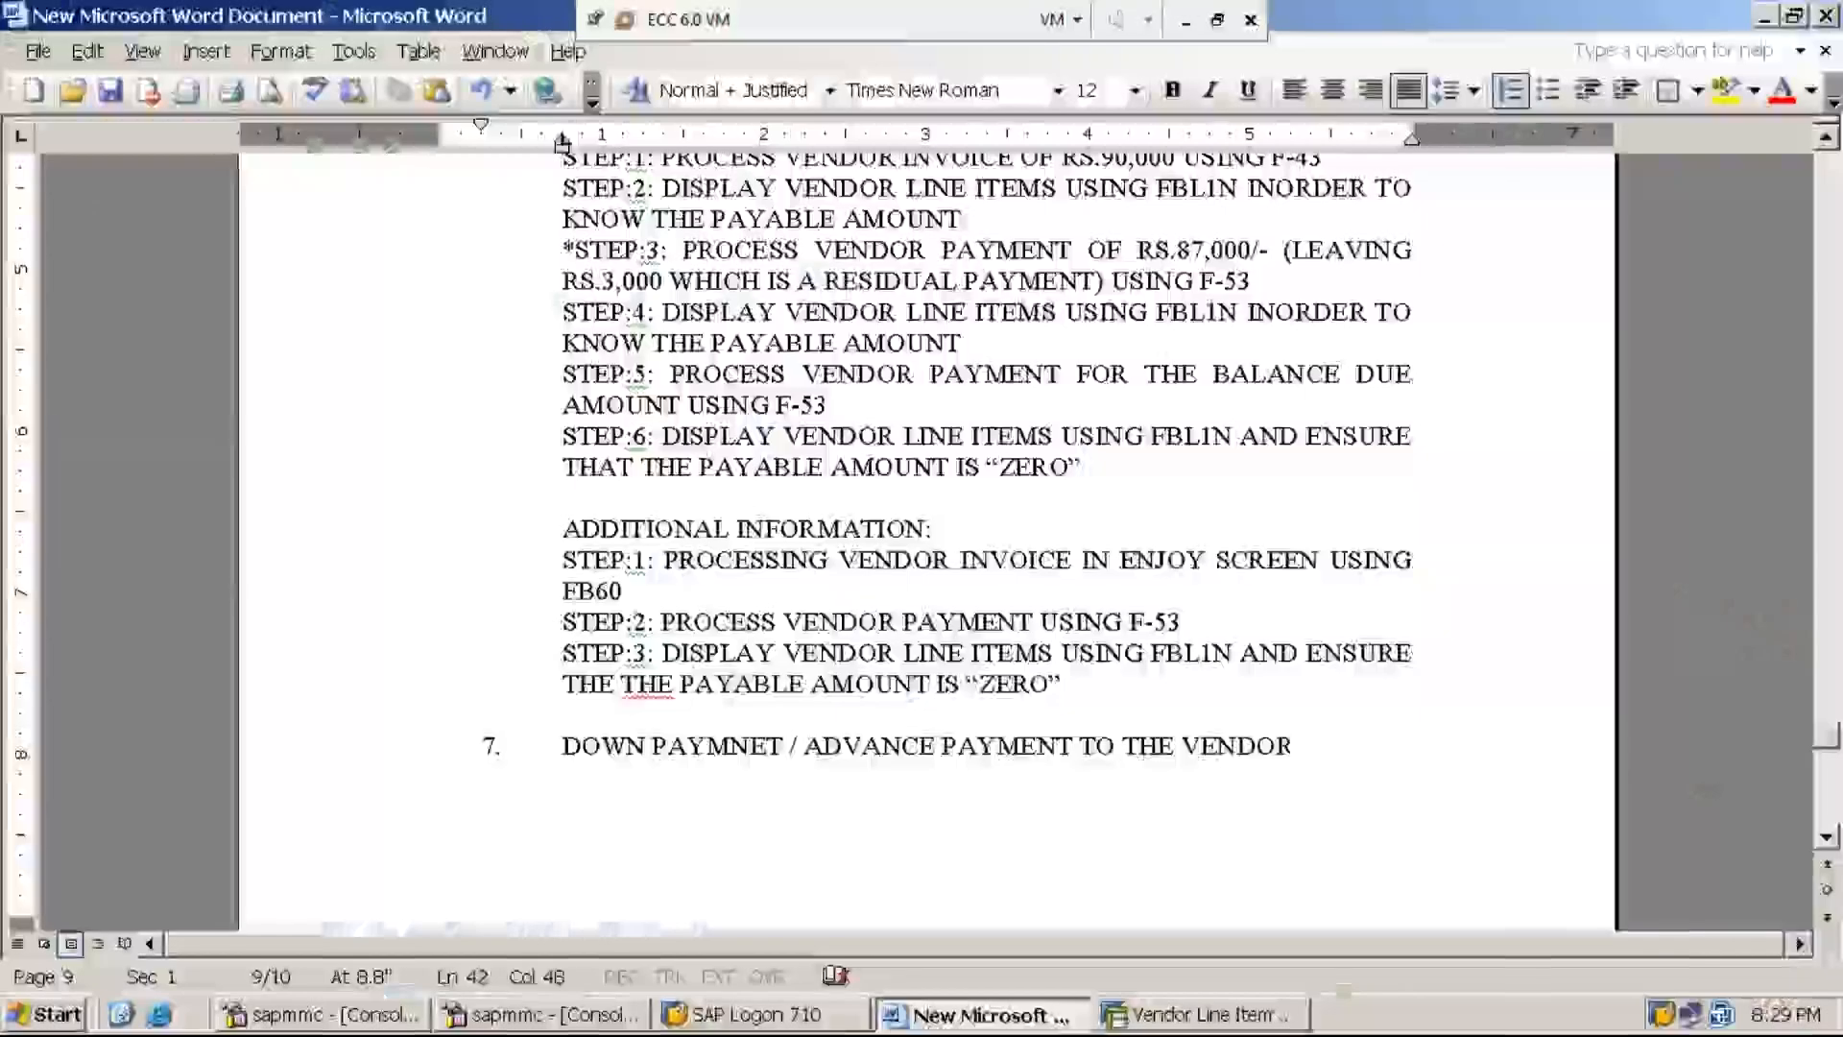
Switch to SAP and open the posting periods overview with transaction OB52.
click(1199, 1015)
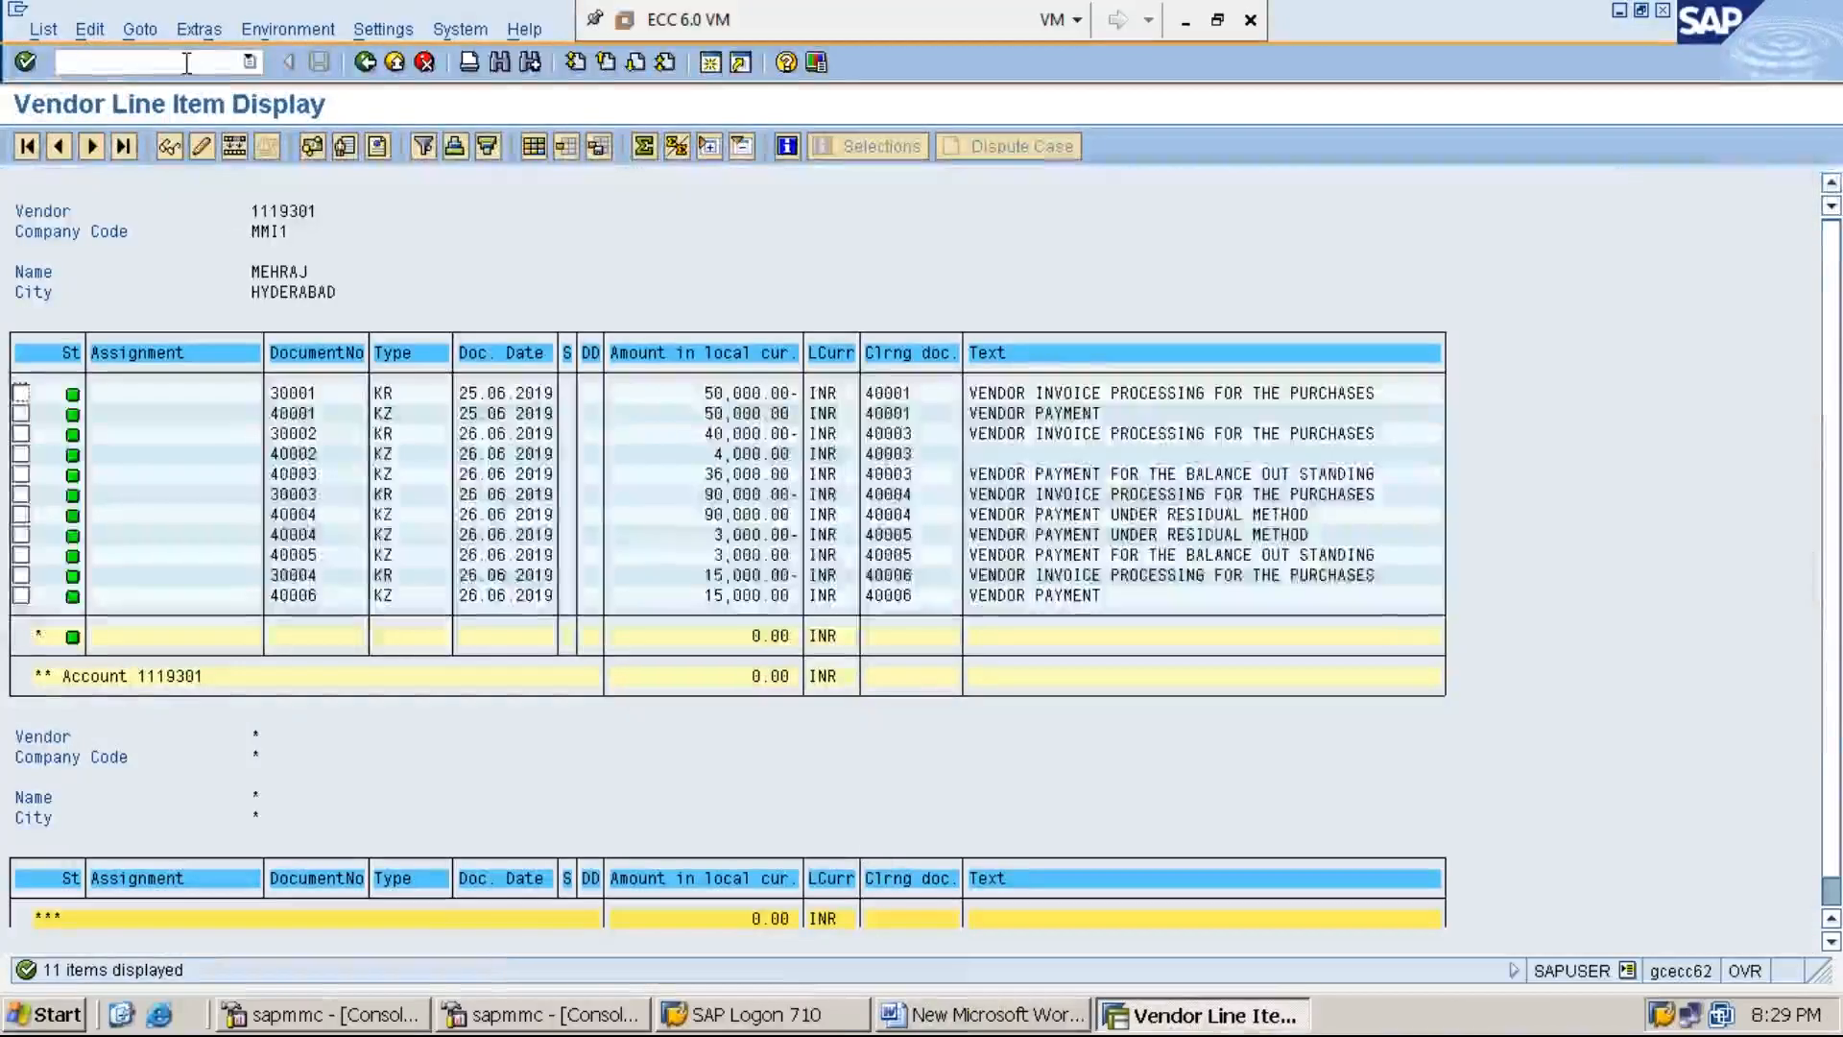
text(/NOB)
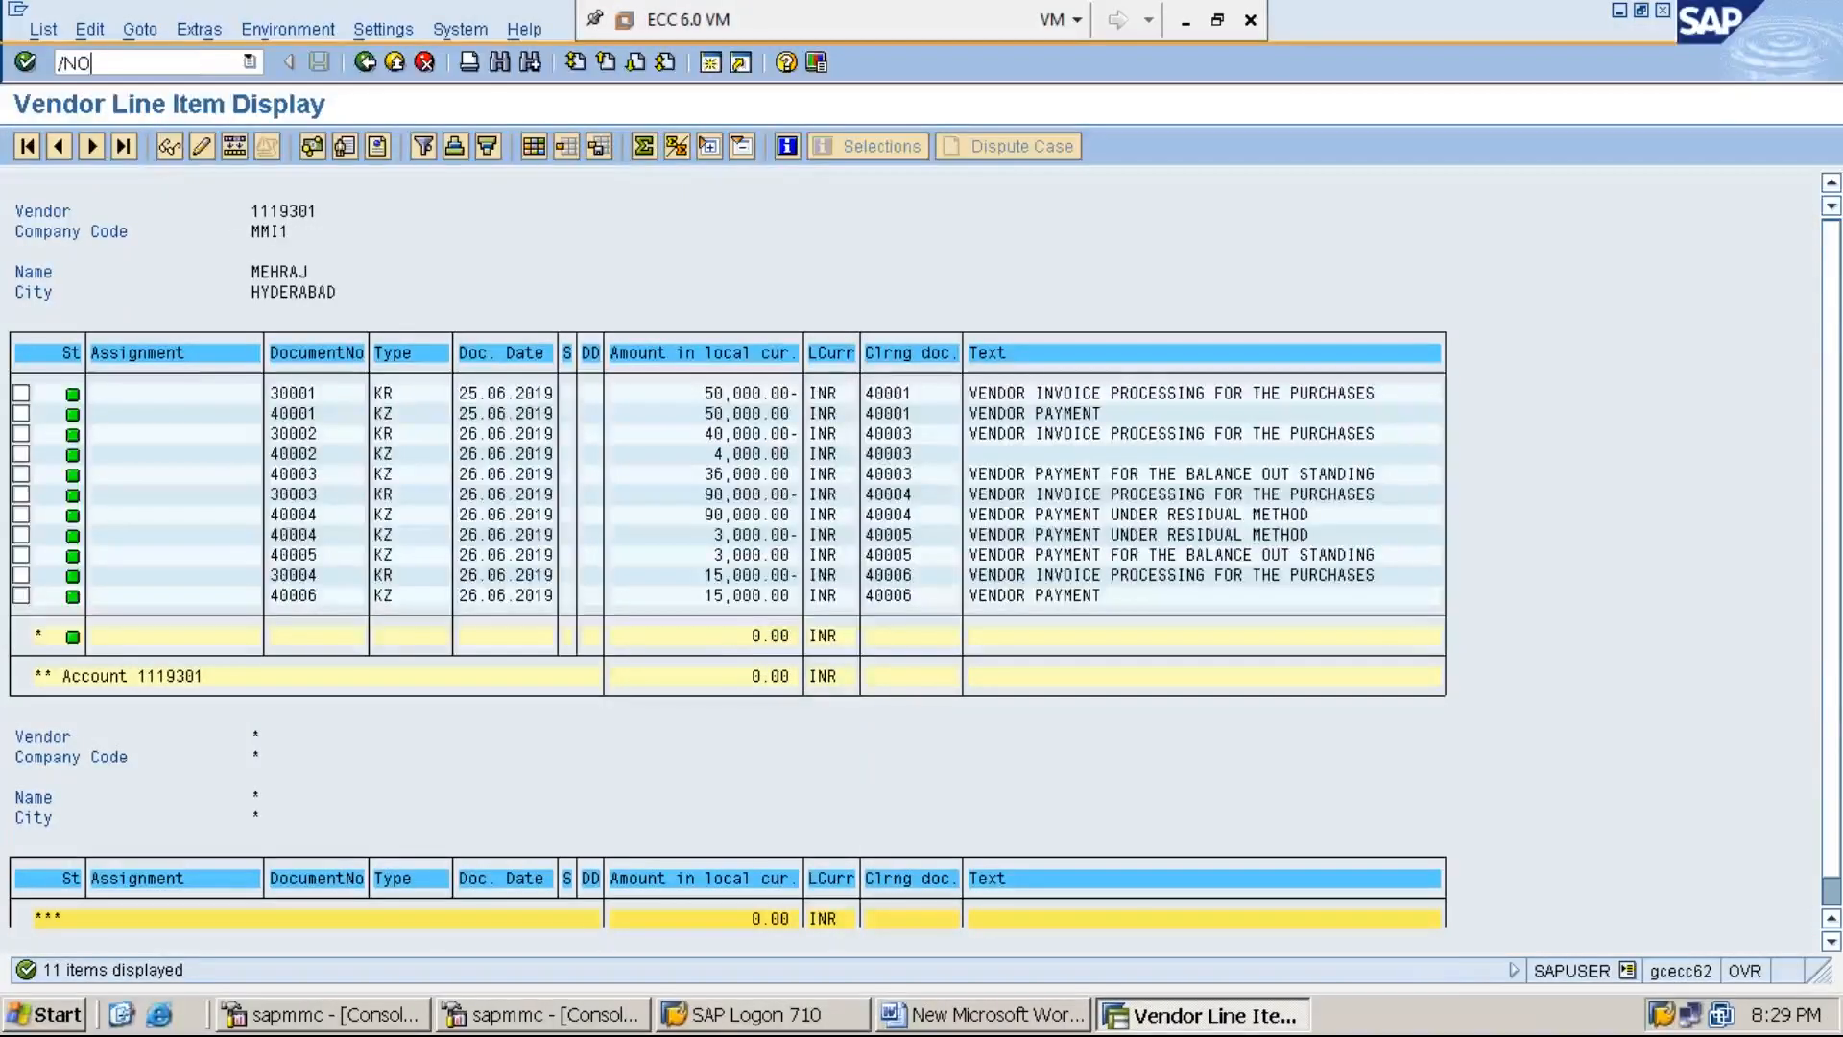
text(52)
key(Return)
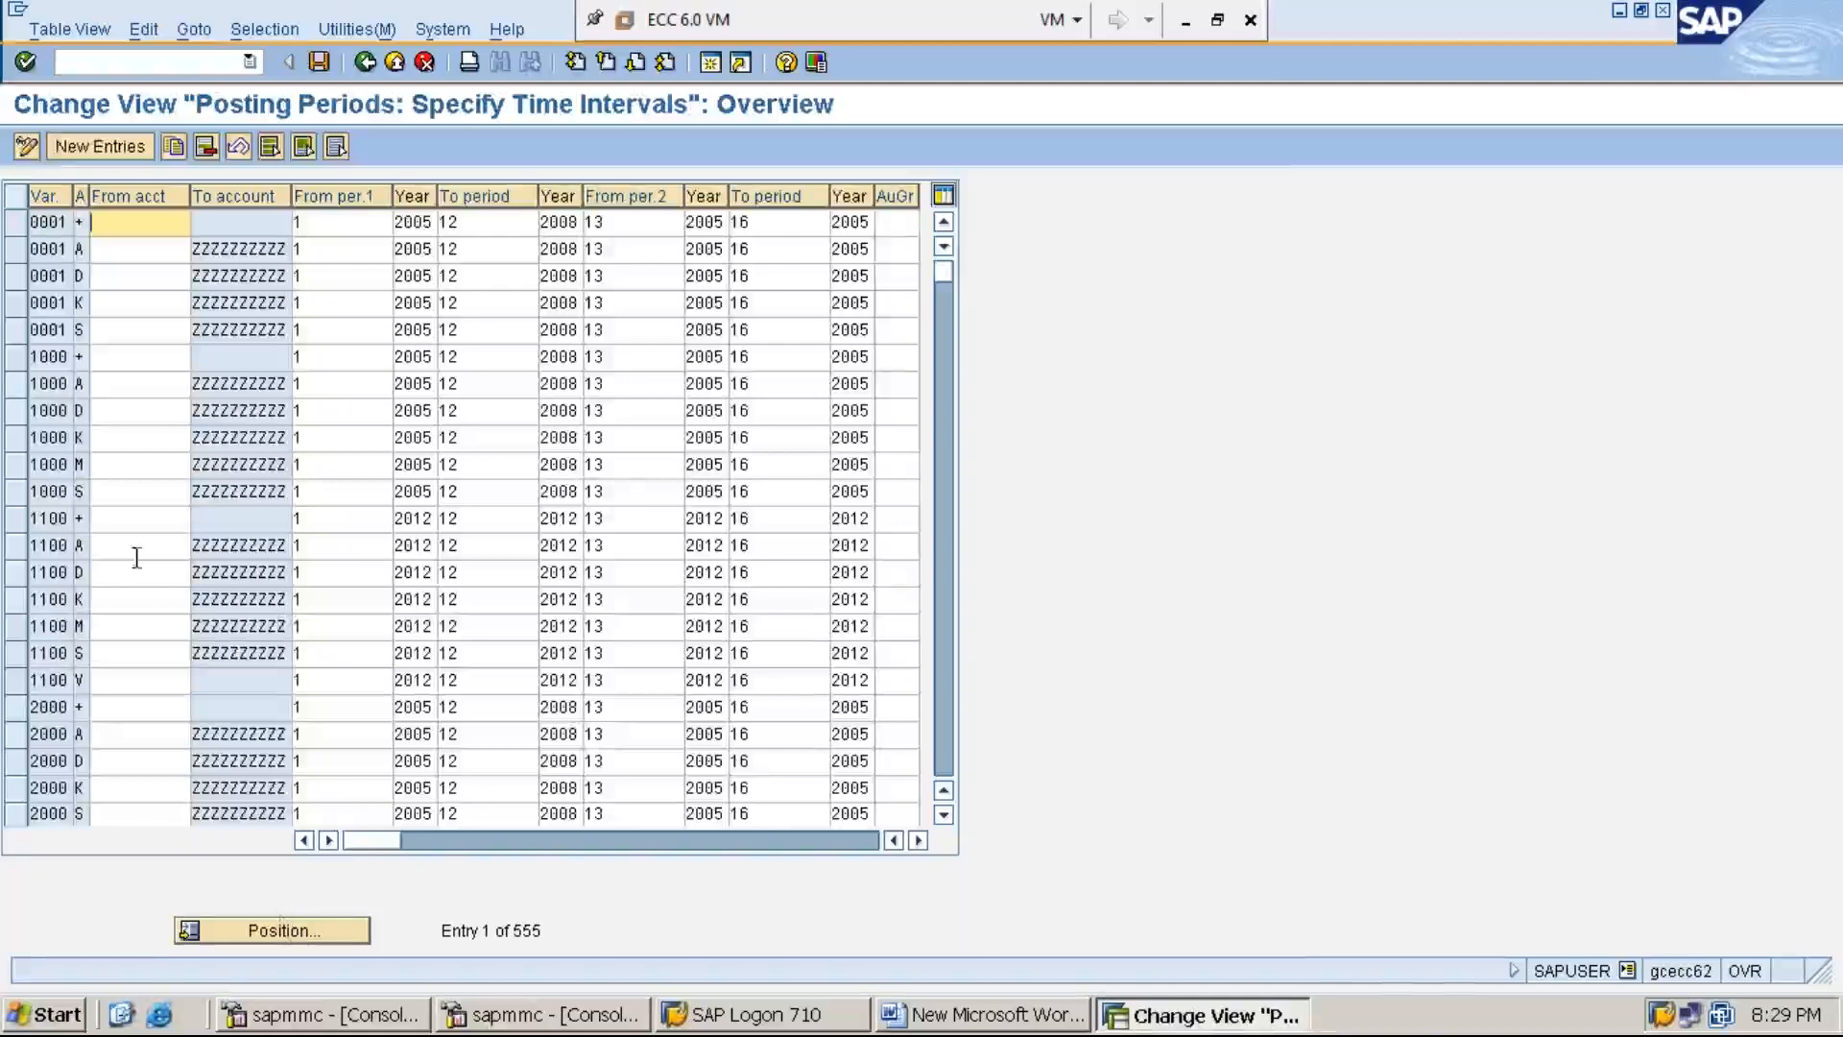
Set the posting periods overview to display mode and position it on posting period variant MMI1.
click(26, 146)
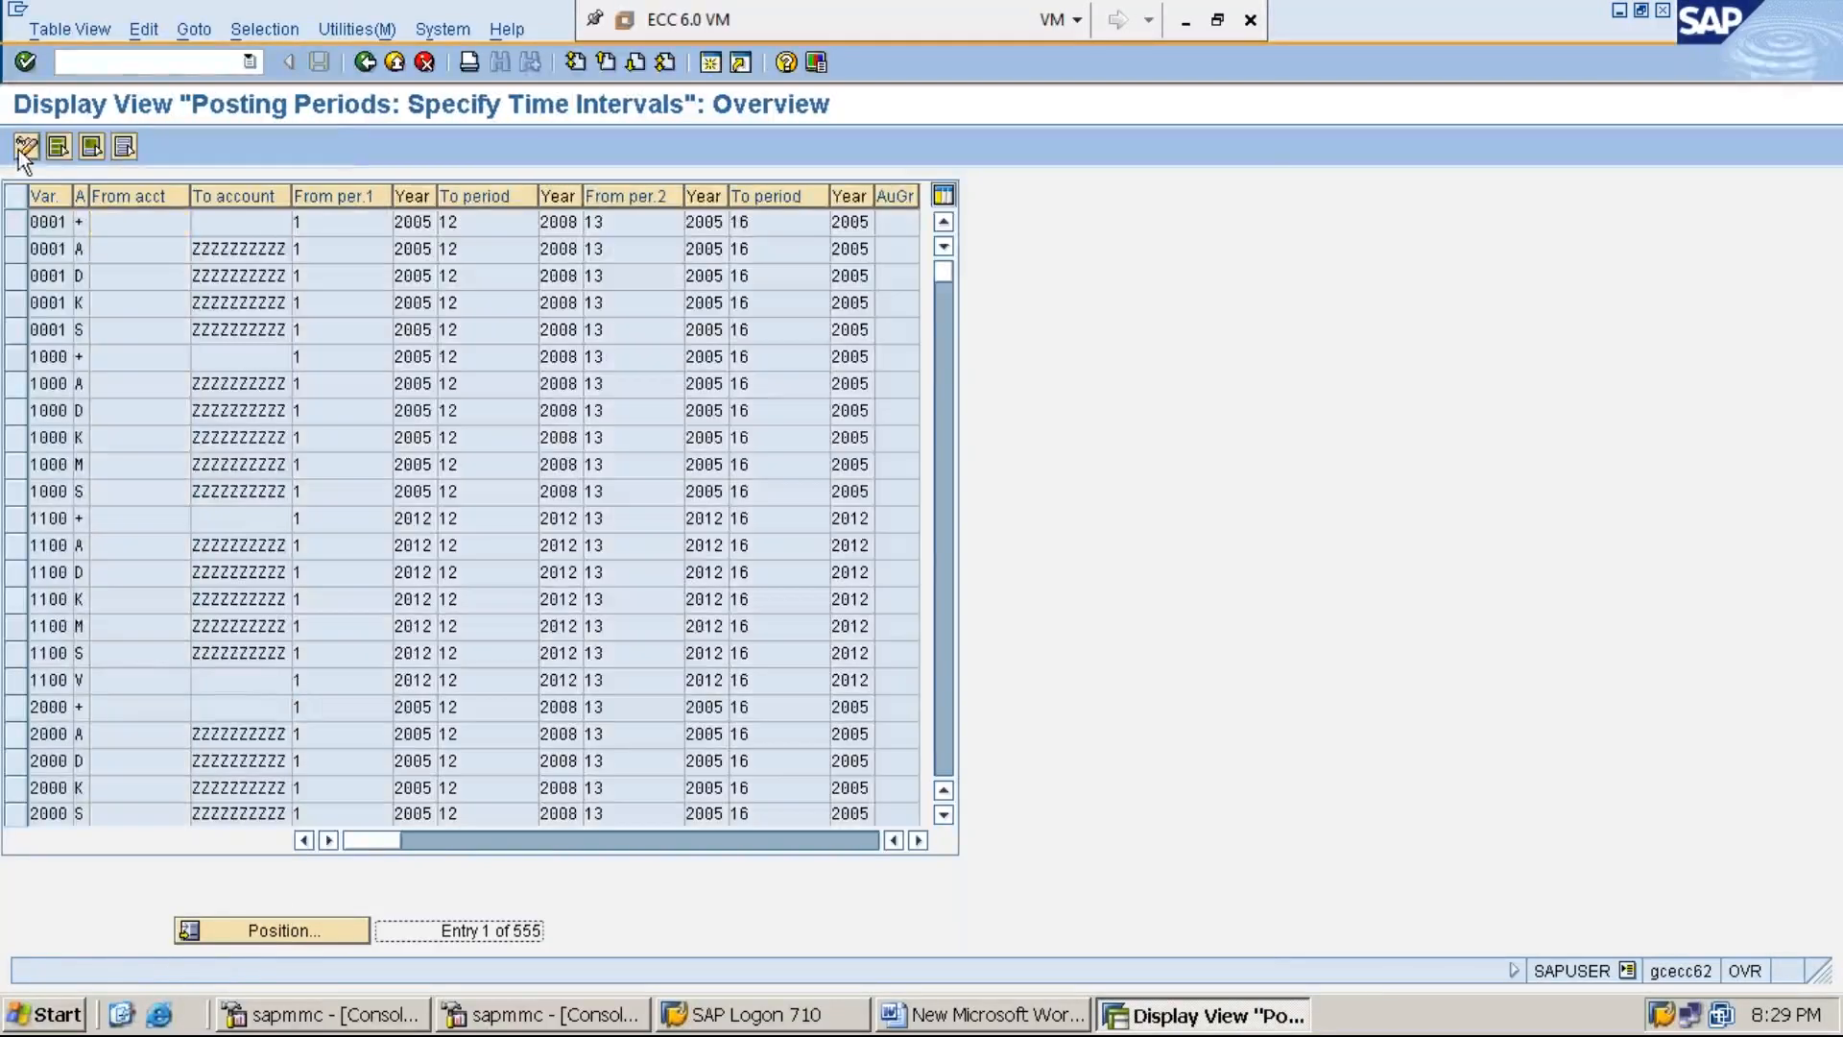
click(321, 939)
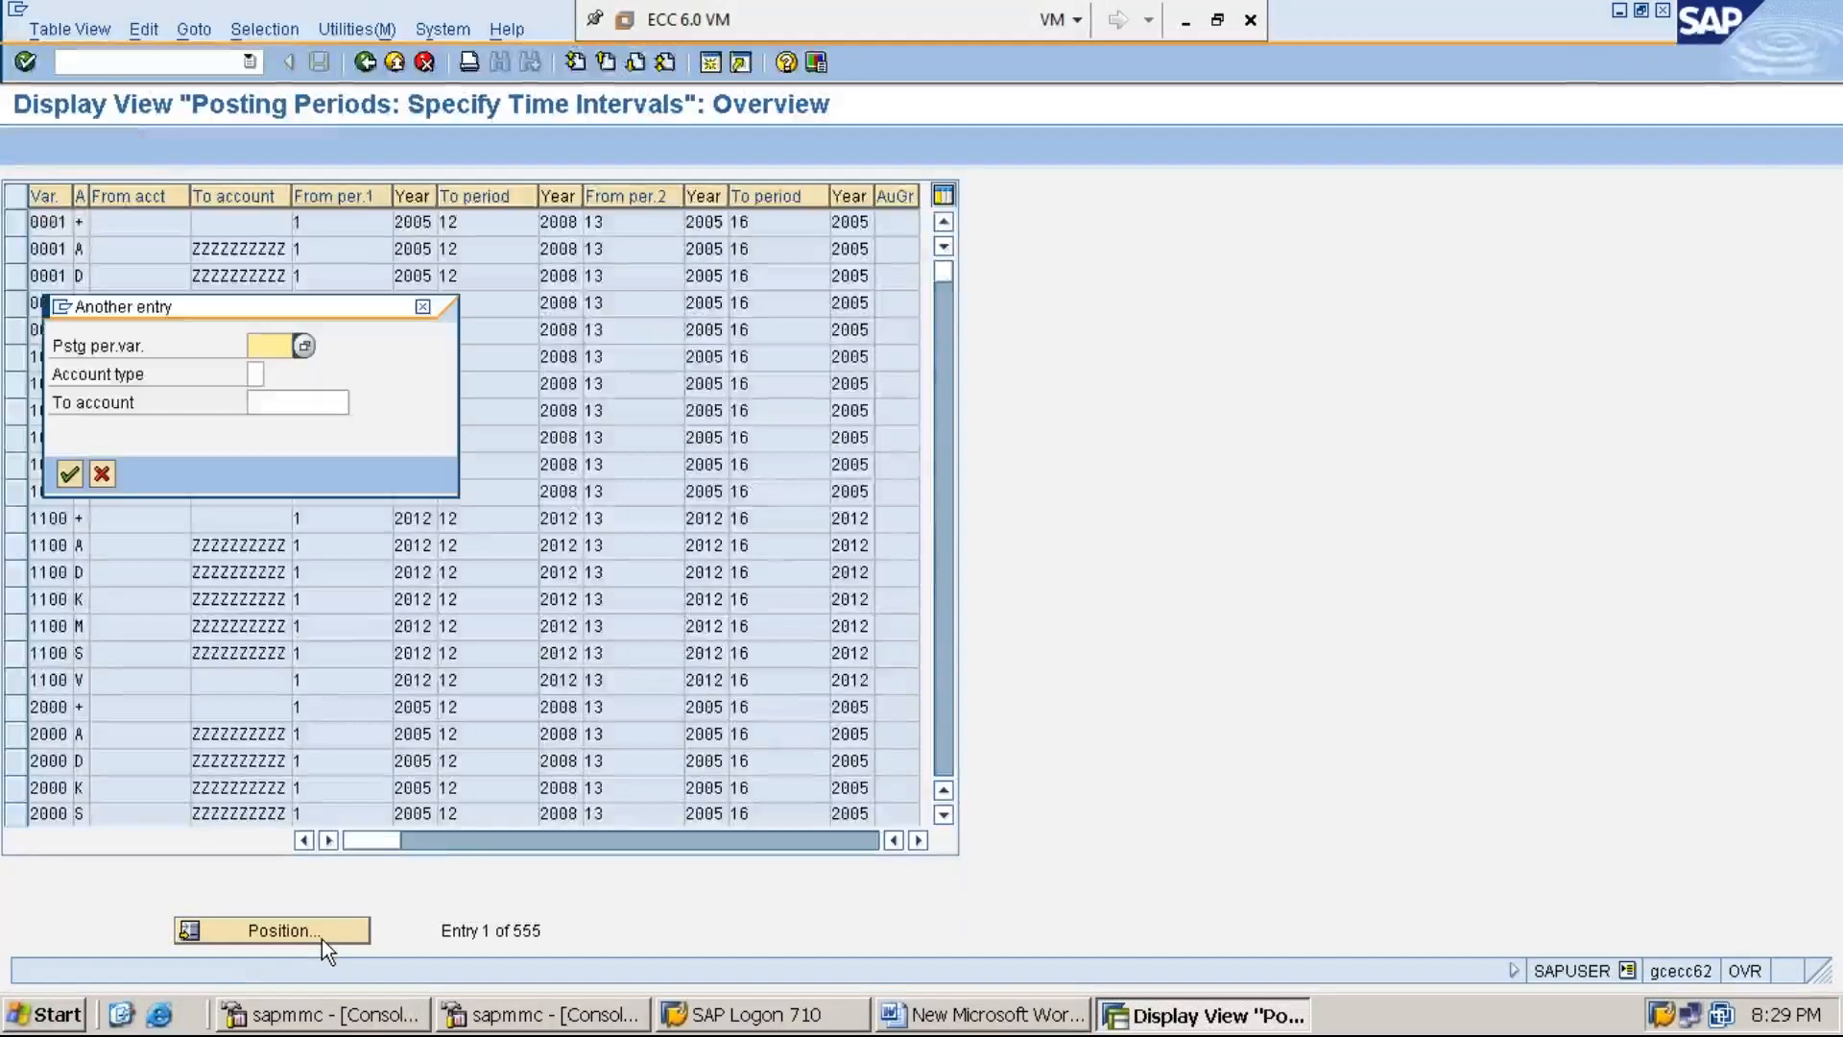
text(MMI1)
key(Return)
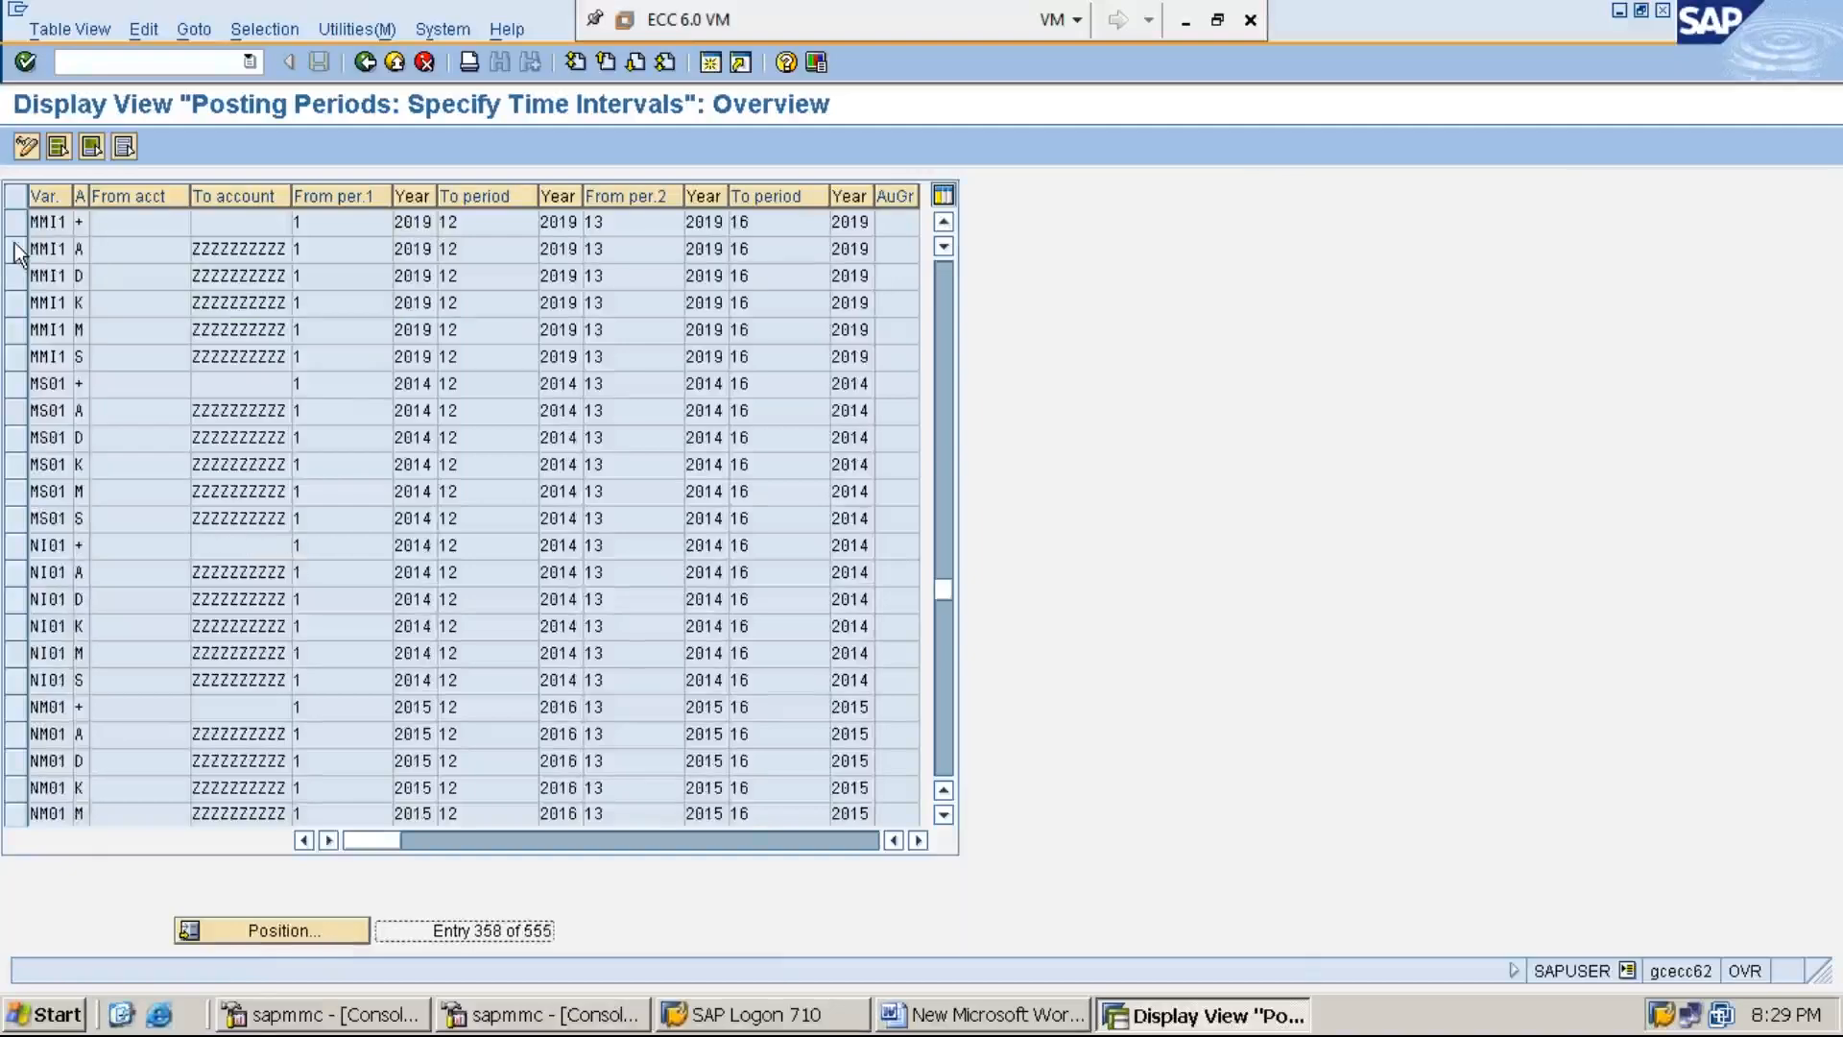
Examine the MMI1 posting period rows for account types + and A, including their account ranges.
click(14, 222)
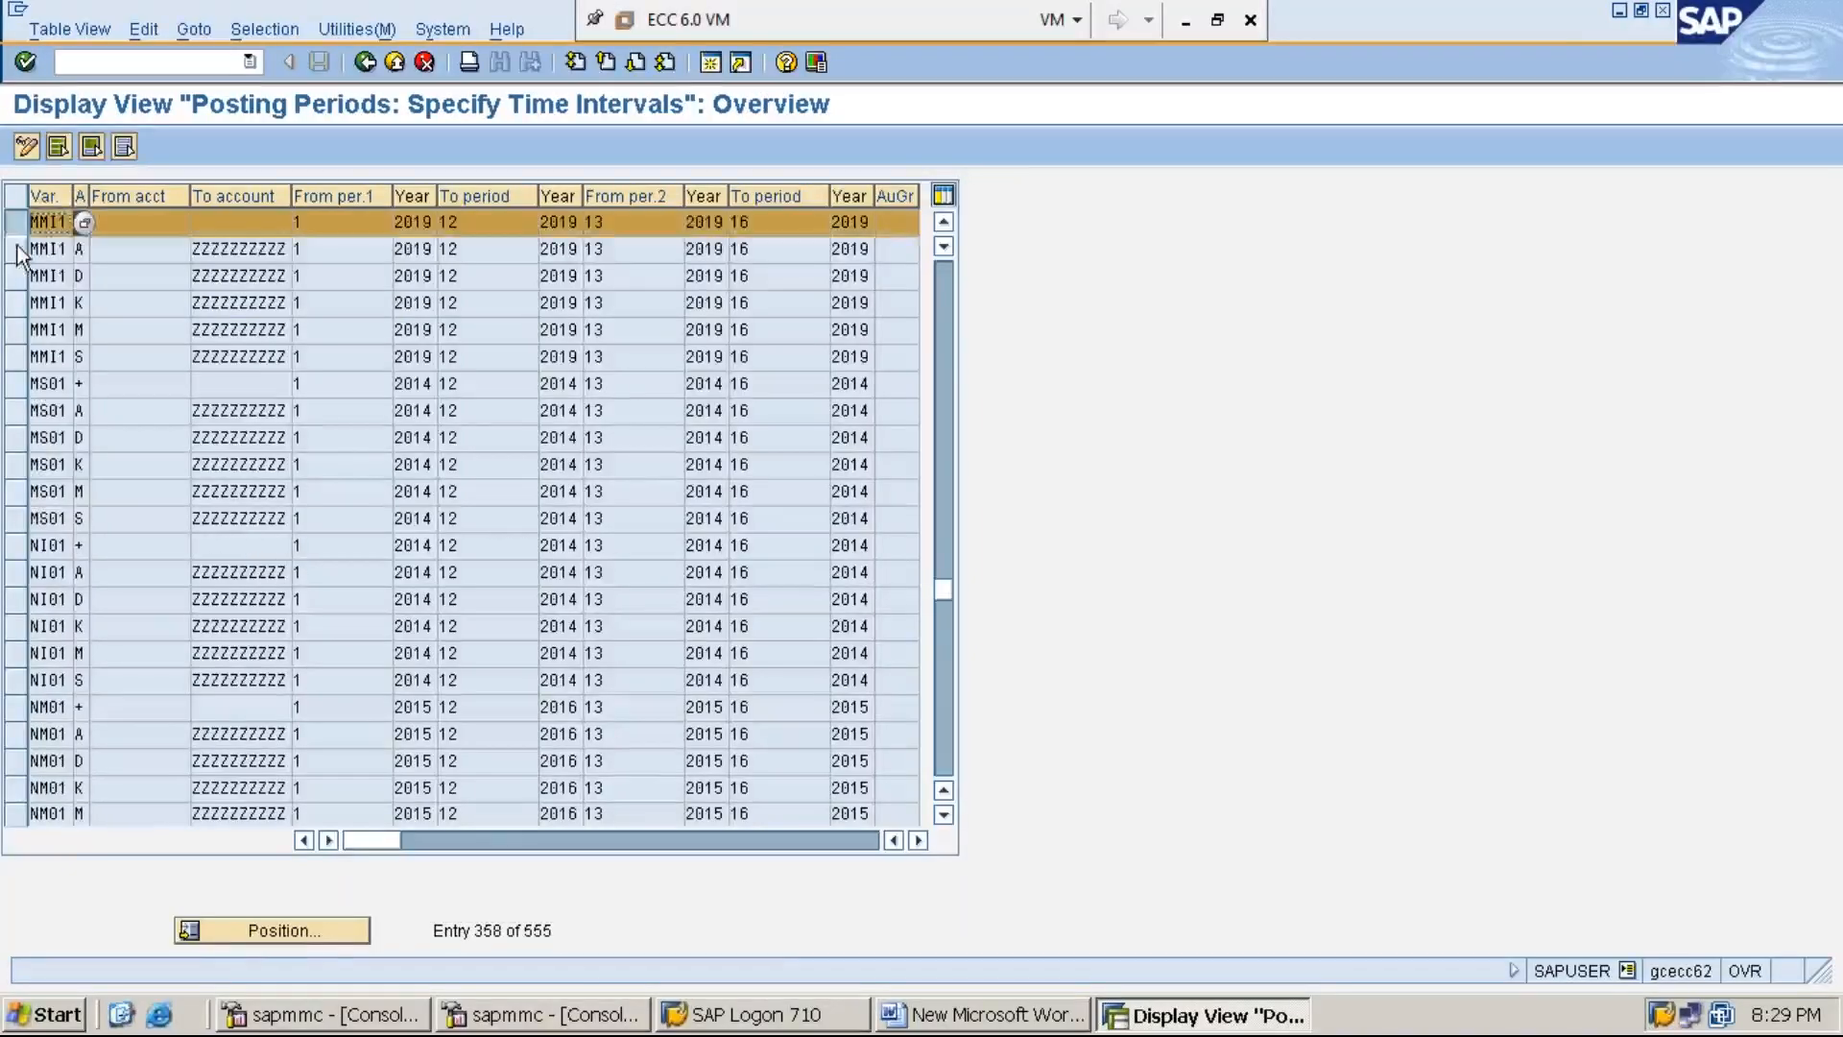
click(14, 249)
click(15, 248)
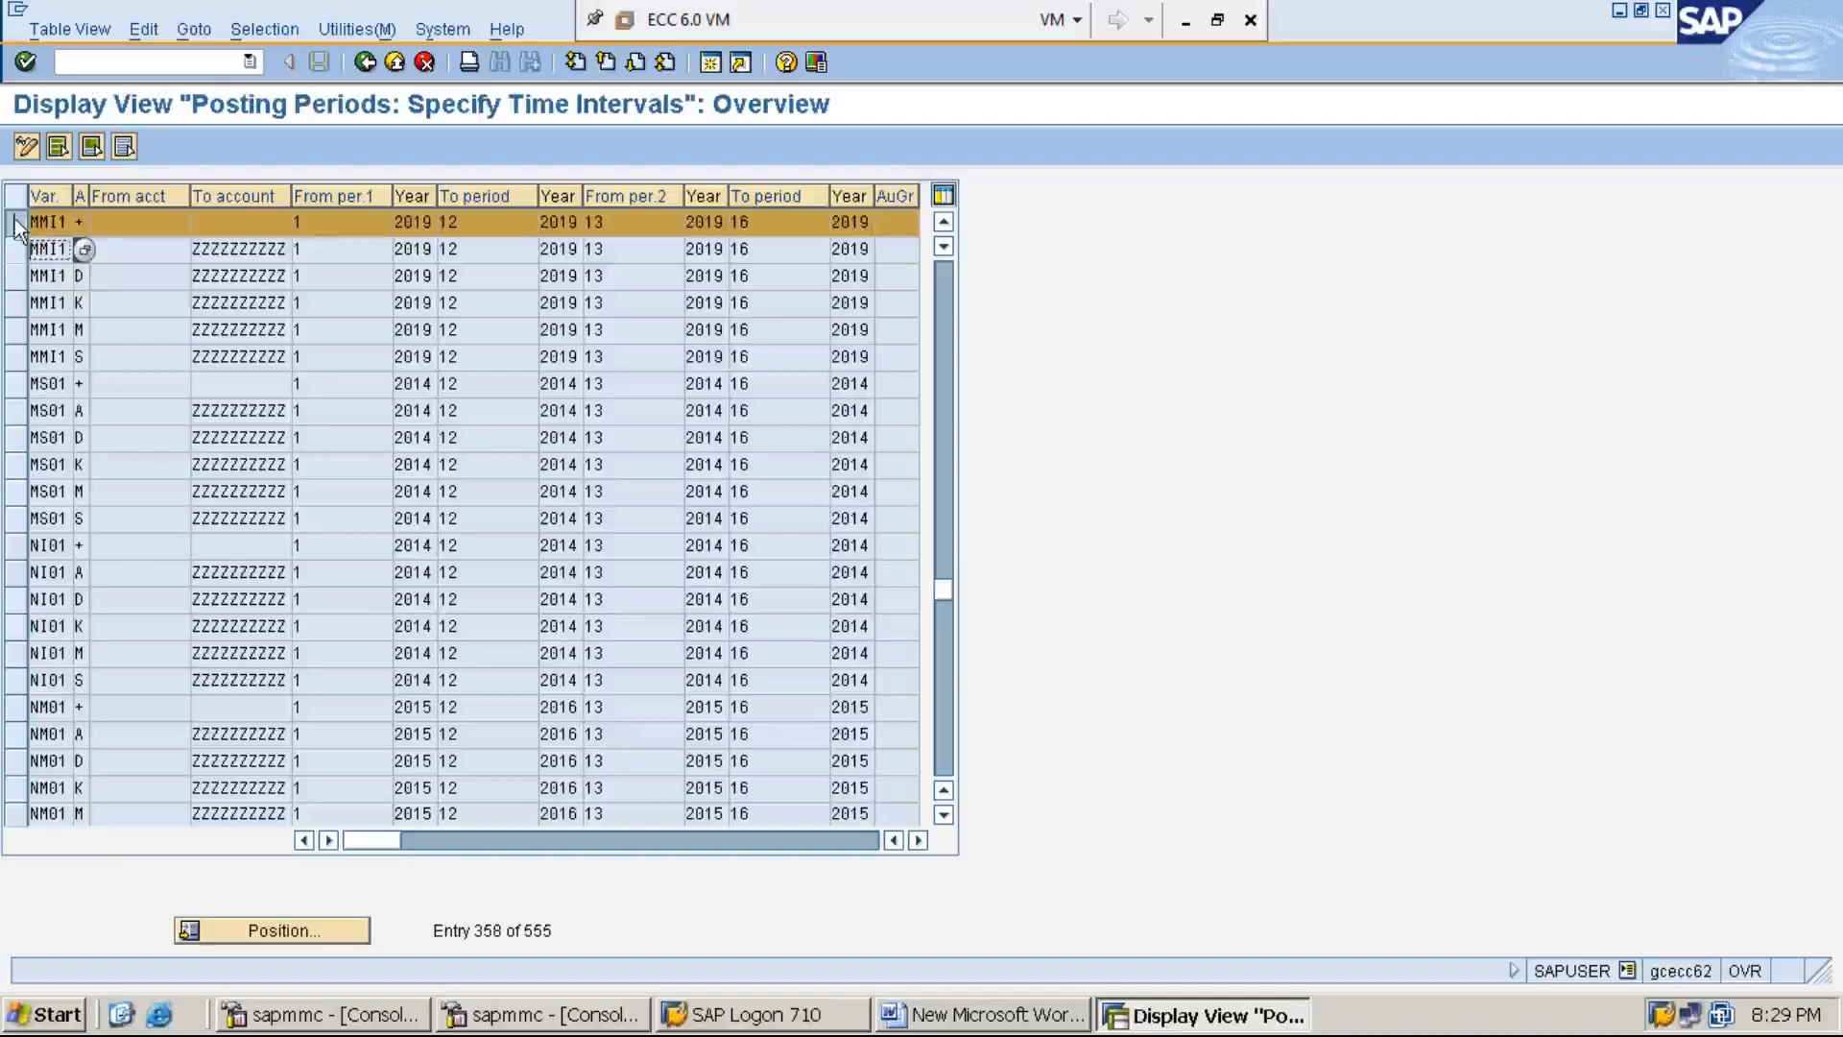
click(15, 222)
click(149, 224)
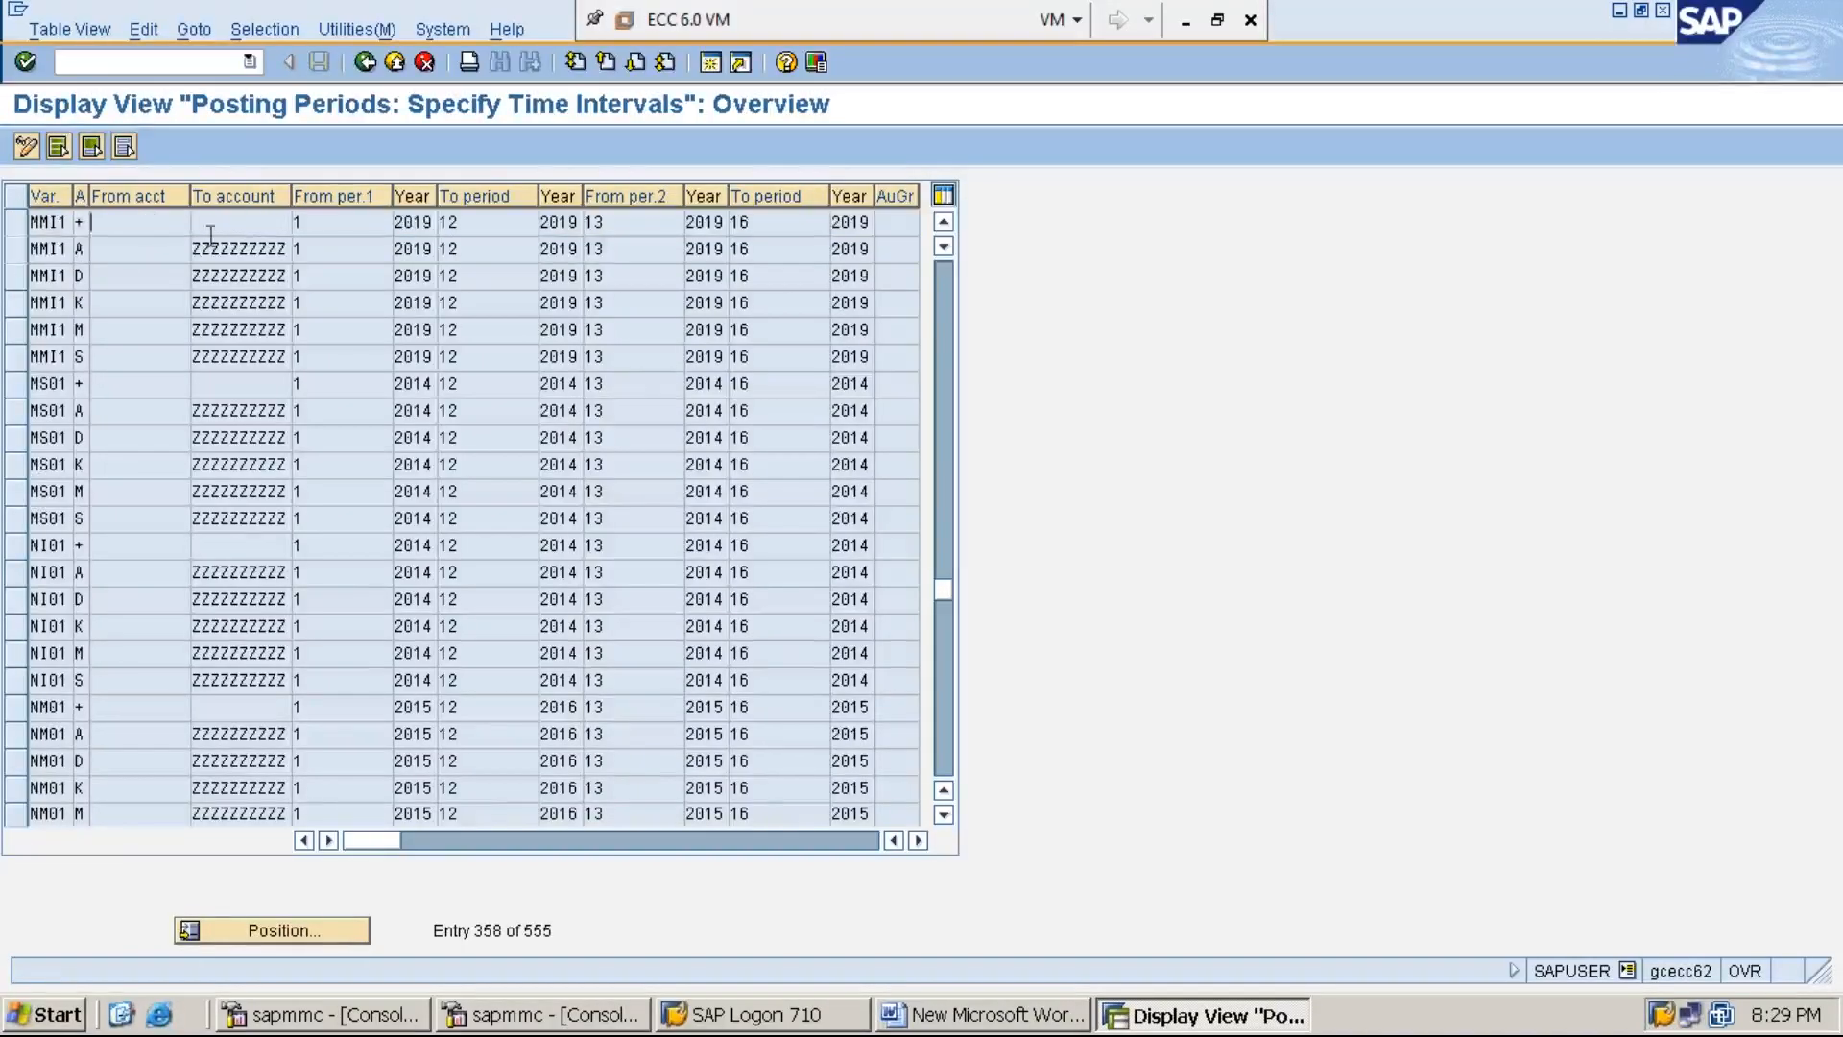
click(15, 249)
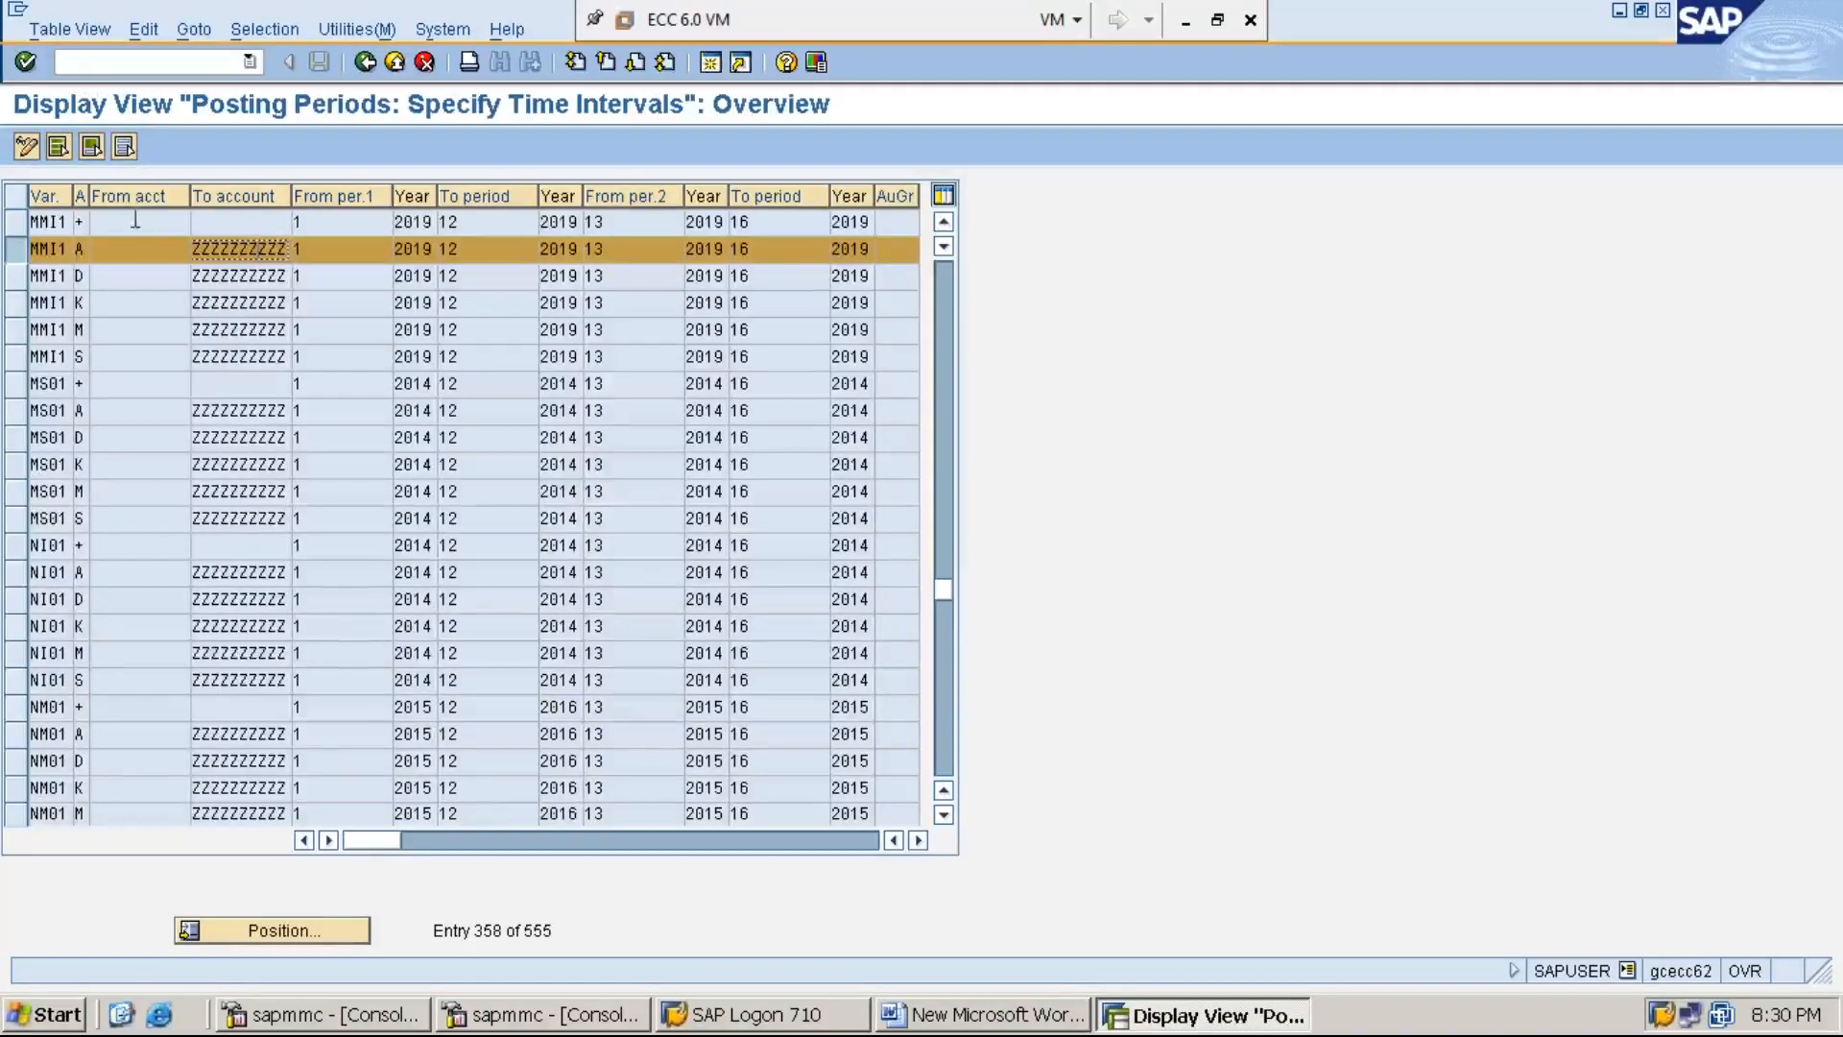
Open central G/L account maintenance in a new session with transaction FS00.
click(711, 61)
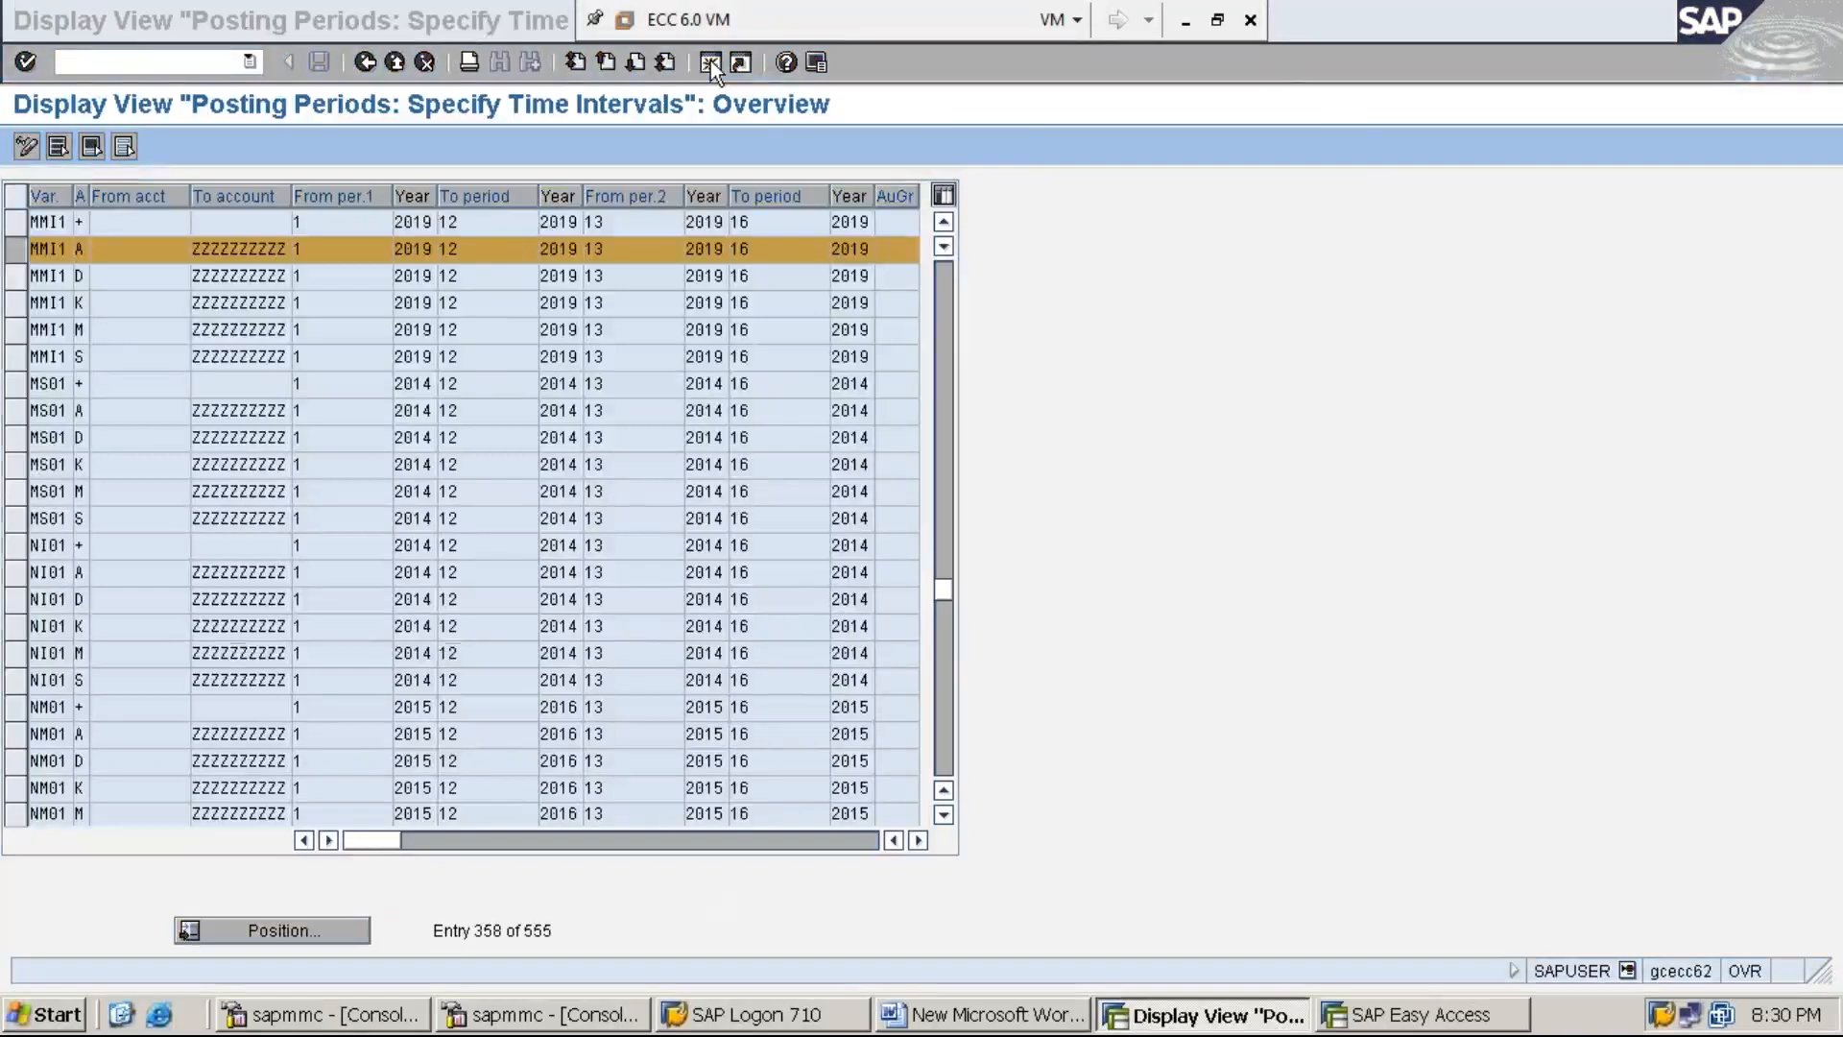
text(FS00)
key(Return)
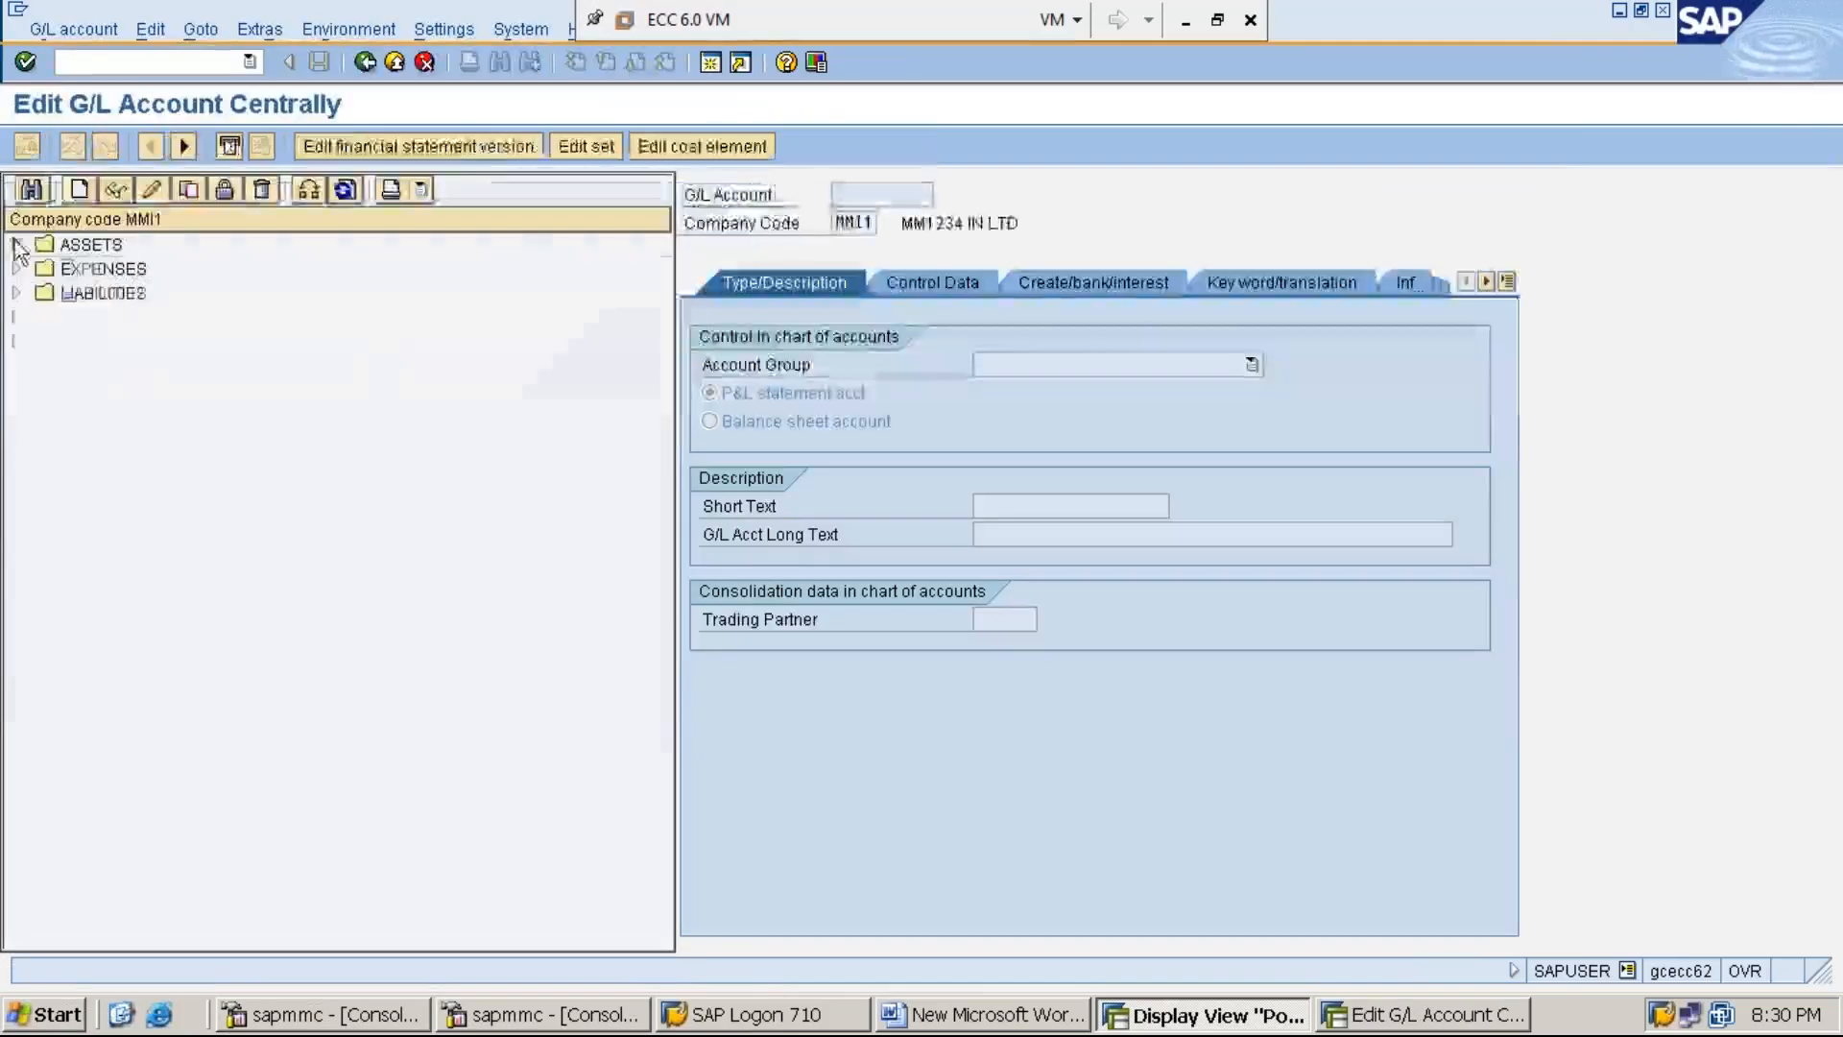
Expand the ASSETS, EXPENSES and LIABILITIES groups of company code MMI1 and review the G/L accounts in each.
click(17, 246)
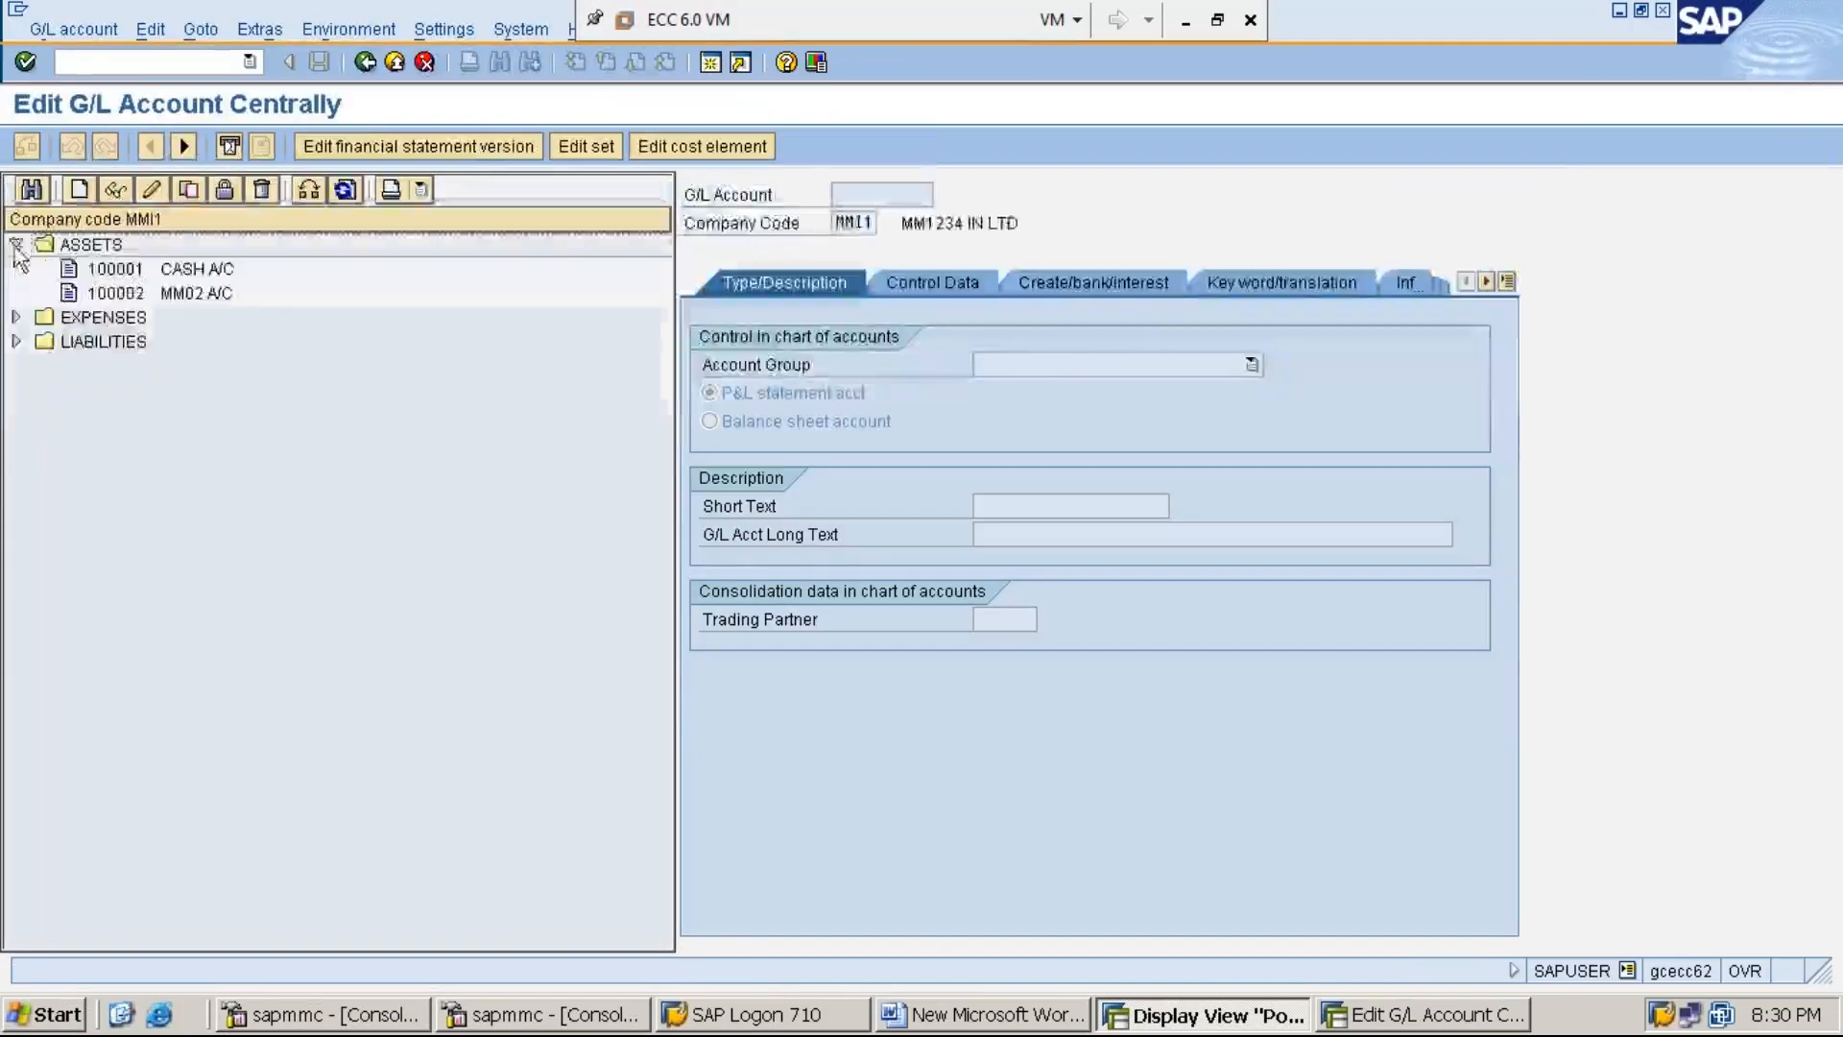
click(121, 277)
click(131, 292)
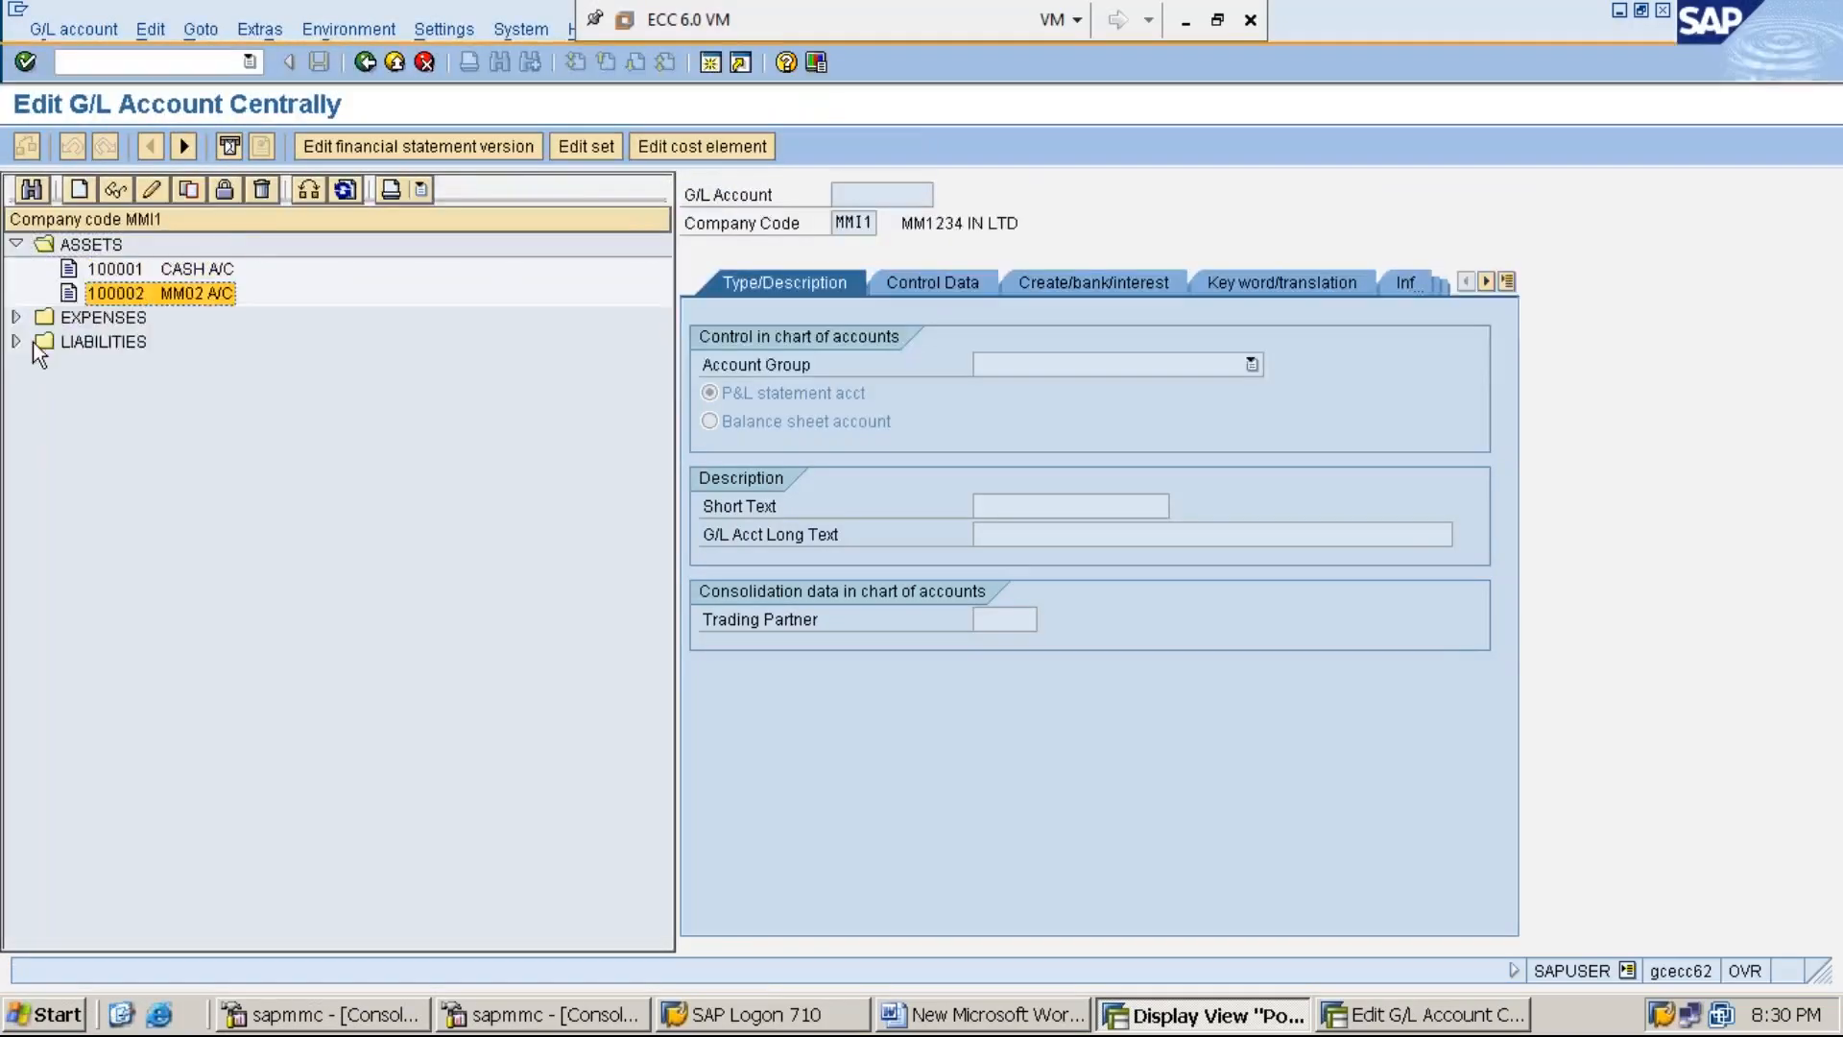
click(15, 317)
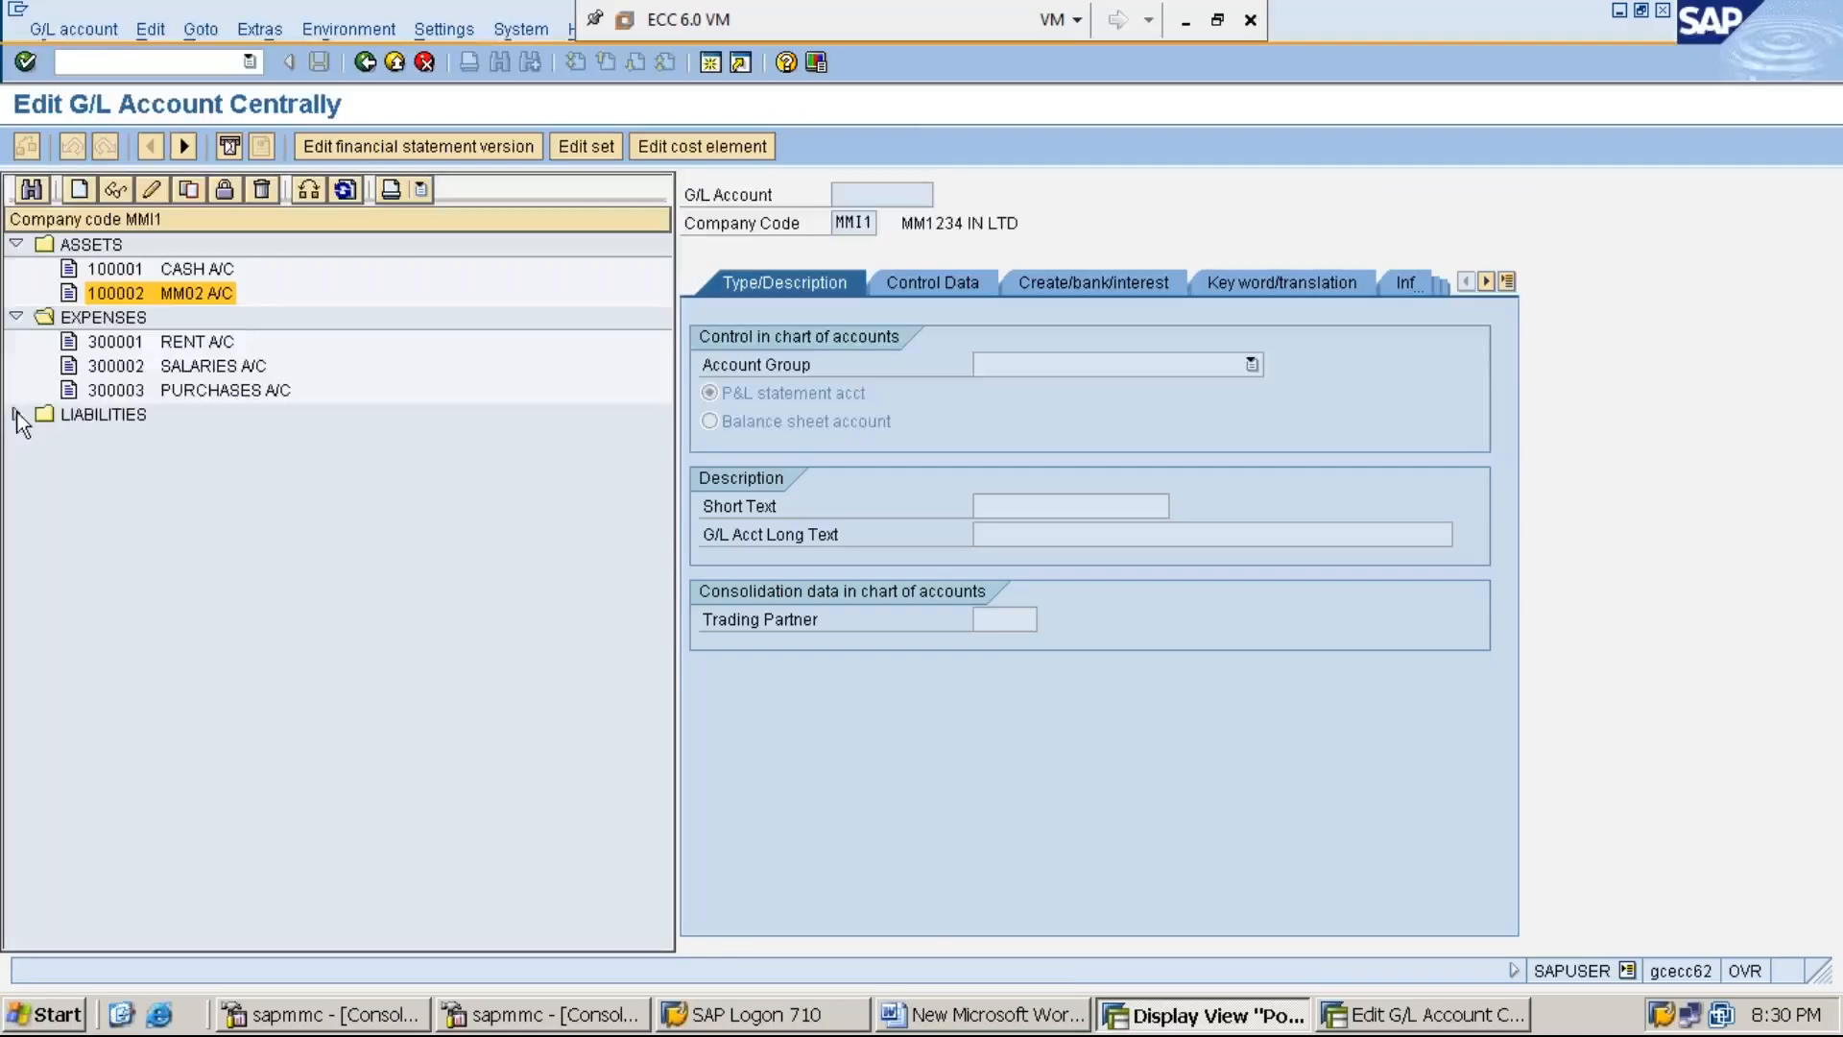
click(17, 414)
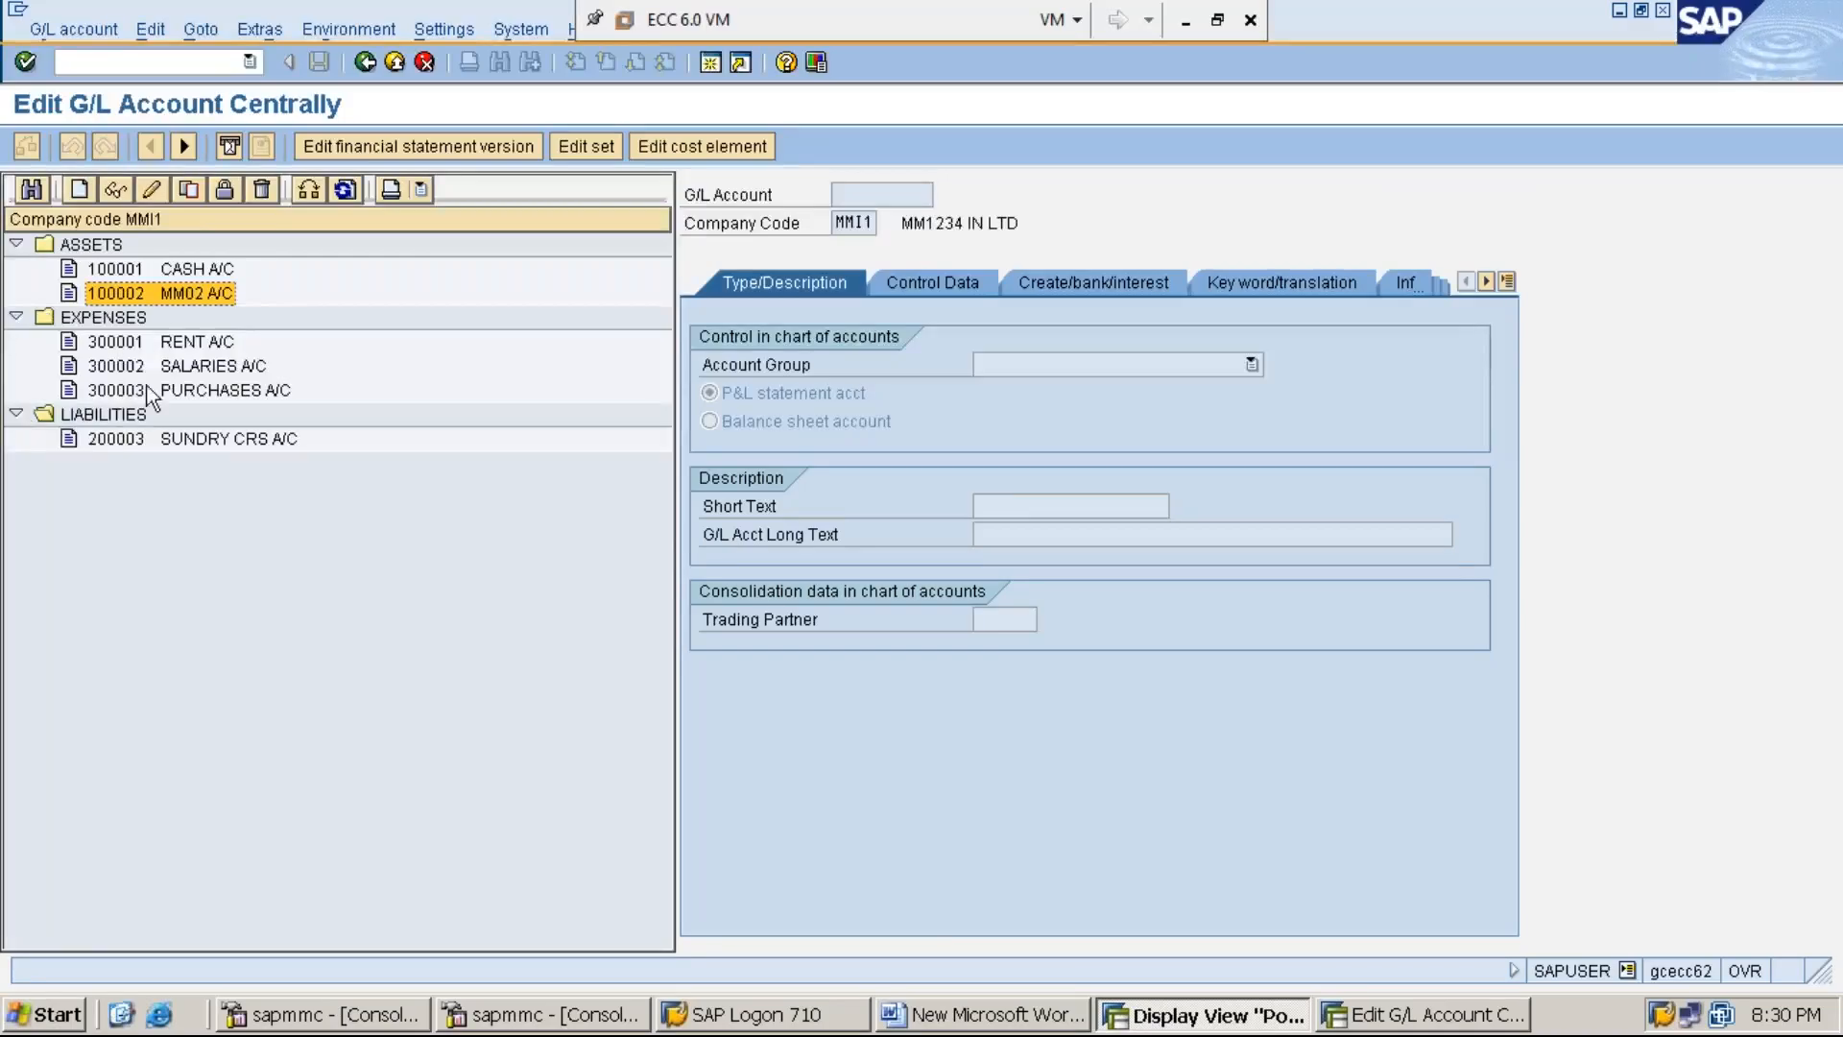
click(194, 446)
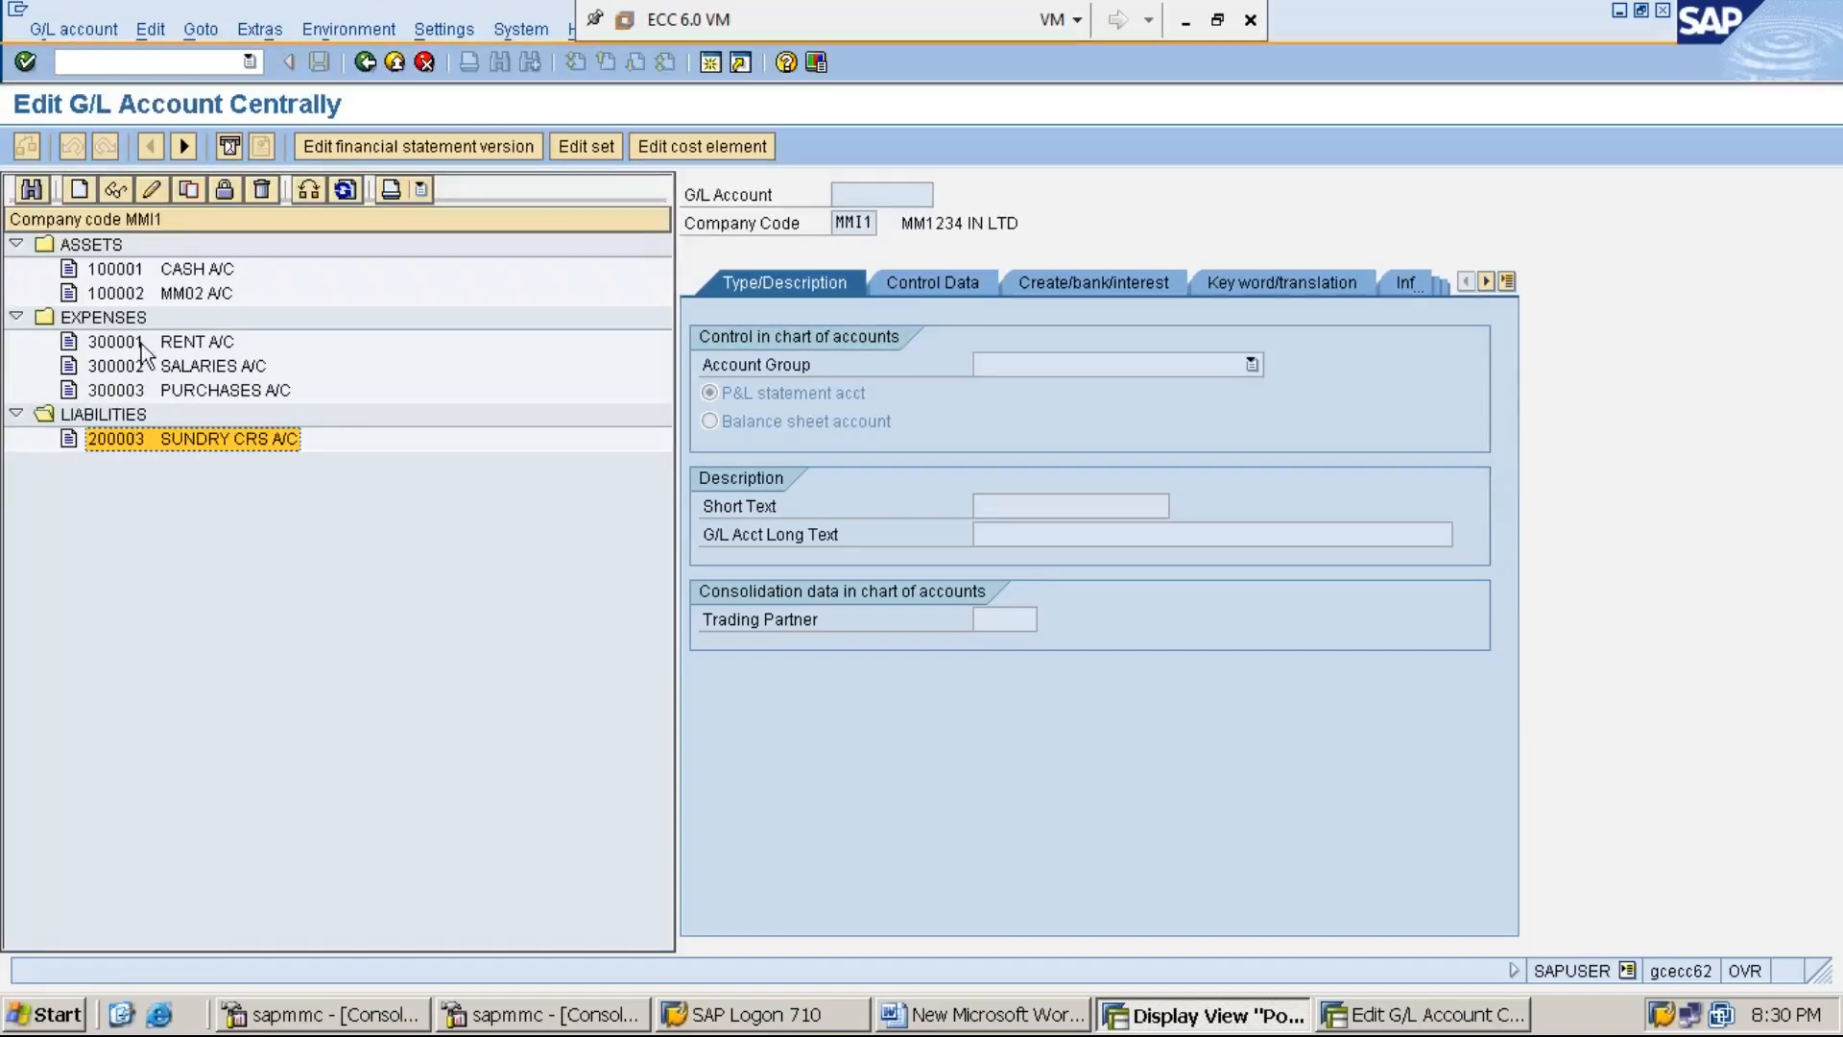
click(125, 276)
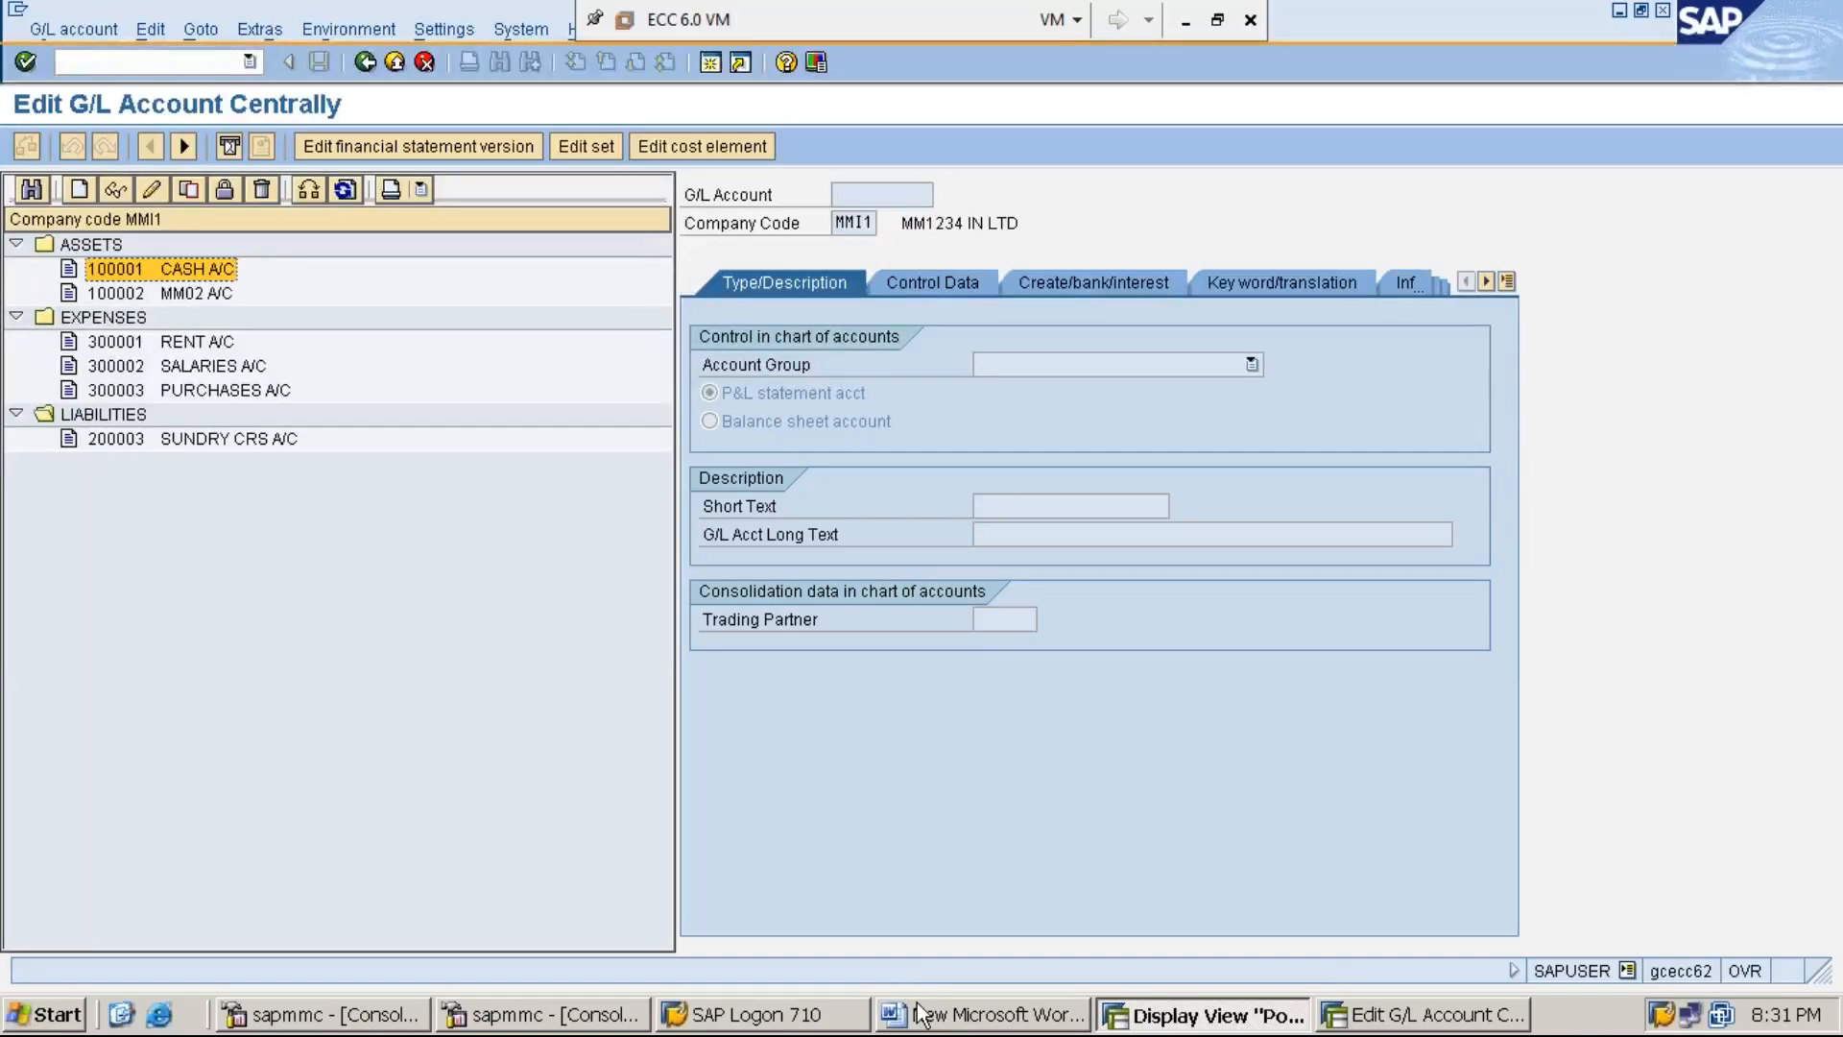
click(1388, 1019)
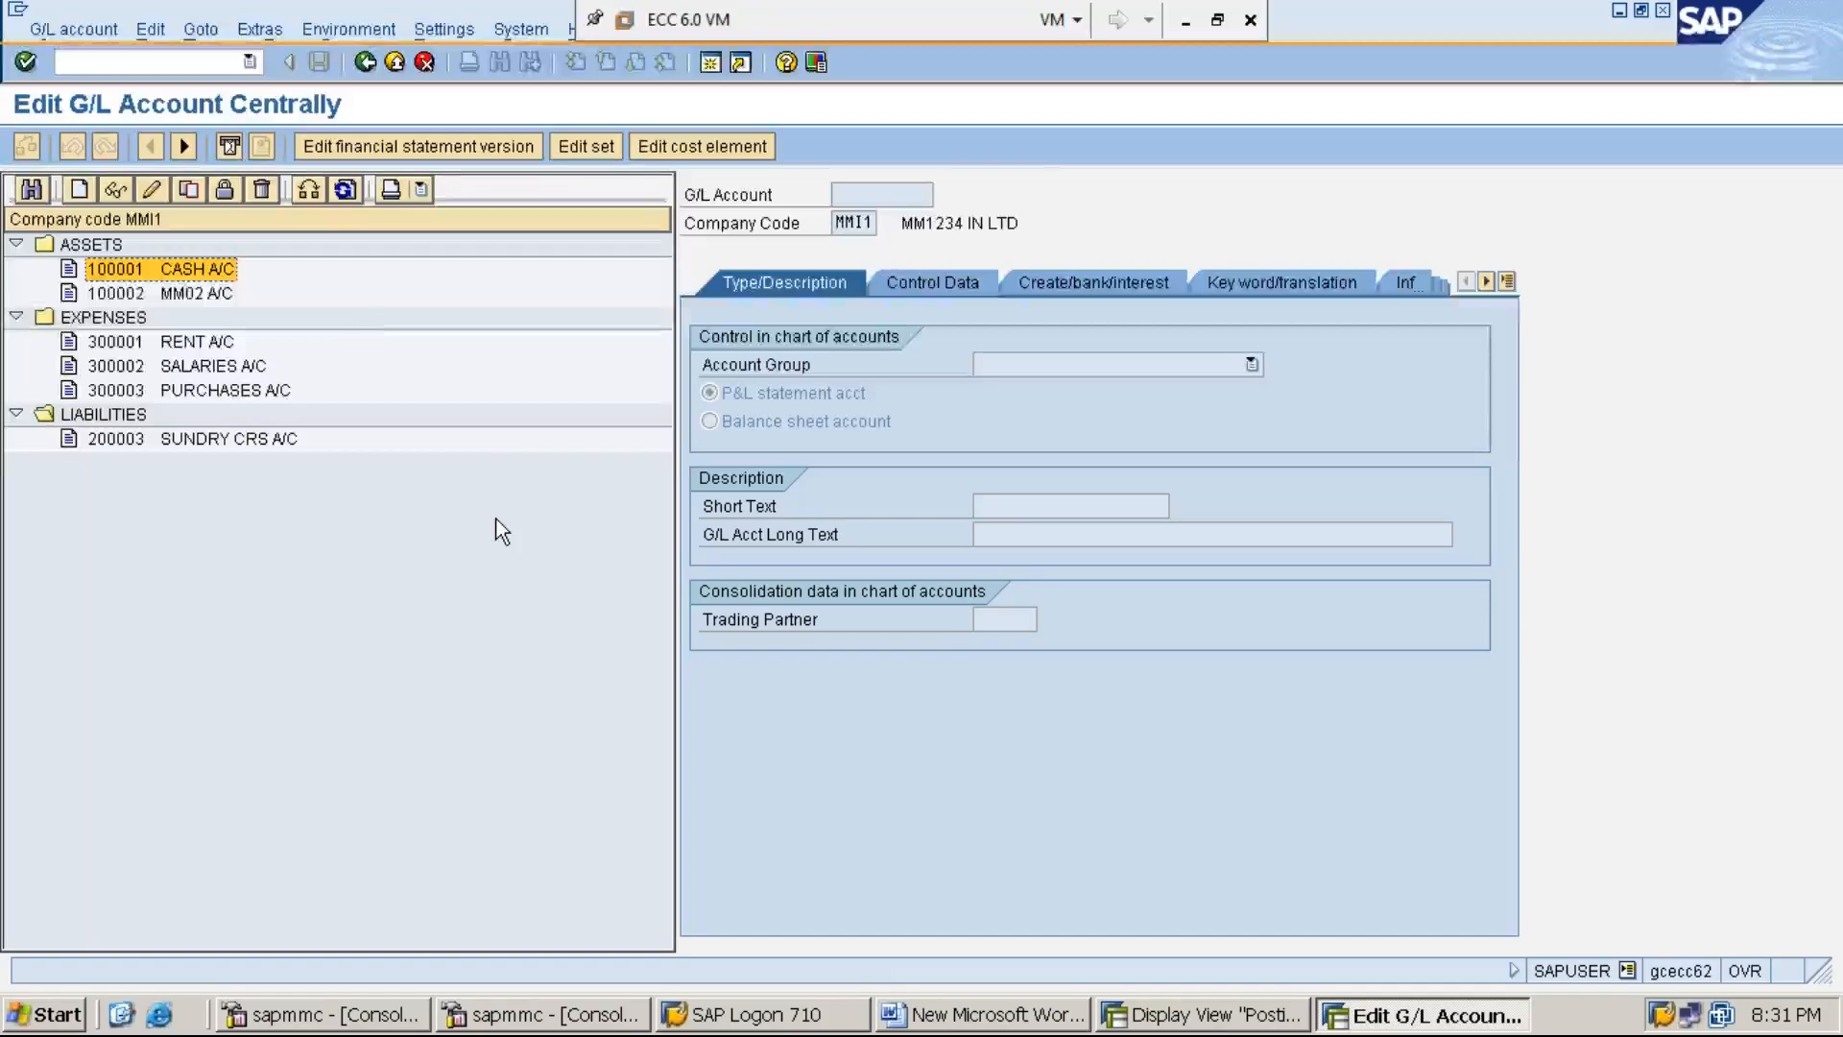
click(1276, 1020)
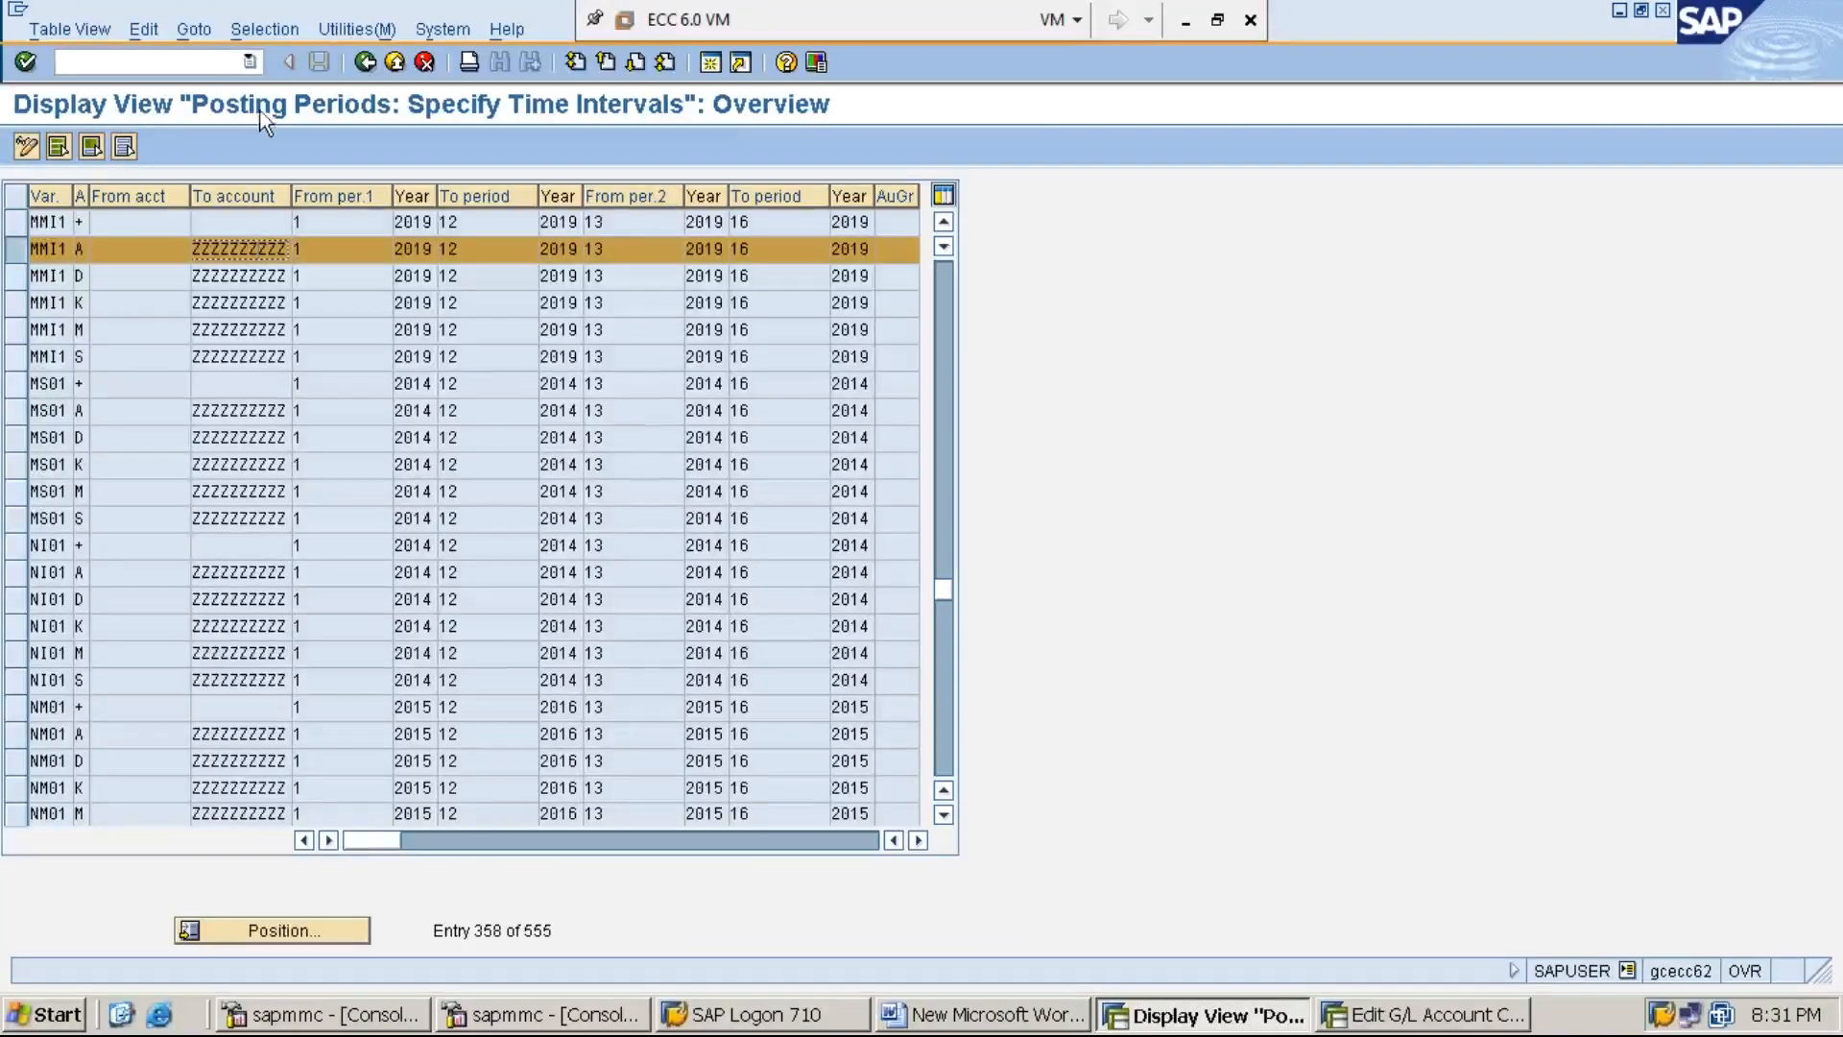
click(209, 66)
click(1187, 21)
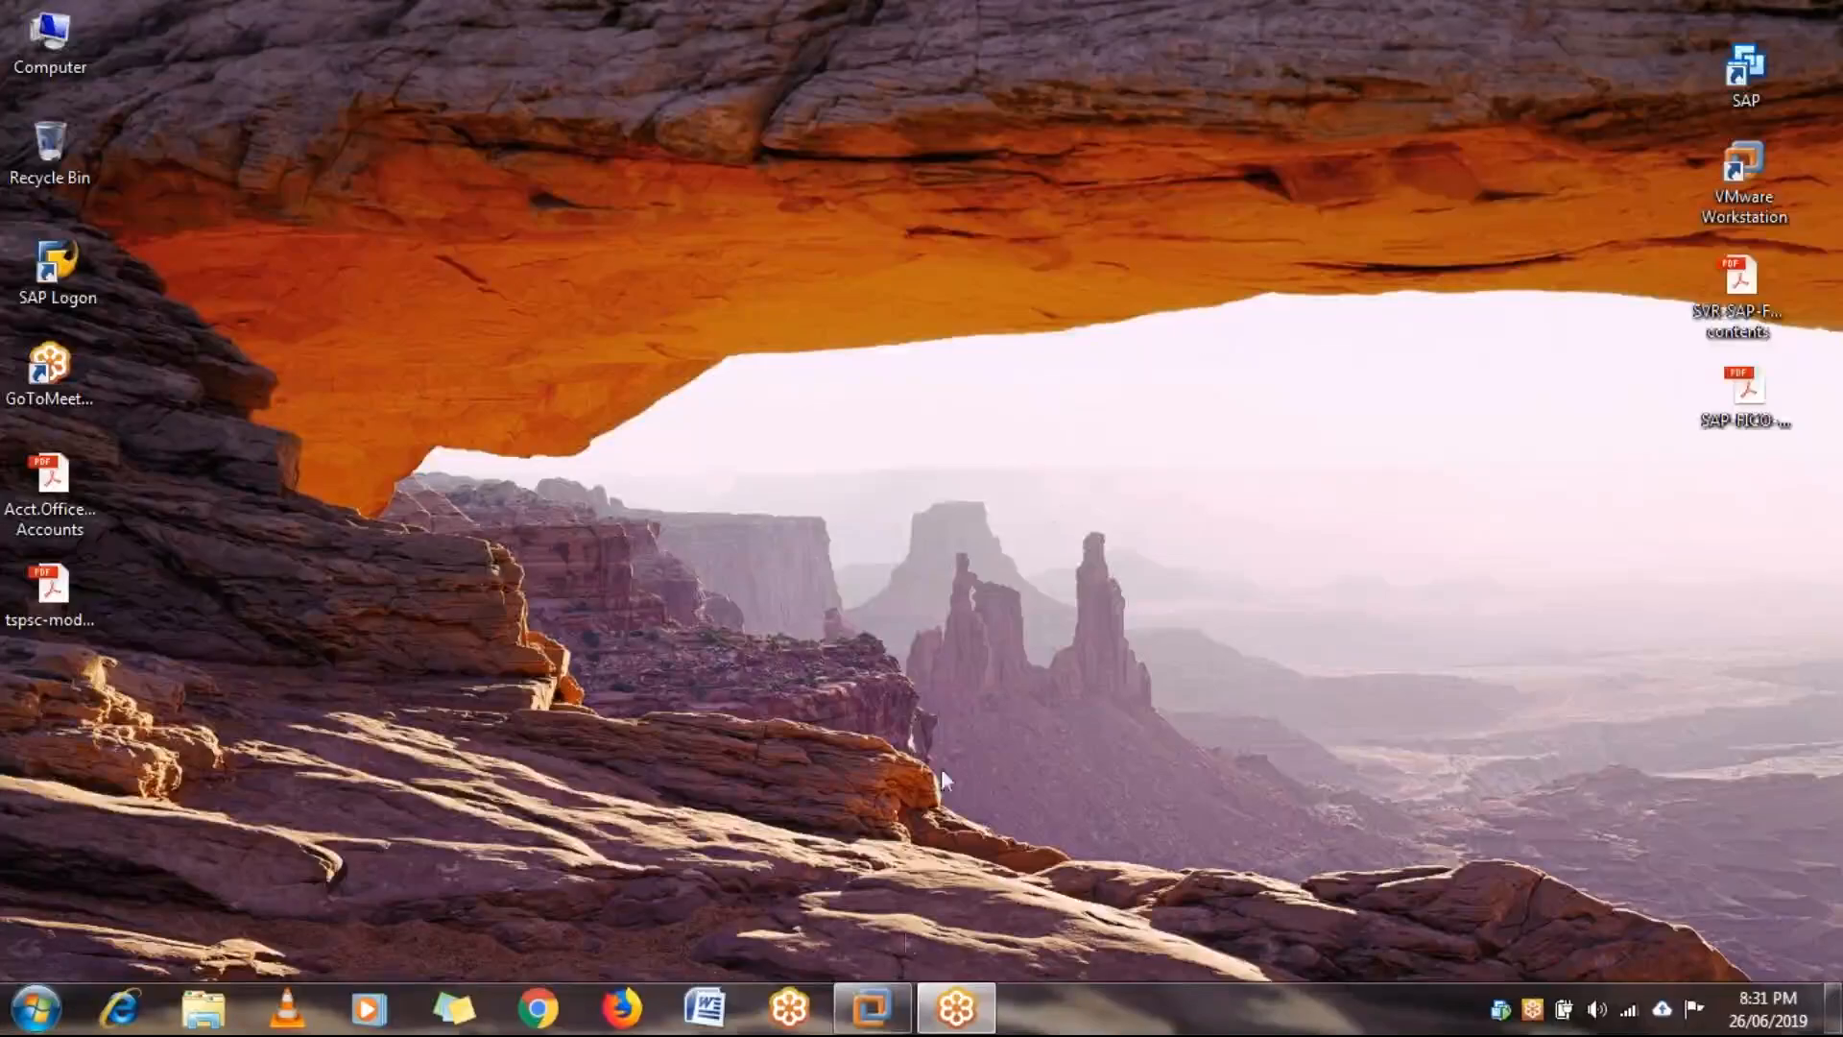
click(872, 1006)
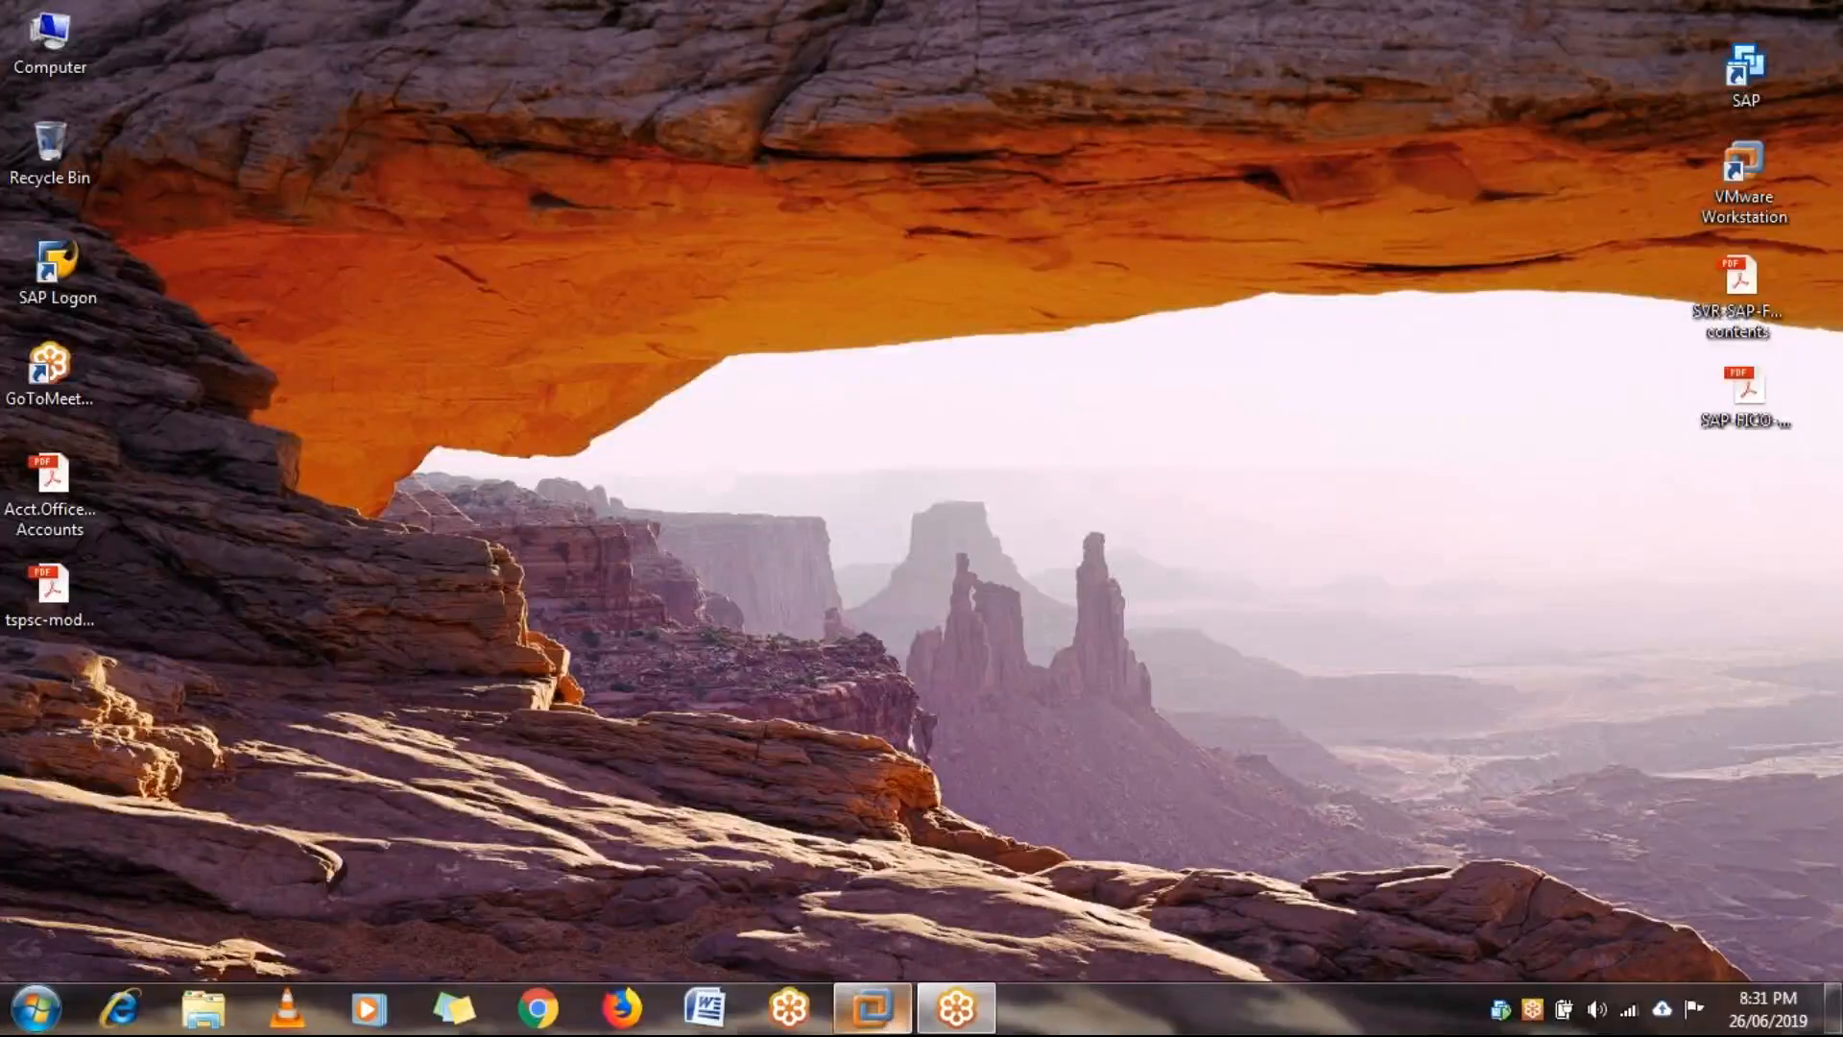
End all open SAP sessions with the command /nex.
click(195, 61)
text(/nex)
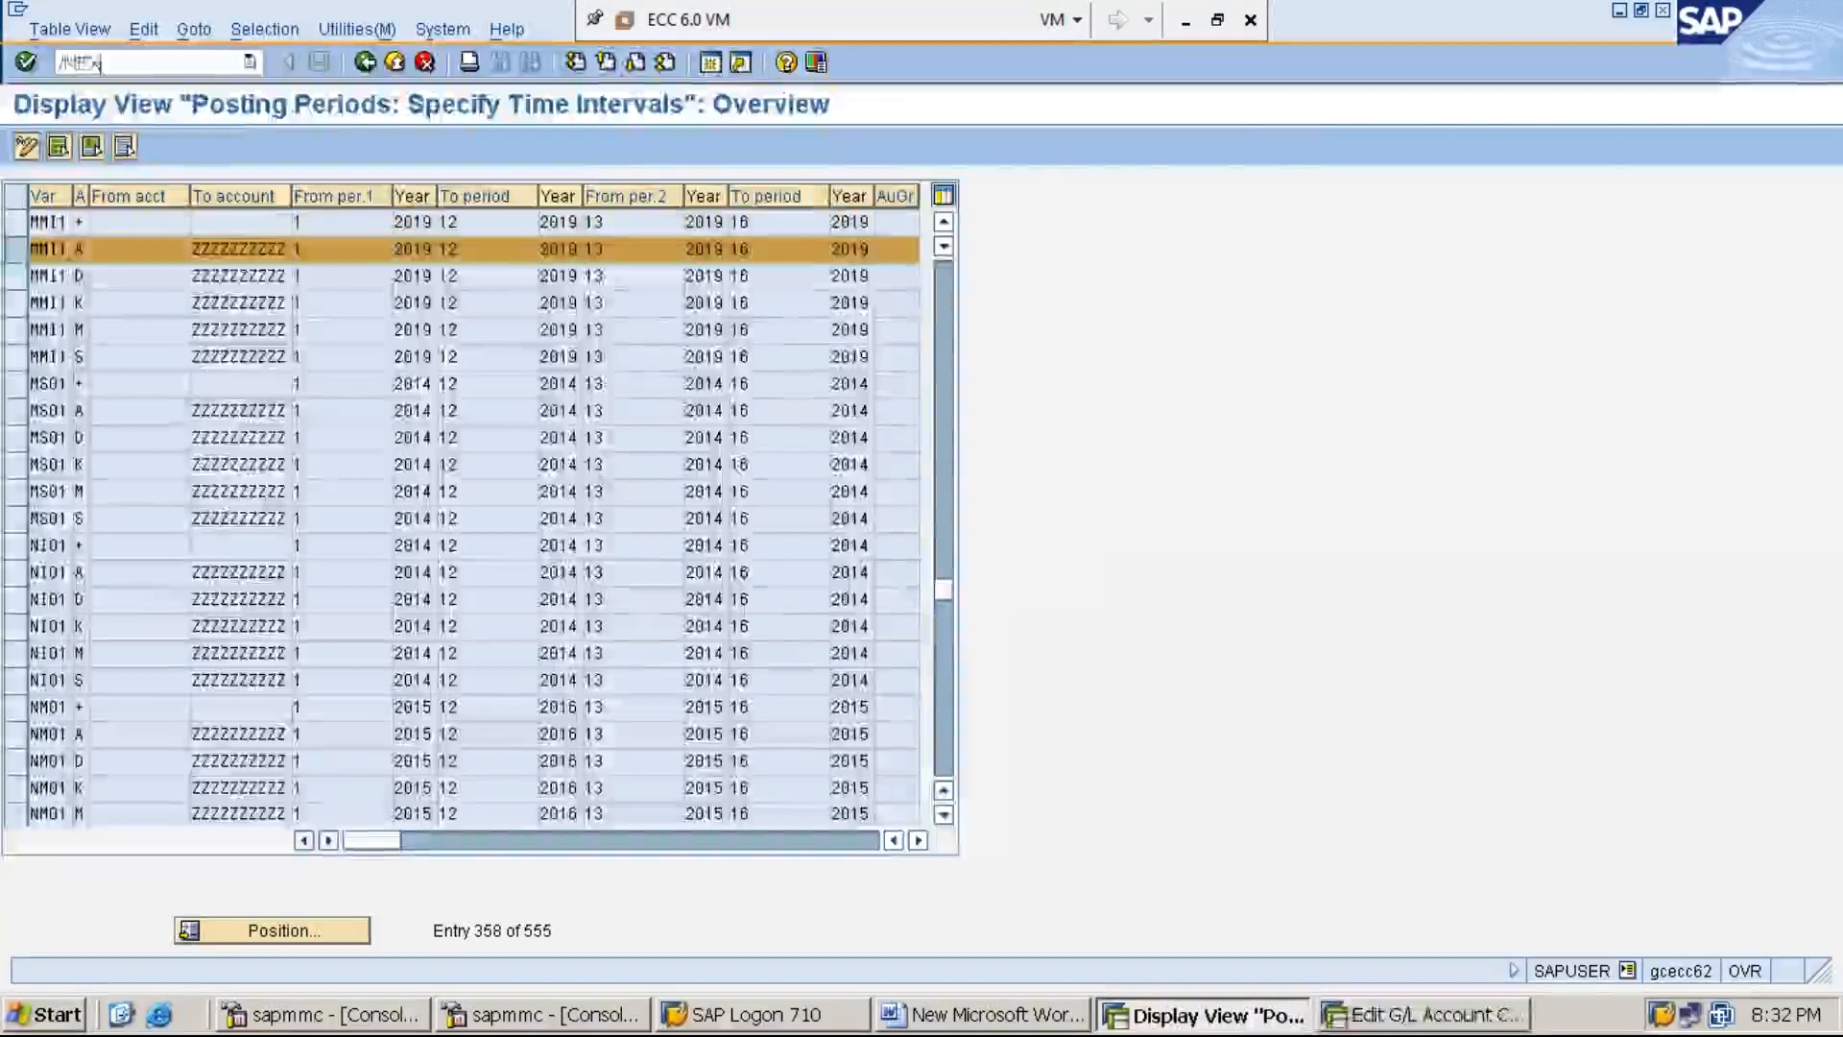
key(Return)
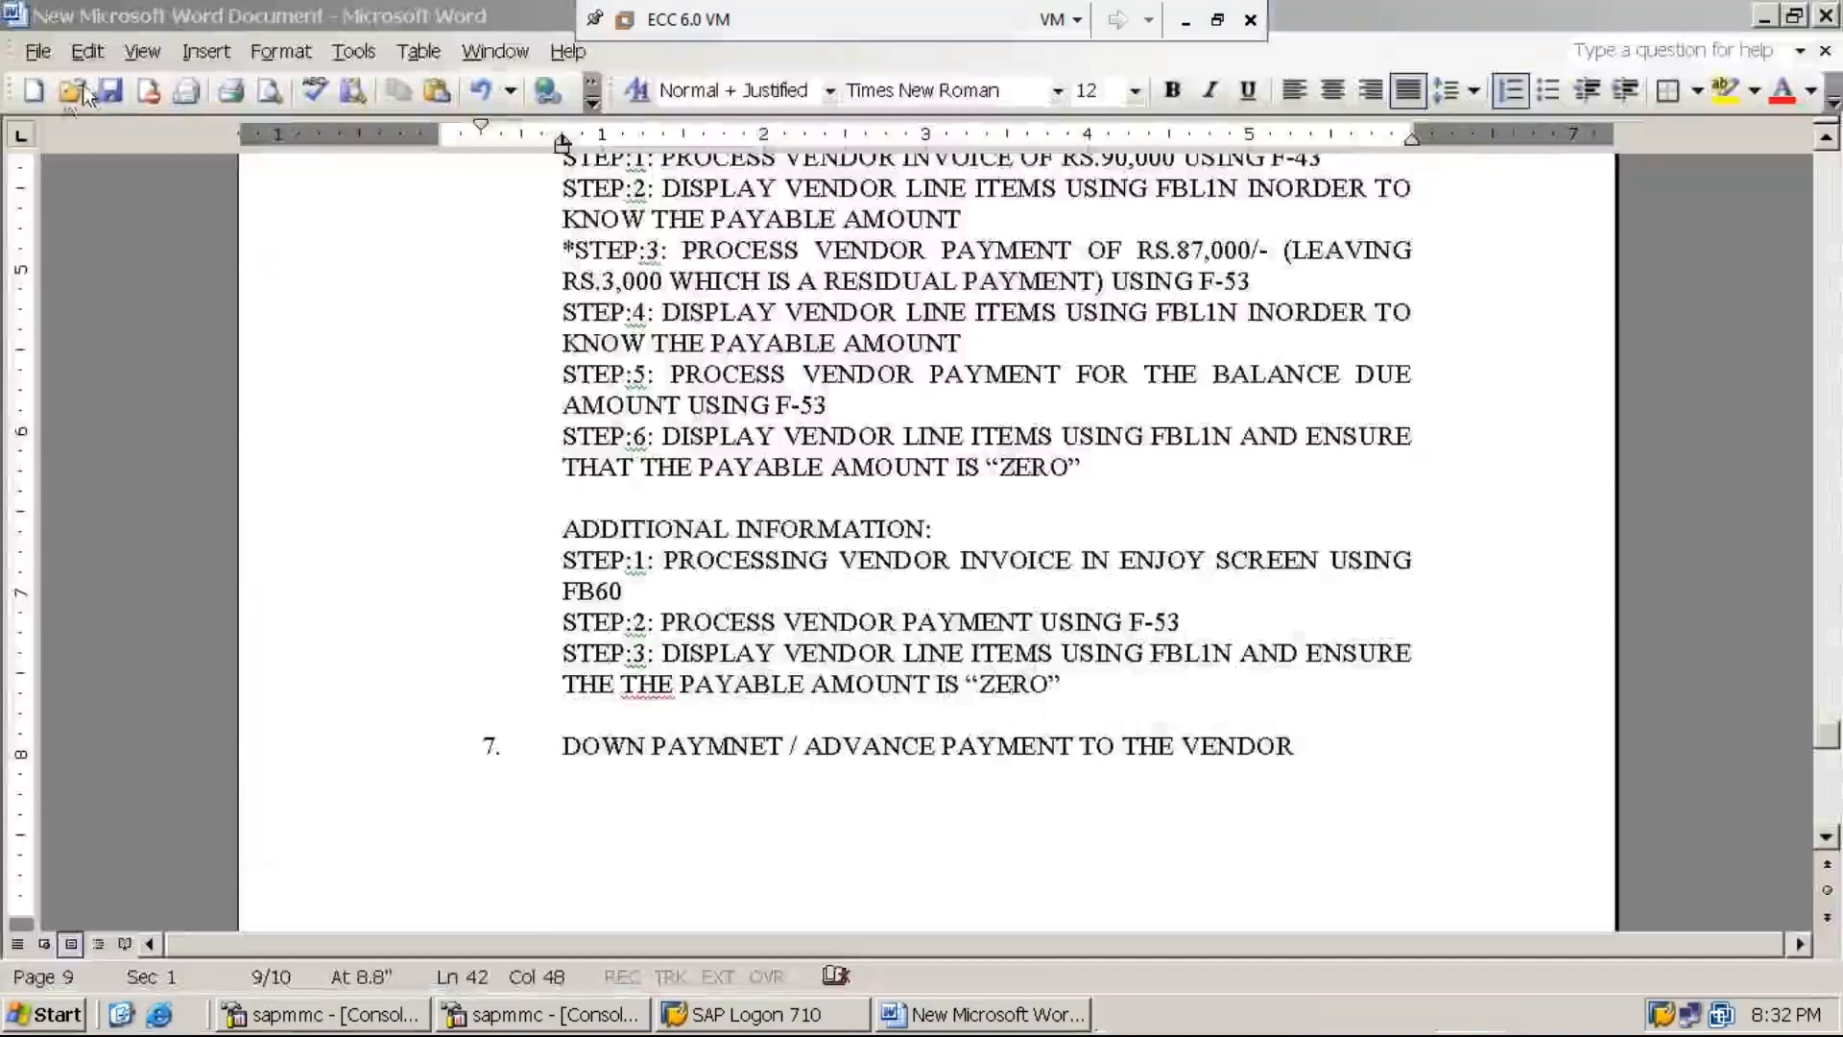
Save the Word document with the procedure notes and minimize the virtual machine window.
click(108, 90)
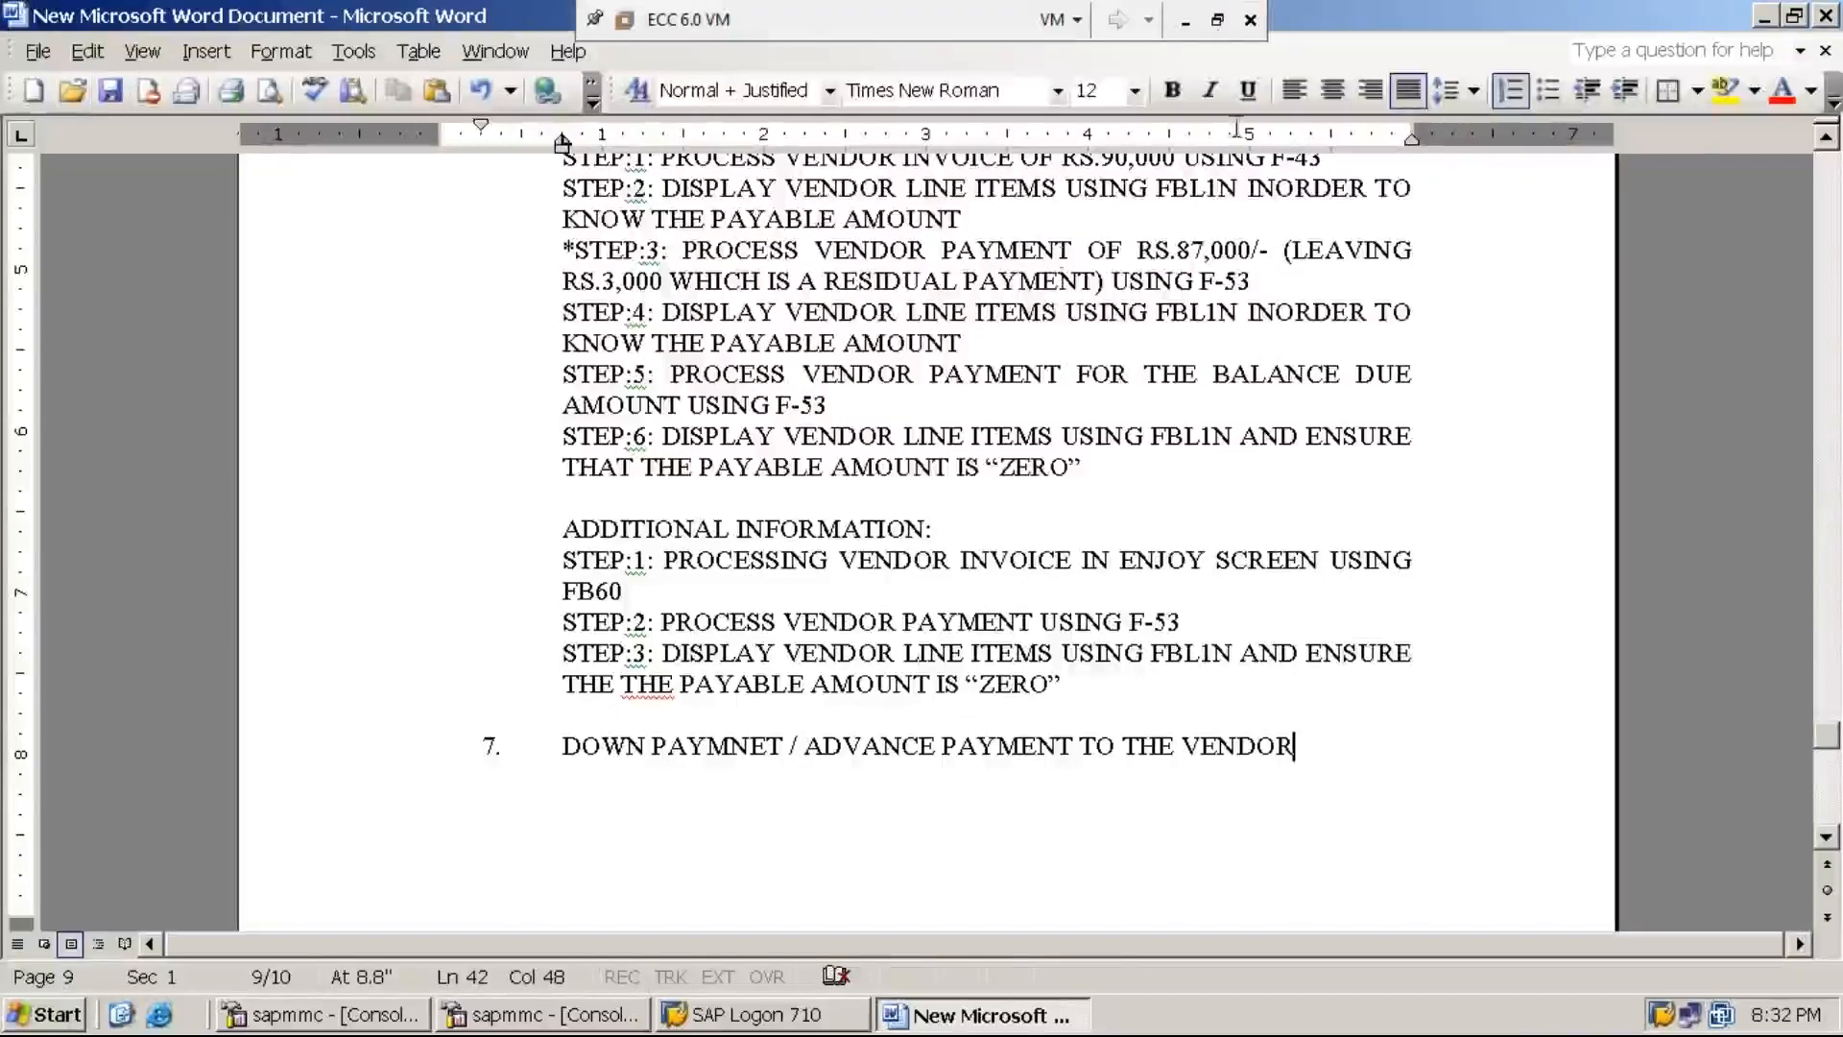
click(1186, 21)
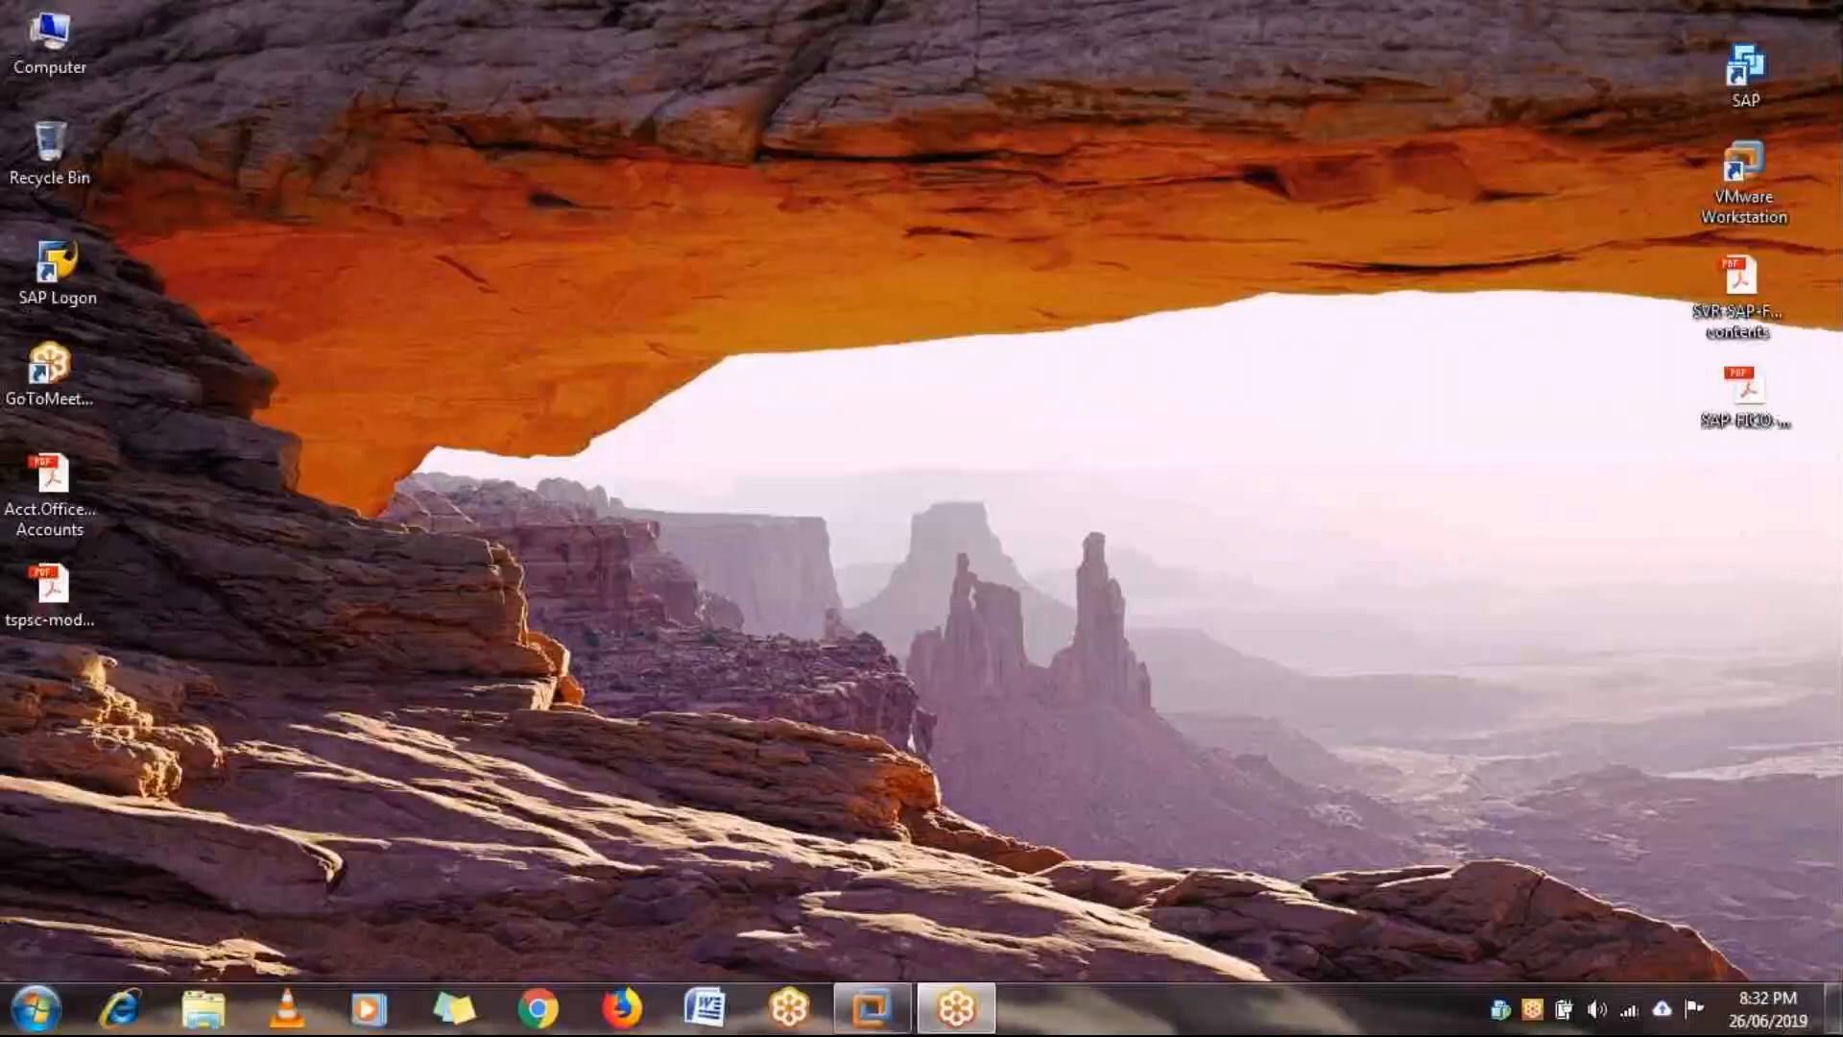